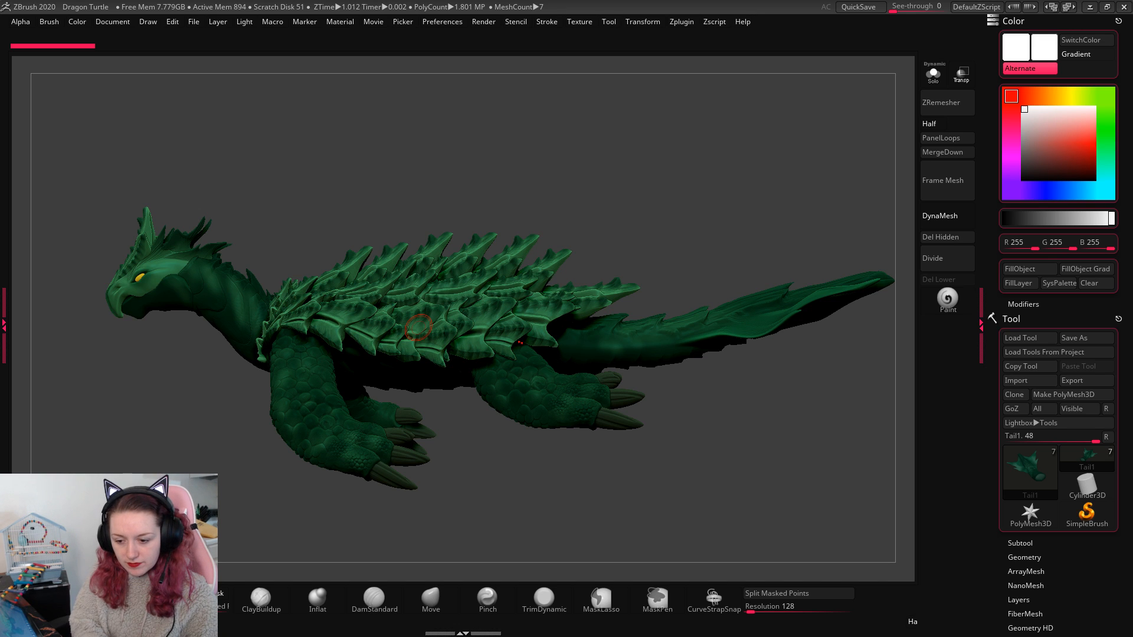
# Step: Look through the creature reference images on the reference board, including the dragon turtle, sea chimera and scatter terrain groups
pyautogui.moveTo(0, 265); pyautogui.dragTo(595, 304, button='right')
pyautogui.moveTo(0, 194); pyautogui.dragTo(388, 124, button='right')
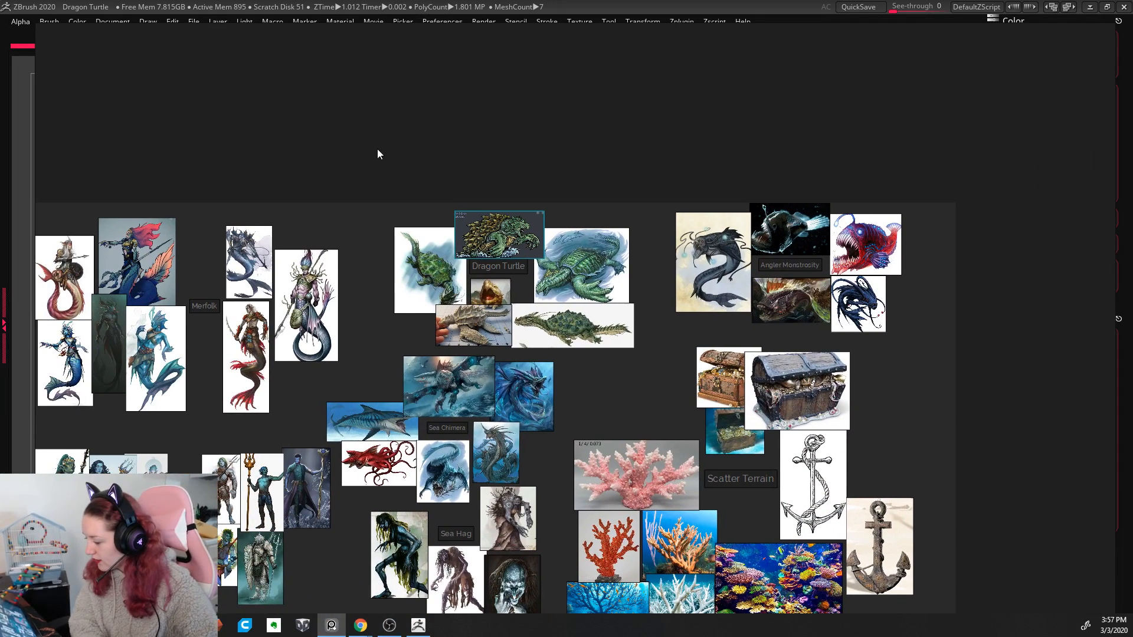
pyautogui.scroll(-3, 259, 445)
pyautogui.scroll(2, 259, 446)
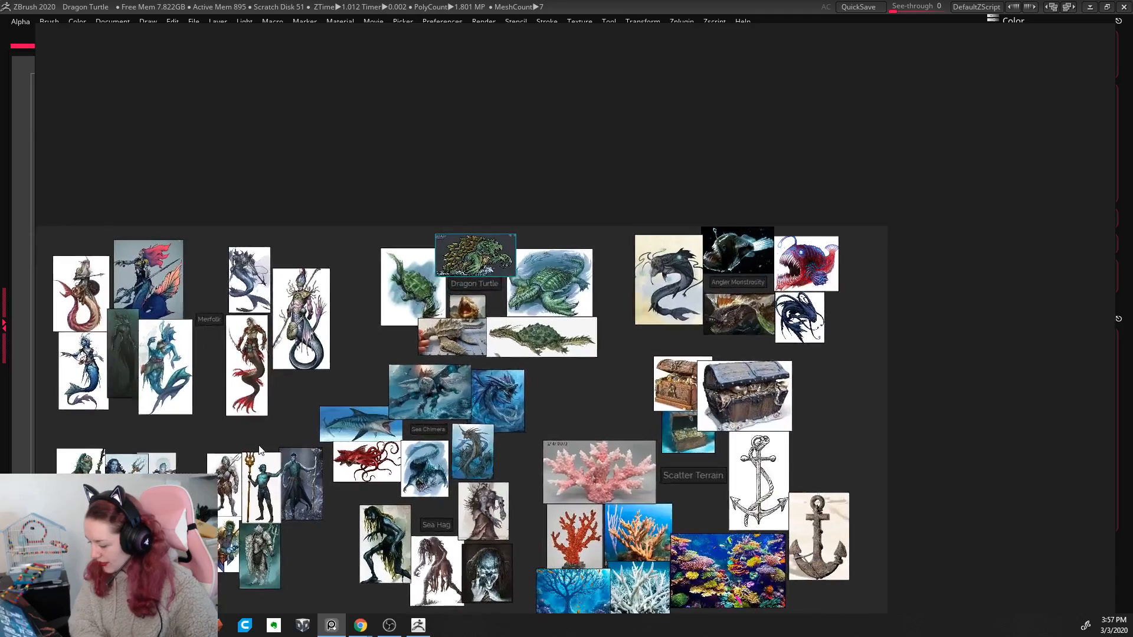
pyautogui.moveTo(259, 446); pyautogui.dragTo(306, 387, button='right')
pyautogui.scroll(2, 306, 434)
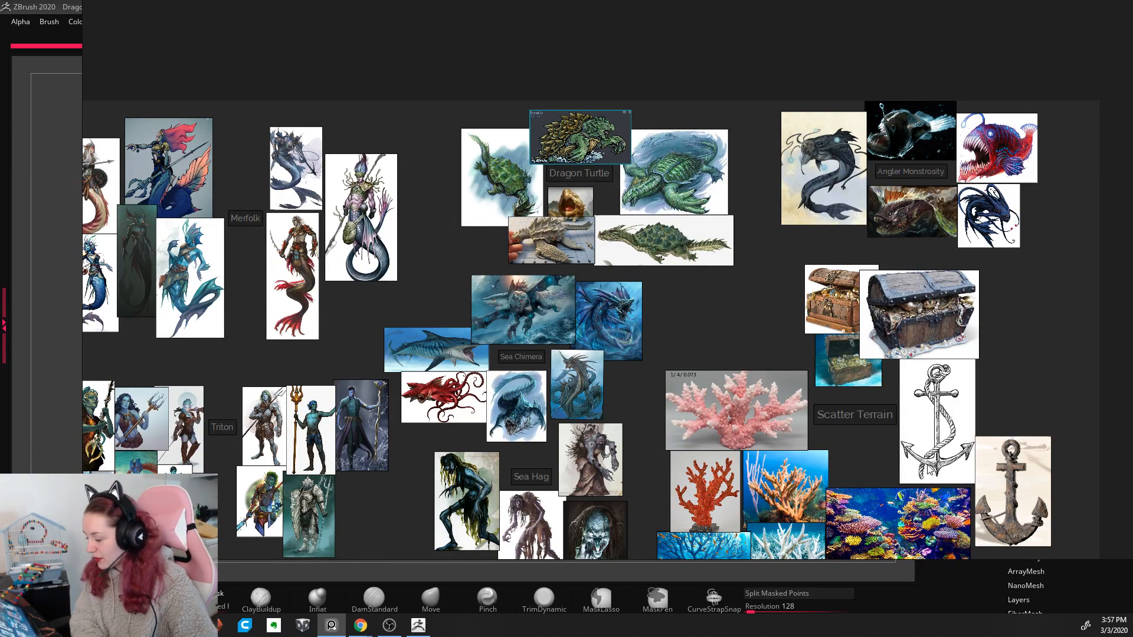
pyautogui.moveTo(311, 341); pyautogui.dragTo(0, 307, button='right')
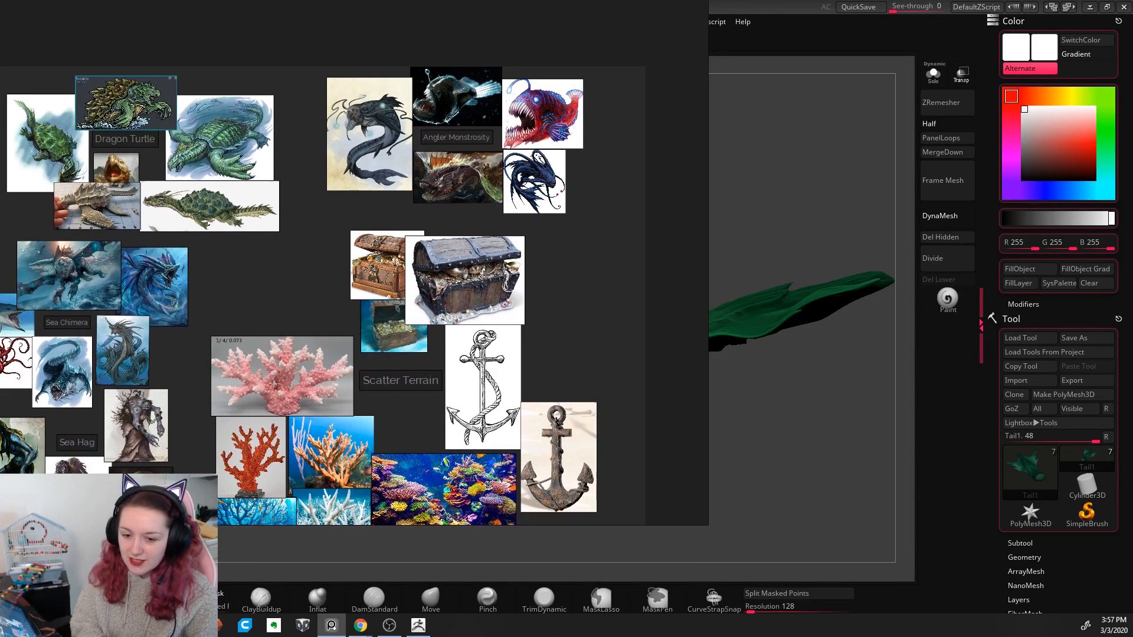
pyautogui.moveTo(590, 236)
pyautogui.mouseDown(button='right')
pyautogui.moveTo(84, 342)
pyautogui.moveTo(0, 342)
pyautogui.mouseUp(button='right')
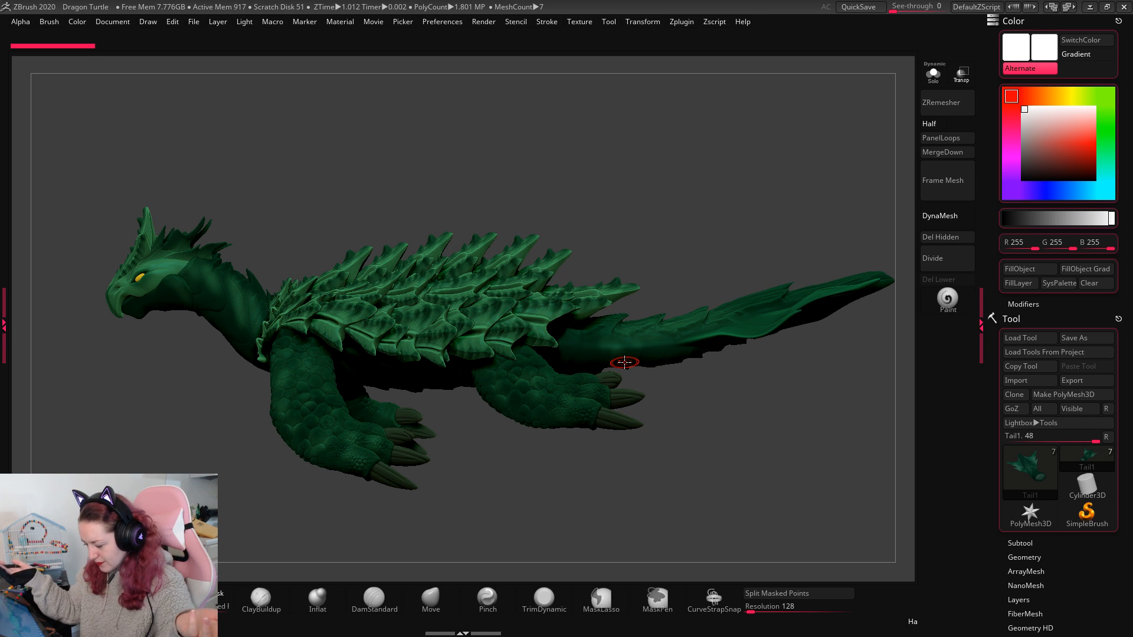
# Step: Inspect the dragon turtle from several angles and browse the available sculpting brushes
pyautogui.moveTo(731, 200); pyautogui.dragTo(575, 209)
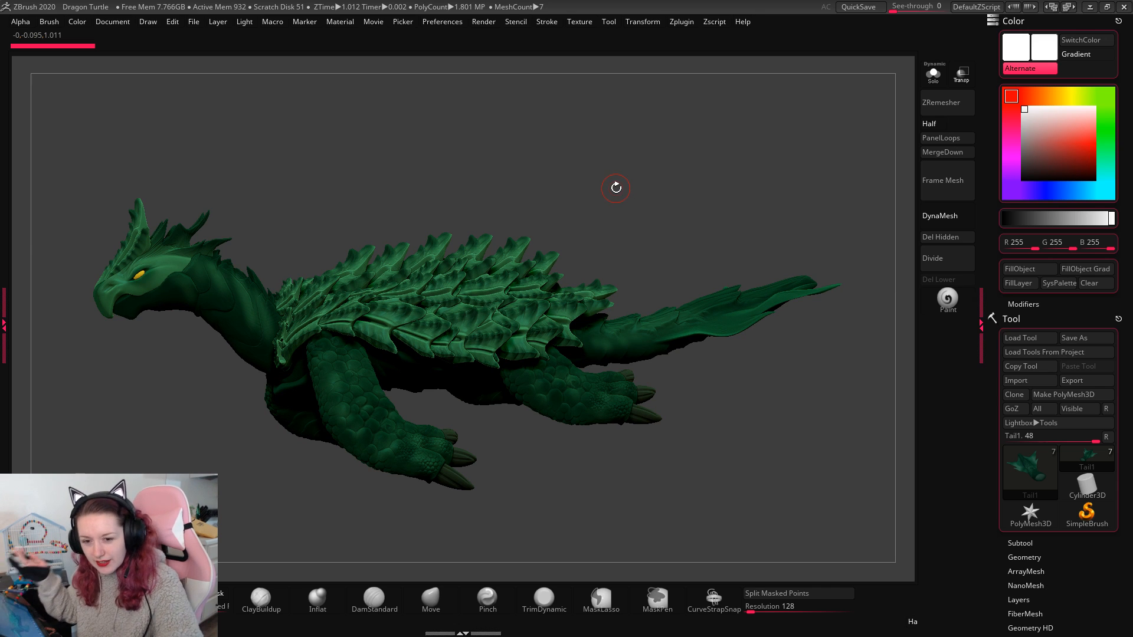
pyautogui.press('space')
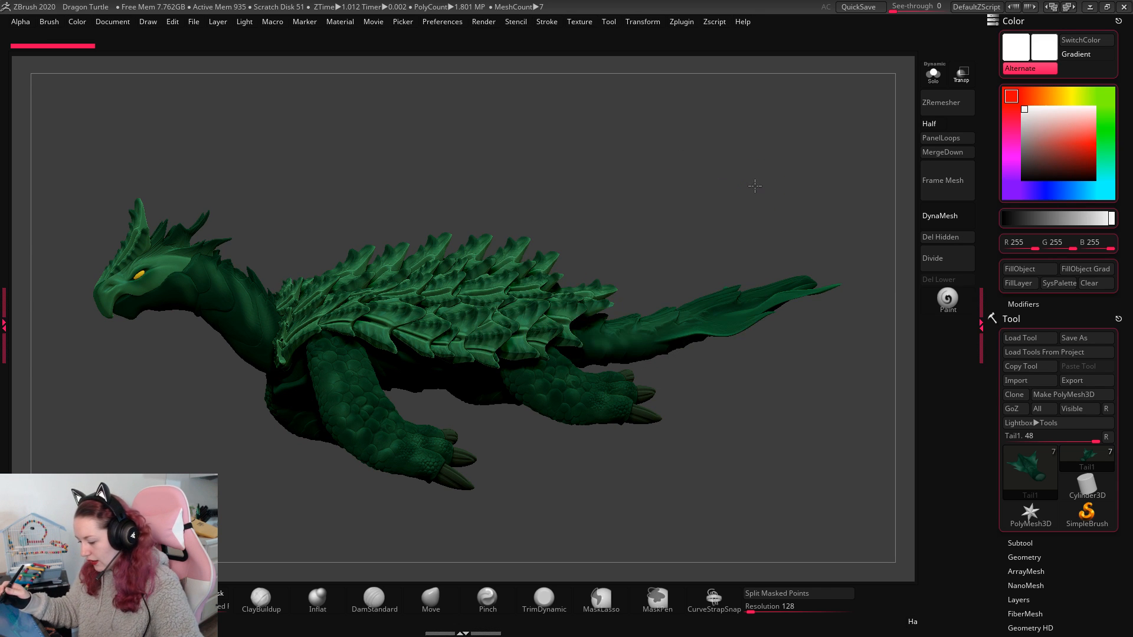
pyautogui.moveTo(684, 191); pyautogui.dragTo(754, 189)
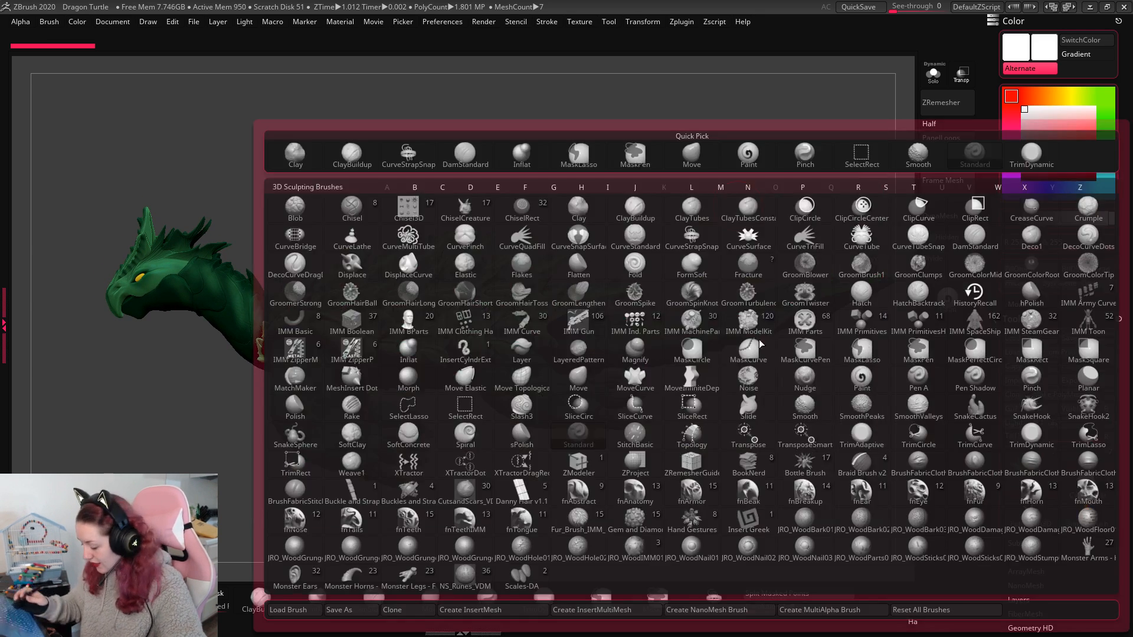
pyautogui.press('b')
pyautogui.click(465, 463)
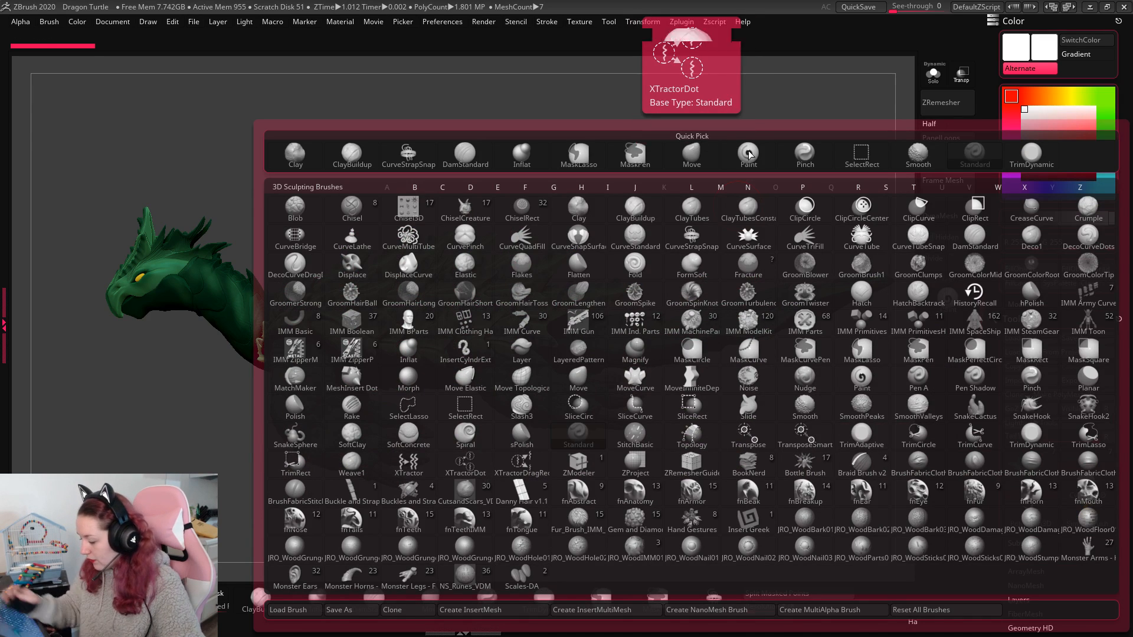
pyautogui.moveTo(731, 218)
pyautogui.mouseDown()
pyautogui.moveTo(753, 207)
pyautogui.moveTo(768, 296)
pyautogui.mouseUp()
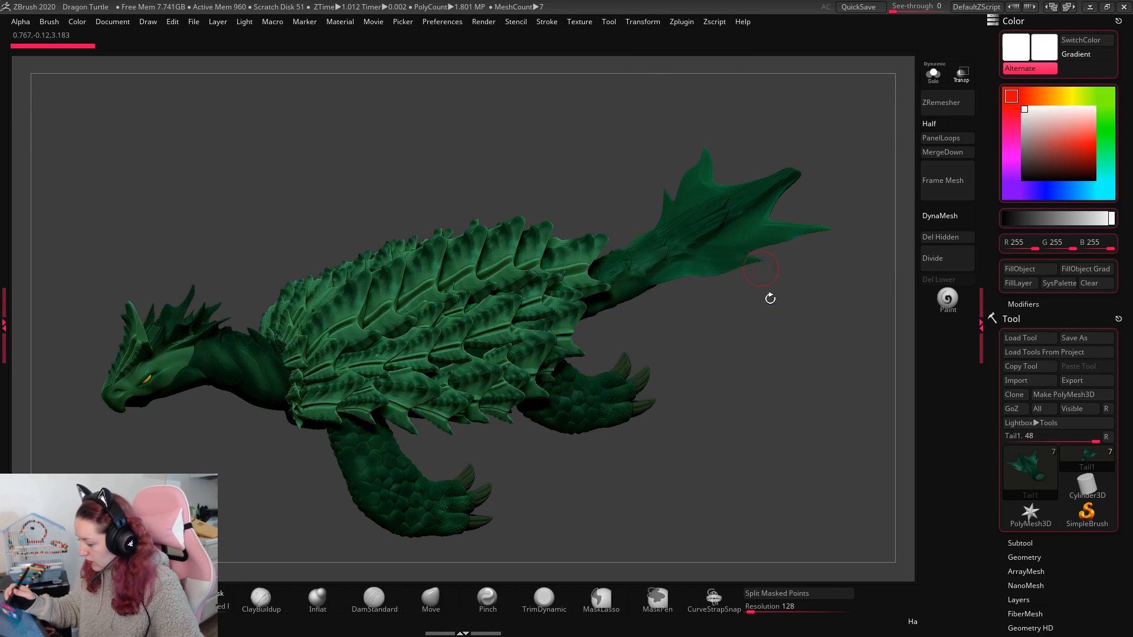
pyautogui.moveTo(790, 365); pyautogui.dragTo(805, 377)
# Step: Open the subtool list, expand the Head folder, and make the Shell the active subtool
pyautogui.click(1020, 543)
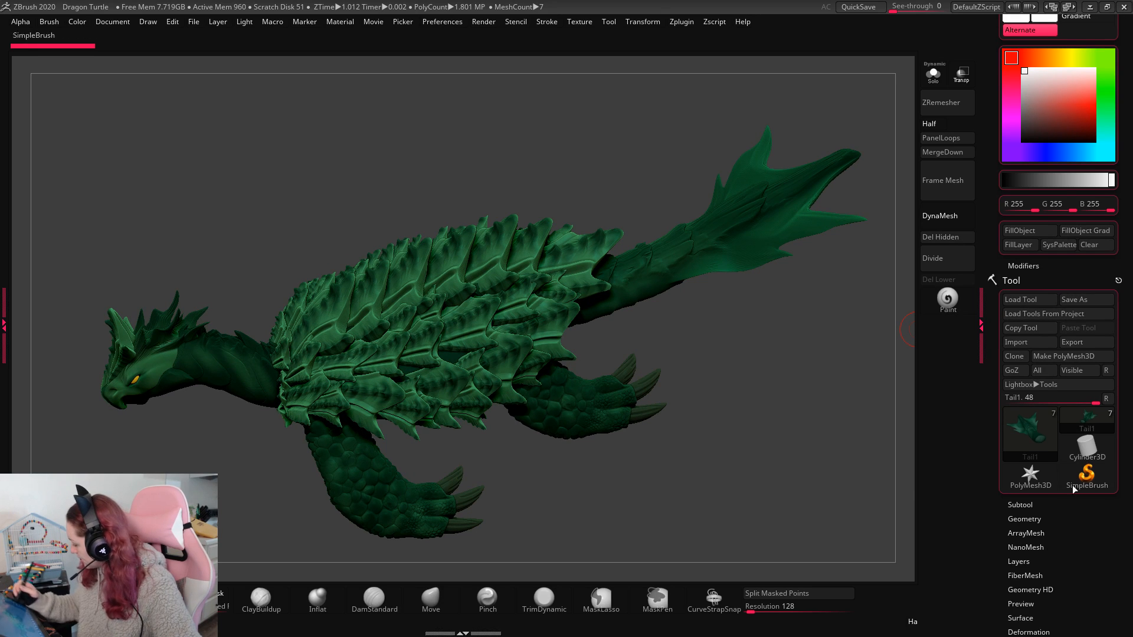
pyautogui.moveTo(1089, 530); pyautogui.dragTo(1050, 277)
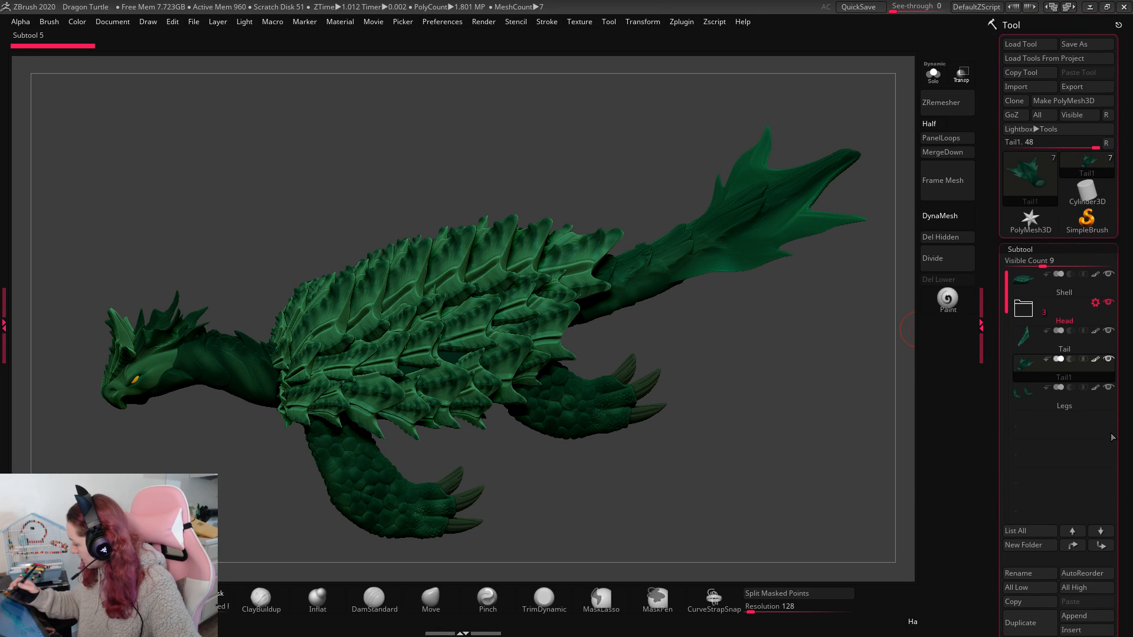
pyautogui.click(1021, 308)
pyautogui.moveTo(1052, 409)
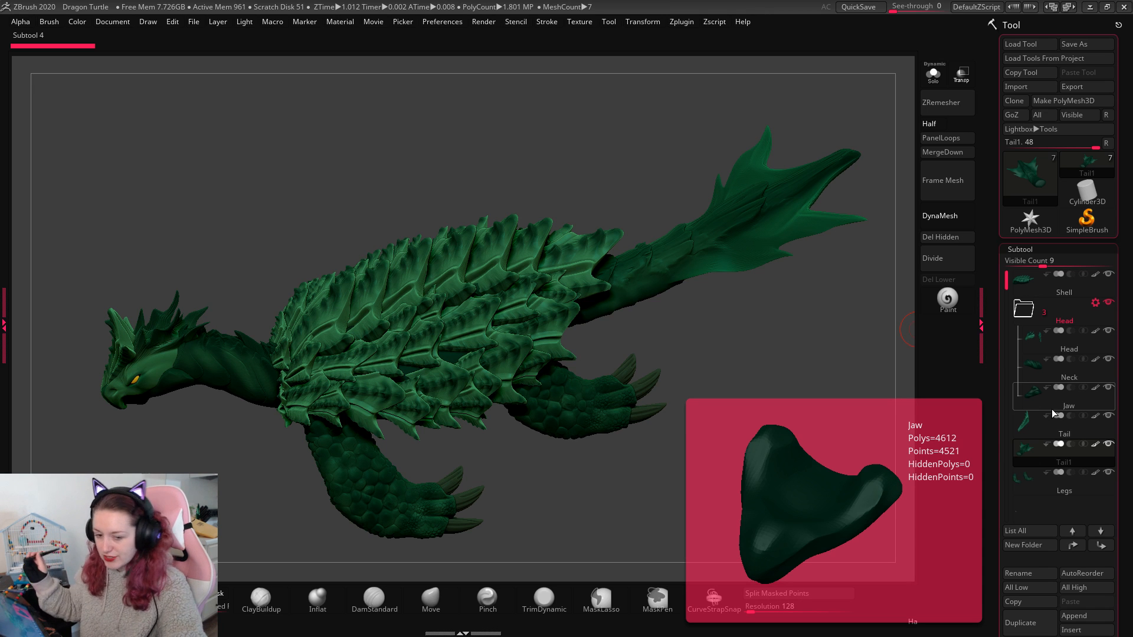
pyautogui.click(1030, 275)
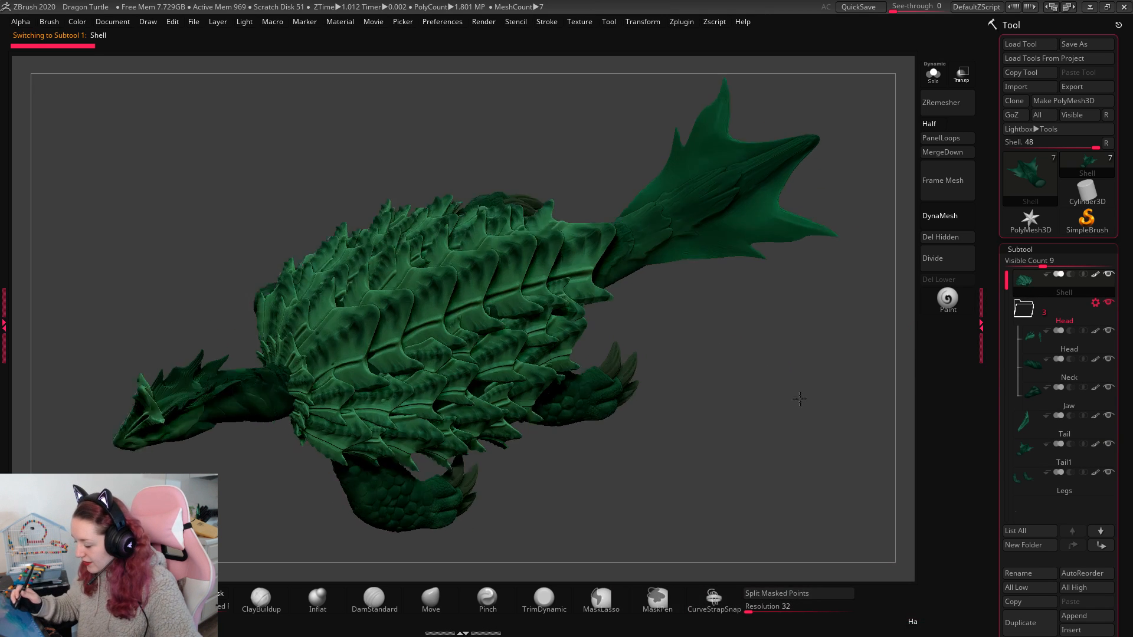
# Step: Examine the shell's polygon wireframe from above with PolyFrame, then view the plain shell from the side
pyautogui.keyDown('shift'); pyautogui.moveTo(799, 399); pyautogui.dragTo(782, 423); pyautogui.keyUp('shift')
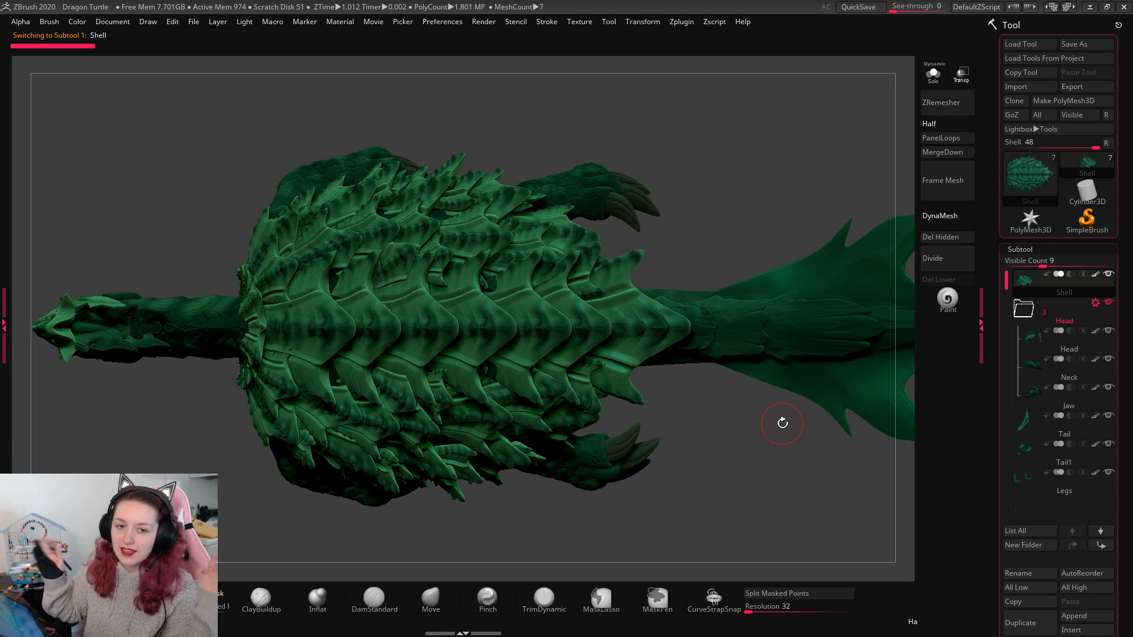
pyautogui.hotkey('shift', 'f')
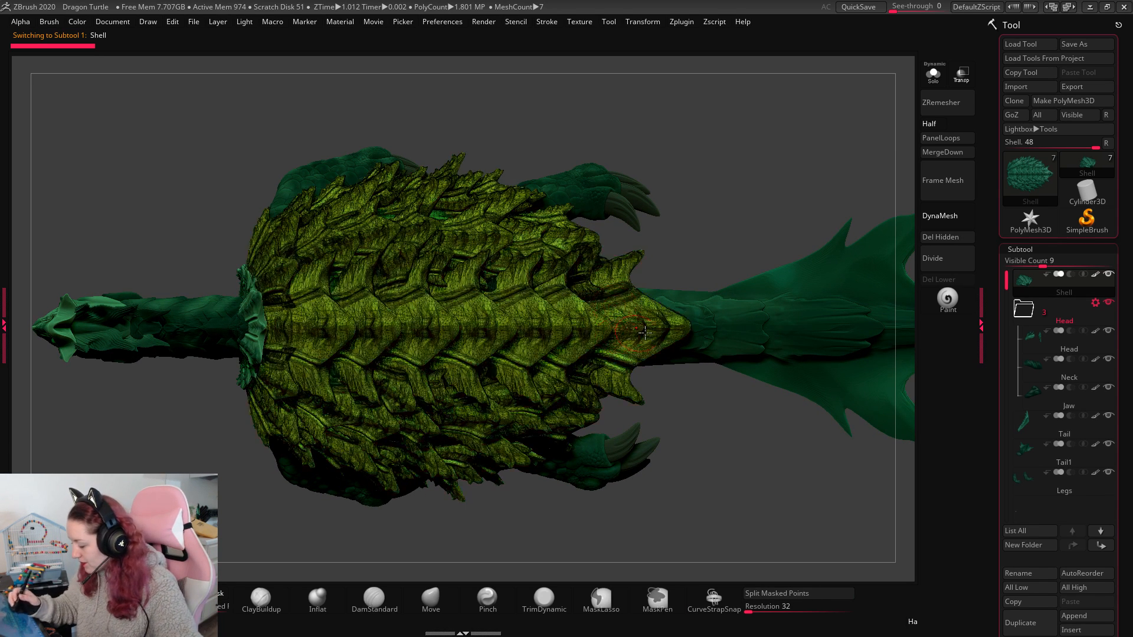
pyautogui.moveTo(782, 221); pyautogui.dragTo(764, 223)
pyautogui.hotkey('shift', 'f')
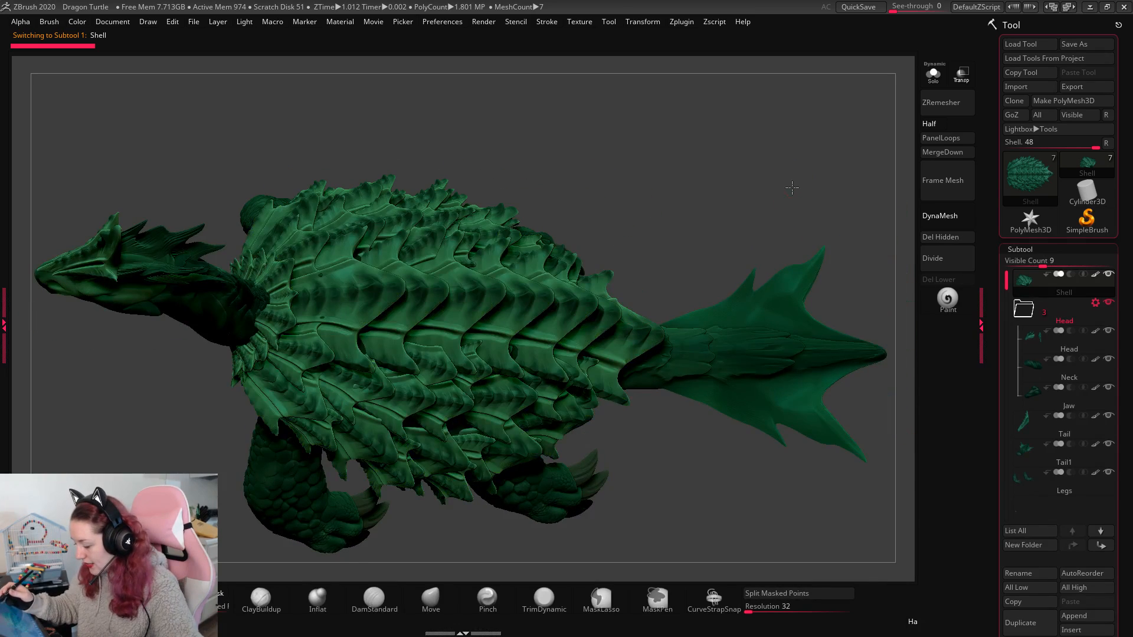
pyautogui.moveTo(791, 184); pyautogui.dragTo(824, 203)
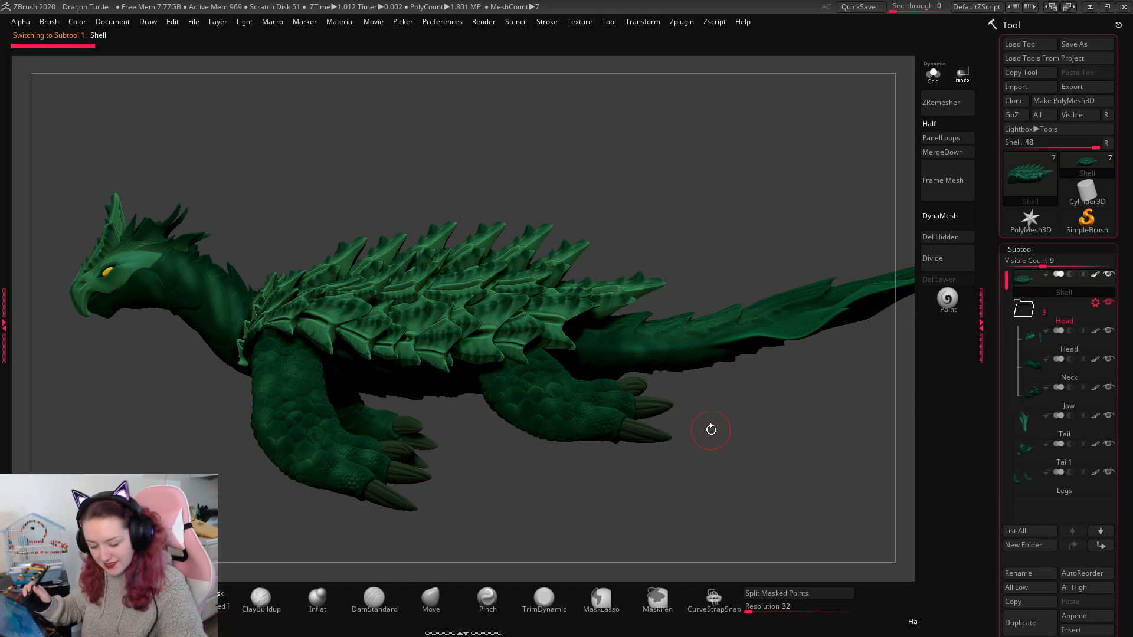
# Step: Choose the Move brush for sculpting
pyautogui.press('b')
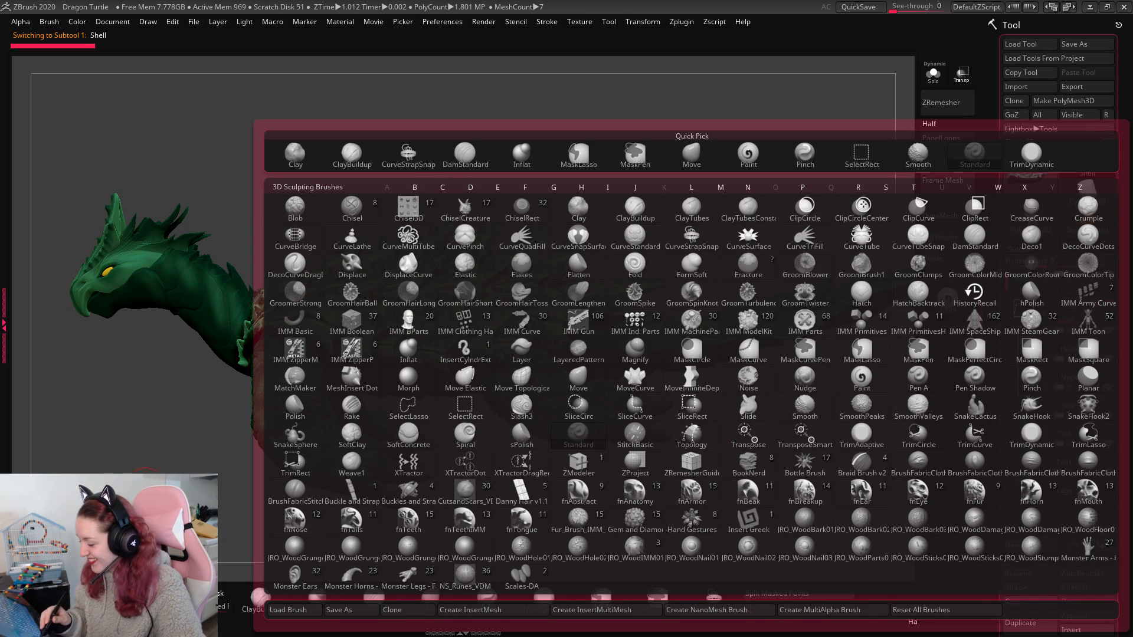
pyautogui.press('b')
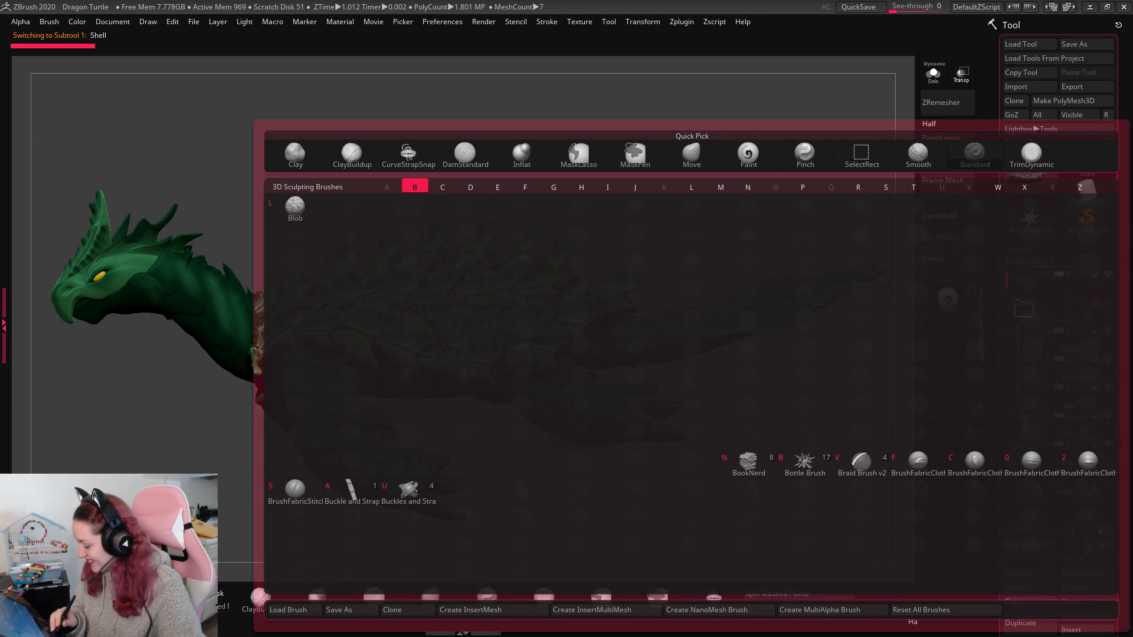
pyautogui.press('b')
pyautogui.press('b')
pyautogui.press('m')
pyautogui.press('v')
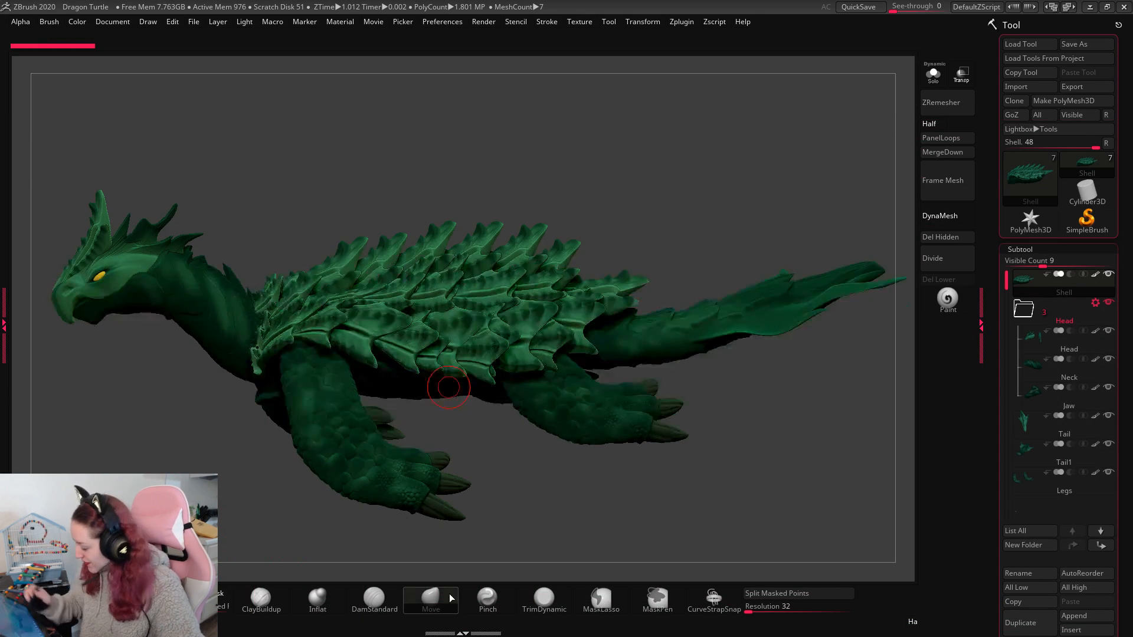
# Step: Append a Cube3D as a new subtool, turn on Solo mode and make the cube the active subtool
pyautogui.scroll(-3, 1062, 502)
pyautogui.click(1094, 459)
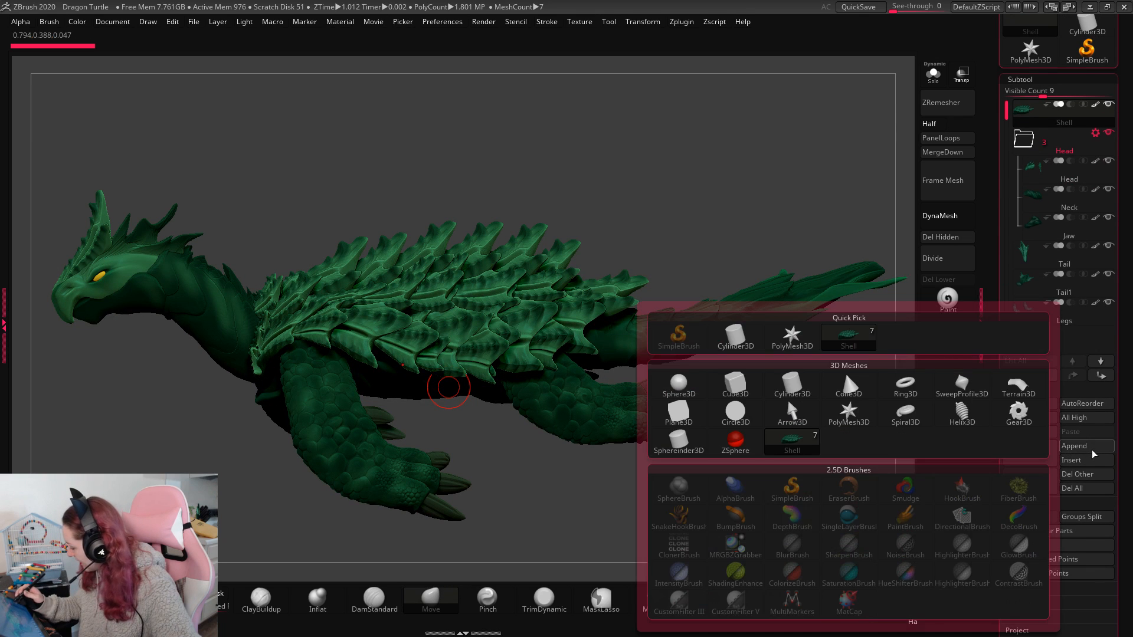
pyautogui.click(735, 387)
pyautogui.click(932, 74)
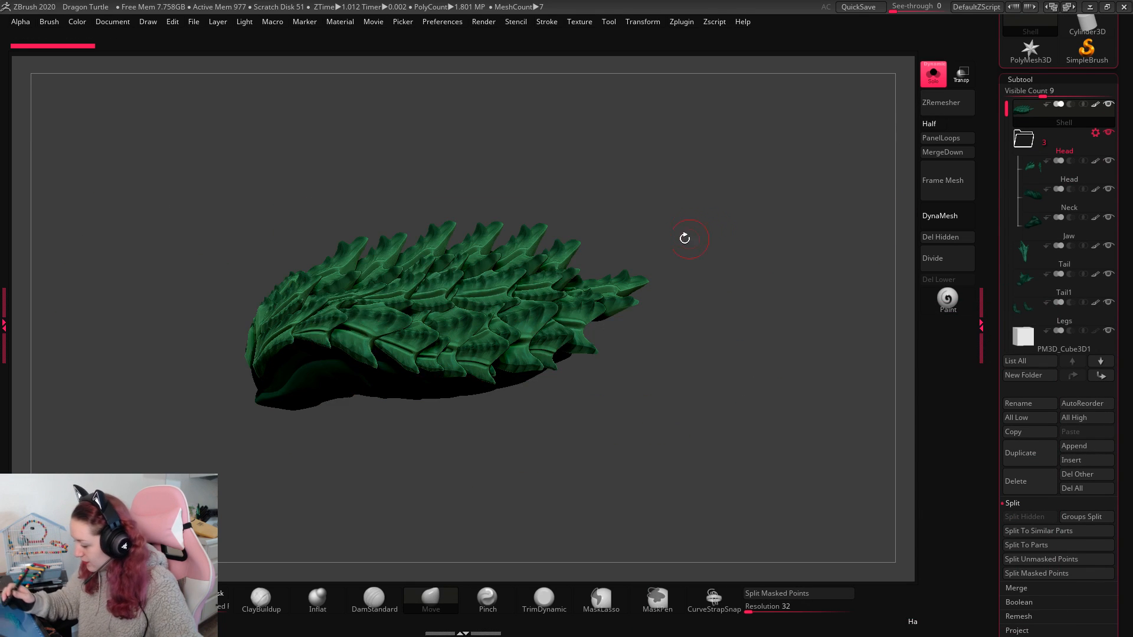
pyautogui.press('Down')
pyautogui.press('Down')
pyautogui.press('Down')
pyautogui.press('Down')
pyautogui.press('Down')
pyautogui.press('Down')
pyautogui.press('Down')
pyautogui.press('Down')
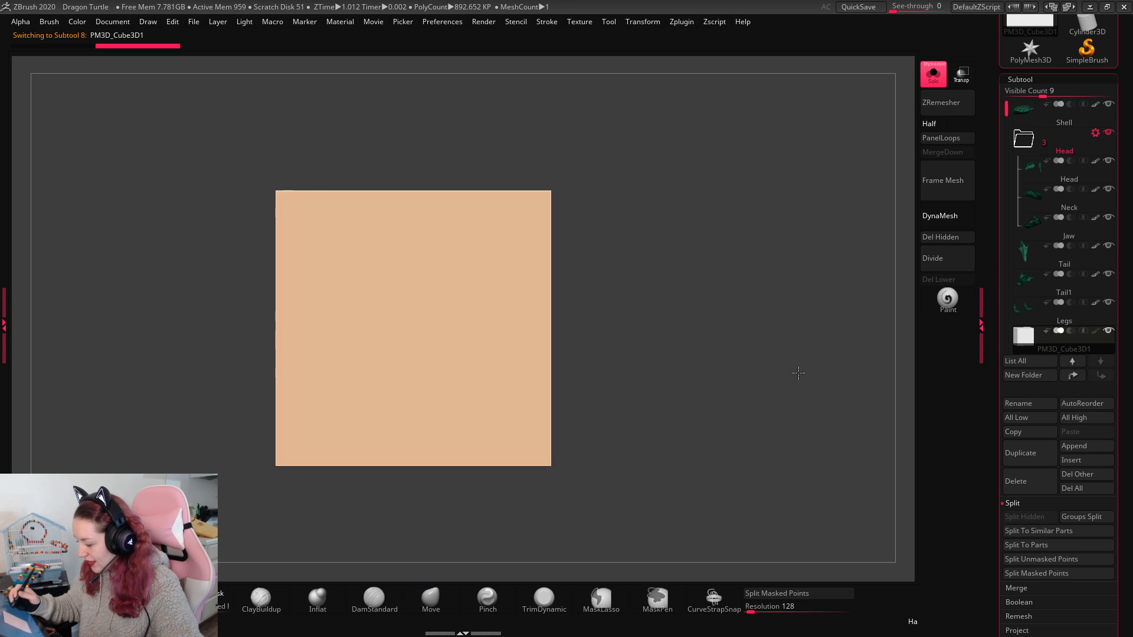
# Step: Reshape the cube with an enlarged Move brush, pulling its sides and upper edge into an irregular star-like outline
pyautogui.press('w')
pyautogui.moveTo(579, 294)
pyautogui.mouseDown()
pyautogui.moveTo(648, 248)
pyautogui.moveTo(674, 365)
pyautogui.moveTo(677, 300)
pyautogui.mouseUp()
pyautogui.press('q')
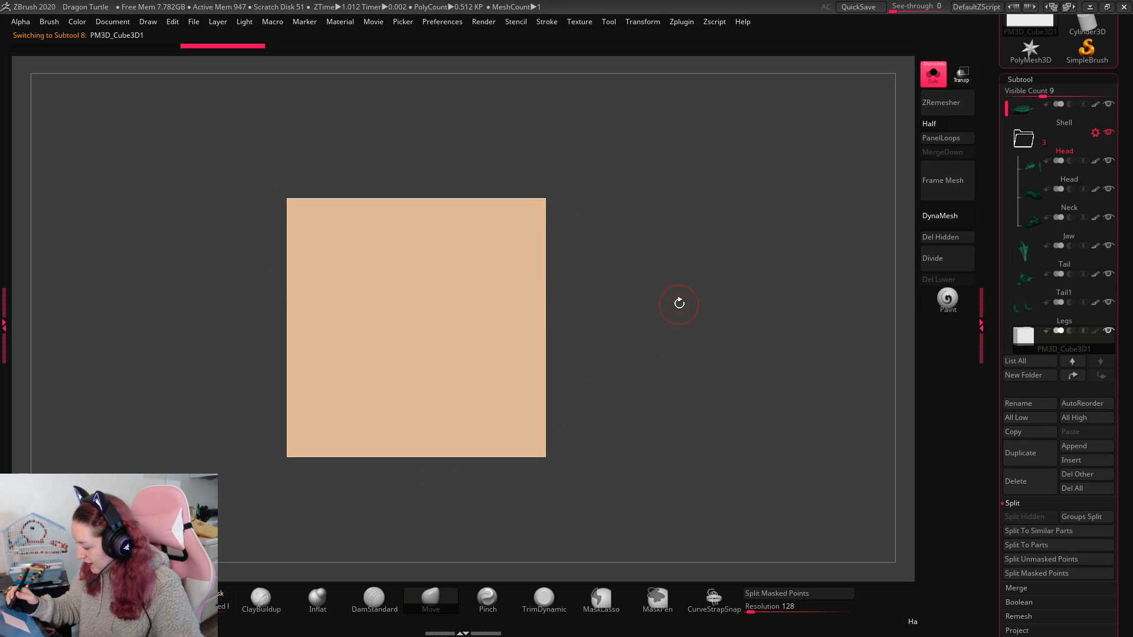
pyautogui.press('space')
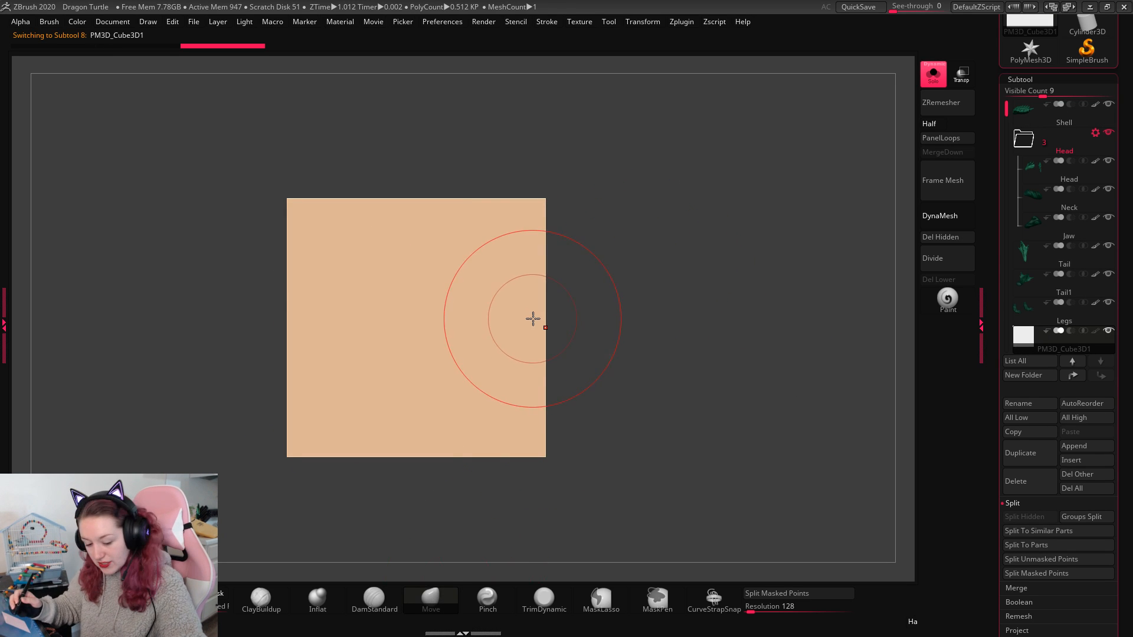
pyautogui.press('space')
pyautogui.moveTo(576, 298); pyautogui.dragTo(585, 299)
pyautogui.moveTo(526, 324)
pyautogui.mouseDown()
pyautogui.moveTo(412, 338)
pyautogui.moveTo(470, 331)
pyautogui.mouseUp()
pyautogui.moveTo(596, 221)
pyautogui.mouseDown()
pyautogui.moveTo(452, 212)
pyautogui.moveTo(629, 227)
pyautogui.mouseUp()
pyautogui.moveTo(414, 207); pyautogui.dragTo(434, 82)
pyautogui.moveTo(354, 167); pyautogui.dragTo(377, 203)
pyautogui.moveTo(481, 160); pyautogui.dragTo(459, 168)
pyautogui.moveTo(620, 300)
pyautogui.mouseDown()
pyautogui.moveTo(747, 306)
pyautogui.moveTo(726, 308)
pyautogui.moveTo(738, 316)
pyautogui.mouseUp()
# Step: Flatten the shaped cube into a thinner slab, compare it with the whole model and isolate it in side view
pyautogui.click(930, 79)
pyautogui.moveTo(800, 278); pyautogui.dragTo(564, 245)
pyautogui.press('w')
pyautogui.keyDown('shift'); pyautogui.moveTo(720, 260); pyautogui.dragTo(746, 250); pyautogui.keyUp('shift')
pyautogui.click(933, 74)
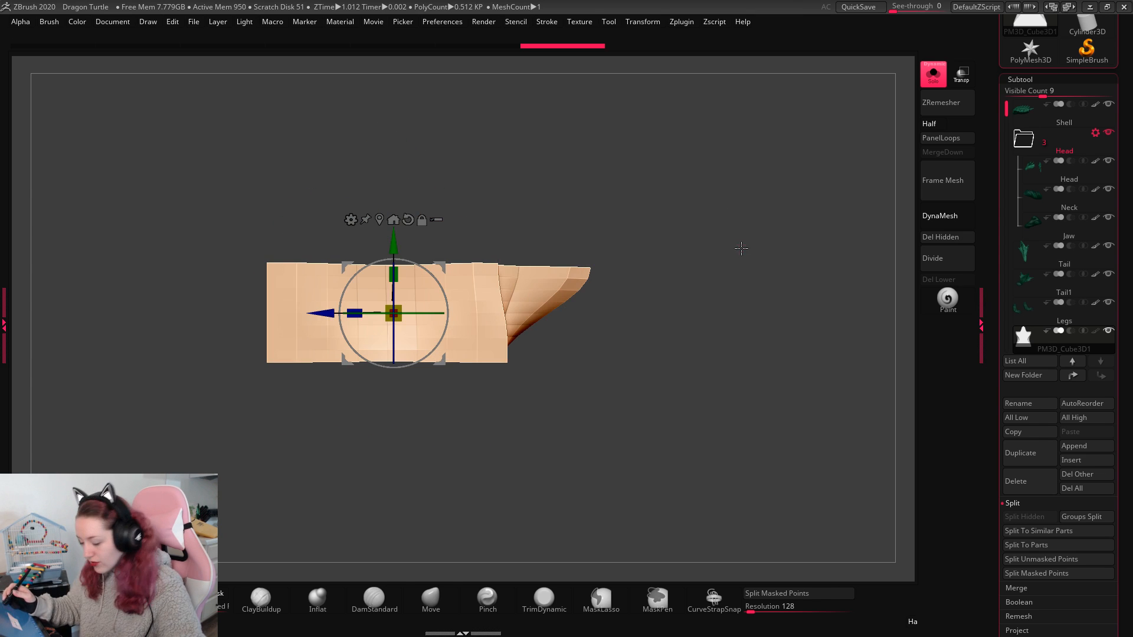
# Step: Create a new InsertMesh brush from the shaped cube
pyautogui.press('b')
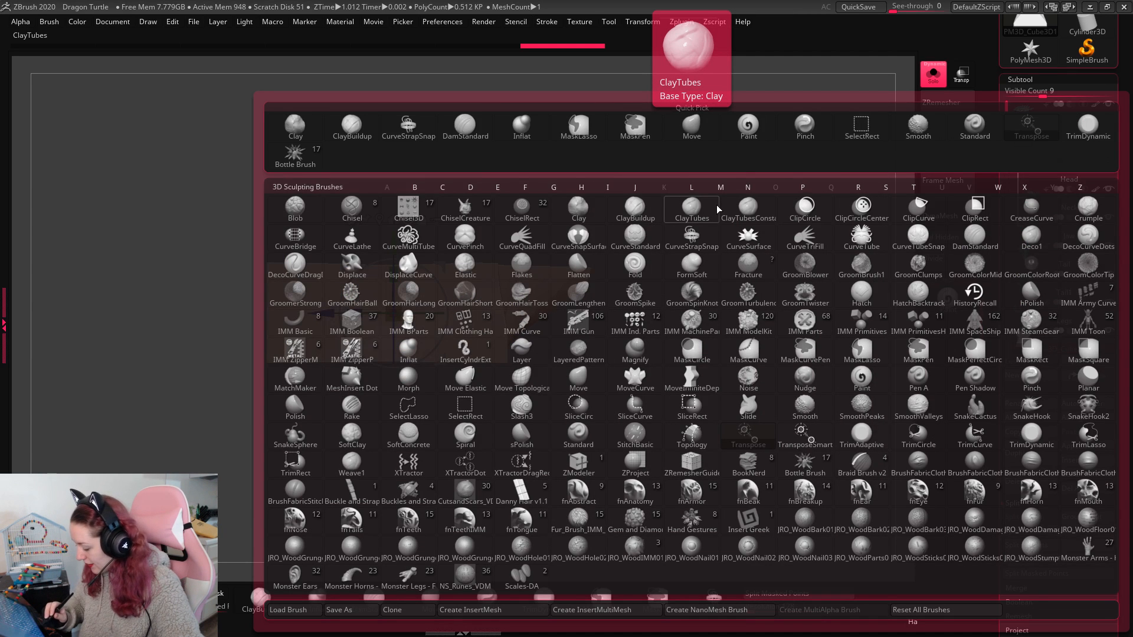
pyautogui.click(498, 610)
pyautogui.click(503, 217)
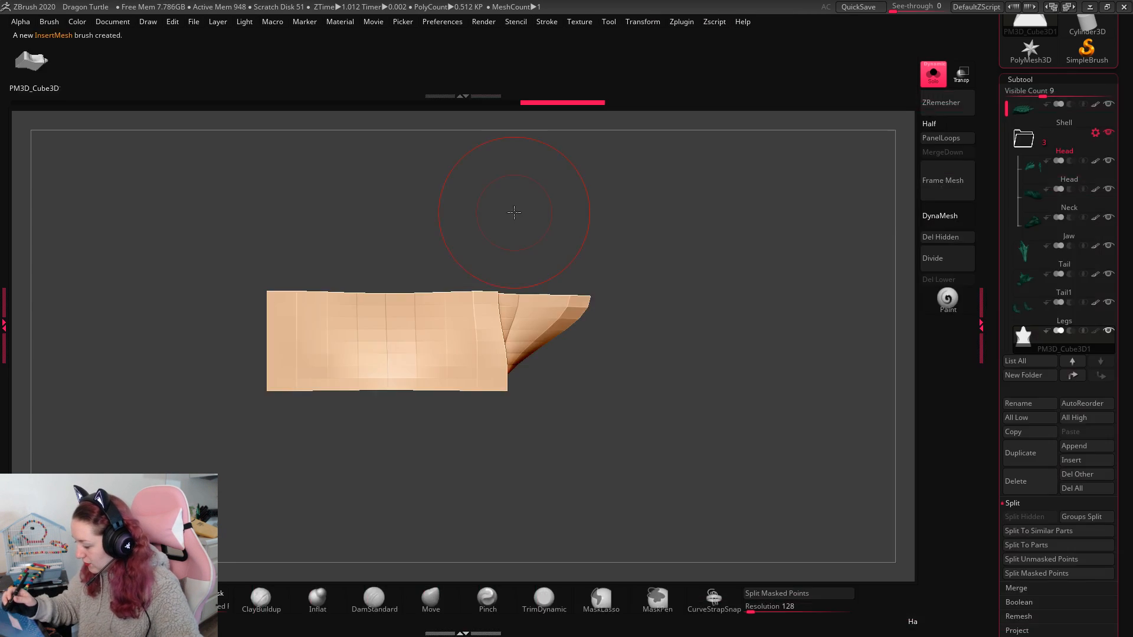
# Step: Bring back the whole dragon turtle, hide the cube subtool and make Legs the active subtool
pyautogui.moveTo(761, 283); pyautogui.dragTo(902, 278)
pyautogui.click(932, 82)
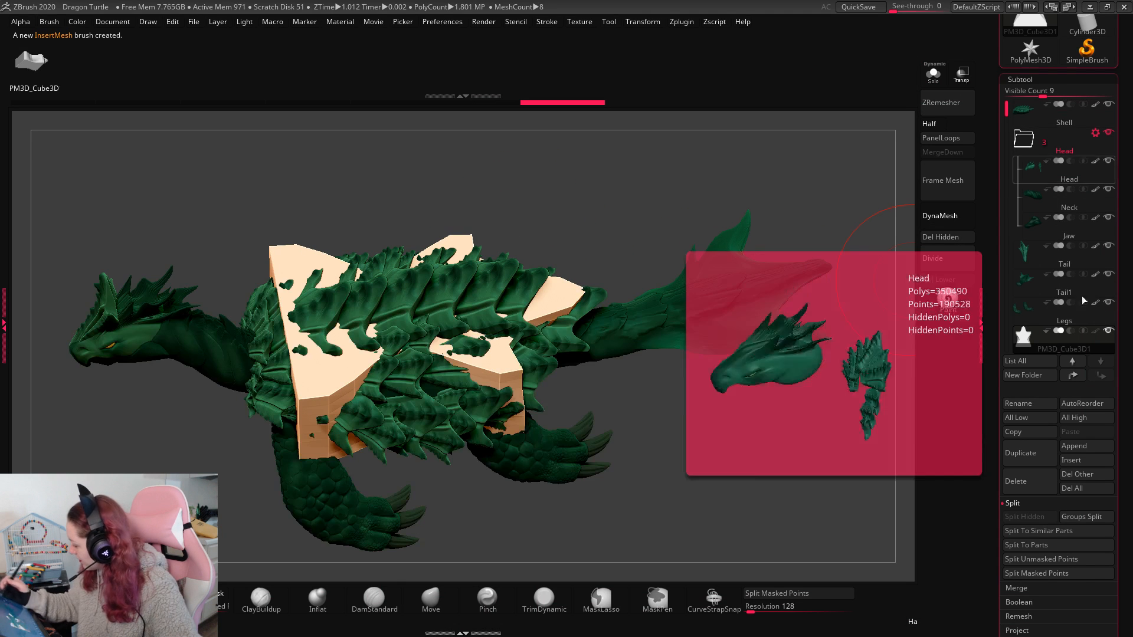
pyautogui.click(1022, 320)
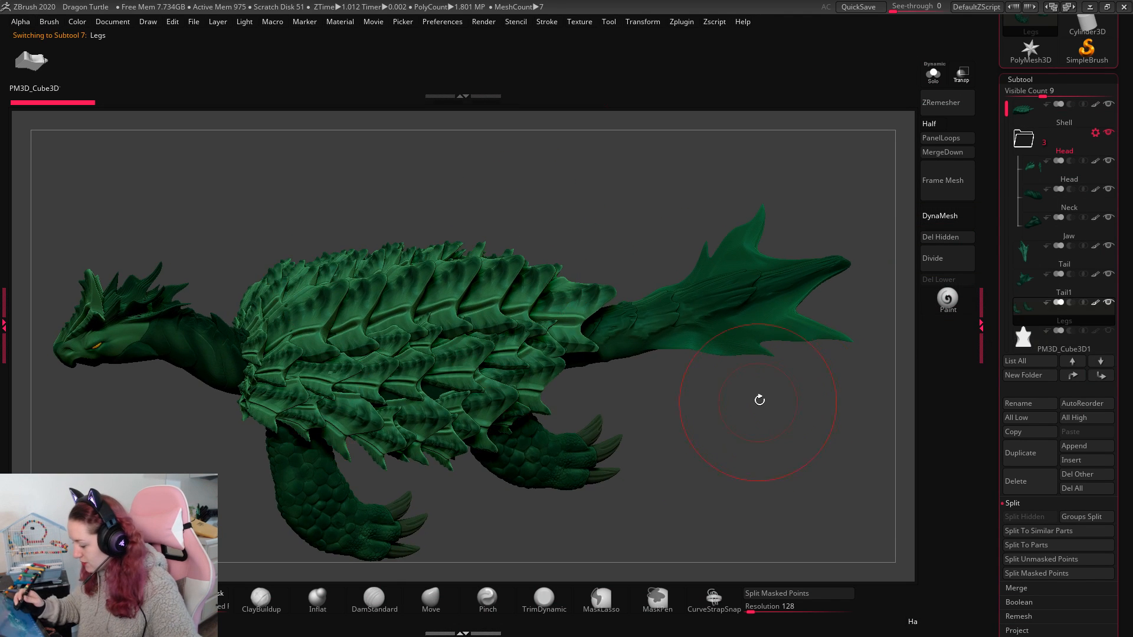
# Step: Try inserting copies of the custom mesh over the shell and tail with the new InsertMesh brush, and undo the insertions
pyautogui.moveTo(758, 397); pyautogui.dragTo(416, 361)
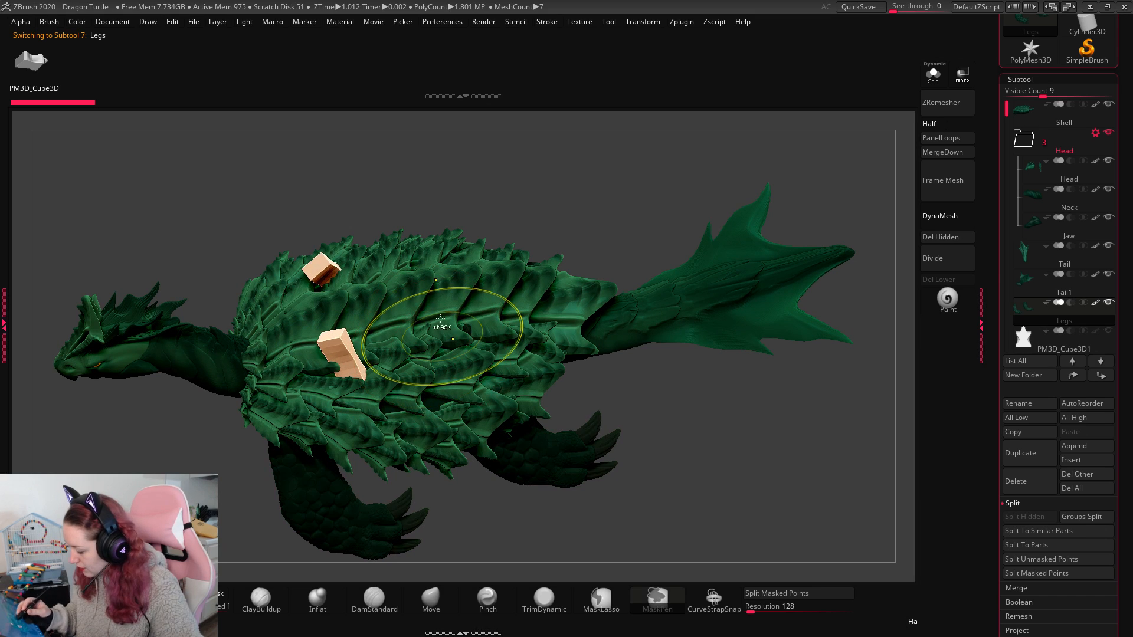
pyautogui.hotkey('ctrl', 'z')
pyautogui.moveTo(665, 302)
pyautogui.mouseDown()
pyautogui.moveTo(704, 312)
pyautogui.moveTo(761, 287)
pyautogui.mouseUp()
pyautogui.moveTo(788, 273); pyautogui.dragTo(814, 277)
pyautogui.moveTo(856, 371)
pyautogui.mouseDown()
pyautogui.moveTo(797, 327)
pyautogui.moveTo(833, 324)
pyautogui.mouseUp()
pyautogui.hotkey('ctrl', 'z')
pyautogui.hotkey('ctrl', 'z')
pyautogui.hotkey('ctrl', 'z')
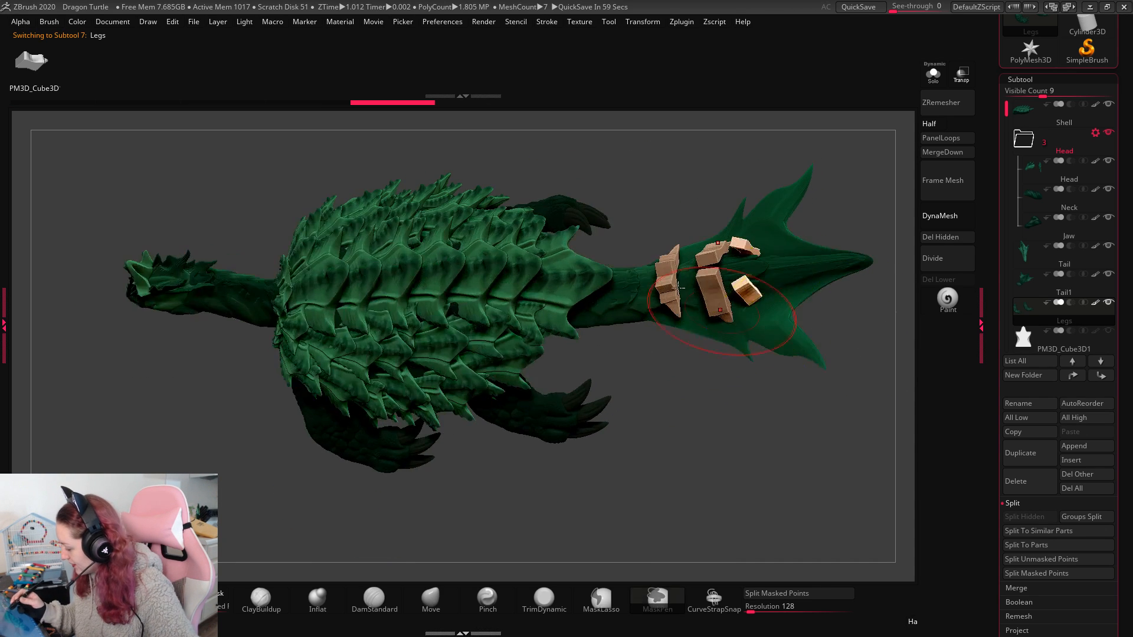
pyautogui.hotkey('ctrl', 'z')
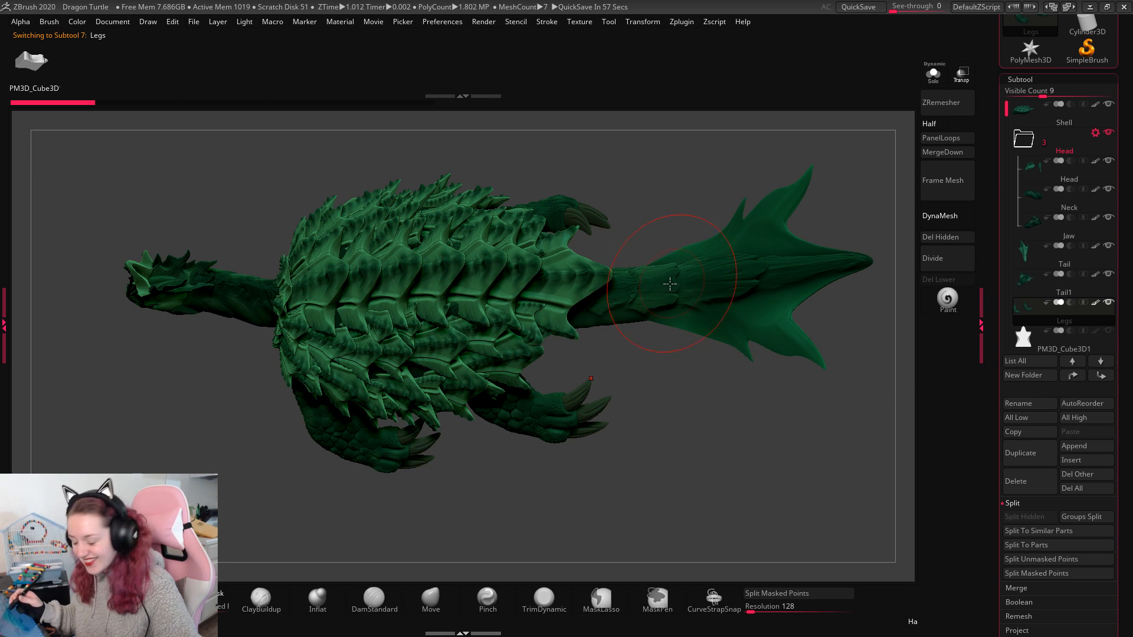
pyautogui.moveTo(665, 286); pyautogui.dragTo(692, 276)
pyautogui.moveTo(860, 306); pyautogui.dragTo(758, 354)
pyautogui.hotkey('ctrl', 'z')
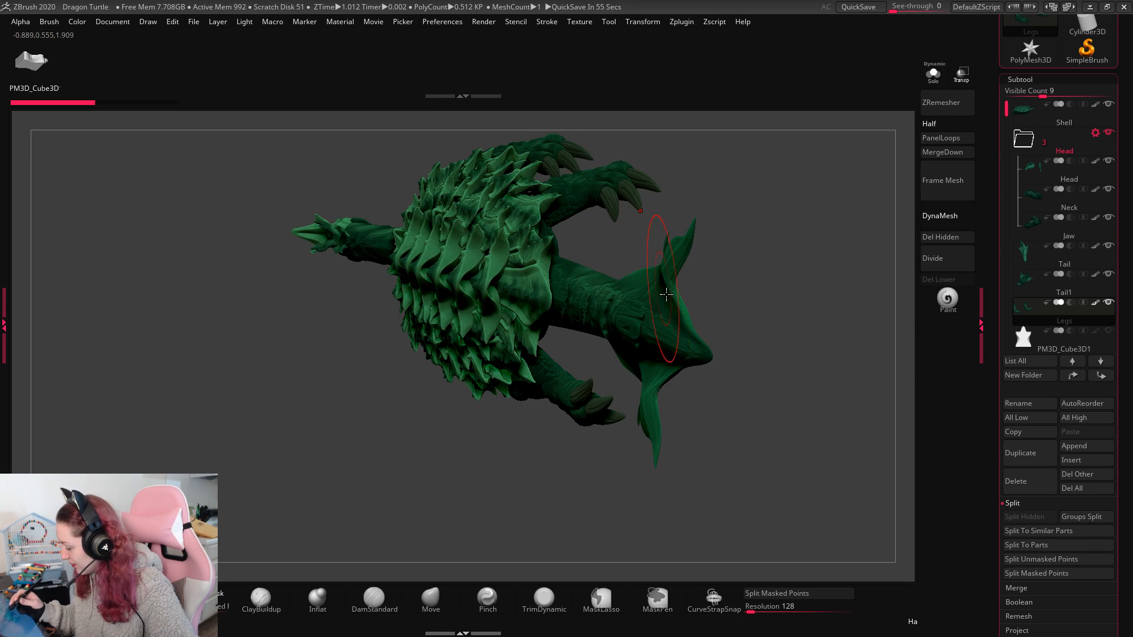
# Step: Try inserting the custom mesh on the tail fin, and undo the insertions
pyautogui.moveTo(661, 292); pyautogui.dragTo(687, 299)
pyautogui.moveTo(781, 303); pyautogui.dragTo(849, 307)
pyautogui.moveTo(757, 318); pyautogui.dragTo(745, 367)
pyautogui.moveTo(742, 361); pyautogui.dragTo(696, 433)
pyautogui.hotkey('ctrl', 'z')
pyautogui.hotkey('ctrl', 'z')
pyautogui.hotkey('ctrl', 'z')
pyautogui.hotkey('ctrl', 'z')
pyautogui.hotkey('ctrl', 'z')
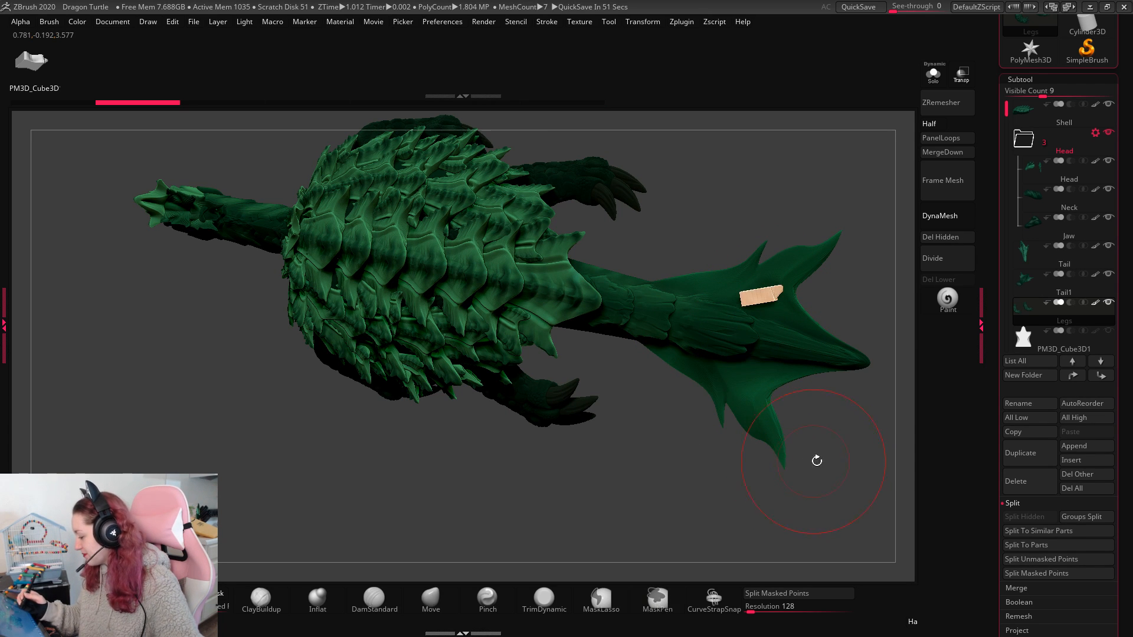
# Step: Delete the leftover PM3D_Cube3D1 subtool
pyautogui.keyDown('shift'); pyautogui.moveTo(856, 466); pyautogui.dragTo(757, 513); pyautogui.keyUp('shift')
pyautogui.click(1023, 342)
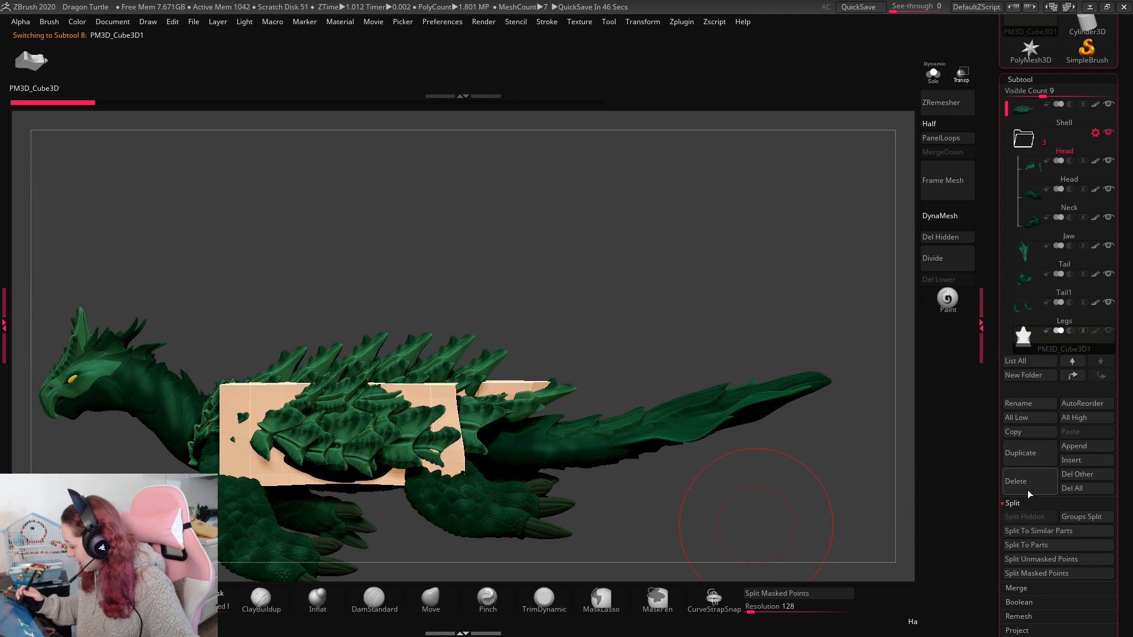
pyautogui.click(1015, 481)
pyautogui.click(922, 516)
pyautogui.moveTo(734, 358); pyautogui.dragTo(646, 272)
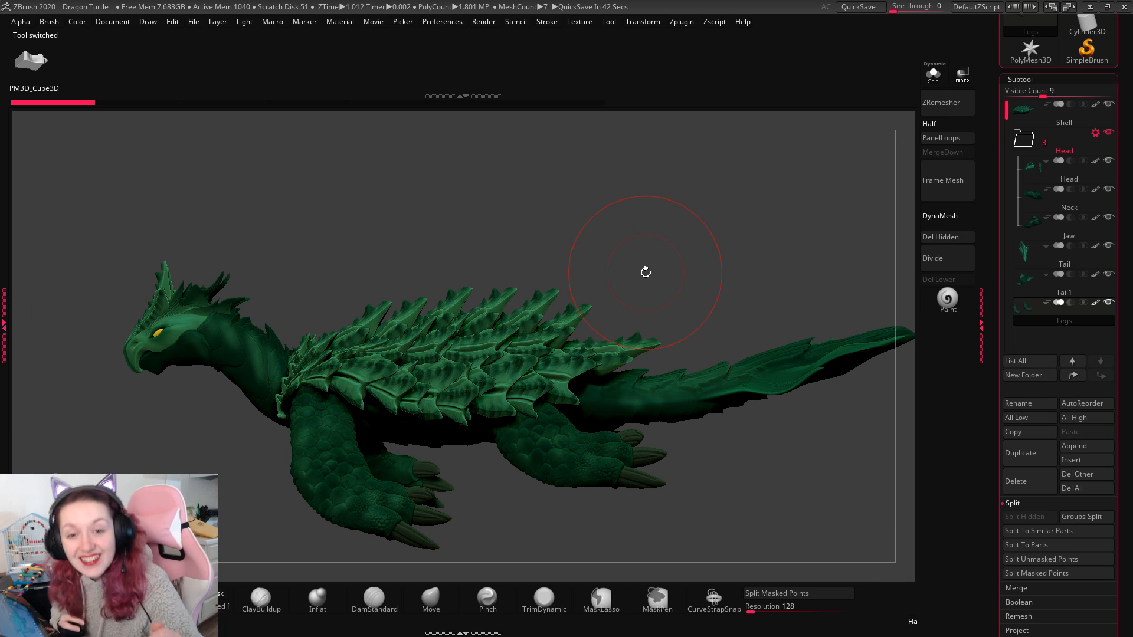
# Step: Make Tail1 the active subtool and shift the tail backwards, away from the body
pyautogui.click(440, 596)
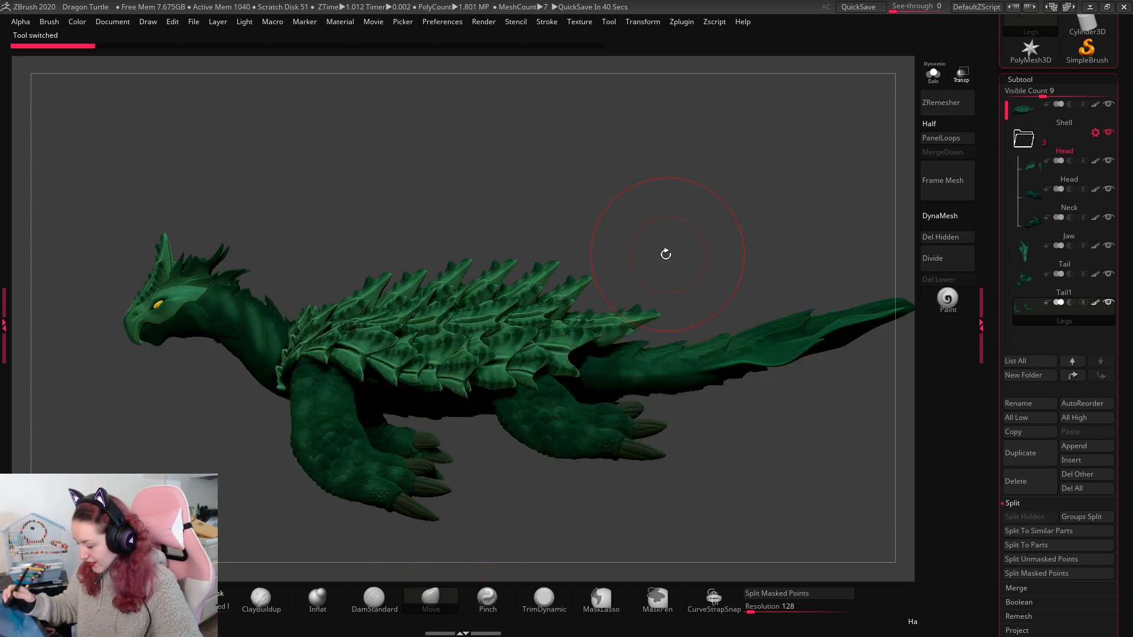
pyautogui.moveTo(733, 253)
pyautogui.mouseDown()
pyautogui.moveTo(766, 197)
pyautogui.moveTo(784, 206)
pyautogui.moveTo(751, 245)
pyautogui.moveTo(791, 248)
pyautogui.moveTo(784, 260)
pyautogui.moveTo(816, 225)
pyautogui.moveTo(817, 286)
pyautogui.mouseUp()
pyautogui.rightClick(795, 212)
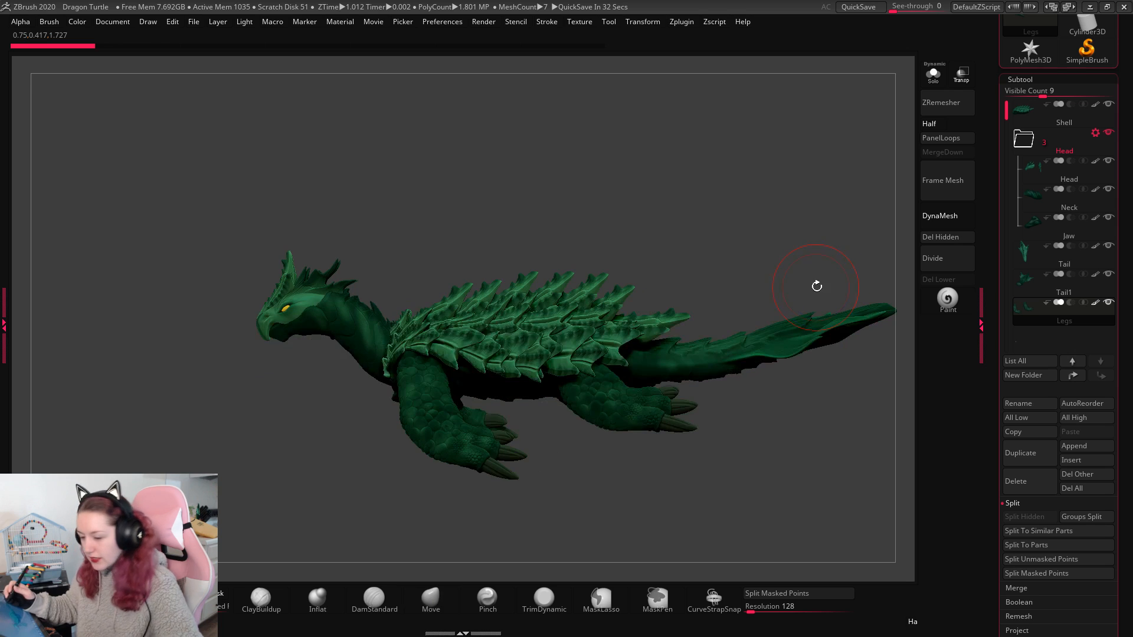
pyautogui.keyDown('alt'); pyautogui.moveTo(809, 245); pyautogui.dragTo(751, 236); pyautogui.keyUp('alt')
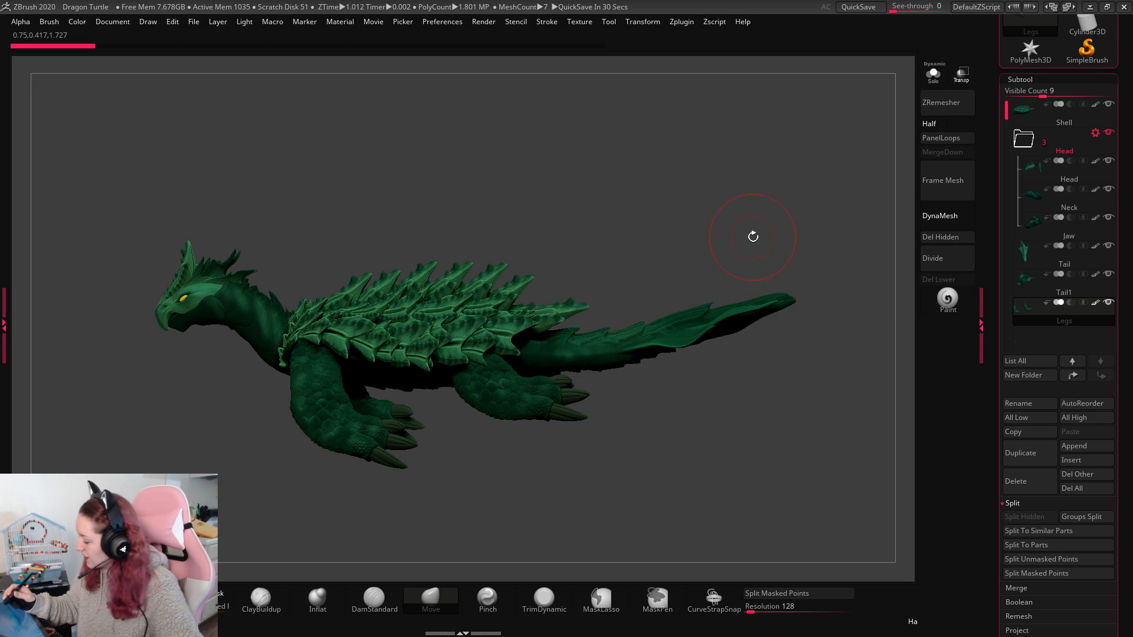
pyautogui.keyDown('alt'); pyautogui.click(704, 337); pyautogui.keyUp('alt')
pyautogui.press('w')
pyautogui.moveTo(639, 345); pyautogui.dragTo(581, 343)
pyautogui.press('q')
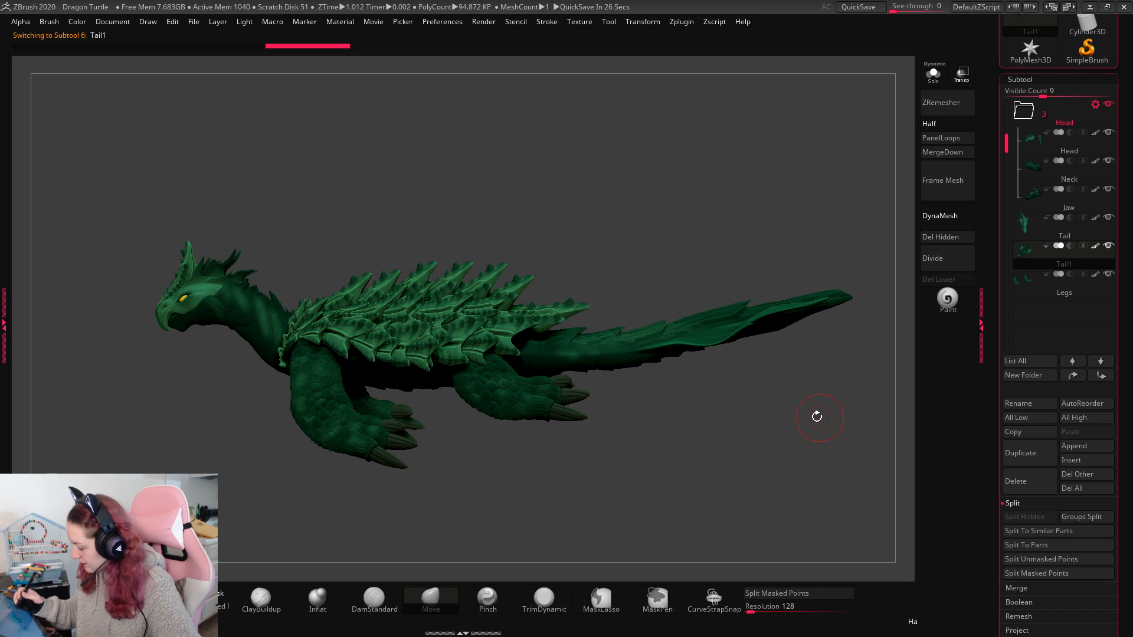
# Step: Carve a groove along the tail fin towards its large side spike with the DamStandard brush
pyautogui.moveTo(771, 417); pyautogui.dragTo(784, 481)
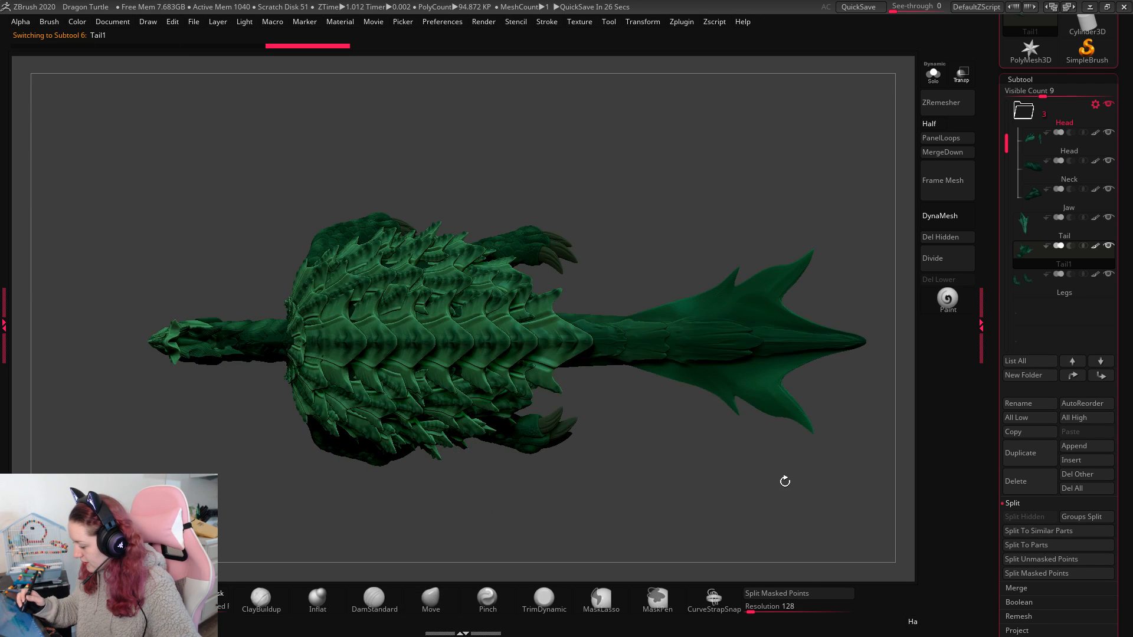
pyautogui.keyDown('alt'); pyautogui.moveTo(861, 272); pyautogui.dragTo(719, 290); pyautogui.keyUp('alt')
pyautogui.keyDown('alt'); pyautogui.moveTo(773, 261); pyautogui.dragTo(771, 299); pyautogui.keyUp('alt')
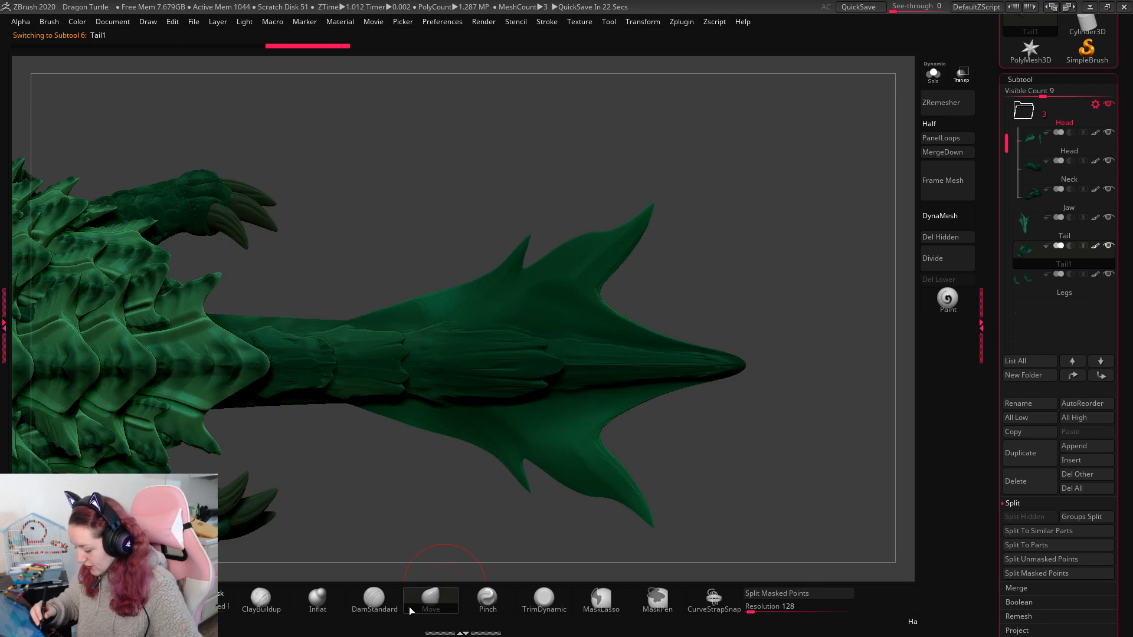
pyautogui.click(377, 600)
pyautogui.press('space')
pyautogui.moveTo(470, 331)
pyautogui.keyDown('alt'); pyautogui.mouseDown()
pyautogui.moveTo(634, 232)
pyautogui.moveTo(493, 328)
pyautogui.mouseUp(); pyautogui.keyUp('alt')
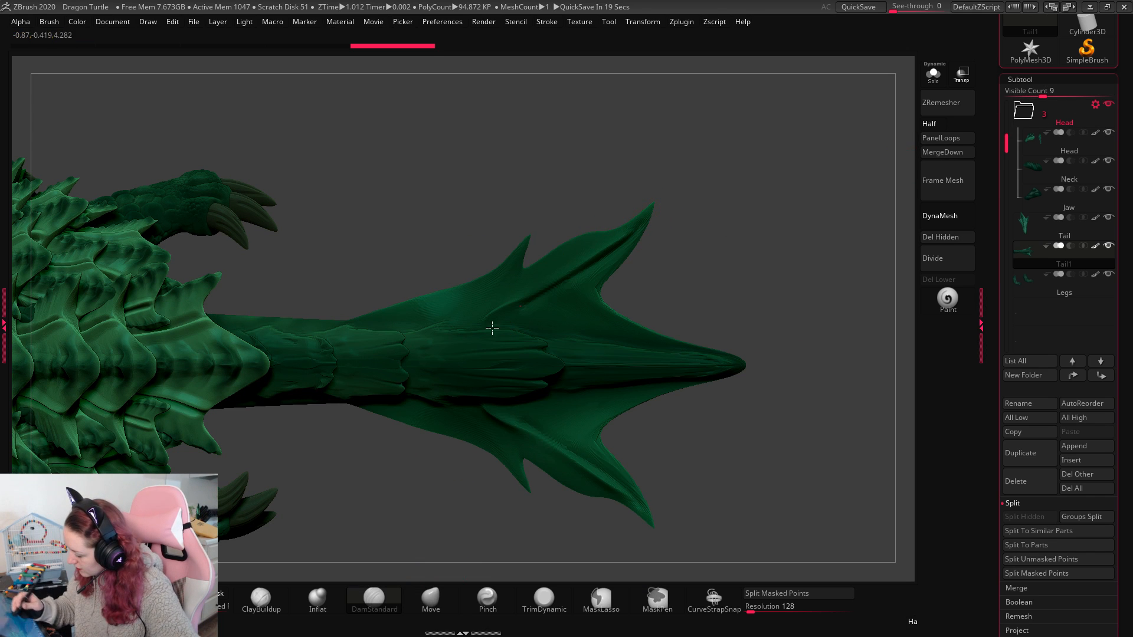
# Step: Remesh the tail with DynaMesh at resolution 336, undoing the first attempt at resolution 128
pyautogui.click(1038, 80)
pyautogui.click(1024, 91)
pyautogui.click(1037, 316)
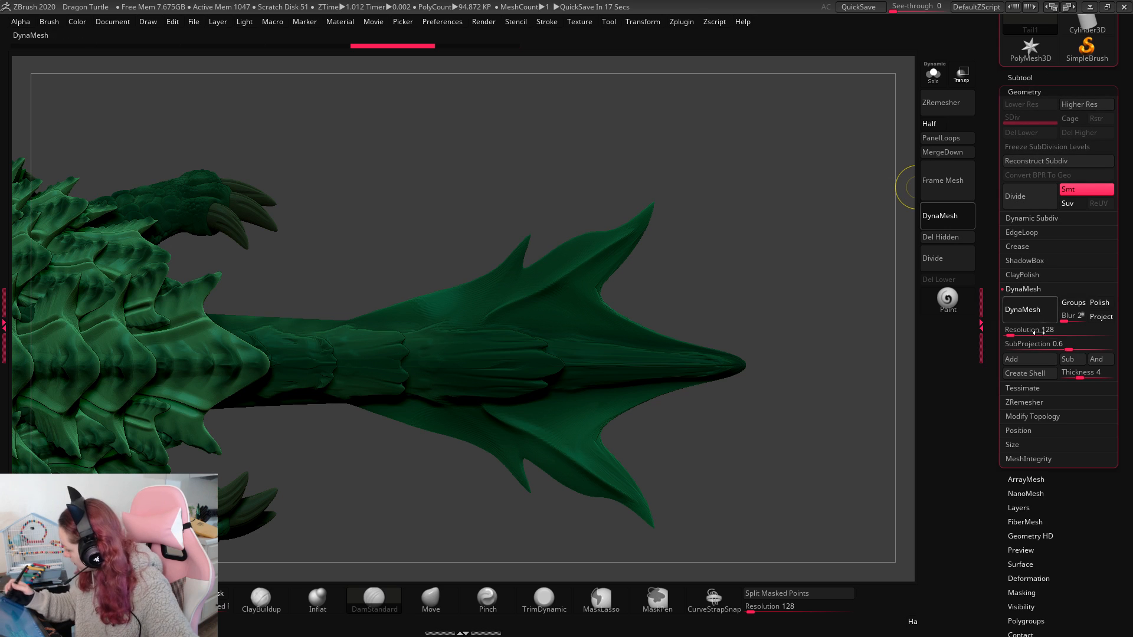
pyautogui.keyDown('alt'); pyautogui.moveTo(791, 314); pyautogui.dragTo(862, 369); pyautogui.keyUp('alt')
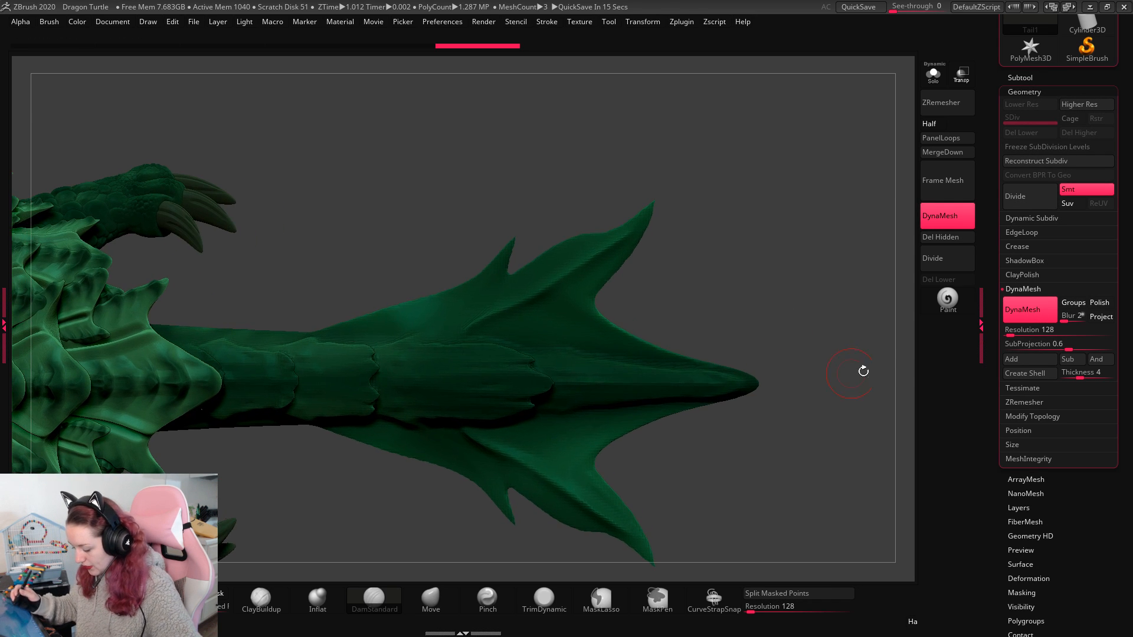
pyautogui.hotkey('ctrl', 'z')
pyautogui.click(1014, 333)
pyautogui.click(1026, 317)
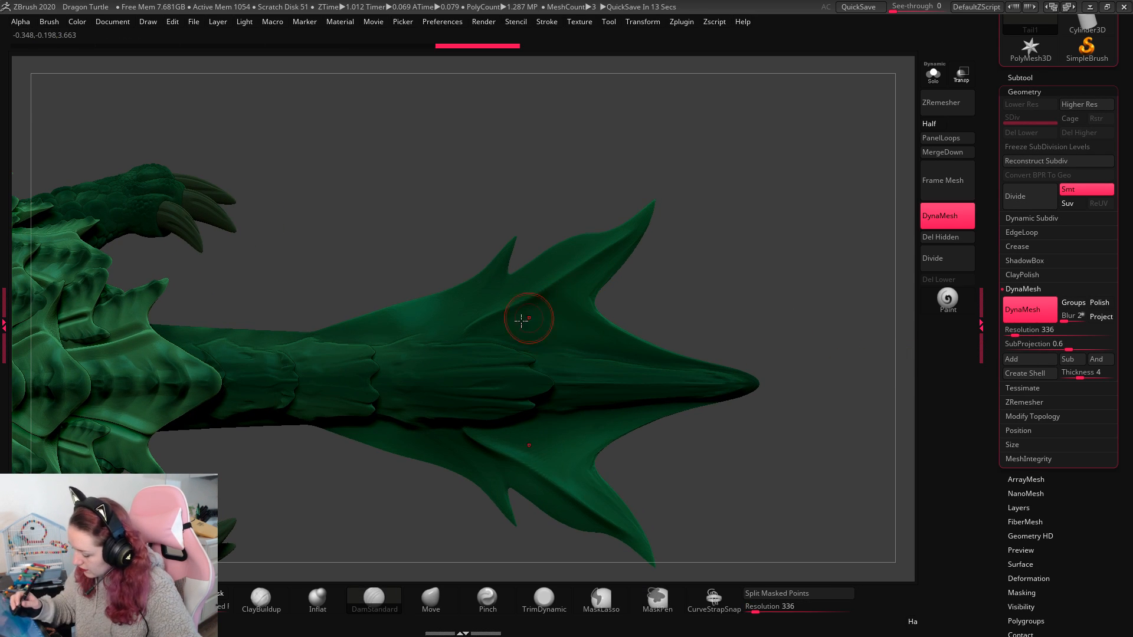
# Step: Carve deeper grooves from the large and small fin spikes inwards to the tail's centre
pyautogui.moveTo(479, 328); pyautogui.dragTo(629, 241)
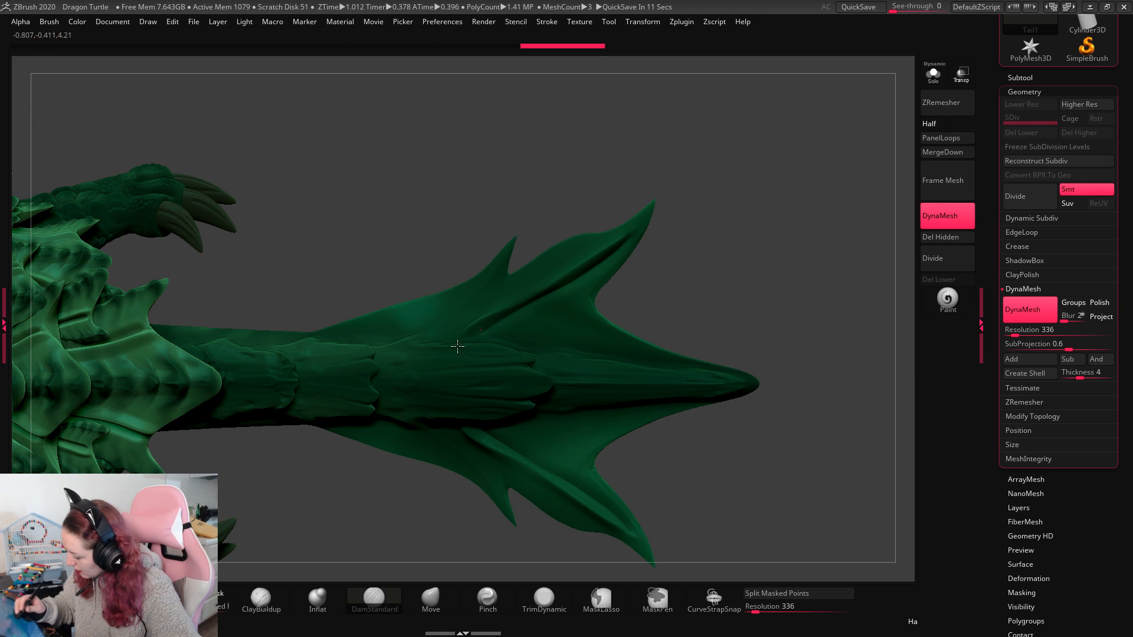
pyautogui.press('space')
pyautogui.moveTo(778, 217)
pyautogui.keyDown('alt'); pyautogui.mouseDown()
pyautogui.moveTo(789, 234)
pyautogui.moveTo(779, 240)
pyautogui.mouseUp(); pyautogui.keyUp('alt')
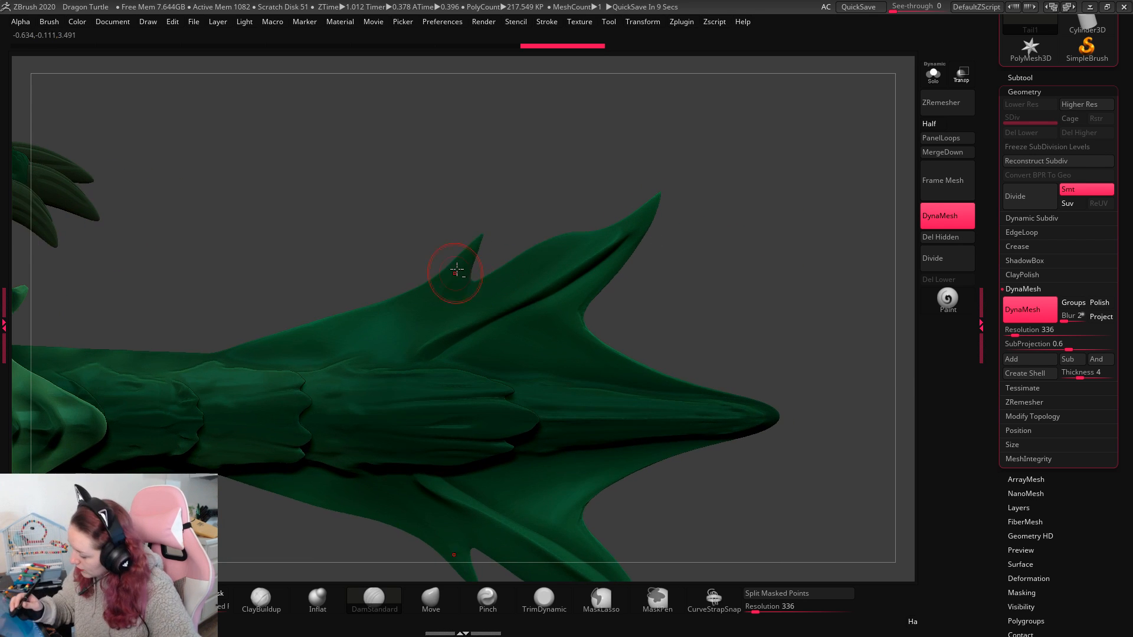
pyautogui.moveTo(459, 270); pyautogui.dragTo(361, 351)
pyautogui.moveTo(465, 259); pyautogui.dragTo(349, 352)
pyautogui.hotkey('ctrl', 'z')
pyautogui.hotkey('ctrl', 'z')
pyautogui.hotkey('ctrl', 'z')
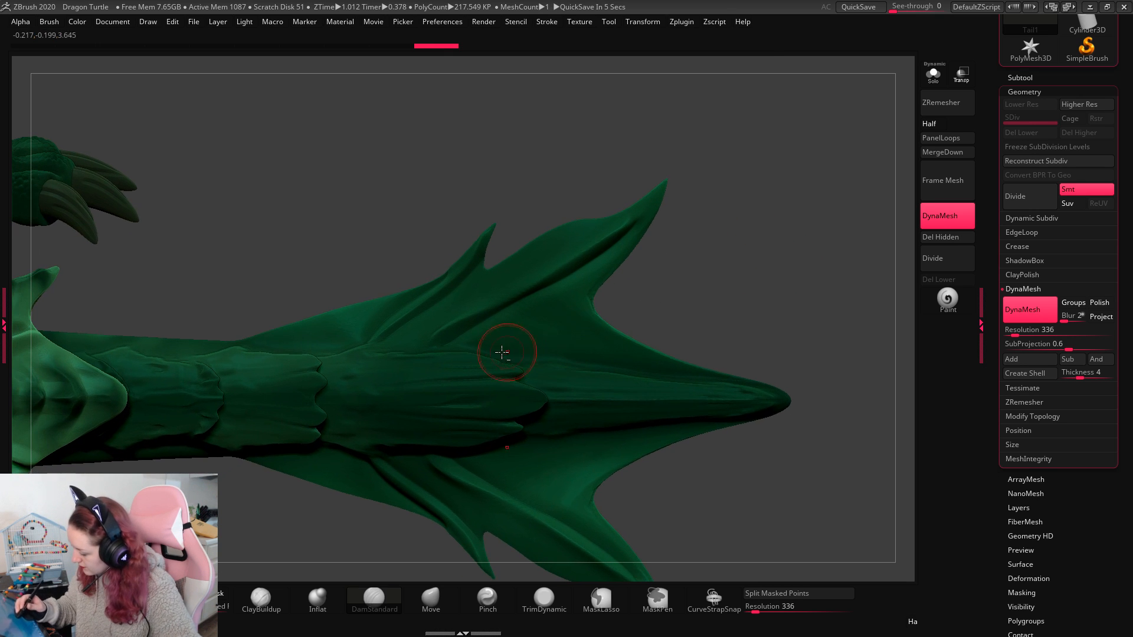
# Step: Add more ray-like grooves across the tail fin and sharpen the overlapping scales along the tail
pyautogui.hotkey('ctrl', 'shift', 'z')
pyautogui.hotkey('ctrl', 'shift', 'z')
pyautogui.hotkey('ctrl', 'shift', 'z')
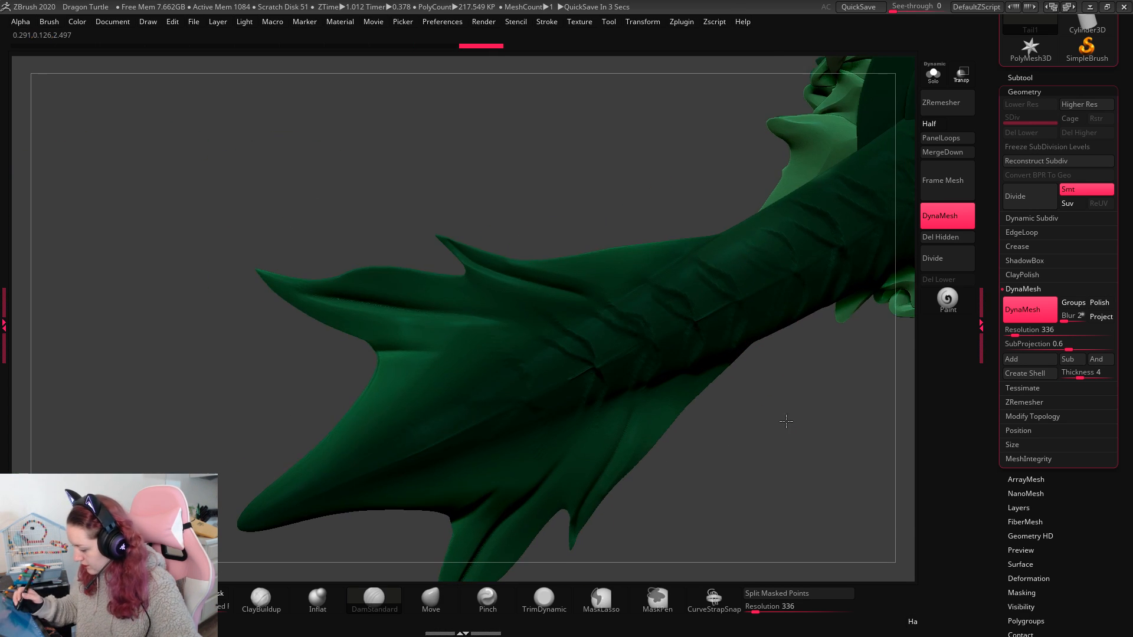
pyautogui.hotkey('ctrl', 'z')
pyautogui.hotkey('ctrl', 'z')
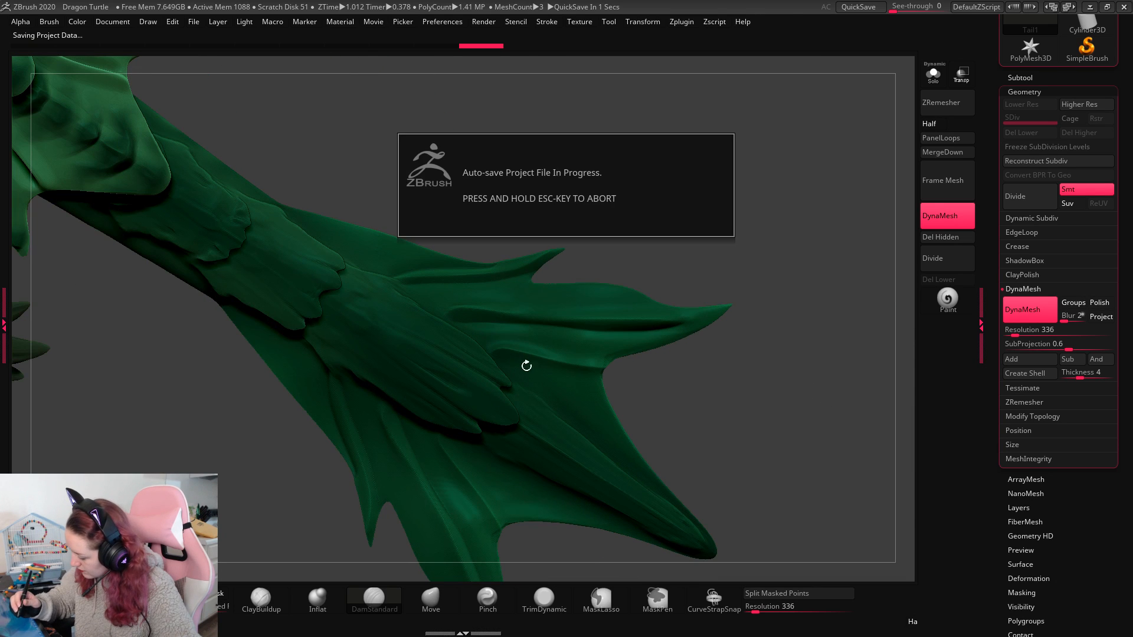
pyautogui.hotkey('ctrl', 'shift', 'z')
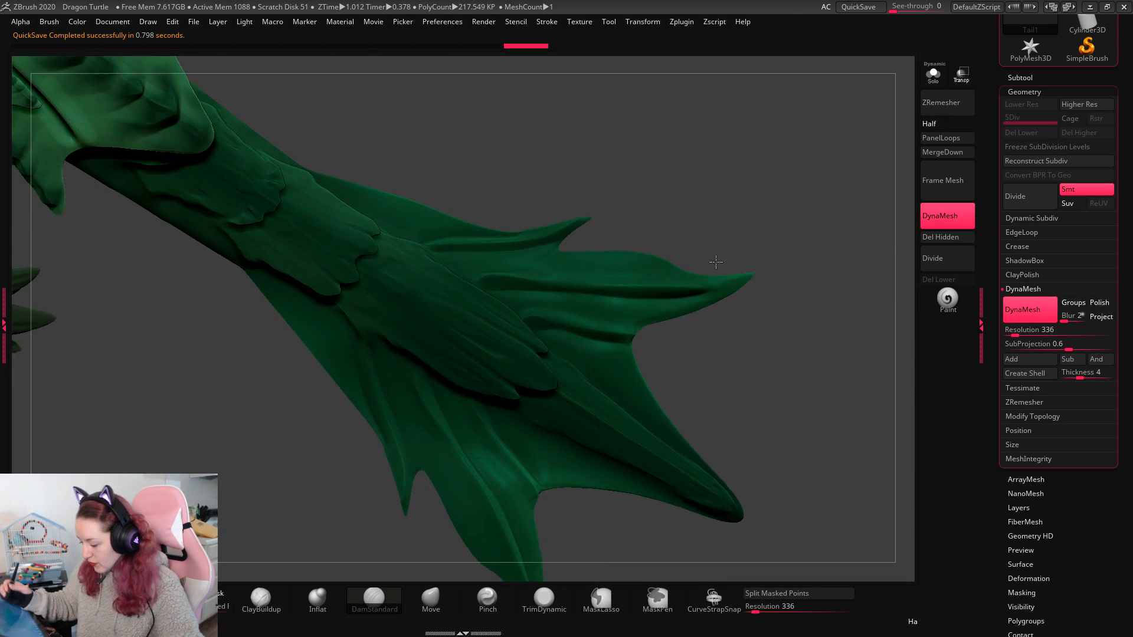
pyautogui.hotkey('ctrl', 'shift', 'z')
pyautogui.hotkey('ctrl', 'shift', 'z')
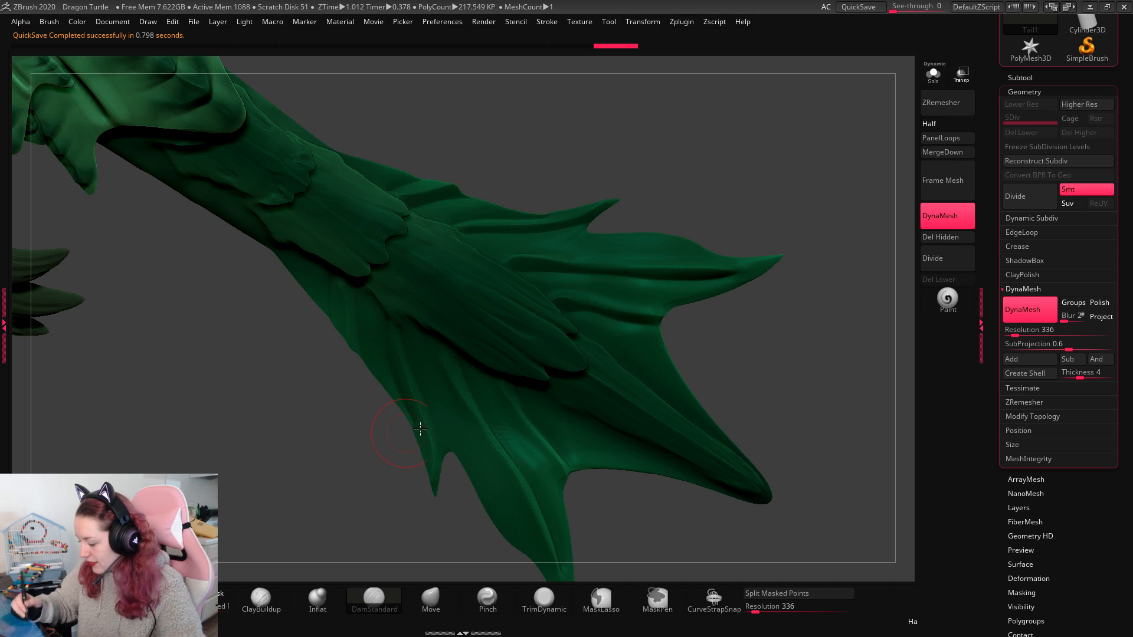
pyautogui.hotkey('ctrl', 'shift', 'z')
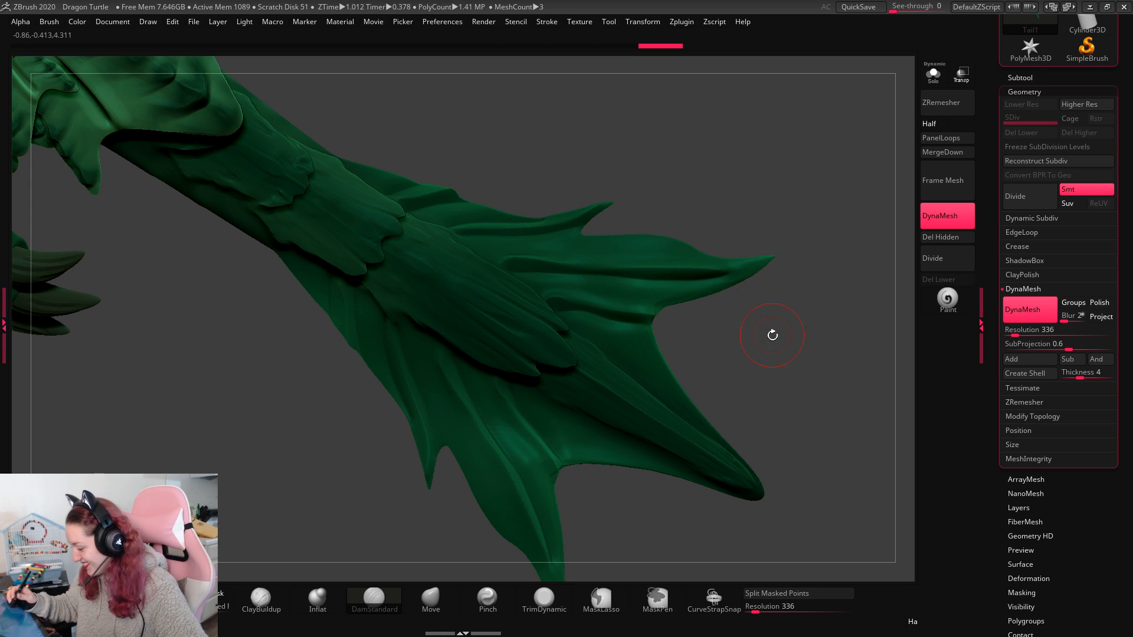
pyautogui.moveTo(771, 331); pyautogui.dragTo(678, 307)
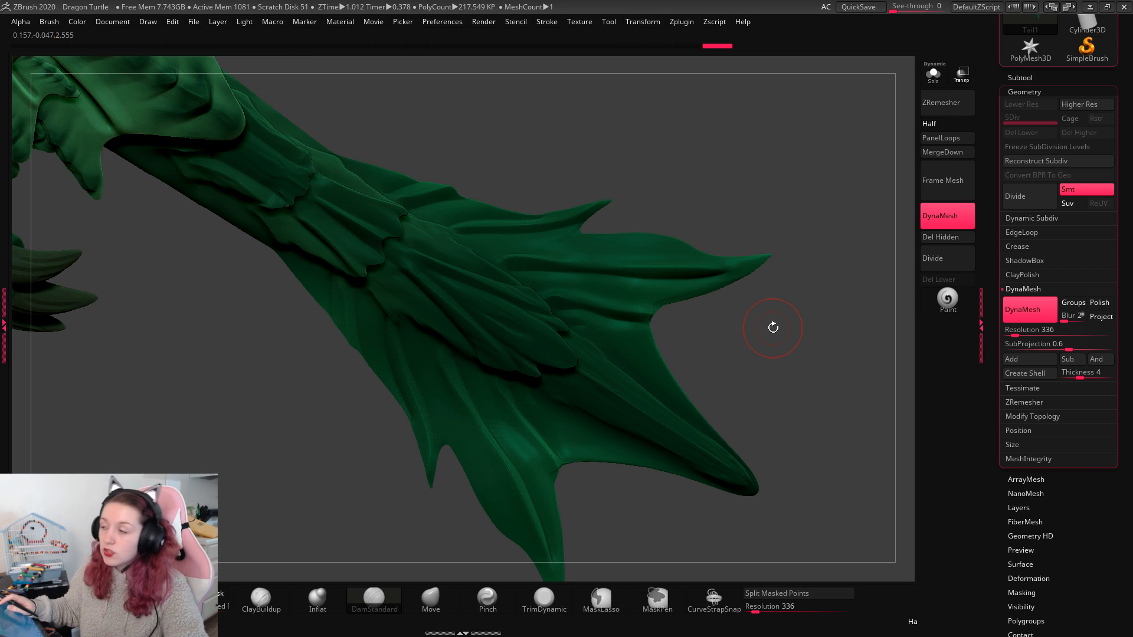
# Step: Pull an extra small spike out of the tail fin's front edge with the Move brush
pyautogui.press('b')
pyautogui.press('m')
pyautogui.press('v')
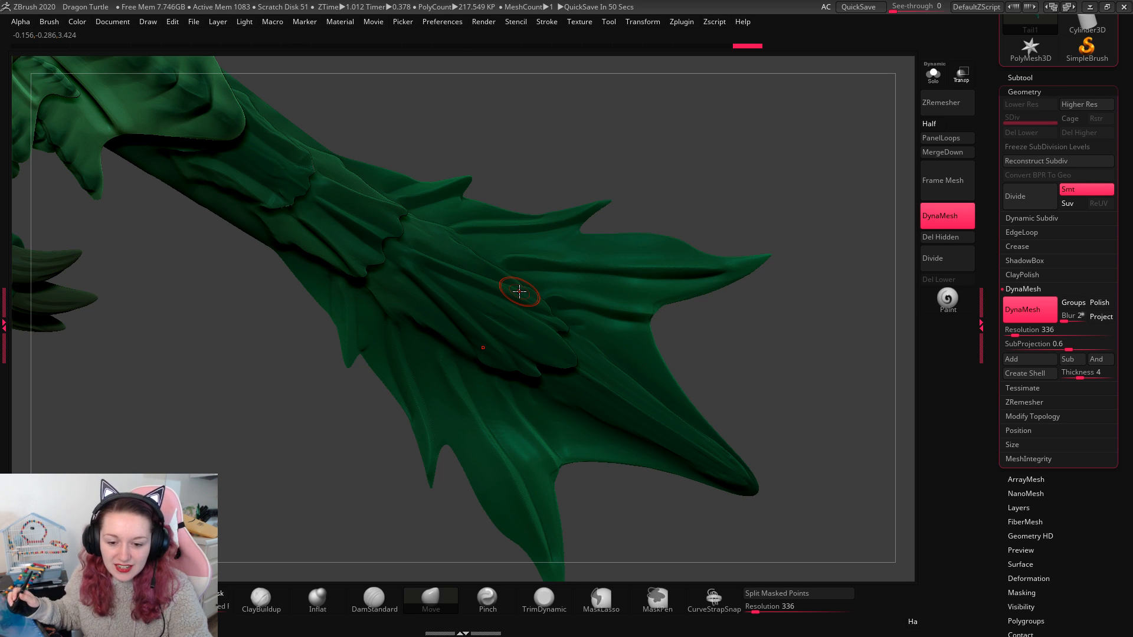
pyautogui.press('space')
pyautogui.press('ctrl')
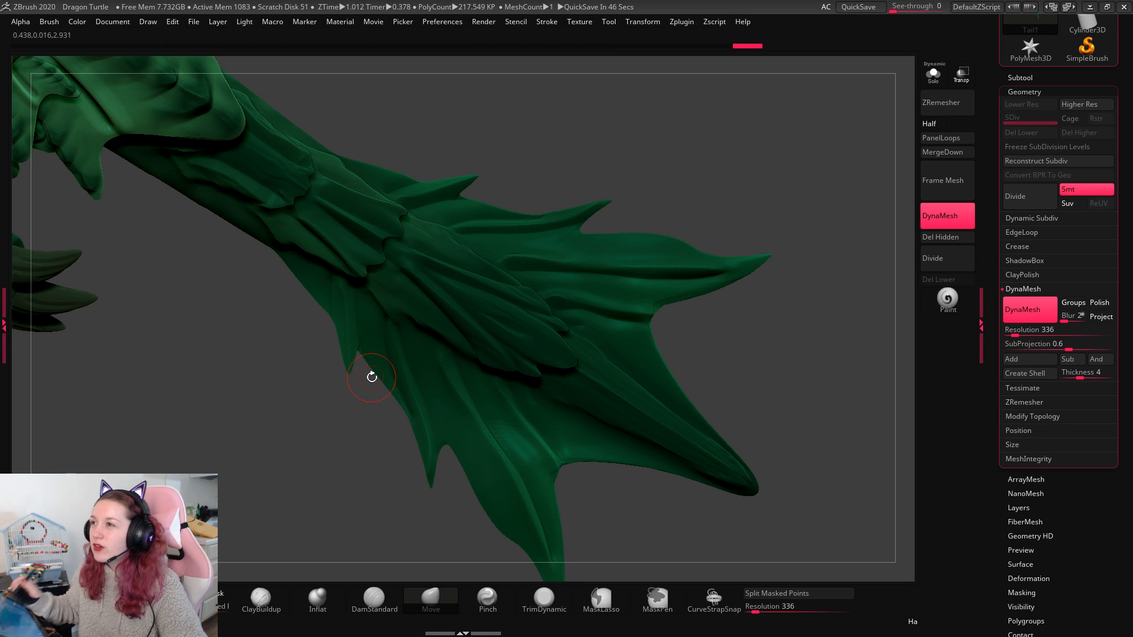
# Step: Switch back to the DamStandard brush and isolate the tail from the rest of the model
pyautogui.moveTo(813, 362)
pyautogui.mouseDown()
pyautogui.moveTo(823, 348)
pyautogui.moveTo(810, 375)
pyautogui.mouseUp()
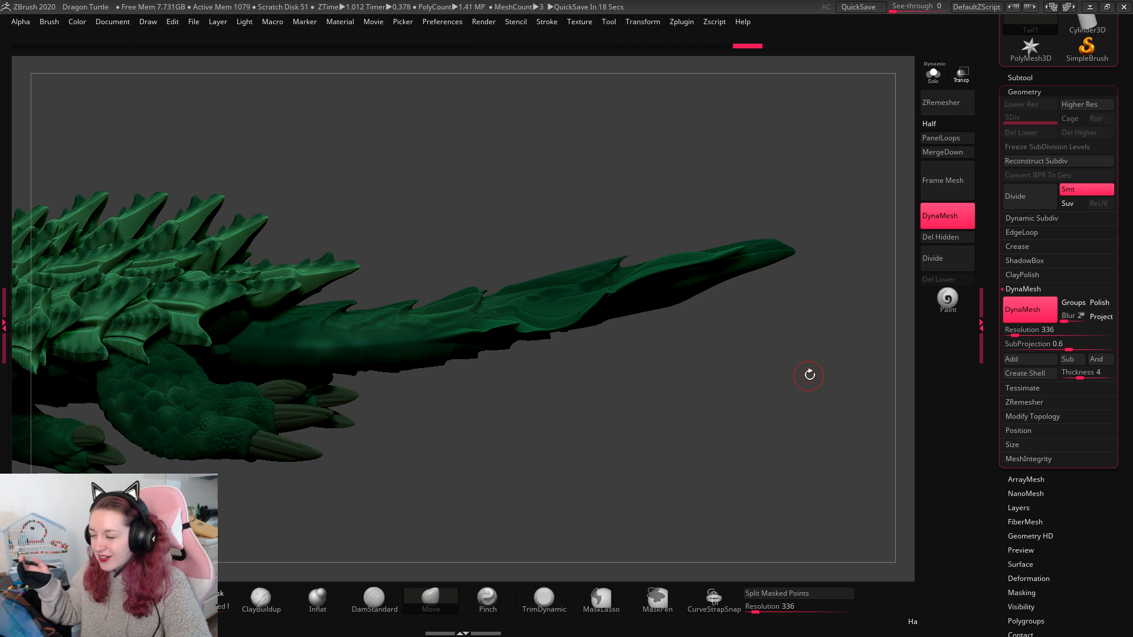
pyautogui.moveTo(684, 169)
pyautogui.mouseDown()
pyautogui.moveTo(692, 167)
pyautogui.moveTo(678, 159)
pyautogui.mouseUp()
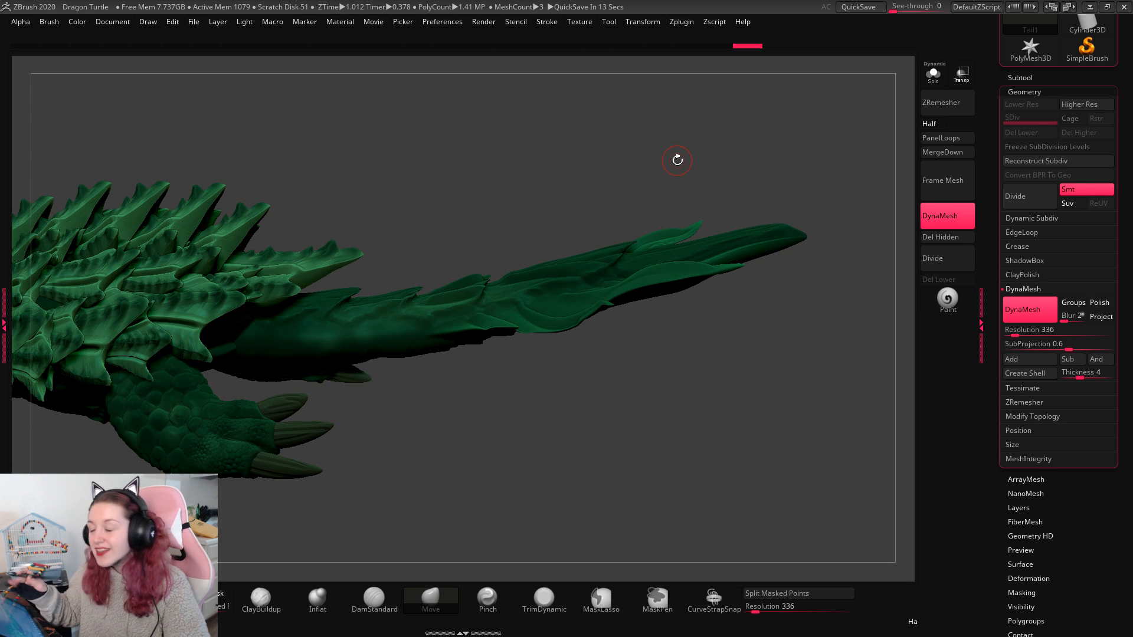
pyautogui.press('space')
pyautogui.moveTo(628, 186)
pyautogui.mouseDown()
pyautogui.moveTo(804, 213)
pyautogui.moveTo(864, 145)
pyautogui.mouseUp()
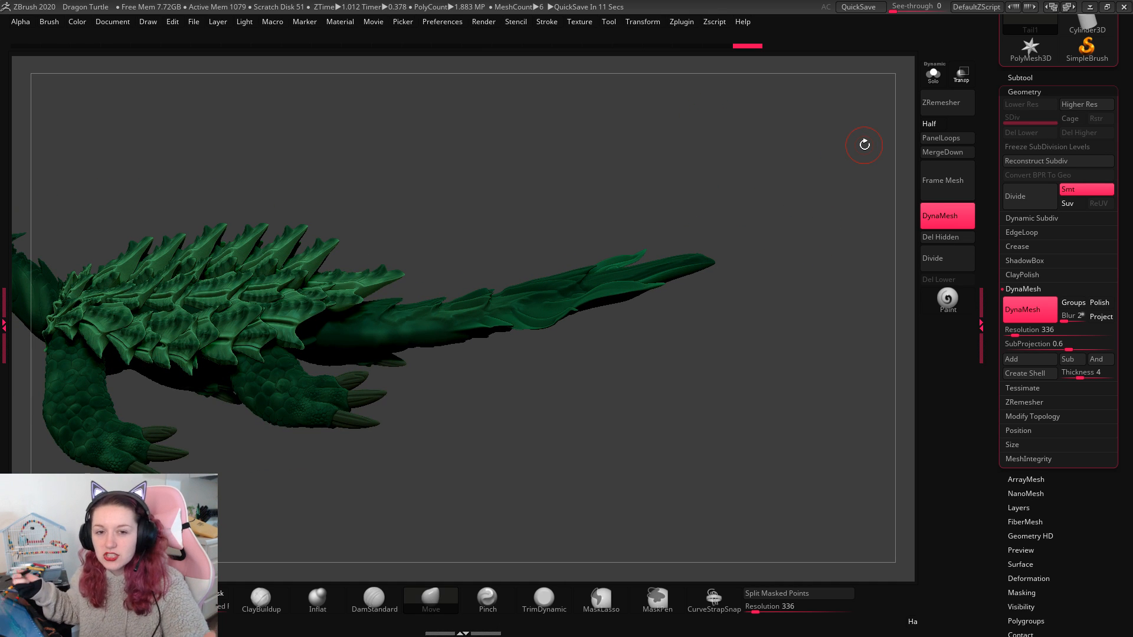
pyautogui.click(374, 598)
pyautogui.keyDown('alt'); pyautogui.moveTo(681, 359); pyautogui.dragTo(688, 413); pyautogui.keyUp('alt')
pyautogui.press('space')
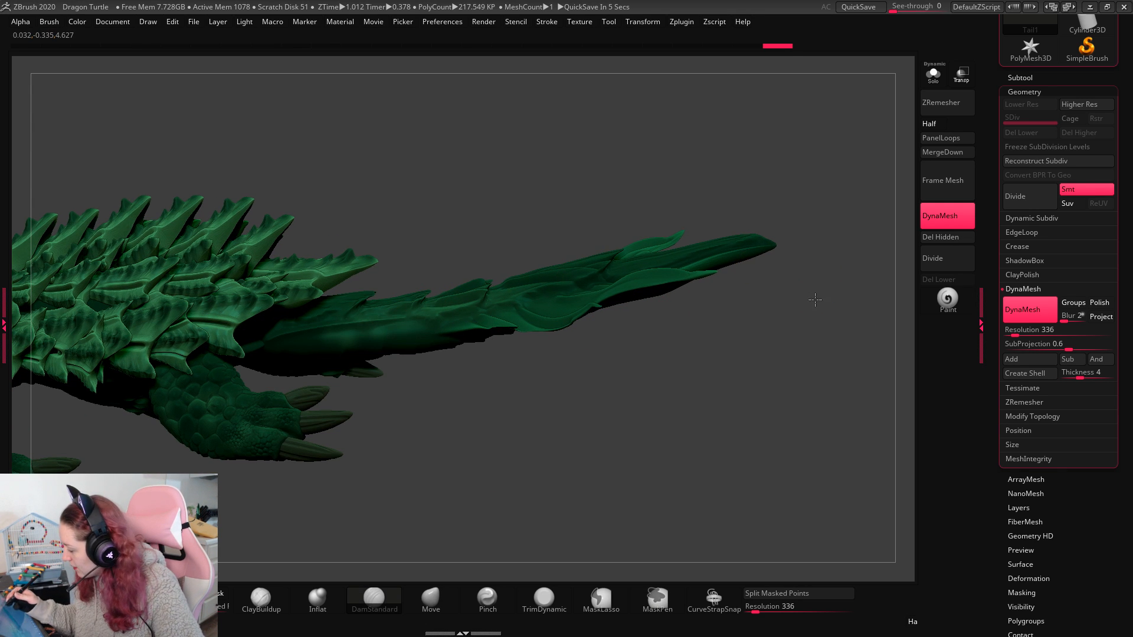
pyautogui.click(933, 74)
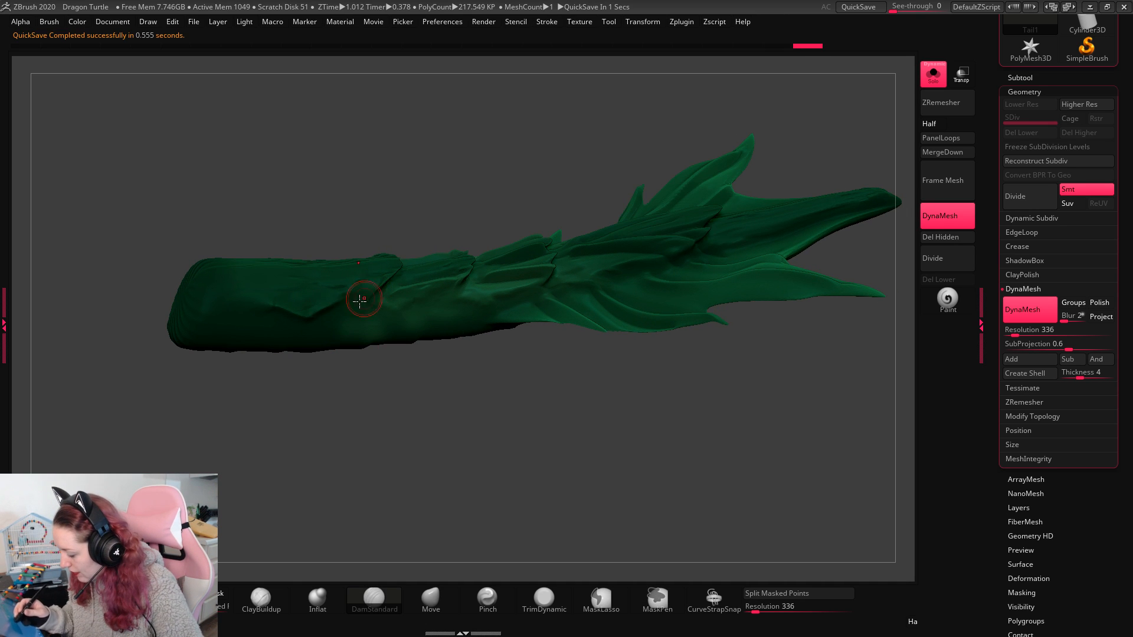
# Step: Carve slanted scale grooves down the side of the tail, from its base towards the fin
pyautogui.moveTo(281, 310); pyautogui.dragTo(322, 320)
pyautogui.moveTo(450, 412); pyautogui.dragTo(451, 393)
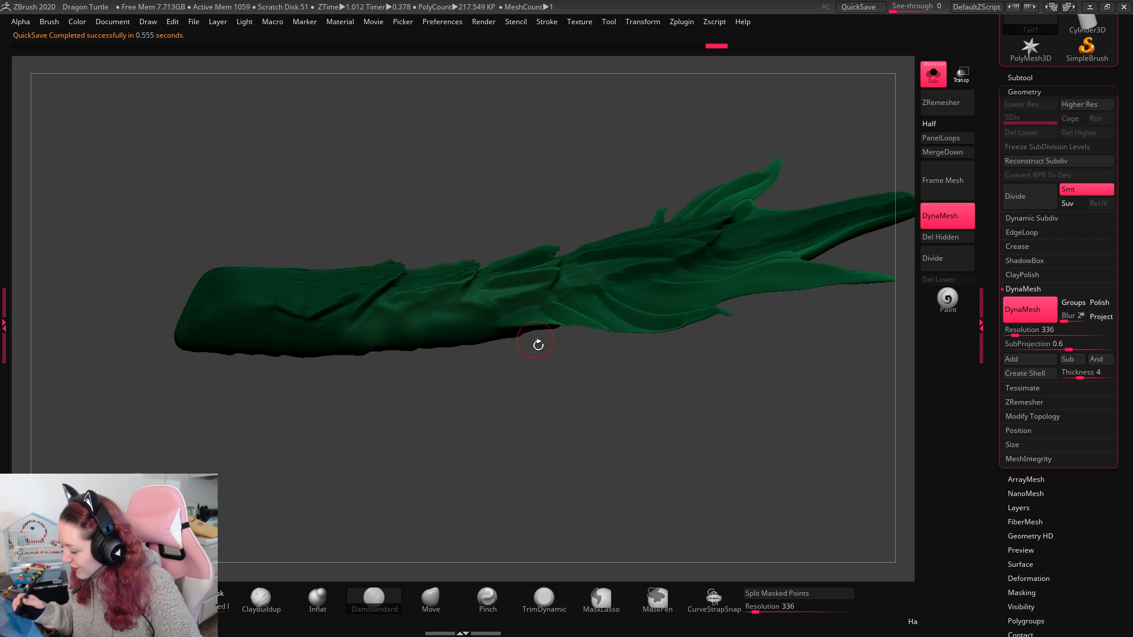
pyautogui.moveTo(460, 287); pyautogui.dragTo(387, 324)
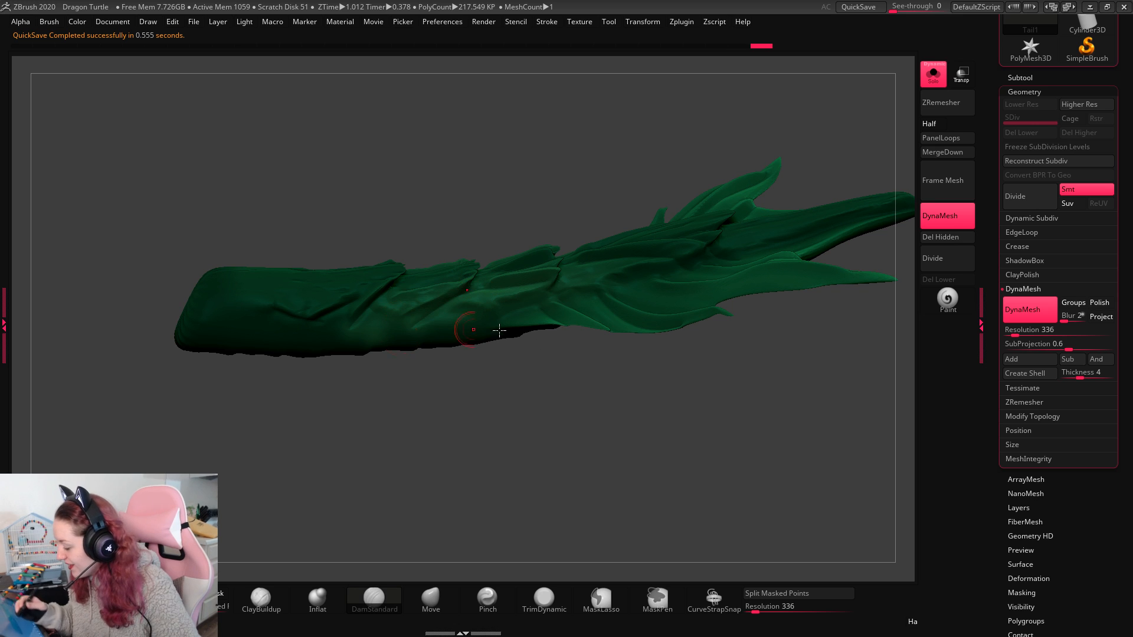
pyautogui.moveTo(551, 399); pyautogui.dragTo(544, 384)
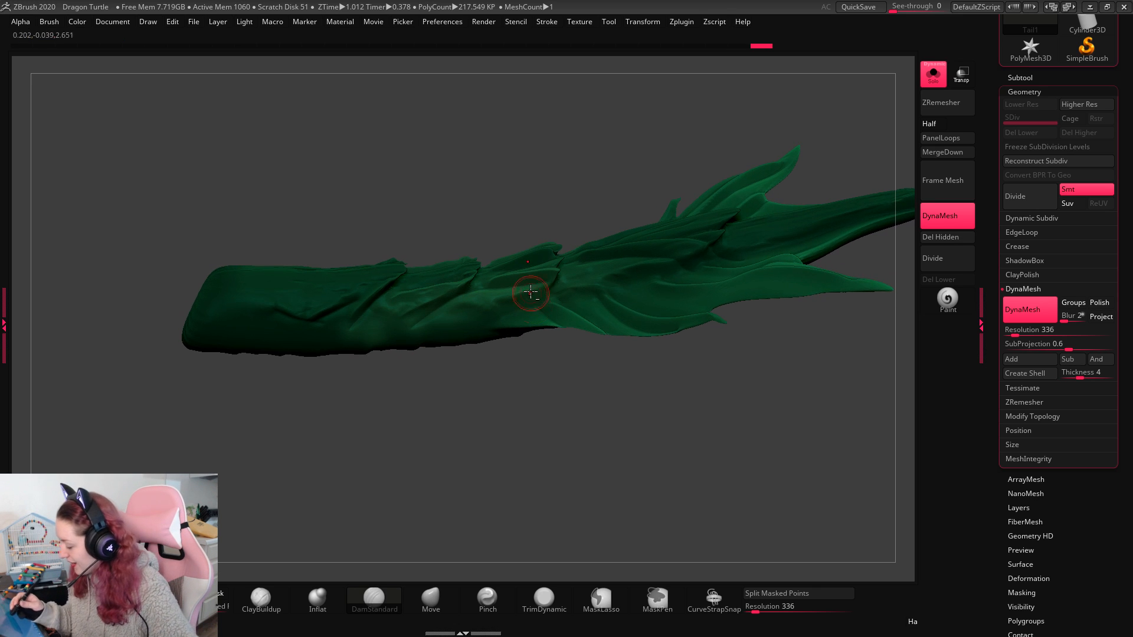
pyautogui.moveTo(549, 294); pyautogui.dragTo(496, 316)
# Step: Carve the grooves onward where the tail's scales meet the fin and along the scales near the tip
pyautogui.moveTo(631, 407); pyautogui.dragTo(629, 429)
pyautogui.moveTo(559, 291)
pyautogui.mouseDown()
pyautogui.moveTo(621, 290)
pyautogui.moveTo(676, 271)
pyautogui.mouseUp()
pyautogui.moveTo(601, 291); pyautogui.dragTo(565, 304)
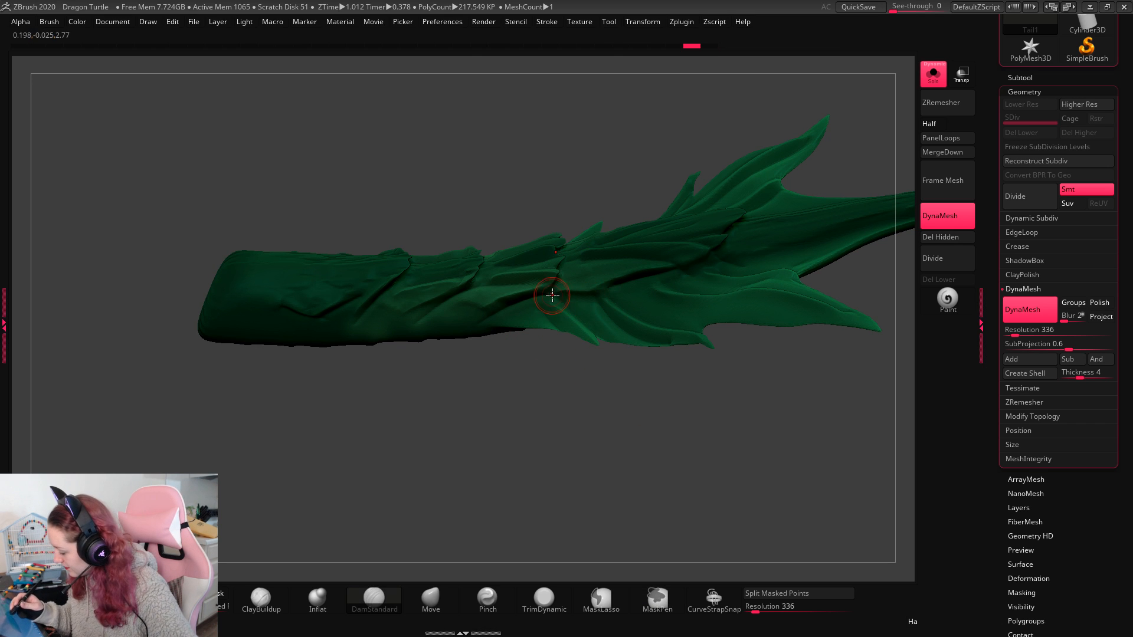
pyautogui.moveTo(594, 392)
pyautogui.mouseDown()
pyautogui.moveTo(642, 430)
pyautogui.moveTo(841, 313)
pyautogui.mouseUp()
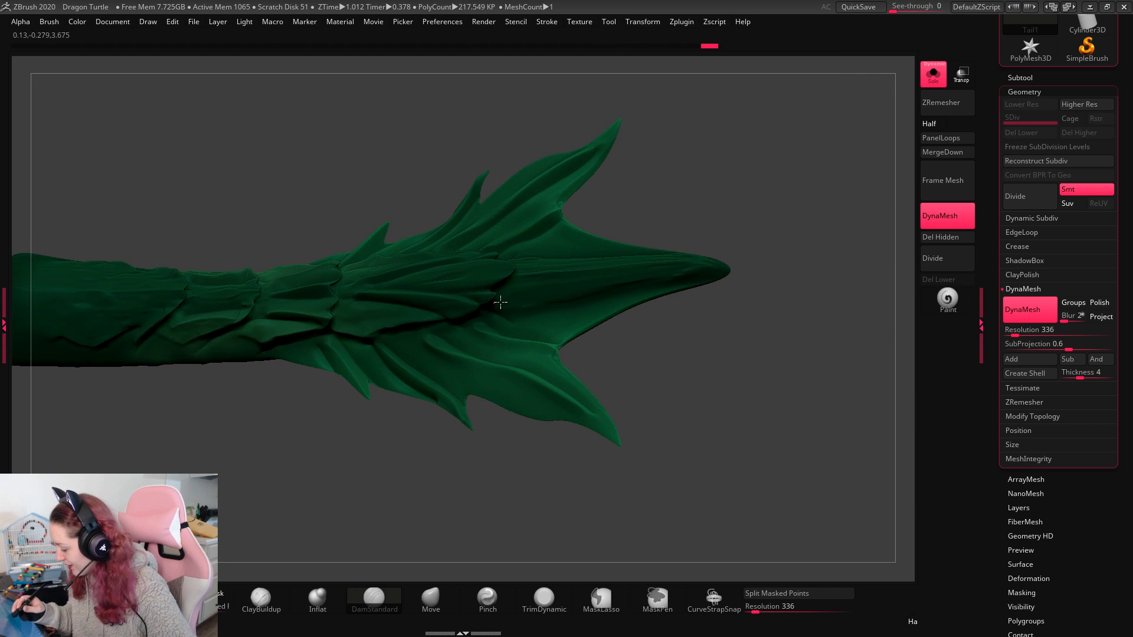
pyautogui.moveTo(497, 300)
pyautogui.mouseDown()
pyautogui.moveTo(679, 277)
pyautogui.moveTo(571, 297)
pyautogui.mouseUp()
pyautogui.moveTo(780, 300); pyautogui.dragTo(639, 412)
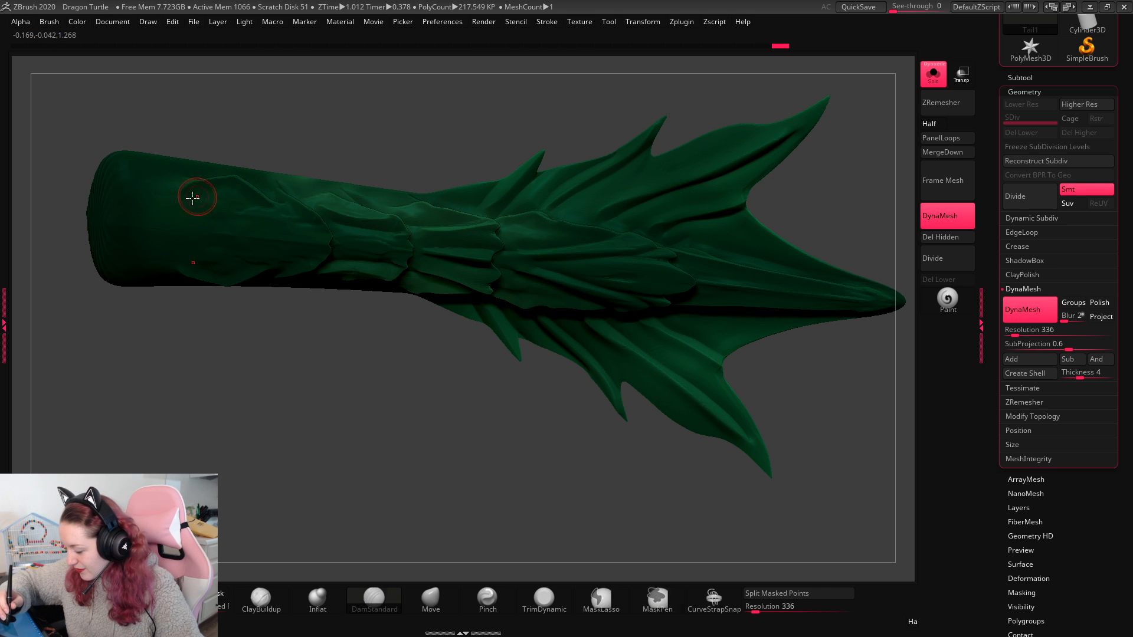
# Step: Undo the last stroke and carve more scale grooves with DamStandard on the upper side of the tail near its base
pyautogui.hotkey('ctrl', 'z')
pyautogui.moveTo(197, 194); pyautogui.dragTo(216, 191)
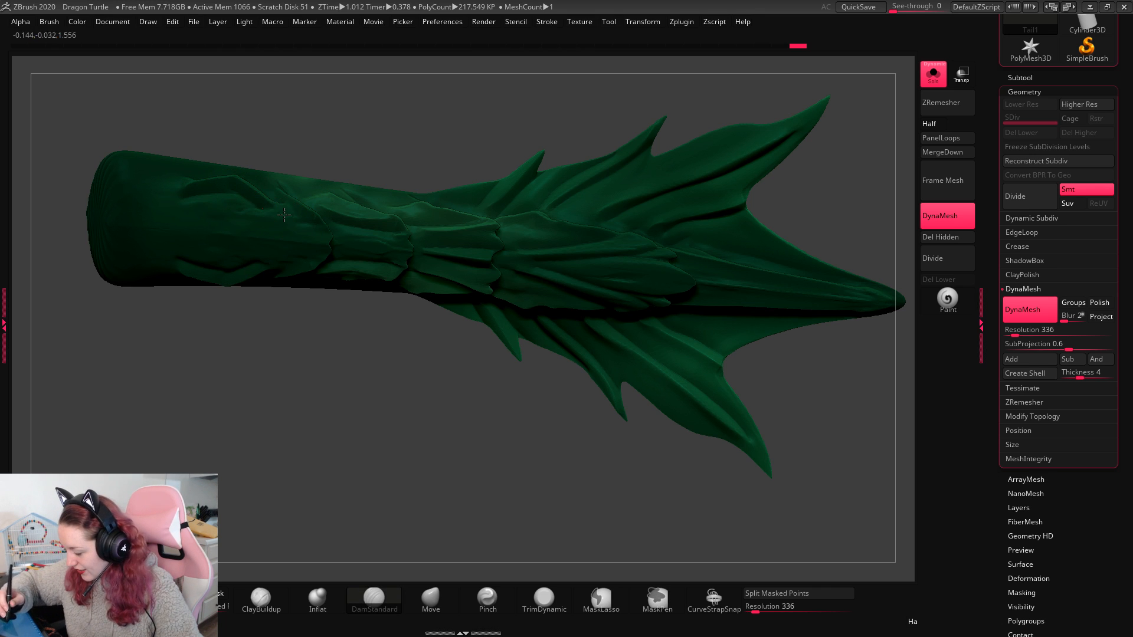
pyautogui.moveTo(460, 397); pyautogui.dragTo(408, 336)
pyautogui.moveTo(197, 227); pyautogui.dragTo(314, 233)
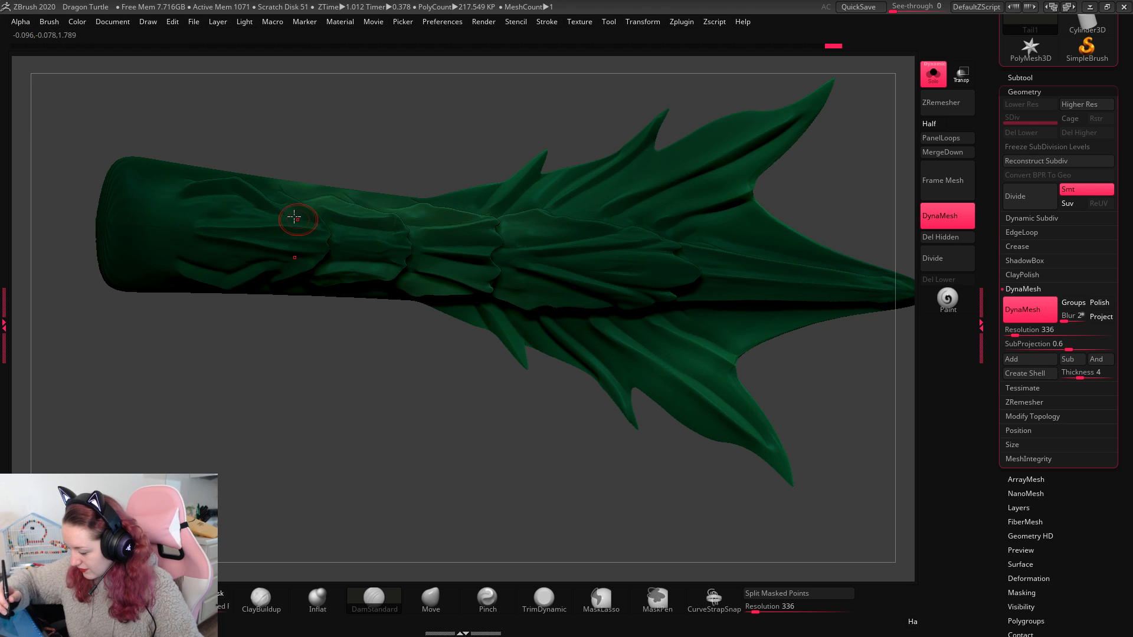
# Step: Carve crosswise belly-plate grooves along the underside of the tail, from its base to the start of the fin
pyautogui.moveTo(507, 454)
pyautogui.mouseDown()
pyautogui.moveTo(496, 465)
pyautogui.moveTo(513, 463)
pyautogui.moveTo(498, 468)
pyautogui.moveTo(536, 493)
pyautogui.moveTo(521, 382)
pyautogui.mouseUp()
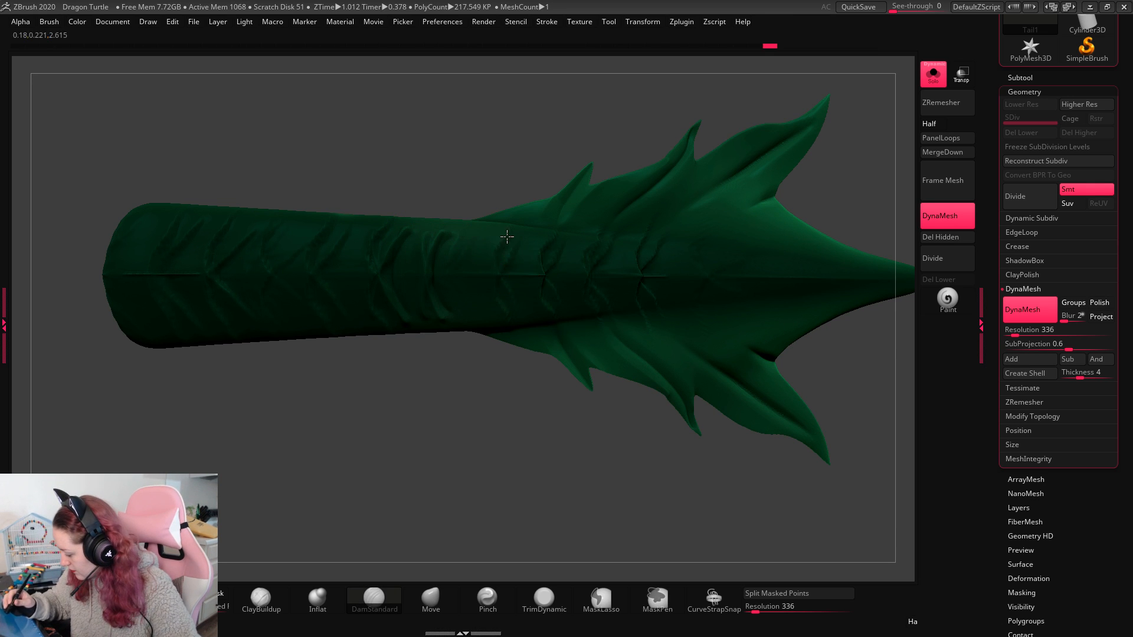
pyautogui.press('ctrl')
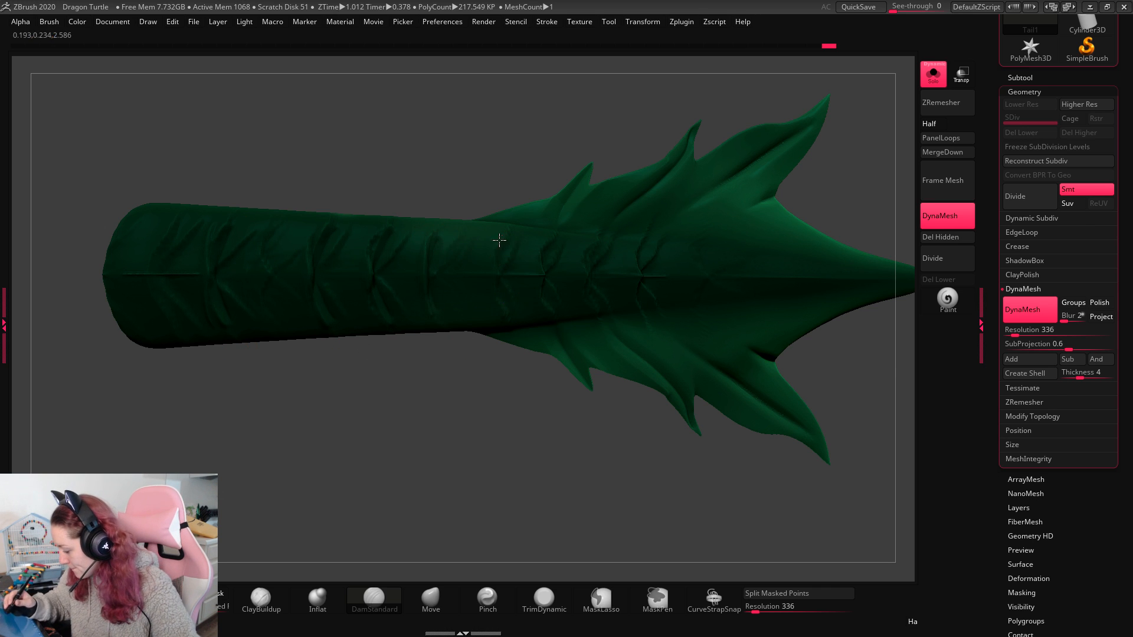
pyautogui.moveTo(499, 418); pyautogui.dragTo(553, 283)
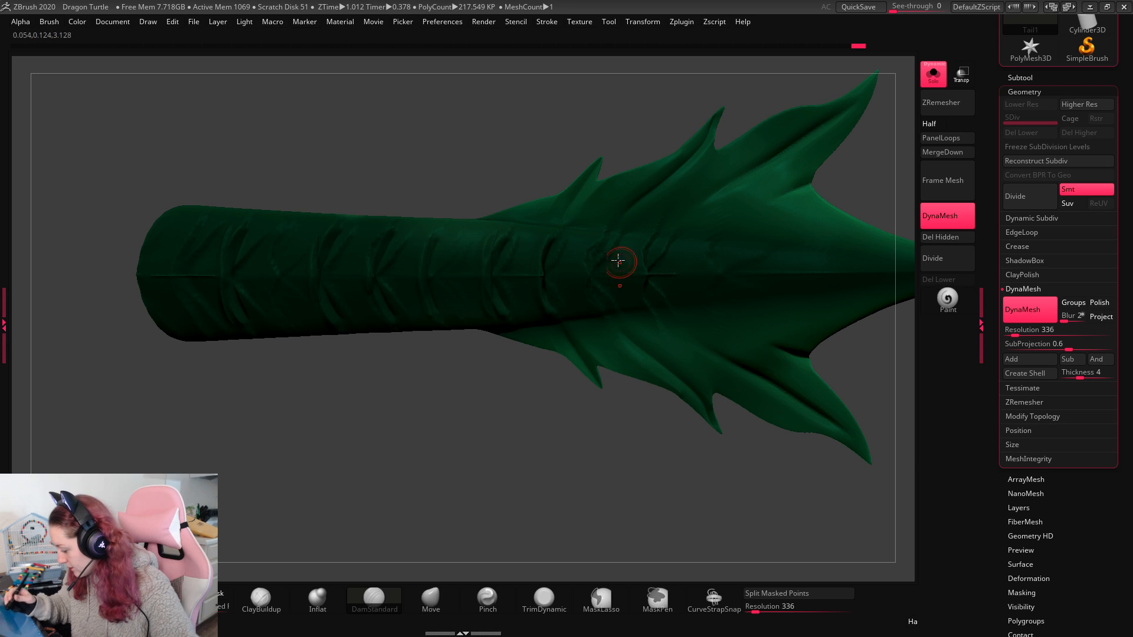
pyautogui.moveTo(603, 248); pyautogui.dragTo(607, 309)
pyautogui.moveTo(655, 250); pyautogui.dragTo(656, 306)
pyautogui.moveTo(420, 438); pyautogui.dragTo(463, 437)
pyautogui.moveTo(189, 232); pyautogui.dragTo(188, 248)
pyautogui.moveTo(414, 447); pyautogui.dragTo(417, 440)
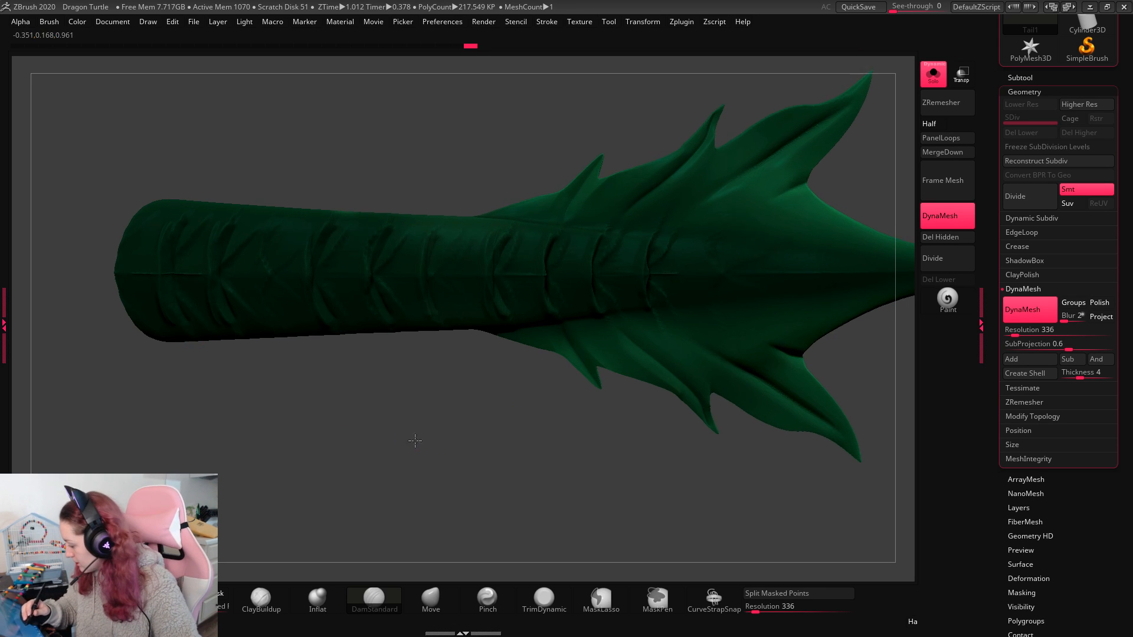
# Step: Carve long grooves on the underside towards the tail's pointed tip and smooth them out near the tip
pyautogui.keyDown('alt'); pyautogui.moveTo(625, 361); pyautogui.dragTo(487, 377); pyautogui.keyUp('alt')
pyautogui.moveTo(458, 335); pyautogui.dragTo(749, 300)
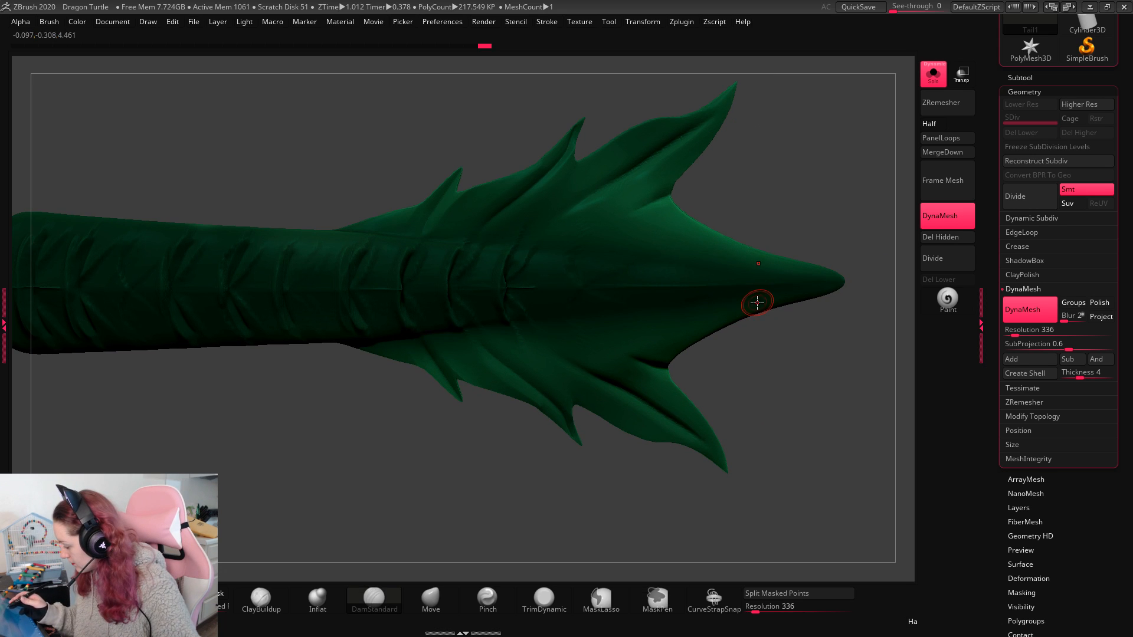
pyautogui.moveTo(383, 351); pyautogui.dragTo(399, 351)
pyautogui.moveTo(743, 271); pyautogui.dragTo(814, 286)
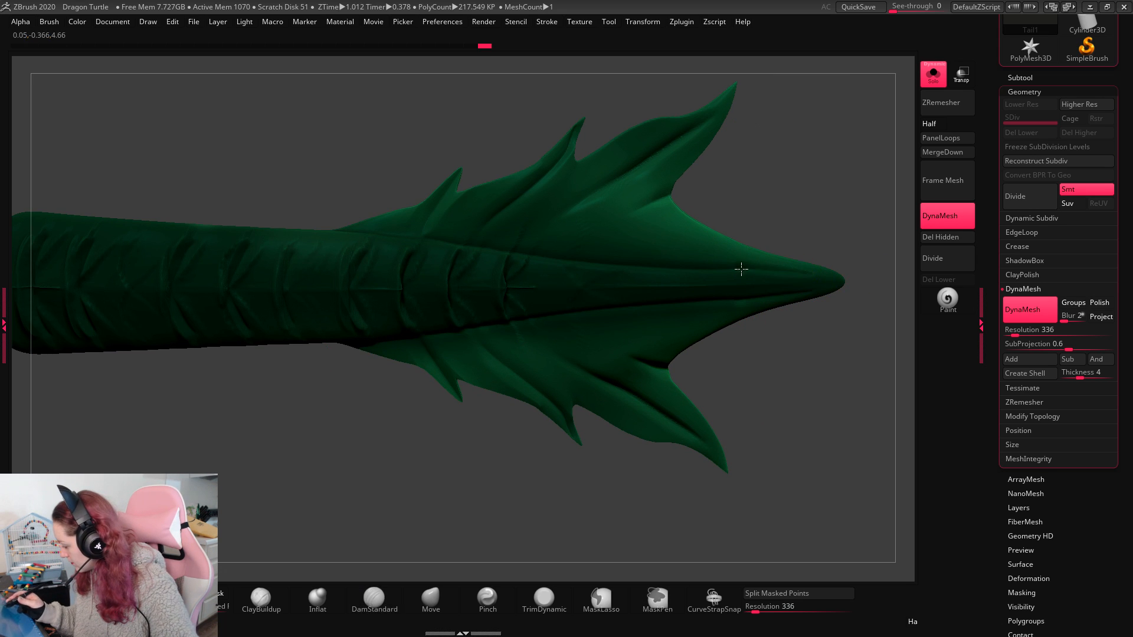
pyautogui.keyDown('shift'); pyautogui.moveTo(741, 269); pyautogui.dragTo(862, 295); pyautogui.keyUp('shift')
# Step: Carve fin-ray grooves across the underside of the fin, fanning from the tail's core to the spikes and outer edges
pyautogui.moveTo(819, 353)
pyautogui.mouseDown()
pyautogui.moveTo(830, 446)
pyautogui.moveTo(814, 444)
pyautogui.moveTo(804, 399)
pyautogui.moveTo(798, 409)
pyautogui.mouseUp()
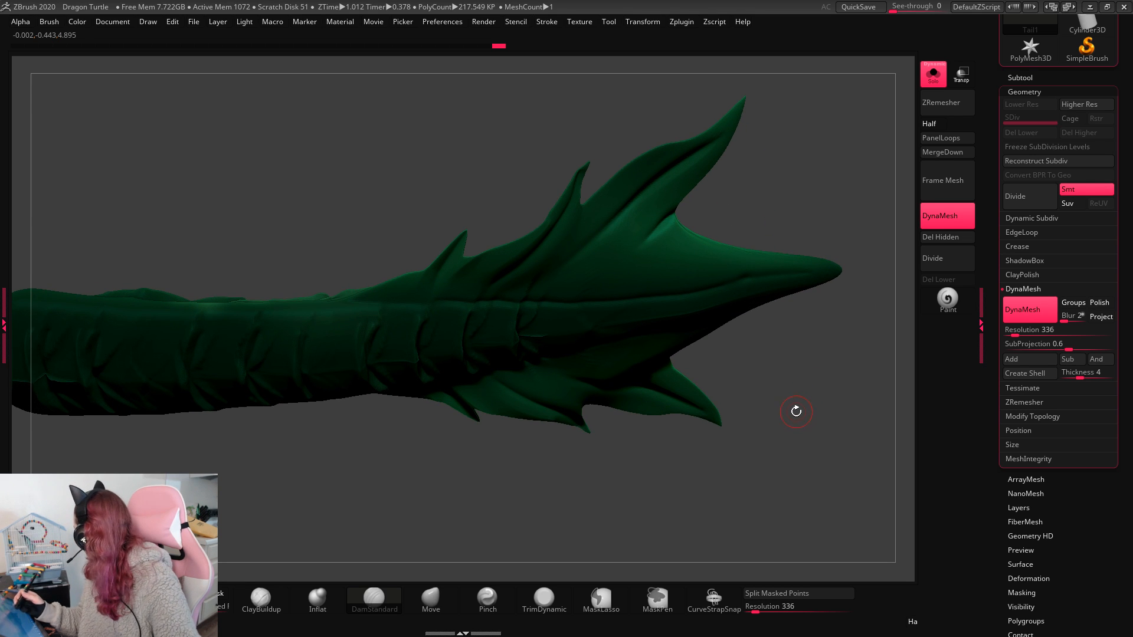
pyautogui.moveTo(723, 353); pyautogui.dragTo(691, 309)
pyautogui.moveTo(789, 347); pyautogui.dragTo(655, 233)
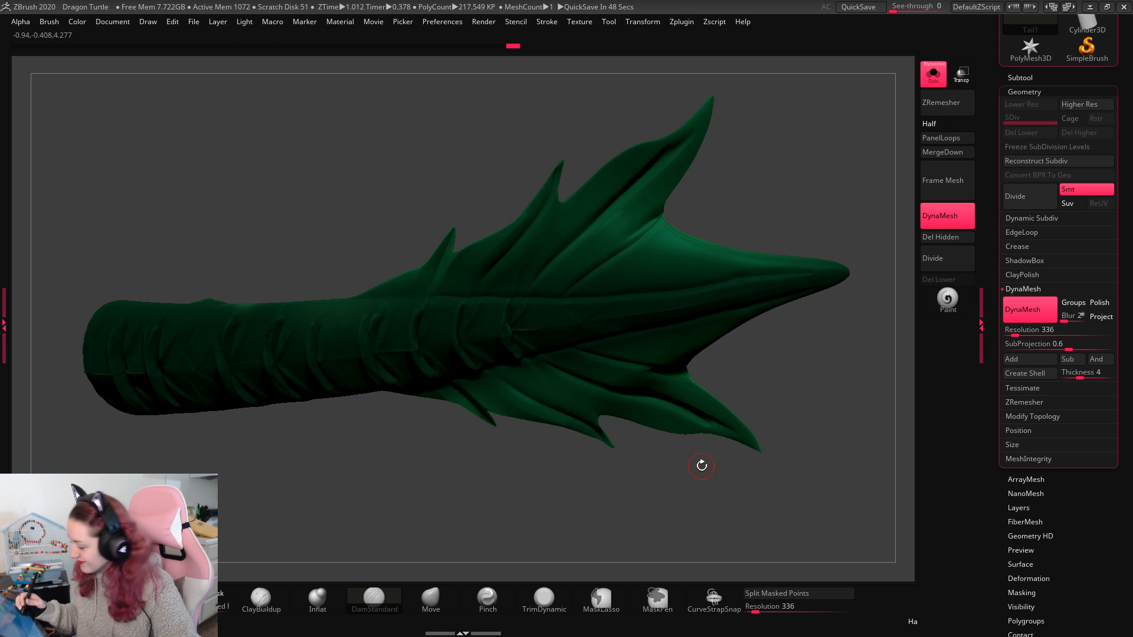
pyautogui.moveTo(701, 465); pyautogui.dragTo(705, 354)
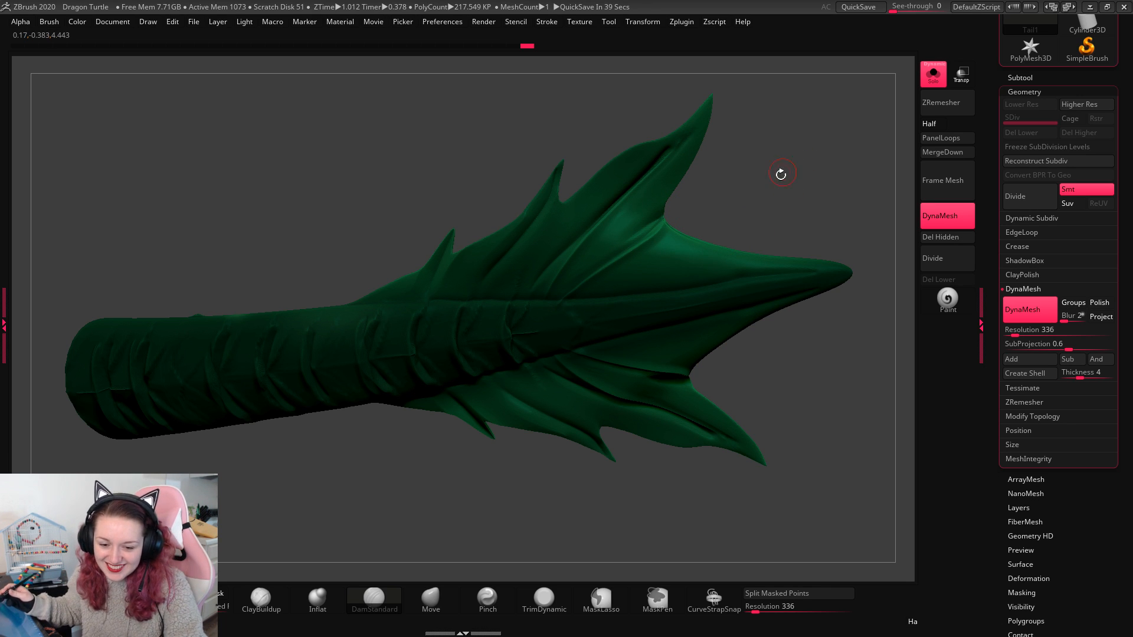
pyautogui.moveTo(776, 164)
pyautogui.mouseDown()
pyautogui.moveTo(797, 170)
pyautogui.moveTo(784, 170)
pyautogui.mouseUp()
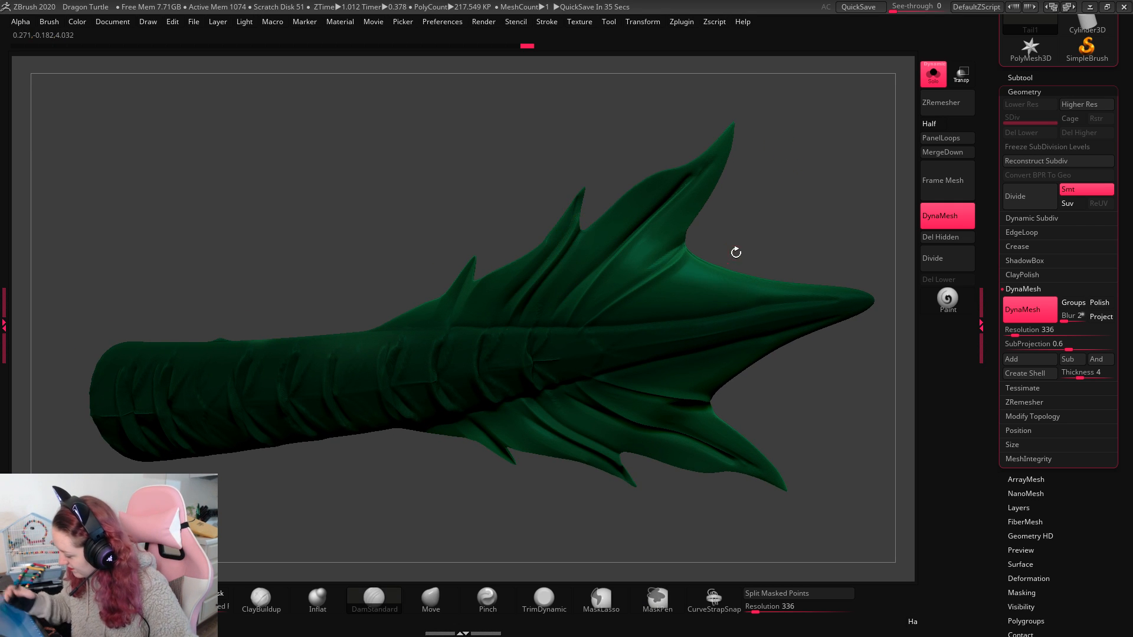
pyautogui.moveTo(820, 205); pyautogui.dragTo(658, 278)
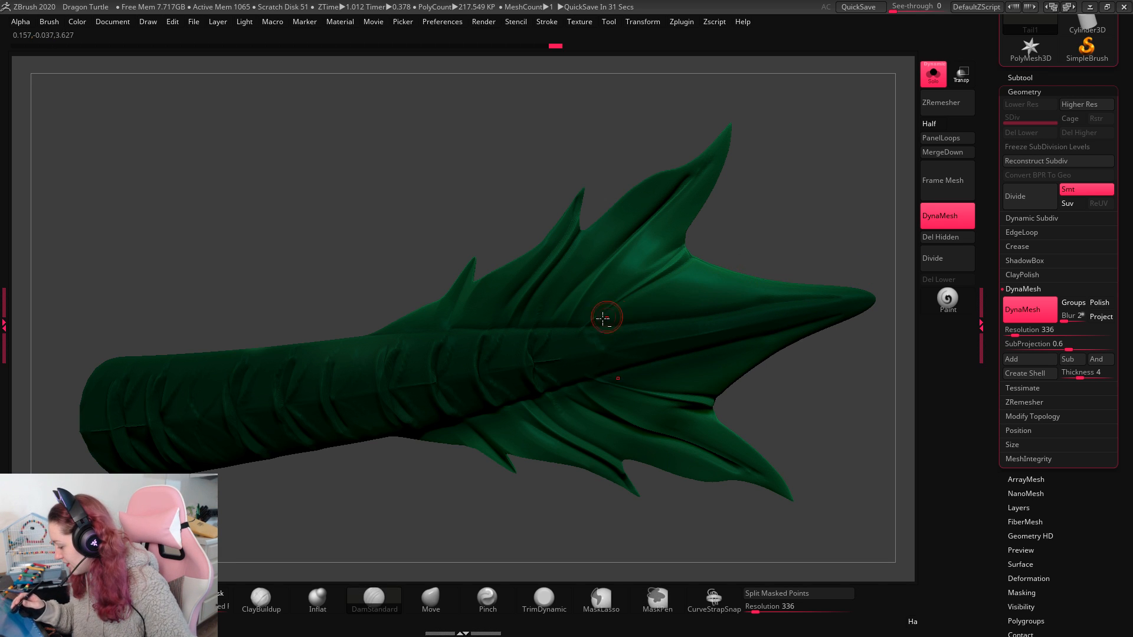
pyautogui.moveTo(827, 260); pyautogui.dragTo(485, 271)
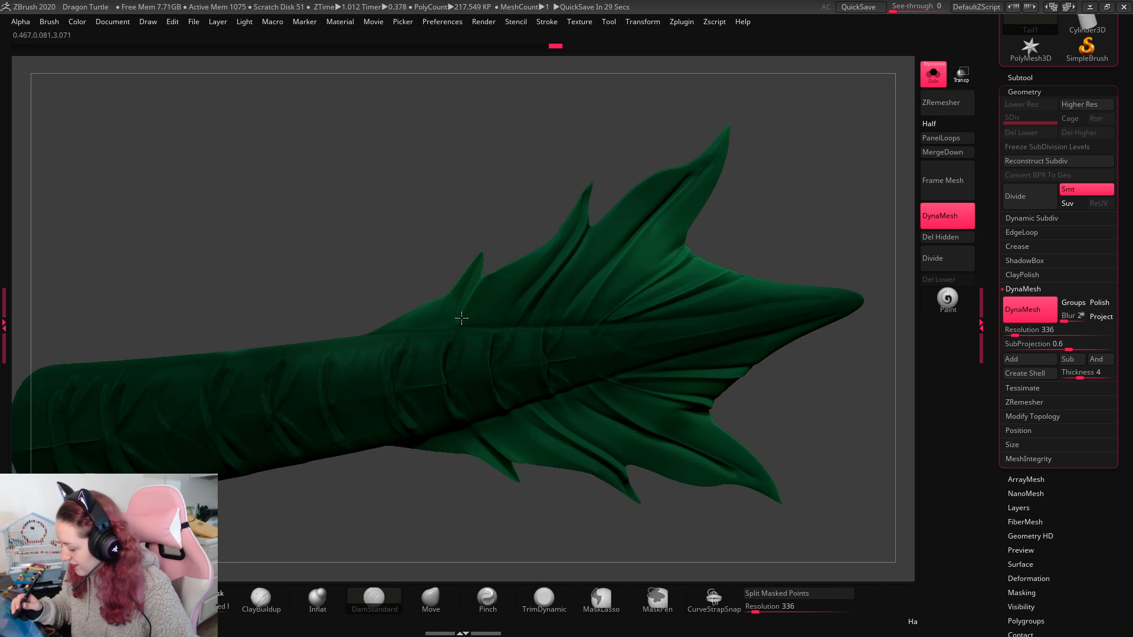
pyautogui.moveTo(814, 215); pyautogui.dragTo(856, 238)
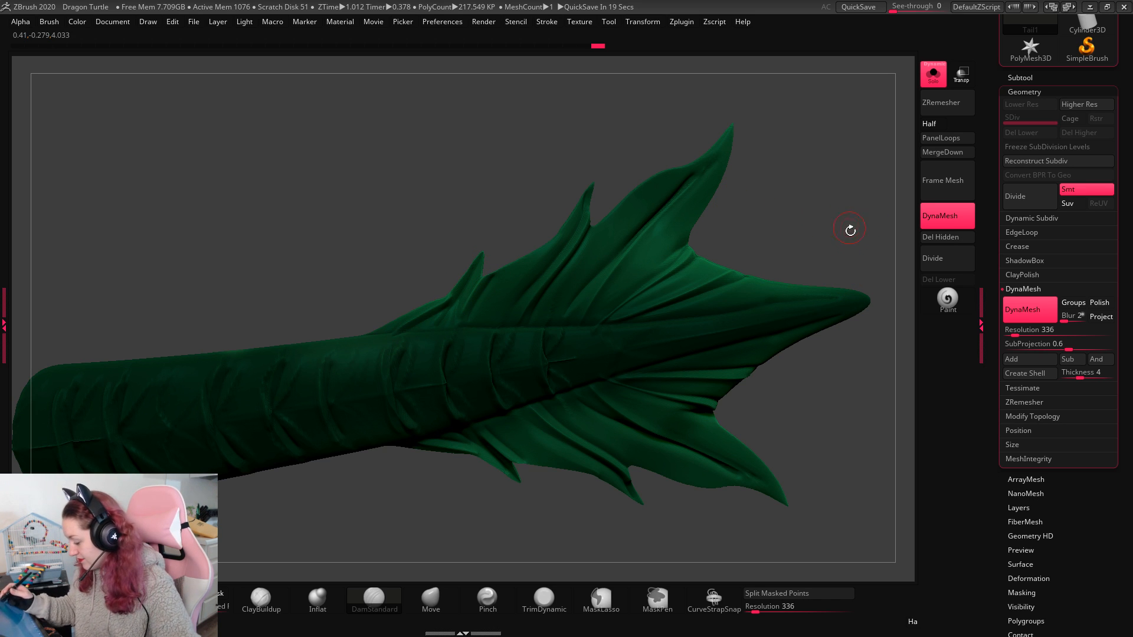
# Step: Switch to the Move brush, enlarge its draw size and bend the fin's outer edge in the side view
pyautogui.moveTo(849, 229)
pyautogui.mouseDown()
pyautogui.moveTo(857, 392)
pyautogui.moveTo(845, 464)
pyautogui.moveTo(847, 425)
pyautogui.moveTo(720, 314)
pyautogui.mouseUp()
pyautogui.press('s')
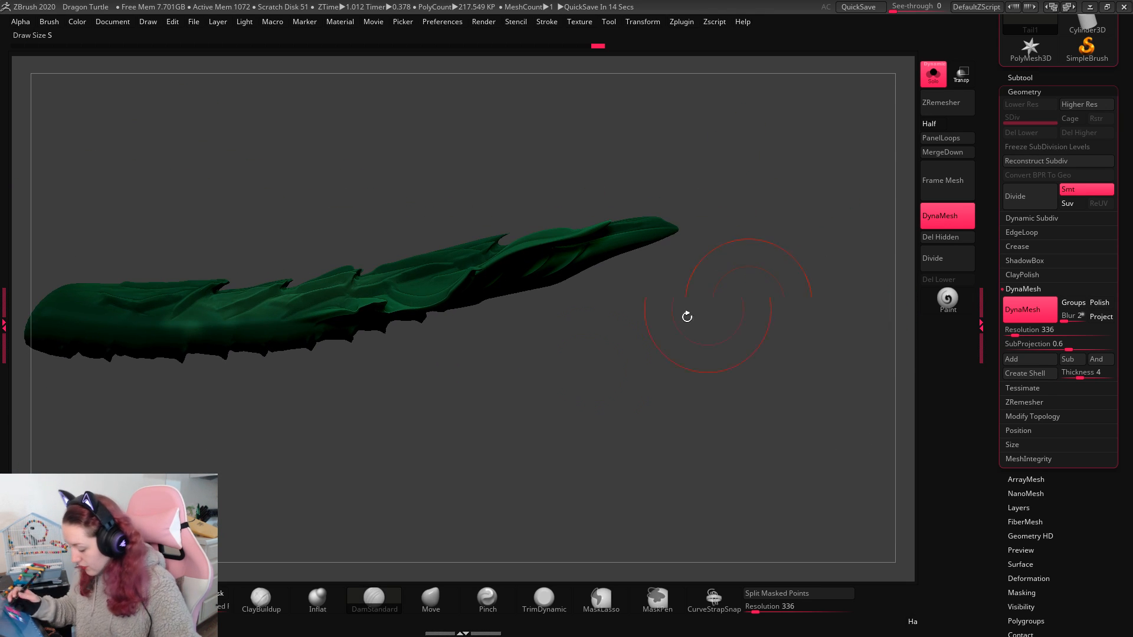
pyautogui.click(430, 599)
pyautogui.press('space')
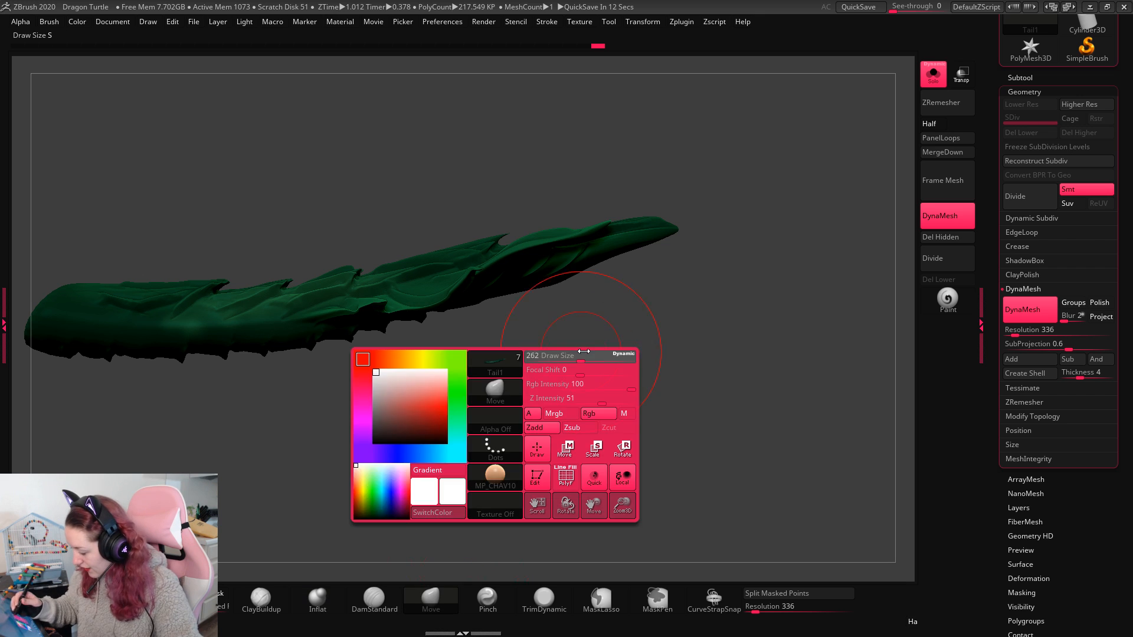
pyautogui.moveTo(596, 276); pyautogui.dragTo(684, 314)
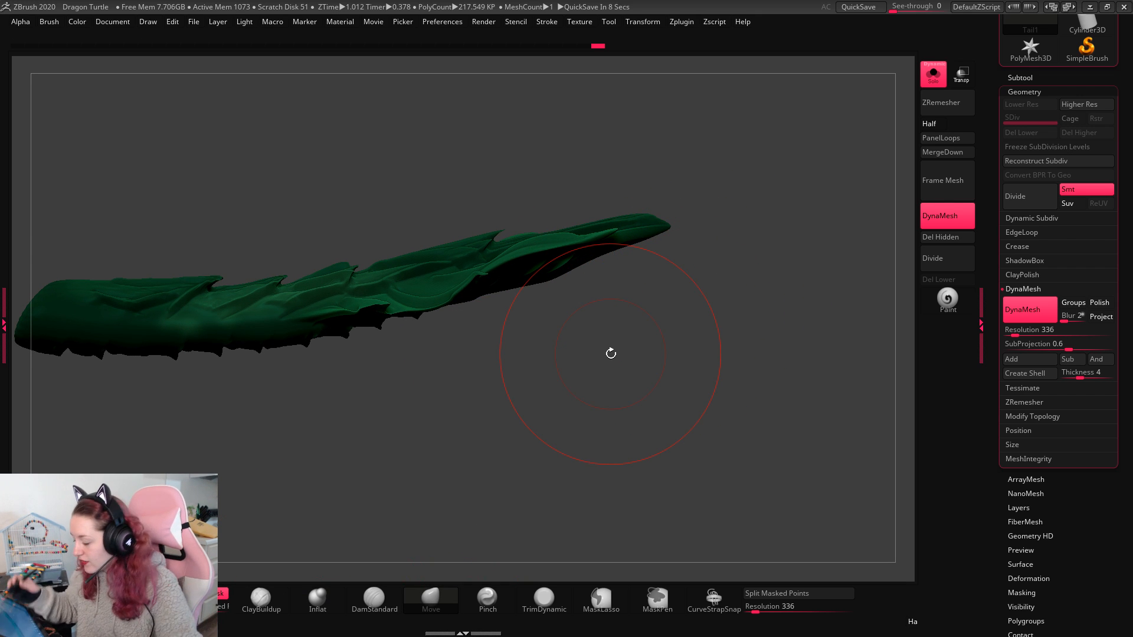
pyautogui.moveTo(566, 259)
pyautogui.mouseDown()
pyautogui.moveTo(531, 277)
pyautogui.moveTo(540, 286)
pyautogui.mouseUp()
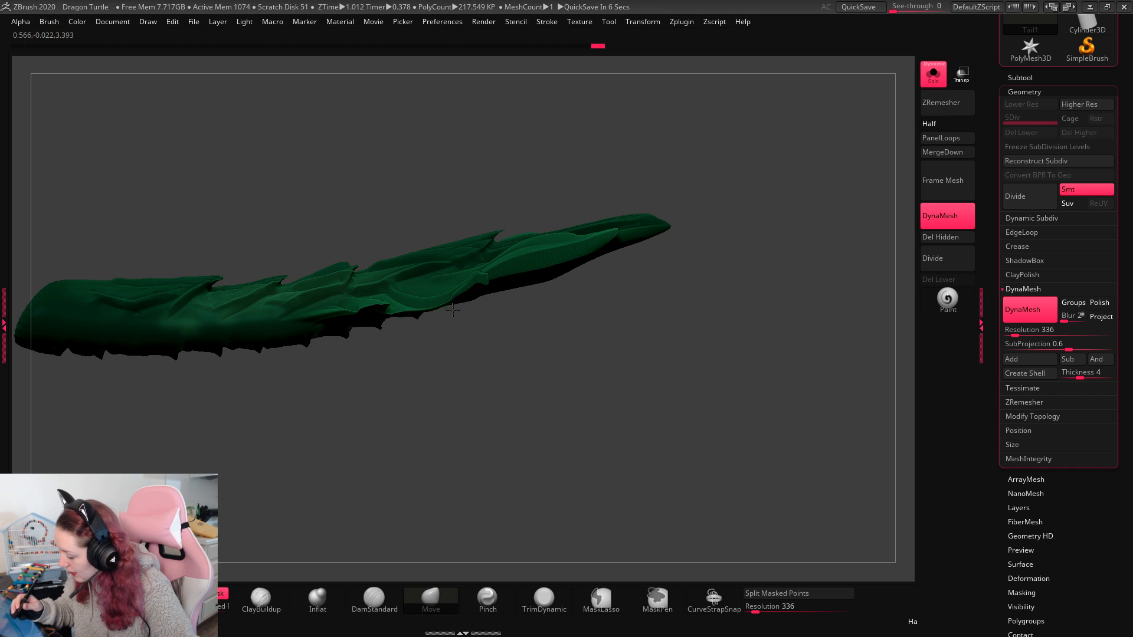
# Step: Reduce the Move brush size and adjust the fin's side spikes and edges from several angles
pyautogui.moveTo(736, 285)
pyautogui.mouseDown()
pyautogui.moveTo(614, 240)
pyautogui.moveTo(700, 316)
pyautogui.moveTo(514, 400)
pyautogui.moveTo(518, 380)
pyautogui.mouseUp()
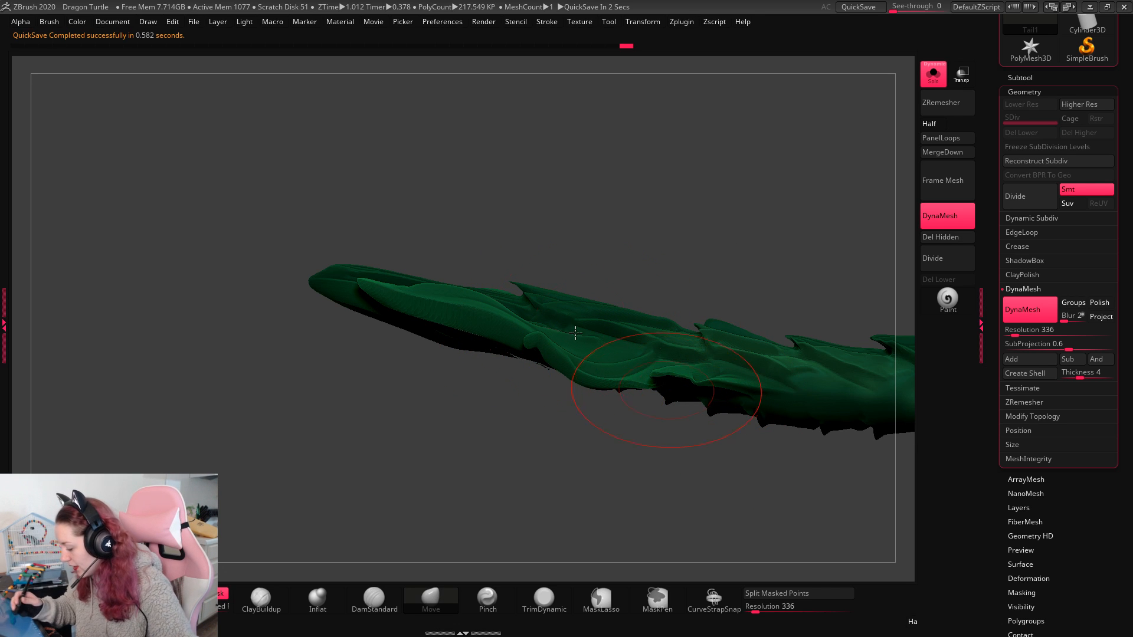
pyautogui.press('space')
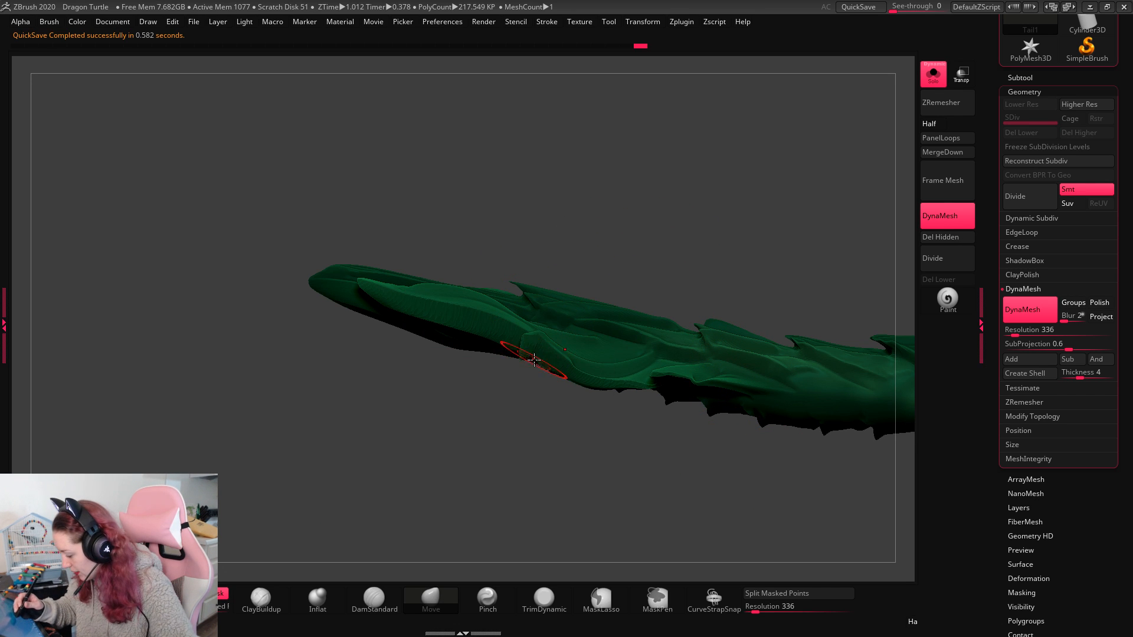
pyautogui.moveTo(571, 456); pyautogui.dragTo(605, 456)
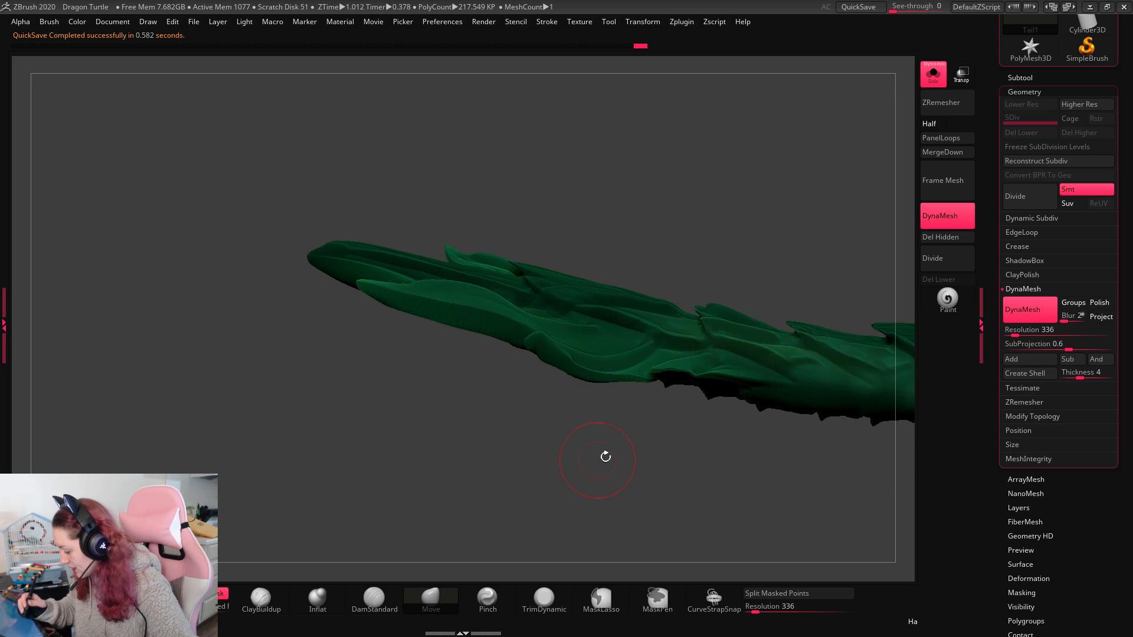
pyautogui.moveTo(677, 448); pyautogui.dragTo(728, 331)
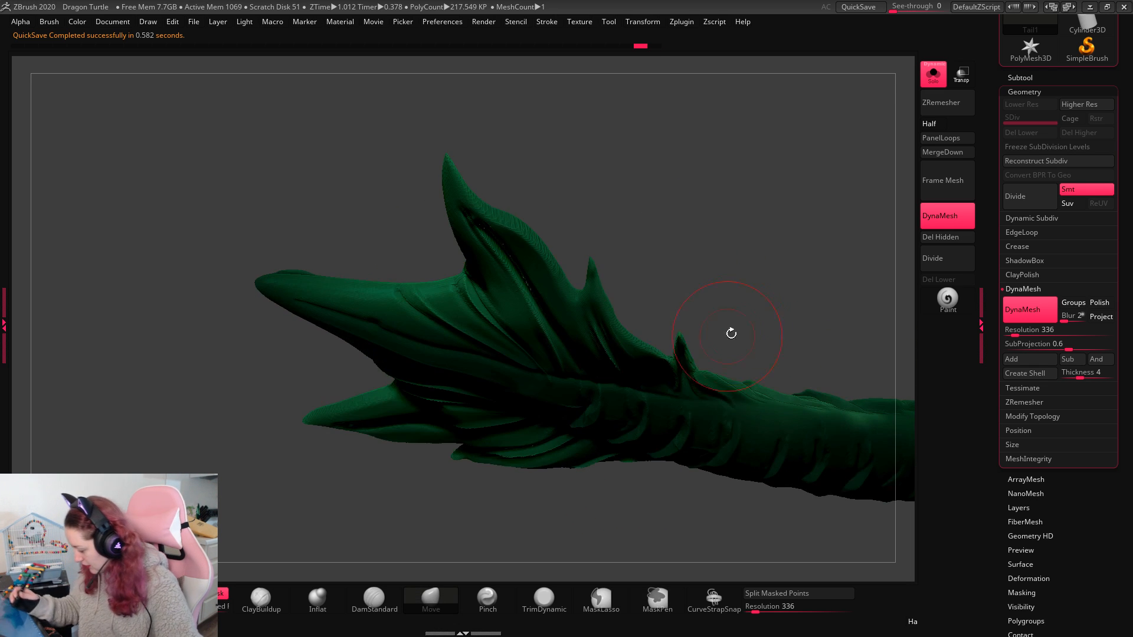
pyautogui.rightClick(420, 301)
pyautogui.moveTo(708, 257)
pyautogui.mouseDown()
pyautogui.moveTo(719, 330)
pyautogui.moveTo(743, 329)
pyautogui.moveTo(569, 353)
pyautogui.mouseUp()
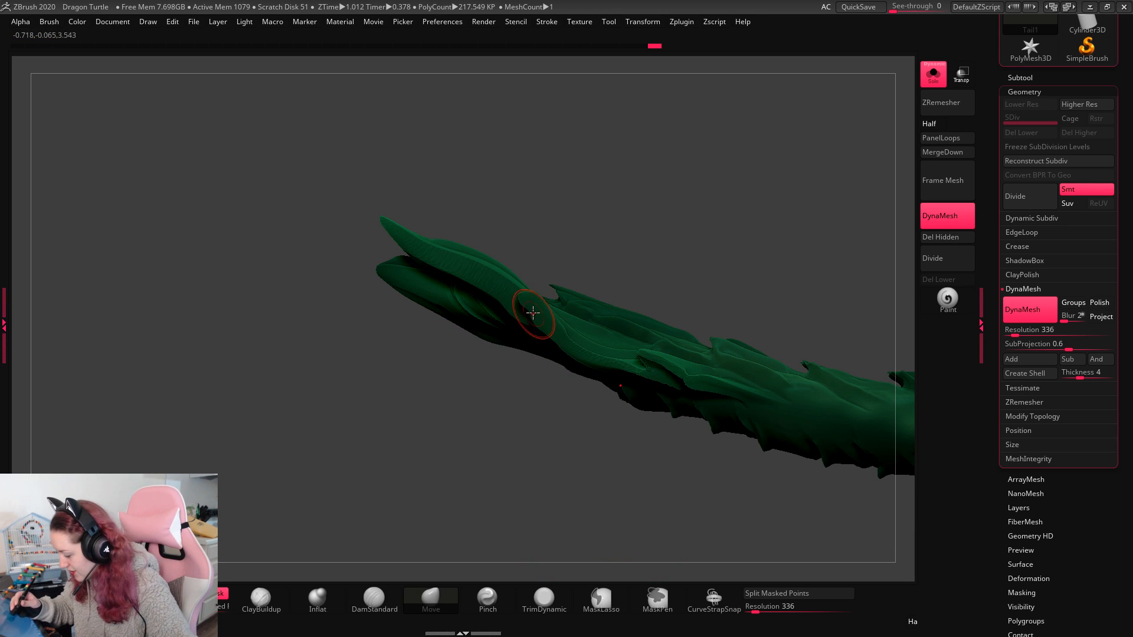
pyautogui.moveTo(533, 312); pyautogui.dragTo(524, 311)
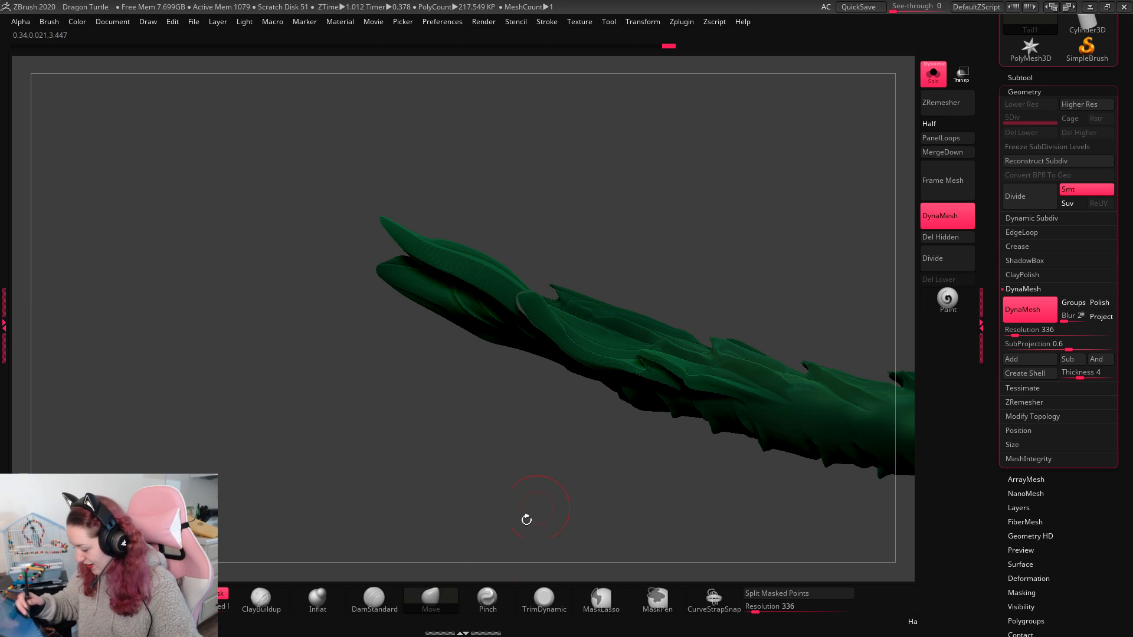
pyautogui.moveTo(733, 260); pyautogui.dragTo(695, 291)
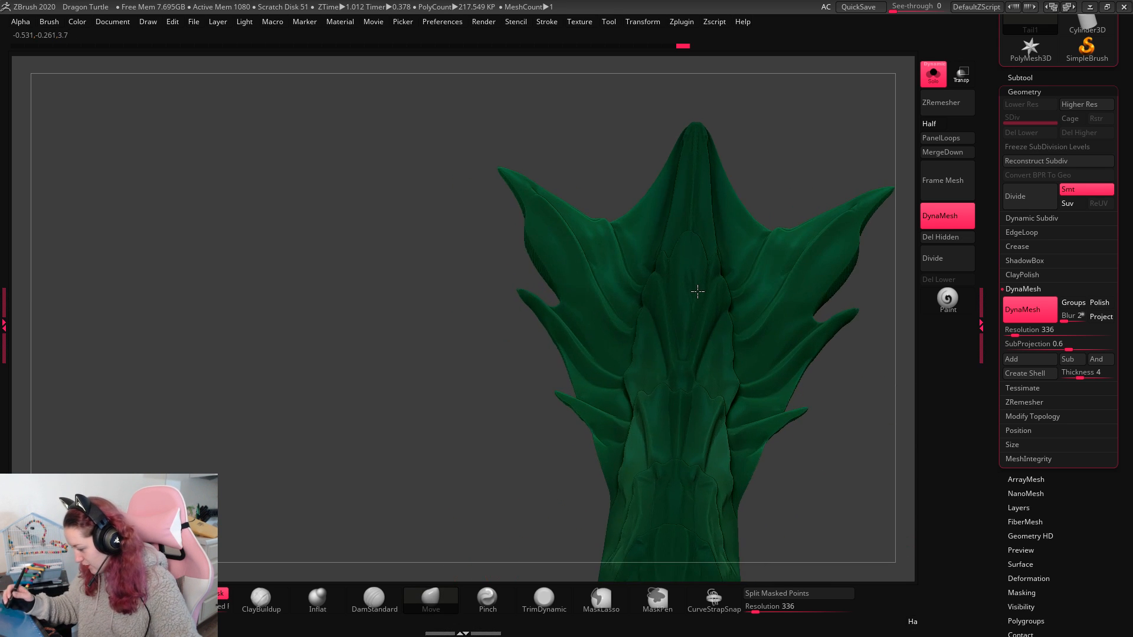
pyautogui.moveTo(847, 387)
pyautogui.mouseDown()
pyautogui.moveTo(744, 347)
pyautogui.moveTo(766, 362)
pyautogui.moveTo(773, 386)
pyautogui.moveTo(778, 337)
pyautogui.moveTo(757, 265)
pyautogui.mouseUp()
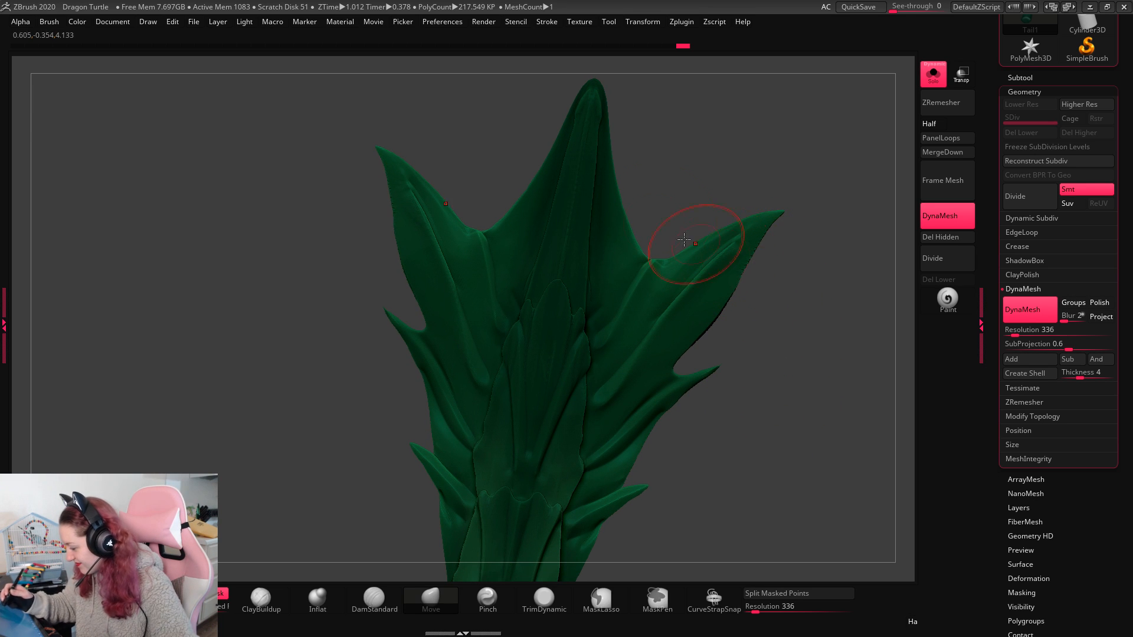
pyautogui.moveTo(796, 320)
pyautogui.mouseDown()
pyautogui.moveTo(820, 369)
pyautogui.moveTo(798, 380)
pyautogui.moveTo(796, 404)
pyautogui.moveTo(792, 360)
pyautogui.moveTo(794, 426)
pyautogui.moveTo(793, 404)
pyautogui.moveTo(728, 395)
pyautogui.moveTo(750, 362)
pyautogui.moveTo(677, 381)
pyautogui.moveTo(719, 365)
pyautogui.moveTo(729, 375)
pyautogui.mouseUp()
# Step: Show the whole dragon turtle again and select the Shell subtool
pyautogui.click(934, 81)
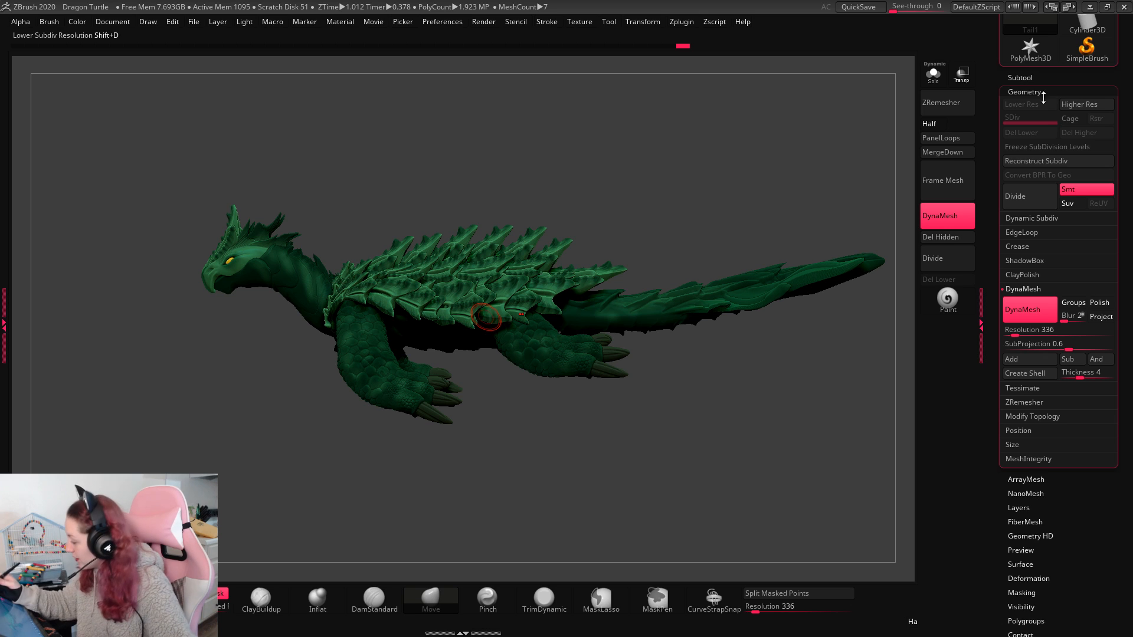
pyautogui.click(1019, 78)
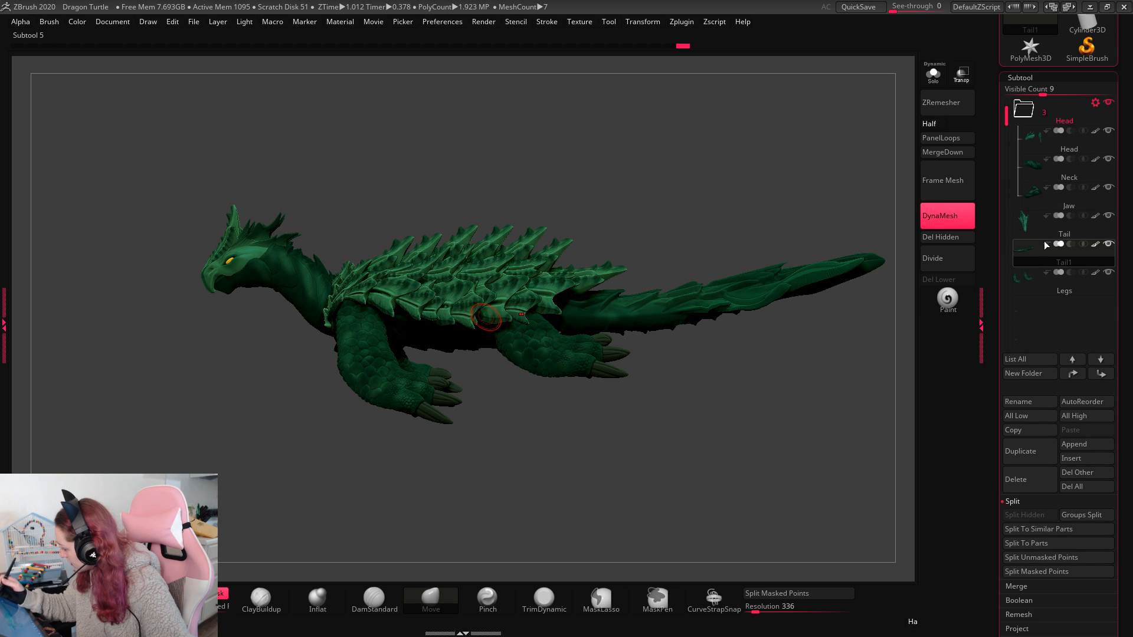
pyautogui.click(1028, 231)
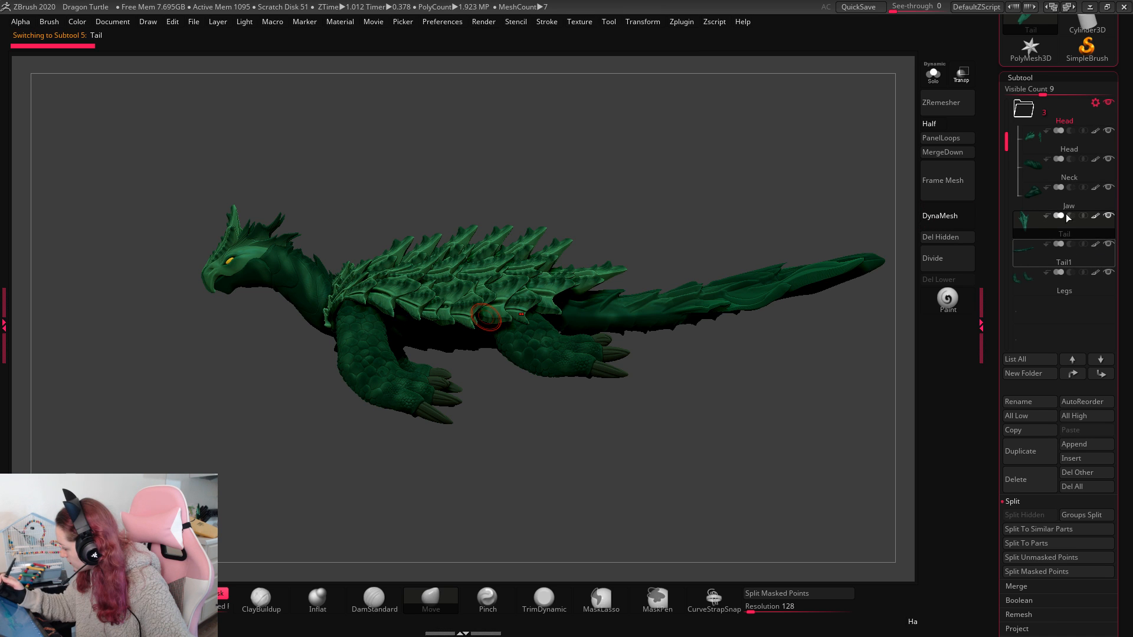
pyautogui.moveTo(1007, 122); pyautogui.dragTo(1006, 111)
pyautogui.click(1027, 115)
pyautogui.press('w')
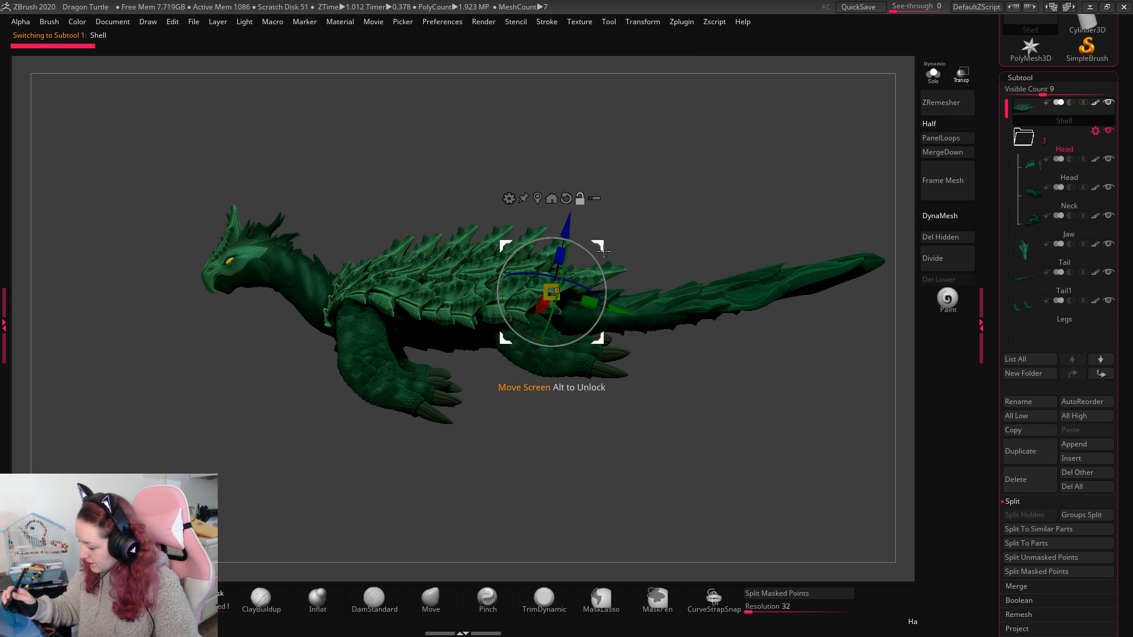
pyautogui.keyDown('alt'); pyautogui.click(460, 280); pyautogui.keyUp('alt')
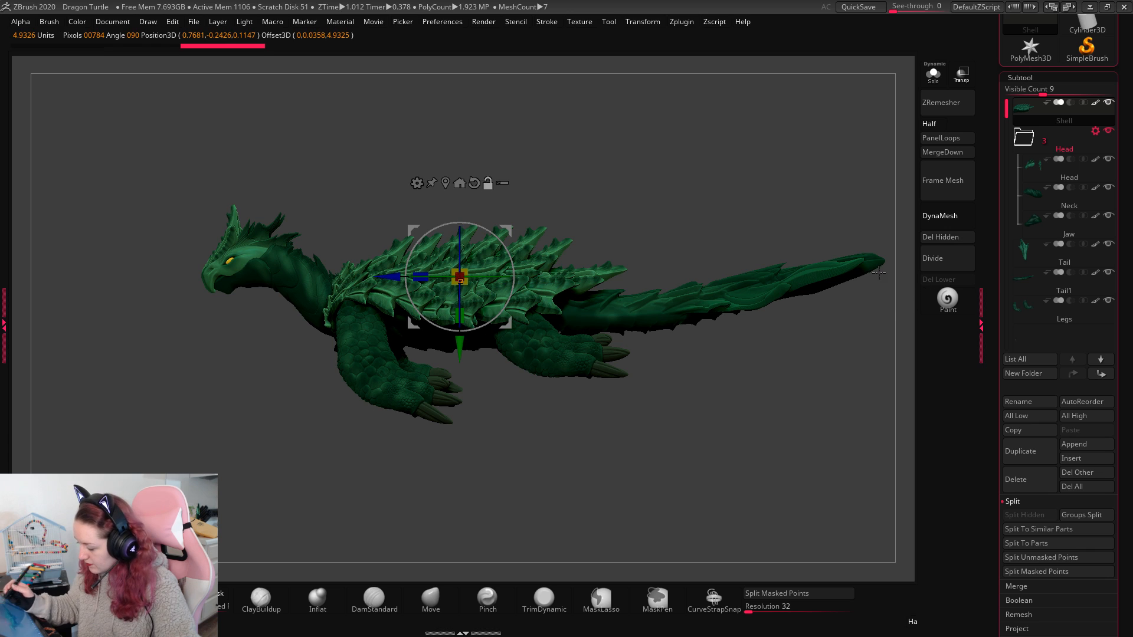
pyautogui.moveTo(459, 317); pyautogui.dragTo(465, 330)
pyautogui.press('q')
pyautogui.press('ctrl')
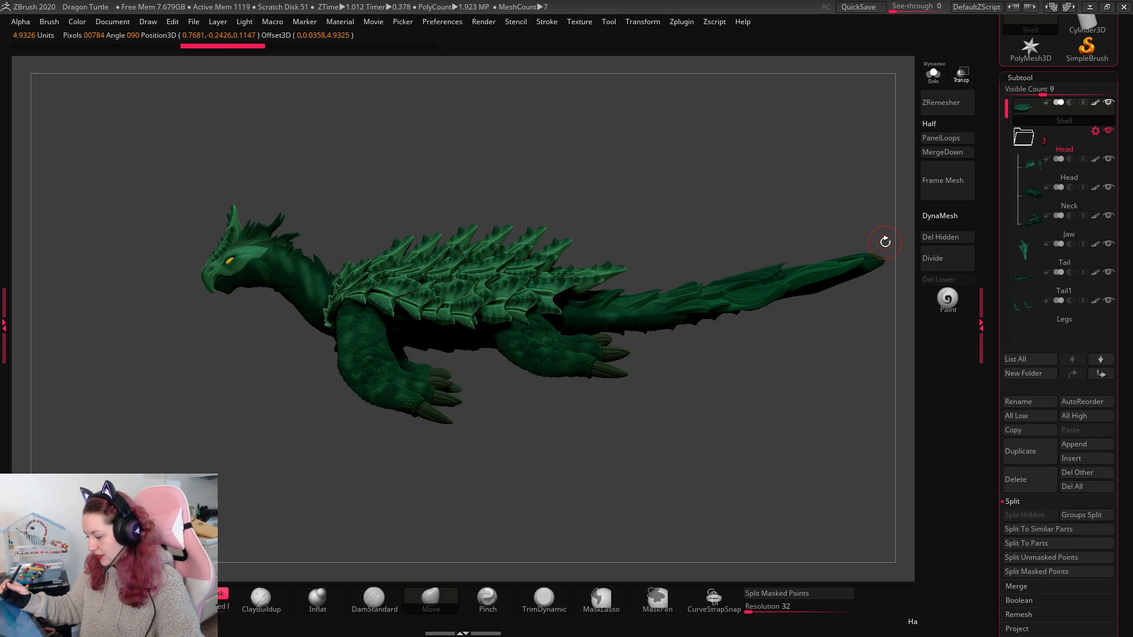
# Step: Activate the Move brush and pull the shell's spiked back upward into a taller dome
pyautogui.press('b')
pyautogui.press('m')
pyautogui.press('v')
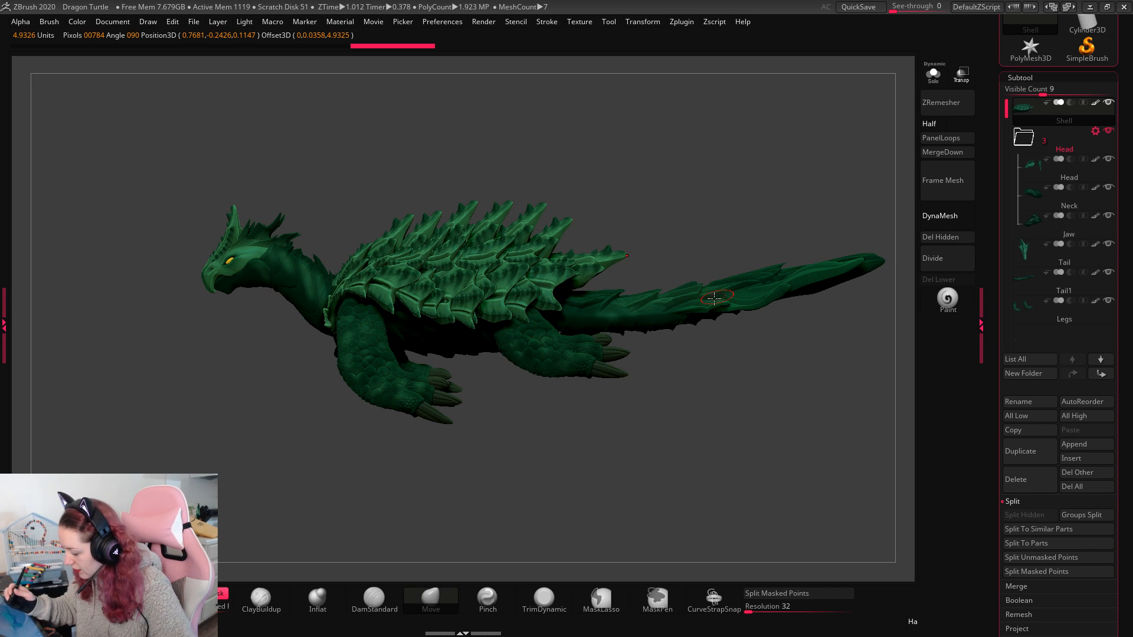
pyautogui.moveTo(747, 258); pyautogui.dragTo(793, 221)
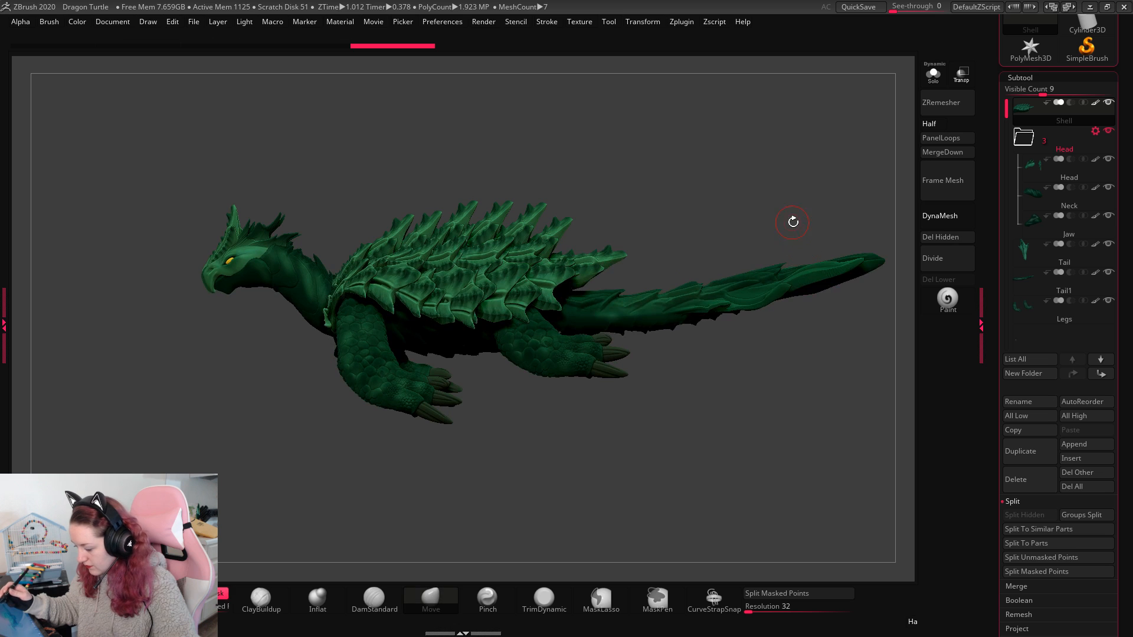
# Step: Nudge the shell slightly with the gizmo, compare it through undo and redo, and enlarge the Move brush
pyautogui.press('w')
pyautogui.moveTo(510, 221); pyautogui.dragTo(507, 224)
pyautogui.press('q')
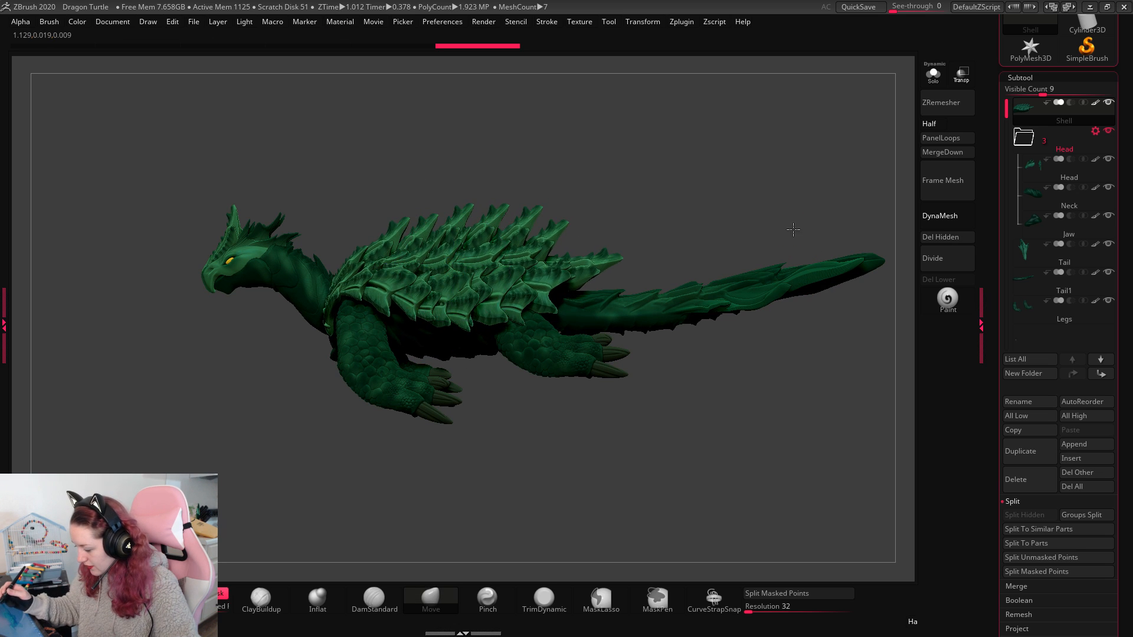
pyautogui.hotkey('ctrl', 'z')
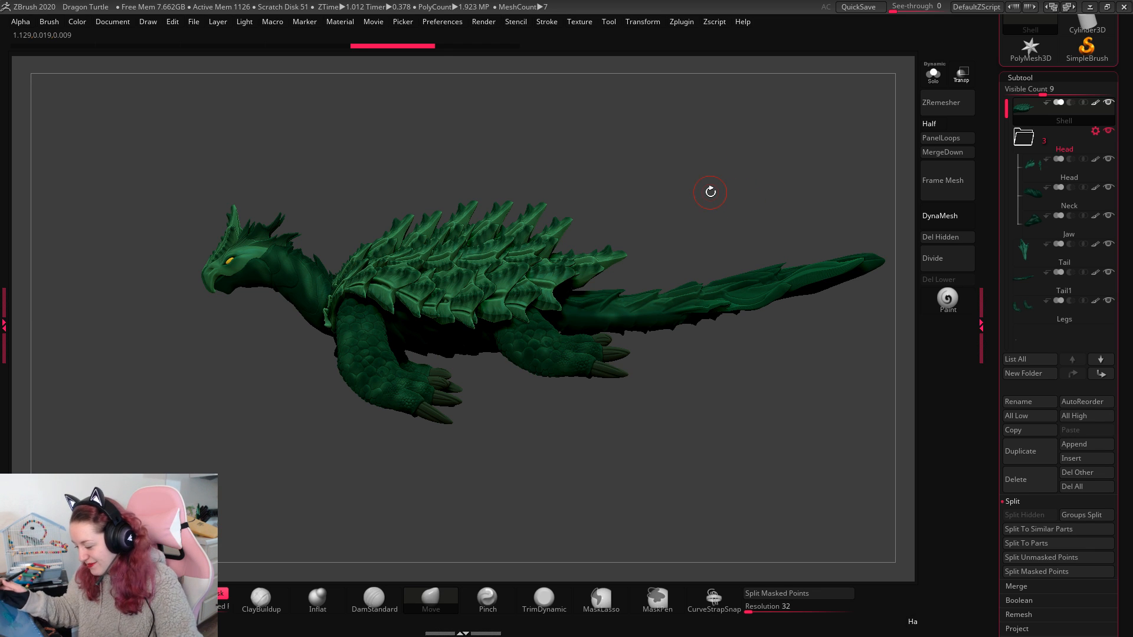
pyautogui.hotkey('ctrl', 'shift', 'z')
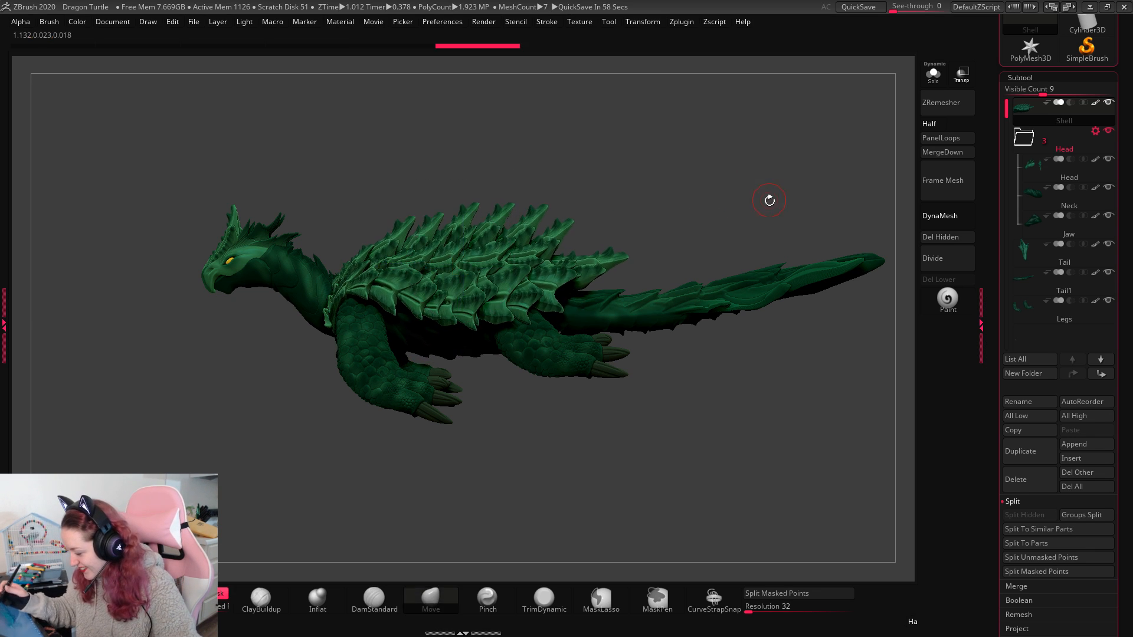
pyautogui.press('space')
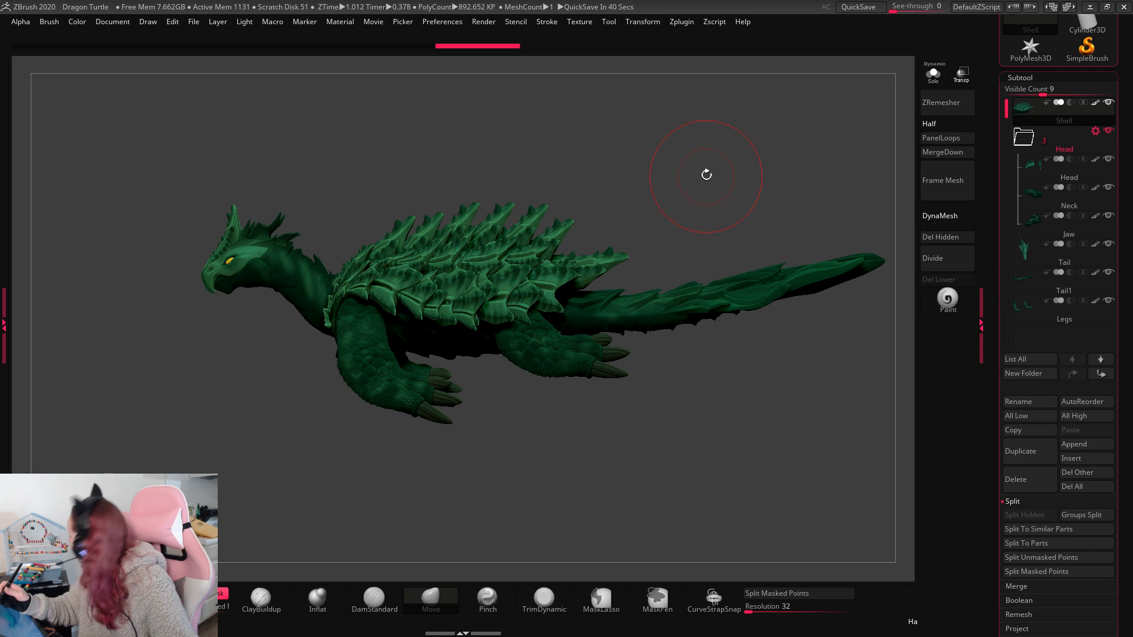
pyautogui.press('space')
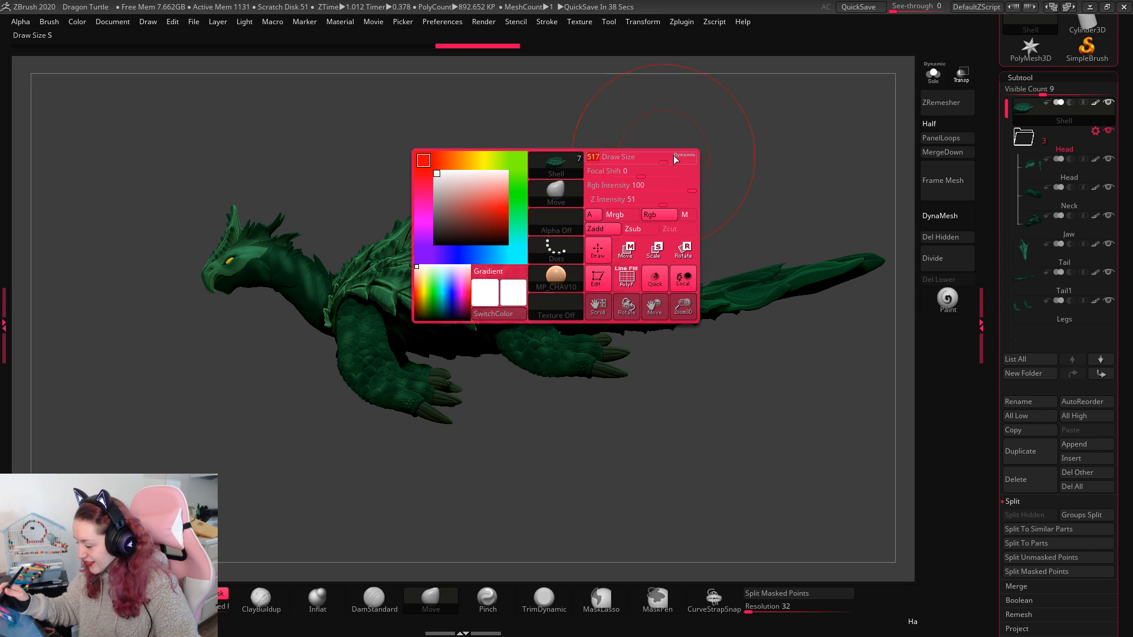
# Step: Try to curve the shell with the gizmo's Bend Arc deformer, and undo both attempts
pyautogui.press('w')
pyautogui.keyDown('alt'); pyautogui.moveTo(677, 181); pyautogui.dragTo(682, 192); pyautogui.keyUp('alt')
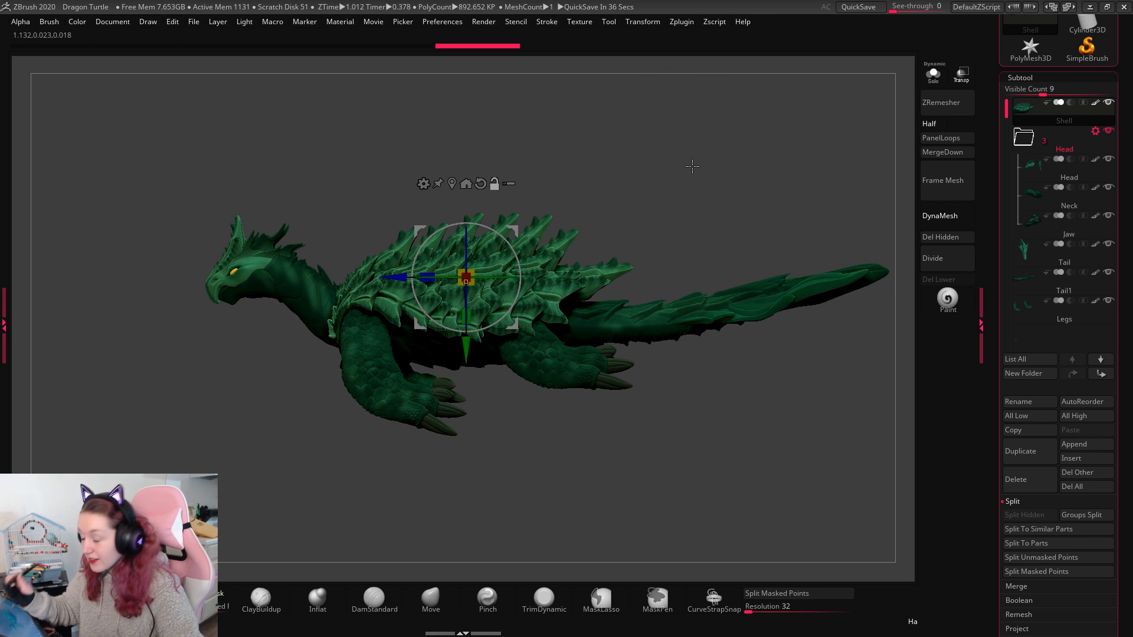
pyautogui.click(424, 182)
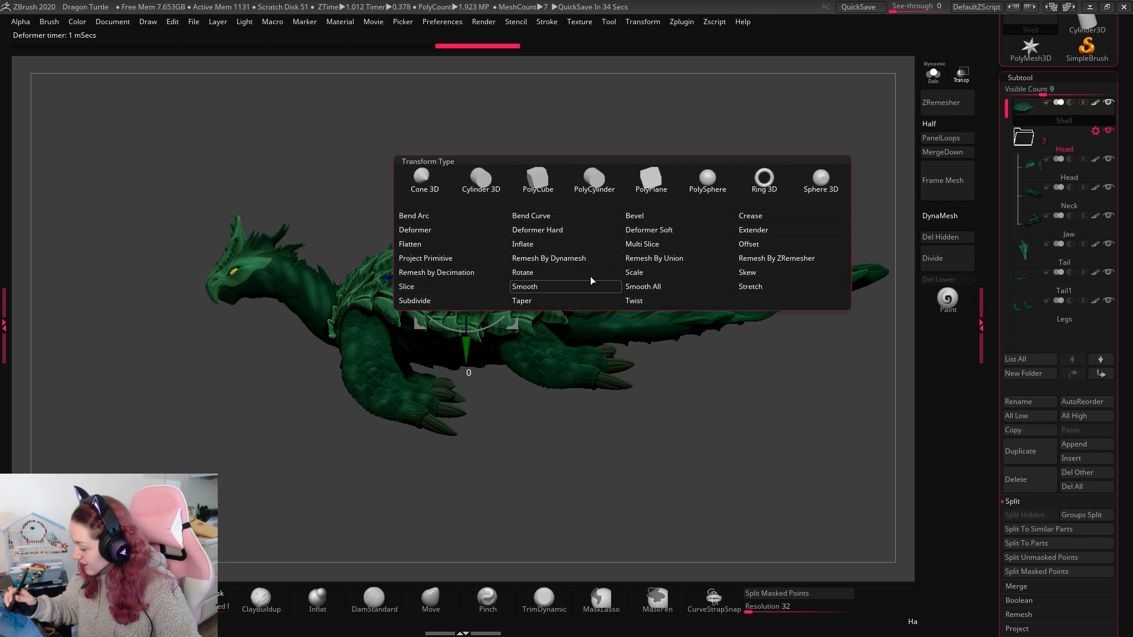
pyautogui.click(479, 216)
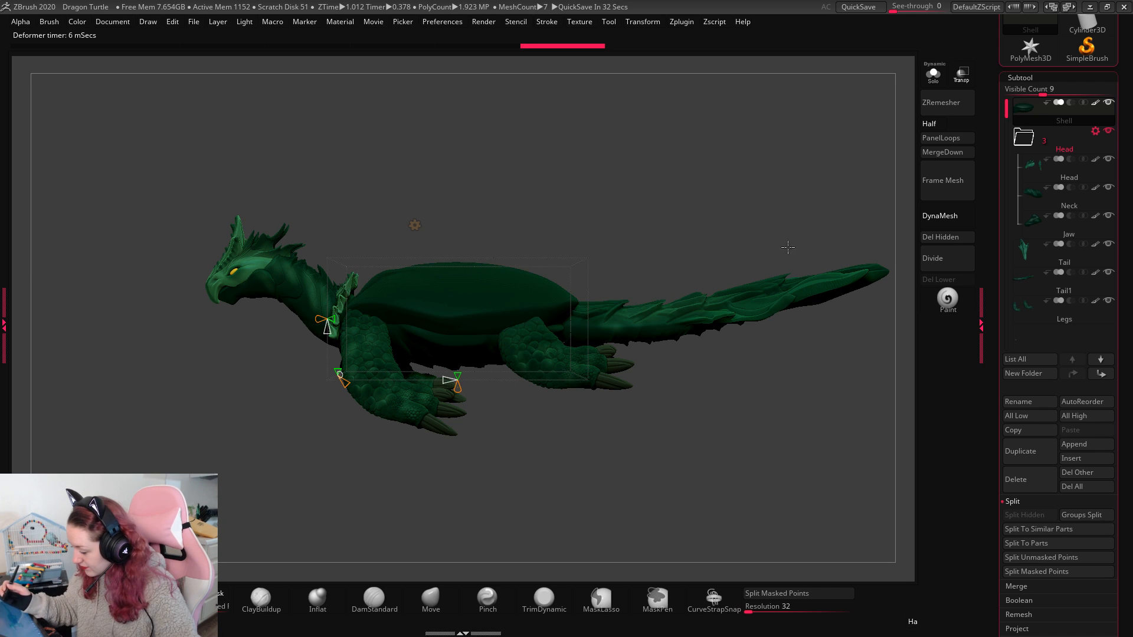
pyautogui.moveTo(749, 228); pyautogui.dragTo(768, 262)
pyautogui.hotkey('ctrl', 'z')
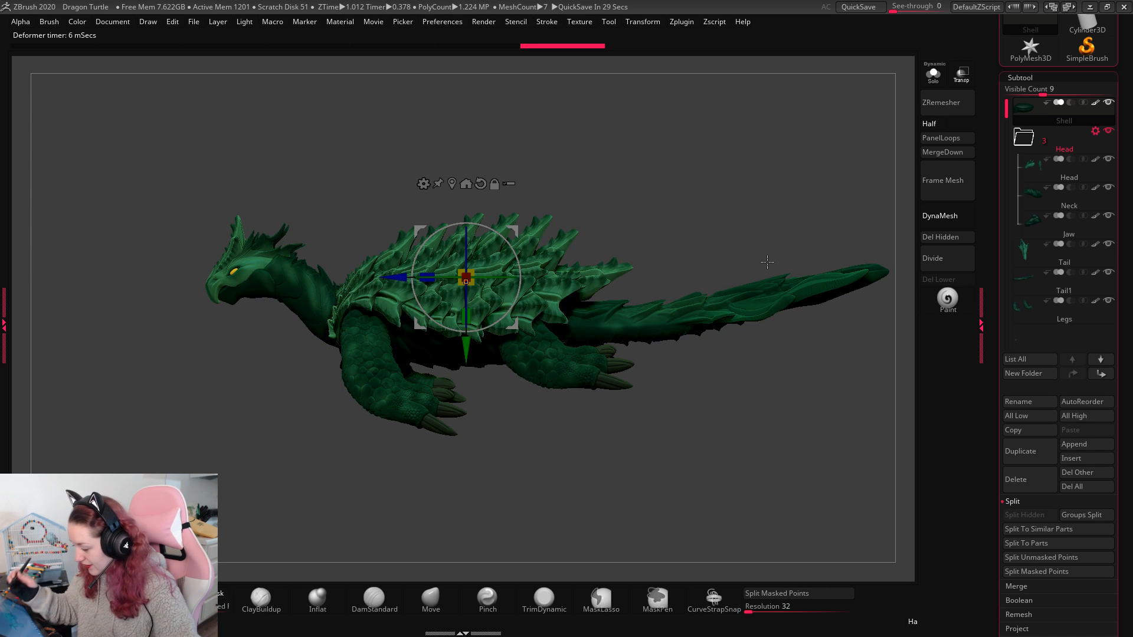
pyautogui.click(423, 183)
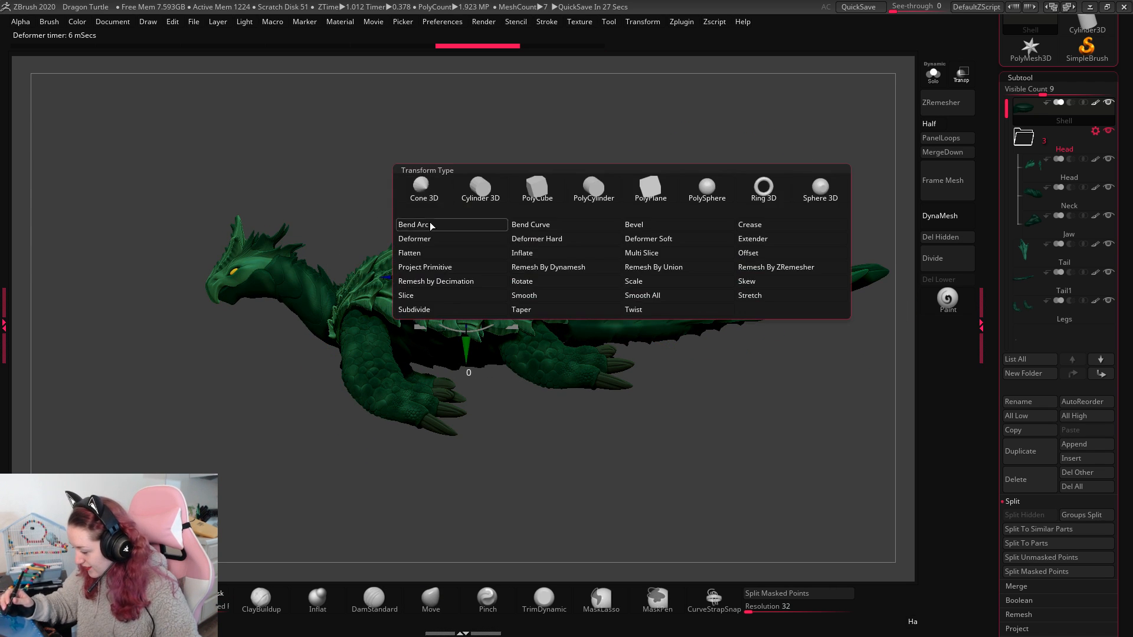
pyautogui.click(432, 224)
pyautogui.moveTo(730, 212)
pyautogui.mouseDown()
pyautogui.moveTo(705, 321)
pyautogui.moveTo(761, 205)
pyautogui.moveTo(772, 223)
pyautogui.moveTo(756, 206)
pyautogui.mouseUp()
pyautogui.hotkey('ctrl', 'z')
pyautogui.press('q')
# Step: Adjust the Move brush's draw size, turn to the turtle's opposite side and select the Neck subtool
pyautogui.press('space')
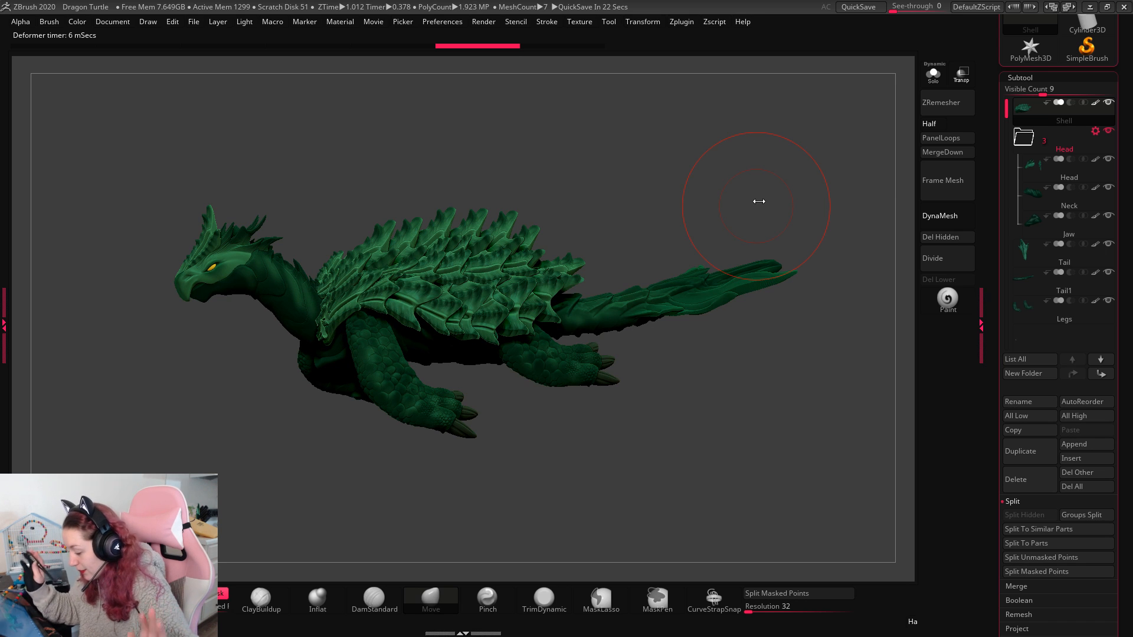
pyautogui.press('space')
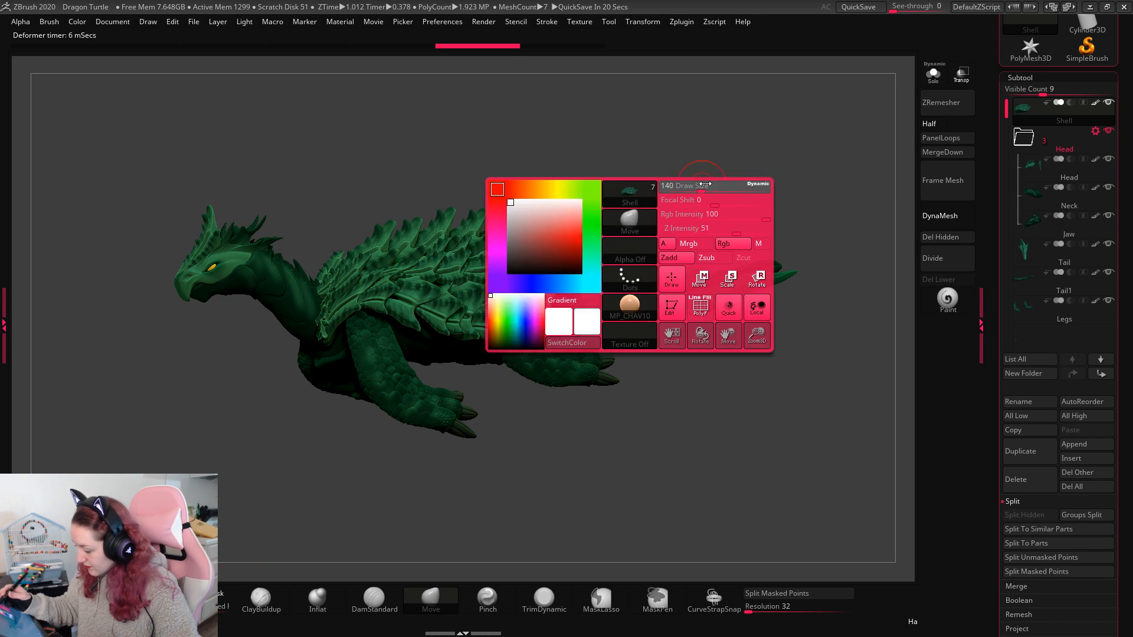
pyautogui.moveTo(684, 189); pyautogui.dragTo(831, 259)
pyautogui.moveTo(677, 346); pyautogui.dragTo(666, 353)
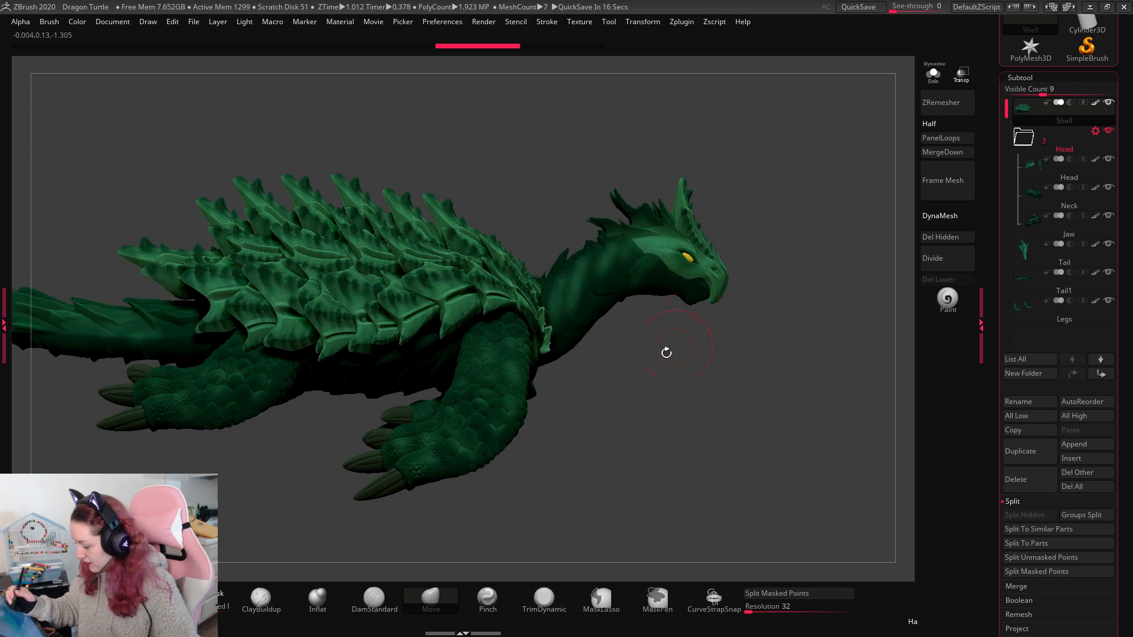
pyautogui.keyDown('alt'); pyautogui.click(580, 306); pyautogui.keyUp('alt')
pyautogui.press('space')
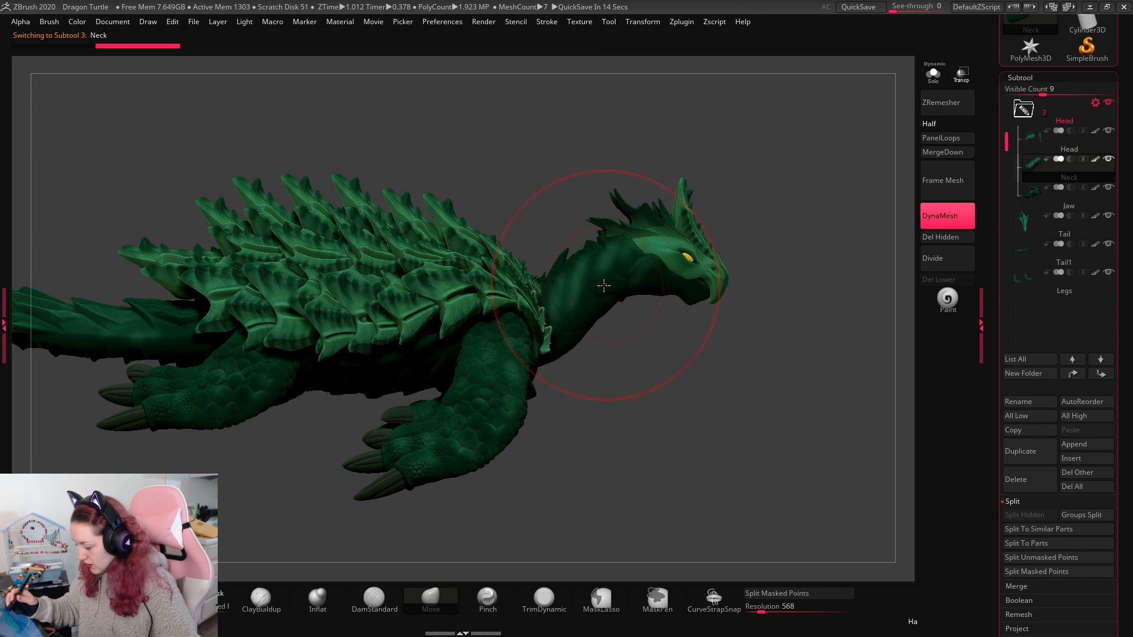
# Step: Select the Shell subtool and shift it slightly with the gizmo to refine its fit on the body
pyautogui.press('w')
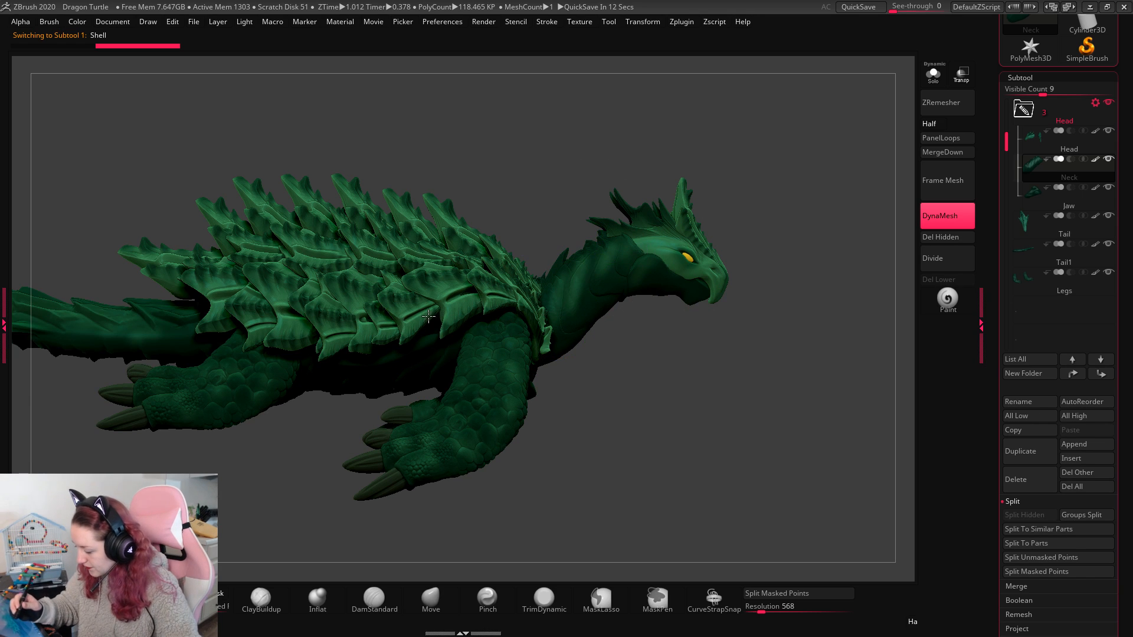
pyautogui.keyDown('alt'); pyautogui.click(413, 298); pyautogui.keyUp('alt')
pyautogui.moveTo(413, 298); pyautogui.dragTo(416, 292)
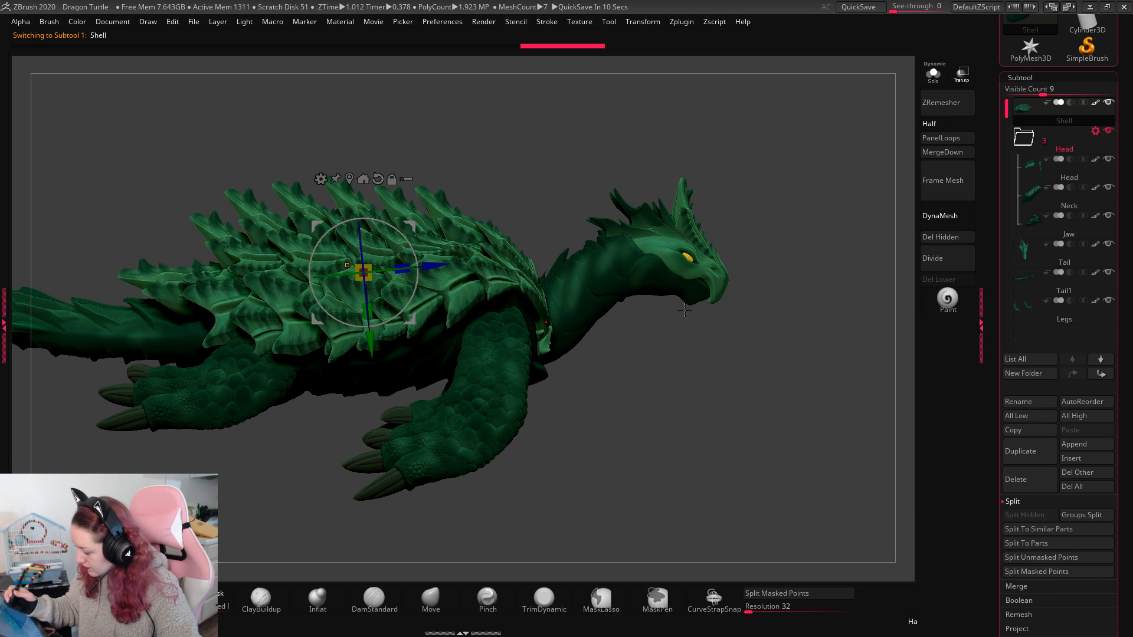
pyautogui.press('q')
pyautogui.keyDown('alt'); pyautogui.moveTo(696, 390); pyautogui.dragTo(696, 355); pyautogui.keyUp('alt')
# Step: Select the Neck, apply Transpose Set to the Head folder and nudge head, neck and jaw together with the gizmo
pyautogui.keyDown('alt'); pyautogui.click(521, 278); pyautogui.keyUp('alt')
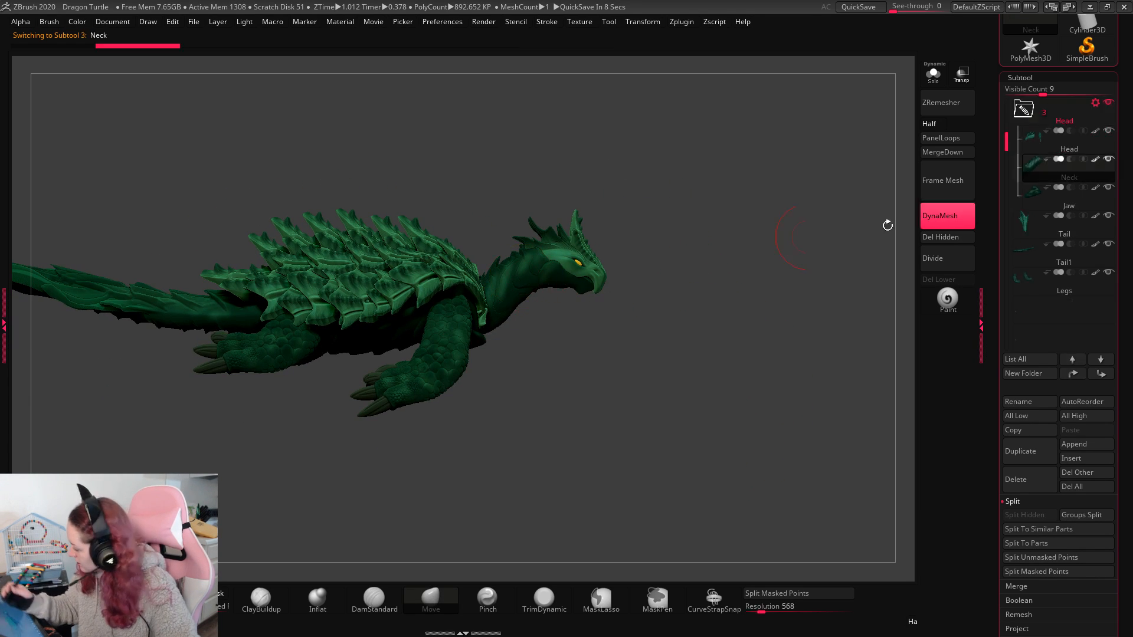
pyautogui.click(1095, 102)
pyautogui.click(1029, 101)
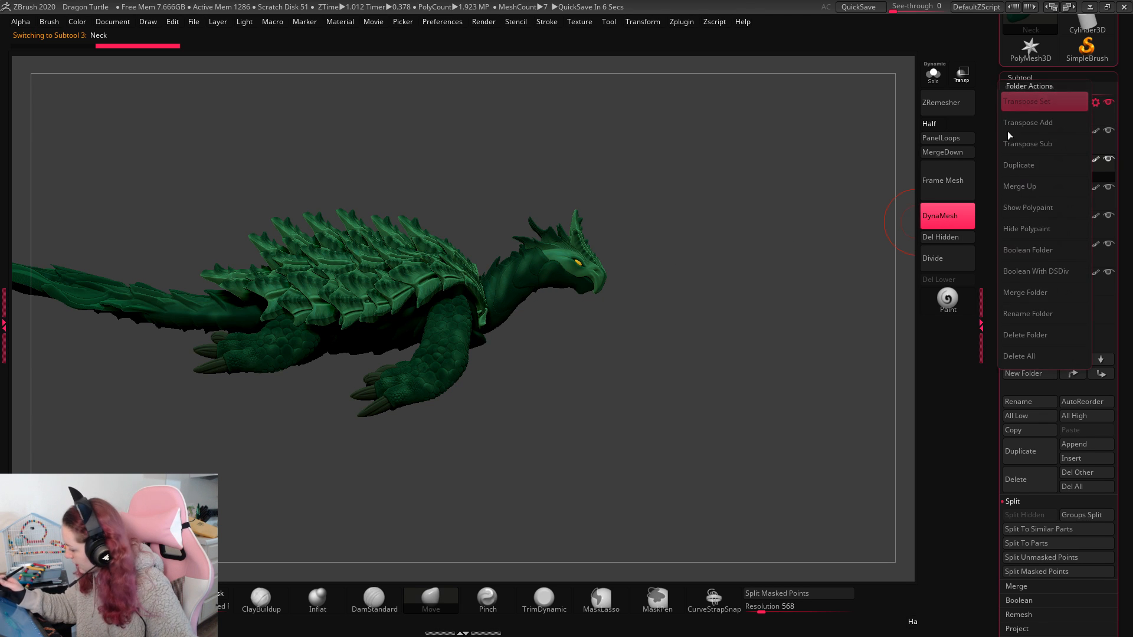
pyautogui.moveTo(564, 218); pyautogui.dragTo(560, 210)
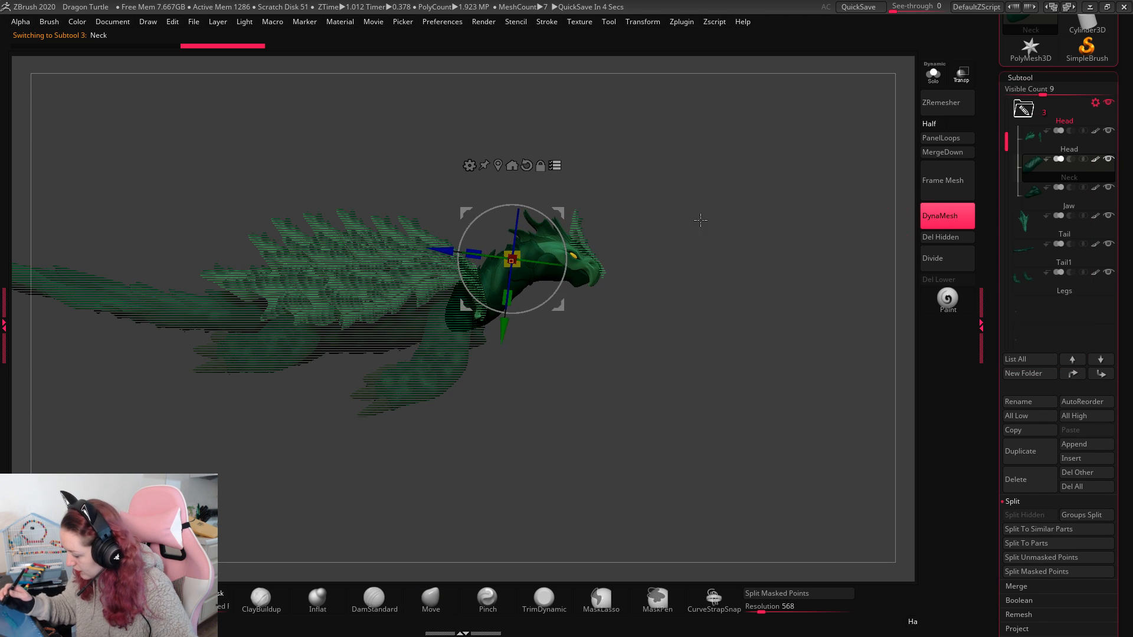
pyautogui.press('q')
# Step: Select the head crest, named Tail, and inspect it both in Solo and with the whole turtle from the front
pyautogui.moveTo(708, 225)
pyautogui.mouseDown()
pyautogui.moveTo(751, 253)
pyautogui.moveTo(696, 344)
pyautogui.moveTo(691, 378)
pyautogui.moveTo(705, 402)
pyautogui.moveTo(700, 340)
pyautogui.mouseUp()
pyautogui.press('space')
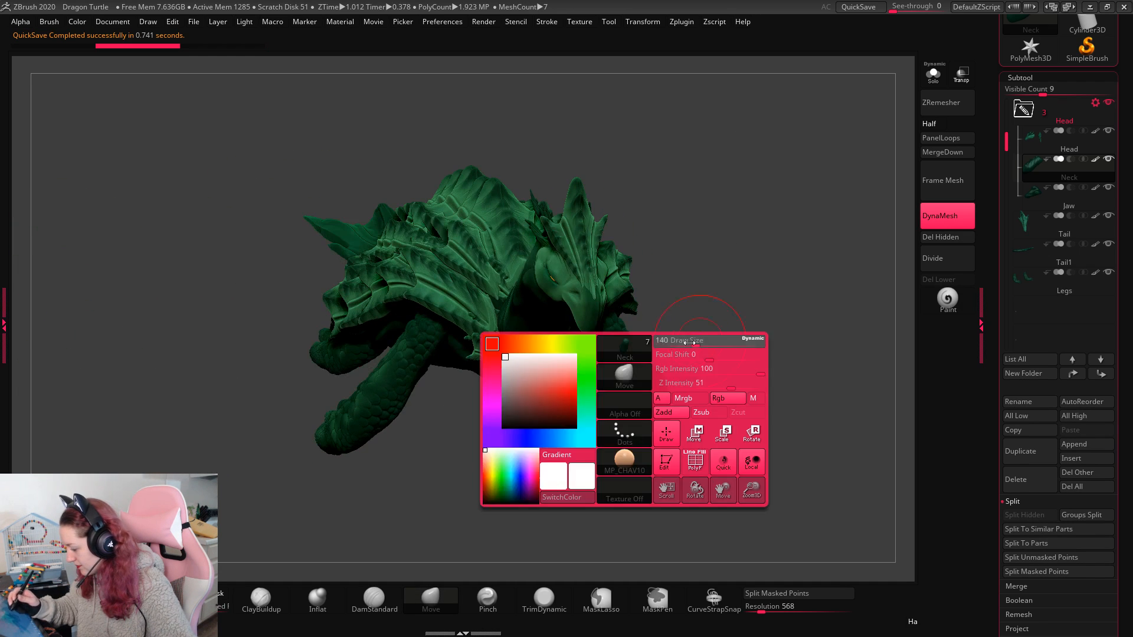
pyautogui.keyDown('alt'); pyautogui.click(586, 246); pyautogui.keyUp('alt')
pyautogui.moveTo(773, 245); pyautogui.dragTo(891, 236)
pyautogui.click(933, 74)
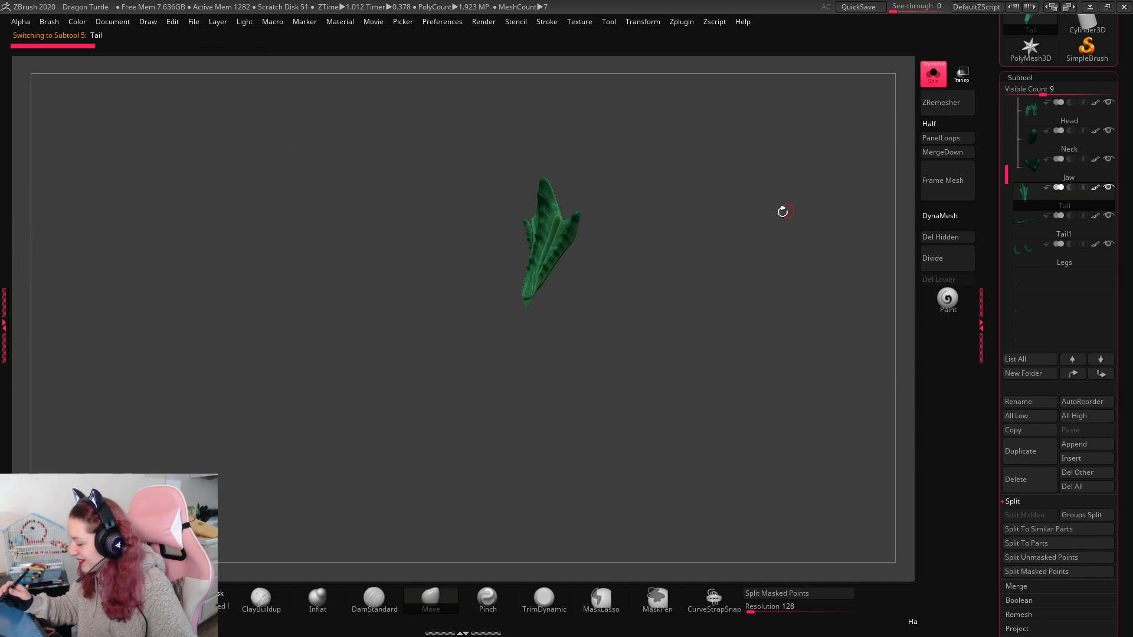
pyautogui.moveTo(782, 212); pyautogui.dragTo(811, 276)
pyautogui.click(933, 75)
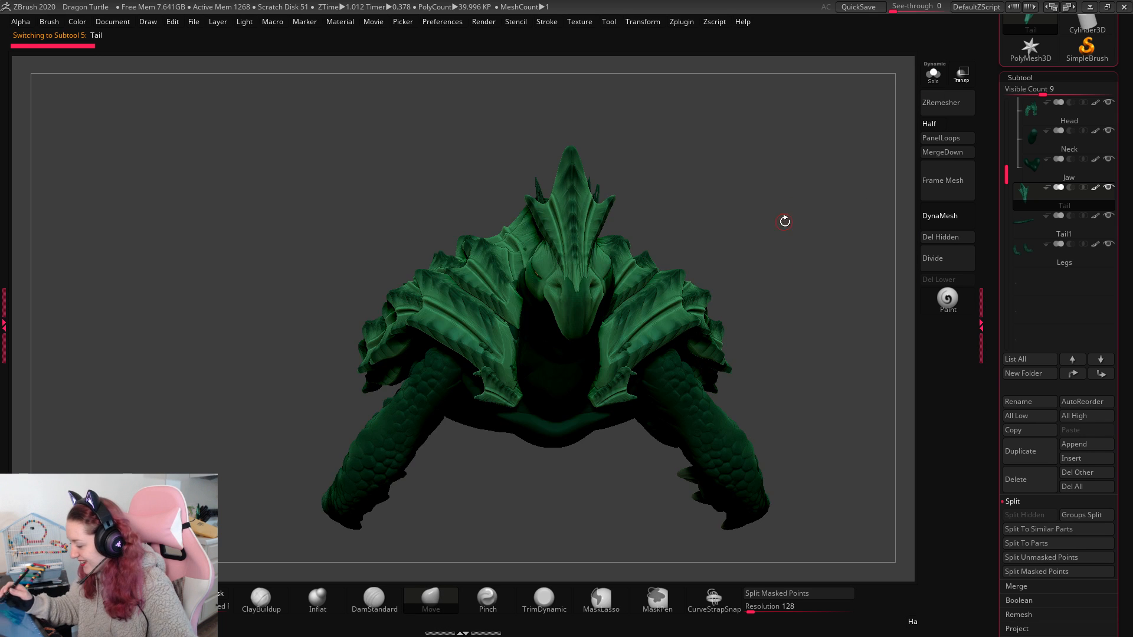
pyautogui.moveTo(784, 221); pyautogui.dragTo(731, 218)
pyautogui.click(933, 74)
pyautogui.moveTo(667, 269); pyautogui.dragTo(667, 307)
pyautogui.click(932, 77)
pyautogui.moveTo(508, 441); pyautogui.dragTo(544, 408)
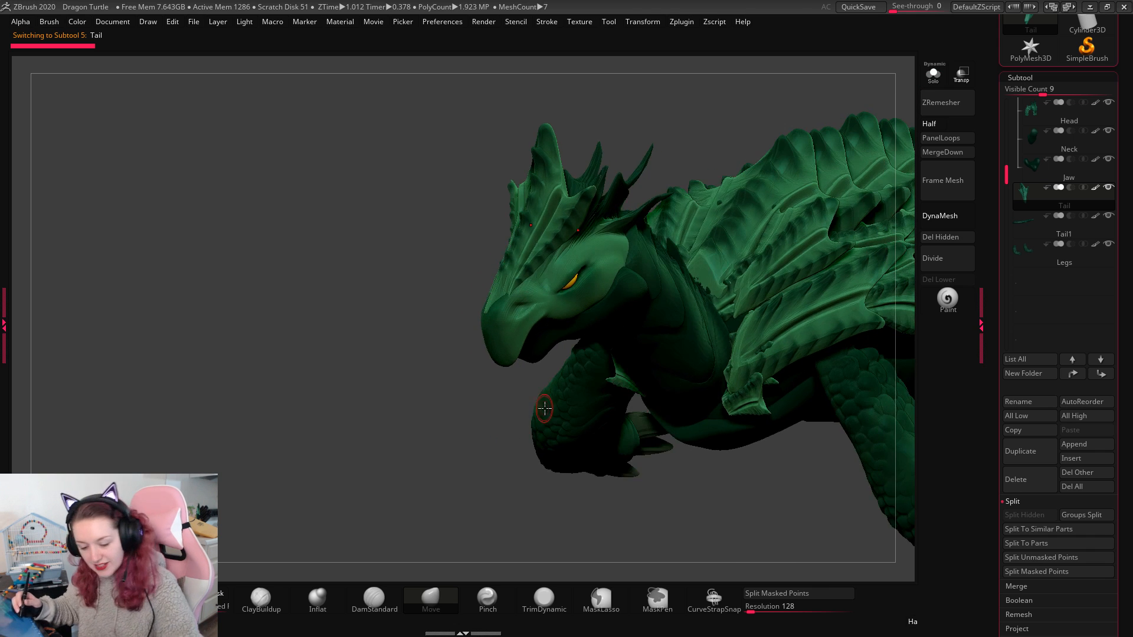
# Step: Create a new InsertMesh brush from the spiked crest in the Tail subtool
pyautogui.press('b')
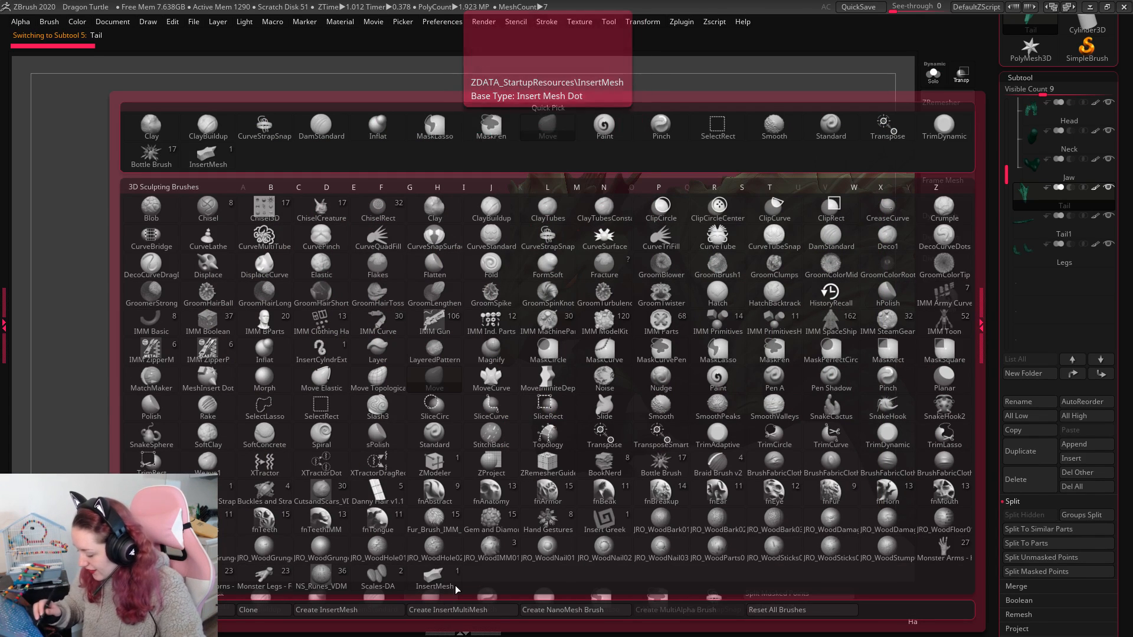
pyautogui.click(371, 611)
pyautogui.click(506, 217)
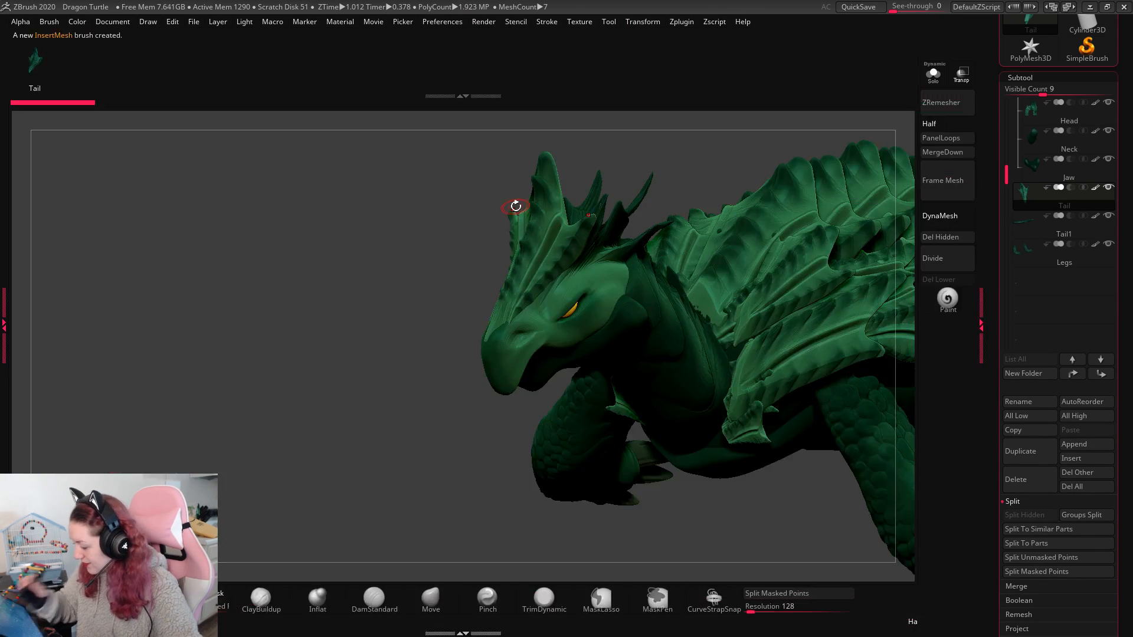
# Step: Try inserting a copy of the spiked crest mesh above the snout, and undo the insertions
pyautogui.moveTo(516, 206)
pyautogui.mouseDown()
pyautogui.moveTo(442, 482)
pyautogui.moveTo(501, 494)
pyautogui.moveTo(373, 522)
pyautogui.moveTo(322, 360)
pyautogui.mouseUp()
pyautogui.moveTo(313, 380); pyautogui.dragTo(305, 439)
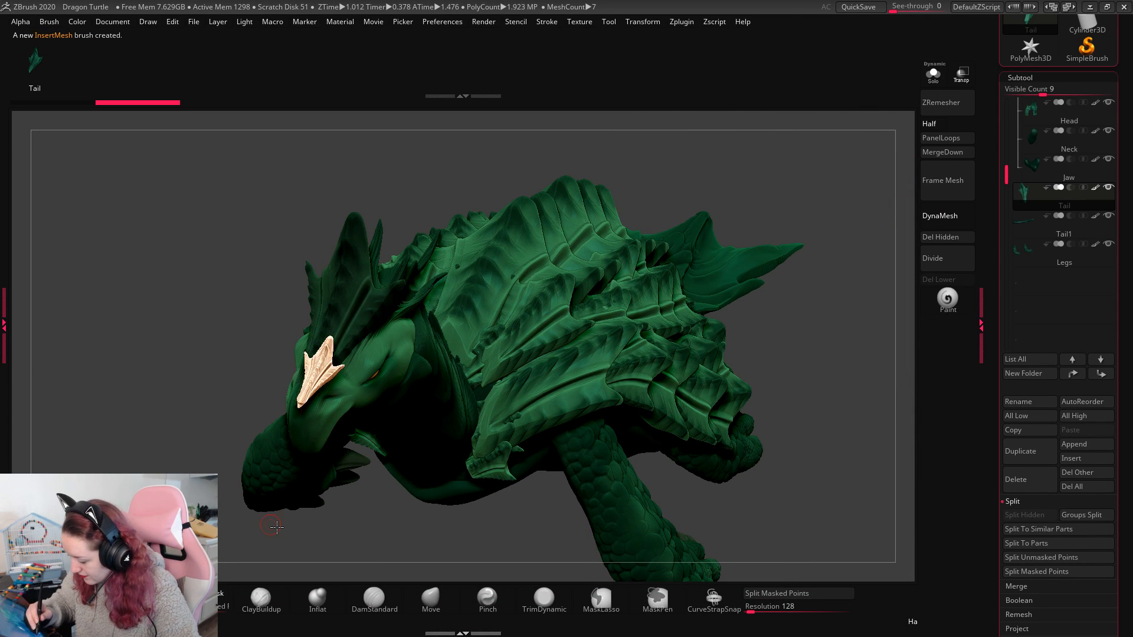
pyautogui.moveTo(279, 529); pyautogui.dragTo(611, 299)
pyautogui.hotkey('ctrl', 'z')
pyautogui.moveTo(303, 381); pyautogui.dragTo(306, 416)
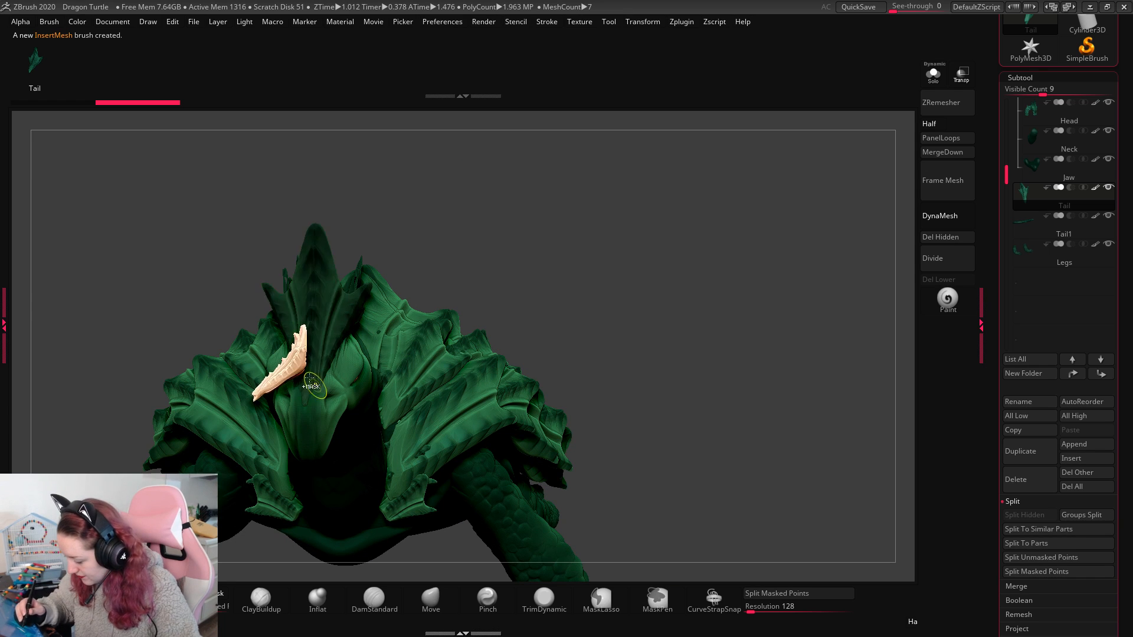
pyautogui.hotkey('ctrl', 'z')
pyautogui.hotkey('ctrl', 'z')
# Step: Try placing a crest copy along the forehead's centre line from the front view, and undo it
pyautogui.moveTo(507, 329); pyautogui.dragTo(515, 347)
pyautogui.hotkey('ctrl', 'z')
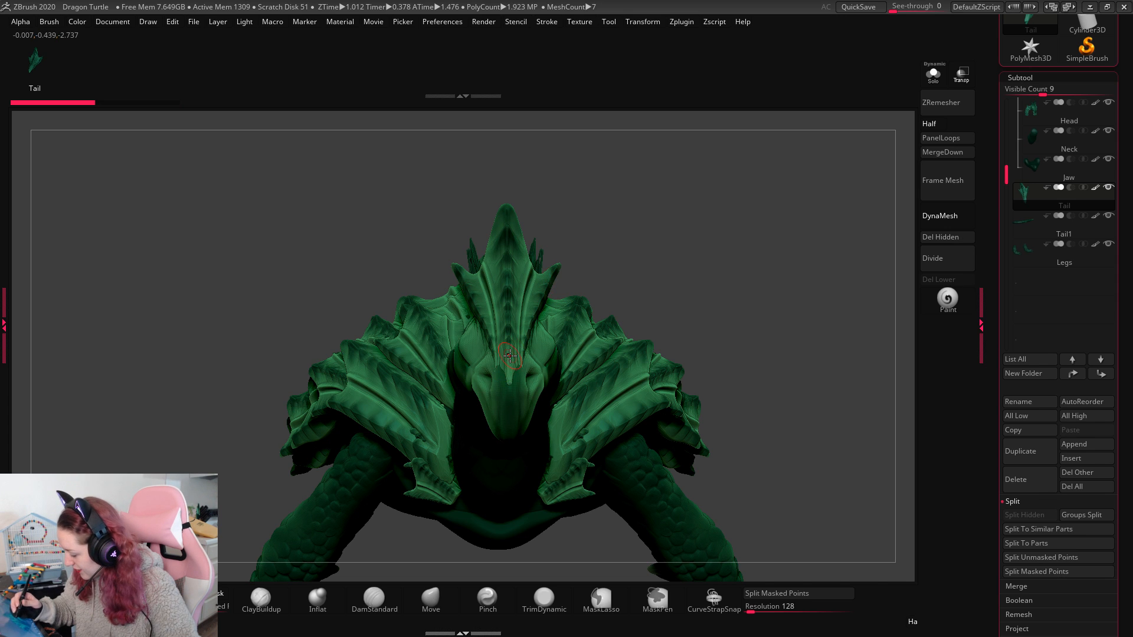
pyautogui.moveTo(510, 356); pyautogui.dragTo(522, 379)
pyautogui.moveTo(660, 279)
pyautogui.mouseDown()
pyautogui.moveTo(789, 258)
pyautogui.moveTo(643, 288)
pyautogui.mouseUp()
pyautogui.hotkey('ctrl', 'z')
# Step: Try inserting mirrored crest copies in front of the head crest, and undo all of them
pyautogui.moveTo(548, 287)
pyautogui.mouseDown()
pyautogui.moveTo(528, 337)
pyautogui.moveTo(532, 315)
pyautogui.mouseUp()
pyautogui.moveTo(652, 271)
pyautogui.mouseDown()
pyautogui.moveTo(743, 278)
pyautogui.moveTo(753, 299)
pyautogui.moveTo(776, 299)
pyautogui.mouseUp()
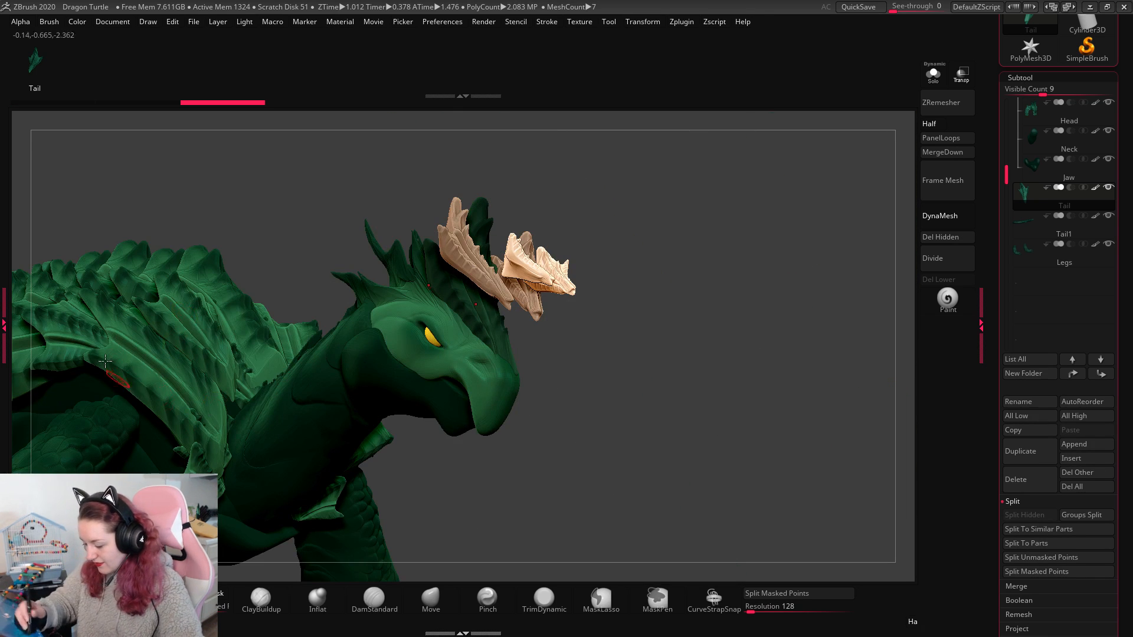
pyautogui.moveTo(120, 295); pyautogui.dragTo(130, 303)
pyautogui.hotkey('ctrl', 'z')
pyautogui.hotkey('ctrl', 'z')
pyautogui.hotkey('ctrl', 'z')
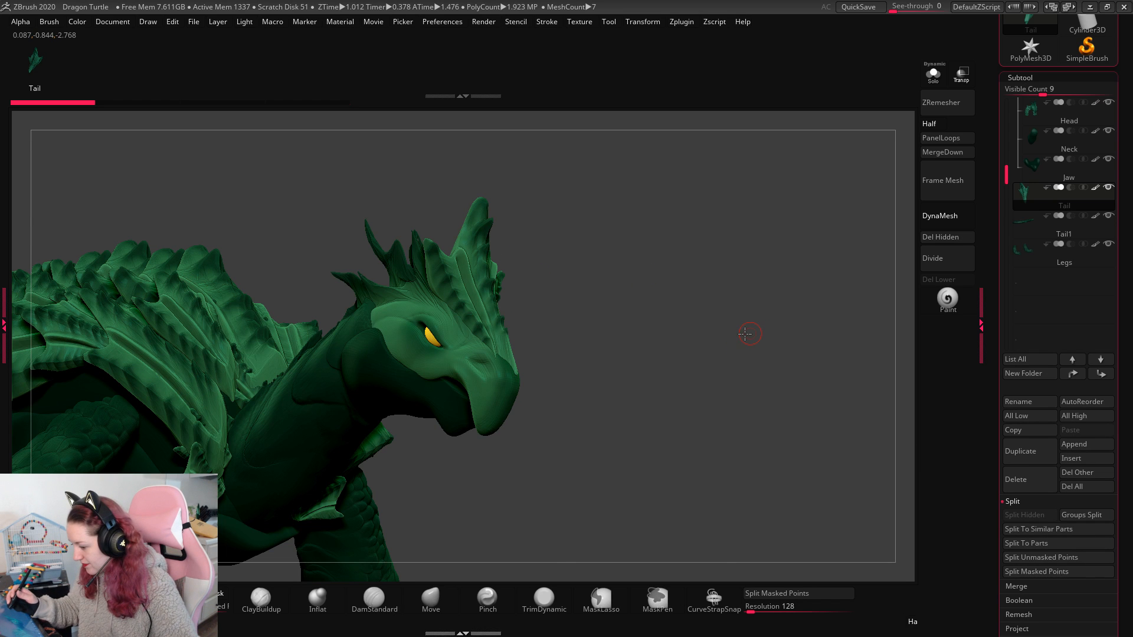
# Step: Return to the Move brush, isolate the head crest with Solo and open its Geometry settings
pyautogui.moveTo(745, 334); pyautogui.dragTo(624, 374)
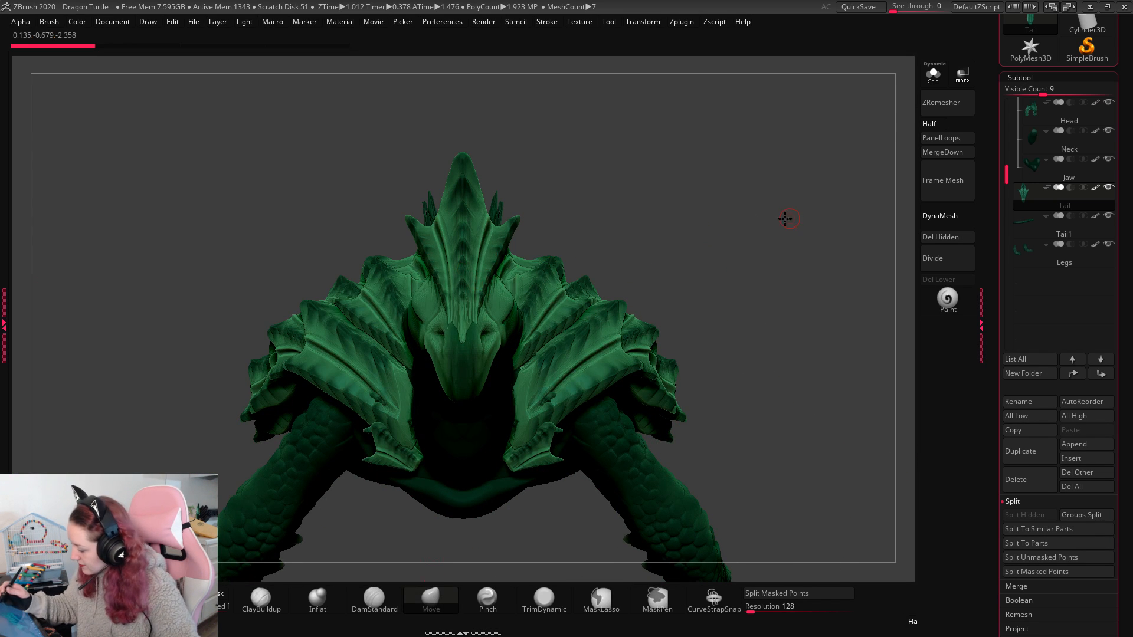
pyautogui.moveTo(784, 218); pyautogui.dragTo(849, 160)
pyautogui.click(932, 73)
pyautogui.click(1022, 78)
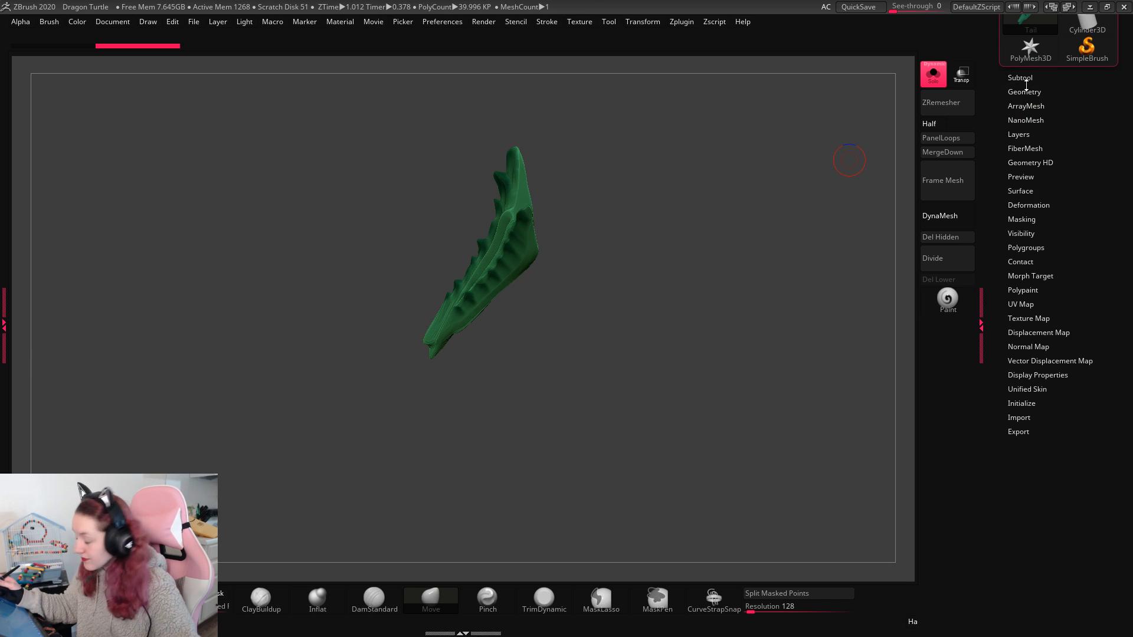
pyautogui.click(1018, 92)
# Step: Try remeshing the head crest with DynaMesh after a first resolution change, and undo the remesh
pyautogui.moveTo(1021, 329); pyautogui.dragTo(1026, 328)
pyautogui.click(1025, 319)
pyautogui.hotkey('ctrl', 'z')
# Step: Set the DynaMesh resolution to 1040, remesh the head crest and show the whole turtle again
pyautogui.click(1033, 330)
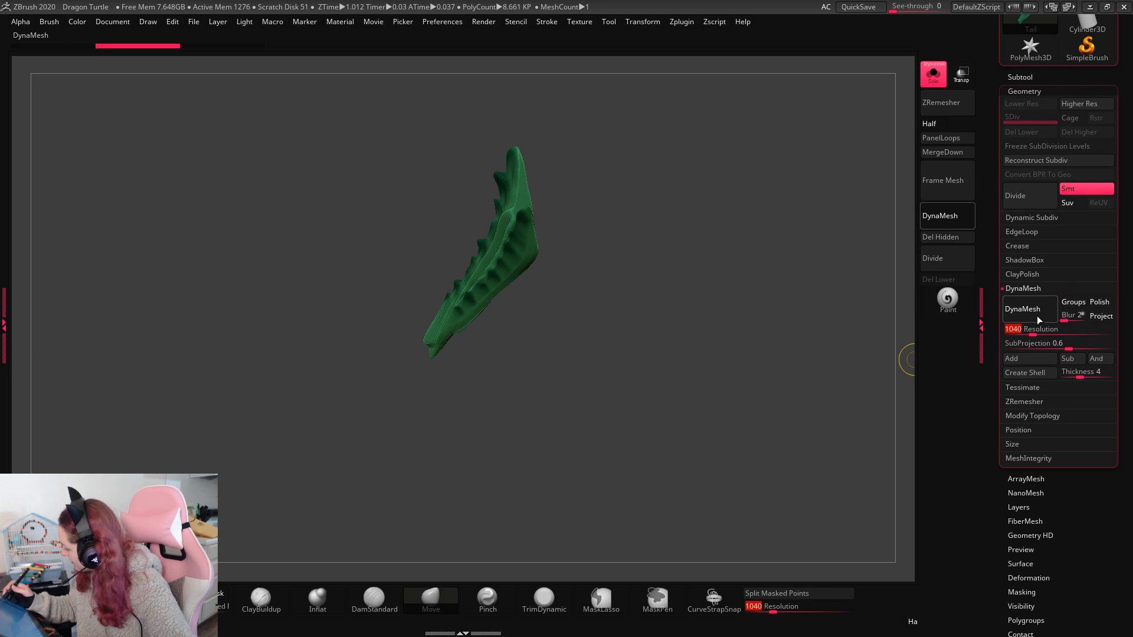
pyautogui.click(1036, 317)
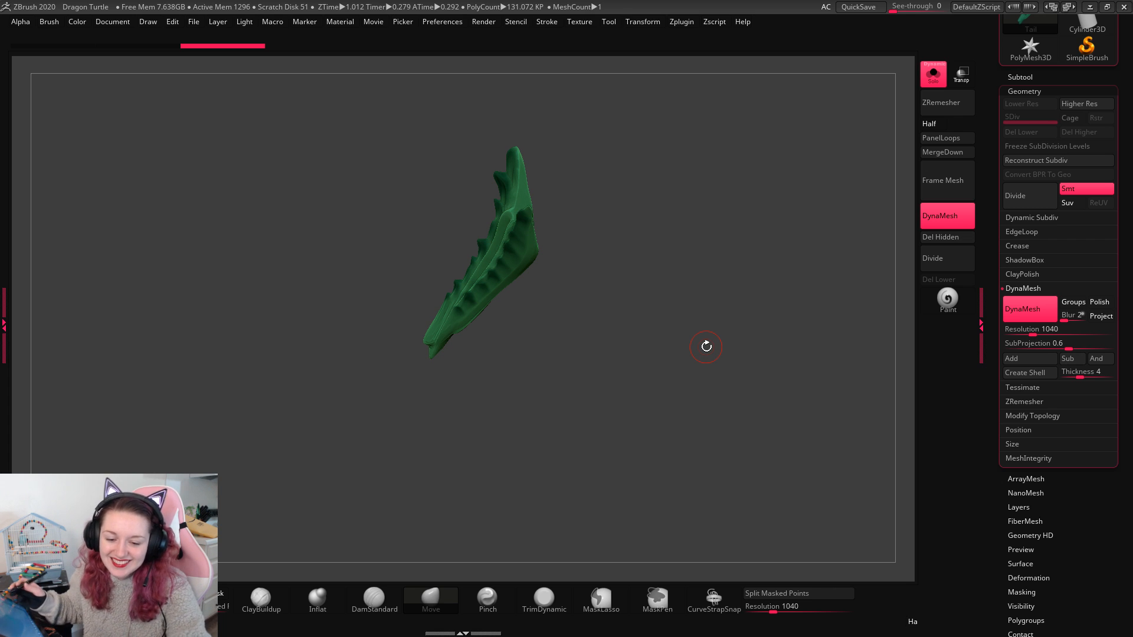
pyautogui.moveTo(656, 361); pyautogui.dragTo(787, 241)
pyautogui.moveTo(527, 429); pyautogui.dragTo(558, 371)
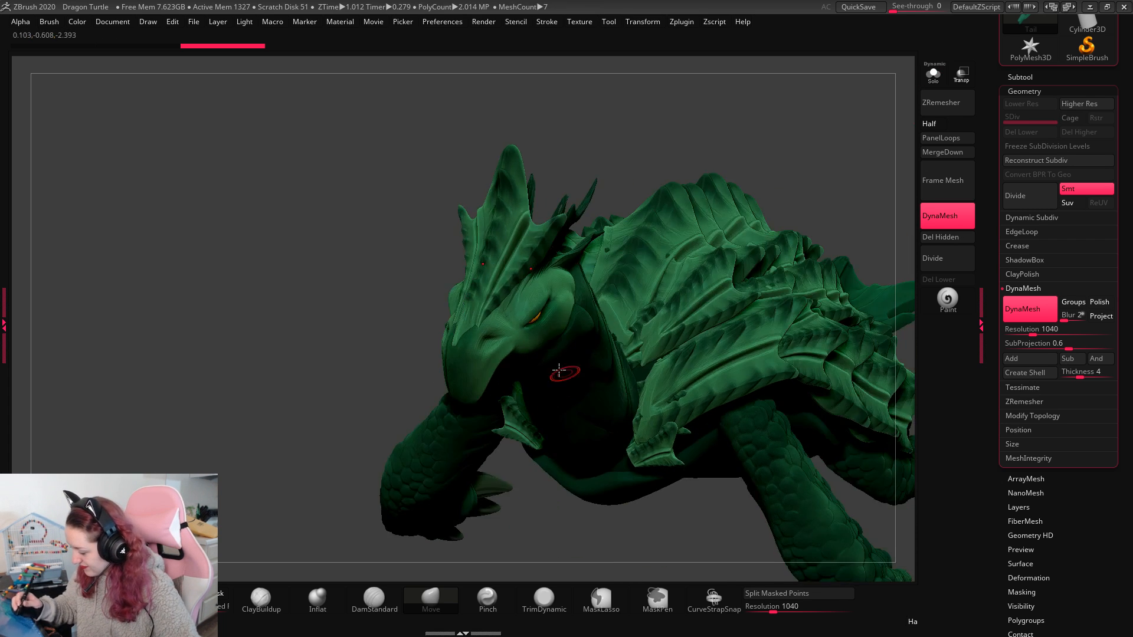
# Step: Carve creases with the DamStandard brush where the lower end of the head crest meets the beak
pyautogui.click(374, 597)
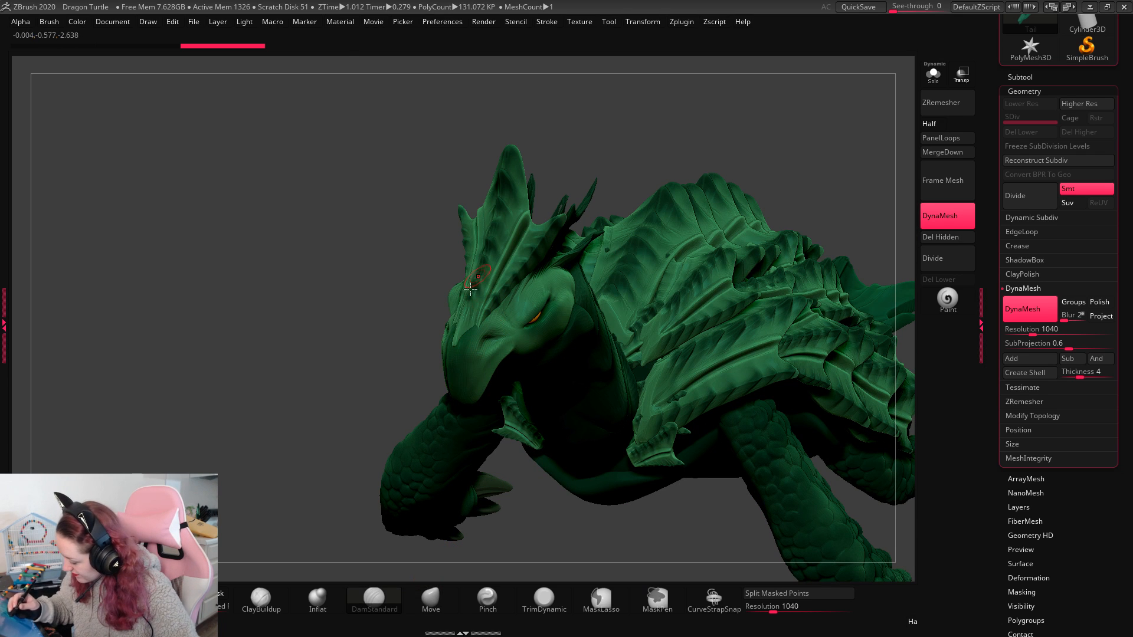
pyautogui.moveTo(442, 436)
pyautogui.mouseDown()
pyautogui.moveTo(784, 214)
pyautogui.moveTo(784, 236)
pyautogui.moveTo(649, 277)
pyautogui.mouseUp()
pyautogui.hotkey('ctrl', 'z')
pyautogui.moveTo(461, 364); pyautogui.dragTo(459, 405)
pyautogui.moveTo(856, 201); pyautogui.dragTo(590, 325)
pyautogui.rightClick(547, 387)
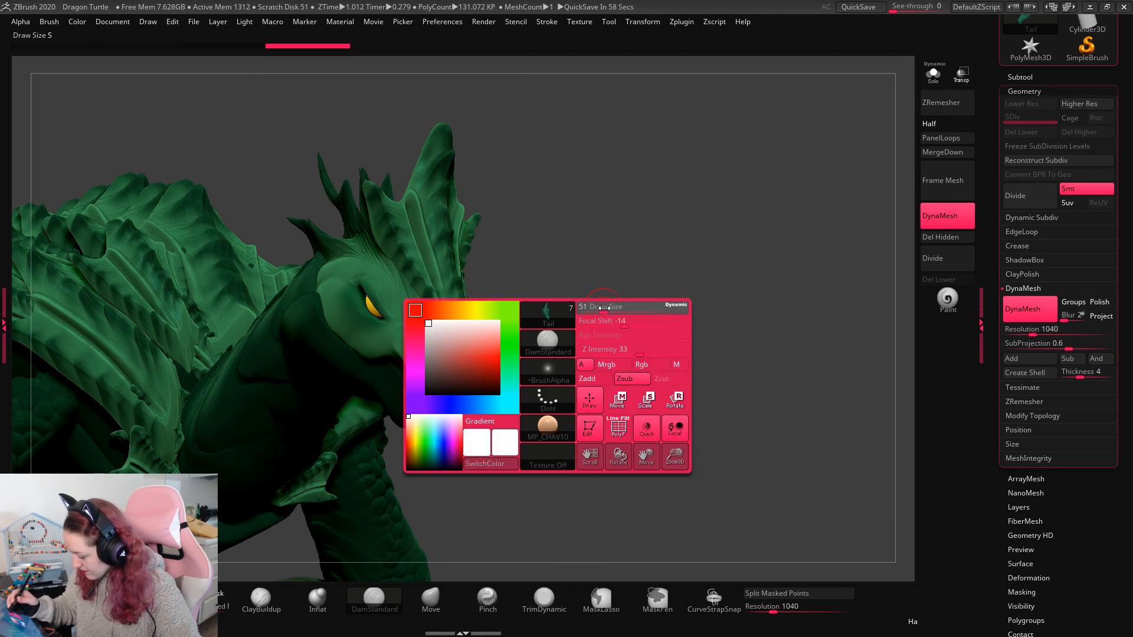
# Step: Undo the last crease and reshape the lower end of the head crest over the beak with the Move brush
pyautogui.click(431, 599)
pyautogui.hotkey('ctrl', 'z')
pyautogui.moveTo(475, 357); pyautogui.dragTo(453, 407)
pyautogui.rightClick(465, 384)
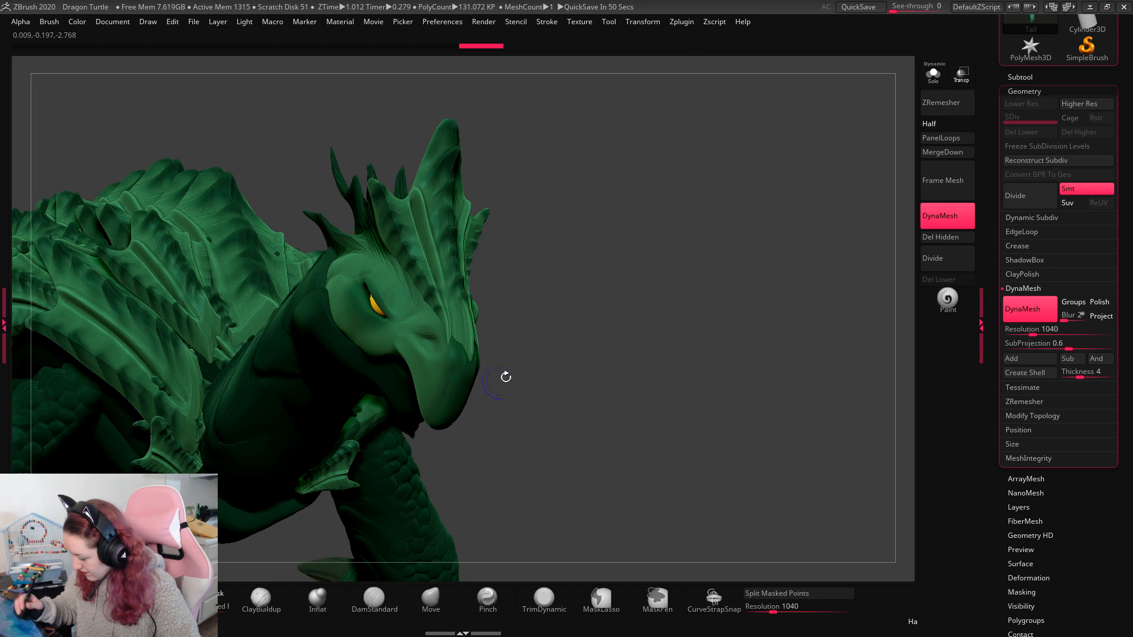
pyautogui.moveTo(503, 374); pyautogui.dragTo(542, 486)
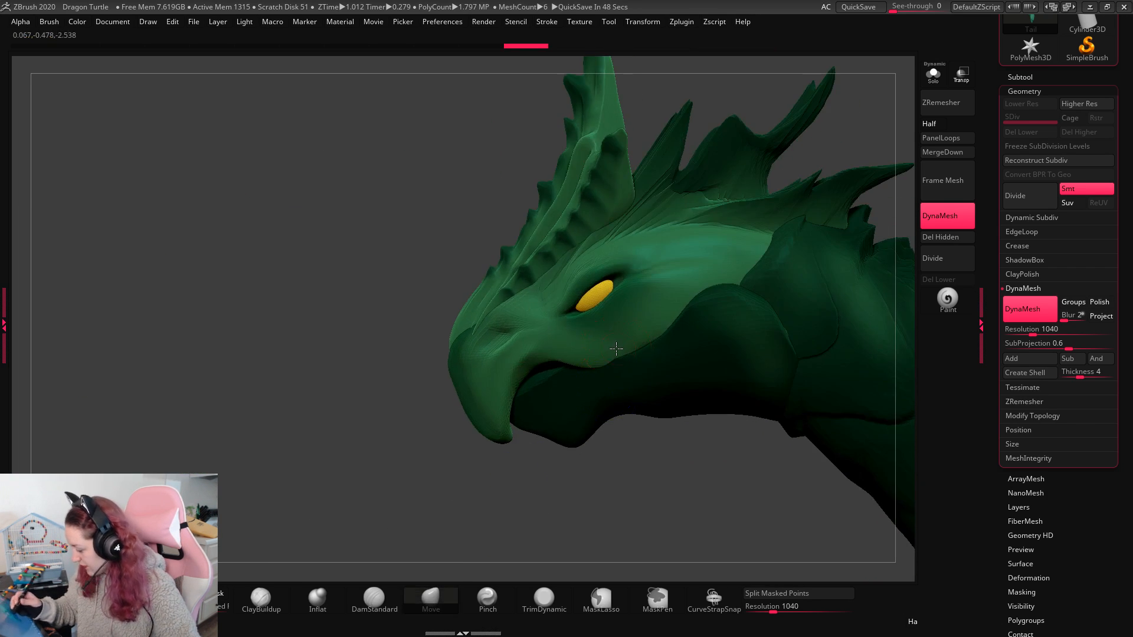
# Step: Make the Head subtool active, pick the DamStandard brush and remesh the head with DynaMesh at resolution 760
pyautogui.keyDown('alt'); pyautogui.click(568, 464); pyautogui.keyUp('alt')
pyautogui.press('space')
pyautogui.click(366, 593)
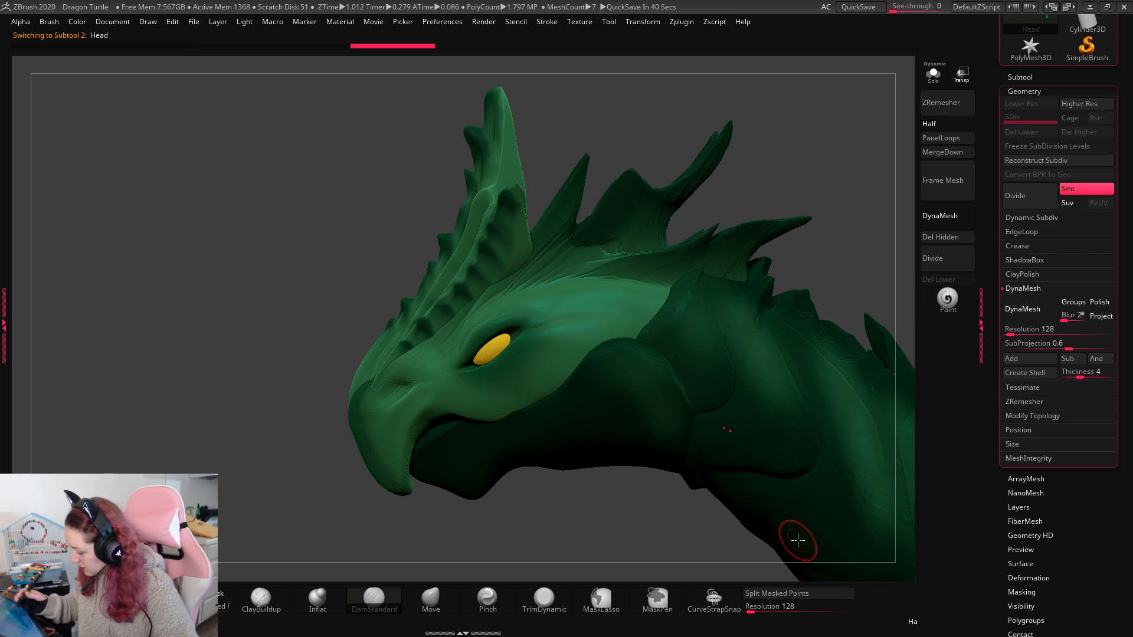
pyautogui.click(1022, 308)
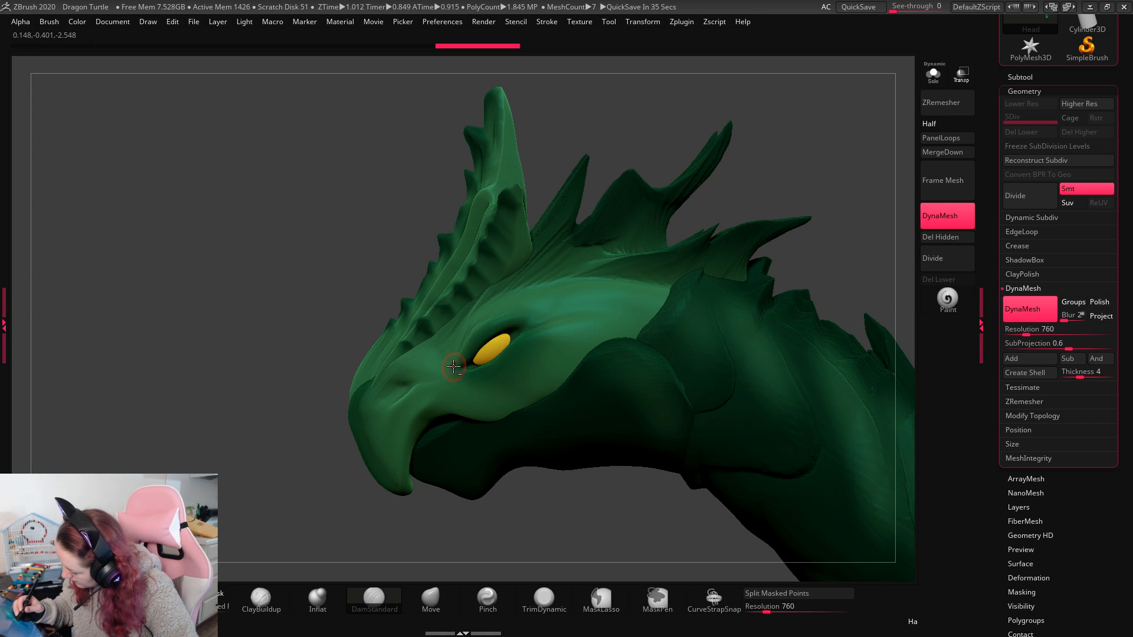
# Step: Sculpt finer creases around the eye socket and brow with the DamStandard brush
pyautogui.keyDown('alt'); pyautogui.click(528, 322); pyautogui.keyUp('alt')
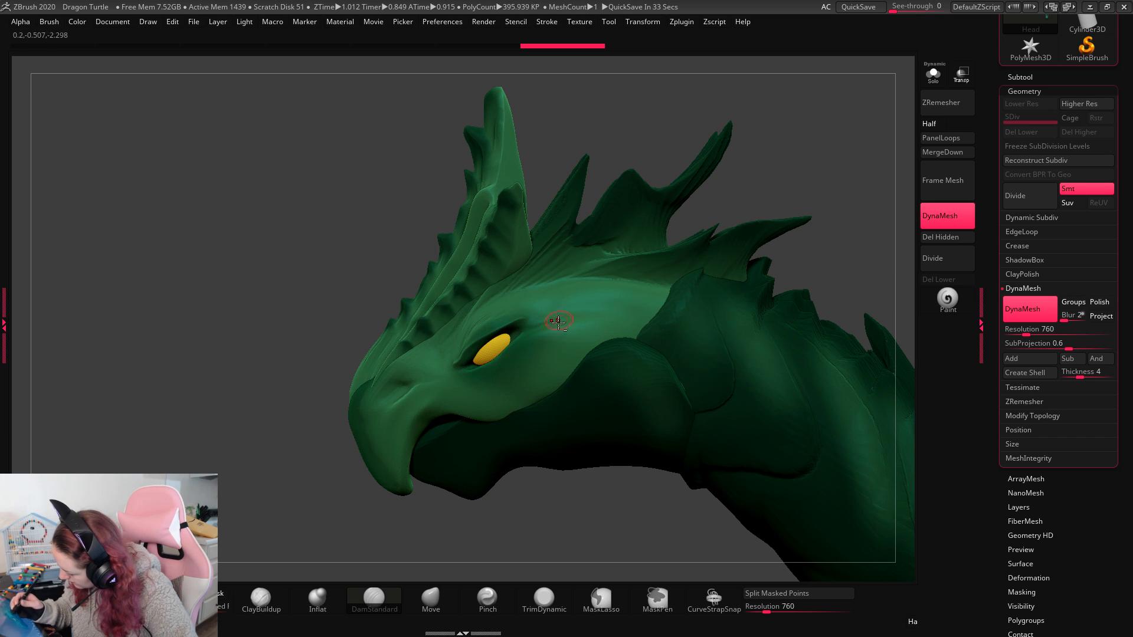
pyautogui.keyDown('alt'); pyautogui.click(463, 358); pyautogui.keyUp('alt')
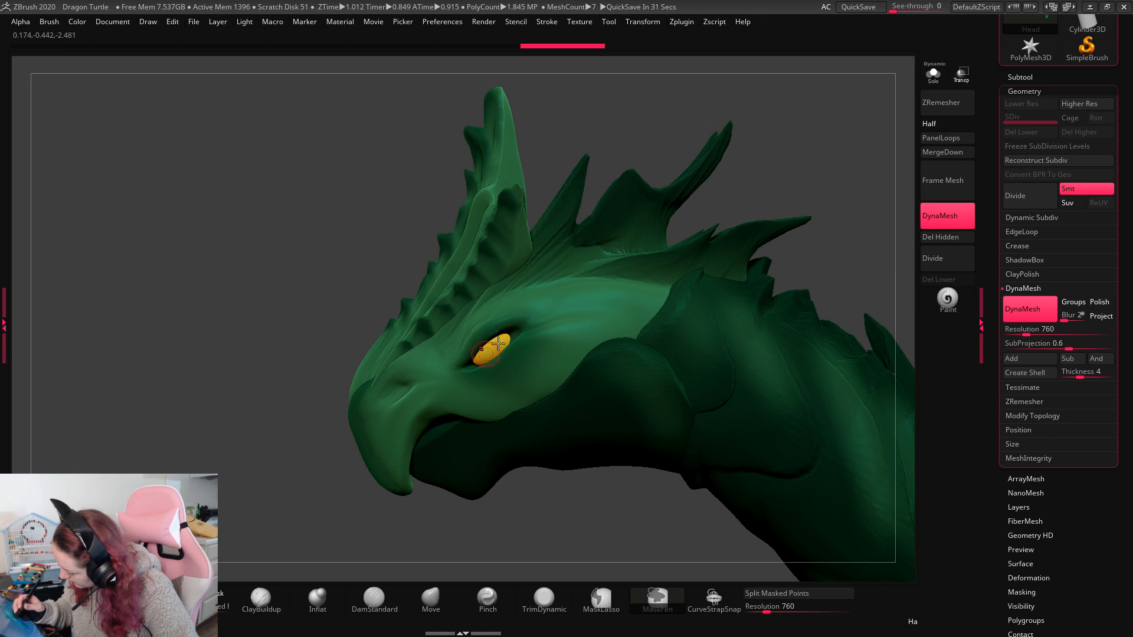
pyautogui.keyDown('alt'); pyautogui.click(463, 360); pyautogui.keyUp('alt')
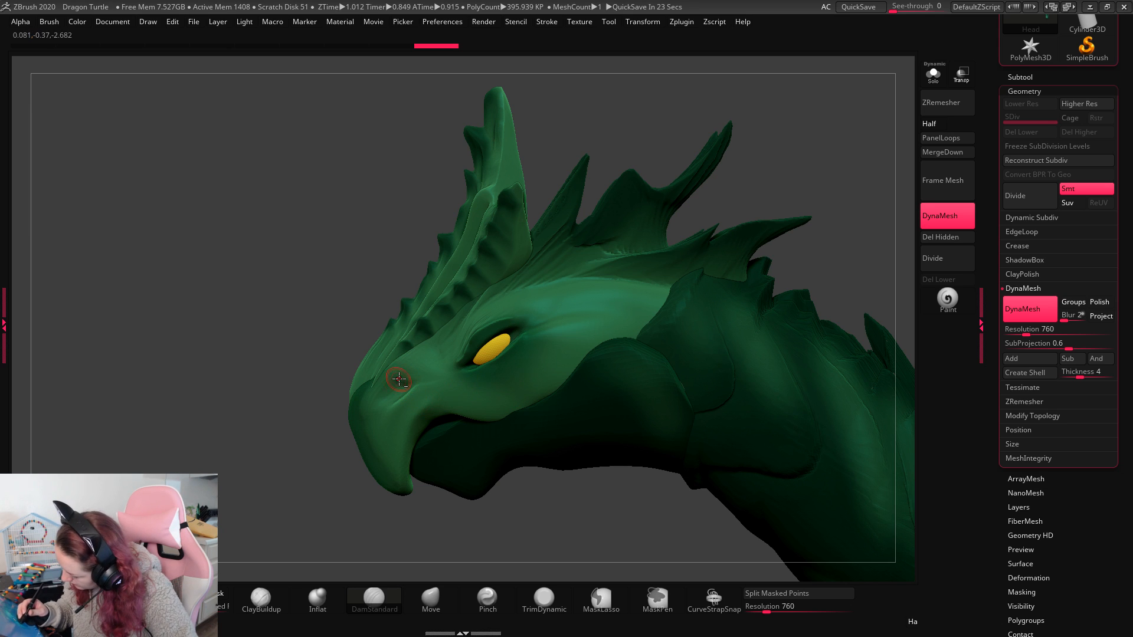
# Step: Carve the nostril and define the ridge along the beak with the DamStandard brush
pyautogui.moveTo(413, 384); pyautogui.dragTo(394, 392, button='right')
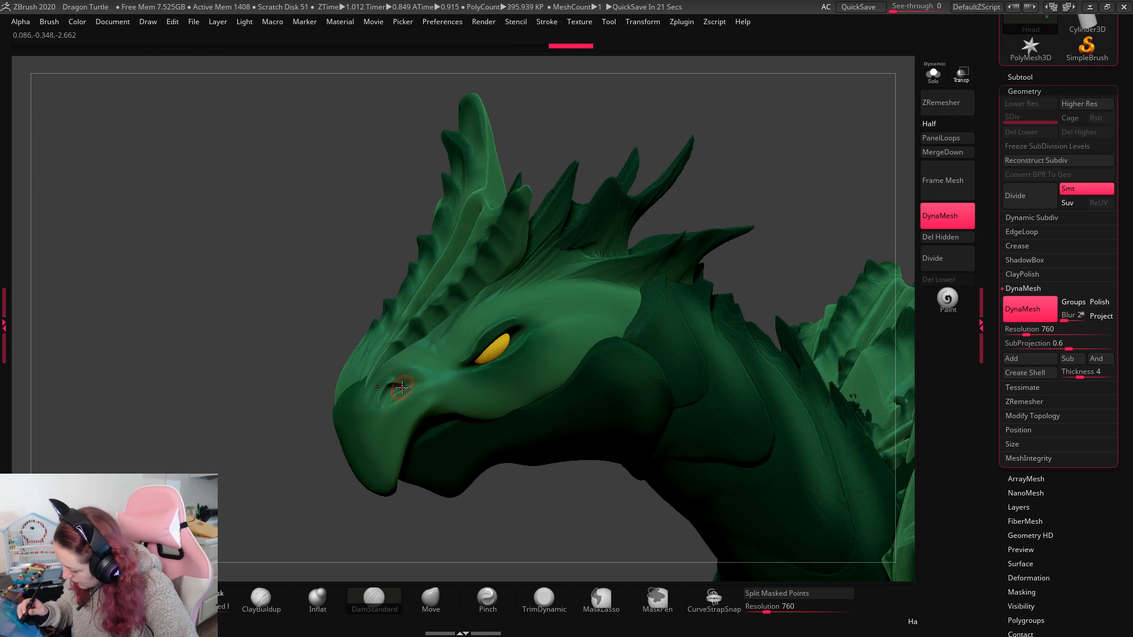
pyautogui.moveTo(849, 188); pyautogui.dragTo(395, 404)
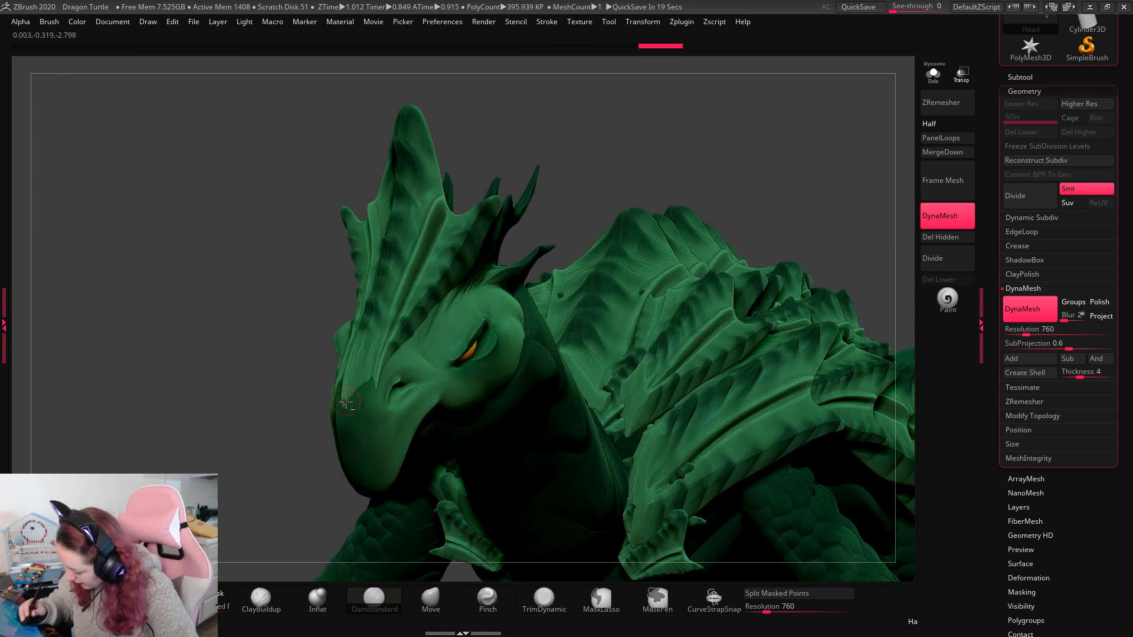
pyautogui.moveTo(621, 172); pyautogui.dragTo(684, 222)
pyautogui.moveTo(552, 552); pyautogui.dragTo(403, 484)
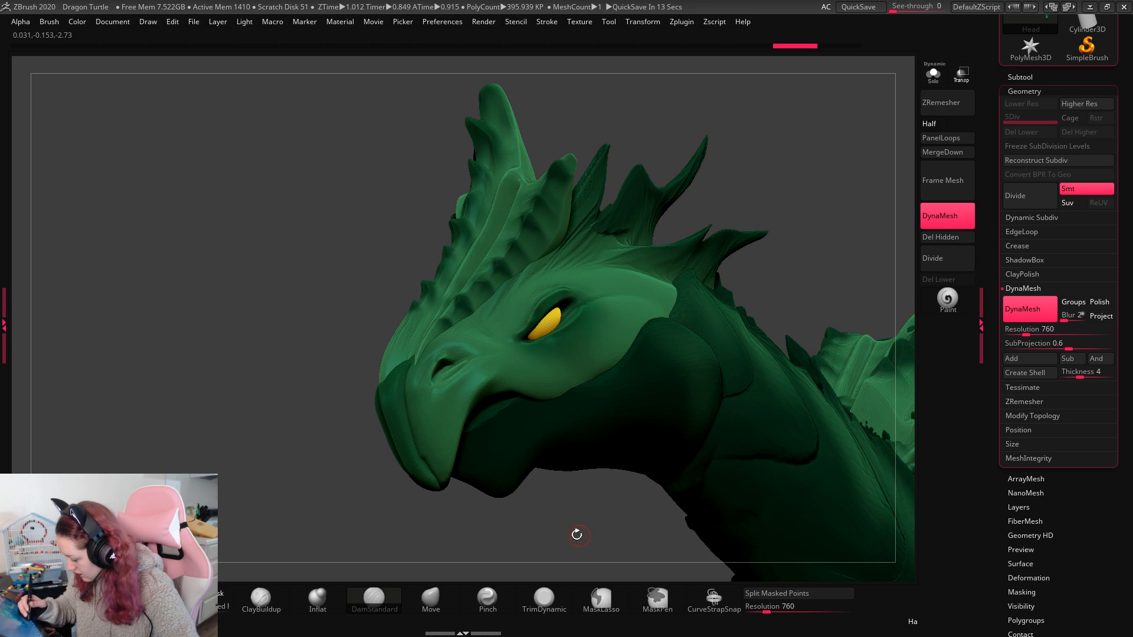
# Step: Sharpen the lower edge of the cheek plate and smooth the surface along the mouth line
pyautogui.moveTo(577, 535); pyautogui.dragTo(567, 407)
pyautogui.moveTo(524, 521); pyautogui.dragTo(551, 387)
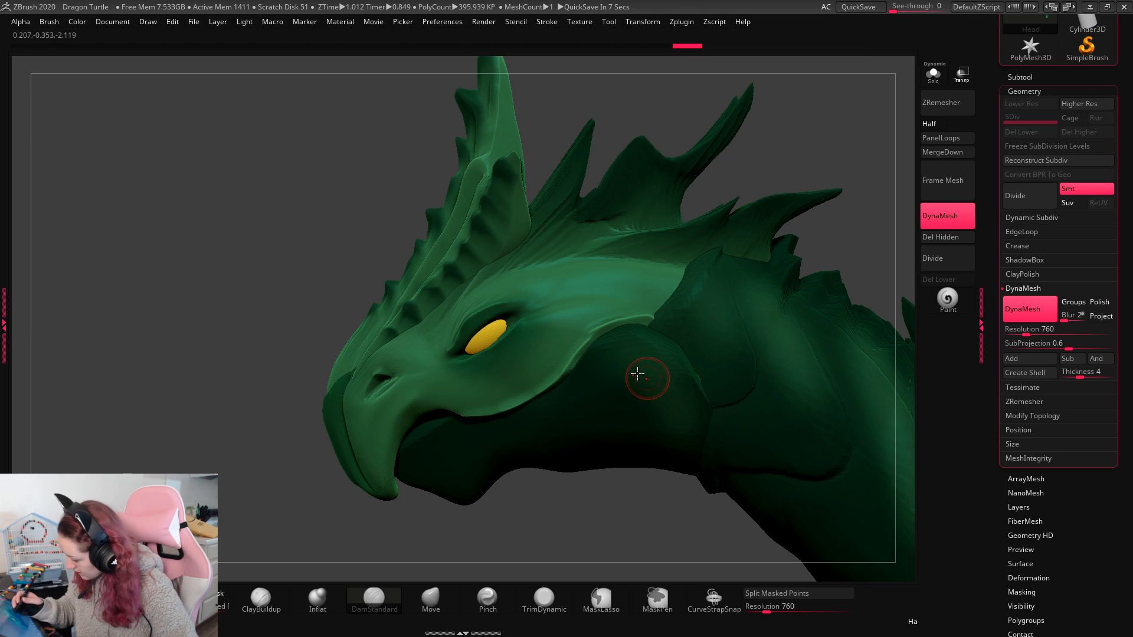
pyautogui.keyDown('shift'); pyautogui.moveTo(505, 407); pyautogui.dragTo(535, 391); pyautogui.keyUp('shift')
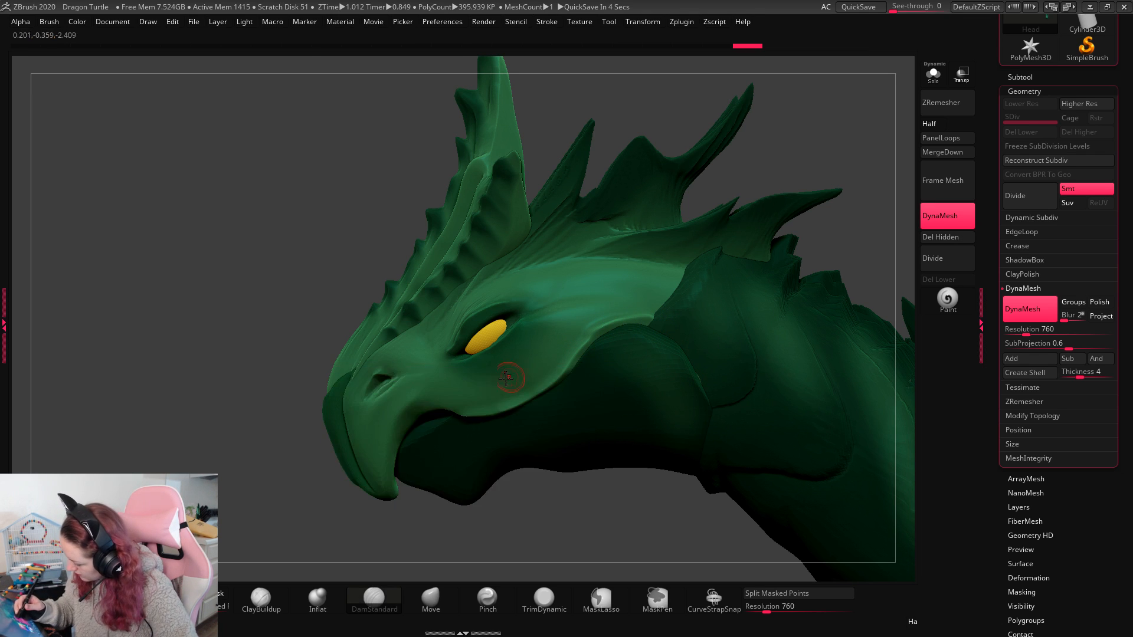
# Step: Carve a groove running back from the eye across the temple and soften it into the cheek
pyautogui.press('space')
pyautogui.keyDown('ctrl'); pyautogui.moveTo(525, 324); pyautogui.dragTo(607, 297); pyautogui.keyUp('ctrl')
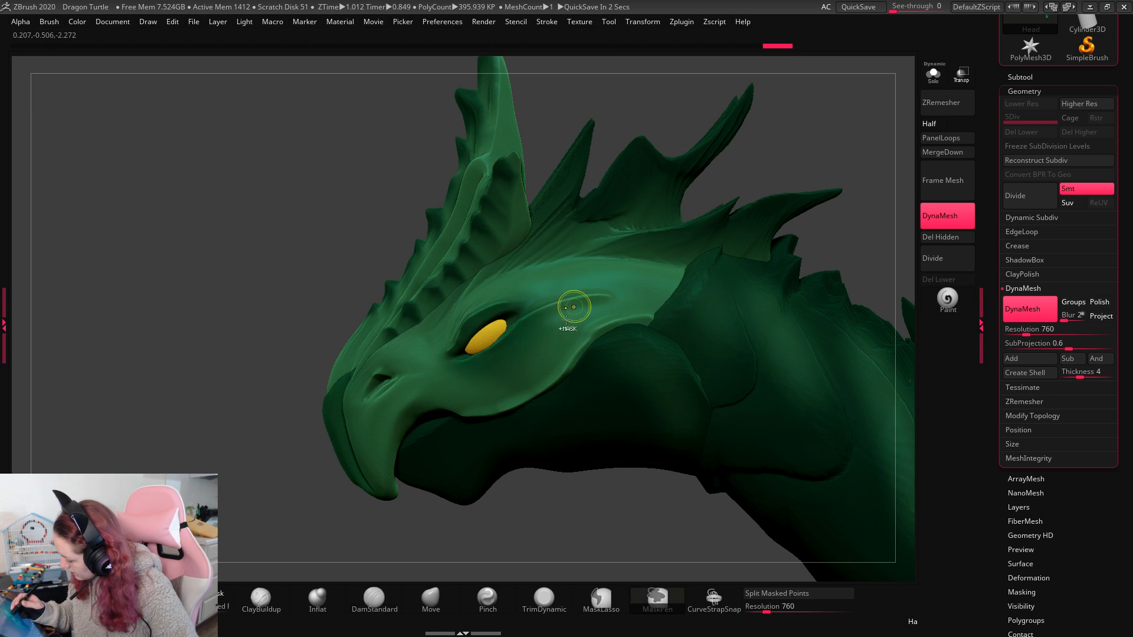
pyautogui.press('space')
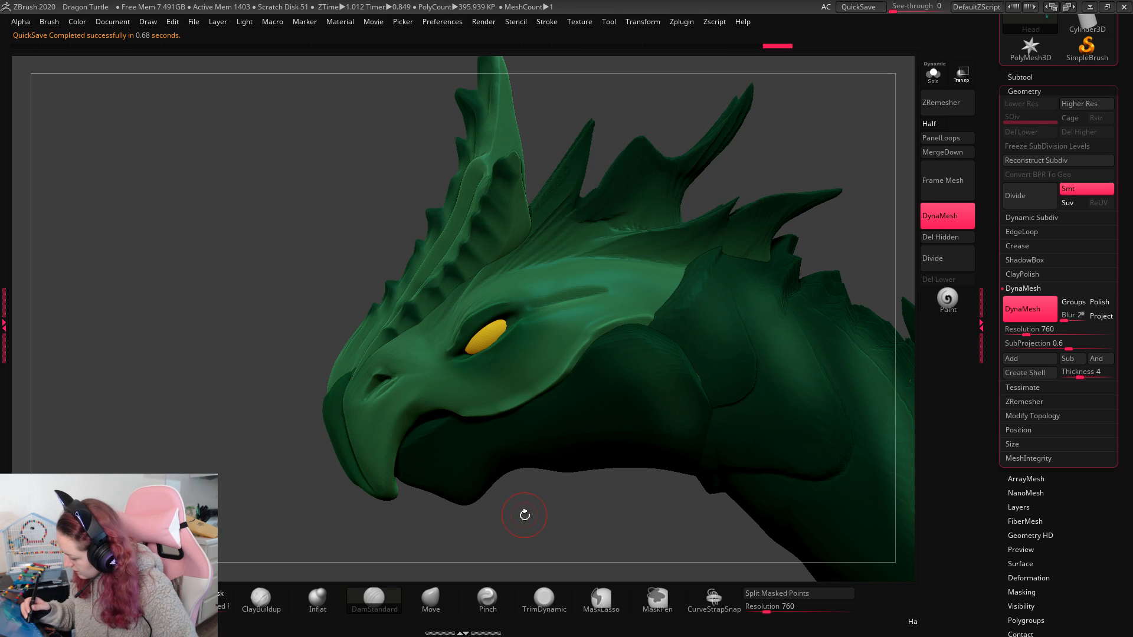
pyautogui.moveTo(524, 515); pyautogui.dragTo(531, 366)
pyautogui.press('space')
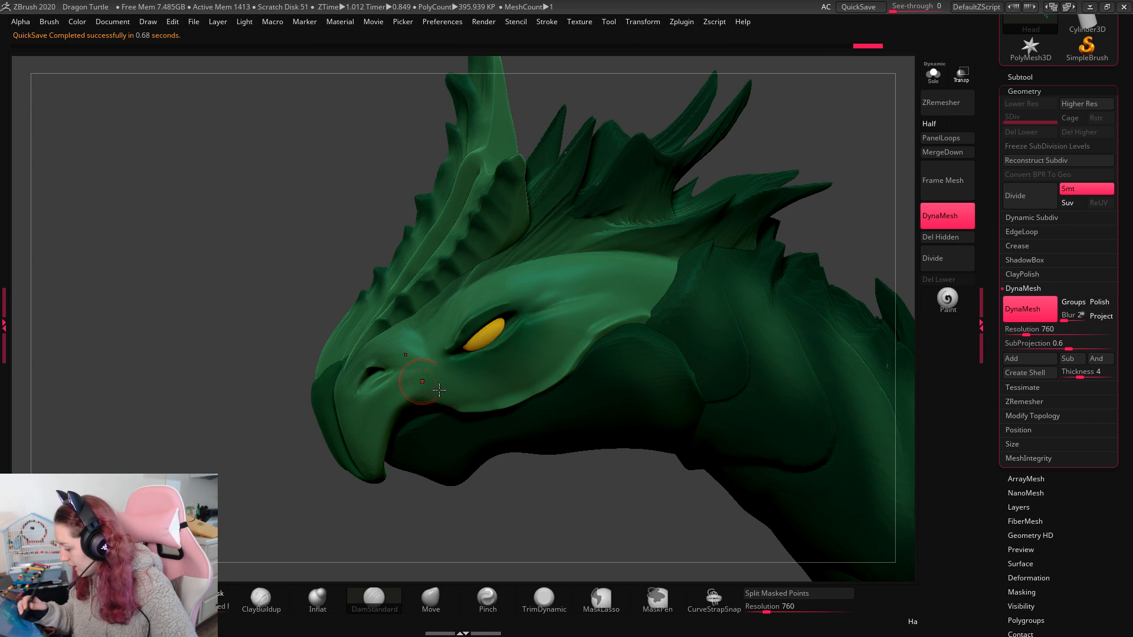
pyautogui.moveTo(541, 517); pyautogui.dragTo(558, 551)
pyautogui.hotkey('ctrl', 'z')
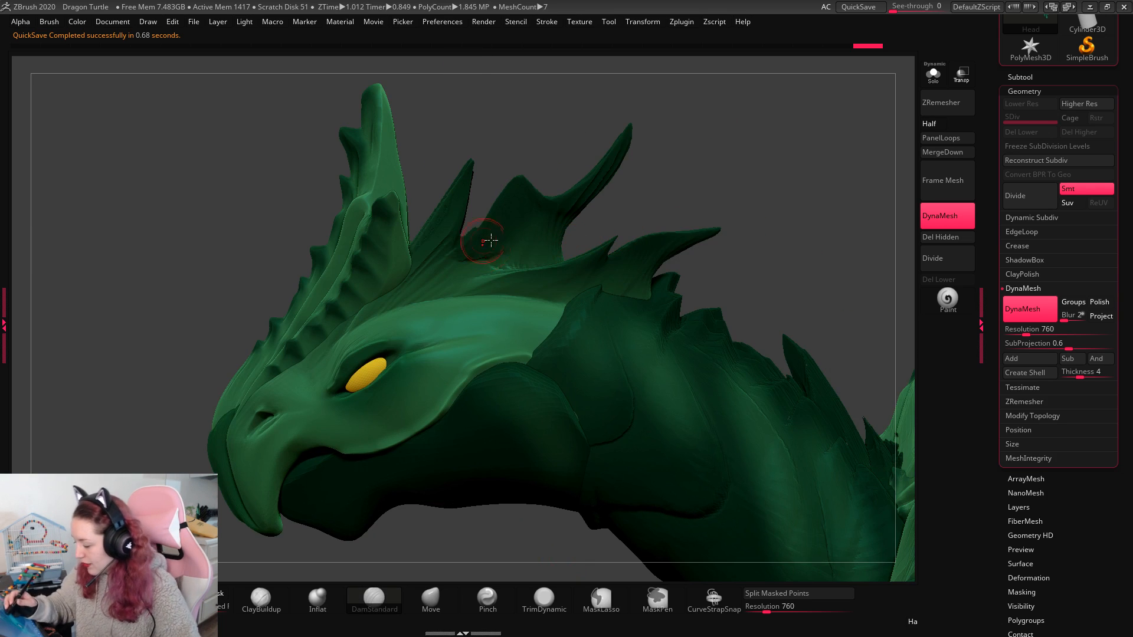
# Step: Adjust the DamStandard brush size and carve streaks along the front spike behind the crest down to its base
pyautogui.press('b')
pyautogui.press('d')
pyautogui.press('s')
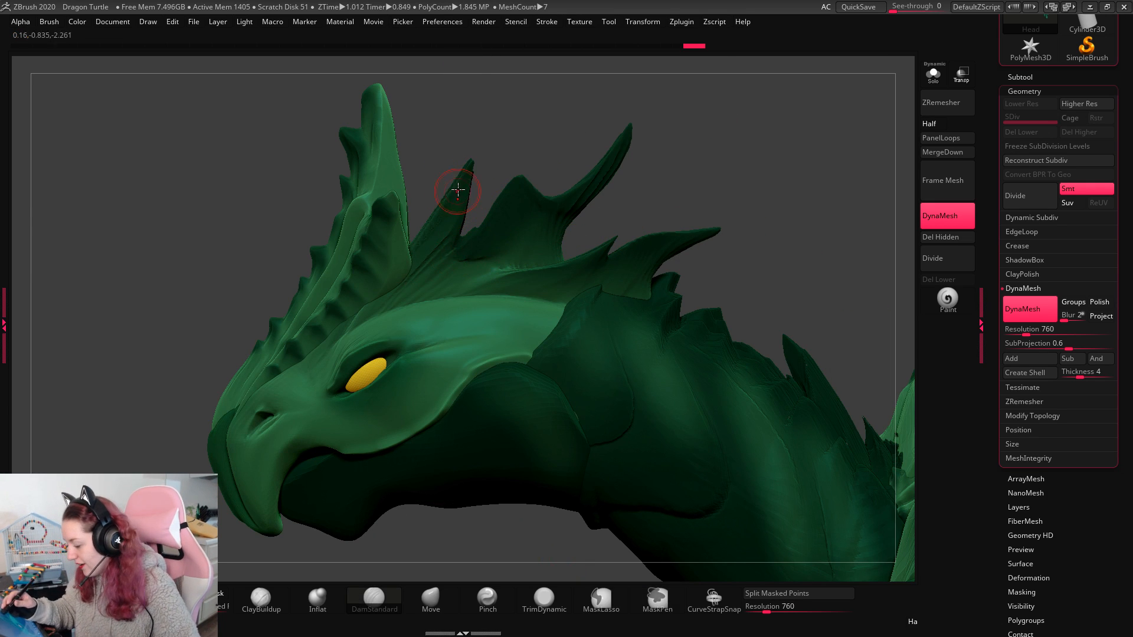
pyautogui.press('space')
pyautogui.hotkey('ctrl', 'shift', 'z')
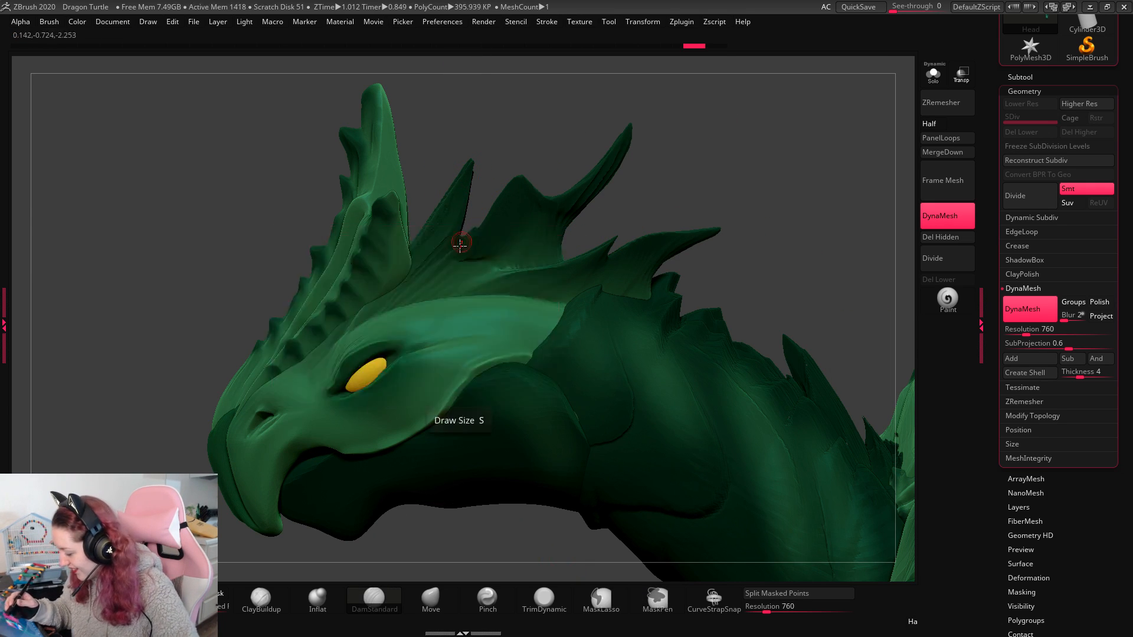
pyautogui.press('space')
pyautogui.hotkey('ctrl', 'shift', 'z')
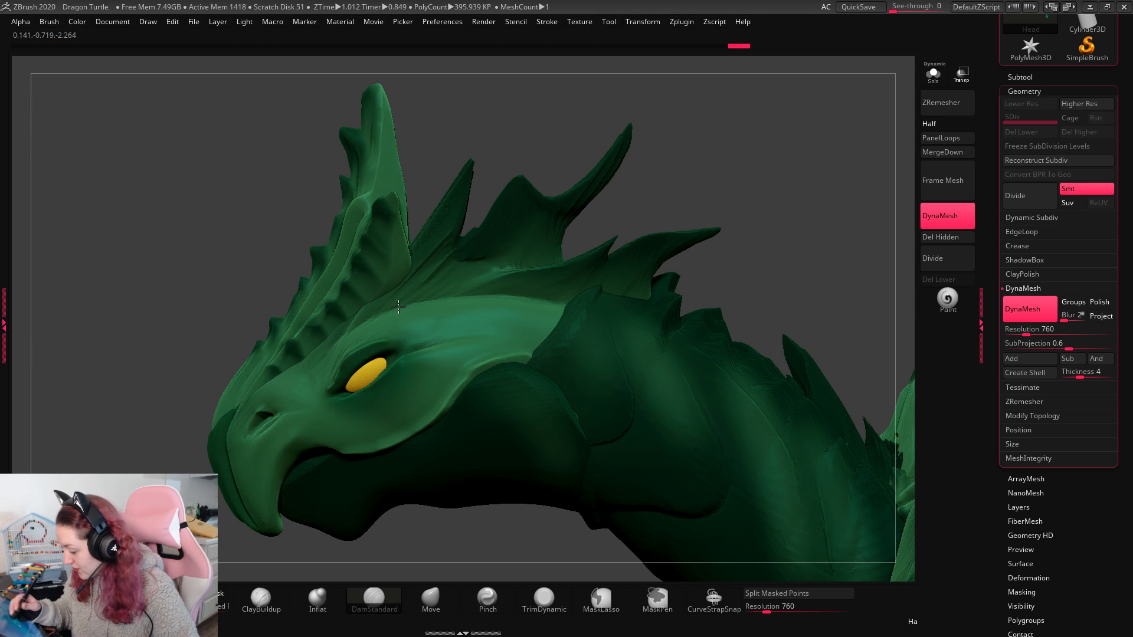
# Step: Carve flowing grooves along the larger middle spike and its base down to the brow
pyautogui.hotkey('ctrl', 'shift', 'z')
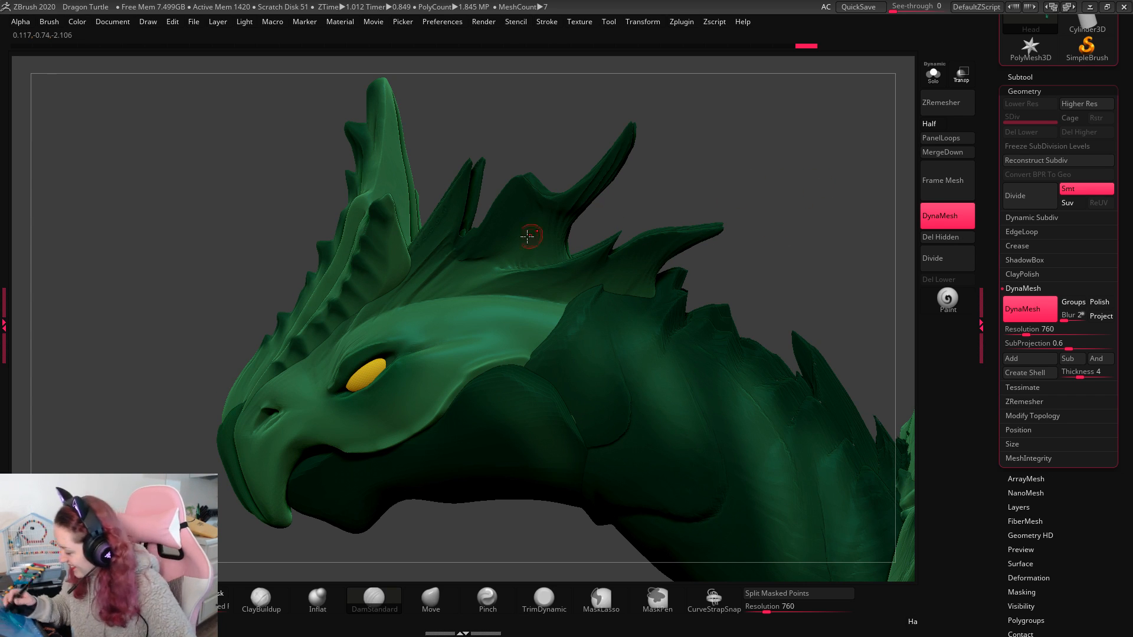
pyautogui.hotkey('ctrl', 'shift', 'z')
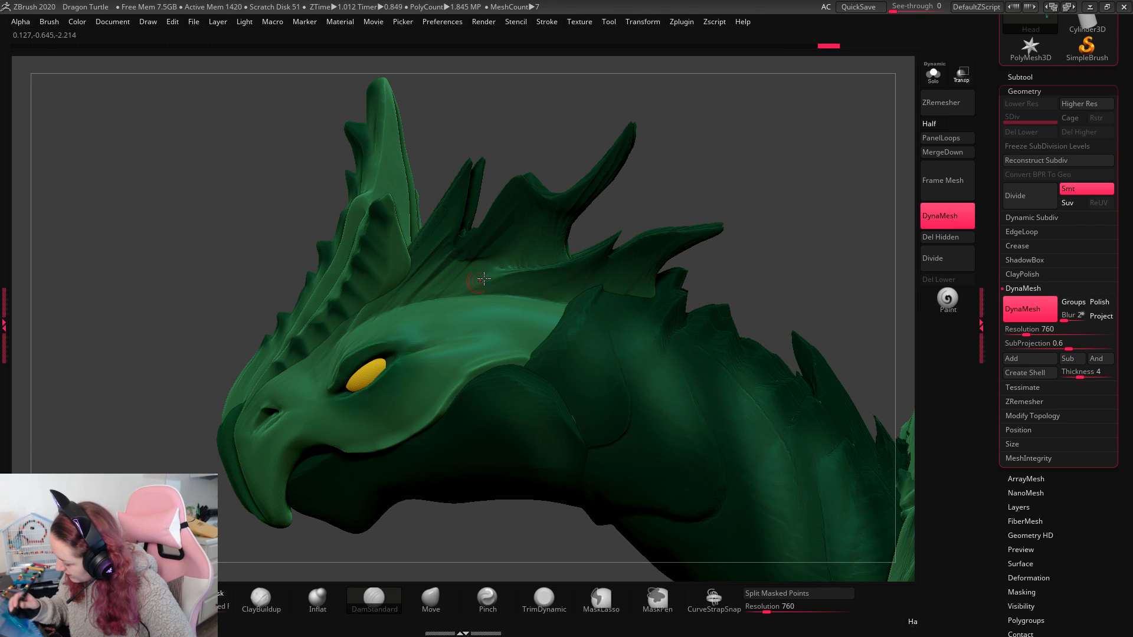
pyautogui.hotkey('ctrl', 'shift', 'z')
pyautogui.hotkey('ctrl', 'shift', 'z')
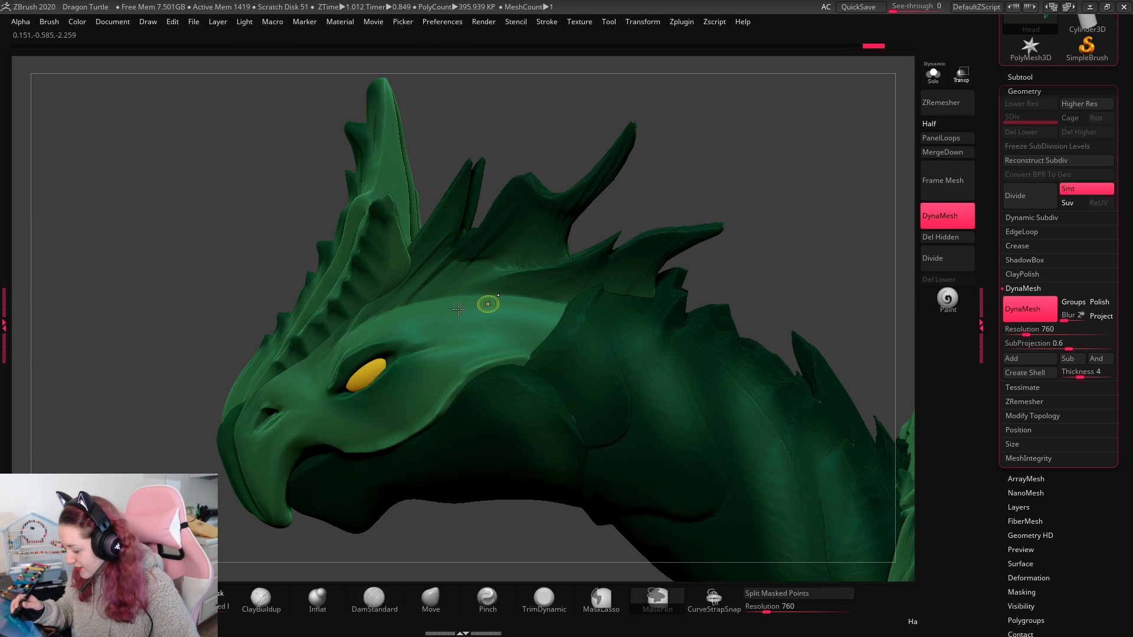
pyautogui.hotkey('ctrl', 'z')
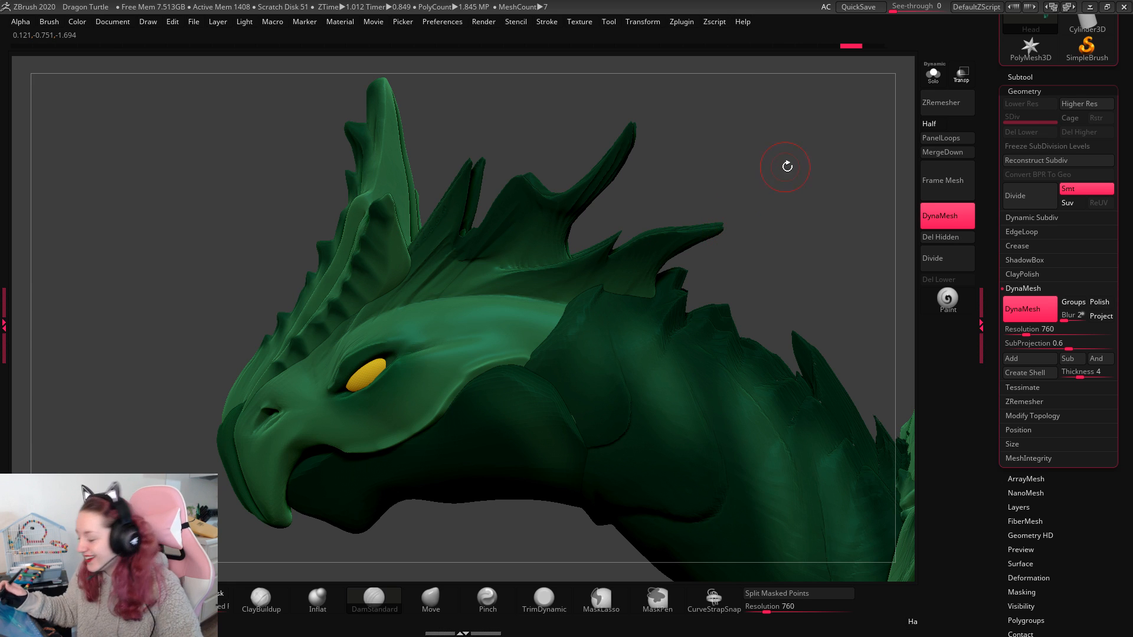
pyautogui.moveTo(787, 167); pyautogui.dragTo(802, 213)
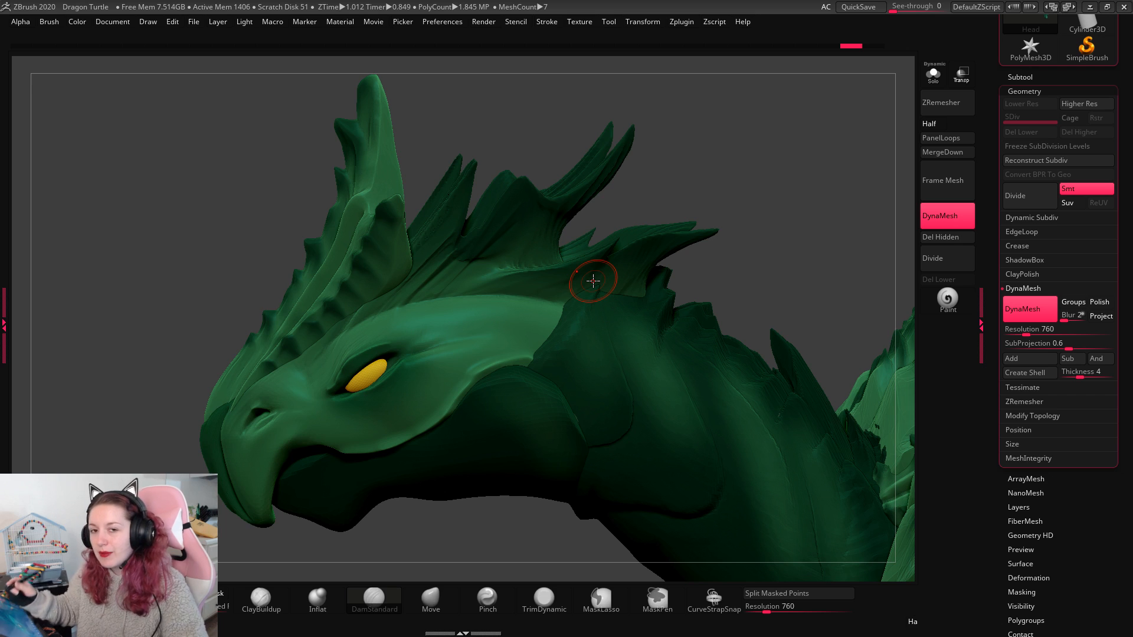
# Step: Add grooves to the rear head spikes and refine the streaks where the spikes merge into the brow
pyautogui.moveTo(767, 208); pyautogui.dragTo(594, 202)
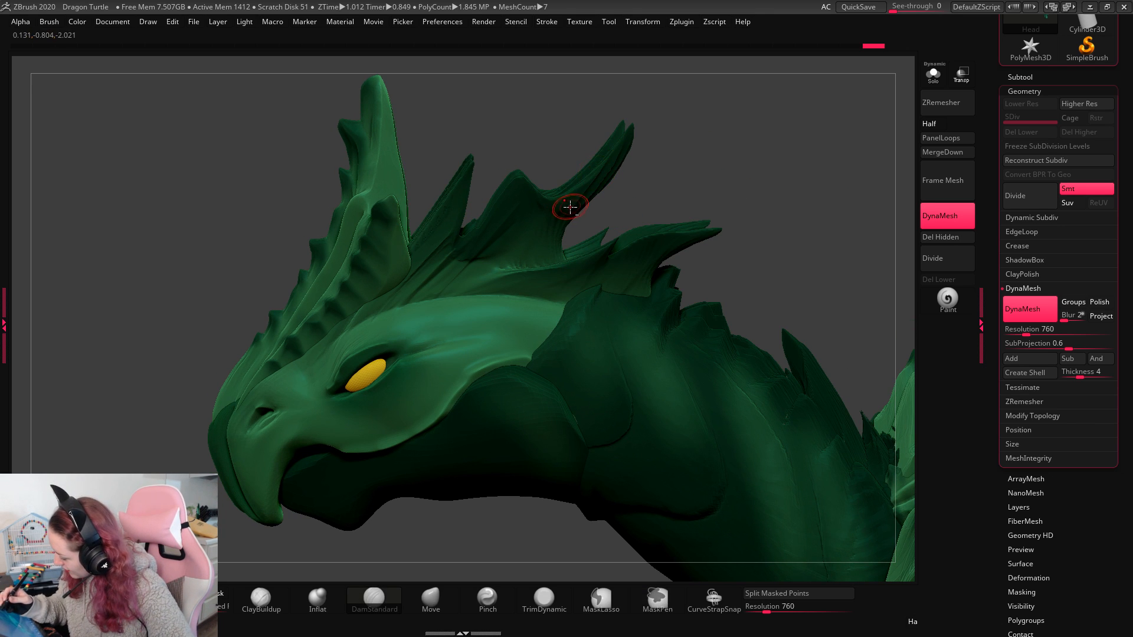
pyautogui.hotkey('ctrl', 'z')
pyautogui.hotkey('ctrl', 'shift', 'z')
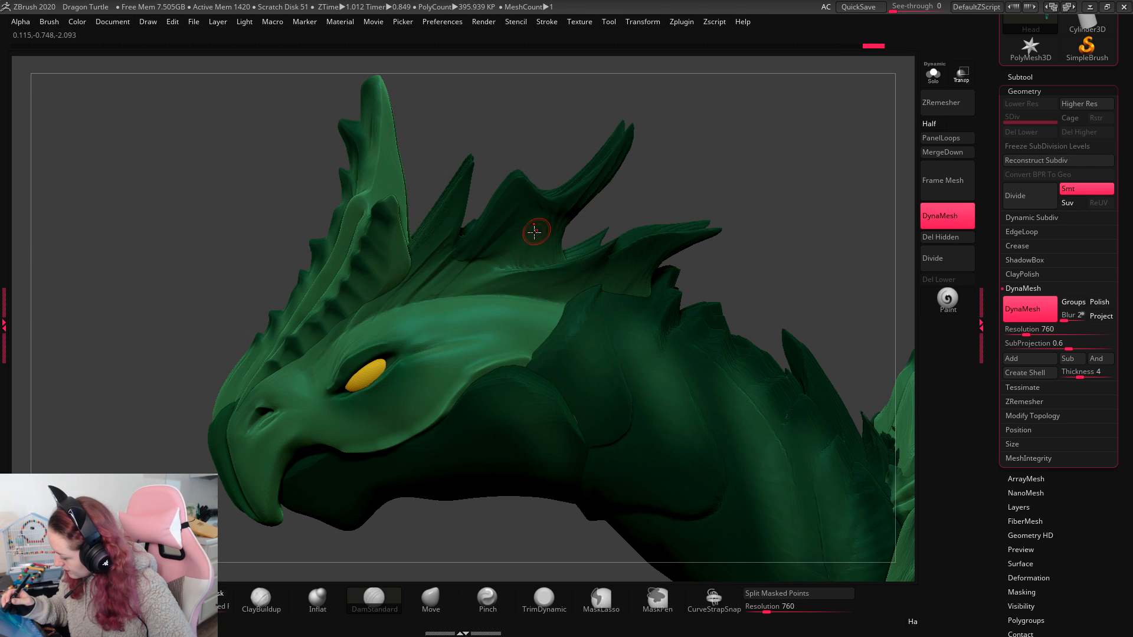
pyautogui.hotkey('ctrl', 'z')
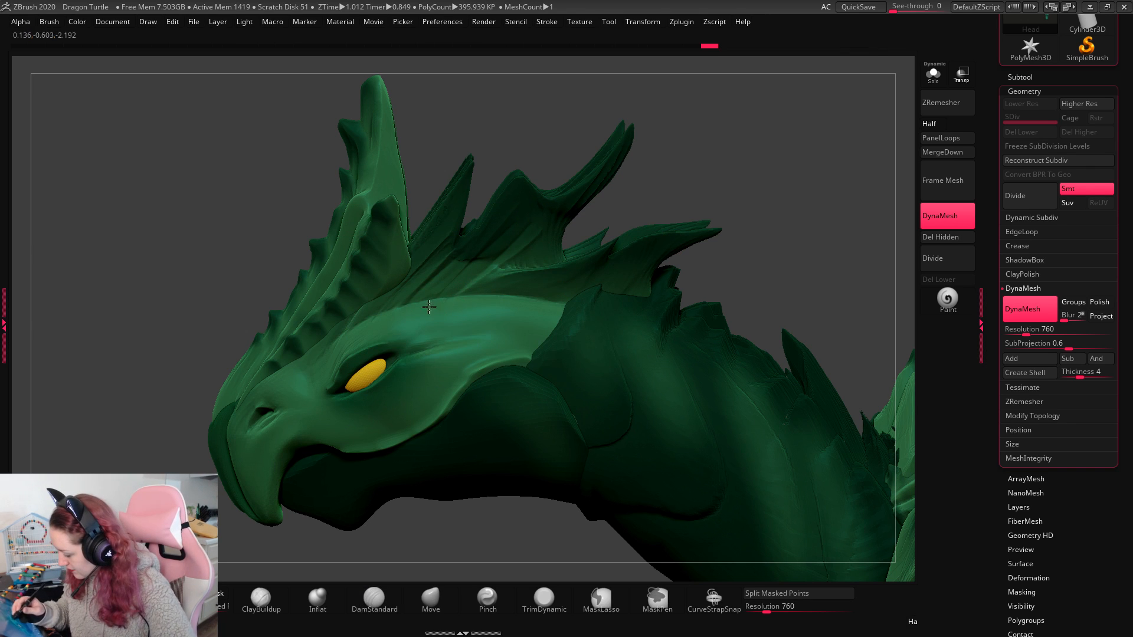
pyautogui.hotkey('ctrl', 'shift', 'z')
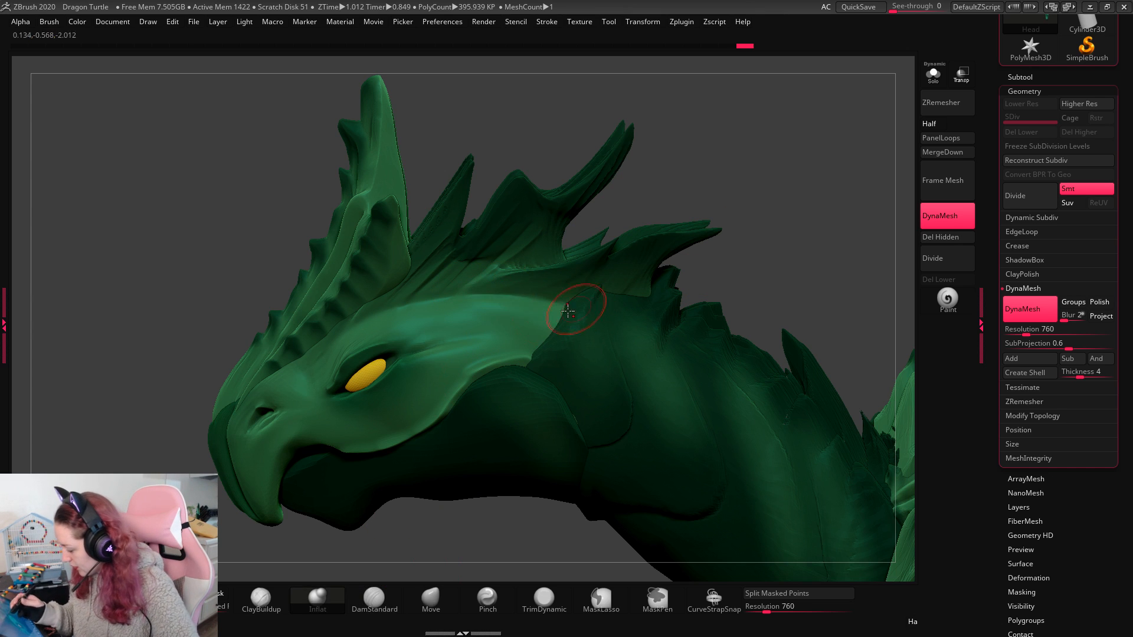
# Step: Remesh the head with DynaMesh, then thicken and smooth the head spikes with an enlarged Inflat brush
pyautogui.hotkey('ctrl', 'shift', 'z')
pyautogui.keyDown('ctrl'); pyautogui.moveTo(818, 169); pyautogui.dragTo(877, 307); pyautogui.keyUp('ctrl')
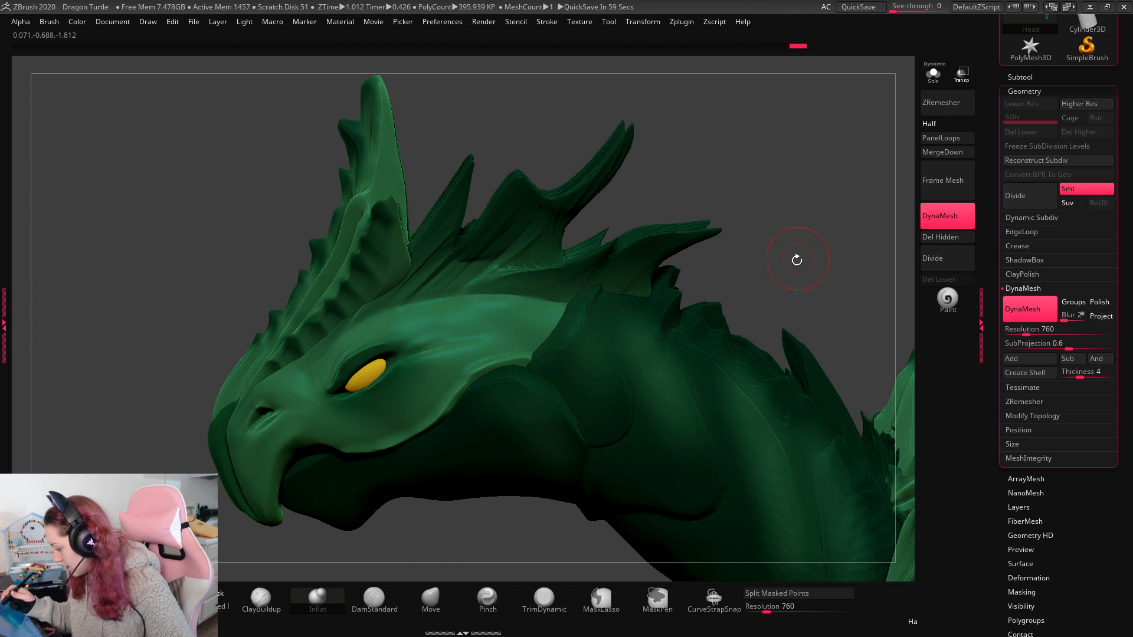
pyautogui.keyDown('alt'); pyautogui.moveTo(720, 273); pyautogui.dragTo(627, 304); pyautogui.keyUp('alt')
pyautogui.press('space')
pyautogui.keyDown('shift'); pyautogui.moveTo(576, 277); pyautogui.dragTo(578, 277); pyautogui.keyUp('shift')
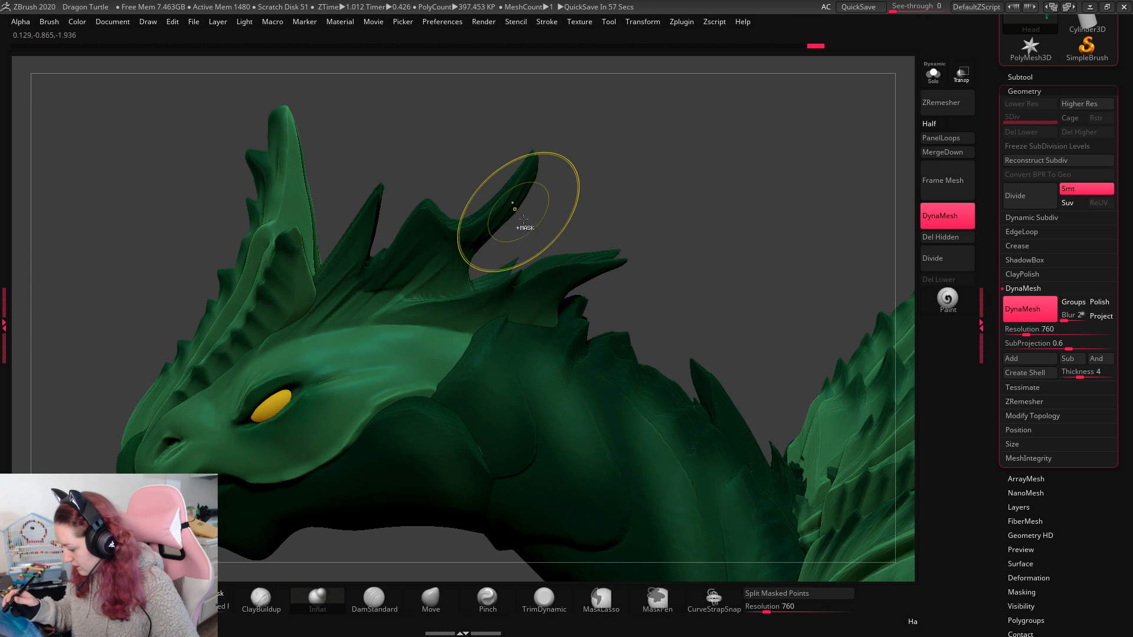
pyautogui.keyDown('shift'); pyautogui.moveTo(466, 231); pyautogui.dragTo(375, 243); pyautogui.keyUp('shift')
# Step: Curve the front head spike using the Move and Inflat brushes, and remesh the head with DynaMesh
pyautogui.click(435, 599)
pyautogui.click(318, 598)
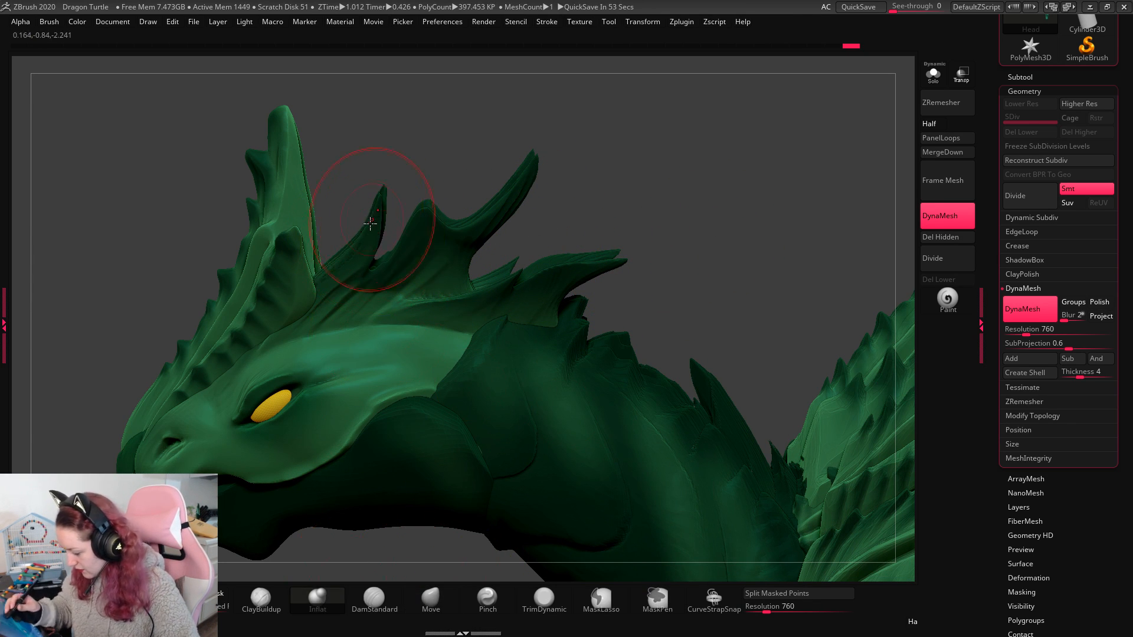
pyautogui.press('space')
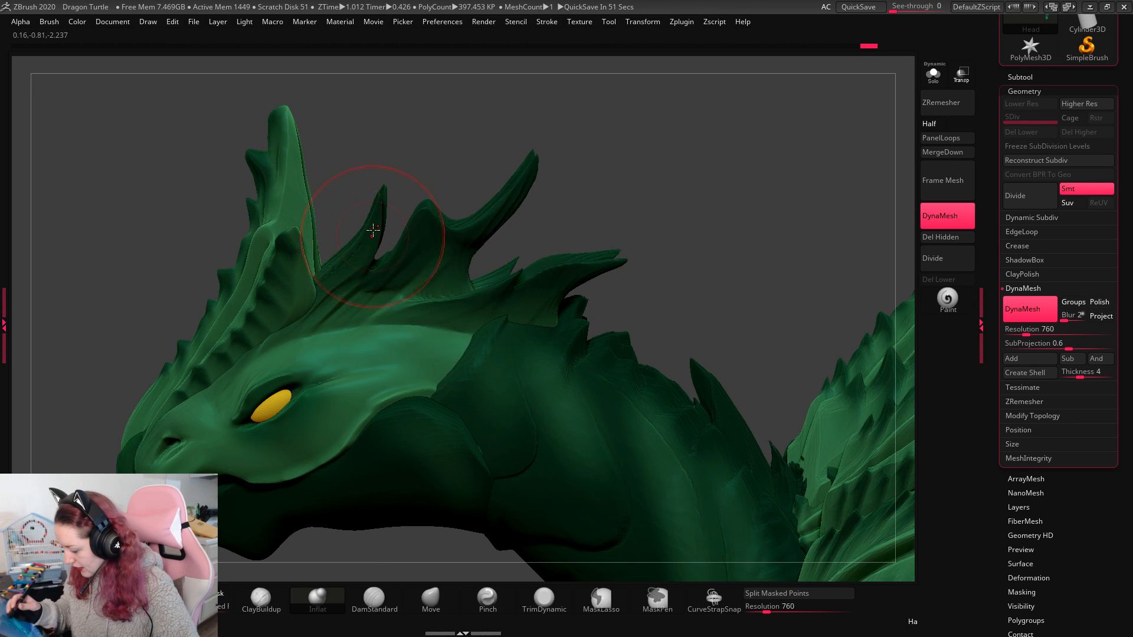
pyautogui.moveTo(750, 202); pyautogui.dragTo(776, 218)
pyautogui.keyDown('ctrl'); pyautogui.moveTo(774, 219); pyautogui.dragTo(802, 381); pyautogui.keyUp('ctrl')
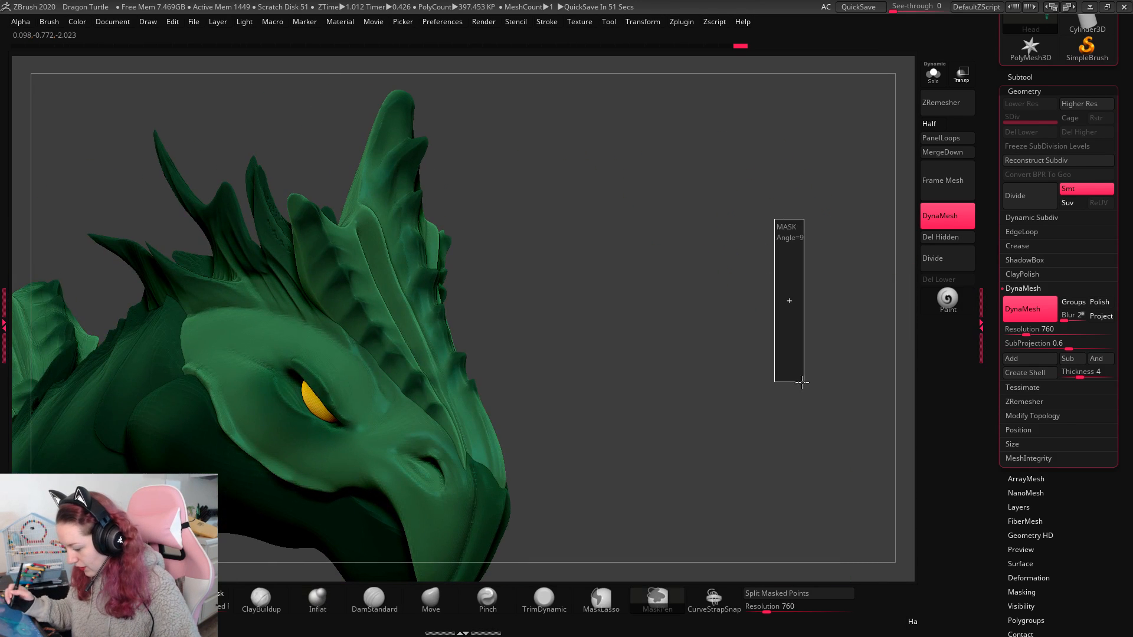
# Step: Thicken the middle head spikes with the Inflat brush and remesh the head with DynaMesh
pyautogui.moveTo(702, 358); pyautogui.dragTo(758, 247)
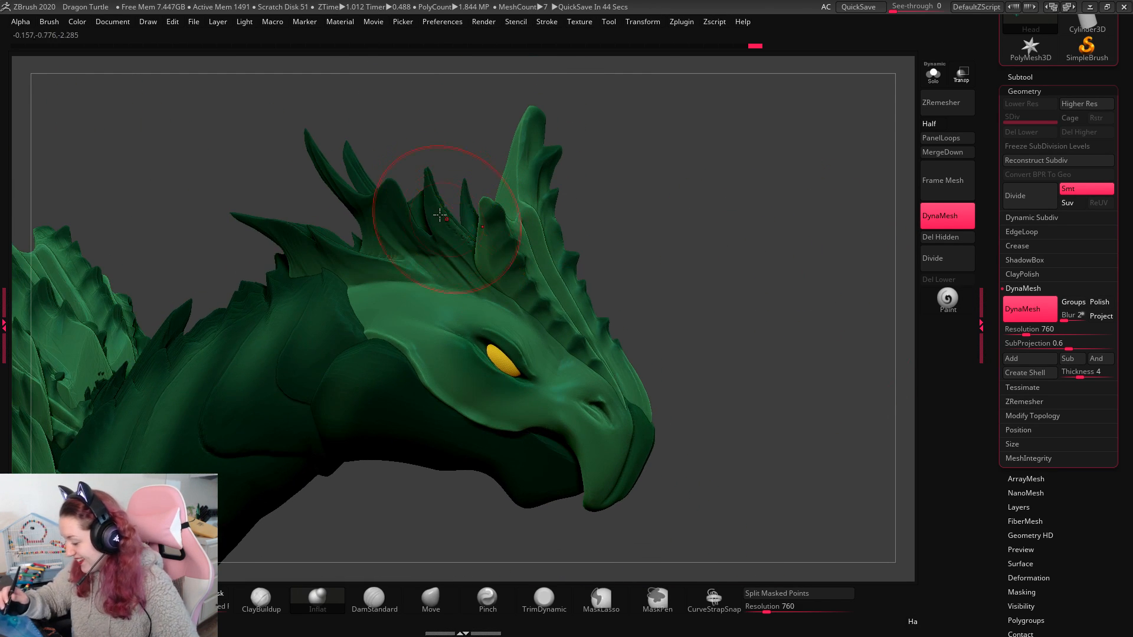
pyautogui.moveTo(440, 214); pyautogui.dragTo(530, 231)
pyautogui.keyDown('ctrl'); pyautogui.moveTo(799, 292); pyautogui.dragTo(714, 348); pyautogui.keyUp('ctrl')
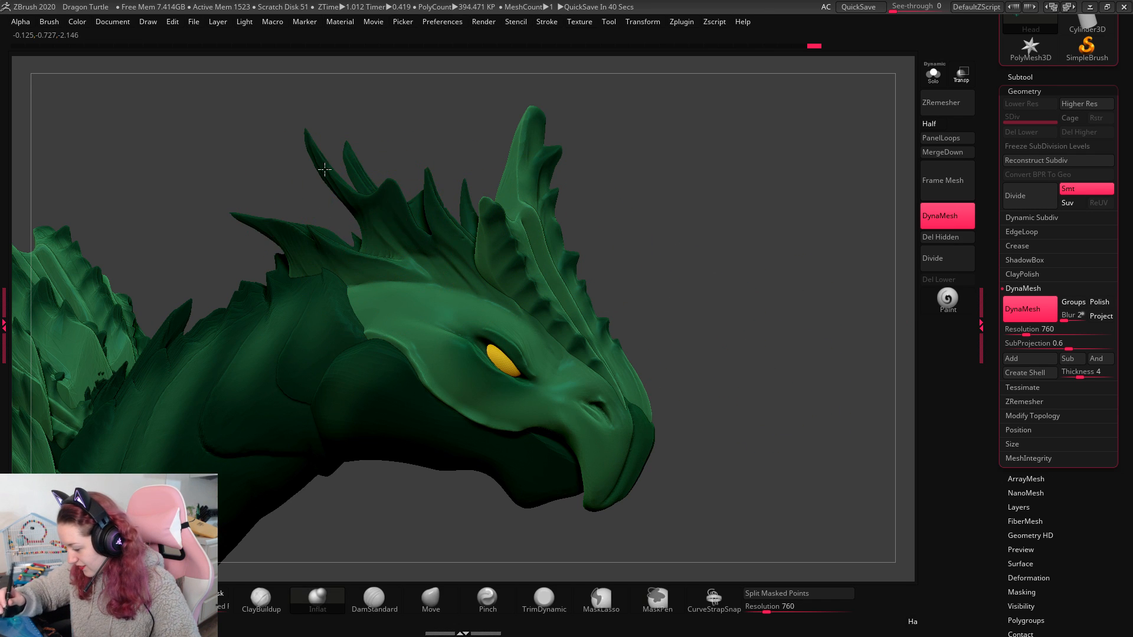
pyautogui.hotkey('ctrl', 'z')
pyautogui.moveTo(734, 253)
pyautogui.mouseDown()
pyautogui.moveTo(655, 242)
pyautogui.moveTo(708, 231)
pyautogui.moveTo(589, 238)
pyautogui.mouseUp()
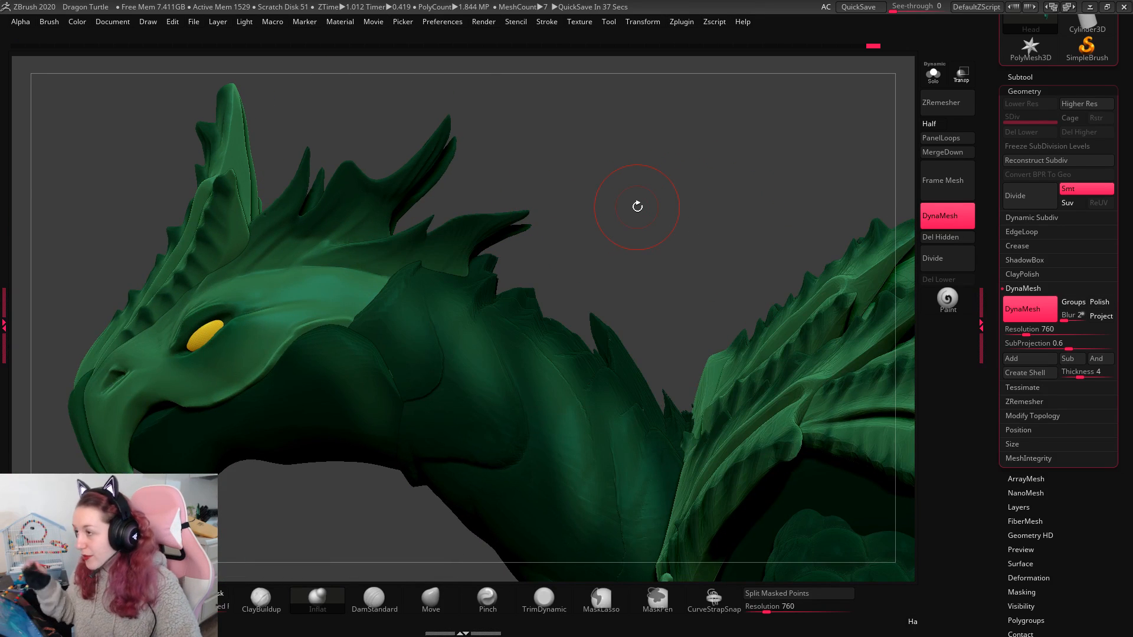
# Step: Sharpen the lower rim of the cheek plate with the Pinch brush
pyautogui.click(488, 598)
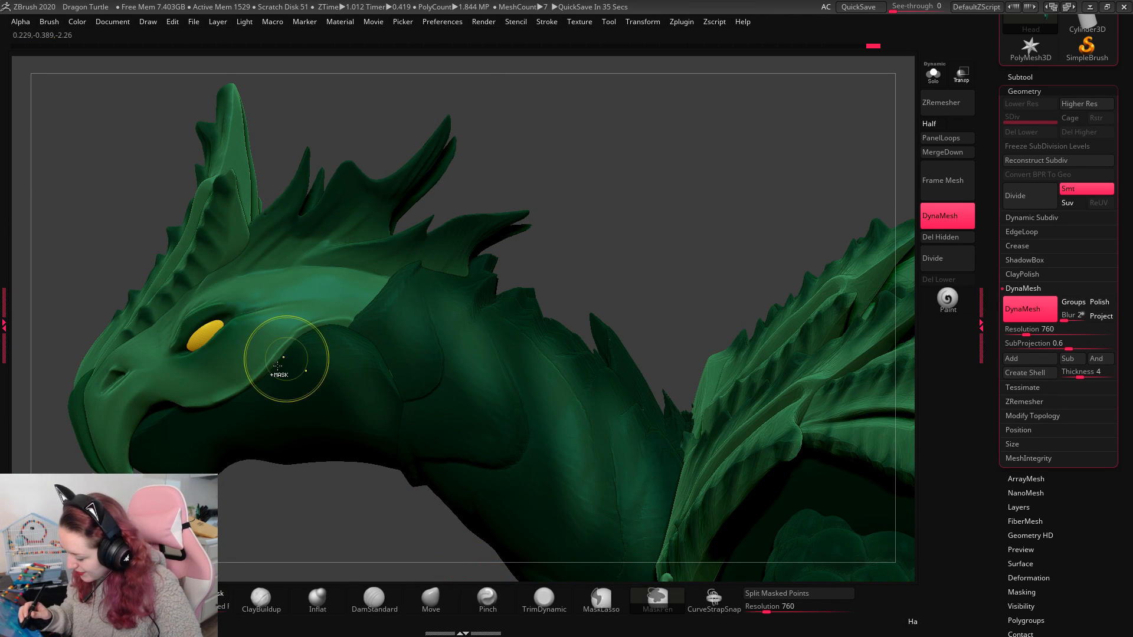
pyautogui.hotkey('ctrl', 'z')
pyautogui.moveTo(329, 345); pyautogui.dragTo(230, 407)
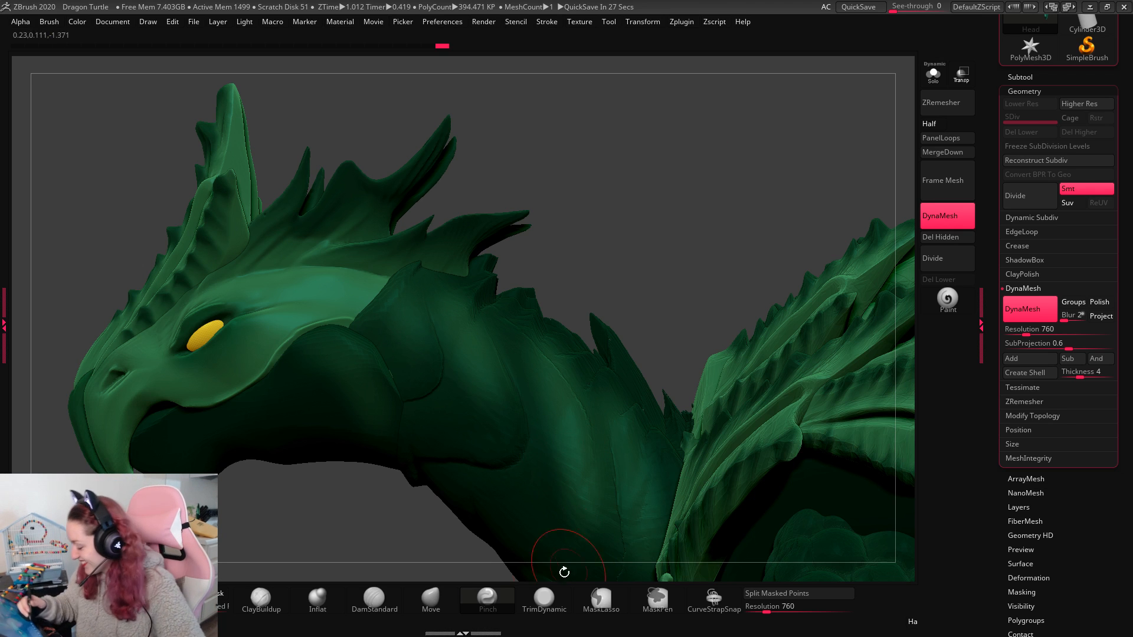
# Step: Reshape the cheek plate's rim and its lower edge above the jaw with a resized Move brush
pyautogui.click(430, 598)
pyautogui.press('space')
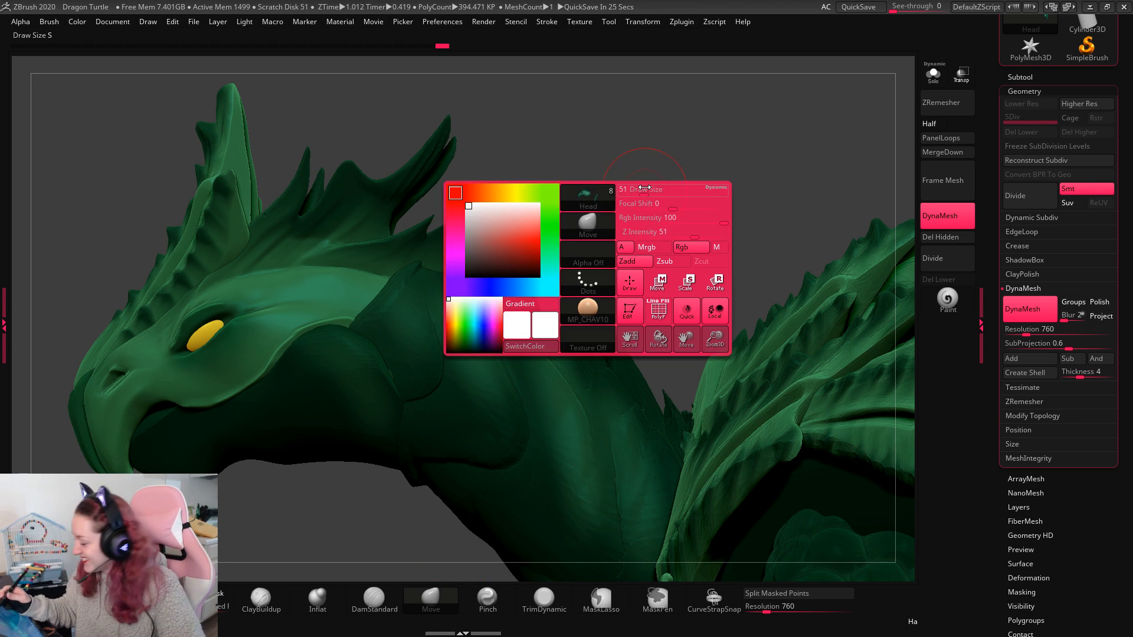
pyautogui.moveTo(649, 189); pyautogui.dragTo(641, 189)
pyautogui.moveTo(305, 342); pyautogui.dragTo(300, 334)
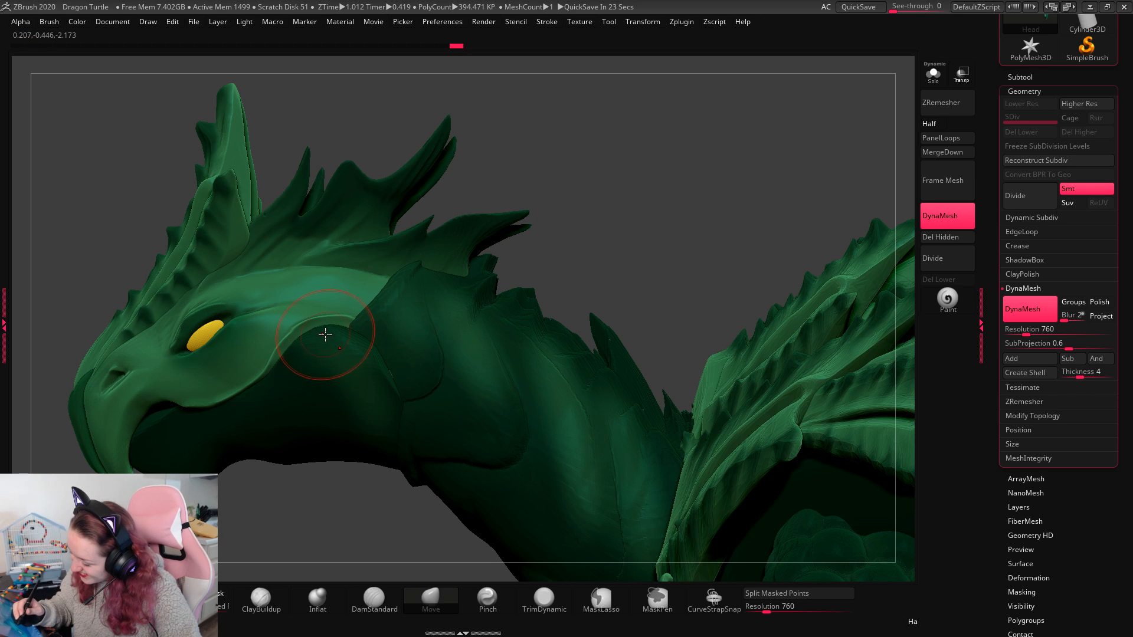
pyautogui.moveTo(282, 373); pyautogui.dragTo(279, 366)
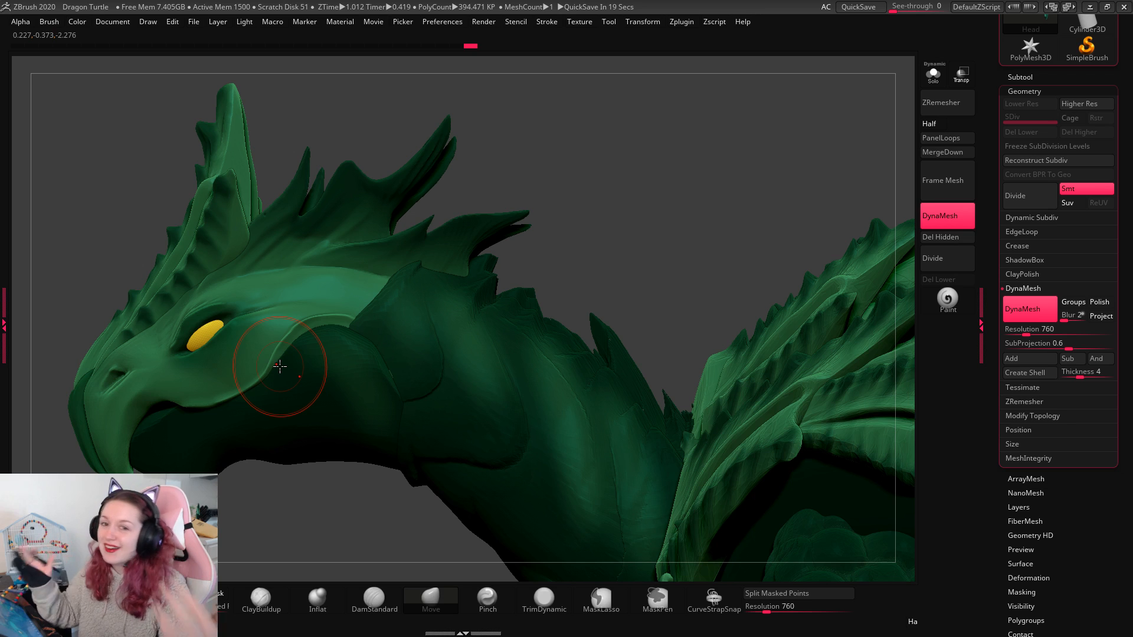
pyautogui.moveTo(674, 242); pyautogui.dragTo(235, 407)
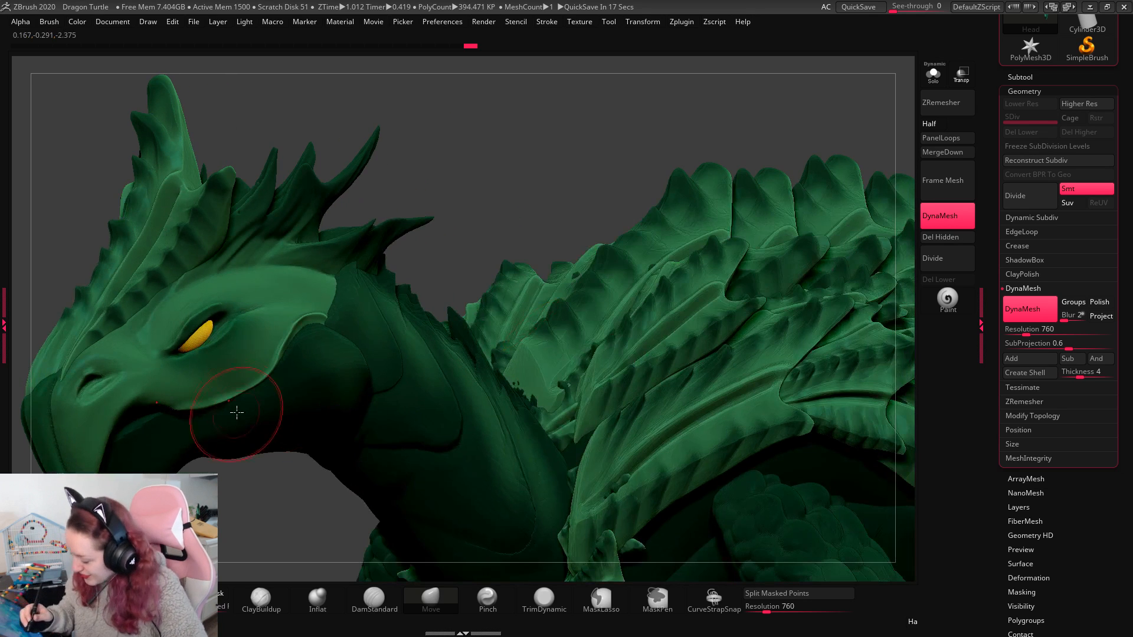
pyautogui.moveTo(537, 177)
pyautogui.mouseDown()
pyautogui.moveTo(596, 194)
pyautogui.moveTo(683, 161)
pyautogui.mouseUp()
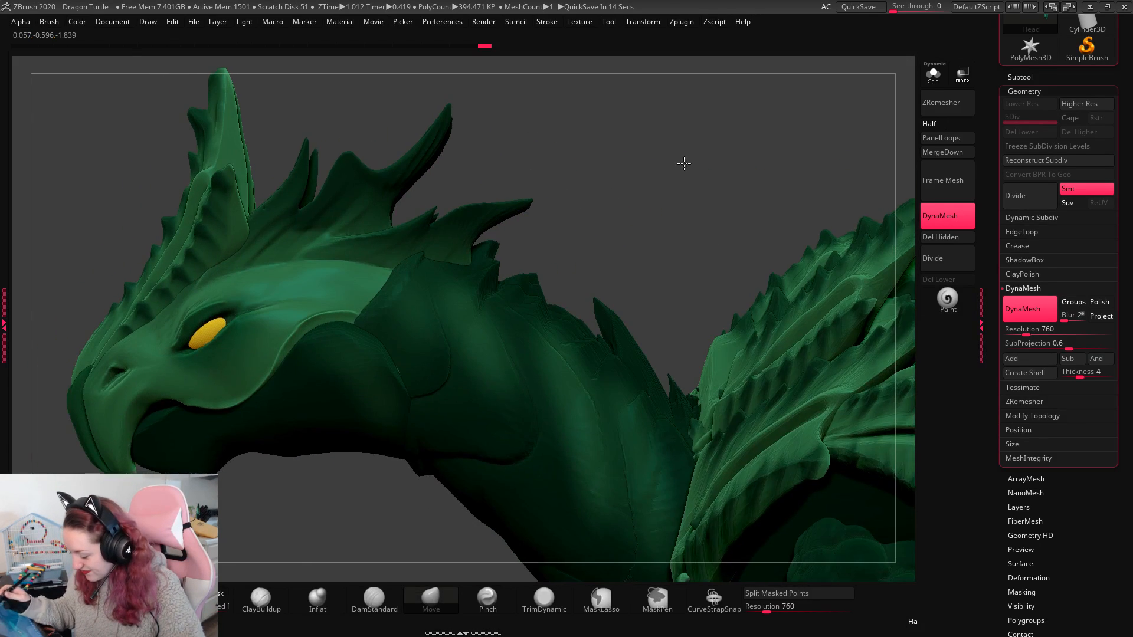
pyautogui.press('space')
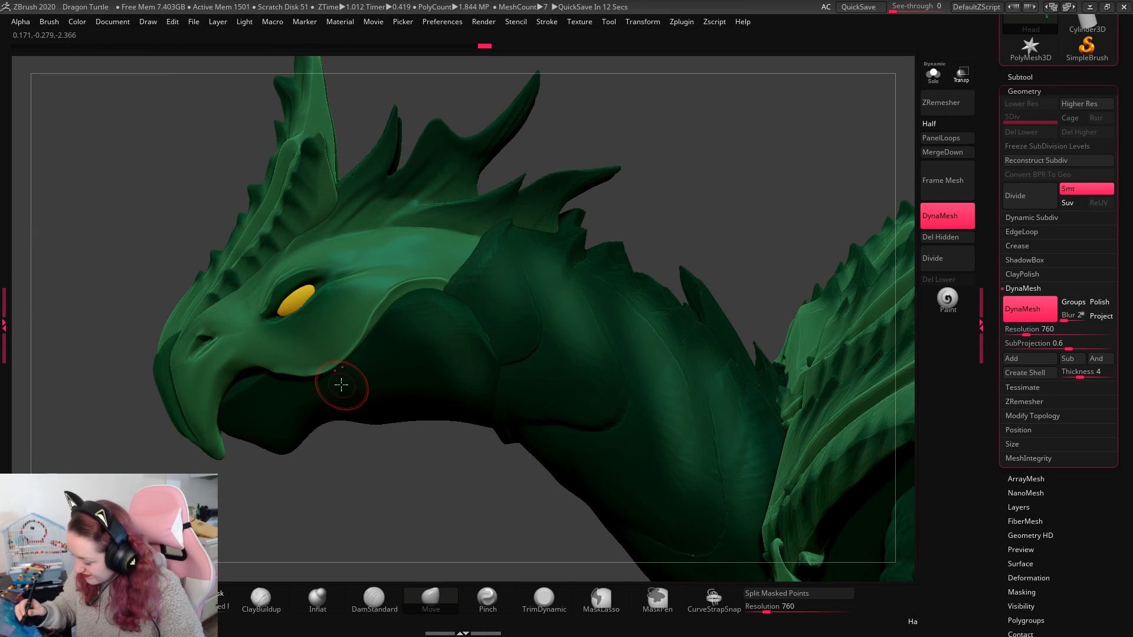
pyautogui.press('space')
pyautogui.moveTo(327, 386); pyautogui.dragTo(342, 387)
pyautogui.hotkey('ctrl', 'z')
# Step: Shorten and refine the hooked tip and inner edge of the upper beak with the Move brush
pyautogui.press('space')
pyautogui.moveTo(231, 412); pyautogui.dragTo(222, 409)
pyautogui.press('space')
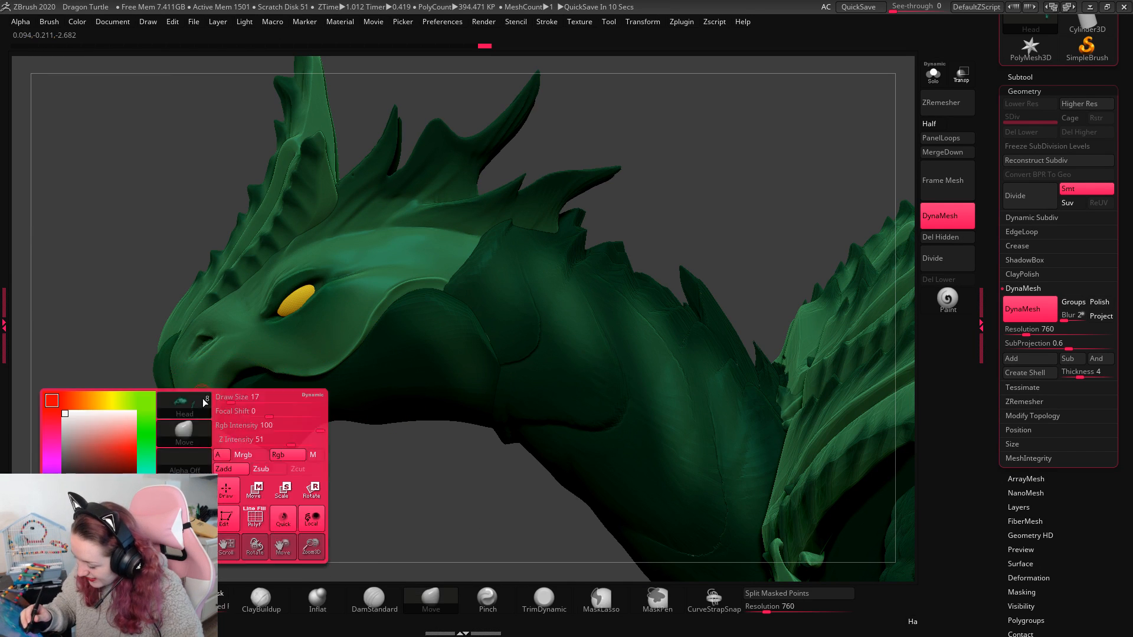
pyautogui.click(187, 404)
pyautogui.press('space')
pyautogui.moveTo(672, 179); pyautogui.dragTo(677, 176)
pyautogui.press('space')
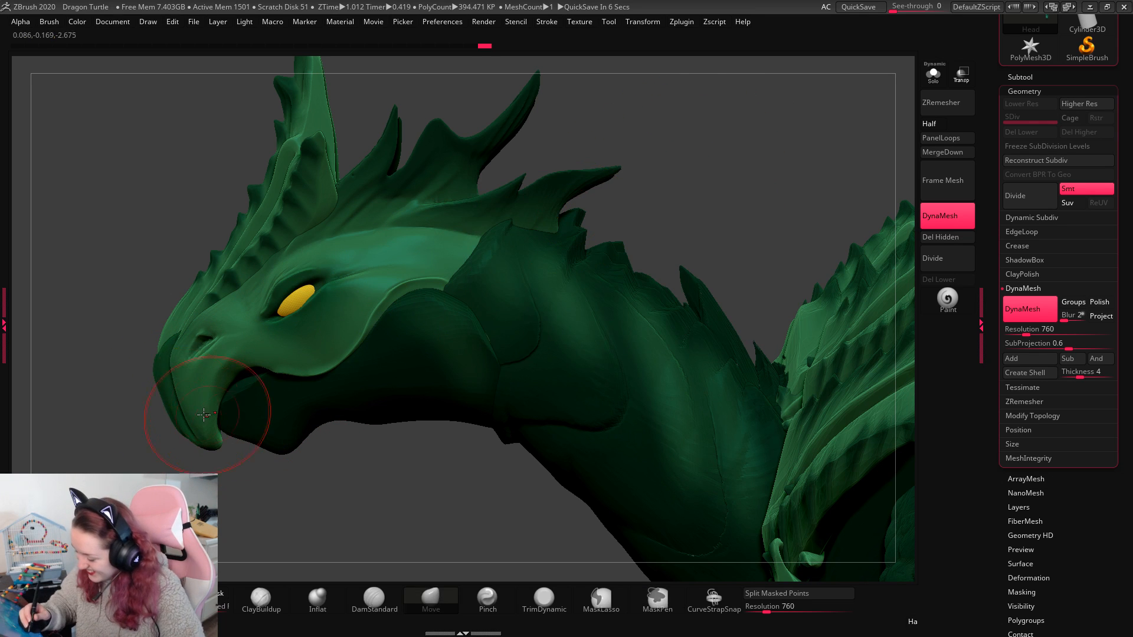
pyautogui.press('space')
pyautogui.moveTo(255, 391); pyautogui.dragTo(247, 405)
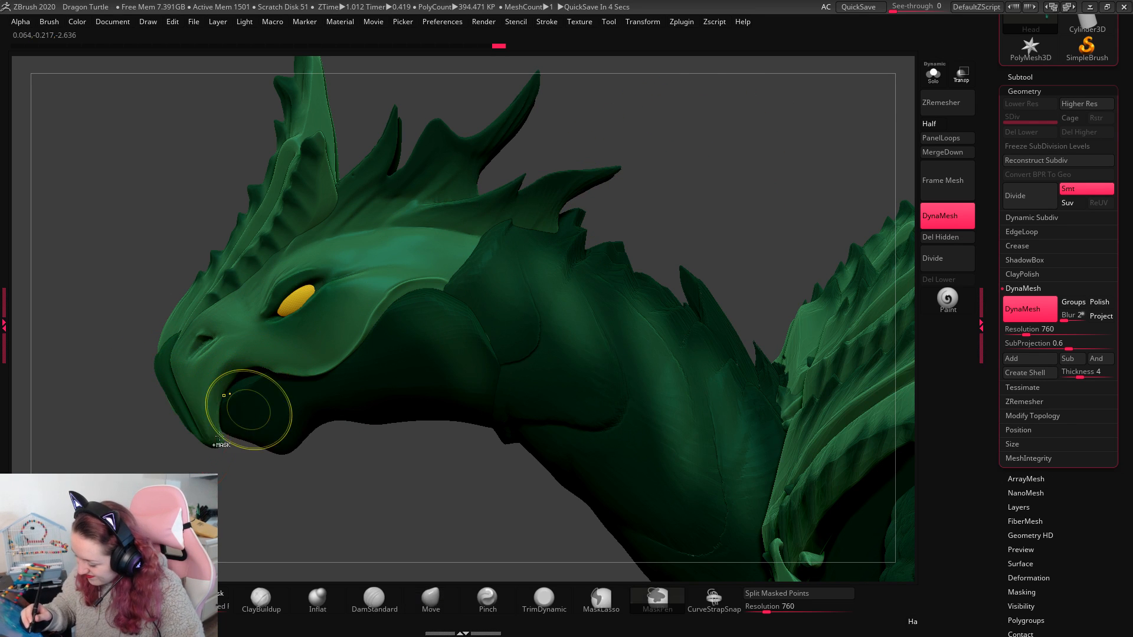
pyautogui.hotkey('ctrl', 'z')
pyautogui.press('space')
pyautogui.moveTo(211, 442); pyautogui.dragTo(214, 440)
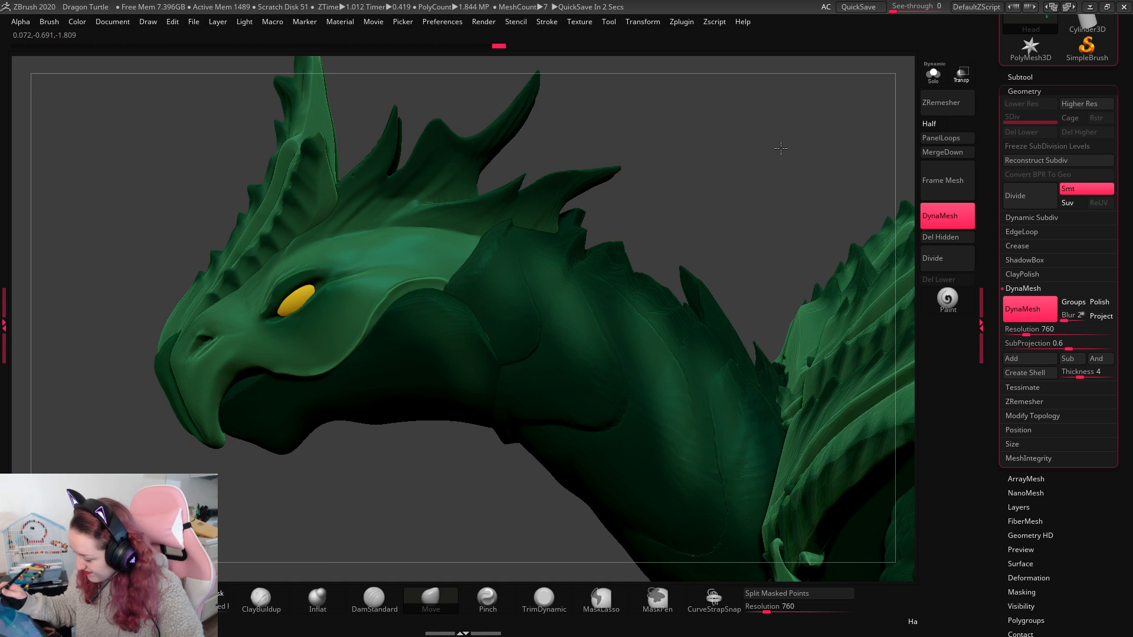
# Step: Adjust the front profile of the beak from a three-quarter view with an enlarged Move brush
pyautogui.moveTo(781, 149)
pyautogui.mouseDown()
pyautogui.moveTo(787, 195)
pyautogui.moveTo(790, 149)
pyautogui.mouseUp()
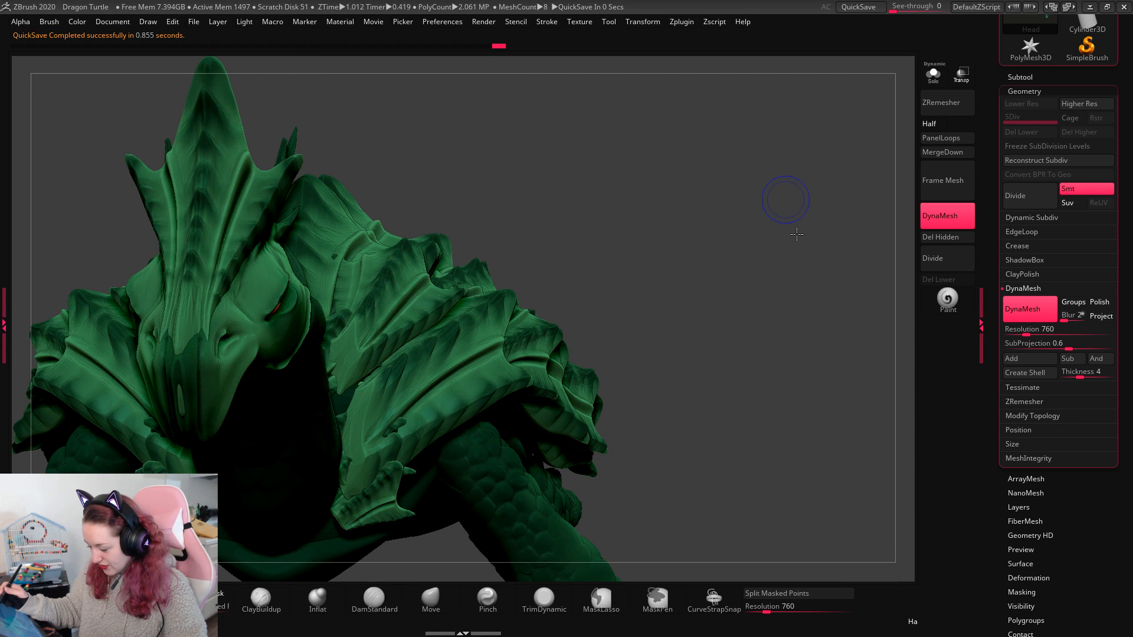
pyautogui.moveTo(784, 203); pyautogui.dragTo(755, 225)
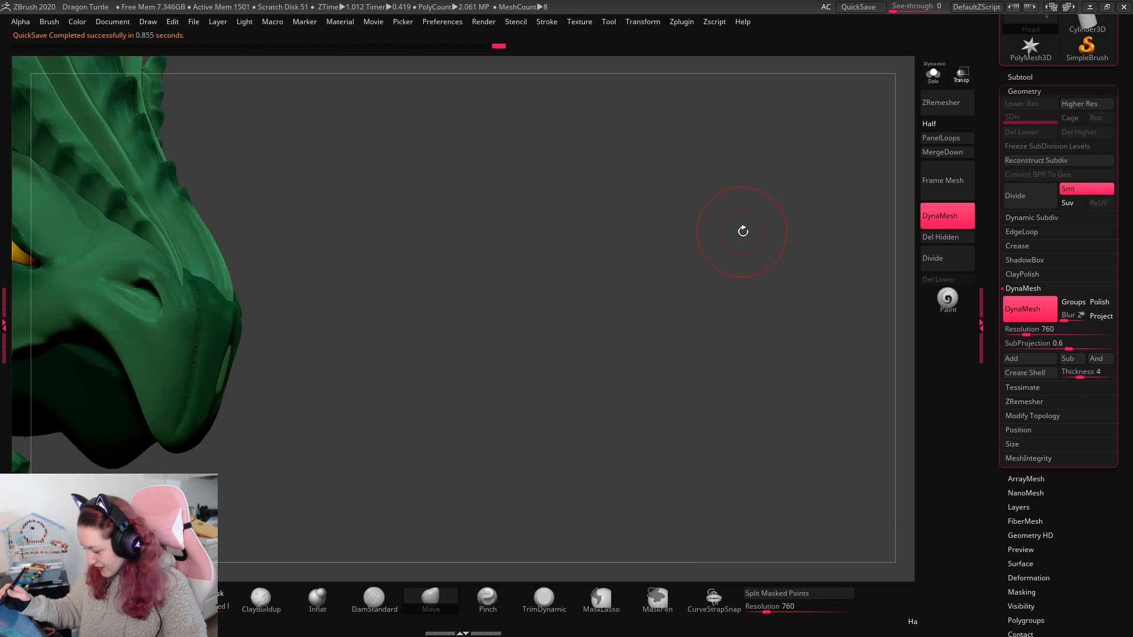
pyautogui.press('space')
pyautogui.moveTo(684, 311); pyautogui.dragTo(702, 312)
pyautogui.moveTo(230, 377); pyautogui.dragTo(221, 387)
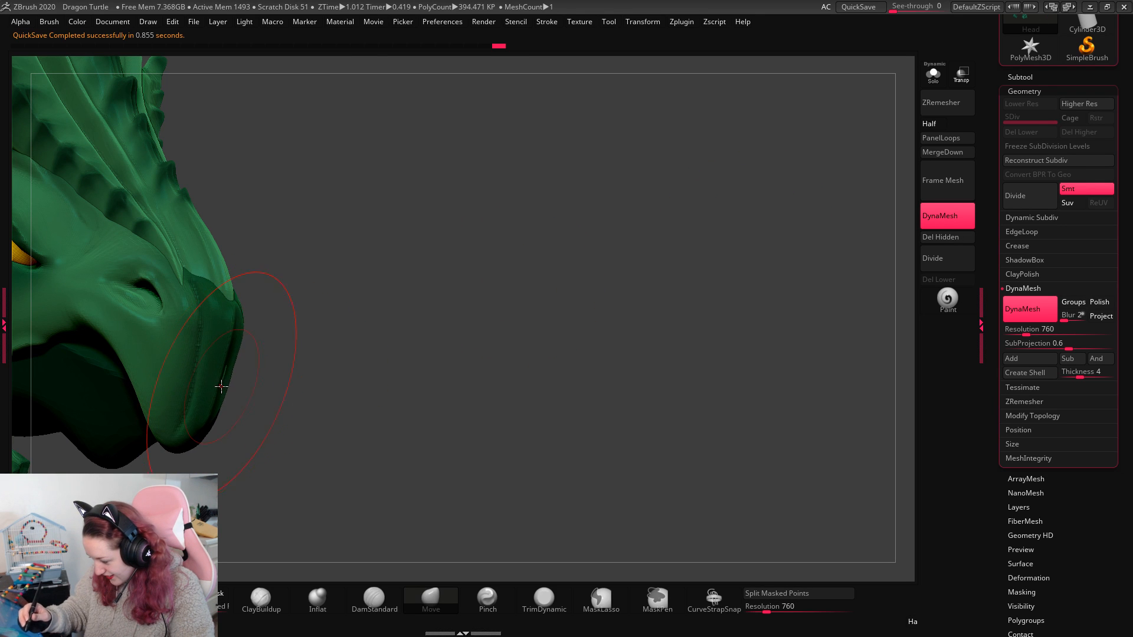
pyautogui.moveTo(681, 267); pyautogui.dragTo(664, 307)
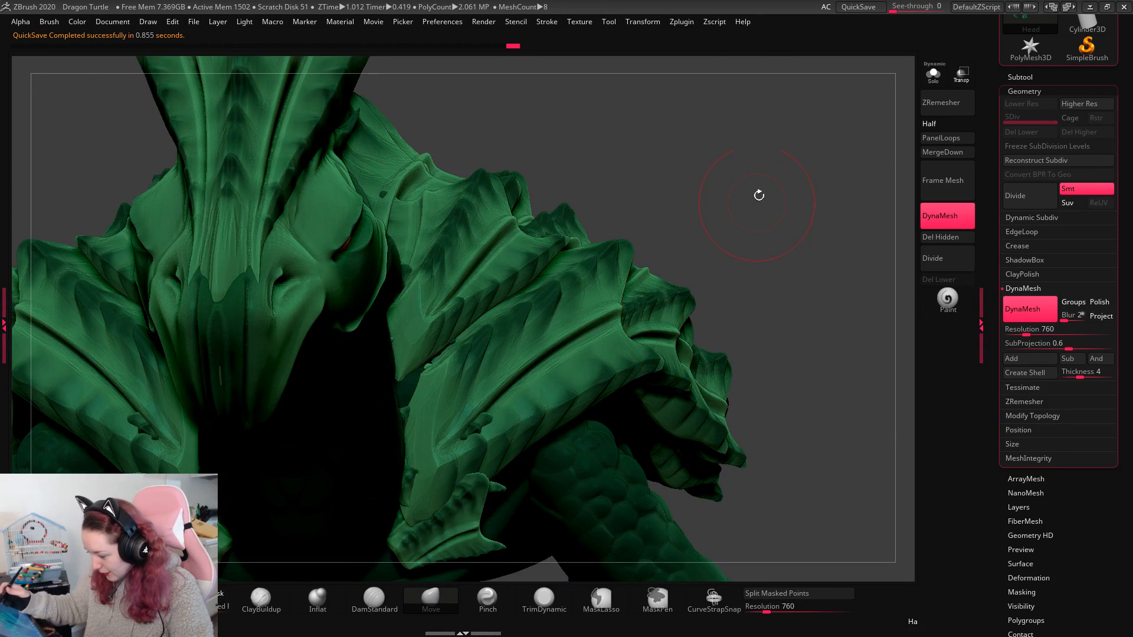
pyautogui.moveTo(771, 162); pyautogui.dragTo(619, 203)
pyautogui.press('space')
pyautogui.moveTo(458, 312); pyautogui.dragTo(445, 312)
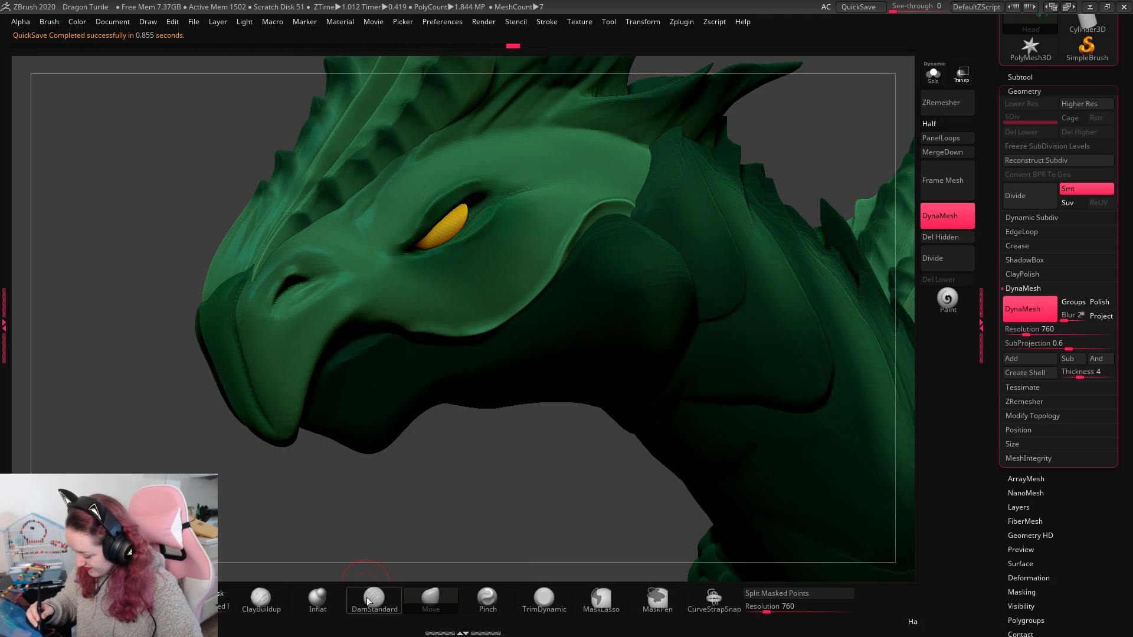
# Step: Carve creases along the brow and from the eye's rear corner toward the neck with DamStandard, and smooth them
pyautogui.click(374, 598)
pyautogui.moveTo(363, 221)
pyautogui.mouseDown()
pyautogui.moveTo(376, 261)
pyautogui.moveTo(365, 219)
pyautogui.moveTo(382, 253)
pyautogui.moveTo(442, 157)
pyautogui.mouseUp()
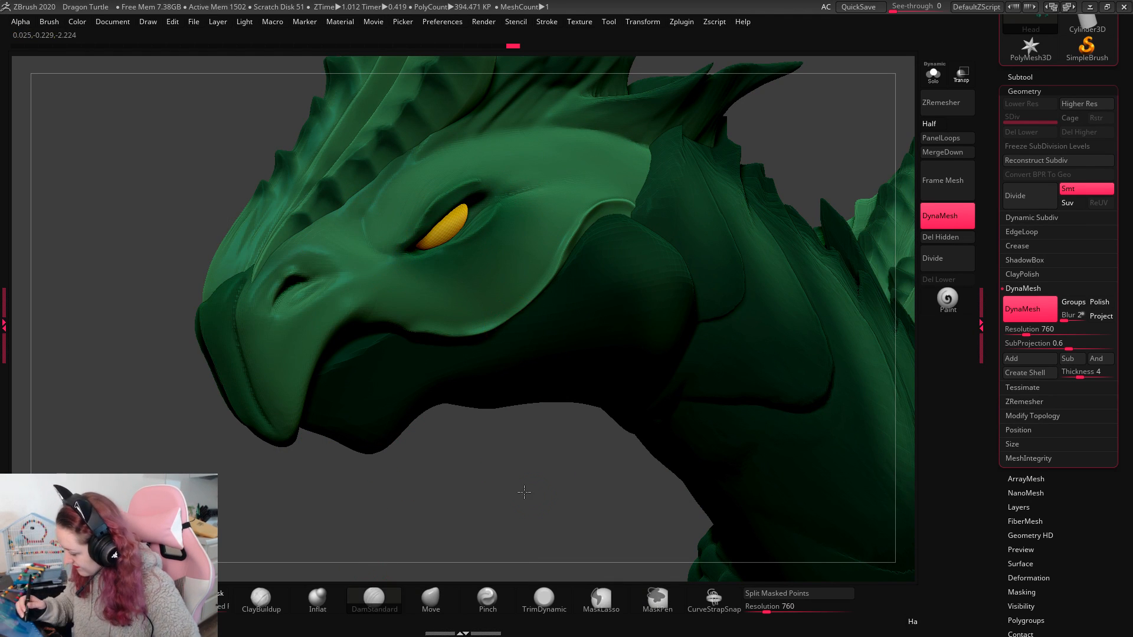
pyautogui.moveTo(529, 490); pyautogui.dragTo(500, 492)
pyautogui.moveTo(521, 190); pyautogui.dragTo(679, 180)
pyautogui.moveTo(518, 493); pyautogui.dragTo(495, 500)
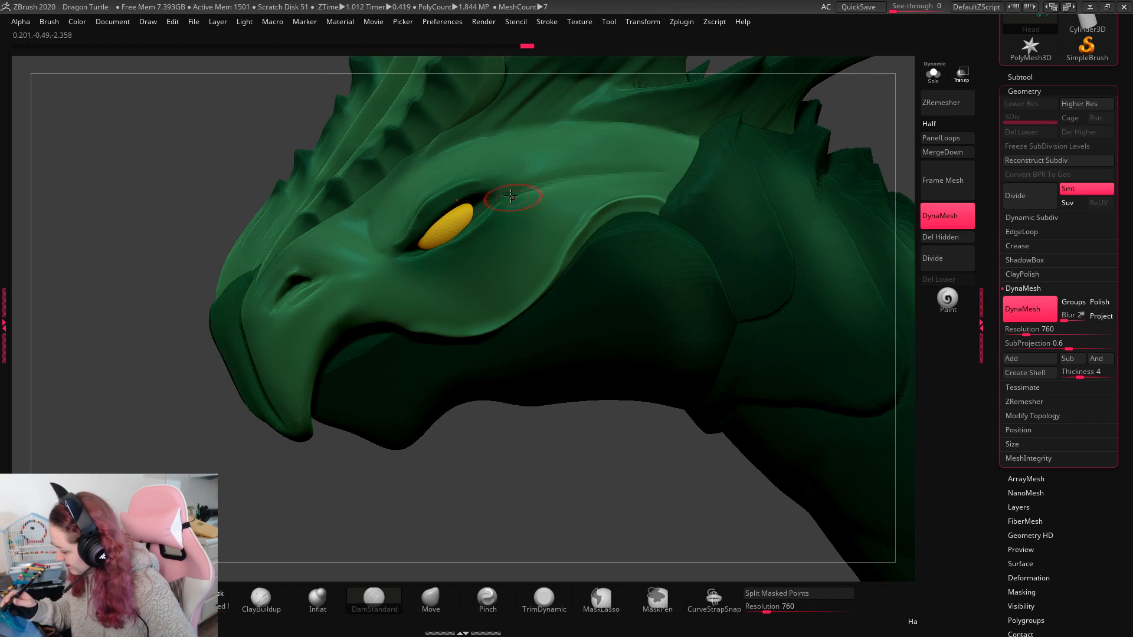
pyautogui.moveTo(519, 189); pyautogui.dragTo(687, 170)
pyautogui.keyDown('shift'); pyautogui.moveTo(525, 193); pyautogui.dragTo(645, 161); pyautogui.keyUp('shift')
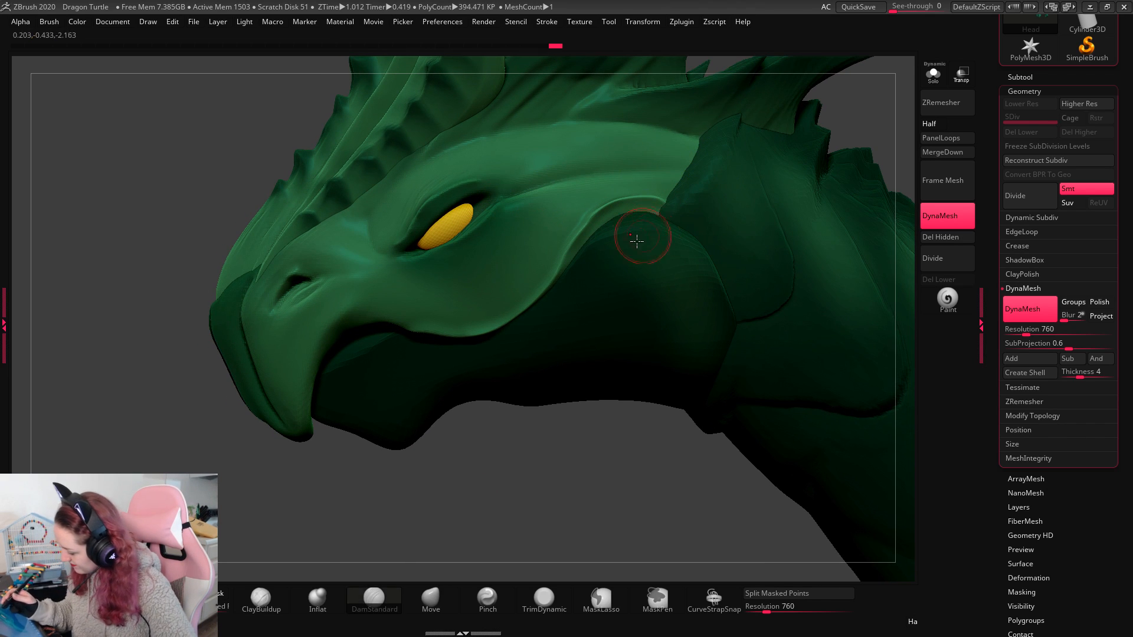
# Step: Thicken the cheek plate's lower rim from the mouth toward the neck with the Inflat brush
pyautogui.click(317, 599)
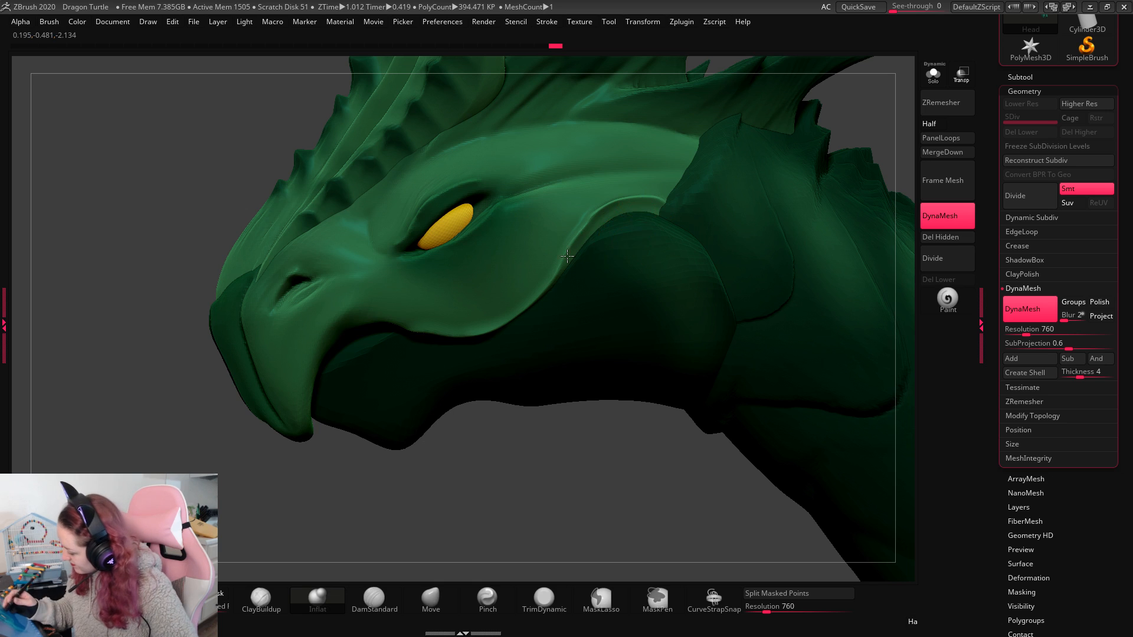
pyautogui.moveTo(455, 349); pyautogui.dragTo(522, 329)
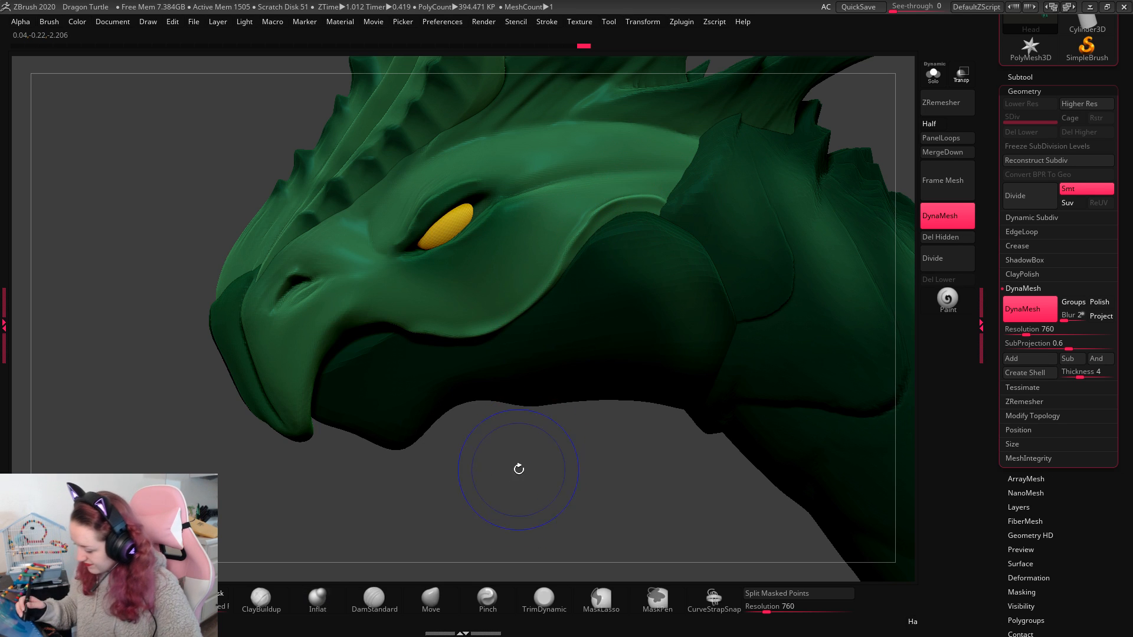
pyautogui.moveTo(519, 468); pyautogui.dragTo(494, 445)
# Step: Deepen the line of the mouth and the creases around the nostril with a resized DamStandard brush
pyautogui.click(374, 599)
pyautogui.press('space')
pyautogui.moveTo(483, 354); pyautogui.dragTo(471, 336)
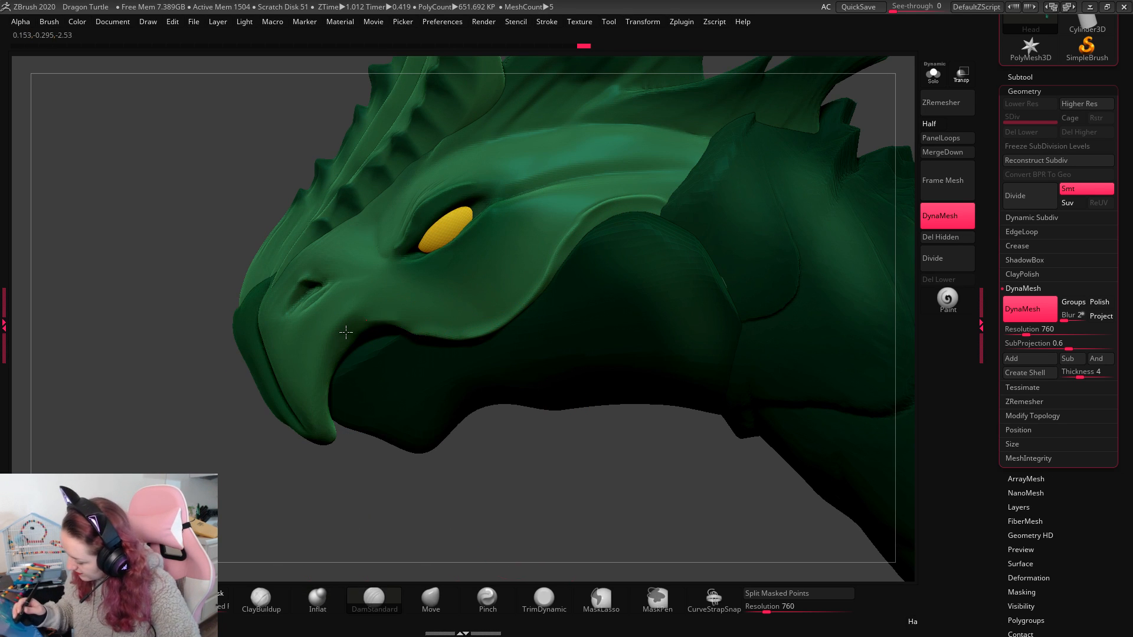
pyautogui.moveTo(459, 397); pyautogui.dragTo(448, 420)
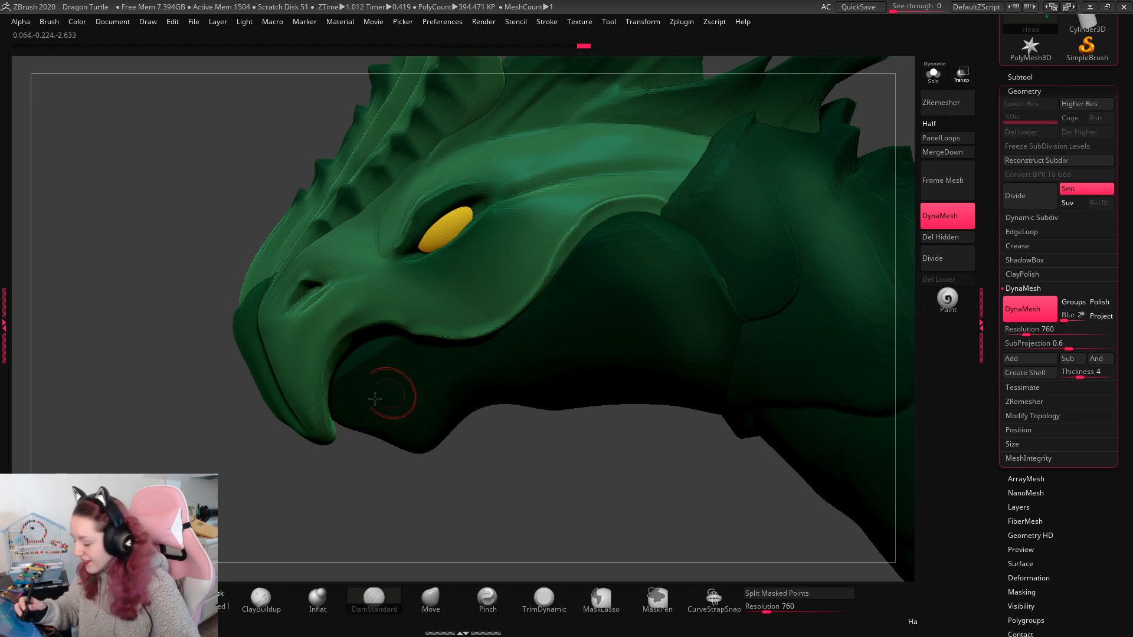
pyautogui.press('ctrl')
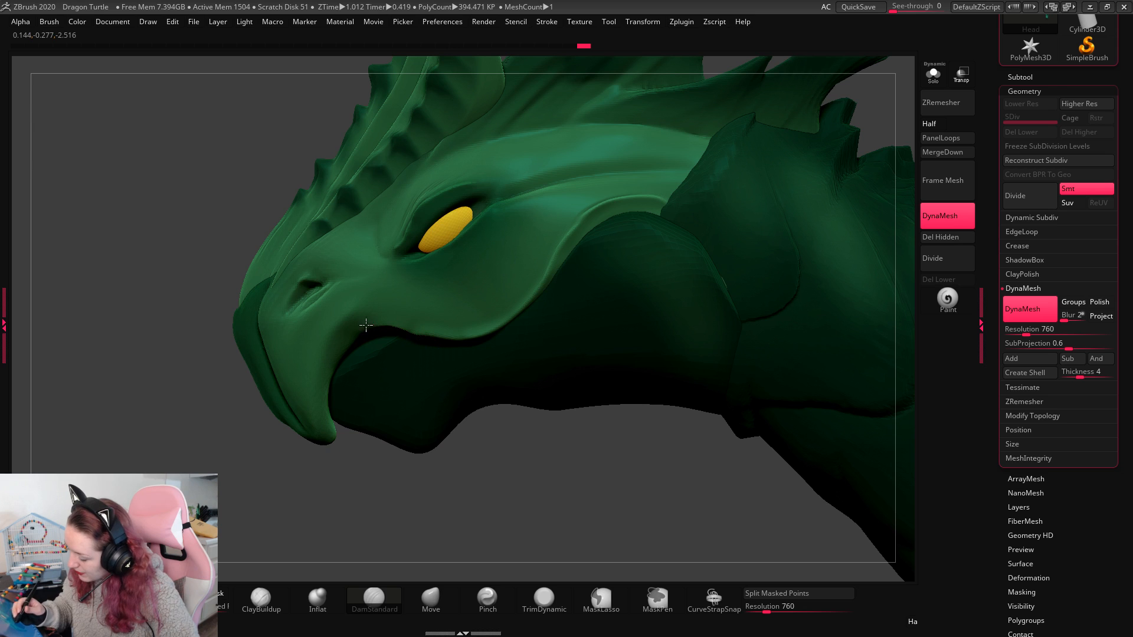
pyautogui.moveTo(393, 500); pyautogui.dragTo(407, 494)
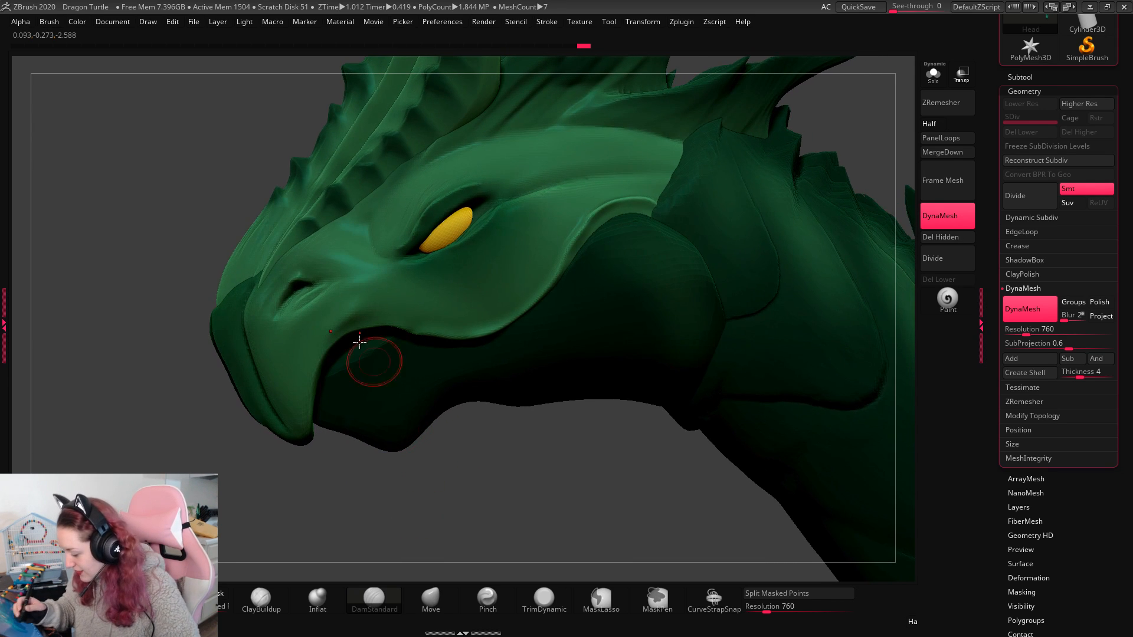
pyautogui.press('space')
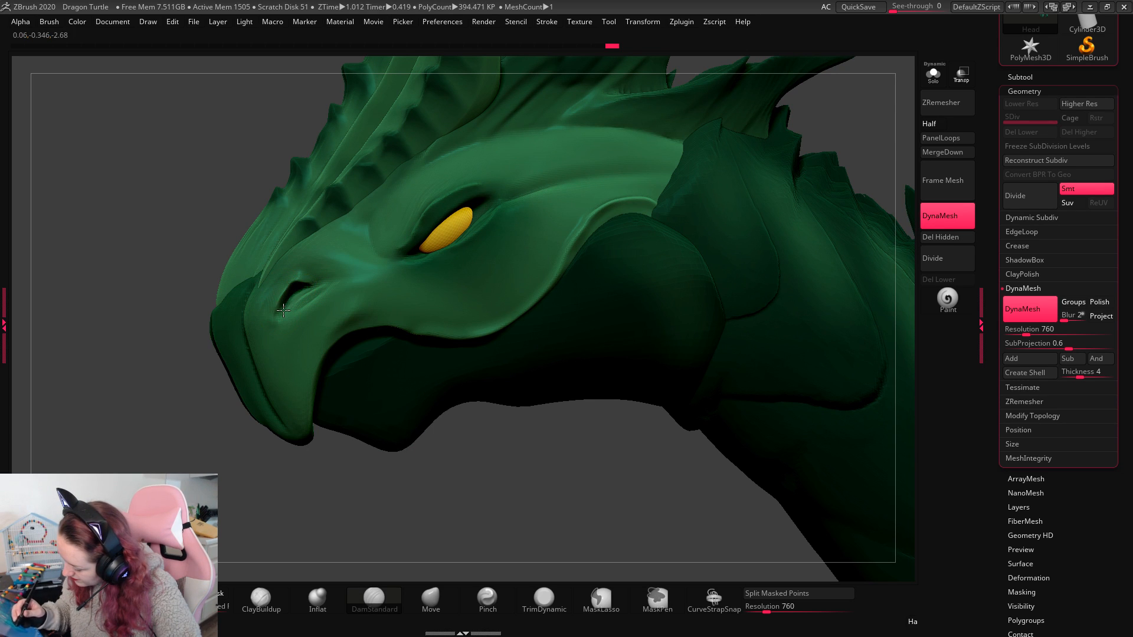
pyautogui.moveTo(544, 490); pyautogui.dragTo(532, 488)
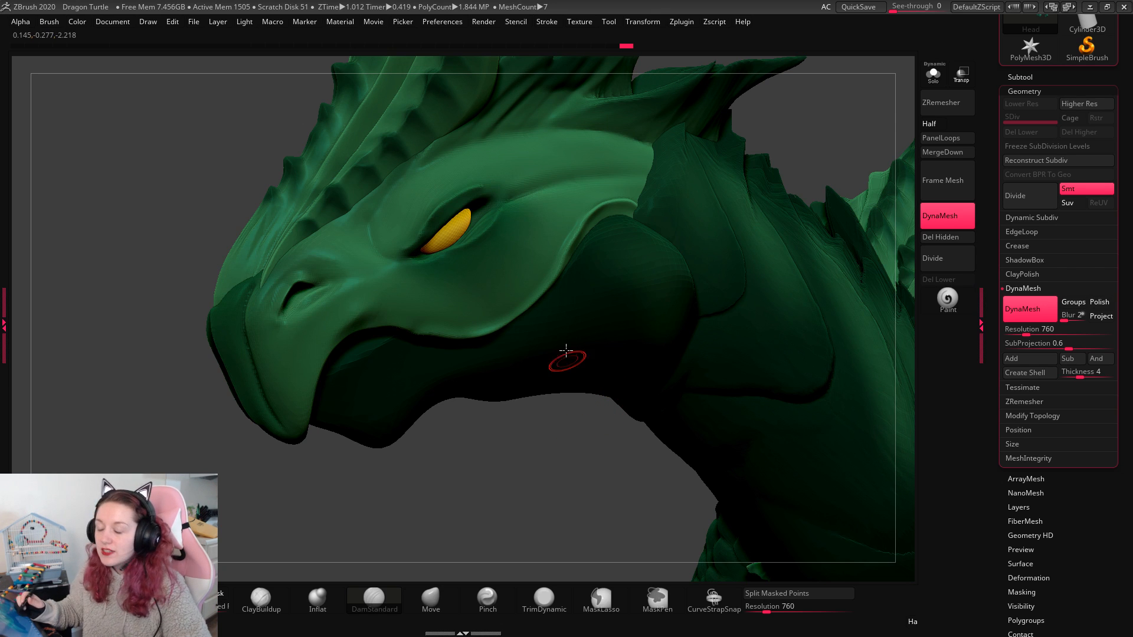
# Step: Delete the lower subdivision level of the Head1 eye subtool and mirror the eye to the other side of the head
pyautogui.moveTo(599, 438); pyautogui.dragTo(573, 455)
pyautogui.moveTo(467, 482); pyautogui.dragTo(647, 345)
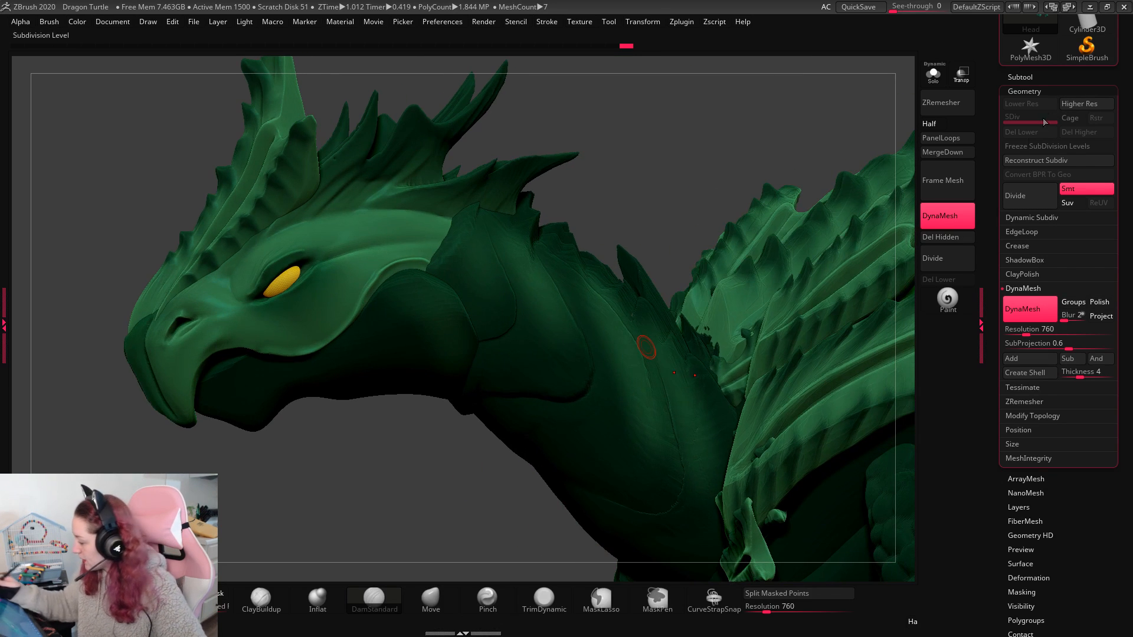
pyautogui.click(1020, 77)
pyautogui.click(1062, 145)
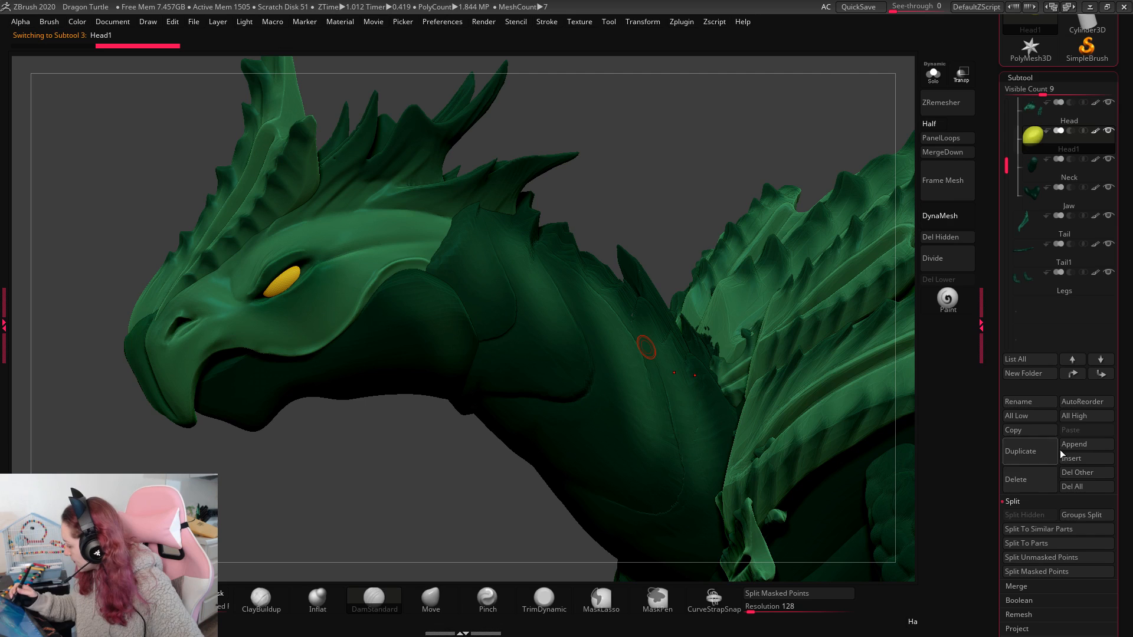
pyautogui.click(1020, 77)
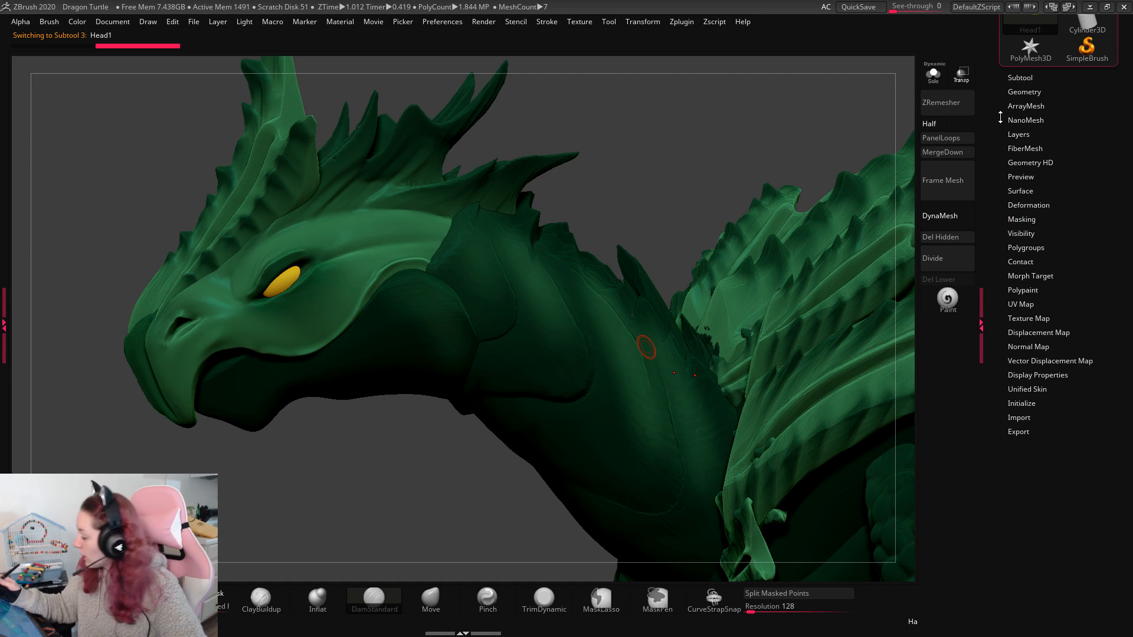
pyautogui.click(1024, 91)
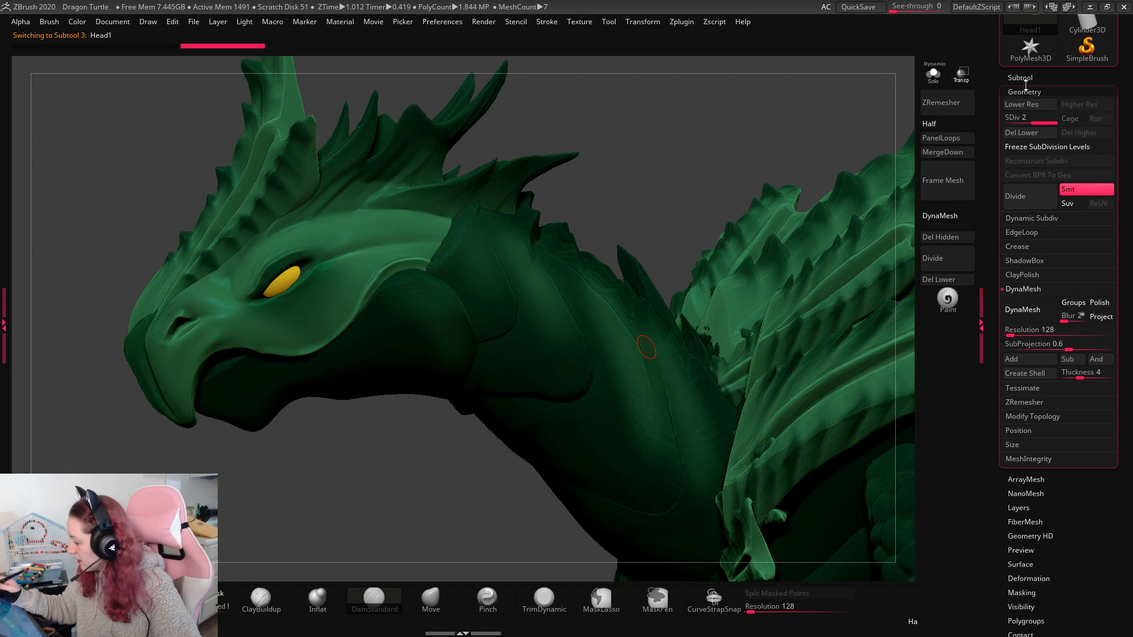
pyautogui.click(1025, 90)
pyautogui.click(1025, 91)
pyautogui.click(1029, 132)
pyautogui.click(1036, 92)
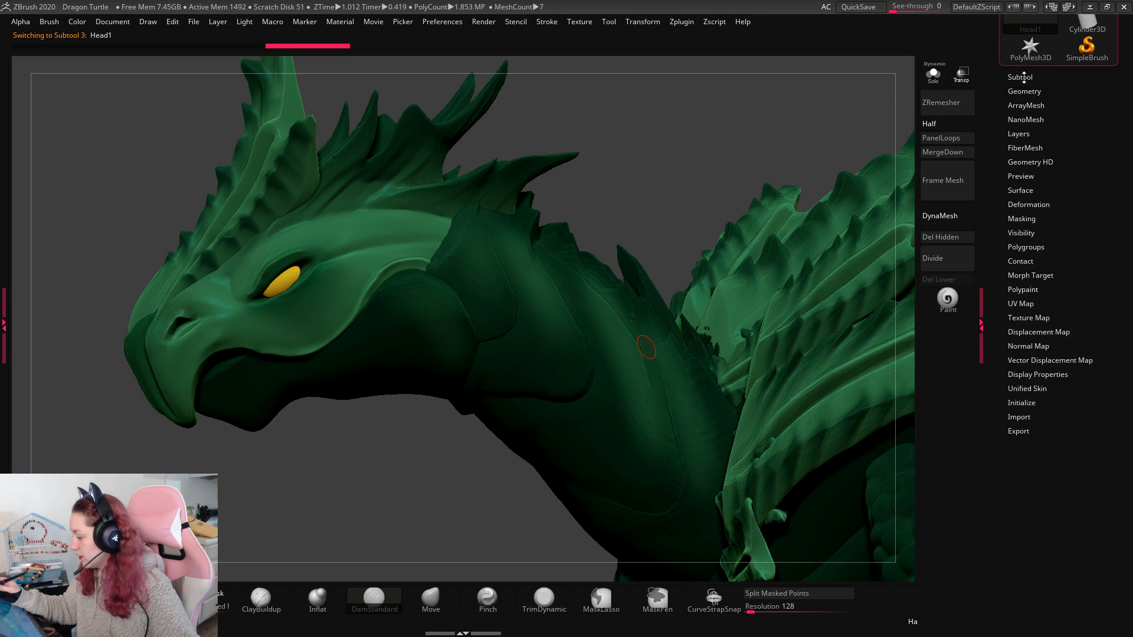
pyautogui.click(1024, 77)
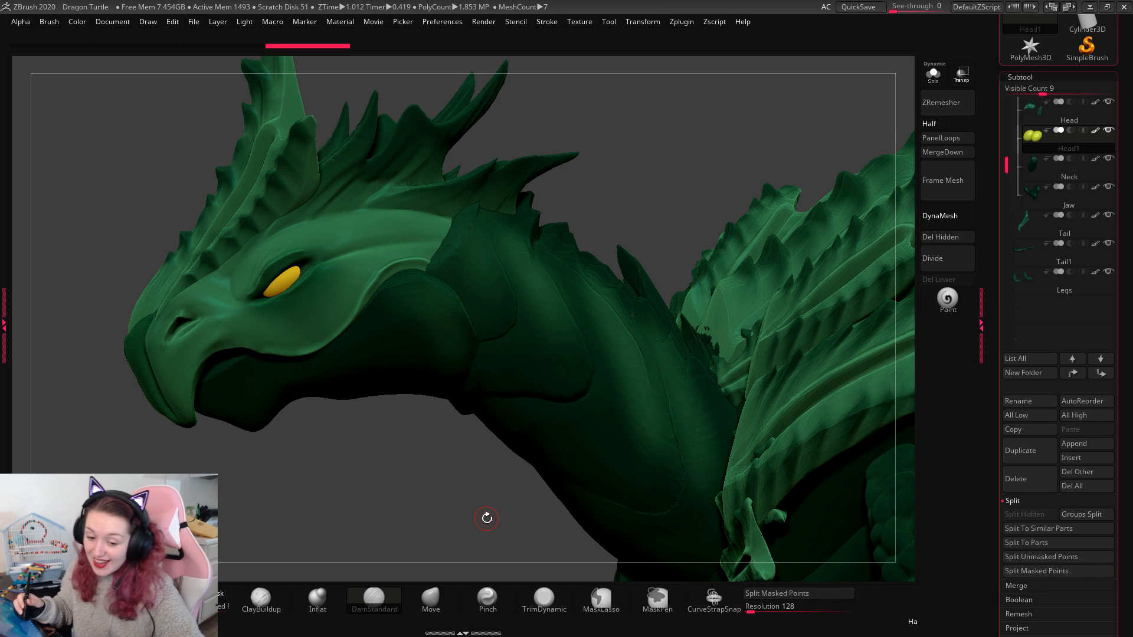
# Step: Select the Neck subtool and place the Tail subtool inside the Head folder, above Jaw
pyautogui.press('f')
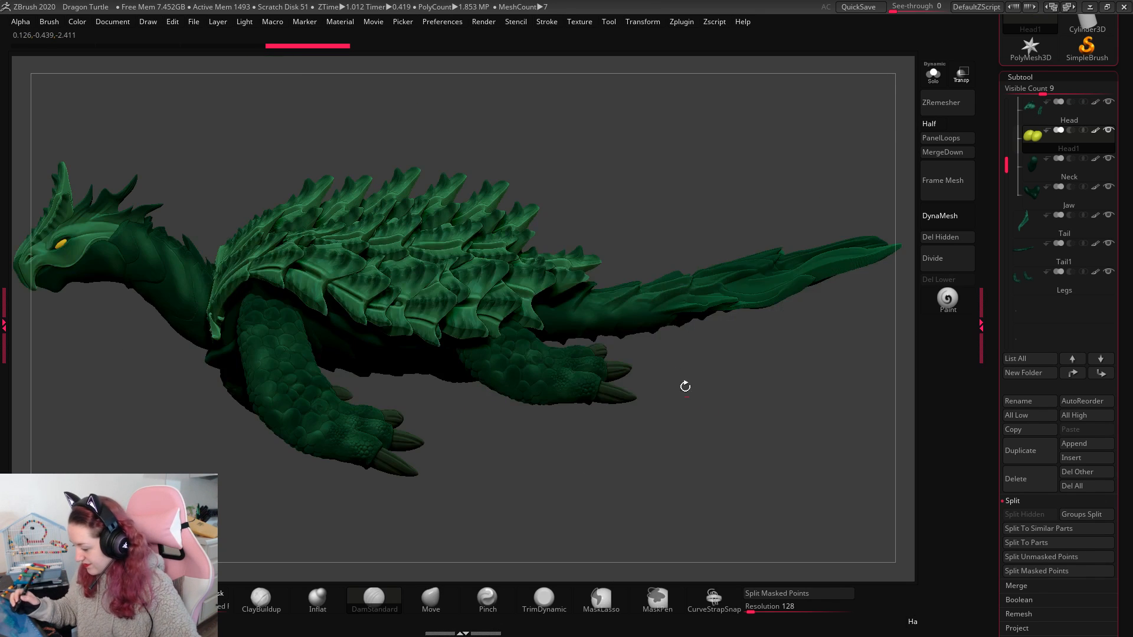
pyautogui.moveTo(680, 431); pyautogui.dragTo(742, 469)
pyautogui.press('w')
pyautogui.keyDown('alt'); pyautogui.moveTo(250, 243); pyautogui.dragTo(160, 264); pyautogui.keyUp('alt')
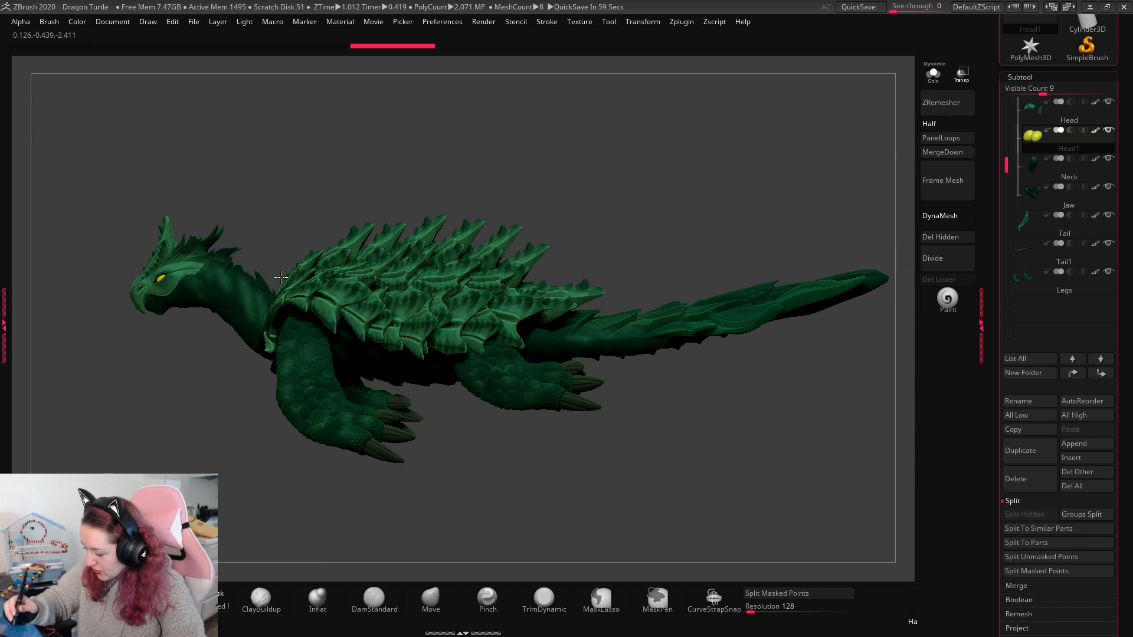
pyautogui.keyDown('alt'); pyautogui.click(221, 290); pyautogui.keyUp('alt')
pyautogui.click(303, 276)
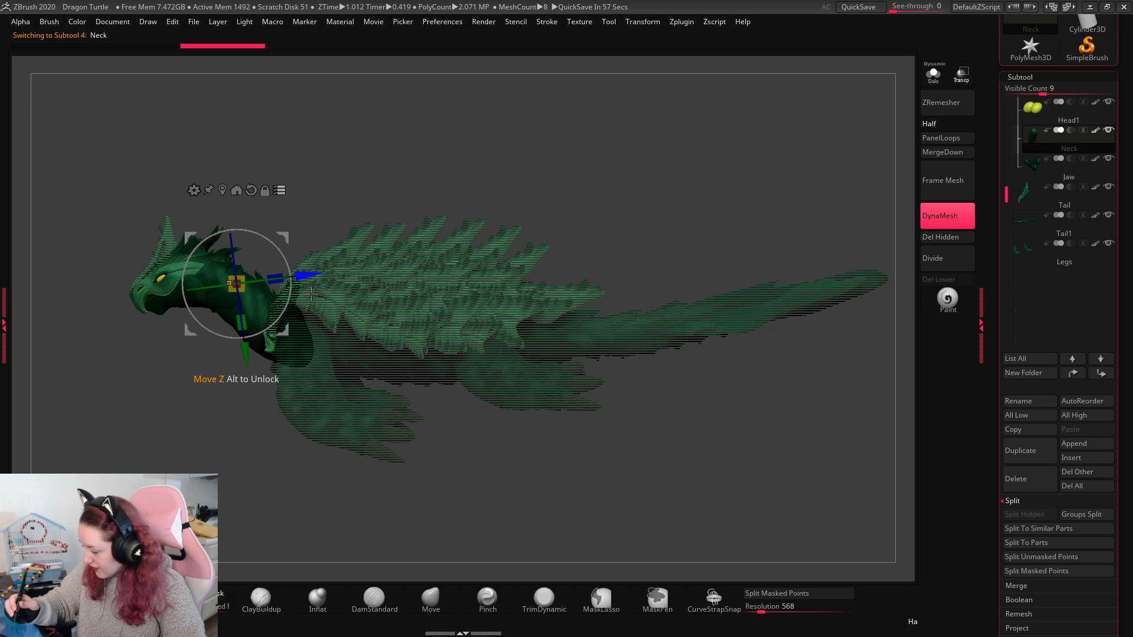
pyautogui.press('q')
pyautogui.moveTo(1040, 205); pyautogui.dragTo(1035, 162)
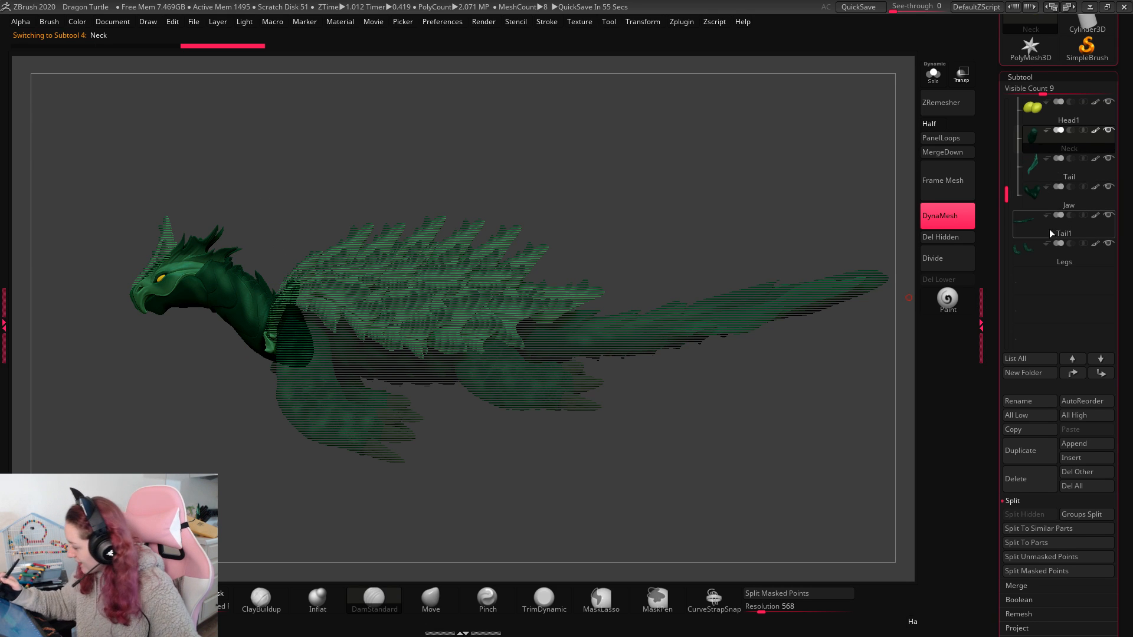
# Step: Try to move the neck toward the body, and isolate it briefly to check the part
pyautogui.press('w')
pyautogui.moveTo(283, 238); pyautogui.dragTo(292, 248)
pyautogui.hotkey('ctrl', 'z')
pyautogui.press('q')
pyautogui.click(933, 75)
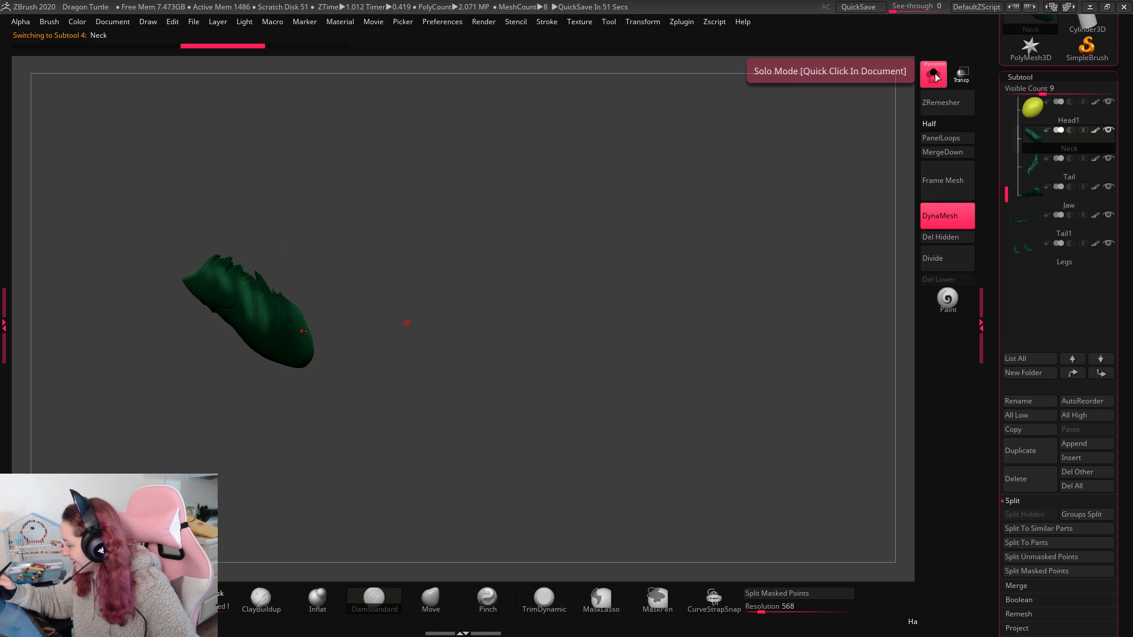
pyautogui.click(933, 74)
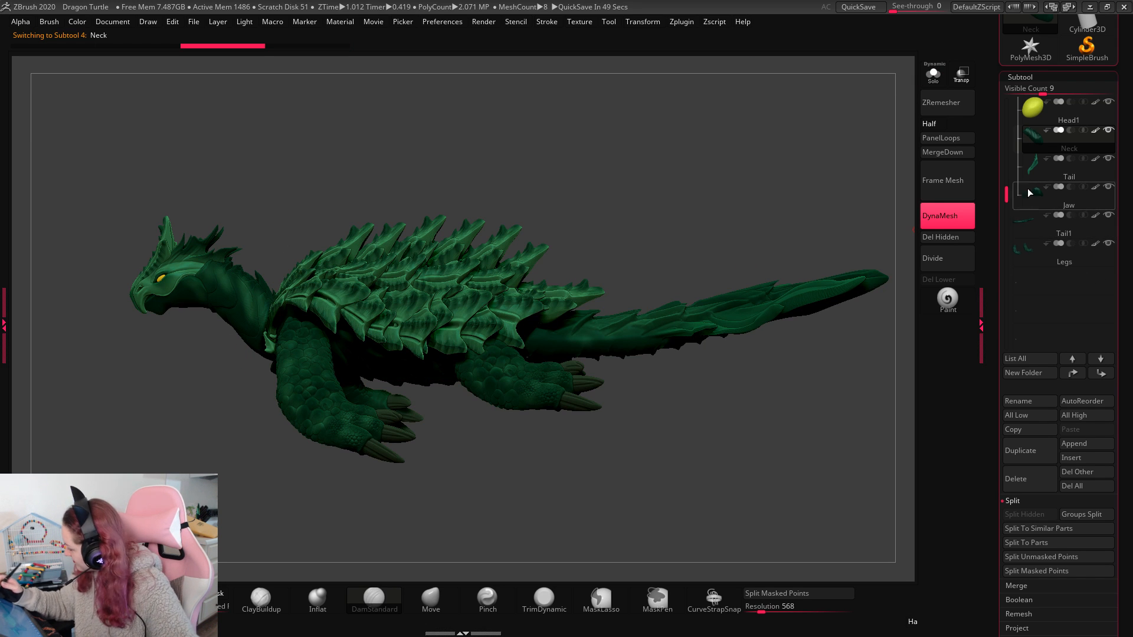
# Step: Apply Transpose Set to the Head folder and move the whole head and neck group closer to the shell
pyautogui.scroll(2, 1097, 189)
pyautogui.click(1095, 102)
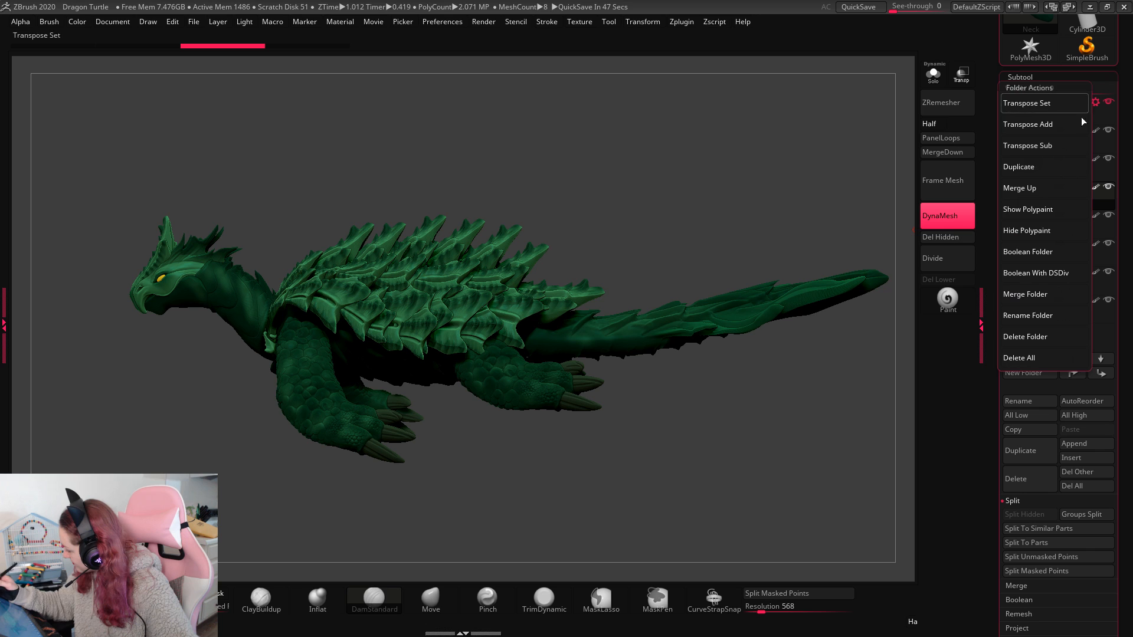
pyautogui.click(1080, 101)
pyautogui.press('w')
pyautogui.moveTo(283, 239); pyautogui.dragTo(300, 241)
pyautogui.press('q')
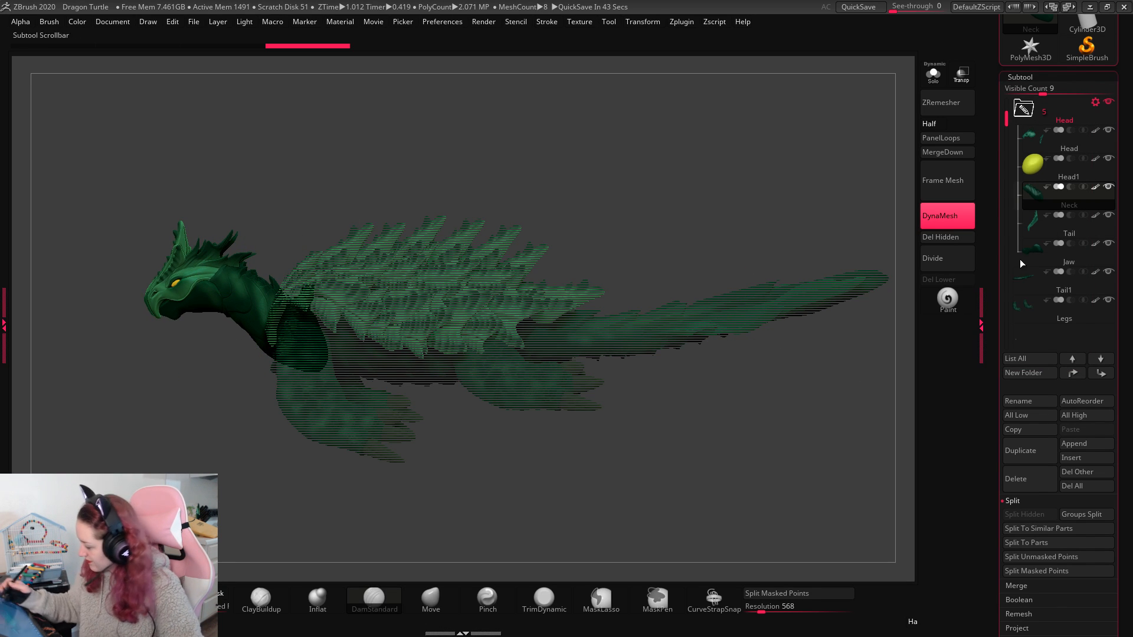
pyautogui.press('w')
pyautogui.click(294, 195)
pyautogui.press('q')
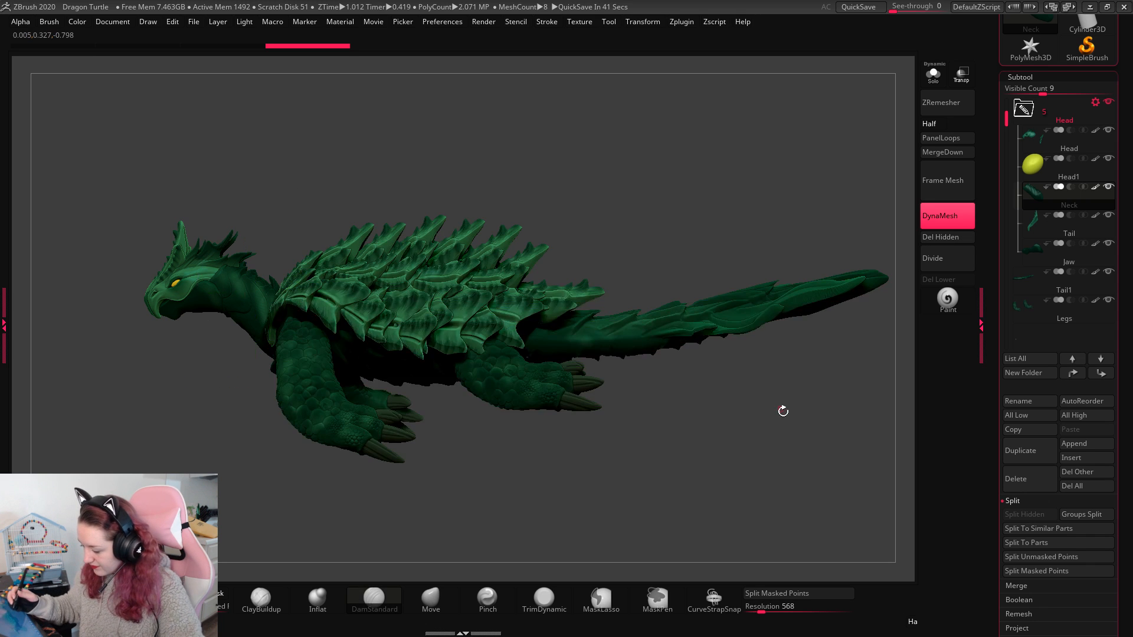
# Step: Select the Legs subtool and reposition the legs beneath the shell with the gizmo
pyautogui.moveTo(782, 411)
pyautogui.mouseDown()
pyautogui.moveTo(809, 415)
pyautogui.moveTo(771, 417)
pyautogui.moveTo(786, 407)
pyautogui.moveTo(771, 427)
pyautogui.moveTo(781, 431)
pyautogui.mouseUp()
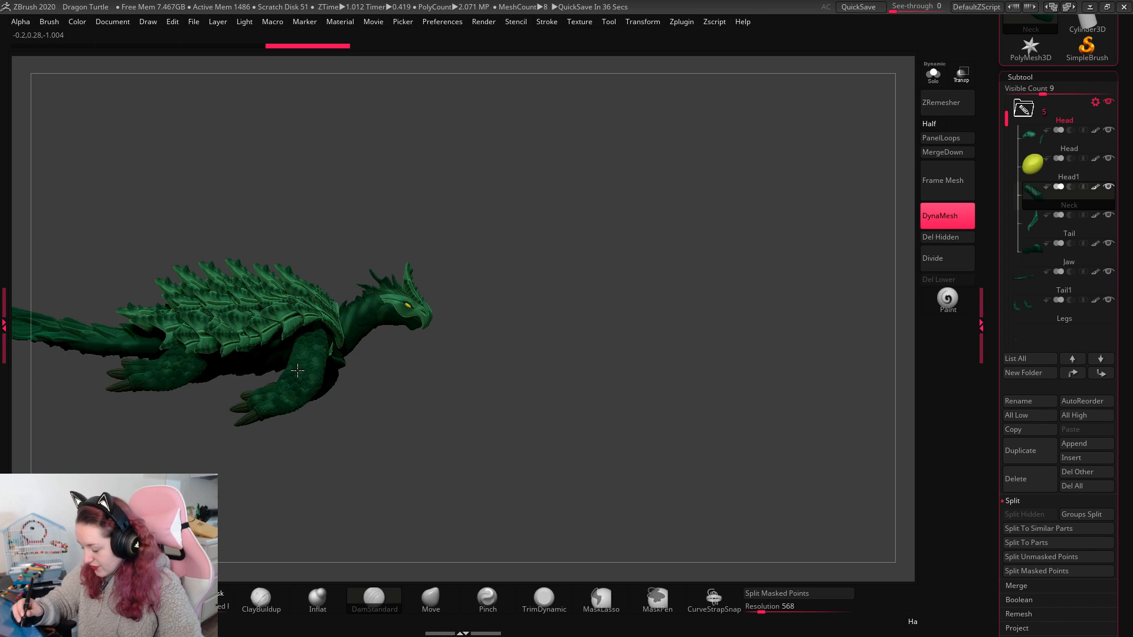
pyautogui.keyDown('alt'); pyautogui.click(298, 370); pyautogui.keyUp('alt')
pyautogui.press('w')
pyautogui.moveTo(377, 304); pyautogui.dragTo(381, 339)
pyautogui.press('q')
# Step: Adjust the shape of the upper legs where they meet the body with an enlarged Move brush
pyautogui.moveTo(708, 368)
pyautogui.mouseDown()
pyautogui.moveTo(613, 376)
pyautogui.moveTo(673, 354)
pyautogui.moveTo(680, 387)
pyautogui.moveTo(697, 373)
pyautogui.moveTo(572, 297)
pyautogui.mouseUp()
pyautogui.press('space')
pyautogui.click(431, 597)
pyautogui.press('space')
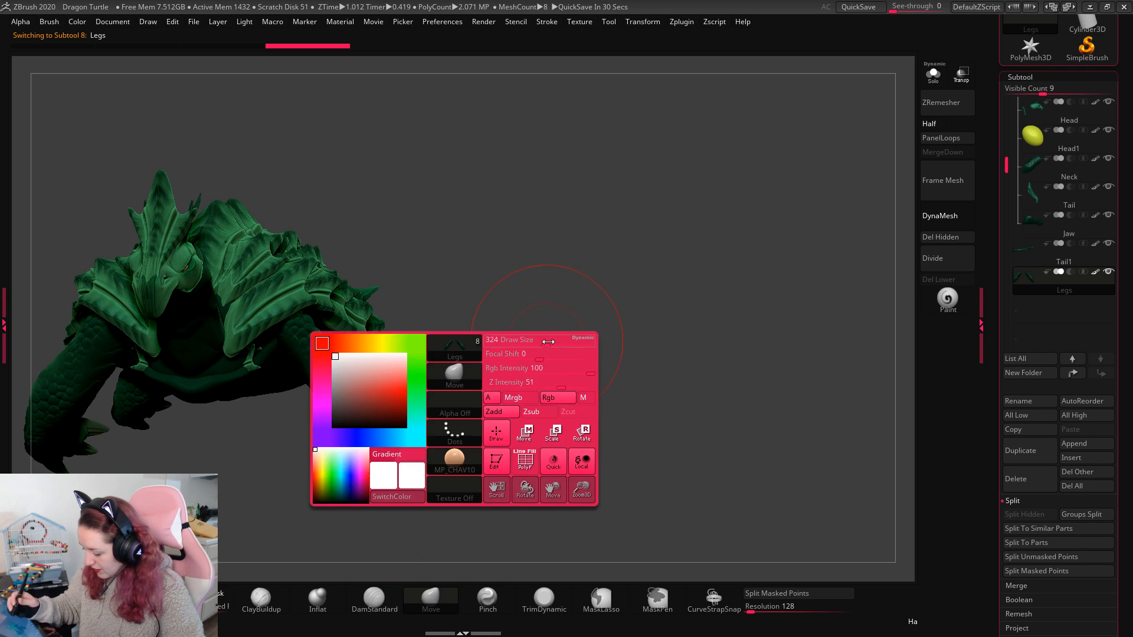
pyautogui.press('space')
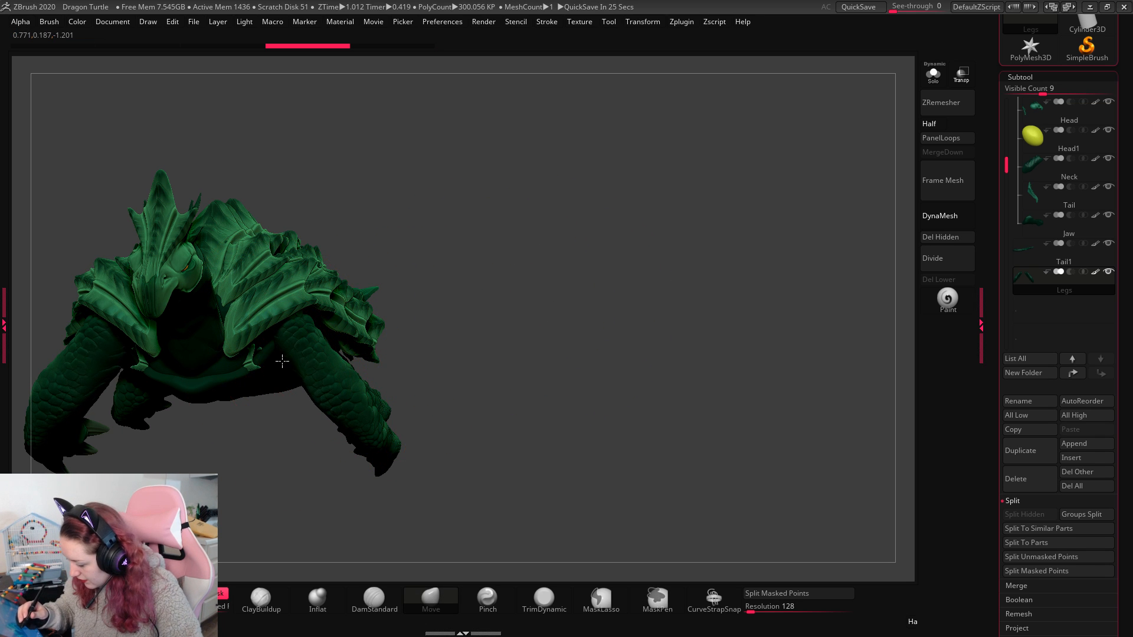
pyautogui.press('space')
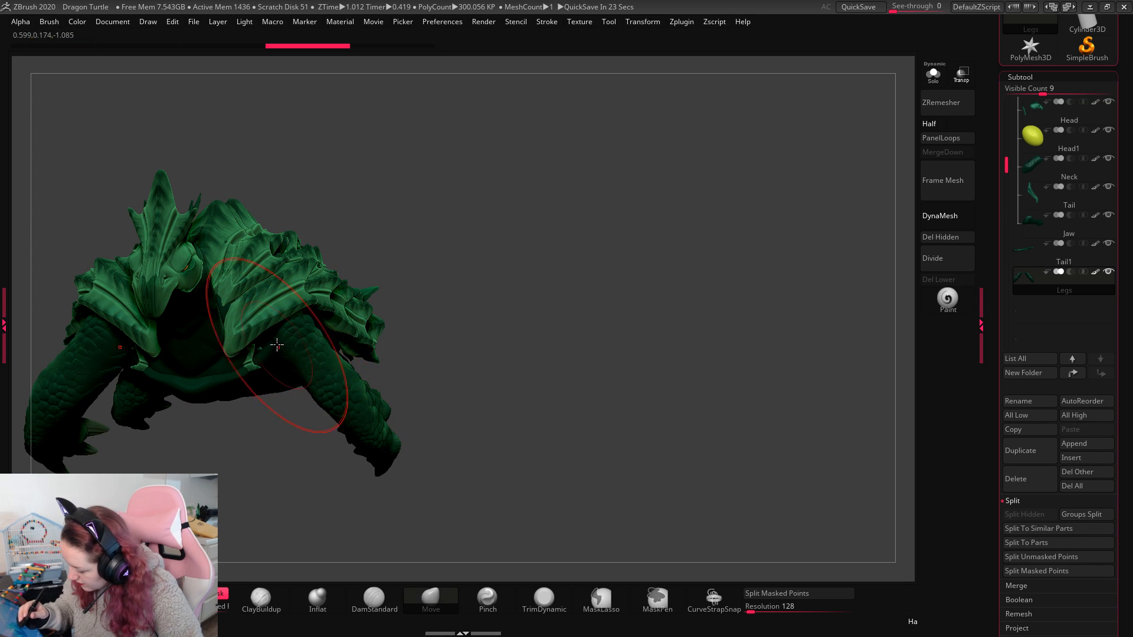
pyautogui.moveTo(285, 343); pyautogui.dragTo(324, 328)
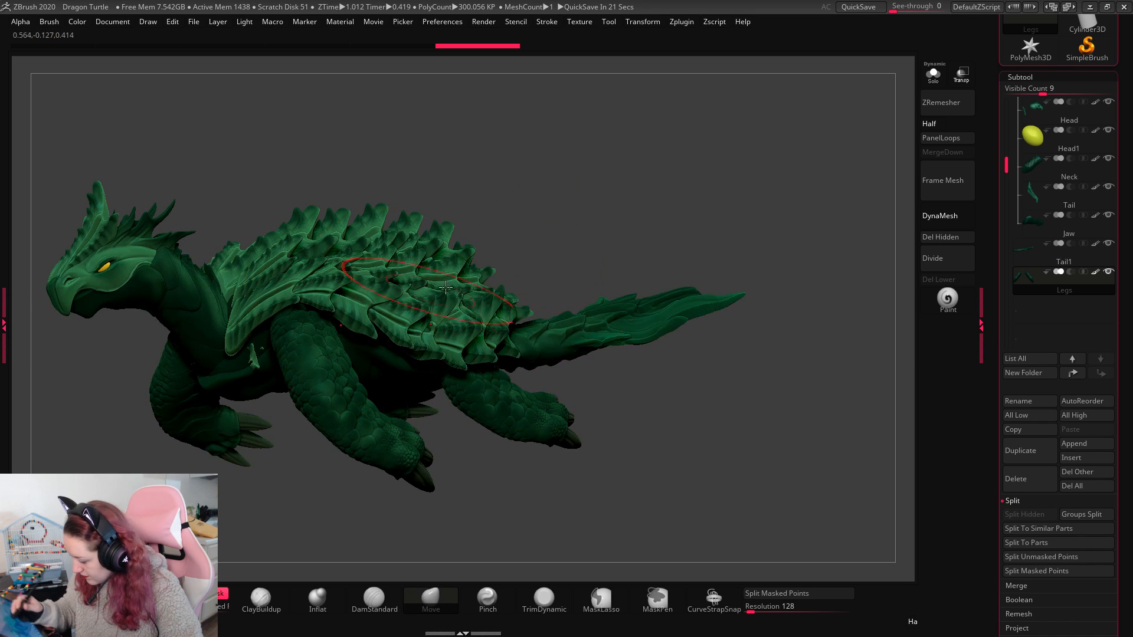
pyautogui.keyDown('alt'); pyautogui.moveTo(722, 217); pyautogui.dragTo(670, 340); pyautogui.keyUp('alt')
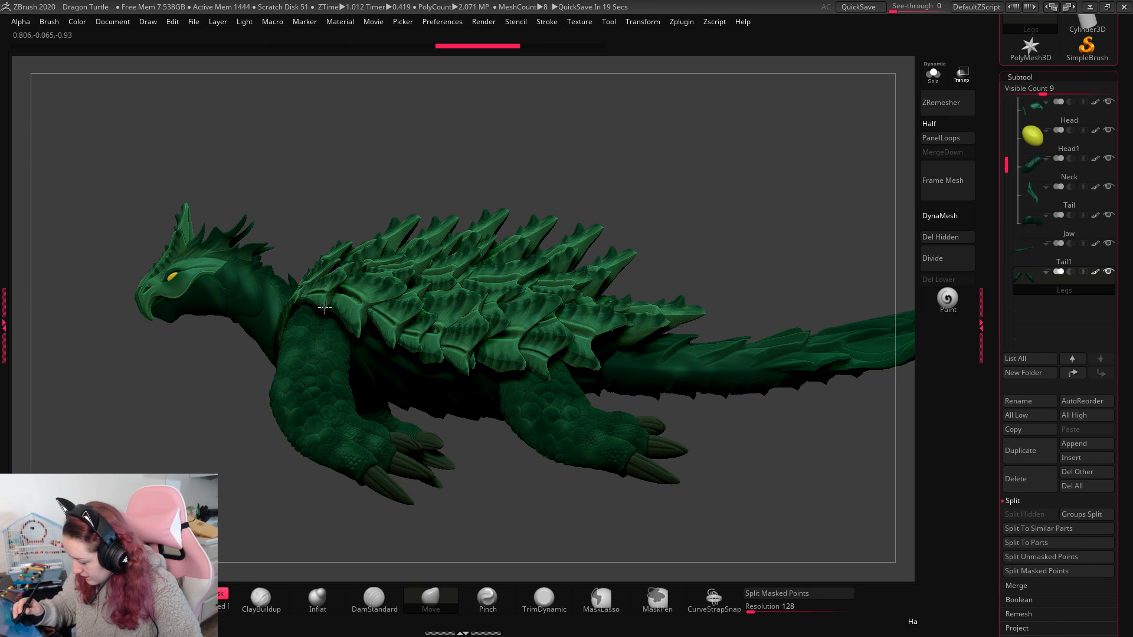
pyautogui.moveTo(748, 240); pyautogui.dragTo(604, 323)
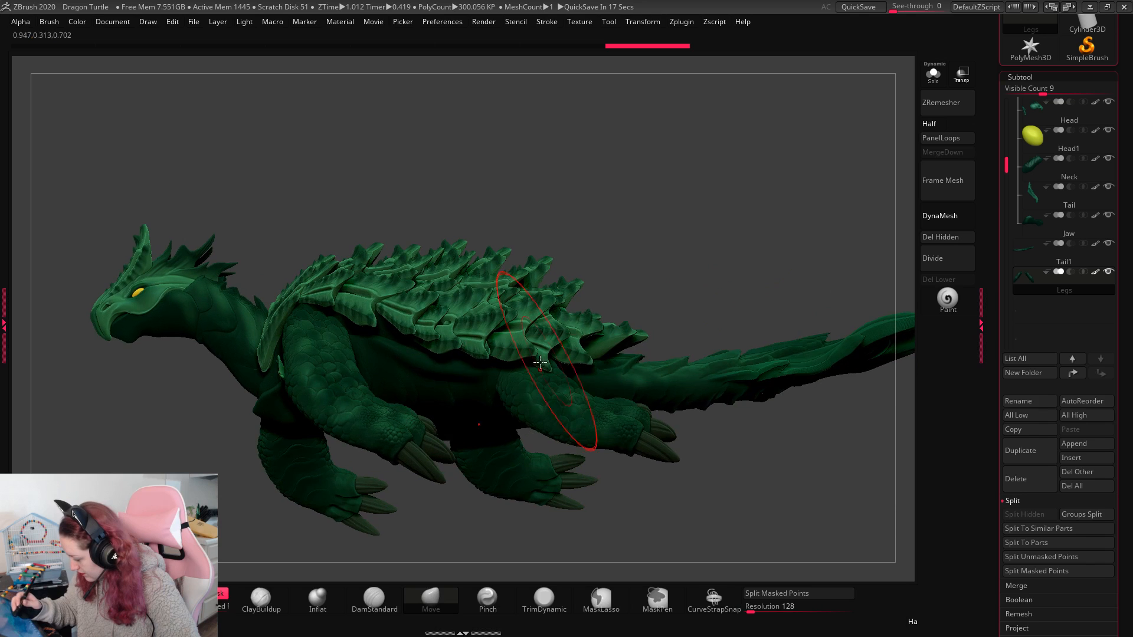
pyautogui.press('space')
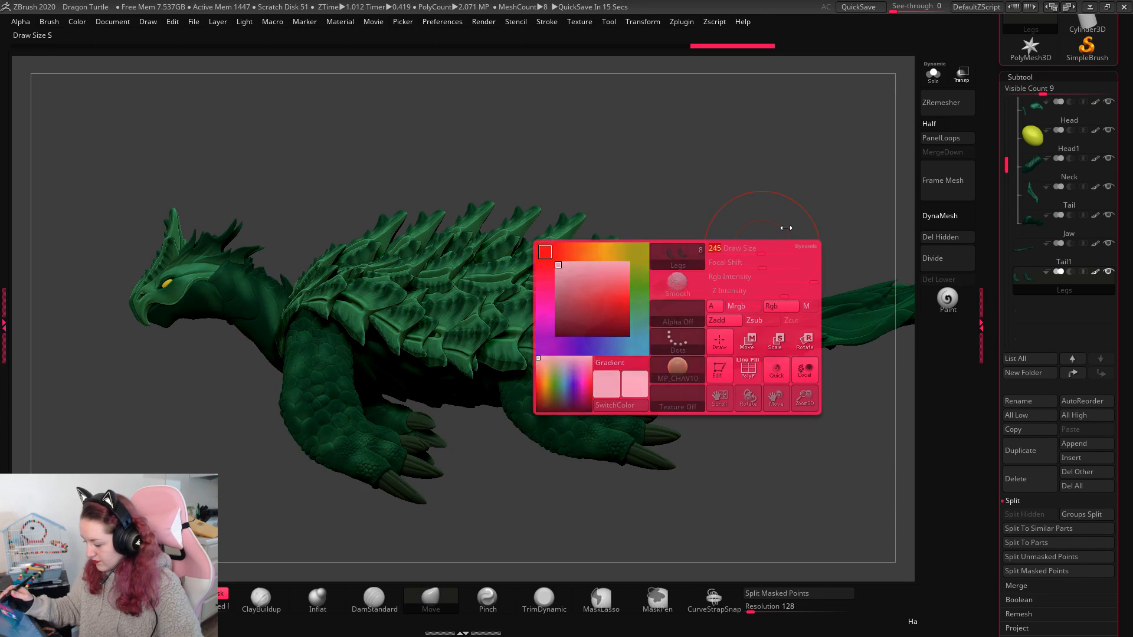
# Step: Move the Tail1 subtool toward the body so its base tucks further under the shell
pyautogui.press('f')
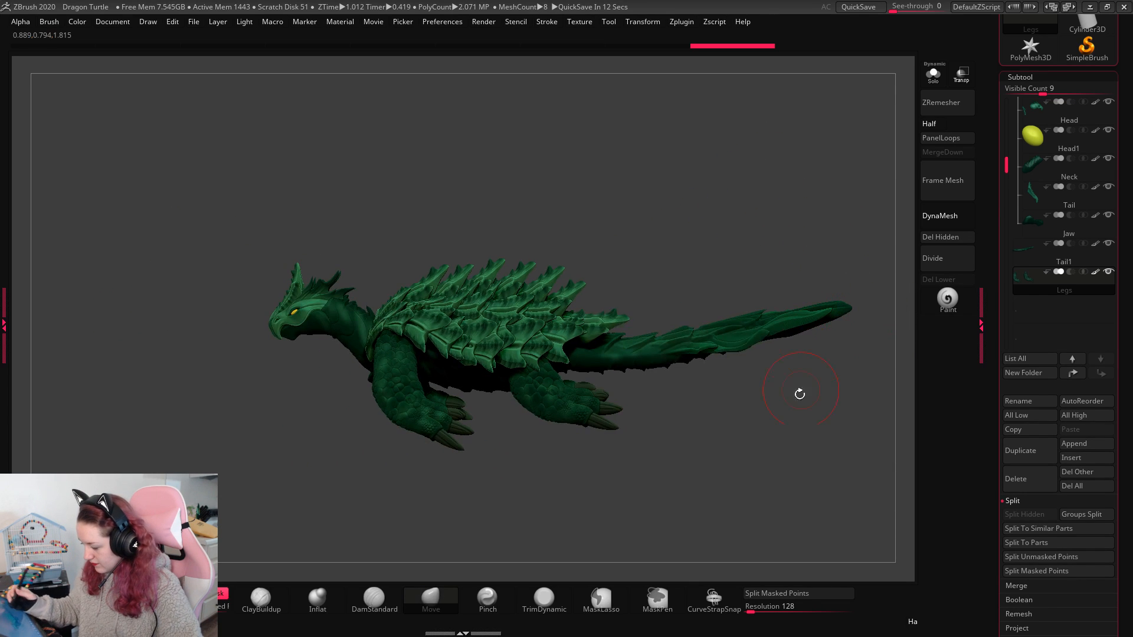
pyautogui.moveTo(789, 418); pyautogui.dragTo(717, 412)
pyautogui.keyDown('alt'); pyautogui.click(570, 379); pyautogui.keyUp('alt')
pyautogui.press('w')
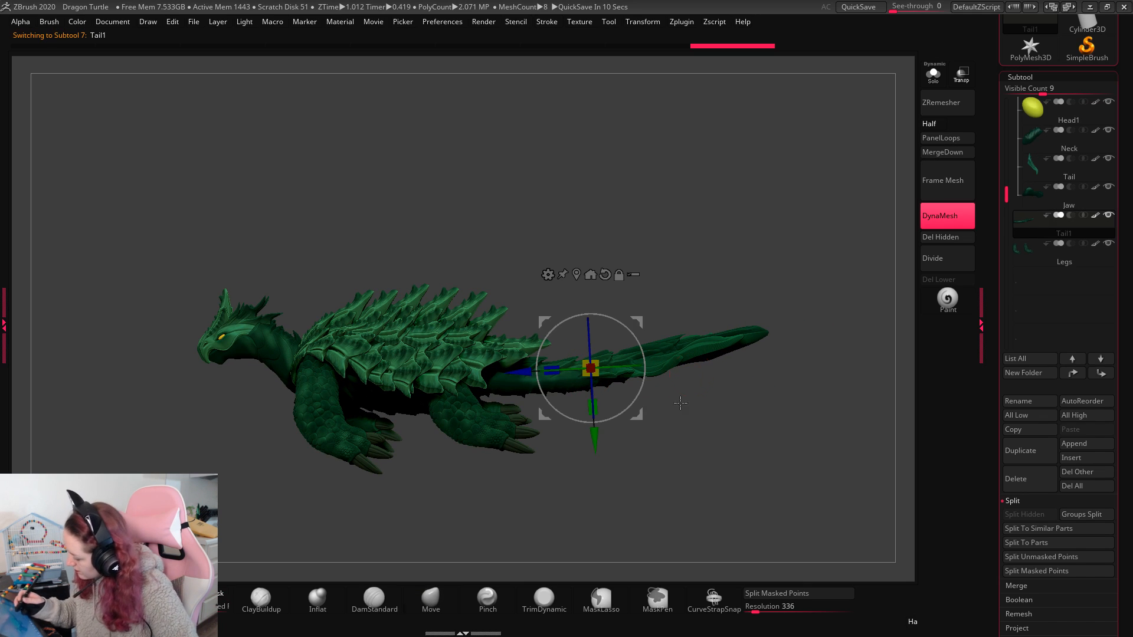
pyautogui.moveTo(592, 407)
pyautogui.mouseDown()
pyautogui.moveTo(560, 370)
pyautogui.moveTo(500, 371)
pyautogui.mouseUp()
pyautogui.press('q')
pyautogui.moveTo(760, 441); pyautogui.dragTo(722, 457)
pyautogui.moveTo(781, 370)
pyautogui.mouseDown()
pyautogui.moveTo(767, 395)
pyautogui.moveTo(774, 446)
pyautogui.moveTo(774, 397)
pyautogui.moveTo(767, 405)
pyautogui.mouseUp()
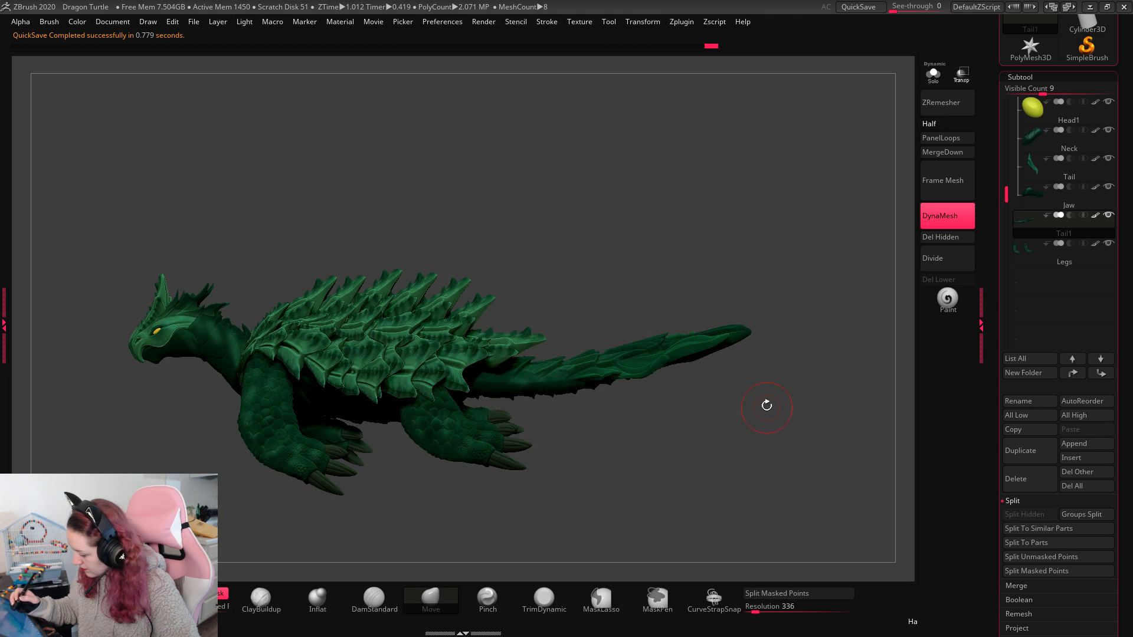
# Step: Mask a strip along the middle of the isolated tail and invert the mask
pyautogui.moveTo(704, 429); pyautogui.dragTo(717, 472)
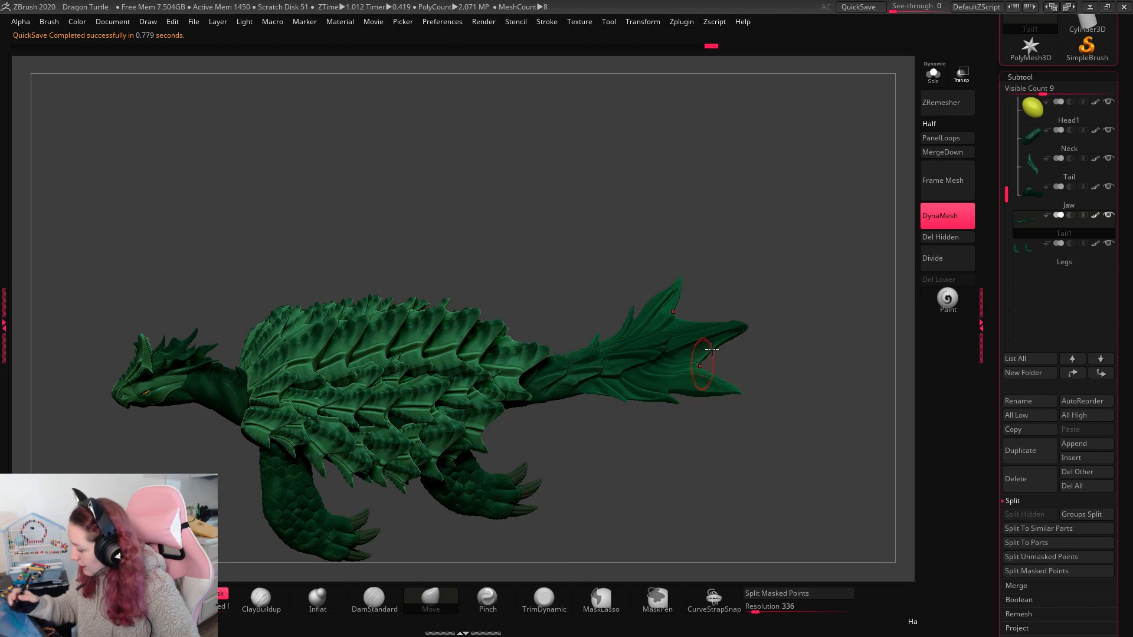
pyautogui.click(933, 75)
pyautogui.moveTo(844, 162); pyautogui.dragTo(796, 285)
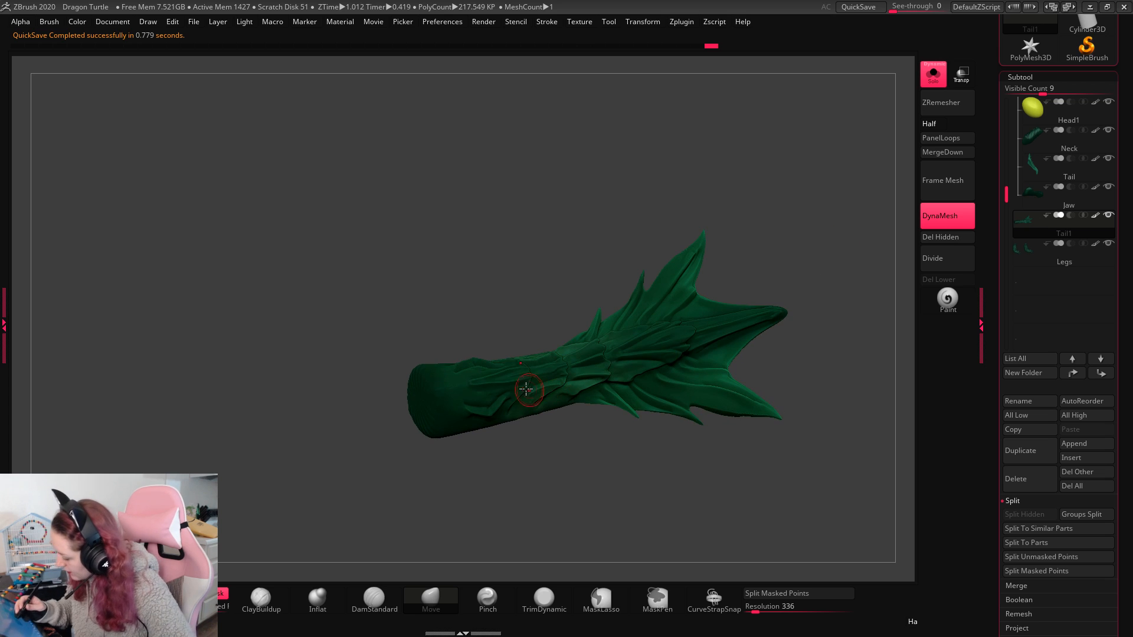
pyautogui.keyDown('ctrl'); pyautogui.moveTo(591, 362); pyautogui.dragTo(674, 341); pyautogui.keyUp('ctrl')
pyautogui.moveTo(834, 244); pyautogui.dragTo(849, 319)
pyautogui.keyDown('ctrl'); pyautogui.click(850, 319); pyautogui.keyUp('ctrl')
# Step: Try to raise the unmasked strip of the tail with the gizmo, and undo it
pyautogui.press('w')
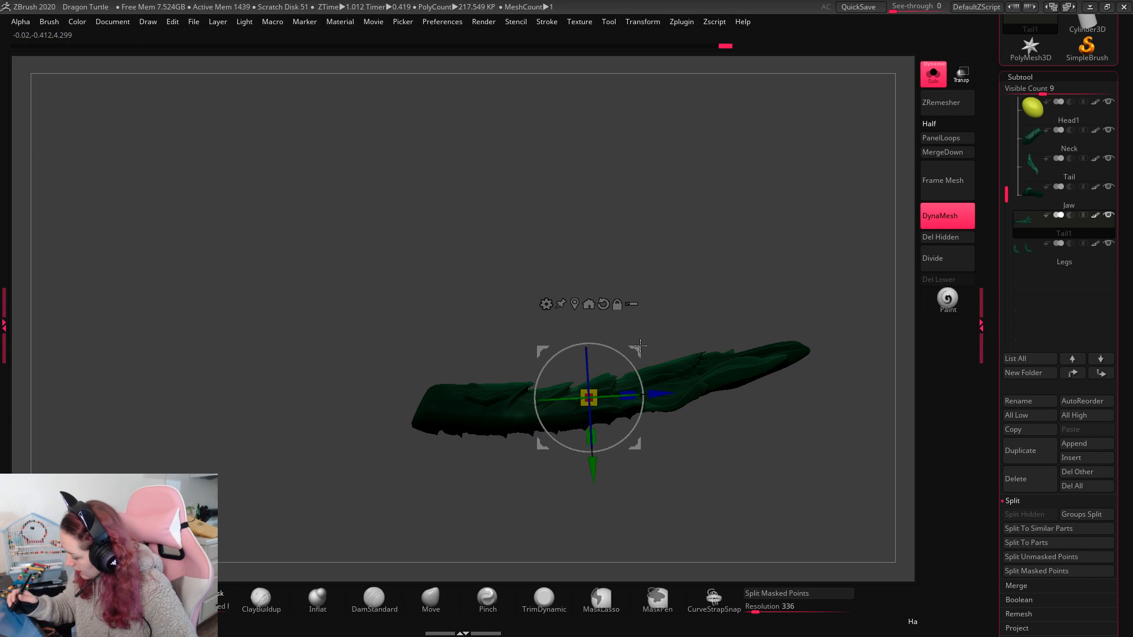
pyautogui.moveTo(639, 348); pyautogui.dragTo(638, 283)
pyautogui.keyDown('ctrl'); pyautogui.moveTo(850, 237); pyautogui.dragTo(861, 239); pyautogui.keyUp('ctrl')
pyautogui.press('q')
pyautogui.click(933, 75)
pyautogui.press('f')
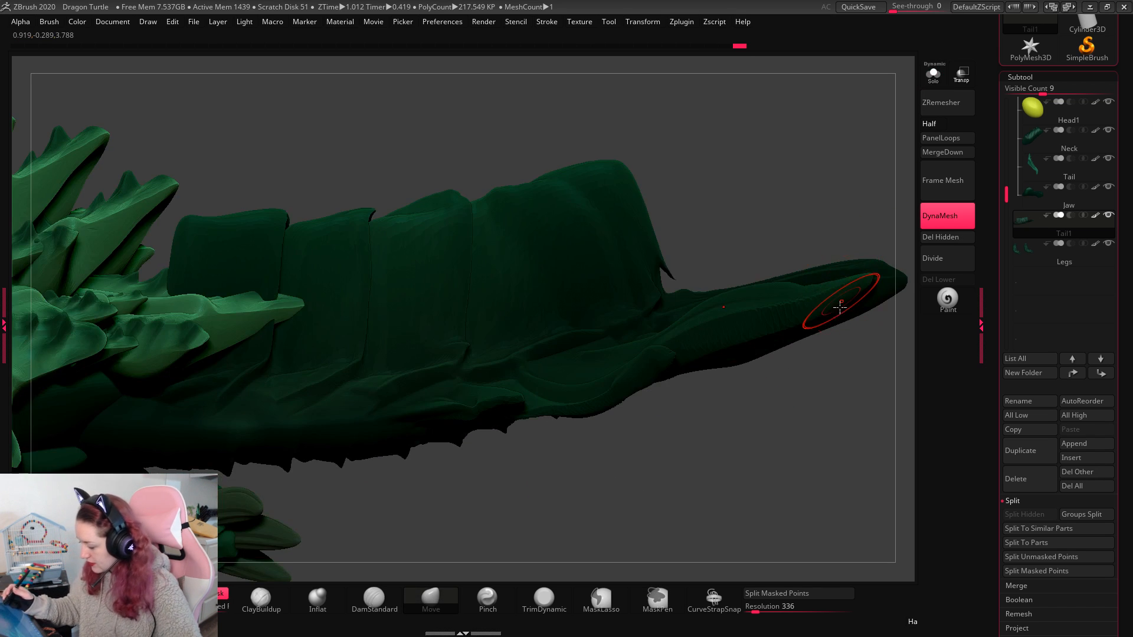
pyautogui.press('f')
pyautogui.keyDown('alt'); pyautogui.moveTo(804, 404); pyautogui.dragTo(800, 327); pyautogui.keyUp('alt')
pyautogui.hotkey('ctrl', 'z')
# Step: Save the project over the existing Dragon Turtle file
pyautogui.moveTo(799, 405); pyautogui.dragTo(733, 395)
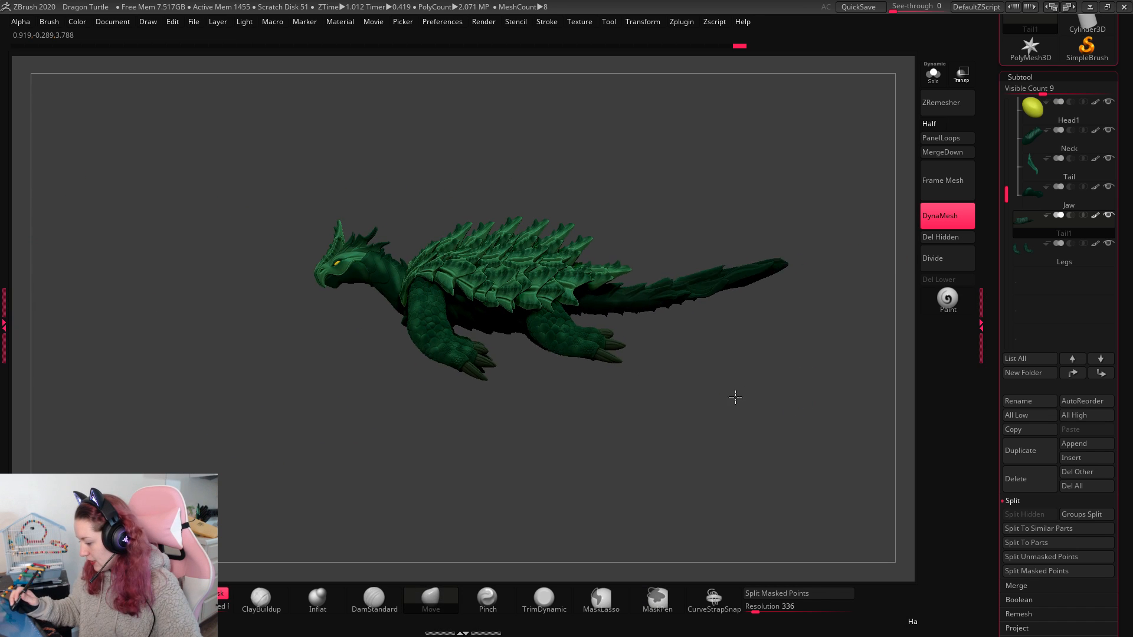
pyautogui.keyDown('alt'); pyautogui.moveTo(823, 377); pyautogui.dragTo(787, 405); pyautogui.keyUp('alt')
pyautogui.moveTo(665, 394); pyautogui.dragTo(697, 373)
pyautogui.press('ctrl')
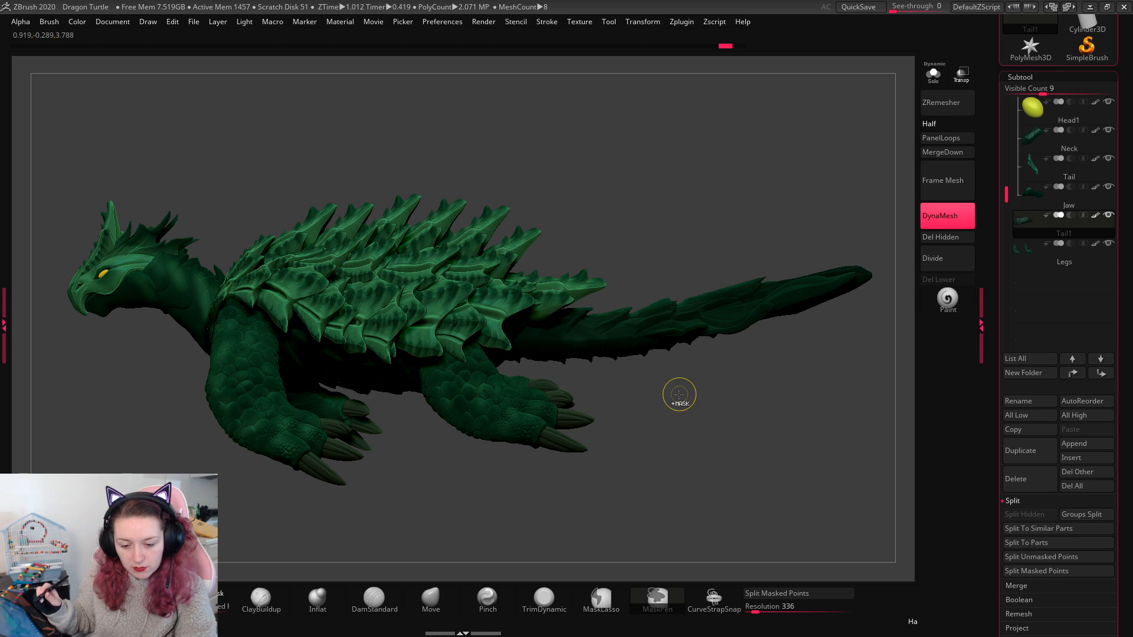
pyautogui.hotkey('ctrl', 's')
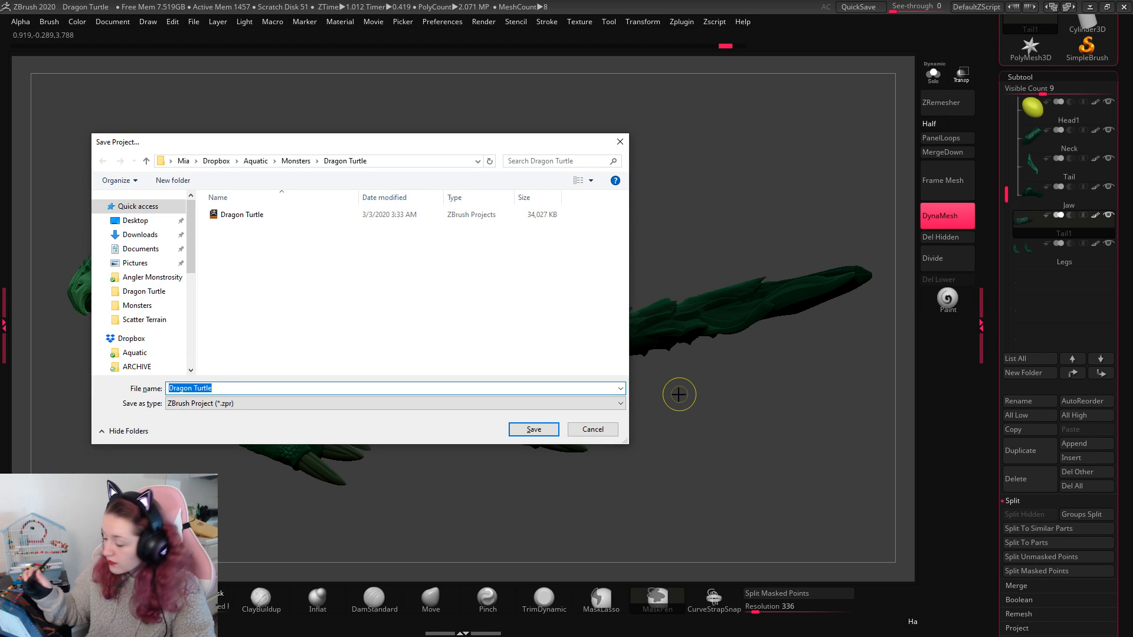
pyautogui.click(295, 216)
pyautogui.click(533, 429)
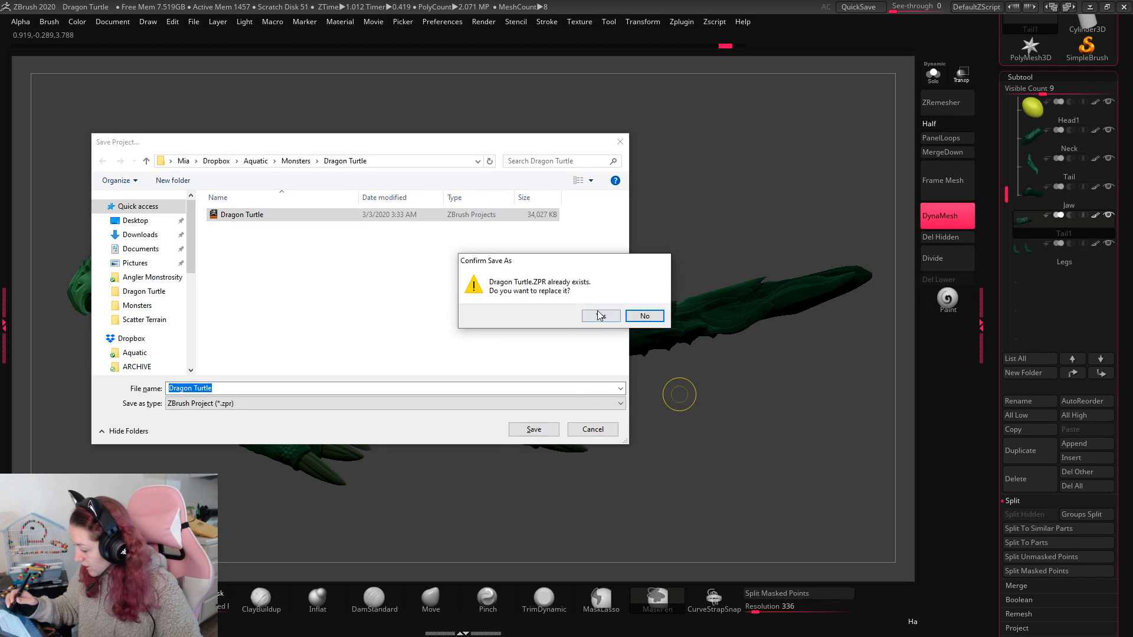
pyautogui.click(600, 316)
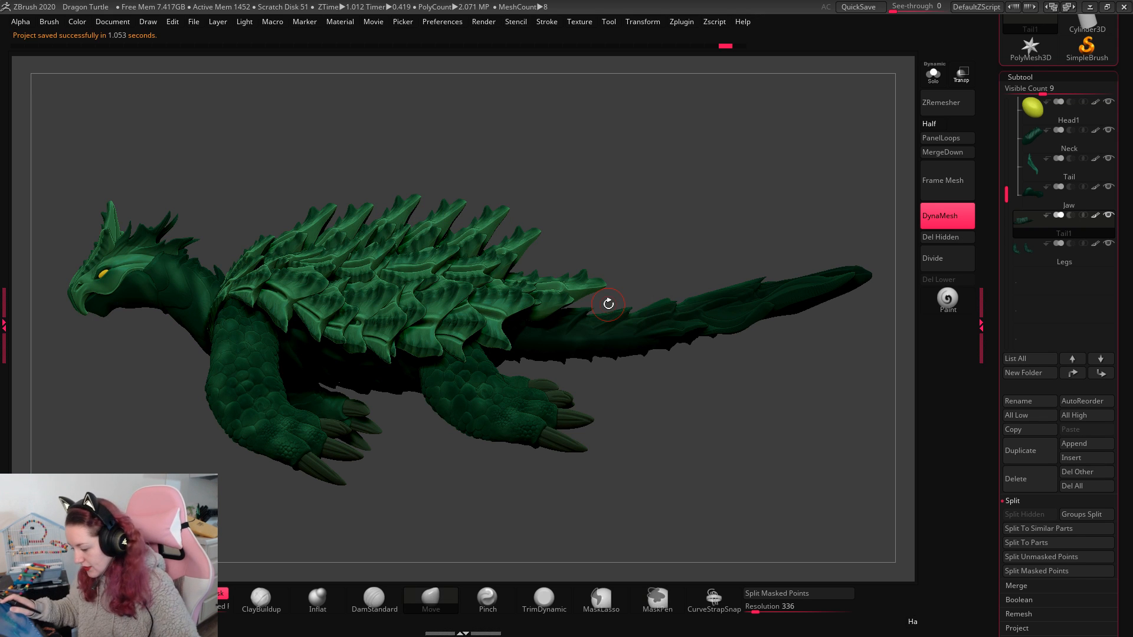
# Step: Save the project as a separate file named Dragon Turtle POSE
pyautogui.hotkey('ctrl', 's')
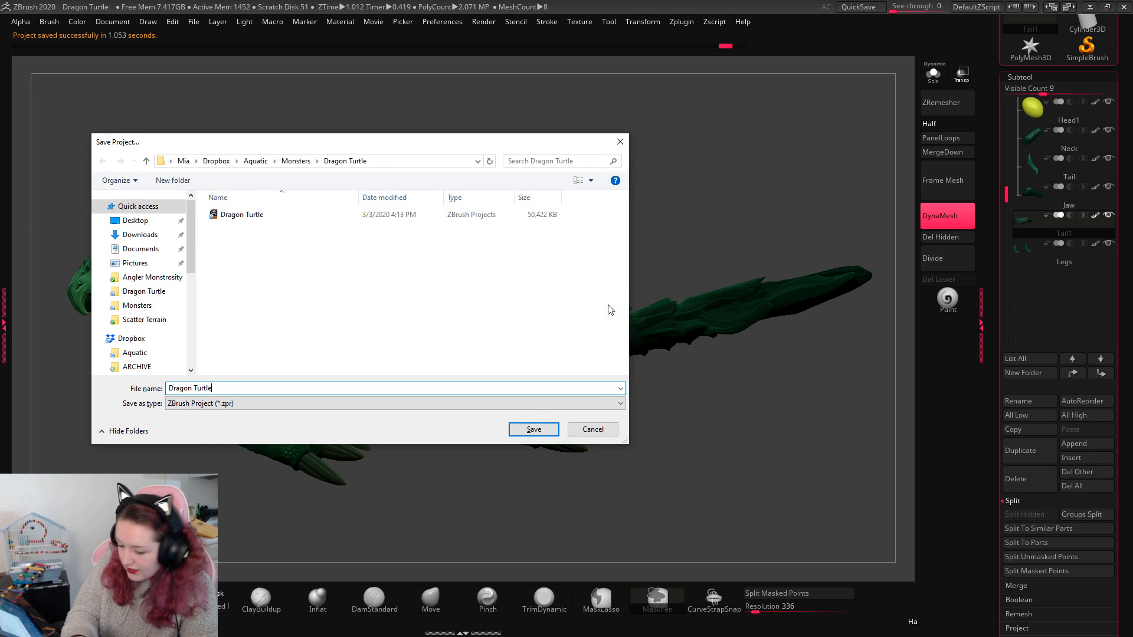
pyautogui.write('POSE')
pyautogui.press('Return')
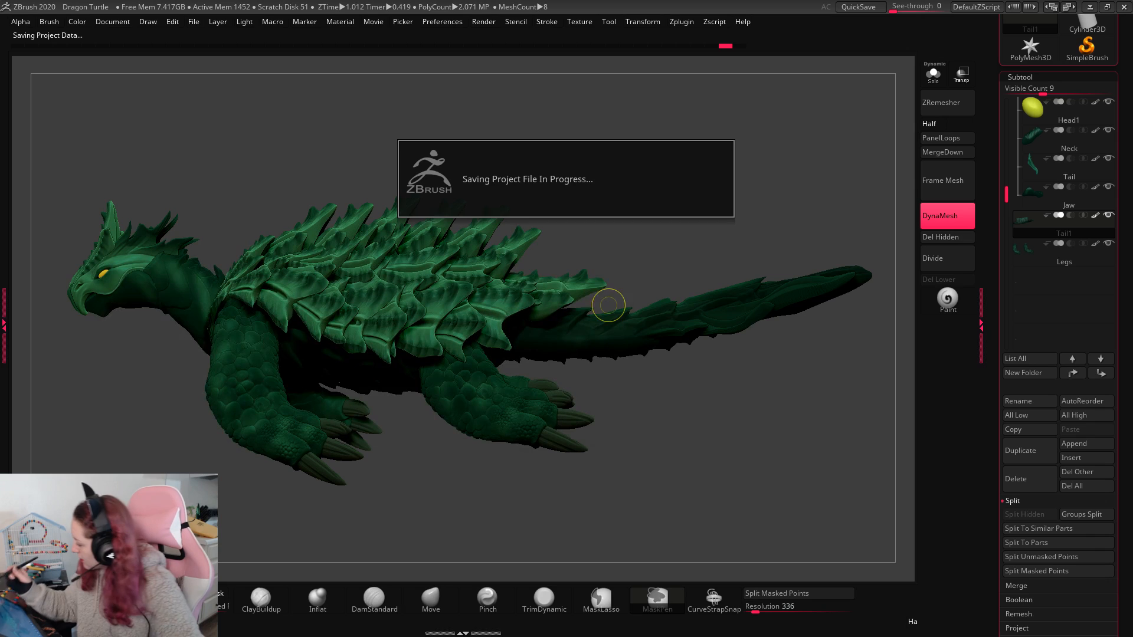
# Step: Isolate the Head subtool, mask the separate scaly piece behind the head, and split the masked points into their own subtool
pyautogui.moveTo(1006, 195); pyautogui.dragTo(1015, 76)
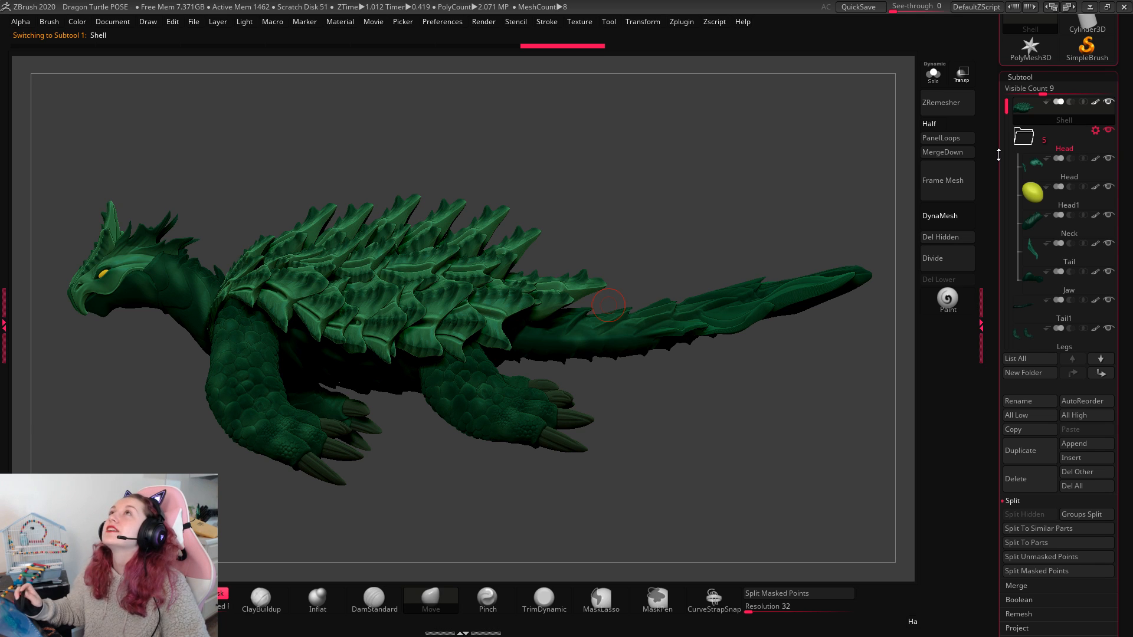
pyautogui.click(1038, 179)
pyautogui.click(930, 78)
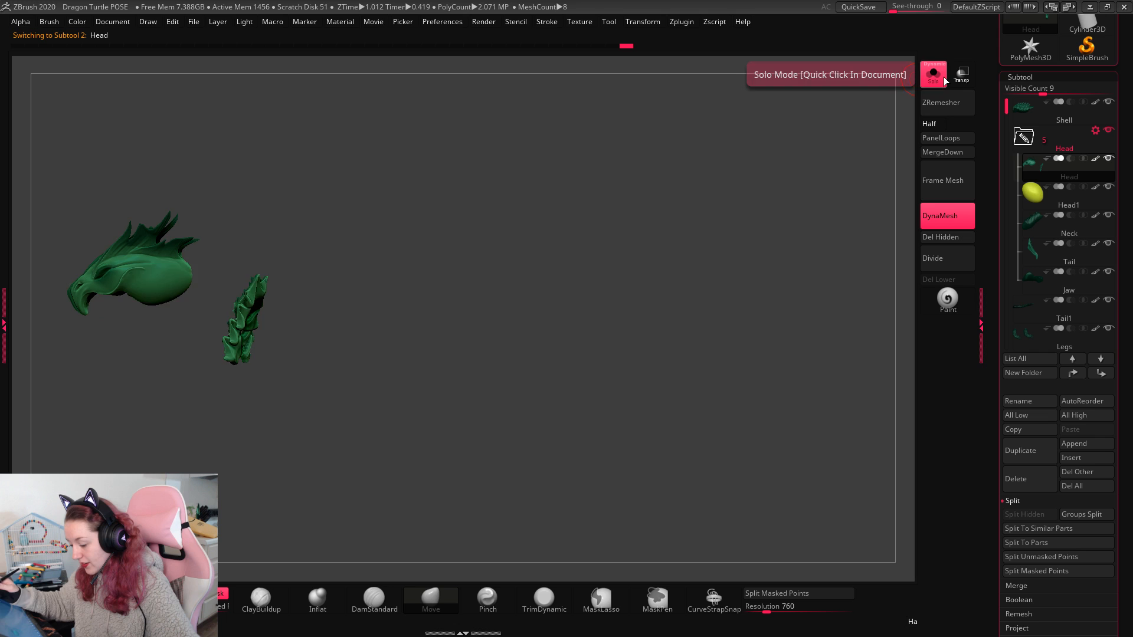
pyautogui.click(930, 78)
pyautogui.moveTo(726, 412); pyautogui.dragTo(794, 412)
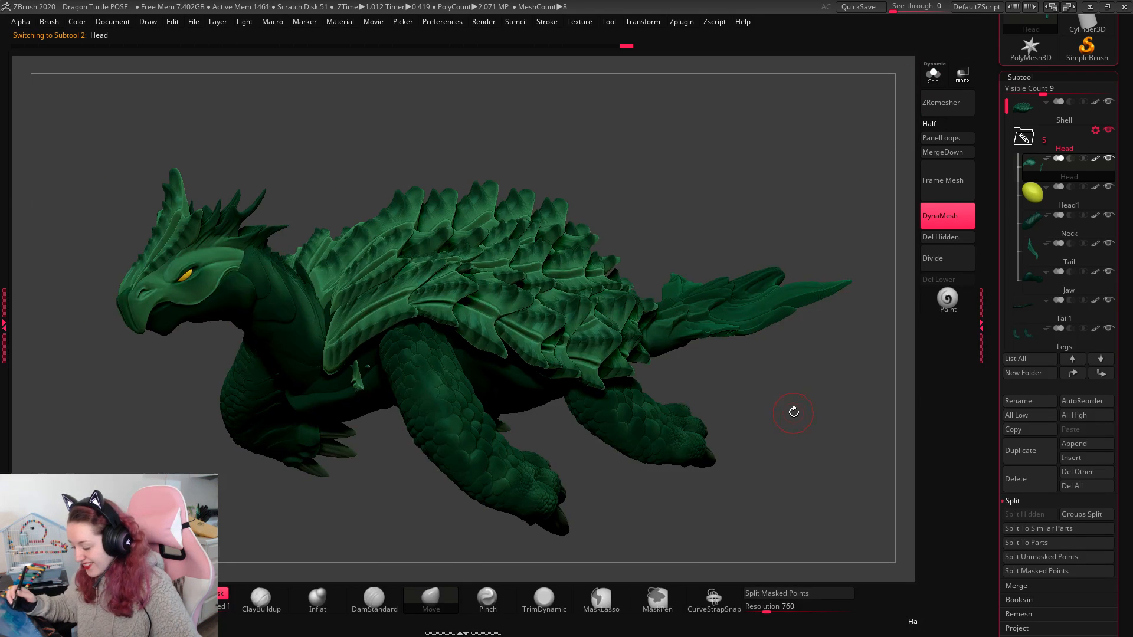
pyautogui.click(939, 81)
pyautogui.moveTo(797, 222); pyautogui.dragTo(691, 254)
pyautogui.keyDown('ctrl'); pyautogui.moveTo(328, 252); pyautogui.dragTo(215, 420); pyautogui.keyUp('ctrl')
pyautogui.click(779, 594)
pyautogui.click(933, 75)
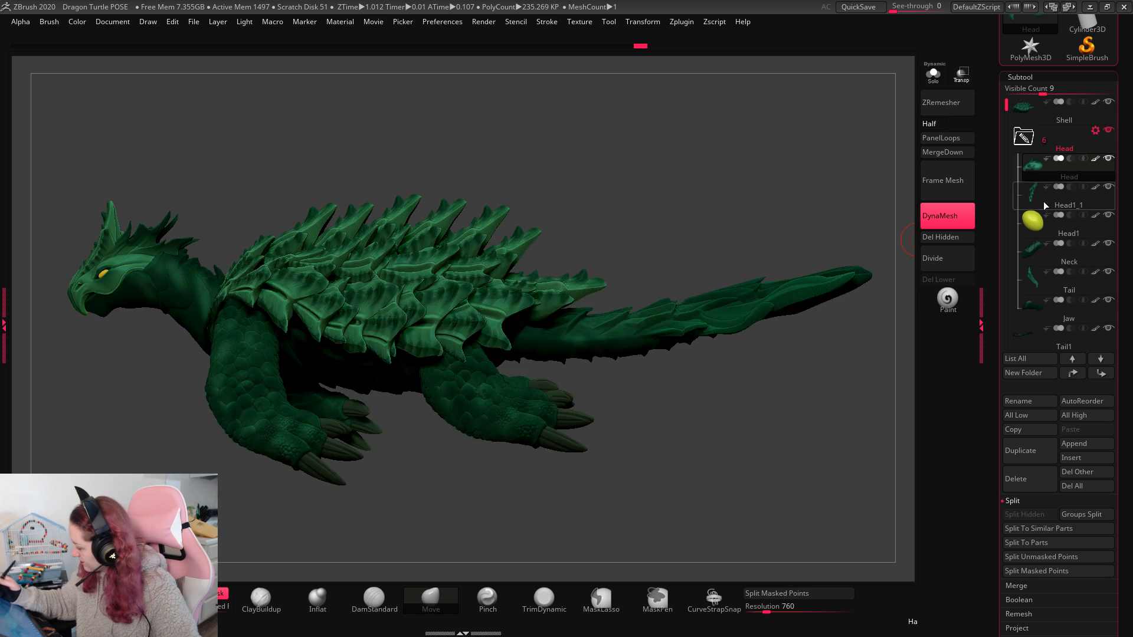
# Step: Move the split-off Head1_1 piece about 0.27 units forward toward the neck with the gizmo
pyautogui.click(1044, 206)
pyautogui.press('w')
pyautogui.click(932, 74)
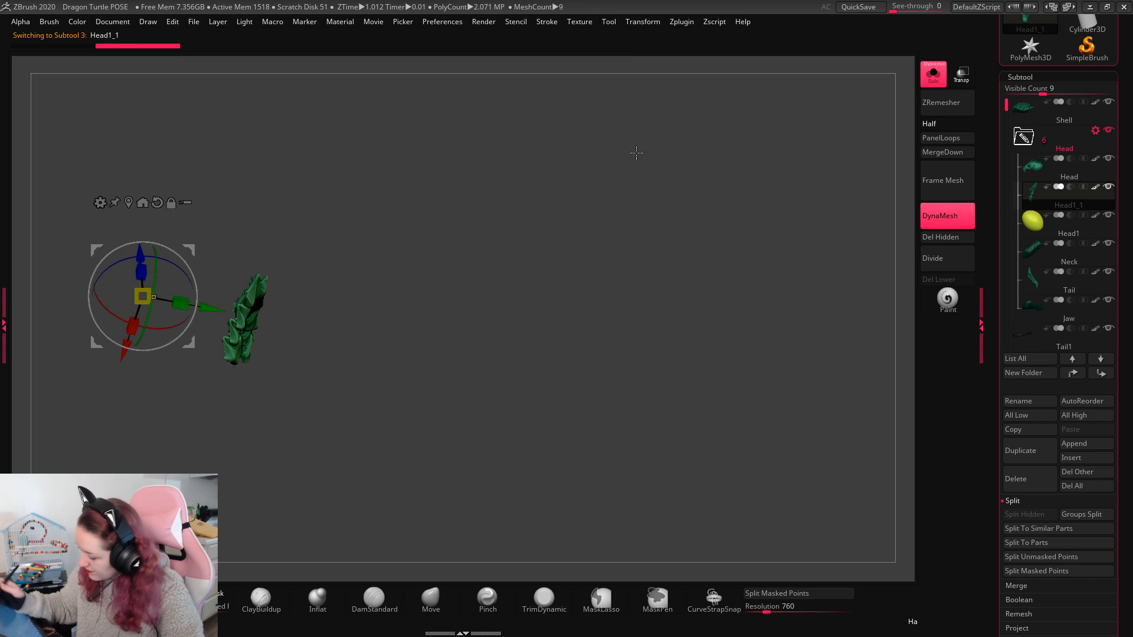
pyautogui.click(933, 75)
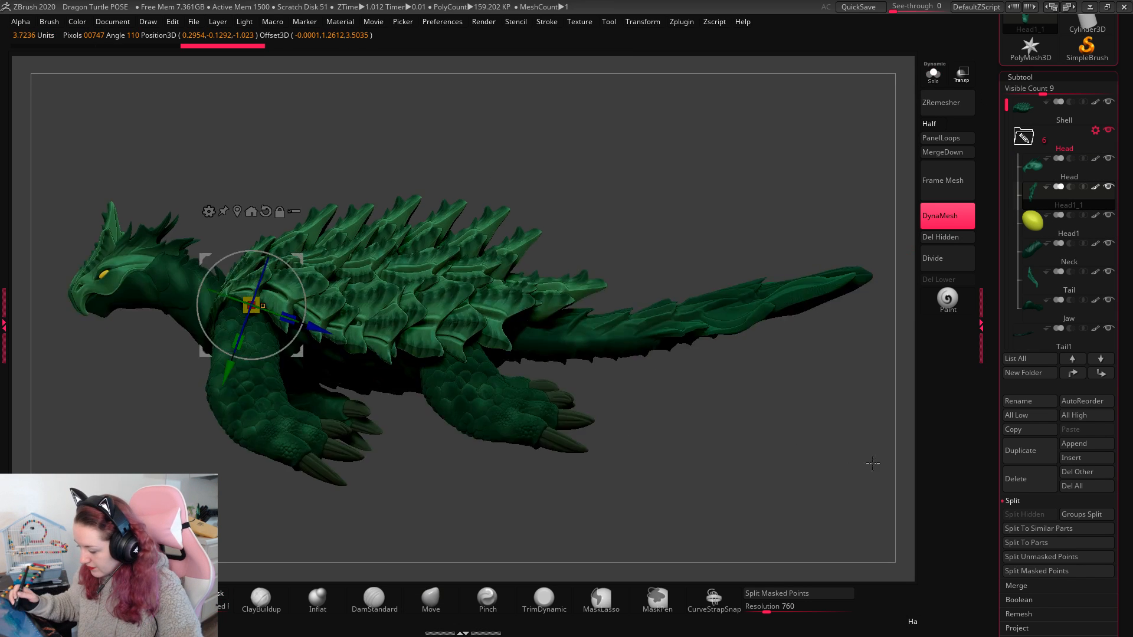
pyautogui.moveTo(385, 348); pyautogui.dragTo(362, 347)
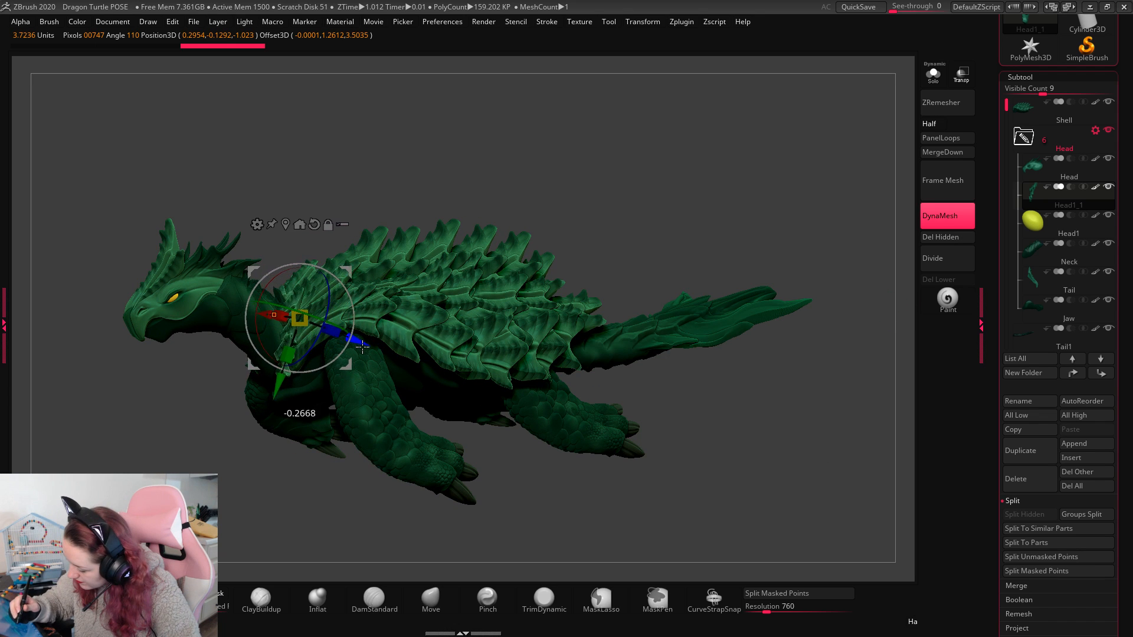
pyautogui.press('q')
pyautogui.moveTo(696, 197)
pyautogui.mouseDown()
pyautogui.moveTo(771, 197)
pyautogui.moveTo(741, 227)
pyautogui.moveTo(676, 225)
pyautogui.moveTo(710, 172)
pyautogui.moveTo(714, 240)
pyautogui.mouseUp()
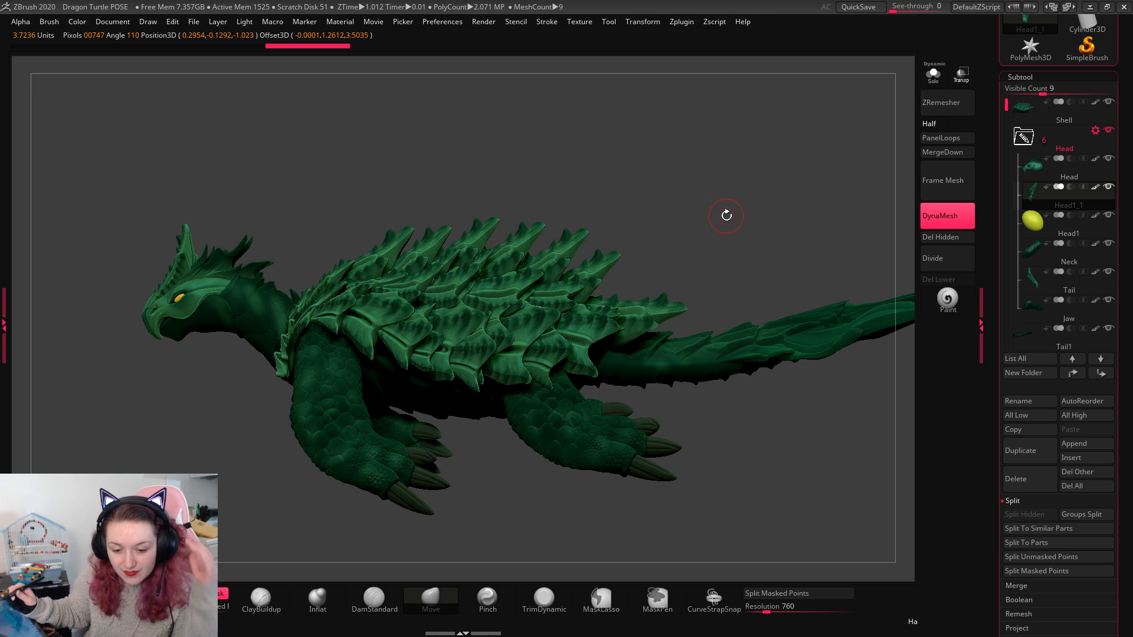
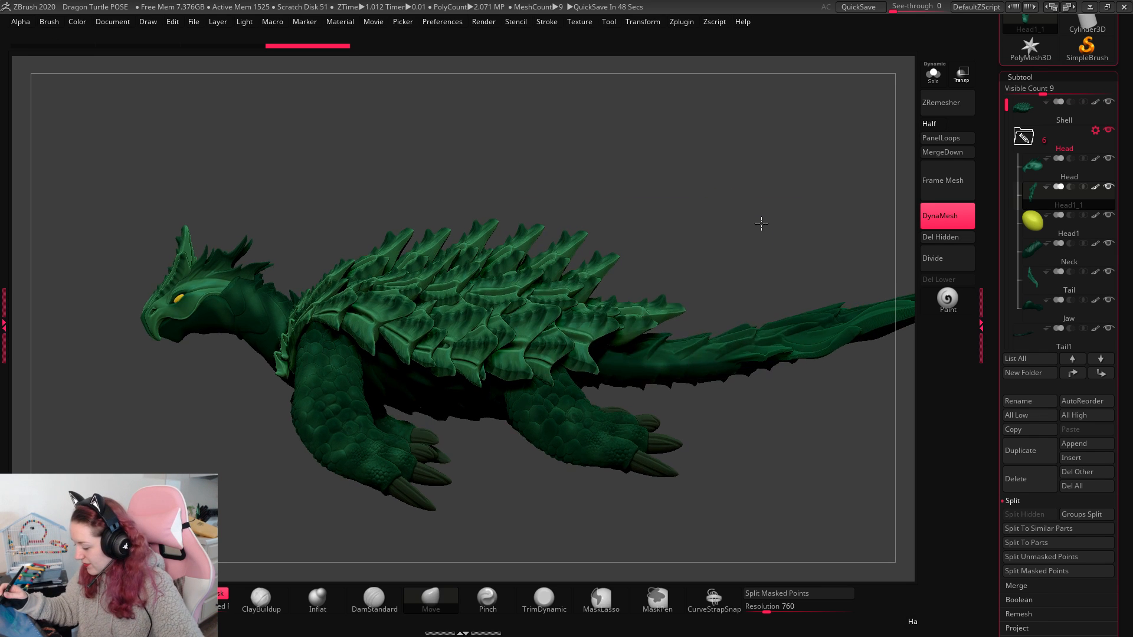
# Step: Place the Head subtool directly above the Head1 eyes and merge the two subtools
pyautogui.press('f')
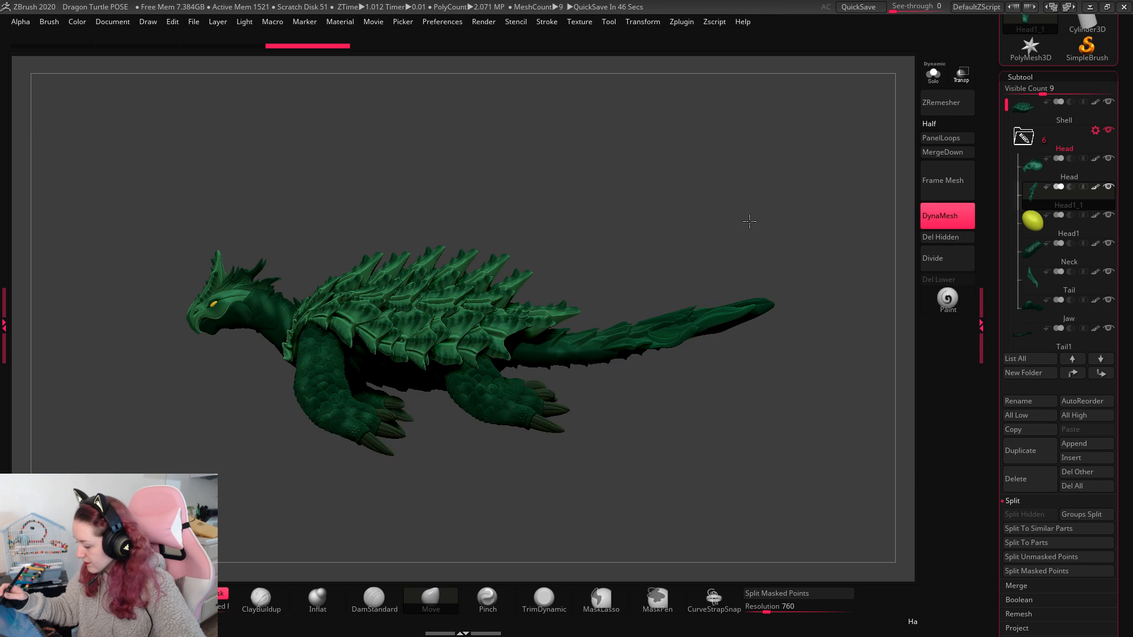
pyautogui.press('space')
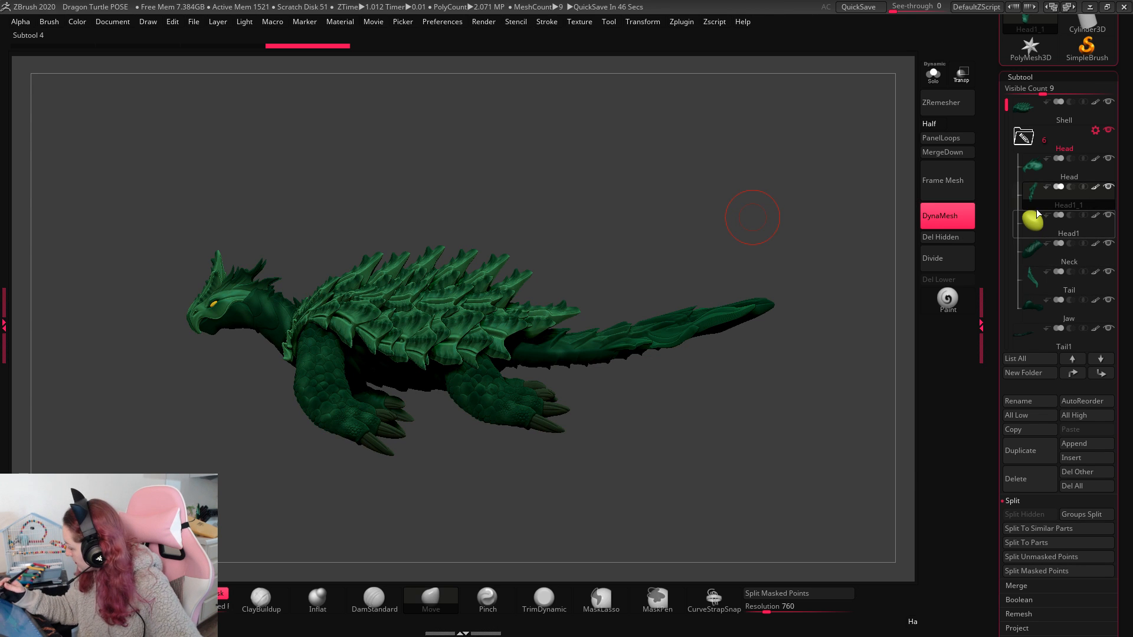
pyautogui.click(1030, 171)
pyautogui.moveTo(1027, 170); pyautogui.dragTo(1036, 205)
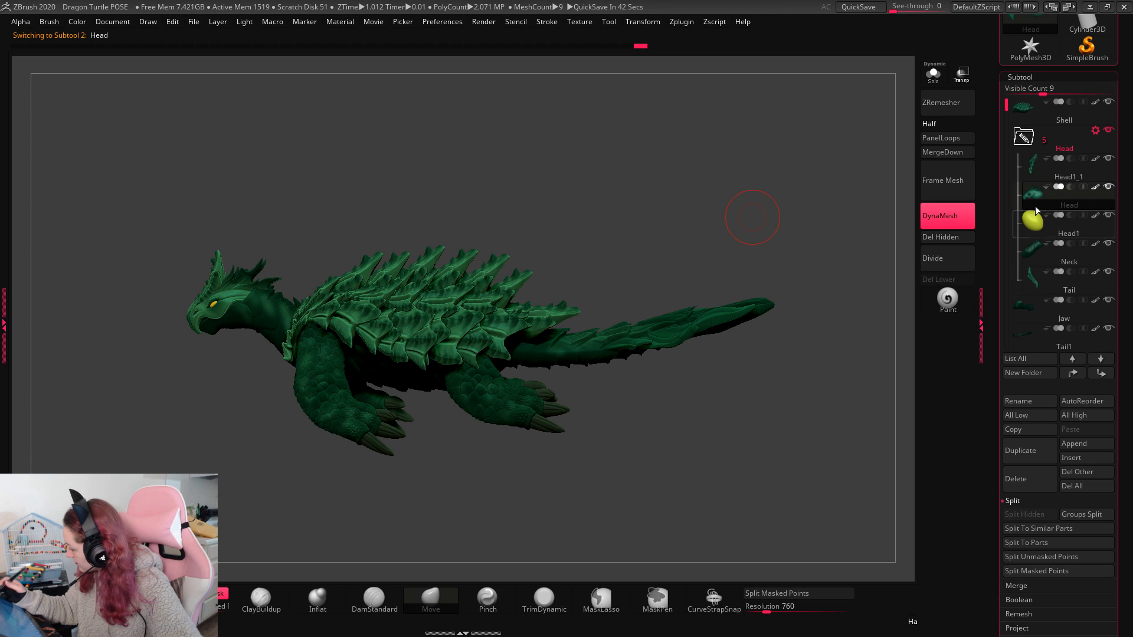
pyautogui.click(956, 152)
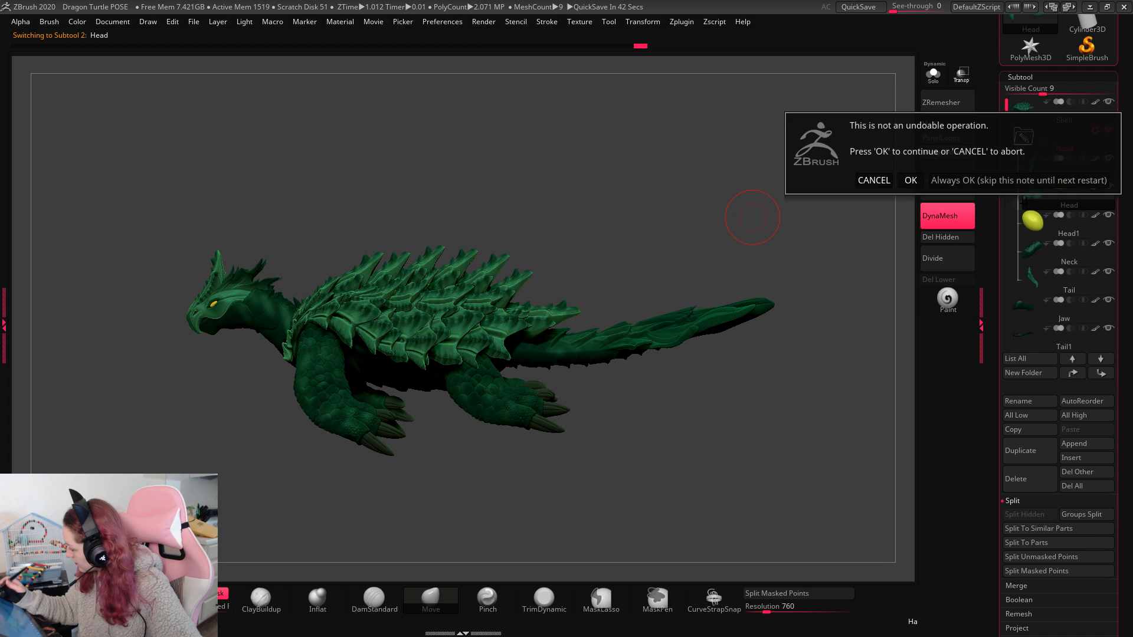
pyautogui.press('Return')
# Step: Move the Head subtool directly above Jaw in the subtool order and make Jaw active
pyautogui.moveTo(1043, 234)
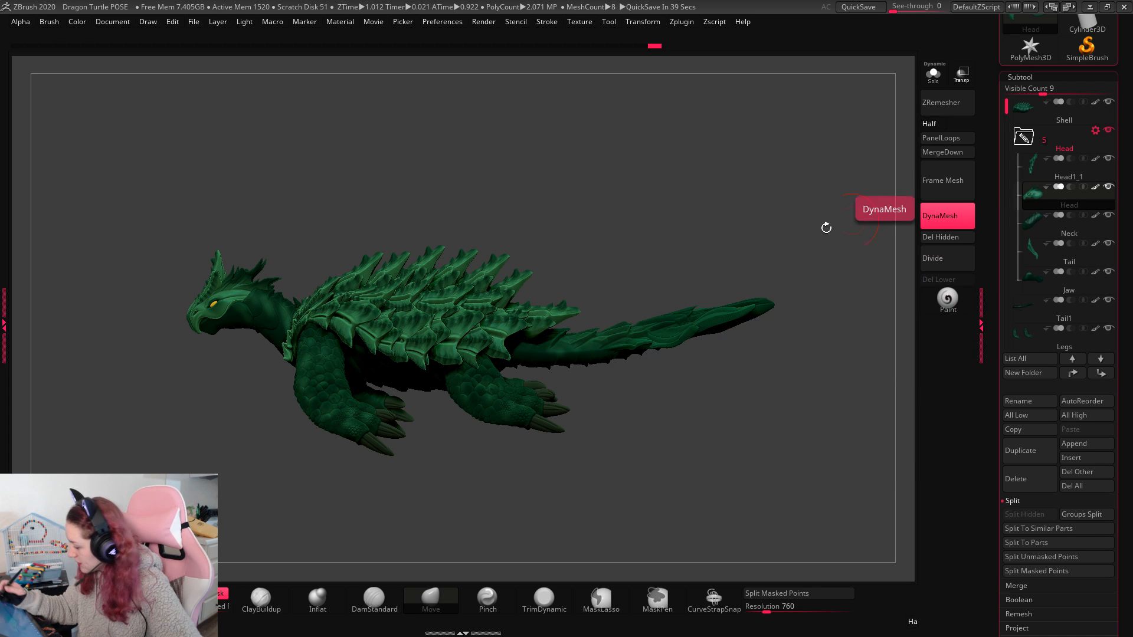
pyautogui.press('space')
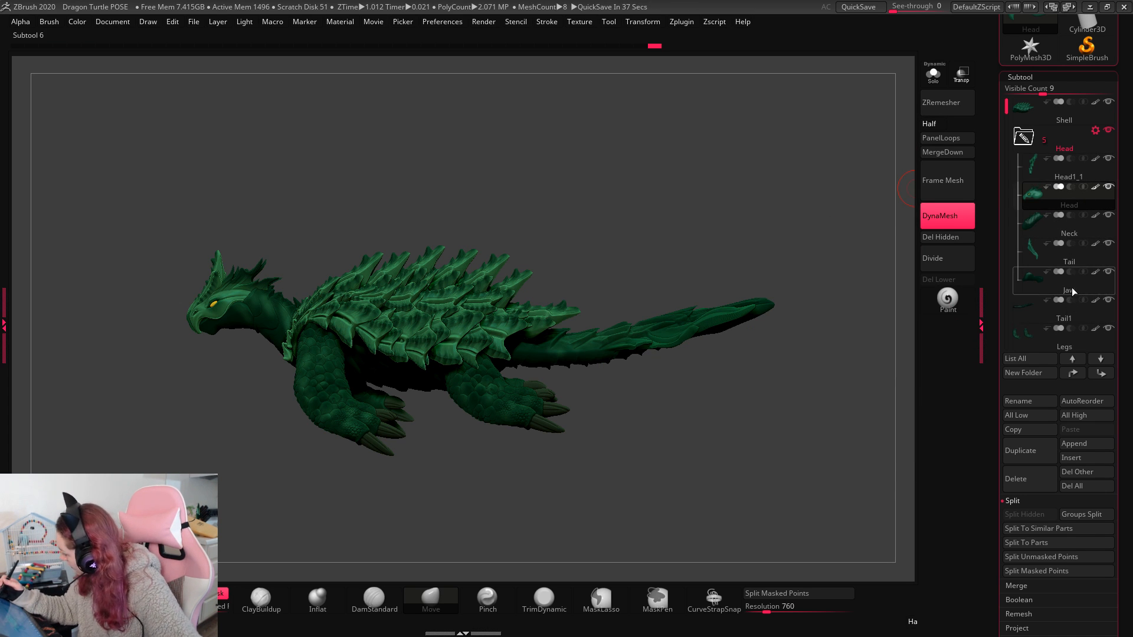
pyautogui.moveTo(1095, 280)
pyautogui.click(1033, 287)
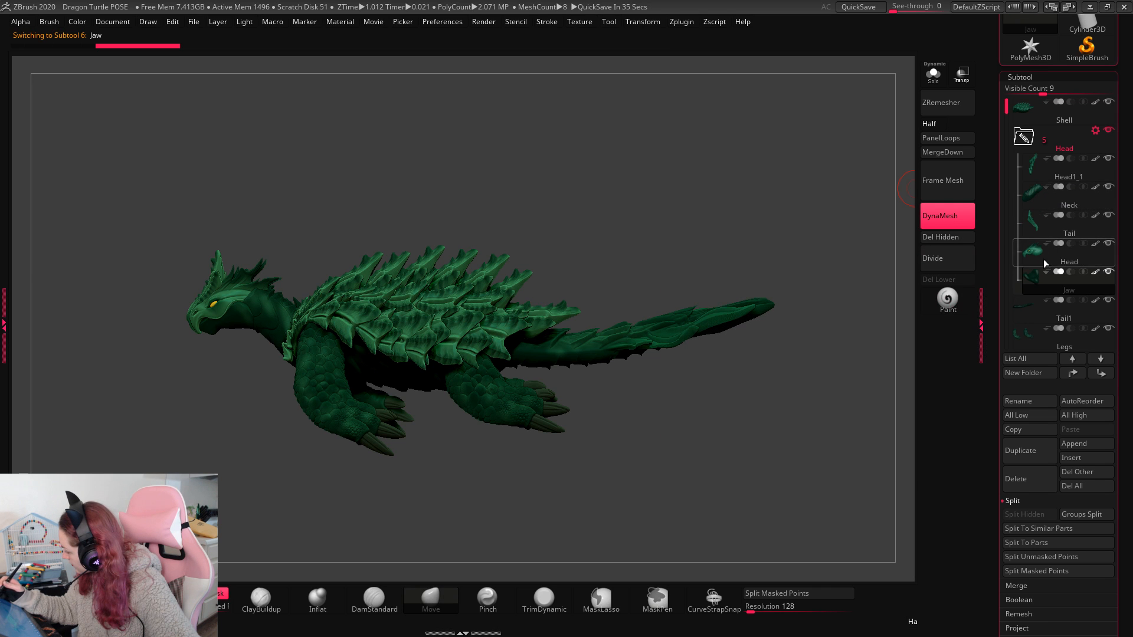
# Step: Try to open the dragon turtle's mouth by lowering the Jaw subtool with the gizmo
pyautogui.moveTo(706, 360)
pyautogui.keyDown('alt'); pyautogui.mouseDown()
pyautogui.moveTo(837, 390)
pyautogui.moveTo(849, 448)
pyautogui.moveTo(243, 331)
pyautogui.mouseUp(); pyautogui.keyUp('alt')
pyautogui.press('w')
pyautogui.keyDown('alt'); pyautogui.moveTo(679, 557); pyautogui.dragTo(258, 262); pyautogui.keyUp('alt')
pyautogui.moveTo(266, 308)
pyautogui.mouseDown()
pyautogui.moveTo(259, 263)
pyautogui.moveTo(263, 283)
pyautogui.mouseUp()
pyautogui.press('q')
pyautogui.hotkey('ctrl', 'z')
pyautogui.press('w')
pyautogui.press('q')
pyautogui.moveTo(711, 183)
pyautogui.mouseDown()
pyautogui.moveTo(741, 237)
pyautogui.moveTo(722, 189)
pyautogui.moveTo(707, 229)
pyautogui.mouseUp()
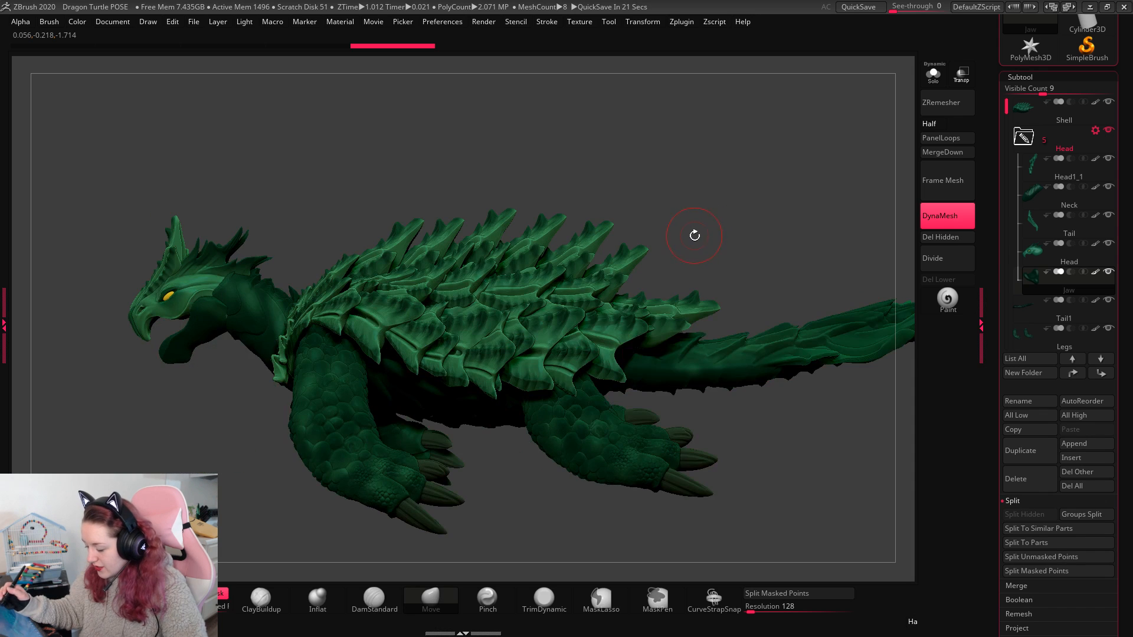
# Step: Undo the jaw opening and merge the Head subtool with Jaw
pyautogui.hotkey('ctrl', 'z')
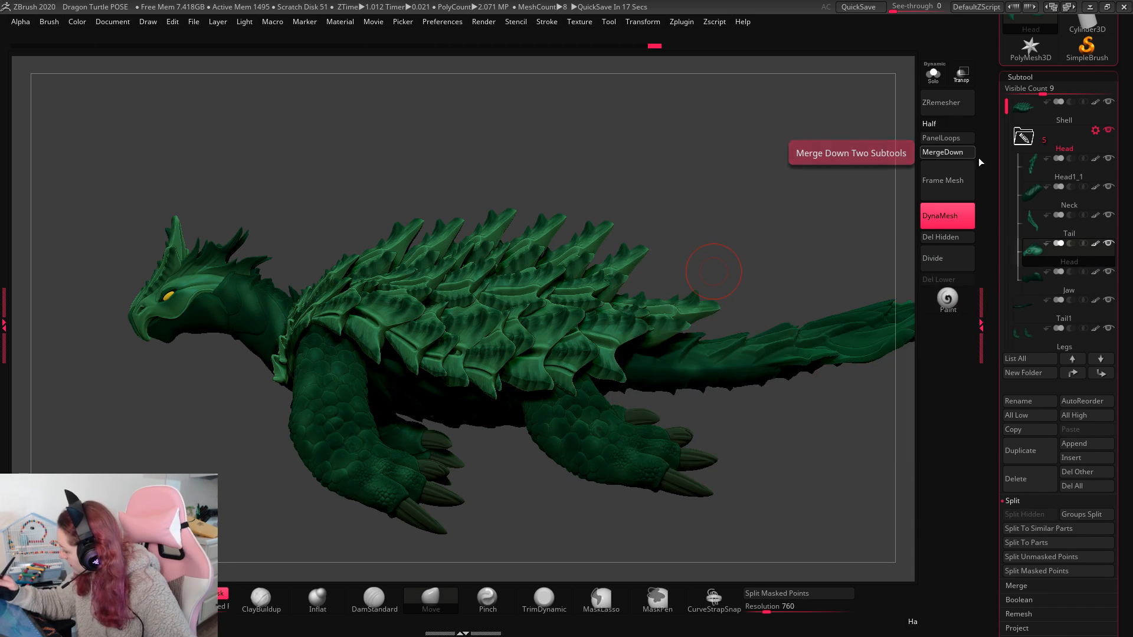
pyautogui.click(942, 152)
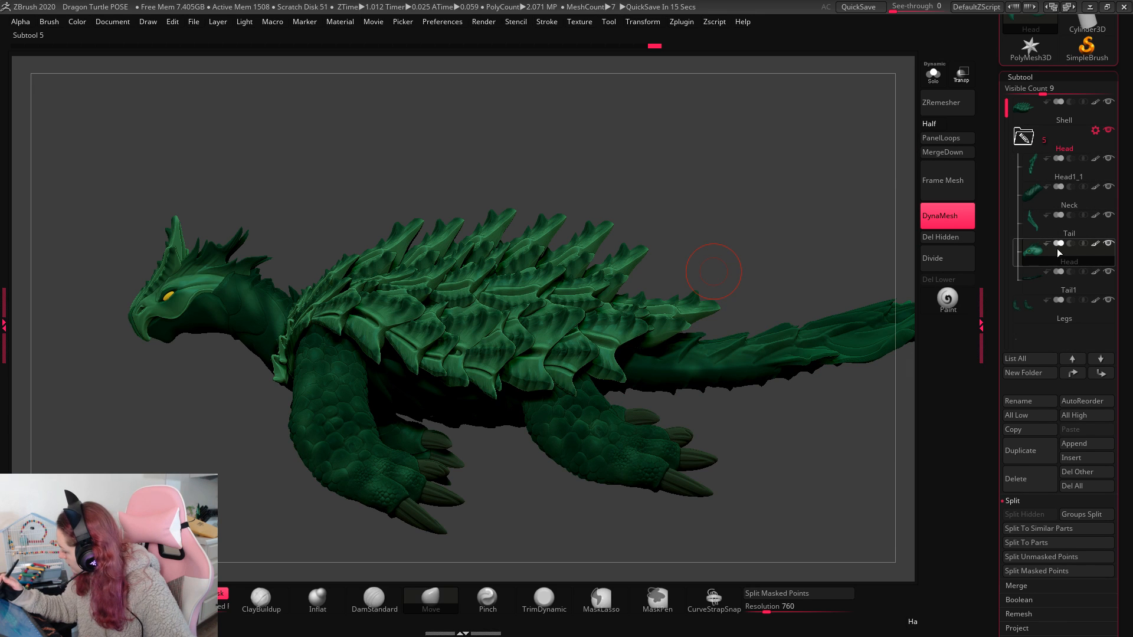
# Step: Isolate the Legs subtool, mask the hind legs, and split them into a separate subtool
pyautogui.click(1029, 313)
pyautogui.click(933, 73)
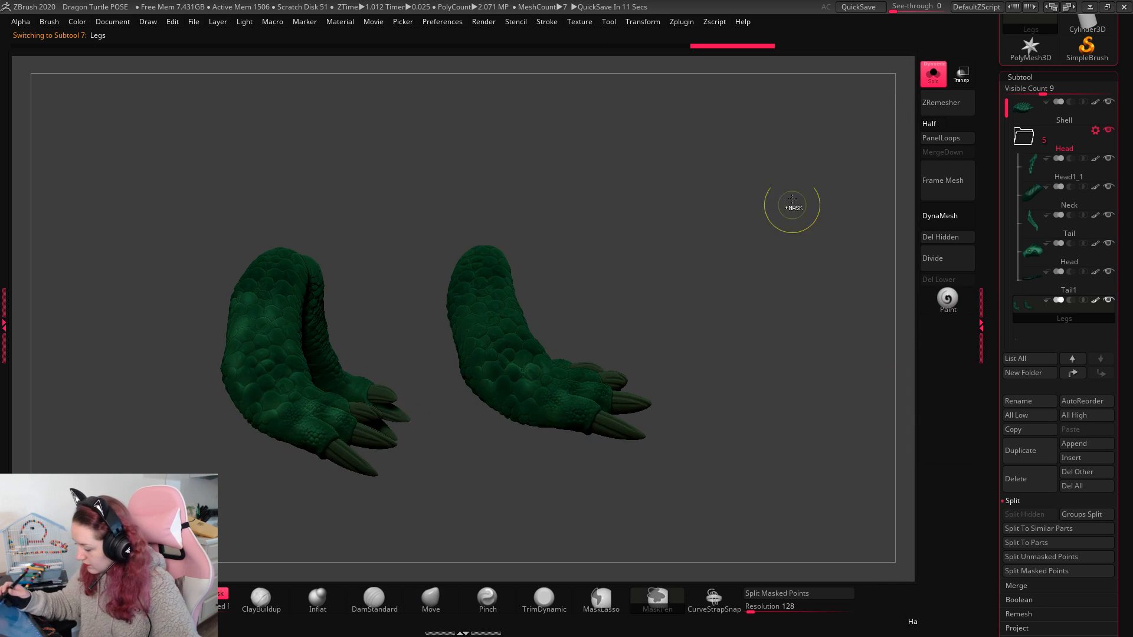
pyautogui.keyDown('ctrl'); pyautogui.moveTo(793, 143); pyautogui.dragTo(435, 522); pyautogui.keyUp('ctrl')
pyautogui.click(797, 593)
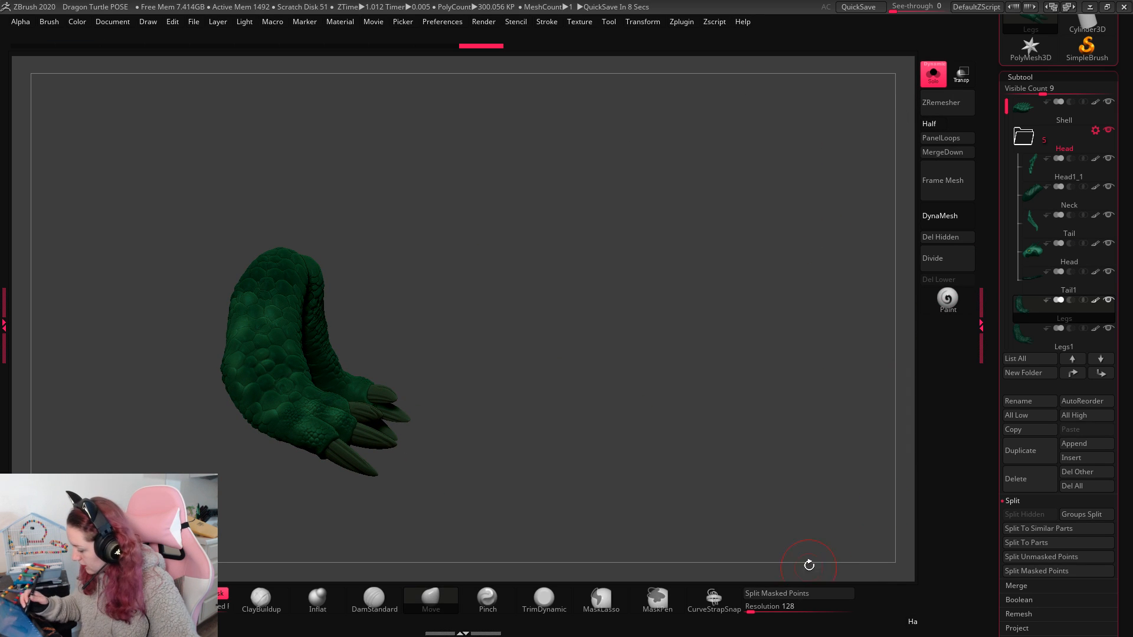
pyautogui.click(933, 74)
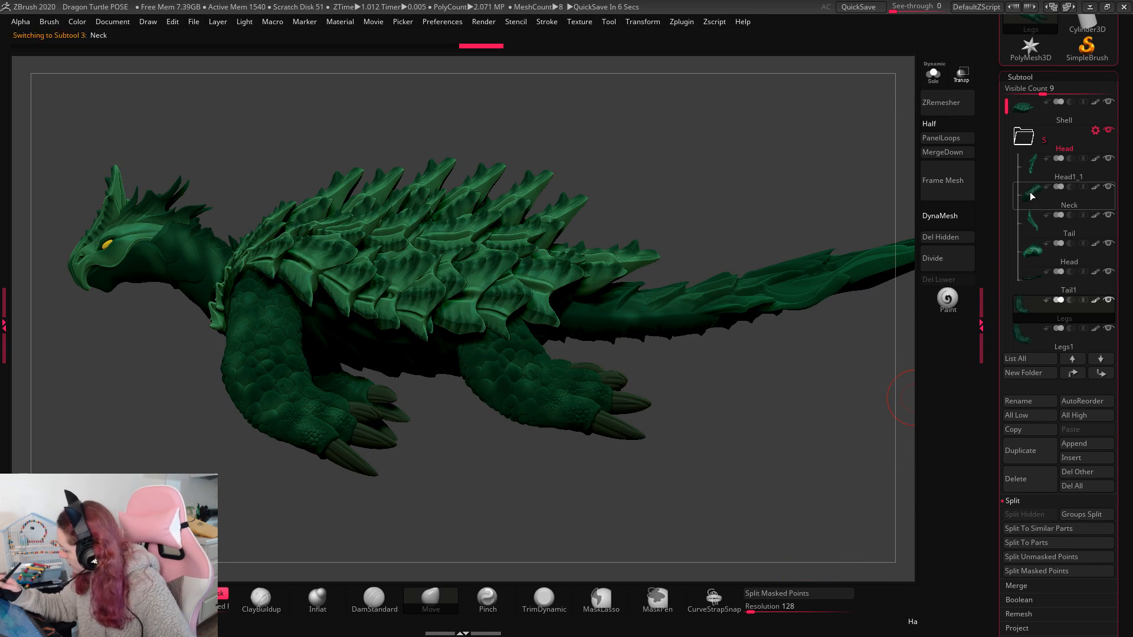
# Step: Place the Neck subtool directly below Head, and take Head1_1 out of the Head folder to combine it with Shell
pyautogui.moveTo(1029, 192); pyautogui.dragTo(1038, 266)
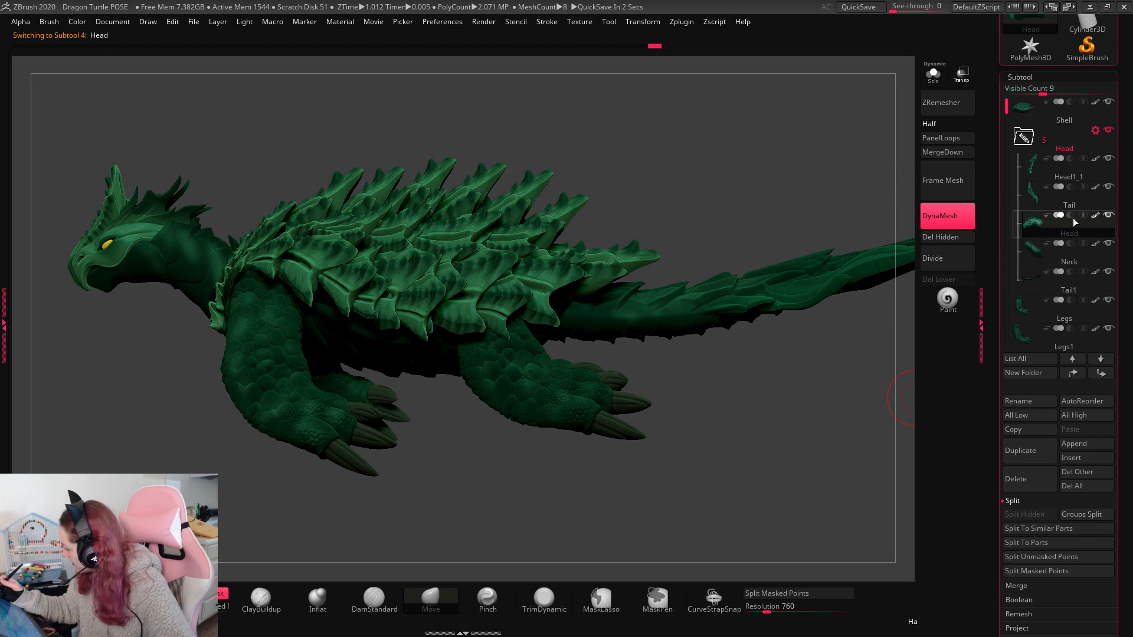
pyautogui.click(1042, 168)
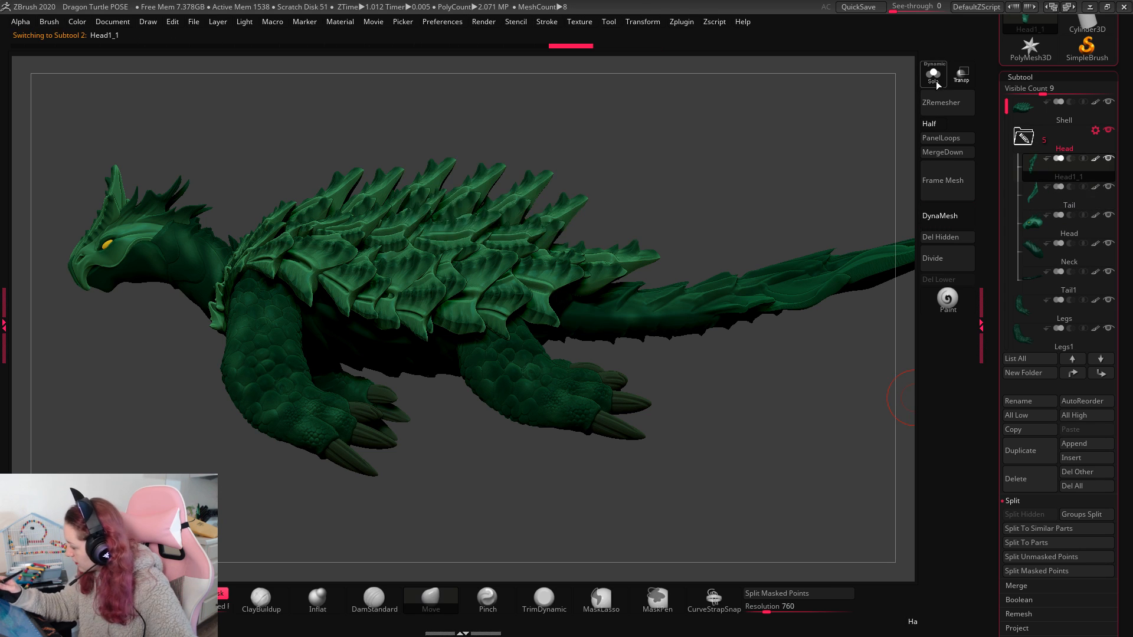
pyautogui.click(937, 77)
pyautogui.click(935, 75)
pyautogui.moveTo(1032, 146); pyautogui.dragTo(1041, 92)
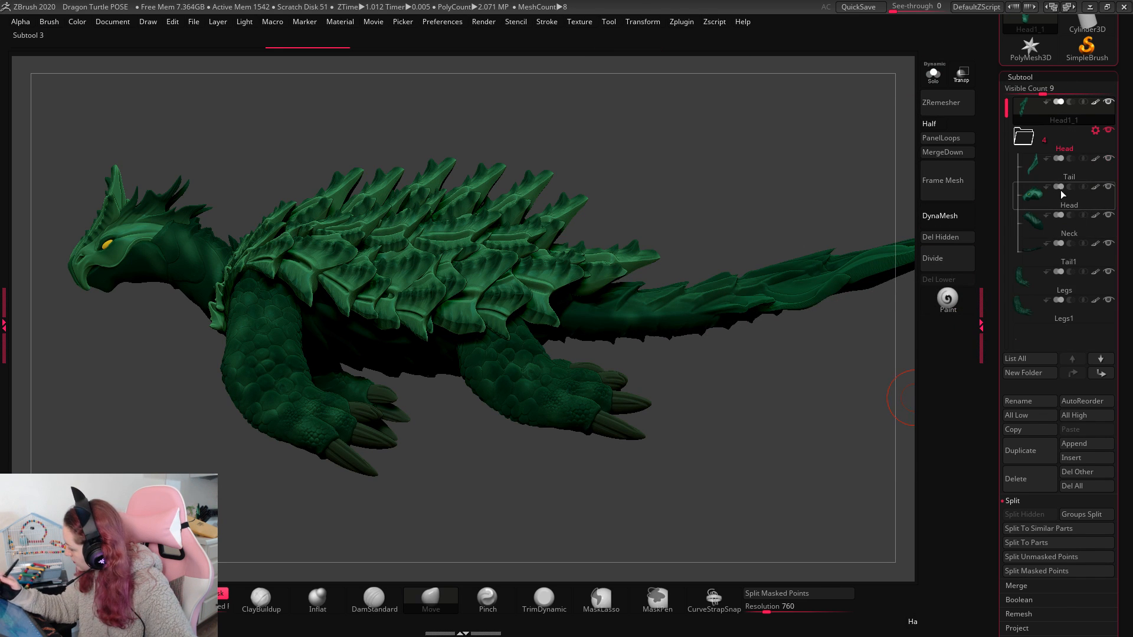
# Step: Take the remaining Tail, Head, Neck and Tail1 subtools out of the Head folder
pyautogui.moveTo(1060, 190); pyautogui.dragTo(1037, 168)
pyautogui.moveTo(1037, 221); pyautogui.dragTo(1036, 194)
pyautogui.moveTo(1032, 250); pyautogui.dragTo(1042, 213)
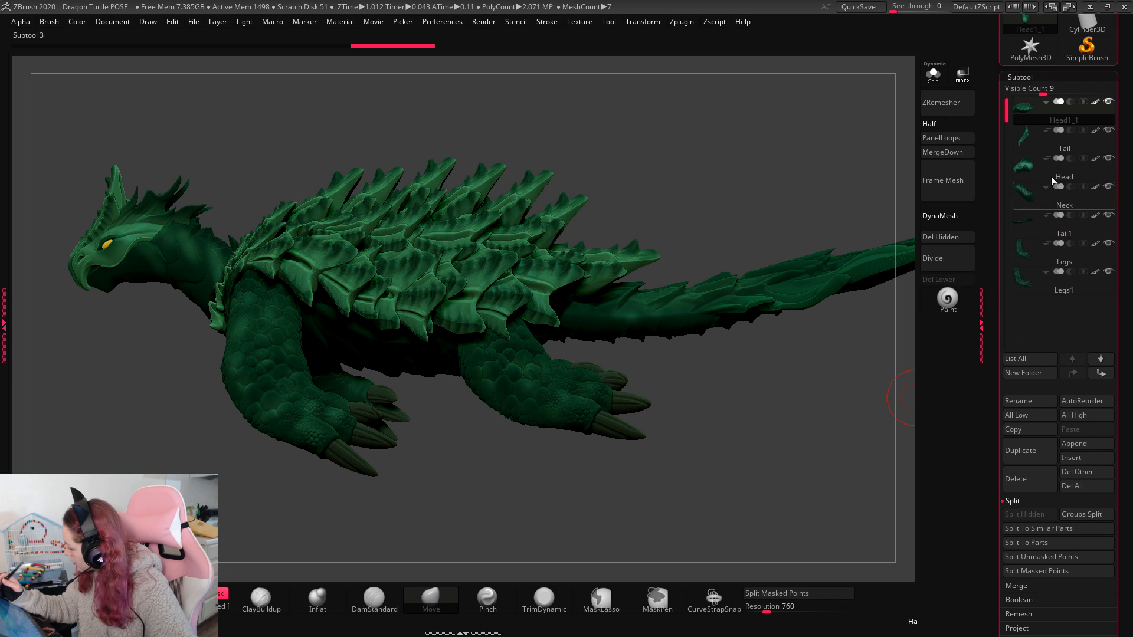
# Step: Merge the Tail subtool down with the Head subtool
pyautogui.click(1027, 140)
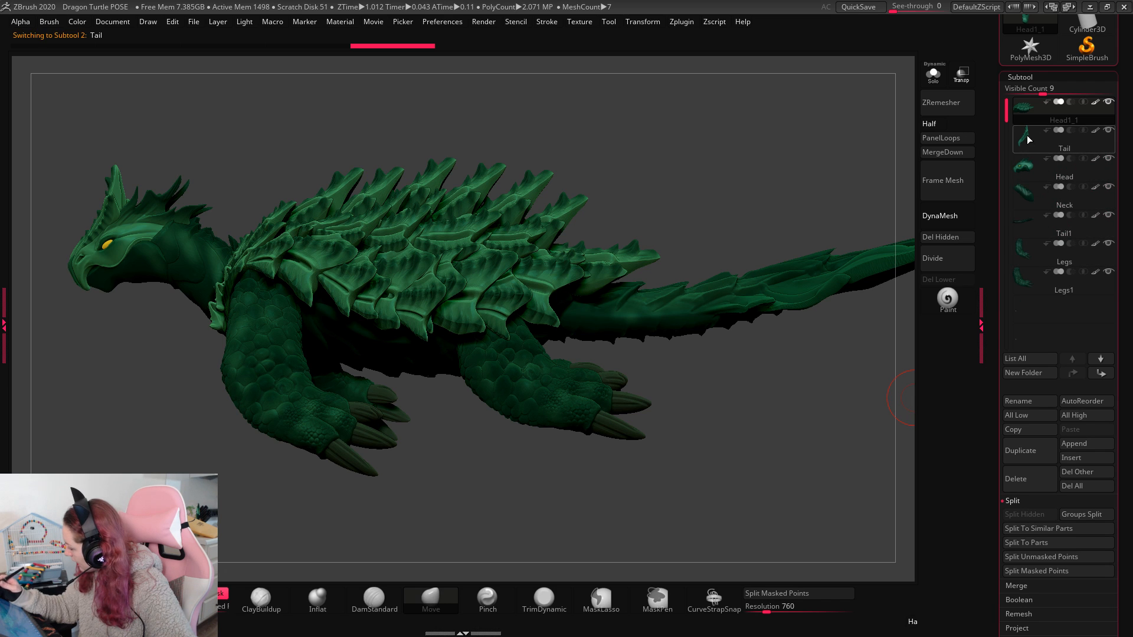
pyautogui.click(964, 152)
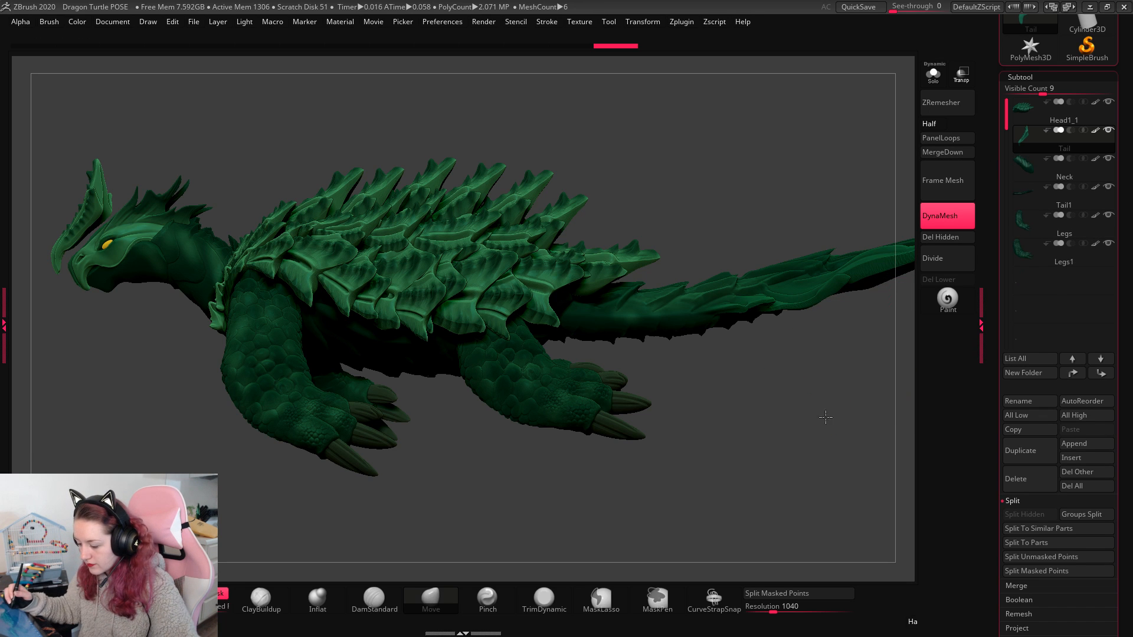
pyautogui.moveTo(826, 417); pyautogui.dragTo(848, 381)
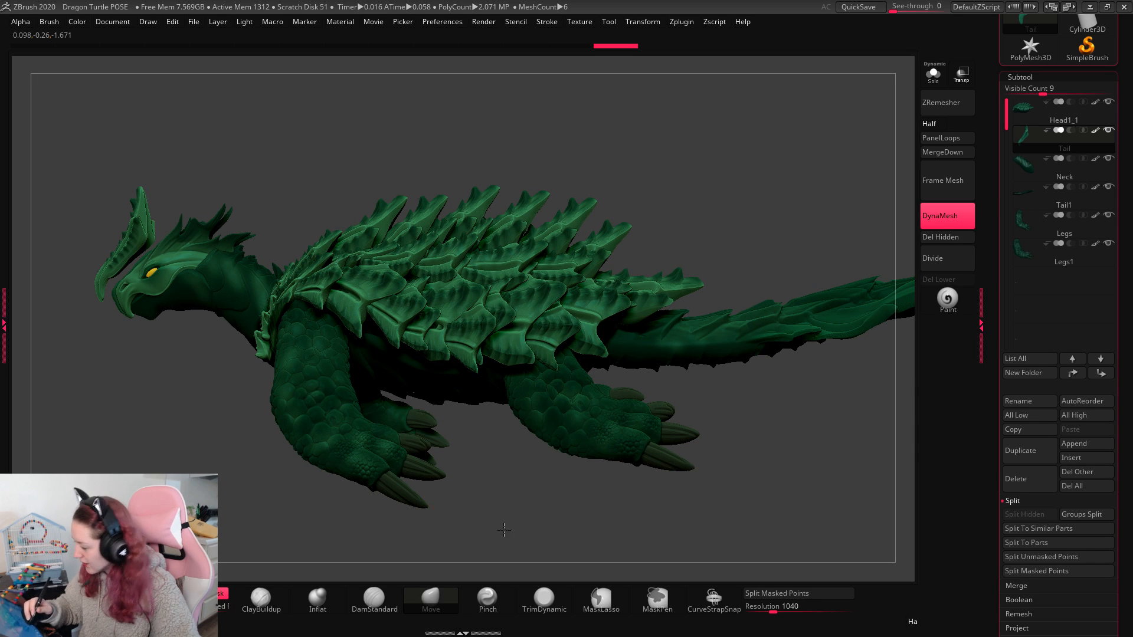
# Step: Isolate the merged head, mask the detached spiky piece in front of it with a lasso, and split the masked points off
pyautogui.moveTo(504, 530); pyautogui.dragTo(586, 481)
pyautogui.click(933, 74)
pyautogui.keyDown('alt'); pyautogui.moveTo(776, 179); pyautogui.dragTo(840, 389); pyautogui.keyUp('alt')
pyautogui.keyDown('ctrl'); pyautogui.moveTo(324, 134); pyautogui.dragTo(398, 288); pyautogui.keyUp('ctrl')
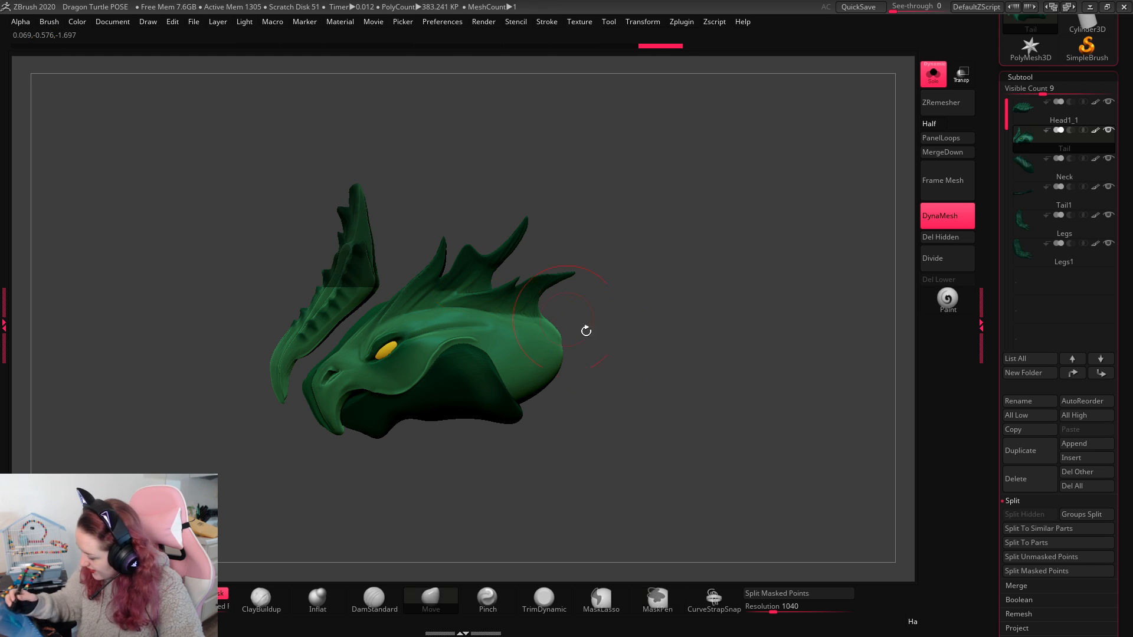
pyautogui.keyDown('ctrl'); pyautogui.moveTo(586, 330); pyautogui.dragTo(596, 342); pyautogui.keyUp('ctrl')
pyautogui.click(600, 598)
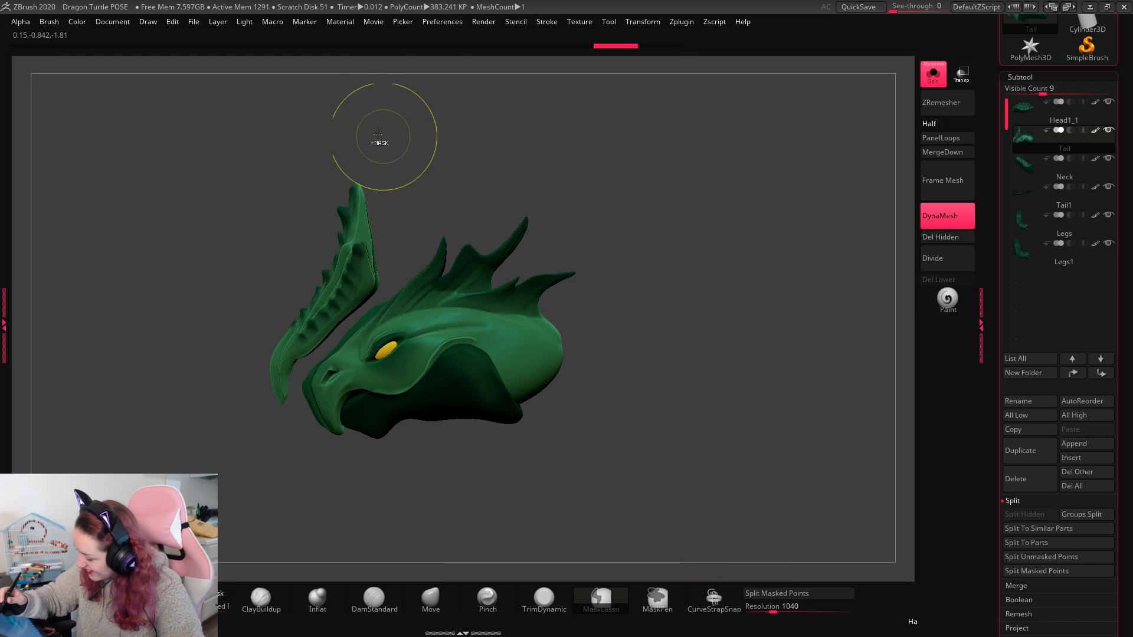
pyautogui.moveTo(378, 134)
pyautogui.keyDown('ctrl'); pyautogui.mouseDown()
pyautogui.moveTo(402, 236)
pyautogui.moveTo(372, 300)
pyautogui.moveTo(394, 267)
pyautogui.moveTo(297, 372)
pyautogui.moveTo(177, 265)
pyautogui.mouseUp(); pyautogui.keyUp('ctrl')
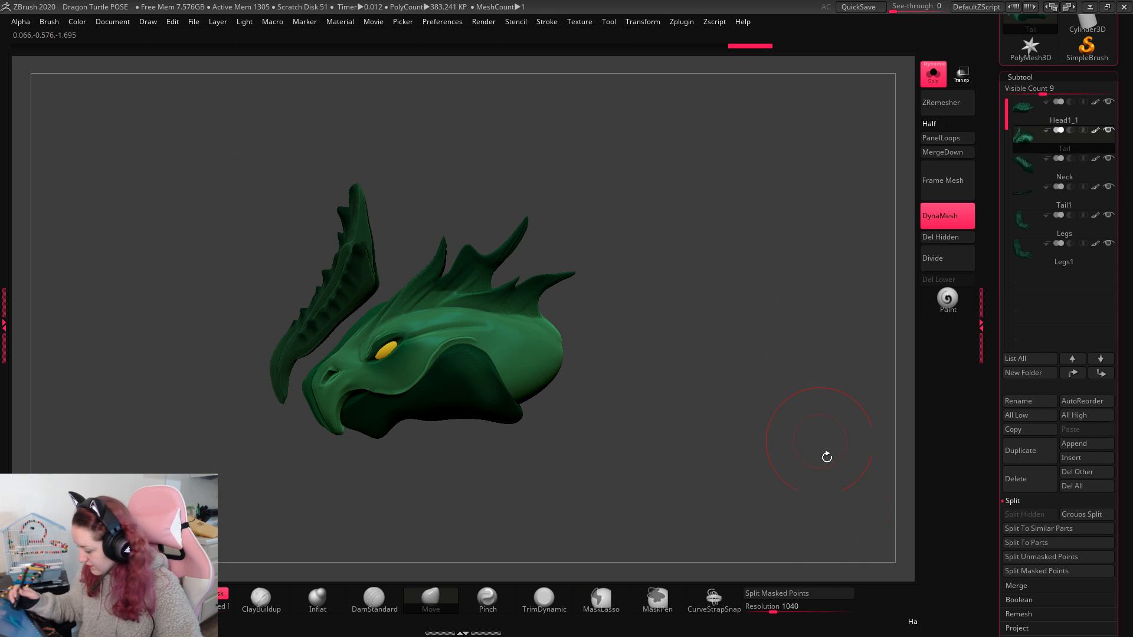
pyautogui.click(820, 595)
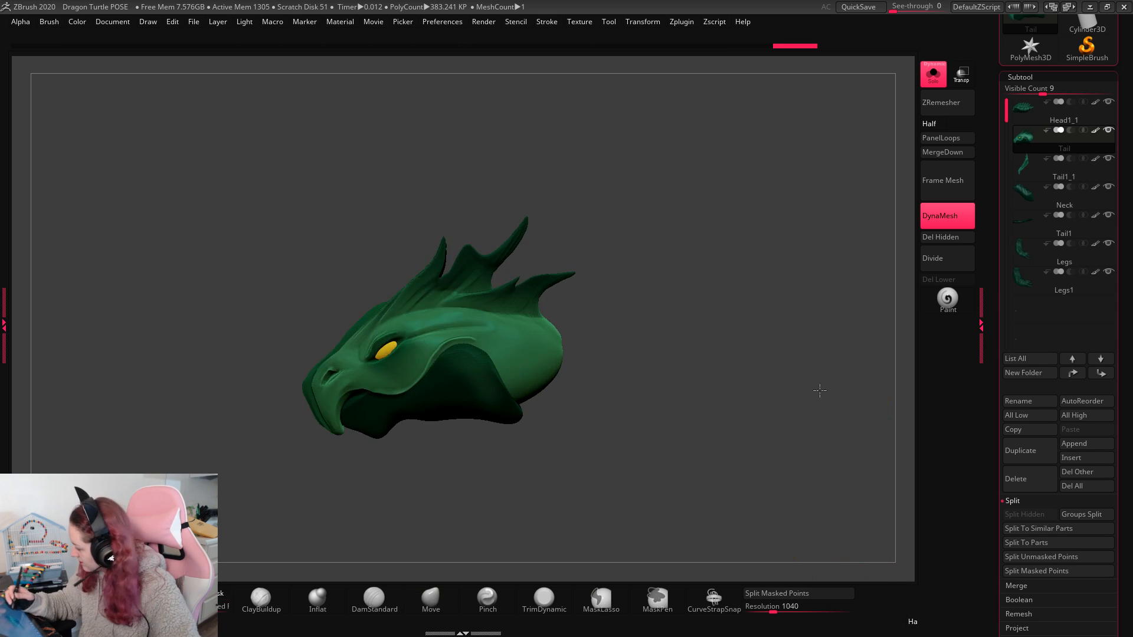
# Step: Show the full model again and move the split-off spiky crest, subtool Tail1_1, back onto the top of the head
pyautogui.click(1016, 168)
pyautogui.press('w')
pyautogui.click(932, 74)
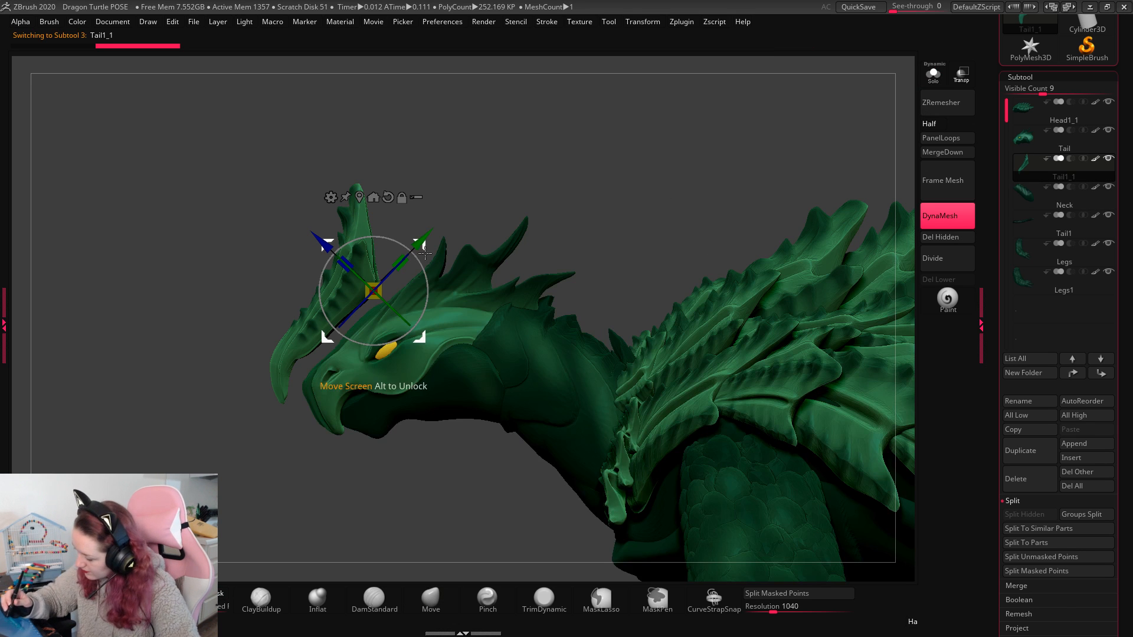
pyautogui.moveTo(348, 245); pyautogui.dragTo(365, 261)
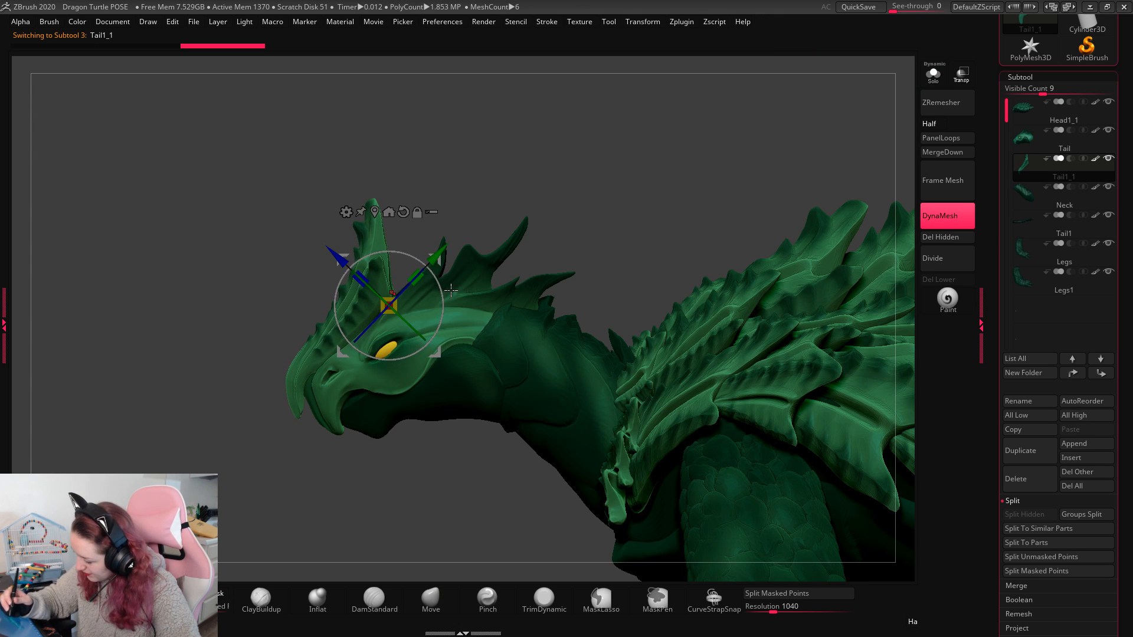
pyautogui.moveTo(437, 268); pyautogui.dragTo(447, 265)
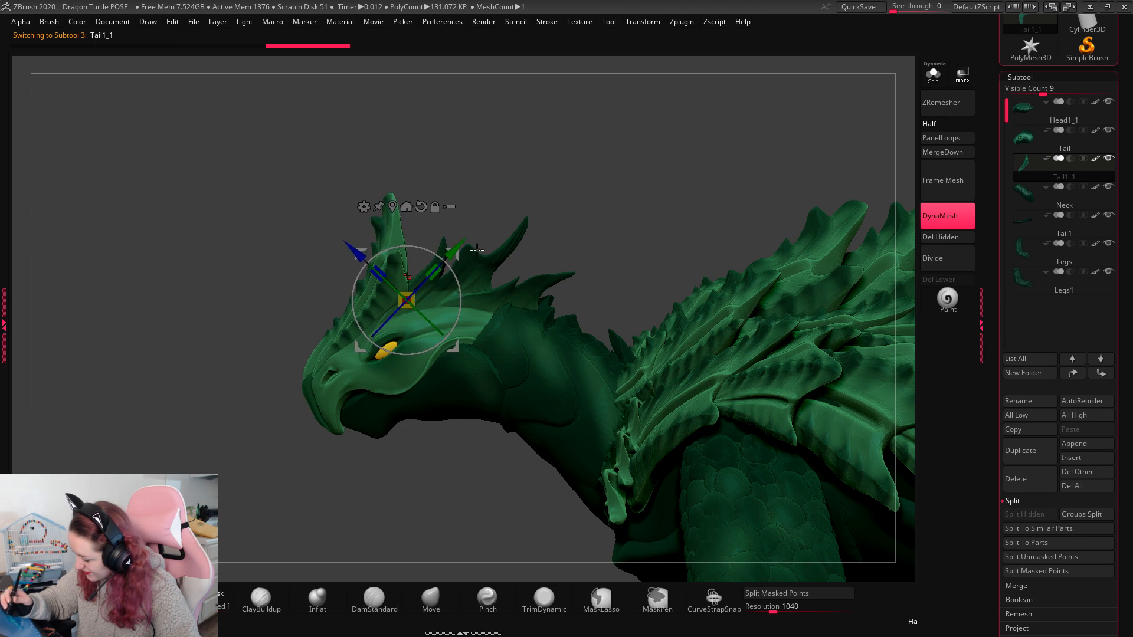
# Step: Nudge the upper tip of the head crest slightly backward with the Move brush
pyautogui.press('q')
pyautogui.moveTo(734, 186)
pyautogui.mouseDown()
pyautogui.moveTo(790, 185)
pyautogui.moveTo(736, 188)
pyautogui.mouseUp()
pyautogui.press('s')
pyautogui.moveTo(568, 221); pyautogui.dragTo(581, 305)
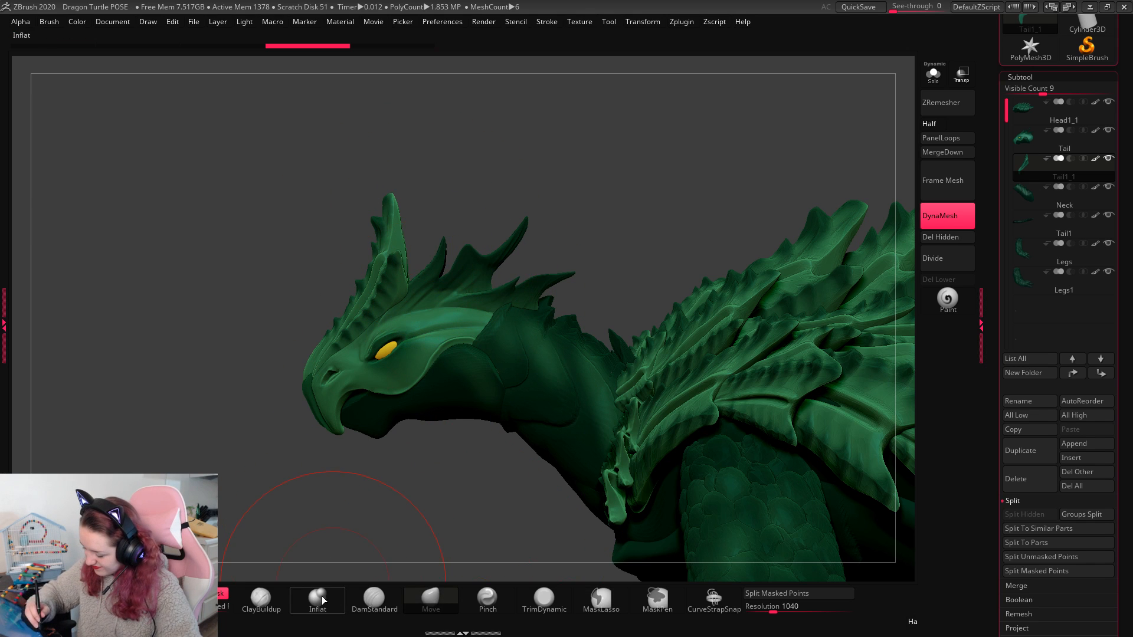
pyautogui.moveTo(402, 209); pyautogui.dragTo(431, 224)
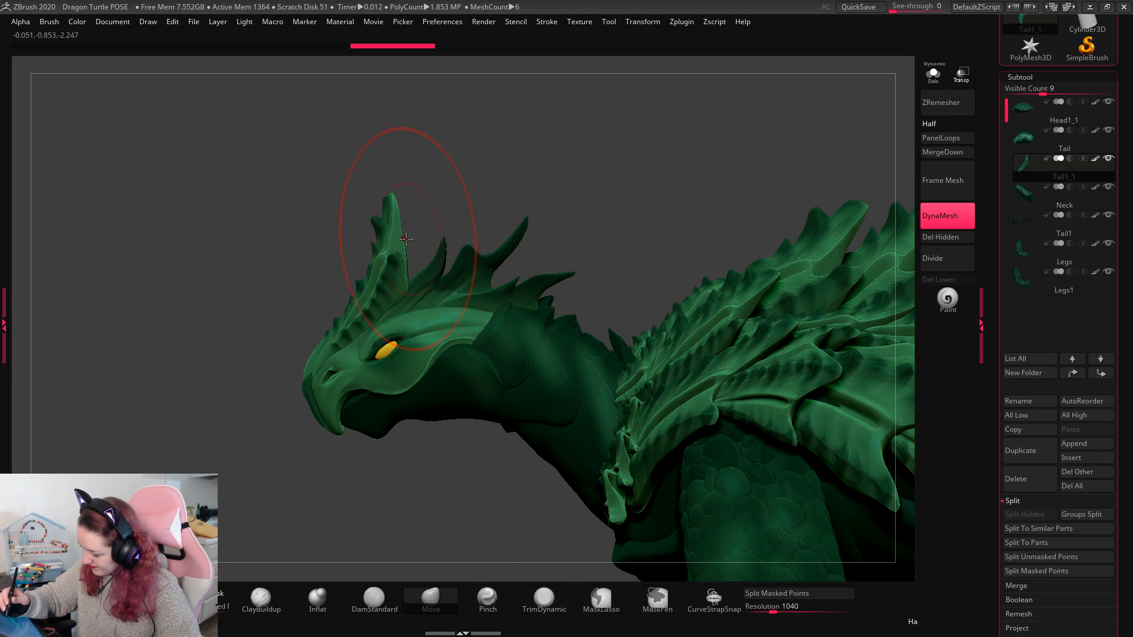
pyautogui.hotkey('ctrl', 'z')
pyautogui.hotkey('ctrl', 'shift', 'z')
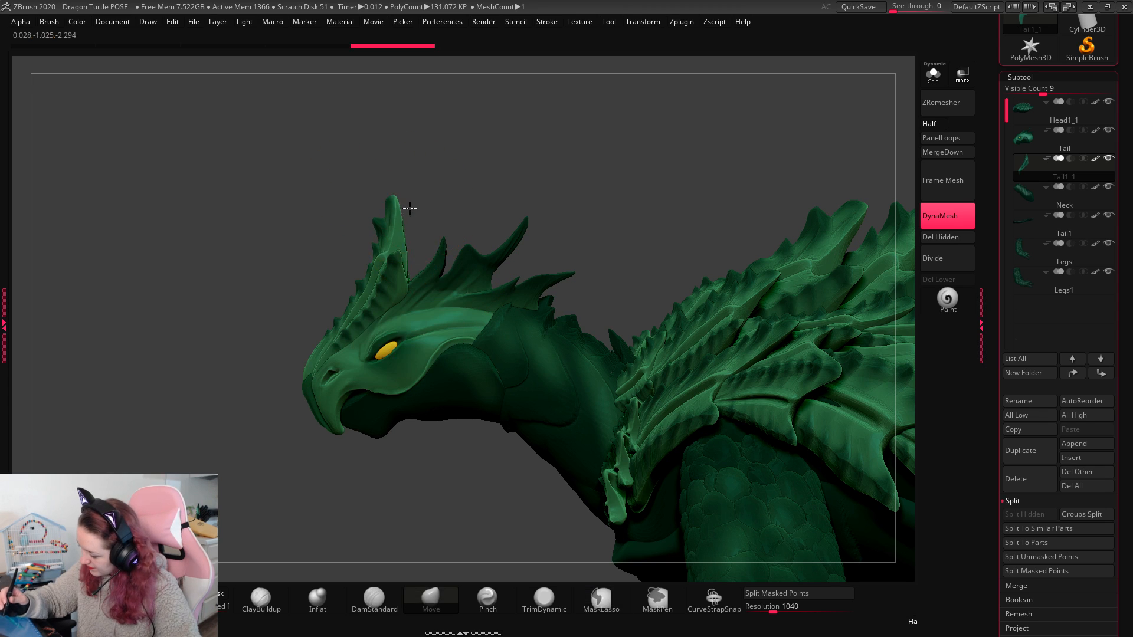
# Step: Rotate the head crest to test its tilt, and push its tip further back to fit the head
pyautogui.press('w')
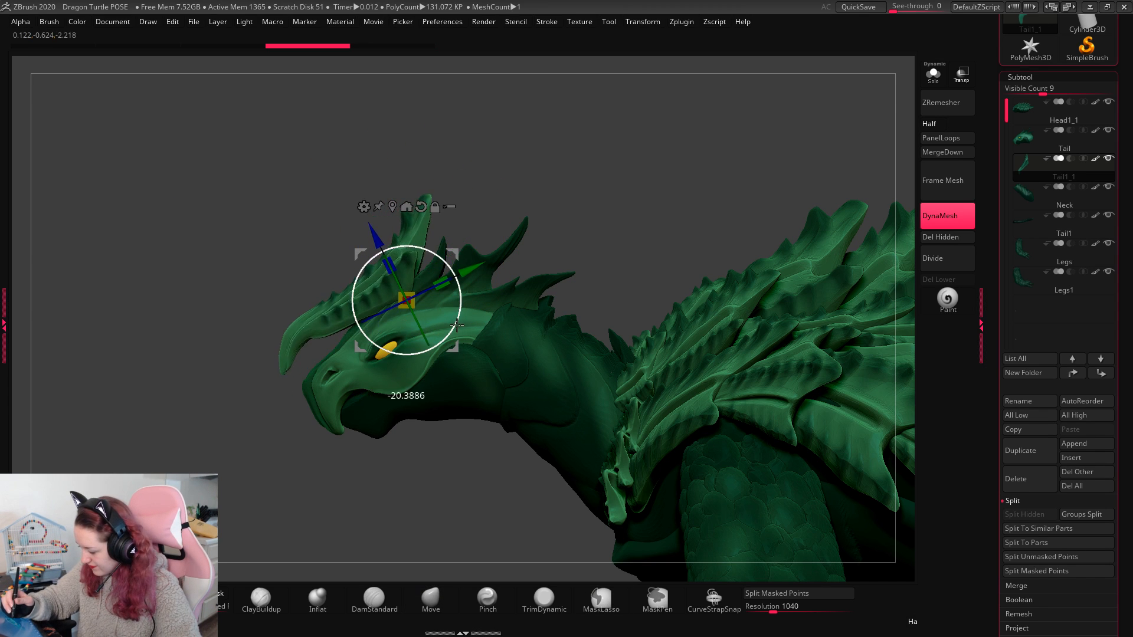
pyautogui.moveTo(457, 257)
pyautogui.mouseDown()
pyautogui.moveTo(466, 279)
pyautogui.moveTo(461, 262)
pyautogui.moveTo(417, 259)
pyautogui.mouseUp()
pyautogui.press('q')
pyautogui.moveTo(662, 173); pyautogui.dragTo(680, 221)
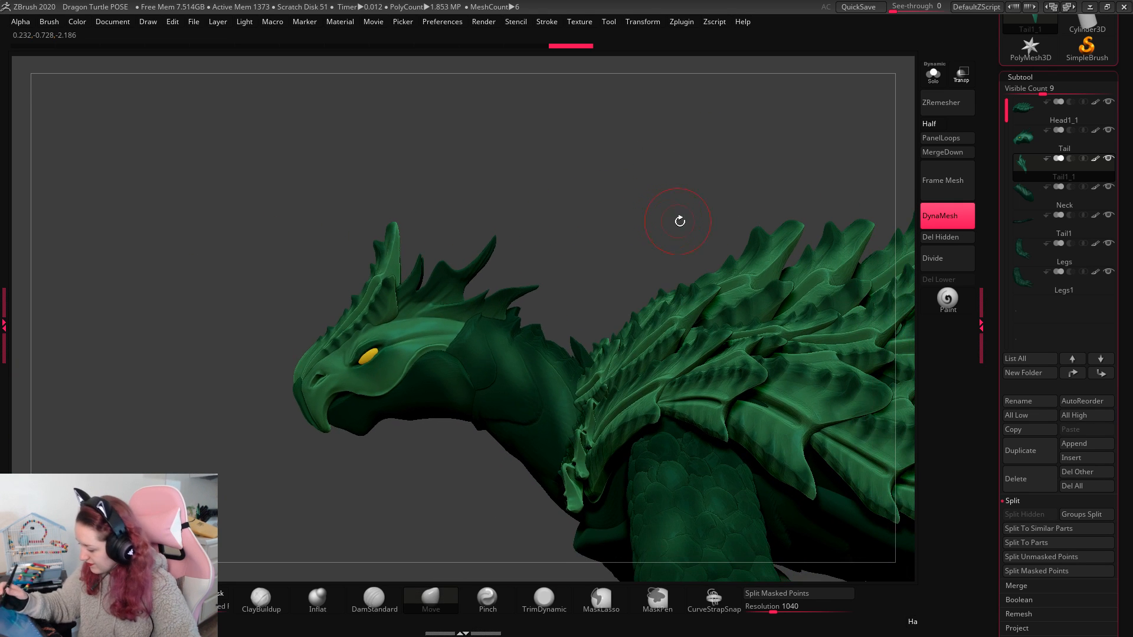
pyautogui.press('space')
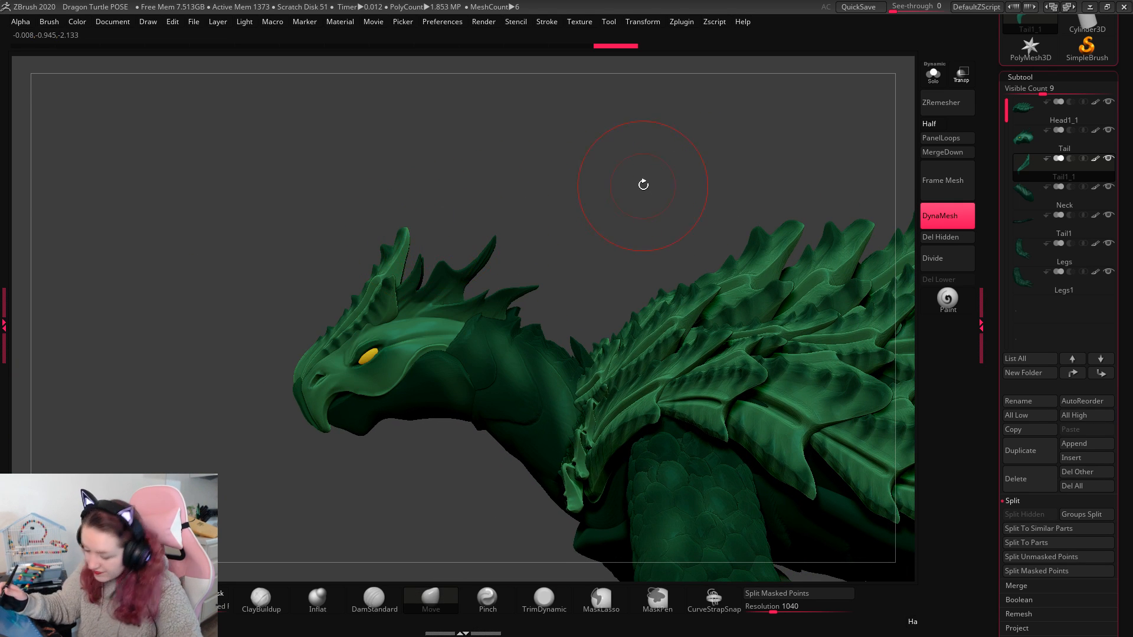
pyautogui.moveTo(650, 184); pyautogui.dragTo(700, 195)
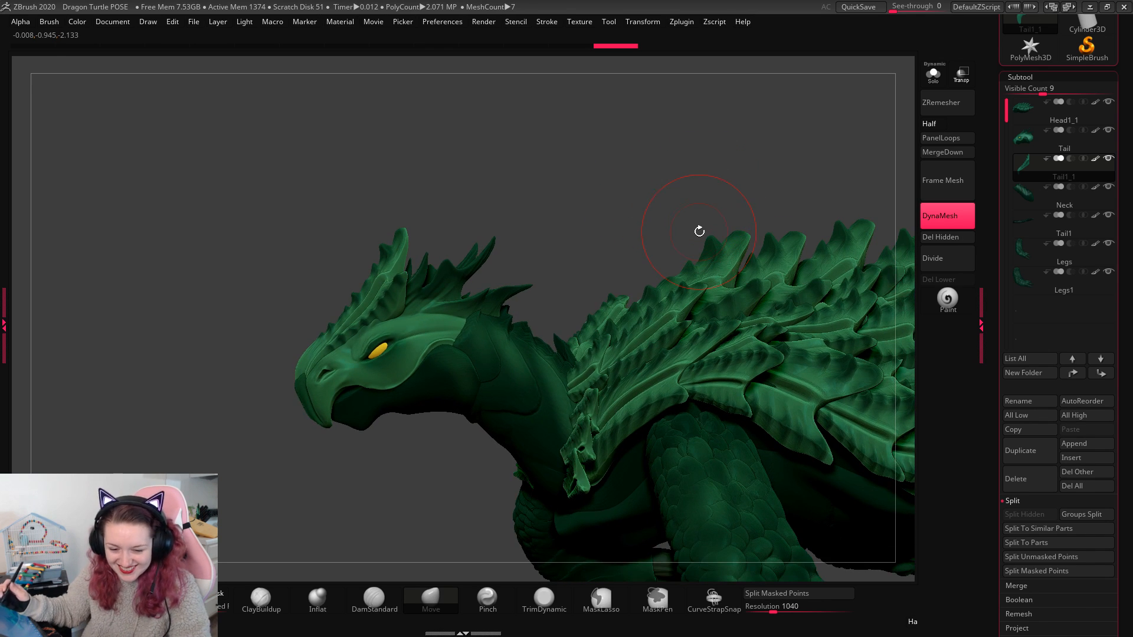
pyautogui.press('space')
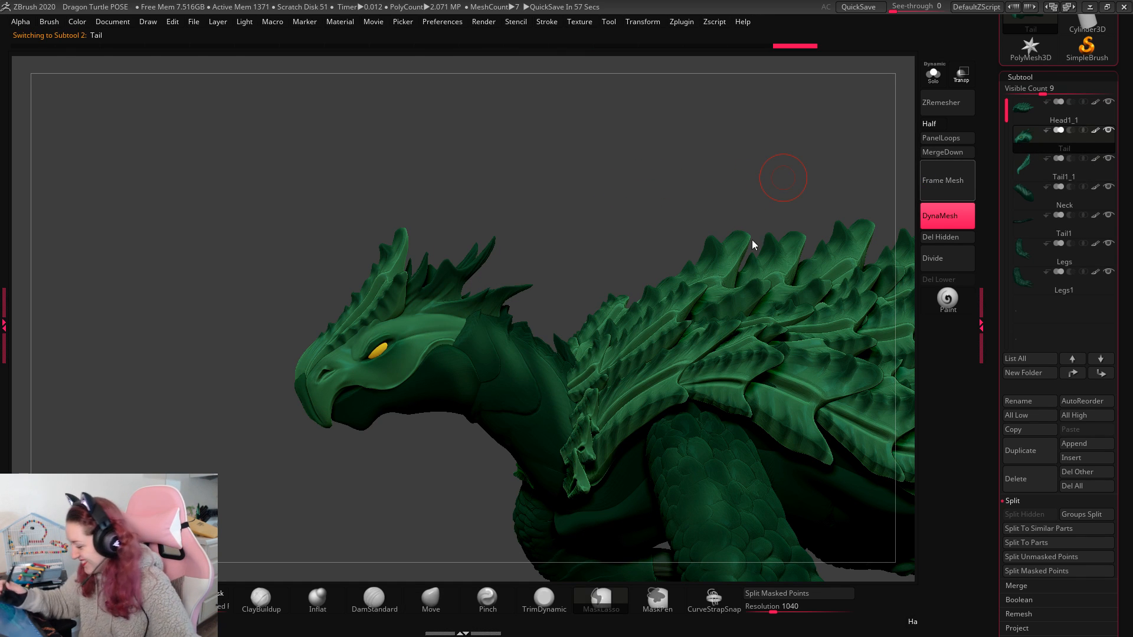
# Step: Save the project as Dragon Turtle POSE, replacing the existing file
pyautogui.hotkey('ctrl', 's')
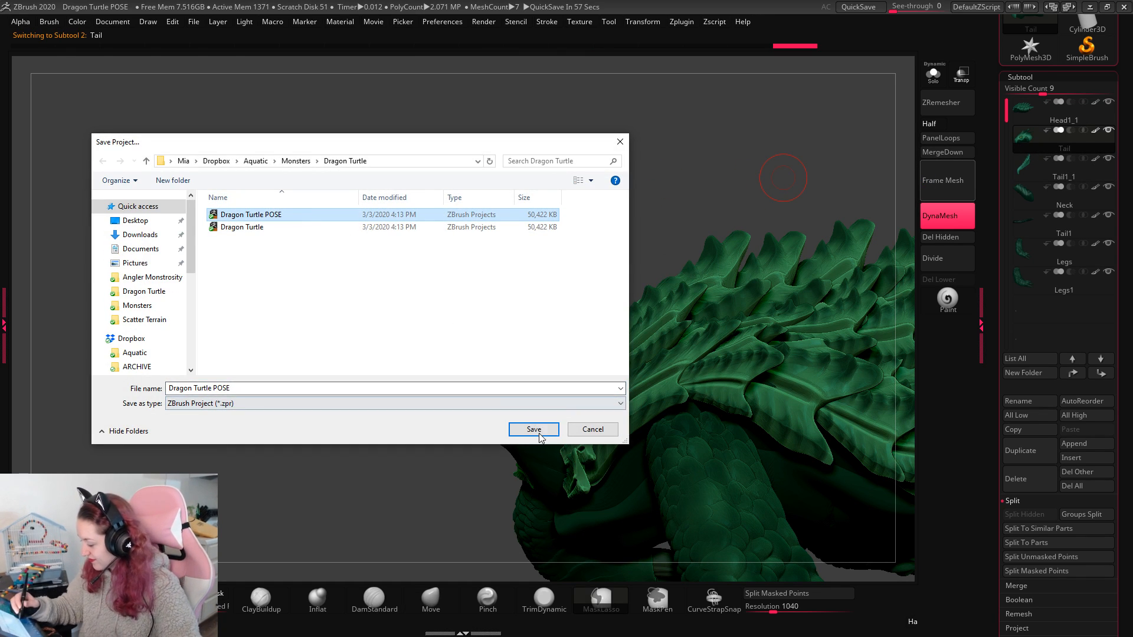
pyautogui.click(534, 429)
pyautogui.click(602, 316)
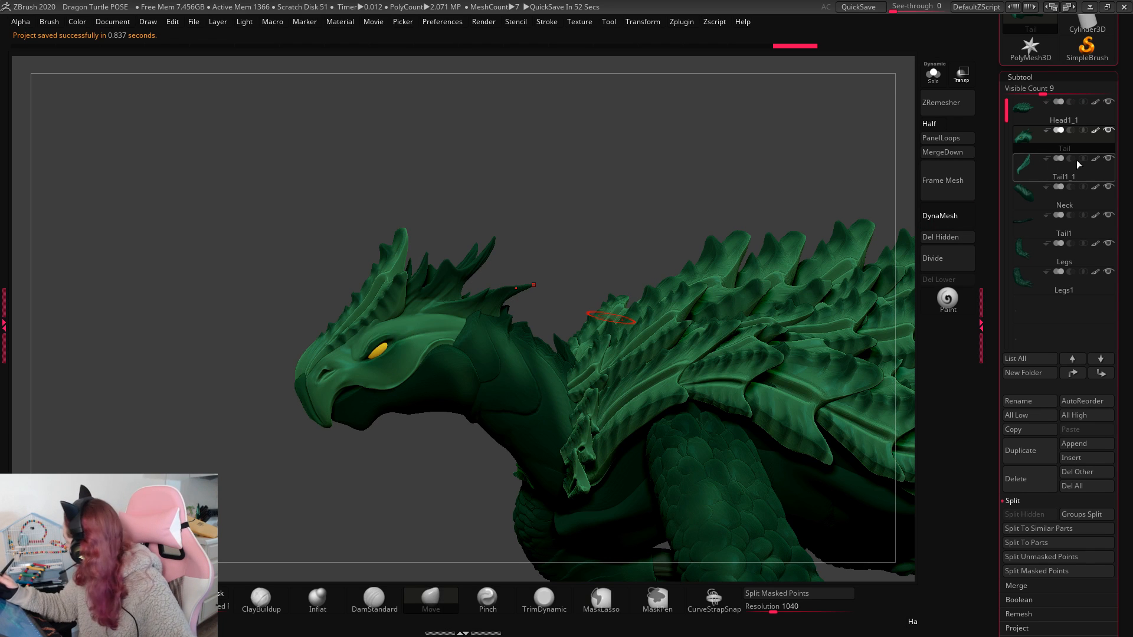
# Step: Merge the head subtool Tail down with the crest Tail1_1 and check the merged head in isolation
pyautogui.click(956, 153)
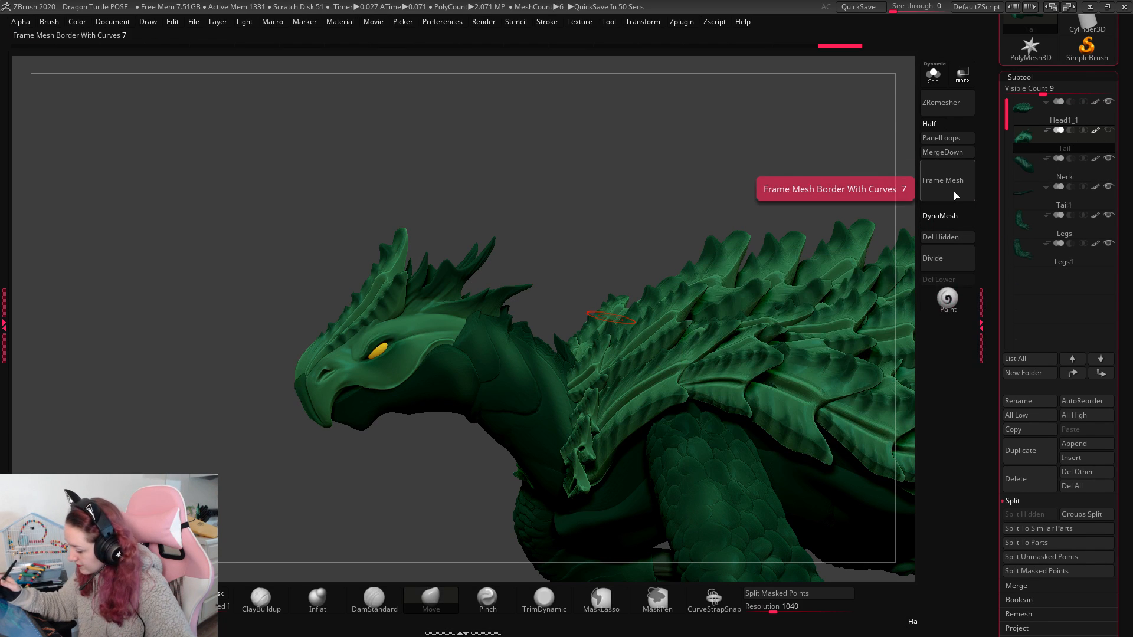
pyautogui.click(932, 73)
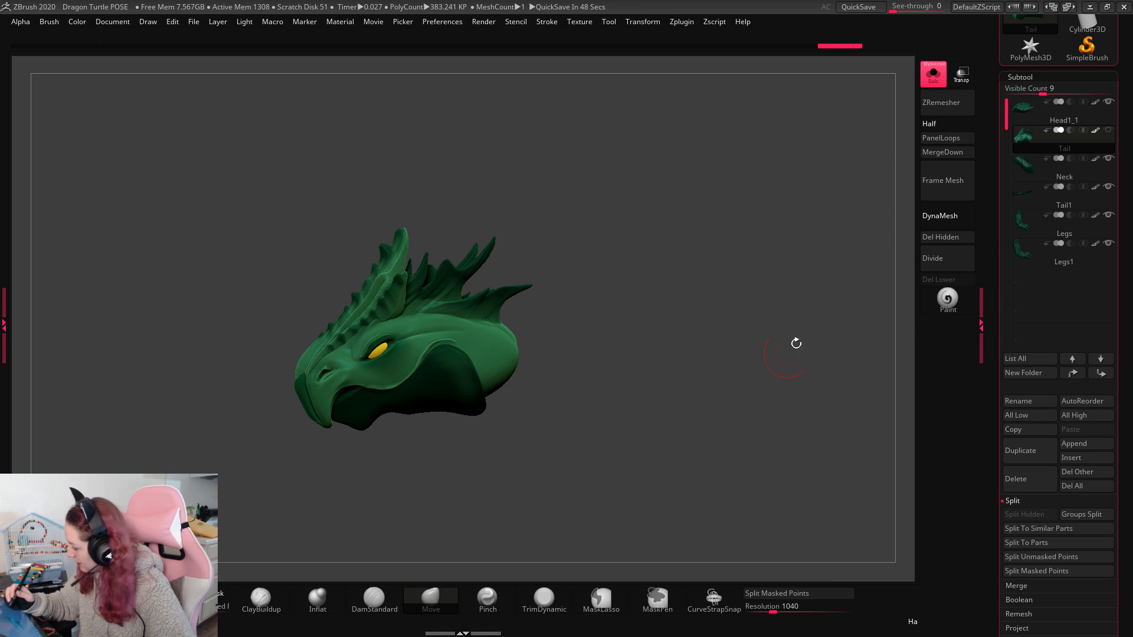
pyautogui.click(931, 75)
# Step: Examine the Neck, Tail1 and merged head subtools to check which body parts each one holds
pyautogui.click(1028, 198)
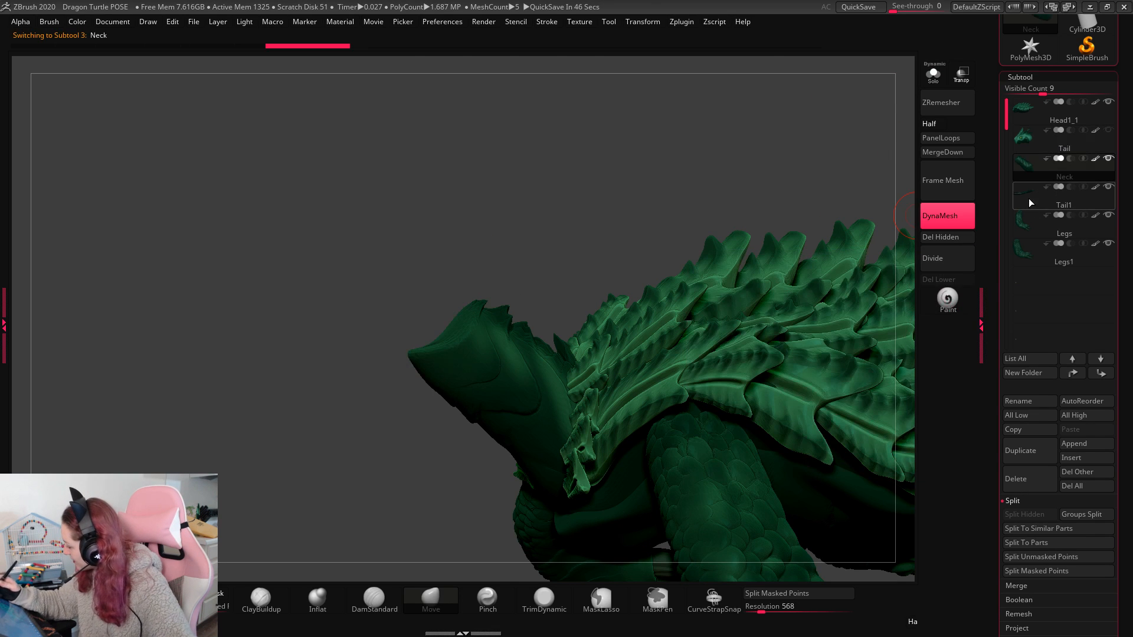
pyautogui.moveTo(884, 194); pyautogui.dragTo(827, 261)
pyautogui.click(935, 74)
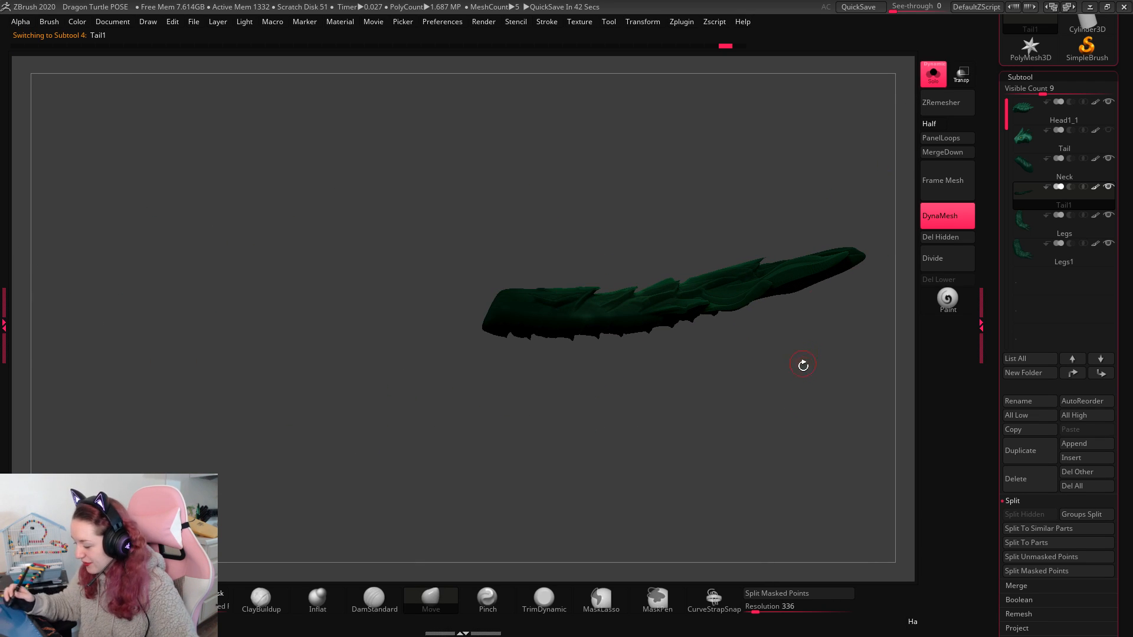
pyautogui.click(925, 83)
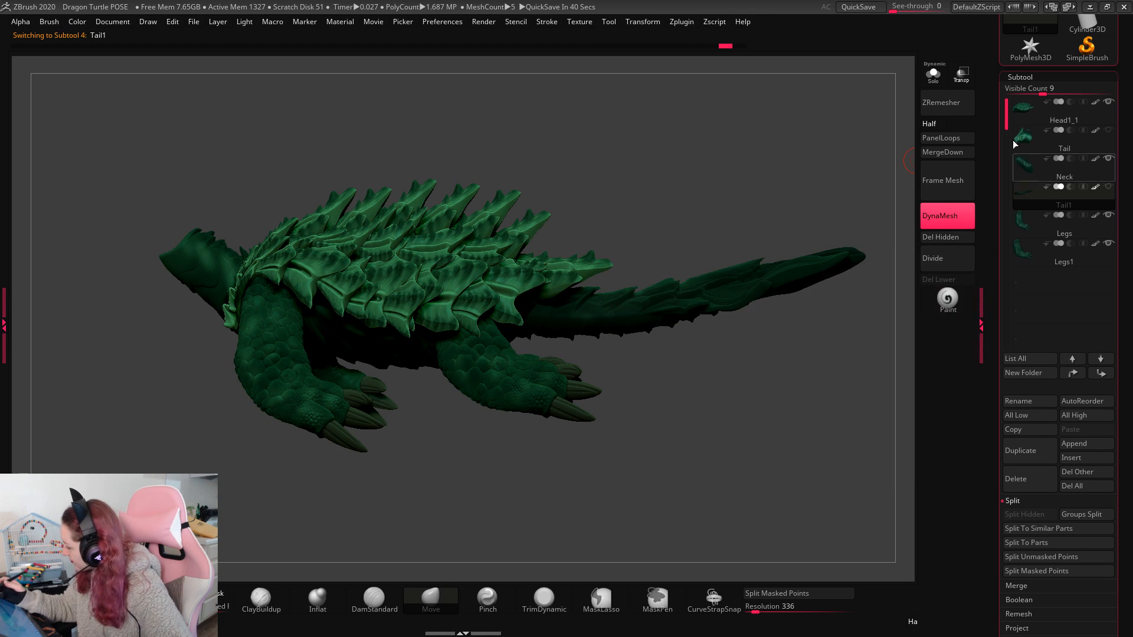
pyautogui.click(933, 74)
pyautogui.click(933, 74)
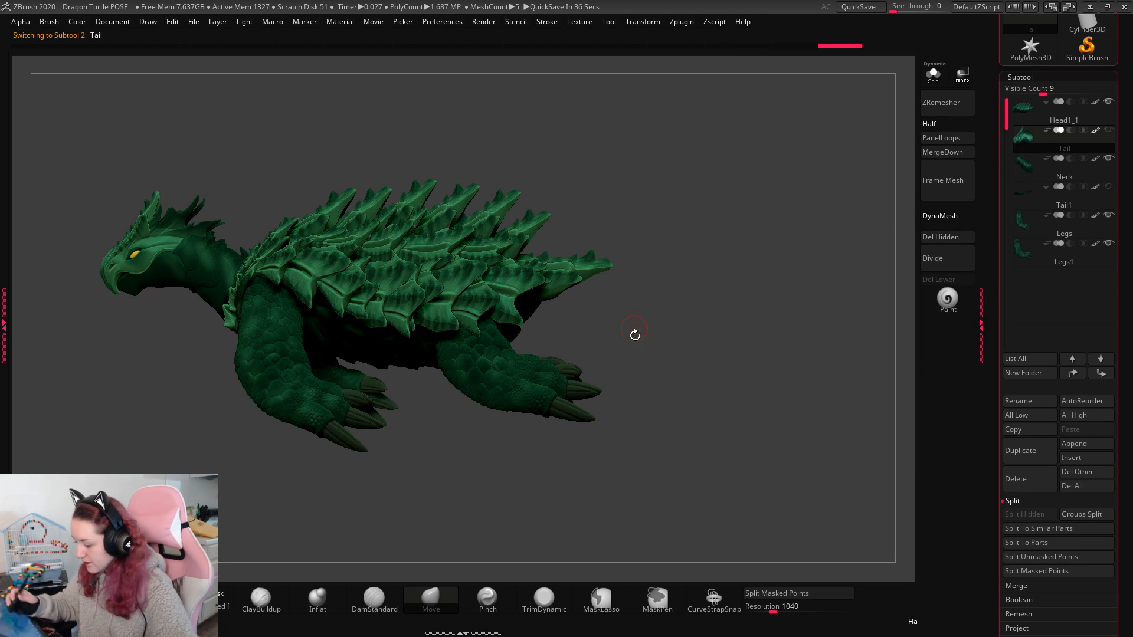
# Step: Try to rotate the Tail1 subtool with the transform gizmo, and undo the change
pyautogui.press('w')
pyautogui.click(1074, 194)
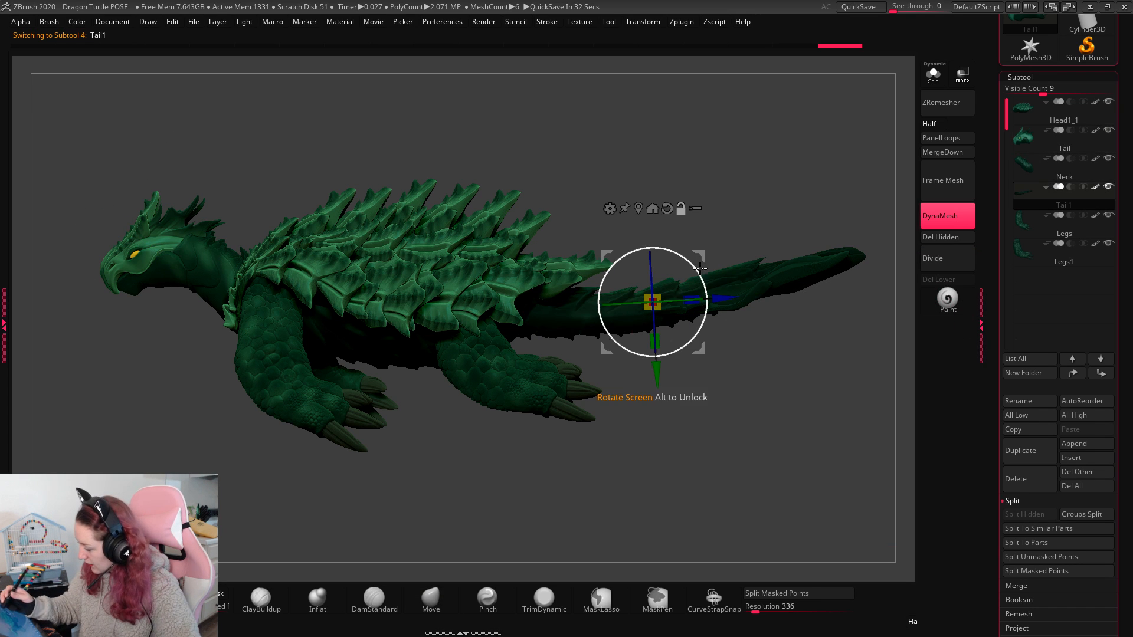
pyautogui.moveTo(700, 268)
pyautogui.mouseDown()
pyautogui.moveTo(685, 269)
pyautogui.moveTo(714, 268)
pyautogui.mouseUp()
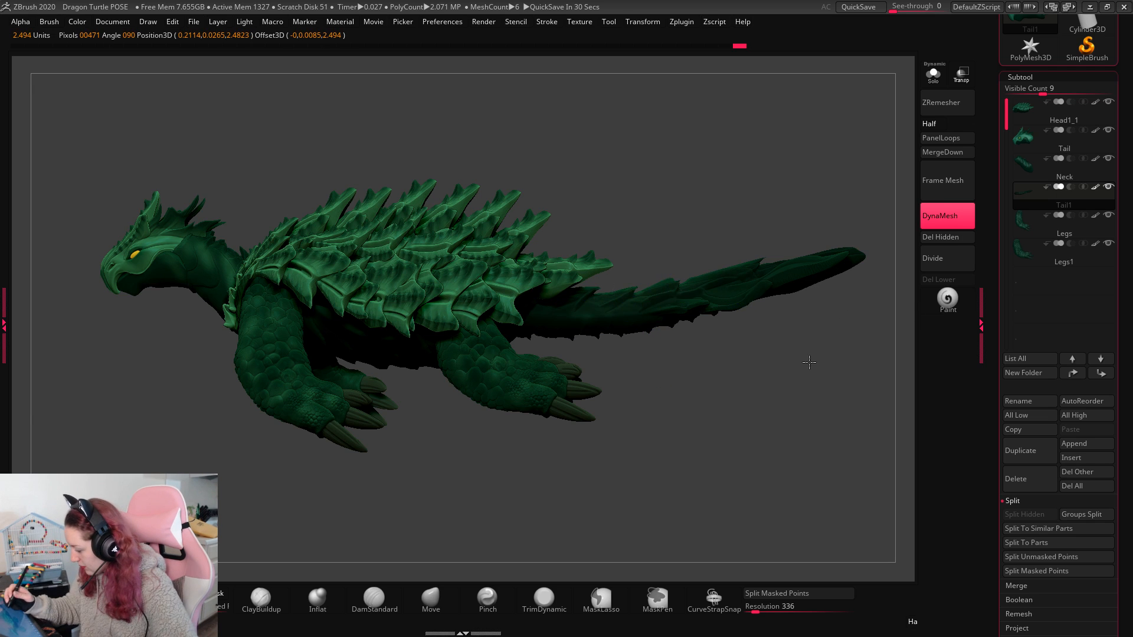
pyautogui.keyDown('alt'); pyautogui.moveTo(809, 359); pyautogui.dragTo(732, 337); pyautogui.keyUp('alt')
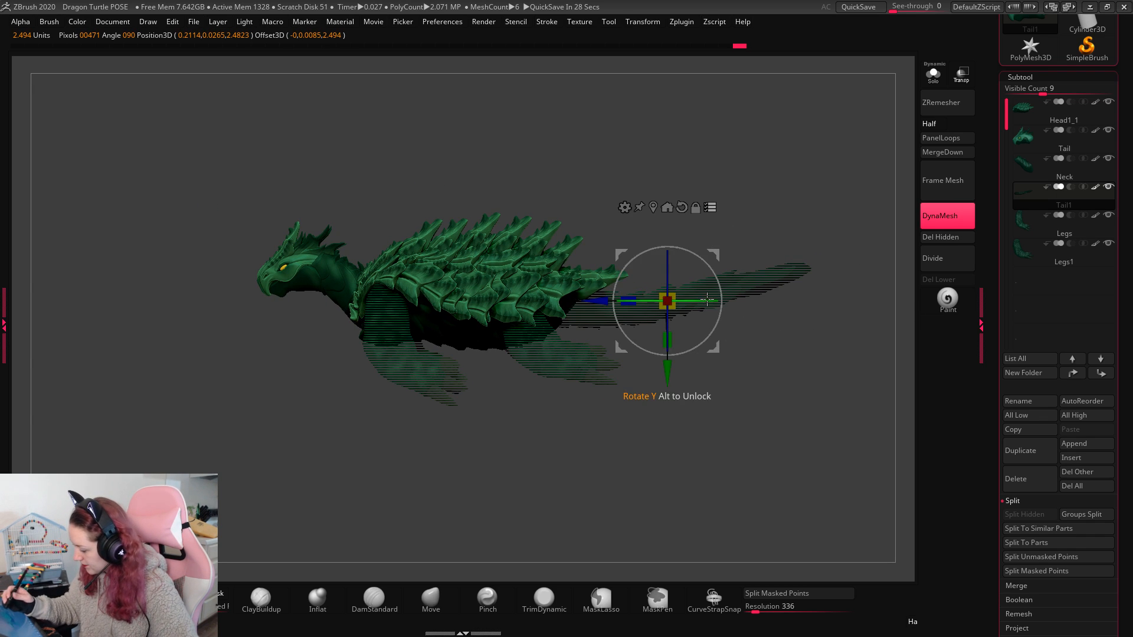
pyautogui.moveTo(717, 298); pyautogui.dragTo(769, 307)
pyautogui.press('q')
pyautogui.hotkey('ctrl', 'z')
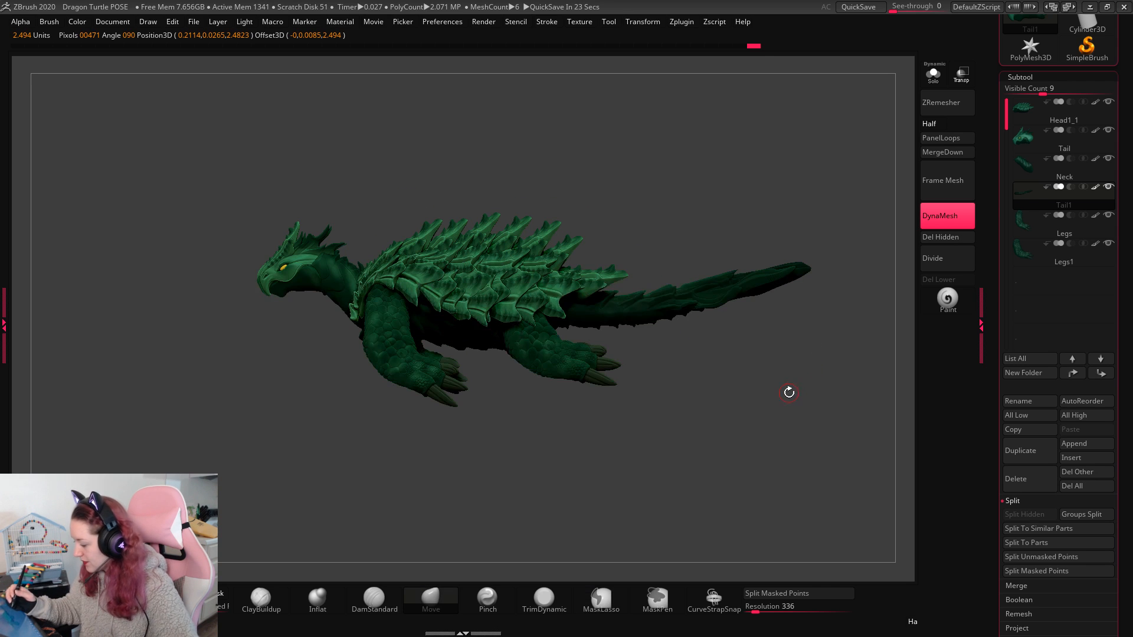
# Step: Create a subtool folder named ALL from Head1_1 and place all the other subtools in it
pyautogui.click(1056, 109)
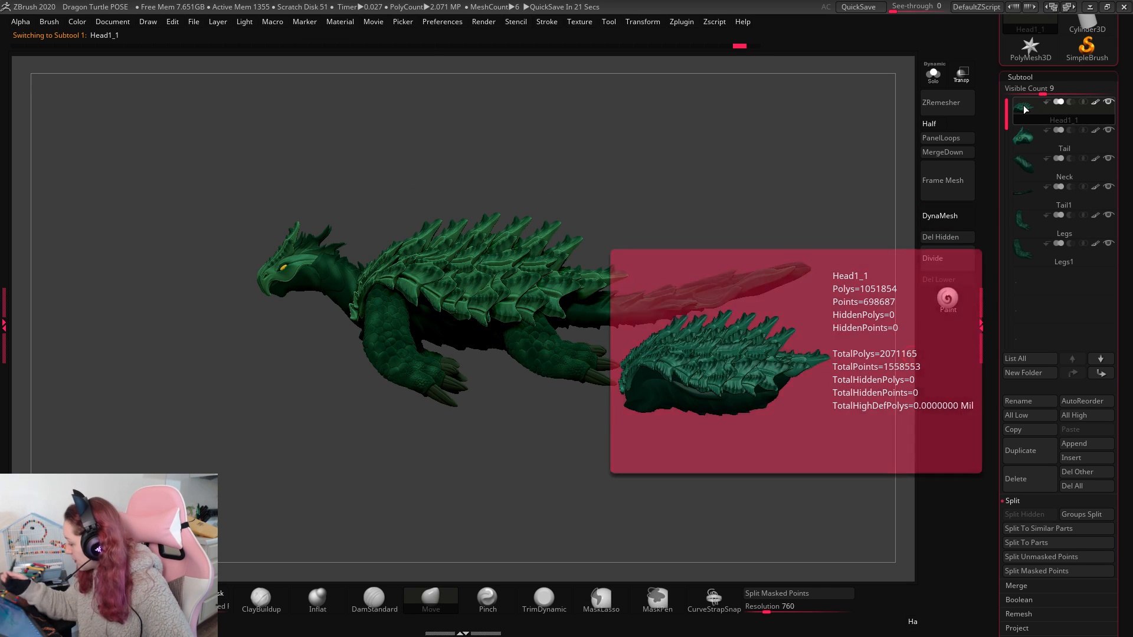
pyautogui.click(1023, 373)
pyautogui.write('ALL')
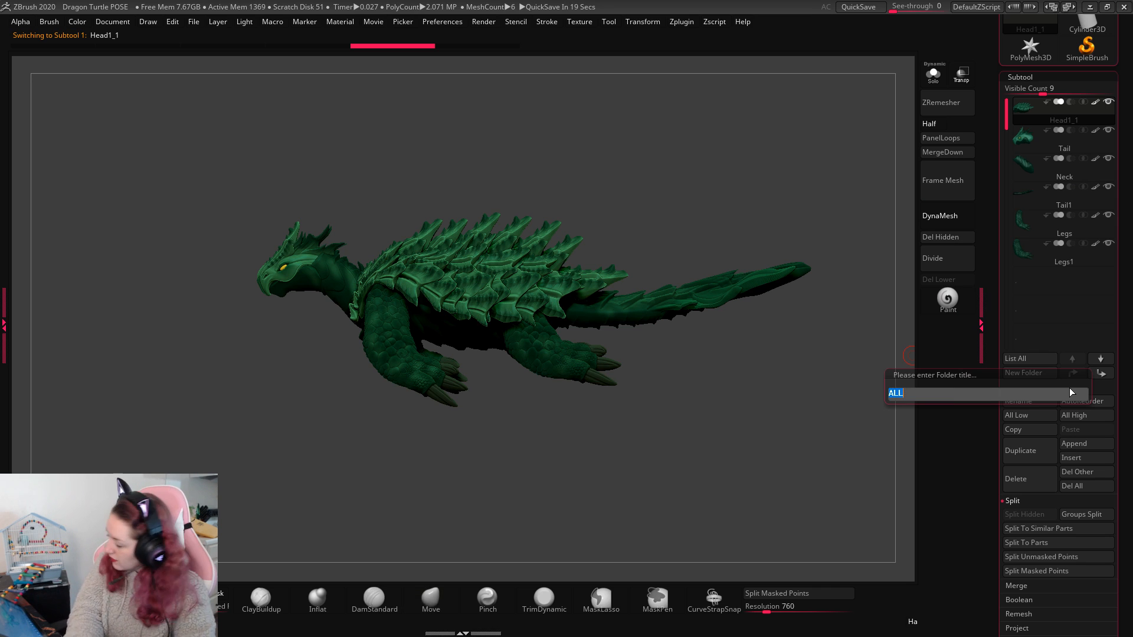
pyautogui.press('Return')
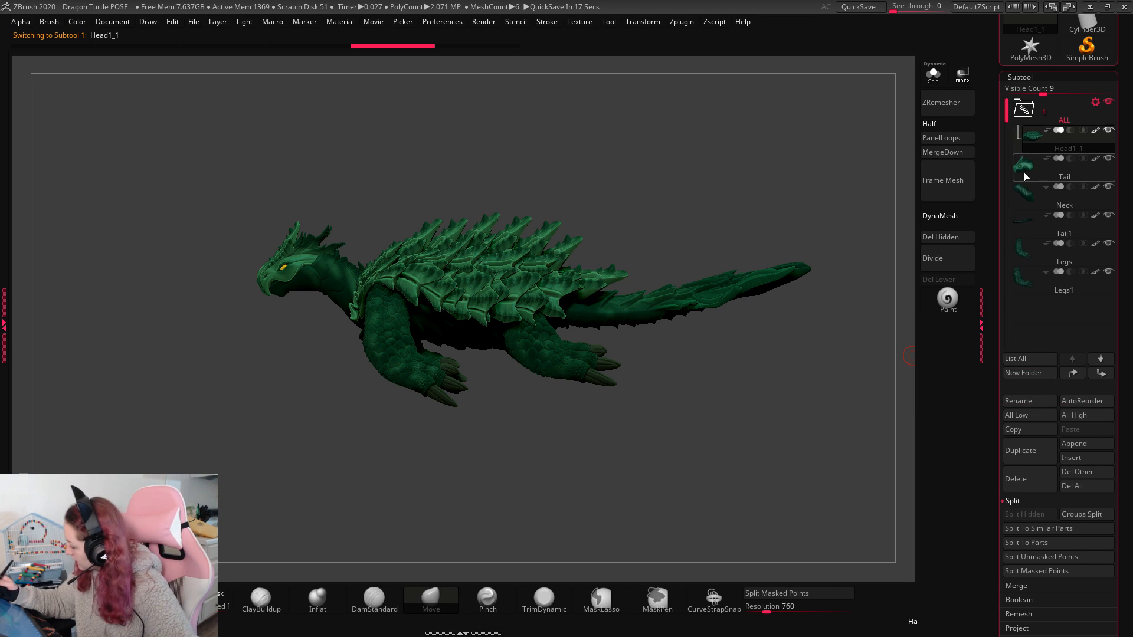
pyautogui.moveTo(1034, 212); pyautogui.dragTo(1036, 215)
pyautogui.moveTo(1035, 283); pyautogui.dragTo(1036, 243)
# Step: Apply Transpose Set to the ALL folder, try transforming the folder's parts together, and undo the changes
pyautogui.click(1095, 102)
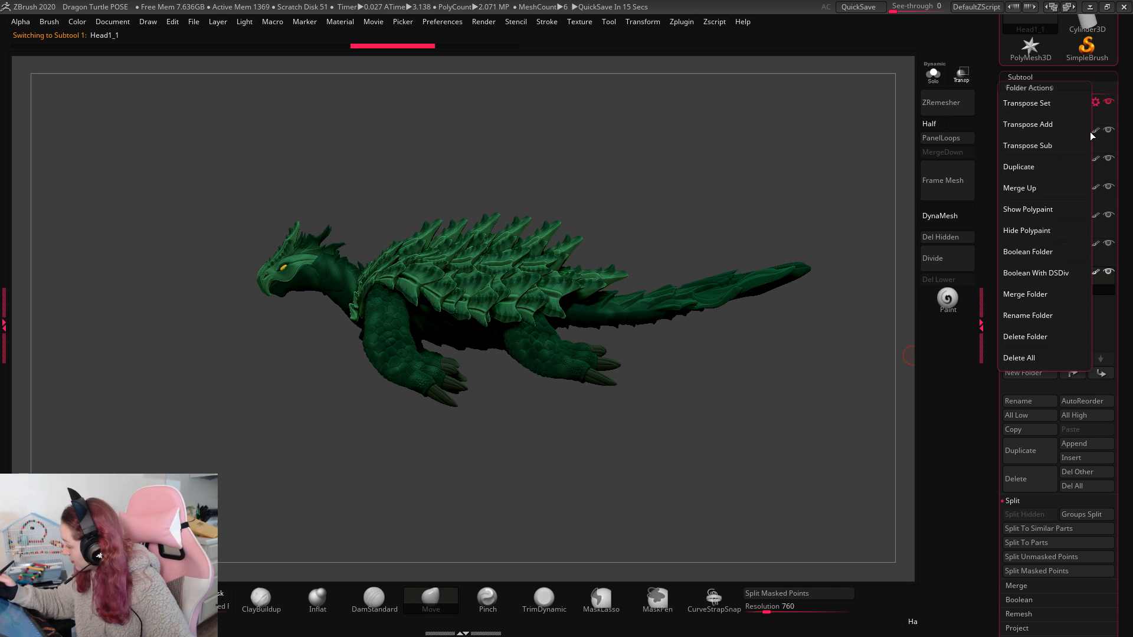
pyautogui.click(1036, 104)
pyautogui.keyDown('alt'); pyautogui.moveTo(413, 236); pyautogui.dragTo(403, 237); pyautogui.keyUp('alt')
pyautogui.moveTo(453, 279); pyautogui.dragTo(910, 271)
pyautogui.moveTo(533, 286); pyautogui.dragTo(561, 275)
pyautogui.hotkey('ctrl', 'z')
pyautogui.moveTo(488, 281); pyautogui.dragTo(793, 252)
pyautogui.hotkey('ctrl', 'z')
pyautogui.press('q')
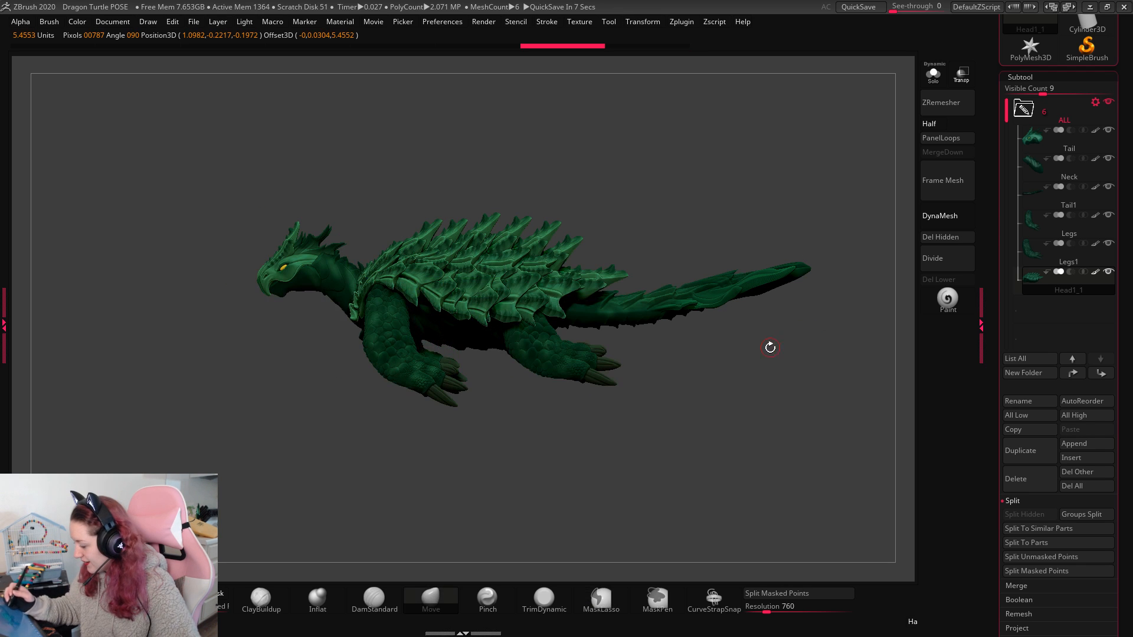
# Step: Select the Tail1 subtool and rotate the tail about its Z axis with the transform gizmo
pyautogui.click(1038, 186)
pyautogui.press('w')
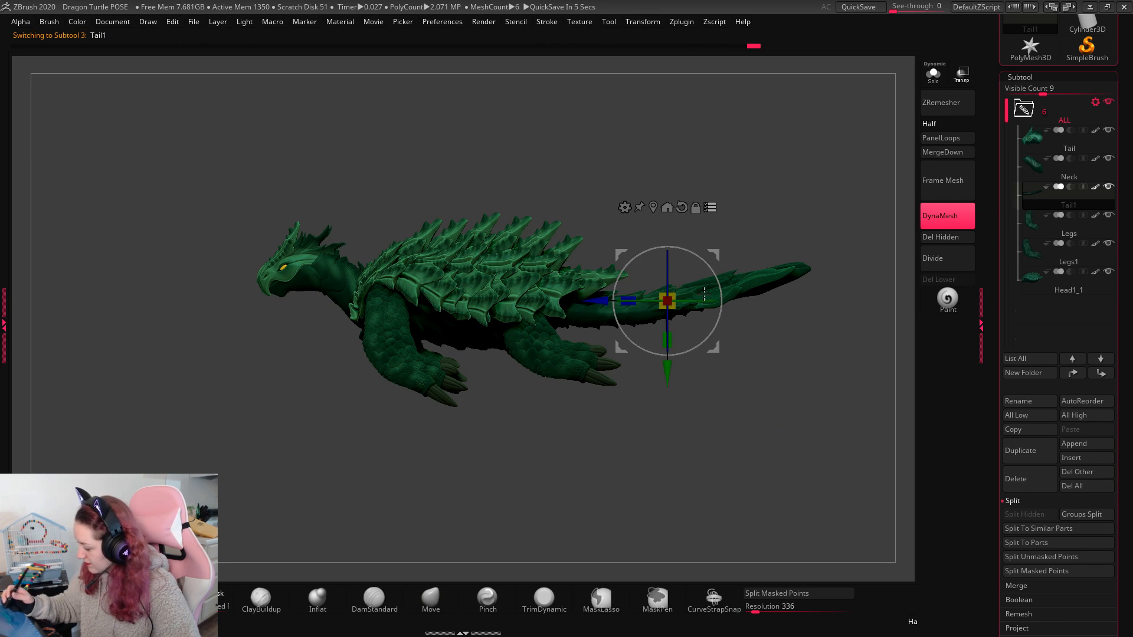
pyautogui.moveTo(731, 304); pyautogui.dragTo(760, 312)
pyautogui.moveTo(785, 353); pyautogui.dragTo(740, 357)
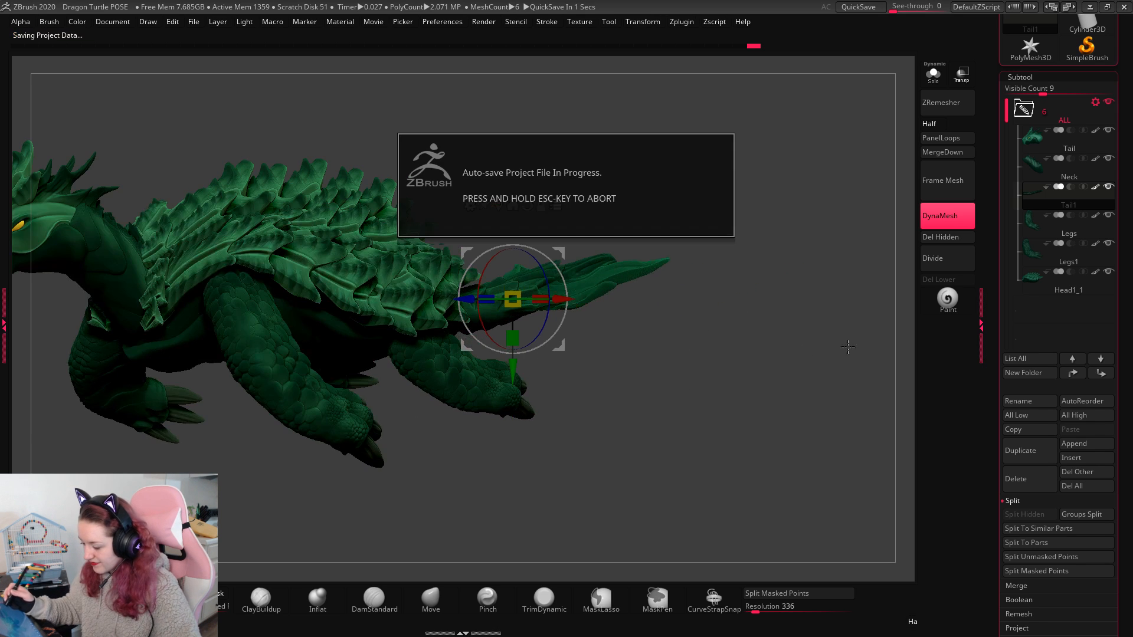
pyautogui.keyDown('alt'); pyautogui.moveTo(847, 348); pyautogui.dragTo(780, 386); pyautogui.keyUp('alt')
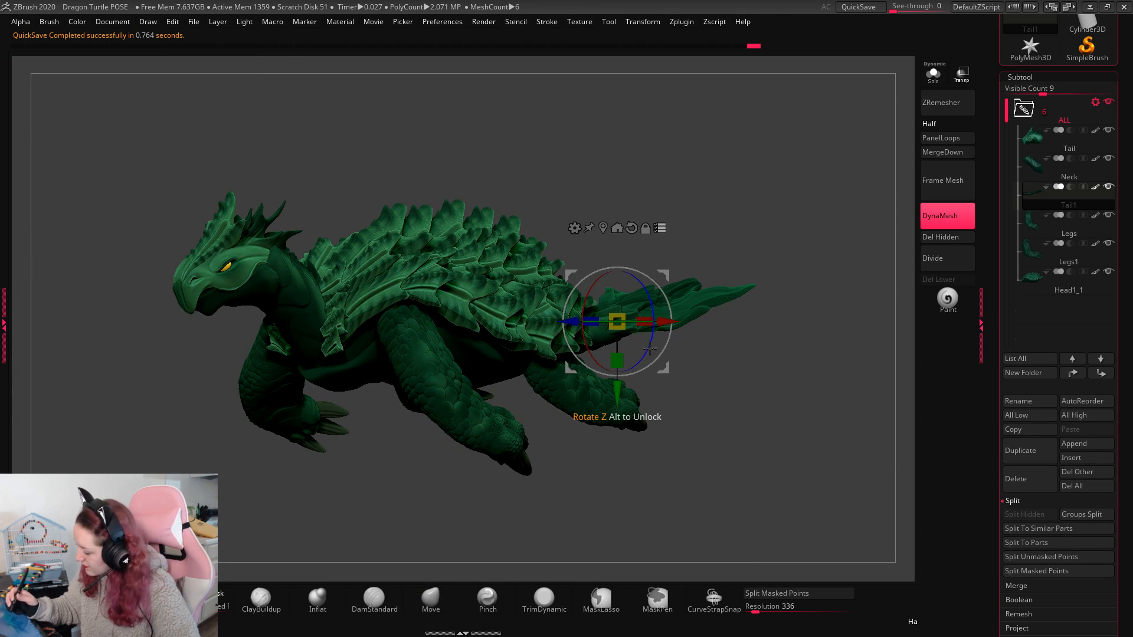
pyautogui.moveTo(649, 348); pyautogui.dragTo(649, 360)
pyautogui.press('q')
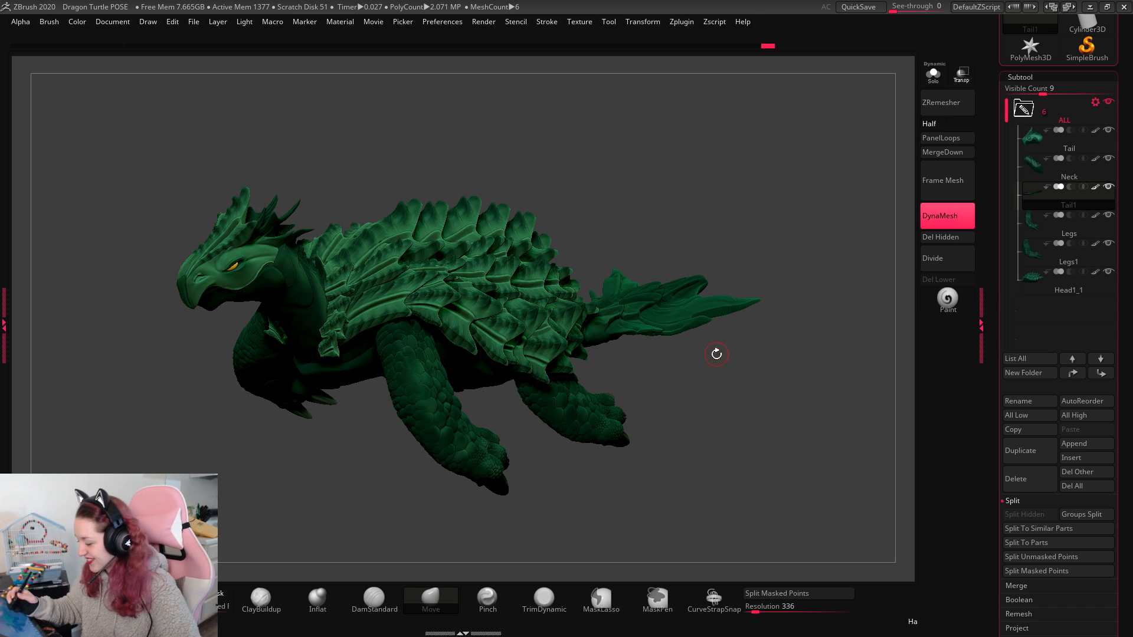
# Step: Isolate the front Legs subtool, mask one of the two legs with a lasso, and split the masked points off
pyautogui.click(1035, 231)
pyautogui.click(961, 74)
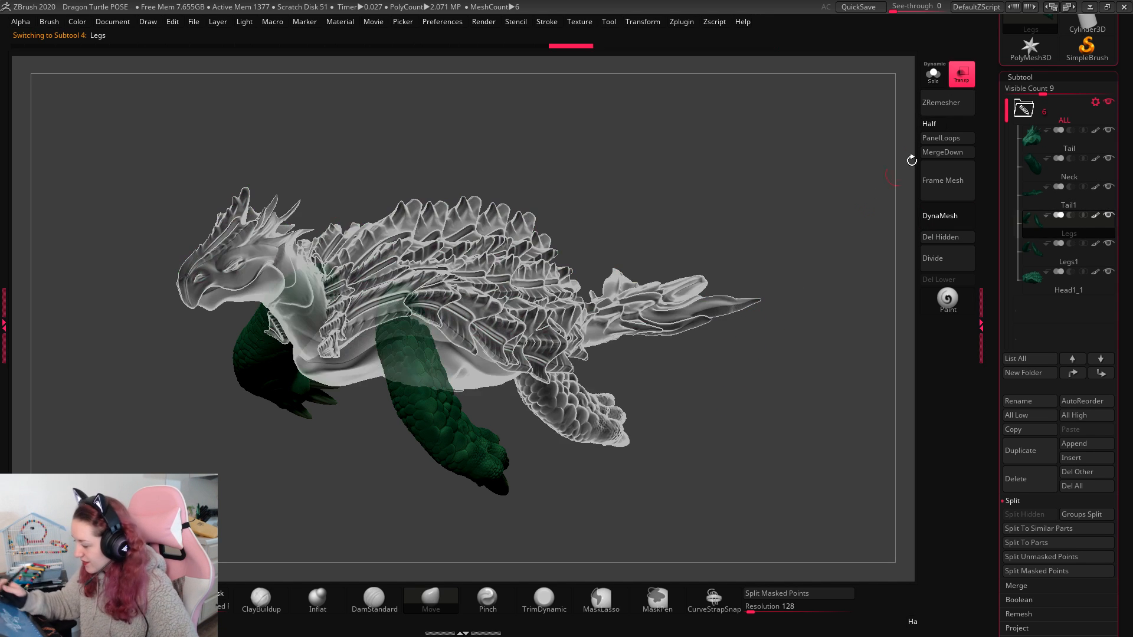
pyautogui.click(961, 74)
pyautogui.click(932, 74)
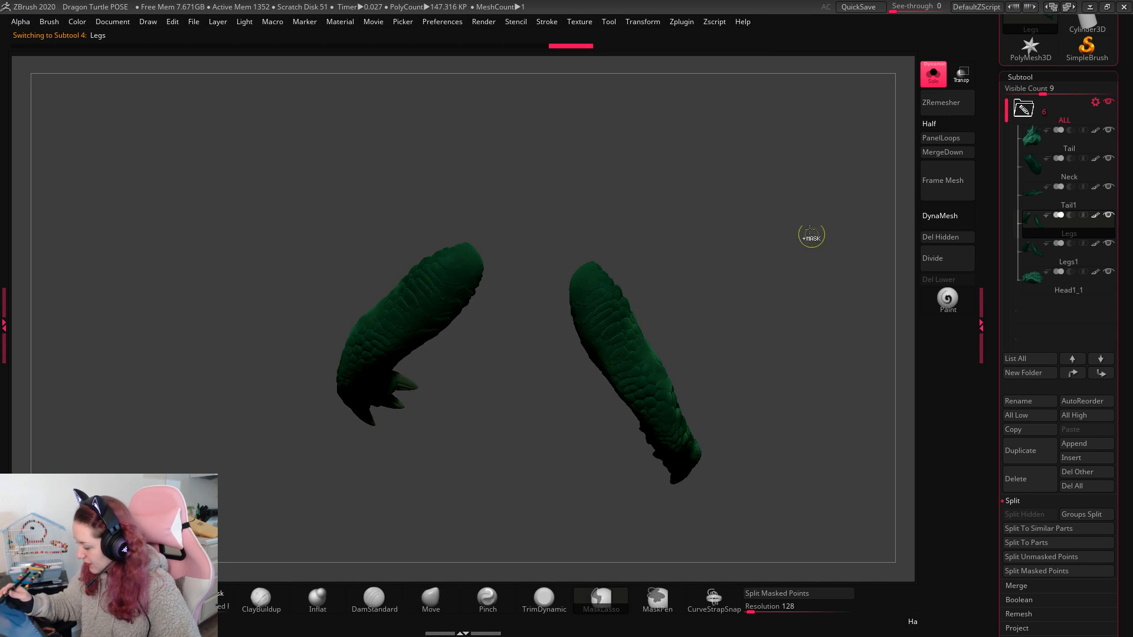
pyautogui.moveTo(811, 234)
pyautogui.keyDown('ctrl'); pyautogui.mouseDown()
pyautogui.moveTo(575, 504)
pyautogui.moveTo(815, 491)
pyautogui.mouseUp(); pyautogui.keyUp('ctrl')
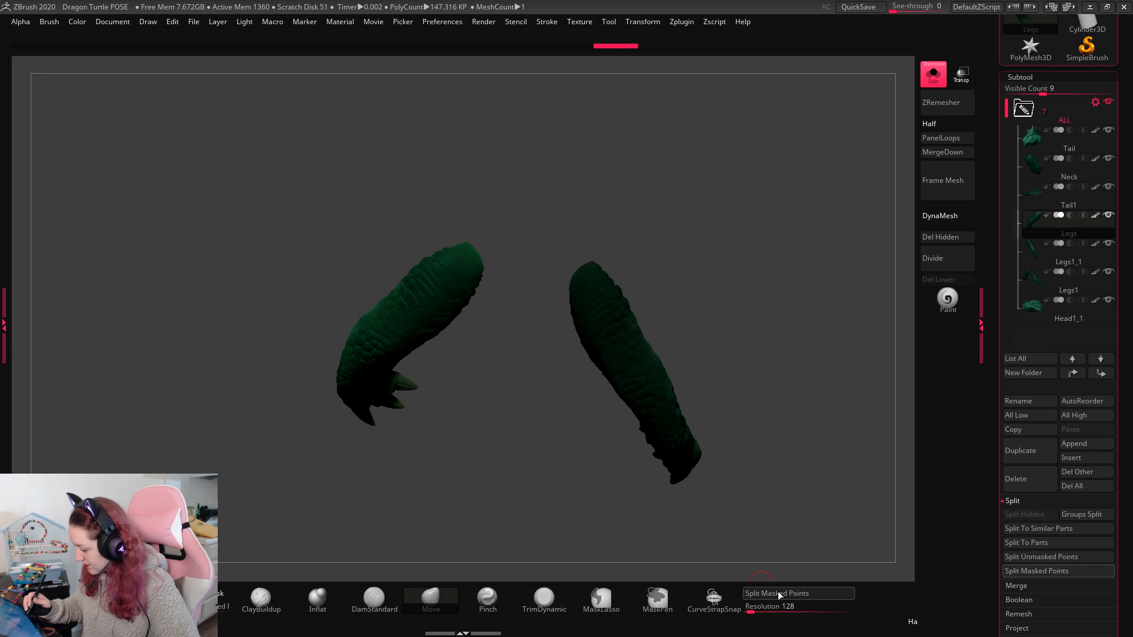
# Step: Show the whole model again and place the transform gizmo at the shoulder of the Legs1_1 front leg
pyautogui.click(1036, 276)
pyautogui.moveTo(760, 260)
pyautogui.keyDown('ctrl'); pyautogui.mouseDown()
pyautogui.moveTo(662, 224)
pyautogui.moveTo(796, 481)
pyautogui.mouseUp(); pyautogui.keyUp('ctrl')
pyautogui.click(933, 77)
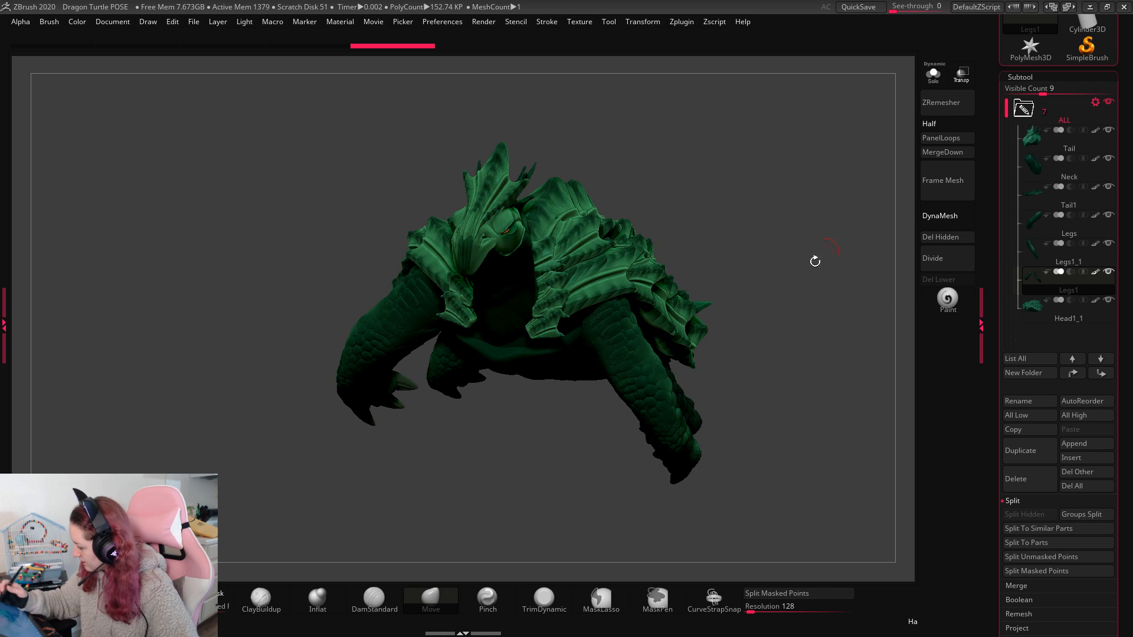
pyautogui.keyDown('alt'); pyautogui.click(665, 387); pyautogui.keyUp('alt')
pyautogui.keyDown('shift'); pyautogui.moveTo(882, 273); pyautogui.dragTo(865, 273); pyautogui.keyUp('shift')
pyautogui.press('w')
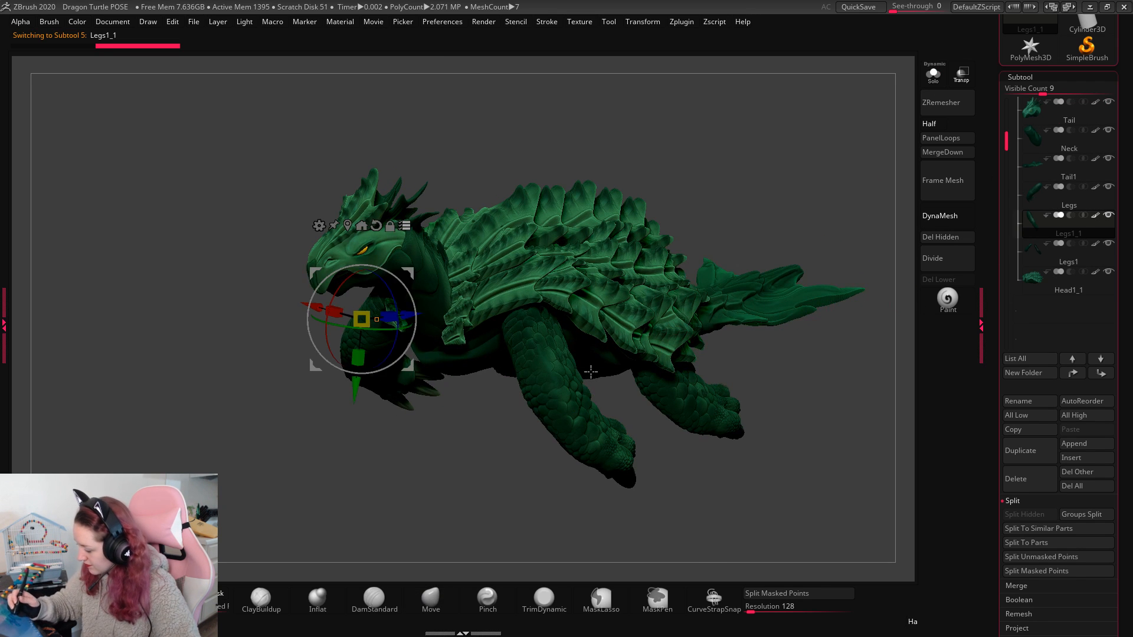
pyautogui.moveTo(530, 328); pyautogui.dragTo(598, 375)
# Step: Save the project over the existing file
pyautogui.hotkey('ctrl', 's')
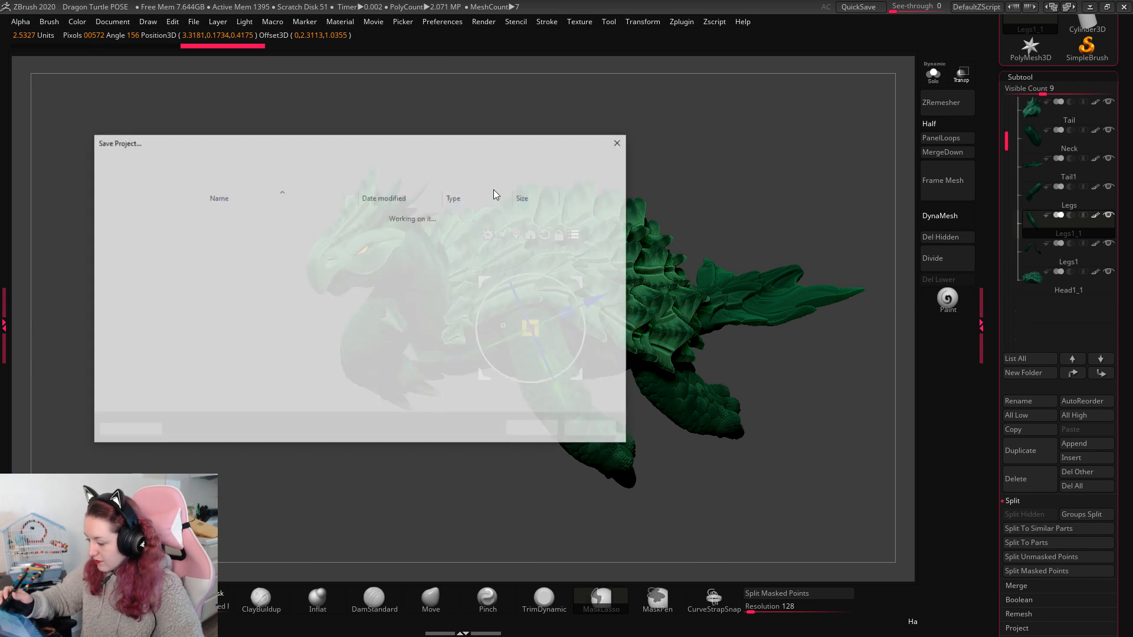
pyautogui.click(547, 434)
pyautogui.click(601, 316)
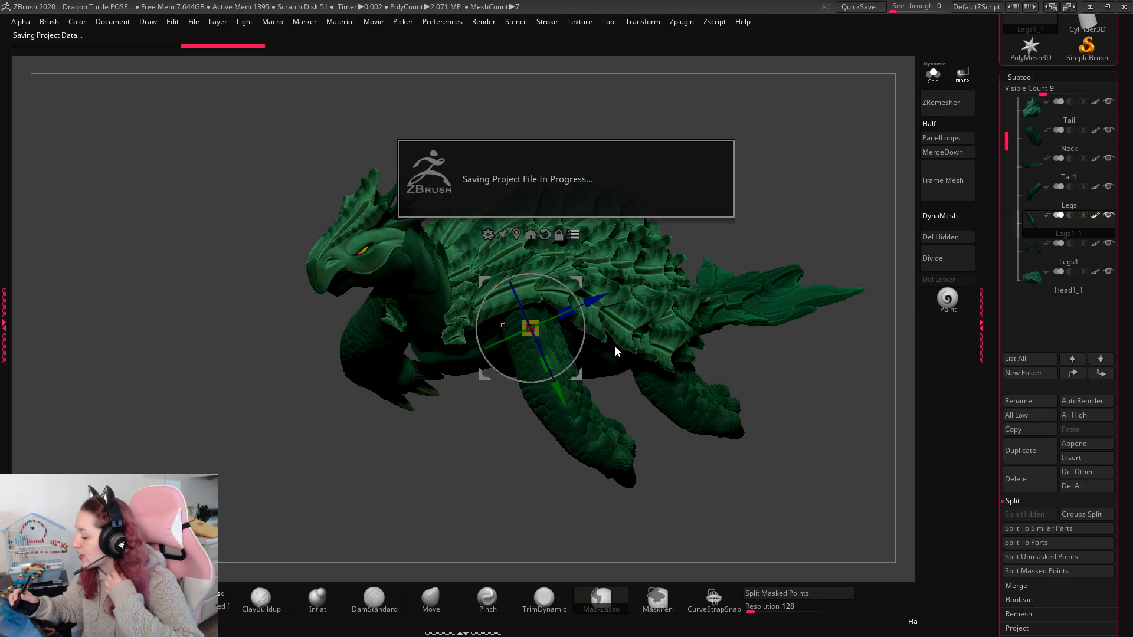
# Step: Rotate the Legs1_1 front leg at the shoulder so that it sweeps back with its claws pointing towards the tail
pyautogui.moveTo(549, 330); pyautogui.dragTo(521, 333)
pyautogui.moveTo(578, 282); pyautogui.dragTo(525, 296)
pyautogui.press('q')
pyautogui.moveTo(772, 213)
pyautogui.mouseDown()
pyautogui.moveTo(788, 227)
pyautogui.moveTo(844, 233)
pyautogui.mouseUp()
pyautogui.press('w')
pyautogui.moveTo(544, 328); pyautogui.dragTo(522, 336)
pyautogui.press('q')
pyautogui.moveTo(770, 245); pyautogui.dragTo(752, 203)
pyautogui.press('w')
pyautogui.moveTo(504, 361); pyautogui.dragTo(443, 360)
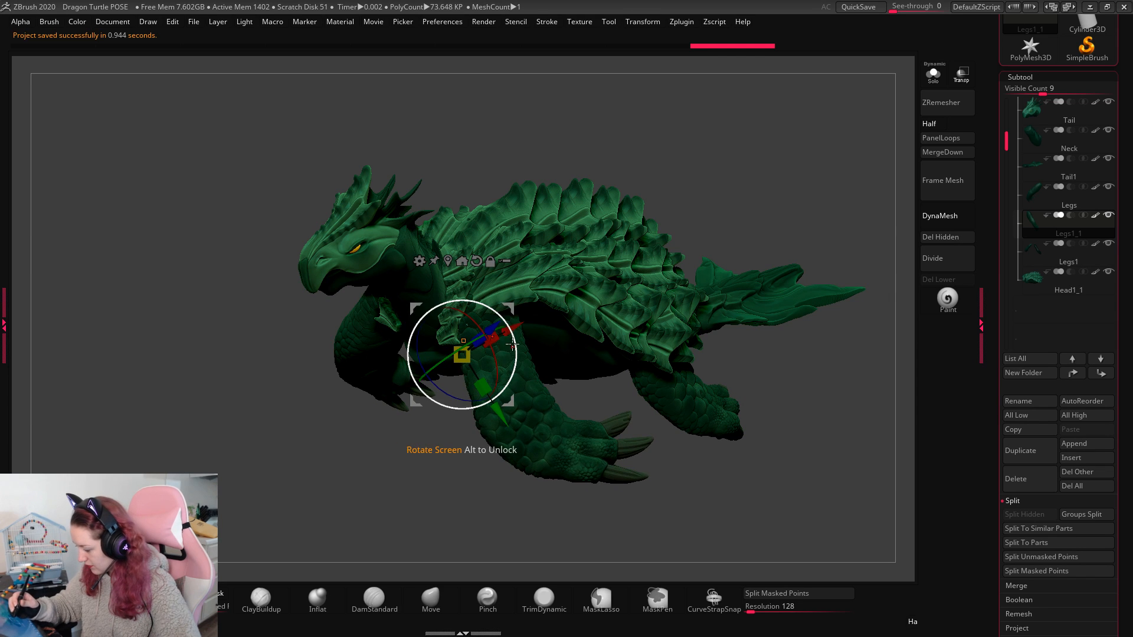
# Step: Refine the swing and twist of the Legs1_1 front leg with further small rotations
pyautogui.moveTo(516, 357)
pyautogui.mouseDown()
pyautogui.moveTo(528, 319)
pyautogui.moveTo(531, 349)
pyautogui.mouseUp()
pyautogui.moveTo(520, 302)
pyautogui.mouseDown()
pyautogui.moveTo(517, 369)
pyautogui.moveTo(520, 338)
pyautogui.mouseUp()
pyautogui.press('q')
pyautogui.press('w')
pyautogui.moveTo(522, 300); pyautogui.dragTo(516, 304)
pyautogui.press('q')
pyautogui.moveTo(789, 235); pyautogui.dragTo(811, 310)
# Step: Select the Legs front leg, set the gizmo at its shoulder, and rotate the leg backward and outward
pyautogui.keyDown('alt'); pyautogui.click(291, 337); pyautogui.keyUp('alt')
pyautogui.press('w')
pyautogui.keyDown('alt'); pyautogui.click(314, 276); pyautogui.keyUp('alt')
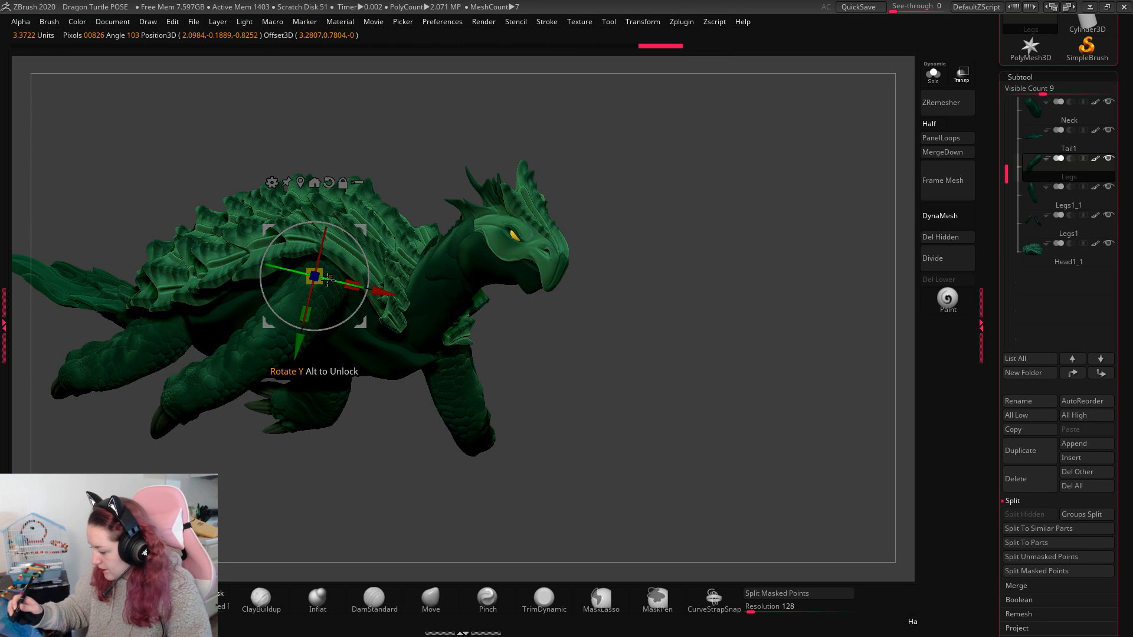
pyautogui.moveTo(279, 280); pyautogui.dragTo(279, 246)
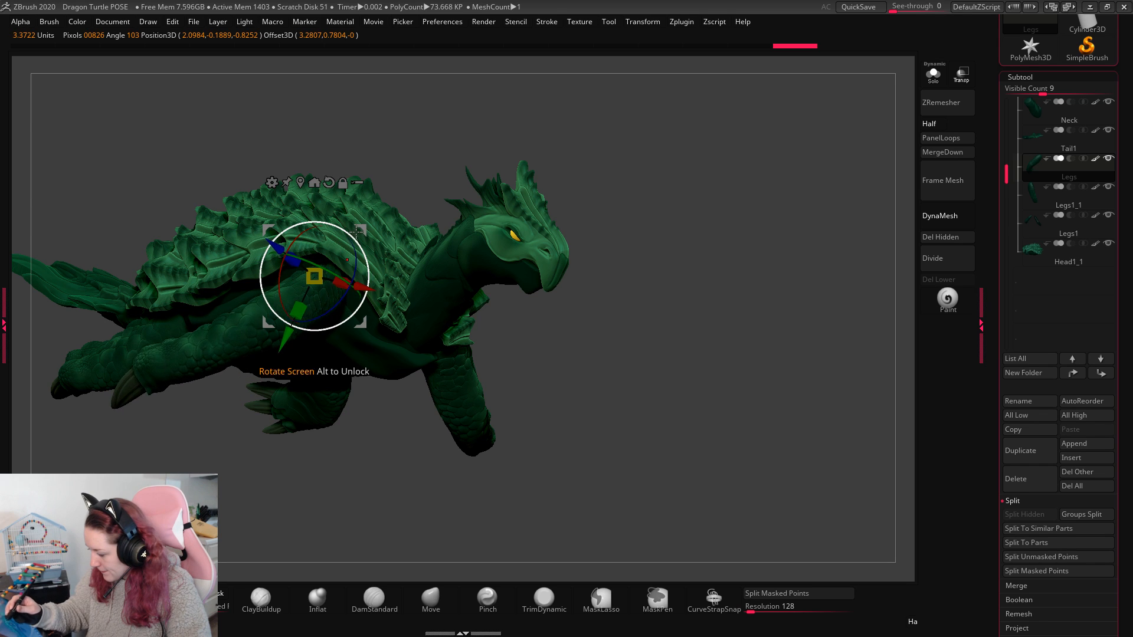
pyautogui.moveTo(368, 277); pyautogui.dragTo(436, 259)
pyautogui.moveTo(667, 324); pyautogui.dragTo(790, 313)
pyautogui.moveTo(332, 289); pyautogui.dragTo(337, 253)
pyautogui.moveTo(356, 241); pyautogui.dragTo(371, 249)
pyautogui.press('q')
pyautogui.moveTo(723, 294)
pyautogui.mouseDown()
pyautogui.moveTo(675, 273)
pyautogui.moveTo(773, 245)
pyautogui.moveTo(771, 263)
pyautogui.mouseUp()
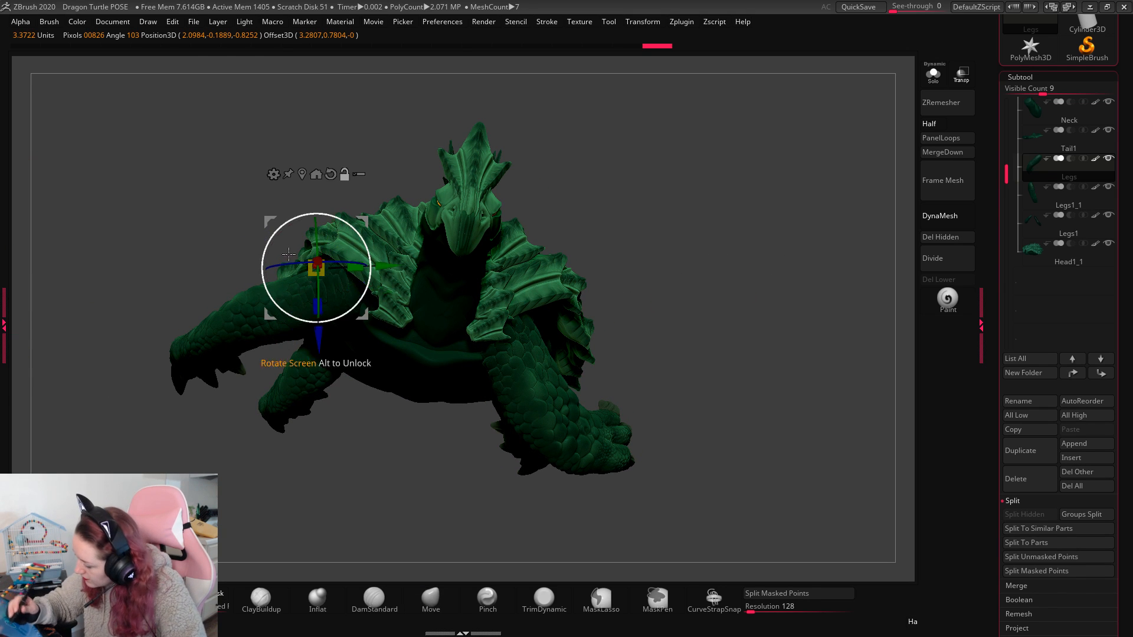
# Step: Undo the outward rotations of the Legs front leg and rotate the leg backward at the shoulder instead
pyautogui.click(194, 329)
pyautogui.click(329, 281)
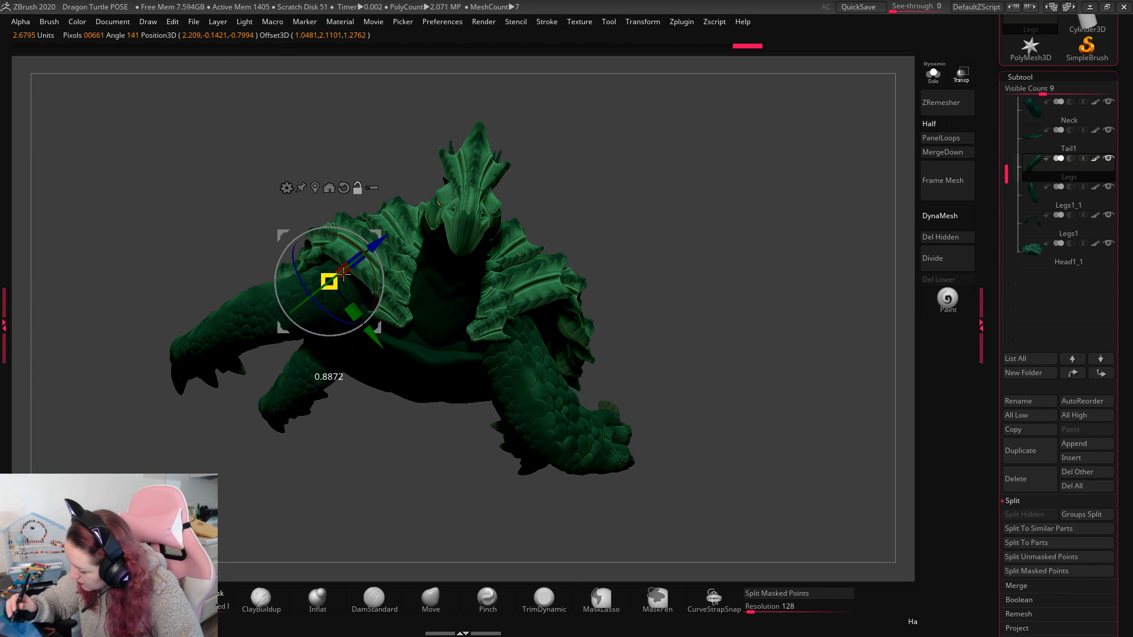
pyautogui.moveTo(341, 272); pyautogui.dragTo(356, 319)
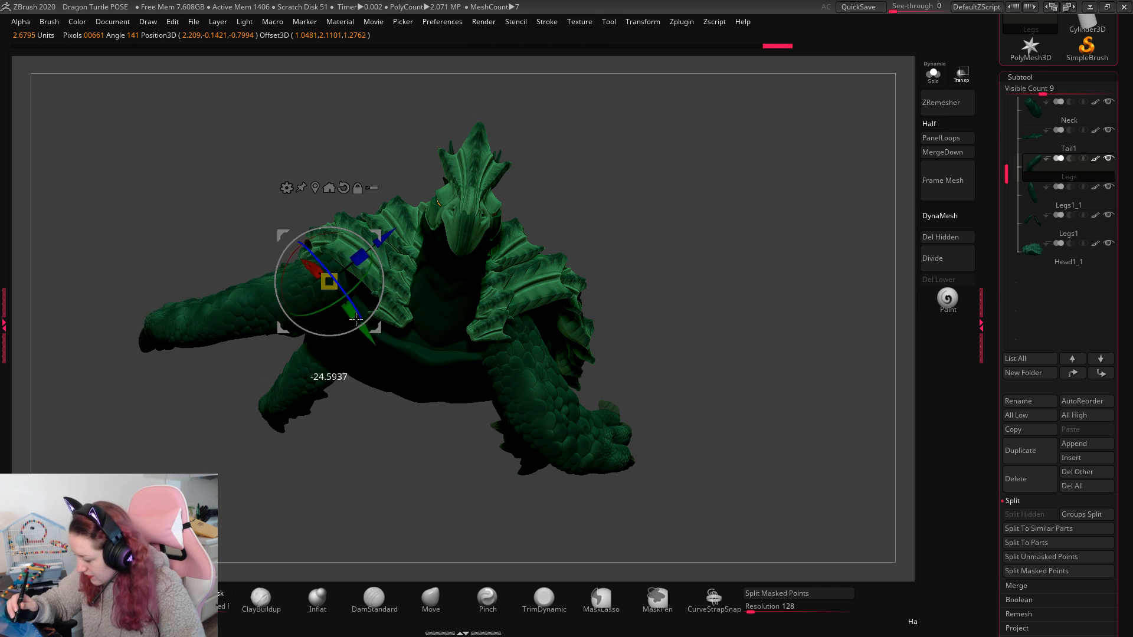
pyautogui.hotkey('ctrl', 'z')
pyautogui.hotkey('ctrl', 'z')
pyautogui.hotkey('ctrl', 'z')
pyautogui.hotkey('ctrl', 'z')
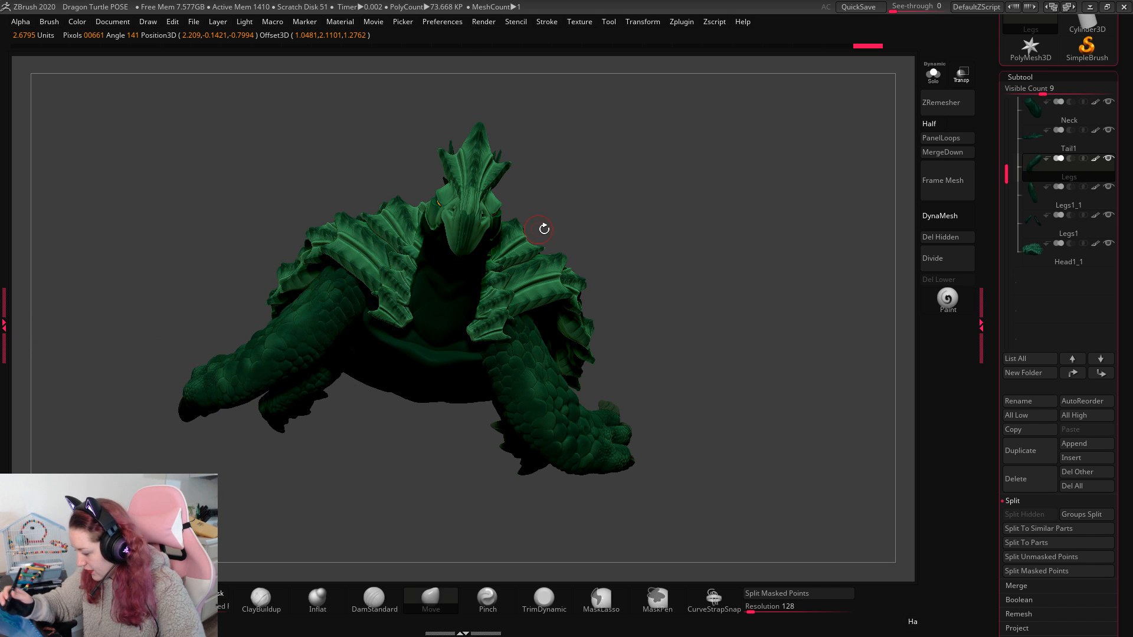
pyautogui.hotkey('ctrl', 'z')
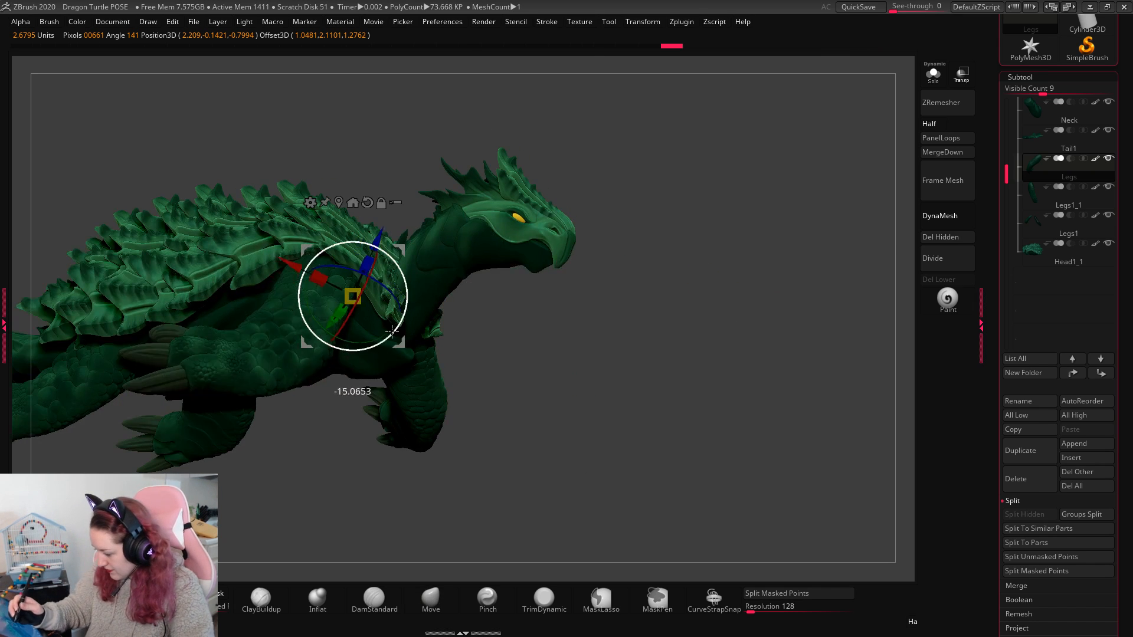
pyautogui.hotkey('ctrl', 'shift', 'z')
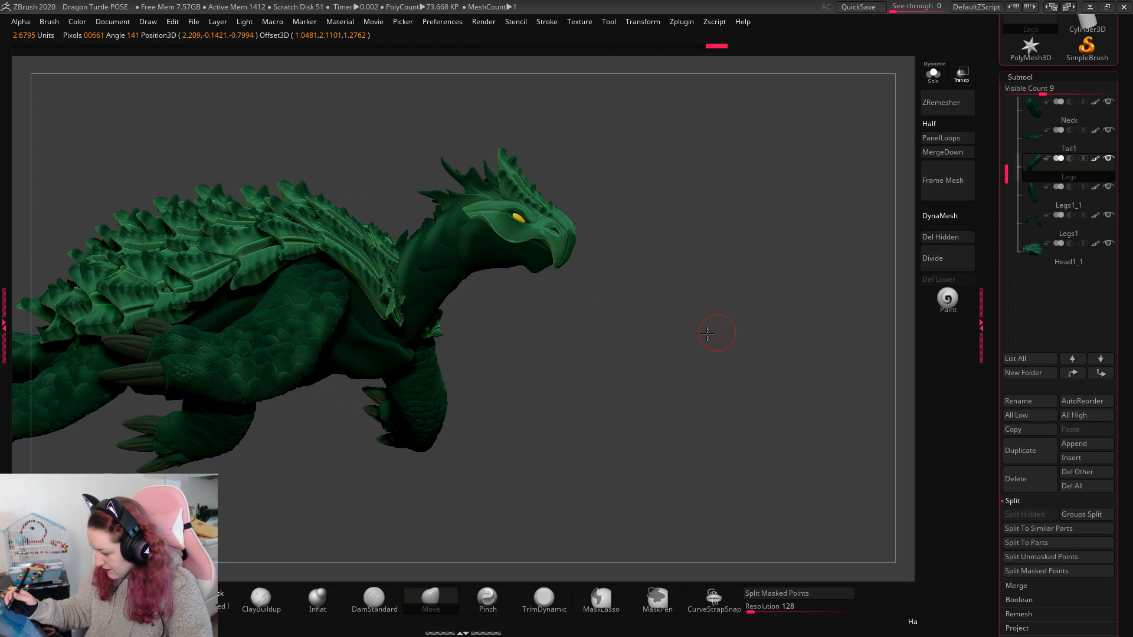
# Step: Isolate the back Legs1 subtool, mask one of its two legs, and split the masked points into a separate subtool
pyautogui.press('f')
pyautogui.moveTo(707, 334); pyautogui.dragTo(578, 391)
pyautogui.keyDown('alt'); pyautogui.click(578, 391); pyautogui.keyUp('alt')
pyautogui.moveTo(732, 401); pyautogui.dragTo(777, 363)
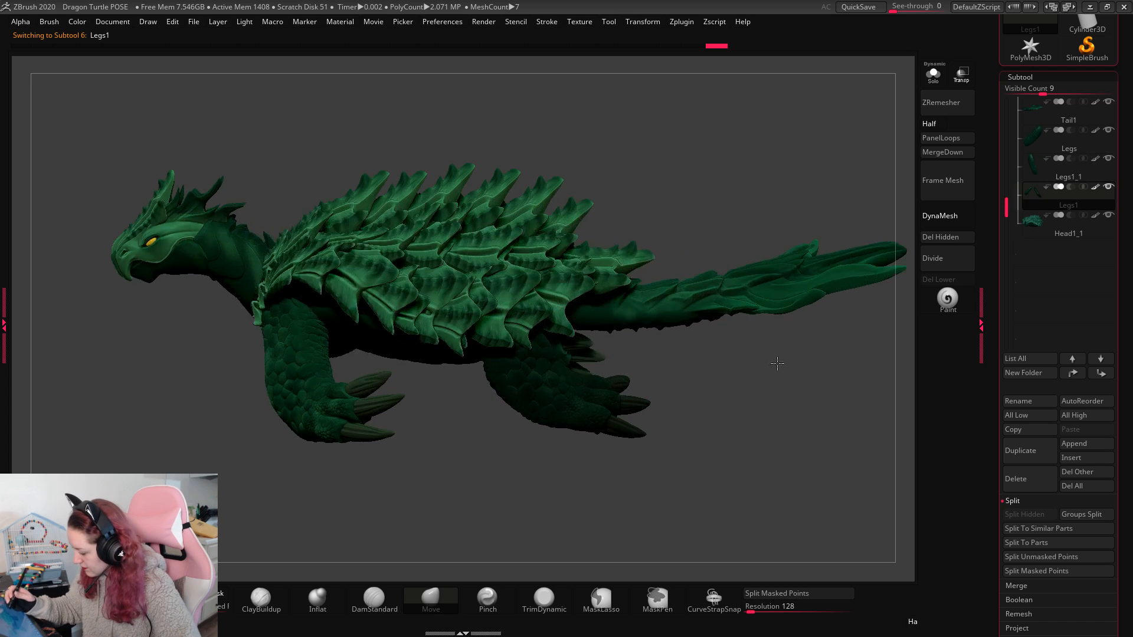
pyautogui.click(932, 74)
pyautogui.moveTo(767, 324); pyautogui.dragTo(766, 430)
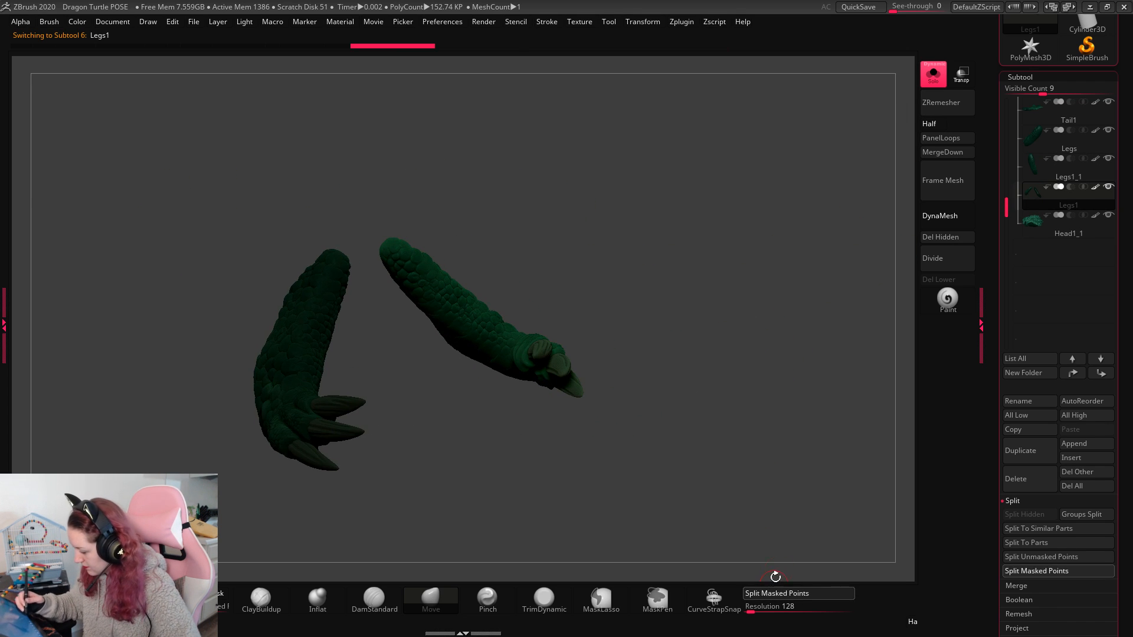
pyautogui.moveTo(774, 576); pyautogui.dragTo(826, 389)
pyautogui.click(932, 74)
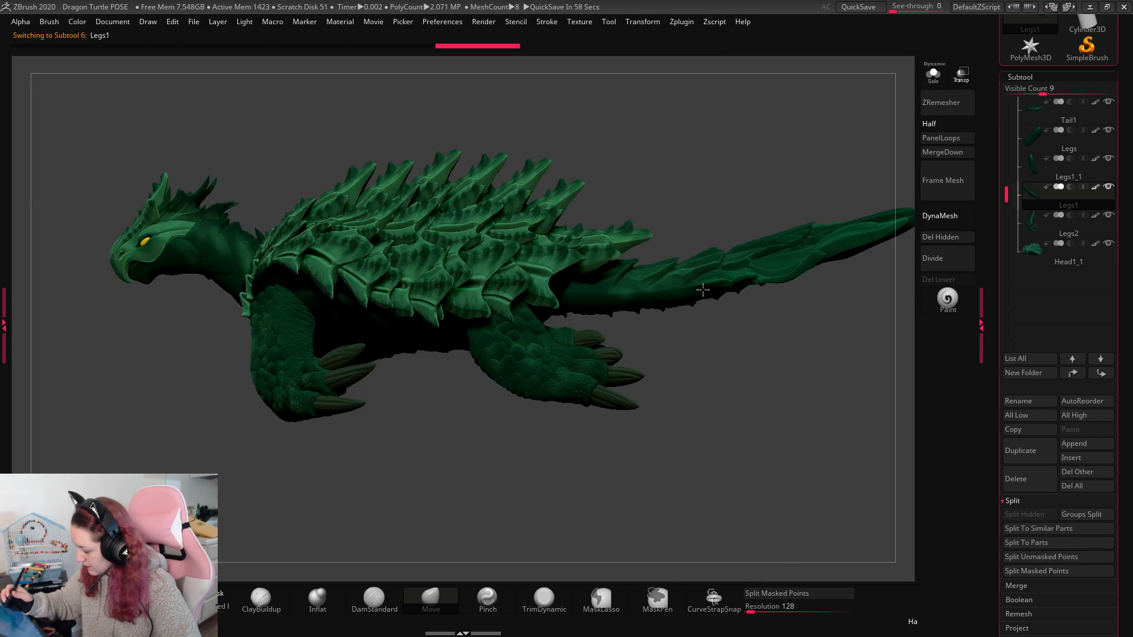
# Step: Select the Legs2 back leg, set the gizmo at its hip, and rotate the leg about 17 degrees
pyautogui.click(933, 73)
pyautogui.click(1012, 234)
pyautogui.press('w')
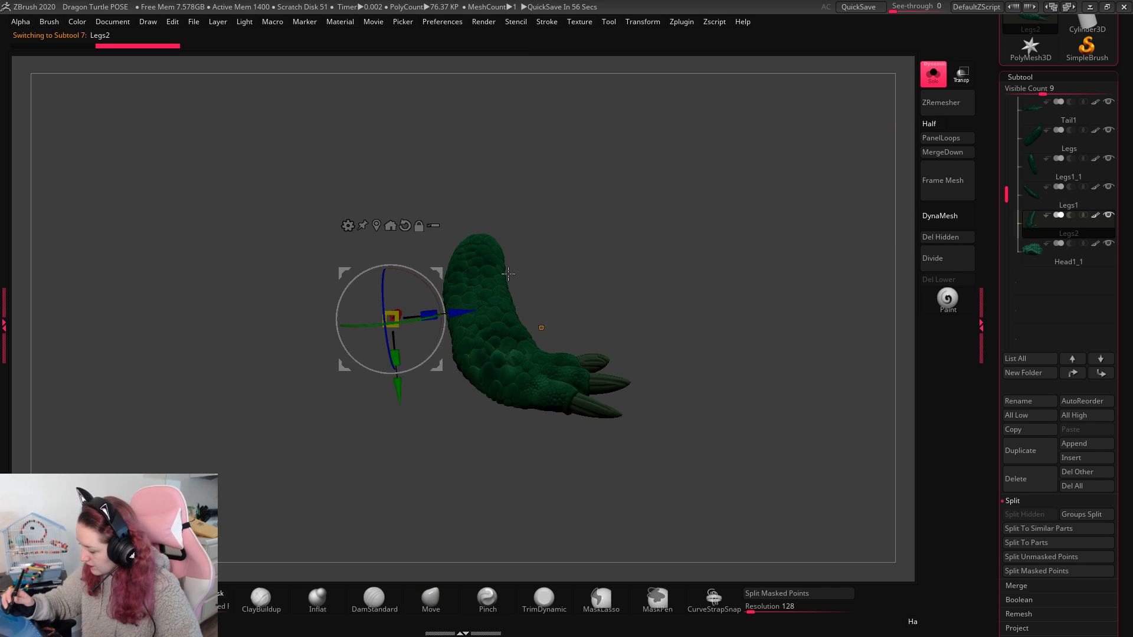
pyautogui.click(933, 74)
pyautogui.moveTo(527, 295); pyautogui.dragTo(514, 314)
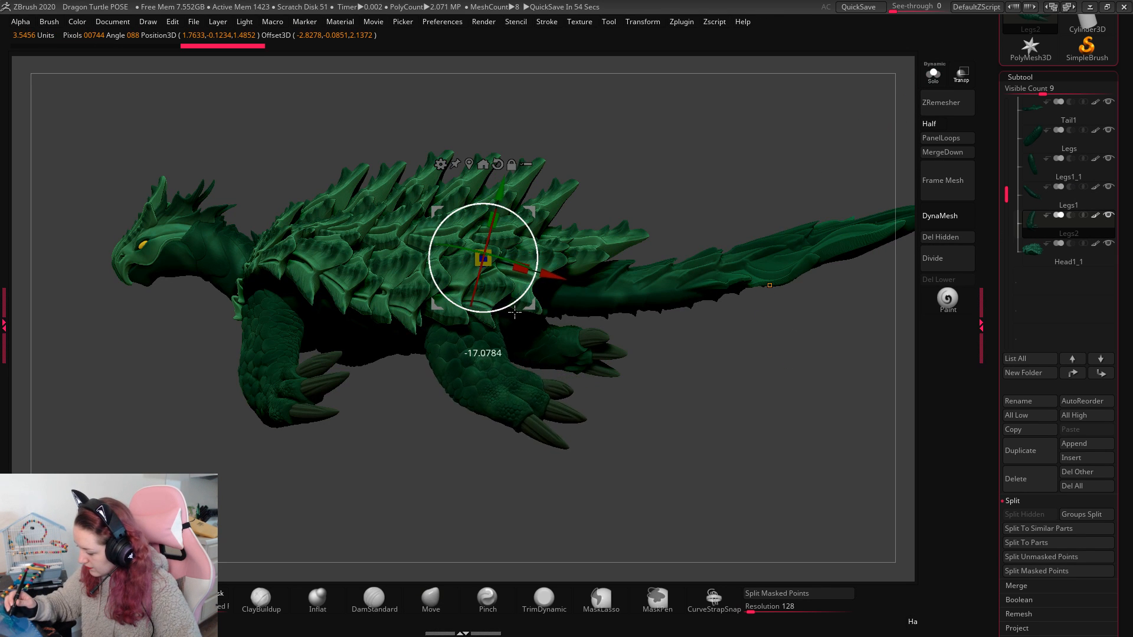
# Step: Select the Legs1 back leg, set the gizmo at its hip, and adjust the leg's rotation
pyautogui.press('q')
pyautogui.moveTo(721, 374)
pyautogui.mouseDown()
pyautogui.moveTo(703, 404)
pyautogui.moveTo(584, 413)
pyautogui.mouseUp()
pyautogui.keyDown('alt'); pyautogui.click(607, 339); pyautogui.keyUp('alt')
pyautogui.press('w')
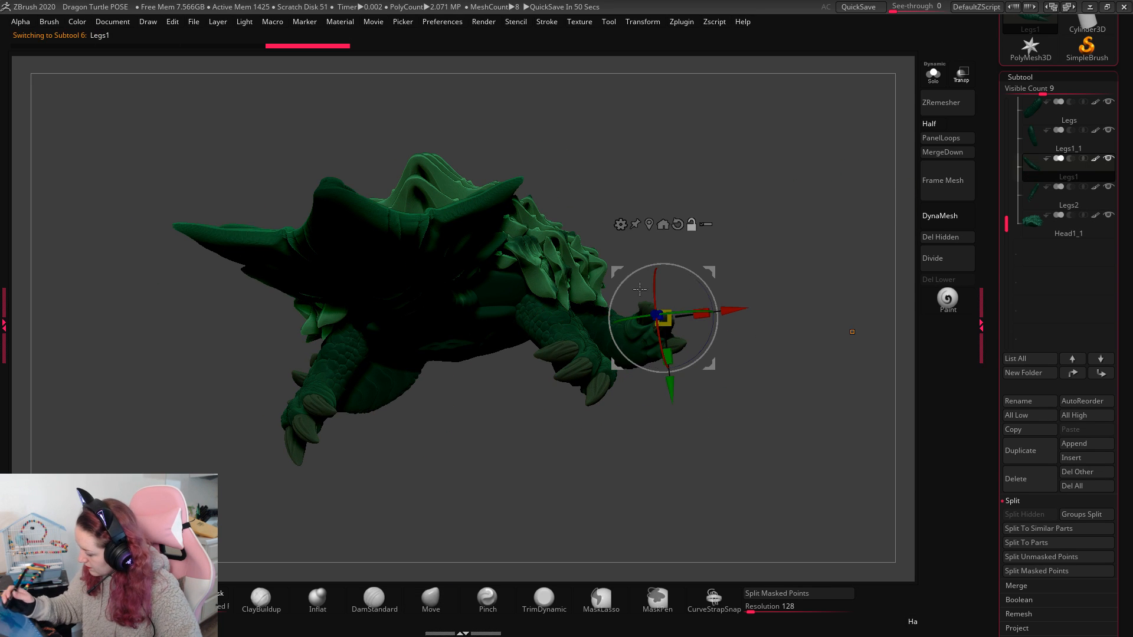
pyautogui.keyDown('alt'); pyautogui.click(546, 308); pyautogui.keyUp('alt')
pyautogui.moveTo(606, 305); pyautogui.dragTo(606, 306)
pyautogui.moveTo(594, 355); pyautogui.dragTo(591, 355)
pyautogui.press('q')
pyautogui.press('w')
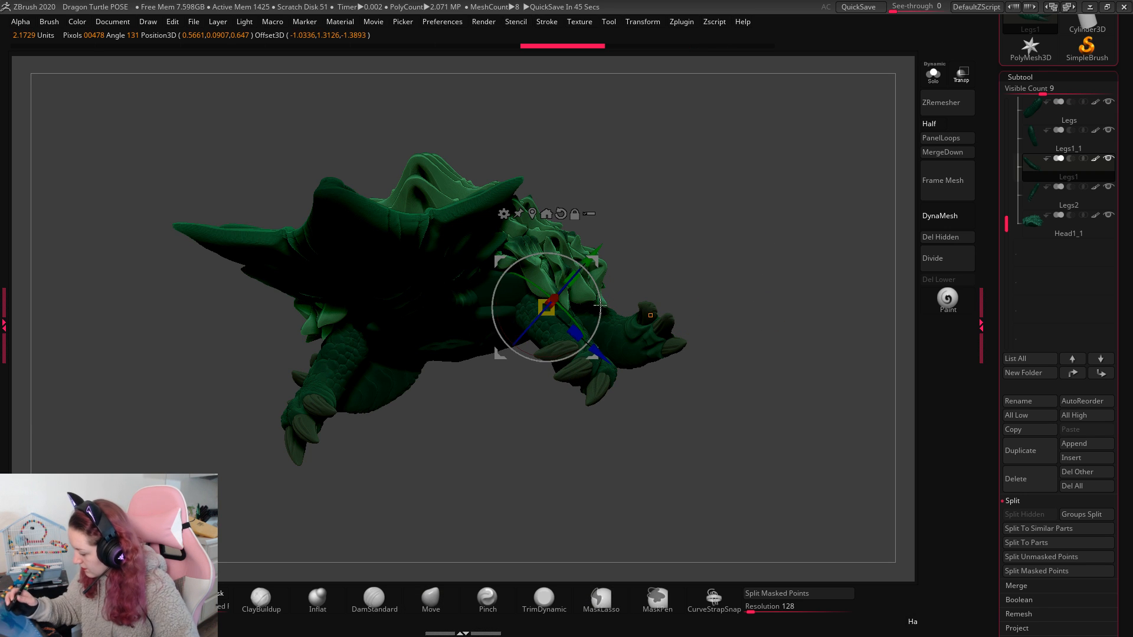
pyautogui.hotkey('ctrl', 'z')
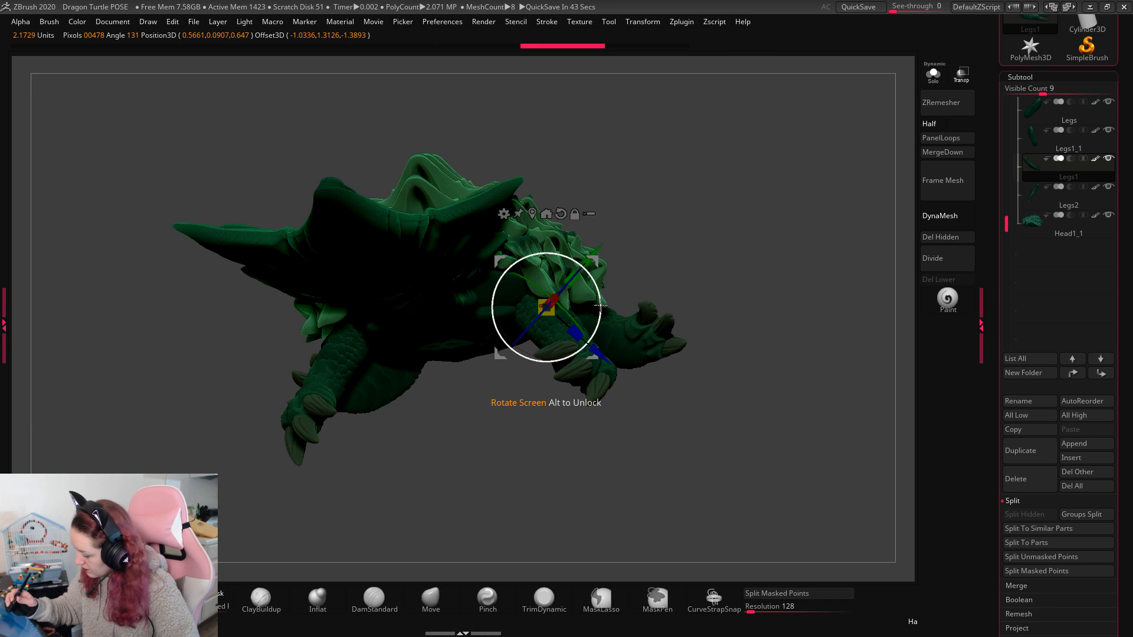
pyautogui.moveTo(599, 307); pyautogui.dragTo(600, 294)
pyautogui.press('q')
# Step: Isolate the Tail1 subtool and align the transform gizmo along the tail near its base
pyautogui.moveTo(481, 278)
pyautogui.mouseDown()
pyautogui.moveTo(466, 390)
pyautogui.moveTo(473, 409)
pyautogui.mouseUp()
pyautogui.click(932, 74)
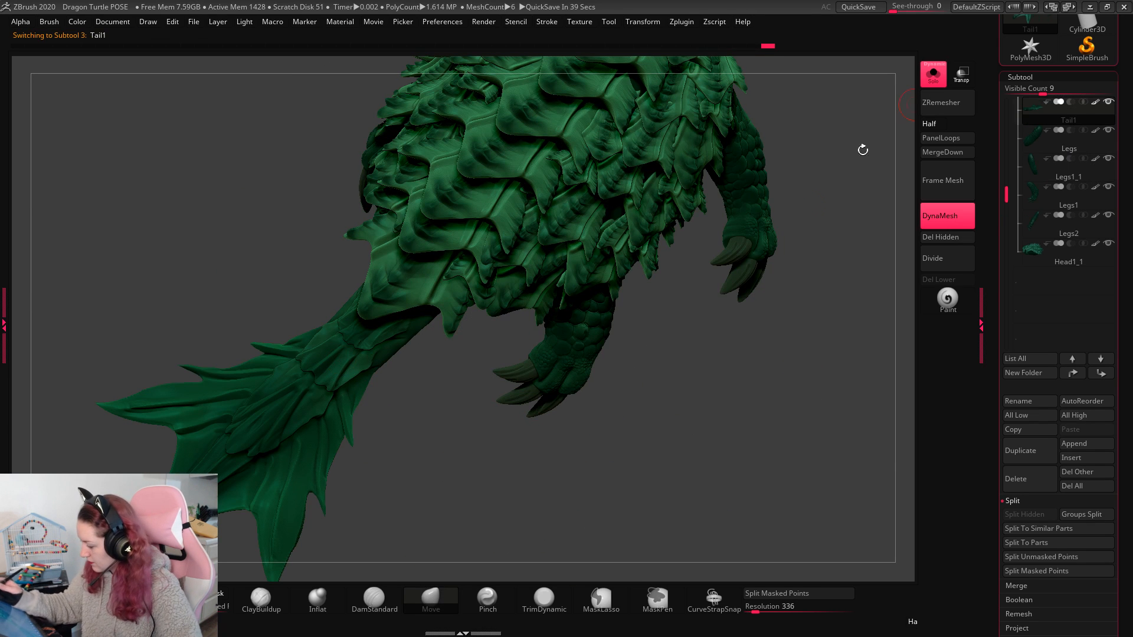
pyautogui.moveTo(780, 221); pyautogui.dragTo(763, 288)
pyautogui.press('w')
pyautogui.keyDown('alt'); pyautogui.moveTo(478, 297); pyautogui.dragTo(417, 358); pyautogui.keyUp('alt')
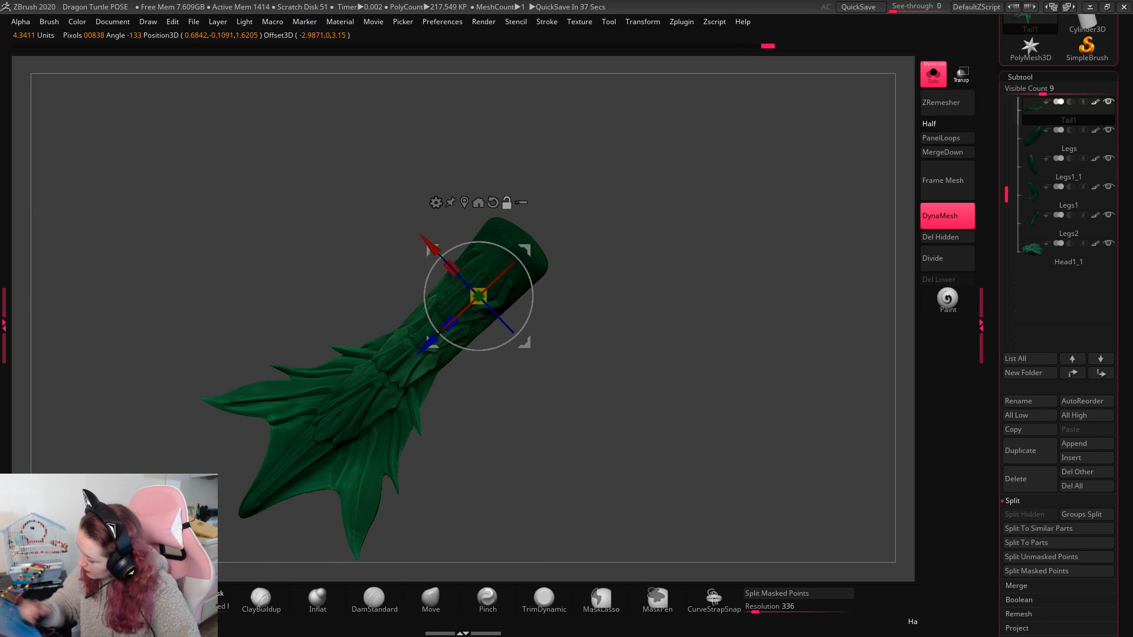
pyautogui.click(435, 203)
pyautogui.press('q')
pyautogui.press('w')
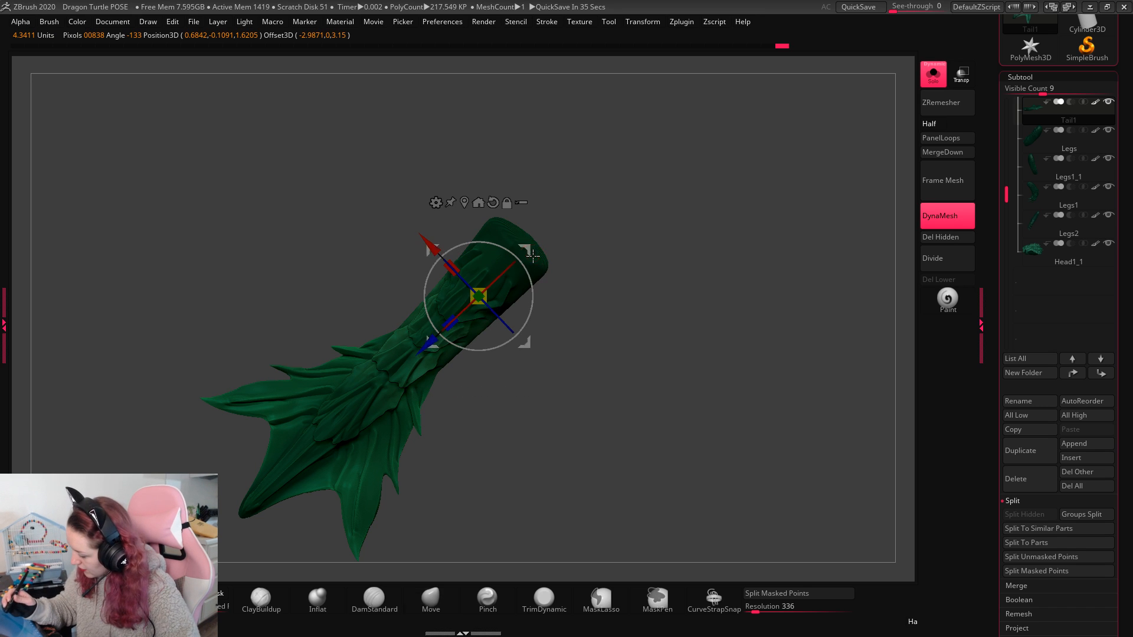
# Step: Re-centre the gizmo on the middle of the tail and curve the tail sideways with the Bend Arc deformer
pyautogui.keyDown('alt'); pyautogui.moveTo(478, 295); pyautogui.dragTo(413, 344); pyautogui.keyUp('alt')
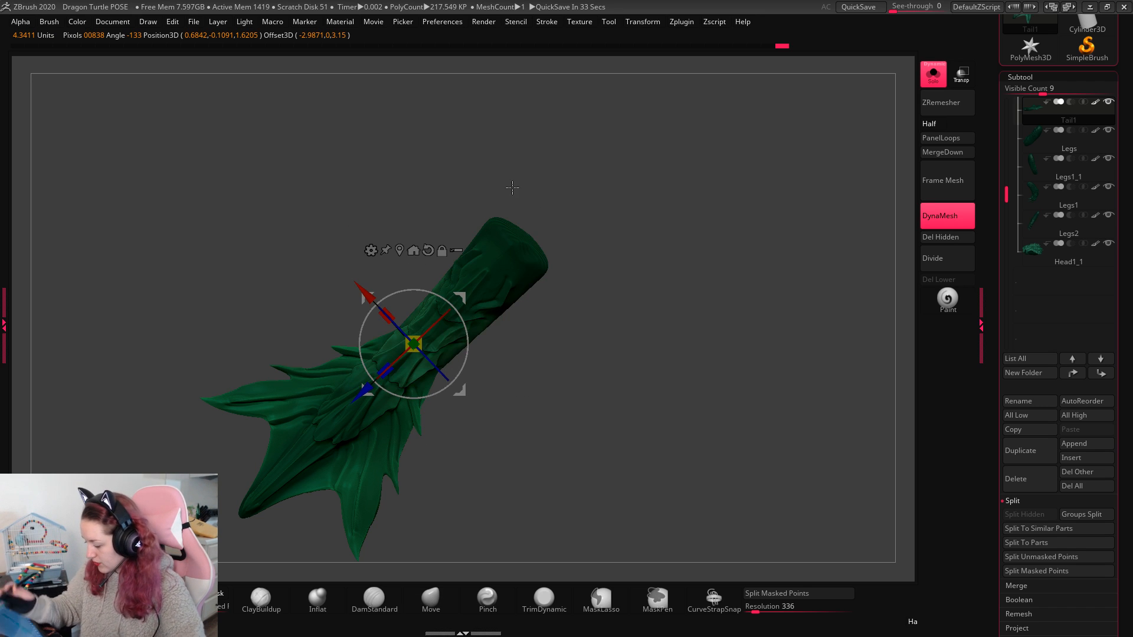
pyautogui.click(368, 252)
pyautogui.click(559, 315)
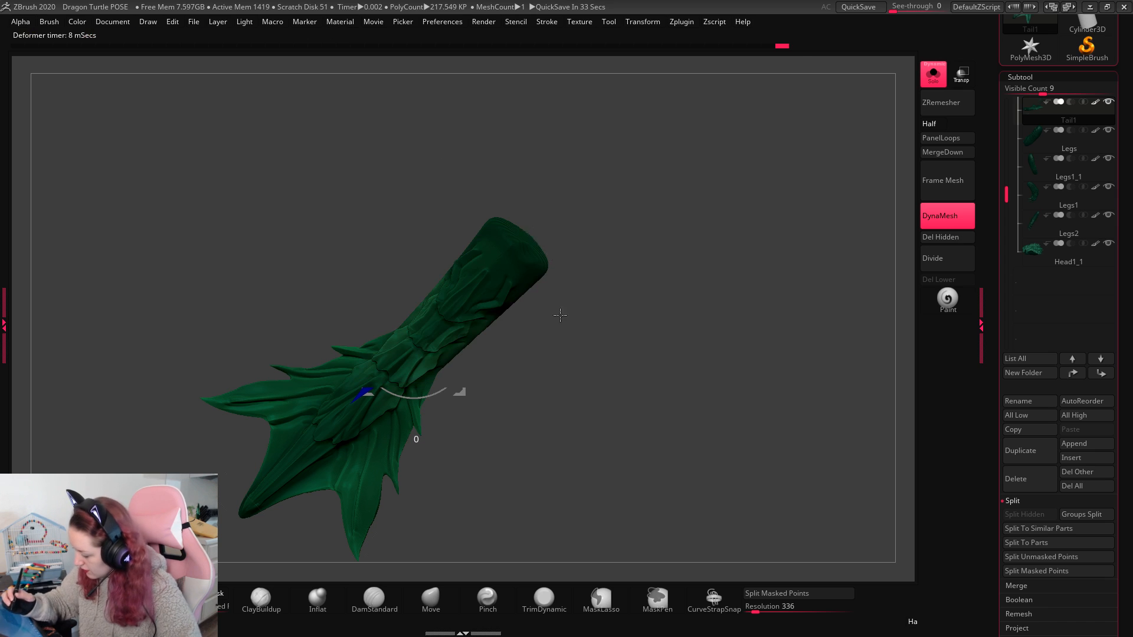
pyautogui.moveTo(311, 291); pyautogui.dragTo(285, 243)
pyautogui.click(346, 279)
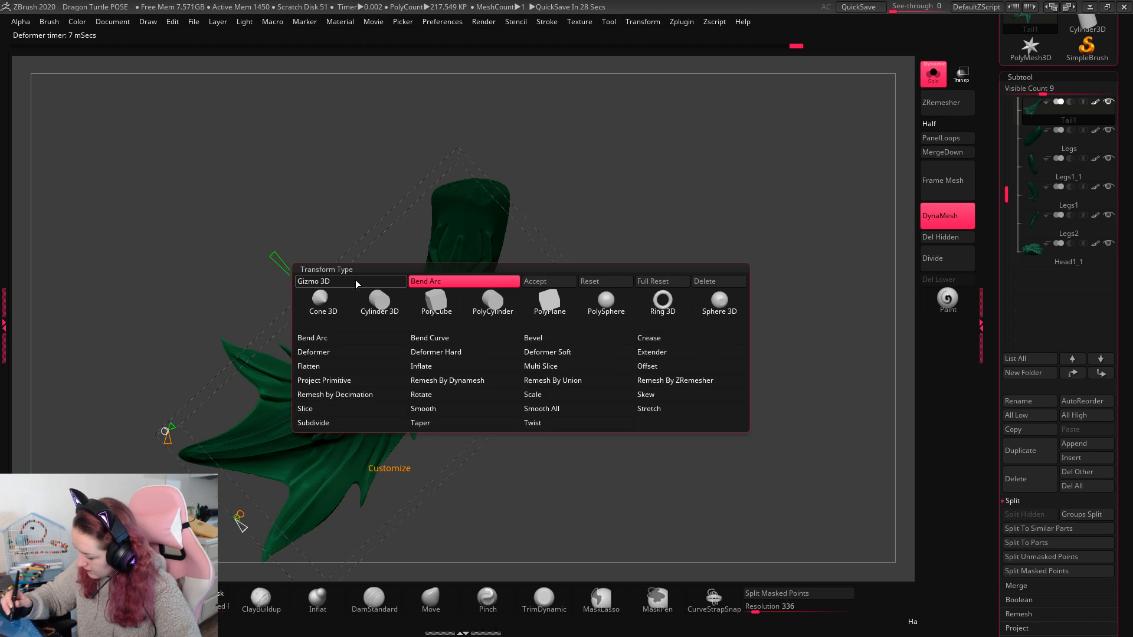
pyautogui.click(440, 357)
pyautogui.moveTo(367, 405); pyautogui.dragTo(376, 345)
# Step: Show the whole model and rotate the bent tail to fit the body
pyautogui.click(938, 80)
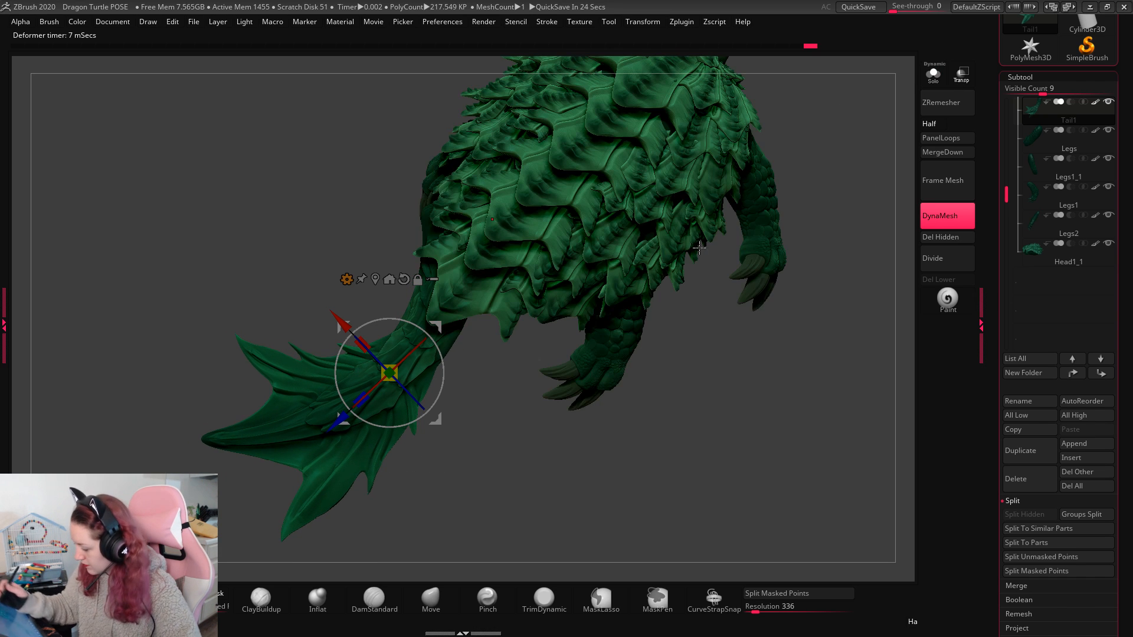
pyautogui.moveTo(446, 378); pyautogui.dragTo(433, 407)
pyautogui.moveTo(707, 354); pyautogui.dragTo(755, 430)
pyautogui.moveTo(510, 360)
pyautogui.mouseDown()
pyautogui.moveTo(551, 319)
pyautogui.moveTo(531, 327)
pyautogui.moveTo(513, 314)
pyautogui.moveTo(596, 330)
pyautogui.mouseUp()
pyautogui.press('q')
pyautogui.moveTo(729, 383); pyautogui.dragTo(749, 396)
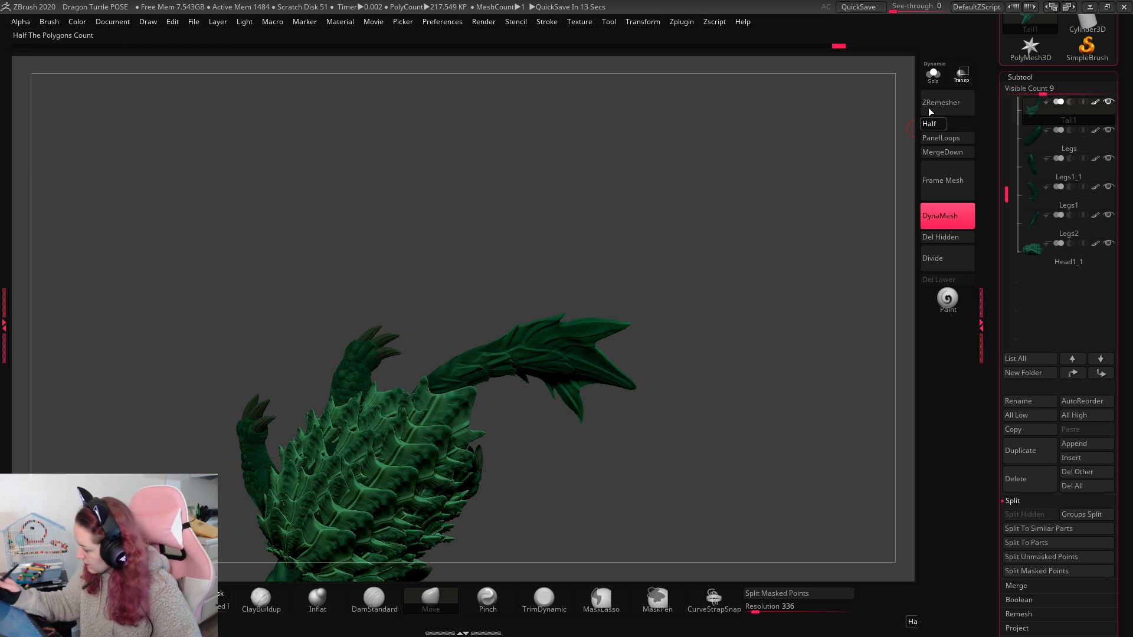
# Step: Isolate the tail, set the gizmo at its base end, rotate the tail from there, and show all parts again
pyautogui.click(932, 73)
pyautogui.press('w')
pyautogui.keyDown('alt'); pyautogui.moveTo(458, 361); pyautogui.dragTo(428, 413); pyautogui.keyUp('alt')
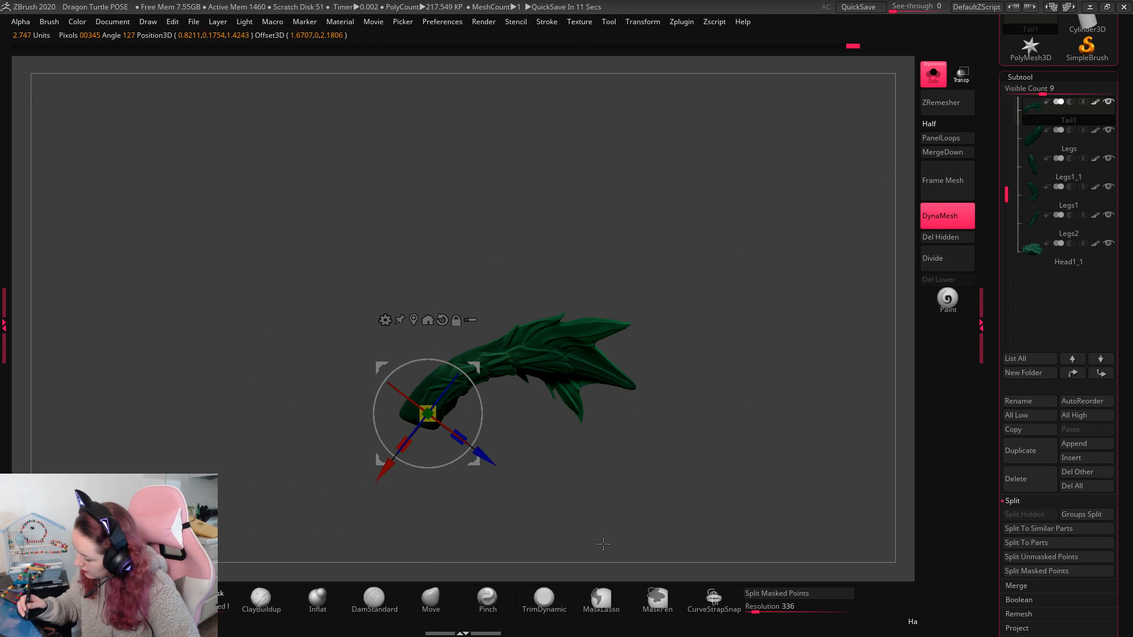
pyautogui.moveTo(513, 437); pyautogui.dragTo(525, 401)
pyautogui.press('q')
pyautogui.click(933, 73)
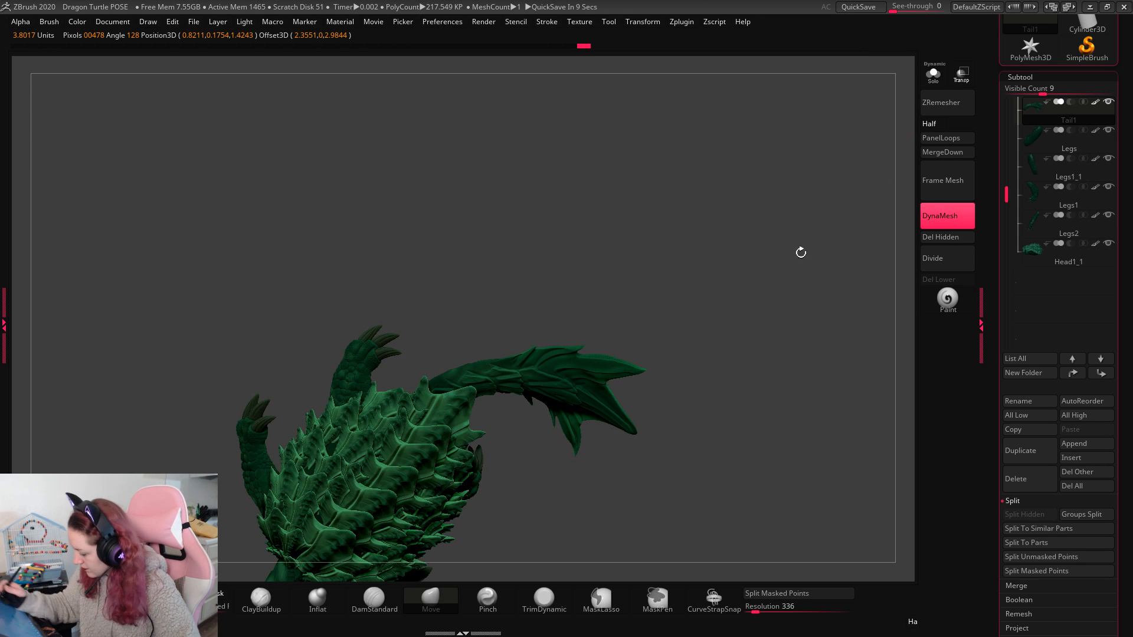
pyautogui.moveTo(685, 368); pyautogui.dragTo(881, 268)
# Step: Select the Head1_1 shell subtool, set the gizmo at the middle of the shell, and rotate the shell slightly
pyautogui.click(1037, 256)
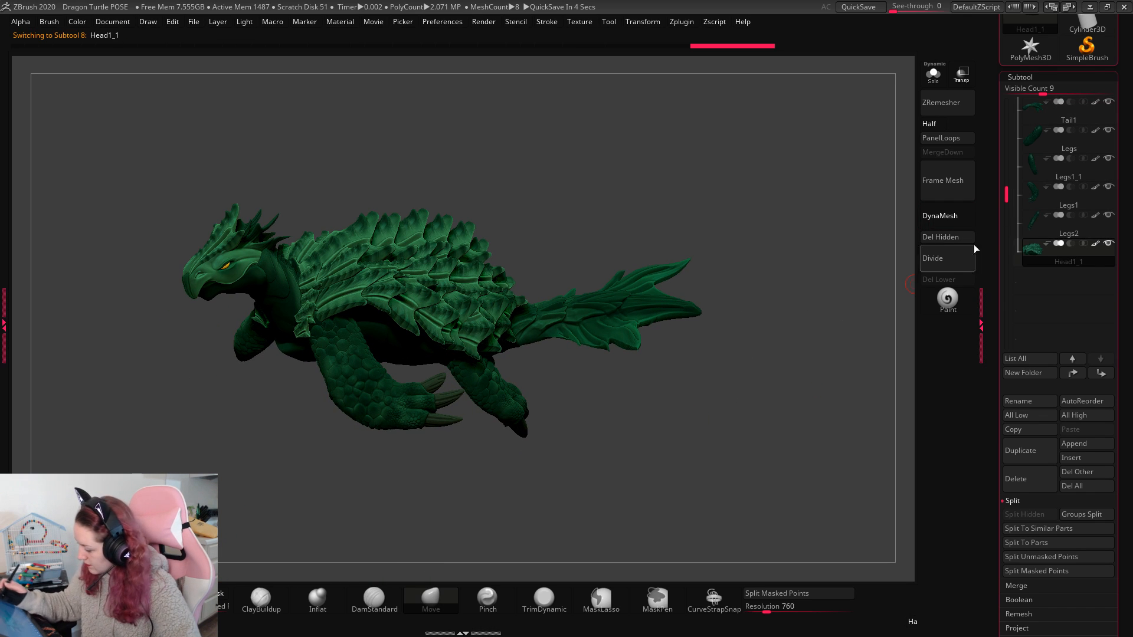
pyautogui.scroll(3, 1057, 144)
pyautogui.press('w')
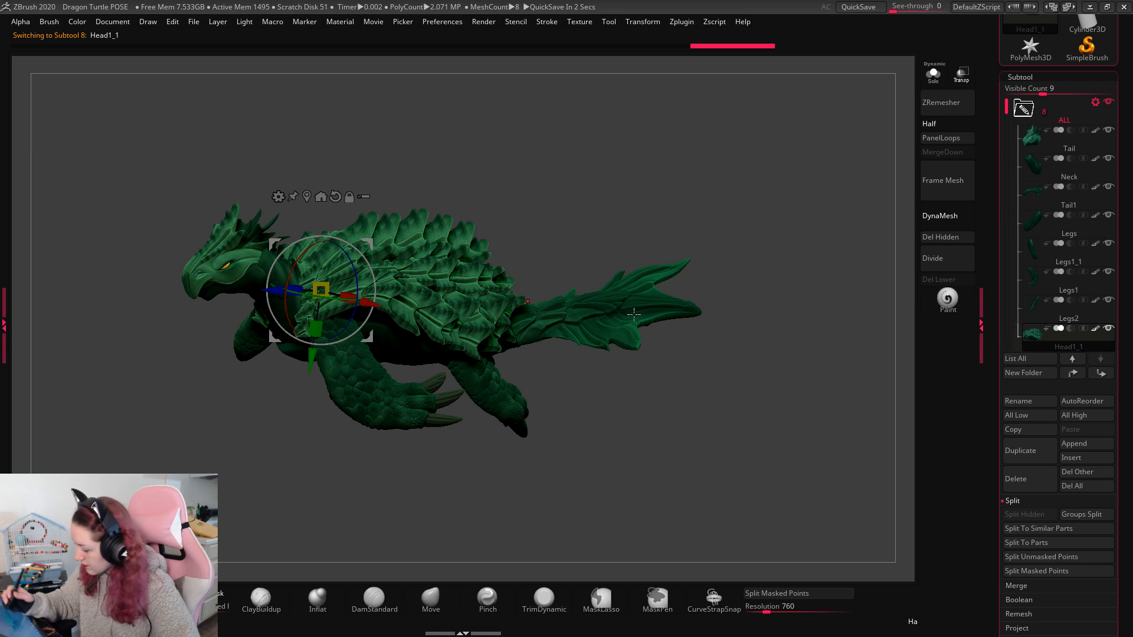
pyautogui.click(411, 308)
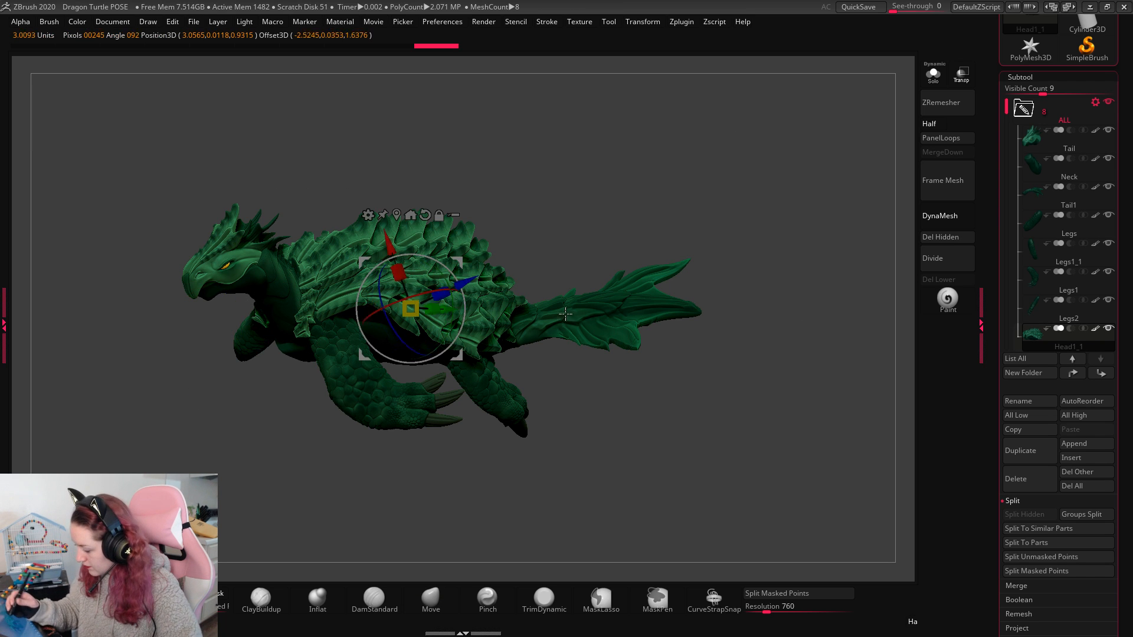
pyautogui.moveTo(410, 328)
pyautogui.mouseDown()
pyautogui.moveTo(424, 335)
pyautogui.moveTo(410, 321)
pyautogui.mouseUp()
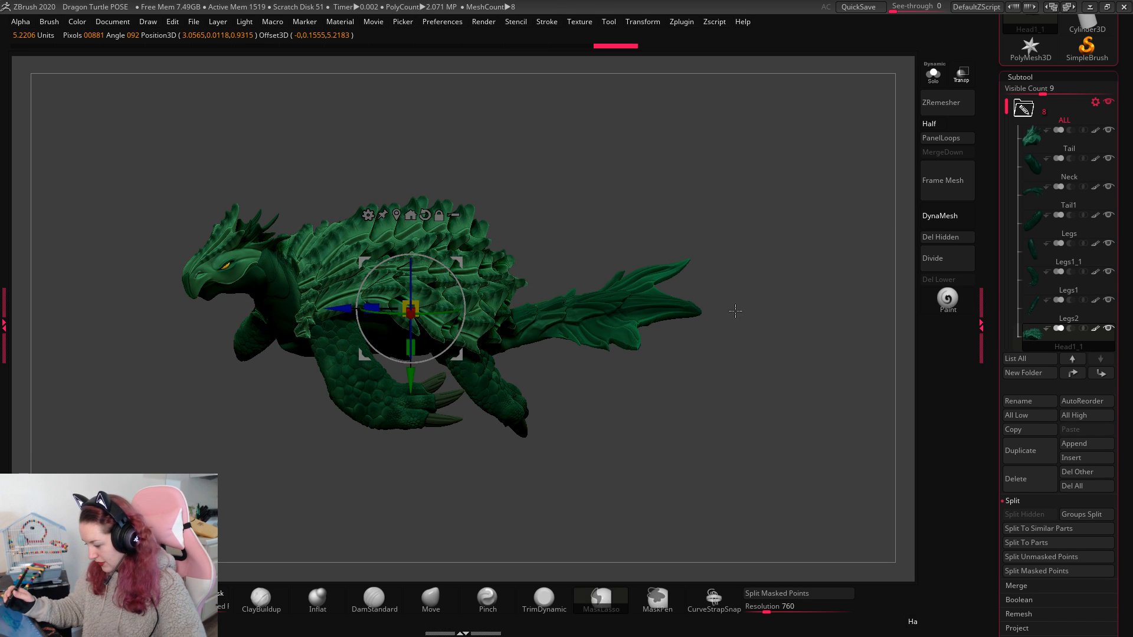
# Step: Select the Tail1 subtool and rotate the tail around its base from several angles to refine how it follows the body
pyautogui.moveTo(739, 311)
pyautogui.mouseDown()
pyautogui.moveTo(774, 304)
pyautogui.moveTo(747, 331)
pyautogui.moveTo(732, 318)
pyautogui.moveTo(695, 331)
pyautogui.mouseUp()
pyautogui.press('q')
pyautogui.keyDown('alt'); pyautogui.click(575, 319); pyautogui.keyUp('alt')
pyautogui.press('w')
pyautogui.moveTo(534, 286); pyautogui.dragTo(536, 251)
pyautogui.moveTo(758, 236); pyautogui.dragTo(703, 282)
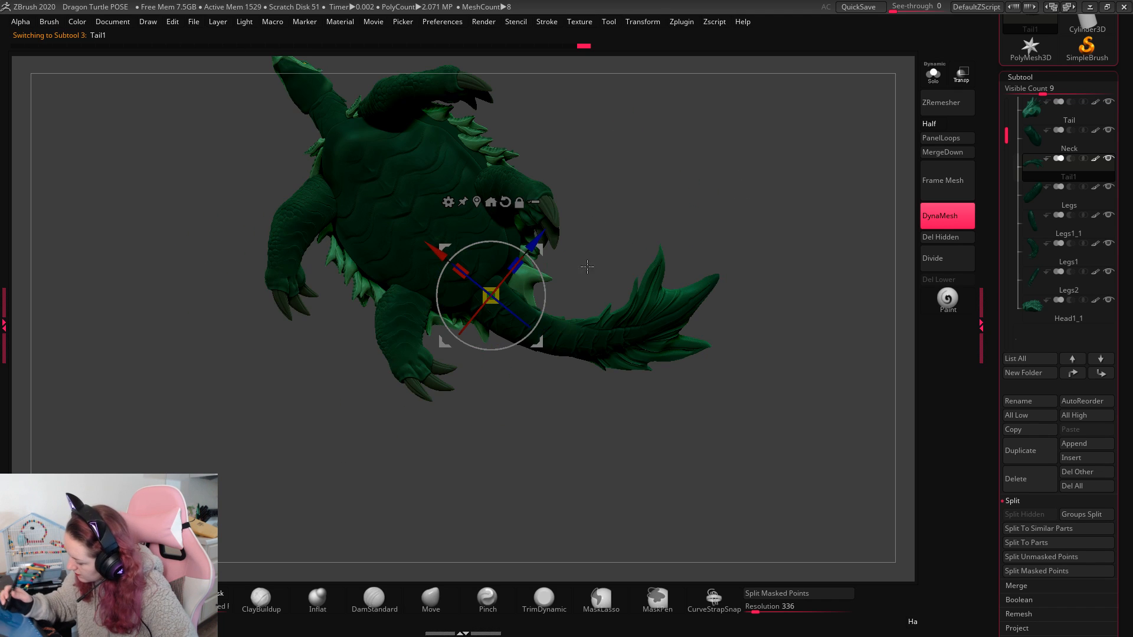
pyautogui.moveTo(537, 250); pyautogui.dragTo(540, 240)
pyautogui.press('q')
pyautogui.moveTo(720, 200)
pyautogui.mouseDown()
pyautogui.moveTo(730, 119)
pyautogui.moveTo(620, 235)
pyautogui.mouseUp()
pyautogui.press('w')
pyautogui.moveTo(546, 294); pyautogui.dragTo(547, 283)
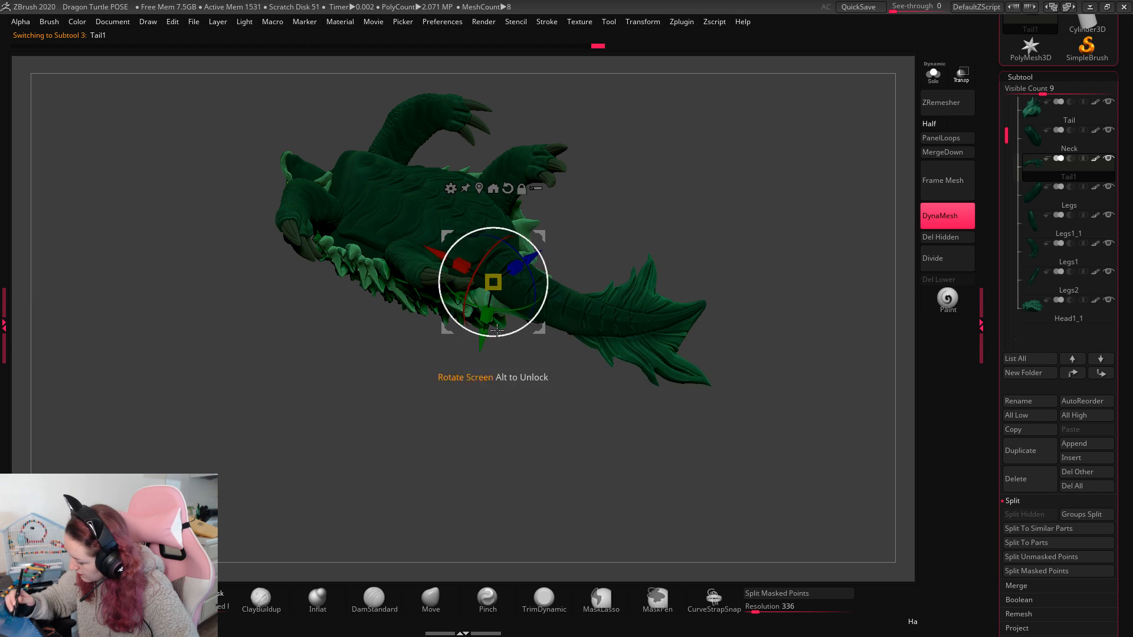
# Step: Select the Legs subtool and rotate that front leg at the shoulder so it reaches further down
pyautogui.press('q')
pyautogui.moveTo(753, 231)
pyautogui.mouseDown()
pyautogui.moveTo(771, 403)
pyautogui.moveTo(761, 417)
pyautogui.moveTo(704, 349)
pyautogui.mouseUp()
pyautogui.keyDown('alt'); pyautogui.click(276, 330); pyautogui.keyUp('alt')
pyautogui.moveTo(625, 348); pyautogui.dragTo(818, 273)
pyautogui.press('w')
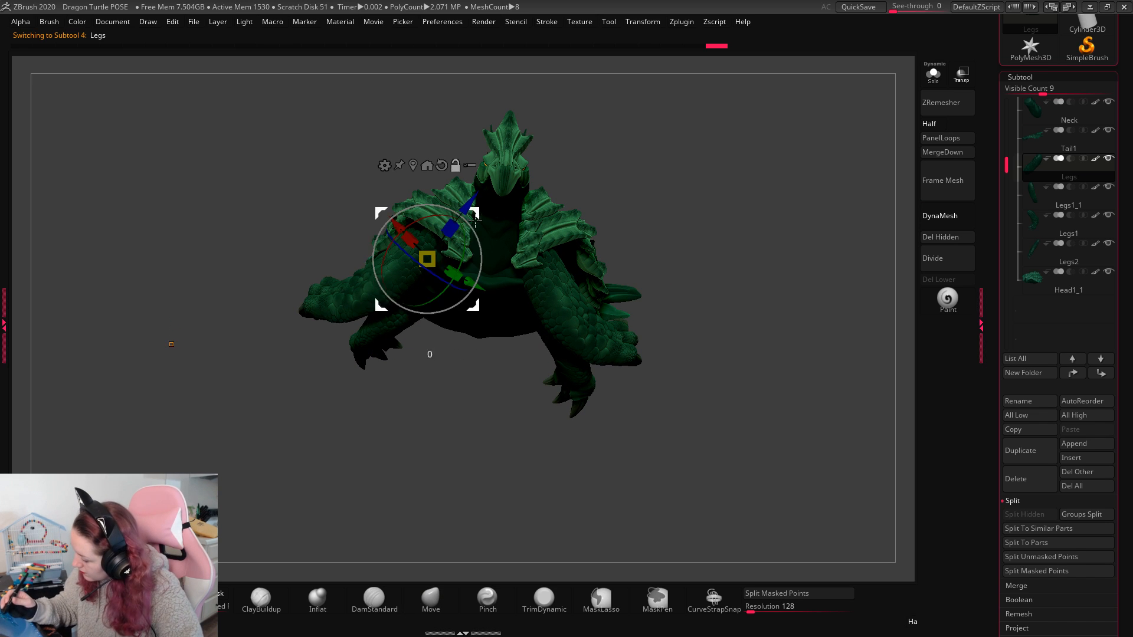
pyautogui.moveTo(475, 220); pyautogui.dragTo(461, 220)
pyautogui.press('q')
pyautogui.press('space')
pyautogui.moveTo(691, 253); pyautogui.dragTo(737, 254)
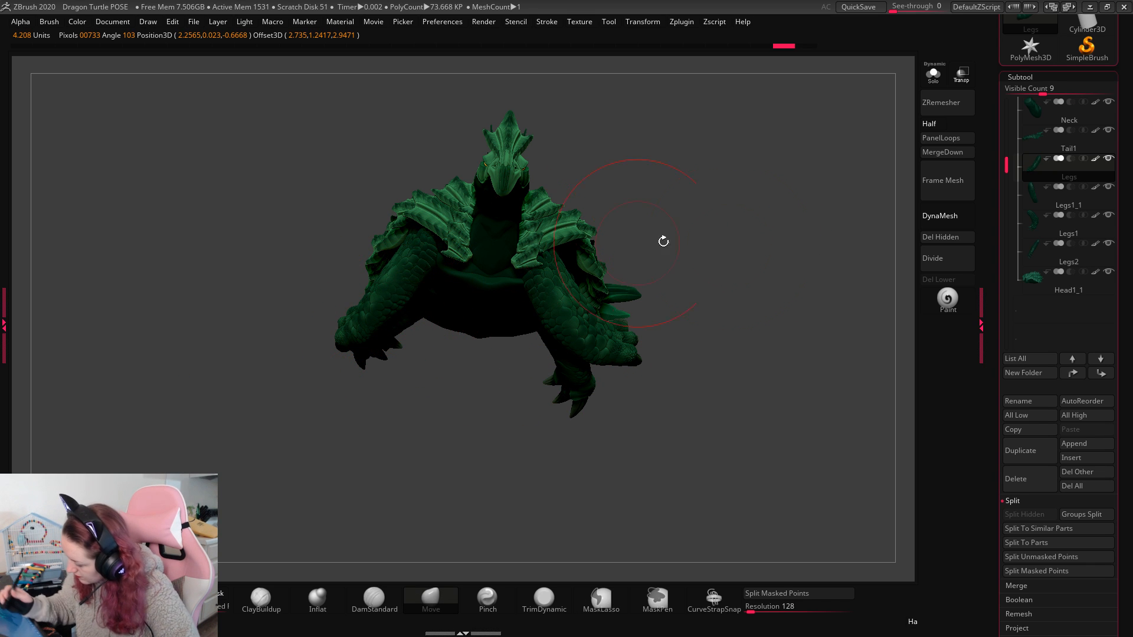
pyautogui.press('w')
pyautogui.moveTo(469, 205); pyautogui.dragTo(466, 203)
pyautogui.press('q')
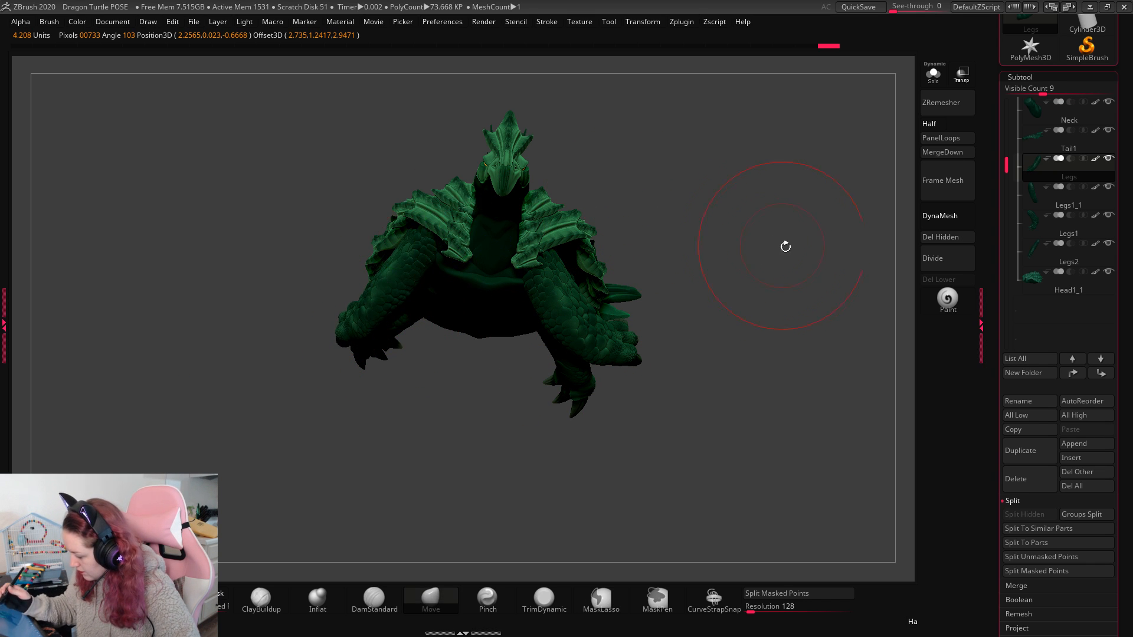
# Step: Select the Neck subtool, set the gizmo at the neck's base, and rotate the neck sideways
pyautogui.moveTo(784, 246); pyautogui.dragTo(640, 239)
pyautogui.keyDown('alt'); pyautogui.click(461, 238); pyautogui.keyUp('alt')
pyautogui.moveTo(819, 417)
pyautogui.mouseDown()
pyautogui.moveTo(834, 450)
pyautogui.moveTo(731, 472)
pyautogui.mouseUp()
pyautogui.press('w')
pyautogui.keyDown('alt'); pyautogui.click(471, 277); pyautogui.keyUp('alt')
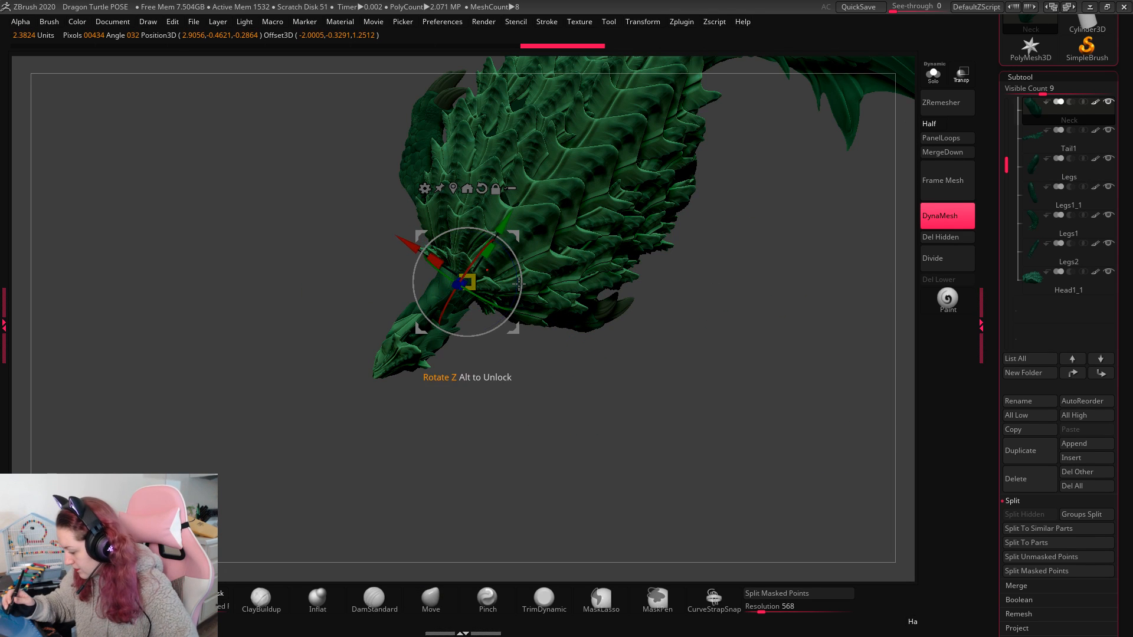
pyautogui.moveTo(522, 283); pyautogui.dragTo(525, 258)
pyautogui.press('q')
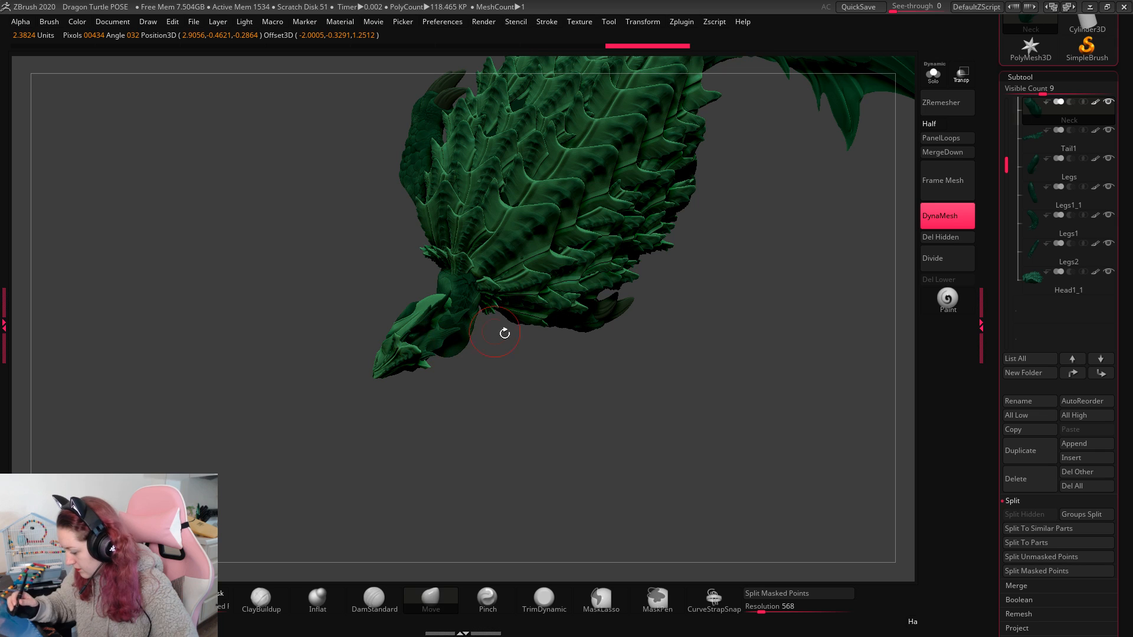
# Step: Select the dragon's head, the first subtool in the ALL folder, named Tail
pyautogui.press('w')
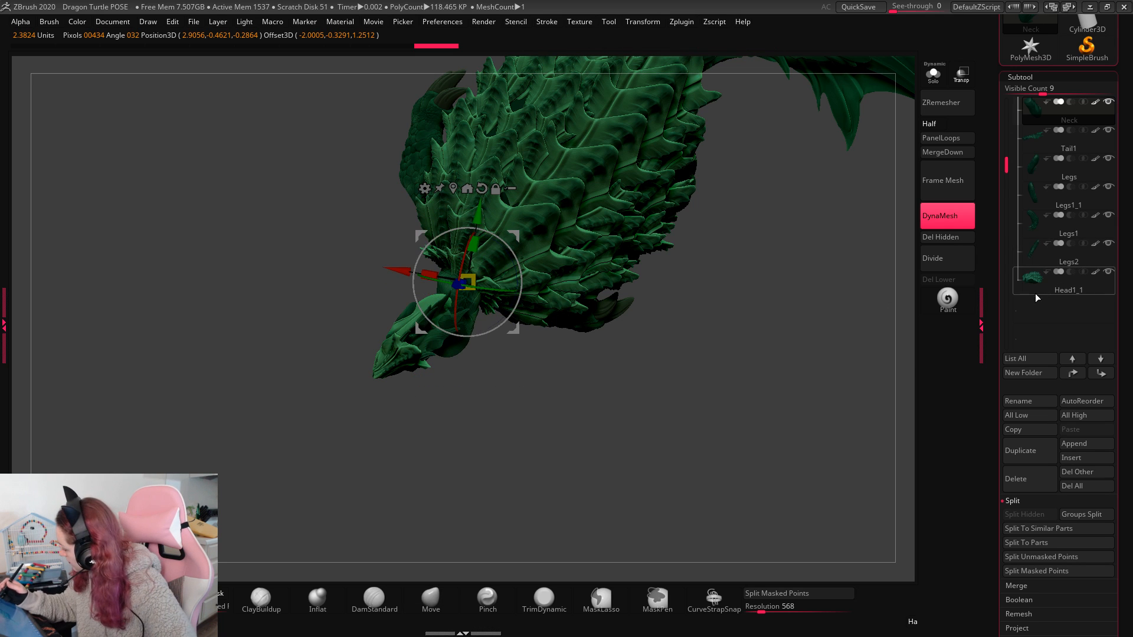
pyautogui.scroll(2, 1031, 167)
pyautogui.click(1032, 133)
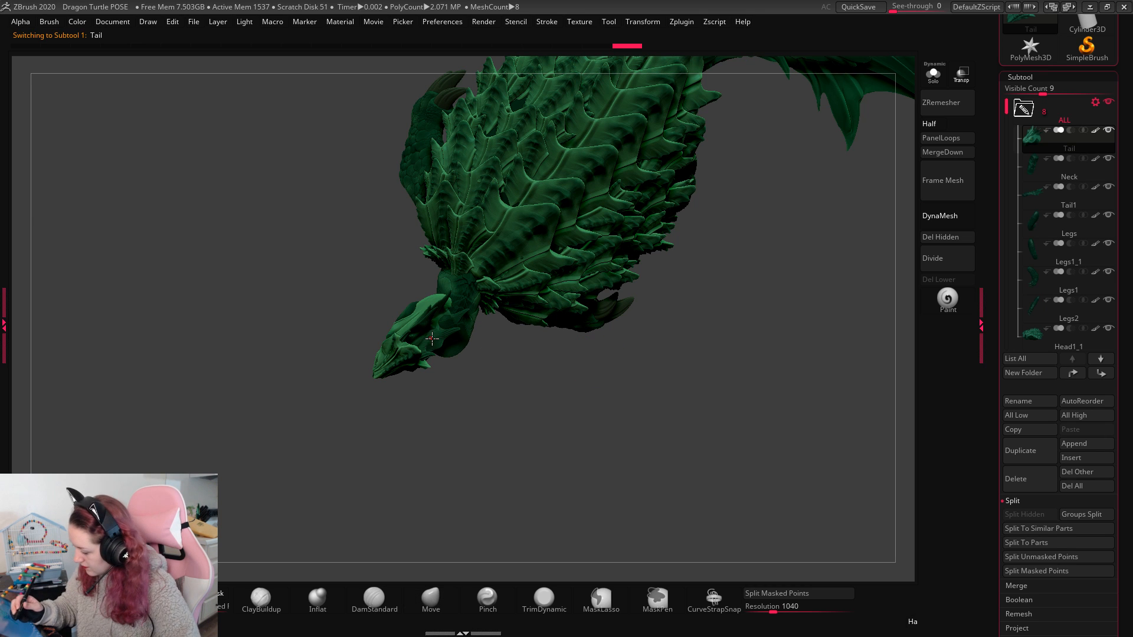
# Step: Rotate and shift the head on the end of the neck, working from the top view
pyautogui.click(414, 343)
pyautogui.moveTo(463, 344)
pyautogui.mouseDown()
pyautogui.moveTo(483, 348)
pyautogui.moveTo(500, 327)
pyautogui.mouseUp()
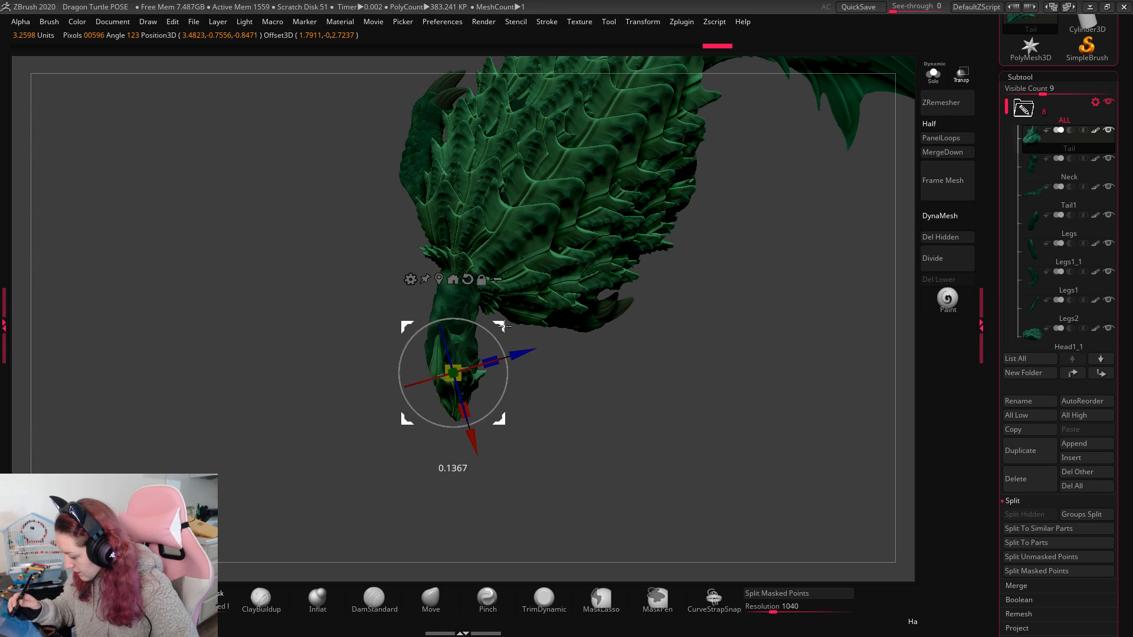
pyautogui.press('q')
pyautogui.moveTo(715, 412)
pyautogui.mouseDown()
pyautogui.moveTo(764, 446)
pyautogui.moveTo(820, 360)
pyautogui.mouseUp()
pyautogui.keyDown('alt'); pyautogui.moveTo(773, 250); pyautogui.dragTo(840, 280); pyautogui.keyUp('alt')
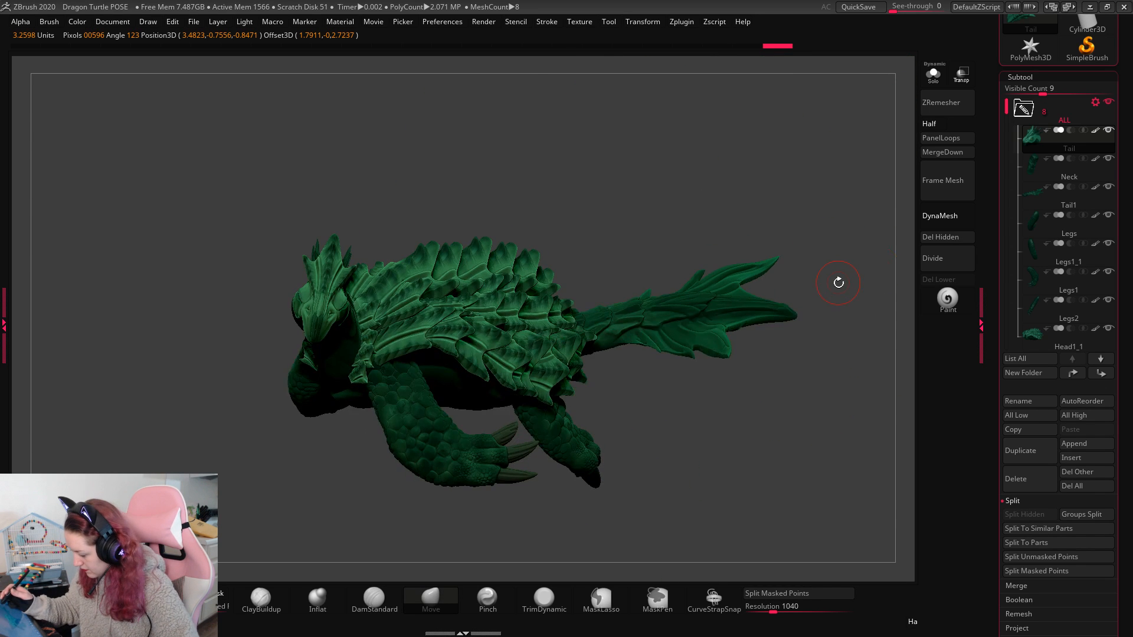
# Step: Re-center the transform gizmo on the head, turn the head to face forward, and move it out from the body
pyautogui.press('w')
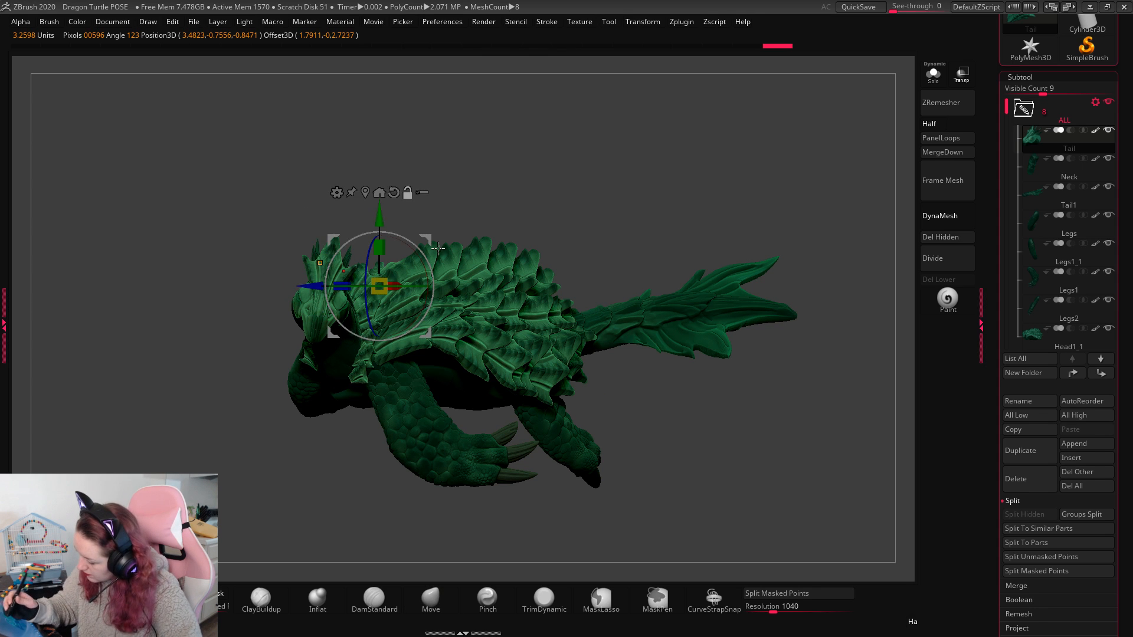
pyautogui.keyDown('alt'); pyautogui.moveTo(438, 249); pyautogui.dragTo(264, 364); pyautogui.keyUp('alt')
pyautogui.keyDown('alt'); pyautogui.click(324, 315); pyautogui.keyUp('alt')
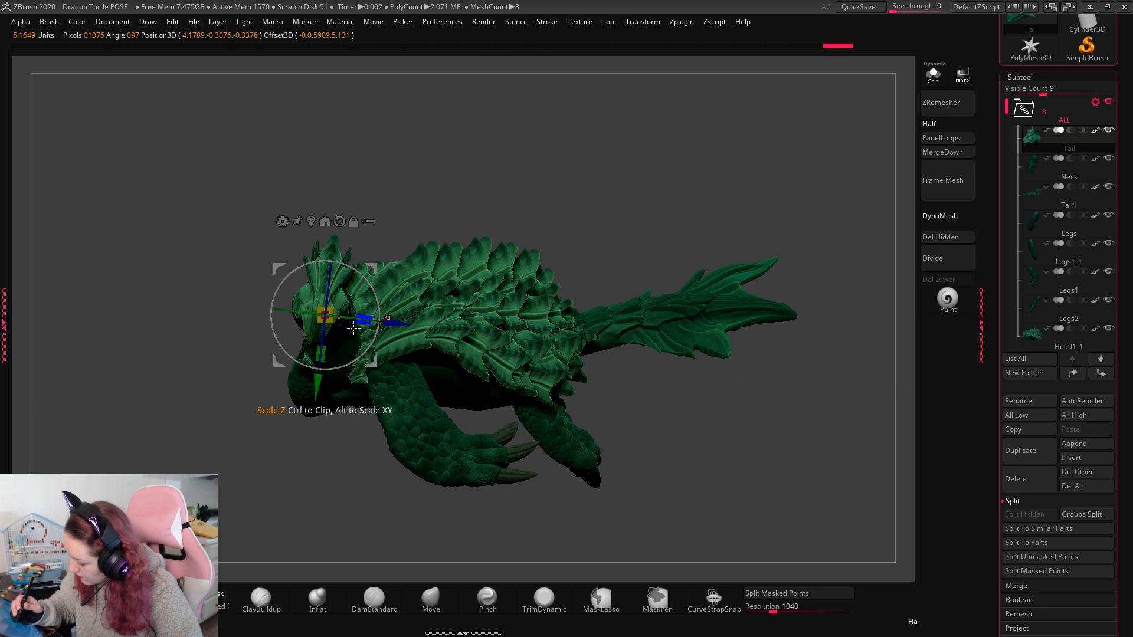
pyautogui.moveTo(349, 318); pyautogui.dragTo(369, 321)
pyautogui.moveTo(370, 275); pyautogui.dragTo(281, 249)
pyautogui.moveTo(277, 253)
pyautogui.mouseDown()
pyautogui.moveTo(257, 240)
pyautogui.moveTo(295, 262)
pyautogui.mouseUp()
pyautogui.press('q')
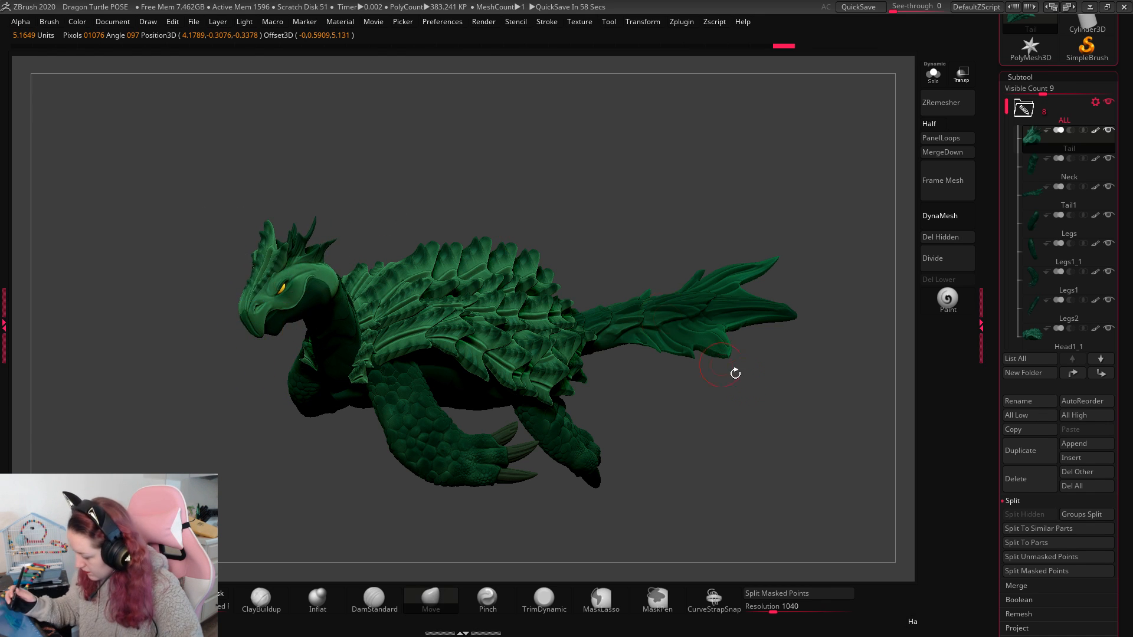
pyautogui.moveTo(770, 423); pyautogui.dragTo(775, 420)
# Step: Select the neck, place the gizmo at its base, and rotate and shift it toward the head
pyautogui.keyDown('alt'); pyautogui.click(367, 341); pyautogui.keyUp('alt')
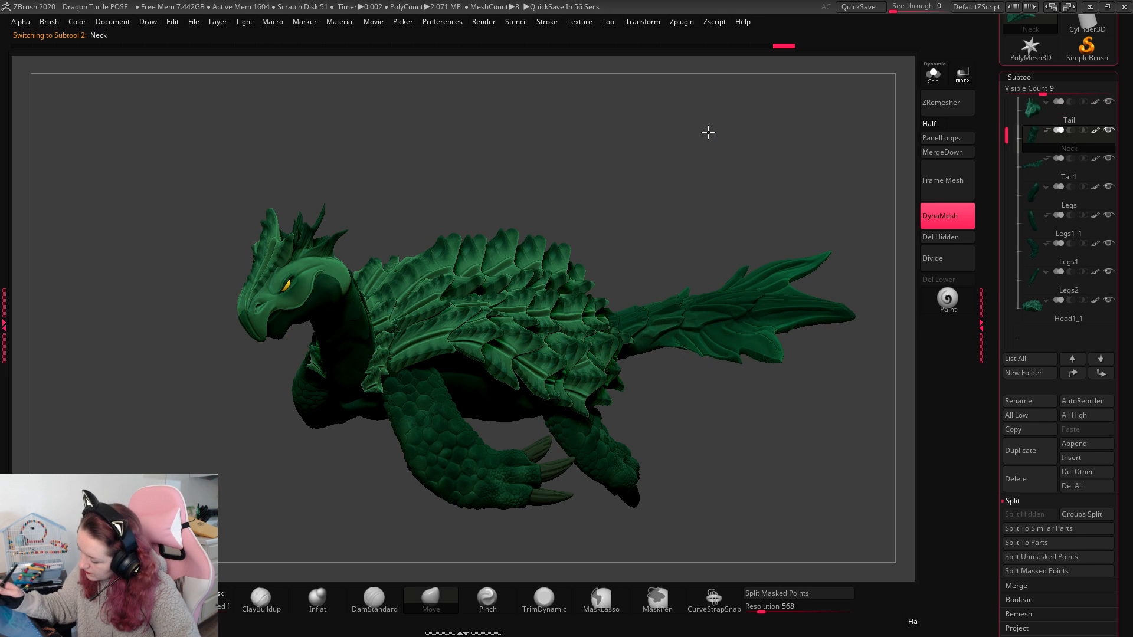
pyautogui.moveTo(708, 132); pyautogui.dragTo(661, 150)
pyautogui.press('w')
pyautogui.keyDown('alt'); pyautogui.click(396, 350); pyautogui.keyUp('alt')
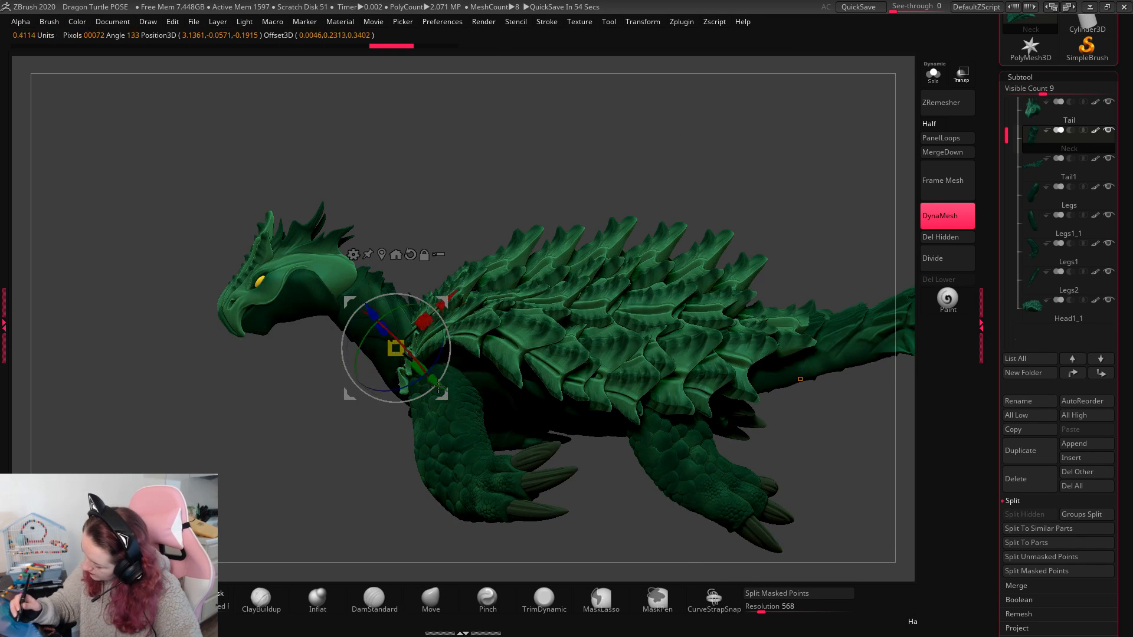
pyautogui.moveTo(450, 356); pyautogui.dragTo(448, 342)
pyautogui.moveTo(447, 306); pyautogui.dragTo(447, 312)
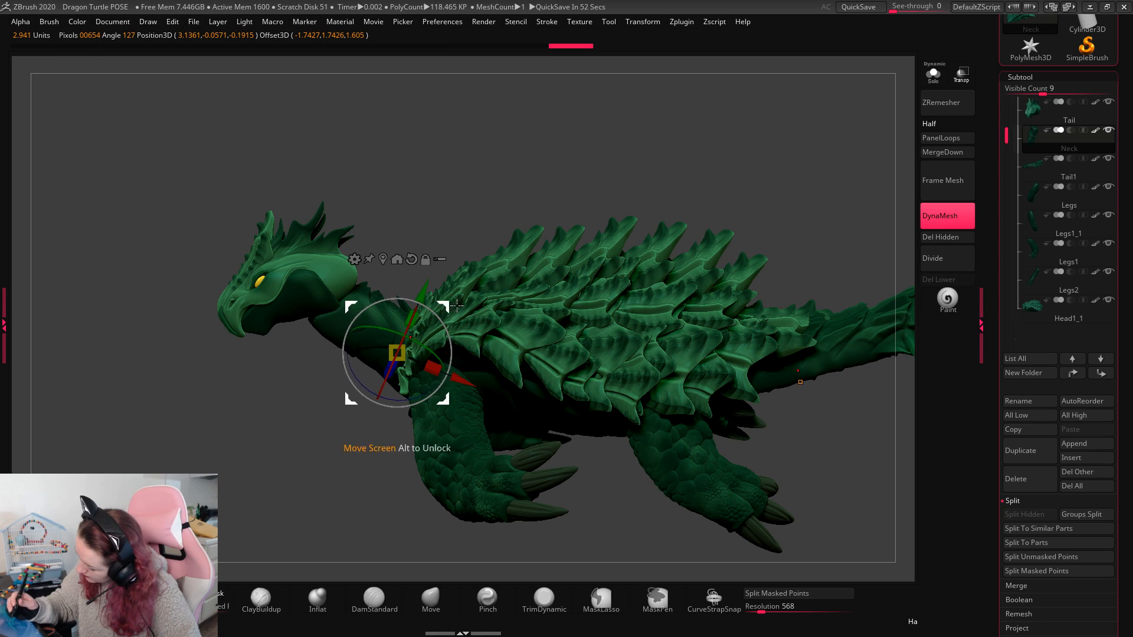
pyautogui.press('q')
# Step: Select the head, set the gizmo pivot where it meets the neck, and reposition it onto the neck from two angles
pyautogui.keyDown('alt'); pyautogui.click(340, 272); pyautogui.keyUp('alt')
pyautogui.press('w')
pyautogui.keyDown('alt'); pyautogui.click(343, 271); pyautogui.keyUp('alt')
pyautogui.keyDown('alt'); pyautogui.click(357, 177); pyautogui.keyUp('alt')
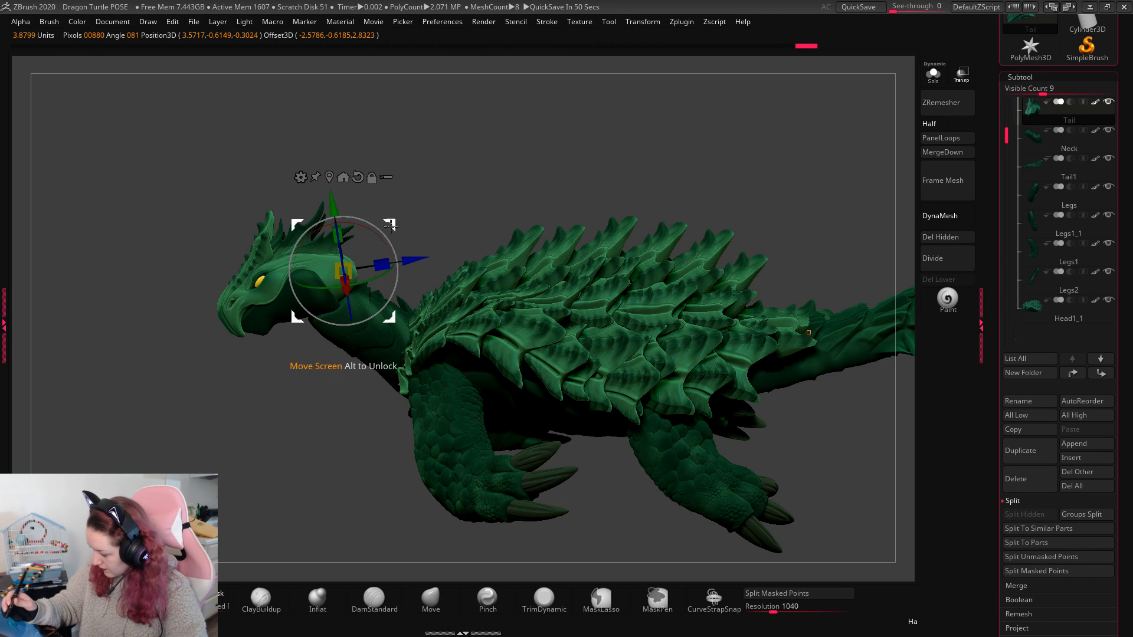
pyautogui.moveTo(389, 225); pyautogui.dragTo(388, 246)
pyautogui.press('q')
pyautogui.moveTo(592, 194); pyautogui.dragTo(630, 189)
pyautogui.press('w')
pyautogui.moveTo(397, 312); pyautogui.dragTo(381, 308)
pyautogui.press('q')
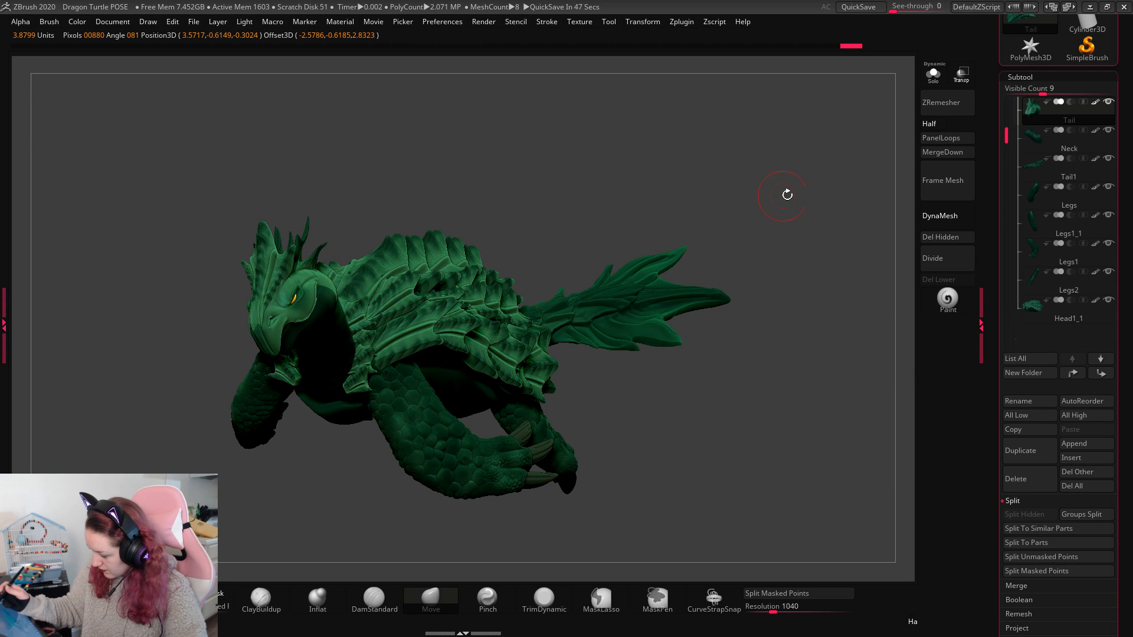
# Step: Select the near front leg and move it slightly up toward the shell
pyautogui.moveTo(786, 194)
pyautogui.mouseDown()
pyautogui.moveTo(764, 193)
pyautogui.moveTo(776, 192)
pyautogui.mouseUp()
pyautogui.keyDown('alt'); pyautogui.click(454, 424); pyautogui.keyUp('alt')
pyautogui.press('w')
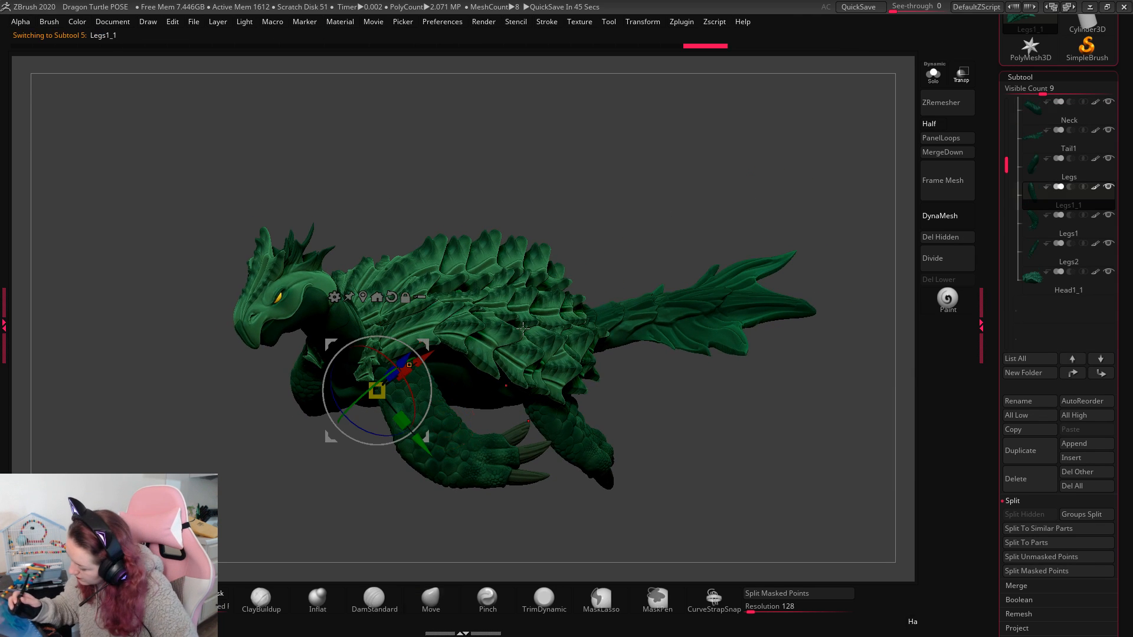
pyautogui.moveTo(407, 357); pyautogui.dragTo(415, 346)
pyautogui.press('q')
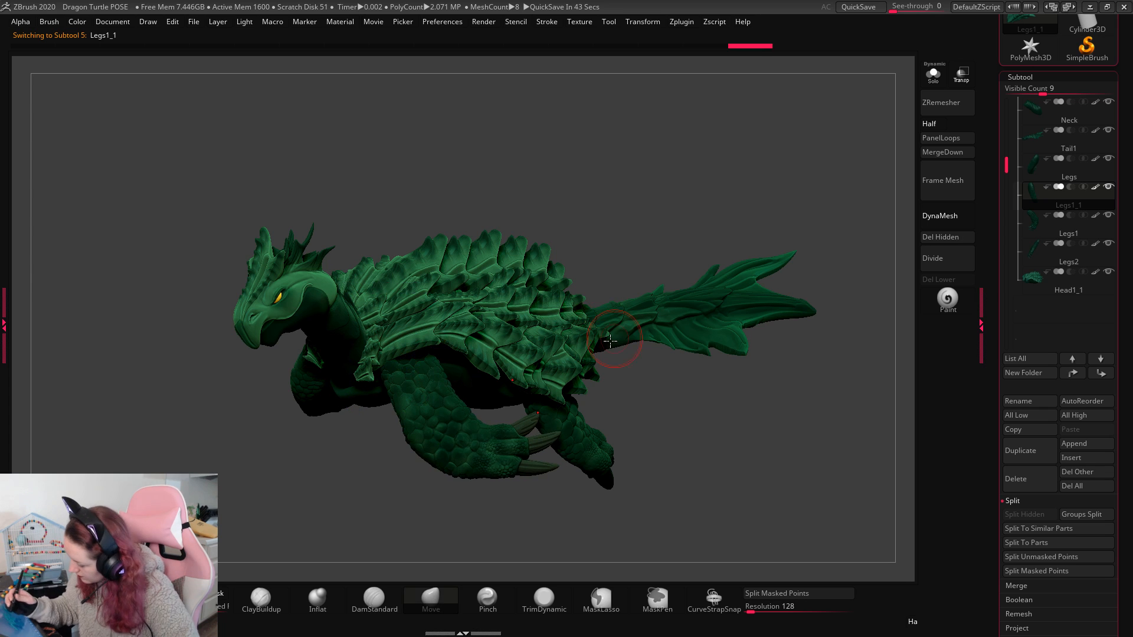
# Step: Select the spiked shell and adjust its placement over the body with the transform gizmo
pyautogui.keyDown('alt'); pyautogui.click(525, 360); pyautogui.keyUp('alt')
pyautogui.moveTo(772, 236); pyautogui.dragTo(758, 210)
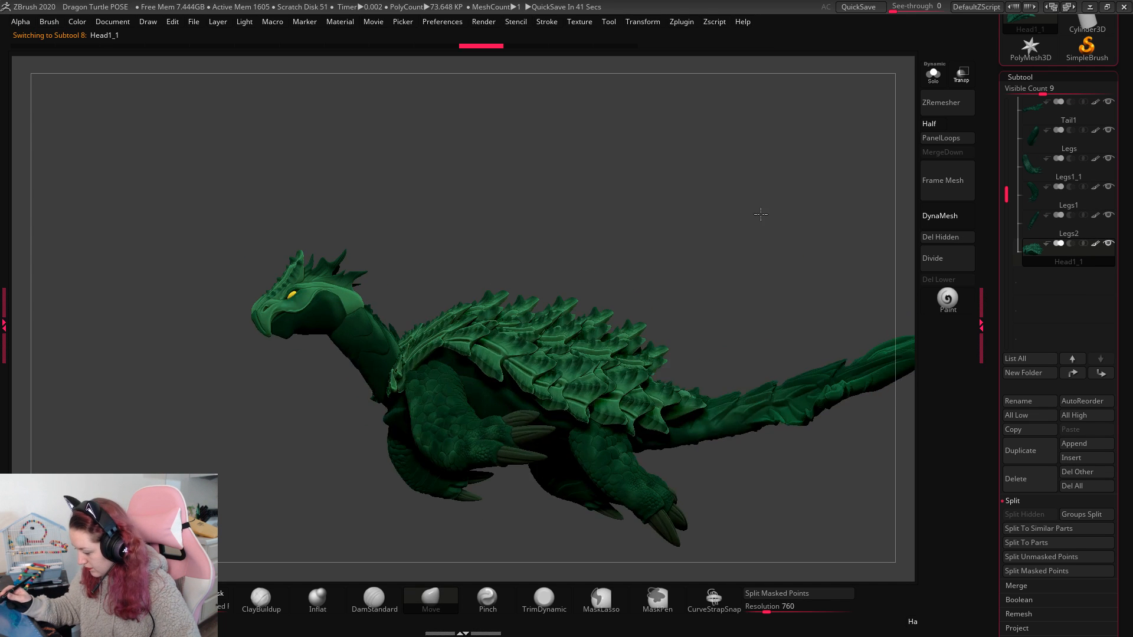
pyautogui.press('w')
pyautogui.moveTo(532, 301); pyautogui.dragTo(541, 297)
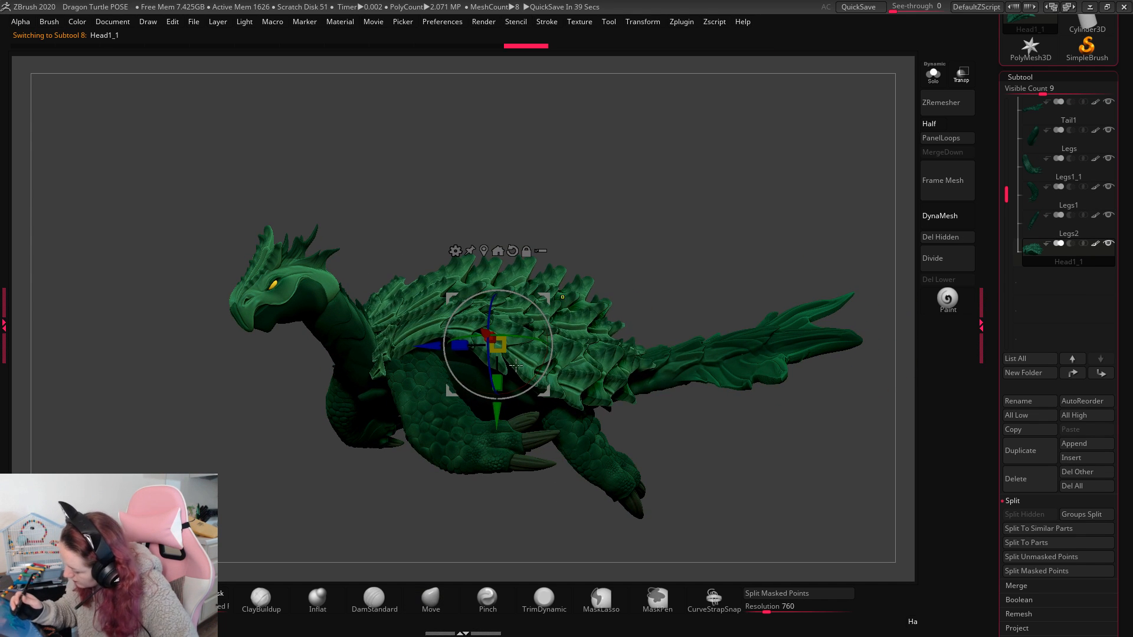
pyautogui.press('q')
# Step: Select the near front leg again and fit its shoulder under the shell, adjusting it from the side and front
pyautogui.keyDown('alt'); pyautogui.click(508, 444); pyautogui.keyUp('alt')
pyautogui.press('w')
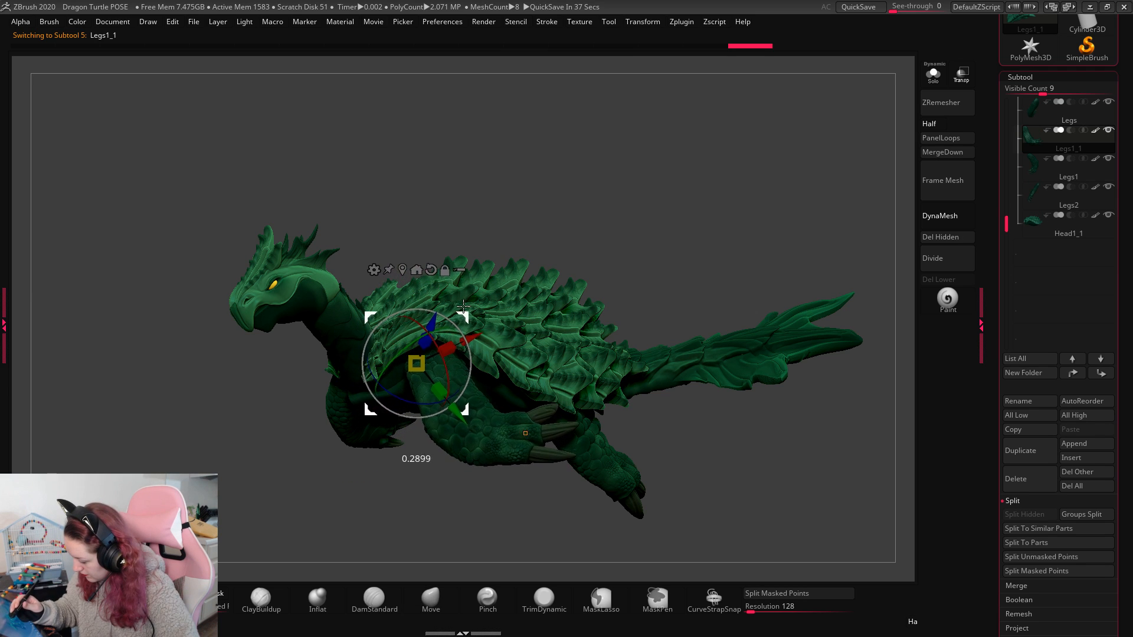
pyautogui.moveTo(463, 306); pyautogui.dragTo(462, 304)
pyautogui.moveTo(637, 211); pyautogui.dragTo(731, 177)
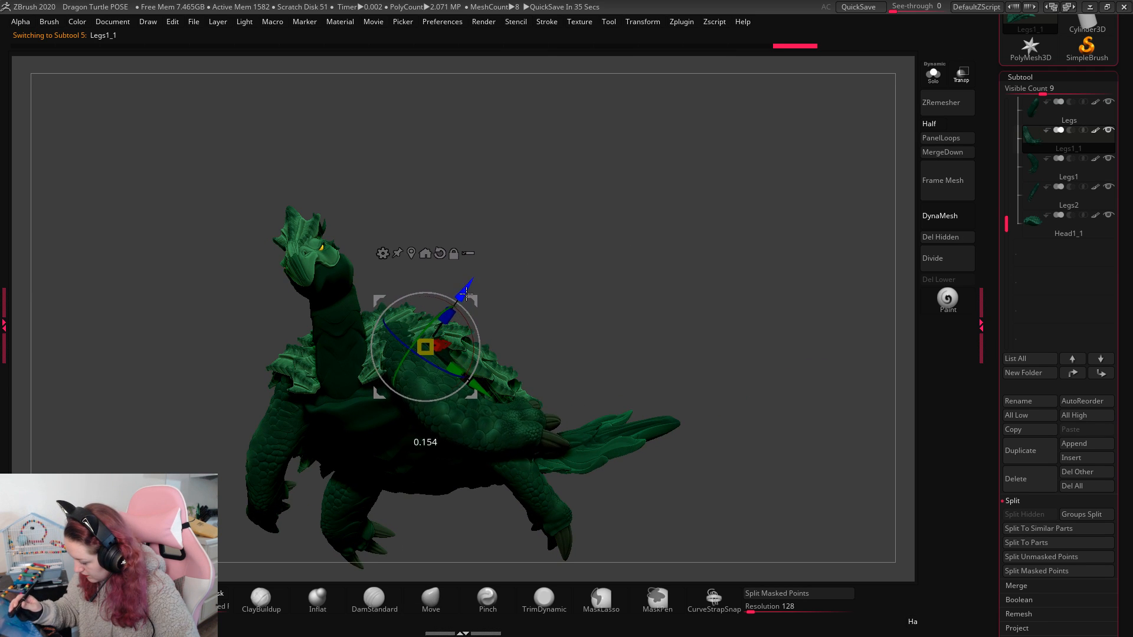
pyautogui.moveTo(466, 293); pyautogui.dragTo(463, 296)
pyautogui.moveTo(578, 265); pyautogui.dragTo(485, 326)
pyautogui.moveTo(651, 232); pyautogui.dragTo(762, 305)
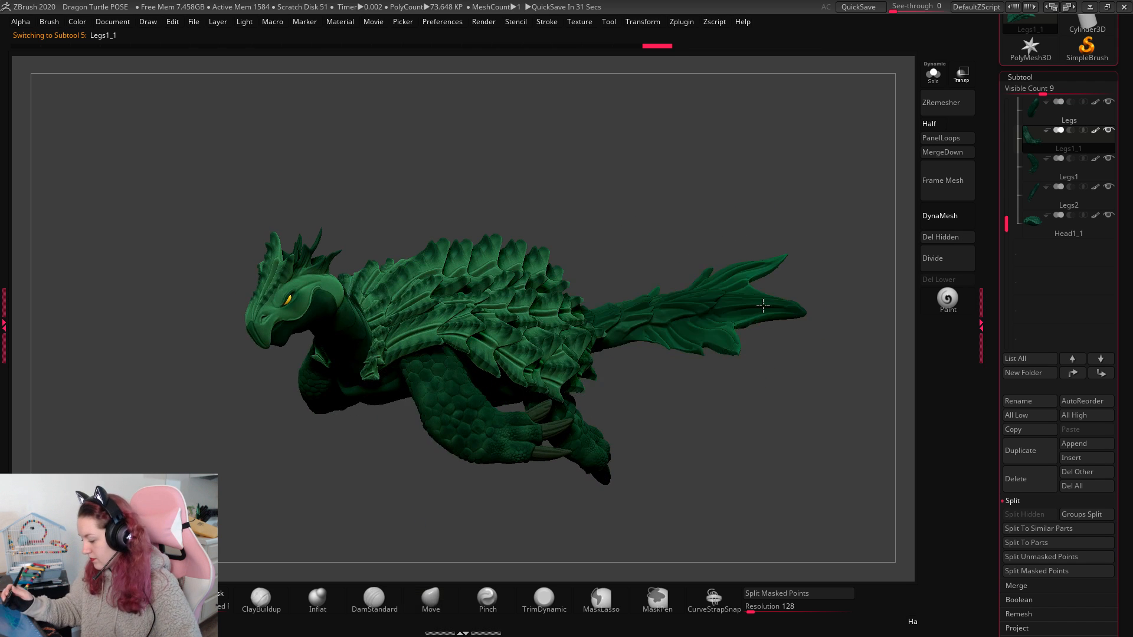
# Step: Select the near hind leg, place the gizmo on it, and rotate it so the foot trails further backward
pyautogui.keyDown('alt'); pyautogui.click(601, 449); pyautogui.keyUp('alt')
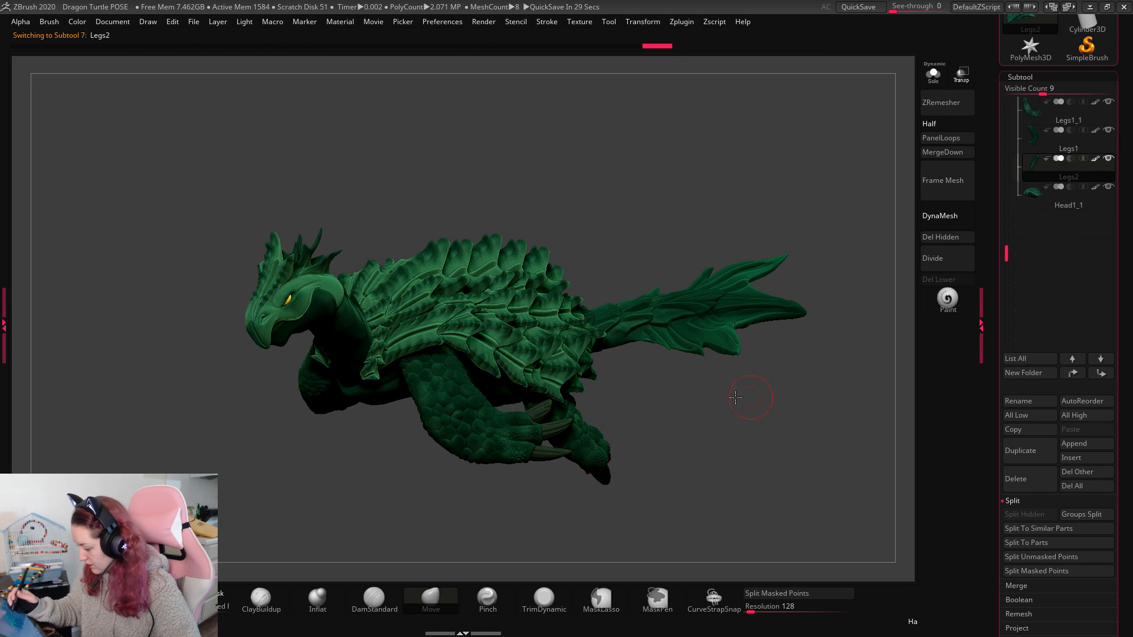
pyautogui.moveTo(756, 393); pyautogui.dragTo(526, 330)
pyautogui.click(493, 357)
pyautogui.moveTo(604, 332); pyautogui.dragTo(535, 360)
pyautogui.moveTo(541, 307); pyautogui.dragTo(662, 473)
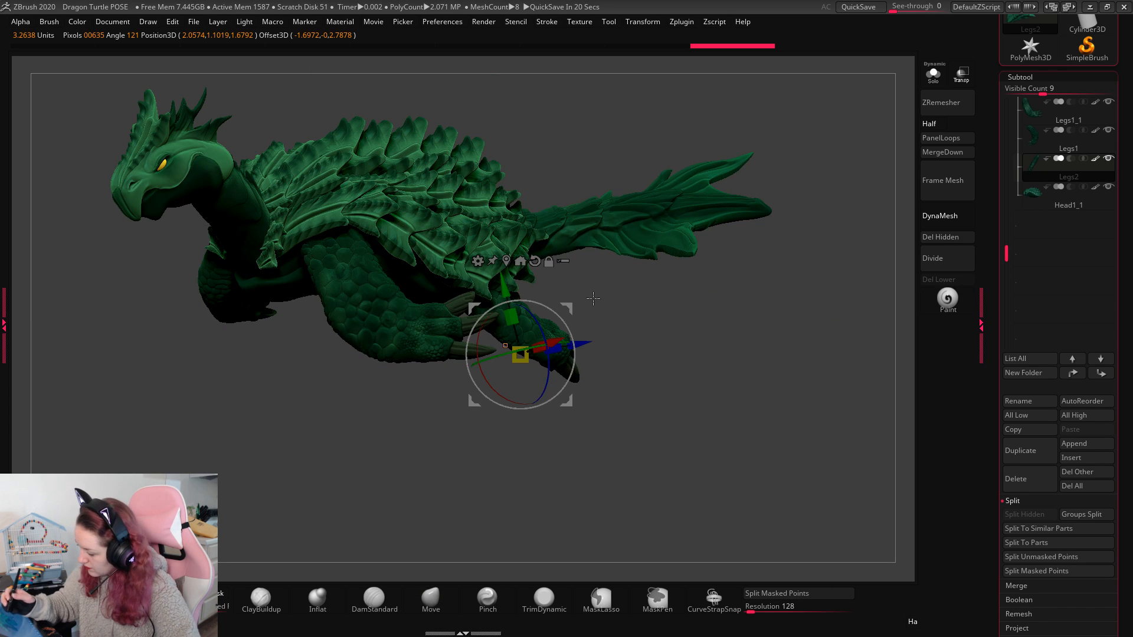
pyautogui.press('q')
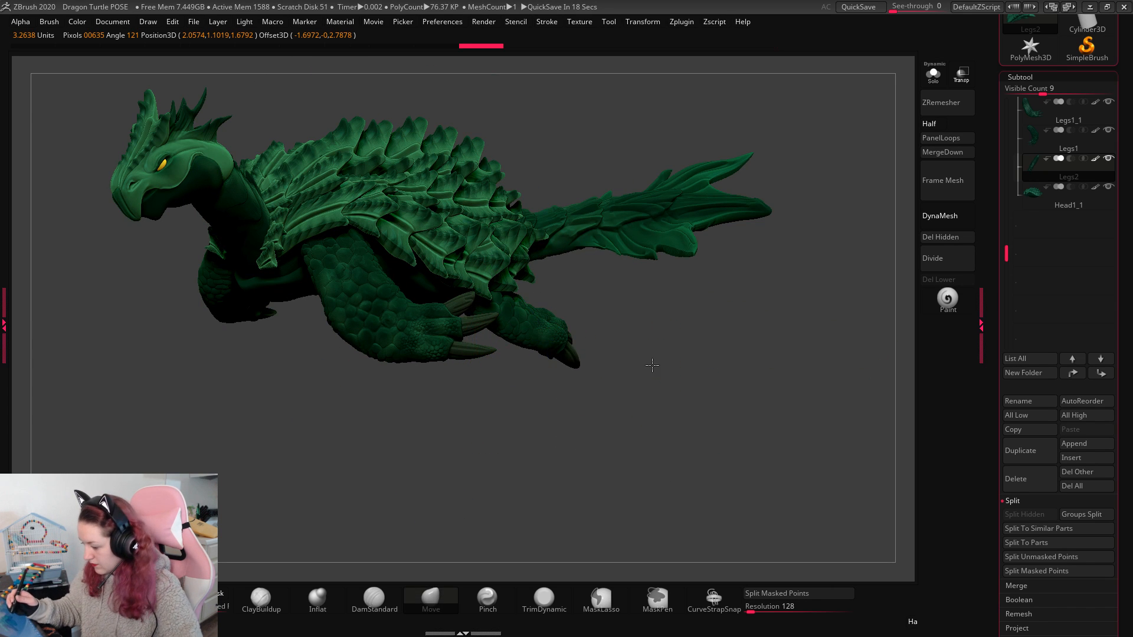
pyautogui.moveTo(652, 365); pyautogui.dragTo(685, 236)
# Step: Select the neck, reset its gizmo orientation, and adjust how the neck base sits in the chest
pyautogui.keyDown('alt'); pyautogui.click(260, 224); pyautogui.keyUp('alt')
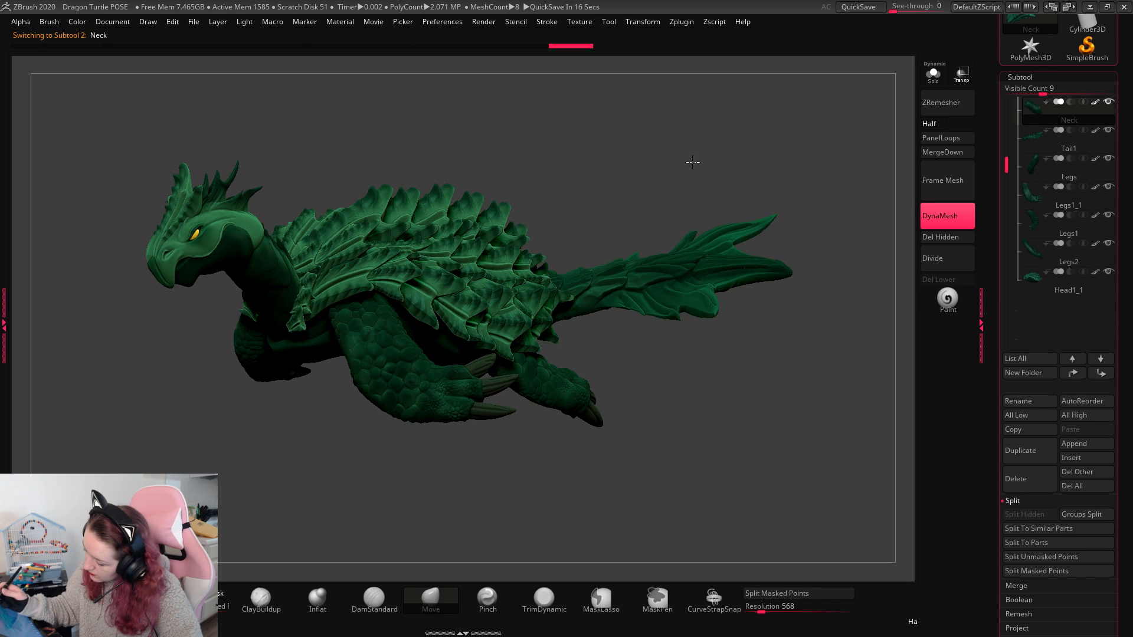
pyautogui.moveTo(692, 161); pyautogui.dragTo(590, 305)
pyautogui.press('w')
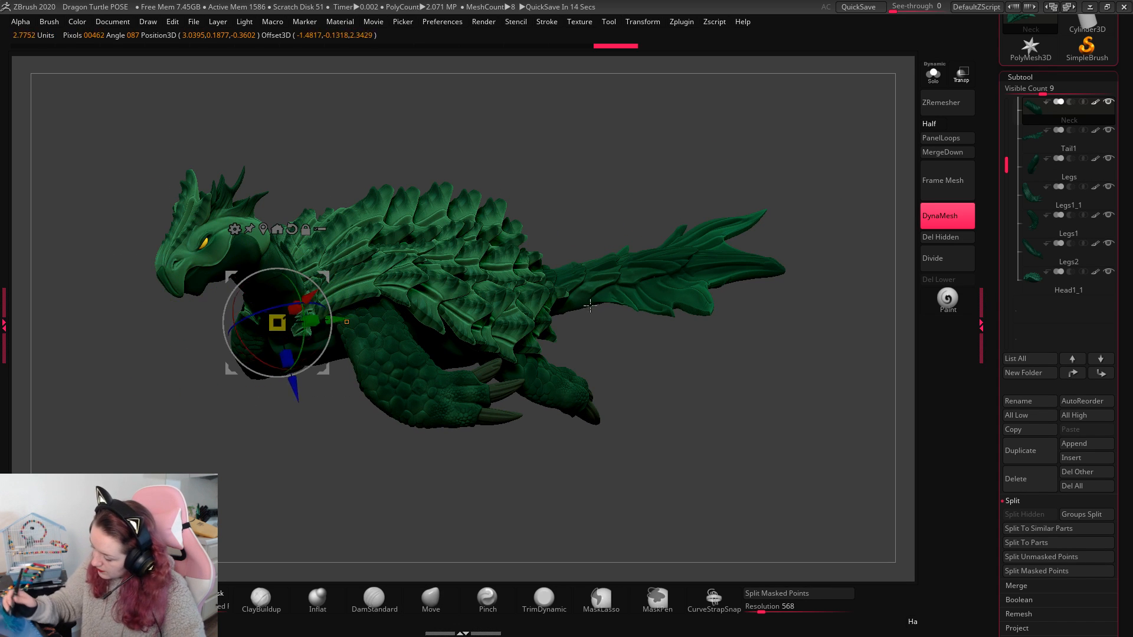
pyautogui.click(292, 229)
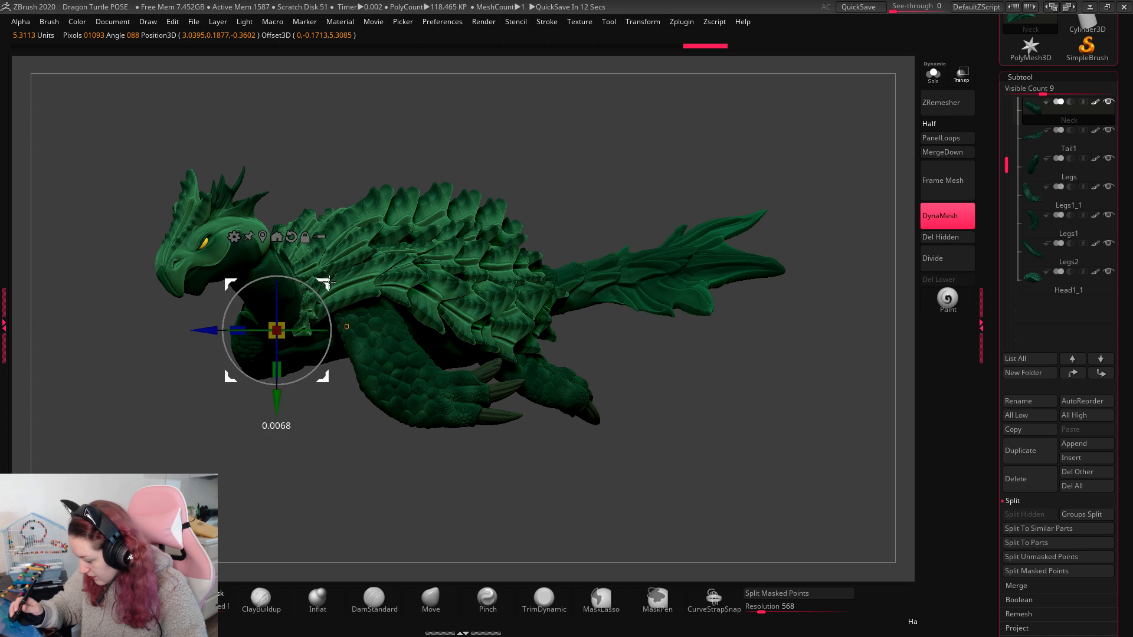
pyautogui.press('q')
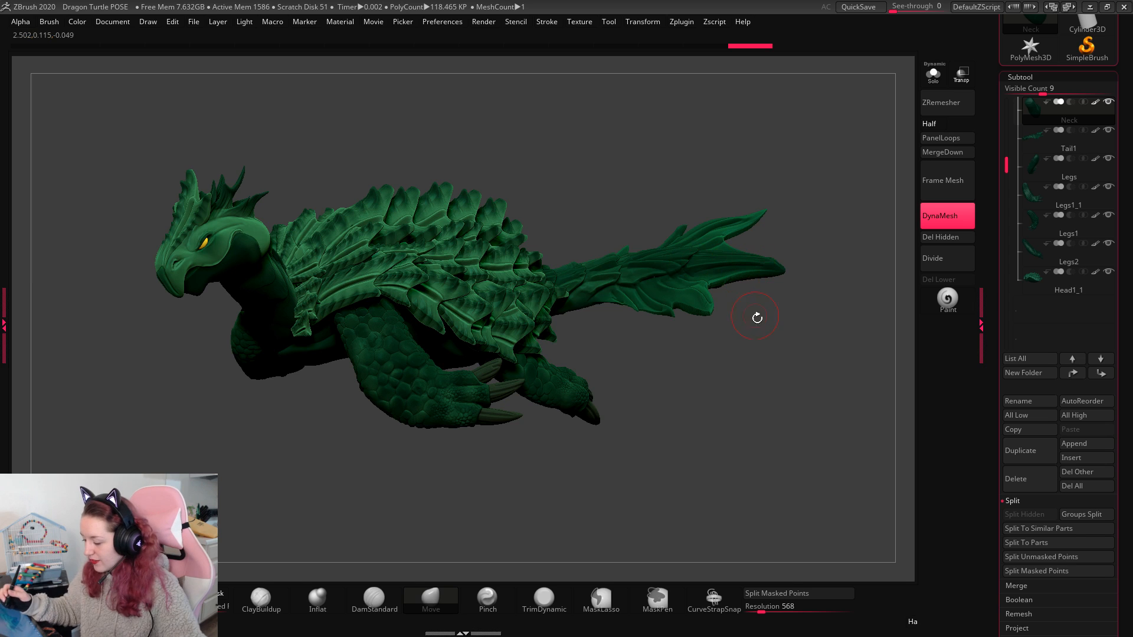
# Step: Select the head and, from above, turn it sideways about a gizmo pivot placed at the neck joint
pyautogui.moveTo(756, 316); pyautogui.dragTo(783, 377)
pyautogui.moveTo(768, 328); pyautogui.dragTo(756, 319)
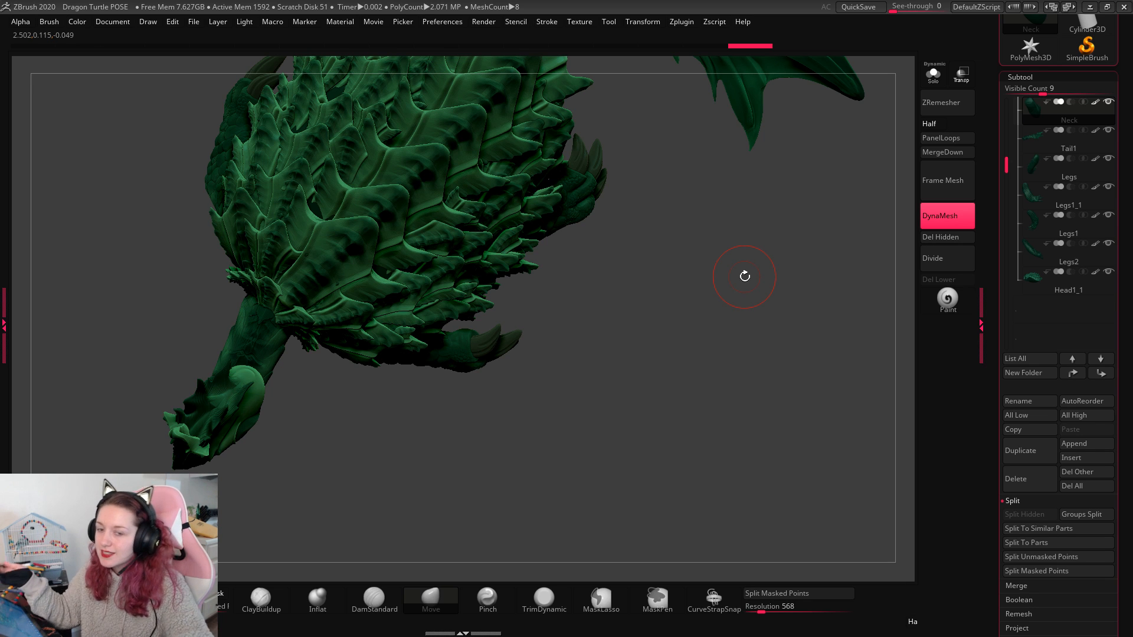
pyautogui.press('w')
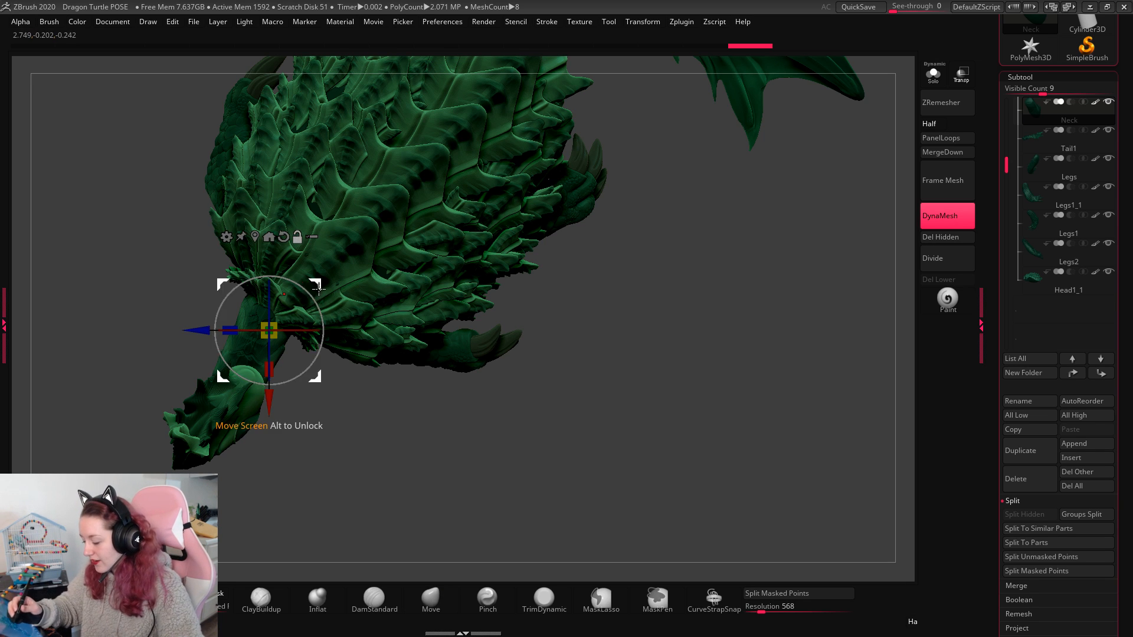
pyautogui.keyDown('alt'); pyautogui.moveTo(319, 282); pyautogui.dragTo(193, 455); pyautogui.keyUp('alt')
pyautogui.press('w')
pyautogui.keyDown('alt'); pyautogui.click(236, 404); pyautogui.keyUp('alt')
pyautogui.moveTo(245, 388); pyautogui.dragTo(408, 451)
pyautogui.moveTo(299, 389); pyautogui.dragTo(276, 333)
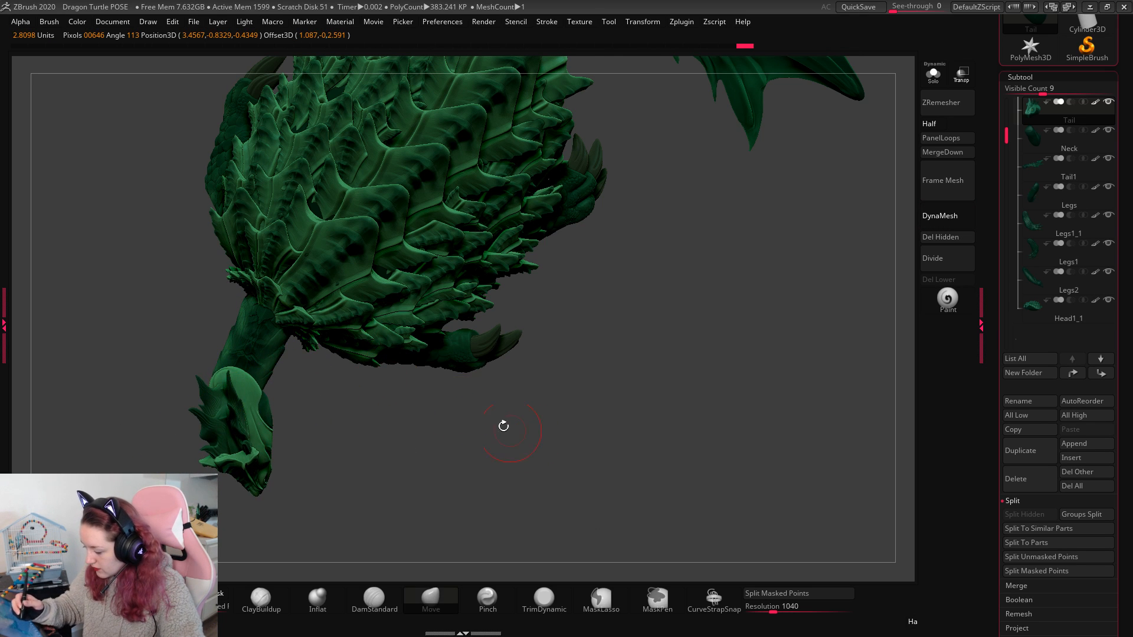
# Step: Isolate the neck, bend it sideways with the Bend Arc deformer, and accept the deformation
pyautogui.keyDown('alt'); pyautogui.click(306, 331); pyautogui.keyUp('alt')
pyautogui.hotkey('ctrl', 'shift', 's')
pyautogui.click(263, 327)
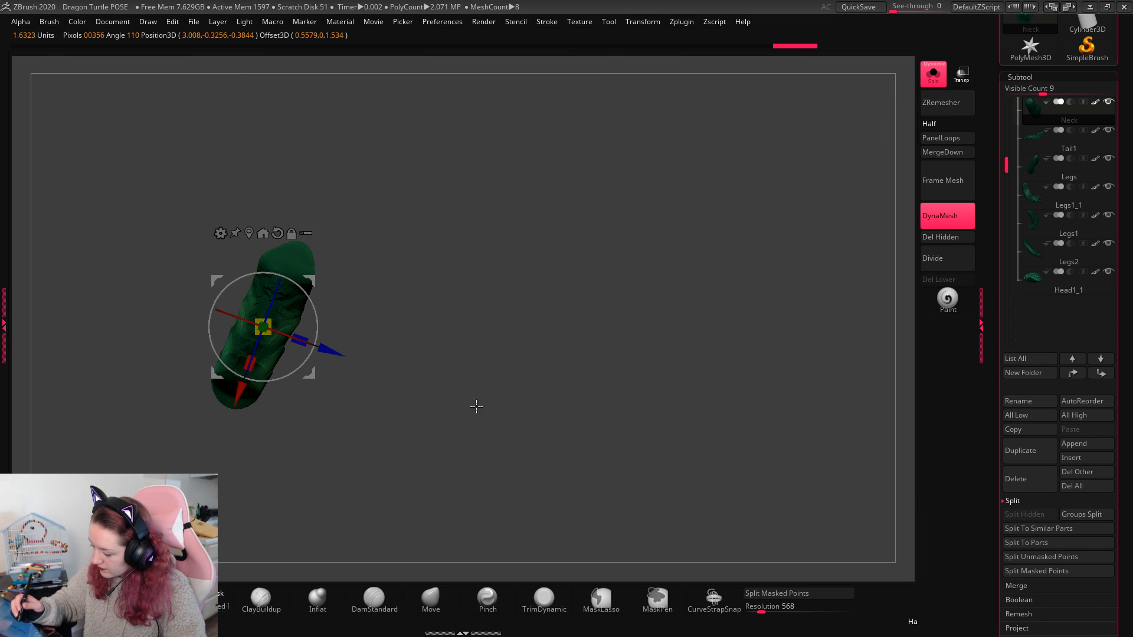
pyautogui.click(220, 234)
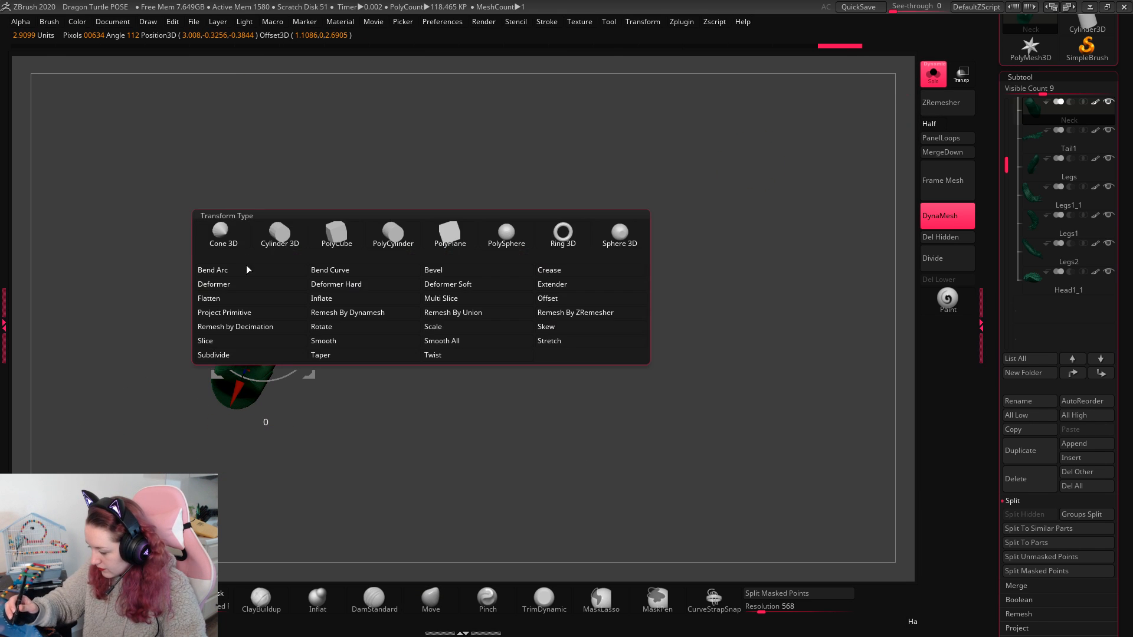
pyautogui.click(248, 270)
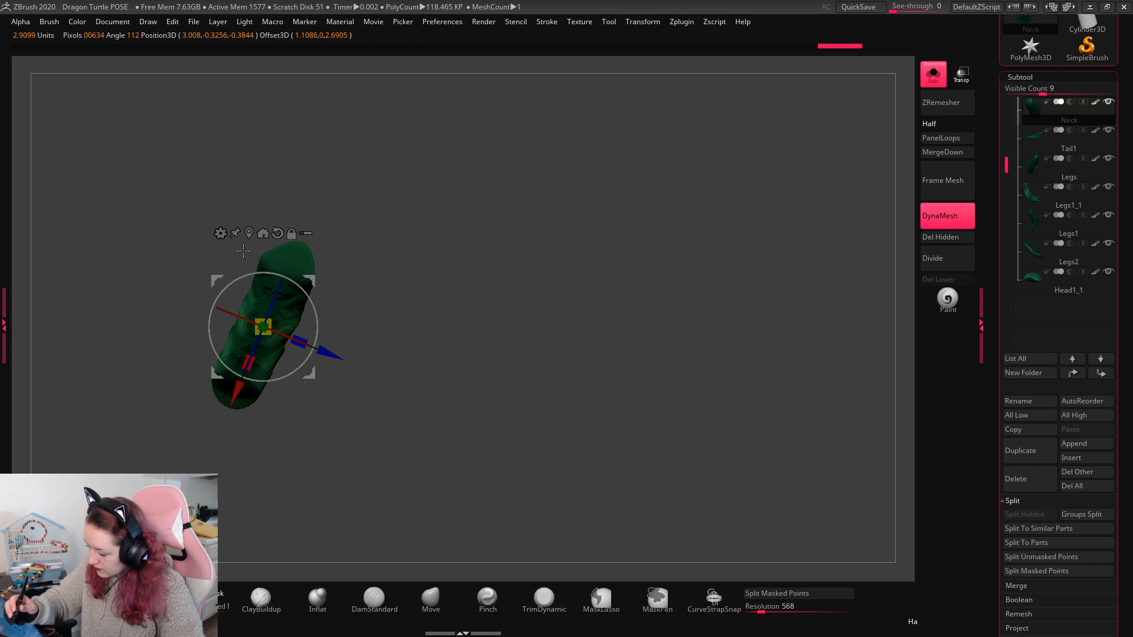
pyautogui.click(220, 233)
pyautogui.click(325, 351)
pyautogui.moveTo(290, 339); pyautogui.dragTo(321, 348)
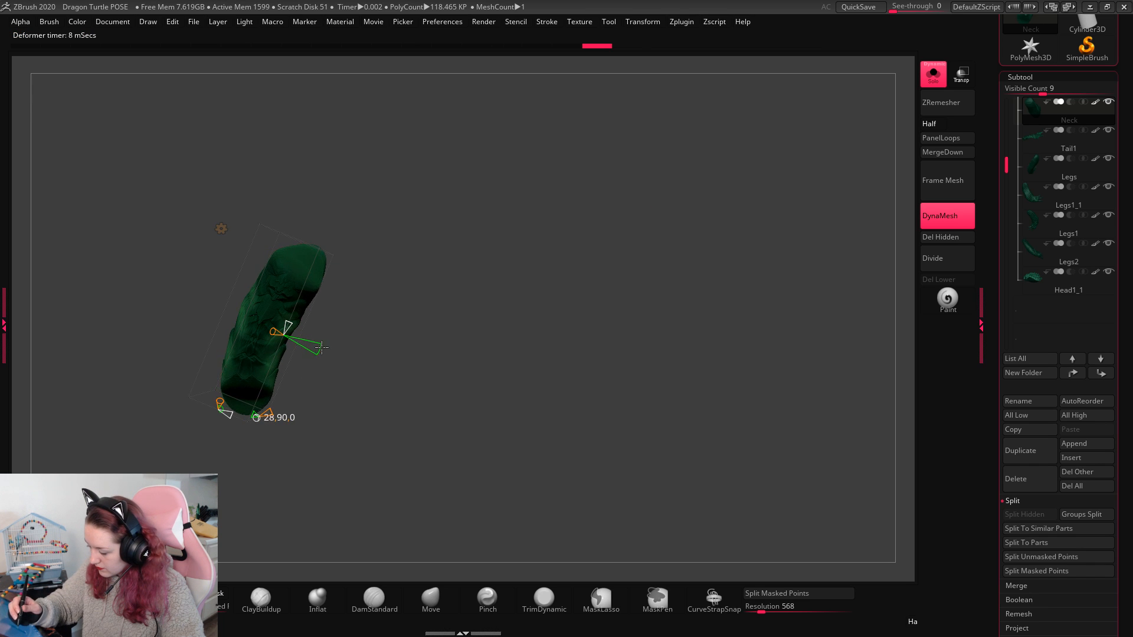
pyautogui.click(223, 231)
pyautogui.click(229, 230)
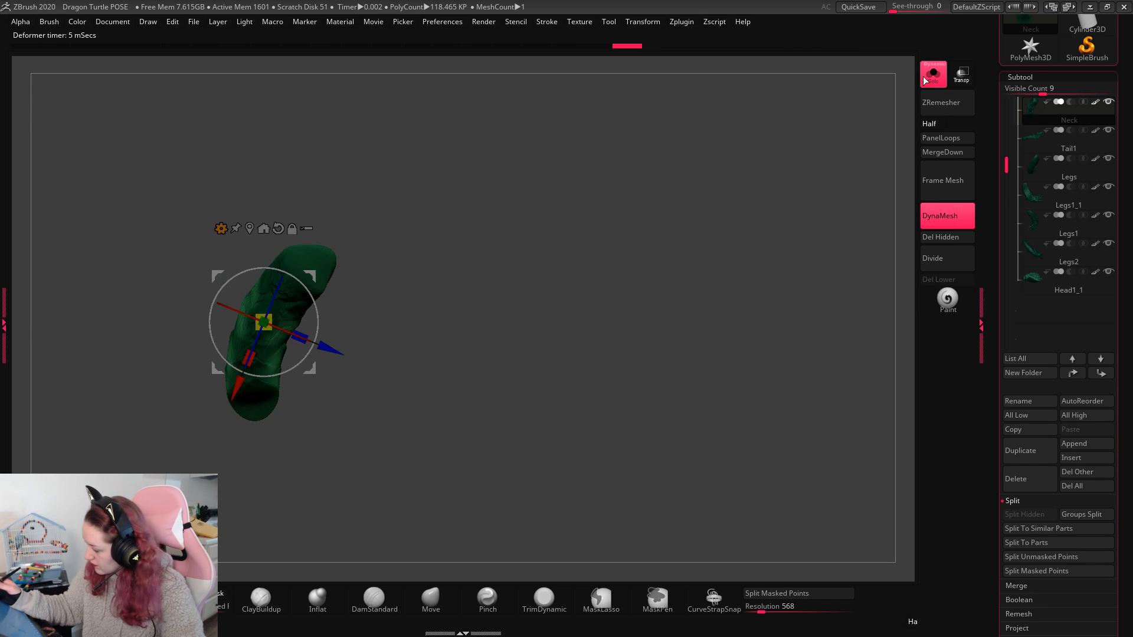
# Step: Show all parts again and move the bent neck so its base tucks under the front of the shell
pyautogui.click(930, 76)
pyautogui.moveTo(318, 330)
pyautogui.mouseDown()
pyautogui.moveTo(316, 307)
pyautogui.moveTo(362, 443)
pyautogui.moveTo(389, 413)
pyautogui.moveTo(284, 296)
pyautogui.mouseUp()
pyautogui.press('q')
pyautogui.moveTo(706, 301); pyautogui.dragTo(707, 315)
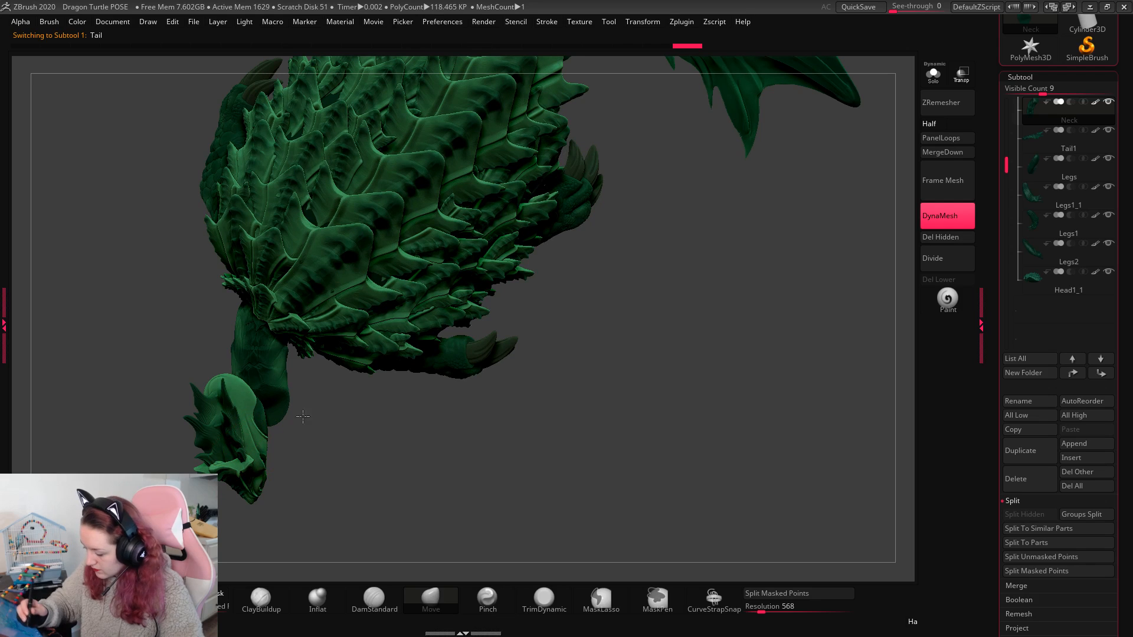
# Step: Select the head, rotate it to follow the neck's curve, and move it onto the neck's end
pyautogui.press('w')
pyautogui.keyDown('alt'); pyautogui.moveTo(276, 439); pyautogui.dragTo(316, 451); pyautogui.keyUp('alt')
pyautogui.moveTo(318, 403); pyautogui.dragTo(313, 412)
pyautogui.moveTo(305, 353); pyautogui.dragTo(300, 349)
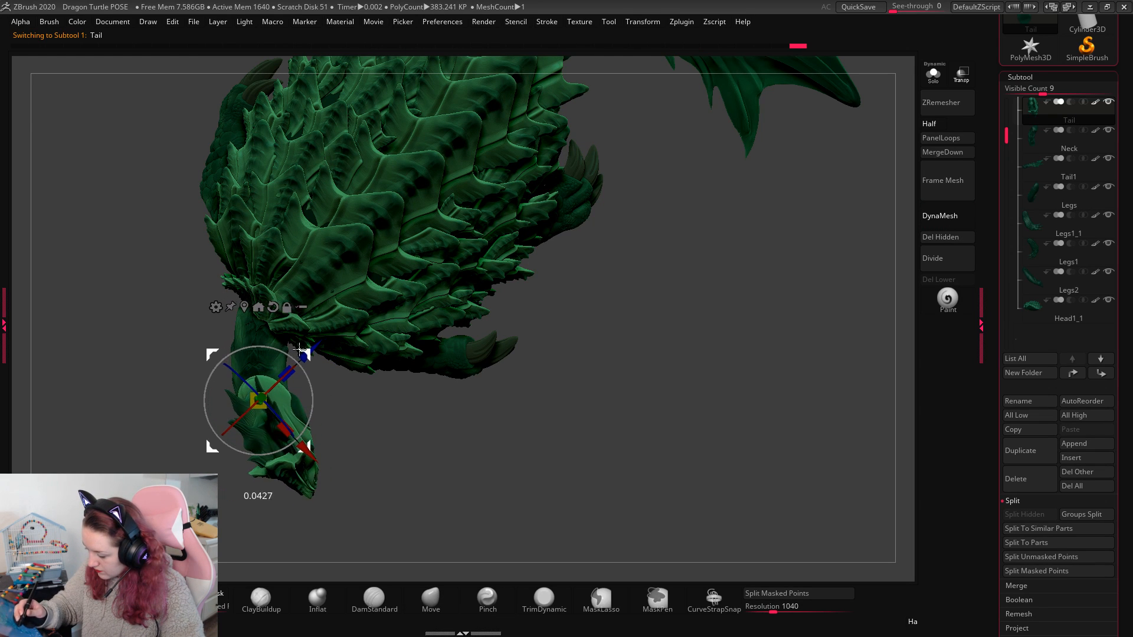
pyautogui.press('q')
# Step: Select the rear leg beside the tail and shift it slightly inward toward the tail, using Transparency to check its placement
pyautogui.press('f')
pyautogui.moveTo(716, 329)
pyautogui.mouseDown()
pyautogui.moveTo(713, 342)
pyautogui.moveTo(587, 293)
pyautogui.mouseUp()
pyautogui.keyDown('alt'); pyautogui.click(329, 187); pyautogui.keyUp('alt')
pyautogui.click(961, 74)
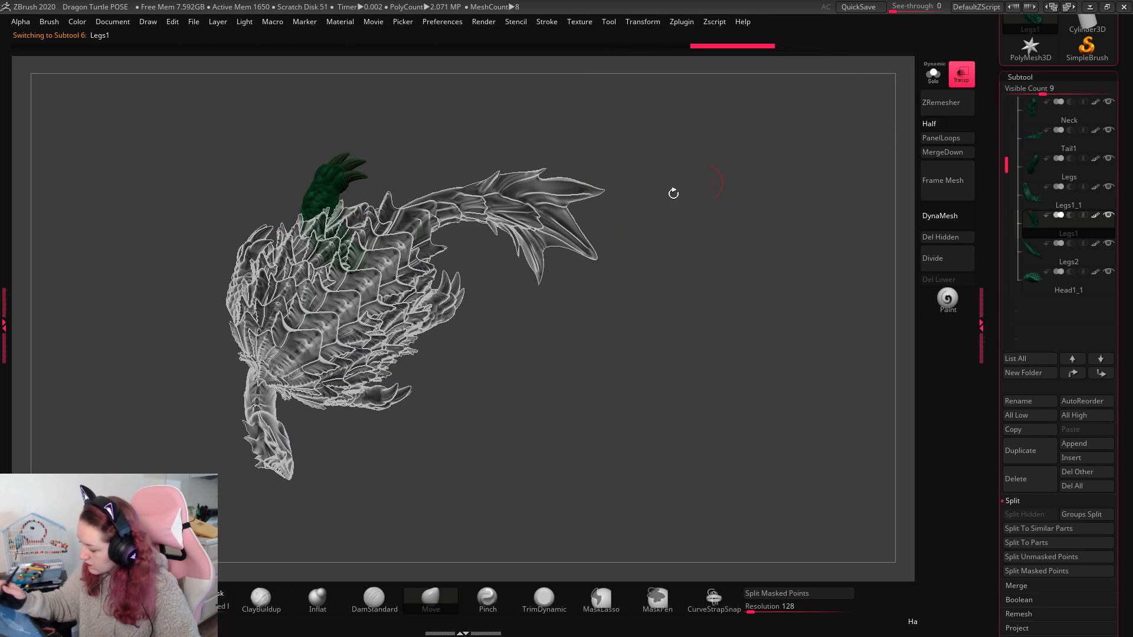
pyautogui.press('w')
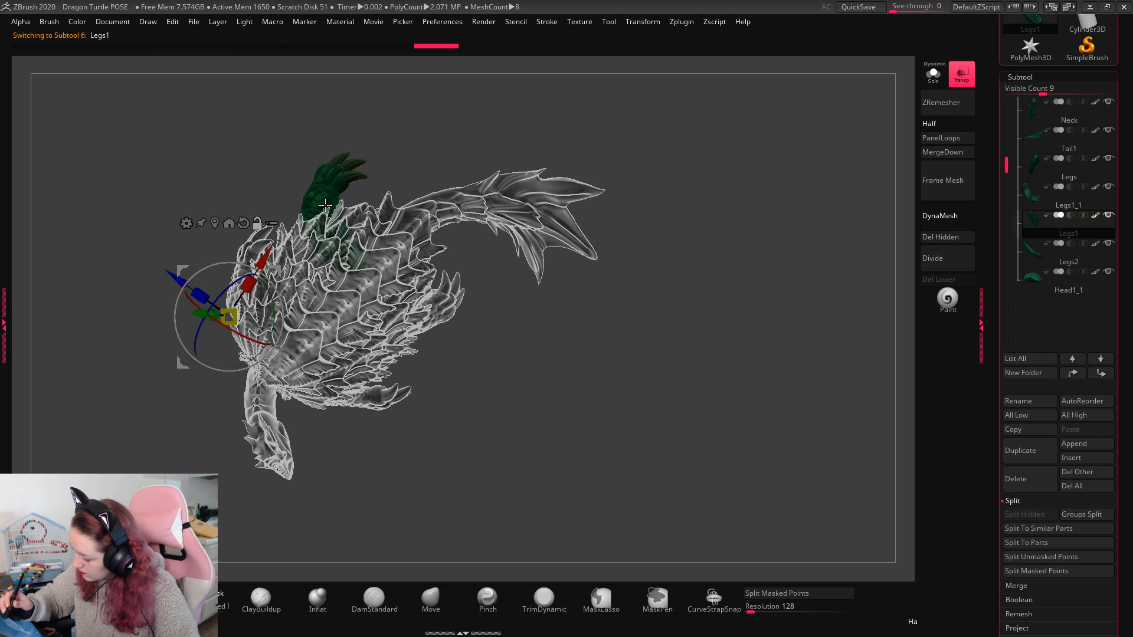
pyautogui.click(324, 203)
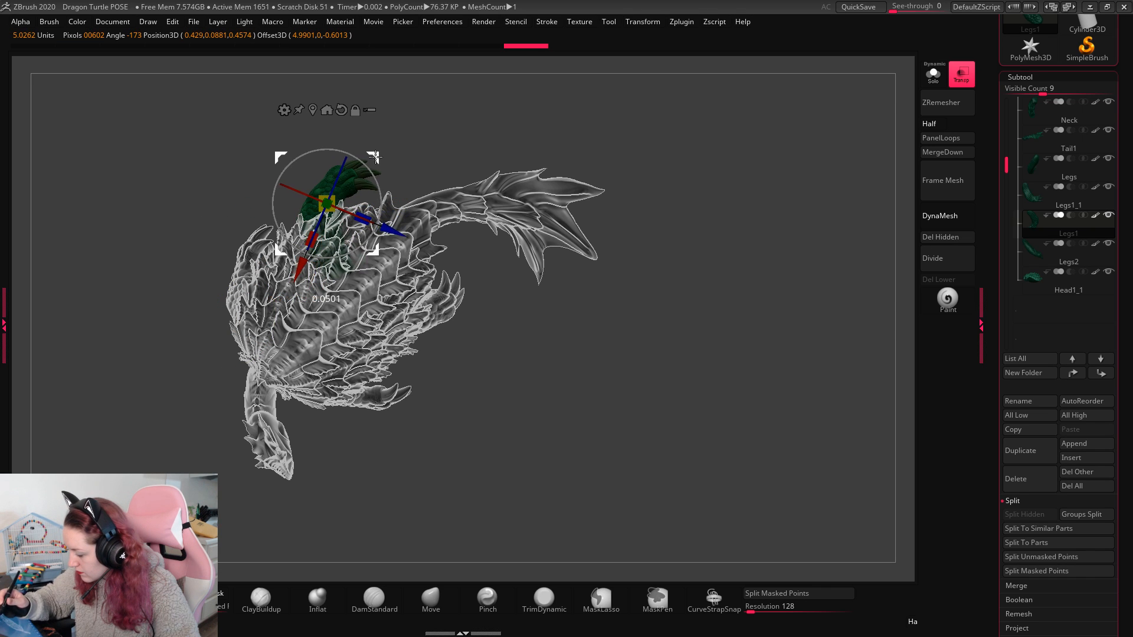
pyautogui.click(430, 599)
pyautogui.click(961, 74)
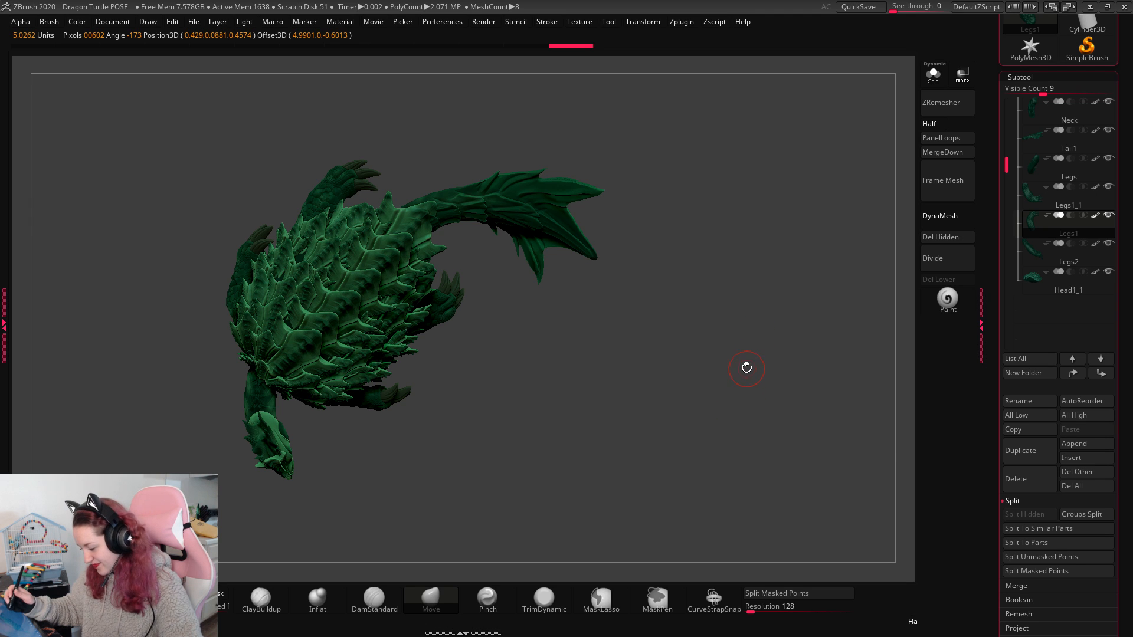
# Step: Select the neck, place the gizmo at its base, and move it sideways to seat it against the front of the shell
pyautogui.keyDown('alt'); pyautogui.click(278, 455); pyautogui.keyUp('alt')
pyautogui.moveTo(617, 413); pyautogui.dragTo(767, 354)
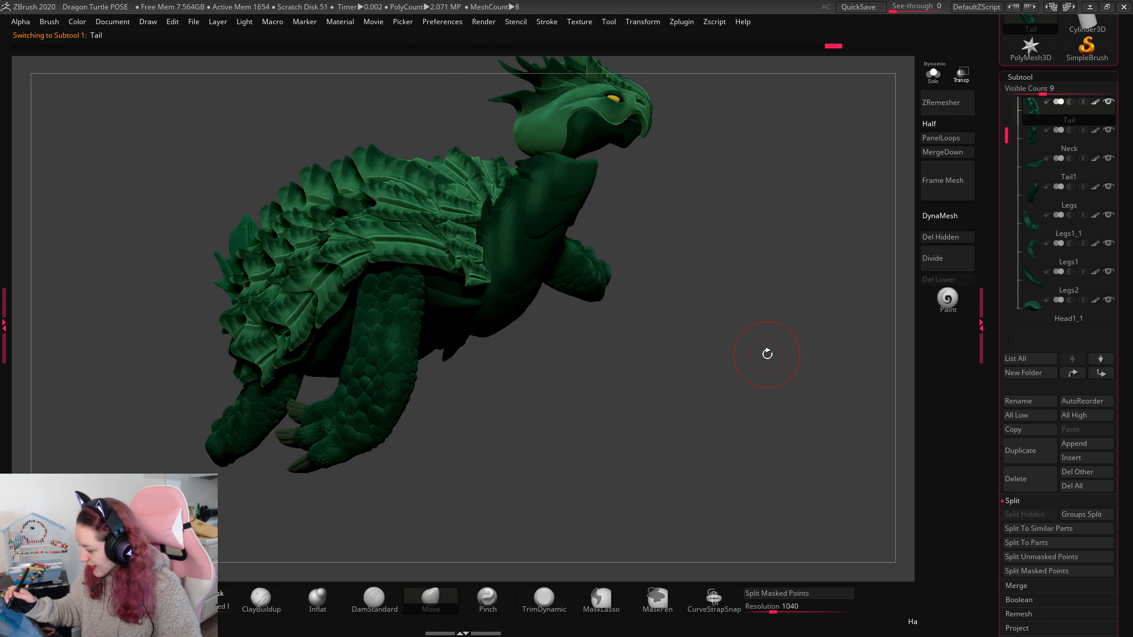
pyautogui.keyDown('alt'); pyautogui.click(512, 271); pyautogui.keyUp('alt')
pyautogui.press('w')
pyautogui.moveTo(573, 213); pyautogui.dragTo(554, 225)
pyautogui.moveTo(748, 275); pyautogui.dragTo(782, 177)
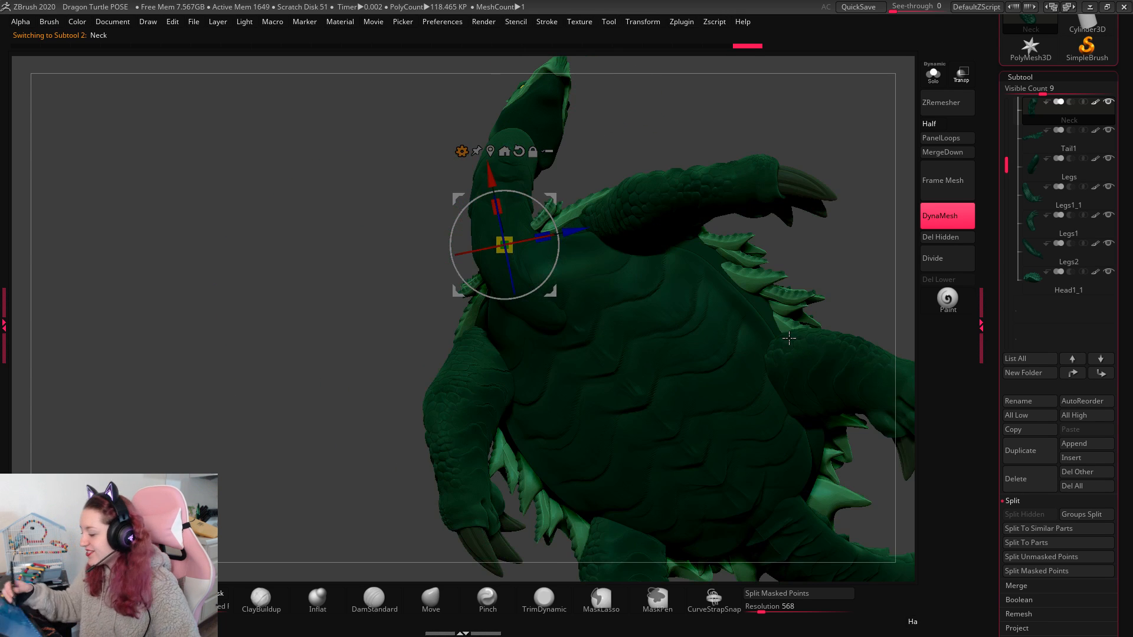
pyautogui.moveTo(537, 317); pyautogui.dragTo(791, 254)
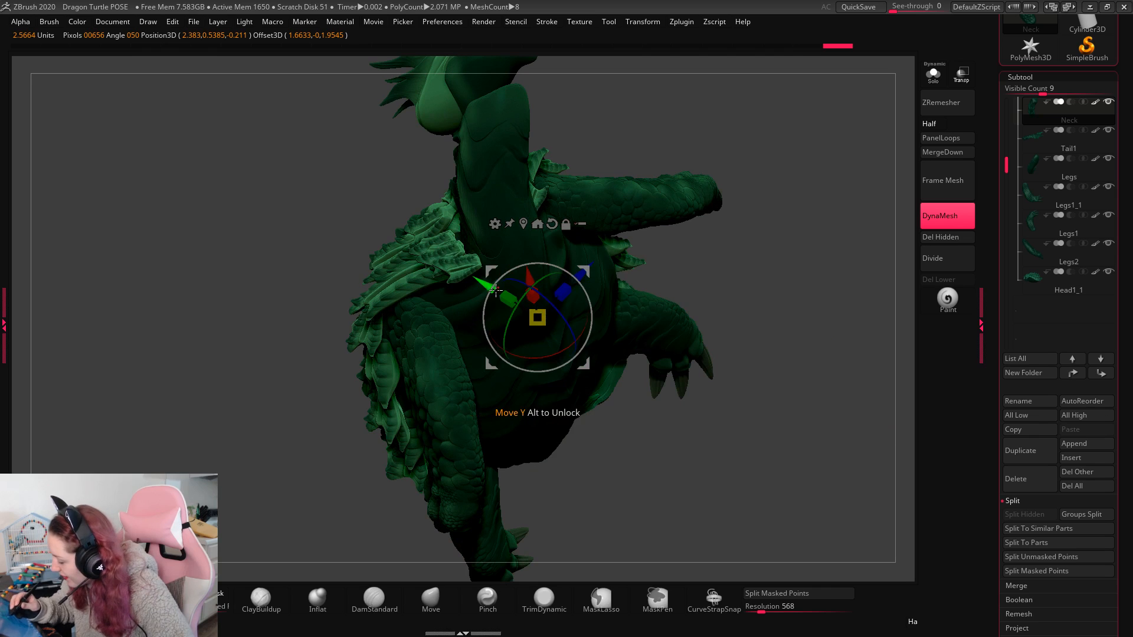
pyautogui.moveTo(475, 282); pyautogui.dragTo(468, 285)
pyautogui.press('w')
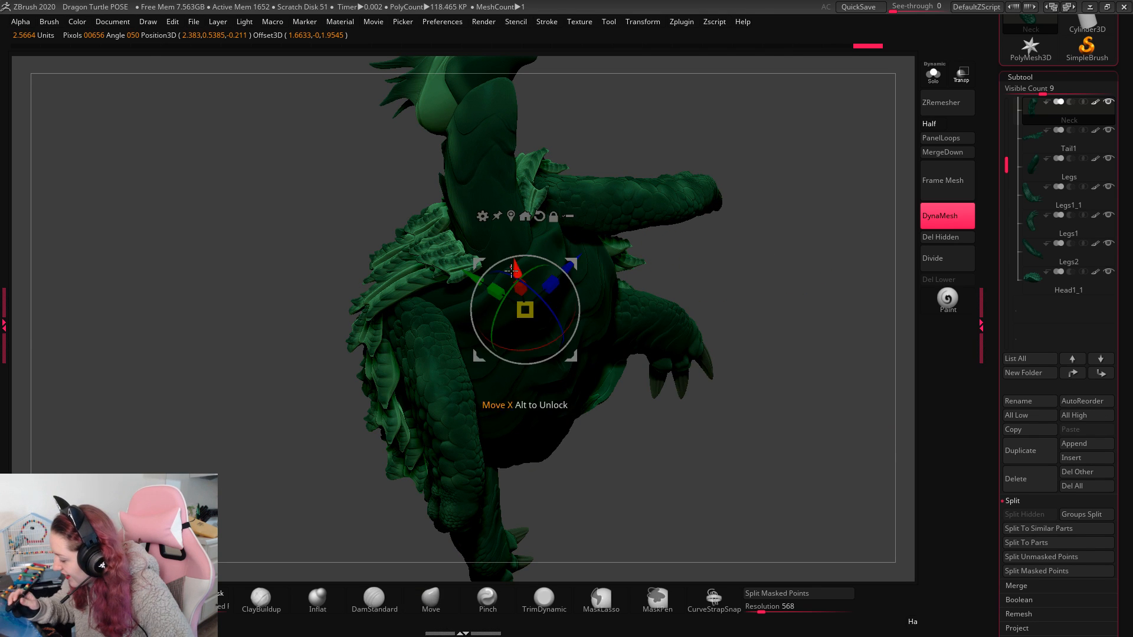
pyautogui.press('q')
pyautogui.moveTo(799, 271); pyautogui.dragTo(855, 268)
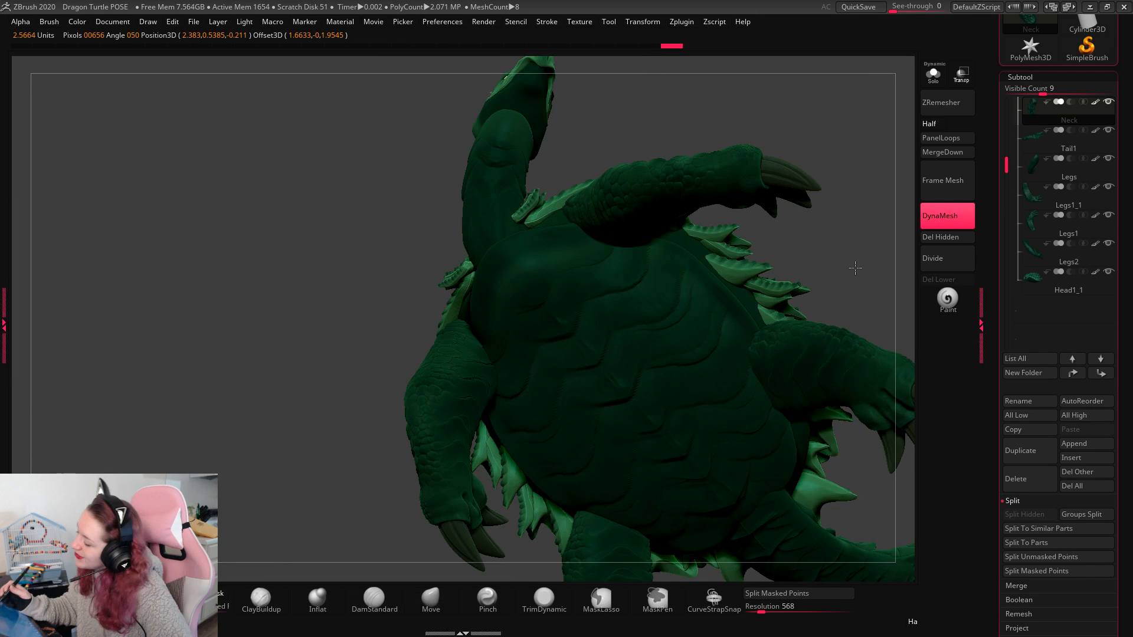
# Step: Reposition the neck's gizmo pivot near the shell opening and nudge the neck from below to align it with the body
pyautogui.press('w')
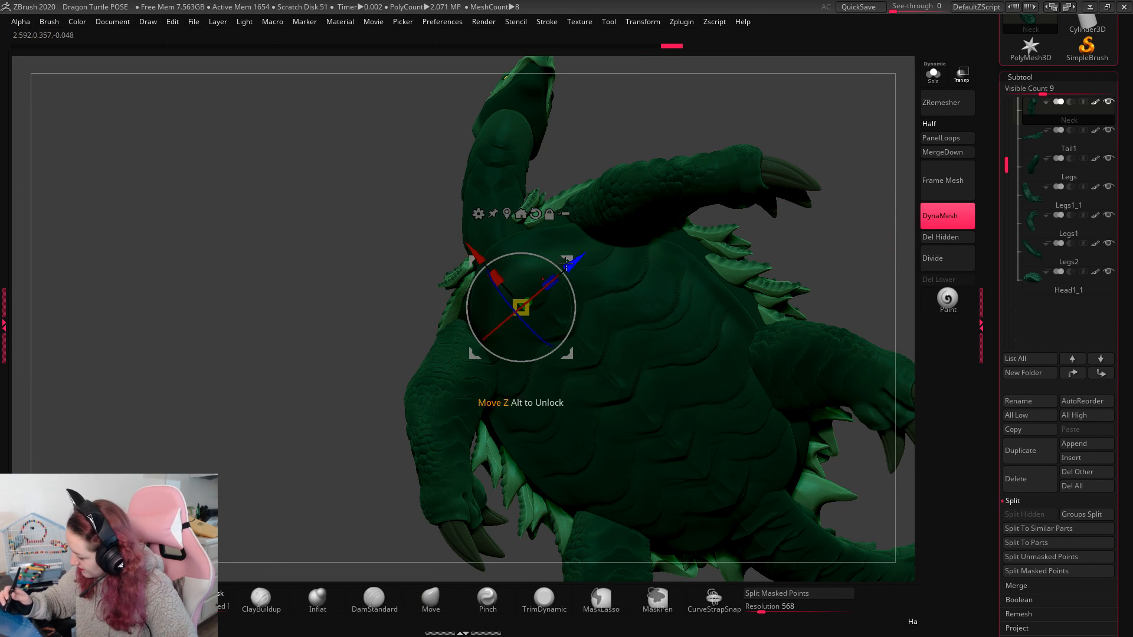
pyautogui.click(507, 215)
pyautogui.keyDown('alt'); pyautogui.click(498, 221); pyautogui.keyUp('alt')
pyautogui.moveTo(452, 162); pyautogui.dragTo(455, 166)
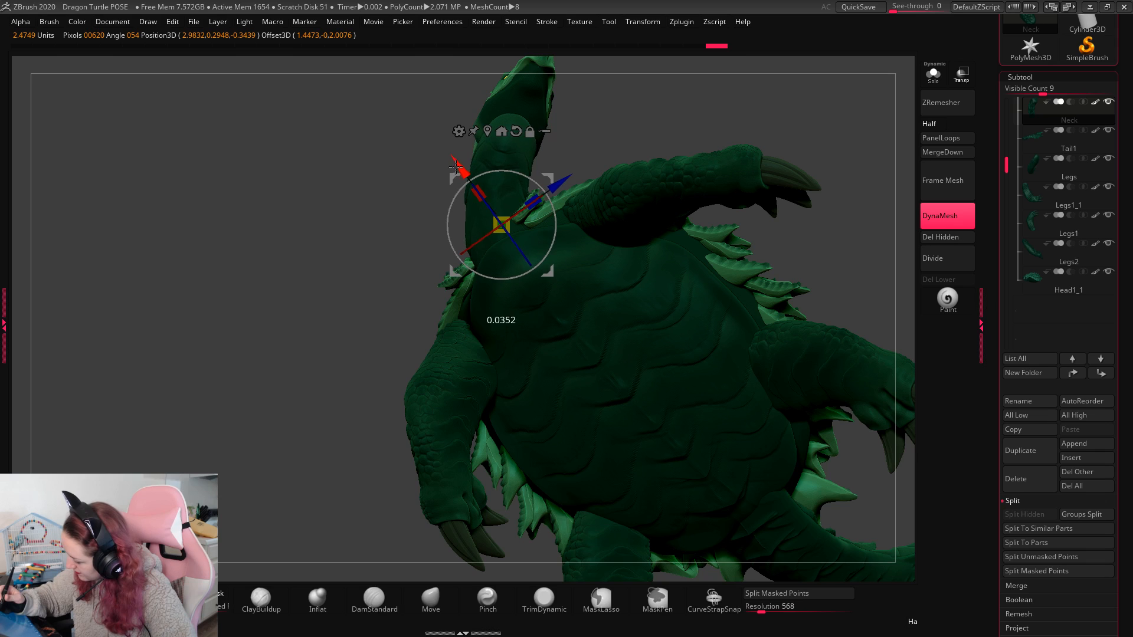
pyautogui.moveTo(559, 183); pyautogui.dragTo(552, 188)
pyautogui.press('q')
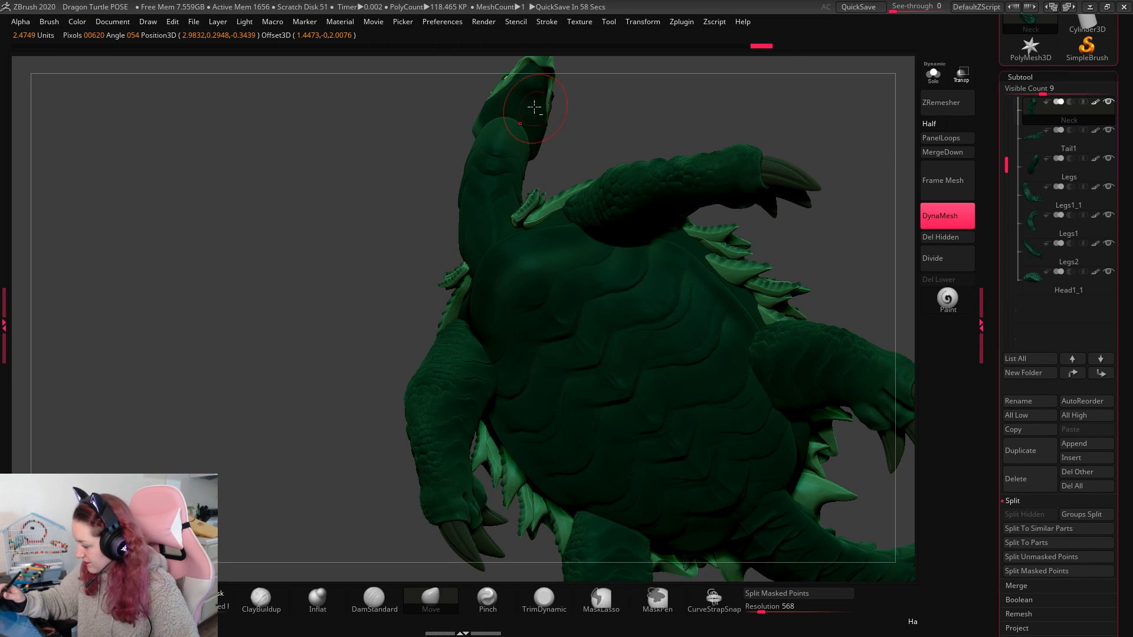
# Step: Select the head and move it back onto the end of the neck while viewing from underneath
pyautogui.moveTo(705, 125); pyautogui.dragTo(584, 240)
pyautogui.press('w')
pyautogui.keyDown('alt'); pyautogui.click(532, 214); pyautogui.keyUp('alt')
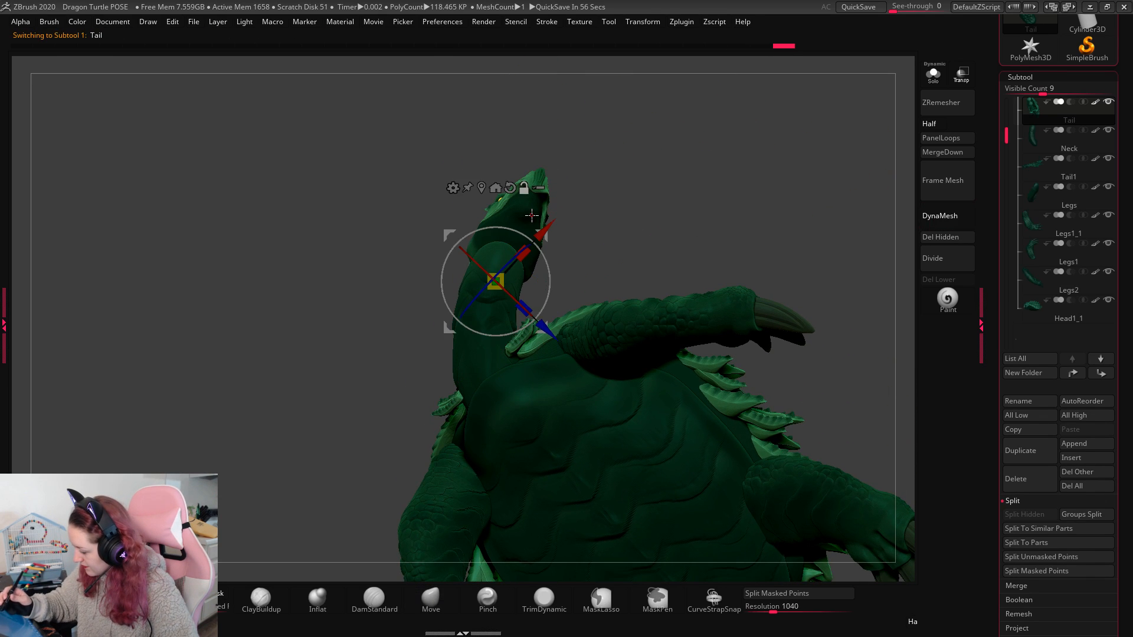
pyautogui.keyDown('alt'); pyautogui.click(523, 215); pyautogui.keyUp('alt')
pyautogui.moveTo(576, 171); pyautogui.dragTo(568, 184)
pyautogui.press('q')
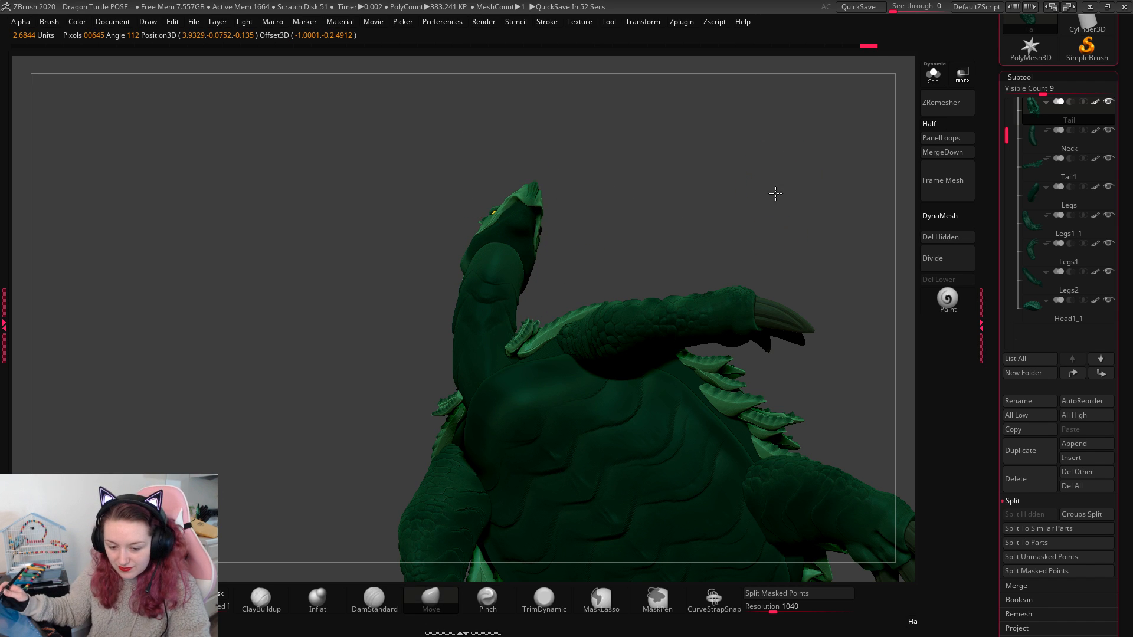
# Step: Adjust the head's angle from above and at the neck joint so it follows the sideways curve of the neck
pyautogui.moveTo(775, 193); pyautogui.dragTo(767, 276)
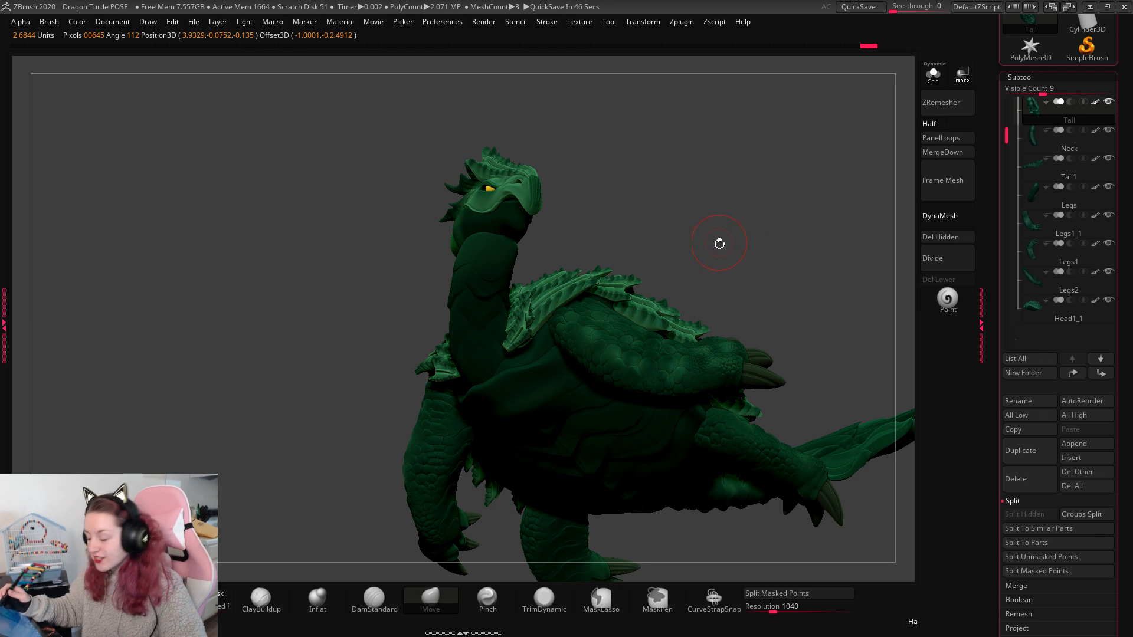
pyautogui.moveTo(724, 235)
pyautogui.mouseDown()
pyautogui.moveTo(744, 444)
pyautogui.moveTo(690, 518)
pyautogui.moveTo(703, 420)
pyautogui.mouseUp()
pyautogui.press('w')
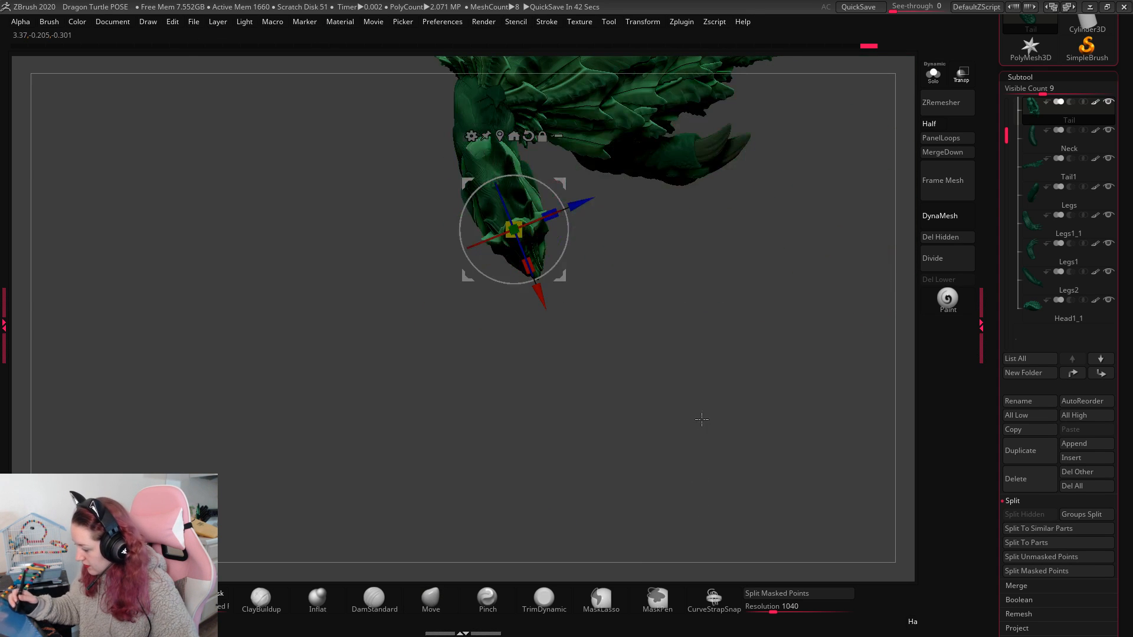
pyautogui.keyDown('alt'); pyautogui.moveTo(635, 254); pyautogui.dragTo(547, 347); pyautogui.keyUp('alt')
pyautogui.moveTo(478, 332); pyautogui.dragTo(500, 268)
pyautogui.press('q')
pyautogui.moveTo(662, 415)
pyautogui.mouseDown()
pyautogui.moveTo(693, 449)
pyautogui.moveTo(765, 377)
pyautogui.mouseUp()
pyautogui.keyDown('alt'); pyautogui.moveTo(850, 413); pyautogui.dragTo(759, 328); pyautogui.keyUp('alt')
pyautogui.keyDown('alt'); pyautogui.moveTo(774, 381); pyautogui.dragTo(697, 396); pyautogui.keyUp('alt')
pyautogui.press('w')
pyautogui.moveTo(438, 333); pyautogui.dragTo(466, 367)
pyautogui.press('q')
pyautogui.moveTo(678, 383)
pyautogui.mouseDown()
pyautogui.moveTo(774, 394)
pyautogui.moveTo(800, 425)
pyautogui.moveTo(797, 407)
pyautogui.moveTo(814, 498)
pyautogui.mouseUp()
pyautogui.keyDown('alt'); pyautogui.moveTo(910, 392); pyautogui.dragTo(905, 302); pyautogui.keyUp('alt')
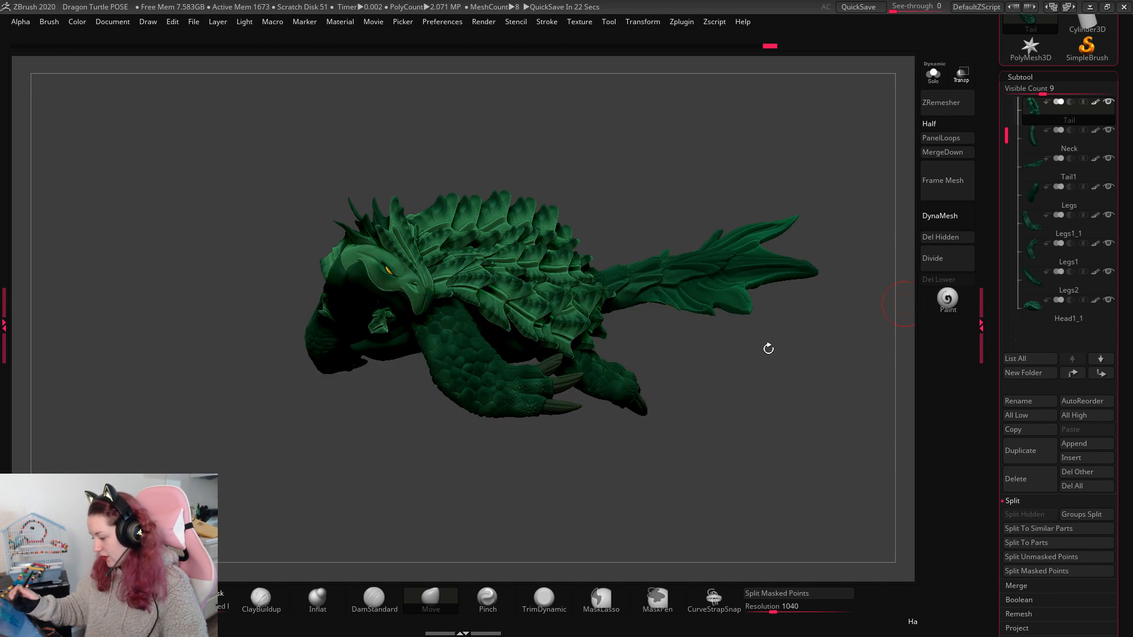
# Step: Select the shell, set its gizmo pivot near the front edge, and rotate it to raise the rear slightly
pyautogui.moveTo(755, 393); pyautogui.dragTo(837, 438)
pyautogui.keyDown('alt'); pyautogui.click(733, 262); pyautogui.keyUp('alt')
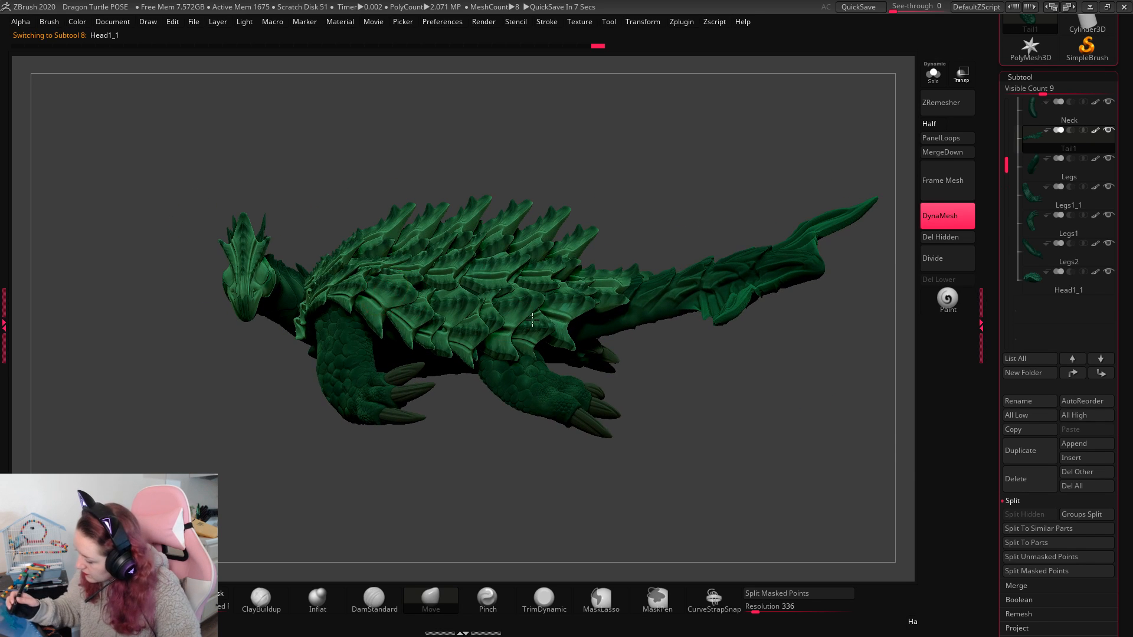
pyautogui.press('w')
pyautogui.keyDown('alt'); pyautogui.moveTo(376, 308); pyautogui.dragTo(342, 287); pyautogui.keyUp('alt')
pyautogui.click(357, 193)
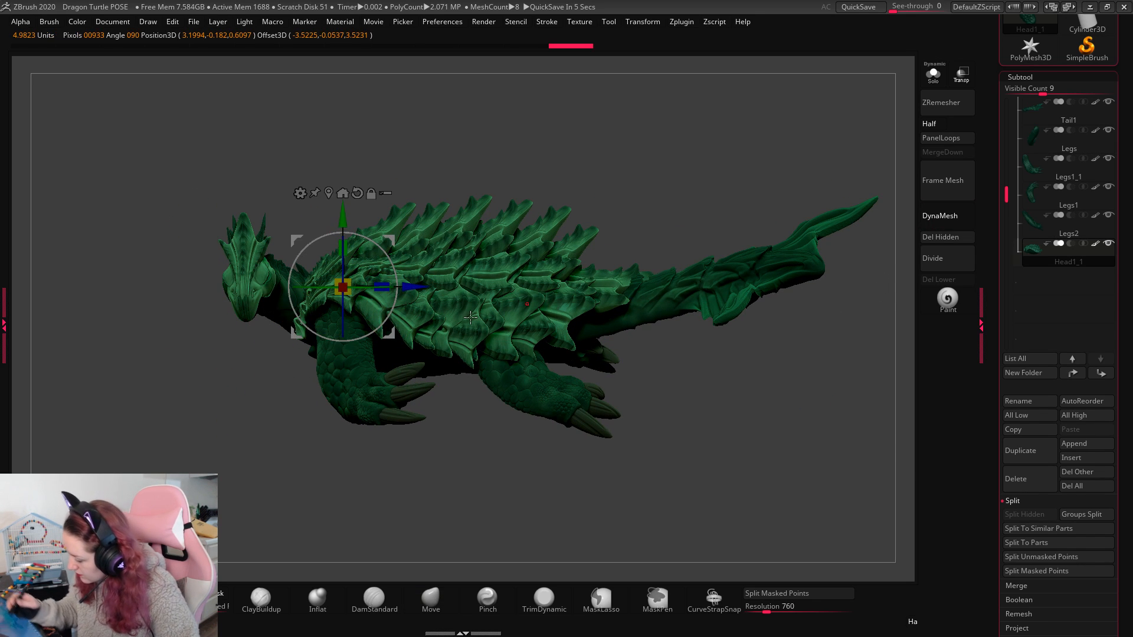
pyautogui.moveTo(387, 317); pyautogui.dragTo(390, 313)
pyautogui.press('q')
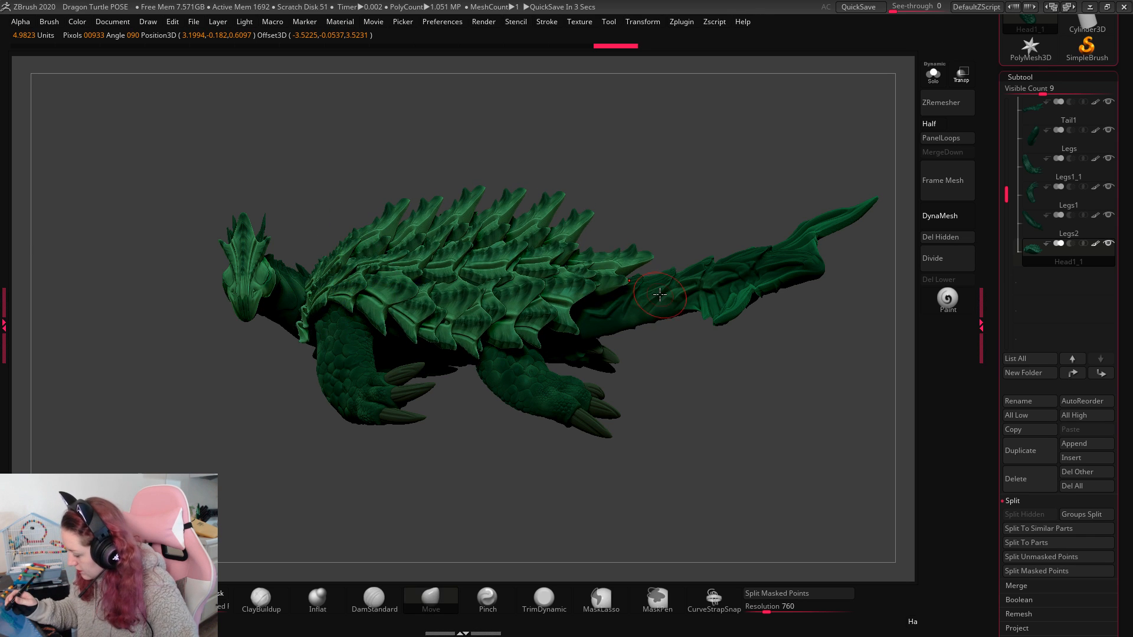
# Step: Select the tail and move it upward to fit beneath the raised rear of the shell
pyautogui.keyDown('alt'); pyautogui.click(659, 294); pyautogui.keyUp('alt')
pyautogui.press('w')
pyautogui.moveTo(624, 248); pyautogui.dragTo(625, 236)
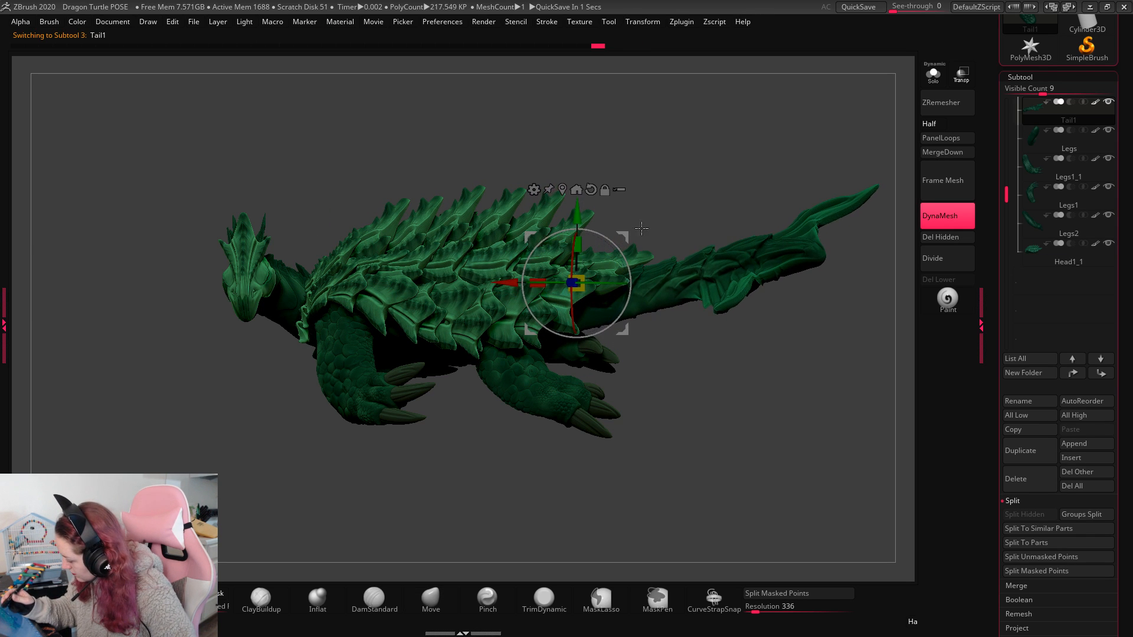
pyautogui.press('q')
pyautogui.moveTo(779, 418)
pyautogui.mouseDown()
pyautogui.moveTo(798, 436)
pyautogui.moveTo(776, 415)
pyautogui.mouseUp()
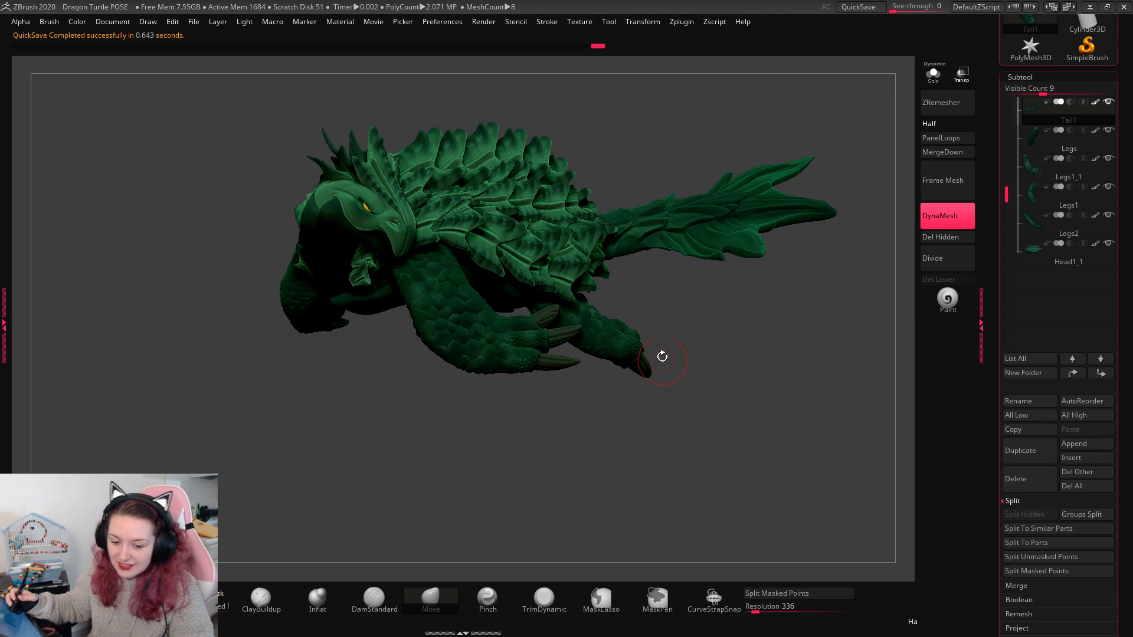
# Step: Select the neck and, from underneath, nudge its placement against the front of the body
pyautogui.keyDown('alt'); pyautogui.click(366, 265); pyautogui.keyUp('alt')
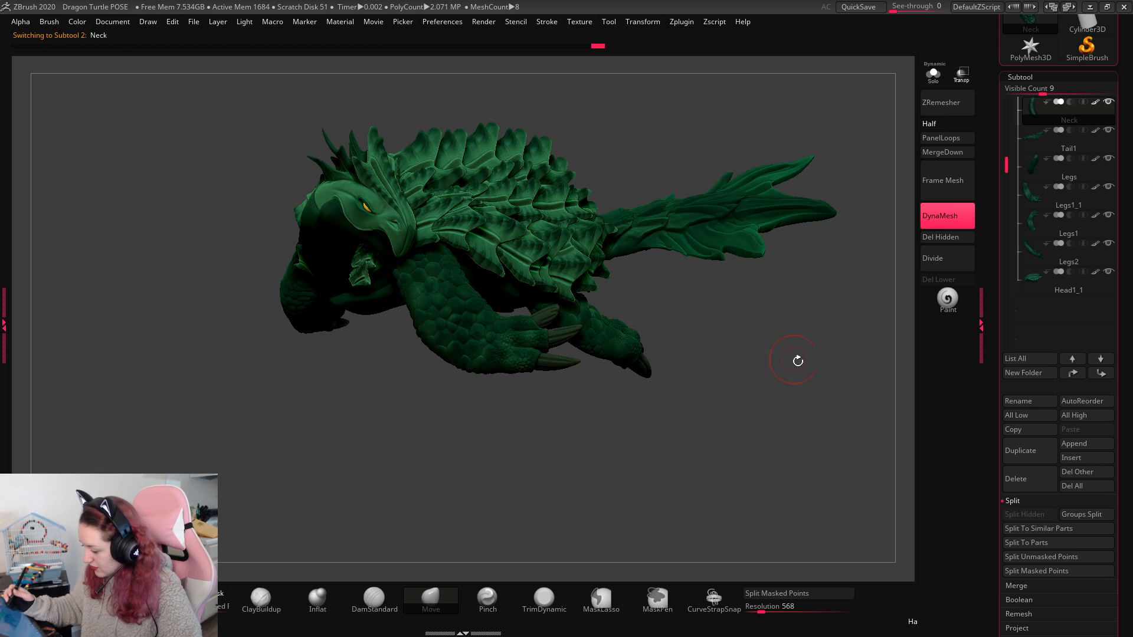
pyautogui.moveTo(798, 362)
pyautogui.mouseDown()
pyautogui.moveTo(827, 260)
pyautogui.moveTo(822, 306)
pyautogui.moveTo(729, 383)
pyautogui.moveTo(732, 432)
pyautogui.mouseUp()
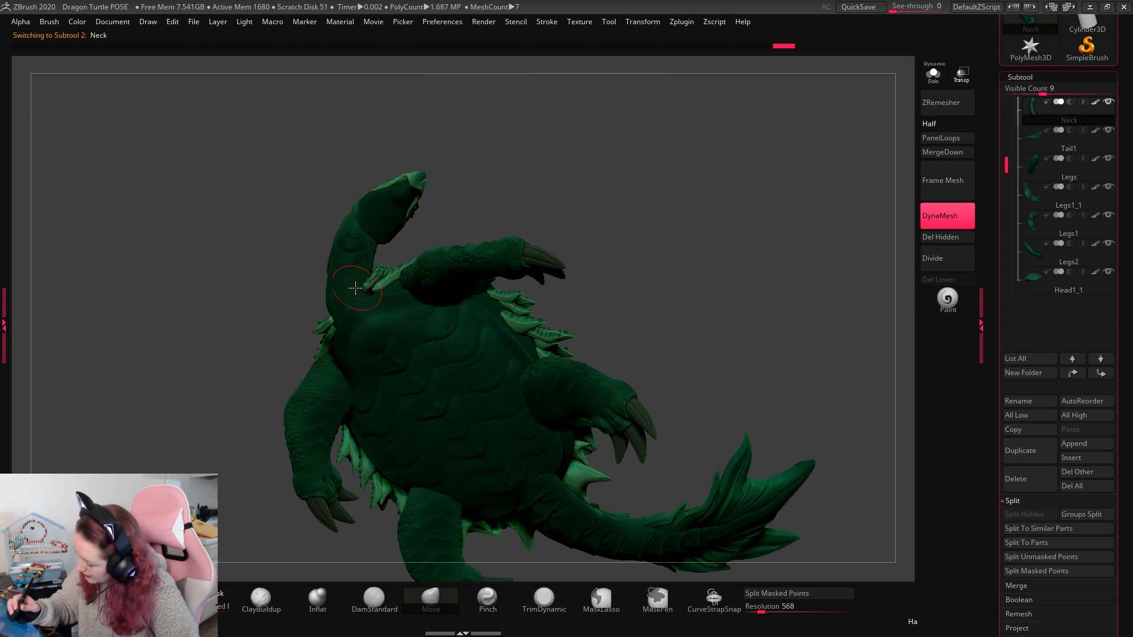
pyautogui.press('w')
pyautogui.moveTo(399, 245); pyautogui.dragTo(401, 254)
pyautogui.press('q')
# Step: Select the head and shift it slightly to refit it on the adjusted neck
pyautogui.keyDown('alt'); pyautogui.click(402, 207); pyautogui.keyUp('alt')
pyautogui.press('w')
pyautogui.moveTo(445, 148); pyautogui.dragTo(438, 154)
pyautogui.press('q')
pyautogui.moveTo(796, 278)
pyautogui.mouseDown()
pyautogui.moveTo(779, 361)
pyautogui.moveTo(784, 440)
pyautogui.moveTo(781, 397)
pyautogui.mouseUp()
# Step: Set the head's gizmo pivot at the neck joint and turn the head sideways from above
pyautogui.press('w')
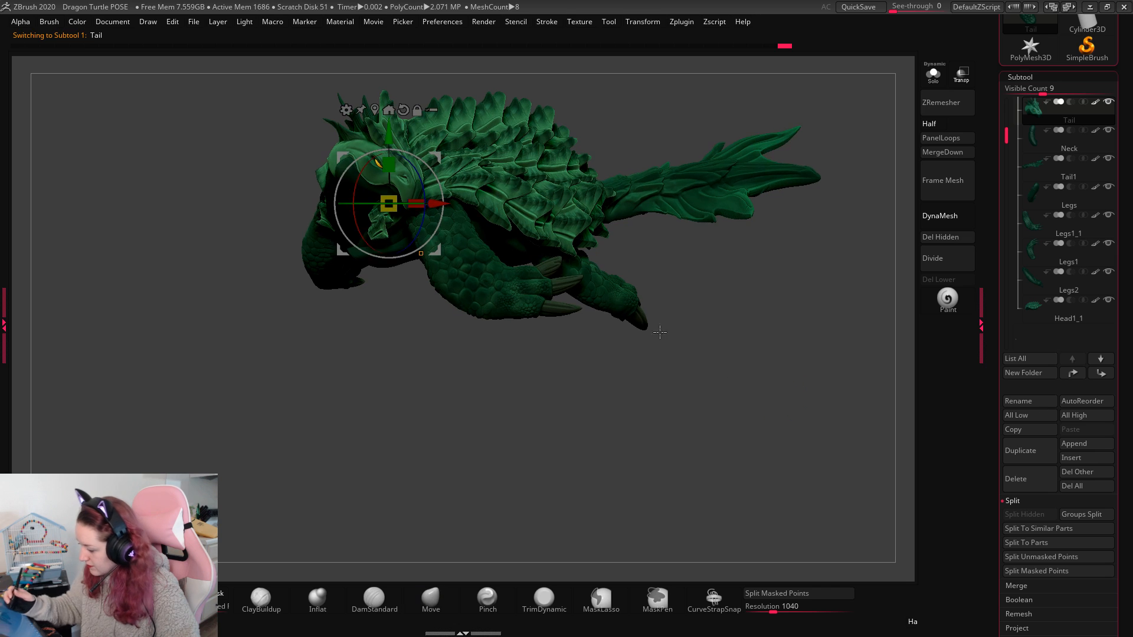
pyautogui.moveTo(472, 361); pyautogui.dragTo(502, 444)
pyautogui.keyDown('alt'); pyautogui.moveTo(572, 347); pyautogui.dragTo(559, 524); pyautogui.keyUp('alt')
pyautogui.press('f')
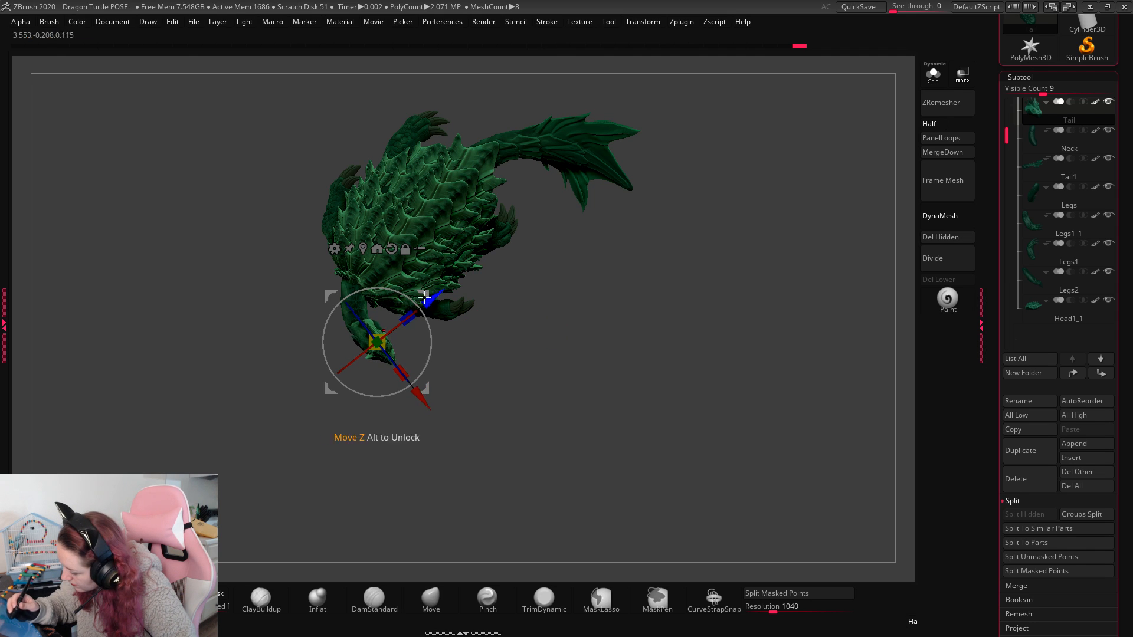
pyautogui.keyDown('alt'); pyautogui.moveTo(620, 357); pyautogui.dragTo(622, 407); pyautogui.keyUp('alt')
pyautogui.press('w')
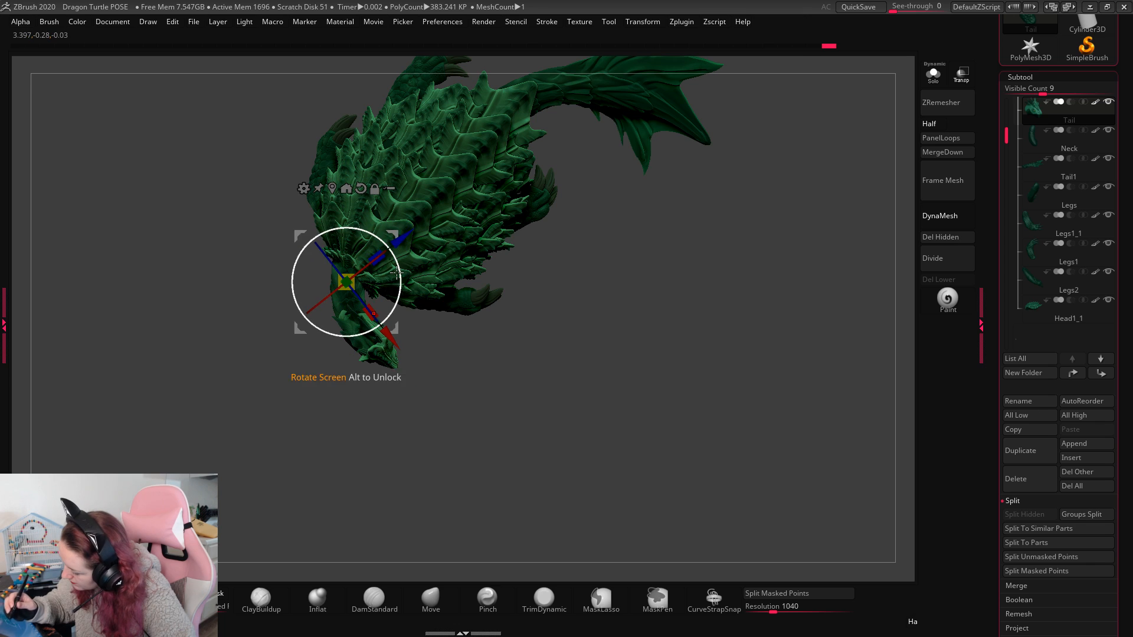
# Step: Nudge the neck beneath the shell's front edge and reposition the head to match it
pyautogui.press('q')
pyautogui.keyDown('alt'); pyautogui.click(349, 277); pyautogui.keyUp('alt')
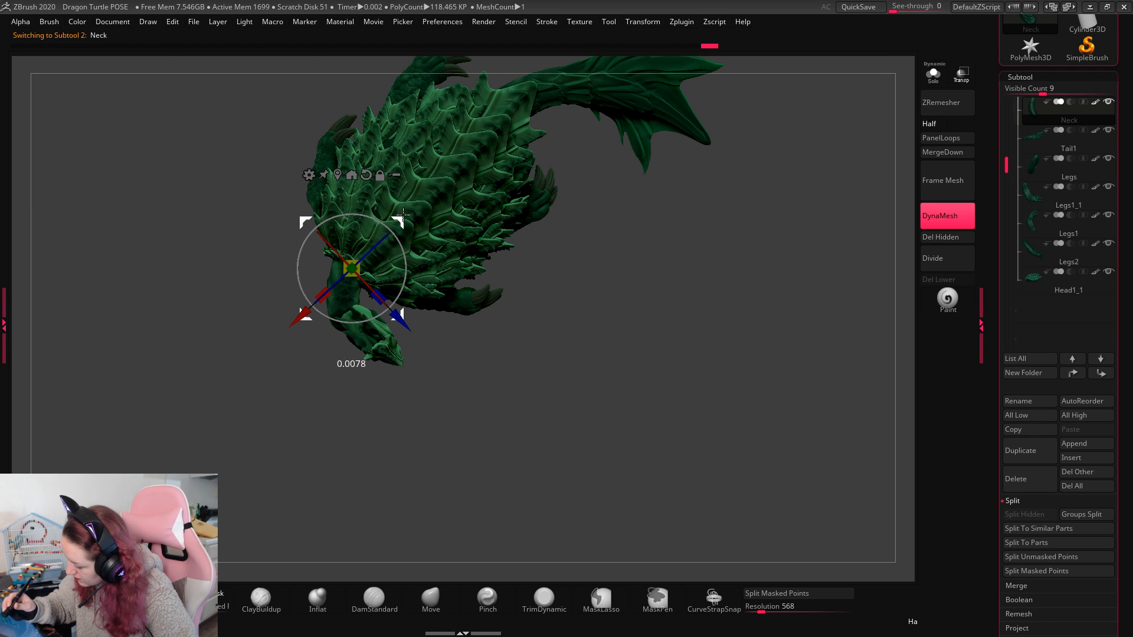
pyautogui.keyDown('alt'); pyautogui.click(383, 327); pyautogui.keyUp('alt')
pyautogui.press('w')
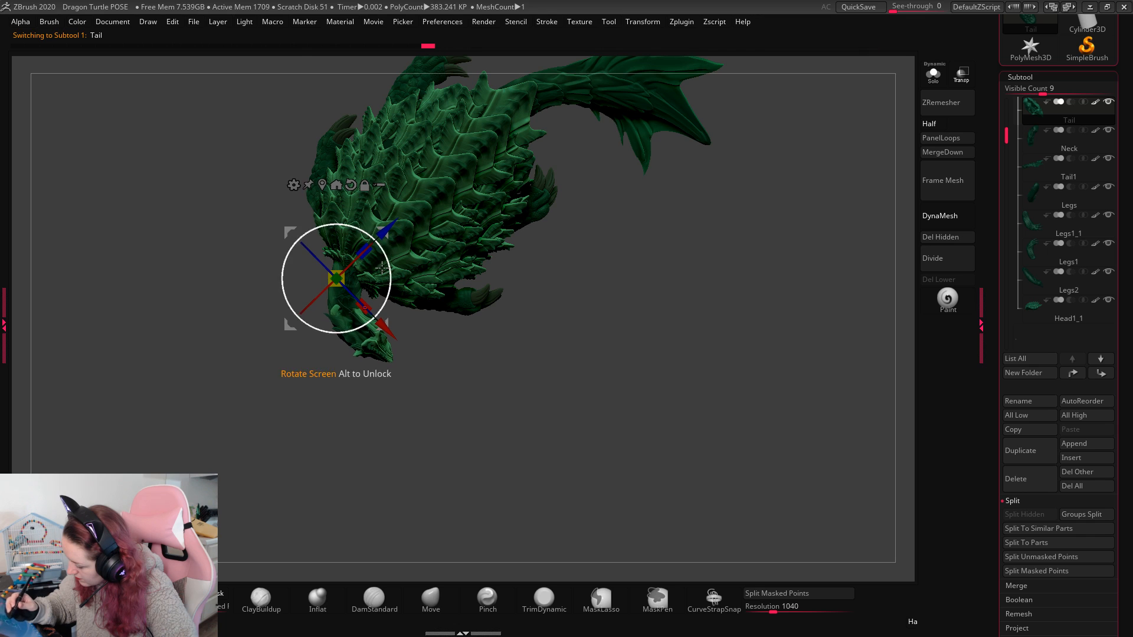
# Step: Lower the head slightly along the Y axis to line it up with the neck from the side
pyautogui.moveTo(498, 360); pyautogui.dragTo(710, 422)
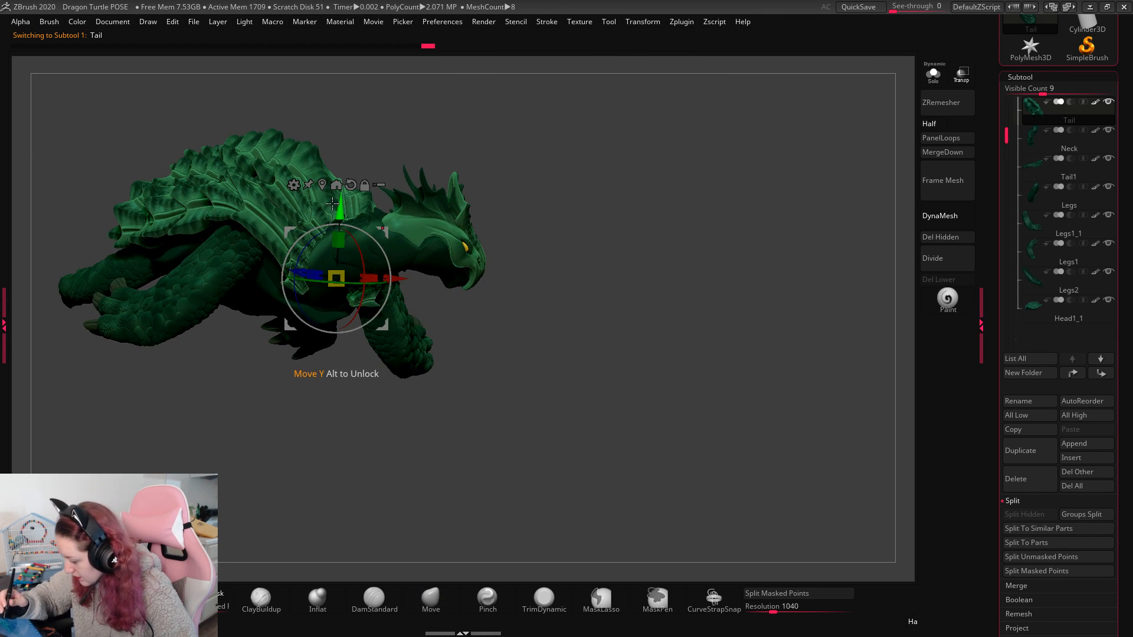
pyautogui.moveTo(329, 209); pyautogui.dragTo(340, 212)
pyautogui.press('q')
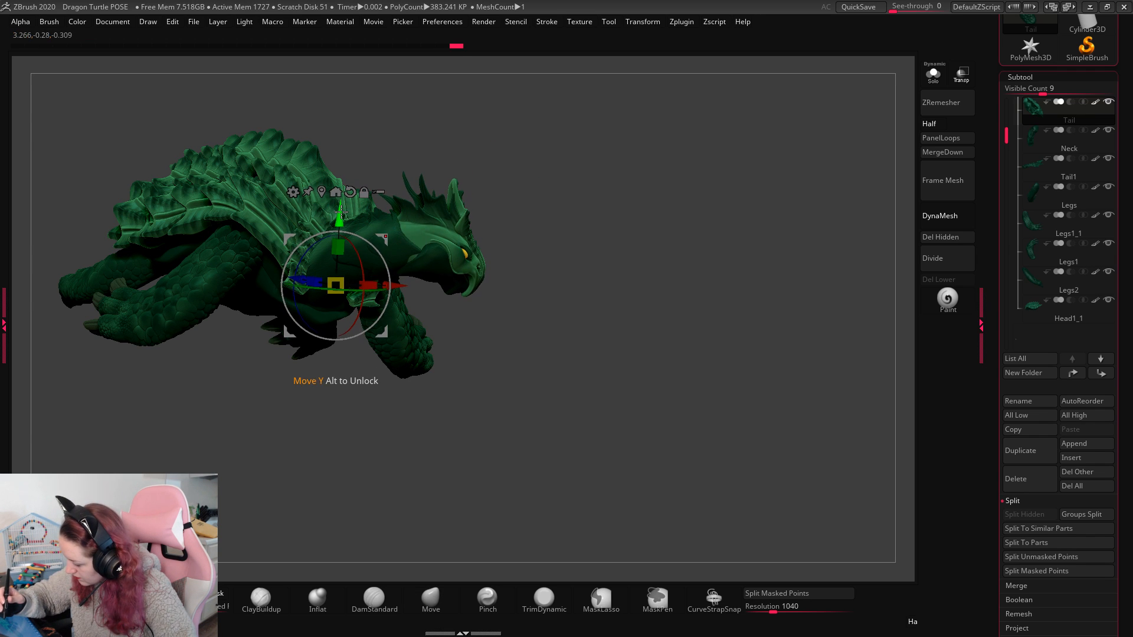
# Step: Rotate the head about the neck joint to tilt it for the swimming pose
pyautogui.moveTo(759, 258); pyautogui.dragTo(794, 350)
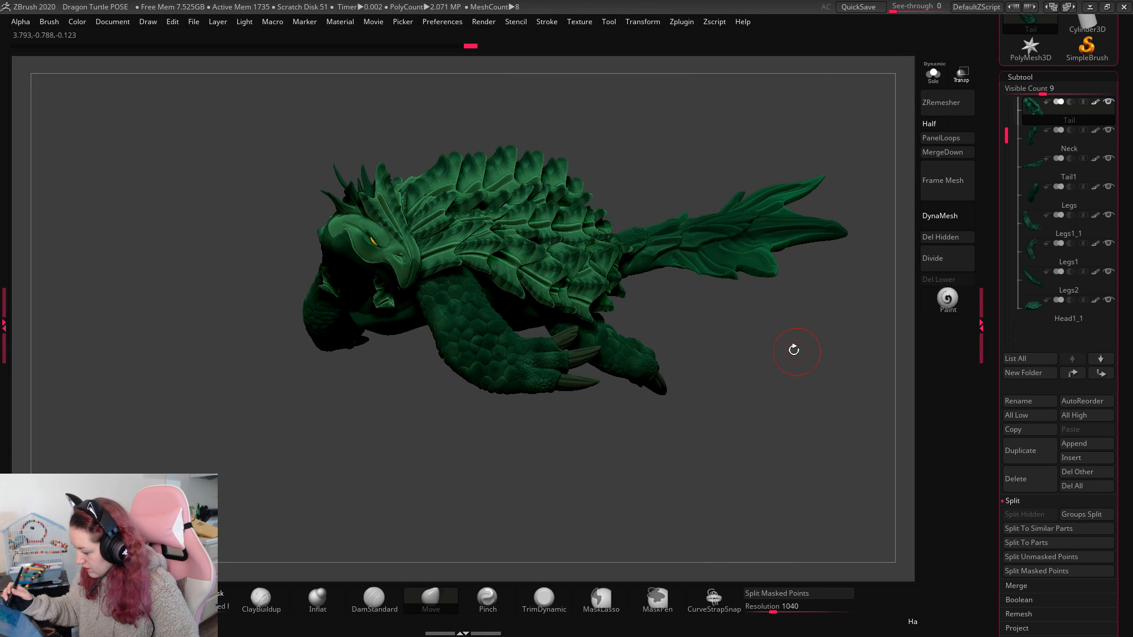
pyautogui.moveTo(385, 236); pyautogui.dragTo(452, 317)
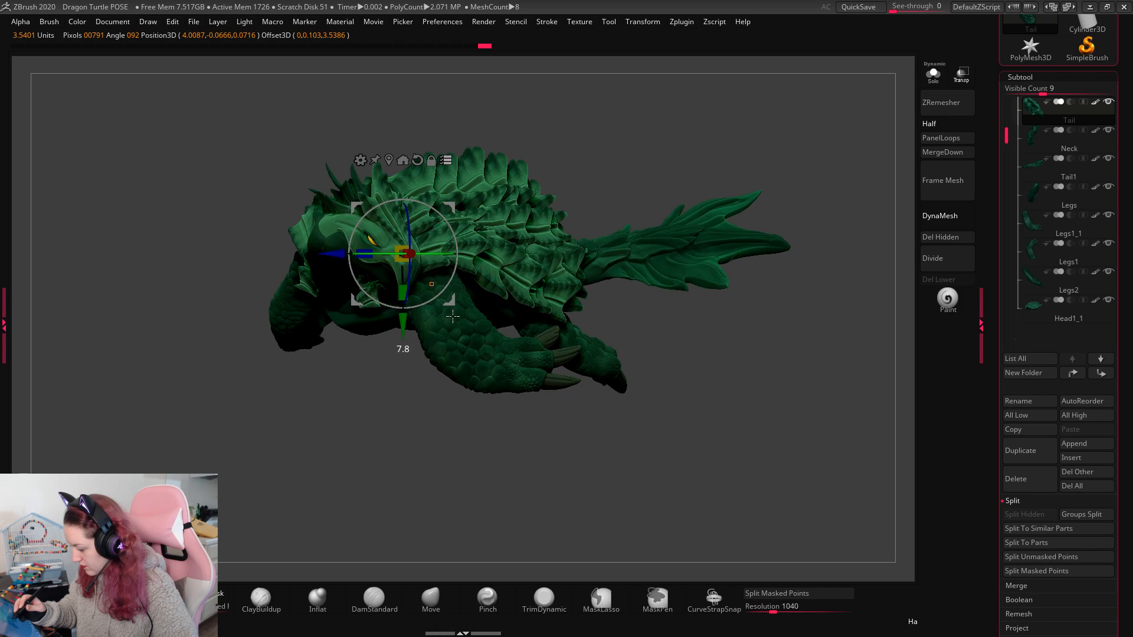
pyautogui.moveTo(410, 269); pyautogui.dragTo(543, 273)
pyautogui.press('q')
pyautogui.moveTo(791, 333)
pyautogui.mouseDown()
pyautogui.moveTo(763, 319)
pyautogui.moveTo(485, 323)
pyautogui.mouseUp()
# Step: Rotate the neck sideways from above about its base beneath the shell's front edge
pyautogui.press('w')
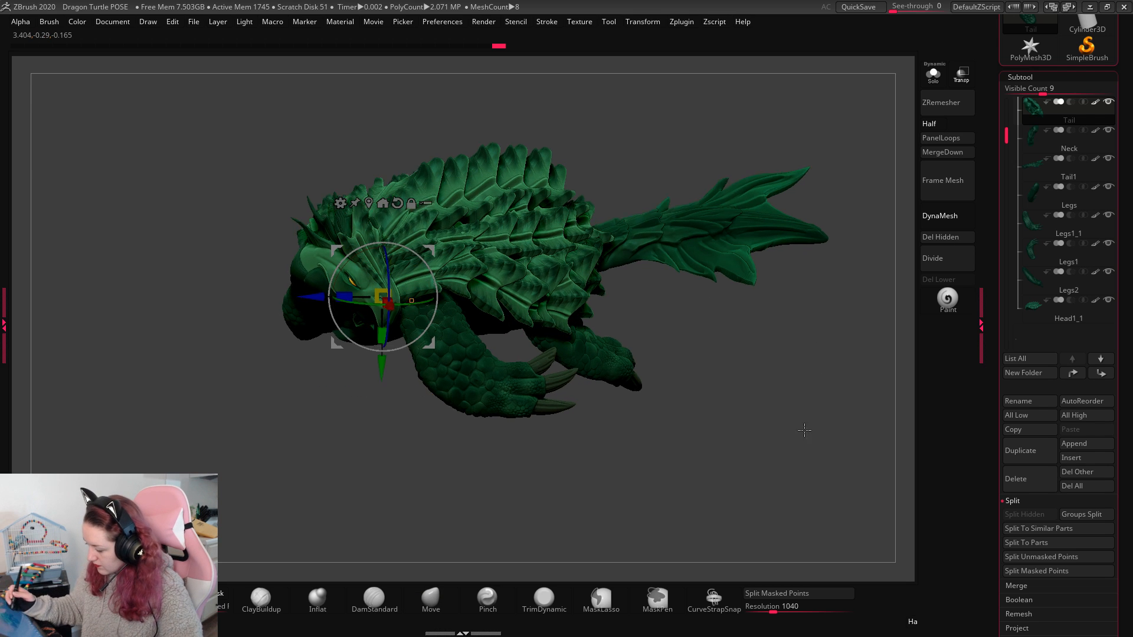
pyautogui.moveTo(513, 218)
pyautogui.mouseDown()
pyautogui.moveTo(747, 445)
pyautogui.moveTo(410, 248)
pyautogui.mouseUp()
pyautogui.keyDown('alt'); pyautogui.click(410, 248); pyautogui.keyUp('alt')
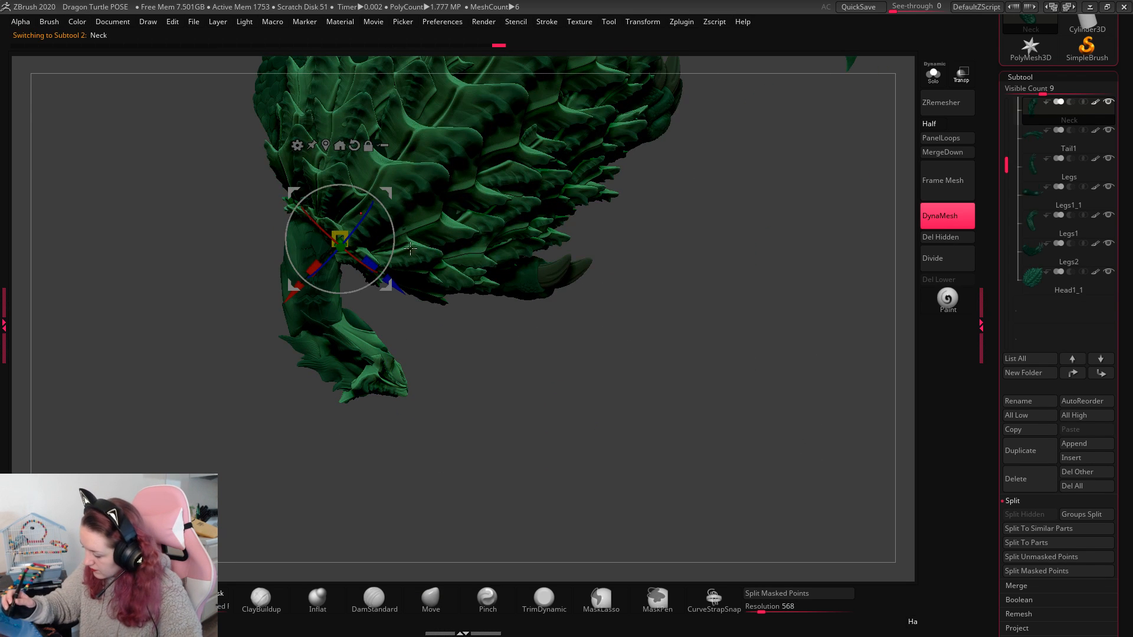
pyautogui.press('q')
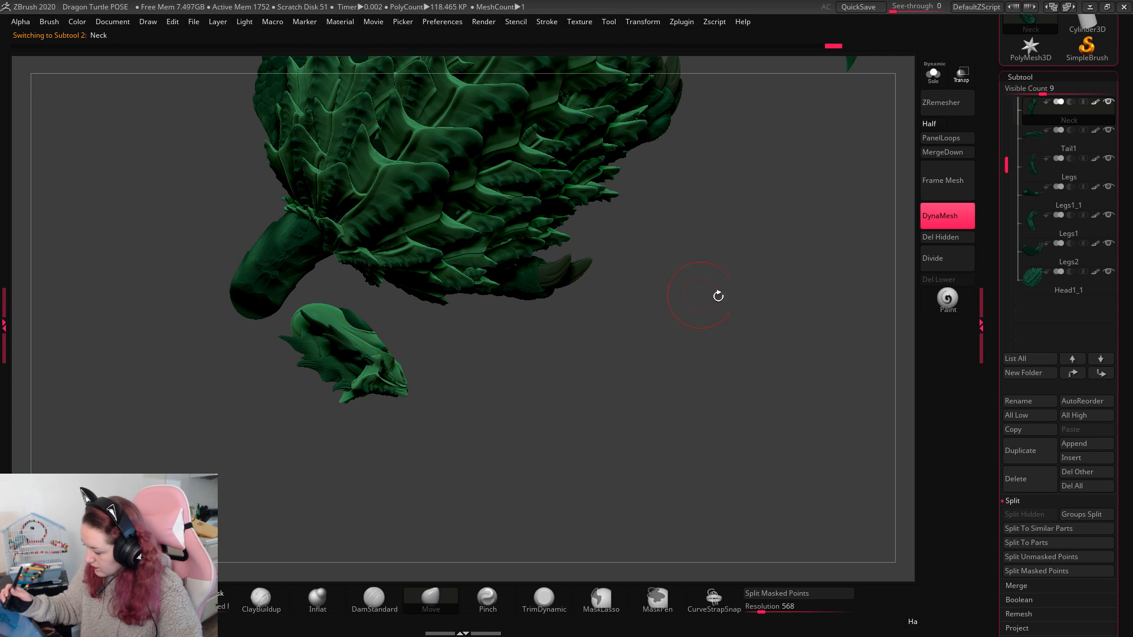
pyautogui.moveTo(718, 295)
pyautogui.mouseDown()
pyautogui.moveTo(720, 197)
pyautogui.moveTo(722, 272)
pyautogui.moveTo(436, 284)
pyautogui.mouseUp()
pyautogui.press('w')
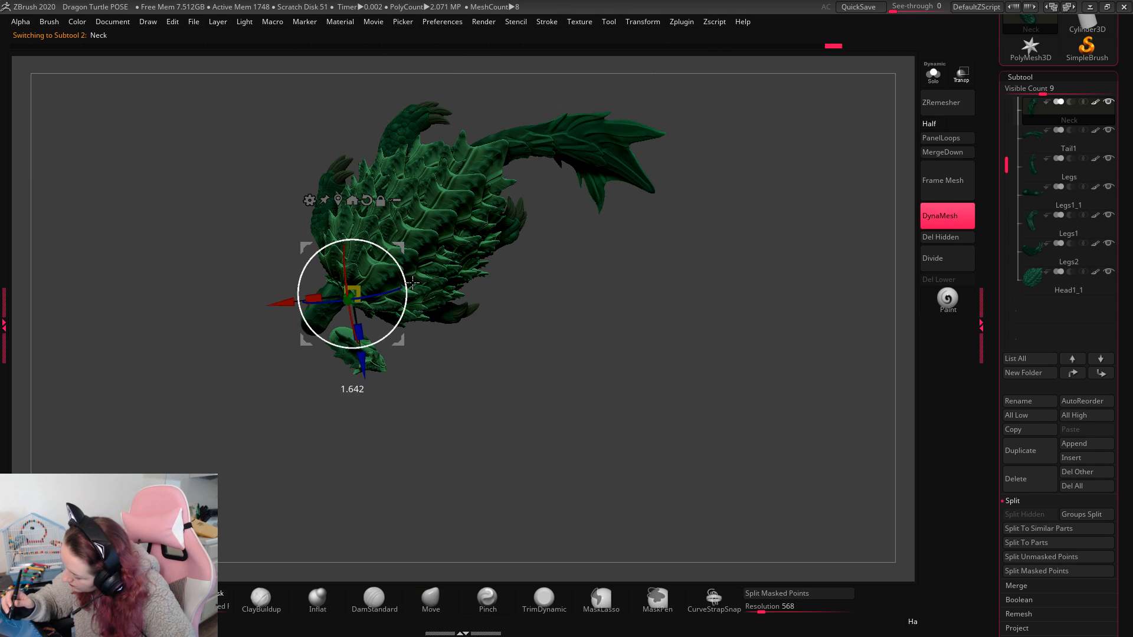
# Step: Move the head onto the end of the repositioned neck and turn it to match from above
pyautogui.keyDown('alt'); pyautogui.click(361, 348); pyautogui.keyUp('alt')
pyautogui.moveTo(413, 329)
pyautogui.mouseDown()
pyautogui.moveTo(431, 366)
pyautogui.moveTo(347, 334)
pyautogui.moveTo(354, 319)
pyautogui.mouseUp()
pyautogui.press('q')
pyautogui.press('w')
pyautogui.press('q')
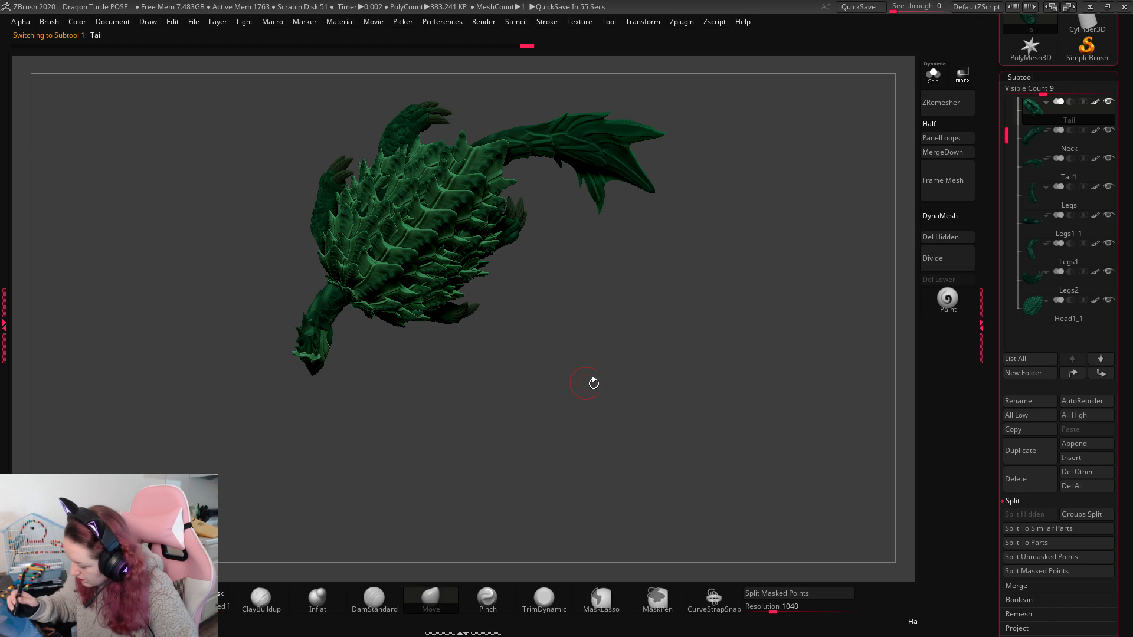
# Step: Correct the head's placement on the neck from the side
pyautogui.moveTo(593, 383); pyautogui.dragTo(822, 382)
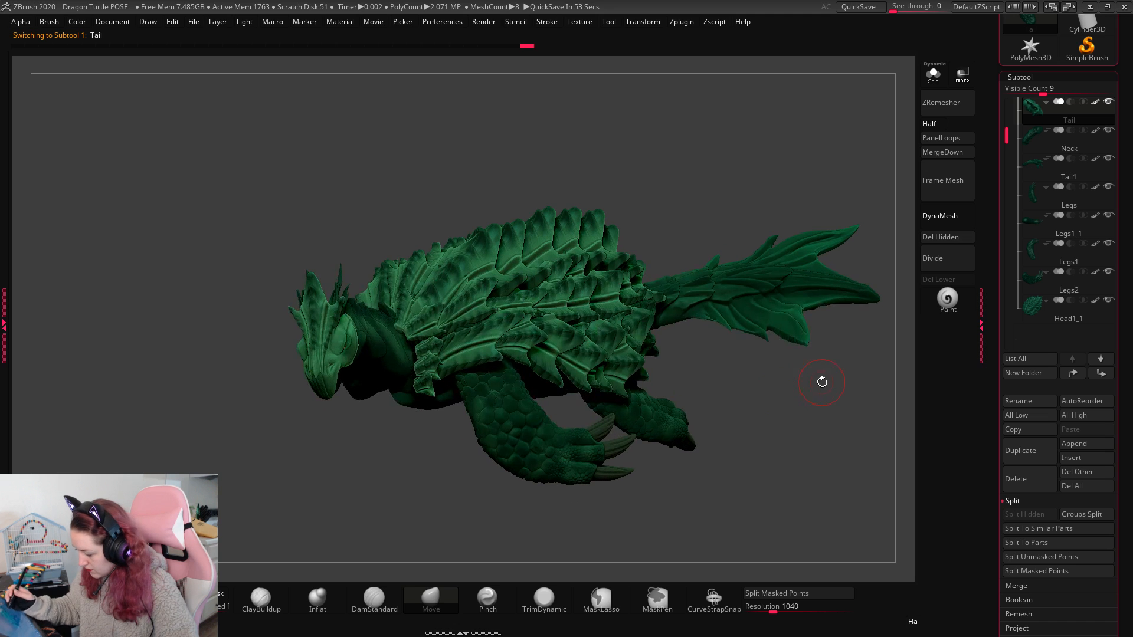
pyautogui.press('w')
pyautogui.moveTo(353, 362); pyautogui.dragTo(319, 330)
pyautogui.press('q')
pyautogui.moveTo(834, 407); pyautogui.dragTo(800, 364)
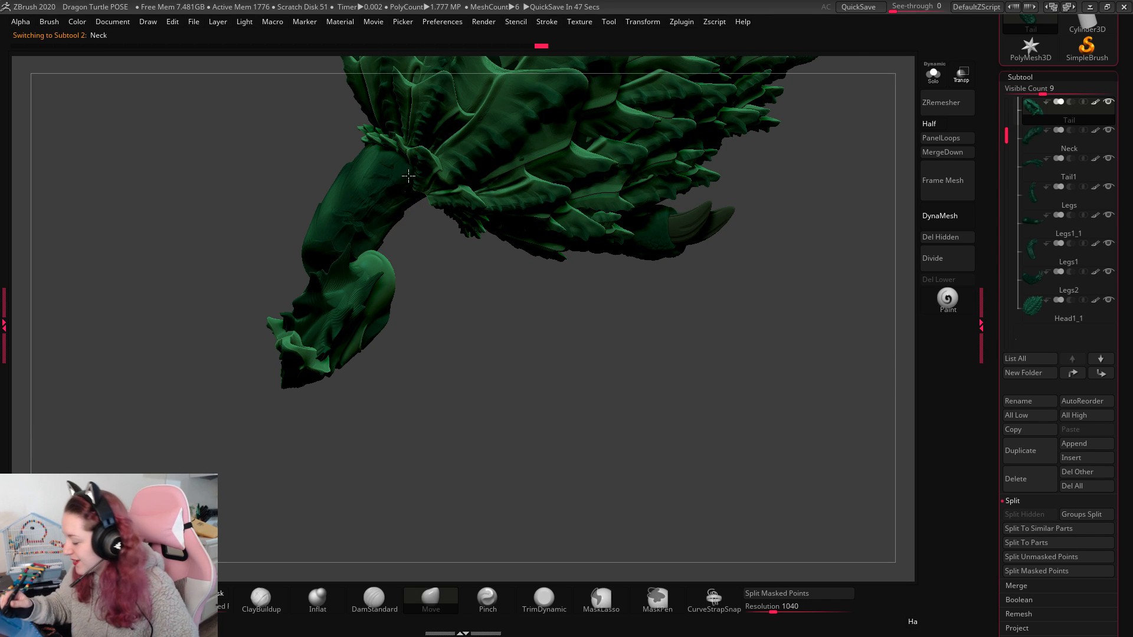
# Step: Fine-tune the neck's rotation and position so it bridges the shell opening and the back of the head
pyautogui.press('w')
pyautogui.moveTo(471, 137)
pyautogui.mouseDown()
pyautogui.moveTo(492, 161)
pyautogui.moveTo(486, 151)
pyautogui.mouseUp()
pyautogui.press('q')
pyautogui.keyDown('alt'); pyautogui.click(348, 326); pyautogui.keyUp('alt')
pyautogui.press('w')
pyautogui.press('q')
pyautogui.keyDown('alt'); pyautogui.click(387, 236); pyautogui.keyUp('alt')
pyautogui.press('w')
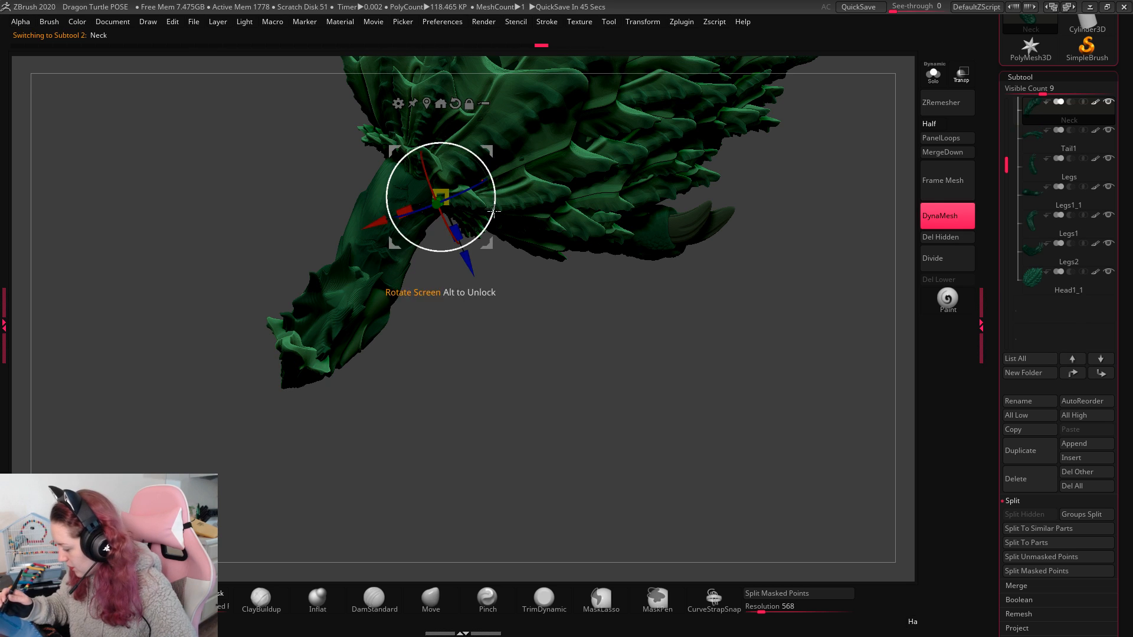
pyautogui.moveTo(494, 211); pyautogui.dragTo(494, 154)
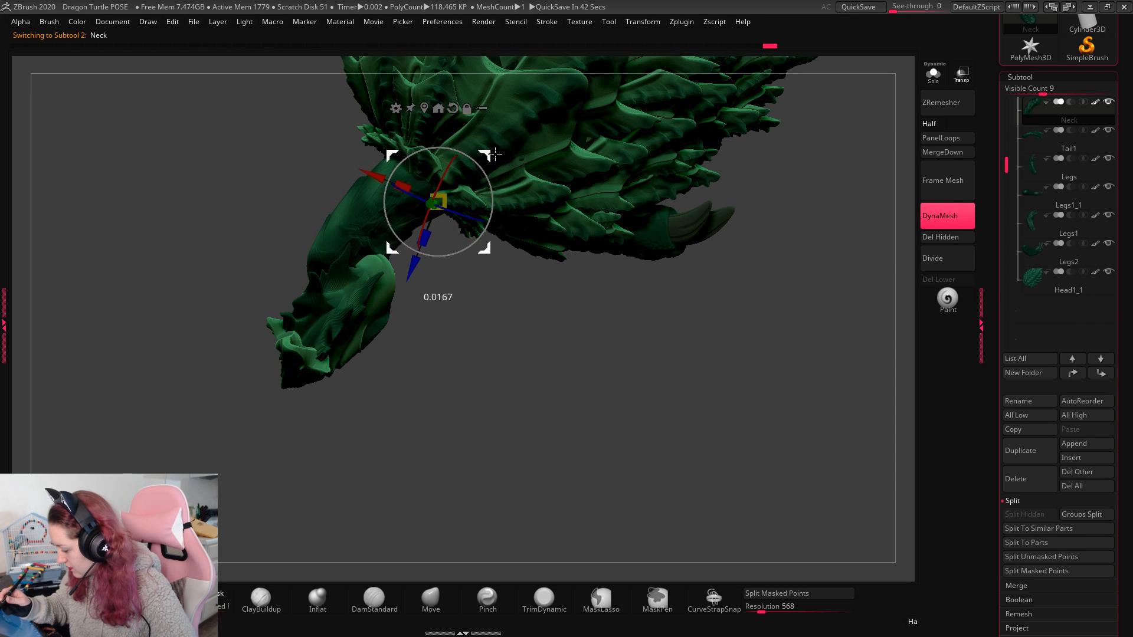
pyautogui.press('q')
pyautogui.moveTo(531, 277)
pyautogui.mouseDown()
pyautogui.moveTo(556, 248)
pyautogui.moveTo(485, 331)
pyautogui.moveTo(494, 405)
pyautogui.mouseUp()
pyautogui.press('w')
pyautogui.moveTo(489, 151)
pyautogui.mouseDown()
pyautogui.moveTo(470, 155)
pyautogui.moveTo(490, 151)
pyautogui.mouseUp()
pyautogui.press('q')
# Step: Reposition and turn the head from above so it follows the adjusted neck
pyautogui.keyDown('alt'); pyautogui.click(384, 295); pyautogui.keyUp('alt')
pyautogui.press('w')
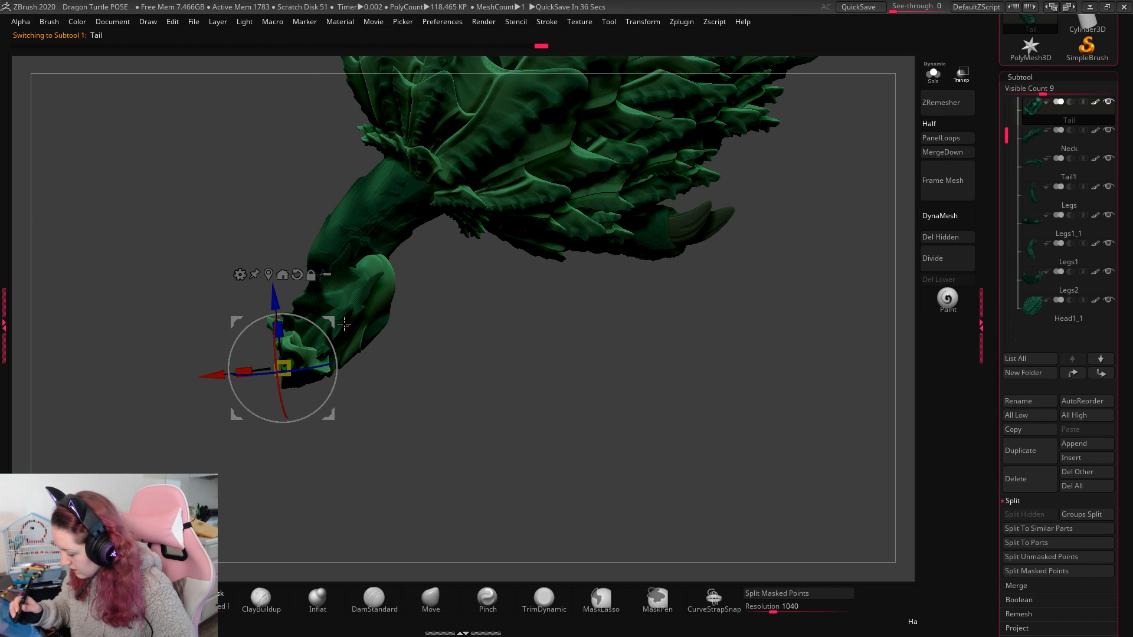
pyautogui.keyDown('ctrl'); pyautogui.moveTo(370, 292); pyautogui.dragTo(689, 340); pyautogui.keyUp('ctrl')
pyautogui.moveTo(419, 247); pyautogui.dragTo(398, 227)
pyautogui.moveTo(559, 370); pyautogui.dragTo(527, 510)
# Step: Adjust the head's angle and seat it on the neck joint from the side
pyautogui.keyDown('alt'); pyautogui.moveTo(817, 342); pyautogui.dragTo(821, 363); pyautogui.keyUp('alt')
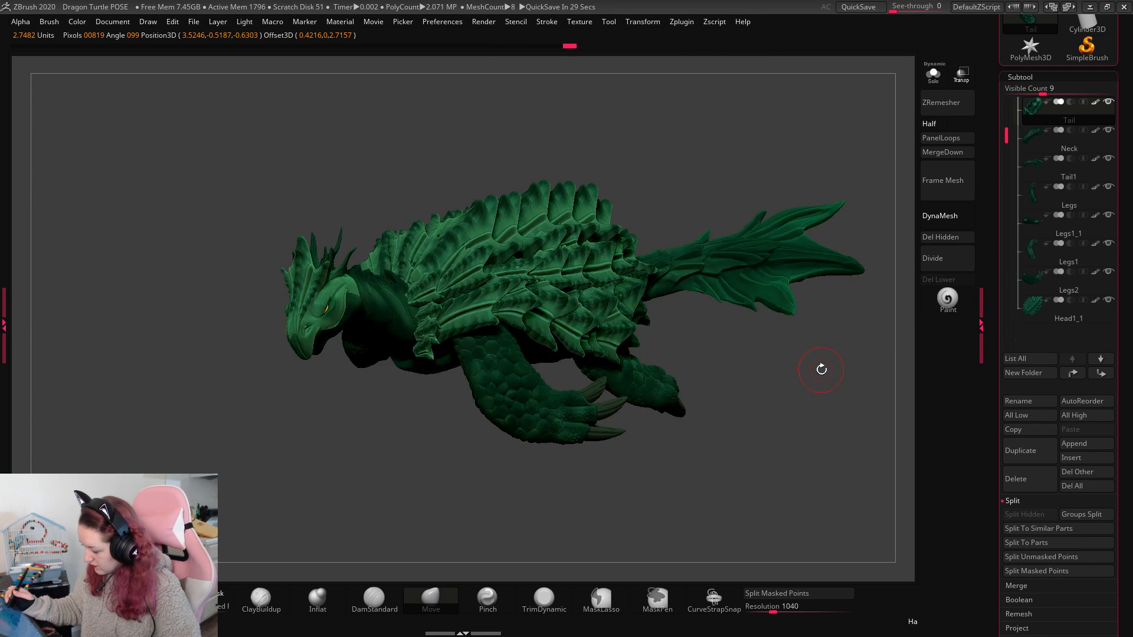
pyautogui.press('w')
pyautogui.moveTo(334, 276); pyautogui.dragTo(317, 277)
pyautogui.press('q')
pyautogui.moveTo(795, 376); pyautogui.dragTo(836, 361)
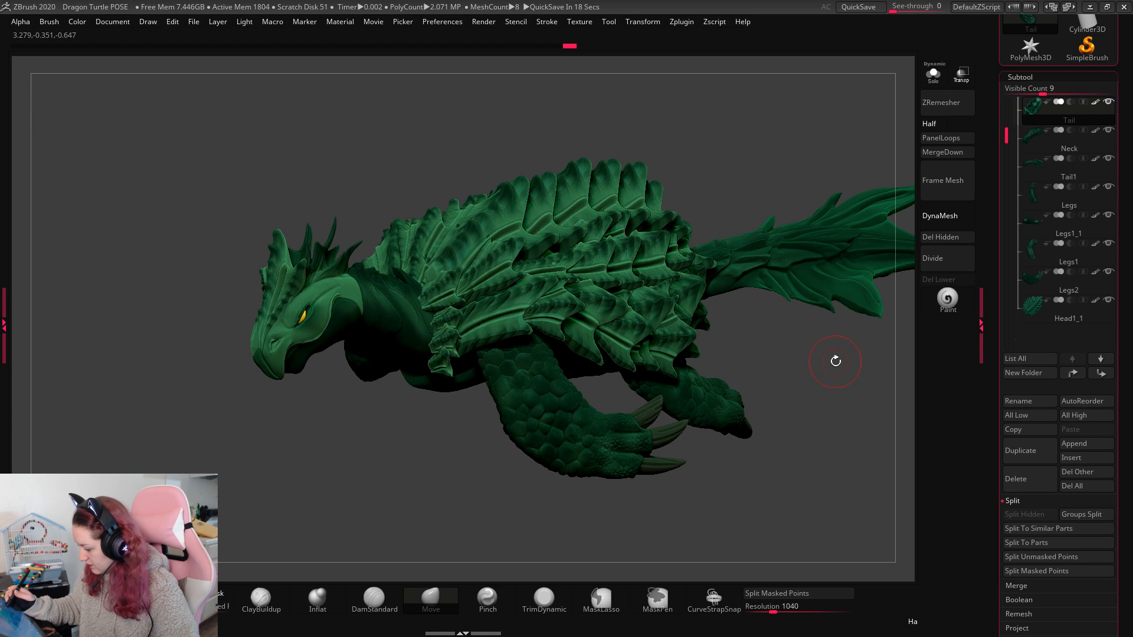
# Step: Rotate the near front leg about its shoulder and shift it to sit against the body beneath the shell
pyautogui.keyDown('alt'); pyautogui.click(558, 323); pyautogui.keyUp('alt')
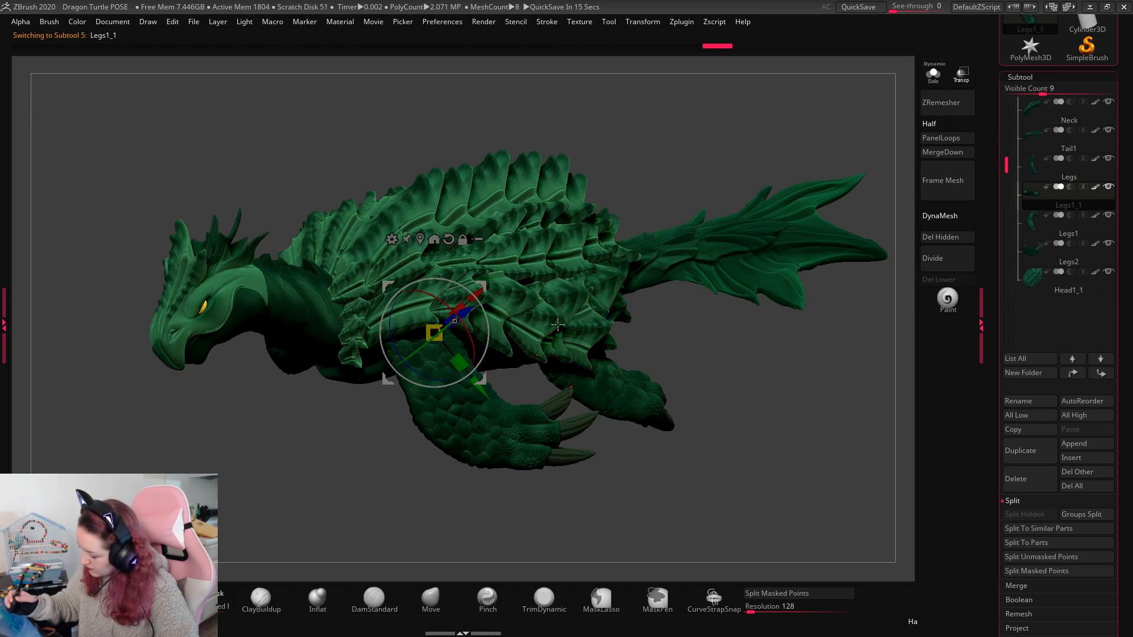
pyautogui.moveTo(484, 284); pyautogui.dragTo(466, 341)
pyautogui.press('q')
pyautogui.press('w')
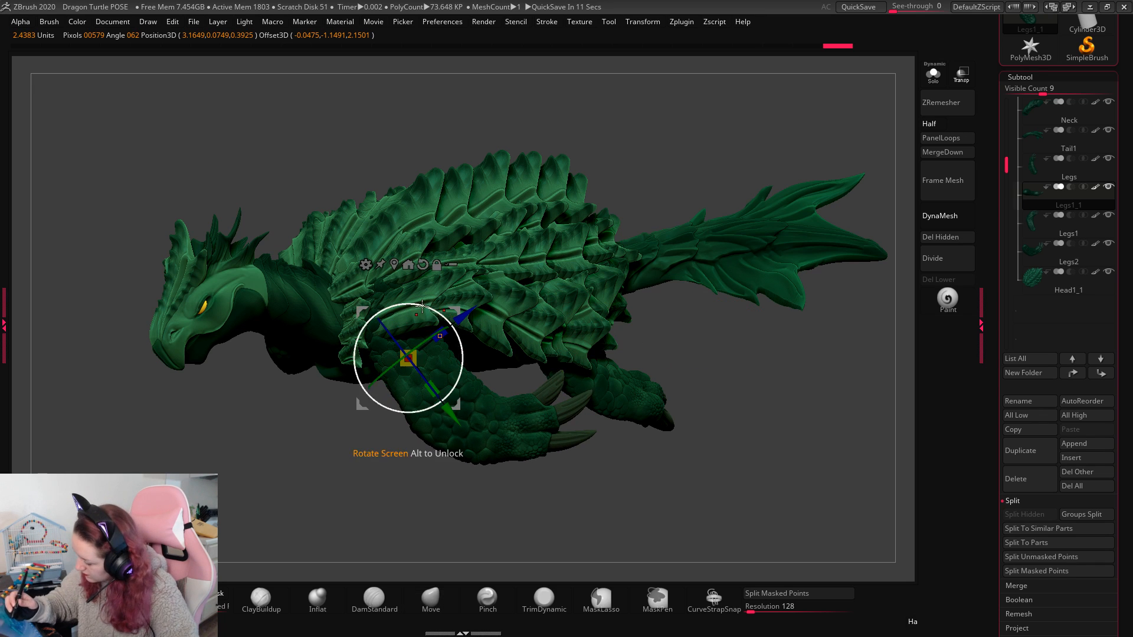
pyautogui.moveTo(781, 316); pyautogui.dragTo(405, 381)
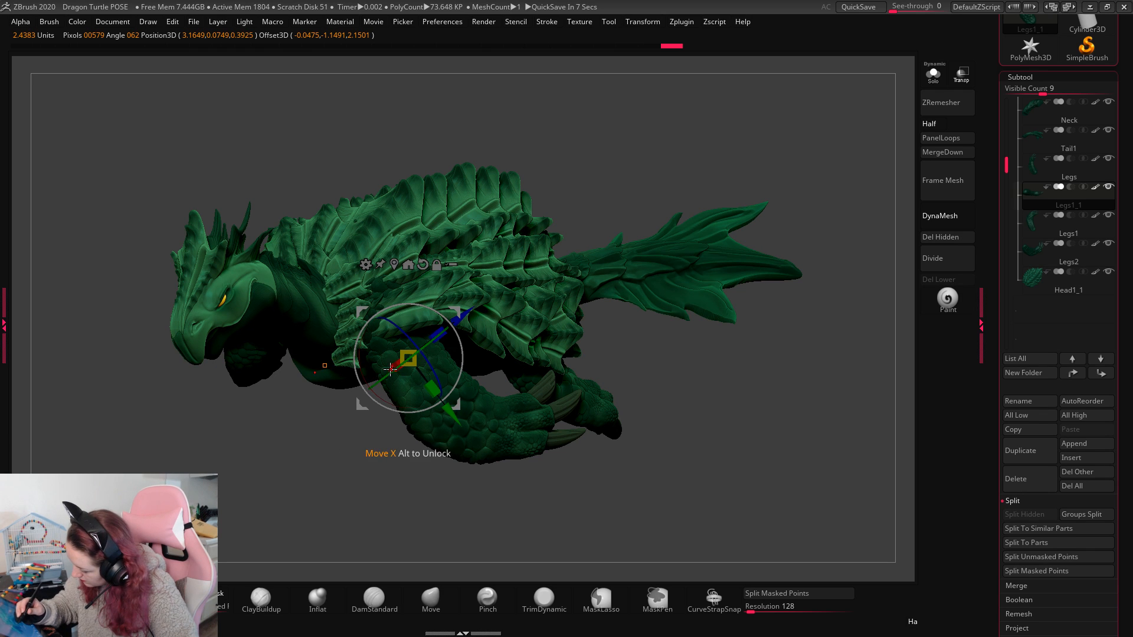
pyautogui.moveTo(389, 370); pyautogui.dragTo(392, 371)
pyautogui.press('q')
# Step: Nudge the near front leg slightly upward into the shoulder area under the shell
pyautogui.moveTo(732, 345)
pyautogui.mouseDown()
pyautogui.moveTo(754, 380)
pyautogui.moveTo(741, 409)
pyautogui.moveTo(753, 379)
pyautogui.moveTo(735, 460)
pyautogui.mouseUp()
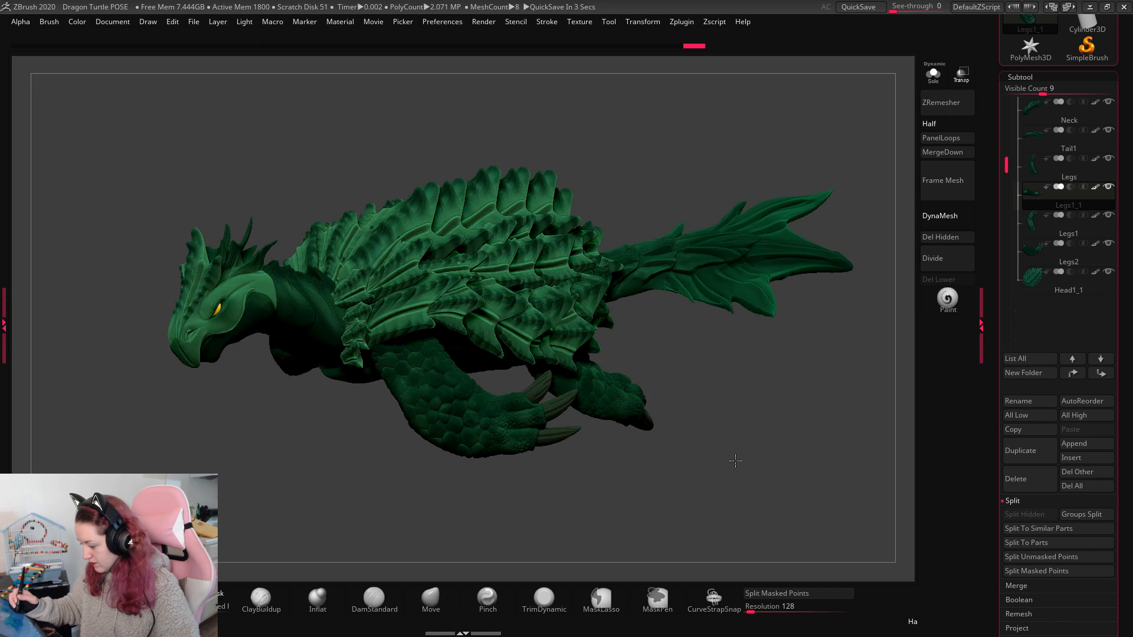
pyautogui.moveTo(747, 403)
pyautogui.mouseDown()
pyautogui.moveTo(748, 392)
pyautogui.moveTo(747, 409)
pyautogui.mouseUp()
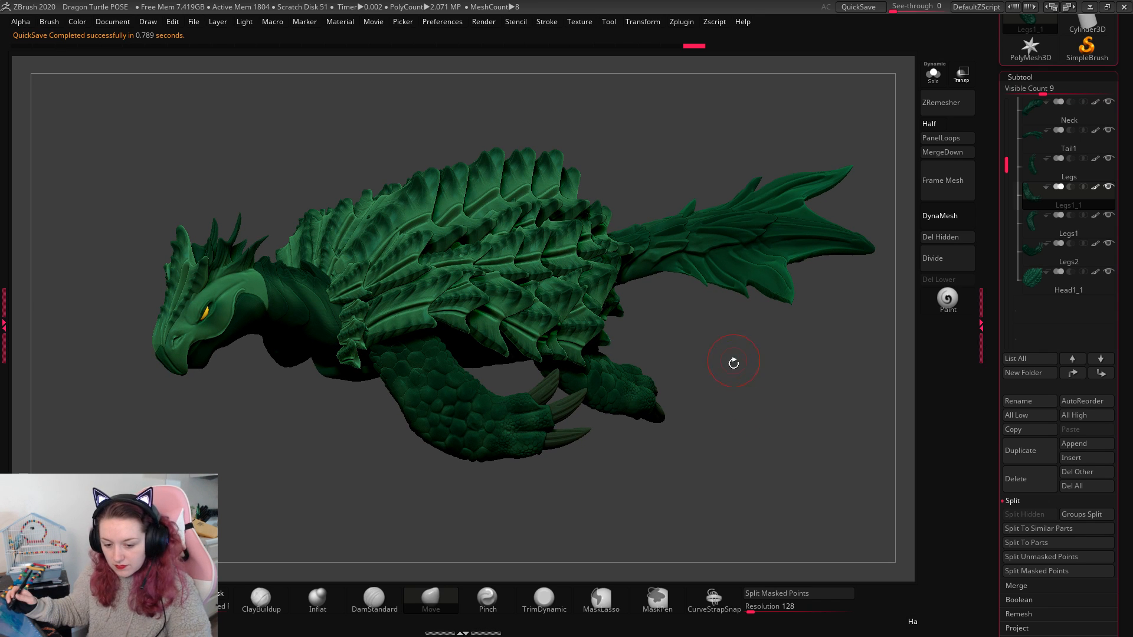
pyautogui.moveTo(761, 377); pyautogui.dragTo(765, 366)
pyautogui.press('w')
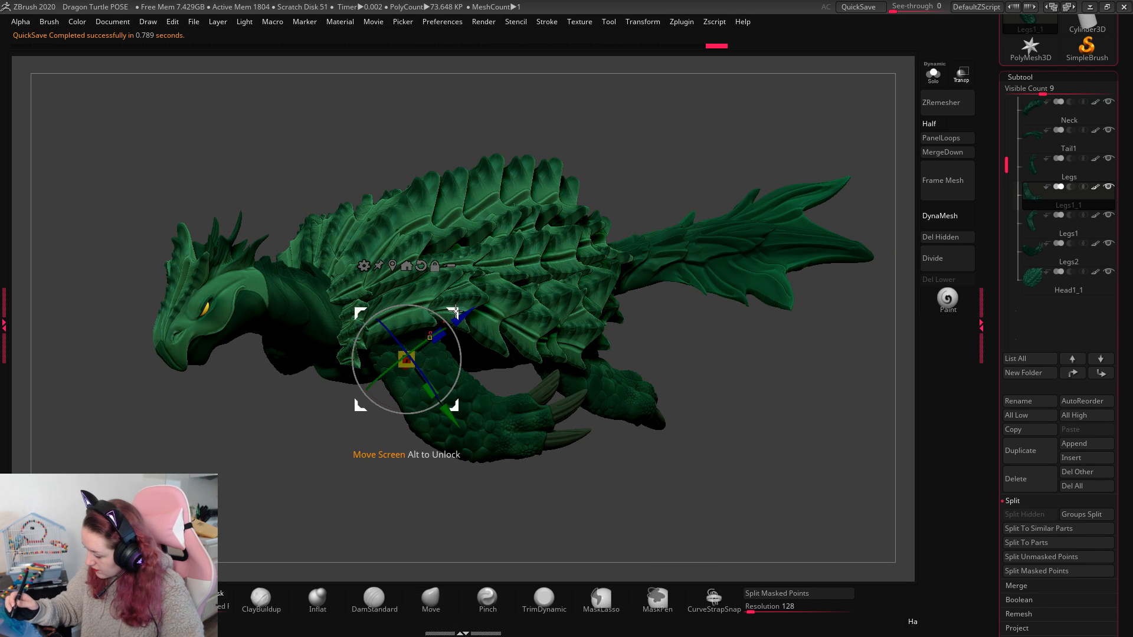
pyautogui.moveTo(454, 308); pyautogui.dragTo(455, 304)
pyautogui.press('q')
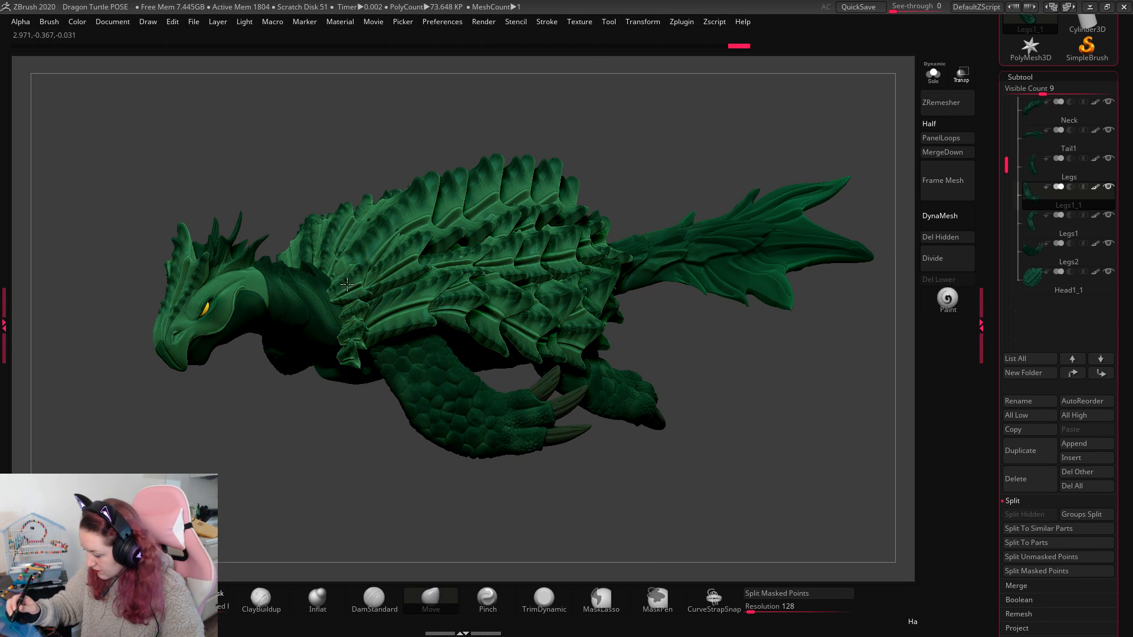
# Step: Move the shell slightly upward along the Y axis
pyautogui.keyDown('alt'); pyautogui.click(381, 271); pyautogui.keyUp('alt')
pyautogui.press('w')
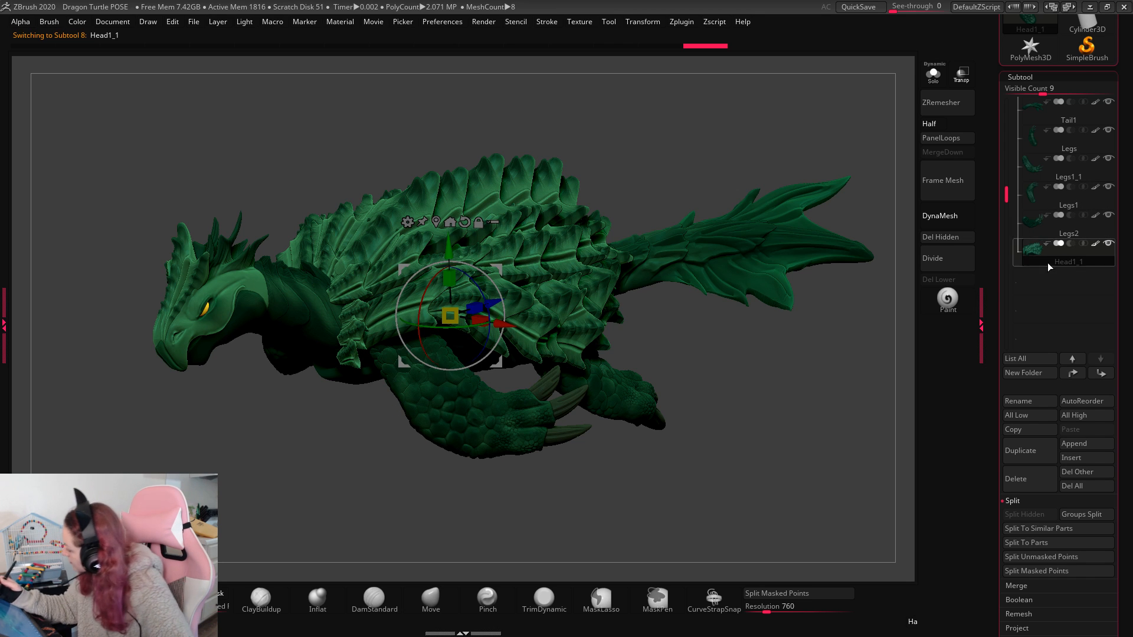
pyautogui.moveTo(446, 251); pyautogui.dragTo(447, 246)
pyautogui.press('q')
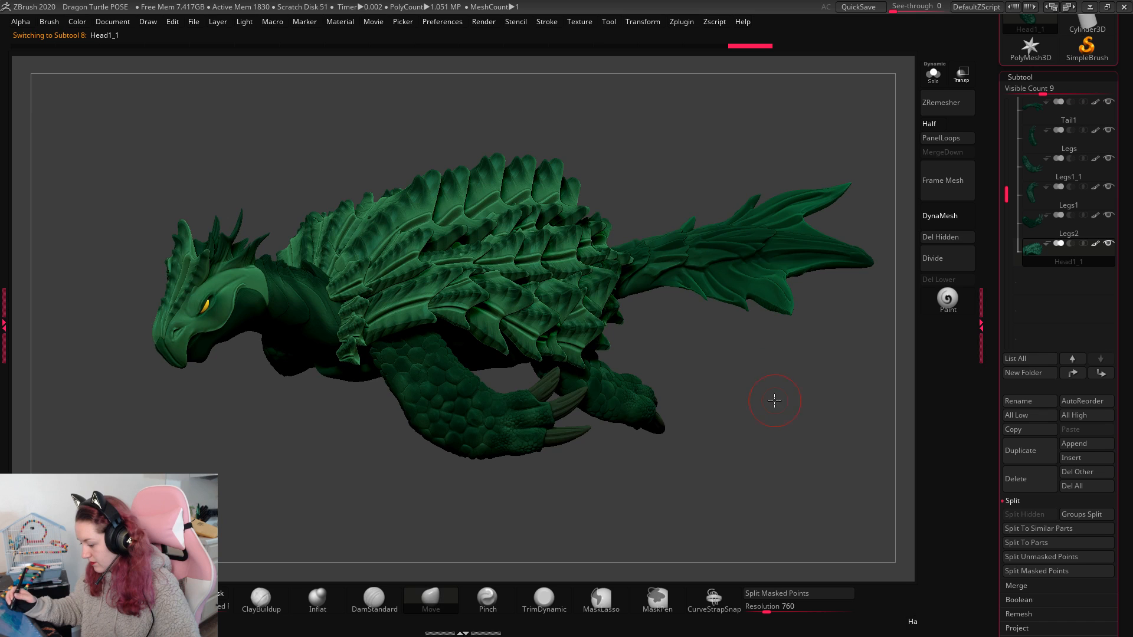
# Step: Rotate the tail downward about its base so it trails almost level behind the shell
pyautogui.moveTo(774, 397)
pyautogui.keyDown('alt'); pyautogui.mouseDown()
pyautogui.moveTo(772, 372)
pyautogui.moveTo(773, 398)
pyautogui.moveTo(764, 390)
pyautogui.mouseUp(); pyautogui.keyUp('alt')
pyautogui.keyDown('alt'); pyautogui.click(594, 283); pyautogui.keyUp('alt')
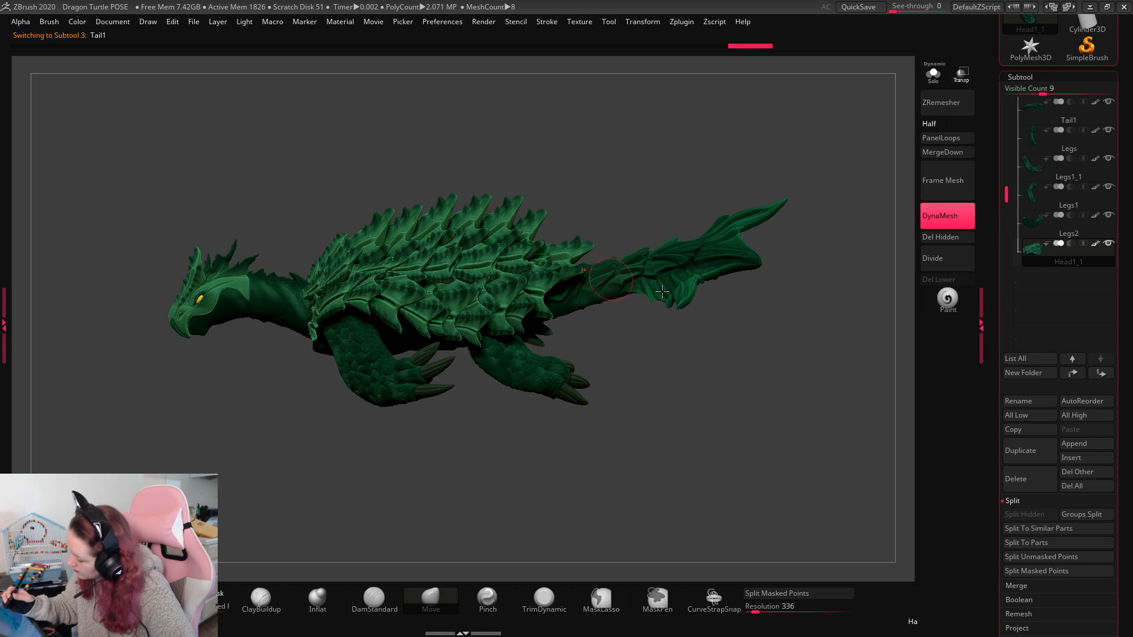
pyautogui.moveTo(586, 292); pyautogui.dragTo(589, 304)
pyautogui.press('q')
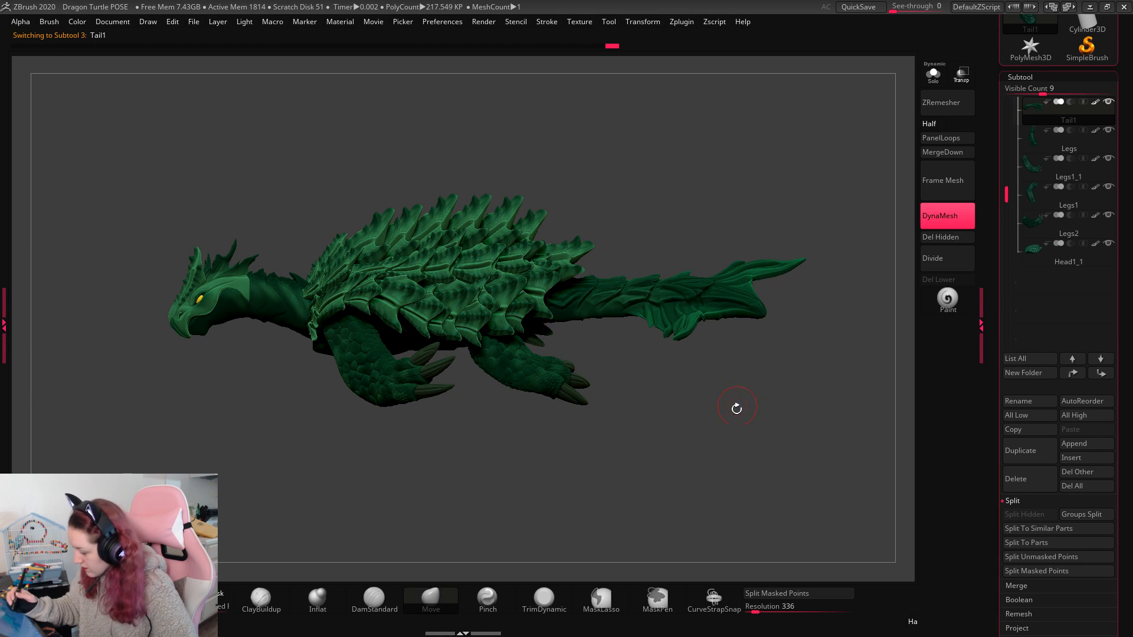
# Step: Shift the shell slightly and tilt it about 3.4 degrees from the side to line up with the tail
pyautogui.keyDown('alt'); pyautogui.click(438, 257); pyautogui.keyUp('alt')
pyautogui.press('w')
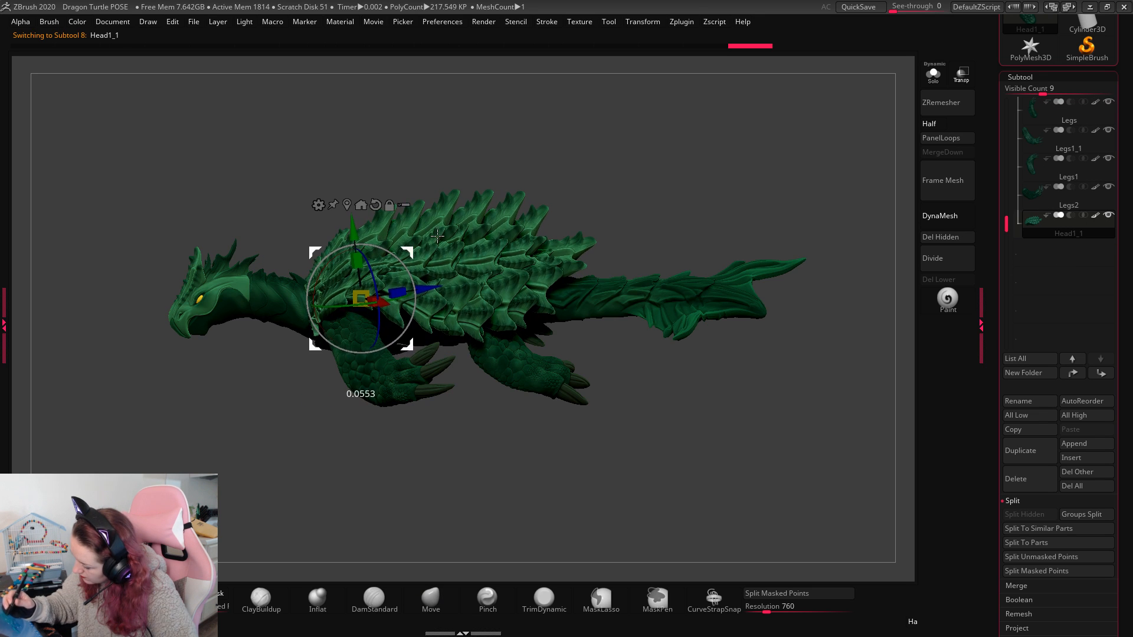
pyautogui.press('q')
pyautogui.press('w')
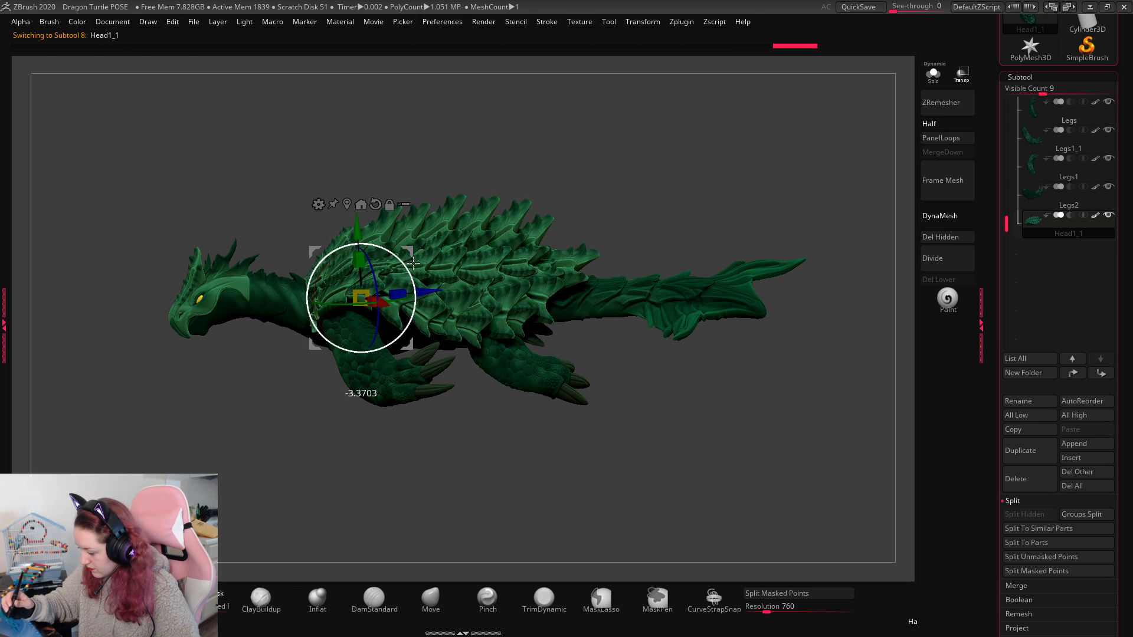
pyautogui.press('q')
# Step: Try to lower the shell along its Y axis from the rear
pyautogui.moveTo(710, 408); pyautogui.dragTo(702, 335)
pyautogui.press('w')
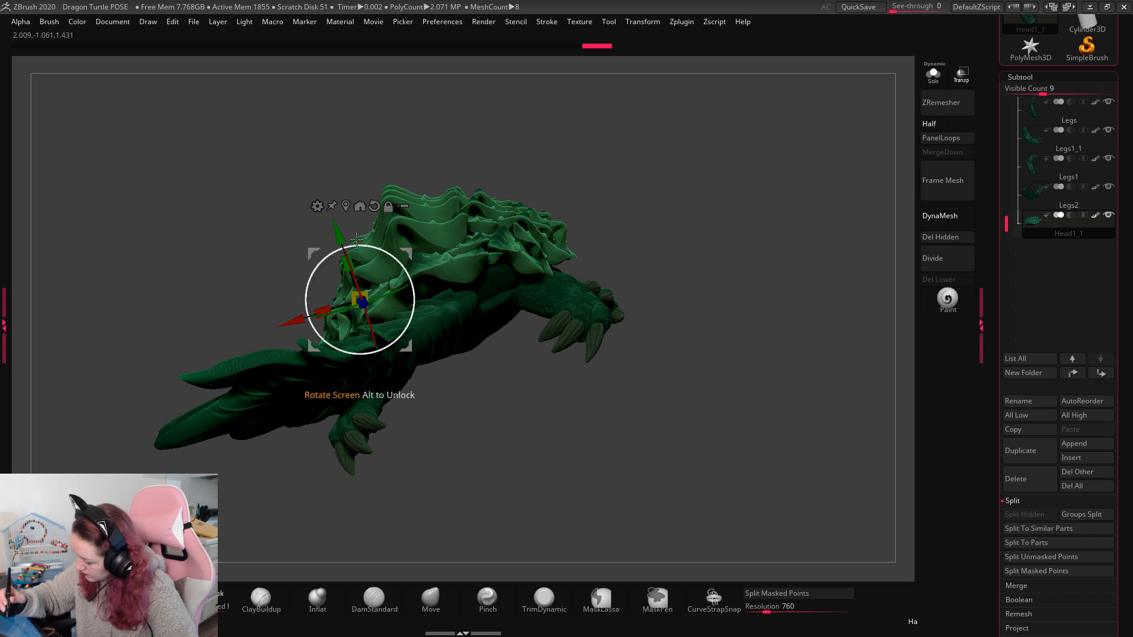
pyautogui.moveTo(340, 232); pyautogui.dragTo(342, 239)
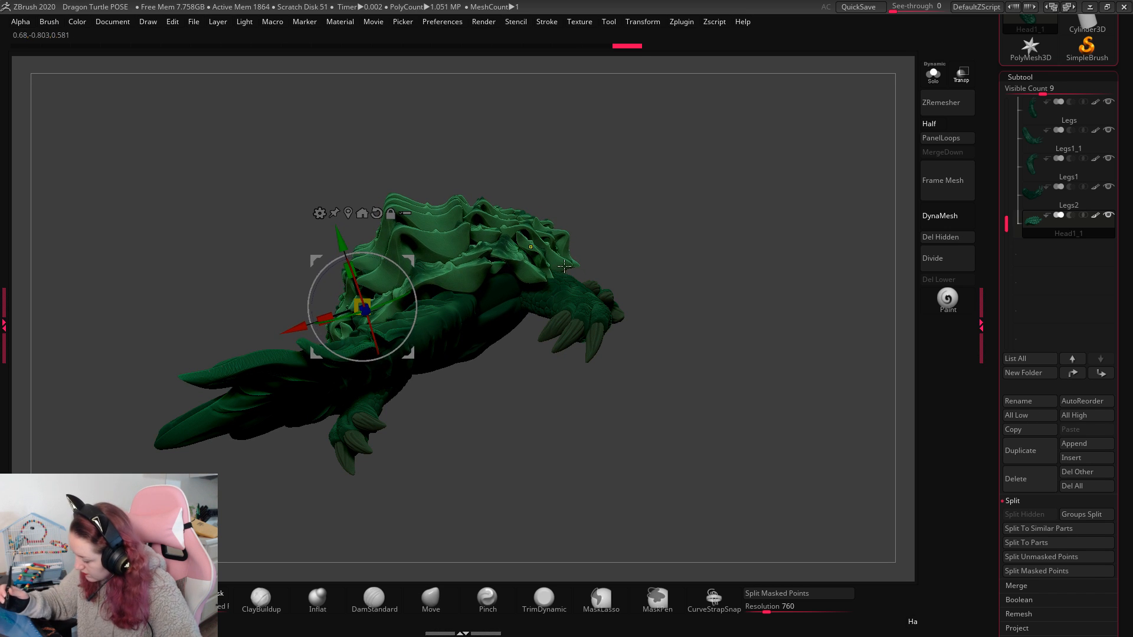
pyautogui.hotkey('ctrl', 'z')
# Step: Rotate the tail slightly and move it up along the Y axis to seat its base under the shell
pyautogui.press('q')
pyautogui.keyDown('alt'); pyautogui.click(464, 329); pyautogui.keyUp('alt')
pyautogui.press('w')
pyautogui.moveTo(415, 261); pyautogui.dragTo(411, 247)
pyautogui.moveTo(702, 236); pyautogui.dragTo(767, 283)
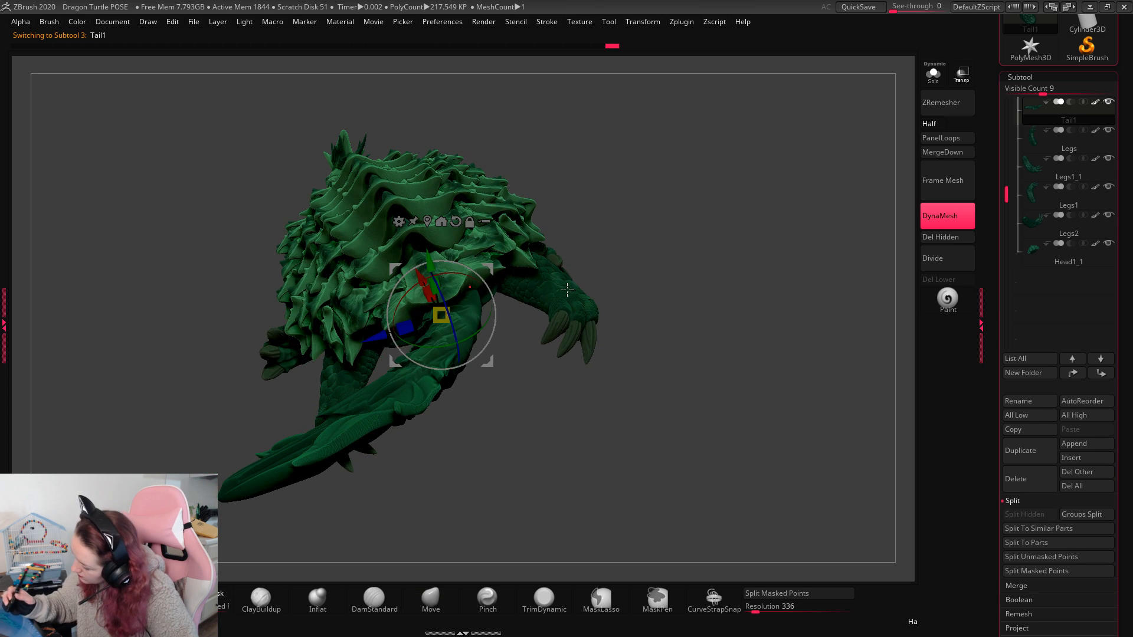
pyautogui.moveTo(430, 266); pyautogui.dragTo(435, 263)
pyautogui.press('q')
# Step: Relocate the far front leg's gizmo pivot to the shoulder and rotate the leg about 6.8 degrees from below
pyautogui.moveTo(703, 252)
pyautogui.mouseDown()
pyautogui.moveTo(726, 235)
pyautogui.moveTo(763, 242)
pyautogui.moveTo(771, 282)
pyautogui.moveTo(751, 293)
pyautogui.moveTo(799, 169)
pyautogui.moveTo(784, 300)
pyautogui.moveTo(773, 243)
pyautogui.moveTo(688, 273)
pyautogui.mouseUp()
pyautogui.keyDown('alt'); pyautogui.click(266, 278); pyautogui.keyUp('alt')
pyautogui.press('w')
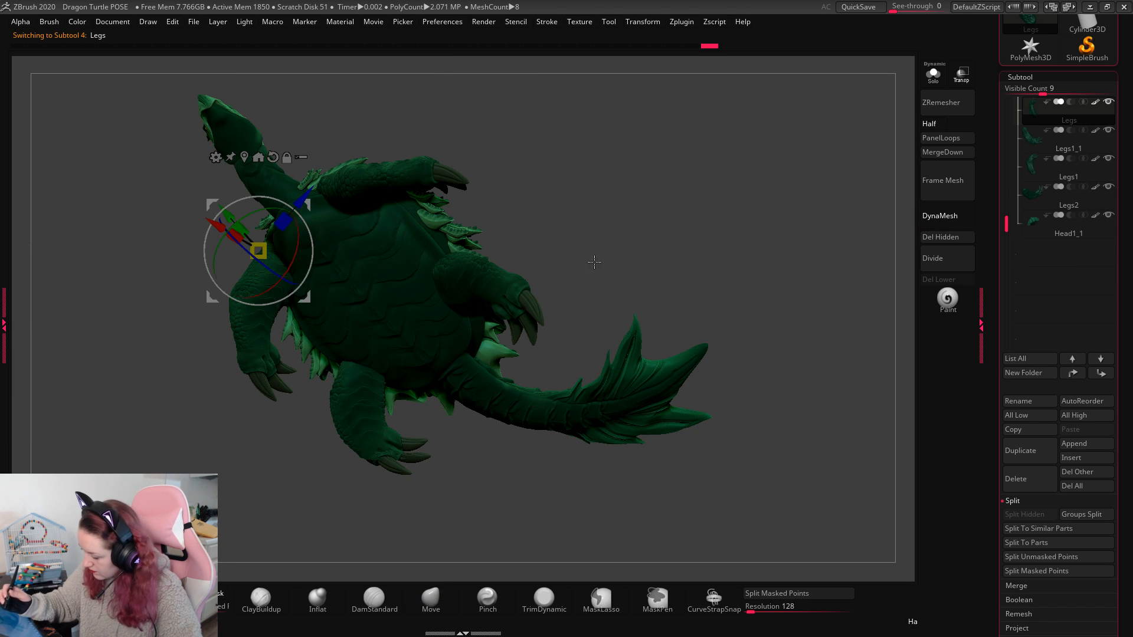
pyautogui.keyDown('alt'); pyautogui.moveTo(306, 207); pyautogui.dragTo(324, 223); pyautogui.keyUp('alt')
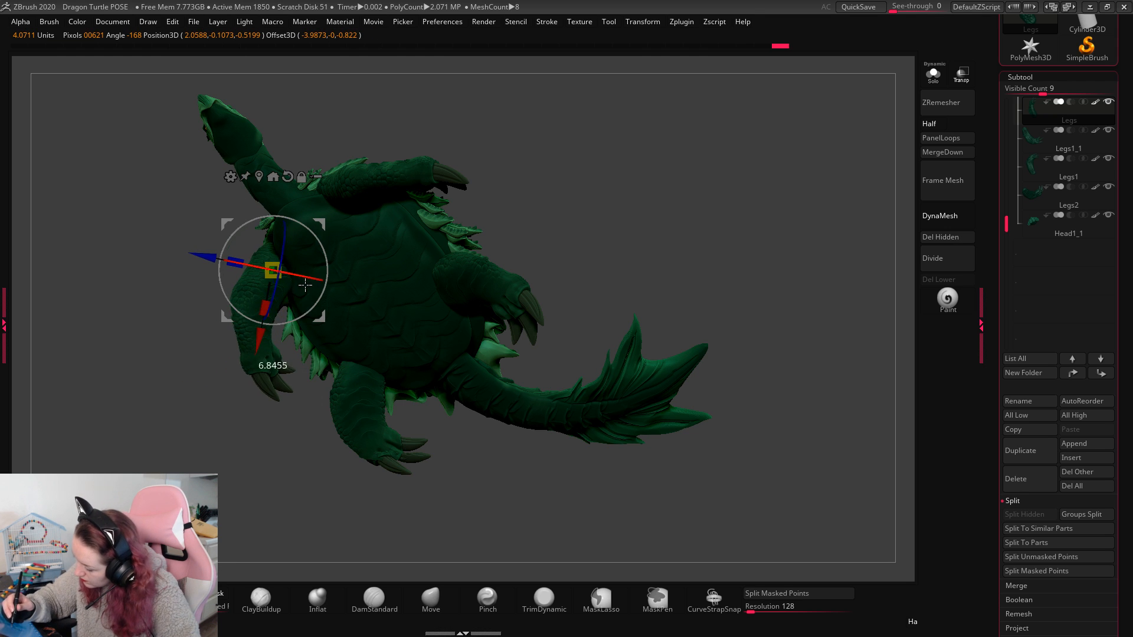
pyautogui.press('q')
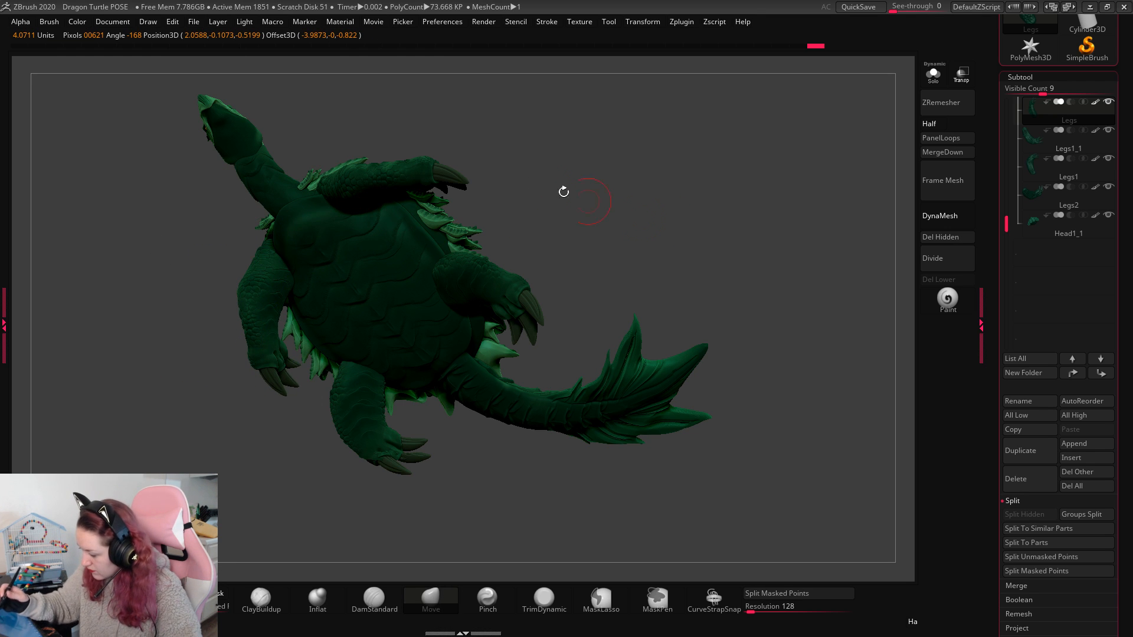
# Step: Select the neck and rotate it about 3.5 degrees from below to line it up with the head and body
pyautogui.moveTo(650, 202); pyautogui.dragTo(521, 222)
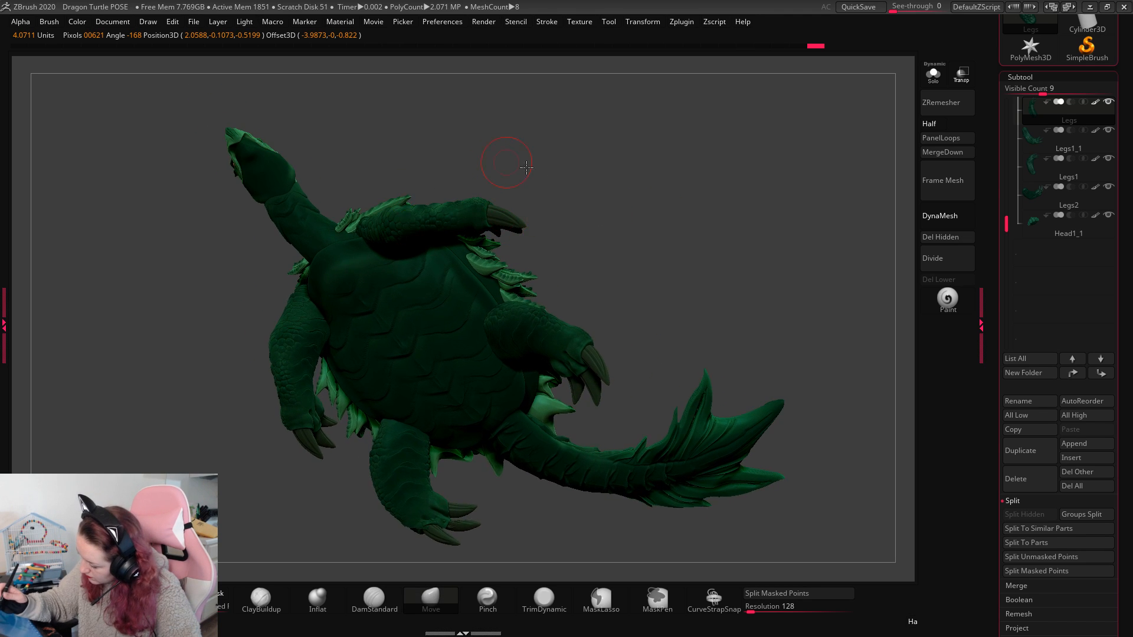
pyautogui.moveTo(519, 104); pyautogui.dragTo(529, 165)
pyautogui.keyDown('alt'); pyautogui.click(297, 211); pyautogui.keyUp('alt')
pyautogui.press('w')
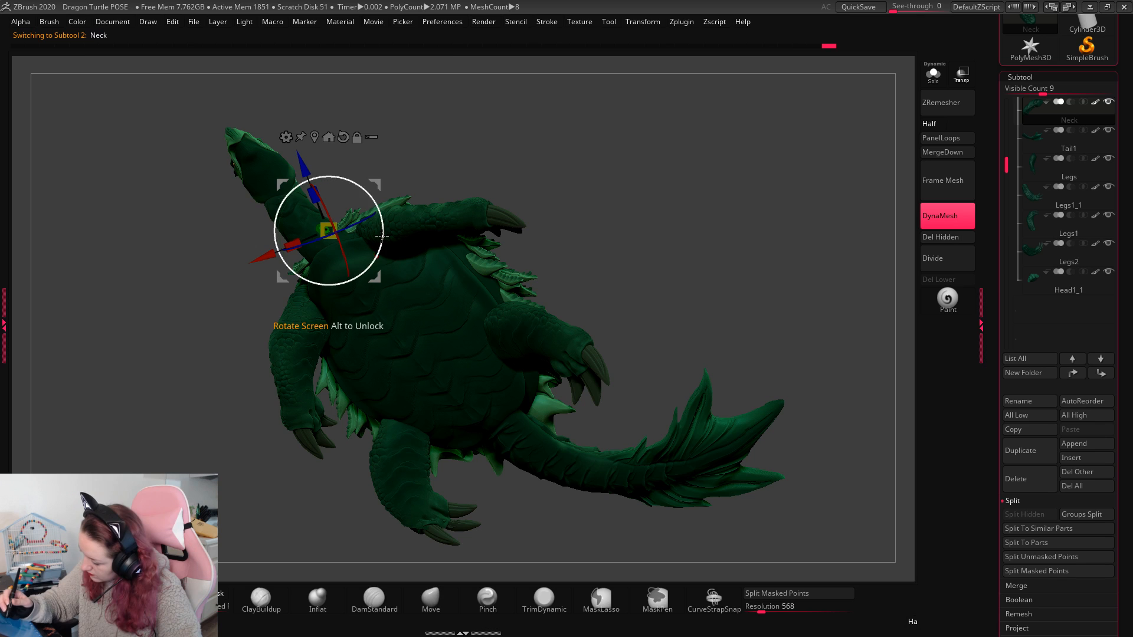
pyautogui.moveTo(372, 187); pyautogui.dragTo(371, 186)
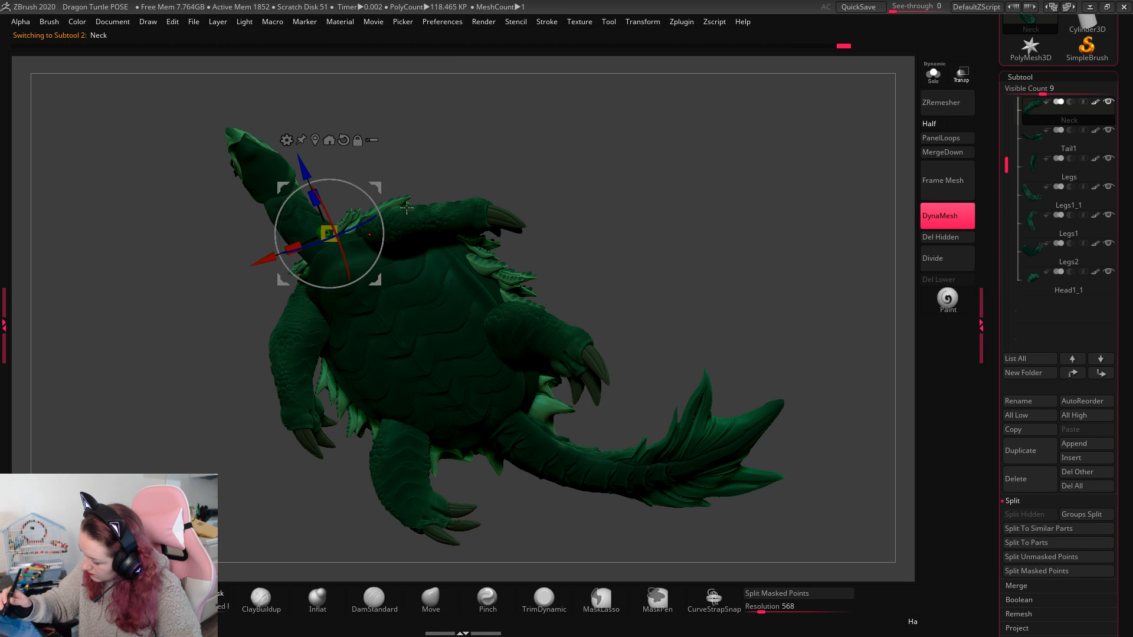
pyautogui.press('q')
pyautogui.press('w')
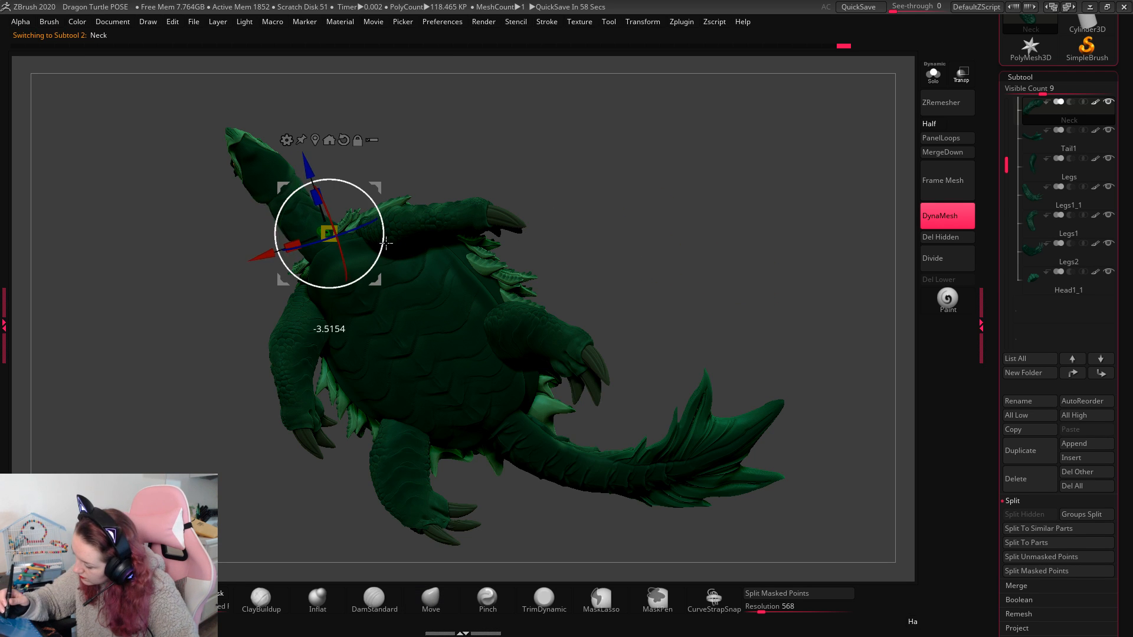
pyautogui.press('q')
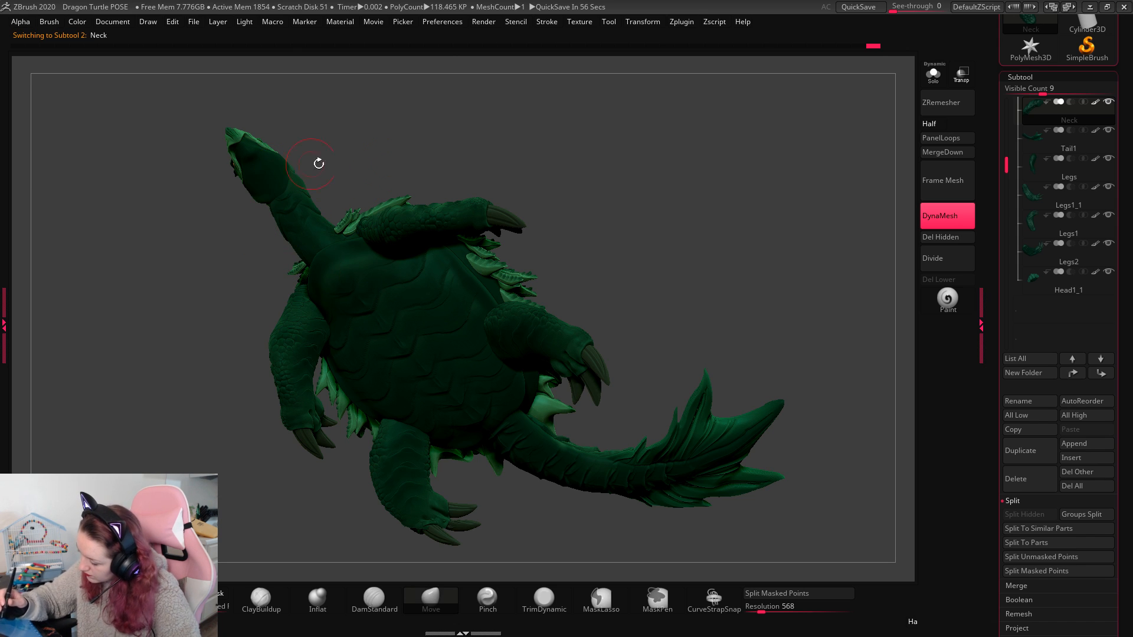
# Step: Refine the neck's rotation and placement from below so it joins the head and the front of the shell
pyautogui.moveTo(744, 311); pyautogui.dragTo(769, 324)
pyautogui.press('w')
pyautogui.moveTo(383, 278); pyautogui.dragTo(381, 265)
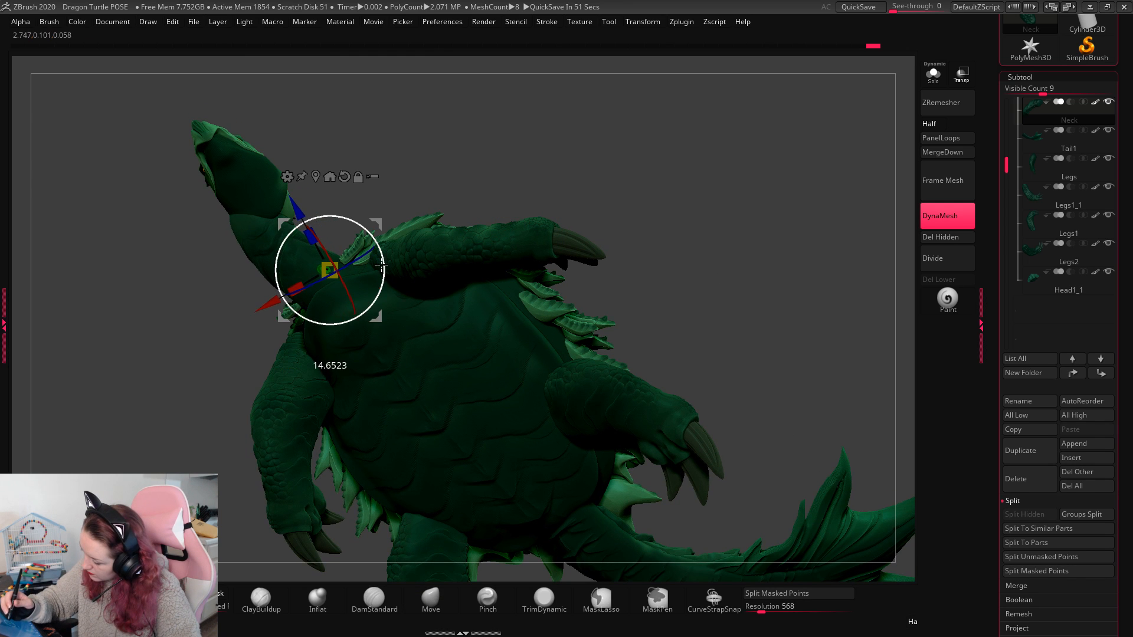
pyautogui.moveTo(371, 225); pyautogui.dragTo(385, 219)
pyautogui.press('q')
pyautogui.moveTo(830, 242); pyautogui.dragTo(849, 335)
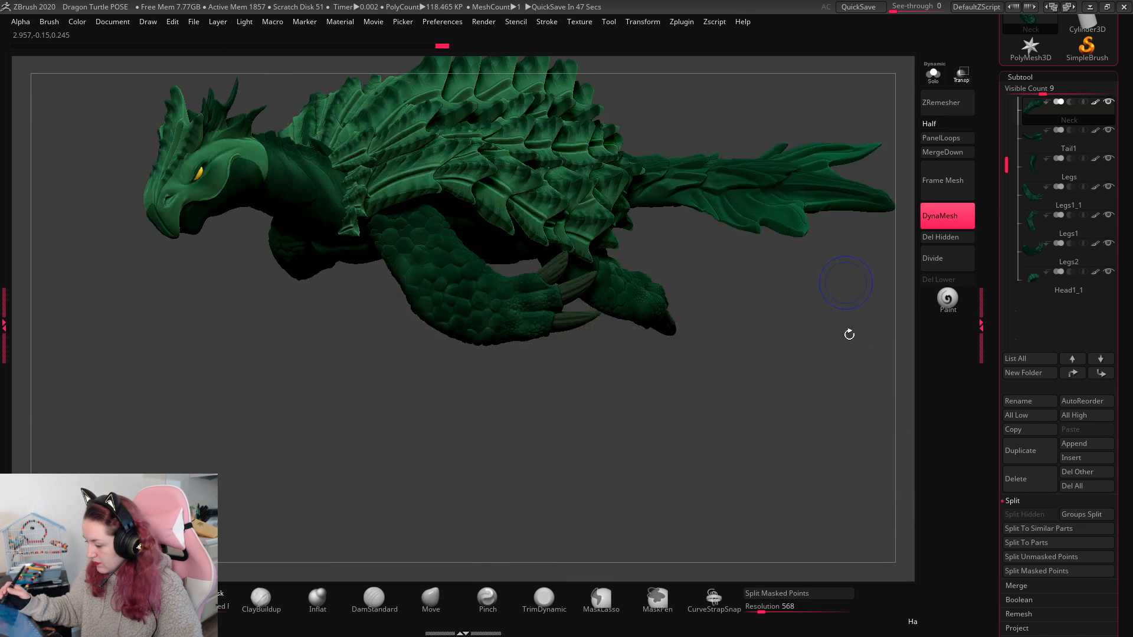
# Step: Select the near hind leg, adjust its gizmo from below and rotate the leg about 10.8 degrees from the side
pyautogui.moveTo(797, 381); pyautogui.dragTo(746, 237)
pyautogui.keyDown('alt'); pyautogui.click(627, 361); pyautogui.keyUp('alt')
pyautogui.press('w')
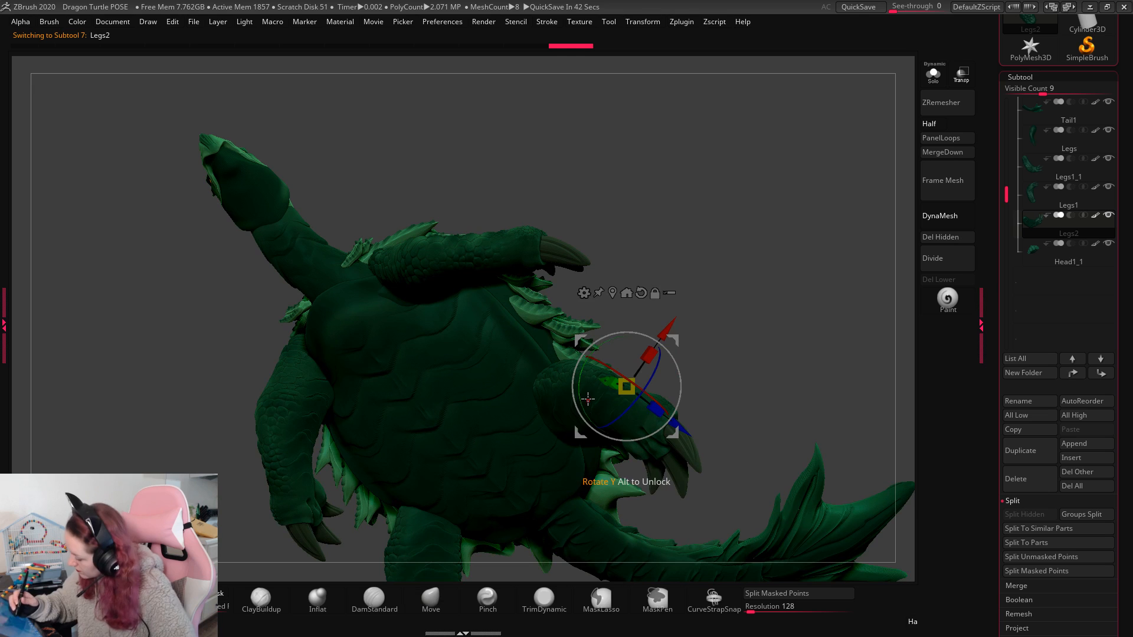
pyautogui.moveTo(587, 398)
pyautogui.keyDown('alt'); pyautogui.mouseDown()
pyautogui.moveTo(734, 391)
pyautogui.moveTo(564, 397)
pyautogui.moveTo(594, 392)
pyautogui.moveTo(597, 410)
pyautogui.mouseUp(); pyautogui.keyUp('alt')
pyautogui.press('q')
pyautogui.moveTo(758, 341)
pyautogui.mouseDown()
pyautogui.moveTo(745, 493)
pyautogui.moveTo(755, 408)
pyautogui.moveTo(623, 357)
pyautogui.mouseUp()
pyautogui.press('w')
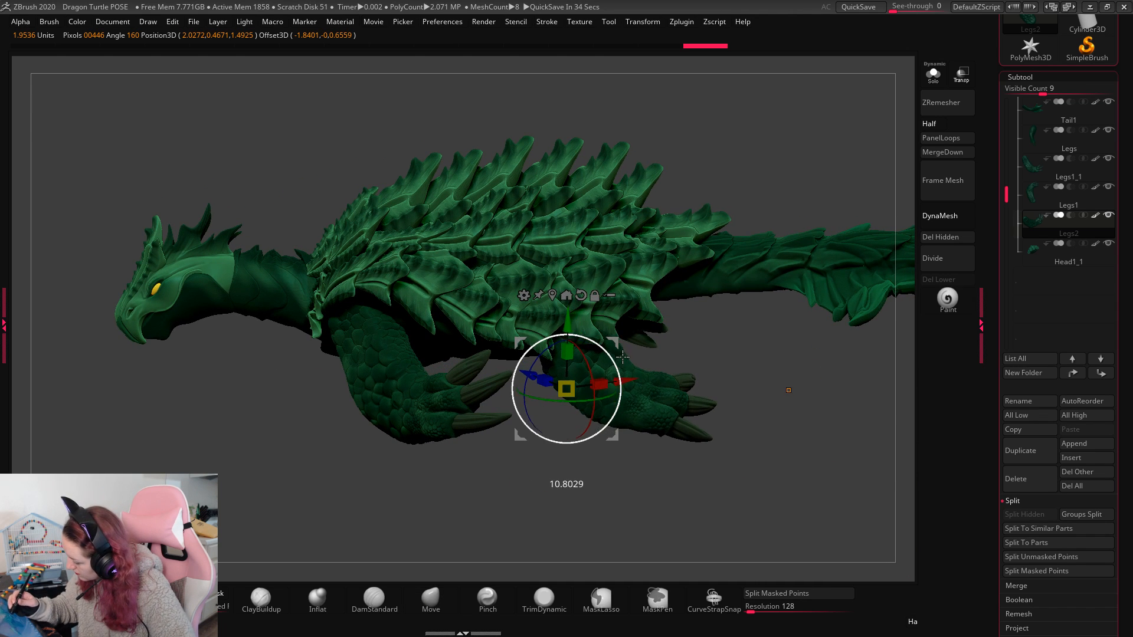
pyautogui.moveTo(758, 384); pyautogui.dragTo(720, 354)
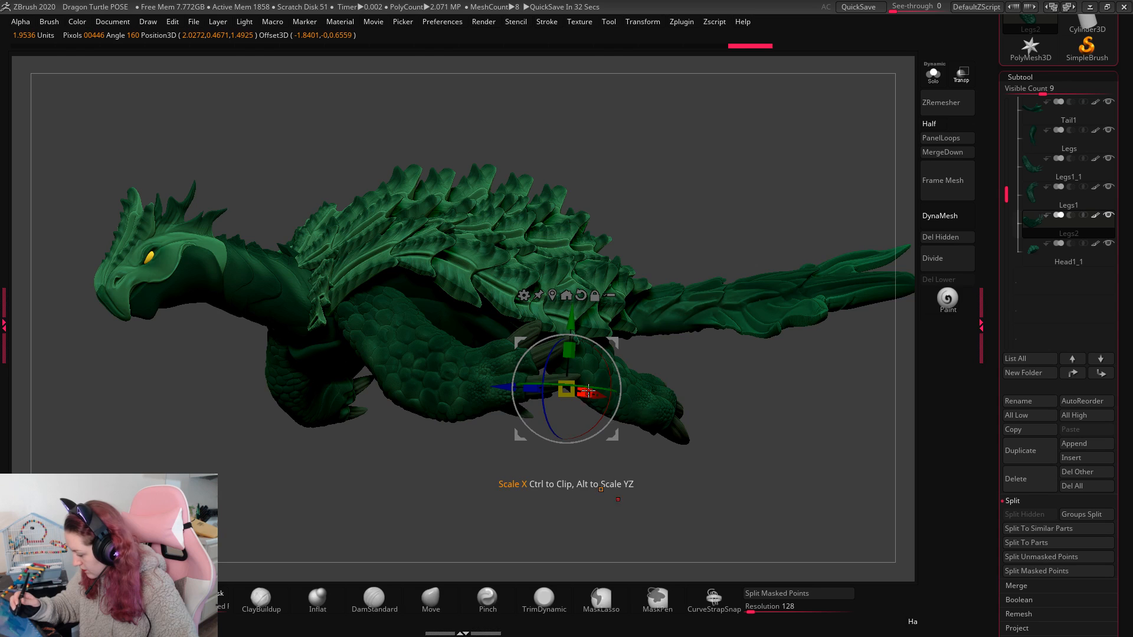
pyautogui.moveTo(588, 391); pyautogui.dragTo(593, 390)
pyautogui.press('q')
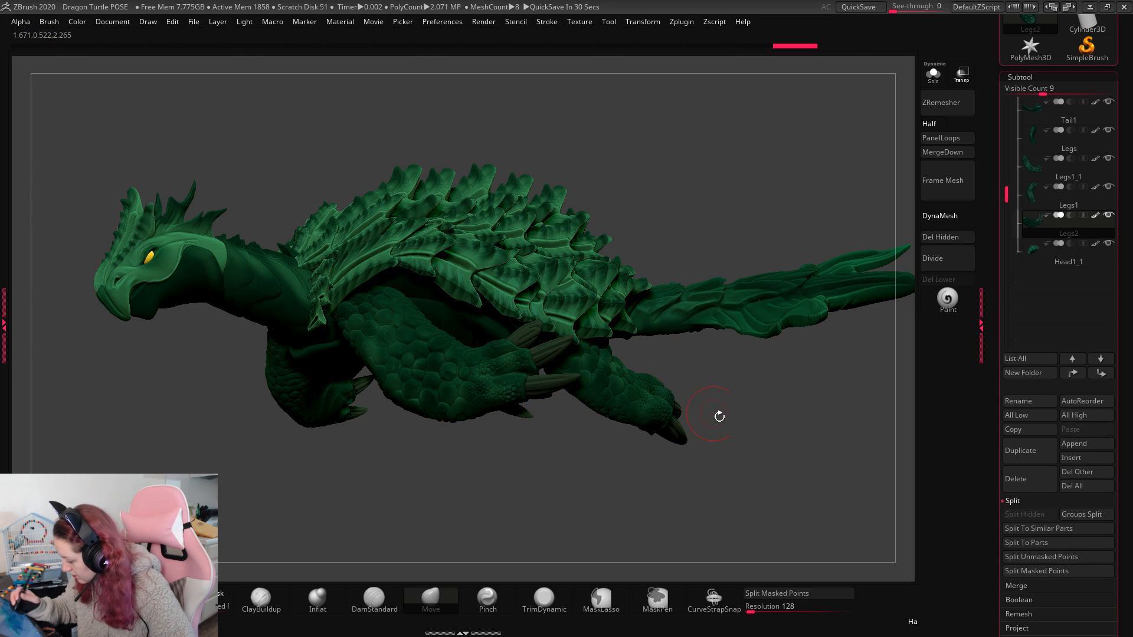
# Step: Select the far hind leg and rotate it slightly from below
pyautogui.moveTo(719, 417); pyautogui.dragTo(755, 224)
pyautogui.press('w')
pyautogui.click(457, 422)
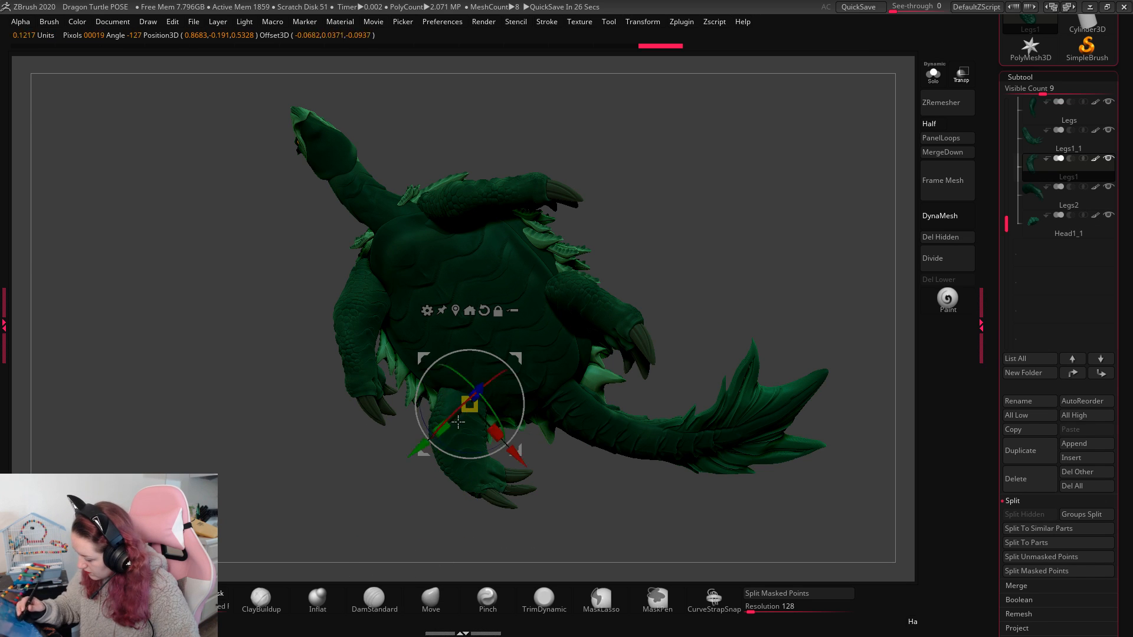
pyautogui.moveTo(457, 421); pyautogui.dragTo(466, 434)
pyautogui.press('q')
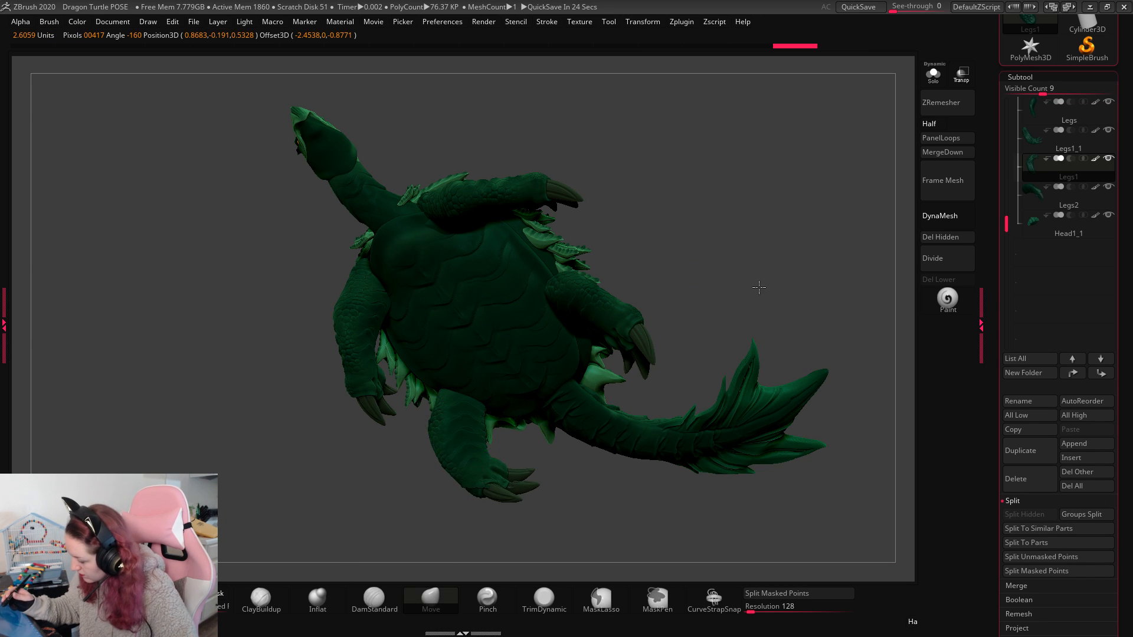
# Step: Select the far front leg and rotate it about 11.6 degrees from below, swinging its foot away from the body
pyautogui.press('w')
pyautogui.click(369, 304)
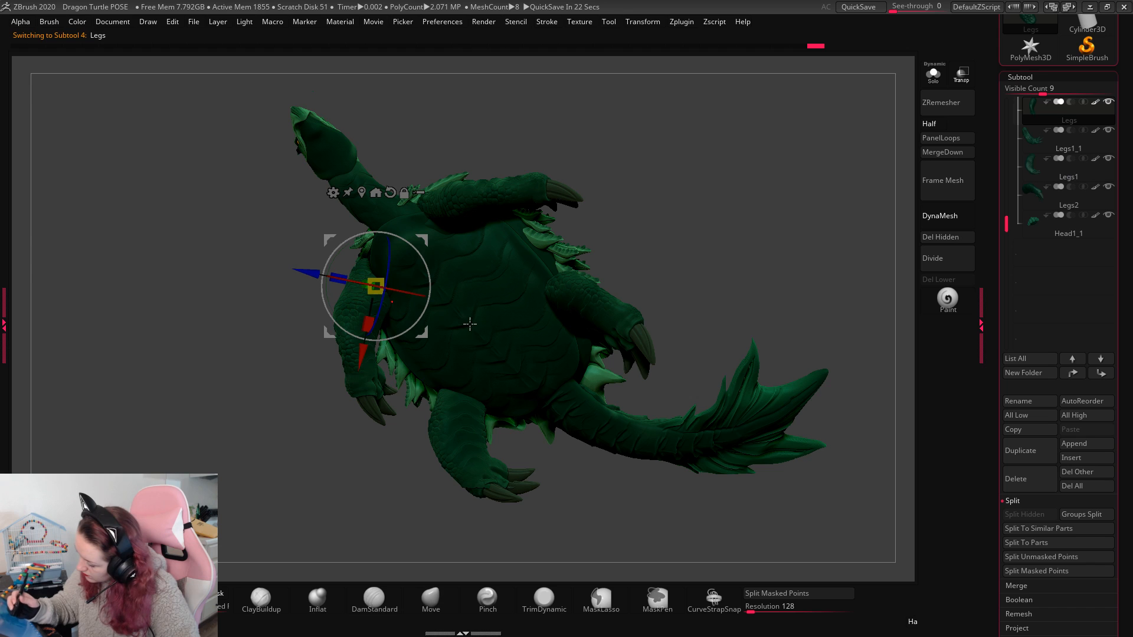
pyautogui.moveTo(423, 295); pyautogui.dragTo(425, 307)
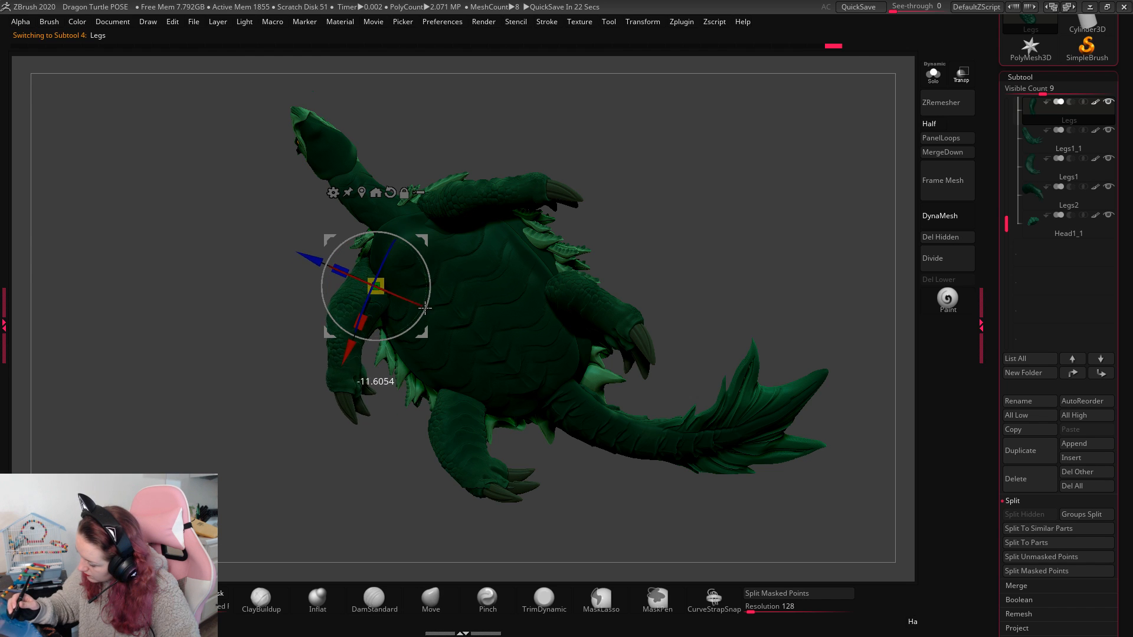
# Step: Render the posed dragon turtle from the side with BPR to check the pose
pyautogui.press('q')
pyautogui.moveTo(730, 222); pyautogui.dragTo(751, 374)
pyautogui.hotkey('shift', 'r')
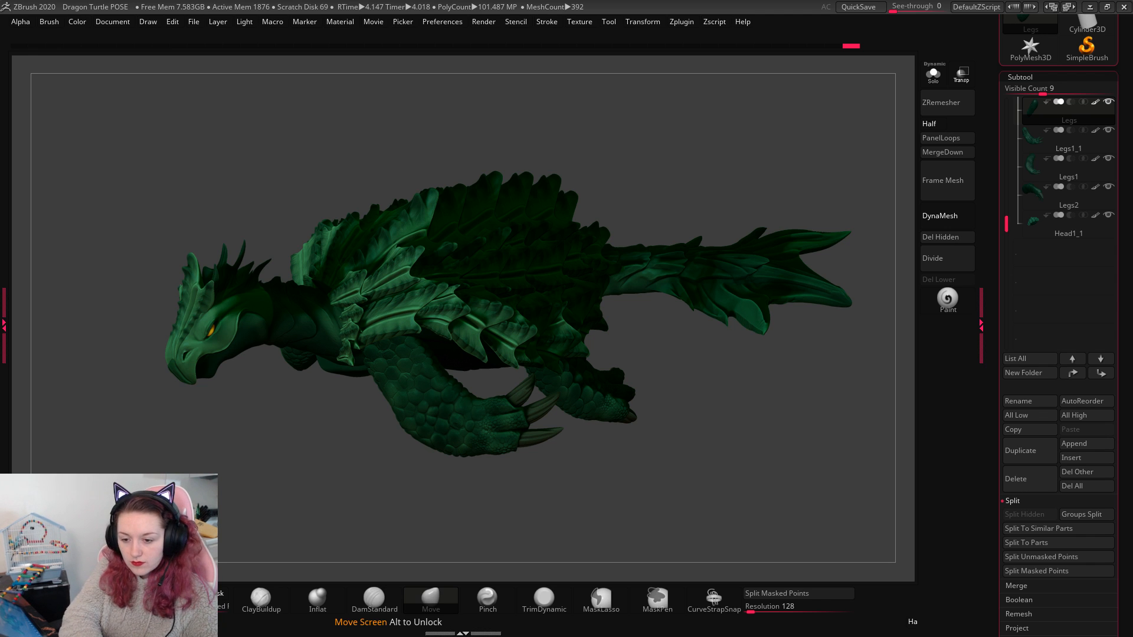
# Step: Switch to the Photos window with the break image and move it to the edge of the canvas
pyautogui.hotkey('alt', 'Tab')
pyautogui.moveTo(842, 8); pyautogui.dragTo(991, 26)
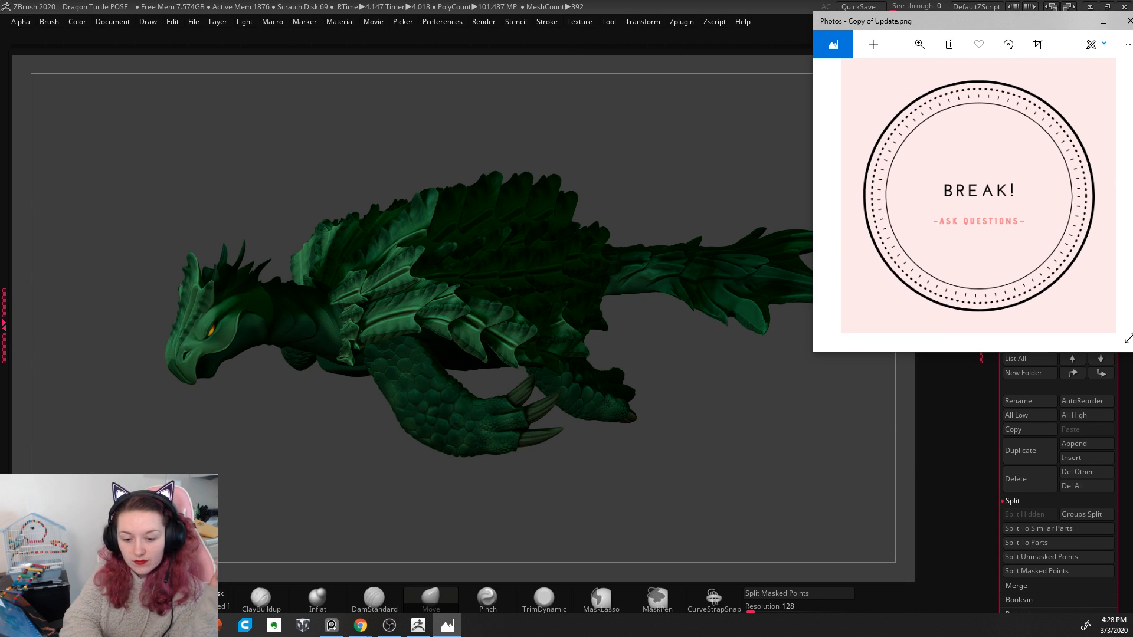
pyautogui.hotkey('alt', 'Tab')
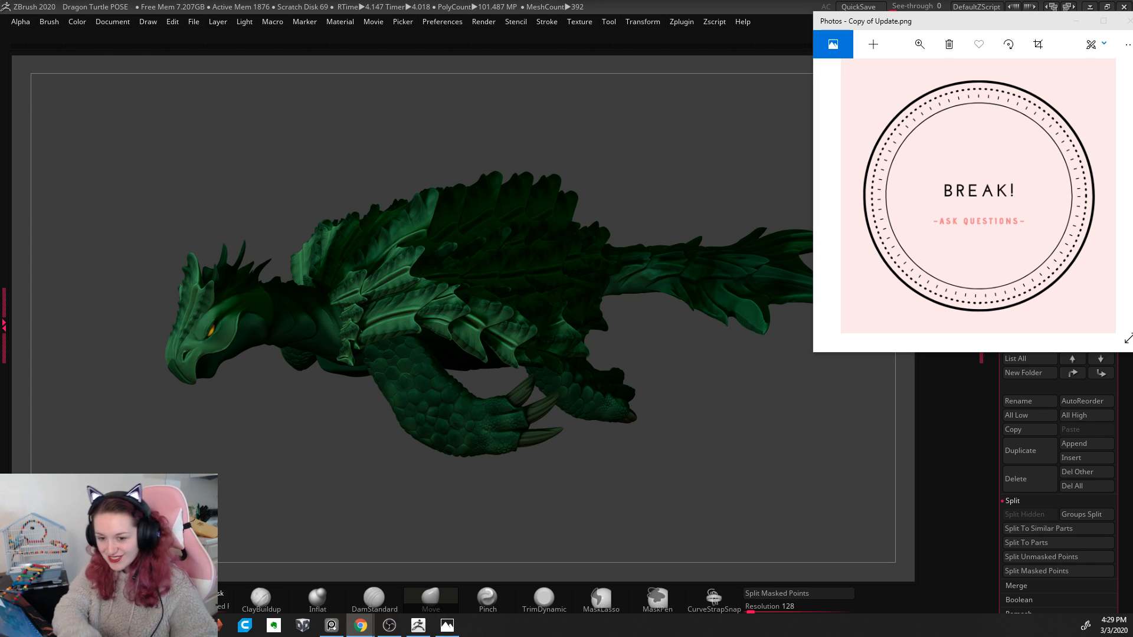
# Step: Look through the Women of Tabletop Kickstarter page in the browser and return to ZBrush with the break image minimized
pyautogui.moveTo(0, 245); pyautogui.dragTo(437, 178)
pyautogui.scroll(-5, 263, 345)
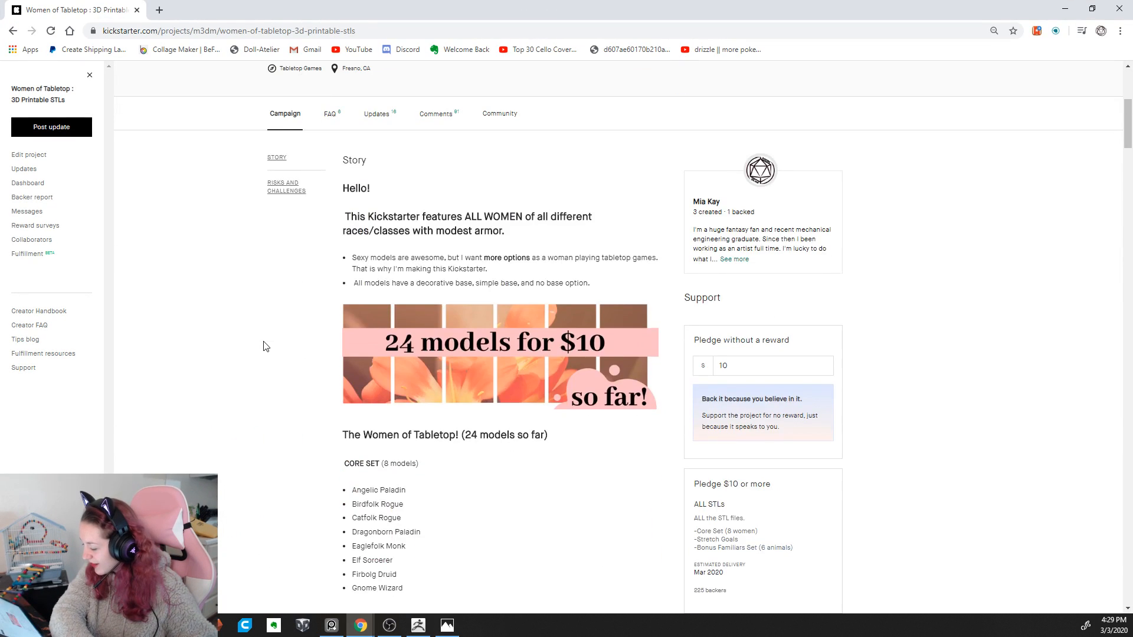
pyautogui.scroll(-6, 263, 345)
pyautogui.scroll(-7, 263, 345)
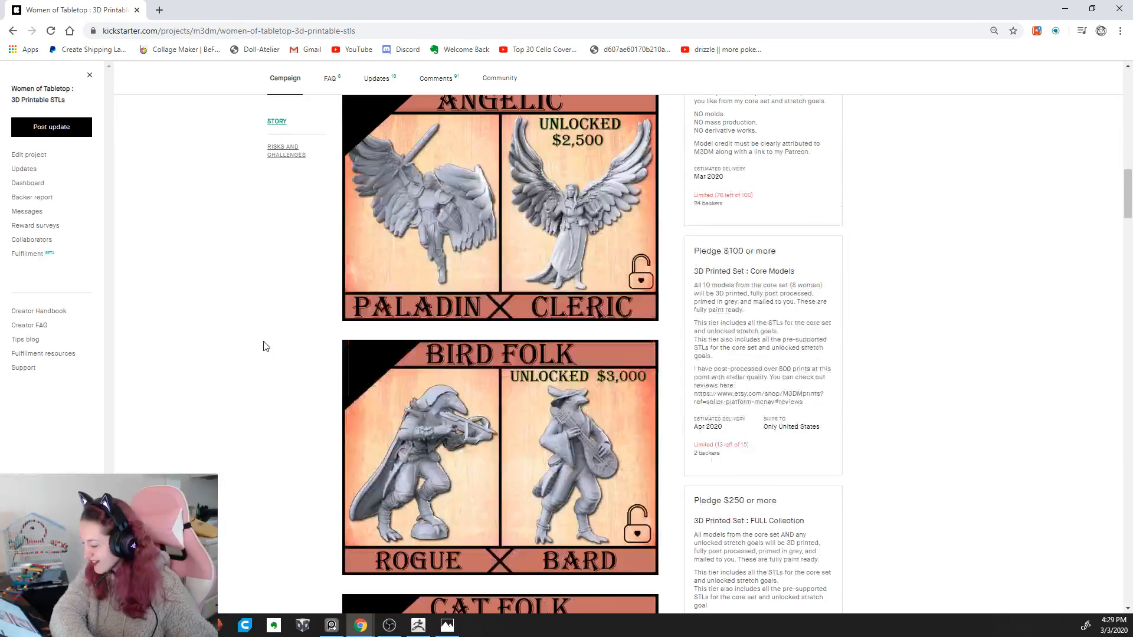
pyautogui.scroll(6, 411, 287)
pyautogui.scroll(15, 422, 381)
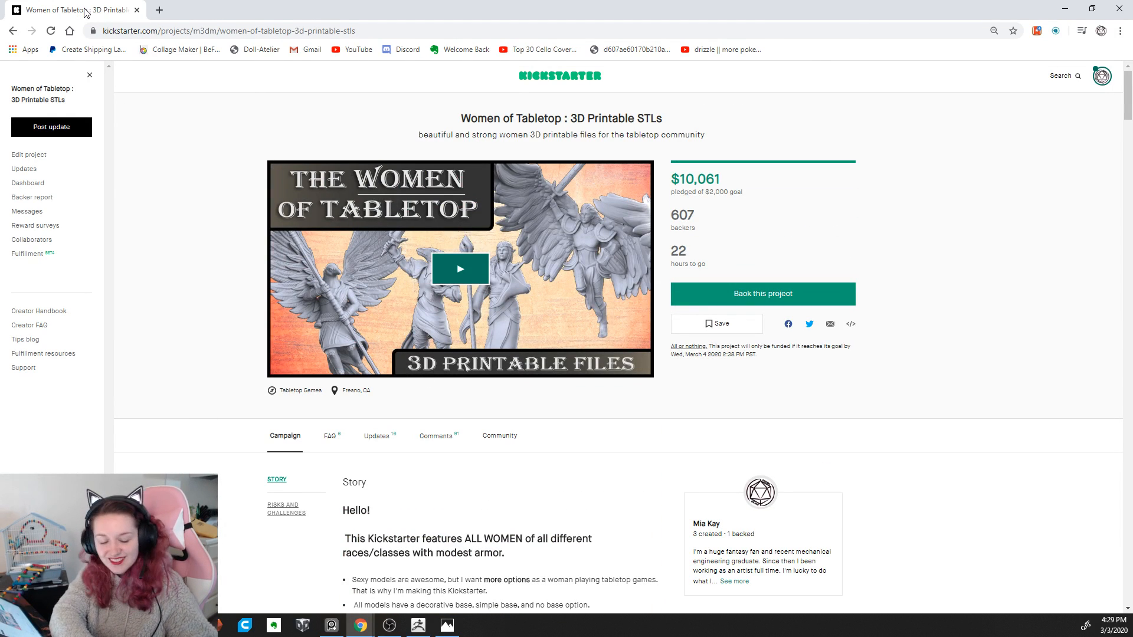
pyautogui.moveTo(85, 9); pyautogui.dragTo(0, 12)
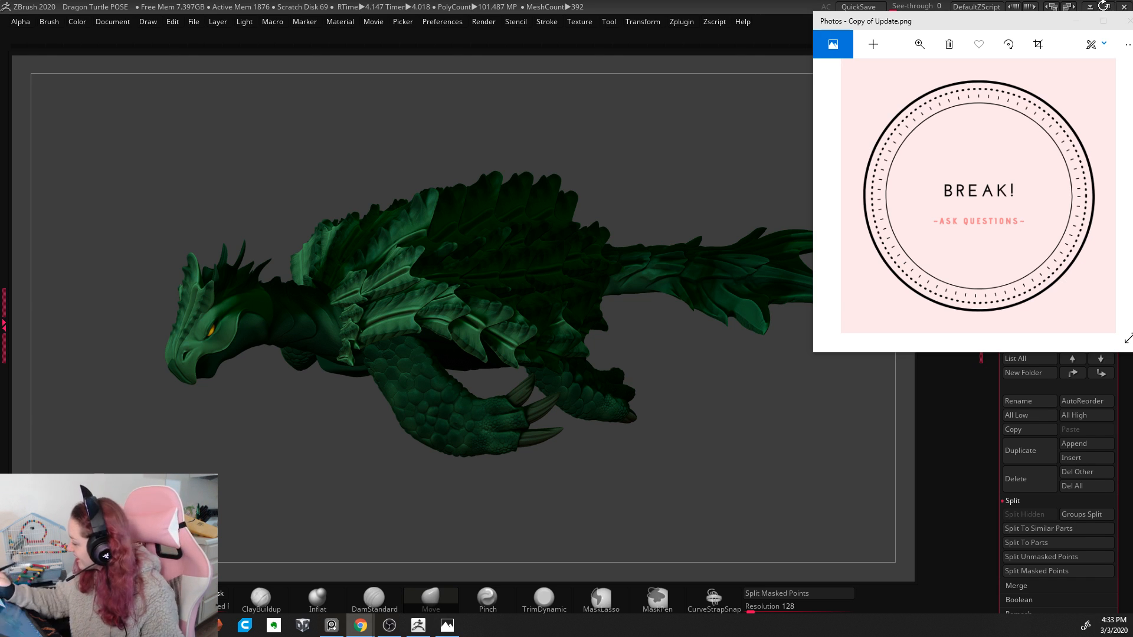
pyautogui.click(1076, 21)
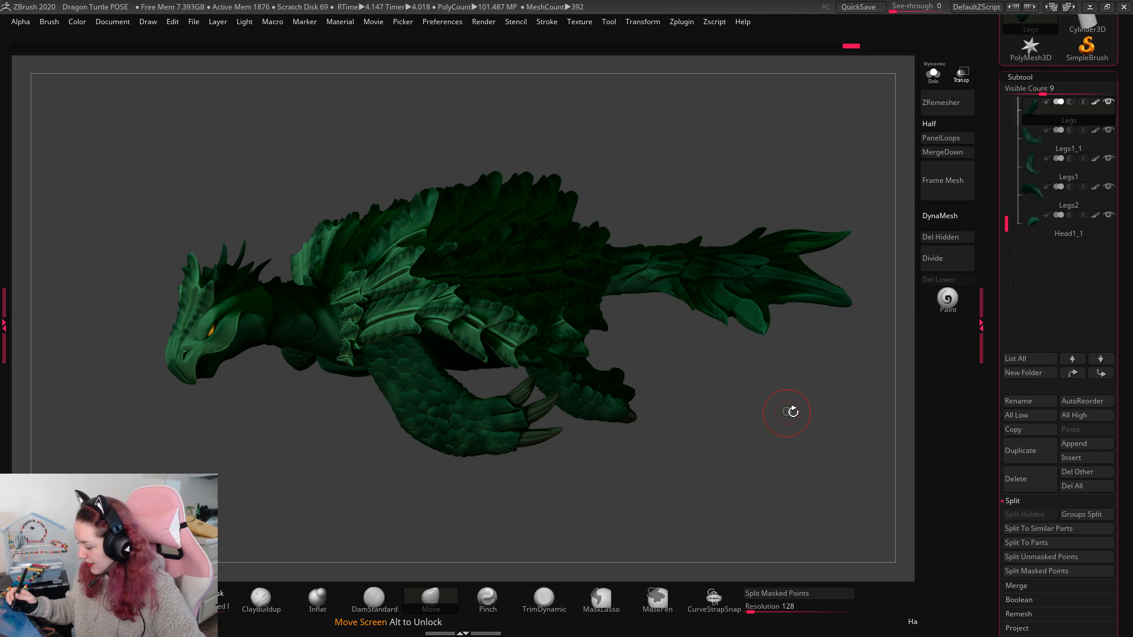
# Step: Try to rotate all the subtools together from the side to tilt the whole model nose-down
pyautogui.moveTo(791, 410); pyautogui.dragTo(804, 431)
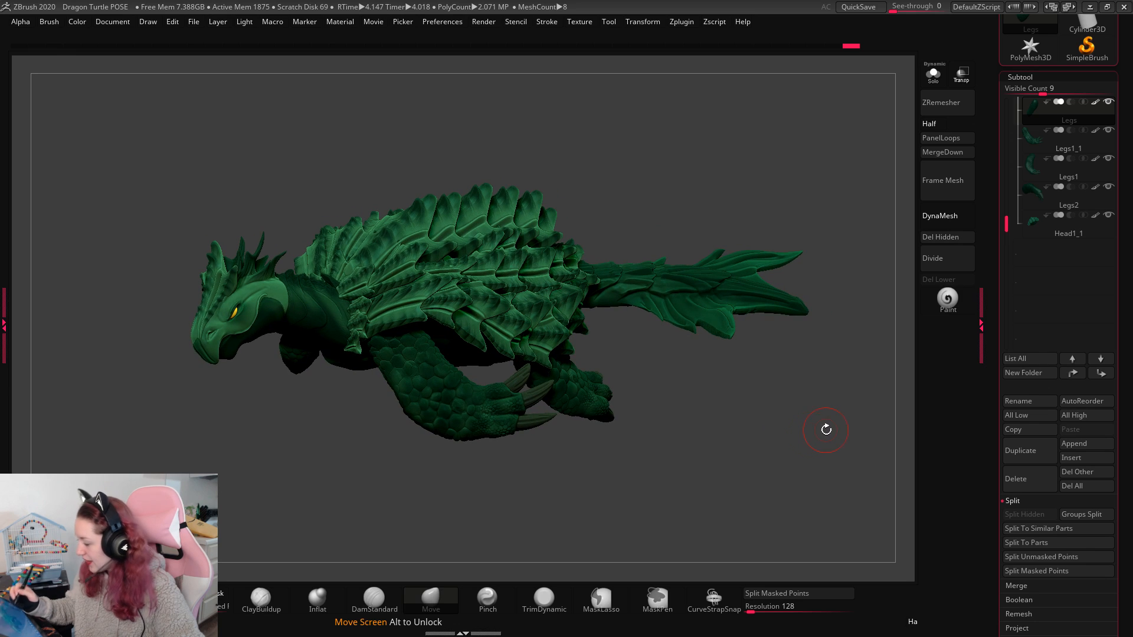
pyautogui.press('w')
pyautogui.click(378, 237)
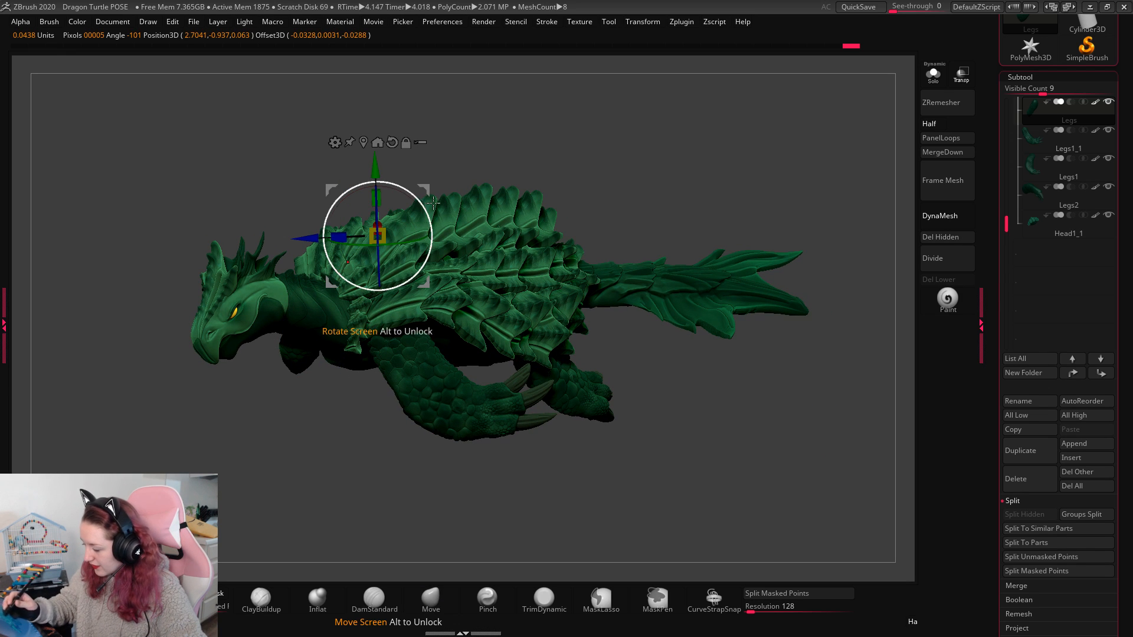
pyautogui.moveTo(428, 207); pyautogui.dragTo(430, 222)
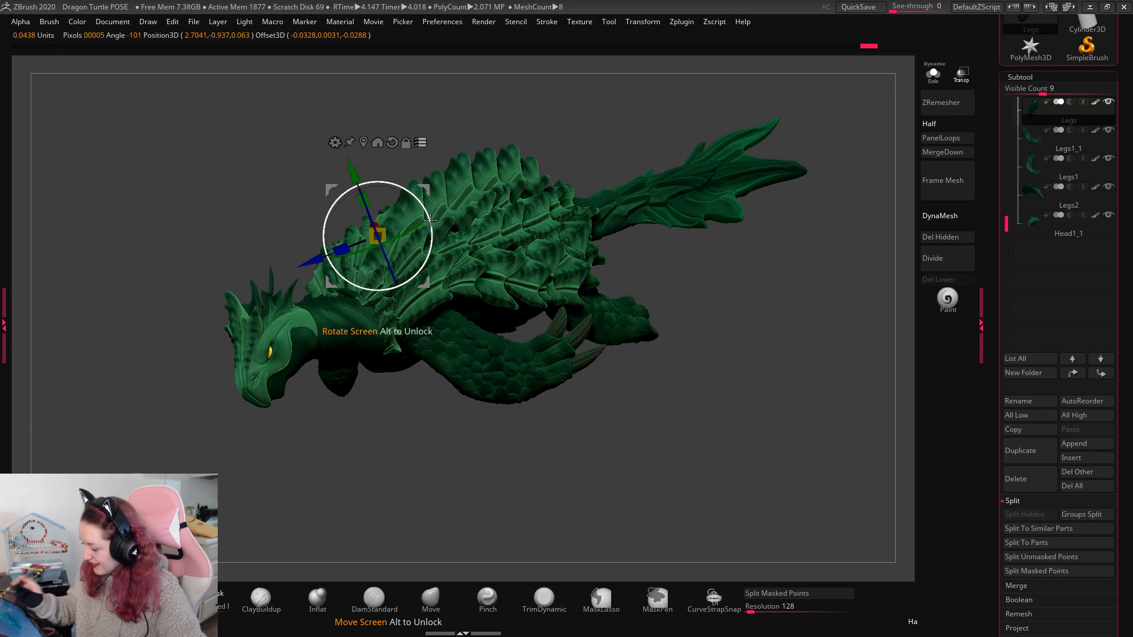
pyautogui.press('q')
pyautogui.hotkey('ctrl', 'z')
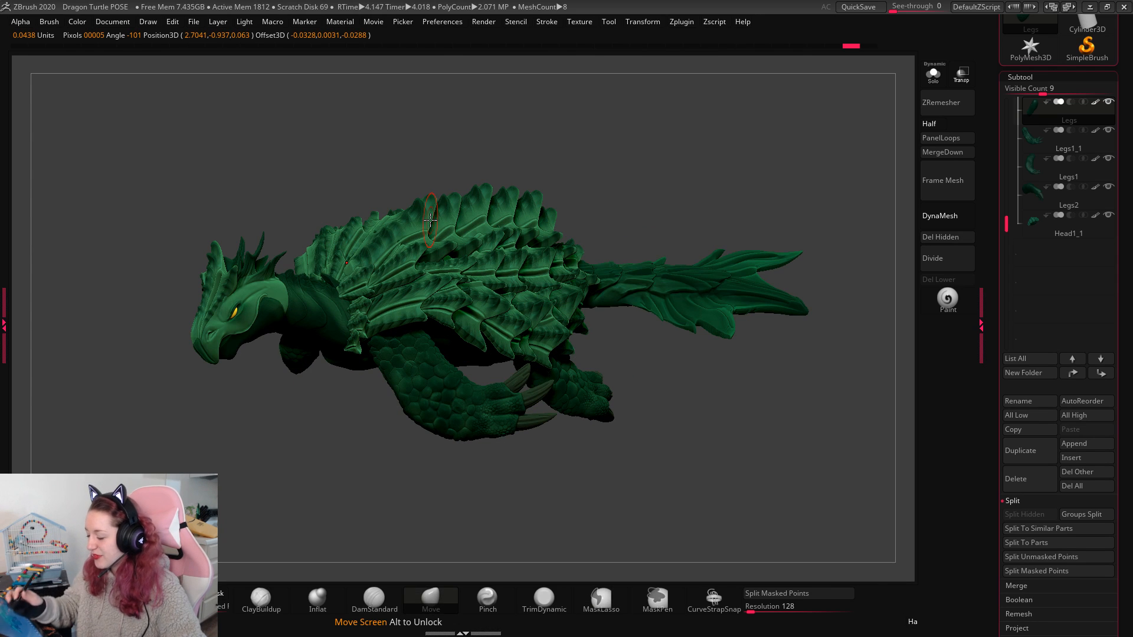
pyautogui.press('w')
pyautogui.moveTo(381, 337); pyautogui.dragTo(383, 333)
pyautogui.press('q')
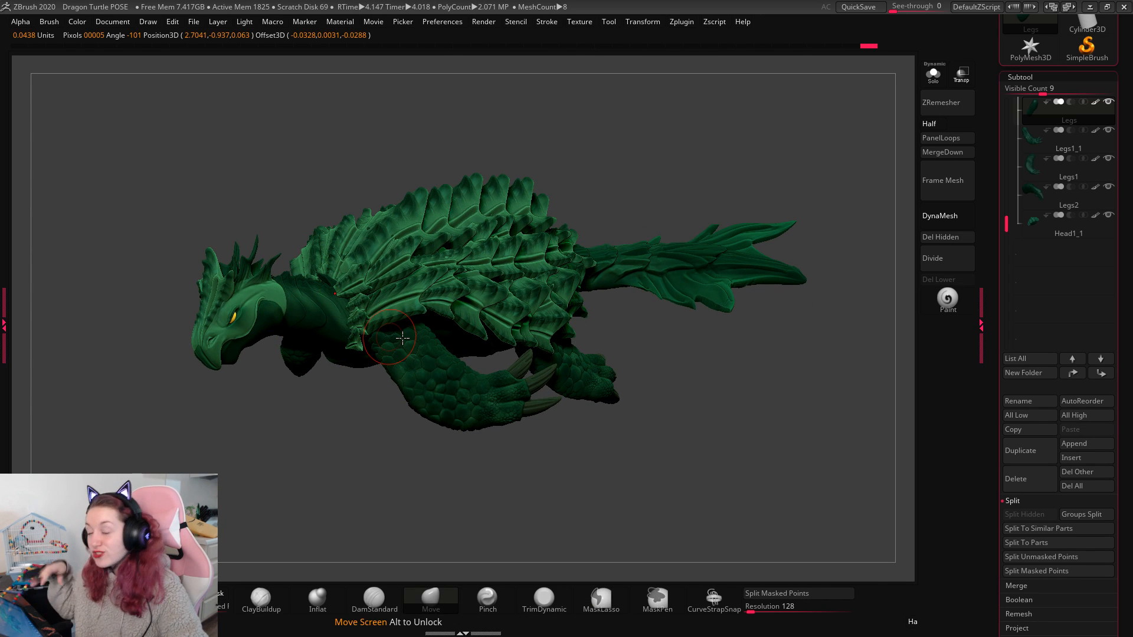
# Step: Save the project over the existing Dragon Turtle POSE file in the Dragon Turtle folder
pyautogui.hotkey('ctrl', 'shift', 's')
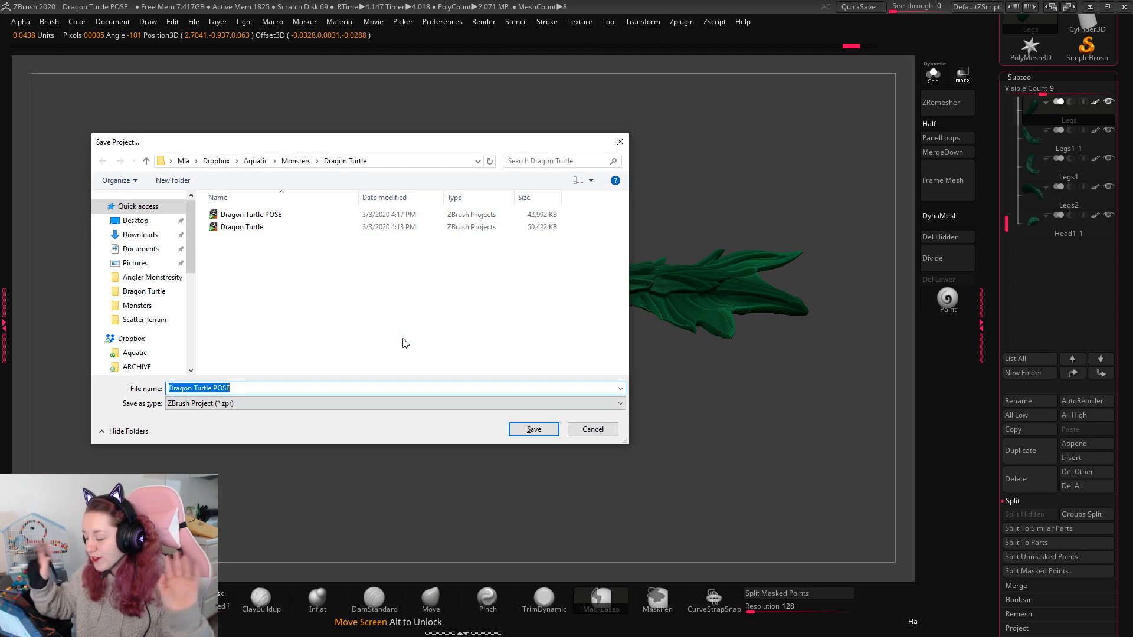
pyautogui.click(318, 215)
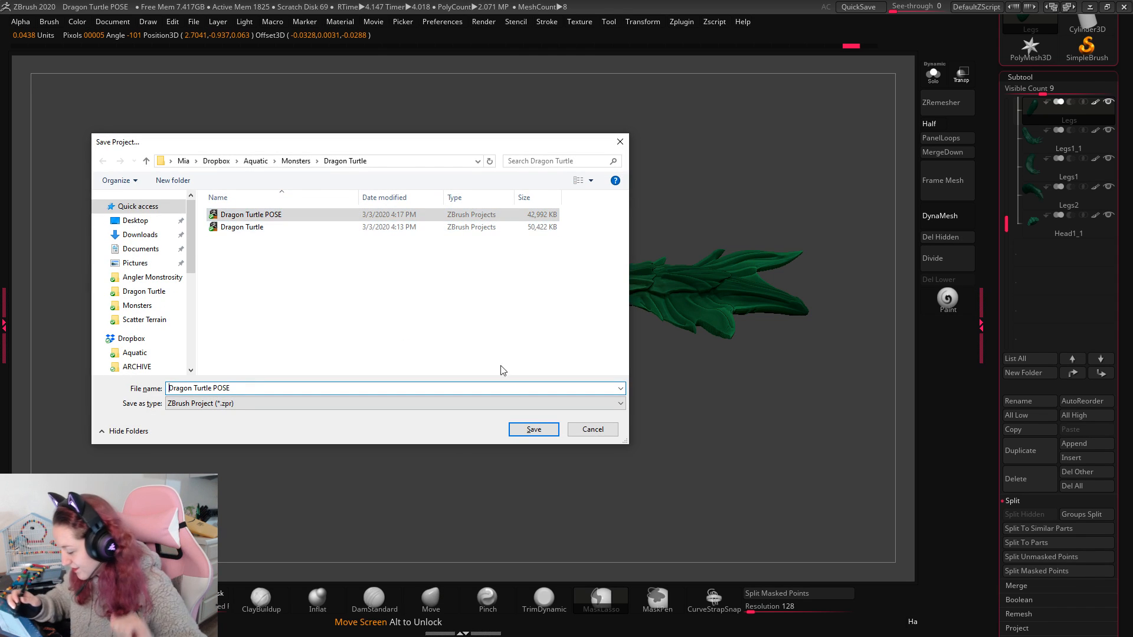
pyautogui.click(534, 428)
pyautogui.click(607, 318)
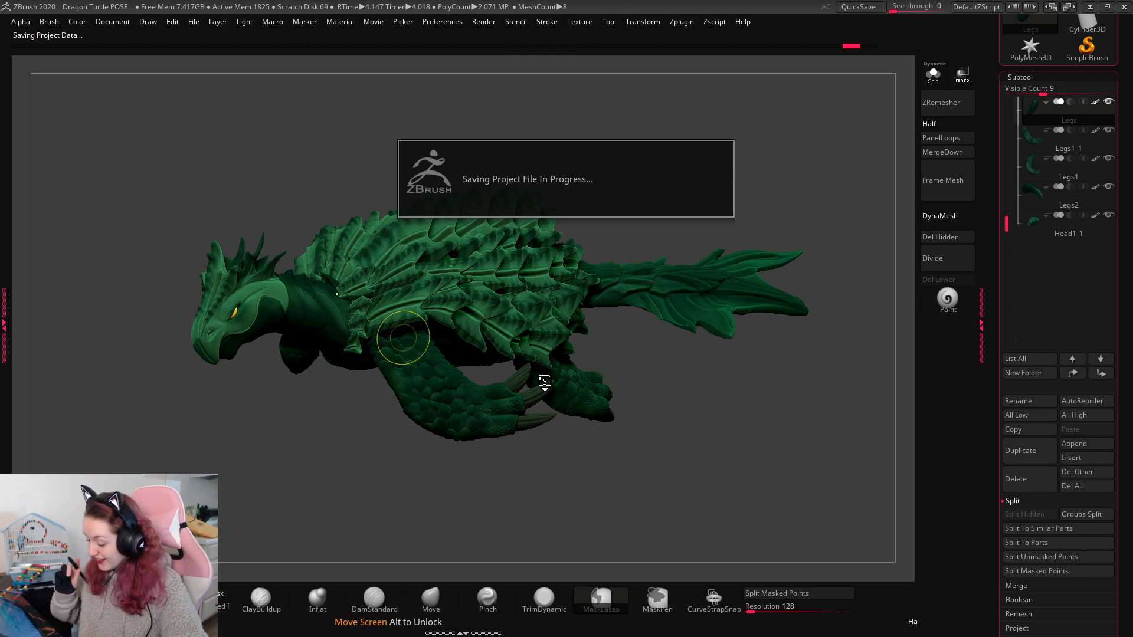
# Step: Bring the reference image board over the canvas and examine the Dragon Turtle, Angler Monstrosity and other creature references
pyautogui.moveTo(1006, 223); pyautogui.dragTo(1018, 89)
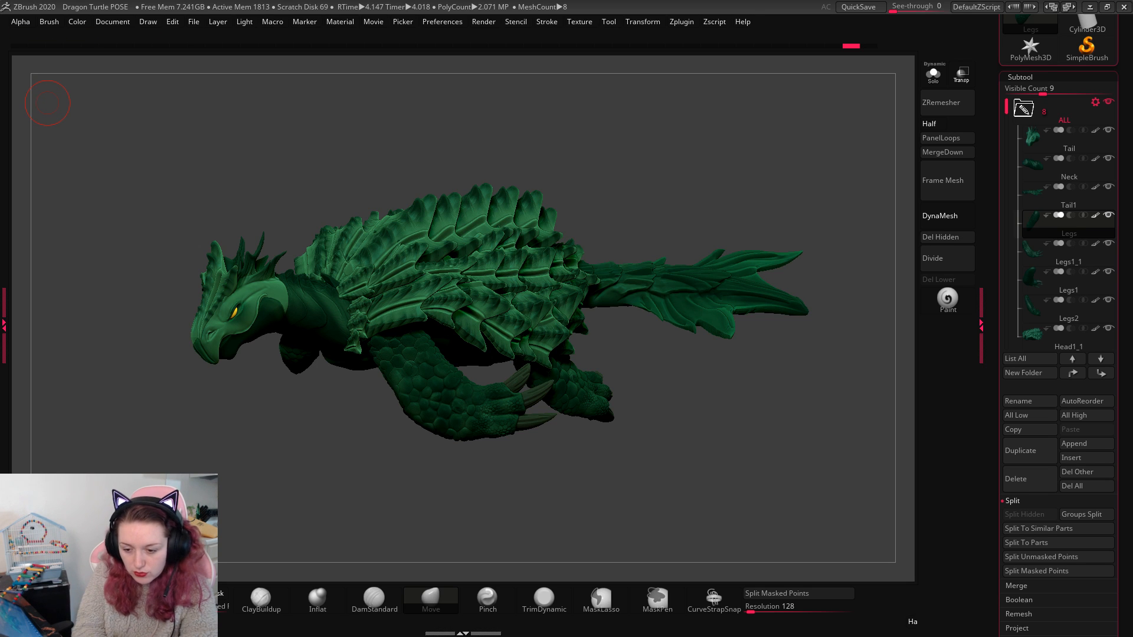
pyautogui.moveTo(1, 295); pyautogui.dragTo(216, 299, button='right')
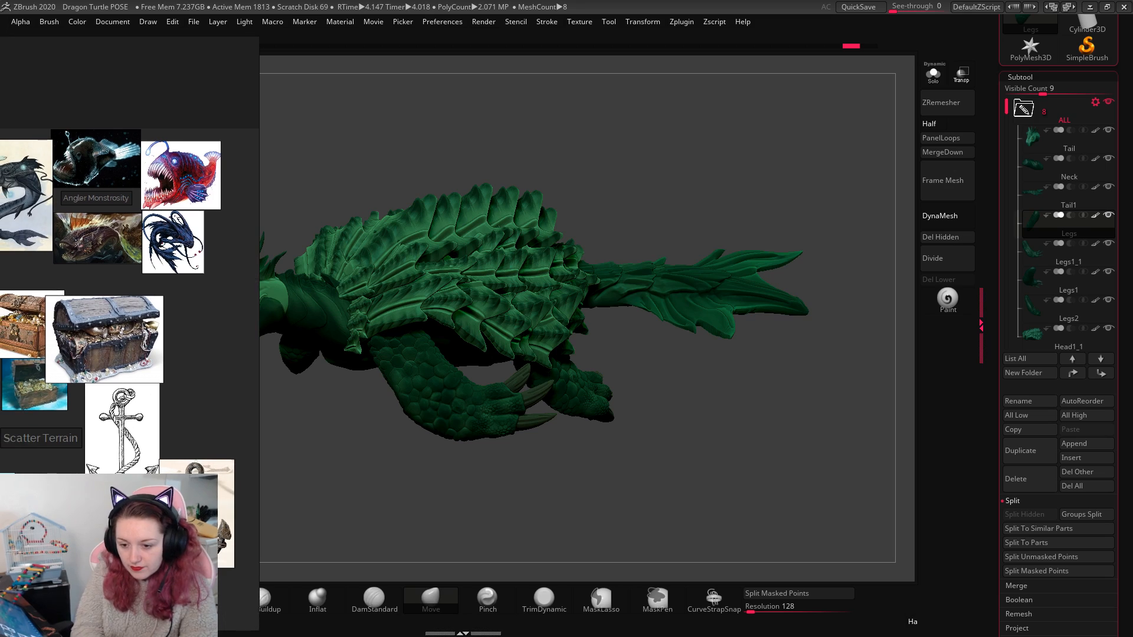
pyautogui.moveTo(35, 298); pyautogui.dragTo(186, 299, button='right')
pyautogui.moveTo(359, 304); pyautogui.dragTo(667, 269, button='right')
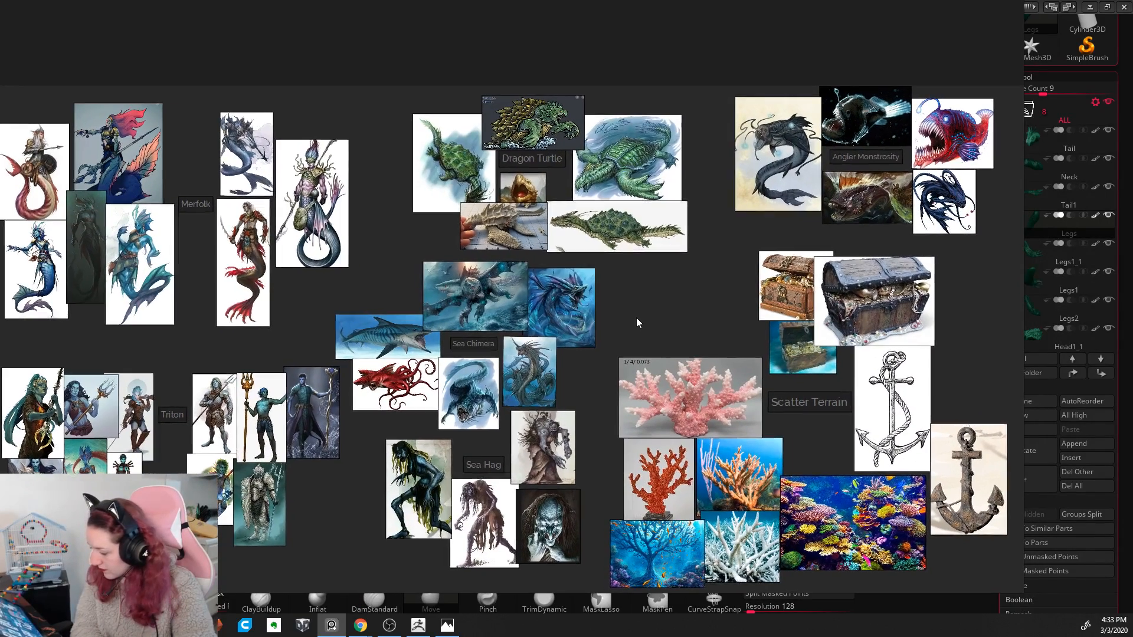
pyautogui.moveTo(636, 322); pyautogui.dragTo(677, 320, button='right')
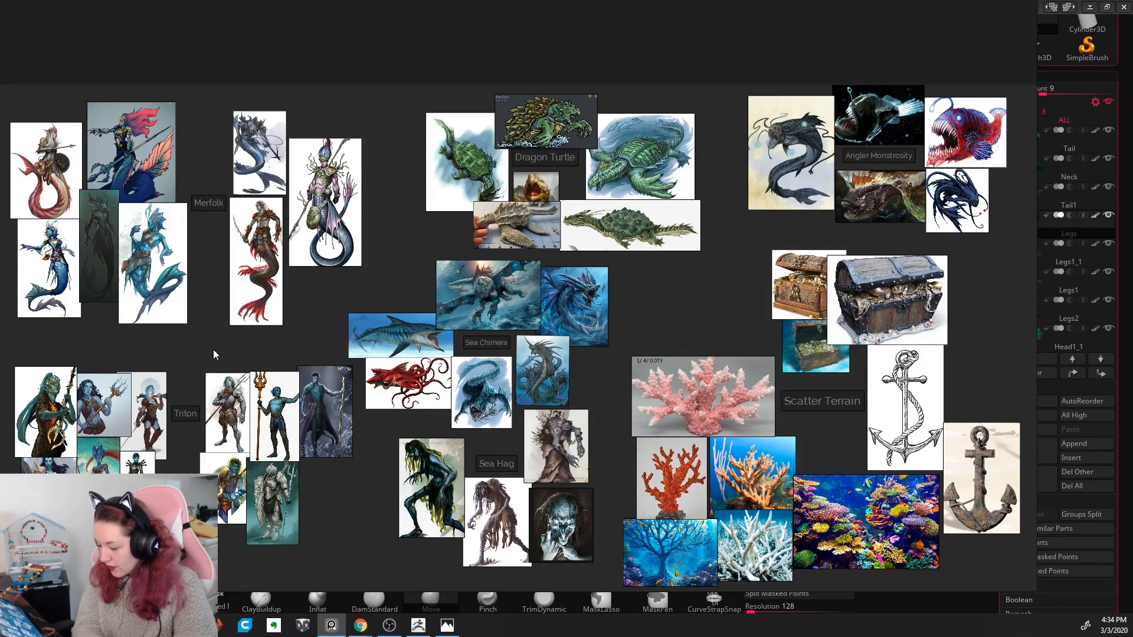
# Step: Maximize the reference board and examine the Merfolk and Triton reference images
pyautogui.moveTo(213, 349); pyautogui.dragTo(480, 339, button='right')
pyautogui.scroll(2, 377, 334)
pyautogui.scroll(2, 377, 333)
pyautogui.scroll(-1, 377, 334)
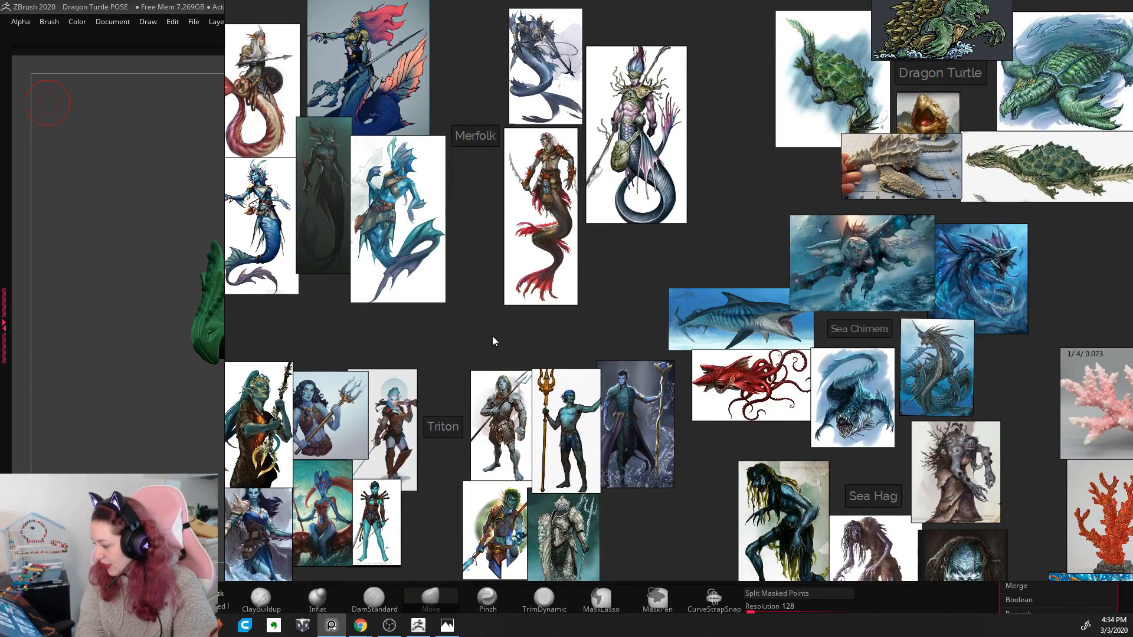
pyautogui.rightClick(493, 339)
pyautogui.moveTo(535, 479)
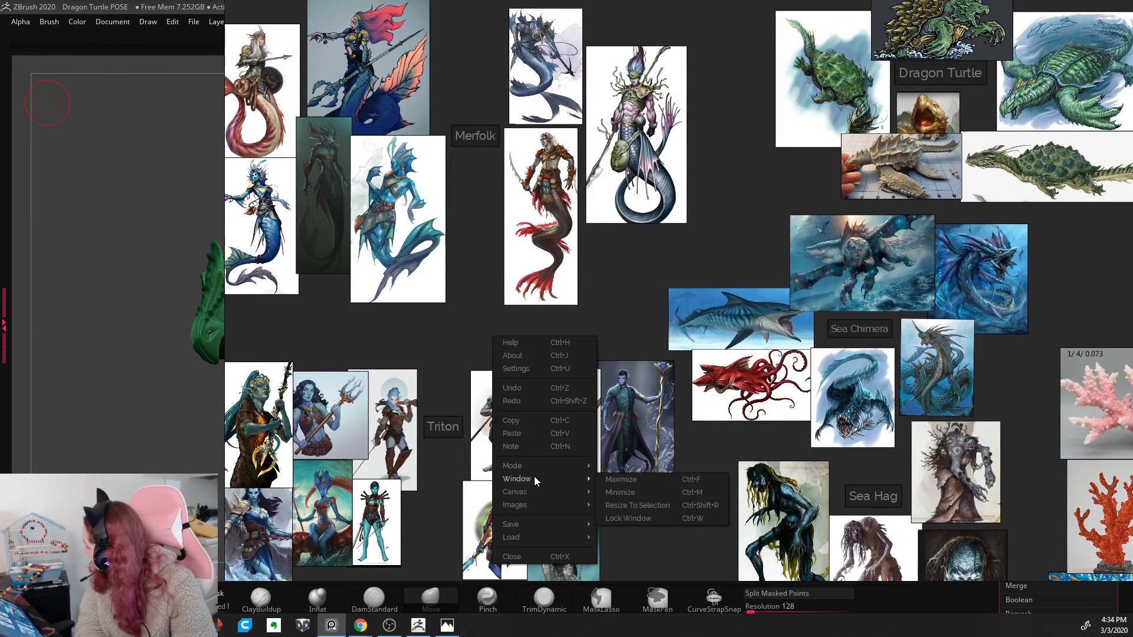
pyautogui.click(624, 479)
pyautogui.scroll(-1, 329, 316)
pyautogui.scroll(4, 329, 316)
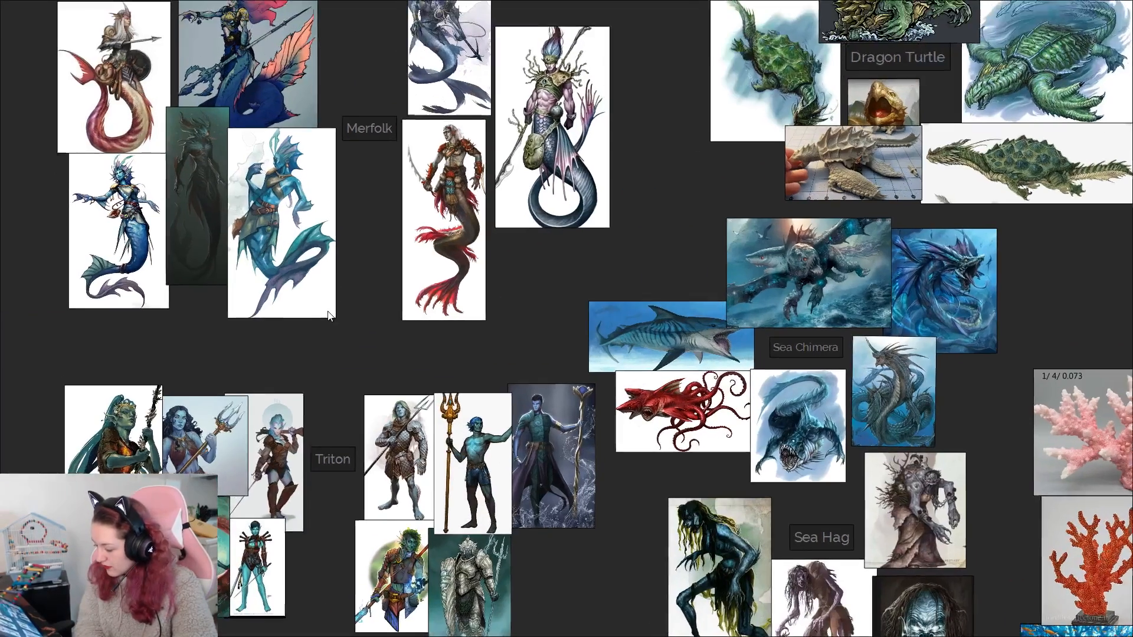
pyautogui.scroll(-1, 280, 345)
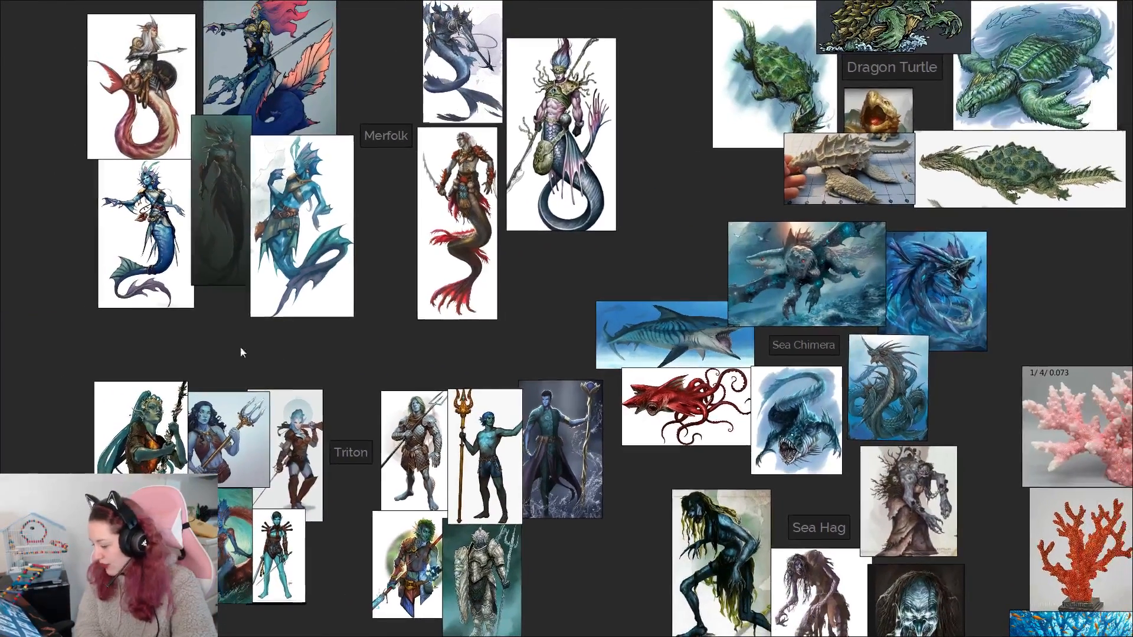
pyautogui.moveTo(209, 342); pyautogui.dragTo(249, 353, button='middle')
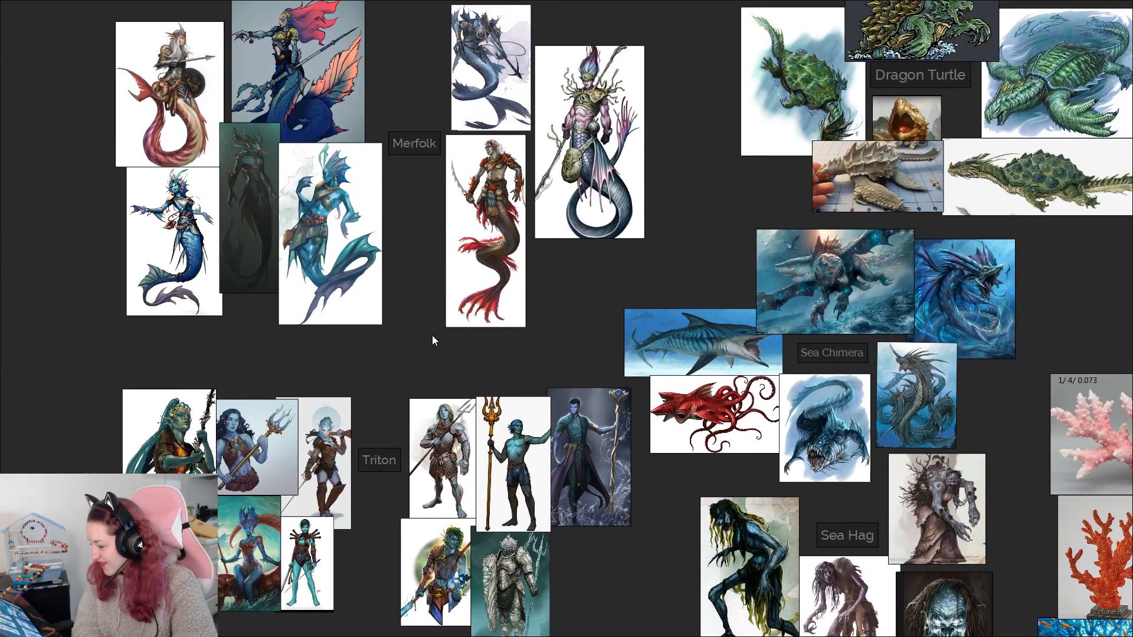
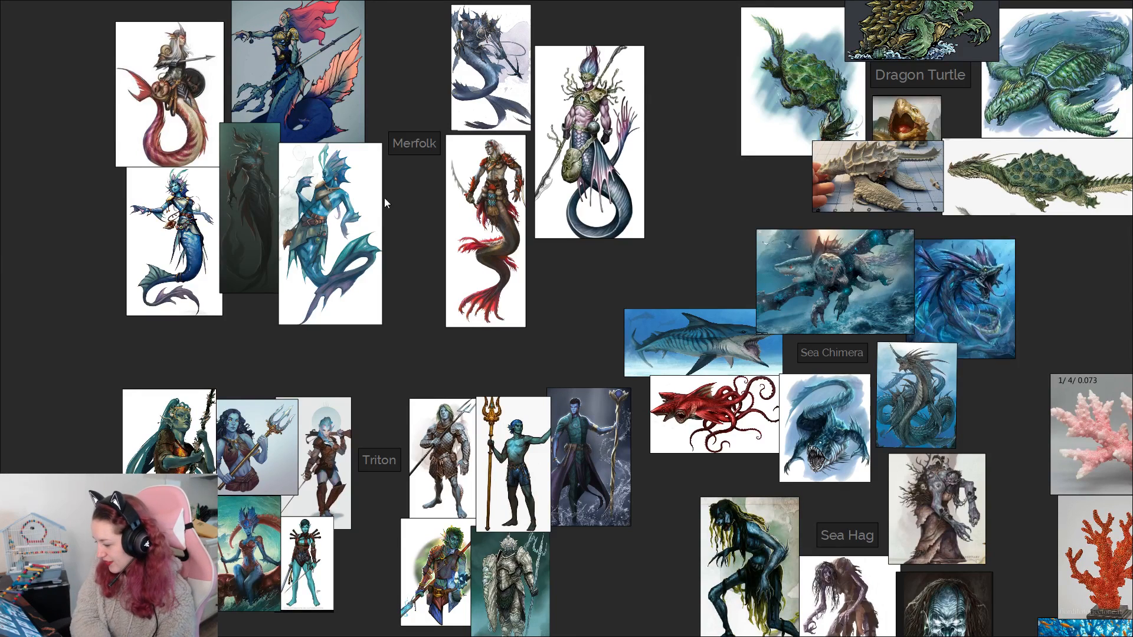
# Step: Restore the reference board from full screen, narrow it around the Merfolk references beside the canvas, and return to ZBrush
pyautogui.rightClick(404, 325)
pyautogui.moveTo(451, 466)
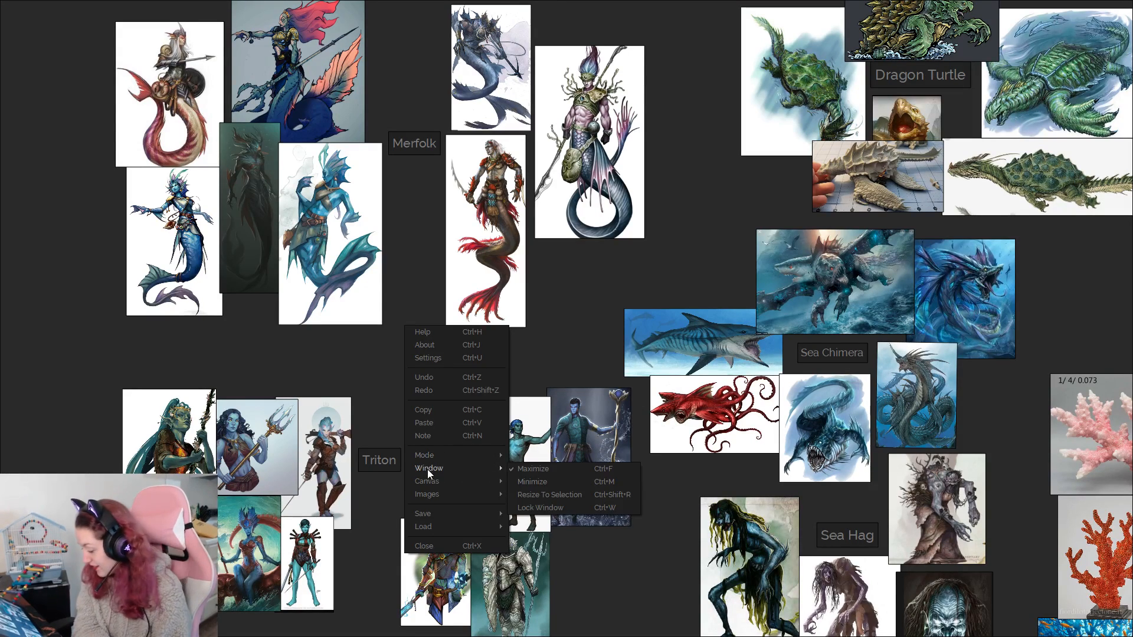
pyautogui.click(538, 471)
pyautogui.moveTo(296, 337); pyautogui.dragTo(0, 366, button='right')
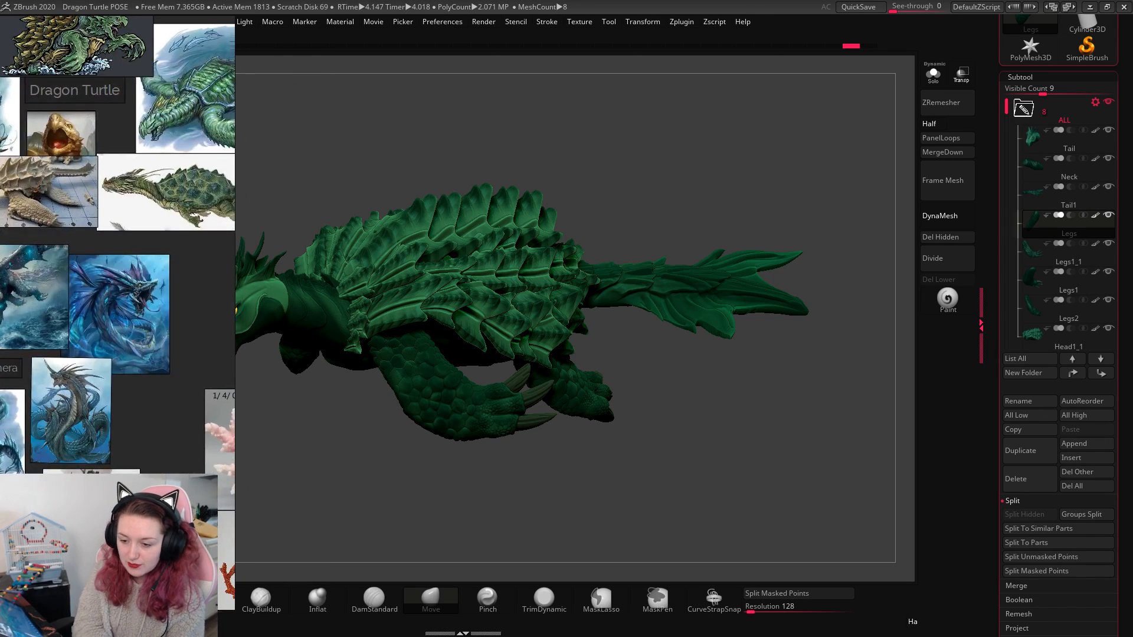
pyautogui.moveTo(36, 283); pyautogui.dragTo(366, 369, button='middle')
pyautogui.moveTo(59, 324)
pyautogui.mouseDown(button='right')
pyautogui.moveTo(182, 419)
pyautogui.moveTo(174, 449)
pyautogui.moveTo(59, 345)
pyautogui.mouseUp(button='right')
pyautogui.moveTo(59, 344); pyautogui.dragTo(212, 282, button='middle')
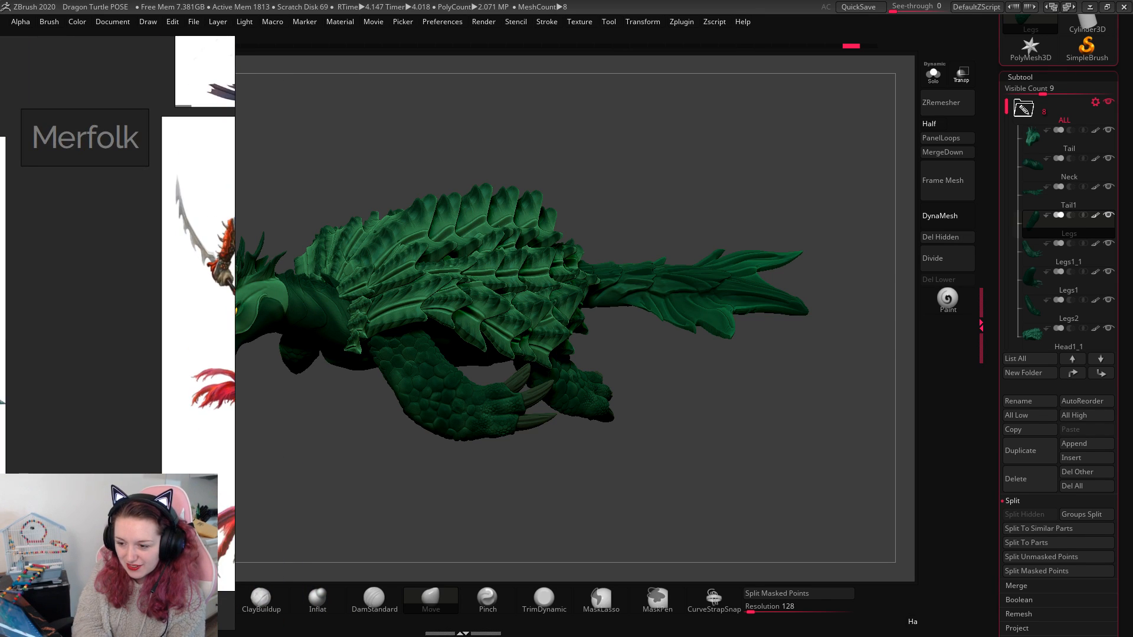
pyautogui.moveTo(236, 282); pyautogui.dragTo(187, 282)
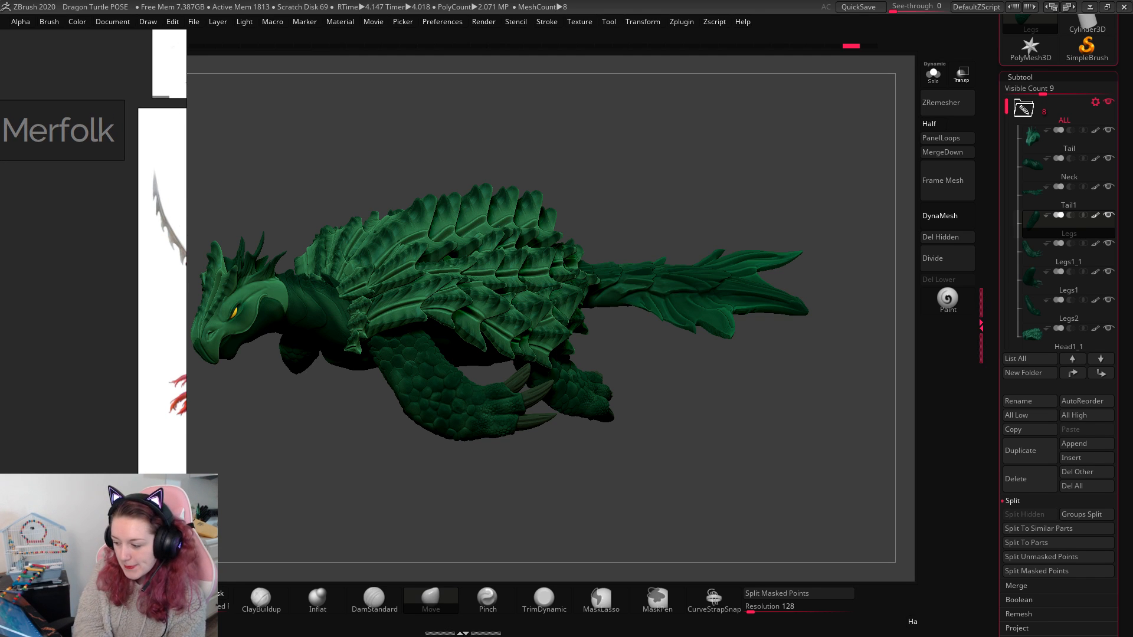
pyautogui.hotkey('alt', 'Tab')
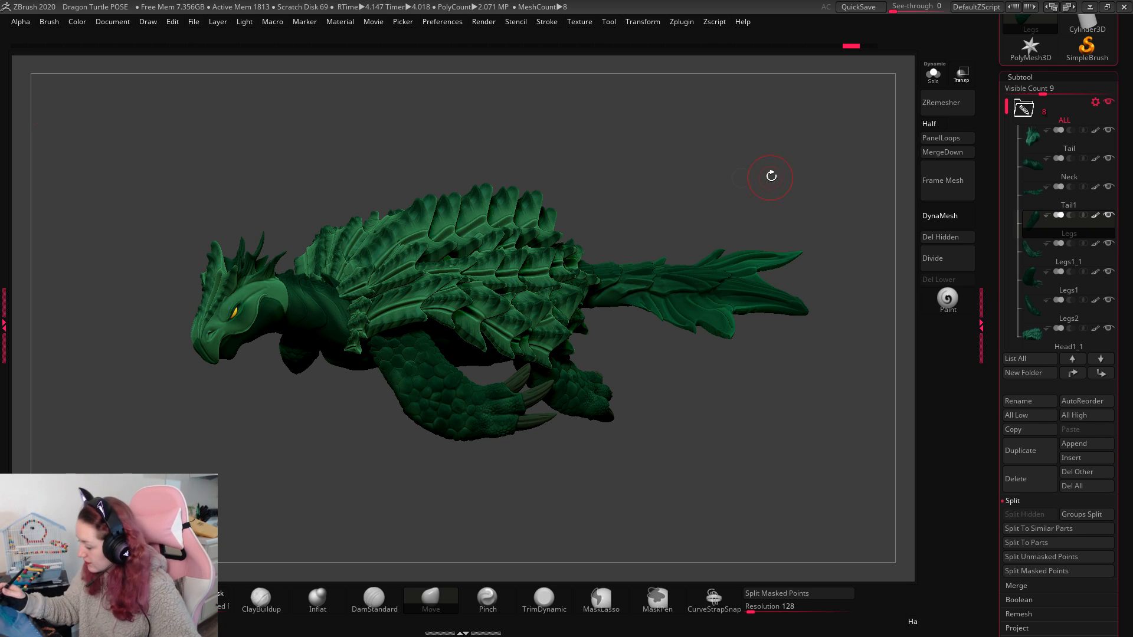
# Step: Save the project twice over the existing Dragon Turtle POSE file in the Dragon Turtle folder
pyautogui.moveTo(771, 174); pyautogui.dragTo(772, 205)
pyautogui.hotkey('ctrl', 's')
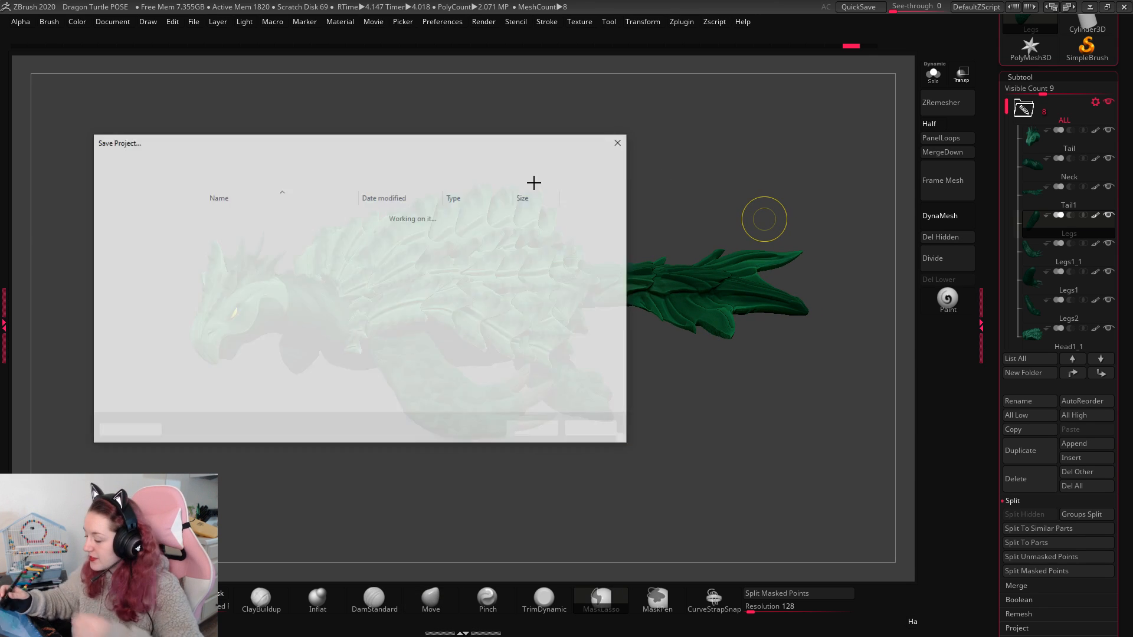
pyautogui.click(377, 215)
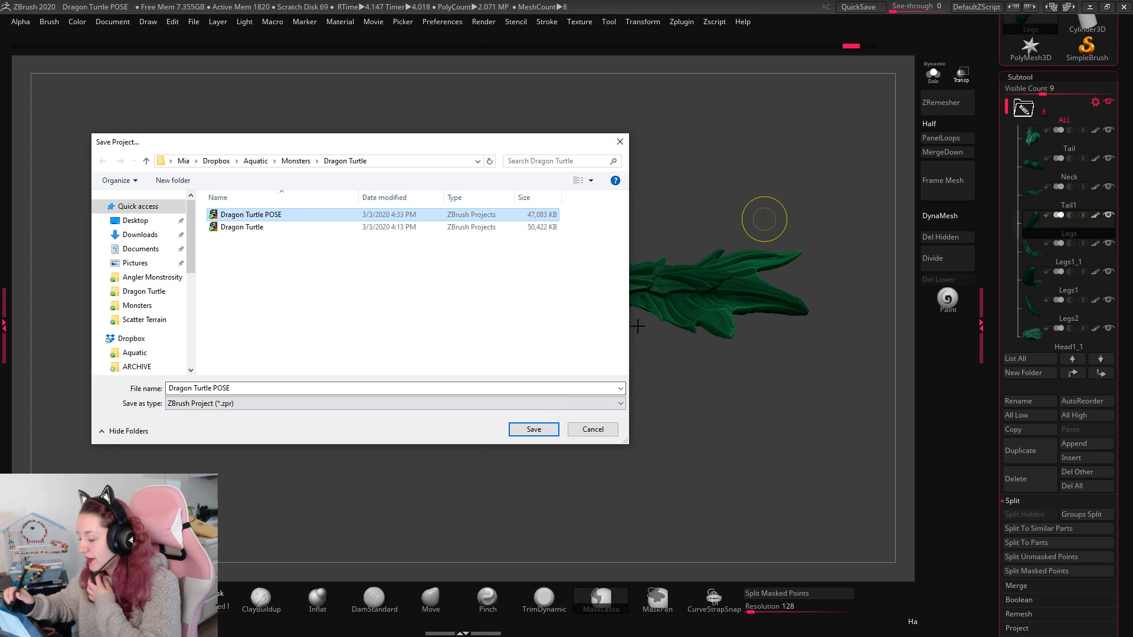
pyautogui.click(534, 429)
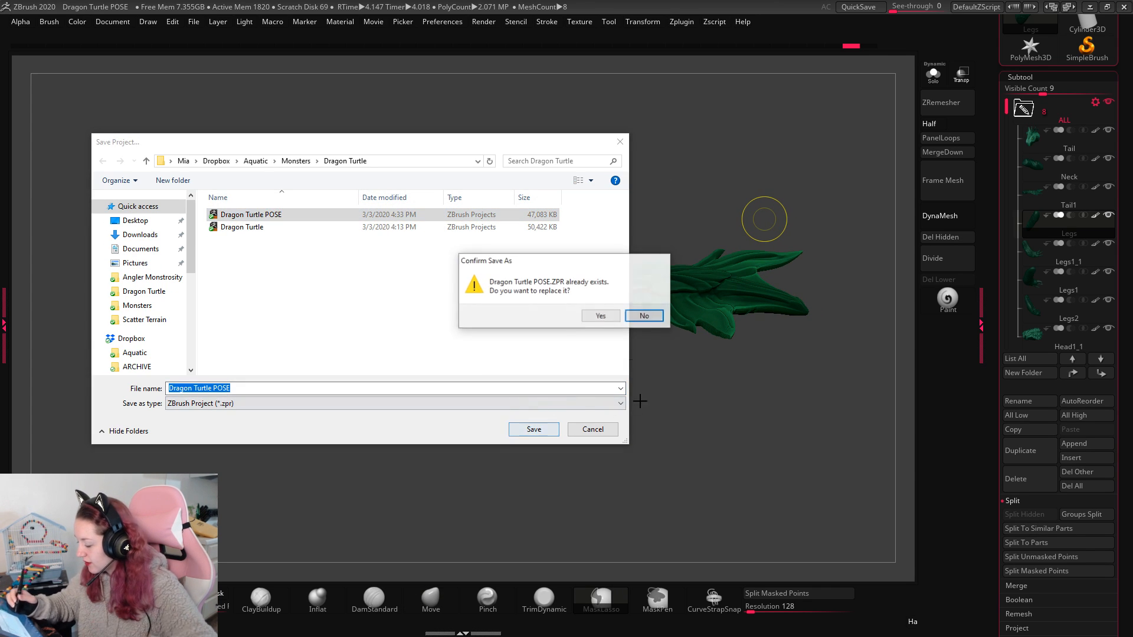
pyautogui.click(602, 315)
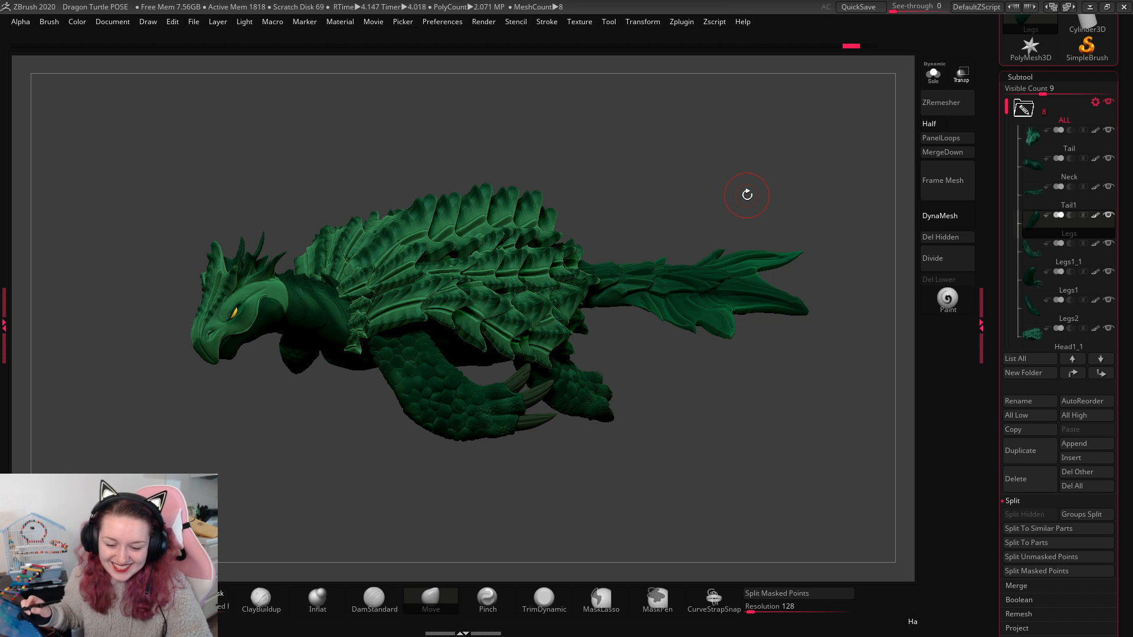
pyautogui.moveTo(644, 425)
pyautogui.mouseDown()
pyautogui.moveTo(676, 444)
pyautogui.moveTo(688, 336)
pyautogui.mouseUp()
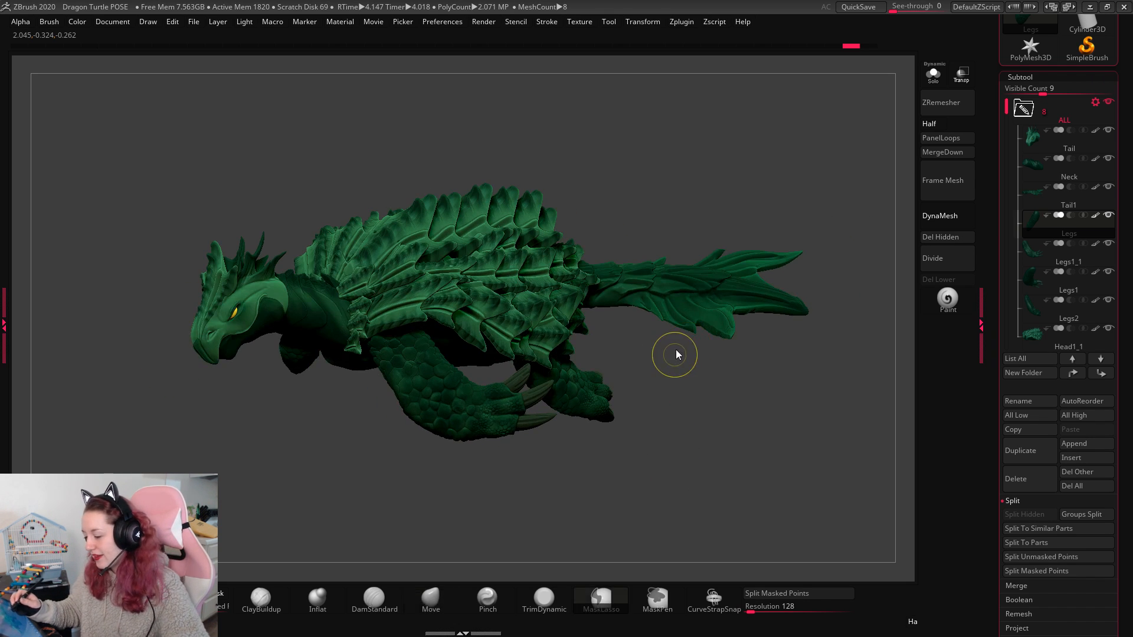
pyautogui.hotkey('ctrl', 's')
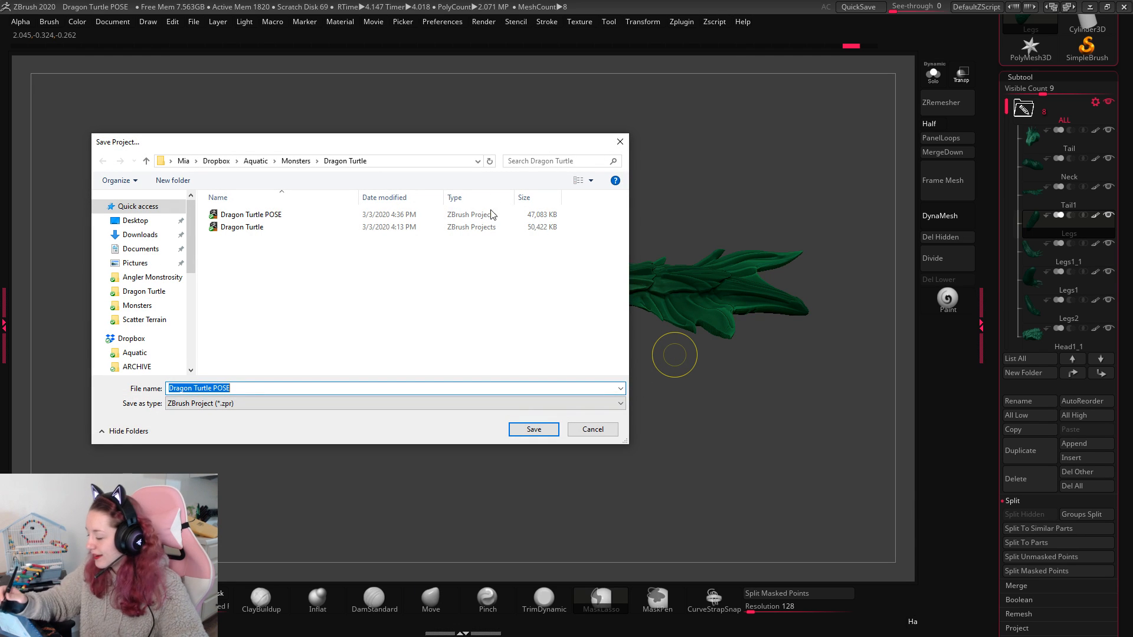
pyautogui.click(534, 428)
pyautogui.click(597, 316)
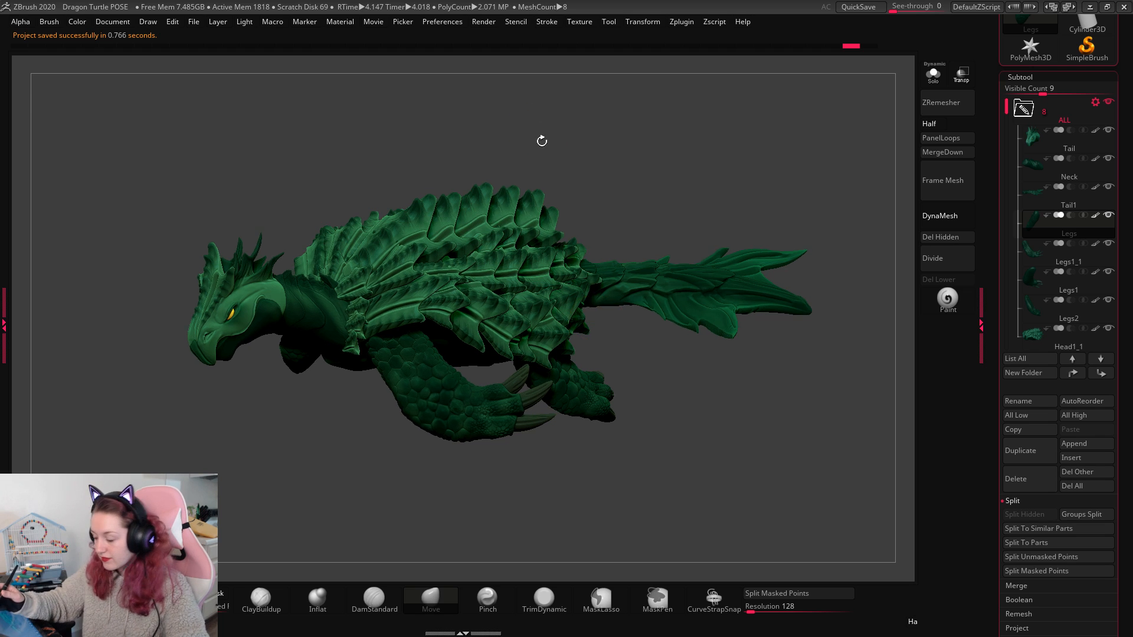
# Step: Open the DynaMesh_Sphere_32 project from Lightbox in place of the dragon turtle project
pyautogui.press(',')
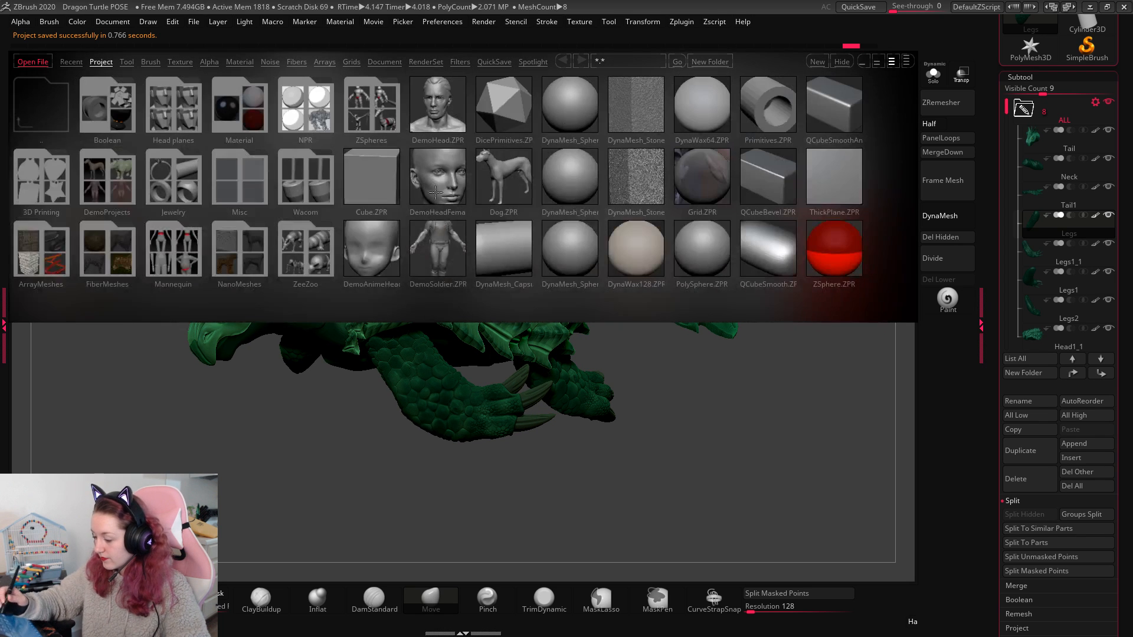
pyautogui.doubleClick(569, 176)
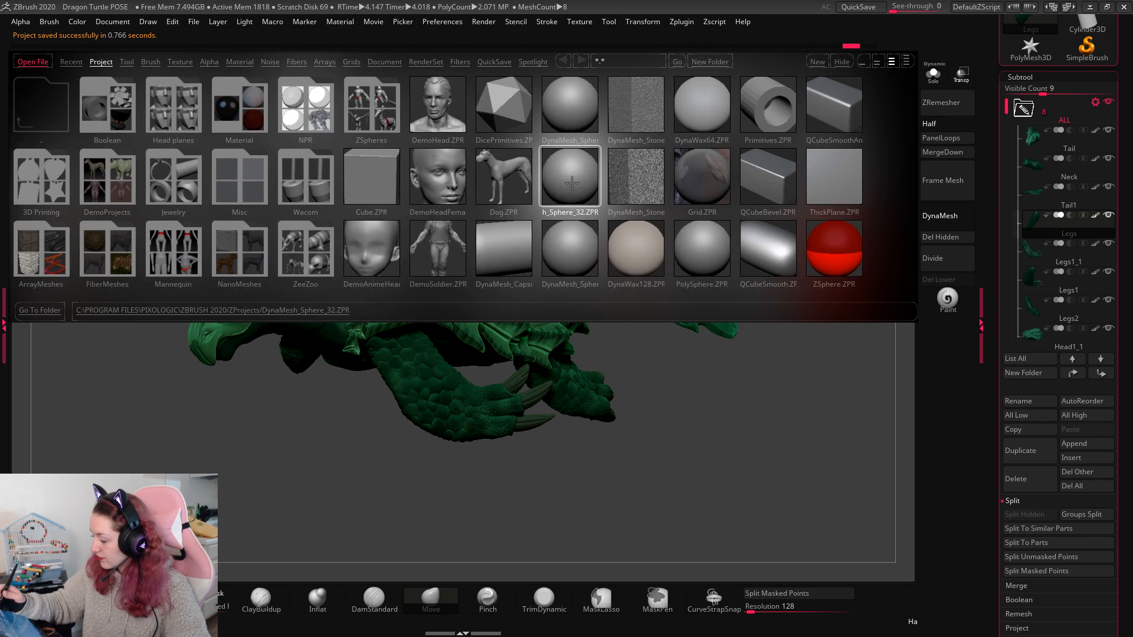
pyautogui.click(621, 352)
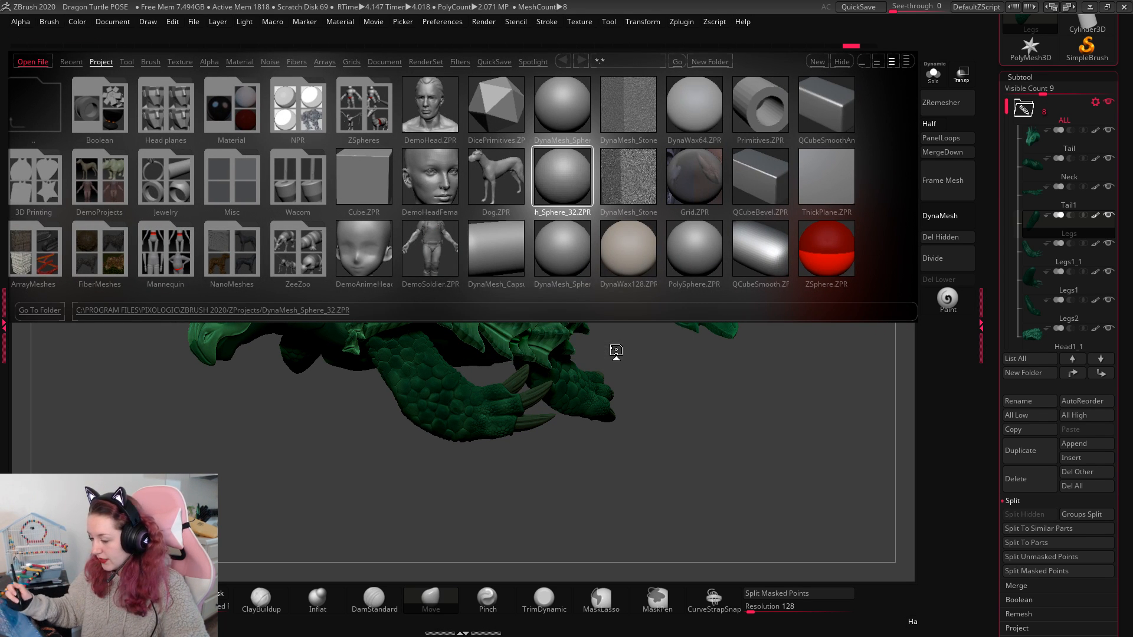
# Step: Apply the MP_CHAV10 material to the sphere and turn off the polyframe display
pyautogui.press('space')
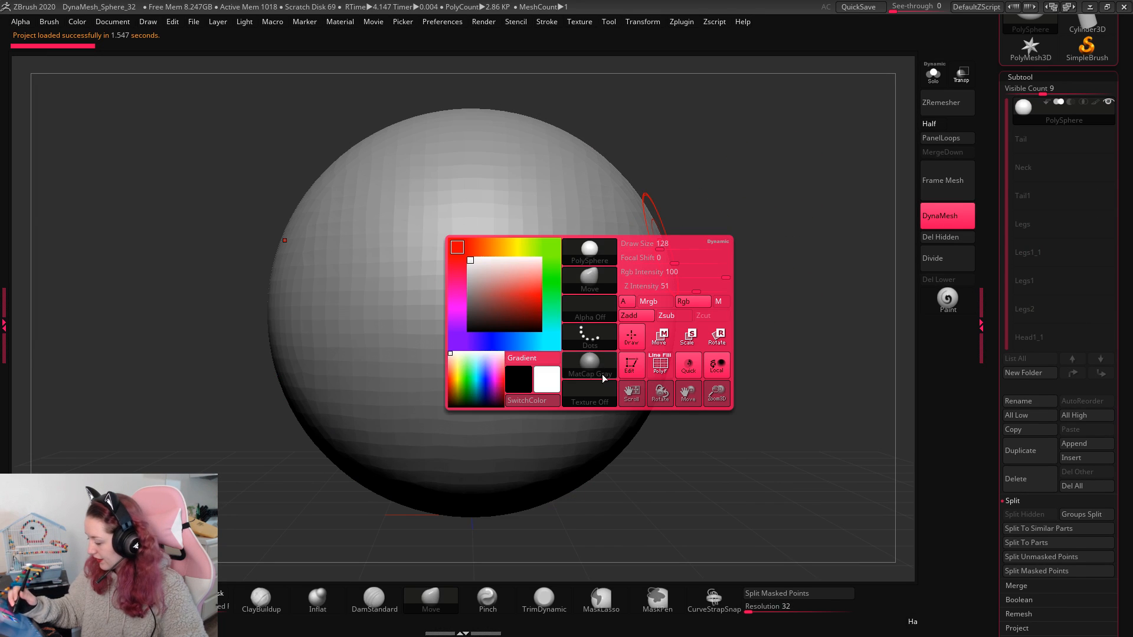
pyautogui.press('m')
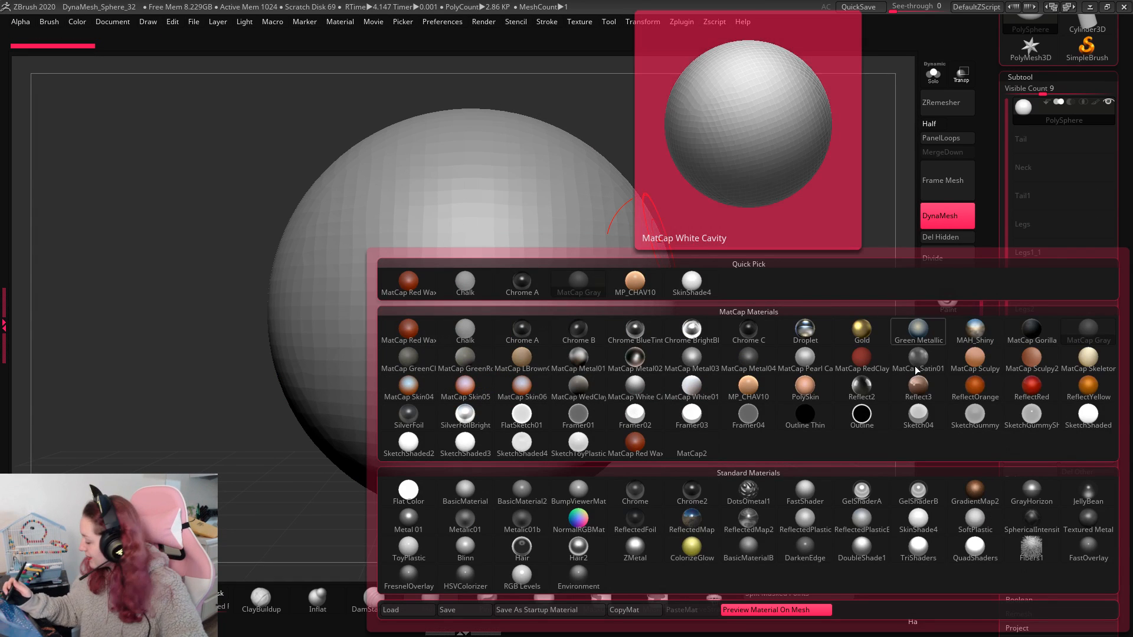
pyautogui.click(748, 387)
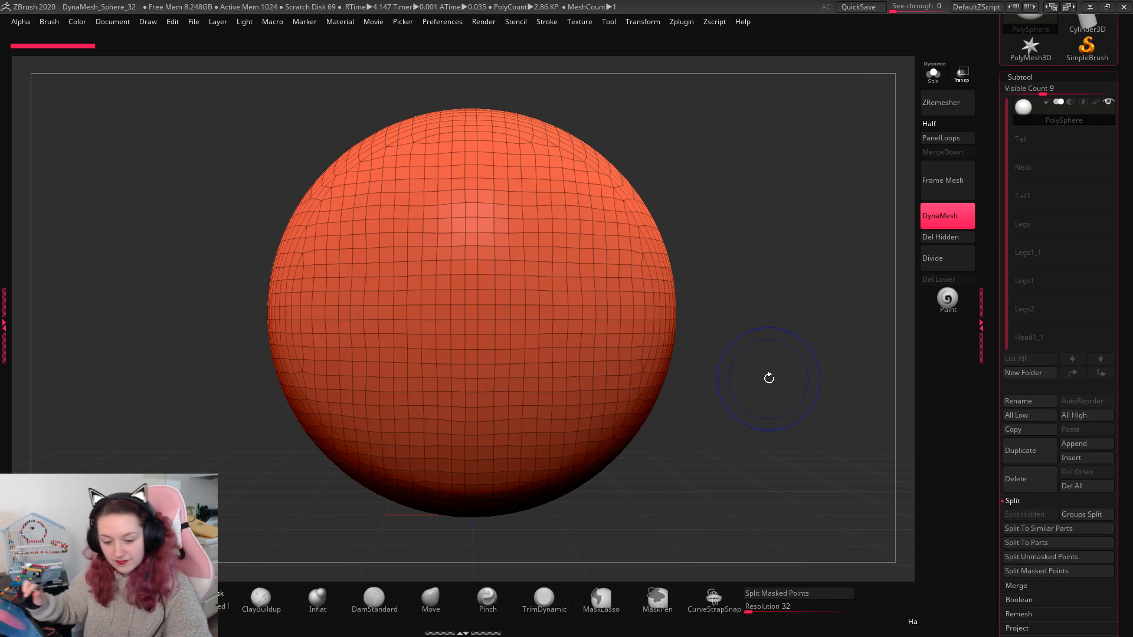
pyautogui.hotkey('shift', 'f')
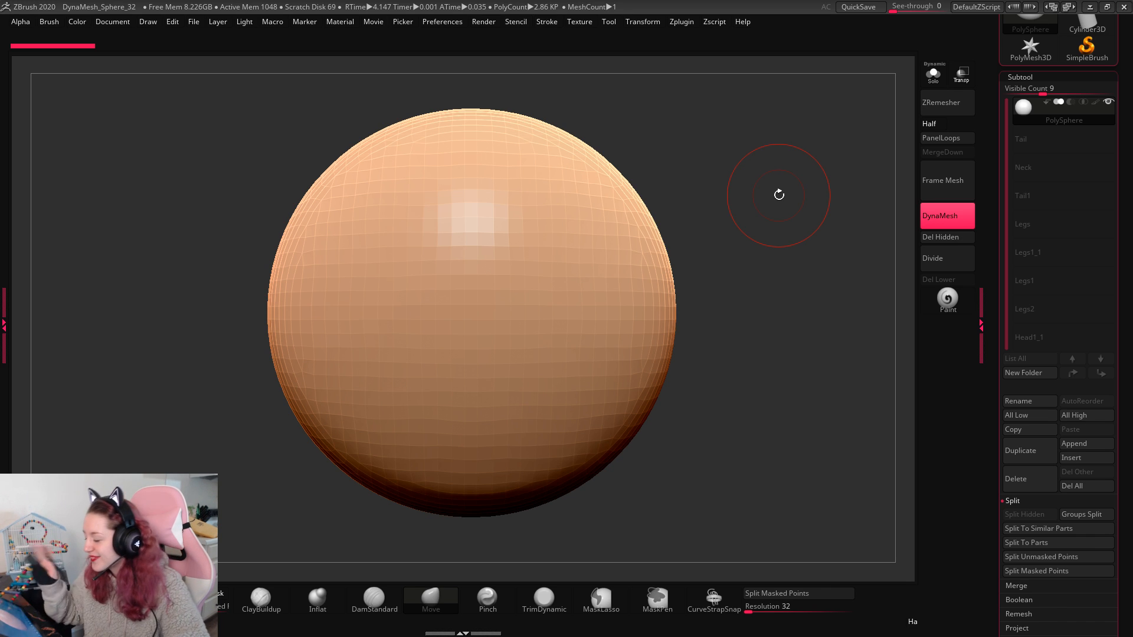
# Step: Return to Draw mode and reduce the Move brush's draw size
pyautogui.press('w')
pyautogui.press('q')
pyautogui.press('space')
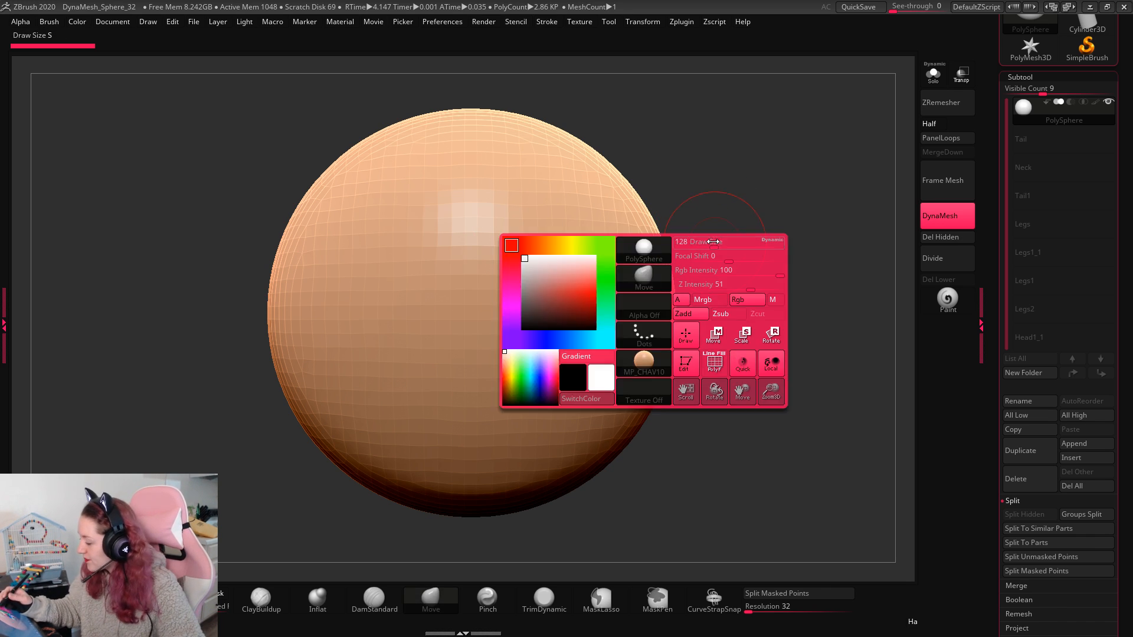
pyautogui.moveTo(712, 245); pyautogui.dragTo(702, 247)
pyautogui.keyDown('alt'); pyautogui.moveTo(796, 271); pyautogui.dragTo(809, 285); pyautogui.keyUp('alt')
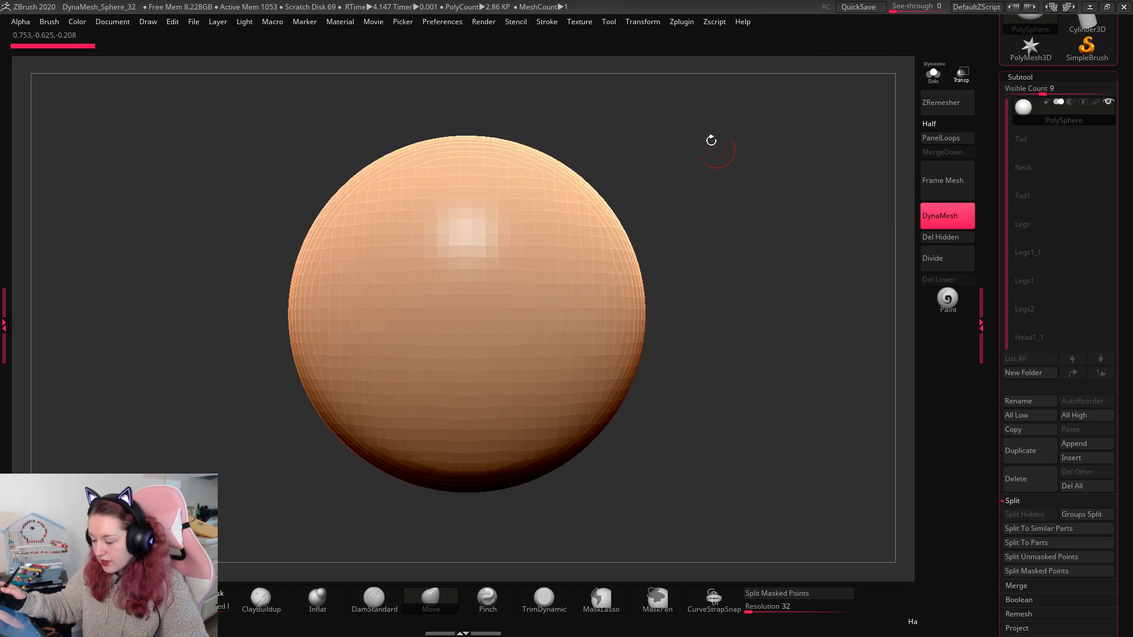
# Step: Import the Female T-Pose mesh from Current Work > Assets > Female_Base_Mesh_V2 > T-Pose Base Mesh in Dropbox, replacing the sphere
pyautogui.click(608, 21)
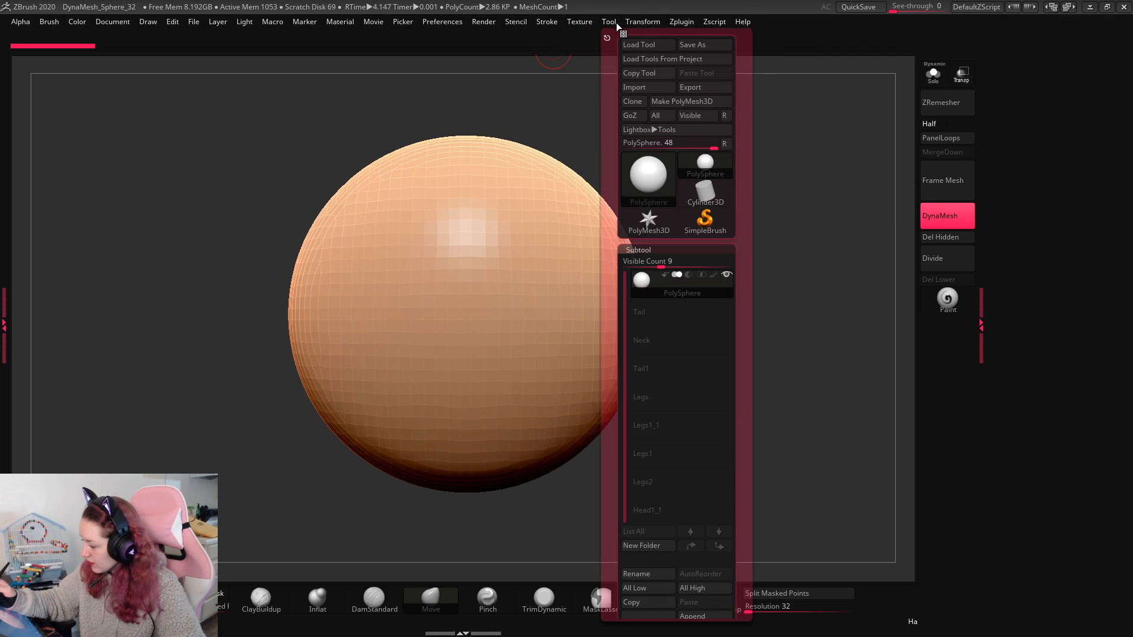
pyautogui.click(637, 87)
pyautogui.click(172, 235)
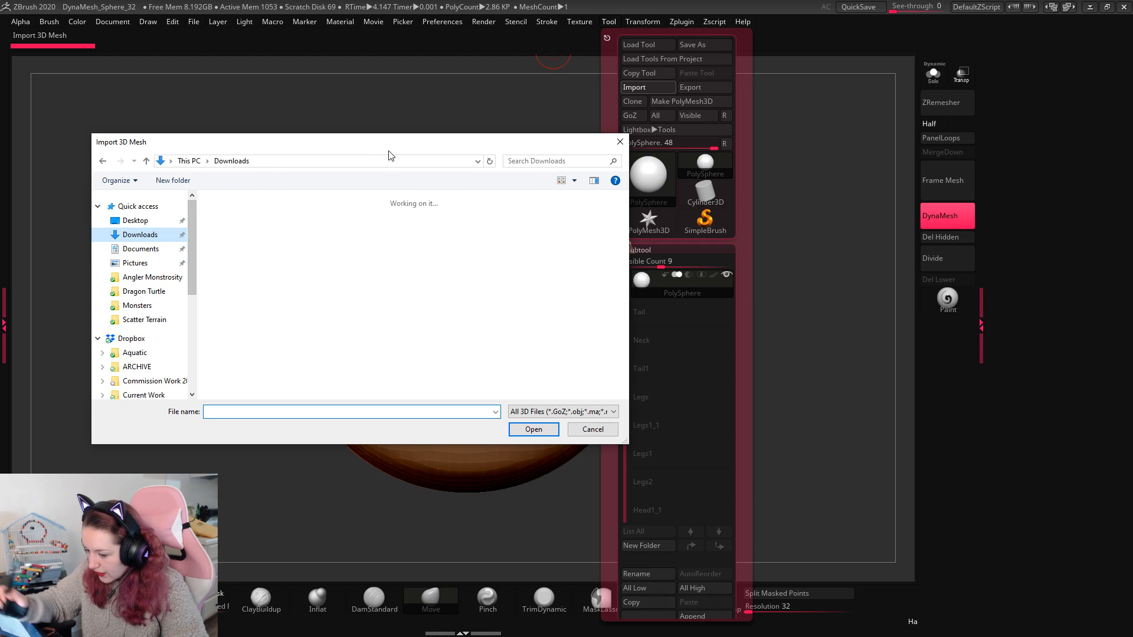
pyautogui.moveTo(193, 239); pyautogui.dragTo(190, 263)
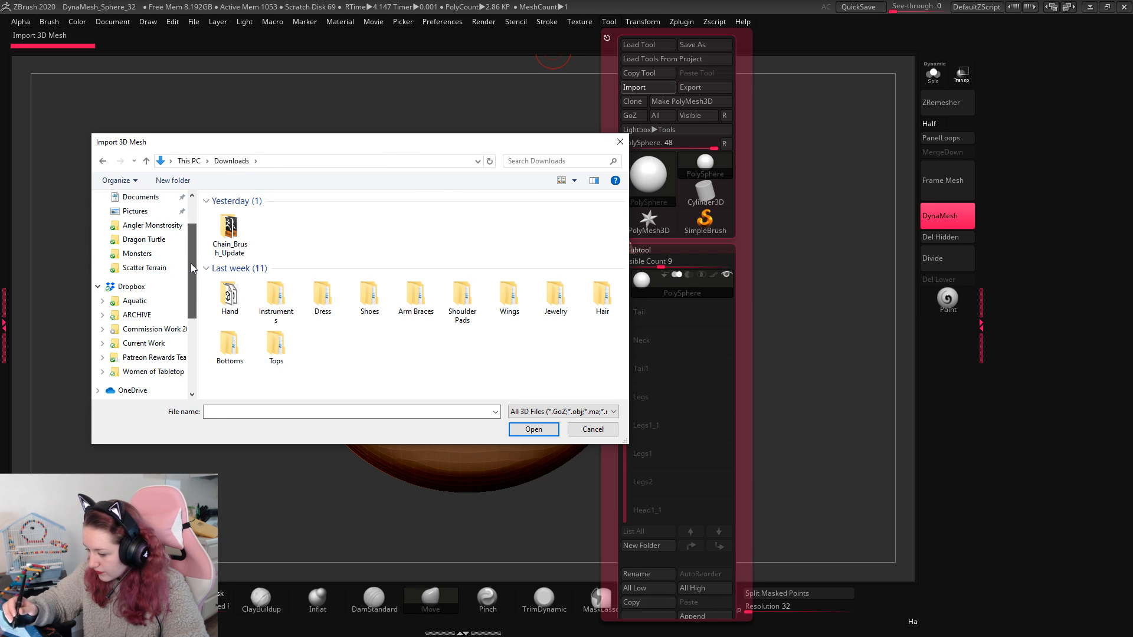
pyautogui.click(162, 357)
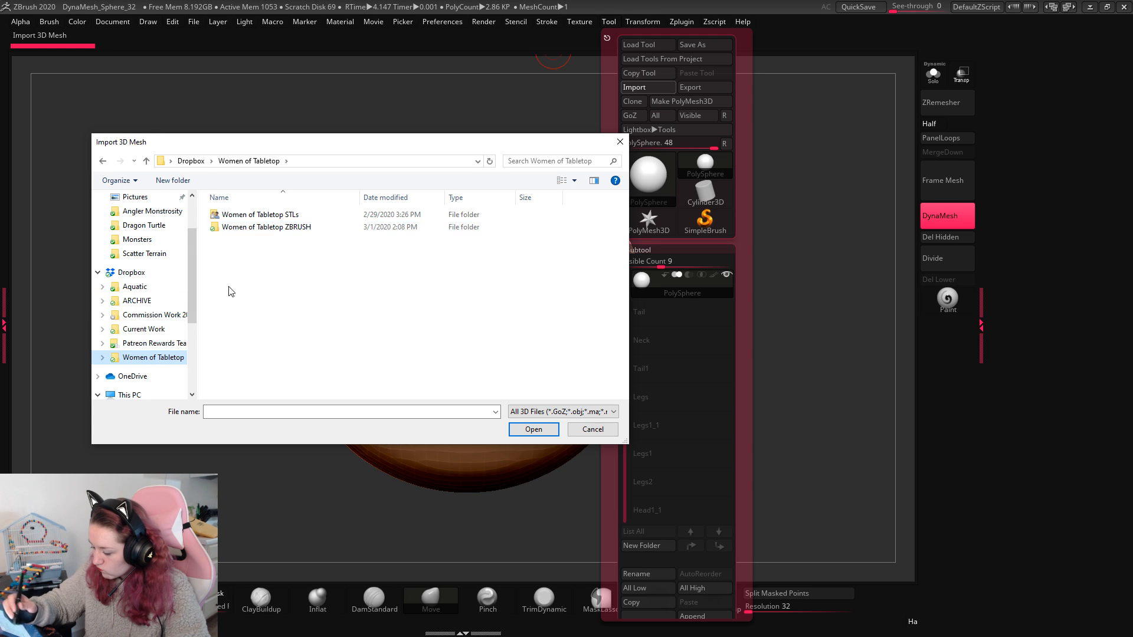
pyautogui.click(159, 343)
pyautogui.click(144, 329)
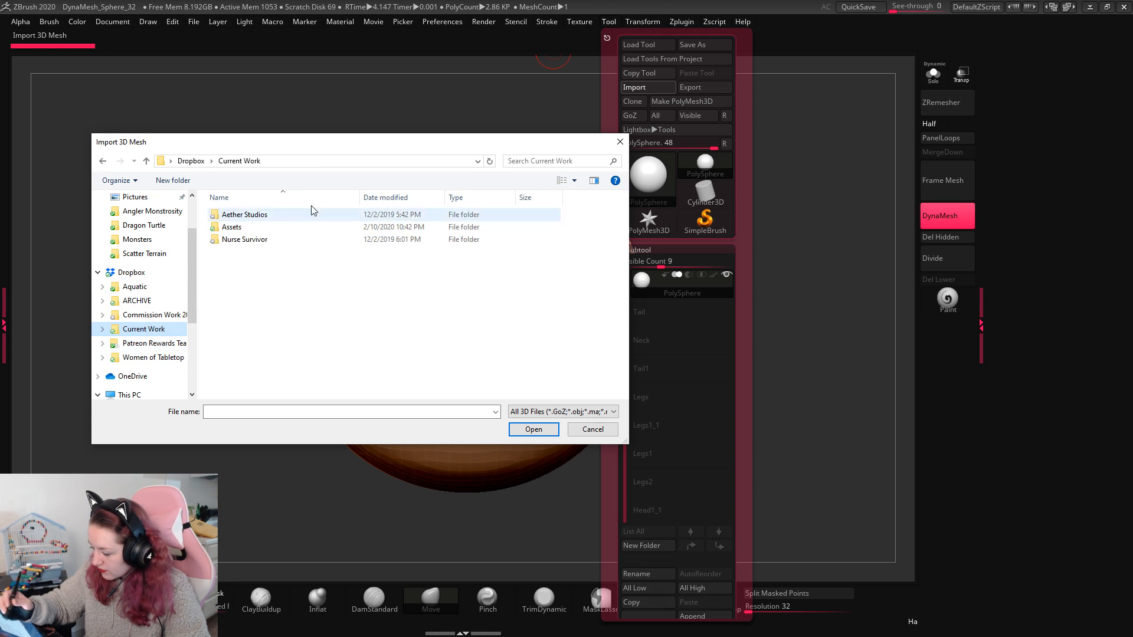
pyautogui.click(271, 229)
pyautogui.doubleClick(271, 228)
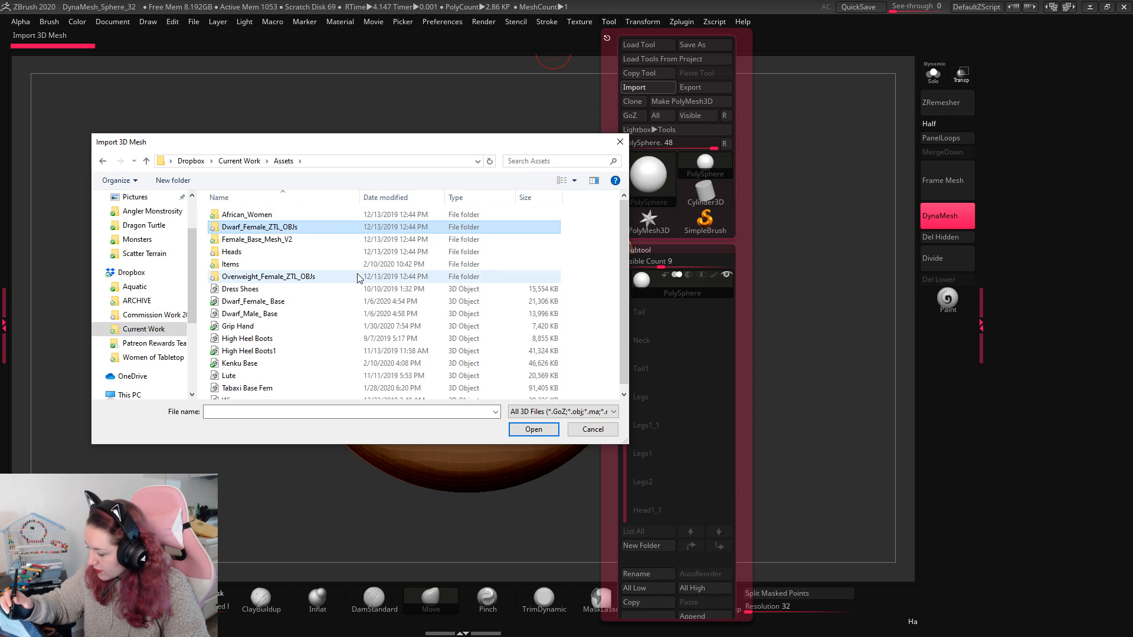
pyautogui.doubleClick(344, 240)
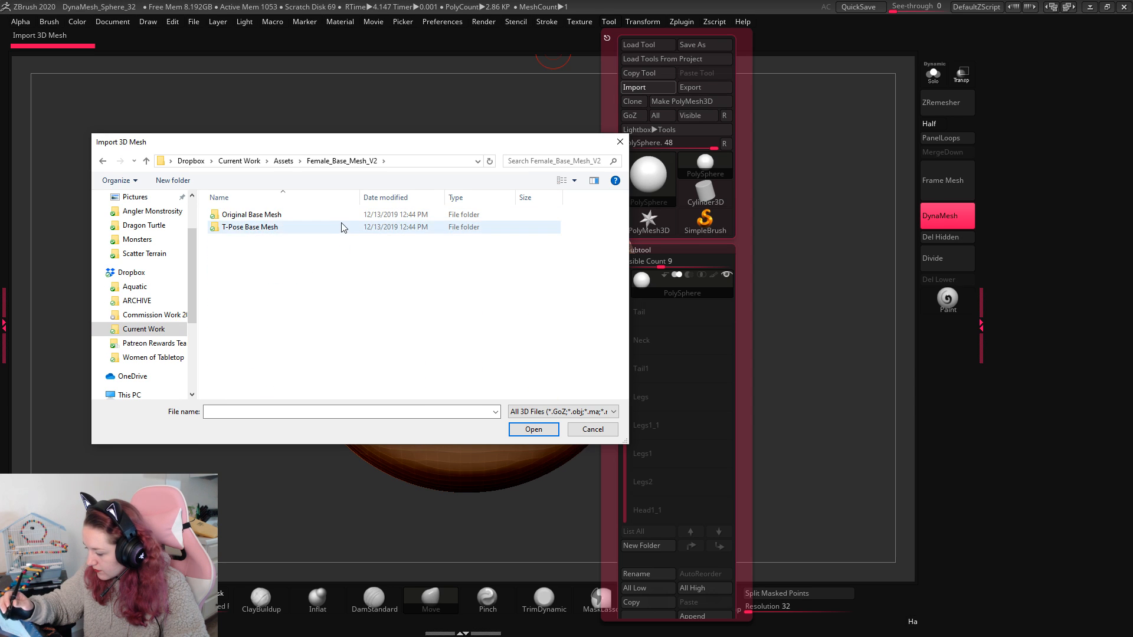
pyautogui.doubleClick(345, 229)
pyautogui.doubleClick(345, 217)
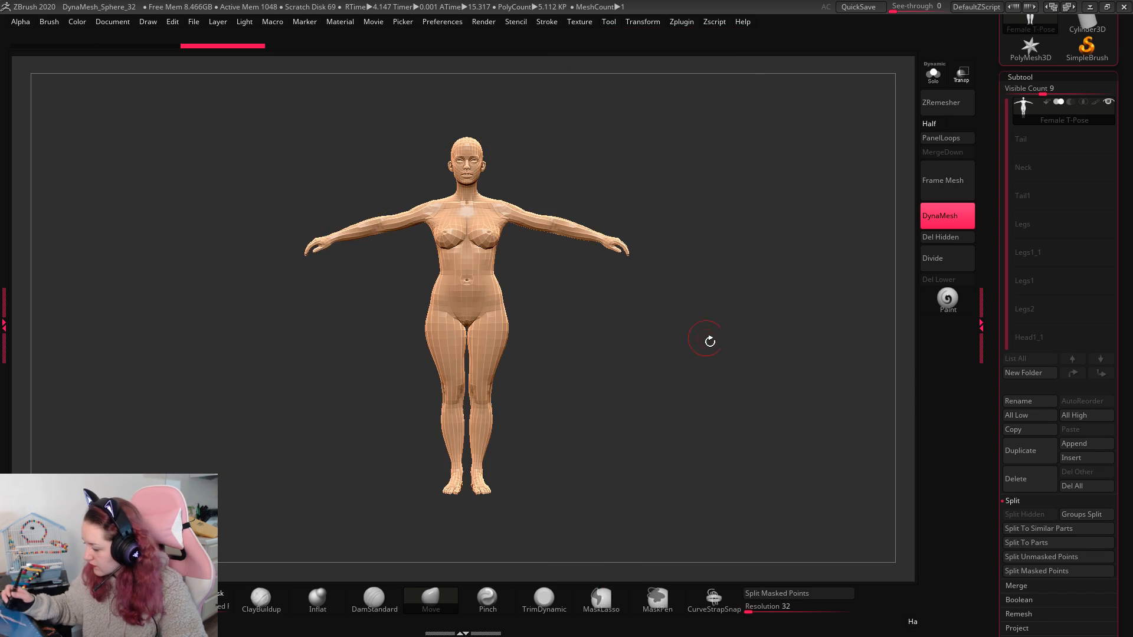
# Step: Mask the figure from the waist down, covering the hips, legs and feet
pyautogui.press('space')
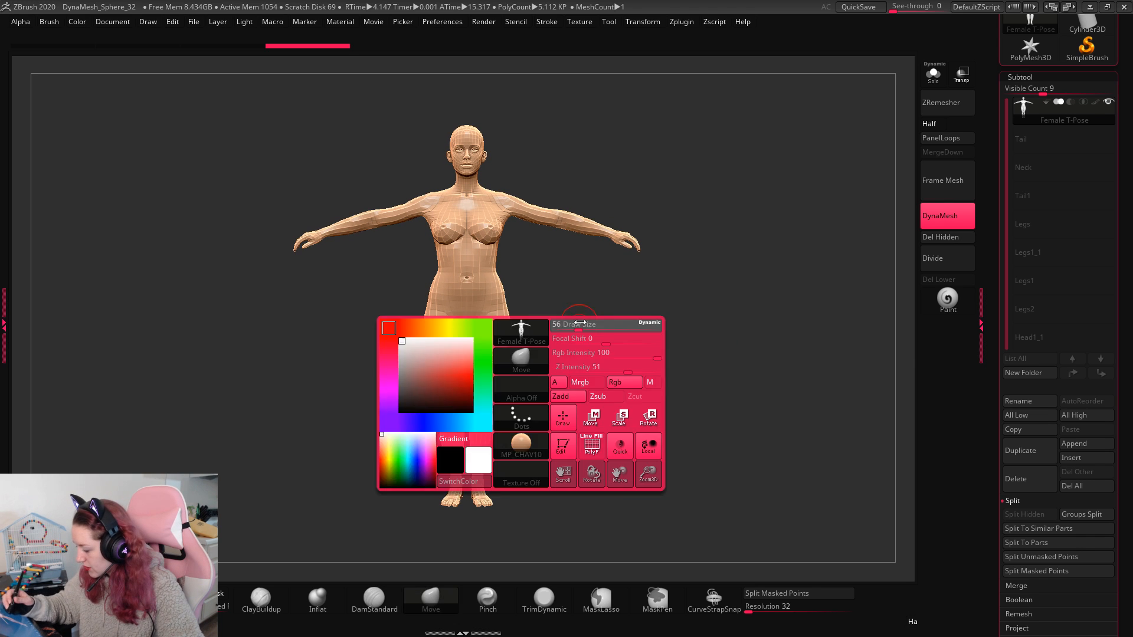
pyautogui.moveTo(590, 322); pyautogui.dragTo(683, 329)
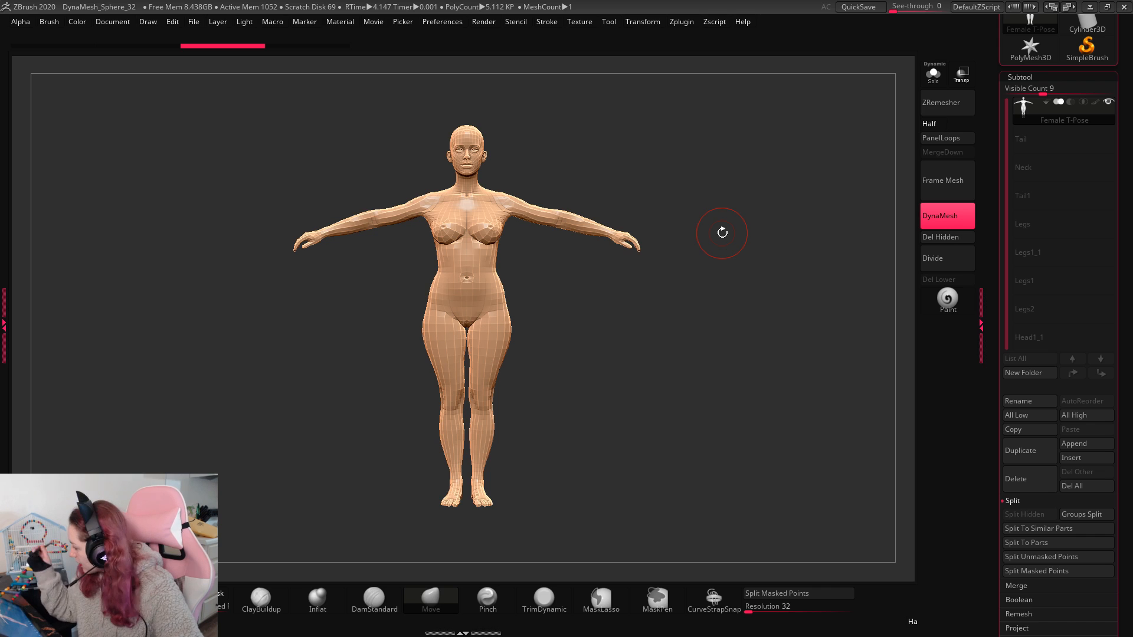
pyautogui.moveTo(722, 233); pyautogui.dragTo(660, 387)
pyautogui.moveTo(366, 544)
pyautogui.keyDown('ctrl'); pyautogui.mouseDown()
pyautogui.moveTo(561, 319)
pyautogui.moveTo(437, 299)
pyautogui.mouseUp(); pyautogui.keyUp('ctrl')
pyautogui.keyDown('ctrl'); pyautogui.moveTo(698, 356); pyautogui.dragTo(702, 360); pyautogui.keyUp('ctrl')
pyautogui.press('space')
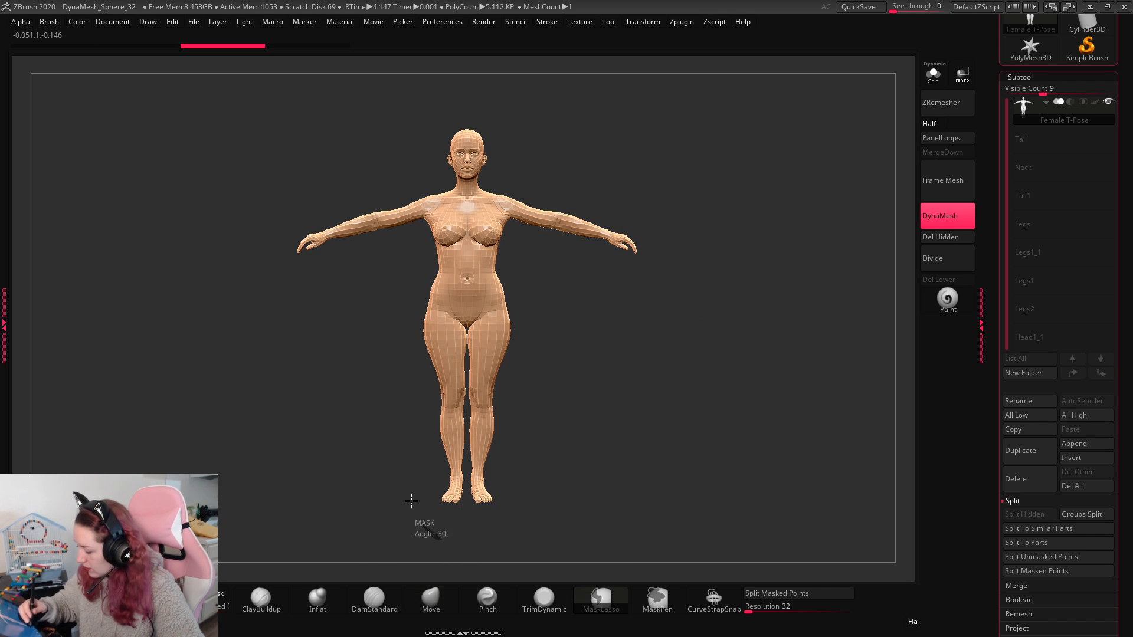
pyautogui.moveTo(442, 536)
pyautogui.keyDown('ctrl'); pyautogui.mouseDown()
pyautogui.moveTo(437, 309)
pyautogui.moveTo(582, 448)
pyautogui.moveTo(531, 538)
pyautogui.mouseUp(); pyautogui.keyUp('ctrl')
pyautogui.moveTo(683, 405); pyautogui.dragTo(681, 436)
pyautogui.moveTo(354, 468)
pyautogui.keyDown('ctrl'); pyautogui.mouseDown()
pyautogui.moveTo(354, 277)
pyautogui.moveTo(597, 331)
pyautogui.moveTo(554, 348)
pyautogui.mouseUp(); pyautogui.keyUp('ctrl')
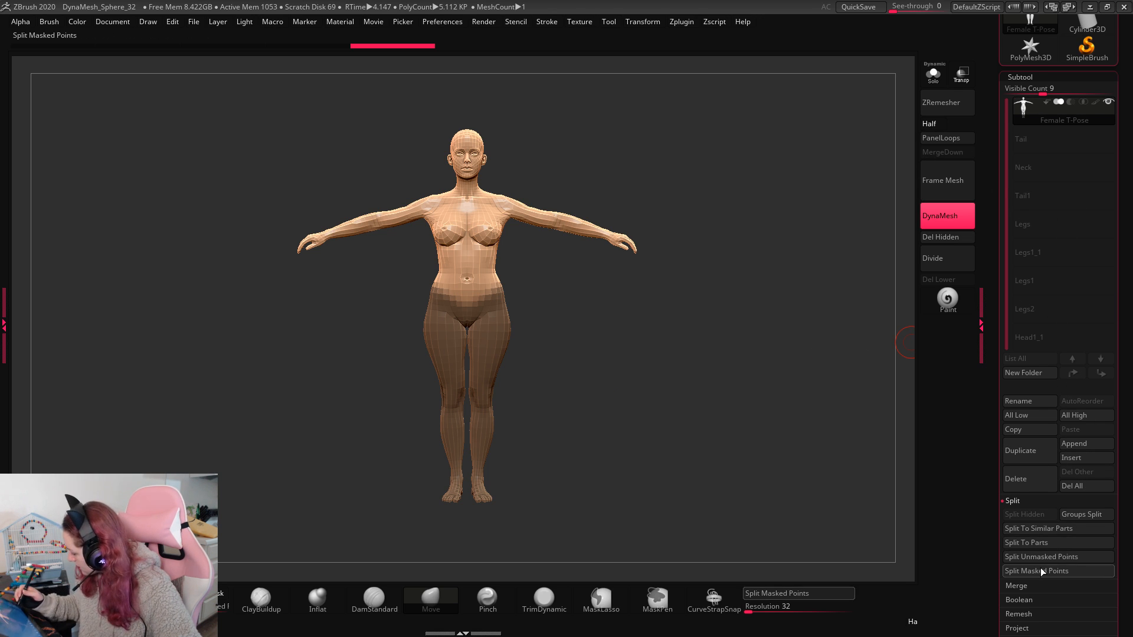
# Step: Split the masked lower body into its own subtool and hide it
pyautogui.click(826, 592)
pyautogui.click(1108, 129)
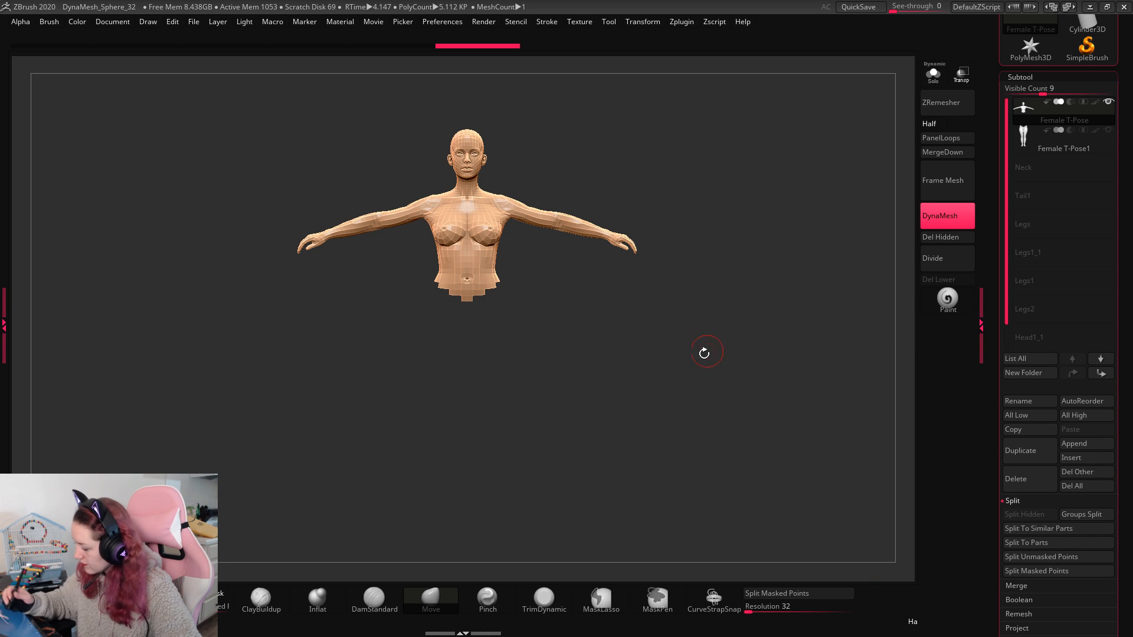
pyautogui.press('f')
# Step: Divide the upper body mesh up to subdivision level 3
pyautogui.click(1020, 78)
pyautogui.click(1024, 92)
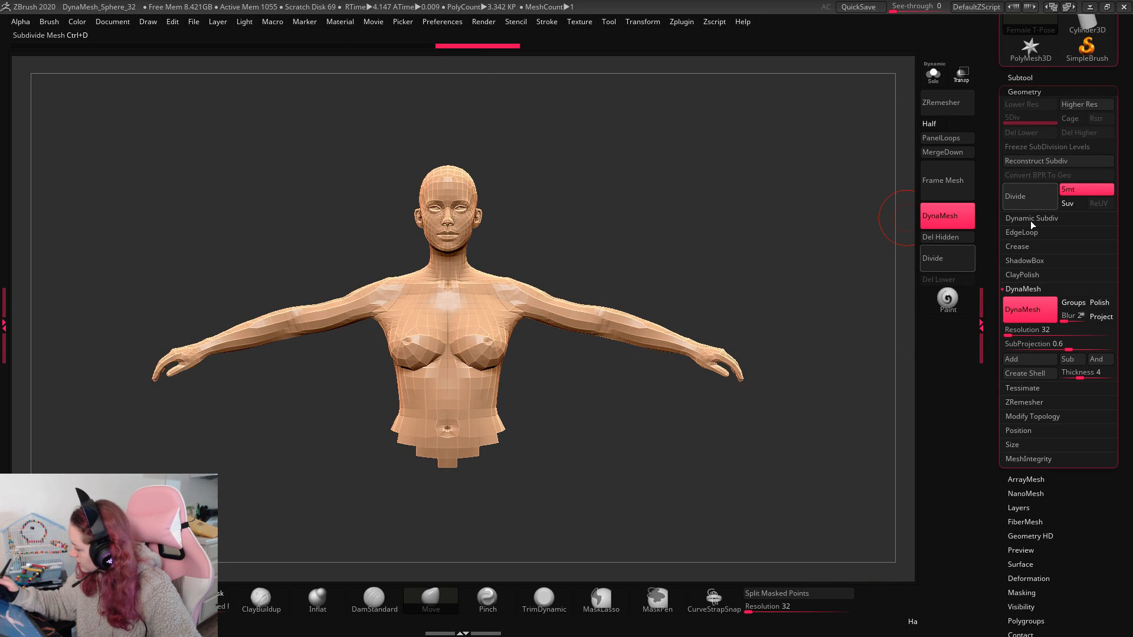
pyautogui.click(1025, 197)
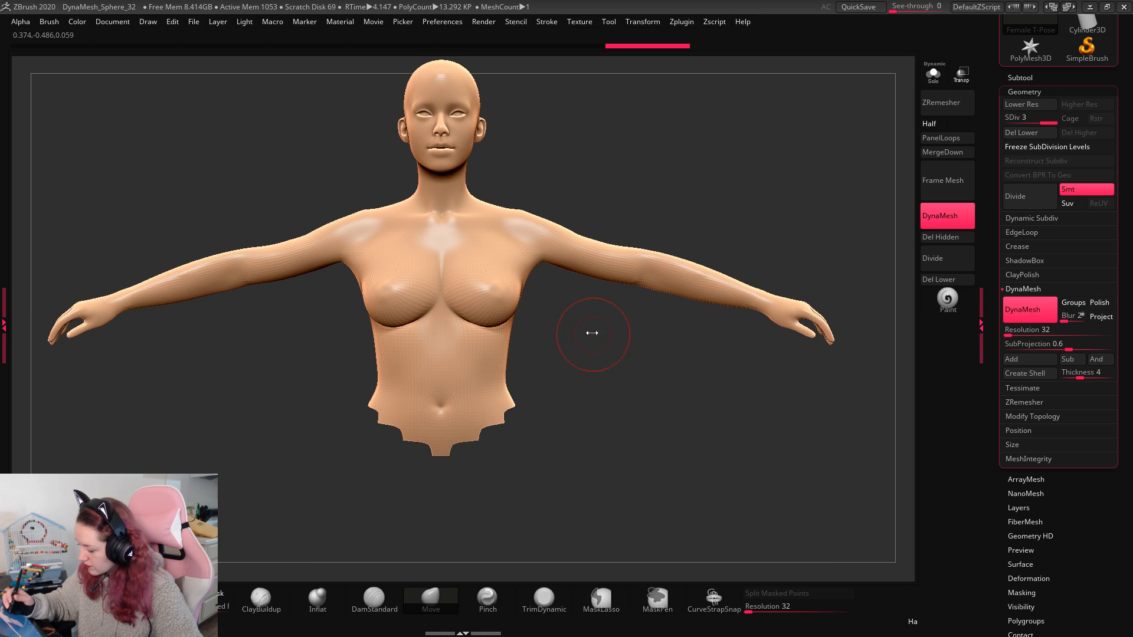
pyautogui.press('f')
pyautogui.press('space')
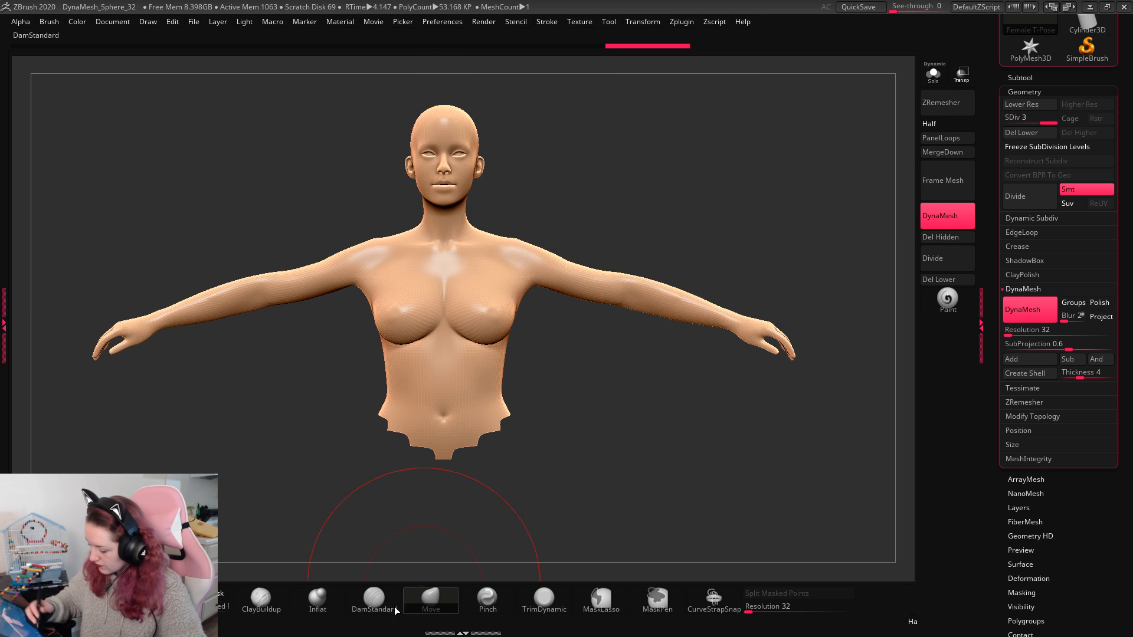
pyautogui.hotkey('shift', 'f')
pyautogui.press('space')
pyautogui.hotkey('shift', 'f')
pyautogui.keyDown('alt'); pyautogui.moveTo(733, 199); pyautogui.dragTo(725, 240); pyautogui.keyUp('alt')
pyautogui.keyDown('shift'); pyautogui.moveTo(602, 226); pyautogui.dragTo(525, 234); pyautogui.keyUp('shift')
pyautogui.hotkey('shift', 'f')
pyautogui.hotkey('shift', 'f')
# Step: Inflate the arms with a large Inflat brush and return to the Move brush
pyautogui.press('space')
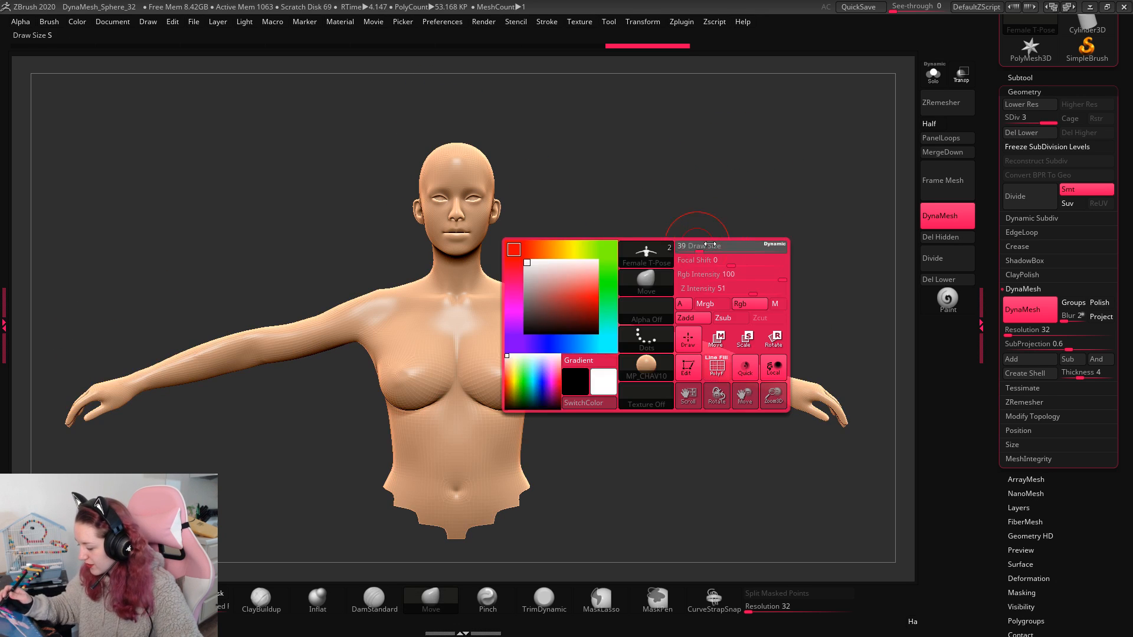
pyautogui.click(317, 597)
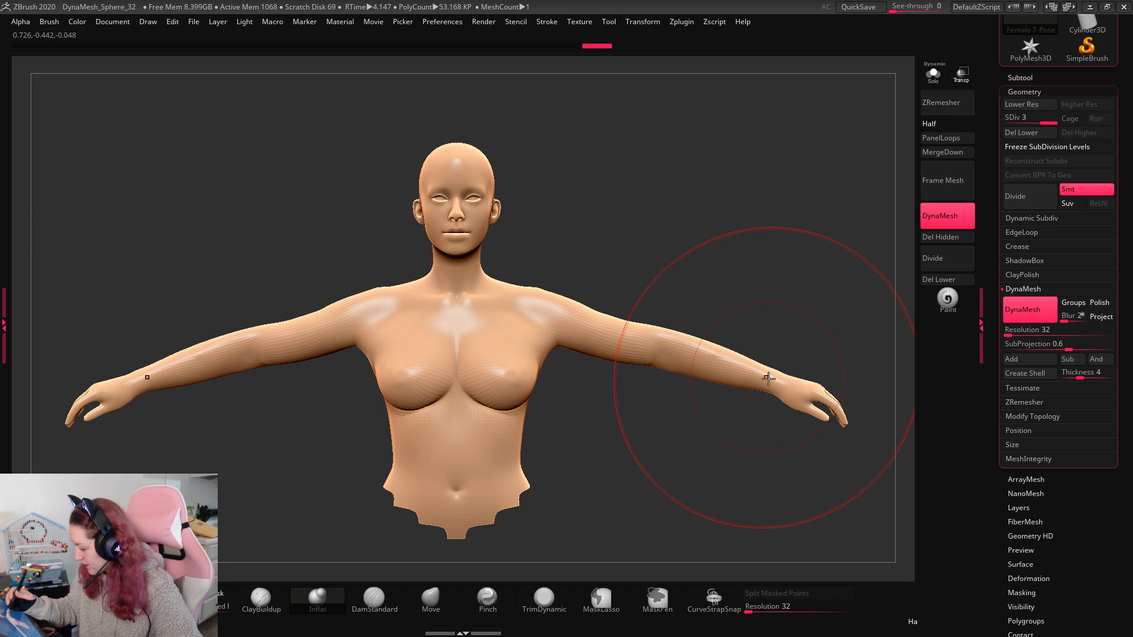
pyautogui.press('space')
pyautogui.moveTo(784, 261); pyautogui.dragTo(673, 307)
pyautogui.click(430, 597)
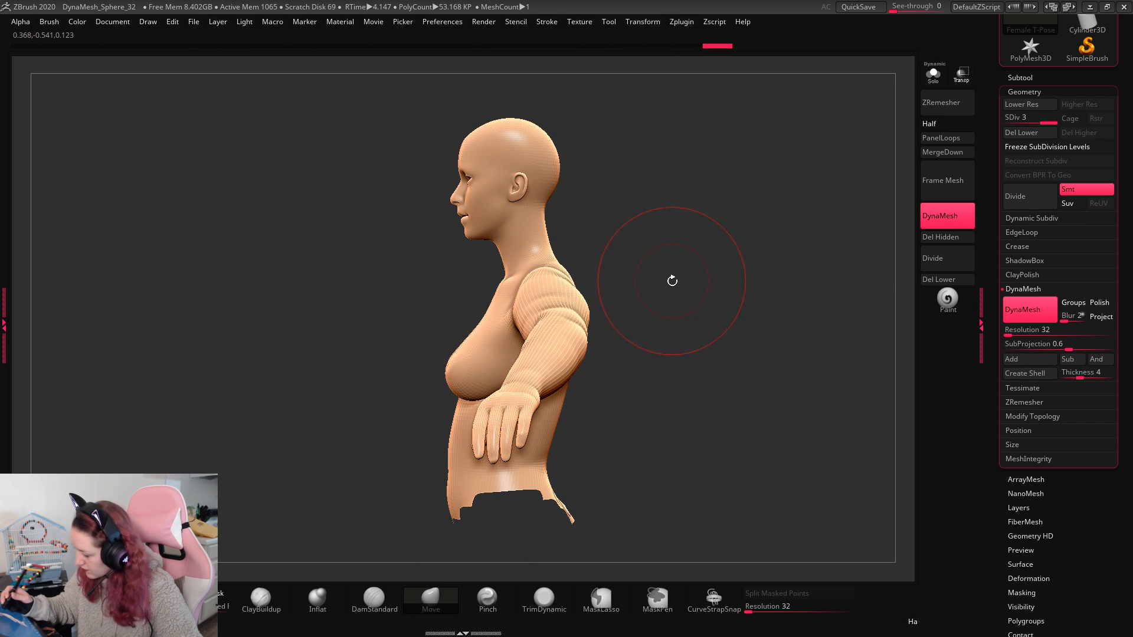
# Step: Mask the whole head down to the middle of the neck
pyautogui.moveTo(631, 245); pyautogui.dragTo(587, 303)
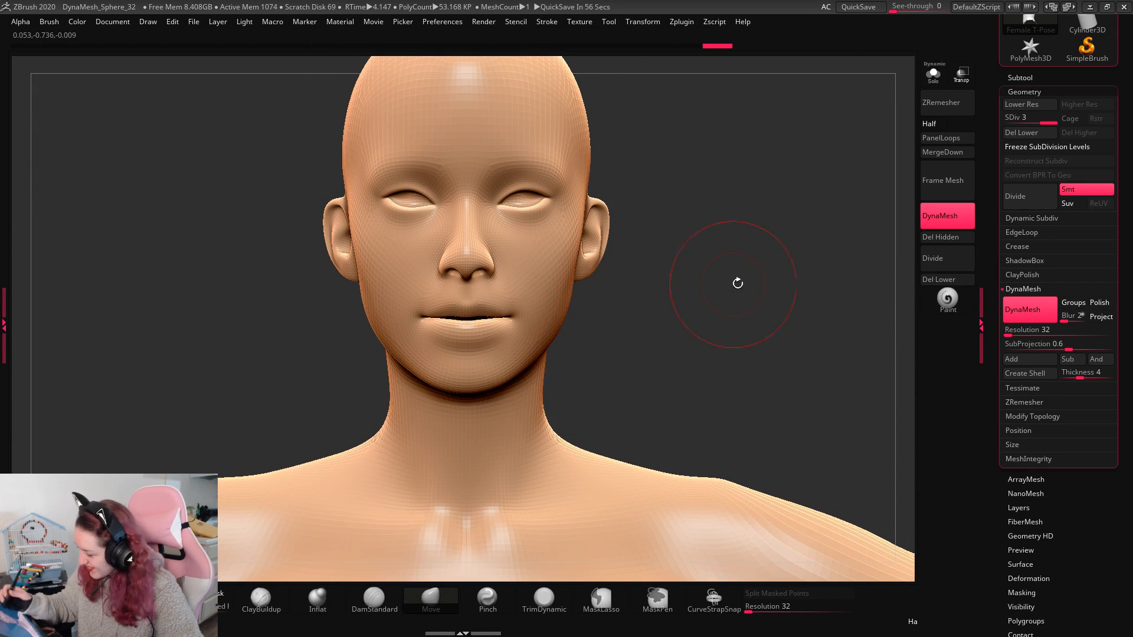
pyautogui.moveTo(735, 281); pyautogui.dragTo(733, 283)
pyautogui.moveTo(531, 109)
pyautogui.keyDown('ctrl'); pyautogui.mouseDown()
pyautogui.moveTo(460, 105)
pyautogui.moveTo(393, 519)
pyautogui.moveTo(737, 406)
pyautogui.moveTo(732, 413)
pyautogui.mouseUp(); pyautogui.keyUp('ctrl')
pyautogui.keyDown('ctrl'); pyautogui.click(720, 487); pyautogui.keyUp('ctrl')
pyautogui.moveTo(461, 101)
pyautogui.keyDown('ctrl'); pyautogui.mouseDown()
pyautogui.moveTo(369, 457)
pyautogui.moveTo(531, 525)
pyautogui.mouseUp(); pyautogui.keyUp('ctrl')
pyautogui.moveTo(738, 412)
pyautogui.mouseDown()
pyautogui.moveTo(784, 451)
pyautogui.moveTo(799, 430)
pyautogui.moveTo(827, 275)
pyautogui.mouseUp()
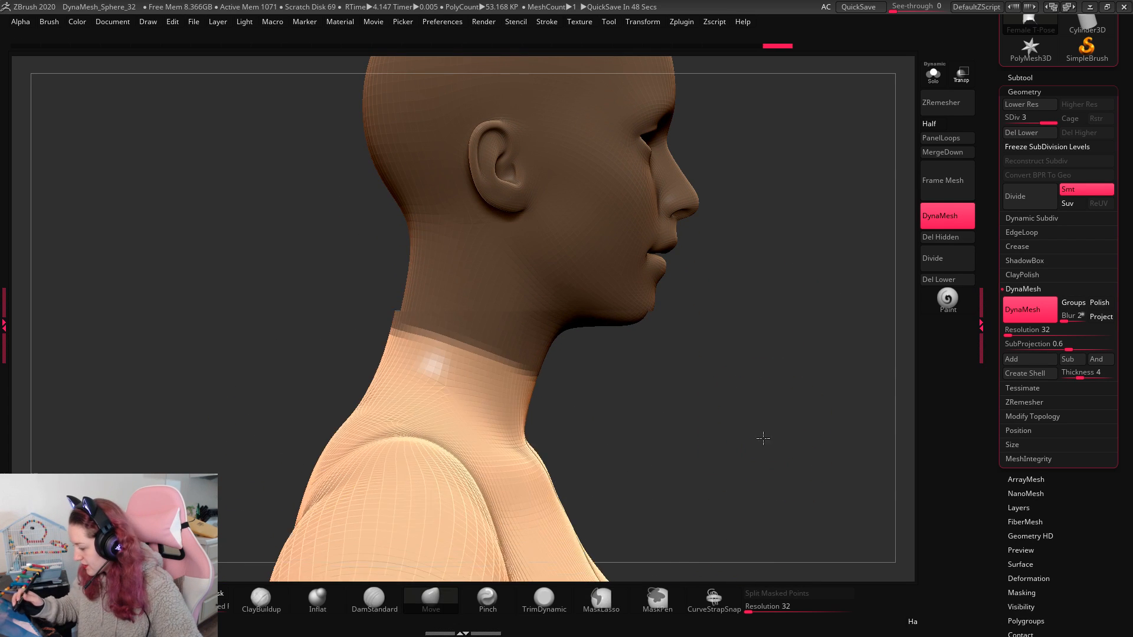
# Step: Delete the lower subdivision levels and split the masked head into its own subtool
pyautogui.moveTo(759, 434); pyautogui.dragTo(839, 375)
pyautogui.click(1050, 131)
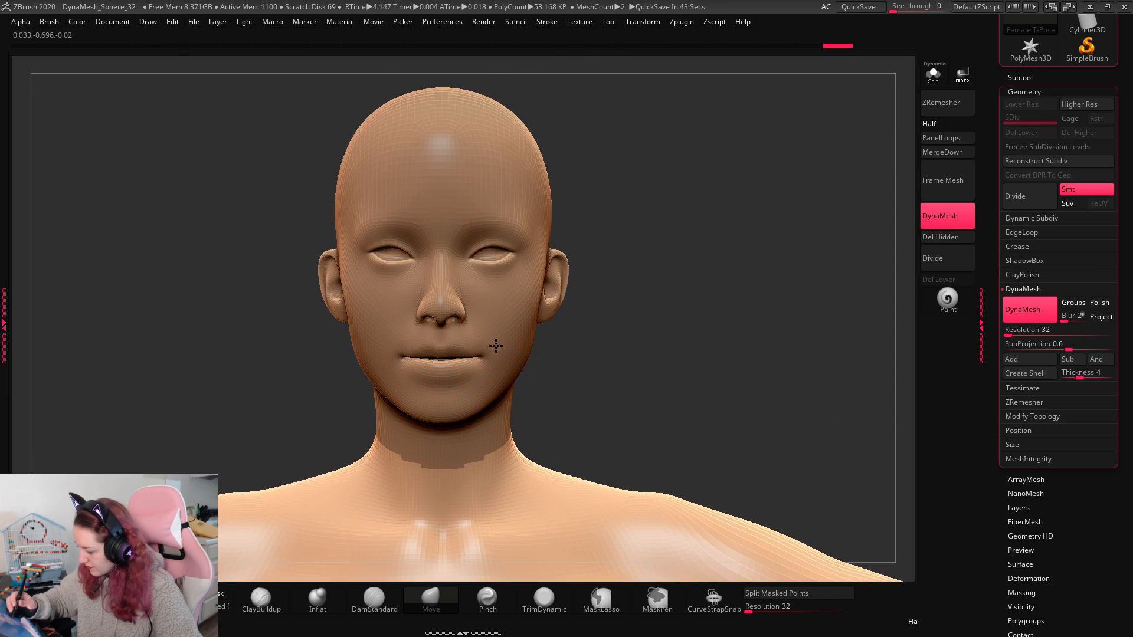
pyautogui.moveTo(791, 253)
pyautogui.mouseDown()
pyautogui.moveTo(763, 253)
pyautogui.moveTo(791, 264)
pyautogui.moveTo(761, 271)
pyautogui.moveTo(640, 250)
pyautogui.moveTo(614, 203)
pyautogui.mouseUp()
pyautogui.press('space')
pyautogui.press('space')
pyautogui.hotkey('ctrl', 'z')
pyautogui.moveTo(583, 243)
pyautogui.mouseDown()
pyautogui.moveTo(629, 182)
pyautogui.moveTo(630, 198)
pyautogui.mouseUp()
pyautogui.hotkey('ctrl', 'z')
# Step: Mask the skull around the ears and pull the ear tips up and back into long points with the Move brush
pyautogui.moveTo(755, 180)
pyautogui.mouseDown()
pyautogui.moveTo(773, 167)
pyautogui.moveTo(720, 217)
pyautogui.mouseUp()
pyautogui.moveTo(684, 126)
pyautogui.keyDown('ctrl'); pyautogui.mouseDown()
pyautogui.moveTo(385, 154)
pyautogui.moveTo(491, 259)
pyautogui.moveTo(501, 324)
pyautogui.moveTo(646, 394)
pyautogui.mouseUp(); pyautogui.keyUp('ctrl')
pyautogui.moveTo(637, 224); pyautogui.dragTo(698, 217)
pyautogui.moveTo(502, 258); pyautogui.dragTo(509, 190)
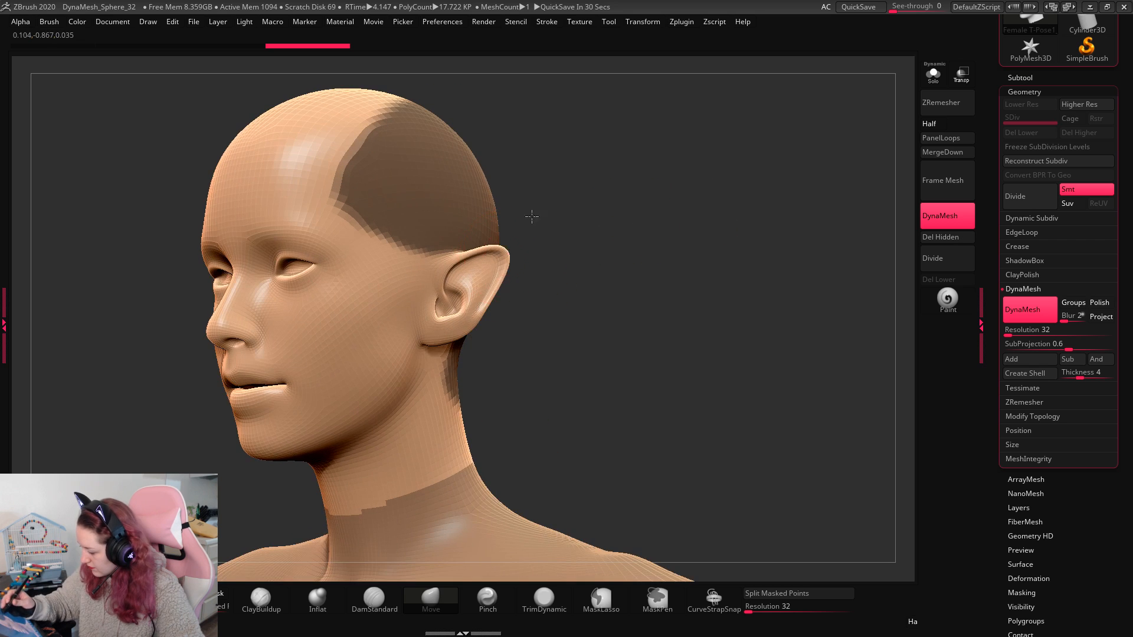
pyautogui.moveTo(620, 207); pyautogui.dragTo(531, 224)
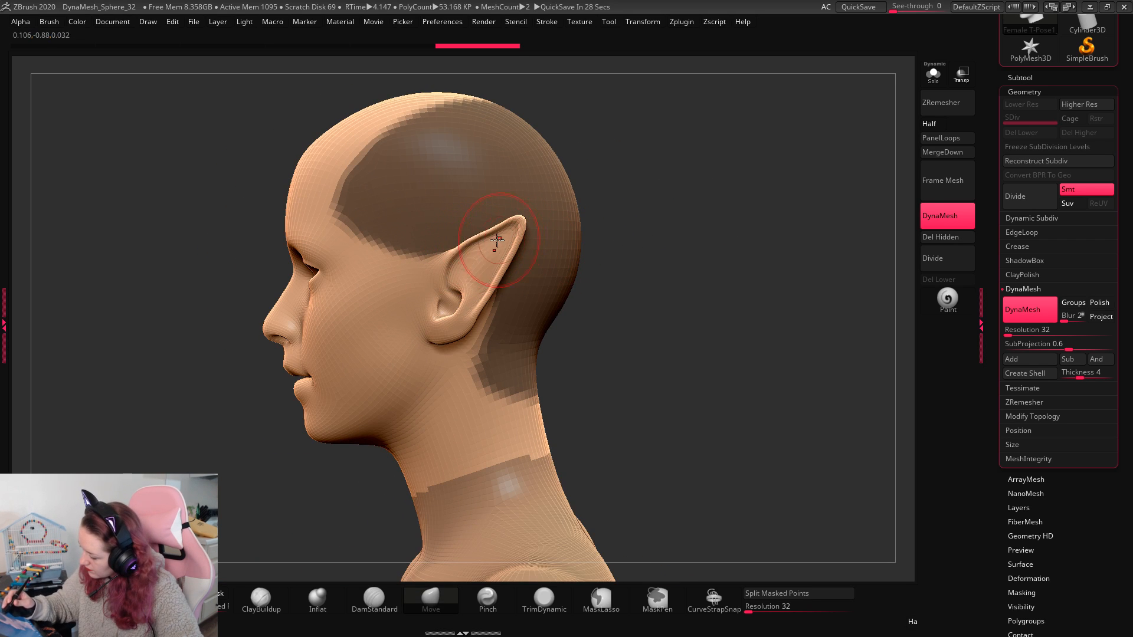
pyautogui.moveTo(596, 236)
pyautogui.mouseDown()
pyautogui.moveTo(725, 220)
pyautogui.moveTo(590, 276)
pyautogui.moveTo(551, 263)
pyautogui.moveTo(586, 243)
pyautogui.mouseUp()
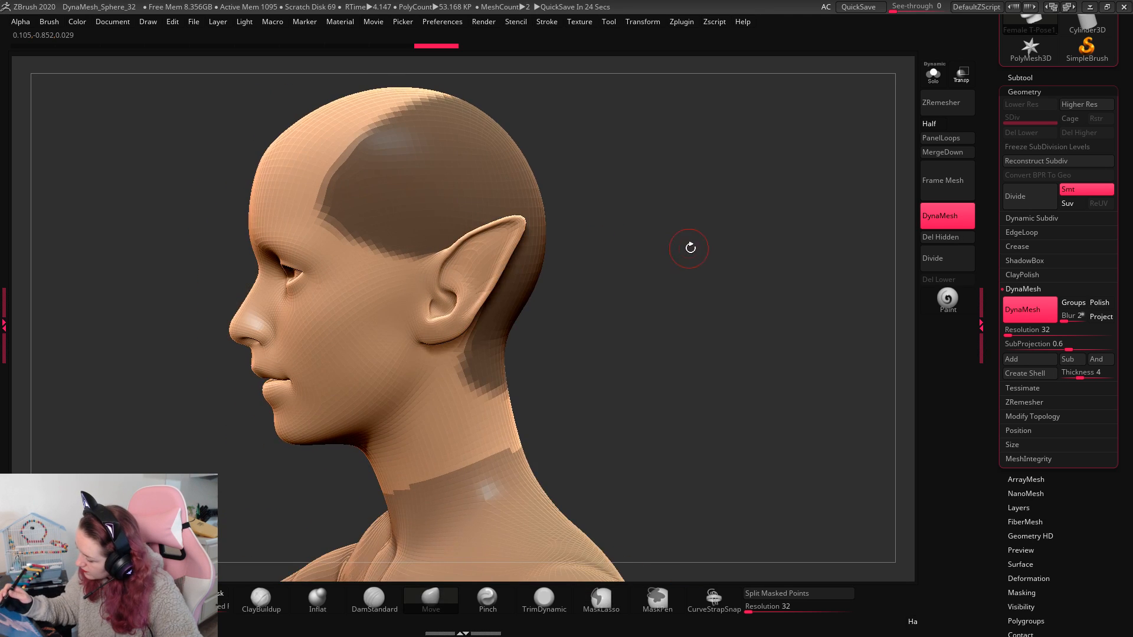
# Step: Reshape the eyes into a slanted almond shape with raised outer corners using the Move brush
pyautogui.moveTo(691, 248); pyautogui.dragTo(684, 265)
pyautogui.press('s')
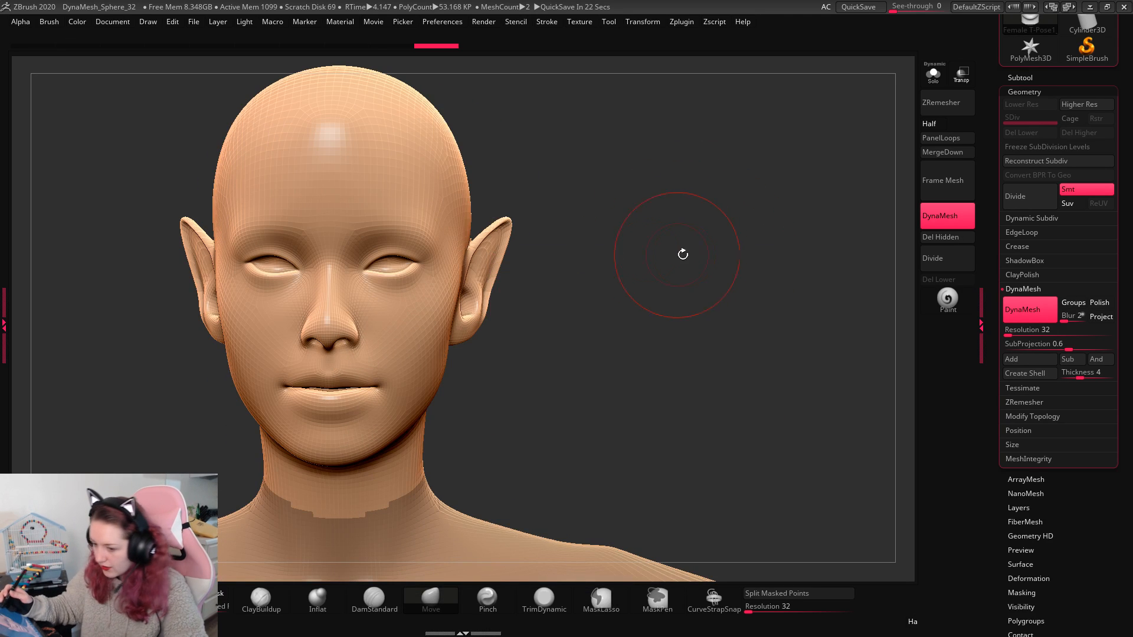
pyautogui.moveTo(682, 254)
pyautogui.keyDown('shift'); pyautogui.mouseDown()
pyautogui.moveTo(727, 278)
pyautogui.moveTo(470, 265)
pyautogui.mouseUp(); pyautogui.keyUp('shift')
pyautogui.moveTo(406, 276); pyautogui.dragTo(402, 284)
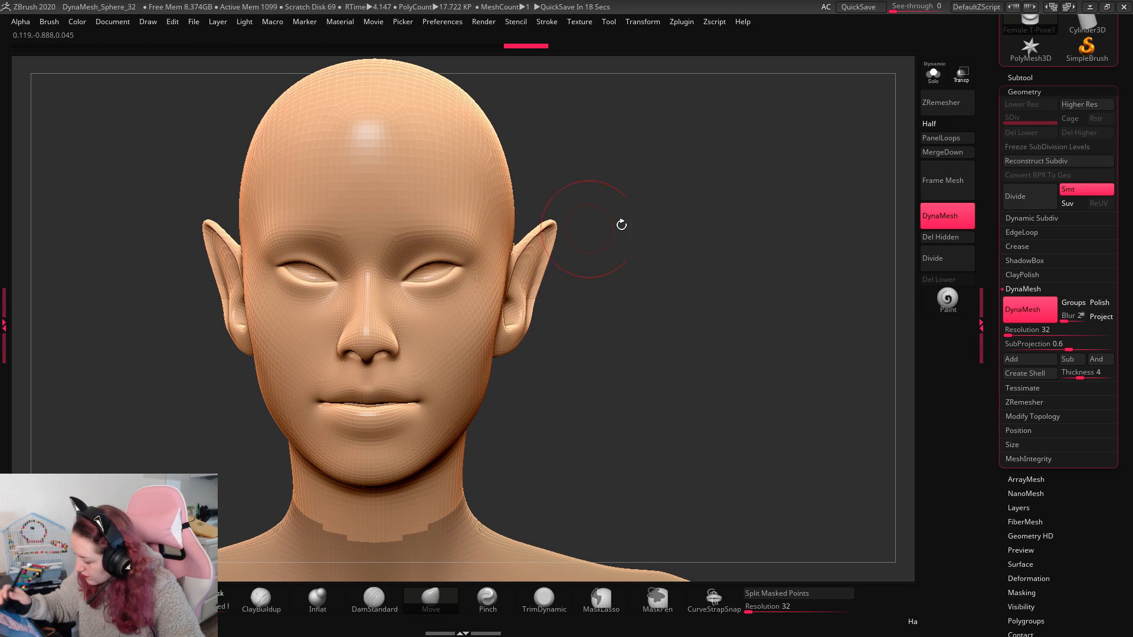
pyautogui.moveTo(588, 229); pyautogui.dragTo(590, 240)
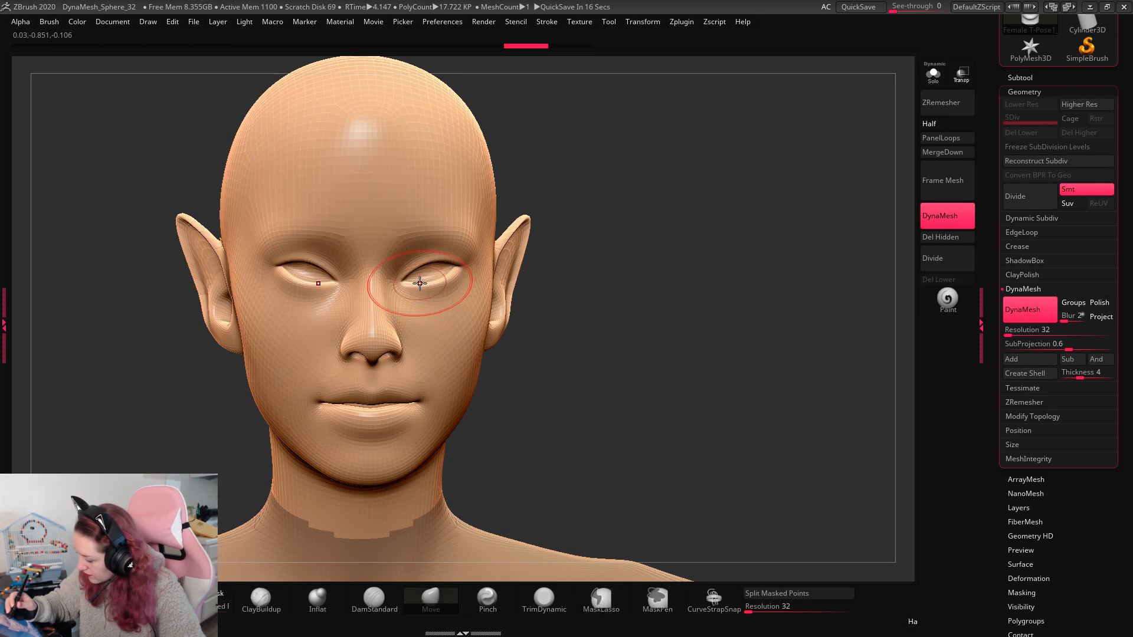
pyautogui.moveTo(434, 286); pyautogui.dragTo(435, 256)
pyautogui.keyDown('shift'); pyautogui.moveTo(695, 263); pyautogui.dragTo(700, 273); pyautogui.keyUp('shift')
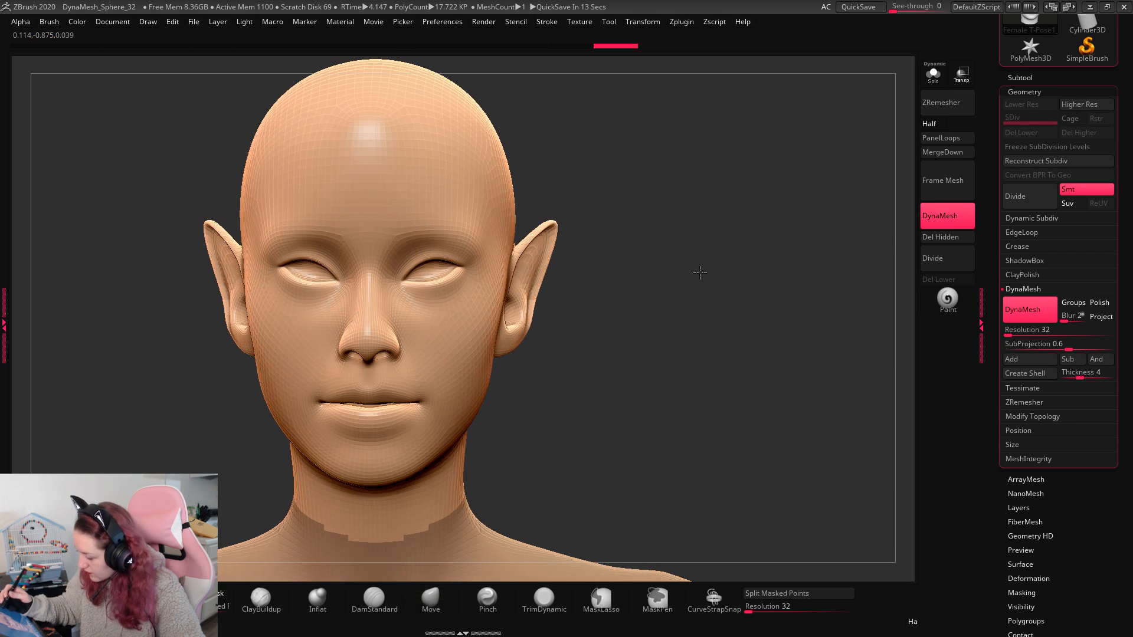
# Step: Adjust the cheeks and slim the jawline with the Move brush
pyautogui.moveTo(814, 225); pyautogui.dragTo(678, 232)
pyautogui.moveTo(428, 303); pyautogui.dragTo(439, 308)
pyautogui.moveTo(447, 366); pyautogui.dragTo(449, 362)
pyautogui.moveTo(835, 259); pyautogui.dragTo(909, 269)
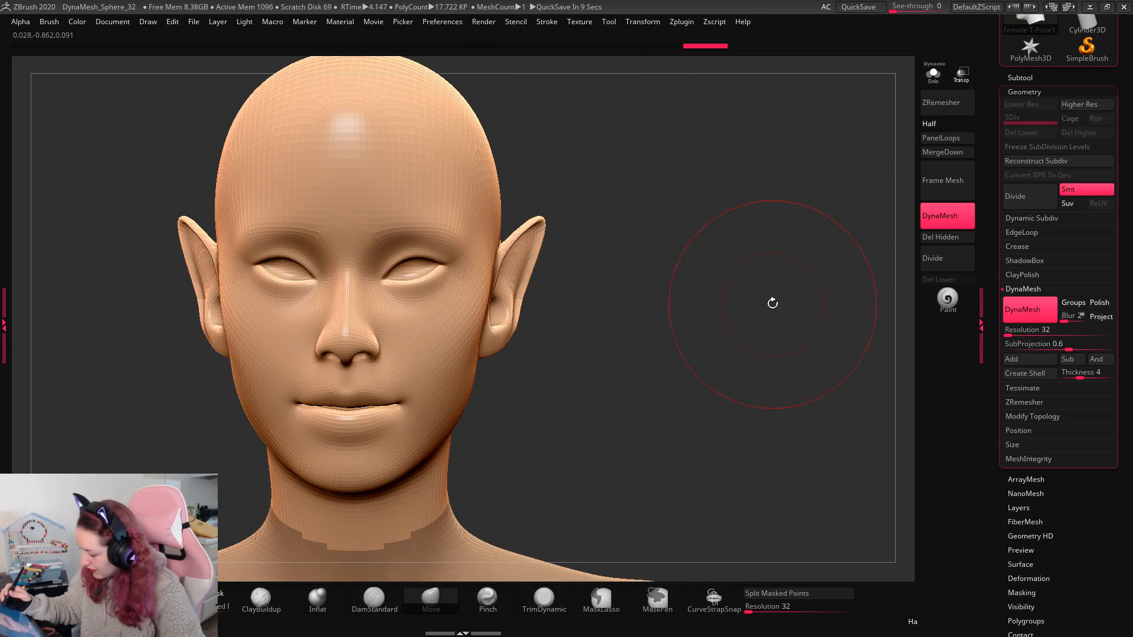
pyautogui.keyDown('alt'); pyautogui.moveTo(772, 303); pyautogui.dragTo(748, 290); pyautogui.keyUp('alt')
pyautogui.moveTo(454, 385); pyautogui.dragTo(452, 395)
# Step: Plump the lips with the Inflat brush and adjust the mouth's shape with the Move brush
pyautogui.press('space')
pyautogui.click(318, 599)
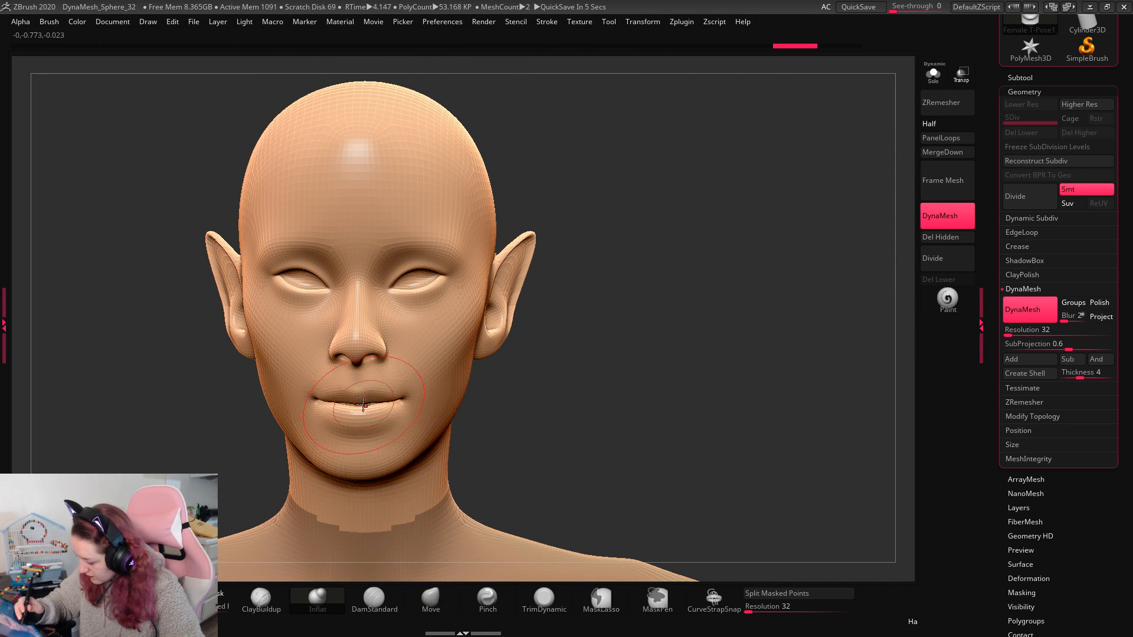
pyautogui.click(435, 601)
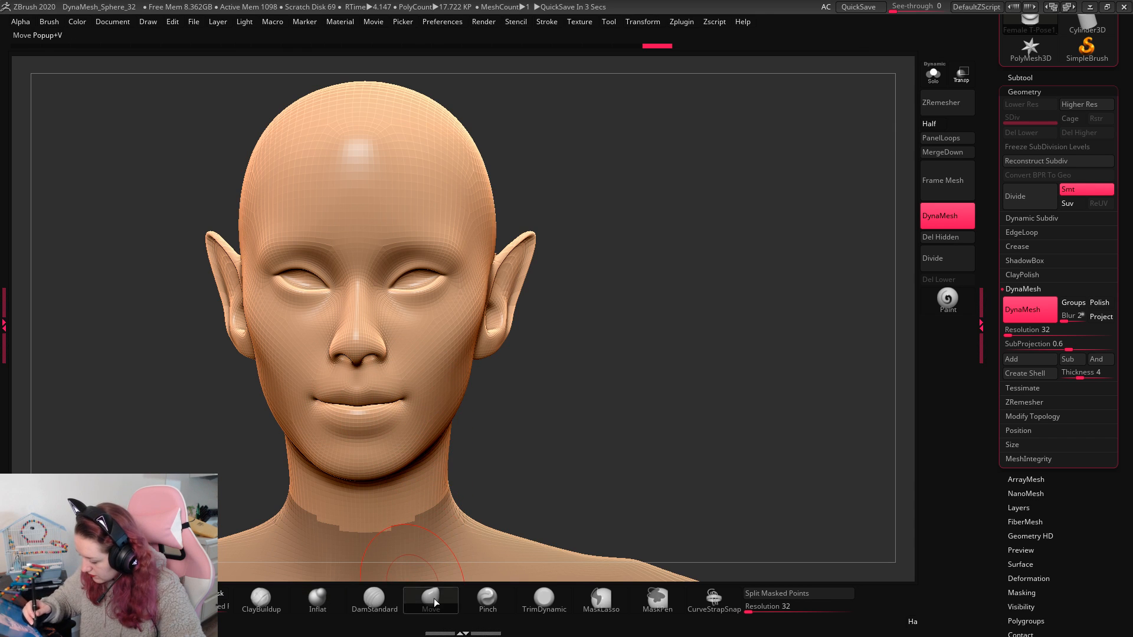
pyautogui.moveTo(384, 427); pyautogui.dragTo(411, 404)
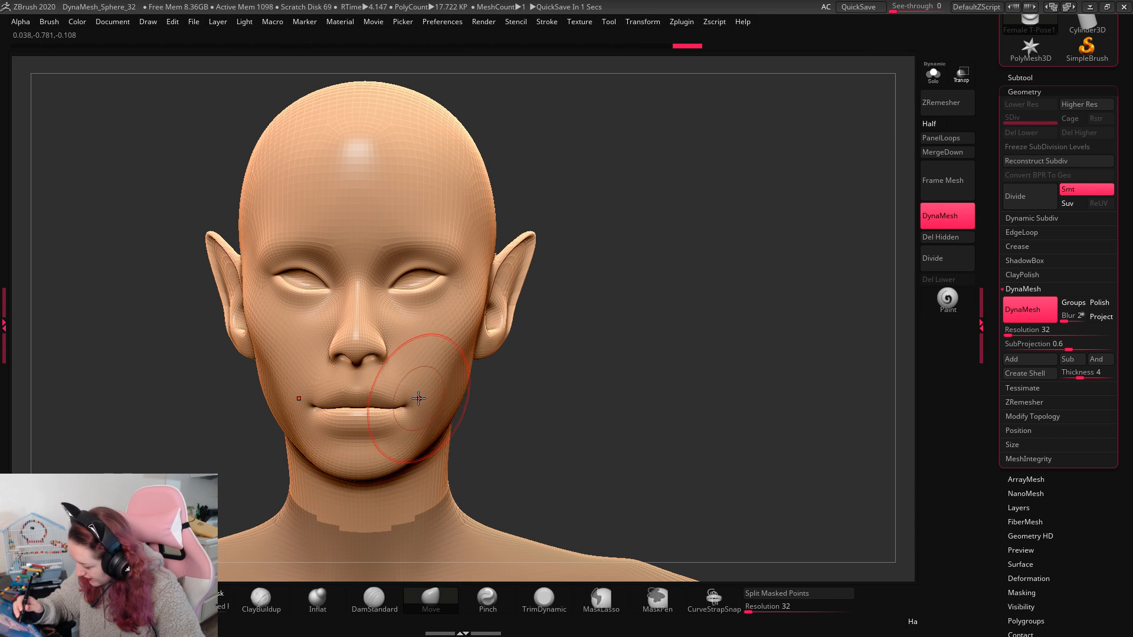
pyautogui.press('space')
pyautogui.hotkey('ctrl', 'z')
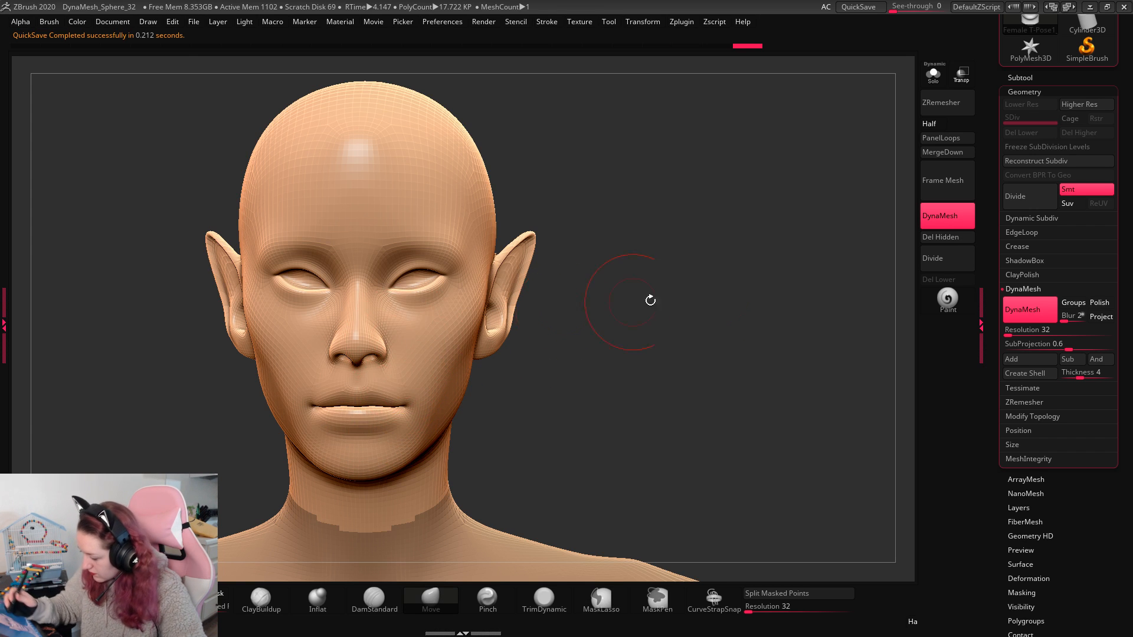
# Step: Straighten the nose bridge and reshape its tip in profile with a smaller Move brush
pyautogui.moveTo(650, 298)
pyautogui.mouseDown()
pyautogui.moveTo(365, 344)
pyautogui.moveTo(348, 331)
pyautogui.mouseUp()
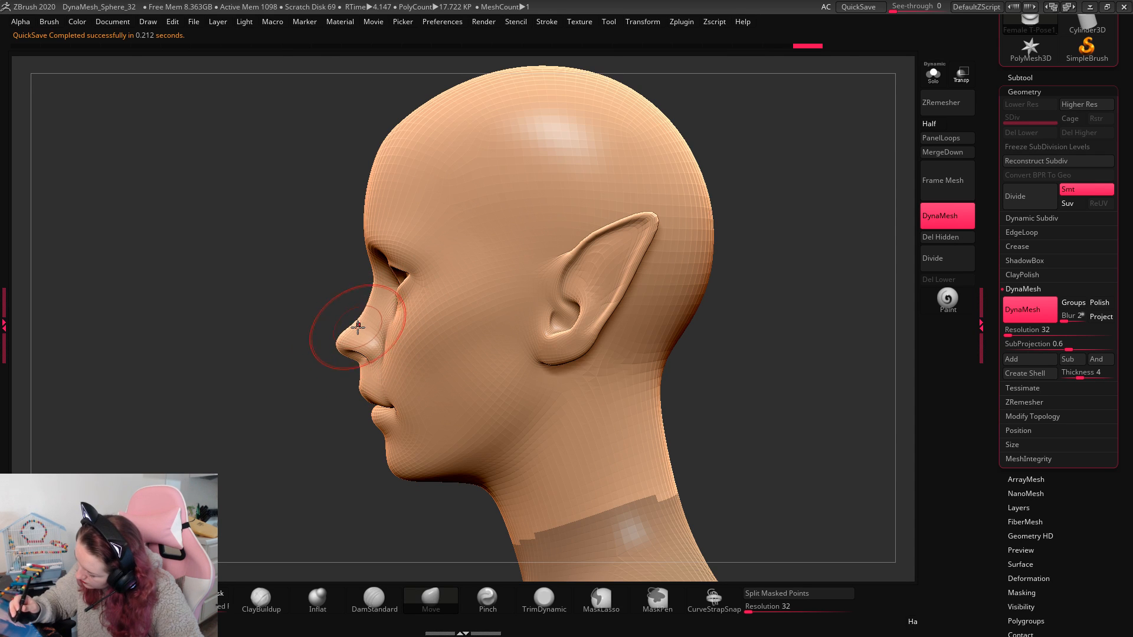
pyautogui.press('space')
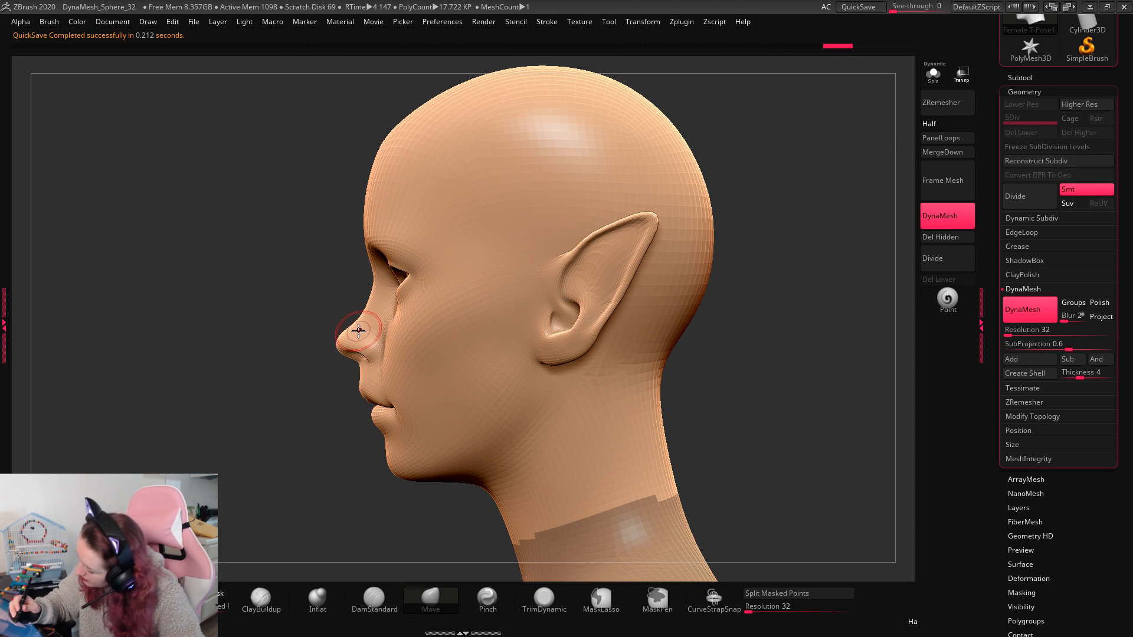
pyautogui.press('space')
pyautogui.moveTo(364, 338); pyautogui.dragTo(378, 338)
pyautogui.hotkey('ctrl', 'z')
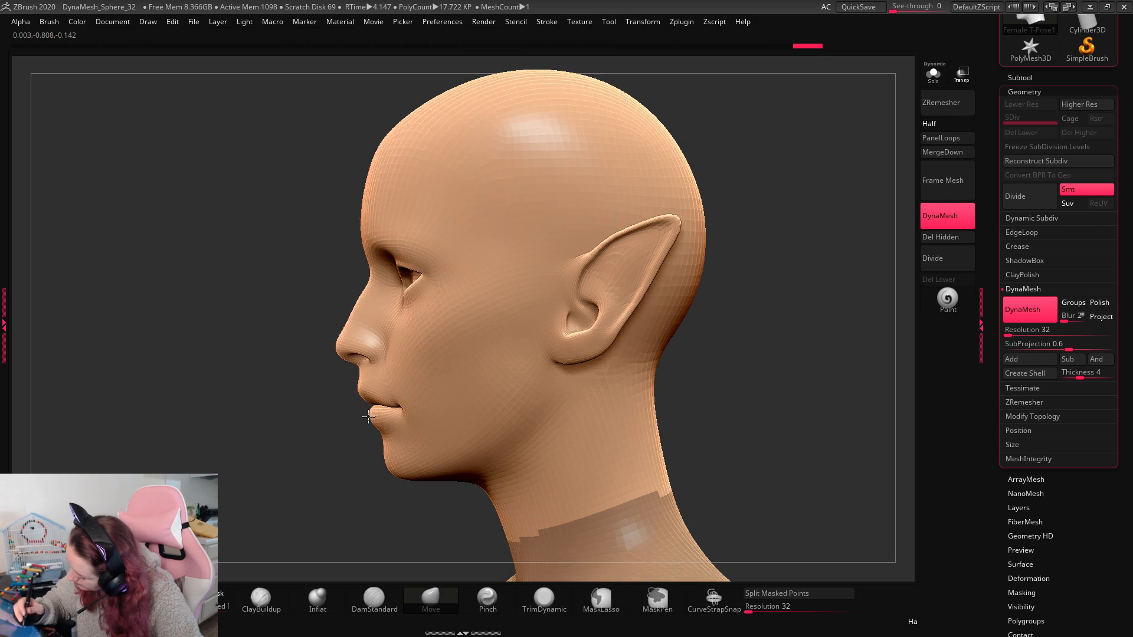
# Step: Refine the nostrils from the front with a small Move brush
pyautogui.keyDown('shift'); pyautogui.moveTo(737, 237); pyautogui.dragTo(617, 270); pyautogui.keyUp('shift')
pyautogui.hotkey('ctrl', 'z')
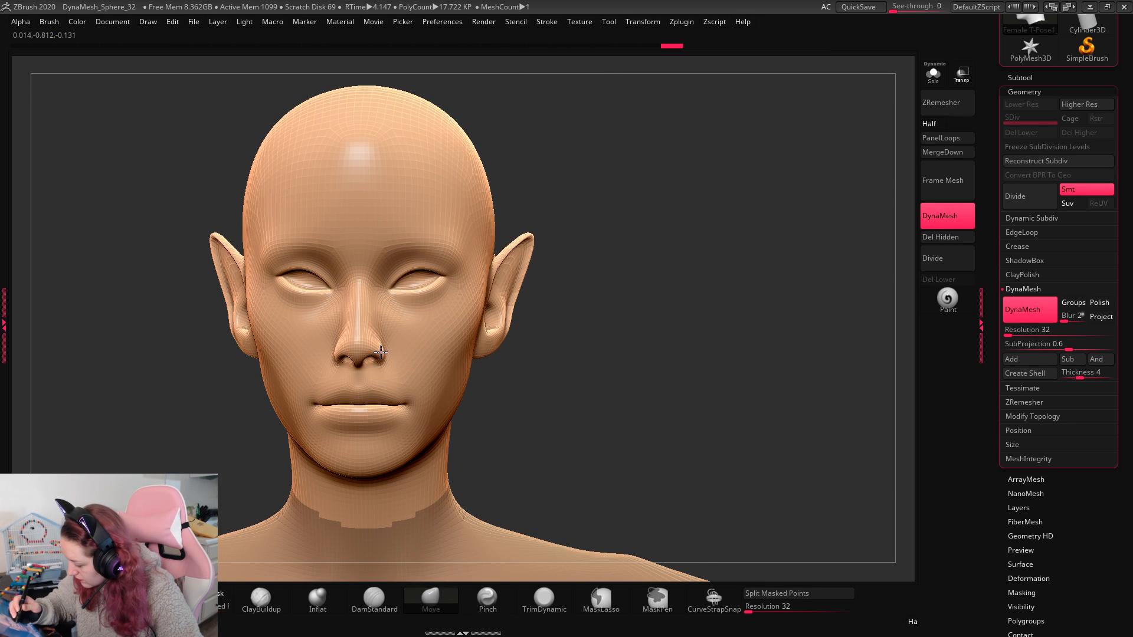
pyautogui.hotkey('ctrl', 'shift', 'z')
pyautogui.hotkey('ctrl', 'shift', 'z')
pyautogui.press('space')
pyautogui.moveTo(643, 307); pyautogui.dragTo(652, 307)
pyautogui.press('space')
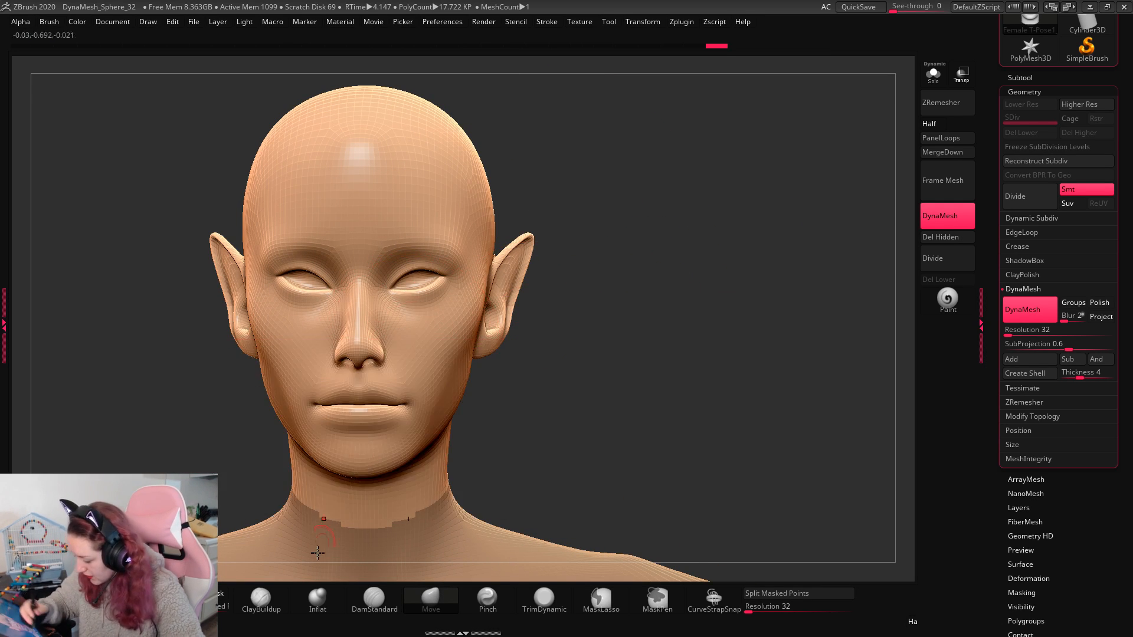
# Step: Carve hollows below the cheekbones with the ClayBuildup brush and switch back to the Move brush
pyautogui.click(260, 600)
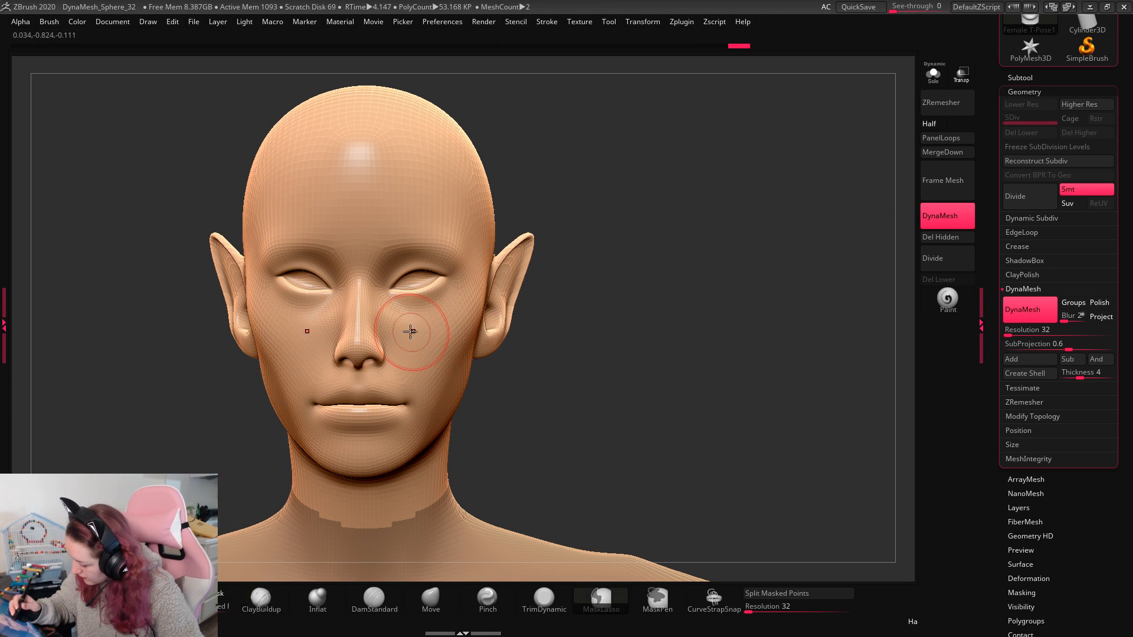
pyautogui.moveTo(410, 329)
pyautogui.mouseDown()
pyautogui.moveTo(456, 325)
pyautogui.moveTo(413, 336)
pyautogui.moveTo(454, 318)
pyautogui.moveTo(466, 295)
pyautogui.moveTo(422, 353)
pyautogui.moveTo(461, 316)
pyautogui.mouseUp()
pyautogui.hotkey('ctrl', 'z')
pyautogui.moveTo(547, 290)
pyautogui.mouseDown()
pyautogui.moveTo(718, 291)
pyautogui.moveTo(736, 311)
pyautogui.mouseUp()
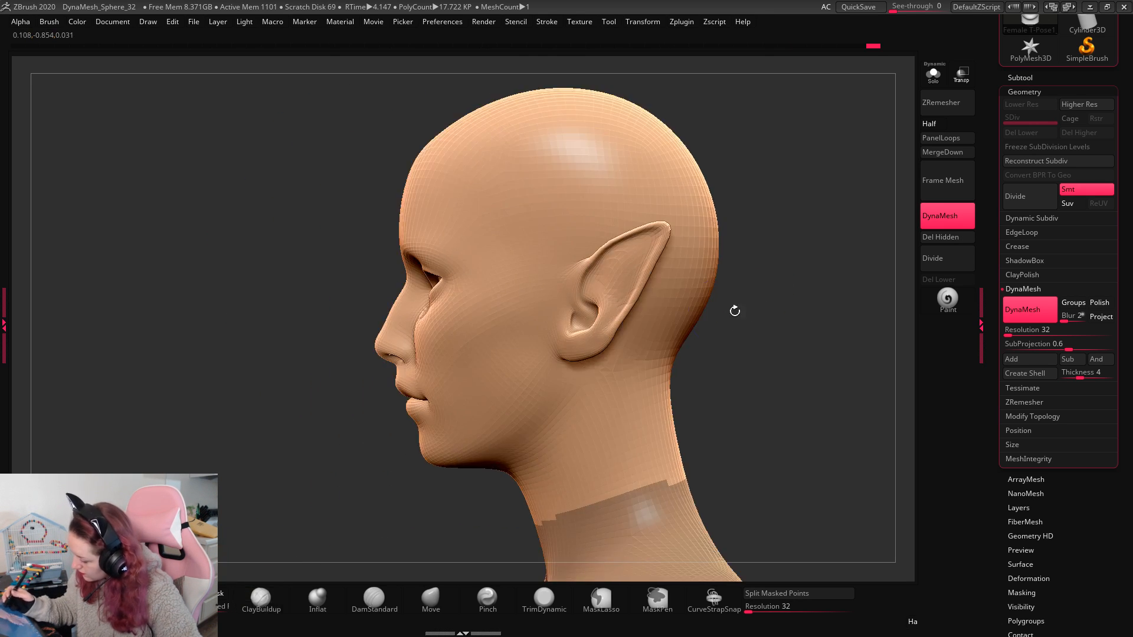
pyautogui.moveTo(494, 322)
pyautogui.keyDown('alt'); pyautogui.mouseDown()
pyautogui.moveTo(456, 370)
pyautogui.moveTo(498, 316)
pyautogui.mouseUp(); pyautogui.keyUp('alt')
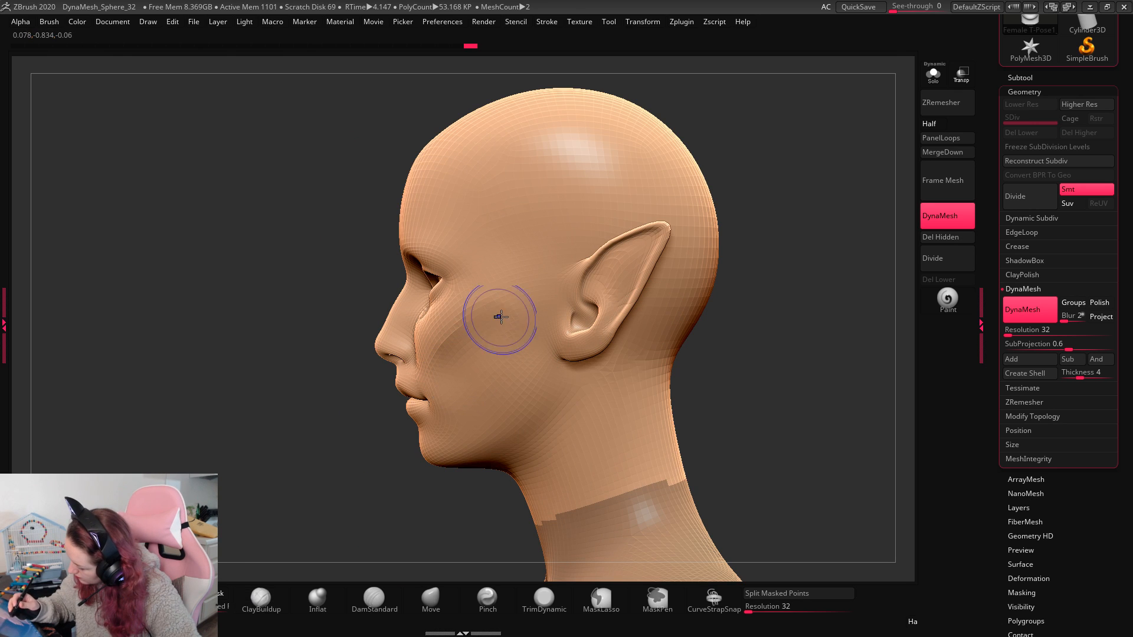
pyautogui.keyDown('shift'); pyautogui.moveTo(806, 301); pyautogui.dragTo(806, 303); pyautogui.keyUp('shift')
pyautogui.press('b')
pyautogui.press('m')
pyautogui.press('v')
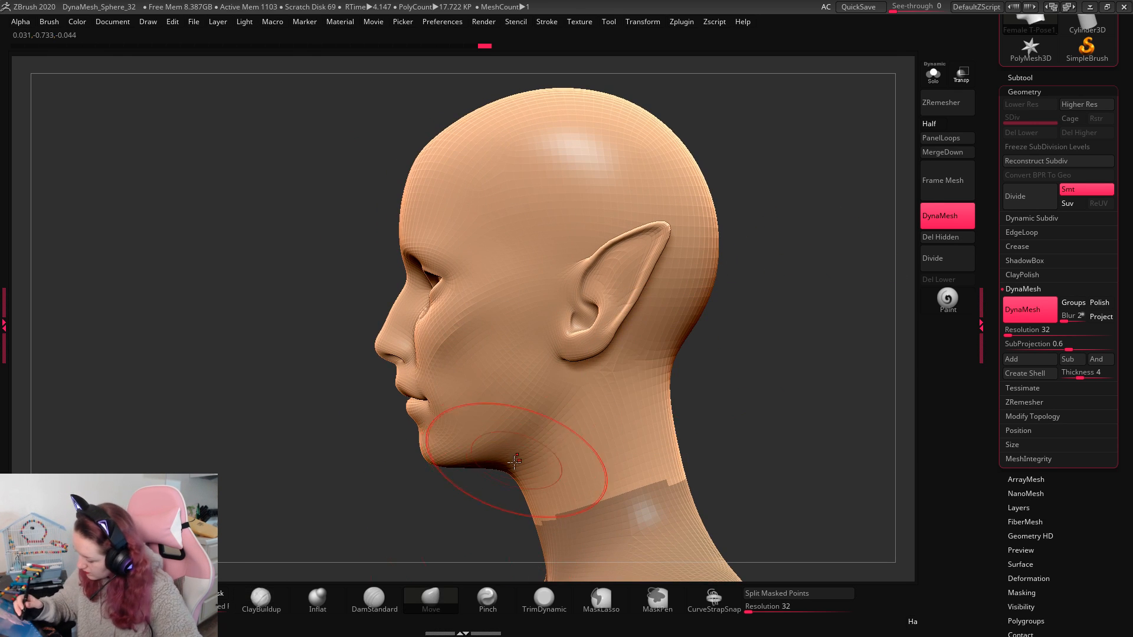
# Step: Reshape the jawline and the underside of the chin in profile with the Move brush
pyautogui.moveTo(515, 465); pyautogui.dragTo(512, 455)
pyautogui.press('b')
pyautogui.press('c')
pyautogui.press('b')
pyautogui.moveTo(443, 459); pyautogui.dragTo(452, 472)
pyautogui.press('space')
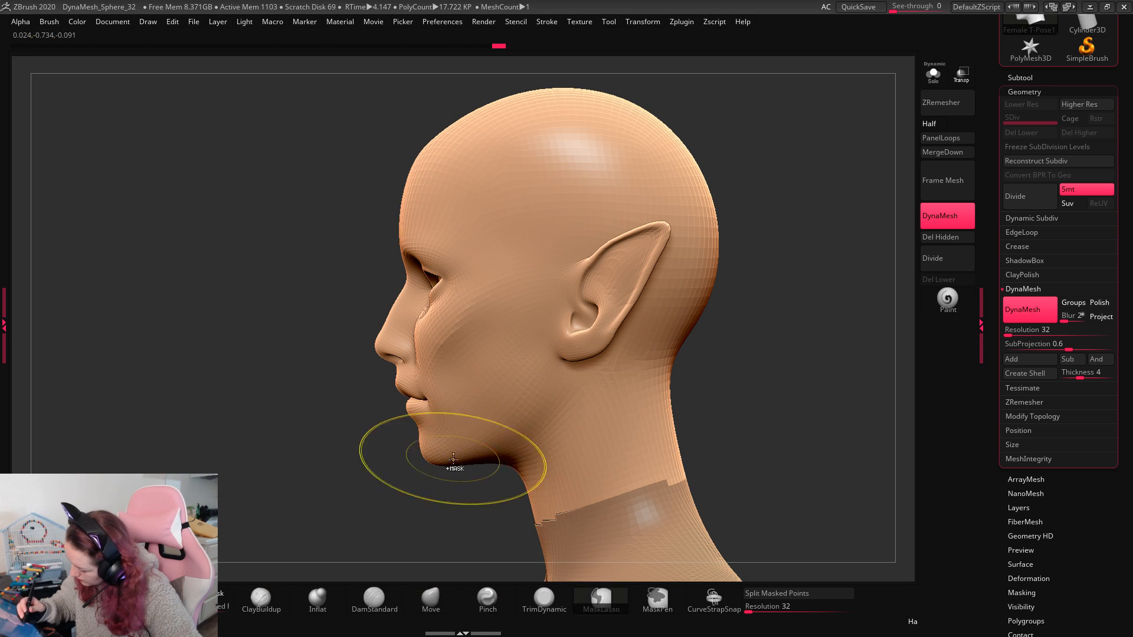
pyautogui.hotkey('ctrl', 'z')
pyautogui.press('space')
pyautogui.moveTo(479, 426); pyautogui.dragTo(467, 425)
# Step: Slim the cheeks and lower face from the front with the Move brush
pyautogui.keyDown('shift'); pyautogui.moveTo(737, 355); pyautogui.dragTo(663, 390); pyautogui.keyUp('shift')
pyautogui.moveTo(453, 454)
pyautogui.keyDown('shift'); pyautogui.mouseDown()
pyautogui.moveTo(452, 438)
pyautogui.moveTo(478, 442)
pyautogui.moveTo(472, 401)
pyautogui.moveTo(495, 385)
pyautogui.mouseUp(); pyautogui.keyUp('shift')
pyautogui.press('space')
pyautogui.press('space')
pyautogui.moveTo(549, 374); pyautogui.dragTo(538, 374)
pyautogui.hotkey('ctrl', 'space')
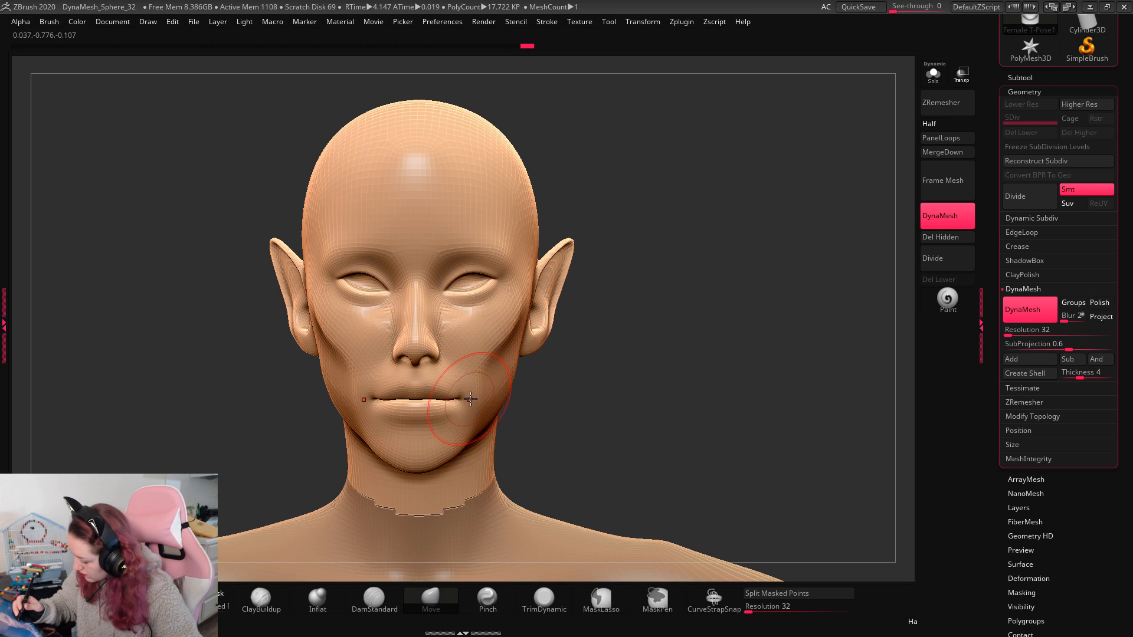
# Step: Narrow the mouth slightly and tighten the jaw beside the chin with the Move brush
pyautogui.moveTo(595, 337); pyautogui.dragTo(555, 320)
pyautogui.moveTo(503, 282); pyautogui.dragTo(511, 280)
pyautogui.press('space')
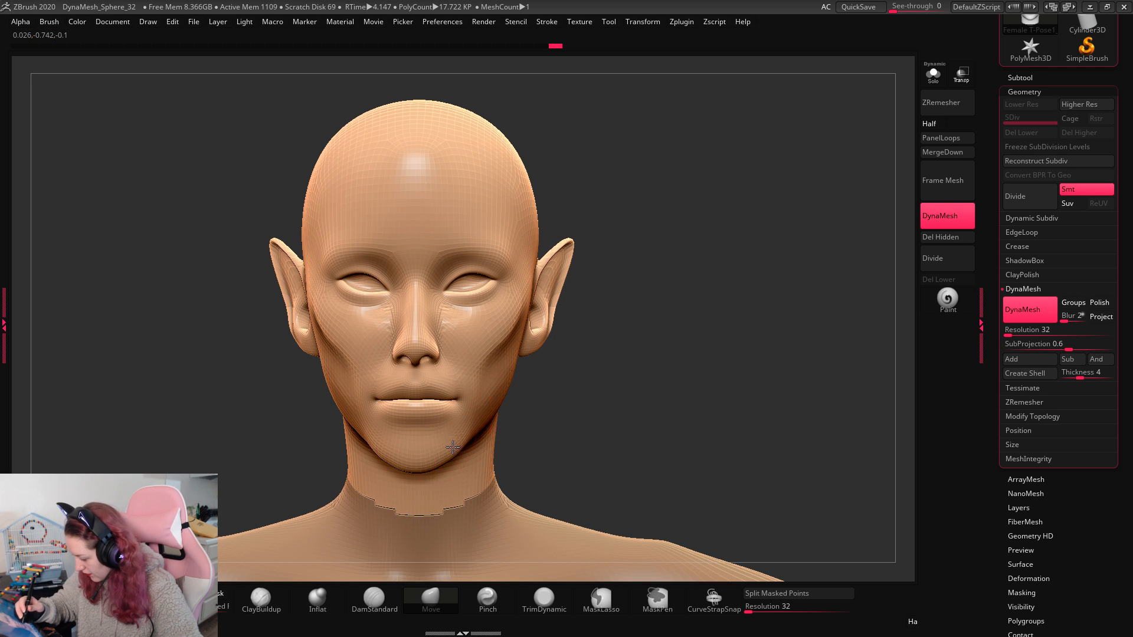
pyautogui.moveTo(452, 447); pyautogui.dragTo(441, 457)
pyautogui.moveTo(546, 398)
pyautogui.mouseDown()
pyautogui.moveTo(746, 334)
pyautogui.moveTo(736, 336)
pyautogui.moveTo(771, 358)
pyautogui.moveTo(735, 334)
pyautogui.moveTo(725, 293)
pyautogui.moveTo(725, 345)
pyautogui.mouseUp()
pyautogui.press('space')
pyautogui.keyDown('alt'); pyautogui.moveTo(729, 307); pyautogui.dragTo(740, 334); pyautogui.keyUp('alt')
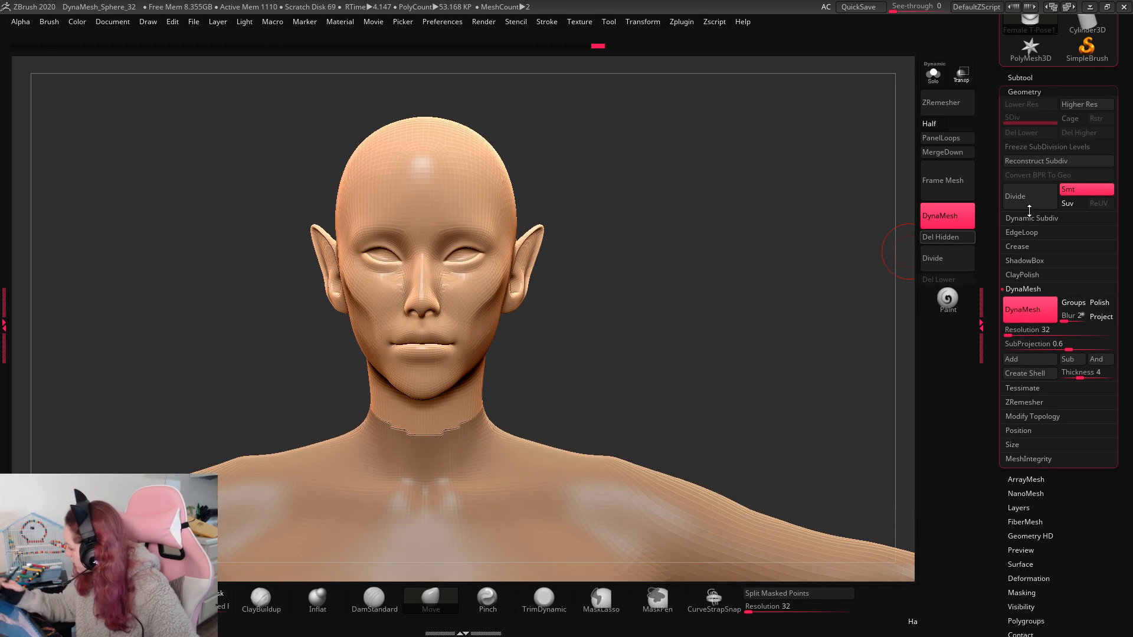
# Step: Try to remesh the head with DynaMesh at a resolution of 336, then undo it
pyautogui.click(1015, 331)
pyautogui.keyDown('ctrl'); pyautogui.moveTo(808, 377); pyautogui.dragTo(778, 407); pyautogui.keyUp('ctrl')
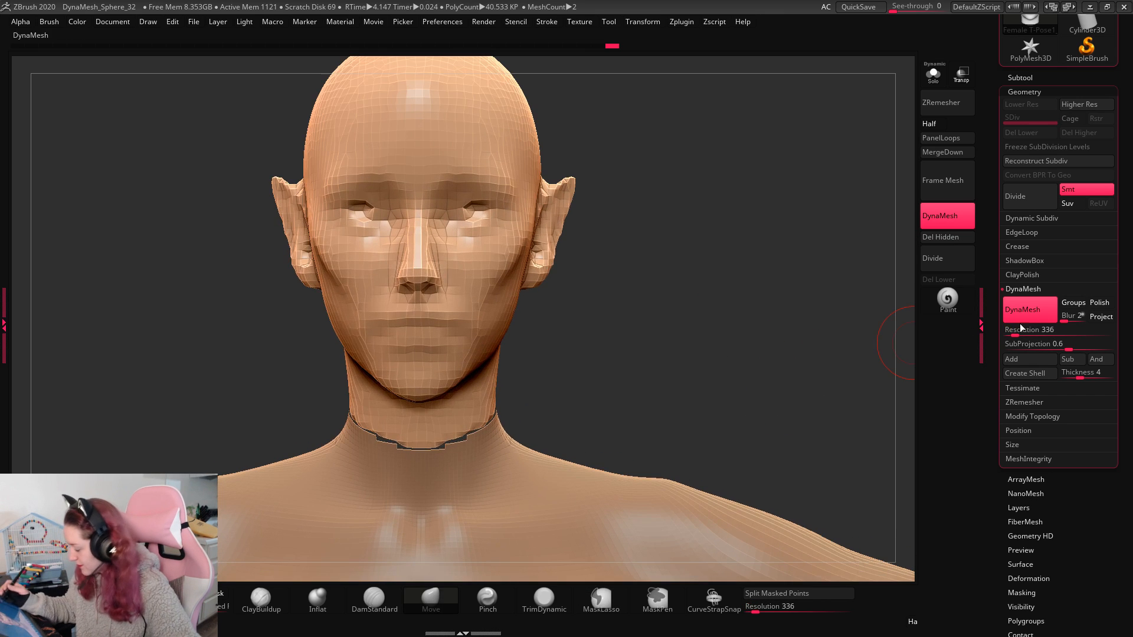
pyautogui.hotkey('ctrl', 'z')
# Step: Remesh the head with DynaMesh at a resolution of 1680
pyautogui.click(1048, 332)
pyautogui.keyDown('ctrl'); pyautogui.moveTo(726, 249); pyautogui.dragTo(760, 389); pyautogui.keyUp('ctrl')
pyautogui.rightClick(737, 319)
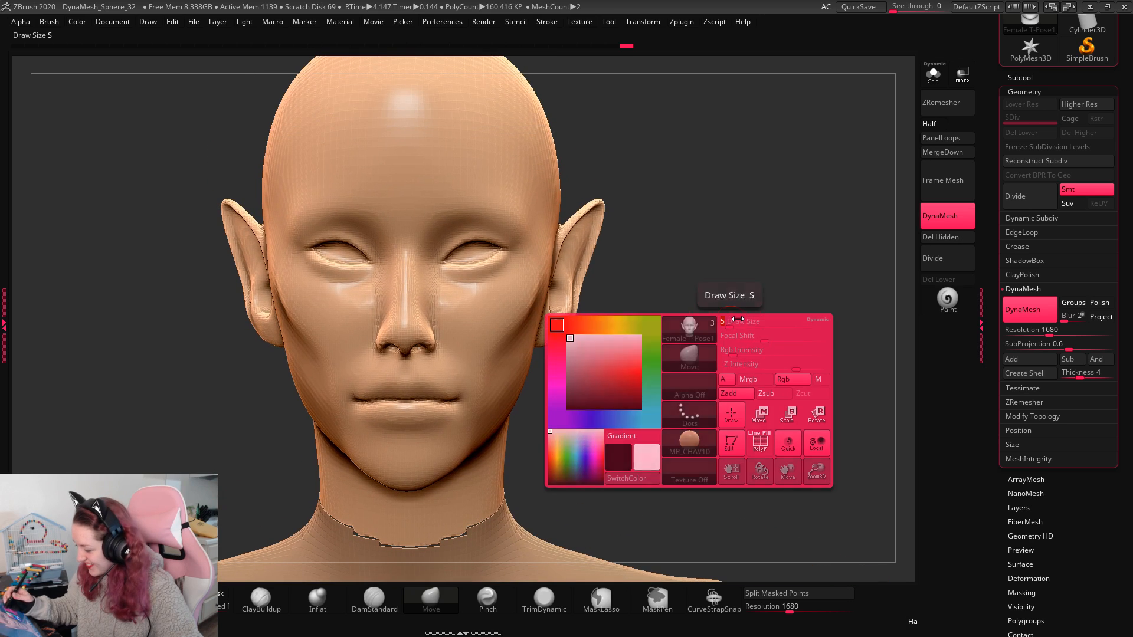
# Step: Try to carve the eyelid lines with a small DamStandard brush and undo the strokes
pyautogui.click(375, 601)
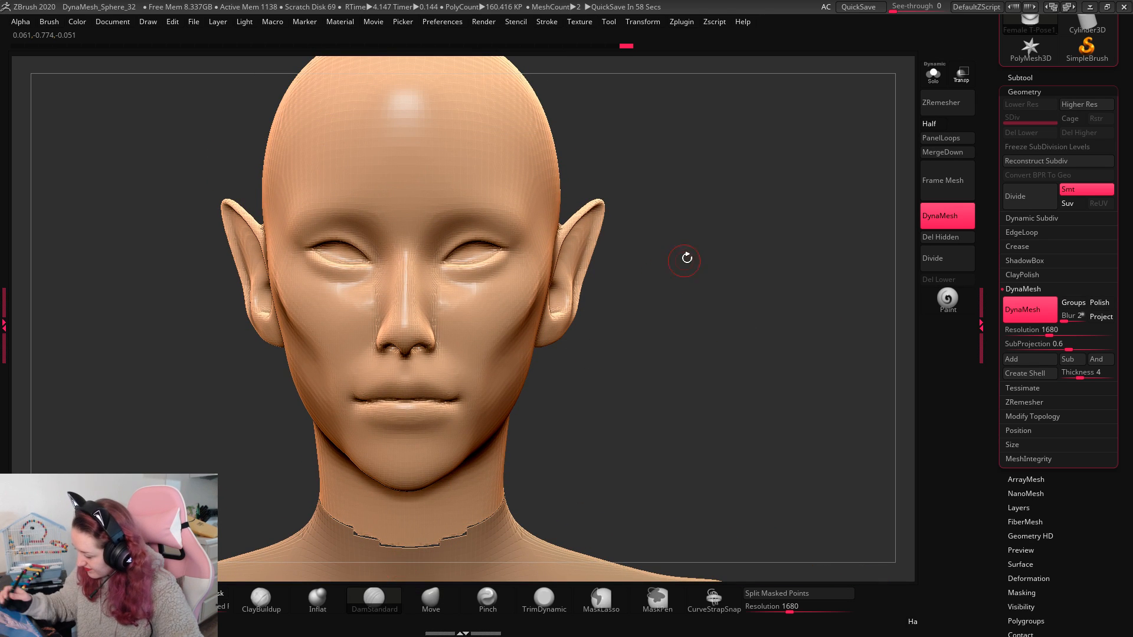
pyautogui.keyDown('alt'); pyautogui.moveTo(686, 255); pyautogui.dragTo(708, 253); pyautogui.keyUp('alt')
pyautogui.rightClick(442, 236)
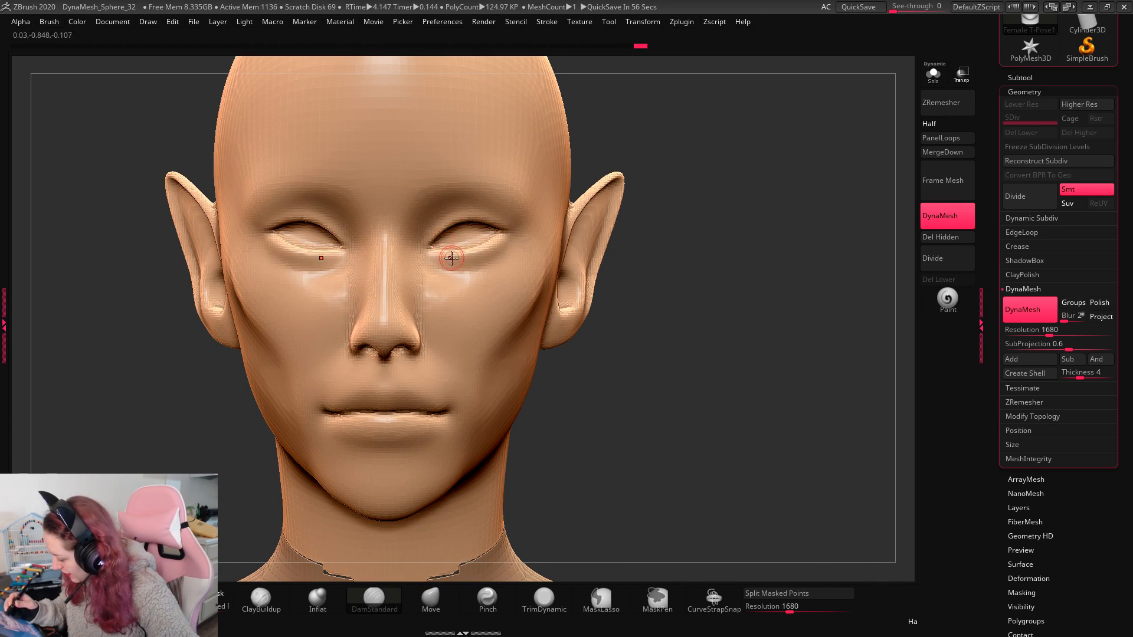
pyautogui.moveTo(471, 231); pyautogui.dragTo(506, 234)
pyautogui.hotkey('ctrl', 'z')
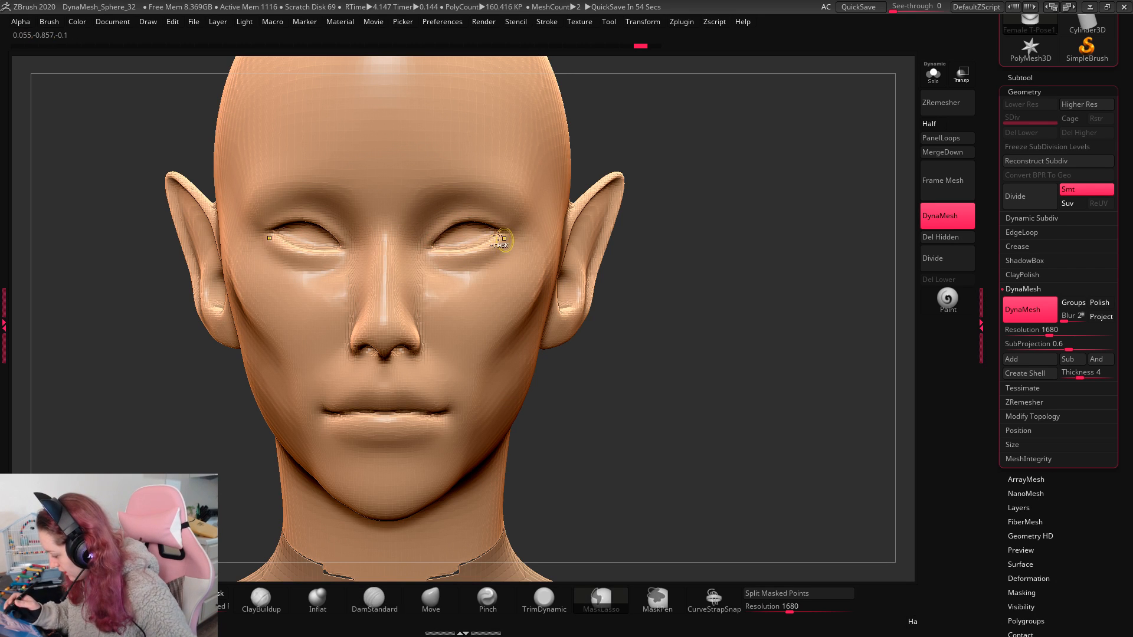
pyautogui.moveTo(432, 243); pyautogui.dragTo(508, 230)
pyautogui.hotkey('ctrl', 'z')
pyautogui.hotkey('ctrl', 'z')
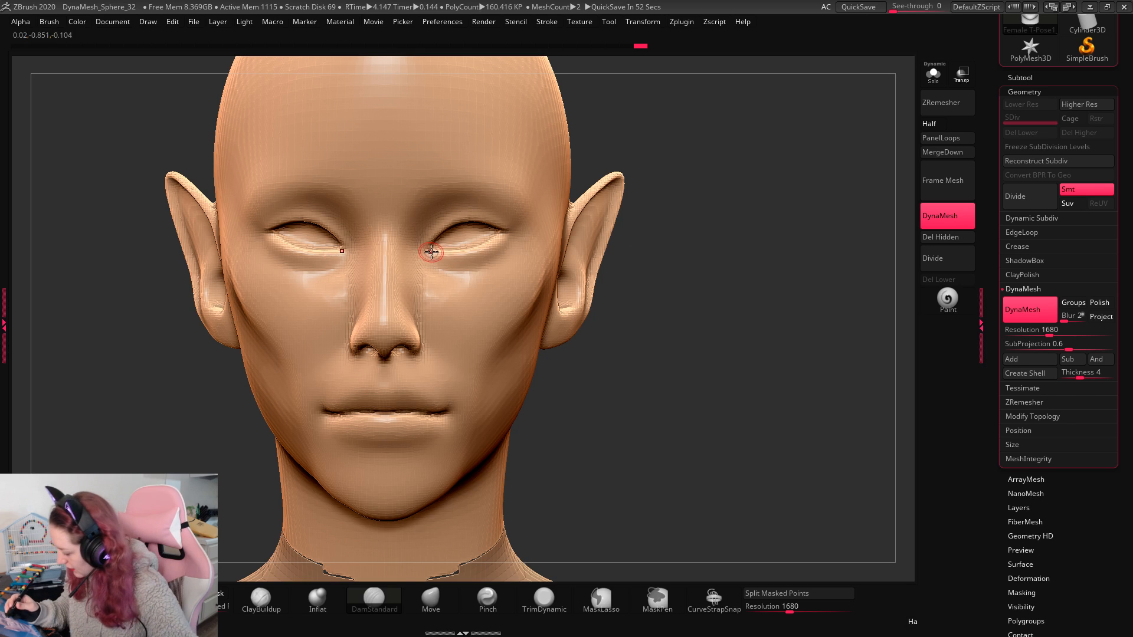
pyautogui.hotkey('ctrl', 'z')
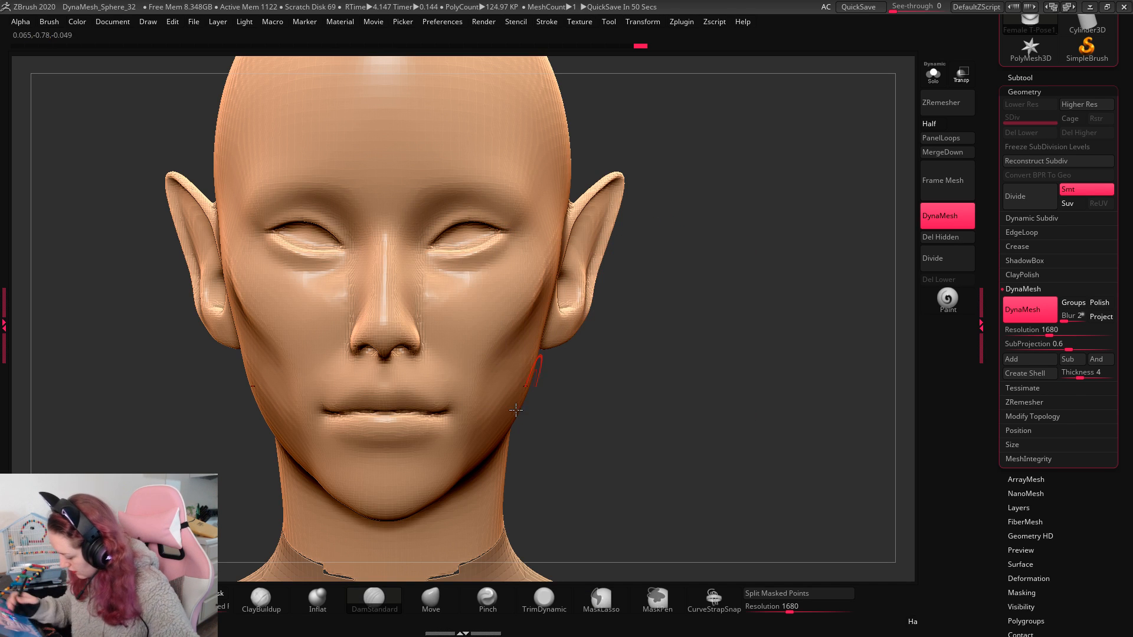
# Step: Try to pull the inner eye corners toward the nose with the Move brush and undo it
pyautogui.click(431, 246)
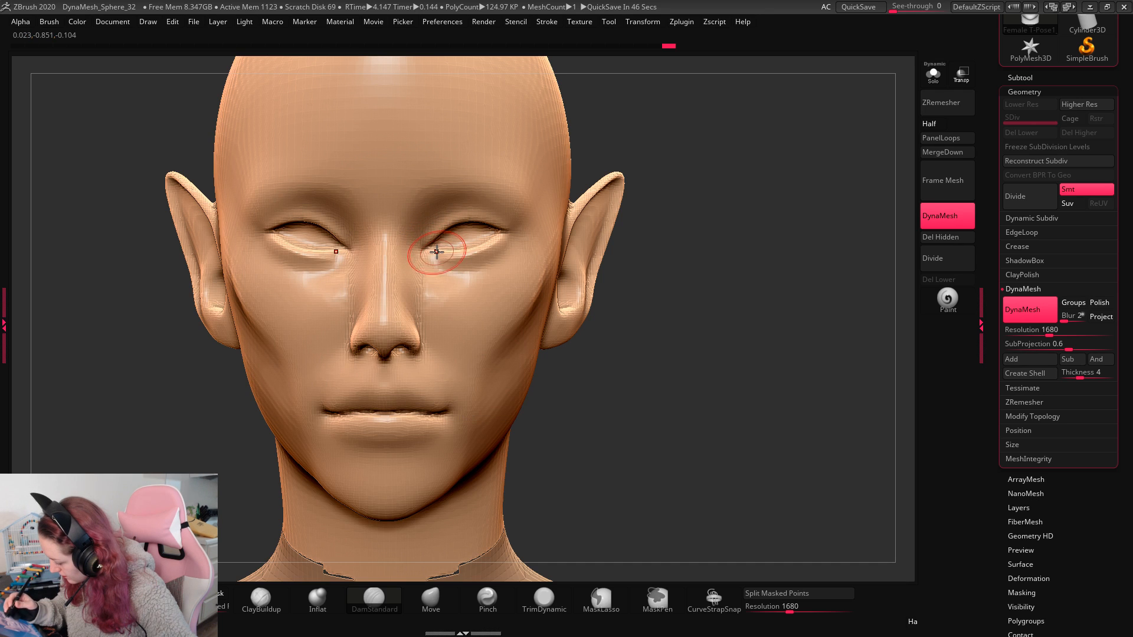
pyautogui.click(426, 608)
pyautogui.hotkey('ctrl', 'z')
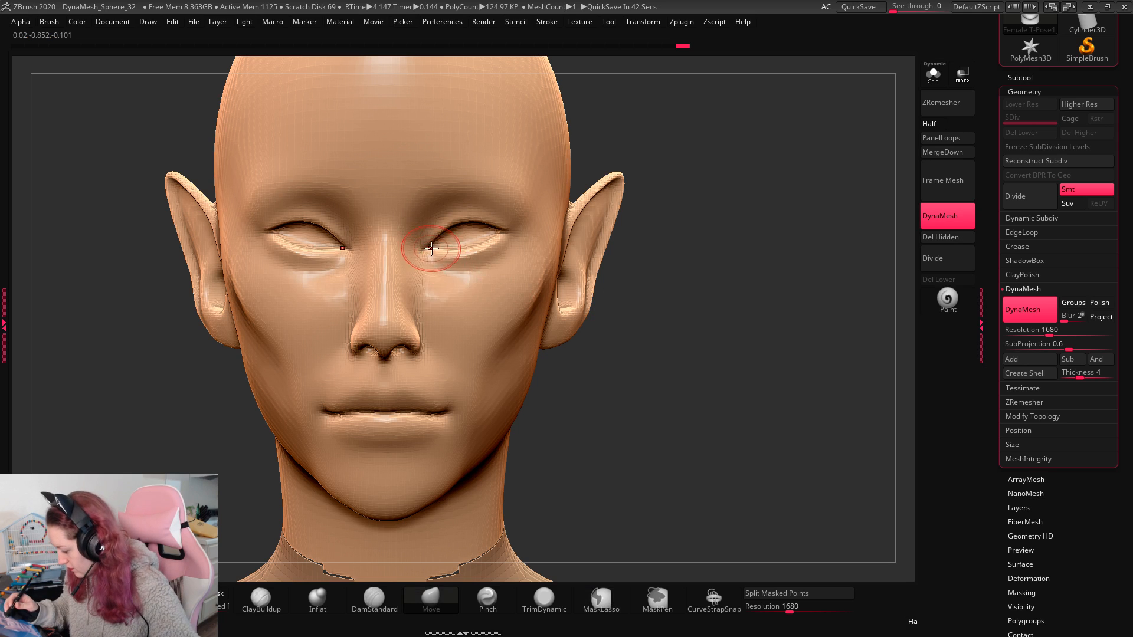
pyautogui.moveTo(427, 246); pyautogui.dragTo(421, 249)
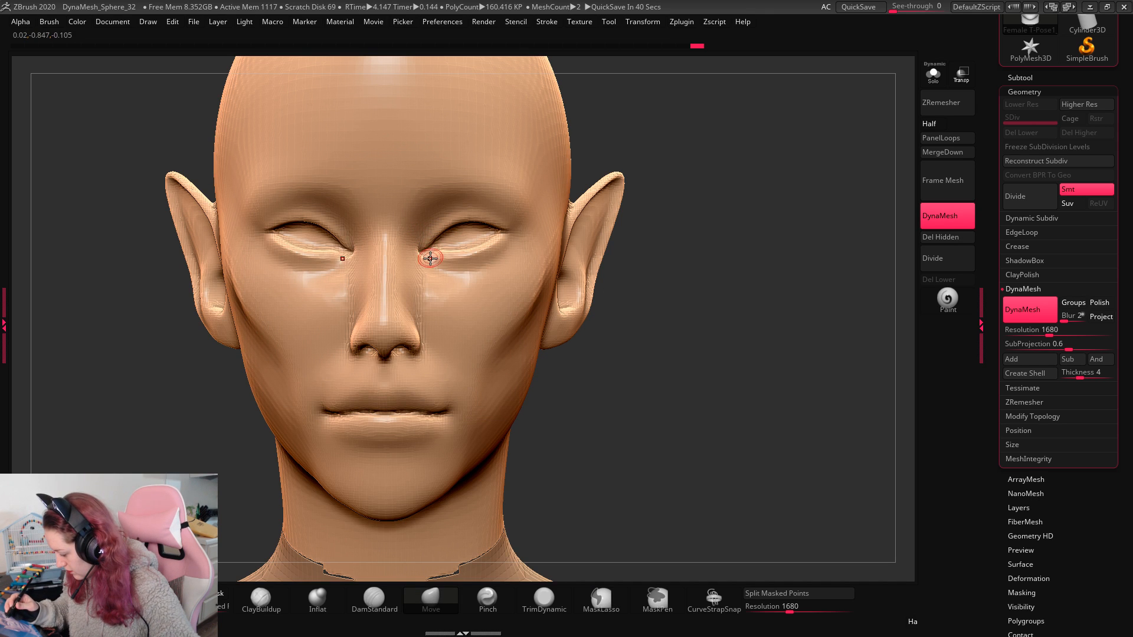
pyautogui.hotkey('ctrl', 'z')
pyautogui.hotkey('ctrl', 'z')
# Step: Smooth the inner eye corners and carve the outer end of the upper eyelids with a small DamStandard brush
pyautogui.keyDown('shift'); pyautogui.moveTo(427, 248); pyautogui.dragTo(430, 252); pyautogui.keyUp('shift')
pyautogui.click(378, 601)
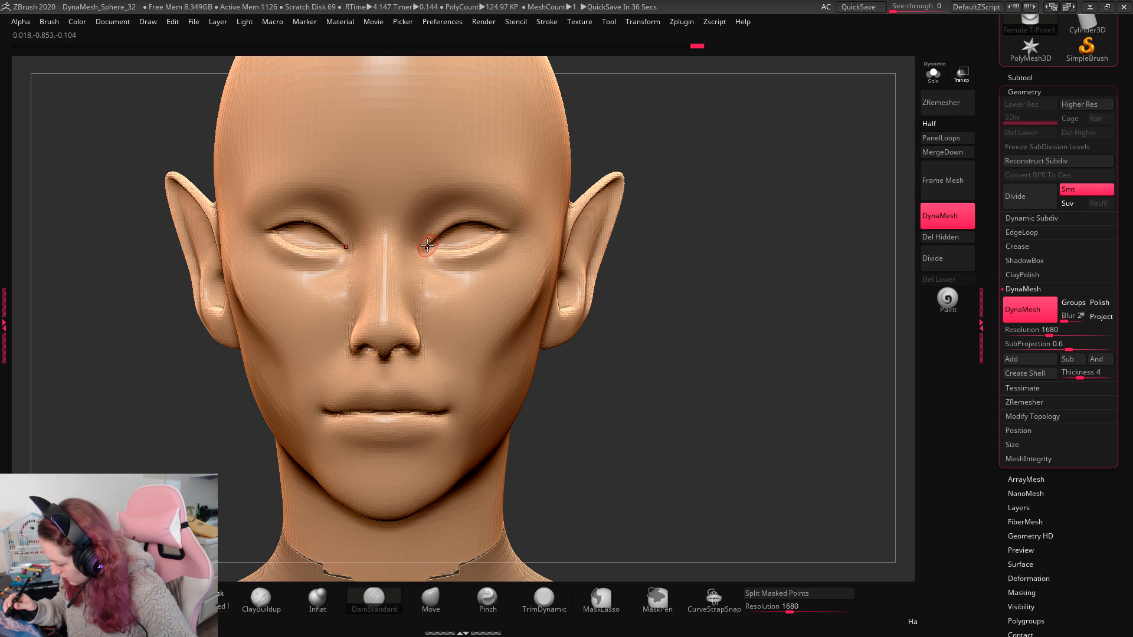
pyautogui.press('space')
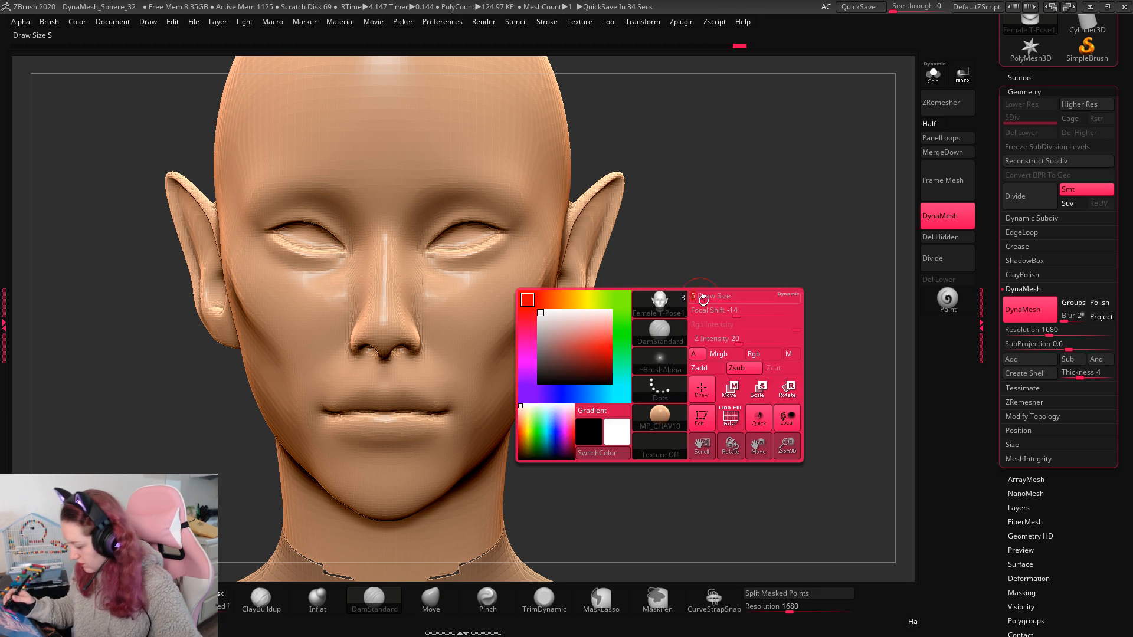
pyautogui.moveTo(515, 225); pyautogui.dragTo(494, 235)
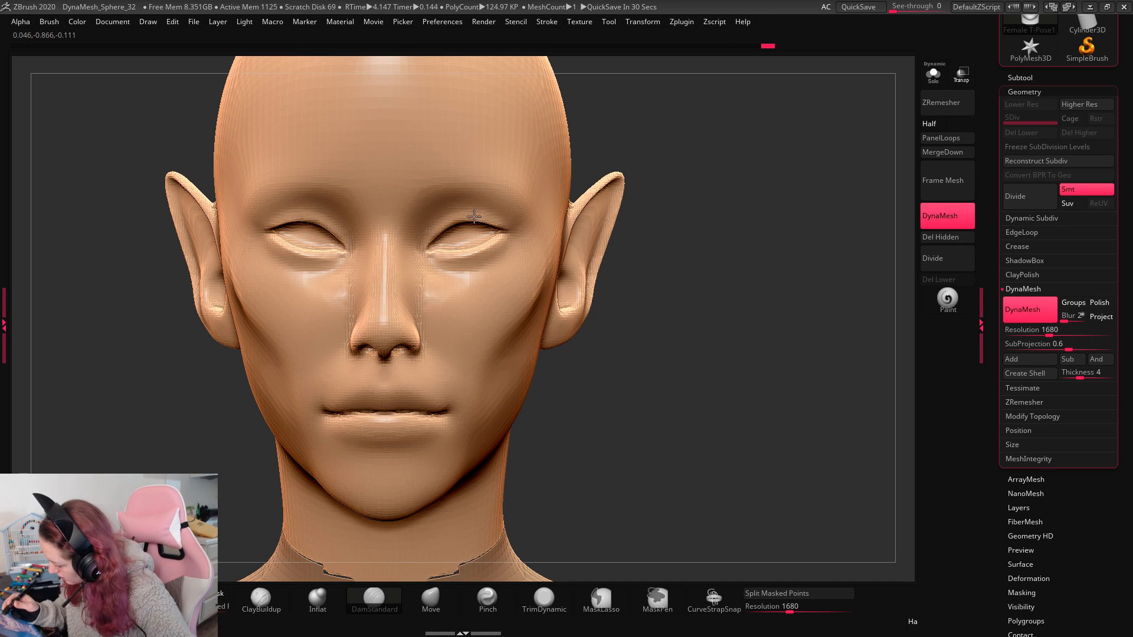
# Step: Outline both eyebrows on the brow ridge with a small MaskPen brush
pyautogui.moveTo(767, 264); pyautogui.dragTo(771, 321)
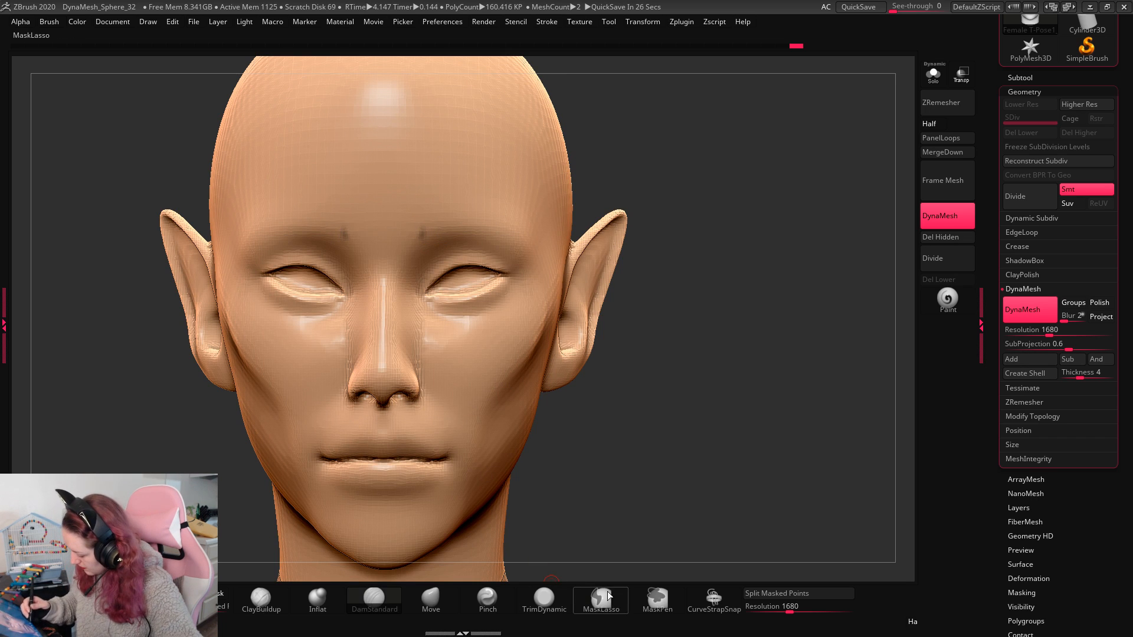
pyautogui.keyDown('ctrl'); pyautogui.moveTo(417, 220); pyautogui.dragTo(417, 251); pyautogui.keyUp('ctrl')
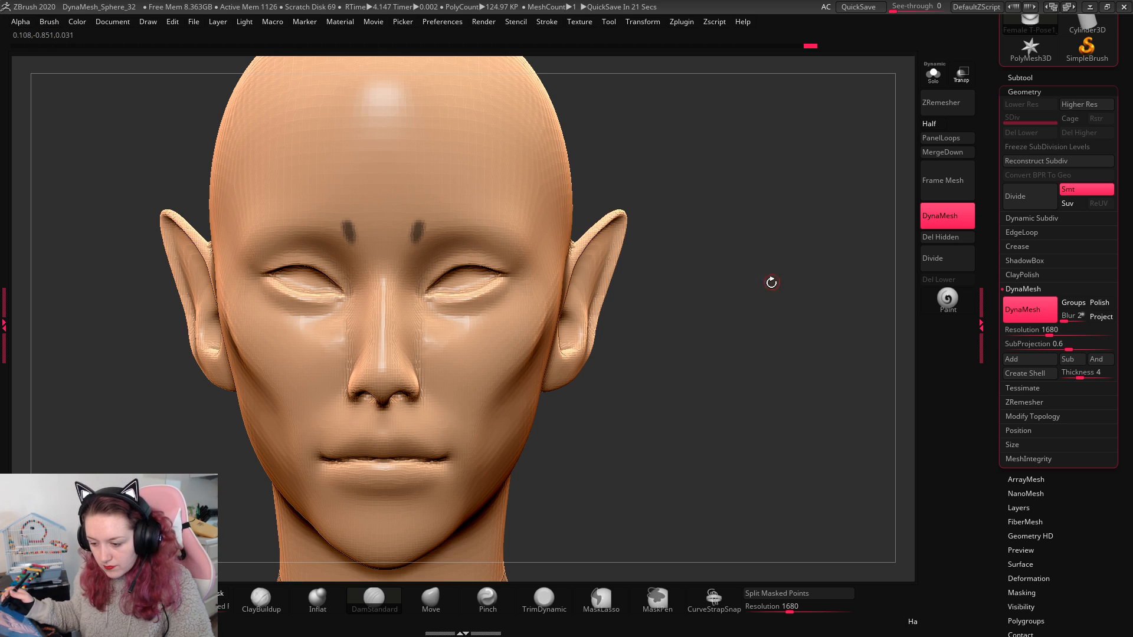
pyautogui.keyDown('ctrl'); pyautogui.keyDown('alt'); pyautogui.moveTo(417, 223); pyautogui.dragTo(424, 233); pyautogui.keyUp('alt'); pyautogui.keyUp('ctrl')
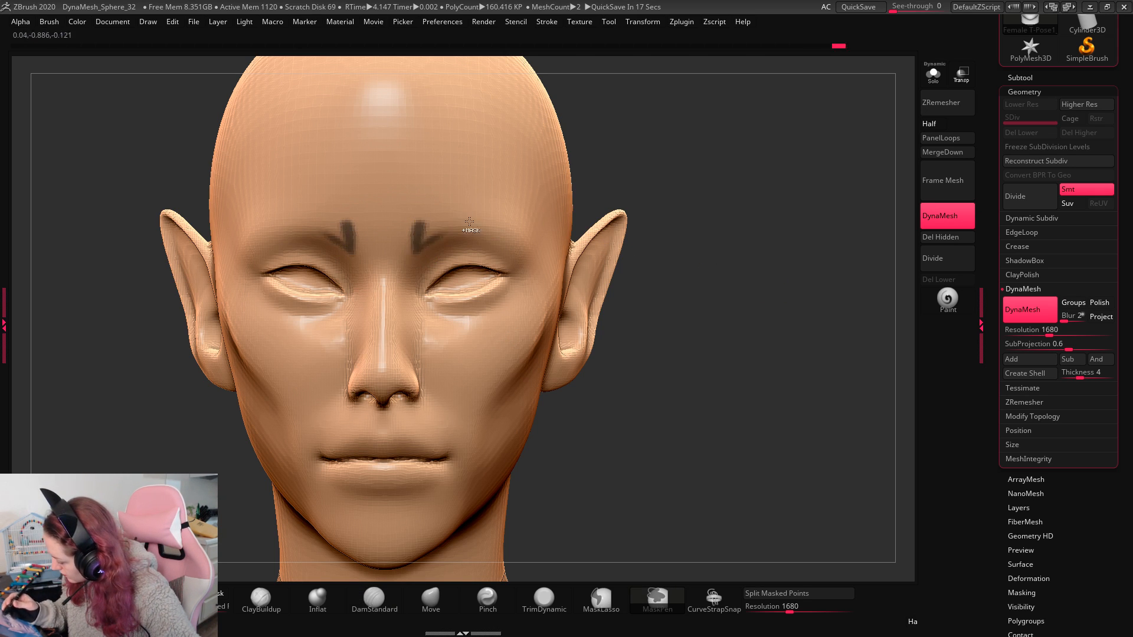
pyautogui.hotkey('ctrl', 'z')
pyautogui.moveTo(798, 245); pyautogui.dragTo(678, 247)
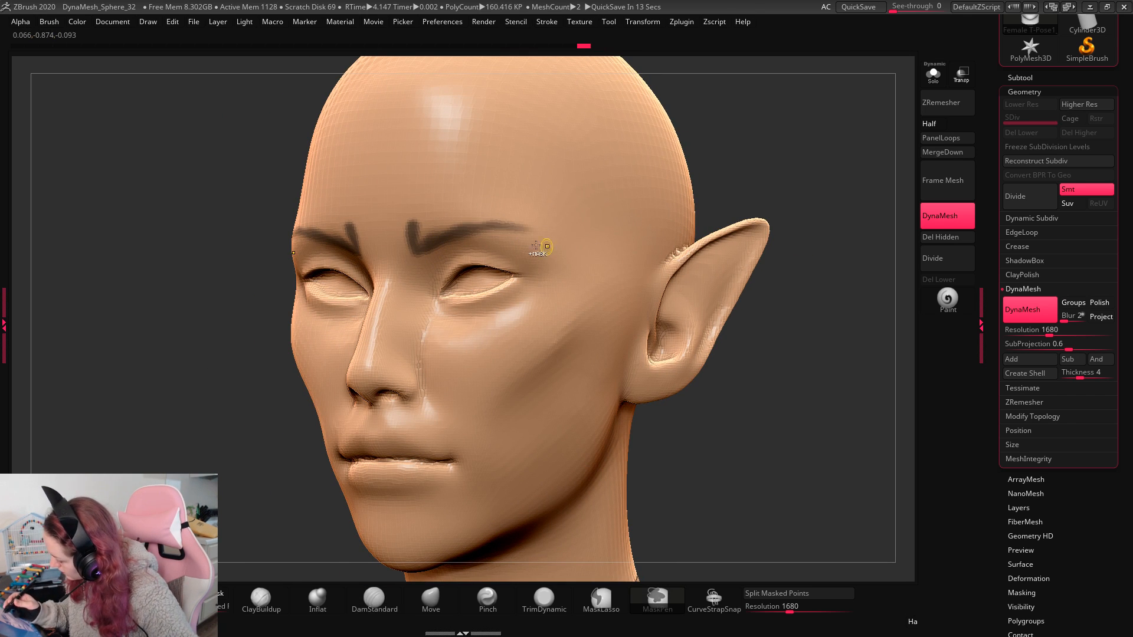
pyautogui.keyDown('shift'); pyautogui.moveTo(751, 255); pyautogui.dragTo(852, 255); pyautogui.keyUp('shift')
pyautogui.hotkey('ctrl', 'shift', 'z')
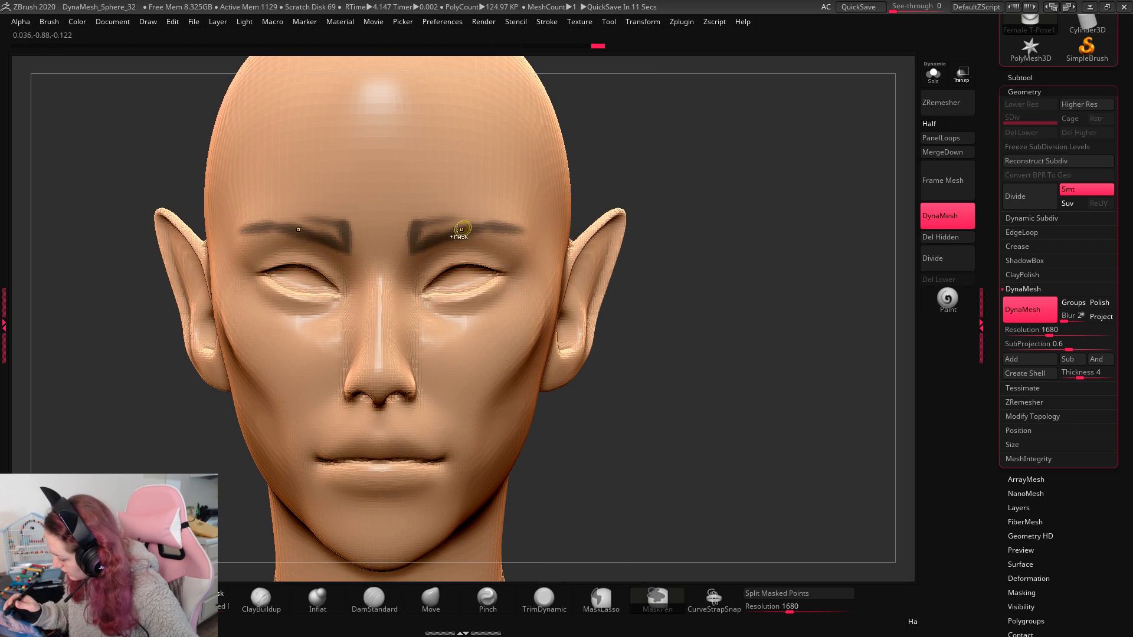
# Step: Fill in the eyebrow masks and round off their inner ends
pyautogui.keyDown('ctrl'); pyautogui.moveTo(415, 229); pyautogui.dragTo(509, 220); pyautogui.keyUp('ctrl')
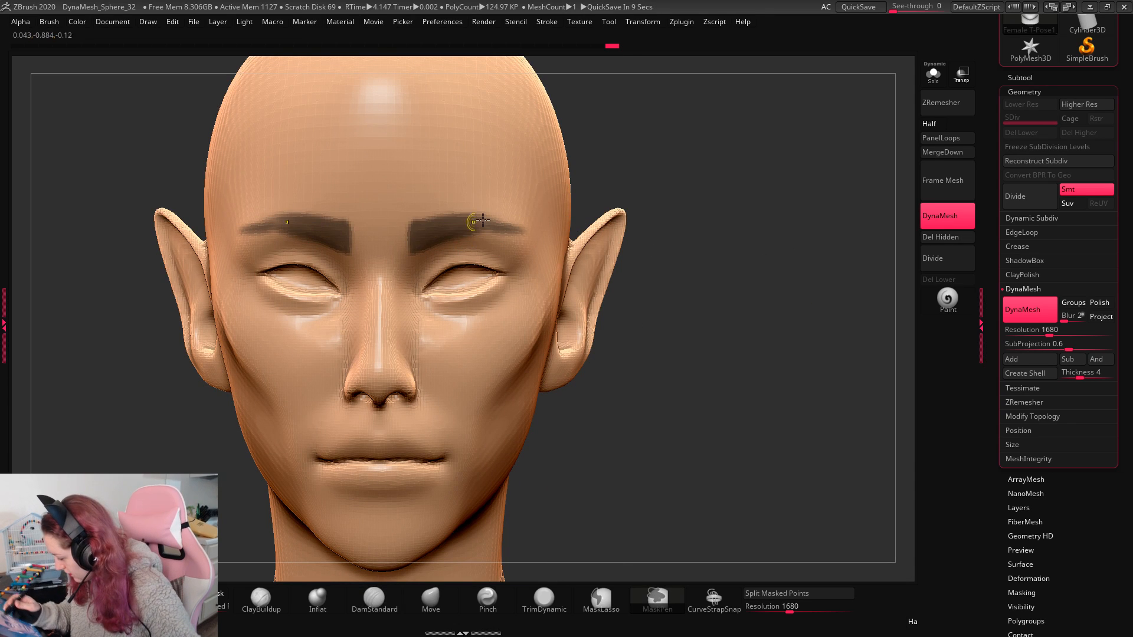
pyautogui.hotkey('ctrl', 'shift', 'z')
pyautogui.moveTo(781, 248); pyautogui.dragTo(678, 248)
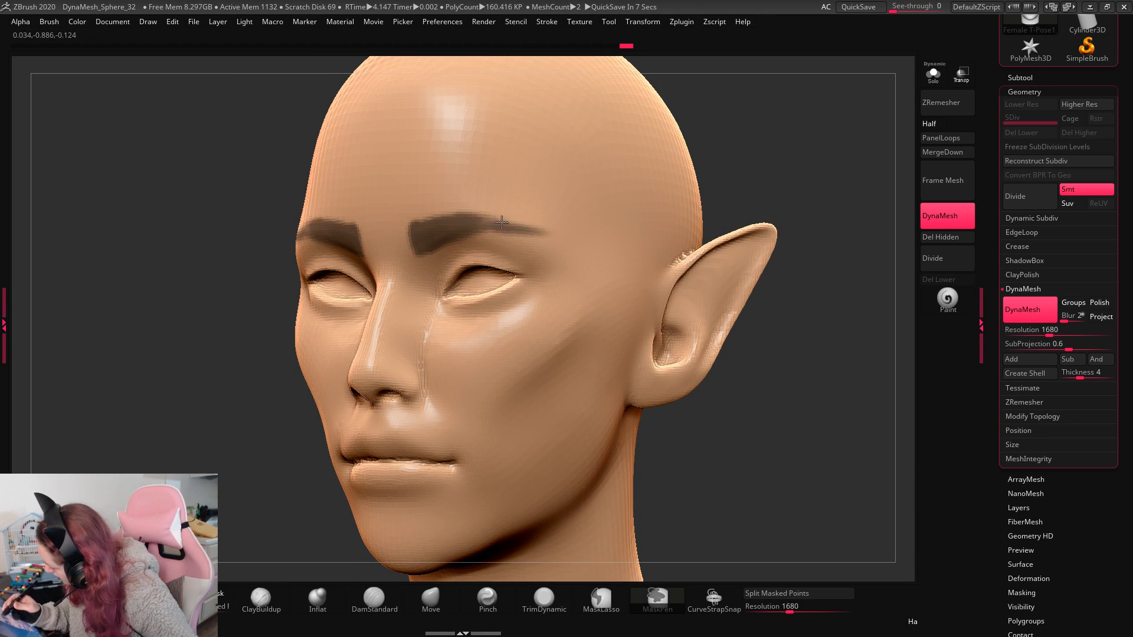
pyautogui.moveTo(785, 248)
pyautogui.keyDown('shift'); pyautogui.mouseDown()
pyautogui.moveTo(859, 228)
pyautogui.moveTo(738, 253)
pyautogui.mouseUp(); pyautogui.keyUp('shift')
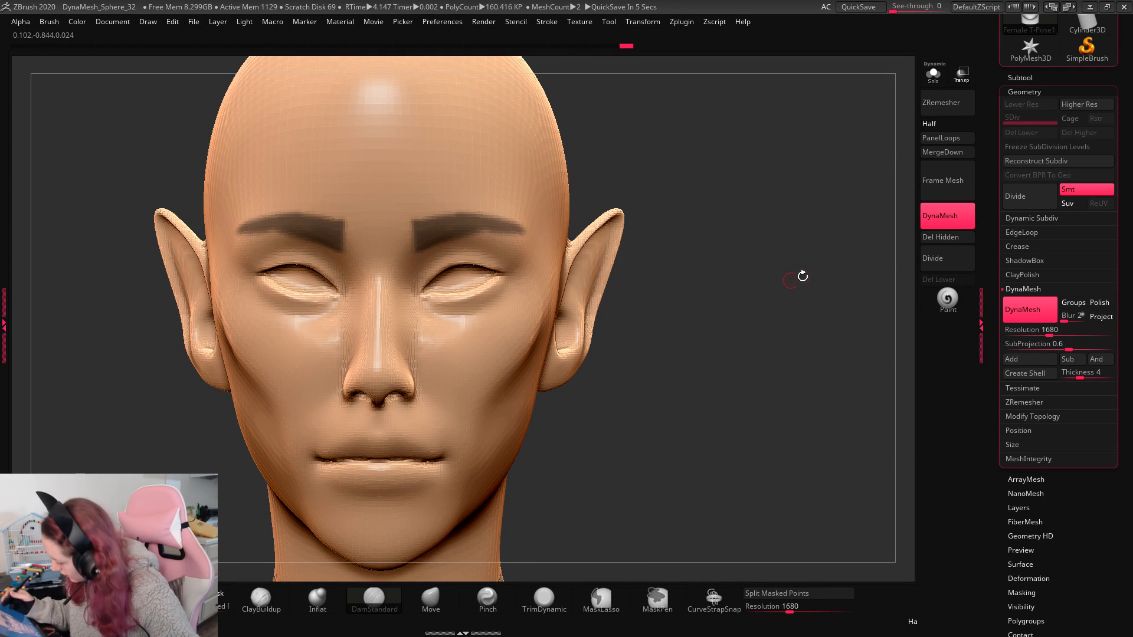
pyautogui.moveTo(416, 227)
pyautogui.keyDown('ctrl'); pyautogui.mouseDown()
pyautogui.moveTo(405, 223)
pyautogui.moveTo(410, 251)
pyautogui.mouseUp(); pyautogui.keyUp('ctrl')
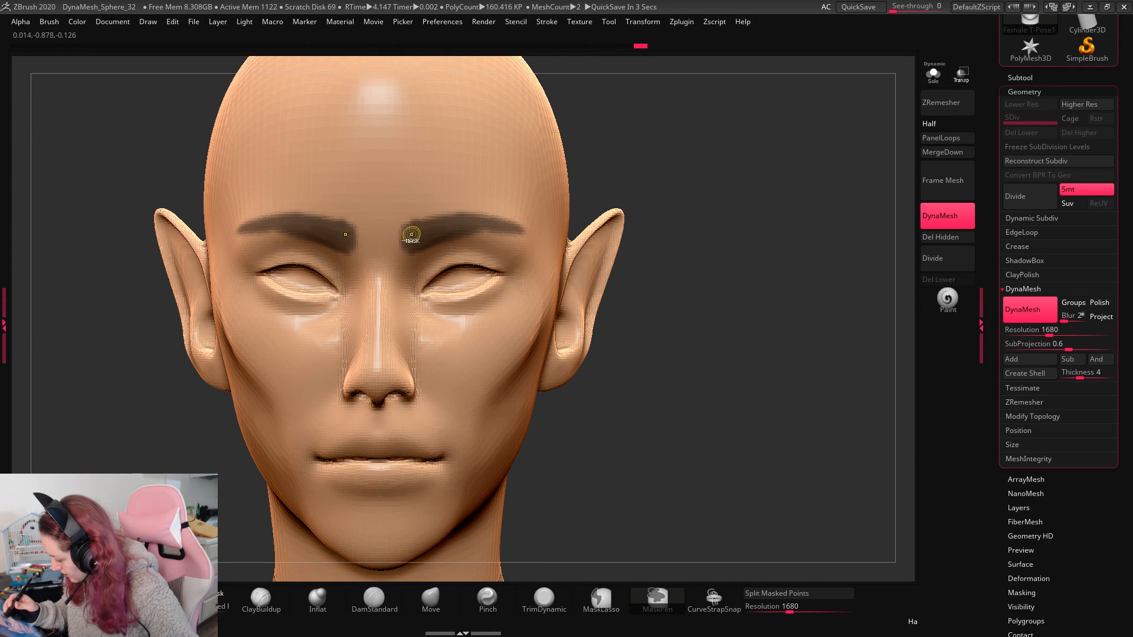
pyautogui.moveTo(767, 253); pyautogui.dragTo(672, 231)
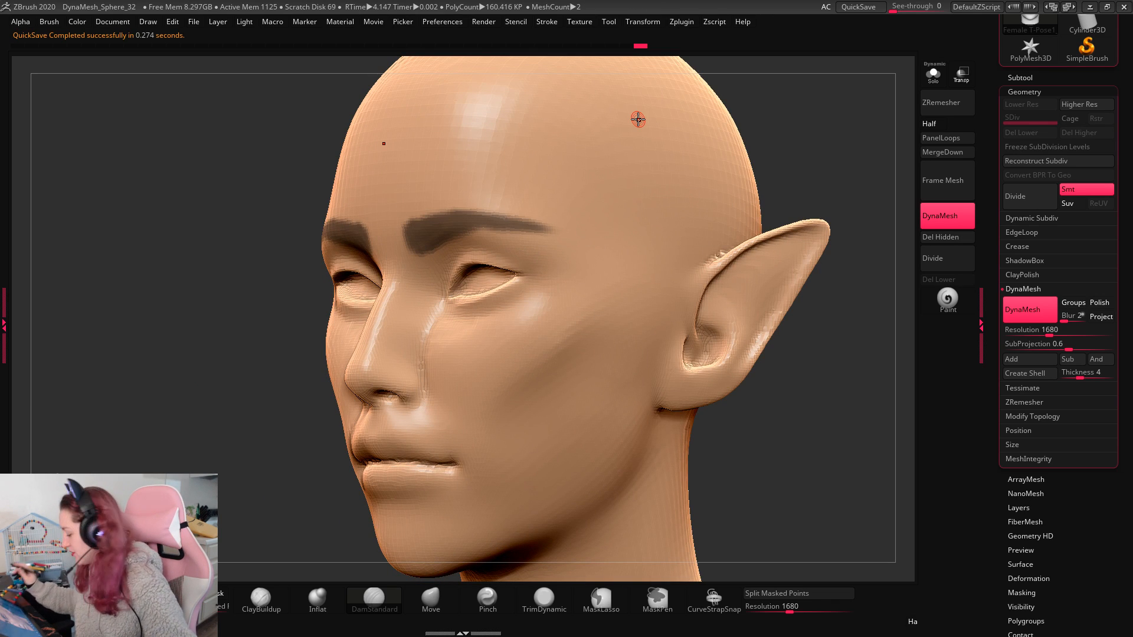
# Step: Clean up the eyebrow tails with the MaskPen brush and invert the mask
pyautogui.moveTo(883, 161); pyautogui.dragTo(856, 174)
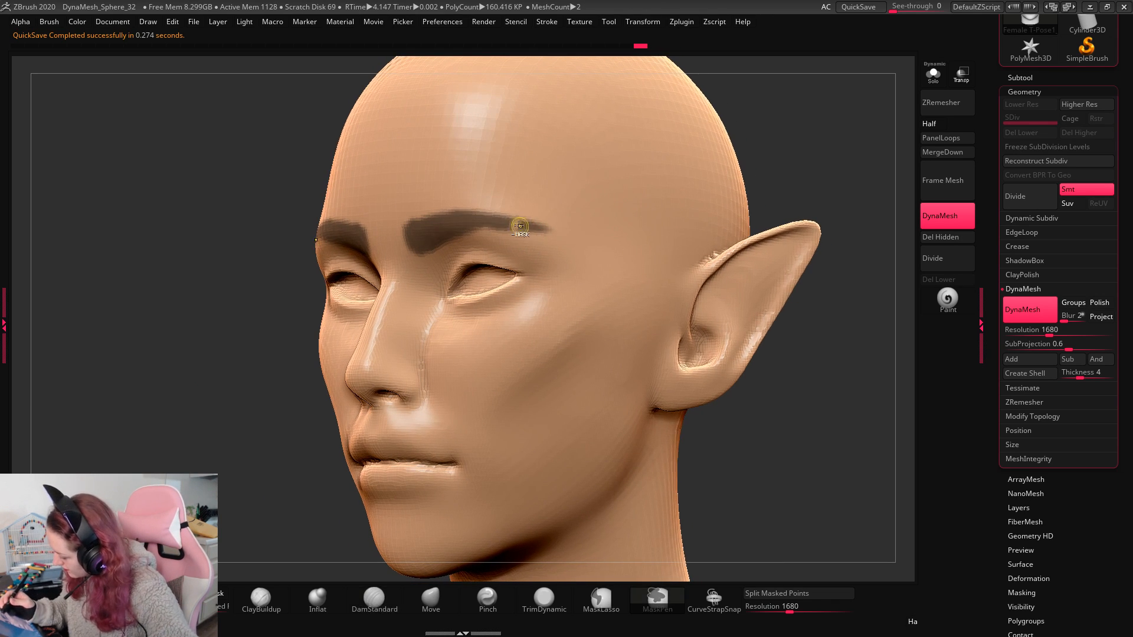
pyautogui.press('ctrl')
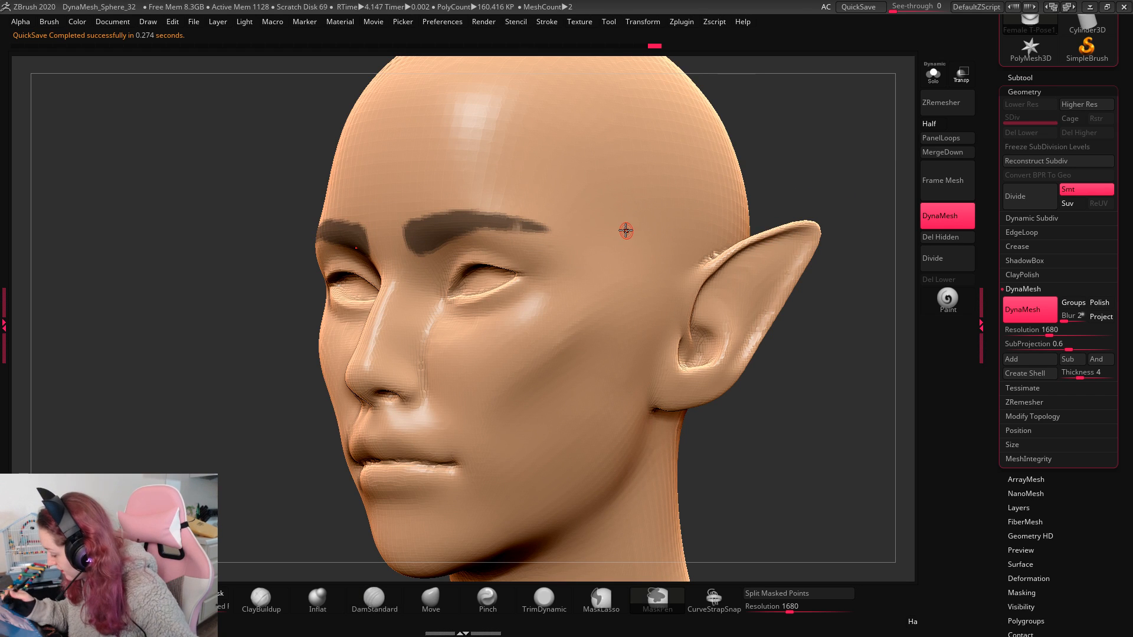
pyautogui.moveTo(885, 161); pyautogui.dragTo(708, 217)
pyautogui.keyDown('ctrl'); pyautogui.click(768, 230); pyautogui.keyUp('ctrl')
pyautogui.press('ctrl')
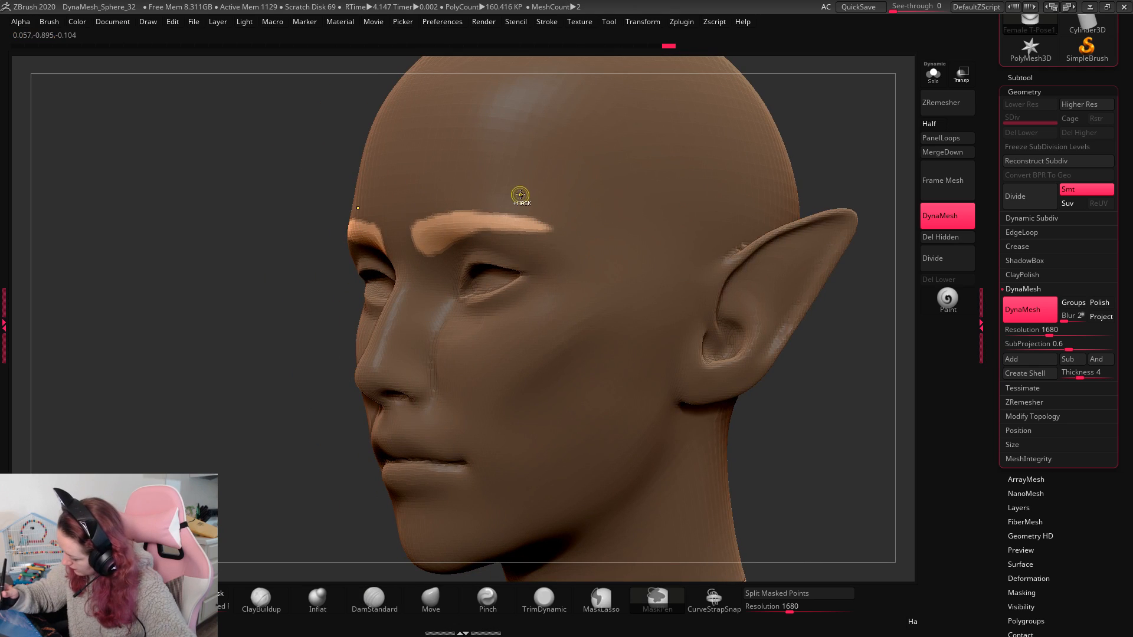
pyautogui.keyDown('ctrl'); pyautogui.click(515, 177); pyautogui.keyUp('ctrl')
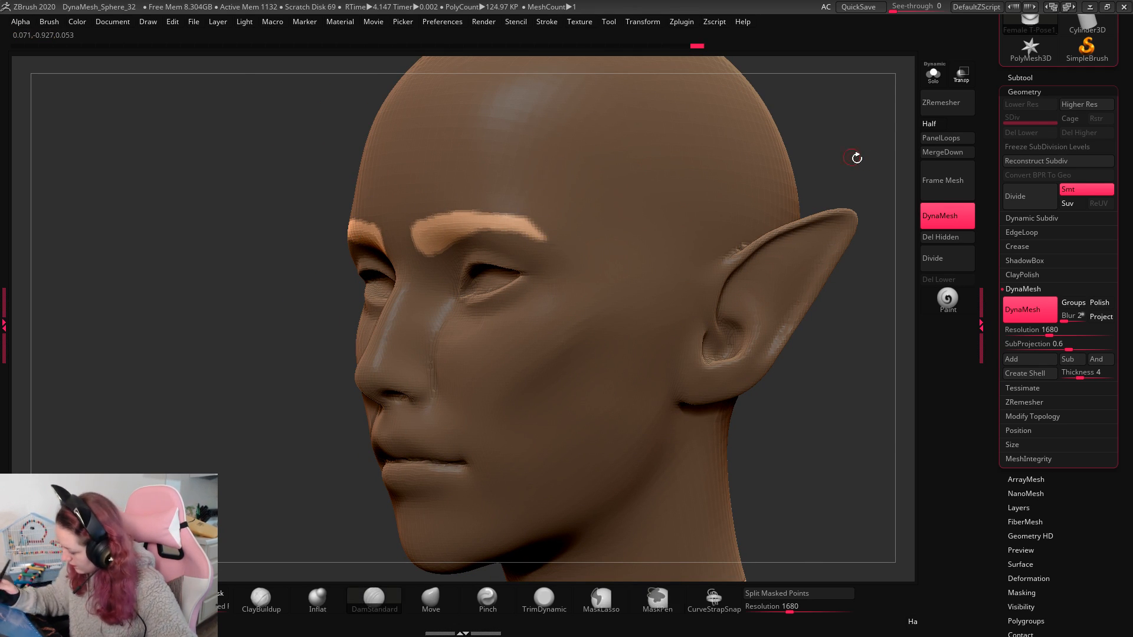
# Step: Trim the outer tails and inner ends of the unmasked eyebrows from the front
pyautogui.moveTo(855, 157); pyautogui.dragTo(796, 196)
pyautogui.press('ctrl')
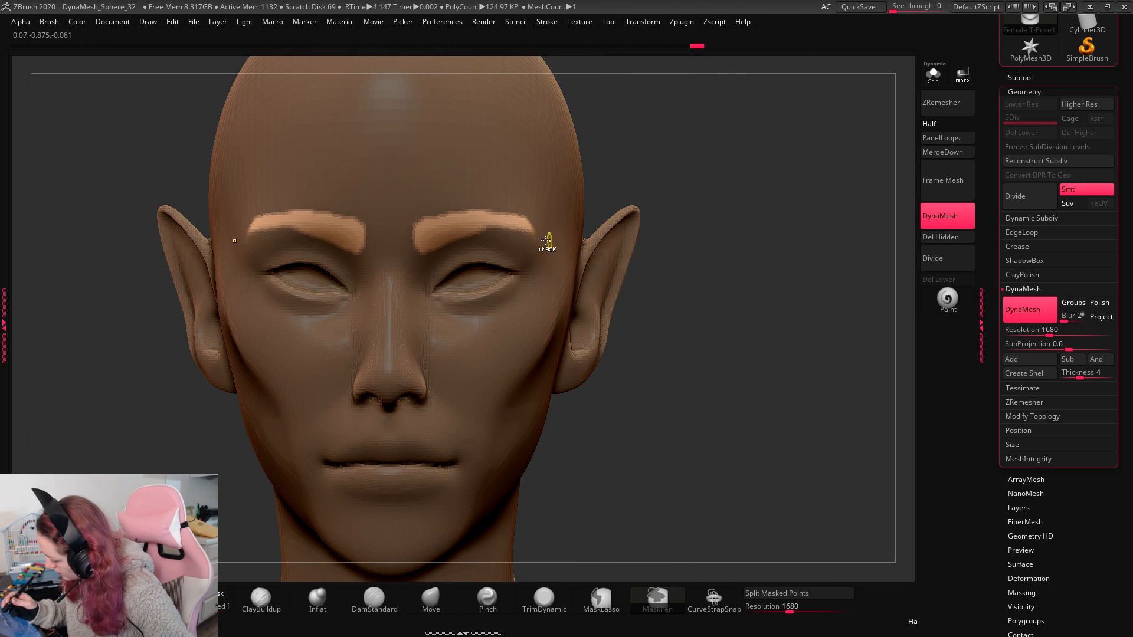
pyautogui.moveTo(894, 208); pyautogui.dragTo(879, 231)
pyautogui.keyDown('ctrl'); pyautogui.moveTo(415, 264); pyautogui.dragTo(417, 222); pyautogui.keyUp('ctrl')
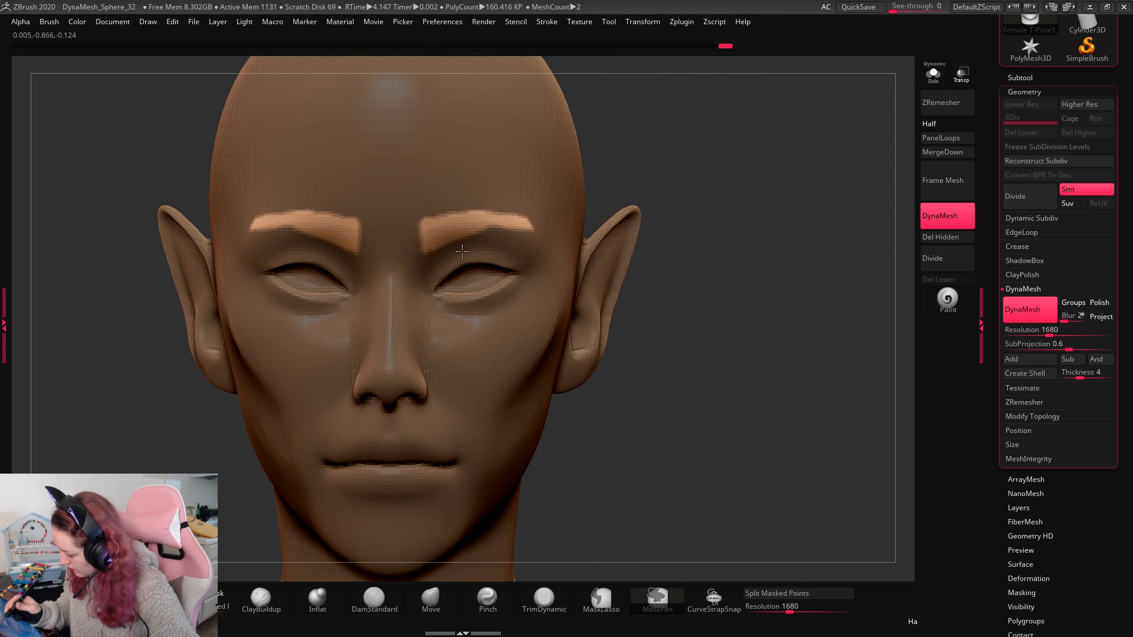
# Step: Choose the ClayBuildup brush and restore the mask that leaves only the eyebrows unmasked
pyautogui.keyDown('ctrl'); pyautogui.click(770, 220); pyautogui.keyUp('ctrl')
pyautogui.keyDown('ctrl'); pyautogui.moveTo(878, 205); pyautogui.dragTo(586, 386); pyautogui.keyUp('ctrl')
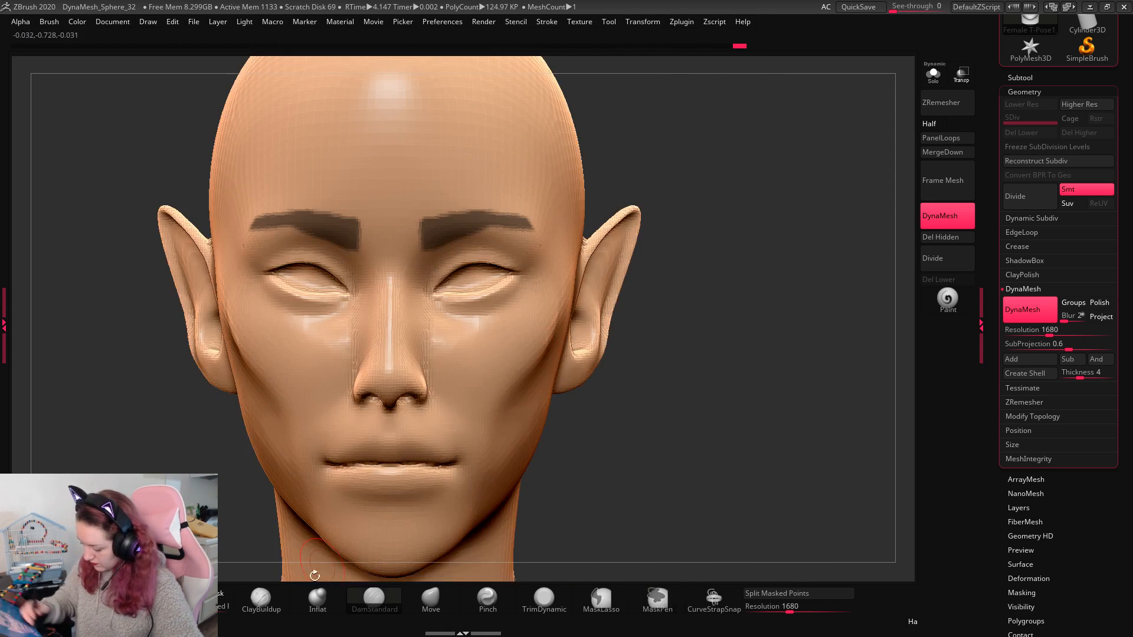
pyautogui.press('b')
pyautogui.press('c')
pyautogui.press('b')
pyautogui.hotkey('ctrl', 'z')
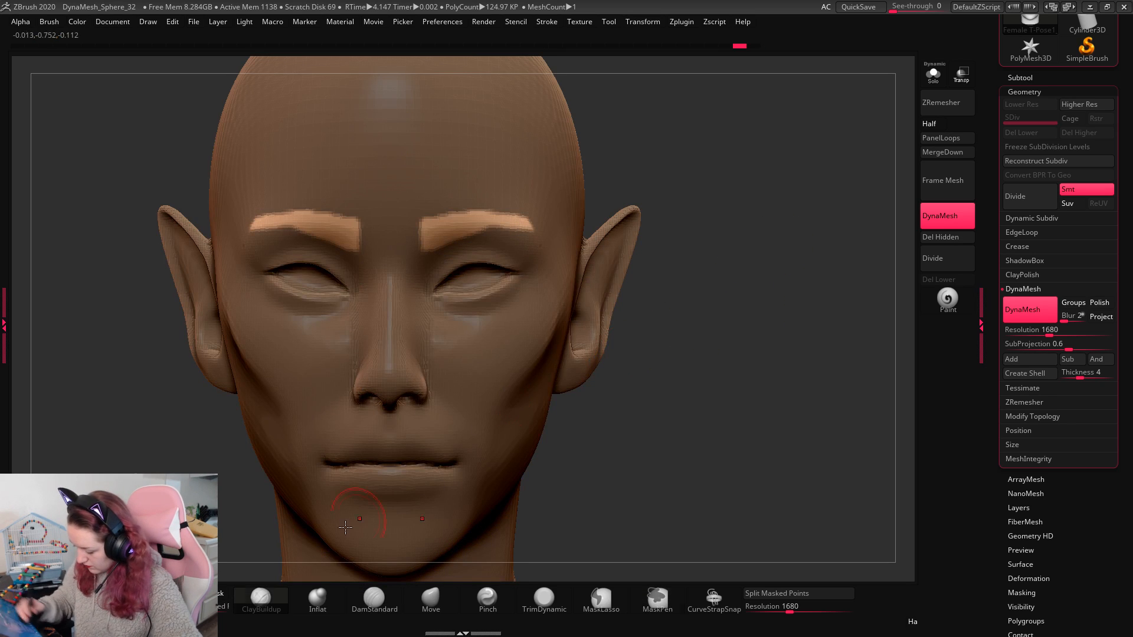
# Step: Build up the unmasked eyebrows along their full length with ClayBuildup and clear the mask
pyautogui.press('space')
pyautogui.keyDown('ctrl'); pyautogui.moveTo(679, 147); pyautogui.dragTo(696, 160); pyautogui.keyUp('ctrl')
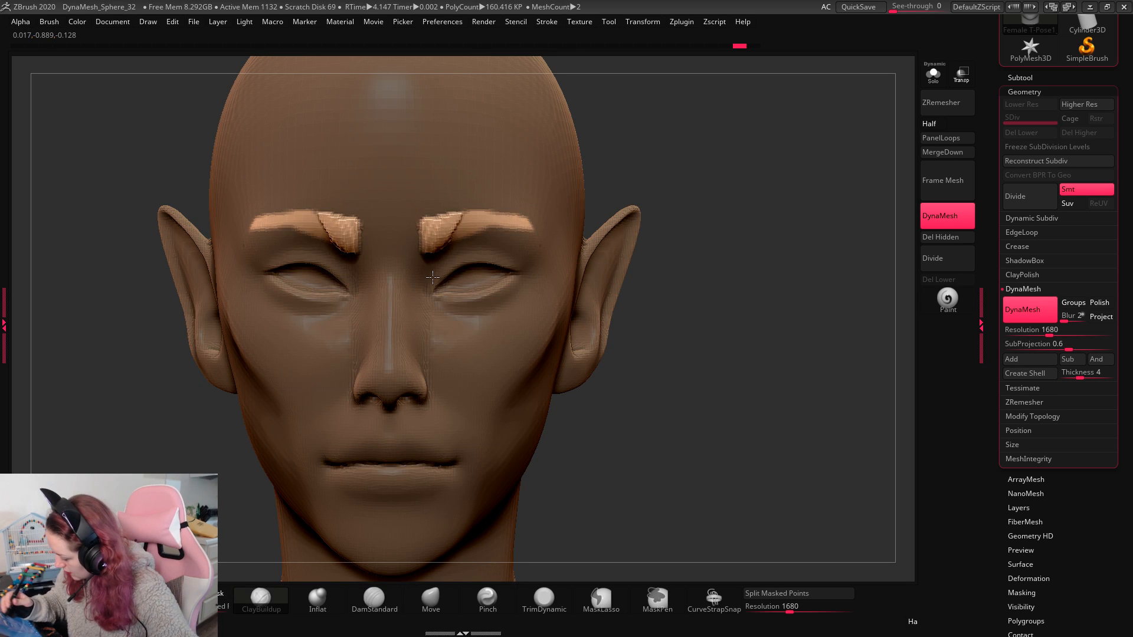
pyautogui.hotkey('ctrl', 'z')
pyautogui.press('space')
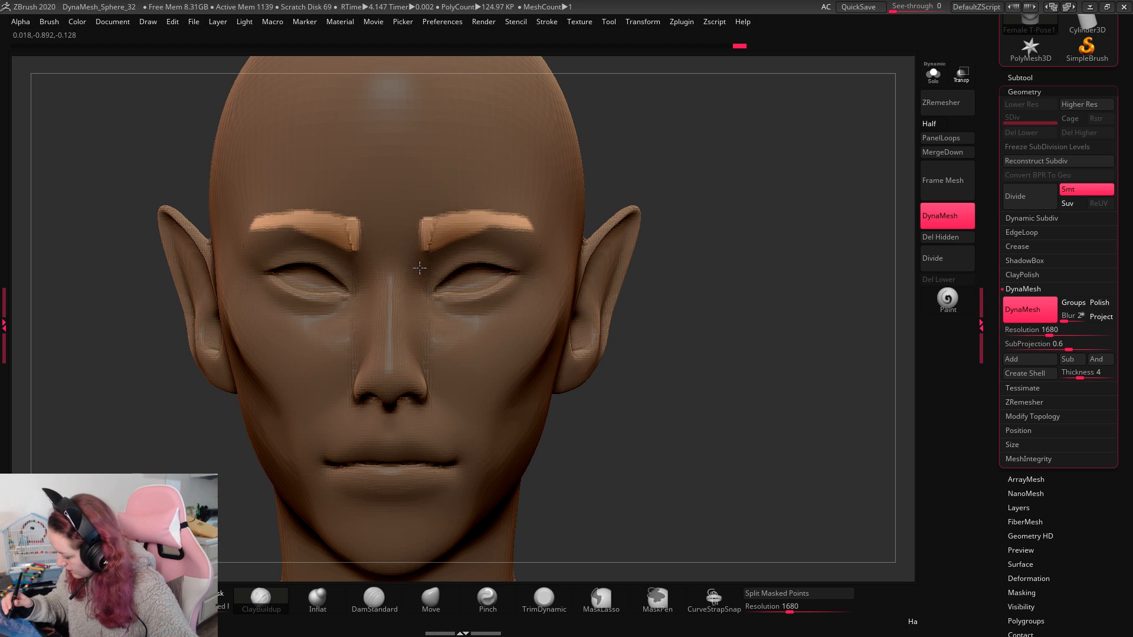
pyautogui.keyDown('ctrl'); pyautogui.moveTo(791, 248); pyautogui.dragTo(797, 253); pyautogui.keyUp('ctrl')
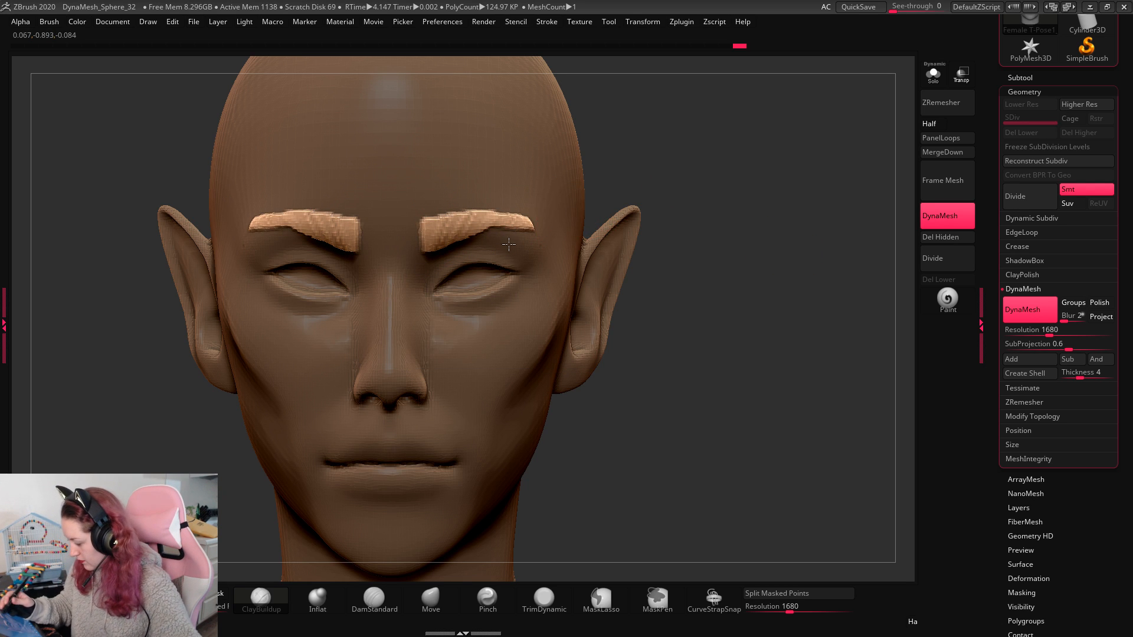
pyautogui.moveTo(777, 301); pyautogui.dragTo(778, 330)
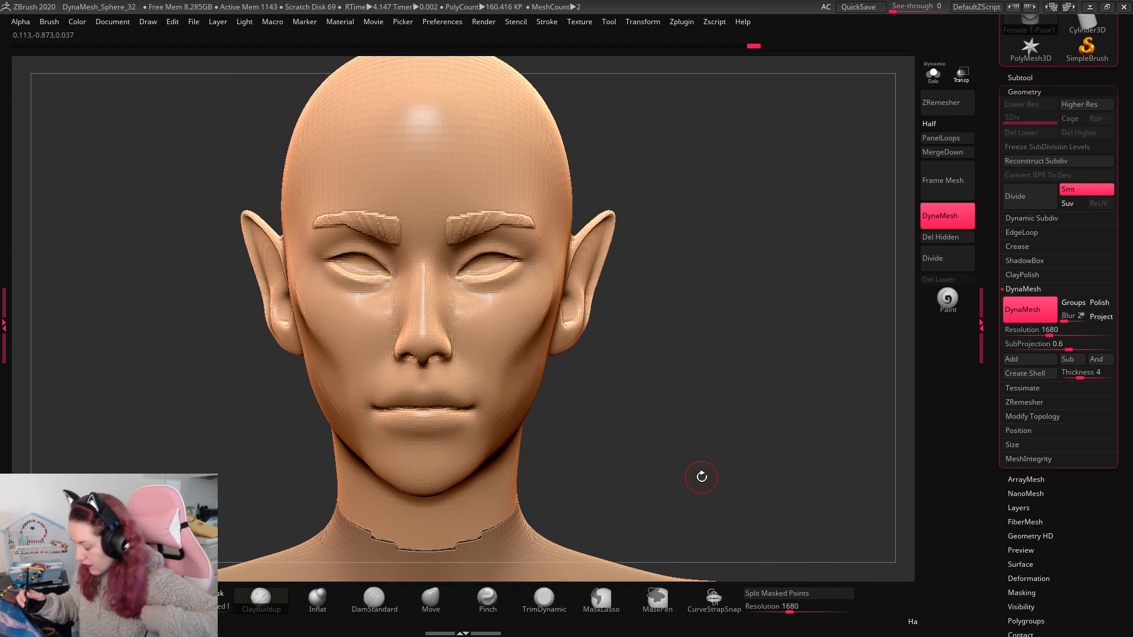
# Step: Insert a sphere at the eye with the Insert Sphere mesh of the IMM Primitives brush
pyautogui.press('b')
pyautogui.click(865, 316)
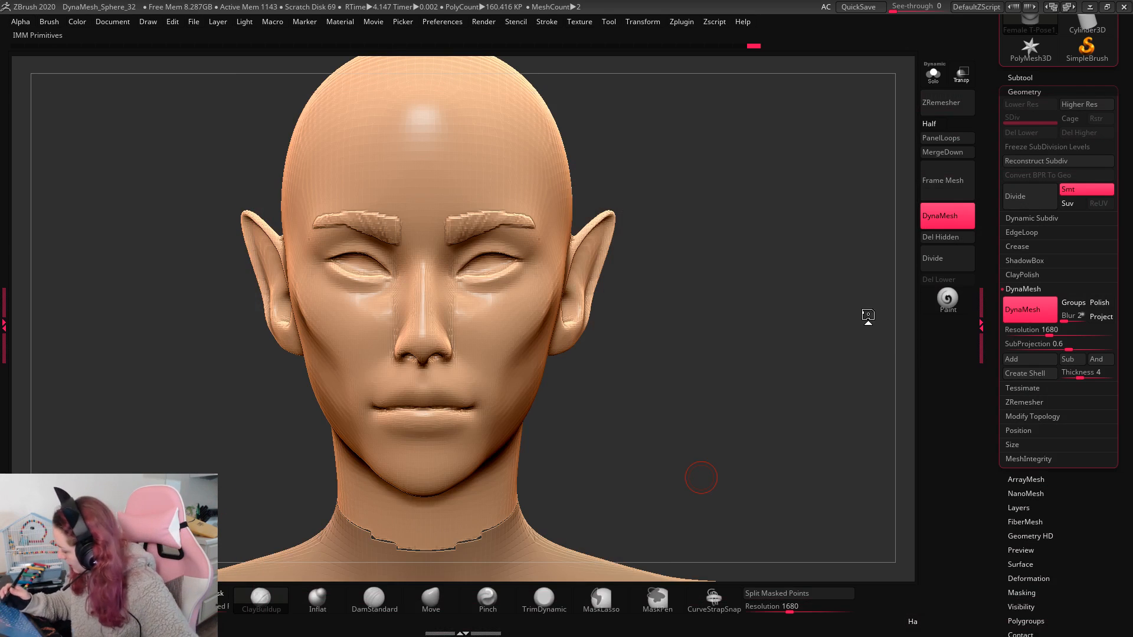
pyautogui.click(178, 65)
pyautogui.moveTo(490, 298); pyautogui.dragTo(518, 306)
pyautogui.moveTo(738, 266); pyautogui.dragTo(670, 304)
# Step: Centre the gizmo on the inserted eyeball and push it back into the eye socket in side view
pyautogui.press('w')
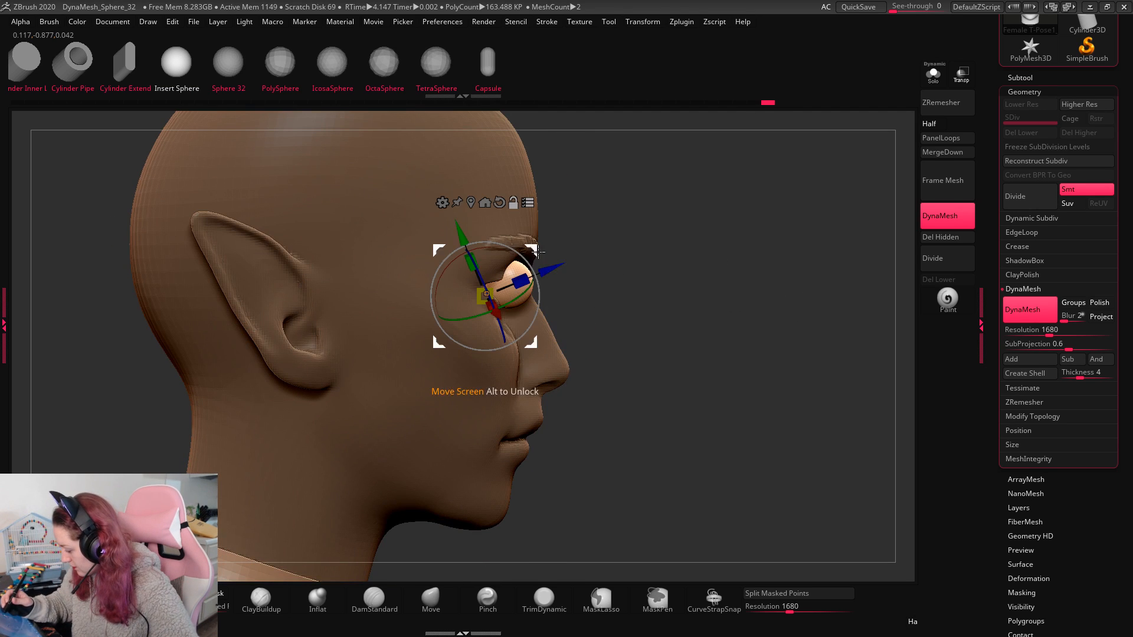
pyautogui.click(518, 285)
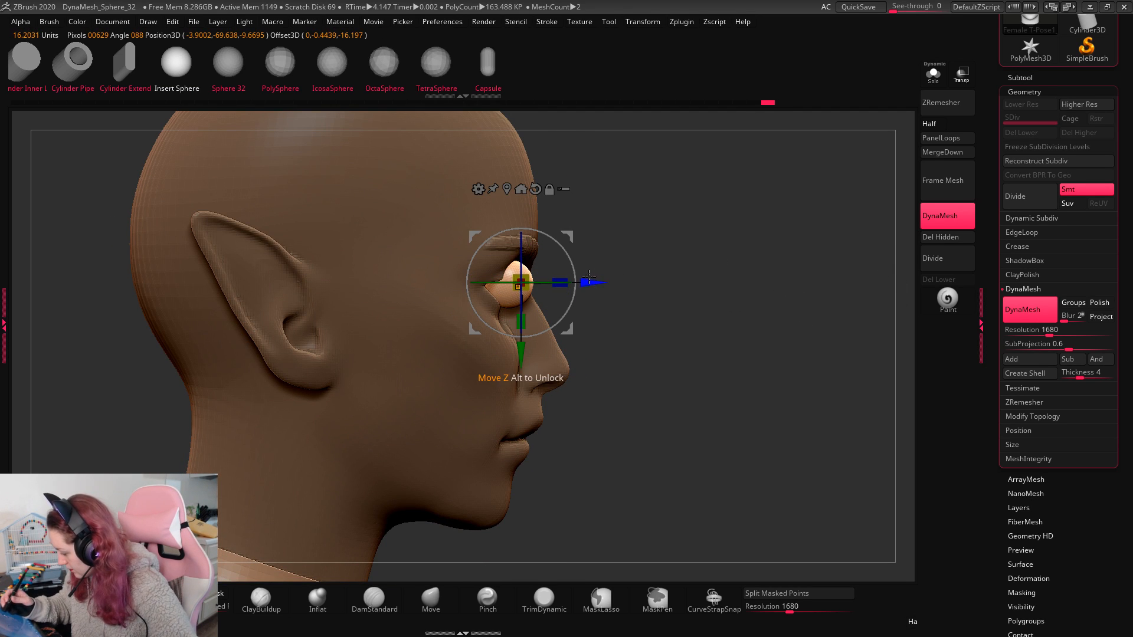
pyautogui.moveTo(588, 277); pyautogui.dragTo(560, 279)
pyautogui.moveTo(682, 260); pyautogui.dragTo(530, 301)
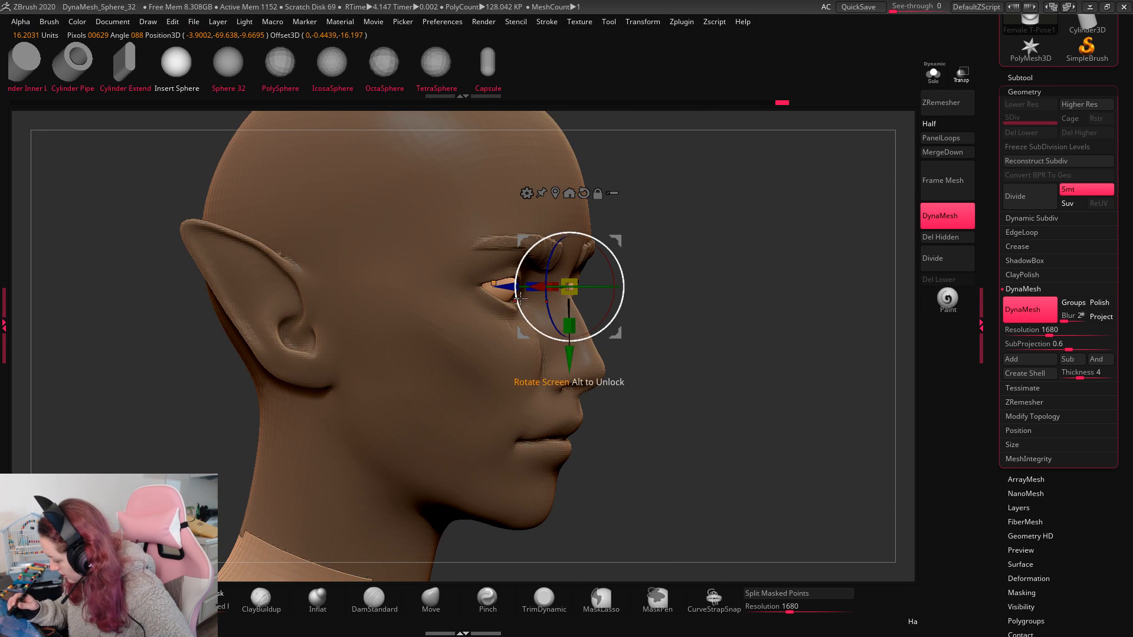
# Step: Fine-tune the eyeballs' depth and sideways placement so they sit evenly behind the eyelids
pyautogui.moveTo(759, 278); pyautogui.dragTo(713, 304)
pyautogui.moveTo(578, 280); pyautogui.dragTo(570, 279)
pyautogui.moveTo(798, 307); pyautogui.dragTo(769, 387)
pyautogui.moveTo(445, 244); pyautogui.dragTo(450, 245)
pyautogui.moveTo(702, 295); pyautogui.dragTo(718, 302)
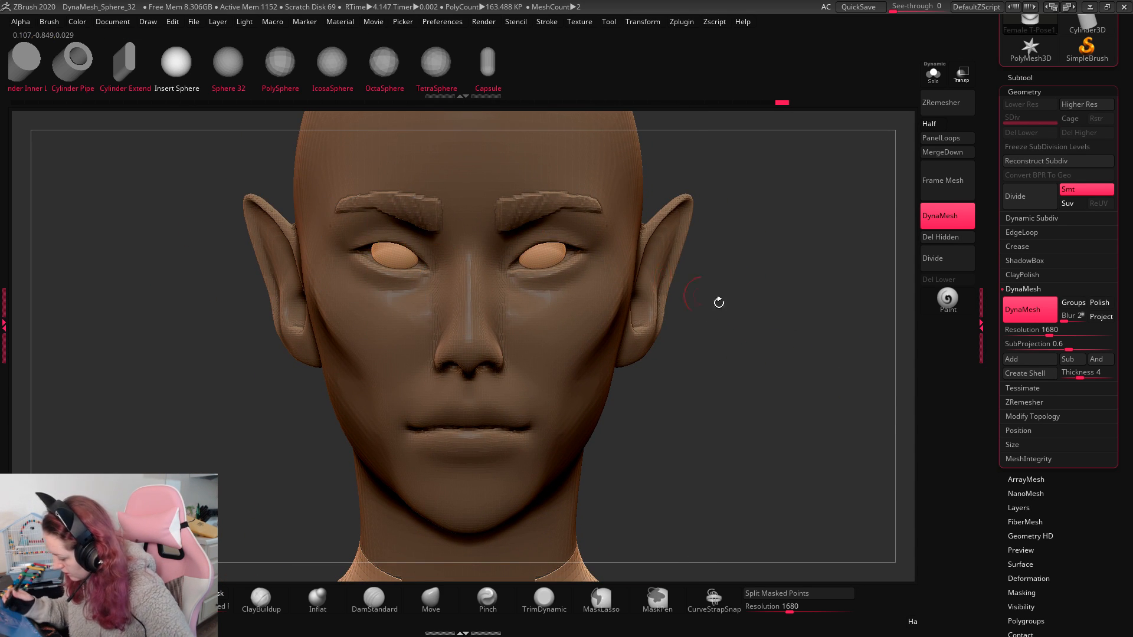
pyautogui.press('w')
pyautogui.moveTo(444, 247); pyautogui.dragTo(443, 248)
pyautogui.press('q')
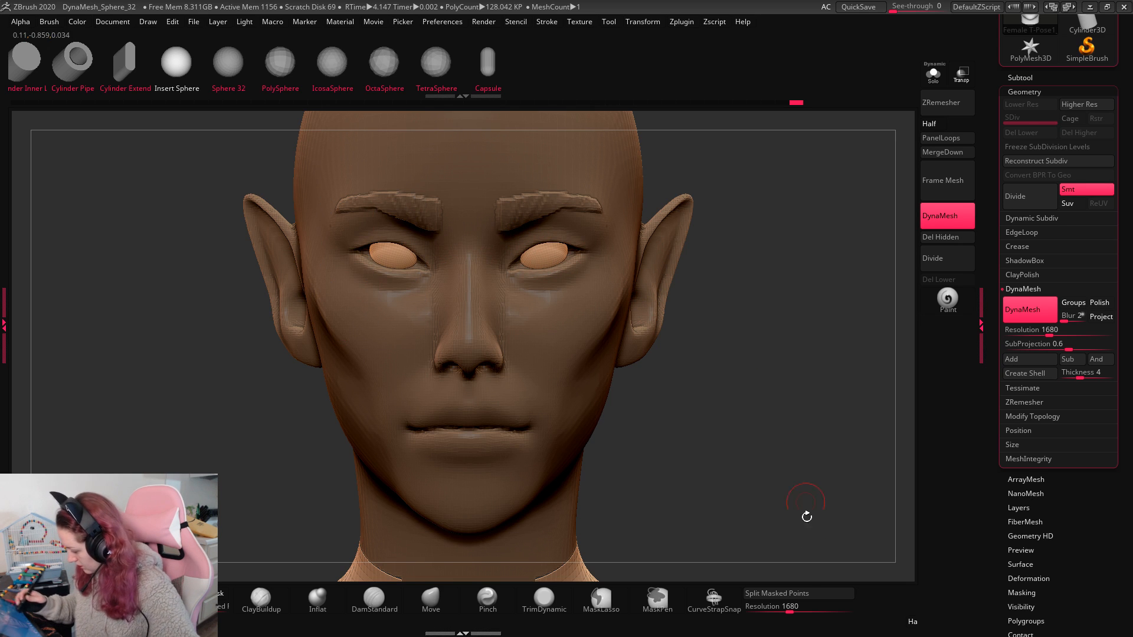
# Step: Make the head the active subtool and sharpen the upper eyelid edges with DamStandard
pyautogui.keyDown('alt'); pyautogui.click(562, 388); pyautogui.keyUp('alt')
pyautogui.click(380, 598)
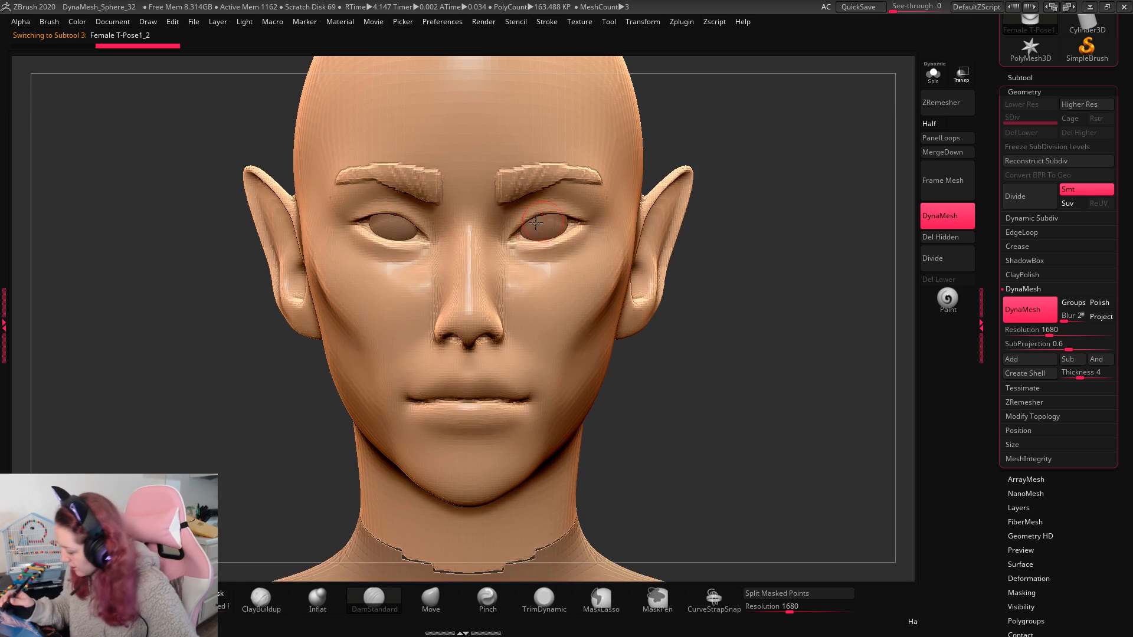
pyautogui.moveTo(565, 220); pyautogui.dragTo(530, 217)
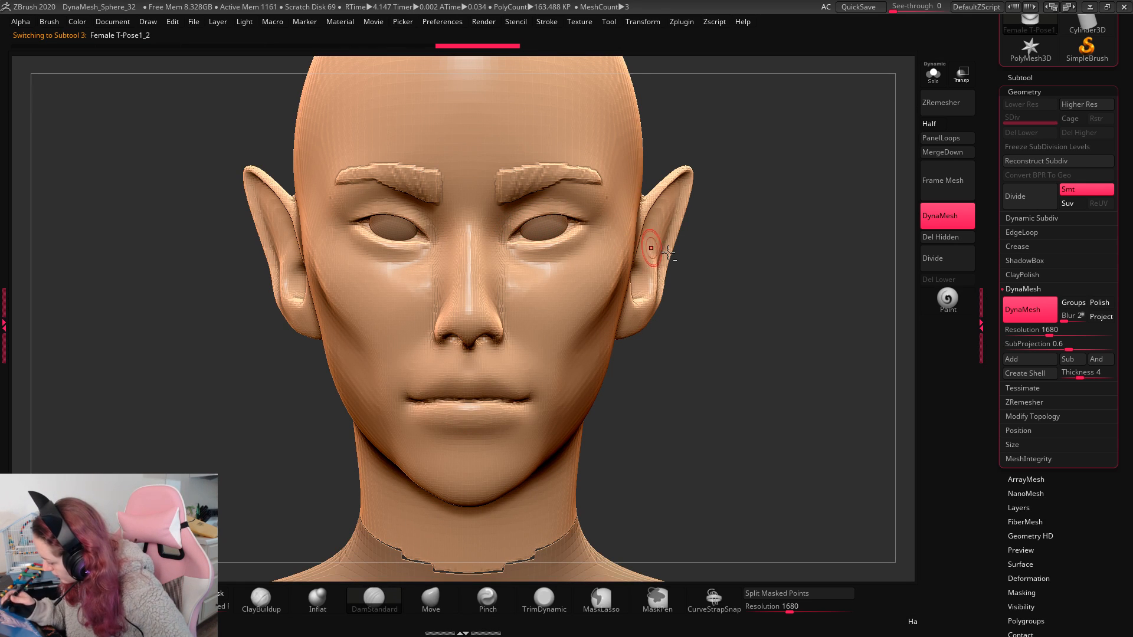
pyautogui.rightClick(767, 280)
# Step: Adjust the eyelids around the eyeballs with the Move brush and undo the last adjustment under the eye
pyautogui.click(431, 598)
pyautogui.moveTo(690, 278)
pyautogui.mouseDown()
pyautogui.moveTo(746, 276)
pyautogui.moveTo(721, 273)
pyautogui.moveTo(695, 307)
pyautogui.mouseUp()
pyautogui.rightClick(695, 318)
pyautogui.moveTo(547, 216); pyautogui.dragTo(546, 222)
pyautogui.moveTo(542, 271); pyautogui.dragTo(534, 253)
pyautogui.hotkey('ctrl', 'z')
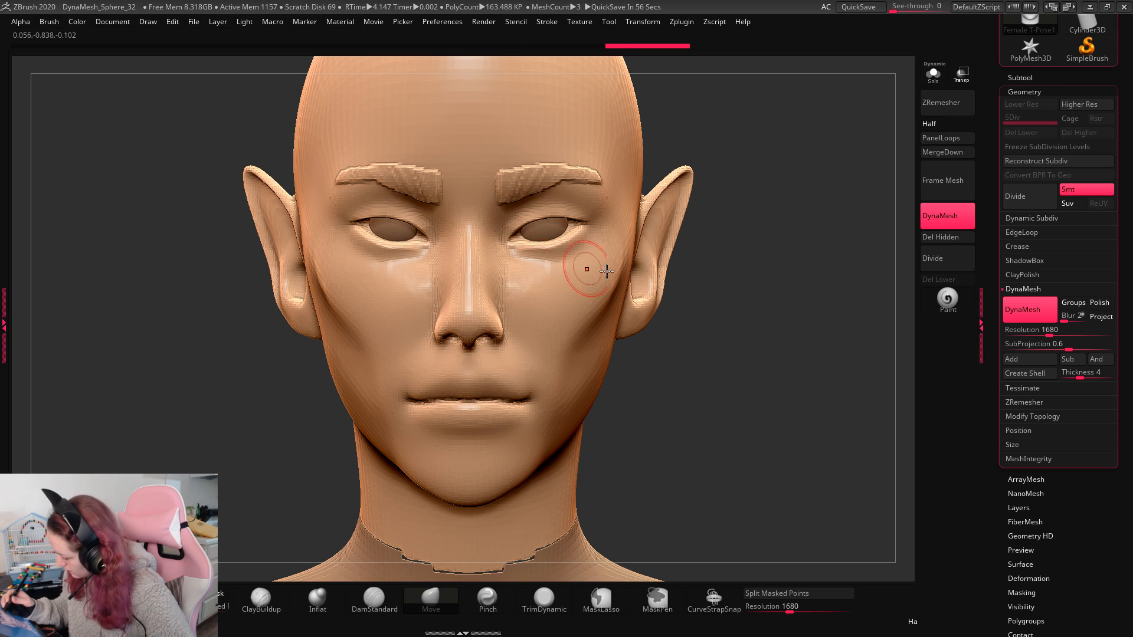
# Step: Smooth the stepped surface of both eyebrows from their inner ends to their tails
pyautogui.moveTo(792, 299); pyautogui.dragTo(791, 305)
pyautogui.moveTo(518, 182)
pyautogui.keyDown('shift'); pyautogui.mouseDown()
pyautogui.moveTo(521, 165)
pyautogui.moveTo(594, 176)
pyautogui.moveTo(523, 201)
pyautogui.mouseUp(); pyautogui.keyUp('shift')
pyautogui.keyDown('shift'); pyautogui.moveTo(606, 194); pyautogui.dragTo(609, 182); pyautogui.keyUp('shift')
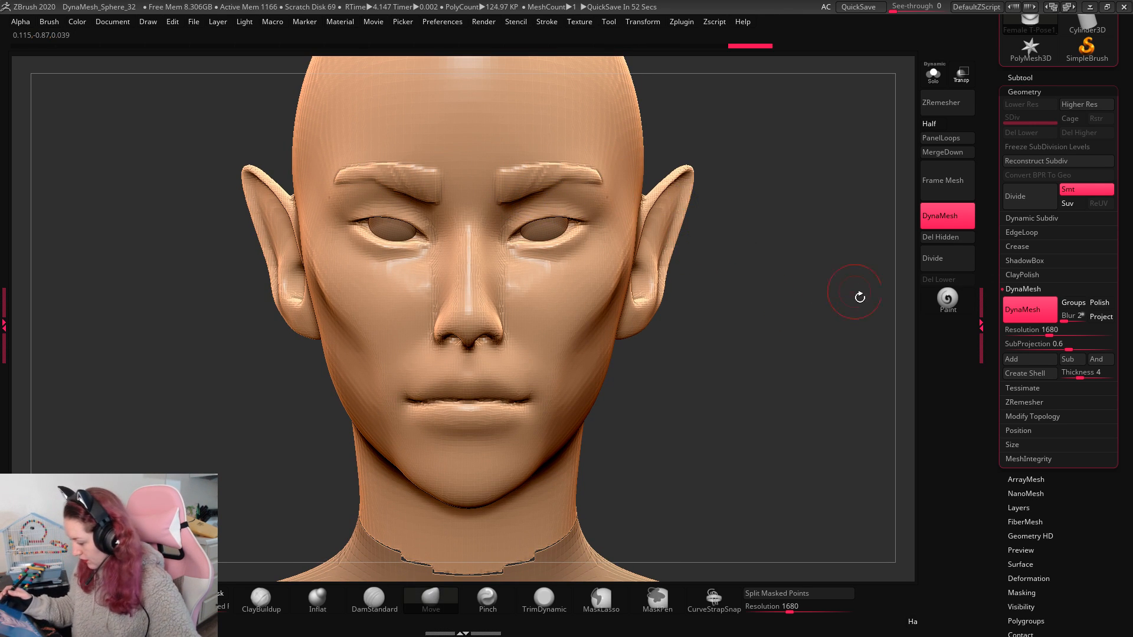
pyautogui.moveTo(839, 309)
pyautogui.mouseDown()
pyautogui.moveTo(855, 314)
pyautogui.moveTo(821, 328)
pyautogui.mouseUp()
# Step: Deepen the line between the lips out to the mouth corners with DamStandard
pyautogui.click(381, 599)
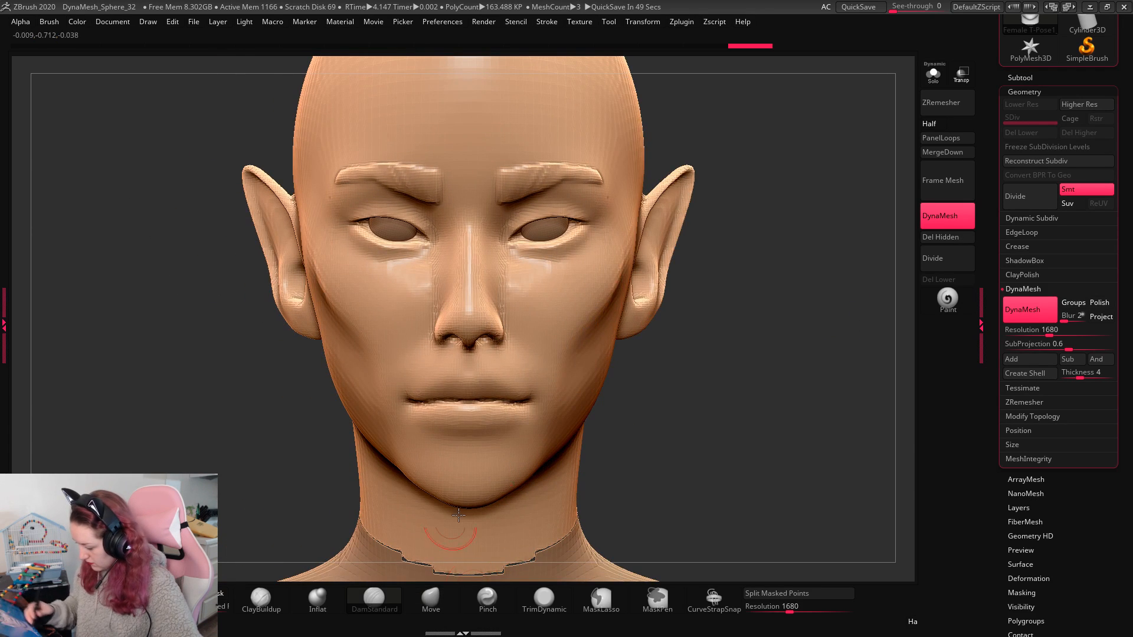
pyautogui.moveTo(734, 307); pyautogui.dragTo(829, 316)
pyautogui.press('space')
pyautogui.click(527, 394)
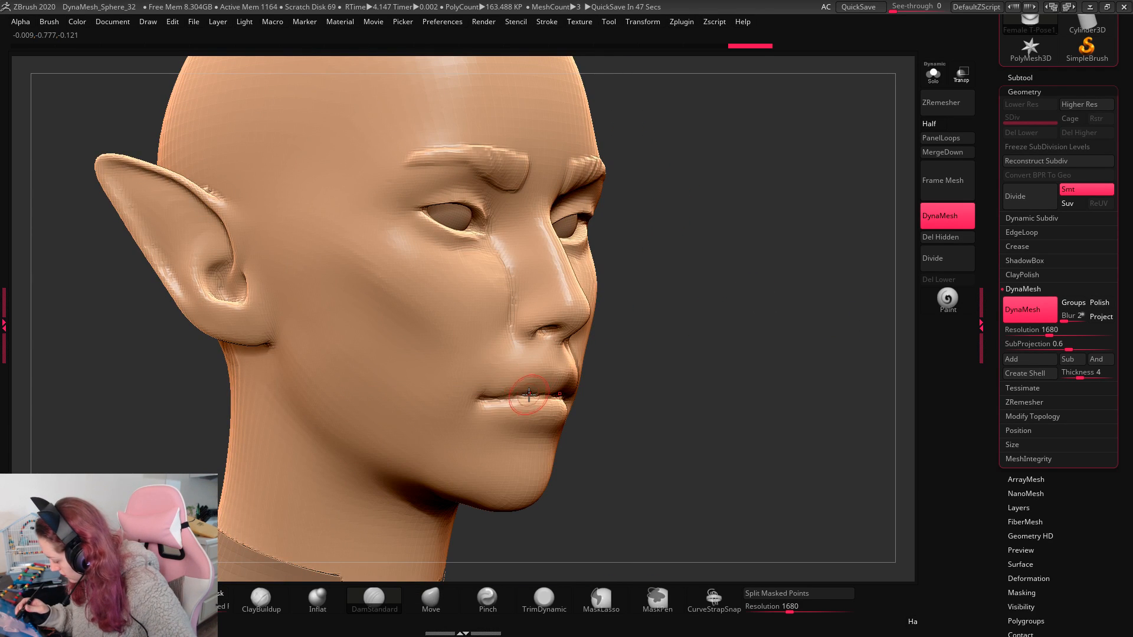
pyautogui.moveTo(527, 396); pyautogui.dragTo(499, 397)
pyautogui.moveTo(720, 387); pyautogui.dragTo(687, 386)
pyautogui.moveTo(536, 396); pyautogui.dragTo(511, 400)
pyautogui.moveTo(750, 373); pyautogui.dragTo(776, 387)
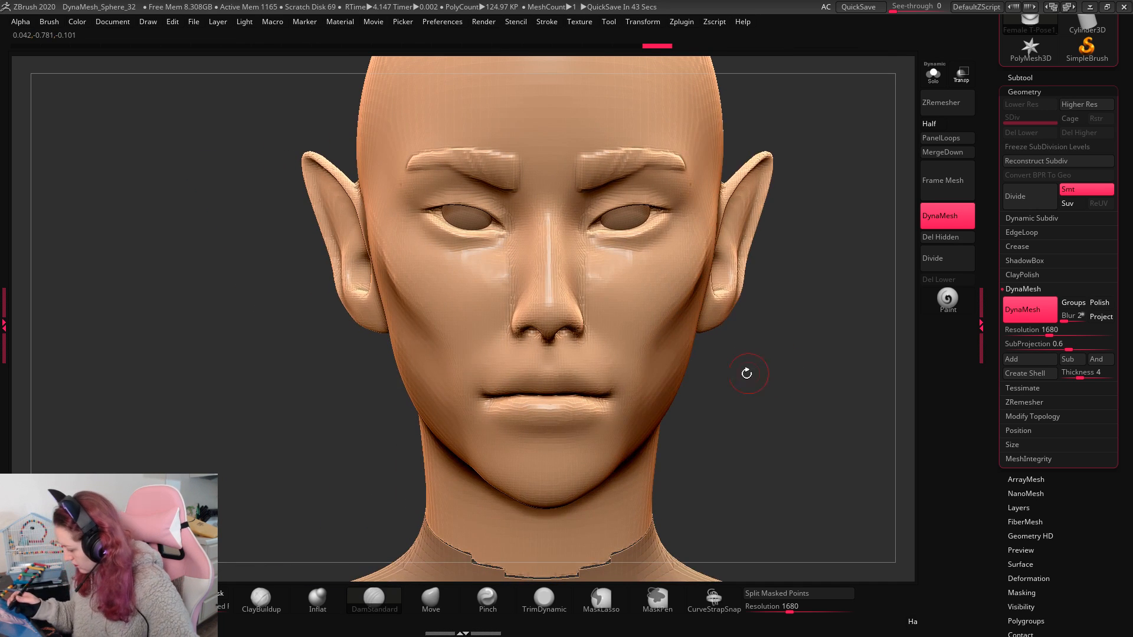
# Step: Pull the lower cheeks and jaw sides slightly inward with a large Move brush
pyautogui.press('space')
pyautogui.moveTo(789, 341)
pyautogui.mouseDown()
pyautogui.moveTo(838, 348)
pyautogui.moveTo(791, 344)
pyautogui.moveTo(791, 253)
pyautogui.moveTo(799, 352)
pyautogui.moveTo(819, 332)
pyautogui.moveTo(720, 302)
pyautogui.mouseUp()
pyautogui.press('space')
pyautogui.click(439, 599)
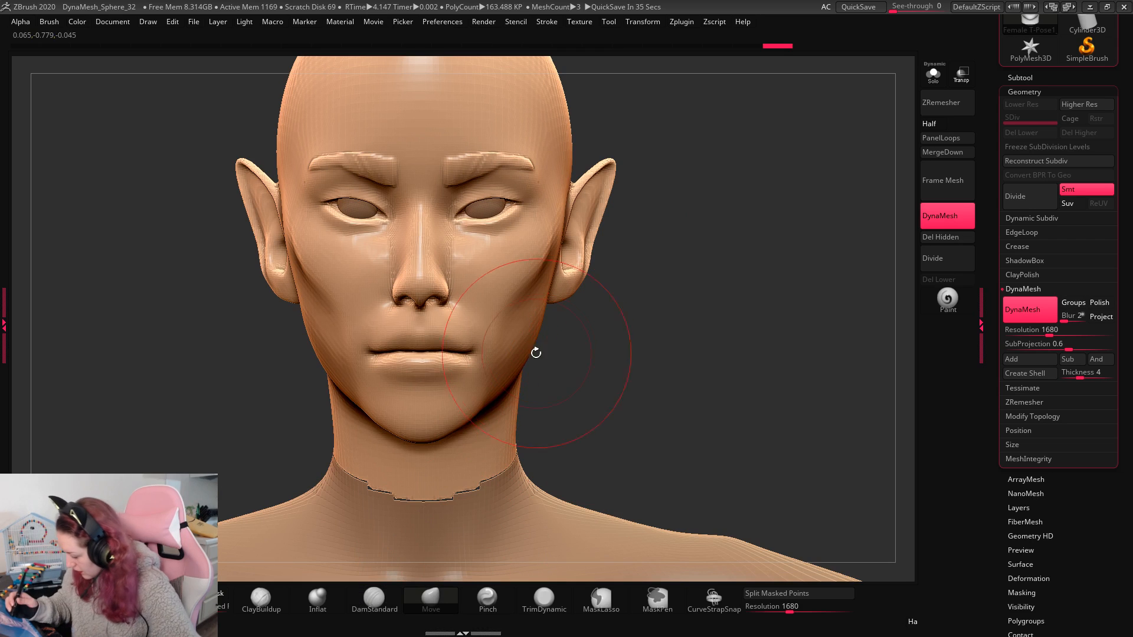
pyautogui.moveTo(533, 352); pyautogui.dragTo(520, 357)
pyautogui.press('space')
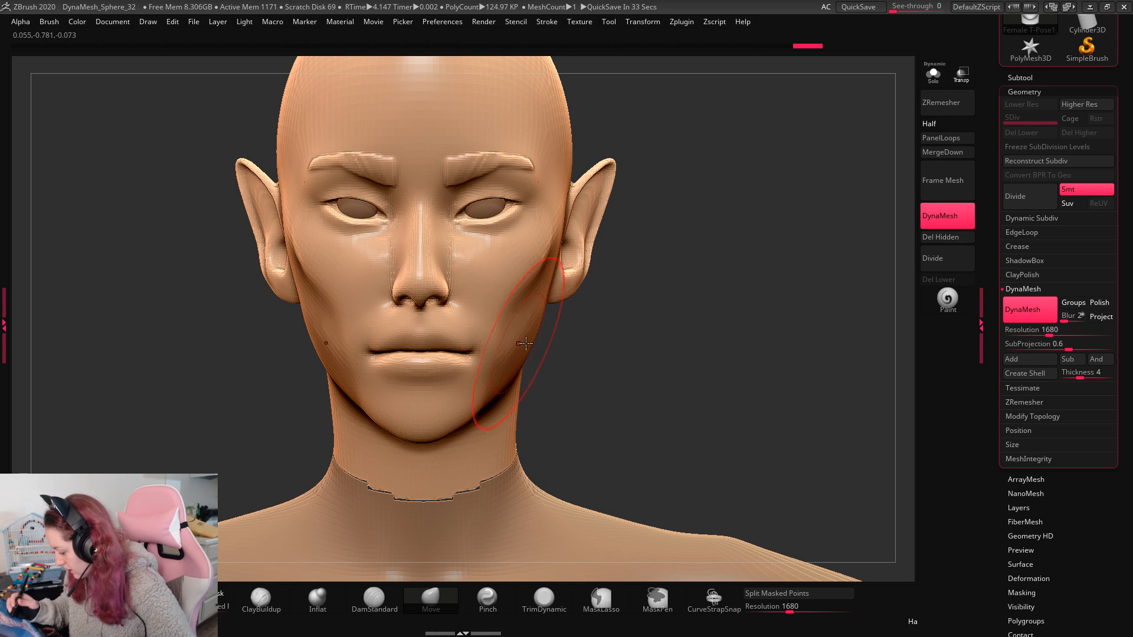
# Step: Adjust the back edge of the nostrils in profile with a resized Move brush
pyautogui.moveTo(723, 366); pyautogui.dragTo(427, 381)
pyautogui.press('space')
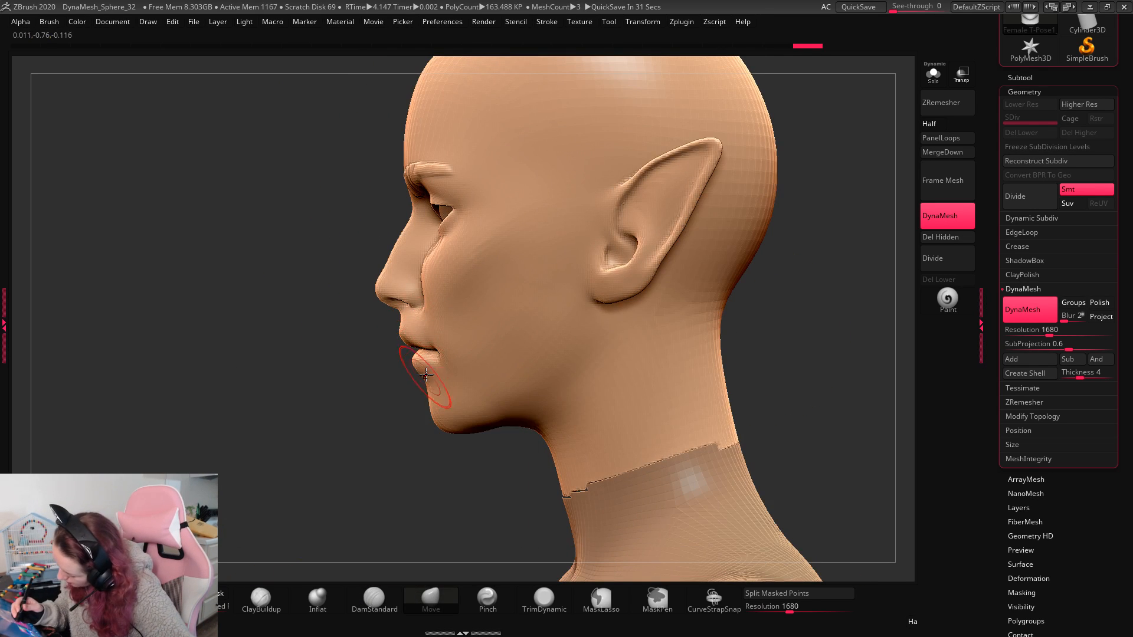
pyautogui.moveTo(834, 283); pyautogui.dragTo(796, 301)
pyautogui.press('space')
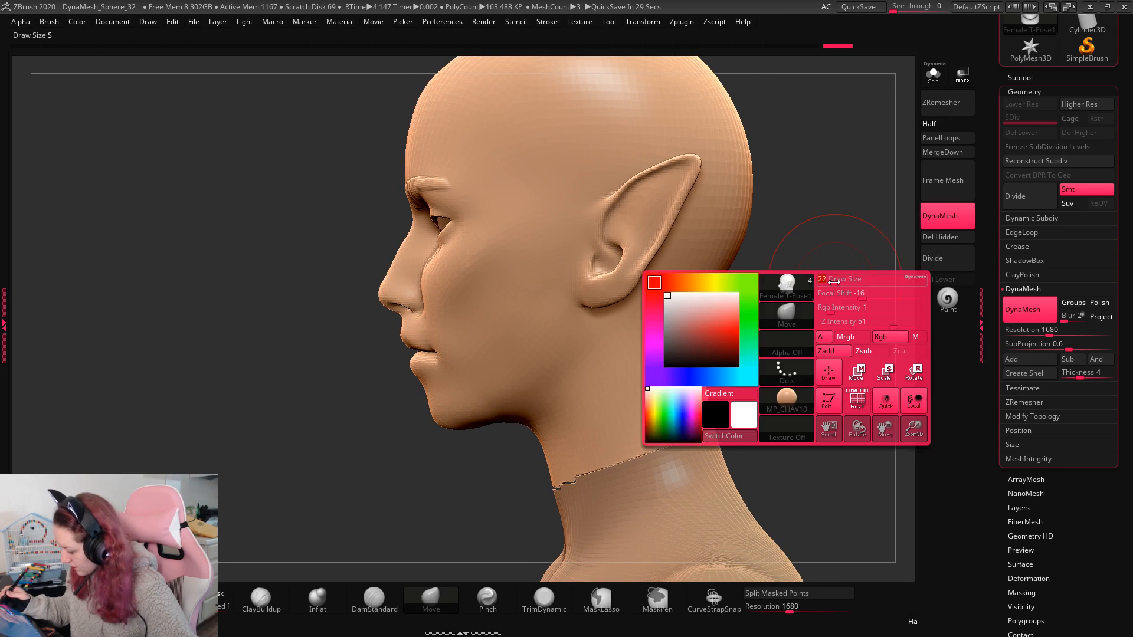
pyautogui.moveTo(427, 296); pyautogui.dragTo(433, 295)
pyautogui.moveTo(870, 294)
pyautogui.mouseDown()
pyautogui.moveTo(671, 368)
pyautogui.moveTo(810, 313)
pyautogui.moveTo(766, 311)
pyautogui.moveTo(746, 338)
pyautogui.mouseUp()
pyautogui.press('space')
pyautogui.keyDown('alt'); pyautogui.moveTo(781, 297); pyautogui.dragTo(755, 338); pyautogui.keyUp('alt')
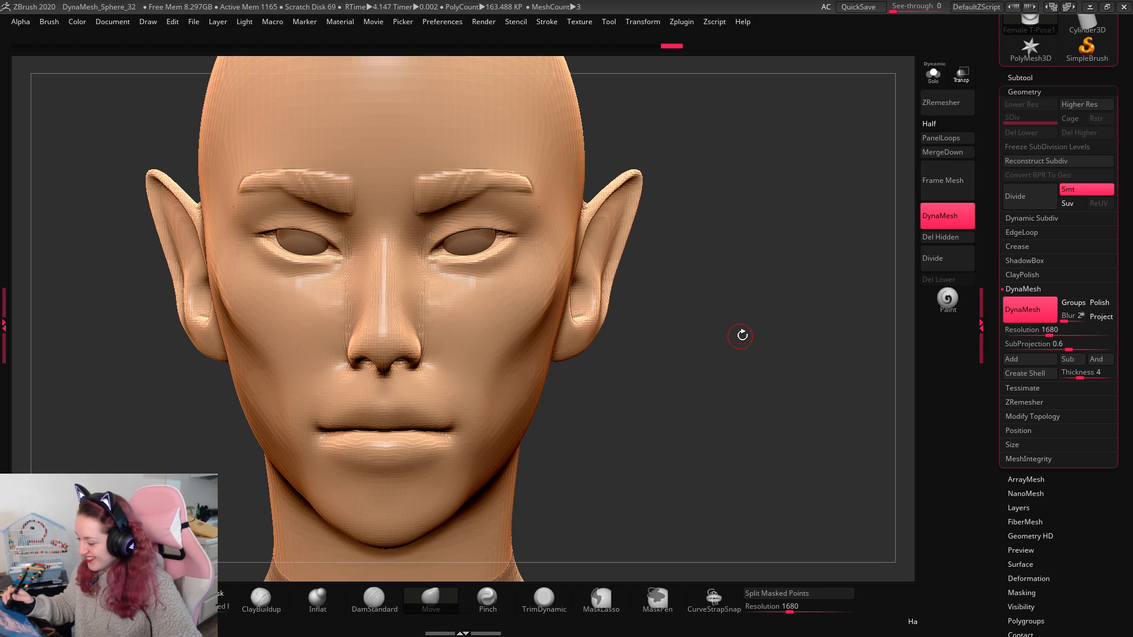
# Step: Raise the DynaMesh resolution to 1984 and remesh the head
pyautogui.moveTo(742, 336); pyautogui.dragTo(764, 330)
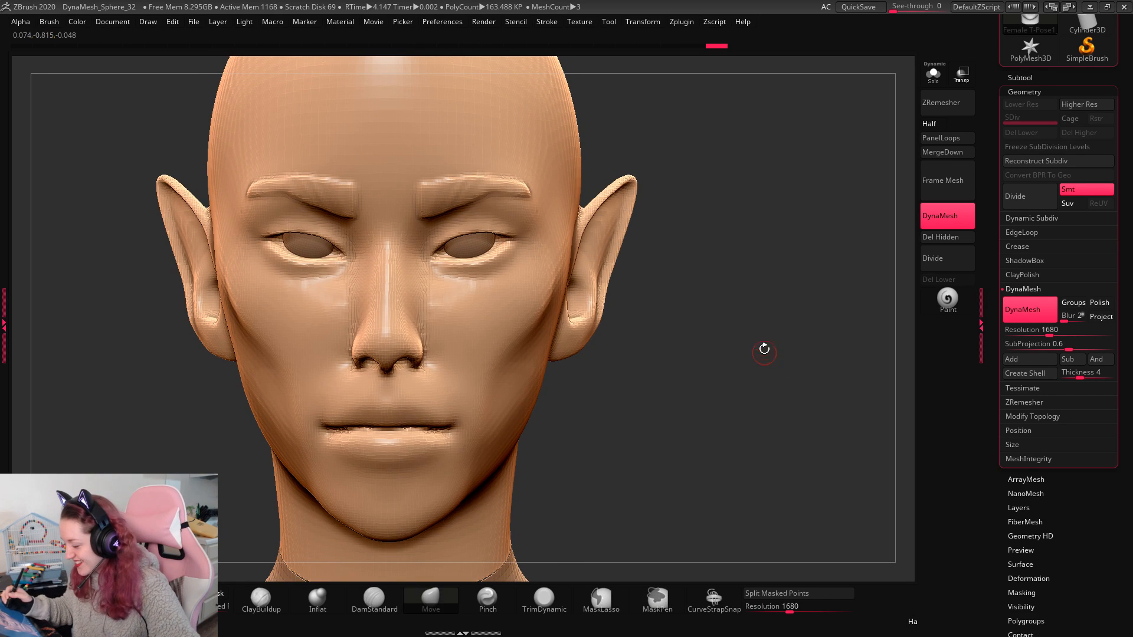
pyautogui.click(1056, 336)
pyautogui.keyDown('ctrl'); pyautogui.moveTo(769, 256); pyautogui.dragTo(802, 395); pyautogui.keyUp('ctrl')
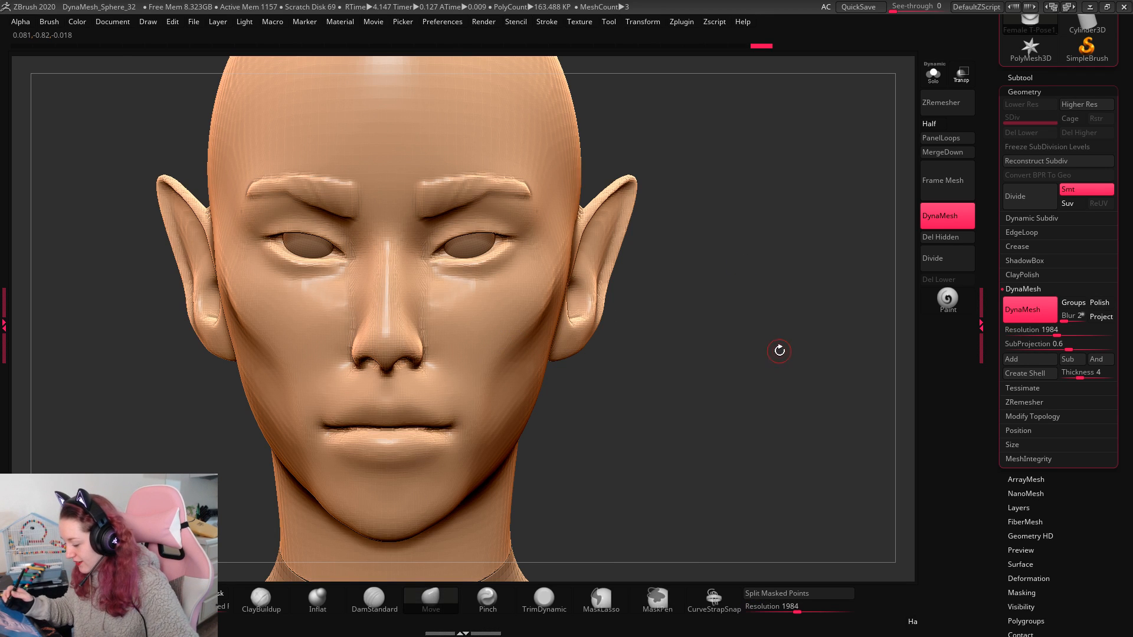
# Step: Carve slanted hair strokes across both eyebrows with the DamStandard brush
pyautogui.click(361, 599)
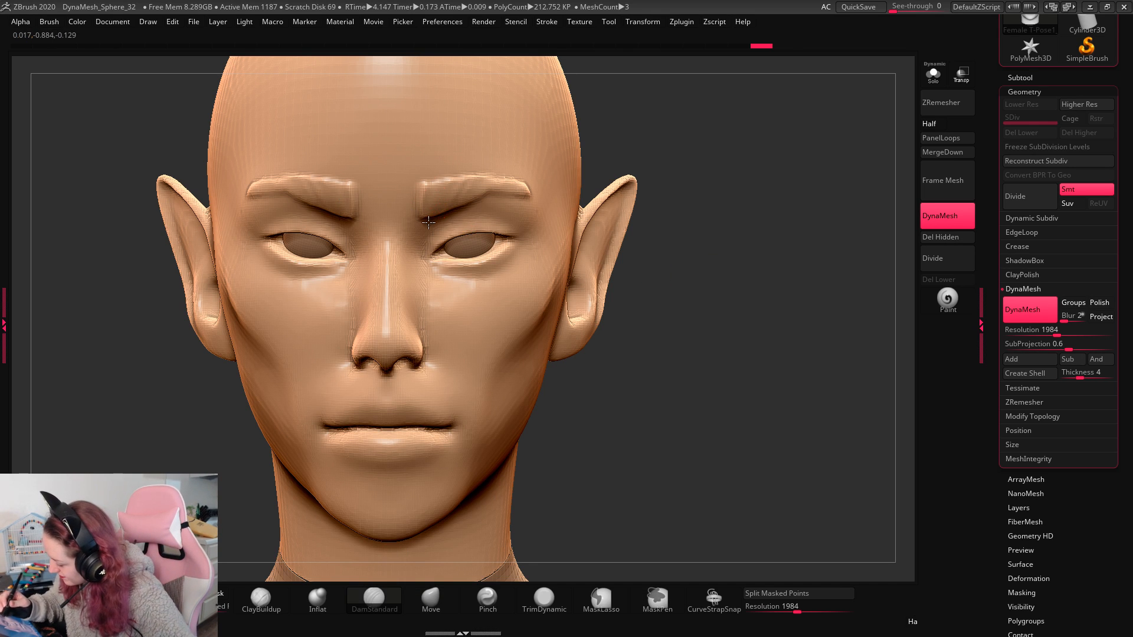
pyautogui.moveTo(729, 129); pyautogui.dragTo(678, 135)
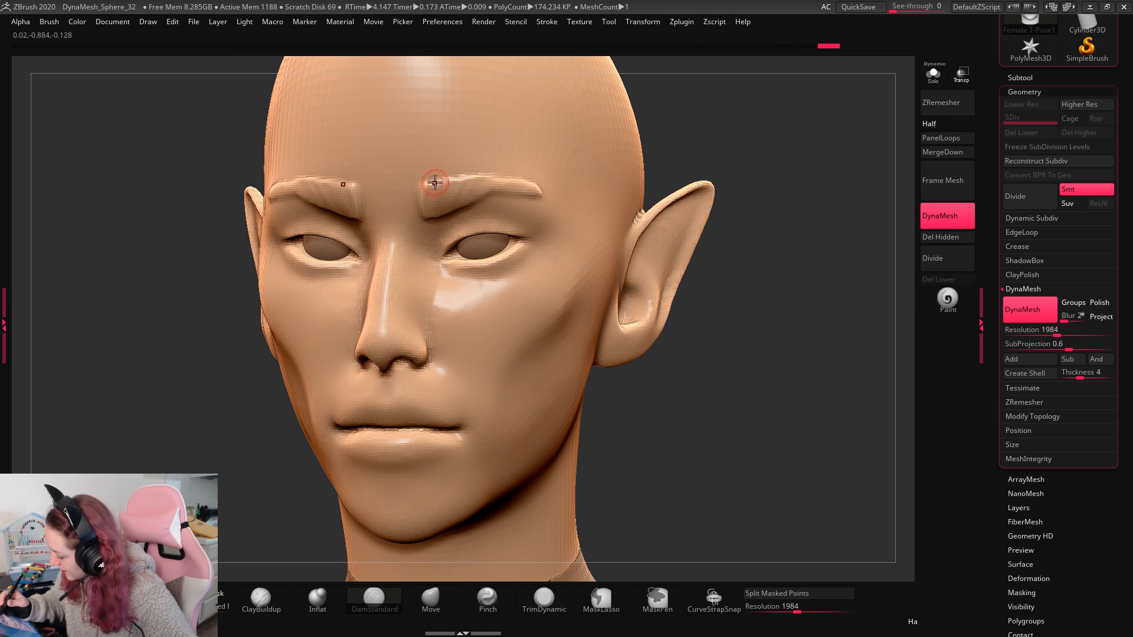
pyautogui.moveTo(469, 180)
pyautogui.mouseDown()
pyautogui.moveTo(471, 195)
pyautogui.moveTo(511, 178)
pyautogui.mouseUp()
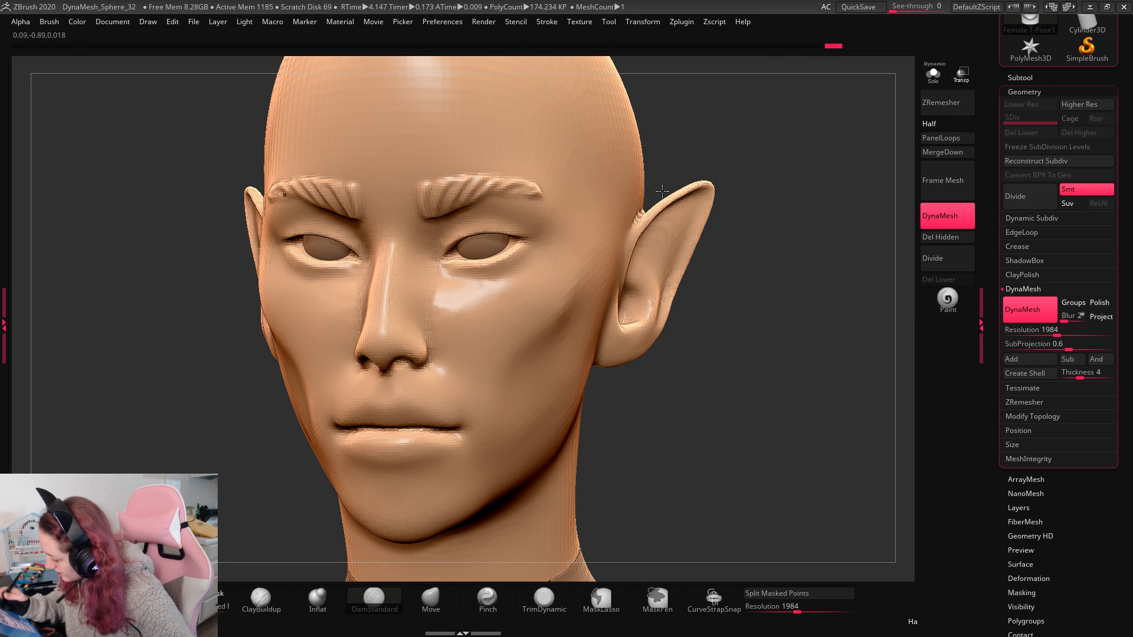
pyautogui.rightClick(795, 295)
# Step: Smooth the cheeks and the sides of the jaw
pyautogui.keyDown('shift'); pyautogui.moveTo(577, 316); pyautogui.dragTo(551, 340); pyautogui.keyUp('shift')
pyautogui.keyDown('shift'); pyautogui.moveTo(525, 414); pyautogui.dragTo(529, 460); pyautogui.keyUp('shift')
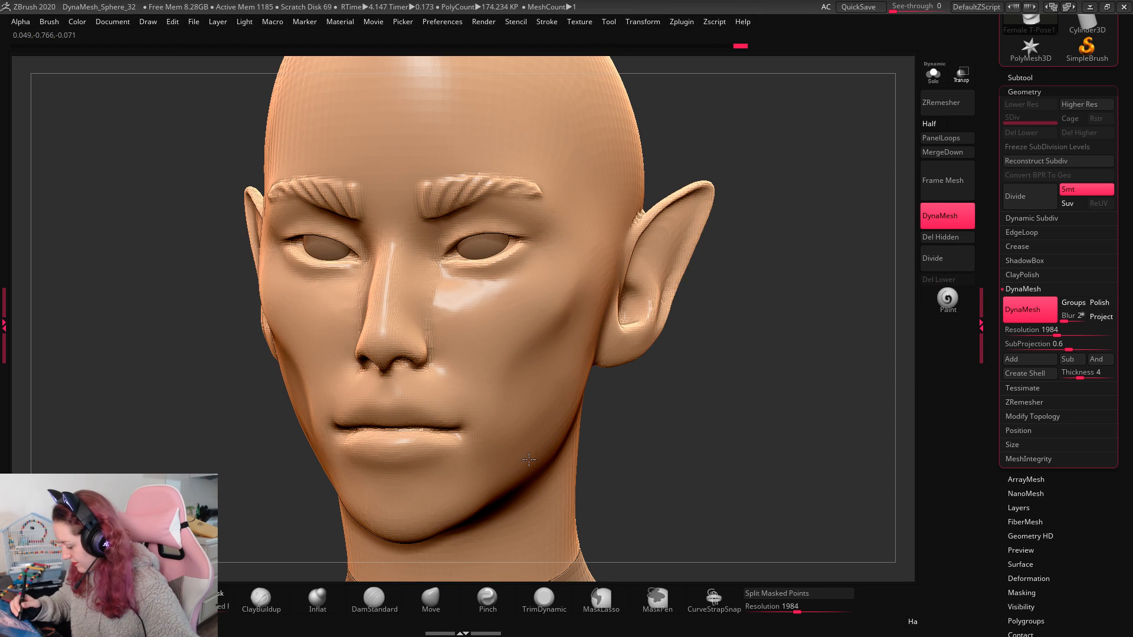
pyautogui.moveTo(761, 404)
pyautogui.keyDown('shift'); pyautogui.mouseDown()
pyautogui.moveTo(807, 391)
pyautogui.moveTo(749, 364)
pyautogui.mouseUp(); pyautogui.keyUp('shift')
# Step: Refine the cheeks beside the mouth and the inner under-eye areas with the Move brush
pyautogui.click(434, 599)
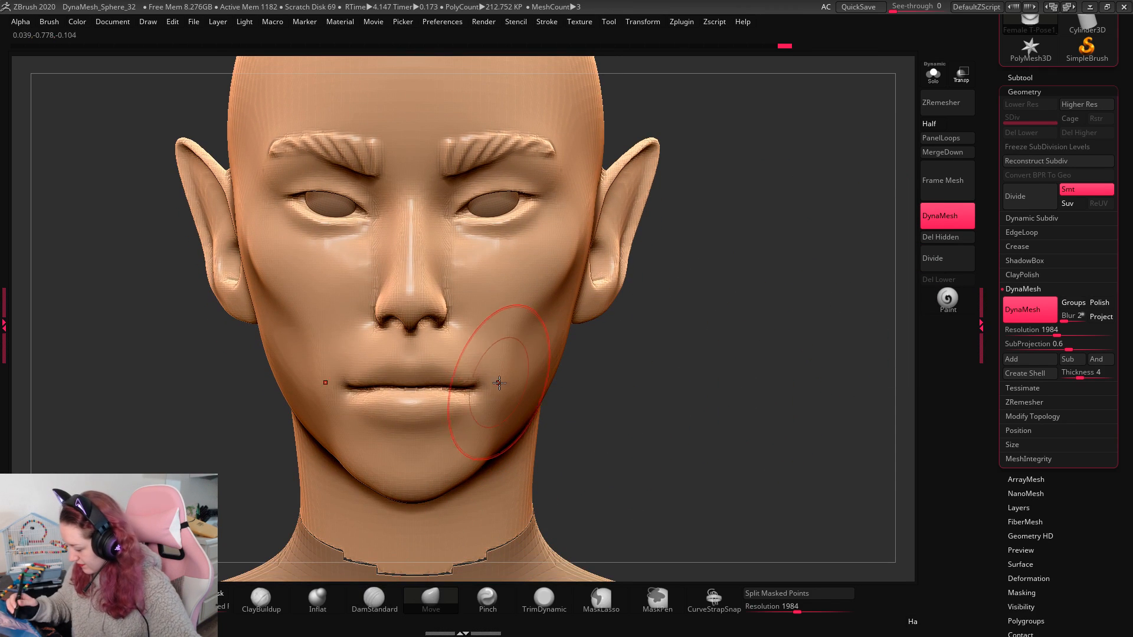
pyautogui.moveTo(499, 383); pyautogui.dragTo(500, 380)
pyautogui.press('space')
pyautogui.moveTo(752, 338)
pyautogui.mouseDown()
pyautogui.moveTo(760, 321)
pyautogui.moveTo(756, 354)
pyautogui.mouseUp()
pyautogui.press('space')
pyautogui.press('space')
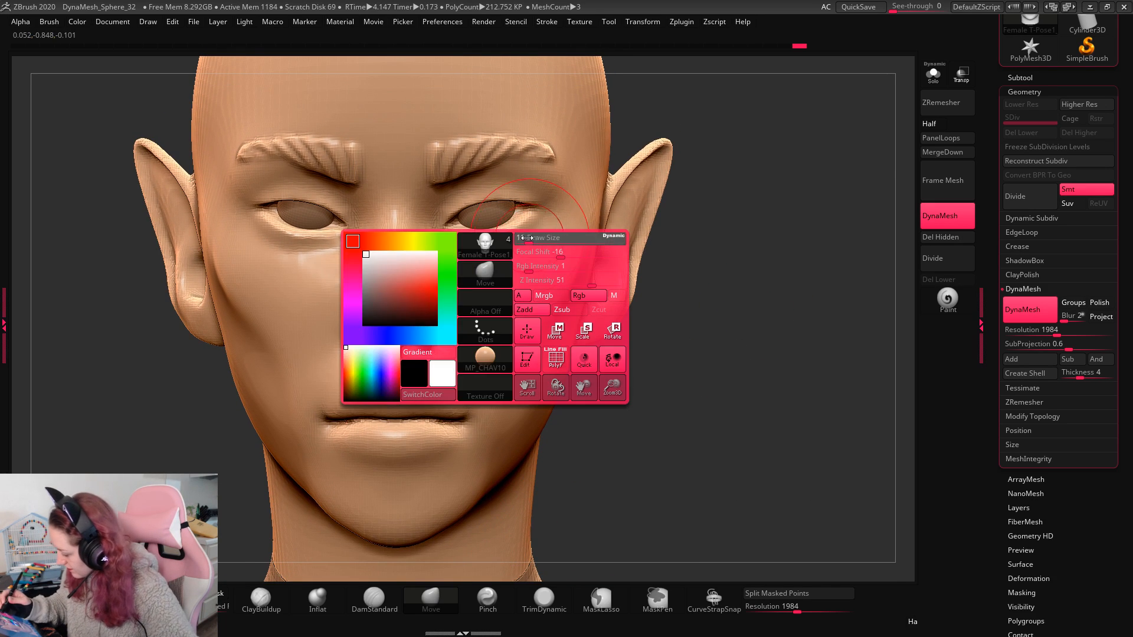
pyautogui.moveTo(454, 253); pyautogui.dragTo(462, 237)
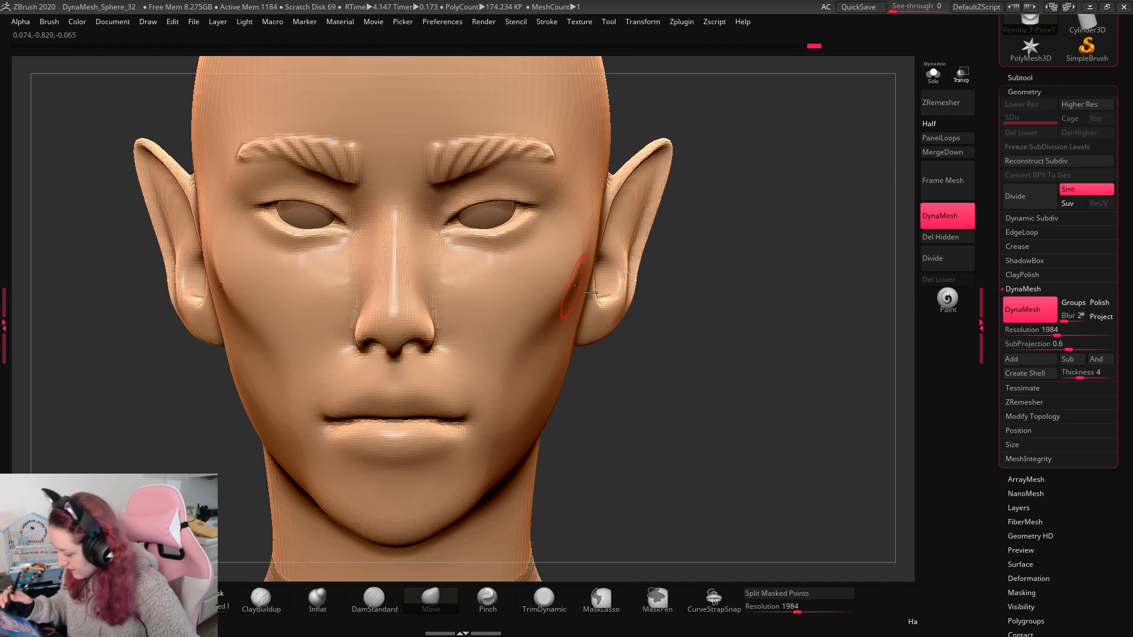
# Step: Draw mirrored eyelash strips along both upper eyelids with the CurveStrapSnap brush, redrawing the strip until it follows the lid smoothly
pyautogui.press('b')
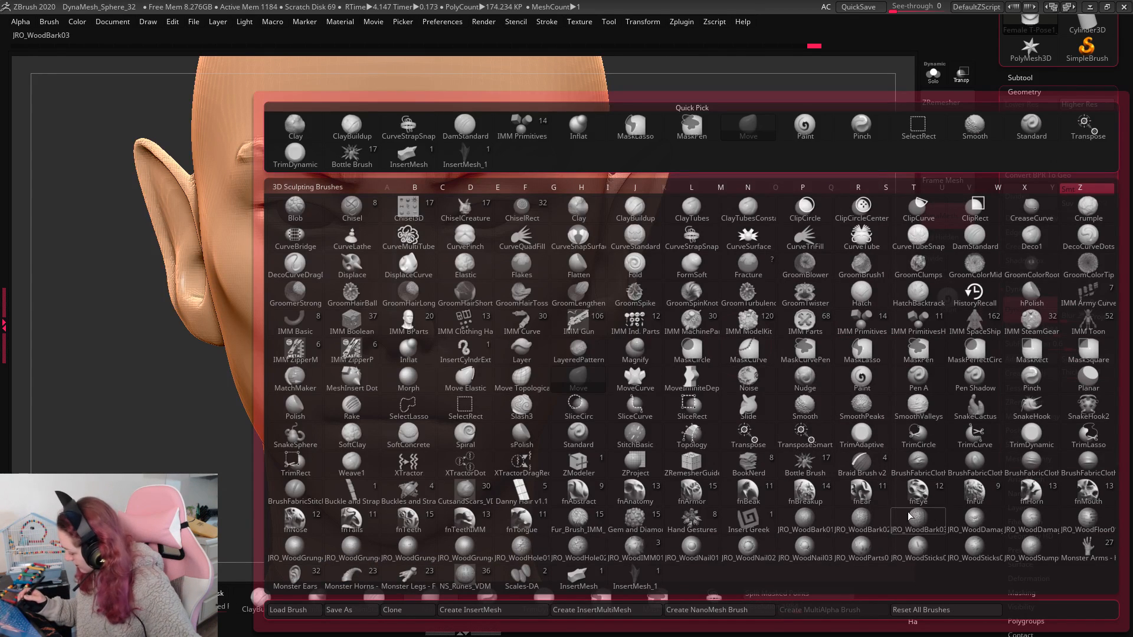
pyautogui.press('c')
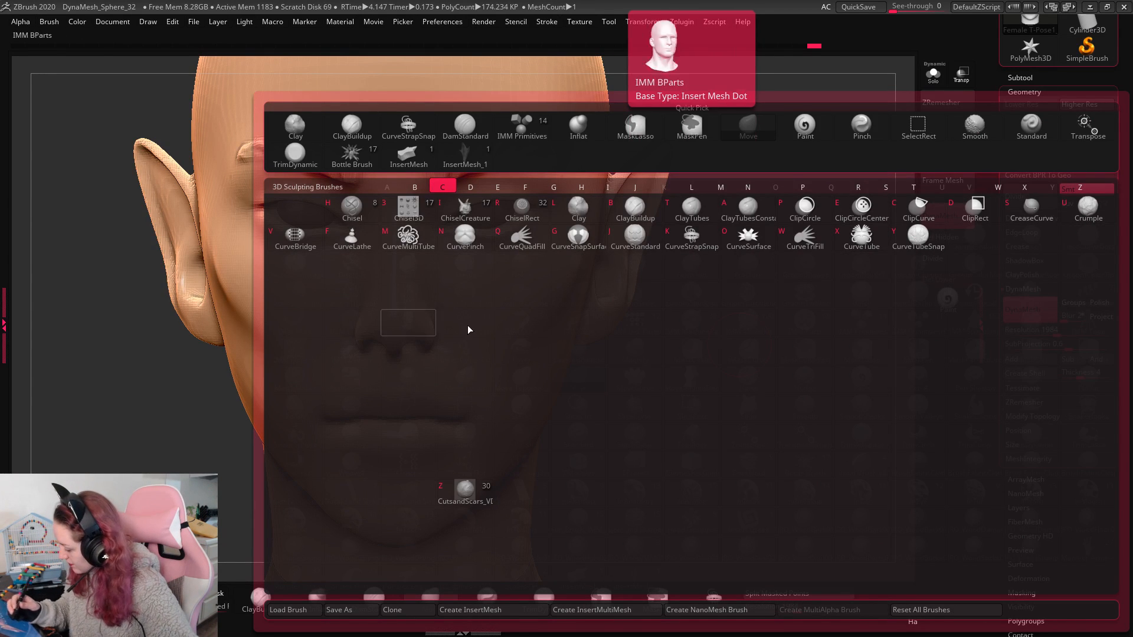
pyautogui.press('k')
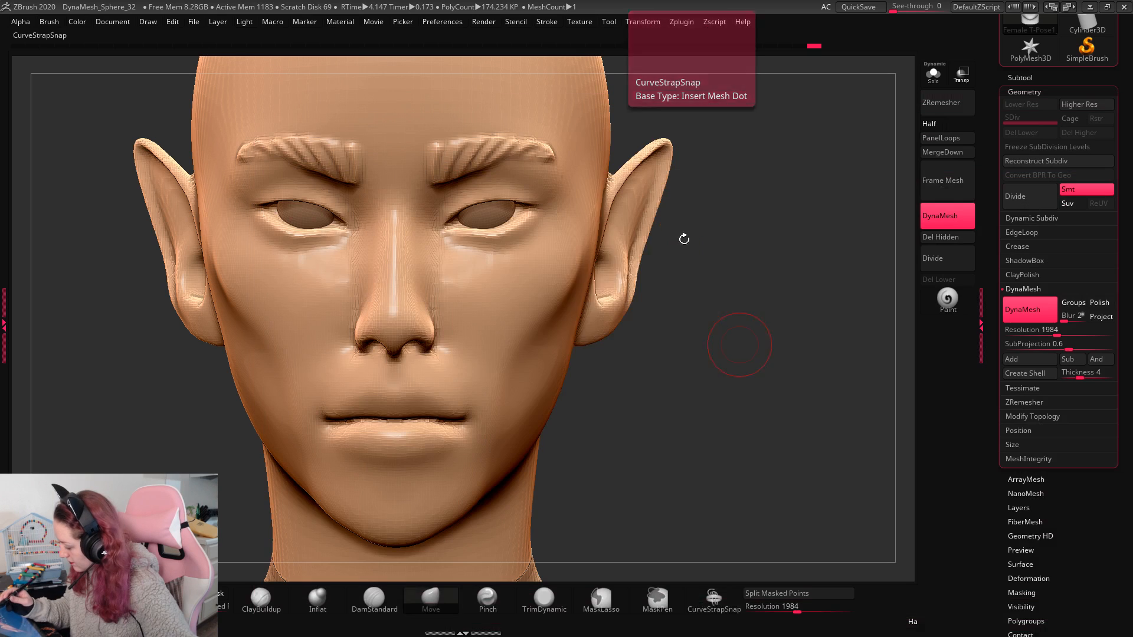
pyautogui.press('space')
pyautogui.click(444, 220)
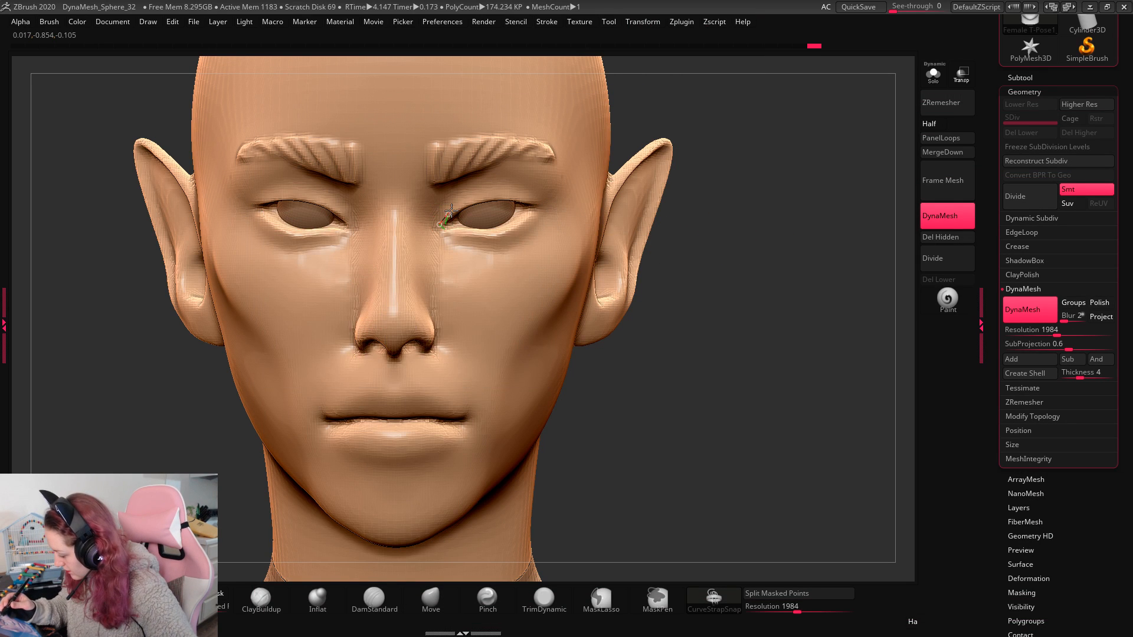
pyautogui.moveTo(598, 188); pyautogui.dragTo(601, 187)
pyautogui.keyDown('alt'); pyautogui.moveTo(791, 234); pyautogui.dragTo(787, 253); pyautogui.keyUp('alt')
pyautogui.hotkey('ctrl', 'z')
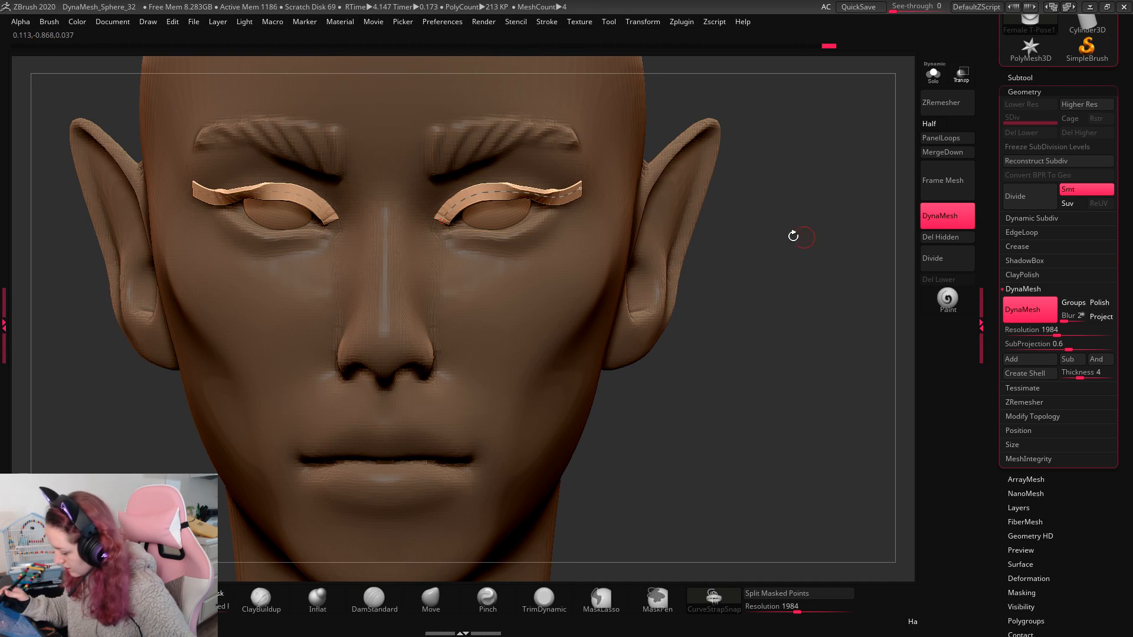
pyautogui.hotkey('ctrl', 'z')
pyautogui.moveTo(498, 188); pyautogui.dragTo(585, 190)
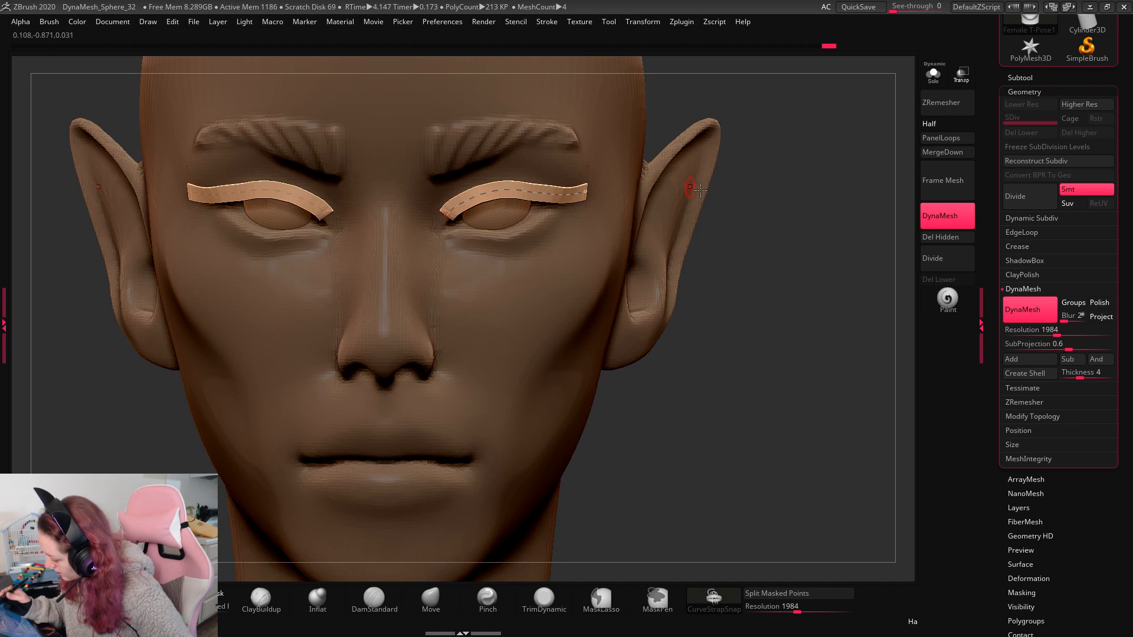
pyautogui.moveTo(822, 230); pyautogui.dragTo(816, 275)
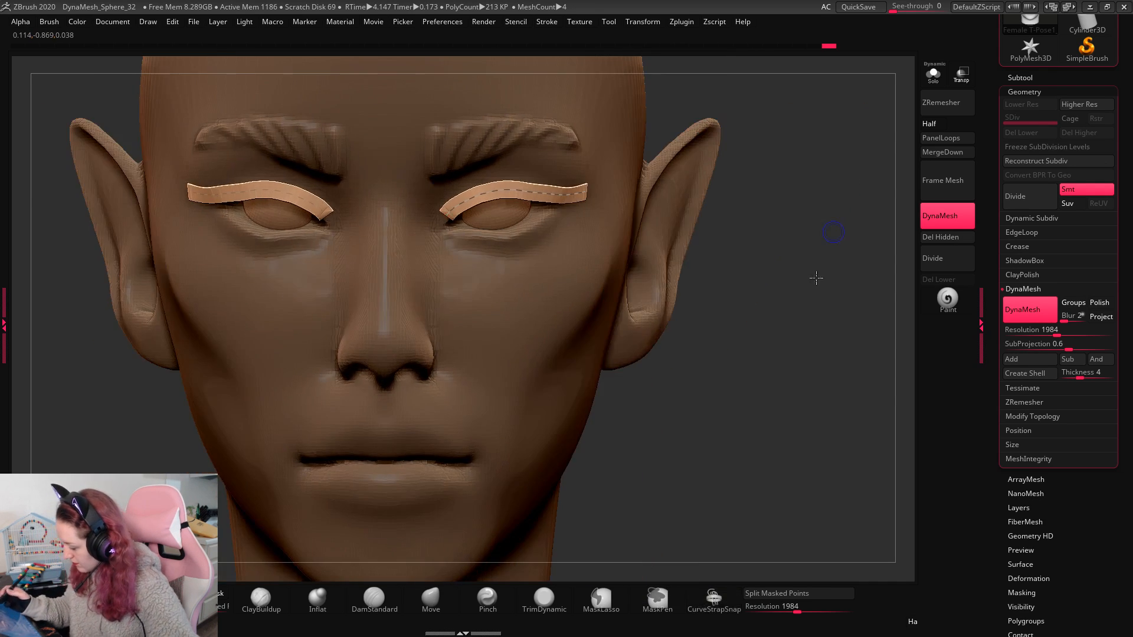
# Step: Split the unmasked eyelash strips off the head into their own subtool
pyautogui.click(789, 593)
pyautogui.click(1019, 77)
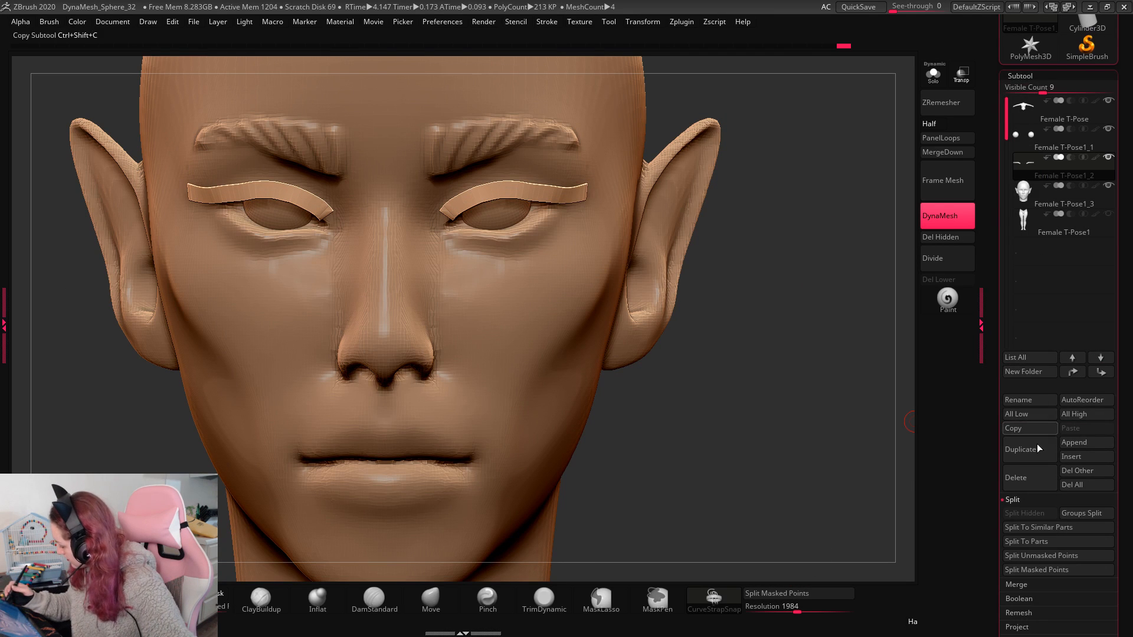
pyautogui.click(1027, 76)
# Step: Subdivide the eyelash strips to subdivision level 2
pyautogui.click(1026, 91)
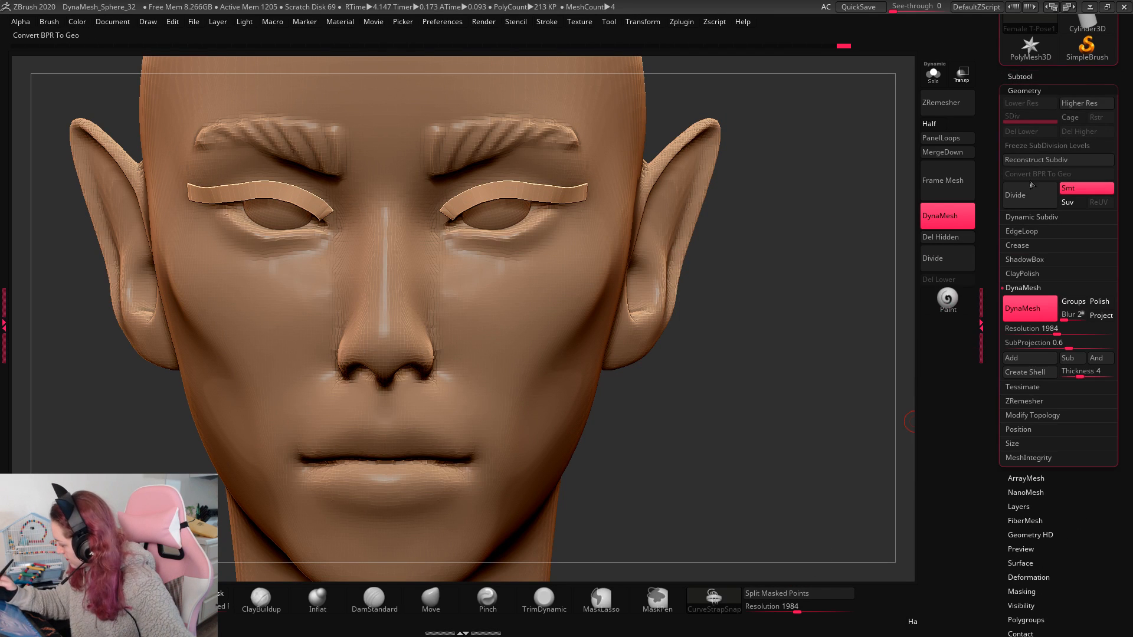
pyautogui.click(1026, 195)
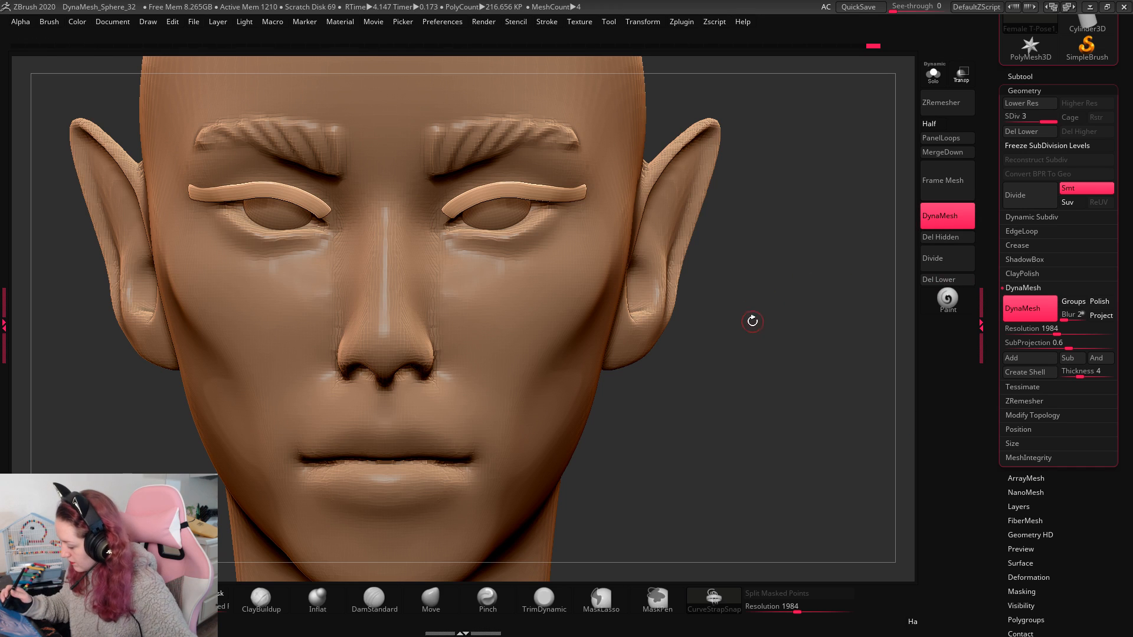
pyautogui.keyDown('ctrl'); pyautogui.click(751, 323); pyautogui.keyUp('ctrl')
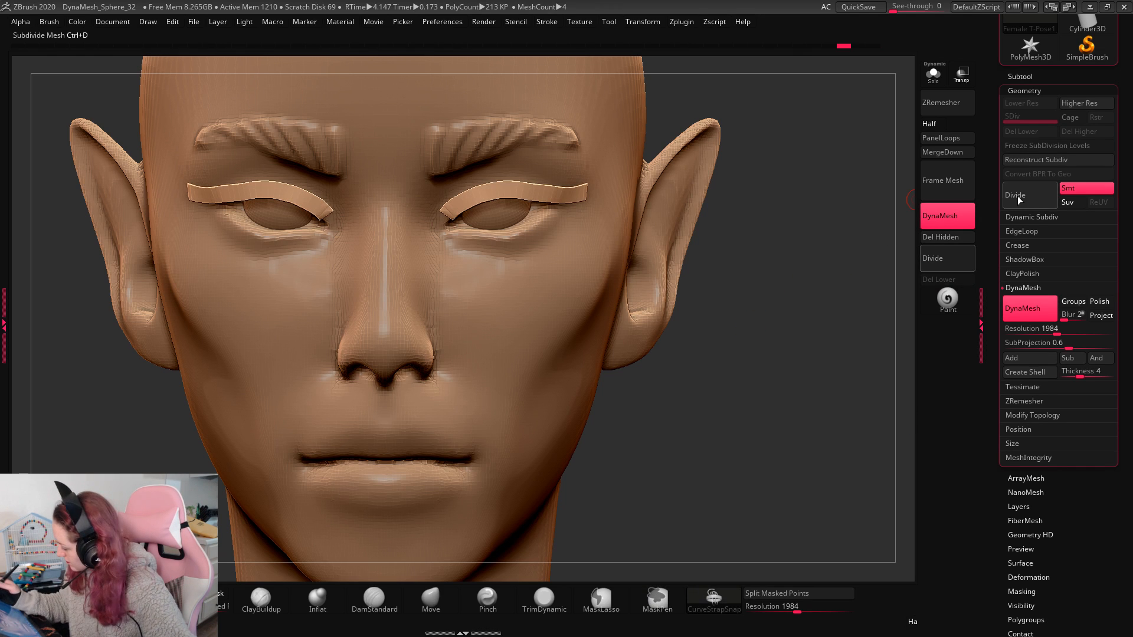
pyautogui.keyDown('ctrl'); pyautogui.click(748, 252); pyautogui.keyUp('ctrl')
# Step: Adjust the scale and position of the eyelash strips with the transform gizmo so they sit along the upper eyelids
pyautogui.press('w')
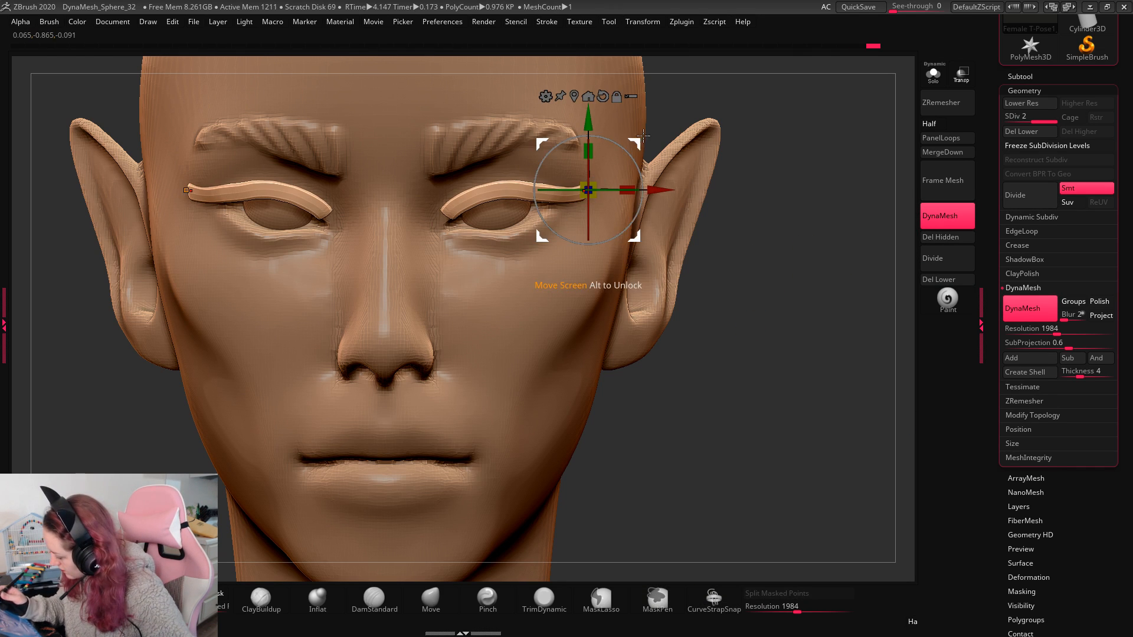
pyautogui.moveTo(602, 175); pyautogui.dragTo(602, 190)
pyautogui.press('q')
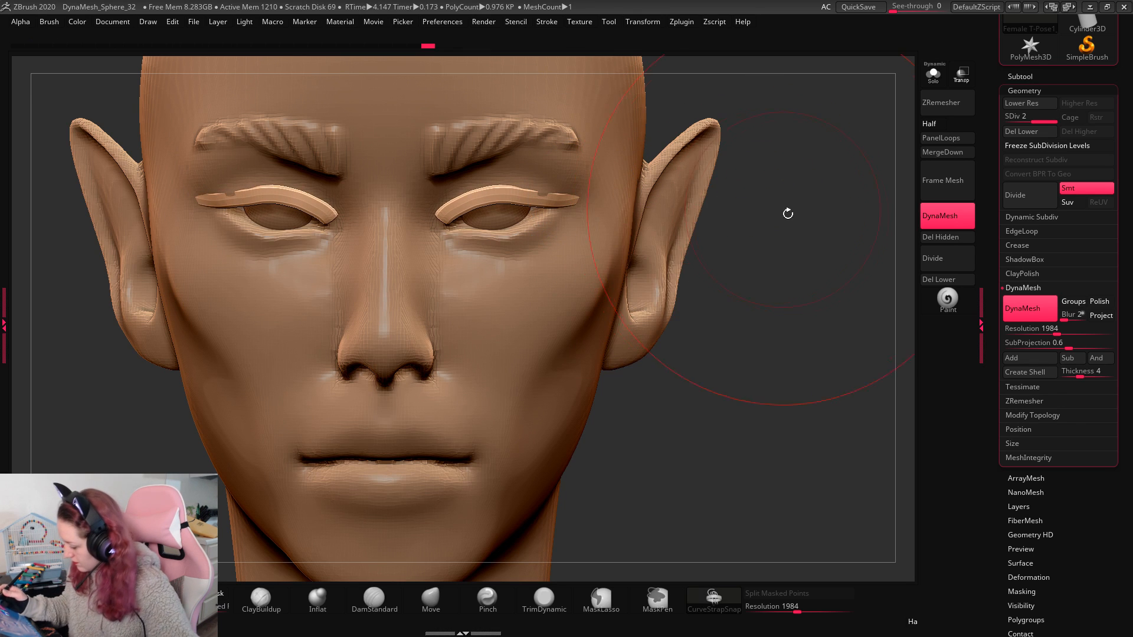
pyautogui.moveTo(790, 216); pyautogui.dragTo(766, 227)
pyautogui.press('w')
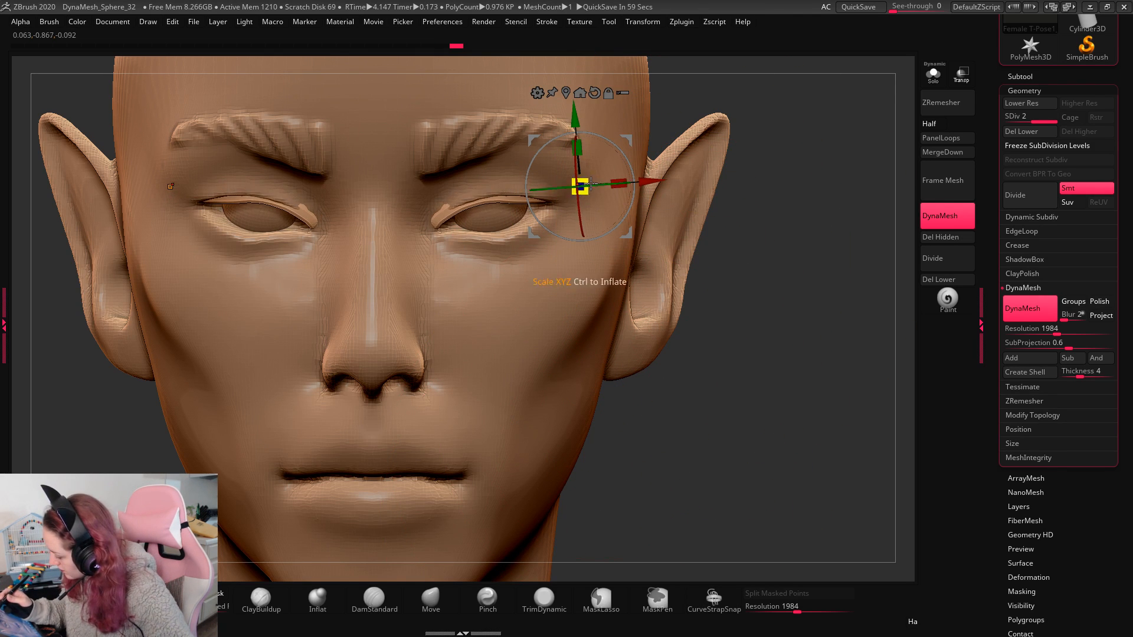
pyautogui.moveTo(738, 254); pyautogui.dragTo(575, 170)
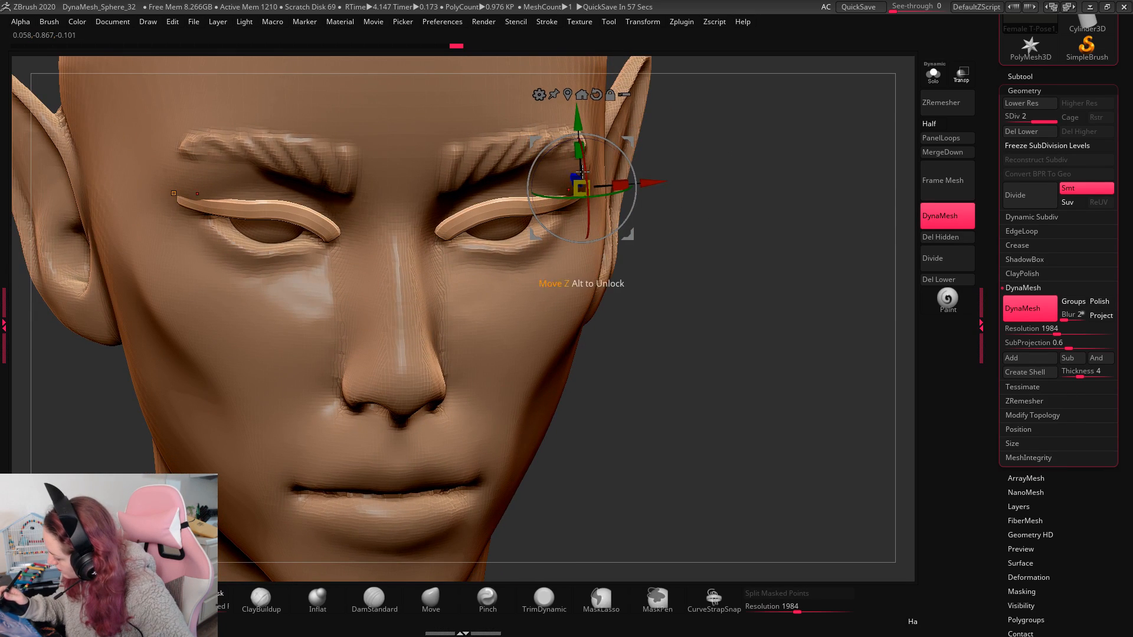
pyautogui.keyDown('shift'); pyautogui.moveTo(761, 242); pyautogui.dragTo(771, 255); pyautogui.keyUp('shift')
# Step: Pinch the inner ends of the eyelash strips at the eye corners with a resized Pinch brush
pyautogui.click(488, 597)
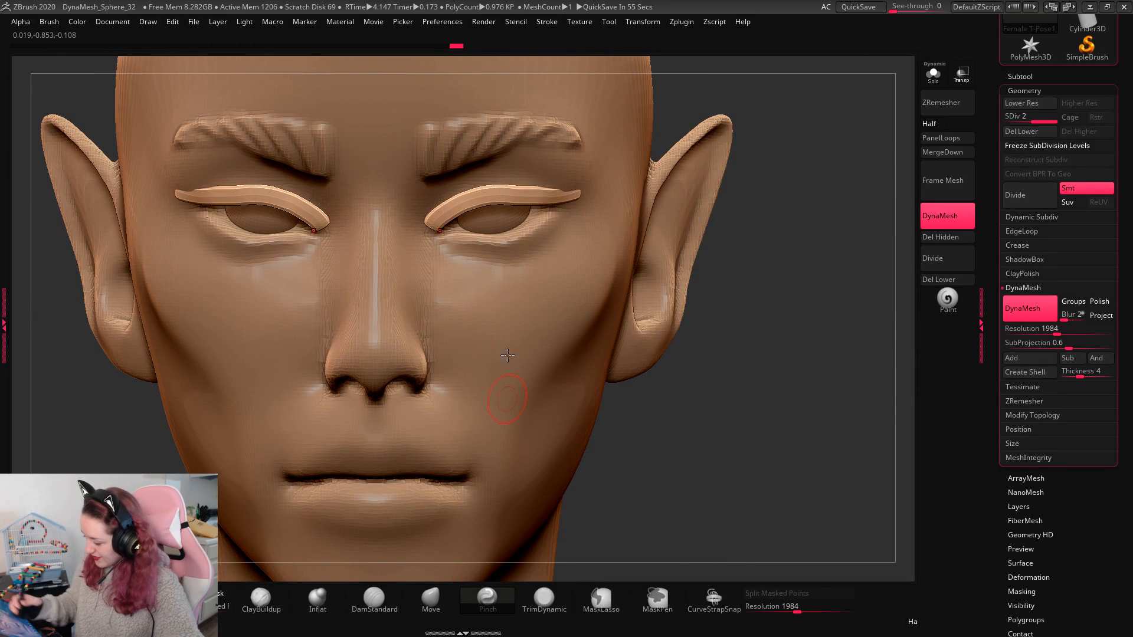
pyautogui.press('space')
pyautogui.press('space')
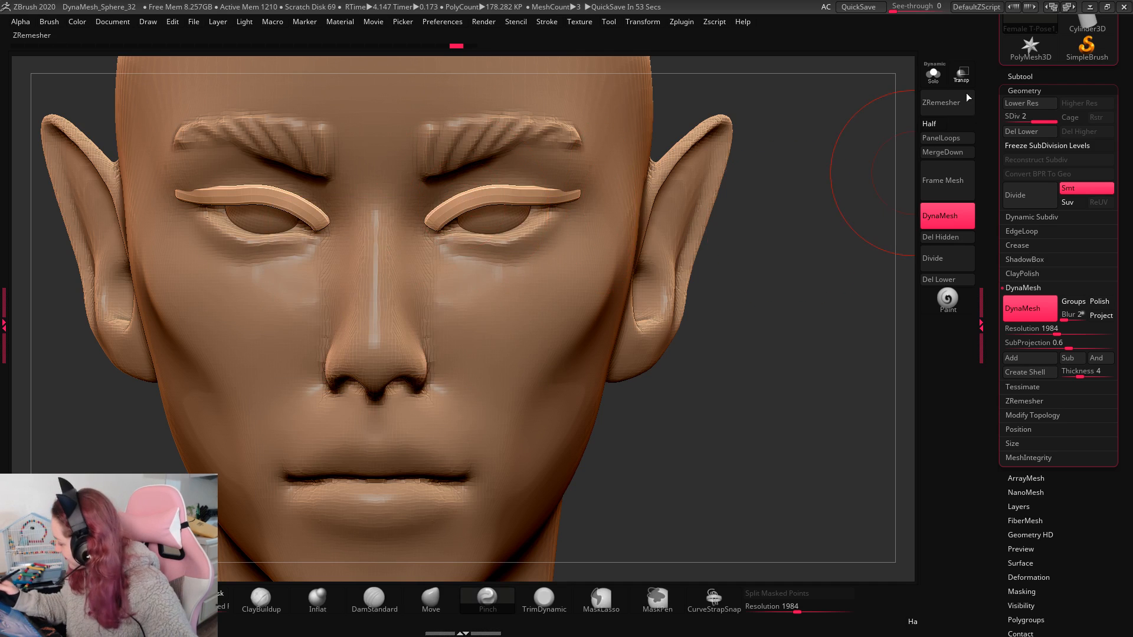
# Step: Isolate the eyelash strips, reshape their outer curve with the Move brush, and show the whole head again
pyautogui.click(933, 73)
pyautogui.moveTo(784, 278); pyautogui.dragTo(663, 306)
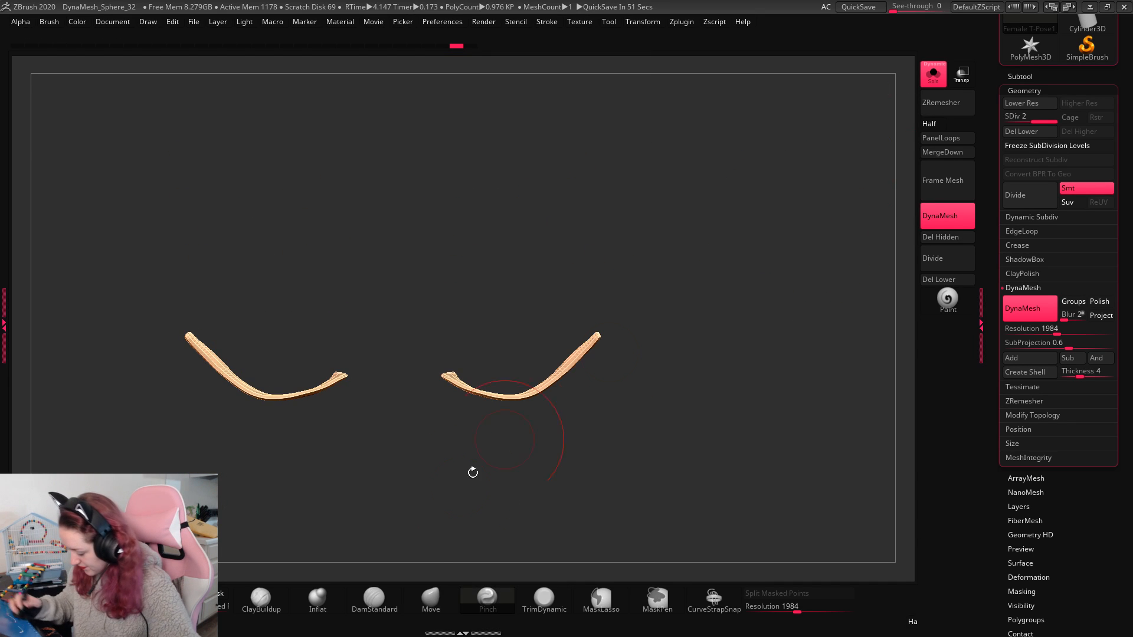
pyautogui.click(431, 597)
pyautogui.moveTo(533, 354)
pyautogui.mouseDown()
pyautogui.moveTo(515, 377)
pyautogui.moveTo(576, 349)
pyautogui.mouseUp()
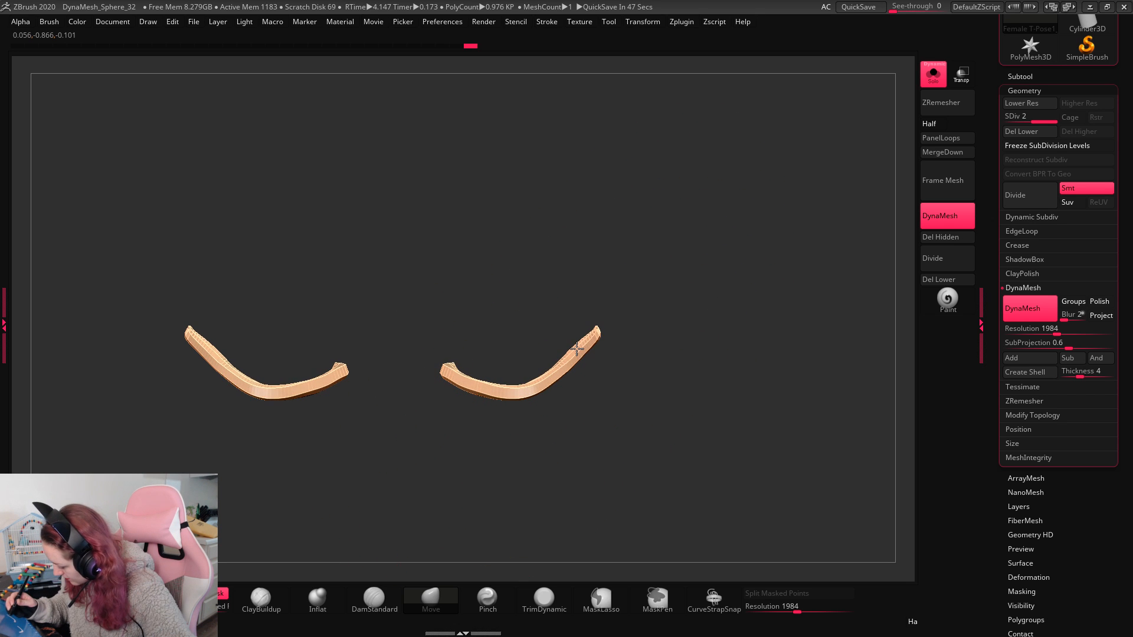
pyautogui.click(933, 74)
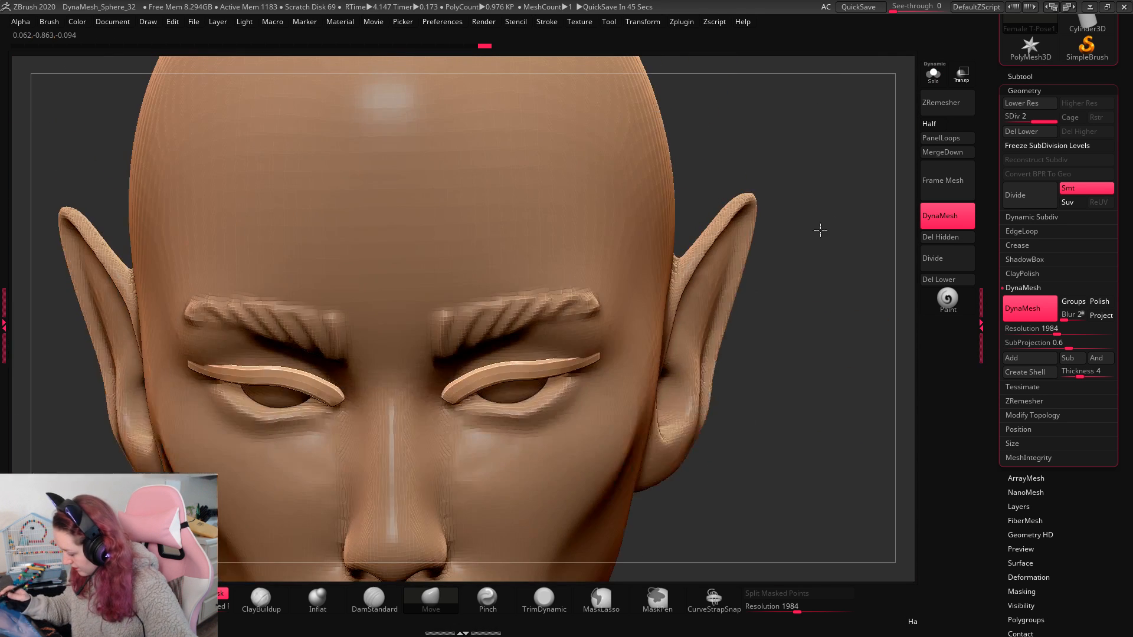
# Step: Fit the eyelash strips closely against the upper eyelids from the front and side with the Move brush
pyautogui.keyDown('alt'); pyautogui.moveTo(825, 304); pyautogui.dragTo(804, 235); pyautogui.keyUp('alt')
pyautogui.click(488, 599)
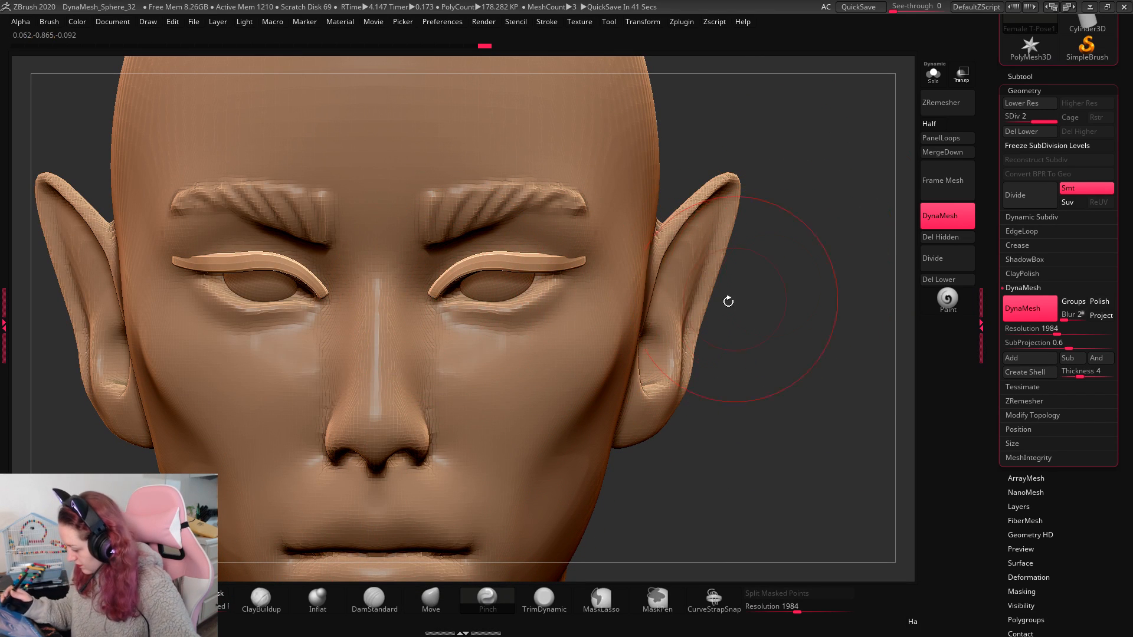
pyautogui.click(431, 599)
pyautogui.keyDown('alt'); pyautogui.click(525, 262); pyautogui.keyUp('alt')
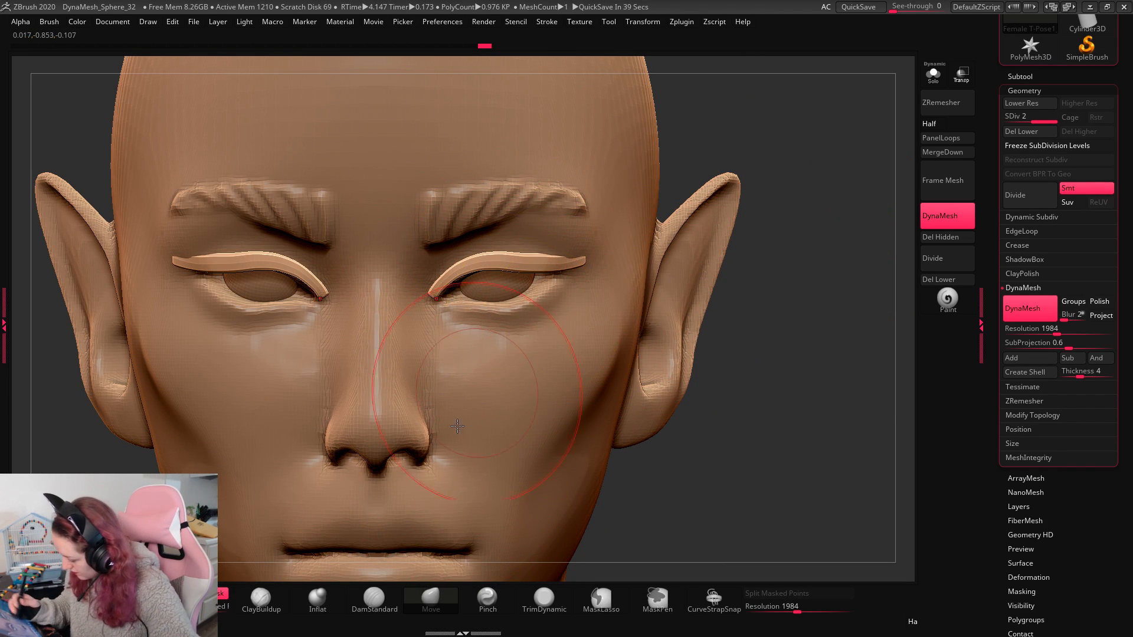
pyautogui.keyDown('alt'); pyautogui.click(507, 269); pyautogui.keyUp('alt')
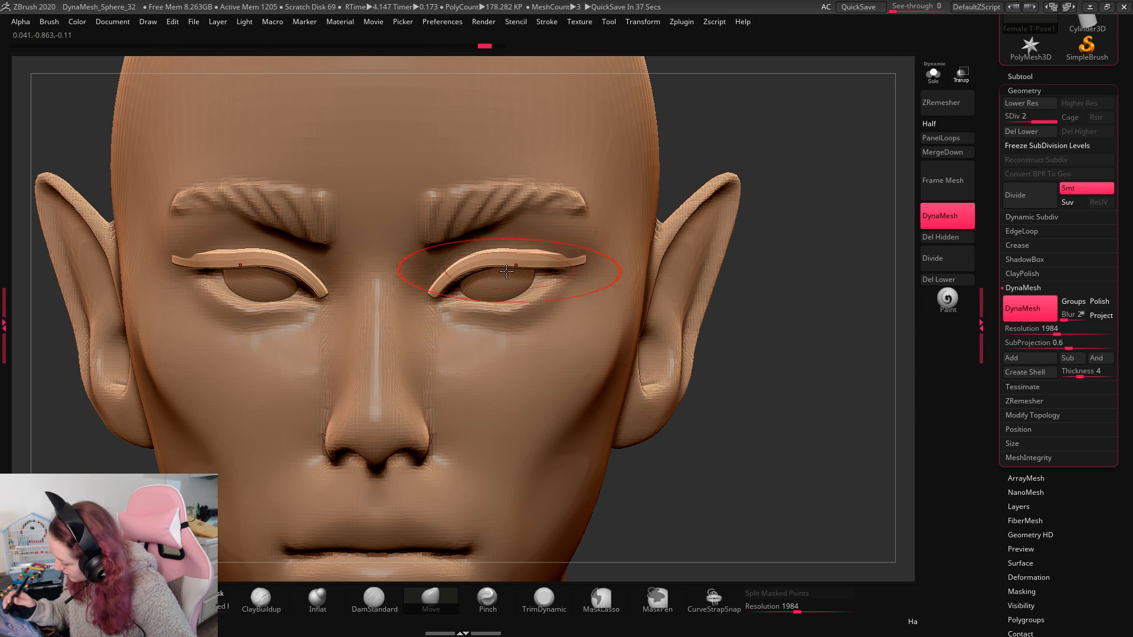
pyautogui.keyDown('alt'); pyautogui.click(508, 269); pyautogui.keyUp('alt')
pyautogui.moveTo(714, 227); pyautogui.dragTo(532, 277)
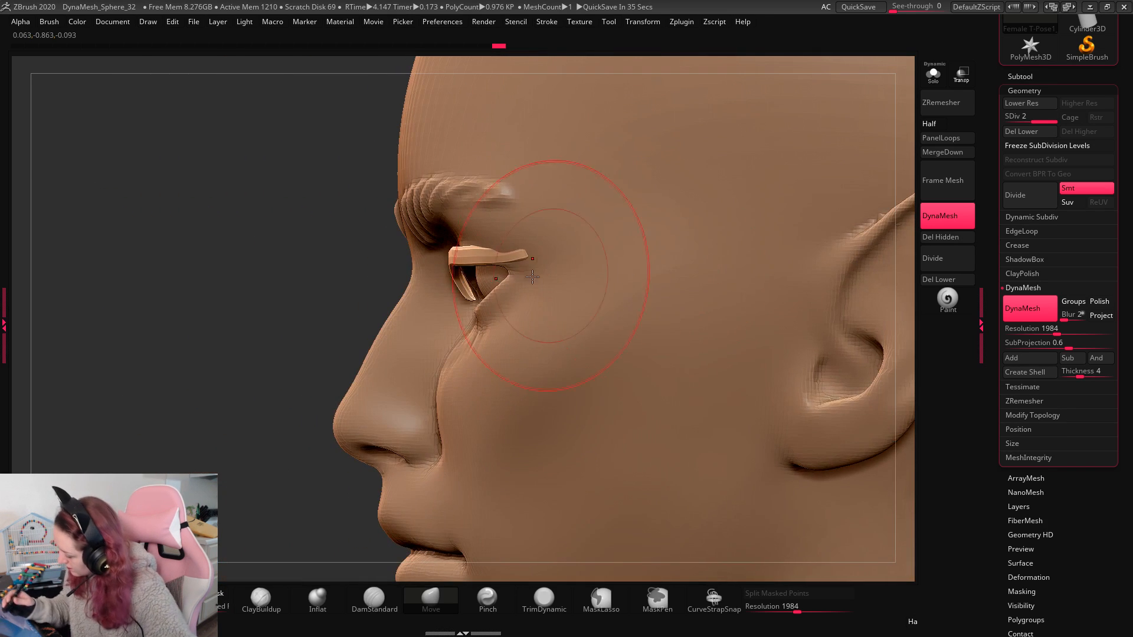
pyautogui.moveTo(291, 417); pyautogui.dragTo(462, 244)
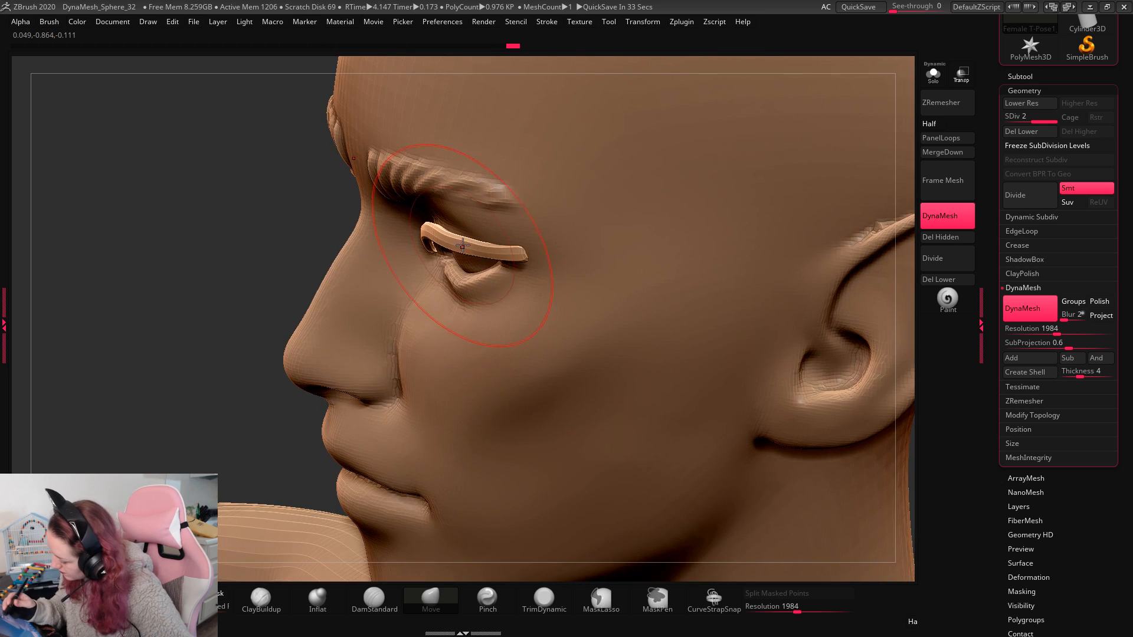
pyautogui.moveTo(254, 342); pyautogui.dragTo(449, 284)
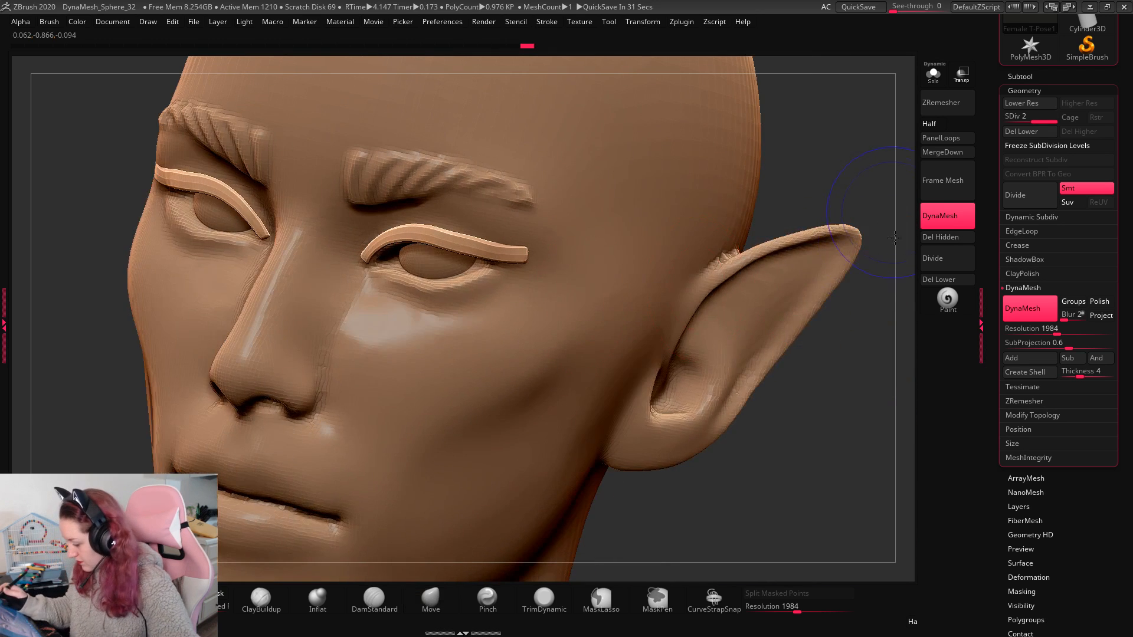
pyautogui.keyDown('shift'); pyautogui.moveTo(893, 240); pyautogui.dragTo(826, 283); pyautogui.keyUp('shift')
# Step: Pull the outer ends of the eyelash strips outward and up into a slight flick with the Move brush
pyautogui.click(488, 599)
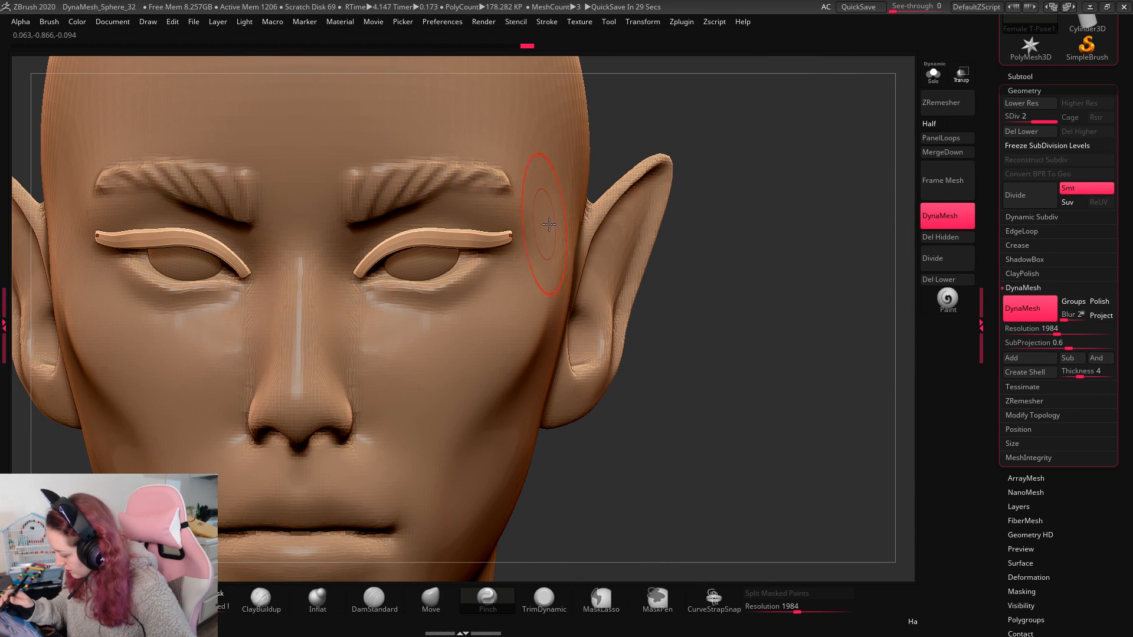
pyautogui.click(341, 596)
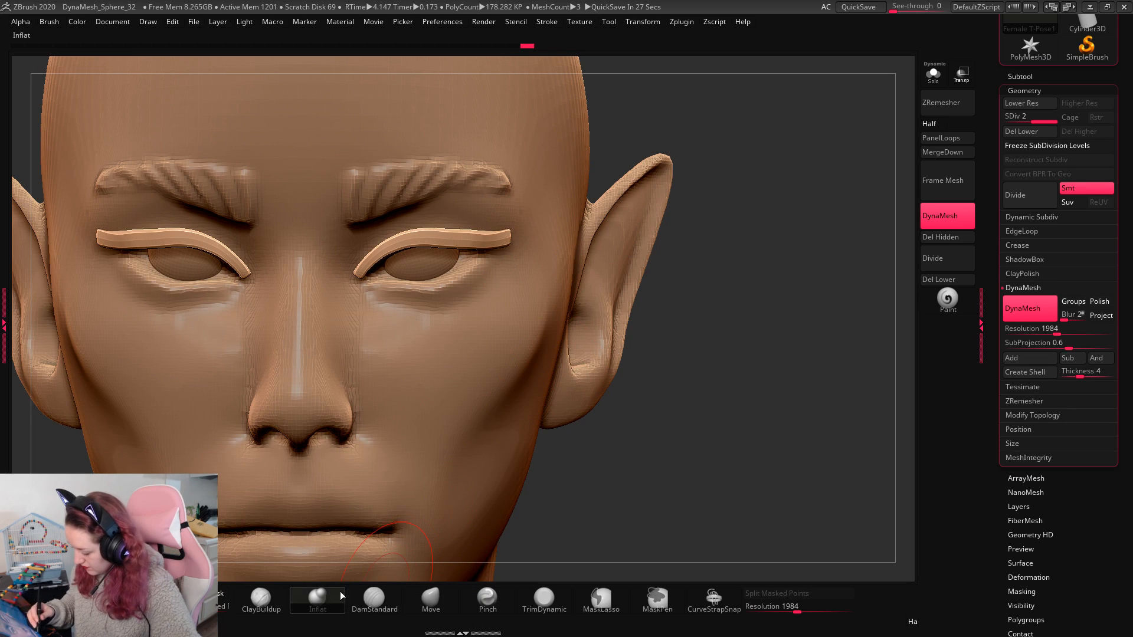
pyautogui.click(376, 609)
pyautogui.click(429, 601)
pyautogui.press('space')
pyautogui.moveTo(506, 238); pyautogui.dragTo(512, 233)
pyautogui.press('space')
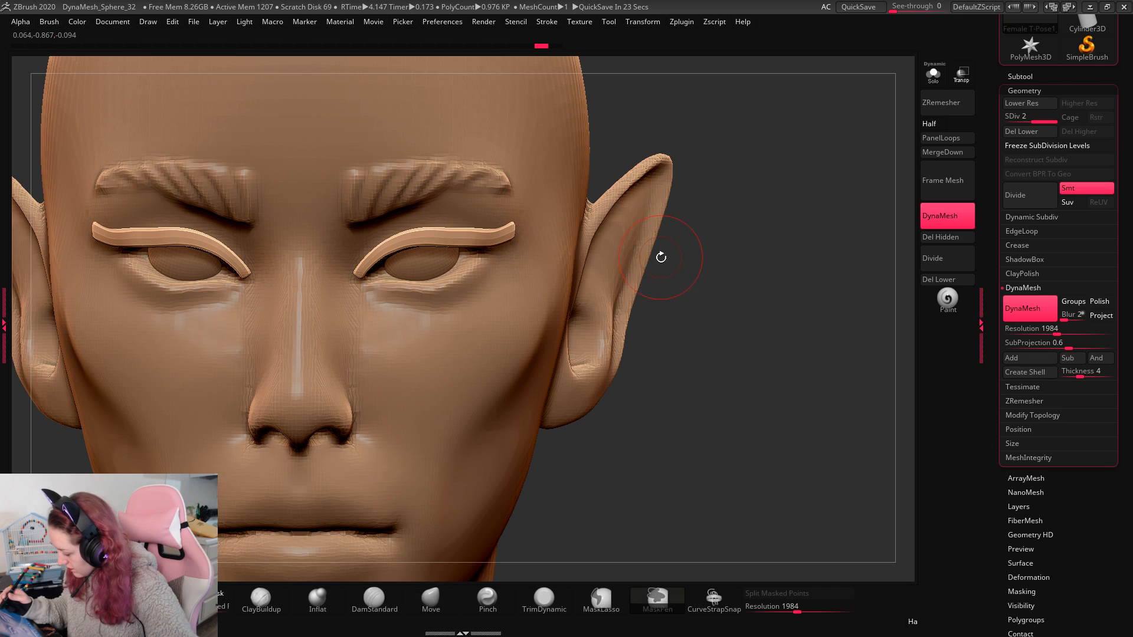
# Step: Taper the outer tips of the eyelash strips into points with the Pinch brush
pyautogui.press('space')
pyautogui.moveTo(826, 228); pyautogui.dragTo(625, 239)
pyautogui.click(542, 600)
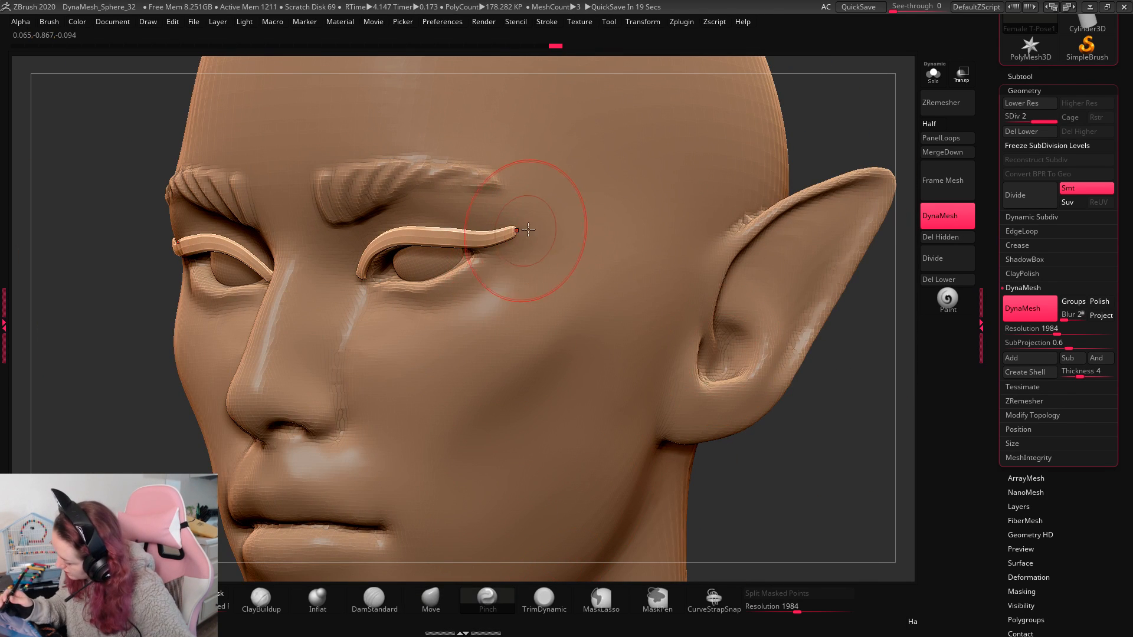
pyautogui.moveTo(543, 265); pyautogui.dragTo(716, 240)
# Step: Select the head subtool and define the outer eye corners with the DamStandard brush
pyautogui.keyDown('alt'); pyautogui.click(485, 362); pyautogui.keyUp('alt')
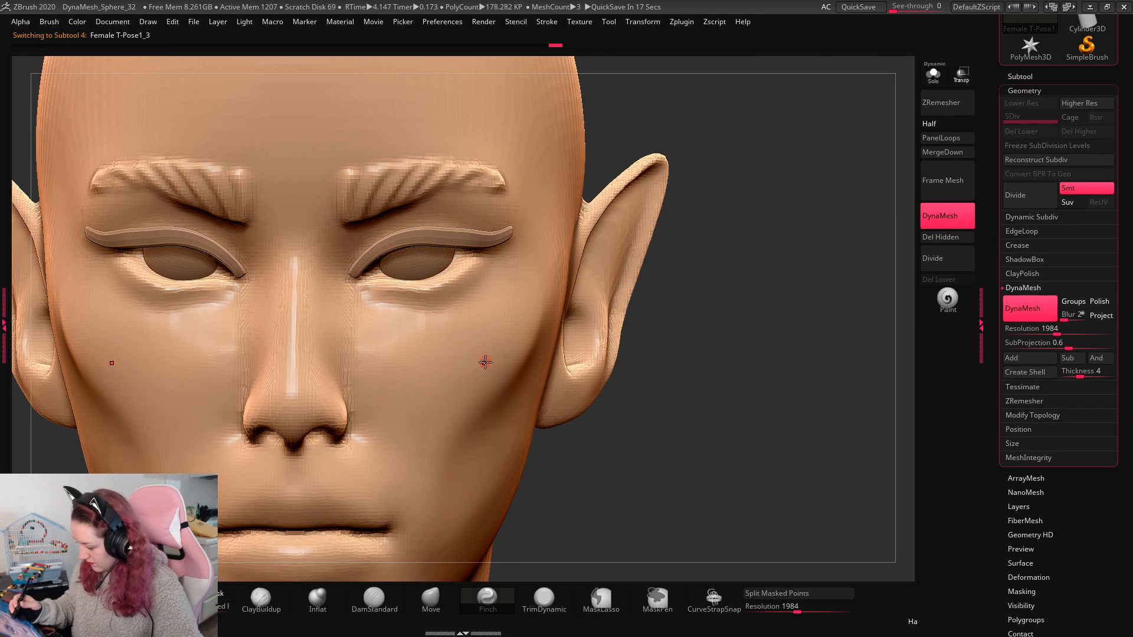
pyautogui.click(374, 599)
pyautogui.press('space')
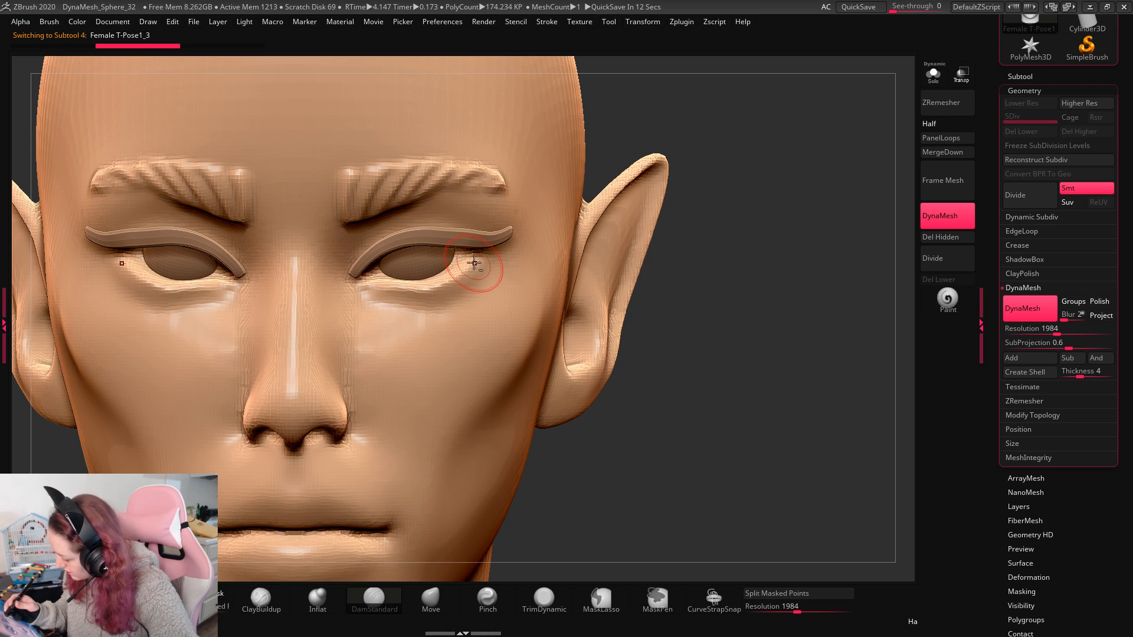
# Step: Crease the outer corners of the mouth with the DamStandard brush
pyautogui.press('b')
pyautogui.press('m')
pyautogui.press('v')
pyautogui.moveTo(756, 309); pyautogui.dragTo(576, 409)
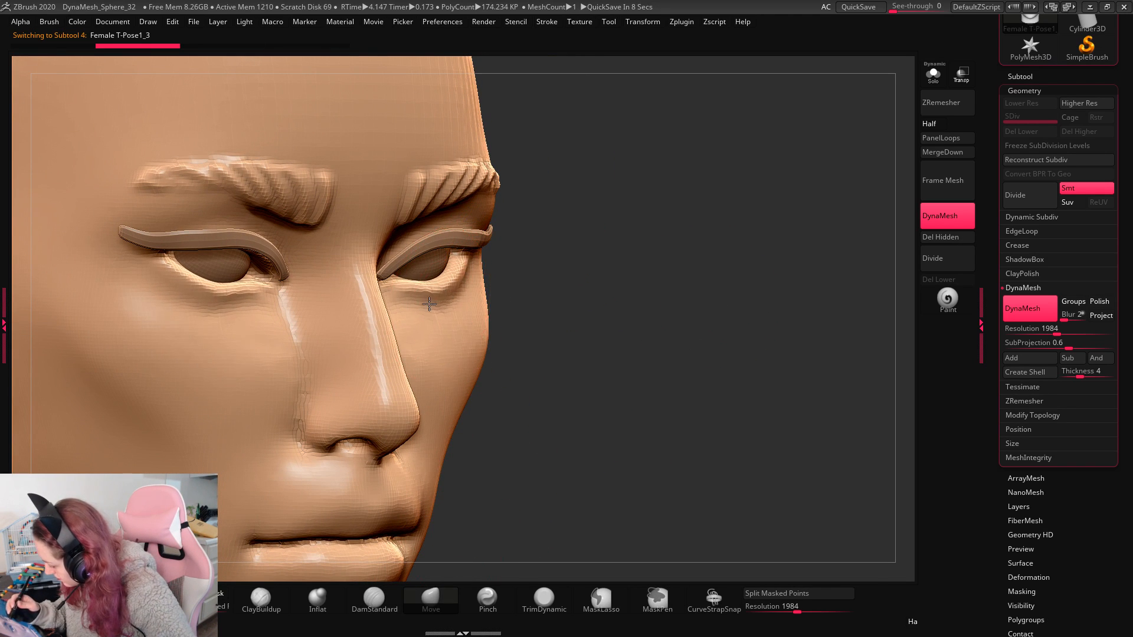
pyautogui.keyDown('shift'); pyautogui.moveTo(736, 296); pyautogui.dragTo(696, 307); pyautogui.keyUp('shift')
pyautogui.press('space')
pyautogui.click(374, 598)
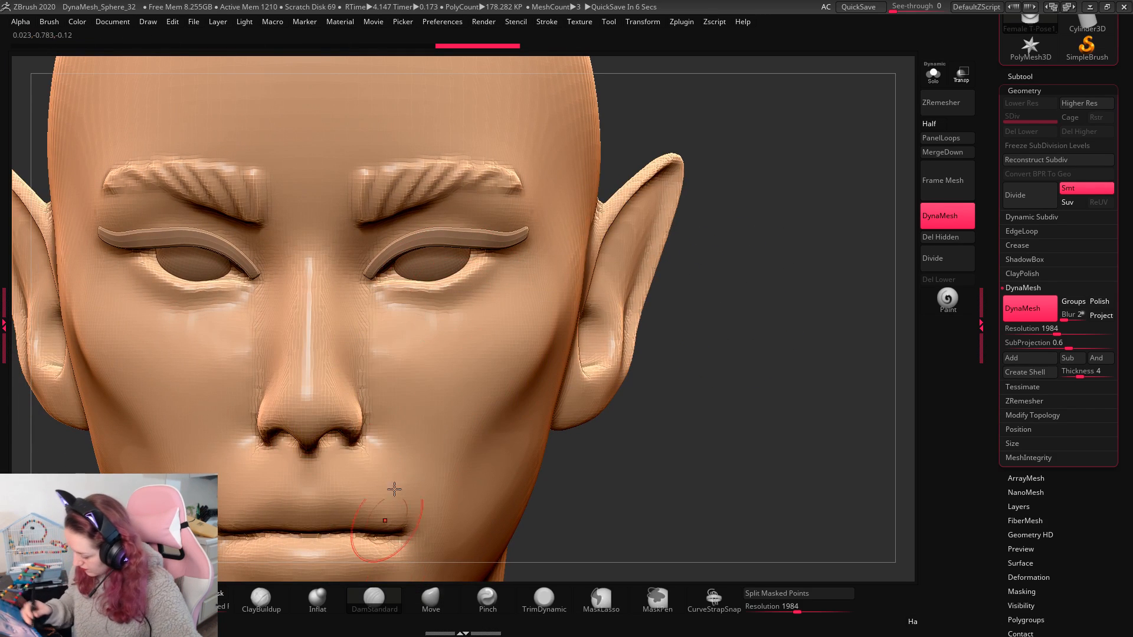
pyautogui.press('space')
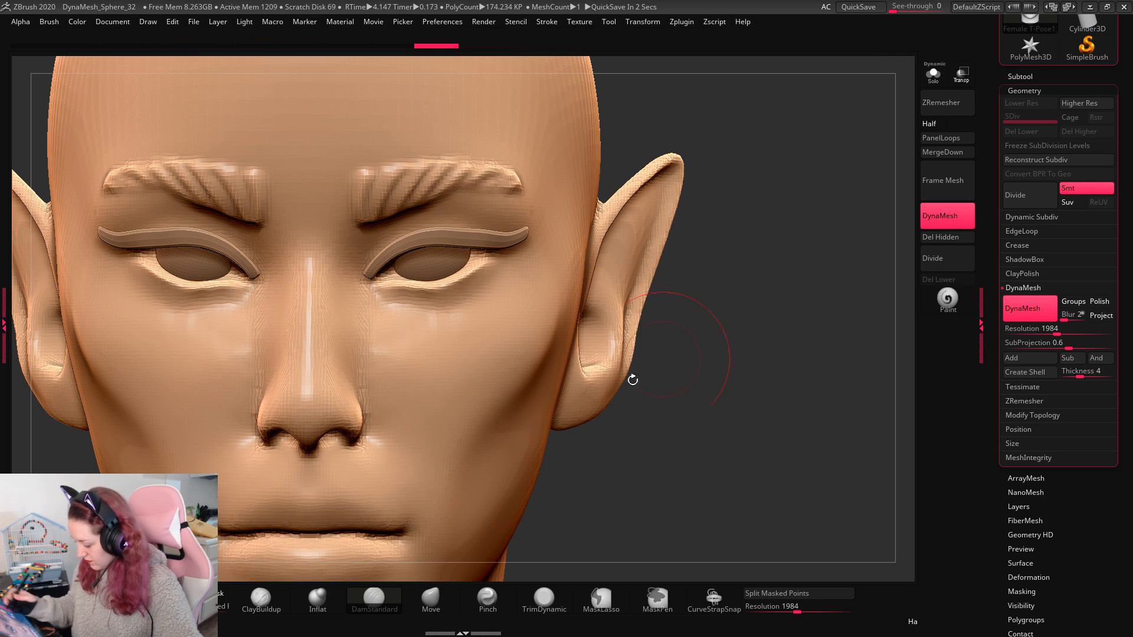
# Step: Refine the cheek and jaw contours of the head with the Move brush
pyautogui.press('b')
pyautogui.press('m')
pyautogui.press('v')
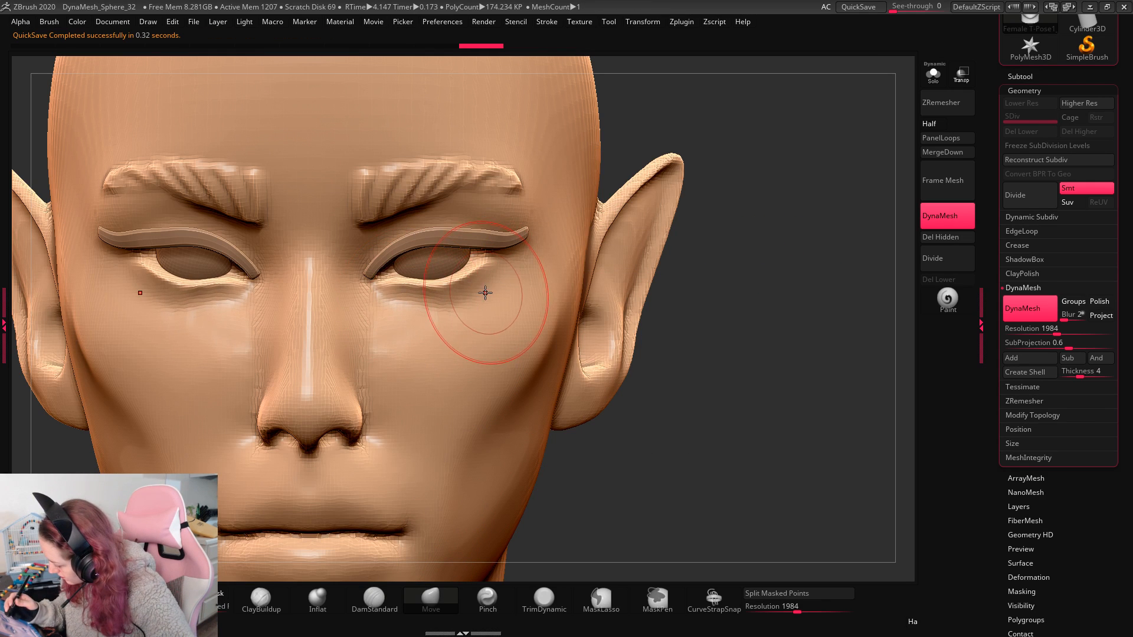
pyautogui.moveTo(791, 327)
pyautogui.keyDown('alt'); pyautogui.mouseDown()
pyautogui.moveTo(747, 246)
pyautogui.moveTo(776, 298)
pyautogui.moveTo(761, 301)
pyautogui.mouseUp(); pyautogui.keyUp('alt')
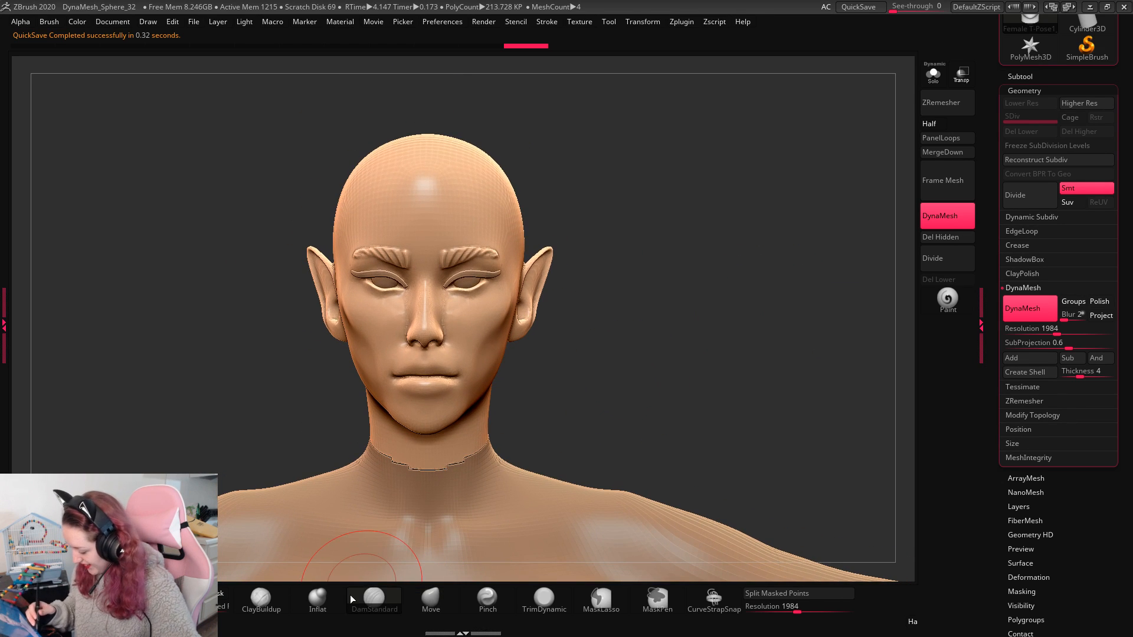
pyautogui.click(317, 599)
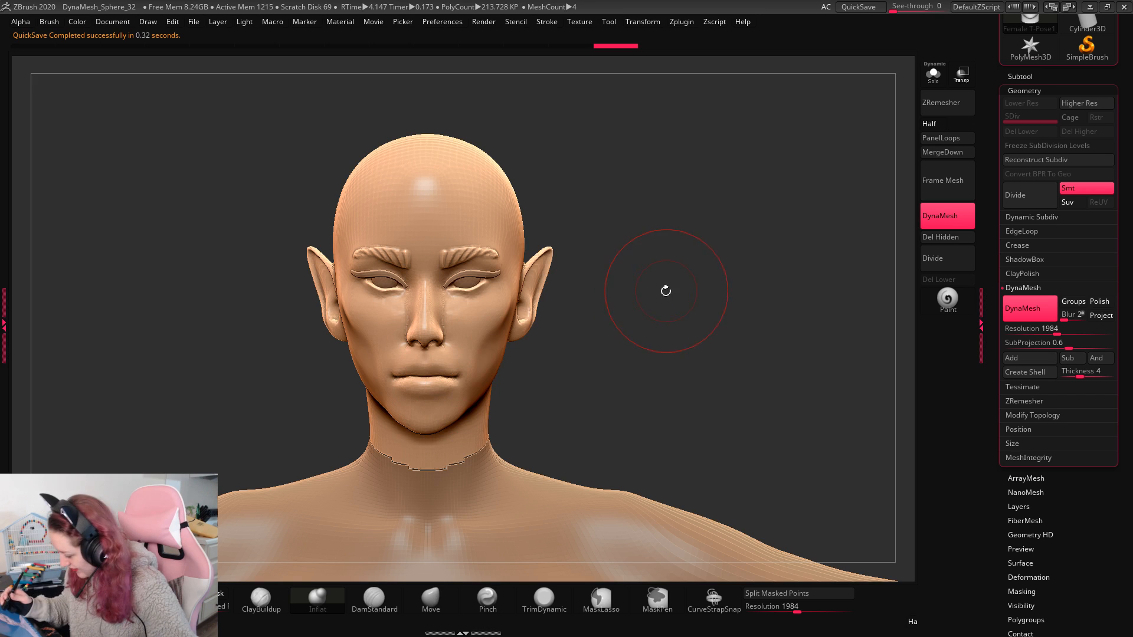
pyautogui.keyDown('ctrl'); pyautogui.moveTo(757, 285); pyautogui.dragTo(467, 463); pyautogui.keyUp('ctrl')
pyautogui.click(431, 598)
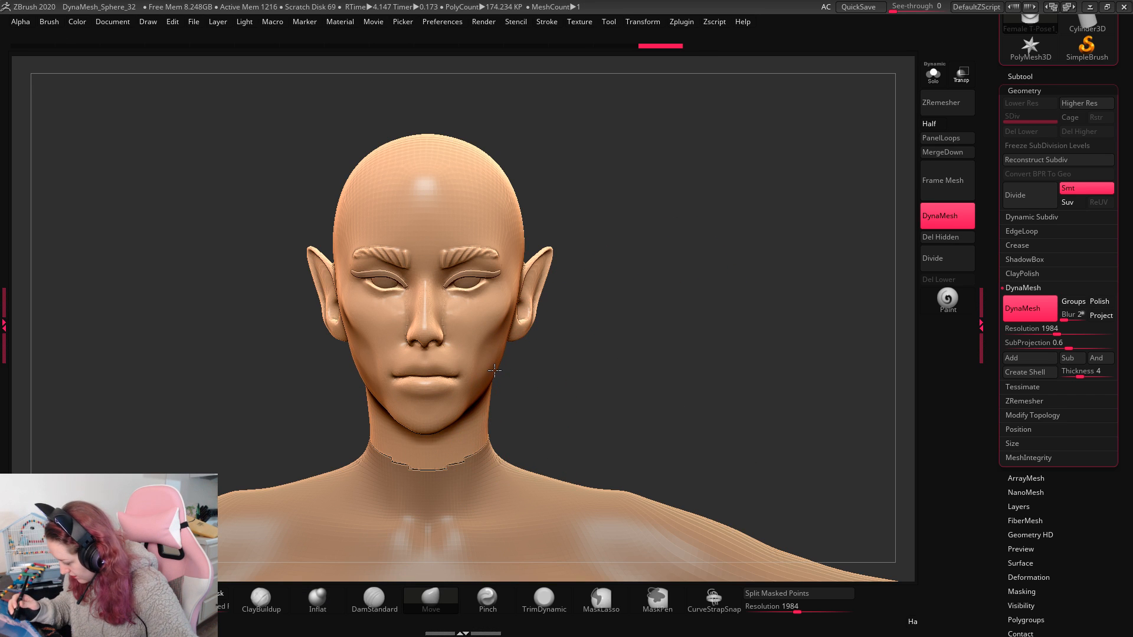
pyautogui.moveTo(495, 373); pyautogui.dragTo(491, 372)
pyautogui.keyDown('shift'); pyautogui.moveTo(455, 166); pyautogui.dragTo(454, 174); pyautogui.keyUp('shift')
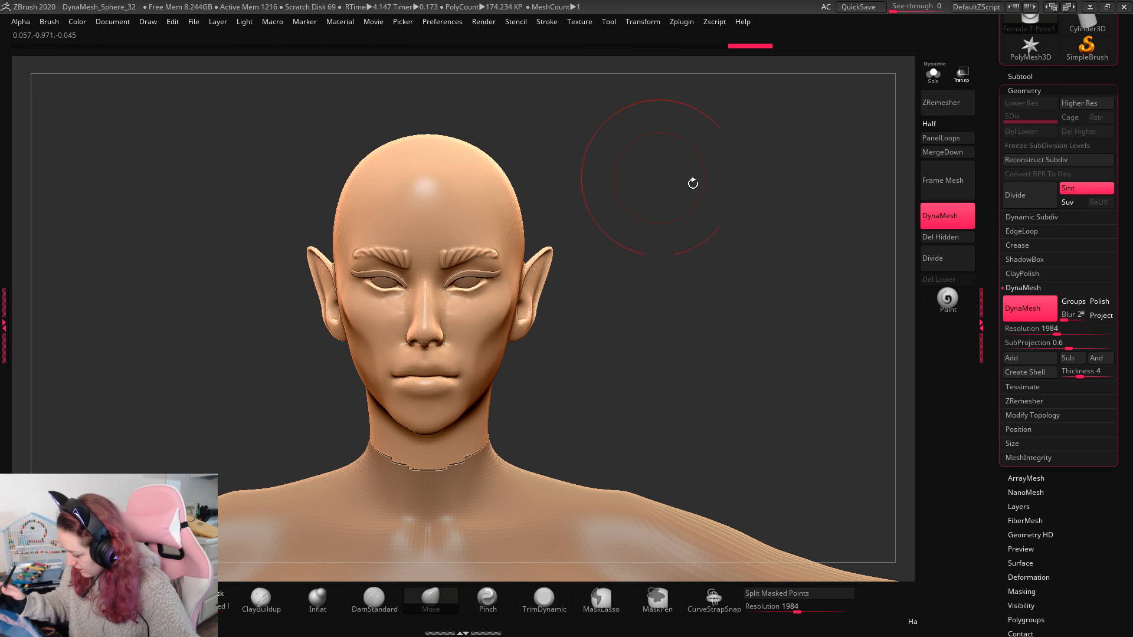
# Step: Try to reshape the outer ends of the eyebrows with the Move brush
pyautogui.moveTo(758, 212)
pyautogui.mouseDown()
pyautogui.moveTo(736, 210)
pyautogui.moveTo(743, 227)
pyautogui.mouseUp()
pyautogui.press('space')
pyautogui.press('space')
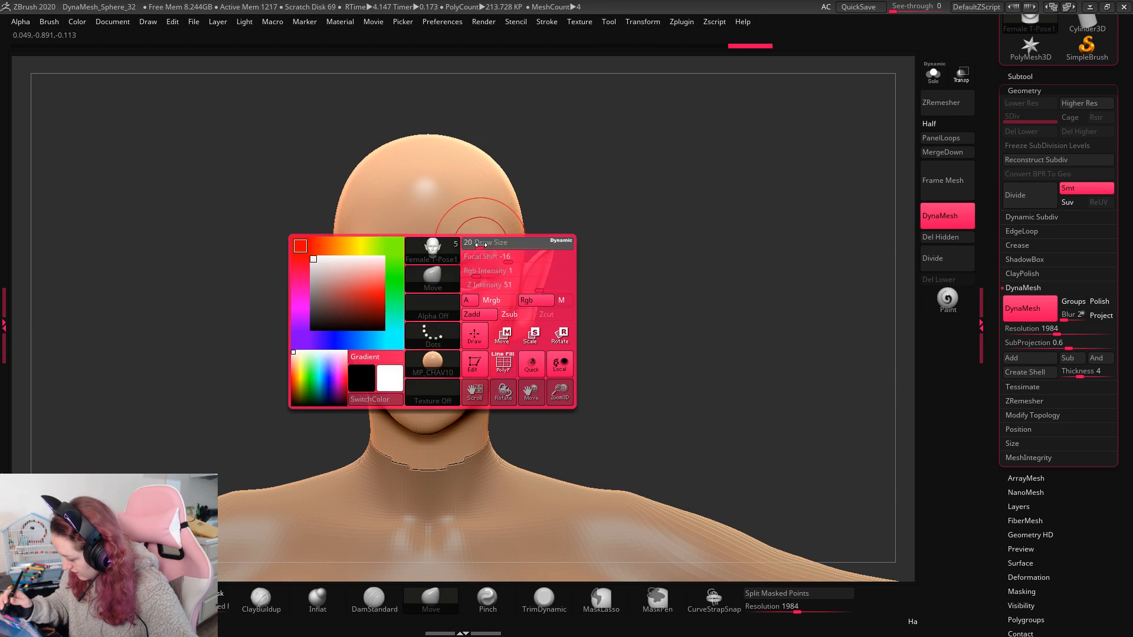
pyautogui.moveTo(482, 253); pyautogui.dragTo(501, 256)
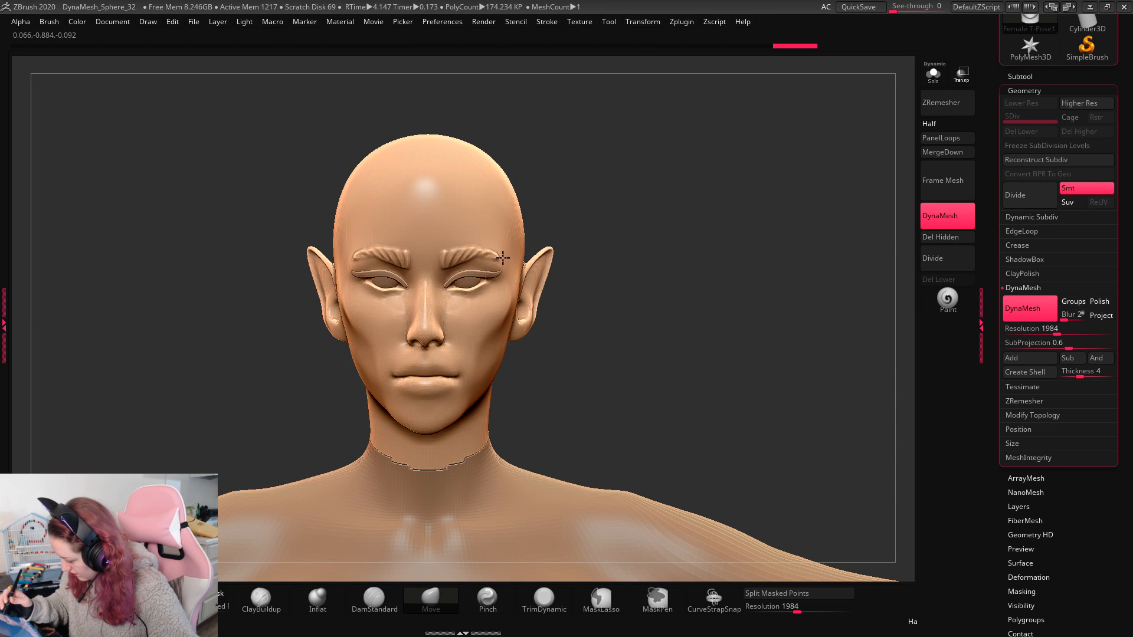
pyautogui.moveTo(661, 289); pyautogui.dragTo(705, 329)
pyautogui.hotkey('ctrl', 'z')
# Step: Refine the wings of the nose and the middle of the upper lip with the Move brush
pyautogui.press('space')
pyautogui.press('space')
pyautogui.moveTo(420, 378); pyautogui.dragTo(441, 368)
pyautogui.press('space')
pyautogui.moveTo(407, 365); pyautogui.dragTo(424, 356)
pyautogui.hotkey('ctrl', 'z')
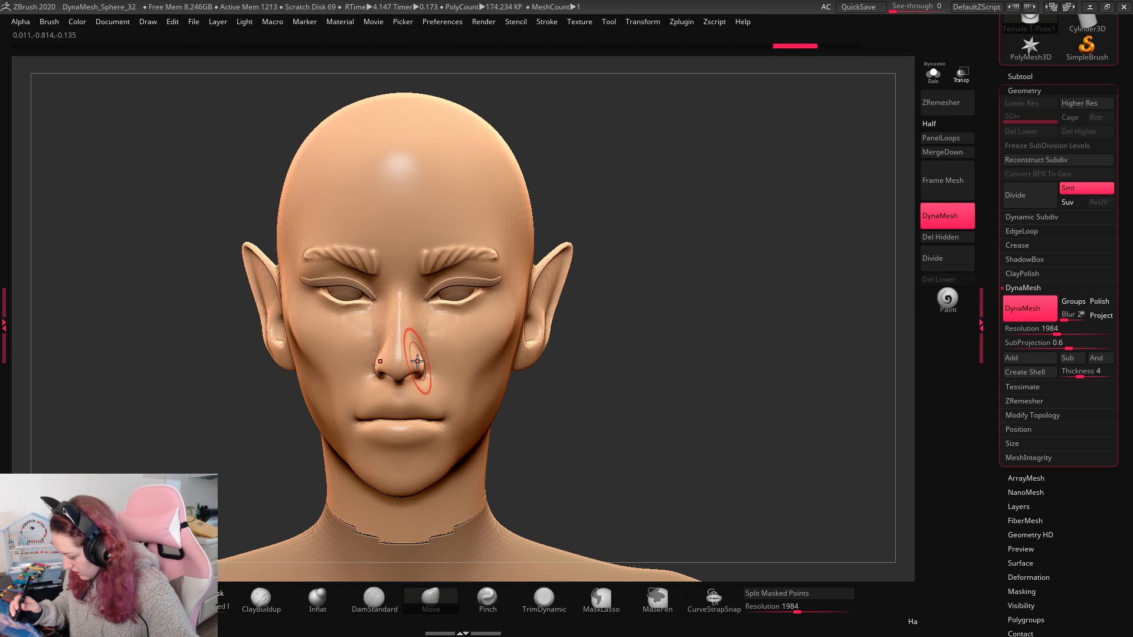
pyautogui.hotkey('ctrl', 'shift', 'z')
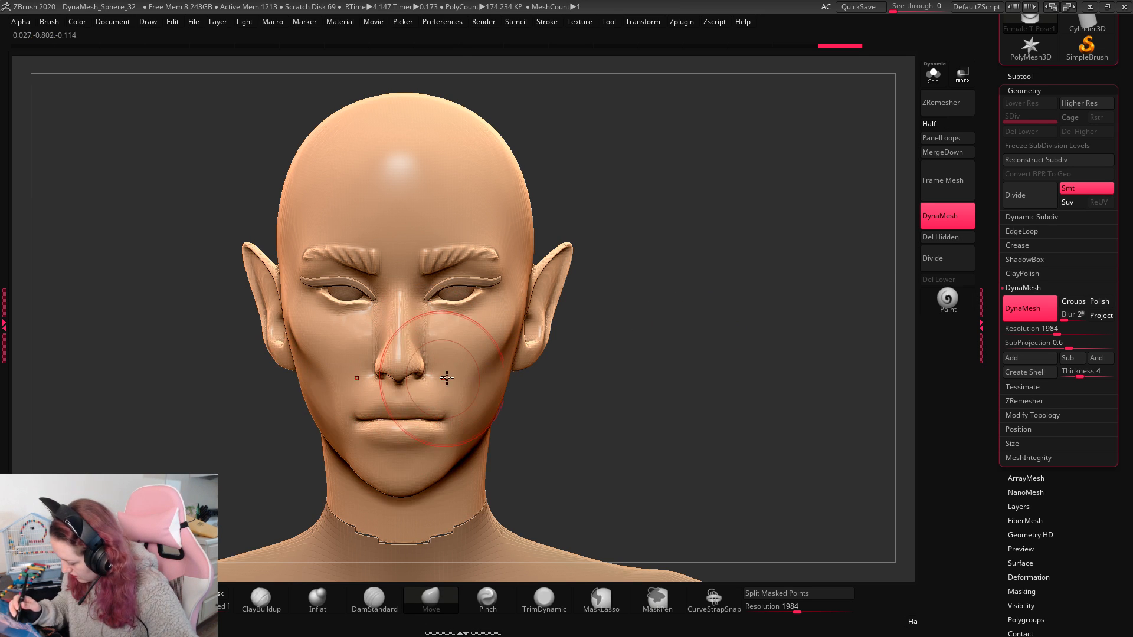
pyautogui.moveTo(729, 345)
pyautogui.mouseDown()
pyautogui.moveTo(749, 342)
pyautogui.moveTo(579, 331)
pyautogui.moveTo(623, 337)
pyautogui.mouseUp()
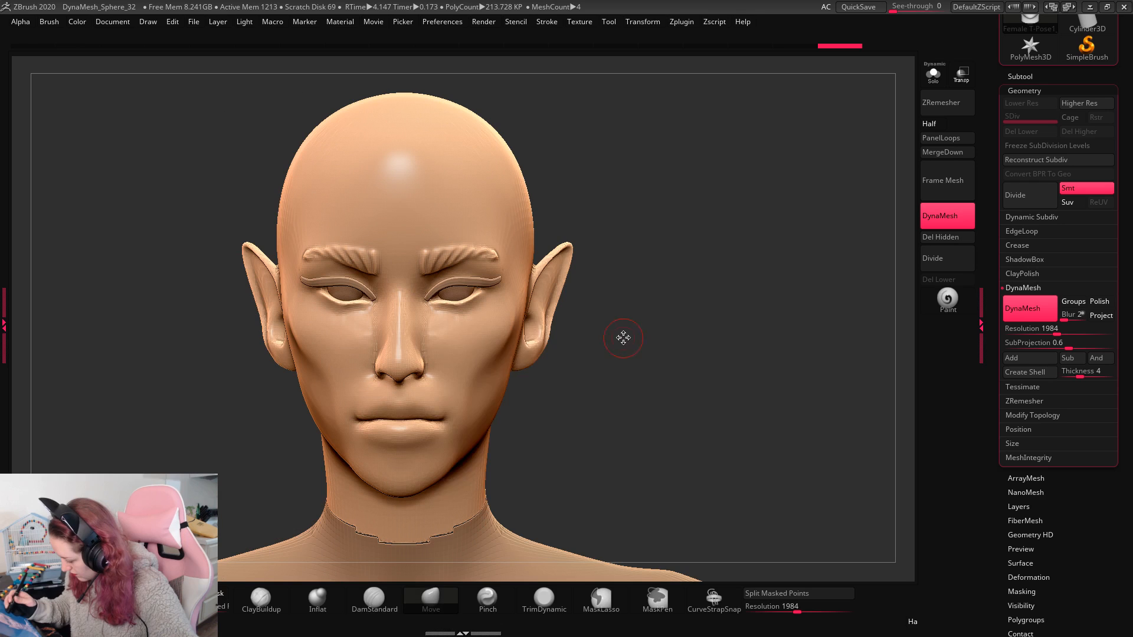
pyautogui.moveTo(400, 405); pyautogui.dragTo(400, 406)
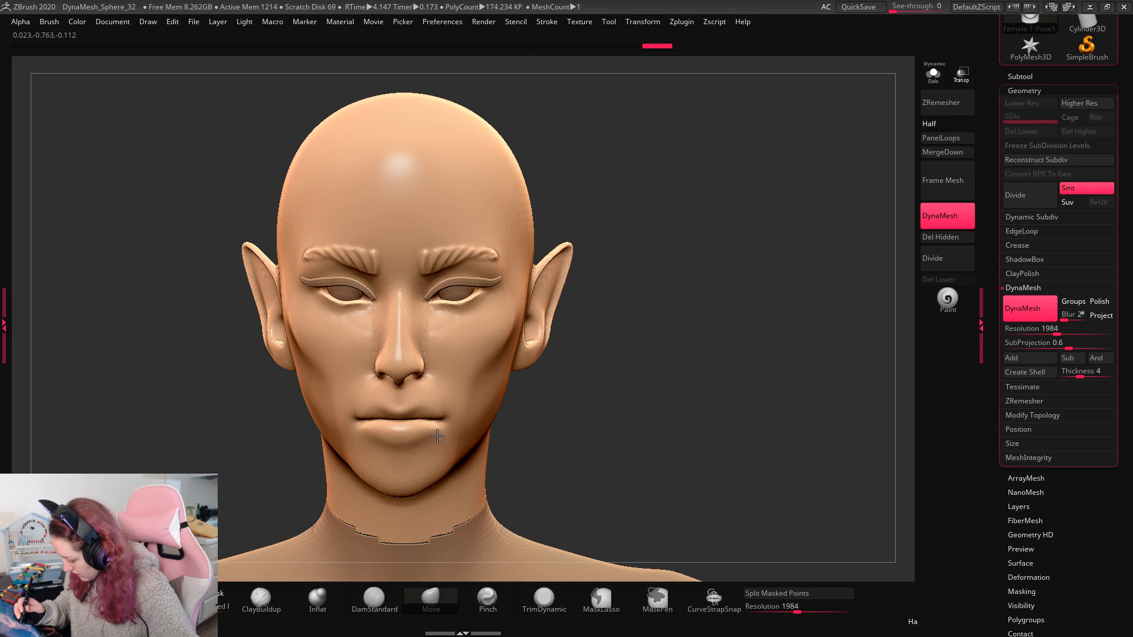
# Step: Lift the corners of the mouth slightly with the Move brush, undoing the last stroke
pyautogui.click(487, 599)
pyautogui.moveTo(490, 433); pyautogui.dragTo(454, 413)
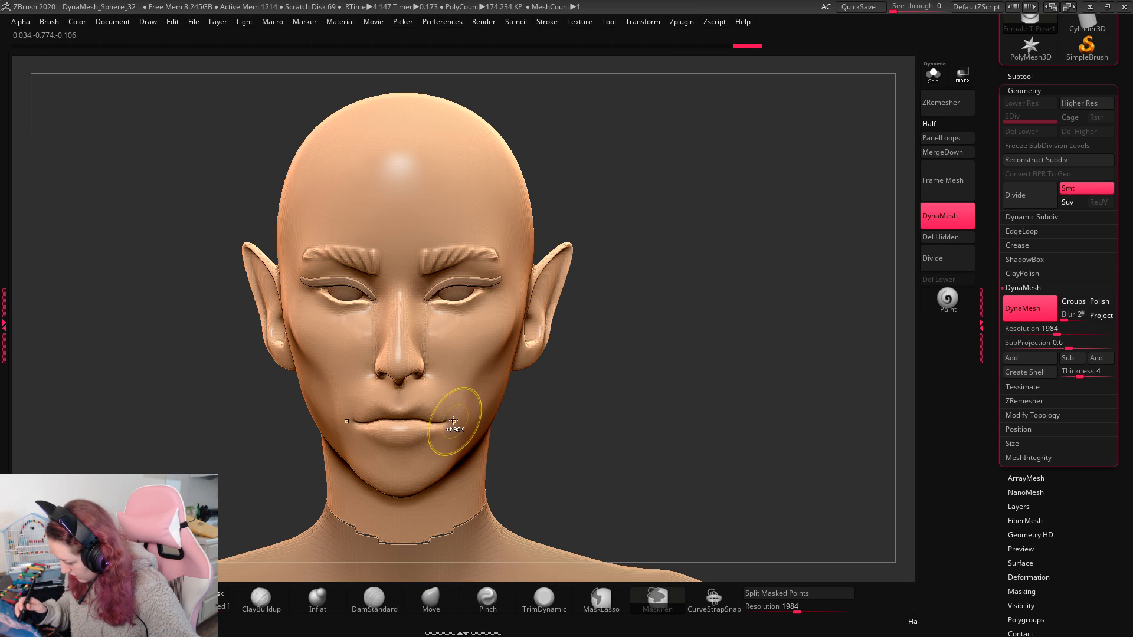
pyautogui.click(422, 593)
pyautogui.moveTo(445, 430); pyautogui.dragTo(452, 417)
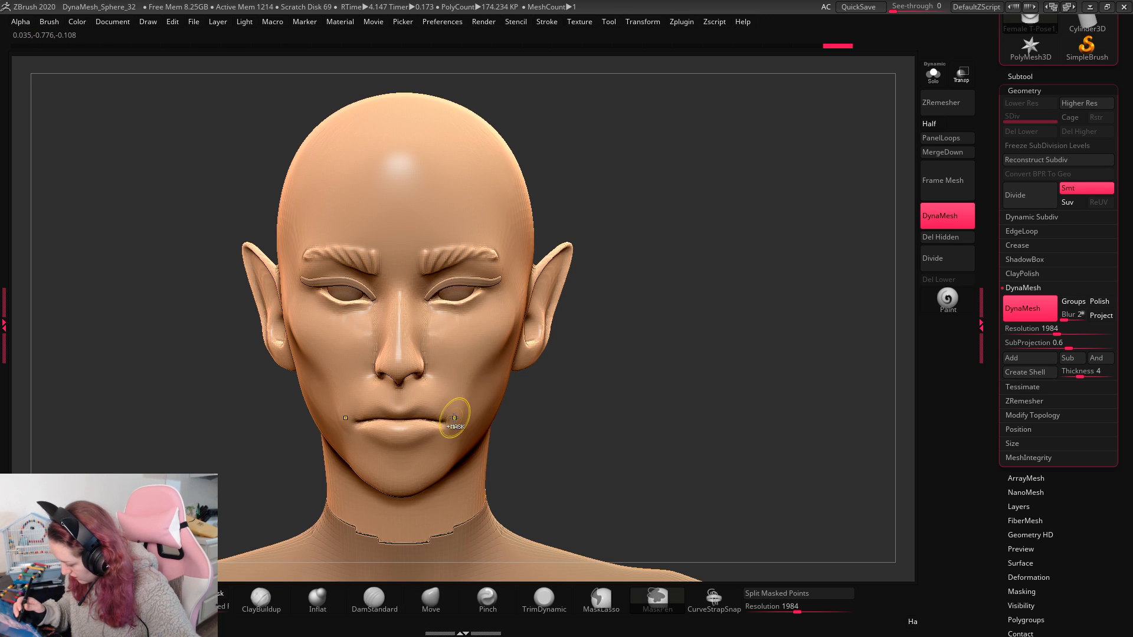
pyautogui.hotkey('ctrl', 'z')
pyautogui.moveTo(740, 372); pyautogui.dragTo(742, 361)
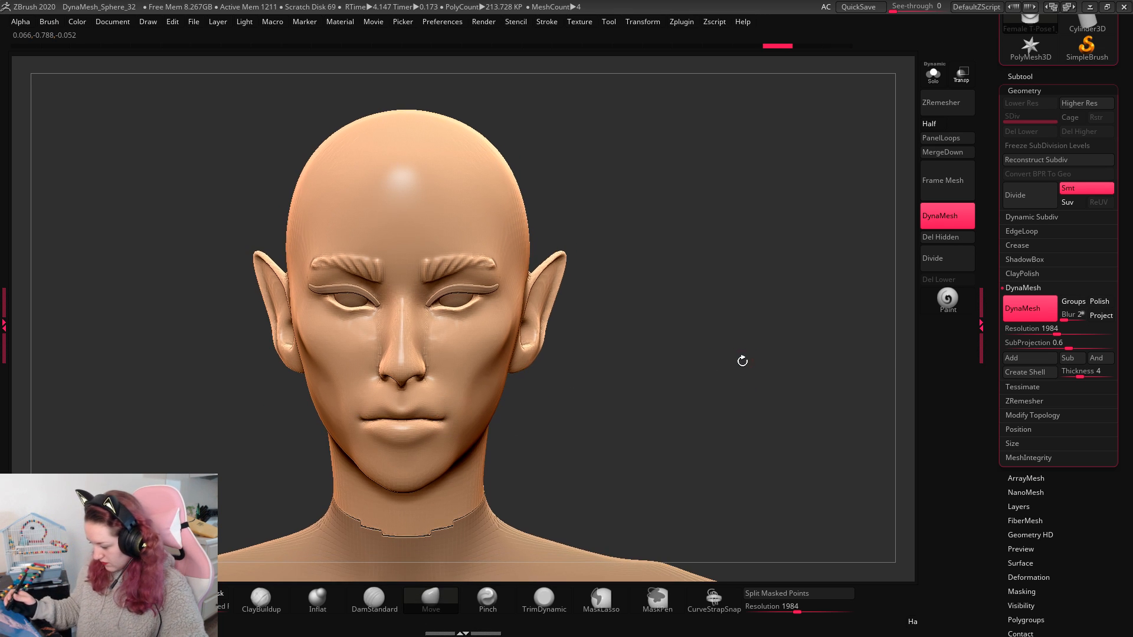
# Step: Expand the subtool list and examine the finished face from an angle
pyautogui.click(1020, 76)
pyautogui.moveTo(766, 319); pyautogui.dragTo(746, 351)
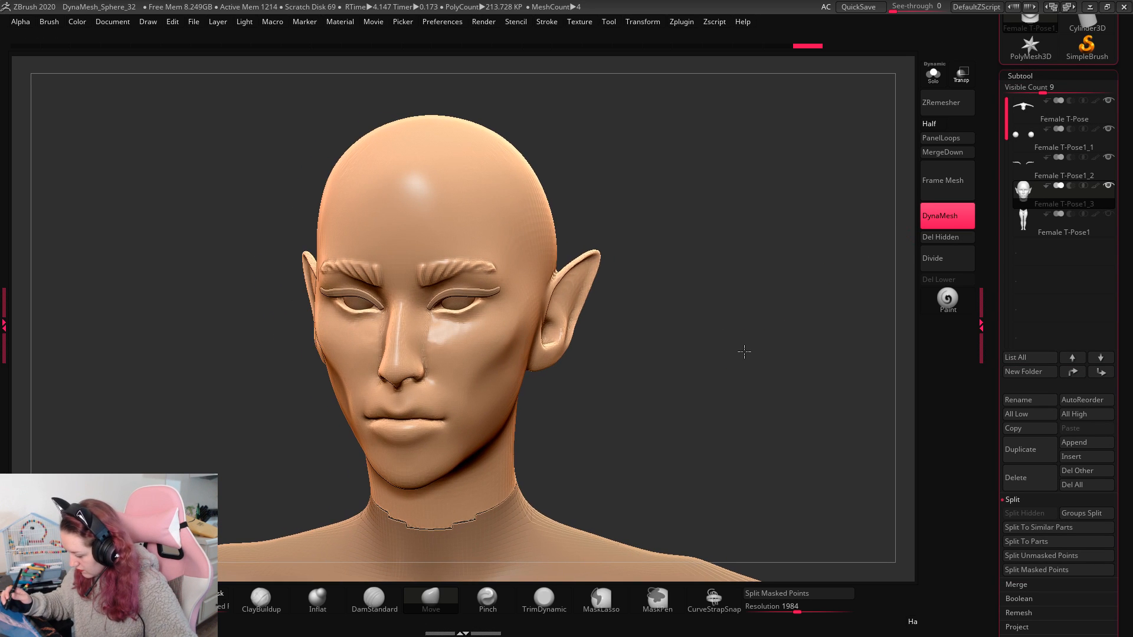
pyautogui.press('space')
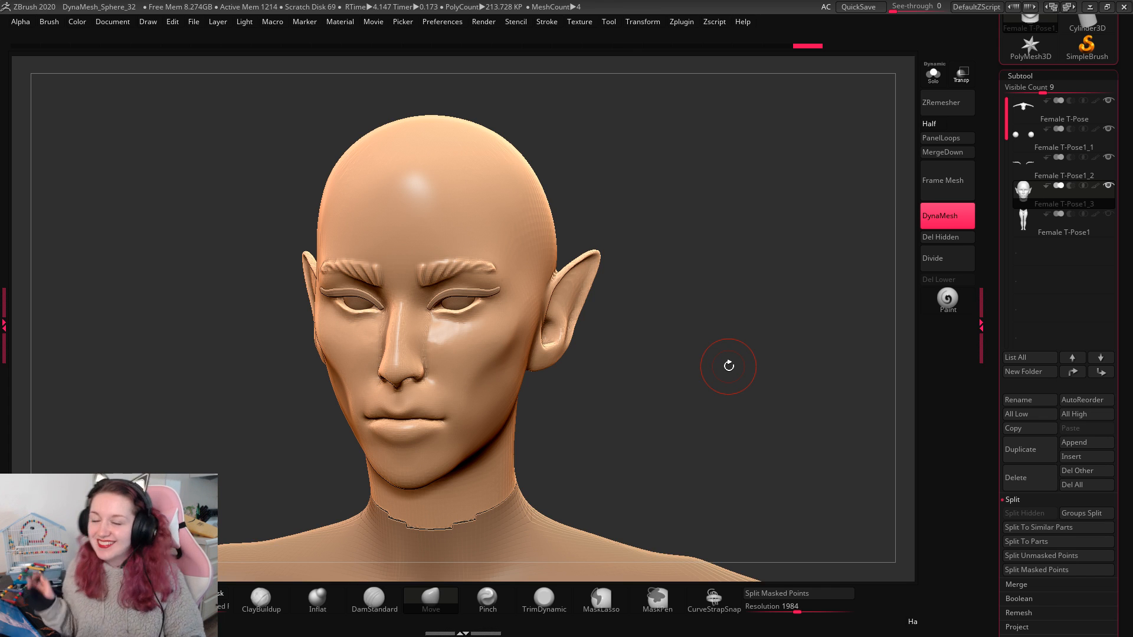
pyautogui.moveTo(685, 270)
pyautogui.mouseDown()
pyautogui.moveTo(716, 313)
pyautogui.moveTo(695, 316)
pyautogui.mouseUp()
# Step: Try out red and green skin tones, settling on light blue (R 120, G 203, B 233) as the current colour
pyautogui.press('space')
pyautogui.click(506, 318)
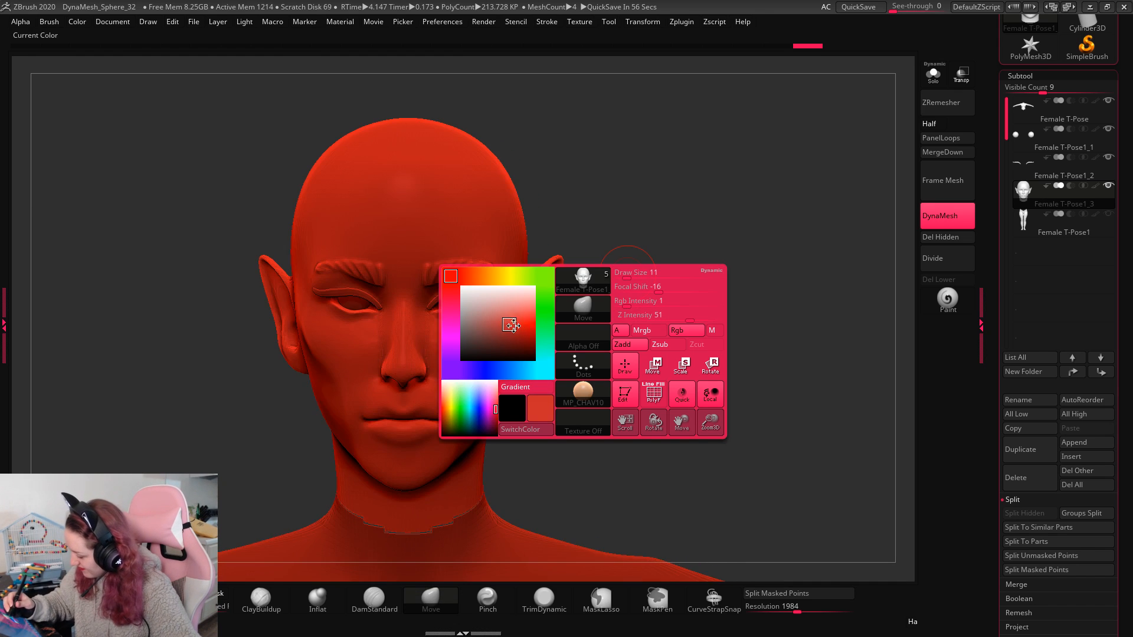
pyautogui.click(514, 310)
pyautogui.click(544, 344)
pyautogui.click(512, 321)
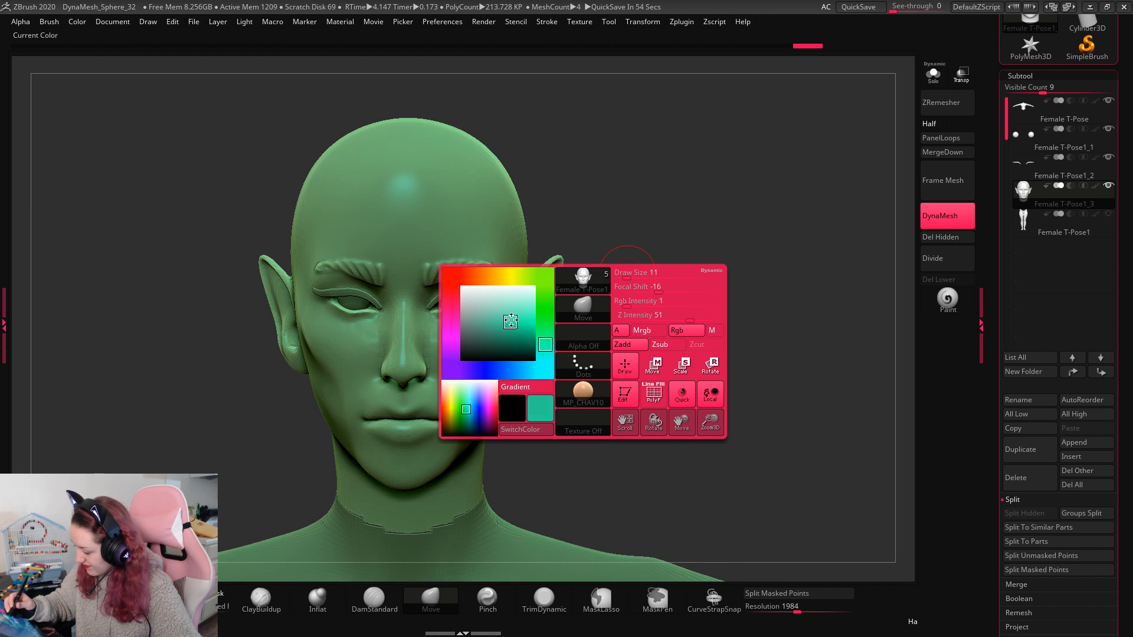
pyautogui.click(503, 306)
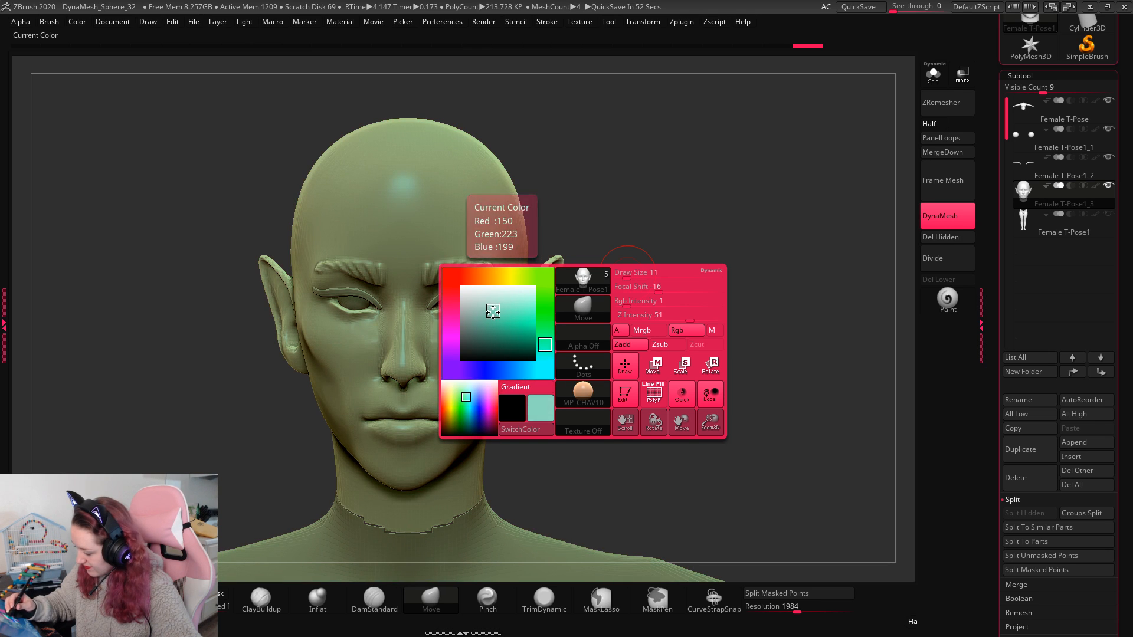
pyautogui.click(485, 317)
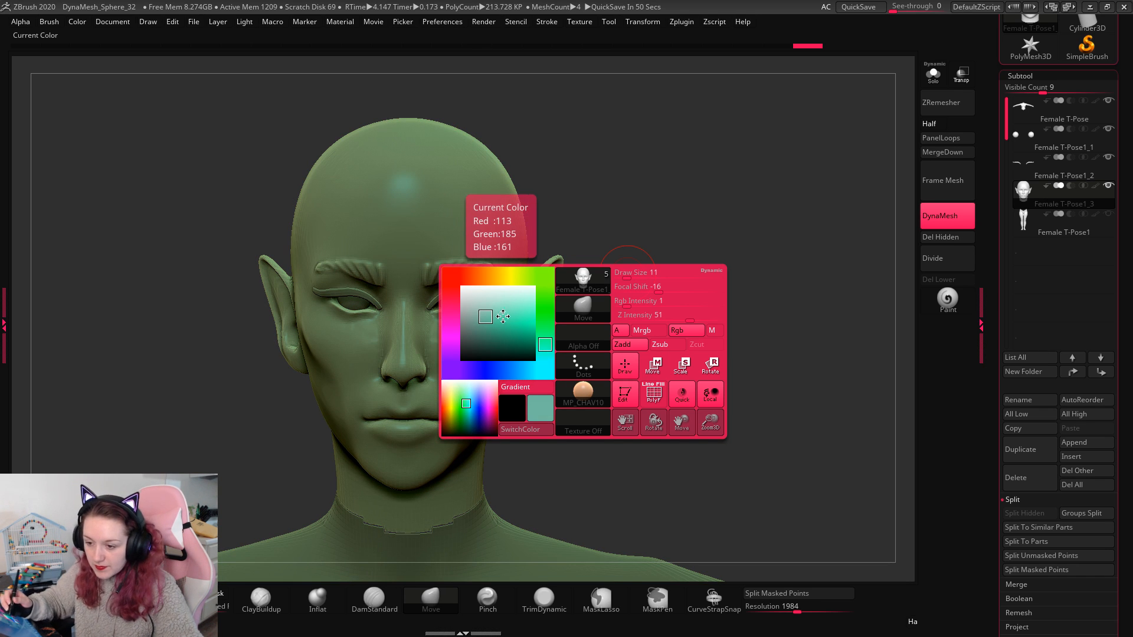
pyautogui.click(522, 307)
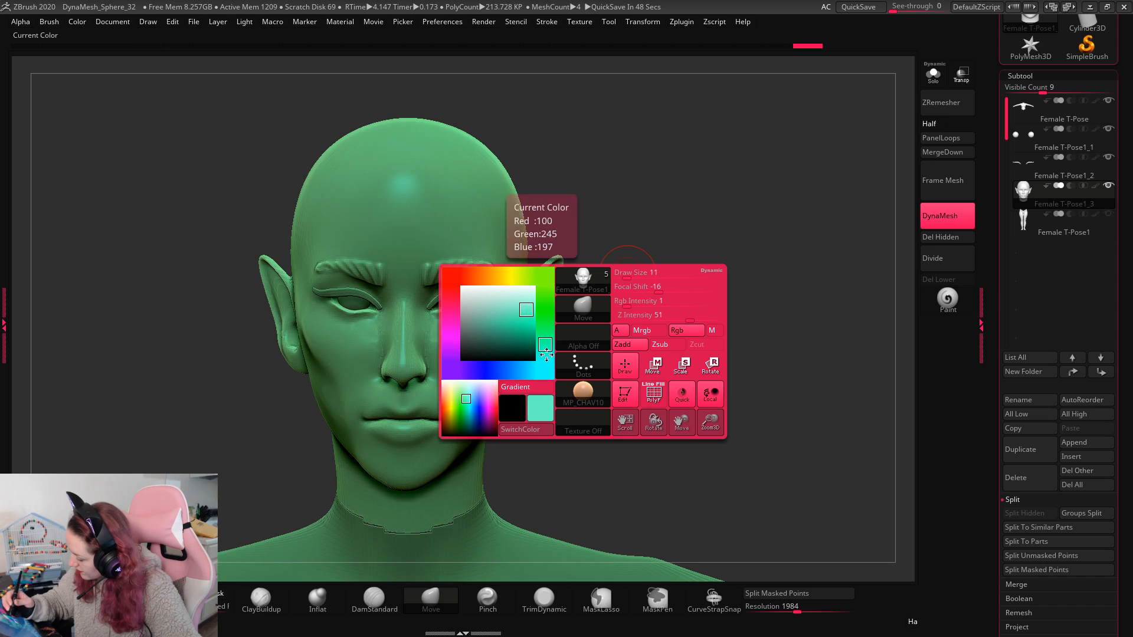
pyautogui.click(522, 370)
pyautogui.click(507, 306)
pyautogui.click(510, 308)
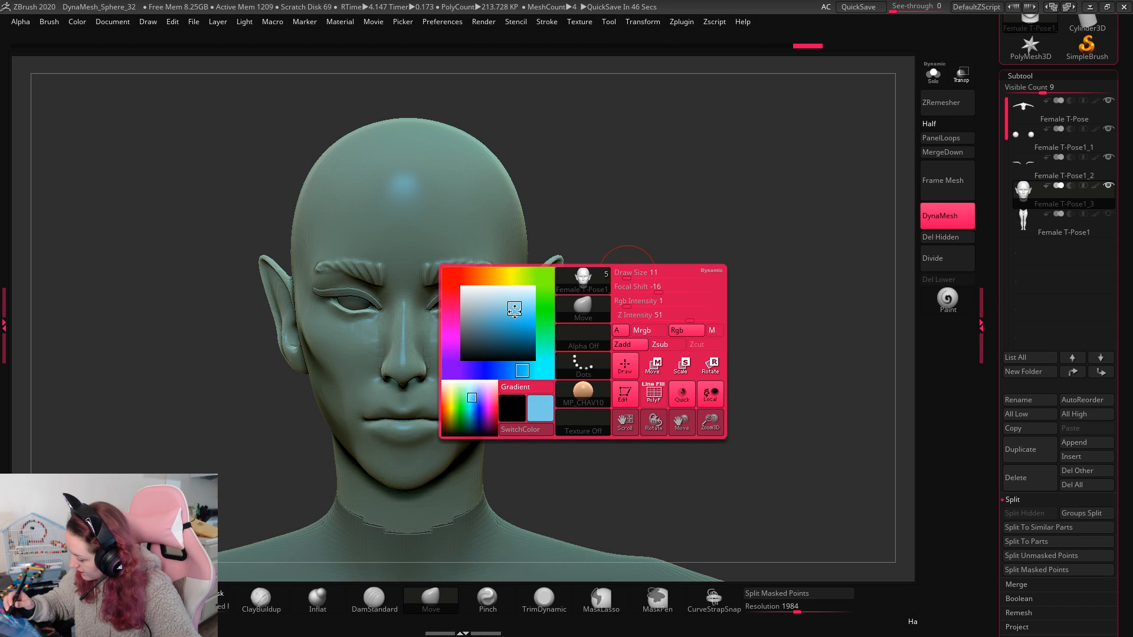
# Step: Try to fill the head and upper-body subtools with the light blue colour while the Move brush is active
pyautogui.press('f')
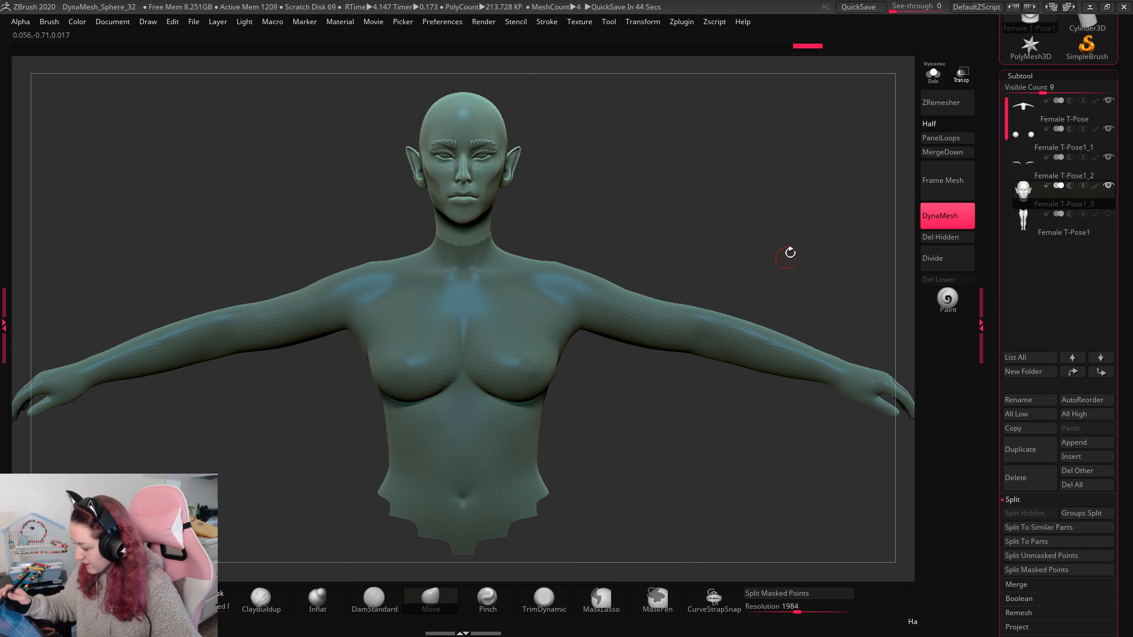
pyautogui.moveTo(789, 250); pyautogui.dragTo(798, 249)
pyautogui.moveTo(1131, 240); pyautogui.dragTo(1110, 342)
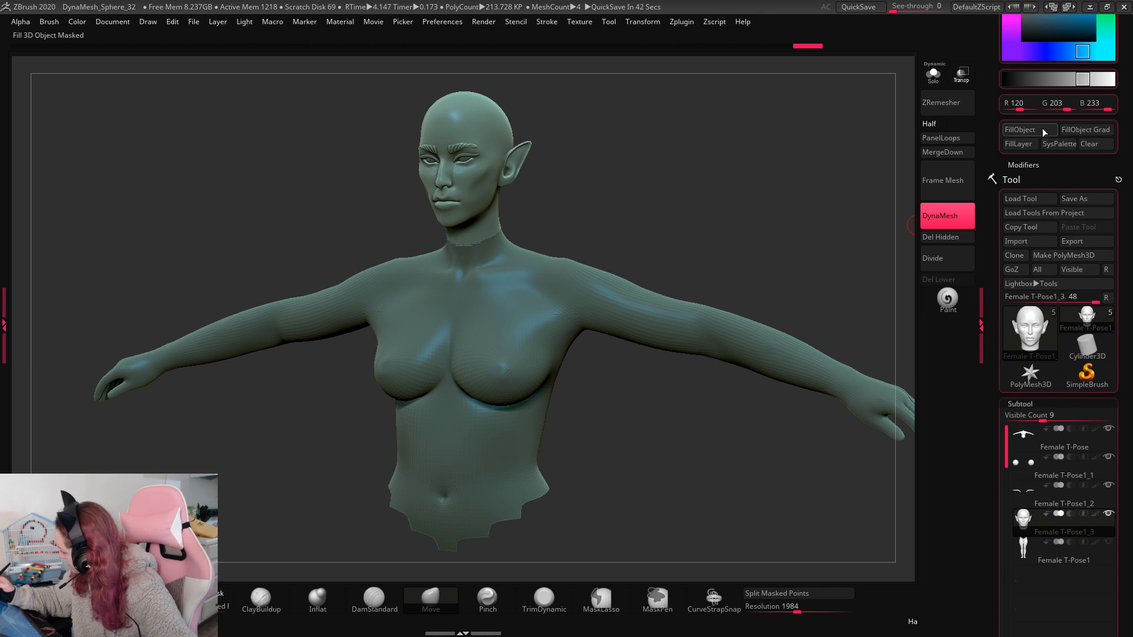
pyautogui.click(1041, 128)
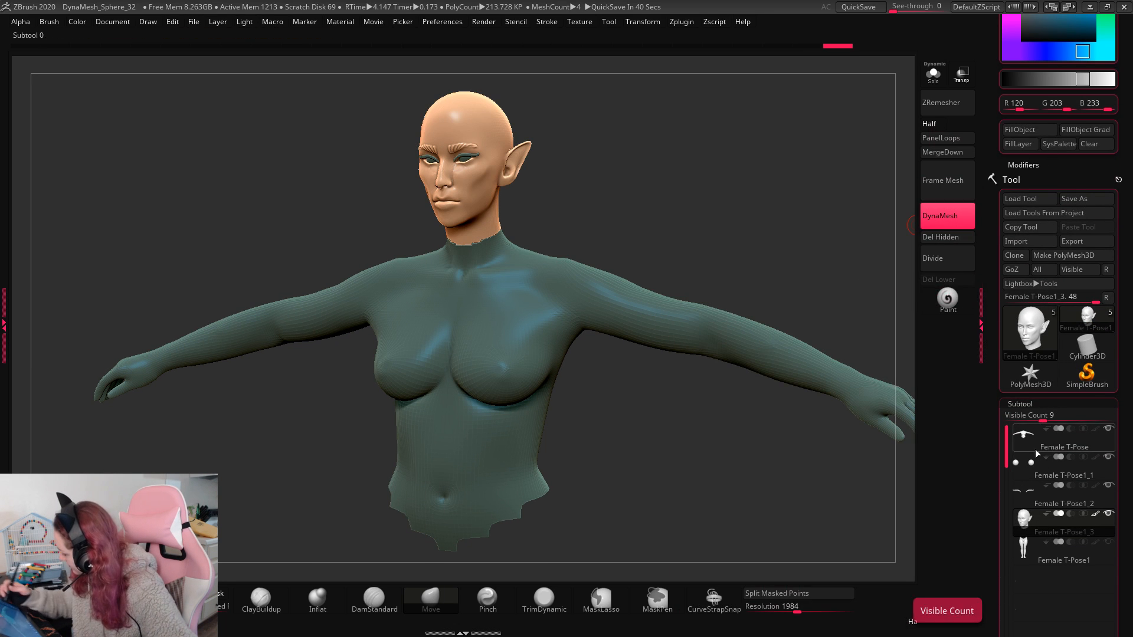
pyautogui.click(1029, 436)
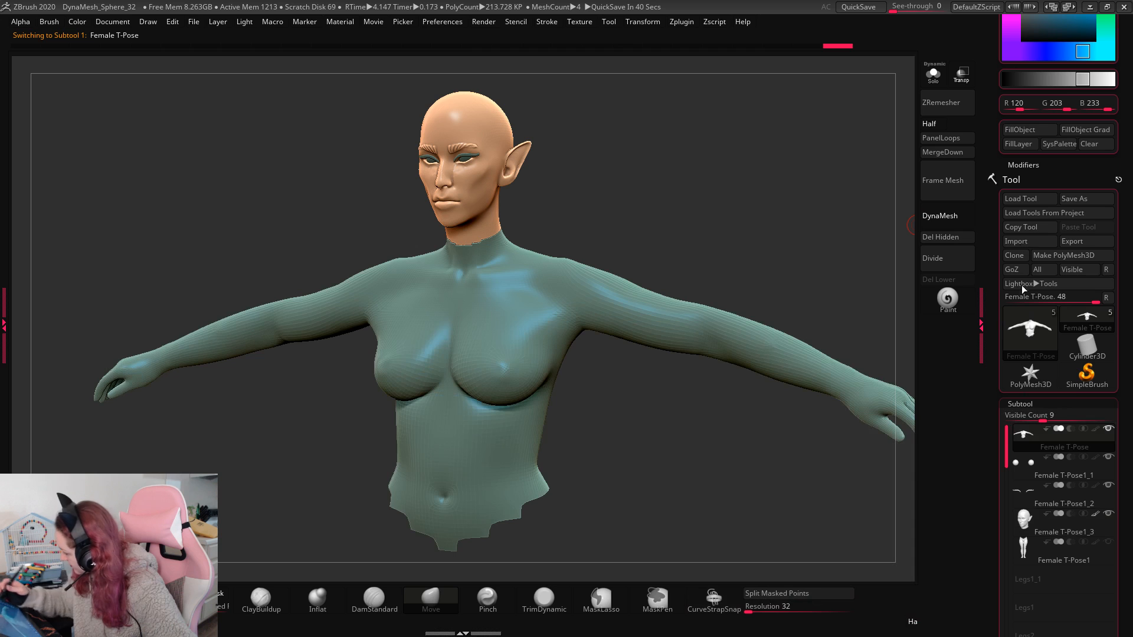
pyautogui.click(1024, 129)
pyautogui.press('space')
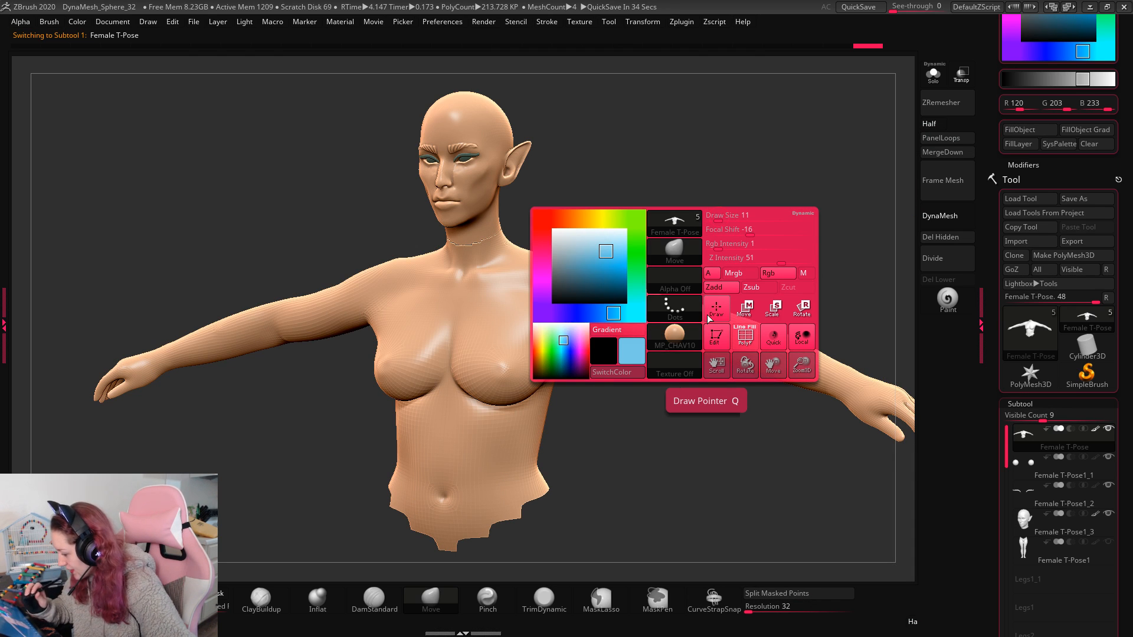
pyautogui.press('space')
pyautogui.keyDown('shift'); pyautogui.moveTo(722, 194); pyautogui.dragTo(724, 211); pyautogui.keyUp('shift')
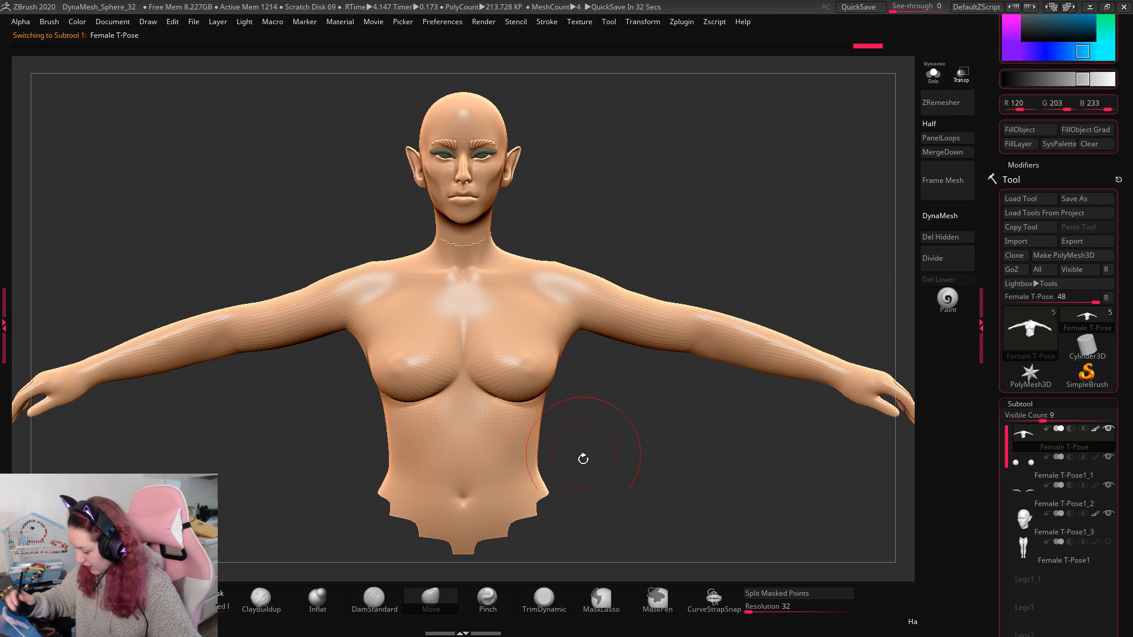
# Step: Test a light blue stroke on the arms with the Paint brush and fill the whole upper-body subtool with that colour
pyautogui.click(948, 312)
pyautogui.moveTo(653, 318); pyautogui.dragTo(646, 319)
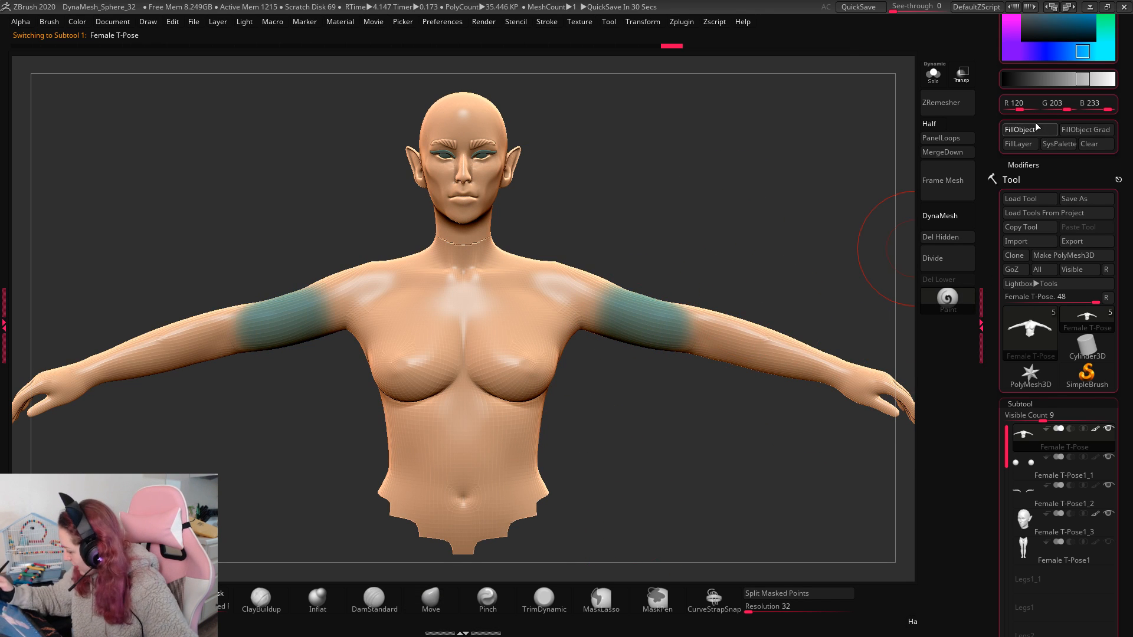
pyautogui.click(1033, 127)
# Step: Select the head subtool, paint over the top of the skull and fill the whole head with the same light blue
pyautogui.click(1034, 526)
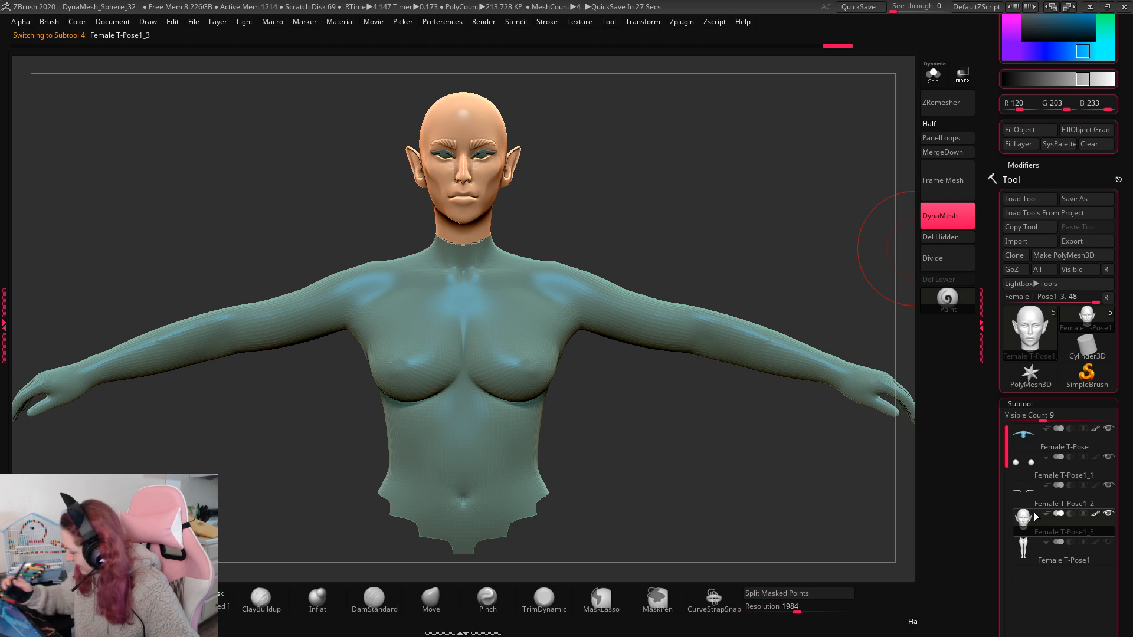
pyautogui.moveTo(472, 118); pyautogui.dragTo(523, 135)
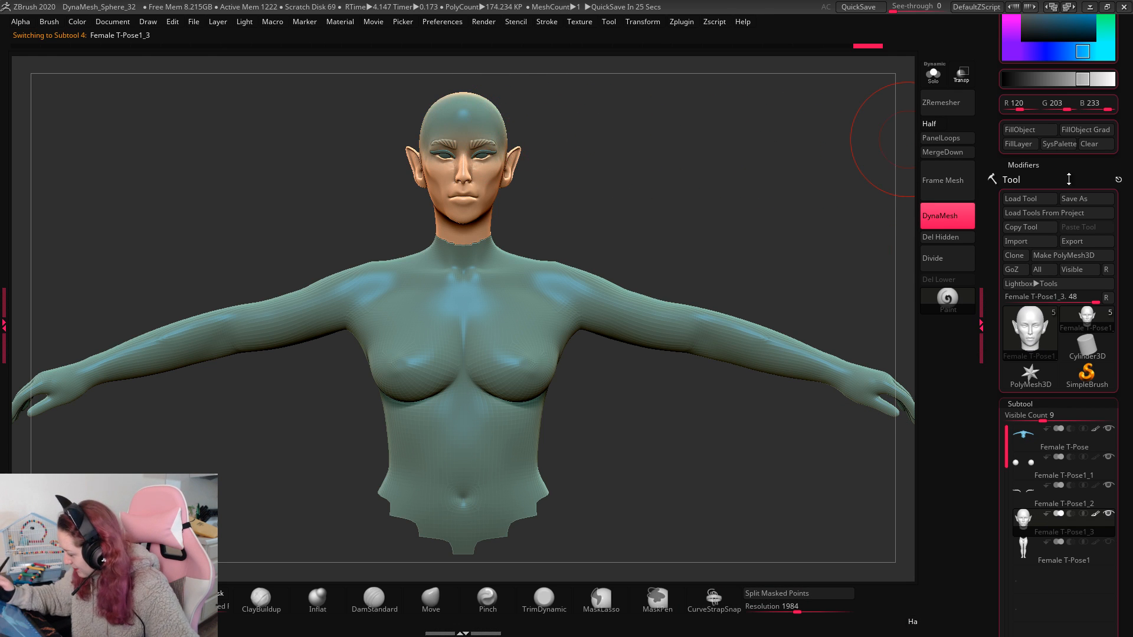
pyautogui.click(1033, 133)
pyautogui.moveTo(778, 231); pyautogui.dragTo(776, 309)
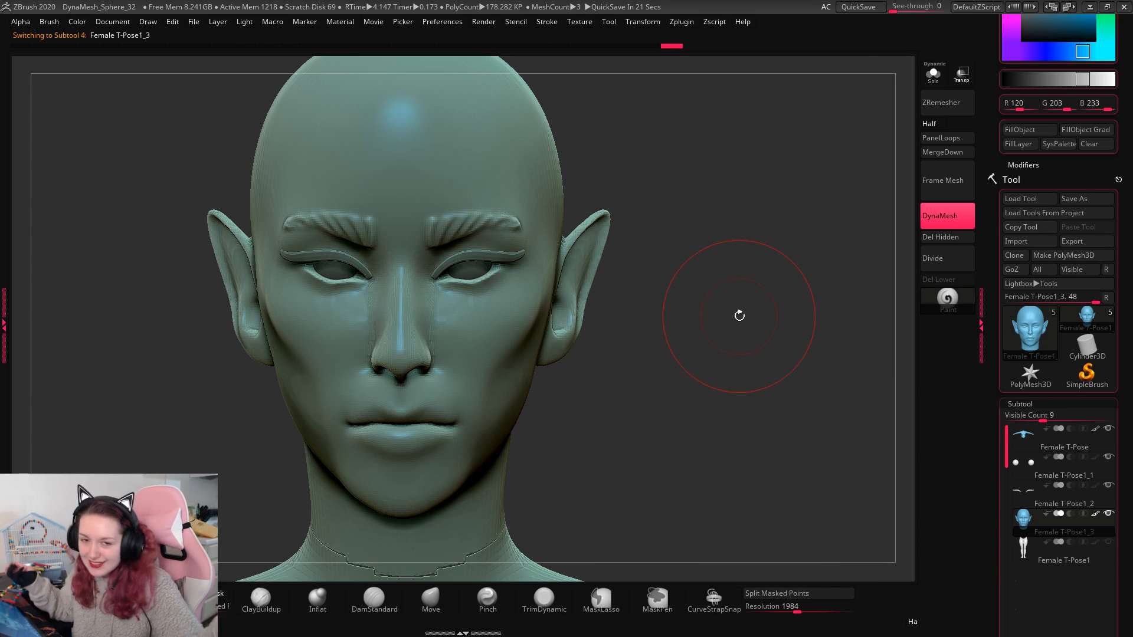
# Step: Select the eyeball subtool and fill it with pink (R 203, G 90, B 196)
pyautogui.click(1029, 479)
pyautogui.press('space')
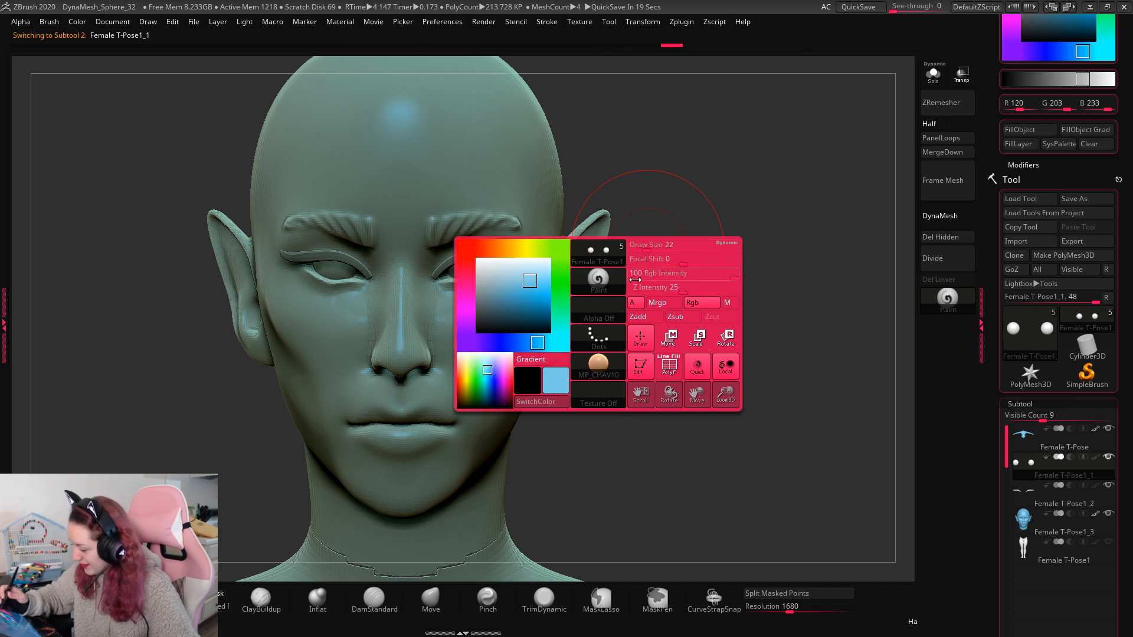
pyautogui.moveTo(543, 251)
pyautogui.mouseDown()
pyautogui.moveTo(484, 242)
pyautogui.moveTo(466, 305)
pyautogui.moveTo(515, 289)
pyautogui.mouseUp()
pyautogui.moveTo(818, 374); pyautogui.dragTo(811, 366, button='right')
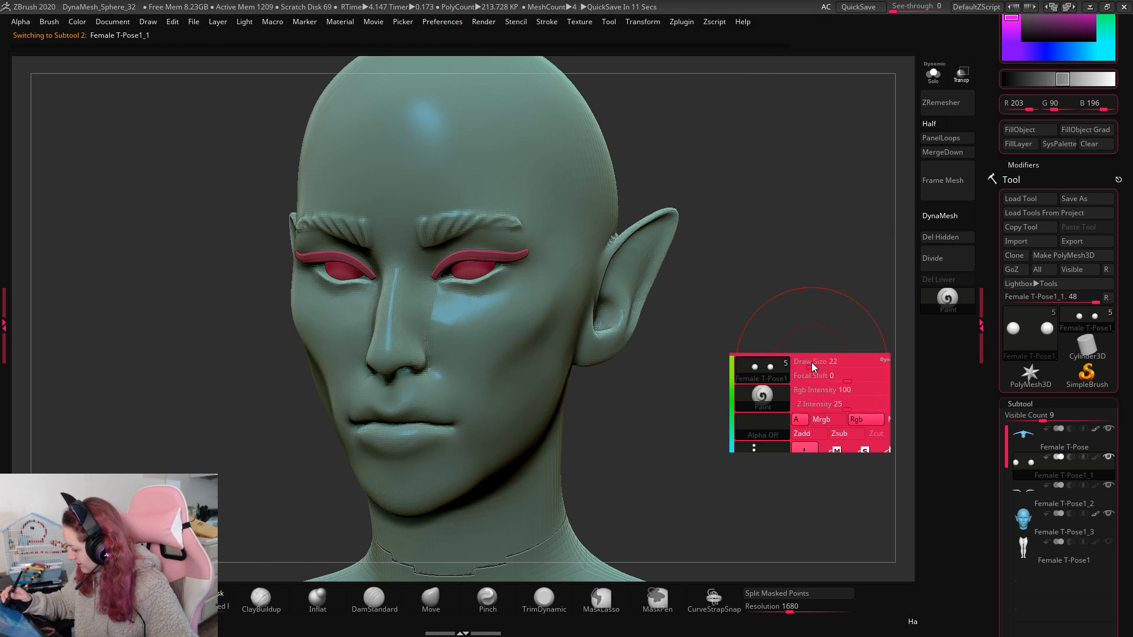
pyautogui.moveTo(1123, 476); pyautogui.dragTo(1105, 373)
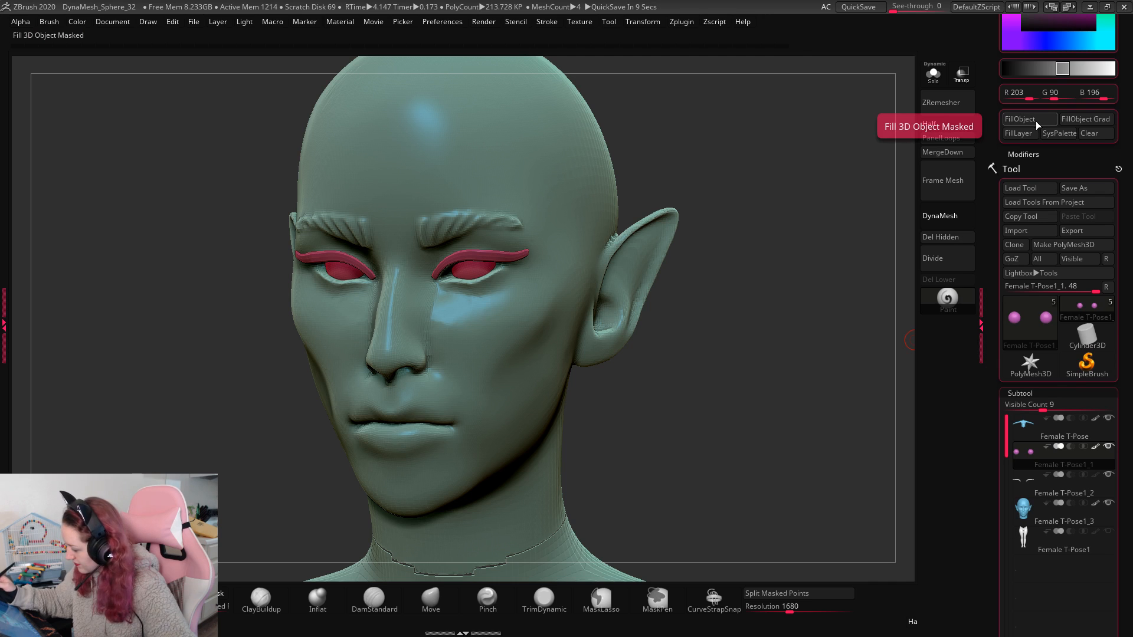
# Step: Select the eyelash subtool and fill it with dark purple (R 61, G 27, B 59)
pyautogui.click(1009, 480)
pyautogui.rightClick(665, 282)
pyautogui.moveTo(556, 335); pyautogui.dragTo(541, 341)
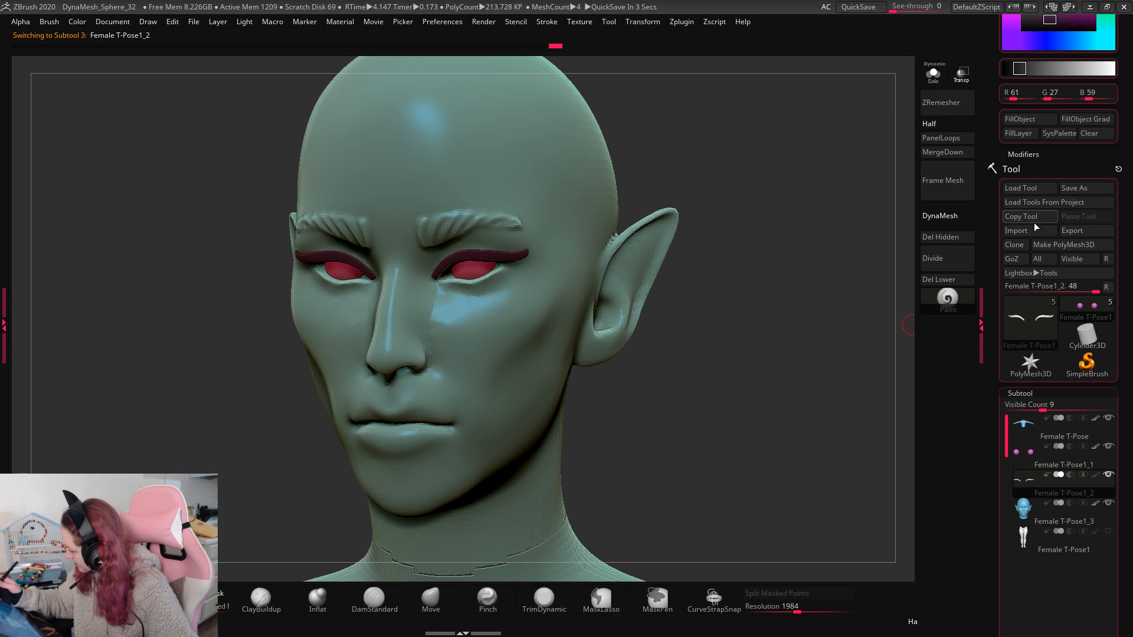
pyautogui.click(1032, 119)
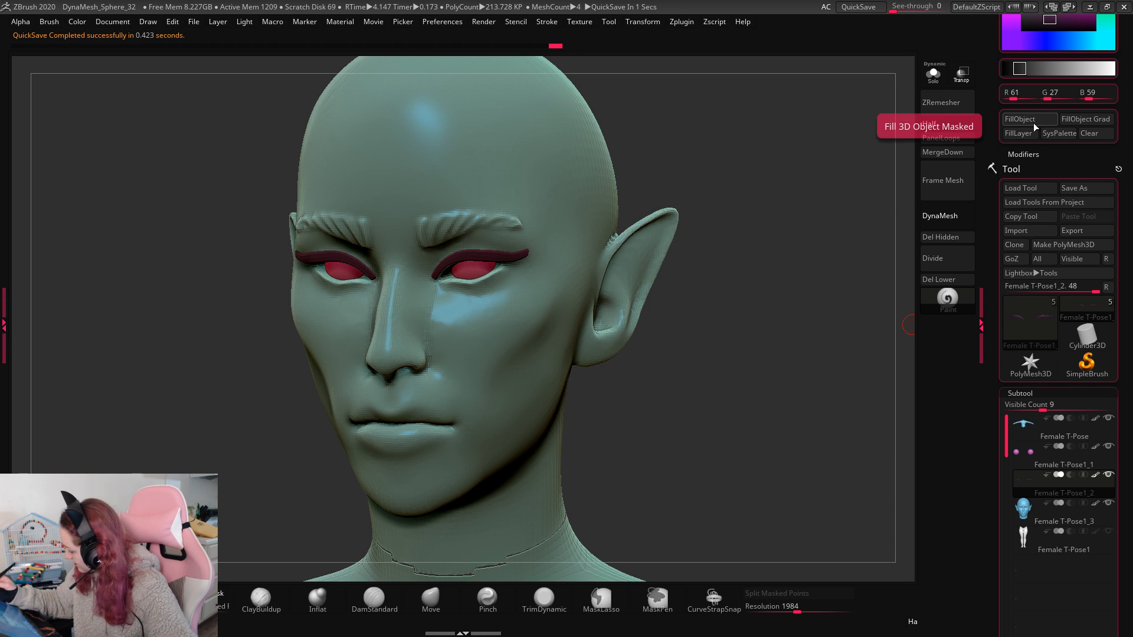
# Step: Select the head subtool and paint a faint dark purple tint over the nose at low RGB intensity
pyautogui.moveTo(763, 402)
pyautogui.mouseDown()
pyautogui.moveTo(784, 397)
pyautogui.moveTo(649, 331)
pyautogui.moveTo(685, 318)
pyautogui.mouseUp()
pyautogui.press('space')
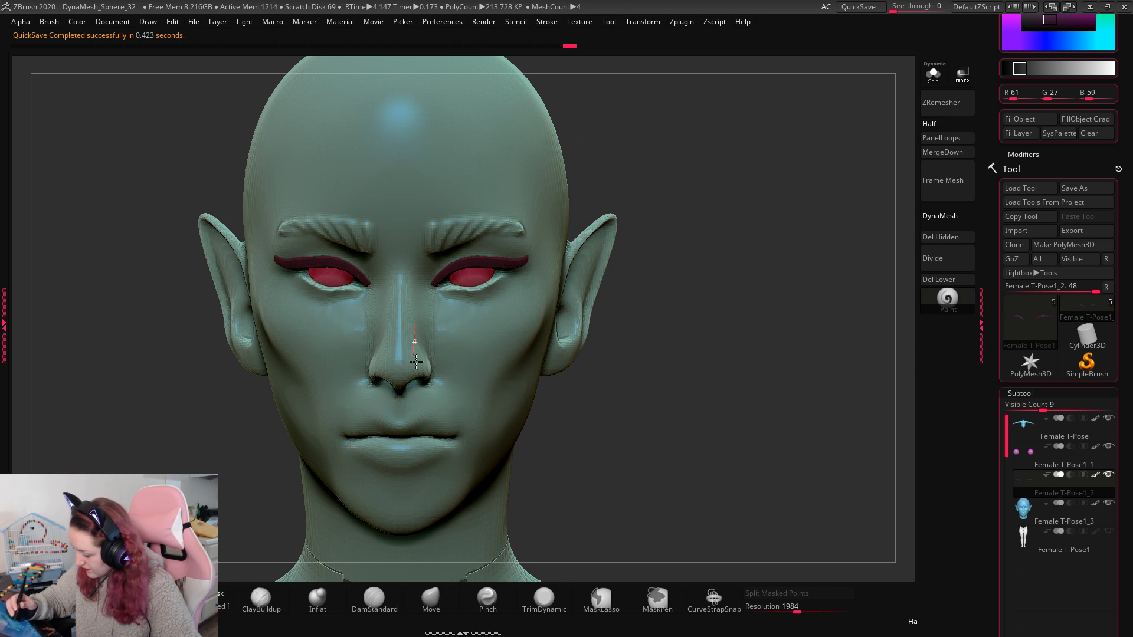
pyautogui.press('space')
pyautogui.keyDown('alt'); pyautogui.click(401, 316); pyautogui.keyUp('alt')
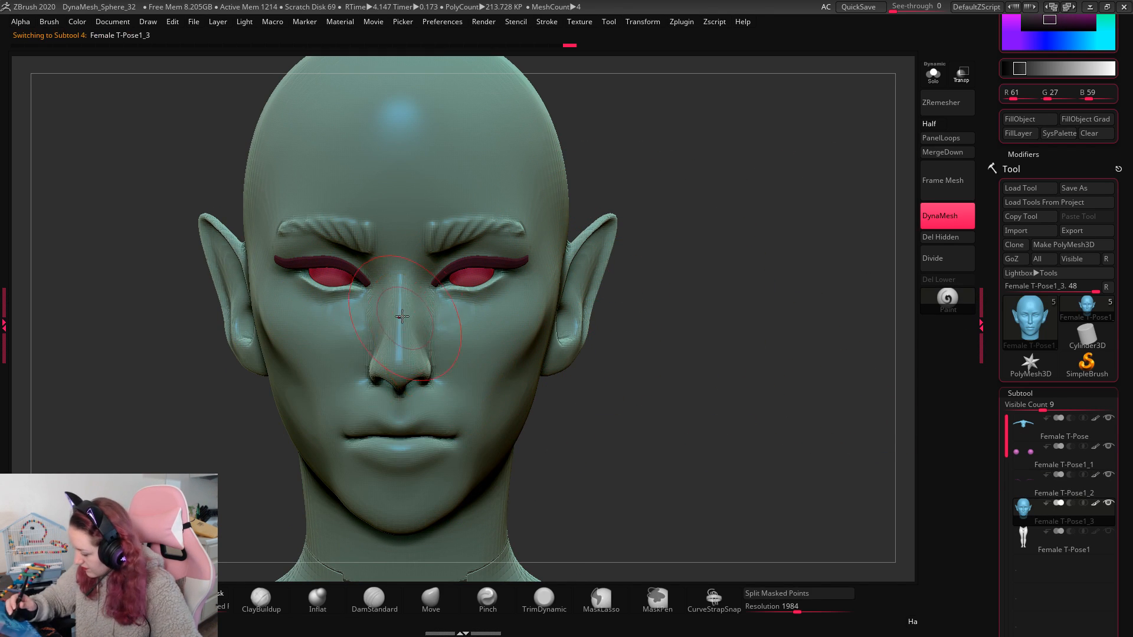
pyautogui.press('space')
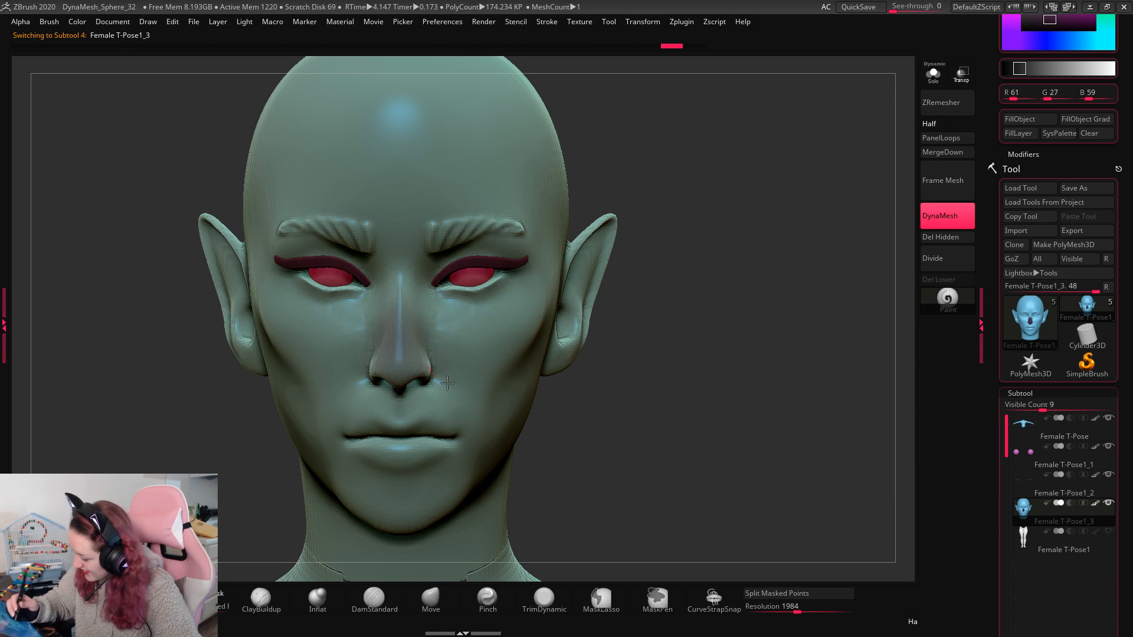
# Step: Extend the faint purple tint over the cheeks and the pointed ears with a large Paint brush
pyautogui.moveTo(457, 307)
pyautogui.mouseDown()
pyautogui.moveTo(536, 328)
pyautogui.moveTo(564, 277)
pyautogui.mouseUp()
pyautogui.moveTo(737, 384)
pyautogui.mouseDown()
pyautogui.moveTo(718, 266)
pyautogui.moveTo(786, 238)
pyautogui.moveTo(761, 254)
pyautogui.mouseUp()
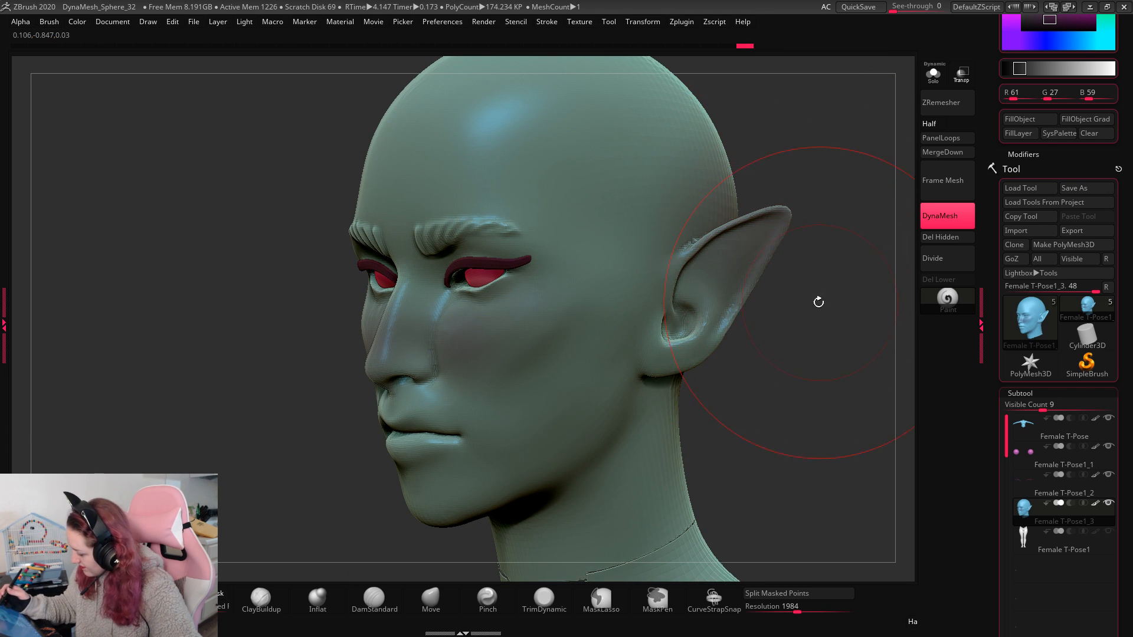
pyautogui.press('space')
pyautogui.moveTo(817, 302); pyautogui.dragTo(803, 302)
pyautogui.moveTo(749, 253)
pyautogui.mouseDown()
pyautogui.moveTo(801, 207)
pyautogui.moveTo(835, 296)
pyautogui.moveTo(826, 316)
pyautogui.moveTo(701, 317)
pyautogui.mouseUp()
# Step: Paint both sculpted eyebrows dark purple with a small brush, covering them from inner edge to outer tip
pyautogui.press('space')
pyautogui.press('space')
pyautogui.moveTo(580, 269); pyautogui.dragTo(570, 269)
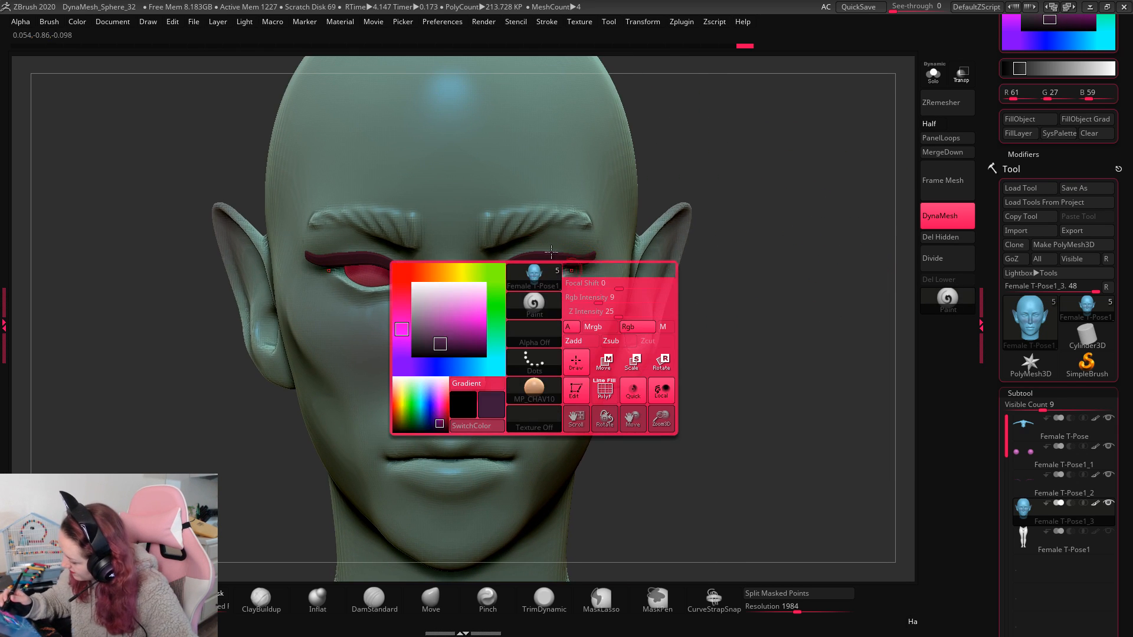
pyautogui.moveTo(489, 219)
pyautogui.mouseDown()
pyautogui.moveTo(496, 250)
pyautogui.moveTo(492, 221)
pyautogui.moveTo(522, 234)
pyautogui.mouseUp()
pyautogui.moveTo(767, 212); pyautogui.dragTo(792, 207)
pyautogui.moveTo(499, 233)
pyautogui.mouseDown()
pyautogui.moveTo(525, 216)
pyautogui.moveTo(499, 233)
pyautogui.mouseUp()
pyautogui.moveTo(783, 194); pyautogui.dragTo(524, 231)
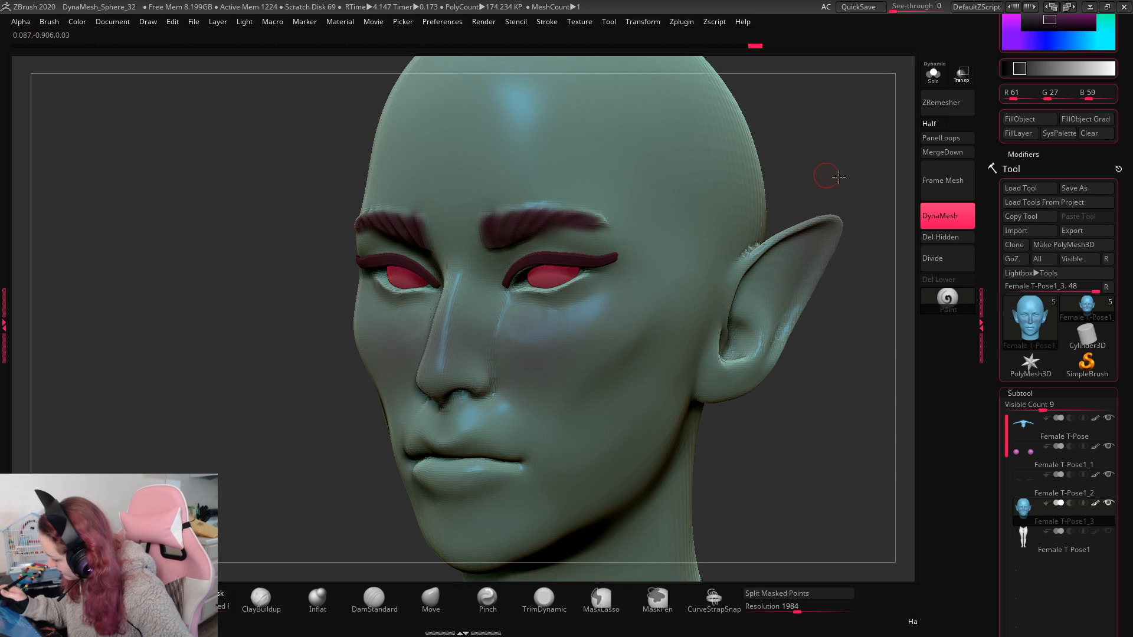
# Step: Choose a deep magenta-purple (R 63, G 9, B 60) and paint the lower lip with it
pyautogui.keyDown('shift'); pyautogui.moveTo(837, 176); pyautogui.dragTo(817, 220); pyautogui.keyUp('shift')
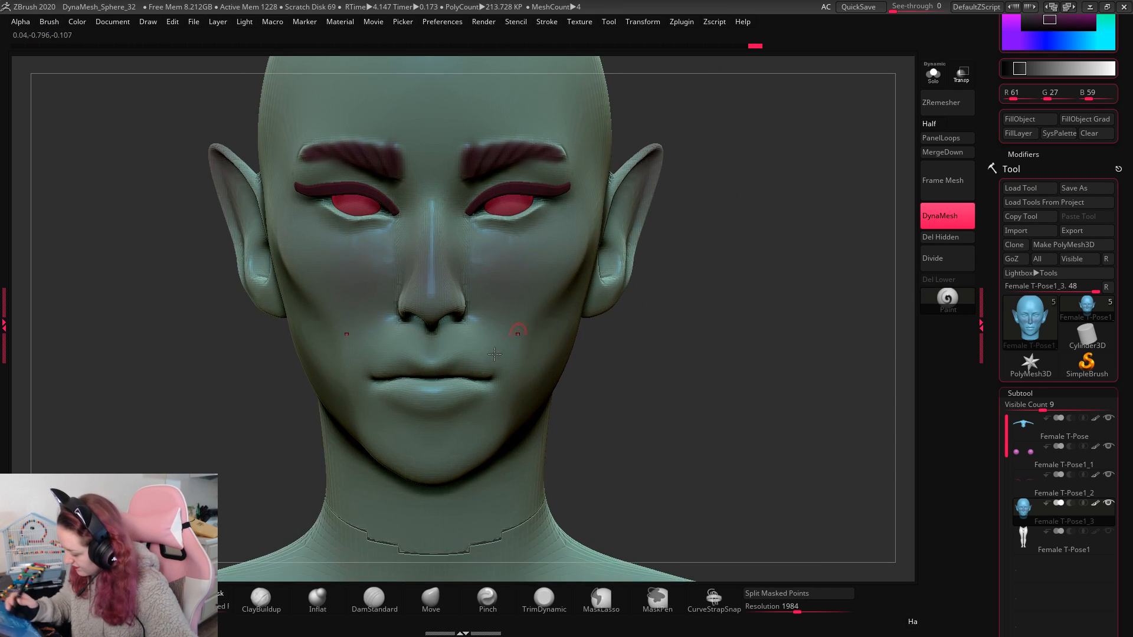
pyautogui.click(426, 387)
pyautogui.press('space')
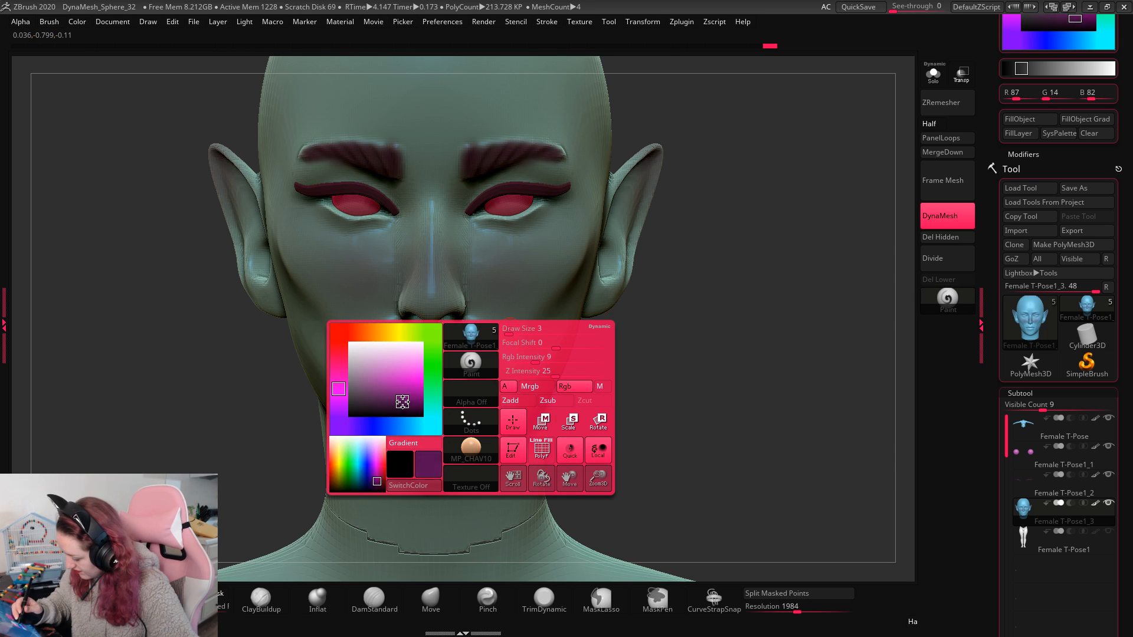
pyautogui.moveTo(405, 399)
pyautogui.mouseDown()
pyautogui.moveTo(449, 398)
pyautogui.moveTo(455, 387)
pyautogui.mouseUp()
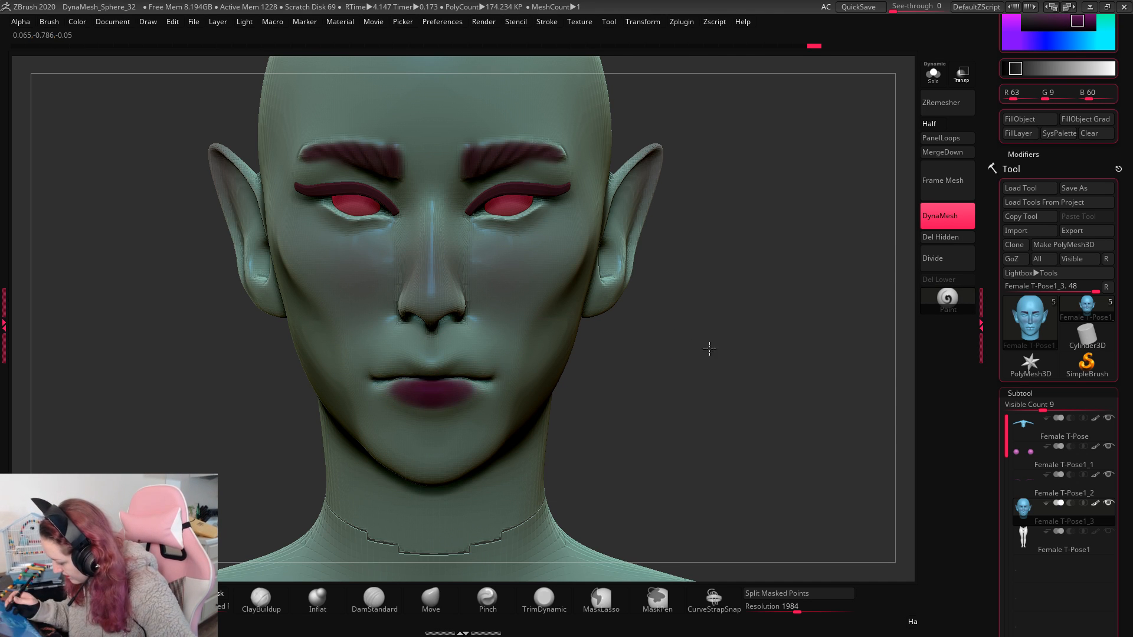
# Step: Paint the upper lip and the mouth corners in the same deep purple, working from both sides of the face
pyautogui.moveTo(709, 348); pyautogui.dragTo(418, 365)
pyautogui.moveTo(637, 346); pyautogui.dragTo(376, 372)
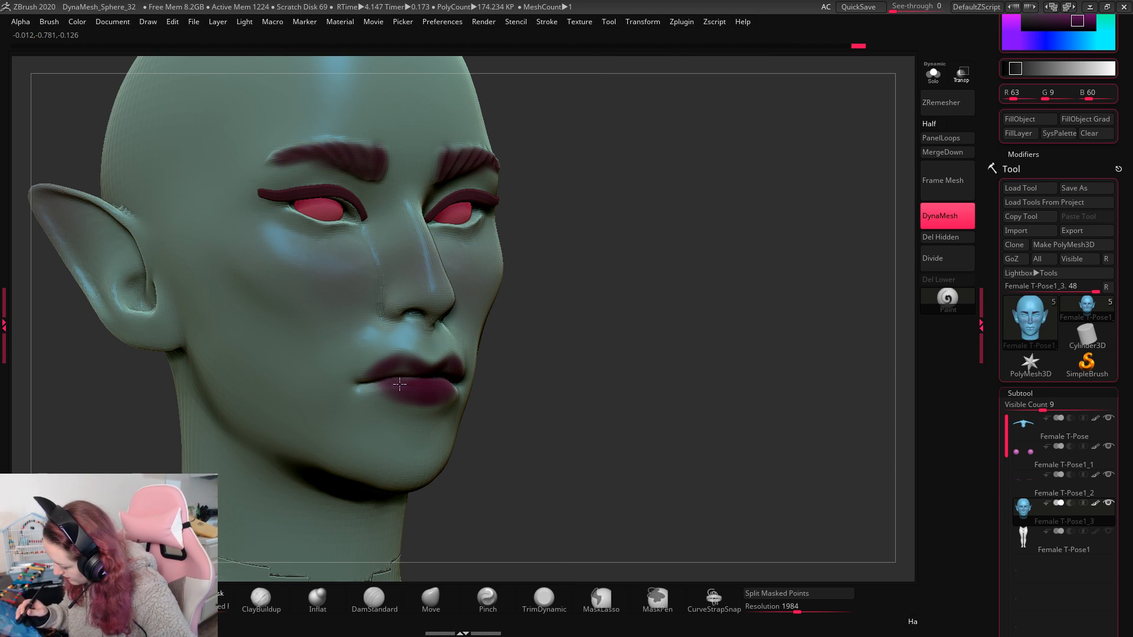
pyautogui.moveTo(808, 348); pyautogui.dragTo(659, 347)
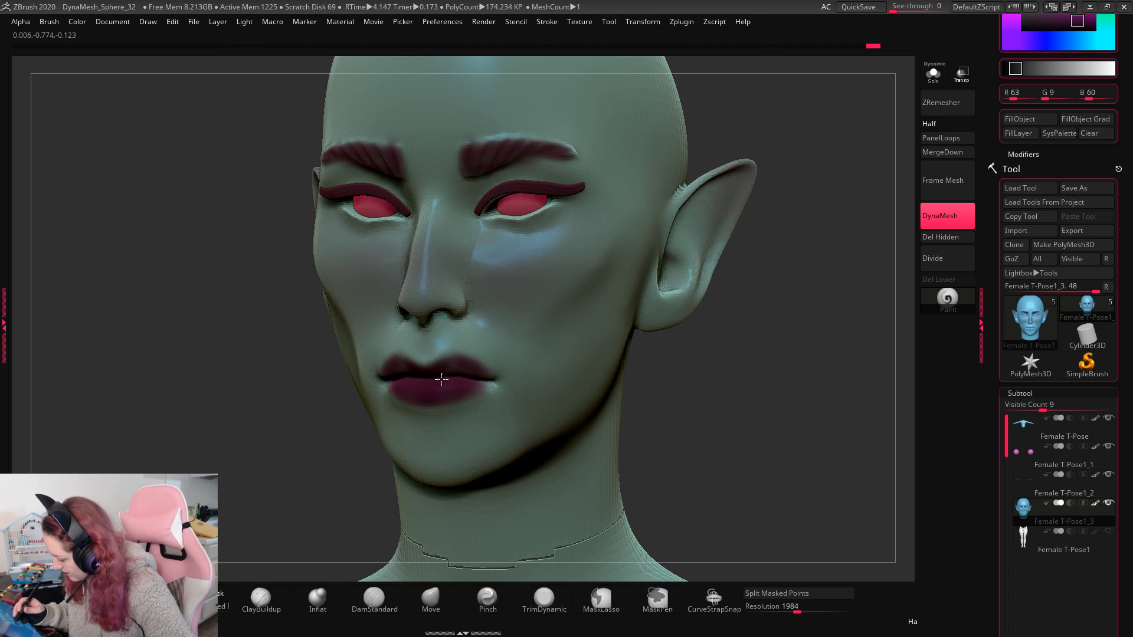
pyautogui.moveTo(743, 331); pyautogui.dragTo(499, 341)
# Step: Soften the outer edges of the lip colour with sampled skin blue and touch up the lips with sampled dark purple
pyautogui.press('space')
pyautogui.press('space')
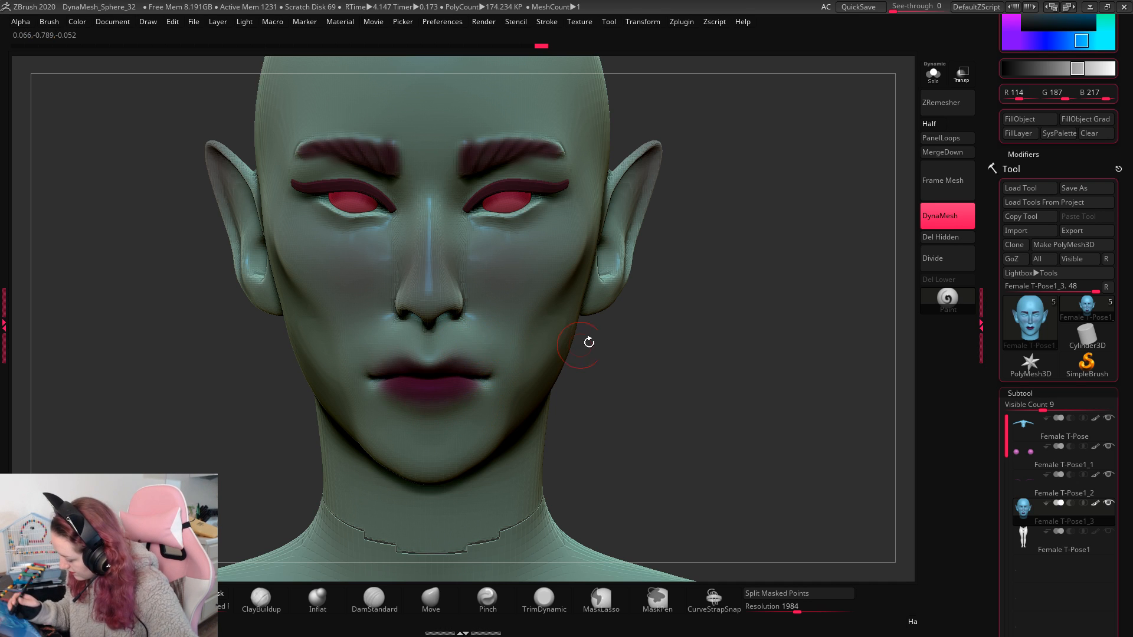
pyautogui.press('c')
pyautogui.moveTo(448, 375); pyautogui.dragTo(415, 372, button='right')
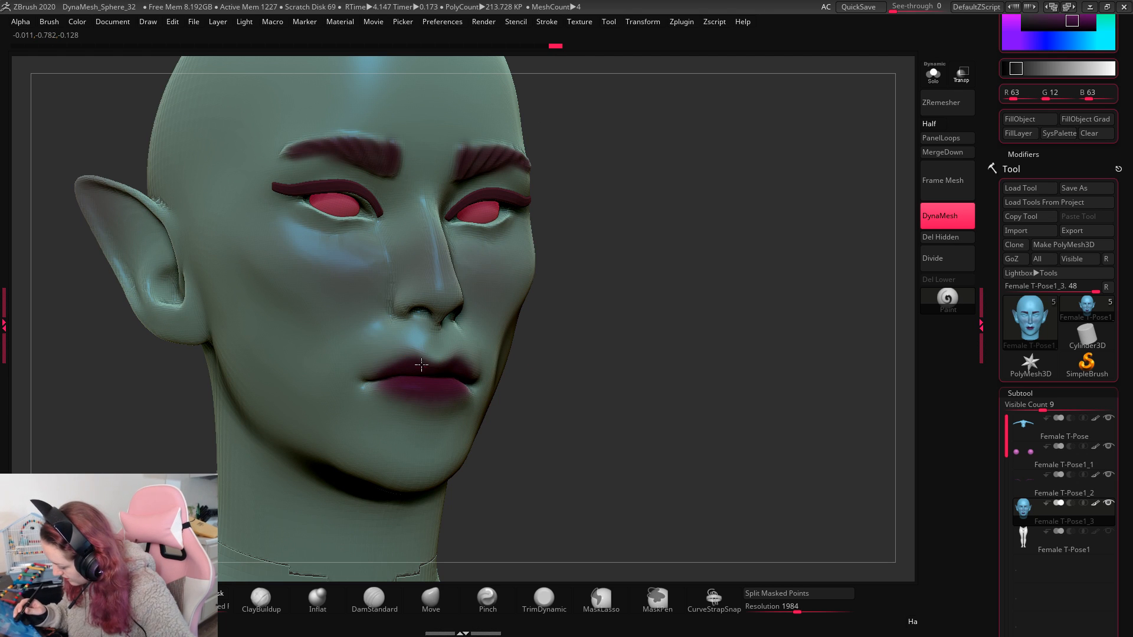
pyautogui.press('c')
pyautogui.keyDown('shift'); pyautogui.moveTo(695, 328); pyautogui.dragTo(683, 354, button='right'); pyautogui.keyUp('shift')
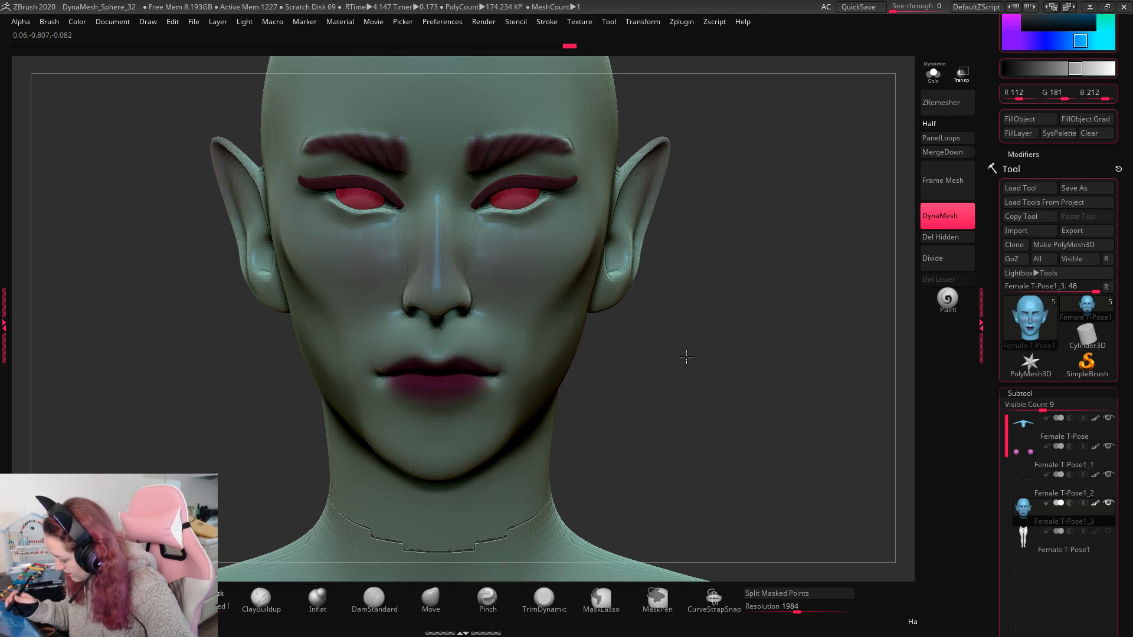
# Step: Sample the dark purple lip color and paint it over the lower lip
pyautogui.press('c')
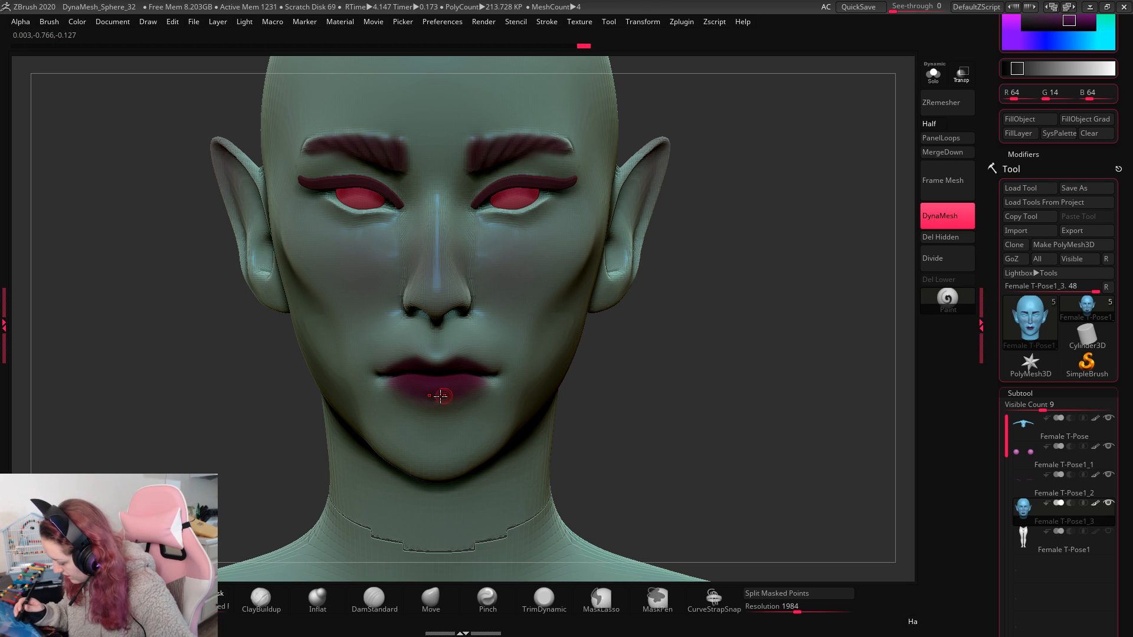
pyautogui.moveTo(441, 396); pyautogui.dragTo(477, 387)
pyautogui.moveTo(519, 365); pyautogui.dragTo(531, 379, button='right')
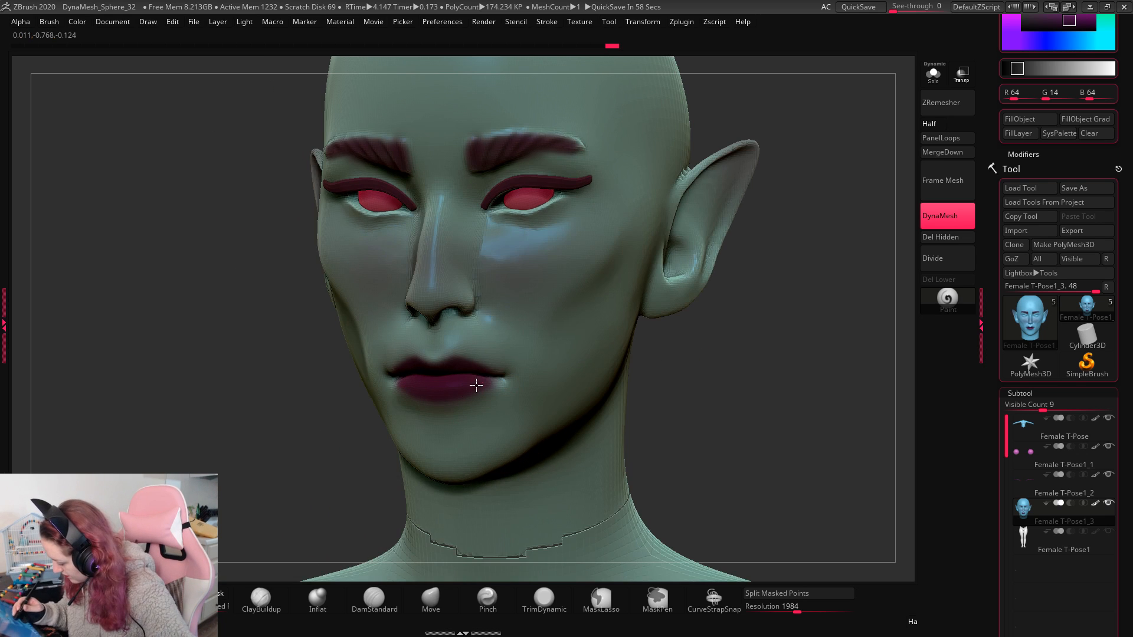
# Step: Paint a light blue highlight on the center of the forehead
pyautogui.press('c')
pyautogui.moveTo(778, 364)
pyautogui.mouseDown(button='right')
pyautogui.moveTo(757, 303)
pyautogui.moveTo(769, 326)
pyautogui.moveTo(760, 348)
pyautogui.mouseUp(button='right')
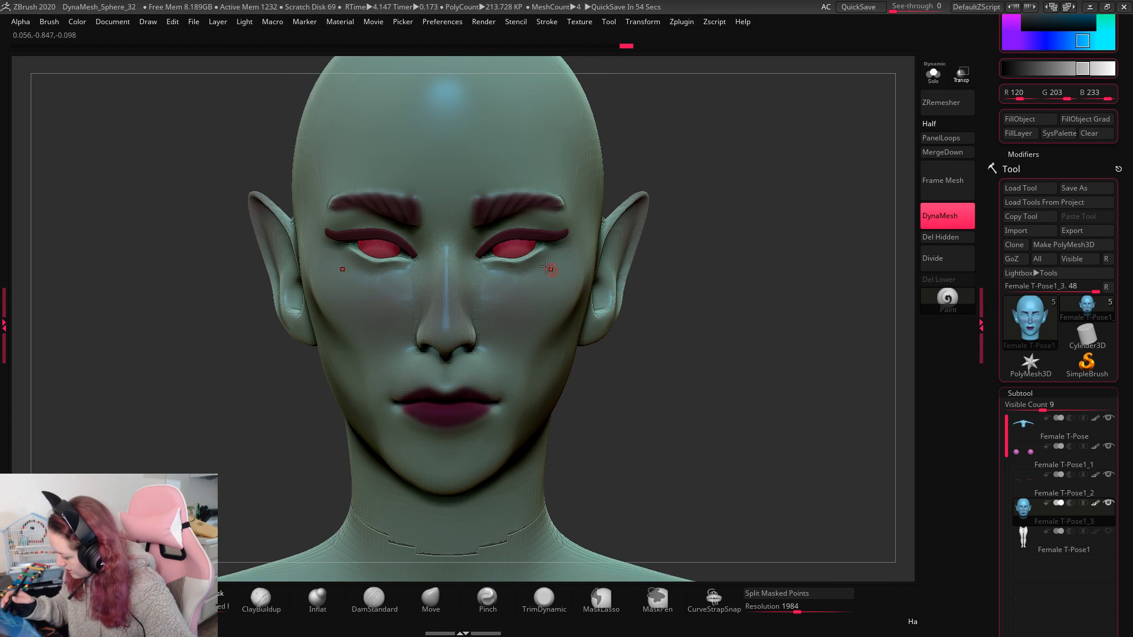
# Step: Paint muted purple shading along the skin just below both lower eyelids
pyautogui.press('c')
pyautogui.hotkey('ctrl', 'z')
pyautogui.moveTo(518, 265)
pyautogui.mouseDown()
pyautogui.moveTo(502, 265)
pyautogui.moveTo(516, 264)
pyautogui.mouseUp()
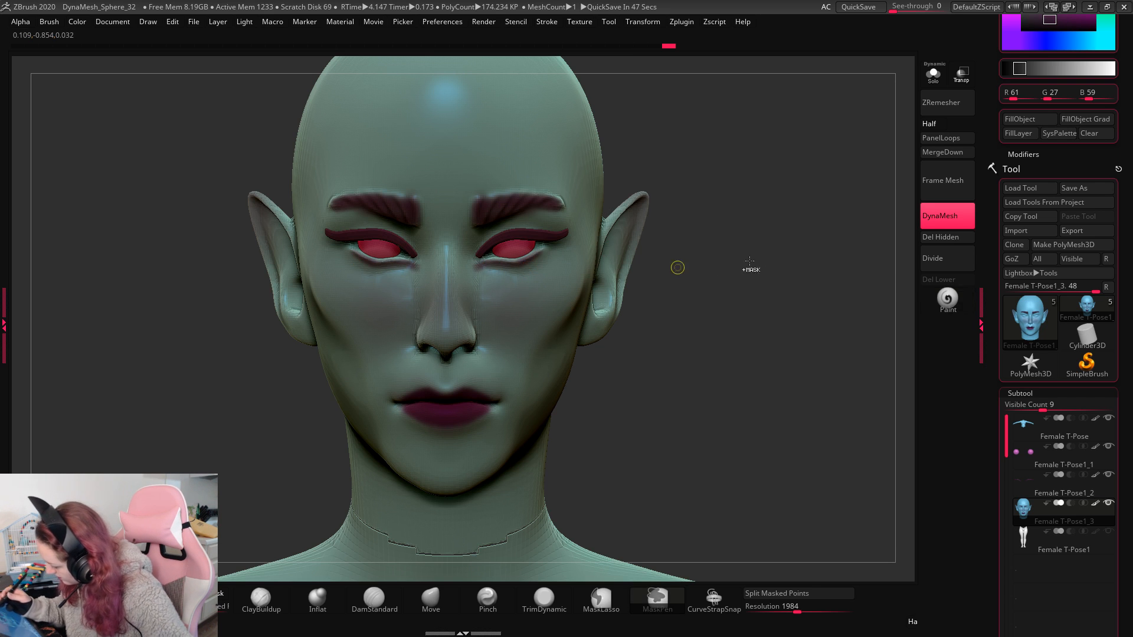
pyautogui.keyDown('ctrl'); pyautogui.moveTo(678, 266); pyautogui.dragTo(759, 292, button='right'); pyautogui.keyUp('ctrl')
pyautogui.moveTo(489, 262); pyautogui.dragTo(531, 263)
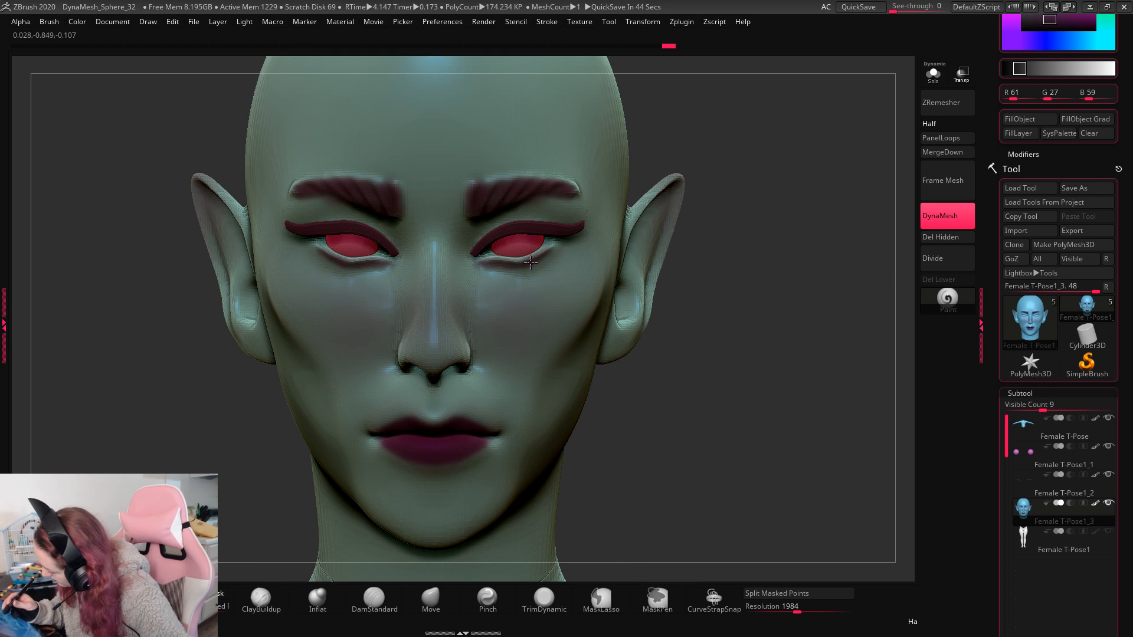
pyautogui.keyDown('ctrl'); pyautogui.moveTo(768, 249); pyautogui.dragTo(774, 250, button='right'); pyautogui.keyUp('ctrl')
# Step: Adjust the shape of the face and head profile with the Move brush at varying draw sizes
pyautogui.press('space')
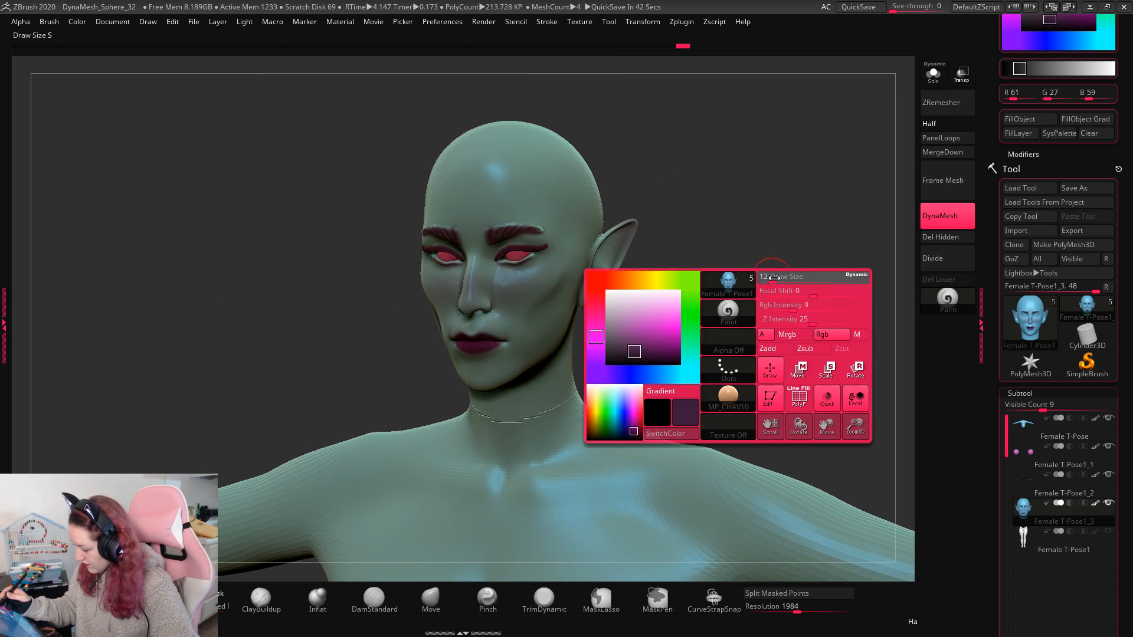
pyautogui.press('space')
pyautogui.click(430, 598)
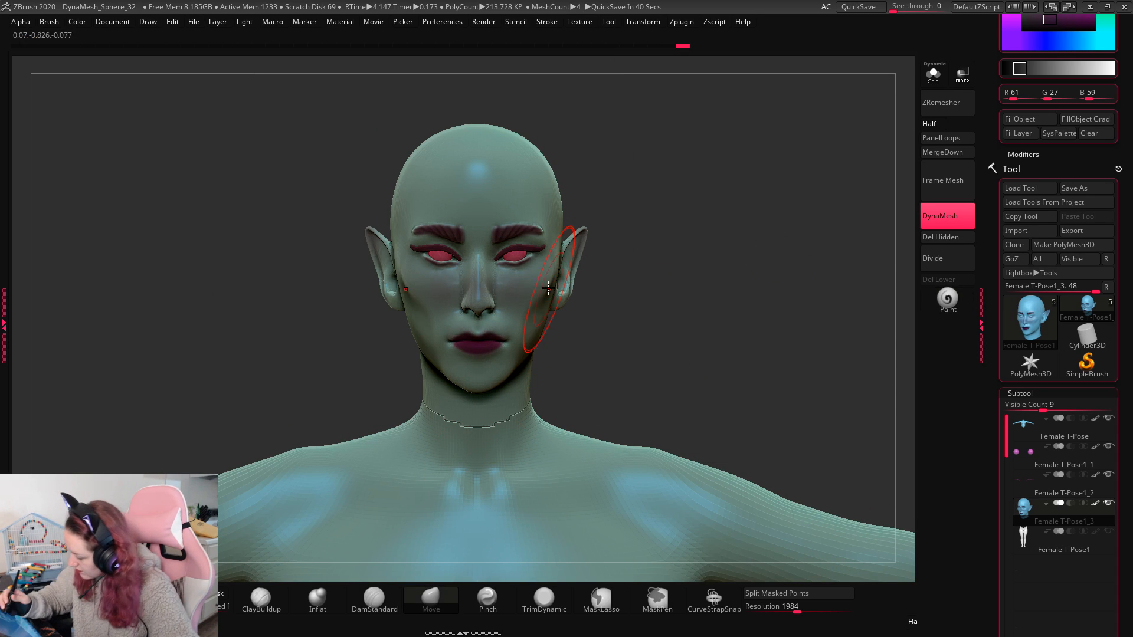
pyautogui.press('space')
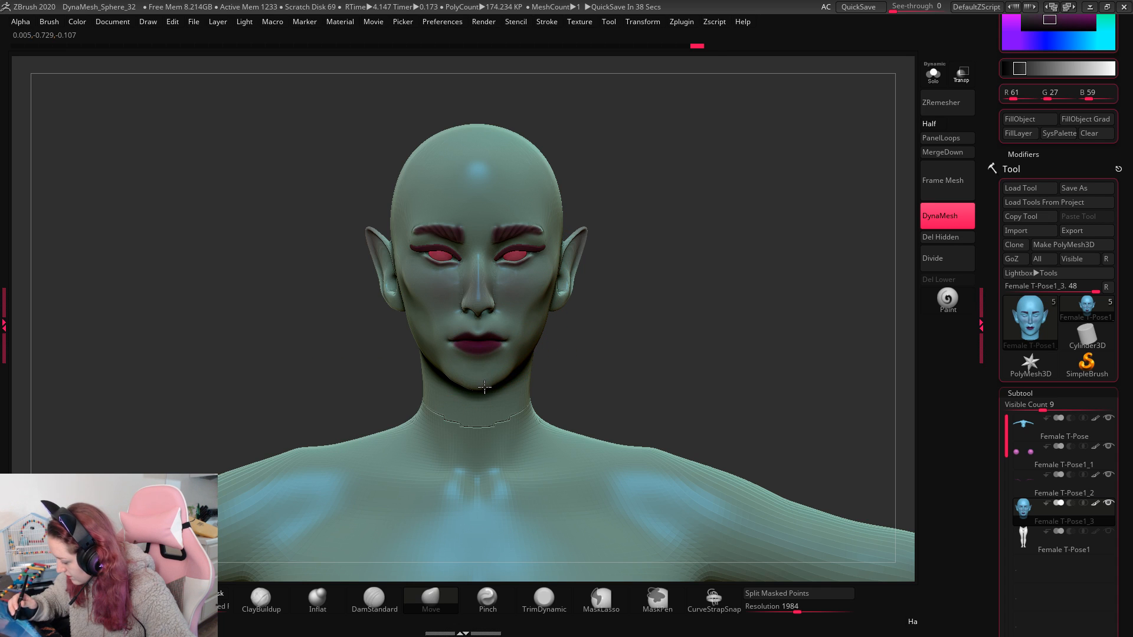
pyautogui.moveTo(720, 331)
pyautogui.mouseDown()
pyautogui.moveTo(688, 328)
pyautogui.moveTo(747, 326)
pyautogui.mouseUp()
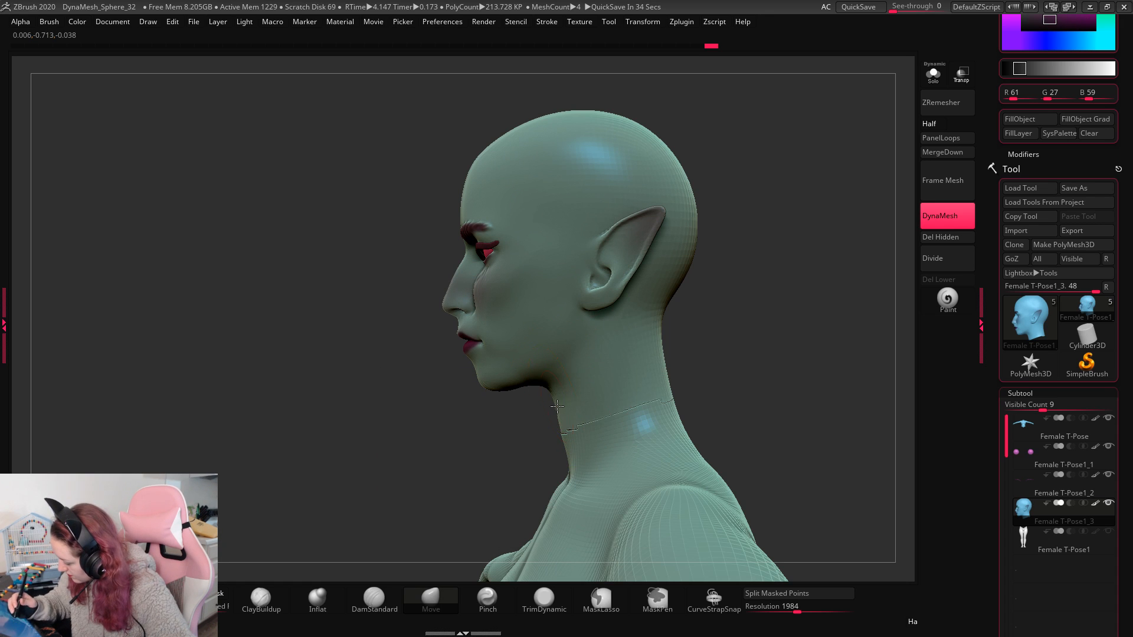
pyautogui.press('space')
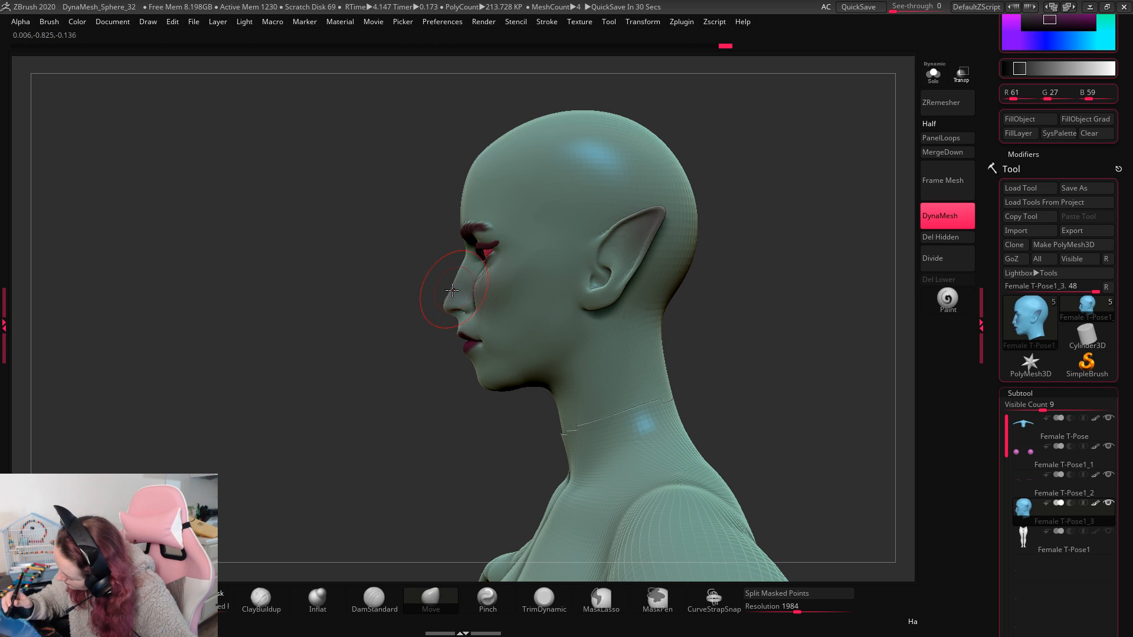
pyautogui.moveTo(763, 236); pyautogui.dragTo(809, 248)
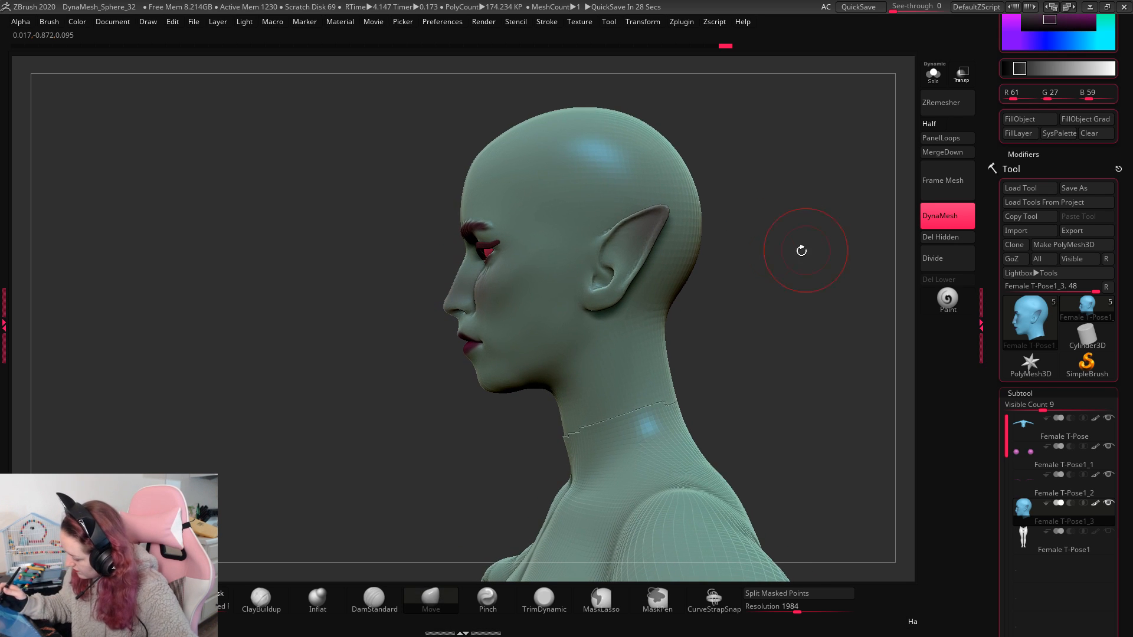
pyautogui.press('space')
pyautogui.moveTo(515, 284); pyautogui.dragTo(535, 279)
pyautogui.moveTo(803, 260)
pyautogui.mouseDown()
pyautogui.moveTo(855, 251)
pyautogui.moveTo(797, 302)
pyautogui.mouseUp()
# Step: Switch to the torso subtool and subdivide it to level 2, with its geometry settings open
pyautogui.moveTo(771, 241)
pyautogui.keyDown('alt'); pyautogui.mouseDown()
pyautogui.moveTo(753, 295)
pyautogui.moveTo(733, 255)
pyautogui.mouseUp(); pyautogui.keyUp('alt')
pyautogui.keyDown('alt'); pyautogui.click(713, 336); pyautogui.keyUp('alt')
pyautogui.scroll(-3, 1027, 334)
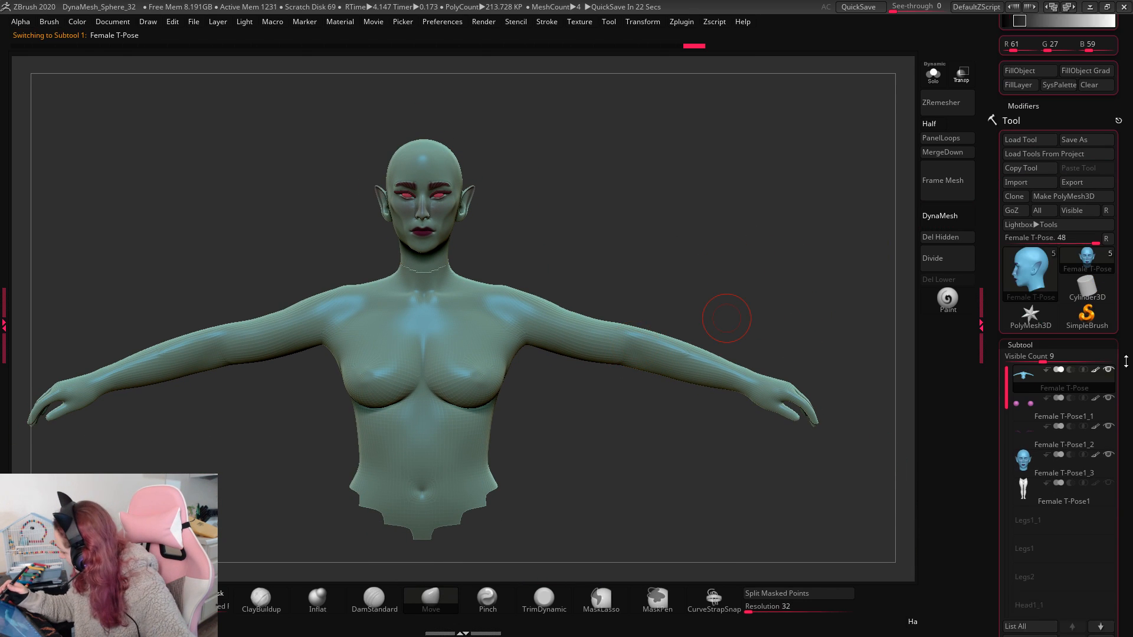
pyautogui.click(1027, 335)
pyautogui.click(1024, 344)
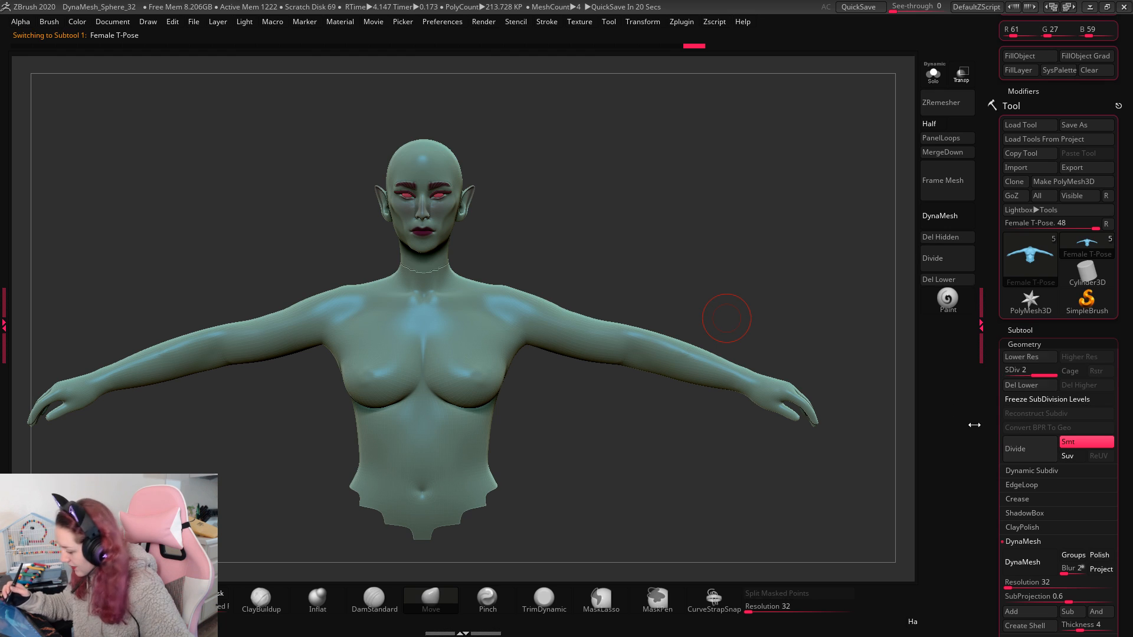
# Step: Start saving the project and create a folder named Minis inside the Dropbox Aquatic folder
pyautogui.hotkey('ctrl', 's')
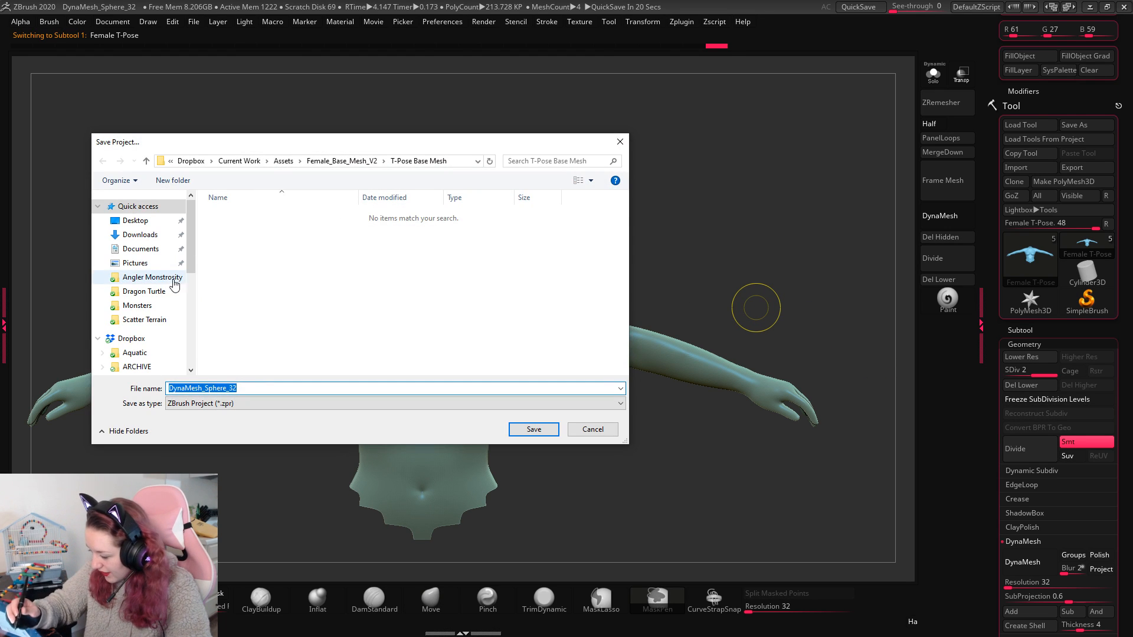
pyautogui.click(256, 161)
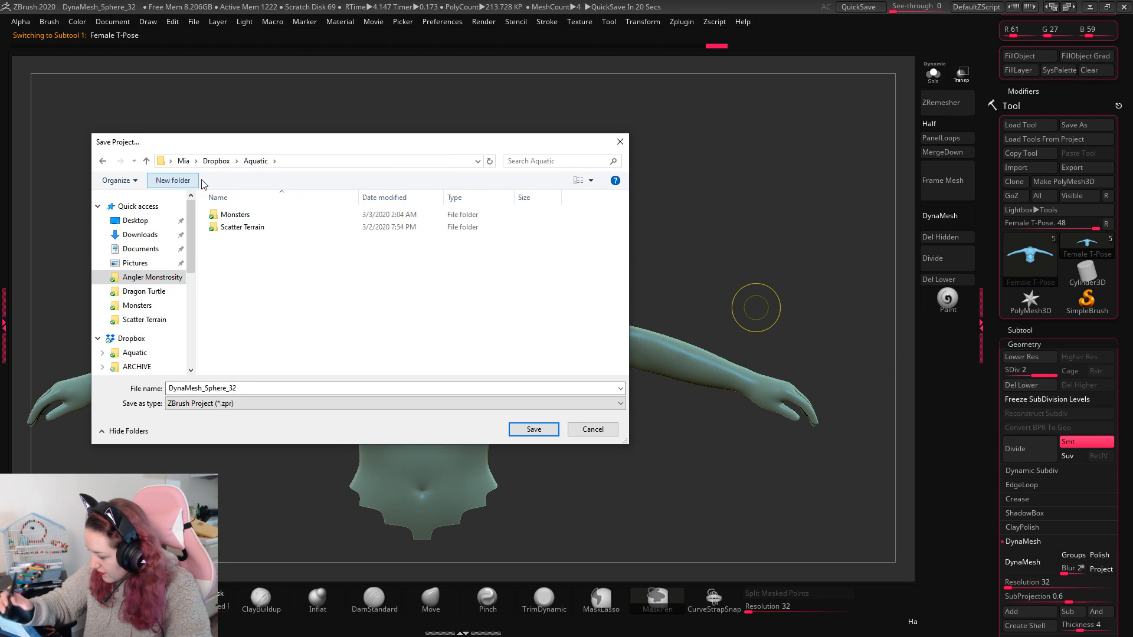
pyautogui.click(173, 180)
pyautogui.write('Minis')
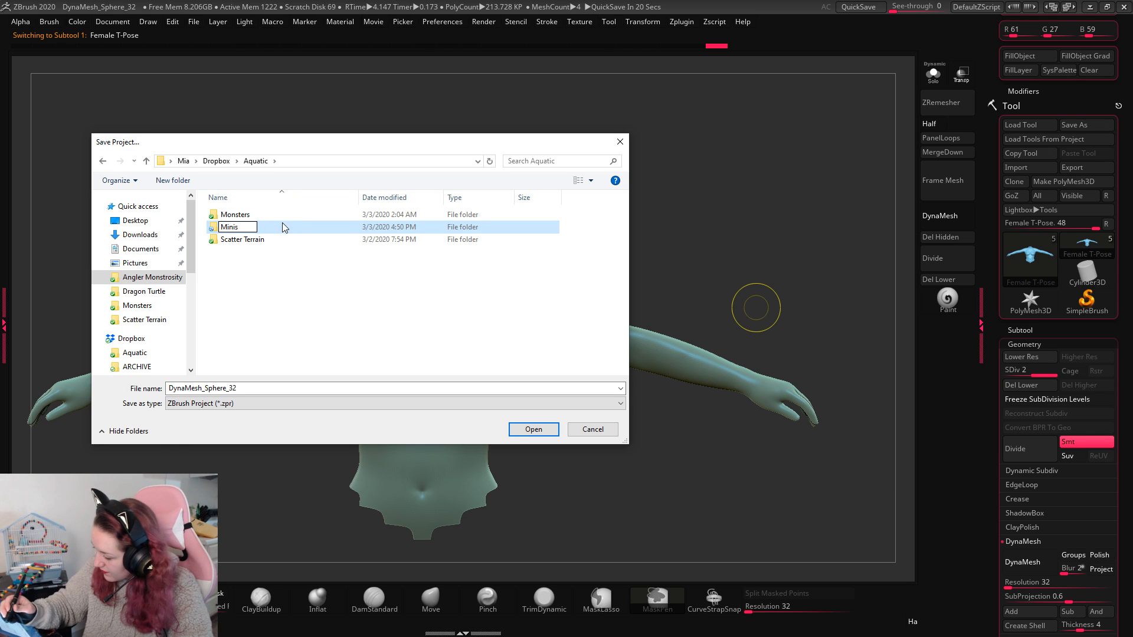
pyautogui.press('Return')
# Step: Open the new Minis folder inside Aquatic as the save location
pyautogui.doubleClick(283, 227)
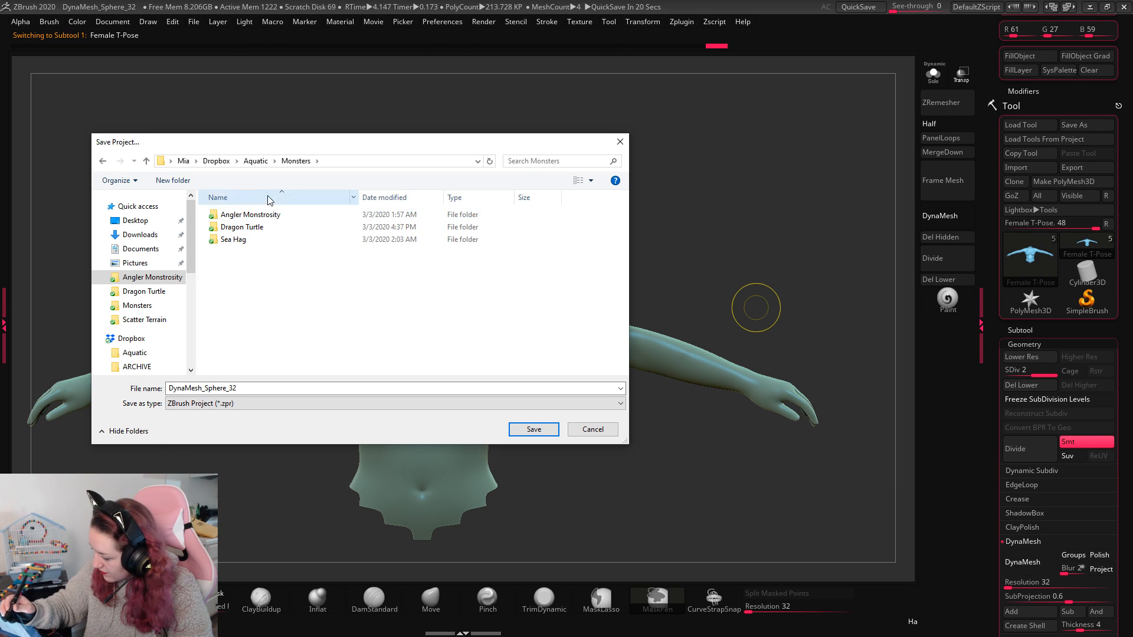
pyautogui.click(274, 161)
pyautogui.click(296, 162)
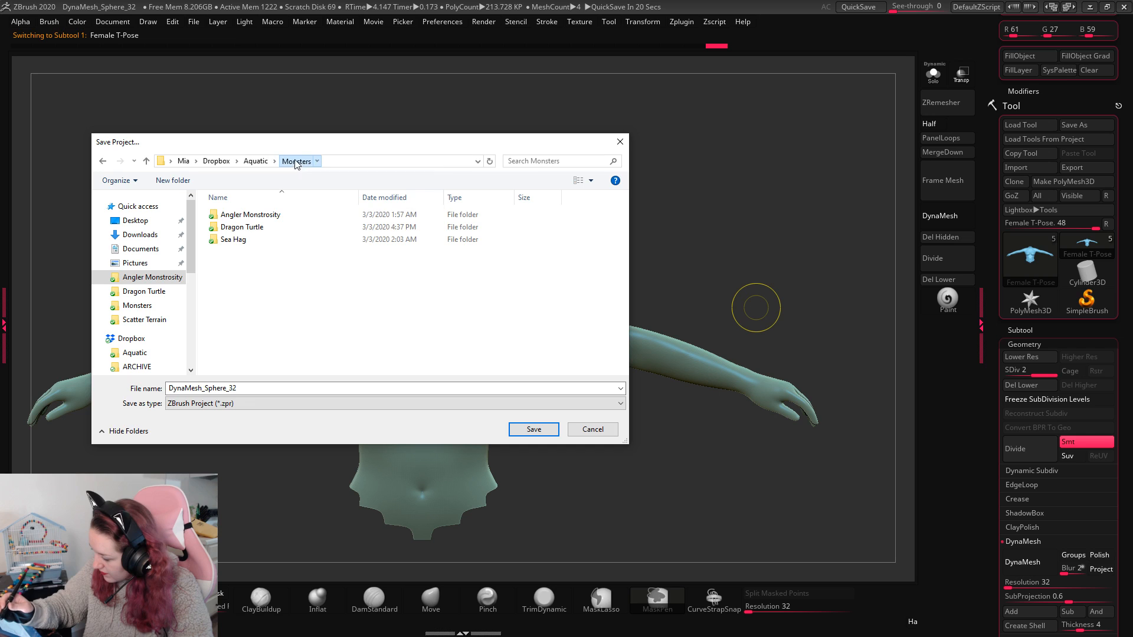
pyautogui.click(255, 161)
pyautogui.doubleClick(236, 215)
# Step: Create a Merfolk folder inside Minis and save the project there as Female Merfolk
pyautogui.click(172, 180)
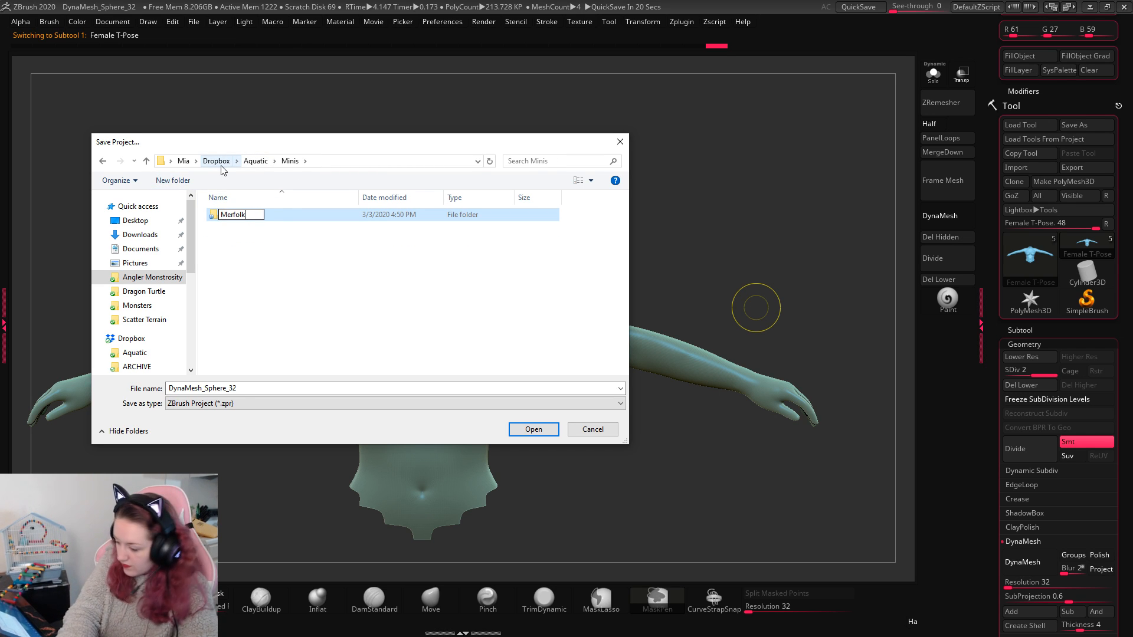
pyautogui.write('Merfolk')
pyautogui.press('Return')
pyautogui.doubleClick(289, 220)
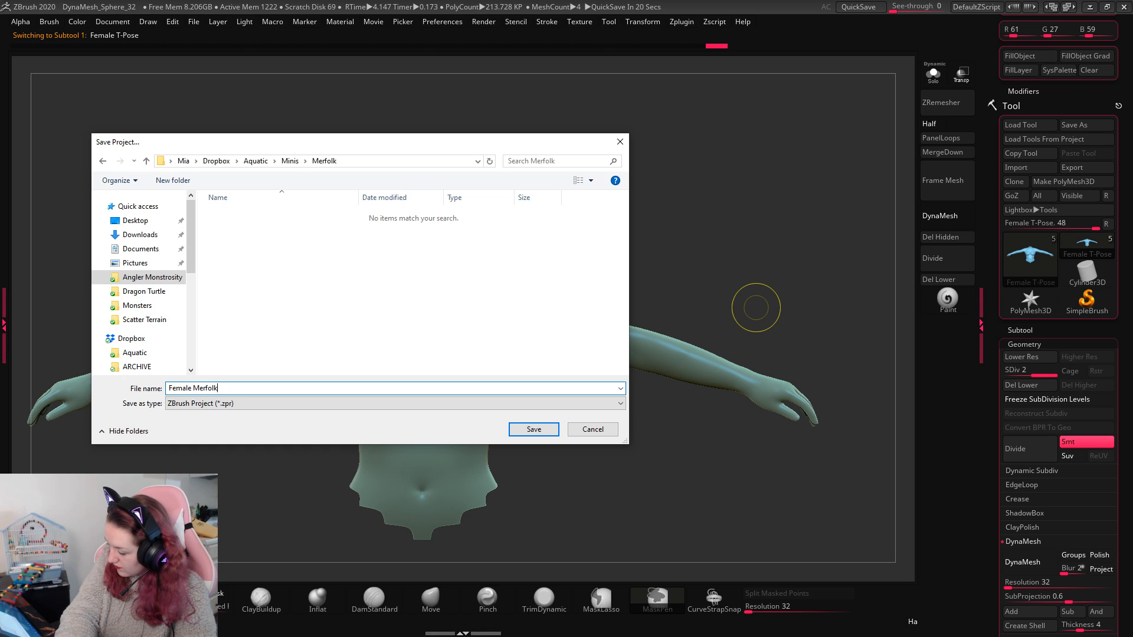
pyautogui.press('Return')
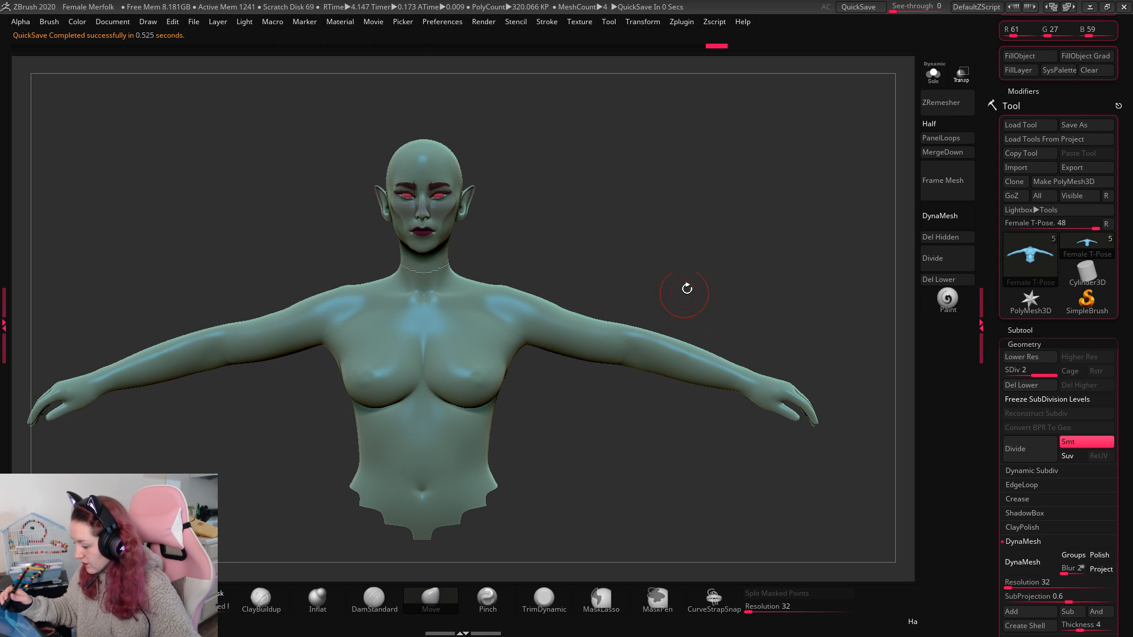
# Step: Try masking two straps that cross over the chest and run over both shoulders to the back
pyautogui.moveTo(686, 288); pyautogui.dragTo(693, 292)
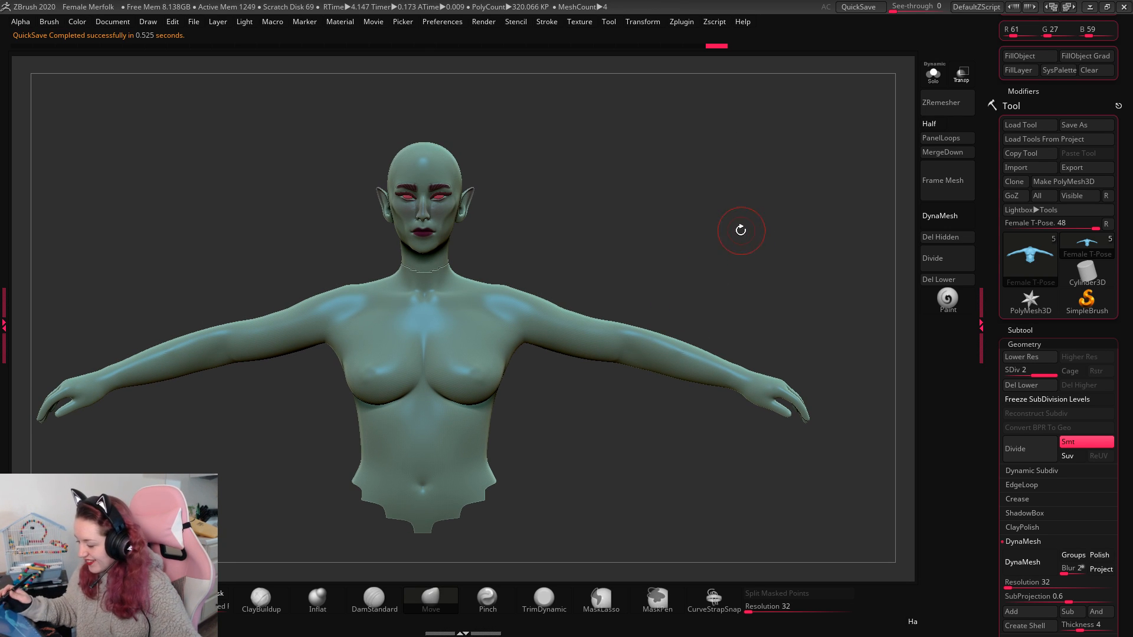
pyautogui.moveTo(740, 230); pyautogui.dragTo(761, 354)
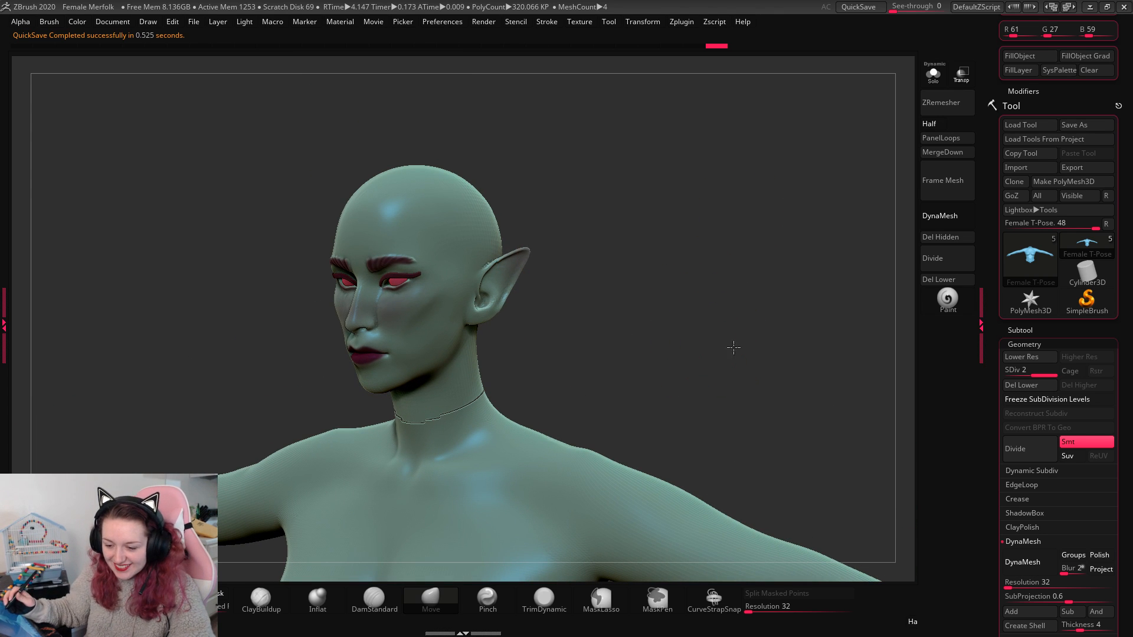
pyautogui.moveTo(733, 347)
pyautogui.keyDown('shift'); pyautogui.mouseDown()
pyautogui.moveTo(727, 392)
pyautogui.moveTo(728, 339)
pyautogui.moveTo(673, 330)
pyautogui.moveTo(655, 252)
pyautogui.mouseUp(); pyautogui.keyUp('shift')
pyautogui.keyDown('ctrl'); pyautogui.moveTo(413, 316); pyautogui.dragTo(480, 398); pyautogui.keyUp('ctrl')
pyautogui.keyDown('ctrl'); pyautogui.moveTo(537, 434); pyautogui.dragTo(546, 442); pyautogui.keyUp('ctrl')
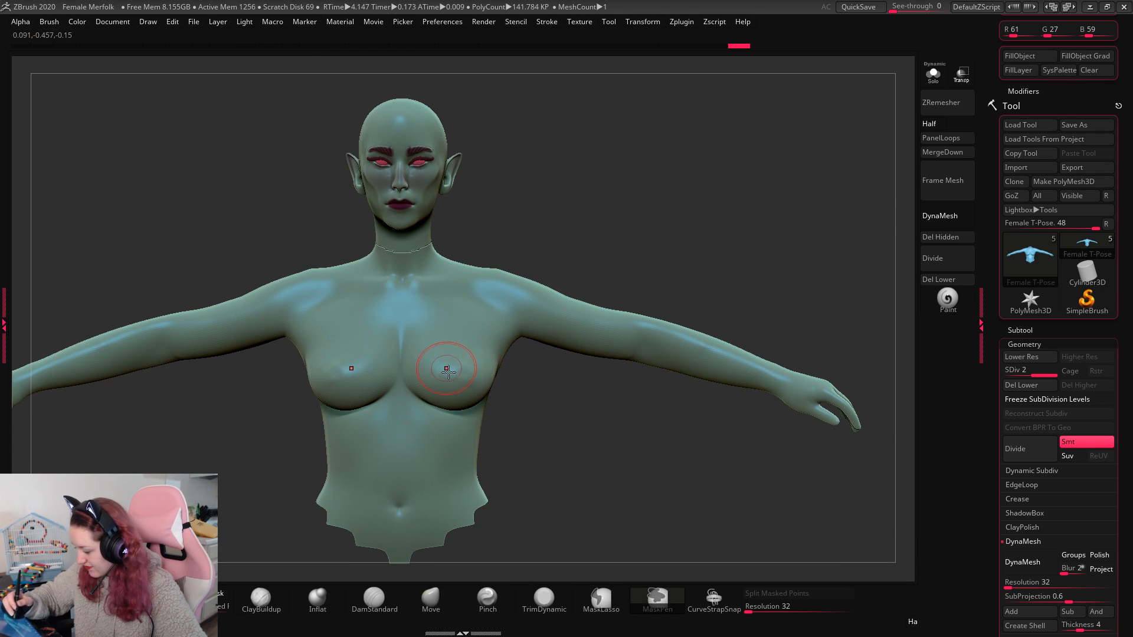
pyautogui.moveTo(447, 369)
pyautogui.keyDown('ctrl'); pyautogui.mouseDown()
pyautogui.moveTo(472, 307)
pyautogui.moveTo(366, 378)
pyautogui.moveTo(343, 251)
pyautogui.mouseUp(); pyautogui.keyUp('ctrl')
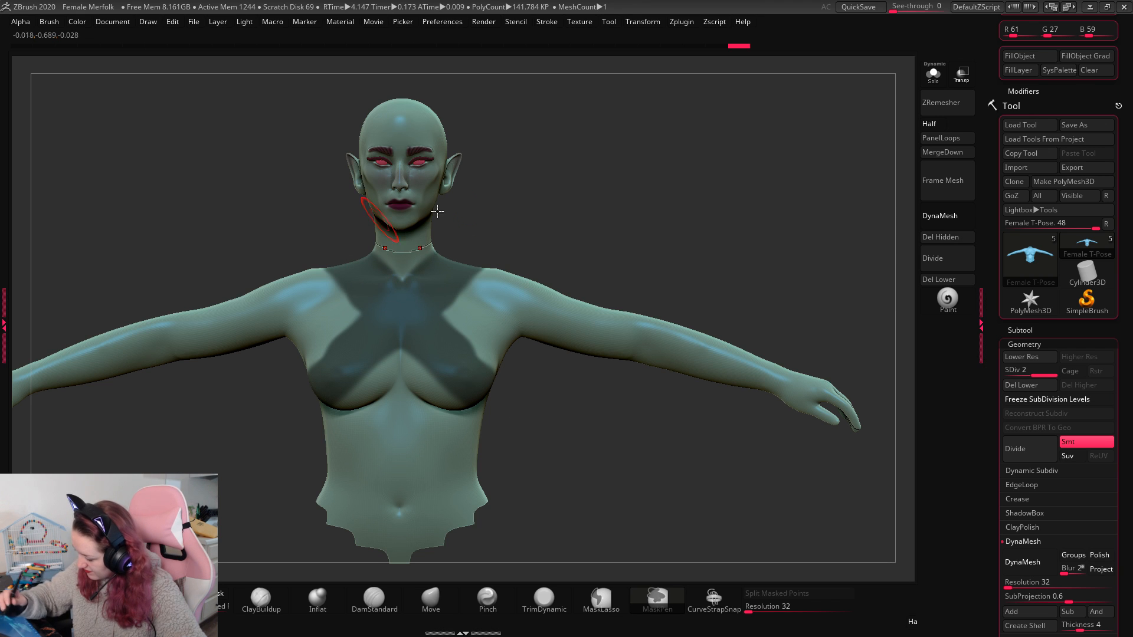
pyautogui.moveTo(682, 228)
pyautogui.mouseDown()
pyautogui.moveTo(649, 223)
pyautogui.moveTo(672, 236)
pyautogui.mouseUp()
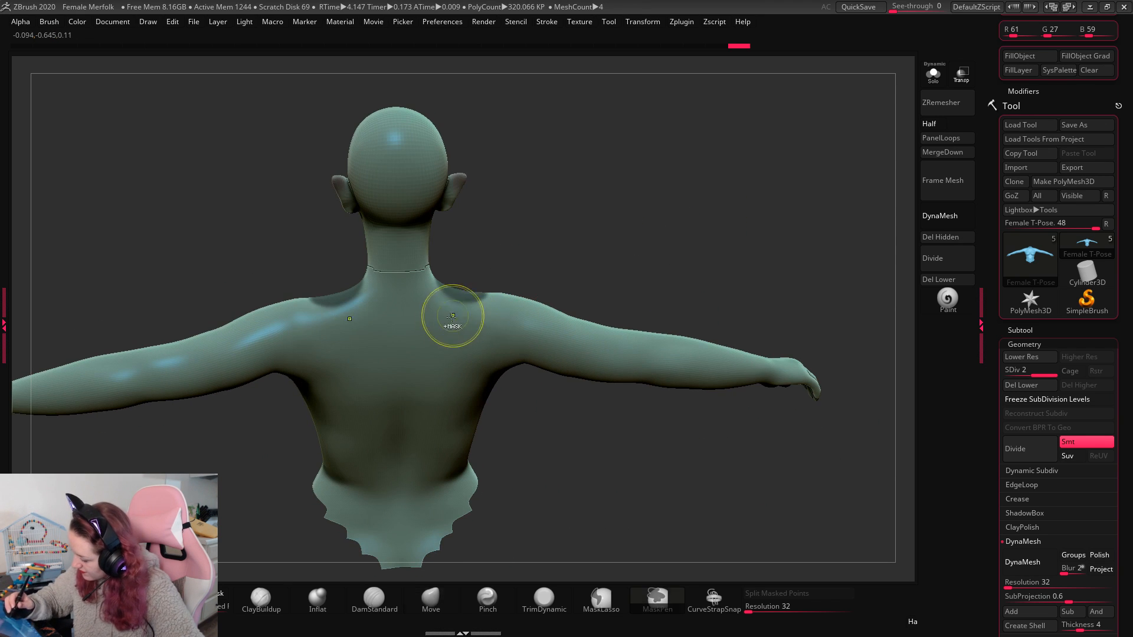
pyautogui.moveTo(452, 317)
pyautogui.keyDown('ctrl'); pyautogui.mouseDown()
pyautogui.moveTo(423, 374)
pyautogui.moveTo(455, 337)
pyautogui.mouseUp(); pyautogui.keyUp('ctrl')
pyautogui.moveTo(672, 236)
pyautogui.mouseDown()
pyautogui.moveTo(809, 257)
pyautogui.moveTo(726, 184)
pyautogui.moveTo(714, 239)
pyautogui.mouseUp()
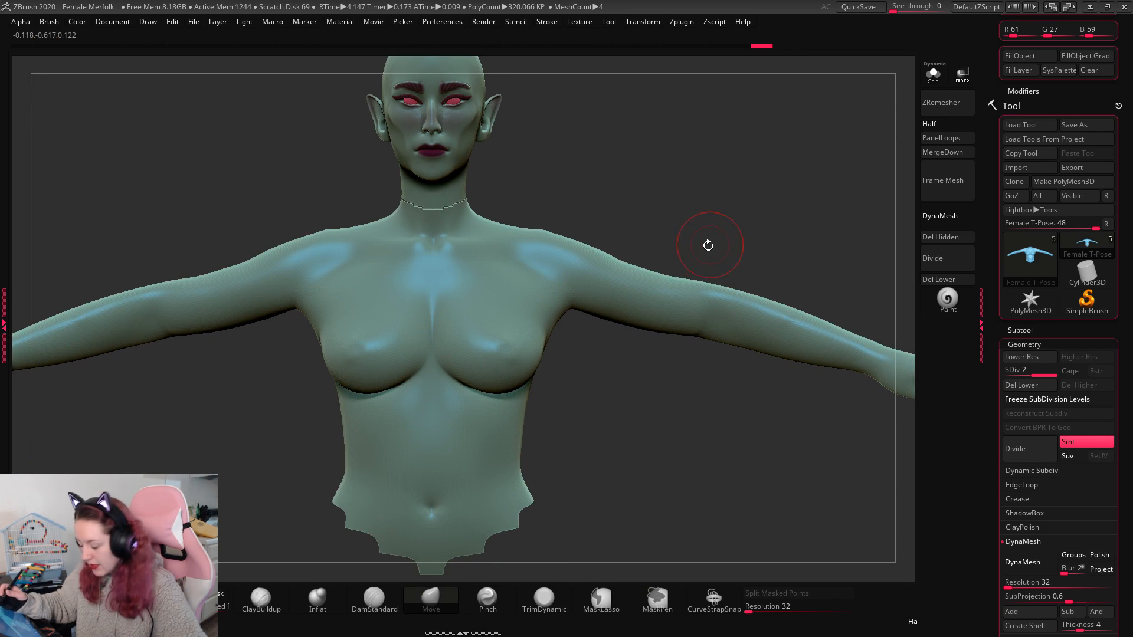
# Step: Mask a diagonal sash across the front of the chest, from one shoulder over the opposite breast
pyautogui.press('space')
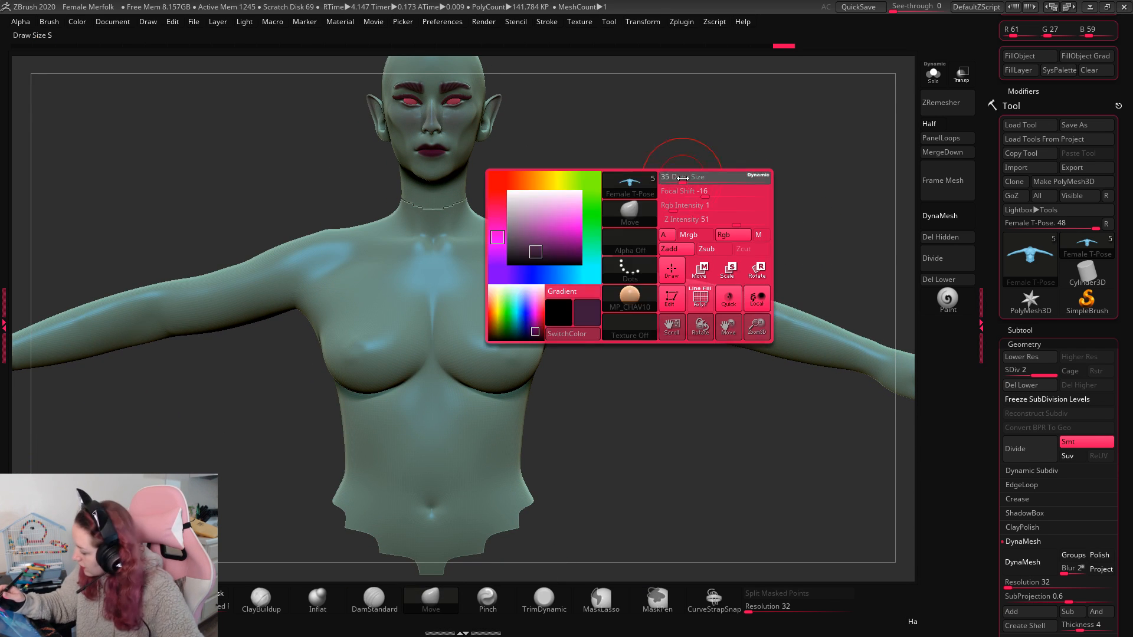
pyautogui.keyDown('ctrl'); pyautogui.moveTo(413, 300); pyautogui.dragTo(340, 393); pyautogui.keyUp('ctrl')
pyautogui.keyDown('ctrl'); pyautogui.moveTo(446, 289); pyautogui.dragTo(520, 243); pyautogui.keyUp('ctrl')
pyautogui.keyDown('ctrl'); pyautogui.moveTo(413, 294); pyautogui.dragTo(361, 342); pyautogui.keyUp('ctrl')
pyautogui.moveTo(646, 198); pyautogui.dragTo(631, 433)
pyautogui.moveTo(452, 412)
pyautogui.keyDown('ctrl'); pyautogui.mouseDown()
pyautogui.moveTo(501, 407)
pyautogui.moveTo(404, 411)
pyautogui.moveTo(296, 197)
pyautogui.moveTo(513, 422)
pyautogui.moveTo(617, 411)
pyautogui.moveTo(657, 371)
pyautogui.moveTo(642, 389)
pyautogui.moveTo(660, 299)
pyautogui.moveTo(700, 343)
pyautogui.mouseUp(); pyautogui.keyUp('ctrl')
pyautogui.hotkey('ctrl', 'z')
pyautogui.hotkey('ctrl', 'z')
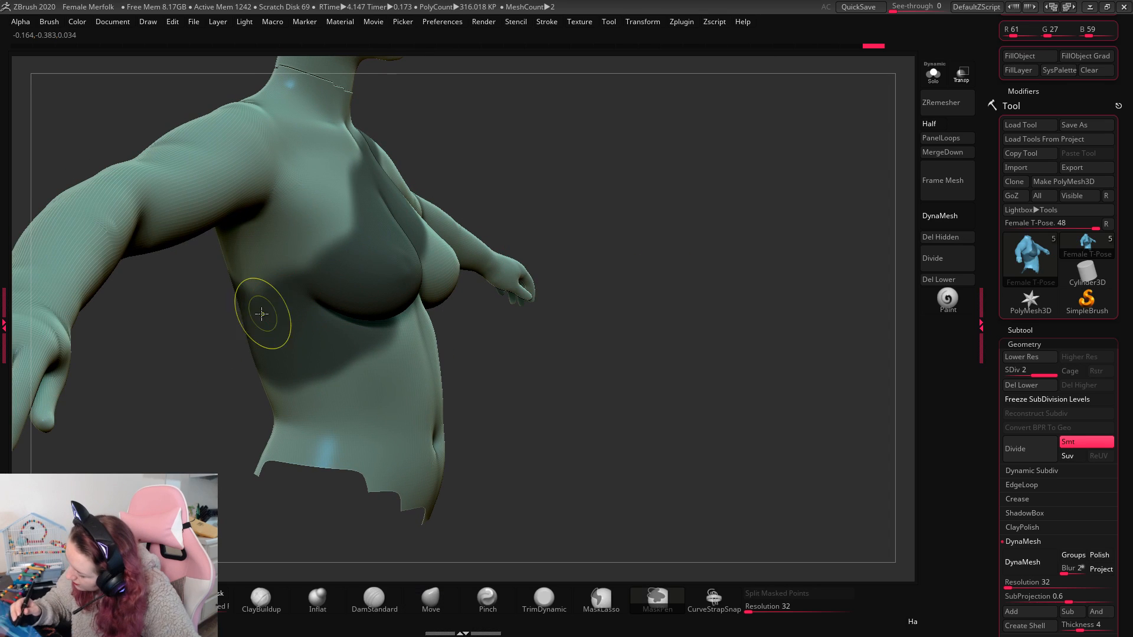
# Step: Extend the sash mask around the ribs under the arm and erase its excess below the breast
pyautogui.keyDown('ctrl'); pyautogui.moveTo(261, 313); pyautogui.dragTo(367, 219); pyautogui.keyUp('ctrl')
pyautogui.hotkey('ctrl', 'z')
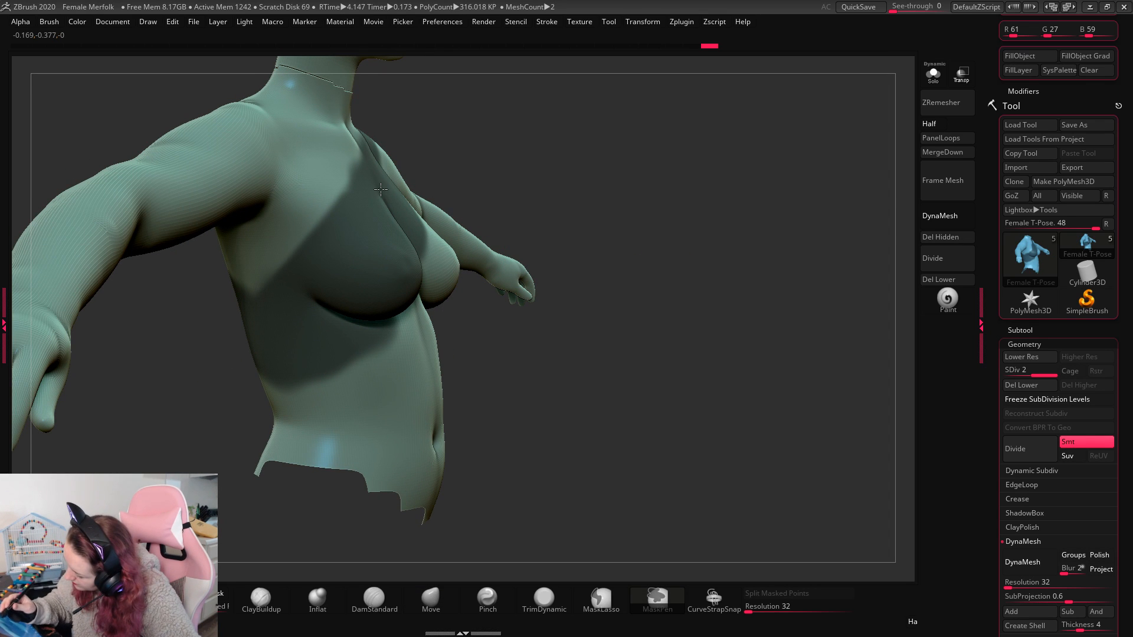
pyautogui.keyDown('ctrl'); pyautogui.keyDown('alt'); pyautogui.moveTo(416, 332); pyautogui.dragTo(259, 400); pyautogui.keyUp('alt'); pyautogui.keyUp('ctrl')
# Step: Refine the sash mask's edges across the front of the chest and up to the shoulder
pyautogui.keyDown('shift'); pyautogui.moveTo(778, 226); pyautogui.dragTo(815, 256); pyautogui.keyUp('shift')
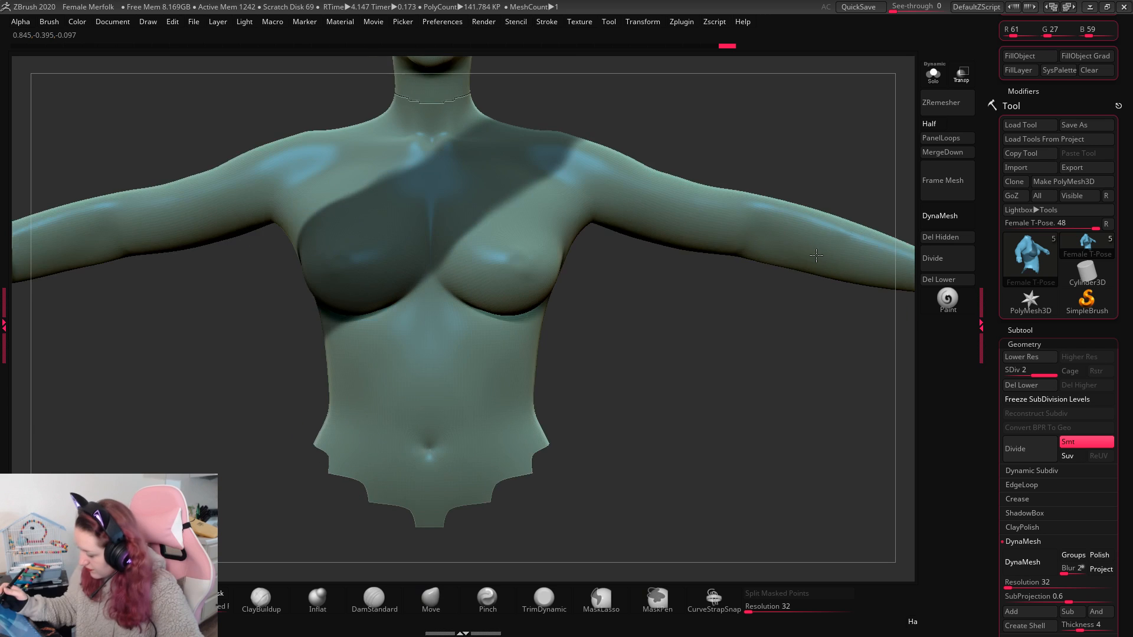
pyautogui.moveTo(606, 410)
pyautogui.keyDown('alt'); pyautogui.mouseDown()
pyautogui.moveTo(604, 458)
pyautogui.moveTo(574, 528)
pyautogui.mouseUp(); pyautogui.keyUp('alt')
pyautogui.keyDown('ctrl'); pyautogui.keyDown('alt'); pyautogui.moveTo(548, 278); pyautogui.dragTo(508, 323); pyautogui.keyUp('alt'); pyautogui.keyUp('ctrl')
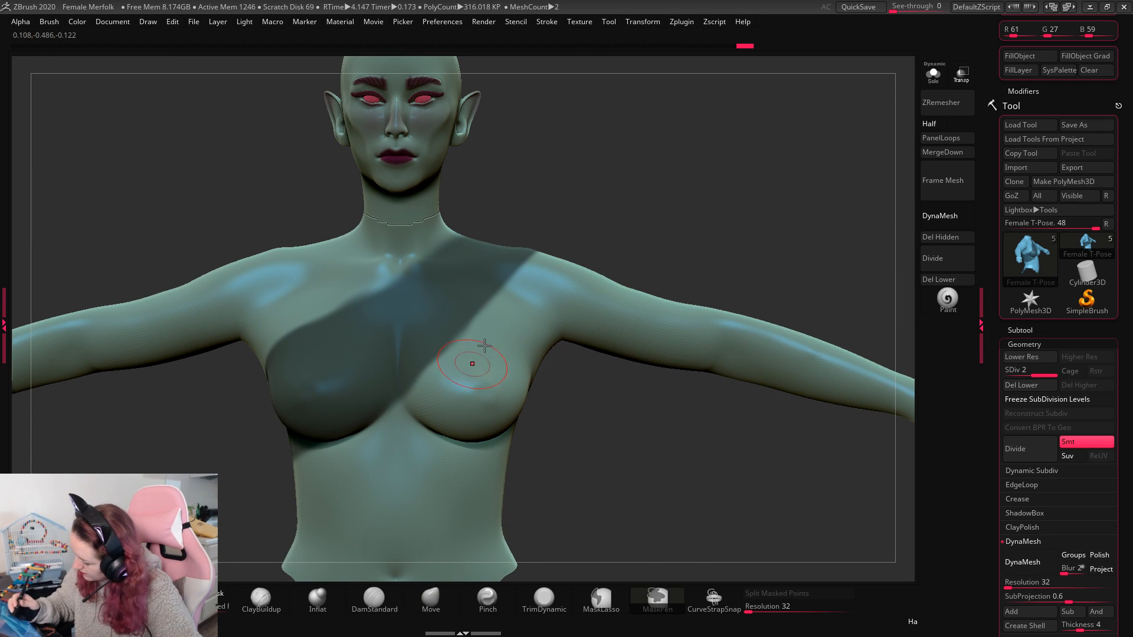
pyautogui.keyDown('ctrl'); pyautogui.moveTo(349, 356); pyautogui.dragTo(449, 270); pyautogui.keyUp('ctrl')
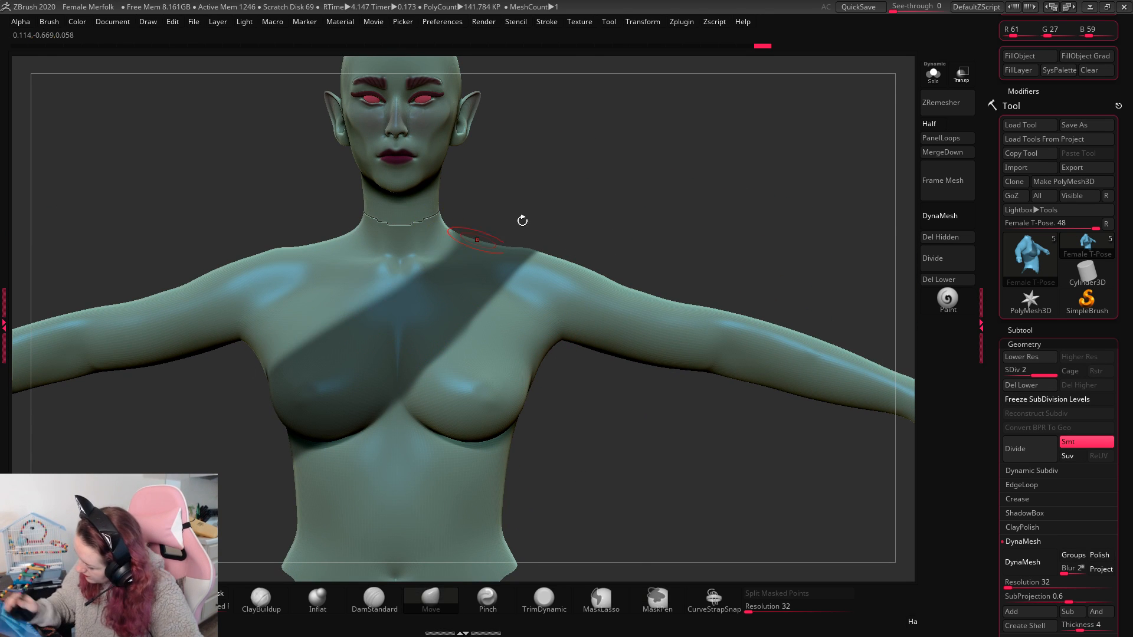
# Step: Continue the sash mask across the back, joining the shoulder to the opposite side of the ribs
pyautogui.moveTo(519, 220)
pyautogui.mouseDown()
pyautogui.moveTo(639, 204)
pyautogui.moveTo(399, 306)
pyautogui.moveTo(328, 392)
pyautogui.mouseUp()
pyautogui.moveTo(758, 195); pyautogui.dragTo(879, 204)
pyautogui.moveTo(768, 220)
pyautogui.keyDown('alt'); pyautogui.mouseDown()
pyautogui.moveTo(724, 175)
pyautogui.moveTo(678, 177)
pyautogui.mouseUp(); pyautogui.keyUp('alt')
pyautogui.moveTo(387, 361)
pyautogui.keyDown('ctrl'); pyautogui.mouseDown()
pyautogui.moveTo(319, 361)
pyautogui.moveTo(281, 336)
pyautogui.moveTo(305, 362)
pyautogui.moveTo(248, 316)
pyautogui.mouseUp(); pyautogui.keyUp('ctrl')
pyautogui.hotkey('ctrl', 'z')
pyautogui.keyDown('ctrl'); pyautogui.moveTo(167, 232); pyautogui.dragTo(351, 392); pyautogui.keyUp('ctrl')
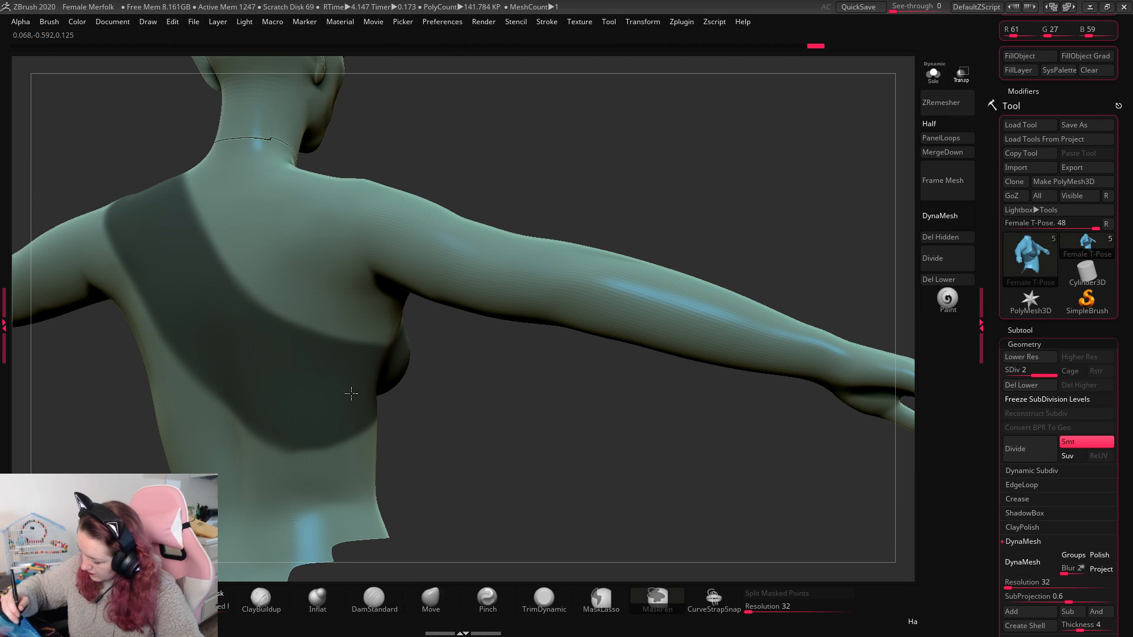
# Step: Trim the outer edge of the sash mask on the back and toward the shoulder
pyautogui.moveTo(434, 411); pyautogui.dragTo(489, 413)
pyautogui.keyDown('ctrl'); pyautogui.keyDown('alt'); pyautogui.moveTo(118, 321); pyautogui.dragTo(301, 460); pyautogui.keyUp('alt'); pyautogui.keyUp('ctrl')
pyautogui.keyDown('alt'); pyautogui.moveTo(587, 175); pyautogui.dragTo(688, 221); pyautogui.keyUp('alt')
pyautogui.keyDown('ctrl'); pyautogui.keyDown('alt'); pyautogui.moveTo(187, 310); pyautogui.dragTo(160, 226); pyautogui.keyUp('alt'); pyautogui.keyUp('ctrl')
pyautogui.moveTo(645, 164); pyautogui.dragTo(749, 304)
pyautogui.moveTo(640, 392); pyautogui.dragTo(759, 389)
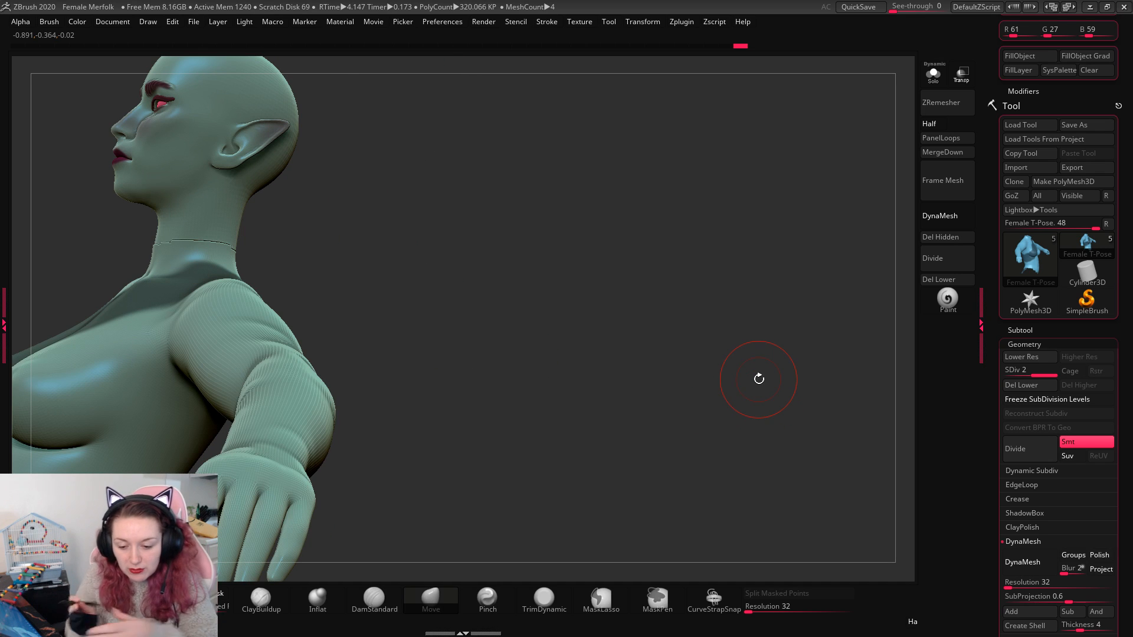
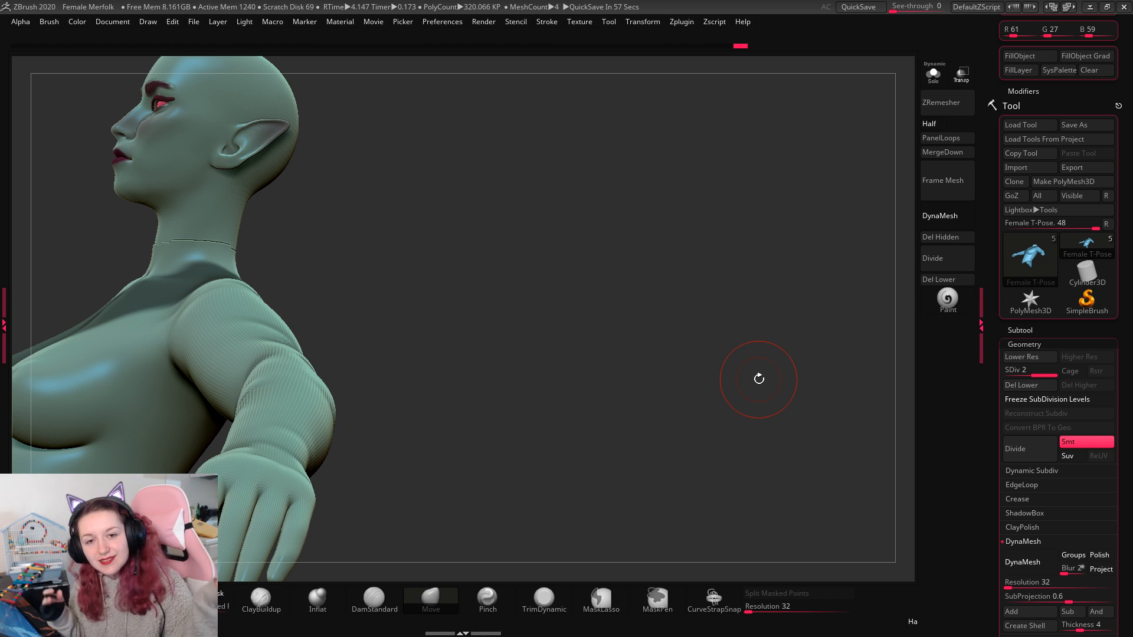
# Step: Straighten the outer edge of the sash mask on the front of the shoulder
pyautogui.moveTo(567, 308); pyautogui.dragTo(233, 296)
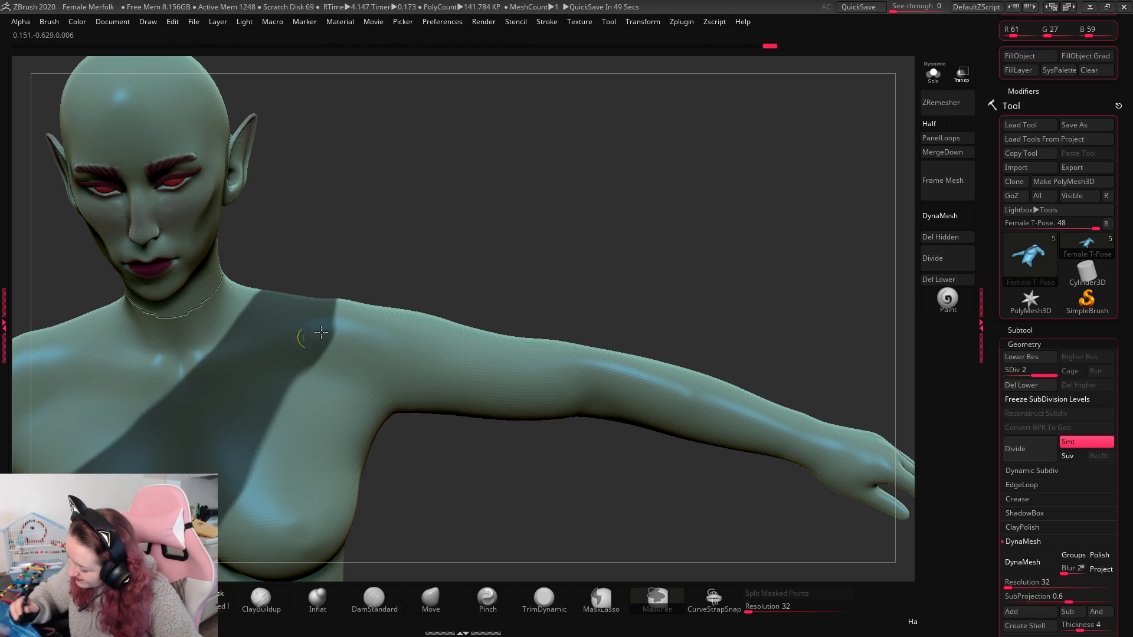
pyautogui.moveTo(337, 320); pyautogui.dragTo(347, 316)
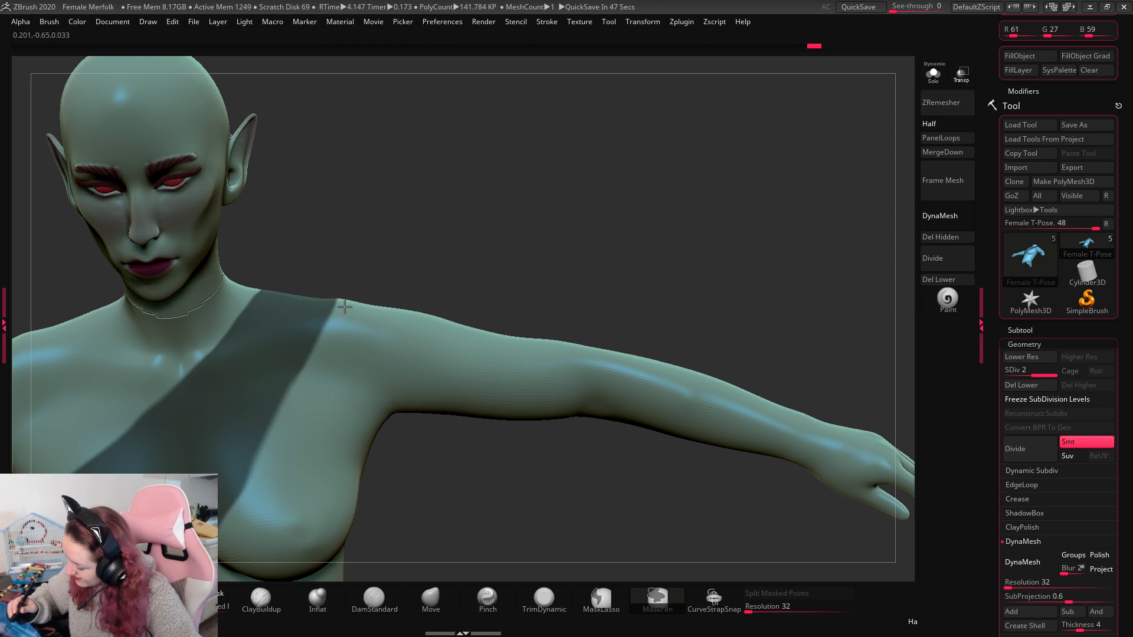
pyautogui.keyDown('shift'); pyautogui.moveTo(562, 230); pyautogui.dragTo(600, 228); pyautogui.keyUp('shift')
# Step: Smooth the lower edge of the sash mask on the back and trim it toward the ribs
pyautogui.moveTo(630, 142)
pyautogui.keyDown('alt'); pyautogui.mouseDown()
pyautogui.moveTo(624, 230)
pyautogui.moveTo(745, 220)
pyautogui.moveTo(765, 233)
pyautogui.moveTo(746, 233)
pyautogui.moveTo(578, 407)
pyautogui.mouseUp(); pyautogui.keyUp('alt')
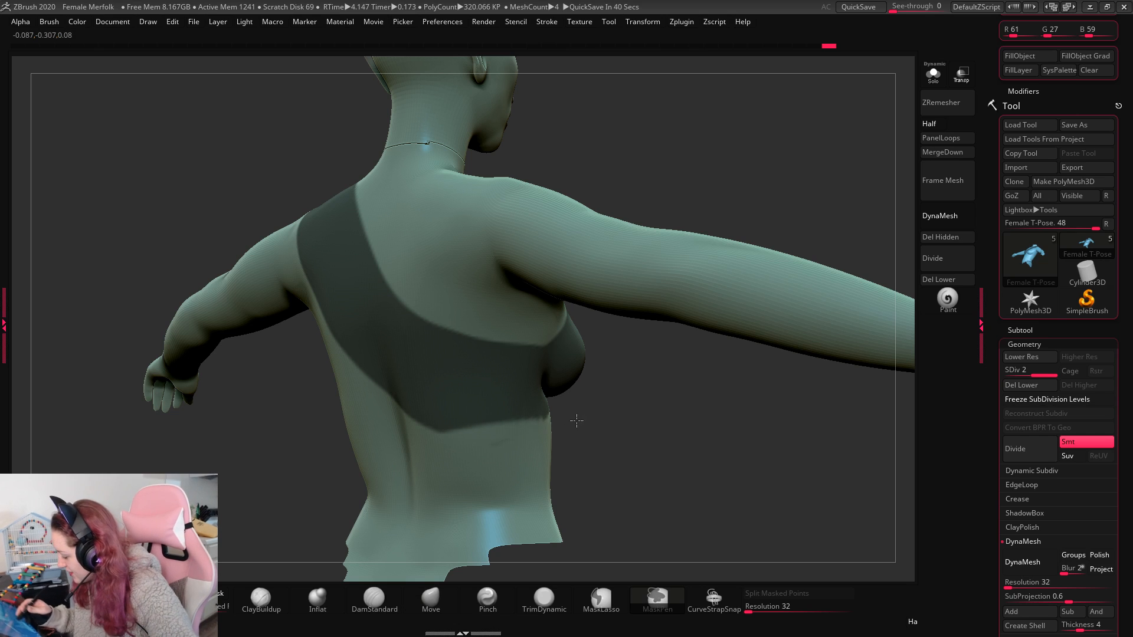
pyautogui.press('space')
pyautogui.press('space')
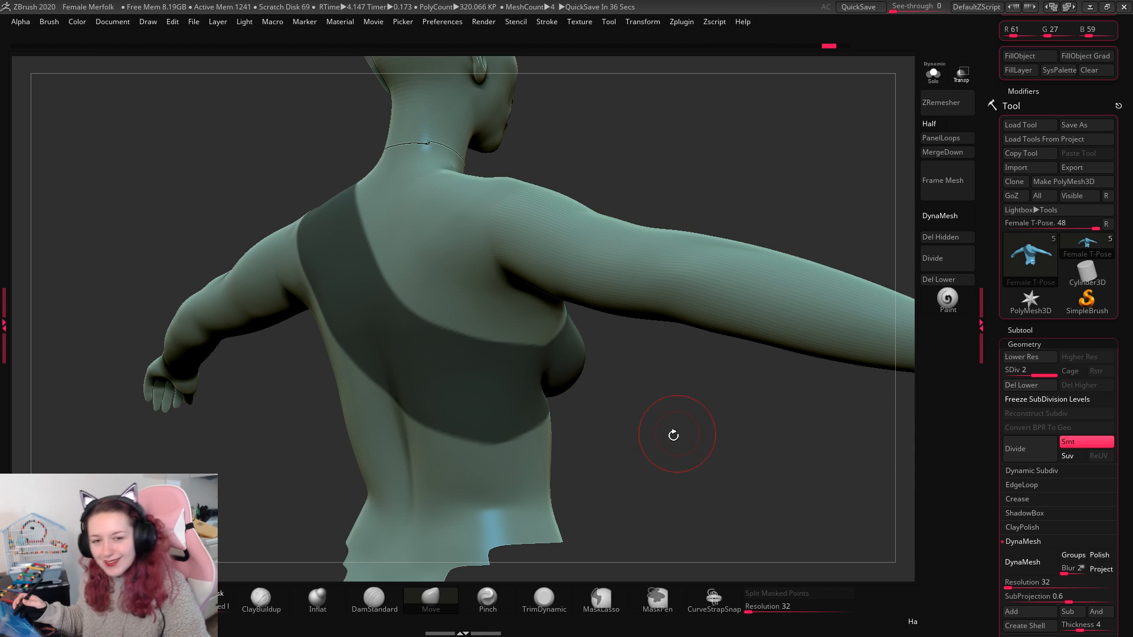
pyautogui.moveTo(673, 435)
pyautogui.mouseDown()
pyautogui.moveTo(577, 462)
pyautogui.moveTo(508, 457)
pyautogui.mouseUp()
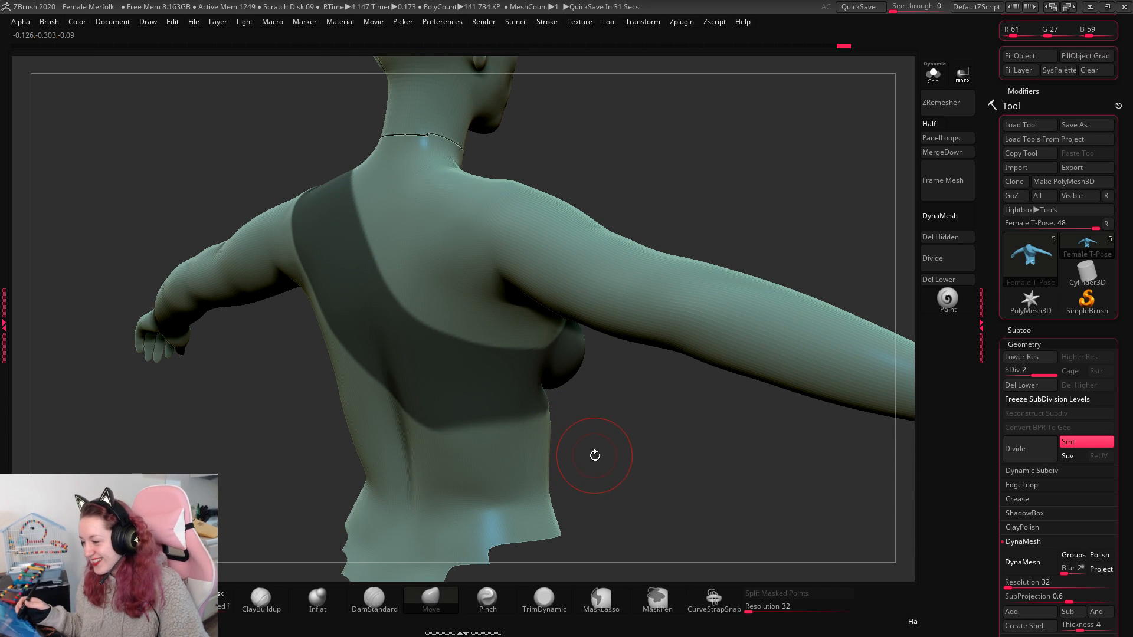
pyautogui.keyDown('ctrl'); pyautogui.moveTo(468, 468); pyautogui.dragTo(406, 444); pyautogui.keyUp('ctrl')
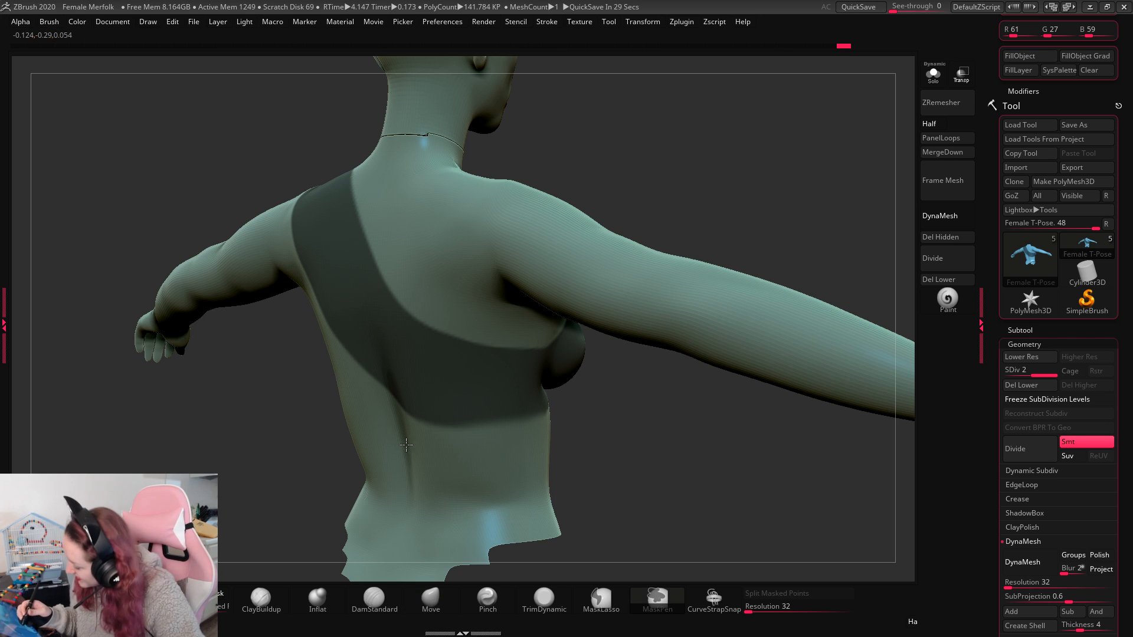
pyautogui.moveTo(566, 448)
pyautogui.mouseDown()
pyautogui.moveTo(657, 430)
pyautogui.moveTo(816, 427)
pyautogui.moveTo(832, 450)
pyautogui.mouseUp()
pyautogui.moveTo(846, 387); pyautogui.dragTo(557, 444)
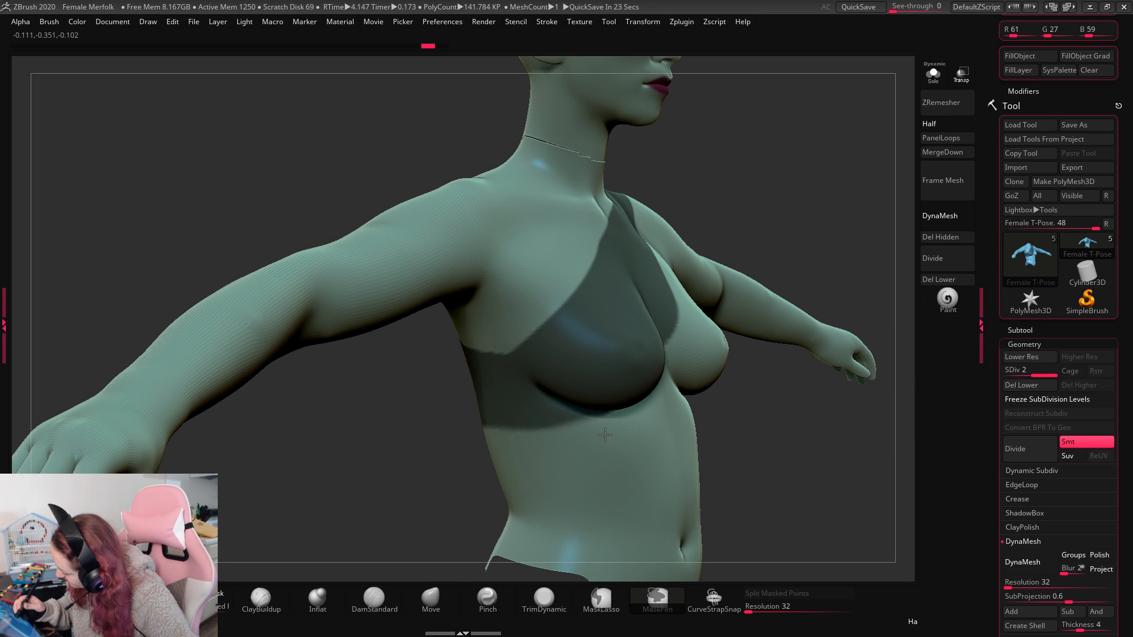
# Step: Even out the outer edge of the sash mask across the back, narrowing it slightly at the shoulder
pyautogui.moveTo(816, 428)
pyautogui.mouseDown()
pyautogui.moveTo(731, 495)
pyautogui.moveTo(743, 489)
pyautogui.moveTo(696, 449)
pyautogui.moveTo(489, 440)
pyautogui.mouseUp()
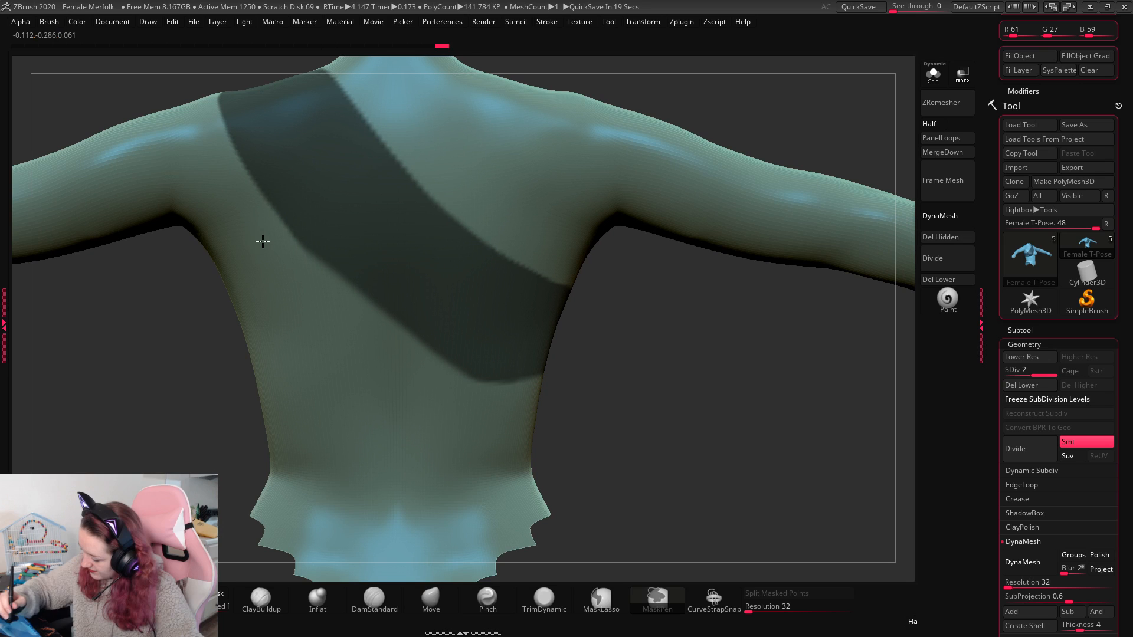
pyautogui.keyDown('ctrl'); pyautogui.moveTo(670, 371); pyautogui.dragTo(669, 331); pyautogui.keyUp('ctrl')
pyautogui.hotkey('ctrl', 'z')
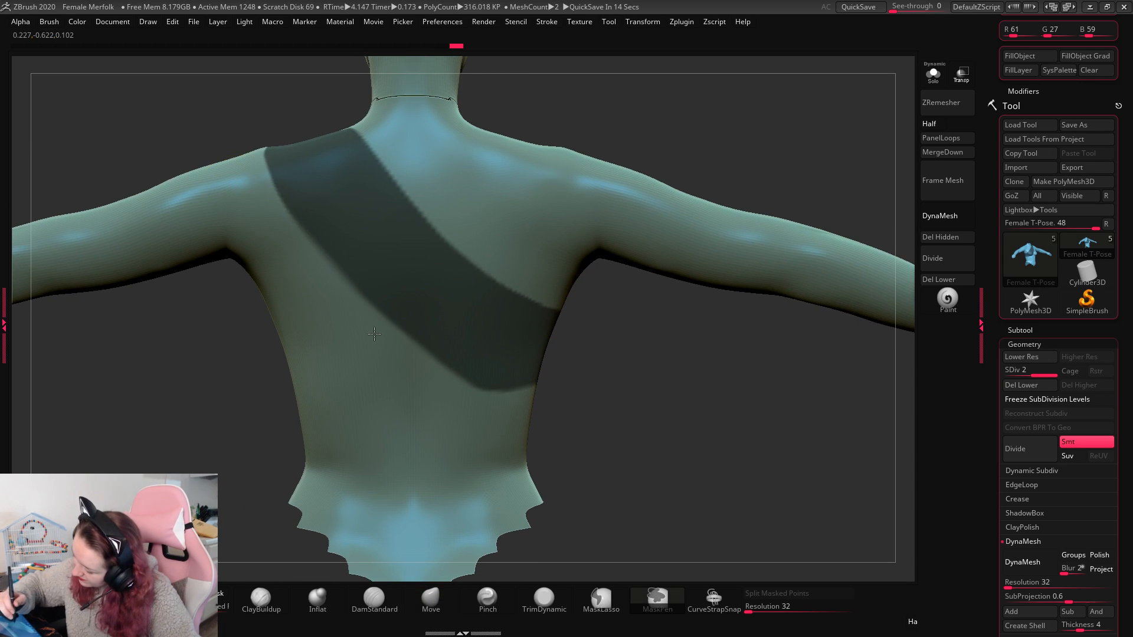
pyautogui.keyDown('ctrl'); pyautogui.keyDown('alt'); pyautogui.moveTo(374, 334); pyautogui.dragTo(234, 109); pyautogui.keyUp('alt'); pyautogui.keyUp('ctrl')
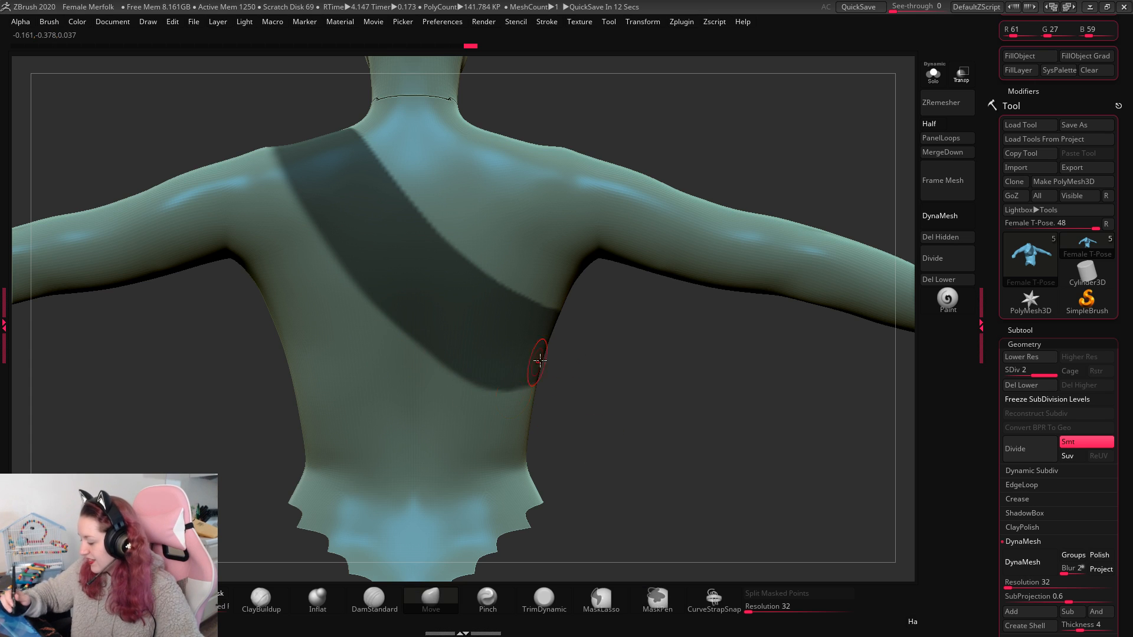
pyautogui.keyDown('ctrl'); pyautogui.moveTo(660, 375); pyautogui.dragTo(702, 420); pyautogui.keyUp('ctrl')
pyautogui.hotkey('ctrl', 'z')
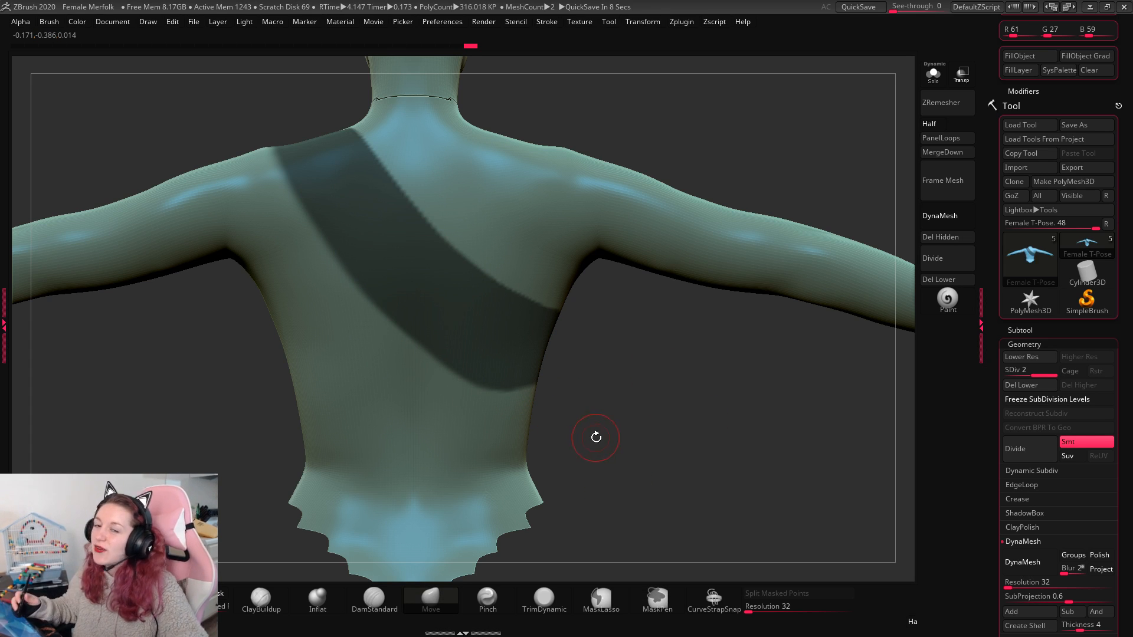
# Step: Clean up the front edge of the sash mask beneath the covered breast and across the chest
pyautogui.moveTo(774, 342); pyautogui.dragTo(623, 485)
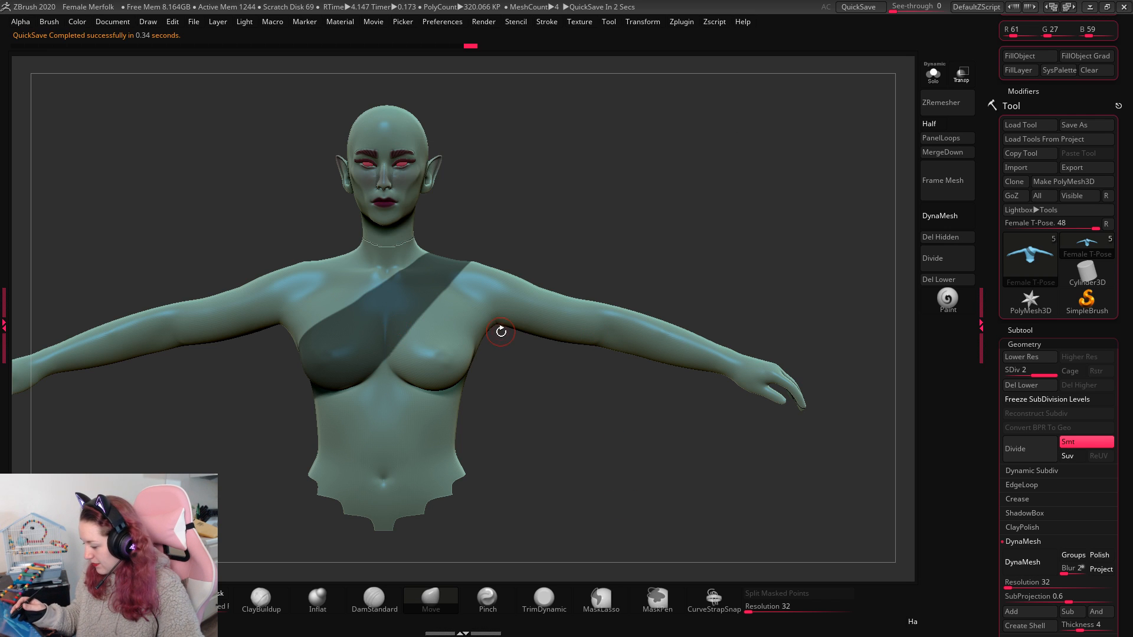
pyautogui.moveTo(588, 399); pyautogui.dragTo(403, 343)
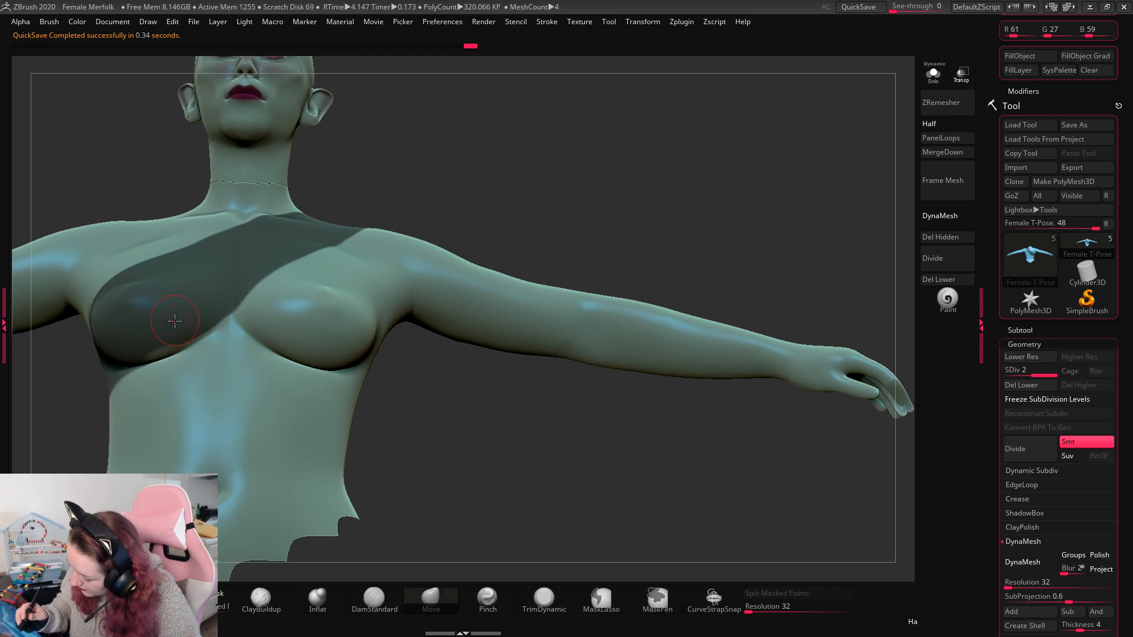
pyautogui.press('F1')
pyautogui.click(303, 359)
pyautogui.press('ctrl')
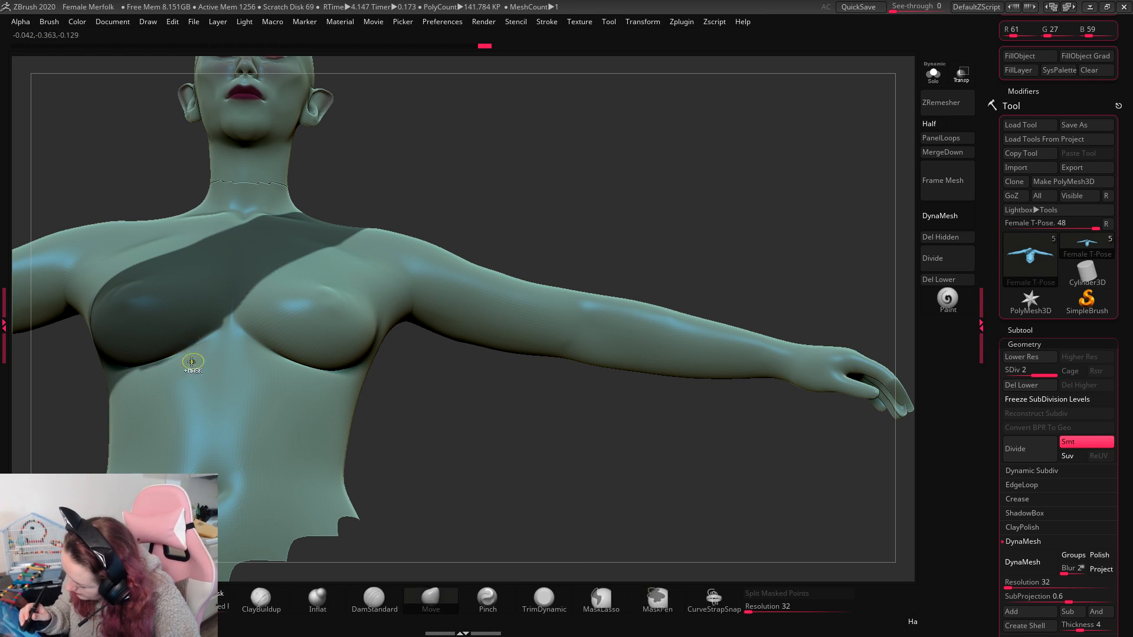
pyautogui.moveTo(625, 154); pyautogui.dragTo(652, 184)
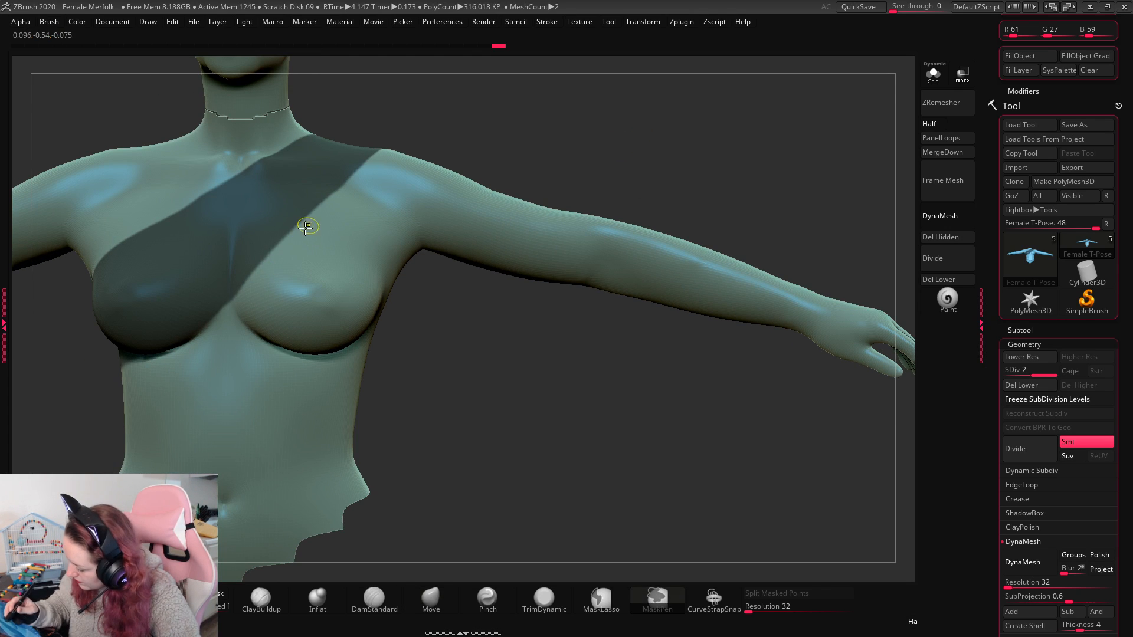
pyautogui.moveTo(567, 354); pyautogui.dragTo(587, 519)
# Step: Extract the masked sash as a separate subtool with Double and Thin Border enabled and a thickness of 0.02
pyautogui.moveTo(1125, 466); pyautogui.dragTo(1126, 456)
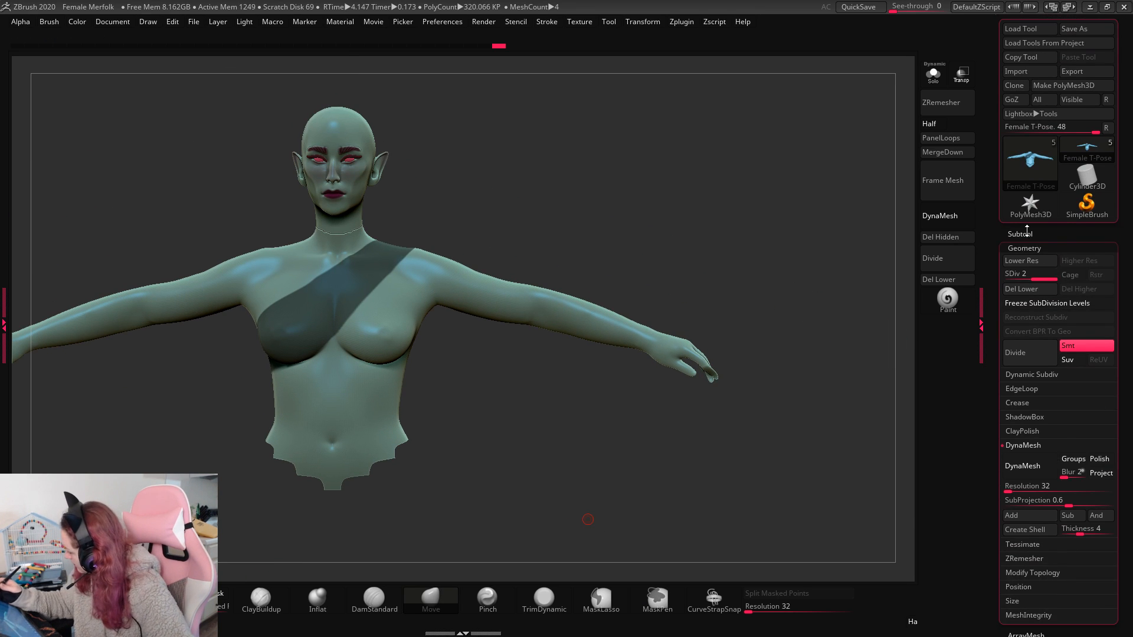
pyautogui.click(1019, 319)
pyautogui.moveTo(1124, 525); pyautogui.dragTo(1050, 430)
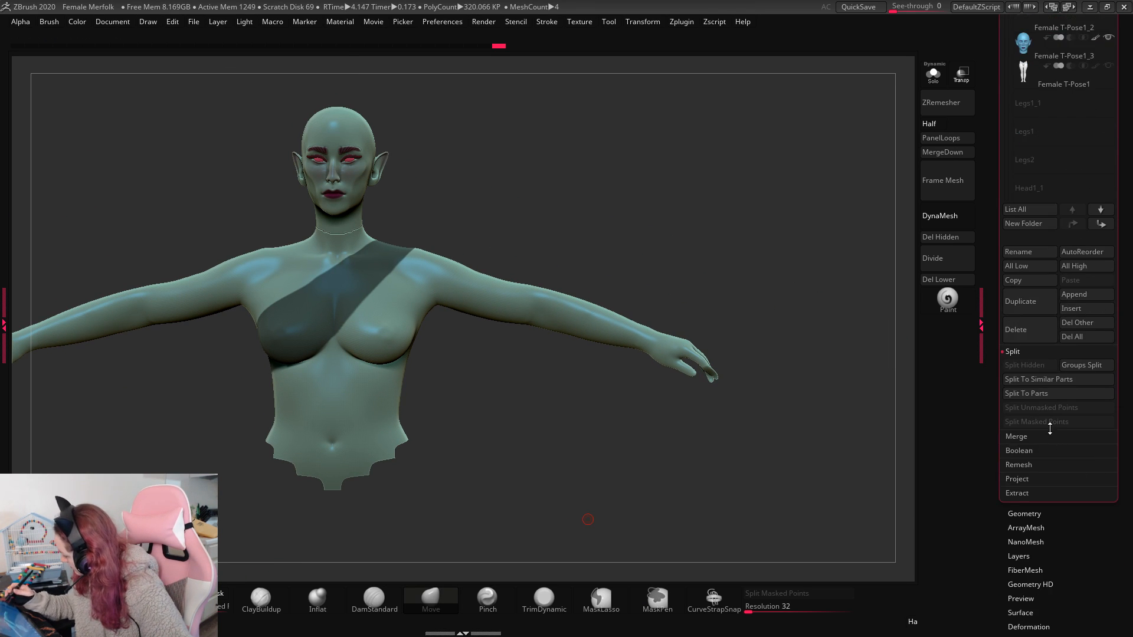
pyautogui.click(1027, 491)
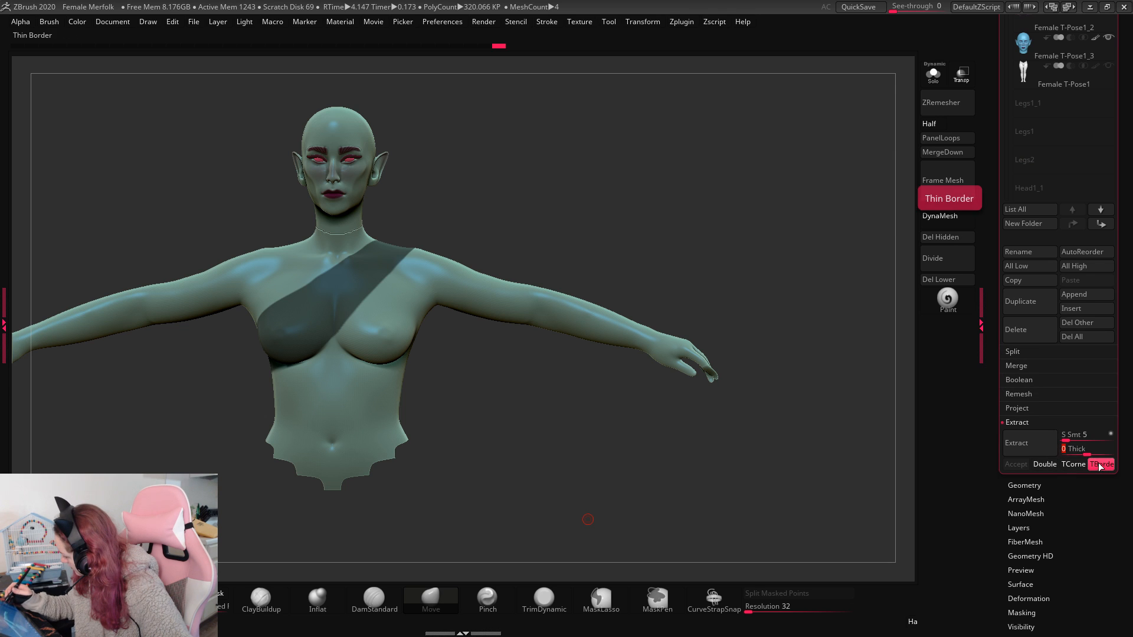
pyautogui.click(1029, 443)
pyautogui.click(1016, 464)
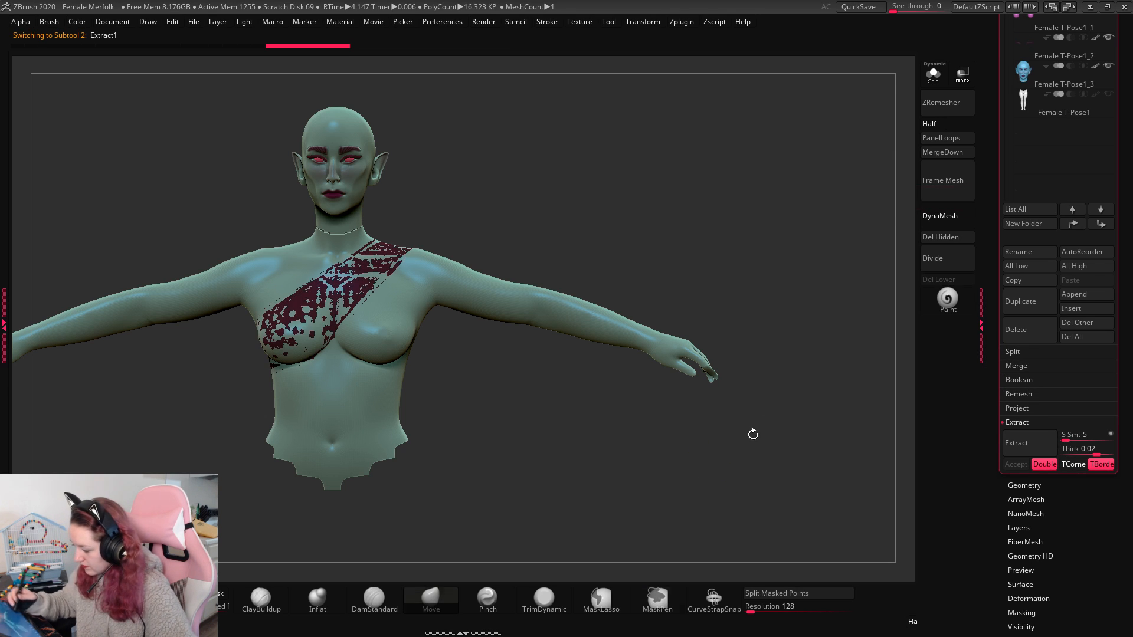
# Step: Isolate the extracted sash and ZRemesh it repeatedly with the Half option to lower its polygon density, then show the whole figure again
pyautogui.click(933, 74)
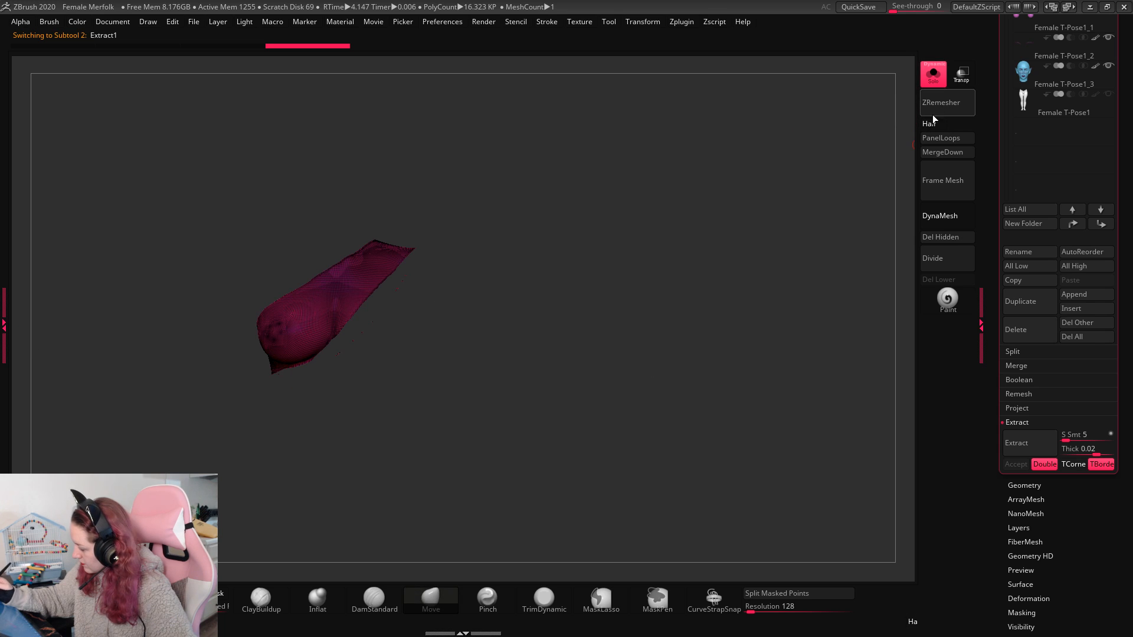
pyautogui.click(942, 111)
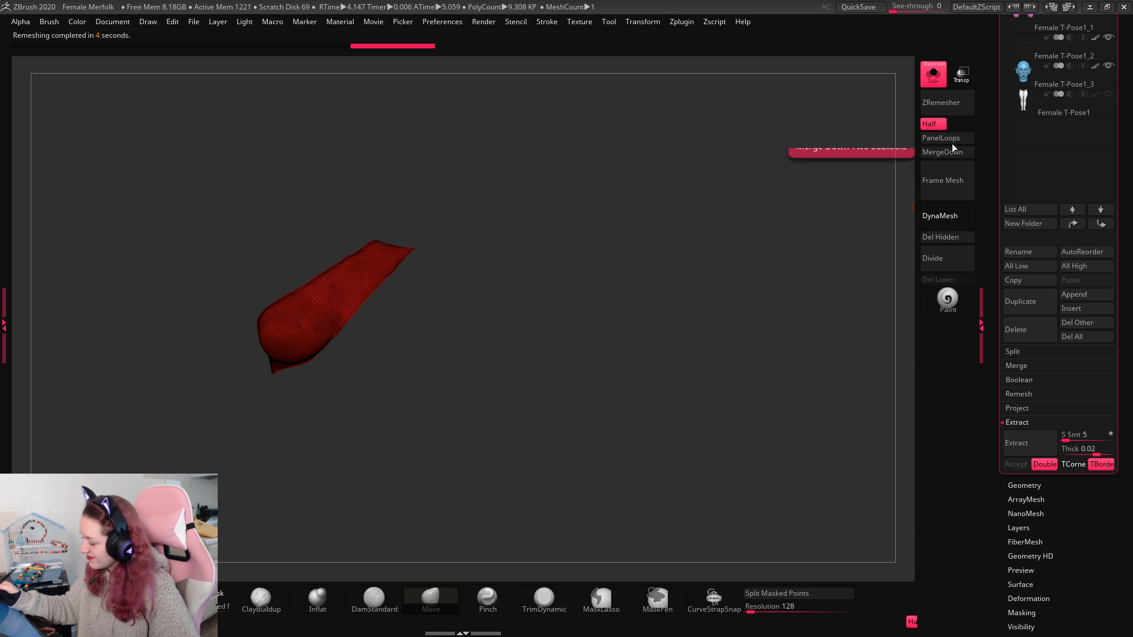
pyautogui.click(957, 104)
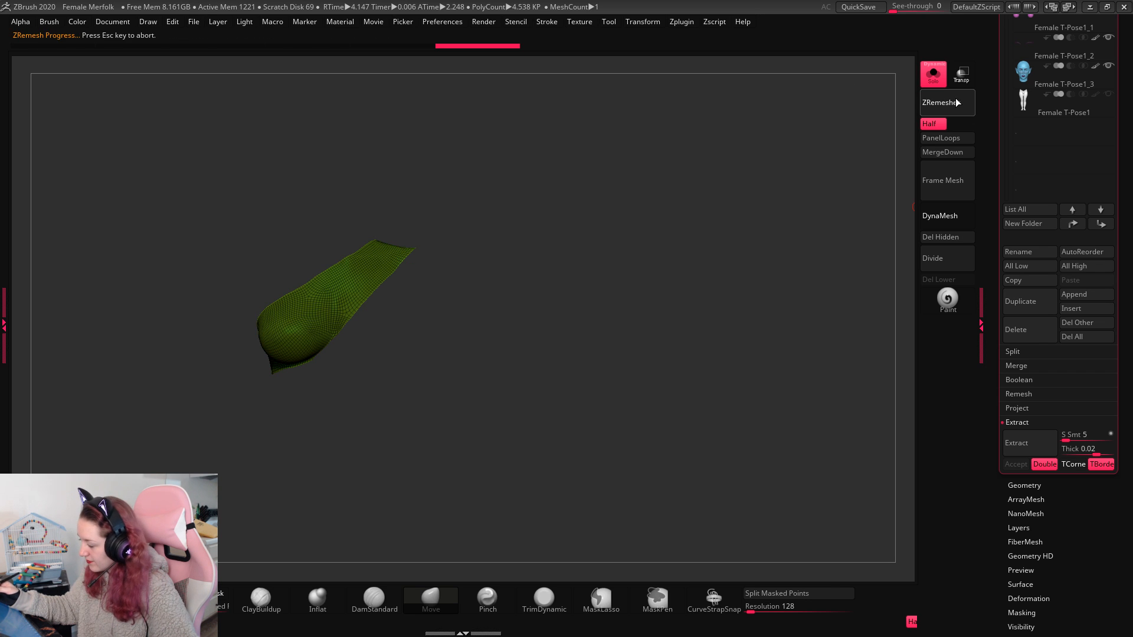
pyautogui.click(951, 109)
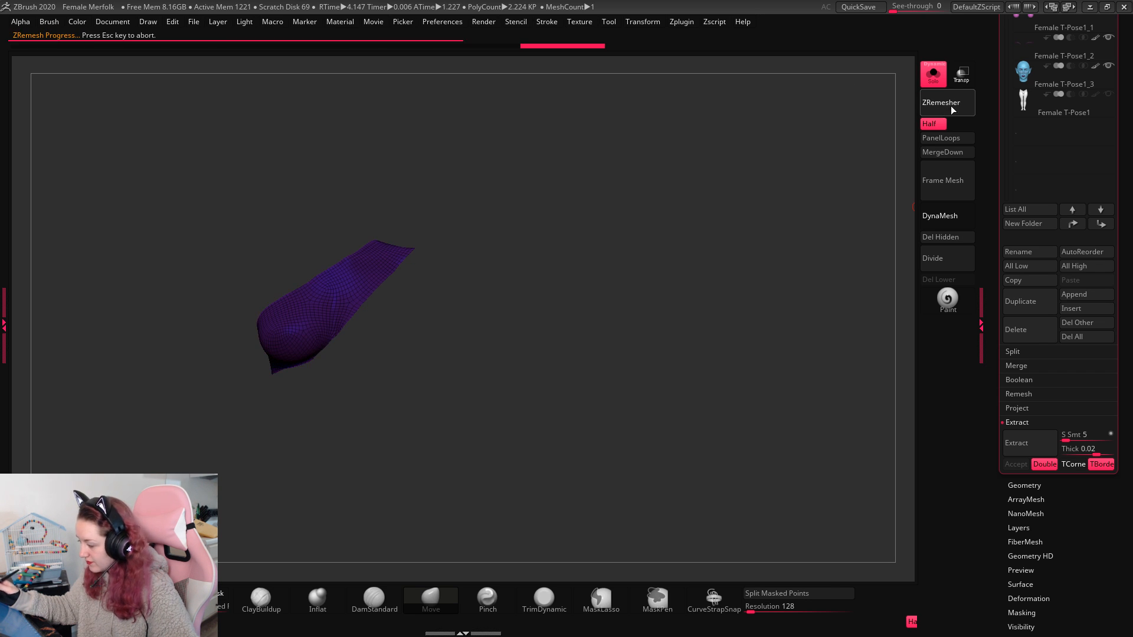
pyautogui.click(935, 75)
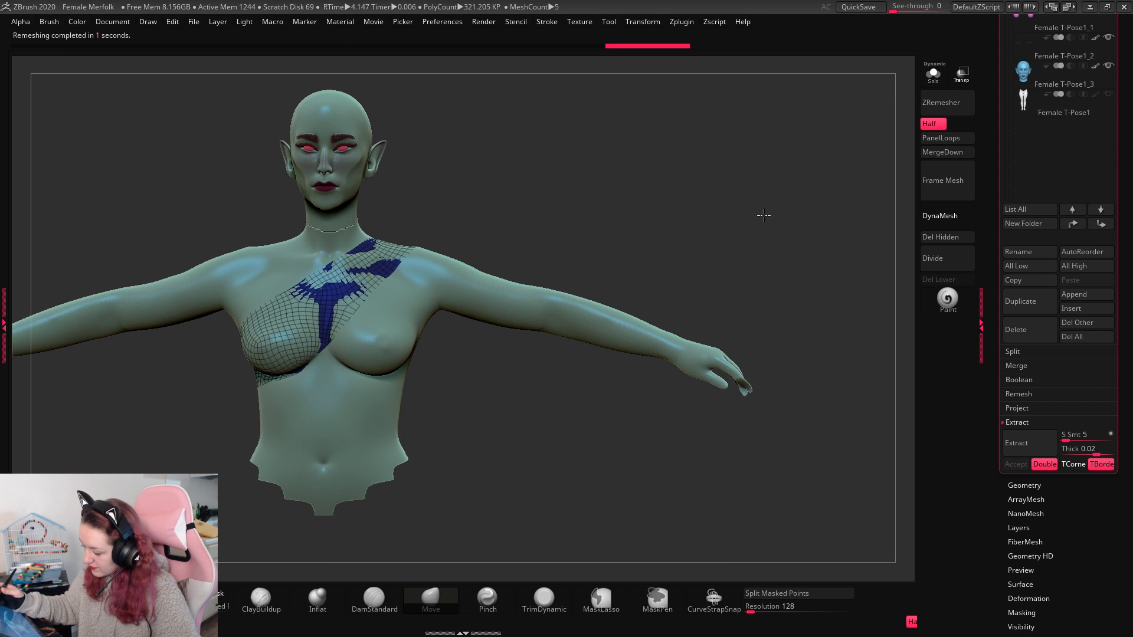
# Step: Adjust the brush size and reshape the sash's lower edge across the back with the Move brush
pyautogui.press('q')
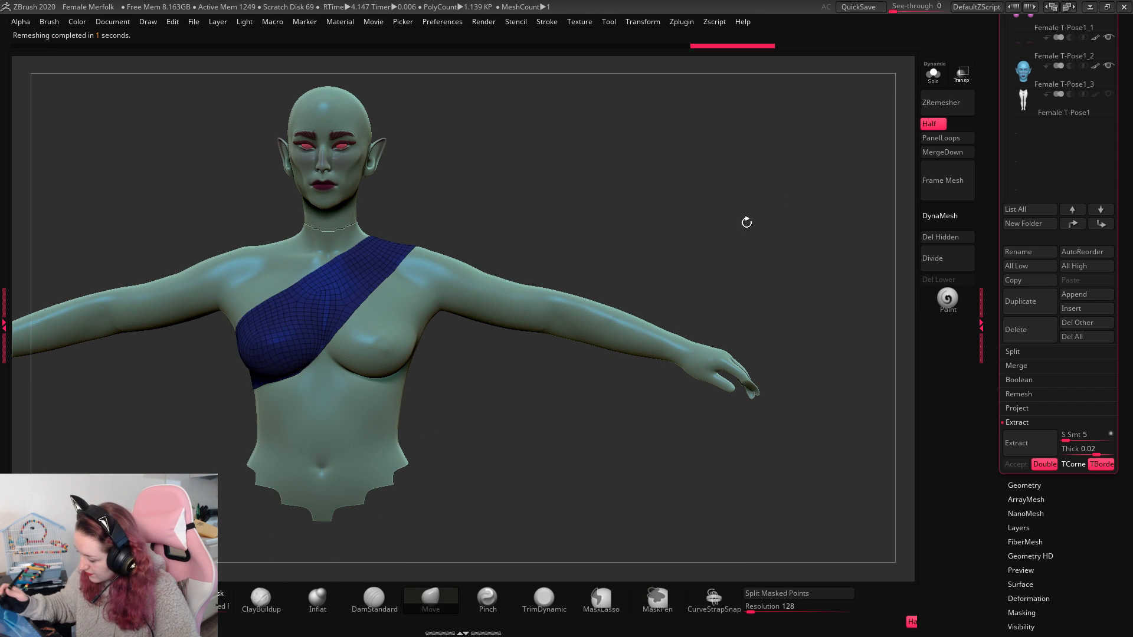
pyautogui.moveTo(745, 220)
pyautogui.mouseDown()
pyautogui.moveTo(626, 258)
pyautogui.moveTo(657, 253)
pyautogui.mouseUp()
pyautogui.press('space')
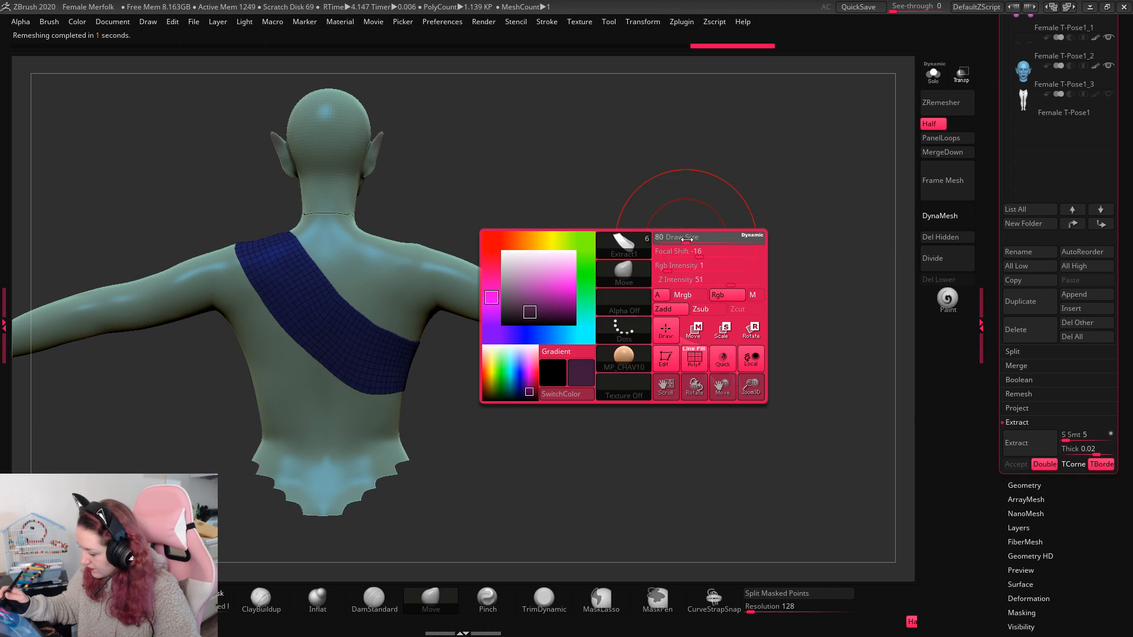
pyautogui.moveTo(355, 386); pyautogui.dragTo(338, 365)
pyautogui.moveTo(300, 327)
pyautogui.mouseDown()
pyautogui.moveTo(286, 317)
pyautogui.moveTo(304, 324)
pyautogui.mouseUp()
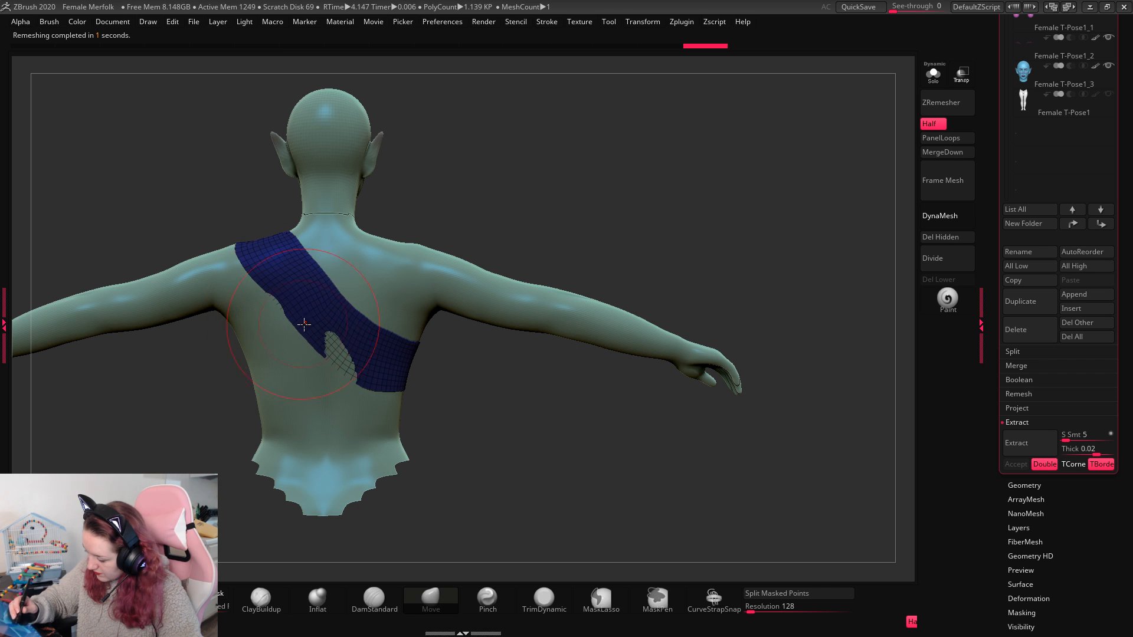
# Step: Inflate the sash's lower edge on the back where it sinks into the skin
pyautogui.click(315, 604)
pyautogui.press('space')
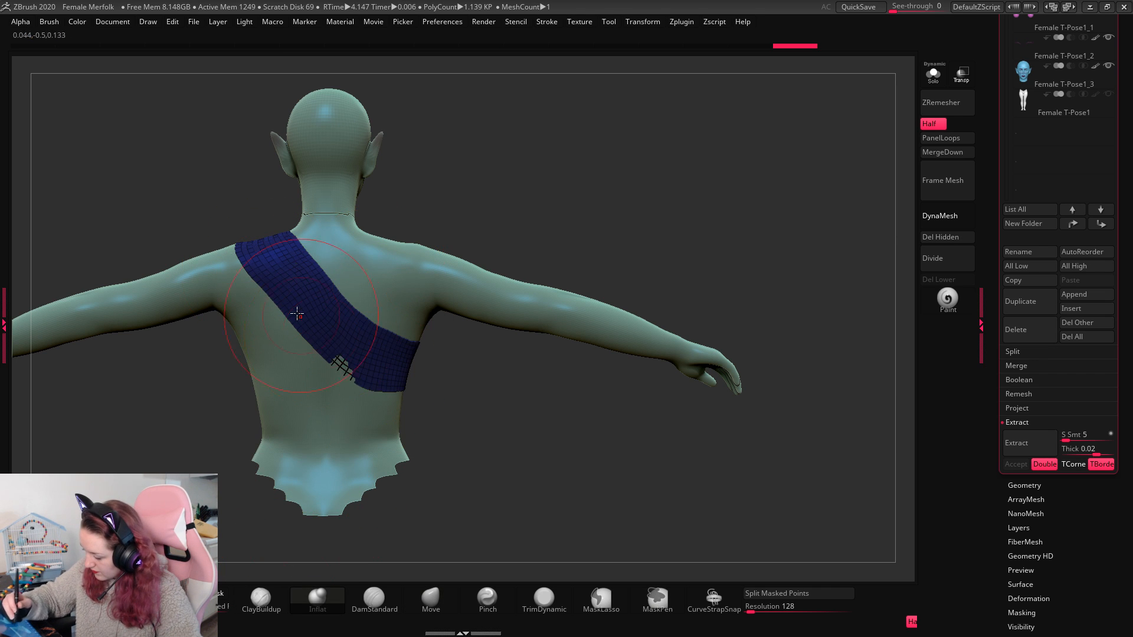
pyautogui.moveTo(609, 213)
pyautogui.mouseDown()
pyautogui.moveTo(660, 207)
pyautogui.moveTo(665, 248)
pyautogui.mouseUp()
# Step: Adjust the sash's fit around the back and shoulder with the Move brush
pyautogui.click(432, 601)
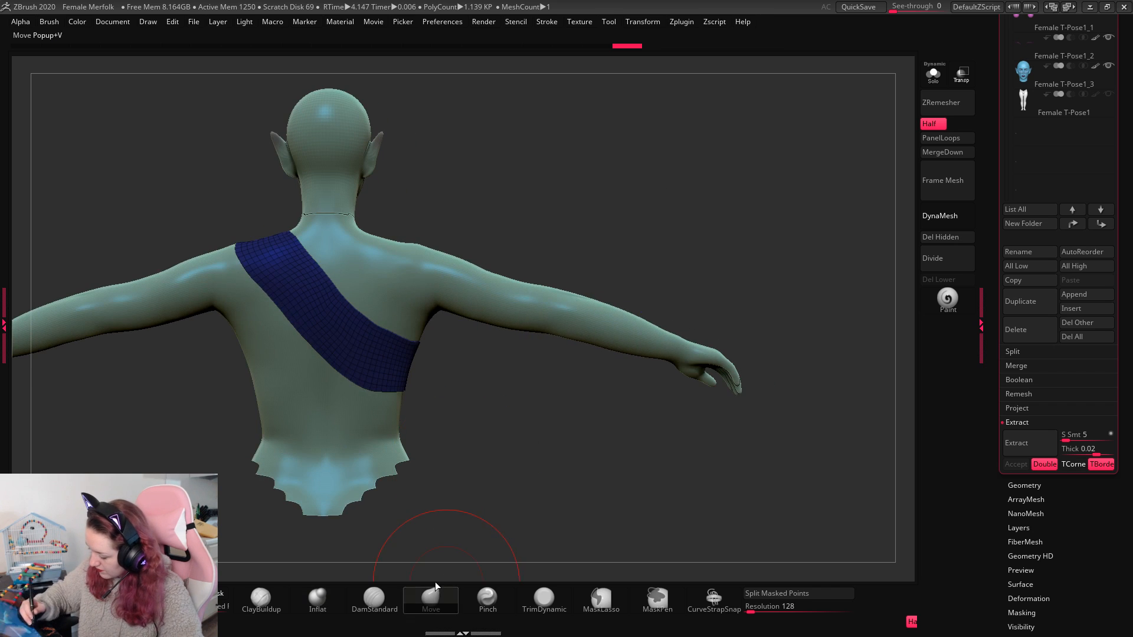
pyautogui.moveTo(408, 206); pyautogui.dragTo(488, 207)
pyautogui.moveTo(530, 150); pyautogui.dragTo(418, 189)
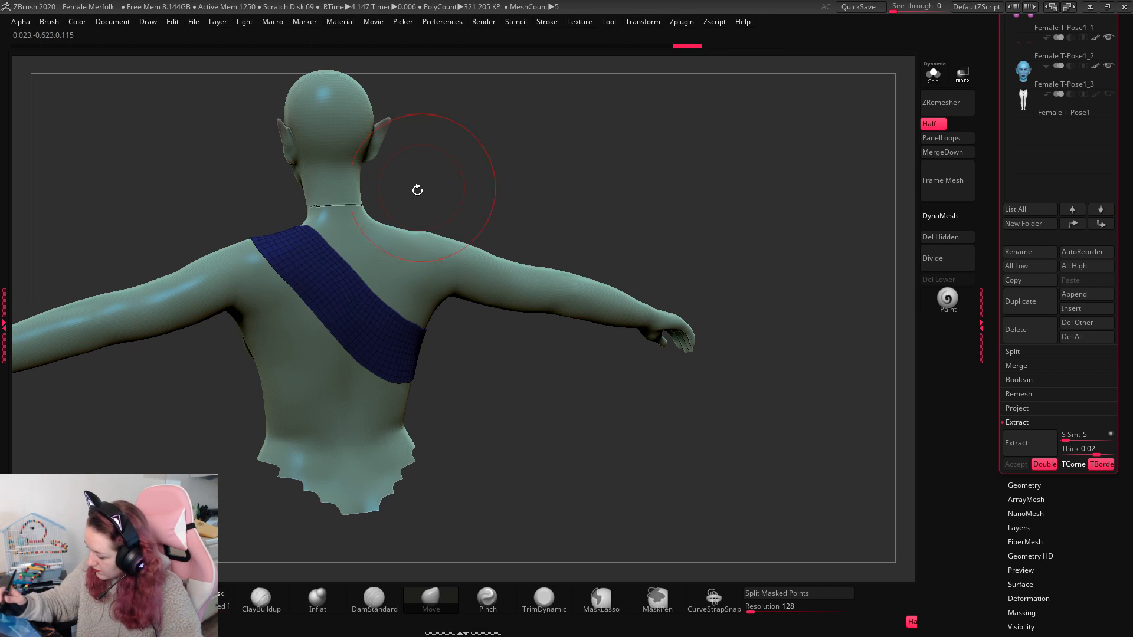
pyautogui.moveTo(683, 182)
pyautogui.mouseDown()
pyautogui.moveTo(602, 184)
pyautogui.moveTo(622, 194)
pyautogui.moveTo(470, 266)
pyautogui.mouseUp()
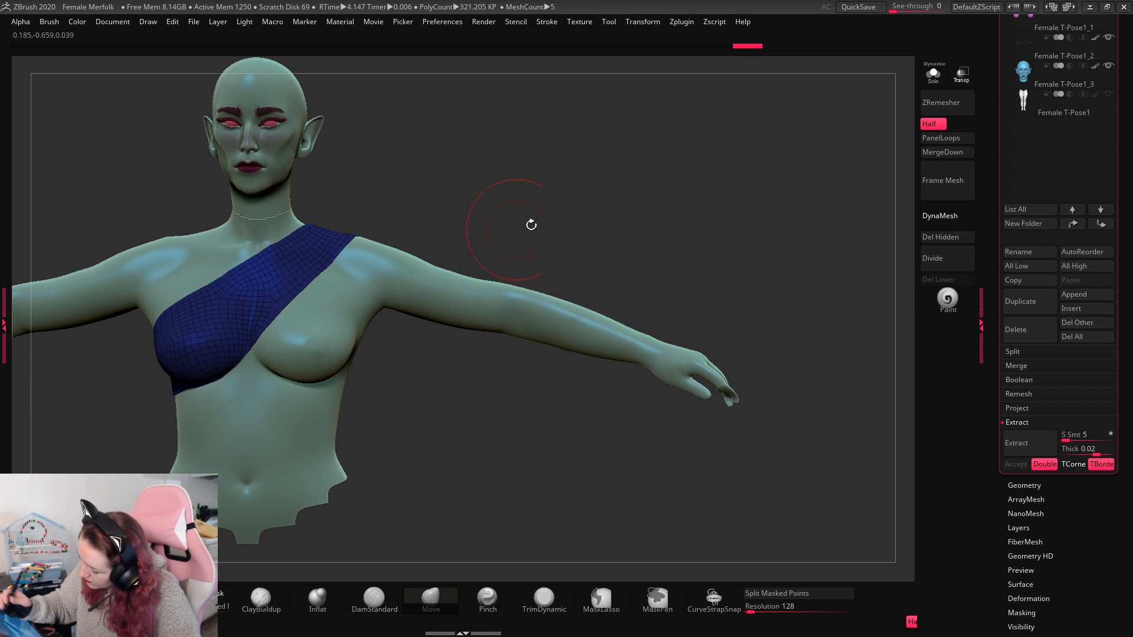
pyautogui.moveTo(531, 225); pyautogui.dragTo(815, 244)
# Step: Turn off the polygroup wireframe display and fill the sash with dark grey, RGB 35, 33, 35
pyautogui.hotkey('shift', 'f')
pyautogui.rightClick(733, 234)
pyautogui.rightClick(692, 240)
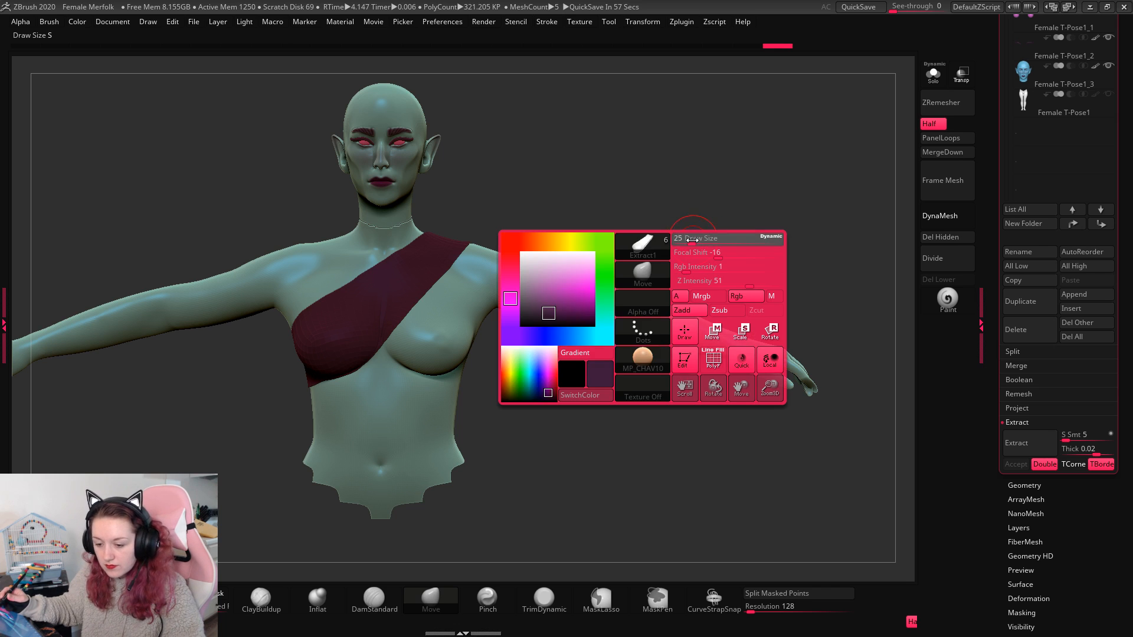
pyautogui.moveTo(1118, 273); pyautogui.dragTo(1129, 554)
pyautogui.rightClick(661, 305)
pyautogui.moveTo(519, 364); pyautogui.dragTo(475, 371)
pyautogui.moveTo(1131, 265); pyautogui.dragTo(1131, 291)
pyautogui.click(1028, 247)
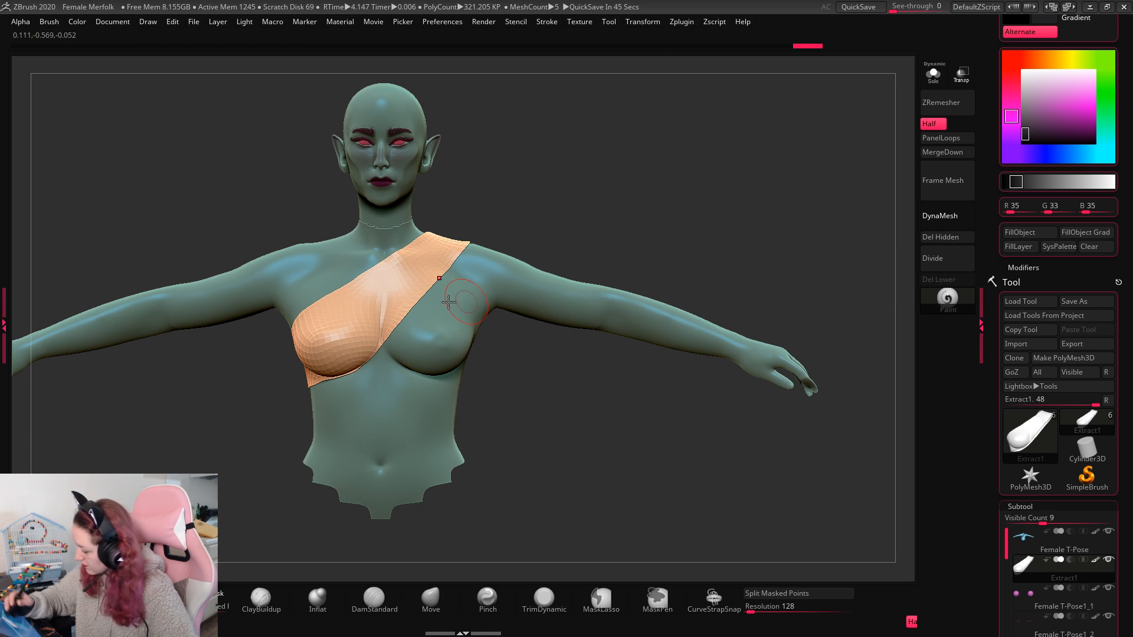
pyautogui.click(1028, 233)
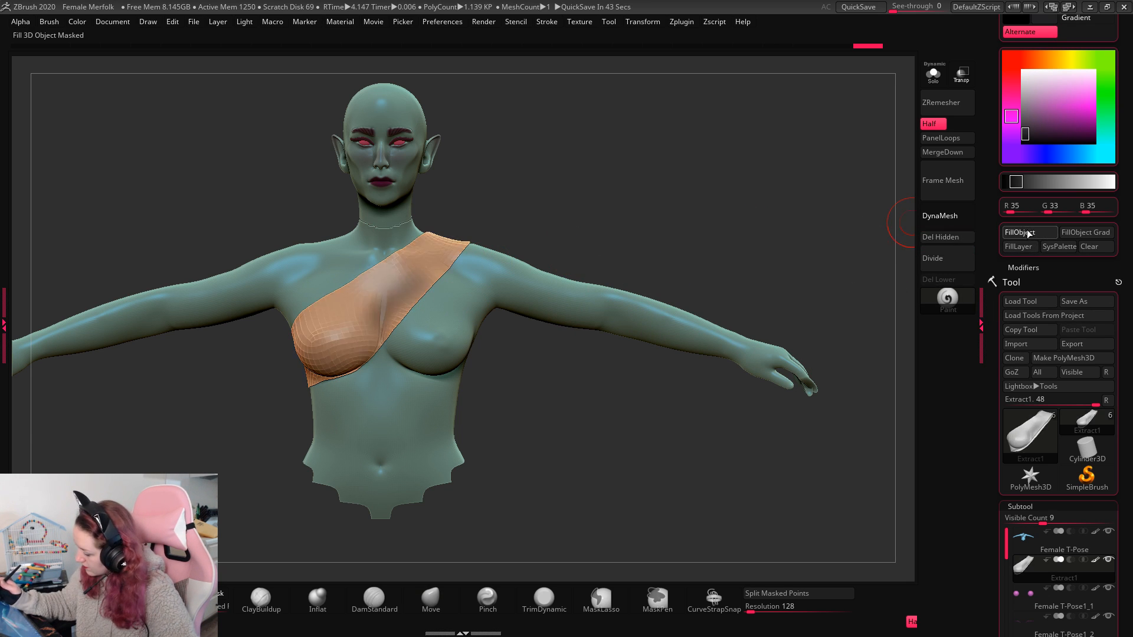
# Step: Fill the sash with the current dark grey, RGB 35, 33, 35
pyautogui.click(1028, 233)
pyautogui.click(1027, 233)
pyautogui.click(1028, 233)
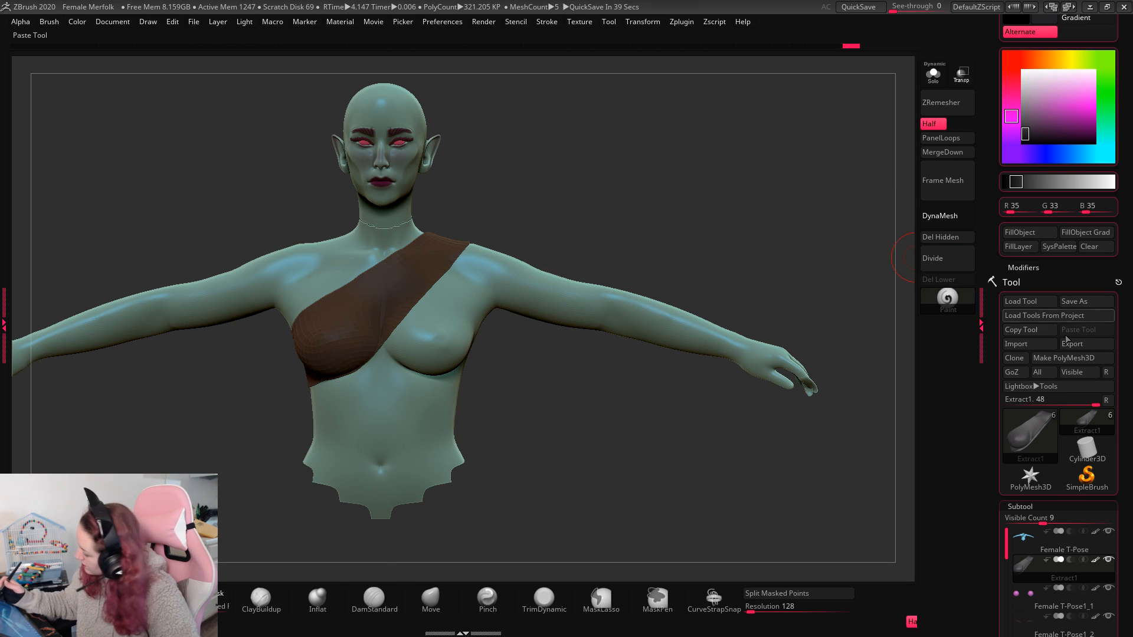
# Step: Subdivide the sash's geometry once with Divide to smooth it
pyautogui.moveTo(1128, 399); pyautogui.dragTo(1126, 171)
pyautogui.click(1024, 280)
pyautogui.click(1024, 294)
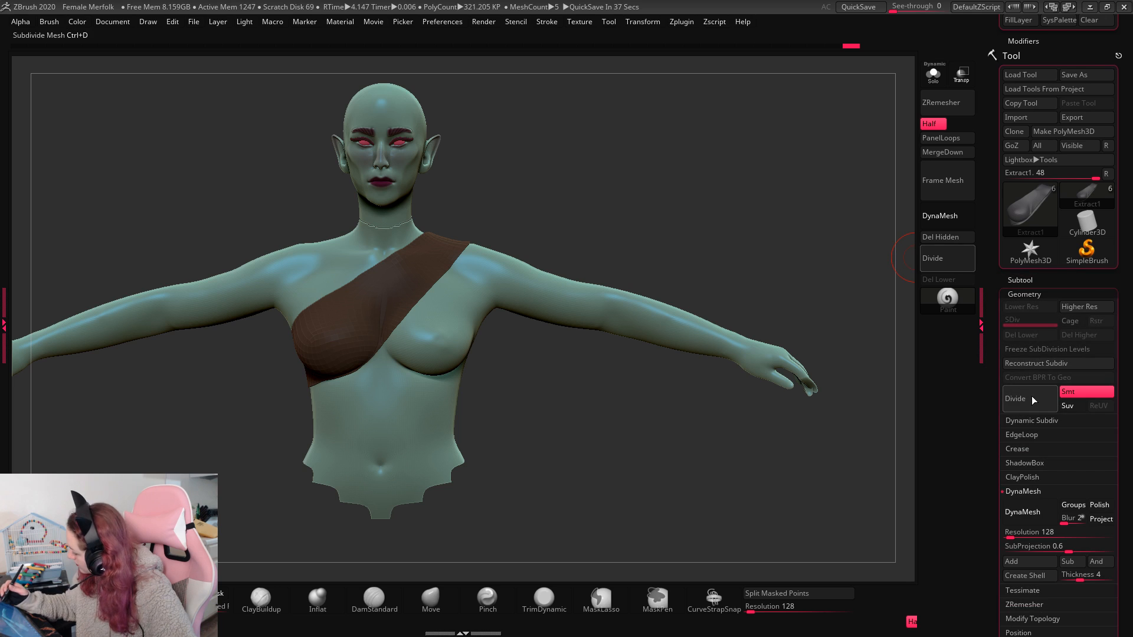
pyautogui.click(1032, 398)
pyautogui.press('w')
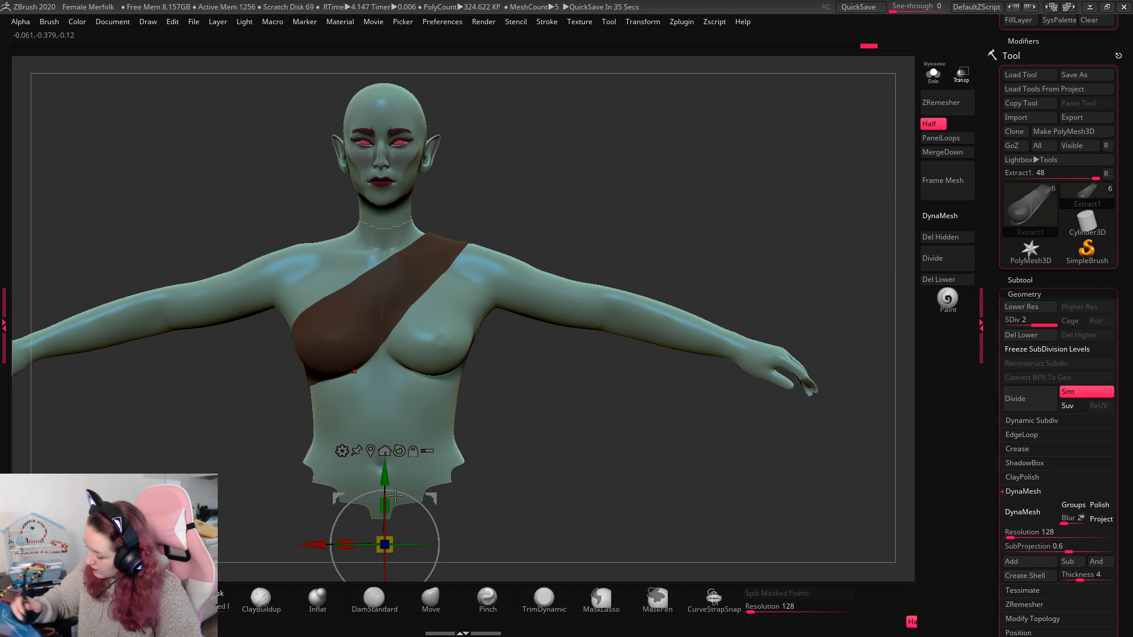
pyautogui.press('q')
# Step: Select and isolate the body, and try masking a horizontal band across the breasts, trimmed just below them
pyautogui.keyDown('alt'); pyautogui.click(415, 330); pyautogui.keyUp('alt')
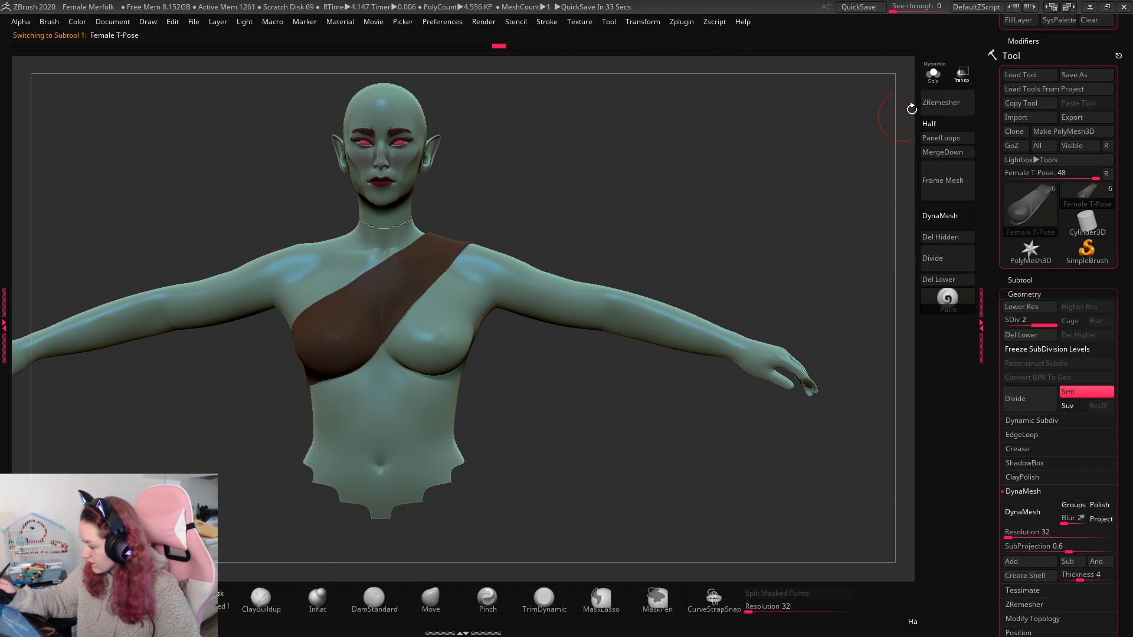
pyautogui.click(933, 75)
pyautogui.keyDown('alt'); pyautogui.moveTo(804, 182); pyautogui.dragTo(733, 253); pyautogui.keyUp('alt')
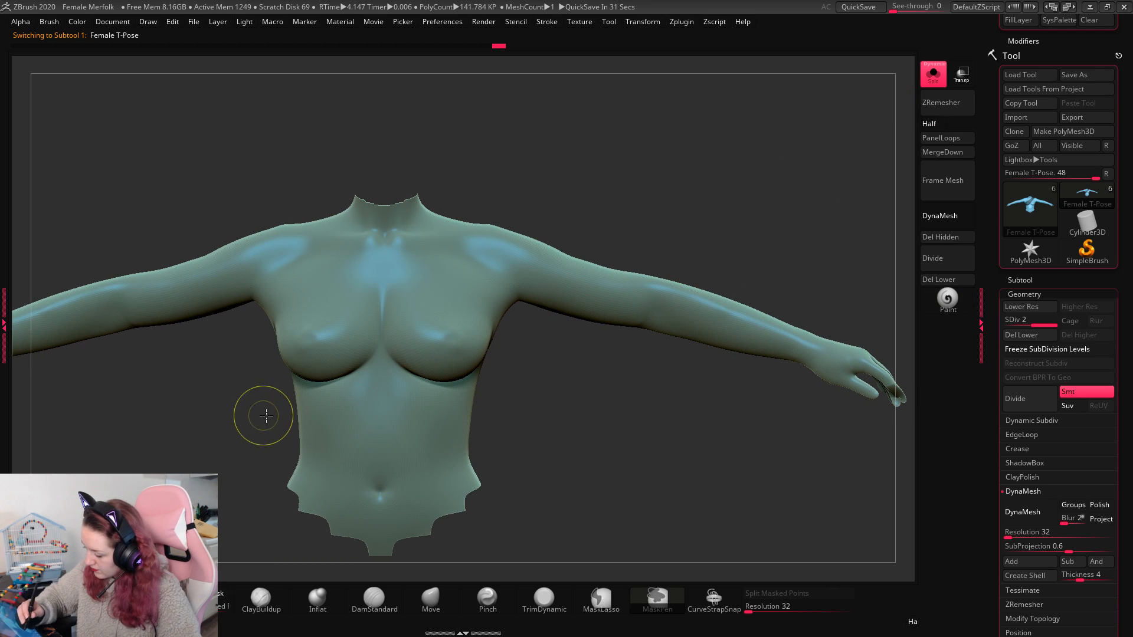
pyautogui.keyDown('ctrl'); pyautogui.moveTo(264, 414); pyautogui.dragTo(518, 313); pyautogui.keyUp('ctrl')
pyautogui.keyDown('ctrl'); pyautogui.keyDown('alt'); pyautogui.moveTo(234, 473); pyautogui.dragTo(570, 376); pyautogui.keyUp('alt'); pyautogui.keyUp('ctrl')
pyautogui.click(932, 74)
pyautogui.moveTo(784, 207); pyautogui.dragTo(680, 425)
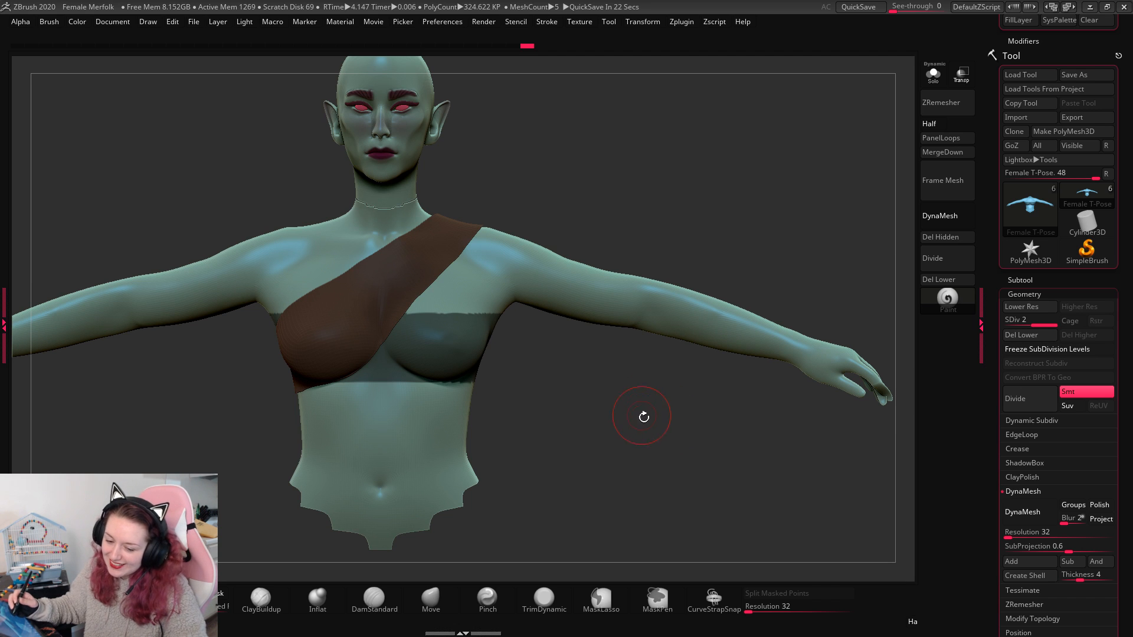
# Step: Try trimming the chest band's mask above the sash on the back and under the arm
pyautogui.moveTo(627, 433); pyautogui.dragTo(362, 313)
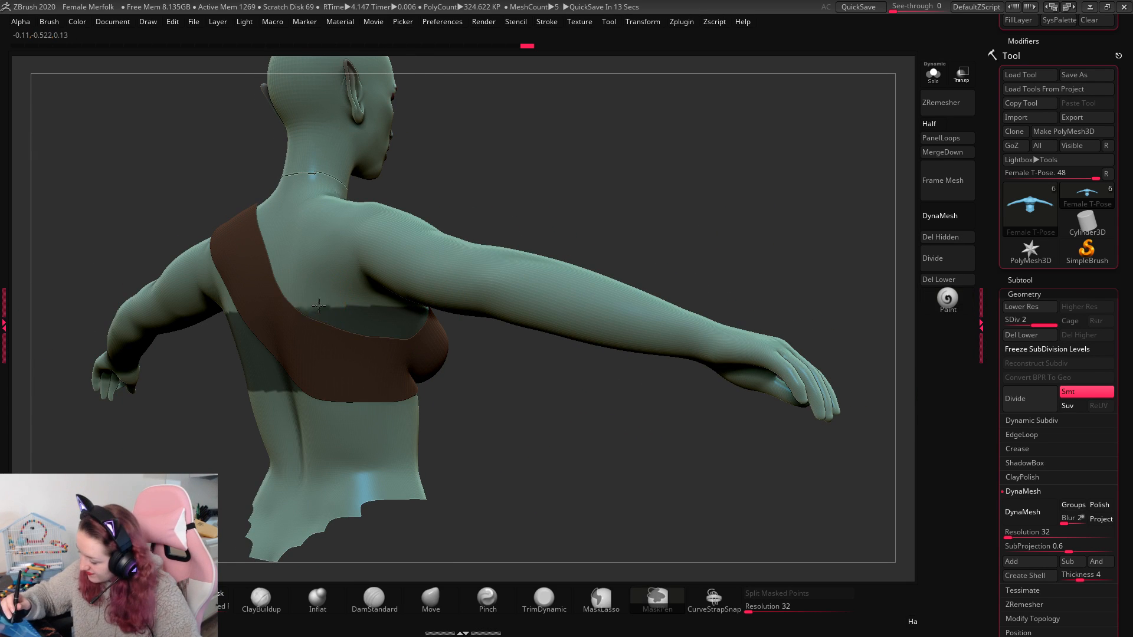
pyautogui.moveTo(291, 288)
pyautogui.keyDown('ctrl'); pyautogui.keyDown('alt'); pyautogui.mouseDown()
pyautogui.moveTo(359, 323)
pyautogui.moveTo(411, 324)
pyautogui.mouseUp(); pyautogui.keyUp('alt'); pyautogui.keyUp('ctrl')
pyautogui.moveTo(645, 181); pyautogui.dragTo(537, 248)
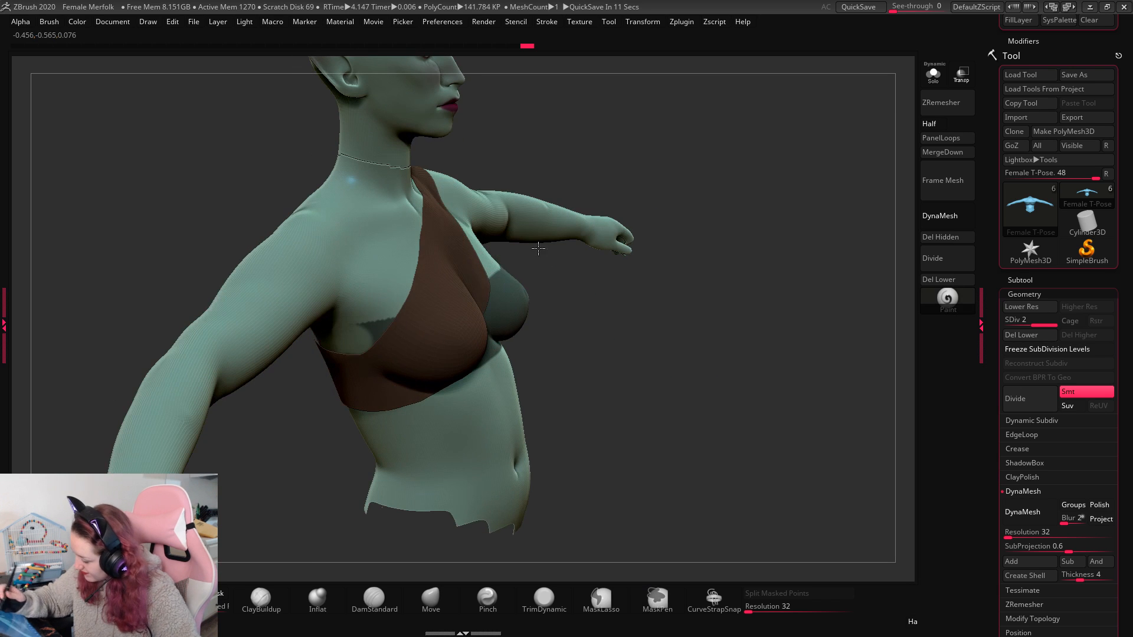
pyautogui.keyDown('ctrl'); pyautogui.keyDown('alt'); pyautogui.moveTo(370, 332); pyautogui.dragTo(392, 288); pyautogui.keyUp('alt'); pyautogui.keyUp('ctrl')
pyautogui.moveTo(660, 218); pyautogui.dragTo(730, 331)
# Step: Isolate the body and try erasing the mask from the breast covered by the sash
pyautogui.click(934, 65)
pyautogui.moveTo(808, 232); pyautogui.dragTo(844, 171)
pyautogui.click(936, 72)
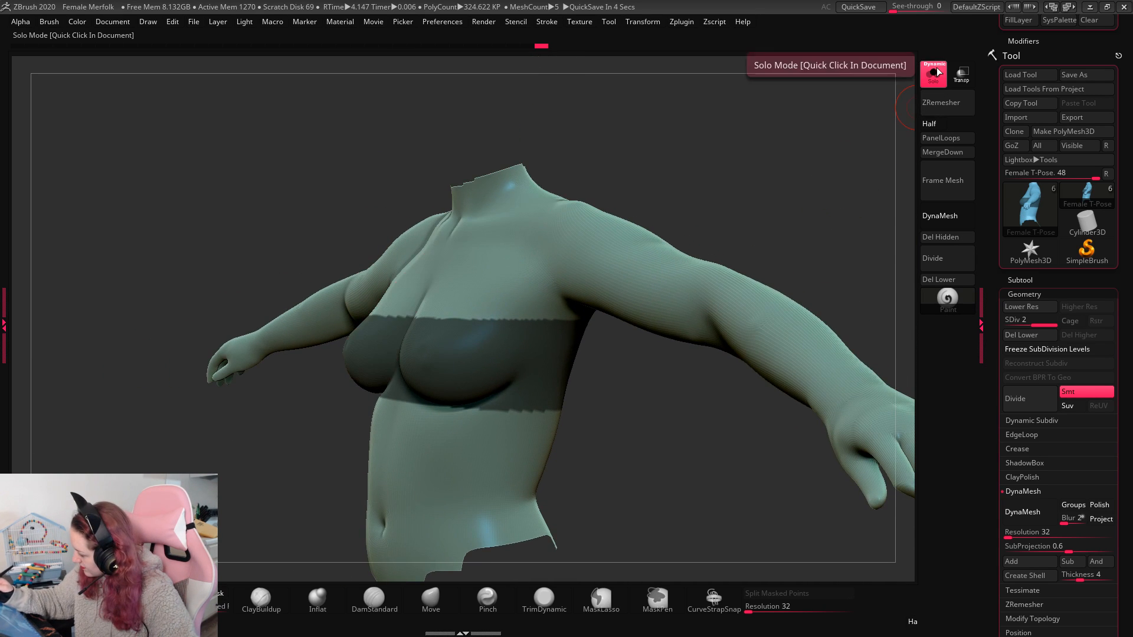
pyautogui.moveTo(656, 388); pyautogui.dragTo(847, 190)
pyautogui.click(932, 77)
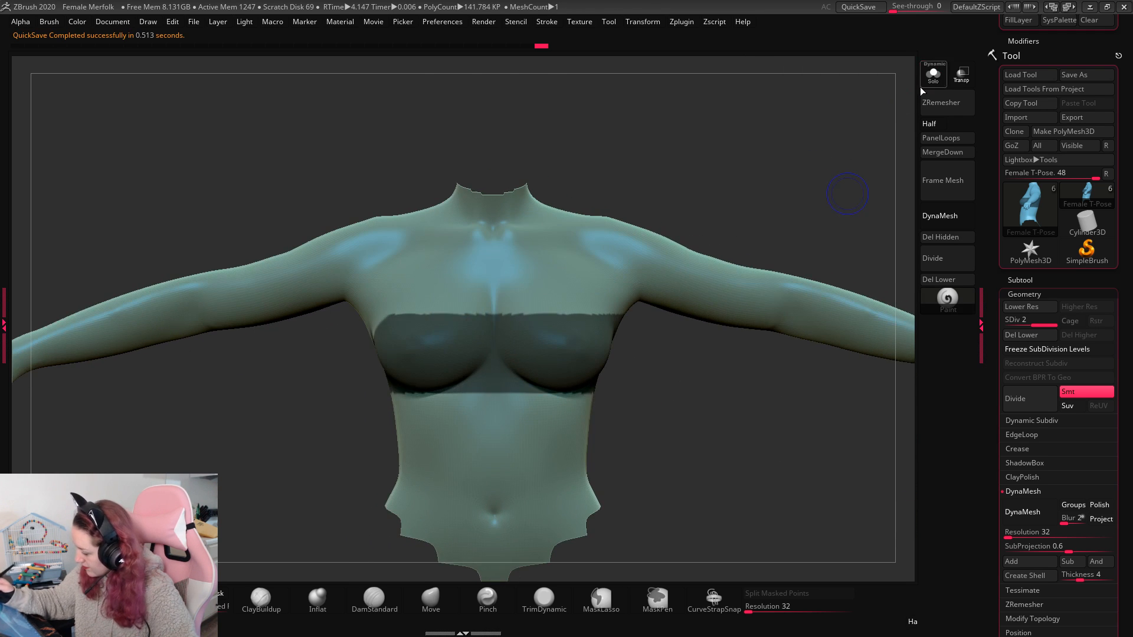
pyautogui.moveTo(738, 392)
pyautogui.mouseDown()
pyautogui.moveTo(710, 389)
pyautogui.moveTo(730, 392)
pyautogui.moveTo(729, 408)
pyautogui.mouseUp()
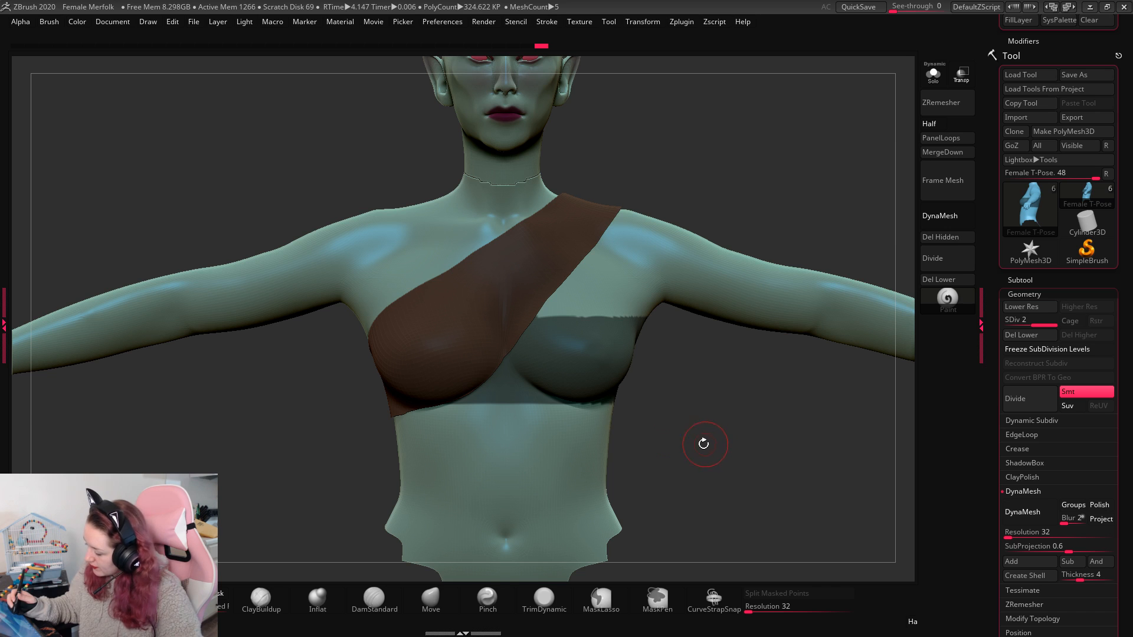
pyautogui.hotkey('alt', 's')
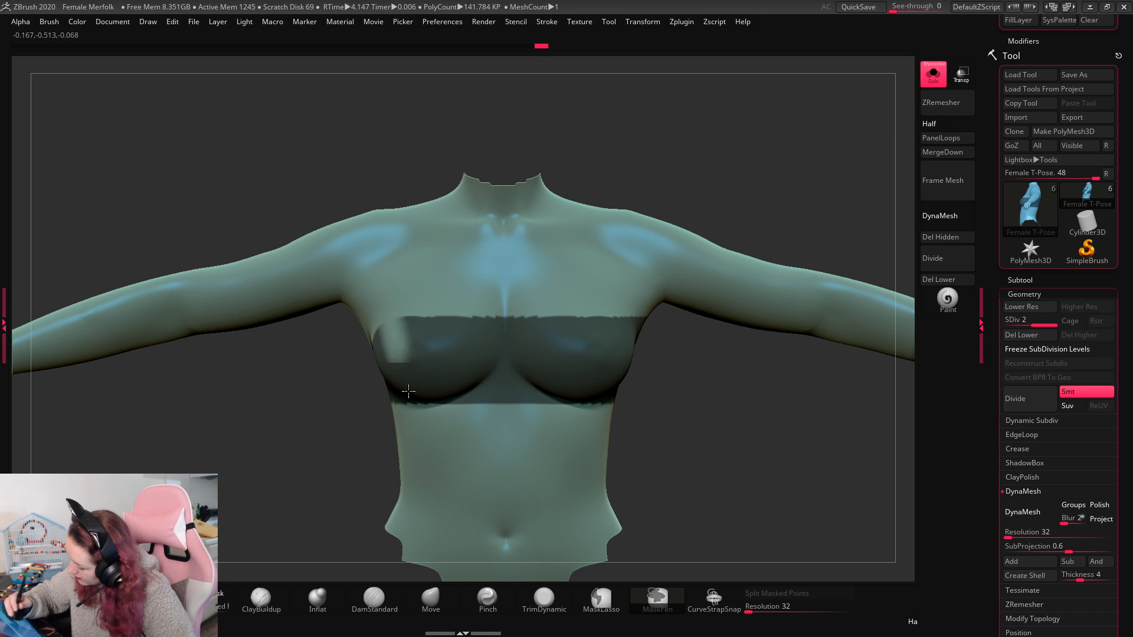
pyautogui.moveTo(409, 391)
pyautogui.keyDown('ctrl'); pyautogui.keyDown('alt'); pyautogui.mouseDown()
pyautogui.moveTo(425, 360)
pyautogui.moveTo(455, 343)
pyautogui.moveTo(466, 298)
pyautogui.moveTo(490, 306)
pyautogui.mouseUp(); pyautogui.keyUp('alt'); pyautogui.keyUp('ctrl')
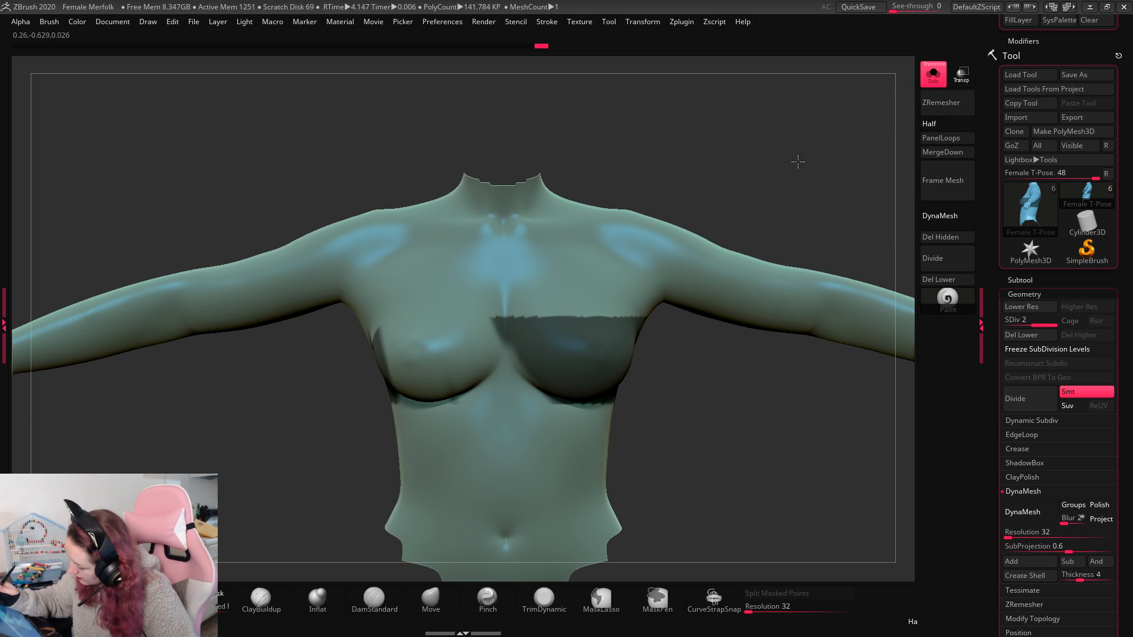
pyautogui.moveTo(797, 161); pyautogui.dragTo(423, 331)
pyautogui.hotkey('alt', 's')
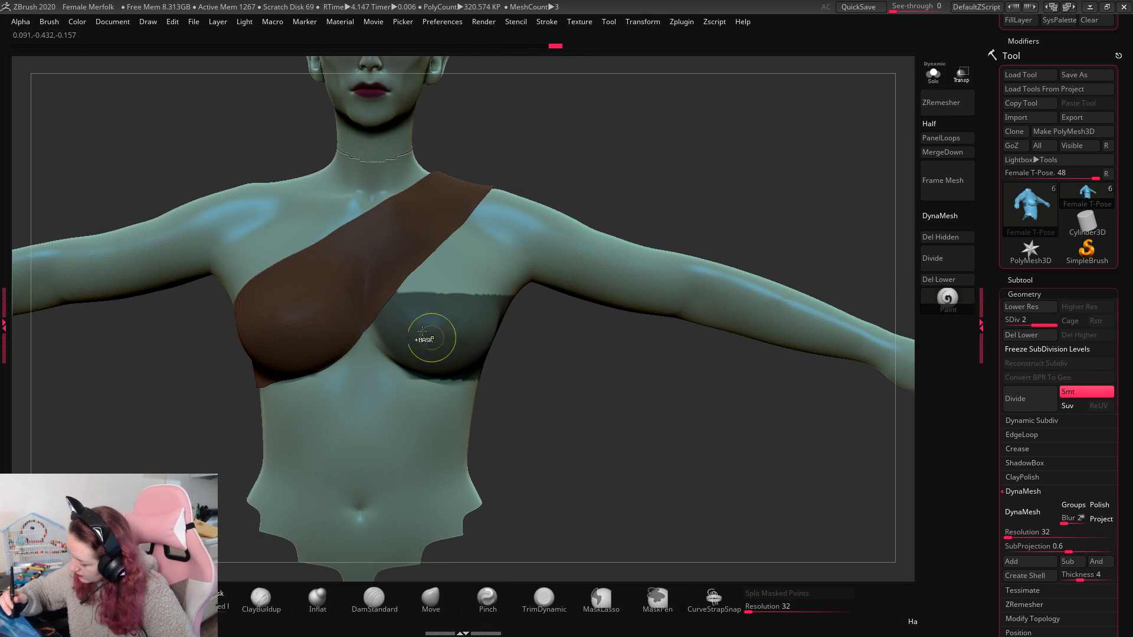
# Step: Try extending the mask from the uncovered breast up to the sash's edge near the shoulder, and clear the body's mask
pyautogui.keyDown('ctrl'); pyautogui.moveTo(404, 260); pyautogui.dragTo(449, 280); pyautogui.keyUp('ctrl')
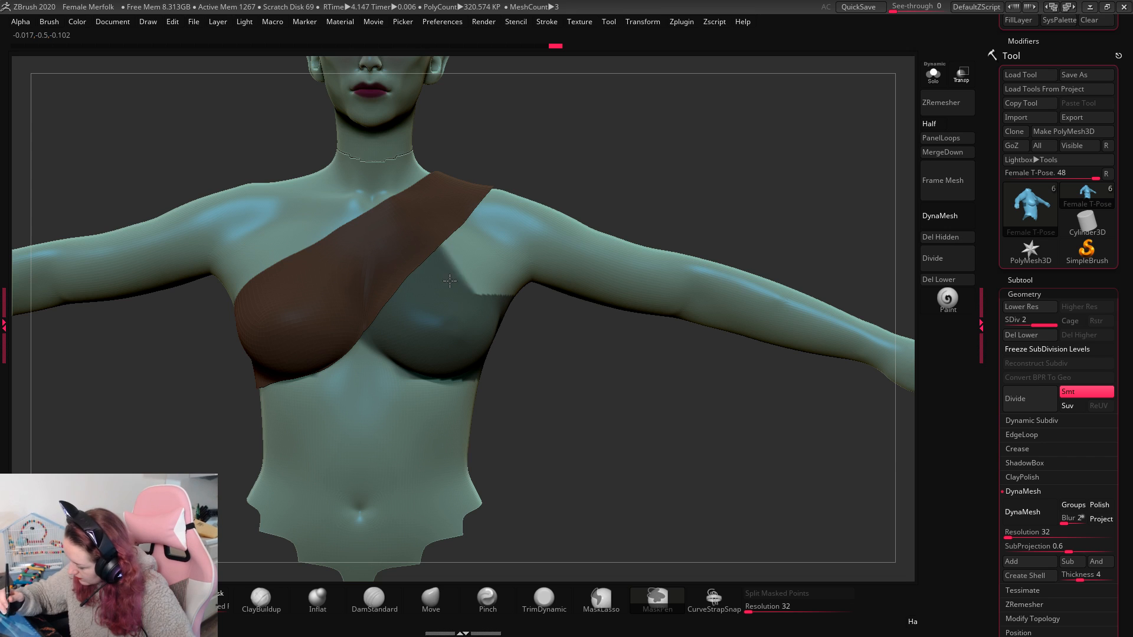
pyautogui.moveTo(625, 154)
pyautogui.mouseDown()
pyautogui.moveTo(653, 139)
pyautogui.moveTo(596, 147)
pyautogui.mouseUp()
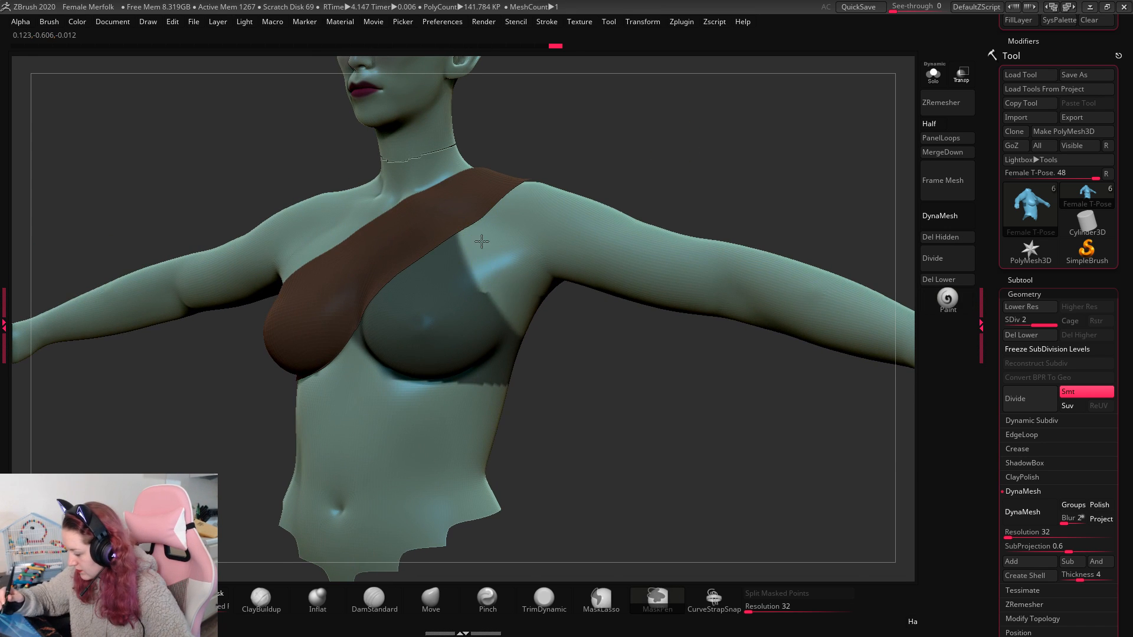
pyautogui.keyDown('ctrl'); pyautogui.keyDown('alt'); pyautogui.moveTo(483, 235); pyautogui.dragTo(517, 292); pyautogui.keyUp('alt'); pyautogui.keyUp('ctrl')
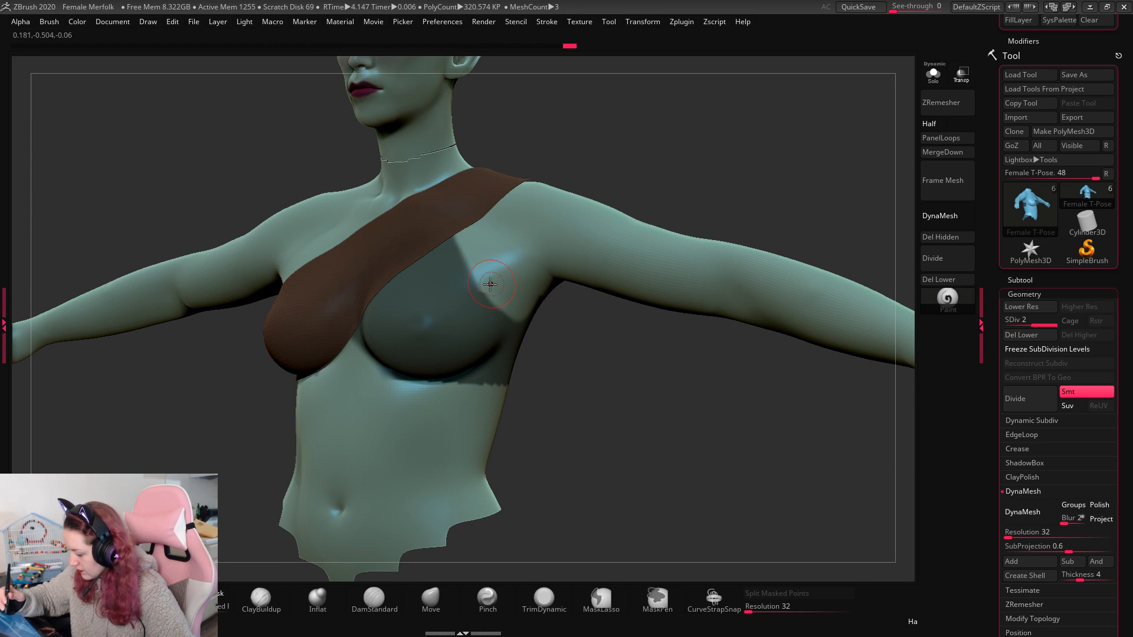
pyautogui.moveTo(612, 391)
pyautogui.mouseDown()
pyautogui.moveTo(567, 397)
pyautogui.moveTo(646, 313)
pyautogui.moveTo(435, 263)
pyautogui.moveTo(584, 312)
pyautogui.mouseUp()
pyautogui.moveTo(767, 188); pyautogui.dragTo(847, 152)
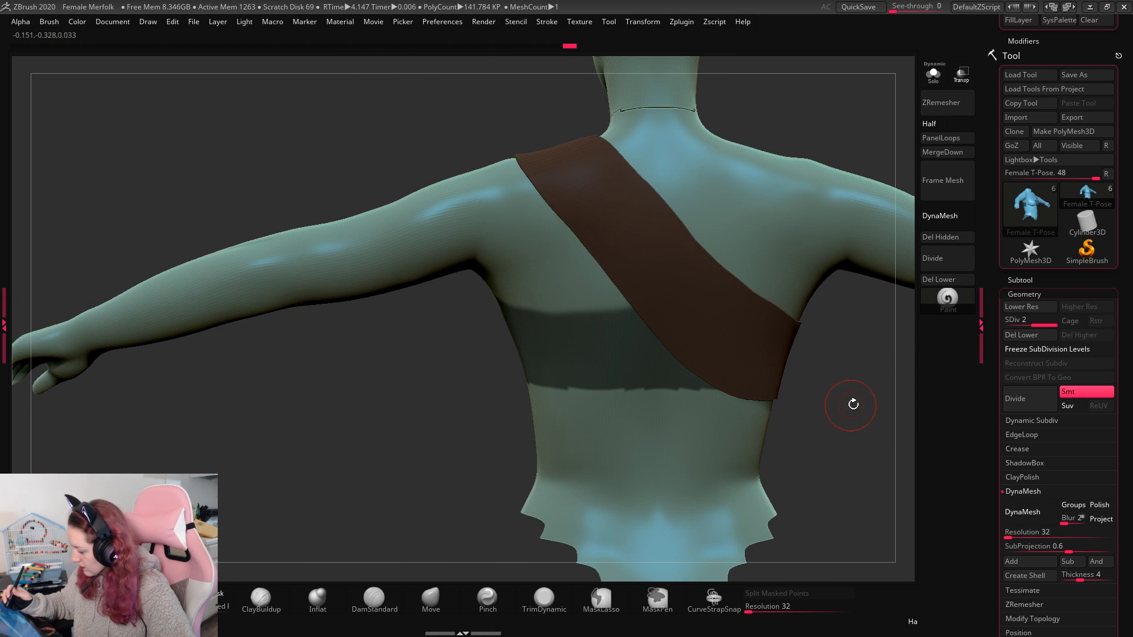
pyautogui.moveTo(854, 407); pyautogui.dragTo(700, 472)
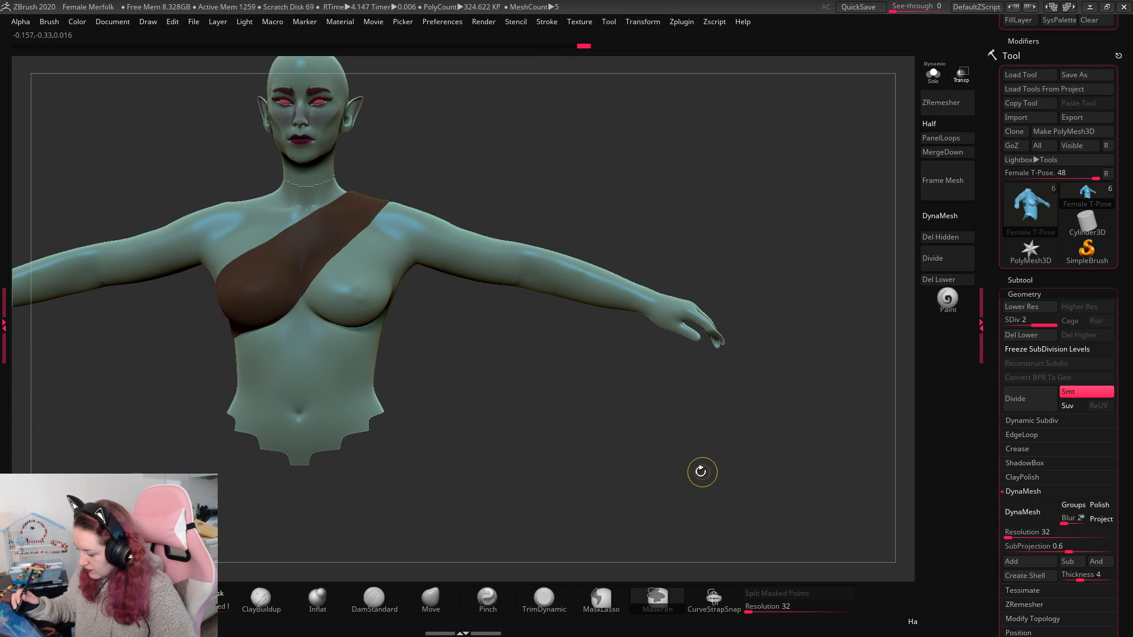
# Step: Select the sash subtool and duplicate it
pyautogui.click(1062, 280)
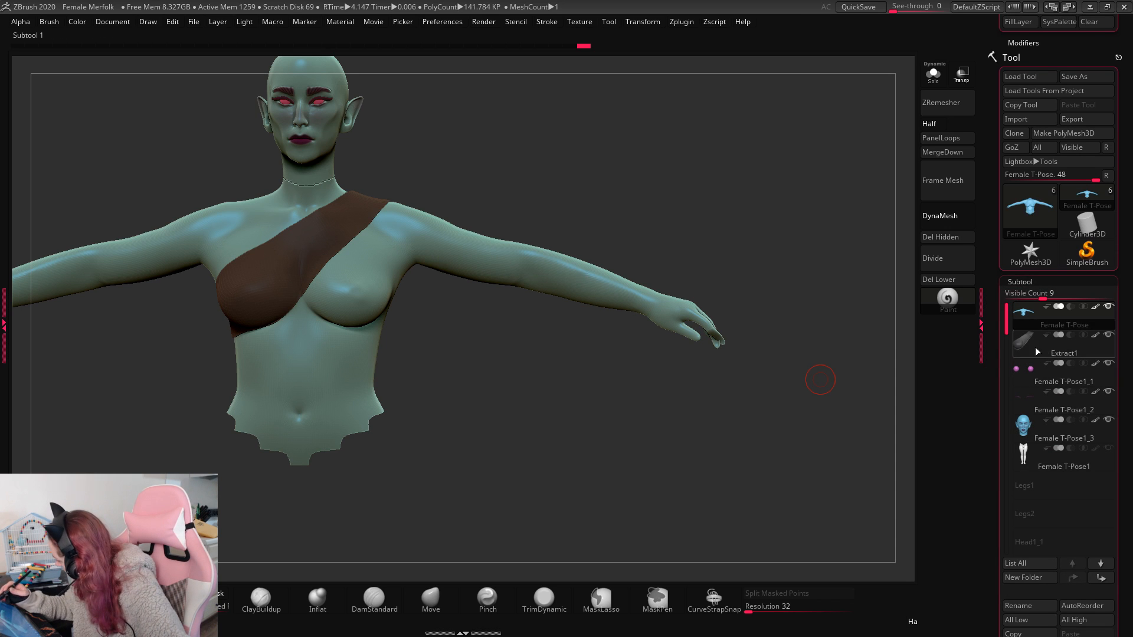
pyautogui.click(1037, 352)
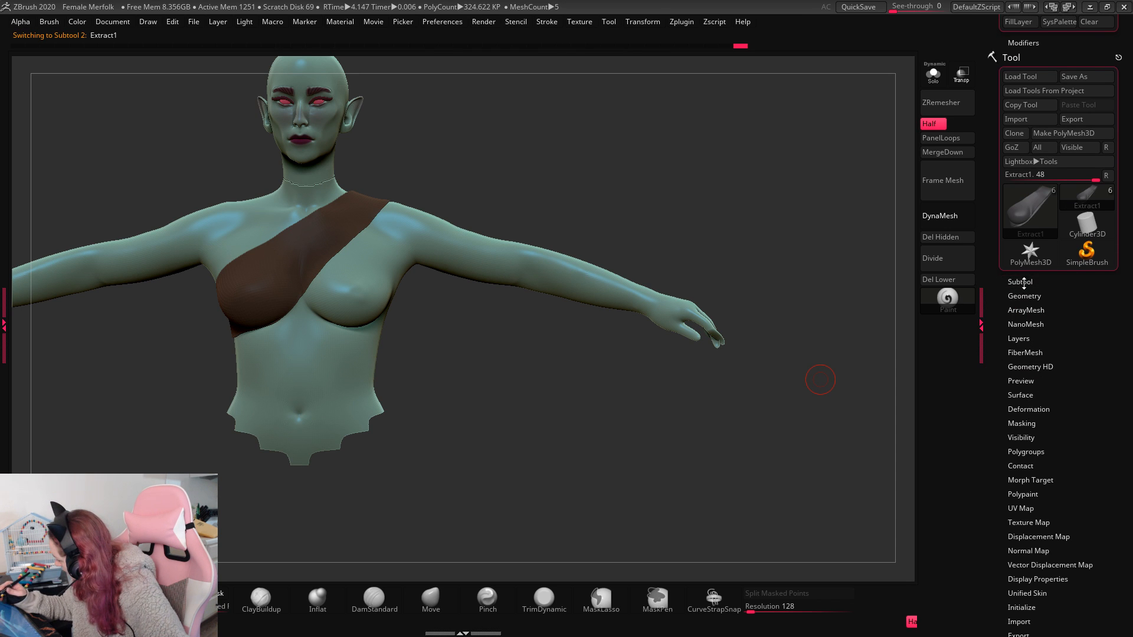
pyautogui.click(1020, 282)
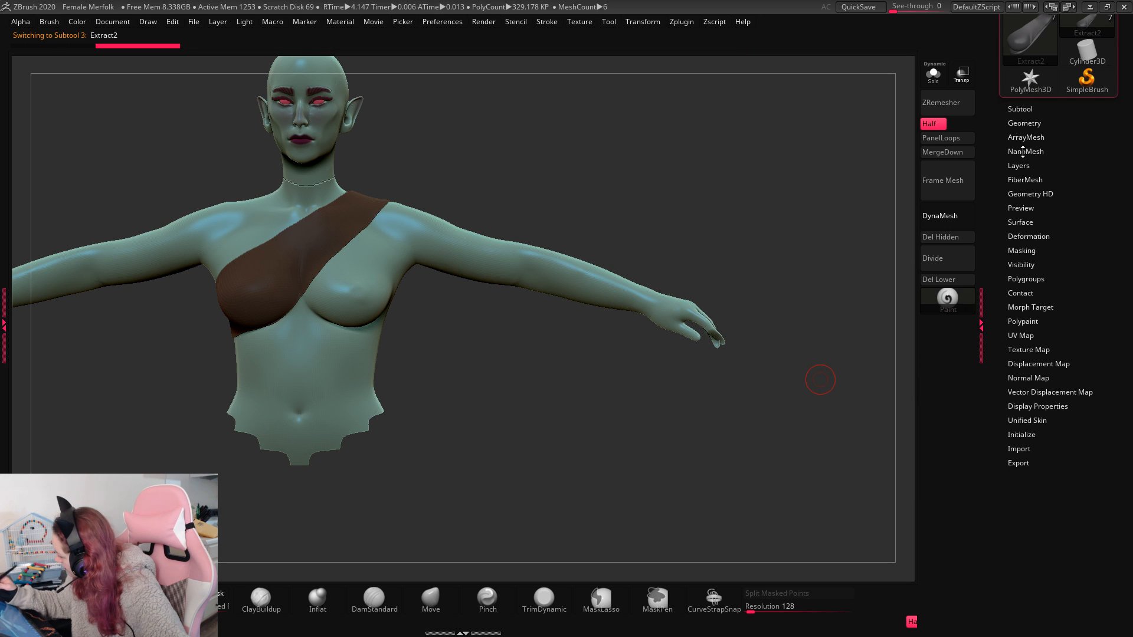
# Step: Delete the duplicated sash's lower subdivision level and mirror it across the body to form a crossed top
pyautogui.click(1027, 237)
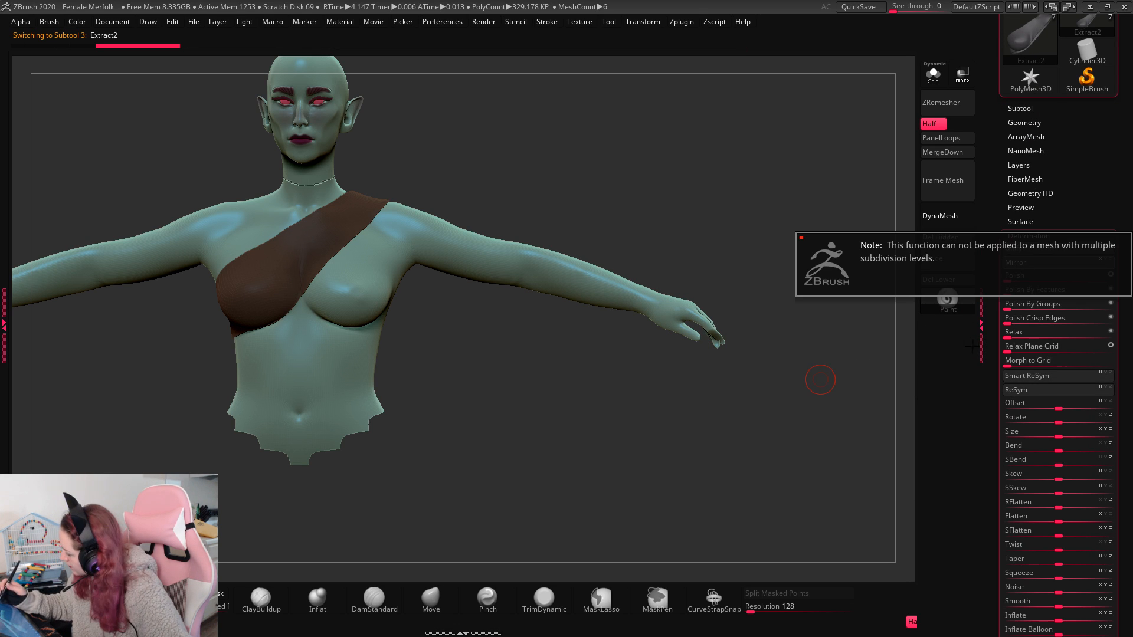
pyautogui.click(1034, 120)
pyautogui.click(1021, 165)
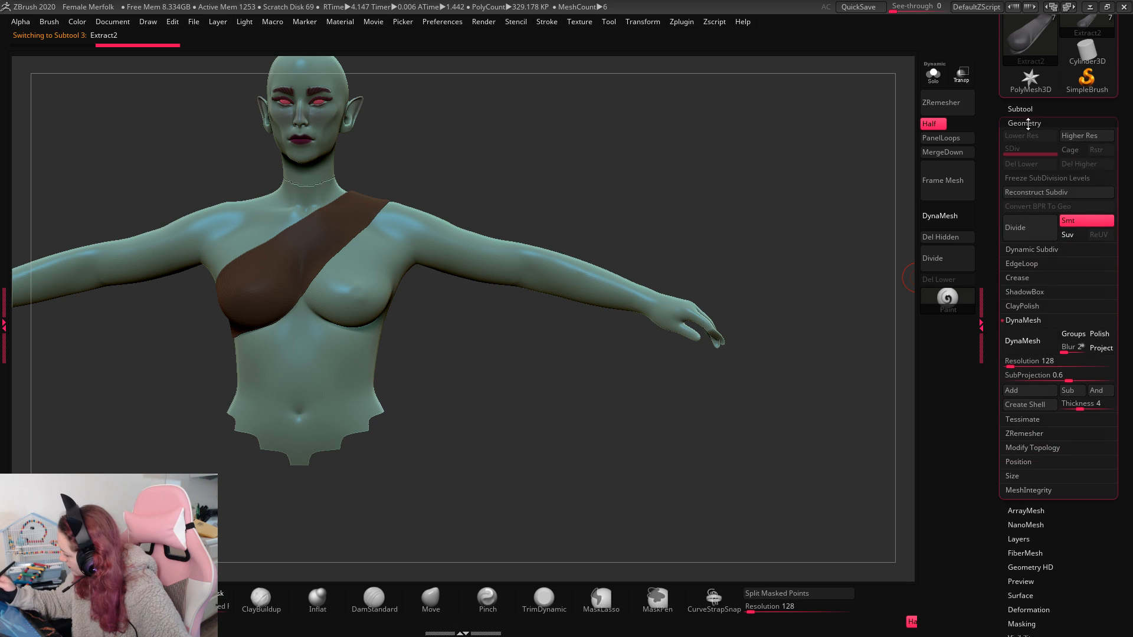
pyautogui.click(1027, 124)
pyautogui.click(1037, 238)
pyautogui.click(1028, 263)
pyautogui.keyDown('ctrl'); pyautogui.moveTo(640, 441); pyautogui.dragTo(705, 410, button='right'); pyautogui.keyUp('ctrl')
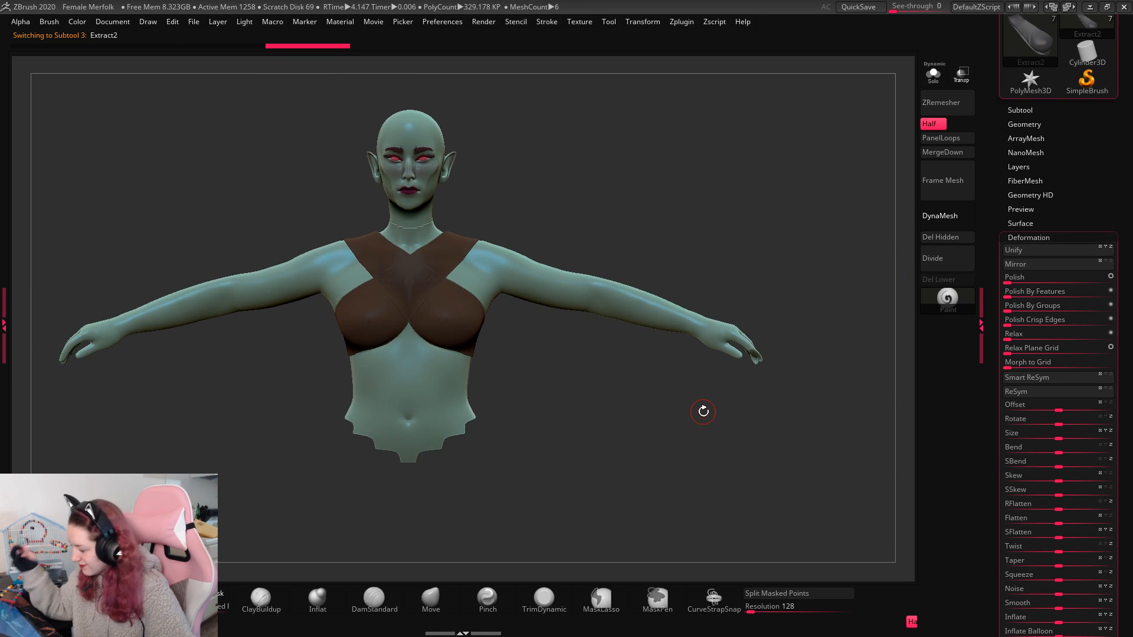
# Step: Adjust the mirrored sash slightly with the transform gizmo so it lies over the original sash where they cross
pyautogui.press('w')
pyautogui.keyDown('ctrl'); pyautogui.moveTo(414, 483); pyautogui.dragTo(423, 474); pyautogui.keyUp('ctrl')
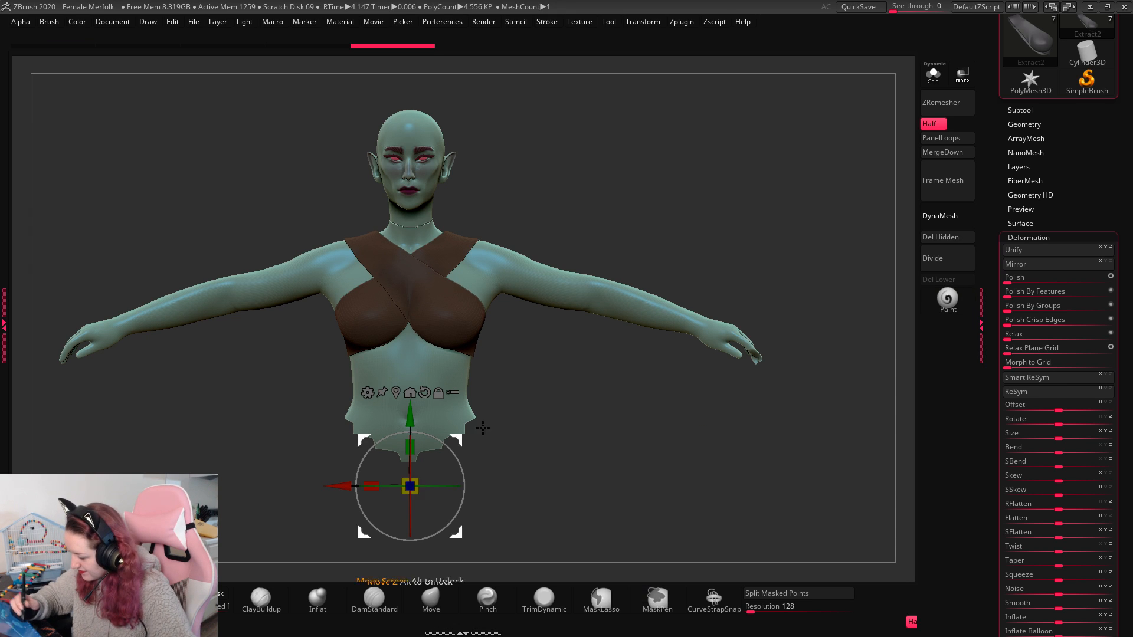
pyautogui.press('q')
pyautogui.moveTo(654, 438)
pyautogui.mouseDown(button='right')
pyautogui.moveTo(736, 435)
pyautogui.moveTo(711, 435)
pyautogui.moveTo(652, 470)
pyautogui.moveTo(638, 531)
pyautogui.moveTo(688, 197)
pyautogui.mouseUp(button='right')
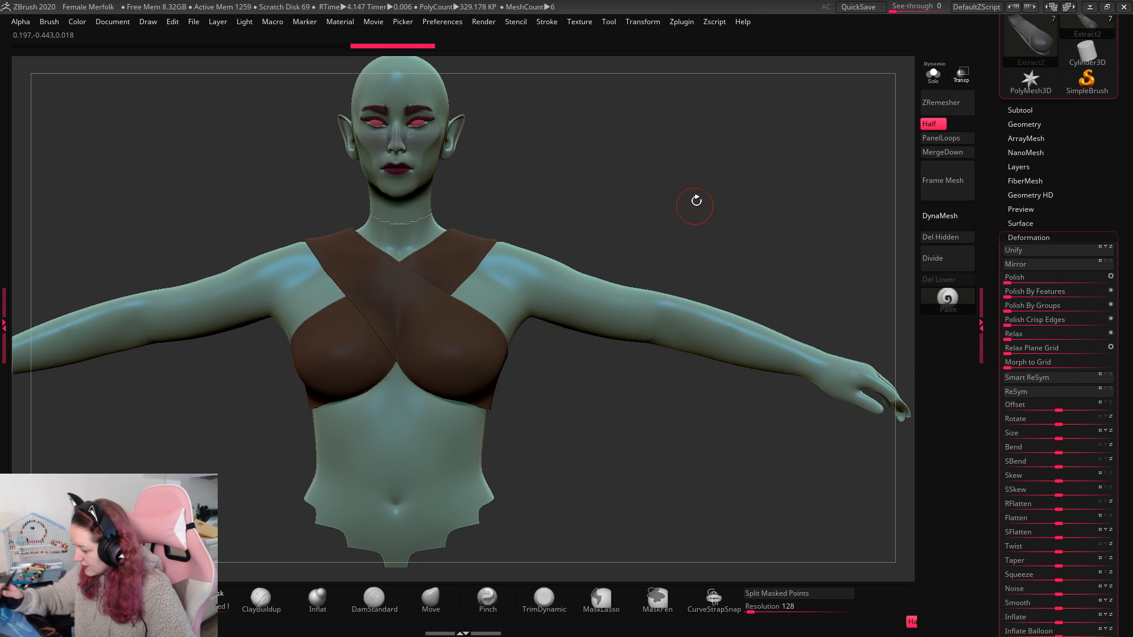
# Step: Fill the mirrored sash with a dark purple-grey, RGB 53, 43, 53, to distinguish it from the original
pyautogui.click(1020, 110)
pyautogui.press('space')
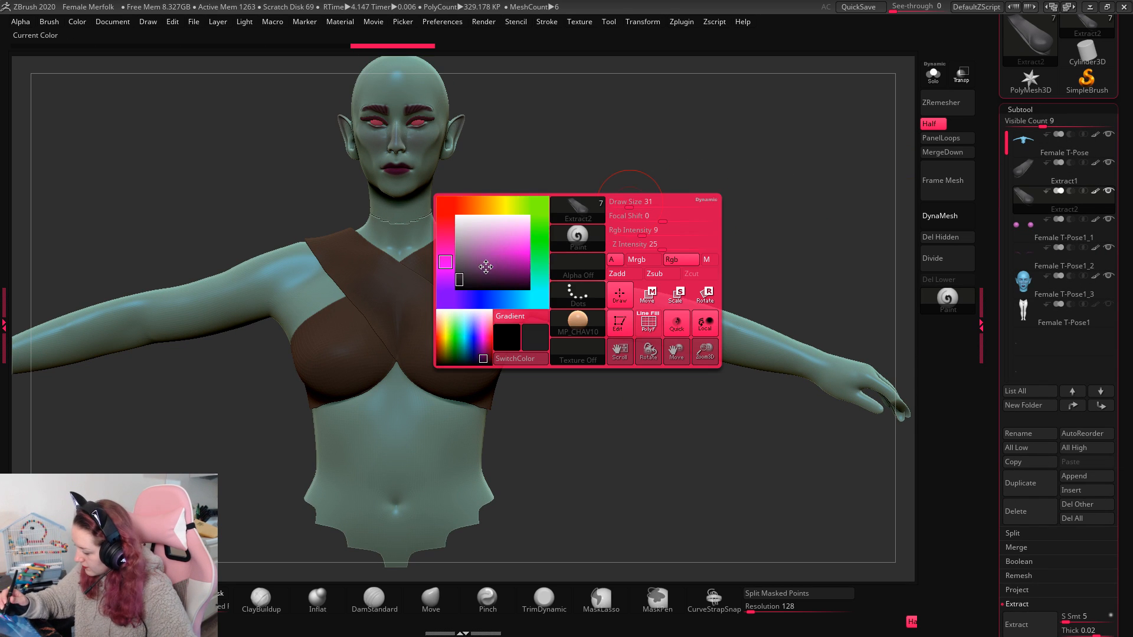
pyautogui.press('space')
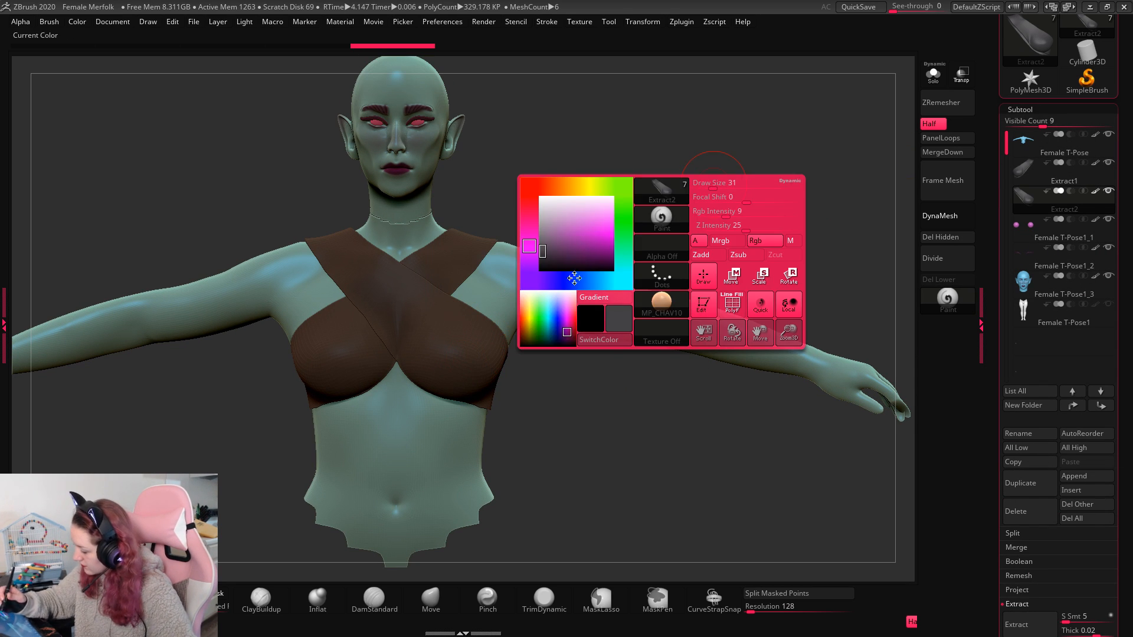
pyautogui.press('space')
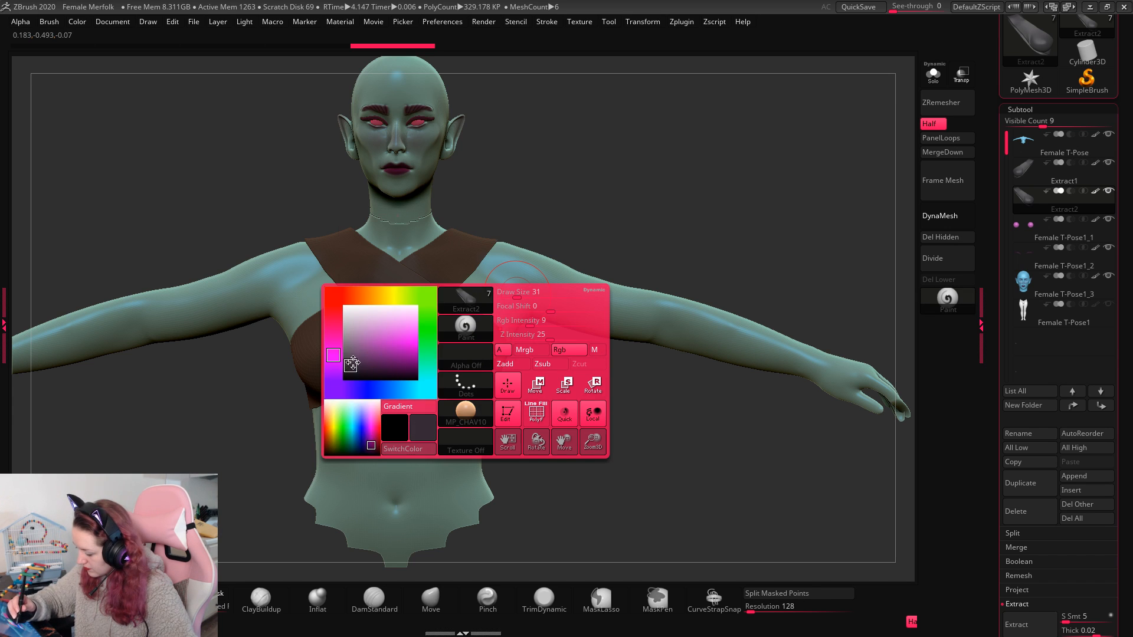
pyautogui.scroll(5, 1080, 207)
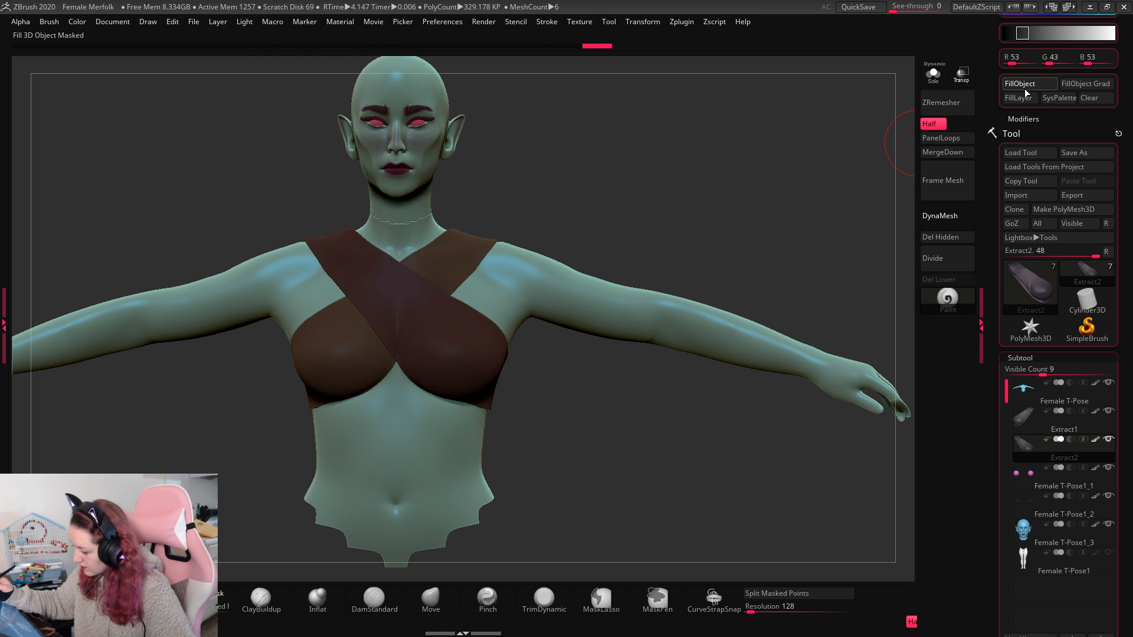
# Step: Set a darker purple-grey, RGB 50, 39, 50, for the mirrored sash and check the crossed sashes from front and back
pyautogui.moveTo(801, 229)
pyautogui.mouseDown()
pyautogui.moveTo(747, 227)
pyautogui.moveTo(487, 326)
pyautogui.mouseUp()
pyautogui.press('space')
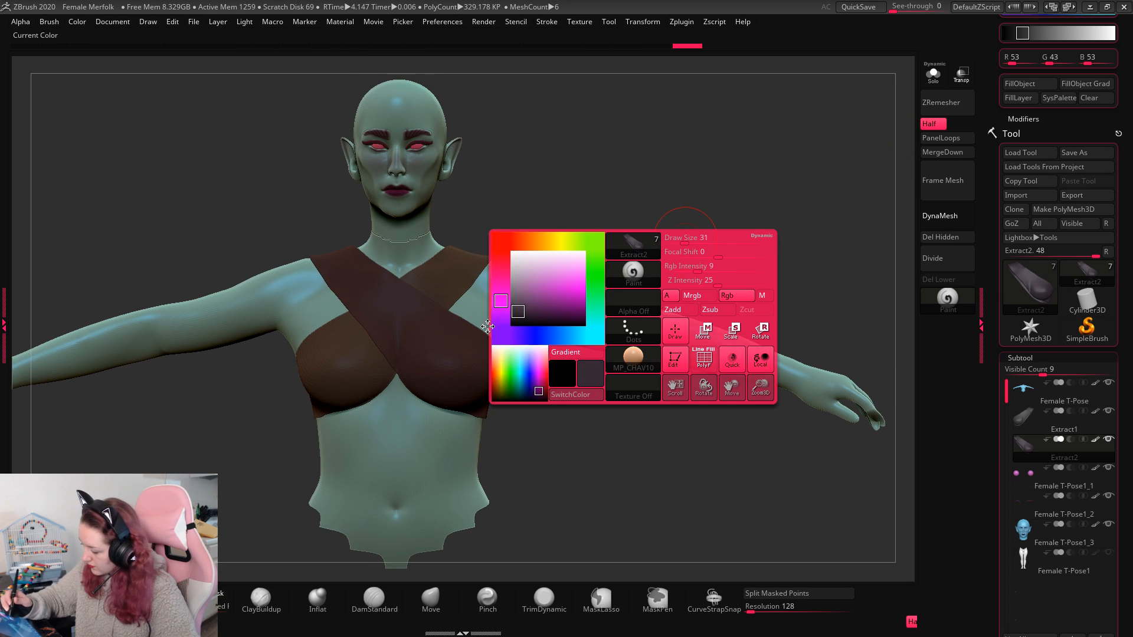
pyautogui.click(519, 311)
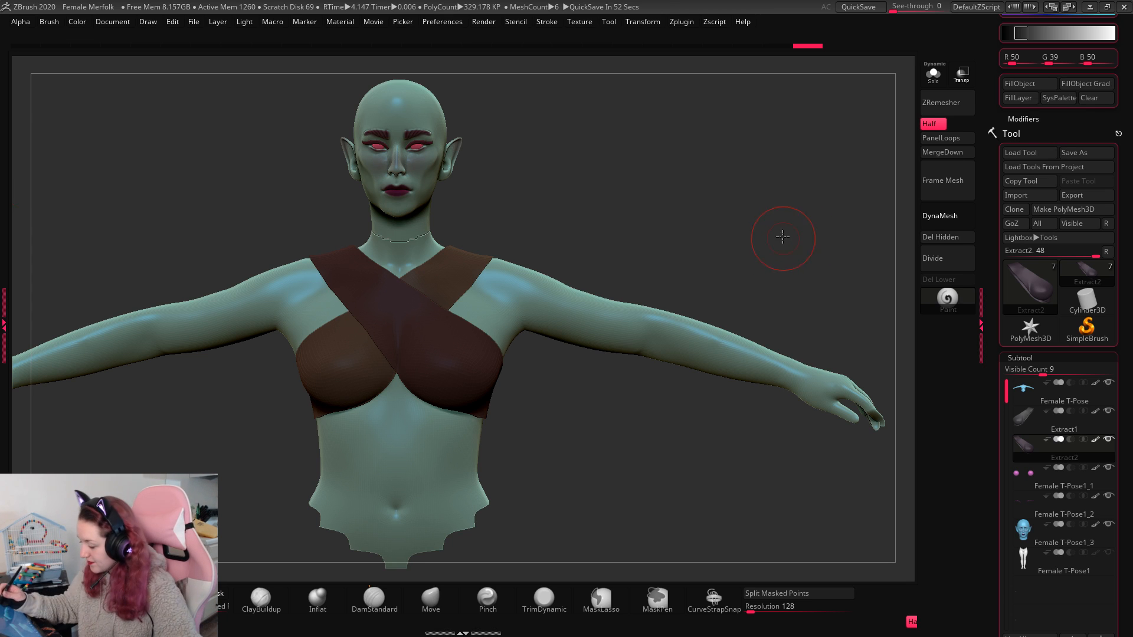
pyautogui.moveTo(782, 237)
pyautogui.mouseDown()
pyautogui.moveTo(788, 223)
pyautogui.moveTo(786, 246)
pyautogui.moveTo(784, 216)
pyautogui.moveTo(738, 255)
pyautogui.moveTo(747, 245)
pyautogui.moveTo(731, 277)
pyautogui.mouseUp()
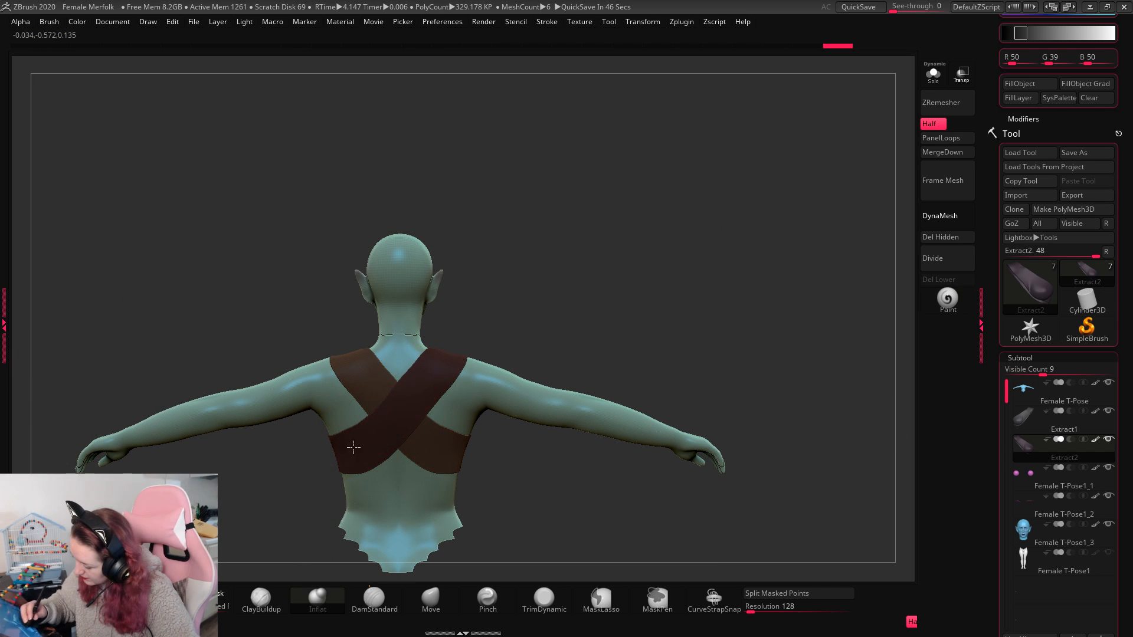
pyautogui.moveTo(666, 298)
pyautogui.mouseDown()
pyautogui.moveTo(642, 314)
pyautogui.moveTo(632, 277)
pyautogui.moveTo(678, 286)
pyautogui.moveTo(698, 311)
pyautogui.moveTo(747, 217)
pyautogui.mouseUp()
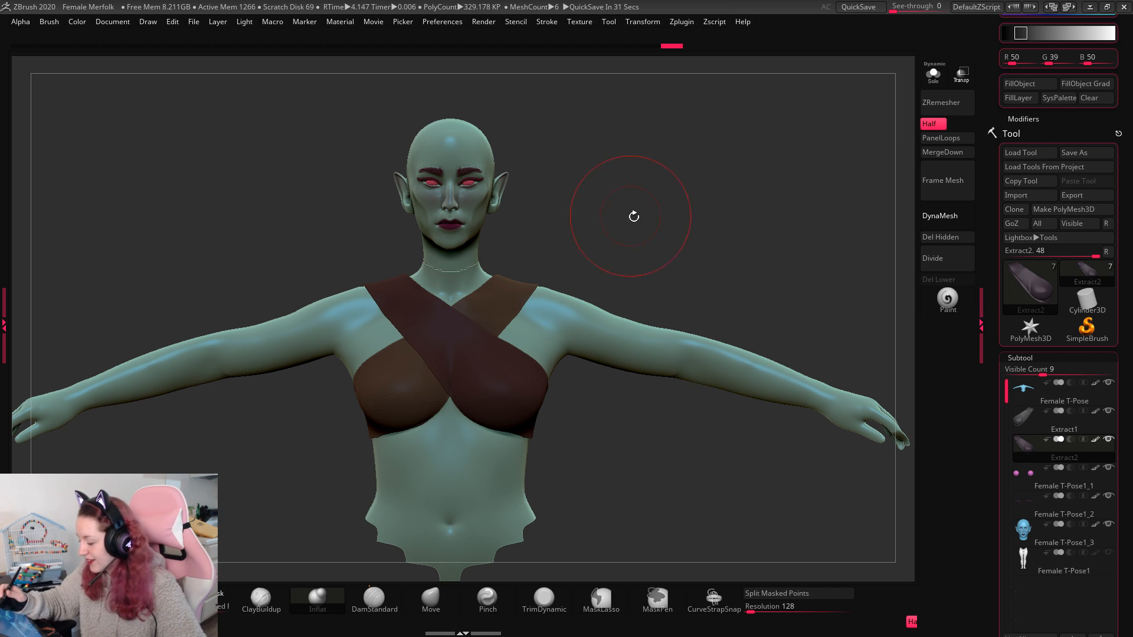
# Step: Try inflating the dark mirrored sash over the chest, isolating it briefly to check its shape
pyautogui.moveTo(461, 392)
pyautogui.mouseDown()
pyautogui.moveTo(504, 411)
pyautogui.moveTo(471, 439)
pyautogui.mouseUp()
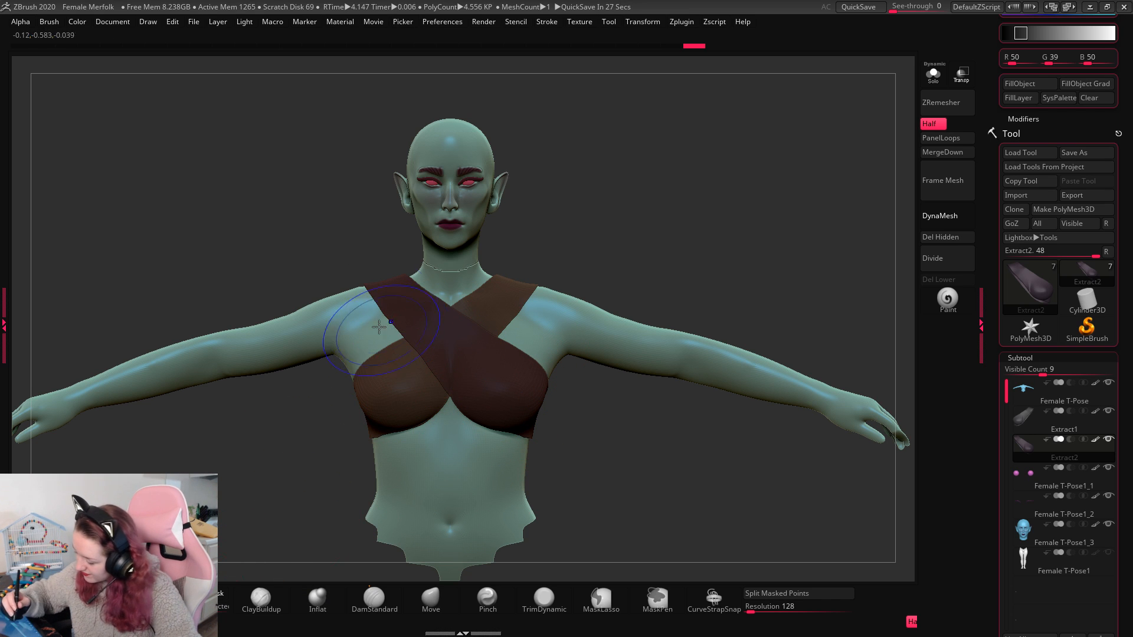
pyautogui.press('b')
pyautogui.press('i')
pyautogui.press('n')
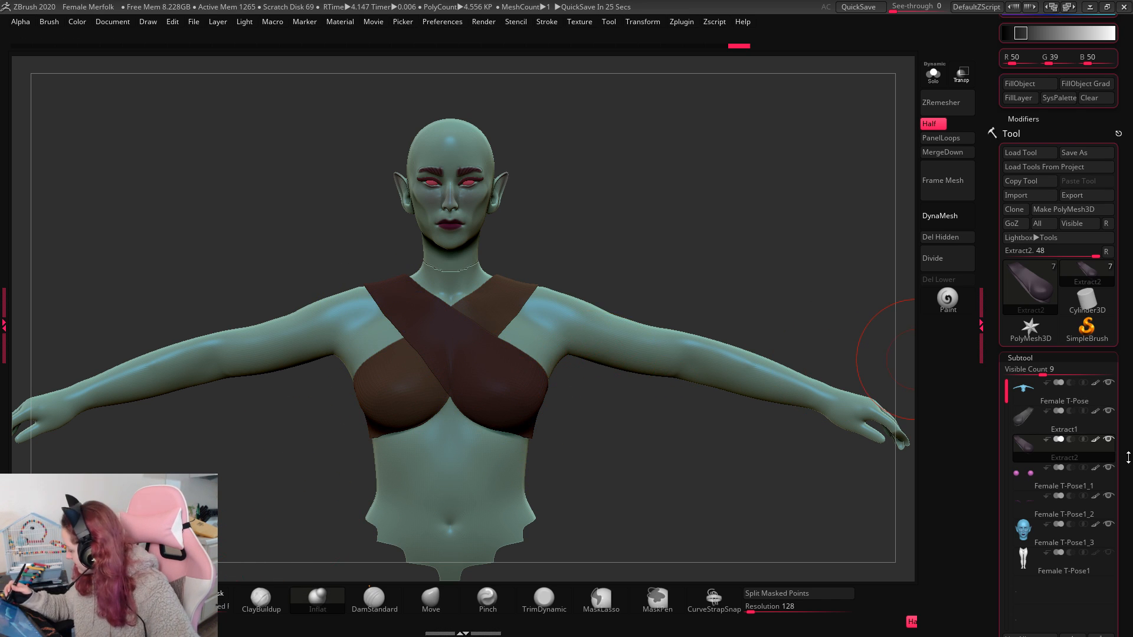
pyautogui.moveTo(1128, 458); pyautogui.dragTo(1128, 387)
pyautogui.click(932, 75)
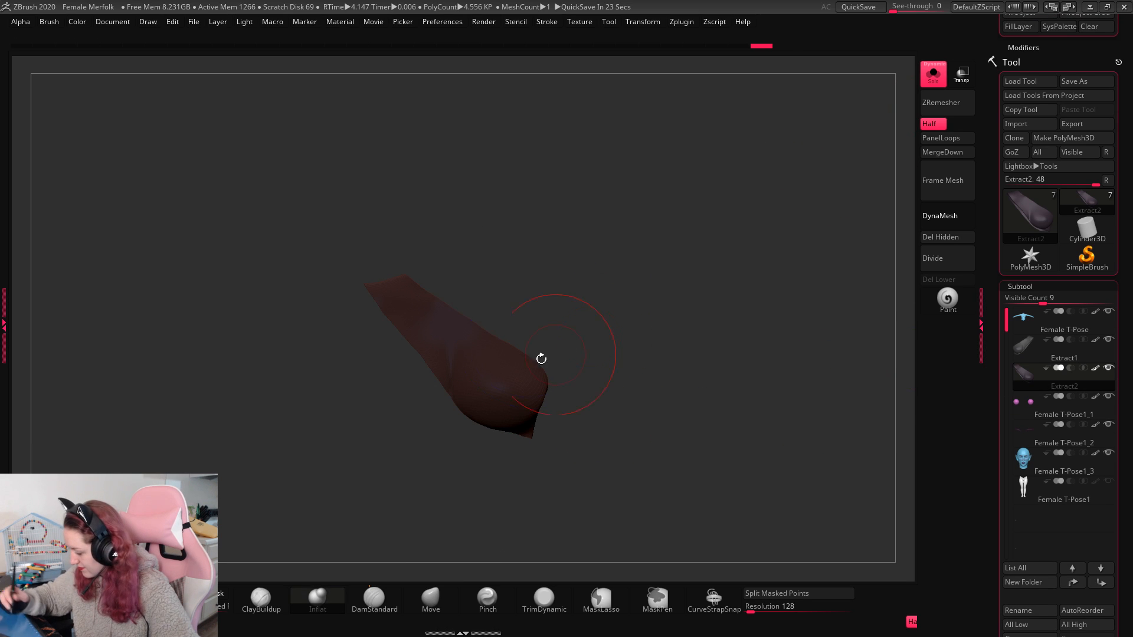
pyautogui.press('space')
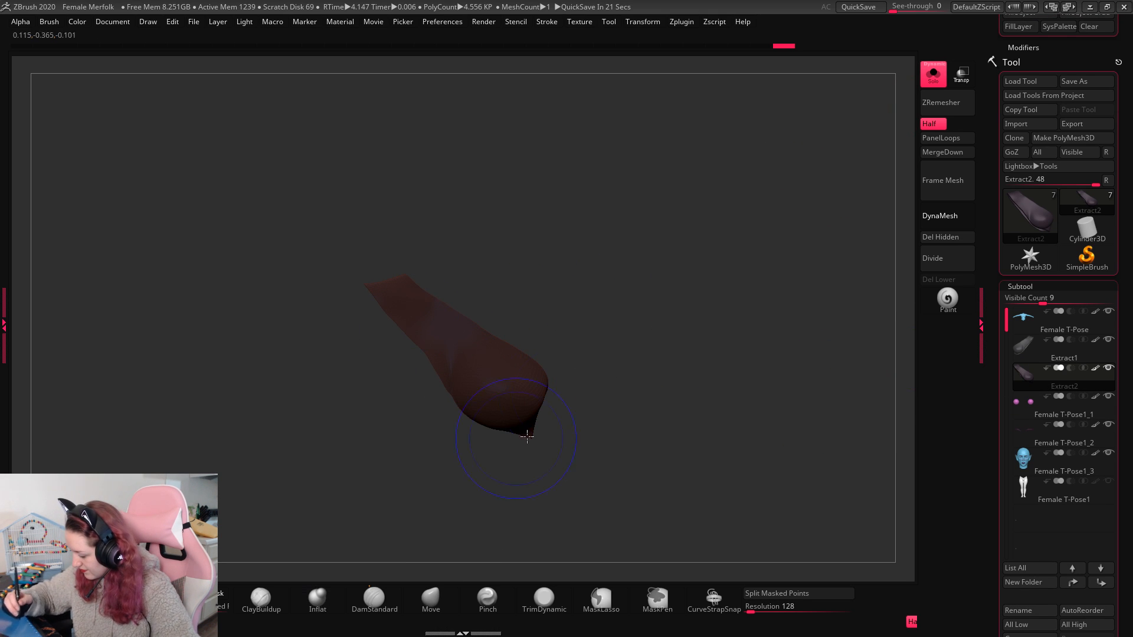
pyautogui.click(933, 78)
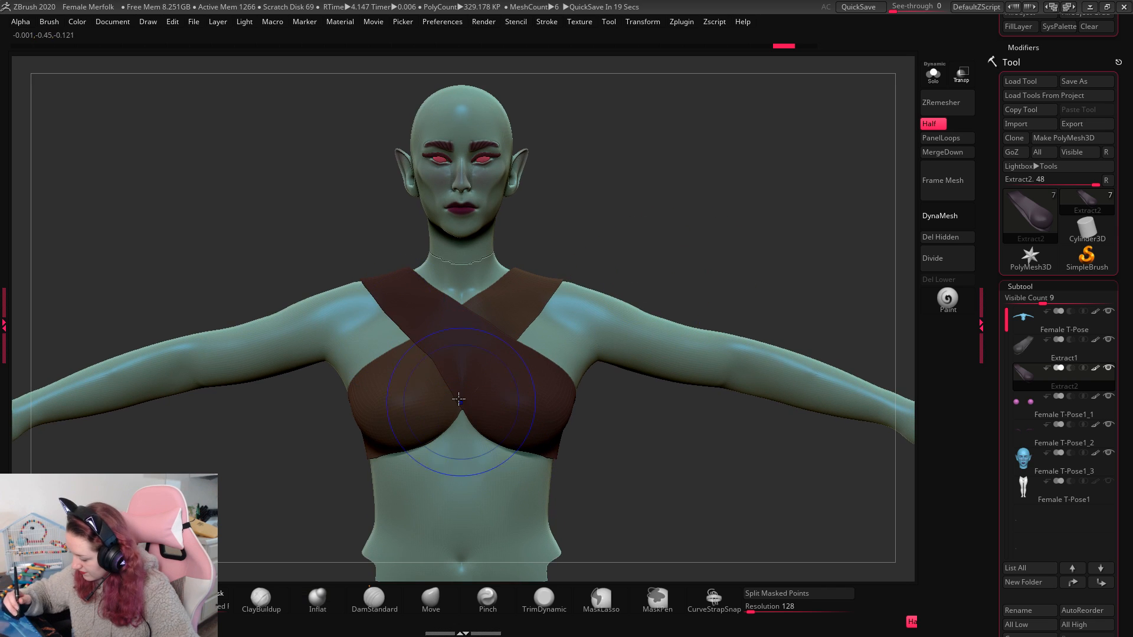
# Step: Try inflating the dark sash's inner edge beside the cleavage with the Inflat brush, and undo the strokes
pyautogui.click(318, 599)
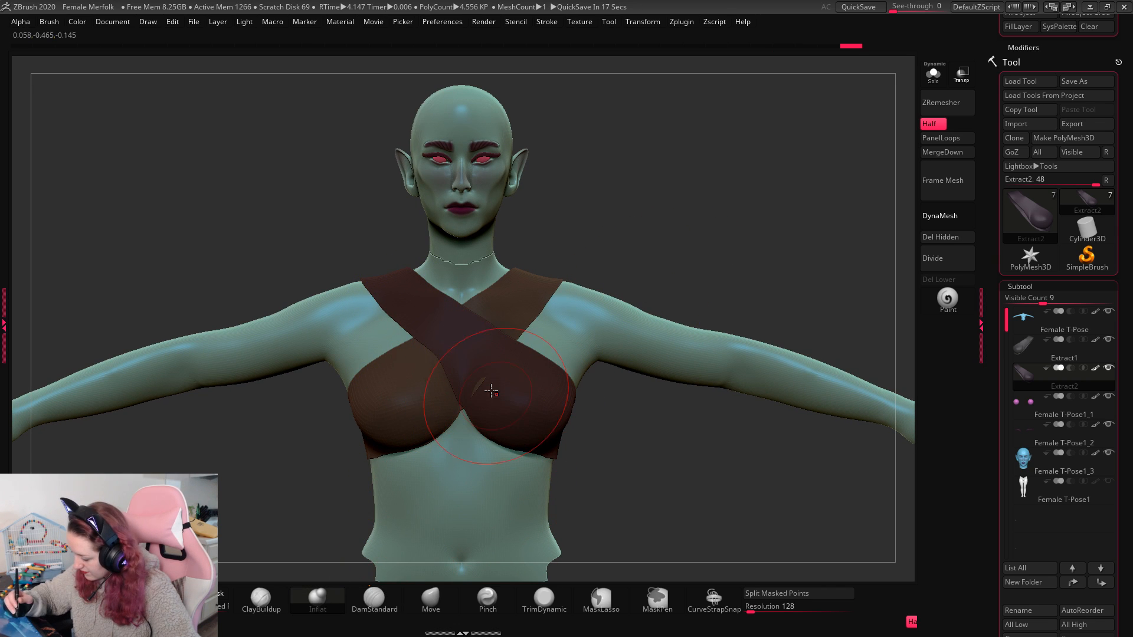
pyautogui.press('space')
pyautogui.moveTo(430, 466); pyautogui.dragTo(416, 466)
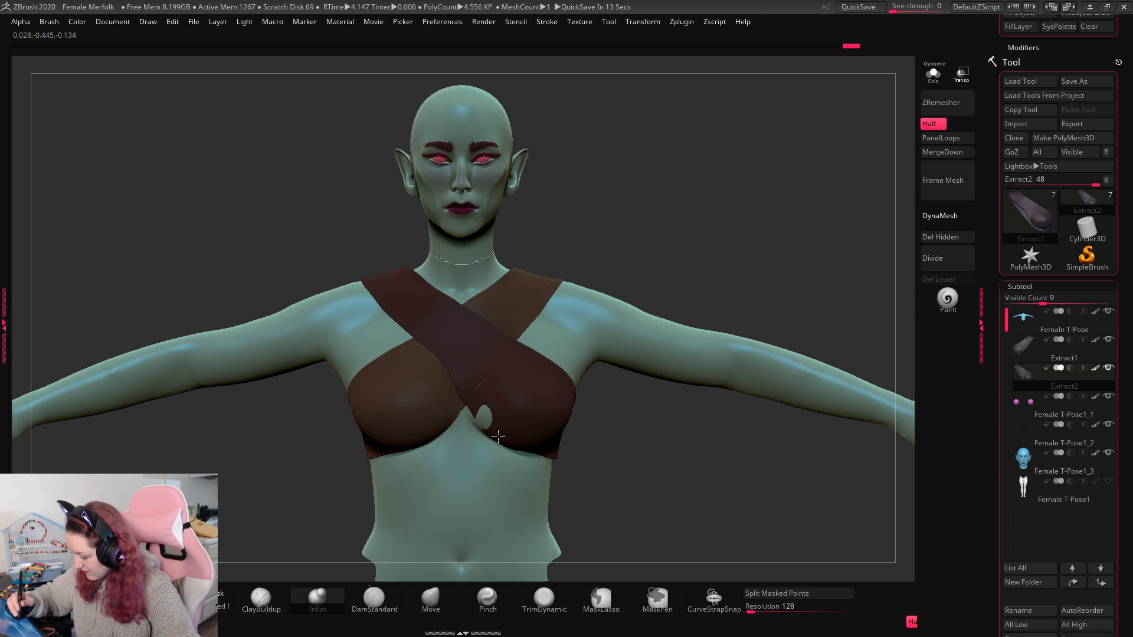
pyautogui.moveTo(519, 416); pyautogui.dragTo(522, 411)
pyautogui.press('space')
pyautogui.hotkey('ctrl', 'z')
pyautogui.hotkey('ctrl', 'z')
pyautogui.hotkey('ctrl', 'z')
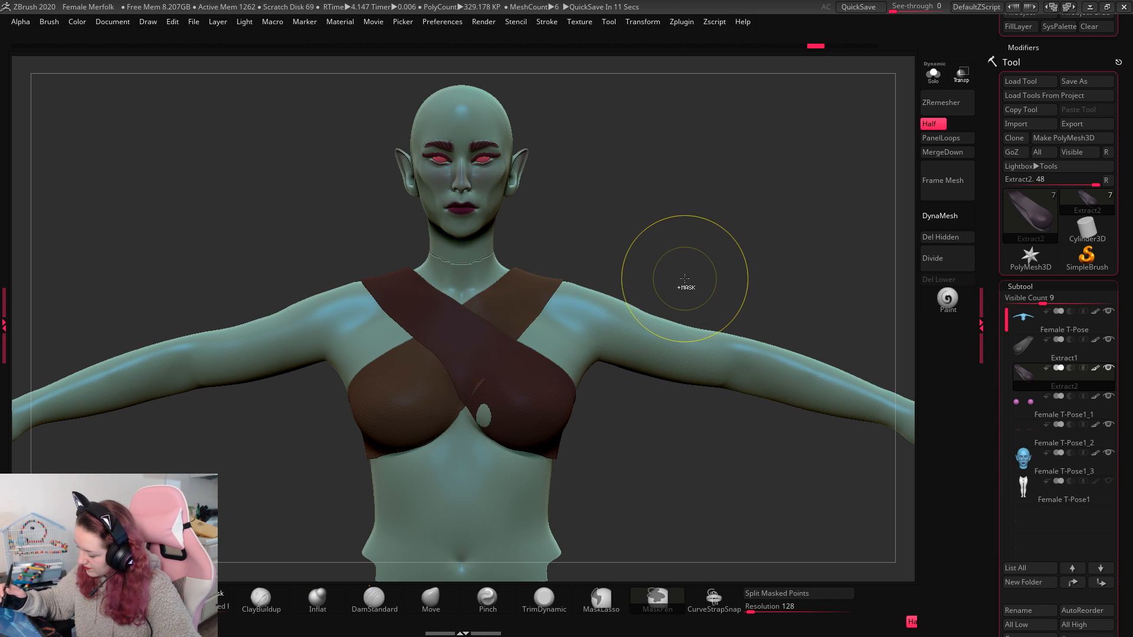
pyautogui.hotkey('ctrl', 'z')
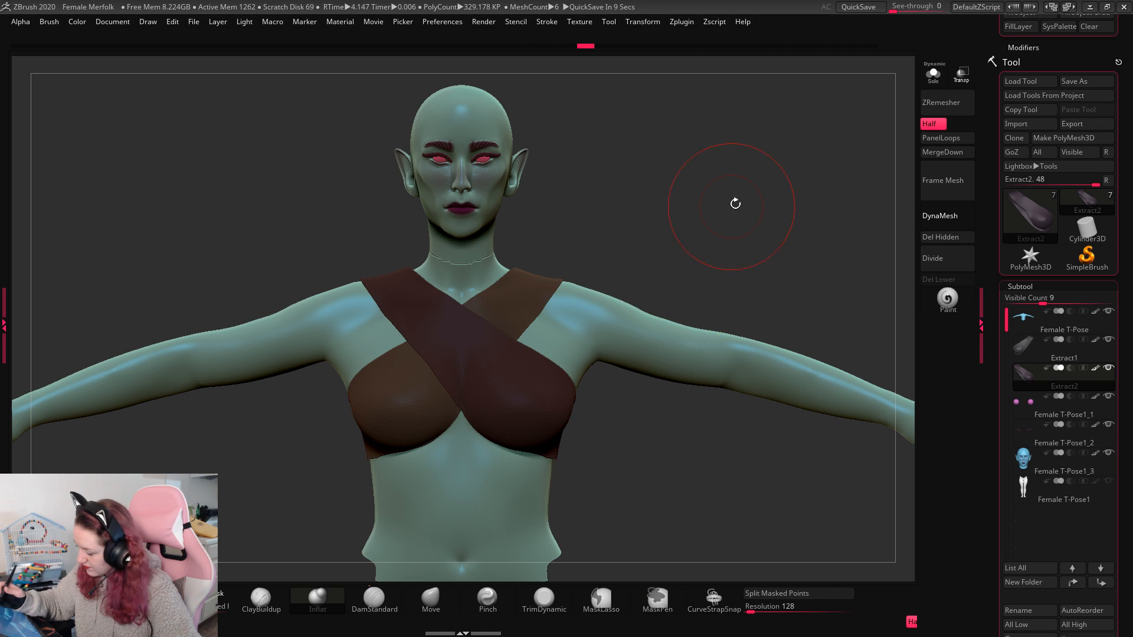
# Step: Choose the fnArmor brush with its SeaSpikes shape and make the Female T-Pose body the active subtool
pyautogui.moveTo(742, 187); pyautogui.dragTo(787, 210)
pyautogui.keyDown('ctrl'); pyautogui.moveTo(778, 207); pyautogui.dragTo(782, 223, button='right'); pyautogui.keyUp('ctrl')
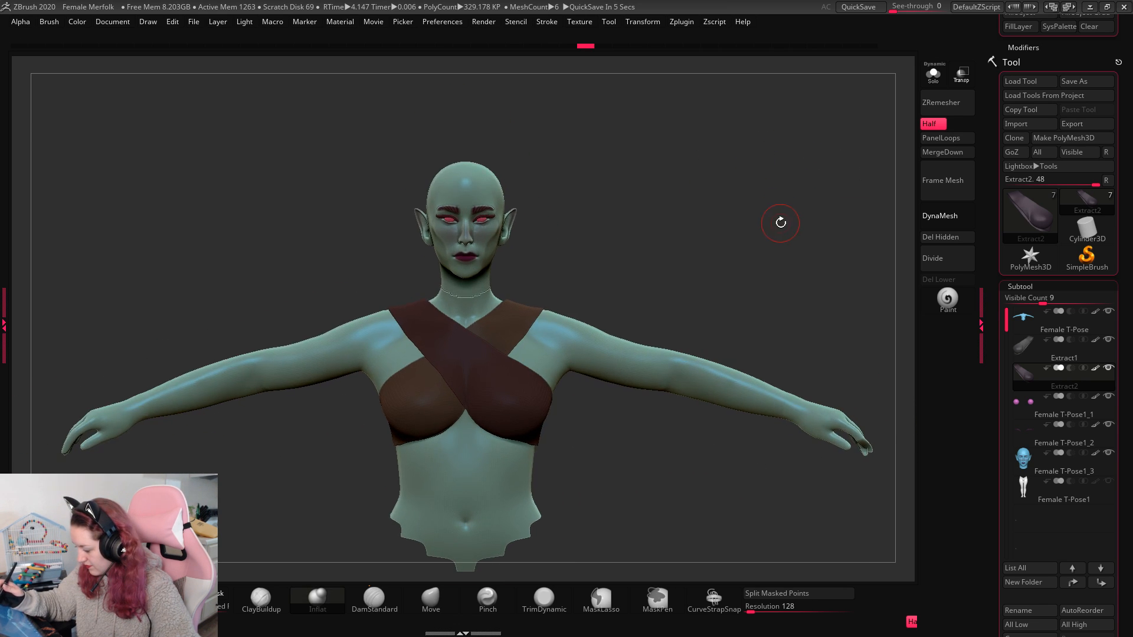
pyautogui.moveTo(776, 226); pyautogui.dragTo(765, 382)
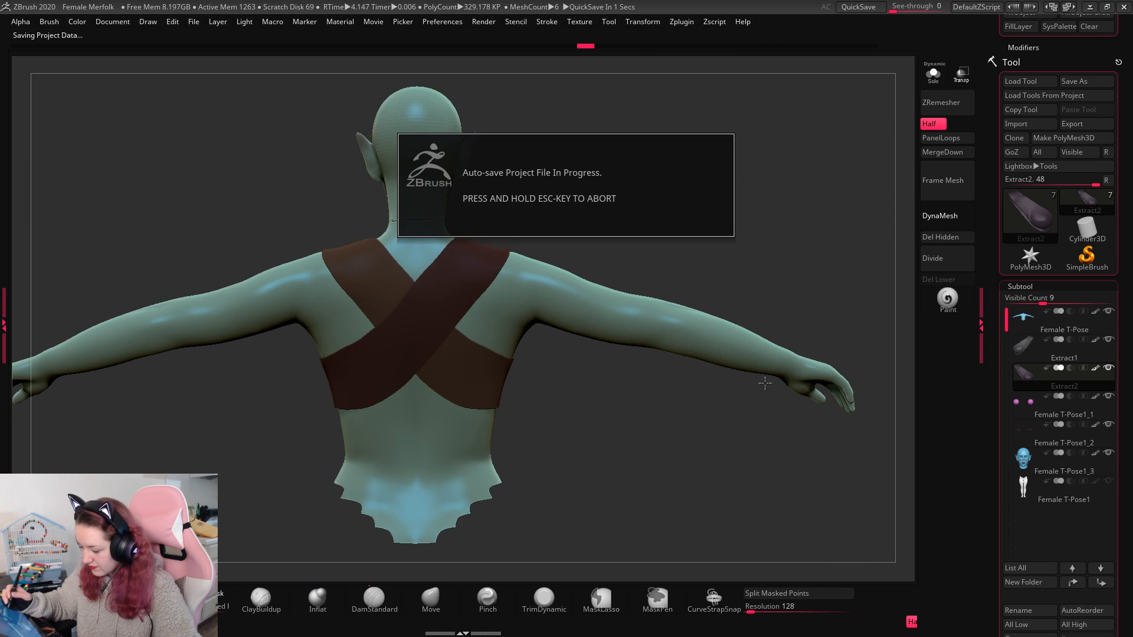
pyautogui.moveTo(764, 384)
pyautogui.keyDown('ctrl'); pyautogui.mouseDown(button='right')
pyautogui.moveTo(651, 464)
pyautogui.moveTo(688, 435)
pyautogui.mouseUp(button='right'); pyautogui.keyUp('ctrl')
pyautogui.press('b')
pyautogui.press('f')
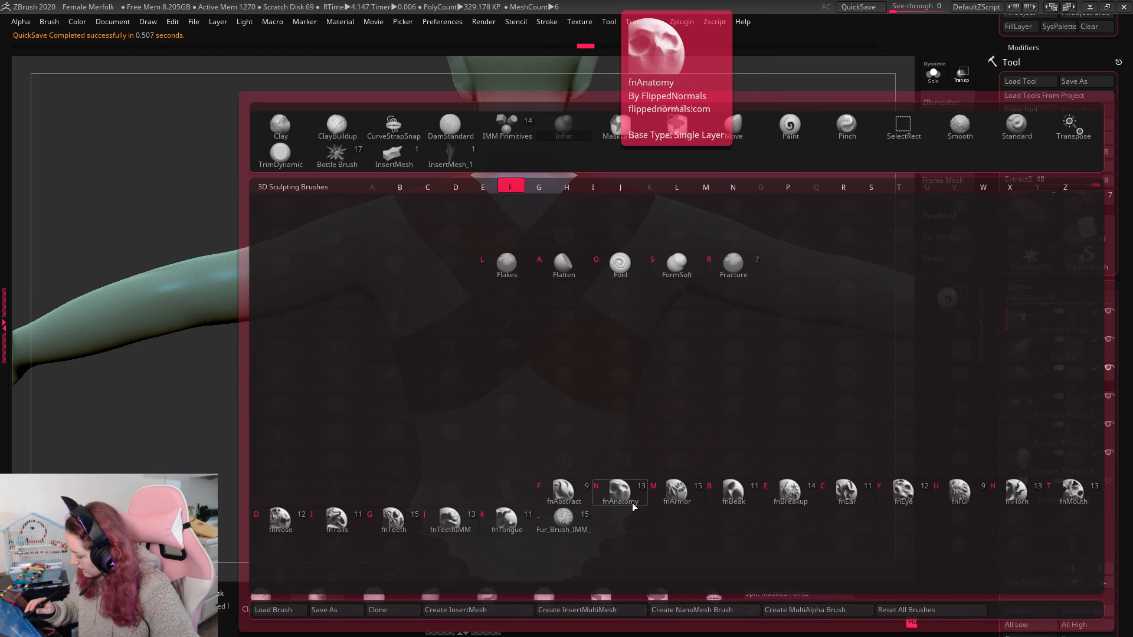
pyautogui.click(650, 487)
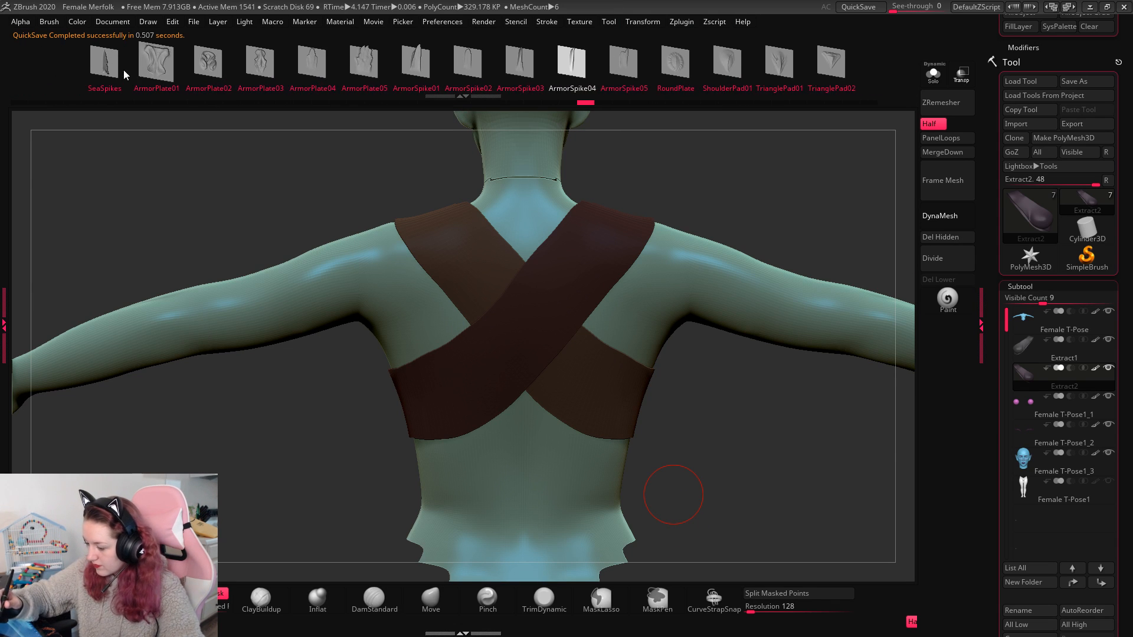
pyautogui.moveTo(749, 196); pyautogui.dragTo(596, 290)
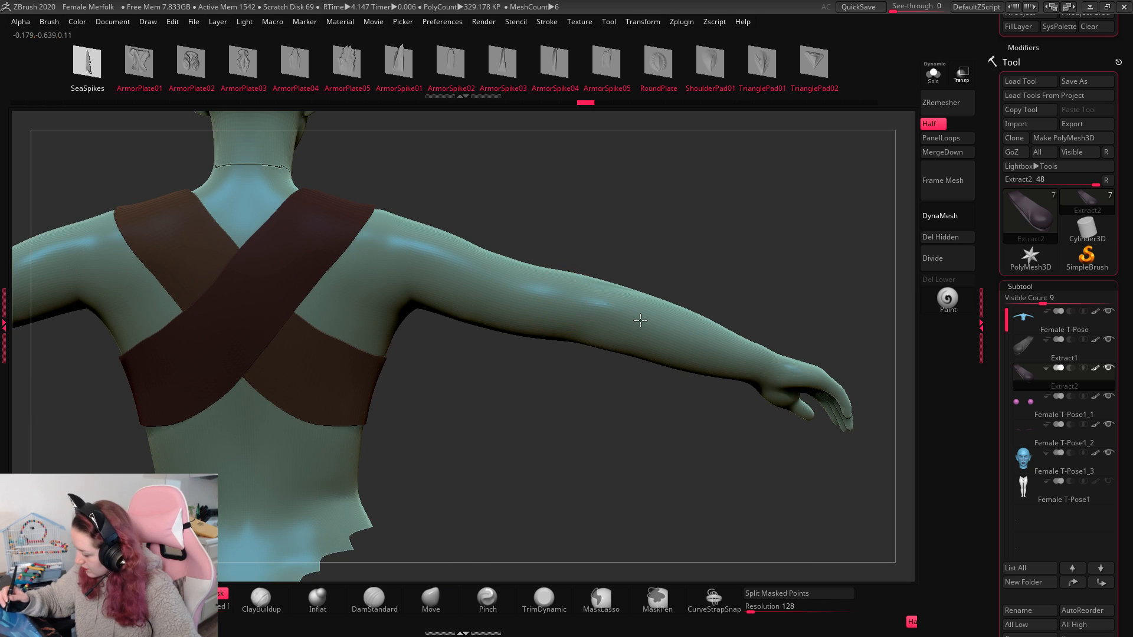
pyautogui.click(1083, 417)
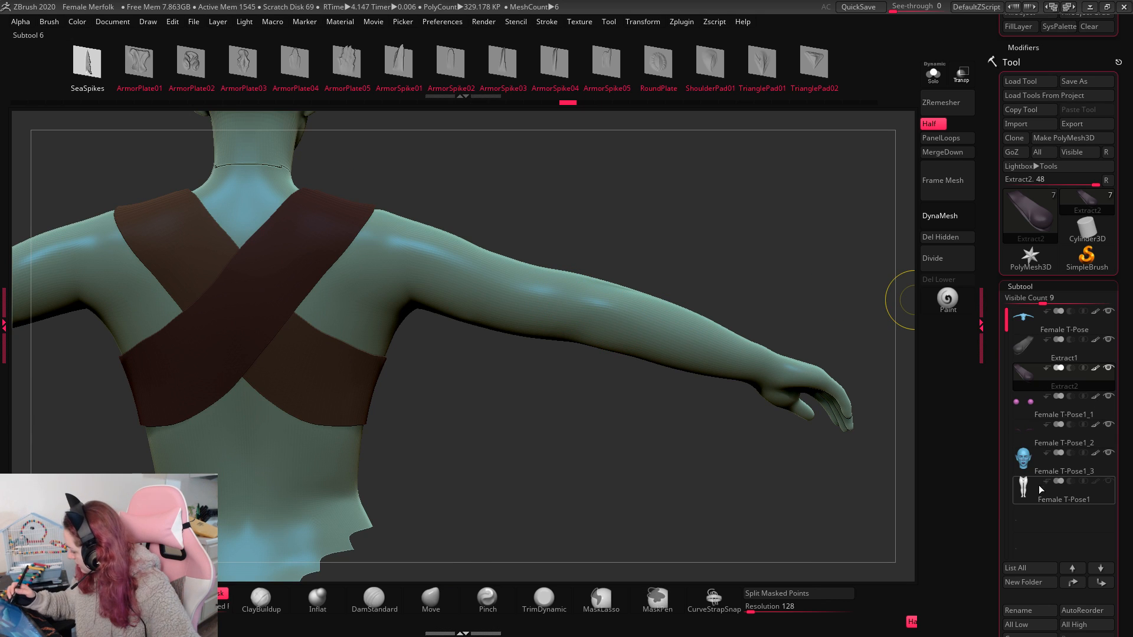
pyautogui.click(1037, 451)
pyautogui.click(1034, 323)
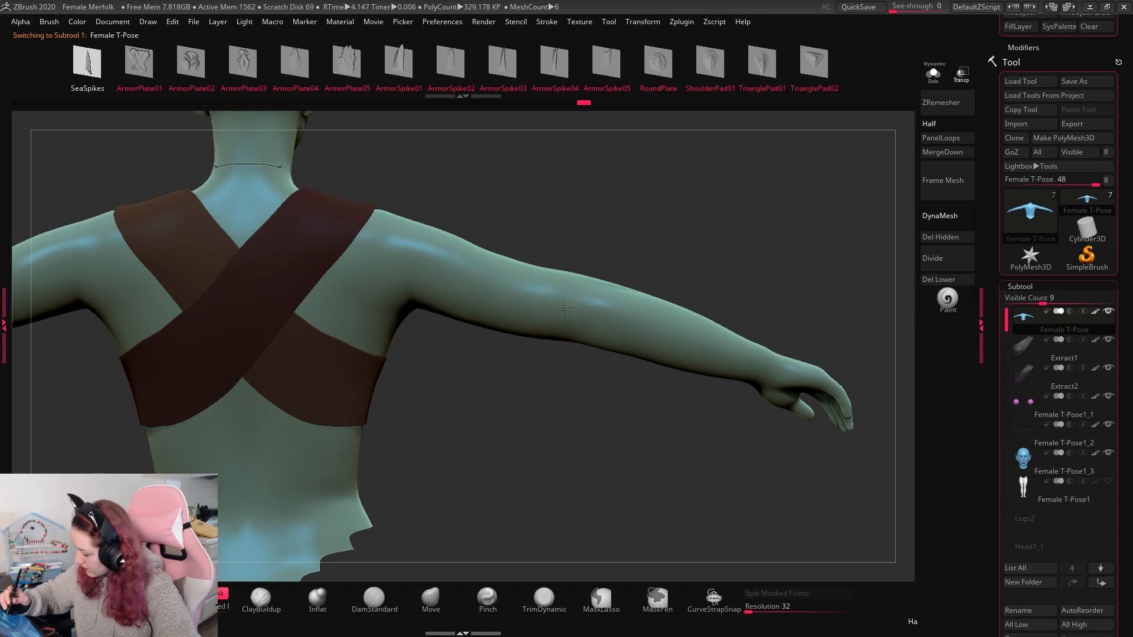
# Step: Try stamping SeaSpikes on the back of the arm, picking a purple brush colour between attempts and undoing the stamps
pyautogui.moveTo(524, 294); pyautogui.dragTo(682, 330)
pyautogui.moveTo(728, 233); pyautogui.dragTo(715, 321)
pyautogui.hotkey('ctrl', 'z')
pyautogui.moveTo(702, 165); pyautogui.dragTo(703, 222)
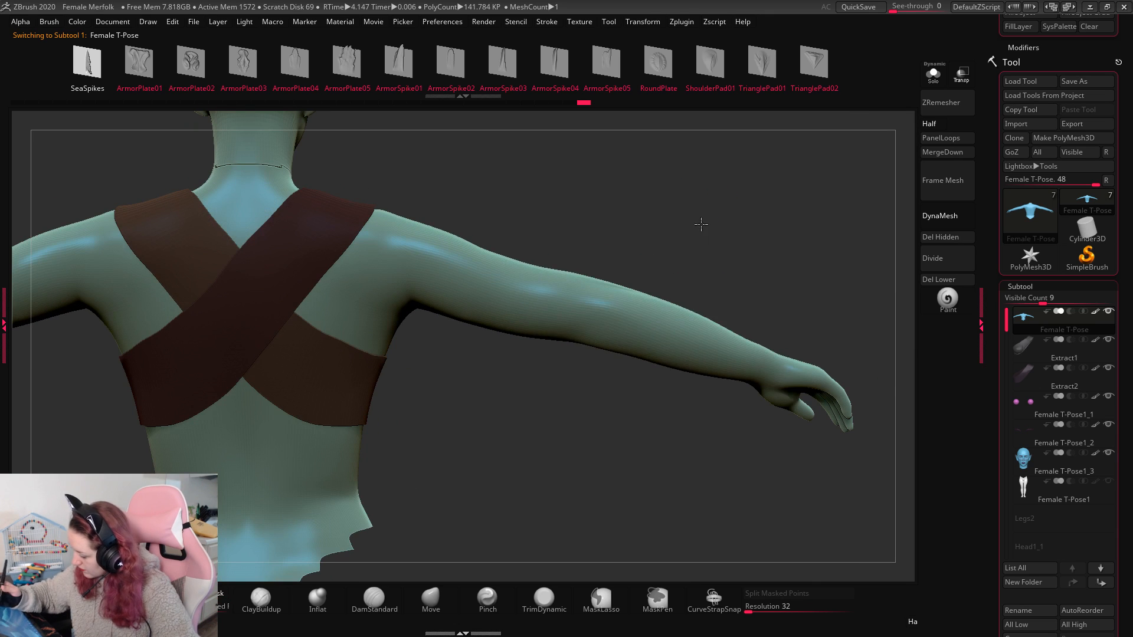
pyautogui.press('space')
pyautogui.click(575, 287)
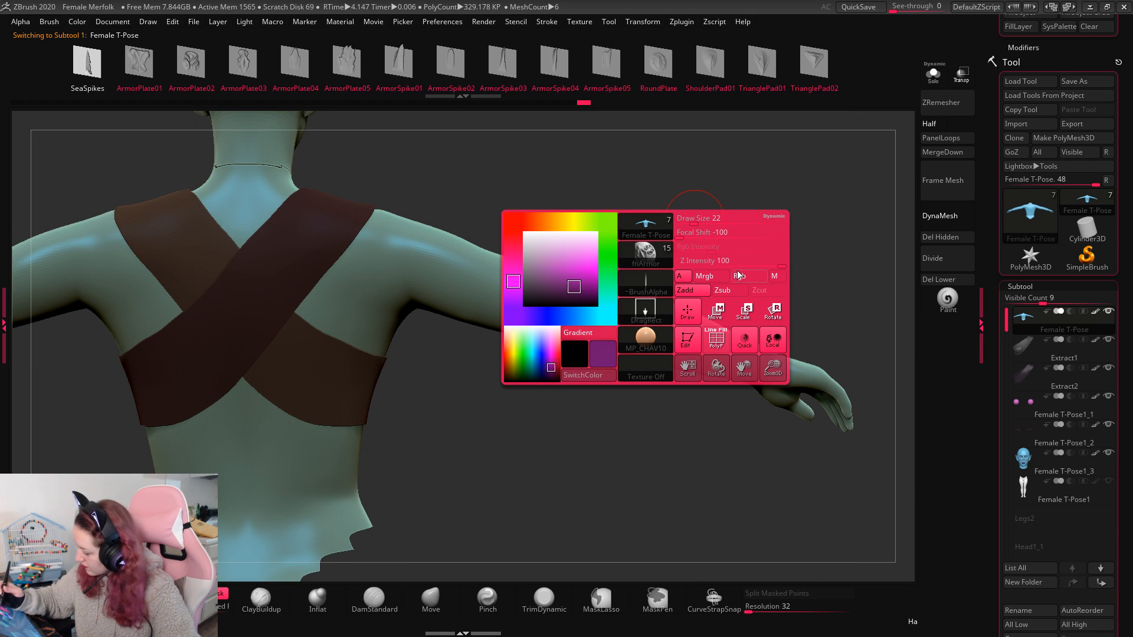
pyautogui.moveTo(552, 307); pyautogui.dragTo(469, 264)
pyautogui.moveTo(690, 214); pyautogui.dragTo(663, 220)
pyautogui.hotkey('ctrl', 'z')
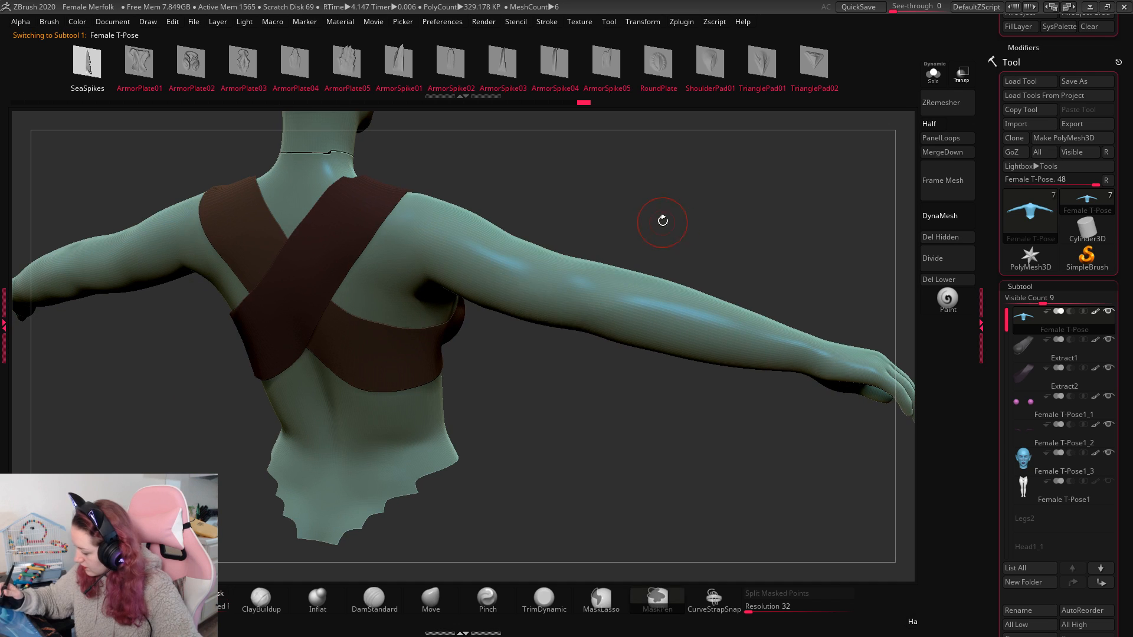
# Step: Test a SeaSpikes stamp on the back of the arm and turn on Rgb colour for the brush
pyautogui.press('space')
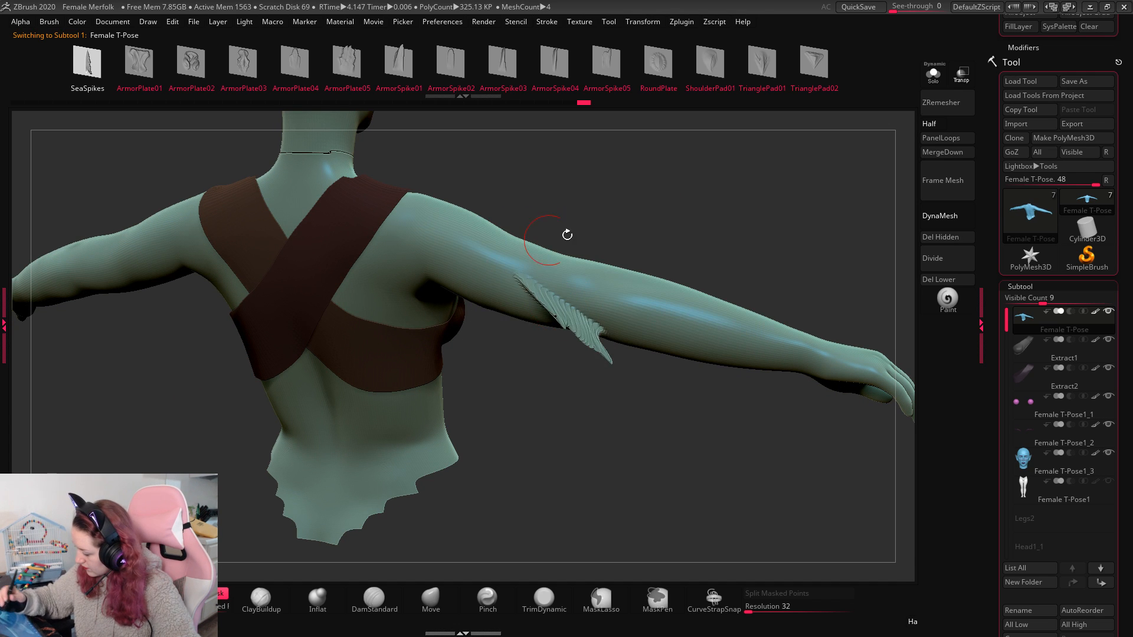
pyautogui.moveTo(566, 232); pyautogui.dragTo(671, 213)
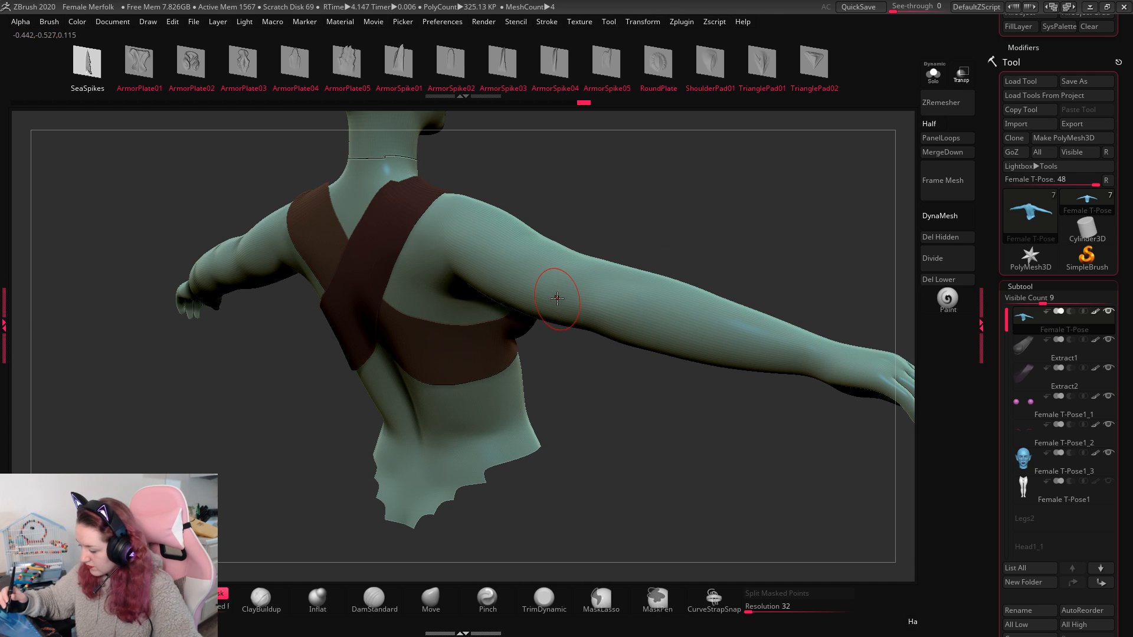
pyautogui.moveTo(541, 281); pyautogui.dragTo(506, 255)
pyautogui.moveTo(698, 204); pyautogui.dragTo(715, 197)
pyautogui.press('space')
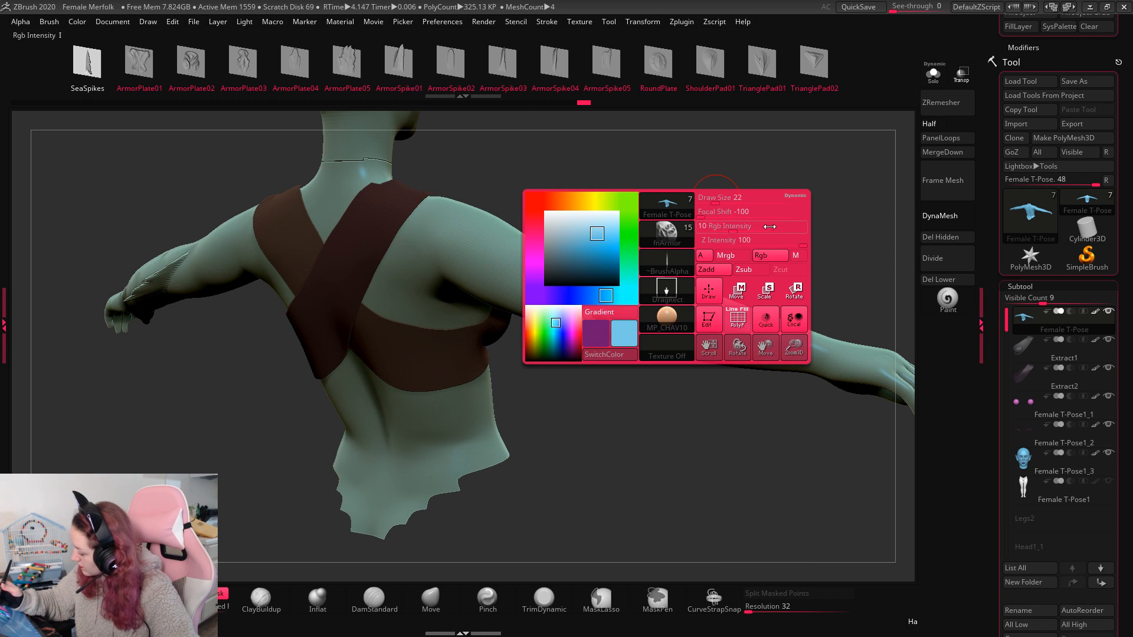
pyautogui.click(770, 255)
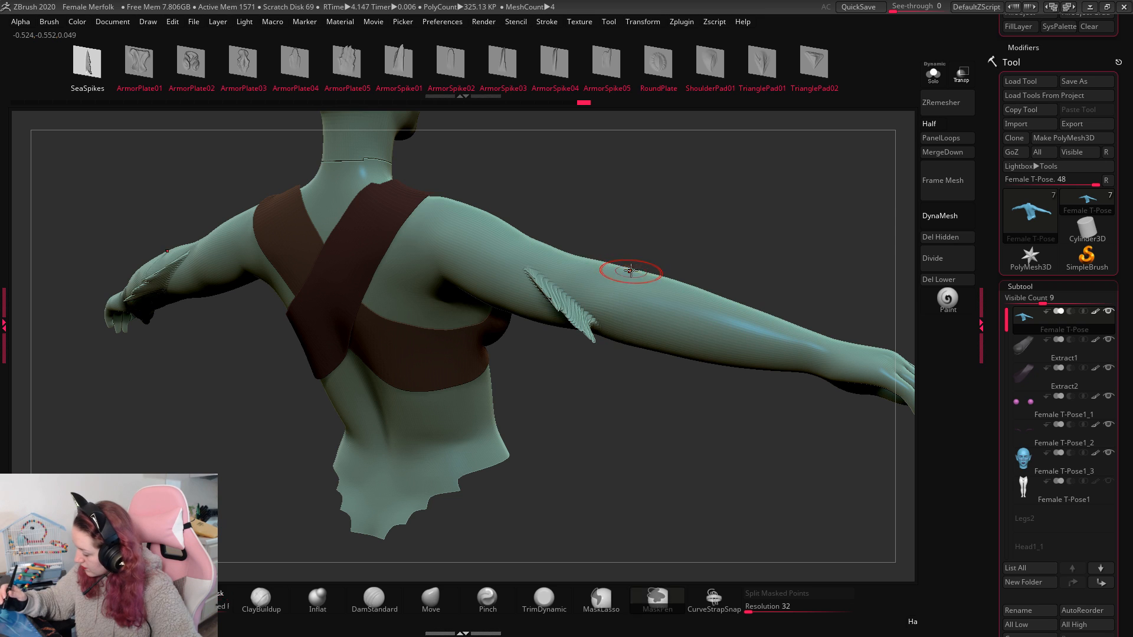
# Step: Switch the brush to the purple colour and test the SeaSpikes stamp near the elbow
pyautogui.press('space')
pyautogui.click(522, 429)
pyautogui.moveTo(576, 309); pyautogui.dragTo(597, 342)
pyautogui.moveTo(704, 203); pyautogui.dragTo(643, 193)
pyautogui.moveTo(656, 437); pyautogui.dragTo(582, 324)
pyautogui.keyDown('alt'); pyautogui.moveTo(856, 212); pyautogui.dragTo(667, 250); pyautogui.keyUp('alt')
pyautogui.press('space')
pyautogui.click(447, 305)
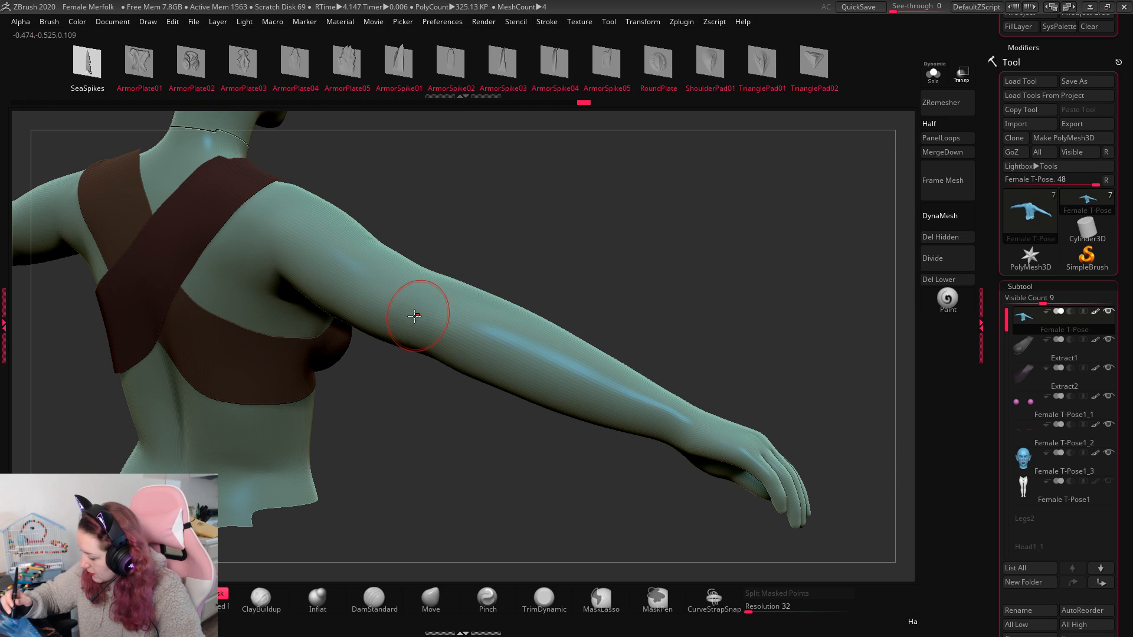
# Step: Try stamping purple-tinted SeaSpikes along the back of the elbow, and undo the attempts
pyautogui.moveTo(418, 313); pyautogui.dragTo(442, 351)
pyautogui.moveTo(562, 222); pyautogui.dragTo(490, 284)
pyautogui.hotkey('ctrl', 'z')
pyautogui.moveTo(403, 325); pyautogui.dragTo(442, 349)
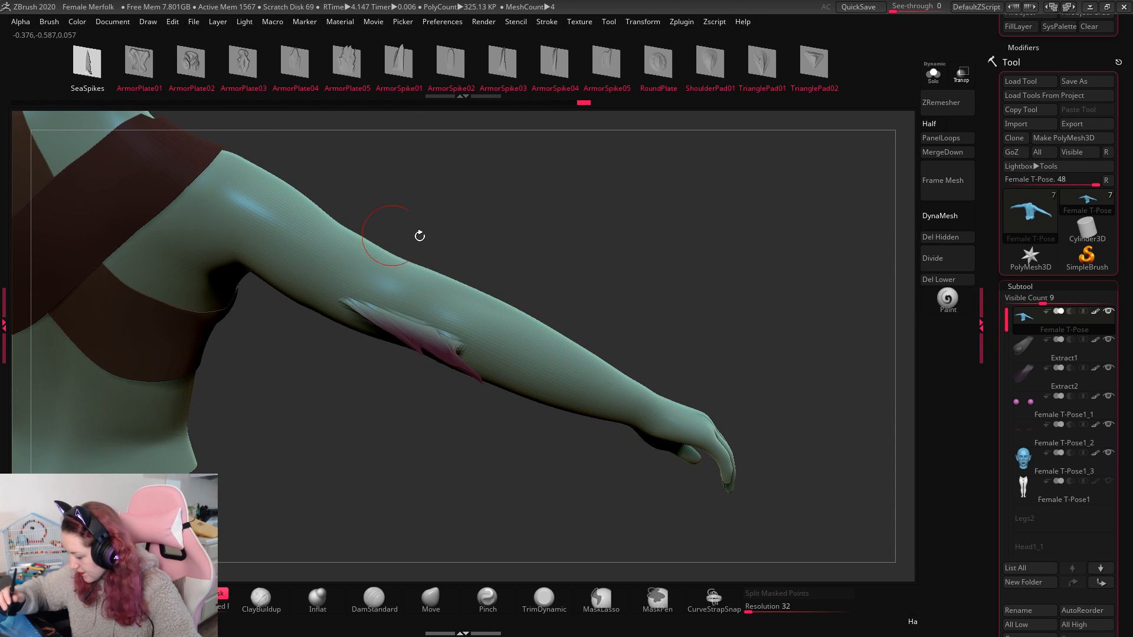
pyautogui.hotkey('ctrl', 'z')
# Step: Divide the body mesh to subdivision level 3 for finer stamp detail
pyautogui.moveTo(1042, 301); pyautogui.dragTo(1026, 285)
pyautogui.click(1026, 287)
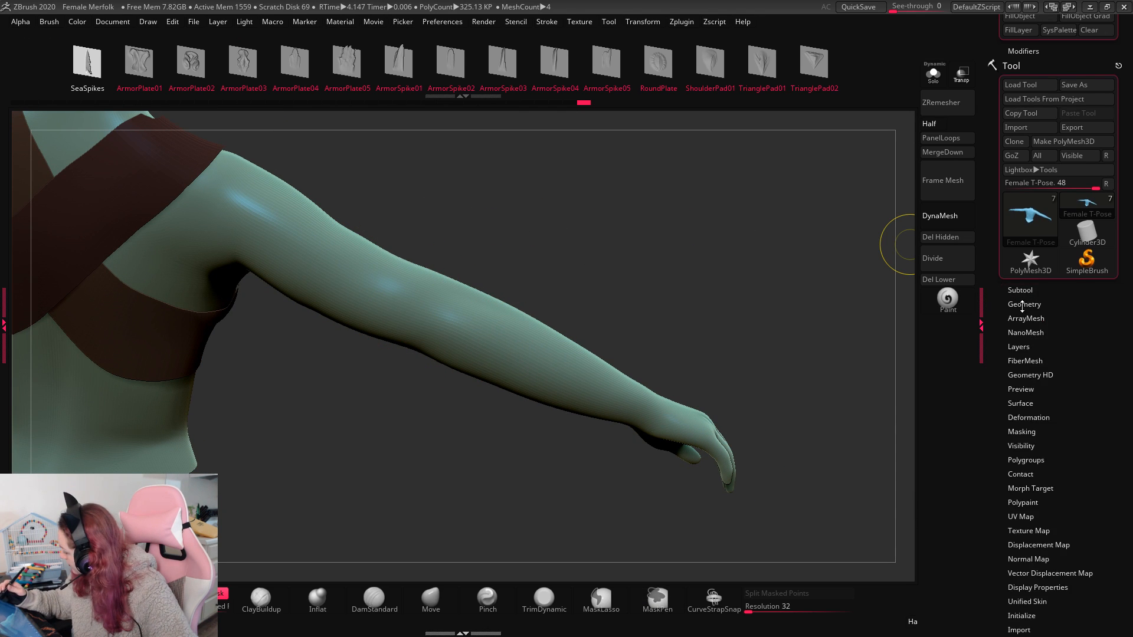
pyautogui.click(1024, 303)
pyautogui.click(1015, 408)
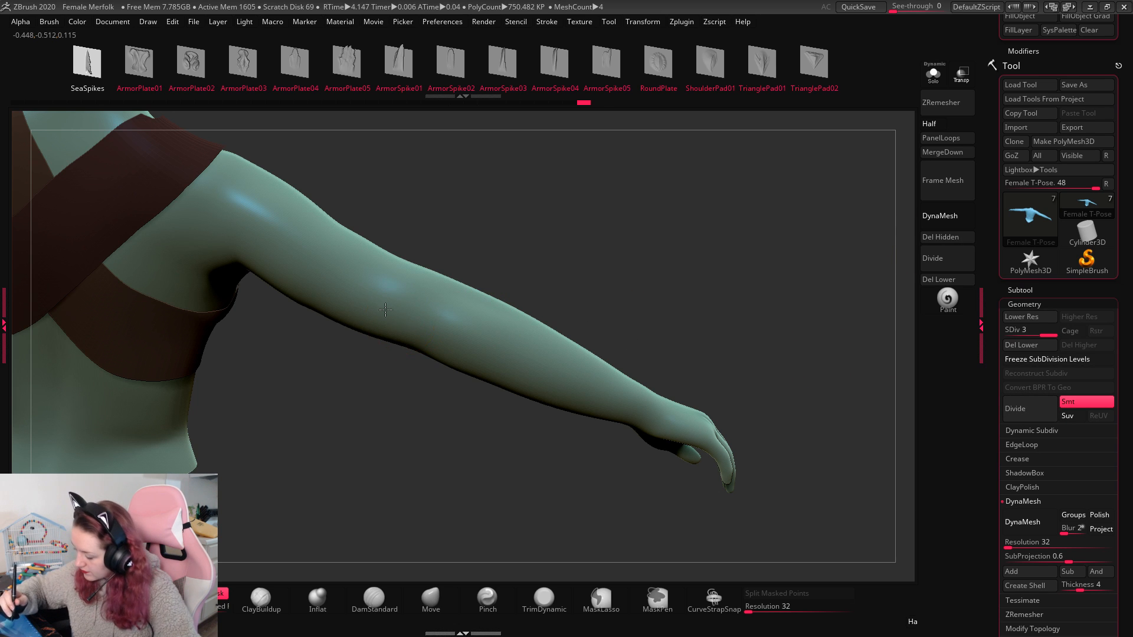
# Step: Try the purple SeaSpikes stamp on the subdivided arm, check the figure from the front, and undo the stamp
pyautogui.moveTo(543, 214)
pyautogui.mouseDown()
pyautogui.moveTo(576, 245)
pyautogui.moveTo(561, 222)
pyautogui.moveTo(498, 203)
pyautogui.mouseUp()
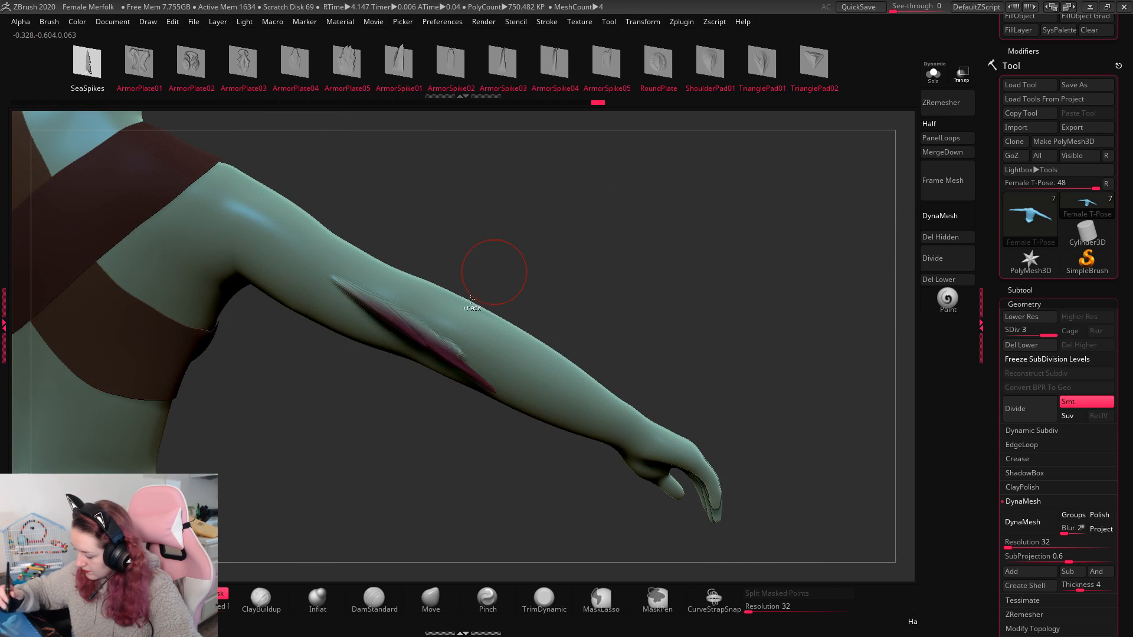
pyautogui.moveTo(630, 243); pyautogui.dragTo(615, 506)
pyautogui.press('f')
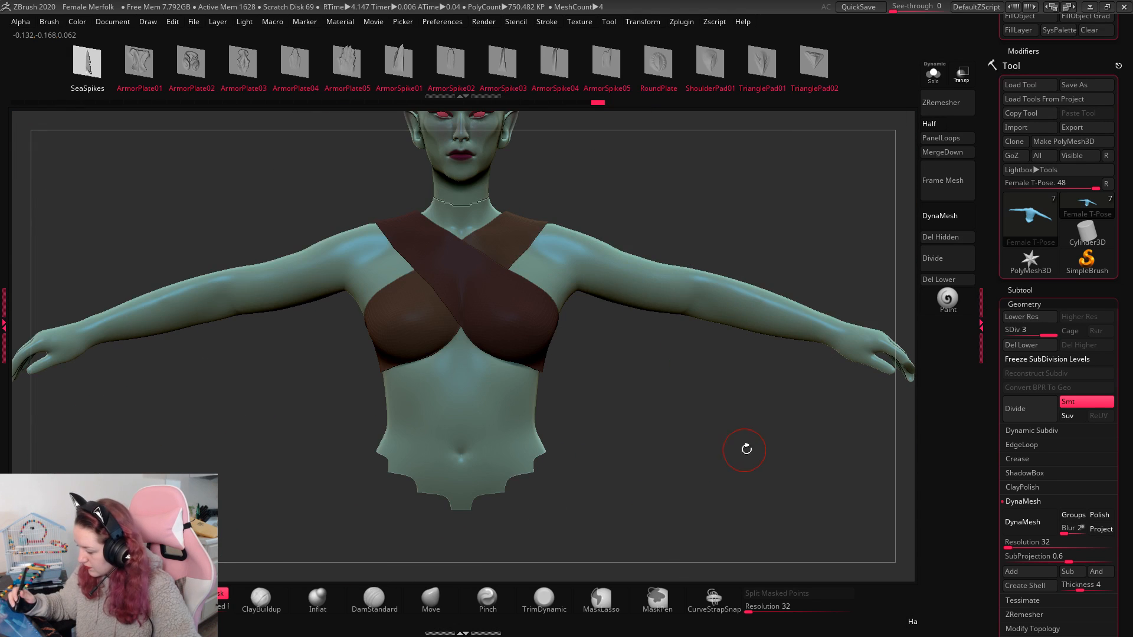
pyautogui.moveTo(748, 448); pyautogui.dragTo(810, 357)
pyautogui.hotkey('ctrl', 'z')
# Step: Try SeaSpikes stamps of different direction and size along the outer forearm, undoing the unwanted ones
pyautogui.moveTo(284, 304); pyautogui.dragTo(415, 260)
pyautogui.moveTo(318, 338); pyautogui.dragTo(366, 348)
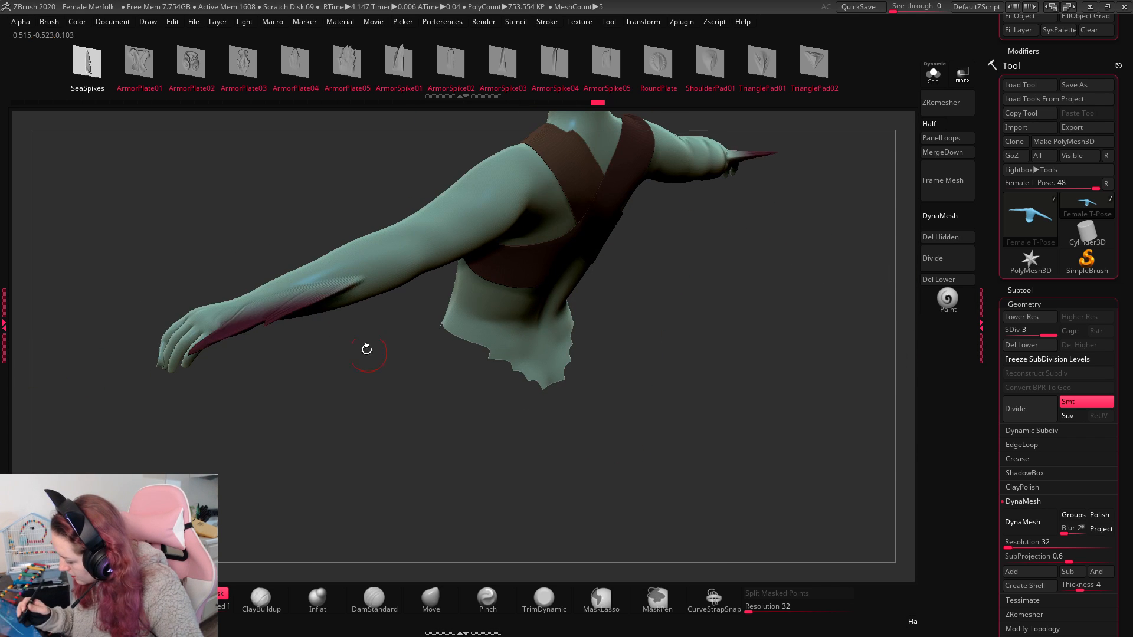
pyautogui.hotkey('ctrl', 'z')
pyautogui.moveTo(310, 308); pyautogui.dragTo(396, 261)
pyautogui.hotkey('ctrl', 'z')
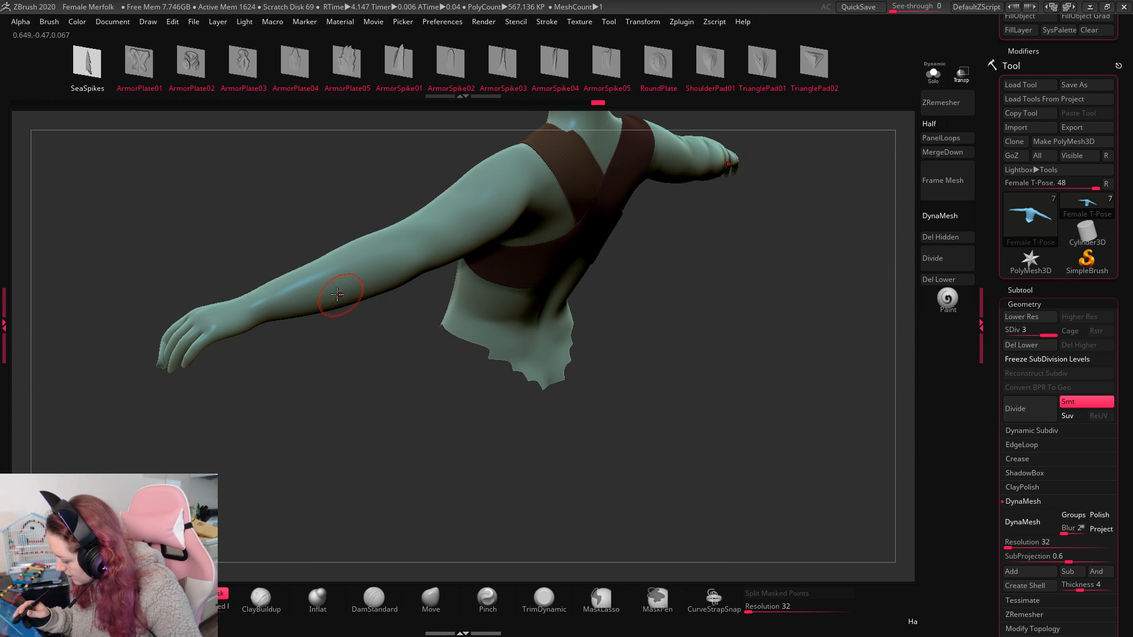
pyautogui.moveTo(225, 327); pyautogui.dragTo(215, 332)
pyautogui.moveTo(389, 419); pyautogui.dragTo(434, 452)
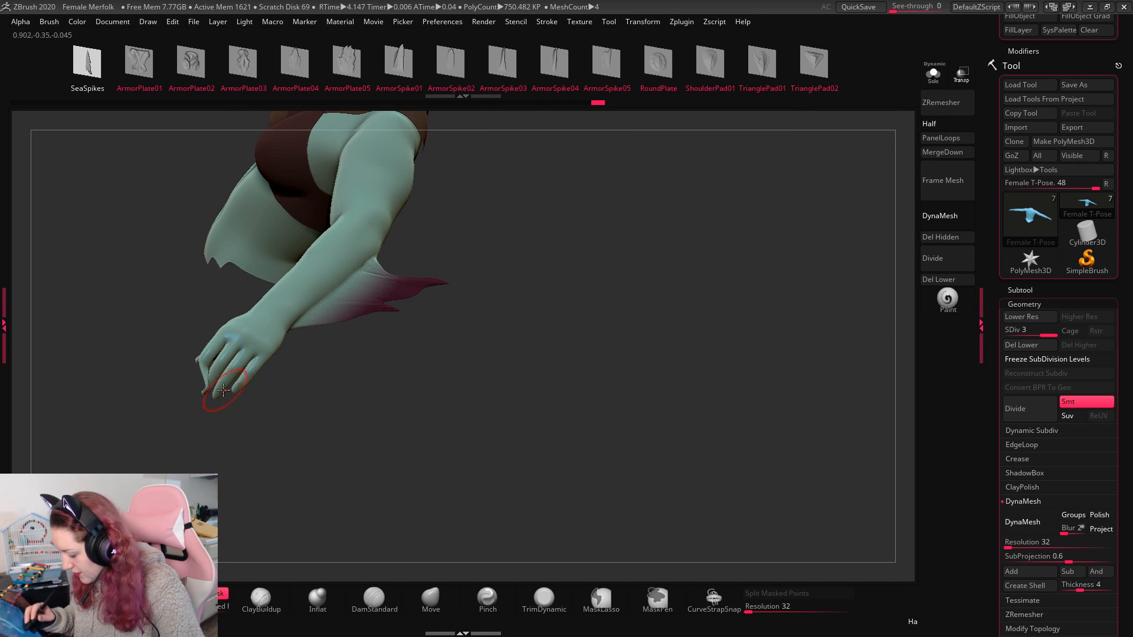
# Step: Lower the body to subdivision level 2, try purple SeaSpikes stamps on the outer forearm, and undo them
pyautogui.moveTo(317, 355); pyautogui.dragTo(625, 381)
pyautogui.press('f')
pyautogui.hotkey('shift', 'd')
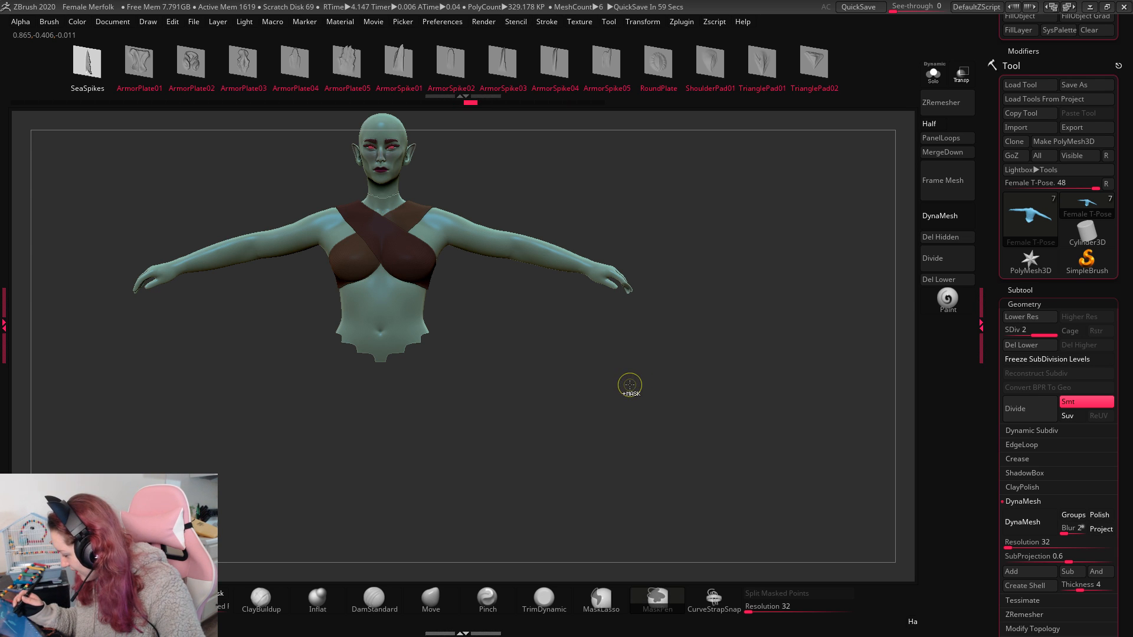
pyautogui.moveTo(657, 366); pyautogui.dragTo(354, 255)
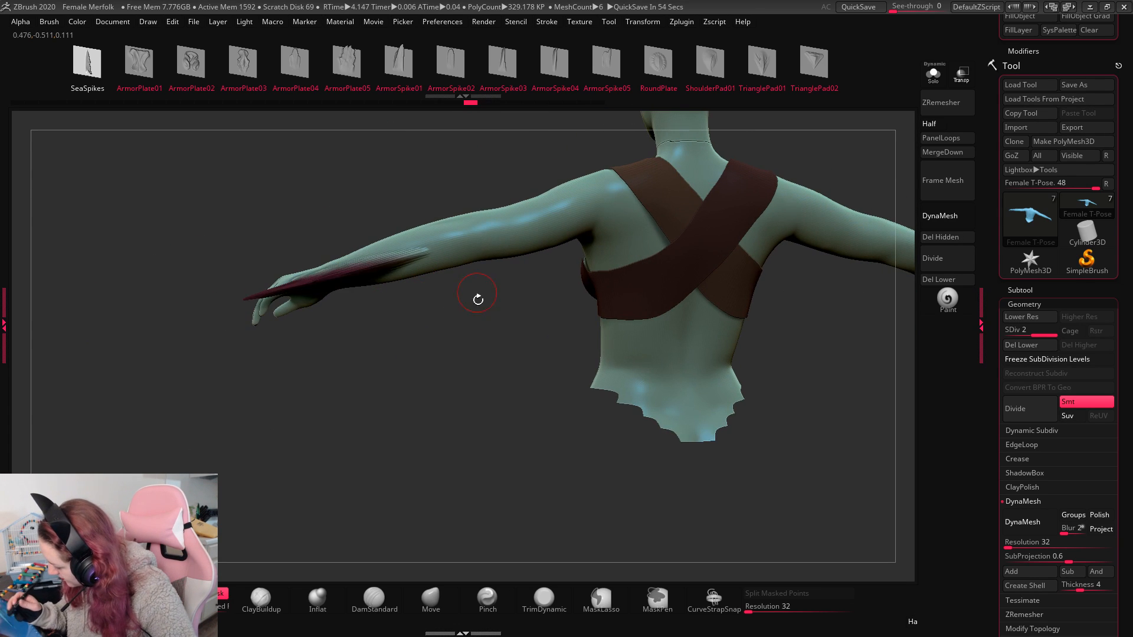
pyautogui.moveTo(478, 293); pyautogui.dragTo(412, 273)
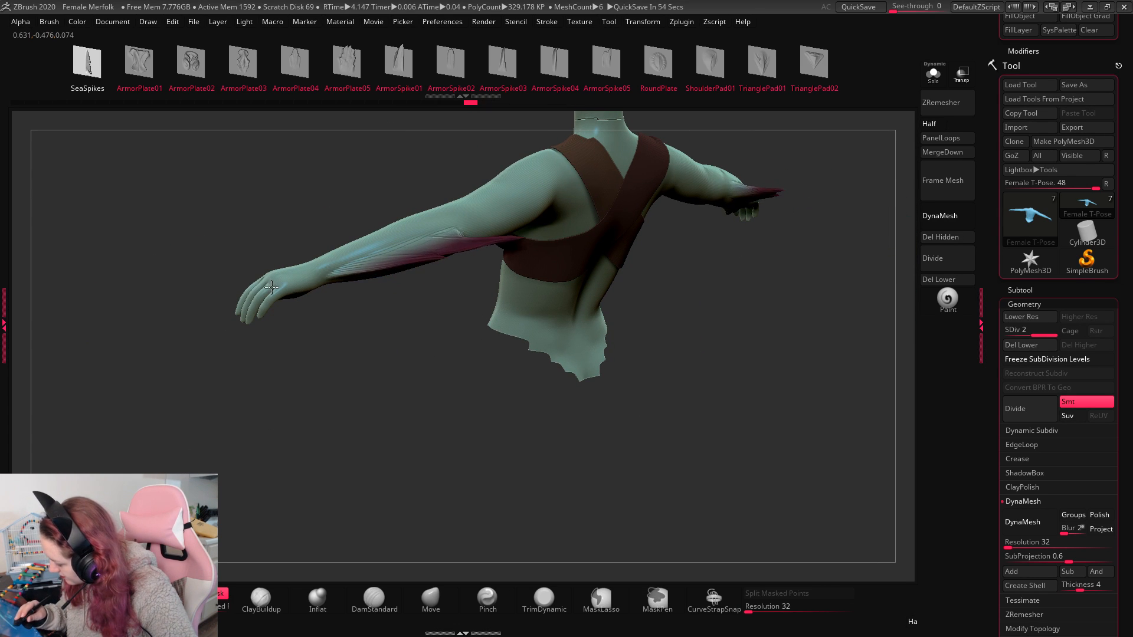
pyautogui.hotkey('ctrl', 'd')
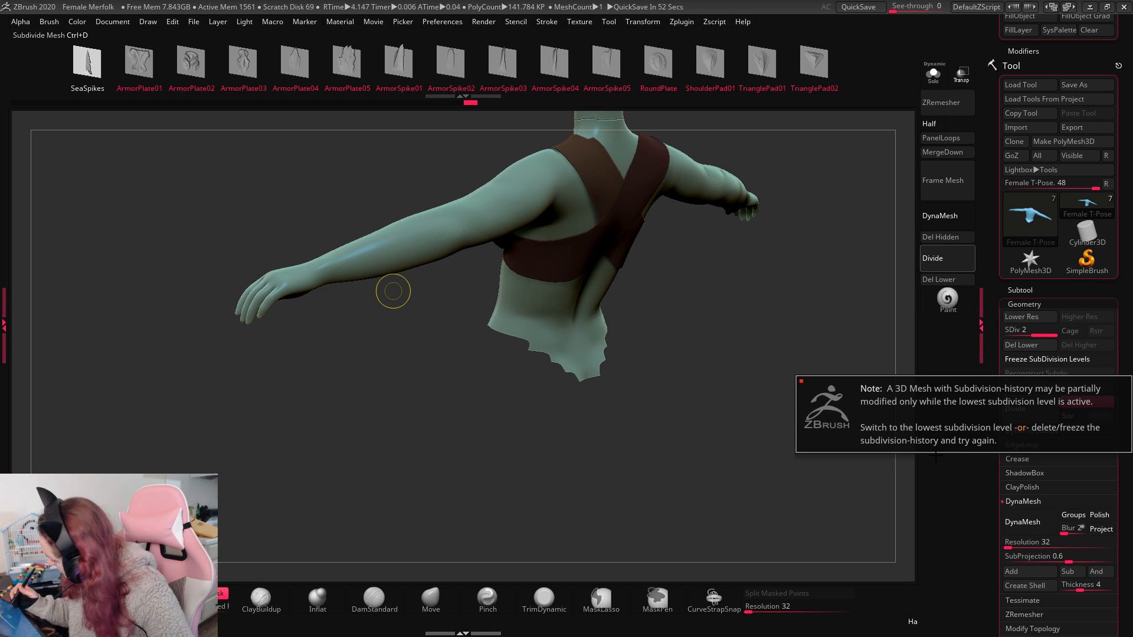
pyautogui.click(739, 491)
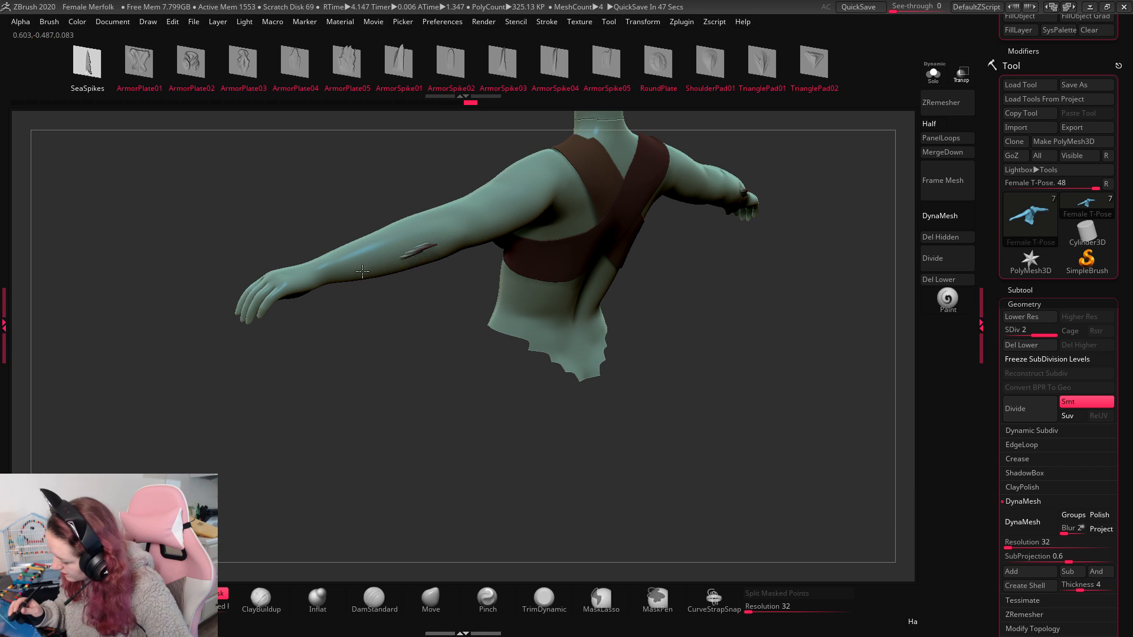
# Step: Stamp a purple-tinted SeaSpikes fin along the outer forearm with its spikes pointing back past the elbow
pyautogui.moveTo(354, 377)
pyautogui.mouseDown()
pyautogui.moveTo(399, 425)
pyautogui.moveTo(556, 437)
pyautogui.moveTo(508, 493)
pyautogui.moveTo(536, 435)
pyautogui.moveTo(596, 448)
pyautogui.moveTo(394, 289)
pyautogui.mouseUp()
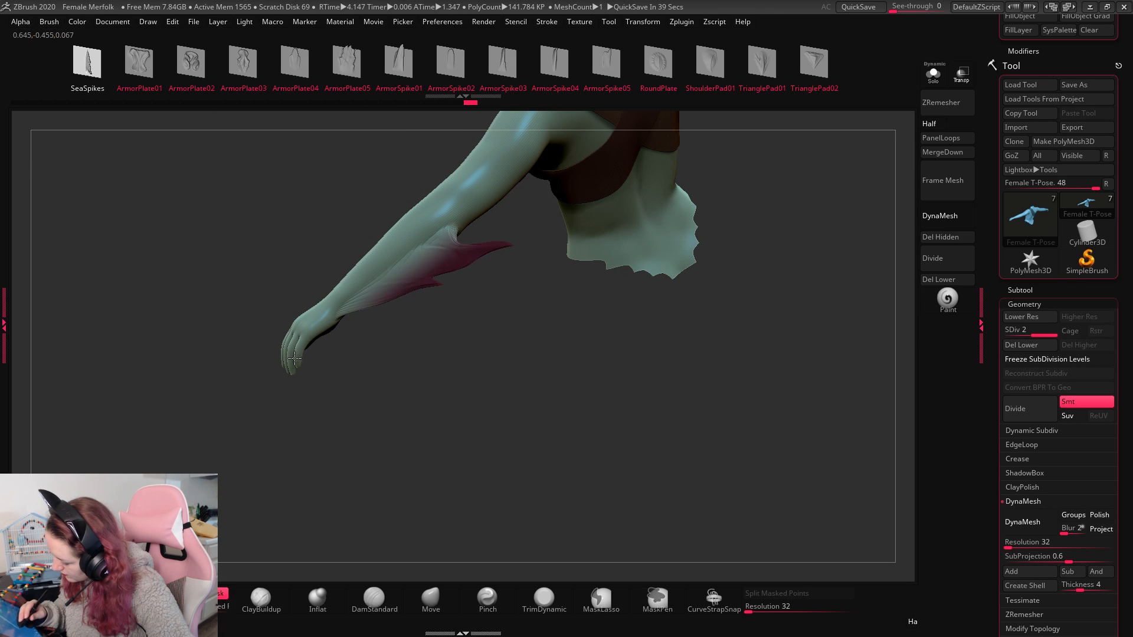
pyautogui.moveTo(356, 301); pyautogui.dragTo(298, 351)
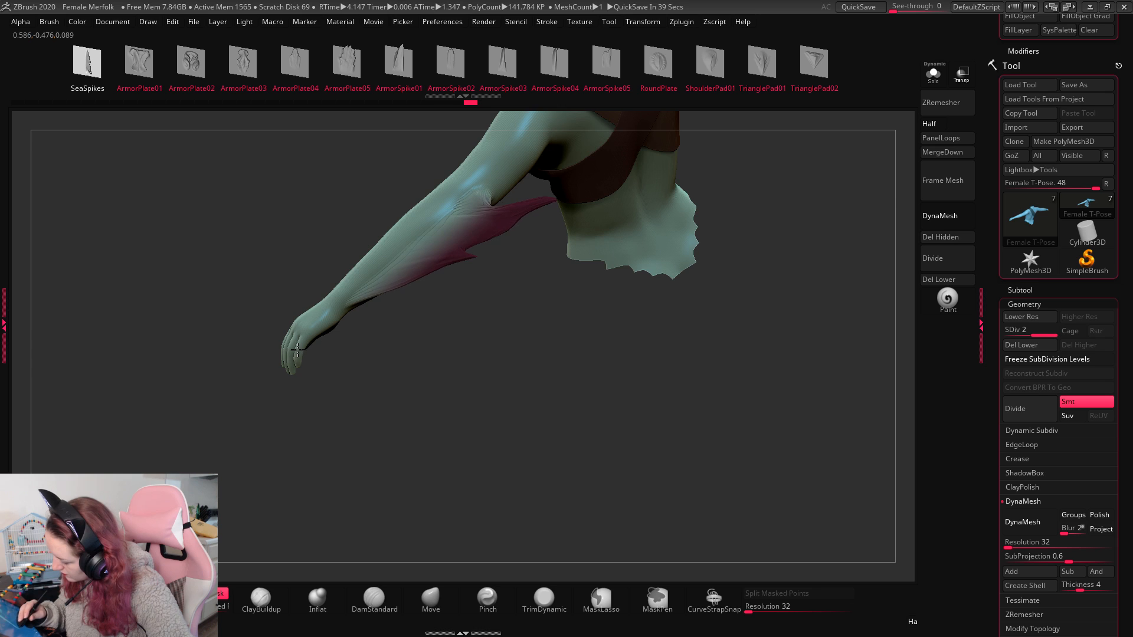
pyautogui.moveTo(549, 401); pyautogui.dragTo(722, 294)
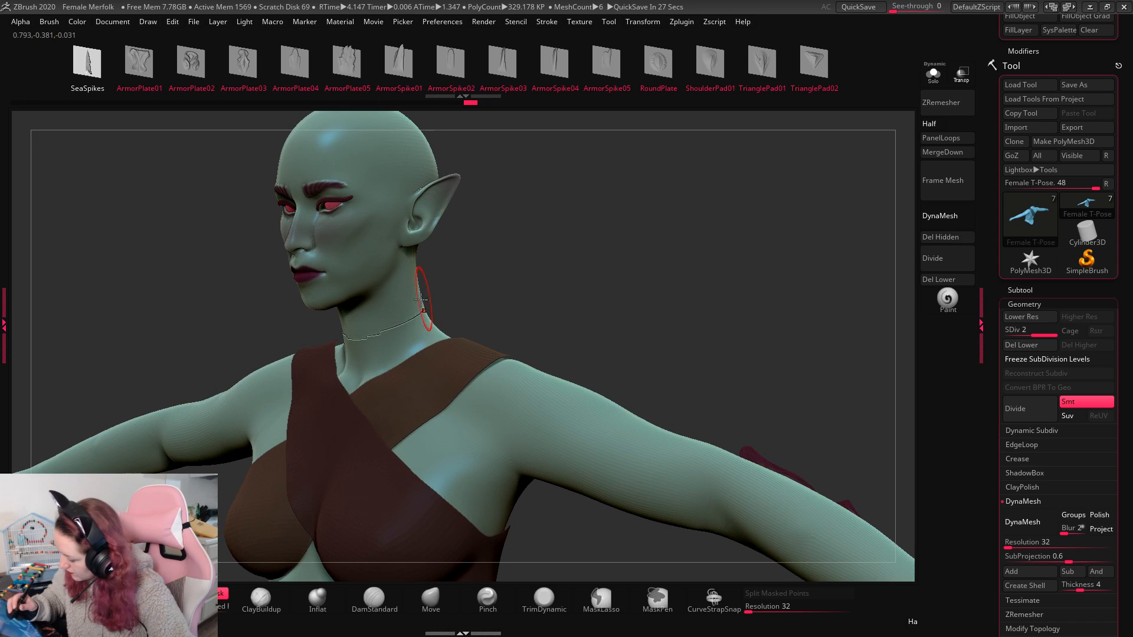
# Step: Try a purple SeaSpikes stamp on the back of the neck, discard it, and select the head subtool
pyautogui.moveTo(369, 342); pyautogui.dragTo(417, 333)
pyautogui.moveTo(514, 238); pyautogui.dragTo(458, 234)
pyautogui.moveTo(563, 241); pyautogui.dragTo(526, 283)
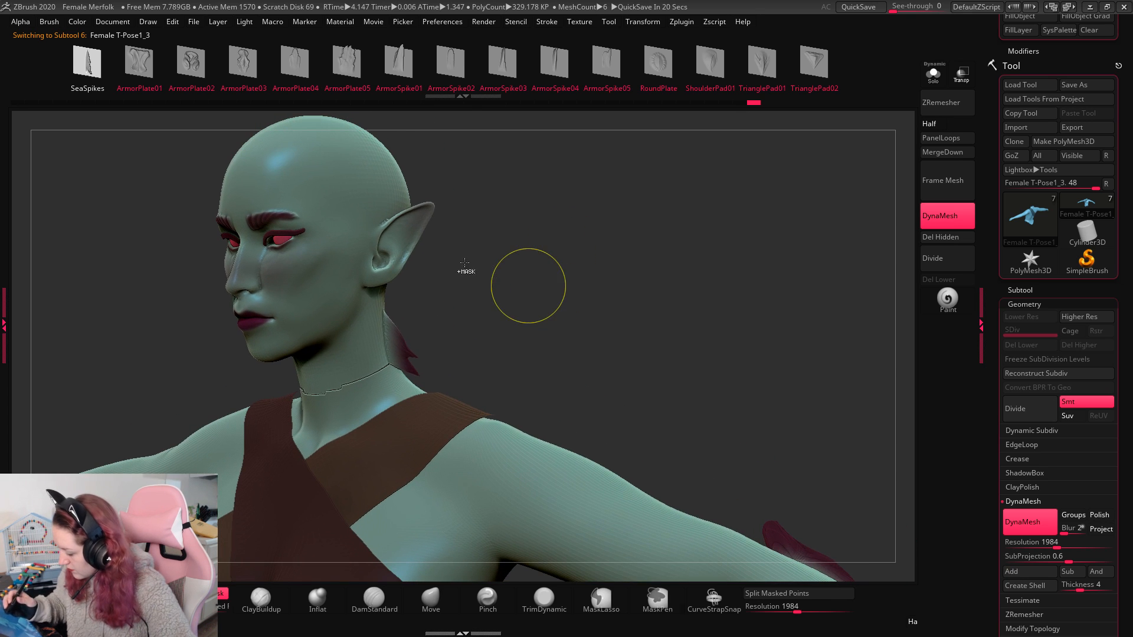
pyautogui.moveTo(521, 226)
pyautogui.mouseDown()
pyautogui.moveTo(504, 240)
pyautogui.moveTo(614, 240)
pyautogui.moveTo(628, 283)
pyautogui.moveTo(601, 212)
pyautogui.moveTo(694, 285)
pyautogui.moveTo(763, 288)
pyautogui.moveTo(721, 326)
pyautogui.moveTo(685, 330)
pyautogui.moveTo(761, 366)
pyautogui.mouseUp()
pyautogui.press('f')
# Step: Append a Cube3D as a new subtool, raise the subtool list's visible count to 10, and select the cube
pyautogui.moveTo(1087, 424); pyautogui.dragTo(1087, 340)
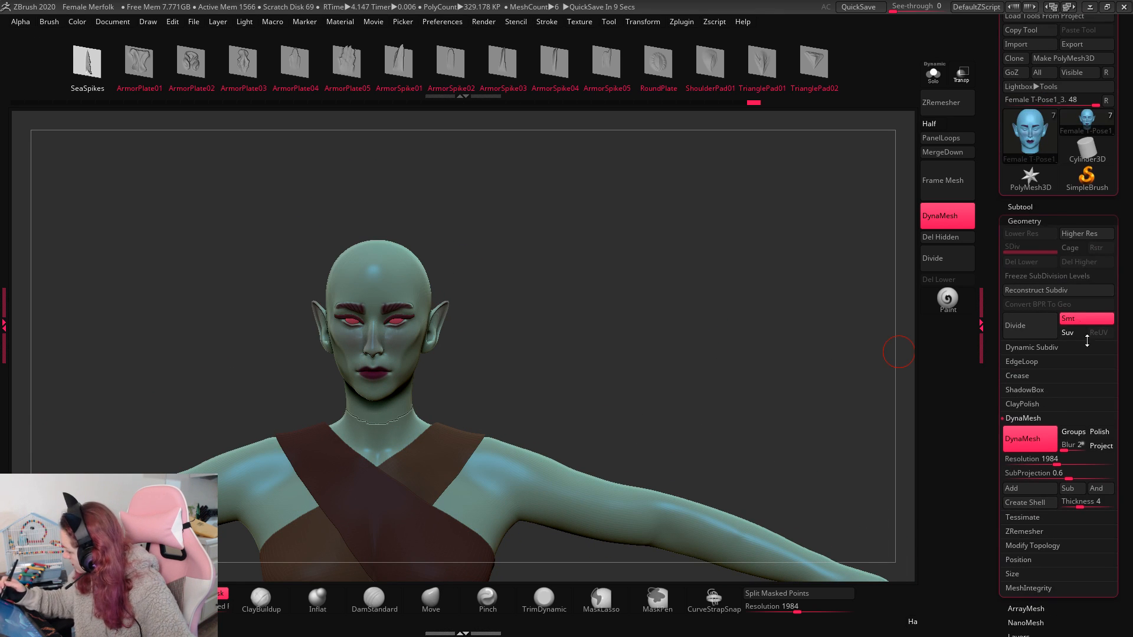
pyautogui.click(1027, 206)
pyautogui.click(1074, 384)
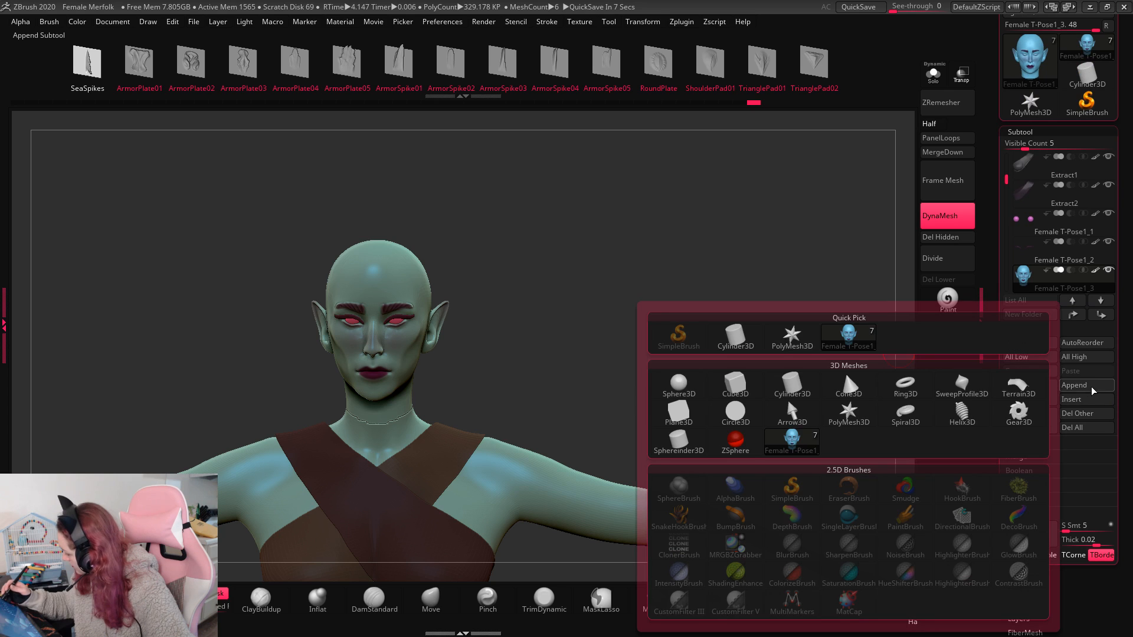
pyautogui.click(735, 386)
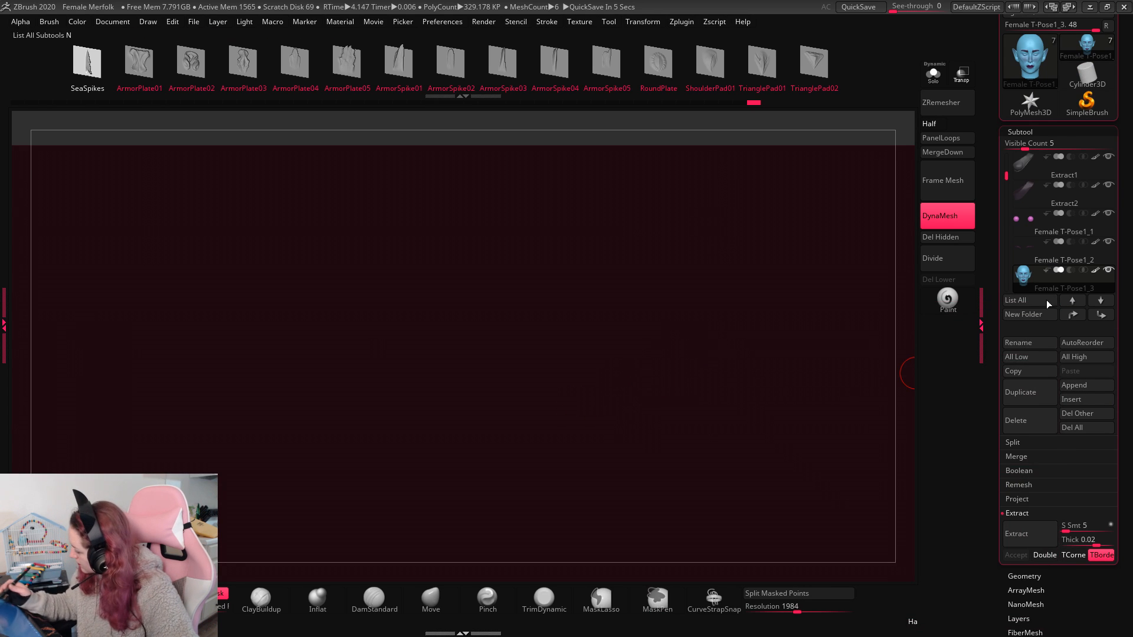
pyautogui.moveTo(1026, 145); pyautogui.dragTo(1047, 145)
pyautogui.keyDown('alt'); pyautogui.click(873, 404); pyautogui.keyUp('alt')
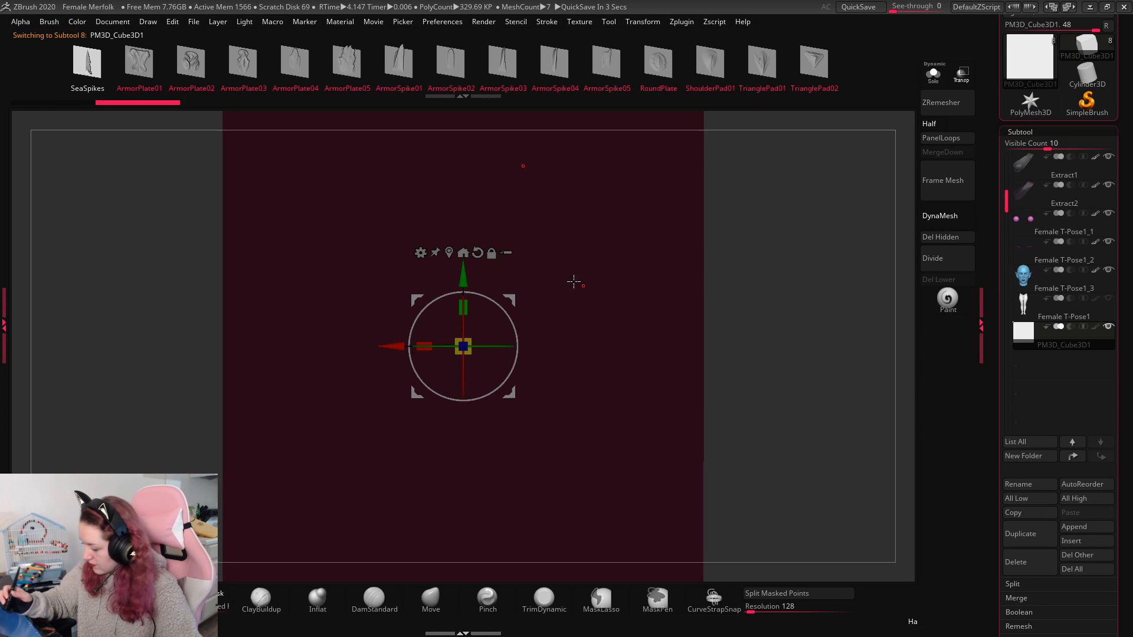
# Step: Scale the cube along its X, Y and Z axes into a small, narrow slab centred on the figure
pyautogui.press('f')
pyautogui.moveTo(423, 346); pyautogui.dragTo(738, 362)
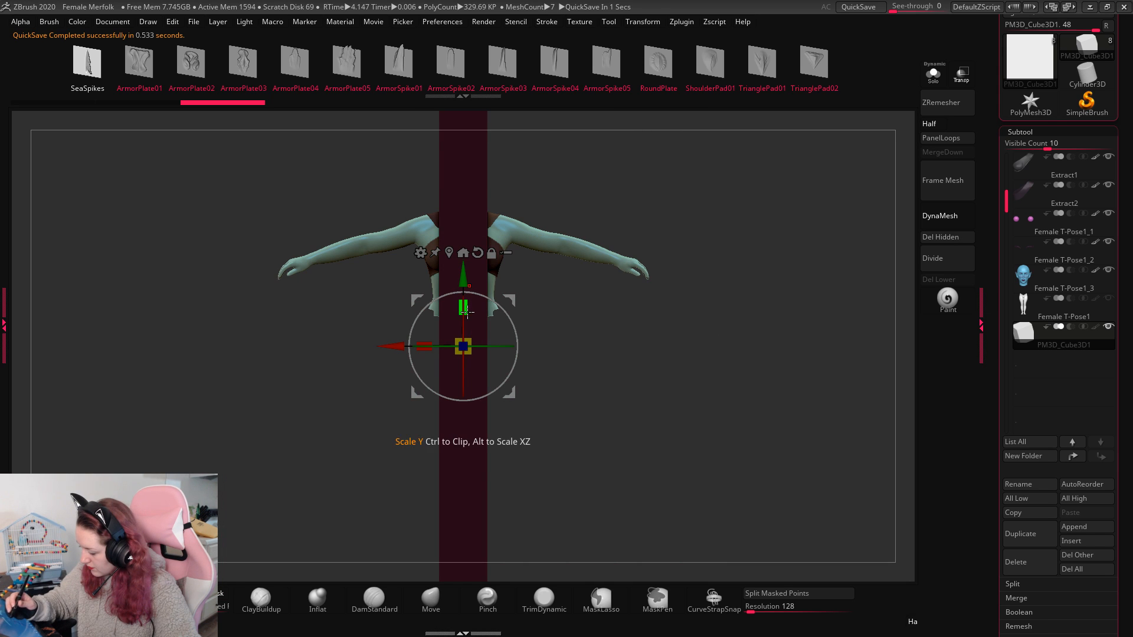
pyautogui.moveTo(463, 307); pyautogui.dragTo(467, 367)
pyautogui.keyDown('shift'); pyautogui.moveTo(581, 283); pyautogui.dragTo(652, 314); pyautogui.keyUp('shift')
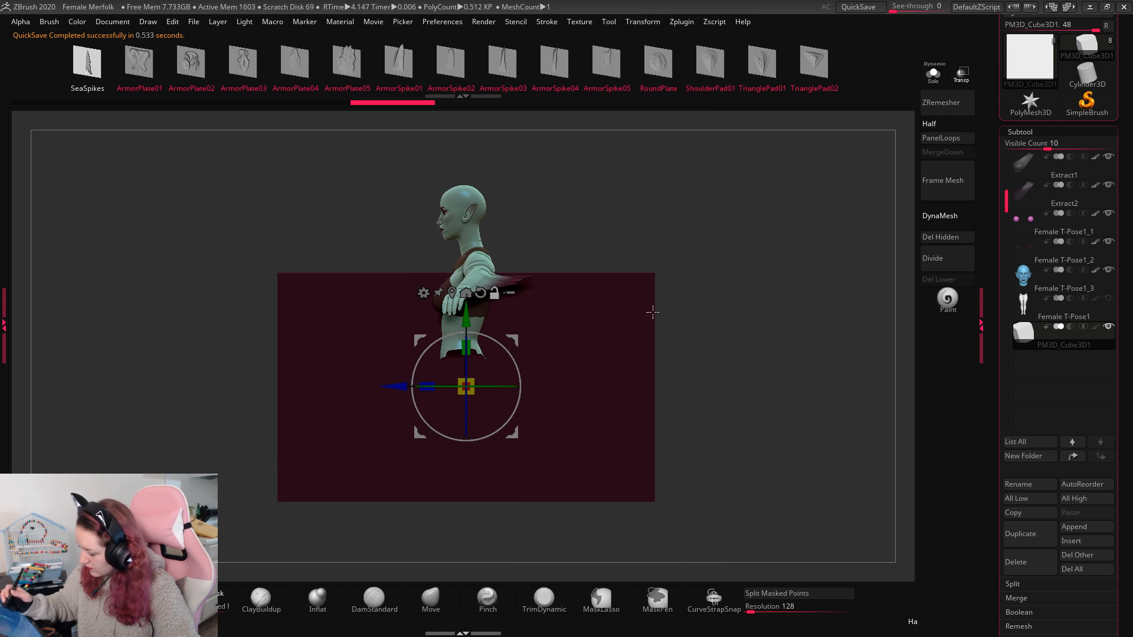
pyautogui.moveTo(426, 386); pyautogui.dragTo(539, 379)
# Step: Raise the slab to the head and tilt it backward so it covers the crown and back of the skull
pyautogui.moveTo(466, 312); pyautogui.dragTo(627, 286)
pyautogui.press('f')
pyautogui.press('f')
pyautogui.moveTo(444, 347); pyautogui.dragTo(377, 435)
pyautogui.moveTo(489, 301)
pyautogui.mouseDown()
pyautogui.moveTo(594, 424)
pyautogui.moveTo(720, 387)
pyautogui.moveTo(746, 394)
pyautogui.moveTo(734, 421)
pyautogui.moveTo(734, 371)
pyautogui.mouseUp()
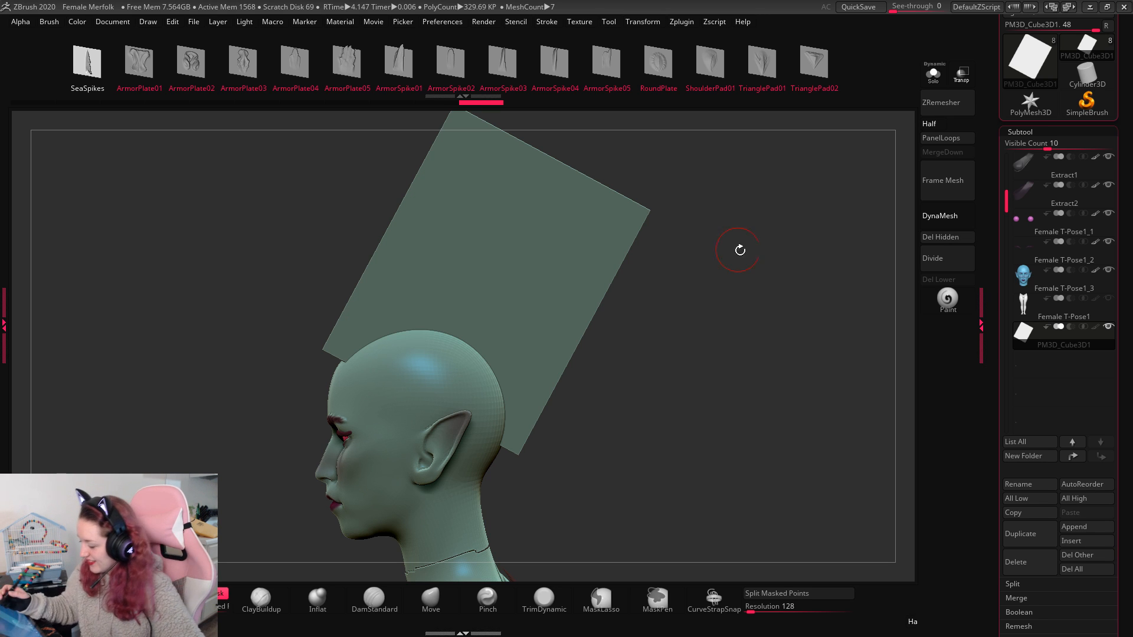
# Step: Lower the tilted slab closer to the skull and scale its sideways thickness to about 0.74
pyautogui.press('w')
pyautogui.moveTo(504, 245)
pyautogui.mouseDown()
pyautogui.moveTo(497, 258)
pyautogui.moveTo(502, 250)
pyautogui.mouseUp()
pyautogui.moveTo(533, 235); pyautogui.dragTo(519, 269)
pyautogui.press('q')
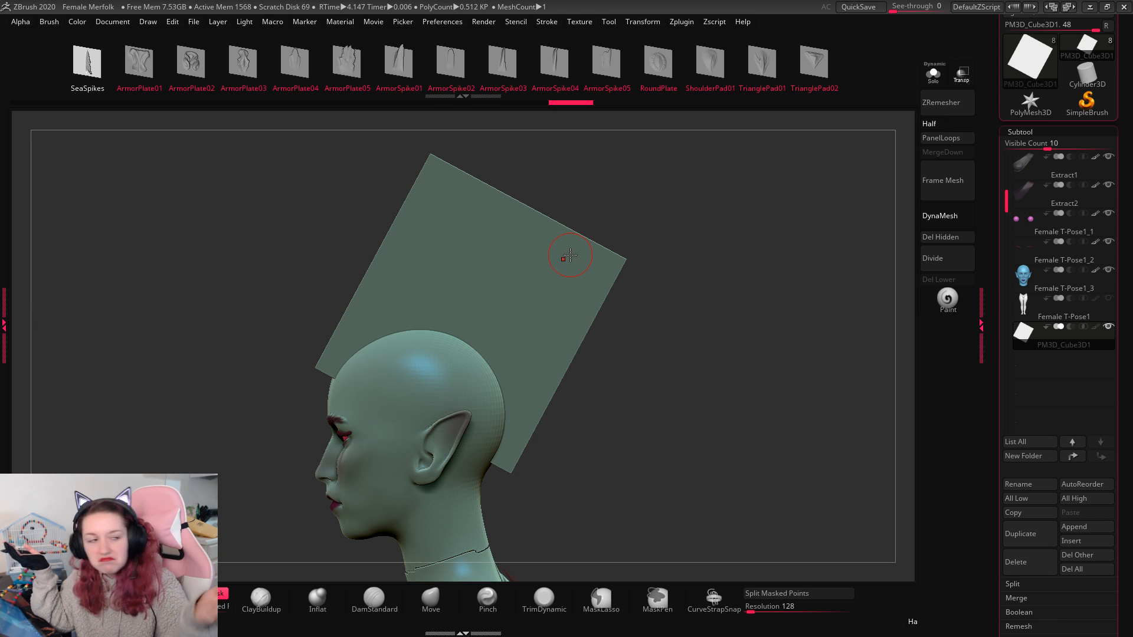
pyautogui.keyDown('shift'); pyautogui.moveTo(771, 326); pyautogui.dragTo(768, 332); pyautogui.keyUp('shift')
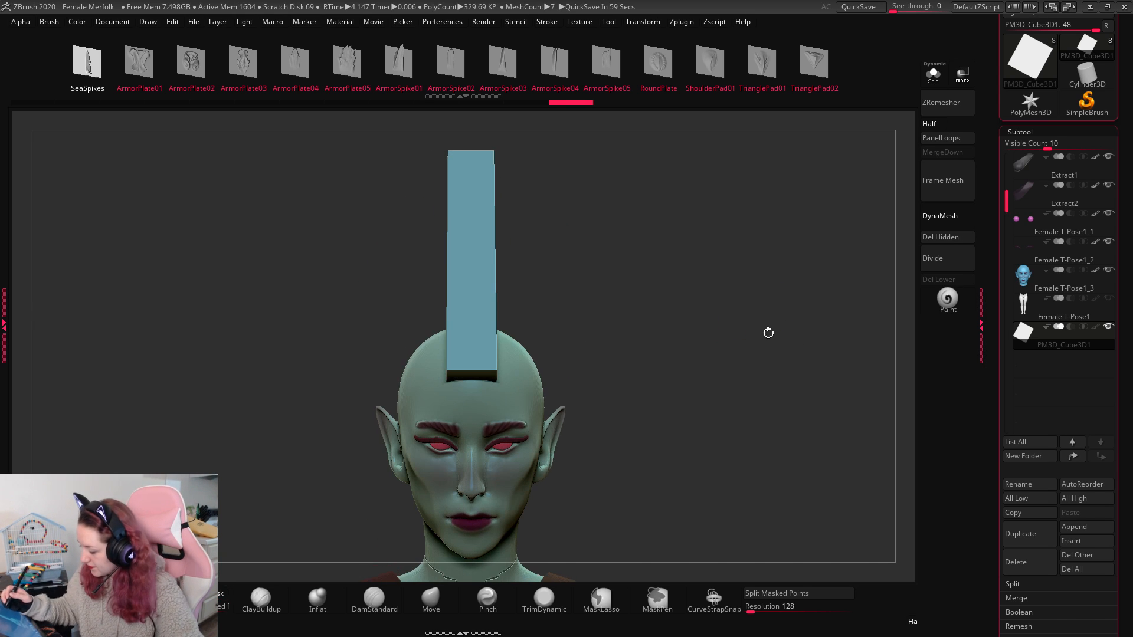
pyautogui.press('w')
pyautogui.moveTo(431, 313); pyautogui.dragTo(443, 313)
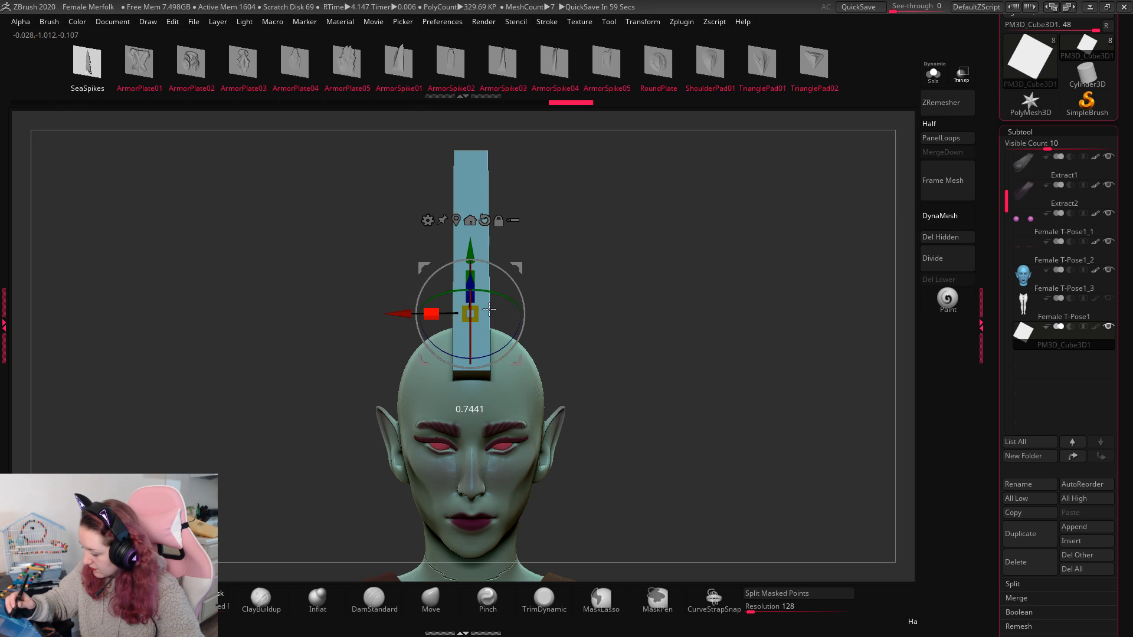
pyautogui.press('q')
# Step: Shorten the slab along its tilted height and settle it over the back of the skull
pyautogui.moveTo(832, 295)
pyautogui.keyDown('shift'); pyautogui.mouseDown()
pyautogui.moveTo(771, 298)
pyautogui.moveTo(787, 324)
pyautogui.moveTo(687, 332)
pyautogui.mouseUp(); pyautogui.keyUp('shift')
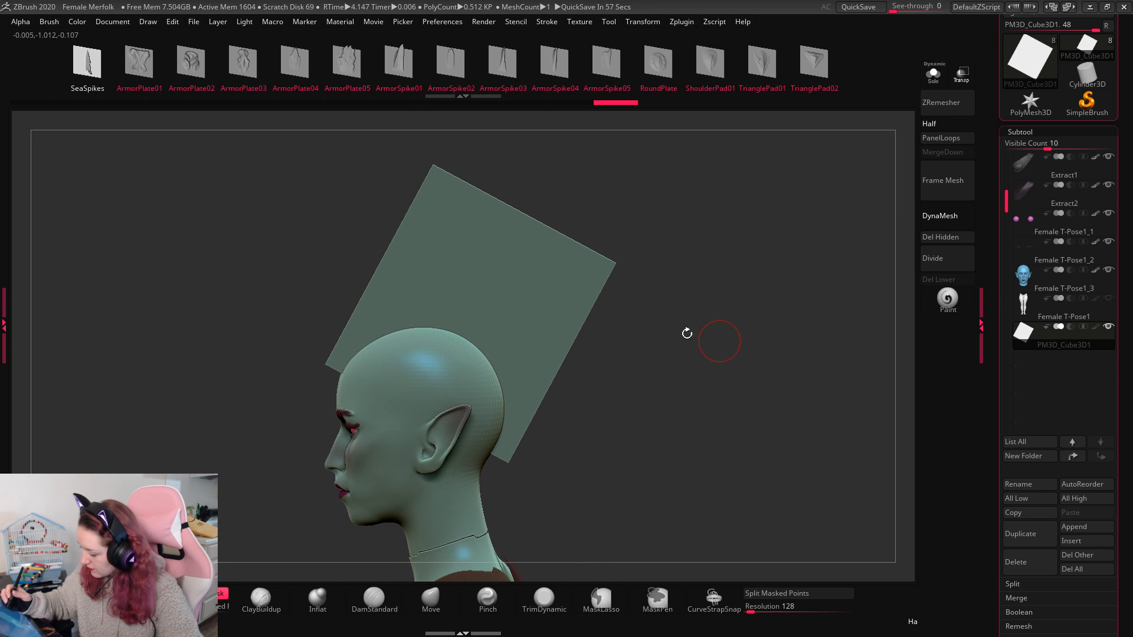
pyautogui.press('w')
pyautogui.moveTo(489, 279); pyautogui.dragTo(480, 318)
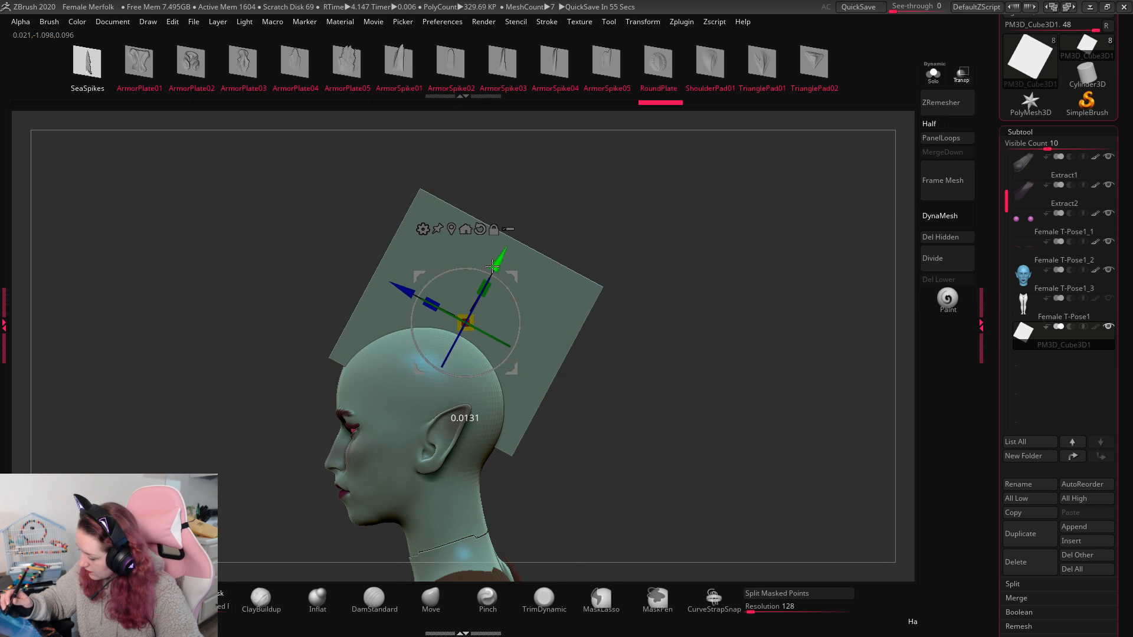
pyautogui.press('q')
# Step: Divide the slab mesh once to subdivision level 2
pyautogui.moveTo(734, 366)
pyautogui.keyDown('shift'); pyautogui.mouseDown()
pyautogui.moveTo(778, 357)
pyautogui.moveTo(769, 374)
pyautogui.moveTo(773, 348)
pyautogui.moveTo(760, 378)
pyautogui.moveTo(799, 378)
pyautogui.mouseUp(); pyautogui.keyUp('shift')
pyautogui.moveTo(800, 378)
pyautogui.keyDown('alt'); pyautogui.mouseDown()
pyautogui.moveTo(804, 330)
pyautogui.moveTo(708, 345)
pyautogui.moveTo(741, 362)
pyautogui.moveTo(806, 364)
pyautogui.mouseUp(); pyautogui.keyUp('alt')
pyautogui.click(1017, 130)
pyautogui.click(1023, 148)
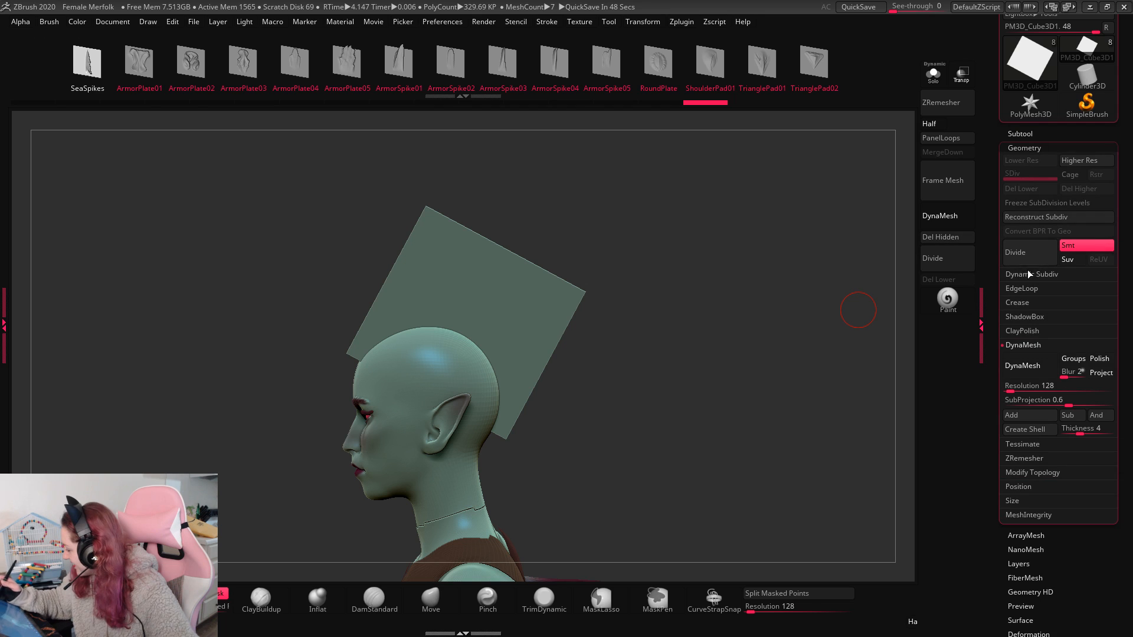
pyautogui.click(1015, 252)
pyautogui.moveTo(718, 436)
pyautogui.mouseDown()
pyautogui.moveTo(726, 455)
pyautogui.moveTo(706, 412)
pyautogui.moveTo(709, 446)
pyautogui.mouseUp()
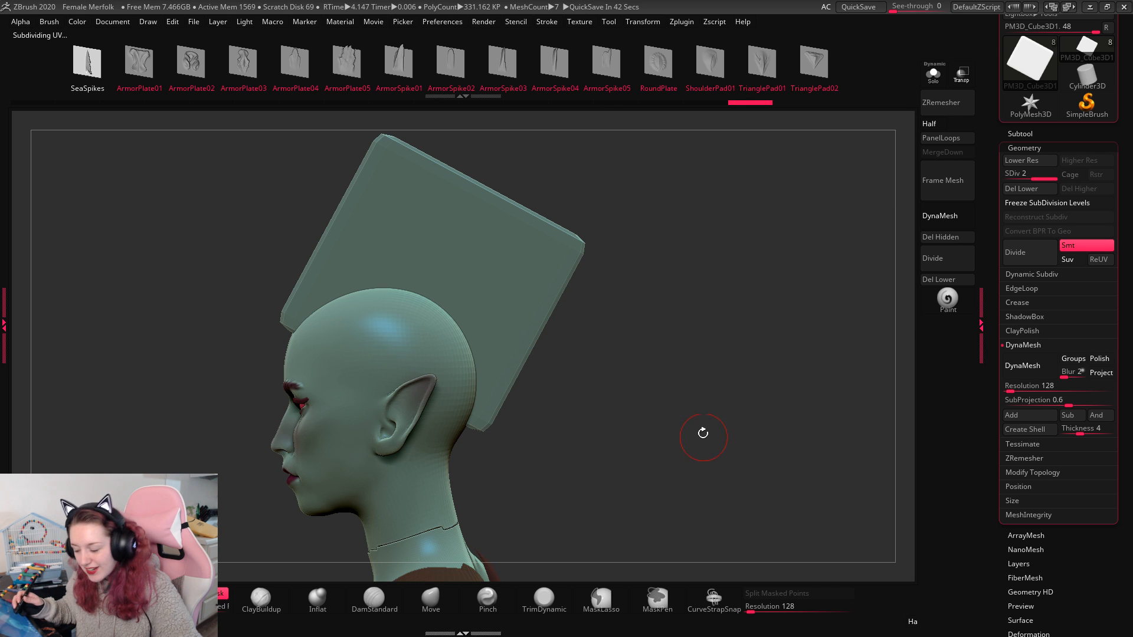
# Step: Using the Move brush in side view, push a deep notch into the slab's upper edge between its two corners
pyautogui.press('space')
pyautogui.moveTo(640, 277)
pyautogui.mouseDown()
pyautogui.moveTo(684, 276)
pyautogui.moveTo(481, 243)
pyautogui.moveTo(513, 273)
pyautogui.moveTo(659, 234)
pyautogui.moveTo(482, 297)
pyautogui.mouseUp()
pyautogui.click(432, 599)
pyautogui.press('space')
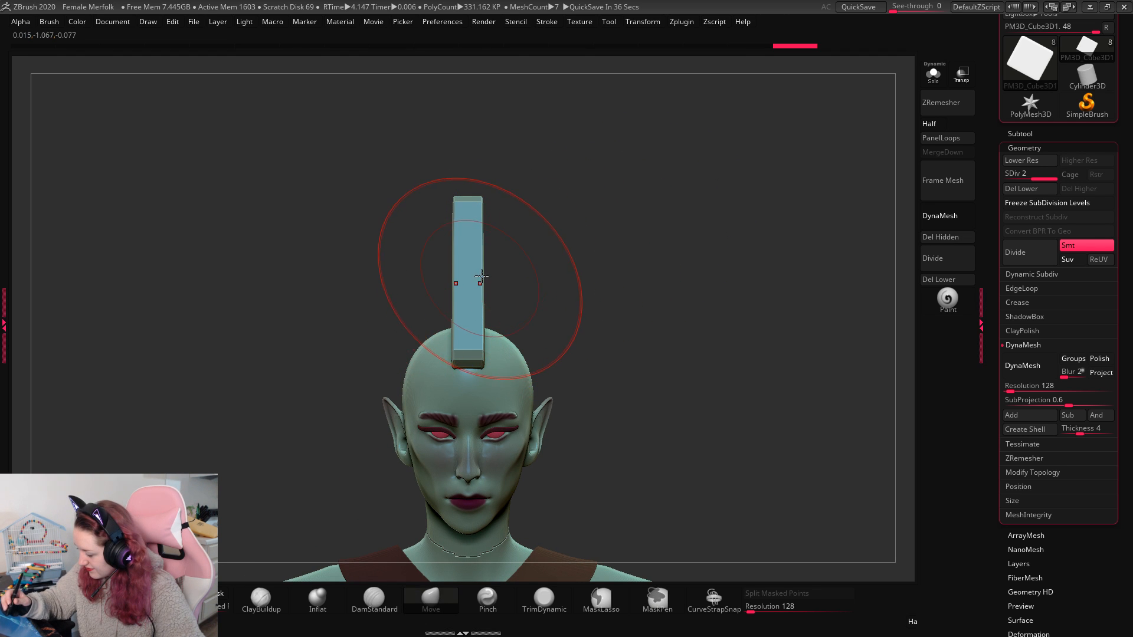
pyautogui.hotkey('ctrl', 'z')
pyautogui.keyDown('shift'); pyautogui.moveTo(696, 222); pyautogui.dragTo(594, 200); pyautogui.keyUp('shift')
pyautogui.moveTo(486, 251); pyautogui.dragTo(457, 301)
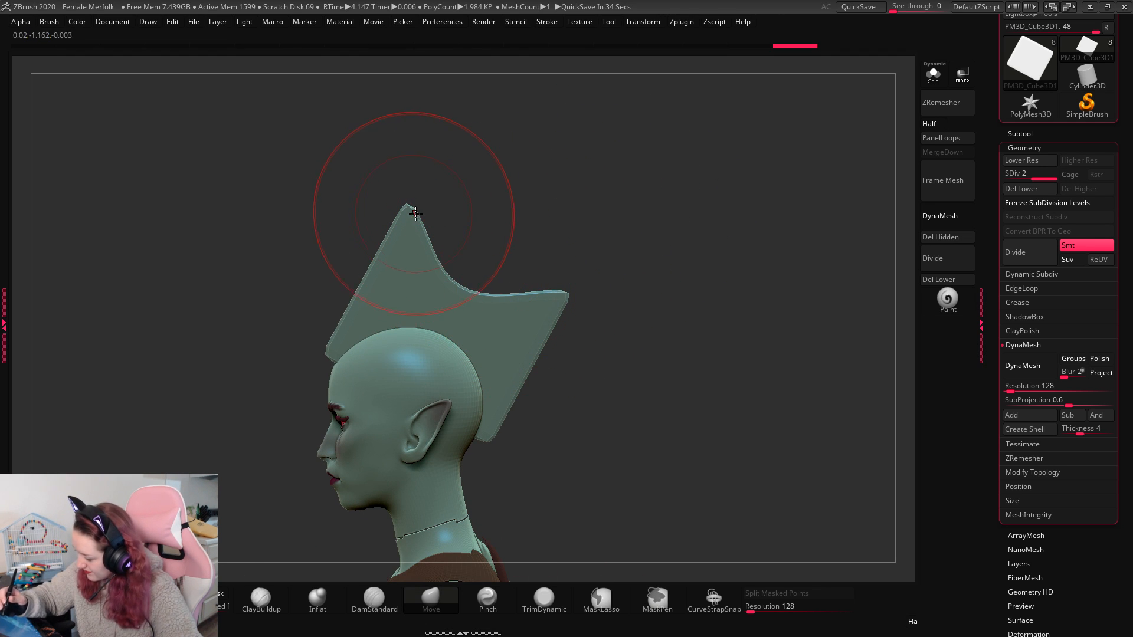
pyautogui.moveTo(415, 213); pyautogui.dragTo(421, 208)
# Step: Curve the crest's front edge back from the forehead, bend the front spike rearward, and smooth its outline
pyautogui.press('space')
pyautogui.moveTo(337, 363); pyautogui.dragTo(344, 355)
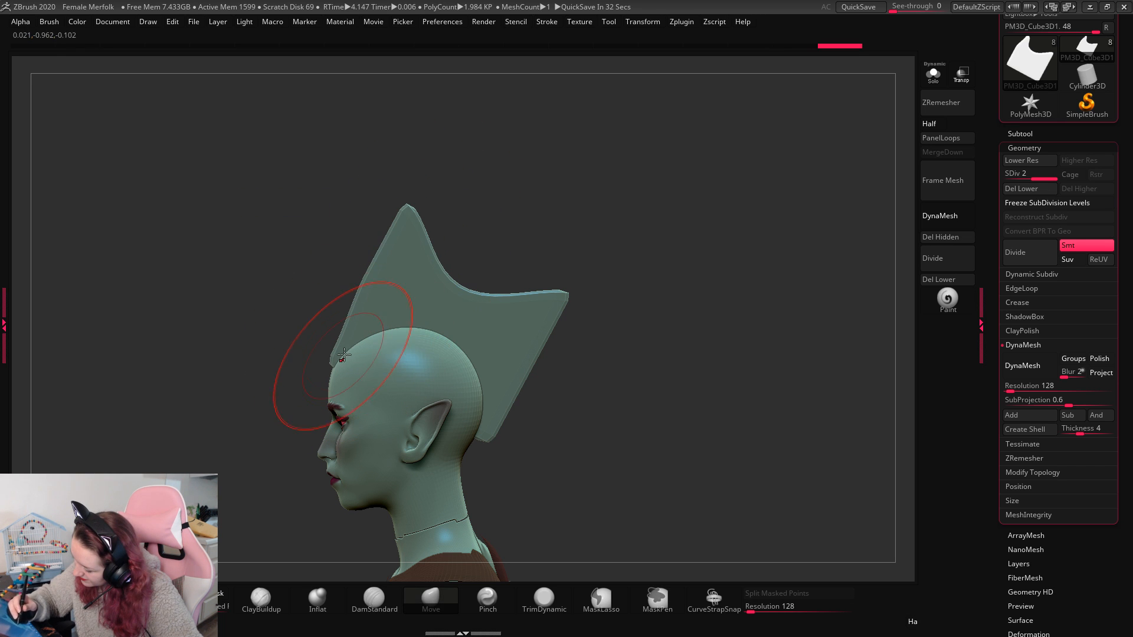
pyautogui.moveTo(410, 208); pyautogui.dragTo(418, 213)
pyautogui.keyDown('shift'); pyautogui.moveTo(354, 303); pyautogui.dragTo(435, 216); pyautogui.keyUp('shift')
pyautogui.moveTo(418, 257); pyautogui.dragTo(408, 254)
pyautogui.moveTo(464, 272); pyautogui.dragTo(452, 266)
pyautogui.keyDown('shift'); pyautogui.moveTo(426, 234); pyautogui.dragTo(359, 377); pyautogui.keyUp('shift')
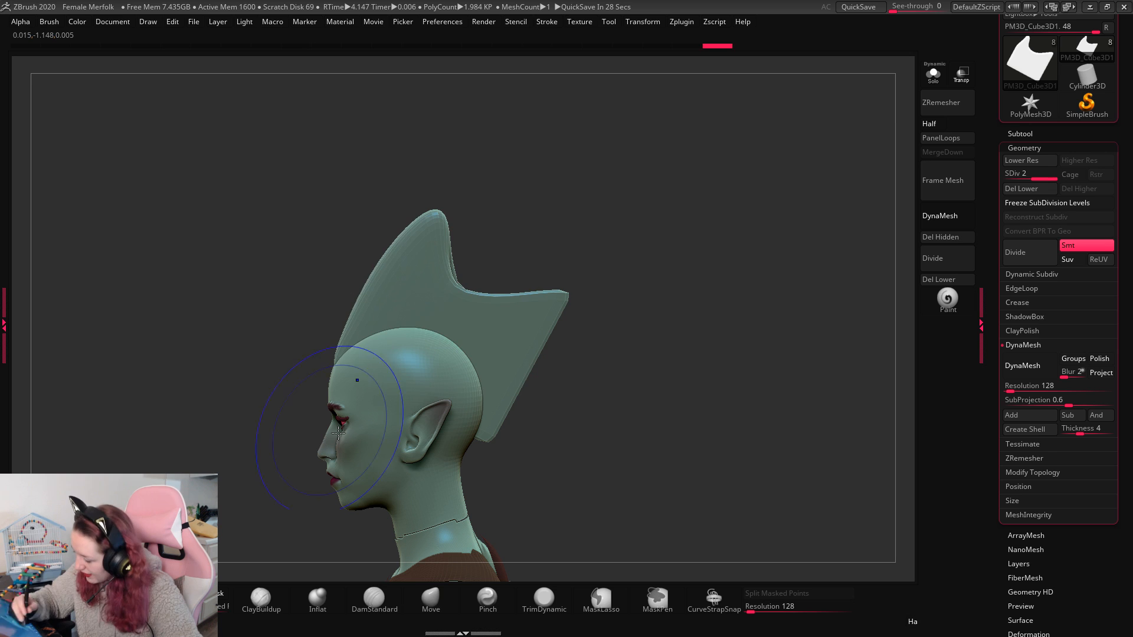
# Step: Adjust the Move brush size and pull the crest's upper edge up into a second spike behind the first
pyautogui.press('space')
pyautogui.press('space')
pyautogui.press('space')
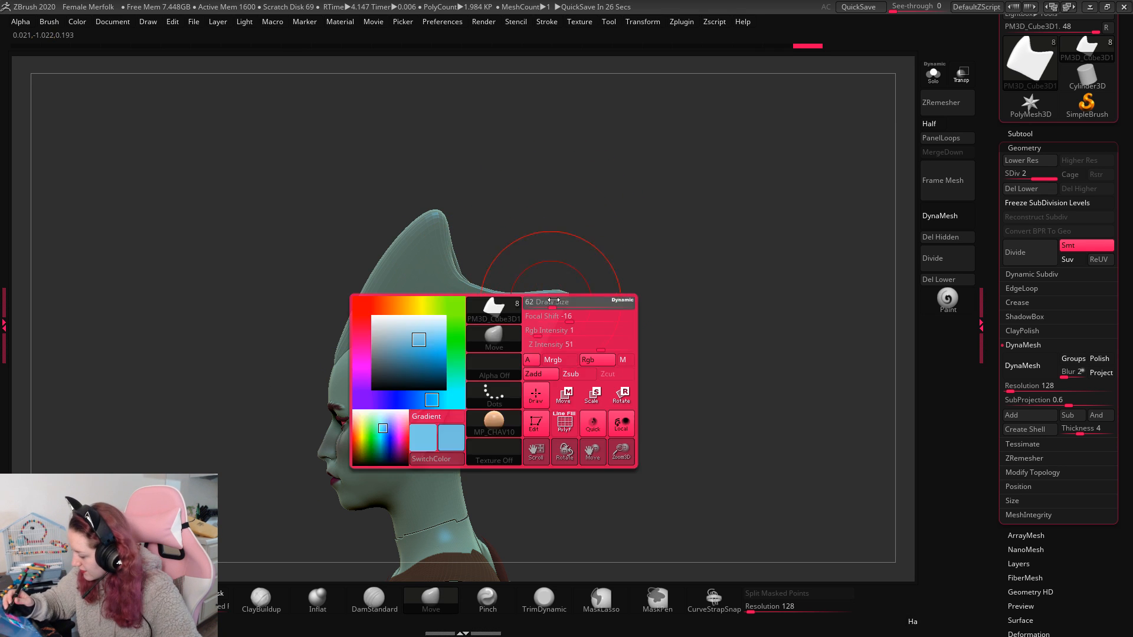
pyautogui.moveTo(536, 297)
pyautogui.keyDown('shift'); pyautogui.mouseDown()
pyautogui.moveTo(544, 322)
pyautogui.moveTo(489, 310)
pyautogui.moveTo(518, 240)
pyautogui.mouseUp(); pyautogui.keyUp('shift')
# Step: Carve a notch below the middle spike and shape the crest's rear corner into a third pointed spike
pyautogui.press('space')
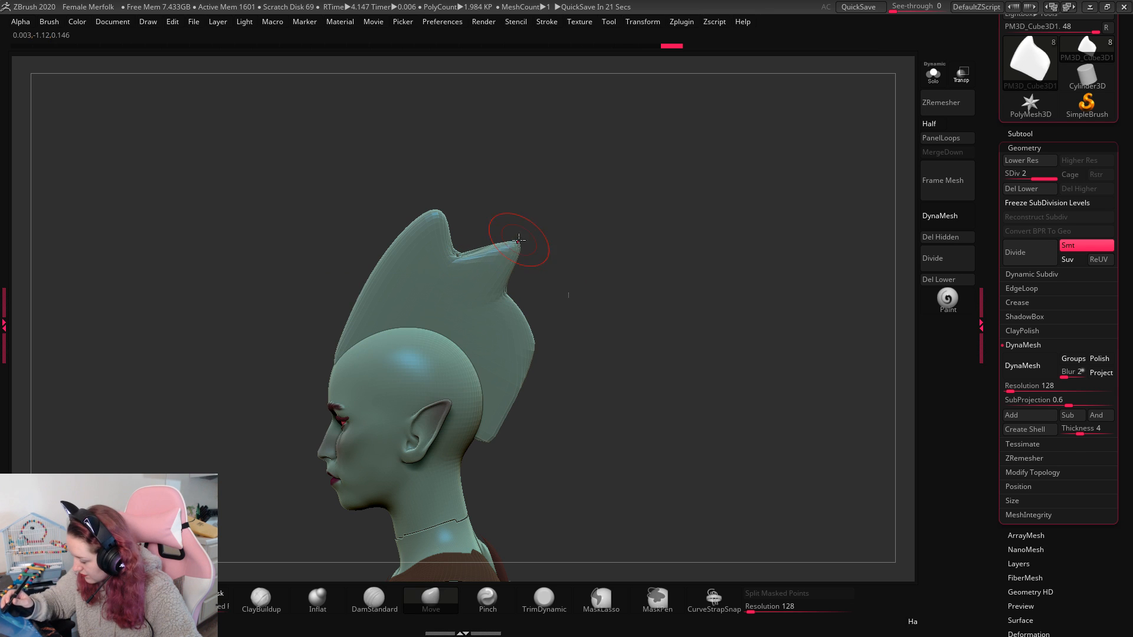
pyautogui.press('space')
pyautogui.moveTo(532, 319)
pyautogui.mouseDown()
pyautogui.moveTo(562, 304)
pyautogui.moveTo(518, 278)
pyautogui.mouseUp()
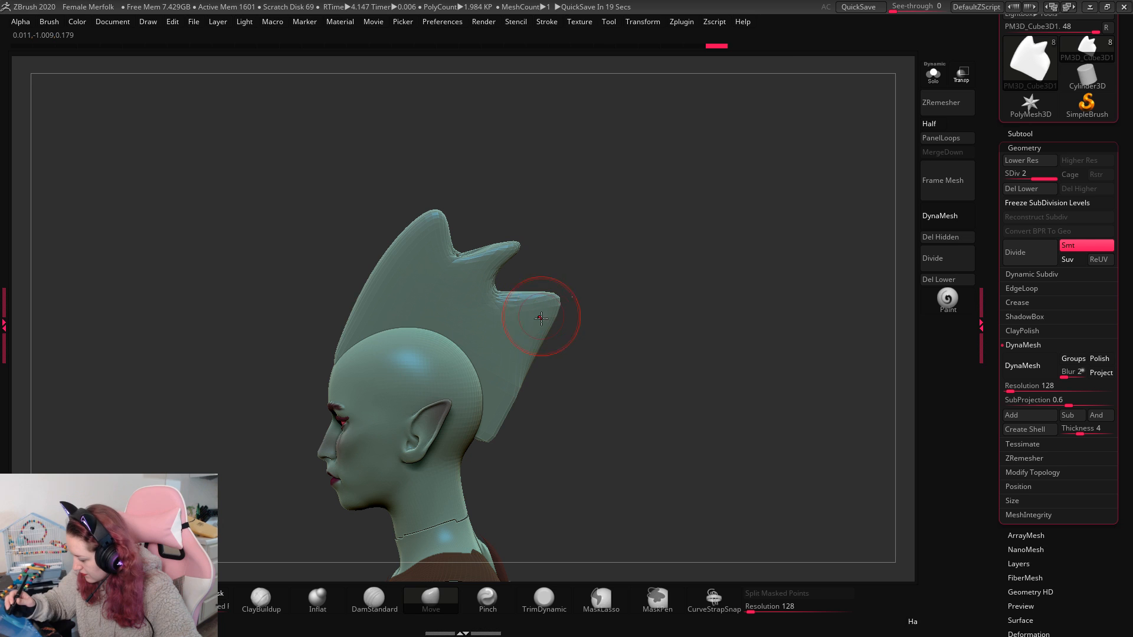
pyautogui.moveTo(549, 321); pyautogui.dragTo(538, 318)
pyautogui.moveTo(545, 335); pyautogui.dragTo(532, 335)
# Step: Pull the crest's back edge inward and smooth it so it tapers from the rear spike to the nape
pyautogui.press('space')
pyautogui.click(529, 382)
pyautogui.moveTo(527, 381); pyautogui.dragTo(509, 384)
pyautogui.moveTo(608, 381)
pyautogui.mouseDown()
pyautogui.moveTo(579, 375)
pyautogui.moveTo(613, 375)
pyautogui.mouseUp()
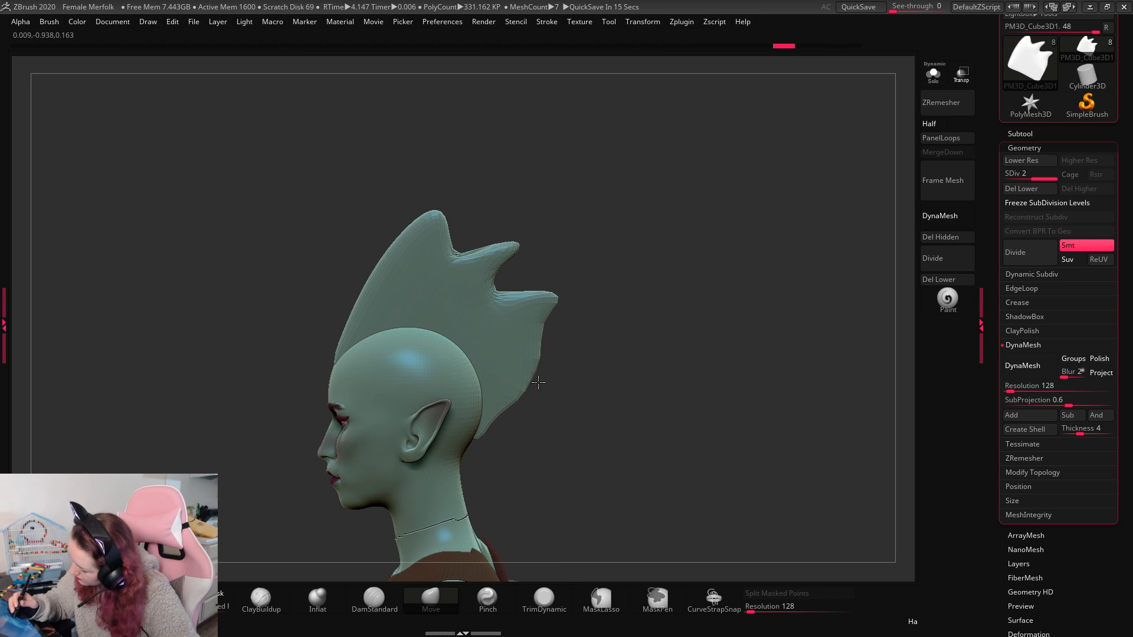
pyautogui.moveTo(538, 382)
pyautogui.mouseDown()
pyautogui.moveTo(524, 362)
pyautogui.moveTo(490, 419)
pyautogui.mouseUp()
pyautogui.moveTo(494, 414); pyautogui.dragTo(479, 423)
pyautogui.keyDown('shift'); pyautogui.moveTo(544, 334); pyautogui.dragTo(492, 417); pyautogui.keyUp('shift')
# Step: Try adjusting the rear spike with a resized Move brush, and undo the strokes
pyautogui.press('space')
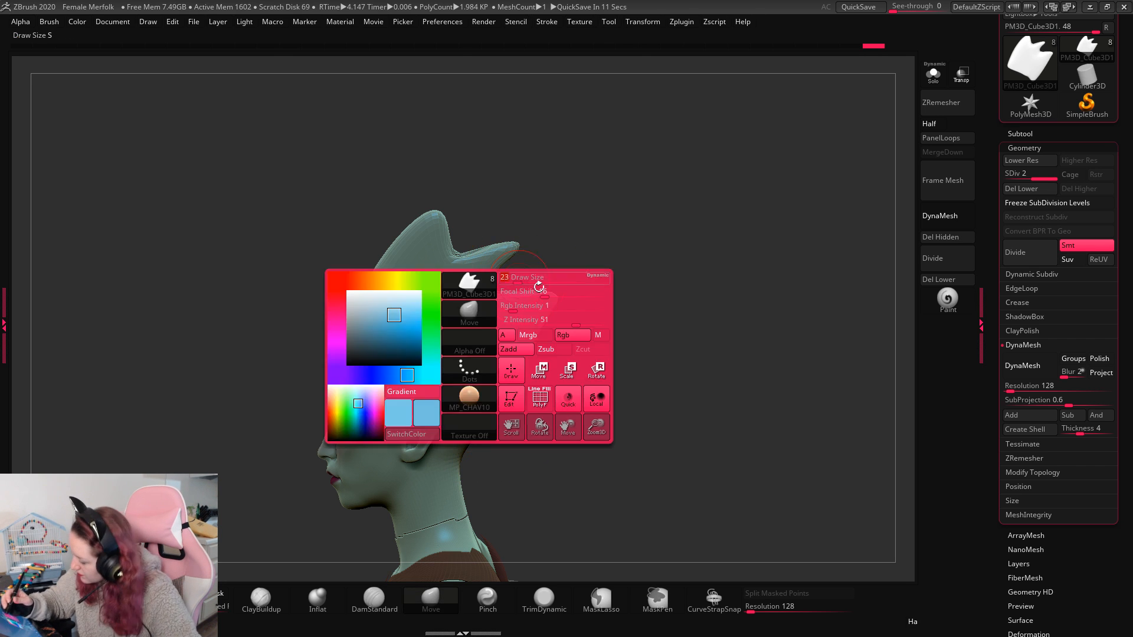
pyautogui.press('space')
pyautogui.click(547, 303)
pyautogui.moveTo(529, 318); pyautogui.dragTo(534, 322)
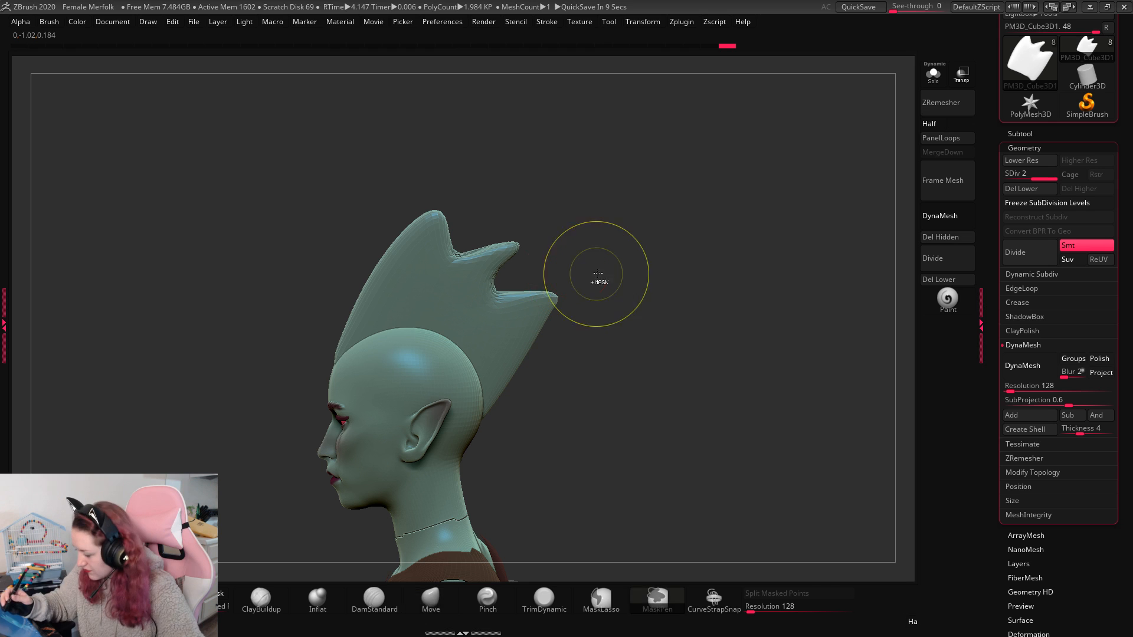
pyautogui.hotkey('ctrl', 'z')
pyautogui.hotkey('ctrl', 'z')
# Step: Deepen the notch behind the crest's front spike and pull the spike's tip backward to sharpen it
pyautogui.moveTo(454, 250); pyautogui.dragTo(440, 260)
pyautogui.moveTo(434, 219); pyautogui.dragTo(449, 219)
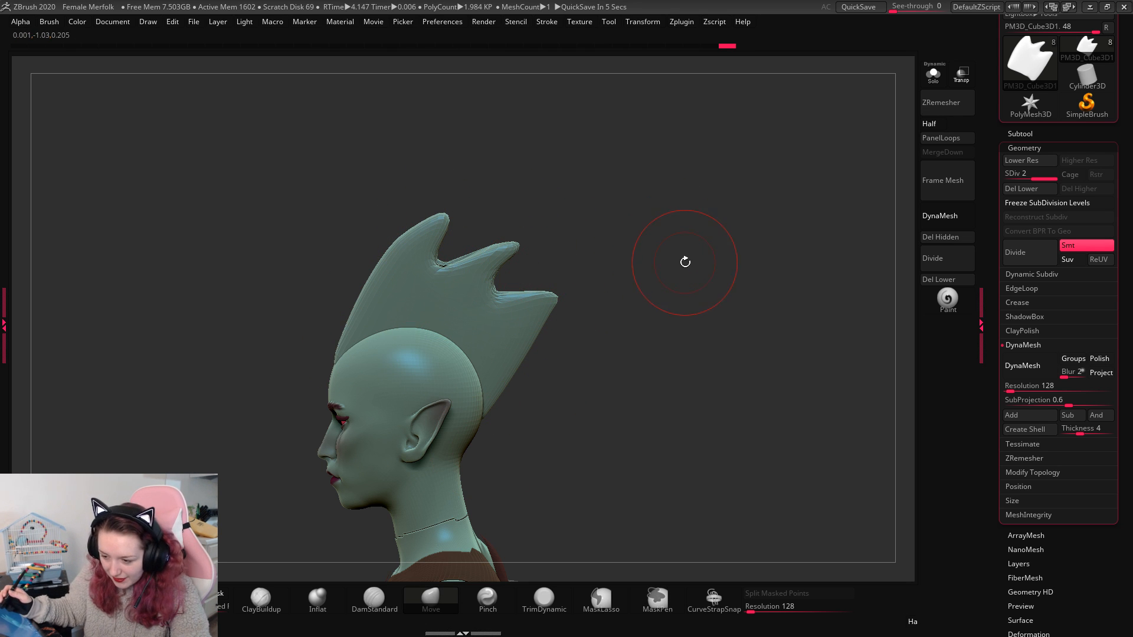
pyautogui.moveTo(679, 300)
pyautogui.keyDown('alt'); pyautogui.mouseDown()
pyautogui.moveTo(688, 265)
pyautogui.moveTo(673, 340)
pyautogui.moveTo(690, 308)
pyautogui.moveTo(689, 321)
pyautogui.mouseUp(); pyautogui.keyUp('alt')
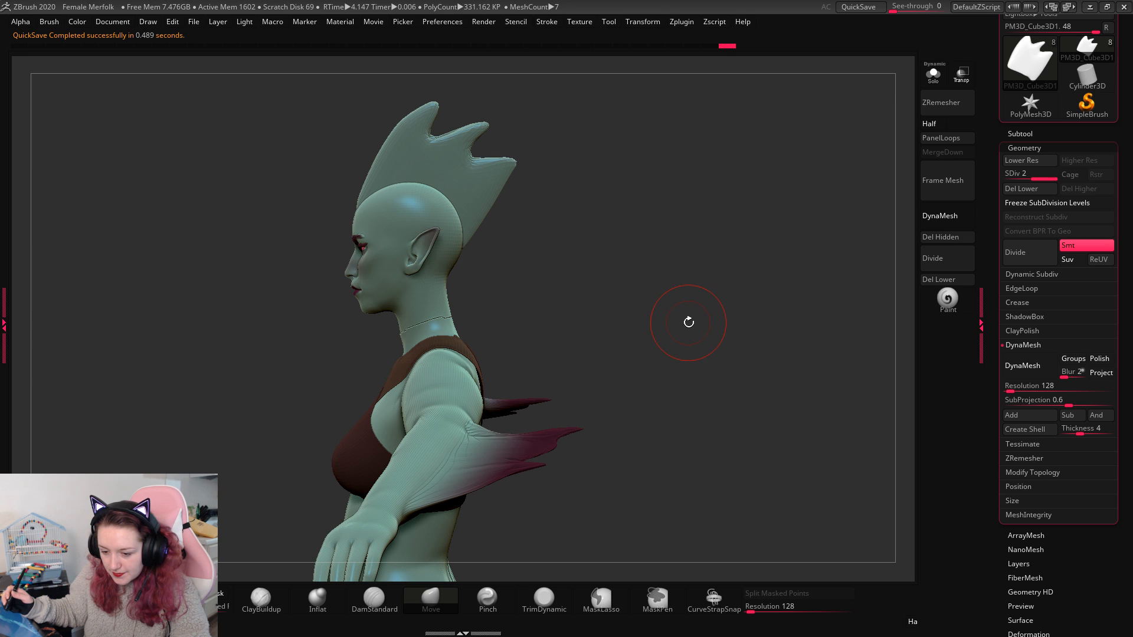
# Step: Pull the tip of the crest's front spike backward and smooth the notches between the spikes
pyautogui.rightClick(605, 260)
pyautogui.moveTo(609, 252)
pyautogui.keyDown('alt'); pyautogui.mouseDown()
pyautogui.moveTo(608, 314)
pyautogui.moveTo(620, 293)
pyautogui.moveTo(552, 227)
pyautogui.mouseUp(); pyautogui.keyUp('alt')
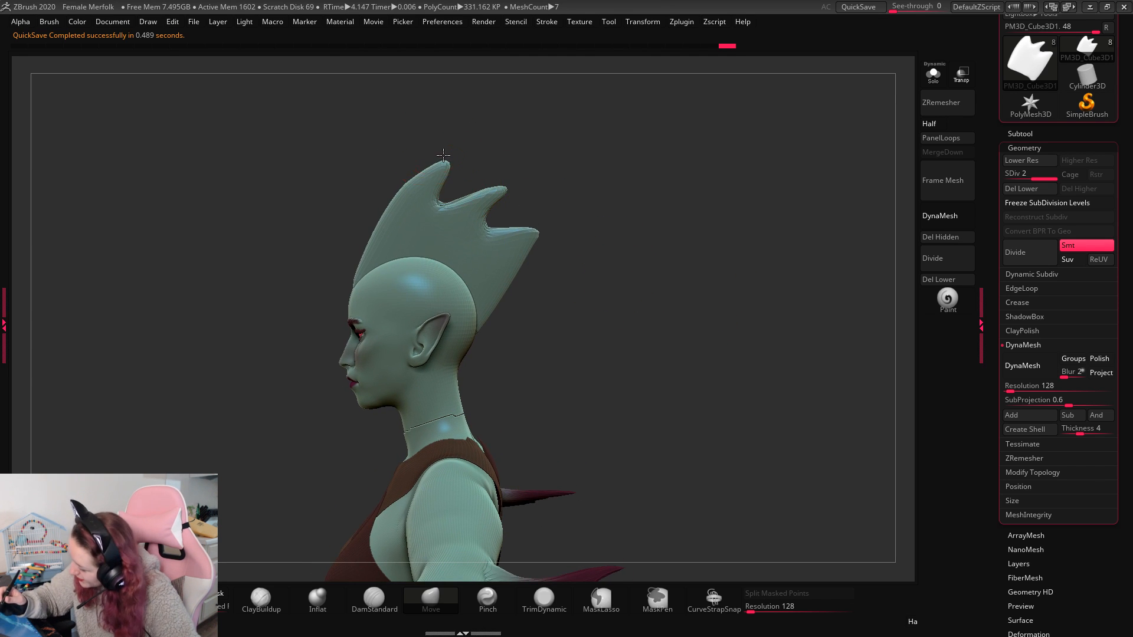
pyautogui.moveTo(443, 154); pyautogui.dragTo(461, 170)
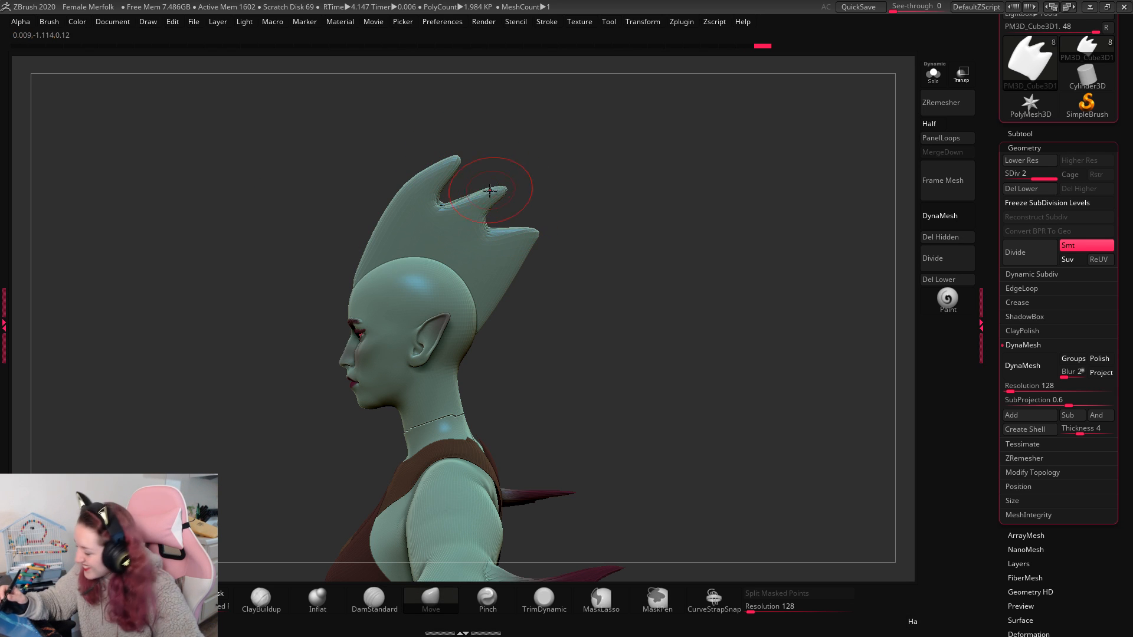
pyautogui.keyDown('shift'); pyautogui.moveTo(442, 200); pyautogui.dragTo(472, 184); pyautogui.keyUp('shift')
pyautogui.keyDown('shift'); pyautogui.moveTo(489, 225); pyautogui.dragTo(504, 221); pyautogui.keyUp('shift')
# Step: Round out the crest's front edge and push its back edge inward below the rear spike with the Move brush
pyautogui.keyDown('alt'); pyautogui.click(392, 208); pyautogui.keyUp('alt')
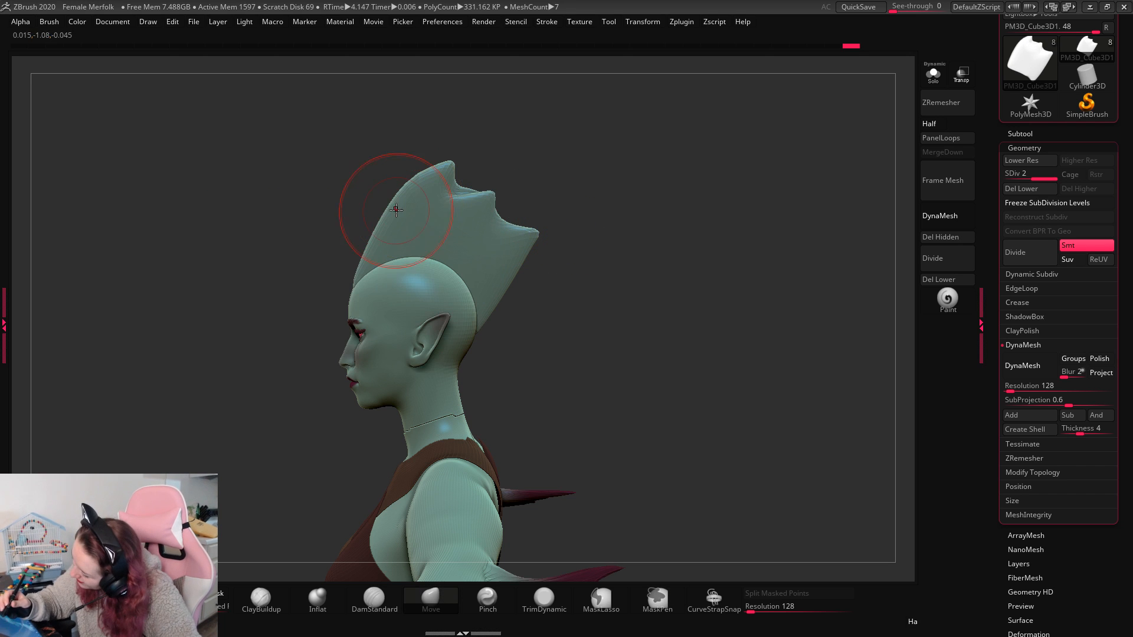
pyautogui.keyDown('alt'); pyautogui.click(381, 254); pyautogui.keyUp('alt')
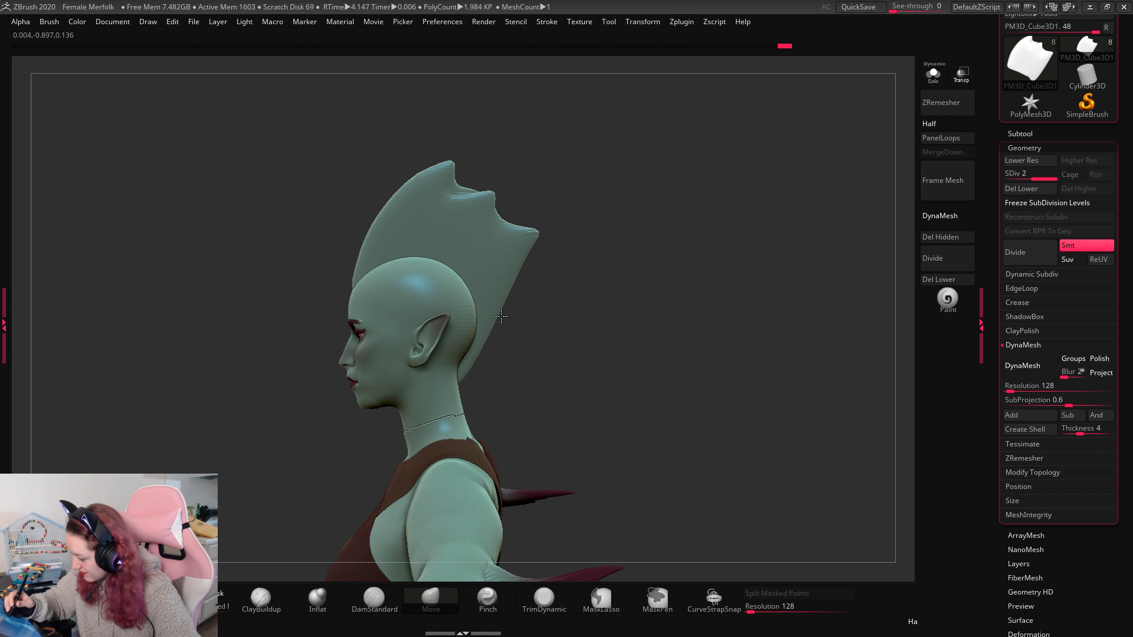
pyautogui.keyDown('alt'); pyautogui.click(516, 324); pyautogui.keyUp('alt')
pyautogui.press('space')
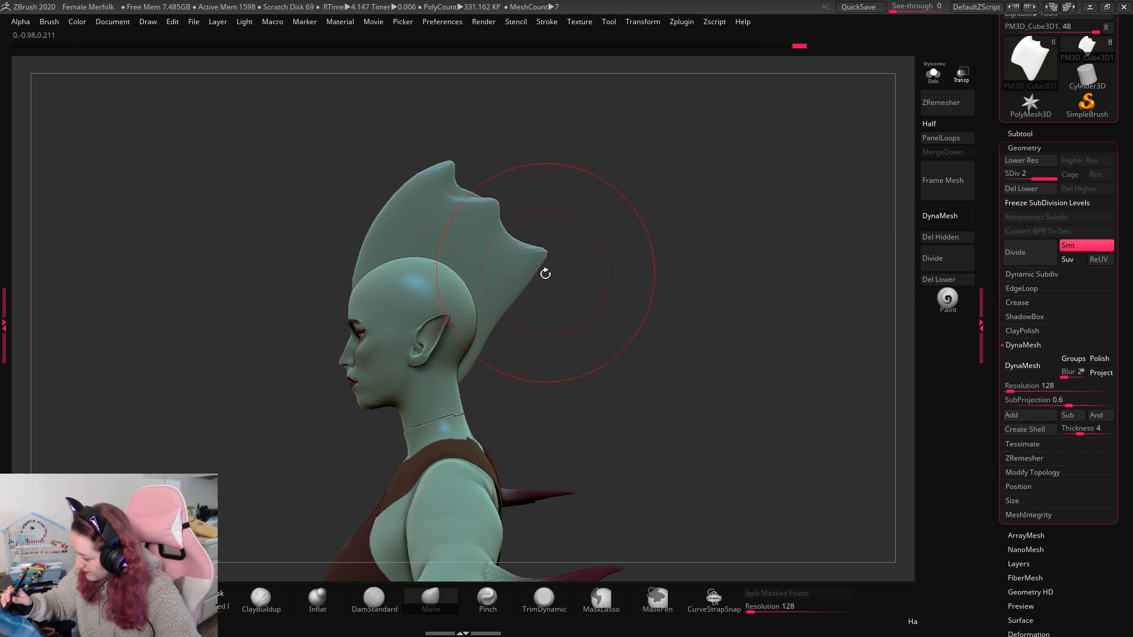
# Step: Delete the crest's lower subdivision levels and apply a gizmo bend deformer to it
pyautogui.press('w')
pyautogui.click(399, 158)
pyautogui.click(458, 192)
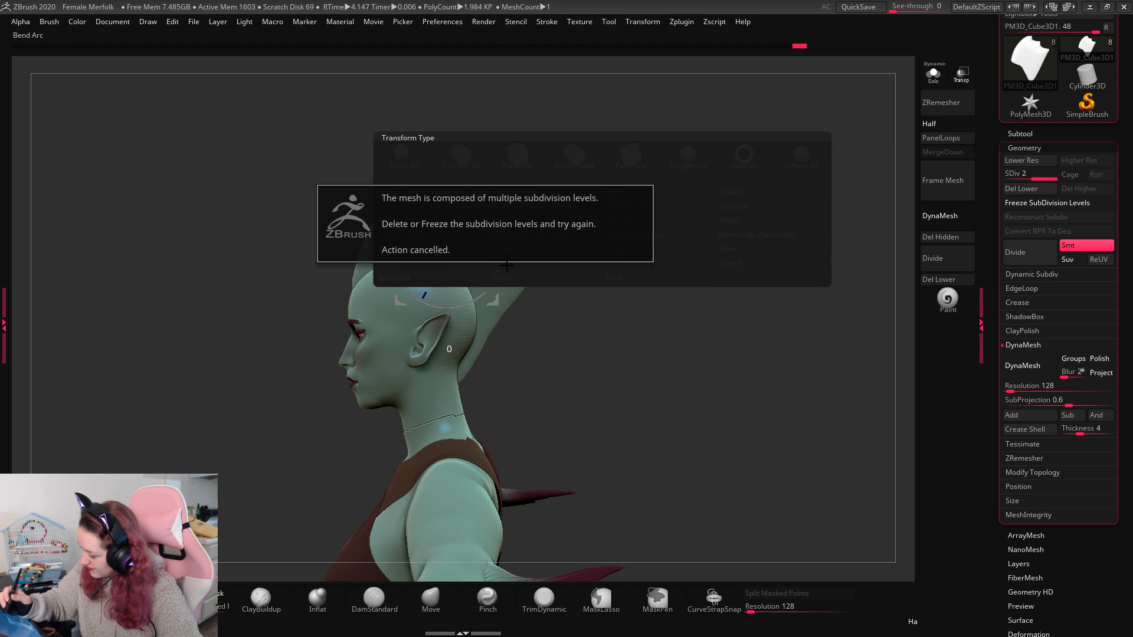
pyautogui.click(1035, 188)
pyautogui.click(404, 160)
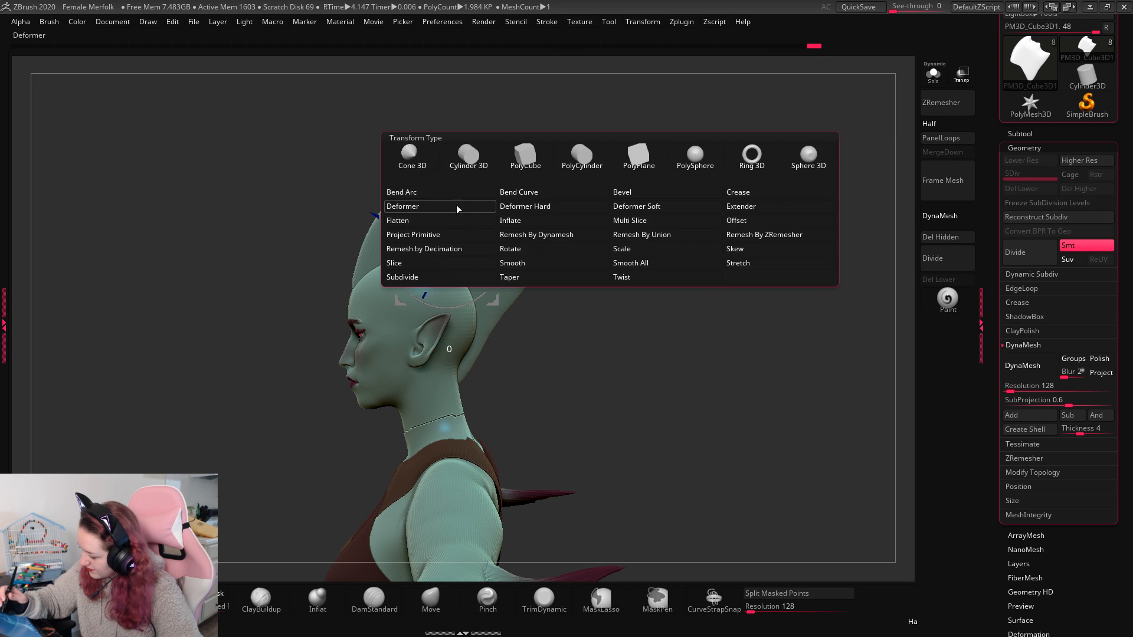
pyautogui.click(401, 263)
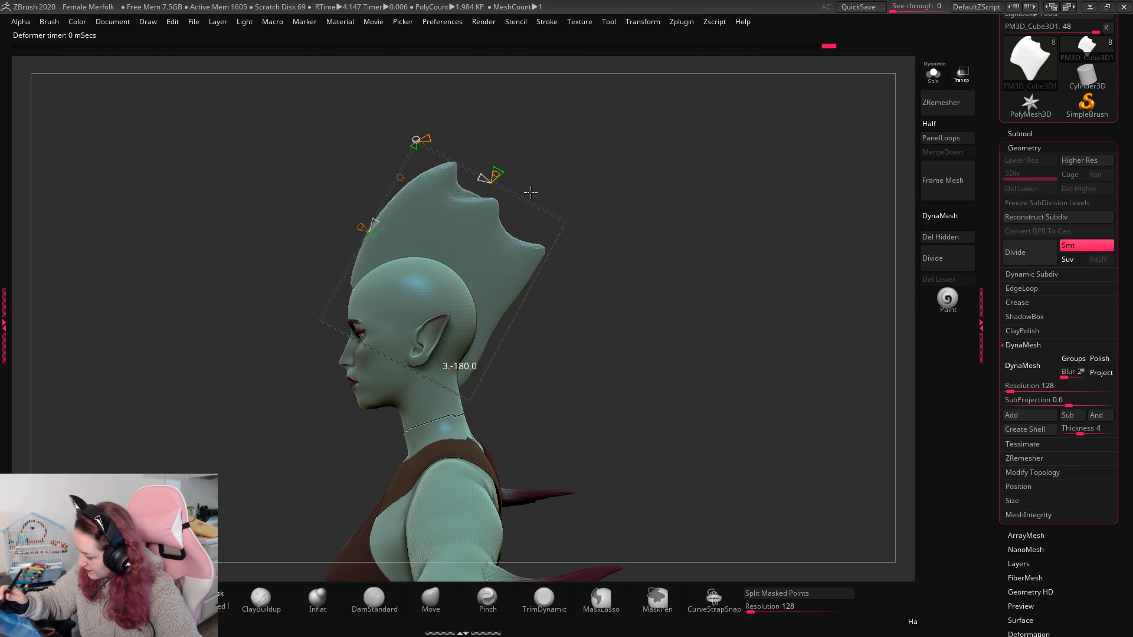
# Step: Try a strong backward bend on the crest, undo it, and accept the deformer
pyautogui.moveTo(371, 232); pyautogui.dragTo(394, 243)
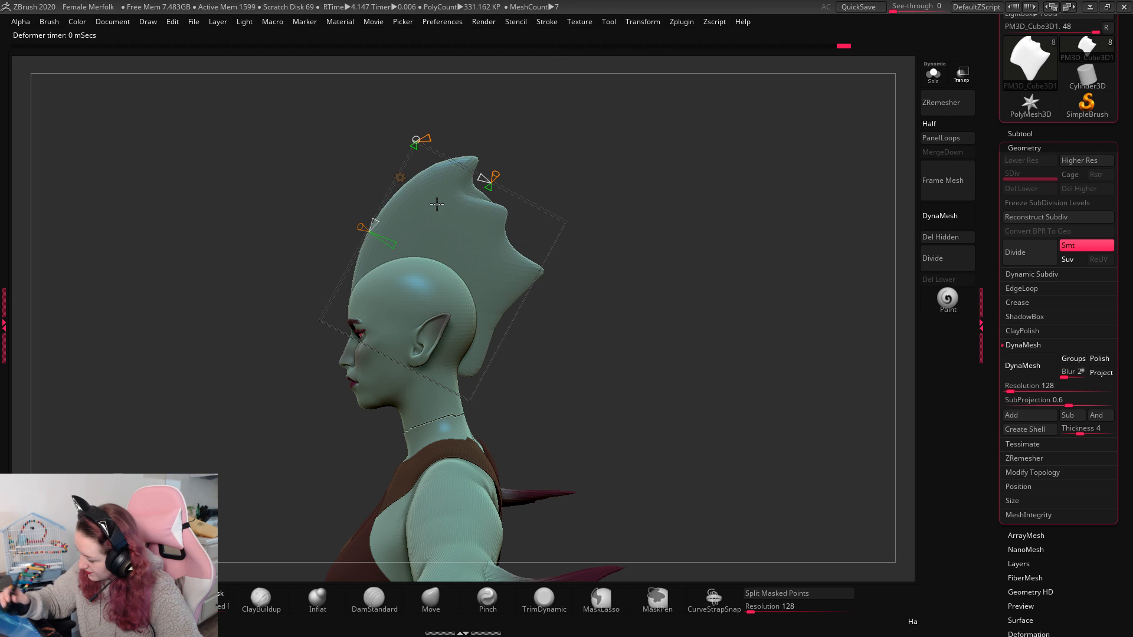
pyautogui.hotkey('ctrl', 'z')
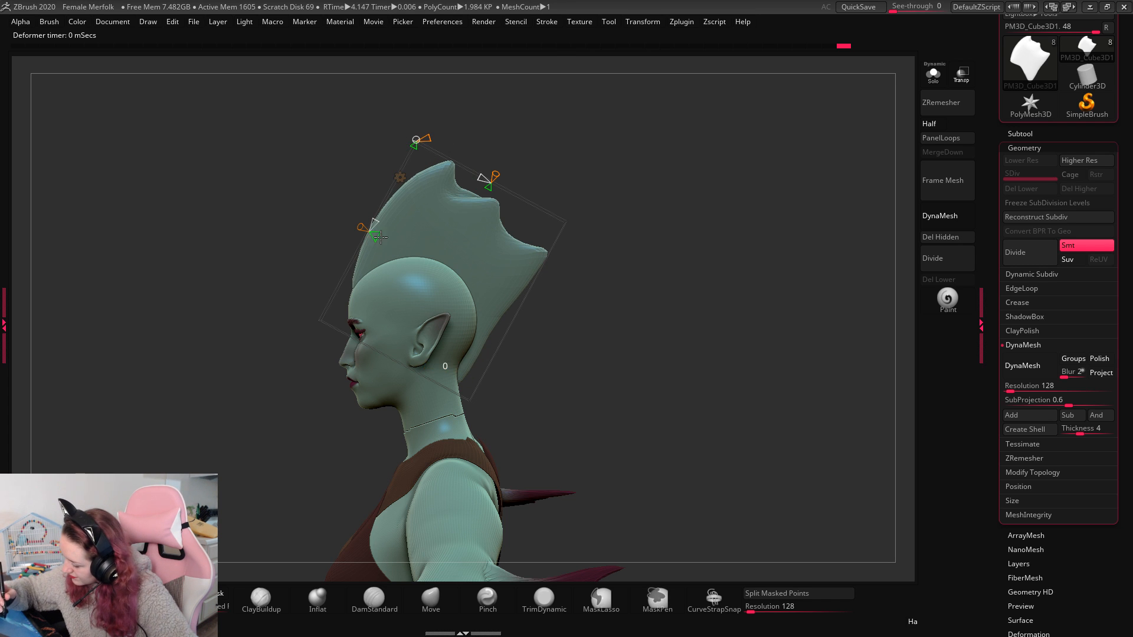
pyautogui.click(400, 177)
pyautogui.click(371, 207)
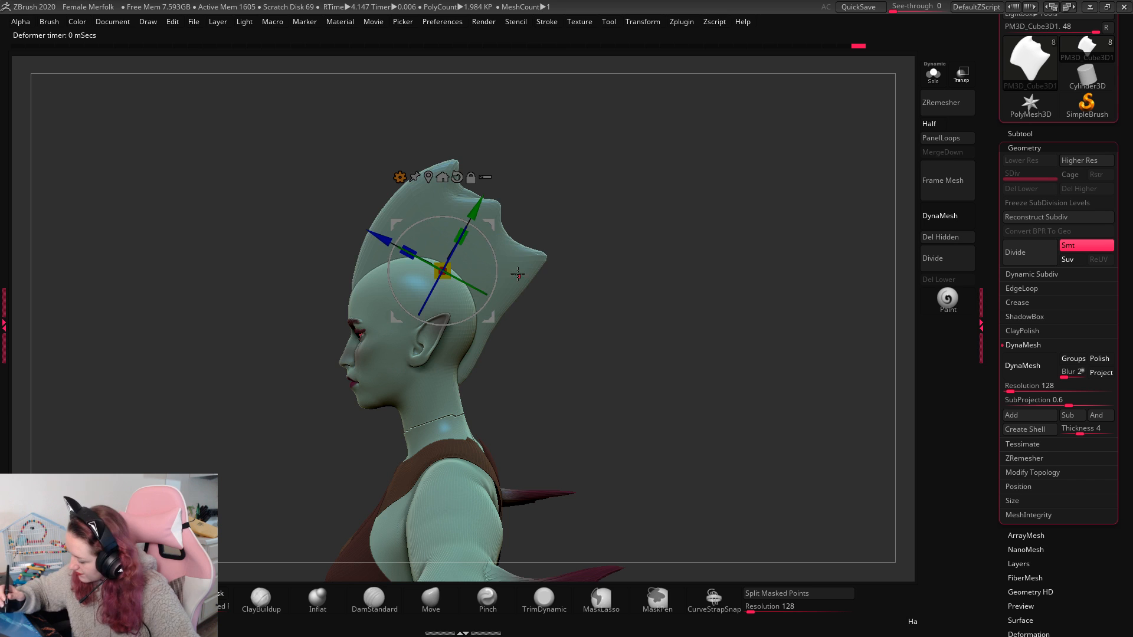
# Step: Lower the crest on the head and rotate it backward so its spikes sweep toward the rear
pyautogui.moveTo(503, 283); pyautogui.dragTo(503, 294)
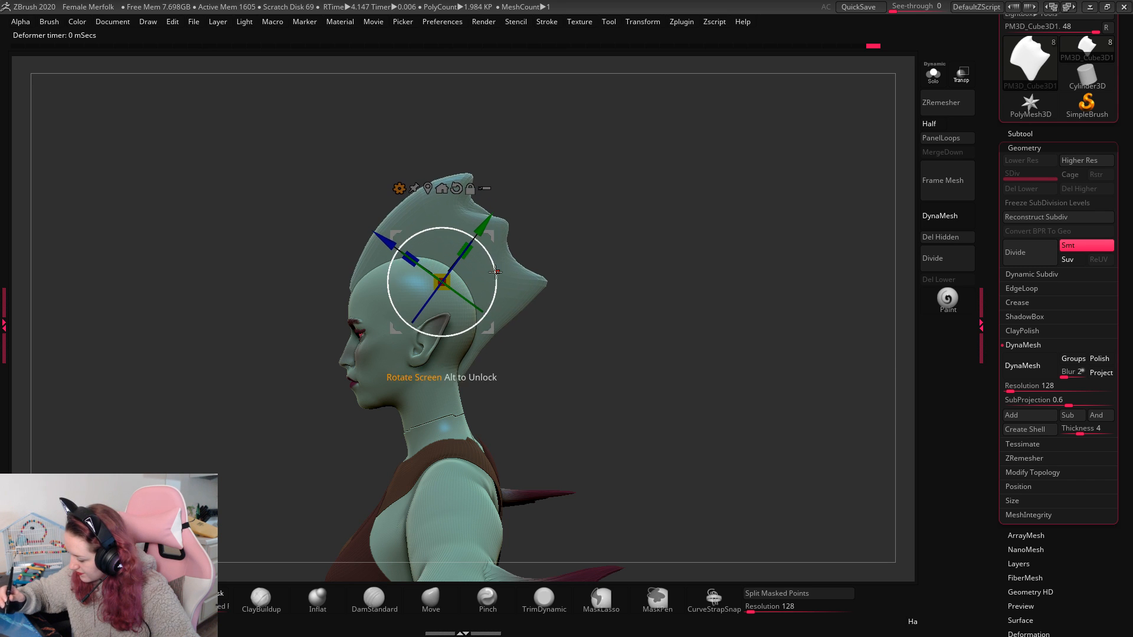
pyautogui.moveTo(495, 242); pyautogui.dragTo(496, 237)
pyautogui.press('q')
pyautogui.moveTo(564, 246)
pyautogui.mouseDown()
pyautogui.moveTo(702, 287)
pyautogui.moveTo(599, 274)
pyautogui.mouseUp()
pyautogui.keyDown('ctrl'); pyautogui.moveTo(680, 273); pyautogui.dragTo(614, 358, button='right'); pyautogui.keyUp('ctrl')
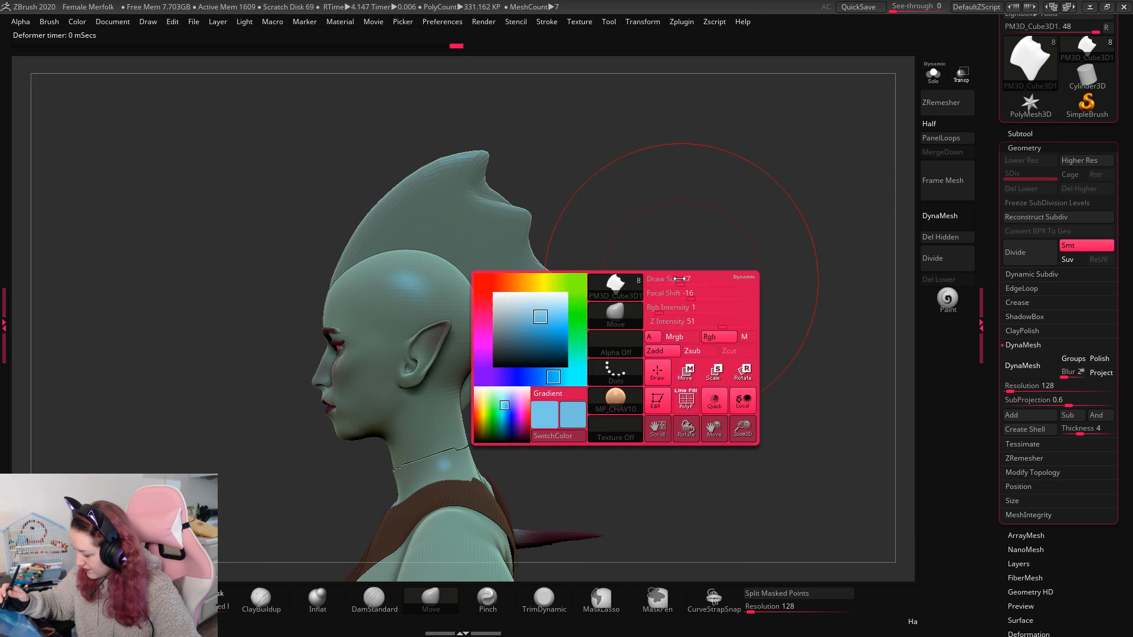
pyautogui.moveTo(655, 266); pyautogui.dragTo(654, 232)
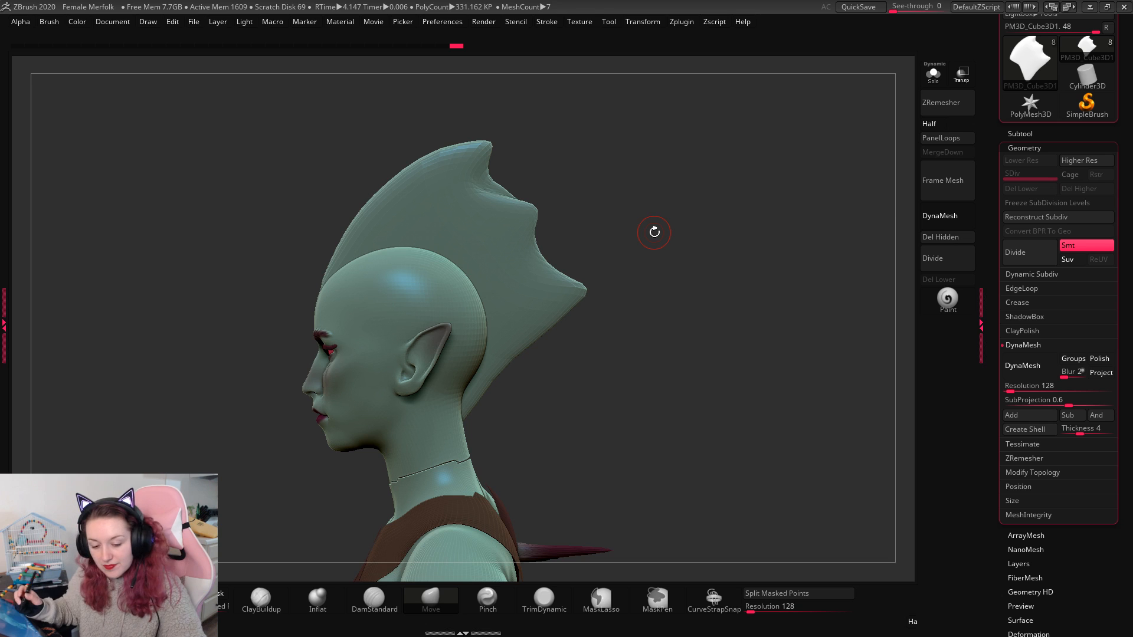
# Step: Fill the whole crest with the light blue skin color, R 116, G 193, B 224
pyautogui.click(1019, 133)
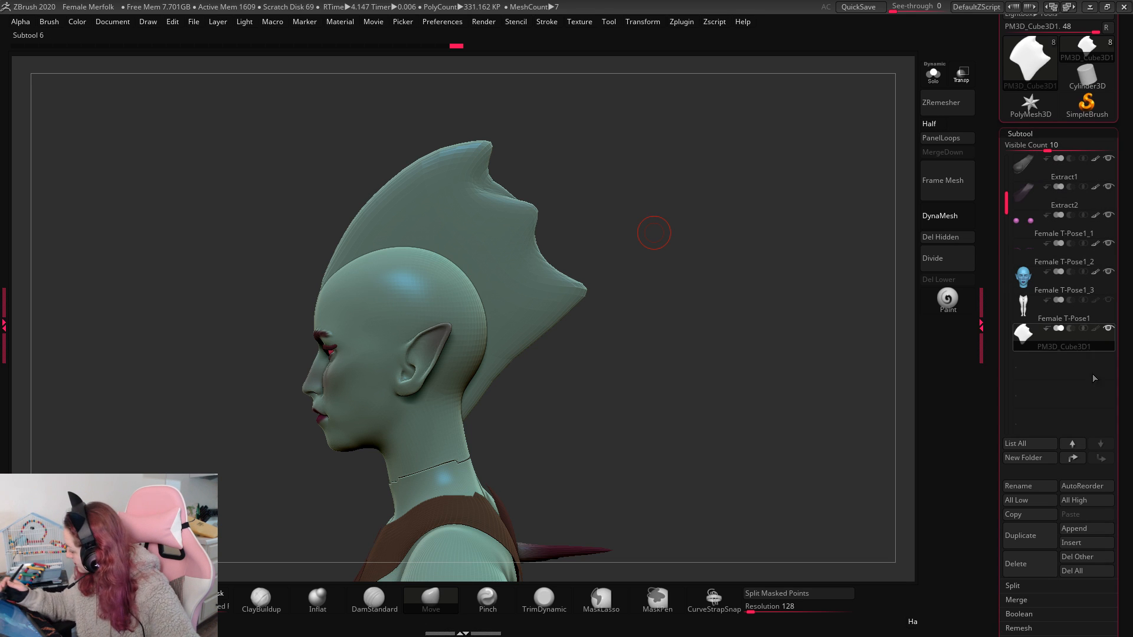
pyautogui.scroll(3, 1046, 65)
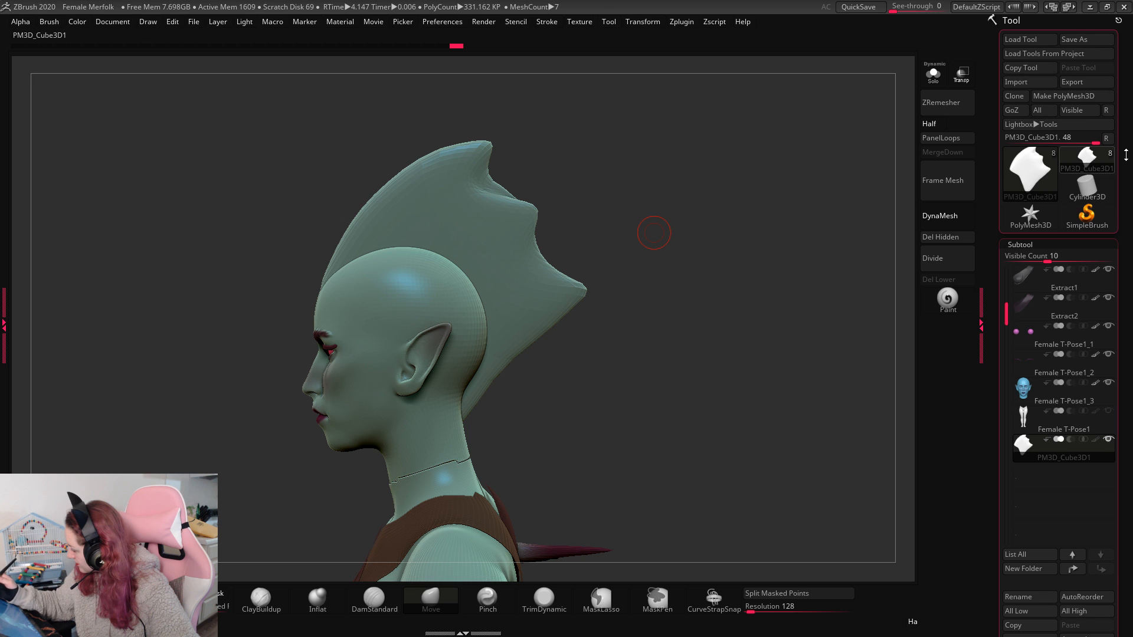
pyautogui.scroll(4, 1104, 158)
pyautogui.click(1019, 114)
pyautogui.scroll(-1, 1021, 154)
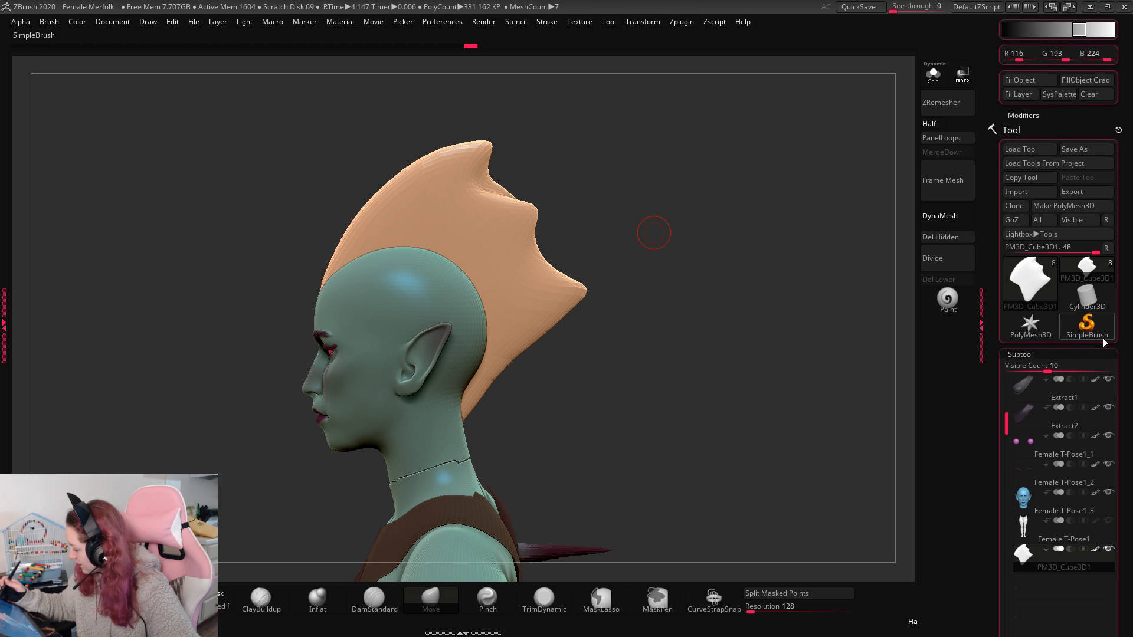
pyautogui.click(956, 304)
pyautogui.moveTo(511, 295); pyautogui.dragTo(523, 330)
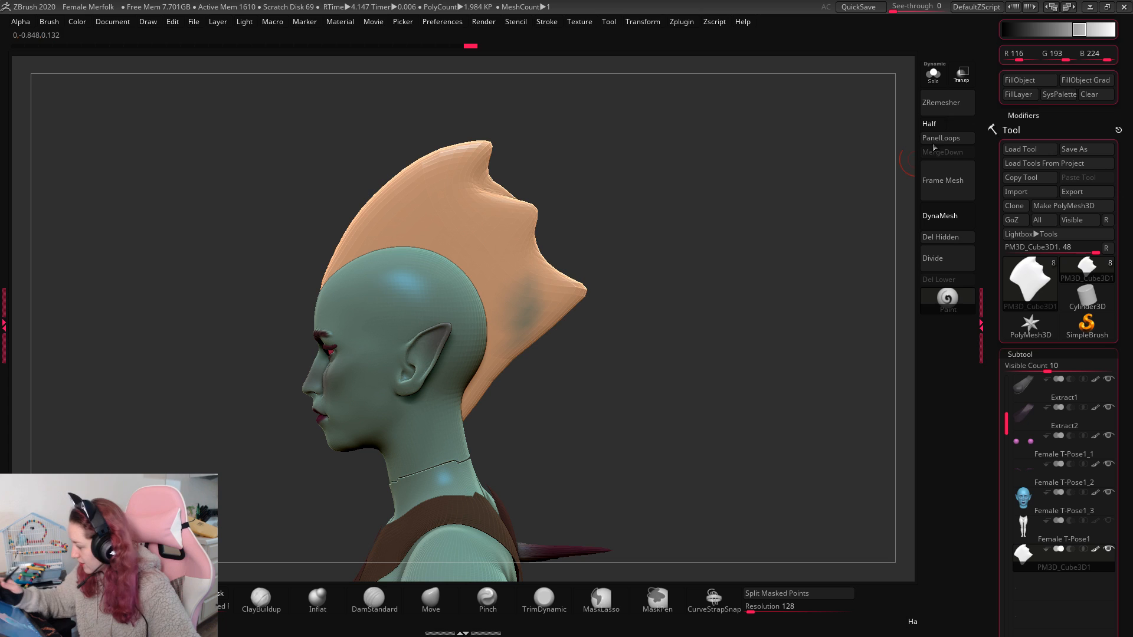
pyautogui.click(1025, 81)
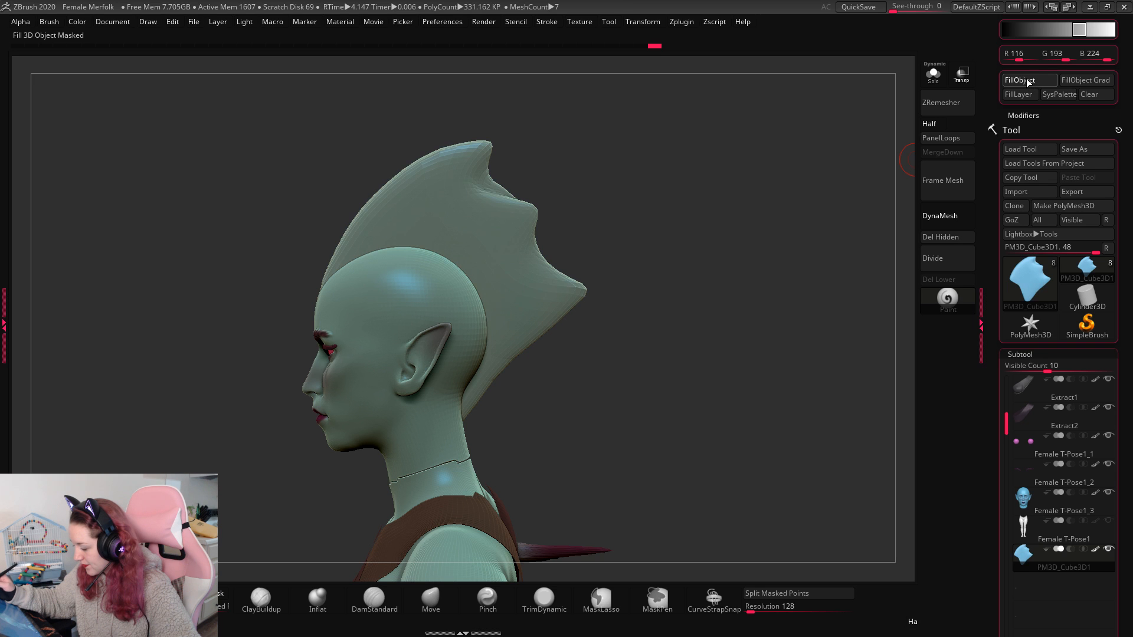
# Step: Set the BPR global shadow strength to about 0.82 and the shadow angle to about 46, and render the bust in three-quarter view
pyautogui.moveTo(695, 392)
pyautogui.mouseDown()
pyautogui.moveTo(769, 364)
pyautogui.moveTo(758, 356)
pyautogui.moveTo(759, 260)
pyautogui.moveTo(817, 296)
pyautogui.moveTo(814, 306)
pyautogui.moveTo(728, 268)
pyautogui.moveTo(791, 306)
pyautogui.moveTo(872, 311)
pyautogui.moveTo(816, 331)
pyautogui.moveTo(808, 356)
pyautogui.moveTo(834, 299)
pyautogui.moveTo(819, 341)
pyautogui.moveTo(830, 324)
pyautogui.moveTo(556, 215)
pyautogui.mouseUp()
pyautogui.moveTo(682, 243)
pyautogui.mouseDown()
pyautogui.moveTo(682, 282)
pyautogui.moveTo(736, 261)
pyautogui.mouseUp()
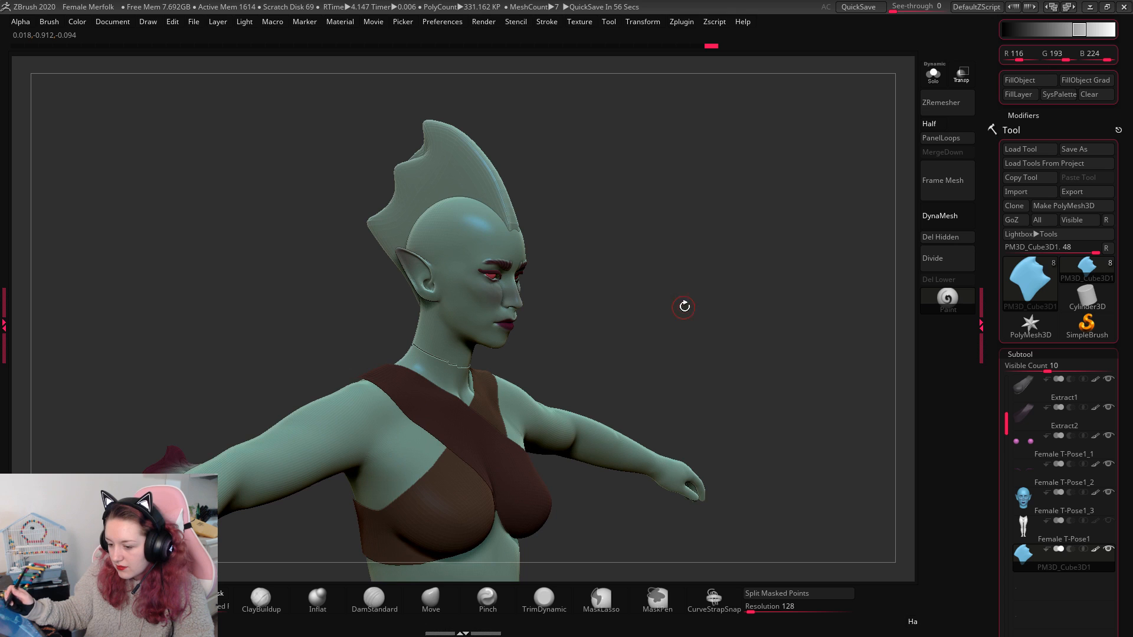
pyautogui.moveTo(703, 297)
pyautogui.mouseDown()
pyautogui.moveTo(657, 260)
pyautogui.moveTo(718, 294)
pyautogui.moveTo(745, 267)
pyautogui.mouseUp()
pyautogui.click(244, 24)
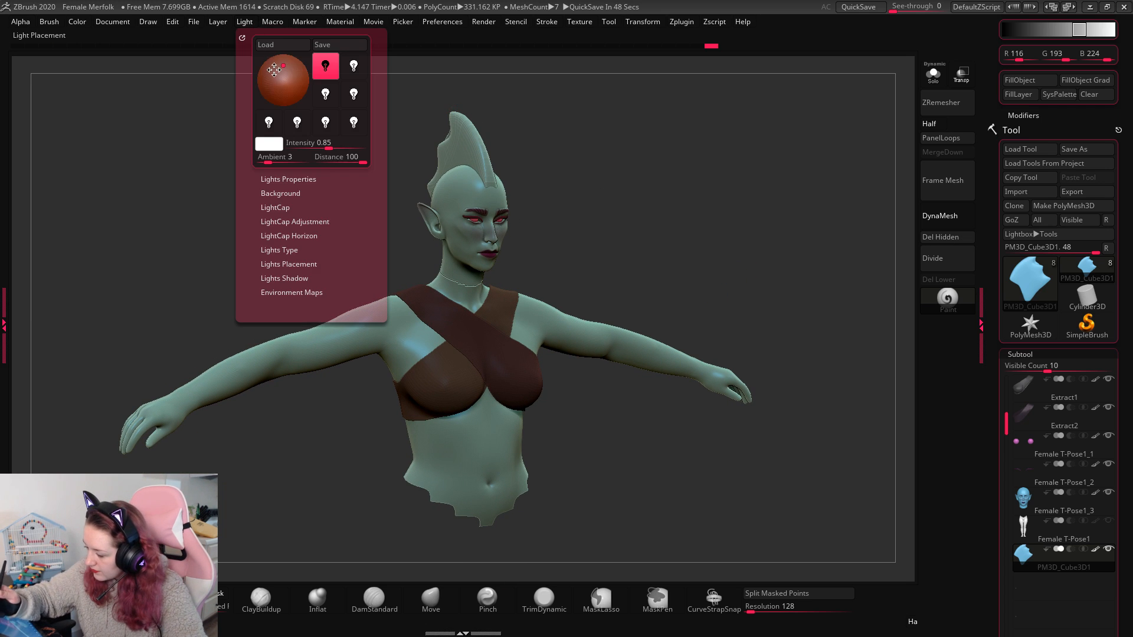
pyautogui.click(484, 23)
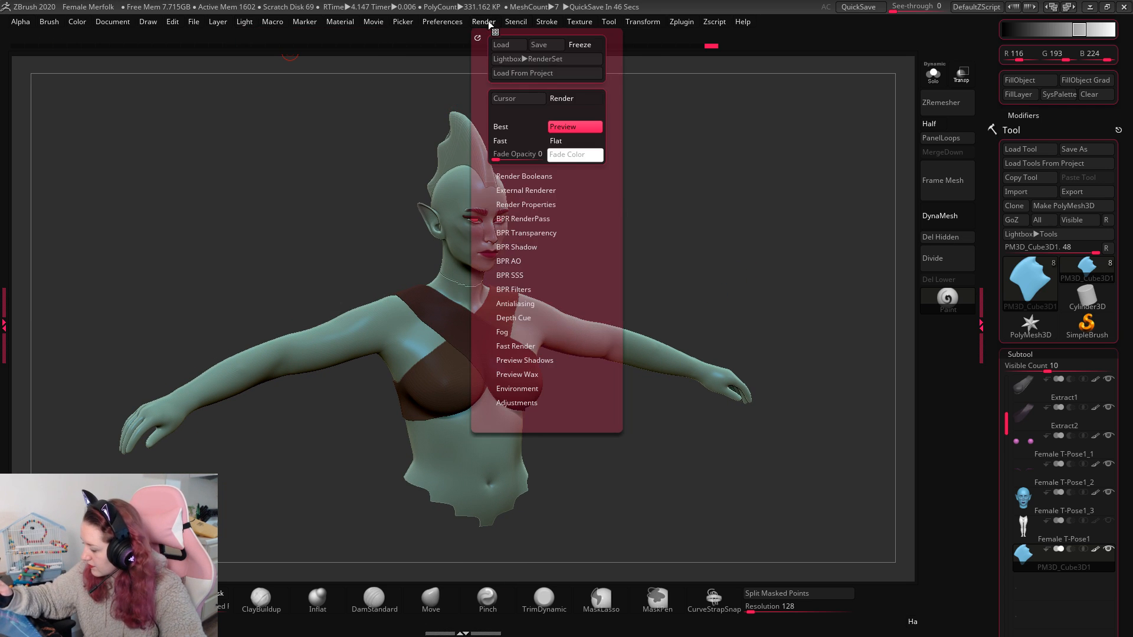
pyautogui.click(523, 245)
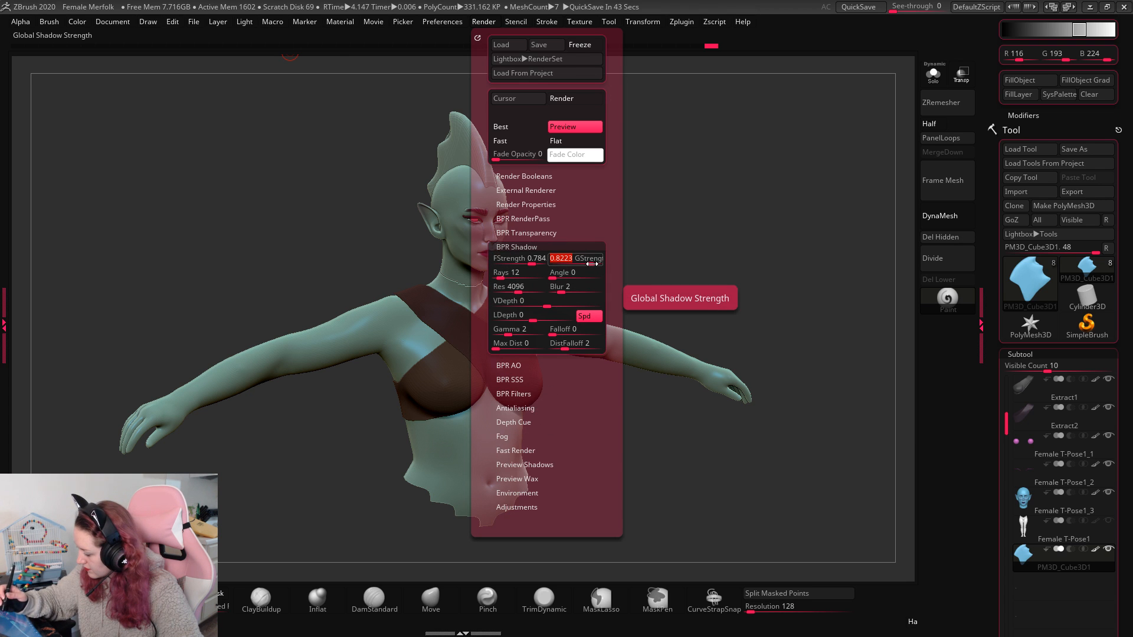
pyautogui.click(575, 275)
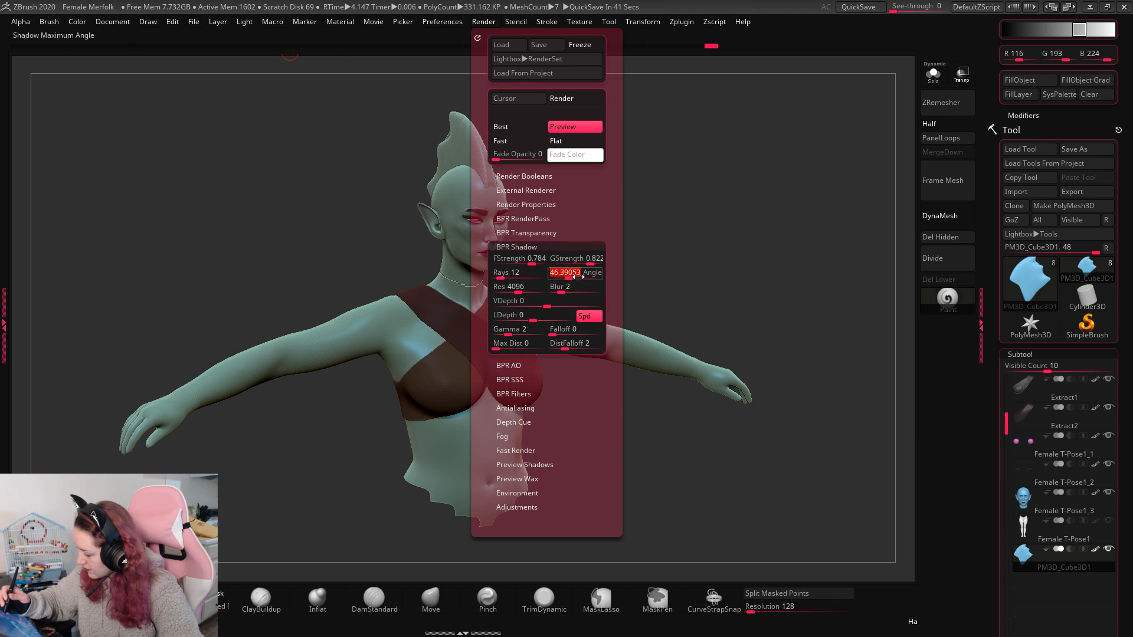
pyautogui.hotkey('shift', 'r')
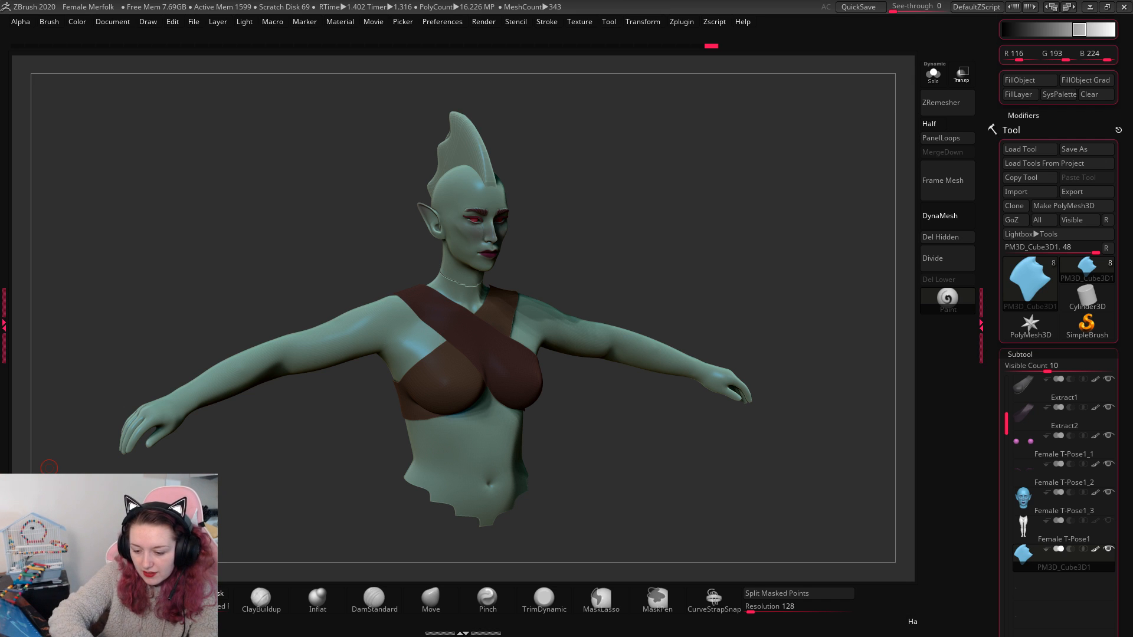
pyautogui.hotkey('alt', 'Tab')
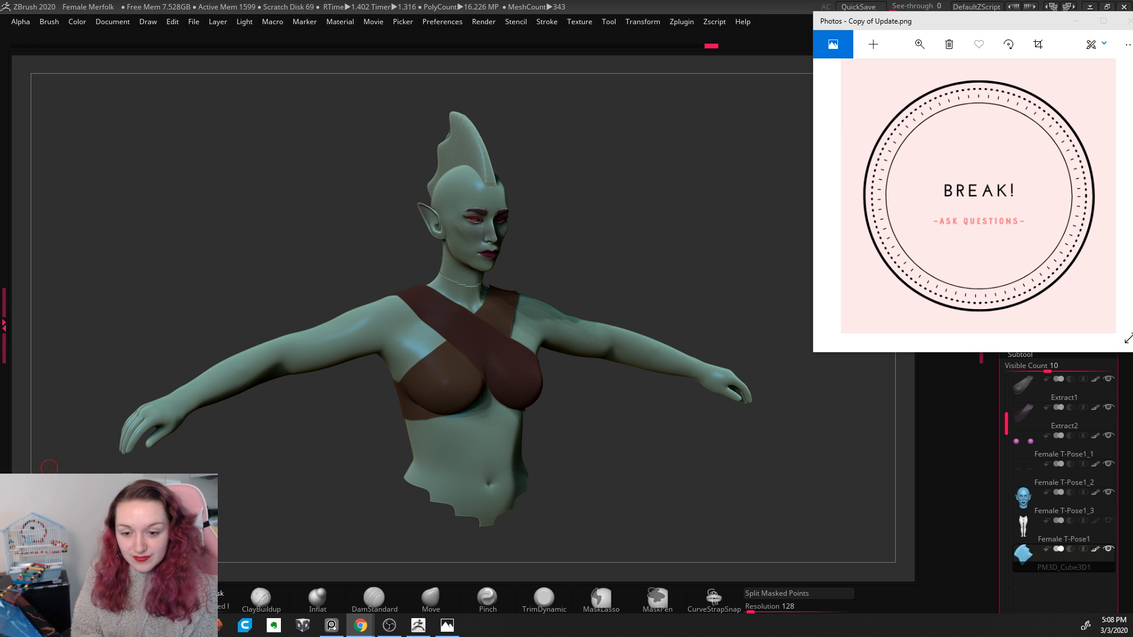
pyautogui.hotkey('alt', 'Tab')
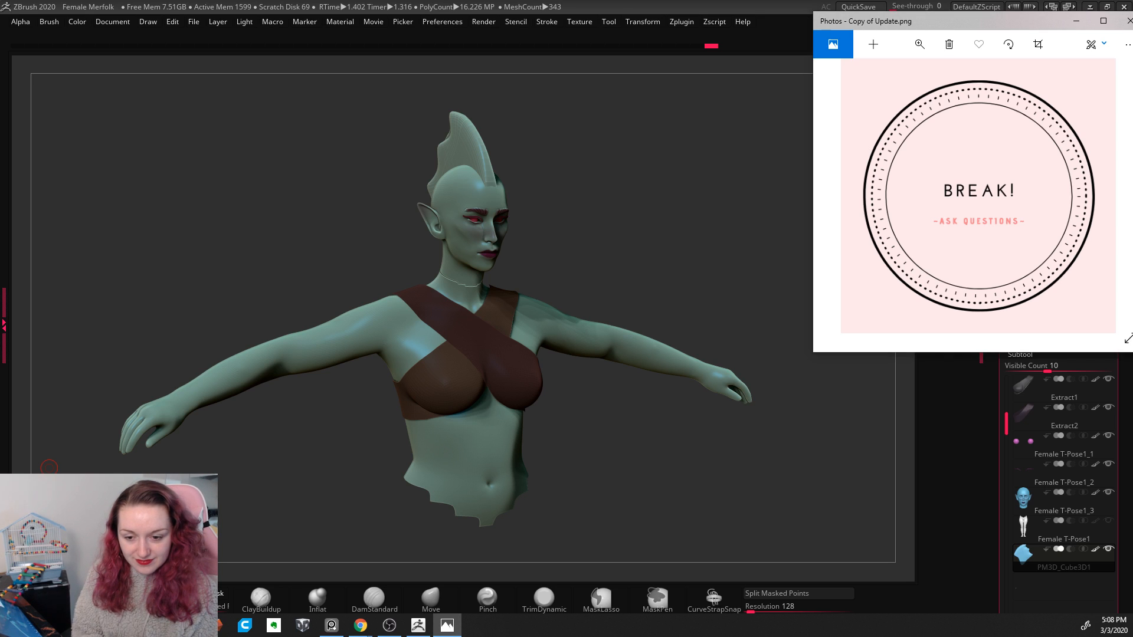
pyautogui.hotkey('alt', 'Tab')
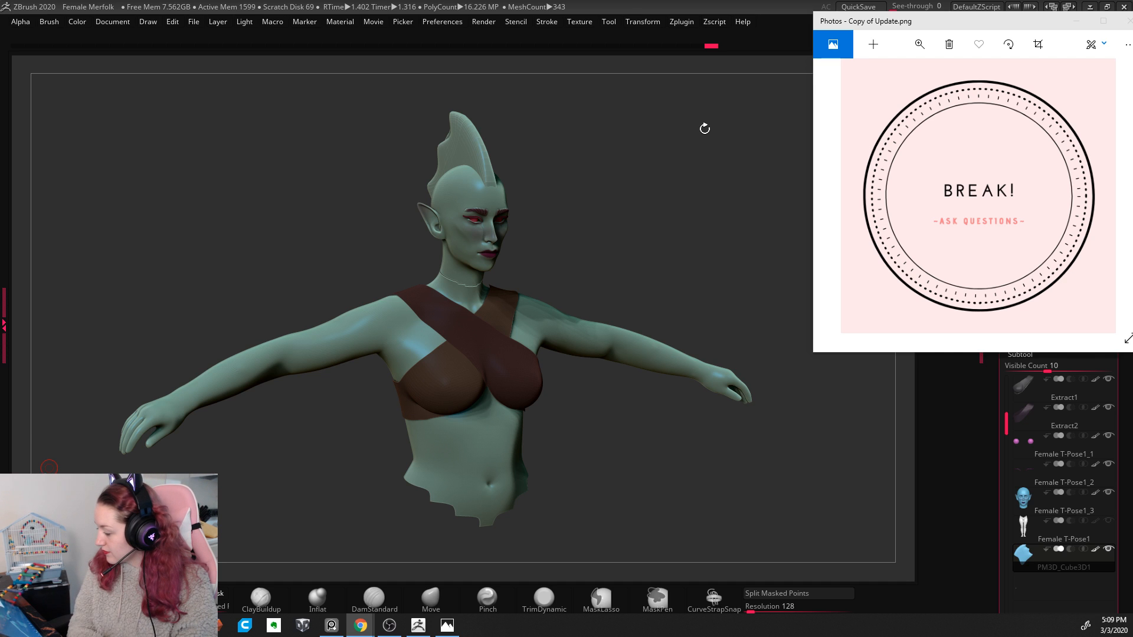
pyautogui.click(704, 129)
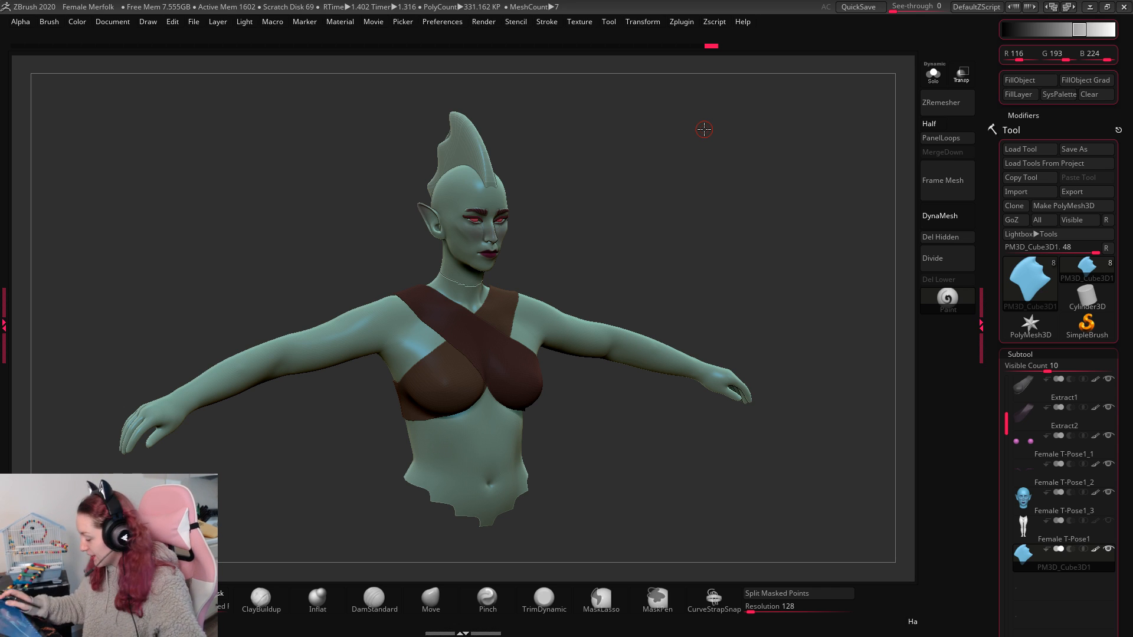
# Step: Append a cylinder as a new subtool and make it the active one
pyautogui.moveTo(723, 251); pyautogui.dragTo(754, 392)
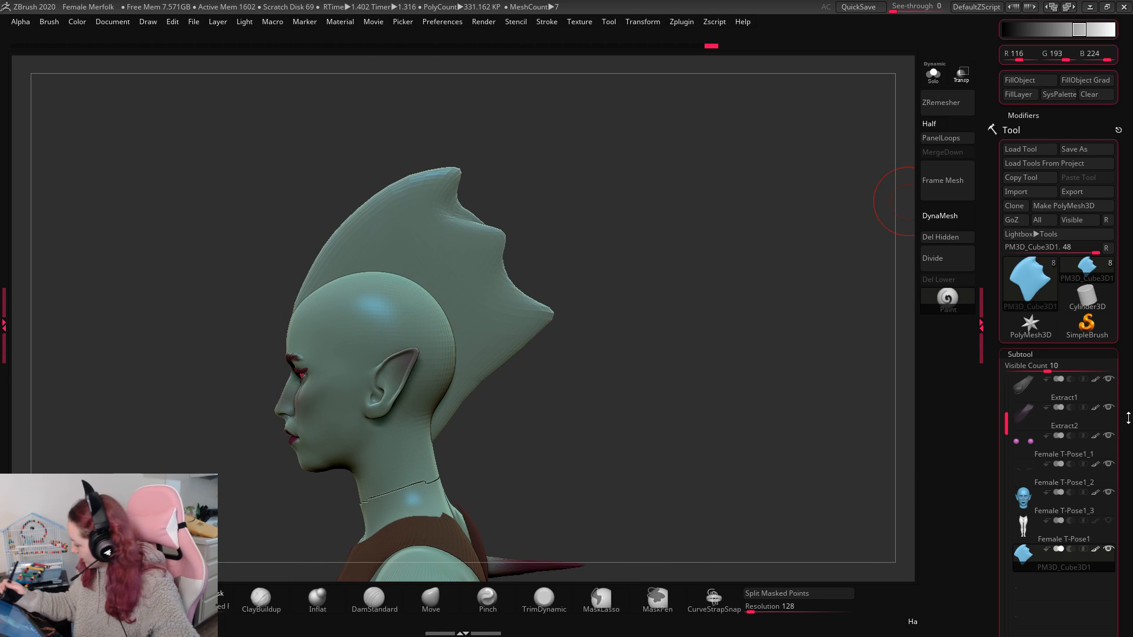
pyautogui.scroll(-5, 1127, 418)
pyautogui.click(1085, 495)
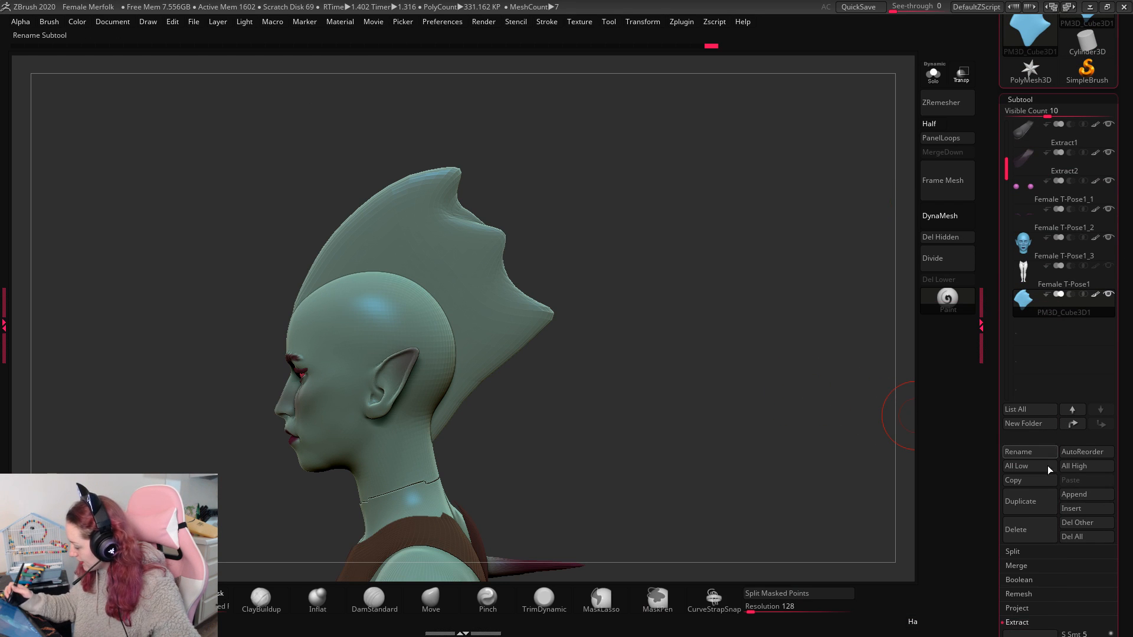
pyautogui.scroll(-3, 1112, 427)
pyautogui.click(1089, 353)
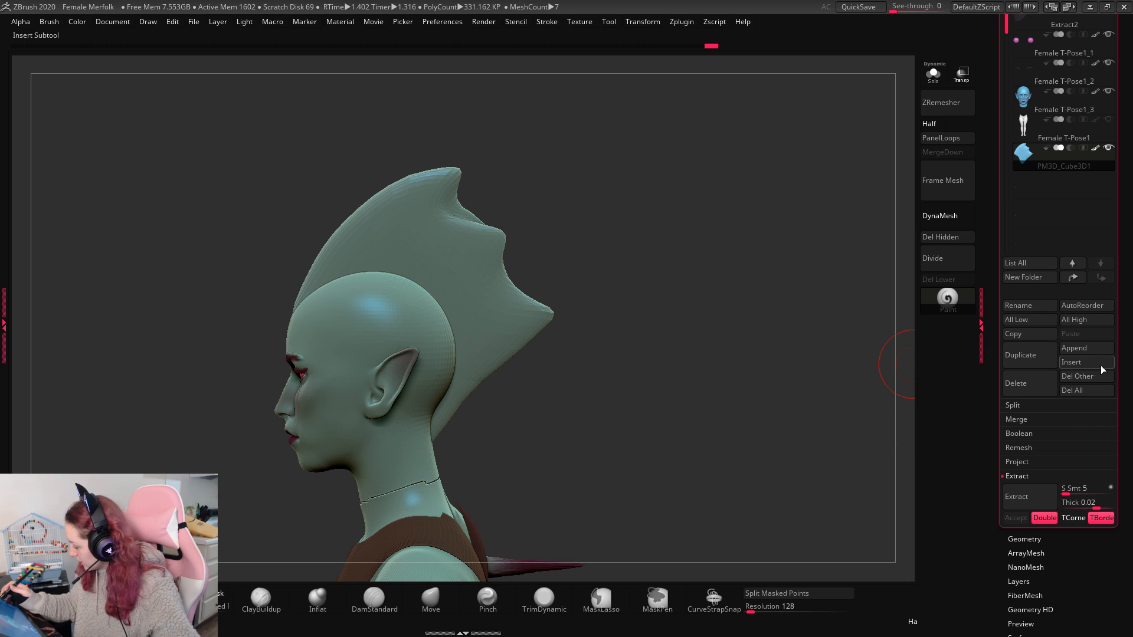
pyautogui.click(1086, 349)
pyautogui.click(800, 393)
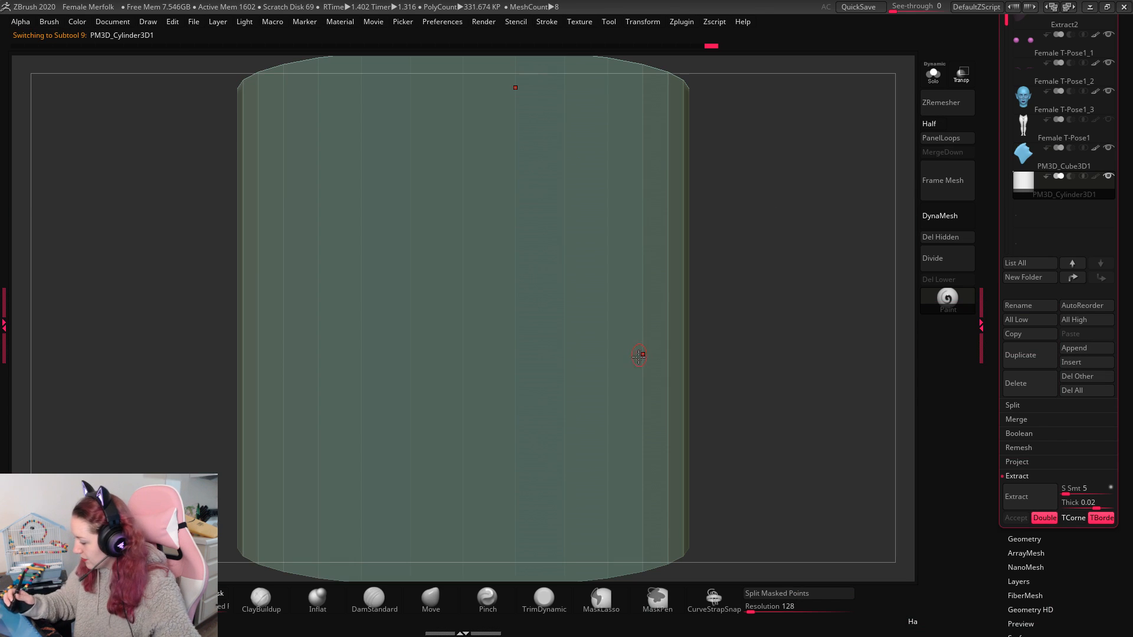
# Step: Shrink the cylinder far down and move it up to the crest's front edge, tilting it to follow the slope
pyautogui.press('w')
pyautogui.moveTo(462, 319); pyautogui.dragTo(231, 584)
pyautogui.keyDown('alt'); pyautogui.moveTo(677, 276); pyautogui.dragTo(659, 430); pyautogui.keyUp('alt')
pyautogui.moveTo(444, 403); pyautogui.dragTo(444, 148)
pyautogui.keyDown('alt'); pyautogui.moveTo(585, 173); pyautogui.dragTo(643, 311); pyautogui.keyUp('alt')
pyautogui.moveTo(452, 308); pyautogui.dragTo(407, 335)
pyautogui.hotkey('ctrl', 'z')
pyautogui.moveTo(459, 250); pyautogui.dragTo(483, 260)
pyautogui.moveTo(497, 257); pyautogui.dragTo(452, 314)
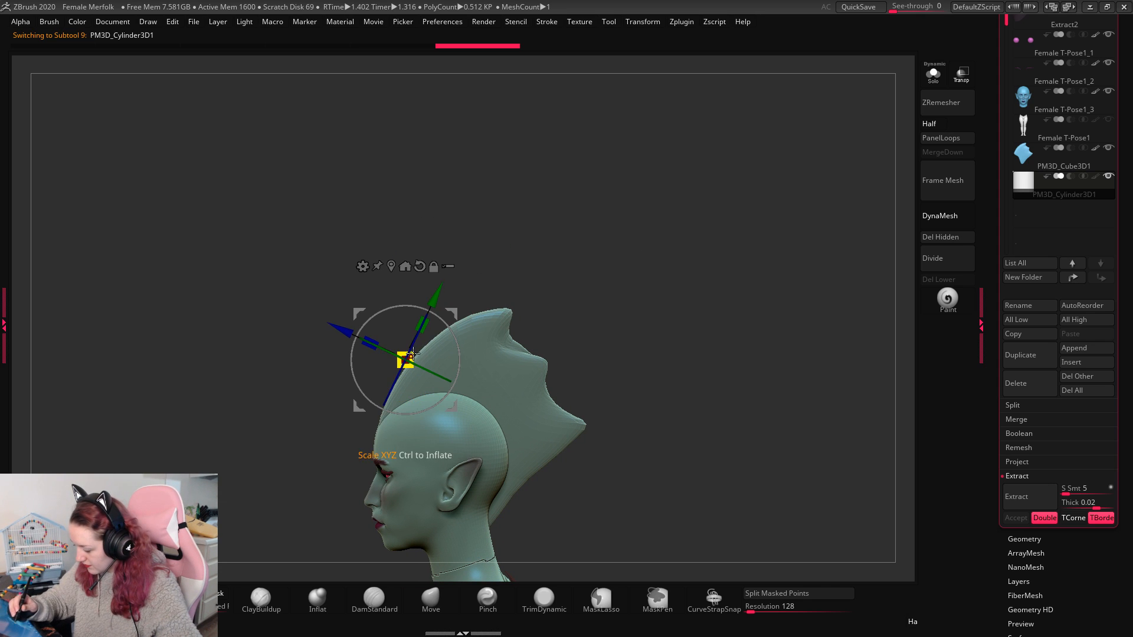
# Step: Adjust the cylinder's scale and rotation so it lies parallel to the crest's front edge
pyautogui.moveTo(406, 360)
pyautogui.mouseDown()
pyautogui.moveTo(431, 333)
pyautogui.moveTo(418, 347)
pyautogui.mouseUp()
pyautogui.moveTo(453, 313)
pyautogui.mouseDown()
pyautogui.moveTo(438, 330)
pyautogui.moveTo(414, 326)
pyautogui.moveTo(461, 305)
pyautogui.mouseUp()
pyautogui.moveTo(443, 309); pyautogui.dragTo(452, 317)
pyautogui.press('q')
pyautogui.press('w')
pyautogui.moveTo(413, 354); pyautogui.dragTo(407, 360)
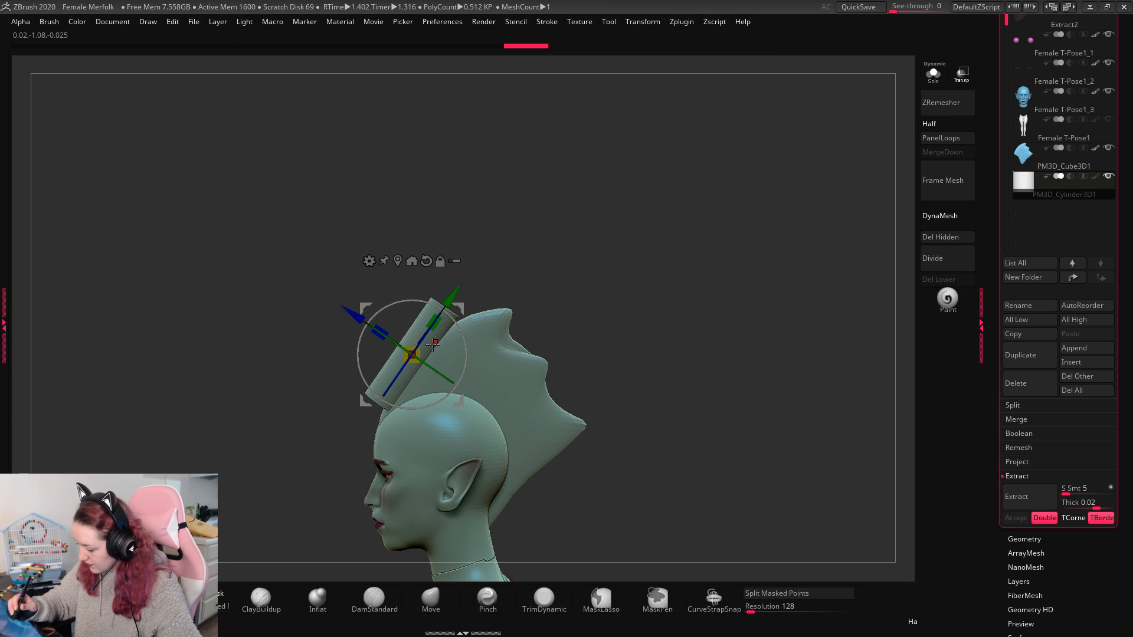
# Step: Set the current paint colour to a dark teal (R 47, G 130, B 121)
pyautogui.press('q')
pyautogui.keyDown('alt'); pyautogui.moveTo(544, 285); pyautogui.dragTo(604, 254); pyautogui.keyUp('alt')
pyautogui.press('space')
pyautogui.click(476, 301)
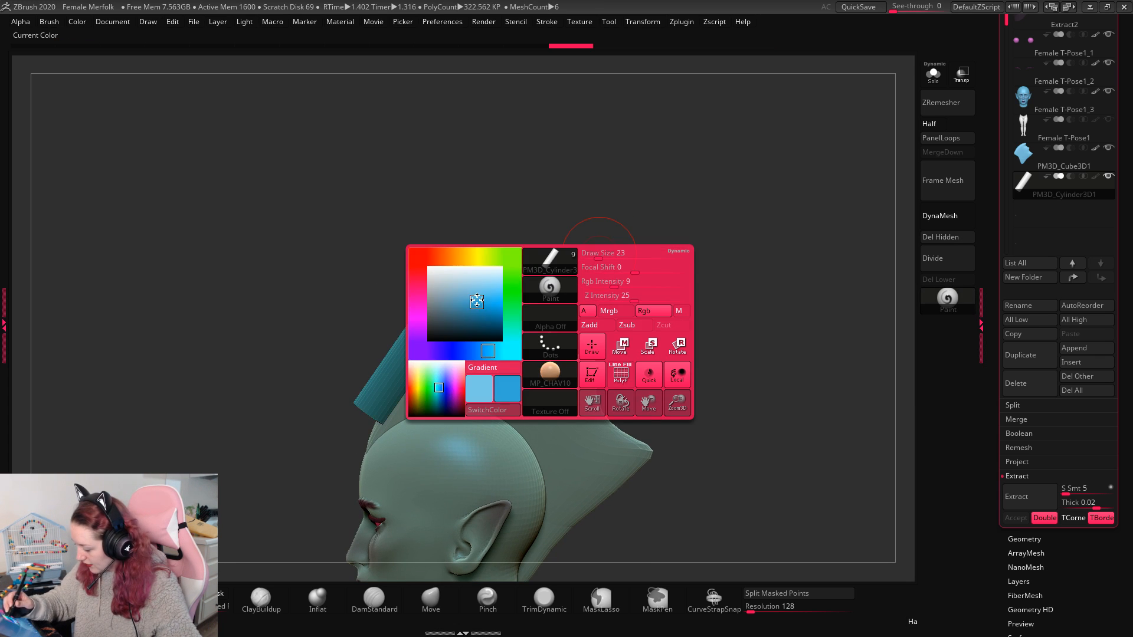
pyautogui.press('space')
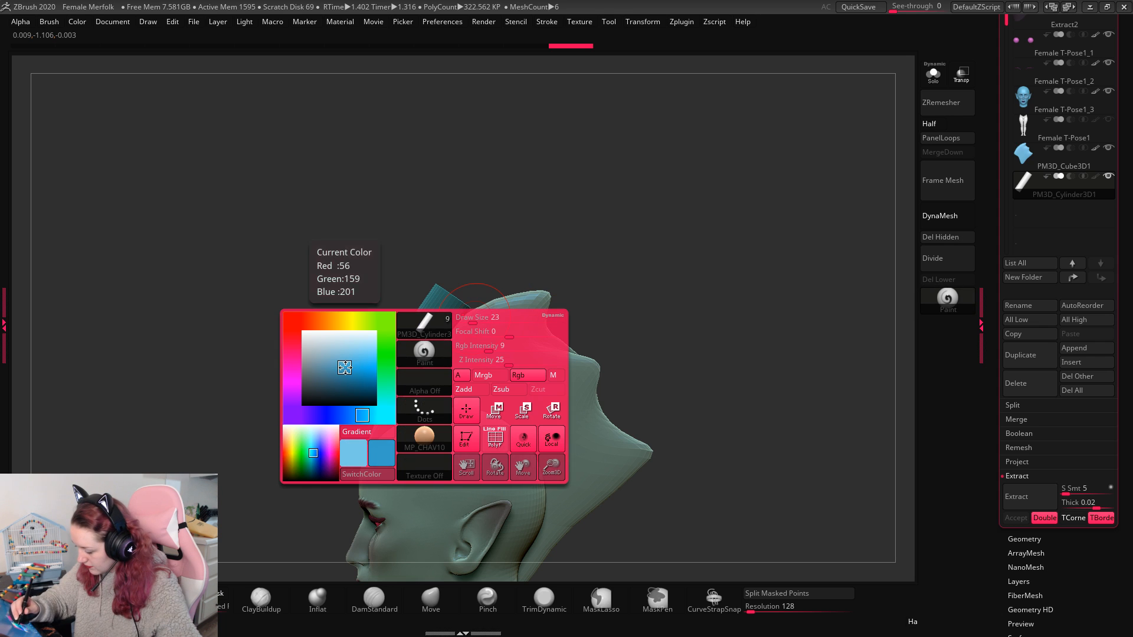
pyautogui.moveTo(1125, 231); pyautogui.dragTo(1125, 283)
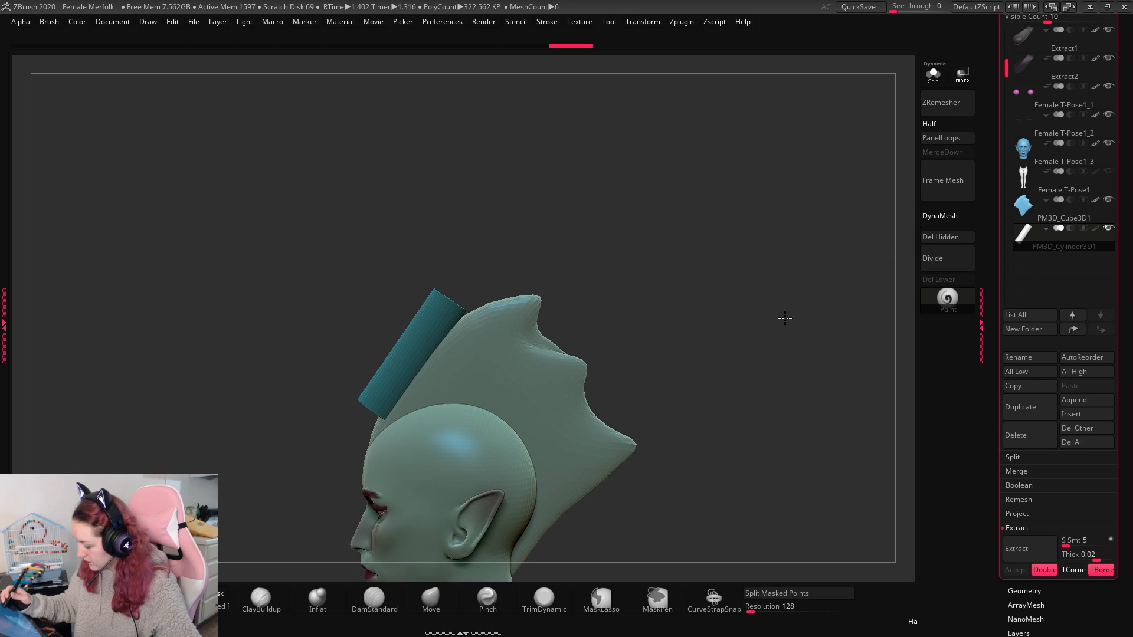
pyautogui.moveTo(784, 316); pyautogui.dragTo(751, 295)
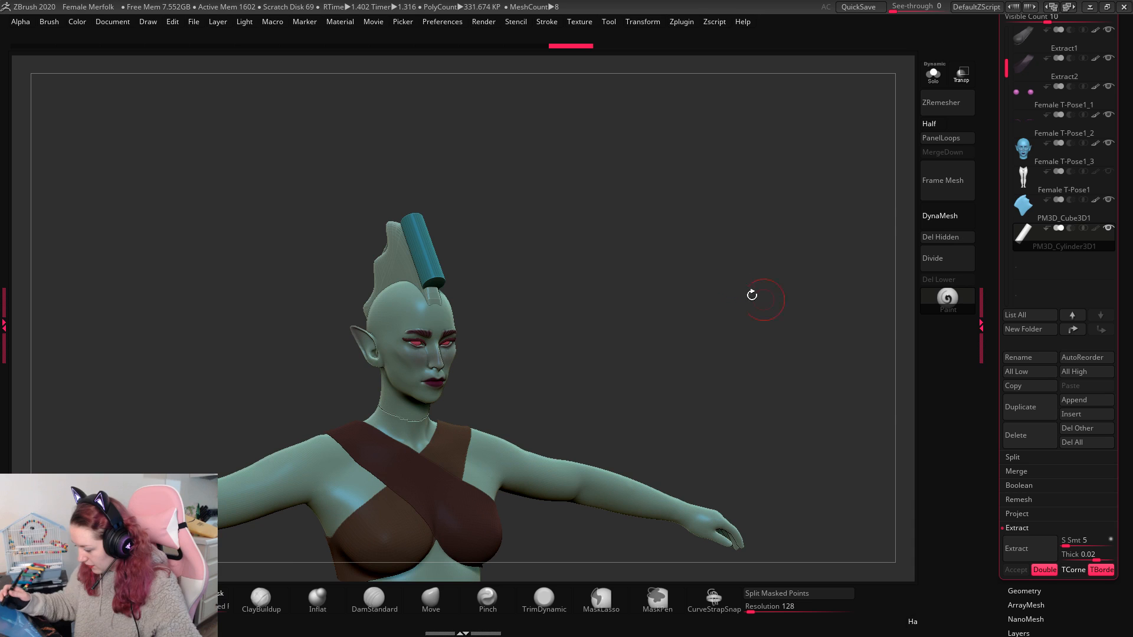
pyautogui.press('space')
pyautogui.moveTo(624, 350); pyautogui.dragTo(624, 331)
pyautogui.click(574, 343)
pyautogui.click(623, 361)
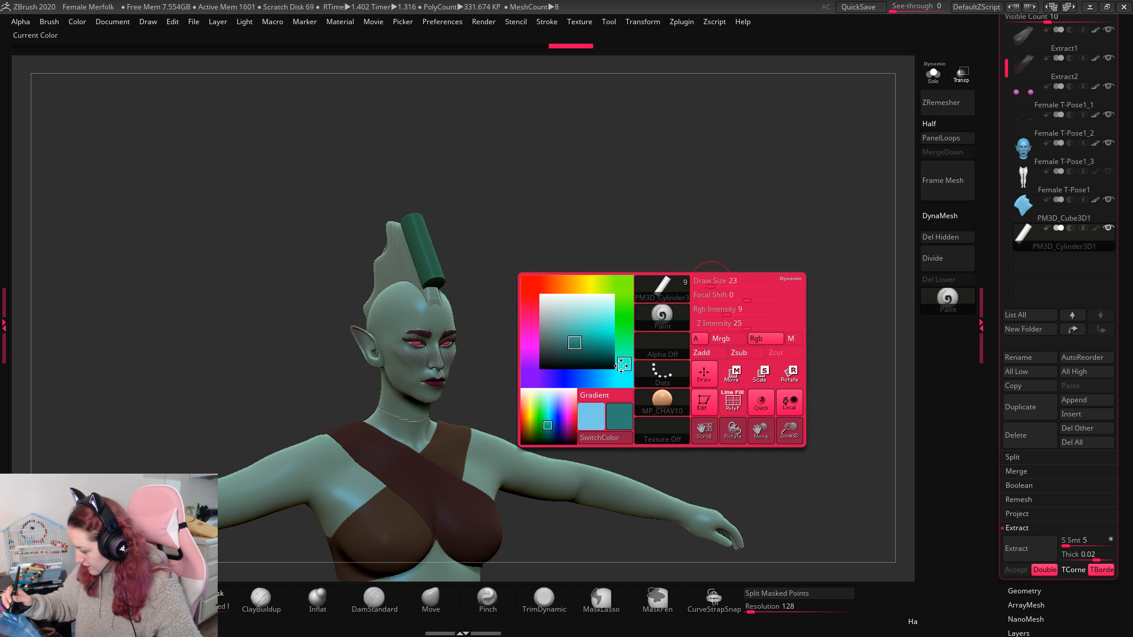
# Step: Raise the RGB intensity to about 72 and fill the cylinder with the current teal colour
pyautogui.scroll(5, 1101, 278)
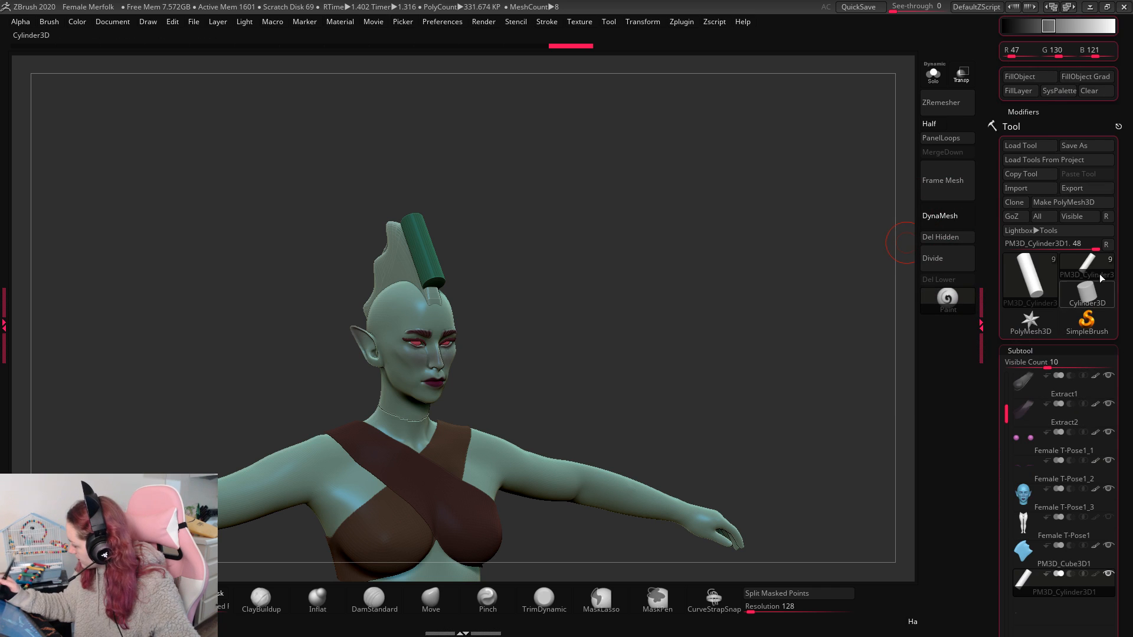
pyautogui.click(1033, 77)
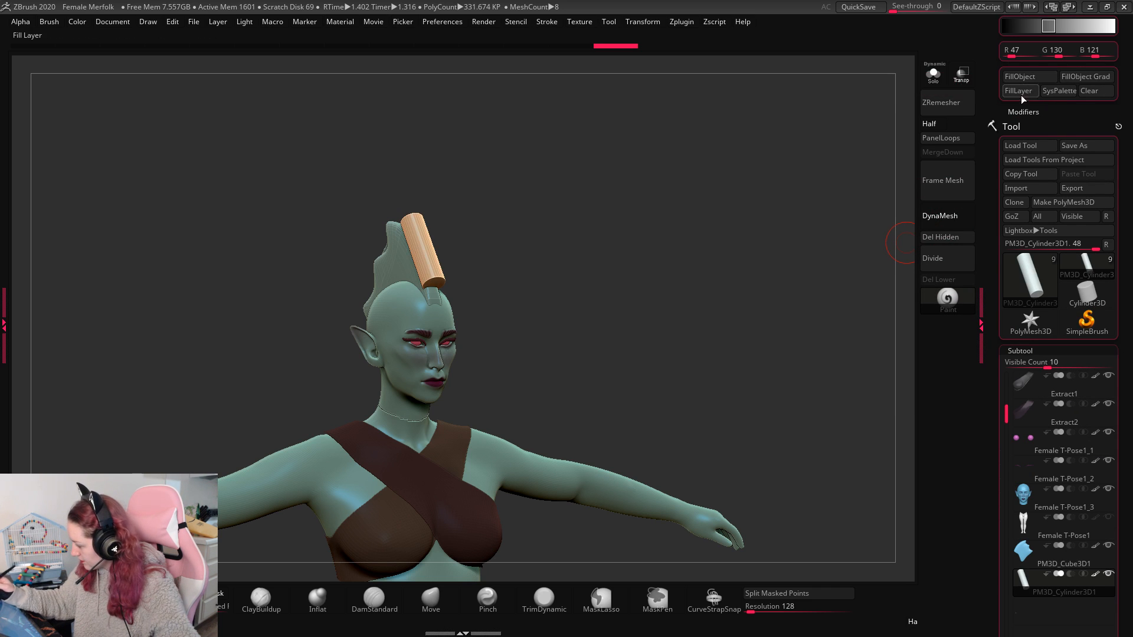
pyautogui.press('space')
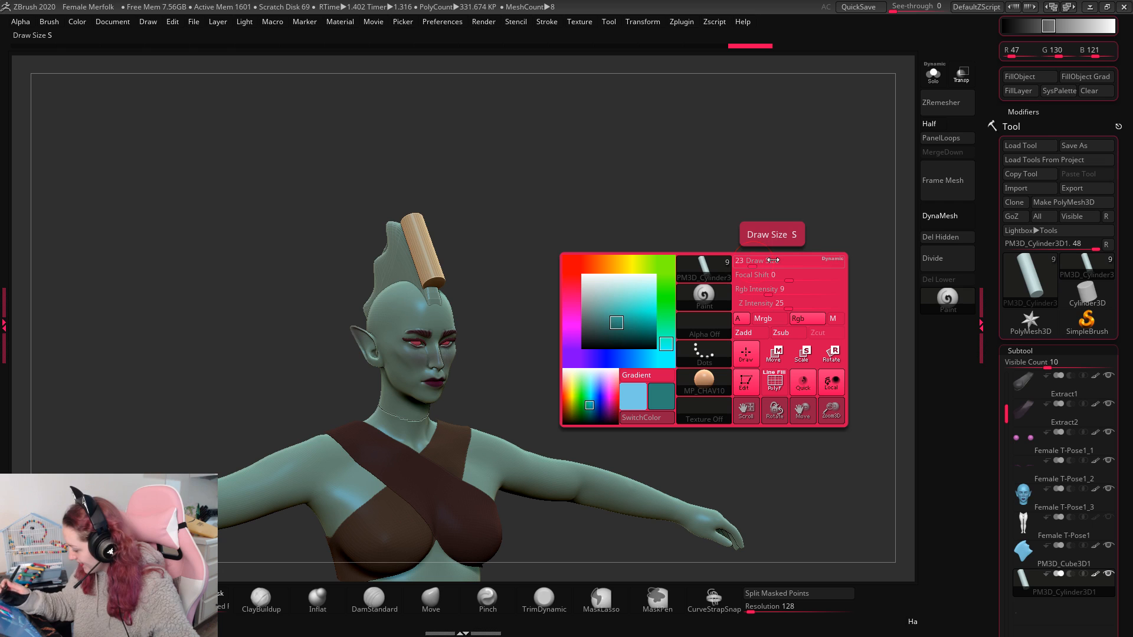
pyautogui.moveTo(777, 290); pyautogui.dragTo(827, 279)
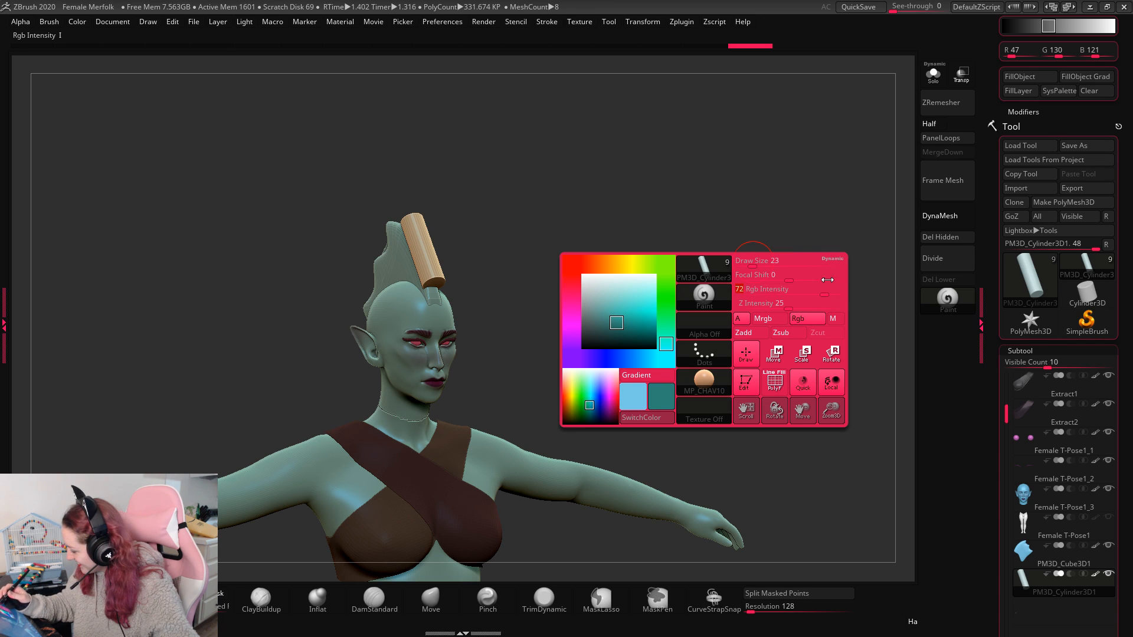
pyautogui.click(1037, 77)
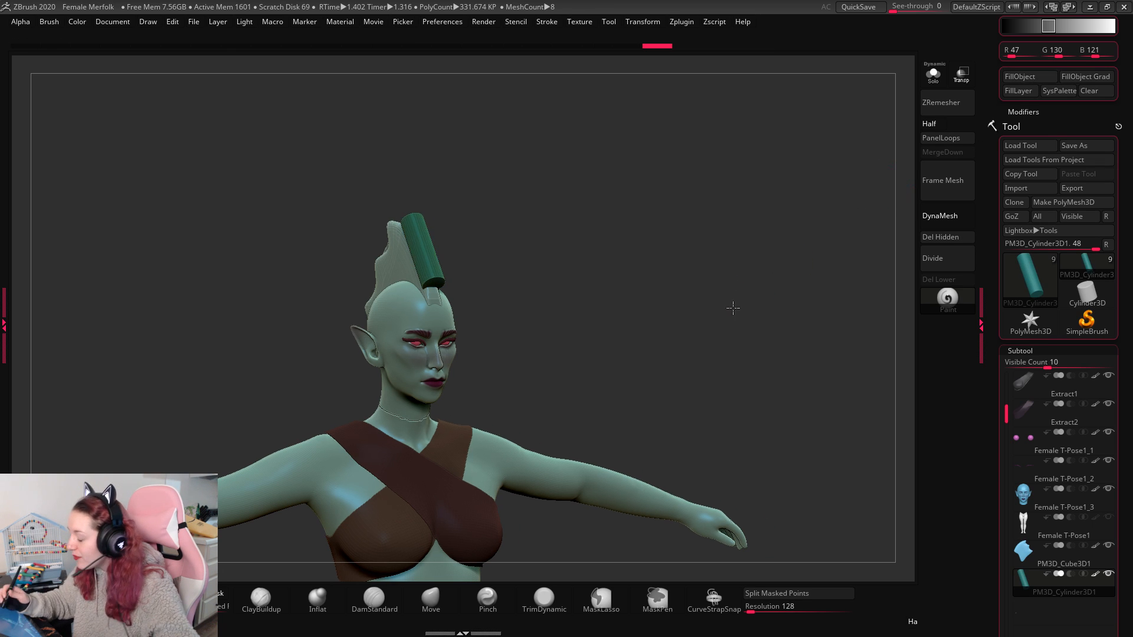
# Step: Bend and lengthen the cylinder with a bend deformer so it arcs along the crest's front edge
pyautogui.moveTo(732, 308); pyautogui.dragTo(764, 330)
pyautogui.press('space')
pyautogui.press('w')
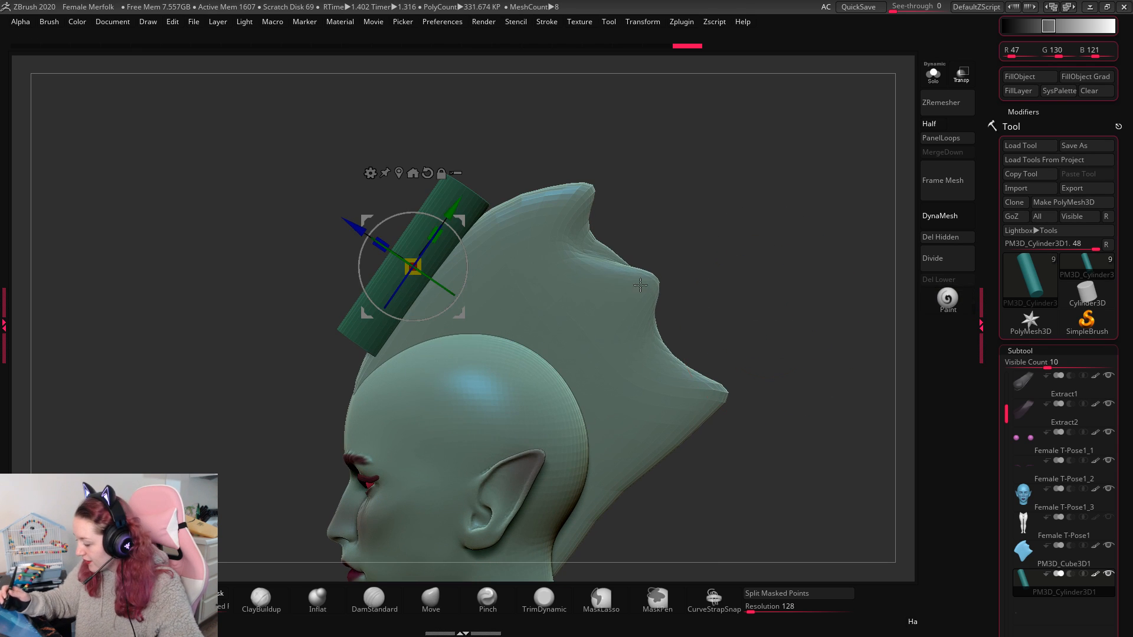
pyautogui.click(370, 173)
pyautogui.click(473, 256)
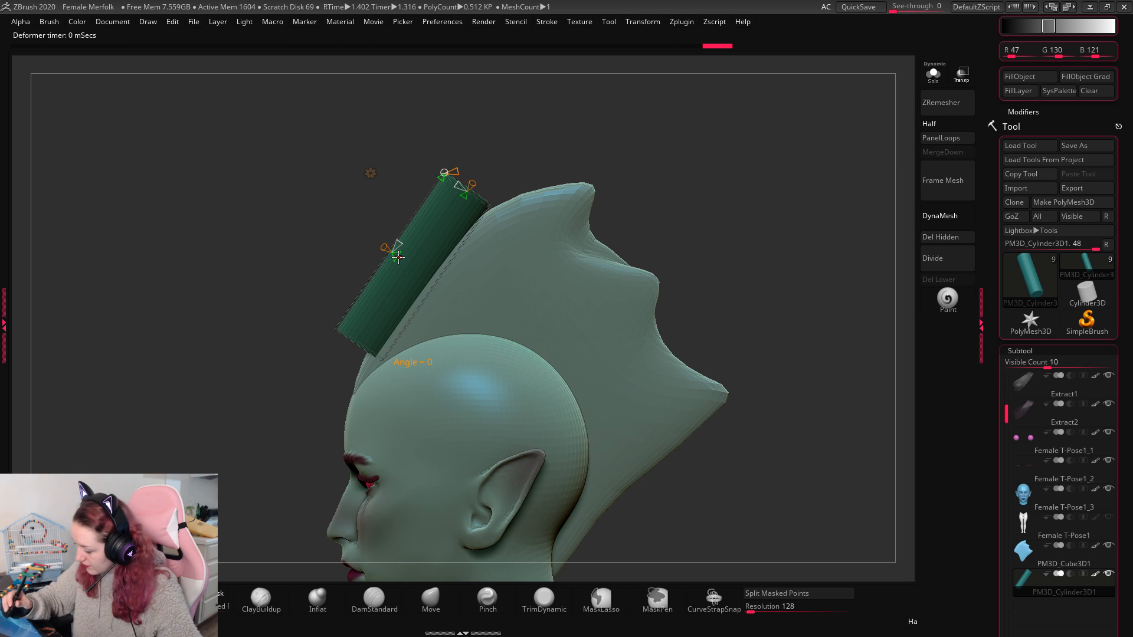
pyautogui.moveTo(398, 257); pyautogui.dragTo(415, 270)
pyautogui.click(370, 173)
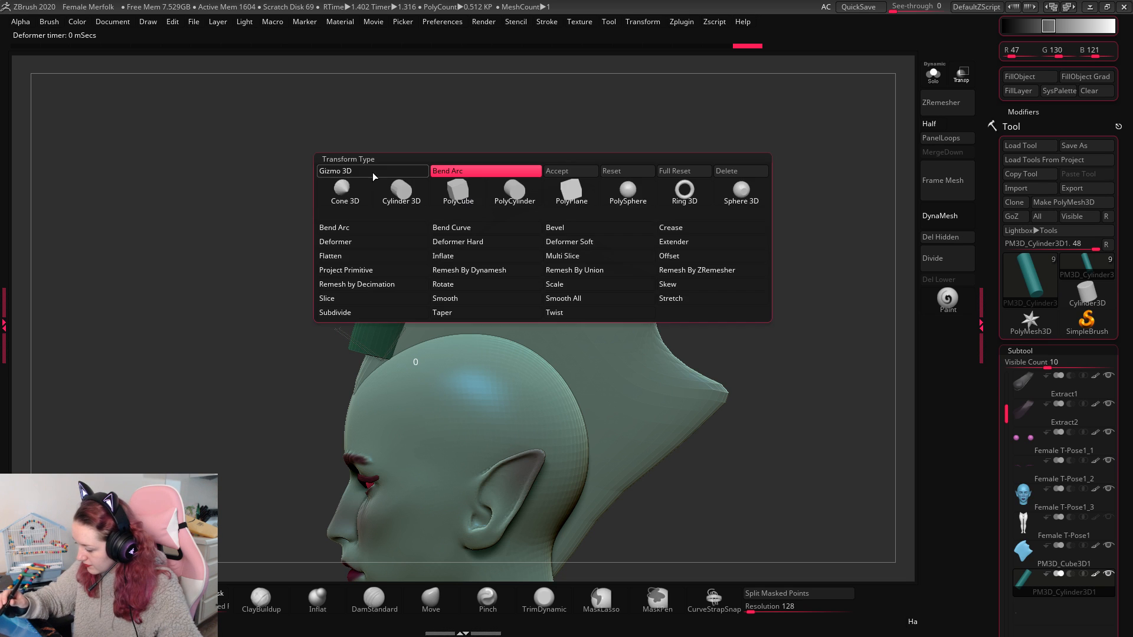
pyautogui.click(451, 171)
pyautogui.moveTo(445, 246); pyautogui.dragTo(478, 234)
pyautogui.moveTo(475, 207); pyautogui.dragTo(483, 204)
pyautogui.moveTo(490, 235); pyautogui.dragTo(434, 253)
pyautogui.press('q')
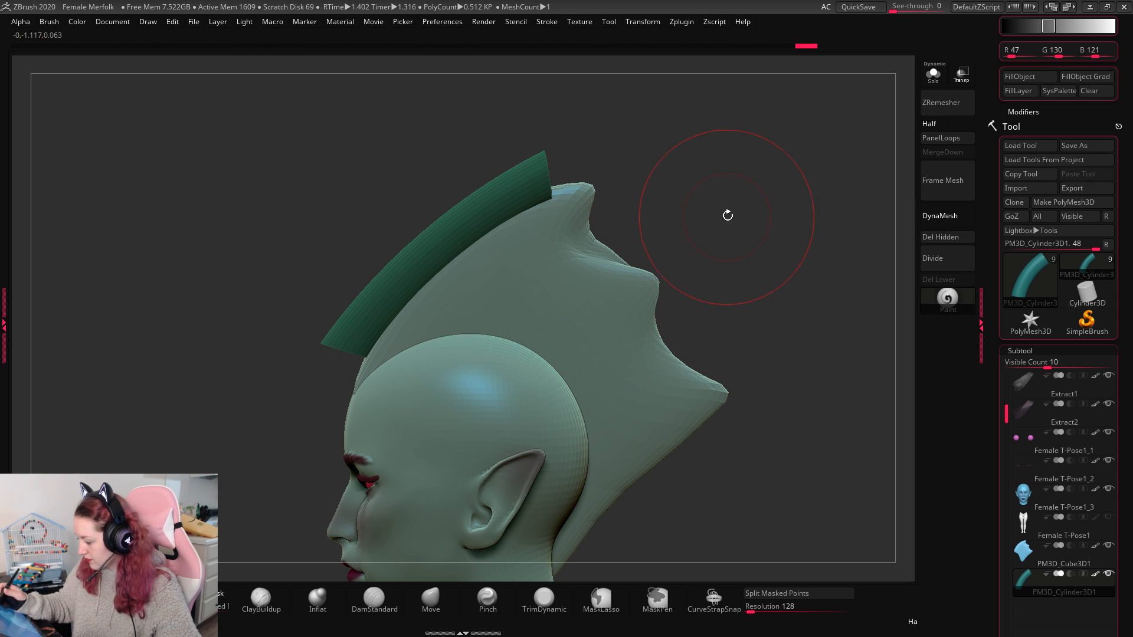
# Step: Use the Move brush to extend the arc's lower end toward the forehead and its upper end toward the crest's front tip
pyautogui.press('space')
pyautogui.moveTo(696, 213); pyautogui.dragTo(759, 193)
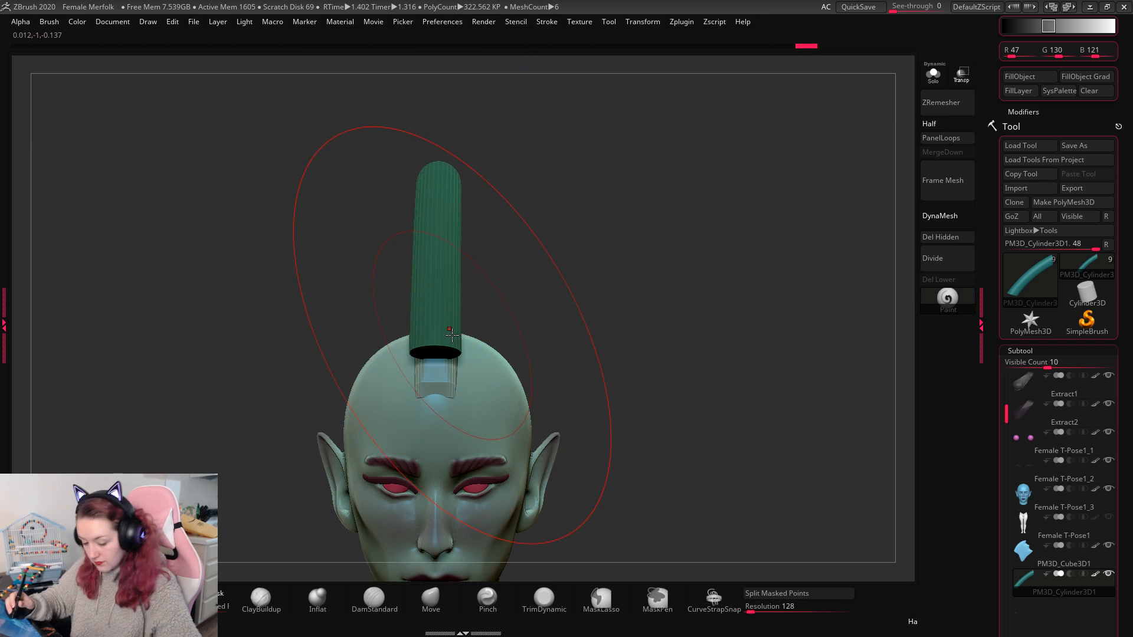
pyautogui.click(434, 599)
pyautogui.moveTo(440, 358); pyautogui.dragTo(439, 409)
pyautogui.moveTo(706, 245)
pyautogui.mouseDown()
pyautogui.moveTo(686, 246)
pyautogui.moveTo(789, 240)
pyautogui.mouseUp()
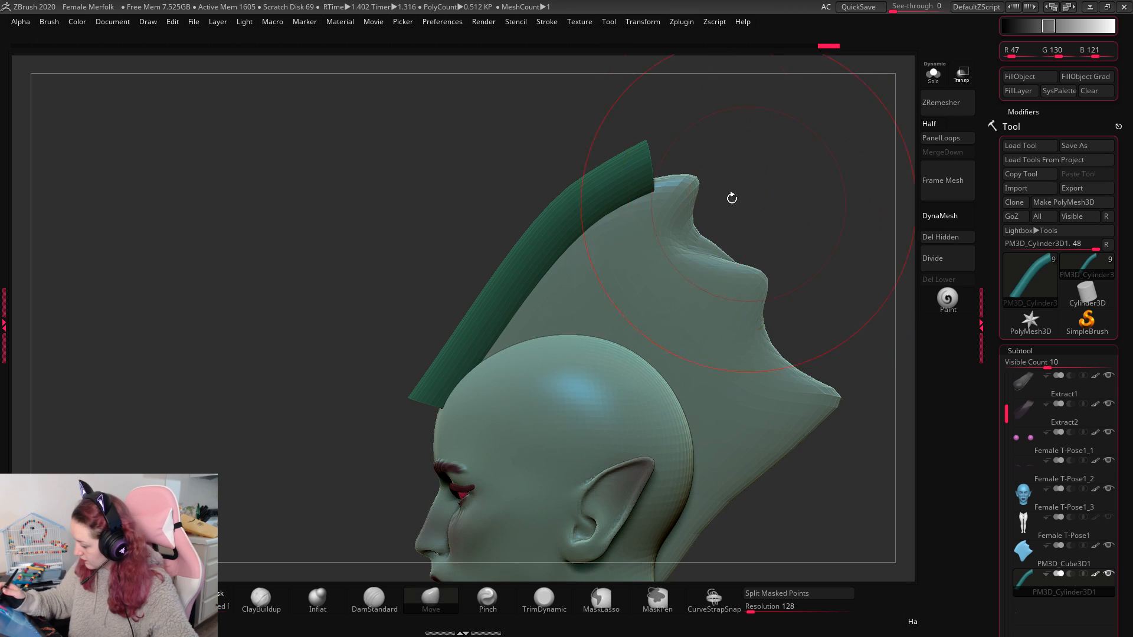
pyautogui.moveTo(687, 189); pyautogui.dragTo(705, 158)
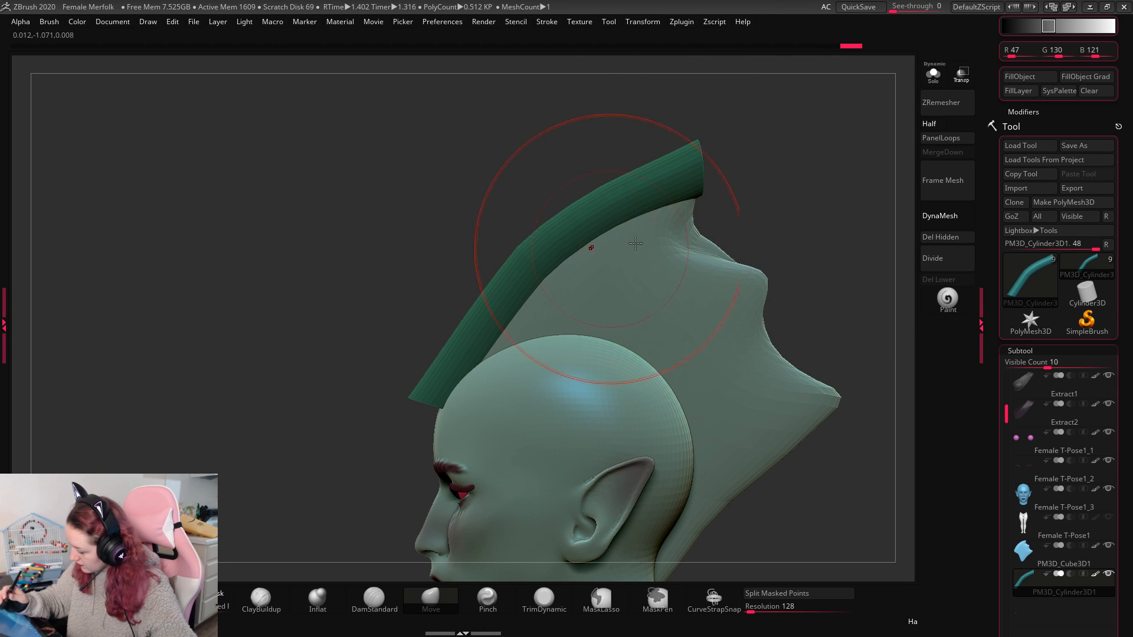
# Step: Taper the arc's lower end with the Move brush so it tucks against the top of the forehead
pyautogui.press('space')
pyautogui.click(750, 202)
pyautogui.press('space')
pyautogui.click(470, 361)
pyautogui.moveTo(411, 397); pyautogui.dragTo(440, 393)
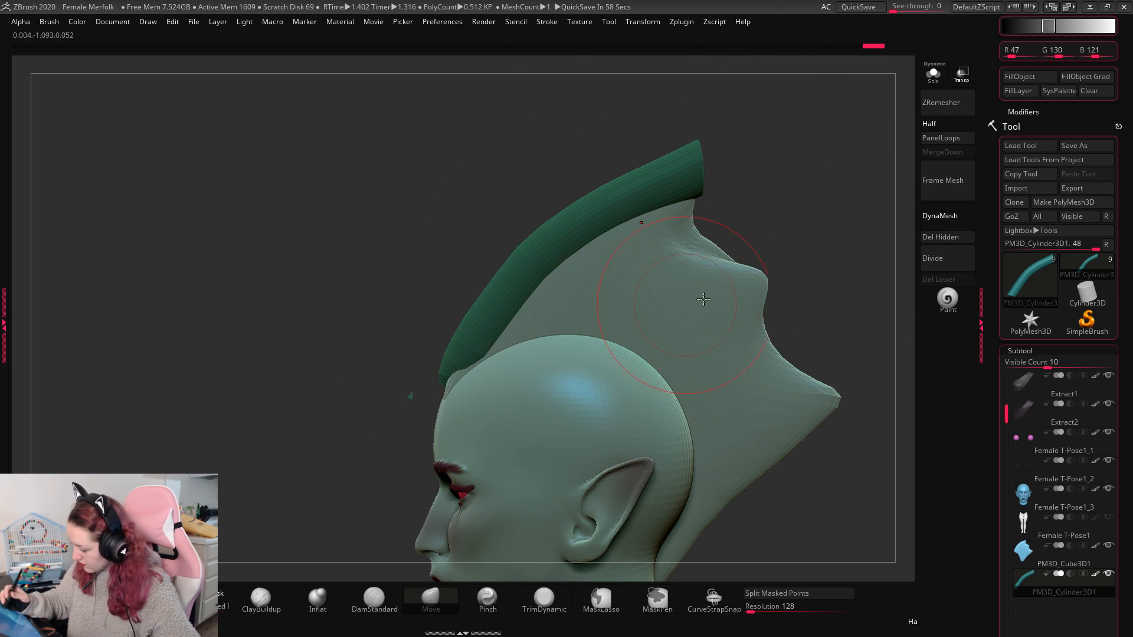
pyautogui.moveTo(850, 224); pyautogui.dragTo(708, 260)
pyautogui.moveTo(428, 397); pyautogui.dragTo(413, 396)
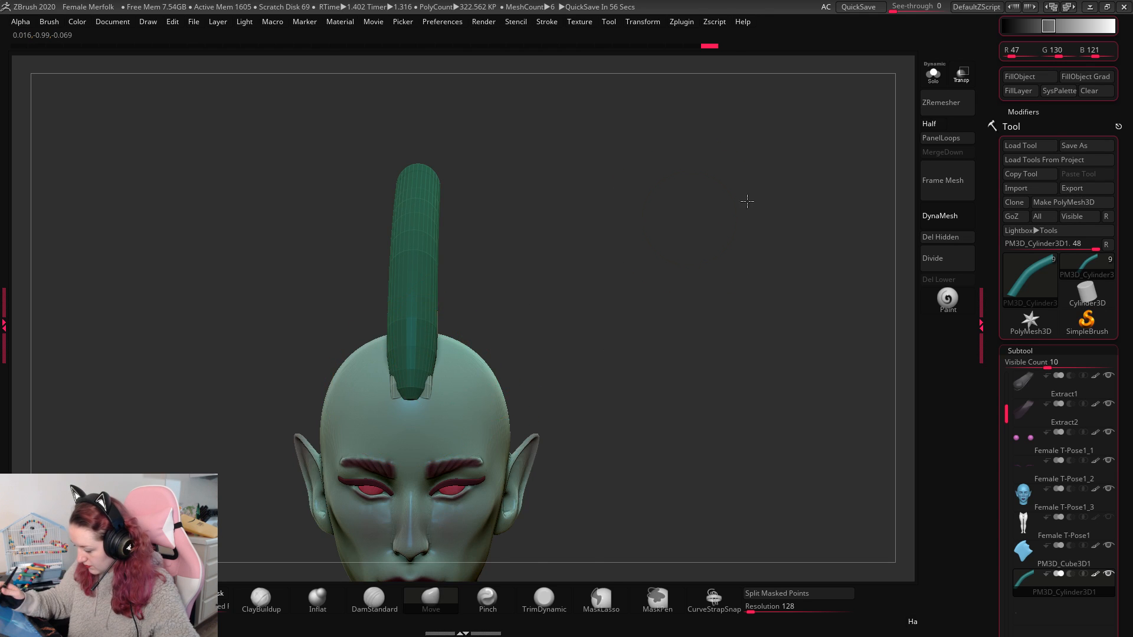
pyautogui.moveTo(747, 201); pyautogui.dragTo(816, 212)
# Step: Scale the arc down slightly to about 0.91 and pull its lower end down over the crest's base at the hairline
pyautogui.press('w')
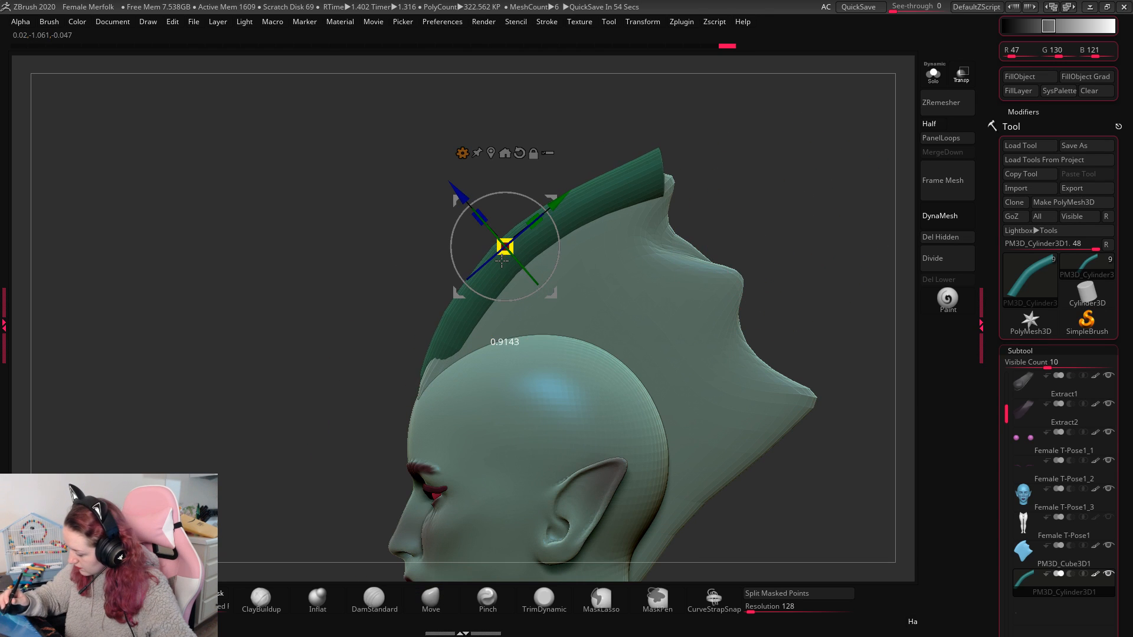
pyautogui.press('q')
pyautogui.press('space')
pyautogui.click(642, 259)
pyautogui.moveTo(443, 372); pyautogui.dragTo(430, 391)
pyautogui.moveTo(879, 207)
pyautogui.mouseDown()
pyautogui.moveTo(537, 324)
pyautogui.moveTo(417, 386)
pyautogui.mouseUp()
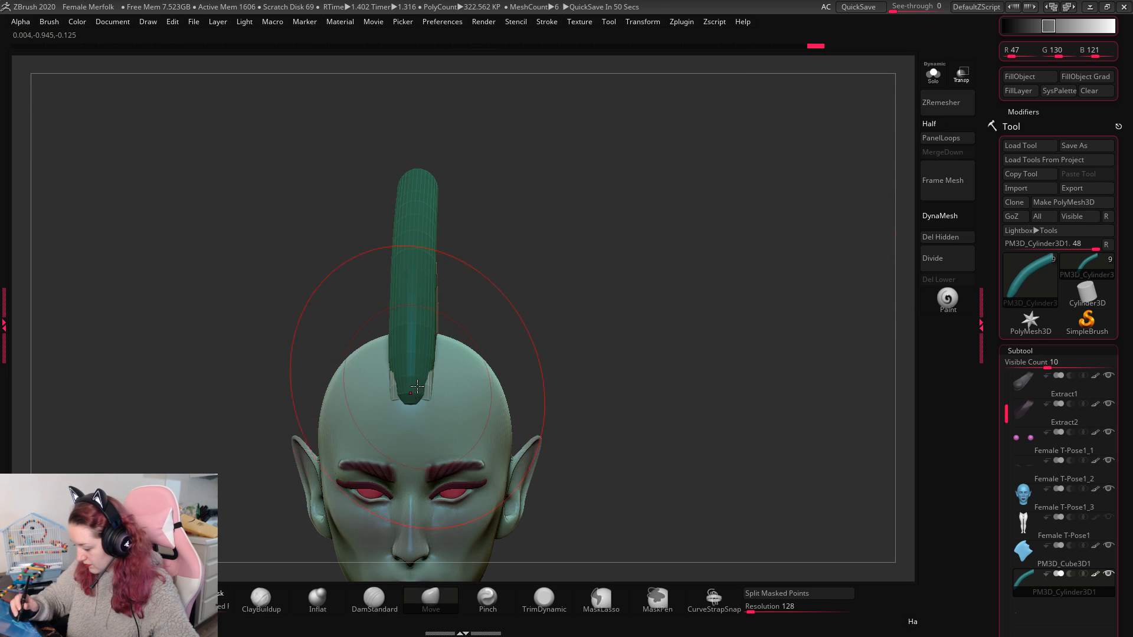
pyautogui.moveTo(653, 257); pyautogui.dragTo(569, 330)
# Step: Switch to the crest subtool and nudge its base and front tip to fit against the arc
pyautogui.keyDown('alt'); pyautogui.click(568, 334); pyautogui.keyUp('alt')
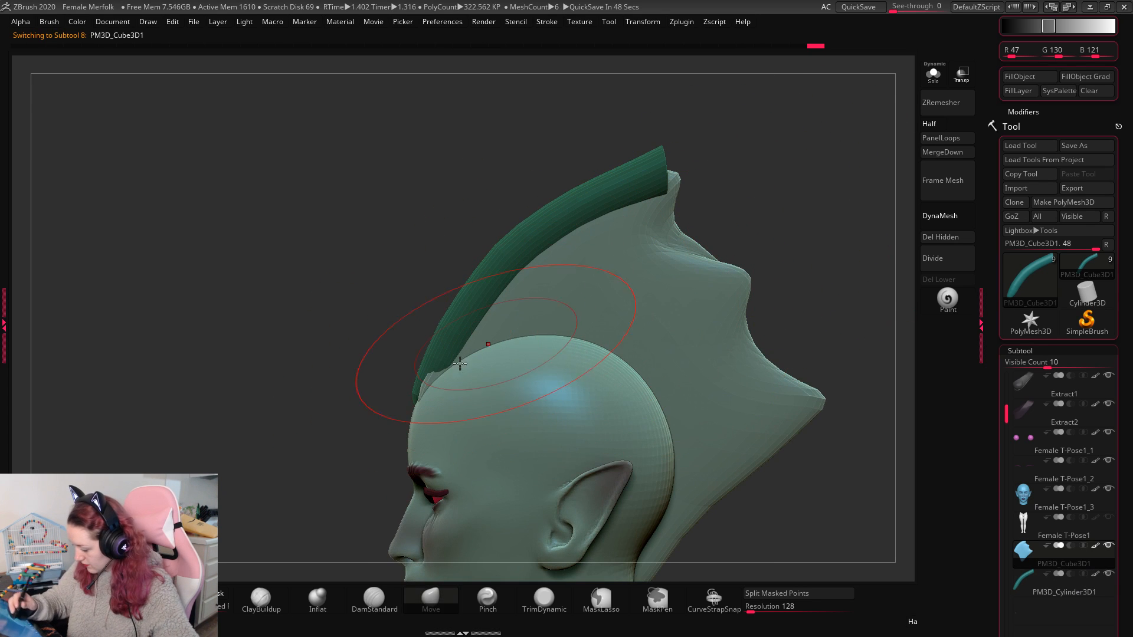
pyautogui.moveTo(443, 374); pyautogui.dragTo(461, 365)
pyautogui.moveTo(648, 182); pyautogui.dragTo(657, 177)
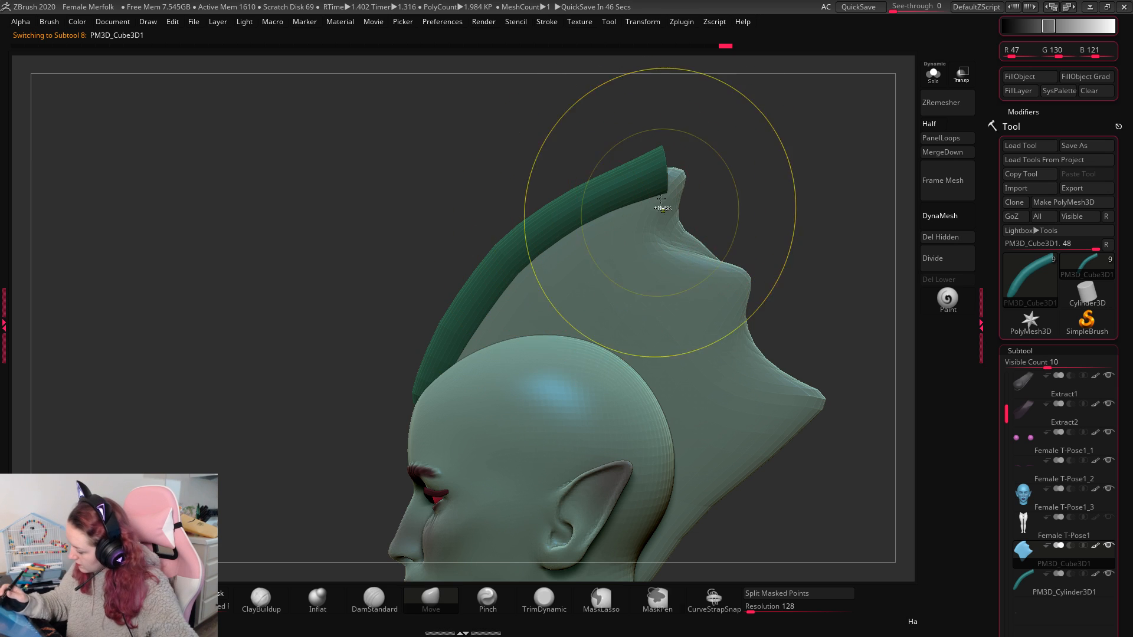
# Step: Reselect the arc and shape its upper end into a rounded point extending over the crest's front tip
pyautogui.keyDown('alt'); pyautogui.click(496, 267); pyautogui.keyUp('alt')
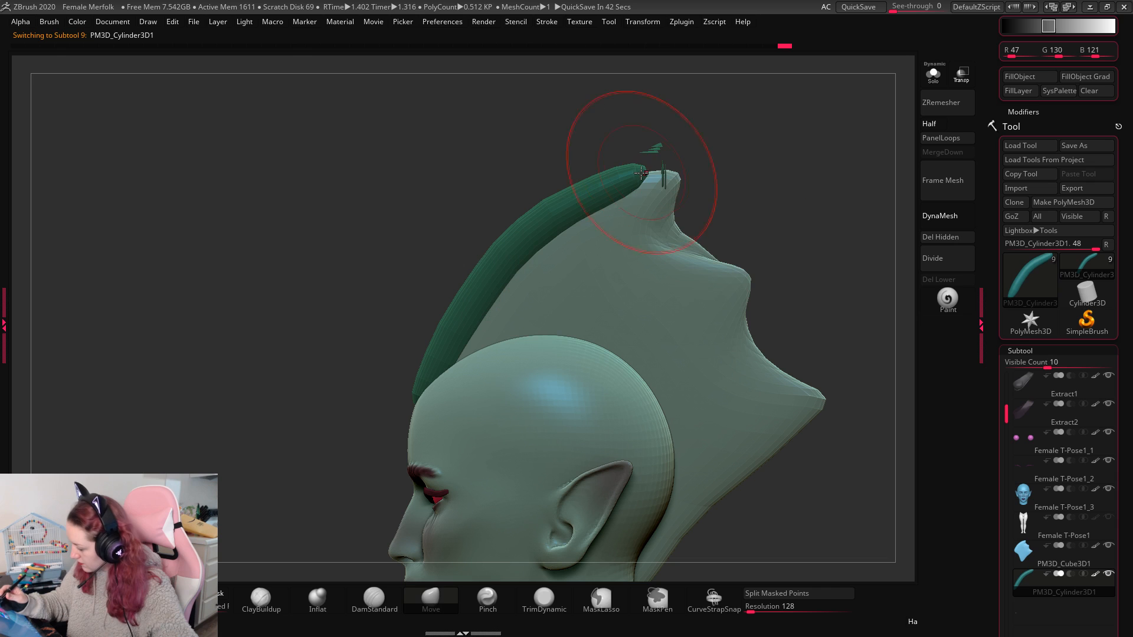
pyautogui.moveTo(655, 162)
pyautogui.mouseDown()
pyautogui.moveTo(689, 159)
pyautogui.moveTo(679, 168)
pyautogui.mouseUp()
pyautogui.press('space')
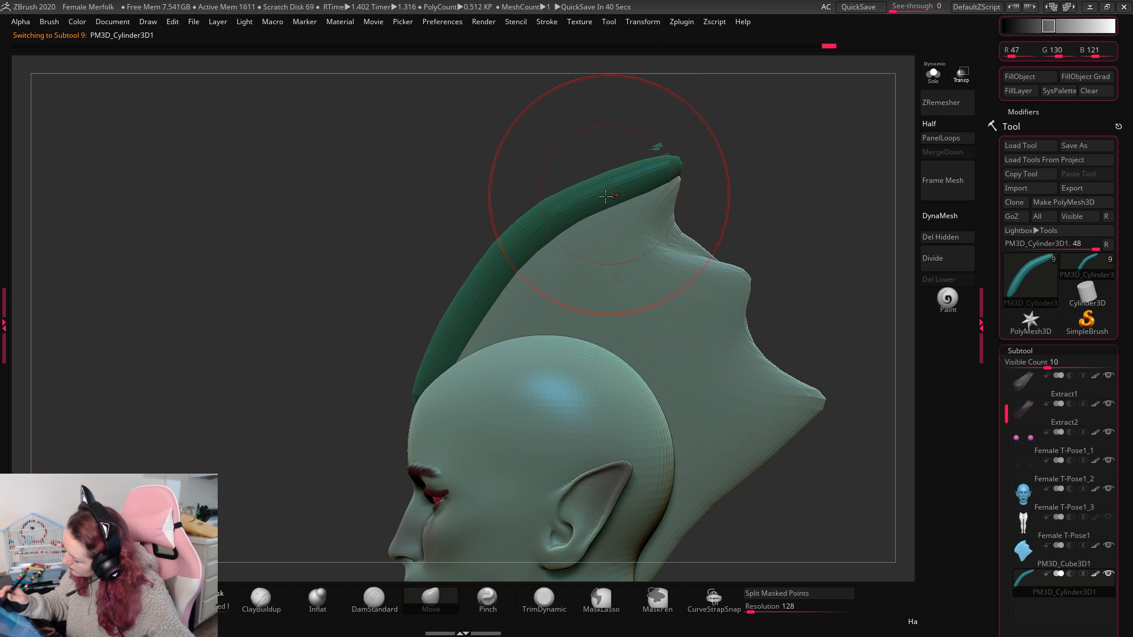
pyautogui.press('space')
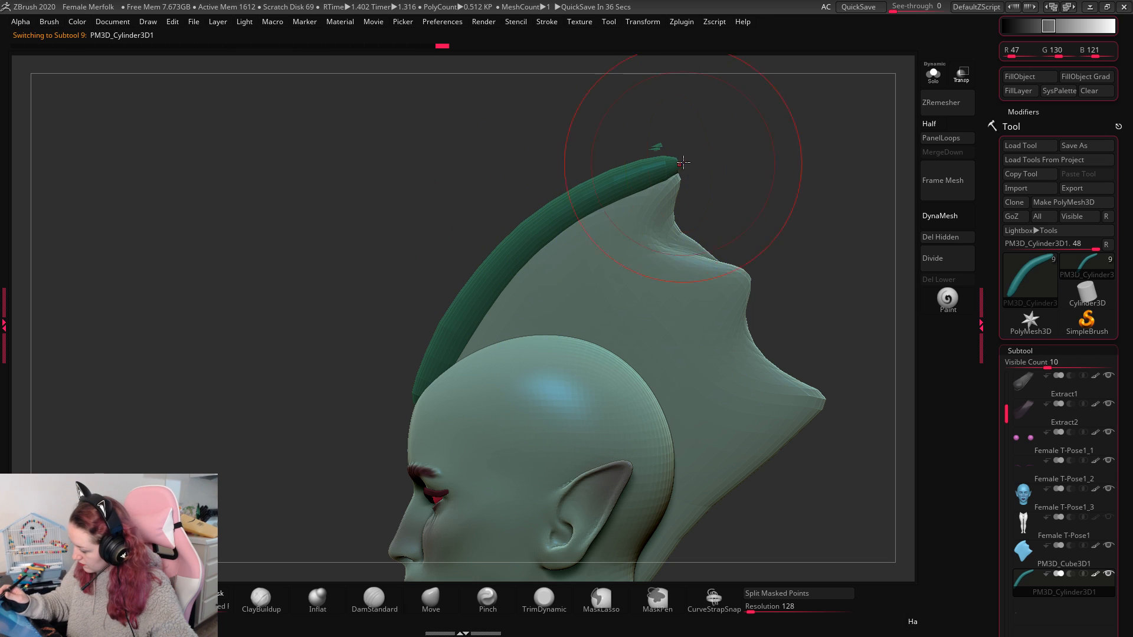
pyautogui.moveTo(765, 188)
pyautogui.keyDown('shift'); pyautogui.mouseDown()
pyautogui.moveTo(826, 236)
pyautogui.moveTo(879, 240)
pyautogui.moveTo(829, 227)
pyautogui.moveTo(837, 253)
pyautogui.moveTo(817, 172)
pyautogui.moveTo(809, 210)
pyautogui.moveTo(830, 246)
pyautogui.moveTo(771, 238)
pyautogui.moveTo(804, 253)
pyautogui.moveTo(791, 306)
pyautogui.moveTo(738, 266)
pyautogui.moveTo(548, 201)
pyautogui.mouseUp(); pyautogui.keyUp('shift')
pyautogui.press('shift')
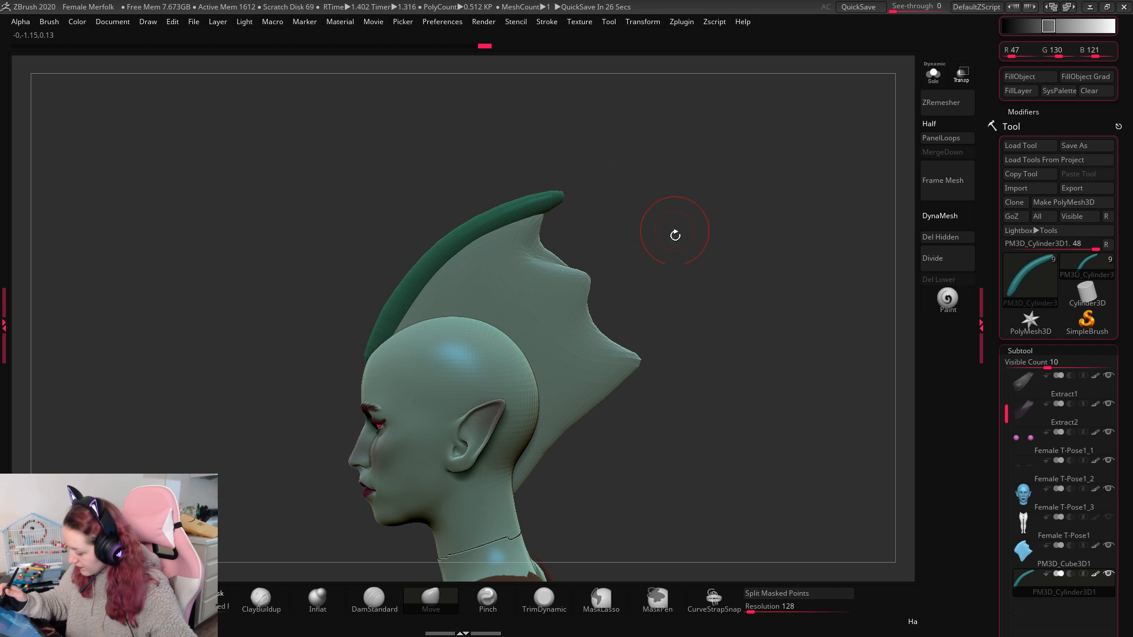
# Step: Duplicate the spine with the gizmo, then rotate, shrink and position the copy on the crest's second point
pyautogui.press('w')
pyautogui.keyDown('ctrl'); pyautogui.moveTo(479, 220); pyautogui.dragTo(530, 241); pyautogui.keyUp('ctrl')
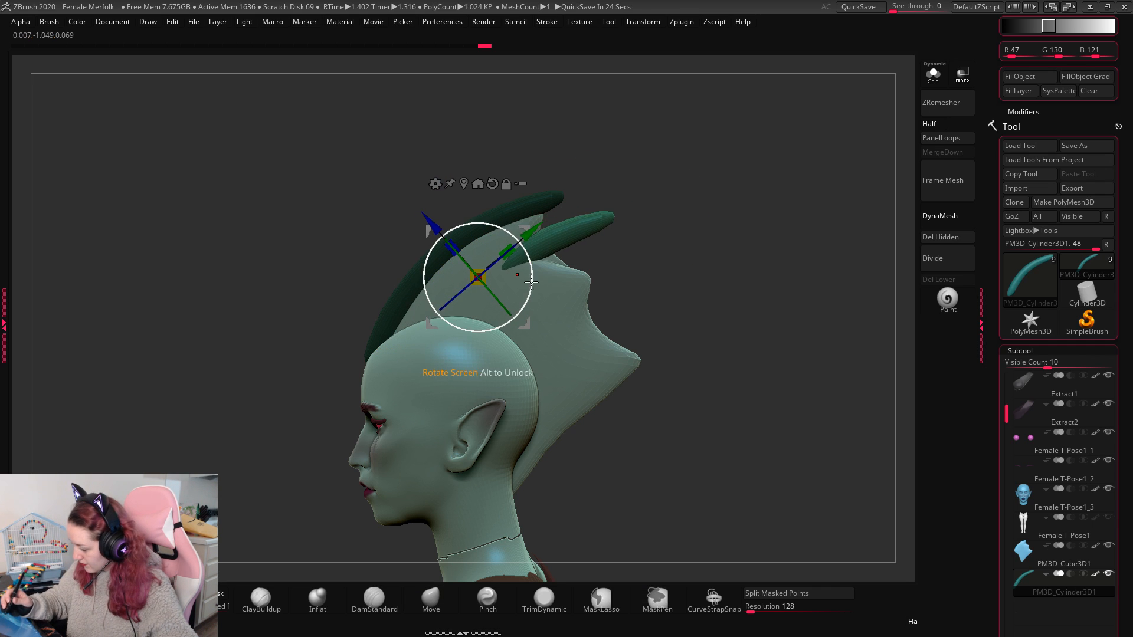
pyautogui.moveTo(531, 282); pyautogui.dragTo(543, 340)
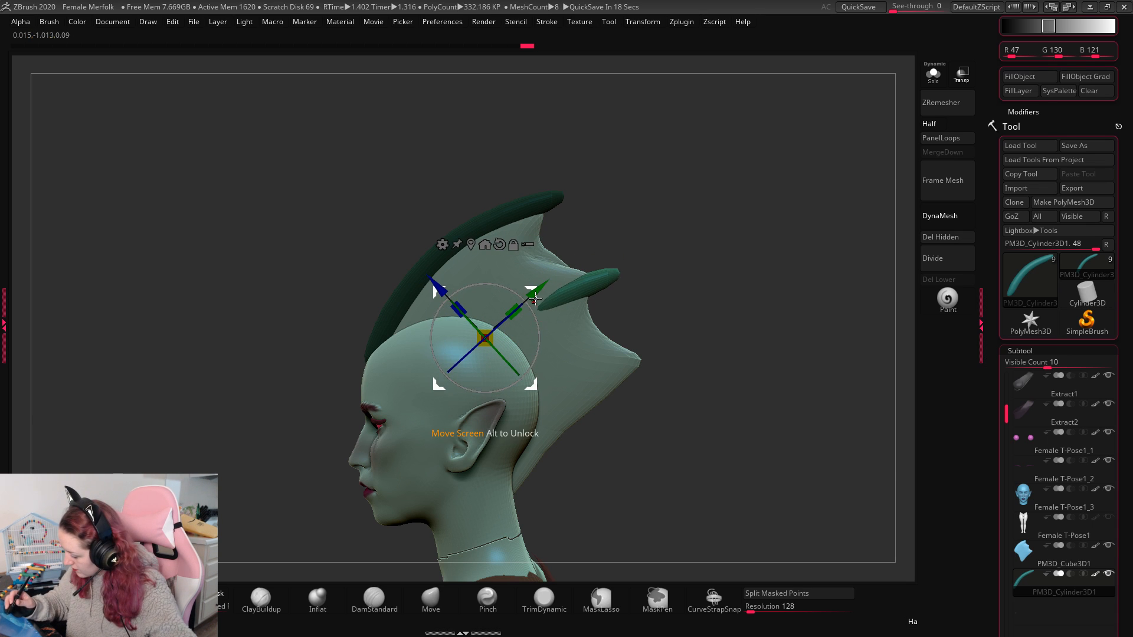
pyautogui.moveTo(534, 297); pyautogui.dragTo(524, 289)
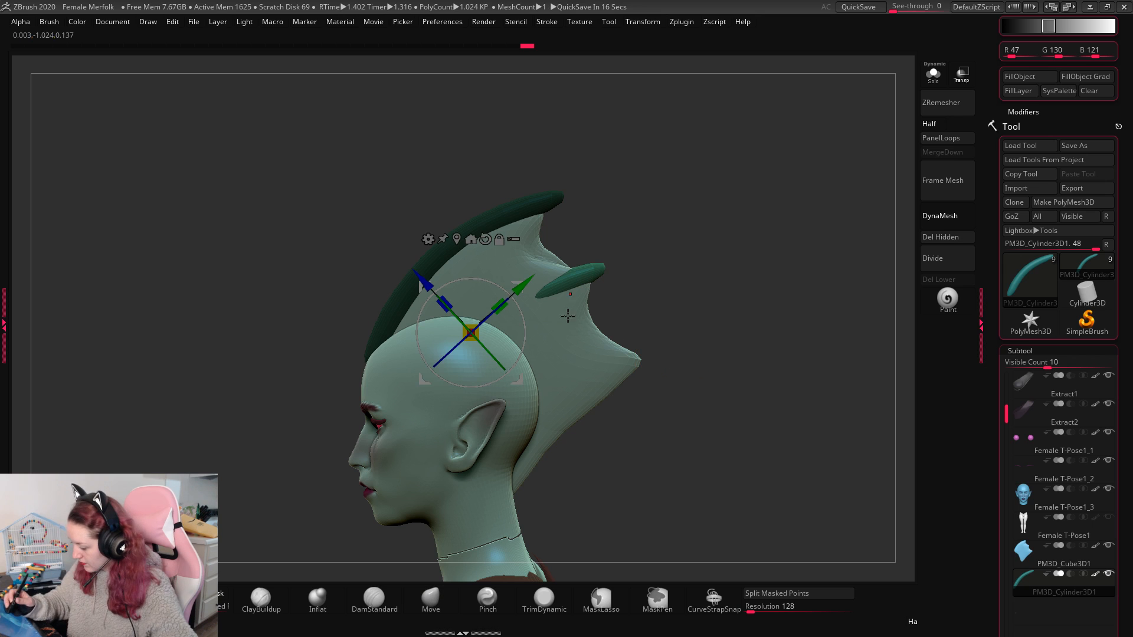
pyautogui.moveTo(527, 287); pyautogui.dragTo(521, 294)
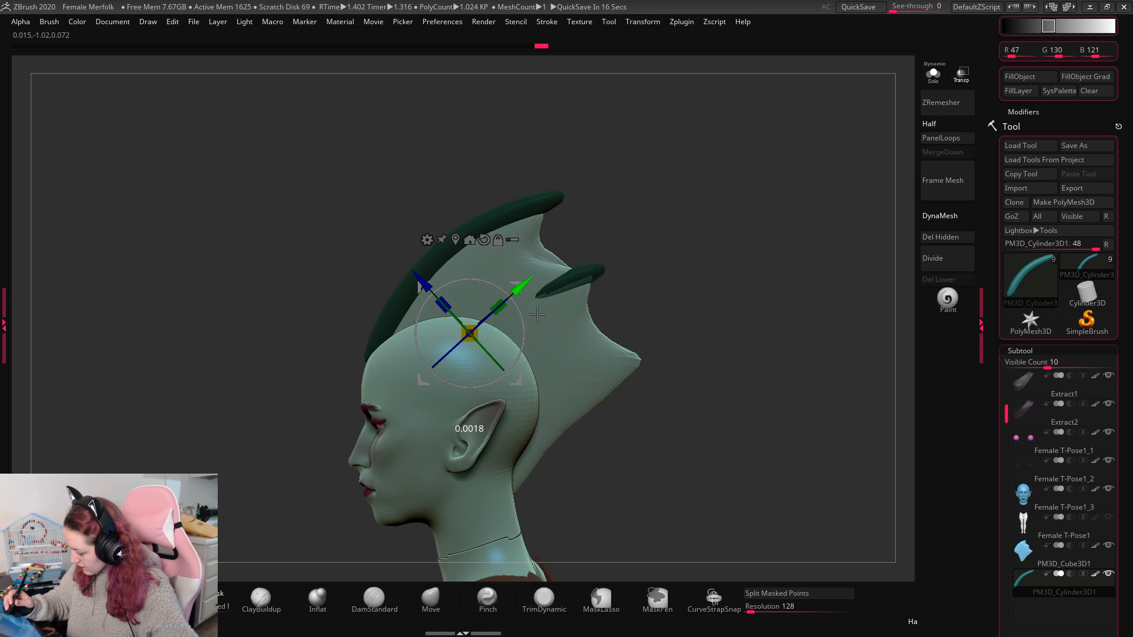
# Step: Add another copy of the spine running out to the crest's rearmost point
pyautogui.moveTo(518, 382); pyautogui.dragTo(540, 406)
pyautogui.press('q')
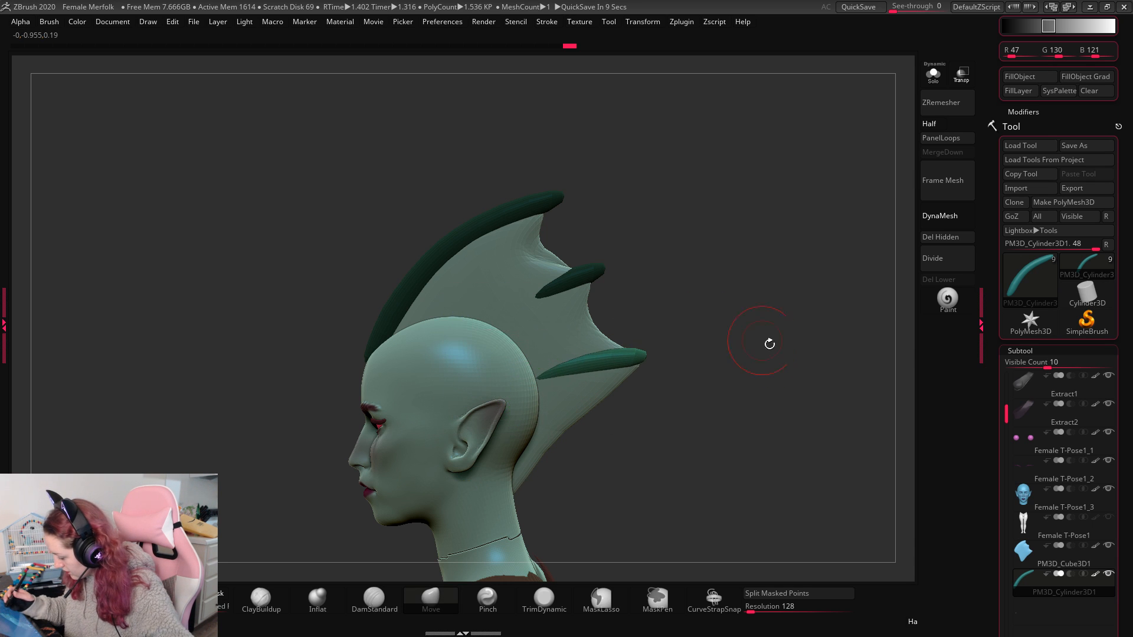
pyautogui.moveTo(766, 342)
pyautogui.mouseDown()
pyautogui.moveTo(694, 364)
pyautogui.moveTo(783, 343)
pyautogui.moveTo(778, 361)
pyautogui.moveTo(753, 303)
pyautogui.moveTo(638, 303)
pyautogui.mouseUp()
# Step: Duplicate the spine once more and rotate and move the copy behind the ear, angled downward across the crest's lower edge
pyautogui.press('w')
pyautogui.keyDown('ctrl'); pyautogui.moveTo(516, 249); pyautogui.dragTo(538, 249); pyautogui.keyUp('ctrl')
pyautogui.moveTo(529, 258); pyautogui.dragTo(544, 307)
pyautogui.moveTo(537, 253); pyautogui.dragTo(498, 219)
pyautogui.moveTo(505, 260); pyautogui.dragTo(480, 274)
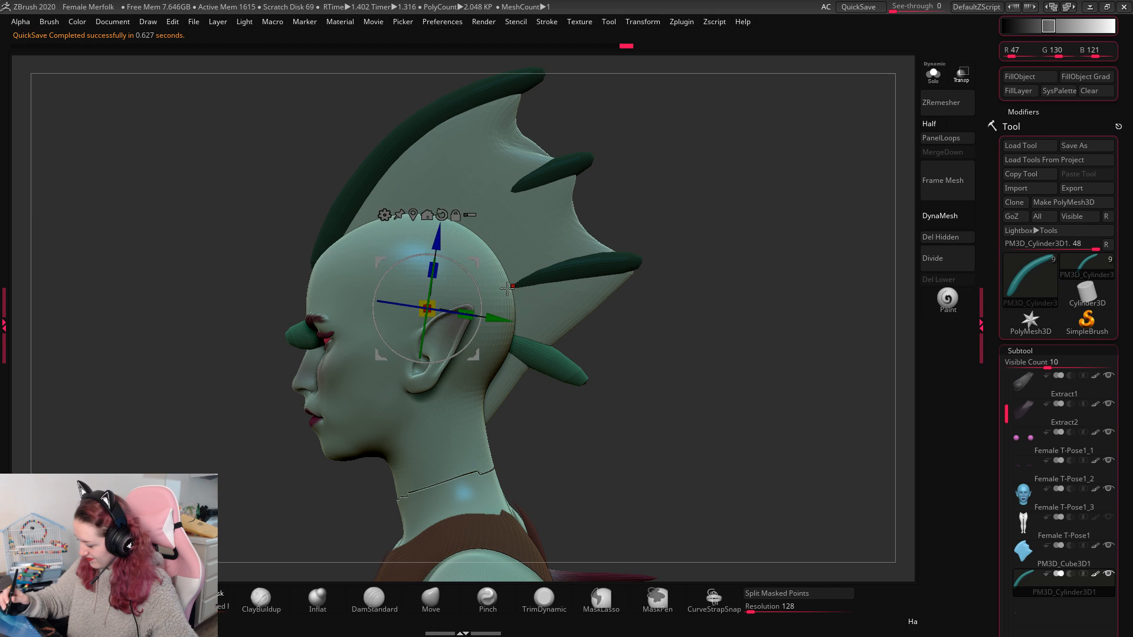
# Step: Isolate the spines, pull the lowest spine's front end back inside the head, and show all subtools again
pyautogui.press('q')
pyautogui.moveTo(720, 258); pyautogui.dragTo(607, 252)
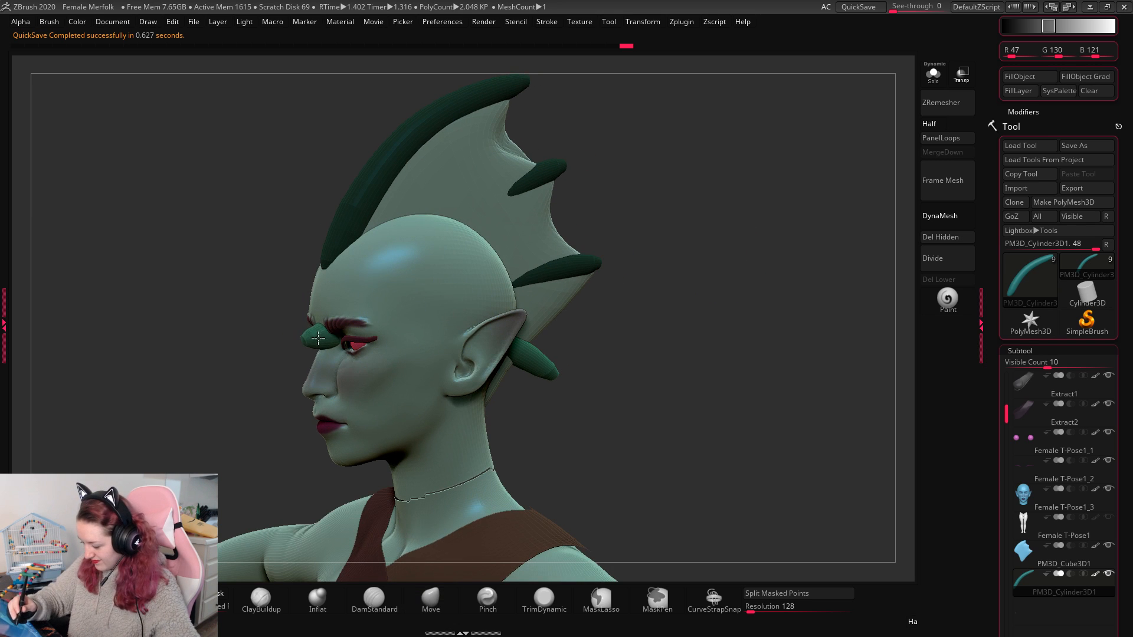
pyautogui.moveTo(797, 235); pyautogui.dragTo(814, 224)
pyautogui.click(934, 74)
pyautogui.click(935, 78)
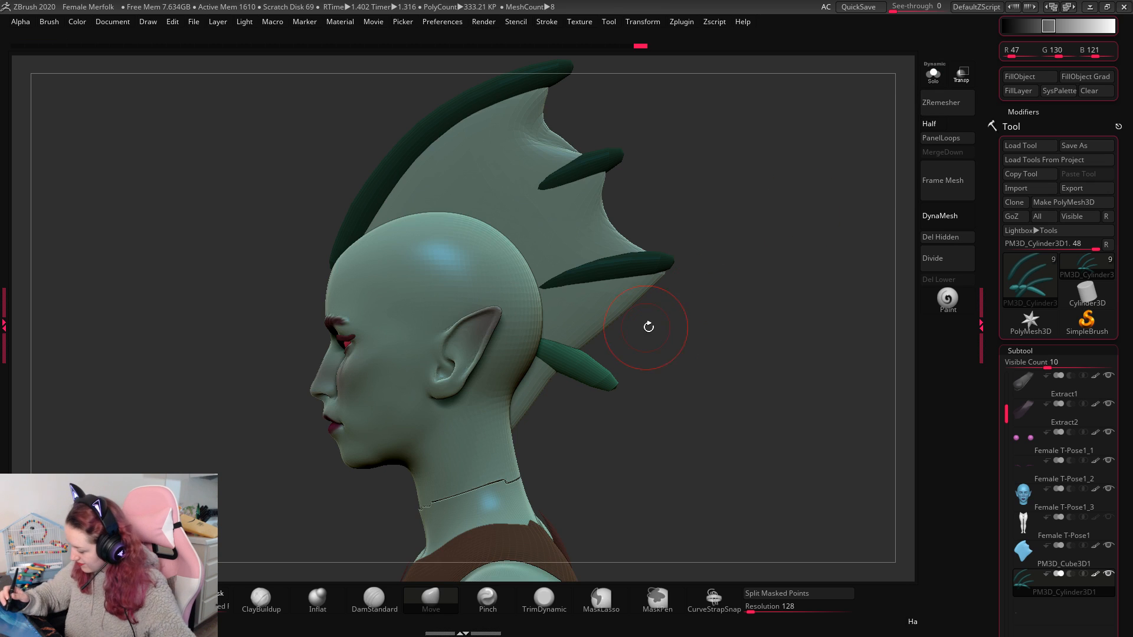
# Step: Nudge the lowest spine's rear end upward with the Move brush and clear the mask on the other spines
pyautogui.press('w')
pyautogui.press('q')
pyautogui.press('space')
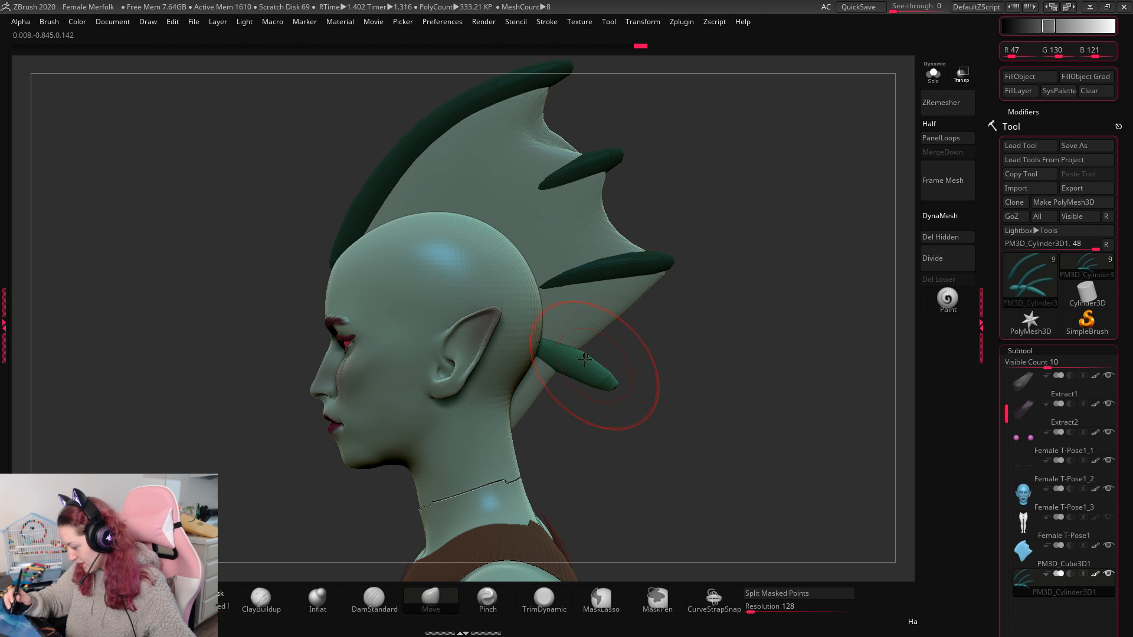
pyautogui.moveTo(734, 336)
pyautogui.mouseDown()
pyautogui.moveTo(715, 329)
pyautogui.moveTo(854, 291)
pyautogui.moveTo(799, 328)
pyautogui.mouseUp()
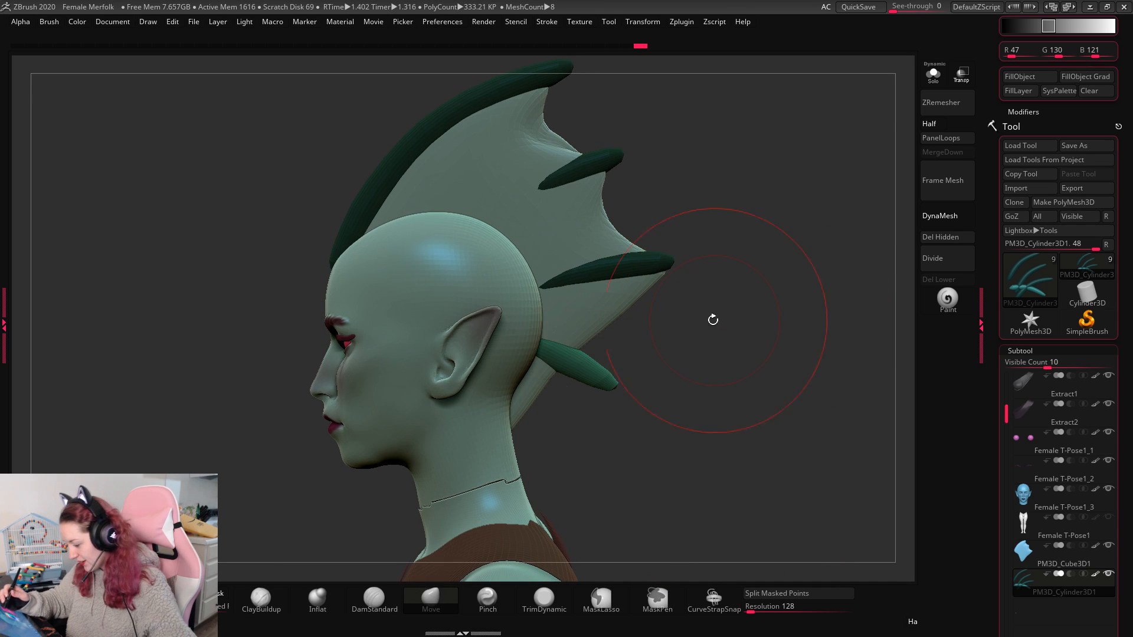
pyautogui.moveTo(623, 373)
pyautogui.mouseDown()
pyautogui.moveTo(576, 360)
pyautogui.moveTo(610, 368)
pyautogui.mouseUp()
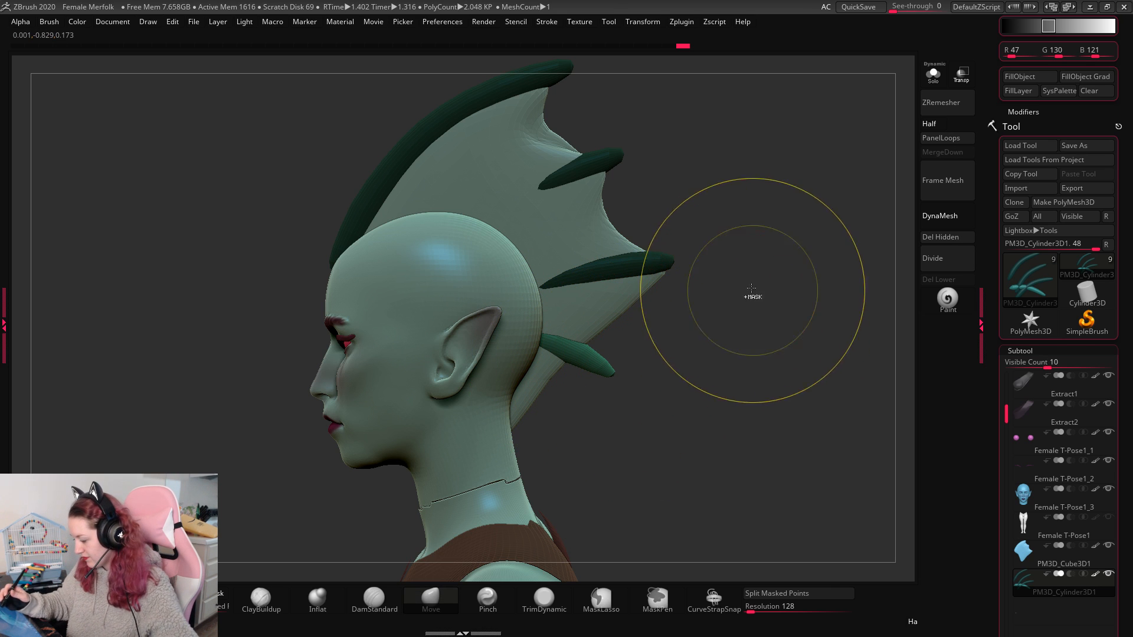
pyautogui.keyDown('ctrl'); pyautogui.moveTo(753, 300); pyautogui.dragTo(755, 303); pyautogui.keyUp('ctrl')
# Step: Select the crest fin subtool and remesh it with DynaMesh at resolution 552
pyautogui.click(1028, 563)
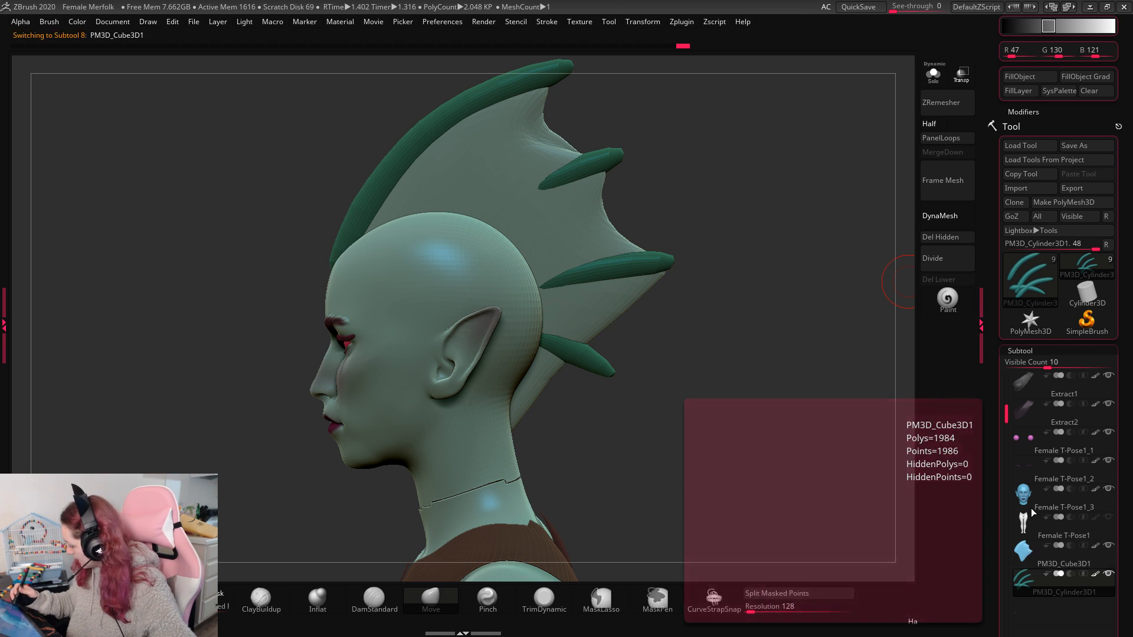
pyautogui.click(374, 597)
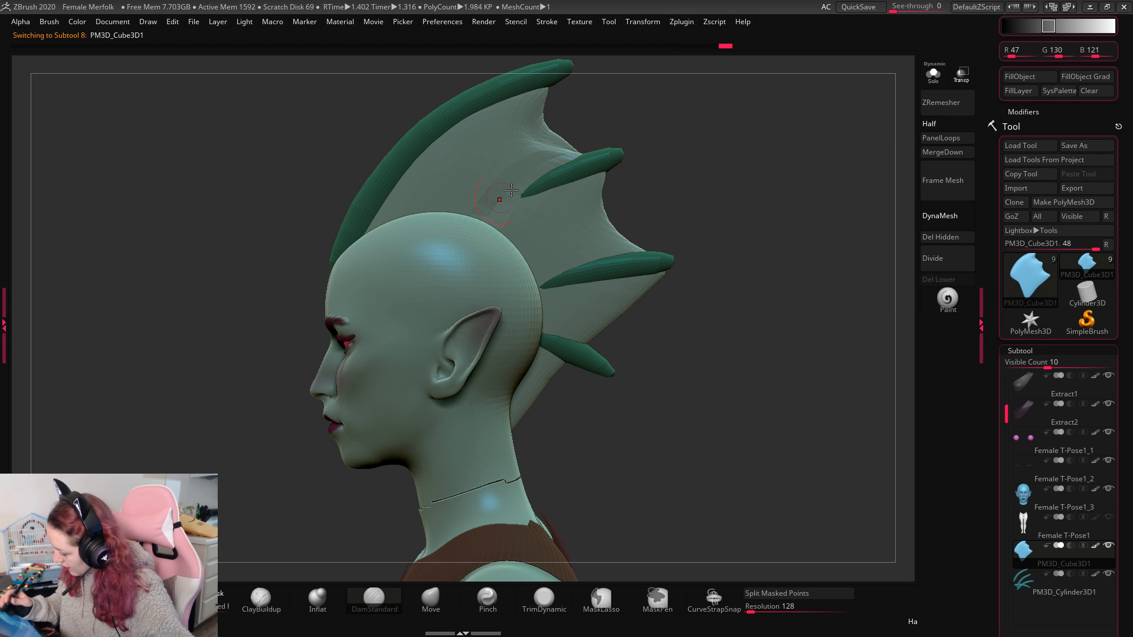
pyautogui.moveTo(829, 316); pyautogui.dragTo(631, 198)
pyautogui.click(933, 73)
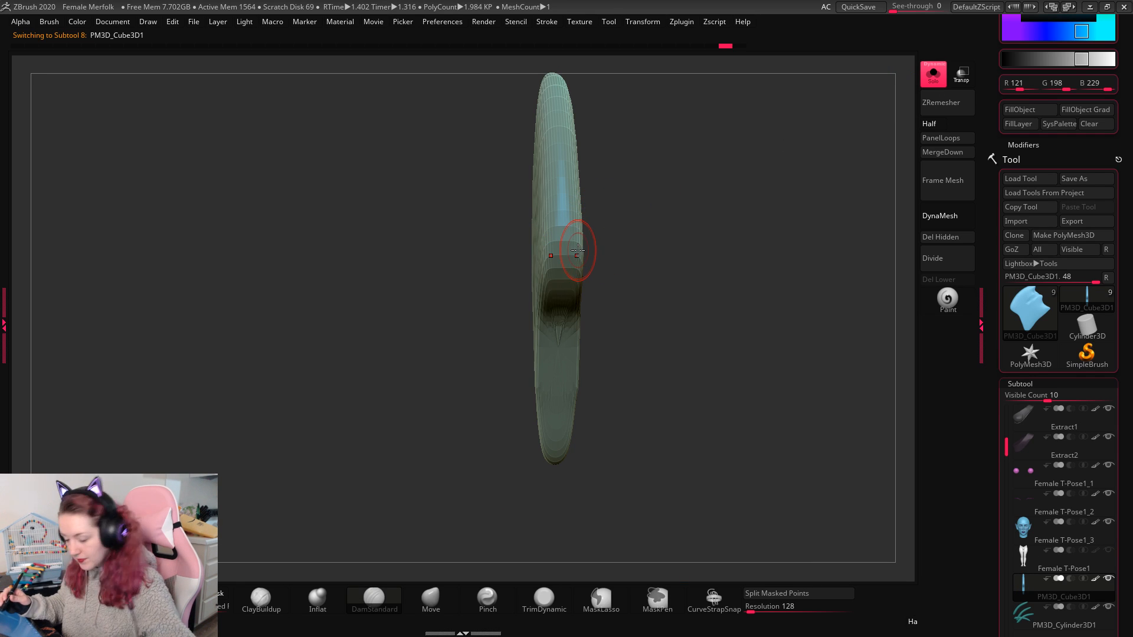
pyautogui.moveTo(777, 205); pyautogui.dragTo(821, 251)
pyautogui.click(935, 76)
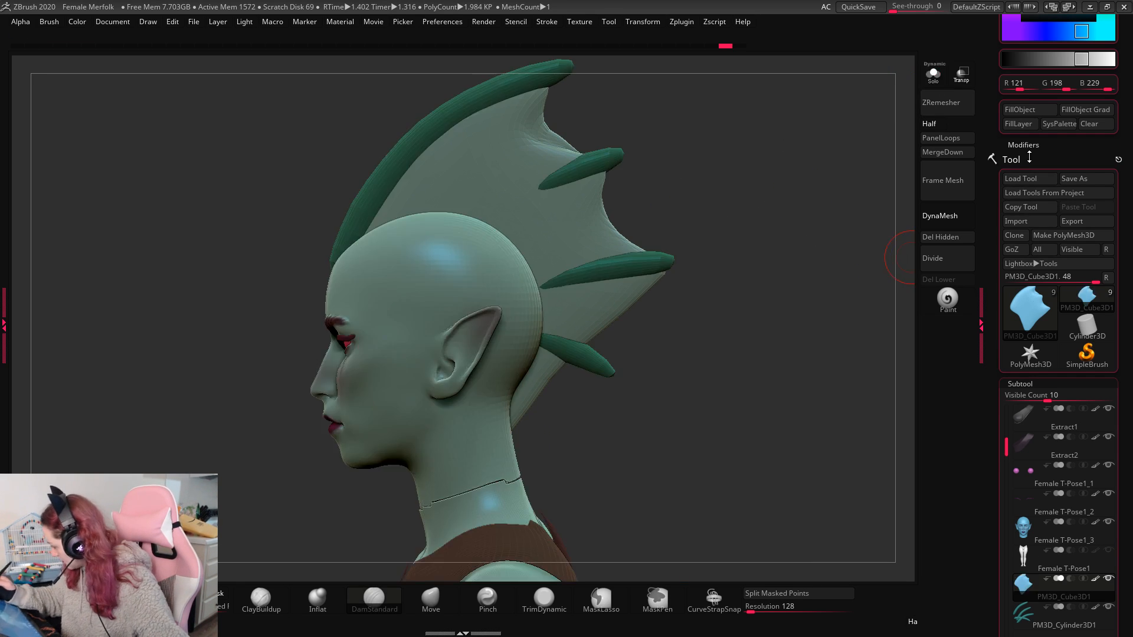
pyautogui.moveTo(1122, 368); pyautogui.dragTo(1122, 231)
pyautogui.click(1026, 248)
pyautogui.click(1025, 293)
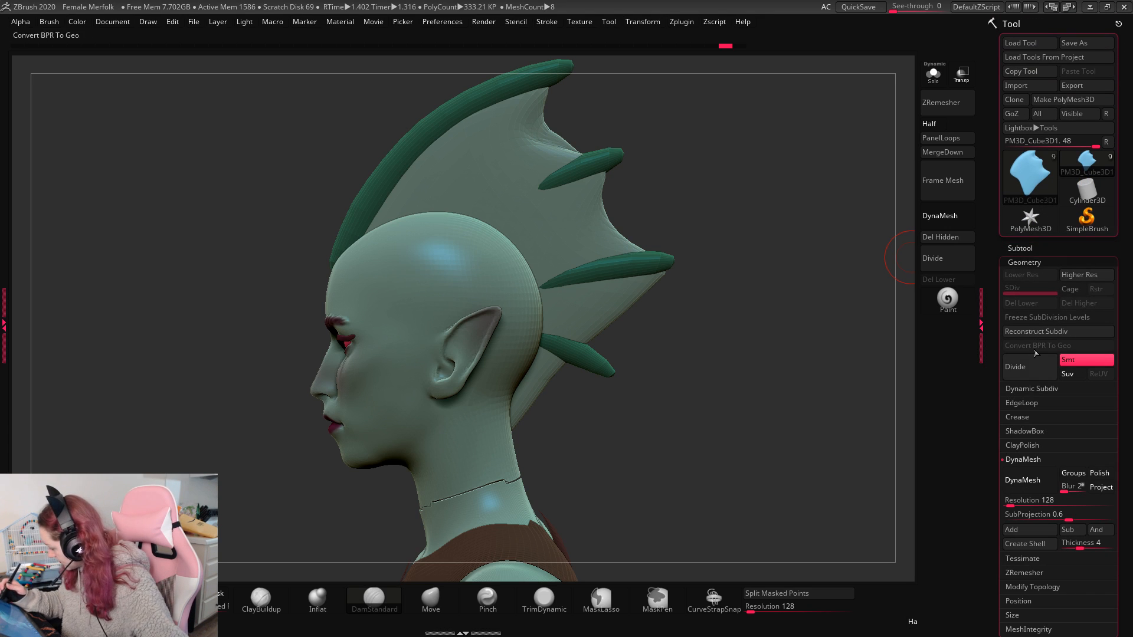
pyautogui.click(1032, 480)
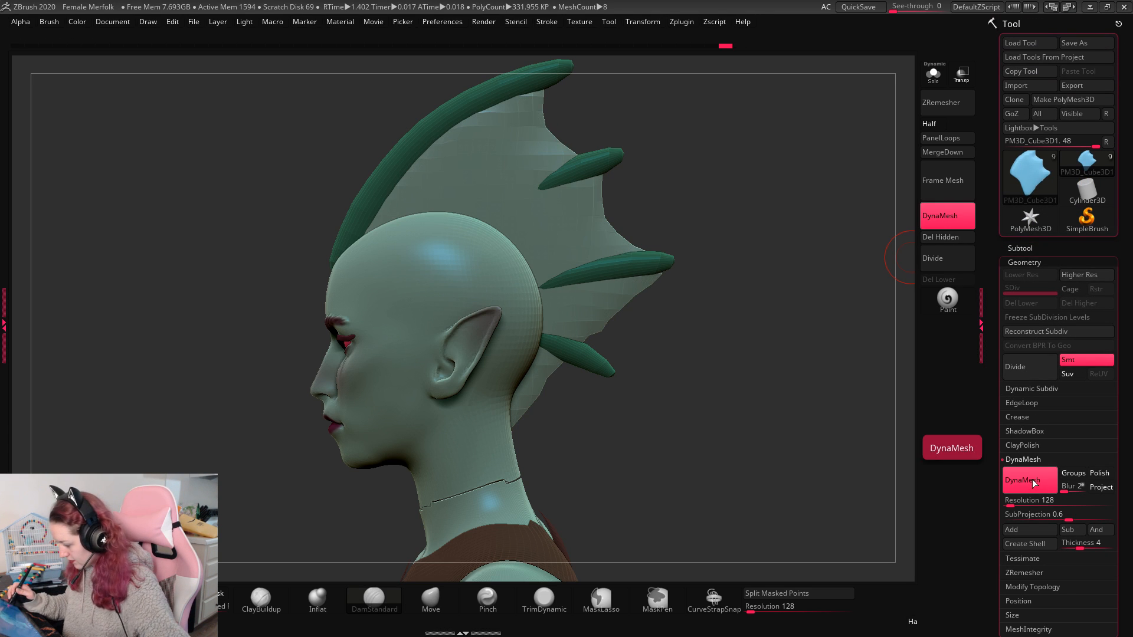
pyautogui.click(1028, 484)
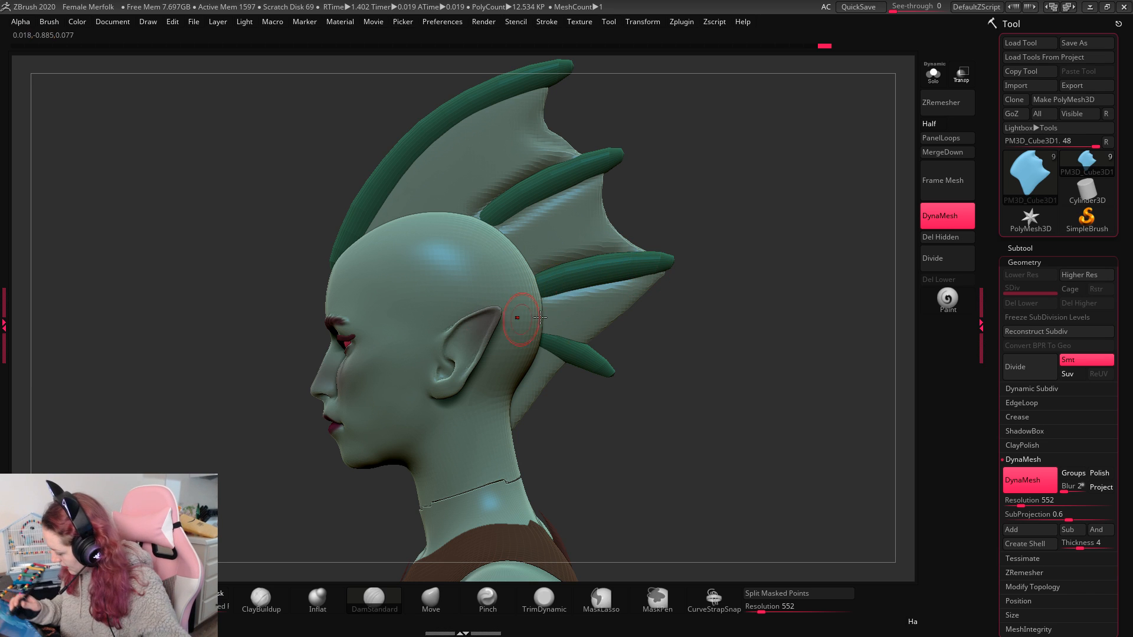
# Step: Smooth the crest membrane's grooves around the second spine
pyautogui.moveTo(775, 262); pyautogui.dragTo(661, 241)
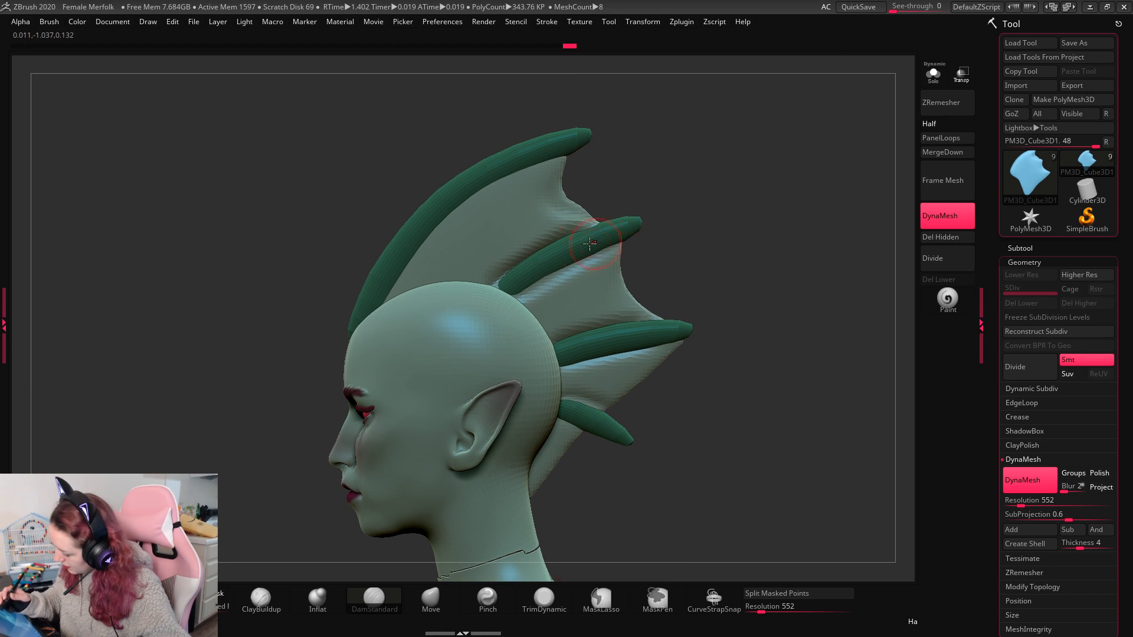
pyautogui.keyDown('shift'); pyautogui.moveTo(525, 266); pyautogui.dragTo(589, 254); pyautogui.keyUp('shift')
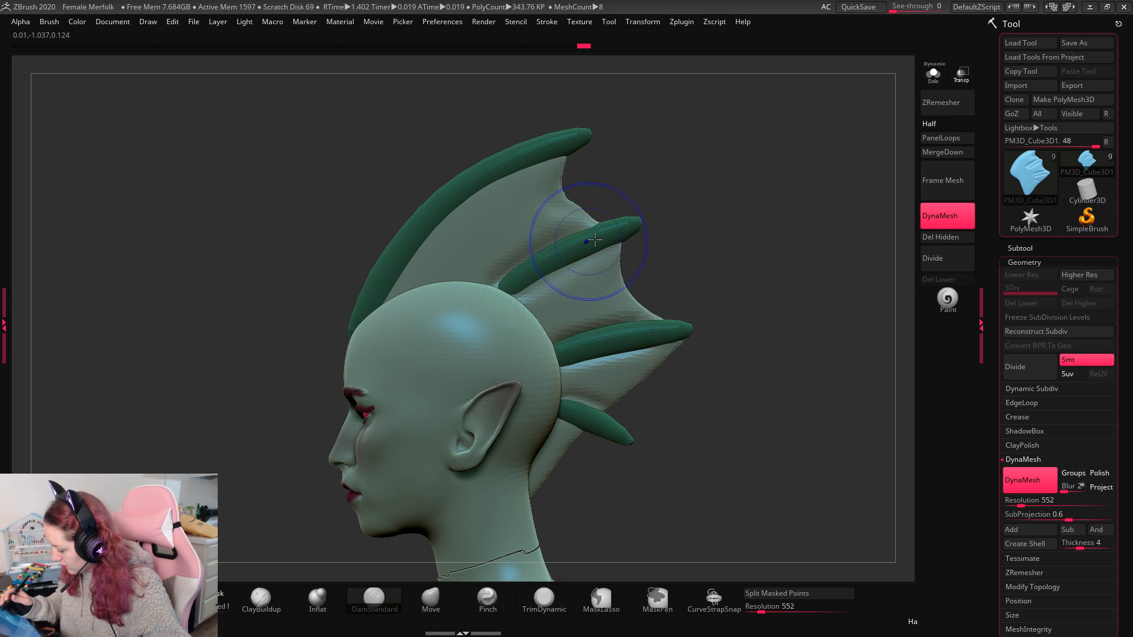
pyautogui.rightClick(592, 258)
pyautogui.rightClick(725, 260)
# Step: Switch to the spines subtool and sharpen the spines into narrower ridges with the Pinch brush
pyautogui.keyDown('alt'); pyautogui.click(612, 229); pyautogui.keyUp('alt')
pyautogui.rightClick(700, 223)
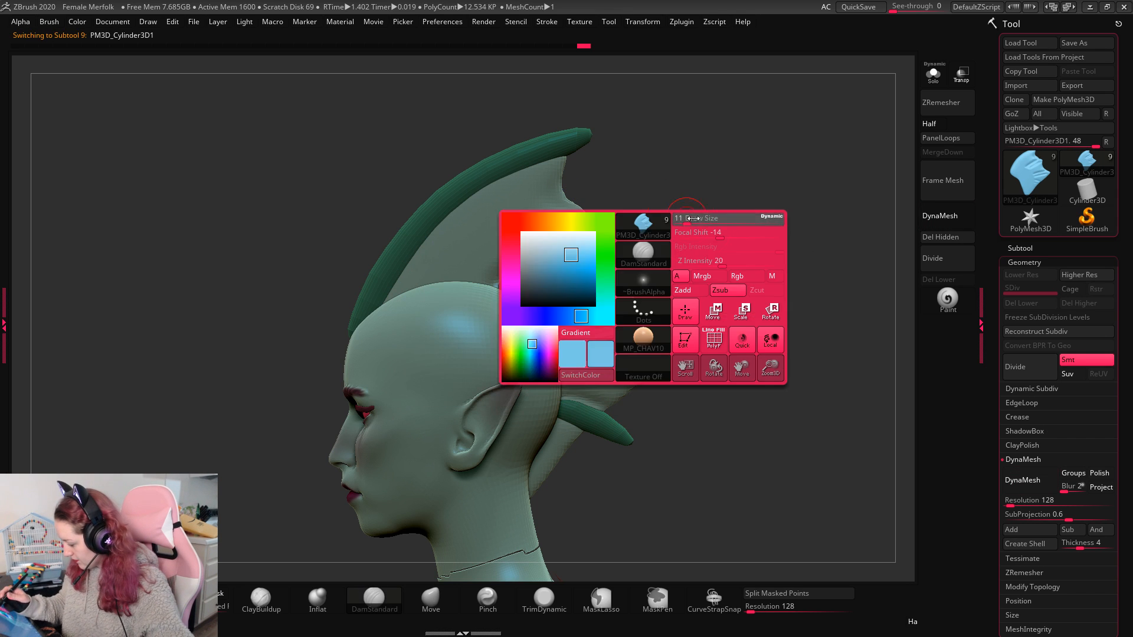
pyautogui.click(490, 598)
pyautogui.rightClick(651, 284)
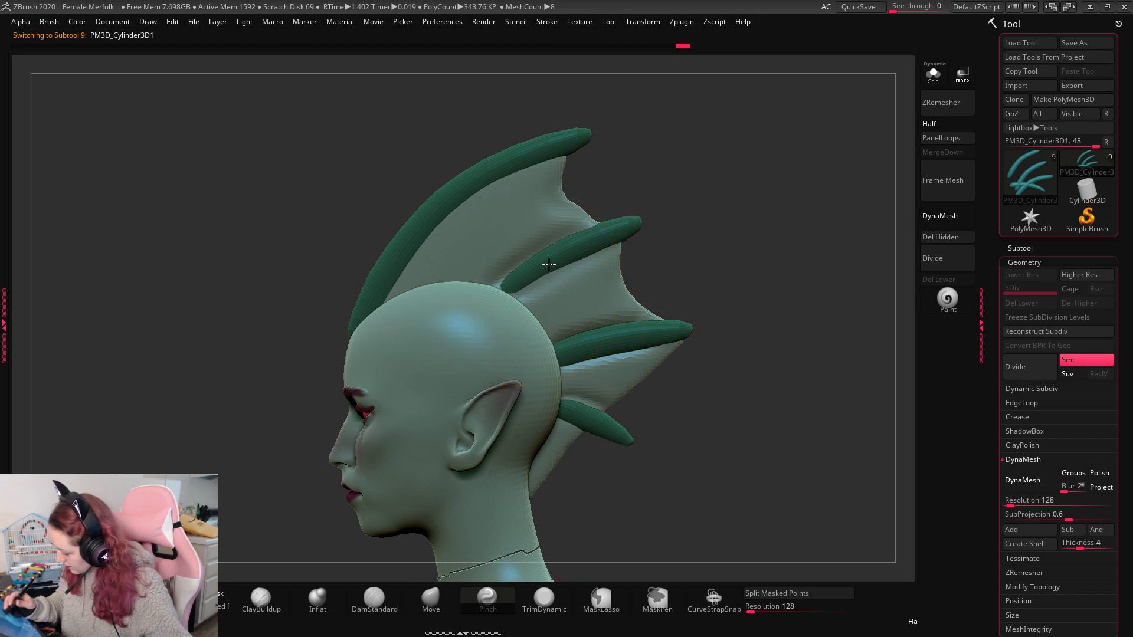
pyautogui.keyDown('shift'); pyautogui.moveTo(799, 256); pyautogui.dragTo(743, 174); pyautogui.keyUp('shift')
pyautogui.click(933, 74)
pyautogui.click(941, 80)
pyautogui.moveTo(563, 303); pyautogui.dragTo(617, 285)
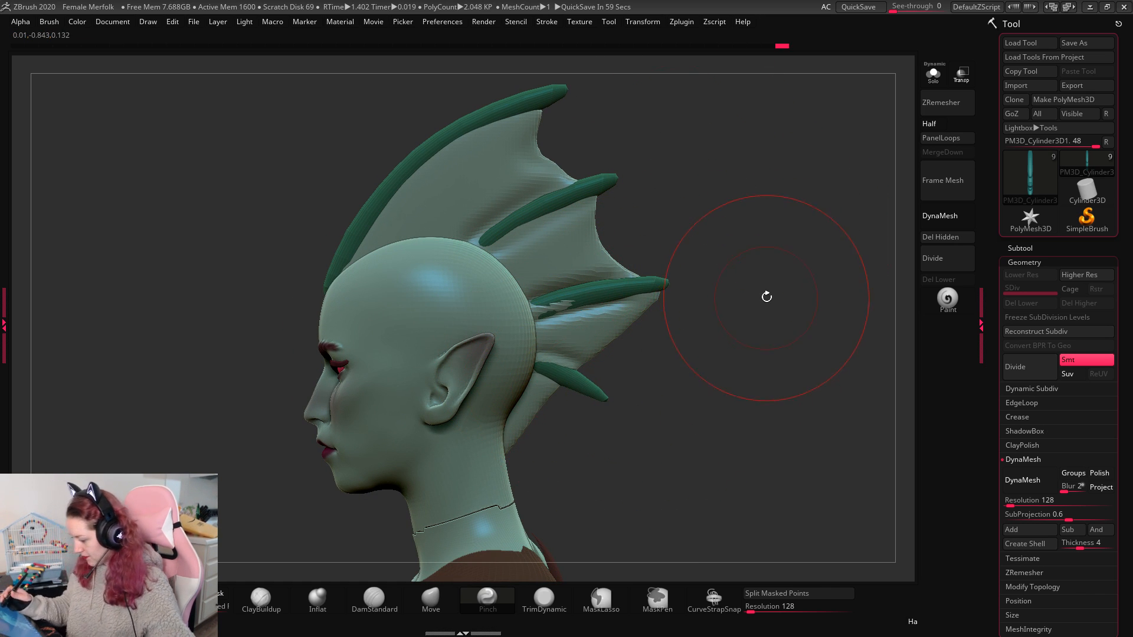
# Step: Widen the spines sideways with the gizmo in front view and check their thickness against the crest
pyautogui.moveTo(731, 231); pyautogui.dragTo(826, 242)
pyautogui.press('w')
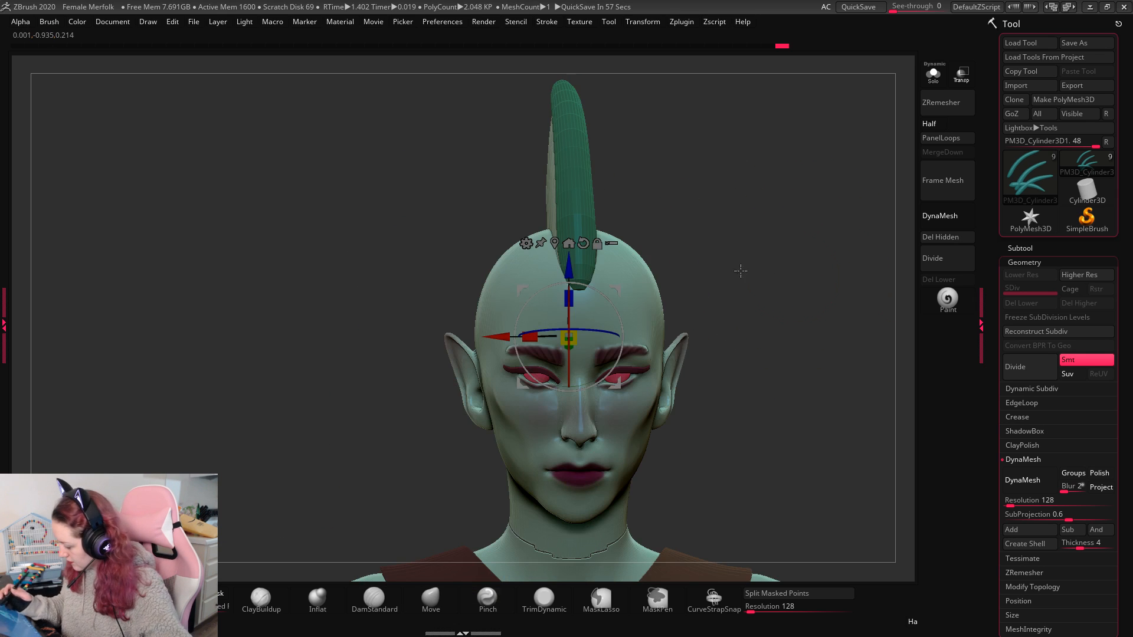
pyautogui.click(933, 74)
pyautogui.keyDown('alt'); pyautogui.moveTo(587, 216); pyautogui.dragTo(850, 199); pyautogui.keyUp('alt')
pyautogui.moveTo(636, 217); pyautogui.dragTo(646, 218)
pyautogui.press('q')
pyautogui.click(933, 74)
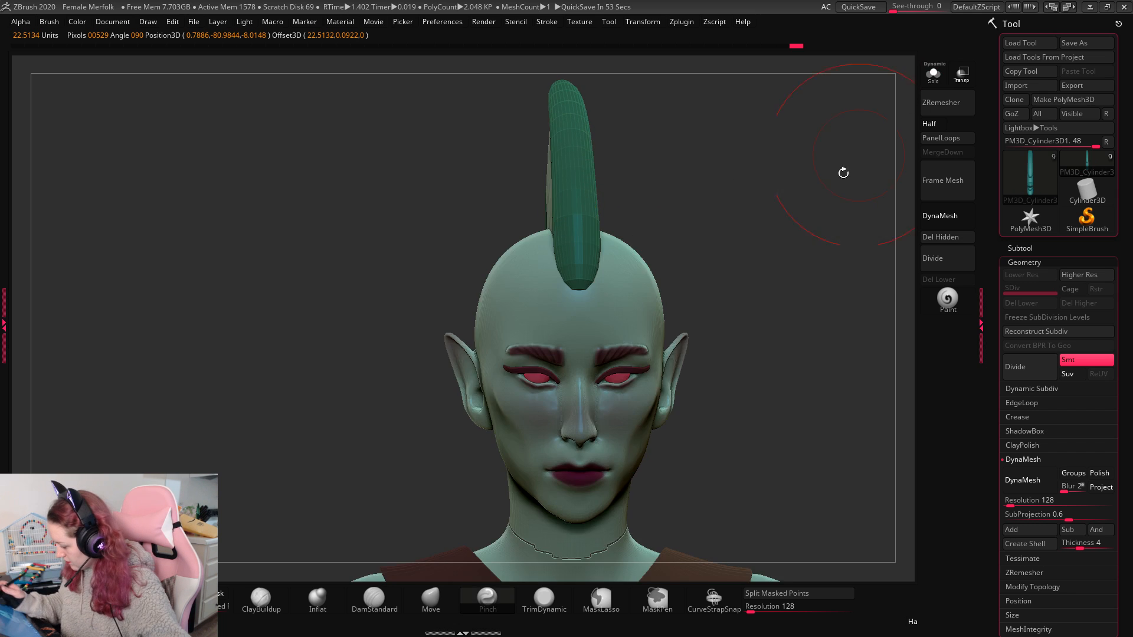
pyautogui.moveTo(842, 172); pyautogui.dragTo(898, 207)
pyautogui.keyDown('alt'); pyautogui.moveTo(378, 386); pyautogui.dragTo(291, 388); pyautogui.keyUp('alt')
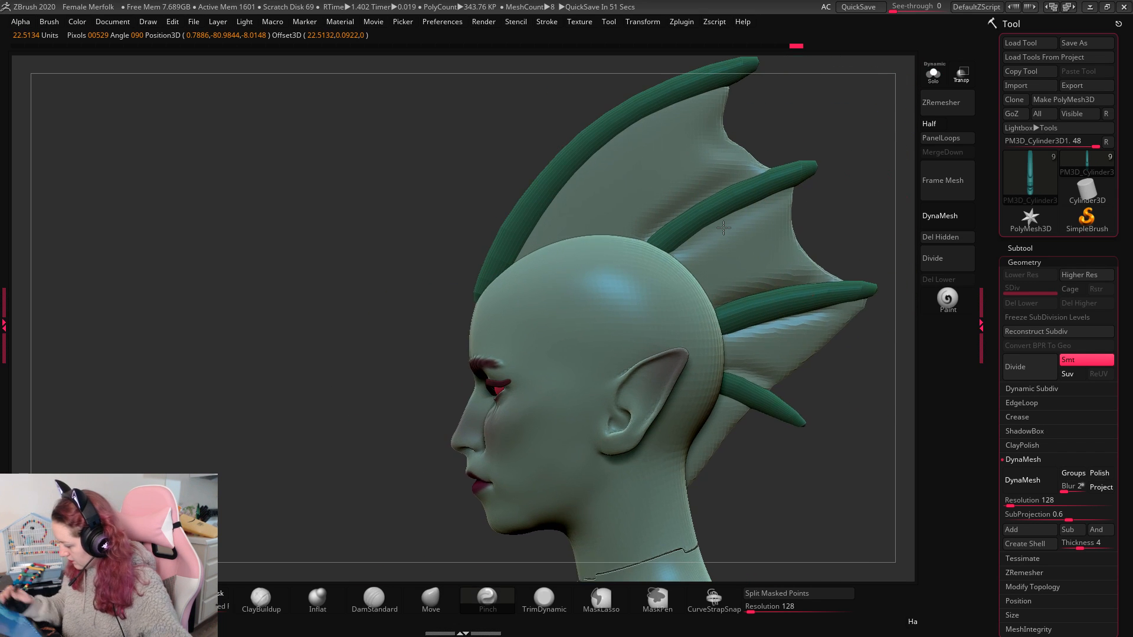
pyautogui.moveTo(889, 238); pyautogui.dragTo(728, 220)
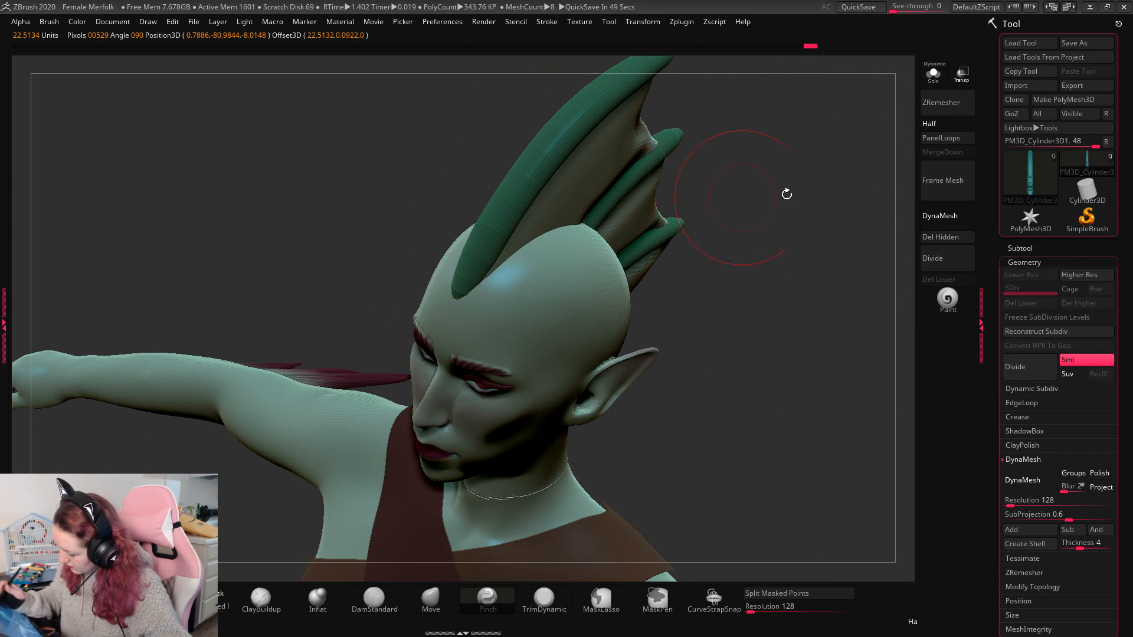
pyautogui.moveTo(786, 194)
pyautogui.mouseDown()
pyautogui.moveTo(857, 212)
pyautogui.moveTo(741, 190)
pyautogui.mouseUp()
# Step: Select the crest fin subtool and smooth its membrane between and below the spines
pyautogui.click(1024, 251)
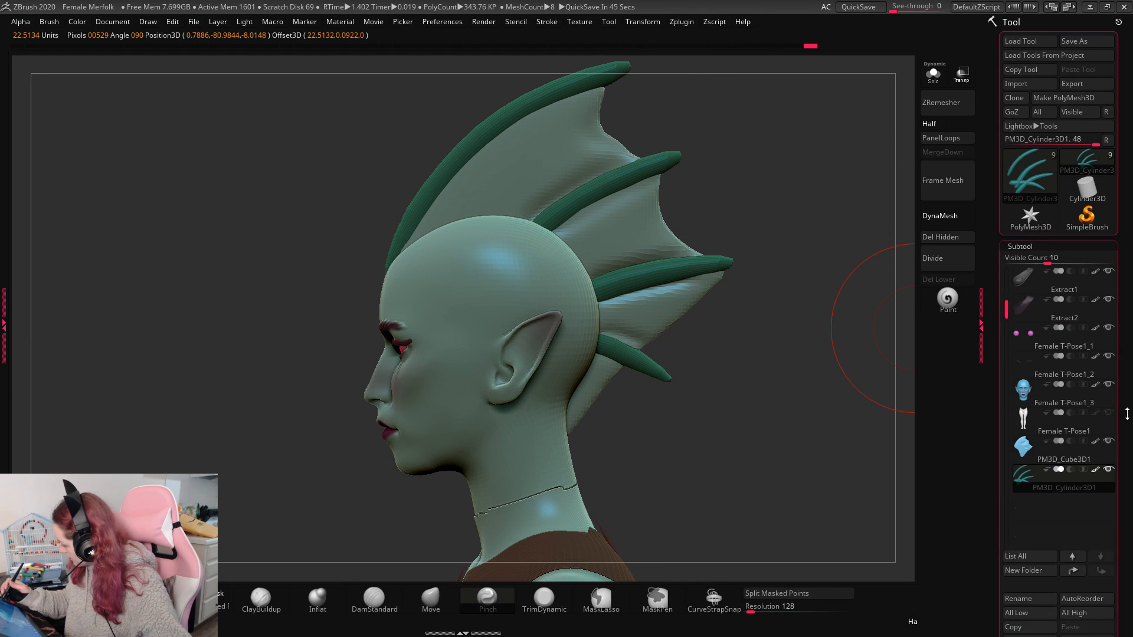
pyautogui.moveTo(1127, 410); pyautogui.dragTo(1128, 333)
pyautogui.click(1062, 376)
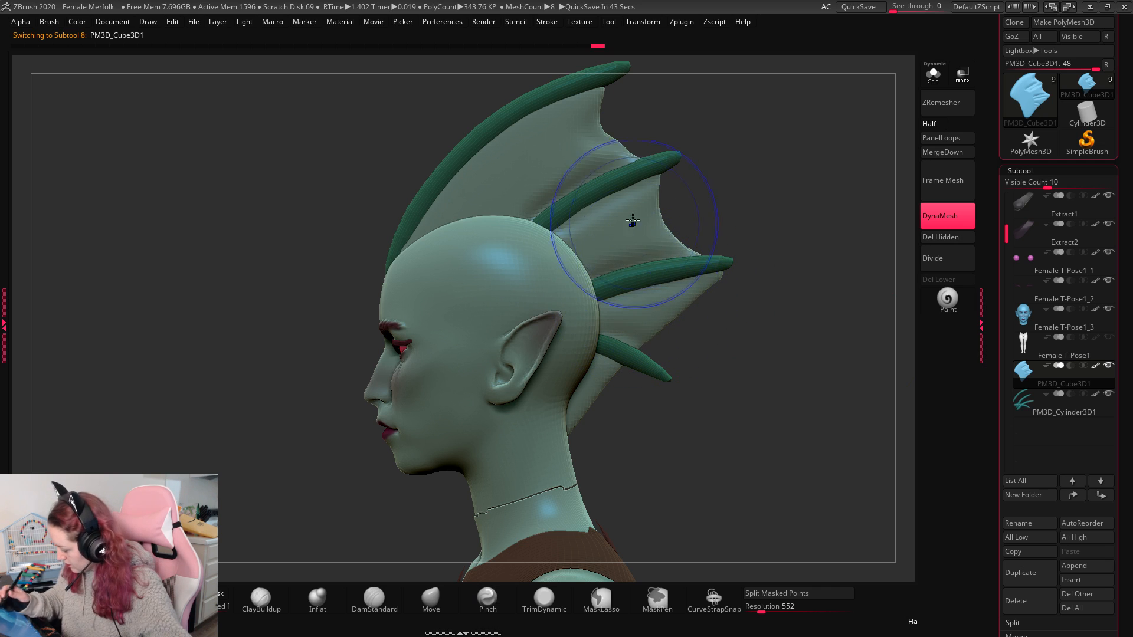
pyautogui.keyDown('shift'); pyautogui.moveTo(623, 360); pyautogui.dragTo(690, 352); pyautogui.keyUp('shift')
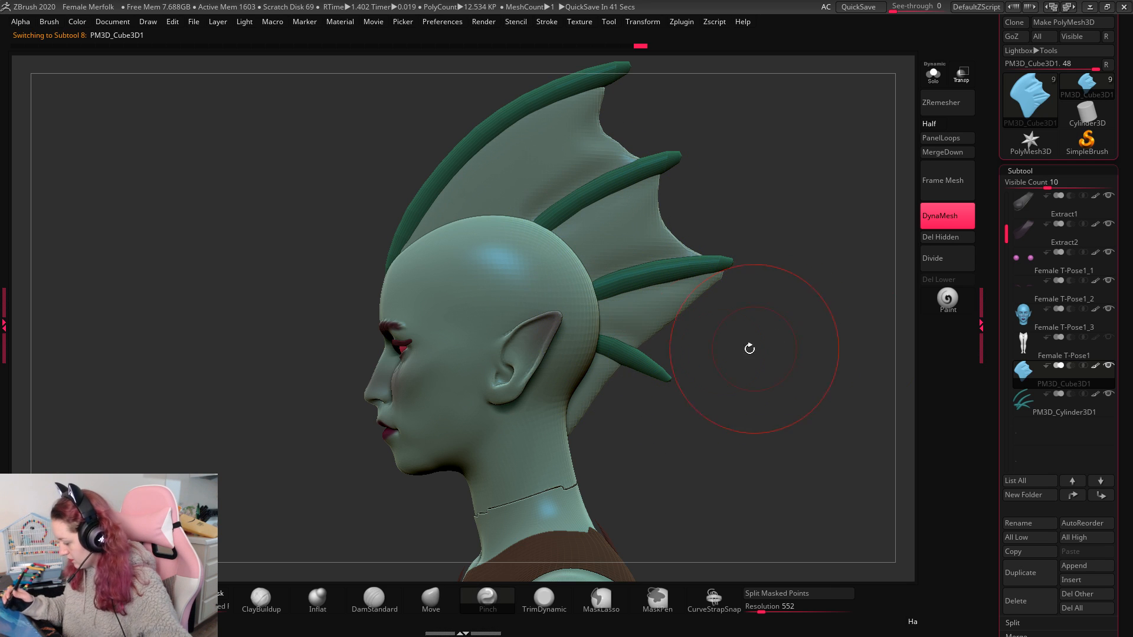
# Step: Reshape the crest's lower edge with the Move brush into inward curves above and below the lowest spine, tapering to the nape
pyautogui.click(434, 599)
pyautogui.moveTo(616, 364); pyautogui.dragTo(630, 375)
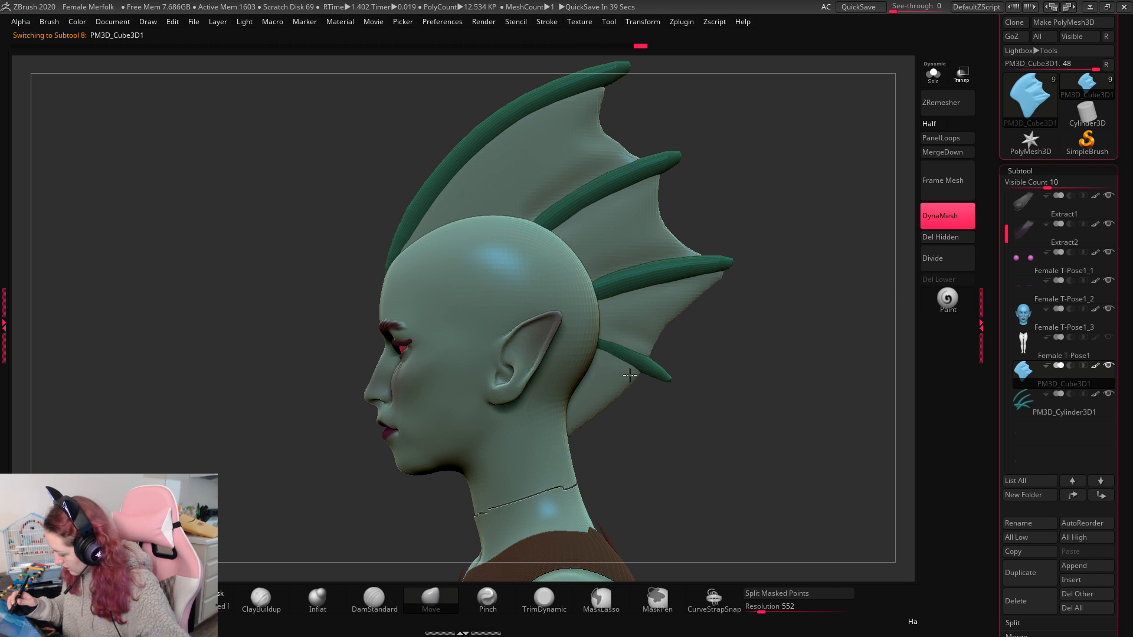
pyautogui.press('space')
pyautogui.press('space')
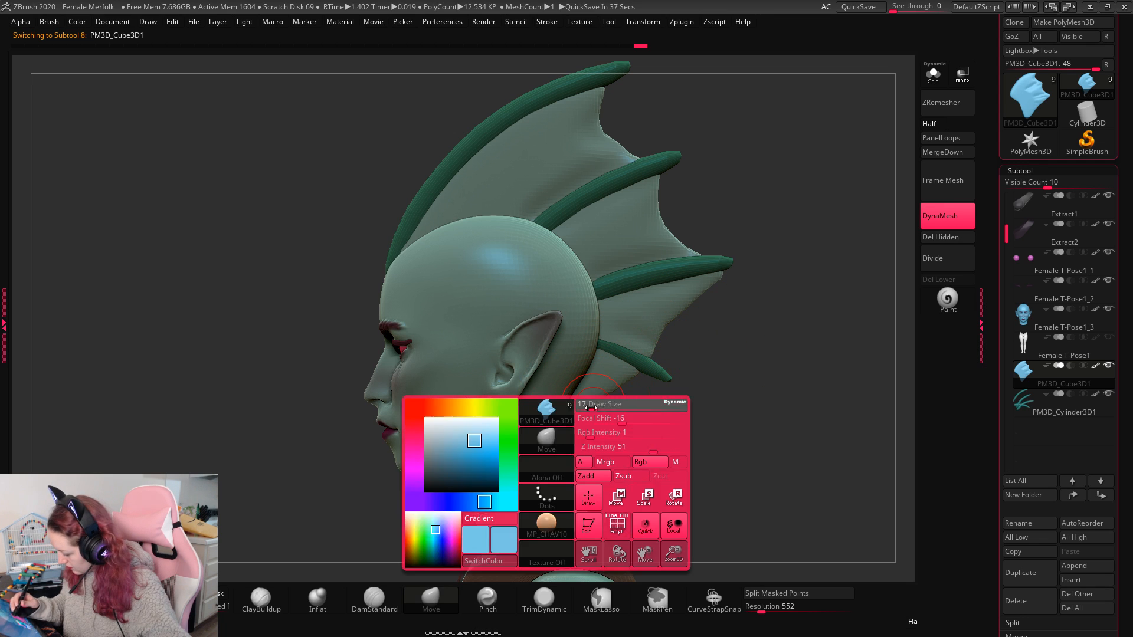
pyautogui.hotkey('ctrl', 'z')
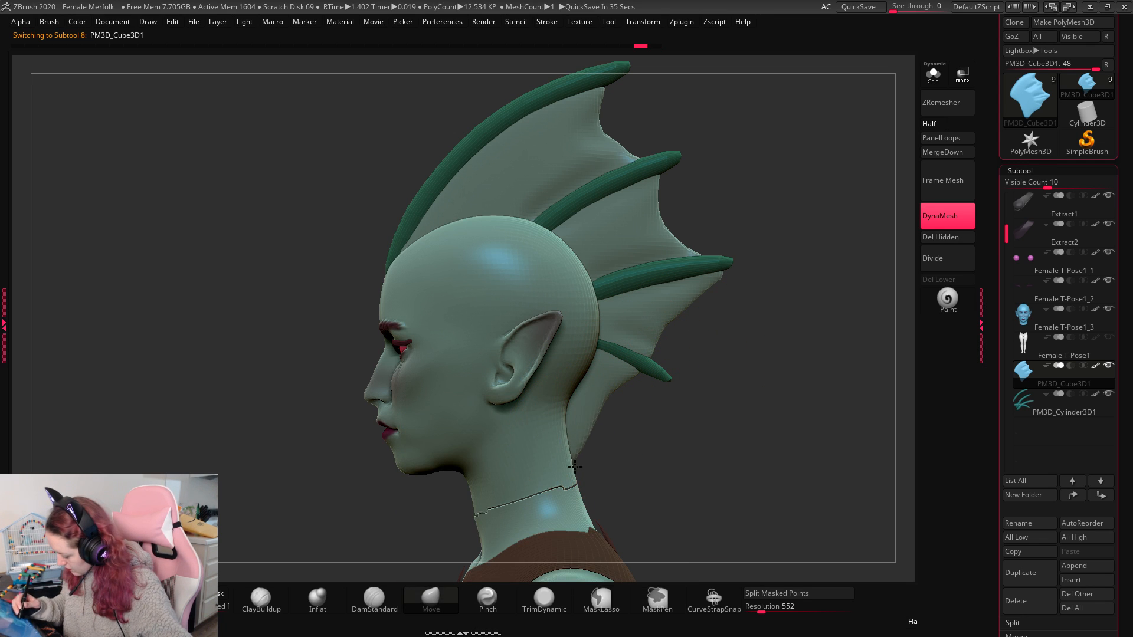
pyautogui.hotkey('ctrl', 'shift', 'z')
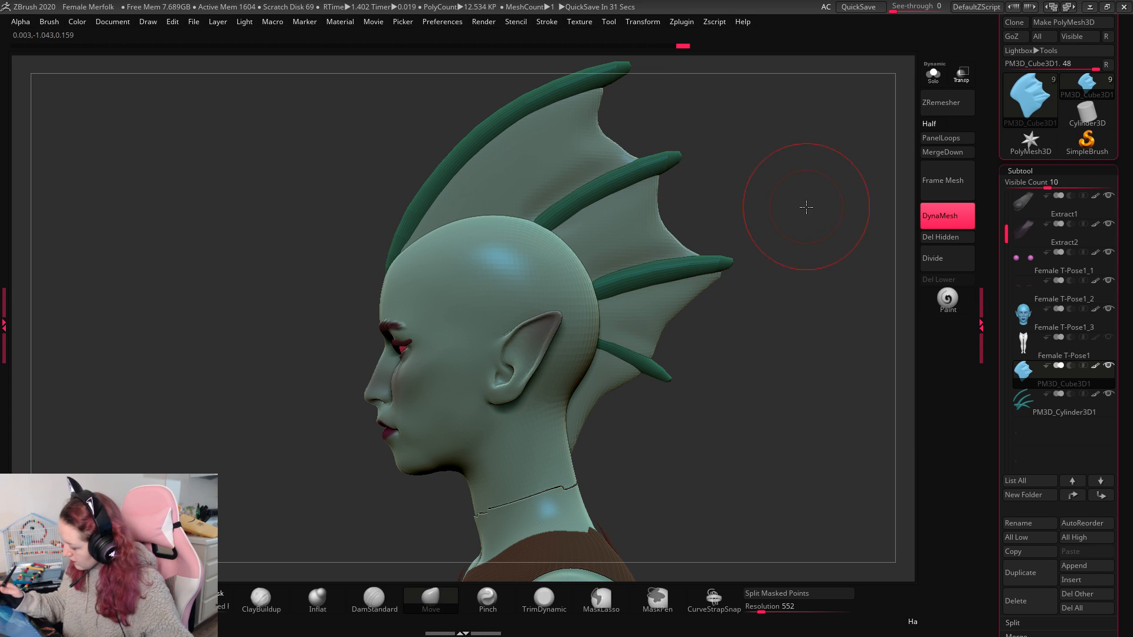
# Step: Examine the crest and spines from the side and back of the head
pyautogui.moveTo(801, 215)
pyautogui.mouseDown()
pyautogui.moveTo(796, 245)
pyautogui.moveTo(865, 271)
pyautogui.moveTo(870, 284)
pyautogui.moveTo(793, 295)
pyautogui.moveTo(846, 298)
pyautogui.mouseUp()
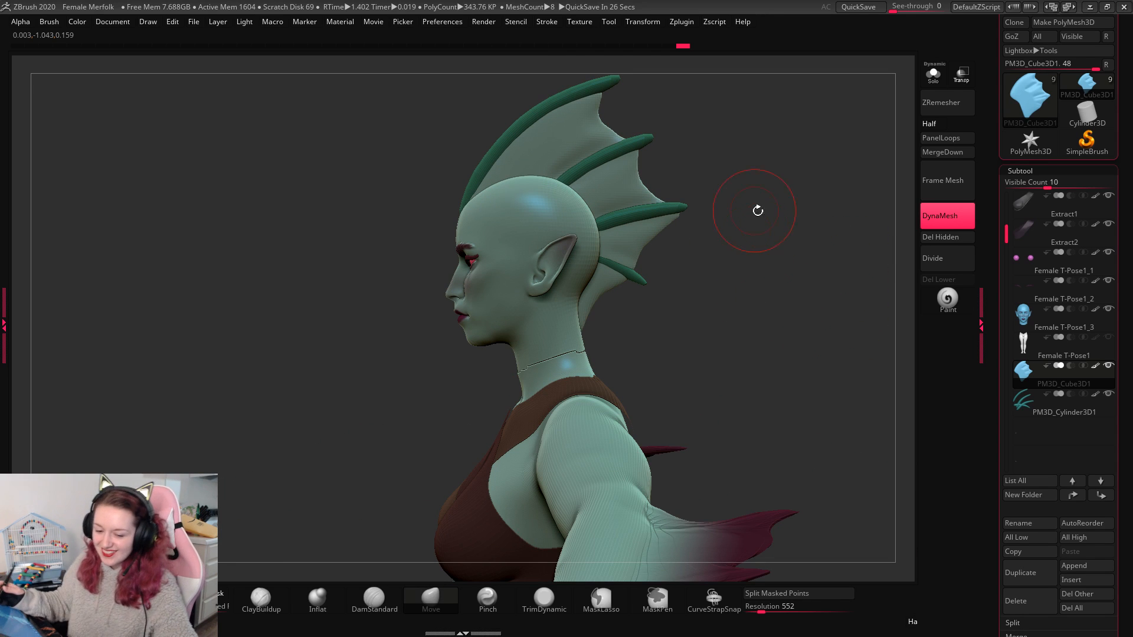
pyautogui.moveTo(757, 210); pyautogui.dragTo(782, 316)
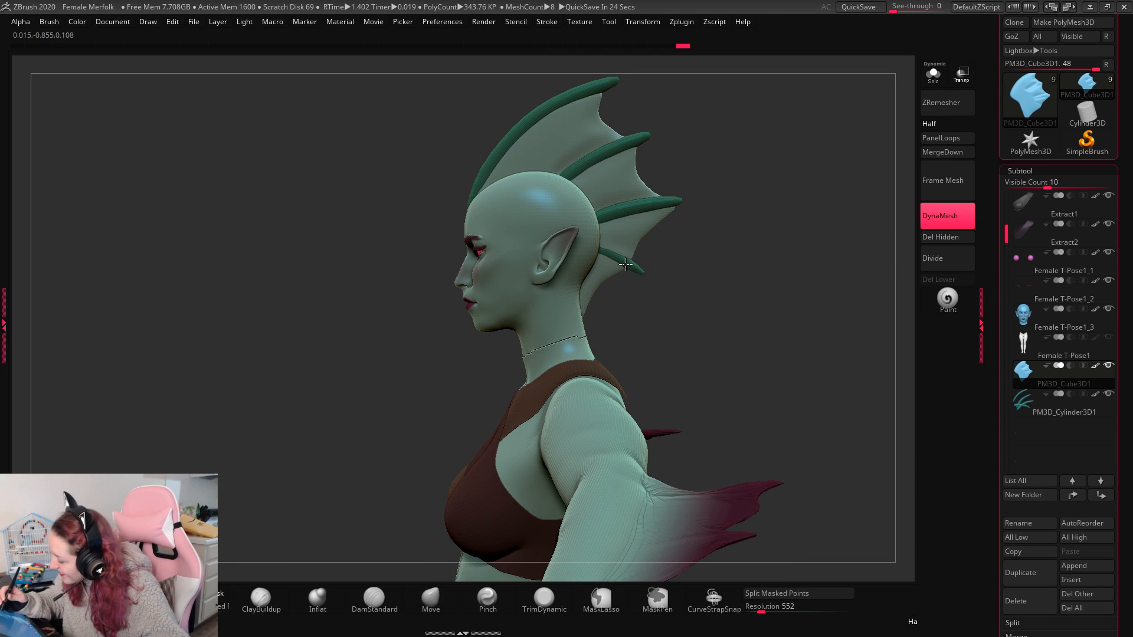
pyautogui.rightClick(702, 256)
pyautogui.moveTo(706, 255); pyautogui.dragTo(659, 264)
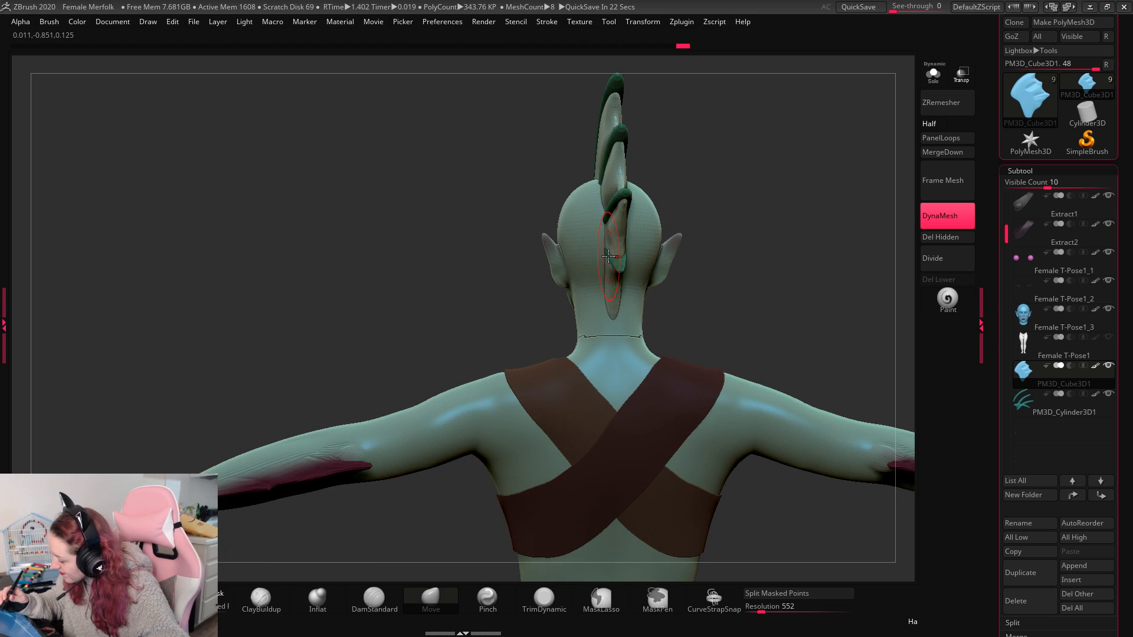
pyautogui.moveTo(788, 227); pyautogui.dragTo(778, 248)
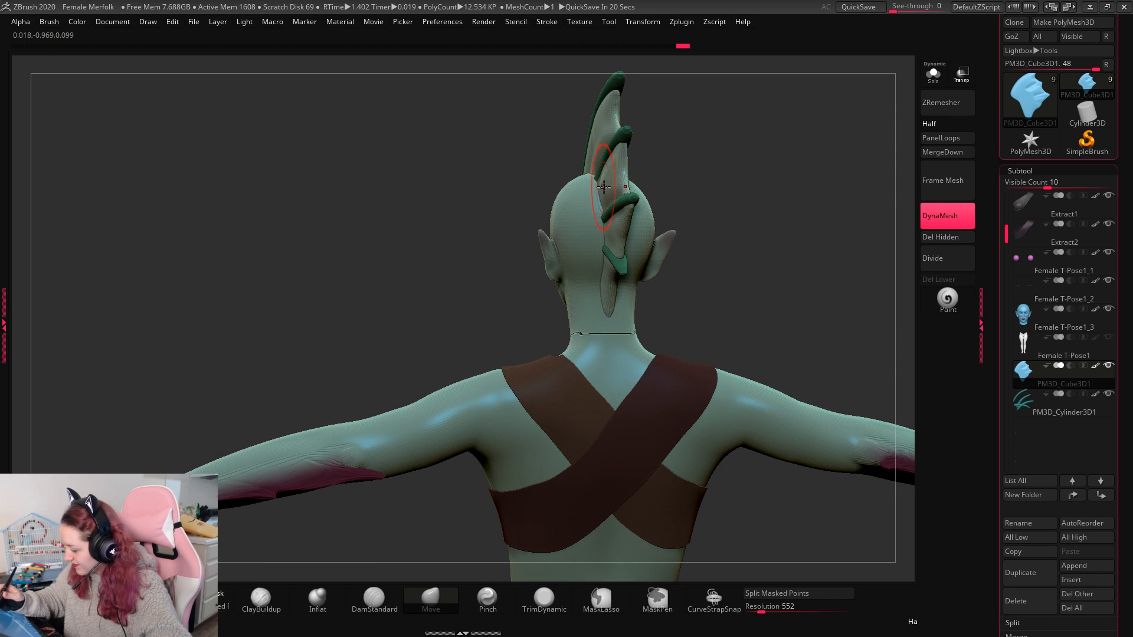
pyautogui.moveTo(798, 196)
pyautogui.mouseDown()
pyautogui.moveTo(824, 233)
pyautogui.moveTo(814, 223)
pyautogui.mouseUp()
pyautogui.rightClick(821, 228)
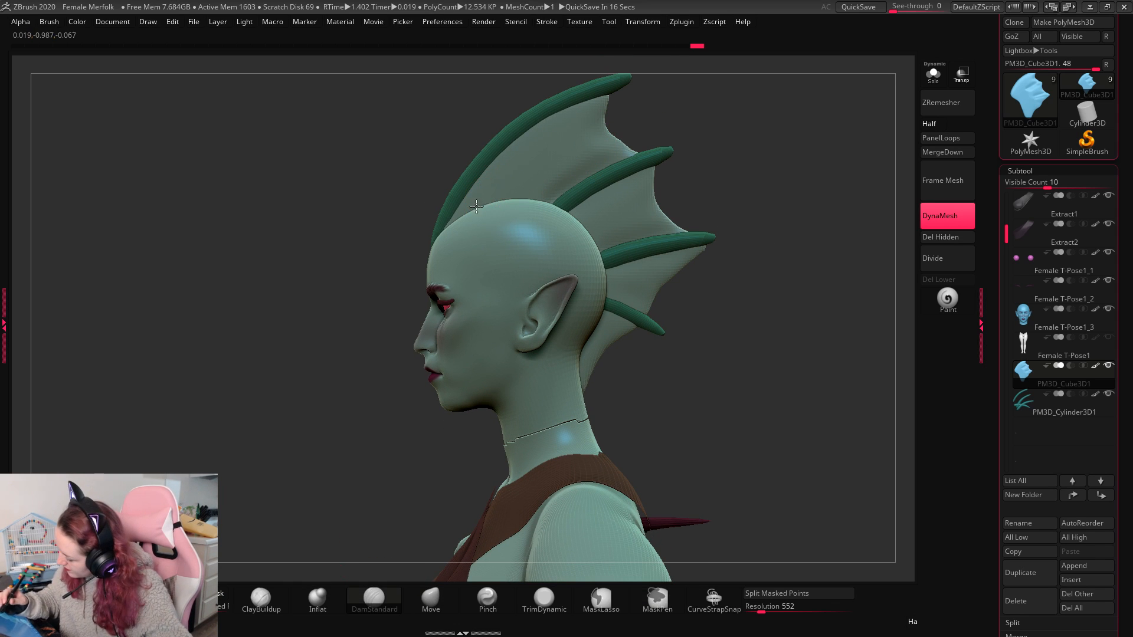
# Step: Subdivide the crest once and carve fanning grooves into the membrane between the spines with the DamStandard brush
pyautogui.click(1020, 171)
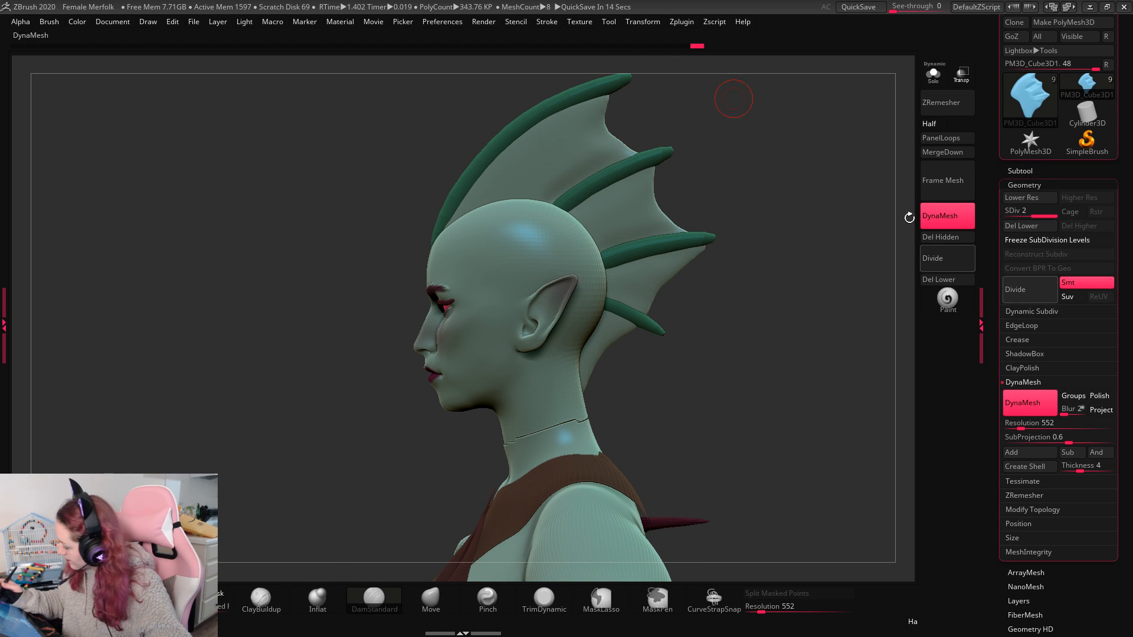
pyautogui.hotkey('ctrl', 'z')
pyautogui.moveTo(471, 202)
pyautogui.mouseDown()
pyautogui.moveTo(595, 109)
pyautogui.moveTo(607, 122)
pyautogui.moveTo(600, 138)
pyautogui.mouseUp()
pyautogui.moveTo(573, 217); pyautogui.dragTo(676, 183)
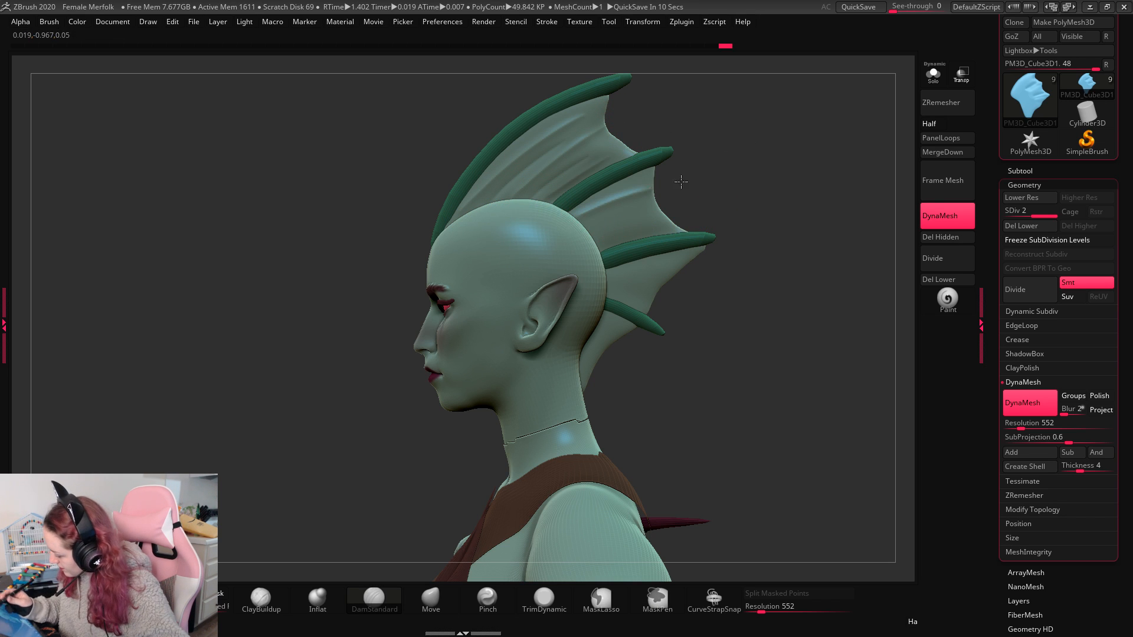
pyautogui.moveTo(581, 234); pyautogui.dragTo(658, 214)
pyautogui.moveTo(613, 277); pyautogui.dragTo(675, 267)
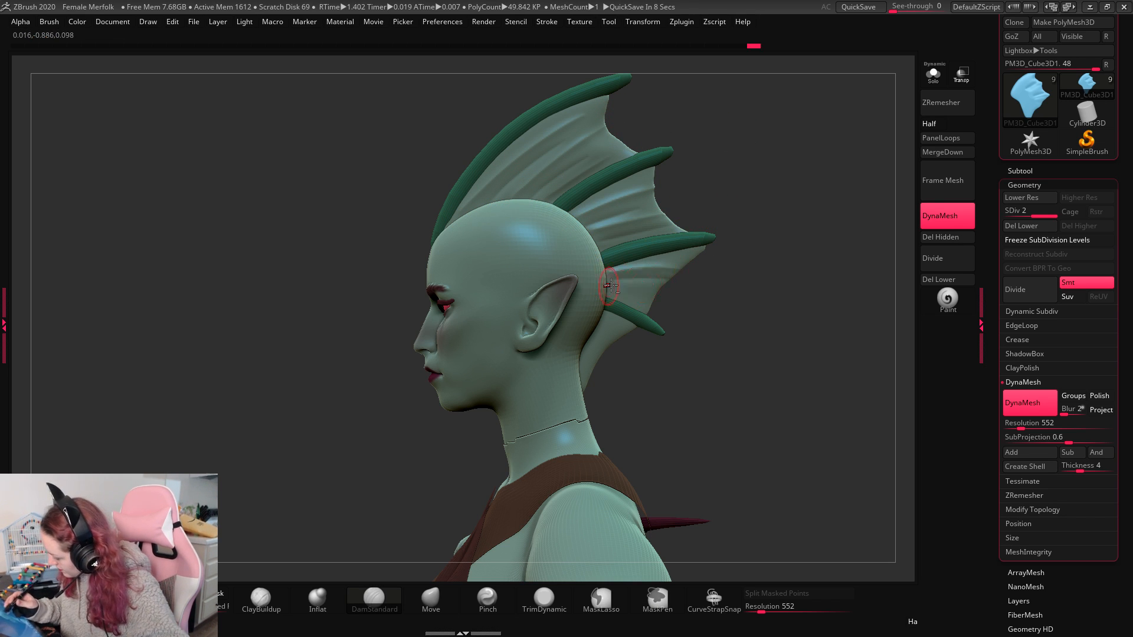
pyautogui.moveTo(591, 348); pyautogui.dragTo(580, 365)
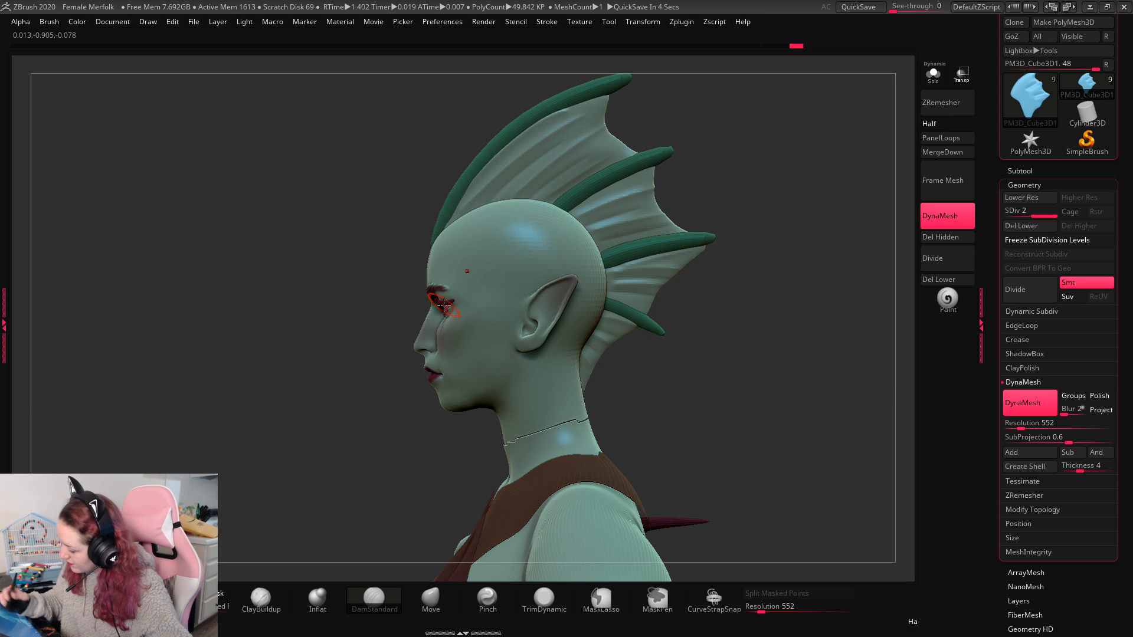
# Step: Rework the grooves in the membrane behind the front spine with the DamStandard brush, undoing the unwanted strokes
pyautogui.hotkey('ctrl', 'z')
pyautogui.moveTo(572, 127); pyautogui.dragTo(466, 223)
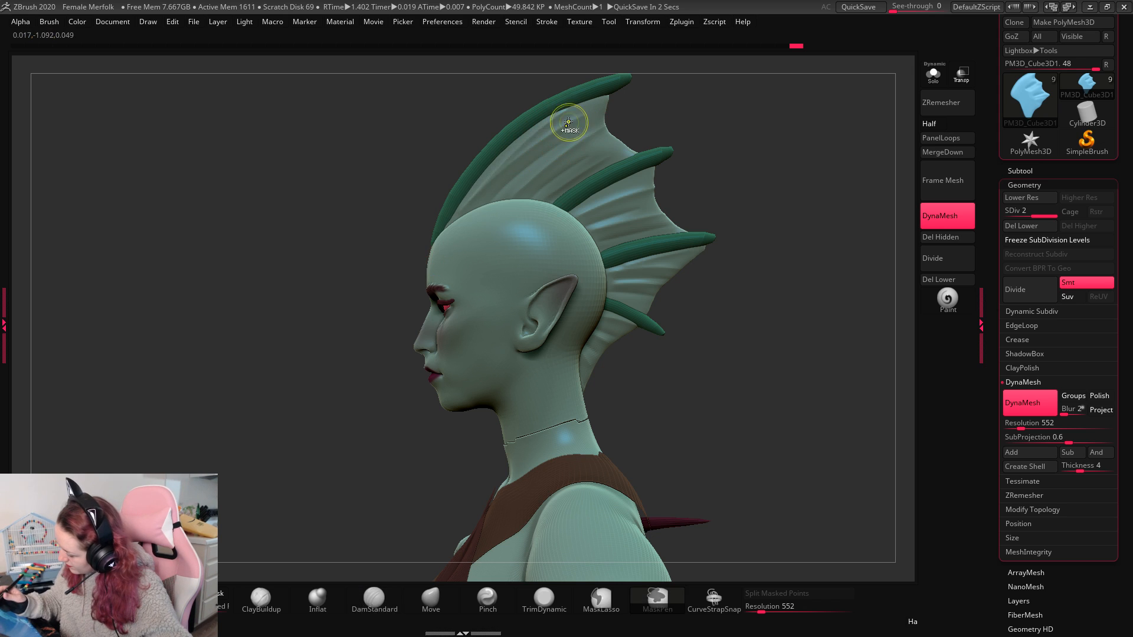
pyautogui.hotkey('ctrl', 'z')
pyautogui.moveTo(569, 122); pyautogui.dragTo(457, 216)
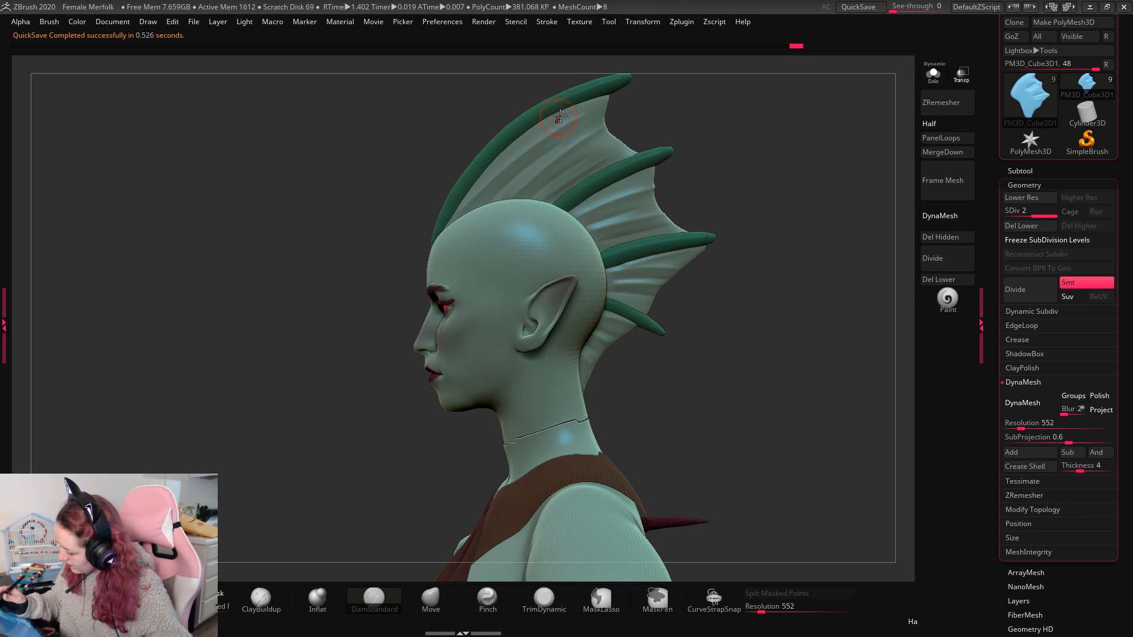
pyautogui.moveTo(800, 242); pyautogui.dragTo(820, 263)
# Step: Select the crest spines subtool and subdivide it once
pyautogui.click(1037, 172)
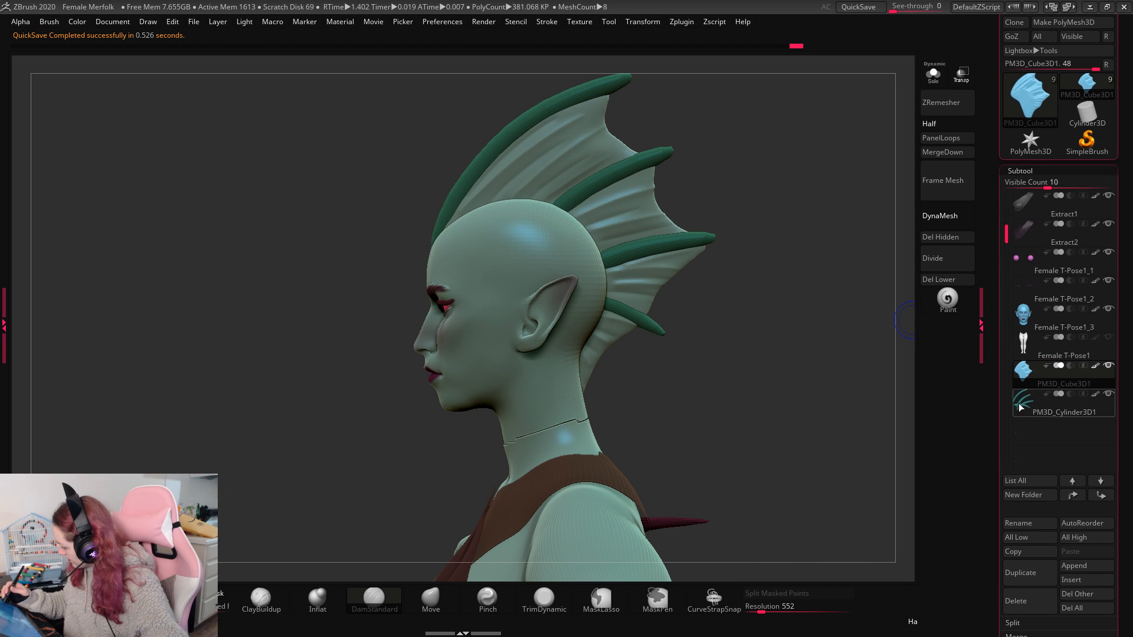
pyautogui.click(1038, 407)
pyautogui.click(1026, 171)
pyautogui.click(1025, 291)
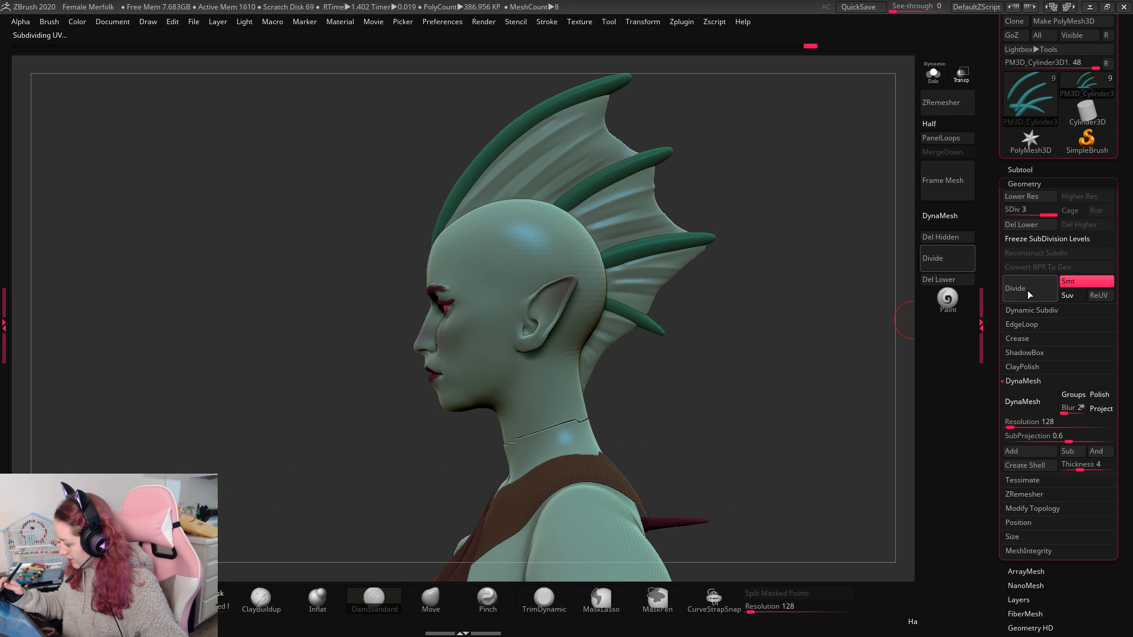
pyautogui.moveTo(770, 324); pyautogui.dragTo(805, 336)
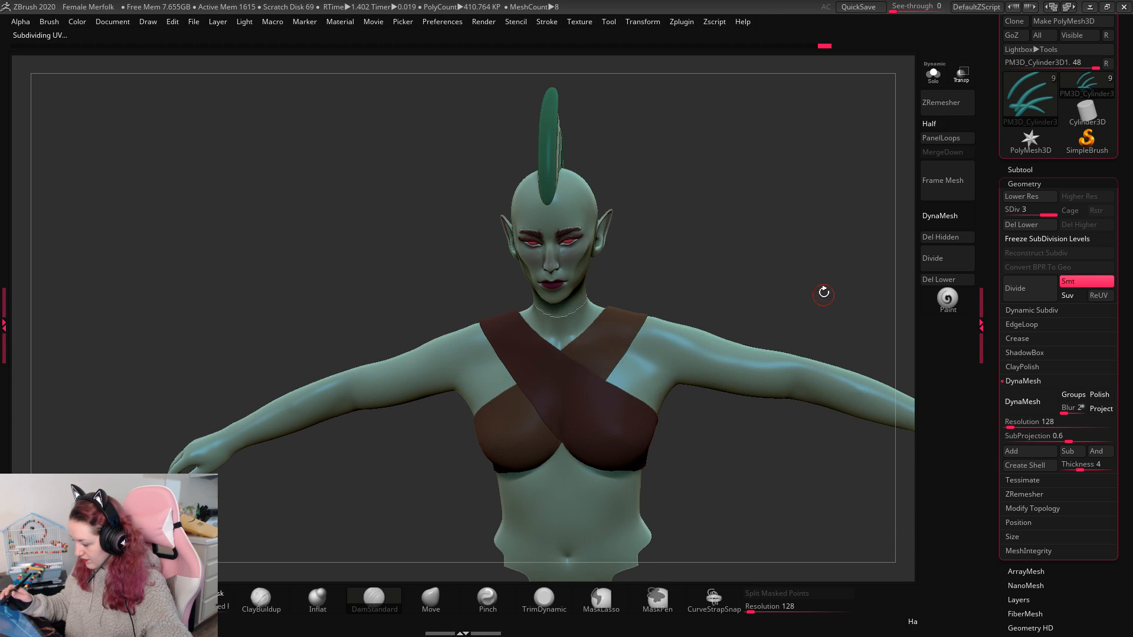
# Step: Pinch the edges of the front spine from the front with the Pinch brush
pyautogui.rightClick(823, 292)
pyautogui.moveTo(825, 247)
pyautogui.keyDown('ctrl'); pyautogui.mouseDown(button='right')
pyautogui.moveTo(830, 286)
pyautogui.moveTo(776, 326)
pyautogui.moveTo(767, 378)
pyautogui.mouseUp(button='right'); pyautogui.keyUp('ctrl')
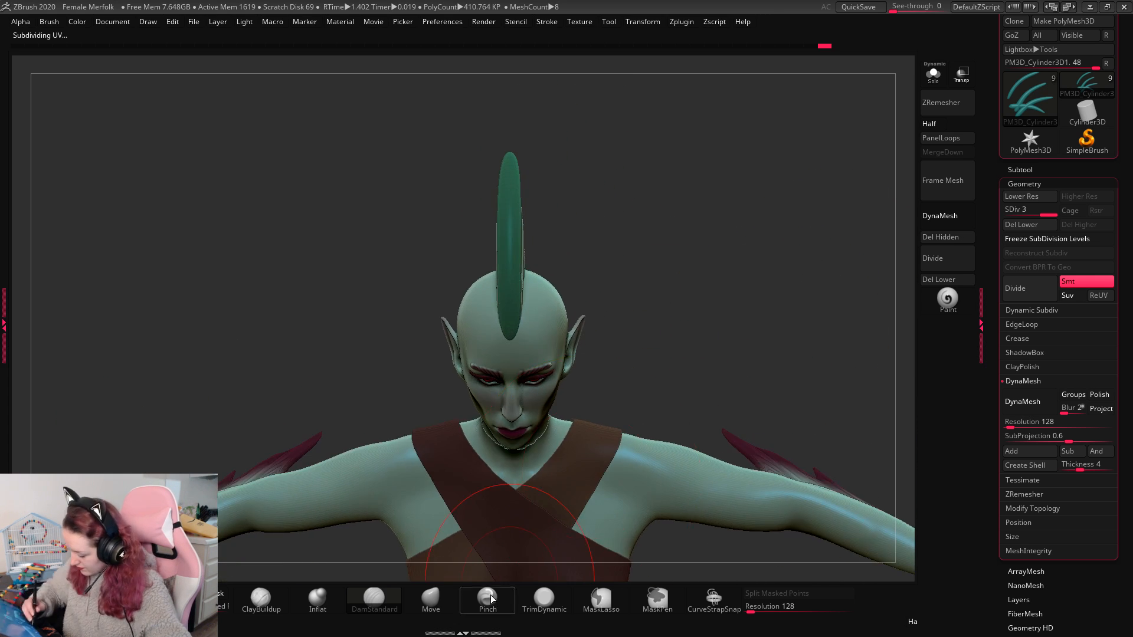
pyautogui.click(488, 599)
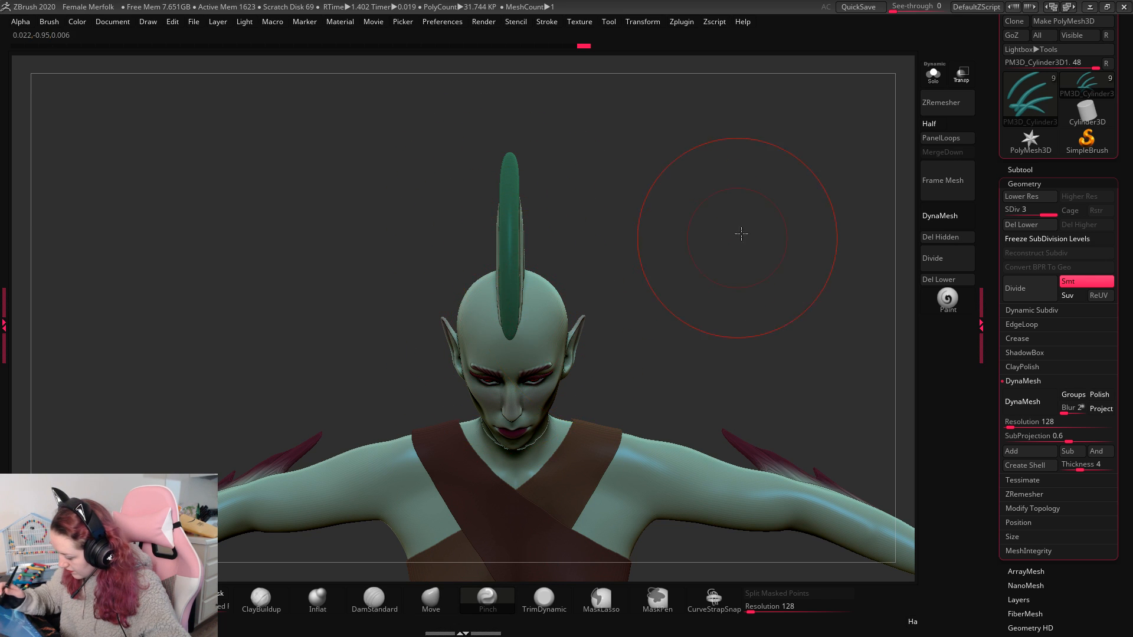
pyautogui.moveTo(741, 234); pyautogui.dragTo(790, 226)
pyautogui.keyDown('ctrl'); pyautogui.moveTo(792, 224); pyautogui.dragTo(797, 232, button='right'); pyautogui.keyUp('ctrl')
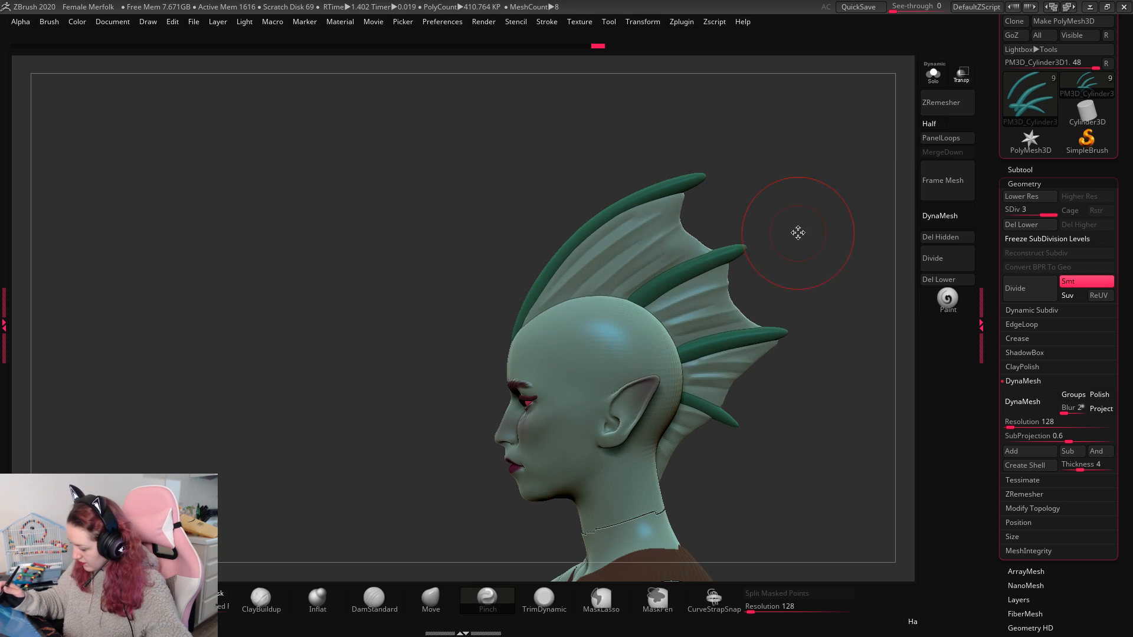
pyautogui.rightClick(749, 303)
# Step: Nudge the spines slightly with the Move brush and undo the last adjustment to the front spine
pyautogui.click(430, 600)
pyautogui.moveTo(570, 255); pyautogui.dragTo(568, 252)
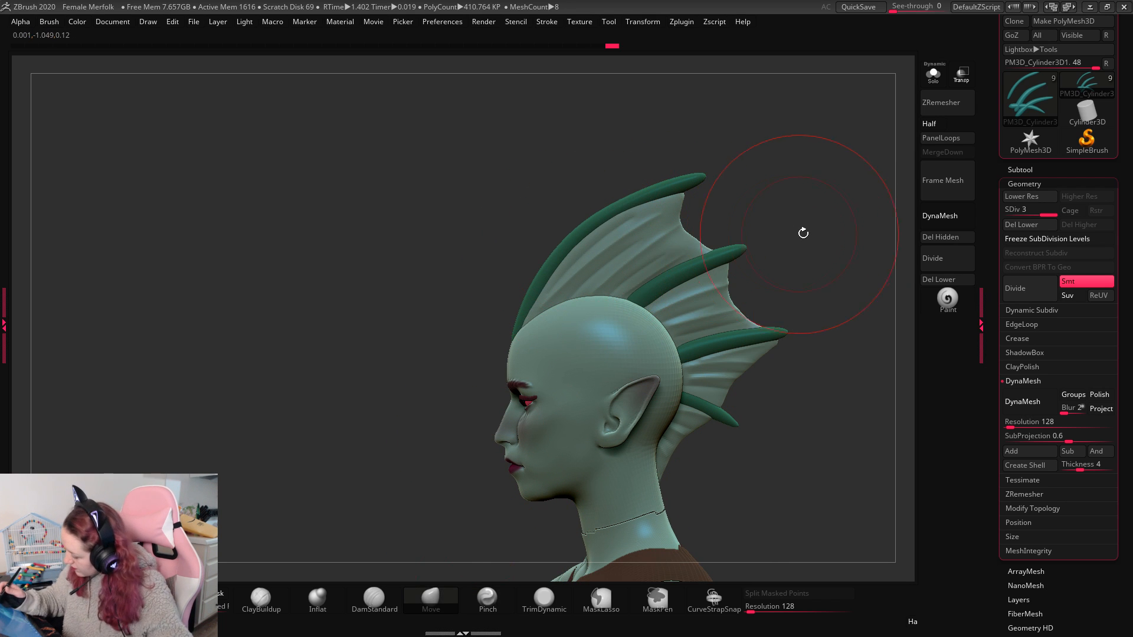
pyautogui.moveTo(633, 199); pyautogui.dragTo(673, 190)
pyautogui.hotkey('ctrl', 'z')
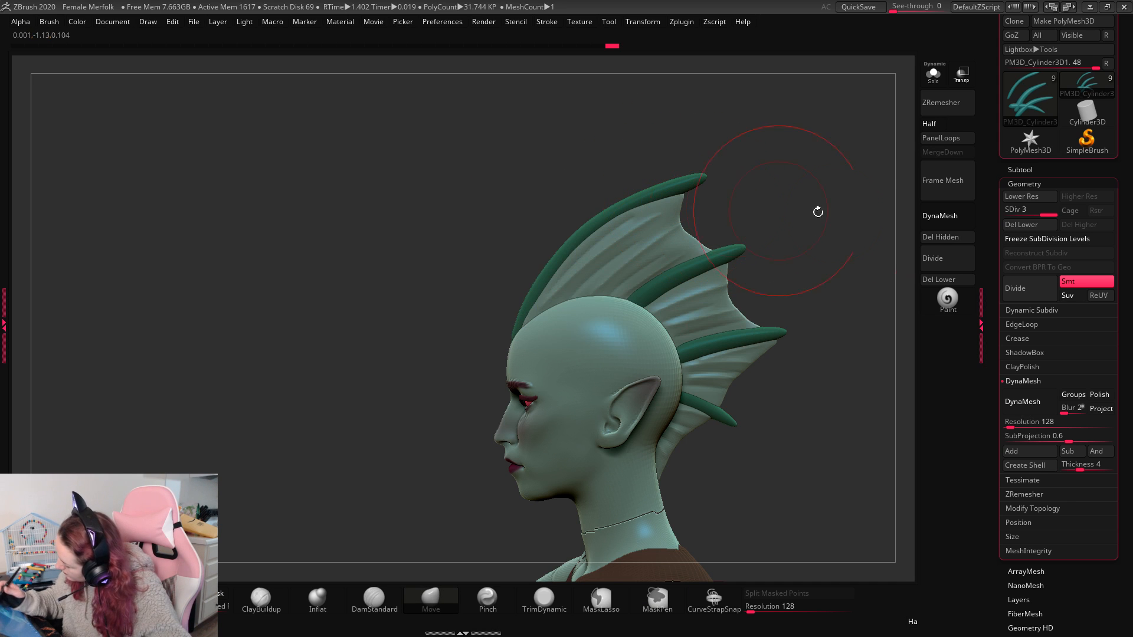
# Step: Select the crest fin subtool and adjust the membrane's outer edge near the top spine's tip with the Move brush
pyautogui.click(1022, 170)
pyautogui.click(1027, 378)
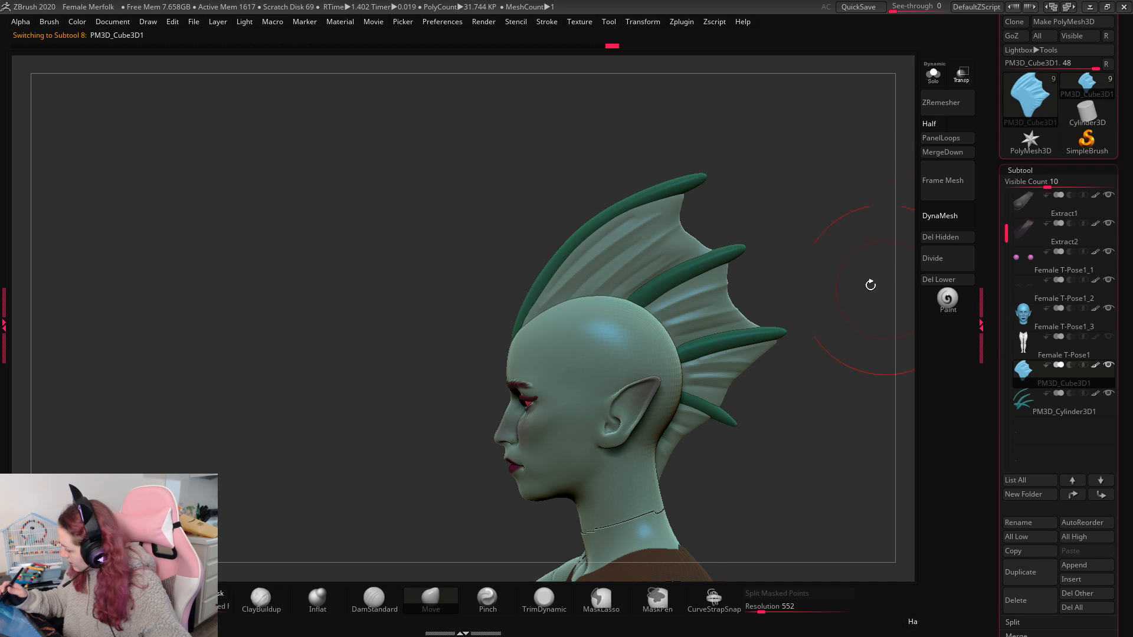
pyautogui.moveTo(870, 283); pyautogui.dragTo(683, 189)
pyautogui.moveTo(811, 173); pyautogui.dragTo(832, 200)
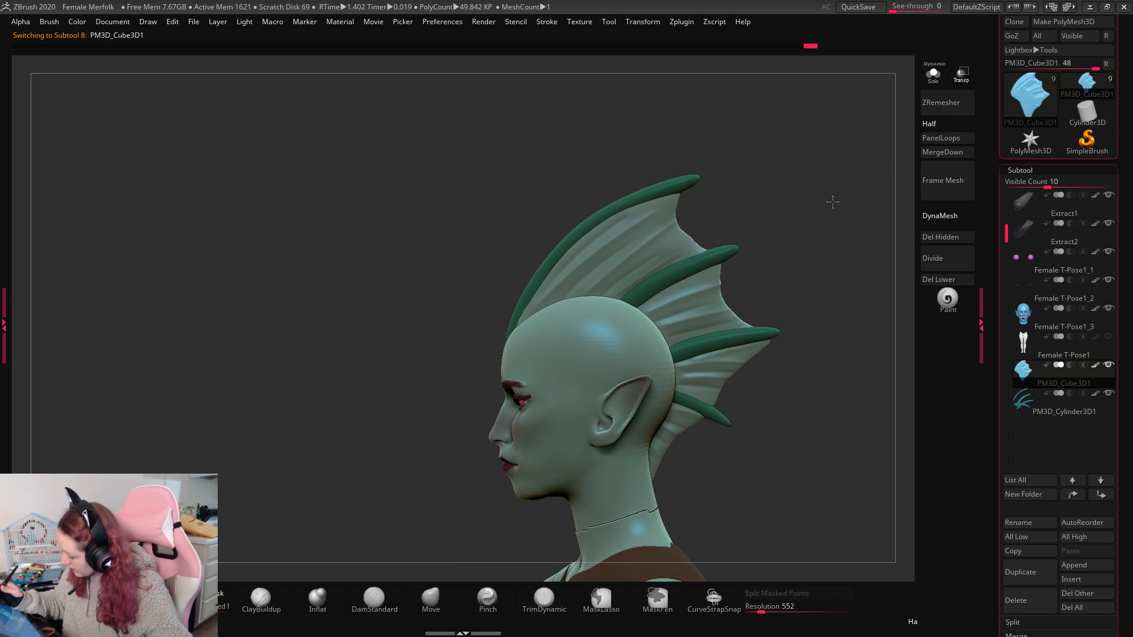
pyautogui.keyDown('ctrl'); pyautogui.rightClick(835, 207); pyautogui.keyUp('ctrl')
pyautogui.keyDown('ctrl'); pyautogui.moveTo(837, 215); pyautogui.dragTo(812, 260, button='right'); pyautogui.keyUp('ctrl')
pyautogui.keyDown('alt'); pyautogui.moveTo(812, 260); pyautogui.dragTo(699, 195); pyautogui.keyUp('alt')
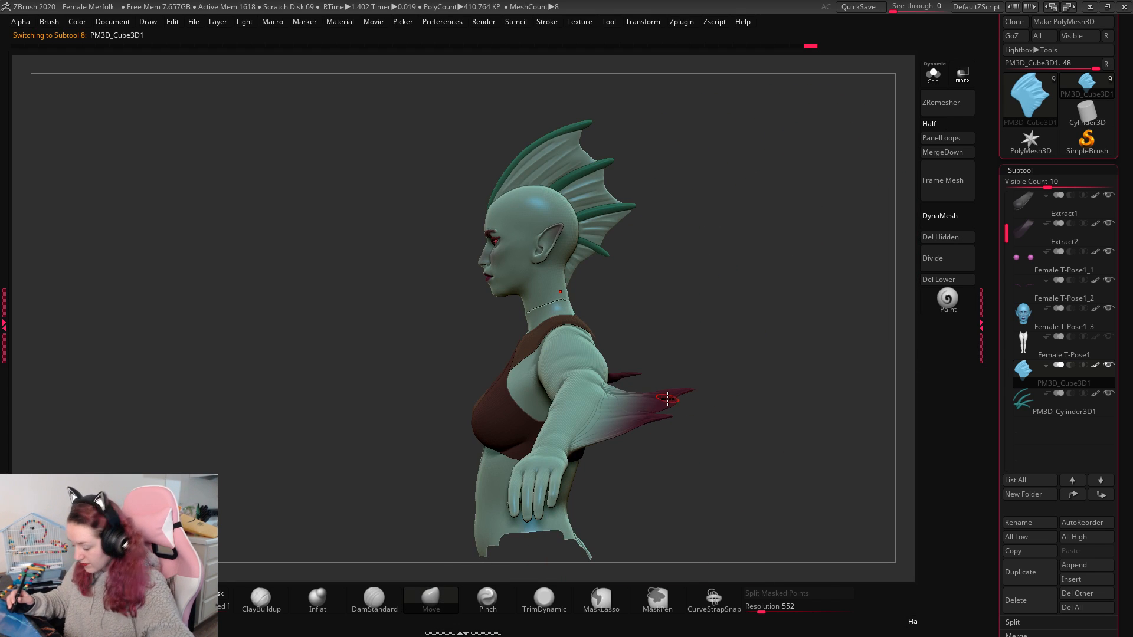
pyautogui.keyDown('ctrl'); pyautogui.moveTo(750, 264); pyautogui.dragTo(721, 292, button='right'); pyautogui.keyUp('ctrl')
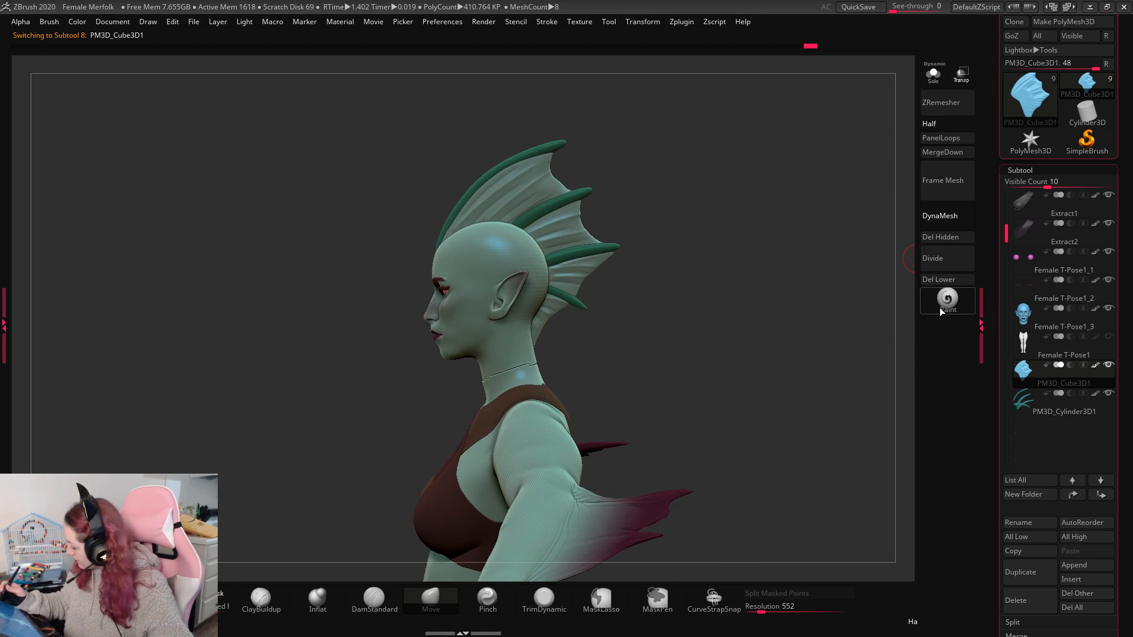
# Step: Paint the crest membrane's outer edges dark purple with the Paint brush at a lower RGB intensity, fading towards the head
pyautogui.click(944, 307)
pyautogui.rightClick(686, 315)
pyautogui.click(684, 338)
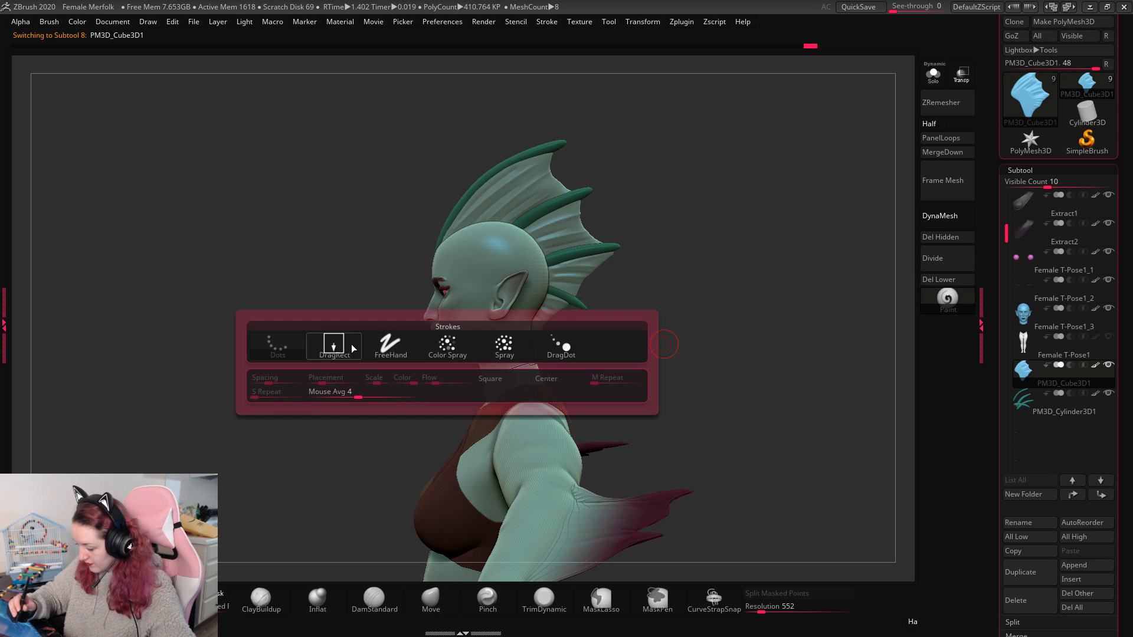
pyautogui.click(334, 346)
pyautogui.keyDown('ctrl'); pyautogui.moveTo(678, 248); pyautogui.dragTo(695, 202, button='right'); pyautogui.keyUp('ctrl')
pyautogui.rightClick(695, 202)
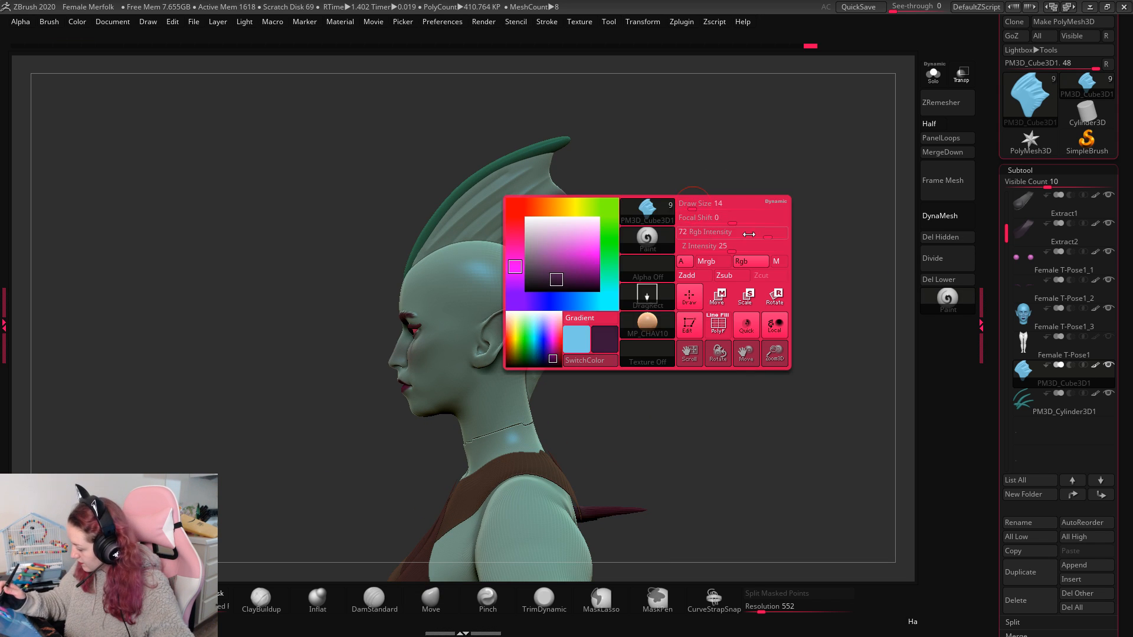
pyautogui.moveTo(749, 234); pyautogui.dragTo(722, 235)
pyautogui.rightClick(666, 220)
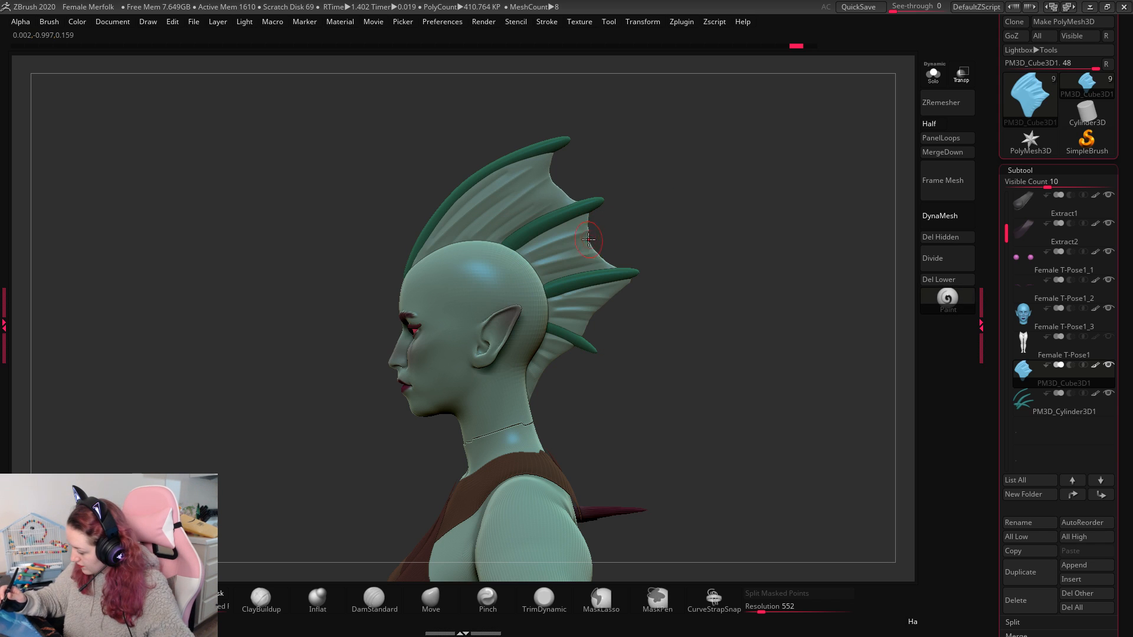
pyautogui.moveTo(588, 239); pyautogui.dragTo(601, 182)
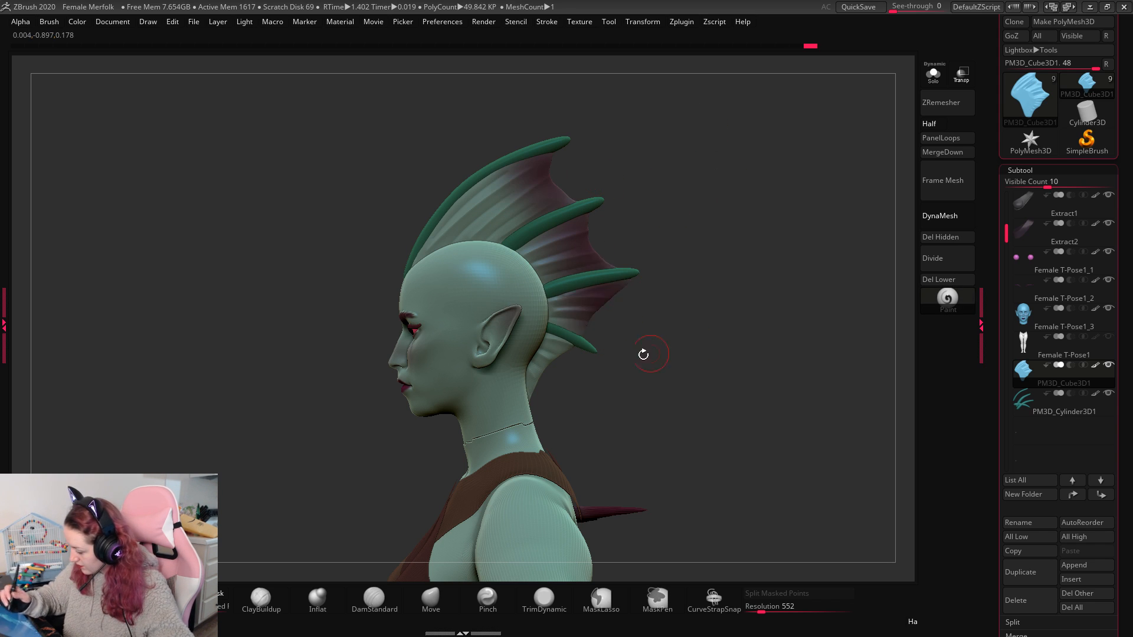
pyautogui.moveTo(660, 422); pyautogui.dragTo(862, 307)
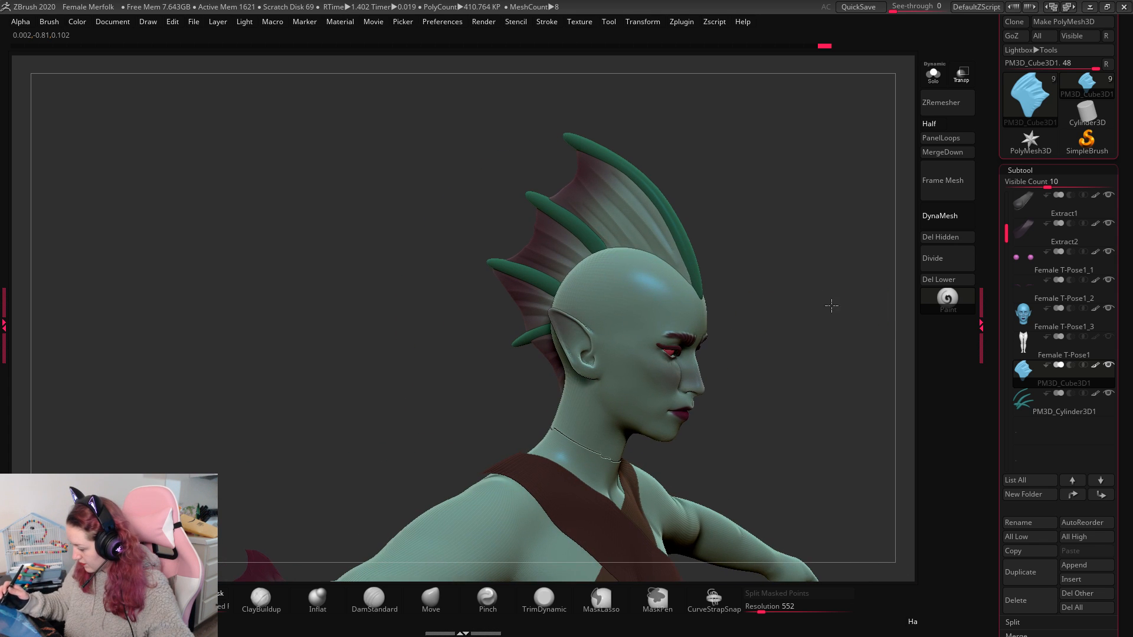
pyautogui.moveTo(815, 225); pyautogui.dragTo(829, 303)
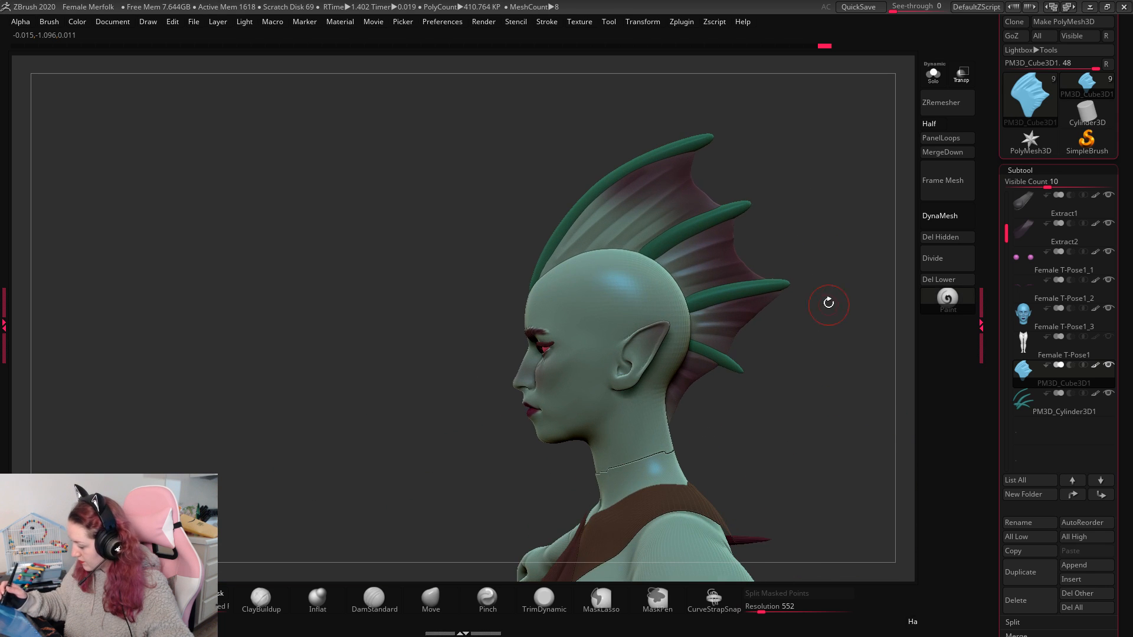
# Step: Select the crest spines subtool, choose the DamStandard brush and open its stroke options
pyautogui.keyDown('alt'); pyautogui.click(684, 143); pyautogui.keyUp('alt')
pyautogui.moveTo(832, 222)
pyautogui.mouseDown()
pyautogui.moveTo(847, 222)
pyautogui.moveTo(833, 258)
pyautogui.moveTo(757, 220)
pyautogui.moveTo(661, 242)
pyautogui.mouseUp()
pyautogui.rightClick(597, 257)
pyautogui.click(565, 347)
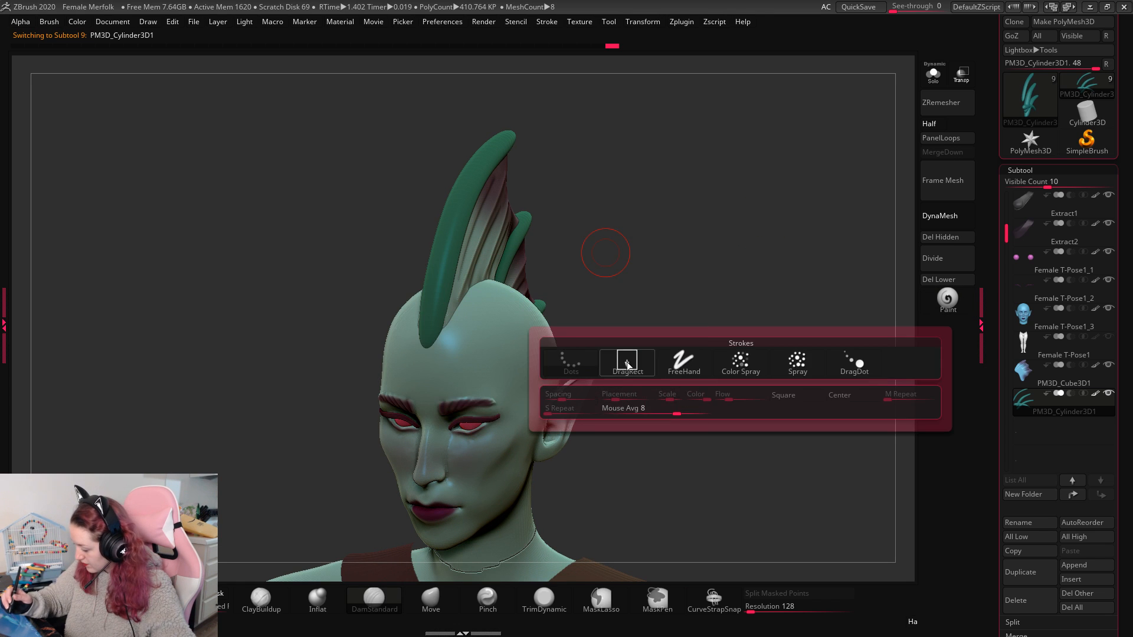
pyautogui.rightClick(613, 361)
pyautogui.click(572, 420)
pyautogui.moveTo(633, 327); pyautogui.dragTo(558, 278)
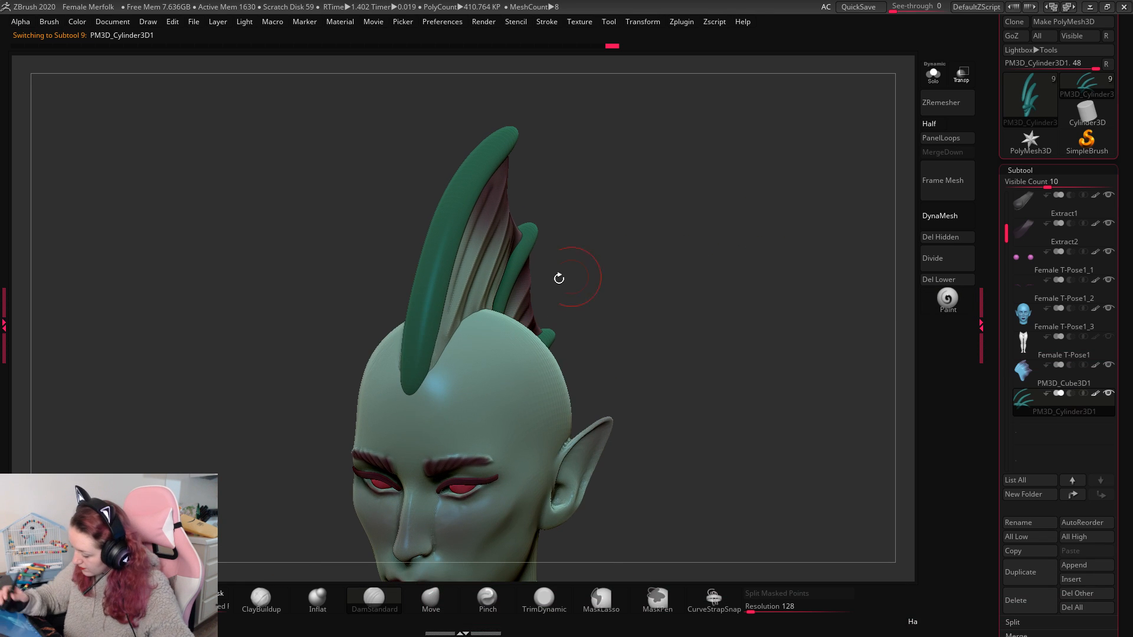
# Step: Subdivide the spines to level 5 and try carving grooves across the front spine's base
pyautogui.click(1020, 170)
pyautogui.click(1024, 184)
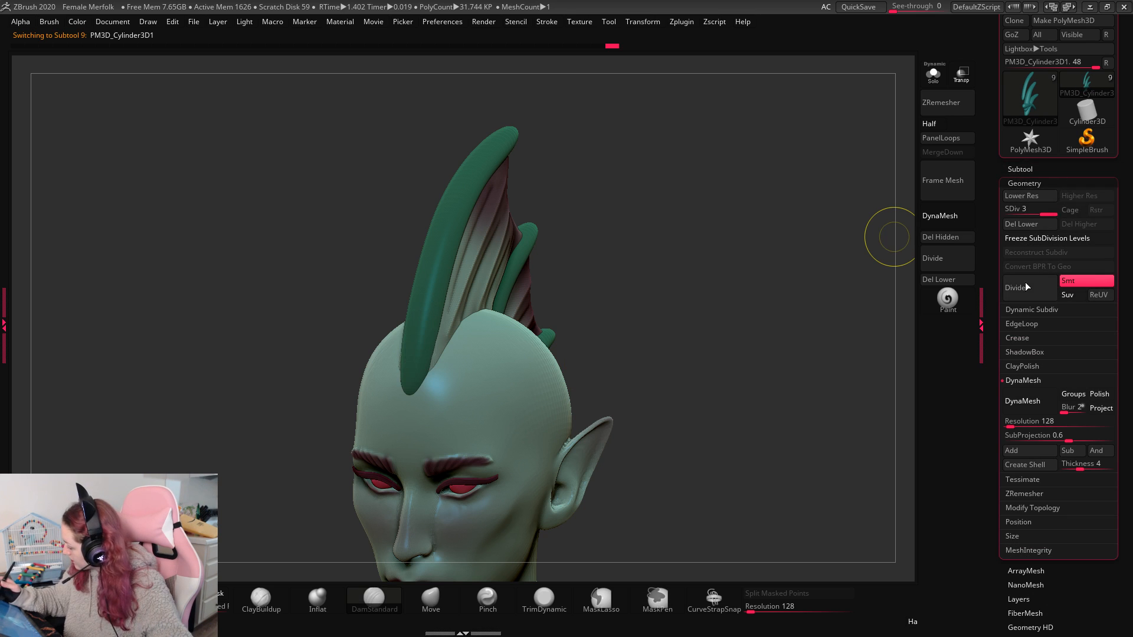
pyautogui.click(1025, 290)
pyautogui.click(1025, 290)
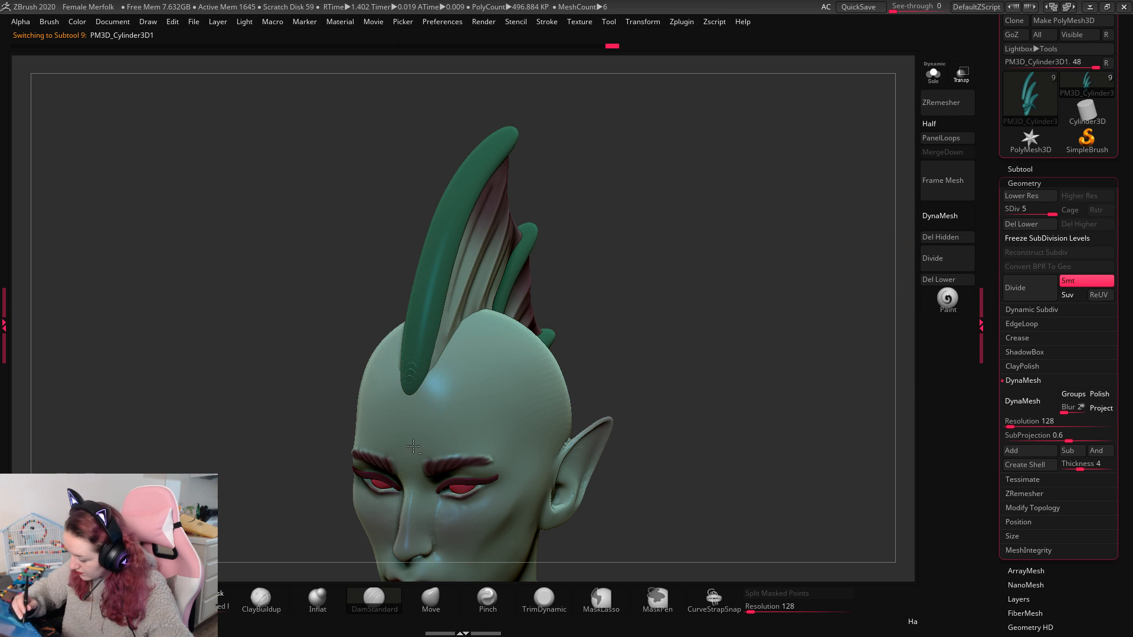
pyautogui.moveTo(677, 222); pyautogui.dragTo(414, 361)
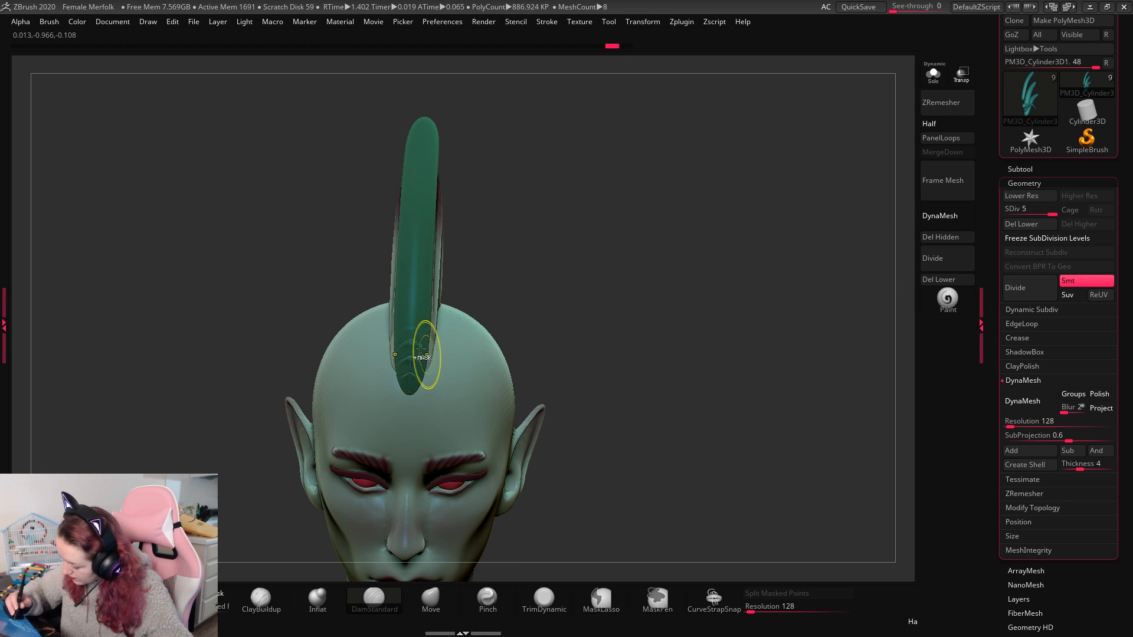
# Step: Remesh the crest spines with DynaMesh at resolution 1816
pyautogui.click(1028, 413)
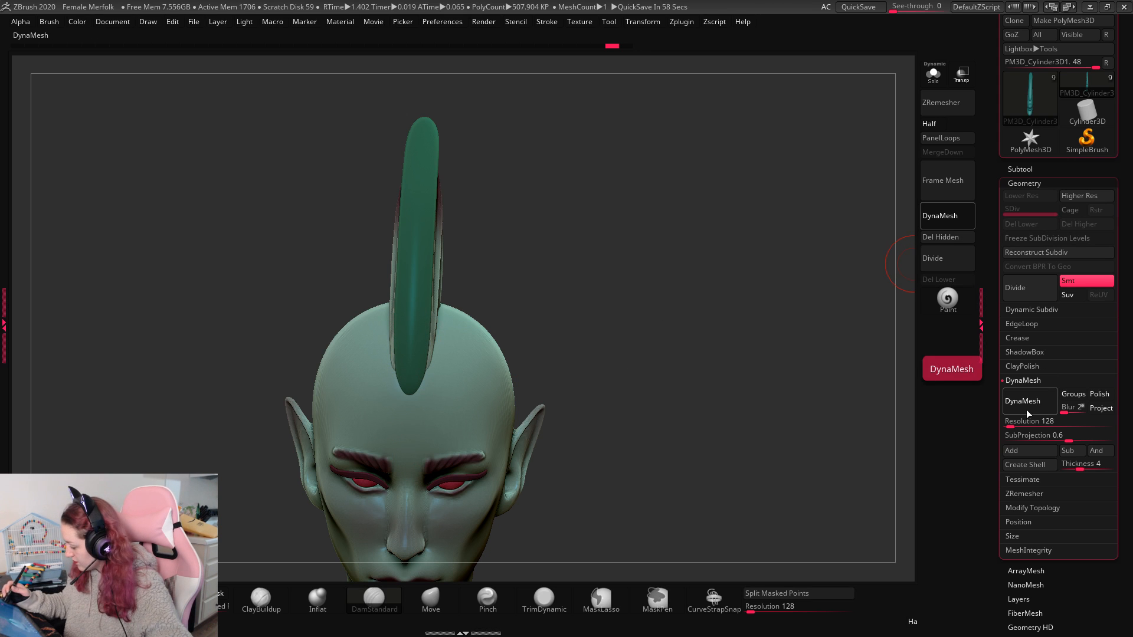
pyautogui.click(1030, 422)
pyautogui.click(1028, 403)
pyautogui.click(1052, 421)
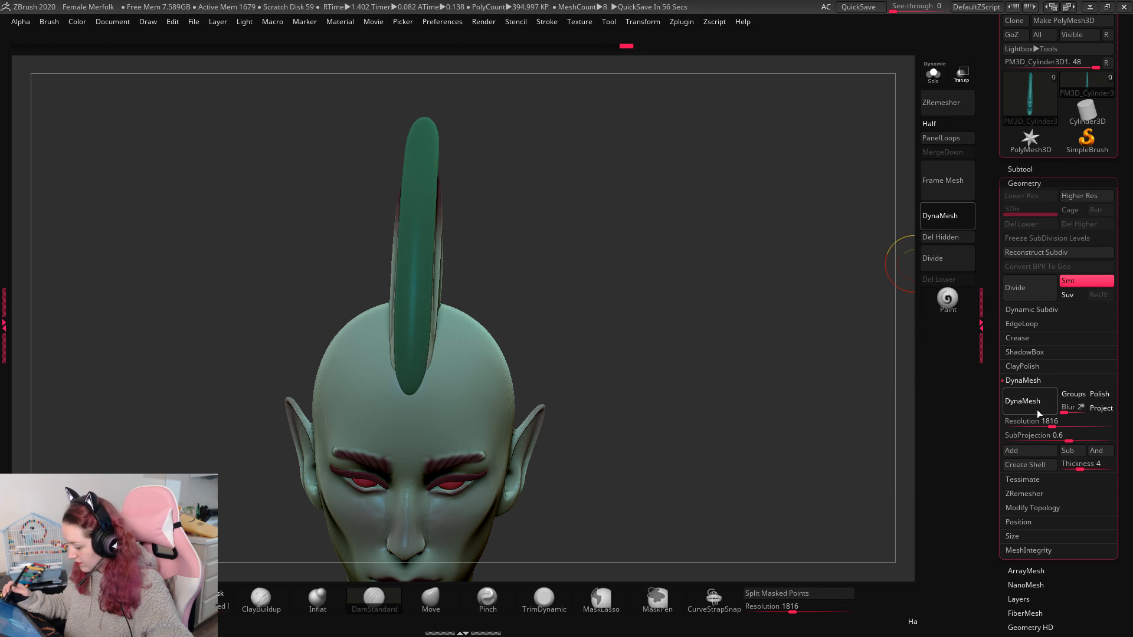
pyautogui.click(1036, 409)
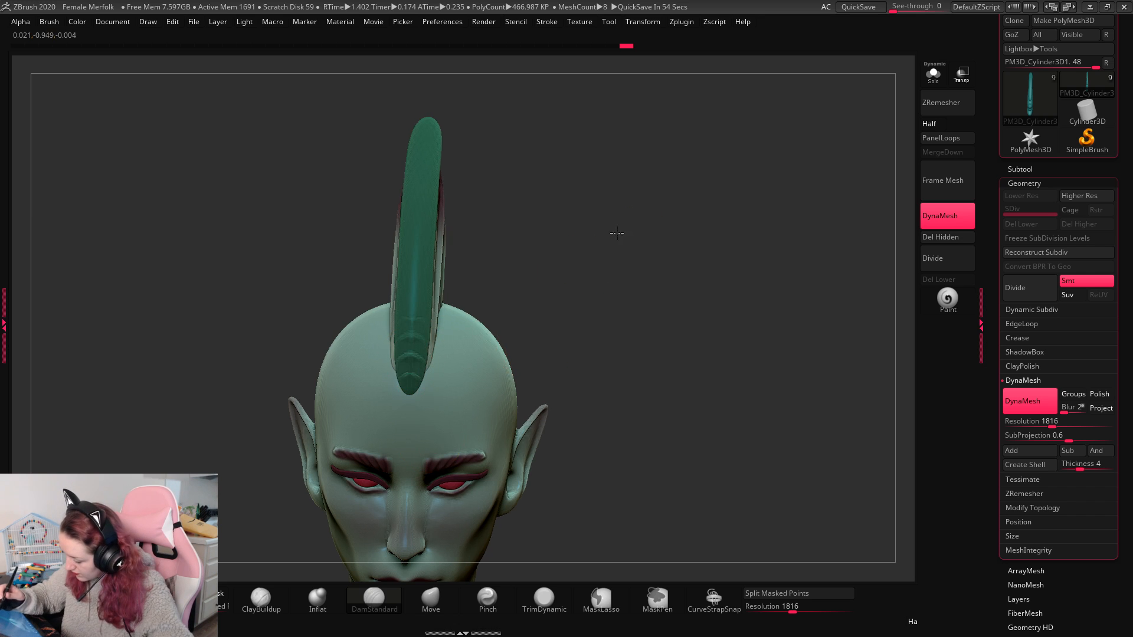
# Step: Undo the trial grooves across the front spine's base and subdivide the remeshed spines once
pyautogui.moveTo(682, 230); pyautogui.dragTo(742, 232)
pyautogui.press('space')
pyautogui.hotkey('ctrl', 'z')
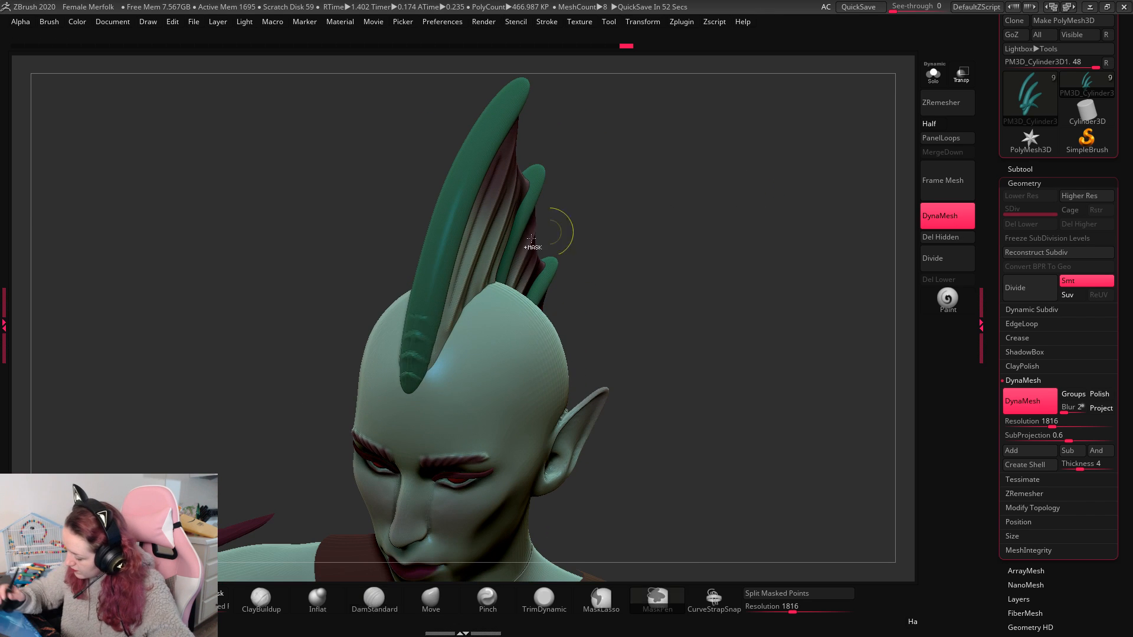
pyautogui.hotkey('ctrl', 'z')
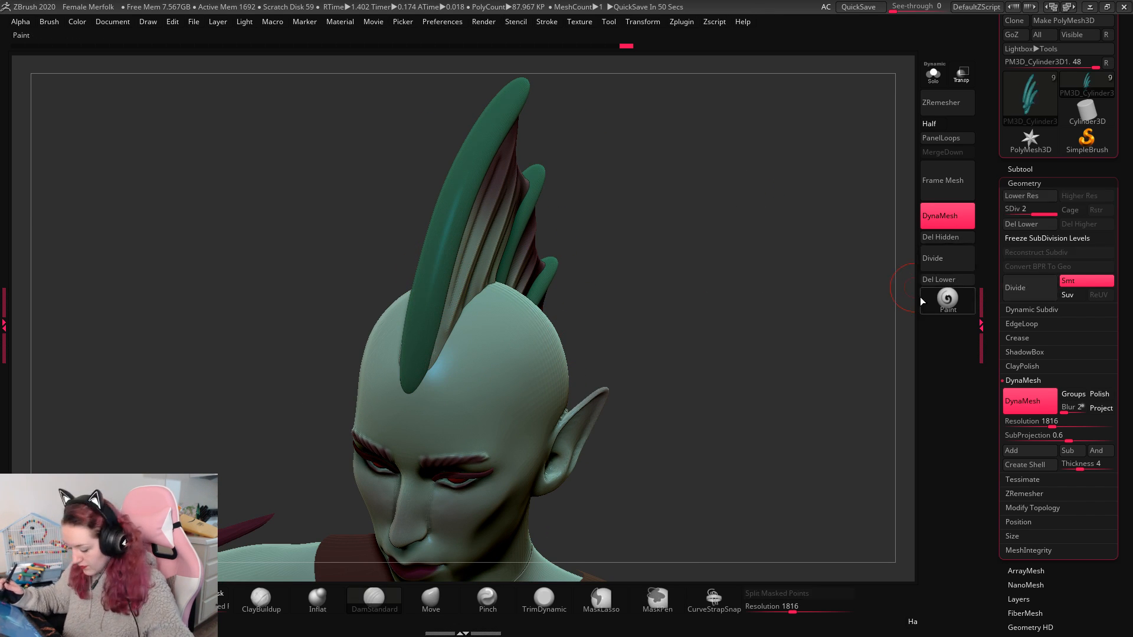
# Step: Carve overlapping chevron-shaped grooves along the full length of the front spine with the DamStandard brush, redoing the first attempt
pyautogui.hotkey('ctrl', 'shift', 'z')
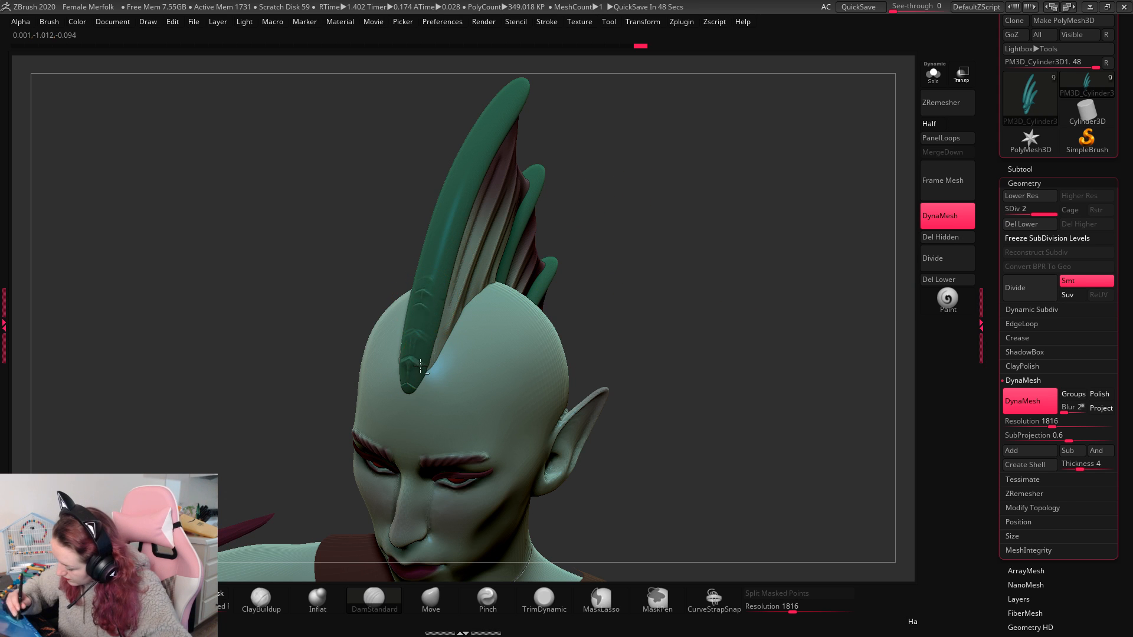
pyautogui.hotkey('ctrl', 'shift', 'z')
pyautogui.moveTo(676, 175); pyautogui.dragTo(406, 340)
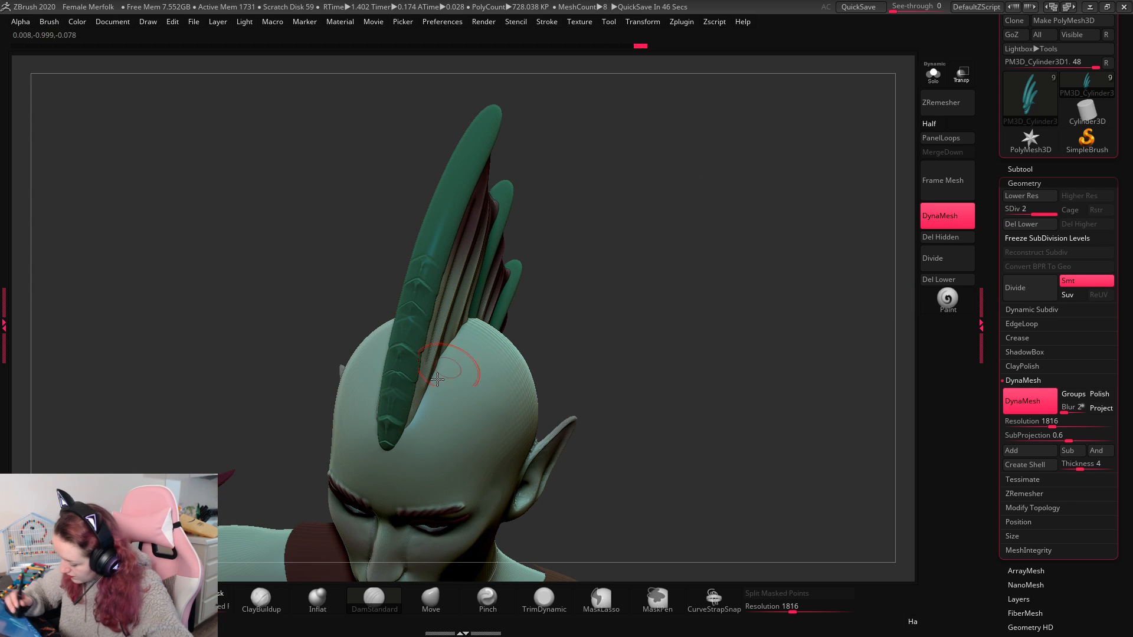
pyautogui.hotkey('ctrl', 'z')
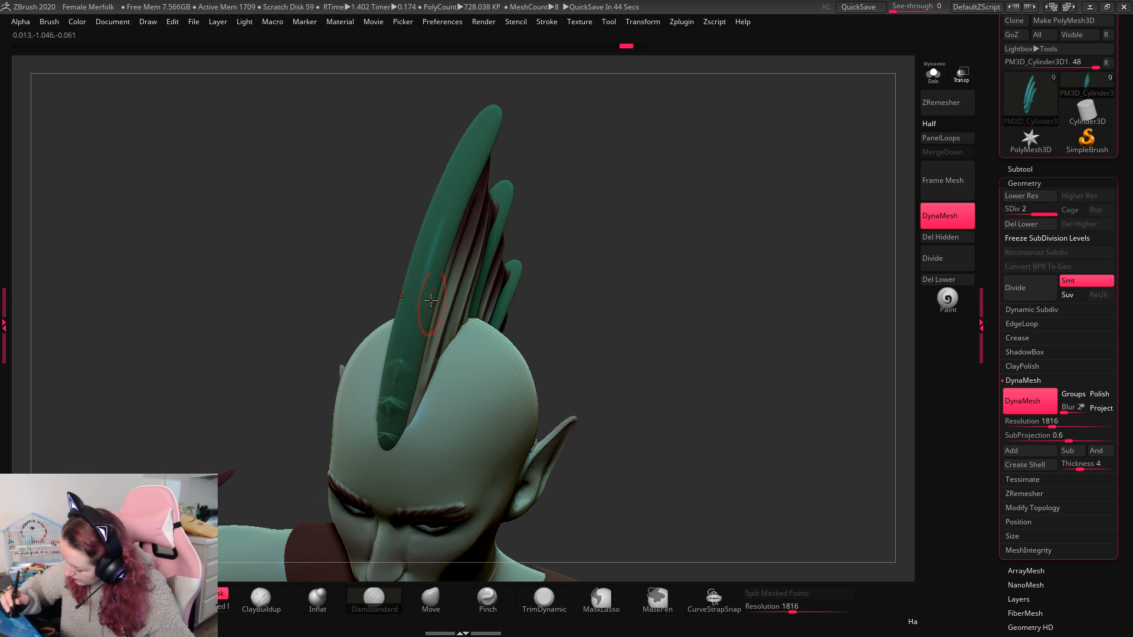
pyautogui.moveTo(622, 172)
pyautogui.mouseDown()
pyautogui.moveTo(612, 215)
pyautogui.moveTo(440, 231)
pyautogui.moveTo(399, 334)
pyautogui.mouseUp()
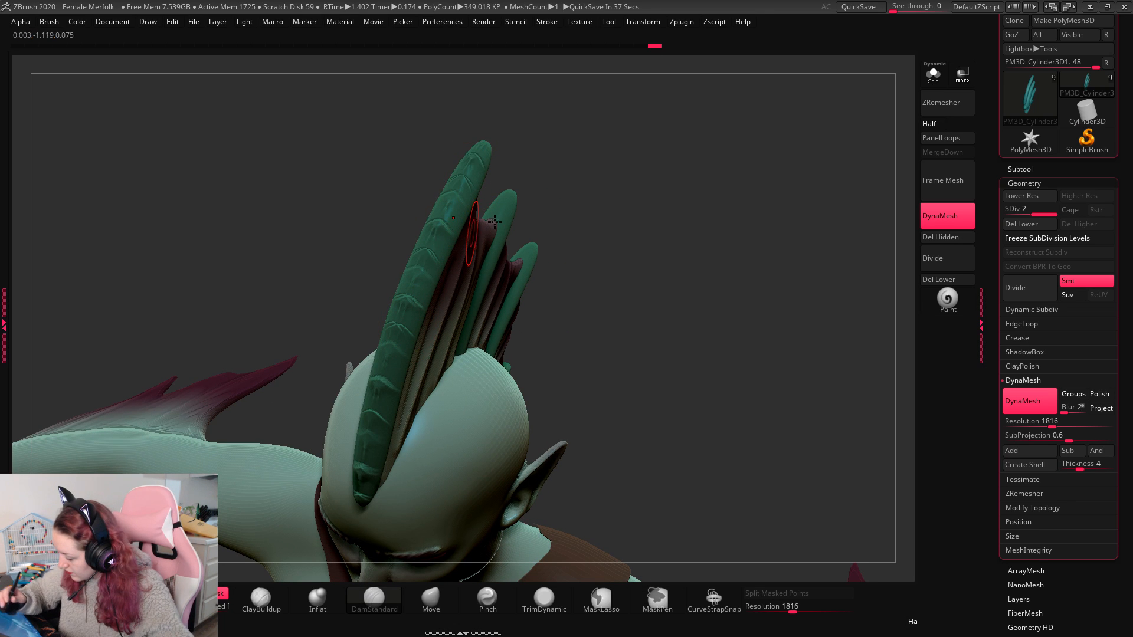
pyautogui.moveTo(494, 221)
pyautogui.mouseDown()
pyautogui.moveTo(723, 197)
pyautogui.moveTo(753, 228)
pyautogui.mouseUp()
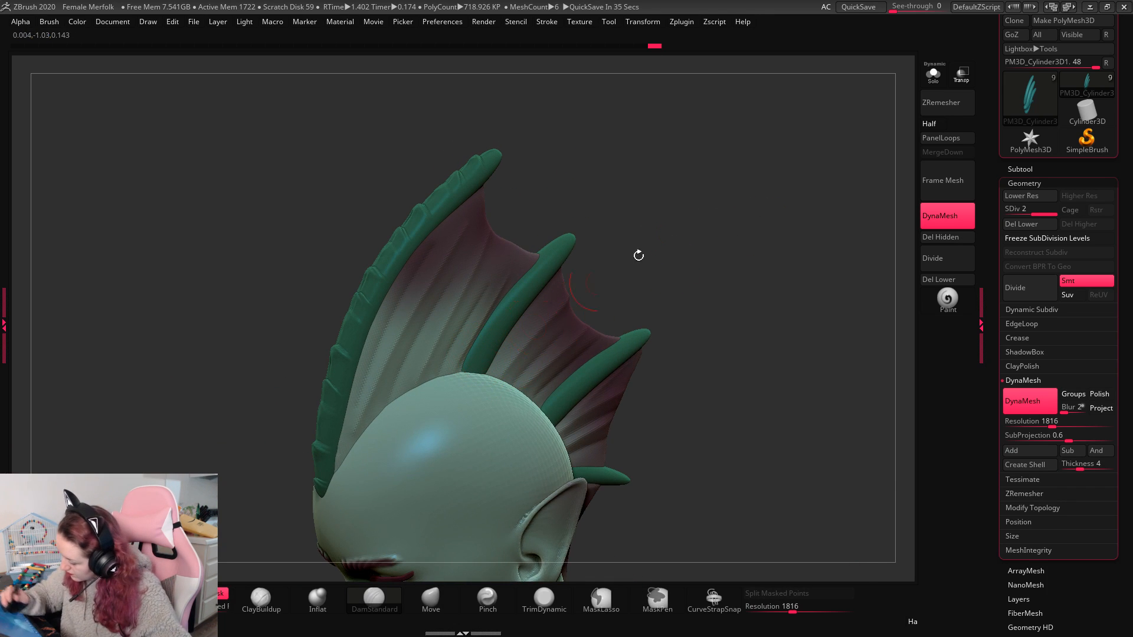
# Step: Isolate the crest spines and carve overlapping chevron-shaped grooves along the three rear spines, then bring back the whole figure
pyautogui.click(929, 85)
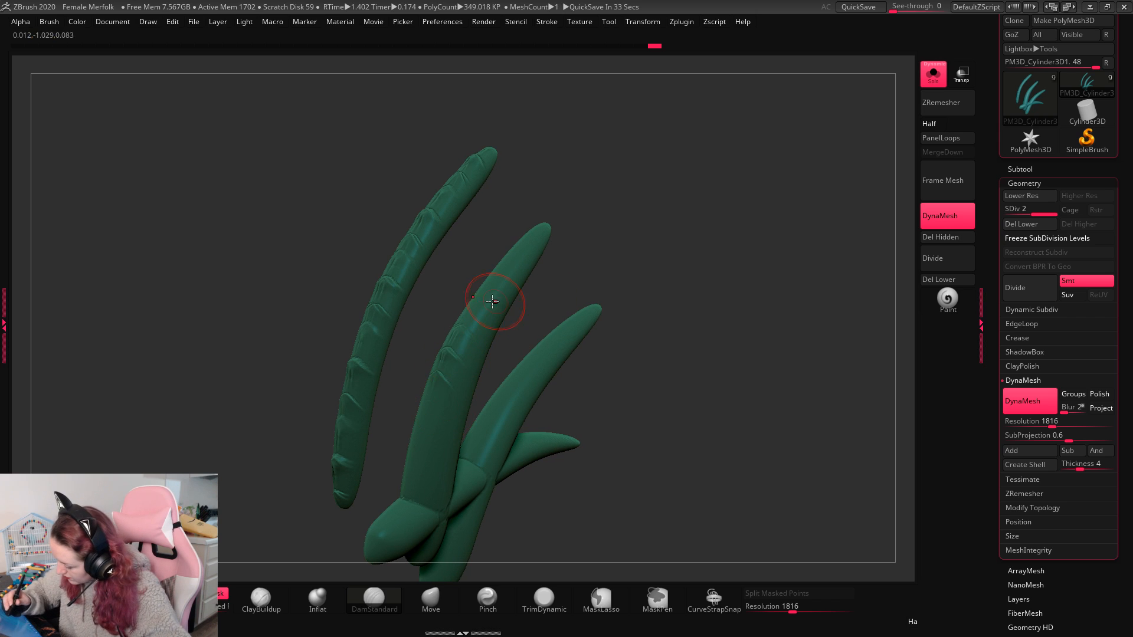
pyautogui.moveTo(592, 299); pyautogui.dragTo(515, 368)
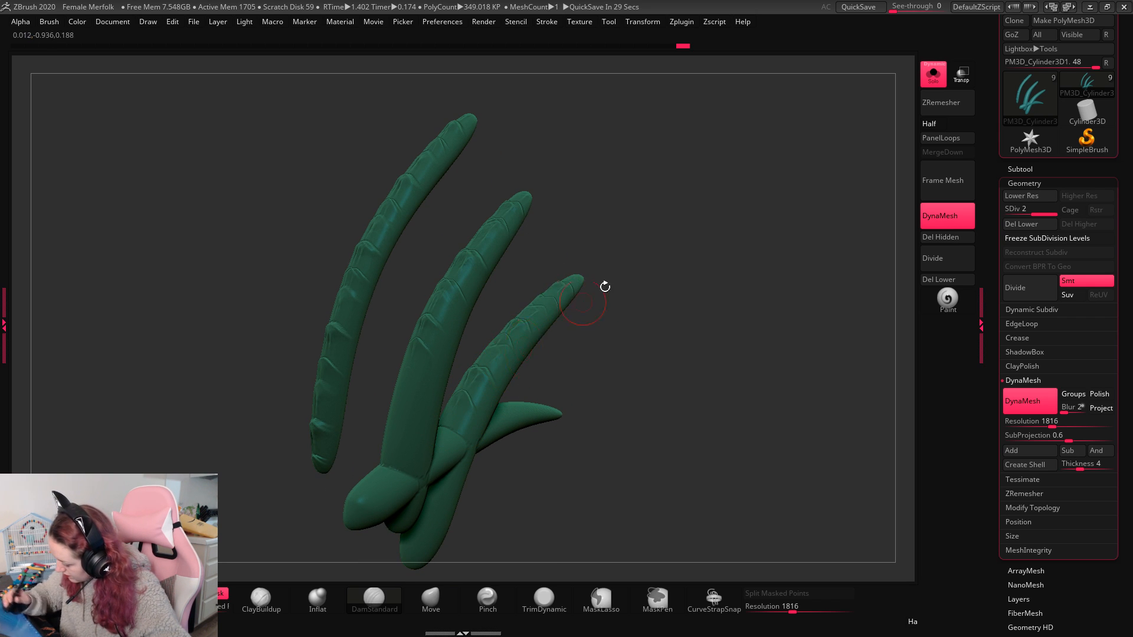
pyautogui.click(932, 74)
pyautogui.moveTo(796, 270); pyautogui.dragTo(925, 88)
pyautogui.click(933, 74)
pyautogui.moveTo(816, 220); pyautogui.dragTo(405, 366)
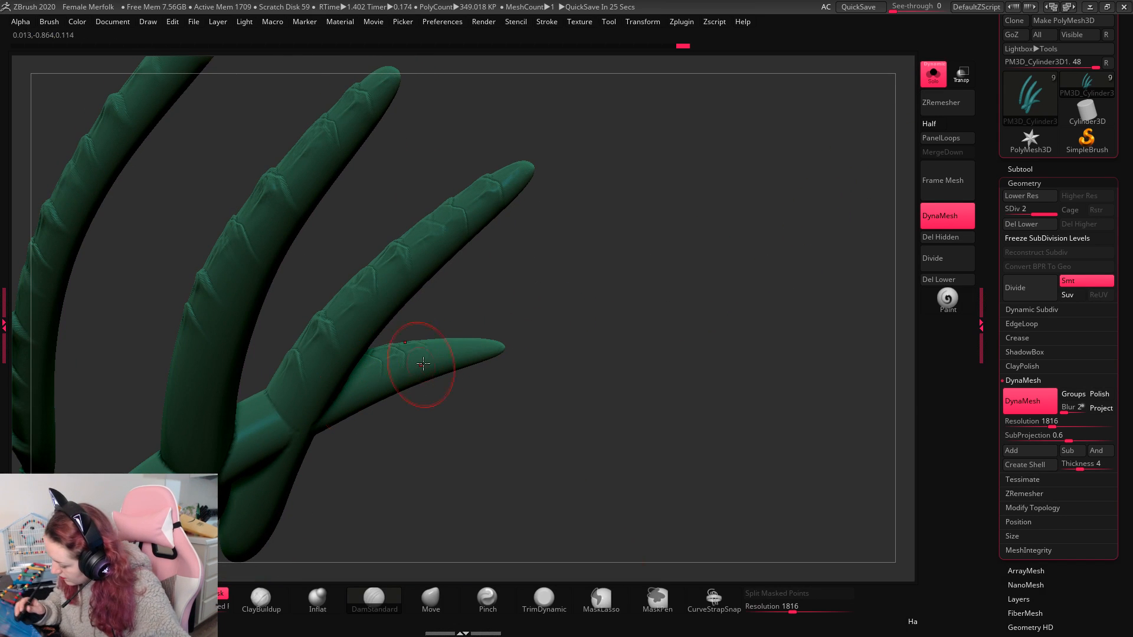
pyautogui.click(933, 74)
pyautogui.moveTo(826, 228); pyautogui.dragTo(749, 296)
pyautogui.press('f')
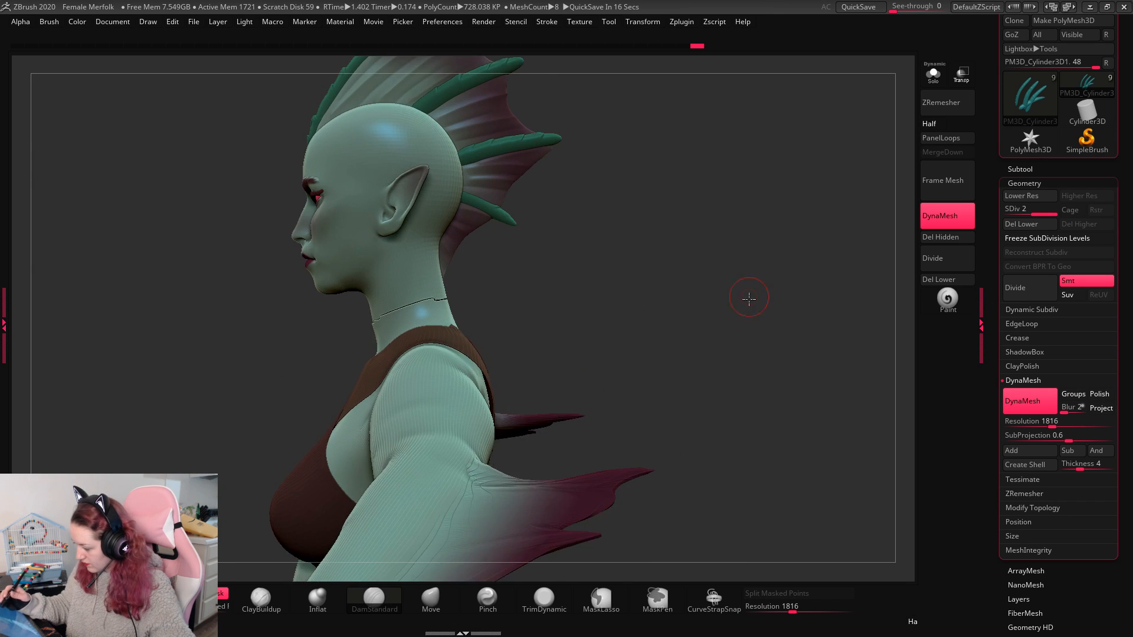
# Step: Nudge the rear crest spines into shape with the Move brush and try the Pinch brush on them
pyautogui.press('space')
pyautogui.click(430, 597)
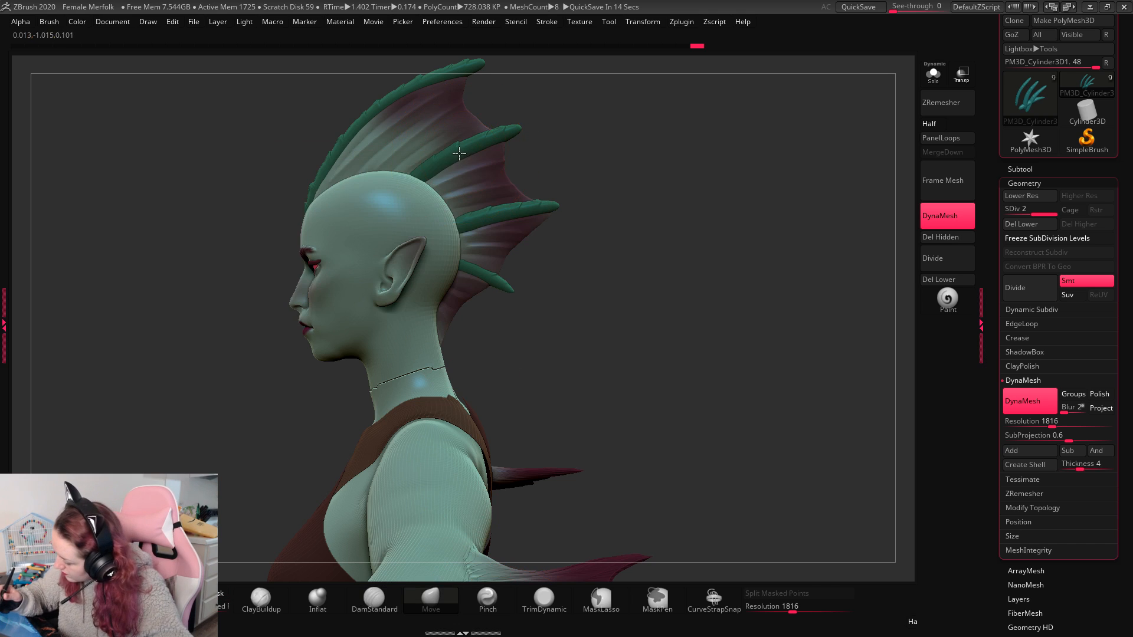
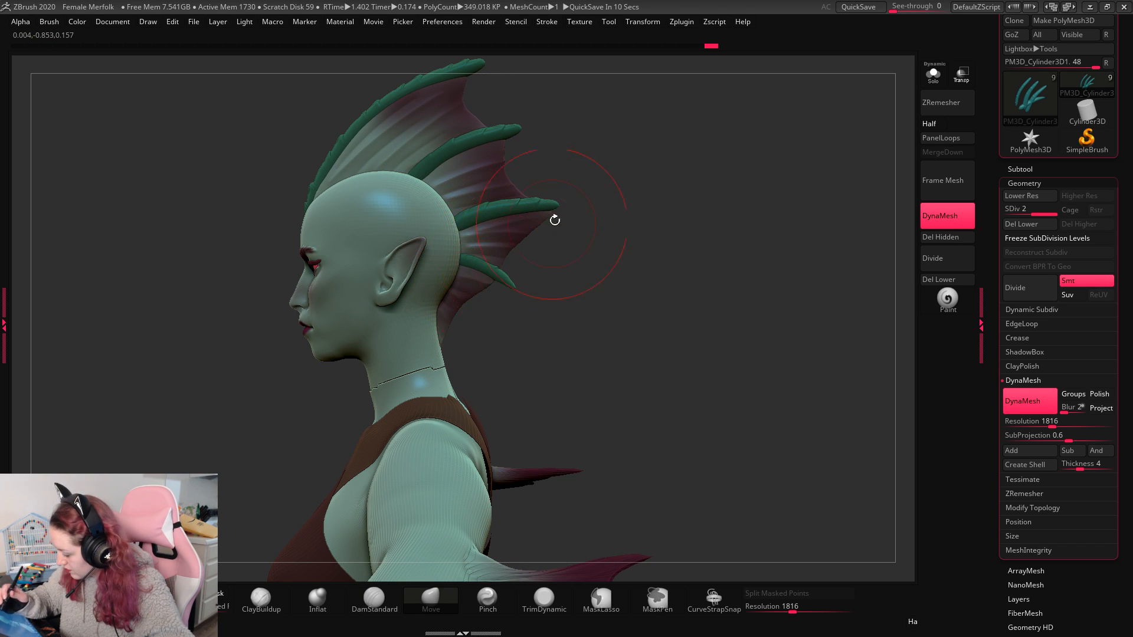
pyautogui.click(487, 597)
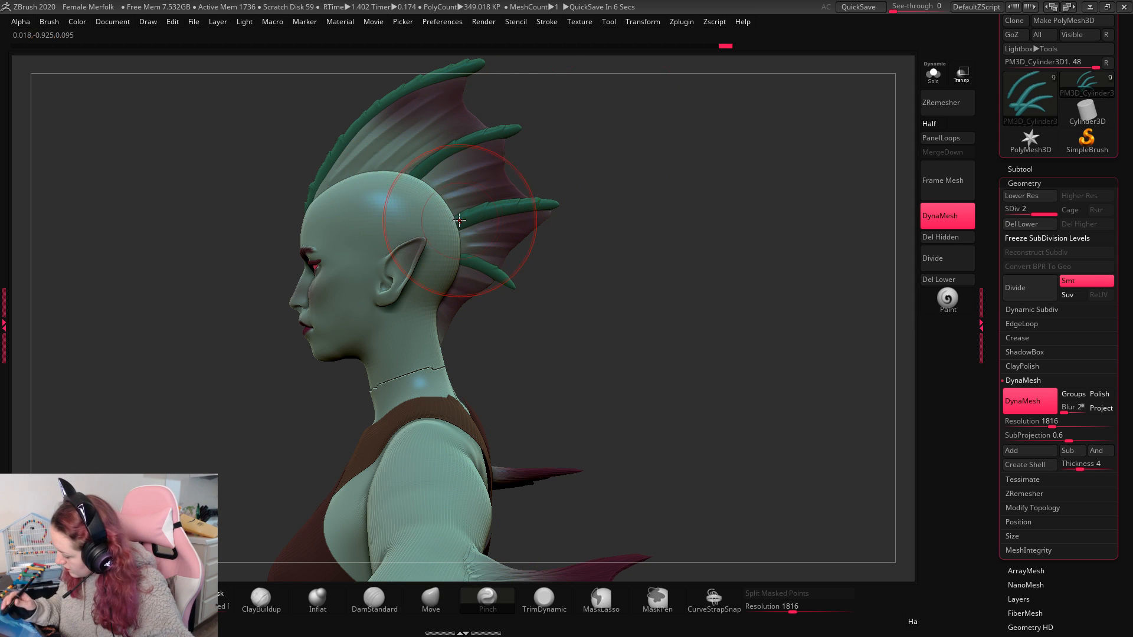
pyautogui.moveTo(614, 224); pyautogui.dragTo(470, 185)
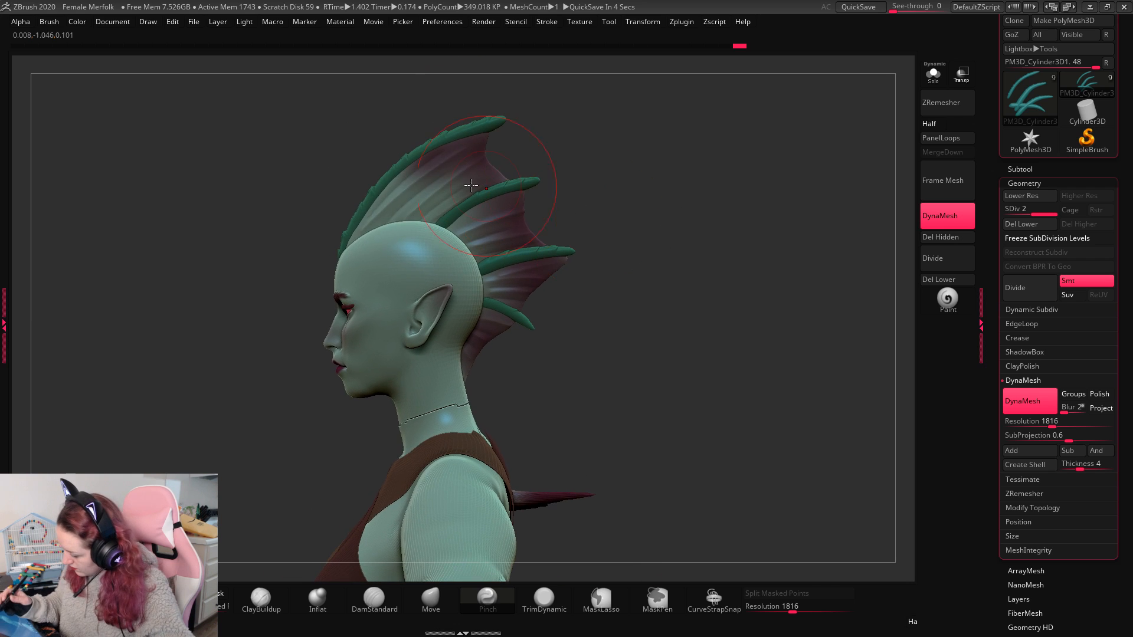
pyautogui.click(431, 597)
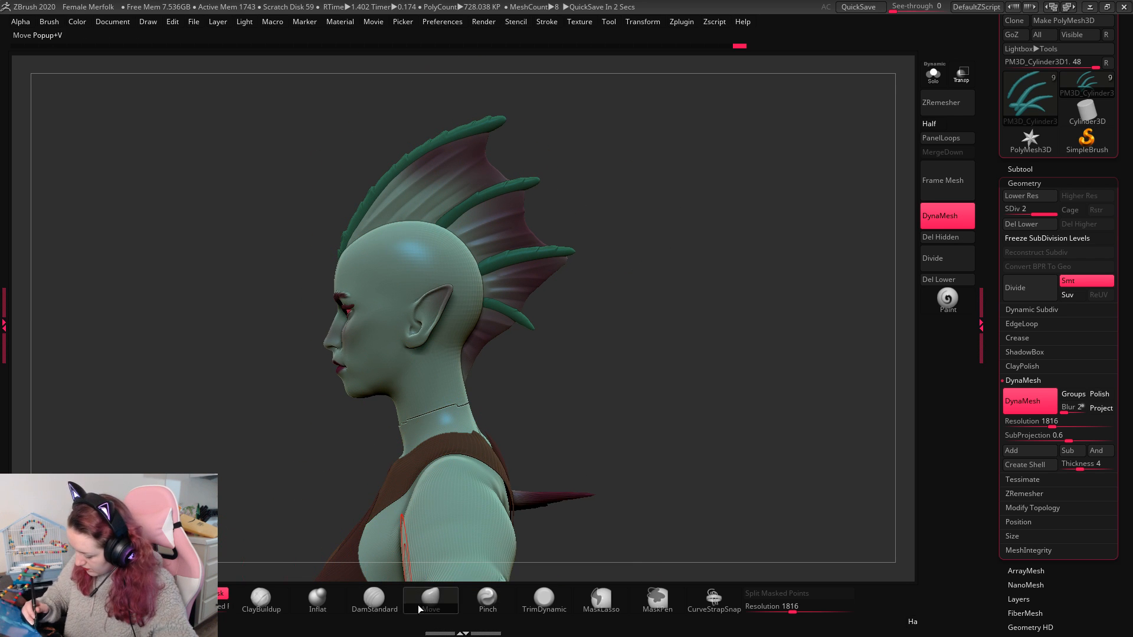
# Step: Try a large Move brush adjustment on the front of the crest and undo it
pyautogui.press('space')
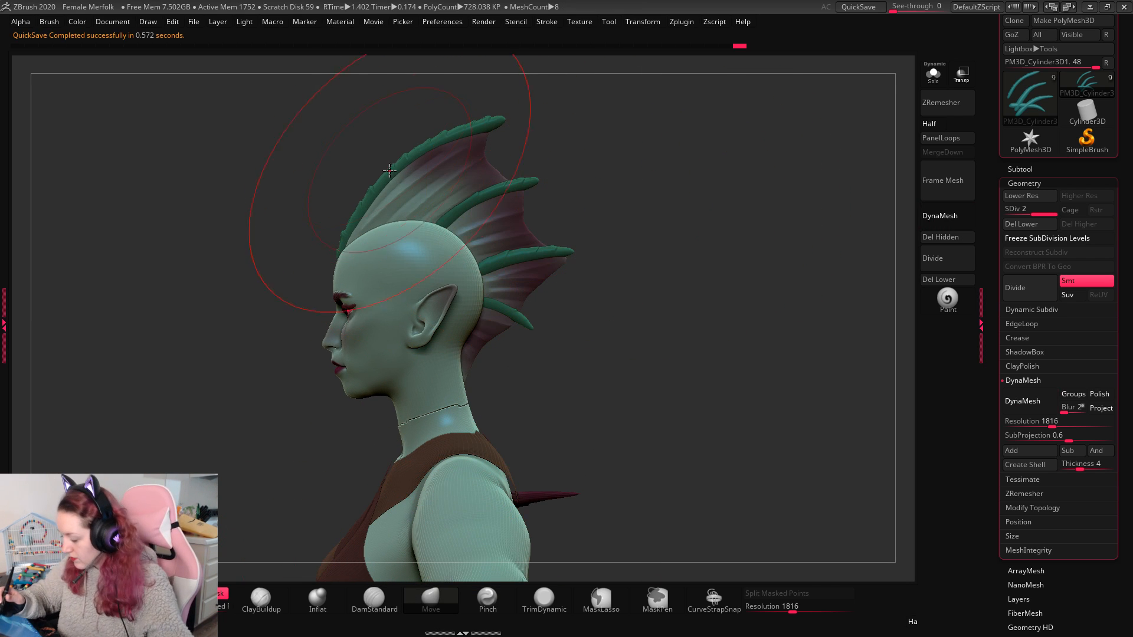
pyautogui.press('space')
pyautogui.hotkey('ctrl', 'z')
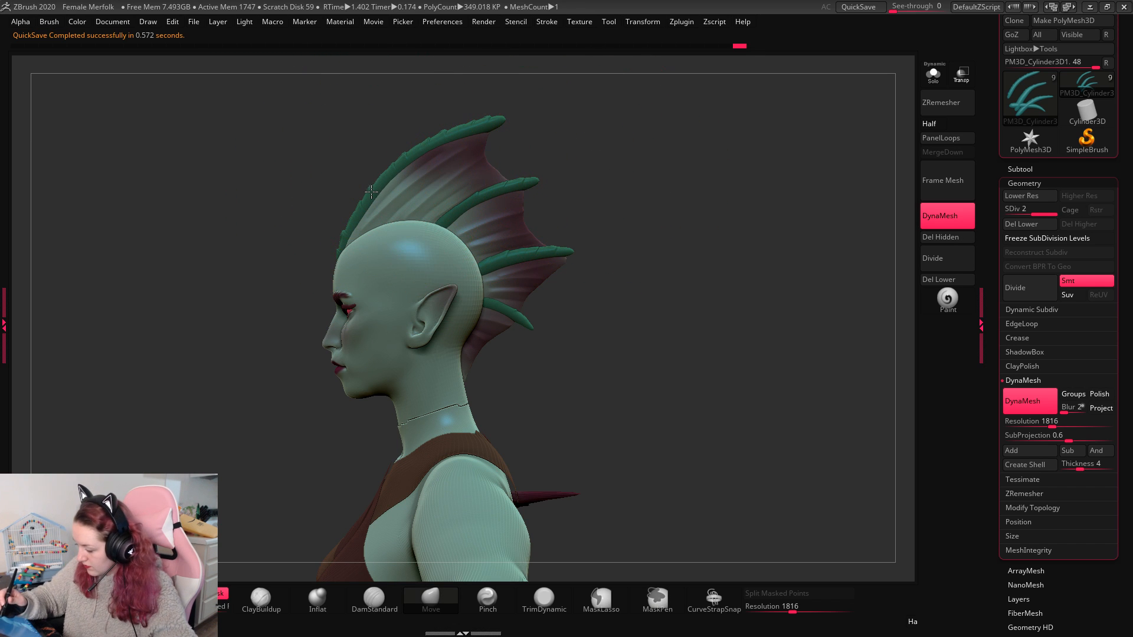
pyautogui.moveTo(707, 349)
pyautogui.mouseDown()
pyautogui.moveTo(799, 397)
pyautogui.moveTo(809, 376)
pyautogui.moveTo(746, 356)
pyautogui.mouseUp()
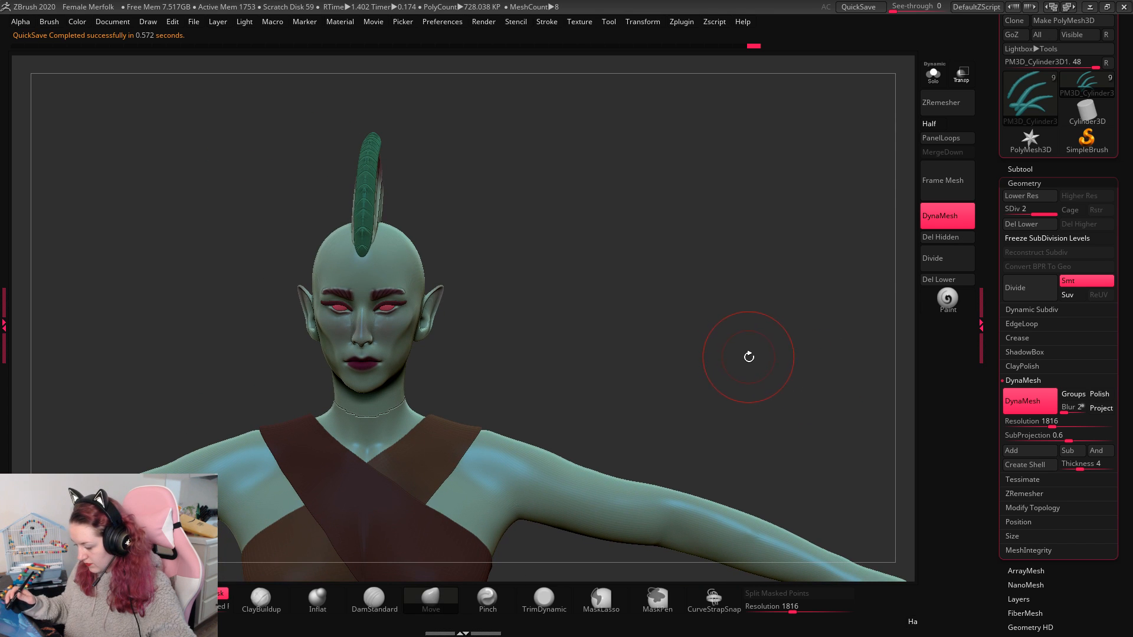
# Step: Save the project over the existing Female Merfolk file
pyautogui.hotkey('ctrl', 's')
pyautogui.click(310, 215)
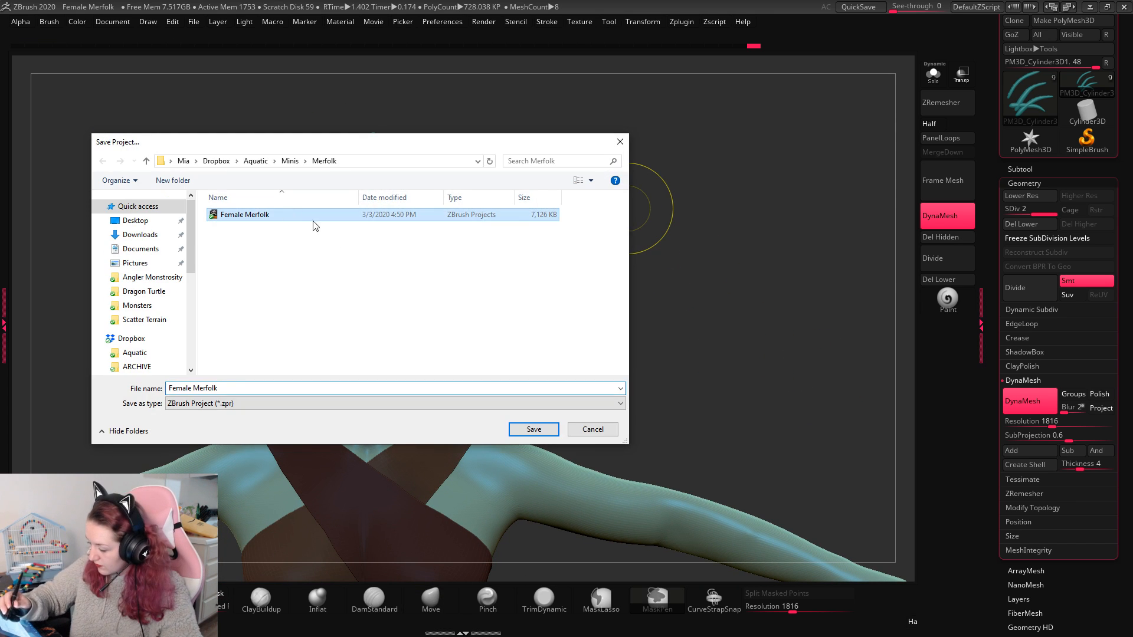
pyautogui.press('Return')
pyautogui.click(629, 316)
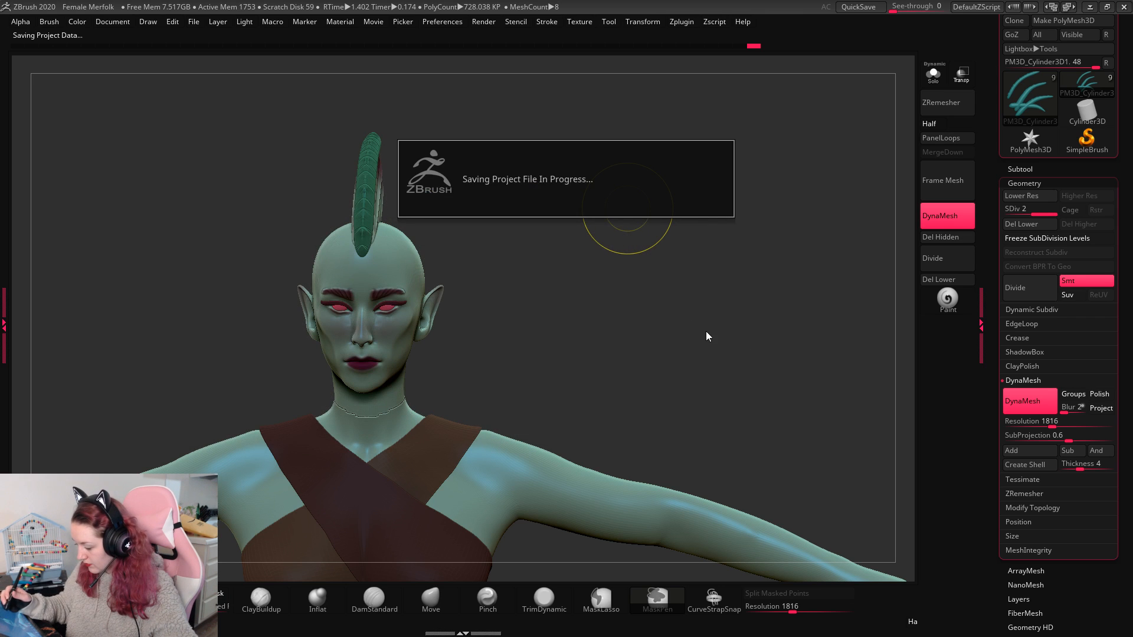
# Step: Make the Female T-Pose body the active subtool by picking its bare torso
pyautogui.keyDown('alt'); pyautogui.moveTo(708, 324); pyautogui.dragTo(748, 241); pyautogui.keyUp('alt')
pyautogui.keyDown('alt'); pyautogui.click(460, 354); pyautogui.keyUp('alt')
pyautogui.click(1029, 170)
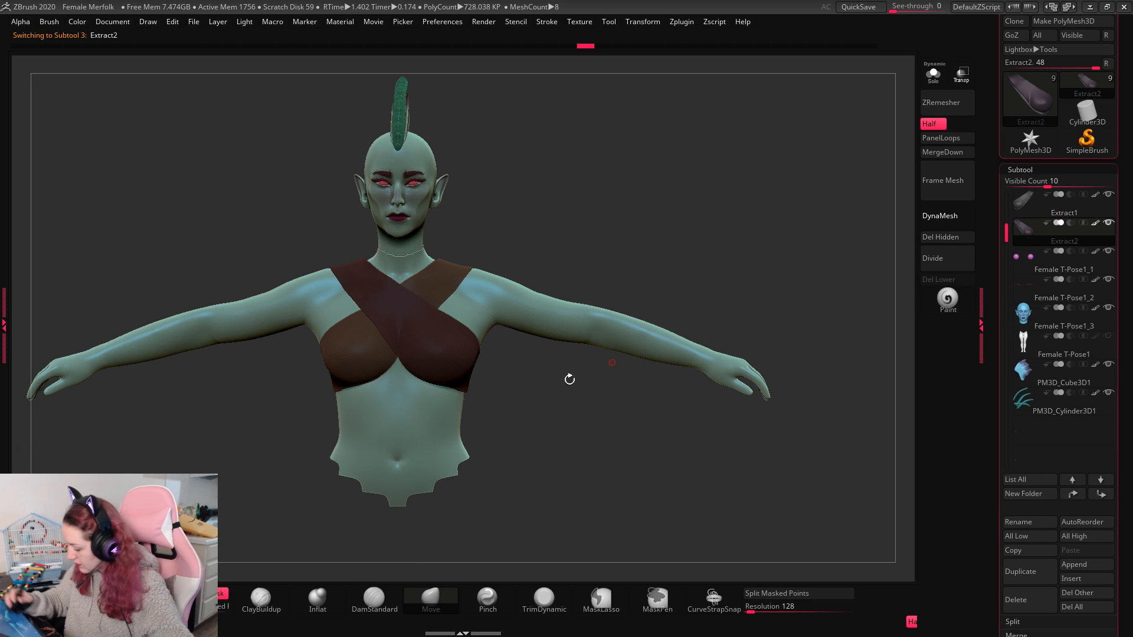
pyautogui.keyDown('alt'); pyautogui.click(399, 472); pyautogui.keyUp('alt')
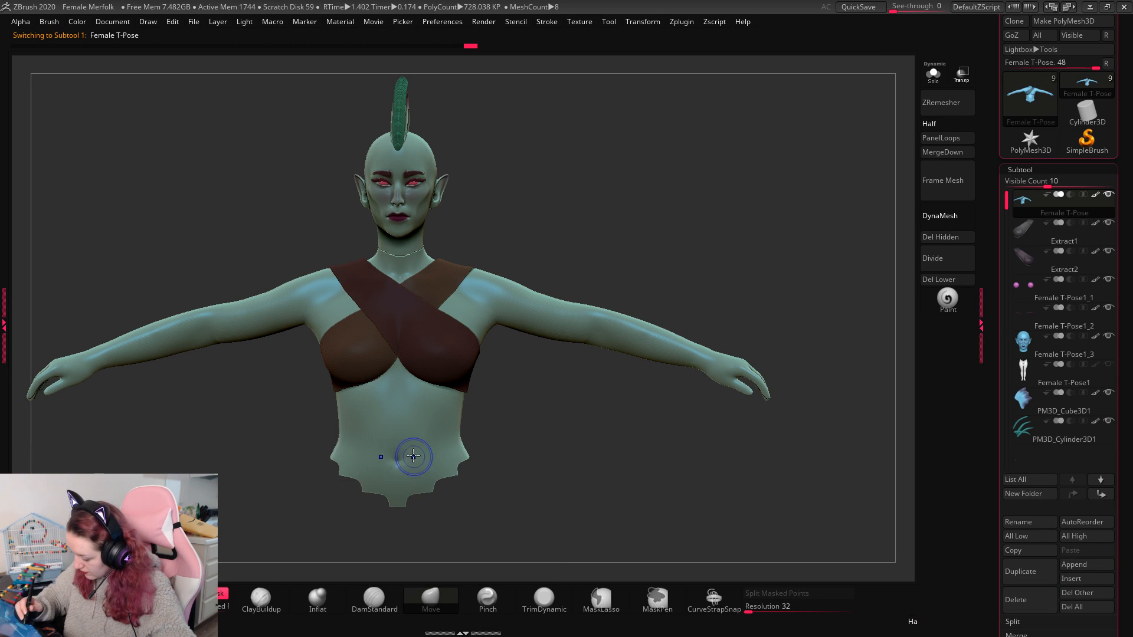
pyautogui.keyDown('ctrl'); pyautogui.keyDown('shift'); pyautogui.click(393, 482); pyautogui.keyUp('shift'); pyautogui.keyUp('ctrl')
pyautogui.click(1020, 169)
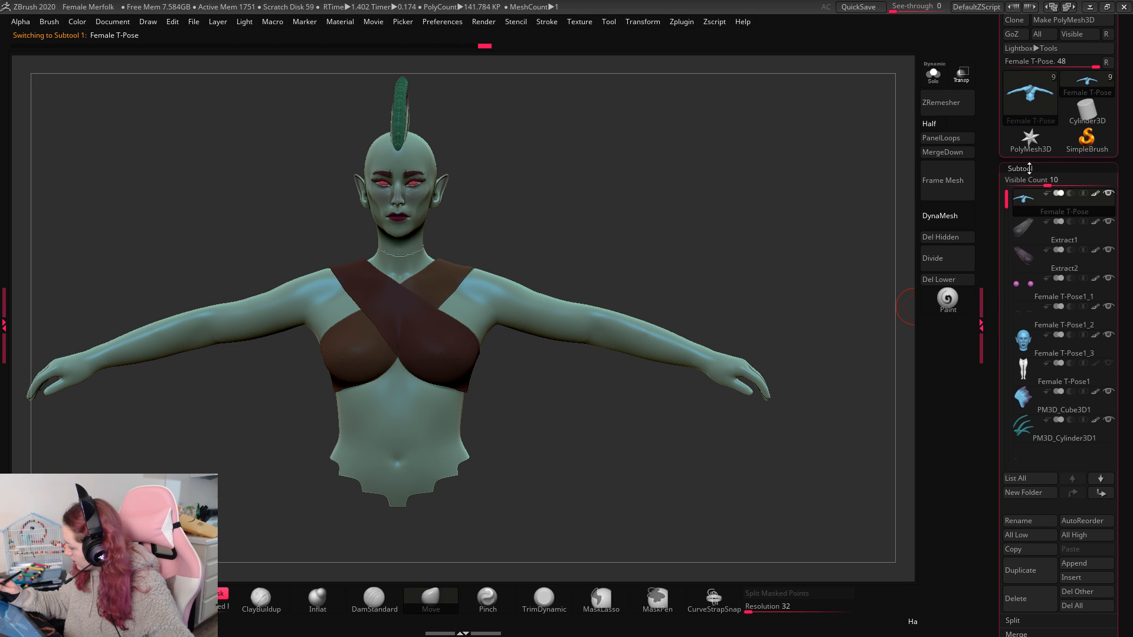
# Step: Clear the body's mask and delete its lower subdivision levels for DynaMesh, declining to freeze the subdivision levels
pyautogui.click(1024, 183)
pyautogui.click(940, 215)
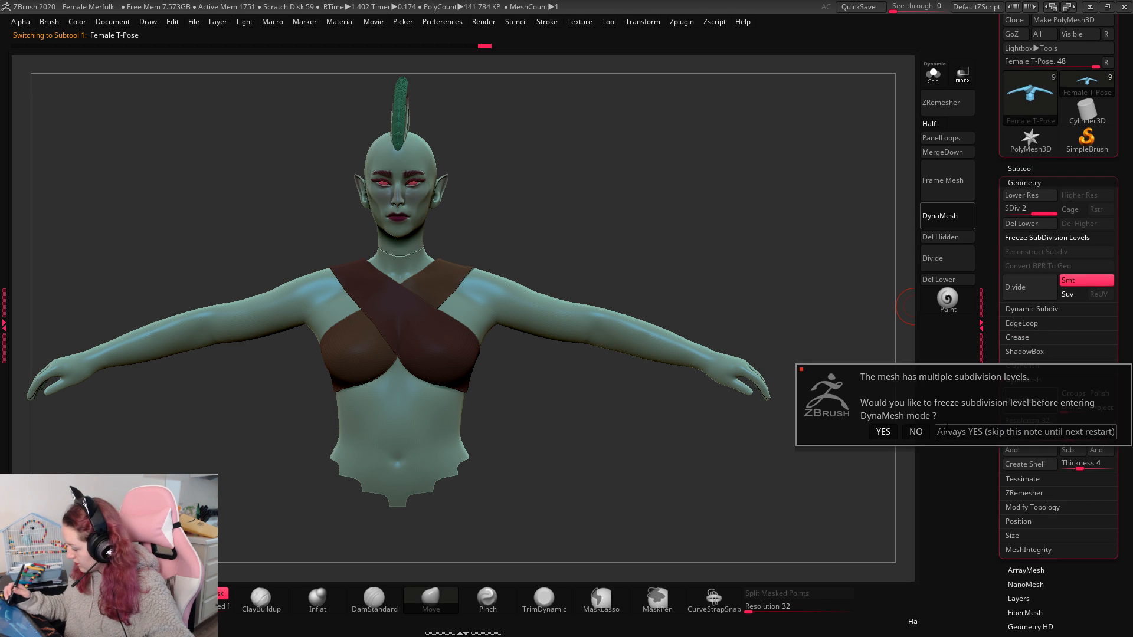
pyautogui.click(916, 432)
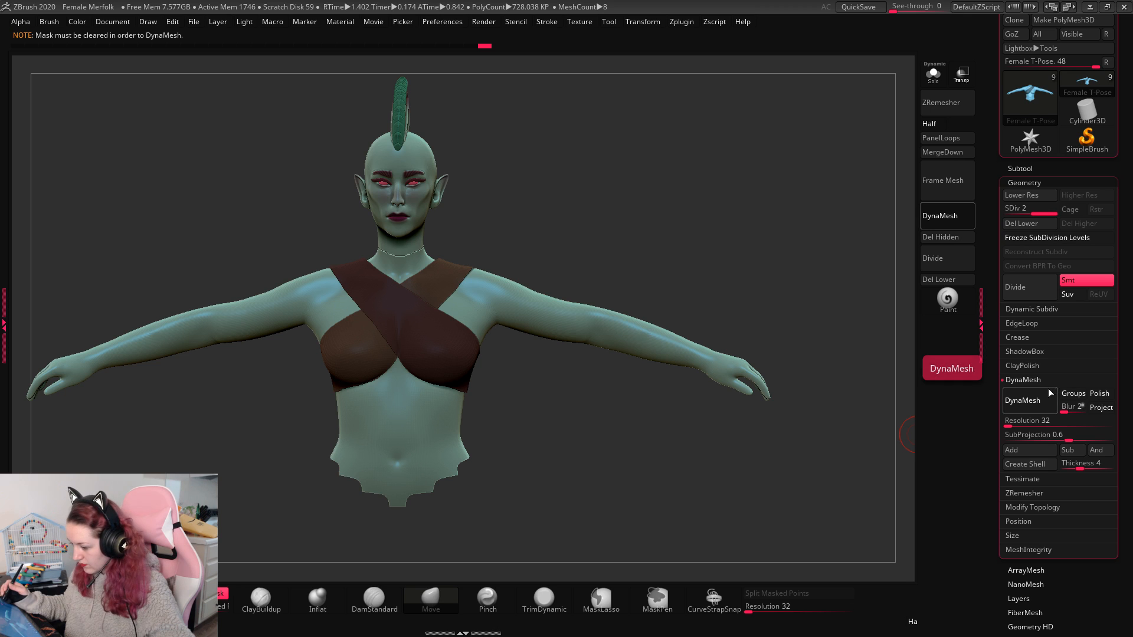
pyautogui.keyDown('ctrl'); pyautogui.moveTo(870, 409); pyautogui.dragTo(892, 405); pyautogui.keyUp('ctrl')
pyautogui.click(1031, 224)
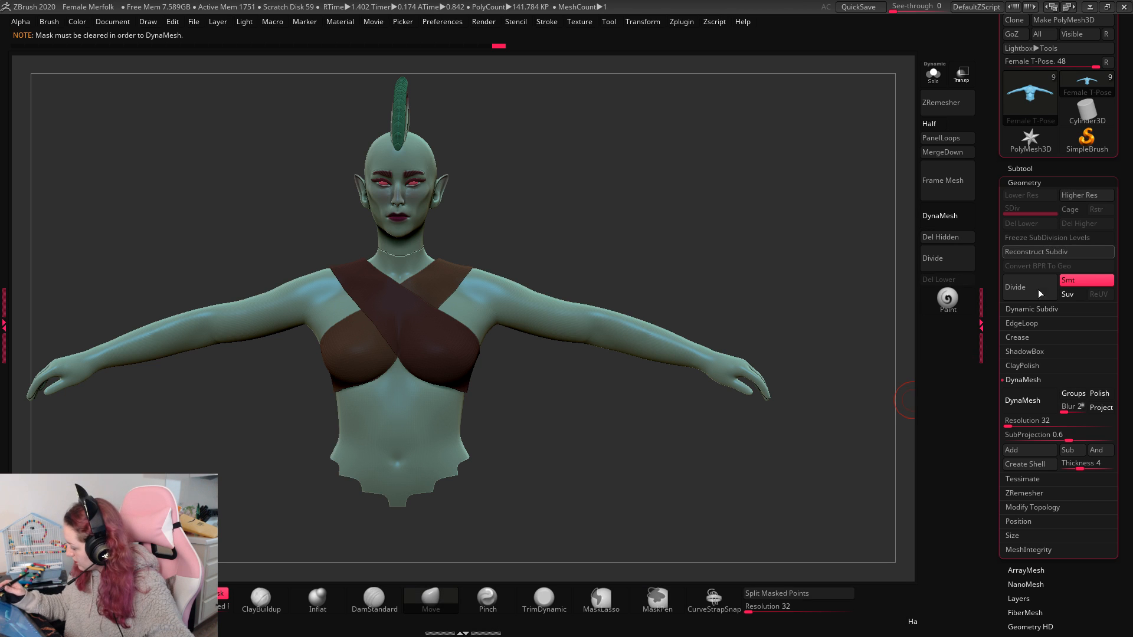
# Step: Try remeshing the body with DynaMesh at resolutions 32 and 1064, undoing each attempt
pyautogui.click(1028, 404)
pyautogui.hotkey('ctrl', 'z')
pyautogui.click(1032, 423)
pyautogui.click(1032, 408)
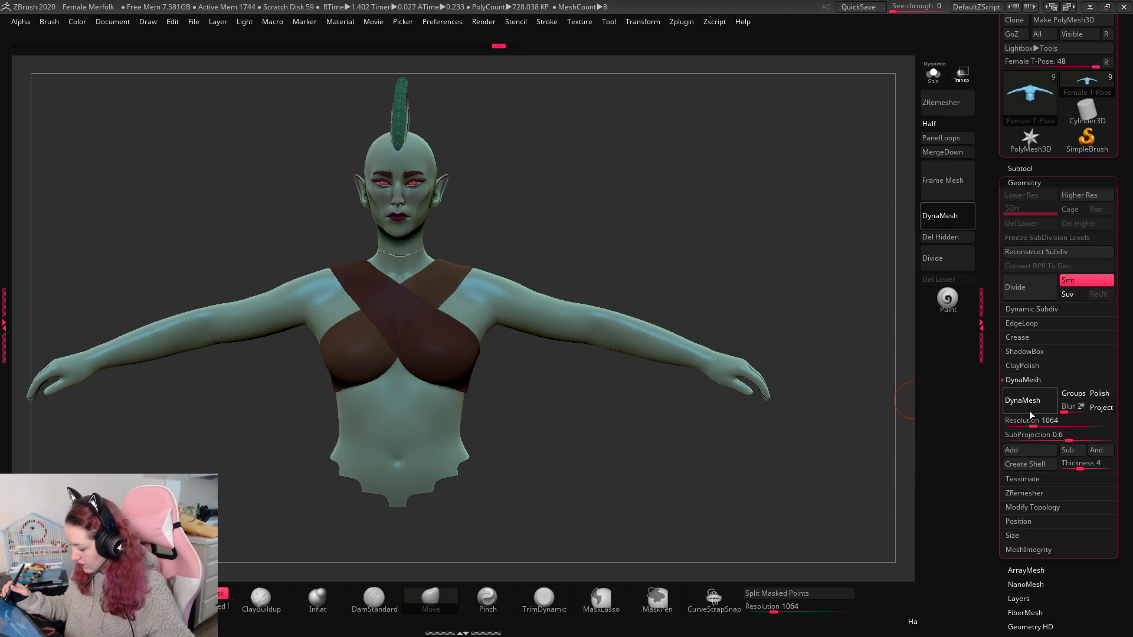
pyautogui.moveTo(773, 492); pyautogui.dragTo(741, 473)
pyautogui.hotkey('ctrl', 'z')
# Step: Remesh the body with DynaMesh at resolution 1088
pyautogui.click(1034, 423)
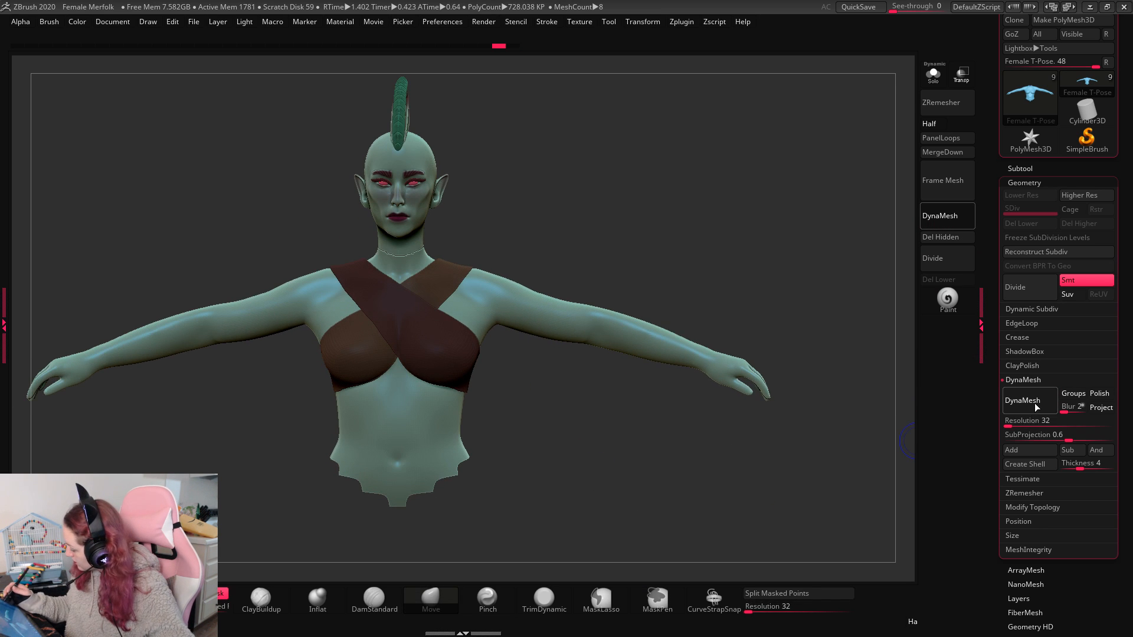
pyautogui.click(1033, 407)
pyautogui.click(1030, 407)
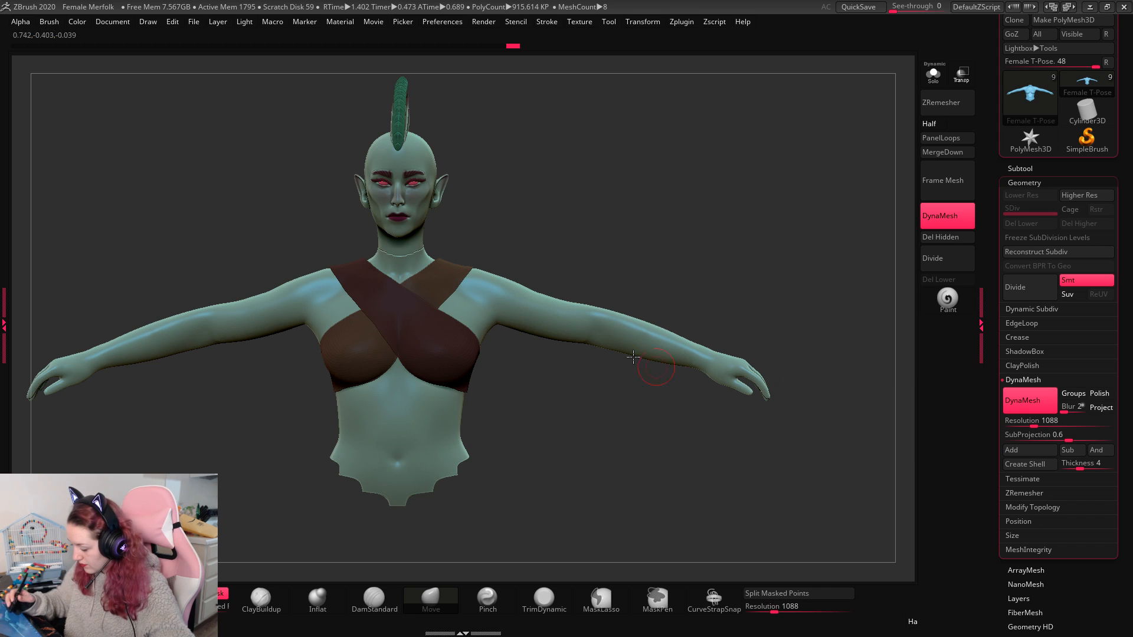
# Step: Adjust the brush size and smooth the scalloped lower edge of the torso at the waist
pyautogui.press('space')
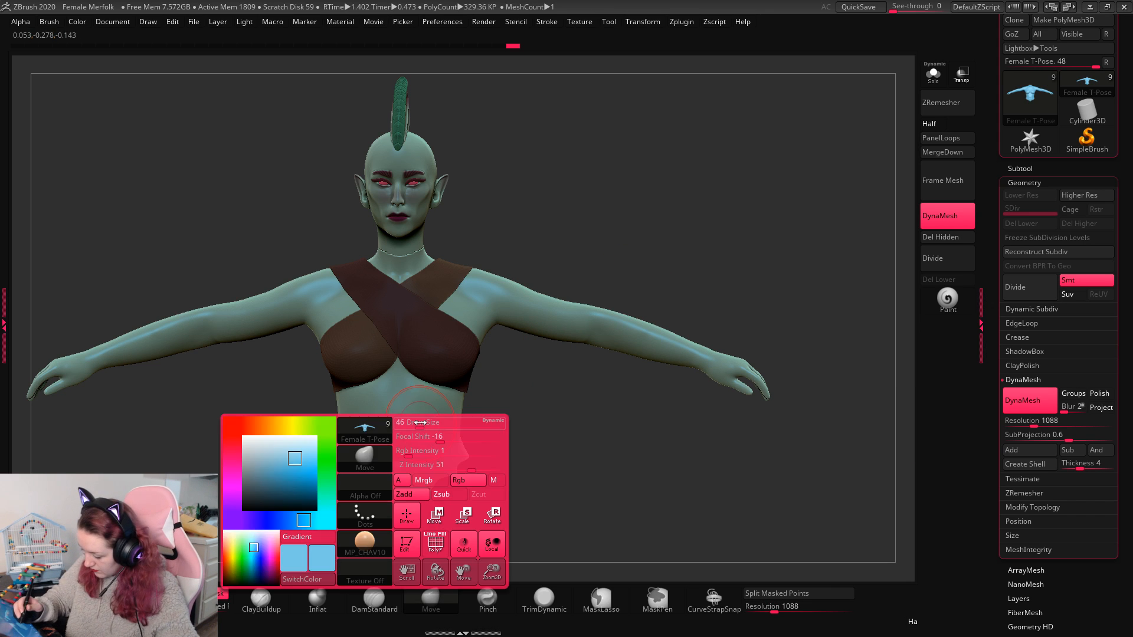
pyautogui.press('space')
pyautogui.keyDown('shift'); pyautogui.moveTo(454, 459); pyautogui.dragTo(436, 487); pyautogui.keyUp('shift')
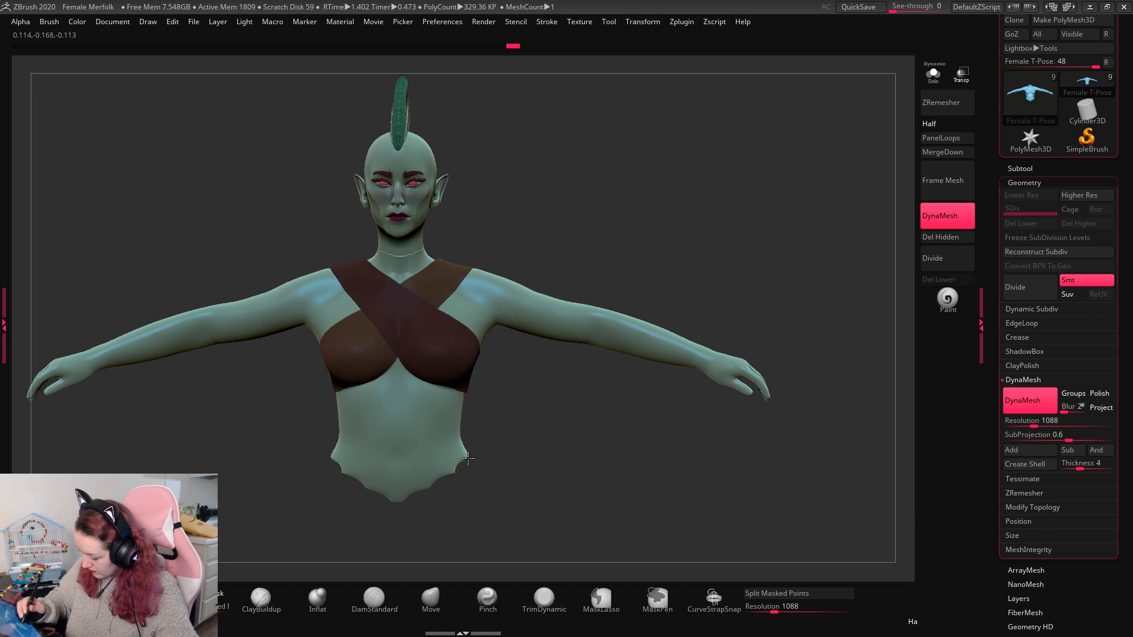
pyautogui.press('space')
pyautogui.keyDown('shift'); pyautogui.moveTo(412, 501); pyautogui.dragTo(430, 489); pyautogui.keyUp('shift')
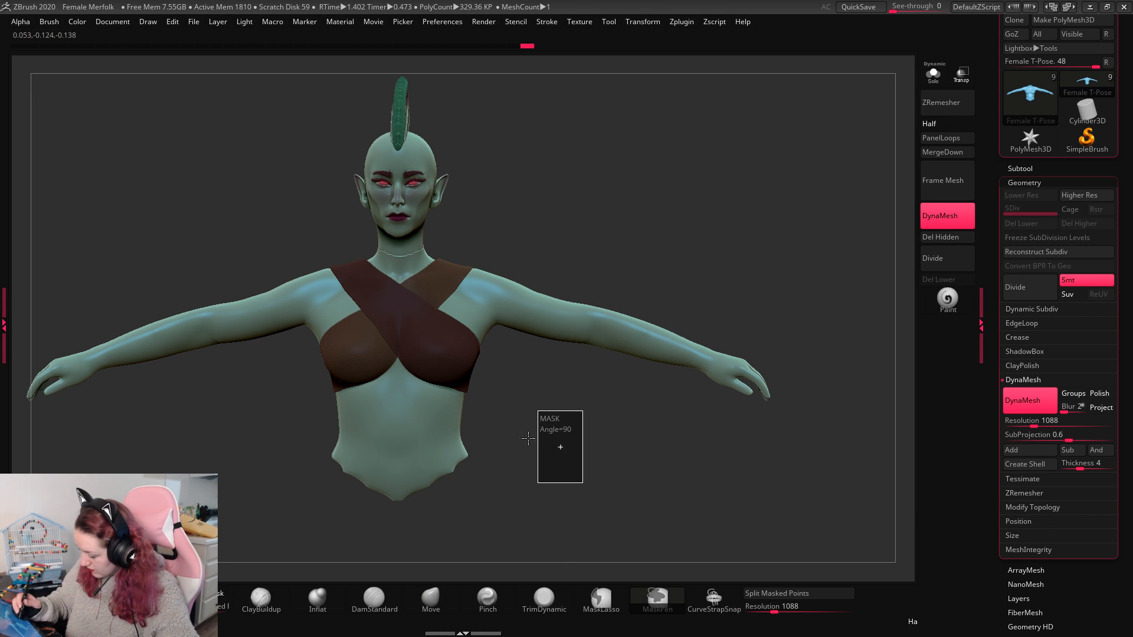
# Step: Reshape and smooth the waist's open lower end, refreshing the body's DynaMesh before and after
pyautogui.moveTo(528, 439)
pyautogui.keyDown('ctrl'); pyautogui.mouseDown()
pyautogui.moveTo(523, 420)
pyautogui.moveTo(593, 323)
pyautogui.mouseUp(); pyautogui.keyUp('ctrl')
pyautogui.moveTo(564, 398)
pyautogui.mouseDown()
pyautogui.moveTo(578, 386)
pyautogui.moveTo(502, 367)
pyautogui.moveTo(710, 397)
pyautogui.moveTo(567, 386)
pyautogui.mouseUp()
pyautogui.moveTo(678, 404)
pyautogui.mouseDown()
pyautogui.moveTo(579, 387)
pyautogui.moveTo(738, 372)
pyautogui.moveTo(661, 416)
pyautogui.moveTo(633, 417)
pyautogui.mouseUp()
pyautogui.moveTo(582, 386)
pyautogui.keyDown('shift'); pyautogui.mouseDown()
pyautogui.moveTo(561, 389)
pyautogui.moveTo(572, 385)
pyautogui.mouseUp(); pyautogui.keyUp('shift')
pyautogui.keyDown('ctrl'); pyautogui.moveTo(730, 313); pyautogui.dragTo(771, 418); pyautogui.keyUp('ctrl')
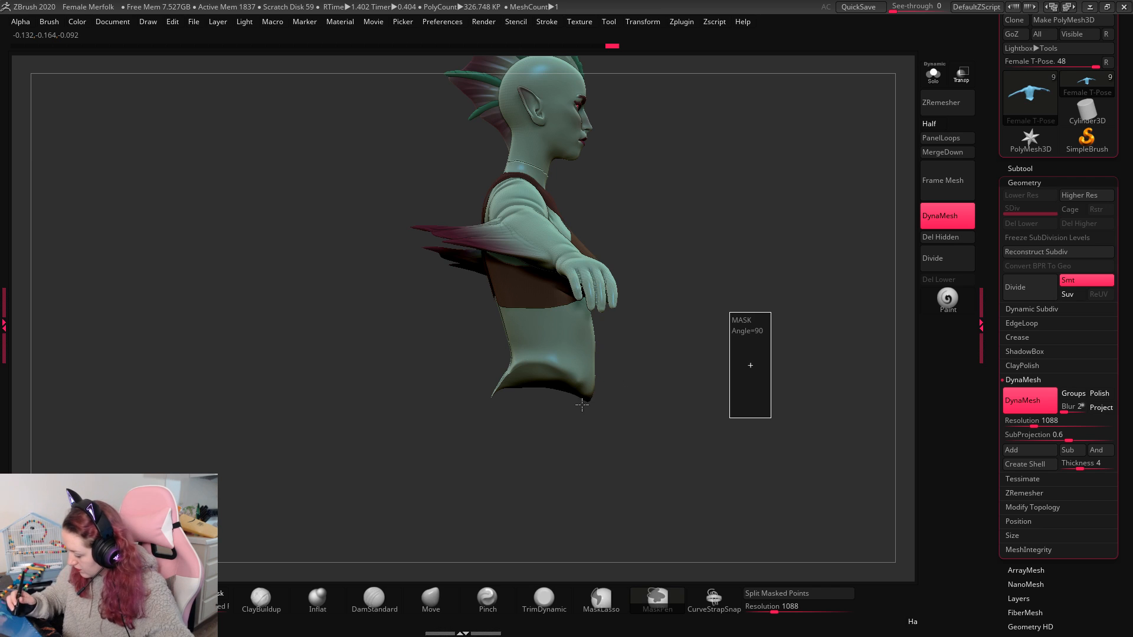
# Step: Flatten and smooth the underside of the waist with the TrimDynamic brush, refreshing the body's DynaMesh along the way
pyautogui.moveTo(654, 401)
pyautogui.mouseDown()
pyautogui.moveTo(712, 394)
pyautogui.moveTo(613, 386)
pyautogui.mouseUp()
pyautogui.moveTo(496, 389)
pyautogui.mouseDown()
pyautogui.moveTo(495, 366)
pyautogui.moveTo(511, 371)
pyautogui.mouseUp()
pyautogui.keyDown('ctrl'); pyautogui.moveTo(680, 329); pyautogui.dragTo(731, 425); pyautogui.keyUp('ctrl')
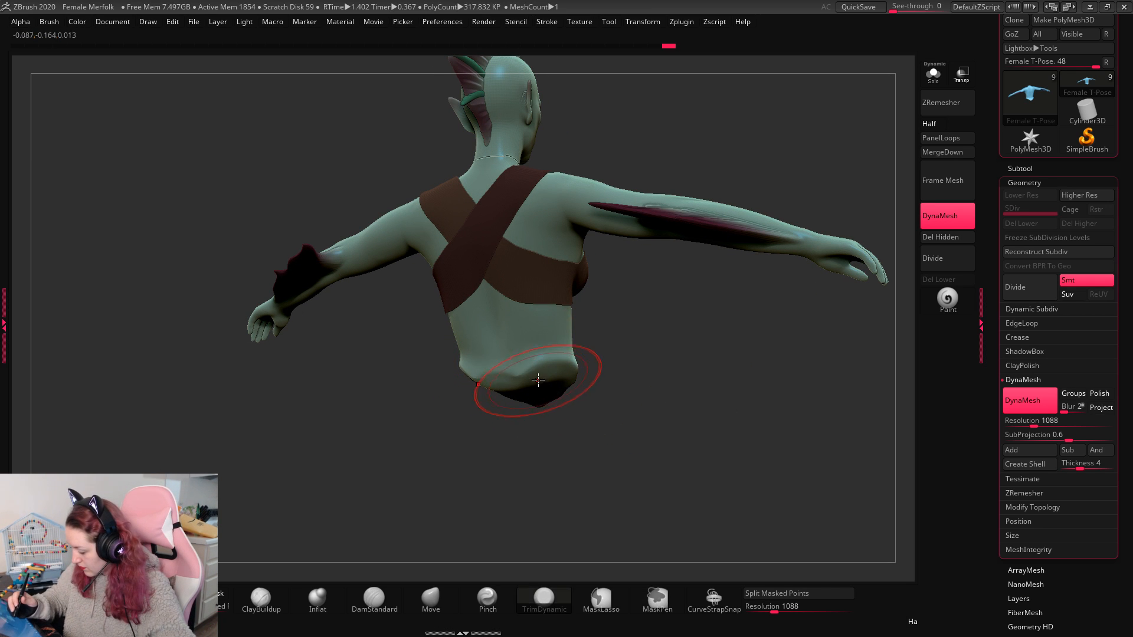
pyautogui.moveTo(541, 380); pyautogui.dragTo(532, 385)
pyautogui.moveTo(666, 383)
pyautogui.mouseDown()
pyautogui.moveTo(776, 412)
pyautogui.moveTo(660, 395)
pyautogui.mouseUp()
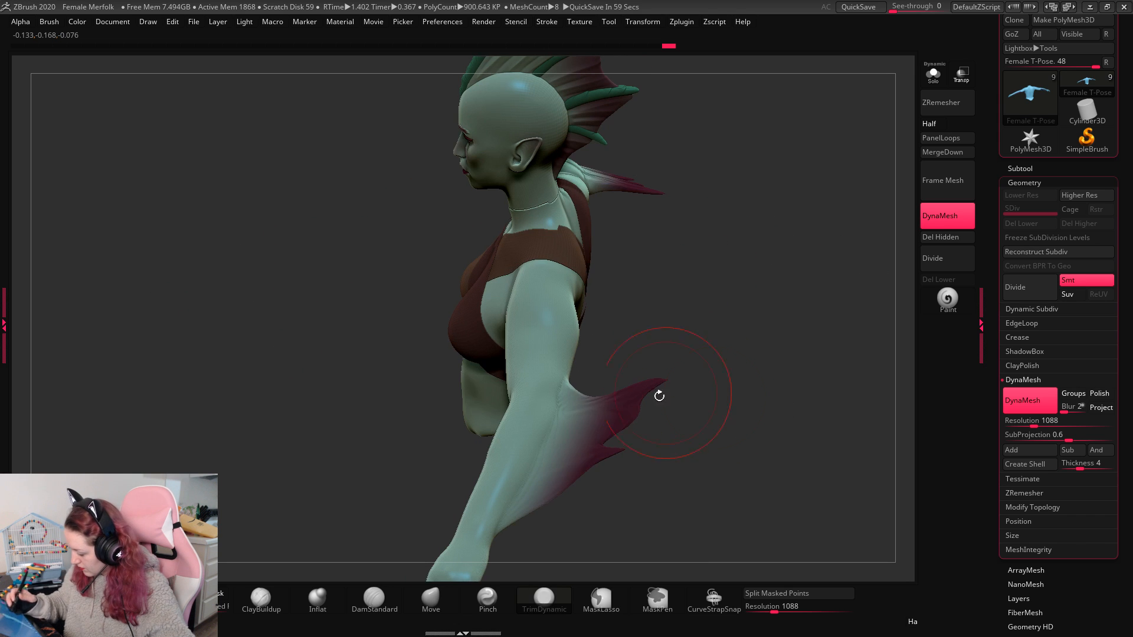
pyautogui.keyDown('shift'); pyautogui.moveTo(571, 392); pyautogui.dragTo(595, 399); pyautogui.keyUp('shift')
# Step: Focus on the finned arm and carve a light groove at the arm fin's base with a resized DamStandard brush
pyautogui.moveTo(784, 254); pyautogui.dragTo(665, 268)
pyautogui.keyDown('alt'); pyautogui.moveTo(777, 348); pyautogui.dragTo(826, 302); pyautogui.keyUp('alt')
pyautogui.moveTo(826, 302)
pyautogui.keyDown('alt'); pyautogui.mouseDown()
pyautogui.moveTo(768, 366)
pyautogui.moveTo(734, 377)
pyautogui.mouseUp(); pyautogui.keyUp('alt')
pyautogui.press('space')
pyautogui.click(743, 337)
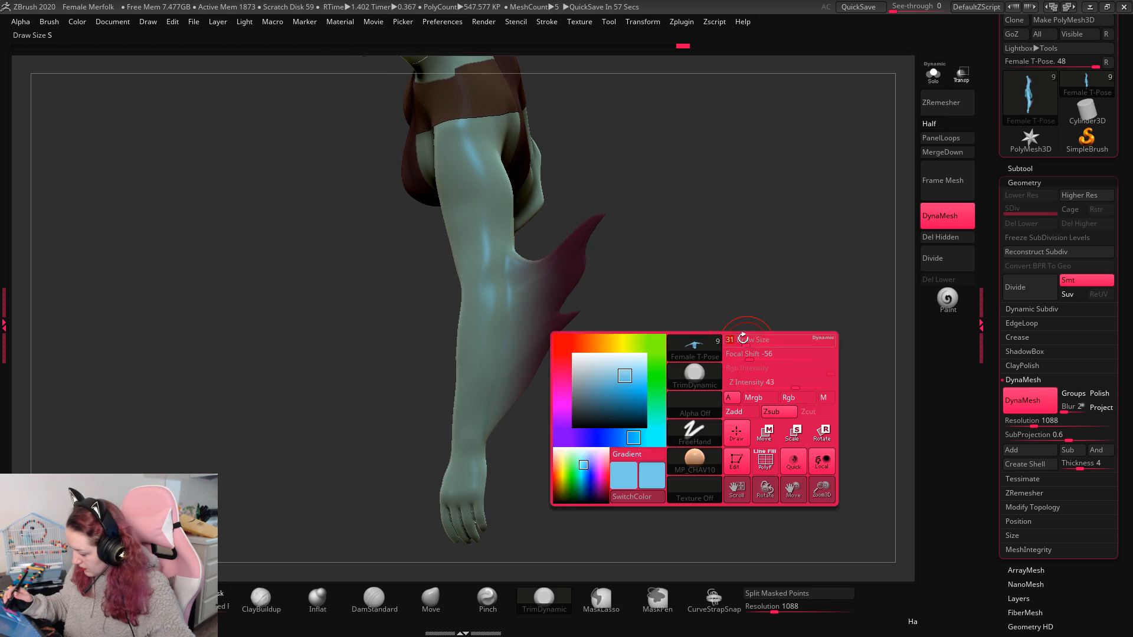
pyautogui.moveTo(743, 337); pyautogui.dragTo(731, 354)
pyautogui.click(361, 607)
pyautogui.moveTo(614, 301); pyautogui.dragTo(644, 292)
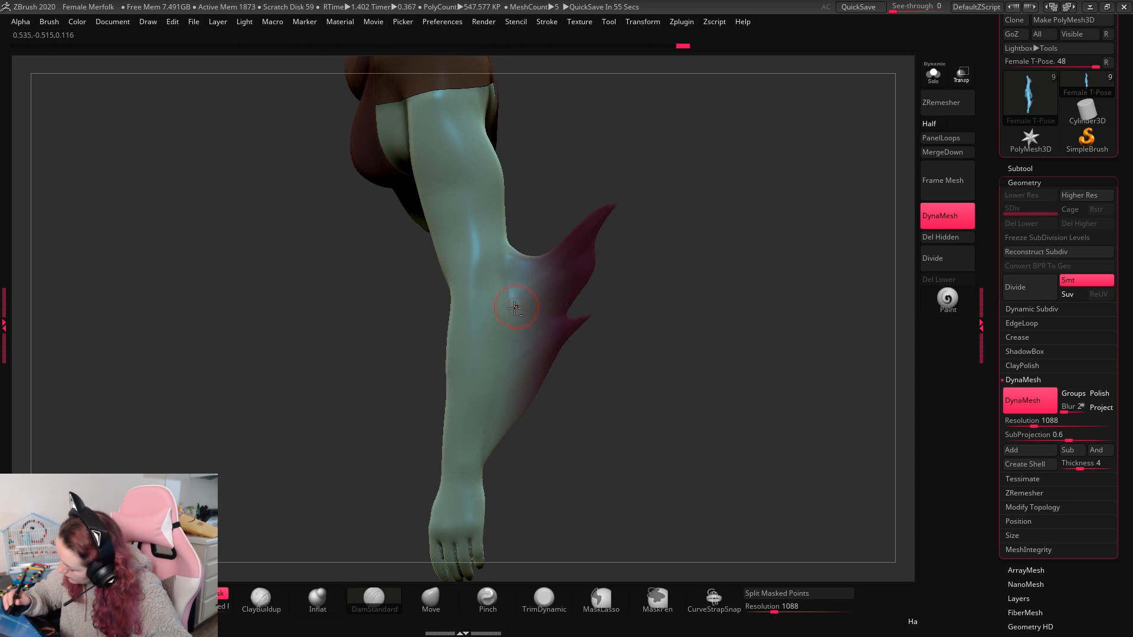
# Step: Try carving curved creases across the back of the wrist with the DamStandard brush and undo them
pyautogui.press('space')
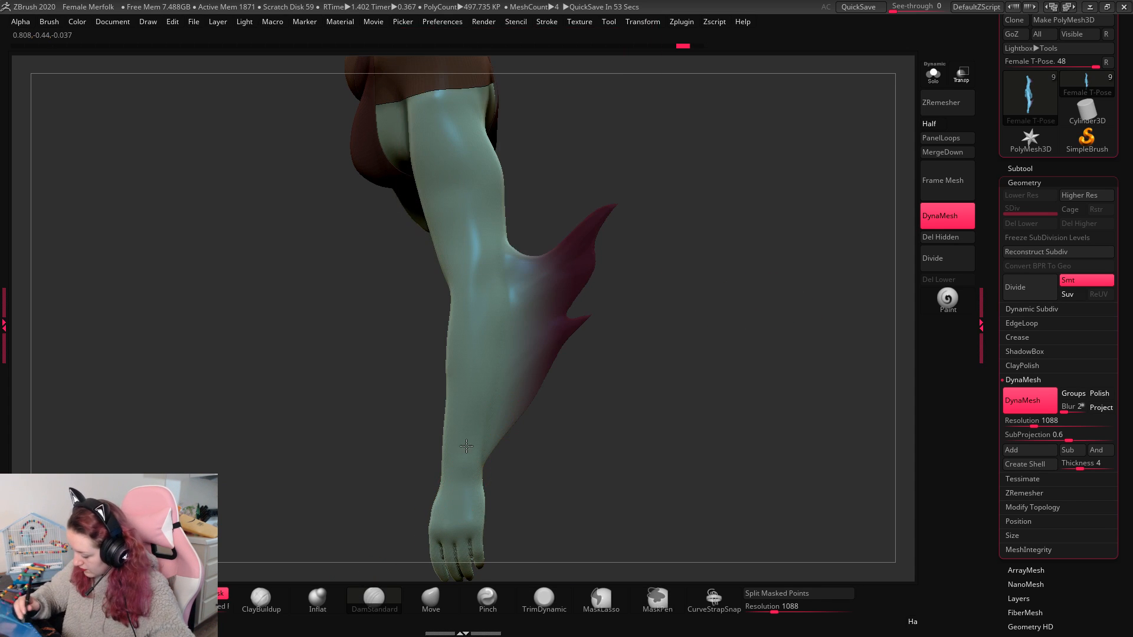
pyautogui.moveTo(731, 304); pyautogui.dragTo(598, 294)
pyautogui.press('space')
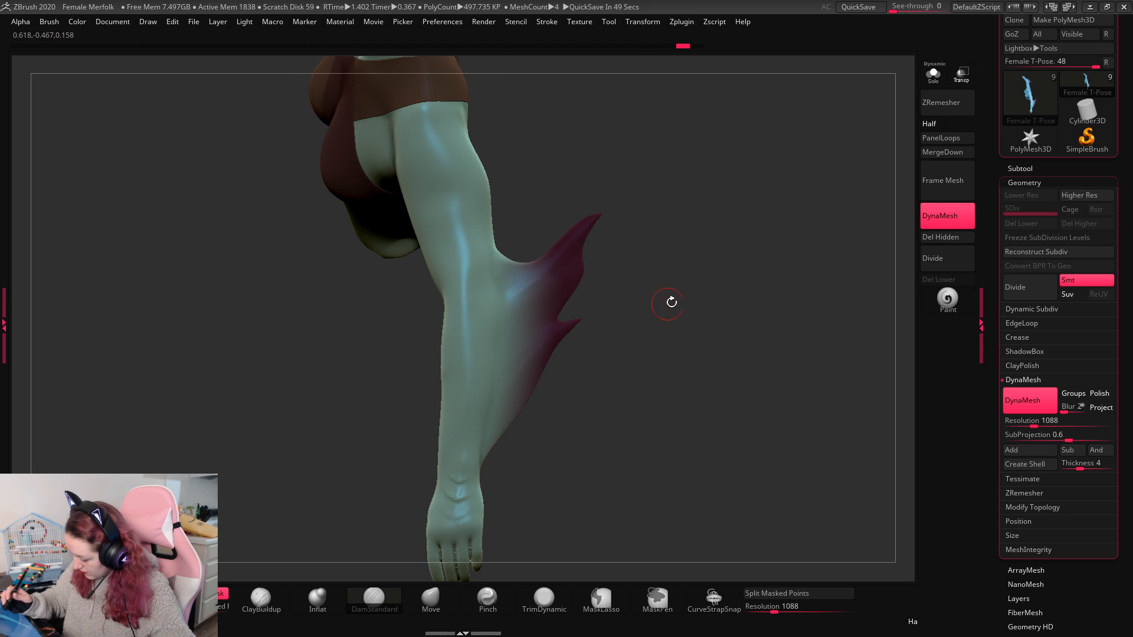
pyautogui.hotkey('ctrl', 'shift', 'z')
# Step: Try stamping chevron-shaped creases onto the back of the wrist with the DamStandard brush and undo them
pyautogui.moveTo(671, 302); pyautogui.dragTo(656, 318)
pyautogui.press('space')
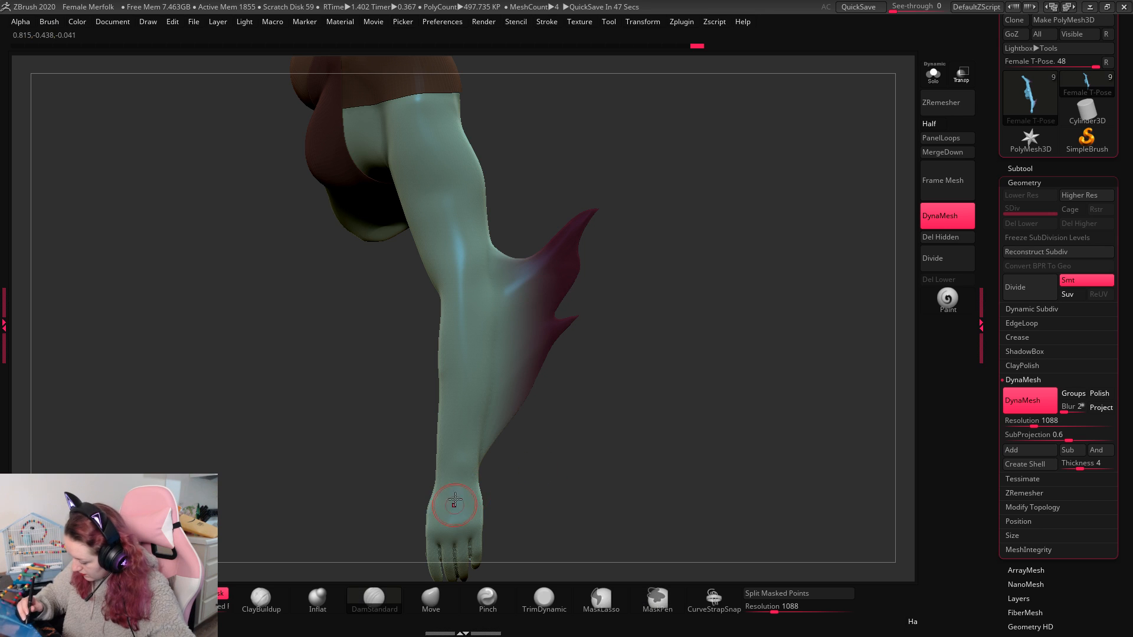
pyautogui.moveTo(454, 500); pyautogui.dragTo(453, 525)
pyautogui.hotkey('ctrl', 'z')
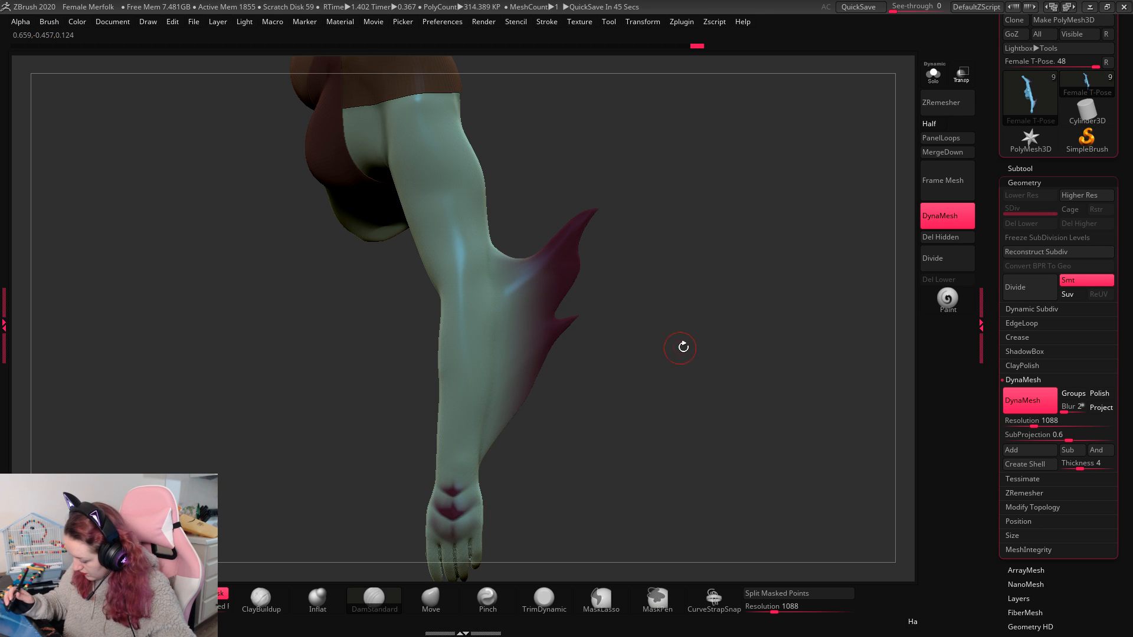
pyautogui.keyDown('alt'); pyautogui.moveTo(696, 347); pyautogui.dragTo(694, 466); pyautogui.keyUp('alt')
pyautogui.press('space')
pyautogui.moveTo(696, 360); pyautogui.dragTo(602, 434)
pyautogui.hotkey('ctrl', 'z')
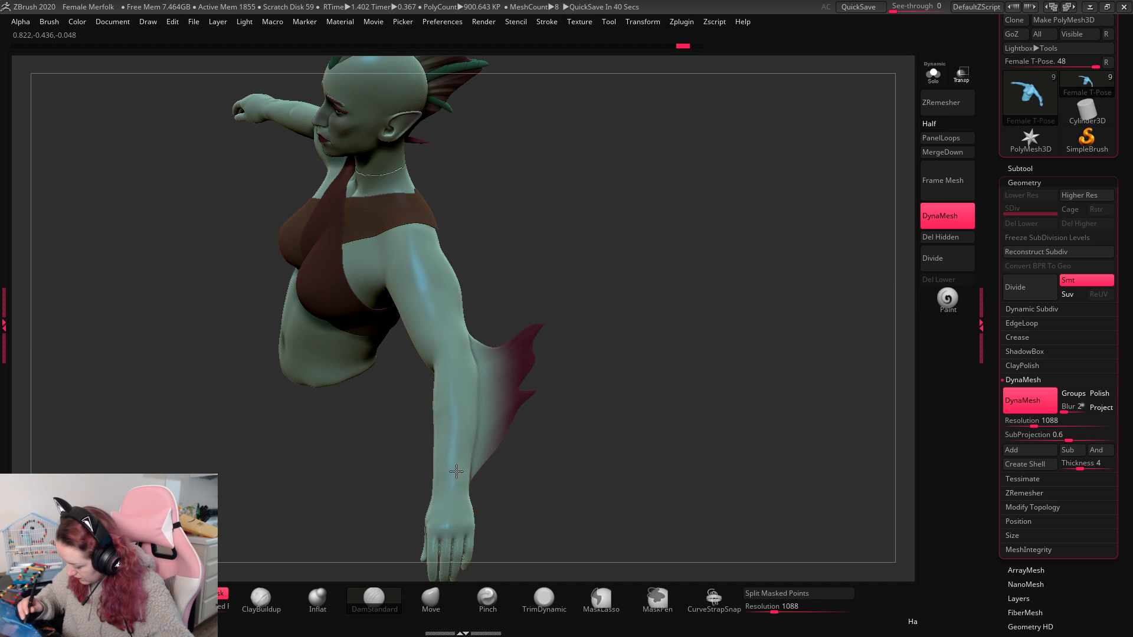
# Step: Stamp two shallow chevron-shaped creases across the back of the wrist with the DamStandard brush
pyautogui.moveTo(455, 501); pyautogui.dragTo(448, 526)
pyautogui.moveTo(648, 355); pyautogui.dragTo(625, 383)
pyautogui.moveTo(442, 494)
pyautogui.mouseDown()
pyautogui.moveTo(462, 499)
pyautogui.moveTo(467, 517)
pyautogui.mouseUp()
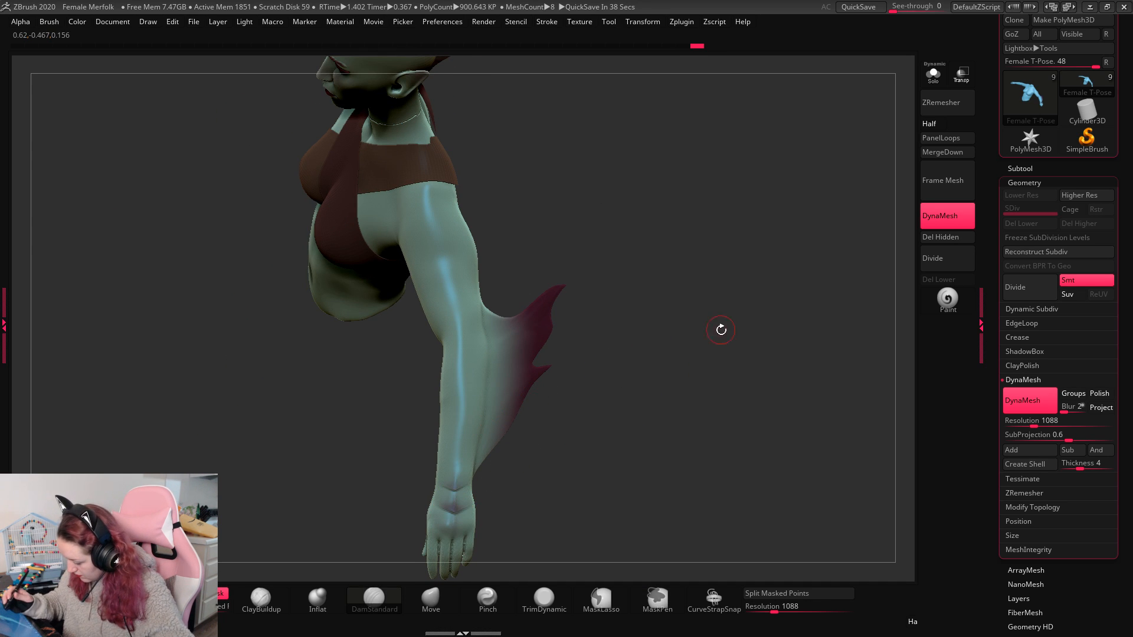
# Step: Change the DamStandard brush's stroke type from DragRect and assign it Alpha 01 for carving the arm fin
pyautogui.moveTo(720, 329); pyautogui.dragTo(721, 376)
pyautogui.press('space')
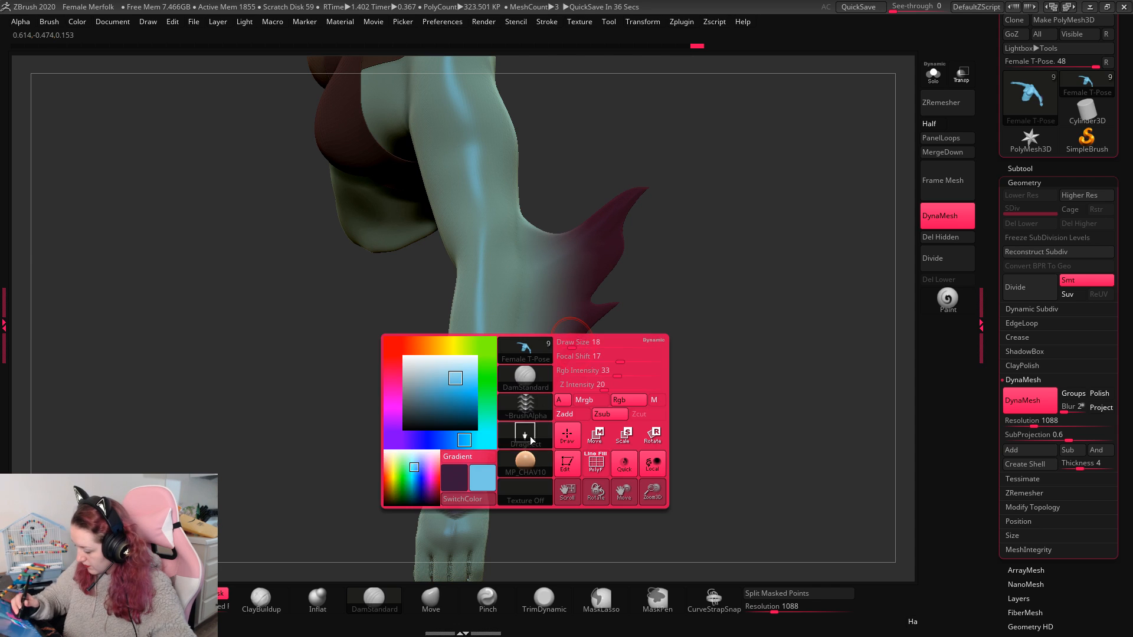
pyautogui.click(526, 433)
pyautogui.click(583, 452)
pyautogui.press('space')
pyautogui.click(529, 501)
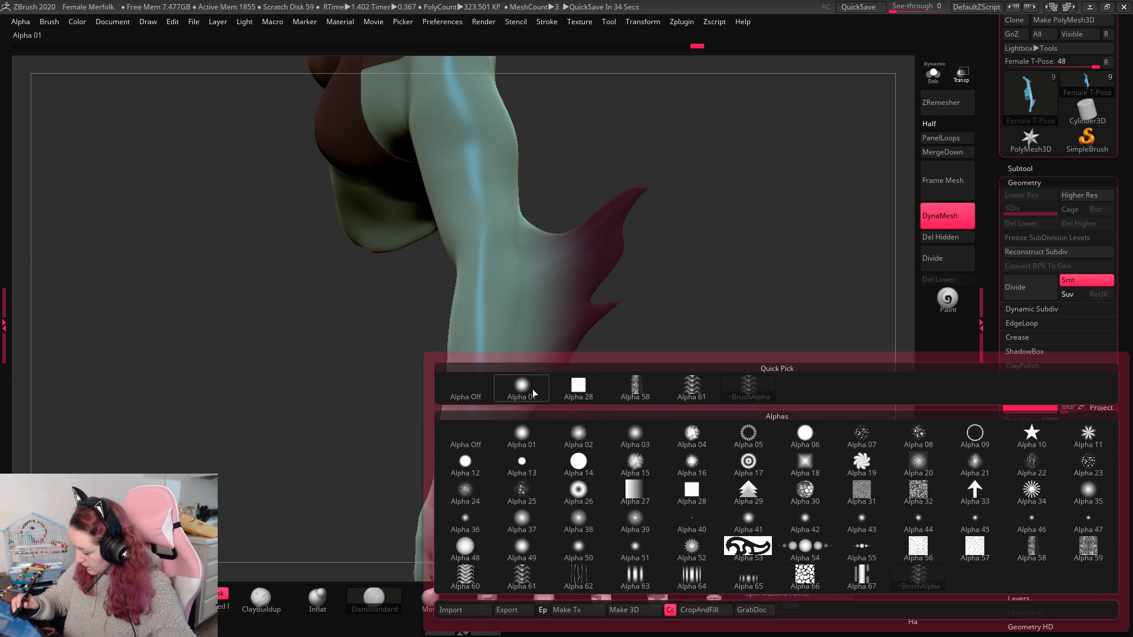
pyautogui.click(532, 394)
pyautogui.press('space')
pyautogui.click(493, 481)
pyautogui.click(499, 498)
# Step: Test a groove on the arm fin, undo it and adjust the DamStandard brush settings
pyautogui.moveTo(662, 210); pyautogui.dragTo(674, 198)
pyautogui.moveTo(525, 306)
pyautogui.mouseDown()
pyautogui.moveTo(601, 224)
pyautogui.moveTo(506, 317)
pyautogui.mouseUp()
pyautogui.press('space')
pyautogui.hotkey('ctrl', 'z')
pyautogui.press('space')
pyautogui.click(651, 244)
pyautogui.click(612, 219)
pyautogui.hotkey('ctrl', 'z')
# Step: Carve a row of diagonal grooves from the arm fin's outer edge toward the forearm with the DamStandard brush
pyautogui.moveTo(635, 193)
pyautogui.mouseDown()
pyautogui.moveTo(522, 306)
pyautogui.moveTo(518, 332)
pyautogui.mouseUp()
pyautogui.hotkey('ctrl', 'z')
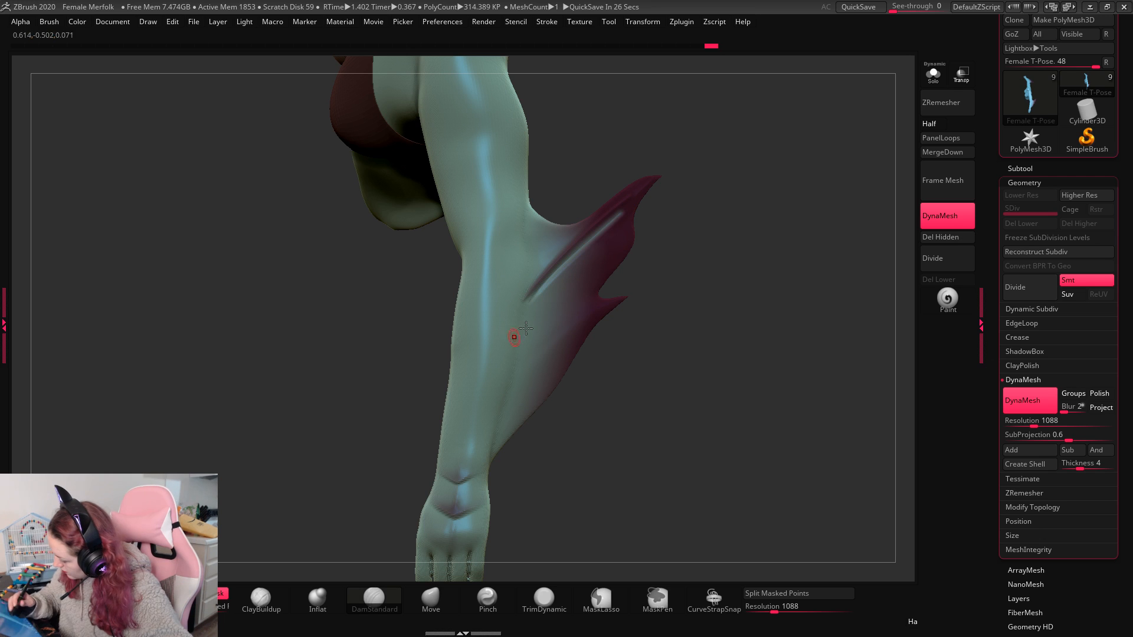
pyautogui.moveTo(615, 243)
pyautogui.mouseDown()
pyautogui.moveTo(511, 347)
pyautogui.moveTo(503, 420)
pyautogui.mouseUp()
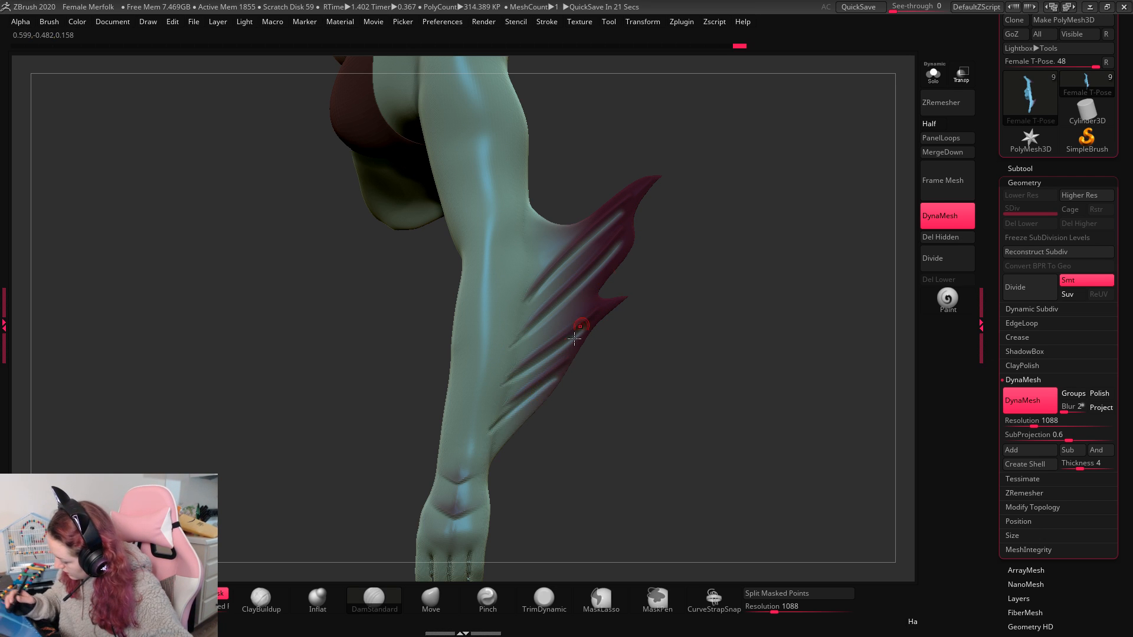
pyautogui.moveTo(559, 375); pyautogui.dragTo(526, 399)
pyautogui.moveTo(558, 246); pyautogui.dragTo(528, 267)
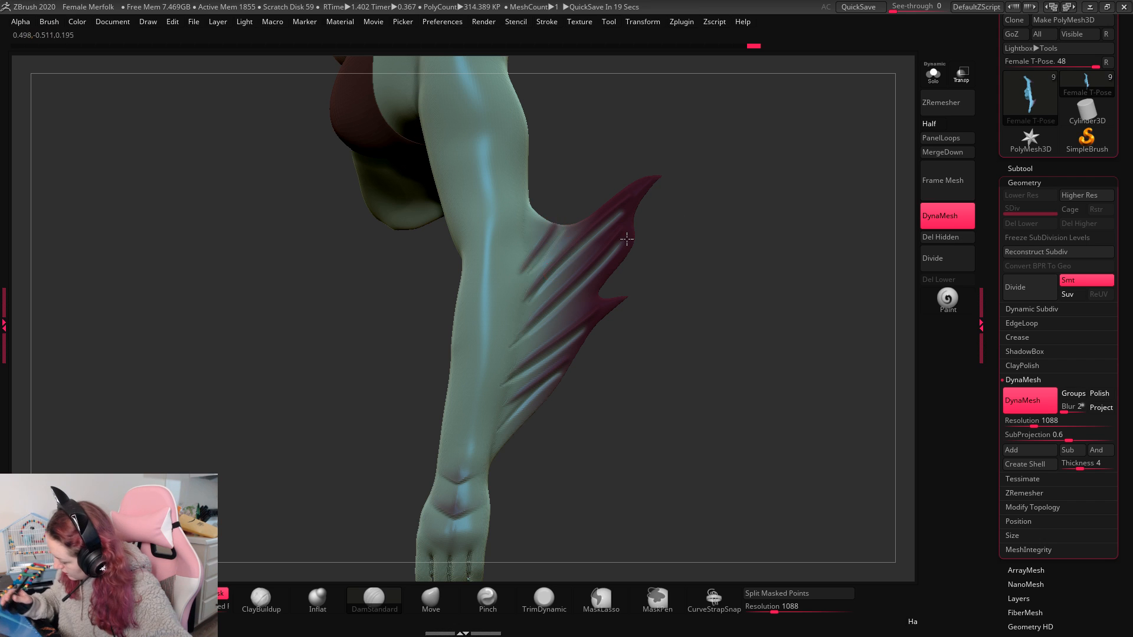
pyautogui.moveTo(782, 233)
pyautogui.mouseDown()
pyautogui.moveTo(733, 222)
pyautogui.moveTo(696, 341)
pyautogui.moveTo(661, 337)
pyautogui.mouseUp()
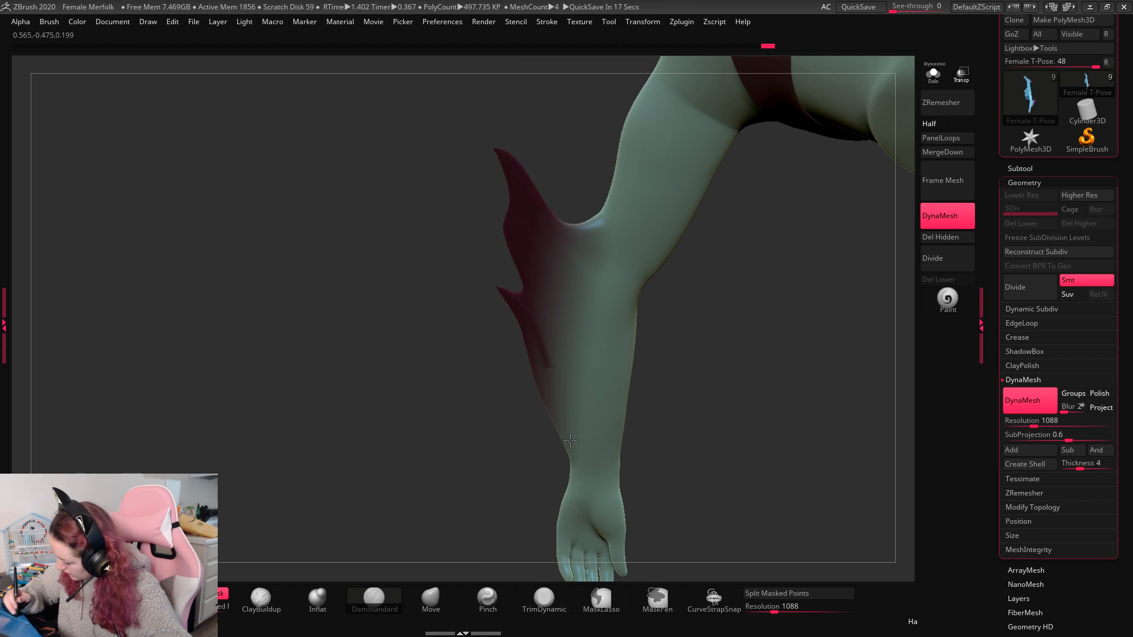
# Step: Carve long dark grooves along the front face of the forearm fin with DamStandard, running from its spikes toward the arm
pyautogui.moveTo(546, 377); pyautogui.dragTo(525, 293)
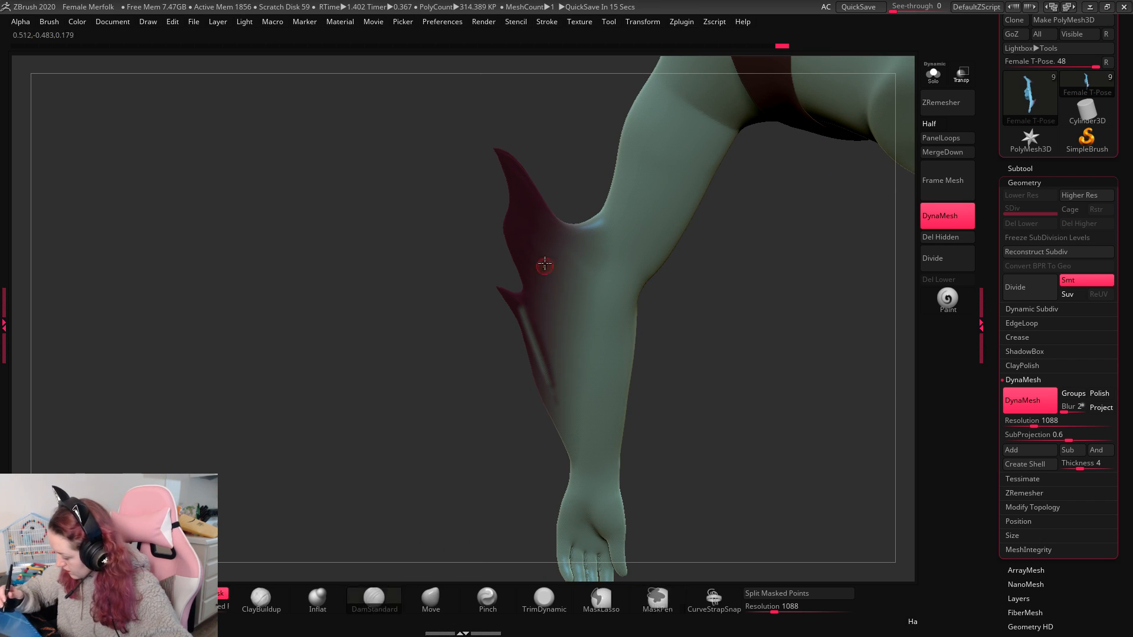
pyautogui.moveTo(516, 220); pyautogui.dragTo(550, 290)
pyautogui.moveTo(515, 188); pyautogui.dragTo(565, 286)
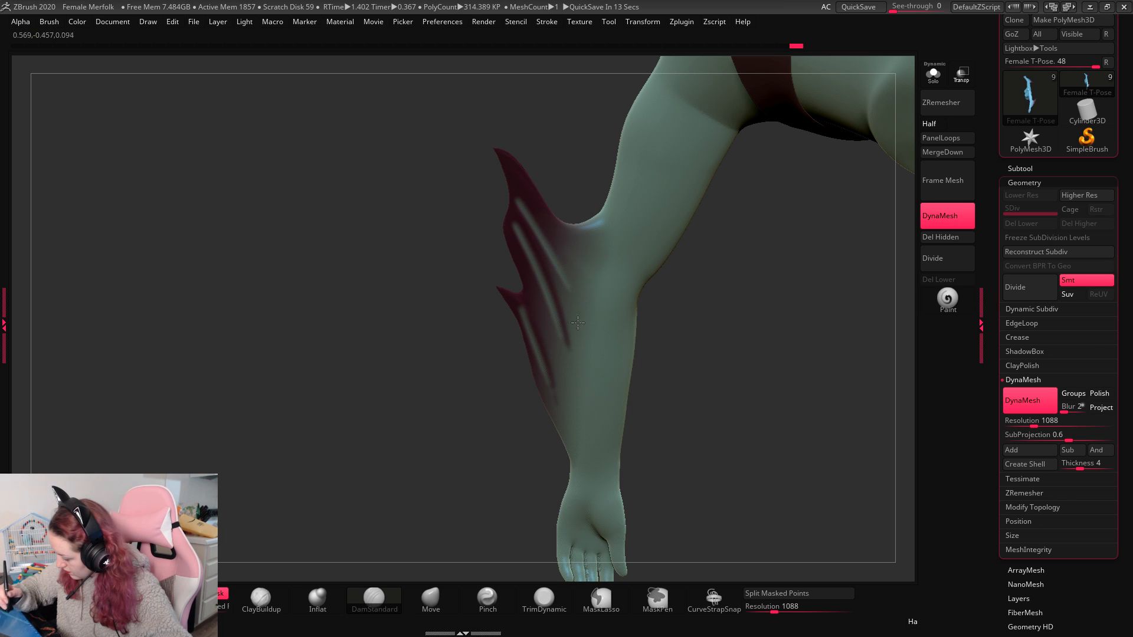
pyautogui.moveTo(518, 179); pyautogui.dragTo(571, 258)
pyautogui.moveTo(539, 307); pyautogui.dragTo(560, 375)
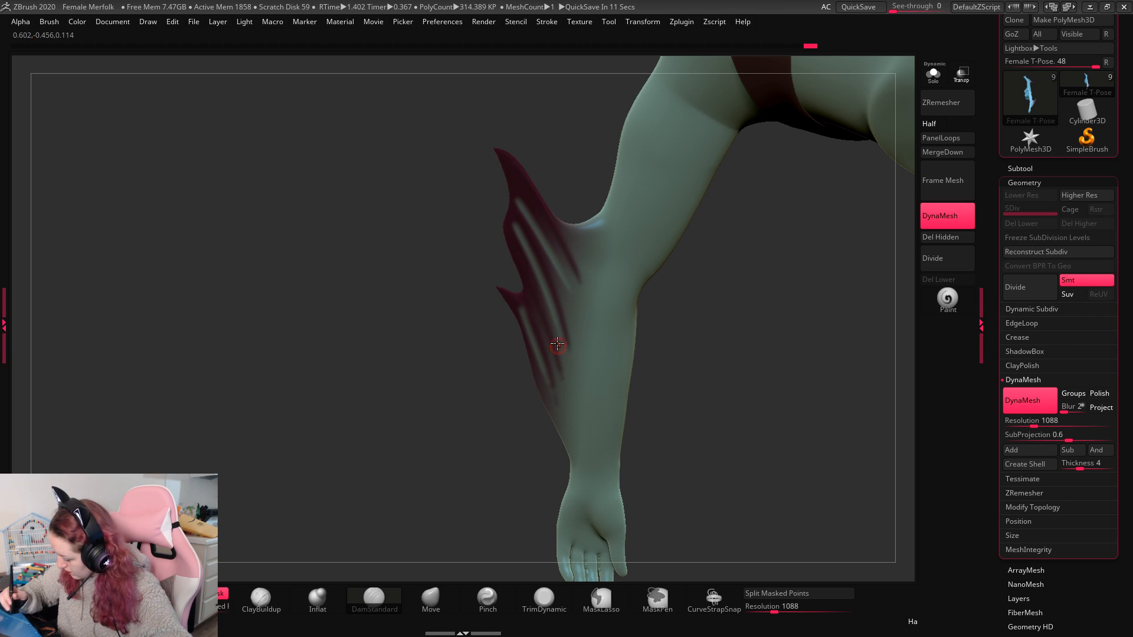
# Step: Carve curved dark stripes across the wrist and the back of the hand
pyautogui.moveTo(741, 337)
pyautogui.mouseDown()
pyautogui.moveTo(849, 337)
pyautogui.moveTo(799, 342)
pyautogui.moveTo(766, 384)
pyautogui.moveTo(777, 295)
pyautogui.moveTo(761, 284)
pyautogui.mouseUp()
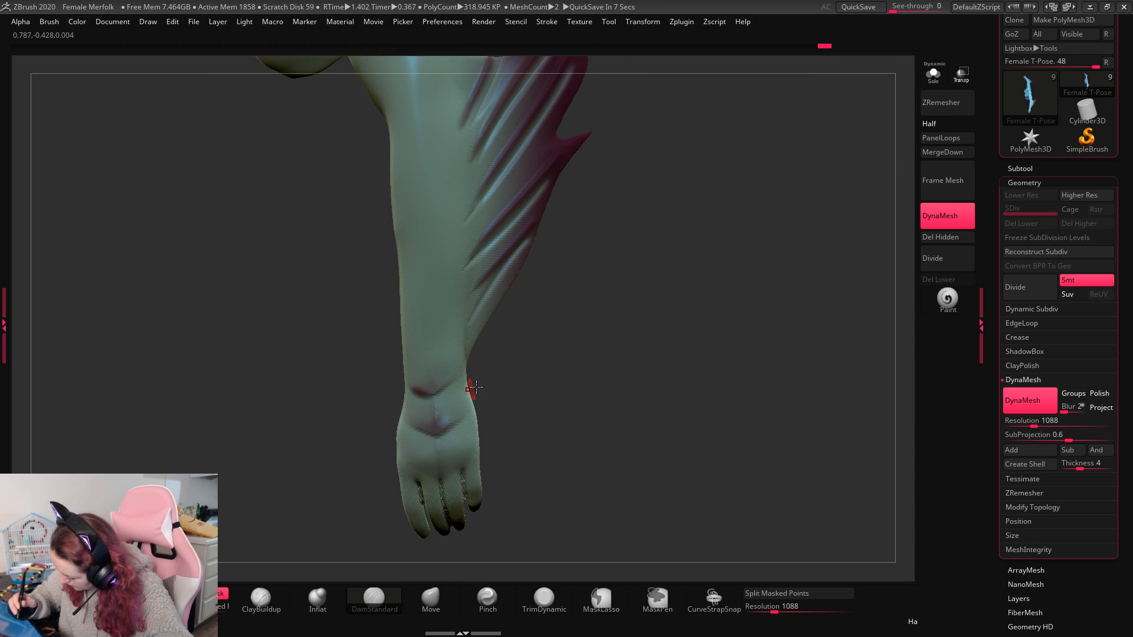
pyautogui.moveTo(450, 388); pyautogui.dragTo(426, 393)
pyautogui.moveTo(561, 359); pyautogui.dragTo(463, 417)
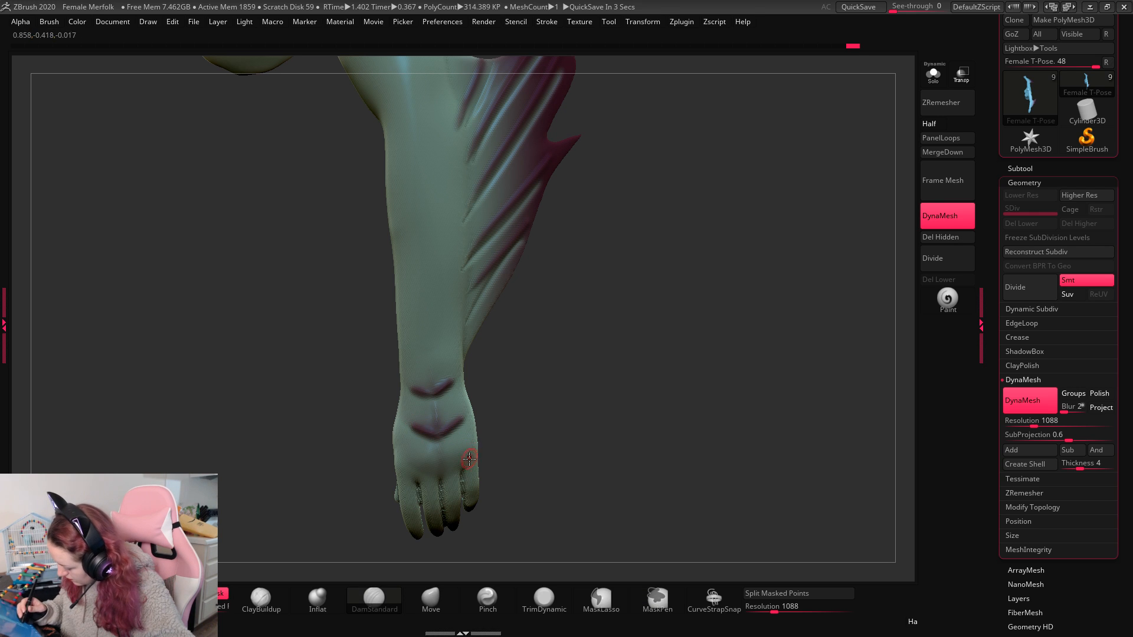
pyautogui.moveTo(627, 409)
pyautogui.mouseDown()
pyautogui.moveTo(652, 371)
pyautogui.moveTo(696, 396)
pyautogui.moveTo(688, 404)
pyautogui.moveTo(645, 354)
pyautogui.mouseUp()
pyautogui.press('space')
pyautogui.moveTo(665, 201); pyautogui.dragTo(706, 193)
pyautogui.press('space')
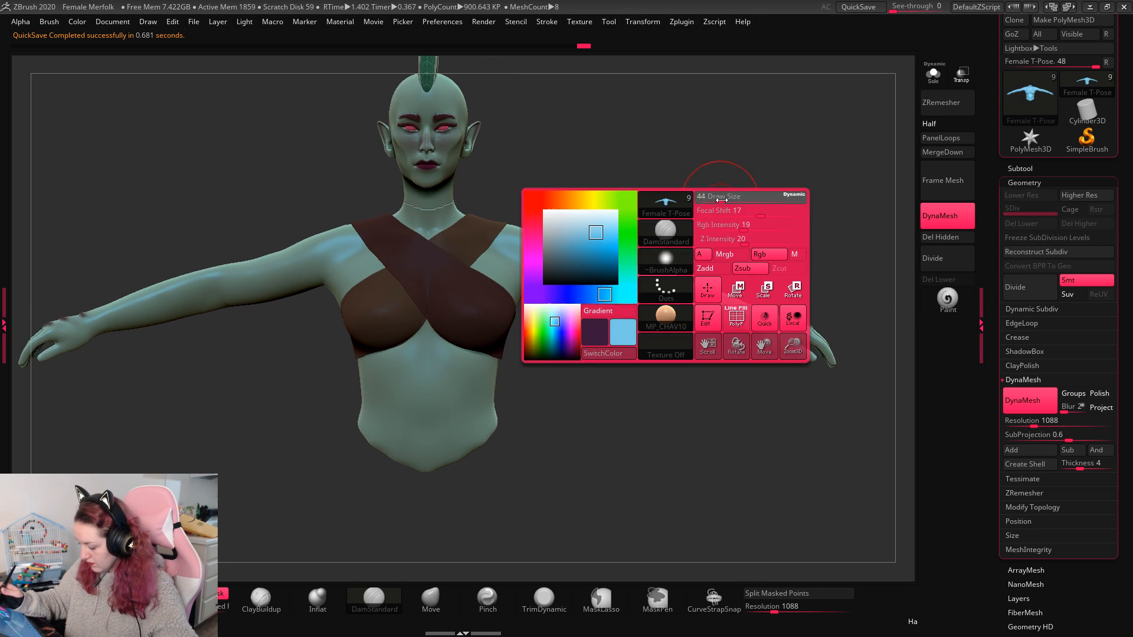
pyautogui.press('b')
pyautogui.press('i')
pyautogui.press('n')
pyautogui.press('space')
pyautogui.press('space')
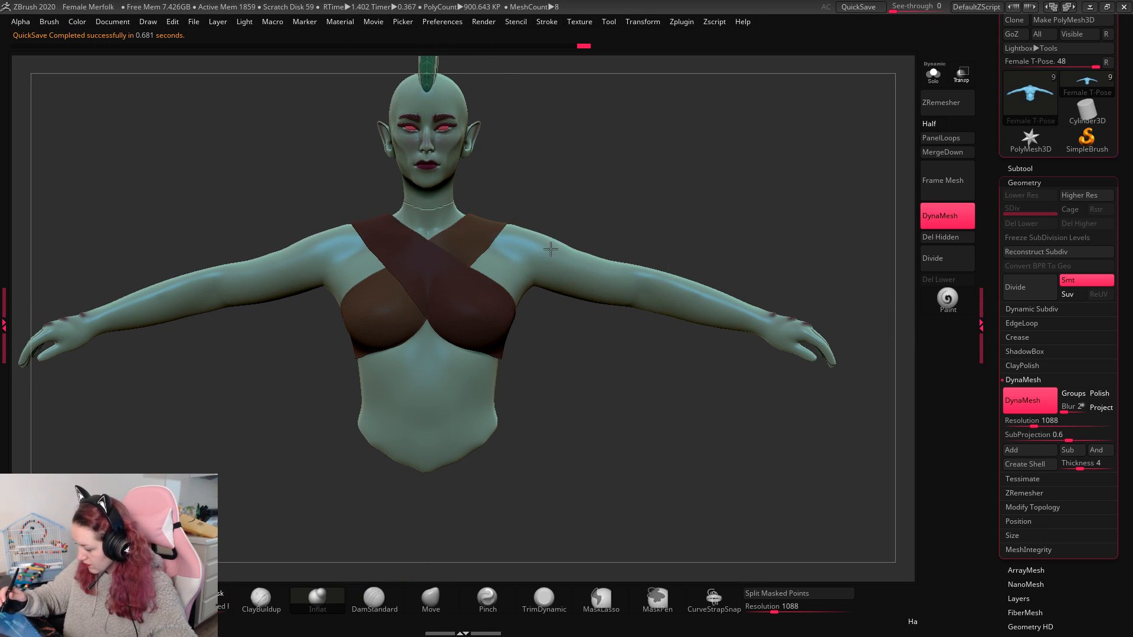
pyautogui.press('space')
pyautogui.press('space')
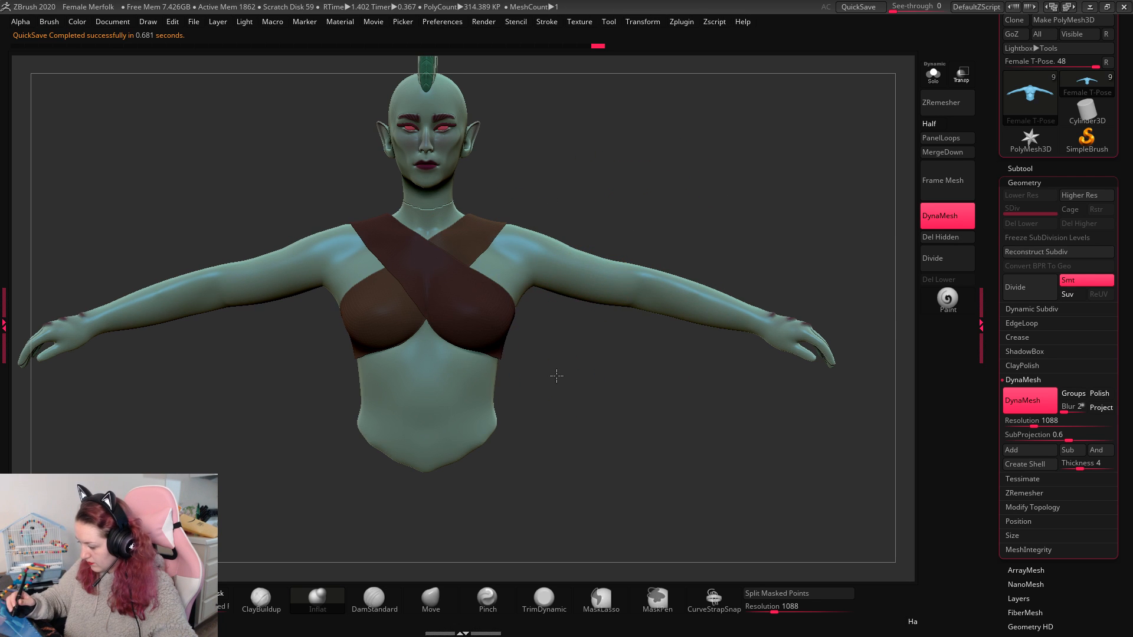
# Step: Try carving a DamStandard stroke across the side of the waist below the chest wrap
pyautogui.moveTo(556, 374)
pyautogui.mouseDown()
pyautogui.moveTo(604, 360)
pyautogui.moveTo(614, 391)
pyautogui.mouseUp()
pyautogui.click(374, 599)
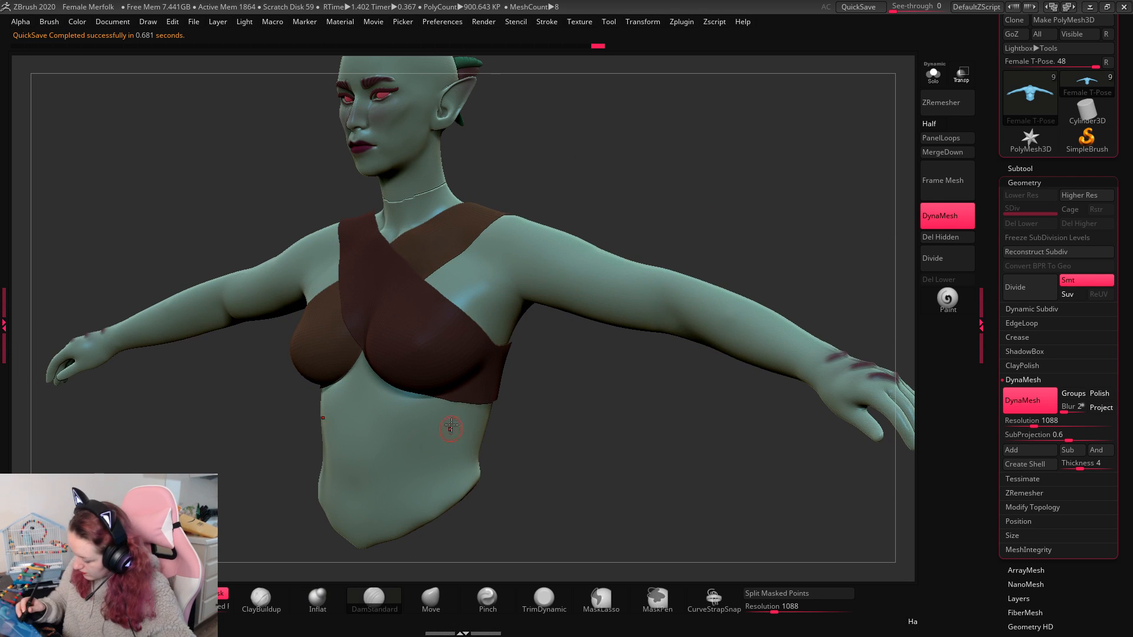
pyautogui.moveTo(406, 413); pyautogui.dragTo(472, 452)
pyautogui.hotkey('ctrl', 'z')
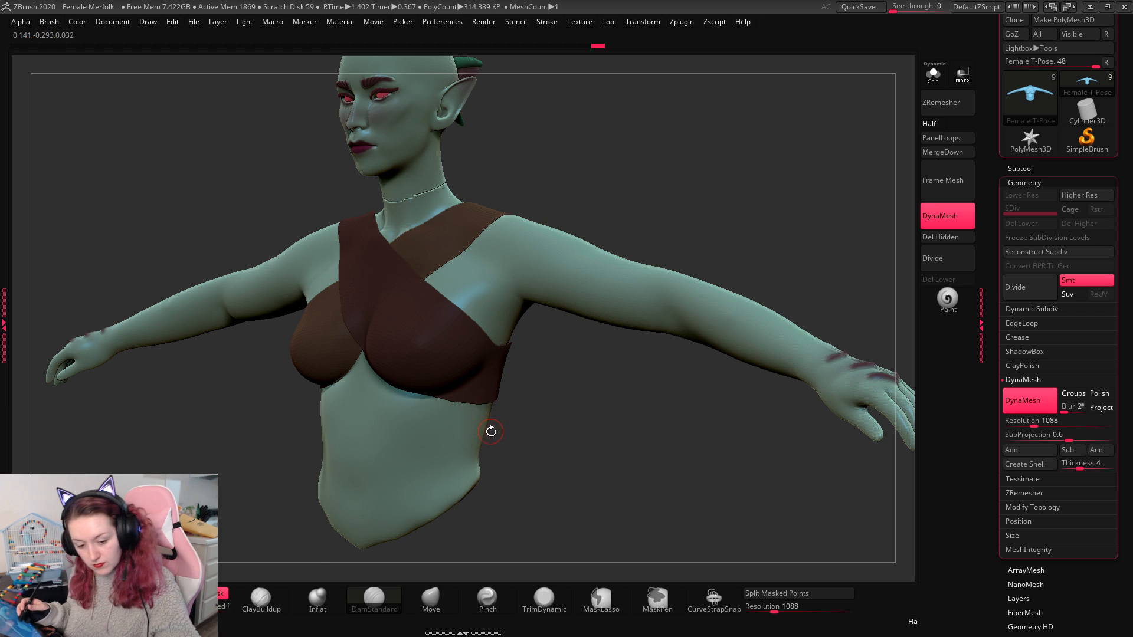
# Step: Choose the fnAbstract brush with its Curved01 shape
pyautogui.press('b')
pyautogui.press('f')
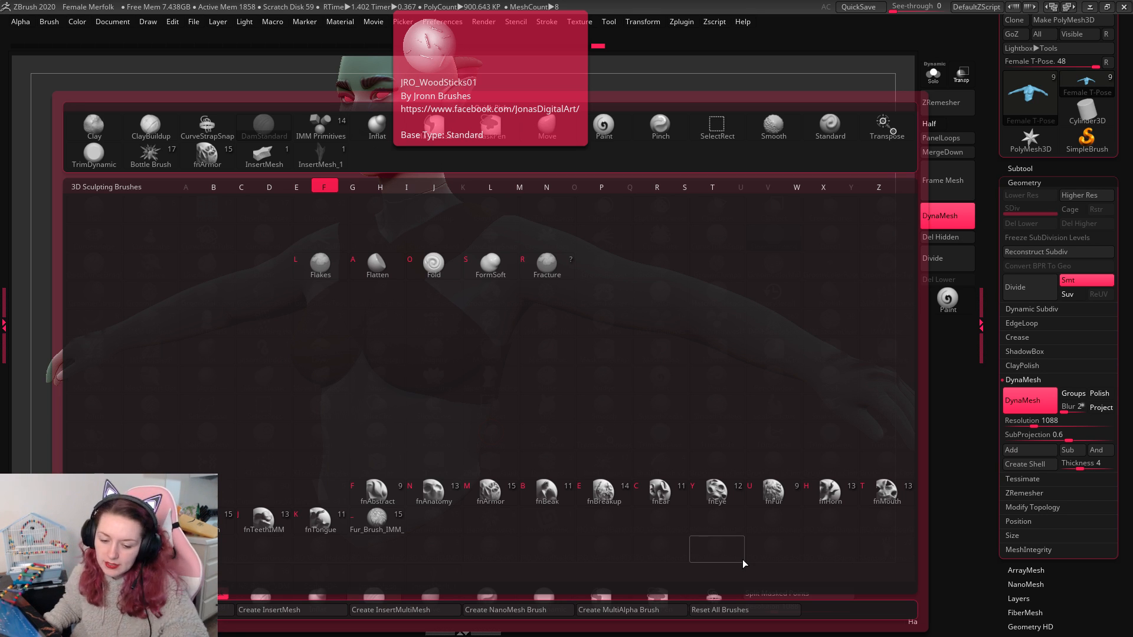
pyautogui.press('f')
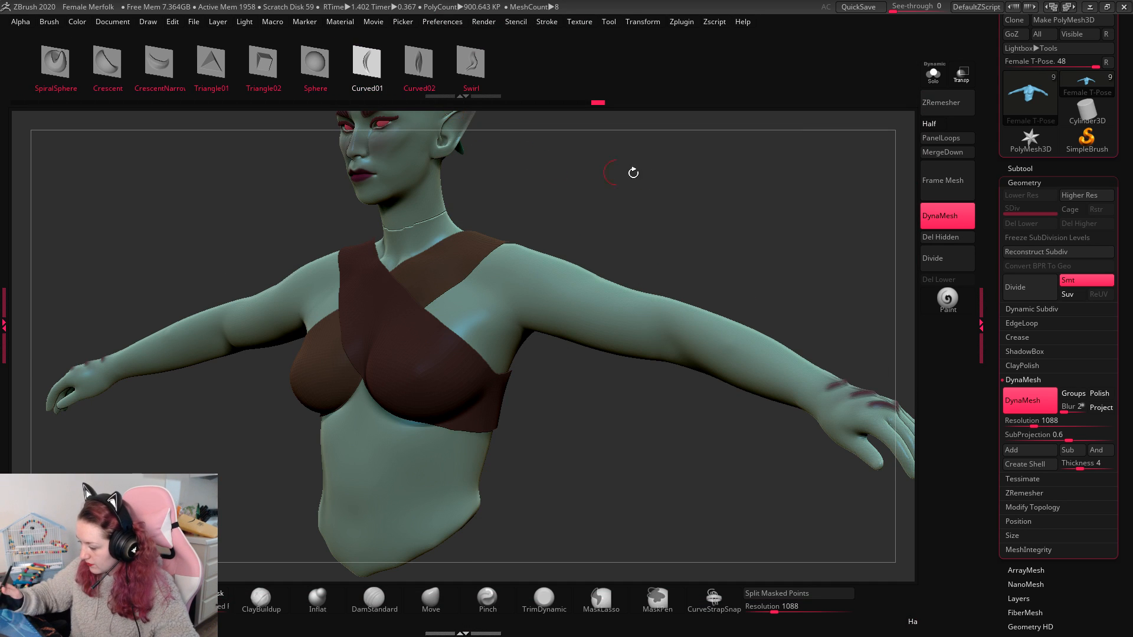
# Step: Try stamping the Curved01 shape onto the side of the torso
pyautogui.moveTo(690, 192); pyautogui.dragTo(450, 450)
pyautogui.hotkey('ctrl', 'z')
pyautogui.hotkey('ctrl', 'z')
pyautogui.hotkey('ctrl', 'z')
pyautogui.hotkey('ctrl', 'z')
pyautogui.hotkey('ctrl', 'z')
pyautogui.hotkey('ctrl', 'z')
pyautogui.hotkey('ctrl', 'z')
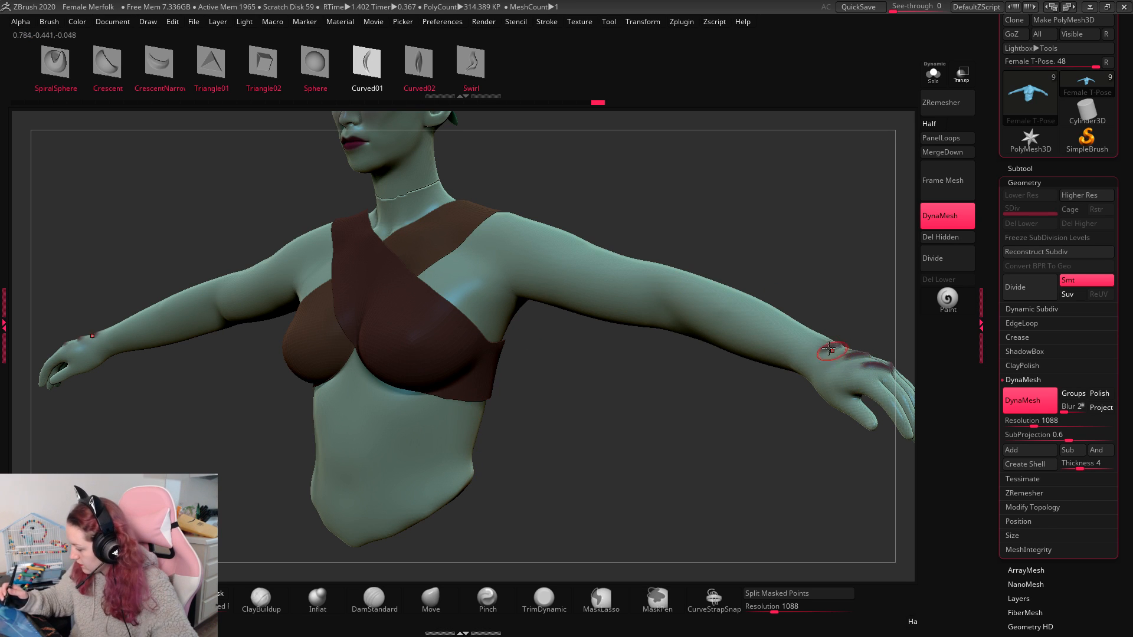
pyautogui.press('space')
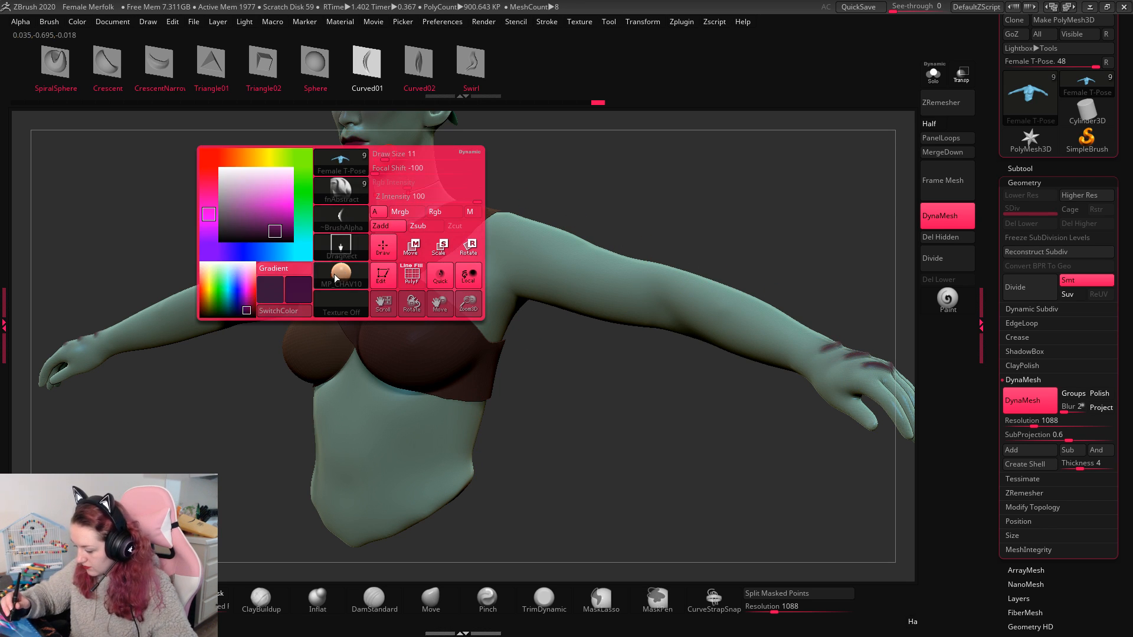
pyautogui.hotkey('ctrl', 'z')
pyautogui.hotkey('ctrl', 'shift', 'z')
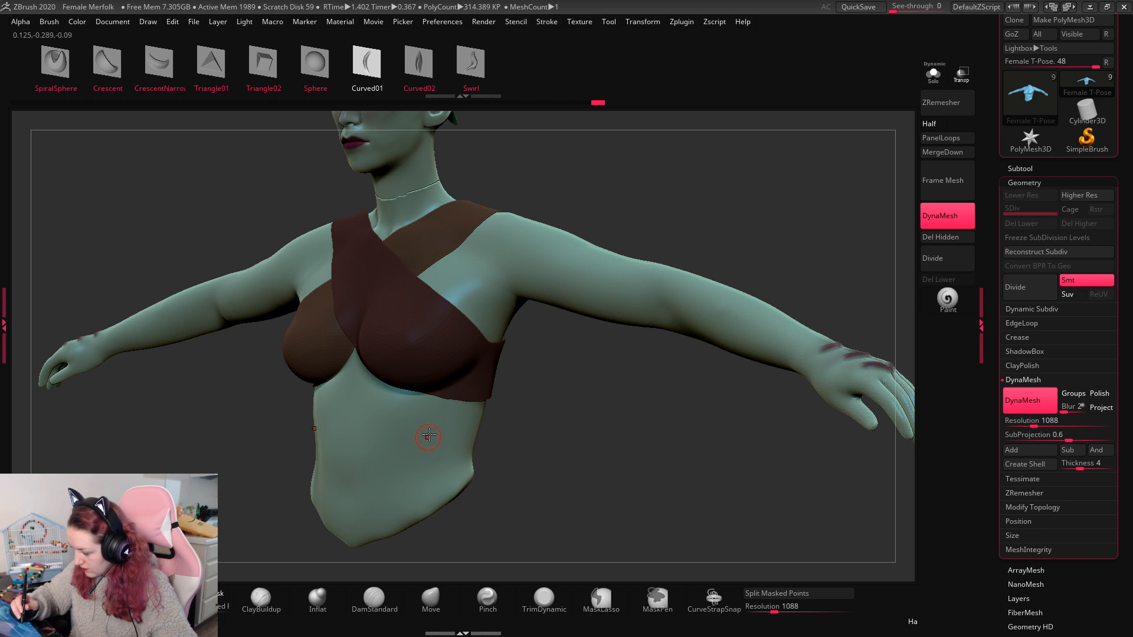
# Step: Enable the stamp brush's Rgb channel with an Rgb Intensity of 27 and test a coloured curved stamp on the ribs
pyautogui.press('space')
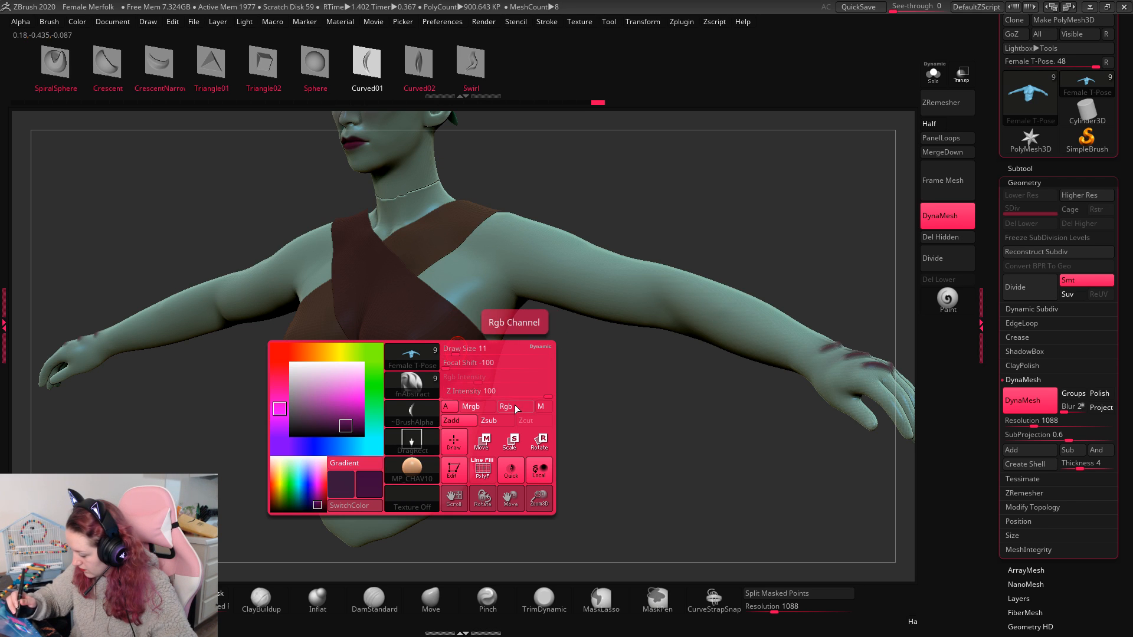
pyautogui.hotkey('ctrl', 'z')
pyautogui.hotkey('ctrl', 'shift', 'z')
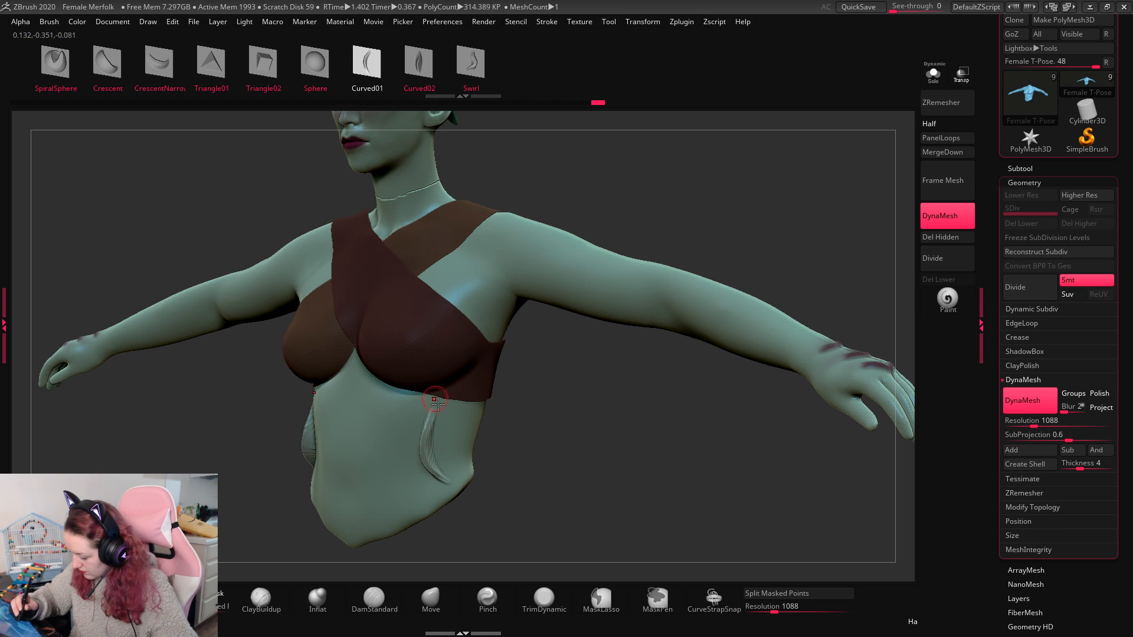
pyautogui.press('space')
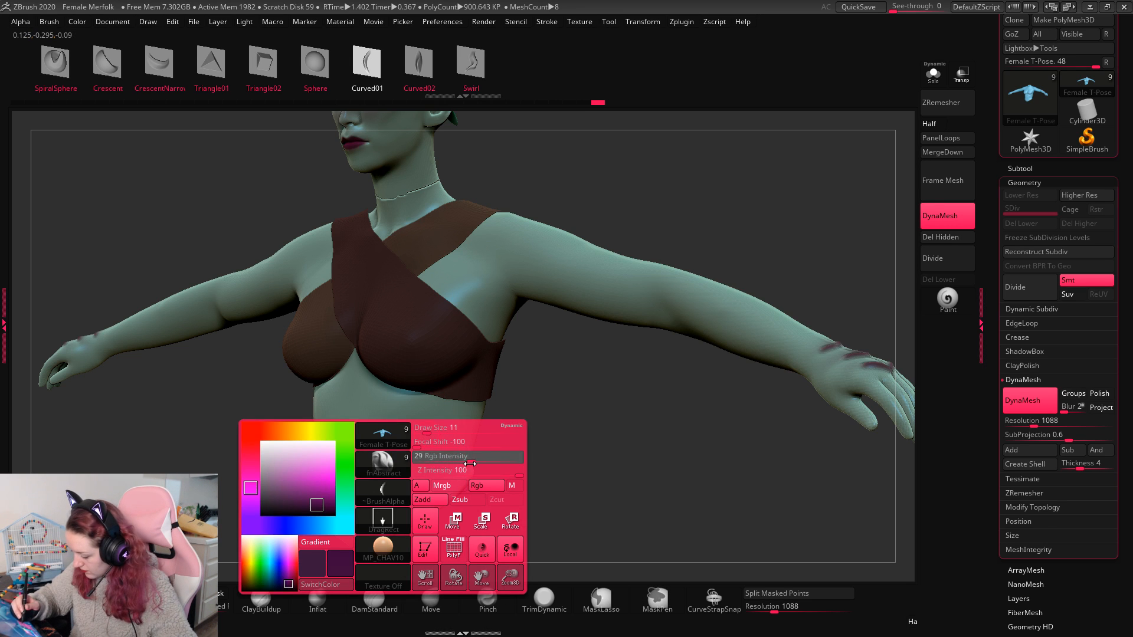
pyautogui.hotkey('ctrl', 'z')
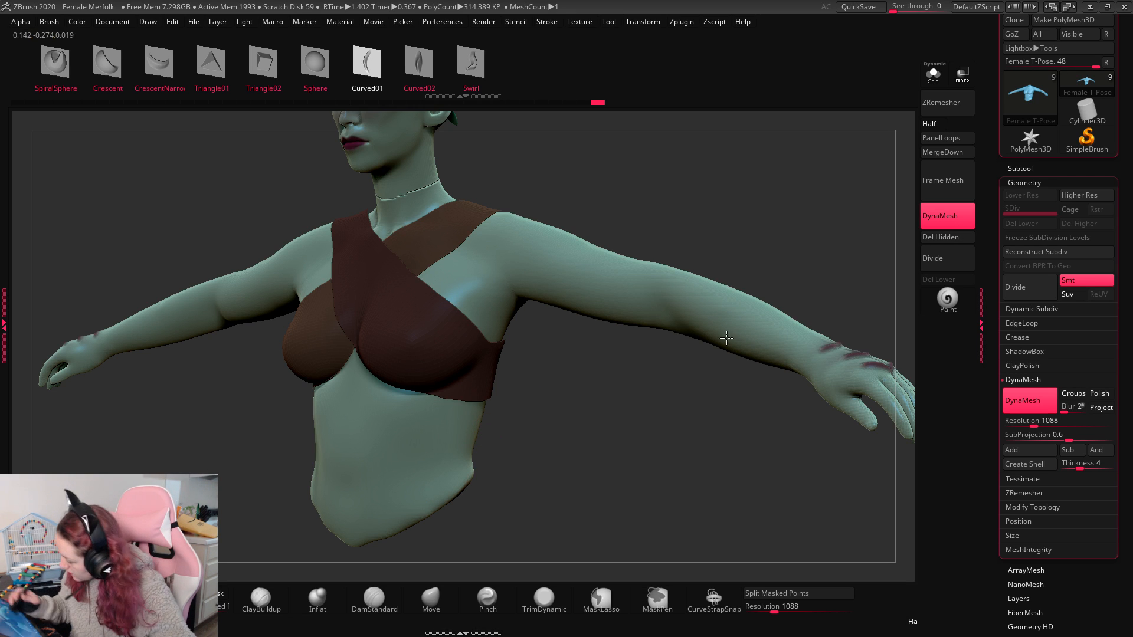
# Step: Subdivide the body mesh once and test curved stamps on the ribs below the chest wrap
pyautogui.click(1015, 287)
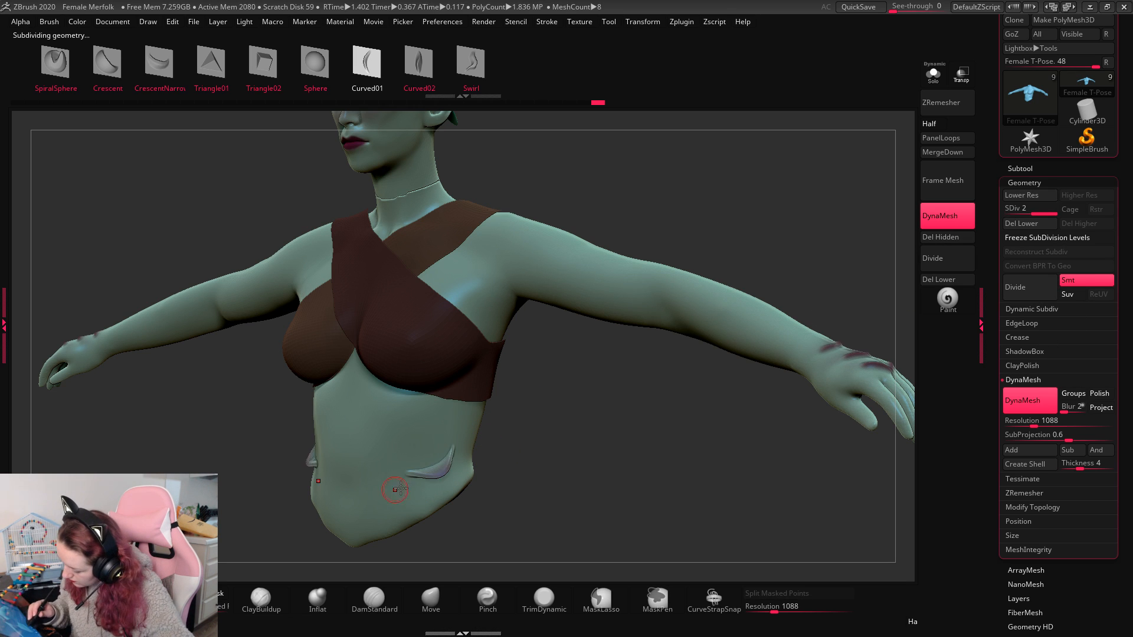
pyautogui.hotkey('ctrl', 'z')
pyautogui.moveTo(441, 424); pyautogui.dragTo(396, 460)
pyautogui.hotkey('ctrl', 'z')
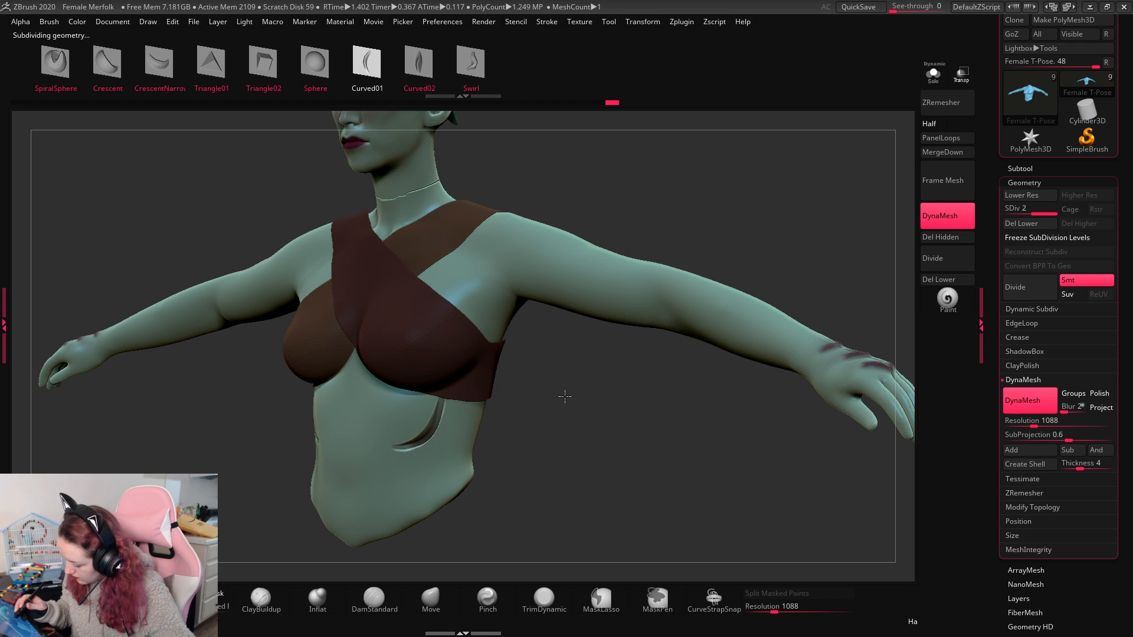
pyautogui.moveTo(561, 395); pyautogui.dragTo(443, 425)
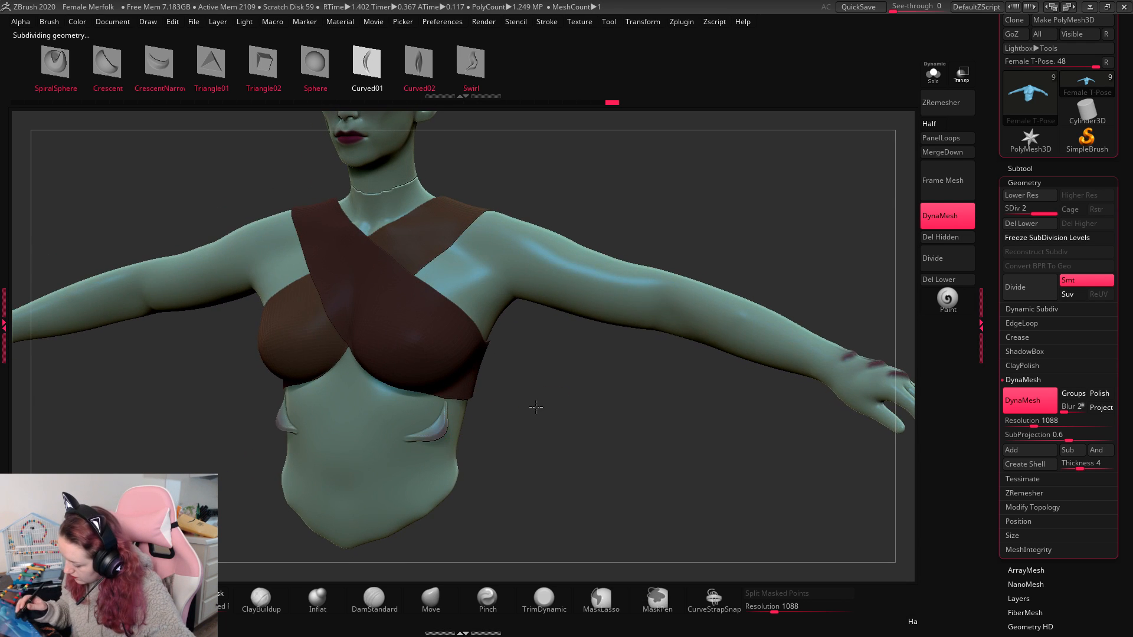
pyautogui.moveTo(535, 407); pyautogui.dragTo(490, 449)
# Step: Set the stamp brush's Z Intensity to 60 and test curved gill marks on the ribs, undoing the trial stamps
pyautogui.press('space')
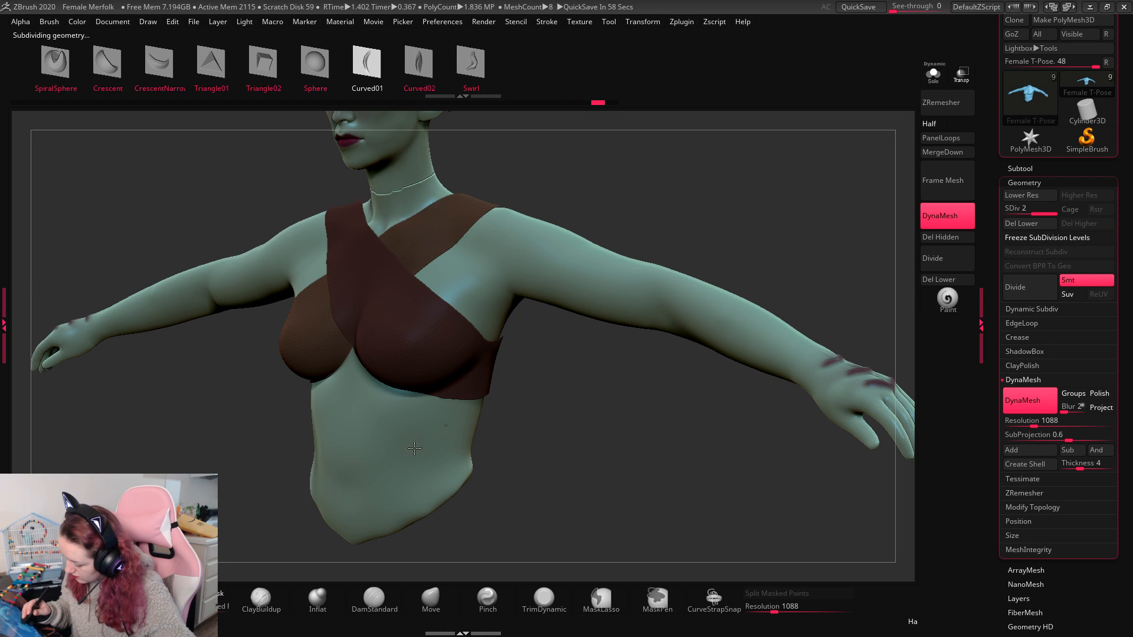
pyautogui.hotkey('ctrl', 'z')
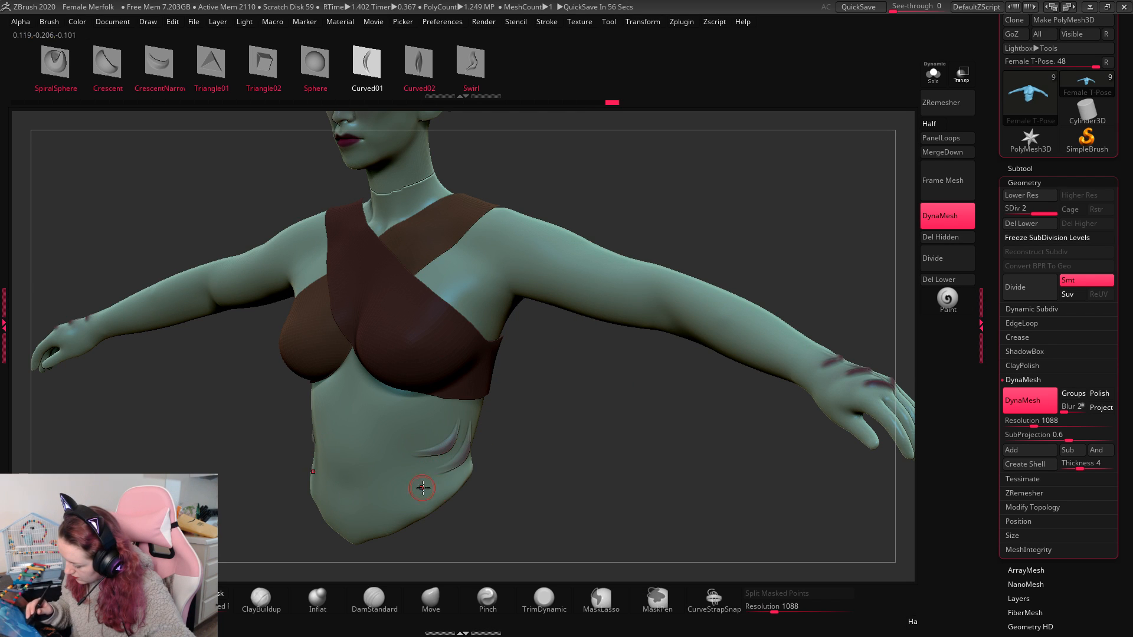
pyautogui.hotkey('ctrl', 'z')
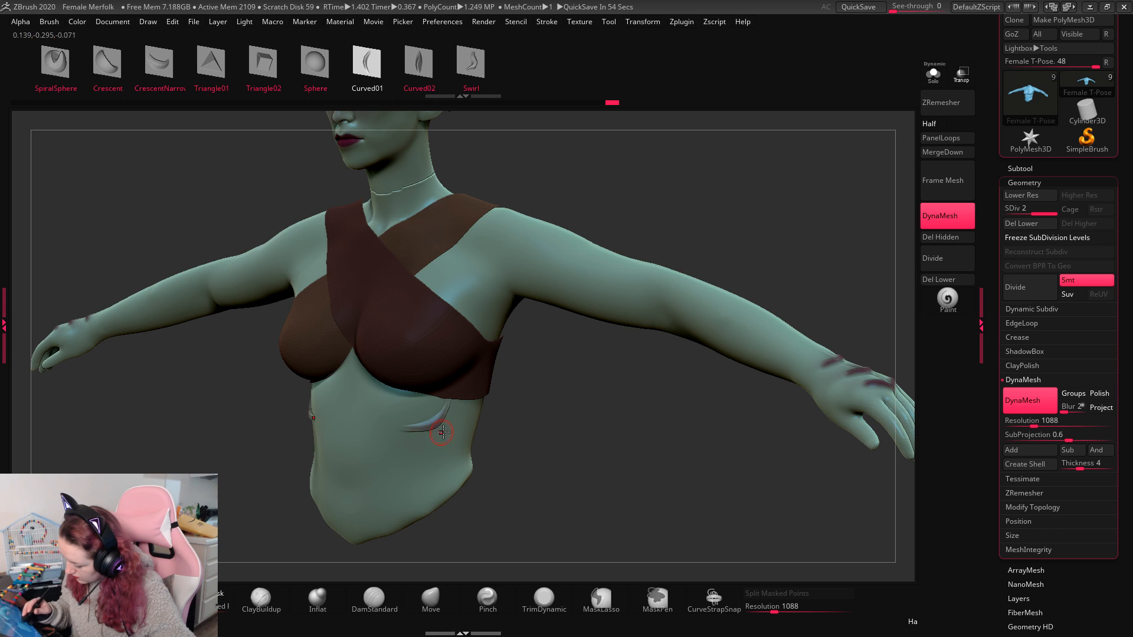
pyautogui.moveTo(542, 441)
pyautogui.mouseDown()
pyautogui.moveTo(601, 440)
pyautogui.moveTo(569, 485)
pyautogui.moveTo(576, 470)
pyautogui.mouseUp()
pyautogui.press('f')
pyautogui.hotkey('ctrl', 'z')
pyautogui.hotkey('ctrl', 'z')
pyautogui.hotkey('ctrl', 'z')
# Step: Stamp stacked rows of dark curved gill marks down both sides of the ribcage below the chest wrap
pyautogui.press('space')
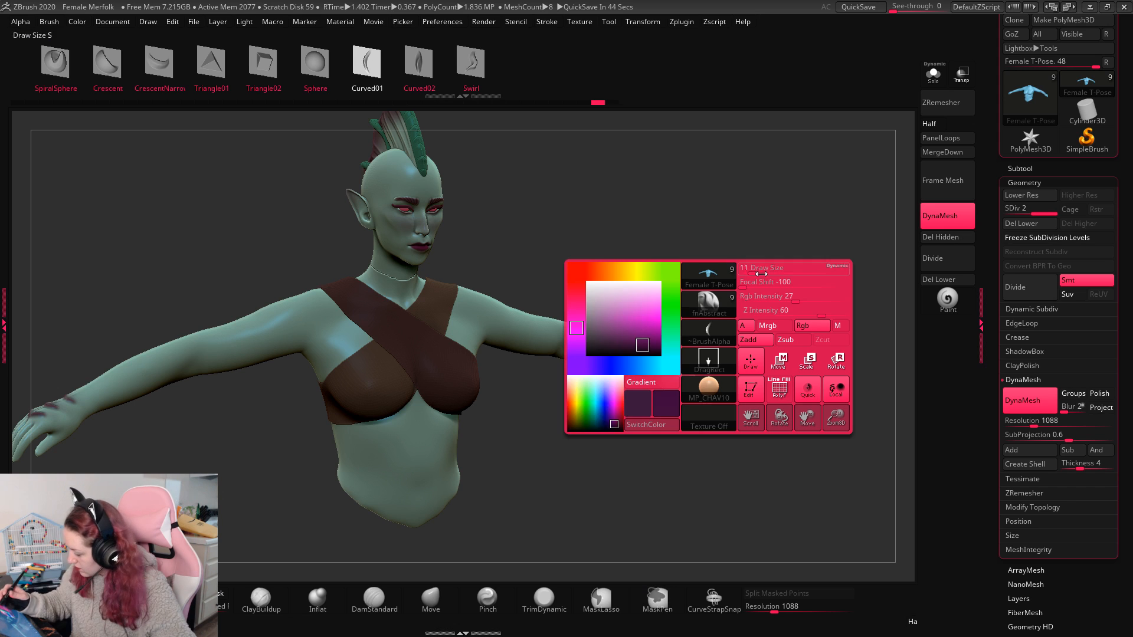
pyautogui.moveTo(623, 427)
pyautogui.mouseDown()
pyautogui.moveTo(626, 450)
pyautogui.moveTo(496, 426)
pyautogui.mouseUp()
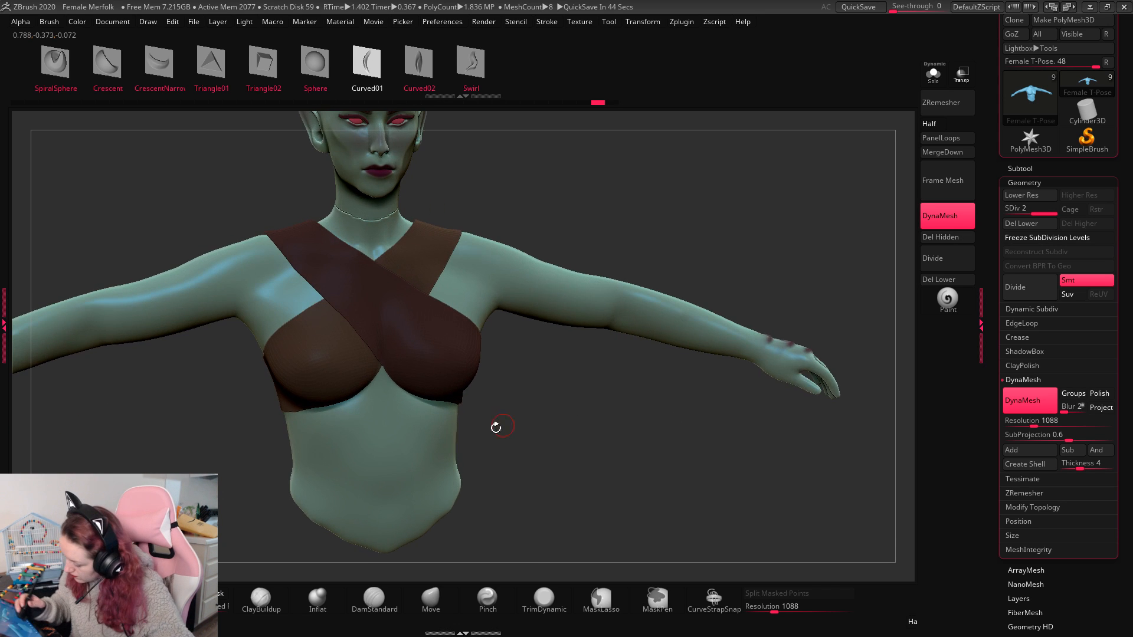
pyautogui.moveTo(404, 469); pyautogui.dragTo(450, 434)
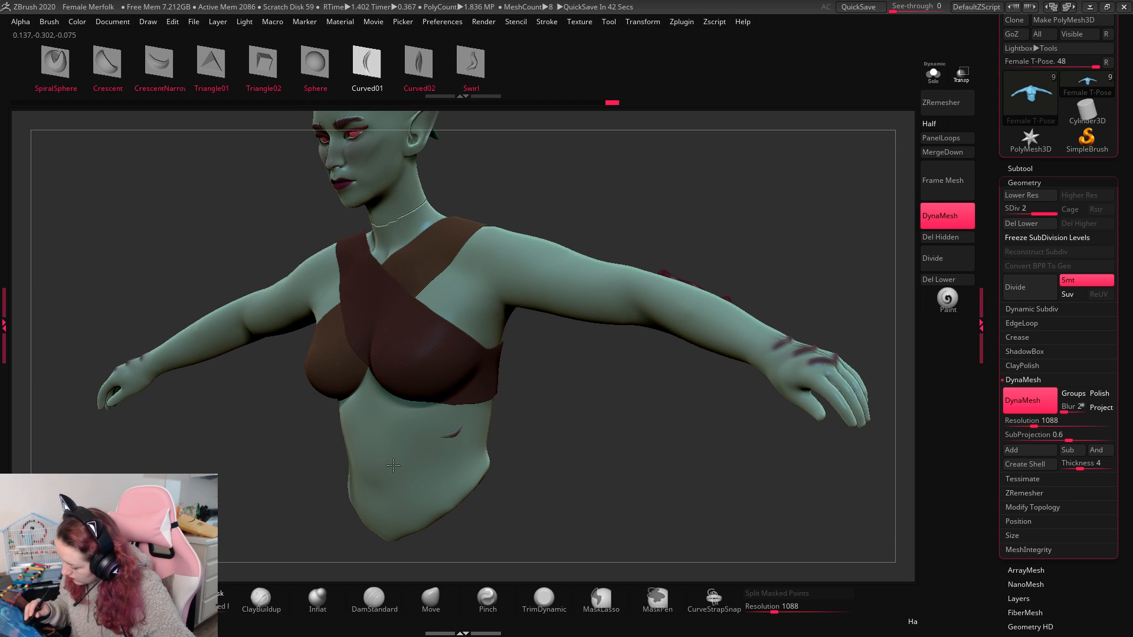
pyautogui.hotkey('ctrl', 'z')
pyautogui.hotkey('ctrl', 'z')
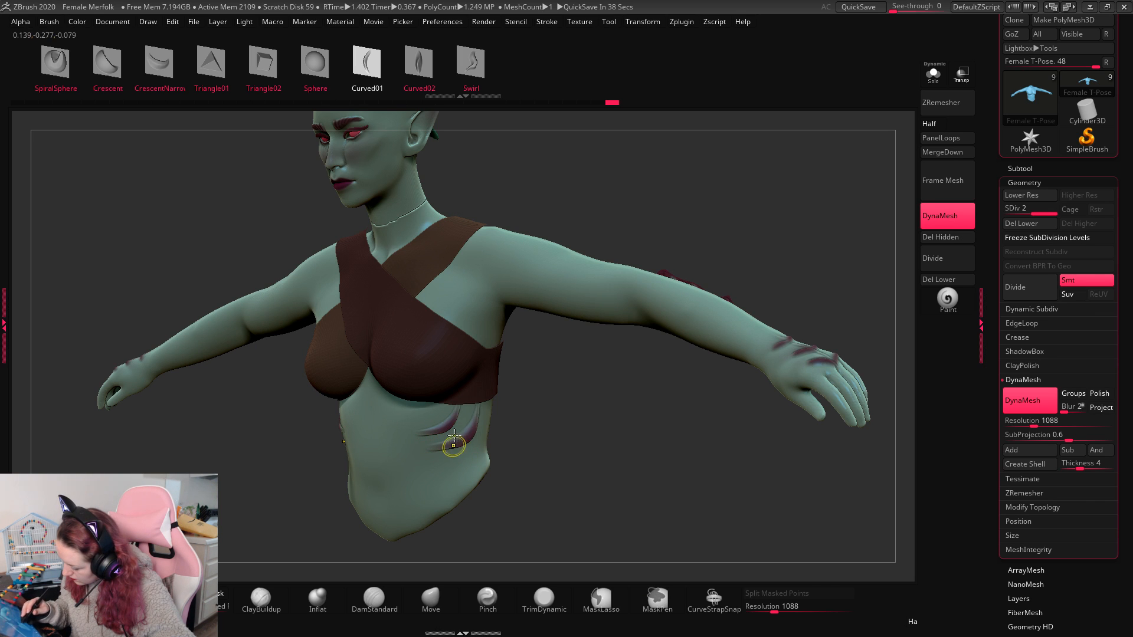
pyautogui.keyDown('shift'); pyautogui.moveTo(588, 433); pyautogui.dragTo(890, 248); pyautogui.keyUp('shift')
# Step: Select the Extract2 chest strap, subdivide it once and delete its lower subdivision level
pyautogui.click(1018, 170)
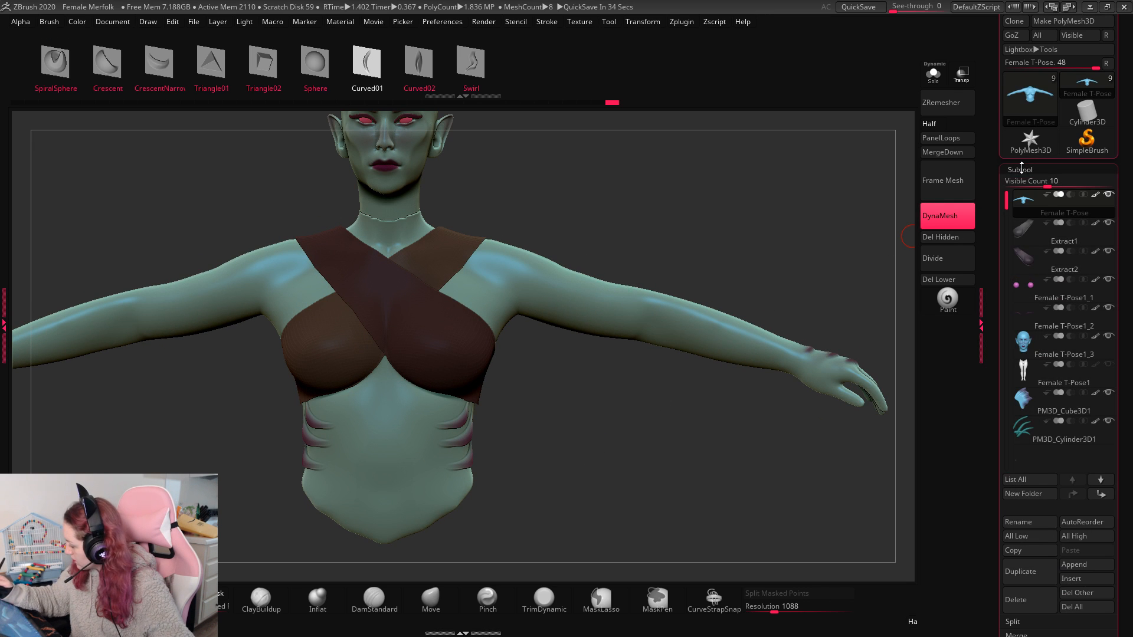
pyautogui.click(1032, 266)
pyautogui.keyDown('alt'); pyautogui.moveTo(698, 435); pyautogui.dragTo(701, 463); pyautogui.keyUp('alt')
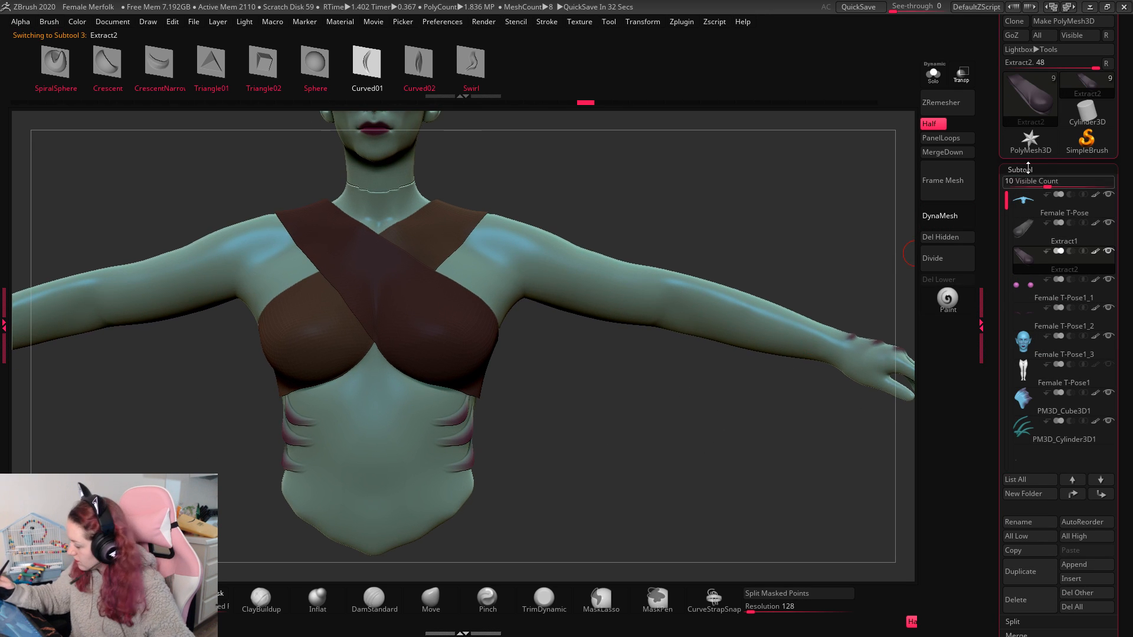
pyautogui.click(1021, 170)
pyautogui.click(1022, 182)
pyautogui.click(1026, 290)
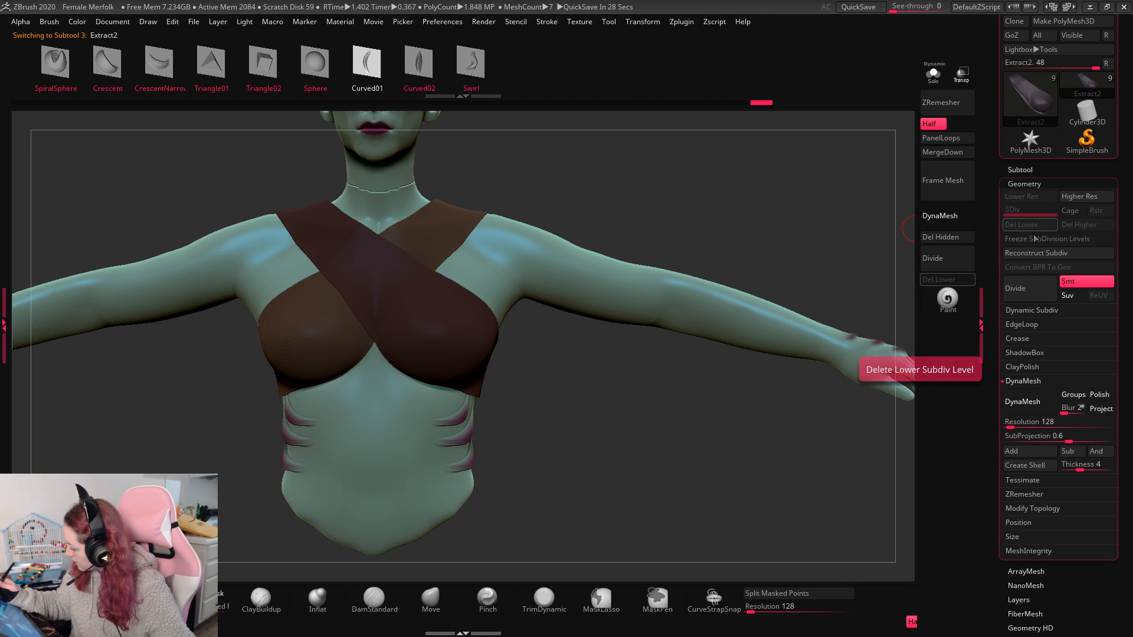
pyautogui.click(946, 279)
# Step: Isolate the Extract2 strap and apply PanelLoops to it
pyautogui.click(933, 74)
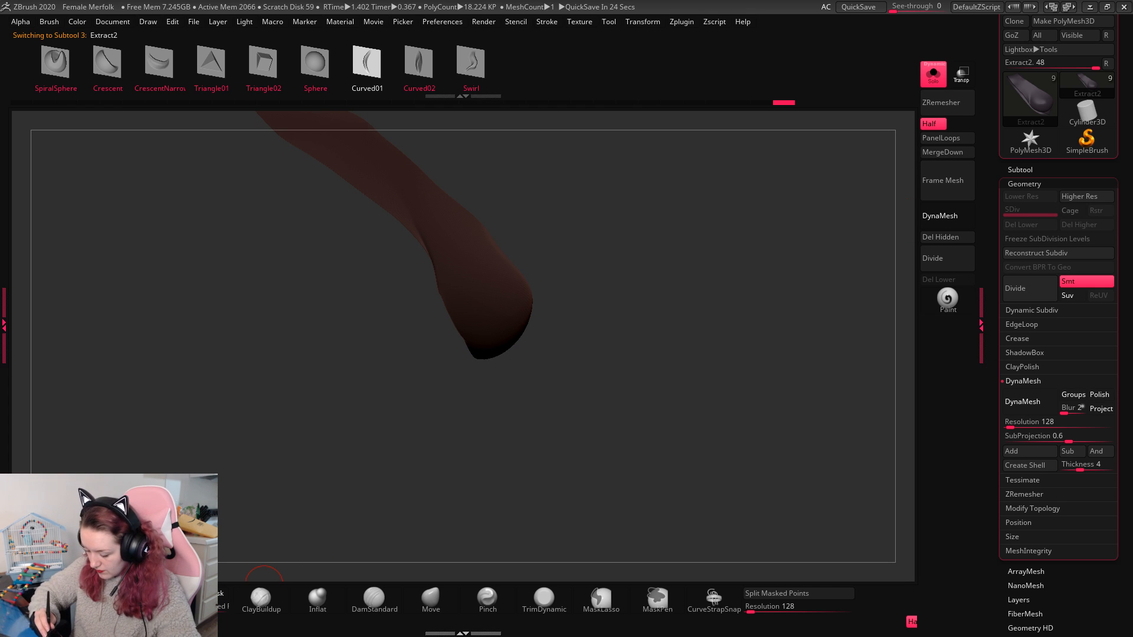
pyautogui.click(956, 151)
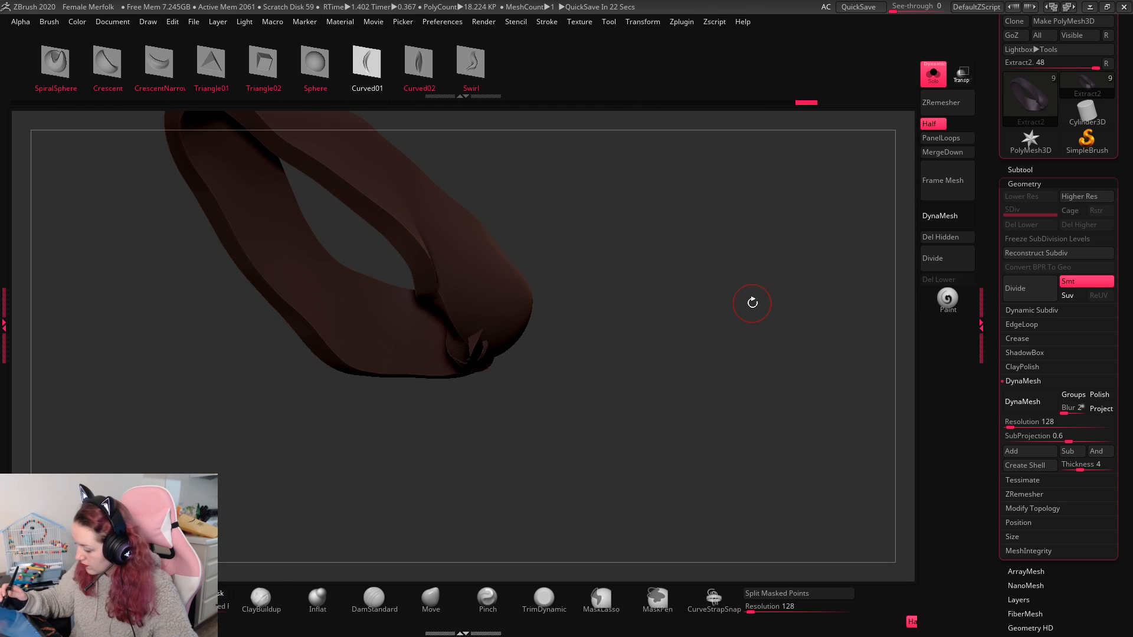
pyautogui.moveTo(751, 303); pyautogui.dragTo(474, 433)
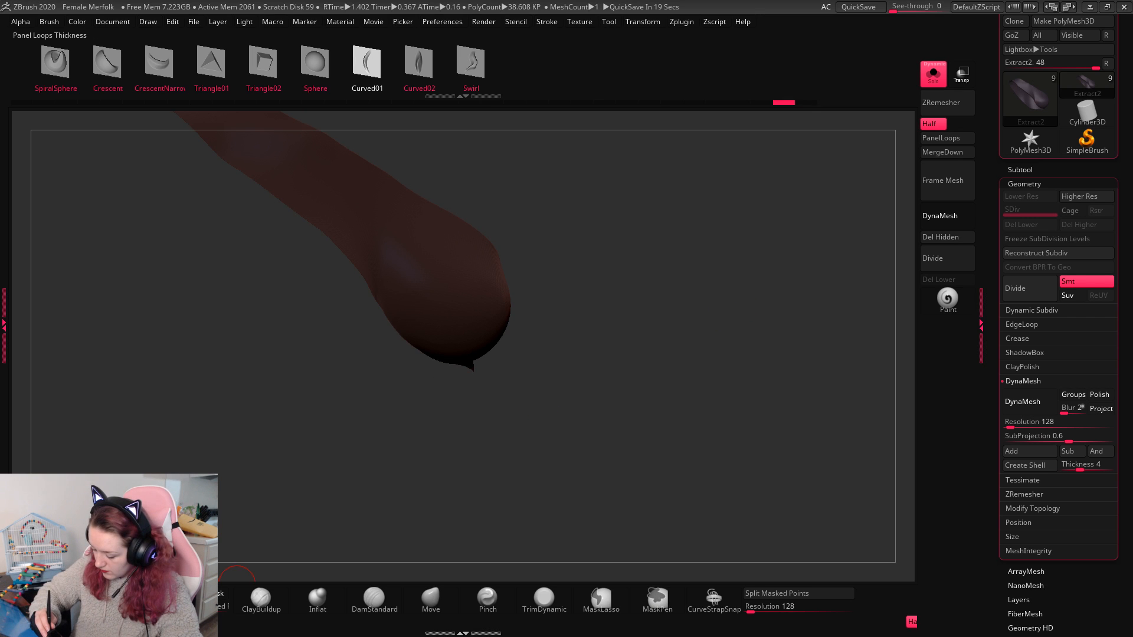
# Step: Undo and reapply PanelLoops on the Extract2 strap, and bring the rest of the figure back into view
pyautogui.hotkey('ctrl', 'z')
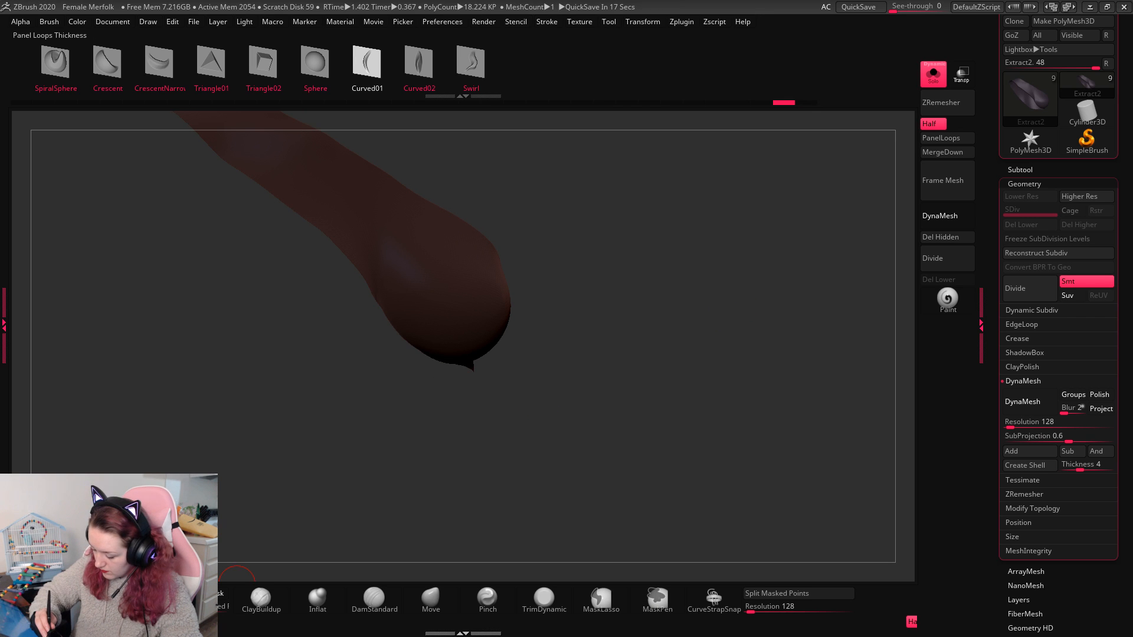
pyautogui.click(967, 155)
pyautogui.moveTo(796, 246); pyautogui.dragTo(602, 286)
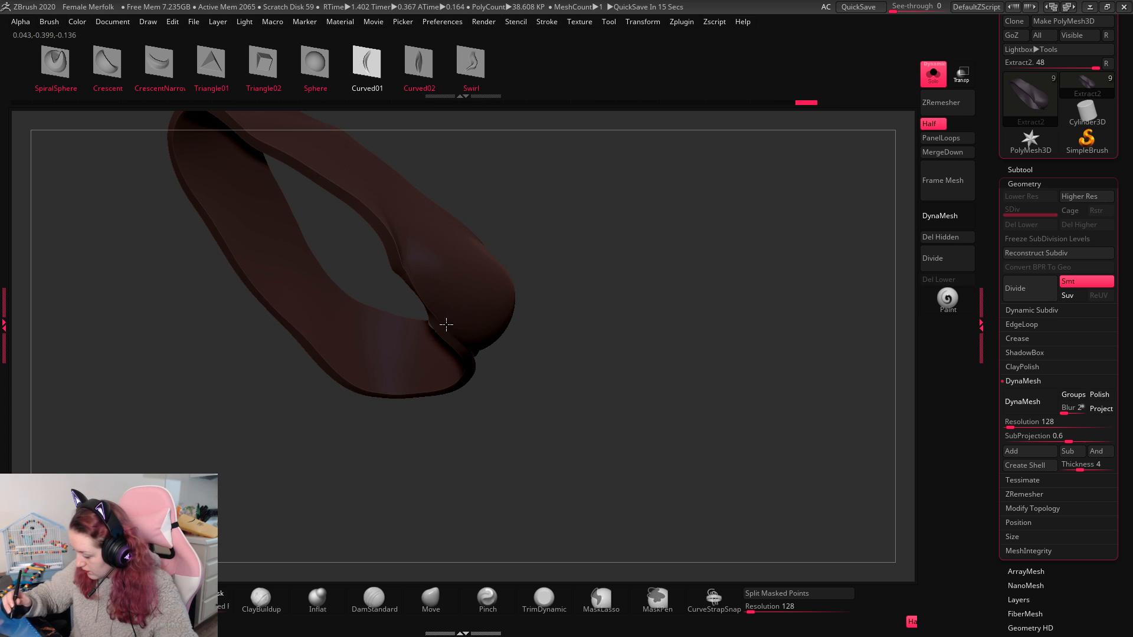
pyautogui.moveTo(754, 276); pyautogui.dragTo(590, 351)
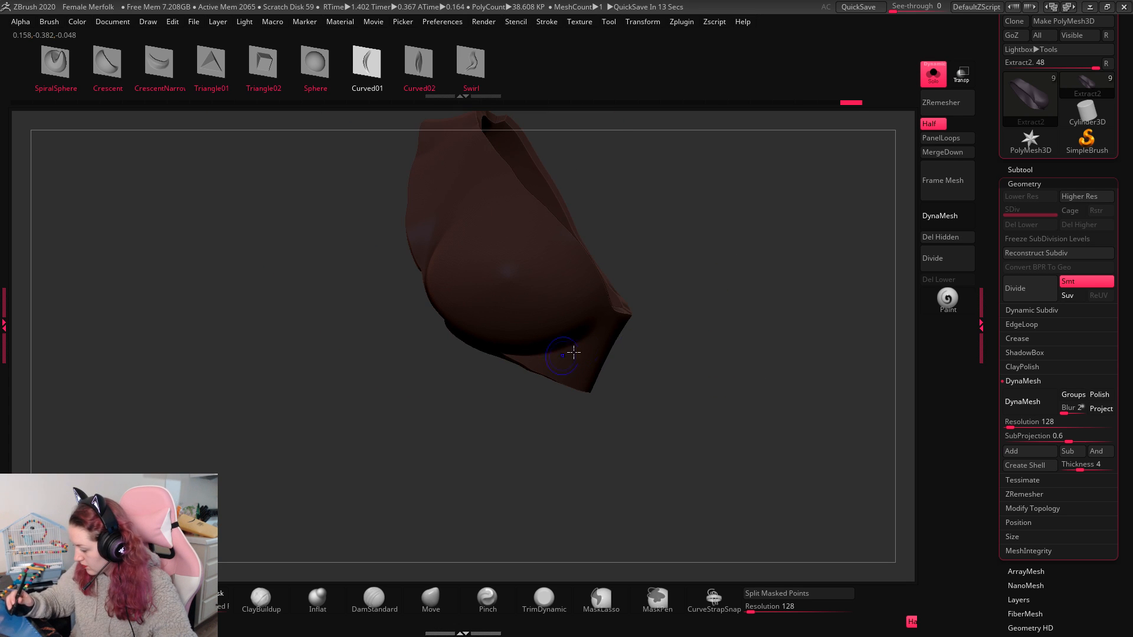
pyautogui.keyDown('shift'); pyautogui.moveTo(672, 349); pyautogui.dragTo(758, 349); pyautogui.keyUp('shift')
pyautogui.click(933, 75)
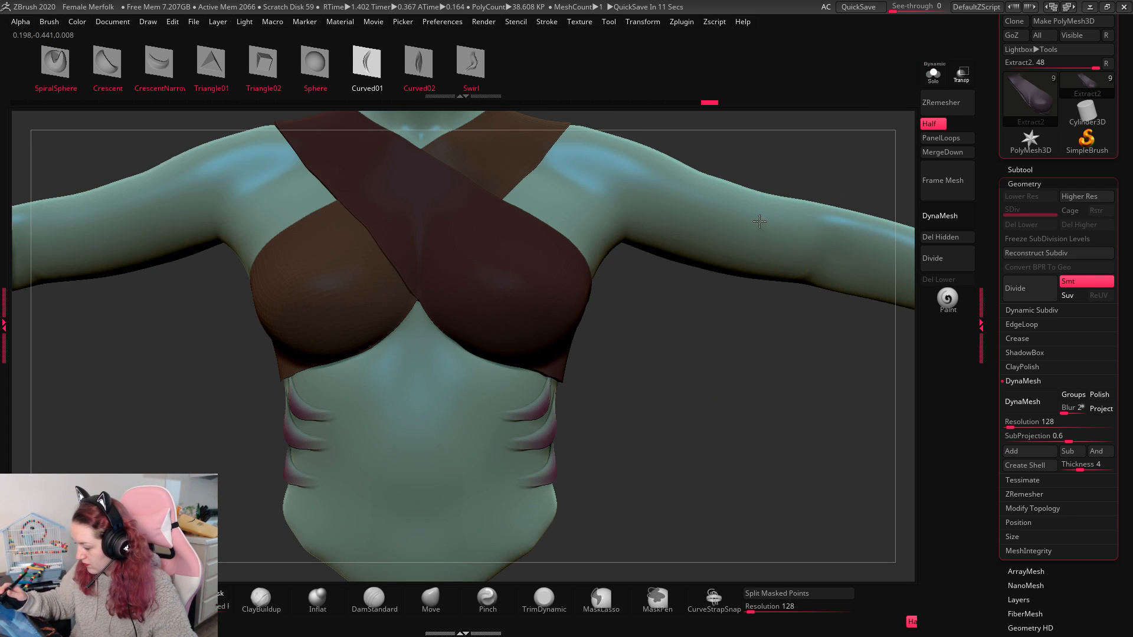
pyautogui.press('f')
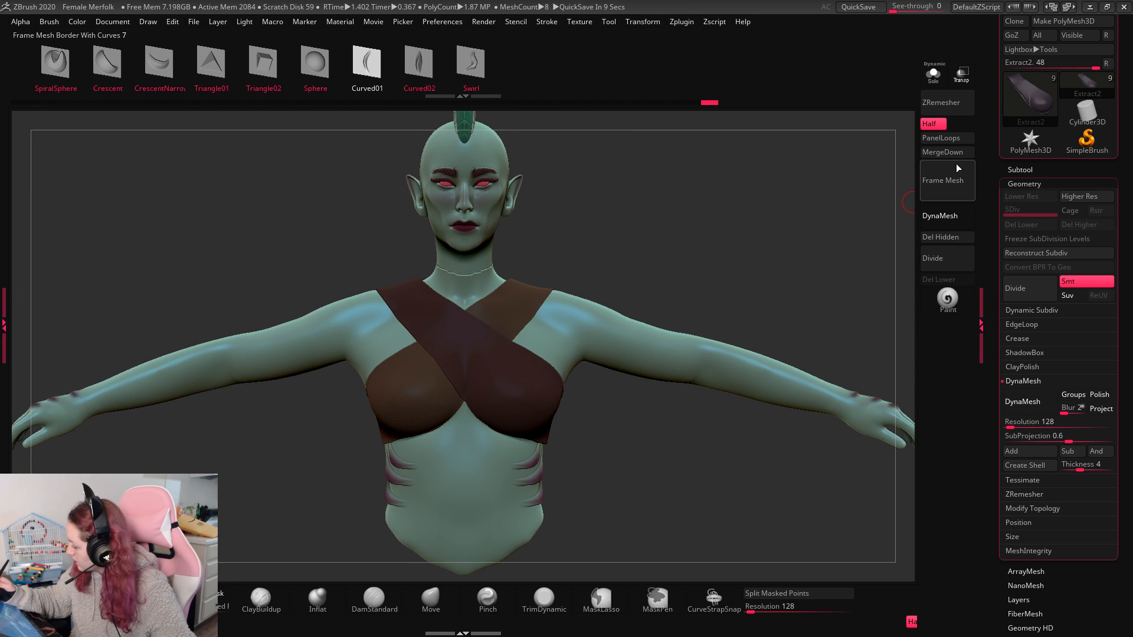
# Step: Frame the Extract2 strap's mesh borders with curves and isolate it for trimming with the CurveStrapSnap brush
pyautogui.keyDown('alt'); pyautogui.moveTo(809, 236); pyautogui.dragTo(794, 288); pyautogui.keyUp('alt')
pyautogui.press('b')
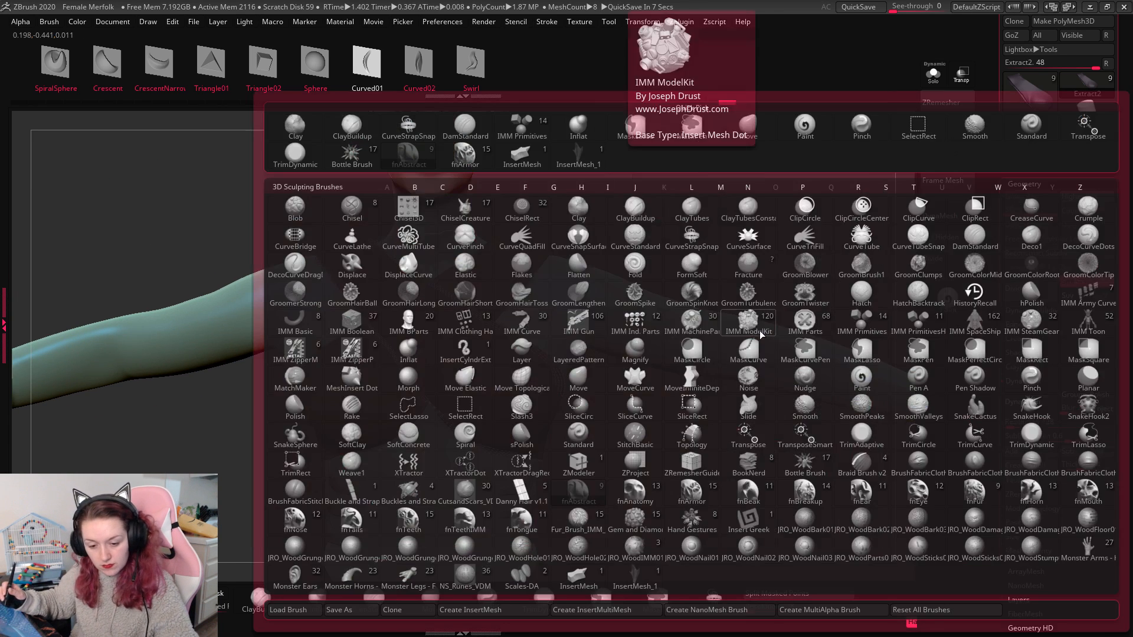
pyautogui.press('s')
pyautogui.press('b')
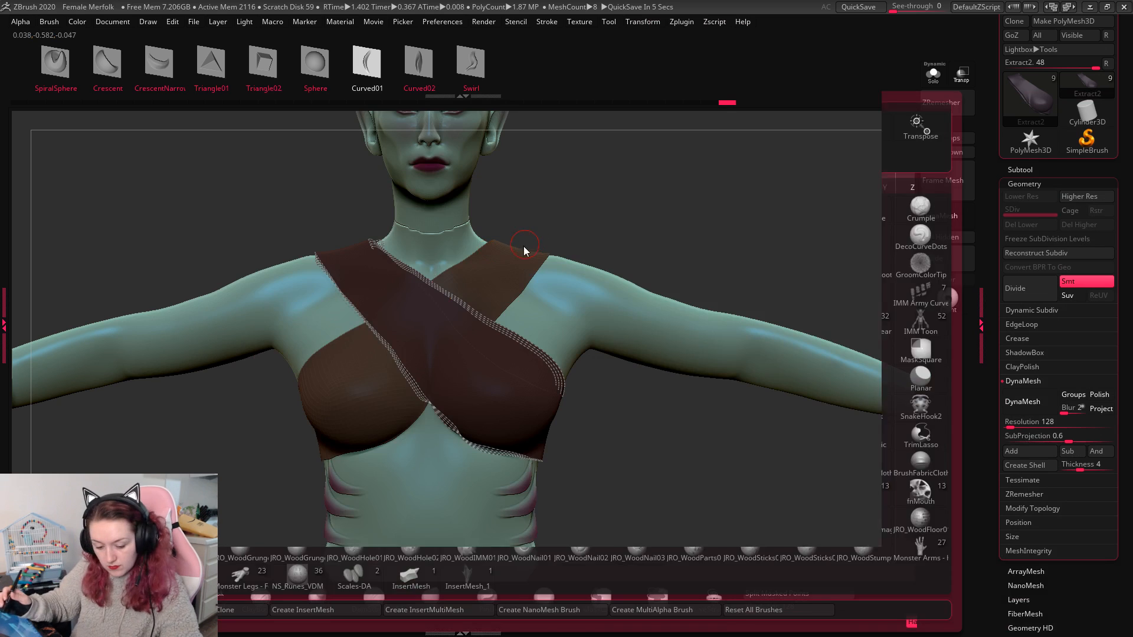
pyautogui.press('c')
pyautogui.click(525, 236)
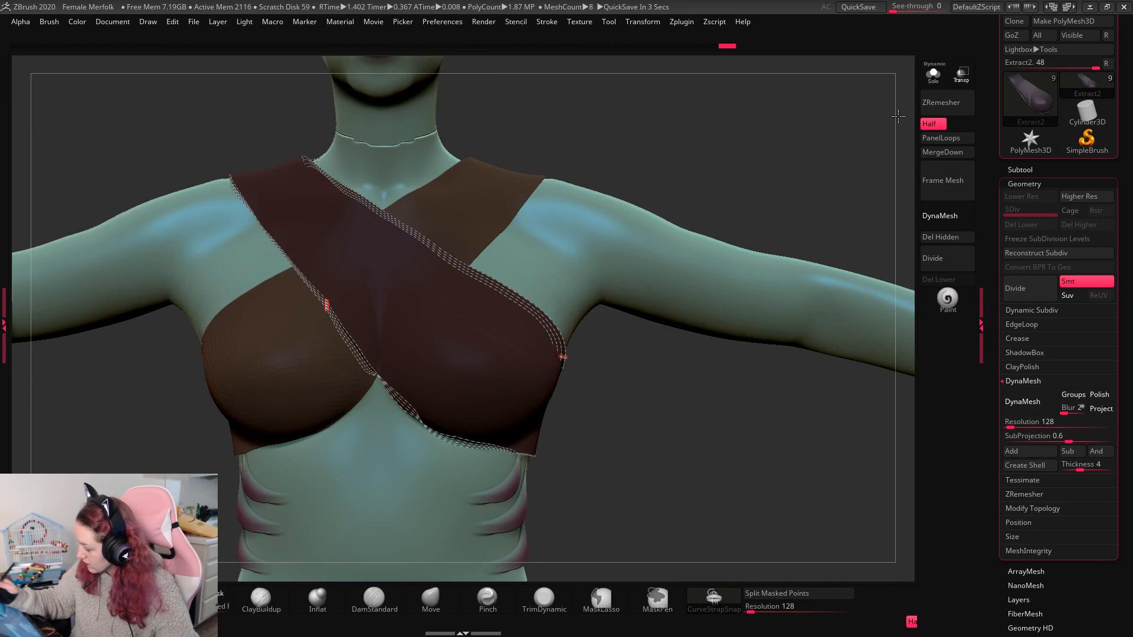
pyautogui.click(928, 82)
pyautogui.moveTo(890, 116); pyautogui.dragTo(718, 230)
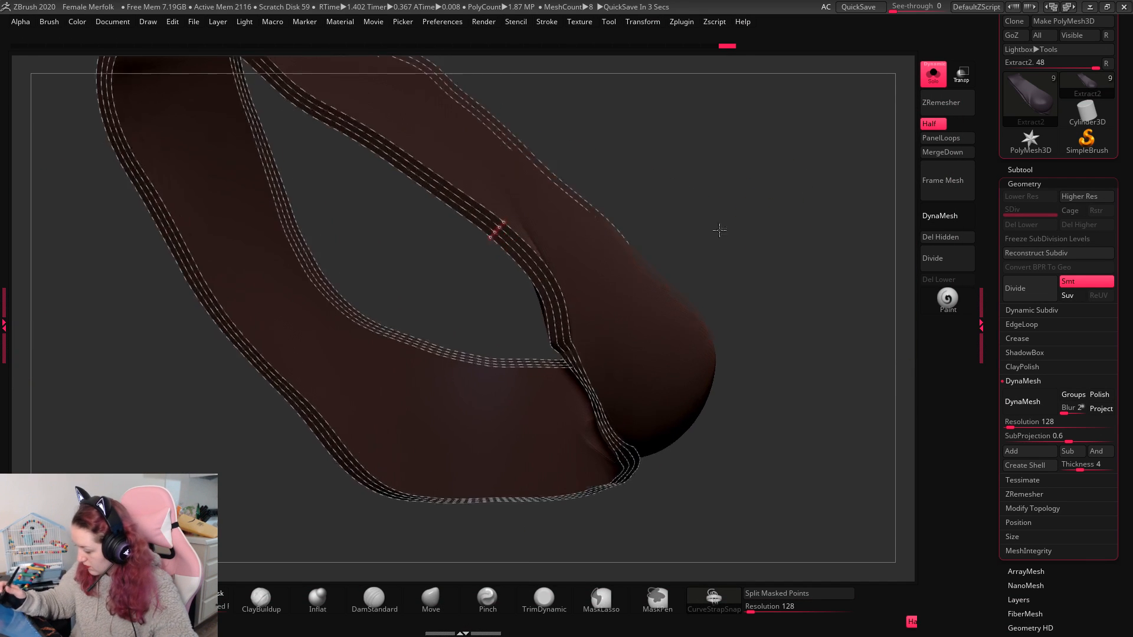
# Step: Try CurveStrapSnap trims of different widths along the strap's border curve, undoing each trial
pyautogui.click(565, 310)
pyautogui.moveTo(809, 237); pyautogui.dragTo(850, 194)
pyautogui.click(566, 322)
pyautogui.hotkey('ctrl', 'z')
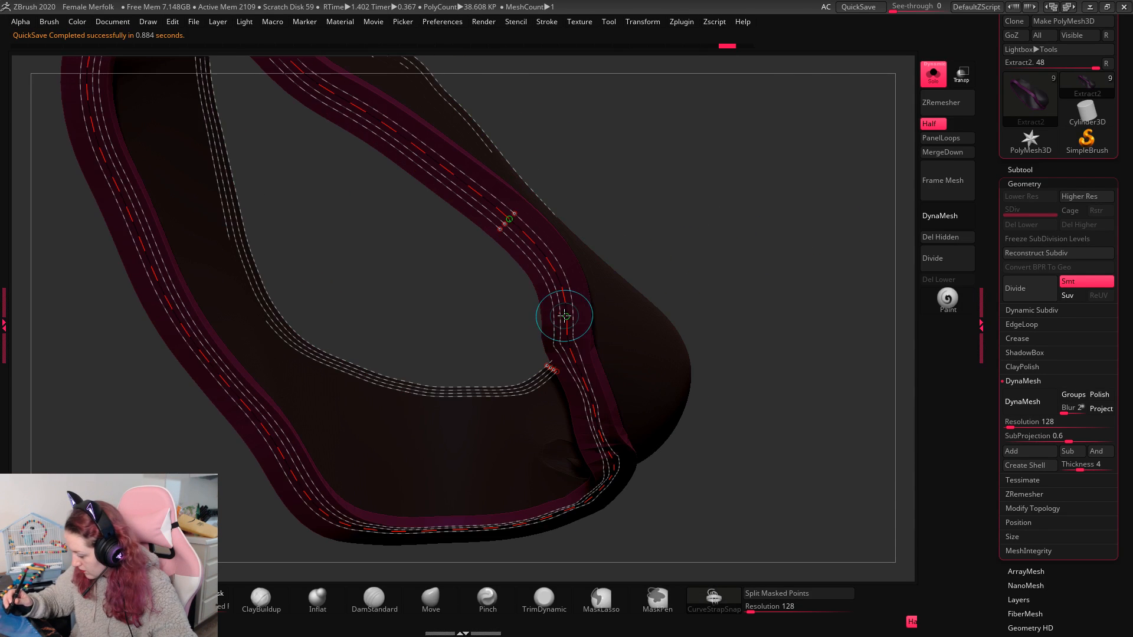
pyautogui.hotkey('ctrl', 'z')
pyautogui.hotkey('ctrl', 'z')
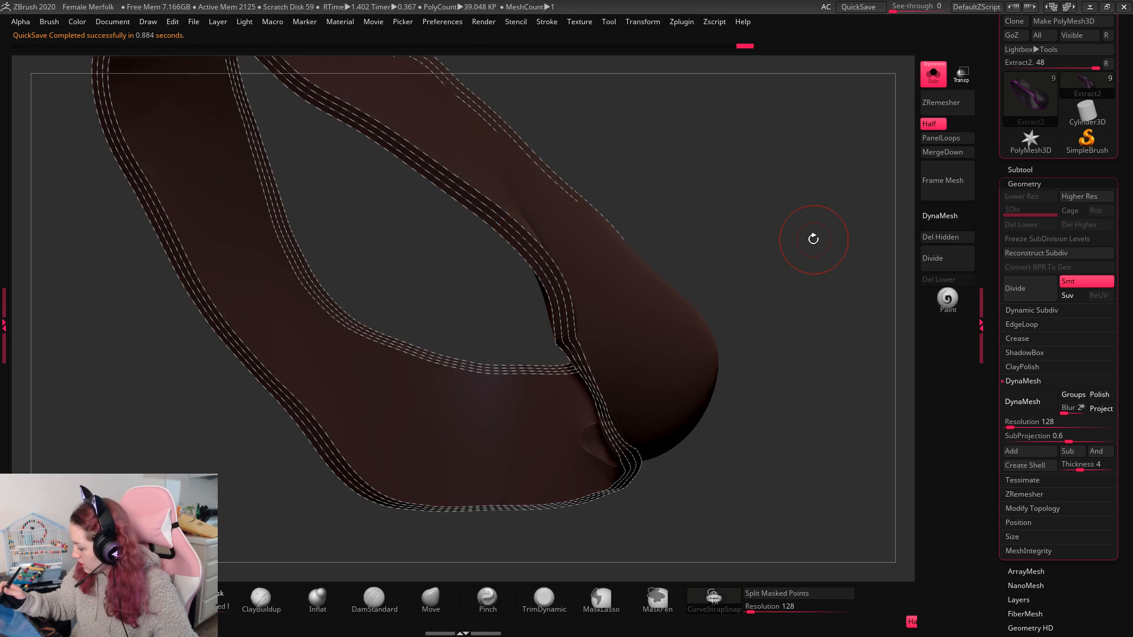
pyautogui.press('space')
pyautogui.click(569, 322)
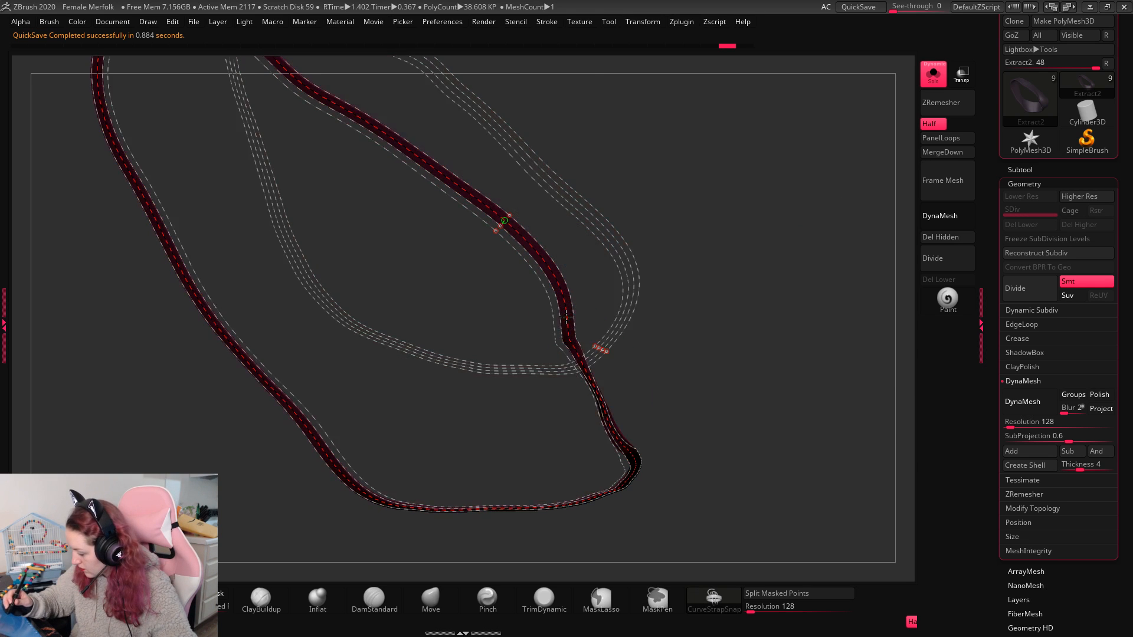
pyautogui.hotkey('ctrl', 'z')
# Step: Adjust the CurveStrapSnap draw size and lay the trim along the border curve of the isolated chest strap
pyautogui.press('space')
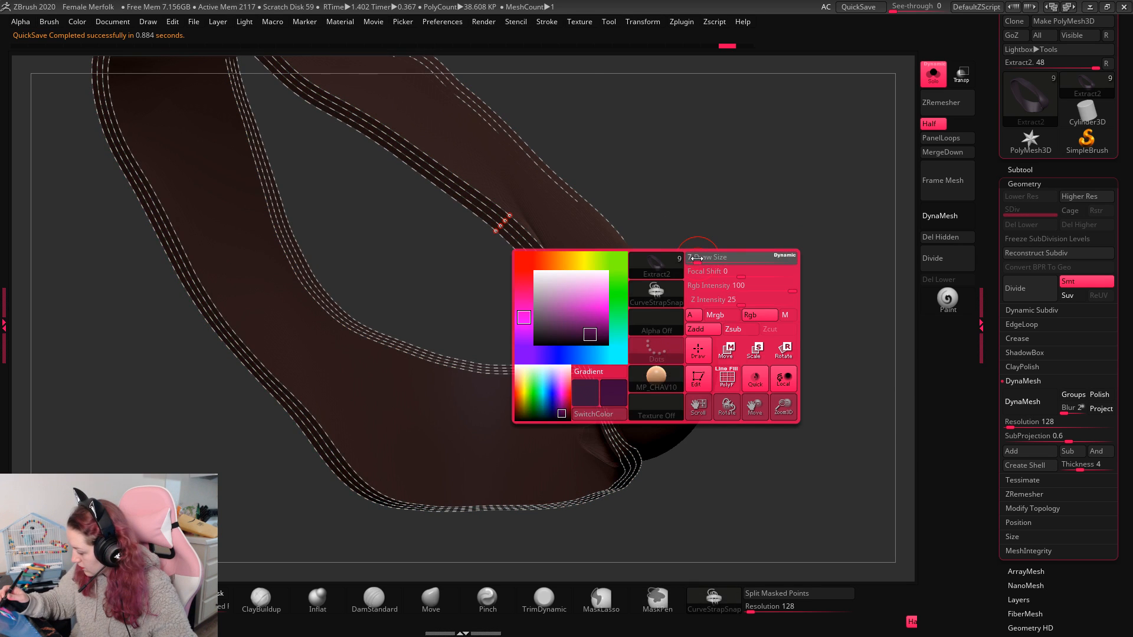
pyautogui.click(697, 259)
pyautogui.click(562, 306)
pyautogui.press('w')
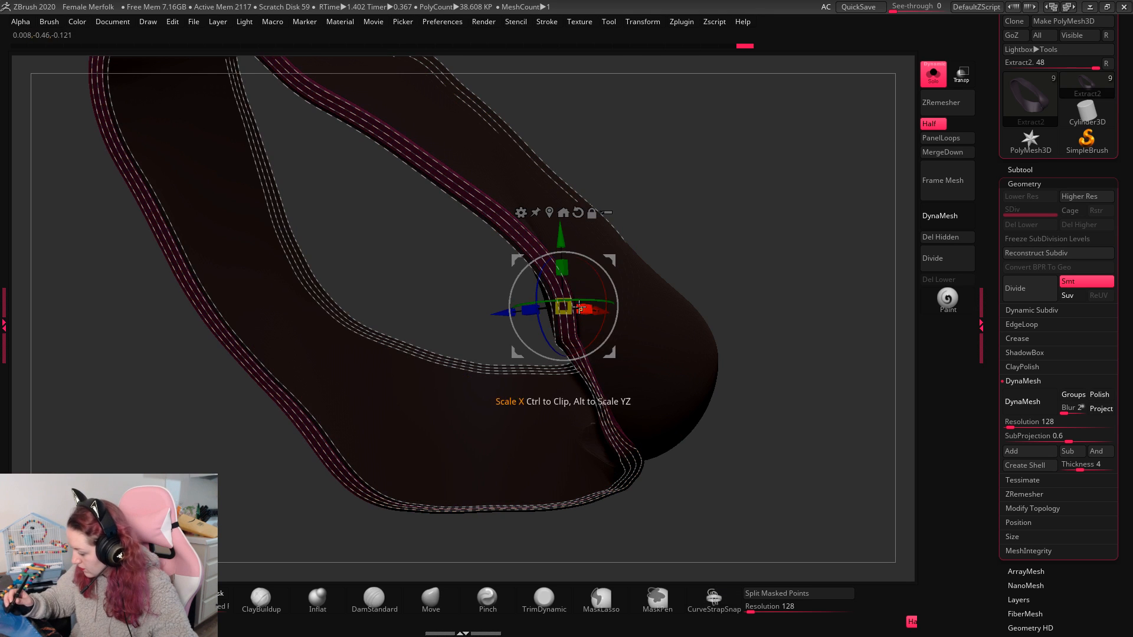
pyautogui.press('q')
pyautogui.moveTo(716, 174); pyautogui.dragTo(870, 179)
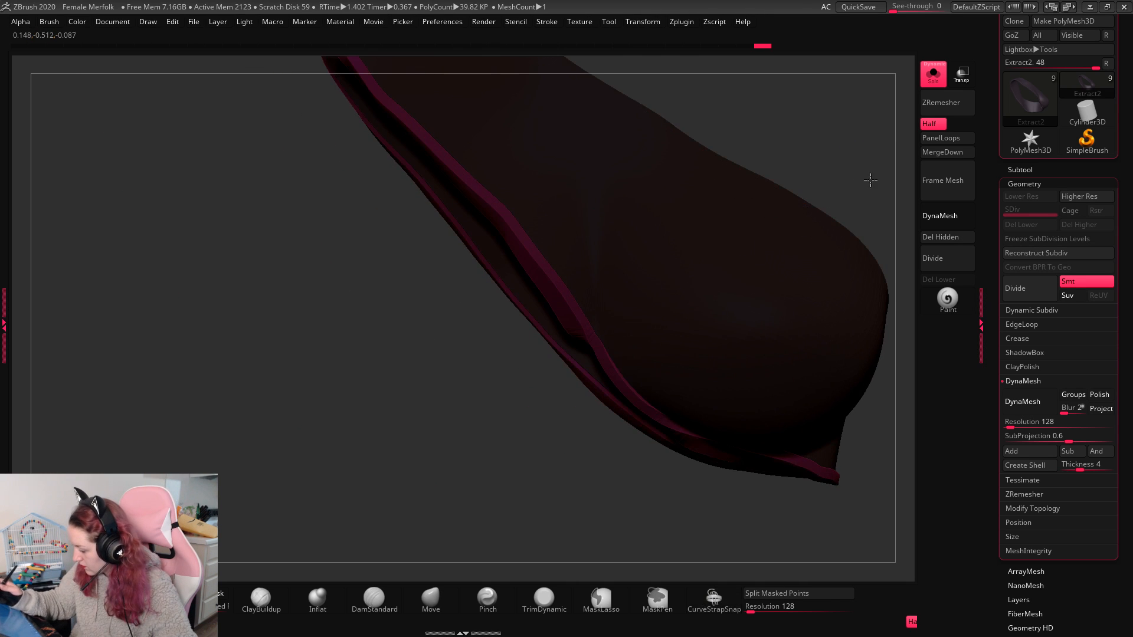
# Step: Show the whole figure, adjust the new trim with the transform gizmo and split the masked strap into its own subtool
pyautogui.click(930, 79)
pyautogui.press('f')
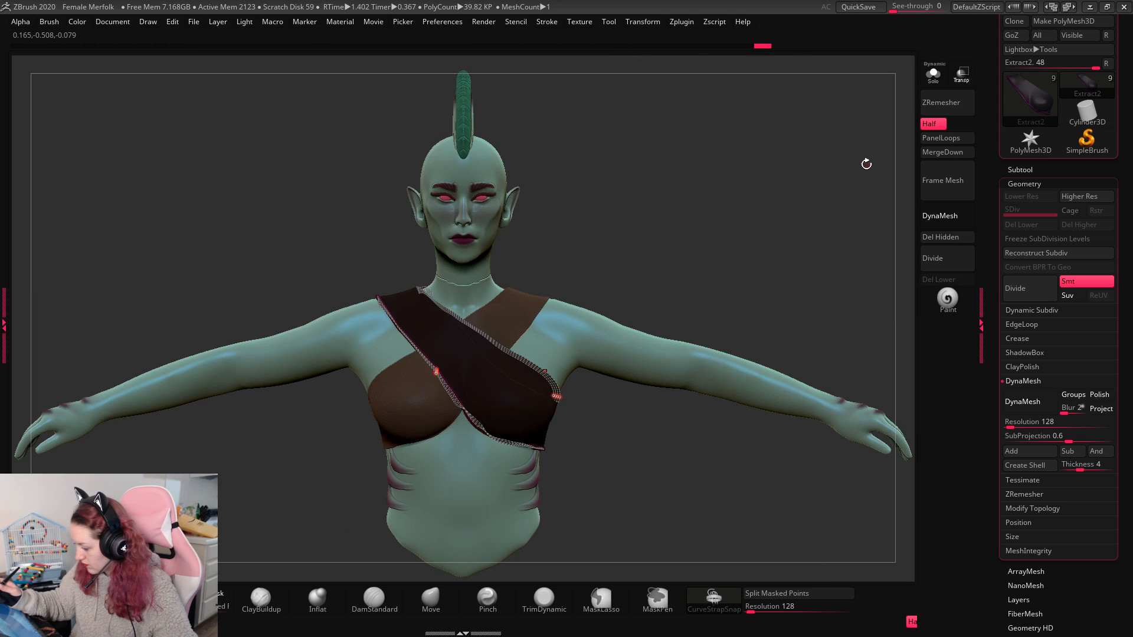
pyautogui.press('w')
pyautogui.press('q')
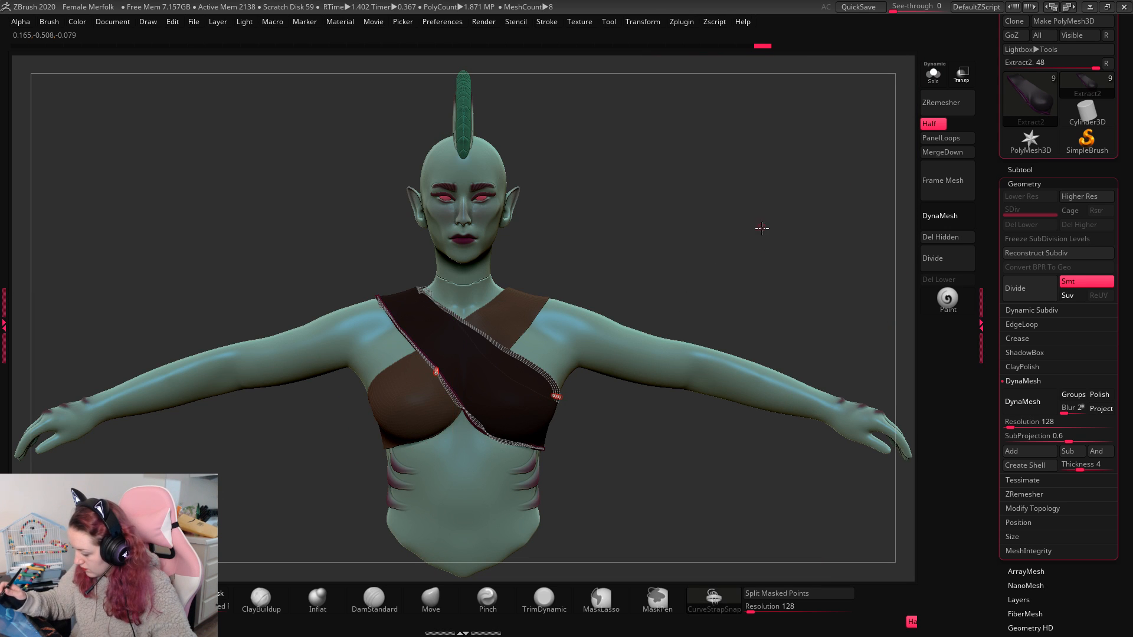
pyautogui.press('w')
pyautogui.keyDown('alt'); pyautogui.moveTo(761, 229); pyautogui.dragTo(784, 304); pyautogui.keyUp('alt')
pyautogui.moveTo(456, 395); pyautogui.dragTo(466, 387)
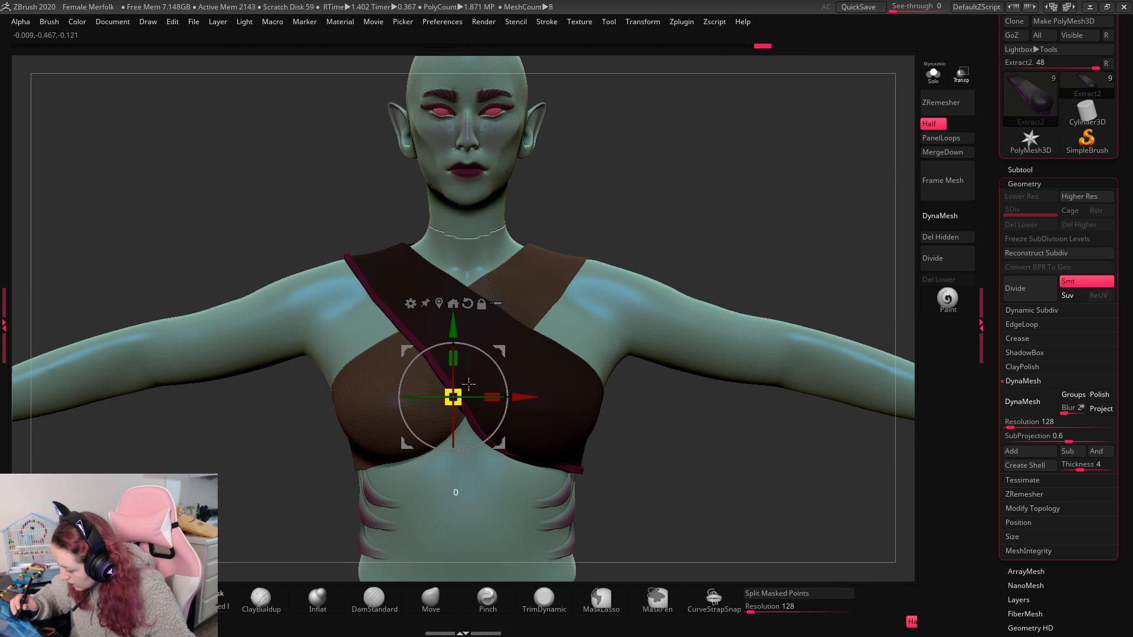
pyautogui.press('q')
pyautogui.click(782, 593)
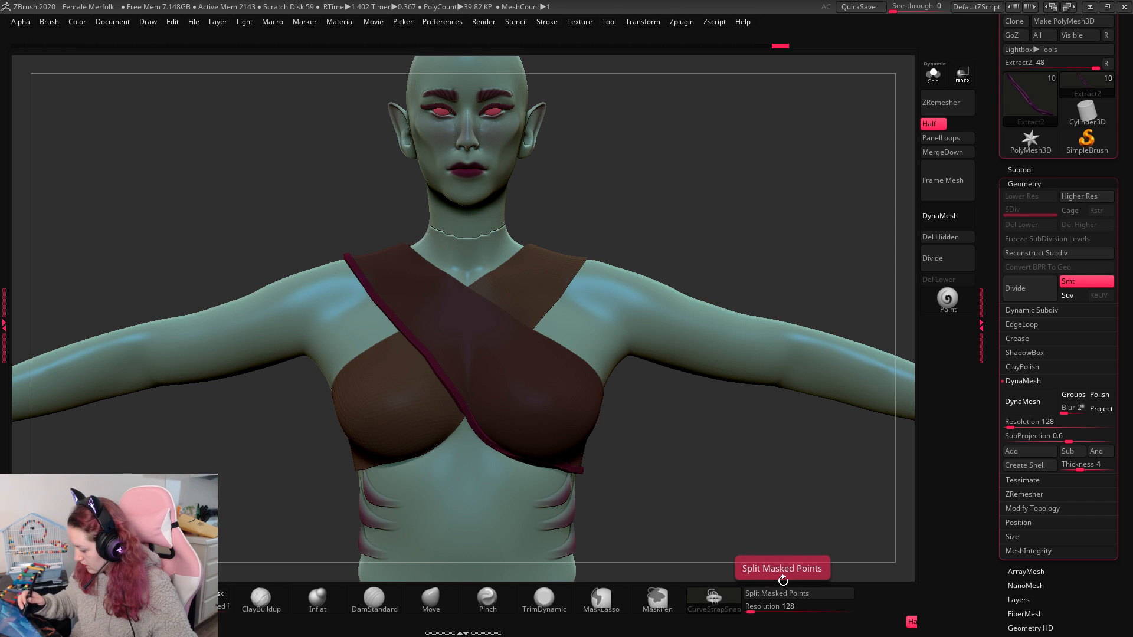
# Step: Select and isolate the Extract3 chest strap, and frame its mesh borders with curves
pyautogui.click(1038, 170)
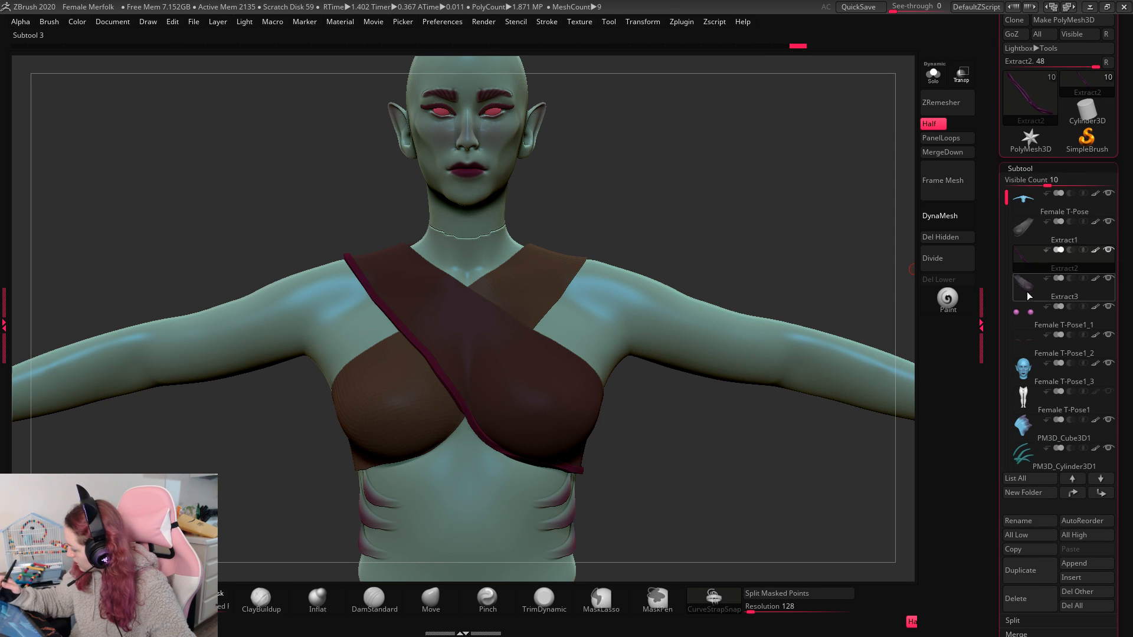
pyautogui.click(1024, 230)
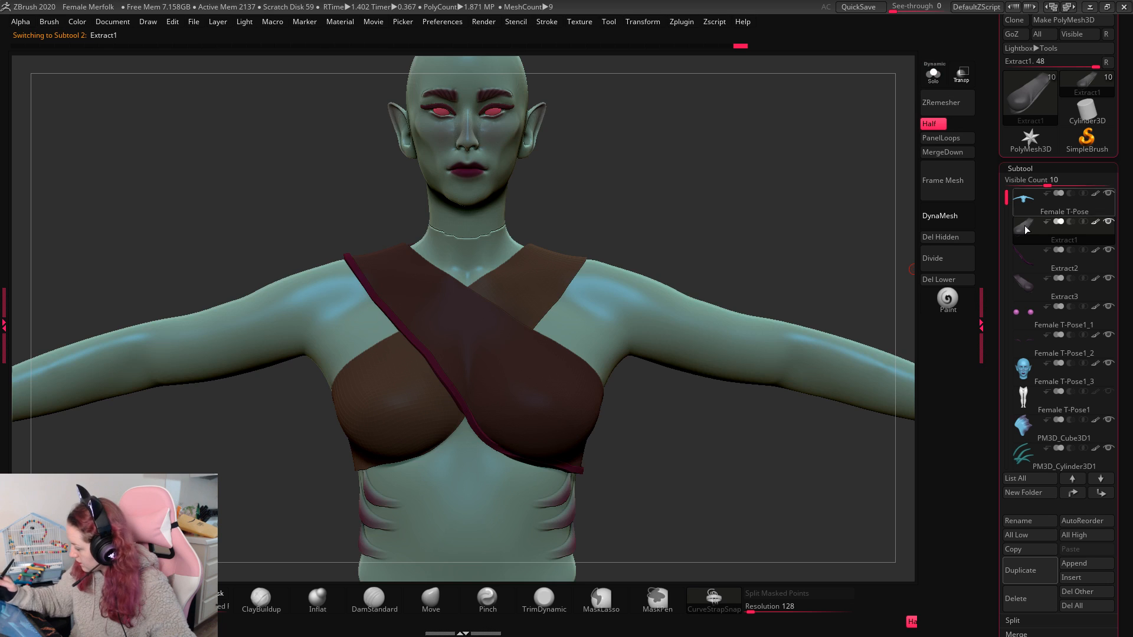
pyautogui.click(1024, 285)
pyautogui.click(932, 73)
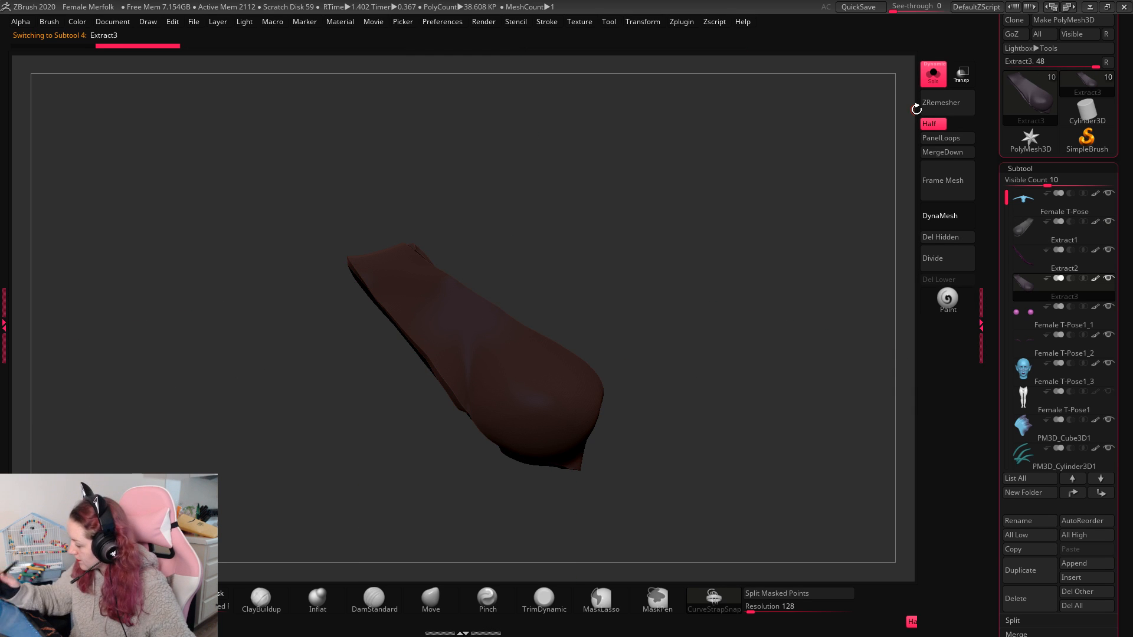
pyautogui.keyDown('alt'); pyautogui.moveTo(742, 306); pyautogui.dragTo(767, 316); pyautogui.keyUp('alt')
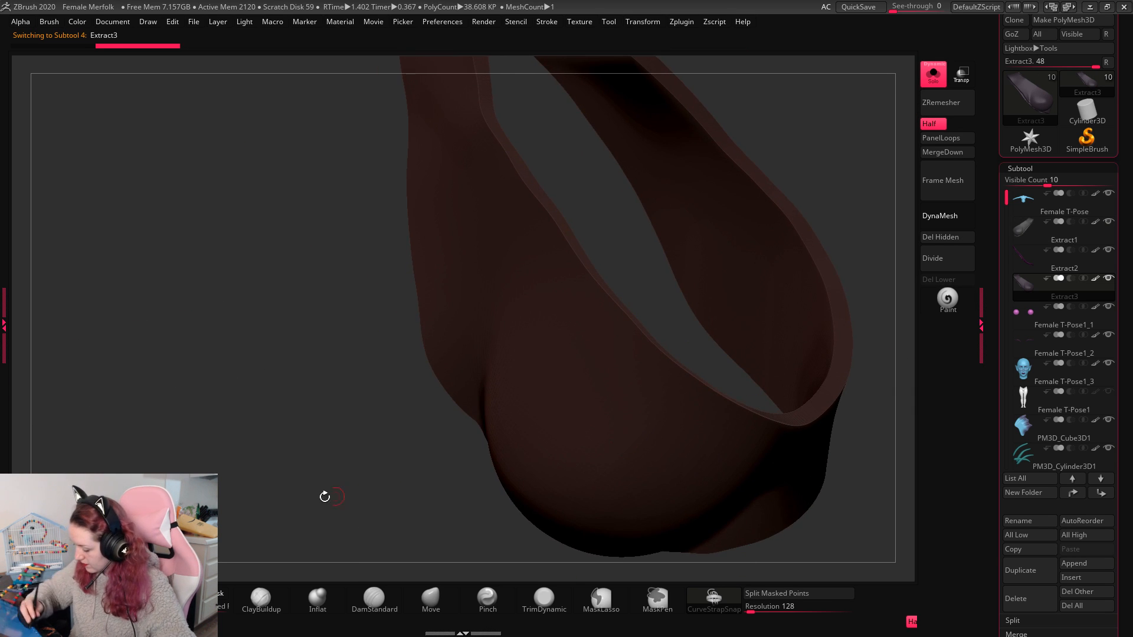
pyautogui.moveTo(325, 497); pyautogui.dragTo(291, 522)
pyautogui.click(956, 177)
pyautogui.moveTo(777, 242); pyautogui.dragTo(729, 311)
pyautogui.moveTo(525, 307); pyautogui.dragTo(479, 363)
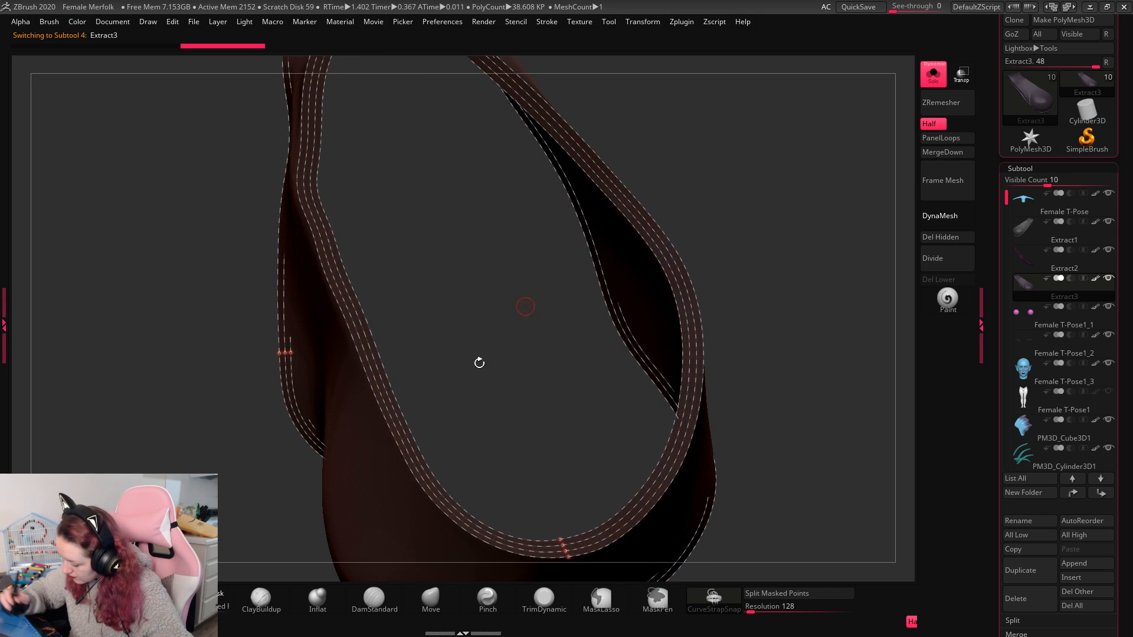
# Step: Lay a CurveStrapSnap trim along the strap's untrimmed upper border curve and adjust it with the transform gizmo
pyautogui.click(395, 431)
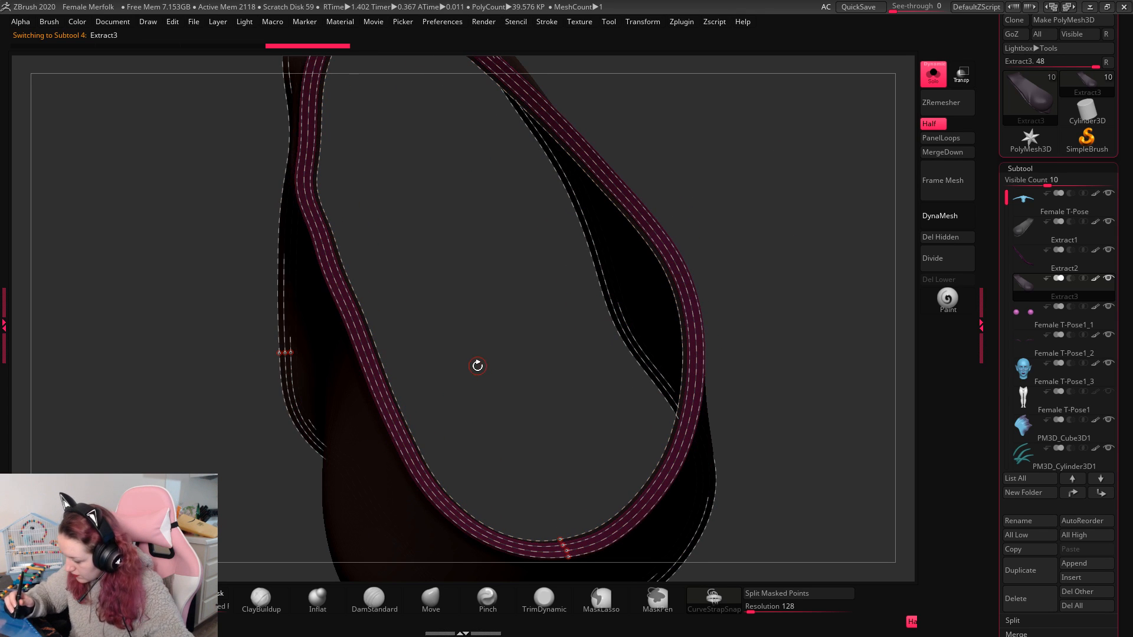
pyautogui.press('w')
pyautogui.moveTo(401, 439); pyautogui.dragTo(421, 419)
pyautogui.press('q')
pyautogui.moveTo(720, 225); pyautogui.dragTo(817, 202)
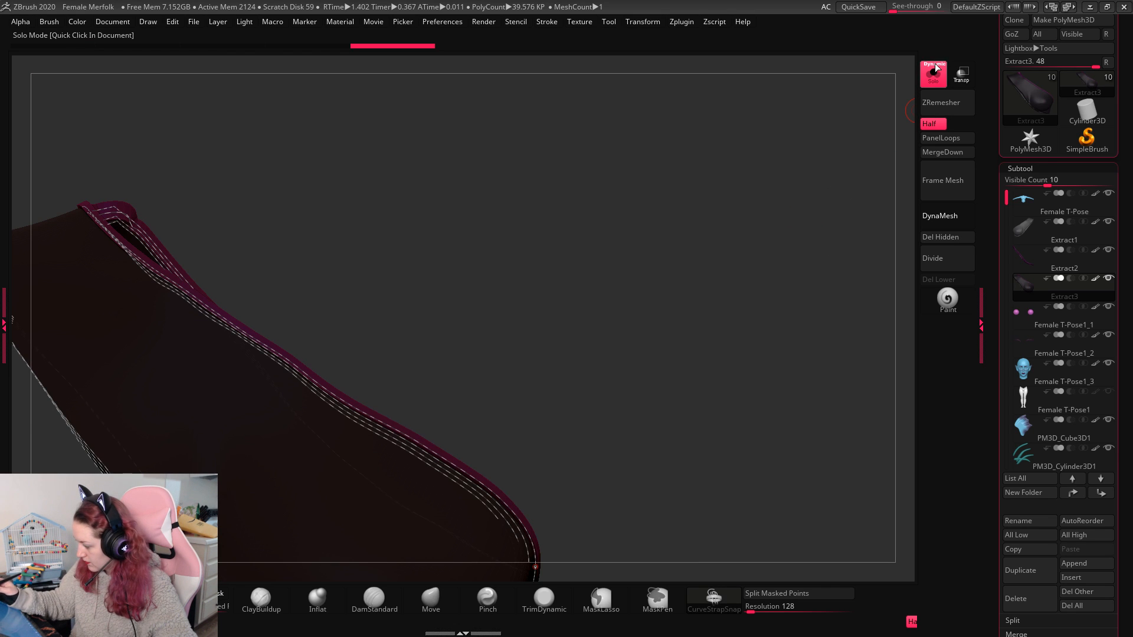
# Step: Show the whole figure again and split the masked strap from its new upper trim
pyautogui.press('f')
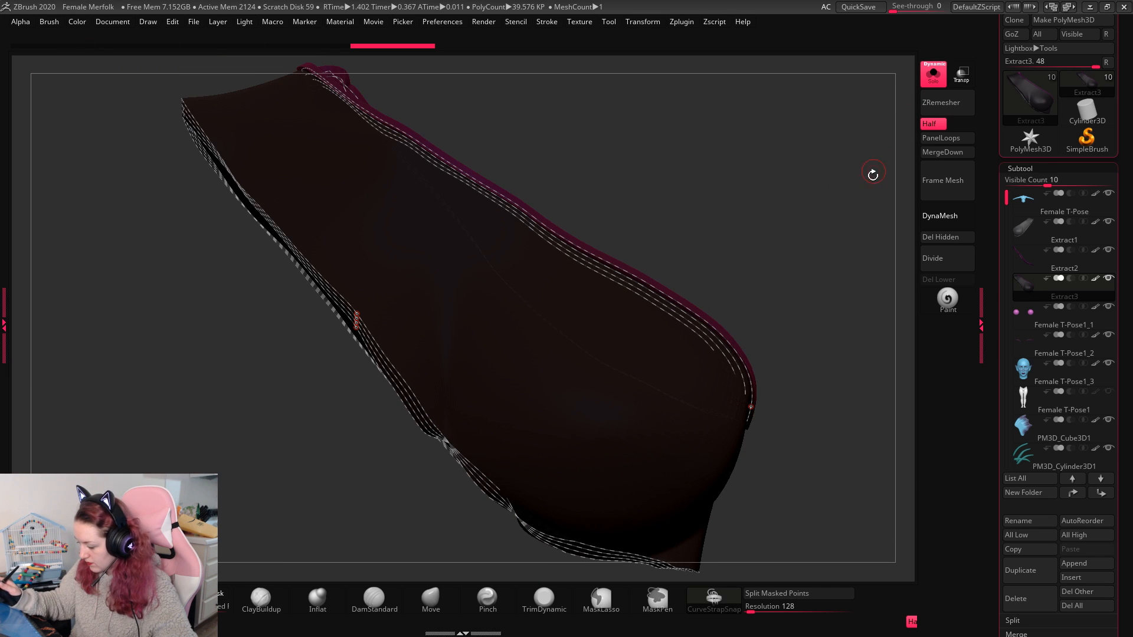
pyautogui.click(940, 66)
pyautogui.press('f')
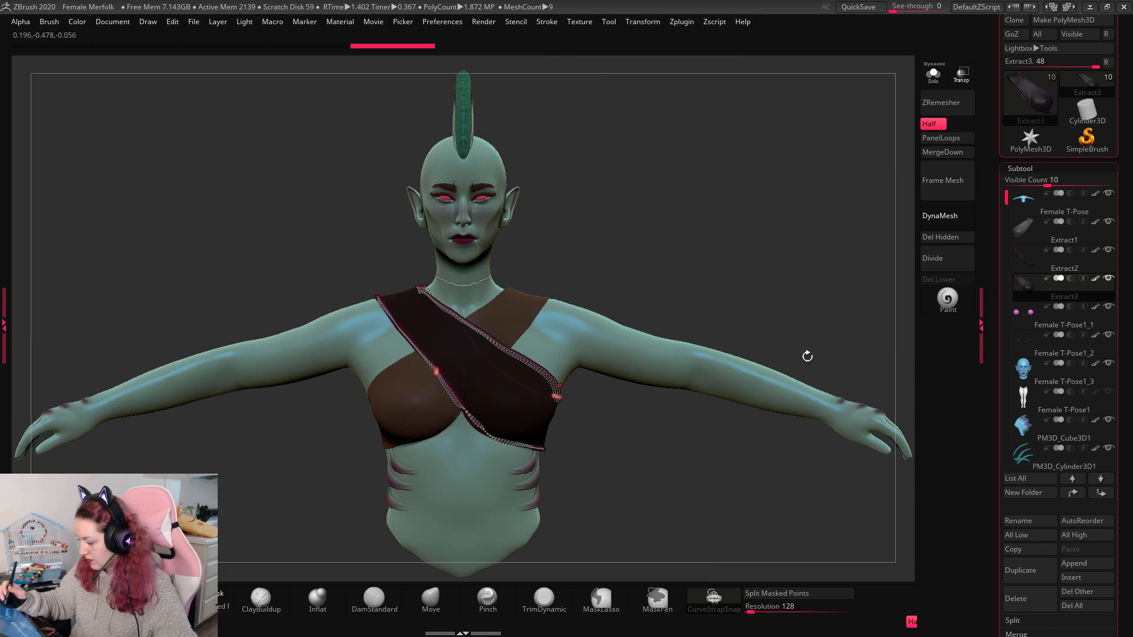
pyautogui.press('w')
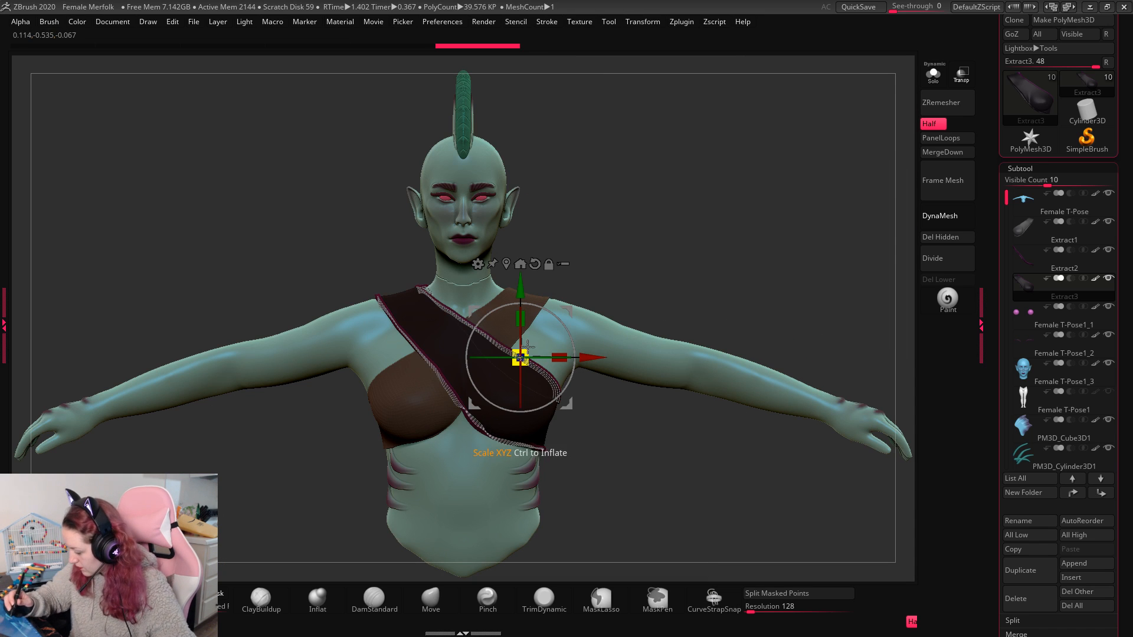
pyautogui.click(778, 593)
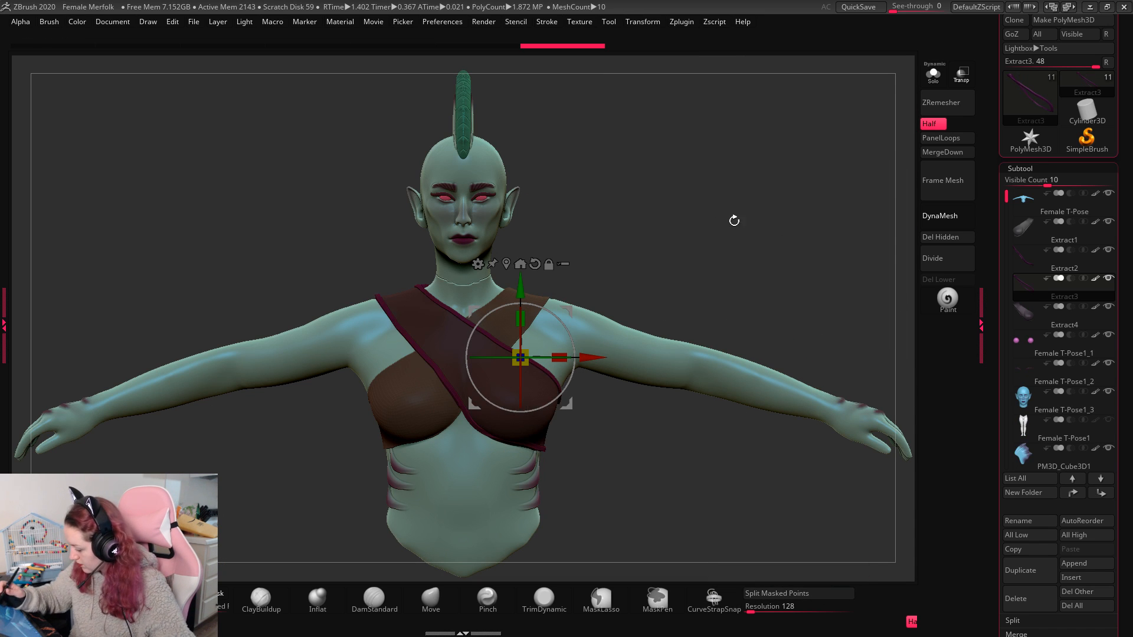
pyautogui.press('q')
pyautogui.moveTo(773, 254)
pyautogui.mouseDown()
pyautogui.moveTo(741, 261)
pyautogui.moveTo(776, 260)
pyautogui.moveTo(697, 247)
pyautogui.moveTo(809, 210)
pyautogui.mouseUp()
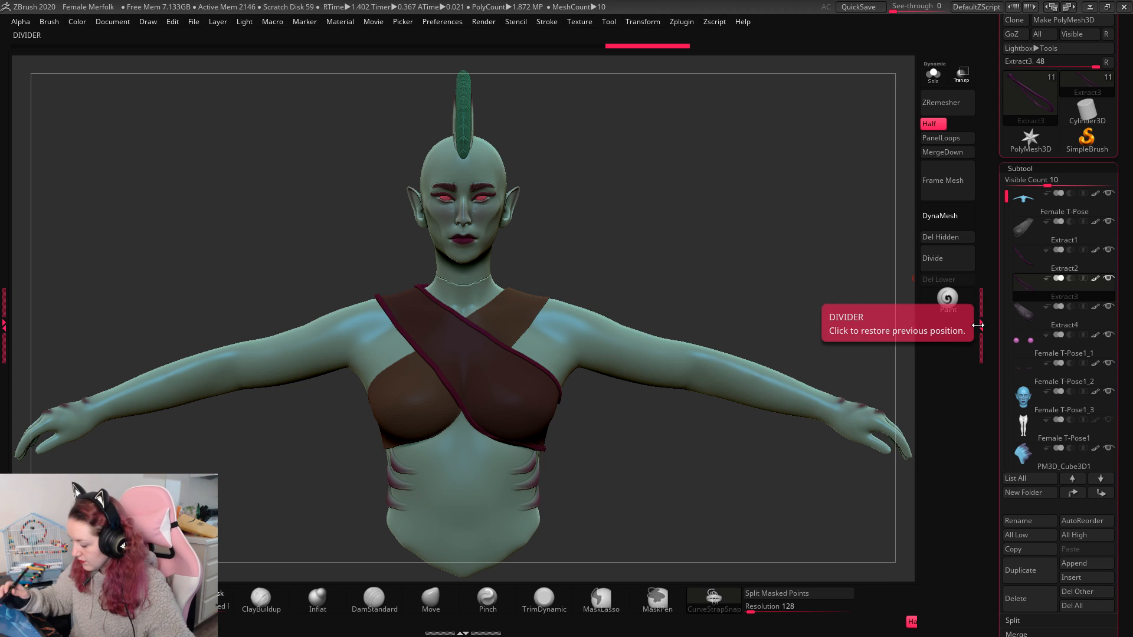
# Step: Select the Extract4 strap and sculpt cloth folds across its front with a BrushFabricCloth brush
pyautogui.press('Down')
pyautogui.moveTo(753, 250)
pyautogui.keyDown('alt'); pyautogui.mouseDown()
pyautogui.moveTo(740, 247)
pyautogui.moveTo(824, 307)
pyautogui.mouseUp(); pyautogui.keyUp('alt')
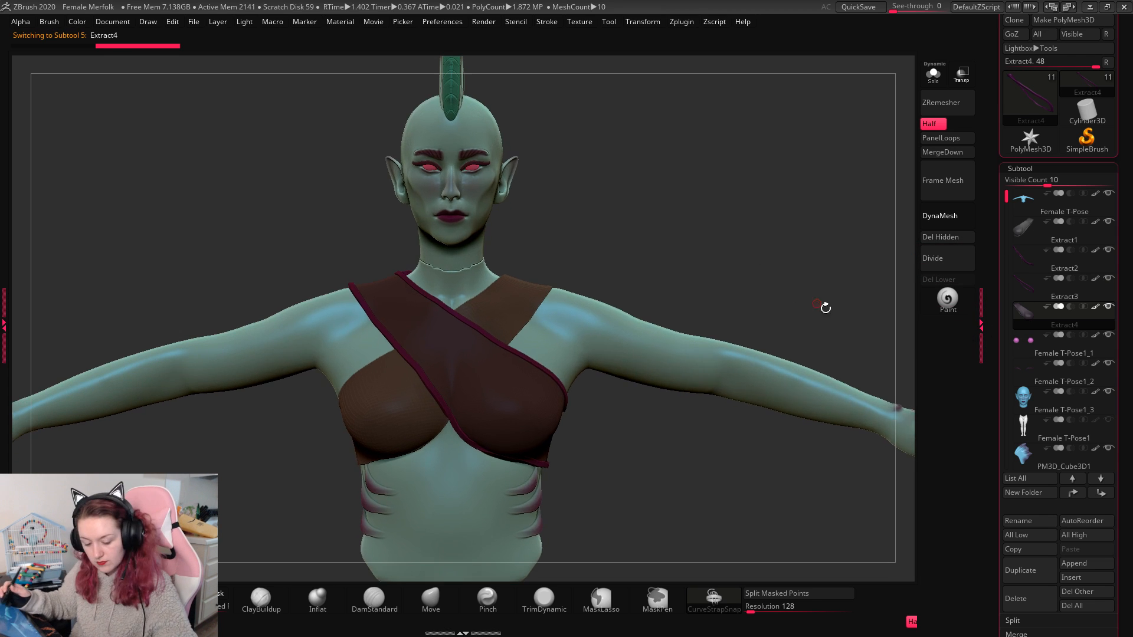
pyautogui.press('b')
pyautogui.click(912, 405)
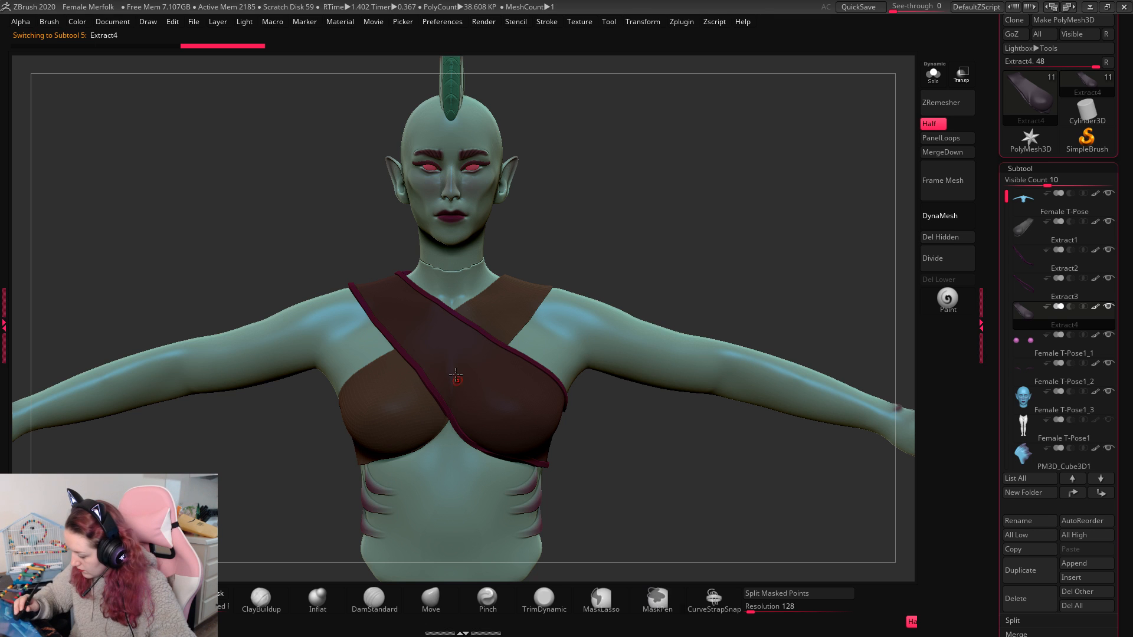
pyautogui.moveTo(763, 189); pyautogui.dragTo(737, 278)
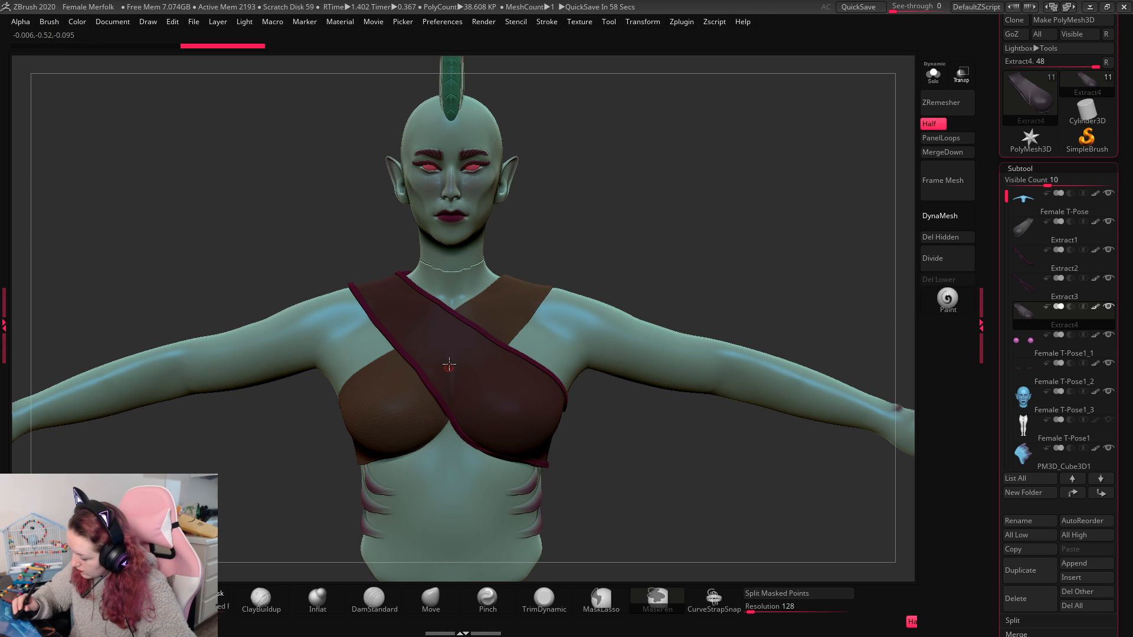
pyautogui.press('space')
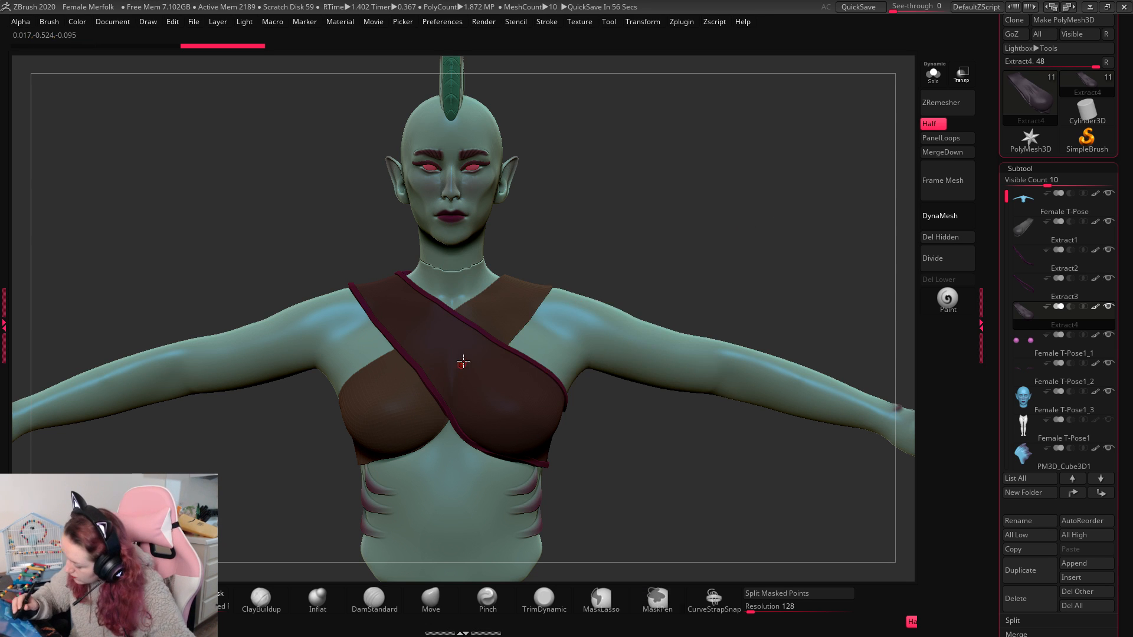
pyautogui.moveTo(755, 224)
pyautogui.mouseDown()
pyautogui.moveTo(776, 203)
pyautogui.moveTo(737, 236)
pyautogui.mouseUp()
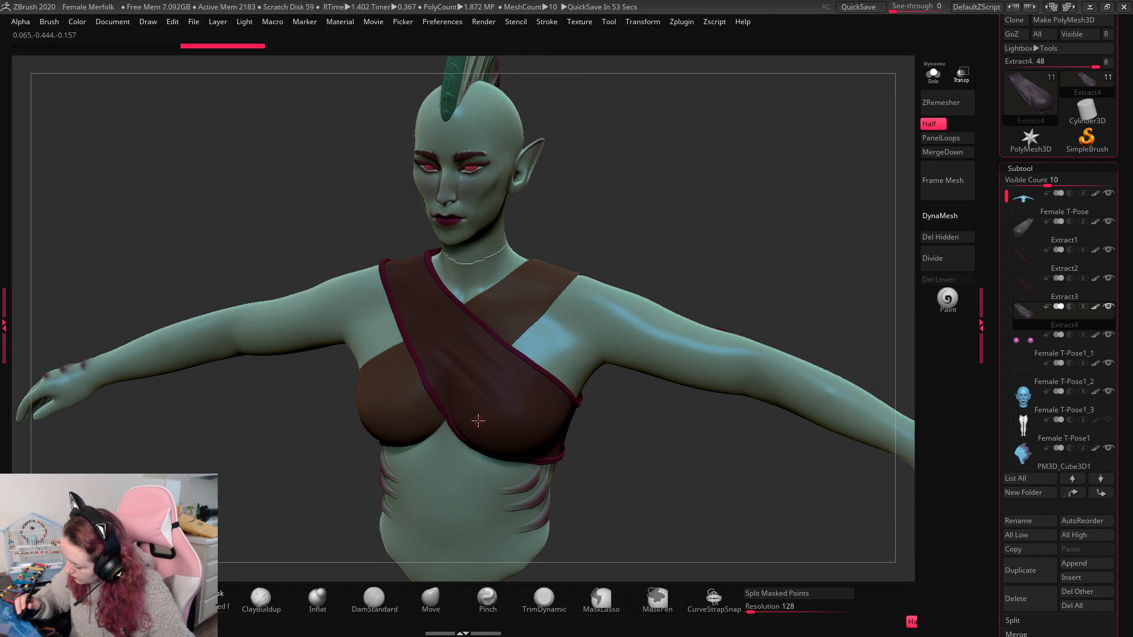
# Step: Continue the fabric folds around the side and back of the Extract4 strap and over its shoulder part
pyautogui.moveTo(804, 182); pyautogui.dragTo(561, 447)
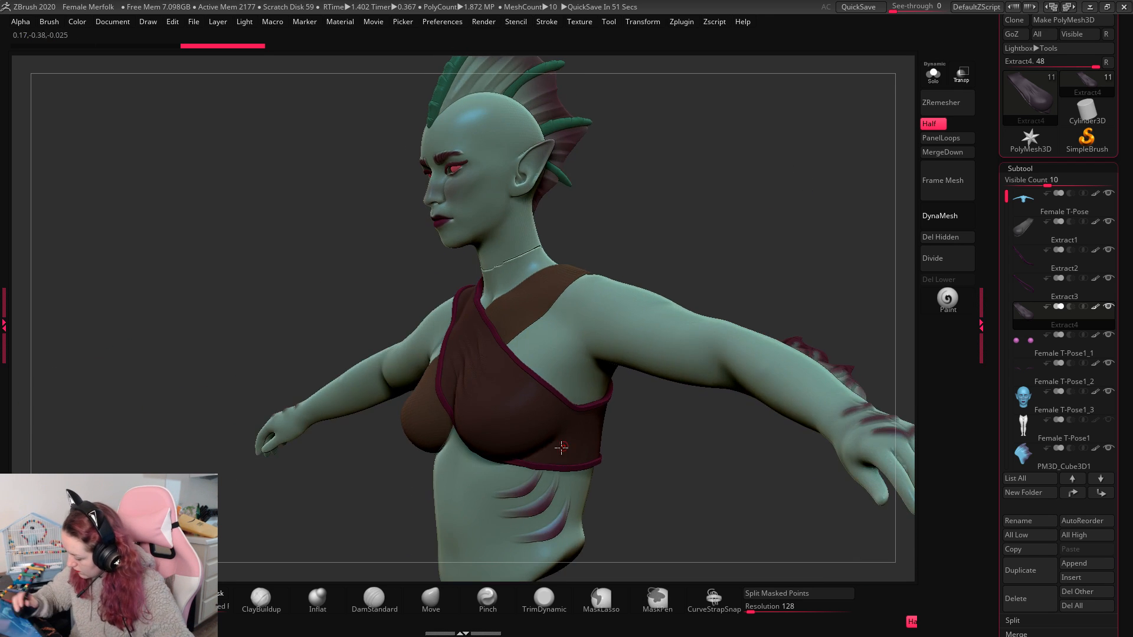
pyautogui.moveTo(791, 212); pyautogui.dragTo(512, 371)
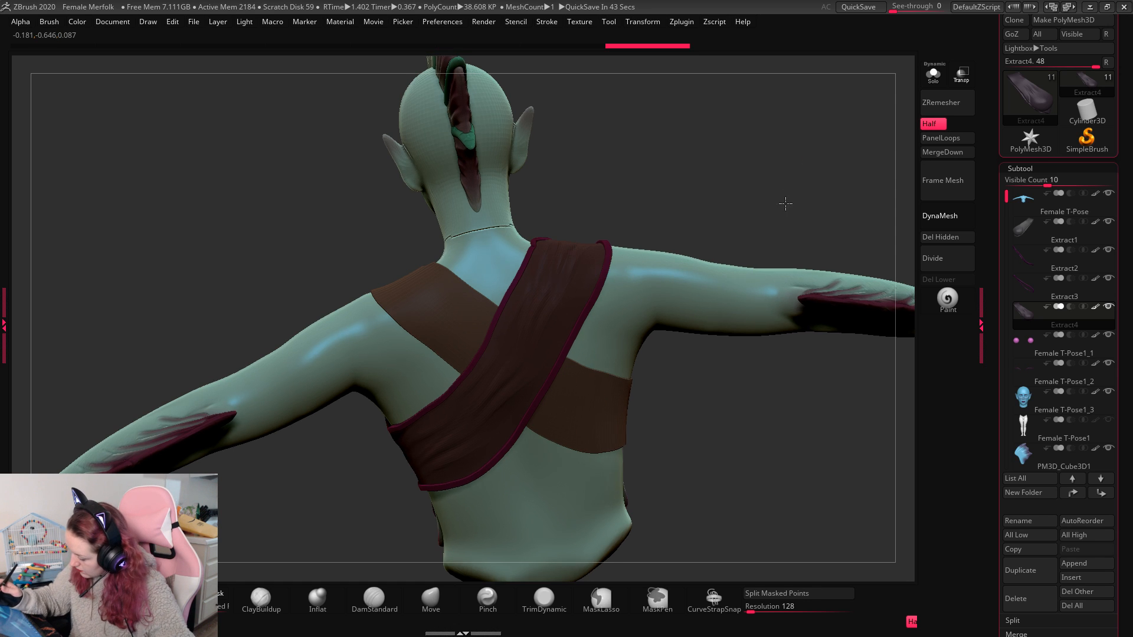
pyautogui.moveTo(784, 202); pyautogui.dragTo(577, 330)
pyautogui.moveTo(472, 468); pyautogui.dragTo(716, 325)
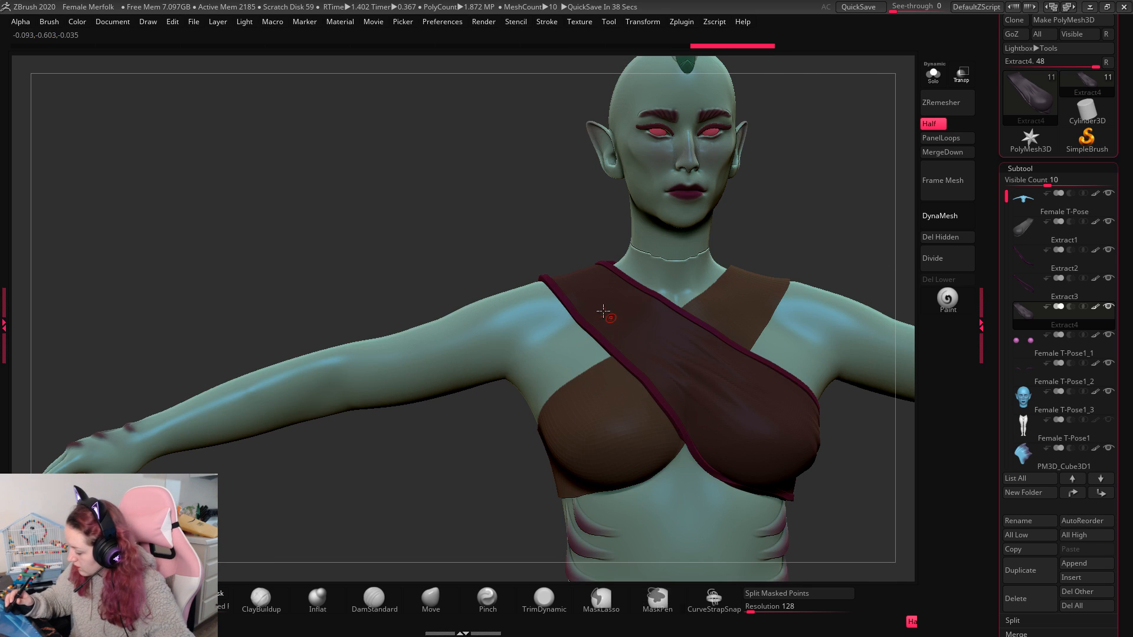
pyautogui.press('f')
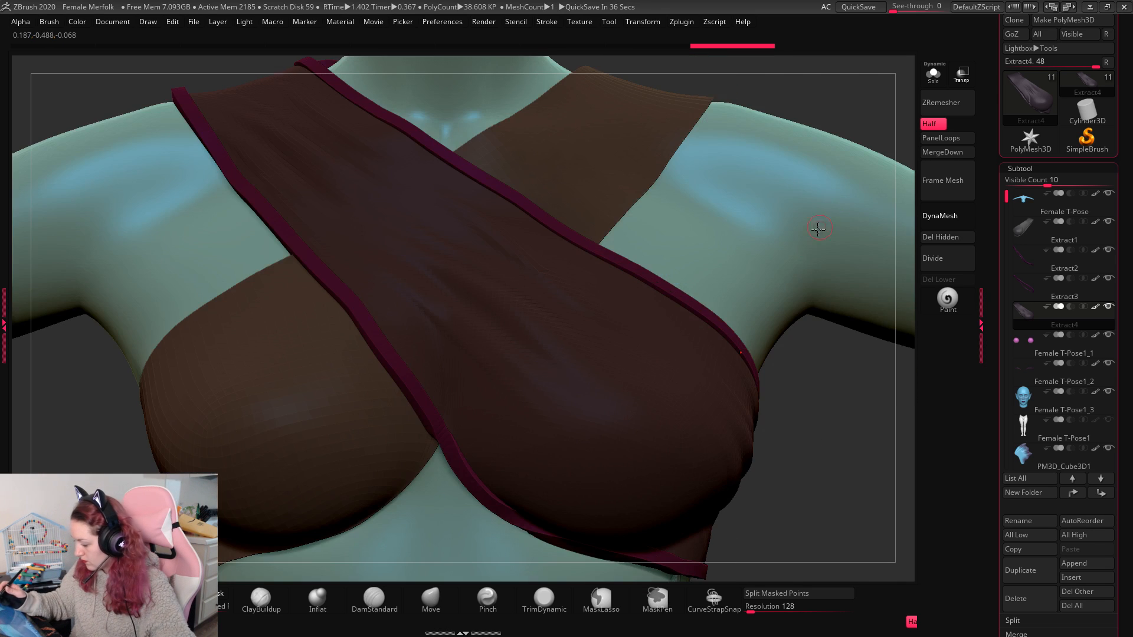
pyautogui.press('f')
pyautogui.moveTo(794, 271); pyautogui.dragTo(899, 256)
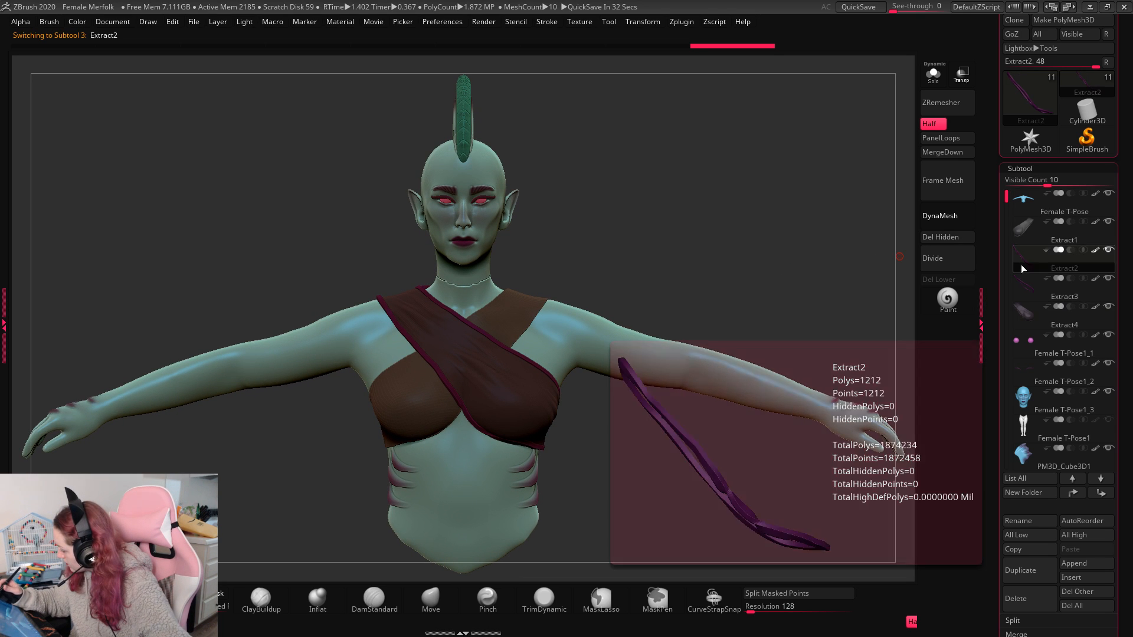
# Step: Select the Extract2 edge trim and subdivide it once to smooth it
pyautogui.click(1023, 270)
pyautogui.click(1020, 169)
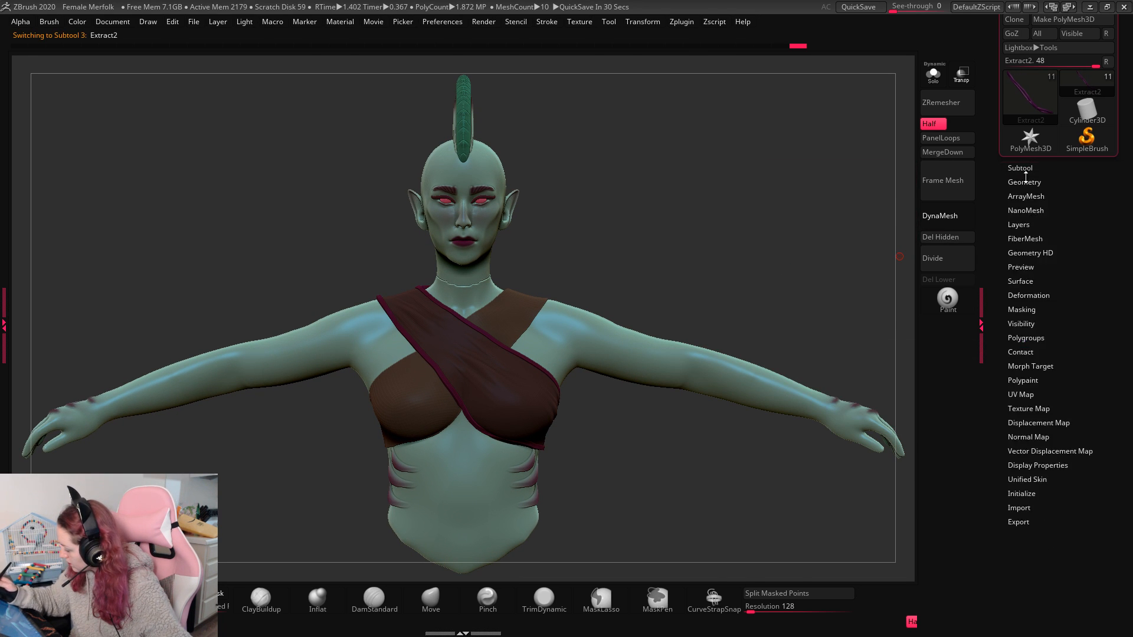
pyautogui.click(1024, 182)
pyautogui.press('f')
pyautogui.click(1027, 287)
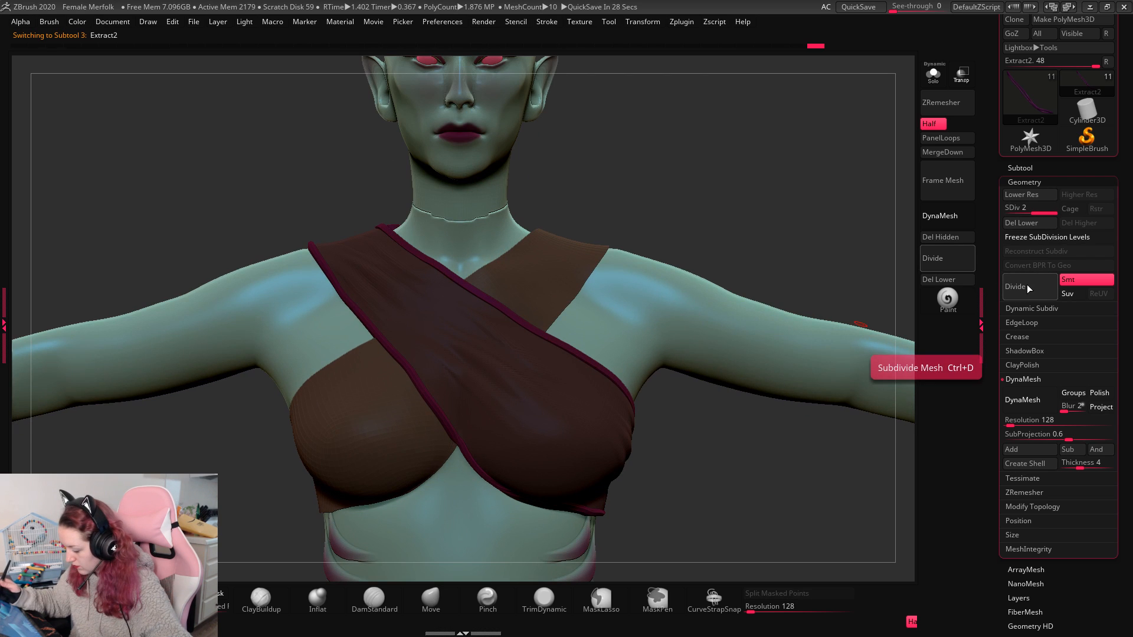
pyautogui.press('w')
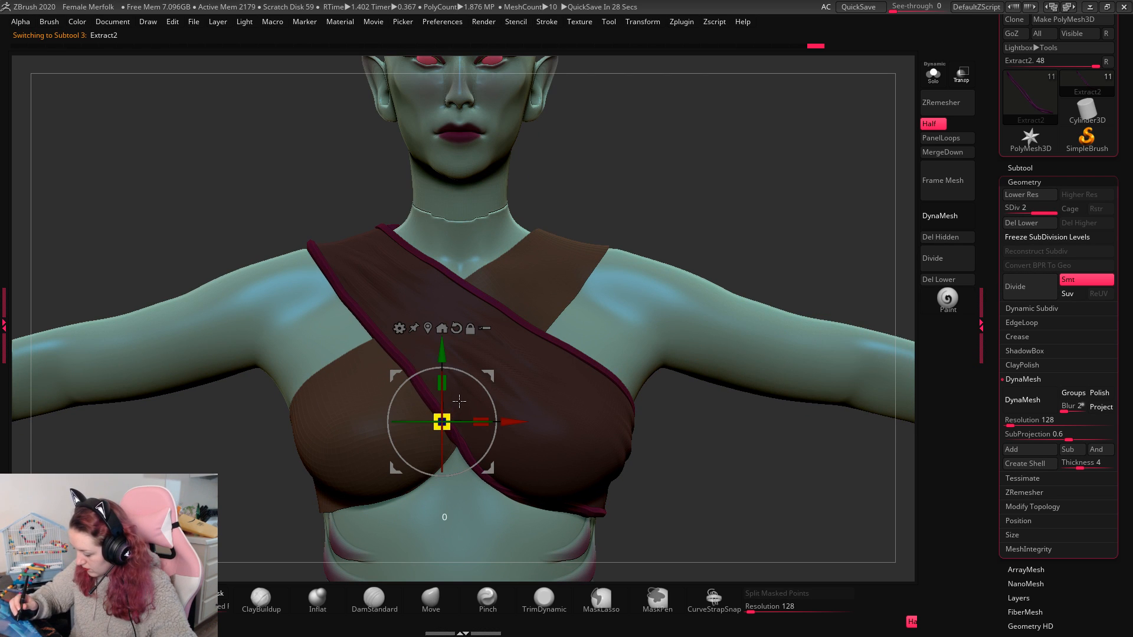
pyautogui.press('q')
# Step: Select the Extract3 edge trim along the strap's upper border and subdivide it once
pyautogui.keyDown('alt'); pyautogui.click(612, 376); pyautogui.keyUp('alt')
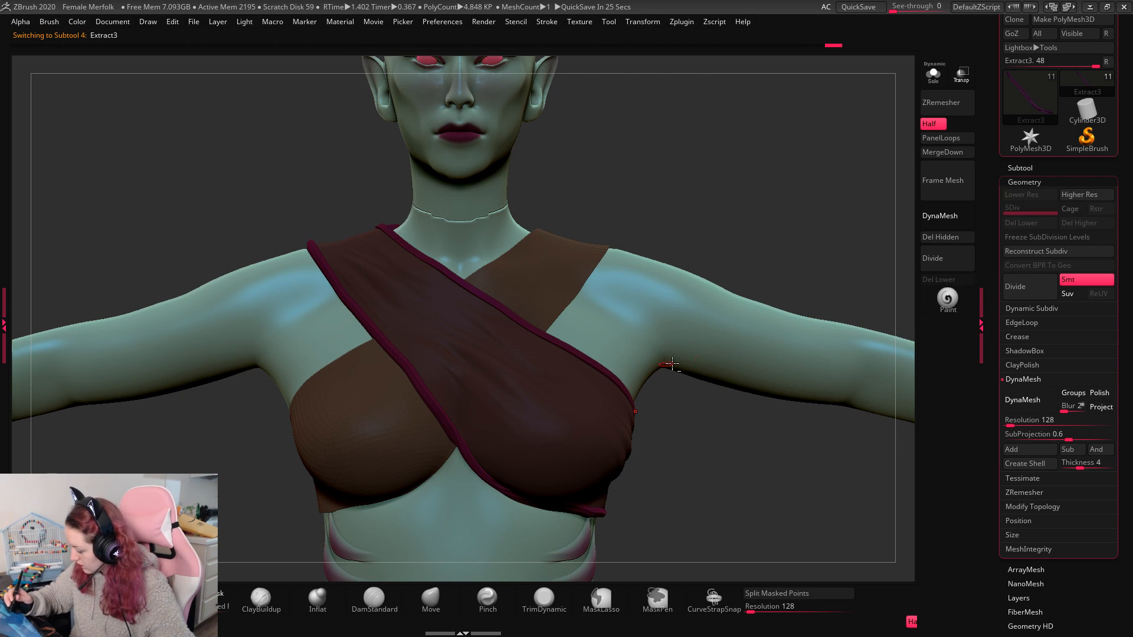
pyautogui.click(1021, 255)
pyautogui.press('w')
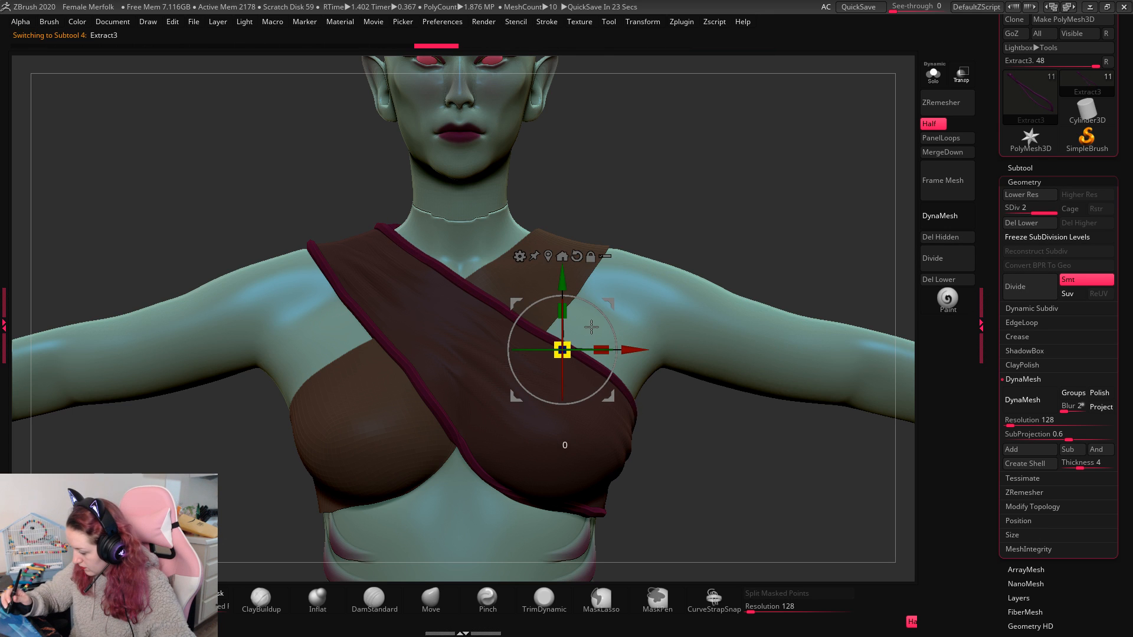
pyautogui.press('q')
# Step: Merge the Extract2 and Extract3 trims with the Extract4 strap into a single subtool
pyautogui.click(1022, 170)
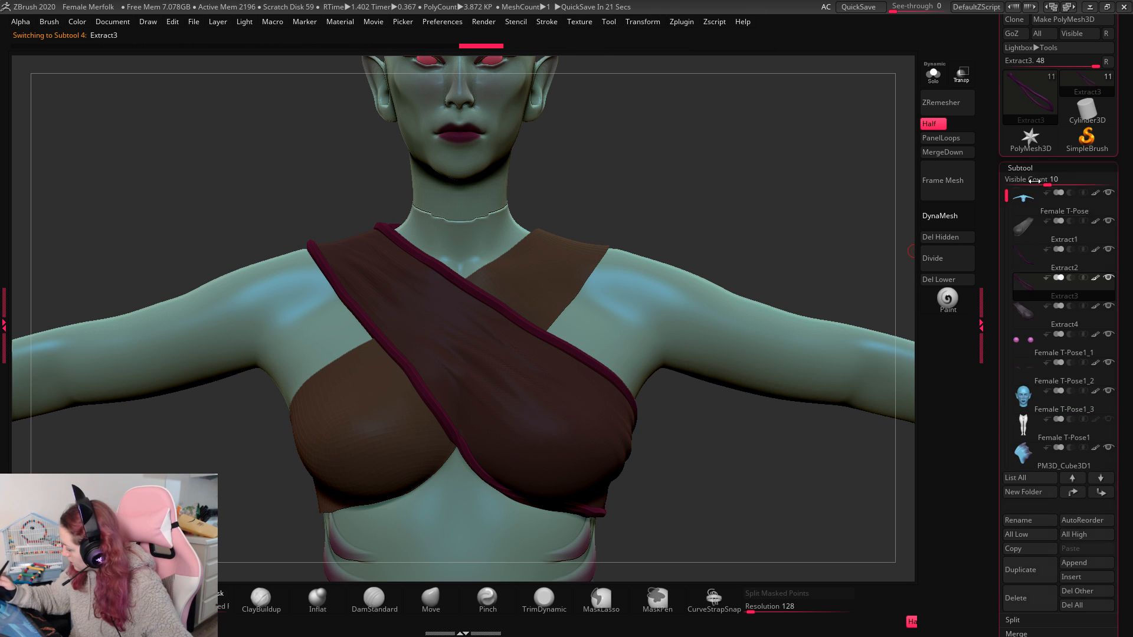
pyautogui.click(1021, 310)
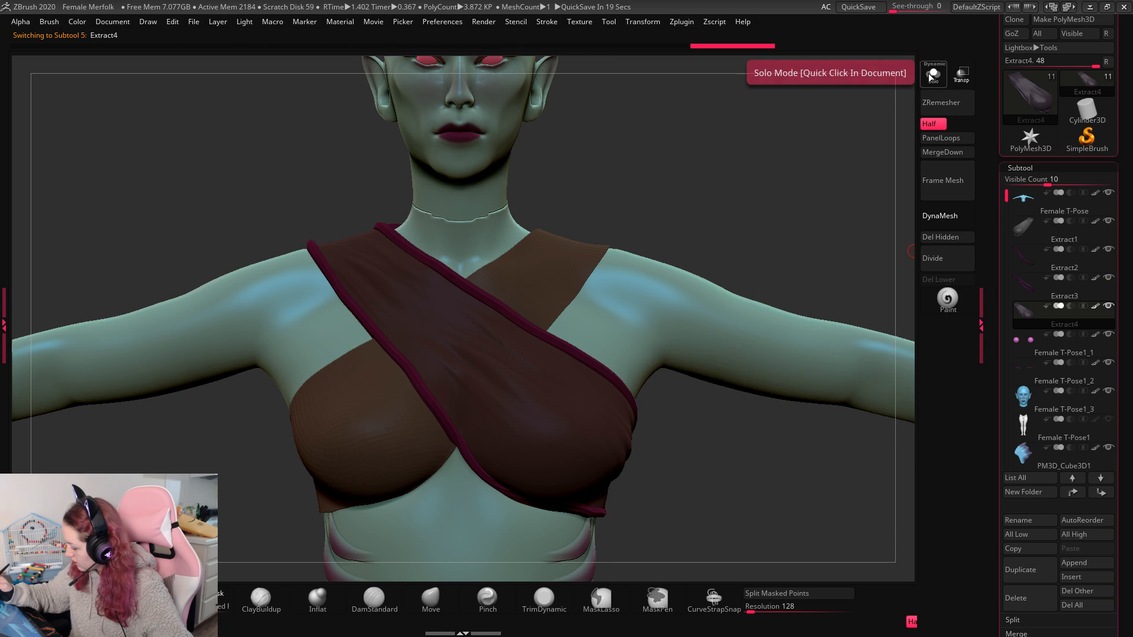
pyautogui.click(1024, 257)
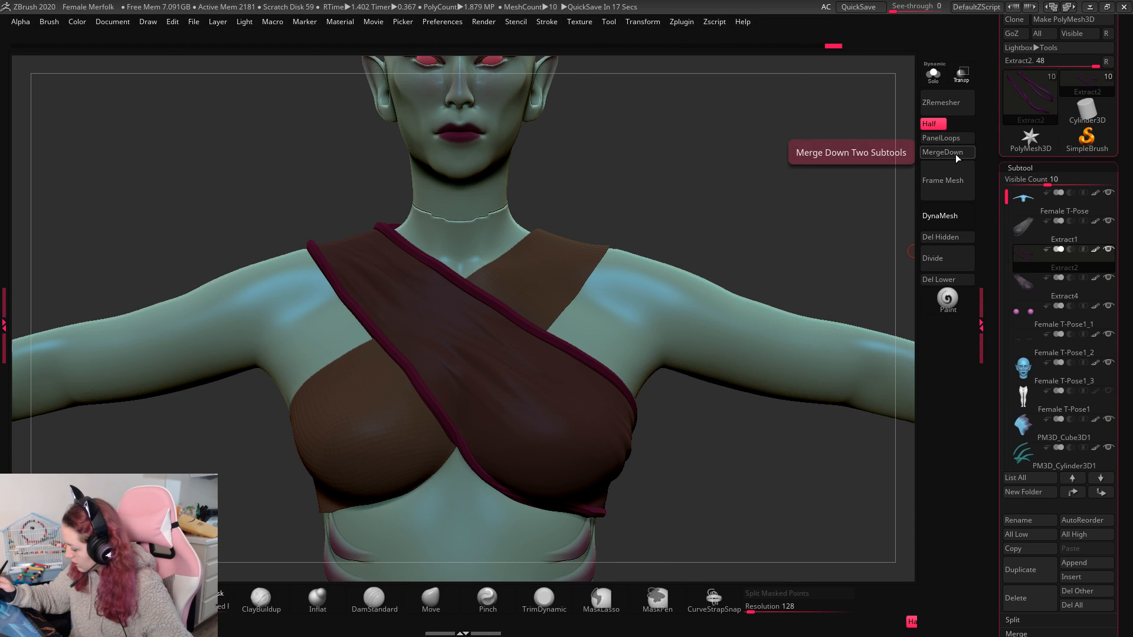
# Step: Select the plain Extract1 strap, subdivide it to level 3 and delete its lower subdivision levels
pyautogui.click(1022, 228)
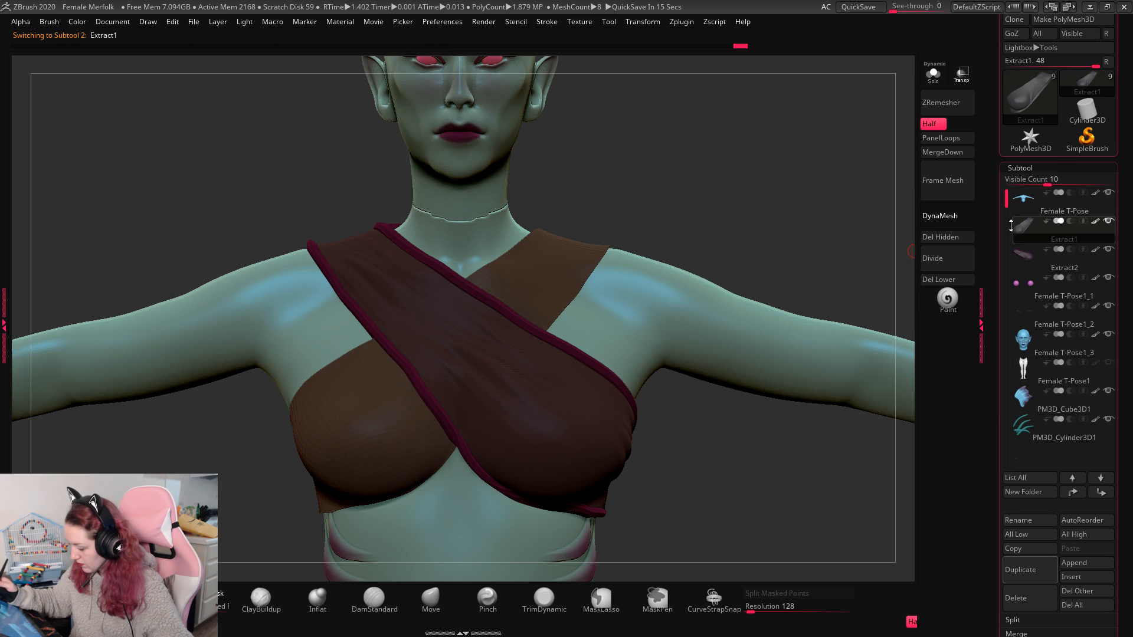
pyautogui.moveTo(832, 231); pyautogui.dragTo(902, 301)
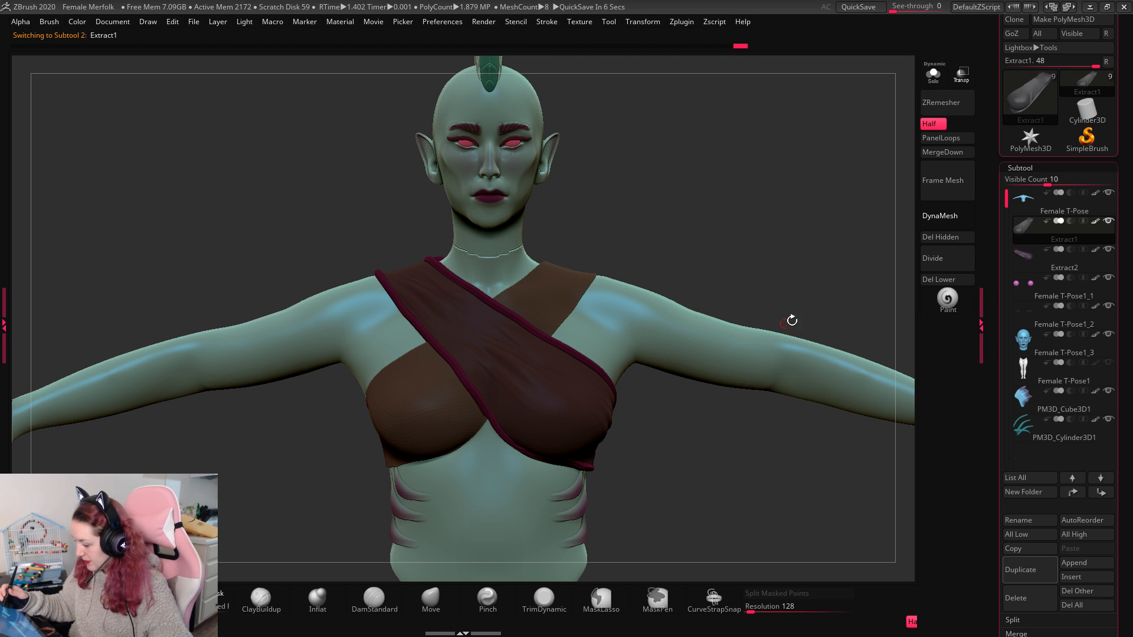
pyautogui.moveTo(792, 320); pyautogui.dragTo(833, 285)
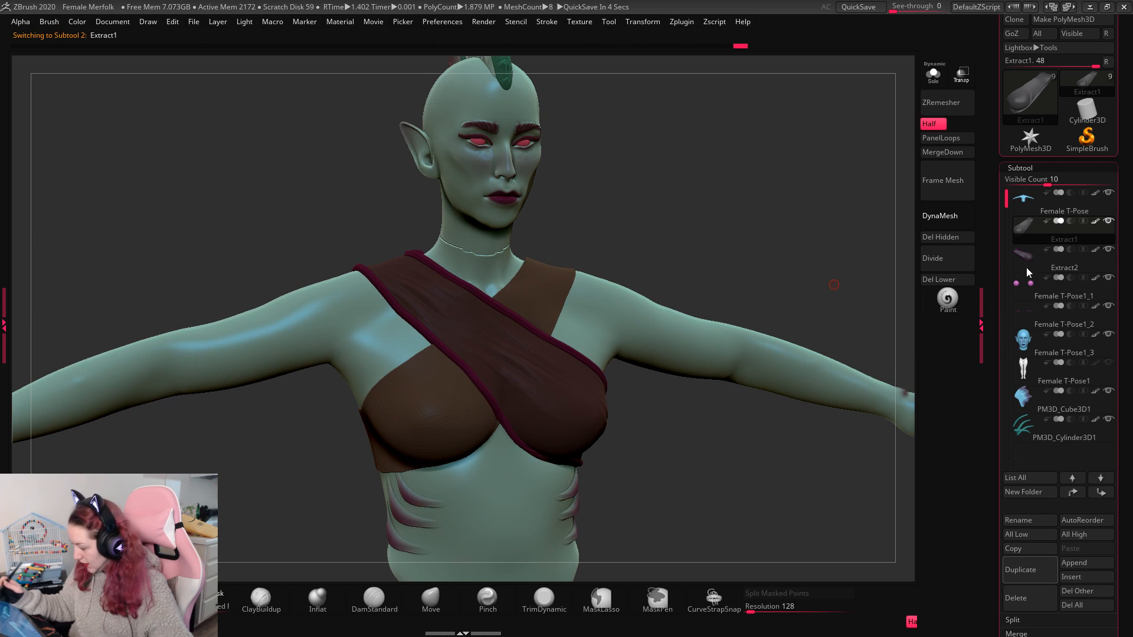
pyautogui.click(1023, 170)
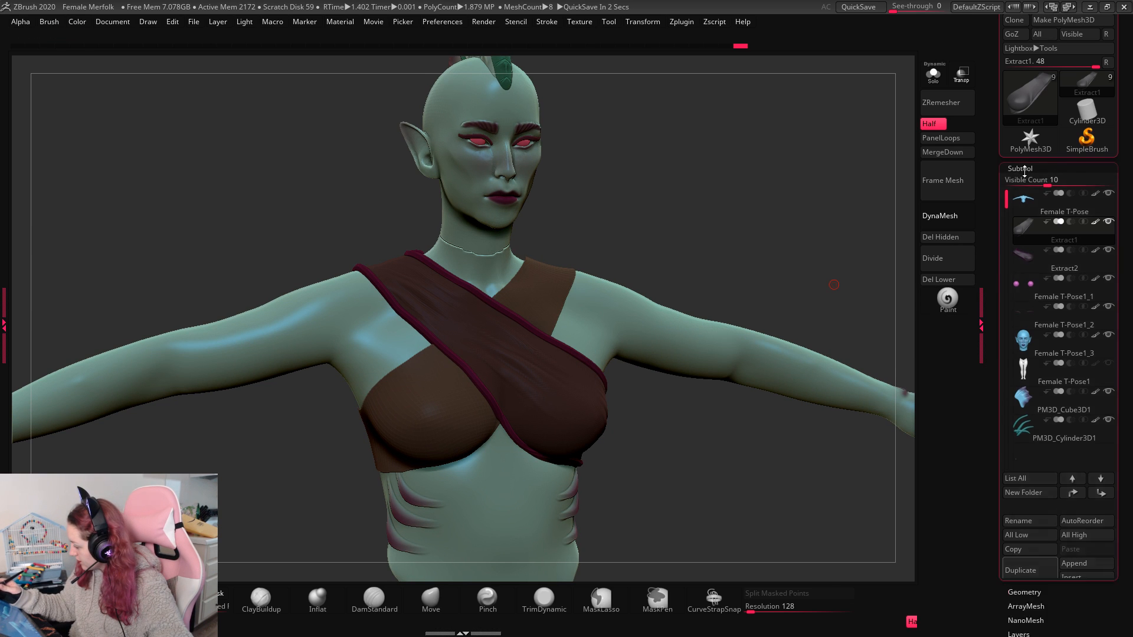
pyautogui.click(1031, 239)
pyautogui.click(1025, 195)
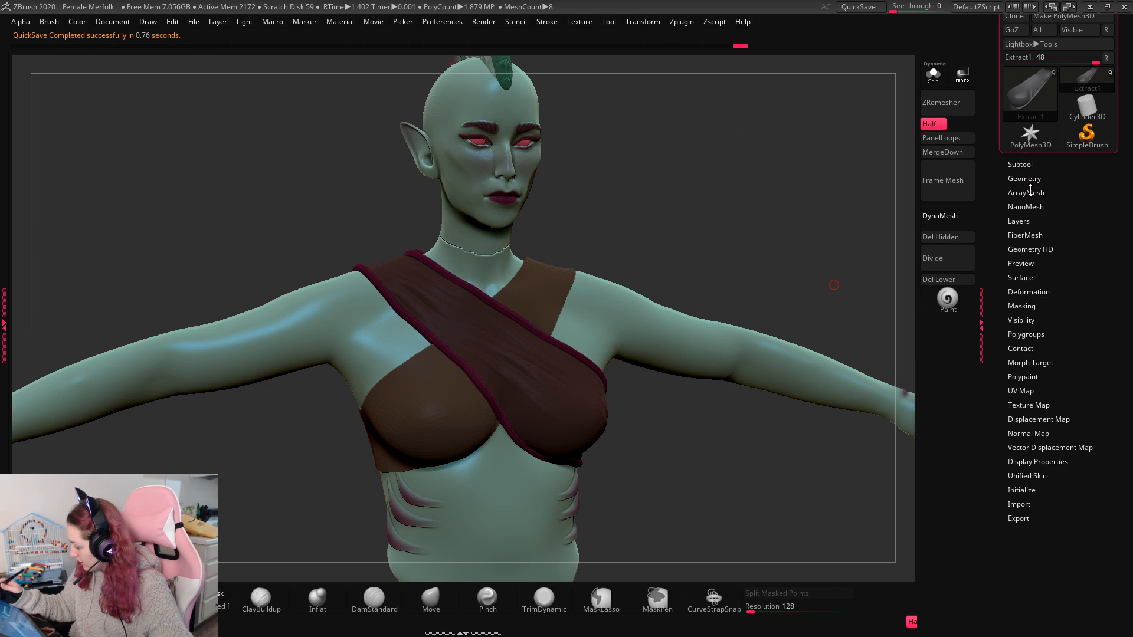
pyautogui.click(1024, 182)
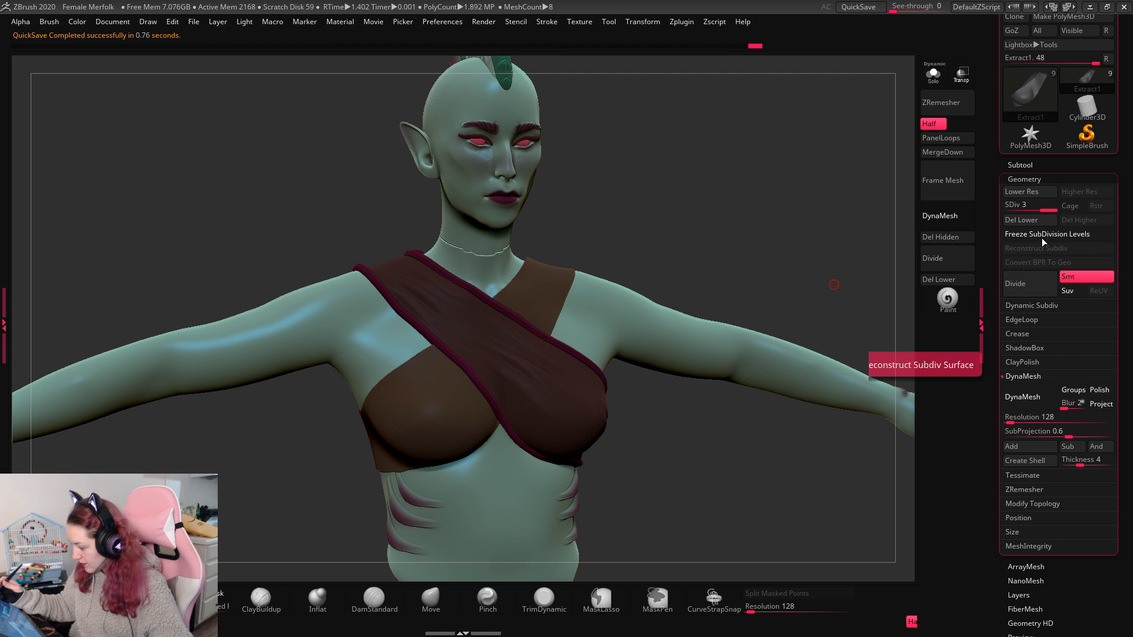
pyautogui.click(1031, 220)
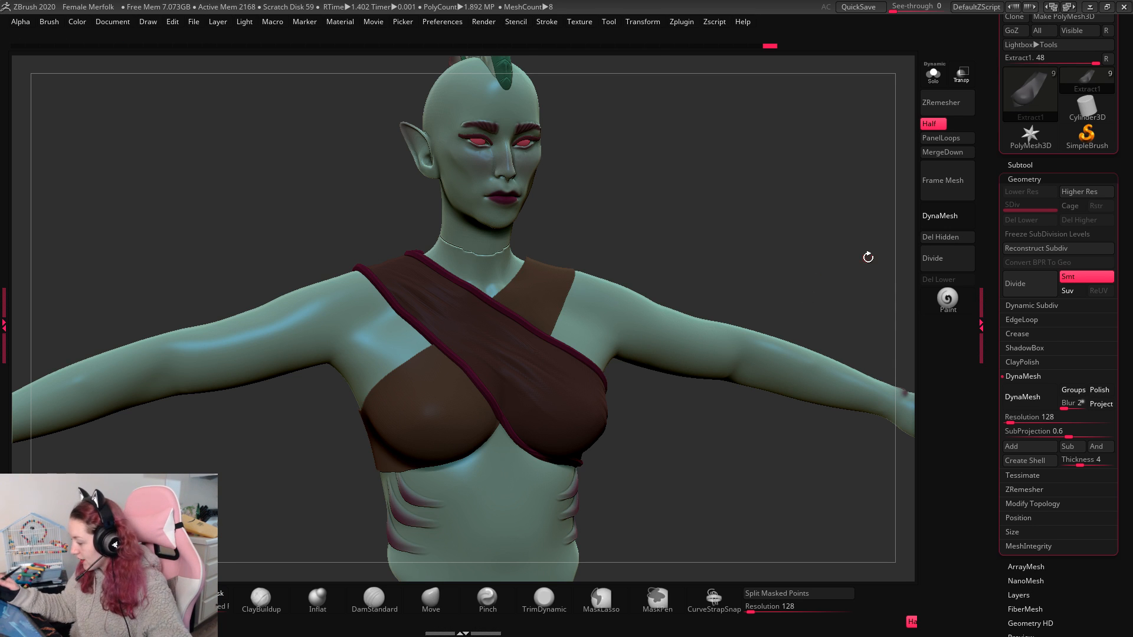
# Step: Isolate the Extract1 strap, give it thickness with PanelLoops, and show the whole figure again
pyautogui.click(1026, 165)
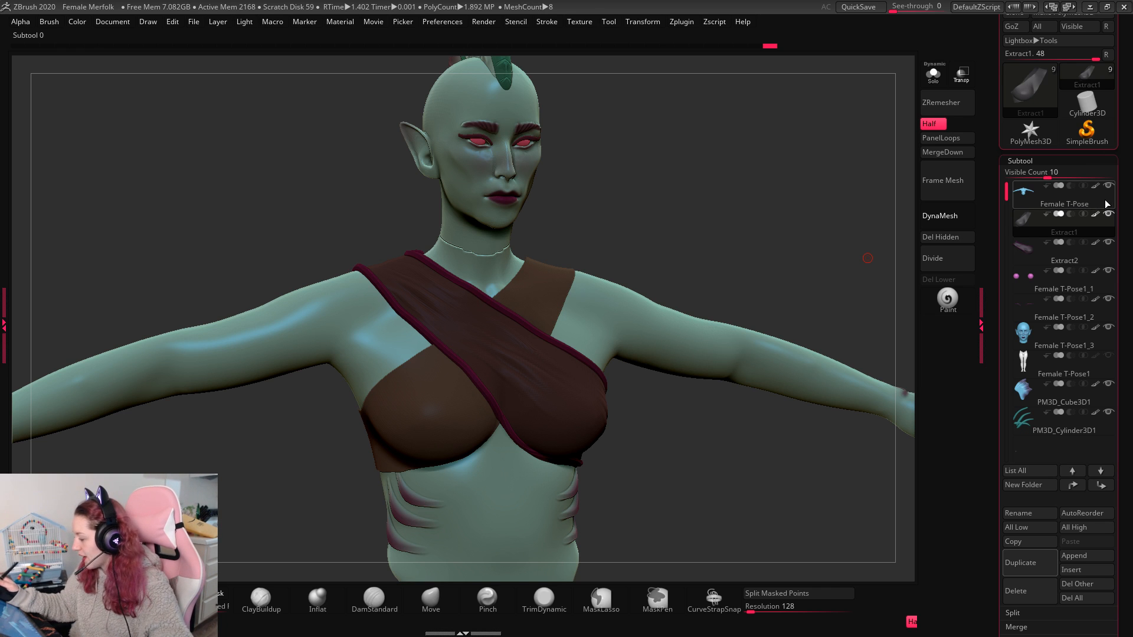
pyautogui.moveTo(1089, 211)
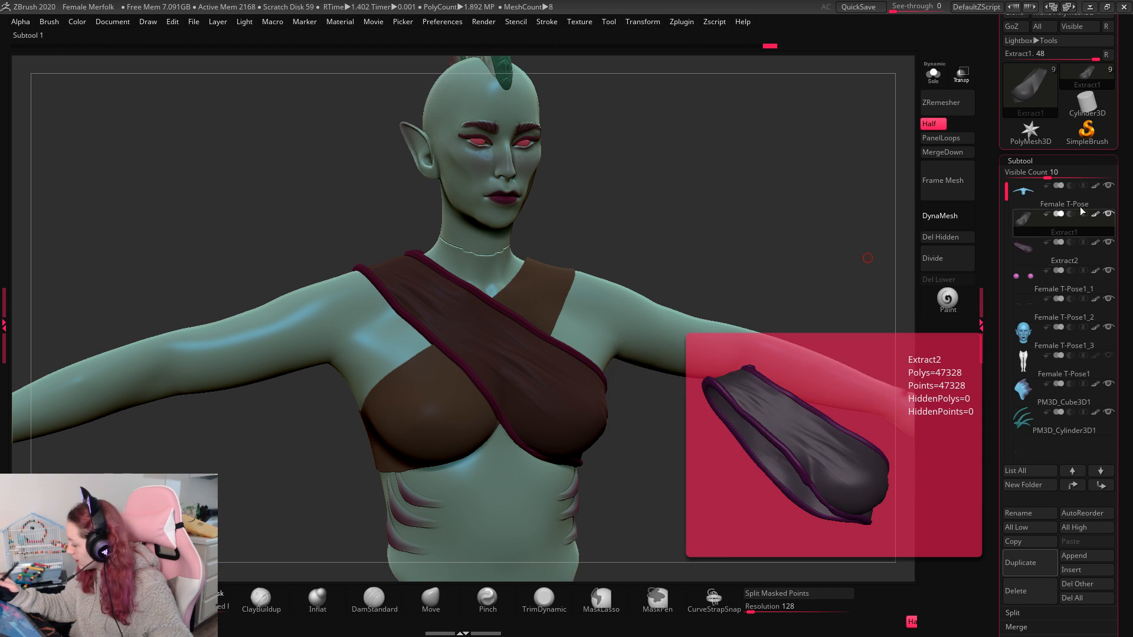
pyautogui.click(932, 74)
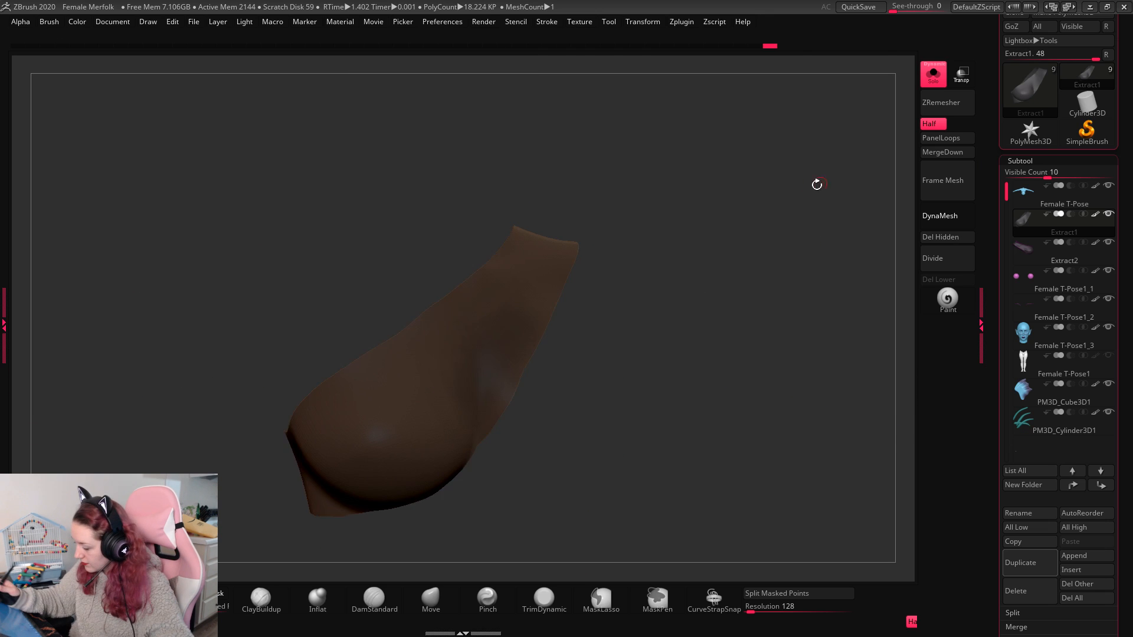
pyautogui.moveTo(817, 182); pyautogui.dragTo(960, 140)
pyautogui.click(960, 140)
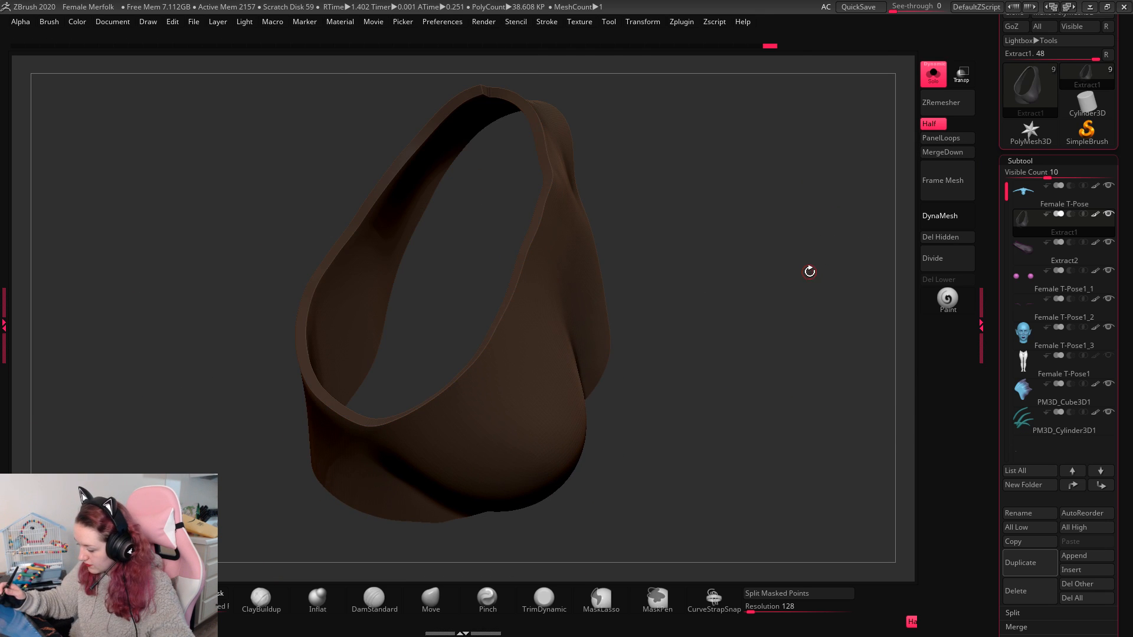
pyautogui.click(930, 80)
pyautogui.moveTo(846, 286); pyautogui.dragTo(724, 338)
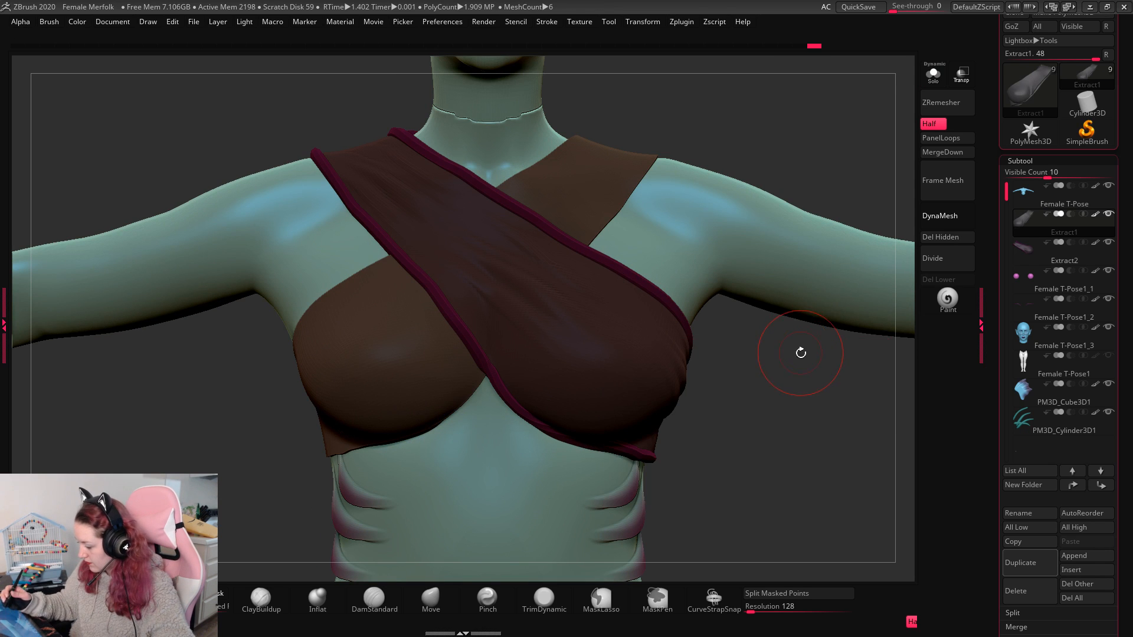
pyautogui.keyDown('alt'); pyautogui.moveTo(799, 352); pyautogui.dragTo(723, 473); pyautogui.keyUp('alt')
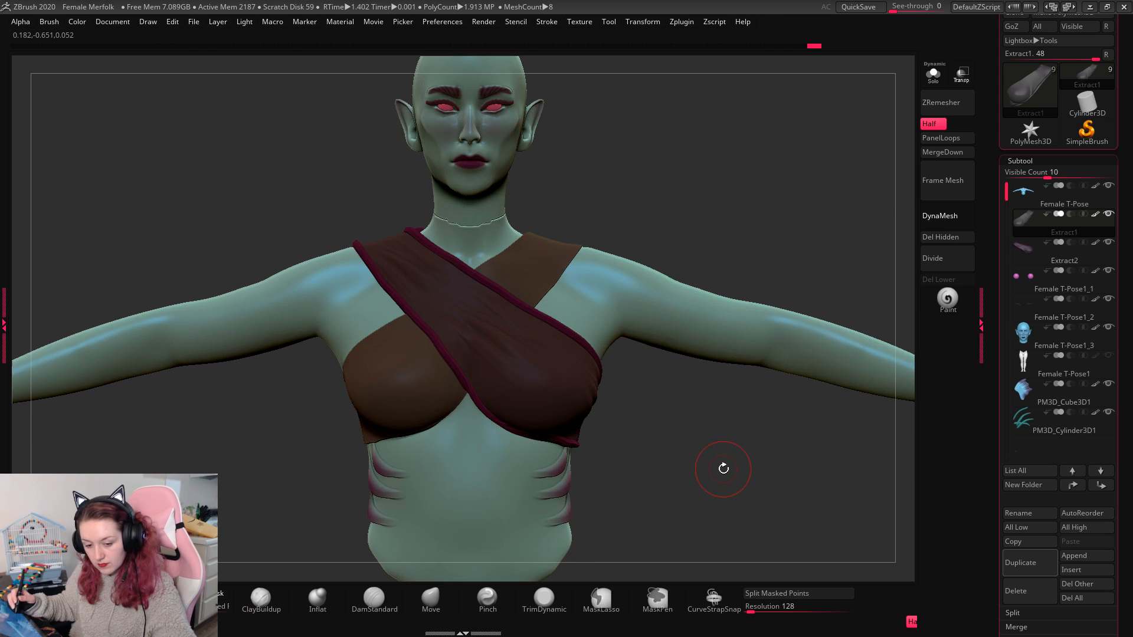
# Step: Sculpt fabric folds into the front of the brown Extract1 strap over the breast using a BrushFabricCloth brush
pyautogui.press('b')
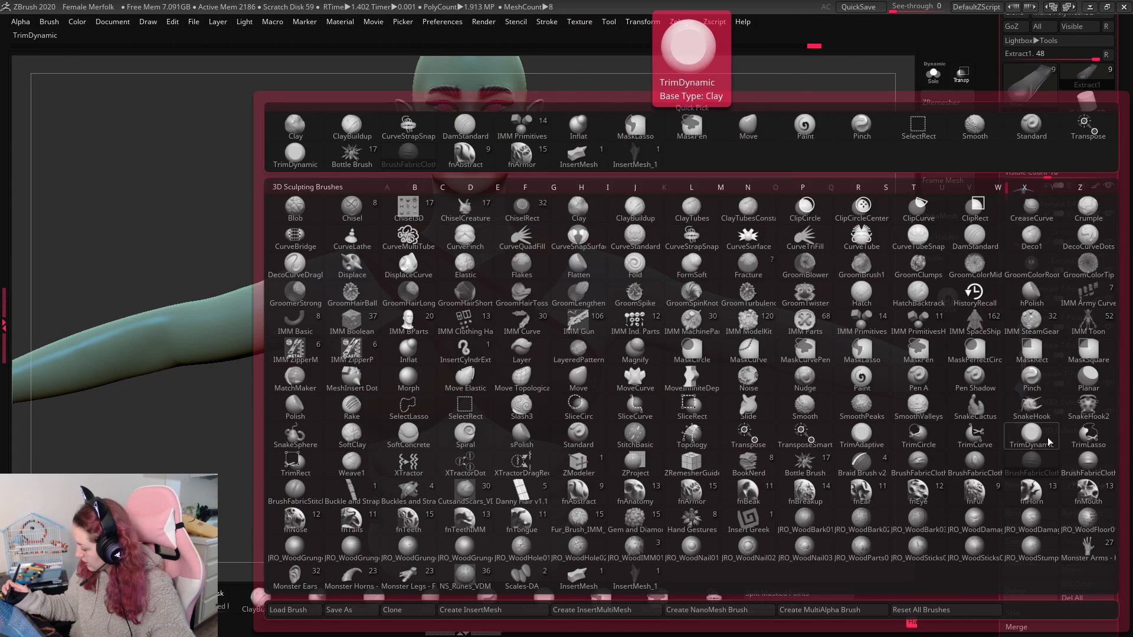
pyautogui.click(975, 436)
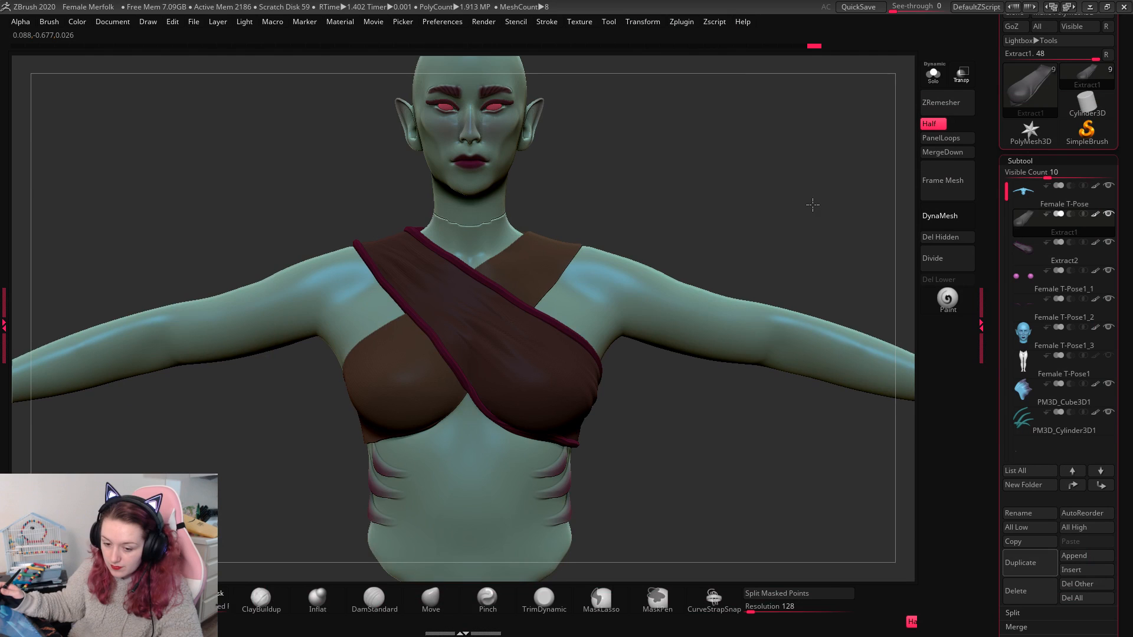
pyautogui.moveTo(837, 200); pyautogui.dragTo(544, 370)
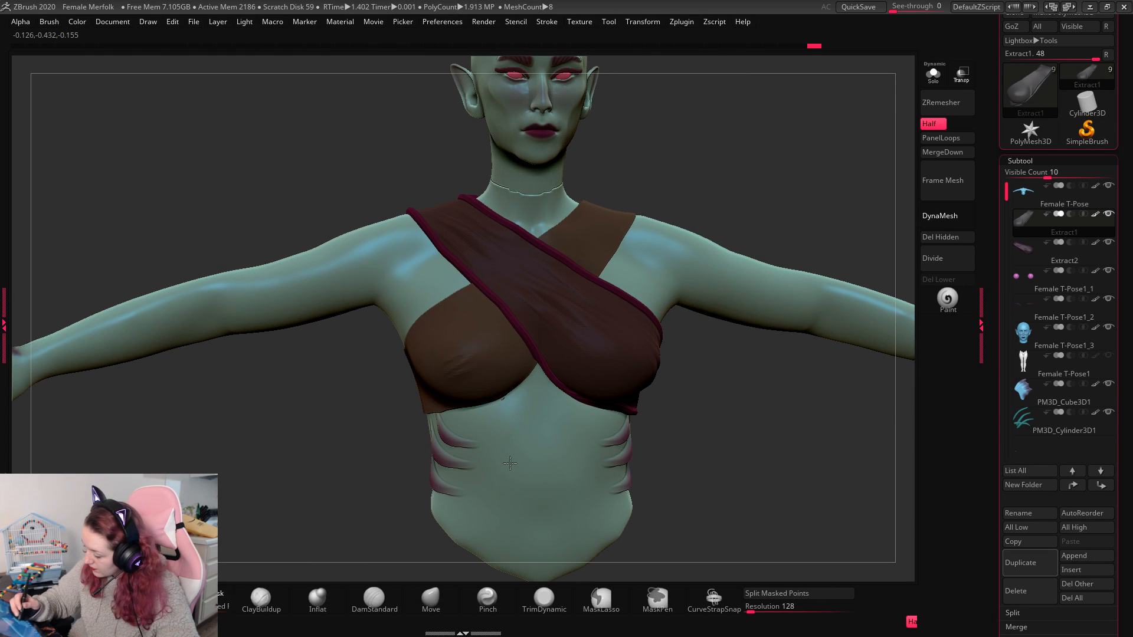
pyautogui.moveTo(757, 209); pyautogui.dragTo(712, 286)
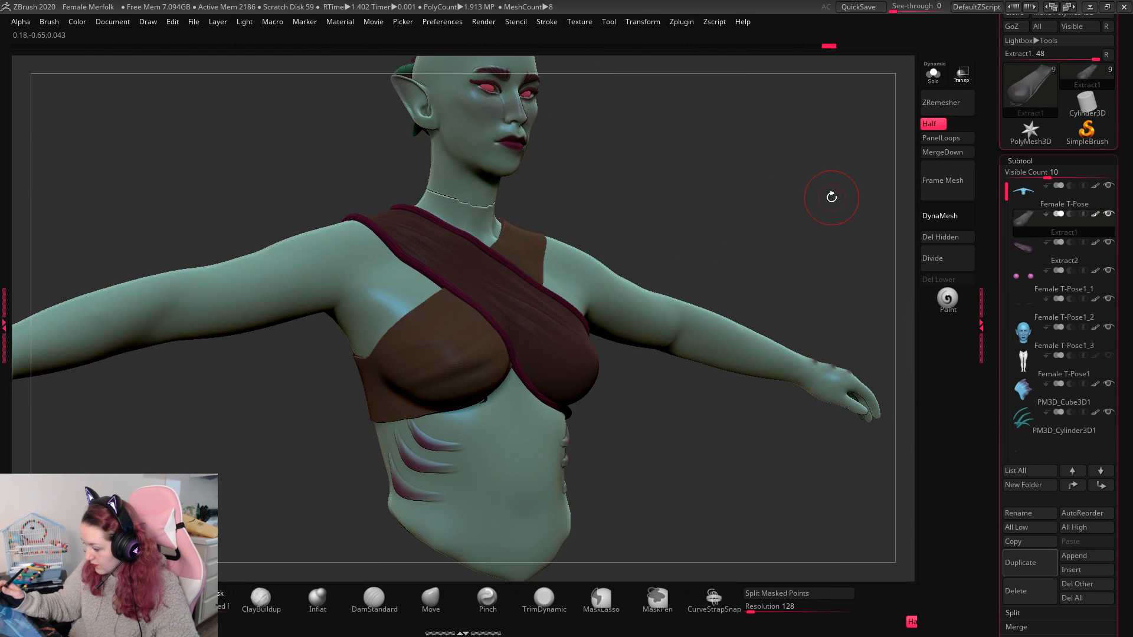
pyautogui.moveTo(831, 197); pyautogui.dragTo(542, 372)
pyautogui.rightClick(546, 330)
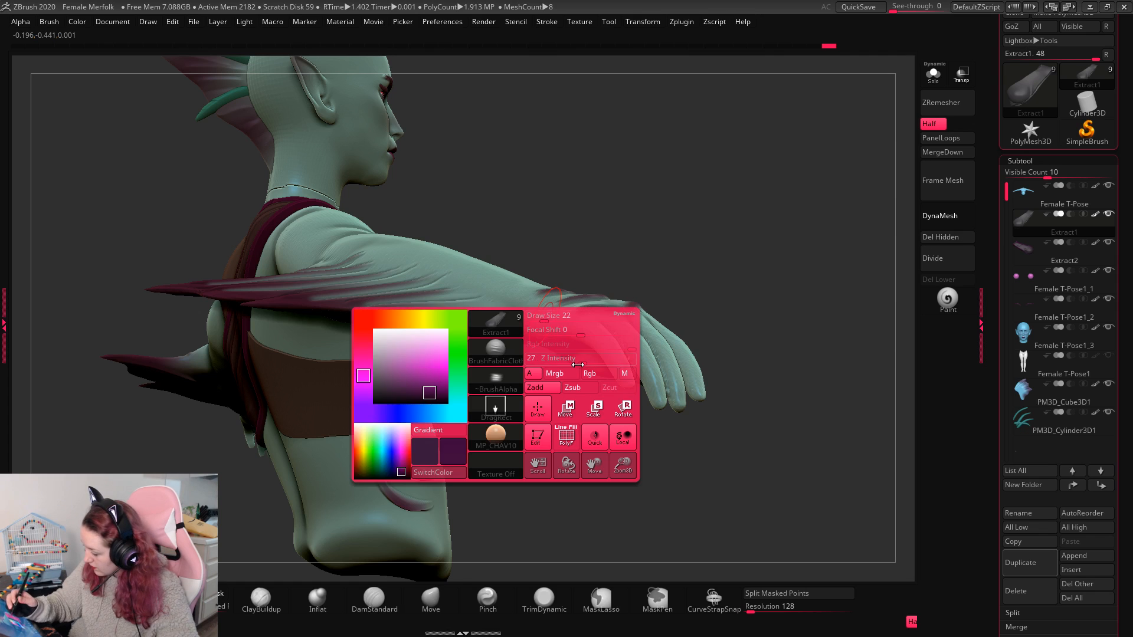
pyautogui.moveTo(751, 248); pyautogui.dragTo(439, 369)
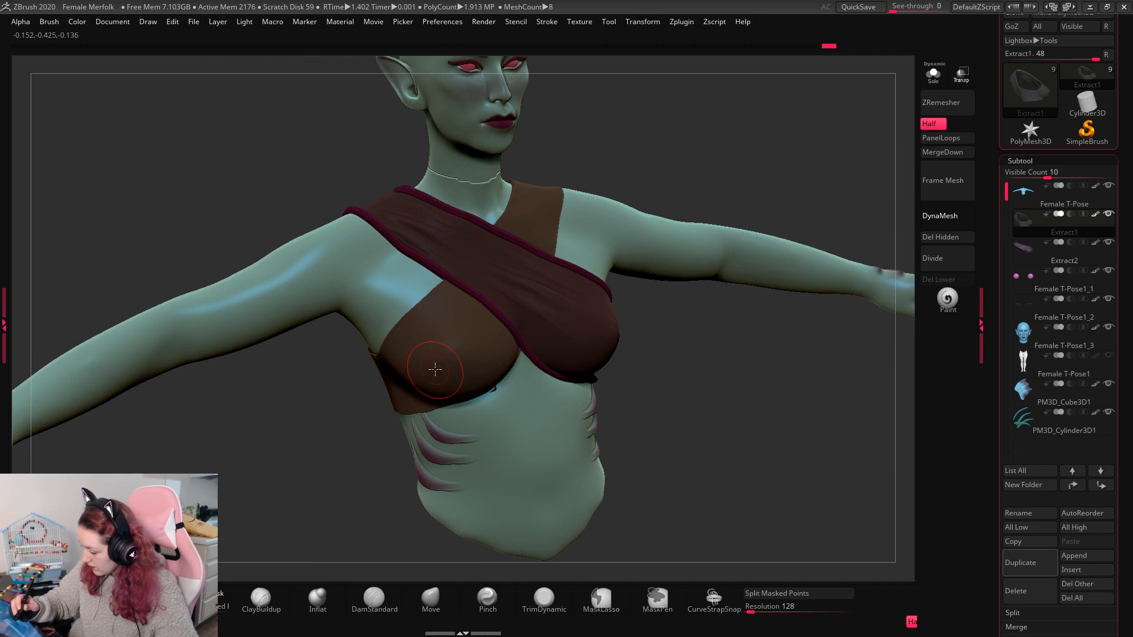
pyautogui.rightClick(710, 248)
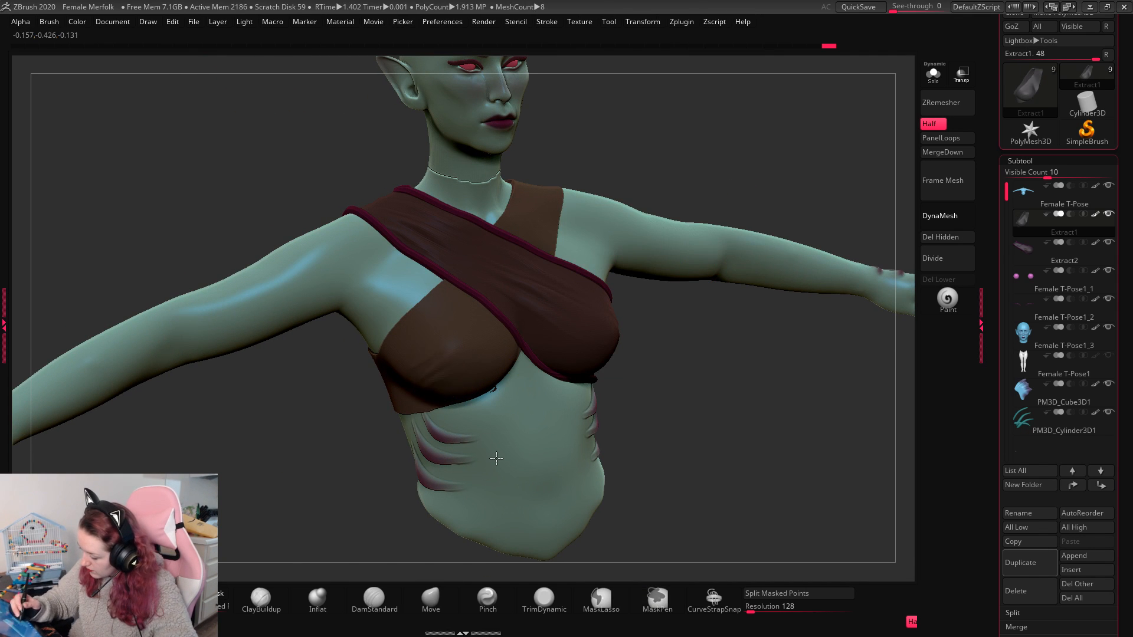
# Step: Continue the fabric folds on the brown Extract1 strap across the back and over the shoulder
pyautogui.moveTo(738, 380); pyautogui.dragTo(377, 399)
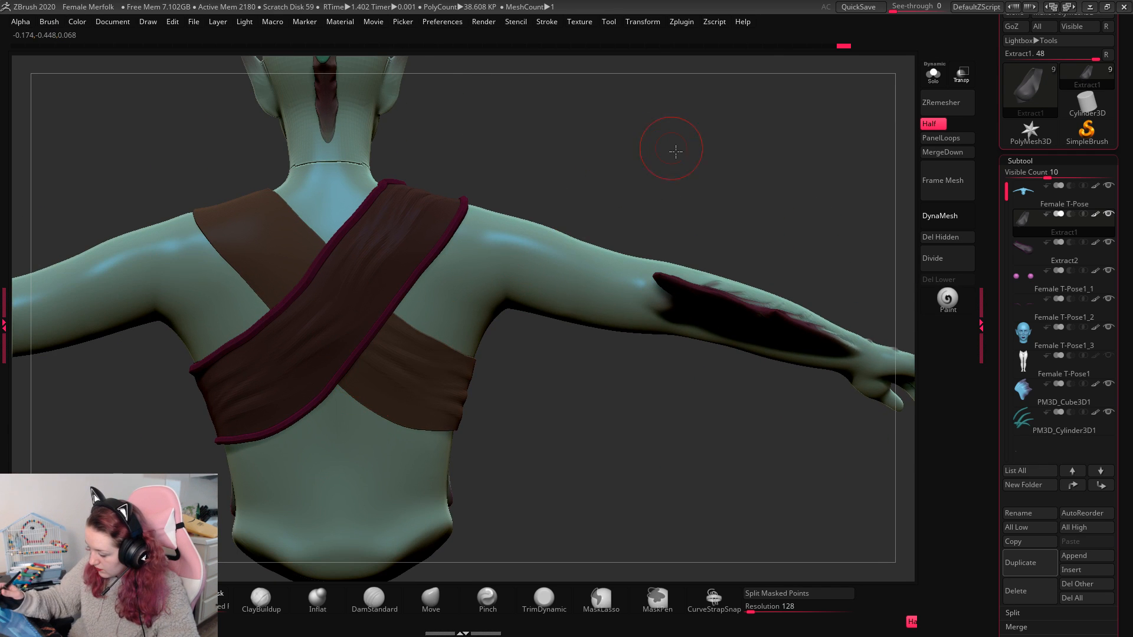
pyautogui.moveTo(676, 151); pyautogui.dragTo(370, 358)
pyautogui.moveTo(732, 254); pyautogui.dragTo(718, 333)
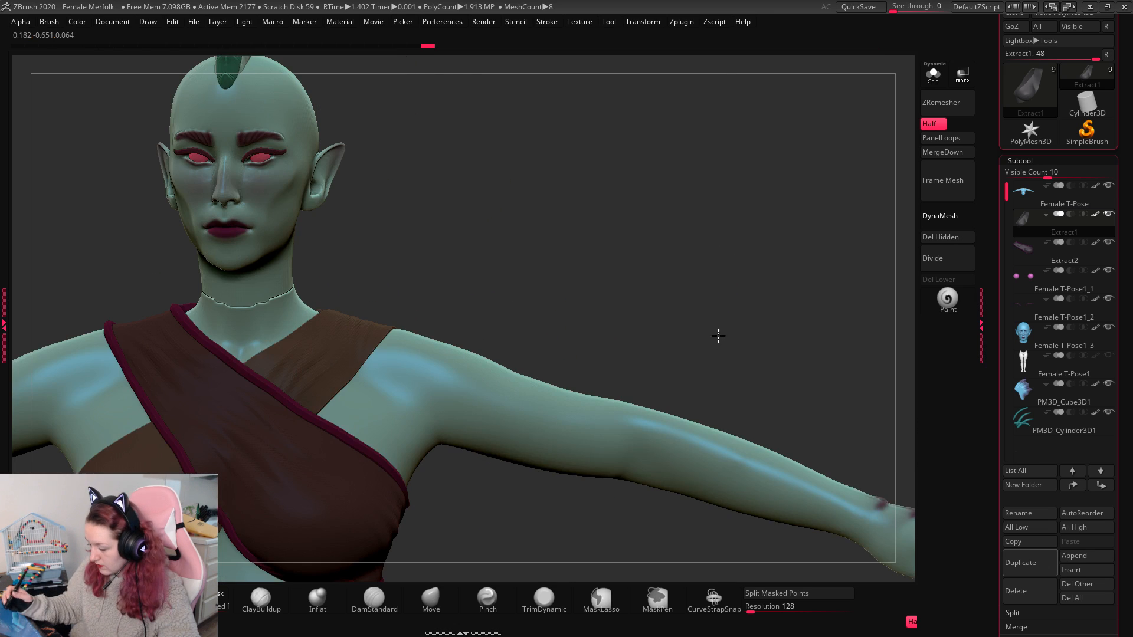
pyautogui.keyDown('alt'); pyautogui.moveTo(715, 287); pyautogui.dragTo(791, 260); pyautogui.keyUp('alt')
pyautogui.rightClick(738, 358)
# Step: Merge the Female T-Pose1_1 eyes down with the Female T-Pose1_2 and Female T-Pose1_3 head subtools
pyautogui.click(1023, 163)
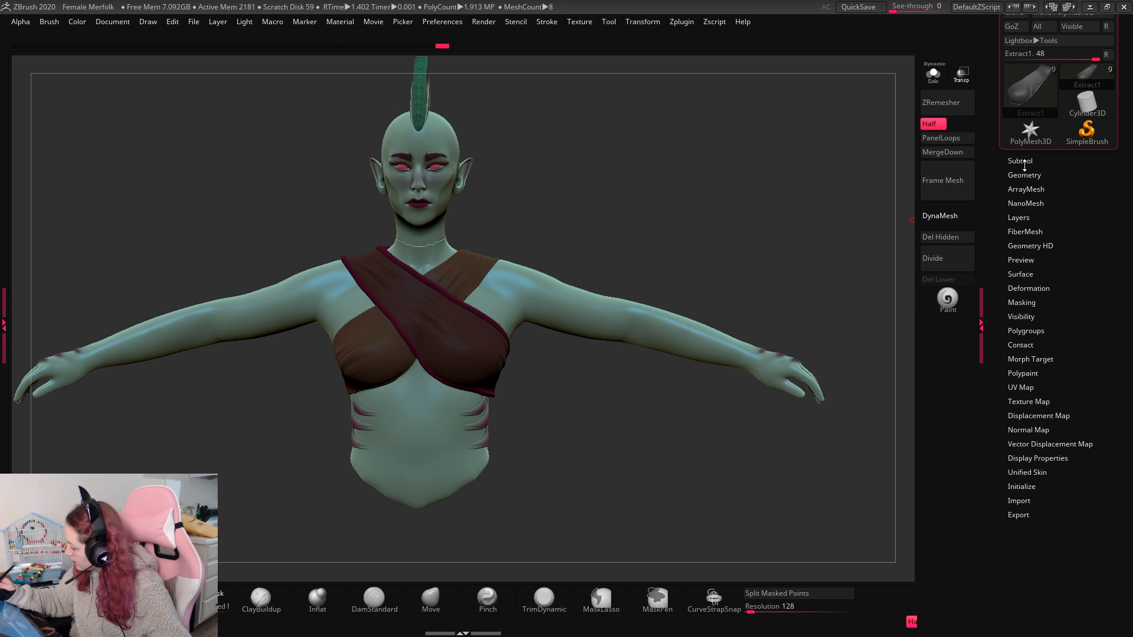
pyautogui.click(1028, 174)
pyautogui.click(1020, 160)
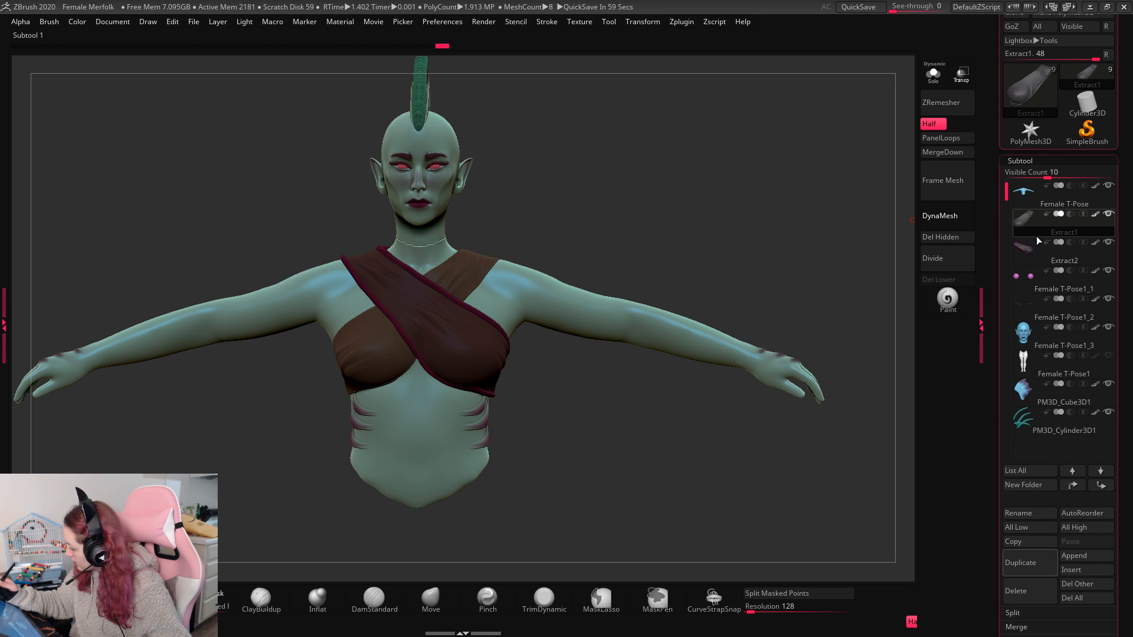
pyautogui.click(1021, 228)
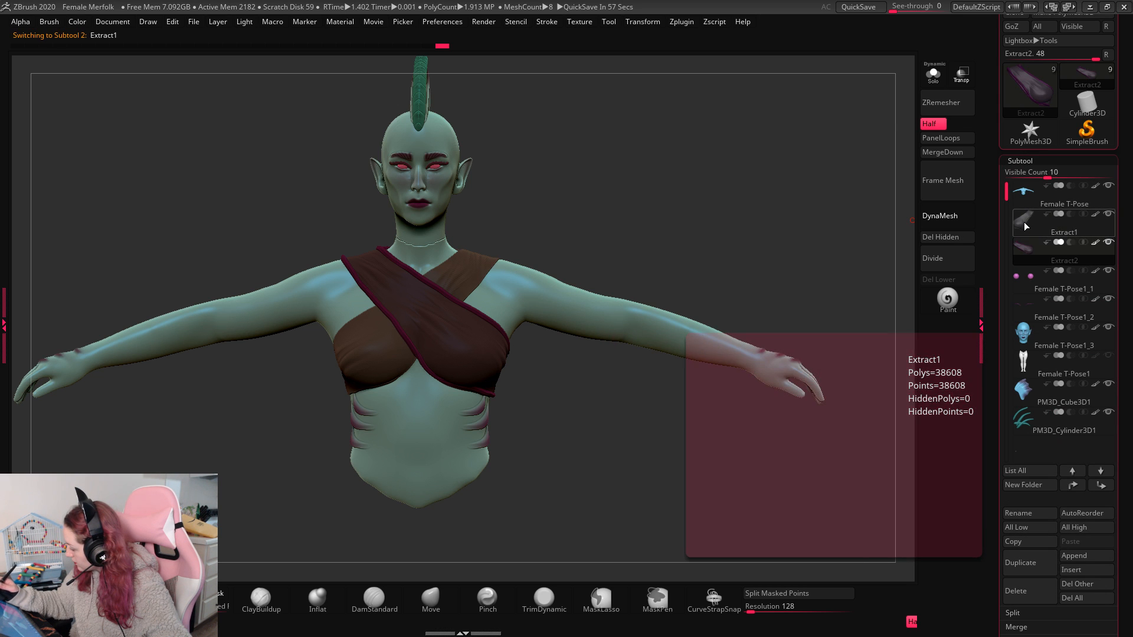
pyautogui.click(1021, 278)
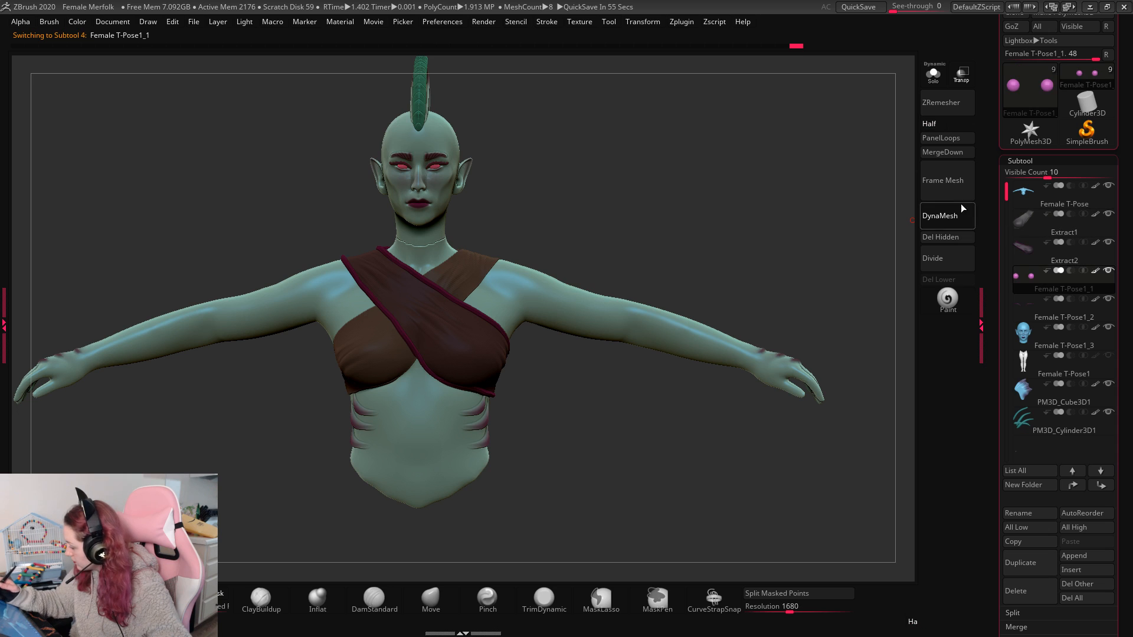
pyautogui.click(950, 151)
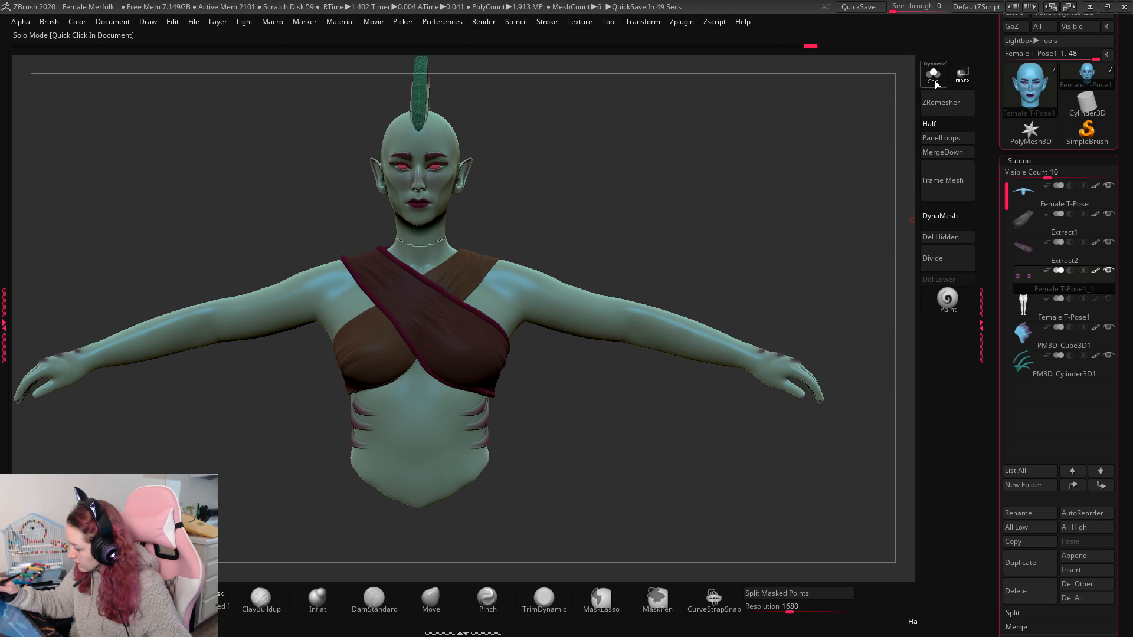
# Step: Select the PM3D_Cube3D1 head fin, check it against the head in profile, and merge the PM3D_Cylinder3D1 spines into it
pyautogui.click(1026, 343)
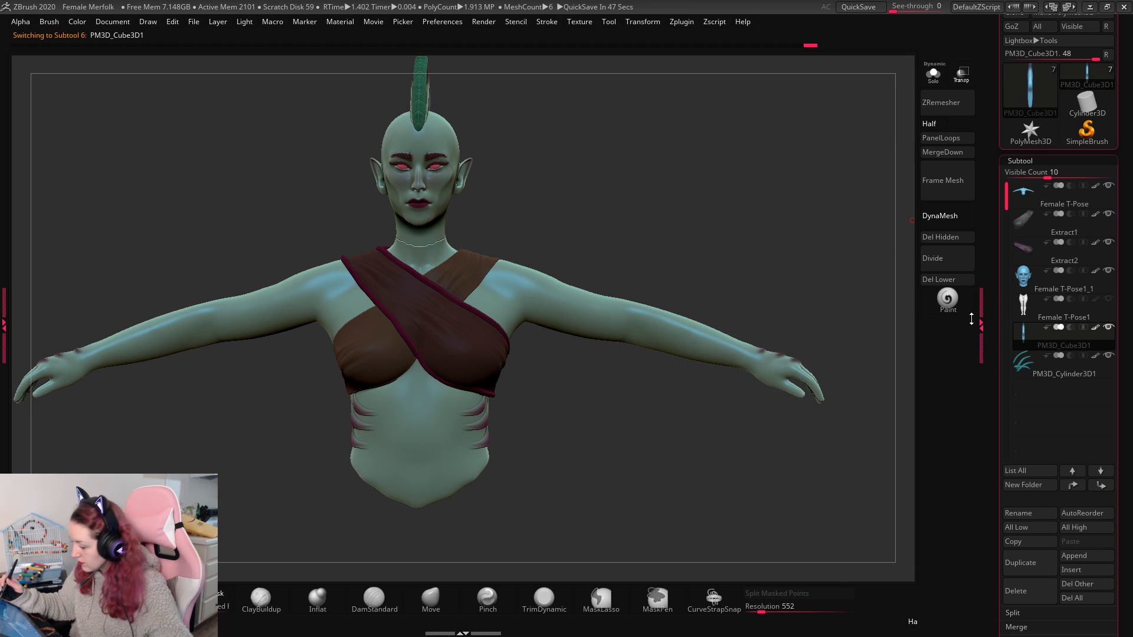
pyautogui.moveTo(726, 210); pyautogui.dragTo(742, 359)
pyautogui.click(958, 79)
pyautogui.click(935, 79)
pyautogui.click(935, 79)
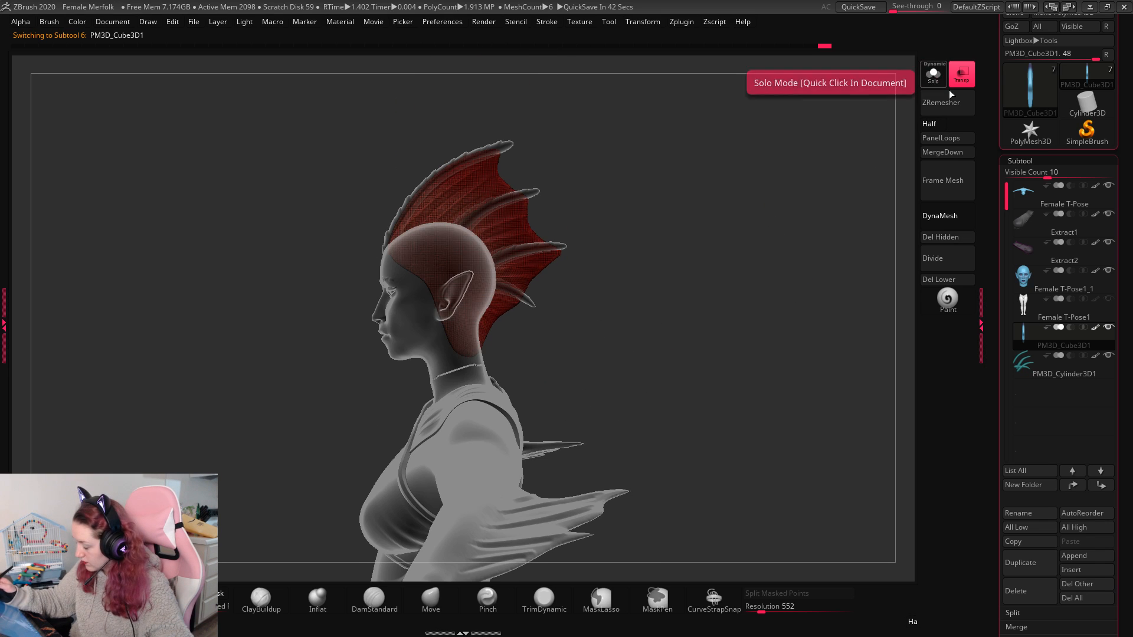
pyautogui.click(961, 77)
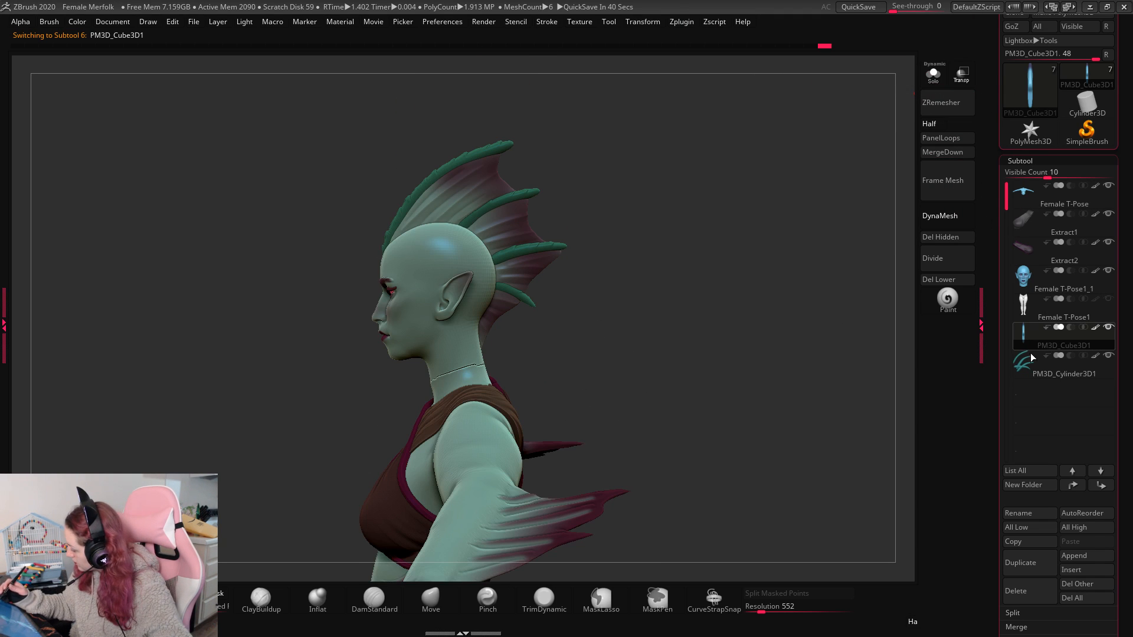
pyautogui.click(944, 152)
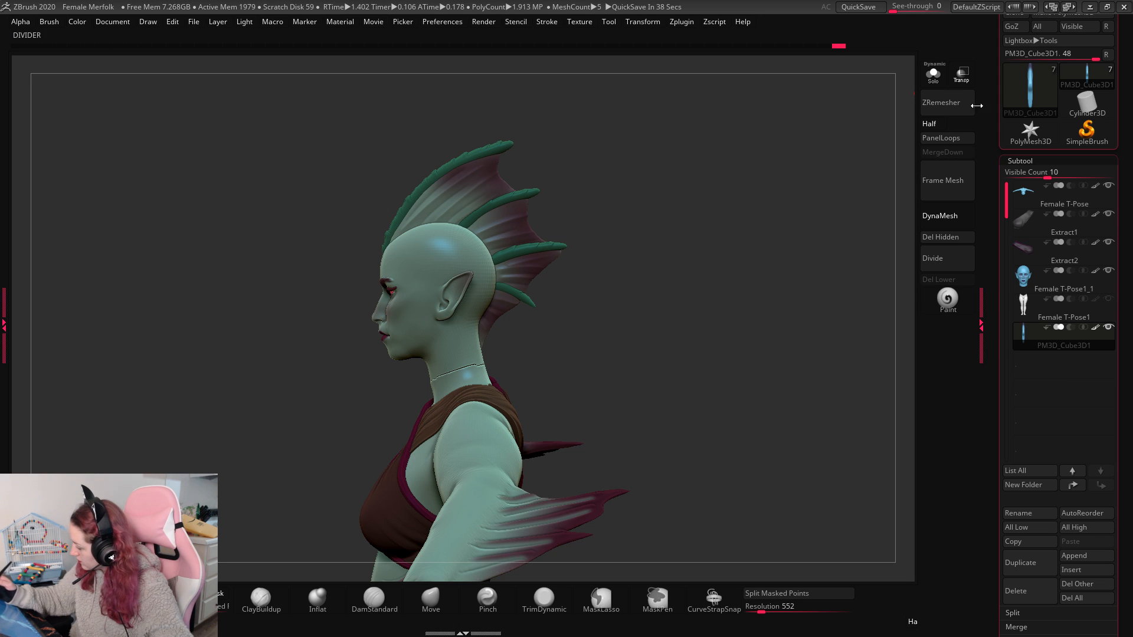
# Step: Isolate the merged head fin in side view and choose the TrimLasso brush for cutting its base
pyautogui.click(934, 76)
pyautogui.moveTo(702, 296); pyautogui.dragTo(715, 313)
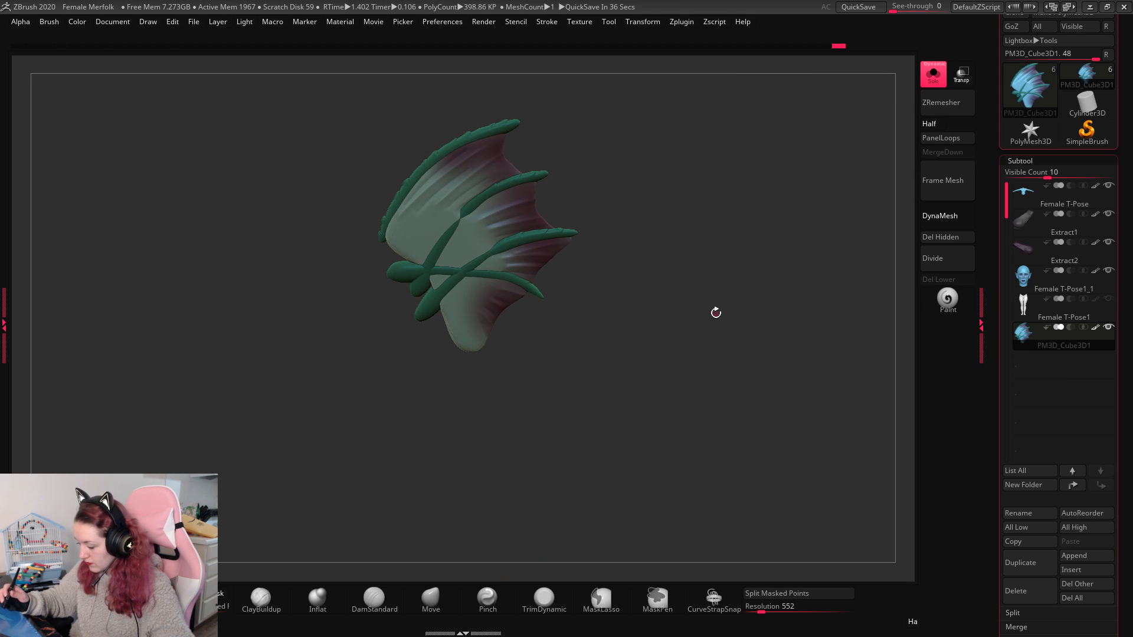
pyautogui.press('b')
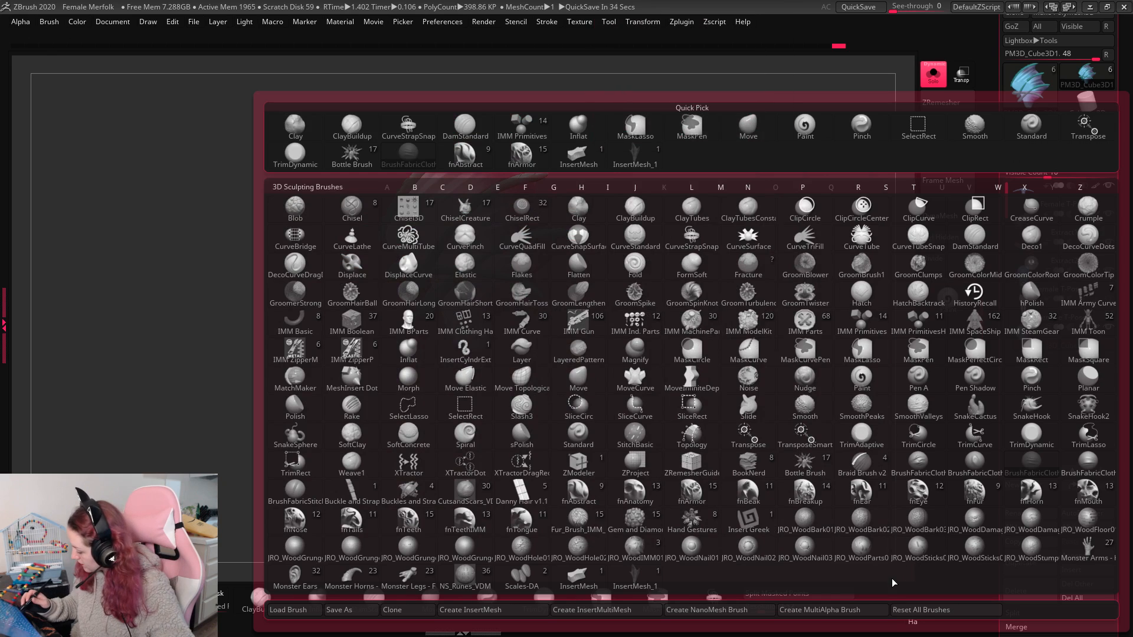
pyautogui.press('t')
pyautogui.press('l')
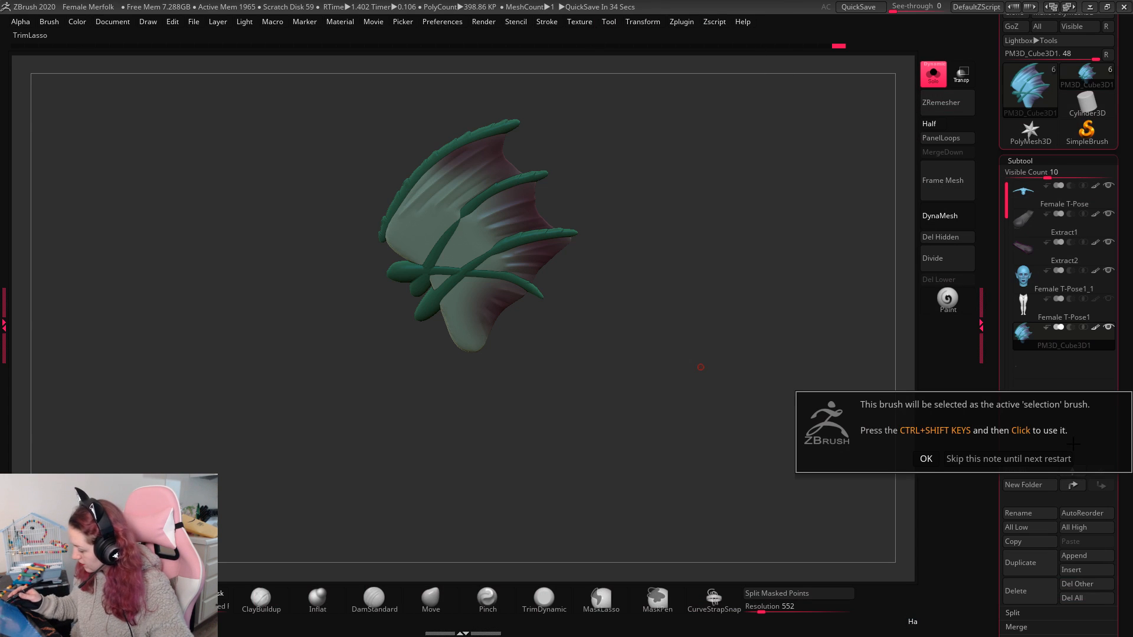
pyautogui.click(984, 459)
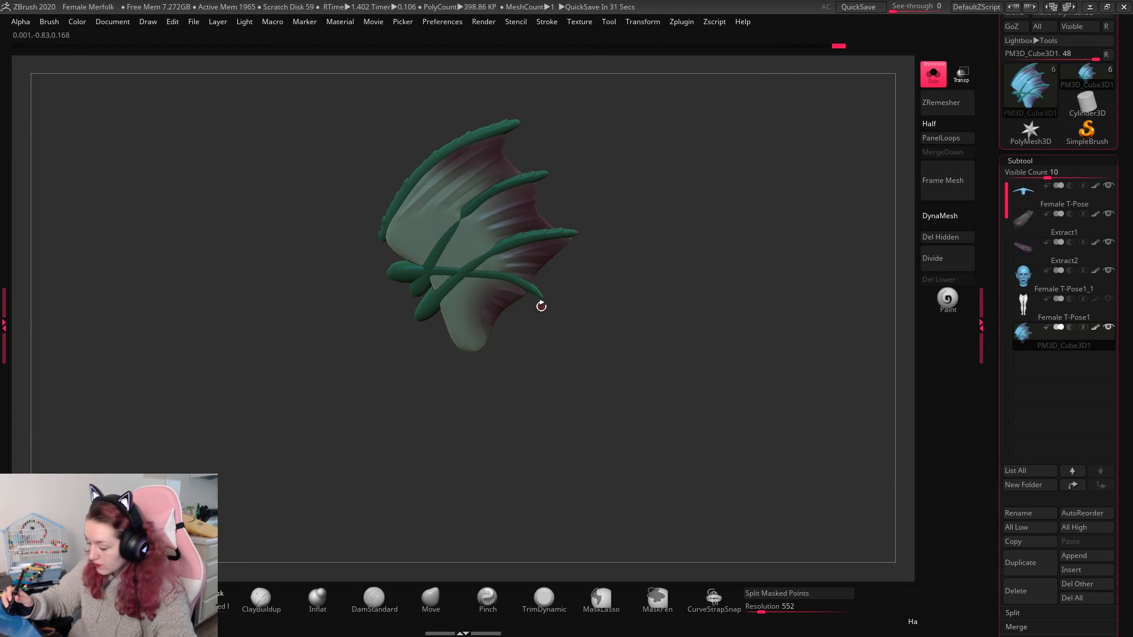
pyautogui.moveTo(642, 285); pyautogui.dragTo(643, 284)
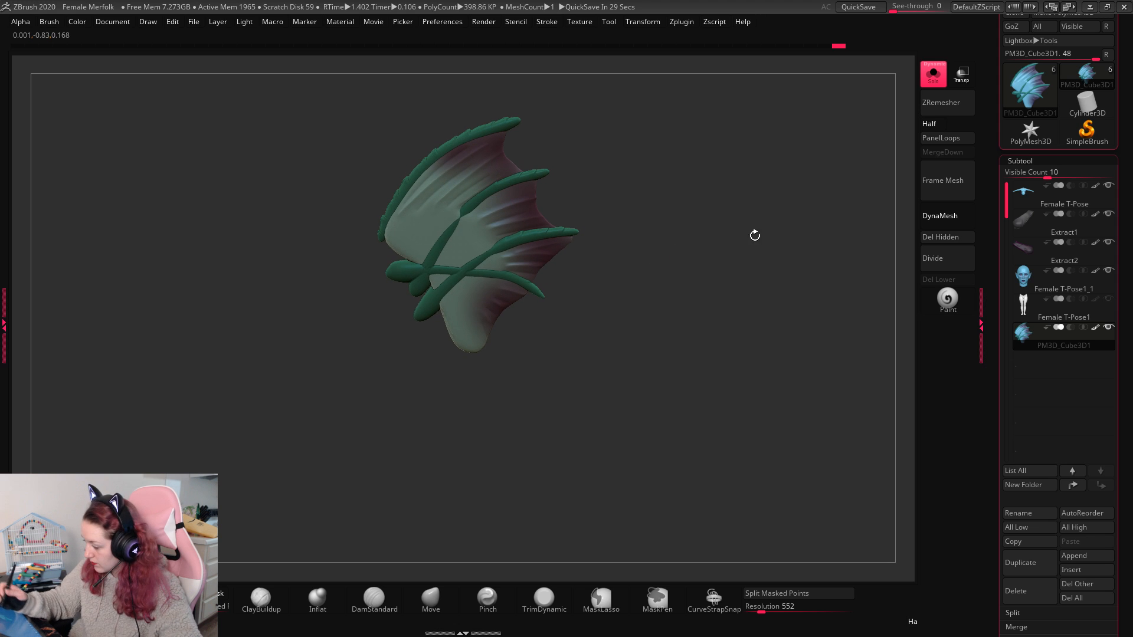
pyautogui.click(933, 77)
pyautogui.keyDown('shift'); pyautogui.moveTo(819, 190); pyautogui.dragTo(852, 182); pyautogui.keyUp('shift')
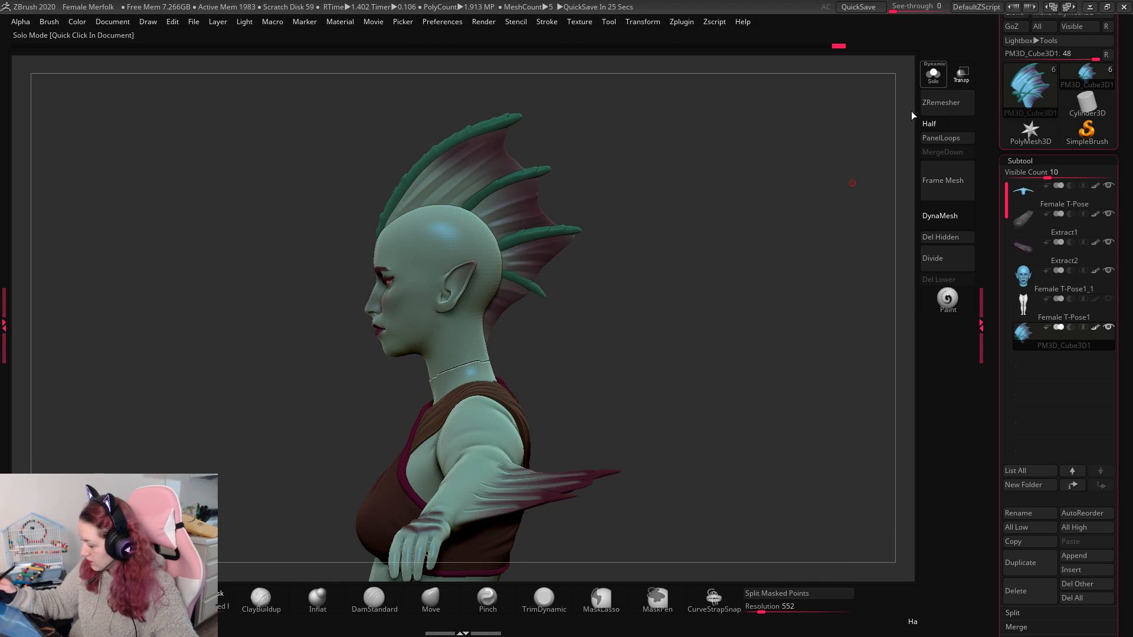
pyautogui.click(933, 74)
pyautogui.moveTo(814, 222); pyautogui.dragTo(783, 267)
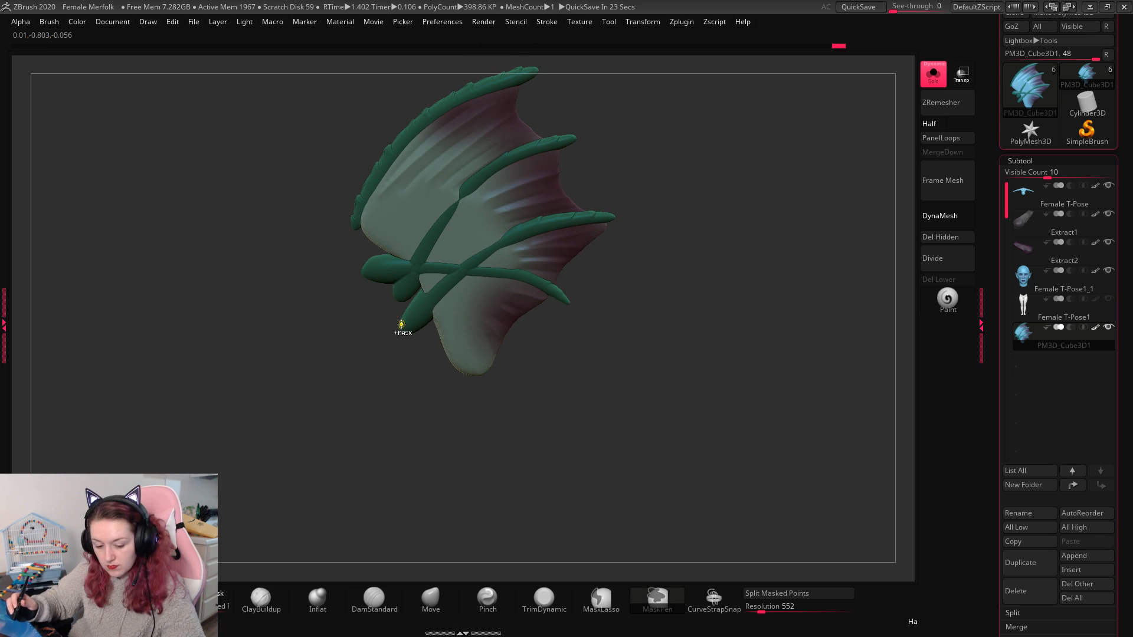
# Step: Save the project as Female Merfolk, replacing the existing file
pyautogui.hotkey('ctrl', 's')
pyautogui.click(531, 430)
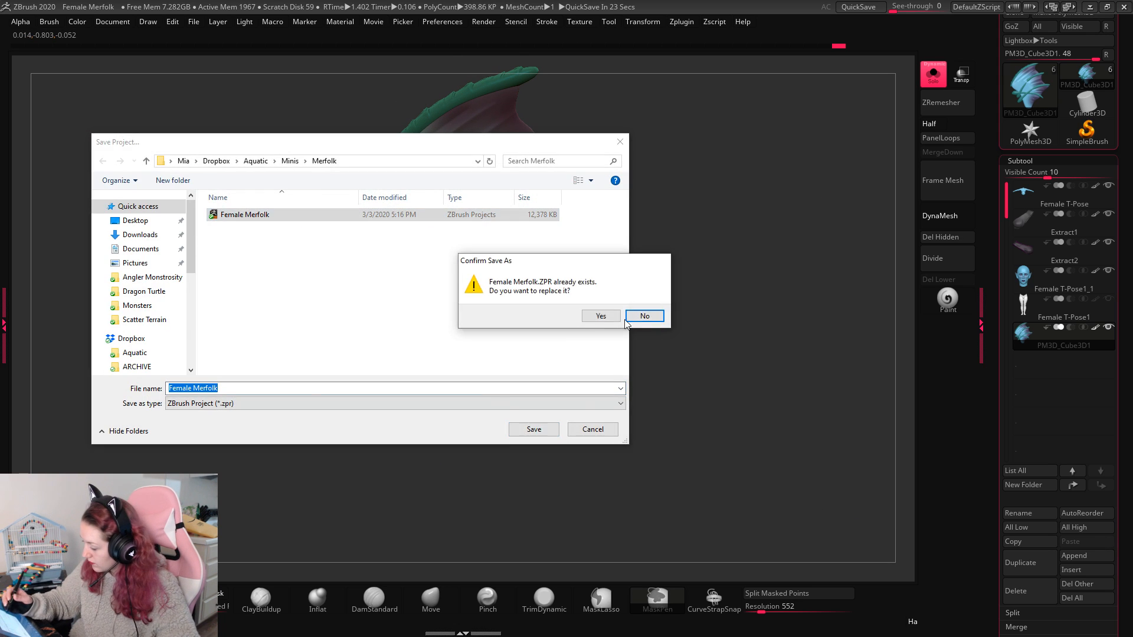
pyautogui.click(607, 318)
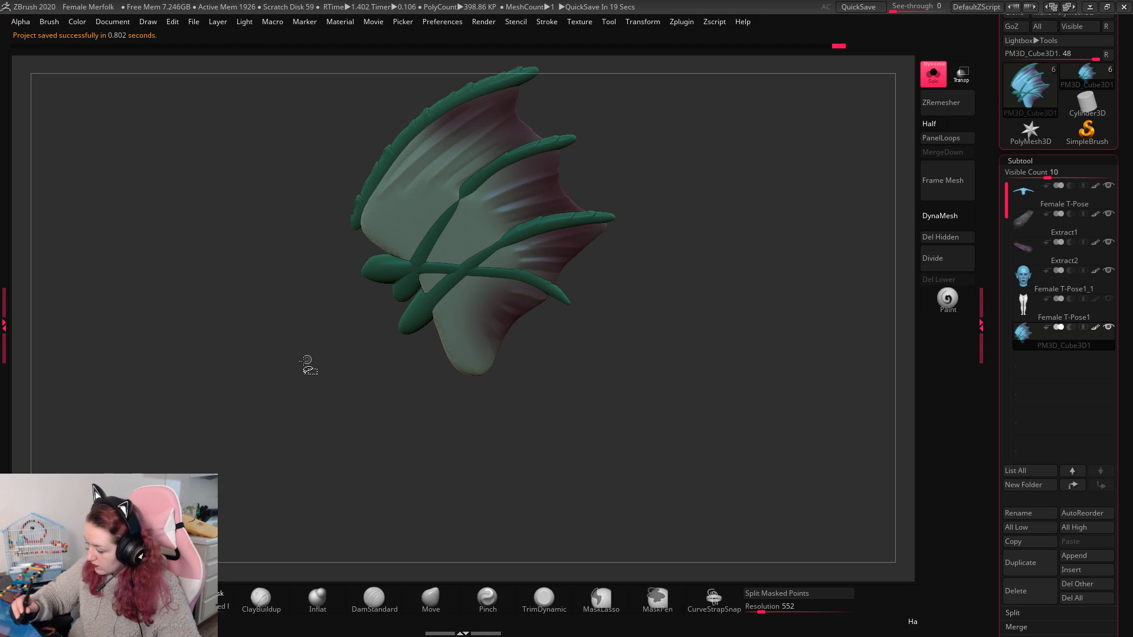
# Step: Trim off the fin base and spine ends hidden inside the head along a curved line, and show the whole figure again
pyautogui.keyDown('ctrl'); pyautogui.keyDown('shift'); pyautogui.moveTo(362, 232); pyautogui.dragTo(701, 265); pyautogui.keyUp('shift'); pyautogui.keyUp('ctrl')
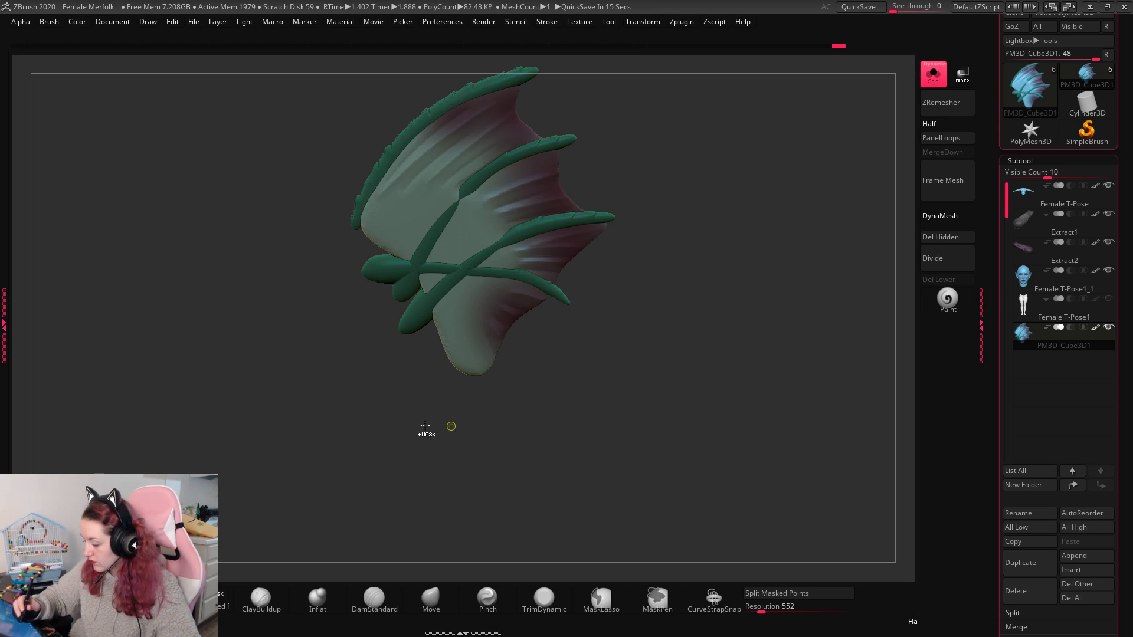
pyautogui.keyDown('ctrl'); pyautogui.keyDown('shift'); pyautogui.moveTo(353, 470); pyautogui.dragTo(179, 252); pyautogui.keyUp('shift'); pyautogui.keyUp('ctrl')
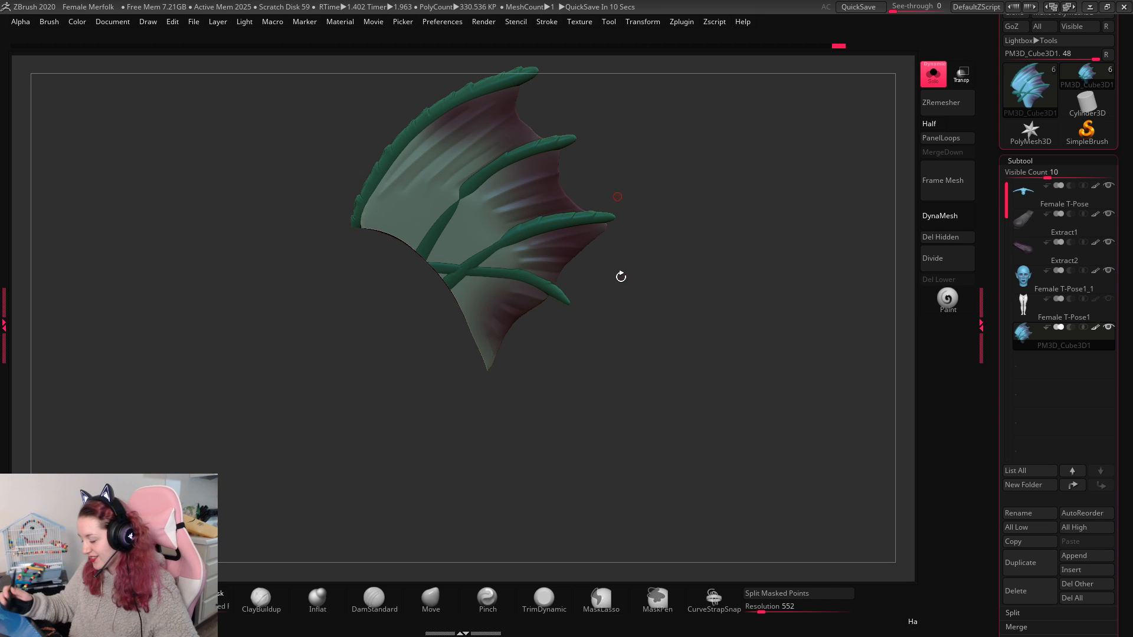
pyautogui.click(932, 73)
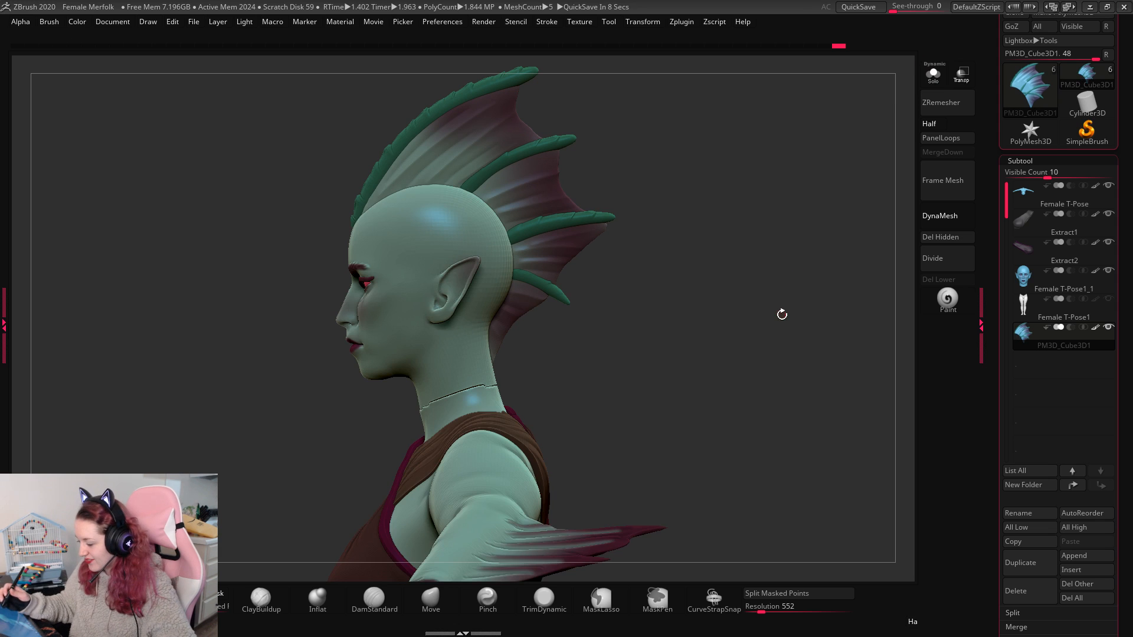
pyautogui.moveTo(772, 325); pyautogui.dragTo(875, 288)
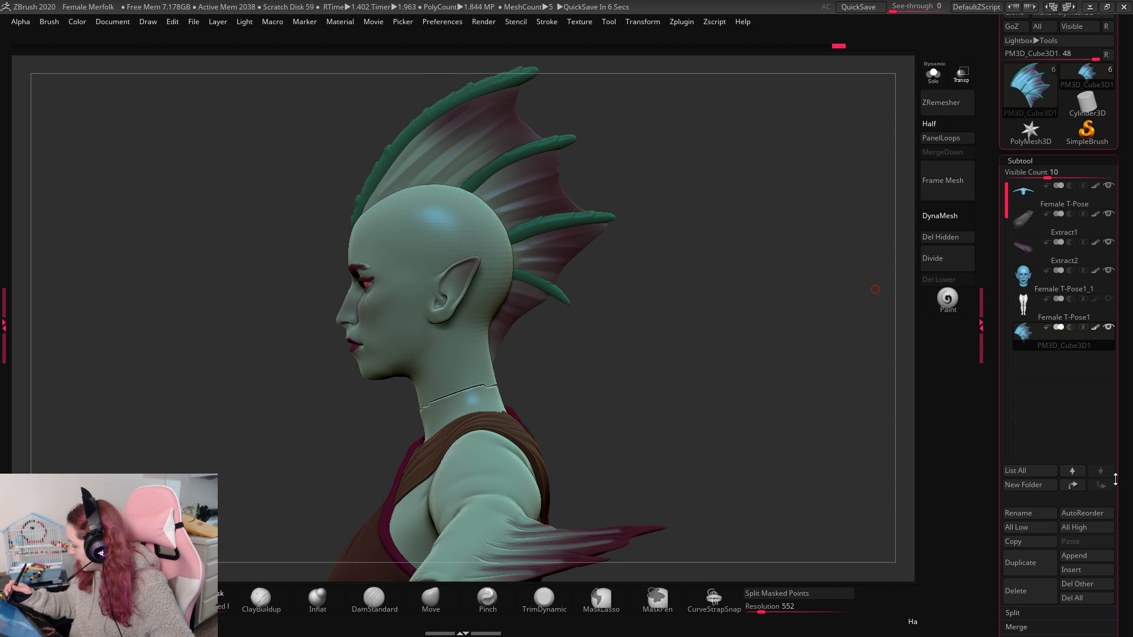
# Step: Duplicate the trimmed head fin and try to shift the copy sideways off the head
pyautogui.click(1032, 559)
pyautogui.moveTo(768, 367); pyautogui.dragTo(785, 392)
pyautogui.press('w')
pyautogui.keyDown('alt'); pyautogui.moveTo(412, 178); pyautogui.dragTo(329, 195); pyautogui.keyUp('alt')
pyautogui.keyDown('alt'); pyautogui.moveTo(366, 175); pyautogui.dragTo(550, 180); pyautogui.keyUp('alt')
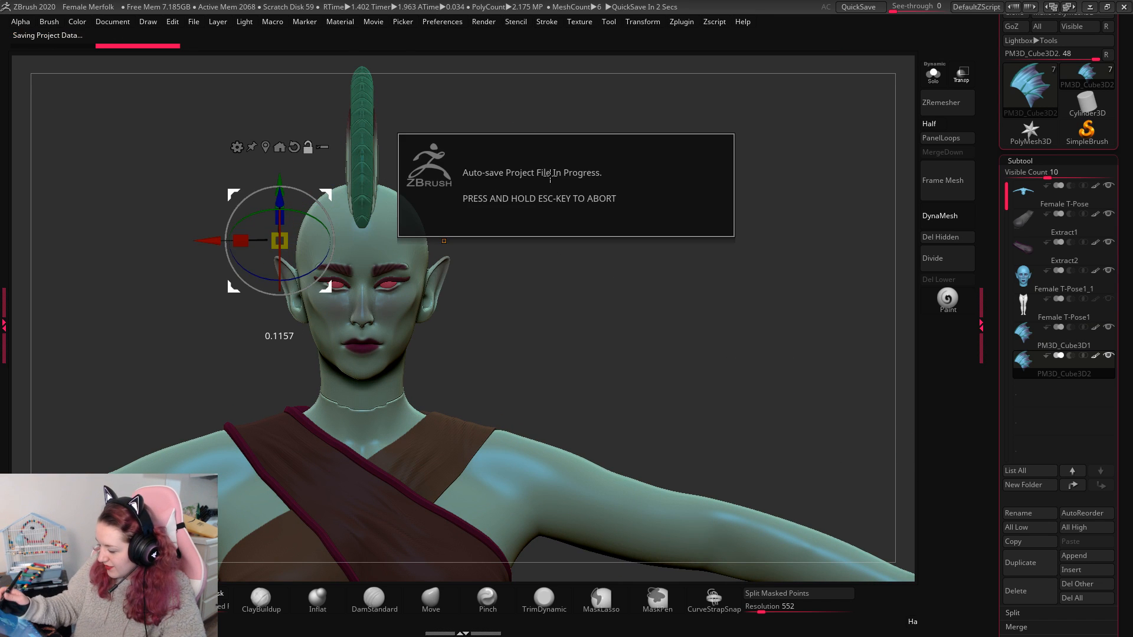
pyautogui.moveTo(438, 175); pyautogui.dragTo(534, 175)
pyautogui.hotkey('ctrl', 'z')
pyautogui.press('x')
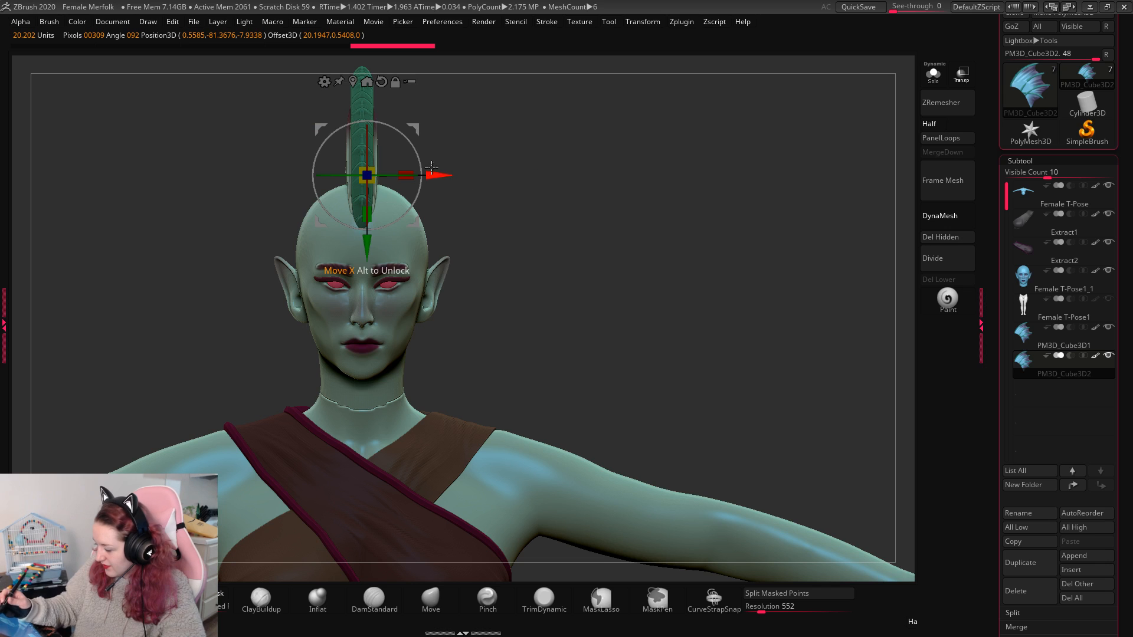
# Step: Try the duplicated fin beside the ear, and delete the duplicate subtool
pyautogui.moveTo(438, 174); pyautogui.dragTo(489, 192)
pyautogui.moveTo(718, 230); pyautogui.dragTo(773, 296)
pyautogui.moveTo(668, 229); pyautogui.dragTo(826, 199)
pyautogui.click(1027, 592)
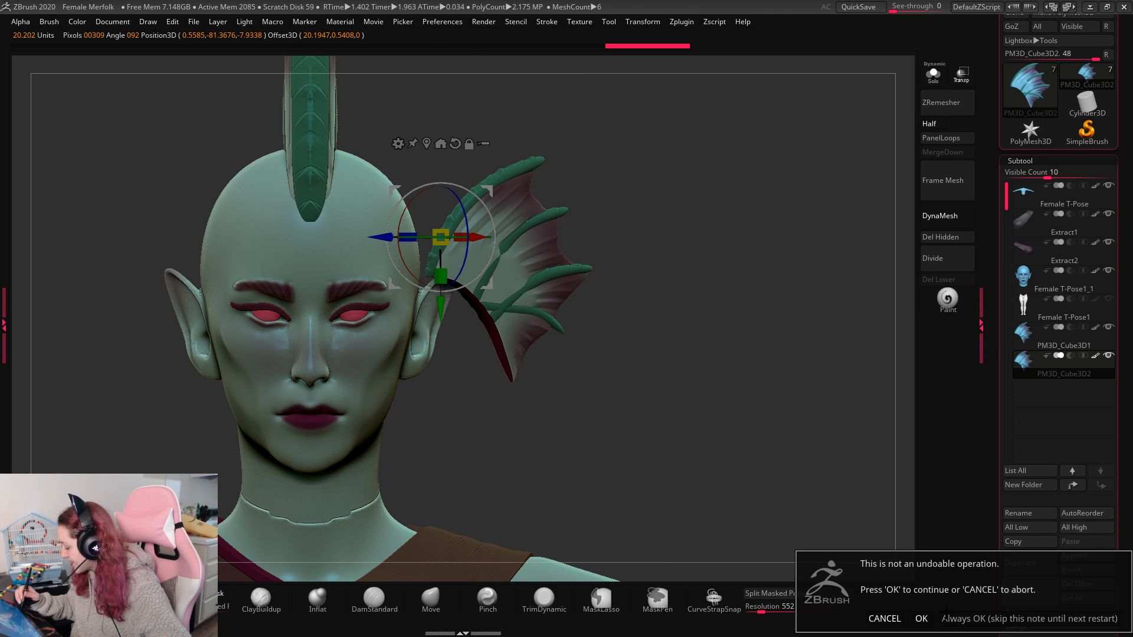
pyautogui.click(921, 618)
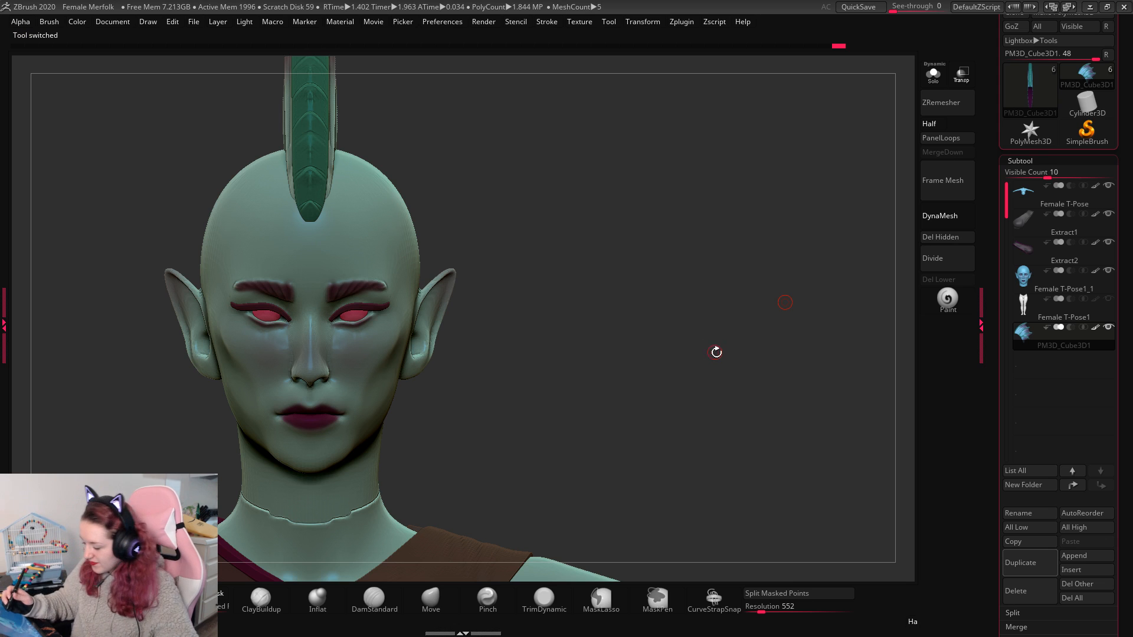
# Step: Select the head subtool and lengthen the pointed ears by pulling their tips up and back with the Move brush
pyautogui.moveTo(716, 352); pyautogui.dragTo(754, 362)
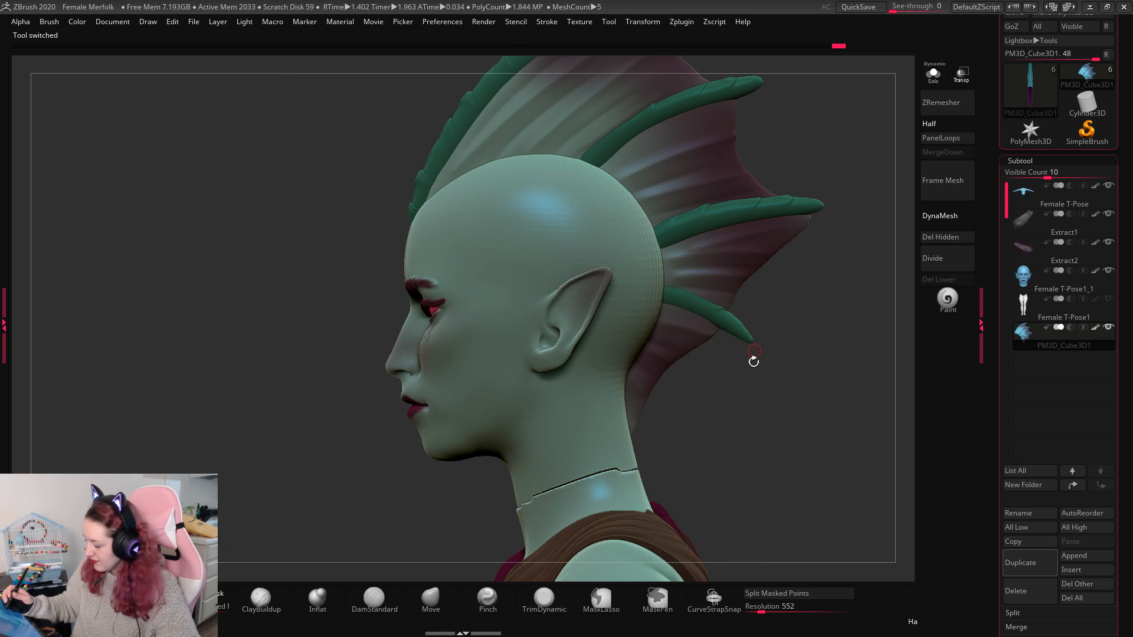
pyautogui.keyDown('alt'); pyautogui.moveTo(737, 416); pyautogui.dragTo(706, 466); pyautogui.keyUp('alt')
pyautogui.press('space')
pyautogui.keyDown('alt'); pyautogui.click(611, 437); pyautogui.keyUp('alt')
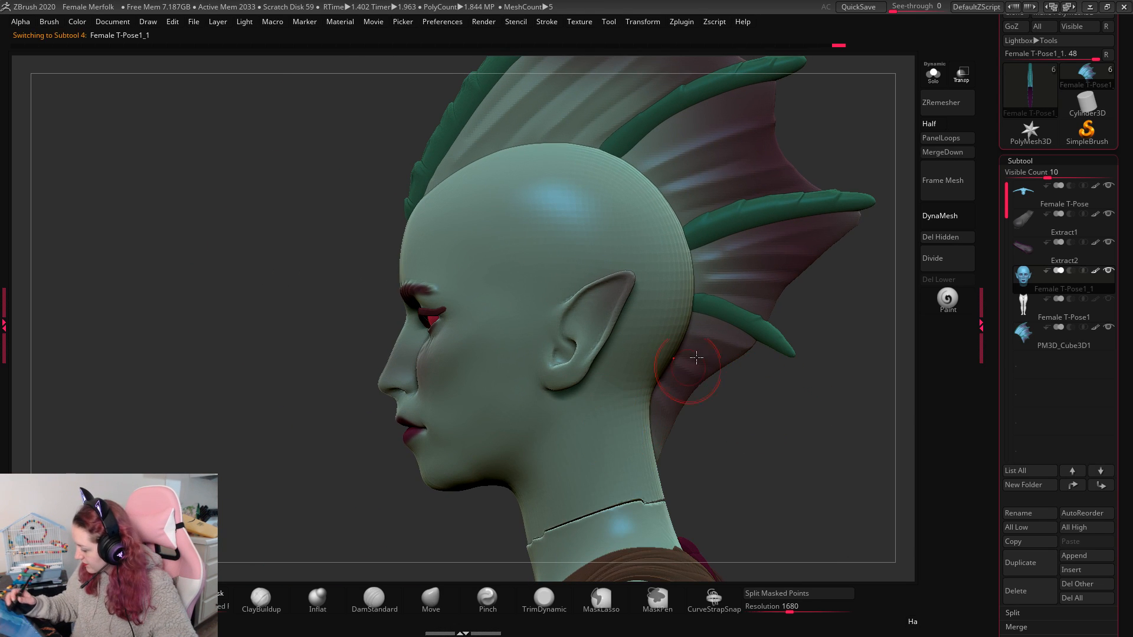
pyautogui.press('space')
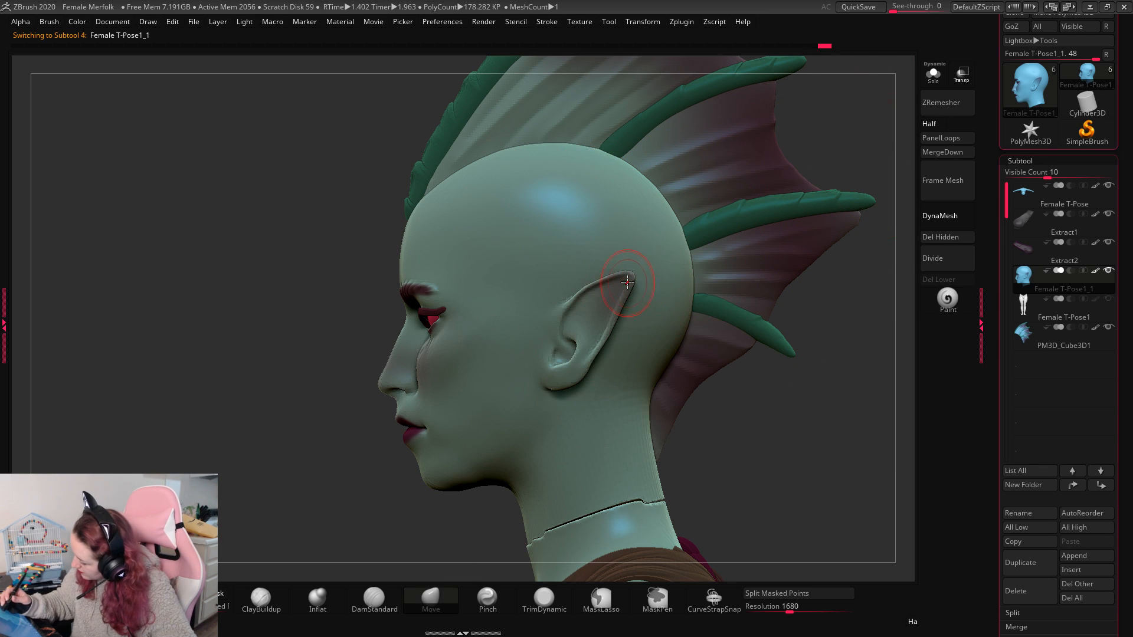
pyautogui.moveTo(646, 268); pyautogui.dragTo(684, 242)
pyautogui.press('space')
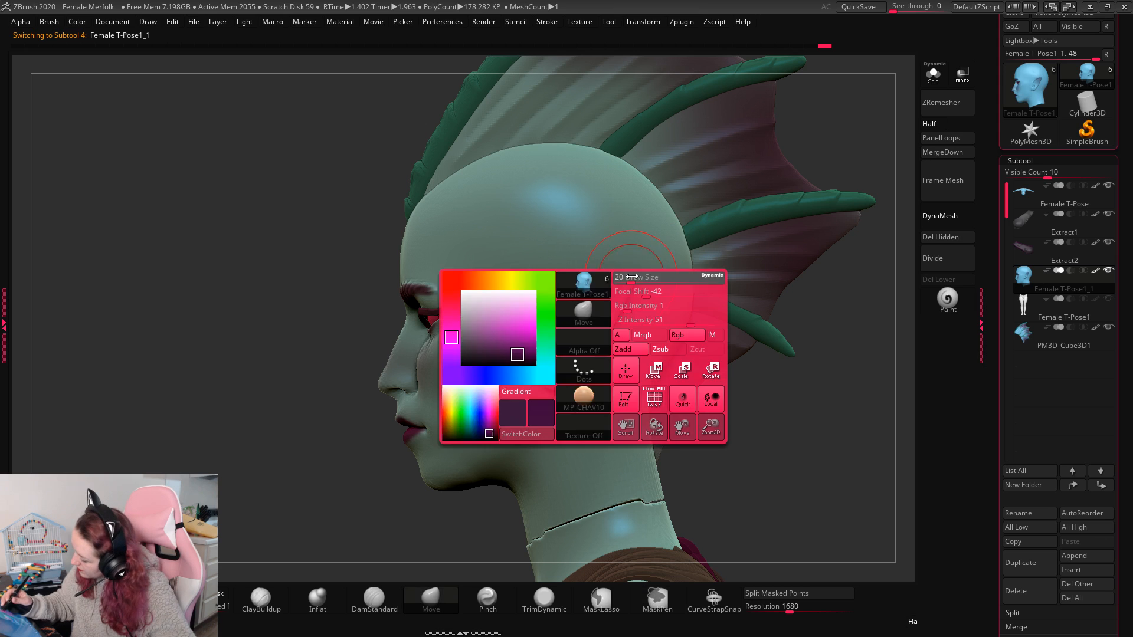
pyautogui.hotkey('ctrl', 'z')
pyautogui.moveTo(771, 364); pyautogui.dragTo(808, 430)
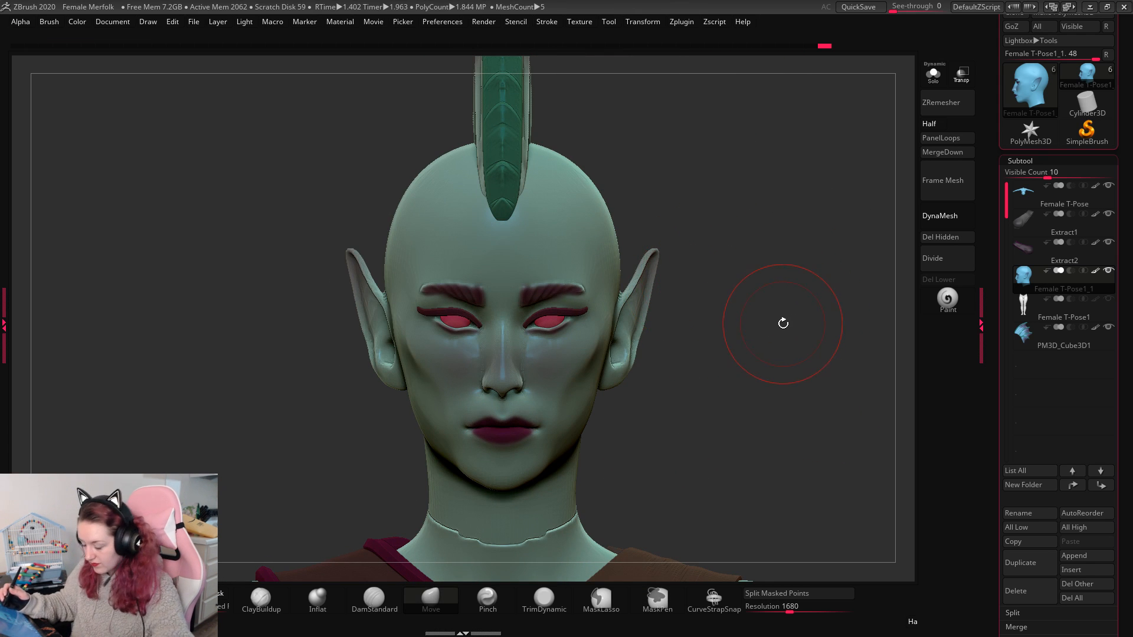
# Step: Thicken the lengthened ears and their tips with the Inflat brush from the front, side and back
pyautogui.moveTo(791, 311); pyautogui.dragTo(609, 282)
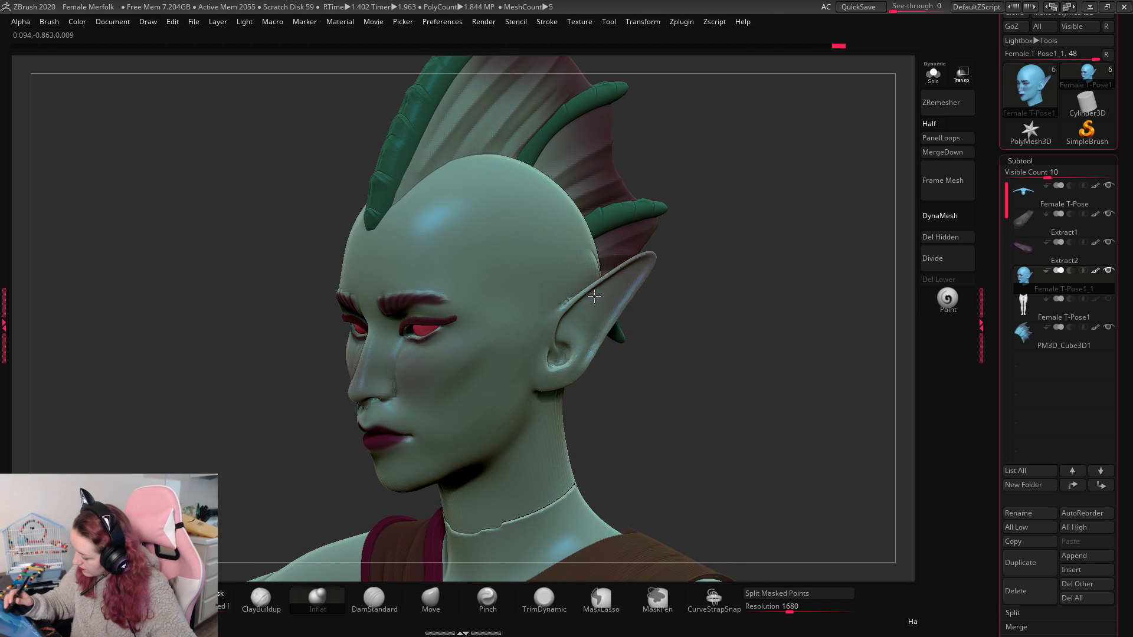
pyautogui.moveTo(745, 257); pyautogui.dragTo(625, 270)
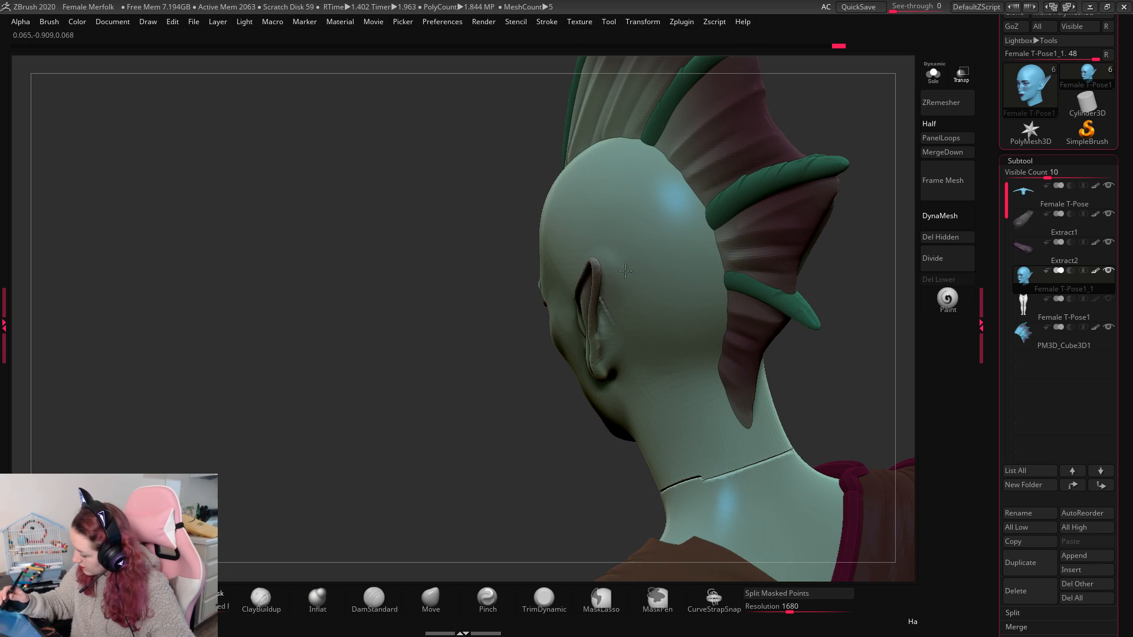
pyautogui.moveTo(601, 341); pyautogui.dragTo(430, 404)
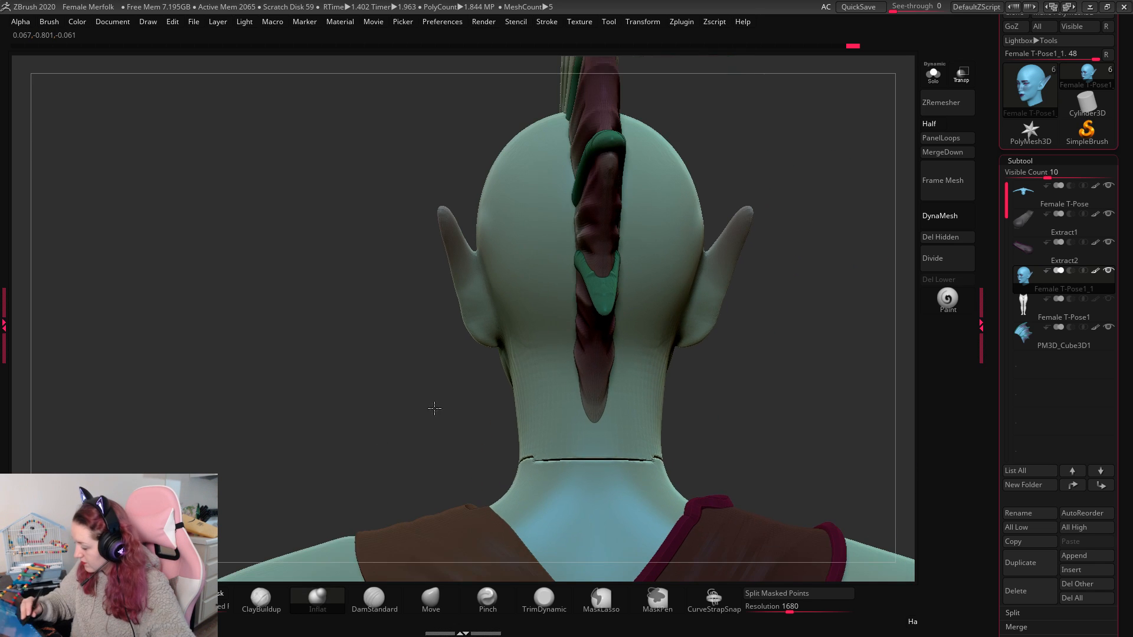
pyautogui.keyDown('alt'); pyautogui.moveTo(791, 298); pyautogui.dragTo(748, 313); pyautogui.keyUp('alt')
pyautogui.moveTo(864, 323); pyautogui.dragTo(850, 366)
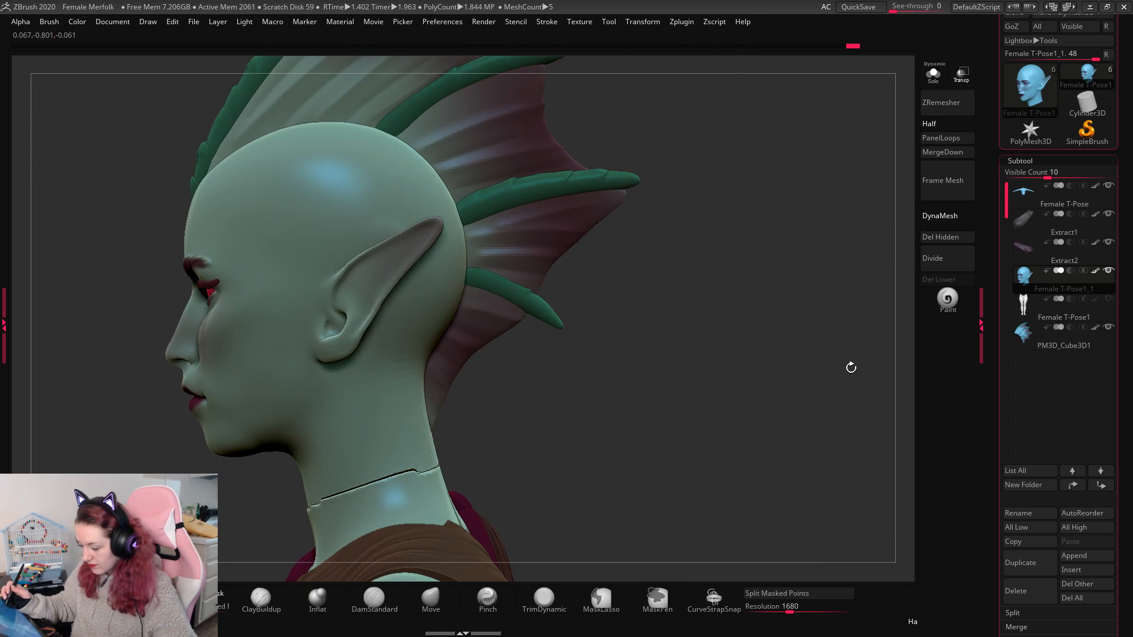
# Step: Load the fnEar insert brush and look through its ready-made ear shapes
pyautogui.press('b')
pyautogui.press('f')
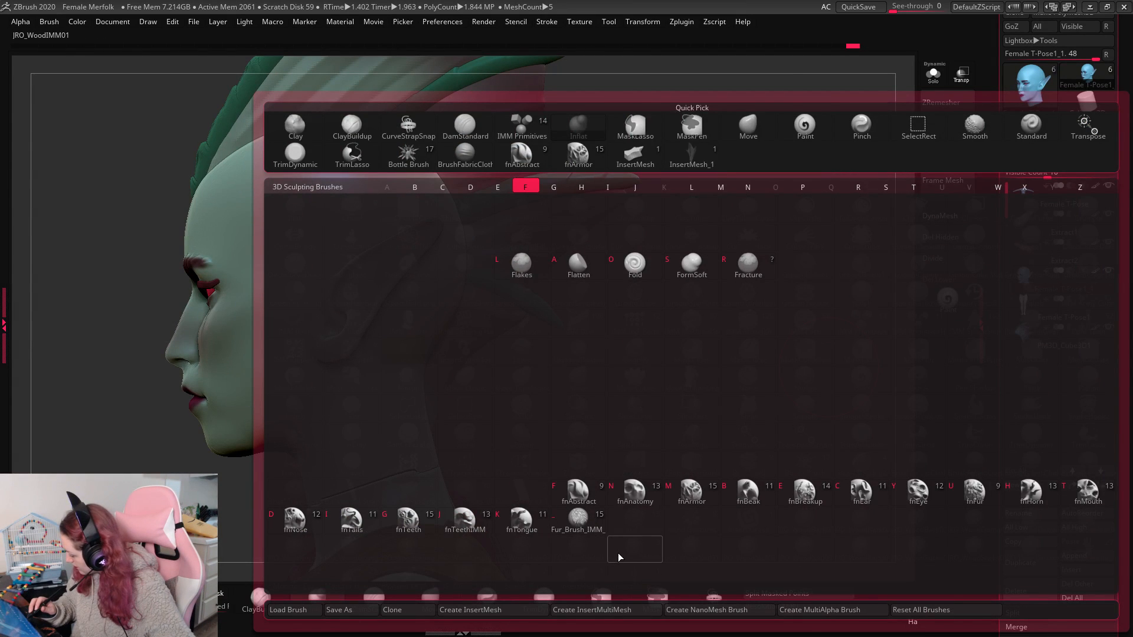
pyautogui.click(859, 496)
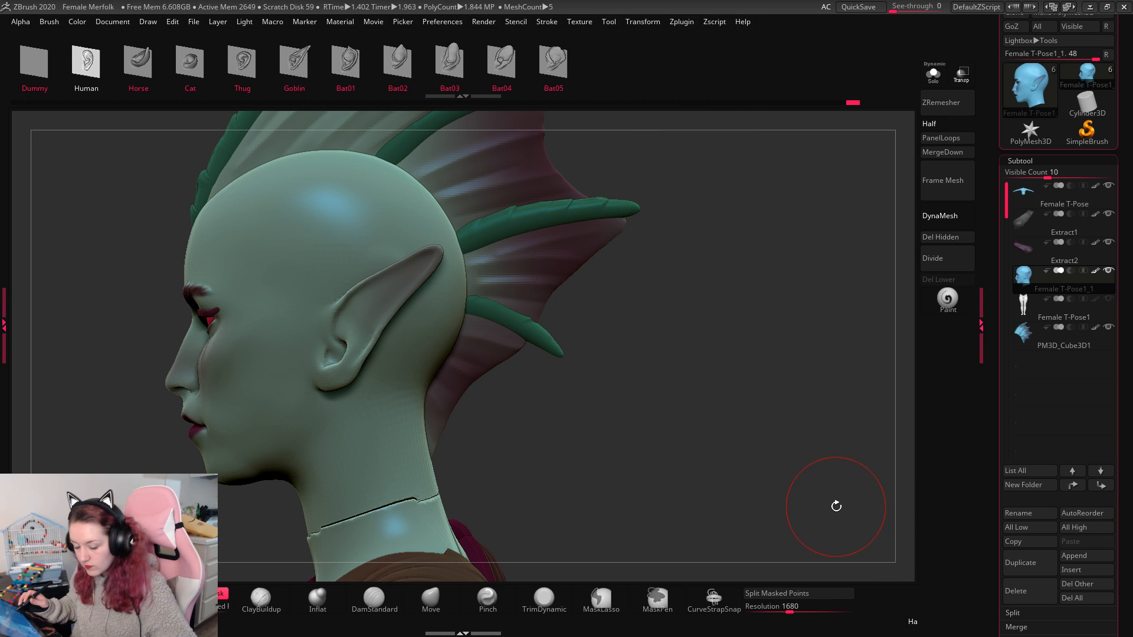
pyautogui.press('b')
pyautogui.press('f')
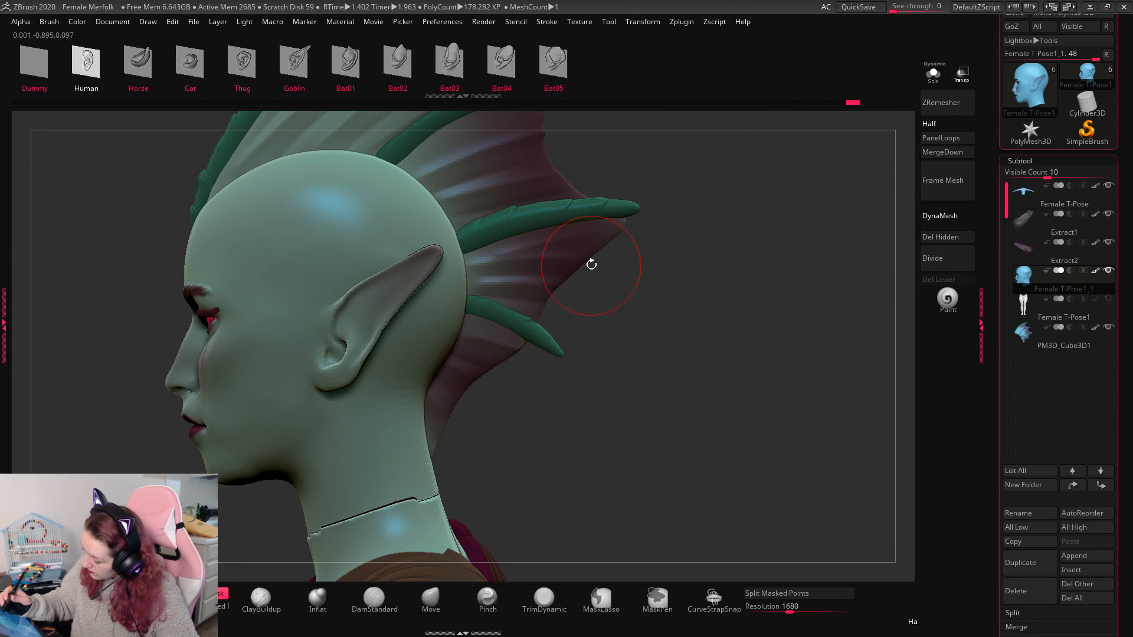
# Step: Mask both ears completely with the MaskPen brush, clean up the mask edge, and split the masked points into a separate subtool
pyautogui.moveTo(632, 369)
pyautogui.keyDown('ctrl'); pyautogui.mouseDown()
pyautogui.moveTo(732, 348)
pyautogui.moveTo(707, 390)
pyautogui.moveTo(835, 361)
pyautogui.mouseUp(); pyautogui.keyUp('ctrl')
pyautogui.keyDown('ctrl'); pyautogui.moveTo(535, 190); pyautogui.dragTo(472, 432); pyautogui.keyUp('ctrl')
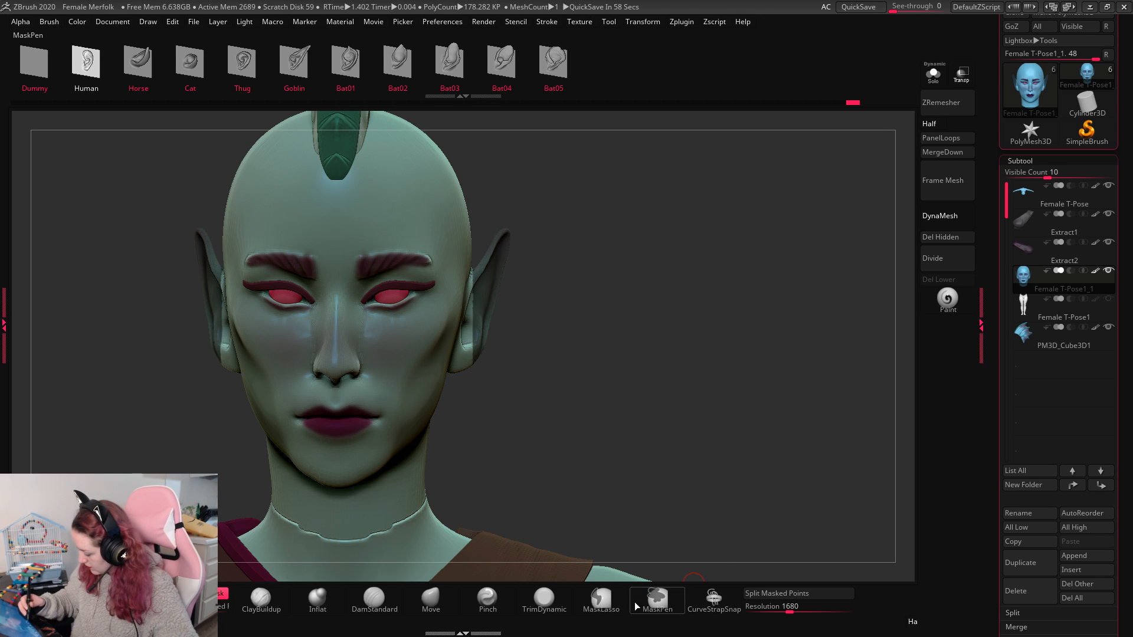
pyautogui.moveTo(554, 198)
pyautogui.keyDown('ctrl'); pyautogui.mouseDown()
pyautogui.moveTo(477, 252)
pyautogui.moveTo(457, 399)
pyautogui.mouseUp(); pyautogui.keyUp('ctrl')
pyautogui.moveTo(759, 317)
pyautogui.mouseDown()
pyautogui.moveTo(672, 329)
pyautogui.moveTo(795, 301)
pyautogui.moveTo(678, 345)
pyautogui.mouseUp()
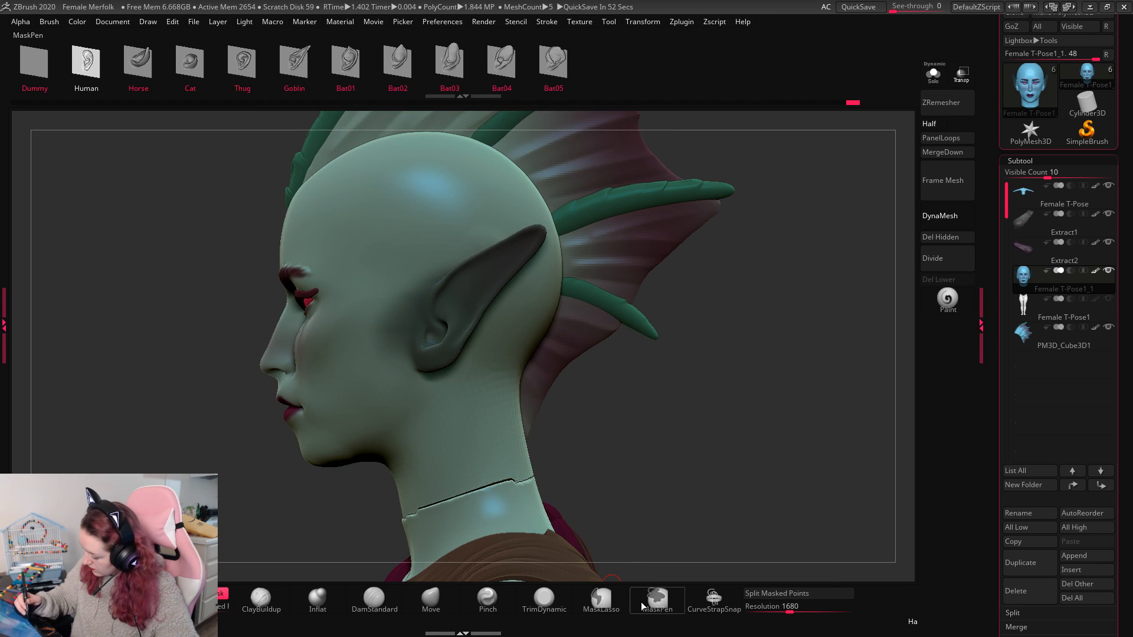
pyautogui.keyDown('ctrl'); pyautogui.keyDown('alt'); pyautogui.moveTo(396, 271); pyautogui.dragTo(401, 278); pyautogui.keyUp('alt'); pyautogui.keyUp('ctrl')
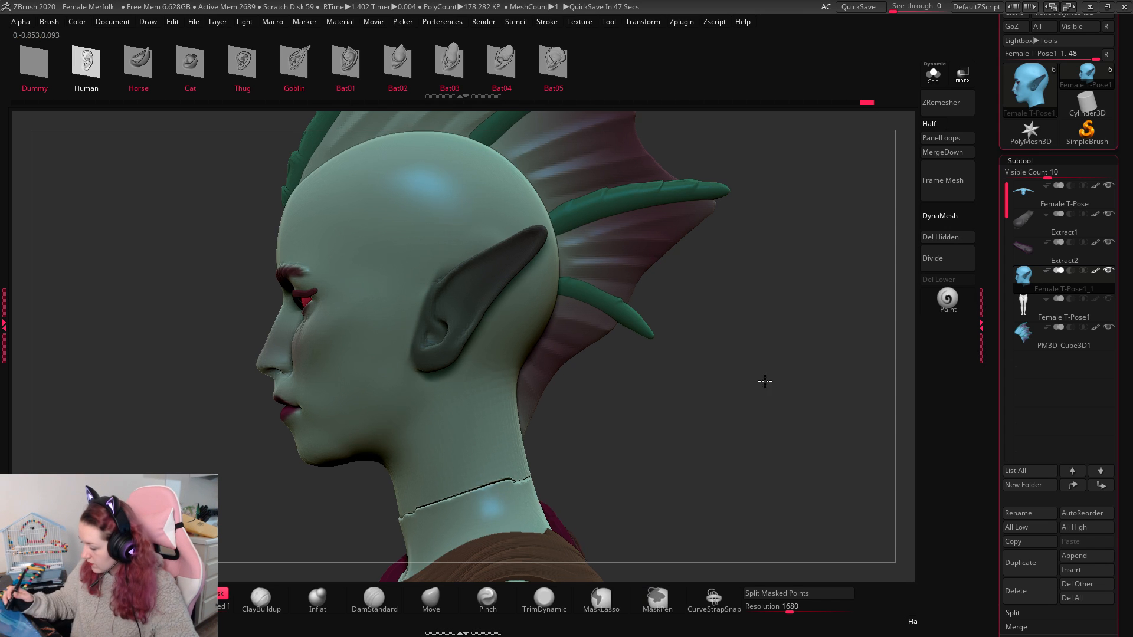
pyautogui.moveTo(763, 380); pyautogui.dragTo(419, 269)
pyautogui.moveTo(795, 376); pyautogui.dragTo(800, 448)
pyautogui.click(776, 593)
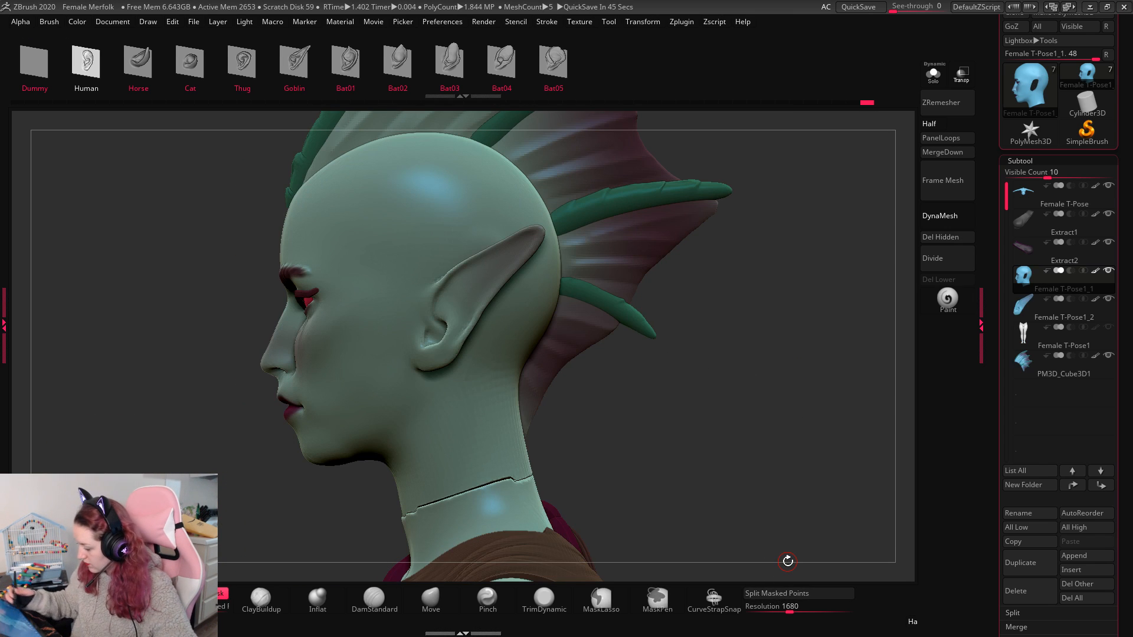
# Step: Select the split-off ear subtool, show it alone, and rotate the ears outward with the gizmo
pyautogui.click(1019, 301)
pyautogui.click(932, 73)
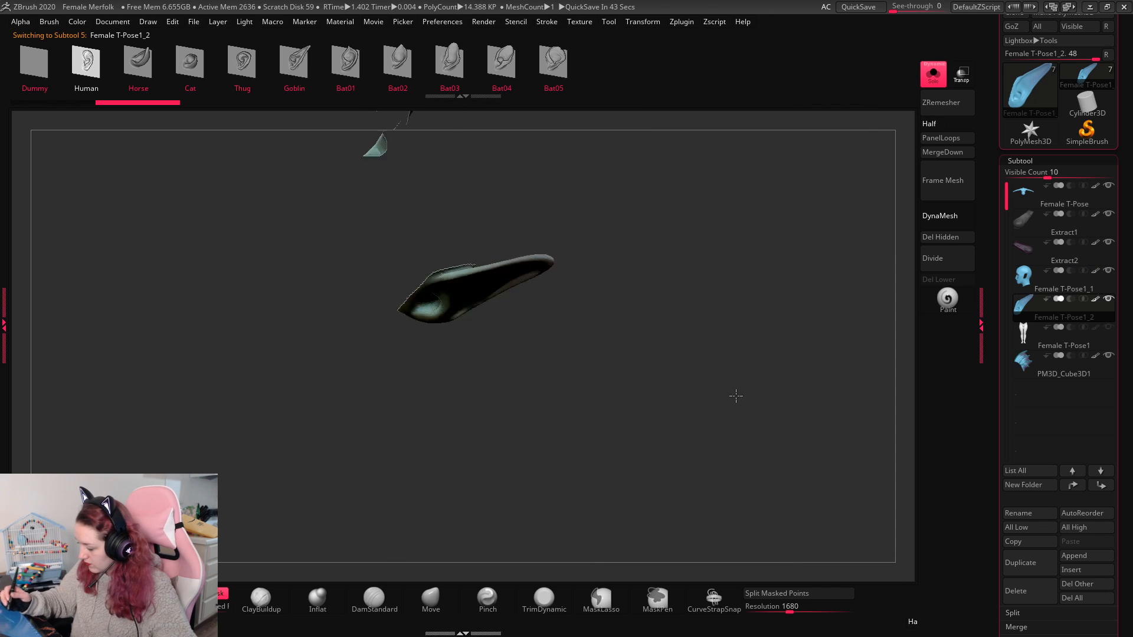
pyautogui.moveTo(736, 395); pyautogui.dragTo(728, 343)
pyautogui.press('w')
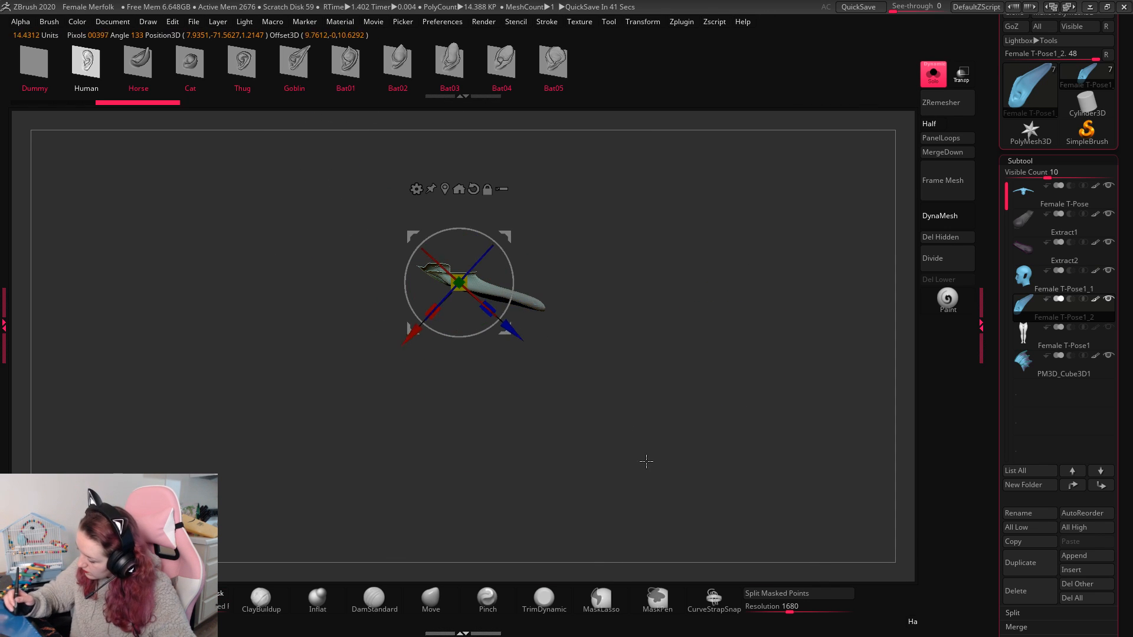
pyautogui.press('space')
pyautogui.press('q')
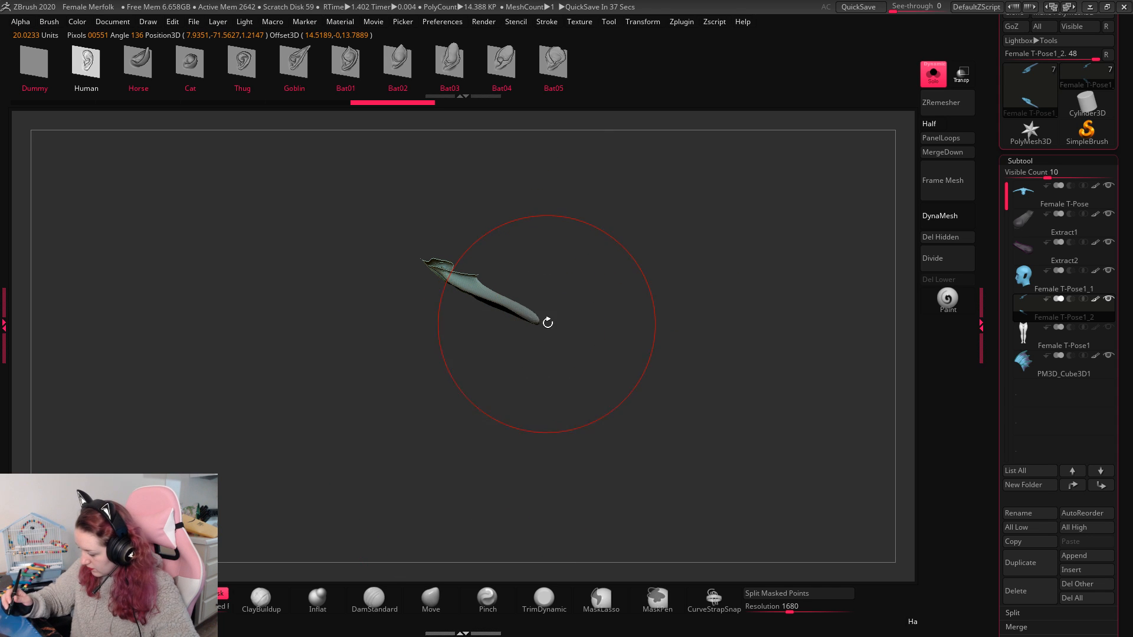
# Step: Reshape the isolated ears with the Move brush and show the whole figure again
pyautogui.press('space')
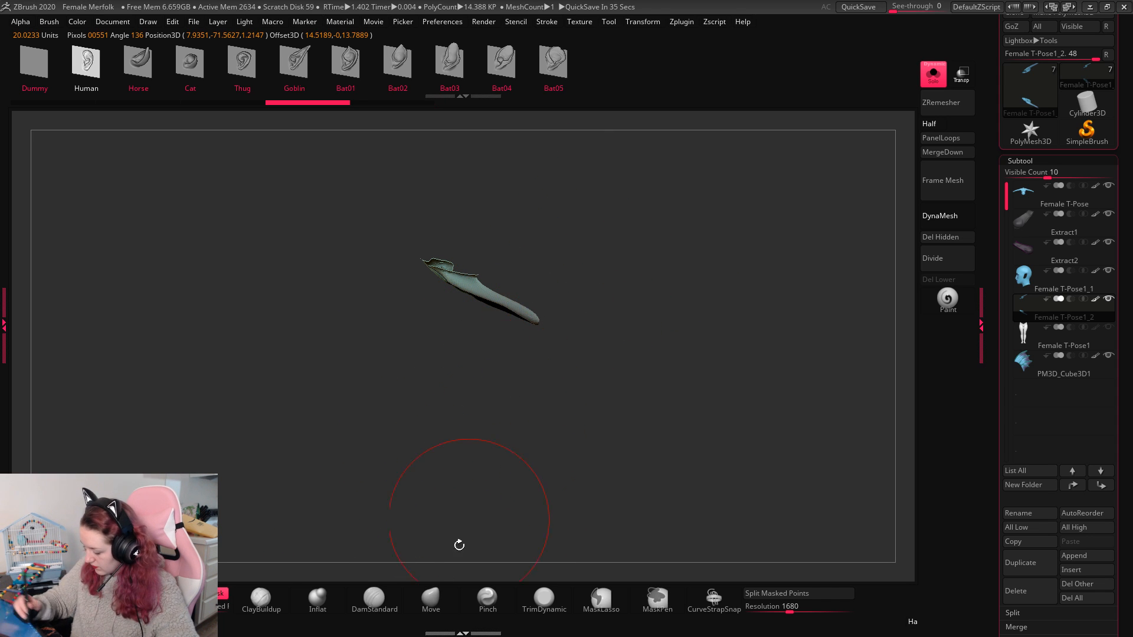
pyautogui.press('b')
pyautogui.press('m')
pyautogui.press('v')
pyautogui.press(',')
pyautogui.moveTo(544, 303); pyautogui.dragTo(496, 249)
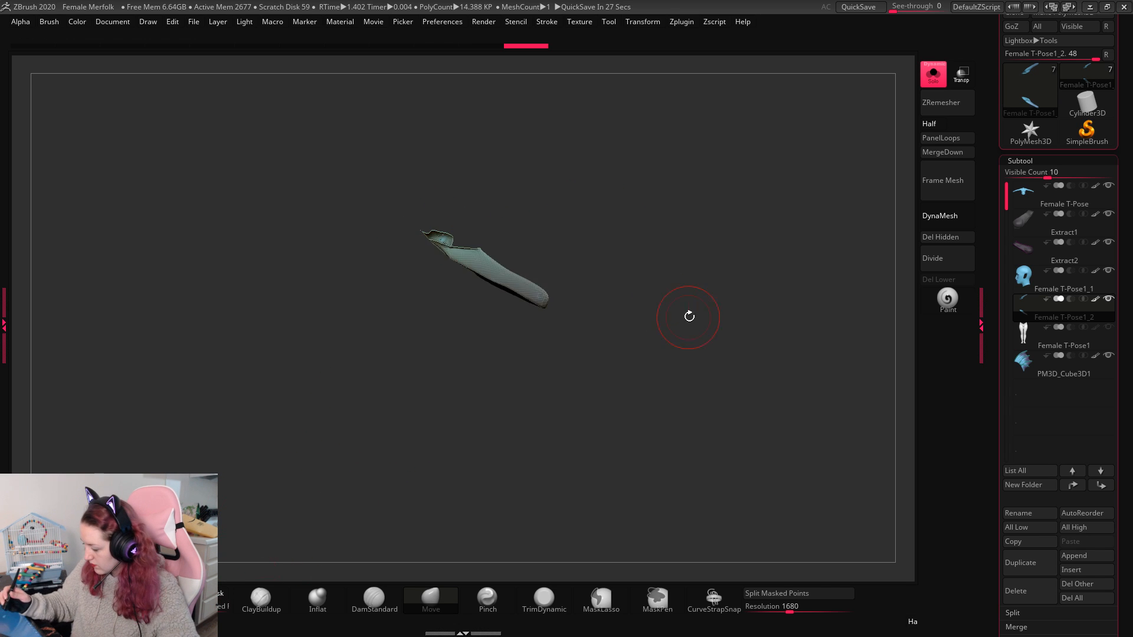
pyautogui.moveTo(688, 316); pyautogui.dragTo(722, 301)
pyautogui.hotkey('shift', 'alt', 's')
pyautogui.moveTo(824, 183); pyautogui.dragTo(767, 302)
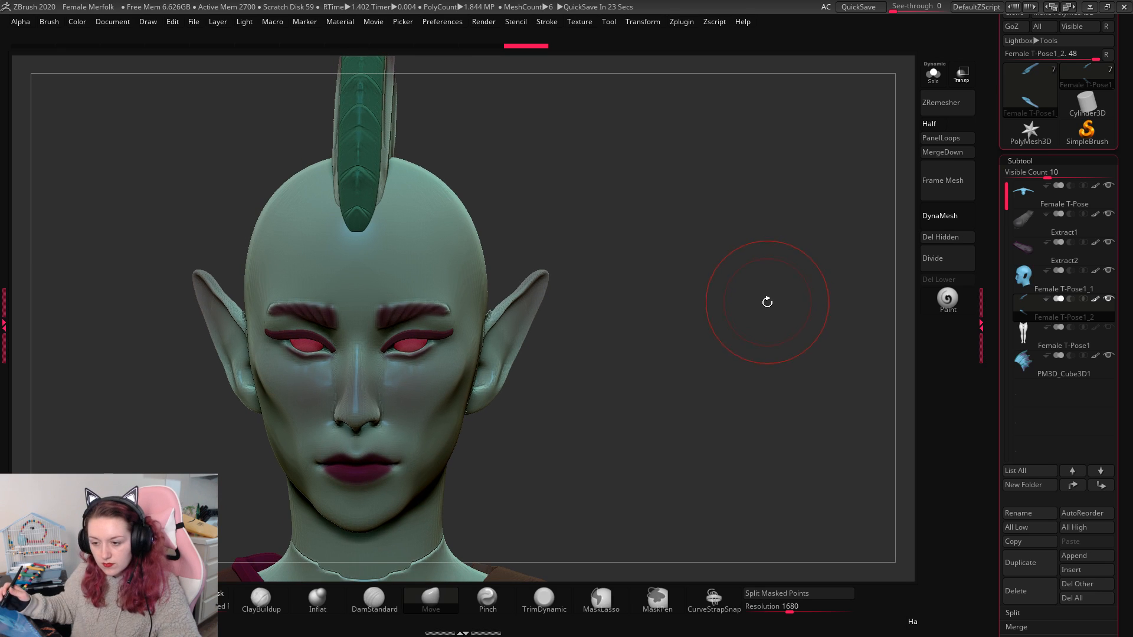
pyautogui.keyDown('shift'); pyautogui.moveTo(756, 293); pyautogui.dragTo(761, 291); pyautogui.keyUp('shift')
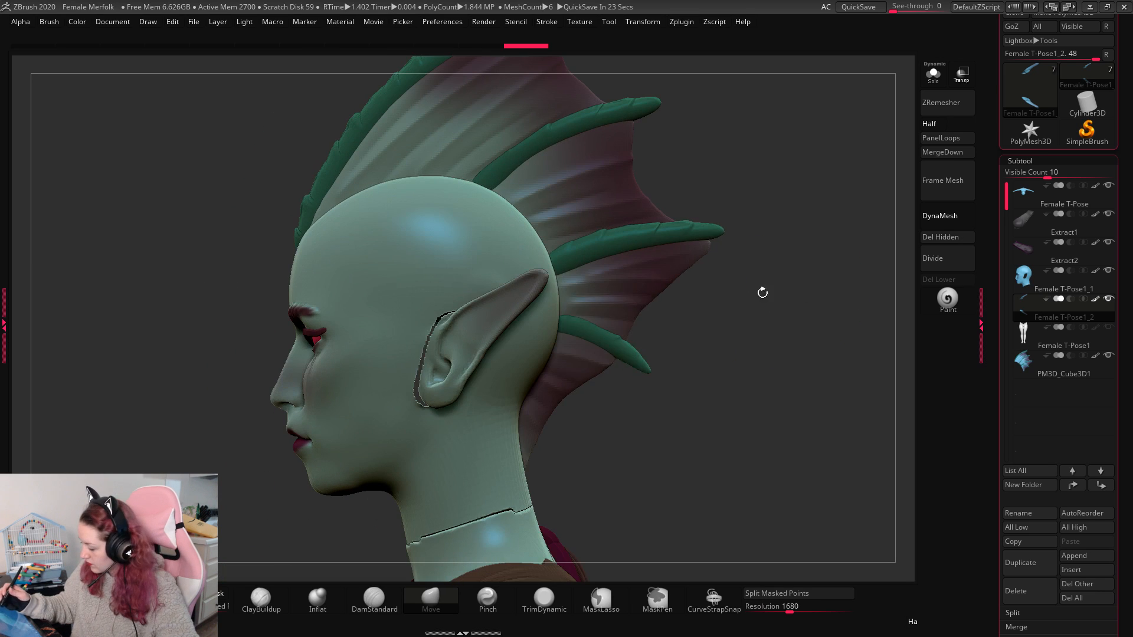
# Step: Pull the ear tip further up and back and adjust the earlobe area with the Move brush
pyautogui.press('space')
pyautogui.moveTo(519, 300)
pyautogui.mouseDown()
pyautogui.moveTo(537, 278)
pyautogui.moveTo(515, 285)
pyautogui.mouseUp()
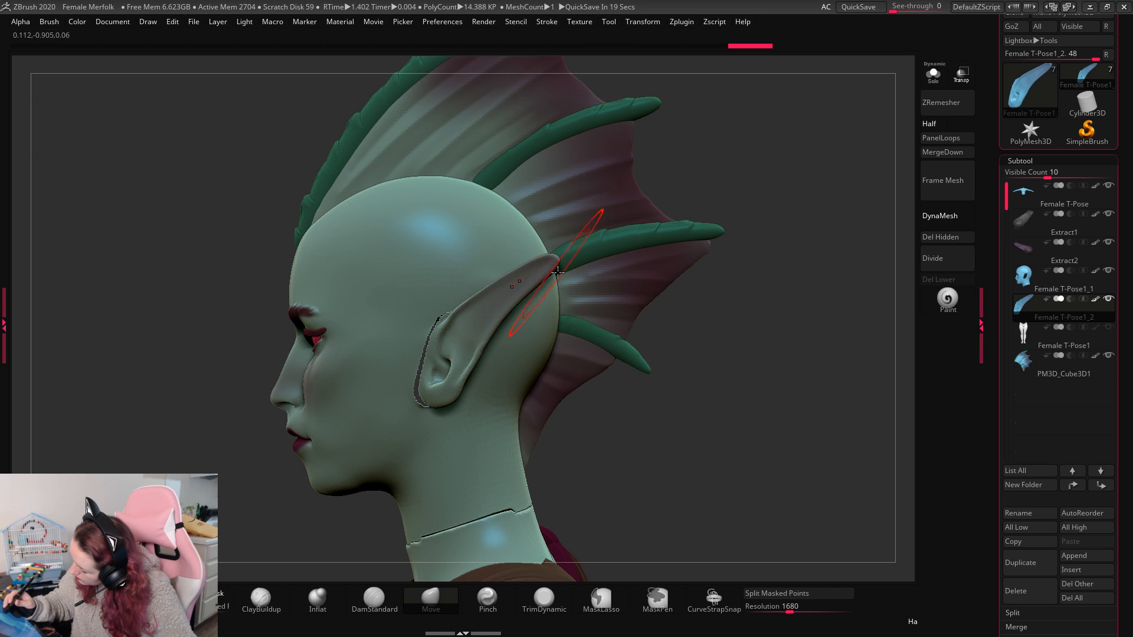
pyautogui.moveTo(837, 279); pyautogui.dragTo(517, 351)
pyautogui.moveTo(409, 351)
pyautogui.keyDown('shift'); pyautogui.mouseDown()
pyautogui.moveTo(451, 369)
pyautogui.moveTo(442, 331)
pyautogui.moveTo(422, 402)
pyautogui.mouseUp(); pyautogui.keyUp('shift')
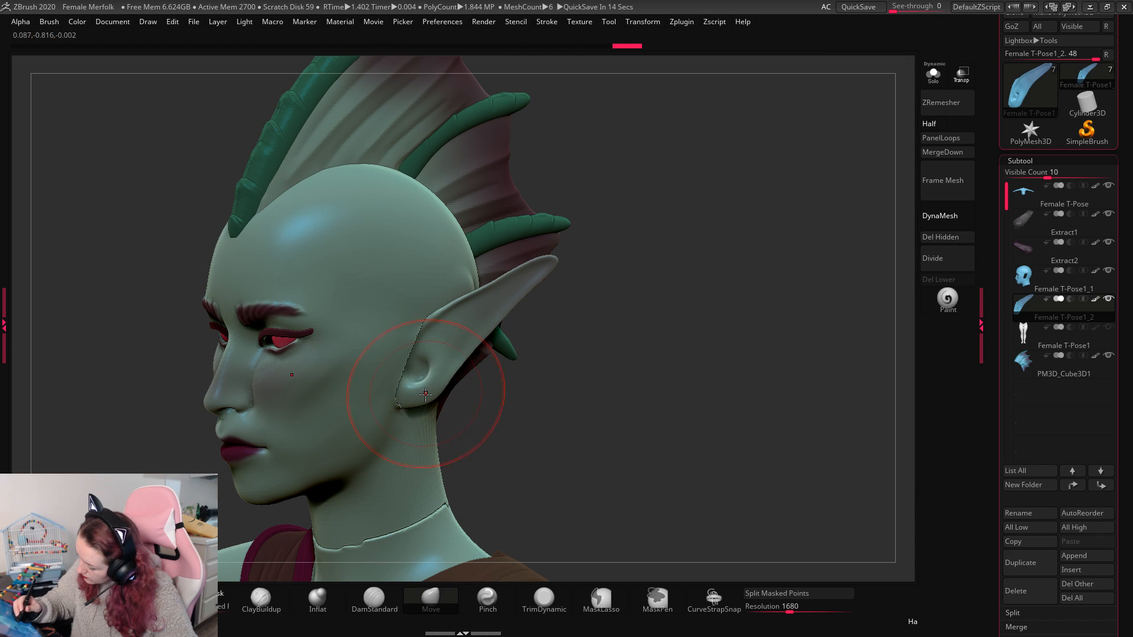
# Step: Slim the ear into a narrow spike with the Move brush and paint its outer part dark purple
pyautogui.moveTo(761, 317); pyautogui.dragTo(466, 324)
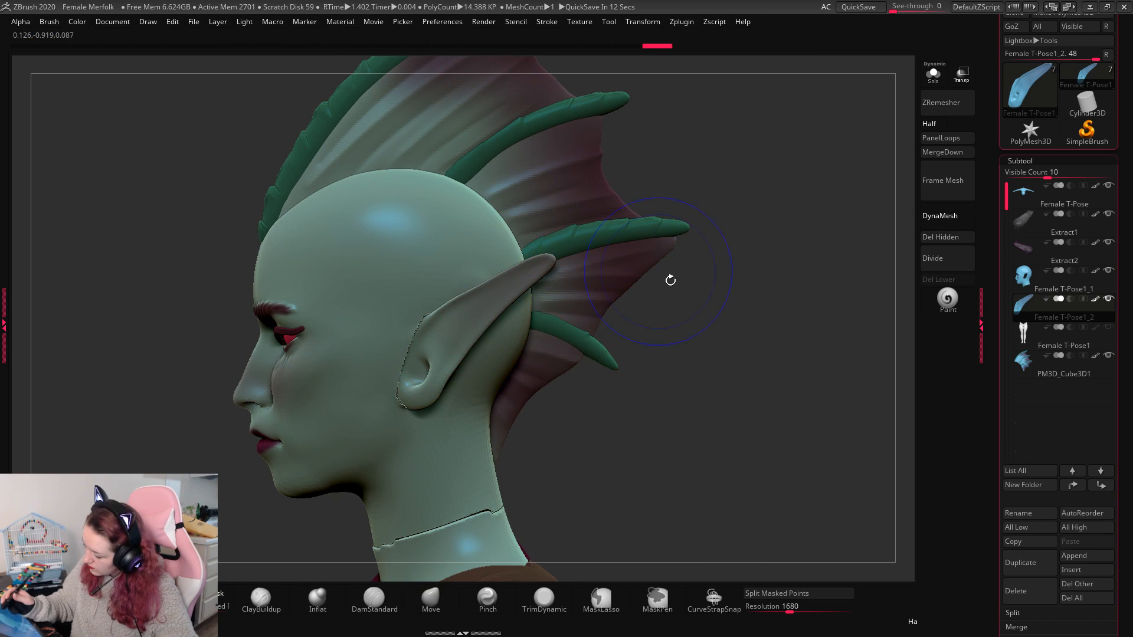
pyautogui.moveTo(806, 295); pyautogui.dragTo(791, 326)
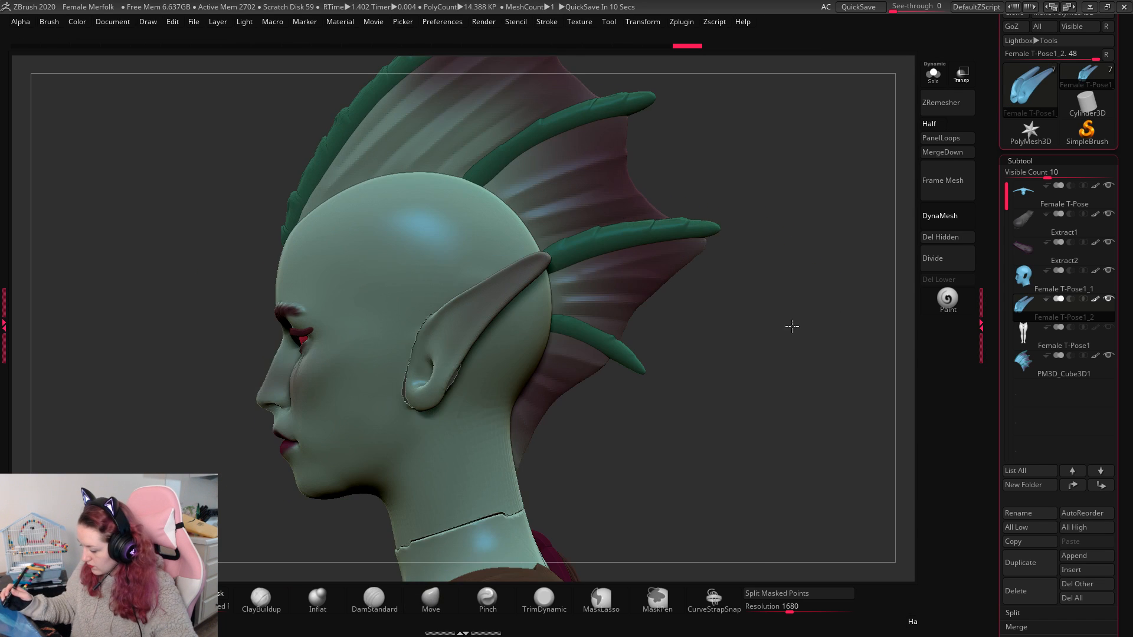
pyautogui.click(431, 597)
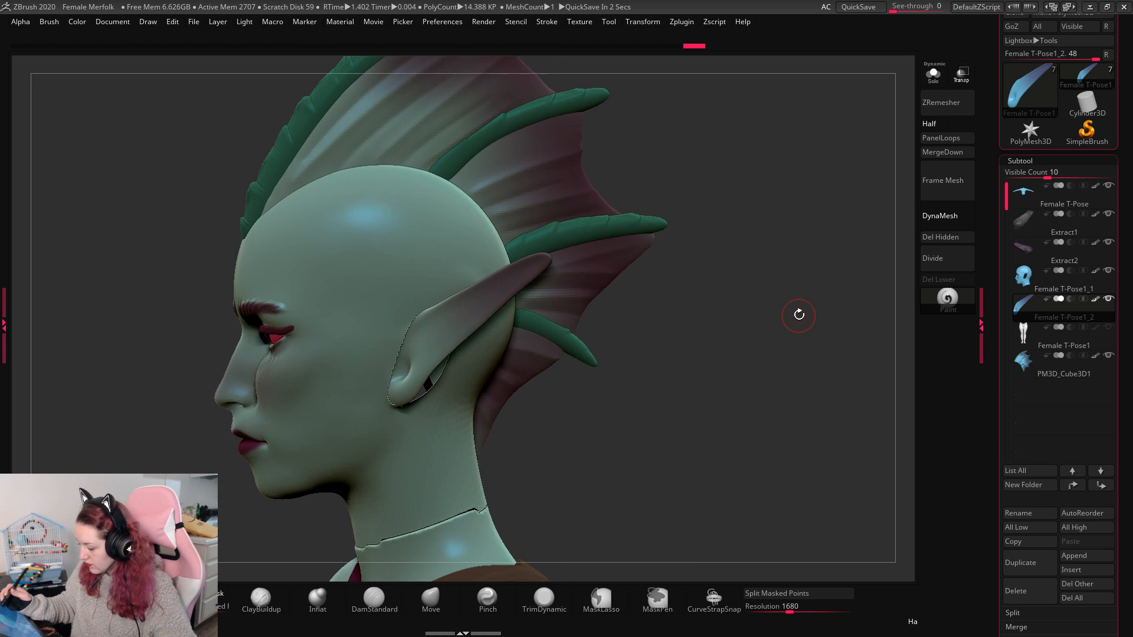
# Step: Duplicate the ear spike twice with the gizmo and rotate the copies downward into a fan of three spikes
pyautogui.press('w')
pyautogui.keyDown('alt'); pyautogui.moveTo(505, 267); pyautogui.dragTo(702, 112); pyautogui.keyUp('alt')
pyautogui.moveTo(491, 369)
pyautogui.mouseDown()
pyautogui.moveTo(484, 382)
pyautogui.moveTo(490, 372)
pyautogui.mouseUp()
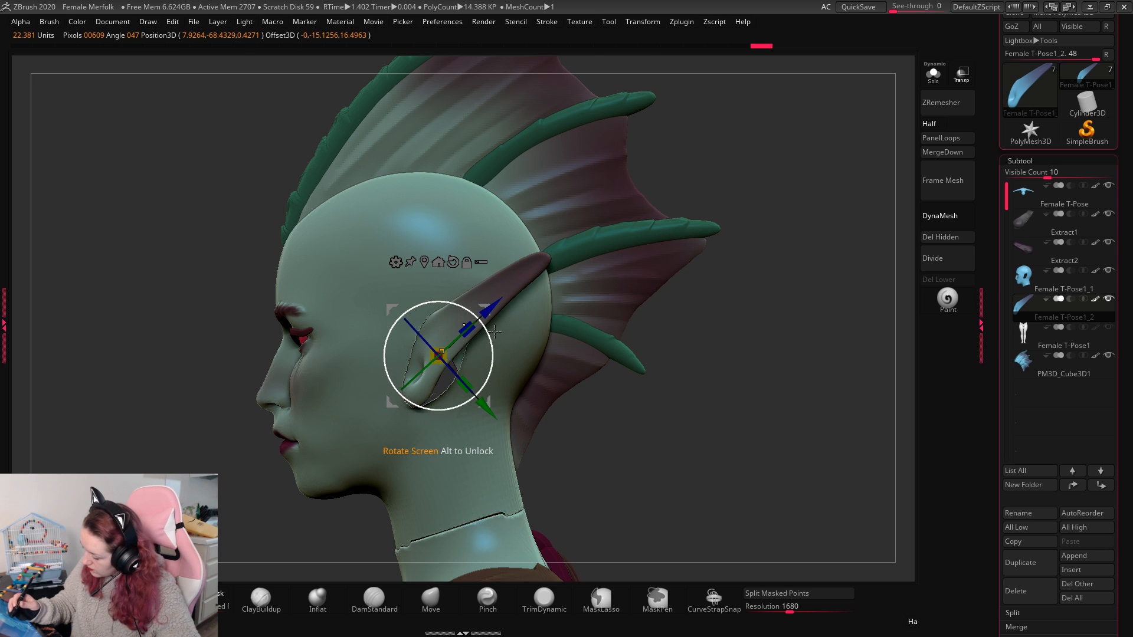
pyautogui.keyDown('ctrl'); pyautogui.moveTo(490, 321); pyautogui.dragTo(501, 393); pyautogui.keyUp('ctrl')
pyautogui.press('q')
pyautogui.moveTo(786, 348)
pyautogui.mouseDown()
pyautogui.moveTo(842, 352)
pyautogui.moveTo(769, 371)
pyautogui.mouseUp()
pyautogui.press('w')
pyautogui.moveTo(497, 354); pyautogui.dragTo(499, 362)
pyautogui.hotkey('ctrl', 'z')
pyautogui.moveTo(495, 327); pyautogui.dragTo(502, 348)
pyautogui.press('q')
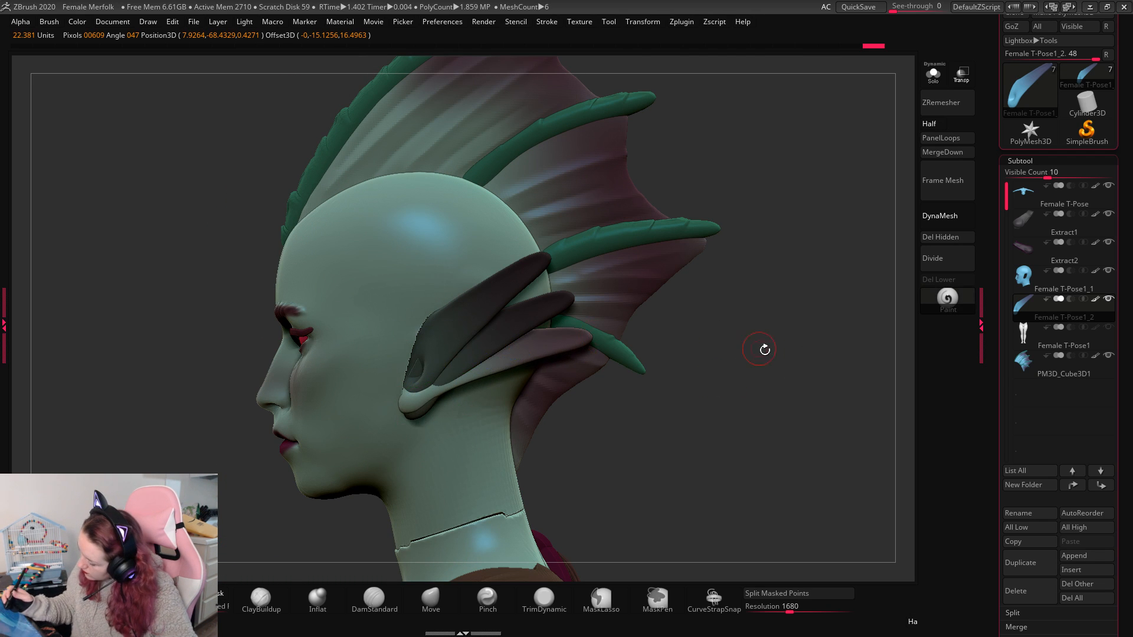
# Step: Clear the mask on the ear spikes and fuse them into one mesh with DynaMesh at resolution 1680
pyautogui.moveTo(763, 349); pyautogui.dragTo(759, 387)
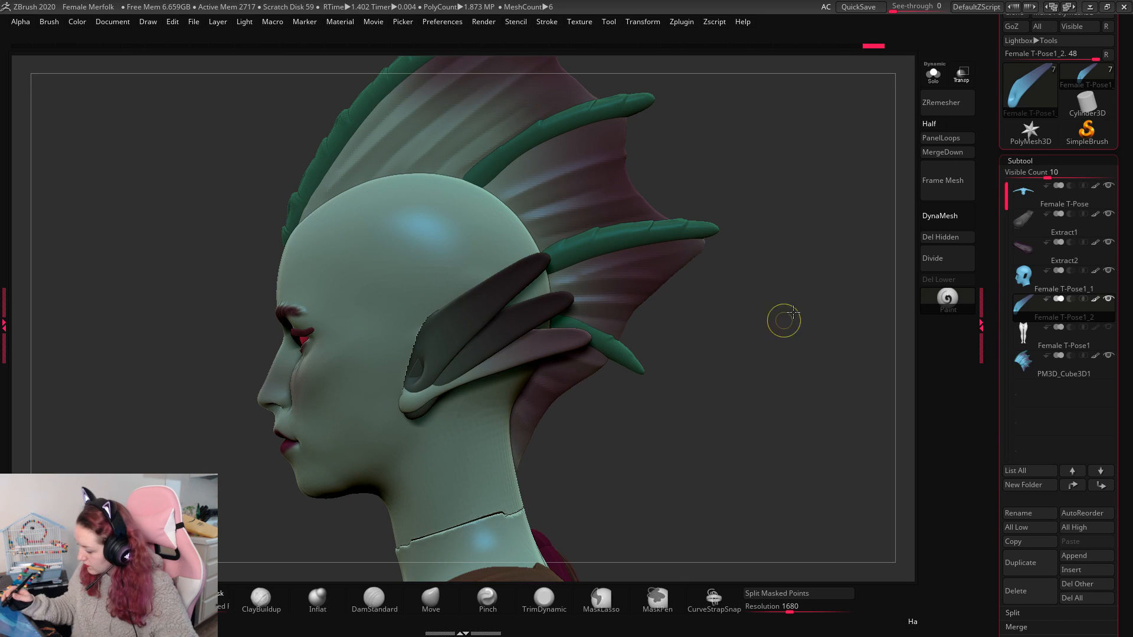
pyautogui.keyDown('ctrl'); pyautogui.moveTo(779, 314); pyautogui.dragTo(830, 401); pyautogui.keyUp('ctrl')
pyautogui.click(939, 215)
pyautogui.click(1019, 161)
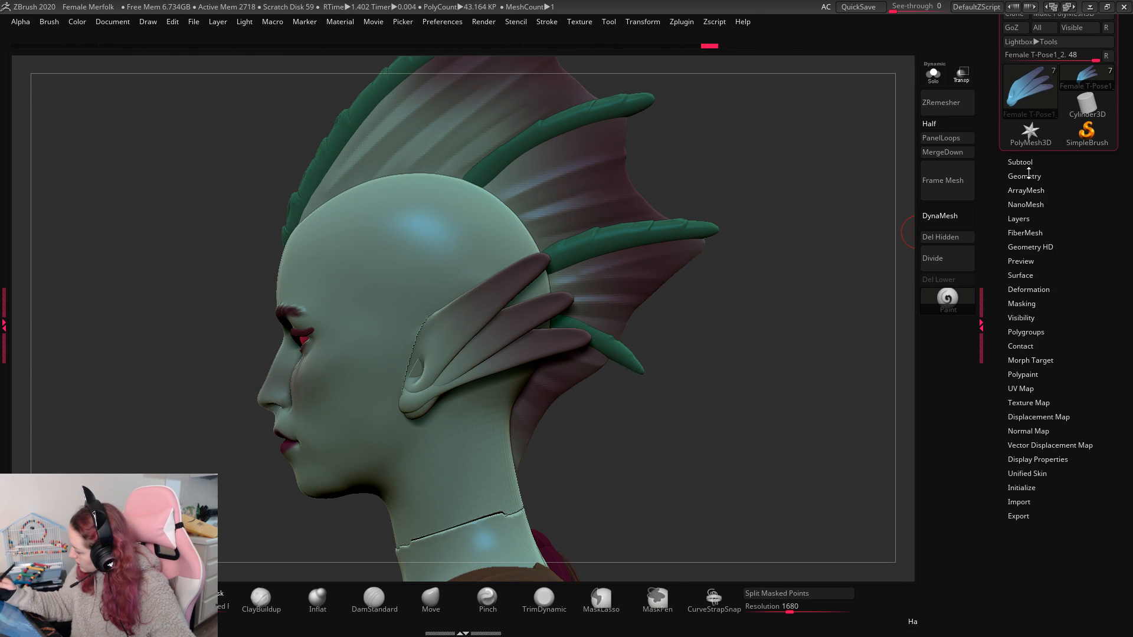
pyautogui.click(1024, 176)
pyautogui.click(1032, 402)
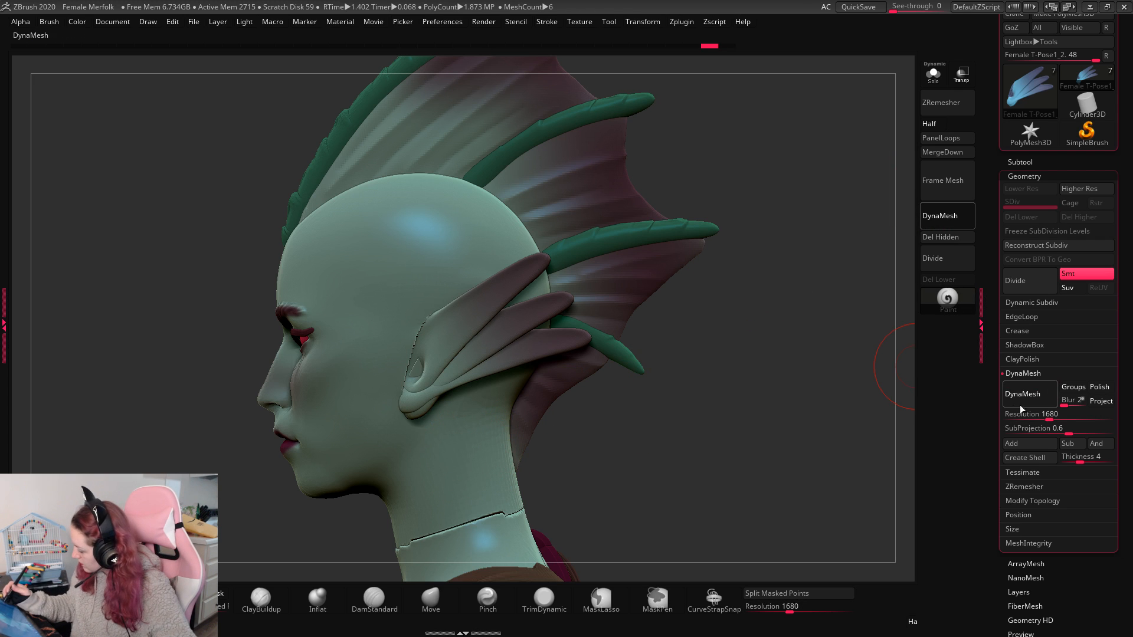
pyautogui.keyDown('ctrl'); pyautogui.moveTo(798, 324); pyautogui.dragTo(791, 328); pyautogui.keyUp('ctrl')
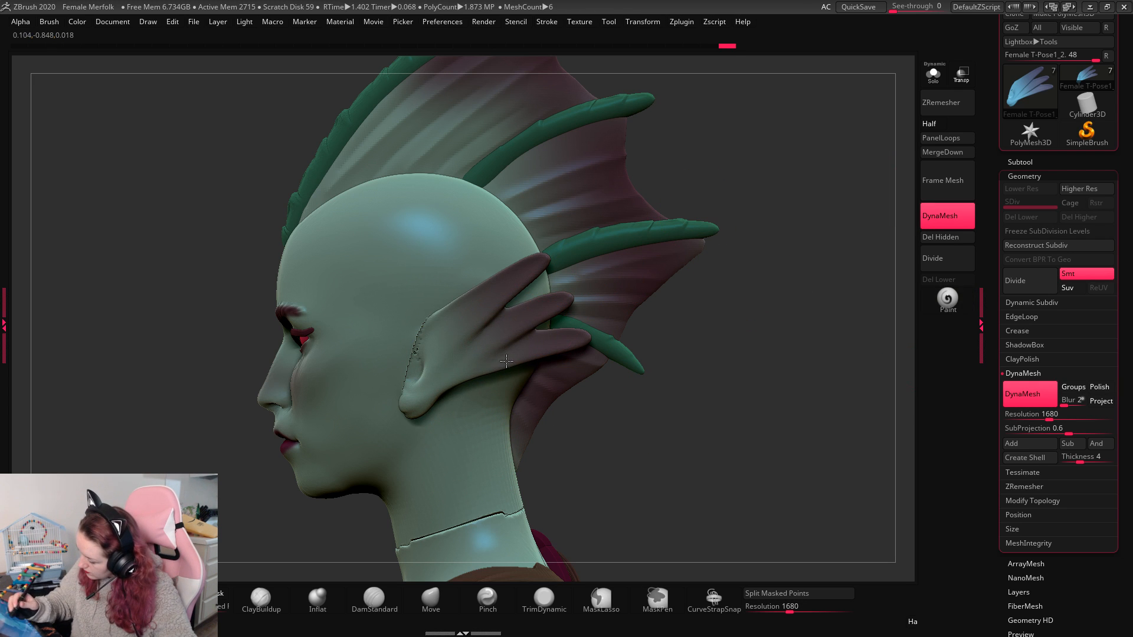
# Step: Select the fan of ear spikes and reshape the spikes and their base along the head with the Move brush
pyautogui.keyDown('alt'); pyautogui.click(614, 346); pyautogui.keyUp('alt')
pyautogui.moveTo(885, 348); pyautogui.dragTo(578, 350)
pyautogui.moveTo(594, 421); pyautogui.dragTo(472, 502)
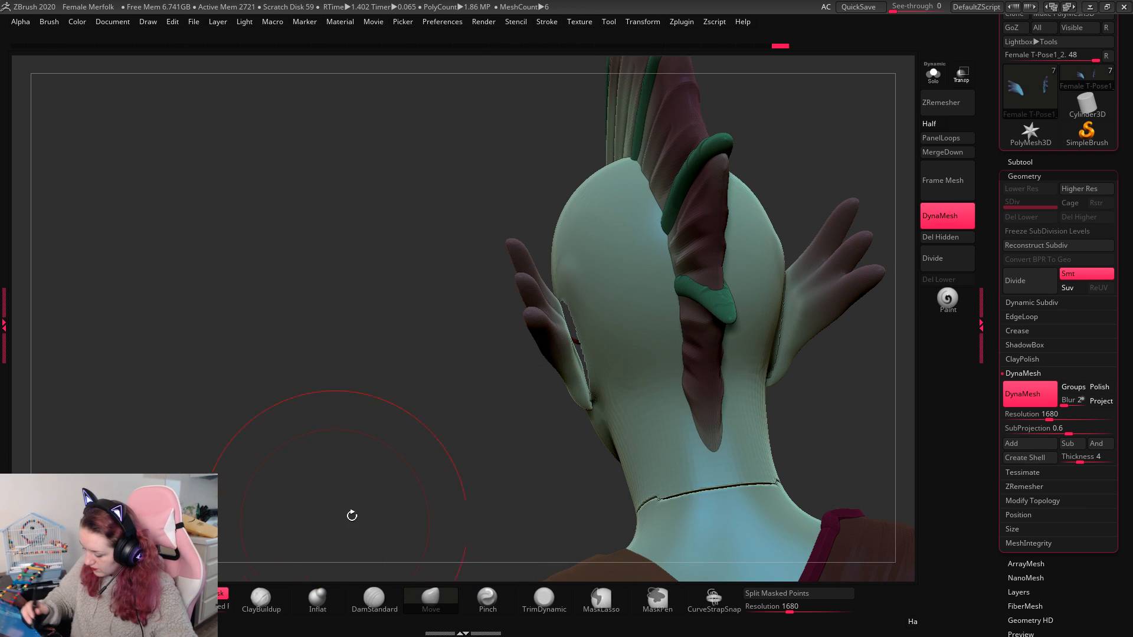
pyautogui.moveTo(352, 515); pyautogui.dragTo(323, 512)
pyautogui.moveTo(582, 356); pyautogui.dragTo(599, 357)
pyautogui.moveTo(575, 436)
pyautogui.mouseDown()
pyautogui.moveTo(608, 433)
pyautogui.moveTo(567, 377)
pyautogui.moveTo(508, 354)
pyautogui.moveTo(531, 353)
pyautogui.mouseUp()
pyautogui.keyDown('ctrl'); pyautogui.moveTo(823, 339); pyautogui.dragTo(858, 445); pyautogui.keyUp('ctrl')
pyautogui.rightClick(750, 456)
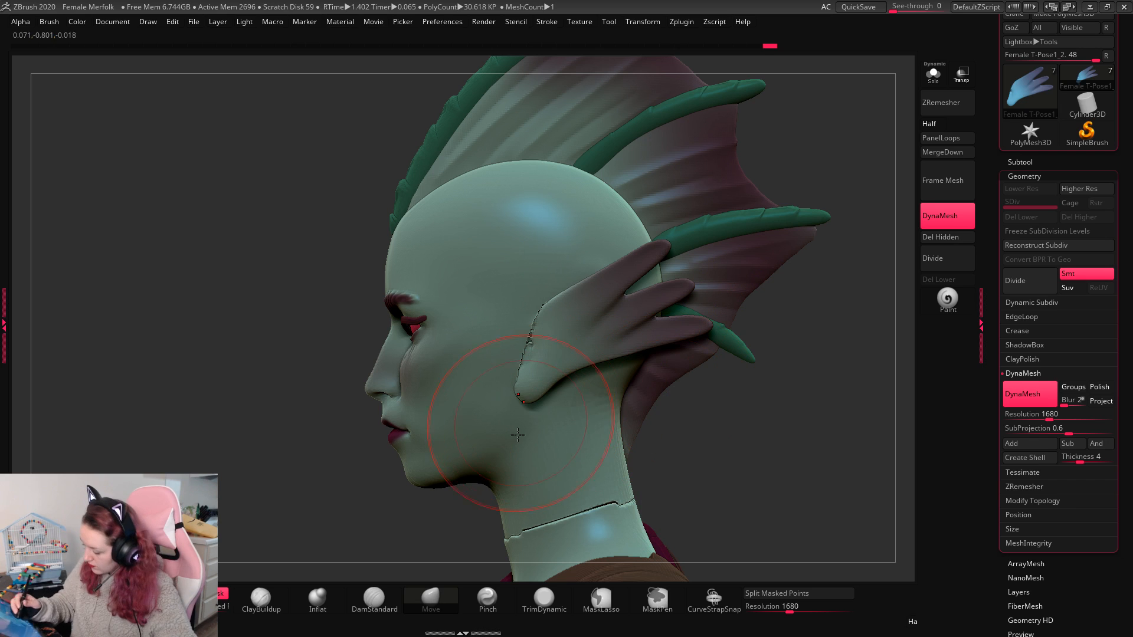
pyautogui.rightClick(565, 377)
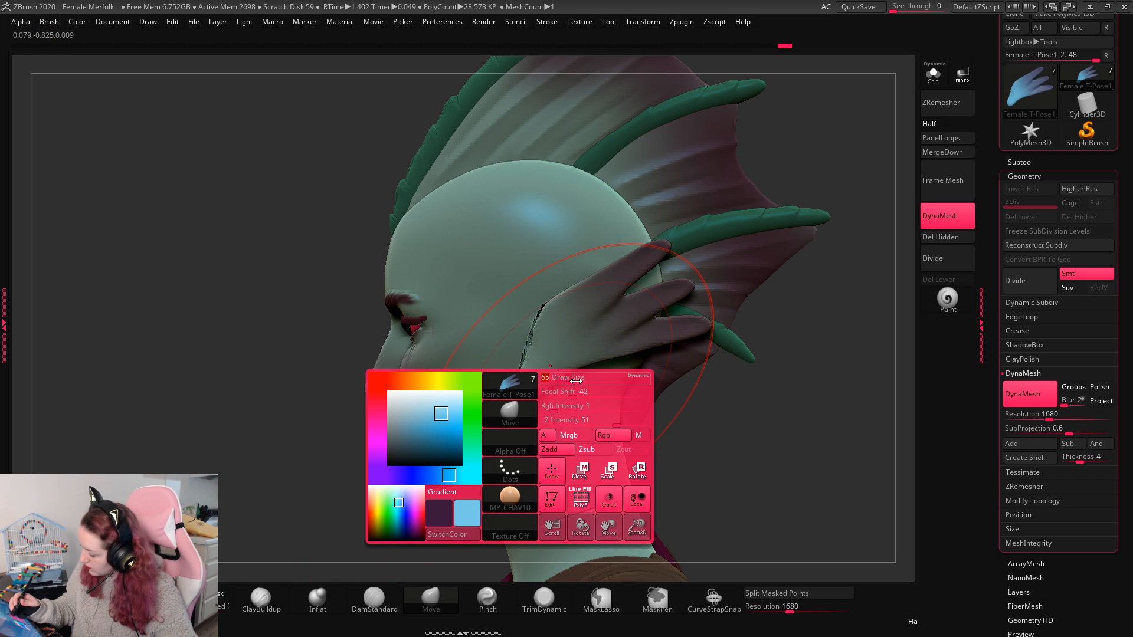
pyautogui.moveTo(565, 366); pyautogui.dragTo(568, 382)
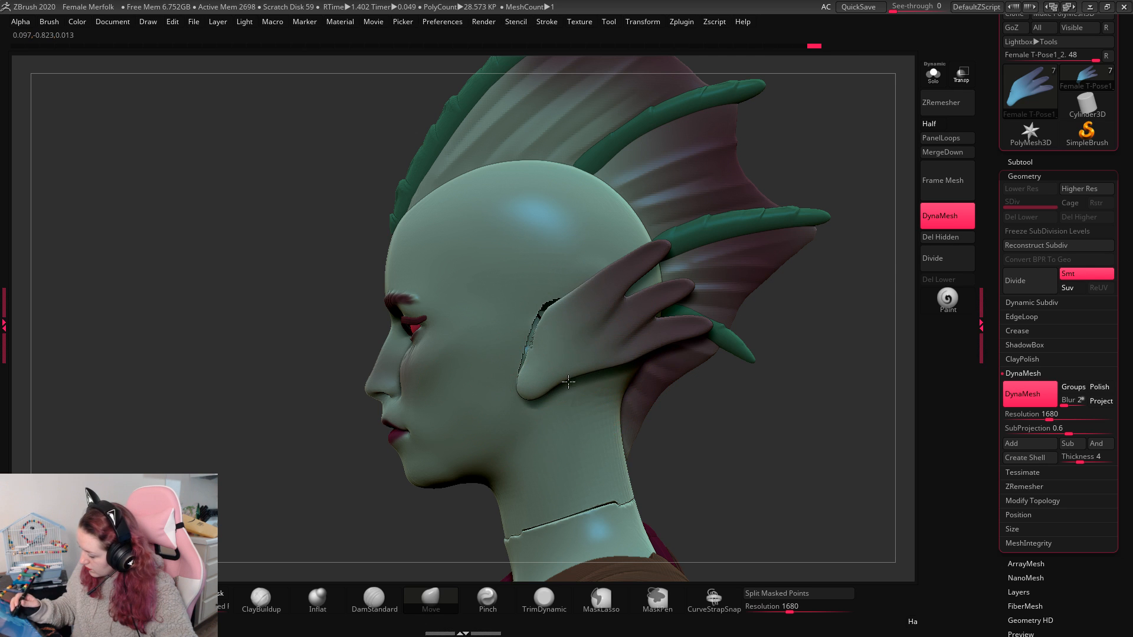
pyautogui.moveTo(784, 410); pyautogui.dragTo(635, 346)
pyautogui.moveTo(786, 343); pyautogui.dragTo(768, 349)
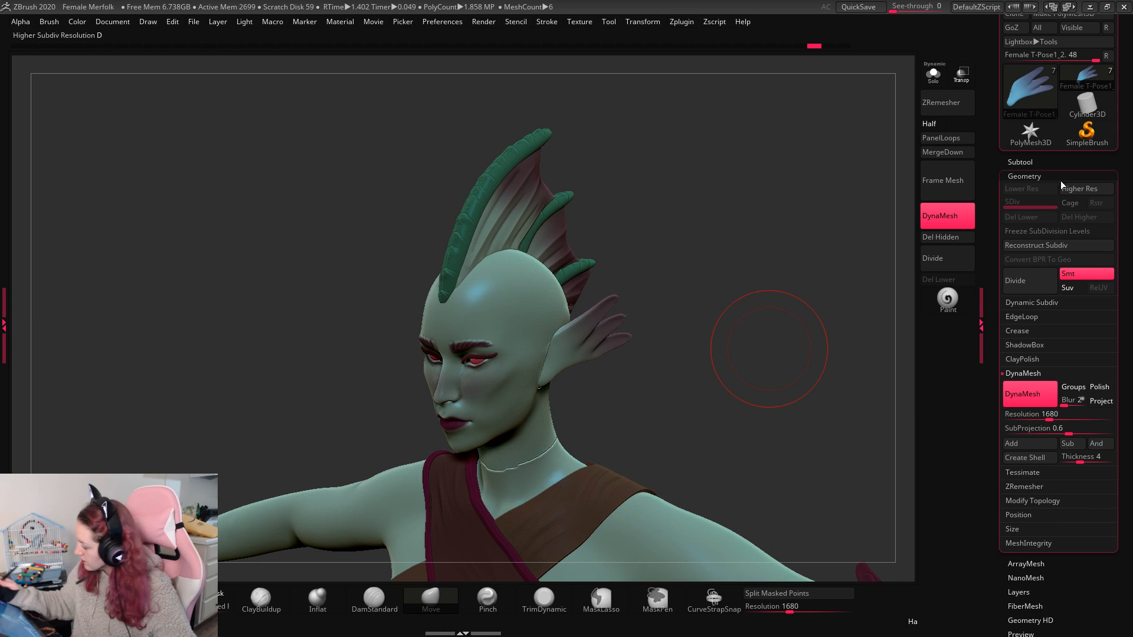
# Step: Delete the separate ear-spike subtool and make the head the active subtool with its mask cleared
pyautogui.click(1028, 163)
pyautogui.click(1026, 392)
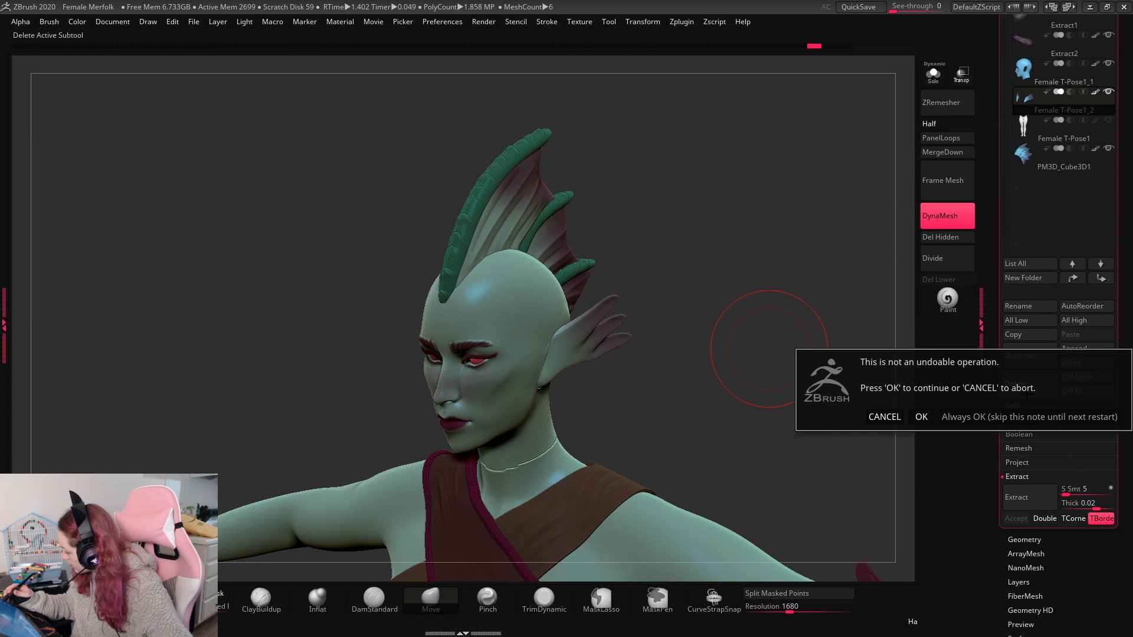
pyautogui.click(921, 417)
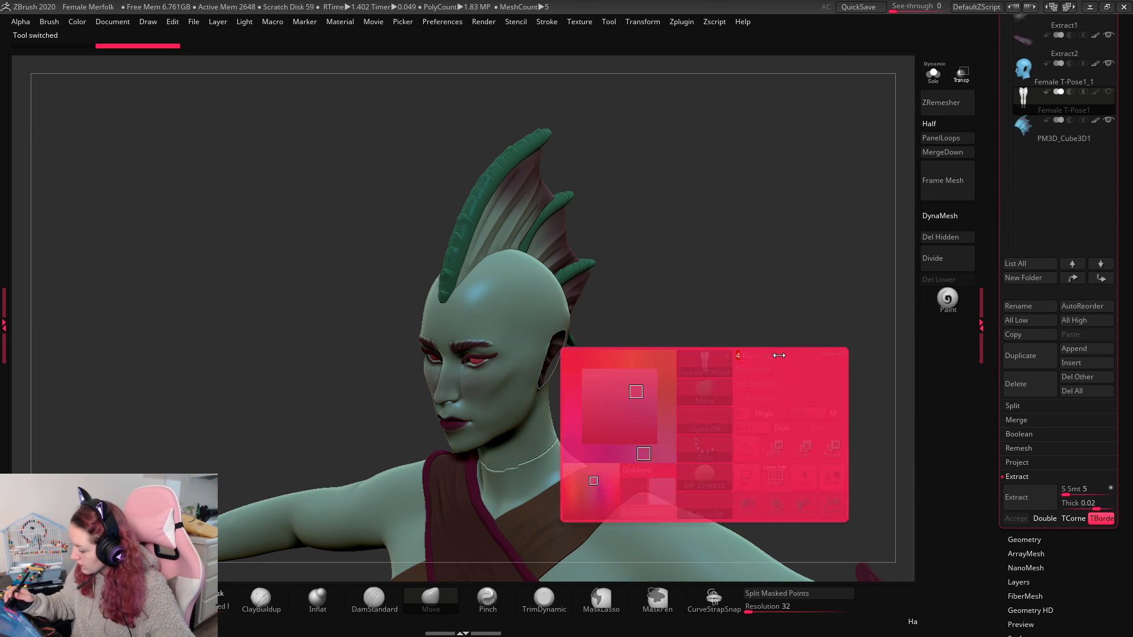
pyautogui.moveTo(756, 387); pyautogui.dragTo(780, 380)
pyautogui.keyDown('alt'); pyautogui.click(544, 411); pyautogui.keyUp('alt')
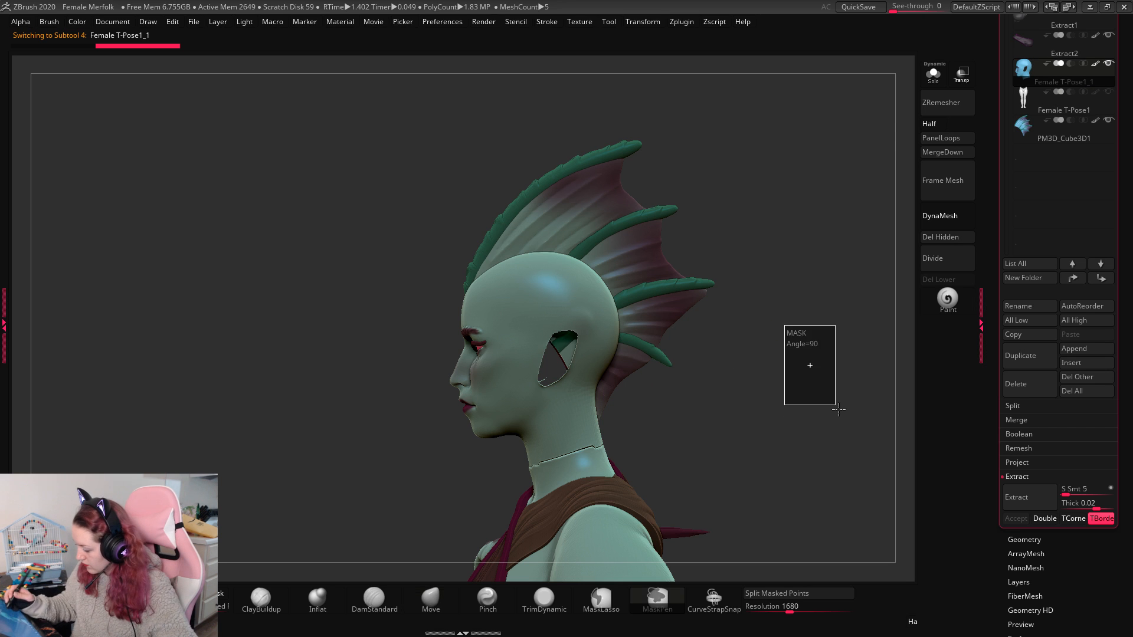
pyautogui.rightClick(748, 335)
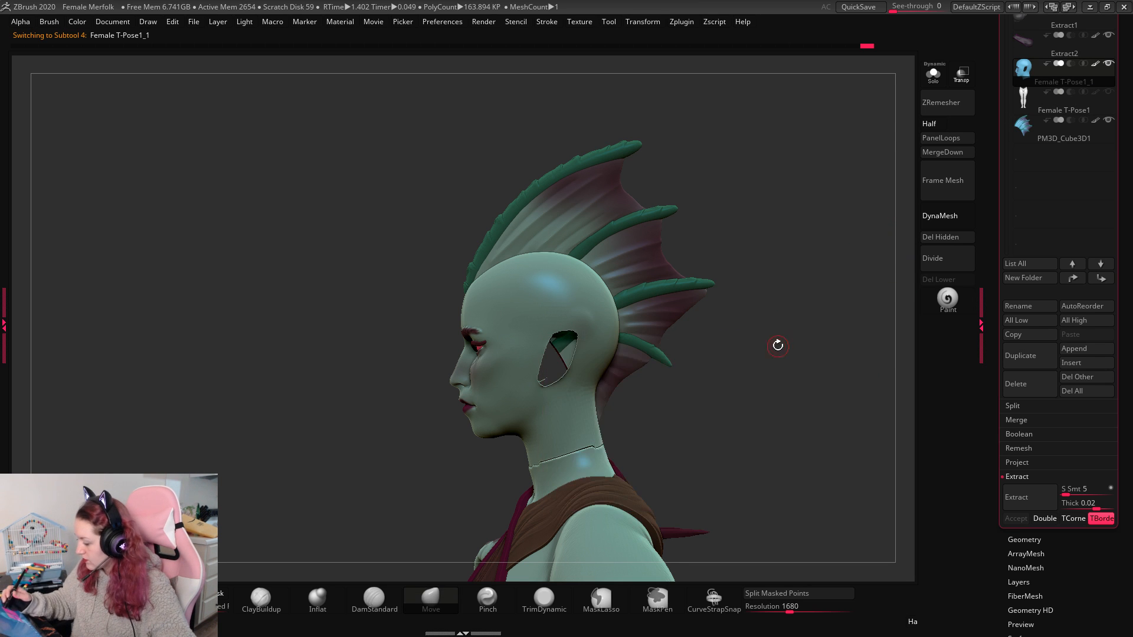
pyautogui.keyDown('alt'); pyautogui.moveTo(776, 344); pyautogui.dragTo(779, 349, button='right'); pyautogui.keyUp('alt')
# Step: Append a Cube3D as a new subtool to start a fresh ear fin
pyautogui.click(1089, 350)
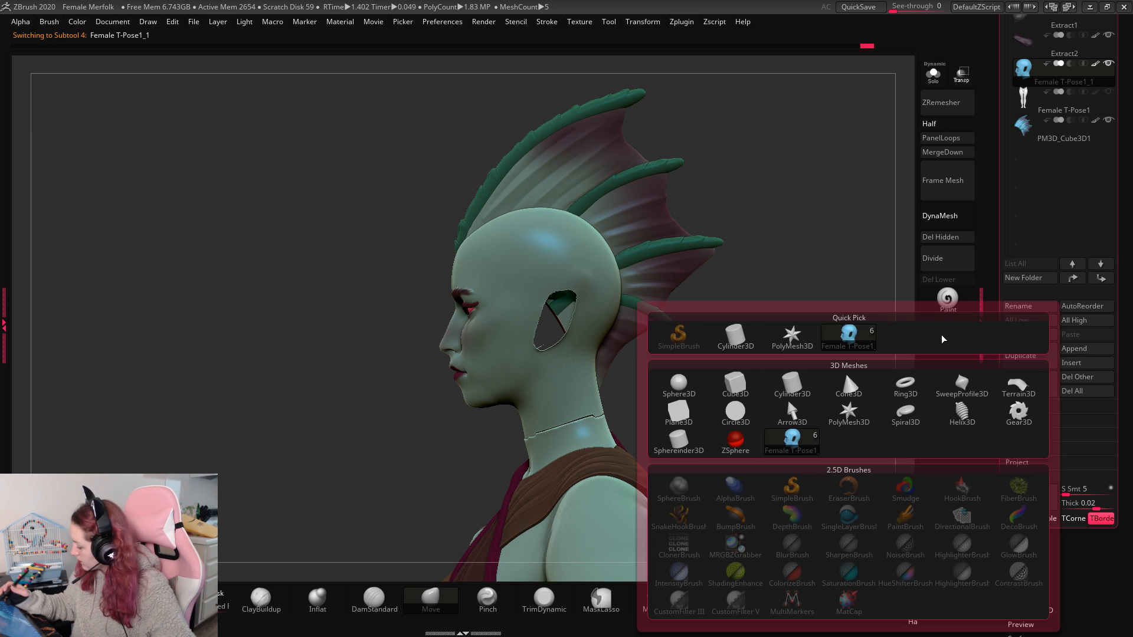
pyautogui.click(741, 388)
pyautogui.moveTo(766, 237); pyautogui.dragTo(786, 207, button='right')
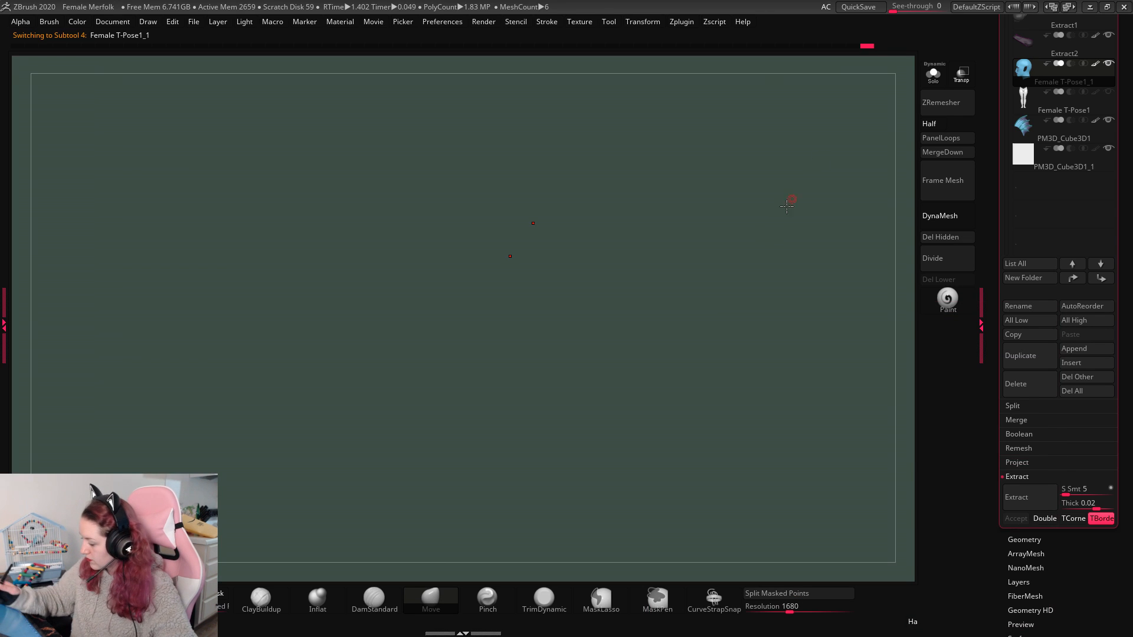
pyautogui.keyDown('shift'); pyautogui.moveTo(715, 315); pyautogui.dragTo(699, 331, button='right'); pyautogui.keyUp('shift')
pyautogui.press('w')
pyautogui.keyDown('shift'); pyautogui.moveTo(831, 287); pyautogui.dragTo(840, 301, button='right'); pyautogui.keyUp('shift')
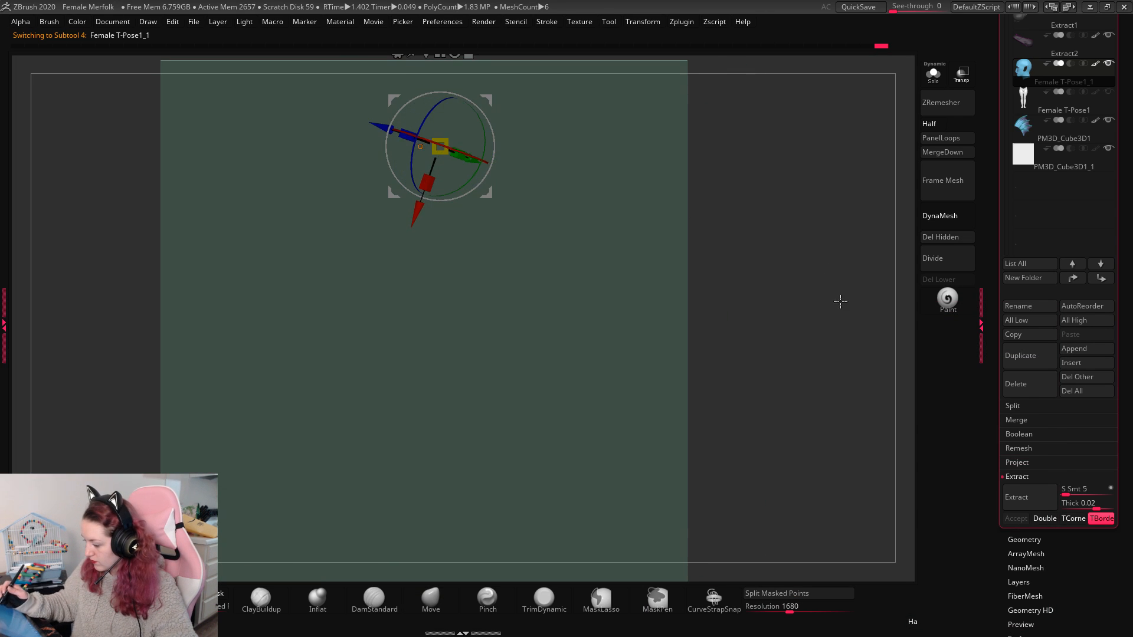
pyautogui.click(933, 83)
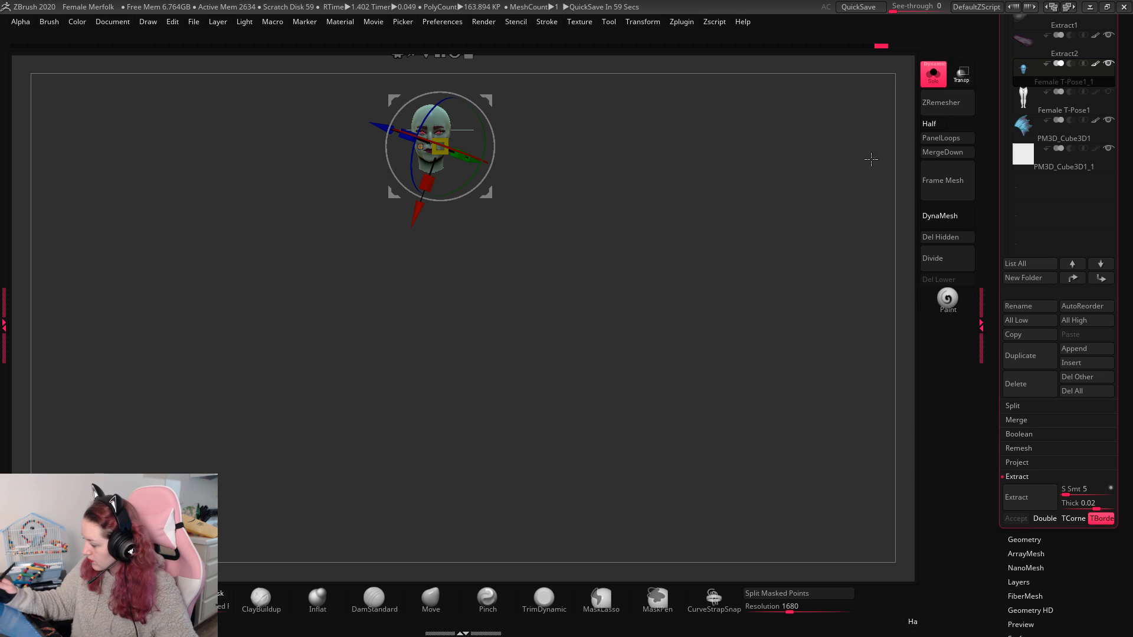
pyautogui.click(930, 81)
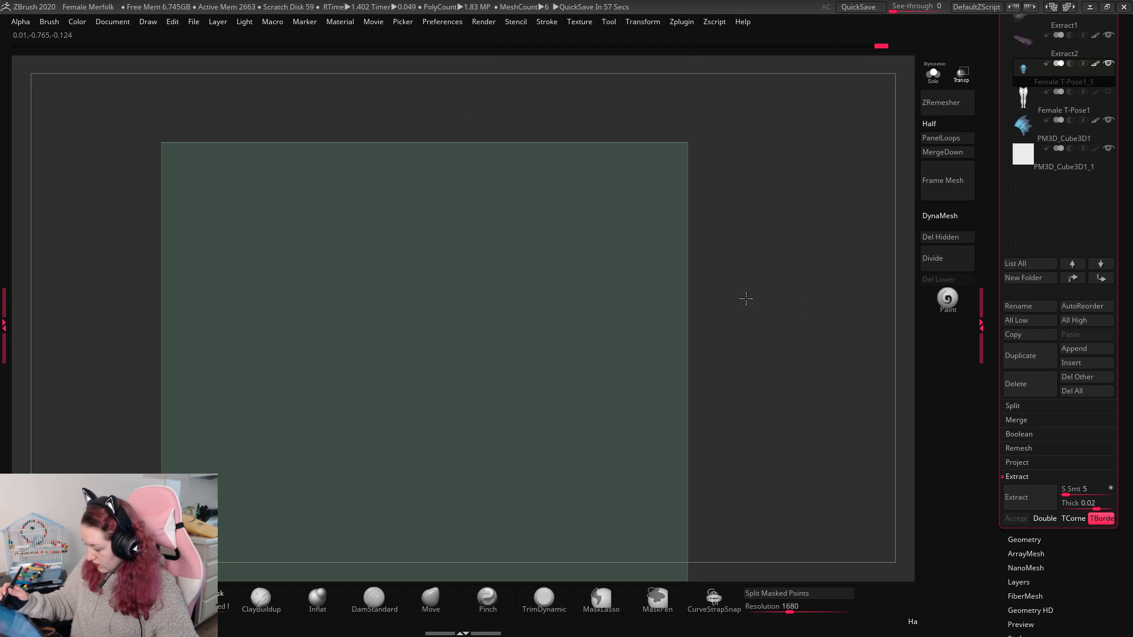
# Step: Shrink the appended cube to about head size and place it as a thin plate beside the head
pyautogui.keyDown('alt'); pyautogui.click(643, 335); pyautogui.keyUp('alt')
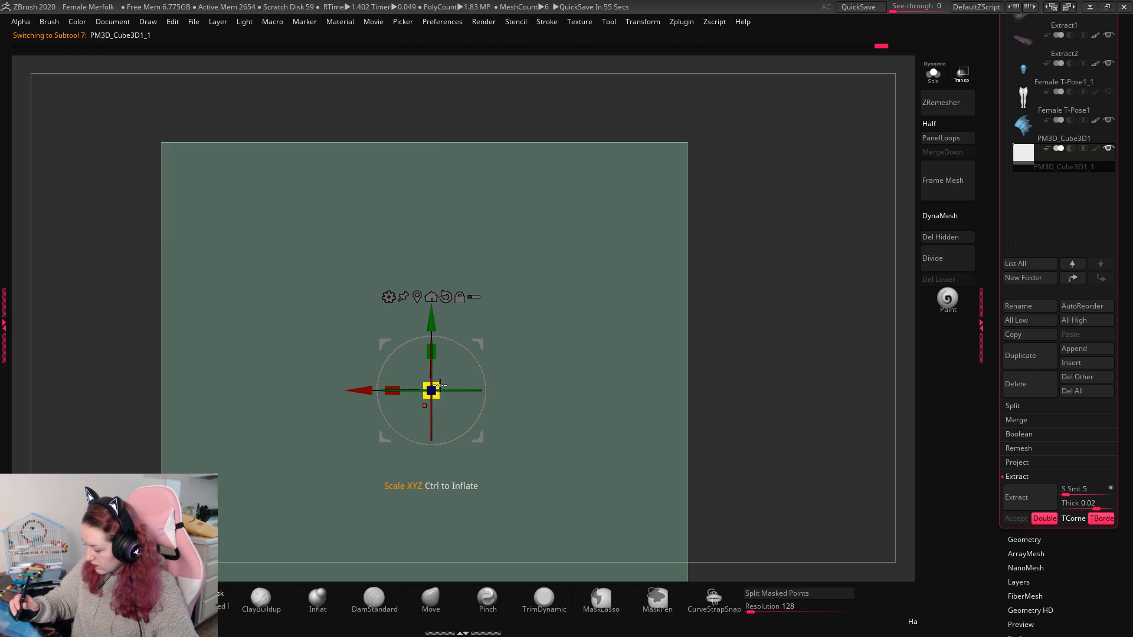
pyautogui.moveTo(431, 391); pyautogui.dragTo(177, 555)
pyautogui.moveTo(432, 323); pyautogui.dragTo(433, 150)
pyautogui.keyDown('alt'); pyautogui.moveTo(672, 189); pyautogui.dragTo(745, 321); pyautogui.keyUp('alt')
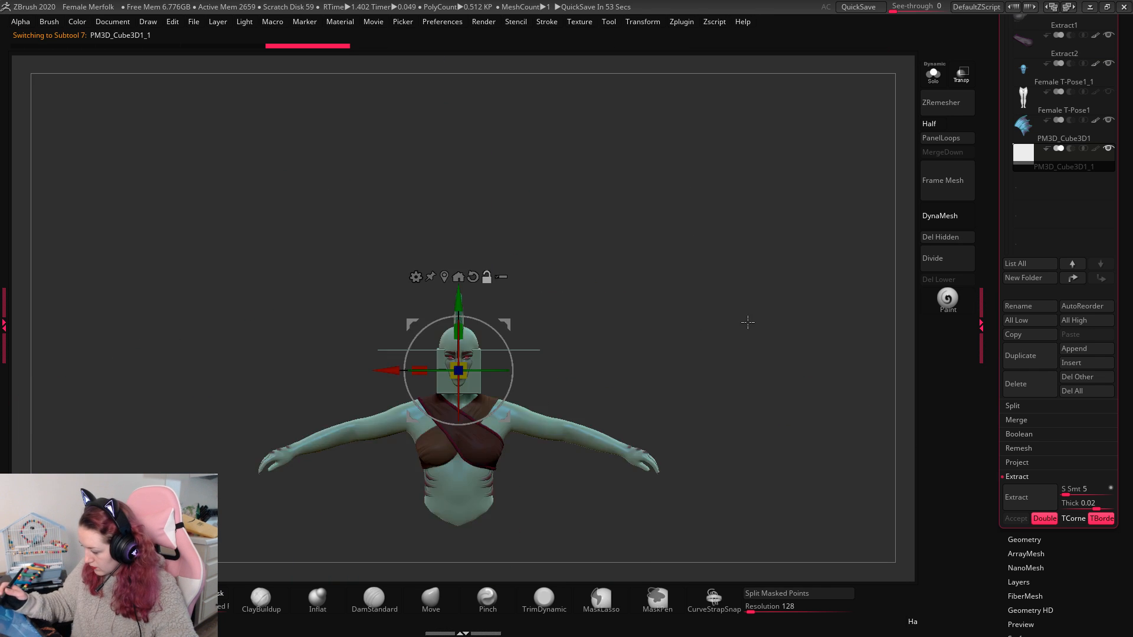
pyautogui.keyDown('alt'); pyautogui.moveTo(622, 189); pyautogui.dragTo(633, 317); pyautogui.keyUp('alt')
pyautogui.keyDown('alt'); pyautogui.moveTo(685, 357); pyautogui.dragTo(734, 431); pyautogui.keyUp('alt')
pyautogui.keyDown('alt'); pyautogui.moveTo(629, 407); pyautogui.dragTo(622, 278); pyautogui.keyUp('alt')
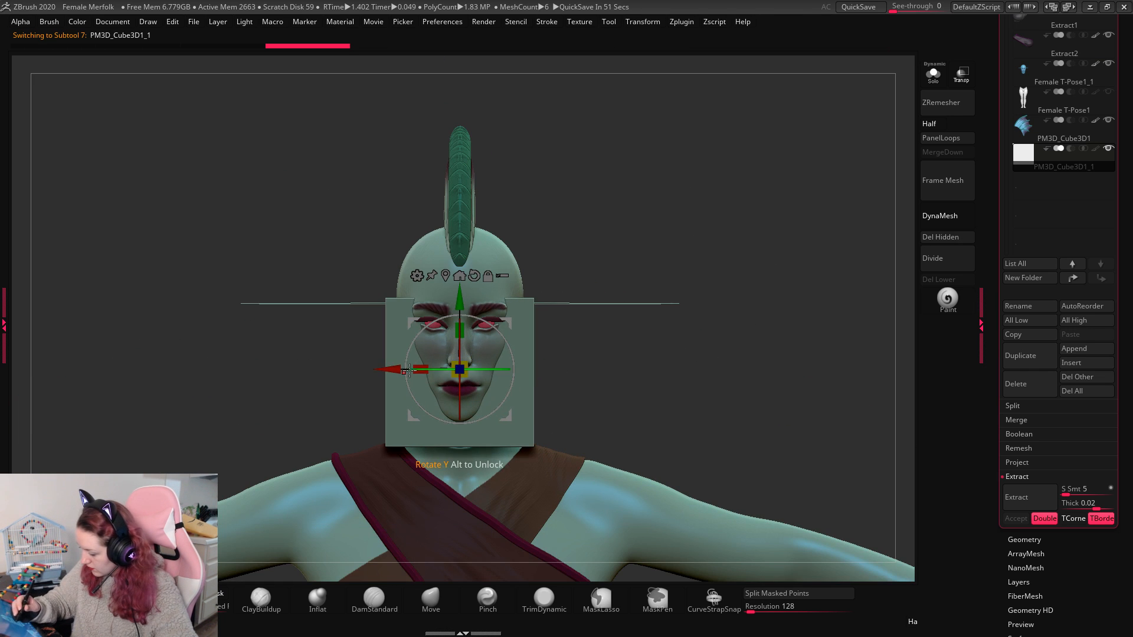
pyautogui.moveTo(420, 370)
pyautogui.mouseDown()
pyautogui.moveTo(497, 375)
pyautogui.moveTo(403, 370)
pyautogui.moveTo(500, 370)
pyautogui.mouseUp()
pyautogui.press('q')
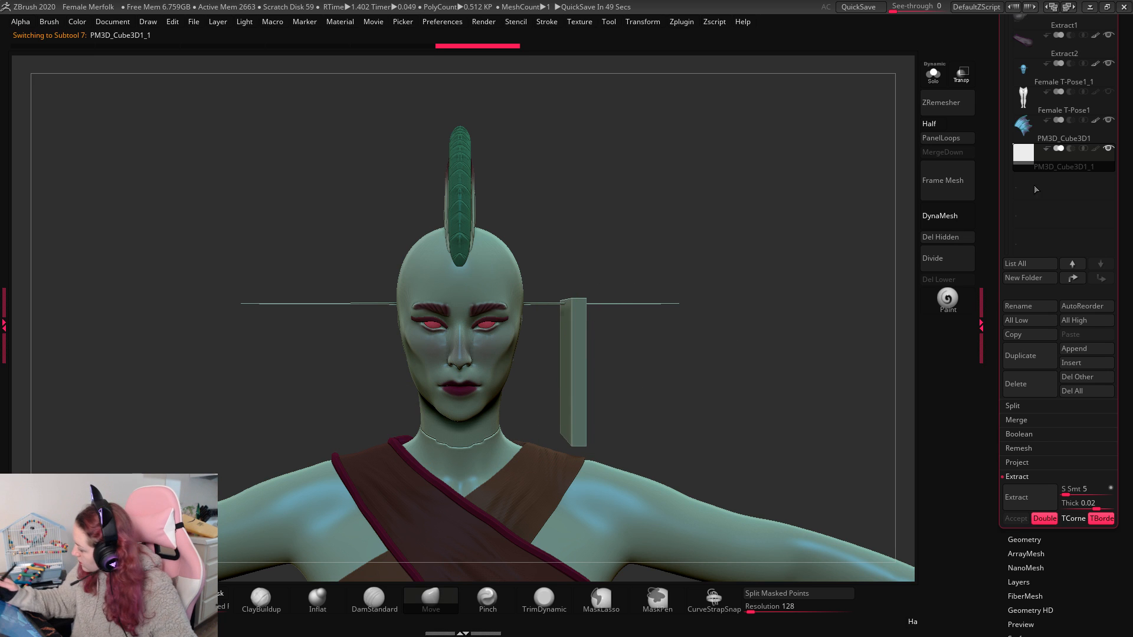
# Step: Make the head the active subtool and undo its edits back to the attached pointed ears
pyautogui.moveTo(1126, 173); pyautogui.dragTo(1127, 481)
pyautogui.click(1056, 381)
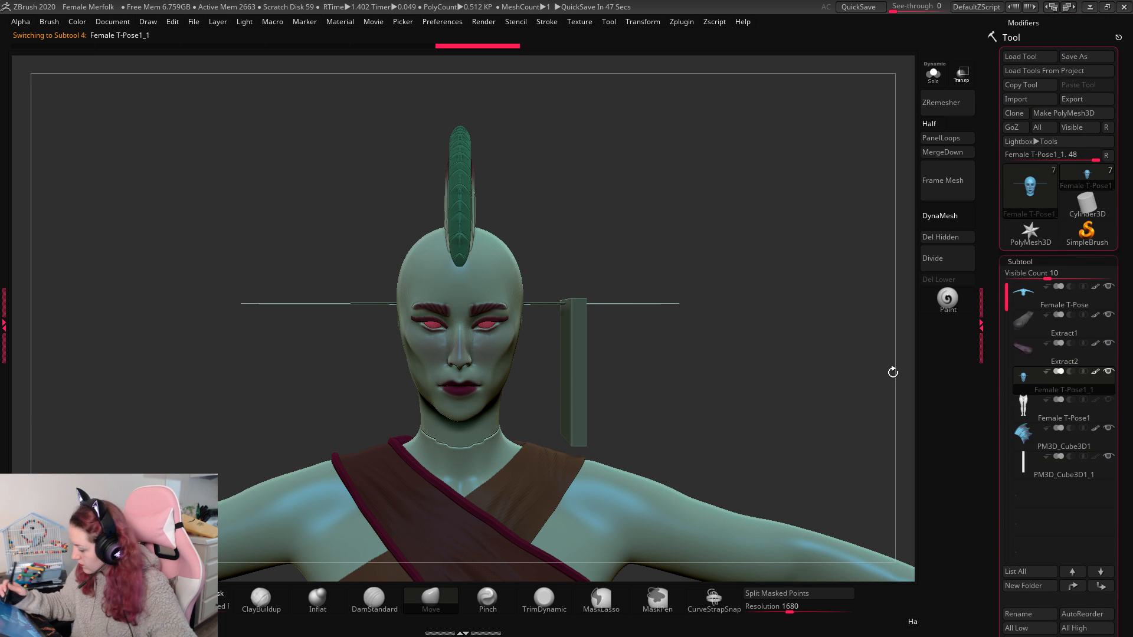
pyautogui.hotkey('ctrl', 'z')
pyautogui.hotkey('ctrl', 'z')
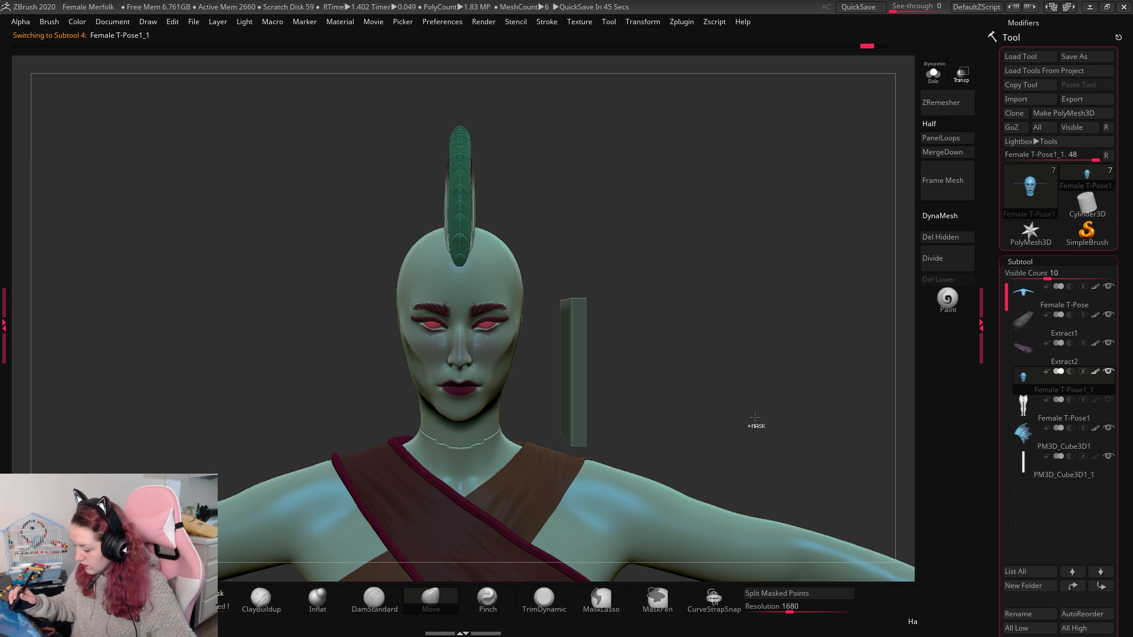
pyautogui.keyDown('ctrl'); pyautogui.keyDown('shift'); pyautogui.click(755, 418); pyautogui.keyUp('shift'); pyautogui.keyUp('ctrl')
pyautogui.moveTo(765, 404); pyautogui.dragTo(816, 421)
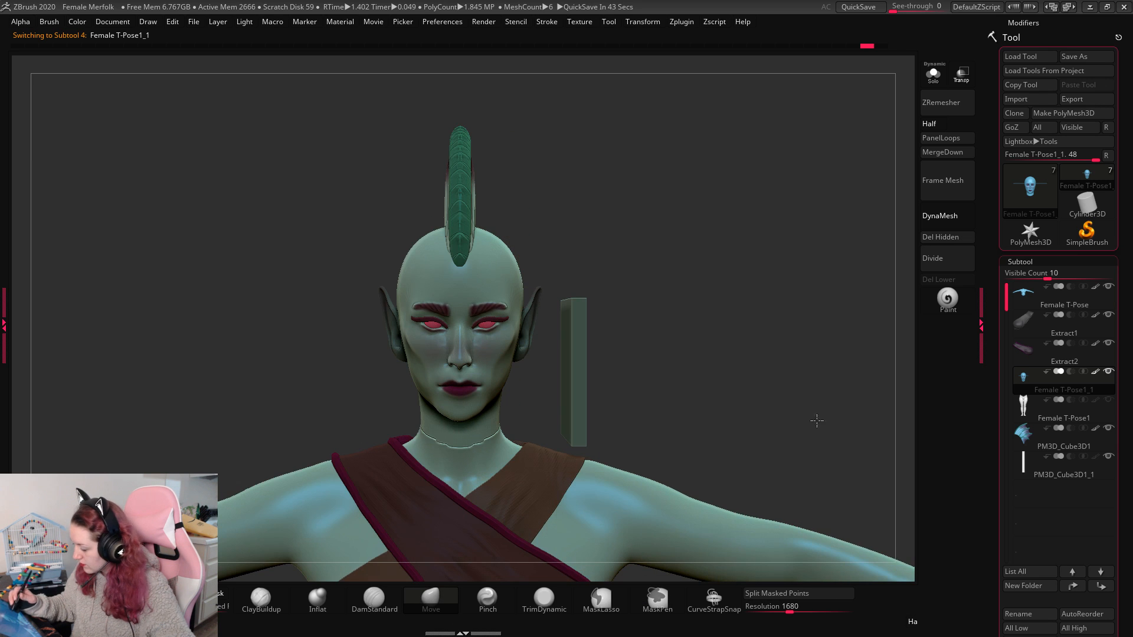
# Step: Isolate the thin plate, reduce its height and curve it with the Bend Arc deformer
pyautogui.click(1030, 463)
pyautogui.moveTo(817, 346); pyautogui.dragTo(778, 369)
pyautogui.click(933, 74)
pyautogui.keyDown('alt'); pyautogui.moveTo(826, 277); pyautogui.dragTo(779, 322); pyautogui.keyUp('alt')
pyautogui.press('w')
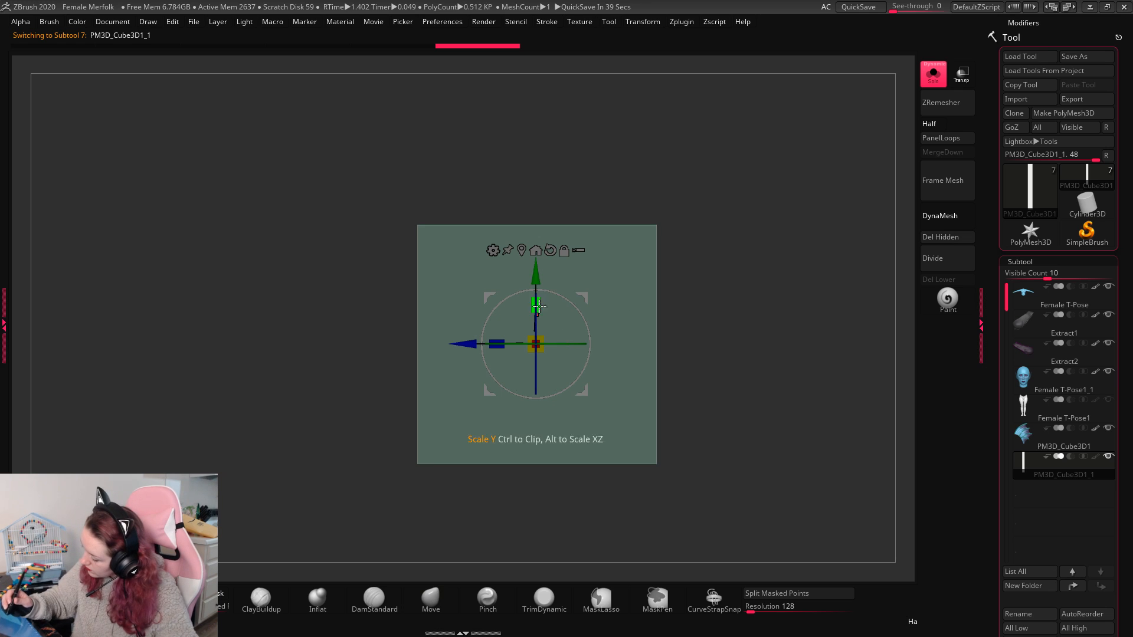
pyautogui.moveTo(539, 306)
pyautogui.mouseDown()
pyautogui.moveTo(538, 324)
pyautogui.moveTo(537, 315)
pyautogui.mouseUp()
pyautogui.click(493, 250)
pyautogui.click(501, 291)
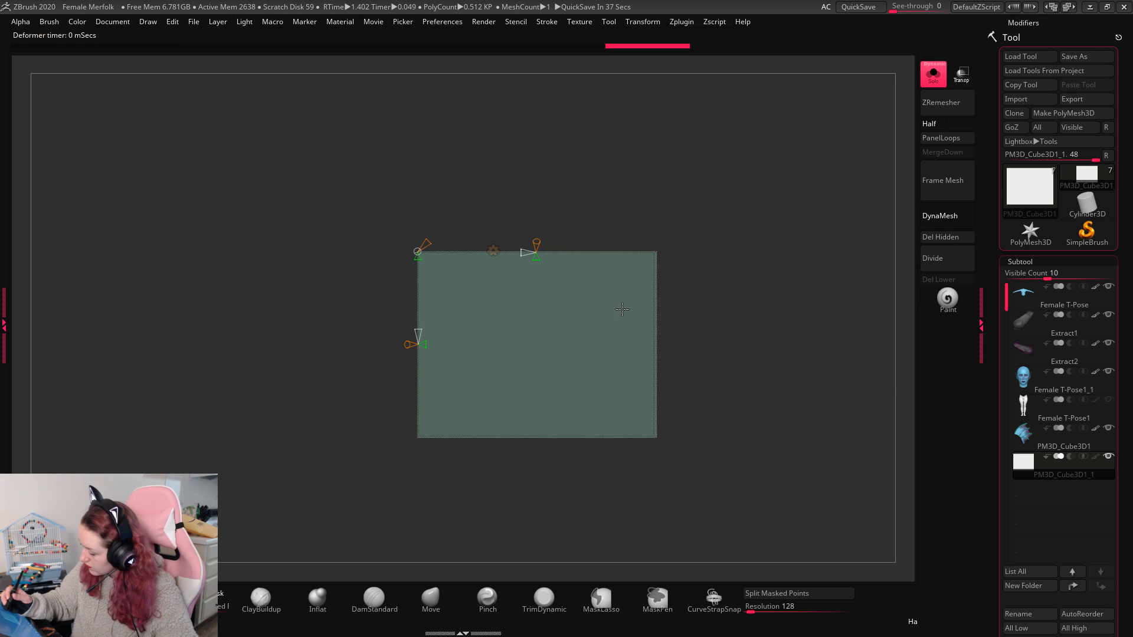
pyautogui.moveTo(540, 233)
pyautogui.mouseDown()
pyautogui.moveTo(538, 218)
pyautogui.moveTo(538, 227)
pyautogui.mouseUp()
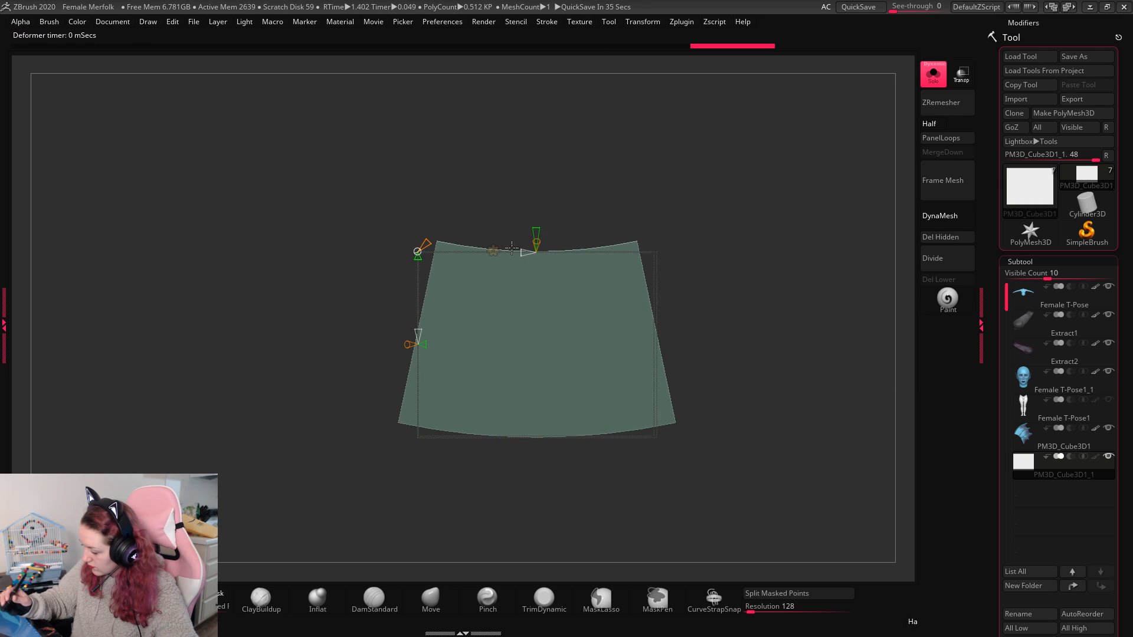
# Step: Rotate the curved plate with the gizmo and try the Taper deformer on it
pyautogui.click(493, 250)
pyautogui.click(508, 253)
pyautogui.moveTo(602, 351); pyautogui.dragTo(595, 373)
pyautogui.click(493, 250)
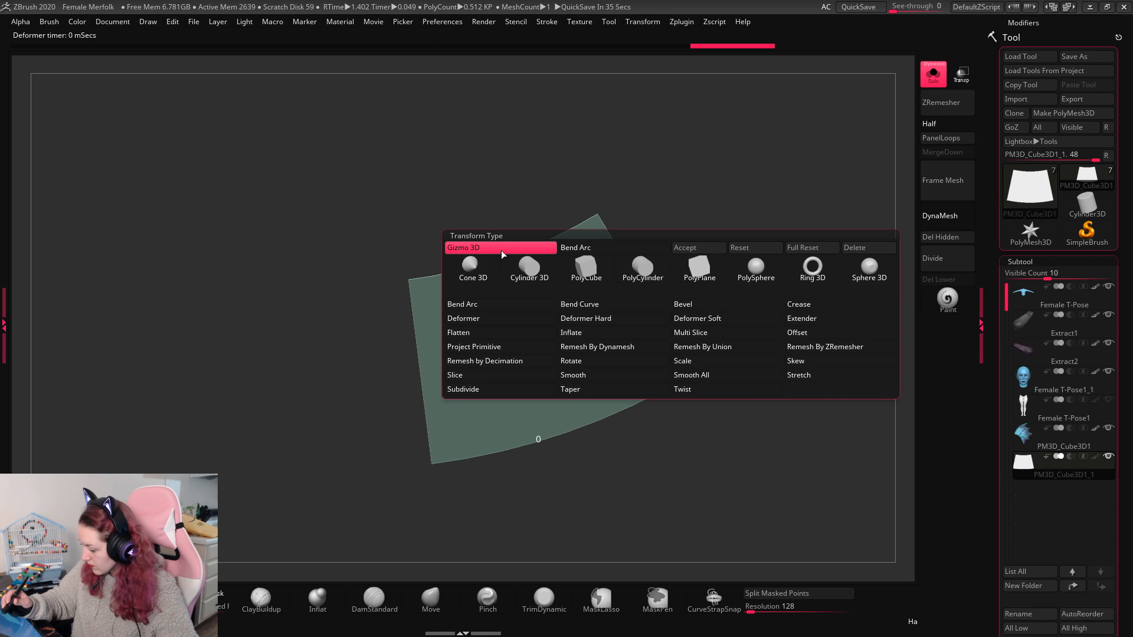
pyautogui.click(572, 388)
pyautogui.moveTo(667, 293); pyautogui.dragTo(753, 258)
pyautogui.hotkey('ctrl', 'z')
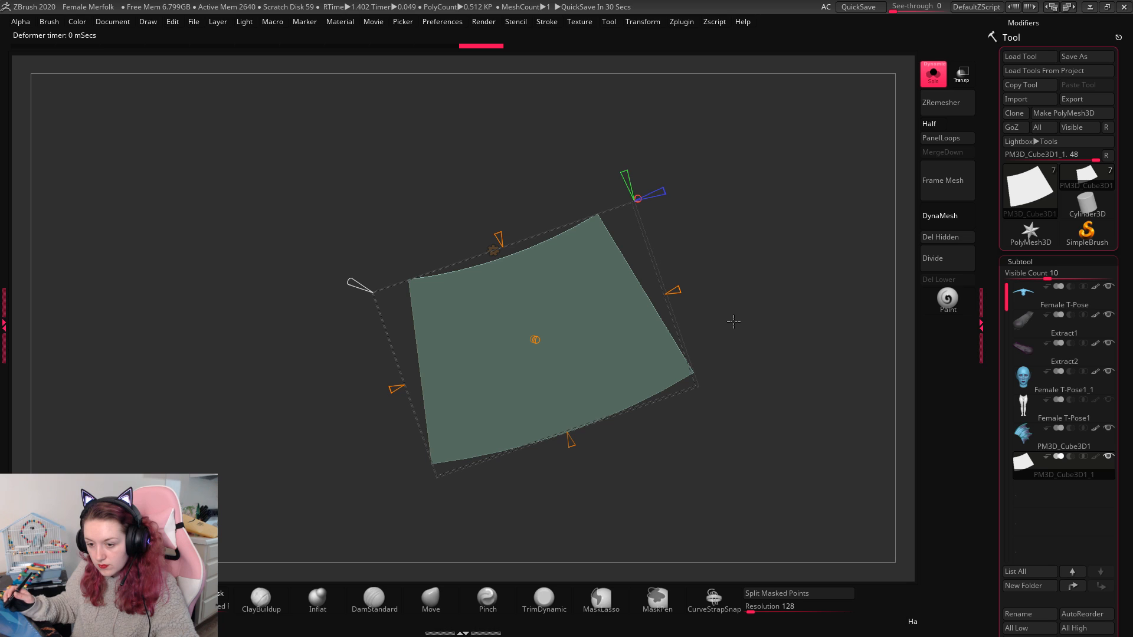
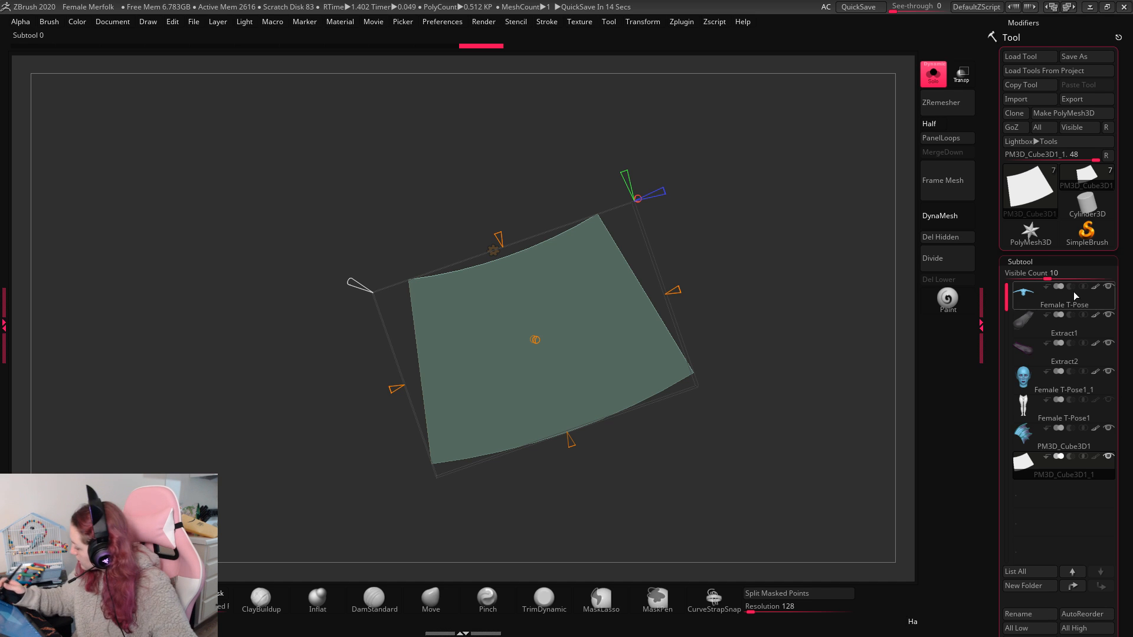
# Step: Delete the curved plate subtool and show the whole model again
pyautogui.scroll(-3, 1056, 413)
pyautogui.click(1034, 538)
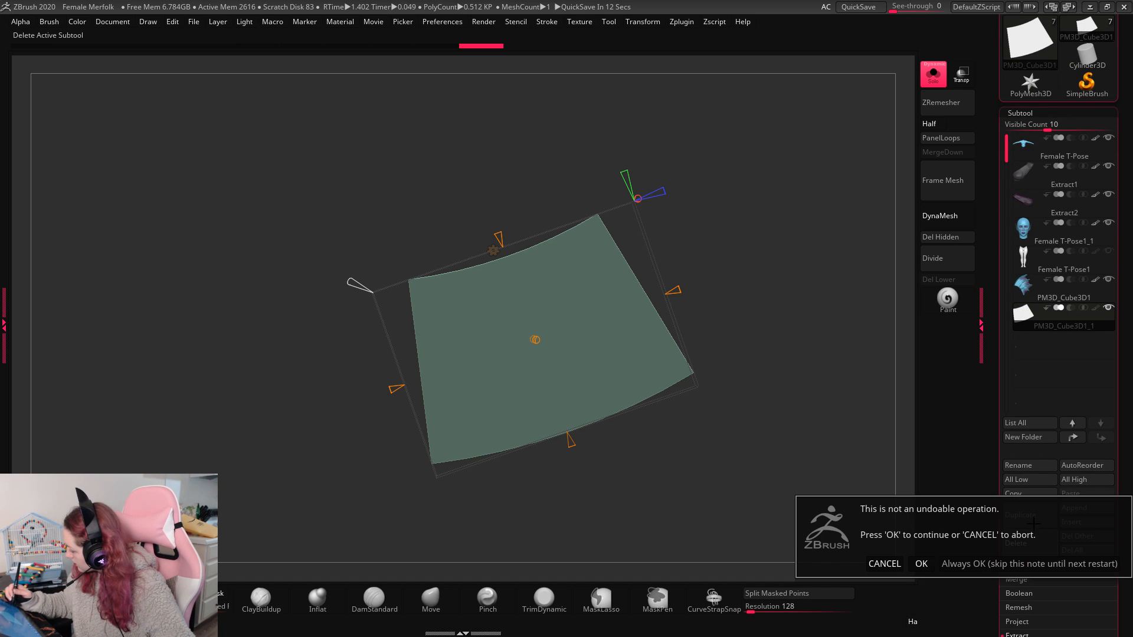
pyautogui.click(921, 563)
pyautogui.click(937, 82)
pyautogui.moveTo(796, 363); pyautogui.dragTo(911, 369)
# Step: Select the head subtool and pull the pointed ears and their tips outward from the head with the Move brush
pyautogui.press('space')
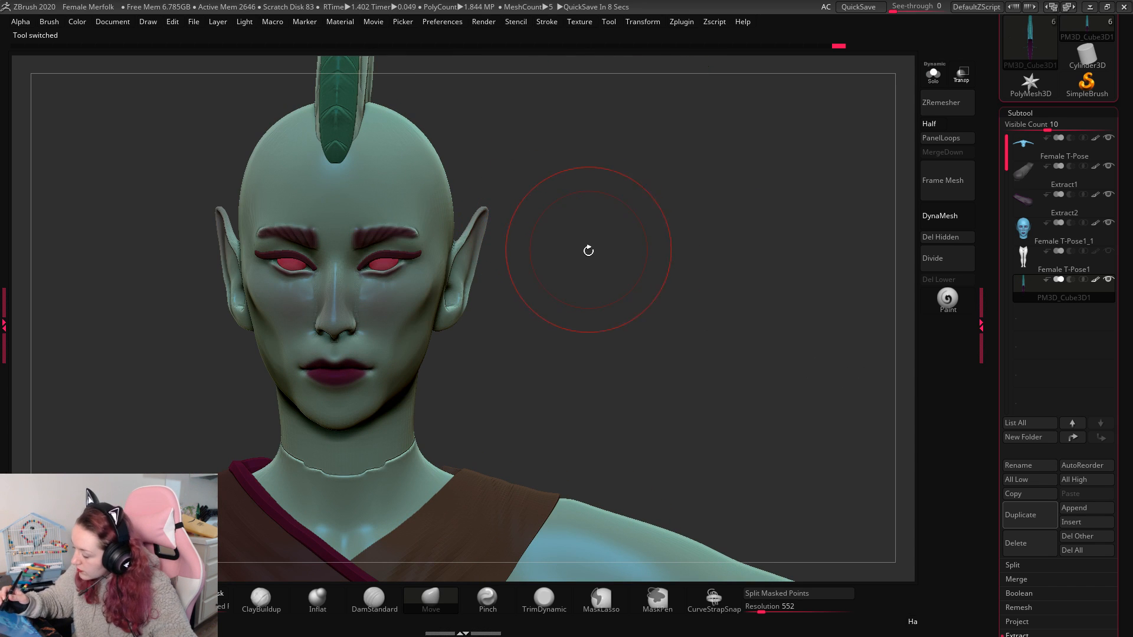
pyautogui.moveTo(578, 221); pyautogui.dragTo(523, 202)
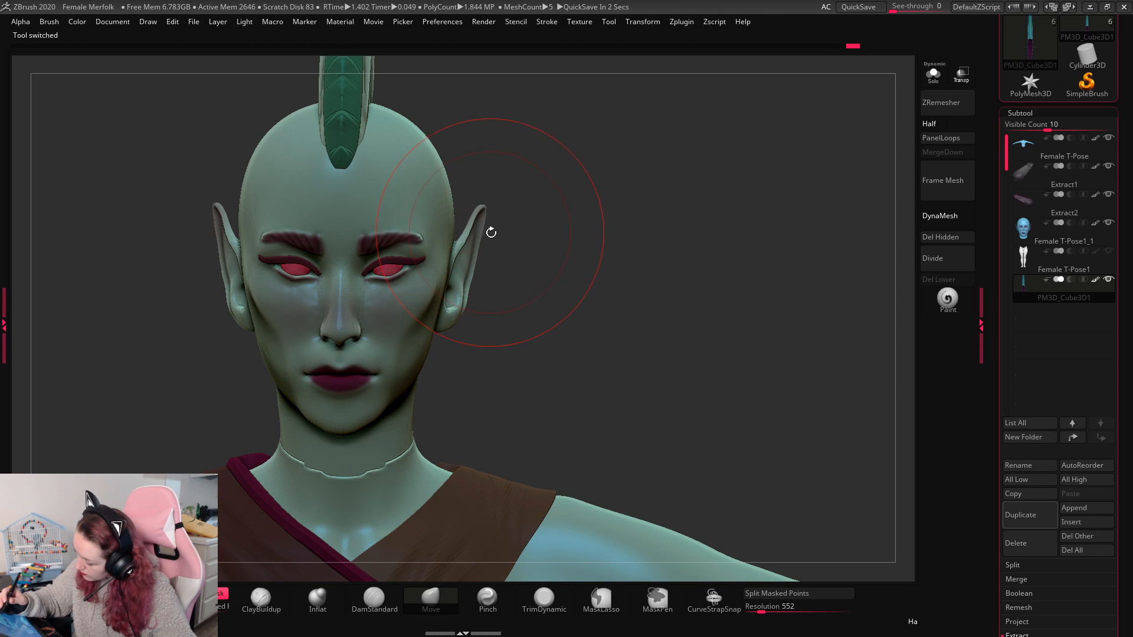
pyautogui.click(1034, 244)
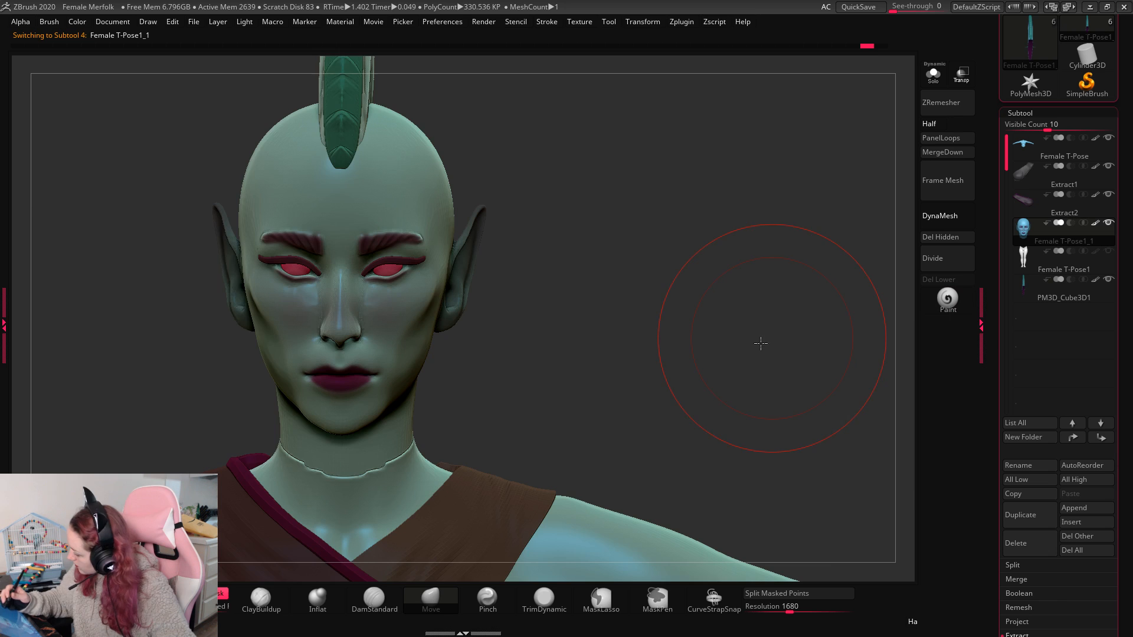
pyautogui.moveTo(760, 343)
pyautogui.mouseDown()
pyautogui.moveTo(529, 261)
pyautogui.moveTo(519, 215)
pyautogui.moveTo(496, 245)
pyautogui.mouseUp()
pyautogui.moveTo(544, 280)
pyautogui.mouseDown()
pyautogui.moveTo(554, 265)
pyautogui.moveTo(564, 301)
pyautogui.moveTo(587, 280)
pyautogui.moveTo(487, 222)
pyautogui.mouseUp()
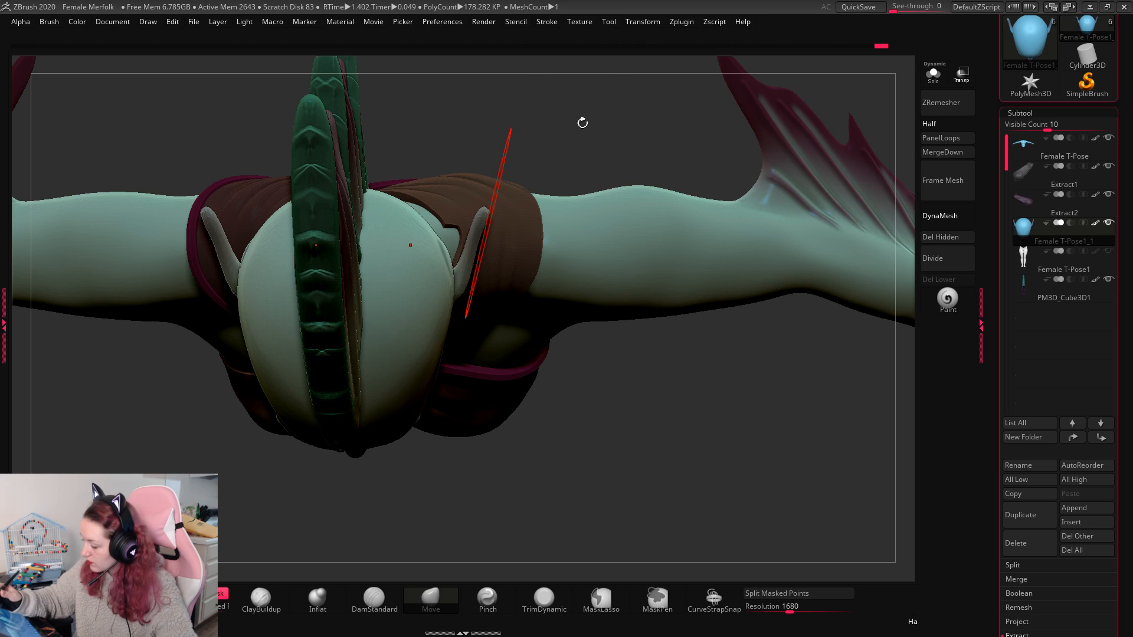
pyautogui.press('space')
pyautogui.press('space')
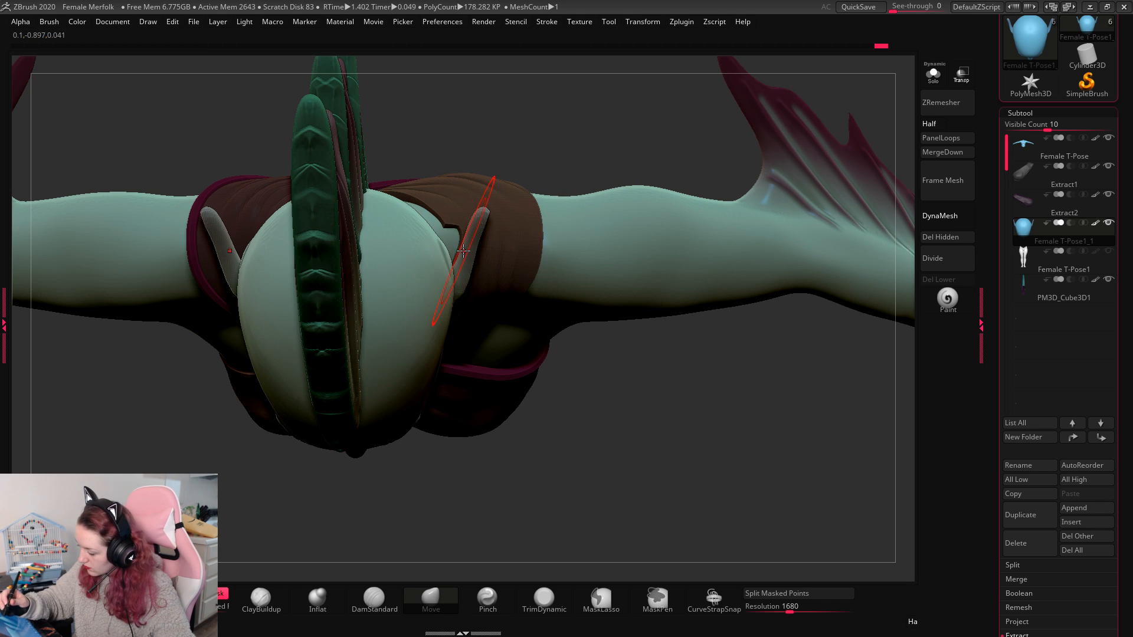
pyautogui.moveTo(463, 251); pyautogui.dragTo(470, 244)
pyautogui.moveTo(664, 425); pyautogui.dragTo(653, 213)
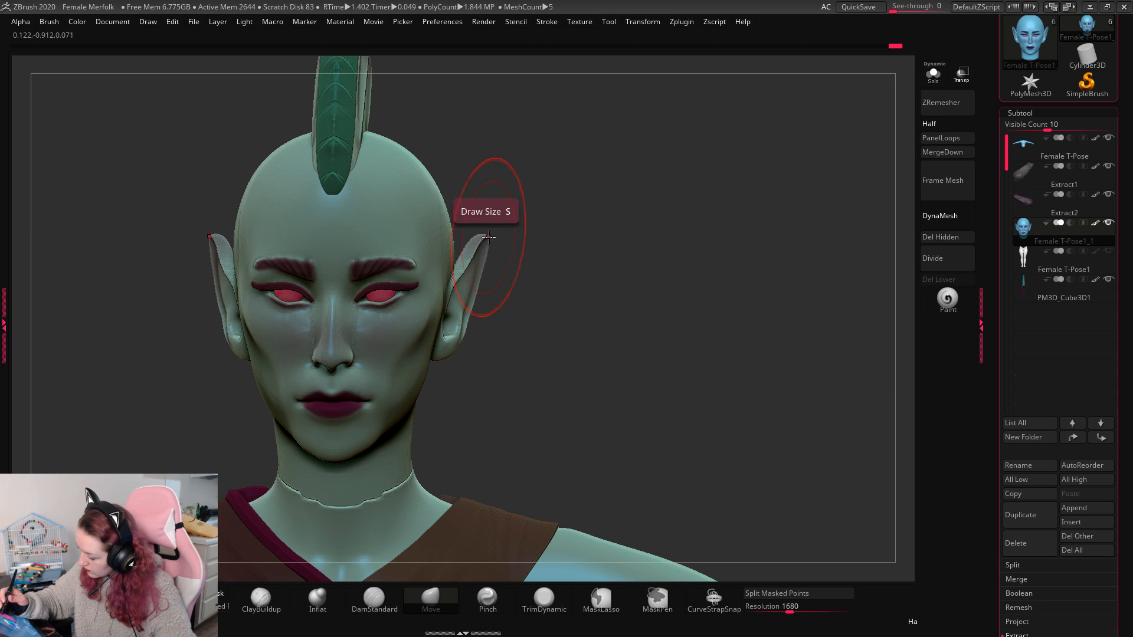
pyautogui.moveTo(489, 237); pyautogui.dragTo(690, 175)
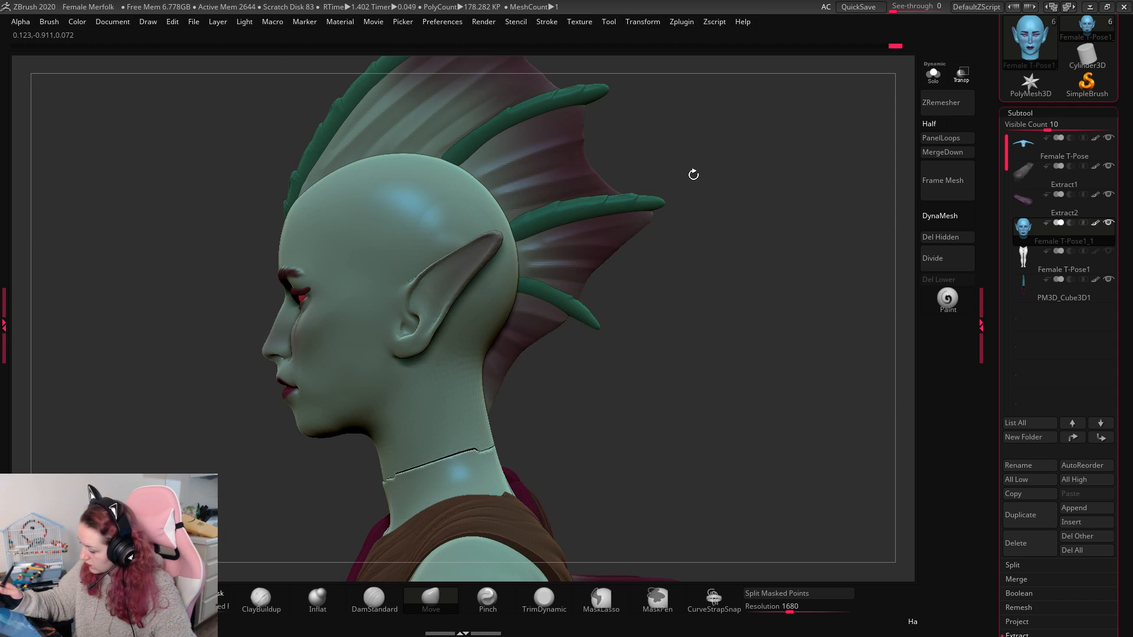
# Step: Carve a groove along the inner rim of the pointed ear with the DamStandard brush
pyautogui.moveTo(814, 186)
pyautogui.mouseDown()
pyautogui.moveTo(773, 195)
pyautogui.moveTo(753, 235)
pyautogui.mouseUp()
pyautogui.press('space')
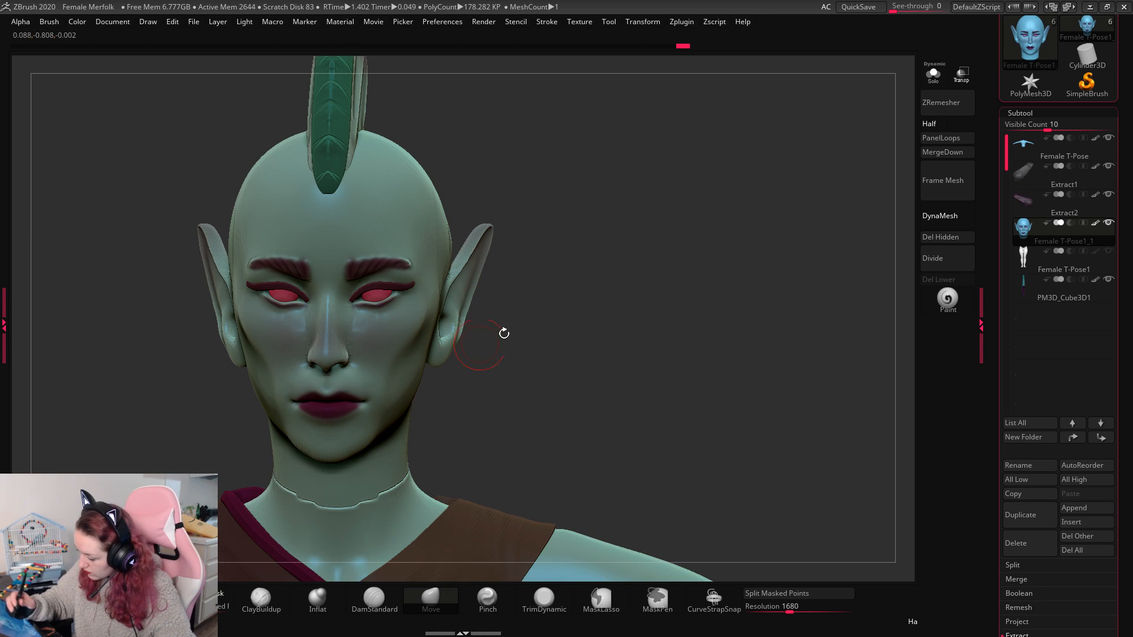
pyautogui.moveTo(504, 333); pyautogui.dragTo(702, 267)
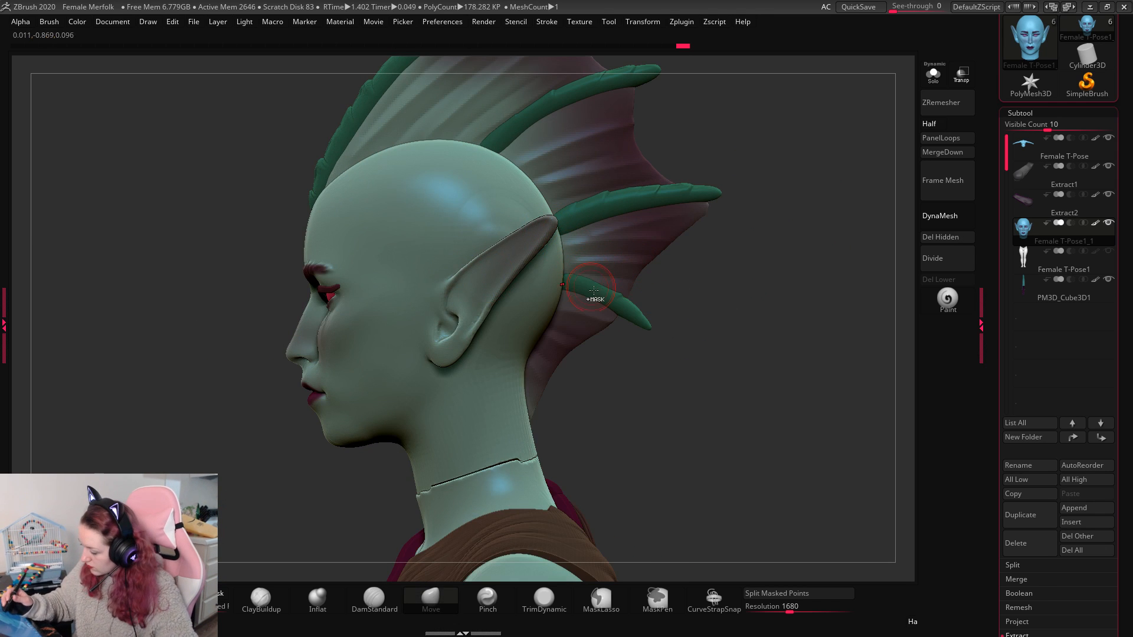
pyautogui.keyDown('ctrl'); pyautogui.moveTo(788, 298); pyautogui.dragTo(780, 349, button='right'); pyautogui.keyUp('ctrl')
pyautogui.click(375, 606)
pyautogui.press('space')
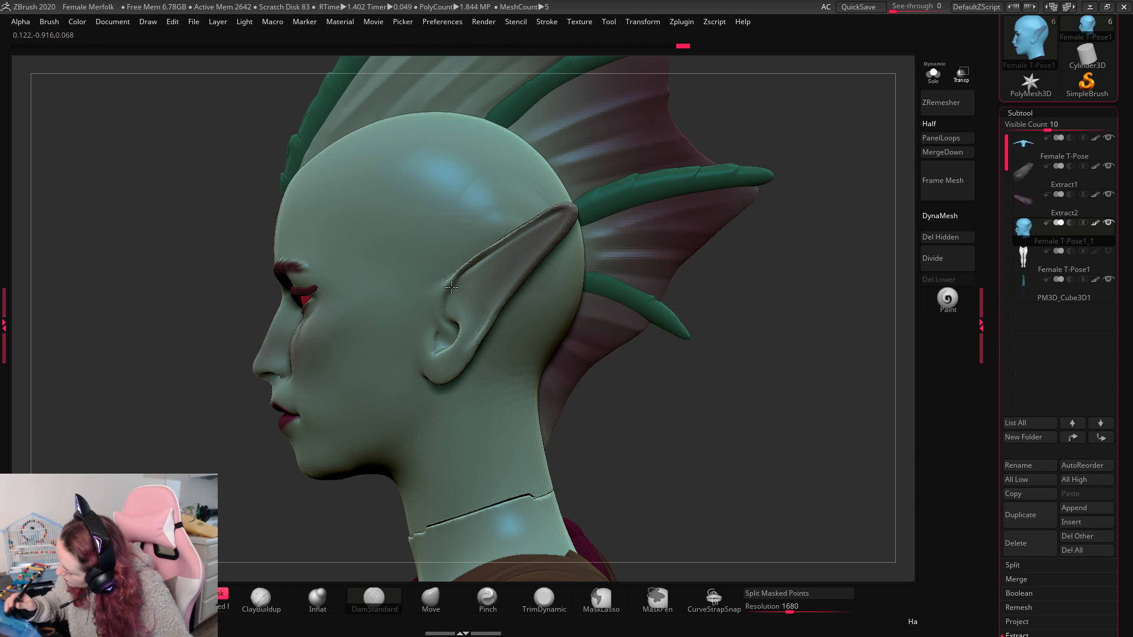
pyautogui.moveTo(451, 287); pyautogui.dragTo(548, 218)
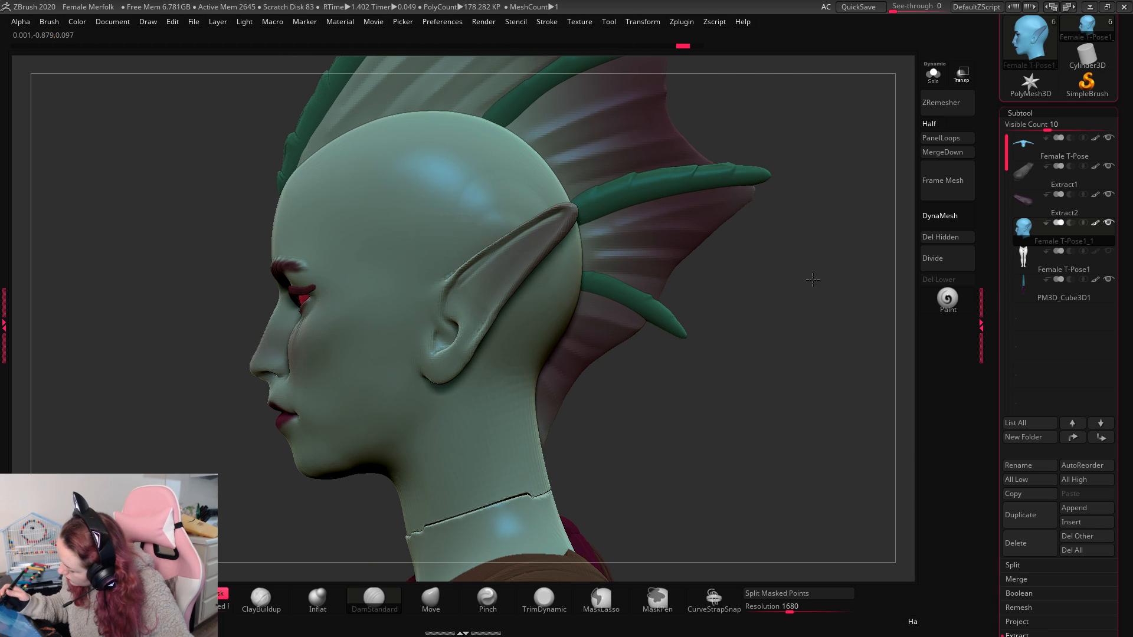
# Step: Try short dark purple gill-like strokes on the skin just in front of the ear
pyautogui.moveTo(766, 270); pyautogui.dragTo(562, 220)
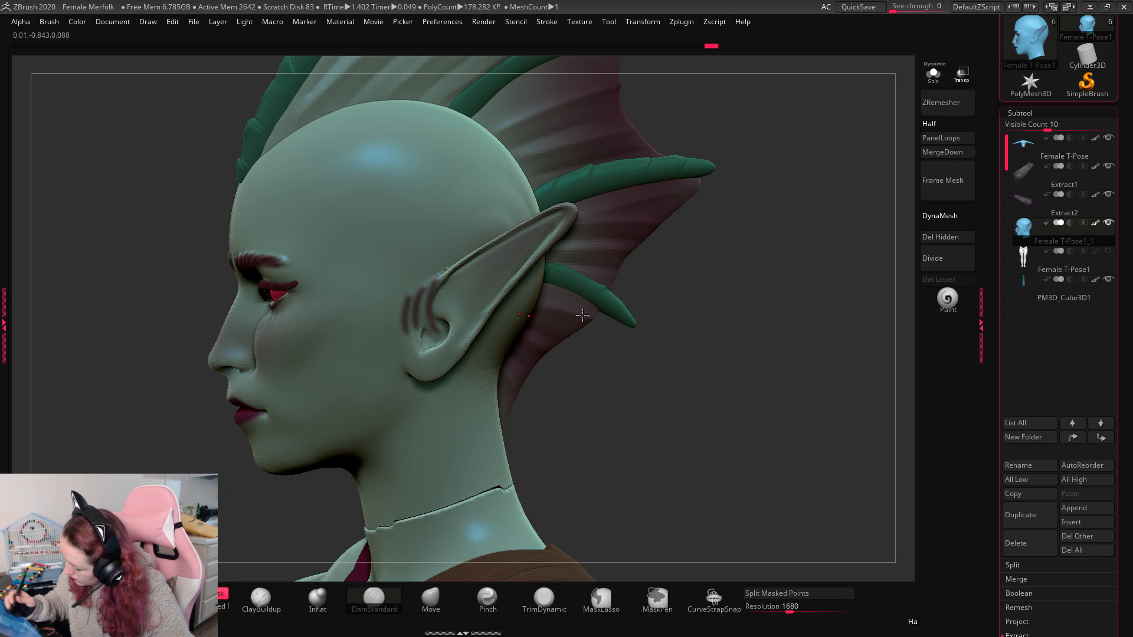
pyautogui.moveTo(583, 315)
pyautogui.mouseDown()
pyautogui.moveTo(796, 304)
pyautogui.moveTo(743, 331)
pyautogui.moveTo(584, 271)
pyautogui.moveTo(403, 294)
pyautogui.mouseUp()
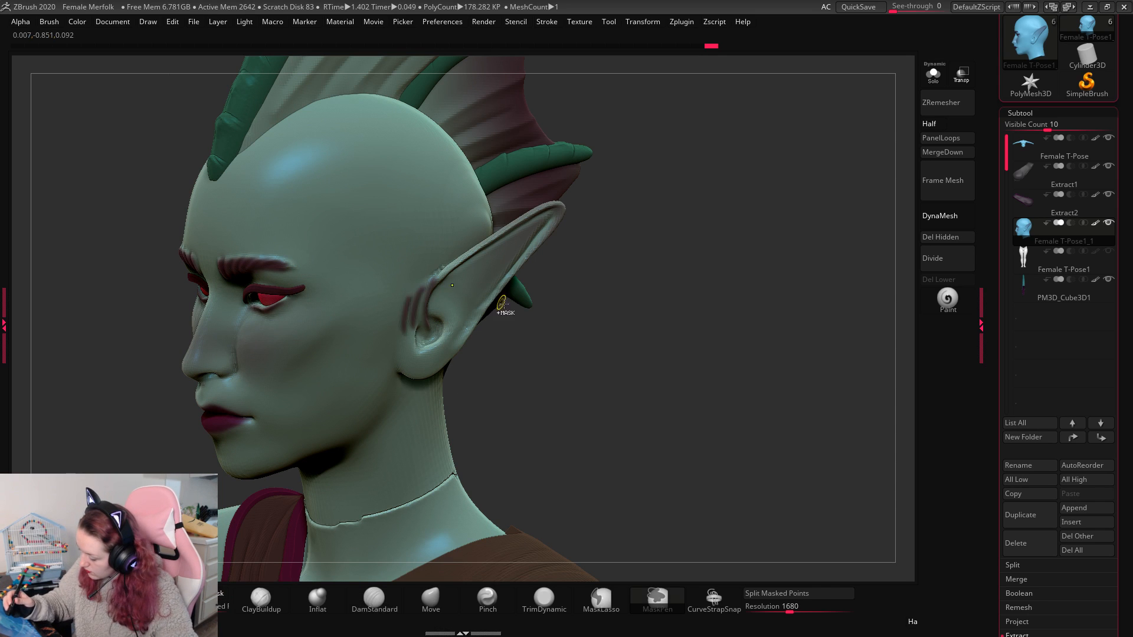
pyautogui.press('space')
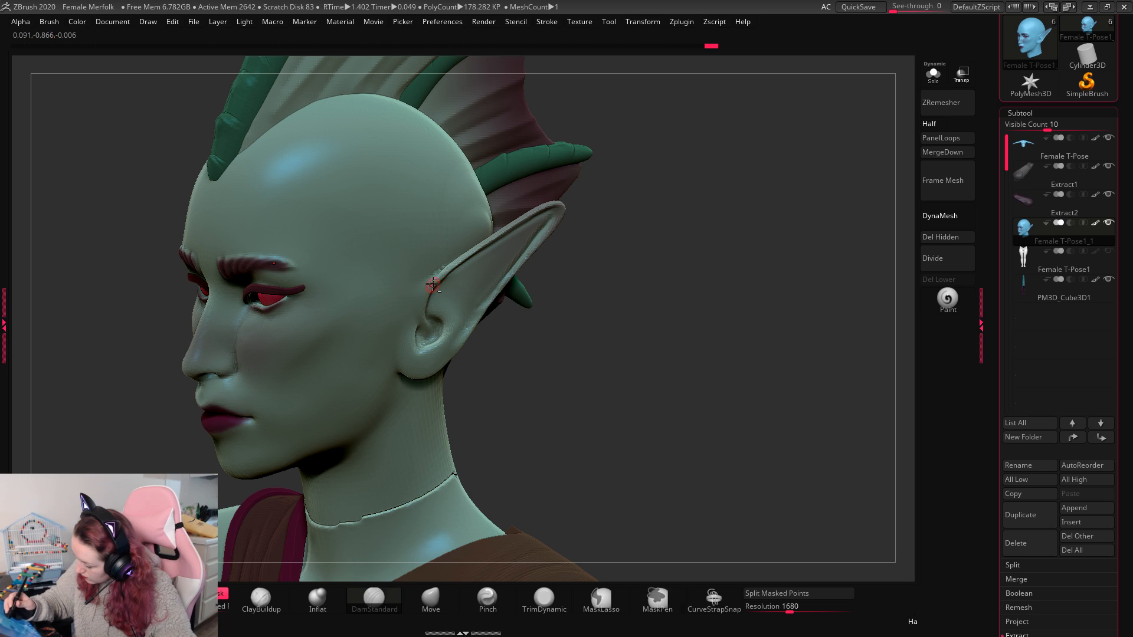
pyautogui.moveTo(513, 320); pyautogui.dragTo(696, 303)
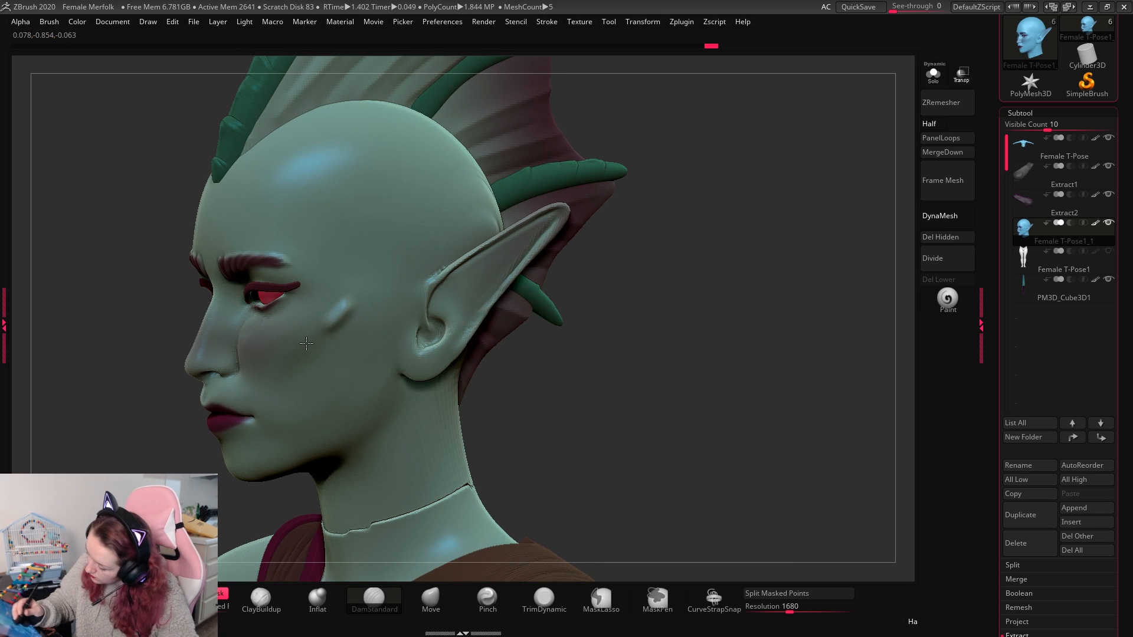
# Step: Try soft dark purple diagonal stripes across the cheeks with DamStandard at varying brush settings
pyautogui.press('space')
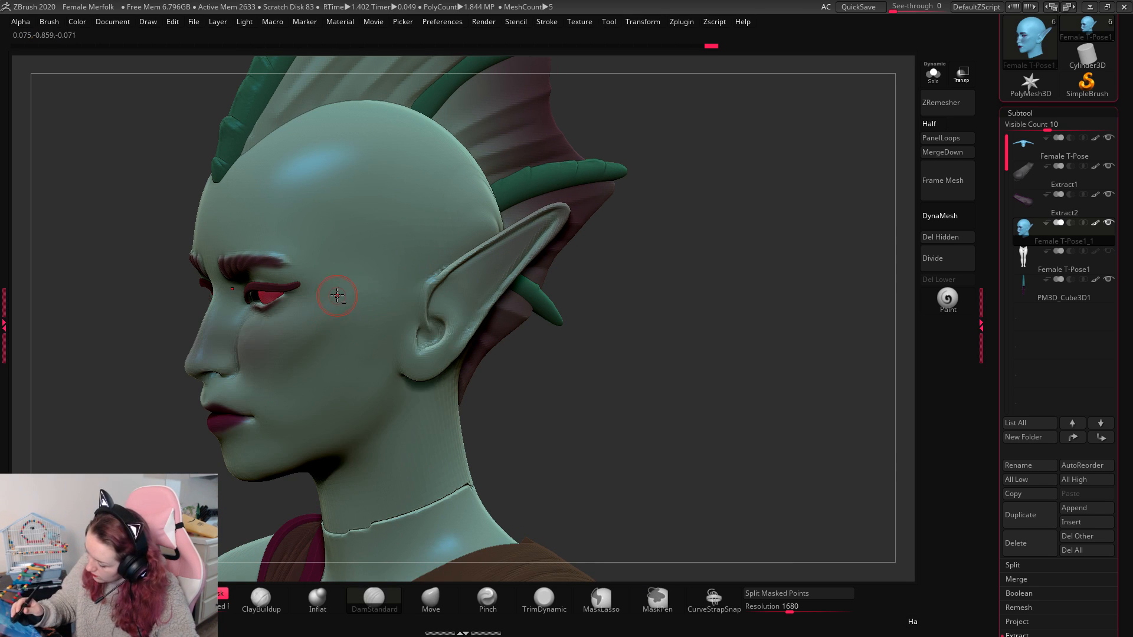
pyautogui.moveTo(335, 295); pyautogui.dragTo(283, 361)
pyautogui.moveTo(745, 271)
pyautogui.mouseDown()
pyautogui.moveTo(726, 304)
pyautogui.moveTo(702, 303)
pyautogui.mouseUp()
pyautogui.moveTo(508, 271); pyautogui.dragTo(479, 268)
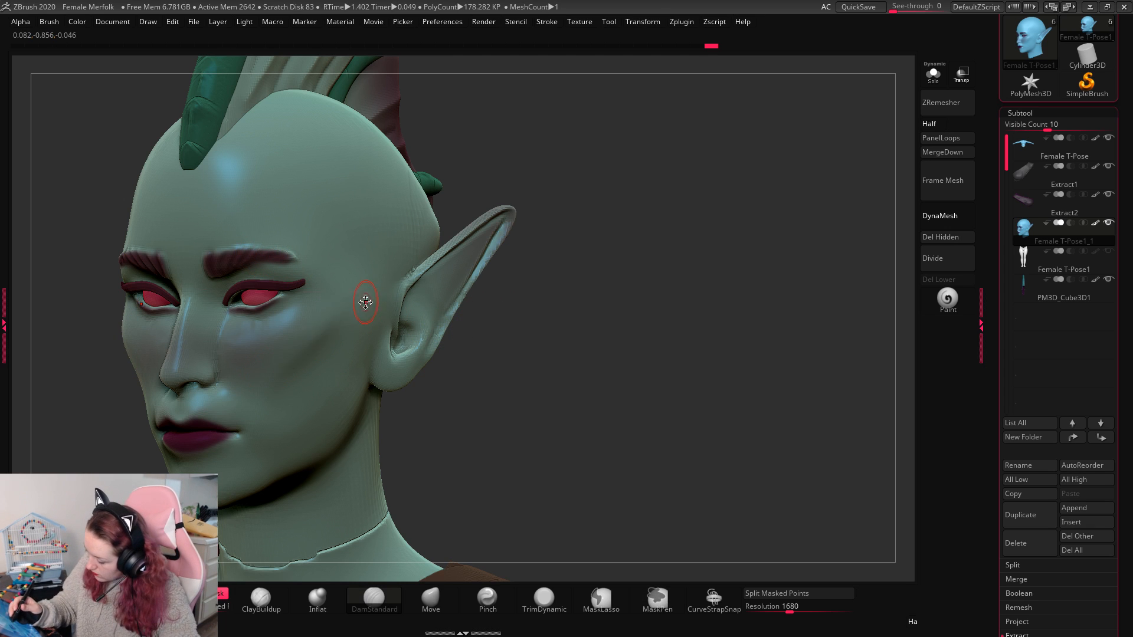
pyautogui.press('space')
pyautogui.moveTo(337, 308); pyautogui.dragTo(270, 367)
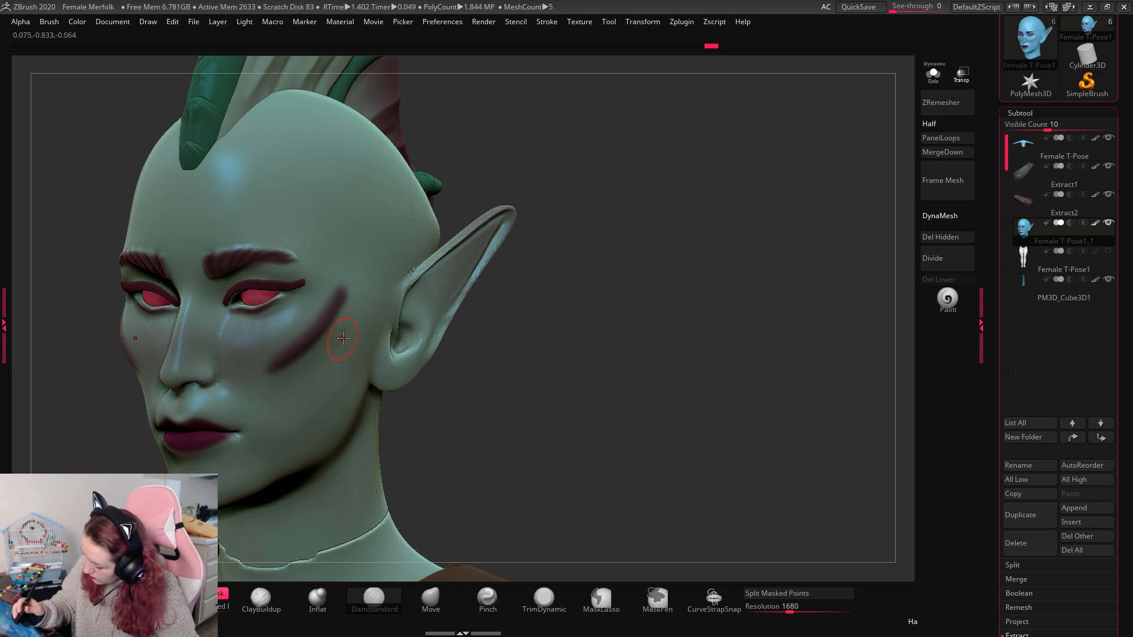
pyautogui.moveTo(337, 335); pyautogui.dragTo(298, 380)
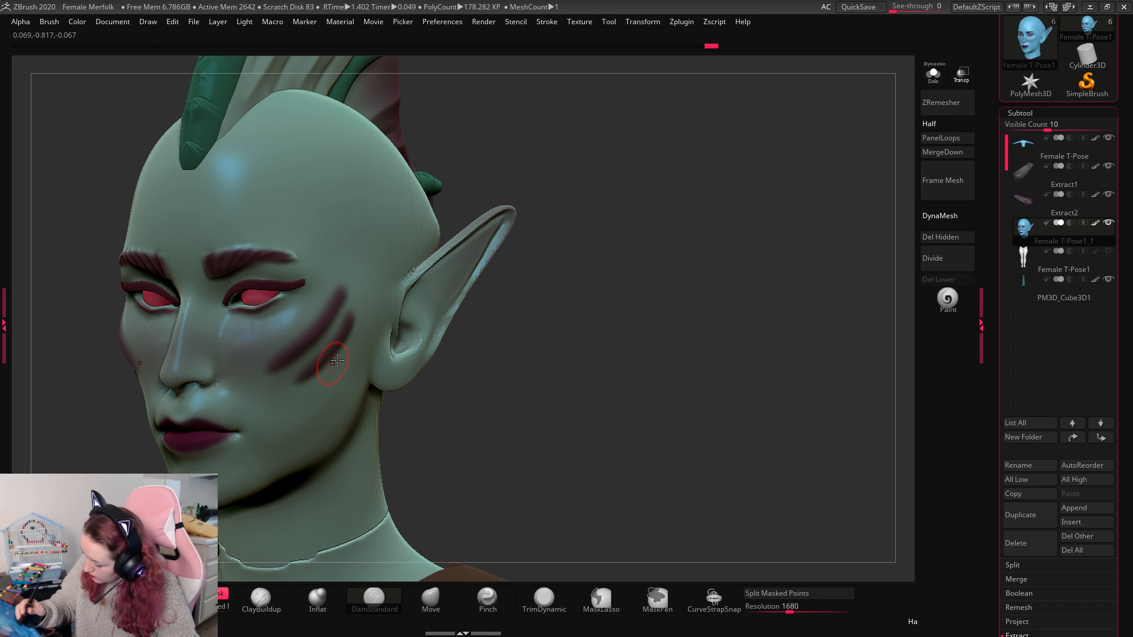
pyautogui.moveTo(607, 324)
pyautogui.mouseDown()
pyautogui.moveTo(645, 349)
pyautogui.moveTo(648, 262)
pyautogui.mouseUp()
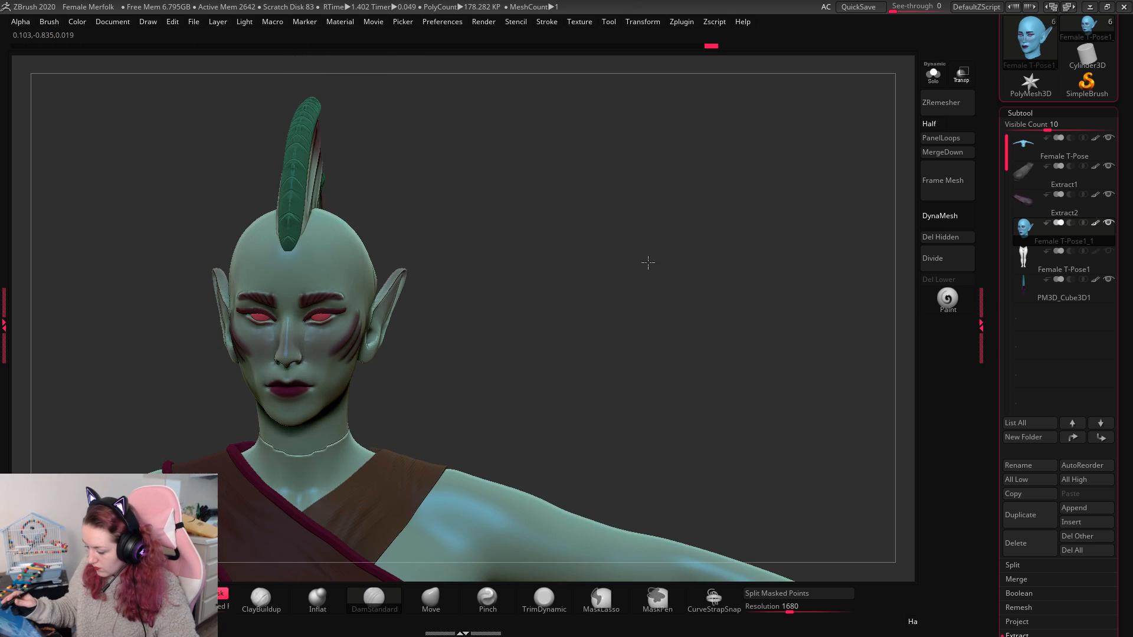
pyautogui.moveTo(650, 304)
pyautogui.mouseDown()
pyautogui.moveTo(685, 328)
pyautogui.moveTo(652, 344)
pyautogui.moveTo(670, 365)
pyautogui.moveTo(639, 354)
pyautogui.moveTo(637, 323)
pyautogui.mouseUp()
# Step: Adjust the DamStandard brush's size and intensities for narrow dark stripes, undoing the test strokes on the cheek
pyautogui.press('space')
pyautogui.press('space')
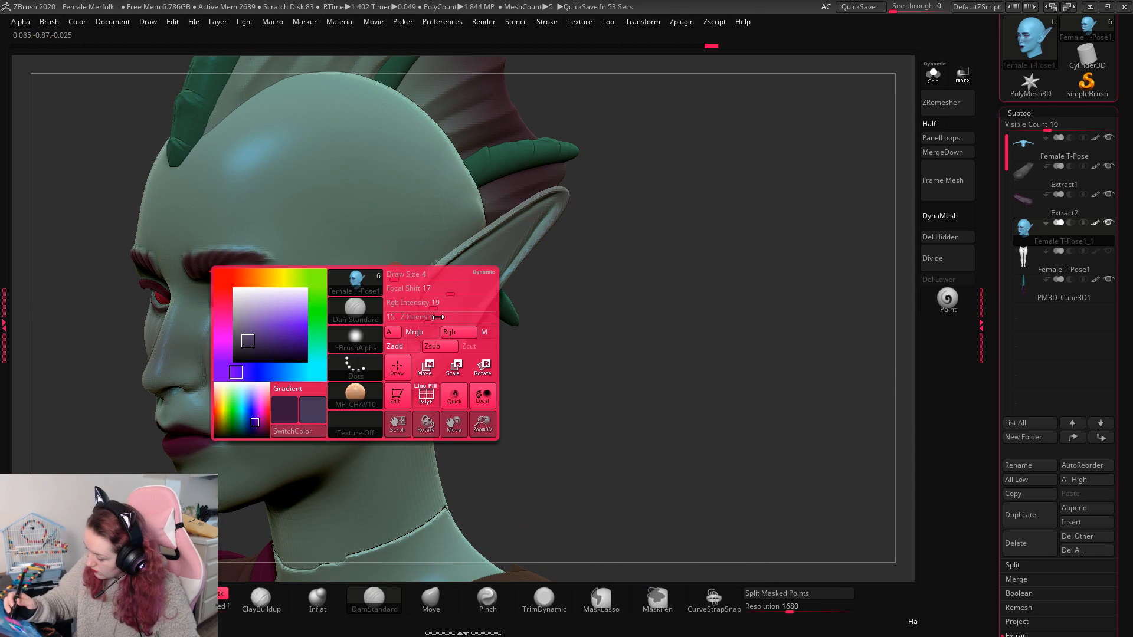
pyautogui.press('space')
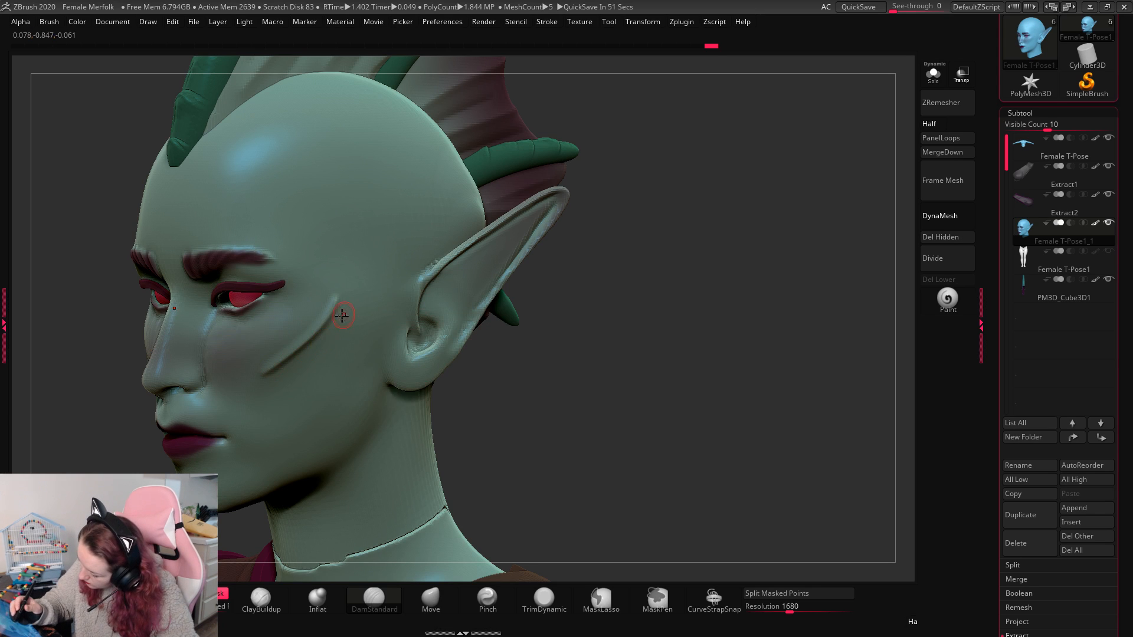
pyautogui.press('space')
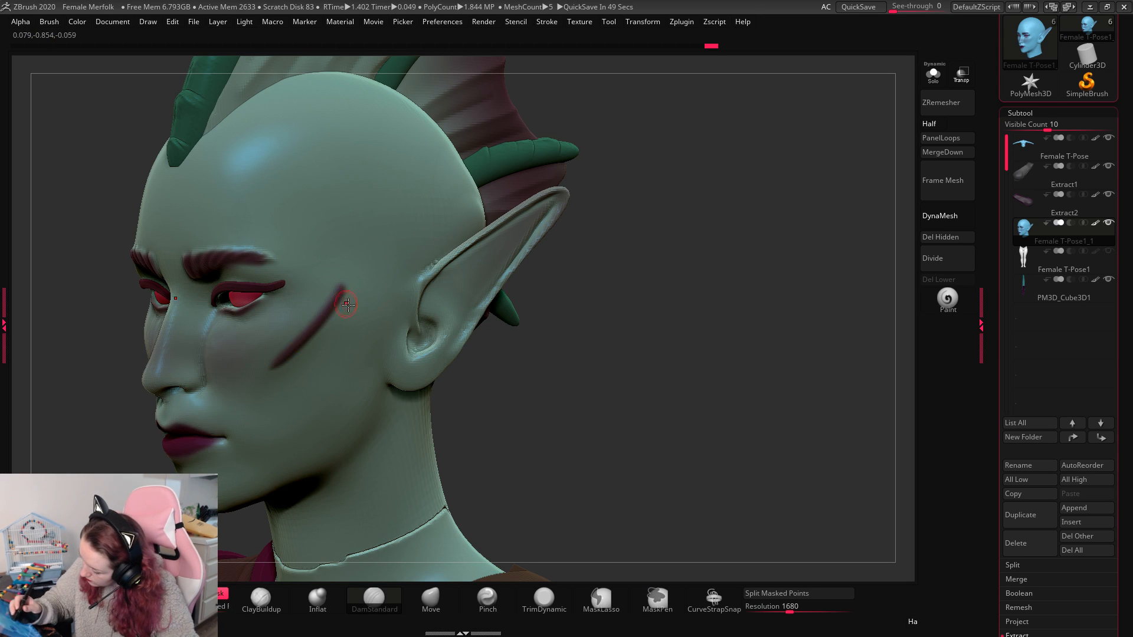
pyautogui.press('space')
pyautogui.moveTo(278, 375); pyautogui.dragTo(353, 298)
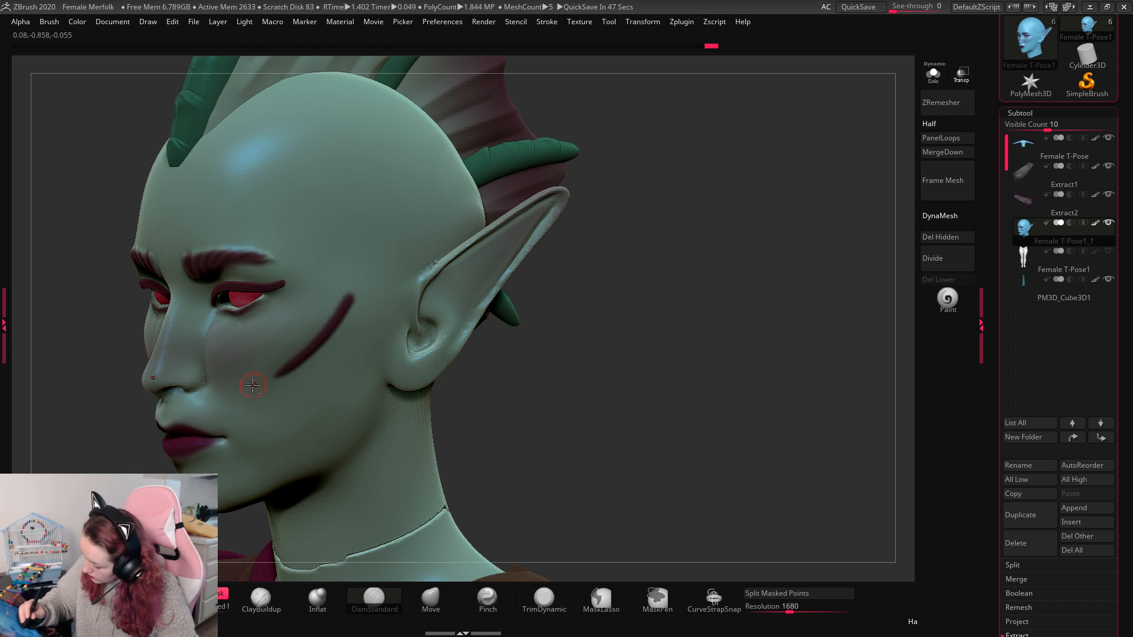
pyautogui.press('space')
pyautogui.hotkey('ctrl', 'z')
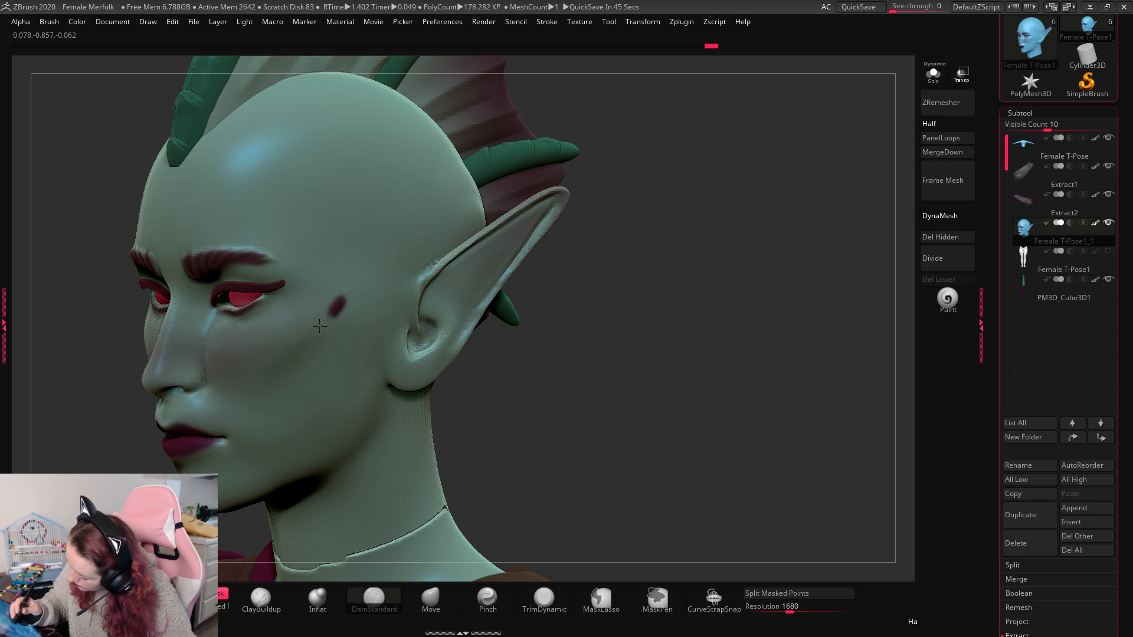
# Step: Paint and carve three narrow dark purple diagonal stripes on each cheekbone between the eye and the ear
pyautogui.moveTo(345, 291); pyautogui.dragTo(252, 377)
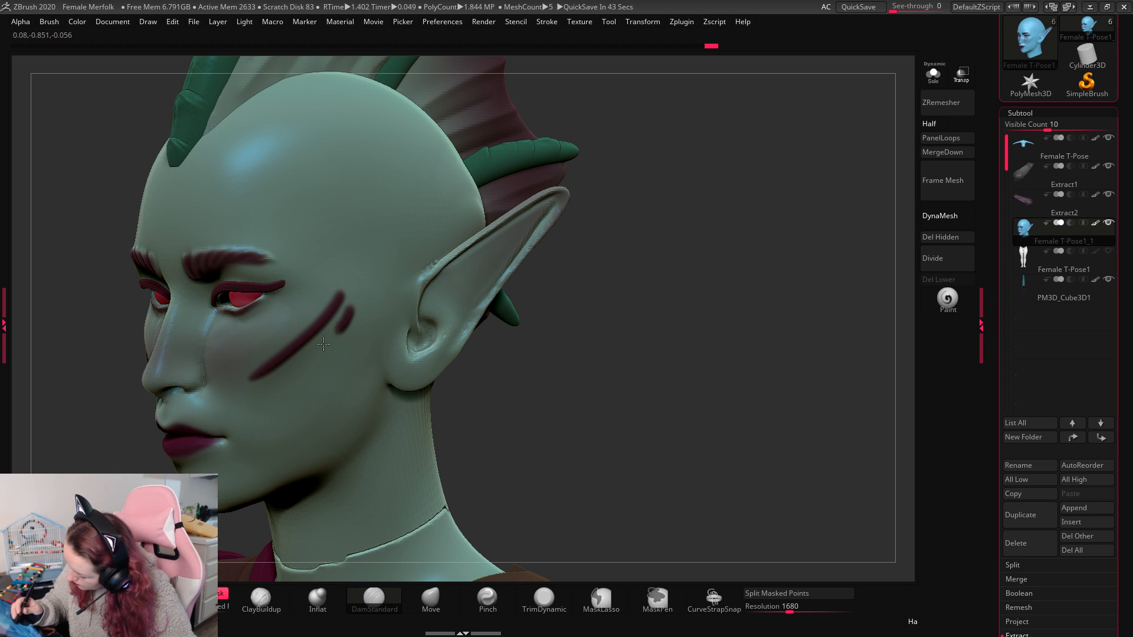
pyautogui.moveTo(323, 344); pyautogui.dragTo(281, 377)
pyautogui.hotkey('ctrl', 'z')
pyautogui.moveTo(349, 313)
pyautogui.mouseDown()
pyautogui.moveTo(287, 384)
pyautogui.moveTo(317, 379)
pyautogui.mouseUp()
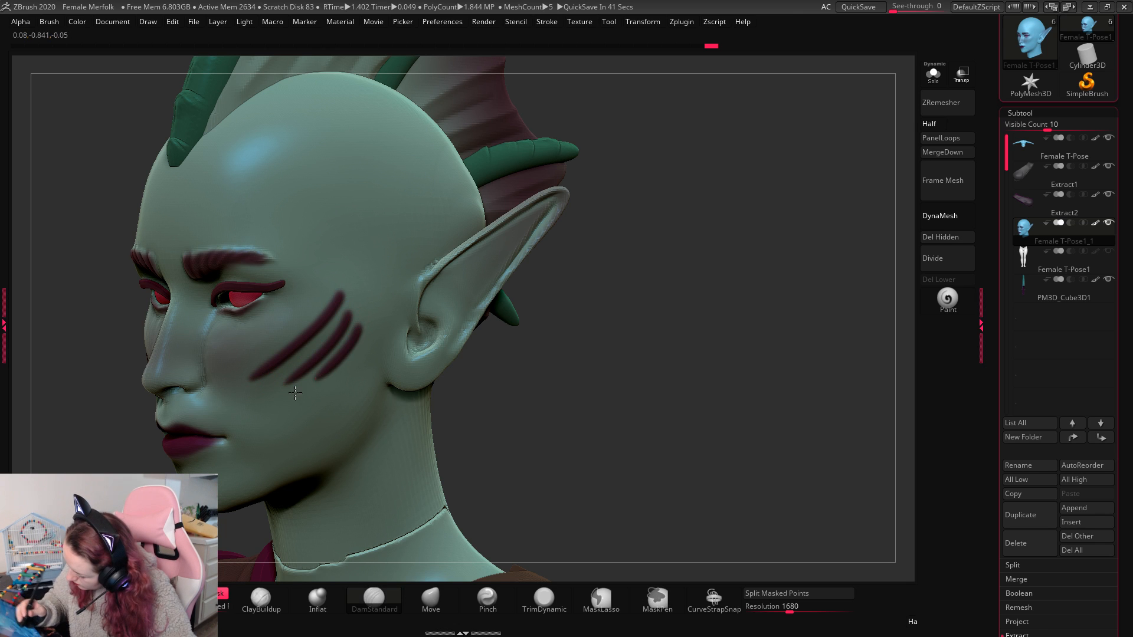
pyautogui.moveTo(667, 355)
pyautogui.mouseDown()
pyautogui.moveTo(685, 358)
pyautogui.moveTo(682, 329)
pyautogui.moveTo(682, 342)
pyautogui.moveTo(699, 341)
pyautogui.moveTo(670, 366)
pyautogui.moveTo(680, 406)
pyautogui.moveTo(632, 323)
pyautogui.moveTo(590, 342)
pyautogui.mouseUp()
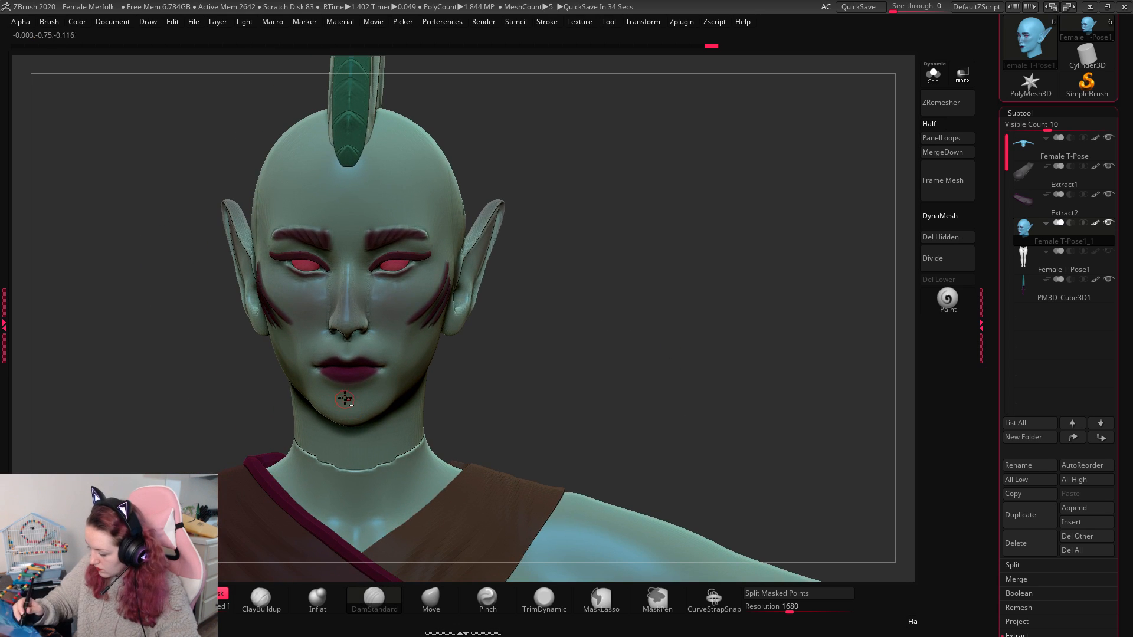
# Step: Try a vertical dark purple stripe running from the lower lip down the middle of the chin
pyautogui.hotkey('ctrl', 'z')
pyautogui.moveTo(678, 319); pyautogui.dragTo(711, 339)
pyautogui.press('space')
pyautogui.moveTo(353, 387); pyautogui.dragTo(356, 437)
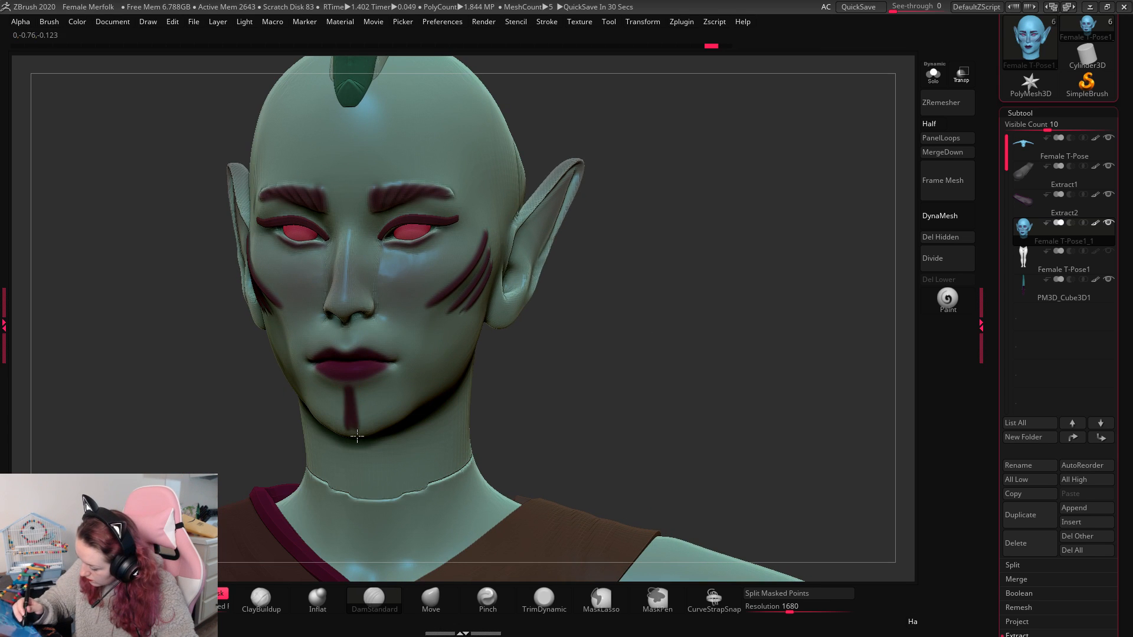
pyautogui.moveTo(642, 306); pyautogui.dragTo(676, 288)
pyautogui.press('space')
pyautogui.hotkey('ctrl', 'z')
pyautogui.moveTo(349, 386); pyautogui.dragTo(346, 436)
# Step: Try forked dark lines from under the chin down the neck, and undo them together with the chin stripe
pyautogui.moveTo(541, 355); pyautogui.dragTo(538, 313)
pyautogui.moveTo(342, 435); pyautogui.dragTo(283, 556)
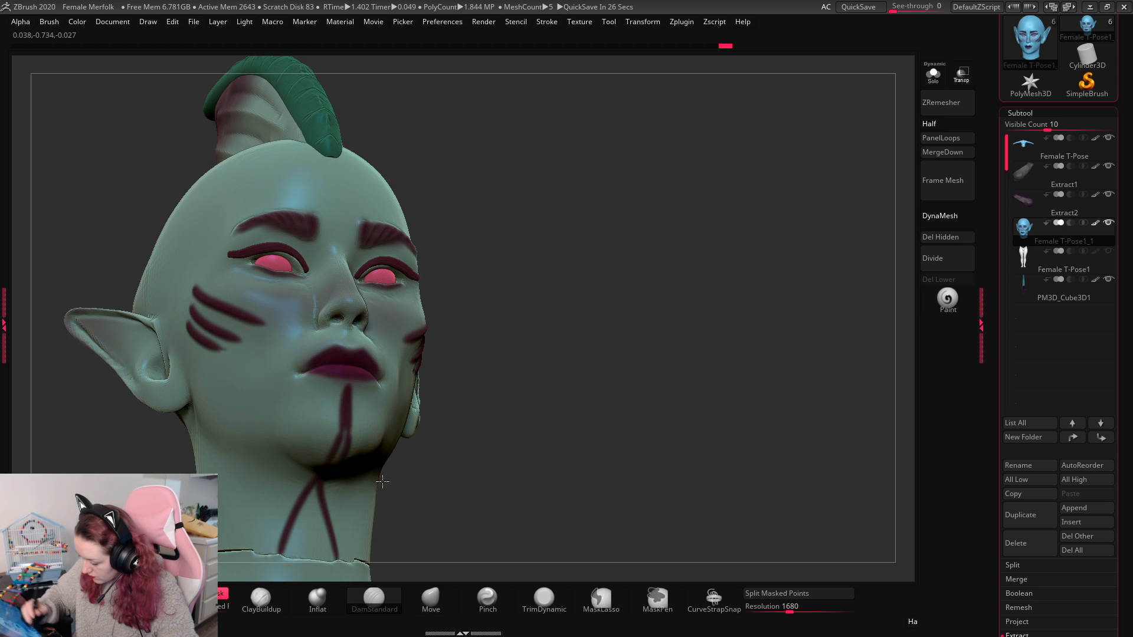
pyautogui.moveTo(650, 356)
pyautogui.mouseDown()
pyautogui.moveTo(698, 304)
pyautogui.moveTo(702, 313)
pyautogui.moveTo(506, 337)
pyautogui.mouseUp()
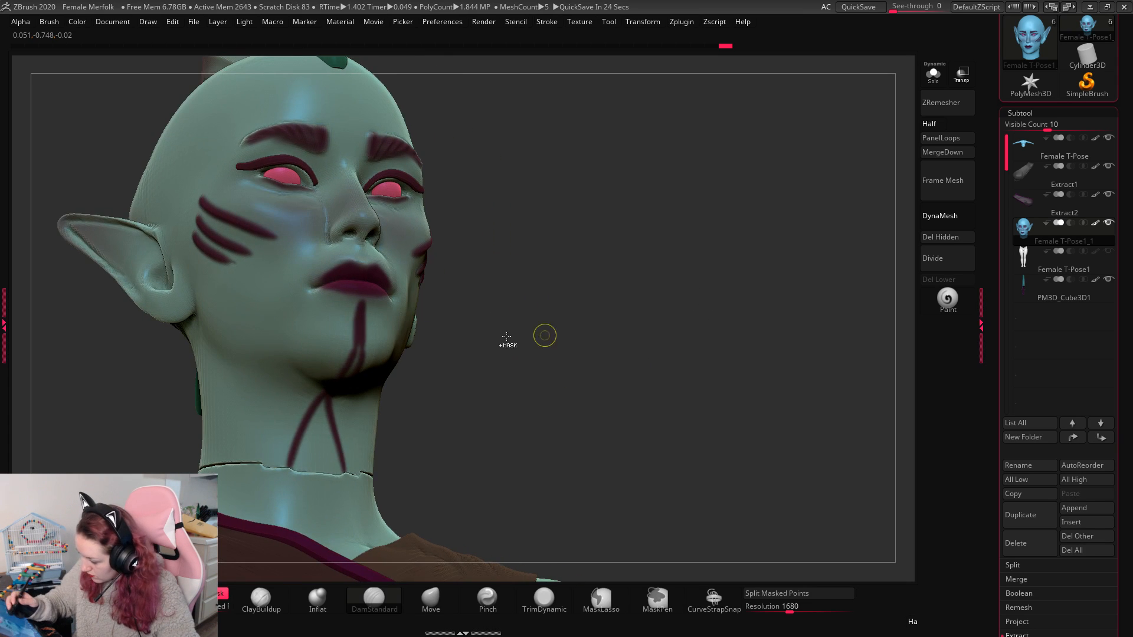
pyautogui.hotkey('ctrl', 'z')
pyautogui.hotkey('ctrl', 'z')
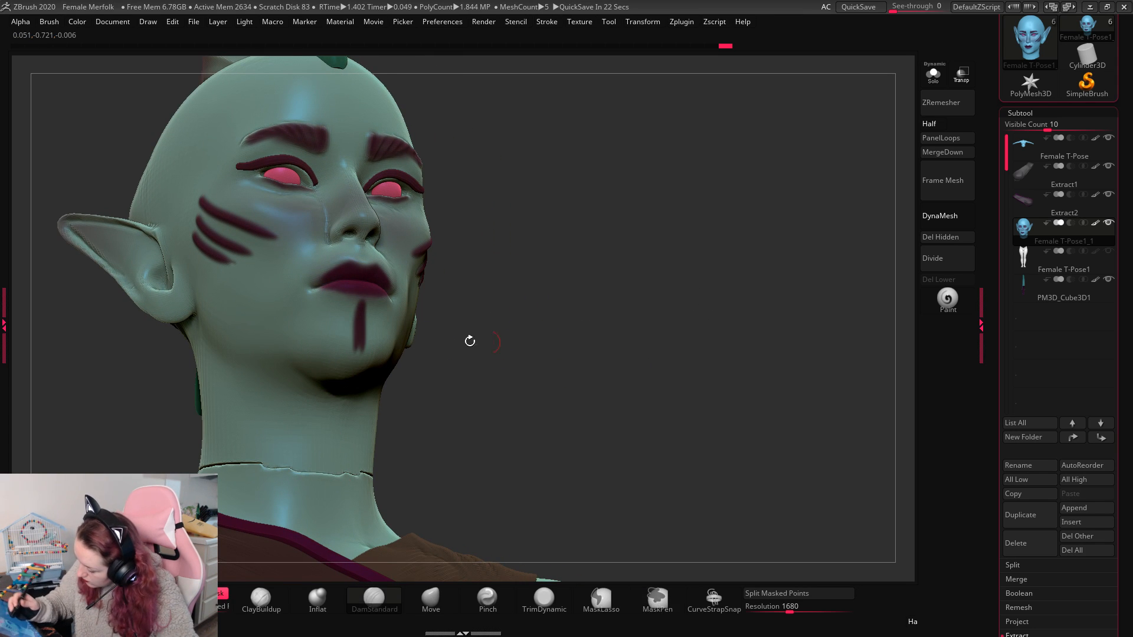
pyautogui.moveTo(354, 346); pyautogui.dragTo(410, 422)
pyautogui.moveTo(671, 331)
pyautogui.mouseDown()
pyautogui.moveTo(652, 364)
pyautogui.moveTo(705, 359)
pyautogui.moveTo(696, 307)
pyautogui.moveTo(696, 330)
pyautogui.moveTo(718, 306)
pyautogui.moveTo(735, 351)
pyautogui.moveTo(784, 331)
pyautogui.moveTo(801, 298)
pyautogui.moveTo(777, 349)
pyautogui.moveTo(767, 308)
pyautogui.mouseUp()
pyautogui.hotkey('ctrl', 'z')
pyautogui.hotkey('ctrl', 'z')
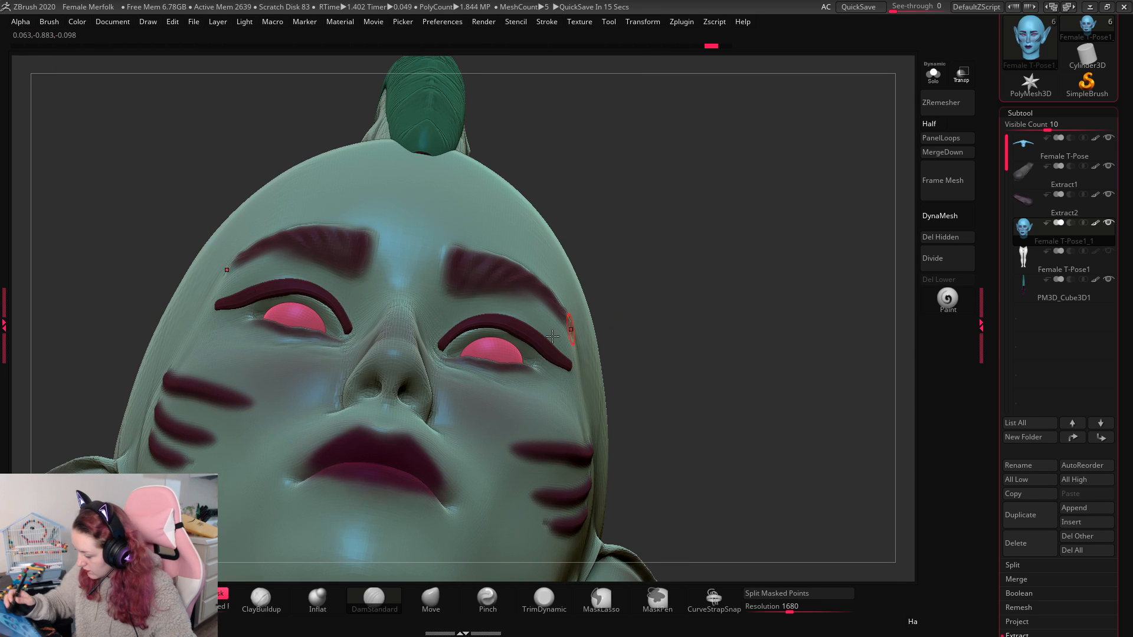
# Step: Switch to the Move brush with a larger draw size and check the face mesh's polygroups with PolyFrame
pyautogui.press('space')
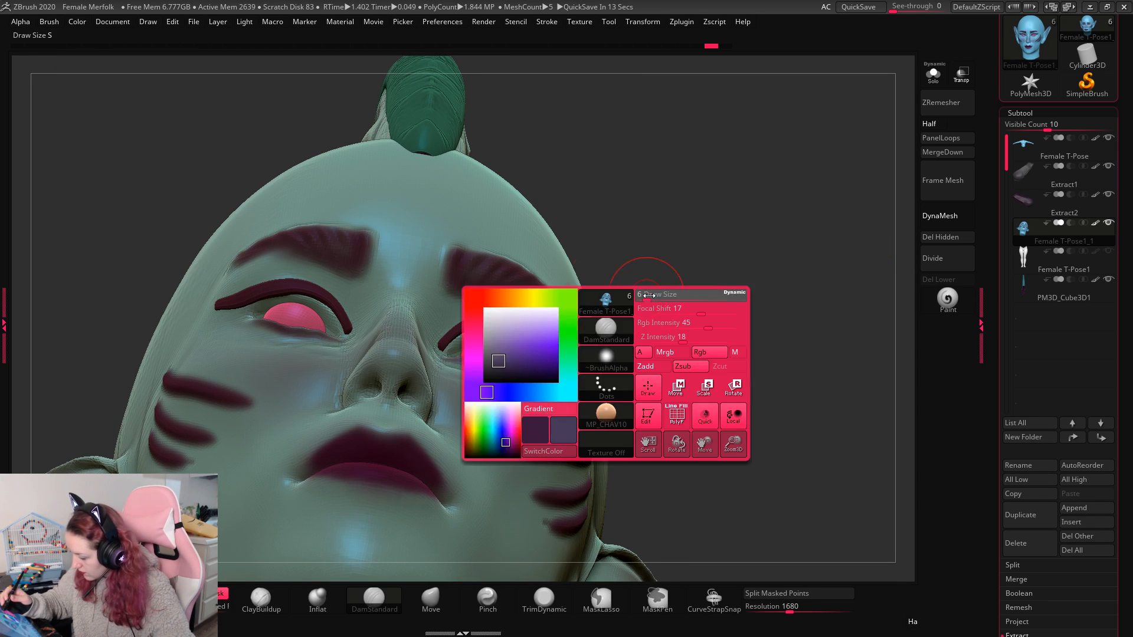
pyautogui.moveTo(646, 296); pyautogui.dragTo(658, 297)
pyautogui.moveTo(612, 370); pyautogui.dragTo(664, 392)
pyautogui.click(431, 600)
pyautogui.hotkey('shift', 'f')
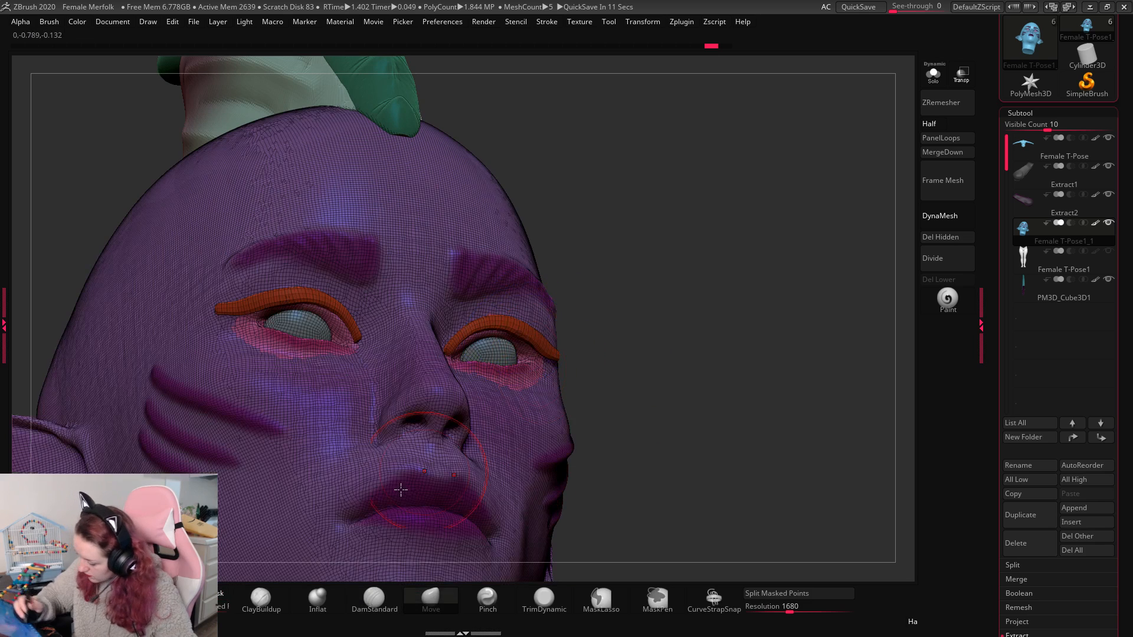
pyautogui.hotkey('shift', 'f')
pyautogui.moveTo(581, 301)
pyautogui.mouseDown()
pyautogui.moveTo(559, 333)
pyautogui.moveTo(570, 313)
pyautogui.mouseUp()
pyautogui.moveTo(666, 301)
pyautogui.mouseDown()
pyautogui.moveTo(530, 283)
pyautogui.moveTo(711, 271)
pyautogui.moveTo(707, 251)
pyautogui.moveTo(690, 318)
pyautogui.mouseUp()
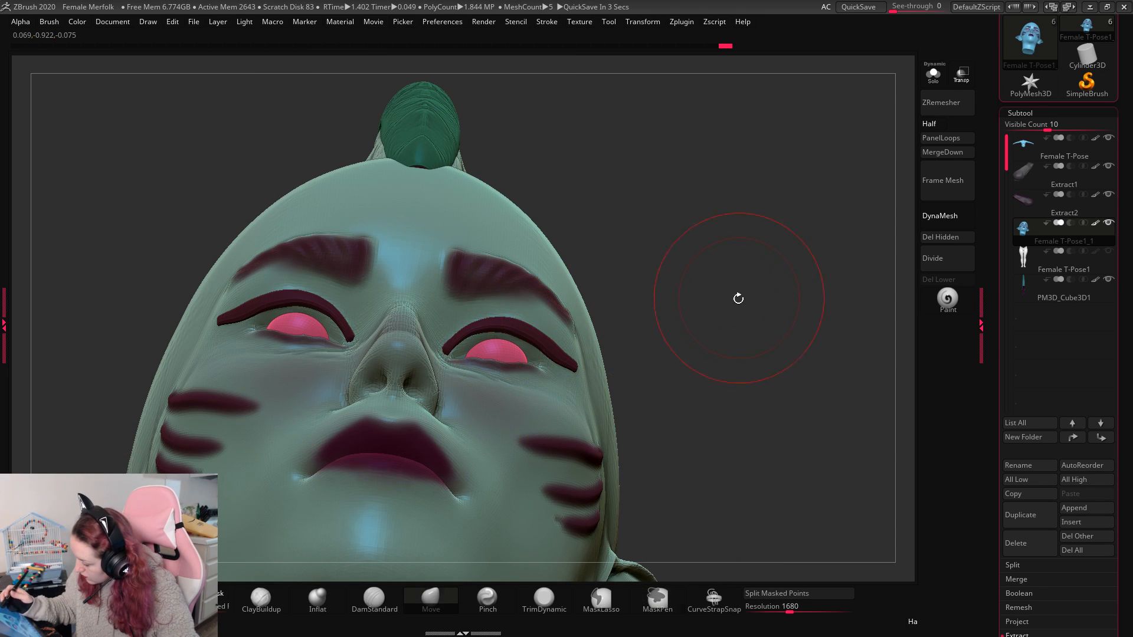
# Step: Isolate the eyeball polygroup for inspection and bring the whole head back into view
pyautogui.keyDown('ctrl'); pyautogui.keyDown('shift'); pyautogui.click(503, 351); pyautogui.keyUp('shift'); pyautogui.keyUp('ctrl')
pyautogui.moveTo(748, 303); pyautogui.dragTo(754, 315)
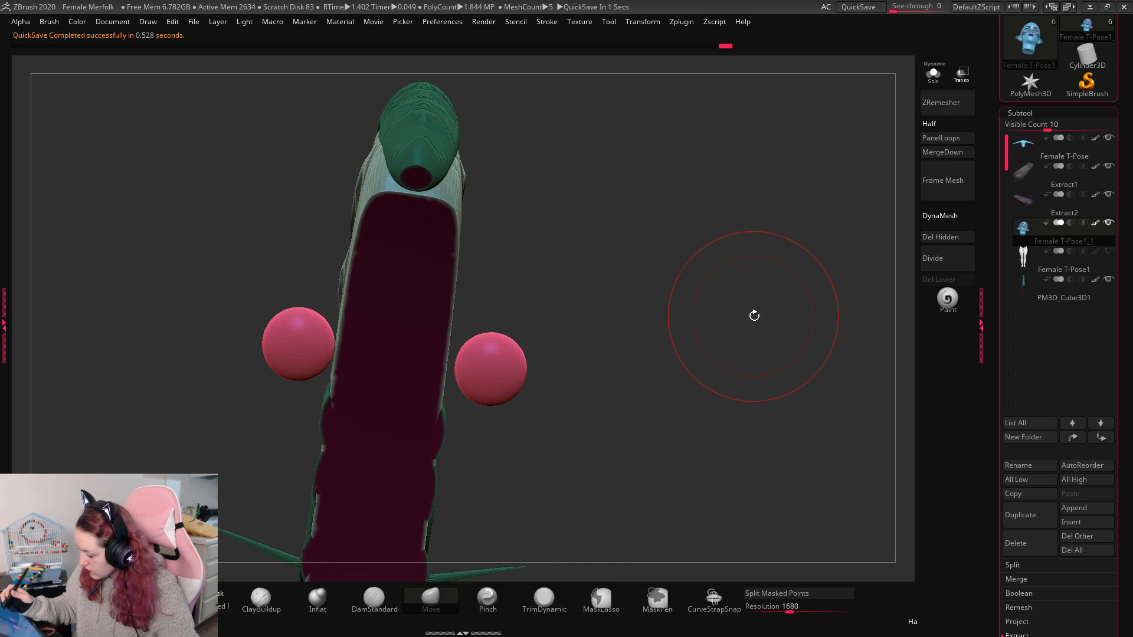
pyautogui.keyDown('ctrl'); pyautogui.keyDown('shift'); pyautogui.click(784, 314); pyautogui.keyUp('shift'); pyautogui.keyUp('ctrl')
# Step: Mask everything except the eyeballs, centre the gizmo on the eye and nudge the eyeballs slightly up and sideways
pyautogui.press('w')
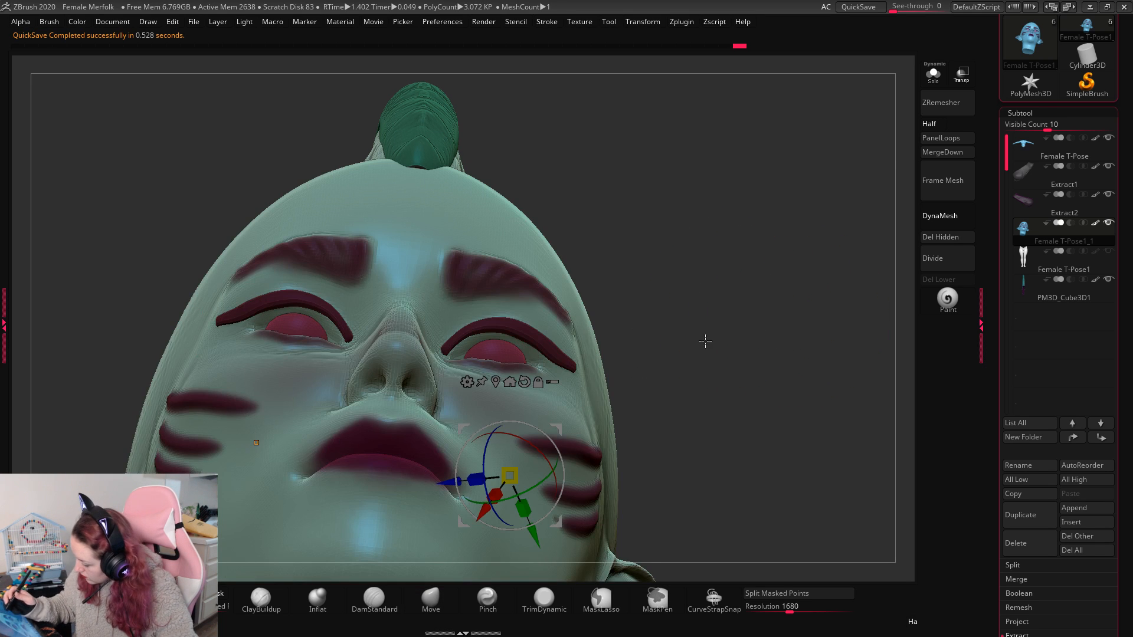
pyautogui.keyDown('ctrl'); pyautogui.click(501, 352); pyautogui.keyUp('ctrl')
pyautogui.click(496, 382)
pyautogui.moveTo(516, 300); pyautogui.dragTo(515, 293)
pyautogui.moveTo(575, 353); pyautogui.dragTo(573, 353)
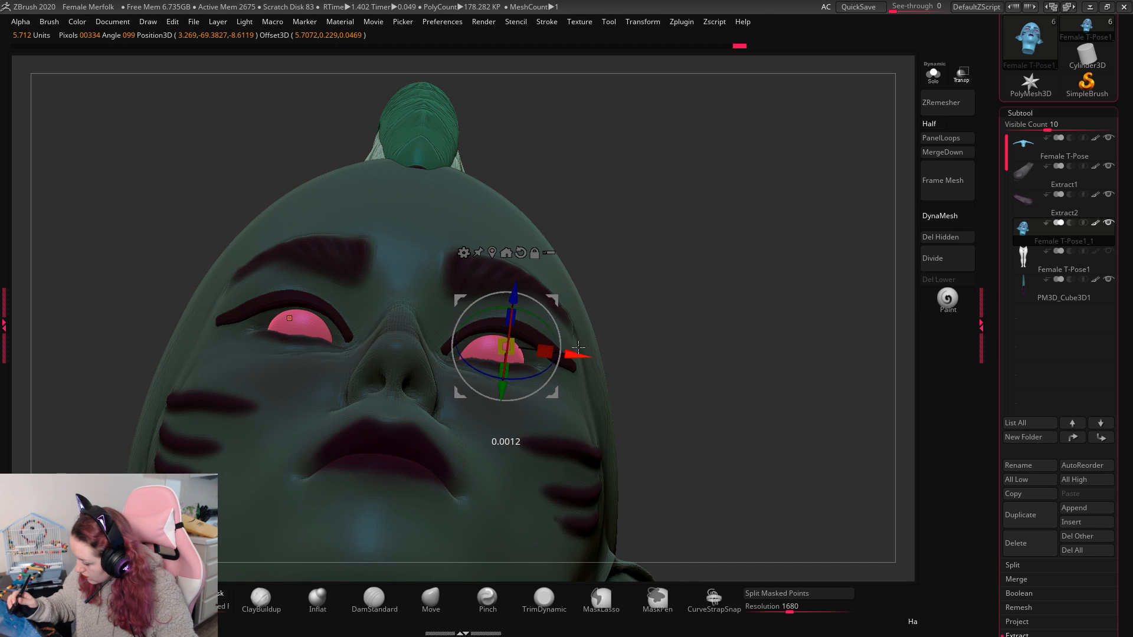
pyautogui.press('q')
# Step: Check the repositioned eyes from the front with the head framed, comparing the view with and without perspective
pyautogui.moveTo(749, 357); pyautogui.dragTo(776, 477)
pyautogui.keyDown('shift'); pyautogui.moveTo(840, 394); pyautogui.dragTo(841, 443); pyautogui.keyUp('shift')
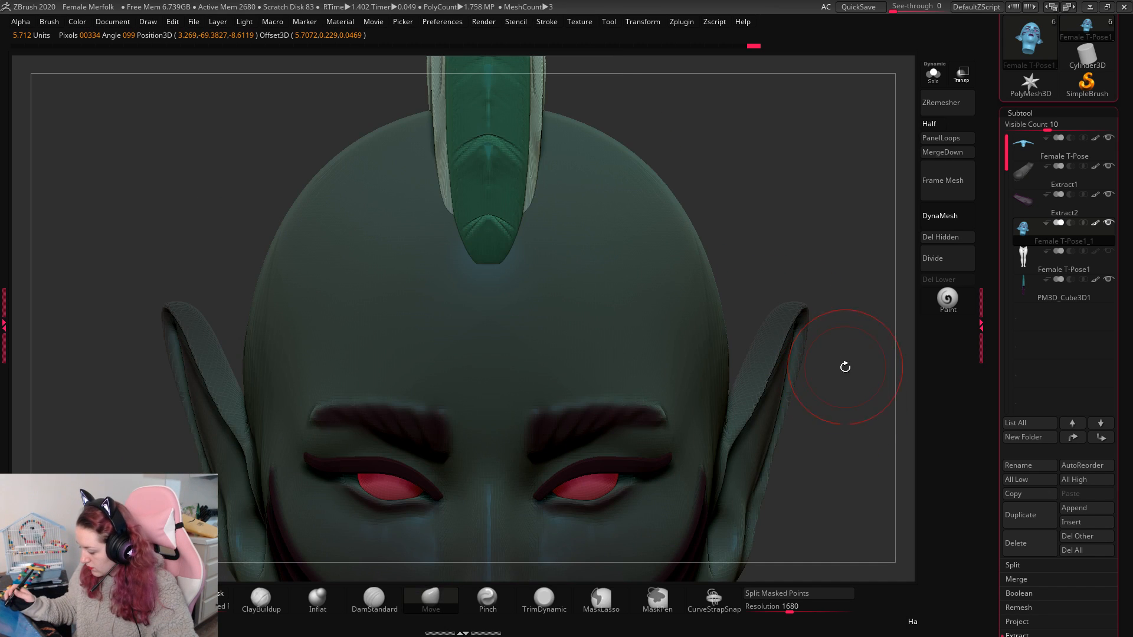
pyautogui.press('f')
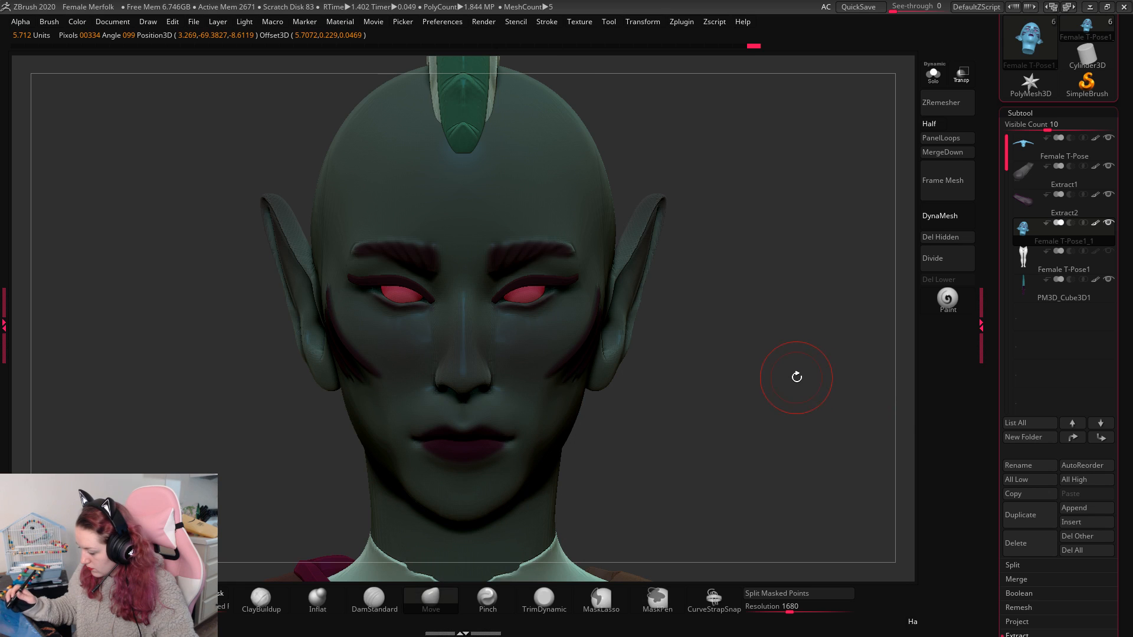
pyautogui.press('p')
pyautogui.press('p')
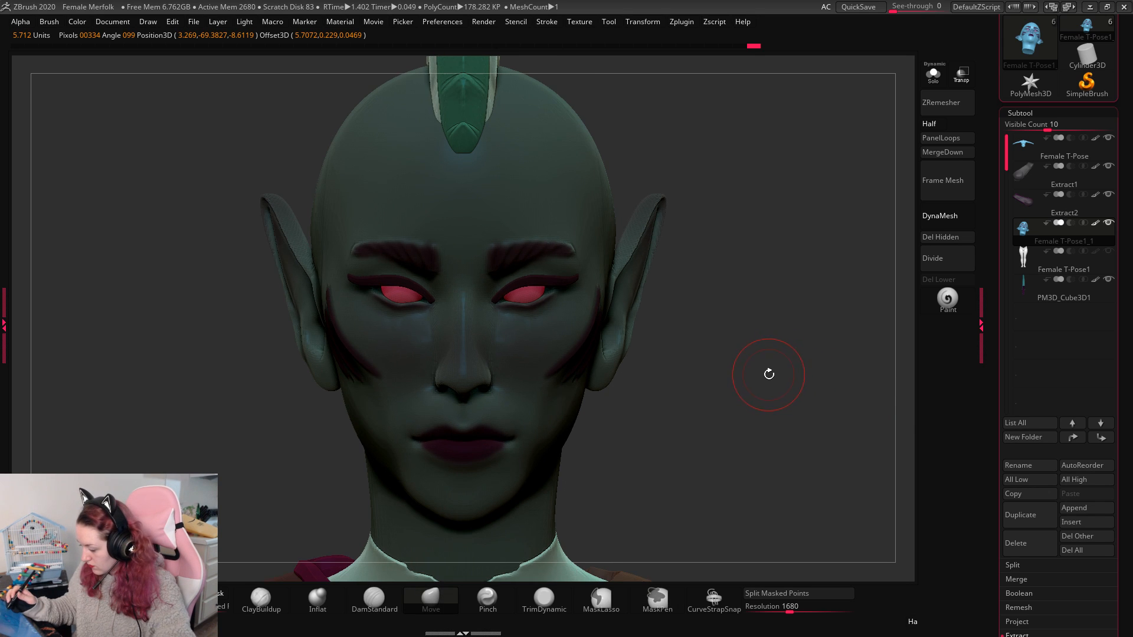
# Step: Clear the face mask, adjust the outer eyebrows slightly with the Move brush and smooth the pointed ears
pyautogui.keyDown('ctrl'); pyautogui.moveTo(760, 357); pyautogui.dragTo(779, 385); pyautogui.keyUp('ctrl')
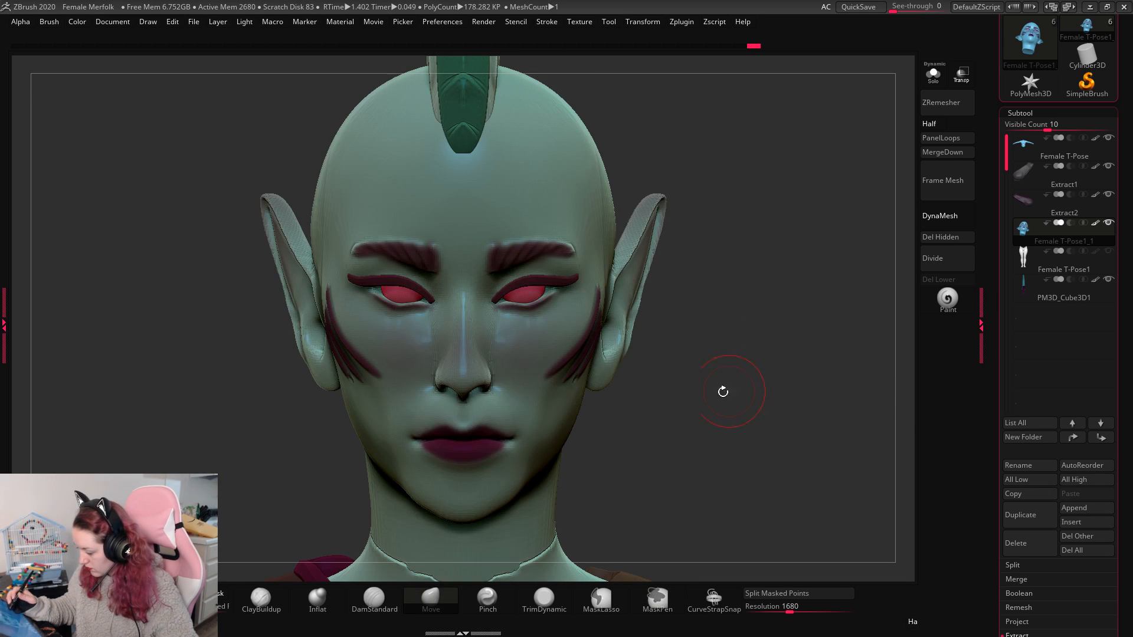
pyautogui.moveTo(546, 244)
pyautogui.mouseDown()
pyautogui.moveTo(543, 234)
pyautogui.moveTo(564, 245)
pyautogui.mouseUp()
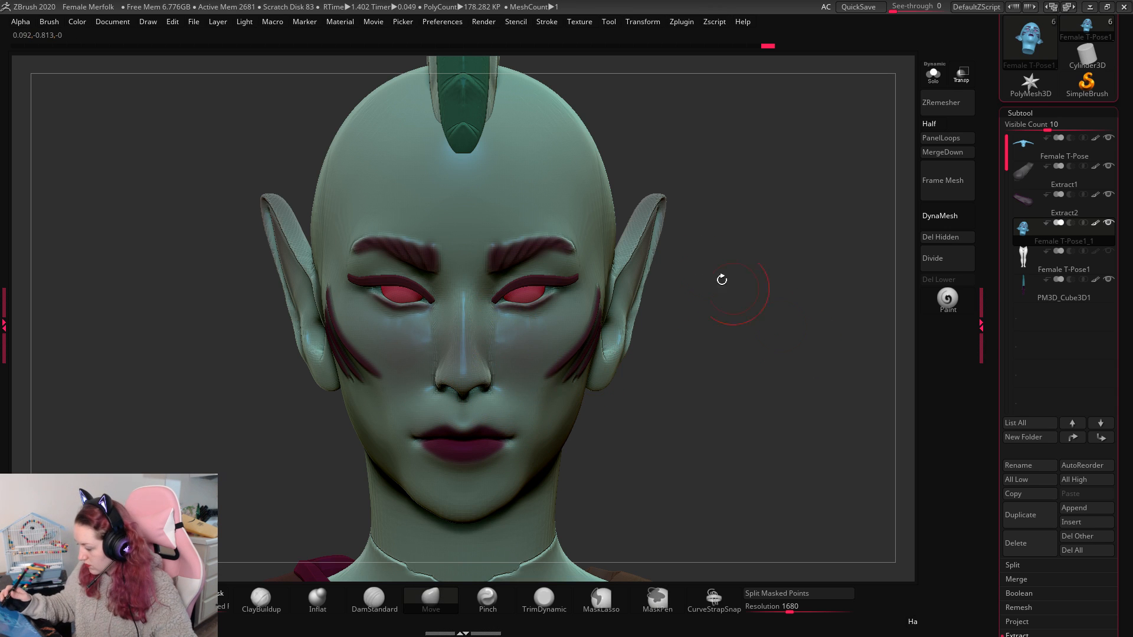
pyautogui.keyDown('shift'); pyautogui.moveTo(649, 216); pyautogui.dragTo(633, 256); pyautogui.keyUp('shift')
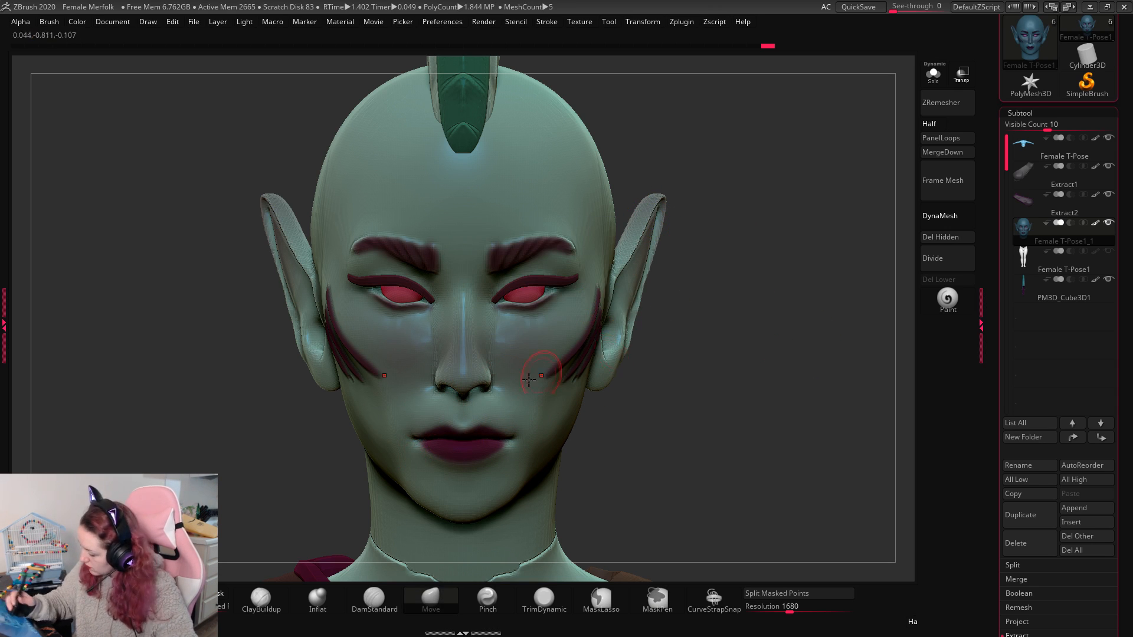
pyautogui.rightClick(648, 240)
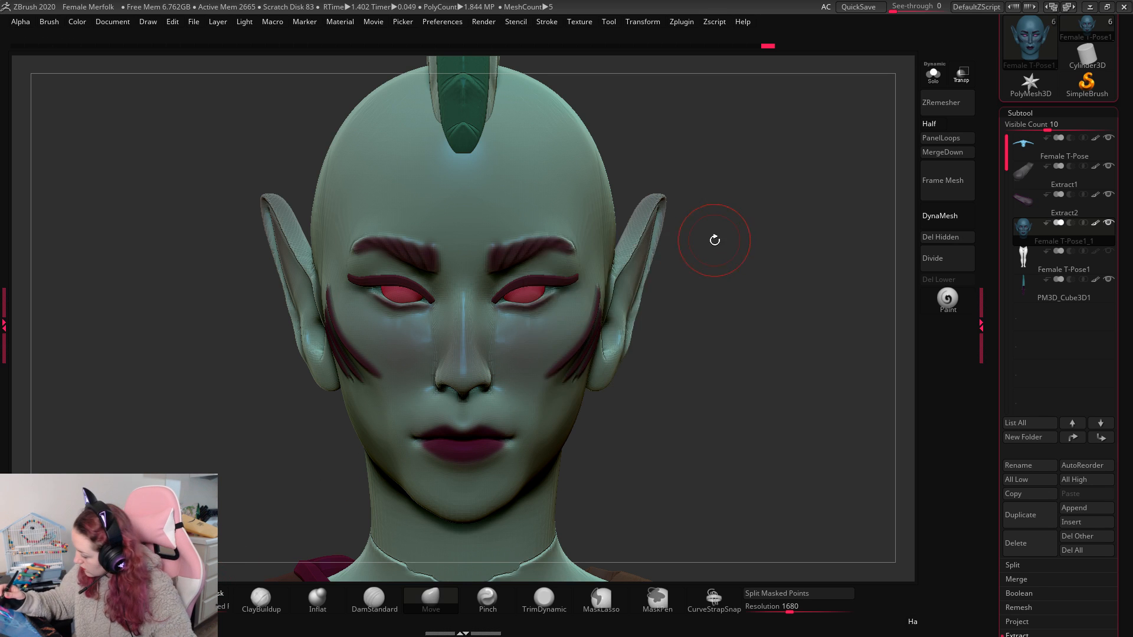
pyautogui.keyDown('shift'); pyautogui.rightClick(646, 243); pyautogui.keyUp('shift')
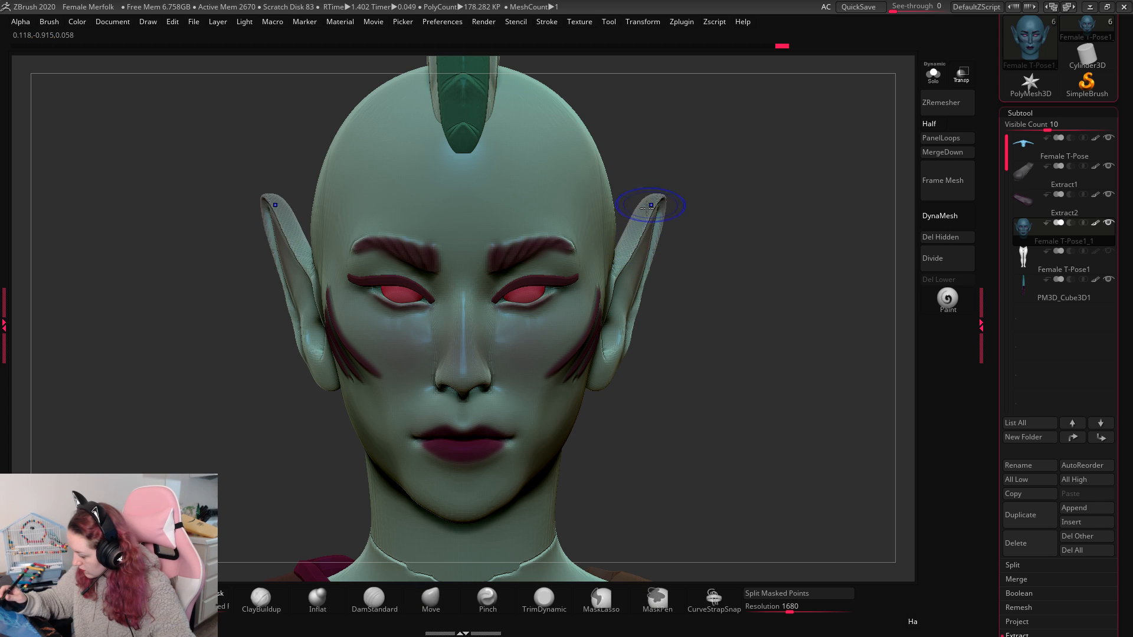
# Step: Inspect the head in isolation, smooth the pointed ear's rim towards its tip and undo the last strokes
pyautogui.moveTo(783, 197); pyautogui.dragTo(674, 229)
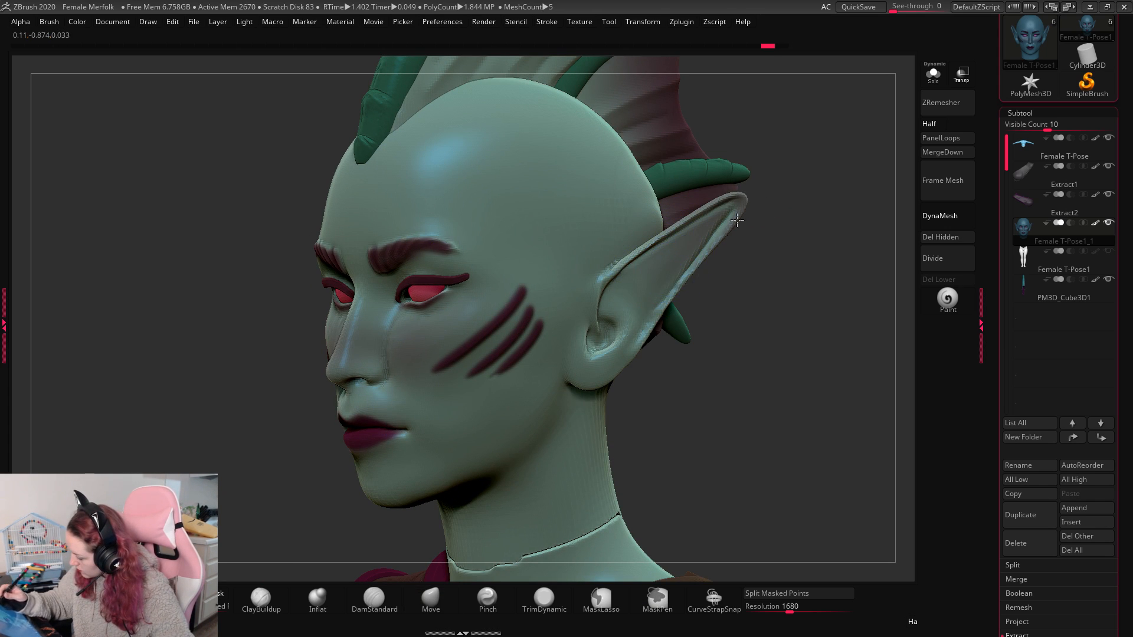
pyautogui.press('space')
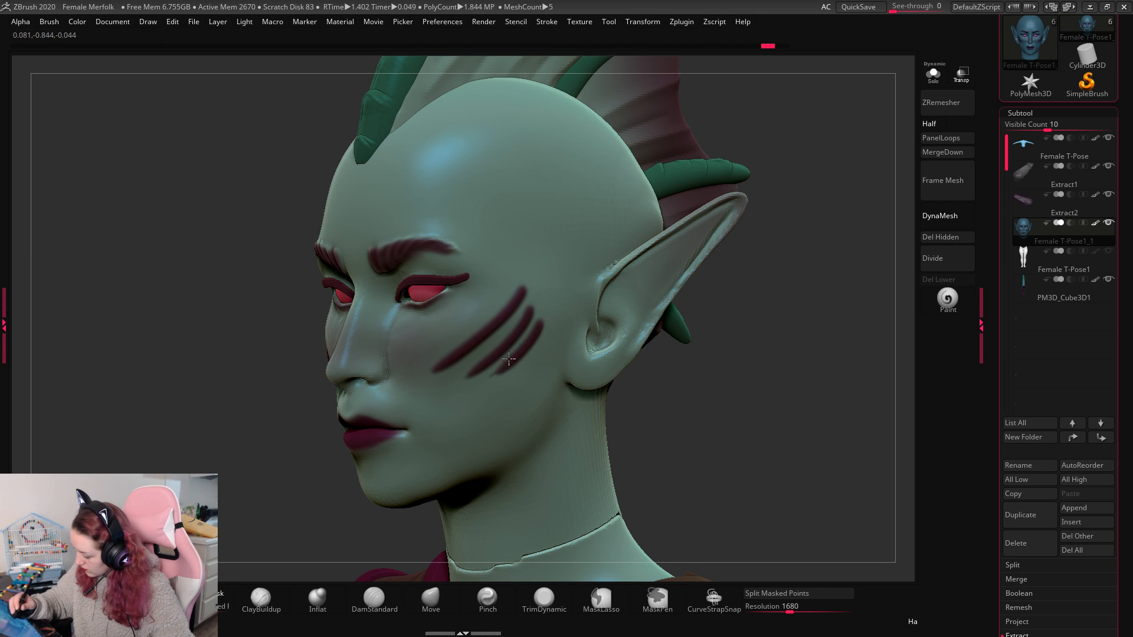
pyautogui.click(932, 72)
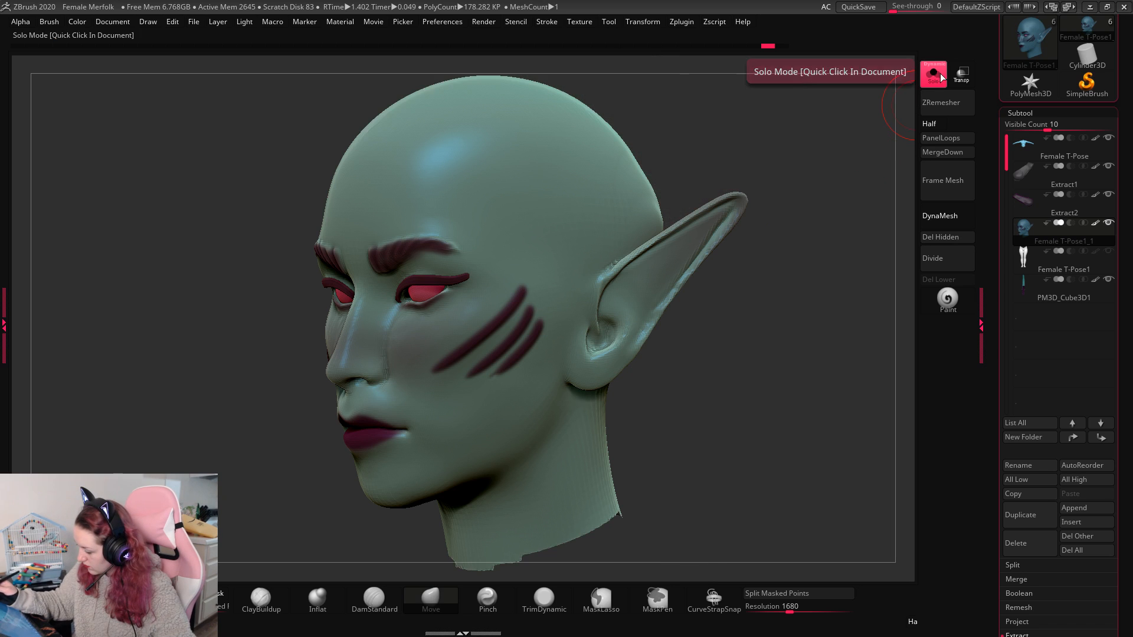
pyautogui.click(933, 72)
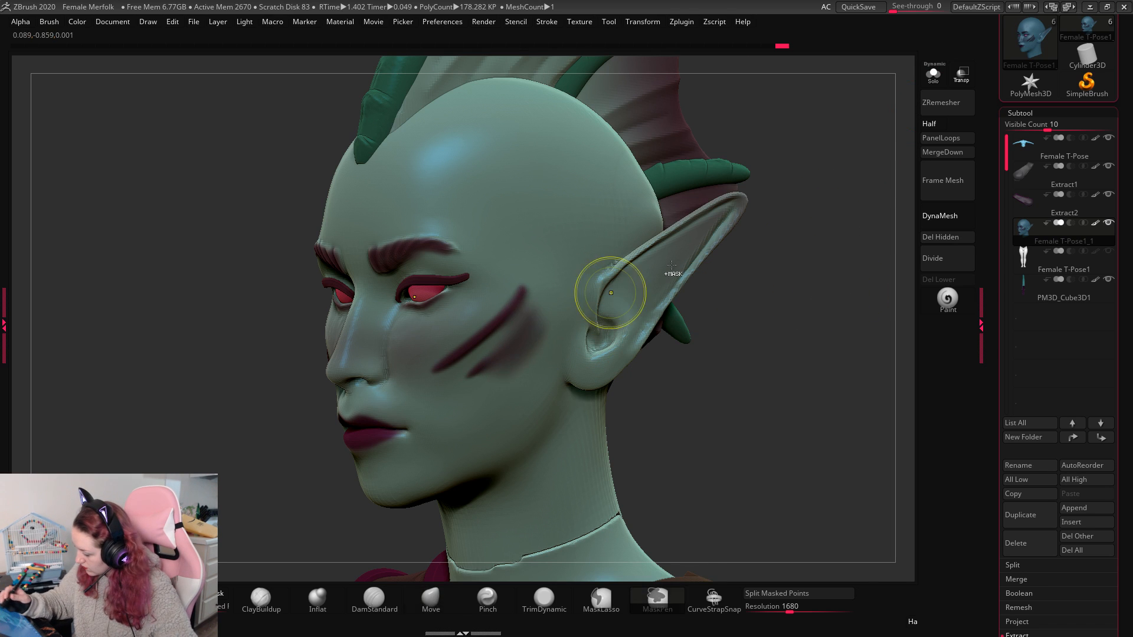
pyautogui.keyDown('ctrl'); pyautogui.moveTo(828, 216); pyautogui.dragTo(832, 245); pyautogui.keyUp('ctrl')
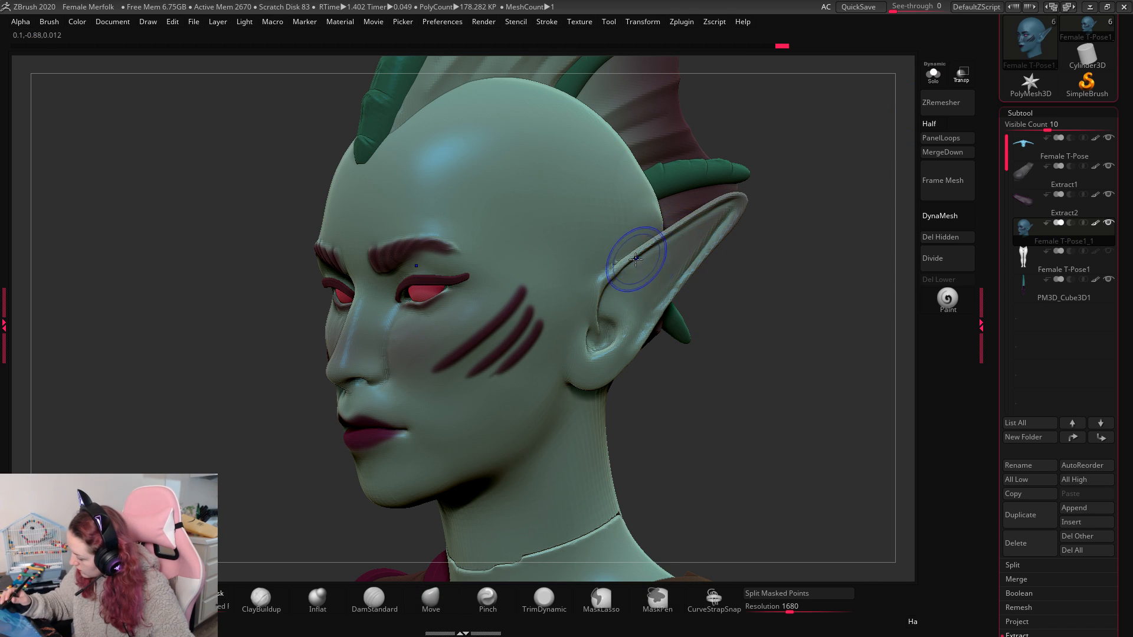
pyautogui.keyDown('shift'); pyautogui.moveTo(632, 257); pyautogui.dragTo(740, 195); pyautogui.keyUp('shift')
pyautogui.hotkey('ctrl', 'z')
pyautogui.hotkey('ctrl', 'z')
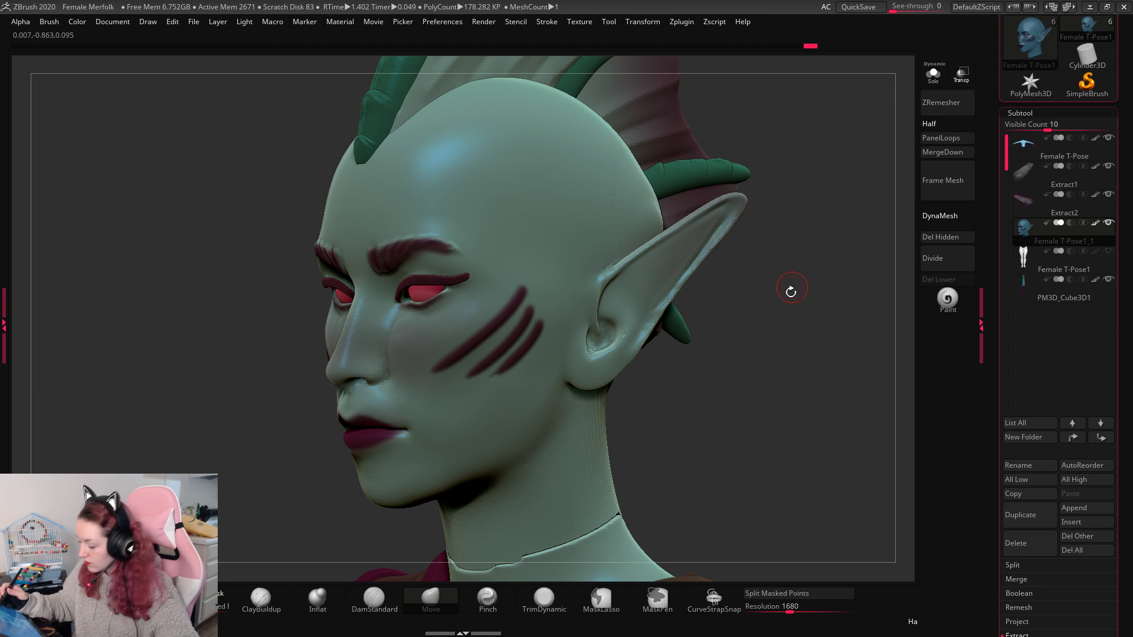
# Step: Check the profile, switch back to the Move brush and soften the area below the eyes from the front
pyautogui.moveTo(790, 290); pyautogui.dragTo(672, 419)
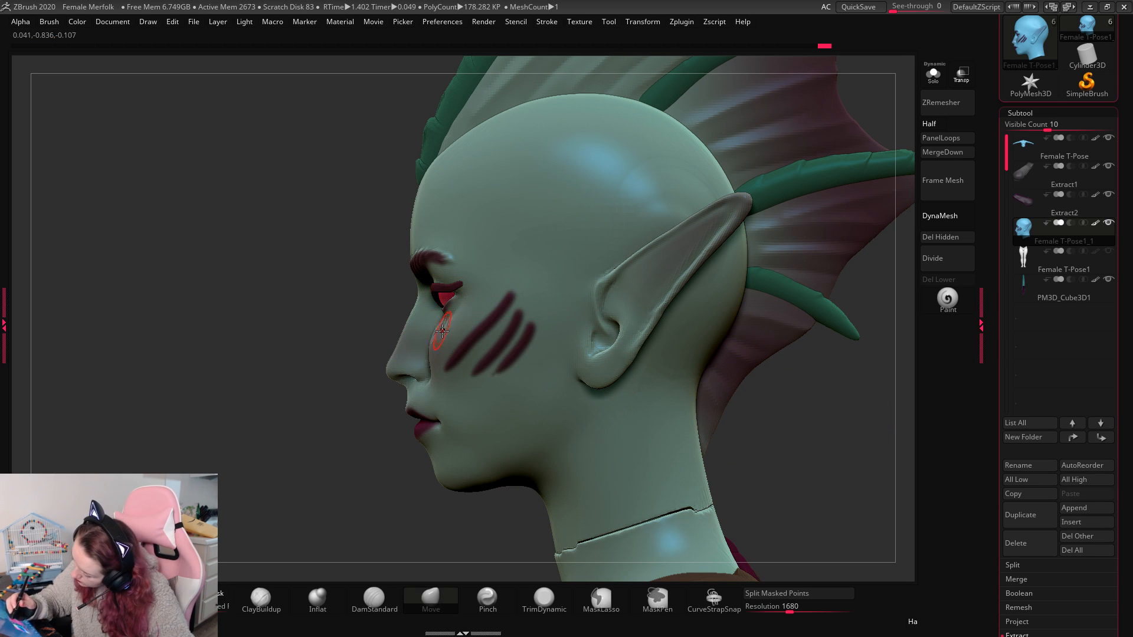
pyautogui.keyDown('shift'); pyautogui.moveTo(374, 430); pyautogui.dragTo(758, 255); pyautogui.keyUp('shift')
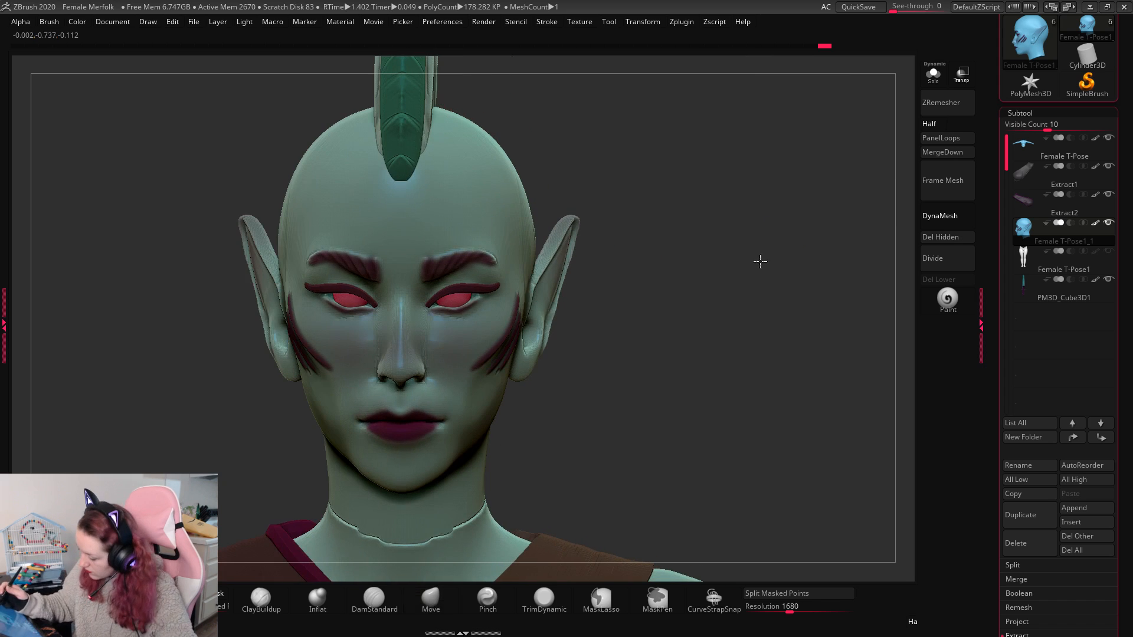
pyautogui.press('b')
pyautogui.press('m')
pyautogui.press('v')
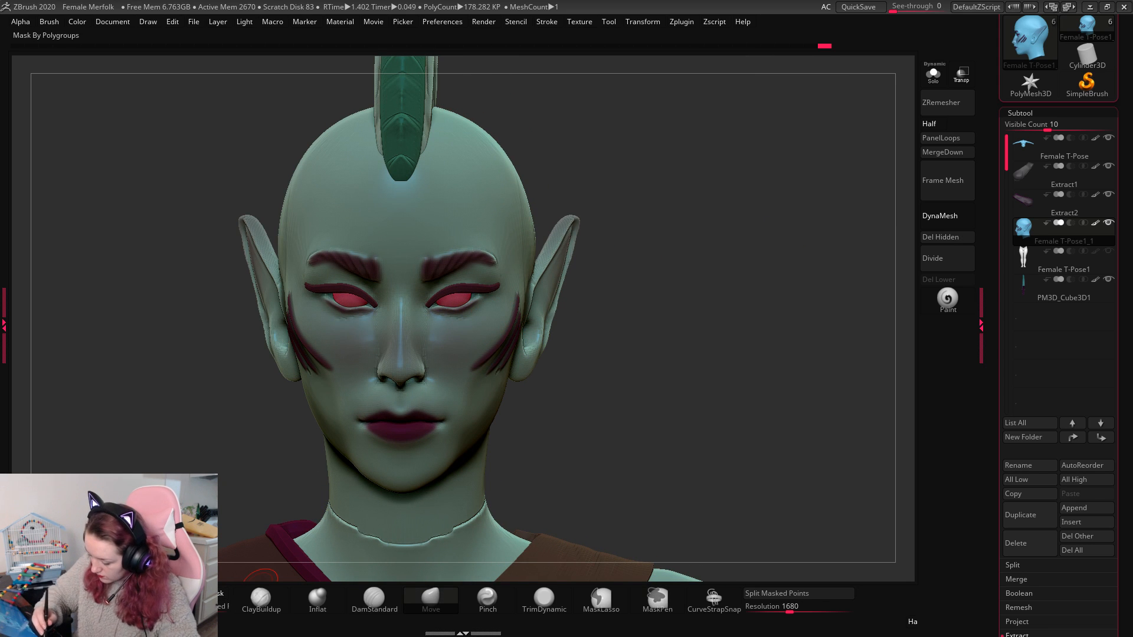
pyautogui.press('space')
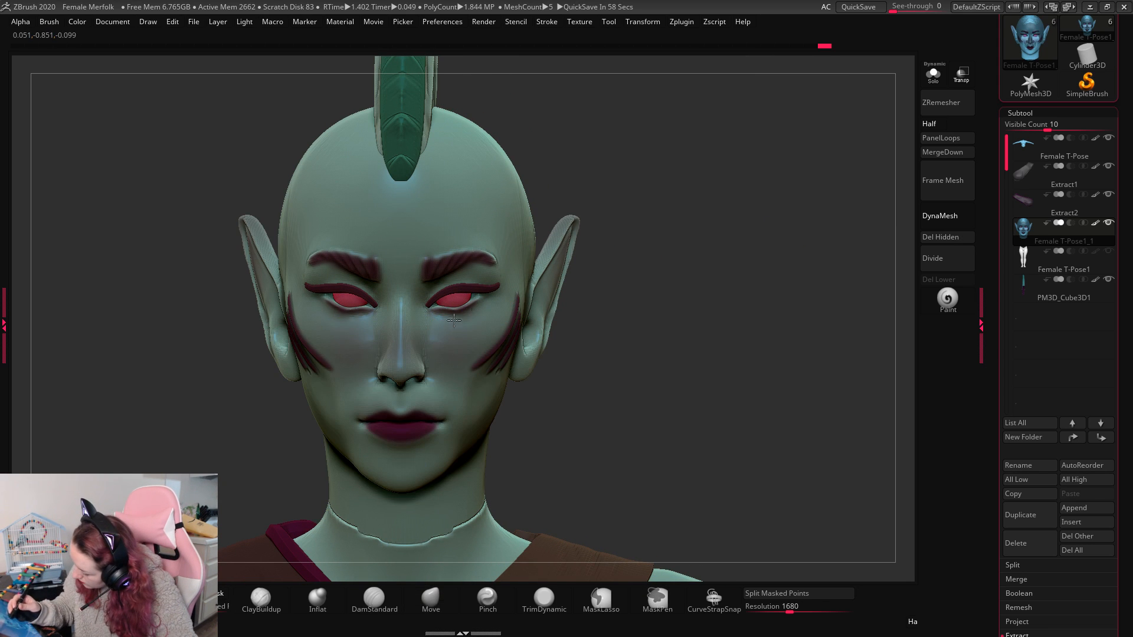
pyautogui.keyDown('shift'); pyautogui.moveTo(453, 320); pyautogui.dragTo(509, 307); pyautogui.keyUp('shift')
pyautogui.press('space')
pyautogui.keyDown('alt'); pyautogui.moveTo(745, 305); pyautogui.dragTo(747, 413); pyautogui.keyUp('alt')
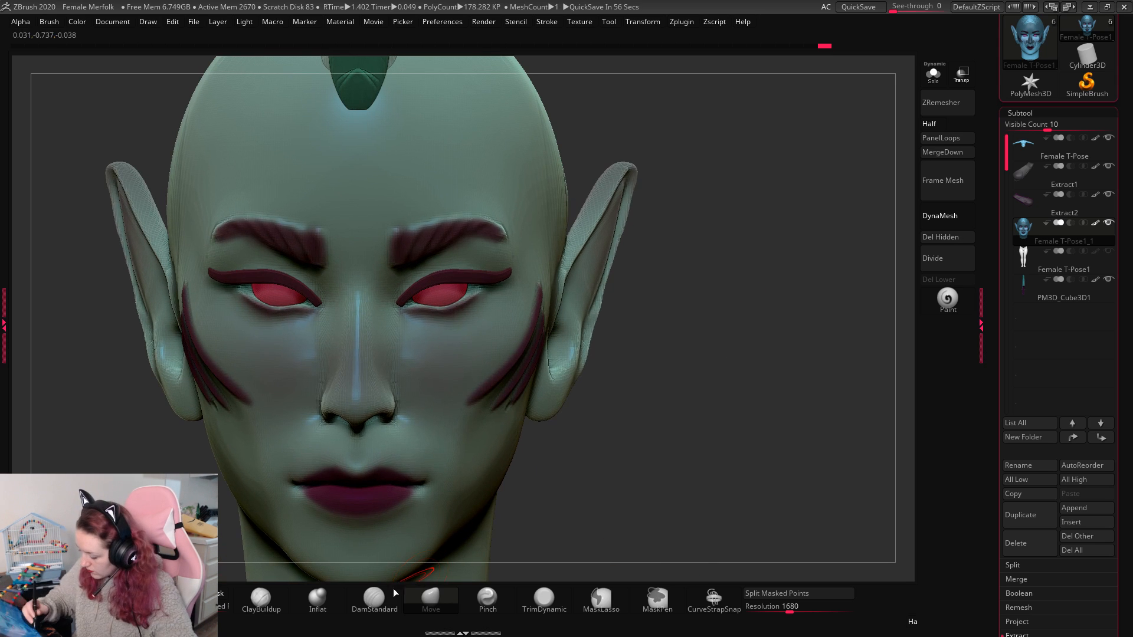
# Step: Draw dark lash lines along both lower eyelids with DamStandard, undoing the last stroke
pyautogui.moveTo(407, 310); pyautogui.dragTo(450, 309)
pyautogui.press('space')
pyautogui.hotkey('ctrl', 'z')
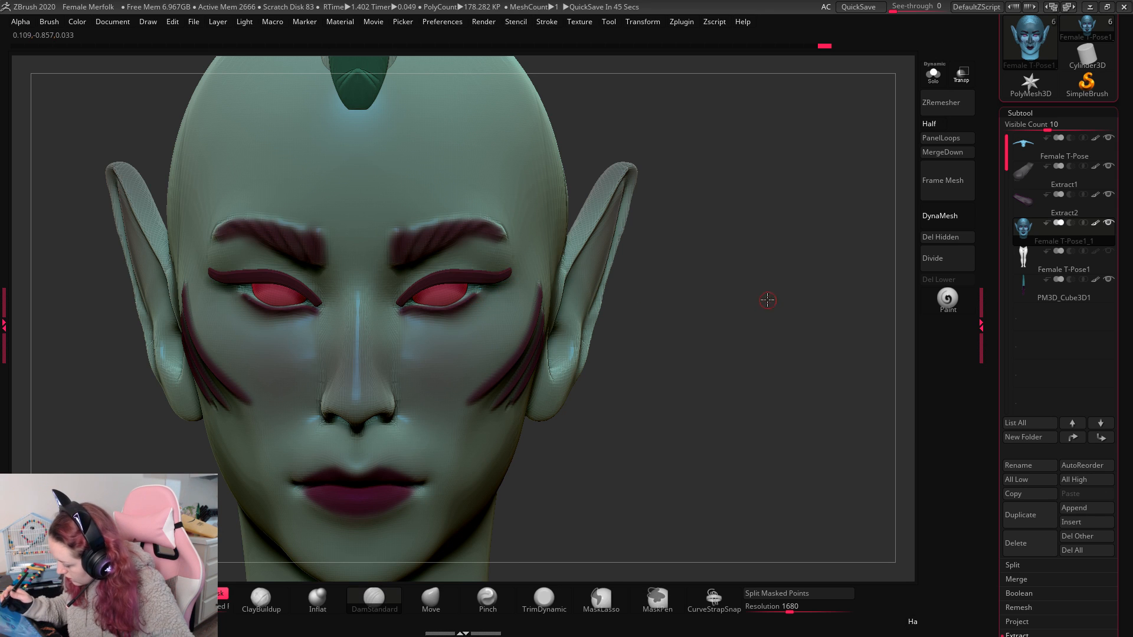
pyautogui.moveTo(767, 301)
pyautogui.mouseDown()
pyautogui.moveTo(784, 297)
pyautogui.moveTo(766, 291)
pyautogui.moveTo(775, 318)
pyautogui.mouseUp()
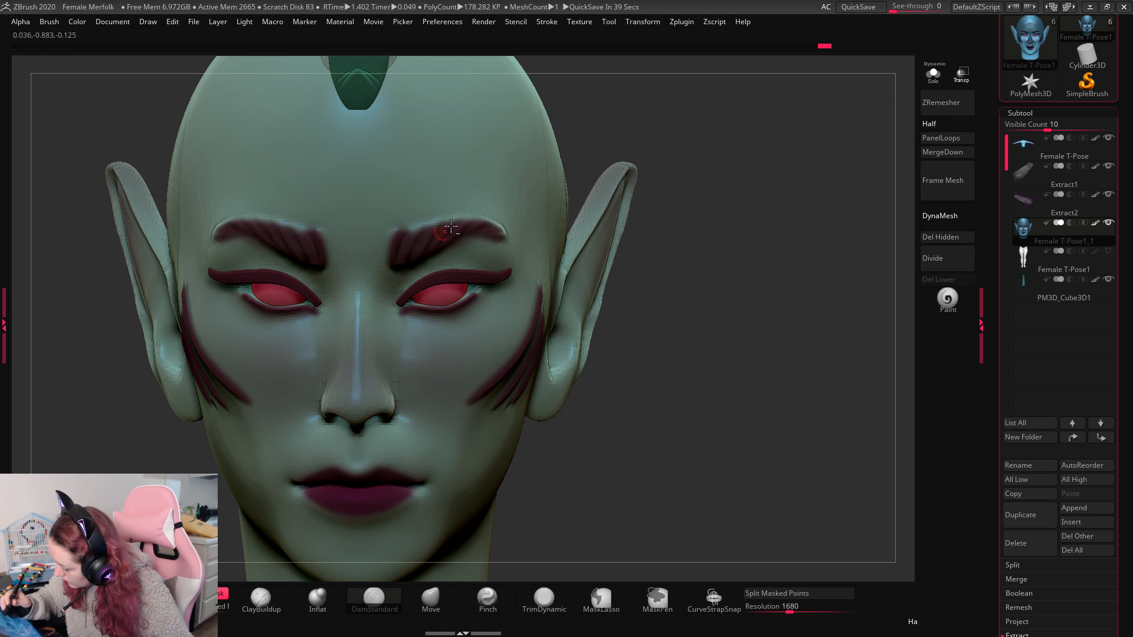
# Step: Carve finer hair strokes into the eyebrows with DamStandard and check the face from the front
pyautogui.moveTo(684, 141); pyautogui.dragTo(411, 242)
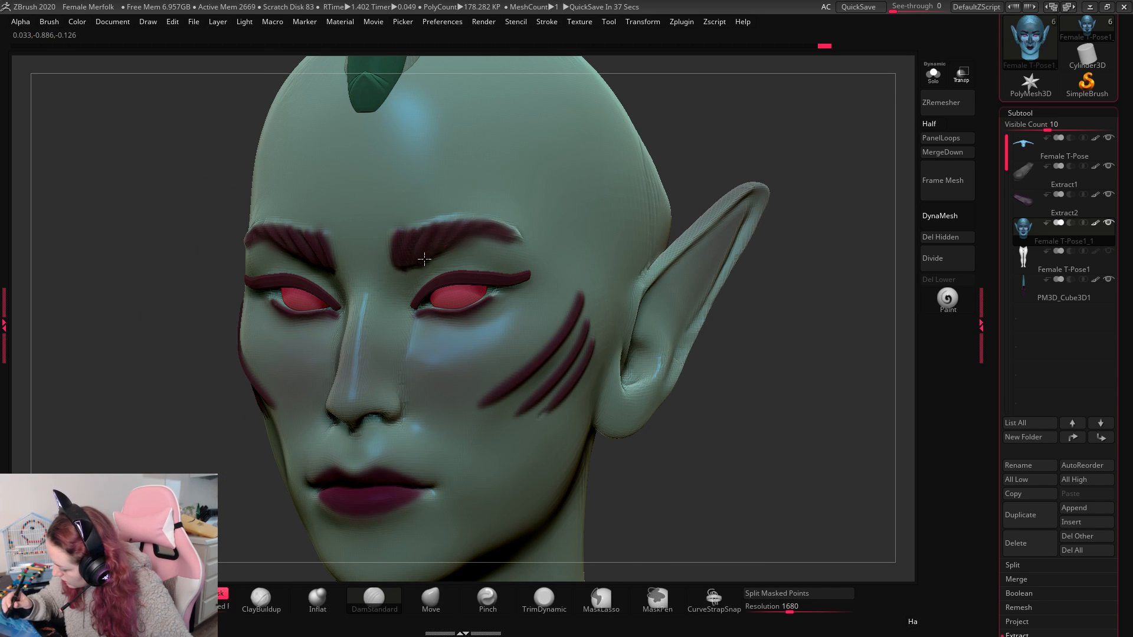
pyautogui.moveTo(487, 231); pyautogui.dragTo(484, 224, button='right')
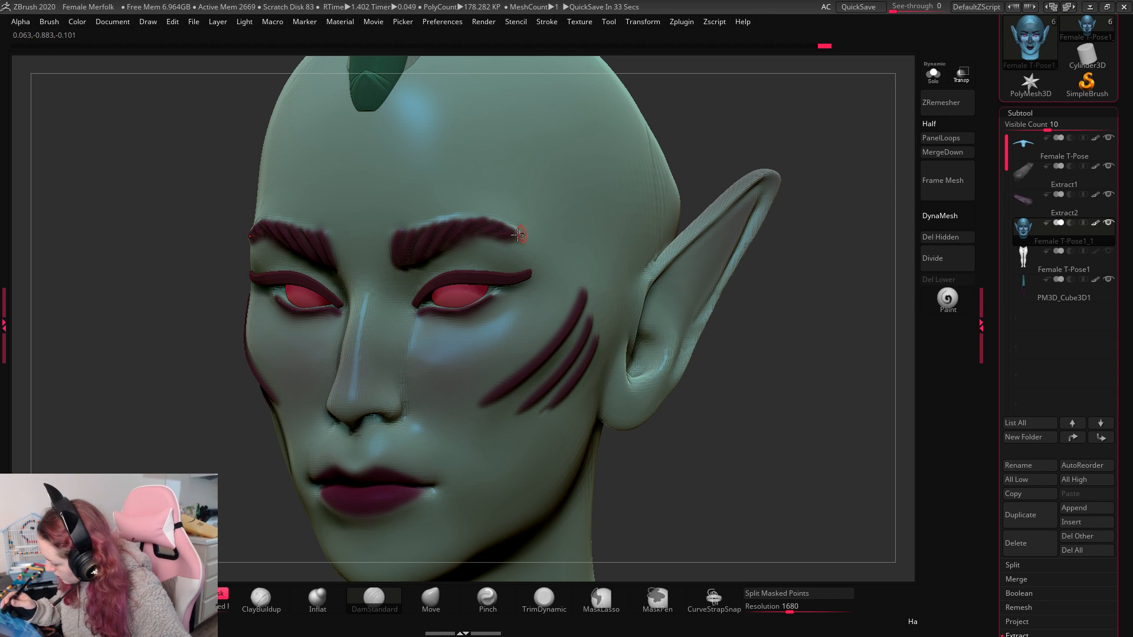
pyautogui.keyDown('shift'); pyautogui.moveTo(851, 264); pyautogui.dragTo(848, 296); pyautogui.keyUp('shift')
pyautogui.press('f')
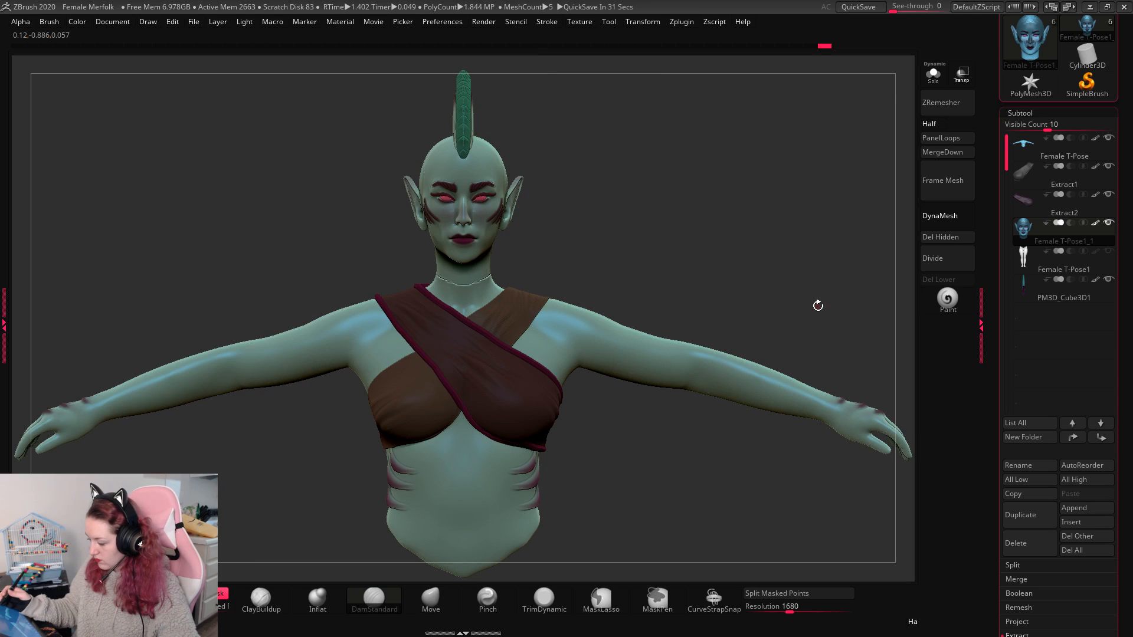
# Step: Pull the pointed ear tips back towards the head fin in profile using the Move brush with a larger draw size
pyautogui.moveTo(824, 259); pyautogui.dragTo(784, 253)
pyautogui.moveTo(784, 253)
pyautogui.keyDown('alt'); pyautogui.mouseDown()
pyautogui.moveTo(771, 235)
pyautogui.moveTo(821, 248)
pyautogui.moveTo(809, 270)
pyautogui.moveTo(822, 253)
pyautogui.moveTo(826, 293)
pyautogui.moveTo(841, 292)
pyautogui.moveTo(826, 273)
pyautogui.moveTo(804, 283)
pyautogui.moveTo(814, 256)
pyautogui.moveTo(820, 280)
pyautogui.mouseUp(); pyautogui.keyUp('alt')
pyautogui.rightClick(820, 278)
pyautogui.press('b')
pyautogui.press('m')
pyautogui.press('v')
pyautogui.press('s')
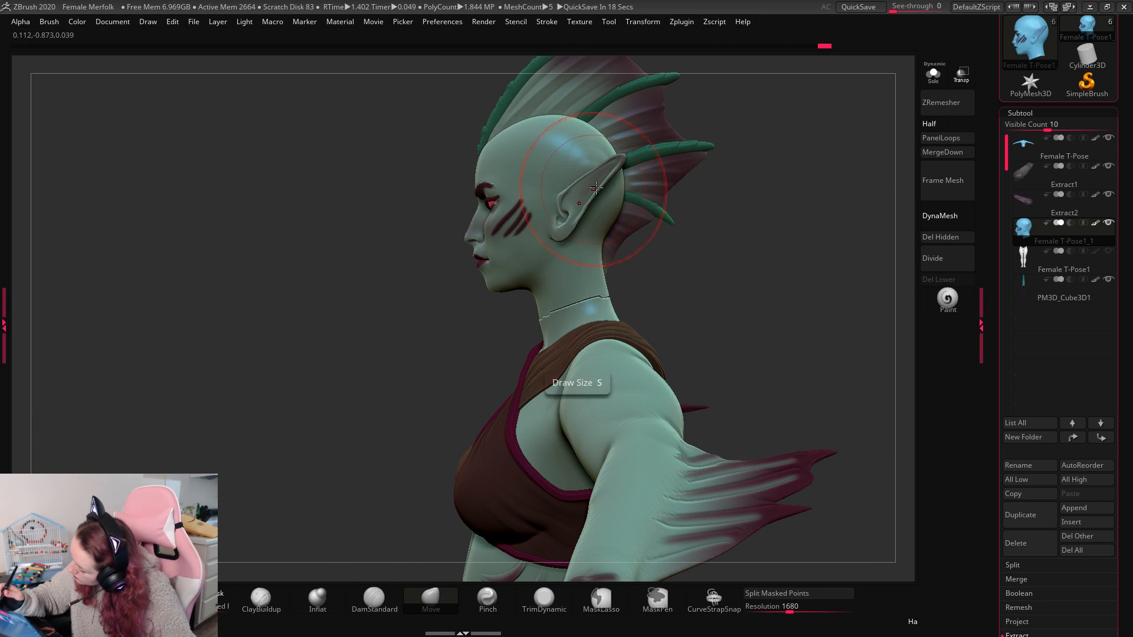
pyautogui.press('space')
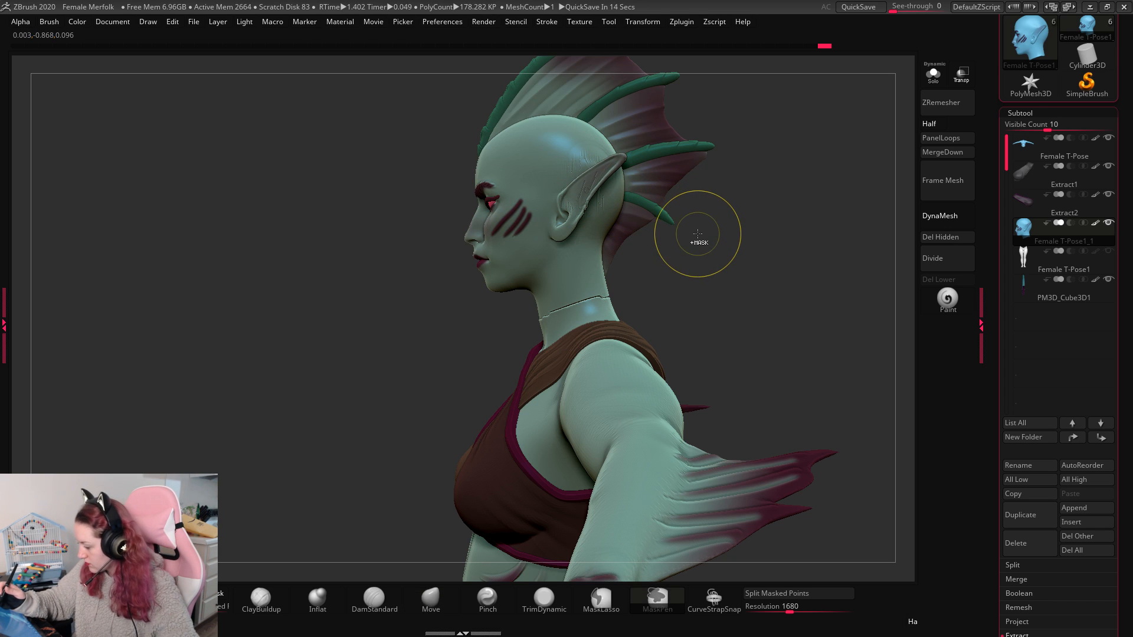
pyautogui.hotkey('ctrl', 'shift', 's')
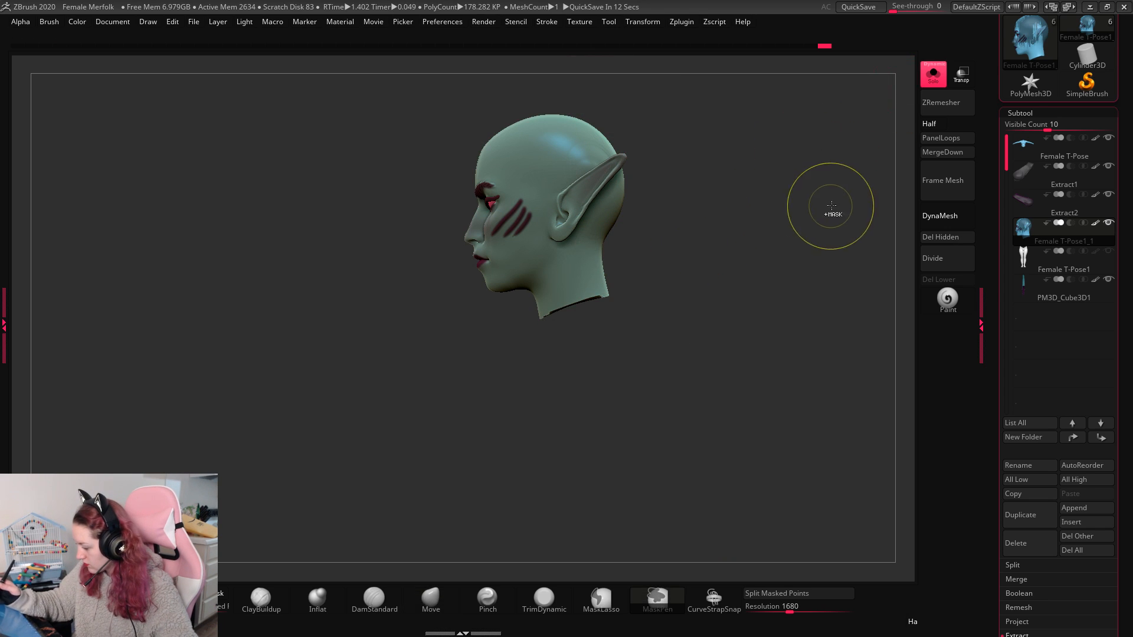
pyautogui.click(931, 75)
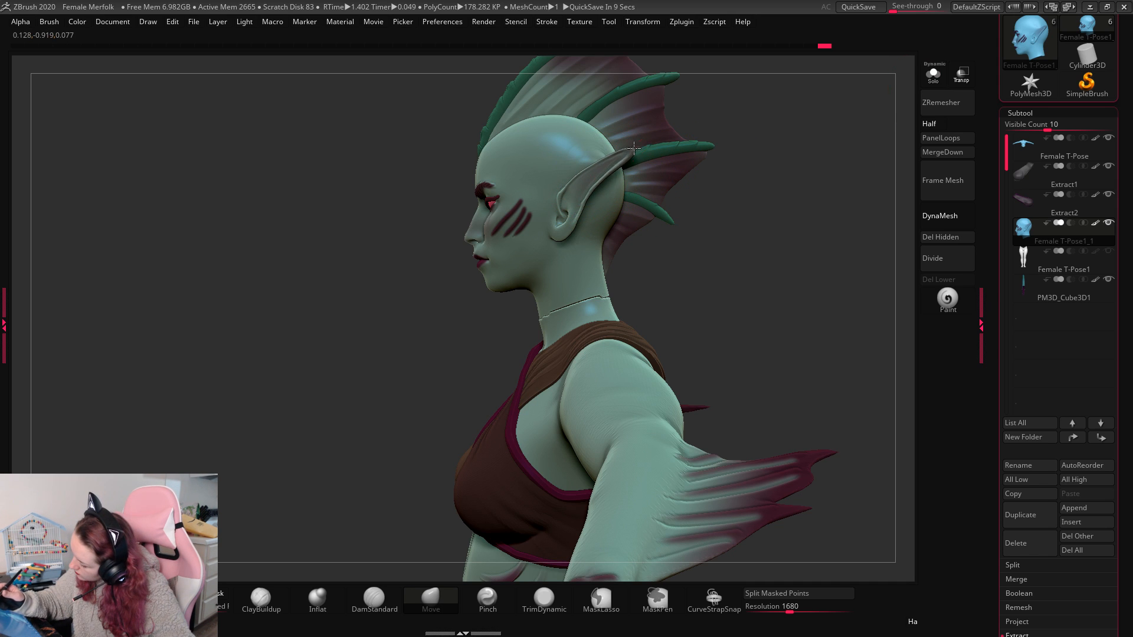
# Step: Sharpen the ears with the Pinch brush and refine their shape from the front with the Move brush
pyautogui.click(511, 598)
pyautogui.keyDown('shift'); pyautogui.moveTo(743, 188); pyautogui.dragTo(767, 235); pyautogui.keyUp('shift')
pyautogui.keyDown('alt'); pyautogui.moveTo(692, 256); pyautogui.dragTo(616, 284); pyautogui.keyUp('alt')
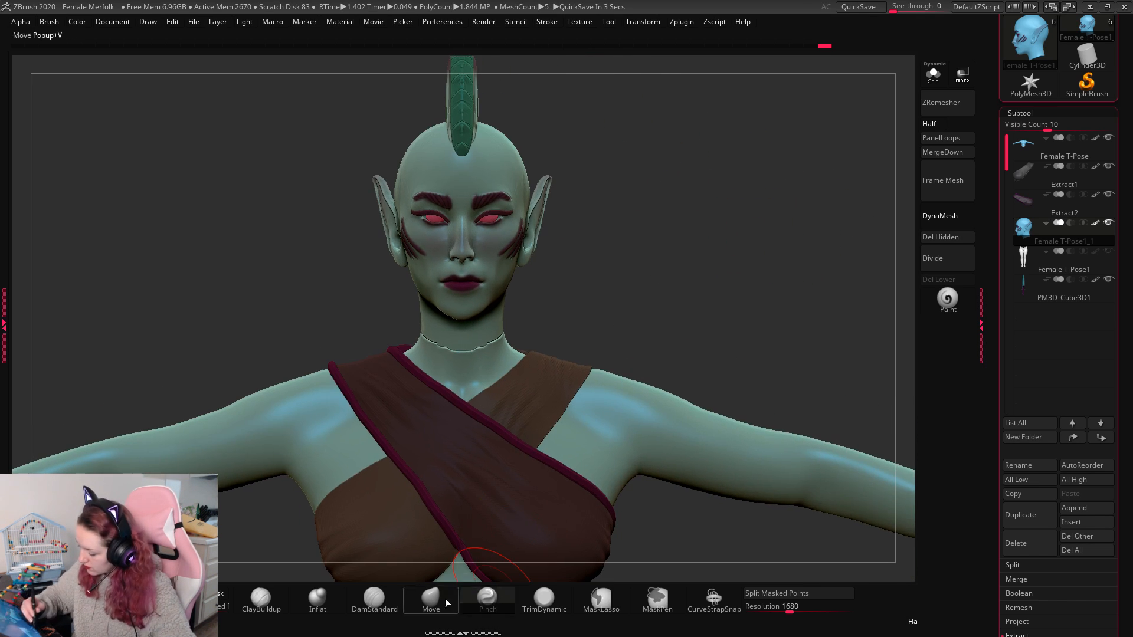
pyautogui.press('b')
pyautogui.press('m')
pyautogui.press('v')
pyautogui.press('space')
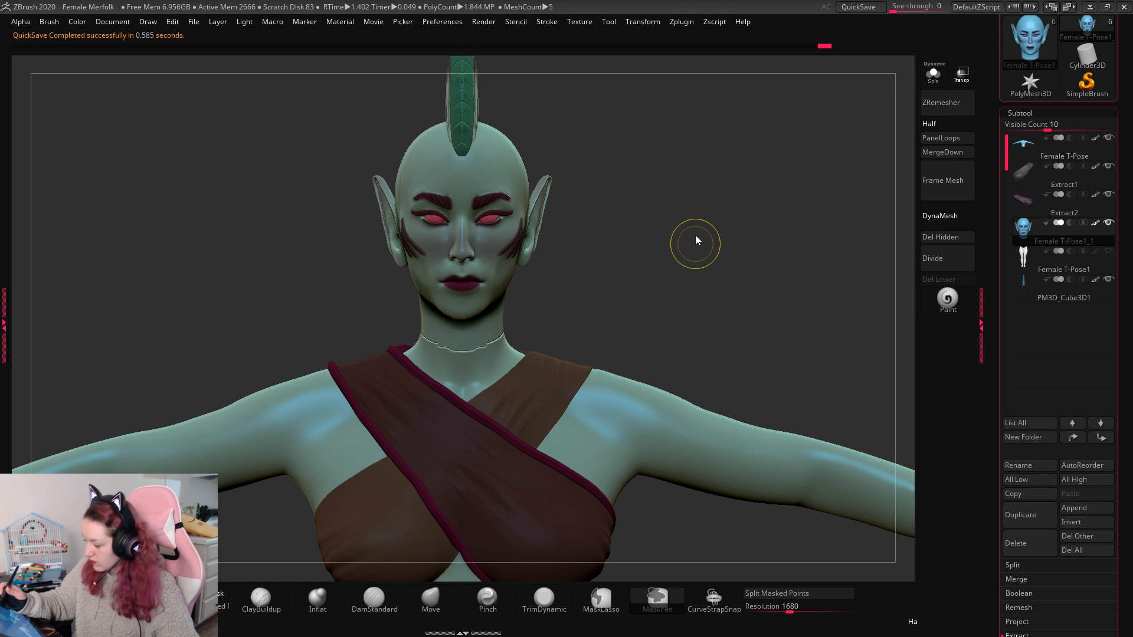
# Step: Save the project as Female Merfolk, replacing the existing file
pyautogui.hotkey('ctrl', 's')
pyautogui.click(535, 426)
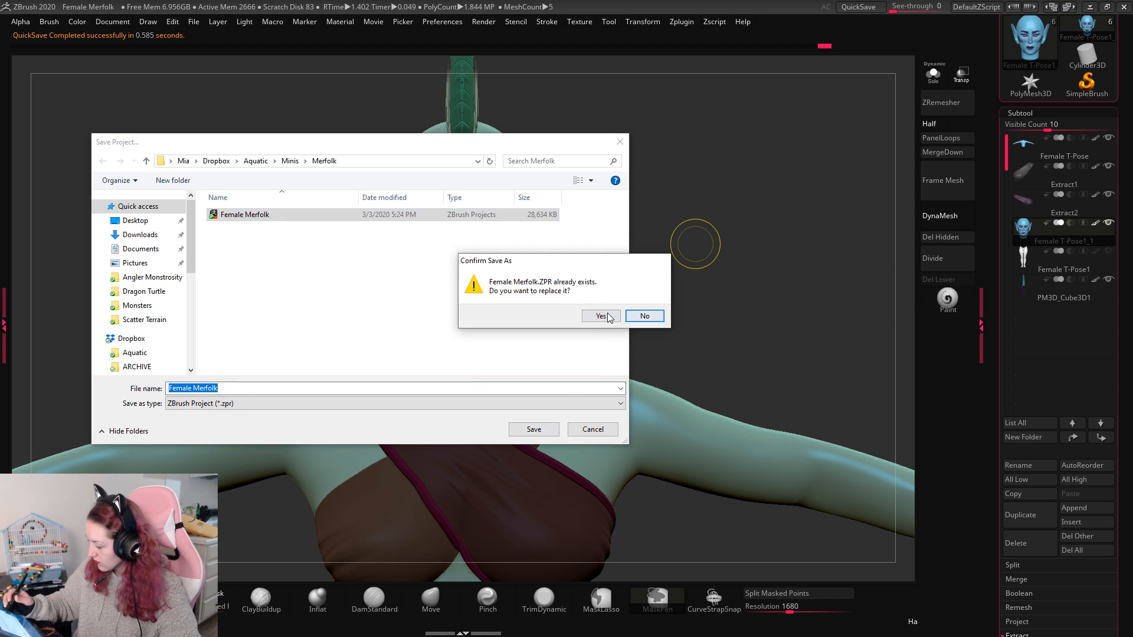
pyautogui.click(601, 316)
# Step: Bring the full figure with its legs into view and pick the skin's green as the active colour
pyautogui.press('f')
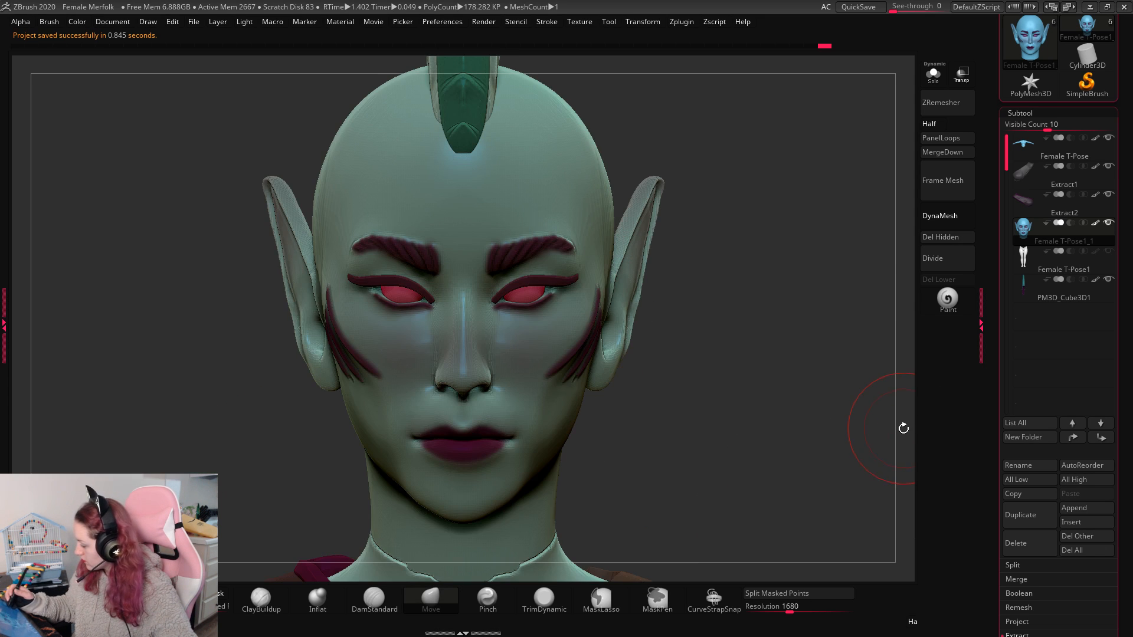
pyautogui.press('f')
pyautogui.keyDown('alt'); pyautogui.moveTo(821, 430); pyautogui.dragTo(785, 464); pyautogui.keyUp('alt')
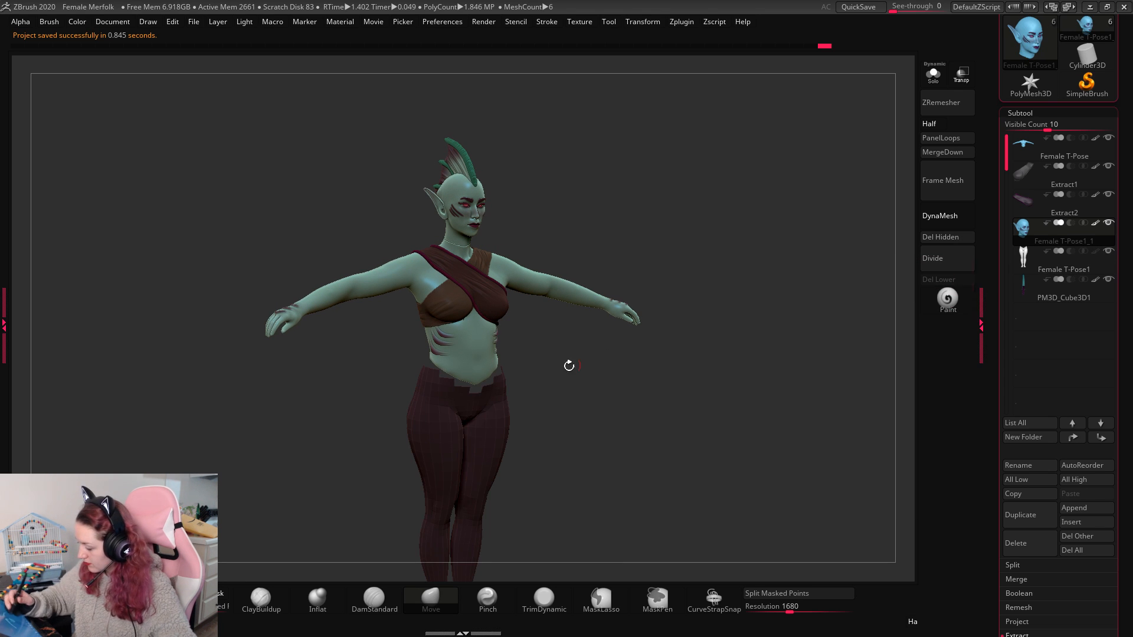
pyautogui.press('c')
pyautogui.moveTo(722, 358); pyautogui.dragTo(767, 395)
pyautogui.rightClick(721, 354)
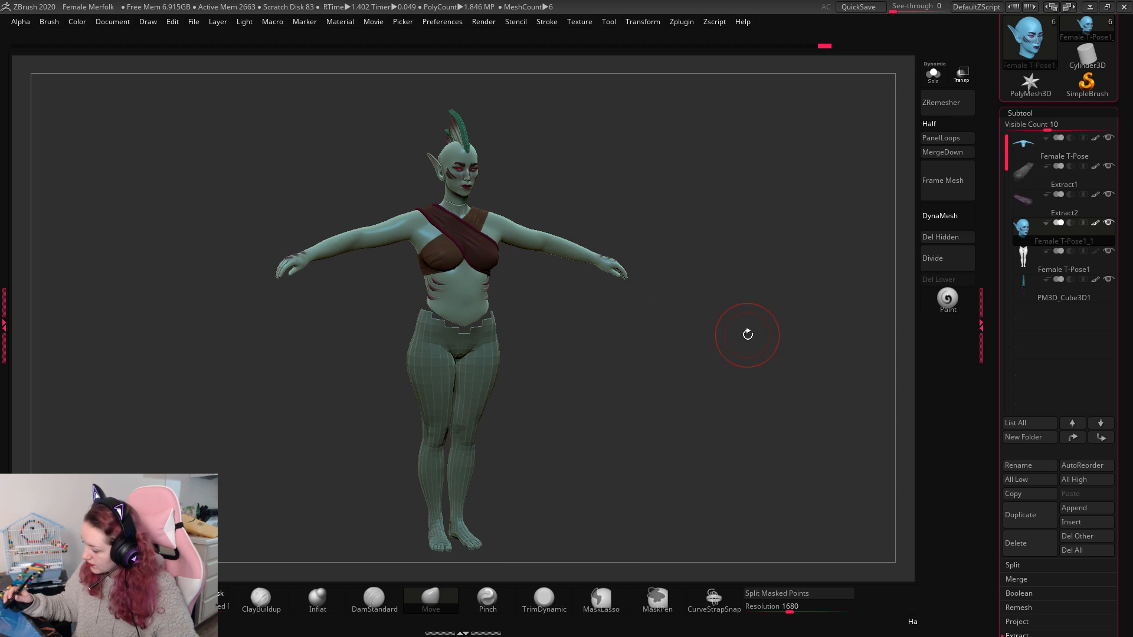
# Step: Choose the fnTails insert brush from the sculpting brushes
pyautogui.press('b')
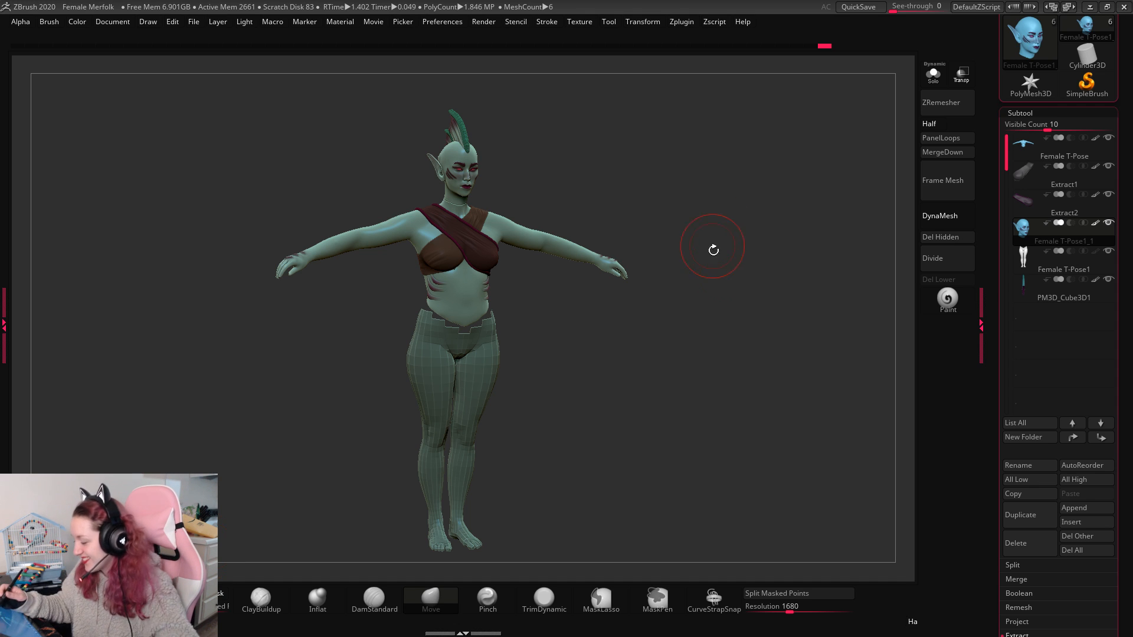
pyautogui.moveTo(738, 284)
pyautogui.mouseDown()
pyautogui.moveTo(723, 261)
pyautogui.moveTo(747, 283)
pyautogui.mouseUp()
pyautogui.rightClick(724, 261)
pyautogui.press('b')
pyautogui.press('f')
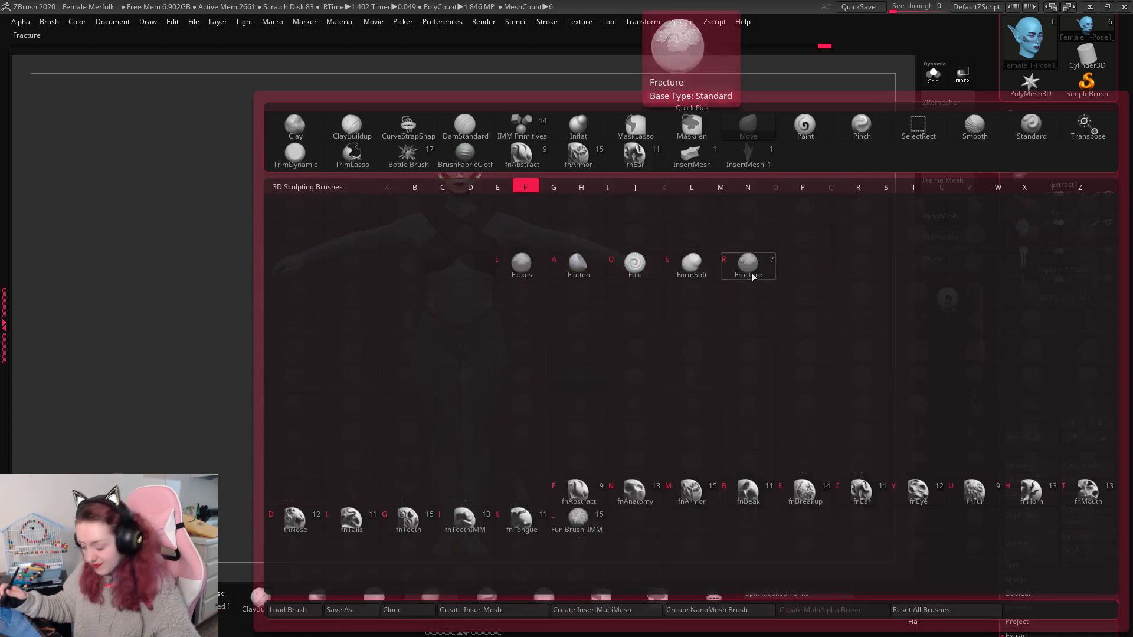
pyautogui.click(353, 524)
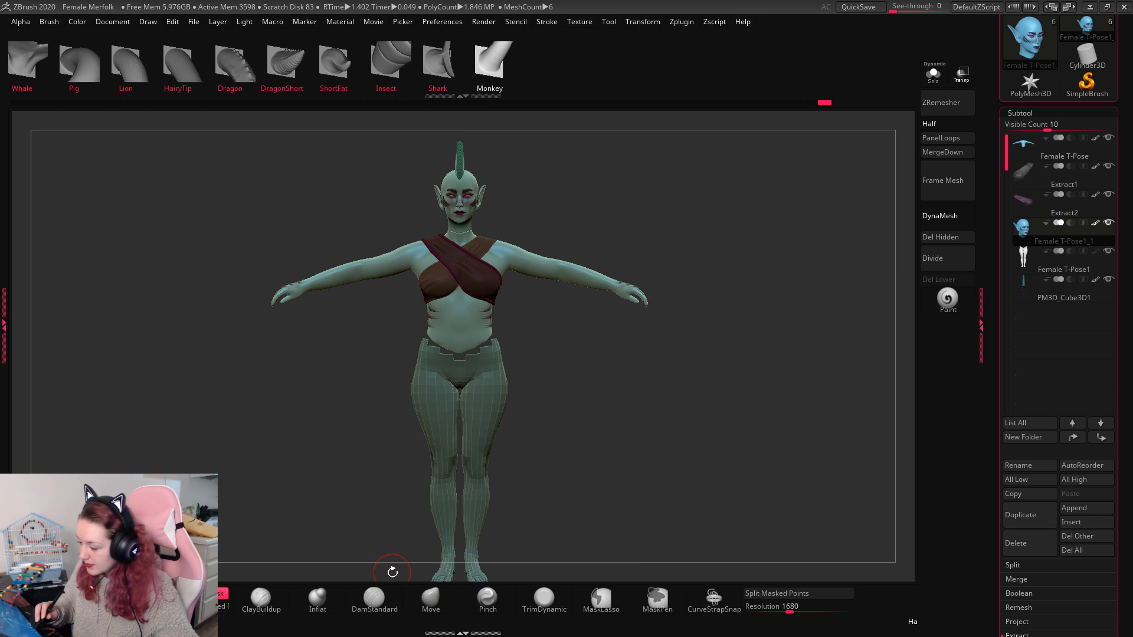
# Step: Make the legs subtool active with the gizmo on it and pick the Shark tail mesh
pyautogui.keyDown('alt'); pyautogui.click(498, 392); pyautogui.keyUp('alt')
pyautogui.press('w')
pyautogui.click(447, 76)
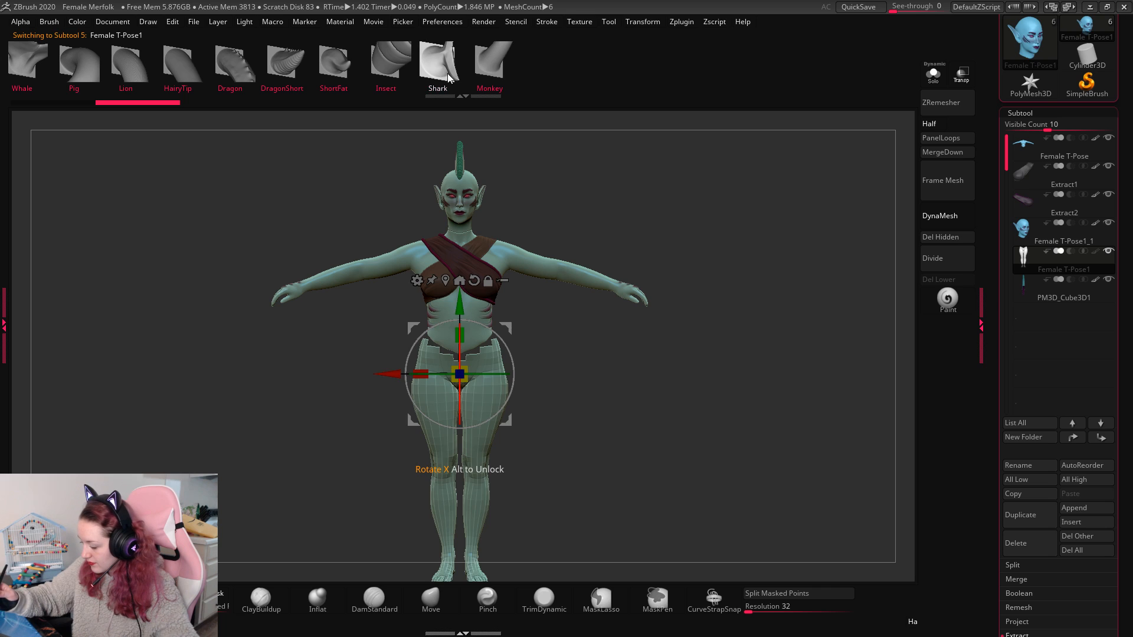
# Step: Isolate the active tail subtool and turn it to a straight view
pyautogui.moveTo(614, 197); pyautogui.dragTo(805, 221)
pyautogui.click(932, 74)
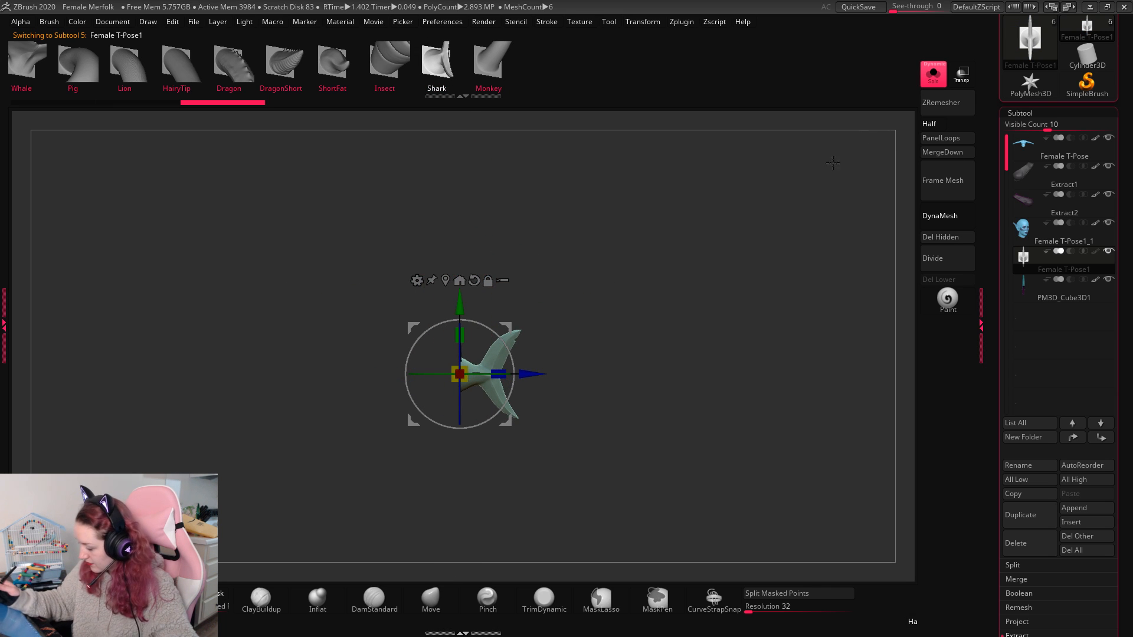
pyautogui.keyDown('shift'); pyautogui.moveTo(828, 166); pyautogui.dragTo(728, 267); pyautogui.keyUp('shift')
pyautogui.press('q')
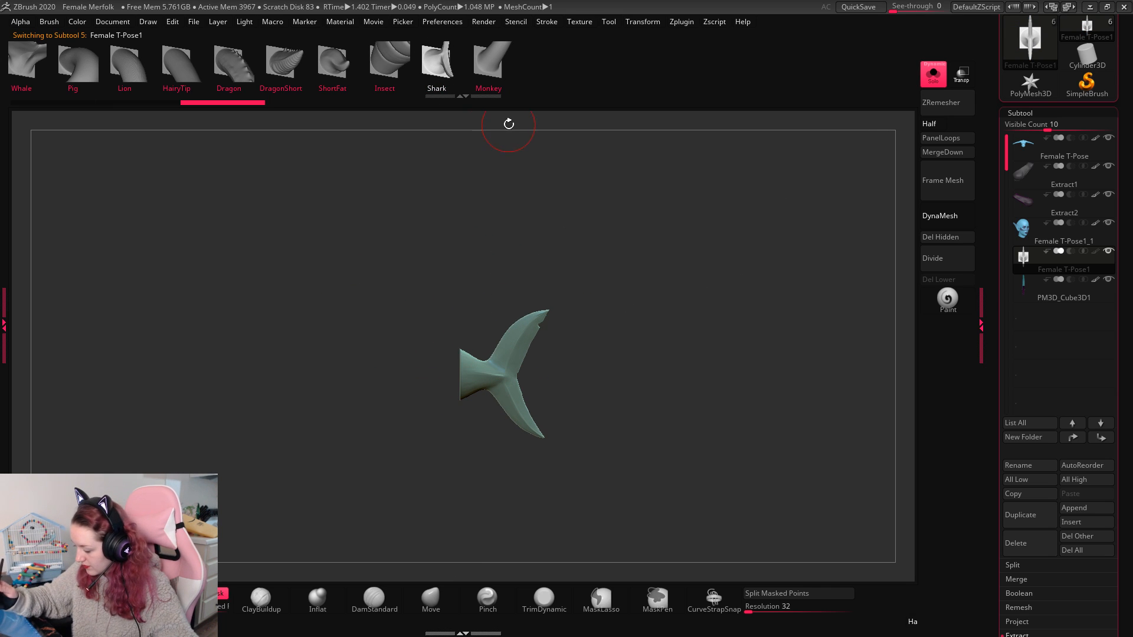
pyautogui.press('w')
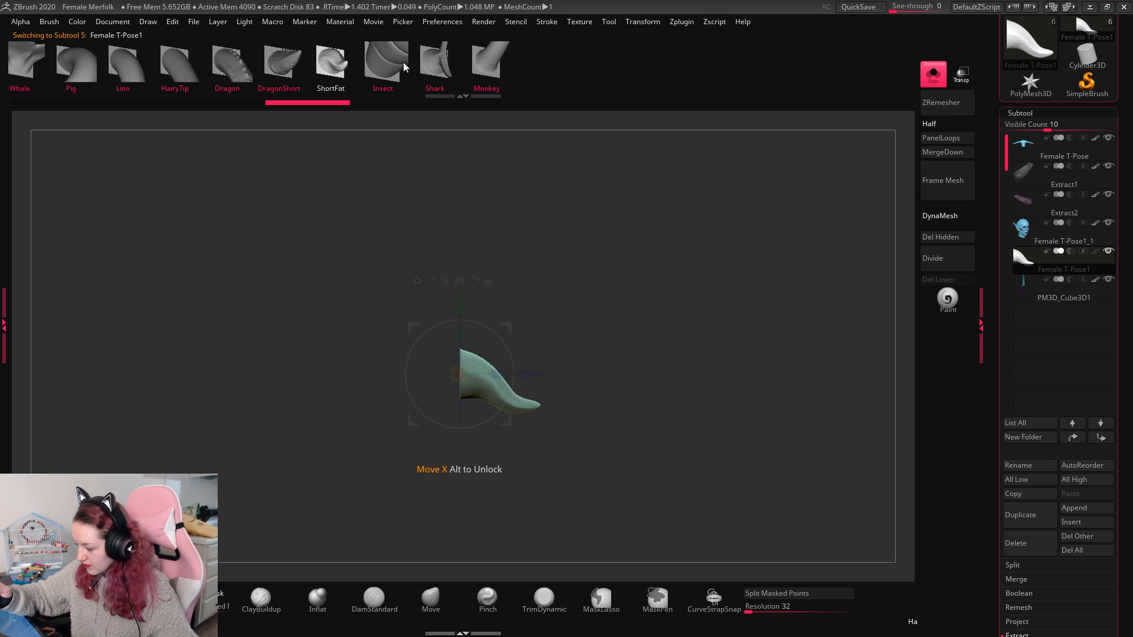
# Step: Try the Insect, Shark, Pig and Whale meshes for the tail and examine the Whale fluke's shape
pyautogui.click(386, 62)
pyautogui.click(437, 62)
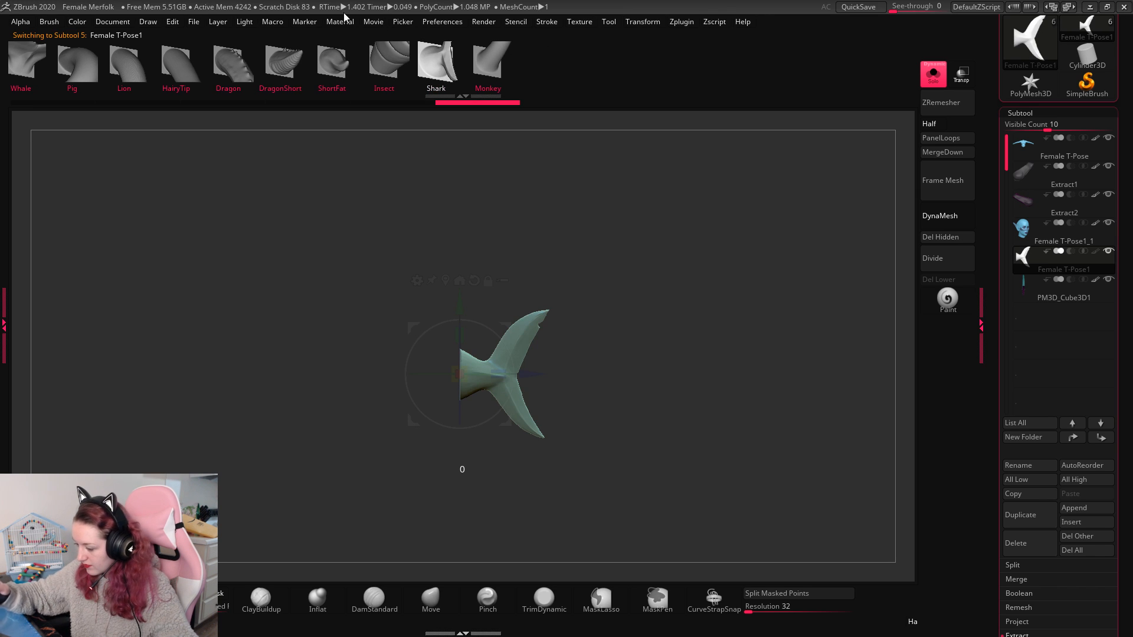
pyautogui.click(65, 70)
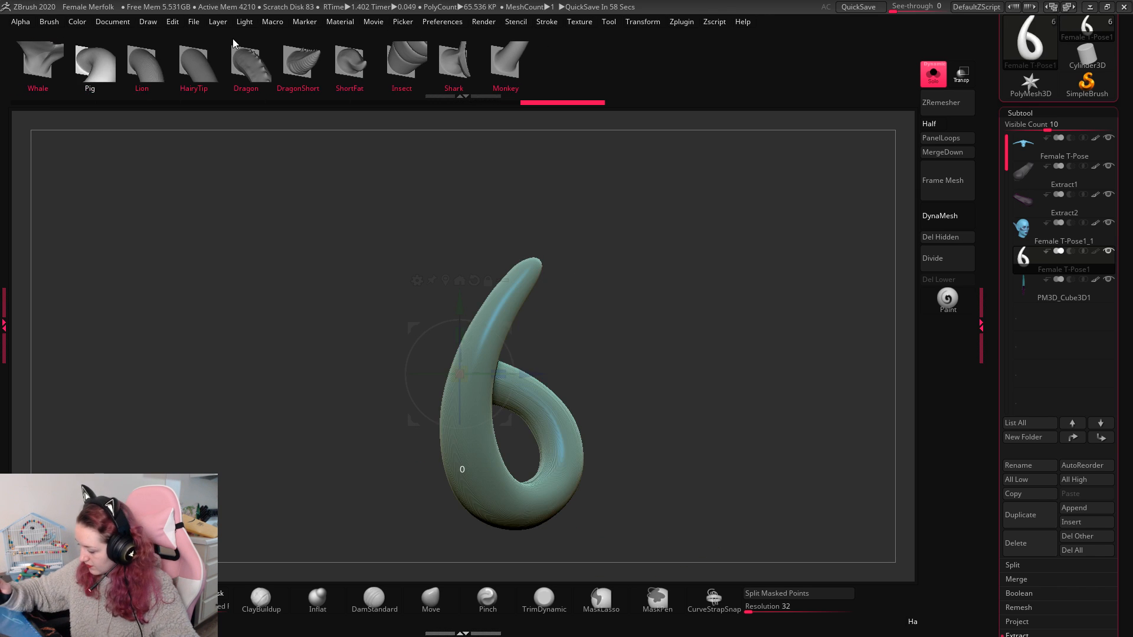
pyautogui.click(50, 62)
pyautogui.moveTo(728, 312); pyautogui.dragTo(736, 407)
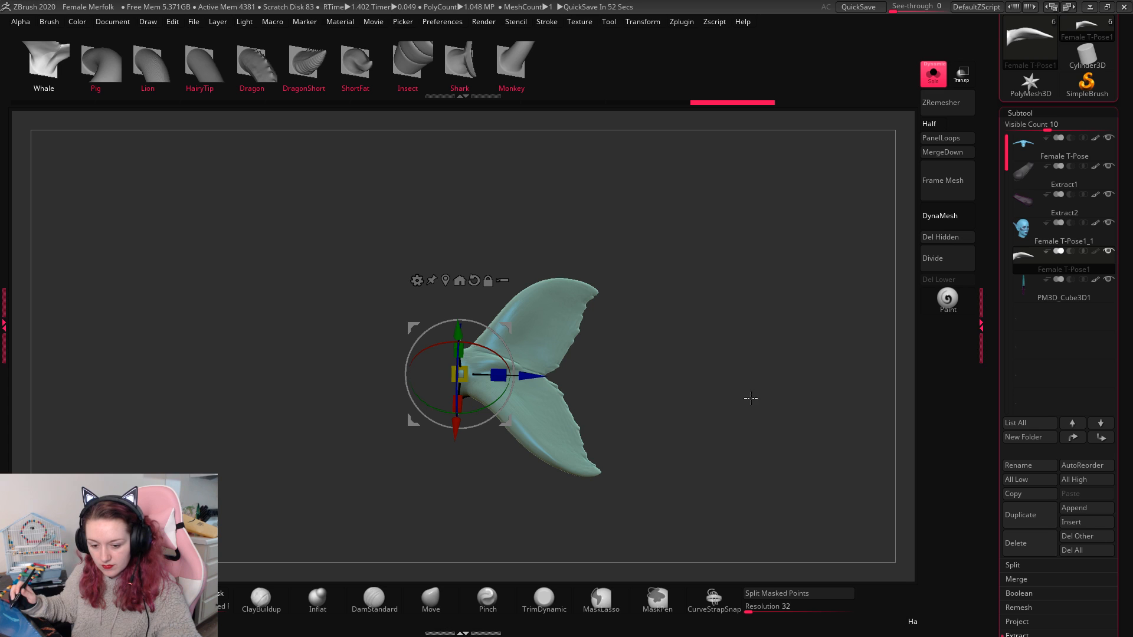
pyautogui.moveTo(769, 398); pyautogui.dragTo(744, 373)
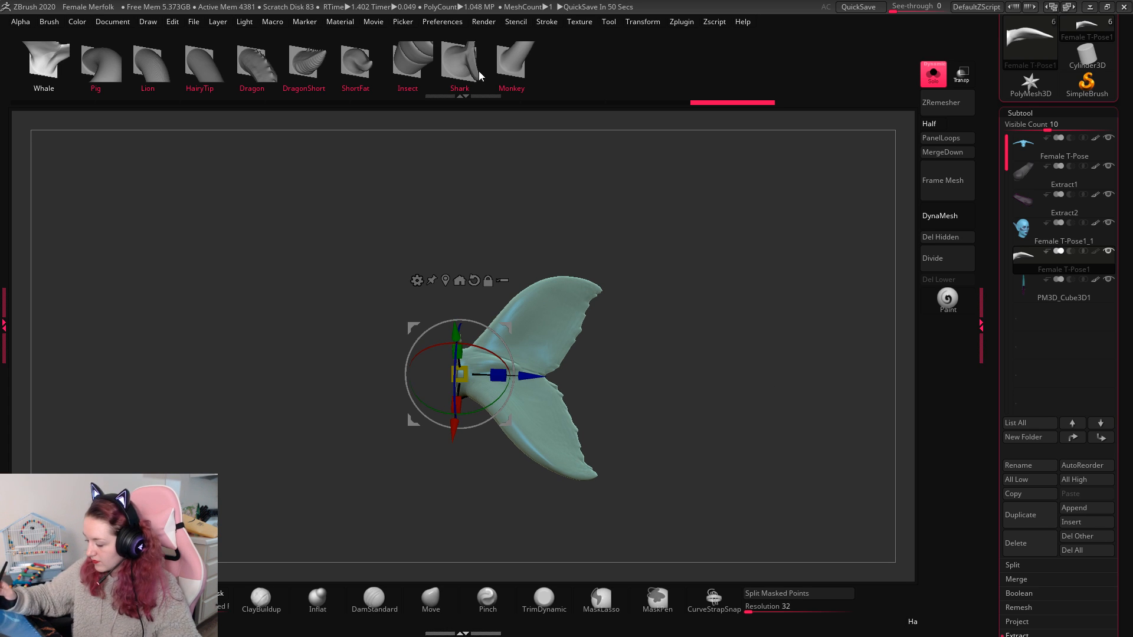
# Step: Compare the Dragon, Lion, Pig, HairyTip and Shark meshes and settle on the Whale mesh for the tail
pyautogui.click(254, 62)
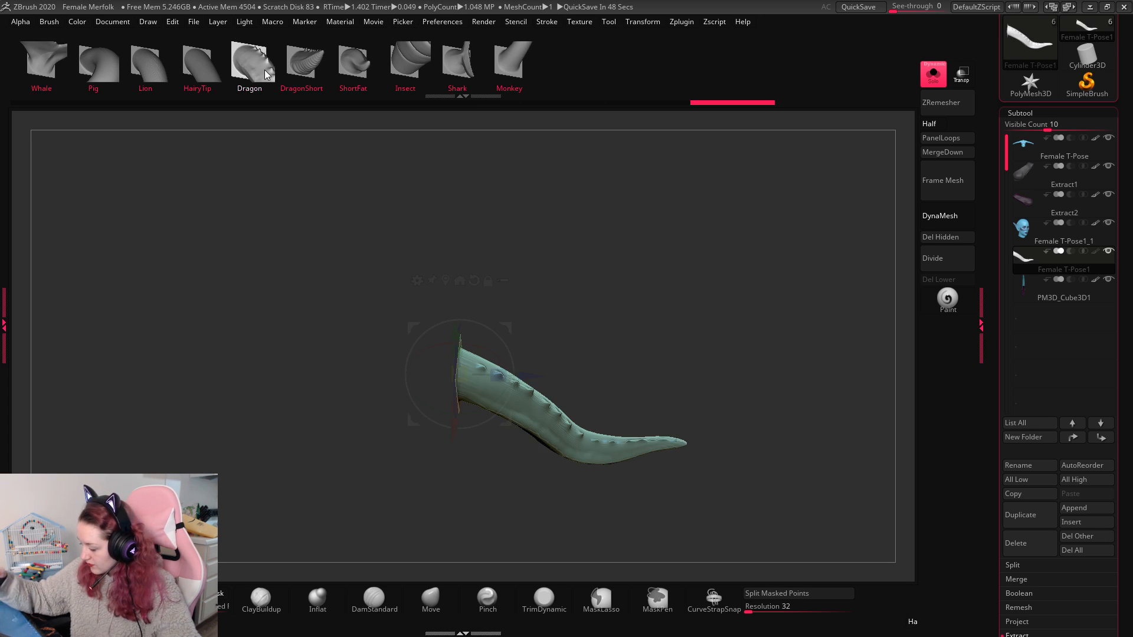
pyautogui.click(151, 66)
pyautogui.click(99, 63)
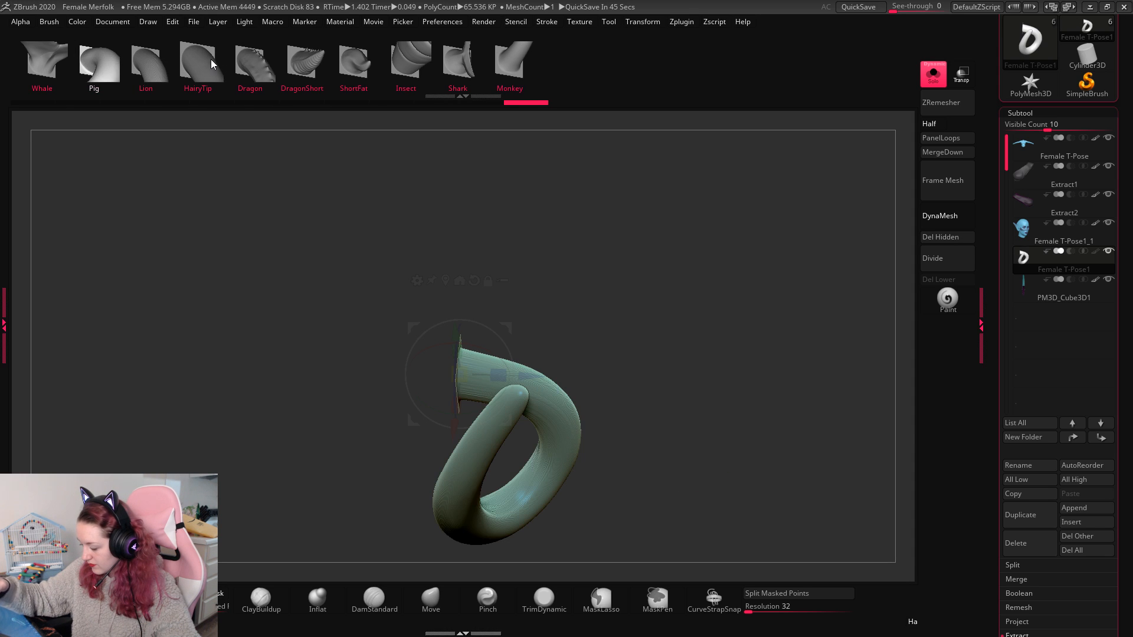
pyautogui.click(200, 63)
pyautogui.click(457, 62)
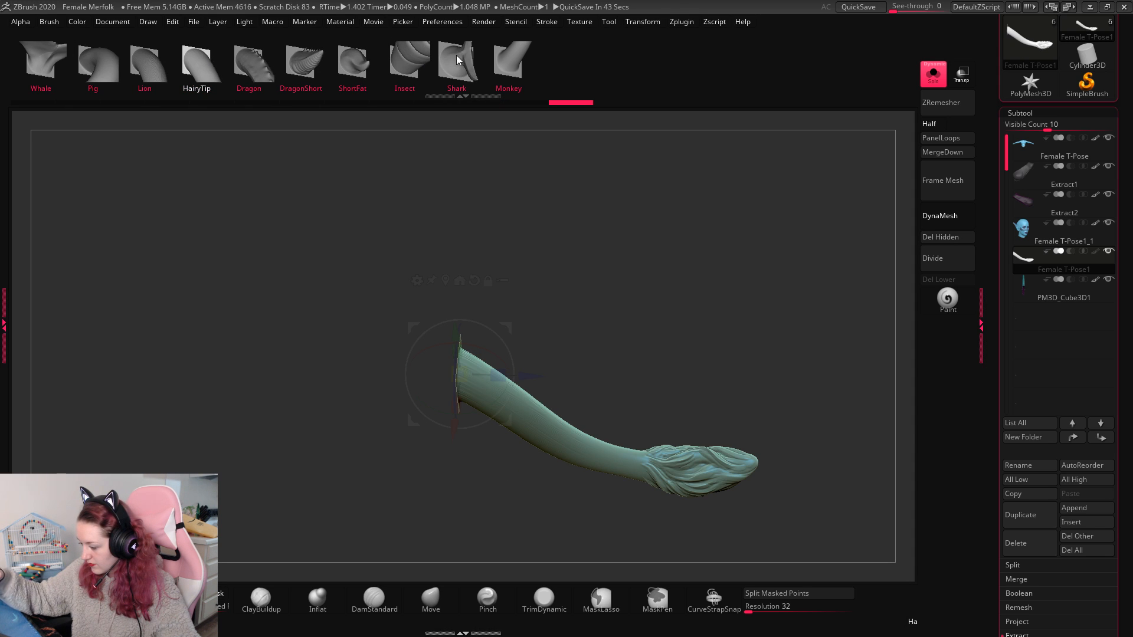
pyautogui.click(36, 62)
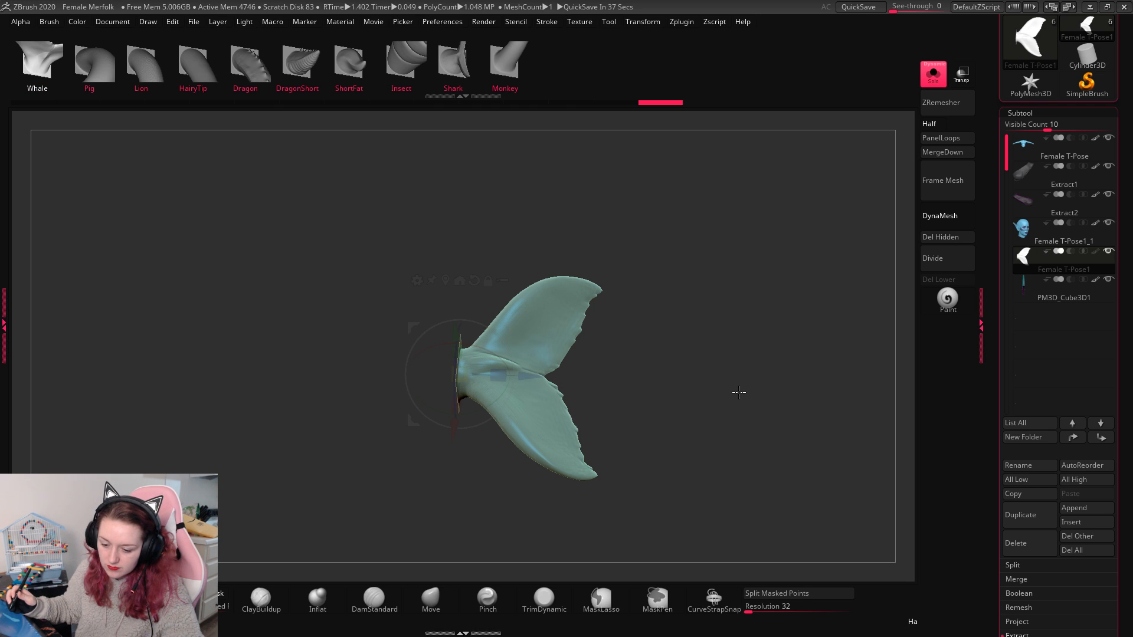
pyautogui.moveTo(742, 398); pyautogui.dragTo(791, 412)
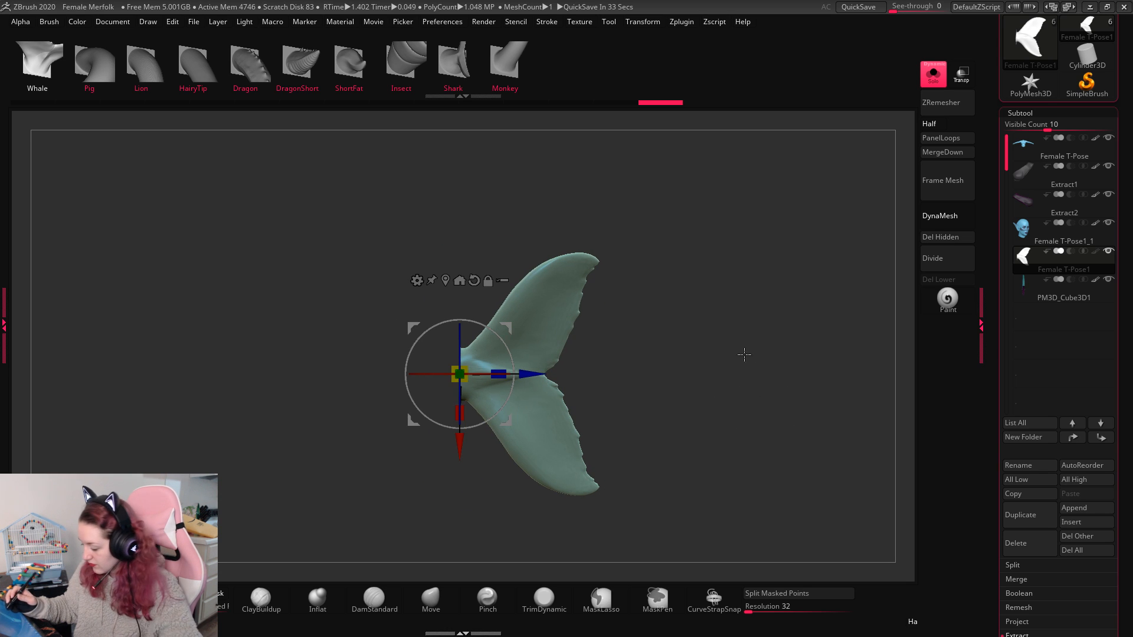
pyautogui.moveTo(737, 372); pyautogui.dragTo(724, 384)
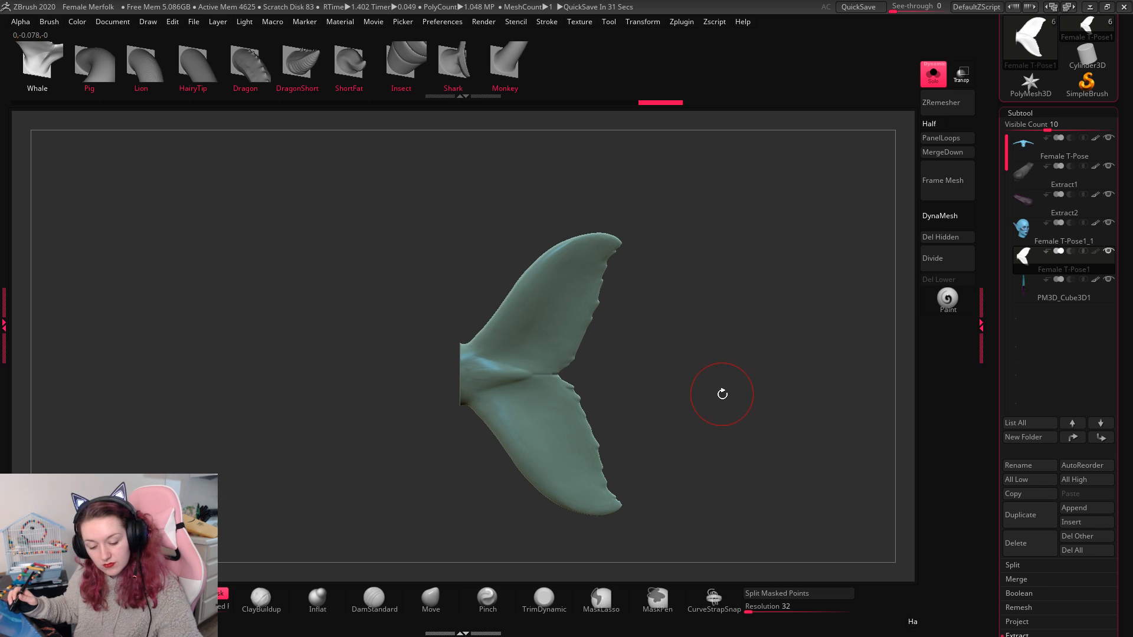
# Step: Trim a thin slice off the tail's base end with the TrimRect brush, and switch to the TrimDynamic brush
pyautogui.press('b')
pyautogui.press('t')
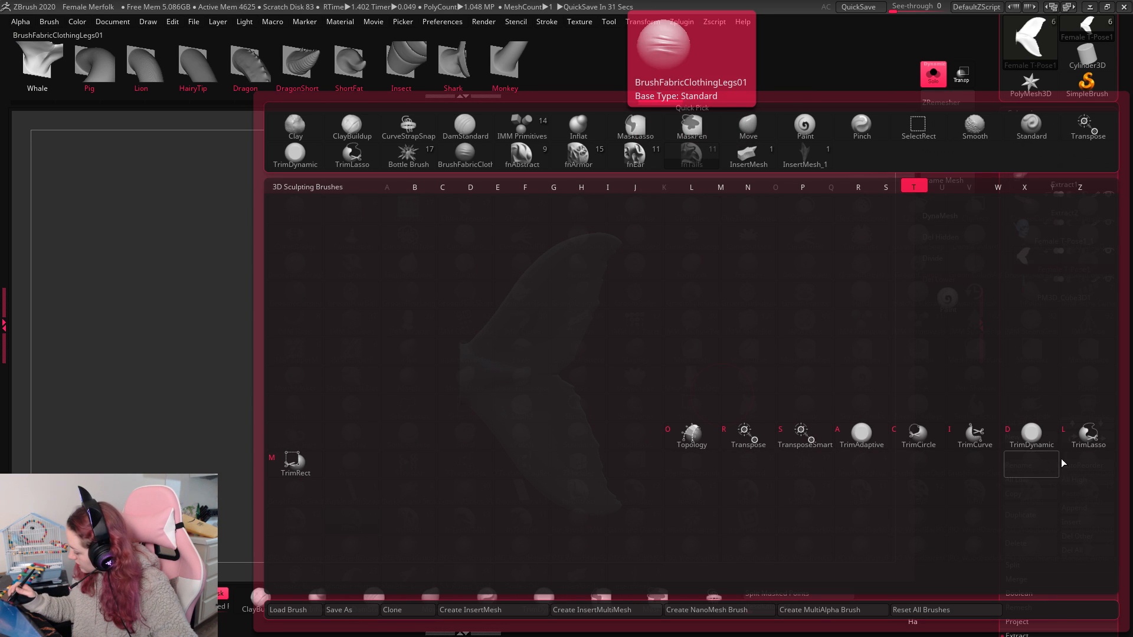
pyautogui.press('m')
pyautogui.moveTo(428, 301); pyautogui.dragTo(463, 433)
pyautogui.moveTo(789, 416)
pyautogui.mouseDown()
pyautogui.moveTo(781, 405)
pyautogui.moveTo(774, 428)
pyautogui.moveTo(757, 342)
pyautogui.mouseUp()
pyautogui.click(546, 589)
# Step: Rotate the tail 90° so its flukes point down, and turn it so they spread sideways
pyautogui.click(1025, 241)
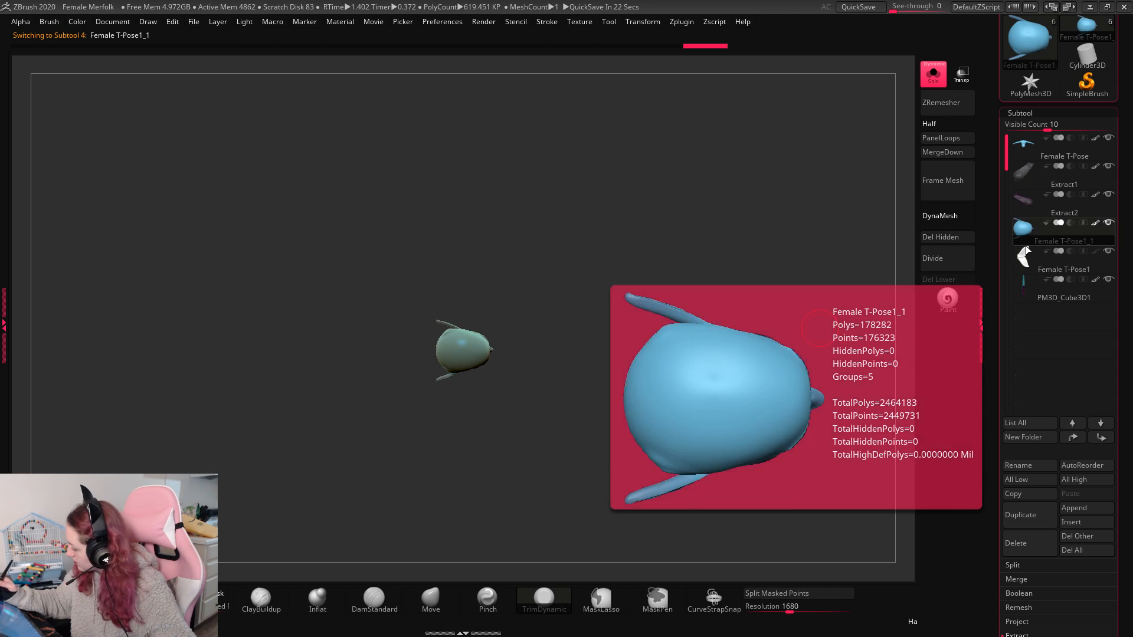
pyautogui.click(1024, 260)
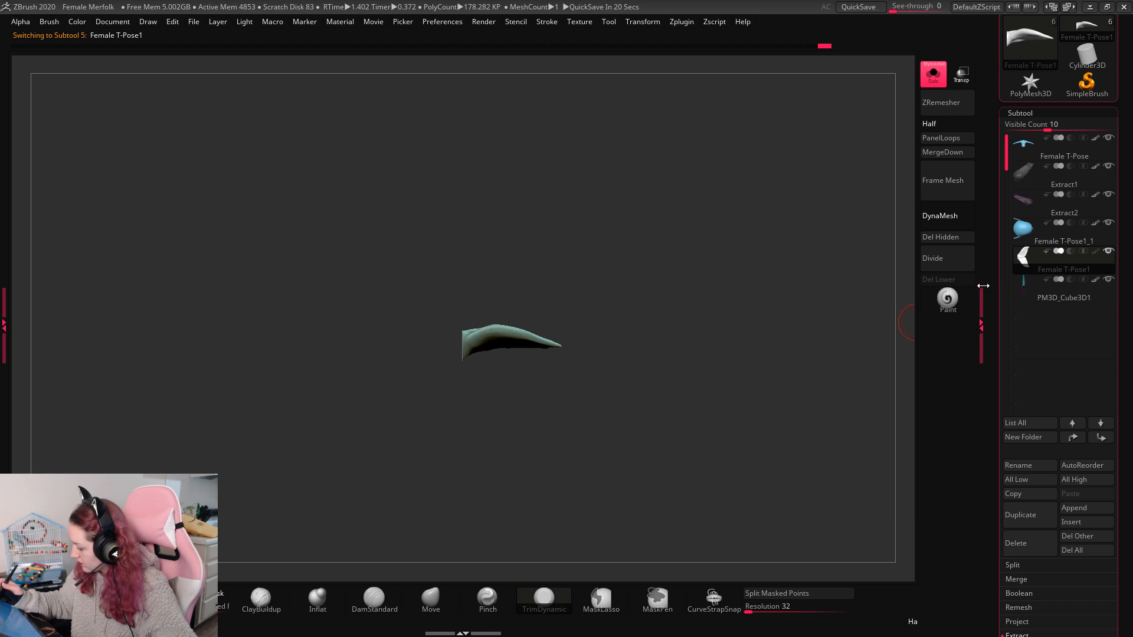
pyautogui.press('w')
pyautogui.keyDown('shift'); pyautogui.moveTo(459, 373); pyautogui.dragTo(458, 489); pyautogui.keyUp('shift')
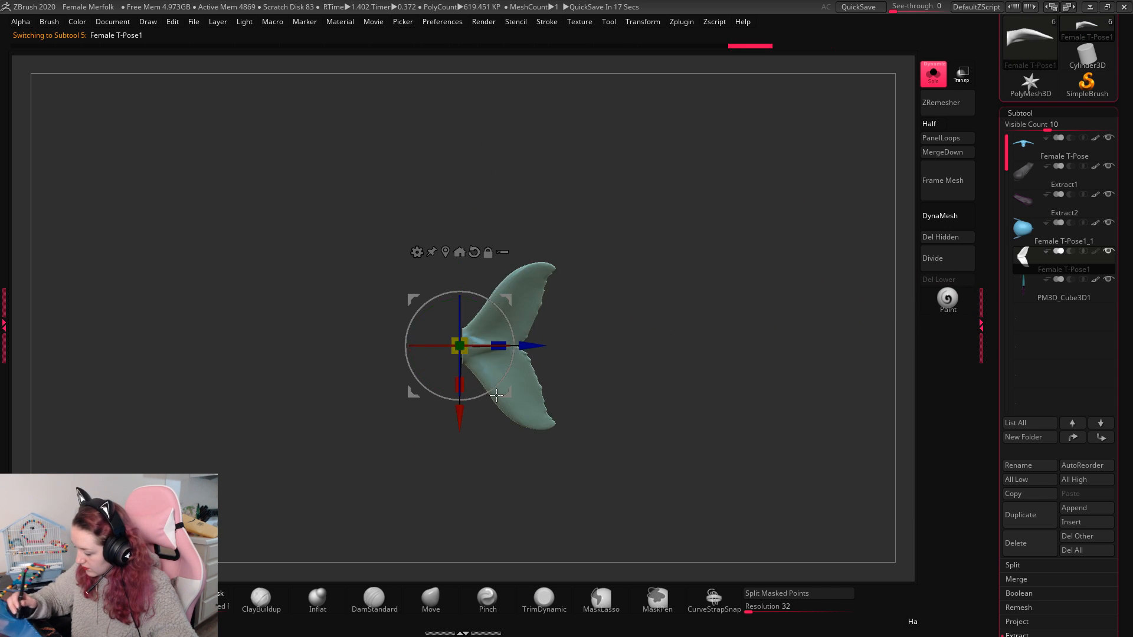
pyautogui.keyDown('shift'); pyautogui.moveTo(497, 396); pyautogui.dragTo(463, 437); pyautogui.keyUp('shift')
pyautogui.keyDown('shift'); pyautogui.moveTo(488, 391); pyautogui.dragTo(470, 404); pyautogui.keyUp('shift')
pyautogui.keyDown('shift'); pyautogui.moveTo(469, 346); pyautogui.dragTo(578, 345); pyautogui.keyUp('shift')
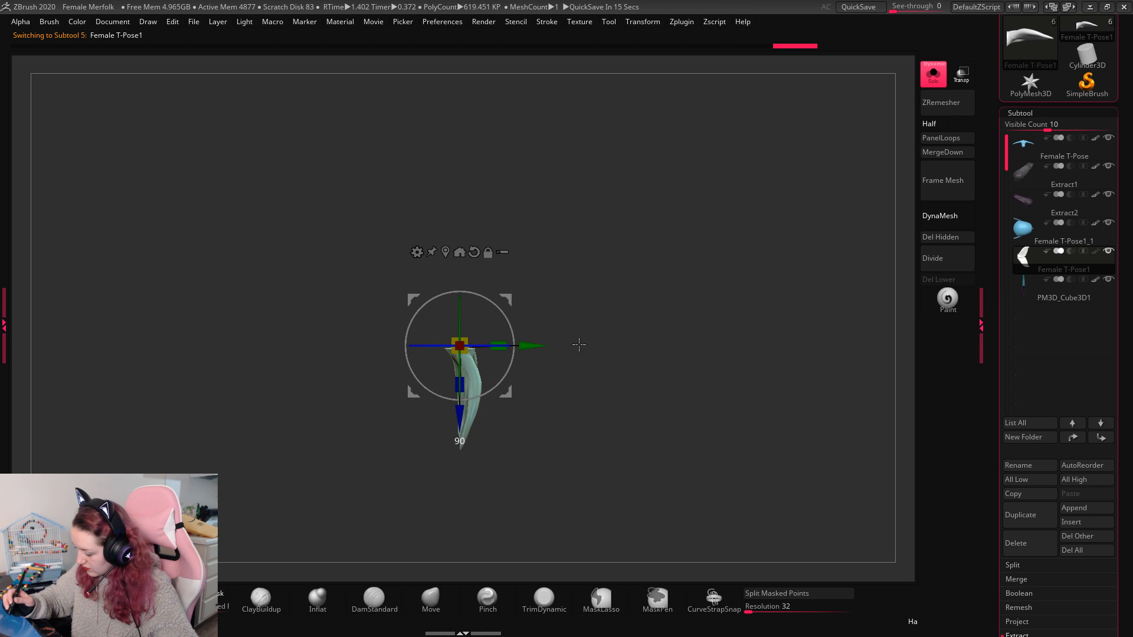
pyautogui.keyDown('shift'); pyautogui.moveTo(486, 346); pyautogui.dragTo(654, 343); pyautogui.keyUp('shift')
# Step: Move the tail well below the torso and show the other body parts again
pyautogui.moveTo(515, 297); pyautogui.dragTo(544, 479)
pyautogui.click(932, 74)
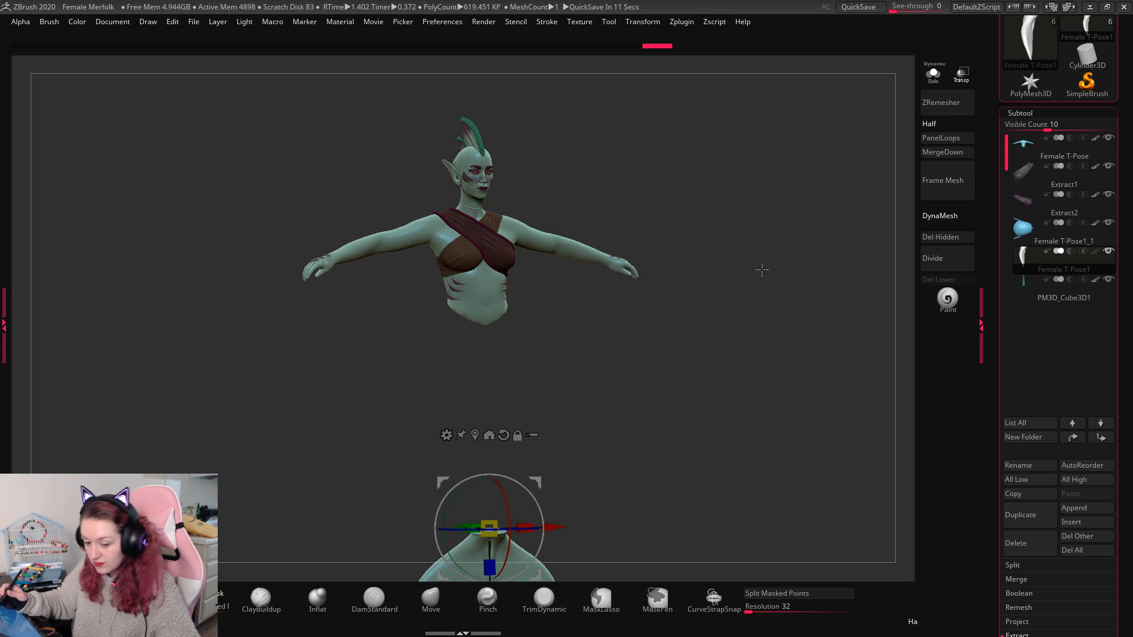
pyautogui.keyDown('alt'); pyautogui.moveTo(841, 376); pyautogui.dragTo(759, 329); pyautogui.keyUp('alt')
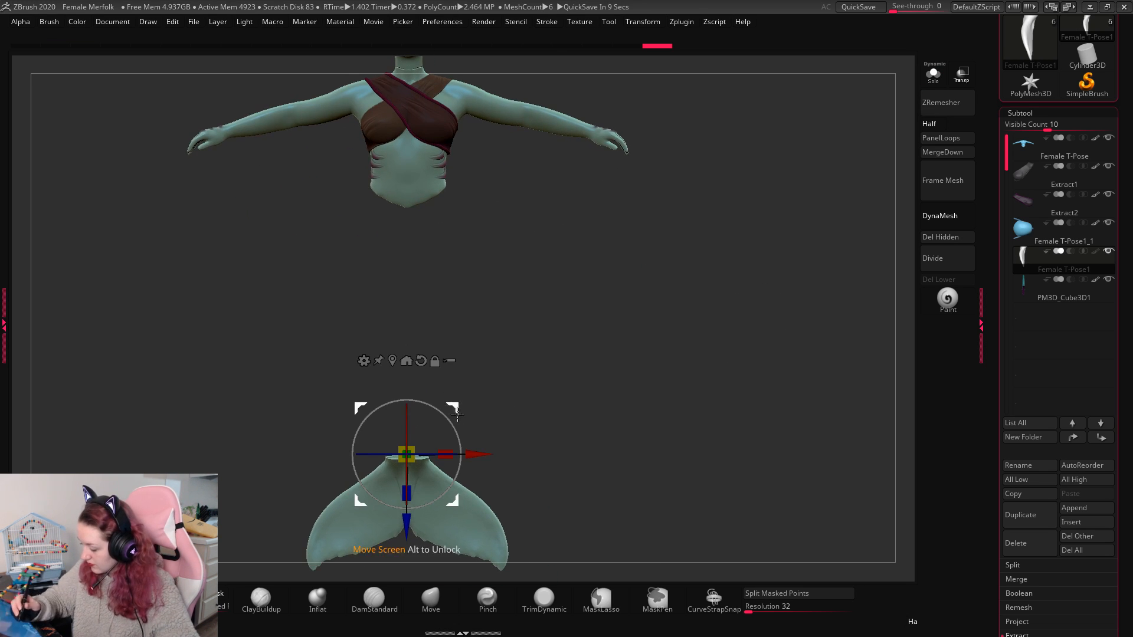
pyautogui.moveTo(457, 415); pyautogui.dragTo(447, 405)
pyautogui.hotkey('ctrl', 'z')
pyautogui.press('q')
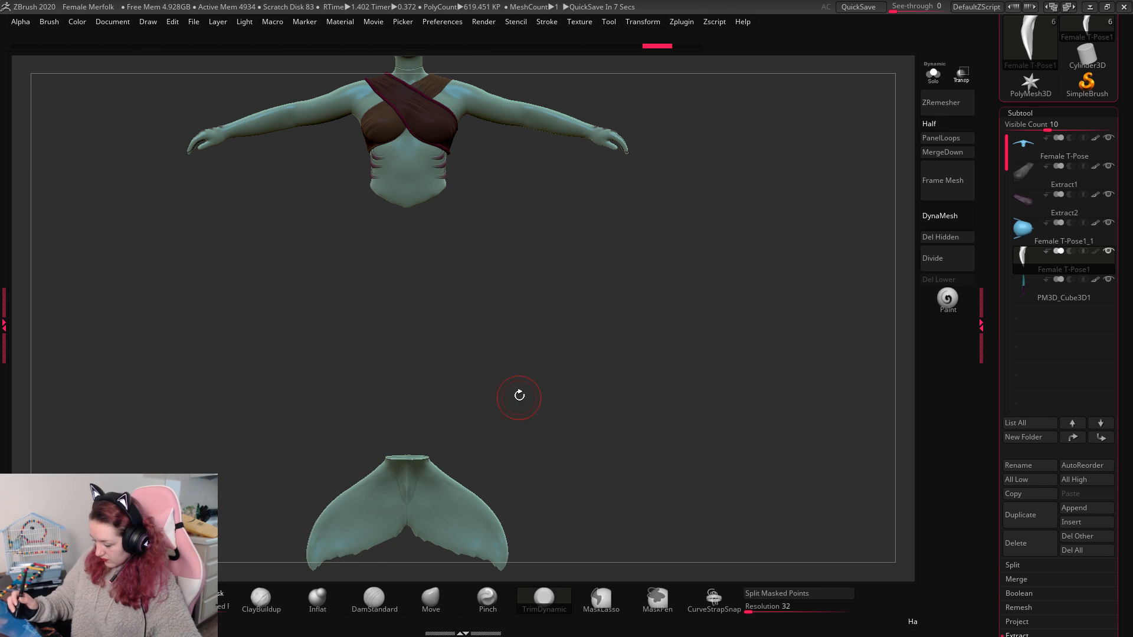
# Step: Shift the tail in side view so it sits directly beneath the torso
pyautogui.moveTo(713, 302); pyautogui.dragTo(759, 371)
pyautogui.press('w')
pyautogui.moveTo(457, 406); pyautogui.dragTo(439, 415)
pyautogui.press('q')
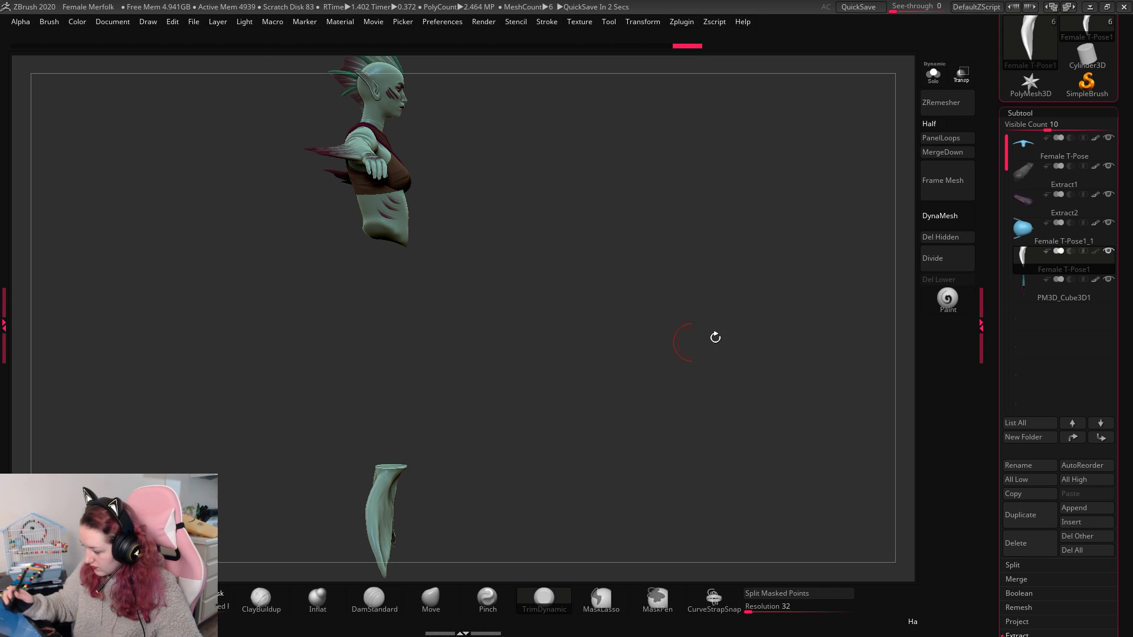
pyautogui.moveTo(715, 336); pyautogui.dragTo(818, 382)
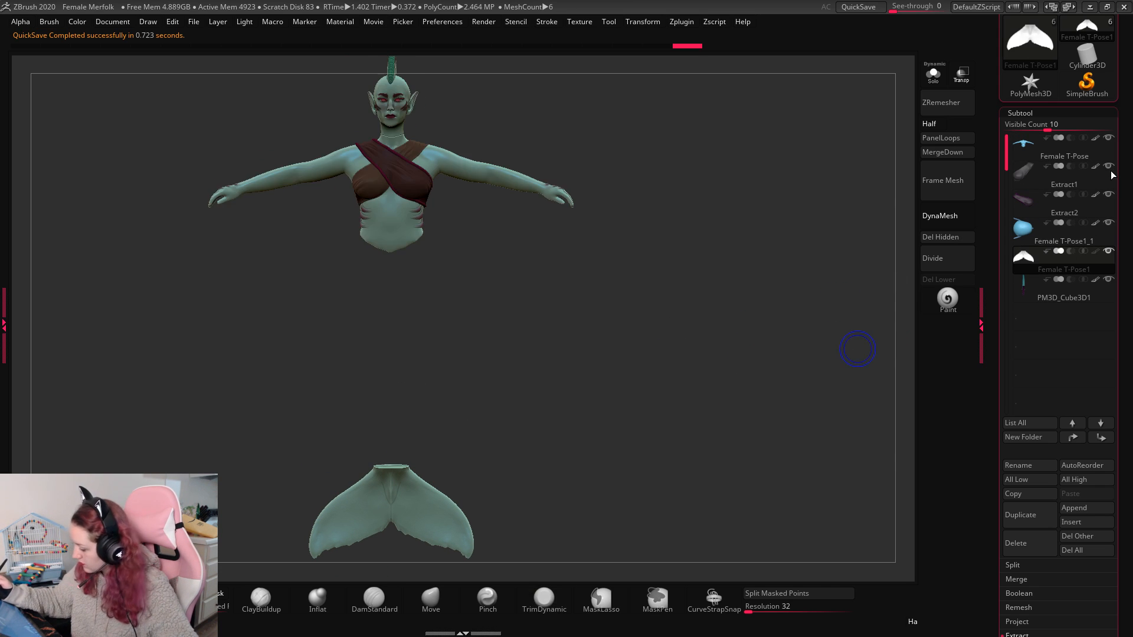
# Step: Fill the whole tail fin with the current light blue, RGB 120, 202, 232
pyautogui.moveTo(1114, 174)
pyautogui.moveTo(1123, 128); pyautogui.dragTo(1121, 529)
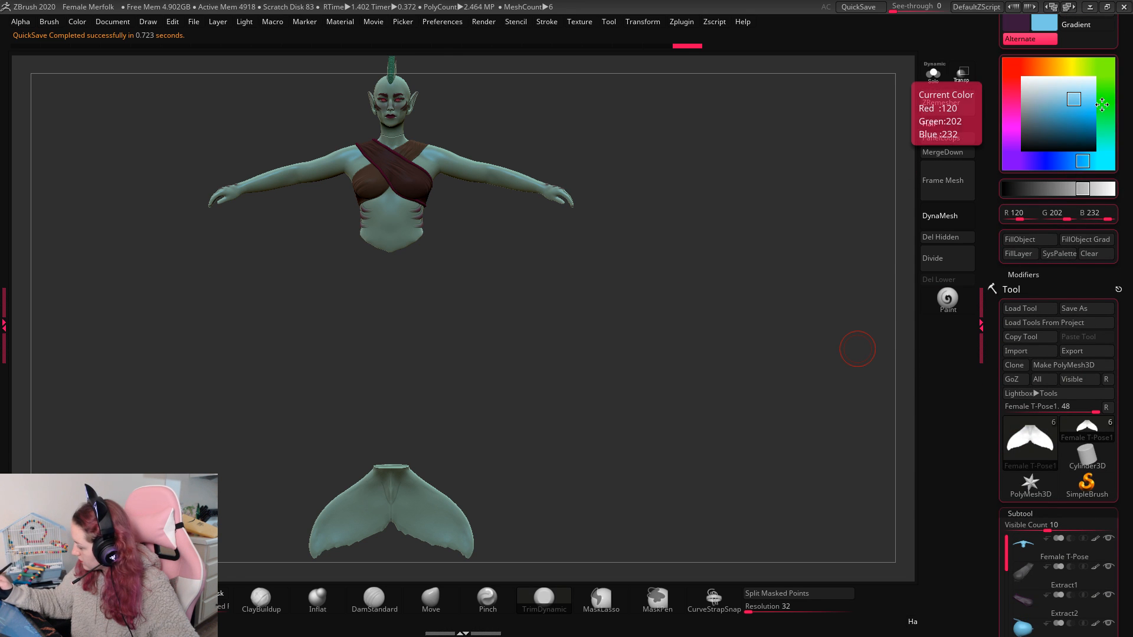
pyautogui.click(1039, 241)
# Step: Append a Sphere3D as a new subtool and make it active
pyautogui.moveTo(1127, 391); pyautogui.dragTo(1126, 135)
pyautogui.moveTo(1095, 596); pyautogui.dragTo(1095, 528)
pyautogui.click(1093, 591)
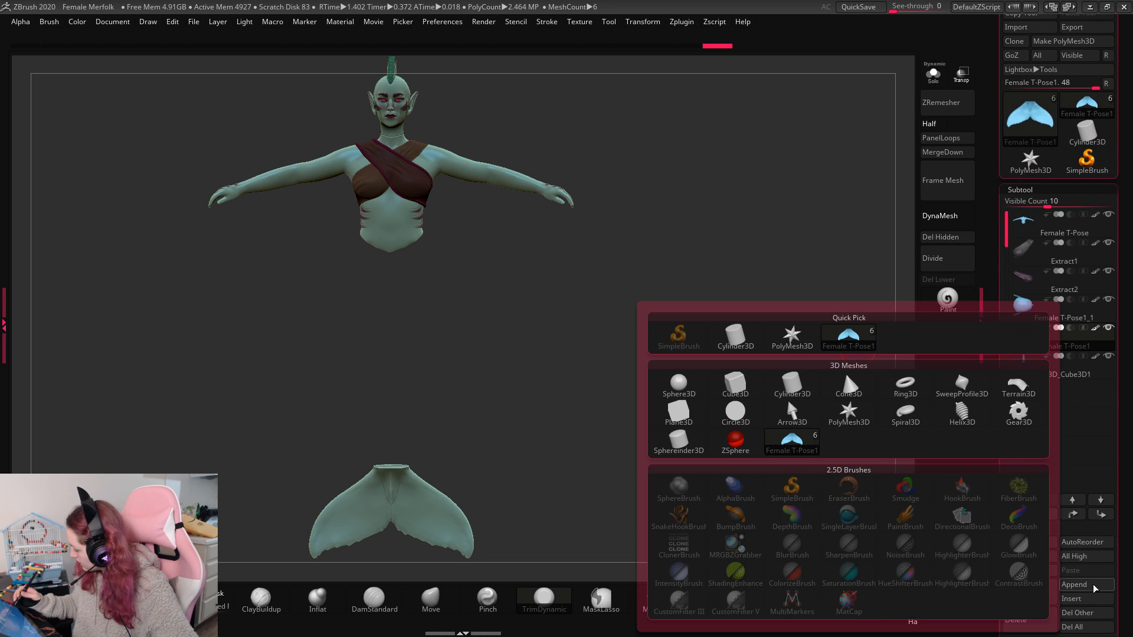
pyautogui.click(665, 370)
pyautogui.keyDown('alt'); pyautogui.click(470, 309); pyautogui.keyUp('alt')
# Step: Shrink the sphere and stretch it vertically into a narrow body spanning from the torso to the tail fin
pyautogui.press('w')
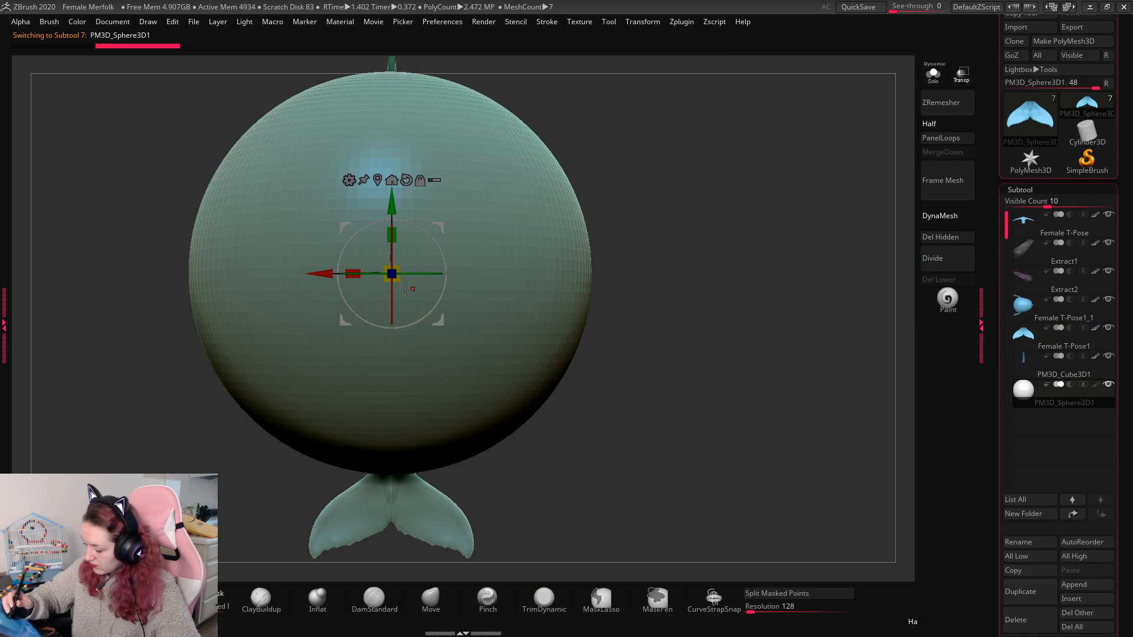
pyautogui.moveTo(392, 274); pyautogui.dragTo(327, 400)
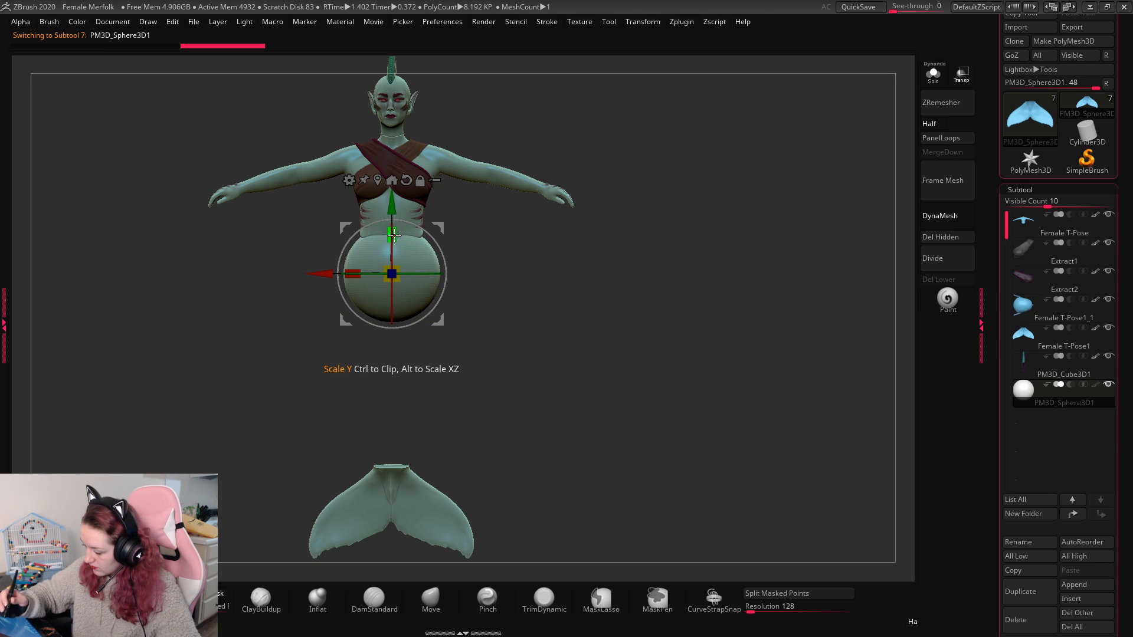
pyautogui.moveTo(392, 235); pyautogui.dragTo(448, 345)
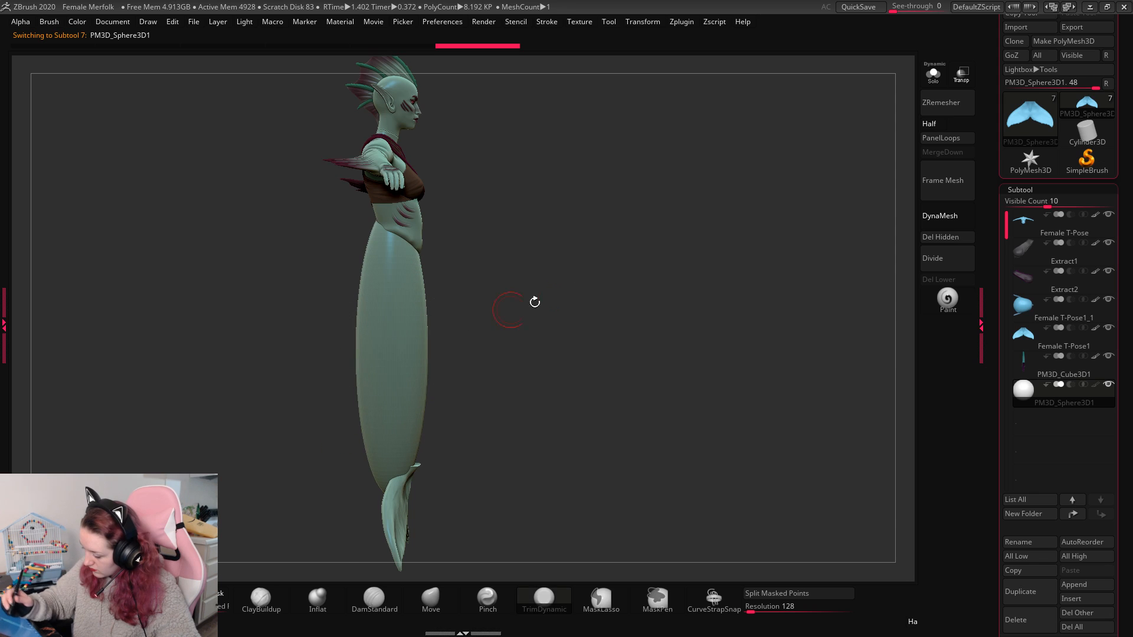
pyautogui.keyDown('shift'); pyautogui.moveTo(533, 303); pyautogui.dragTo(512, 314); pyautogui.keyUp('shift')
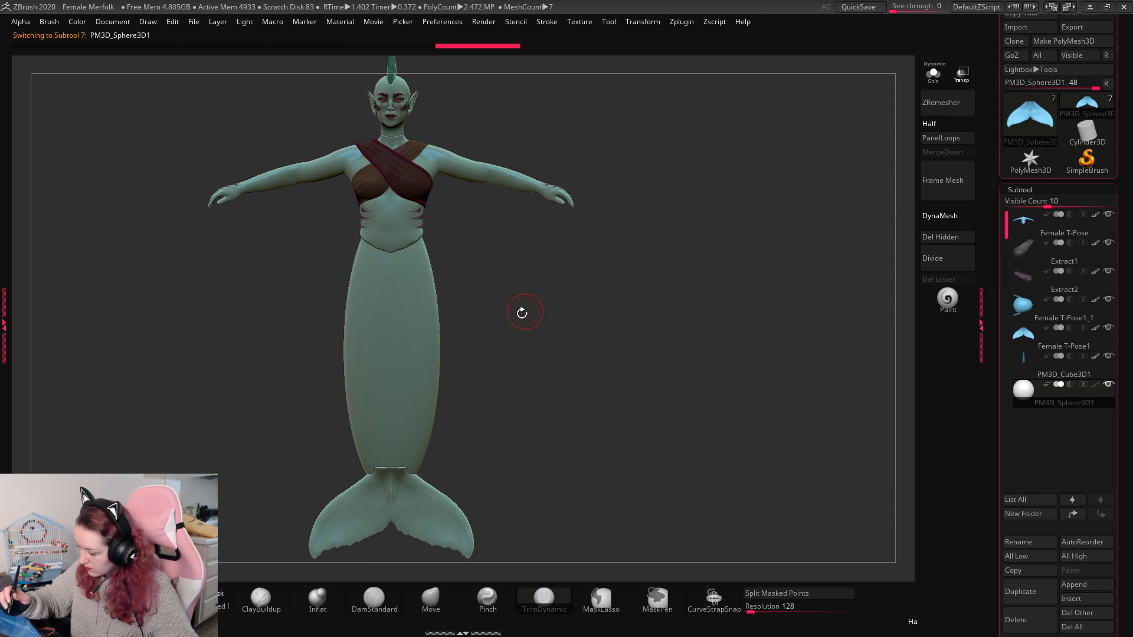
pyautogui.moveTo(334, 349); pyautogui.dragTo(353, 349)
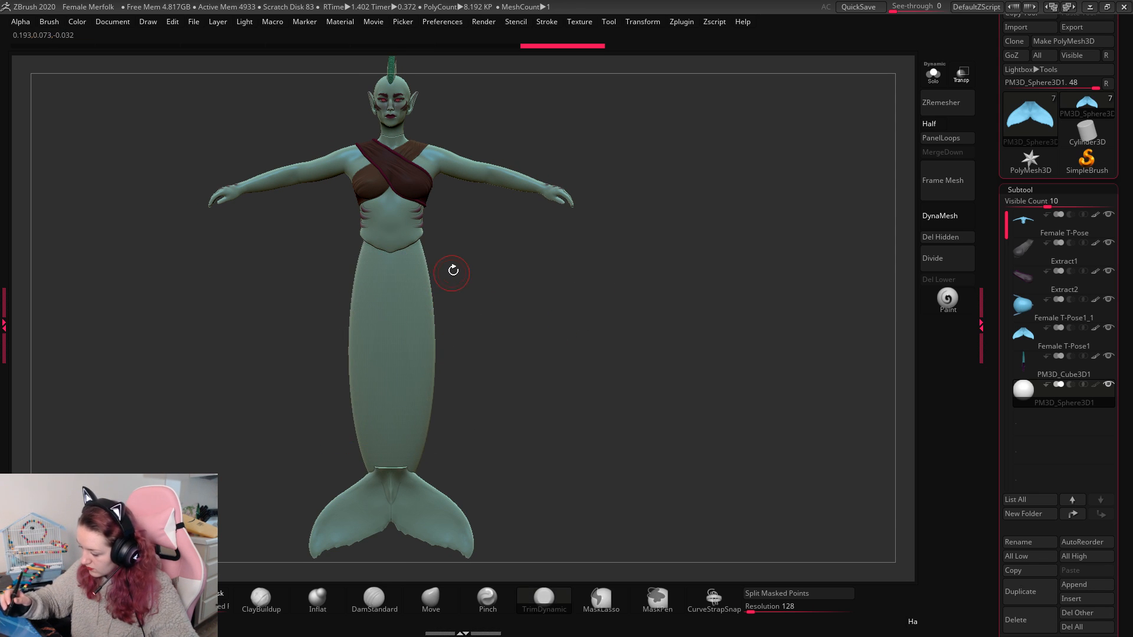
# Step: Switch to the Move brush and adjust its settings for shaping the stretched sphere below the torso
pyautogui.press('space')
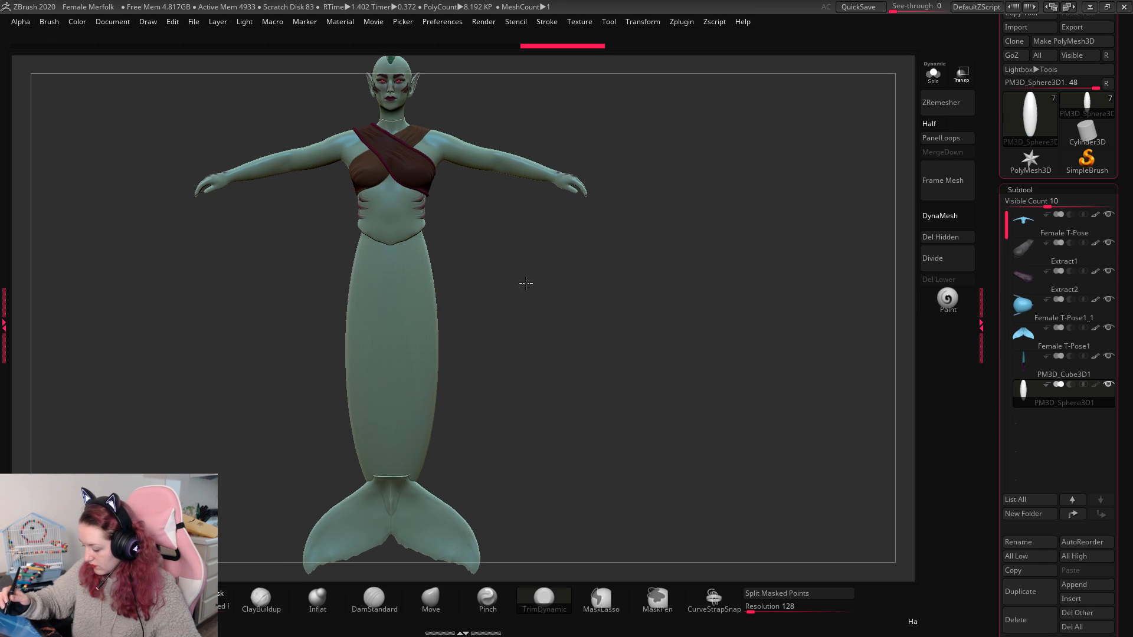
pyautogui.press('b')
pyautogui.press('m')
pyautogui.press('v')
pyautogui.keyDown('alt'); pyautogui.moveTo(524, 269); pyautogui.dragTo(429, 222); pyautogui.keyUp('alt')
pyautogui.press('space')
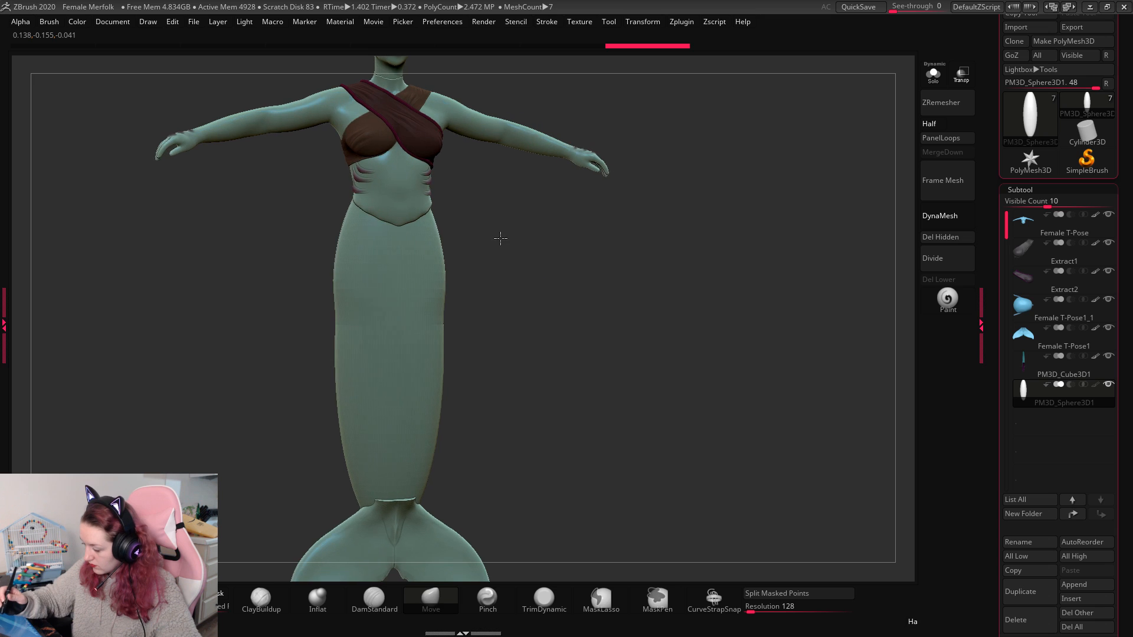
pyautogui.press('space')
# Step: Widen the stretched sphere sideways to form fuller hips, and bring up the gizmo on it in side view
pyautogui.press('w')
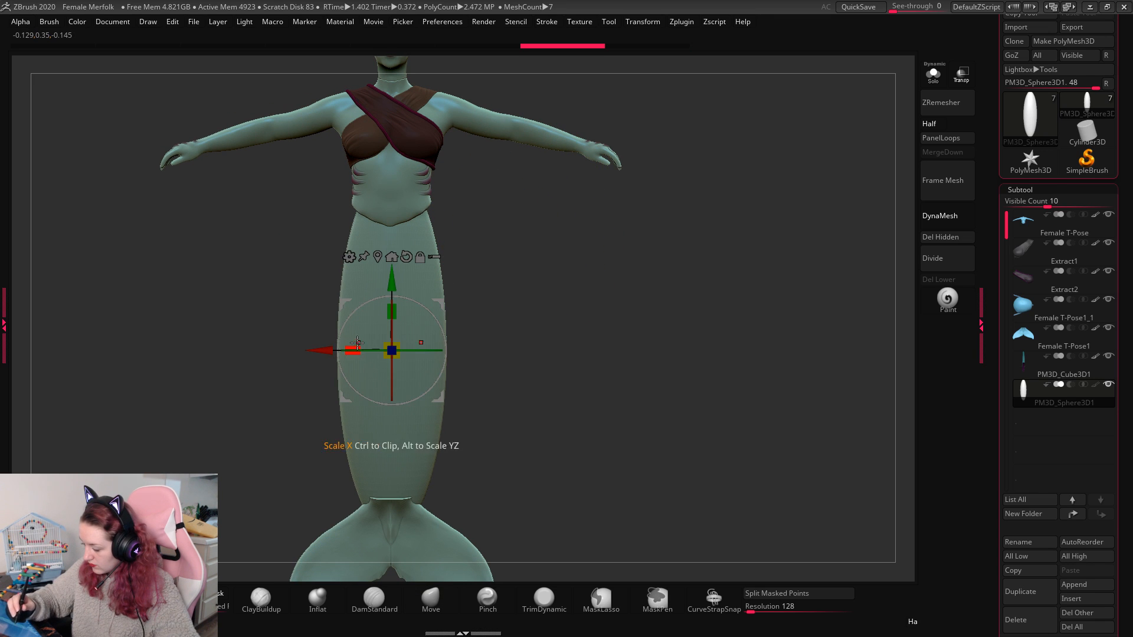
pyautogui.moveTo(352, 351); pyautogui.dragTo(331, 385)
pyautogui.press('q')
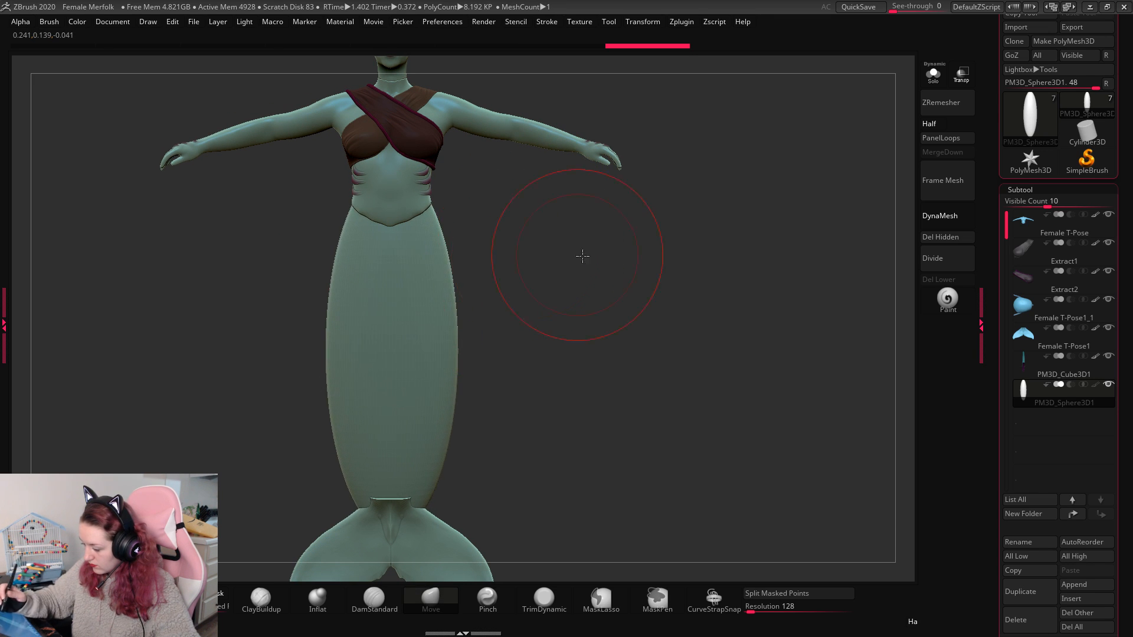
pyautogui.moveTo(582, 253); pyautogui.dragTo(630, 275)
pyautogui.press('w')
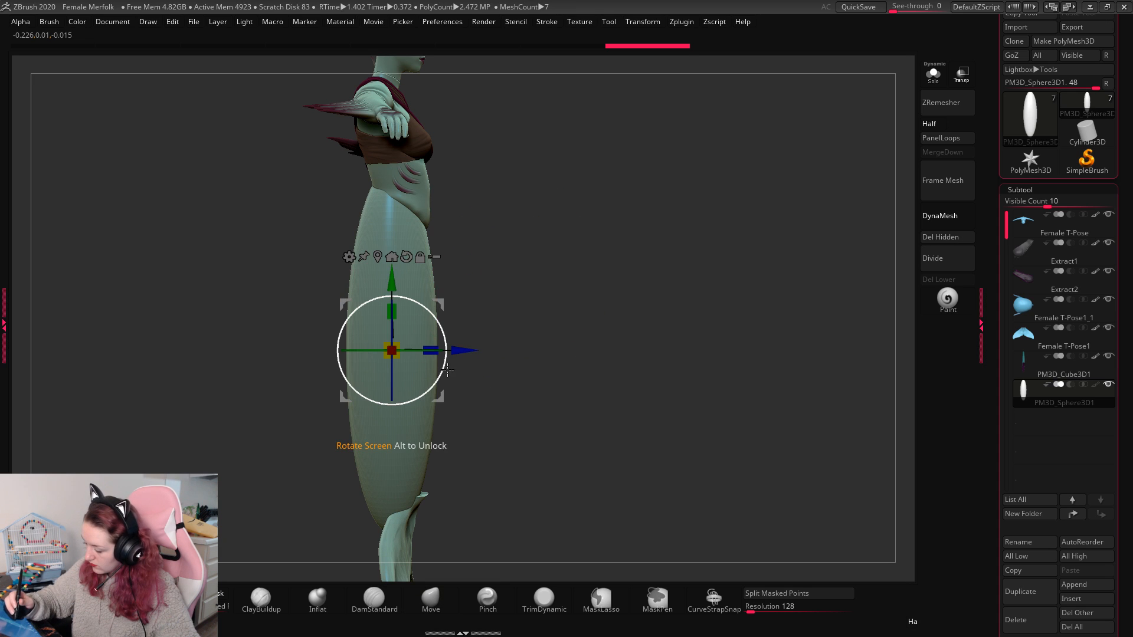
# Step: Move the stretched sphere forward and bend it into a gentle S-curve in side view with the Move brush
pyautogui.moveTo(462, 348); pyautogui.dragTo(476, 348)
pyautogui.press('q')
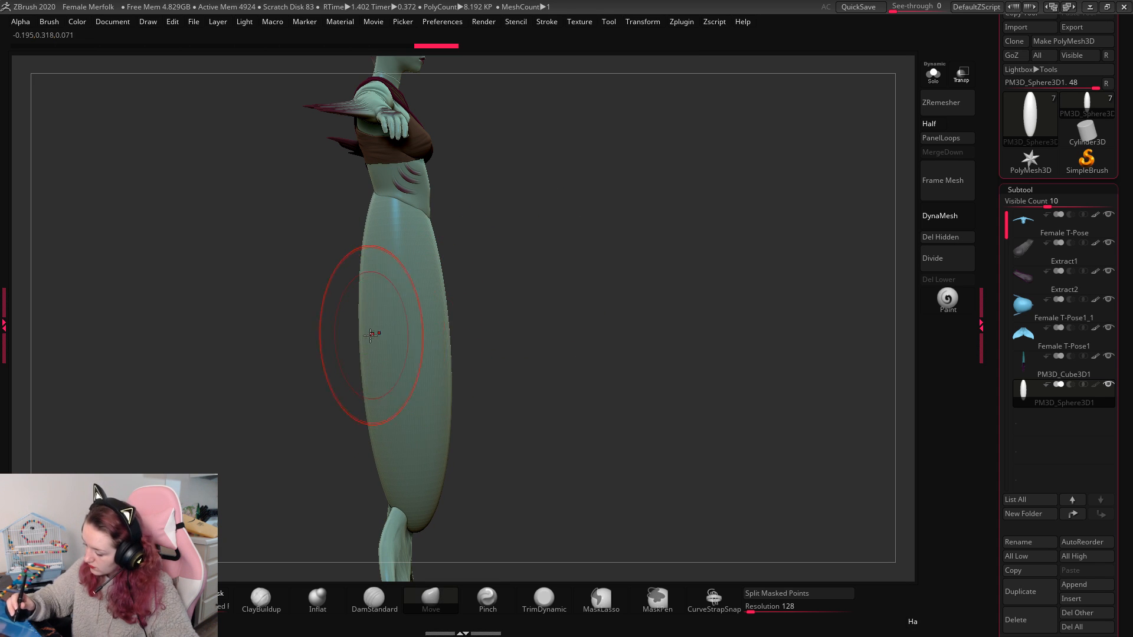
pyautogui.moveTo(374, 328)
pyautogui.mouseDown()
pyautogui.moveTo(397, 354)
pyautogui.moveTo(490, 346)
pyautogui.mouseUp()
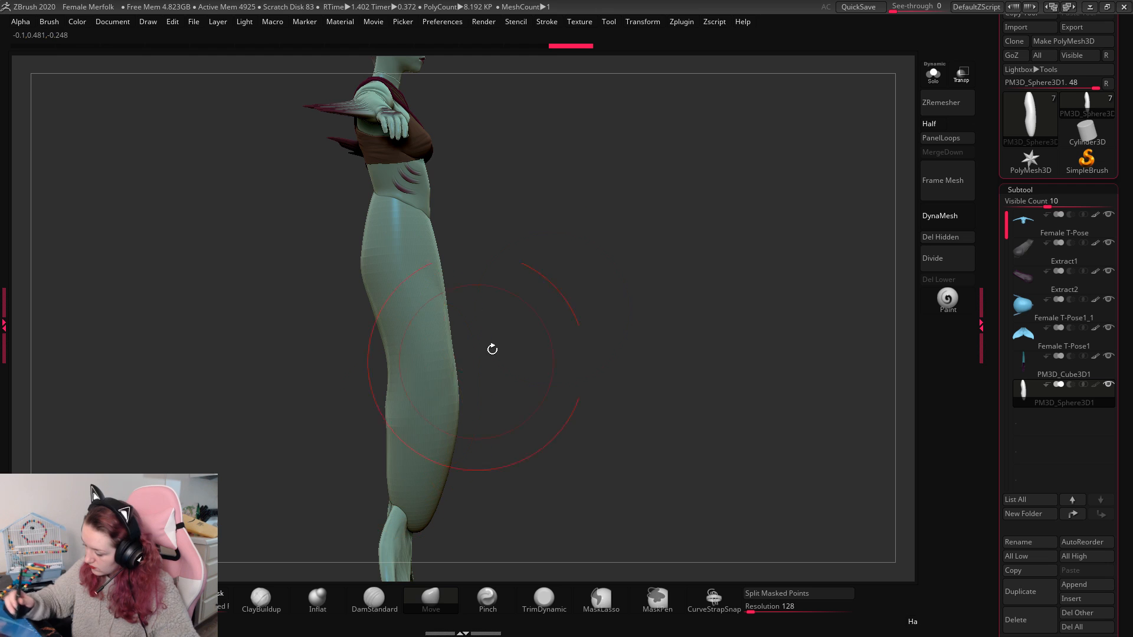
pyautogui.press('f')
pyautogui.press(']')
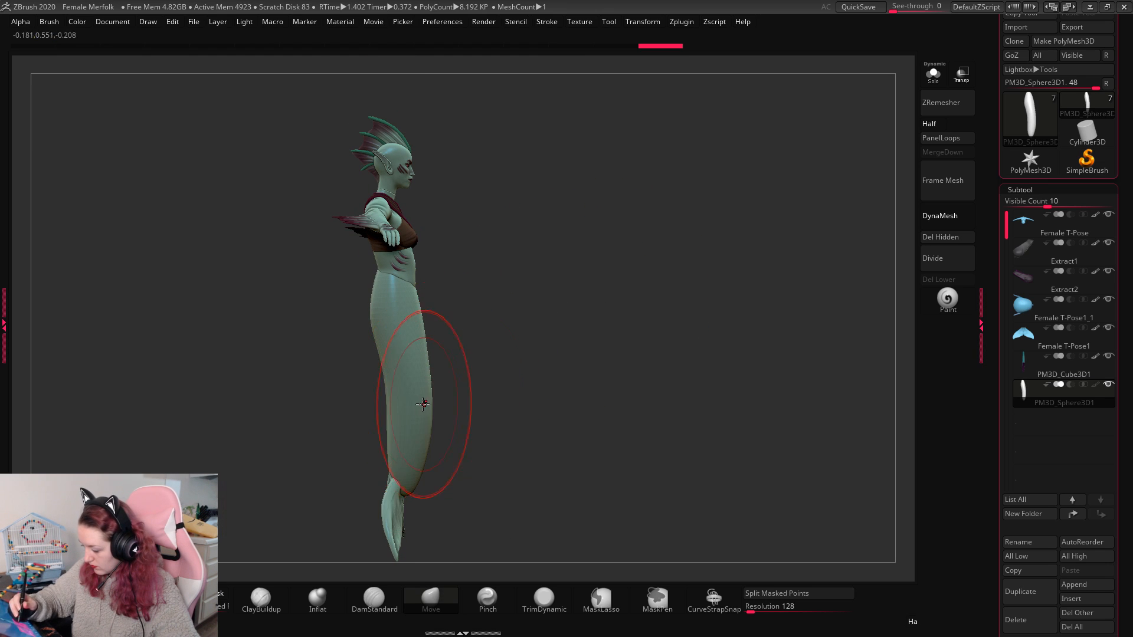
pyautogui.press(']')
pyautogui.moveTo(418, 437); pyautogui.dragTo(415, 401)
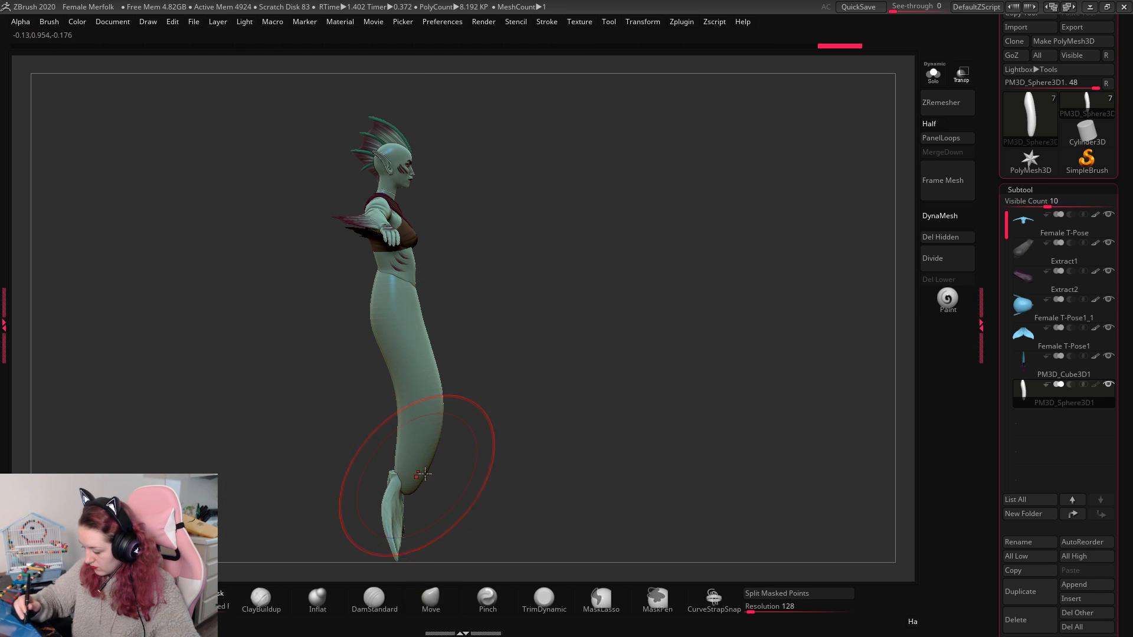
# Step: Hide the Female T-Pose1 tail fin subtool and make the PM3D_Sphere3D1 subtool active again
pyautogui.press('w')
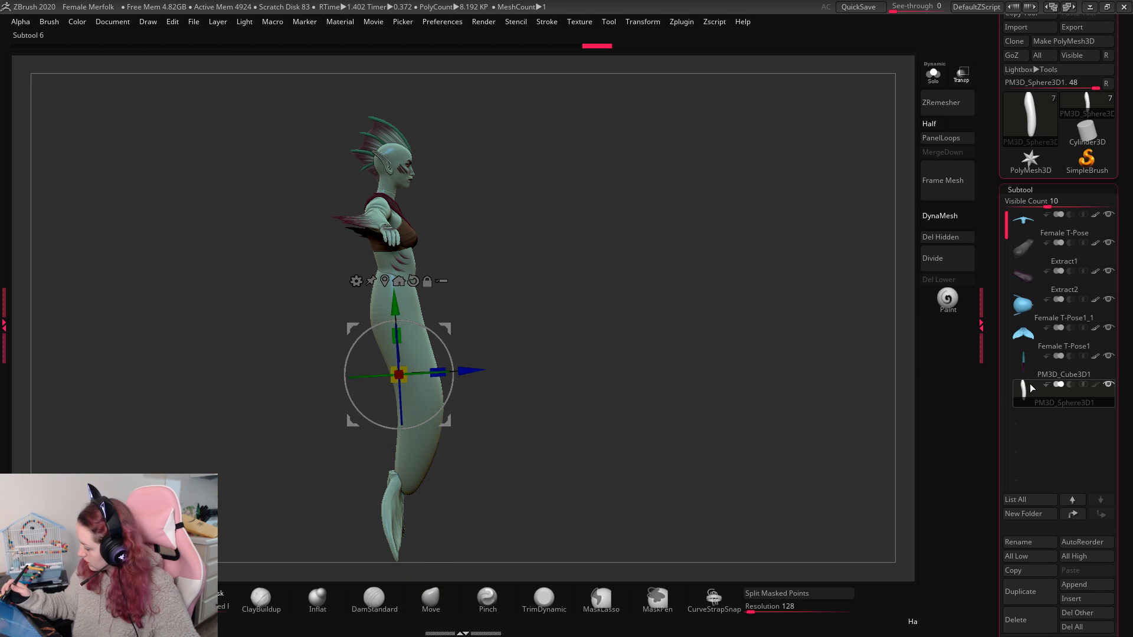
pyautogui.click(1032, 339)
pyautogui.click(1109, 331)
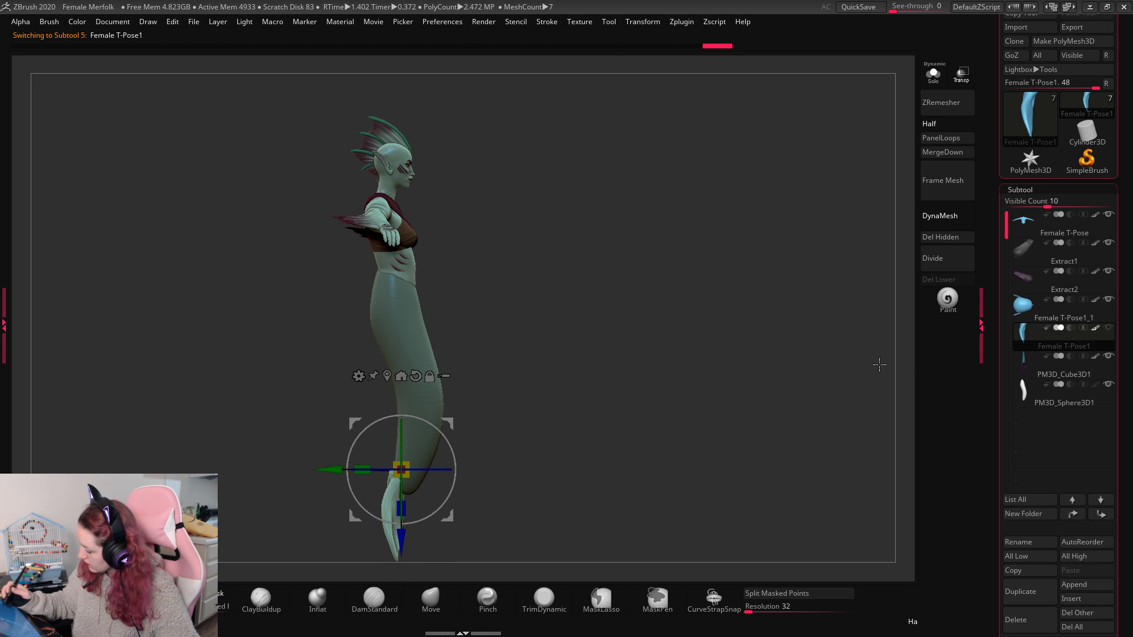
pyautogui.click(1016, 391)
pyautogui.moveTo(1084, 187); pyautogui.dragTo(1085, 239)
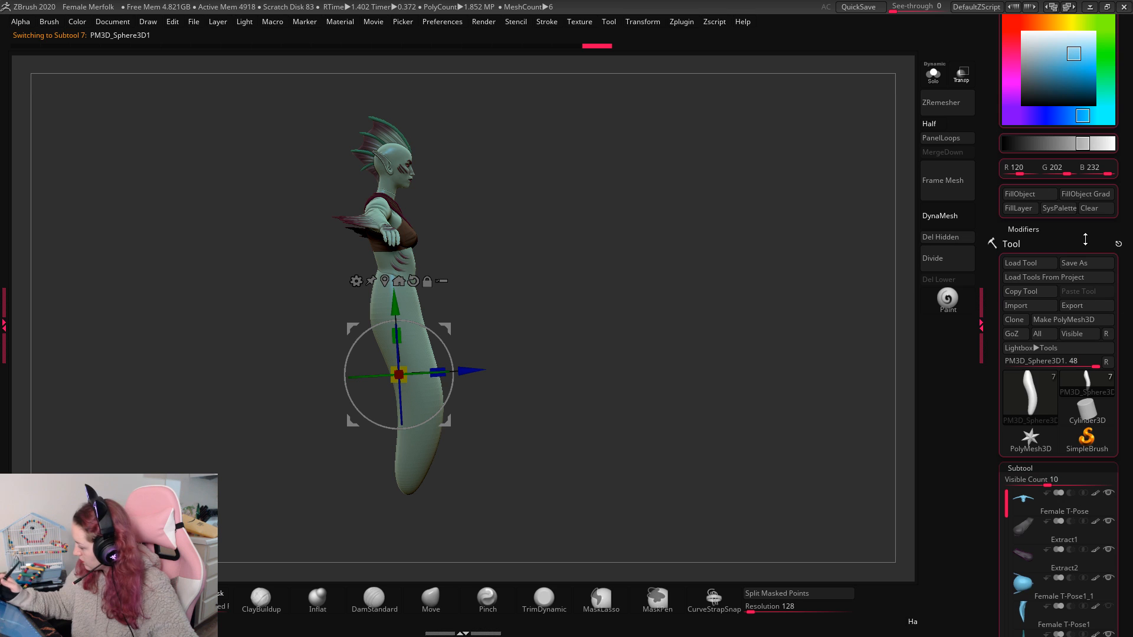
# Step: Even out the sides of the lower body in front view with symmetrical Move brush strokes and a small gizmo adjustment
pyautogui.press('q')
pyautogui.moveTo(687, 407); pyautogui.dragTo(645, 388)
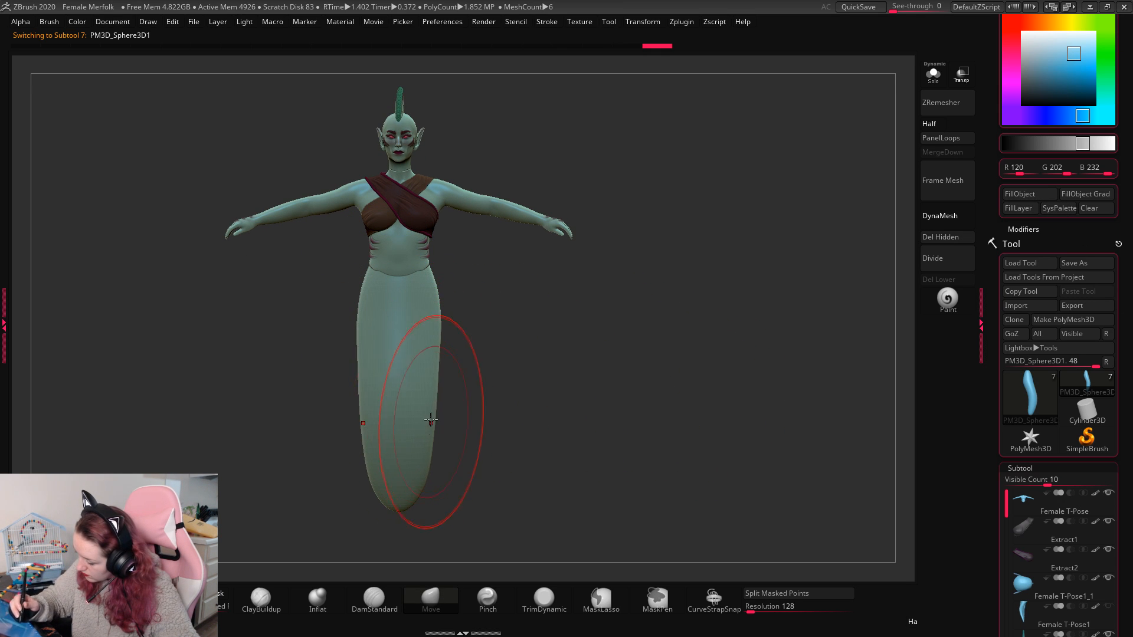
pyautogui.moveTo(439, 364); pyautogui.dragTo(435, 362)
pyautogui.moveTo(435, 312); pyautogui.dragTo(436, 343)
pyautogui.press('w')
pyautogui.moveTo(399, 308)
pyautogui.mouseDown()
pyautogui.moveTo(399, 319)
pyautogui.moveTo(400, 307)
pyautogui.mouseUp()
pyautogui.press('q')
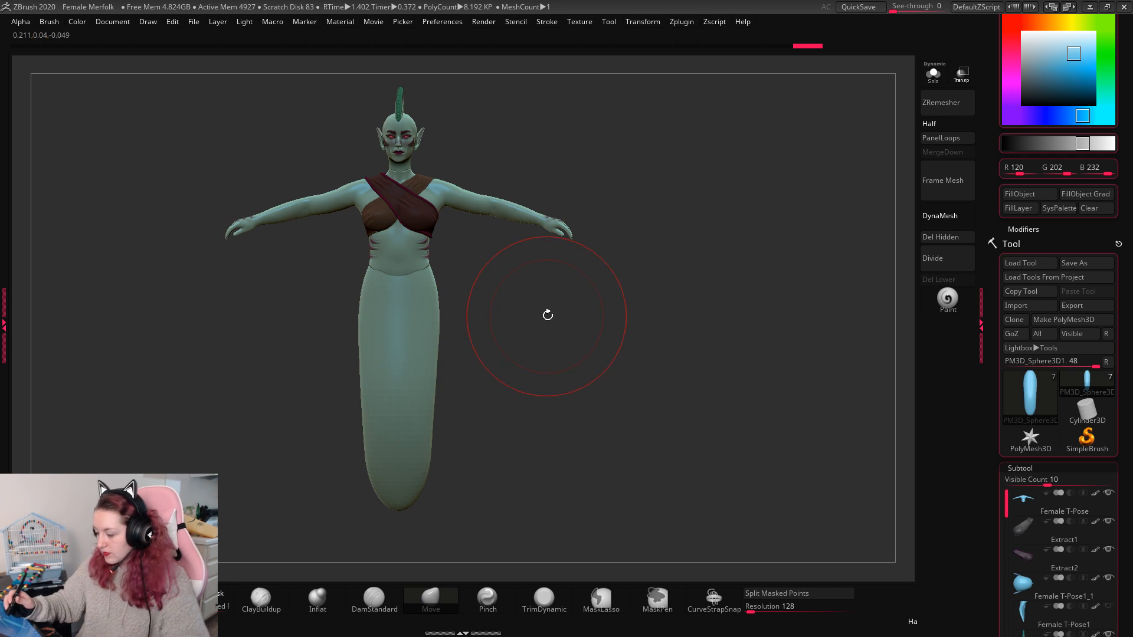
# Step: Adjust the brush settings, refine the hip contour, and smooth the front of the lower body downward
pyautogui.press('space')
pyautogui.moveTo(533, 314); pyautogui.dragTo(607, 303)
pyautogui.press('space')
pyautogui.moveTo(446, 271); pyautogui.dragTo(471, 272)
pyautogui.keyDown('shift'); pyautogui.moveTo(412, 321); pyautogui.dragTo(393, 429); pyautogui.keyUp('shift')
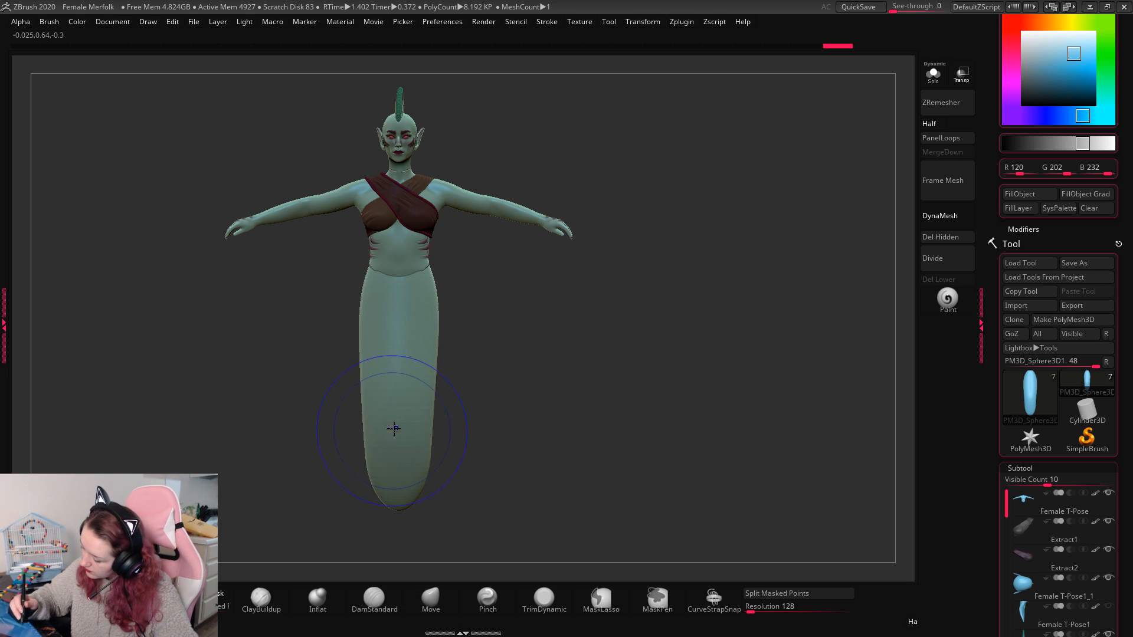
pyautogui.moveTo(589, 359)
pyautogui.keyDown('shift'); pyautogui.mouseDown()
pyautogui.moveTo(617, 334)
pyautogui.moveTo(582, 329)
pyautogui.moveTo(606, 293)
pyautogui.mouseUp(); pyautogui.keyUp('shift')
# Step: Refine the lower body's side profile, lengthening its lower end slightly, and check the shape from the front
pyautogui.press('space')
pyautogui.press('w')
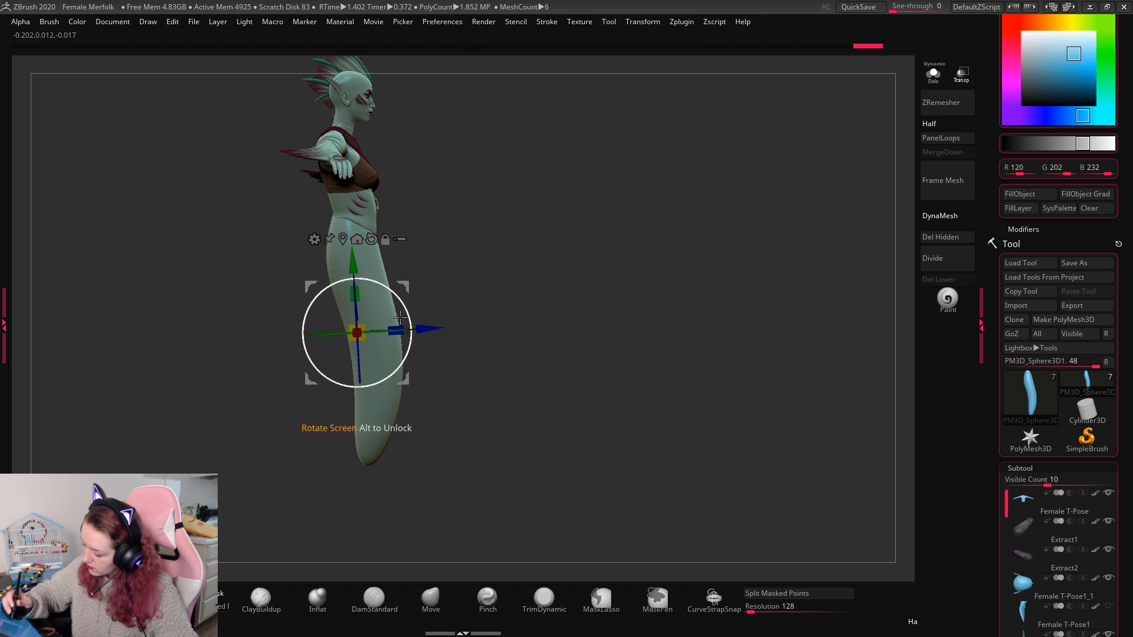
pyautogui.press('q')
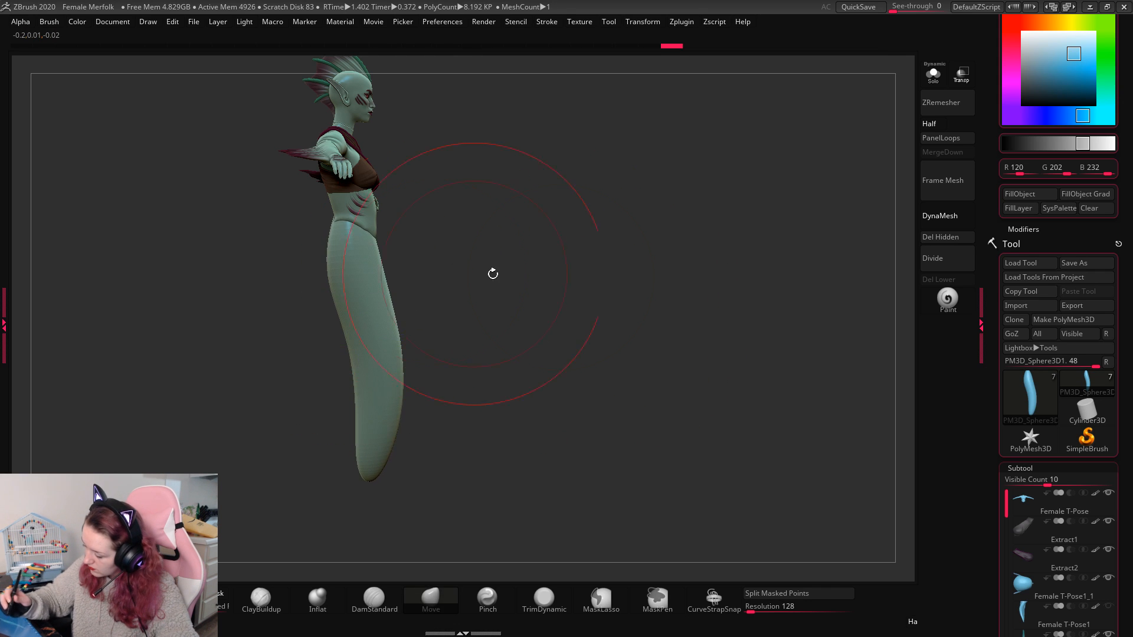
pyautogui.keyDown('shift'); pyautogui.moveTo(493, 274); pyautogui.dragTo(596, 301); pyautogui.keyUp('shift')
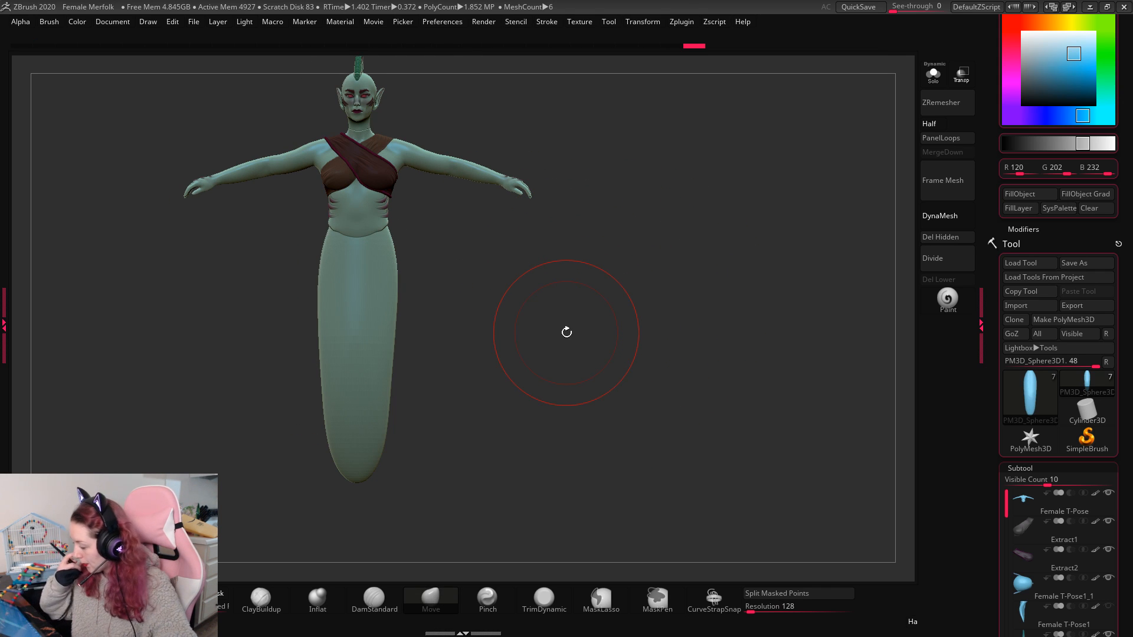
pyautogui.keyDown('alt'); pyautogui.moveTo(505, 291); pyautogui.dragTo(547, 296); pyautogui.keyUp('alt')
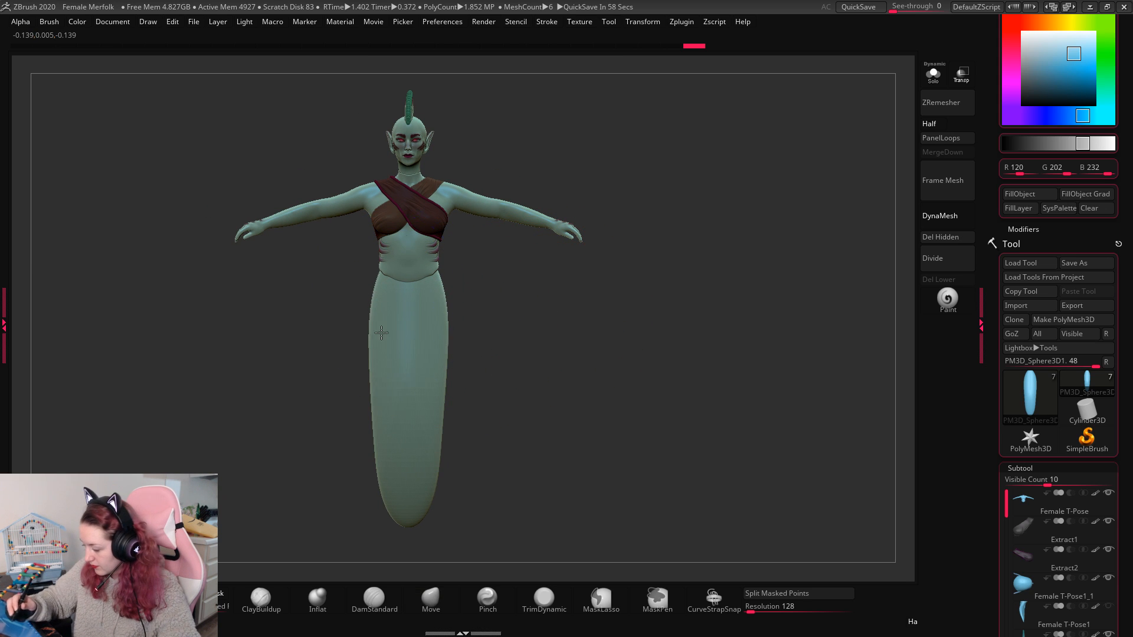
pyautogui.keyDown('shift'); pyautogui.moveTo(526, 295); pyautogui.dragTo(431, 310); pyautogui.keyUp('shift')
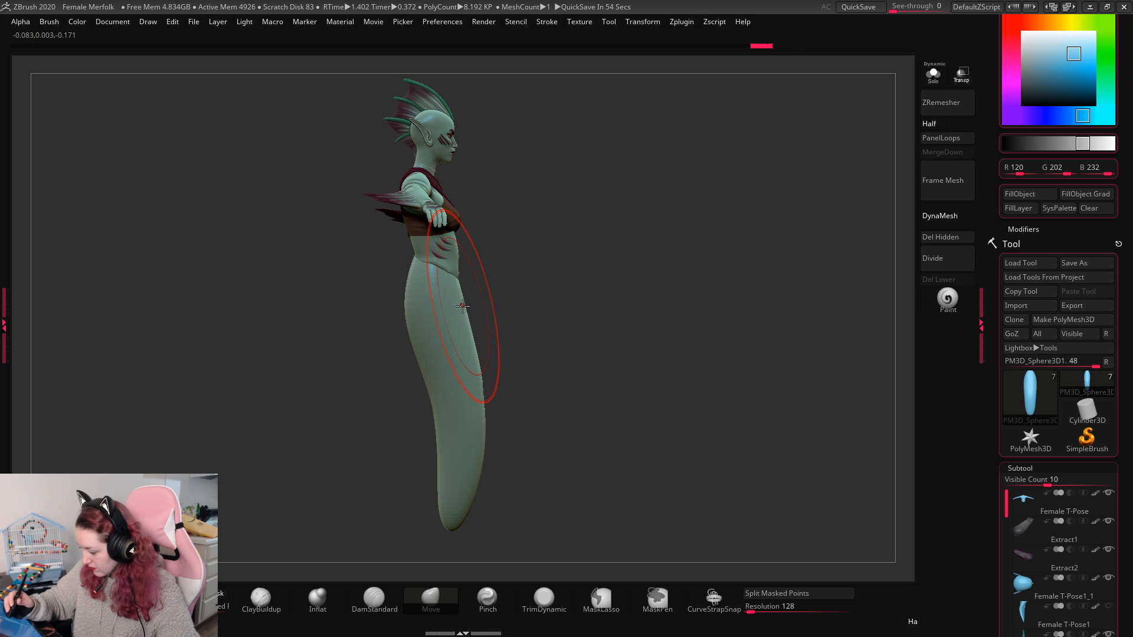
pyautogui.keyDown('shift'); pyautogui.moveTo(649, 364); pyautogui.dragTo(659, 323); pyautogui.keyUp('shift')
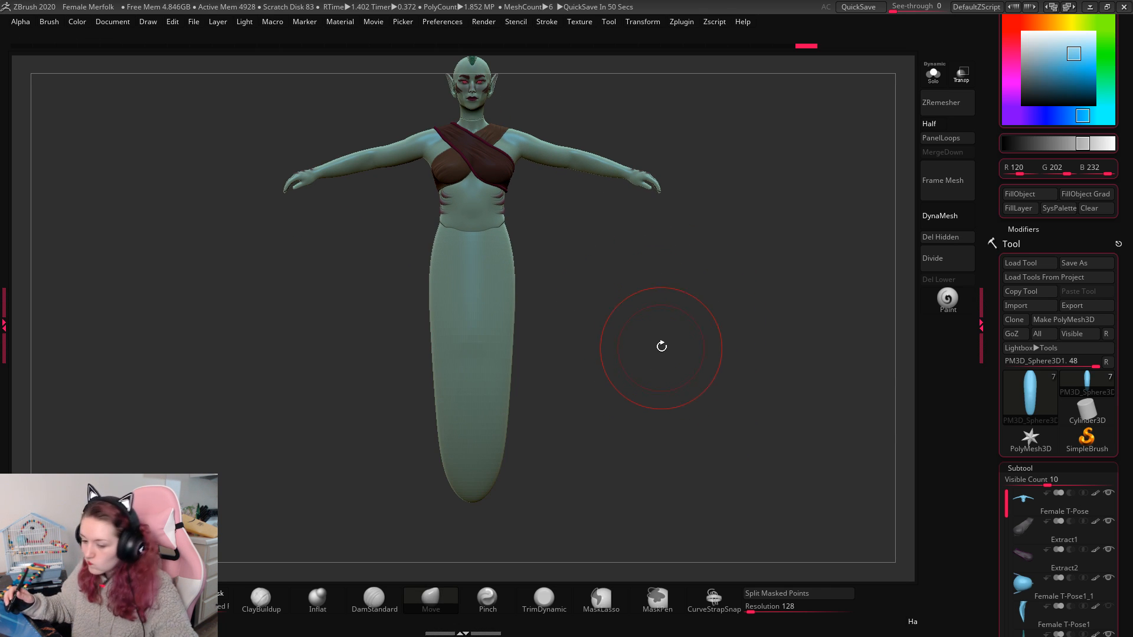
# Step: Widen the hips slightly with symmetrical Move brush strokes in front view
pyautogui.press('space')
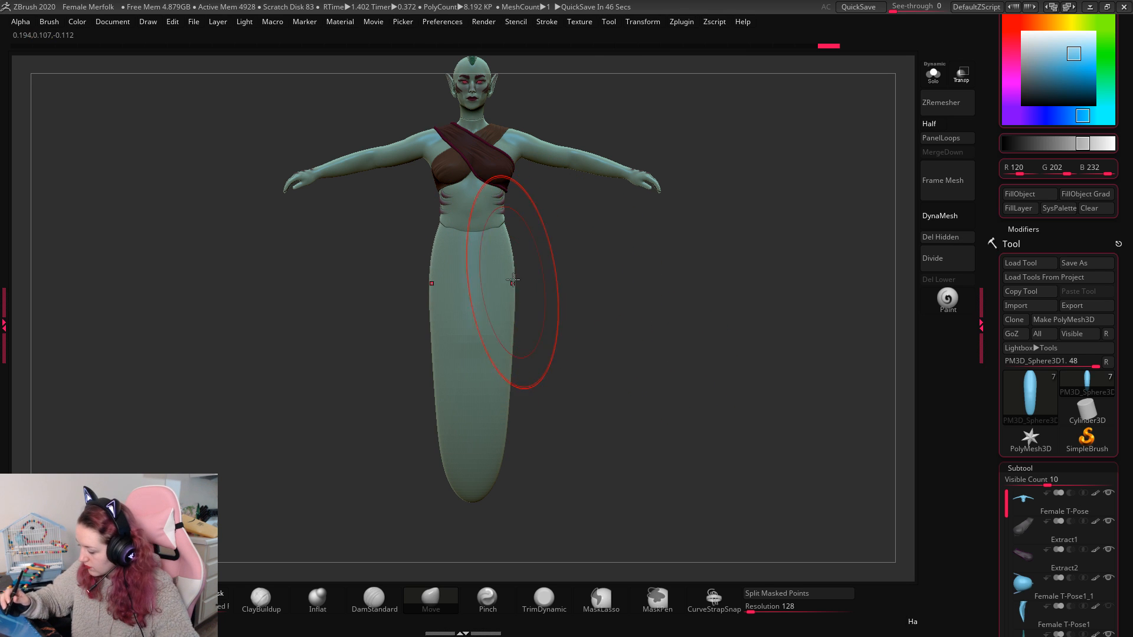
pyautogui.press('w')
pyautogui.press('q')
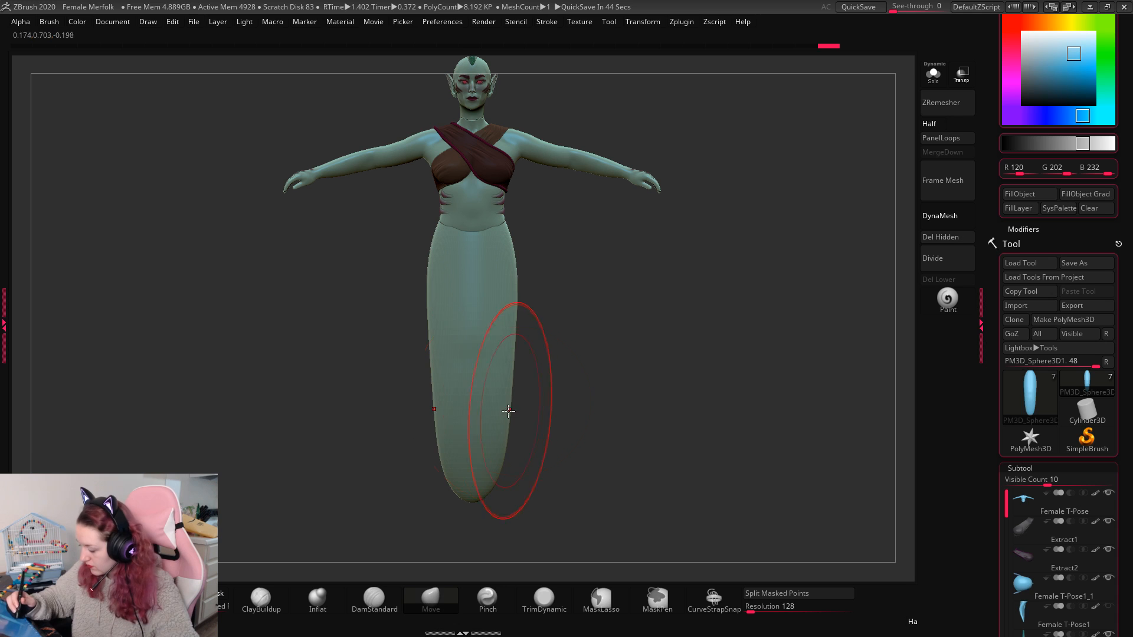
pyautogui.moveTo(686, 368); pyautogui.dragTo(636, 362)
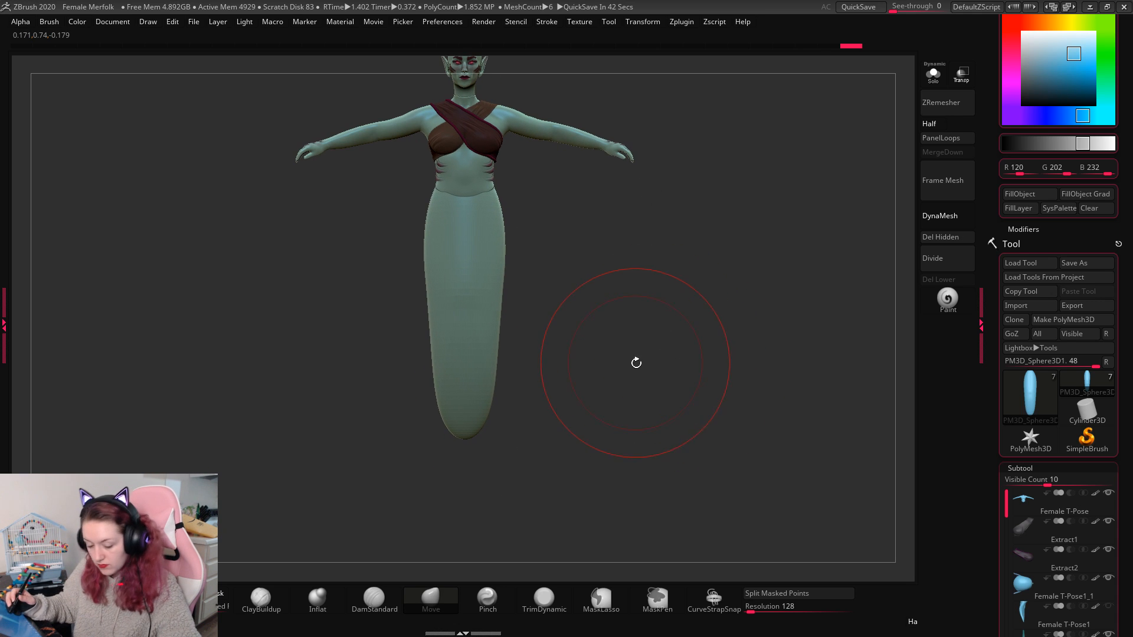
# Step: Mask the upper part of the lower body with a blurred edge and realign the gizmo near the bend area
pyautogui.keyDown('ctrl'); pyautogui.moveTo(334, 490); pyautogui.dragTo(567, 346); pyautogui.keyUp('ctrl')
pyautogui.keyDown('ctrl'); pyautogui.click(461, 407); pyautogui.keyUp('ctrl')
pyautogui.keyDown('ctrl'); pyautogui.click(460, 409); pyautogui.keyUp('ctrl')
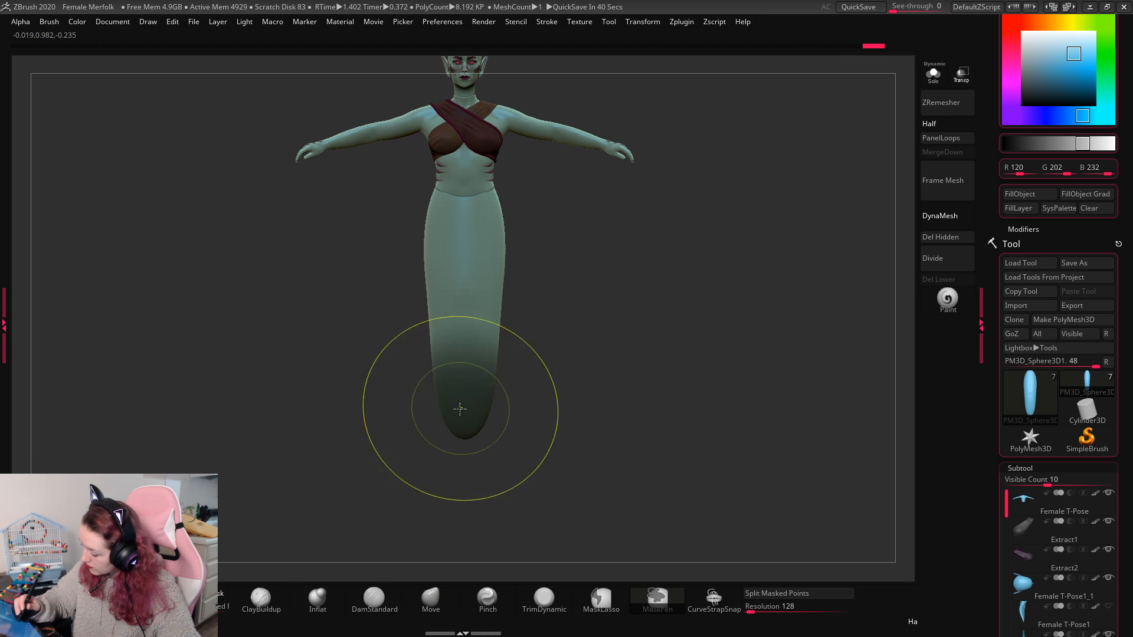
pyautogui.press('w')
pyautogui.keyDown('ctrl'); pyautogui.click(614, 347); pyautogui.keyUp('ctrl')
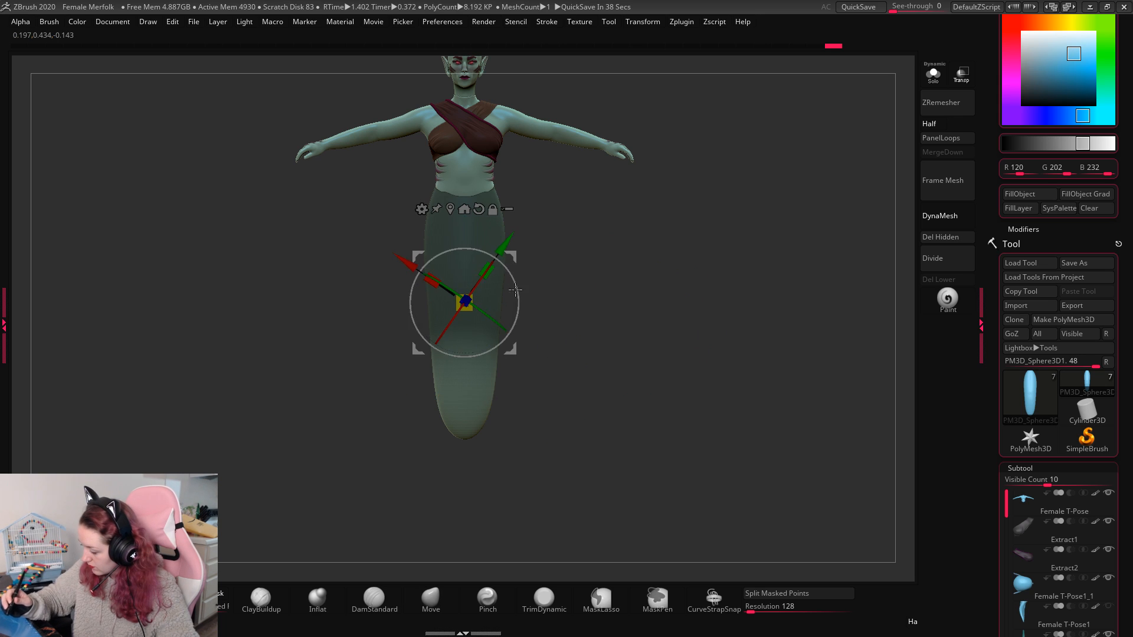
pyautogui.keyDown('ctrl'); pyautogui.moveTo(370, 354); pyautogui.dragTo(342, 356); pyautogui.keyUp('ctrl')
pyautogui.keyDown('ctrl'); pyautogui.moveTo(484, 329); pyautogui.dragTo(883, 319); pyautogui.keyUp('ctrl')
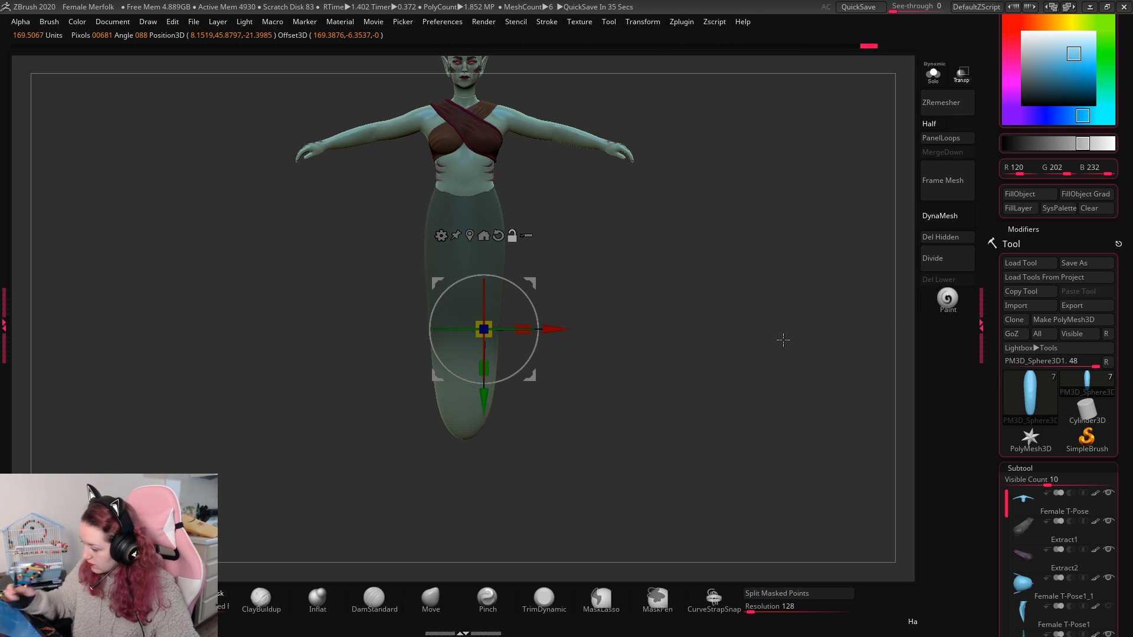
# Step: Unmask more of the tail's lower half and soften the mask's transition around the hips
pyautogui.press('q')
pyautogui.keyDown('ctrl'); pyautogui.keyDown('alt'); pyautogui.moveTo(387, 457); pyautogui.dragTo(572, 297); pyautogui.keyUp('alt'); pyautogui.keyUp('ctrl')
pyautogui.keyDown('ctrl'); pyautogui.click(479, 236); pyautogui.keyUp('ctrl')
pyautogui.moveTo(266, 416)
pyautogui.keyDown('ctrl'); pyautogui.keyDown('alt'); pyautogui.mouseDown()
pyautogui.moveTo(548, 243)
pyautogui.moveTo(700, 296)
pyautogui.moveTo(678, 311)
pyautogui.mouseUp(); pyautogui.keyUp('alt'); pyautogui.keyUp('ctrl')
pyautogui.keyDown('ctrl'); pyautogui.click(478, 237); pyautogui.keyUp('ctrl')
# Step: Blur the mask further, rotate the unmasked lower half backward in side view to bend the tail, and clear the mask
pyautogui.press('w')
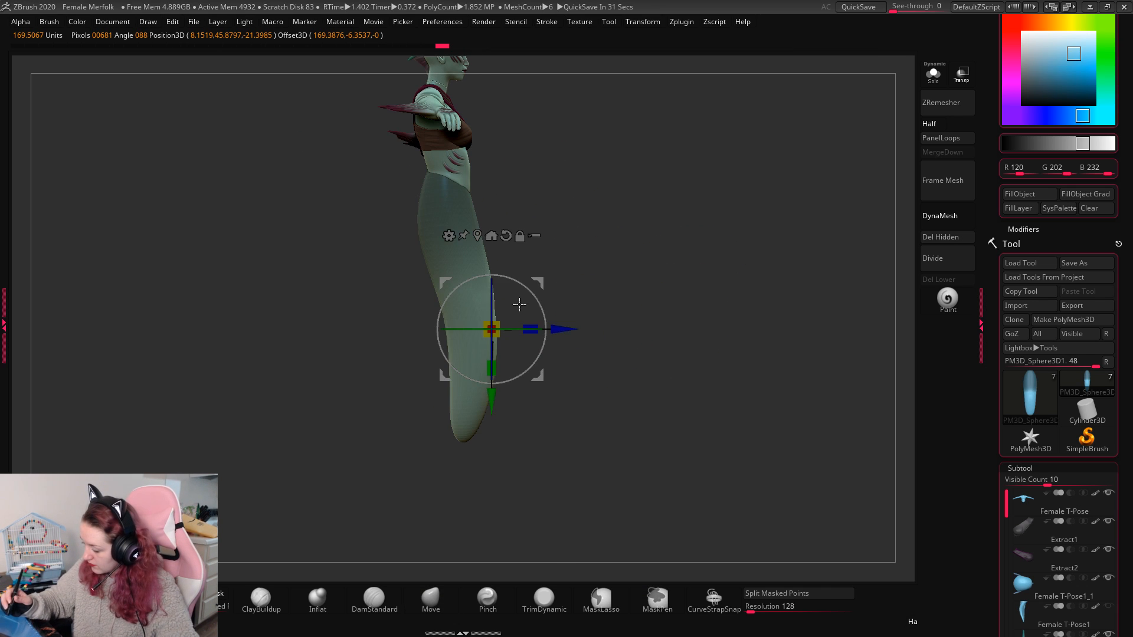
pyautogui.moveTo(547, 321); pyautogui.dragTo(547, 305)
pyautogui.press('q')
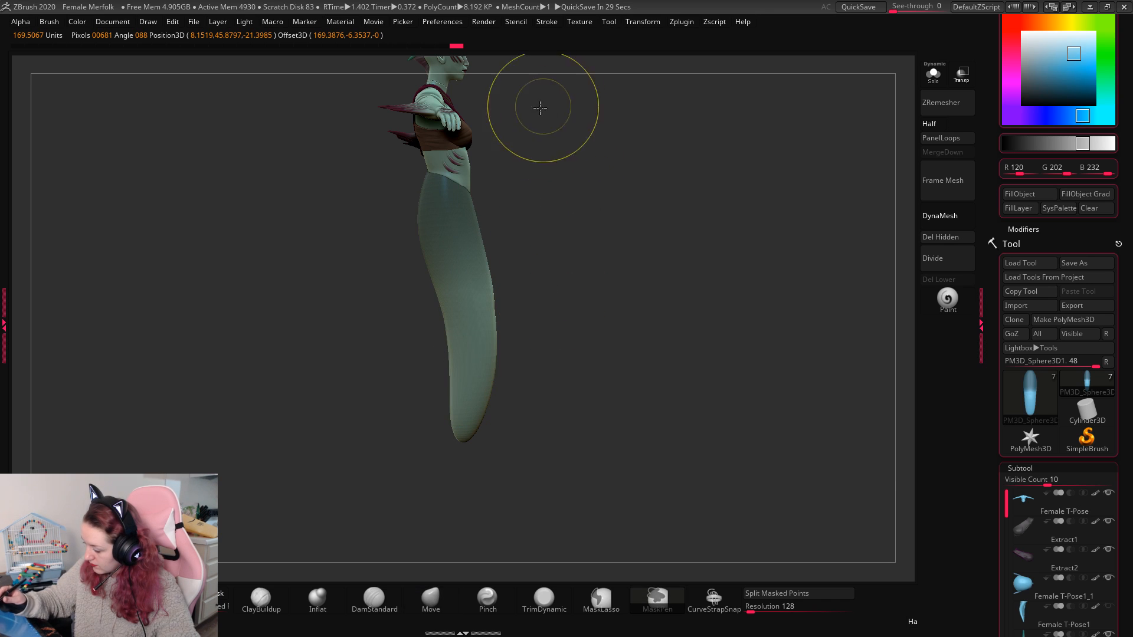
pyautogui.keyDown('ctrl'); pyautogui.click(465, 220); pyautogui.keyUp('ctrl')
pyautogui.press('w')
pyautogui.moveTo(546, 316); pyautogui.dragTo(521, 328)
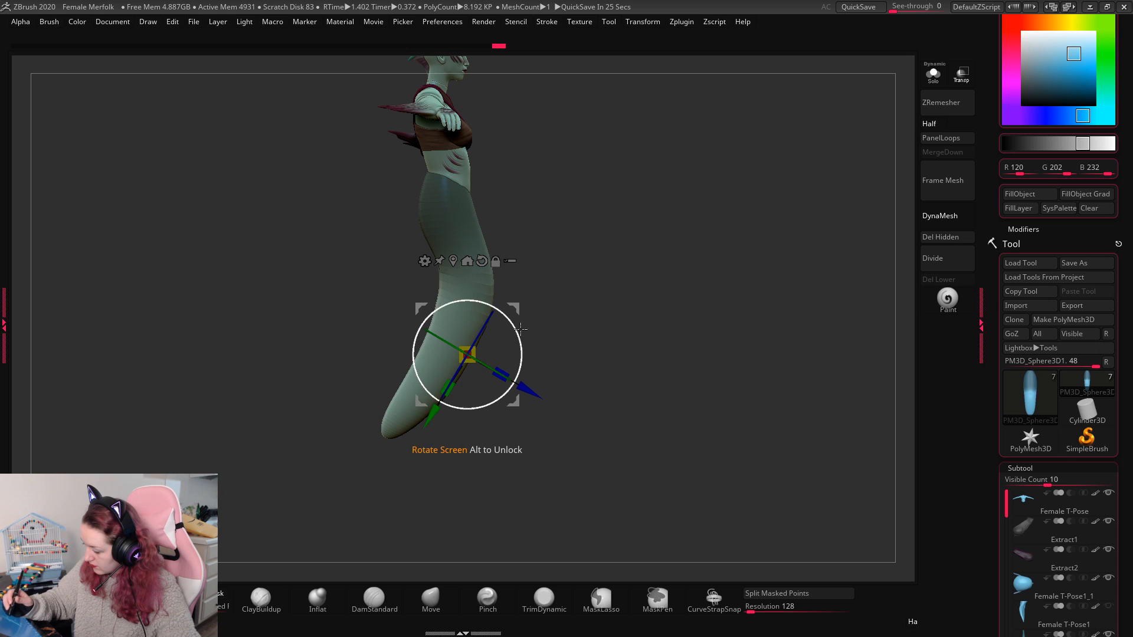
pyautogui.press('q')
pyautogui.moveTo(735, 264); pyautogui.dragTo(715, 282)
# Step: Mask the upper tail with a soft edge, rotate the lower part sideways in front view, and smooth the crease at the bend
pyautogui.keyDown('alt'); pyautogui.moveTo(585, 309); pyautogui.dragTo(588, 319); pyautogui.keyUp('alt')
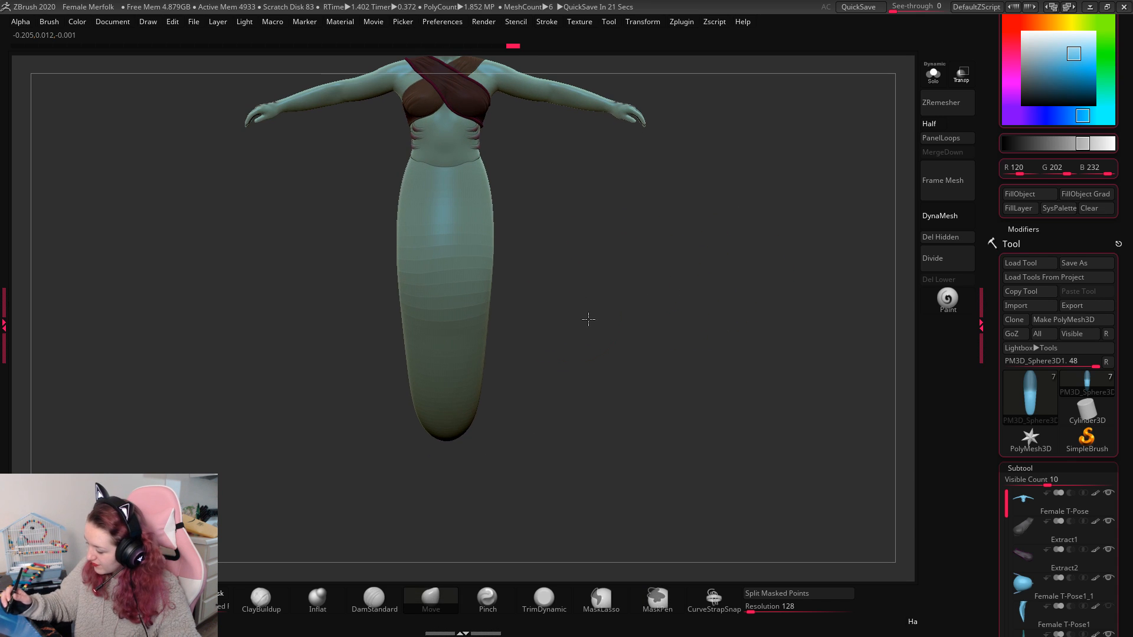
pyautogui.keyDown('ctrl'); pyautogui.moveTo(369, 483); pyautogui.dragTo(692, 283); pyautogui.keyUp('ctrl')
pyautogui.keyDown('ctrl'); pyautogui.click(441, 394); pyautogui.keyUp('ctrl')
pyautogui.keyDown('ctrl'); pyautogui.click(628, 296); pyautogui.keyUp('ctrl')
pyautogui.press('w')
pyautogui.moveTo(506, 336); pyautogui.dragTo(537, 288)
pyautogui.press('q')
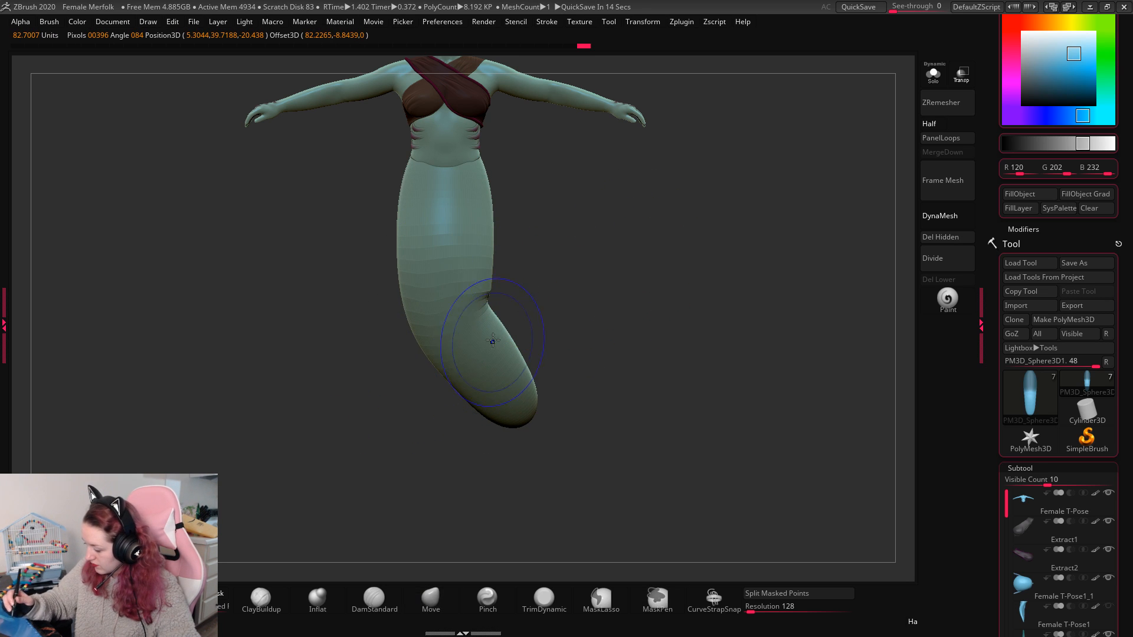
pyautogui.press('f')
pyautogui.press('f')
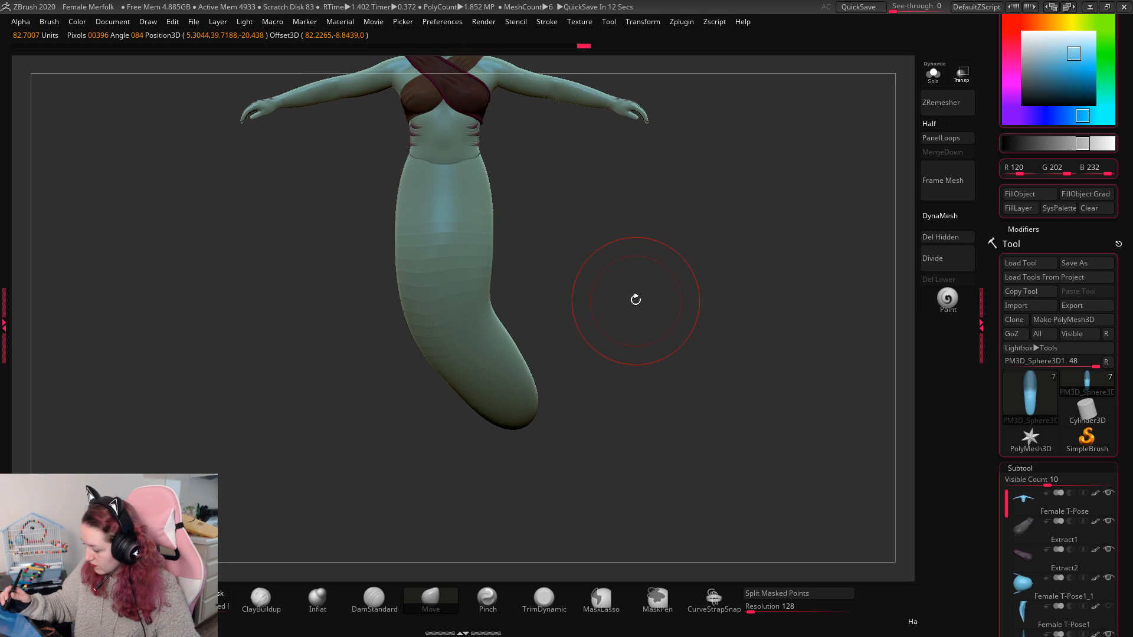
pyautogui.rightClick(635, 299)
# Step: Mask all but the tail's end with a soft edge, place the gizmo at the bend, and rotate the end upward behind the body
pyautogui.moveTo(670, 297); pyautogui.dragTo(637, 328)
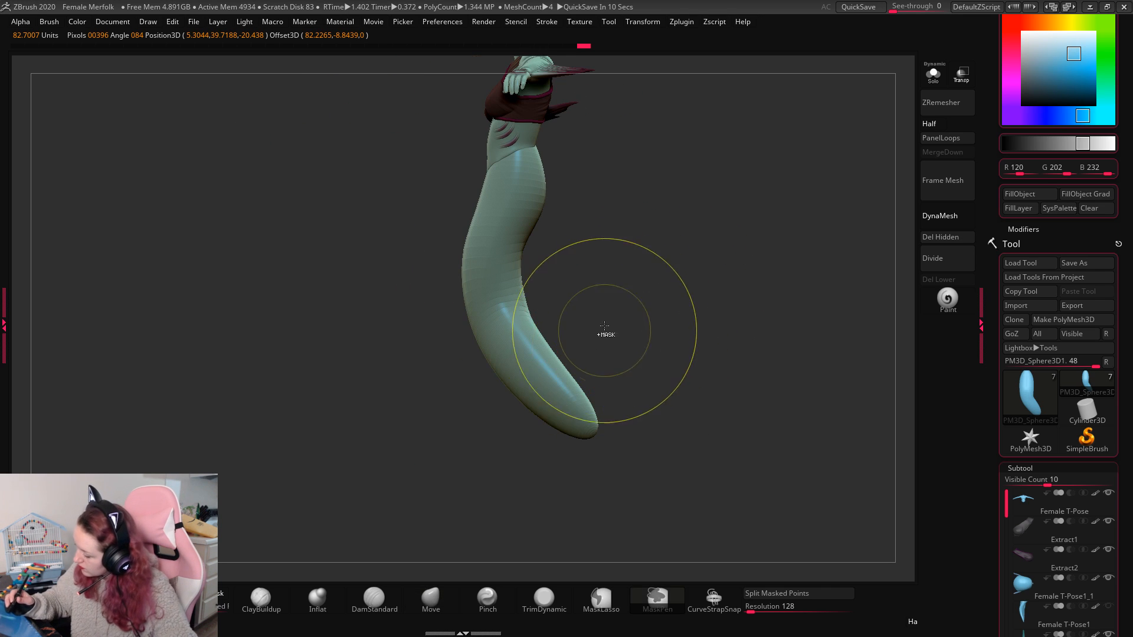
pyautogui.keyDown('ctrl'); pyautogui.moveTo(525, 322); pyautogui.dragTo(613, 525); pyautogui.keyUp('ctrl')
pyautogui.keyDown('ctrl'); pyautogui.click(574, 419); pyautogui.keyUp('ctrl')
pyautogui.keyDown('ctrl'); pyautogui.click(649, 351); pyautogui.keyUp('ctrl')
pyautogui.press('w')
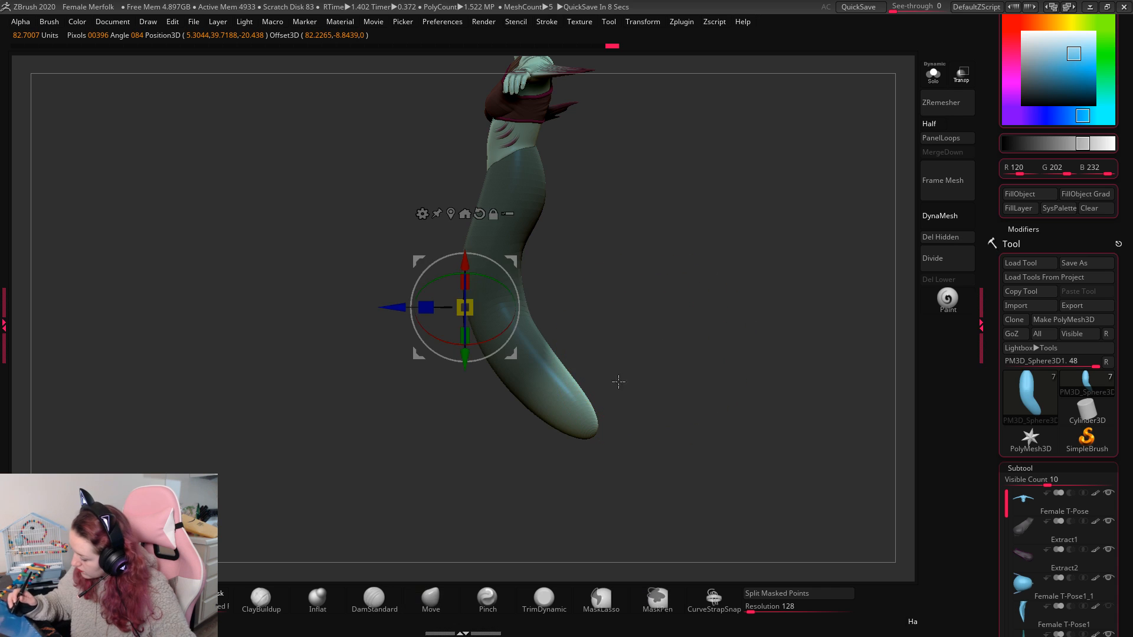
pyautogui.keyDown('alt'); pyautogui.click(529, 359); pyautogui.keyUp('alt')
pyautogui.moveTo(586, 375); pyautogui.dragTo(598, 340)
pyautogui.moveTo(599, 317); pyautogui.dragTo(603, 319)
pyautogui.moveTo(730, 324); pyautogui.dragTo(790, 374)
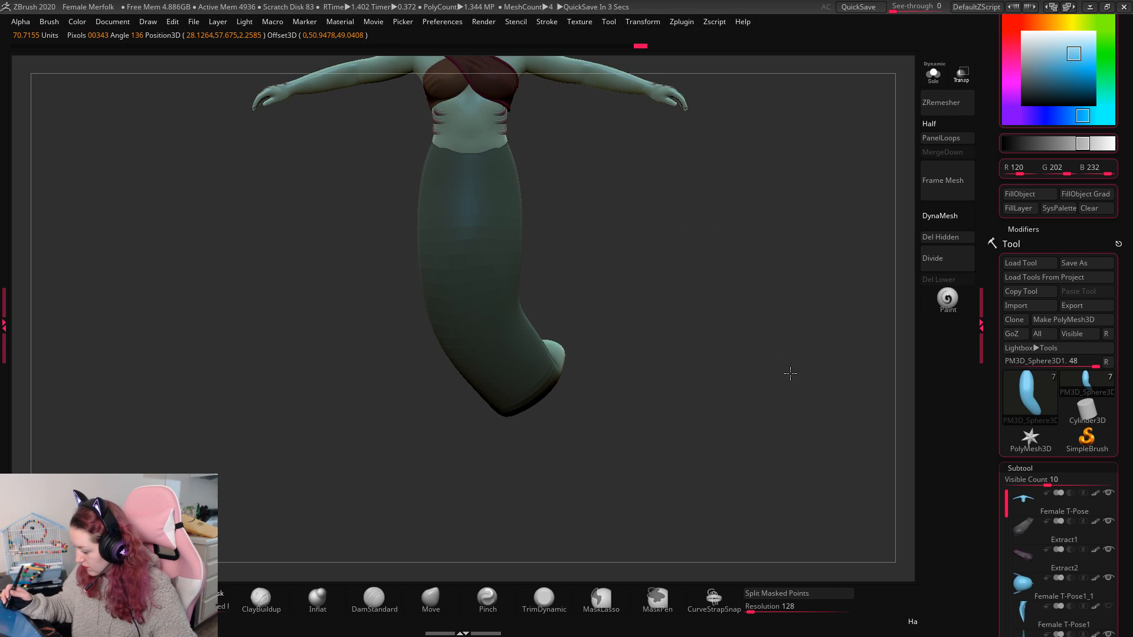
# Step: Clear the mask and smooth the new bend near the tail's end
pyautogui.keyDown('ctrl'); pyautogui.moveTo(666, 319); pyautogui.dragTo(688, 368); pyautogui.keyUp('ctrl')
pyautogui.moveTo(692, 366); pyautogui.dragTo(635, 371)
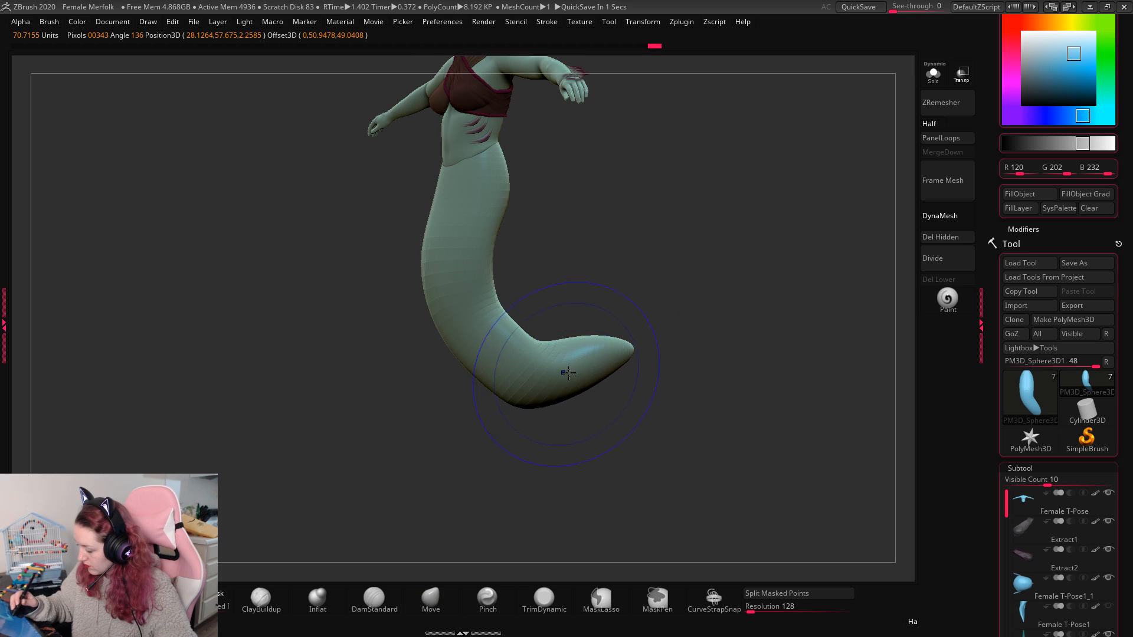
pyautogui.moveTo(763, 357); pyautogui.dragTo(673, 426)
# Step: Place the gizmo at the hips and rotate the whole tail slightly sideways in front view
pyautogui.press('w')
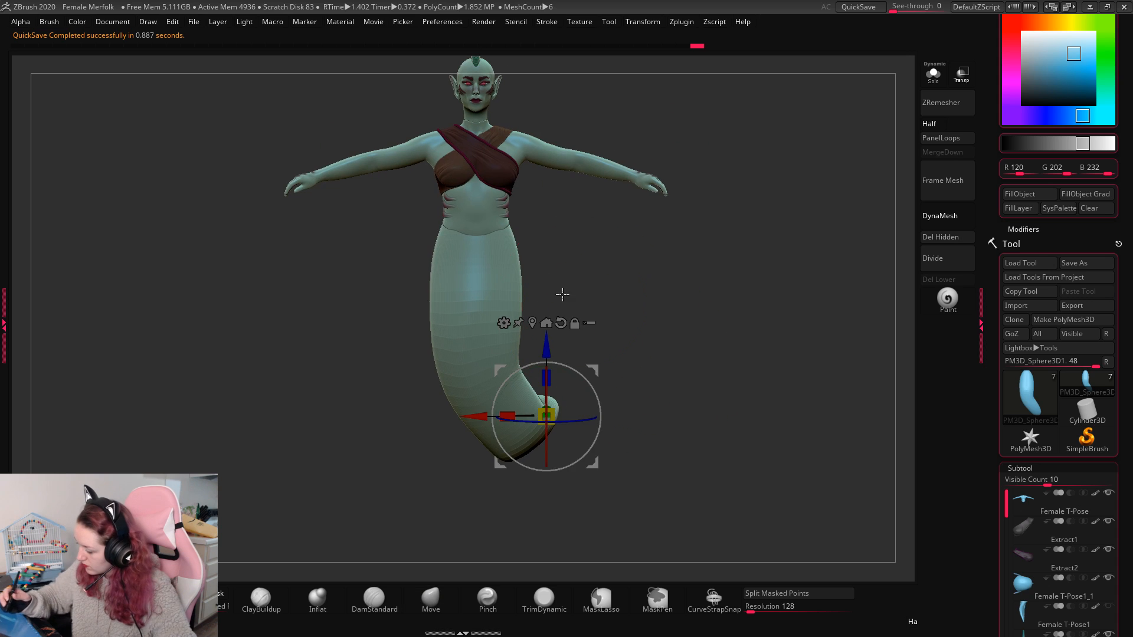
pyautogui.keyDown('alt'); pyautogui.click(482, 258); pyautogui.keyUp('alt')
pyautogui.moveTo(530, 285); pyautogui.dragTo(532, 278)
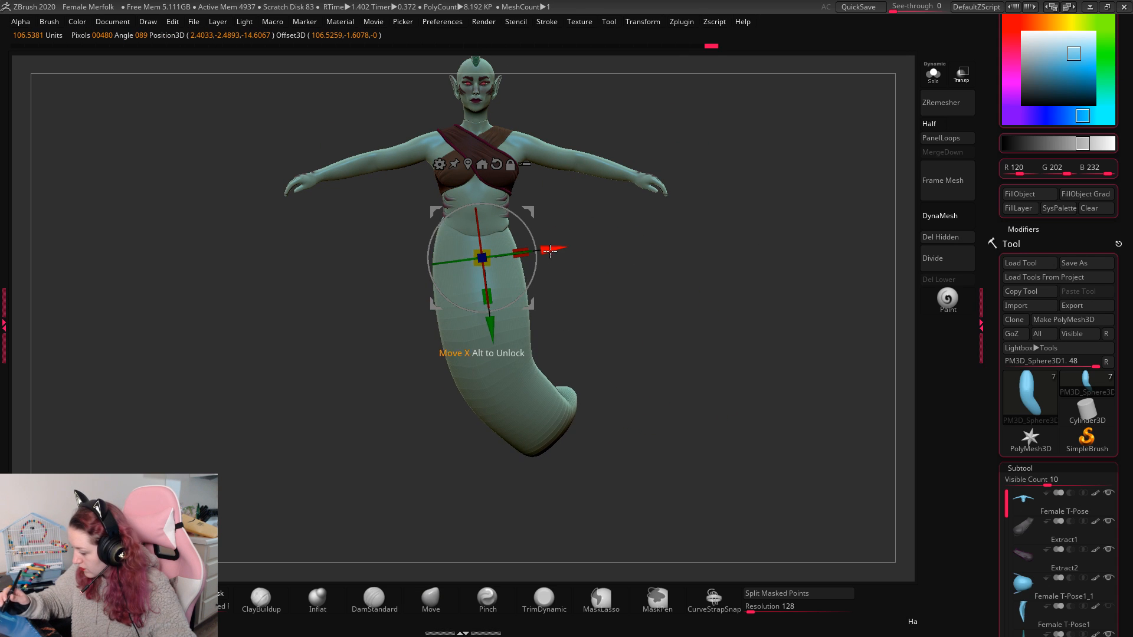
pyautogui.press('q')
pyautogui.moveTo(687, 303); pyautogui.dragTo(681, 250)
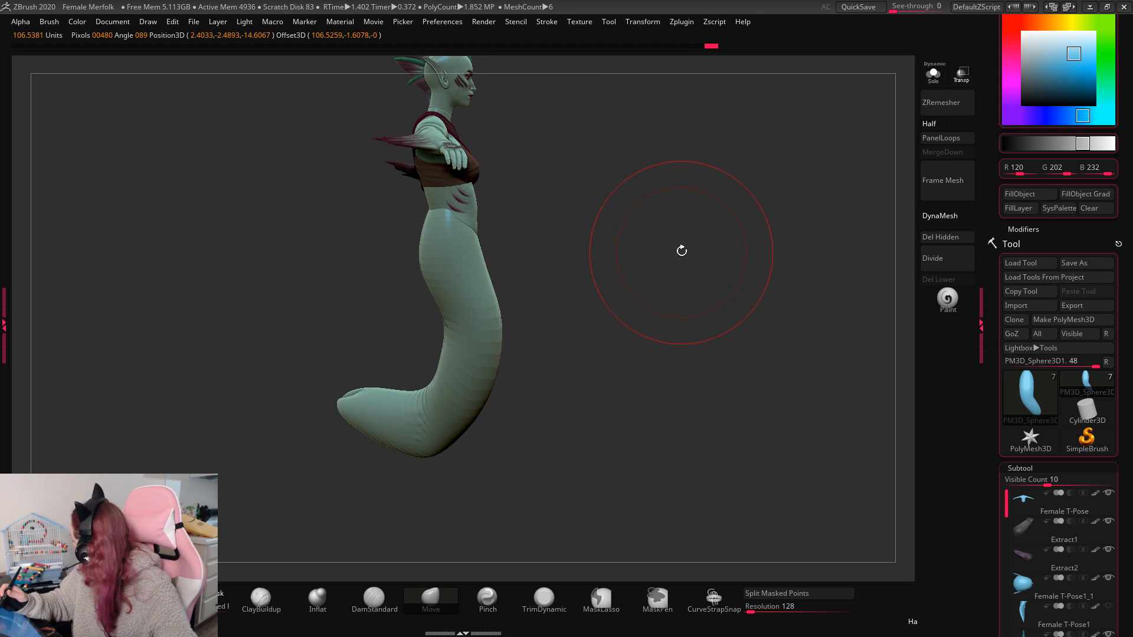
# Step: Adjust the brush size and smooth the tail's bend toward its end in side view
pyautogui.press('space')
pyautogui.moveTo(599, 254); pyautogui.dragTo(584, 254)
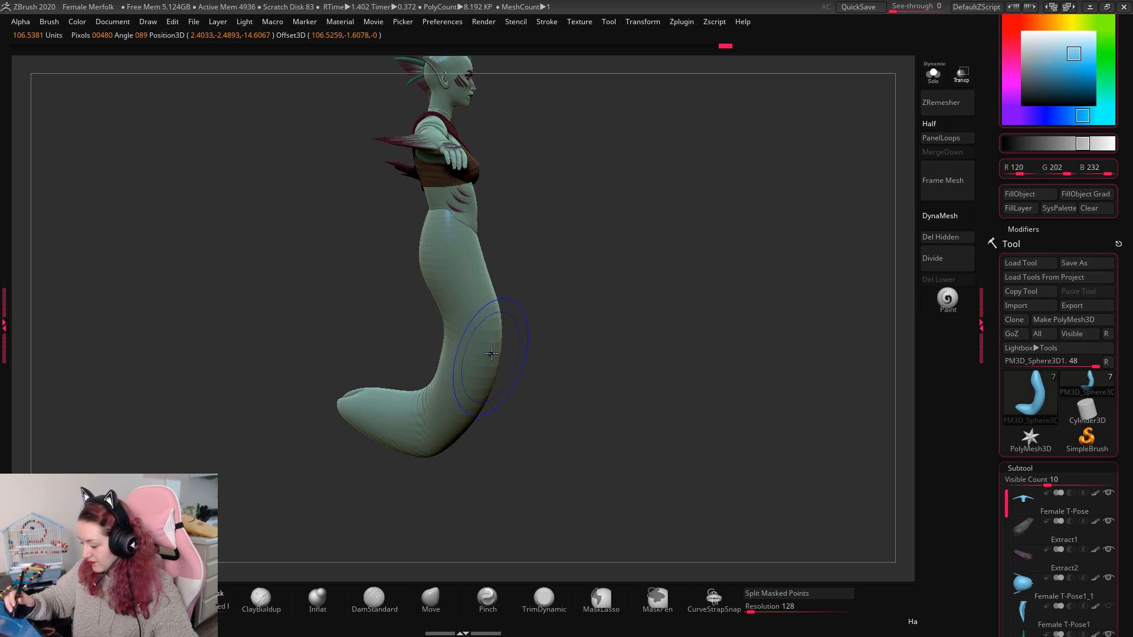
pyautogui.press('space')
pyautogui.moveTo(460, 360)
pyautogui.keyDown('shift'); pyautogui.mouseDown()
pyautogui.moveTo(427, 416)
pyautogui.moveTo(378, 410)
pyautogui.mouseUp(); pyautogui.keyUp('shift')
pyautogui.moveTo(670, 289)
pyautogui.mouseDown()
pyautogui.moveTo(634, 295)
pyautogui.moveTo(662, 314)
pyautogui.mouseUp()
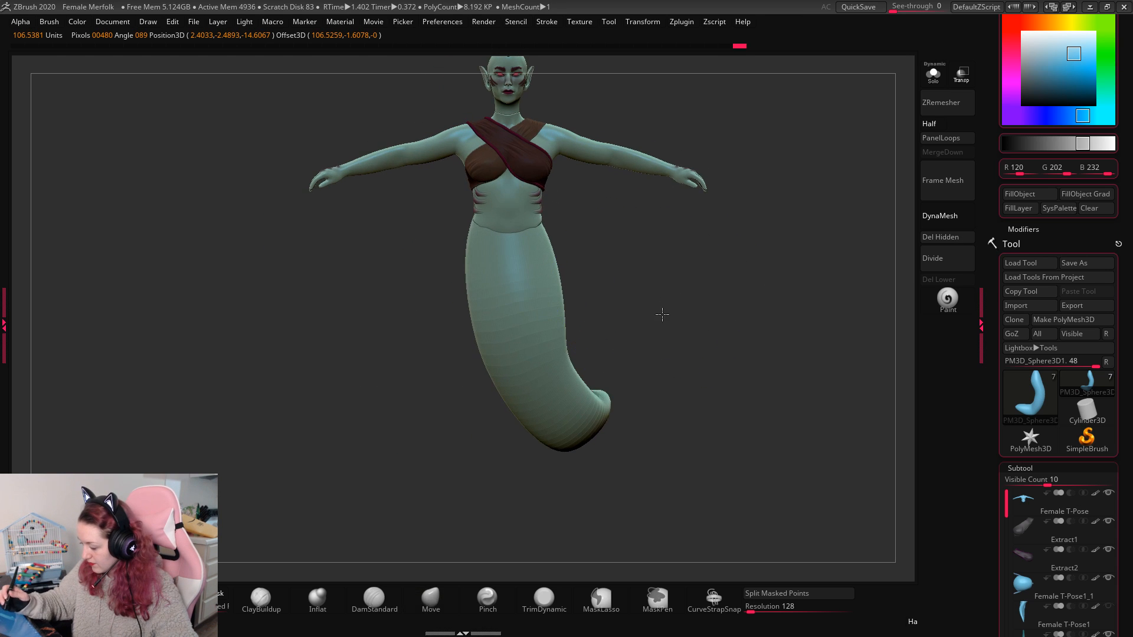
# Step: Stretch the whole tail lengthwise from the hips in front view using the gizmo
pyautogui.press('w')
pyautogui.moveTo(522, 296)
pyautogui.mouseDown()
pyautogui.moveTo(526, 320)
pyautogui.moveTo(530, 307)
pyautogui.mouseUp()
pyautogui.hotkey('ctrl', 'z')
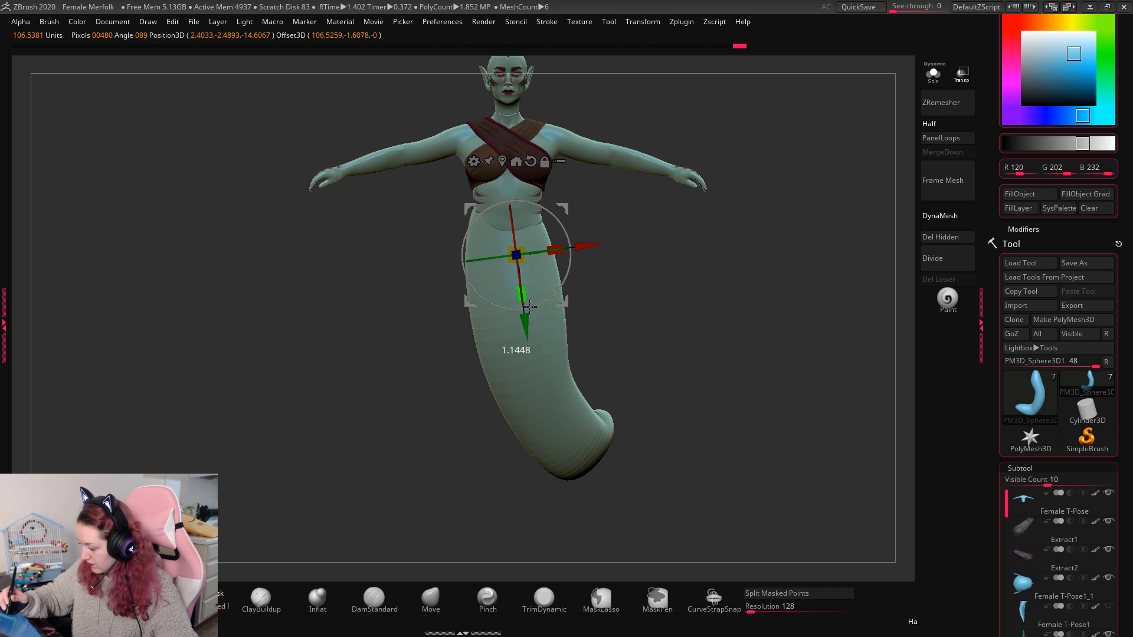
pyautogui.moveTo(516, 255); pyautogui.dragTo(521, 256)
pyautogui.moveTo(524, 322); pyautogui.dragTo(527, 330)
pyautogui.press('q')
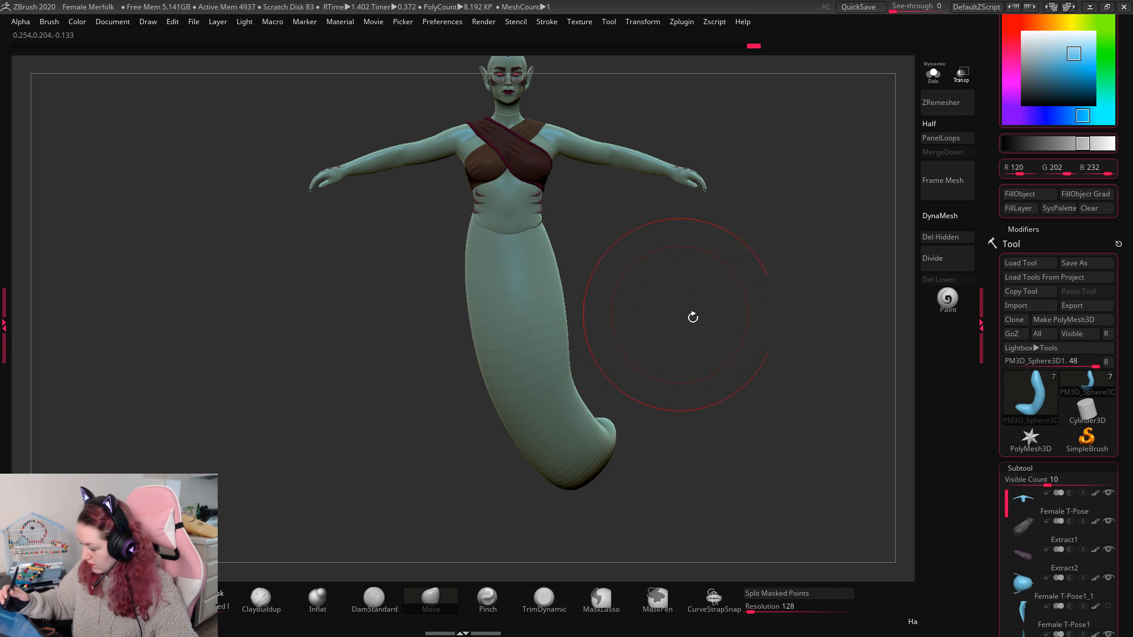
# Step: Refine the tail's silhouette in front view with the Move brush, lifting the underside of the bend and smoothing the outer curve
pyautogui.moveTo(717, 333)
pyautogui.keyDown('ctrl'); pyautogui.mouseDown(button='right')
pyautogui.moveTo(705, 303)
pyautogui.moveTo(721, 339)
pyautogui.moveTo(738, 324)
pyautogui.moveTo(690, 326)
pyautogui.moveTo(749, 316)
pyautogui.moveTo(672, 325)
pyautogui.moveTo(703, 351)
pyautogui.moveTo(808, 331)
pyautogui.moveTo(797, 358)
pyautogui.mouseUp(button='right'); pyautogui.keyUp('ctrl')
pyautogui.rightClick(710, 313)
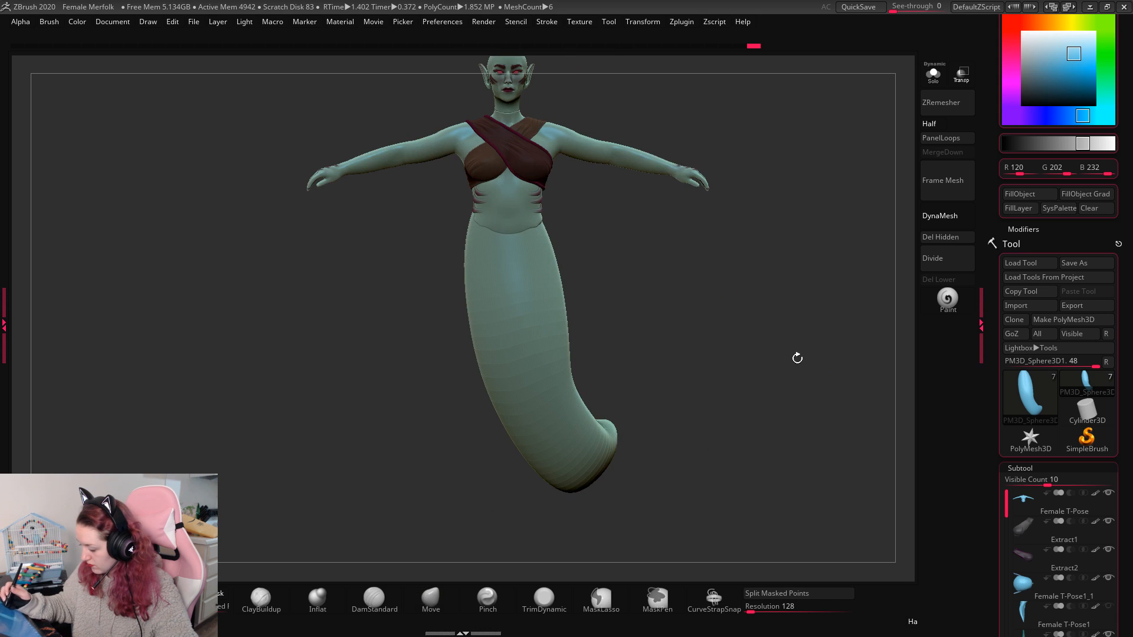
pyautogui.moveTo(664, 339); pyautogui.dragTo(667, 353, button='right')
pyautogui.rightClick(667, 352)
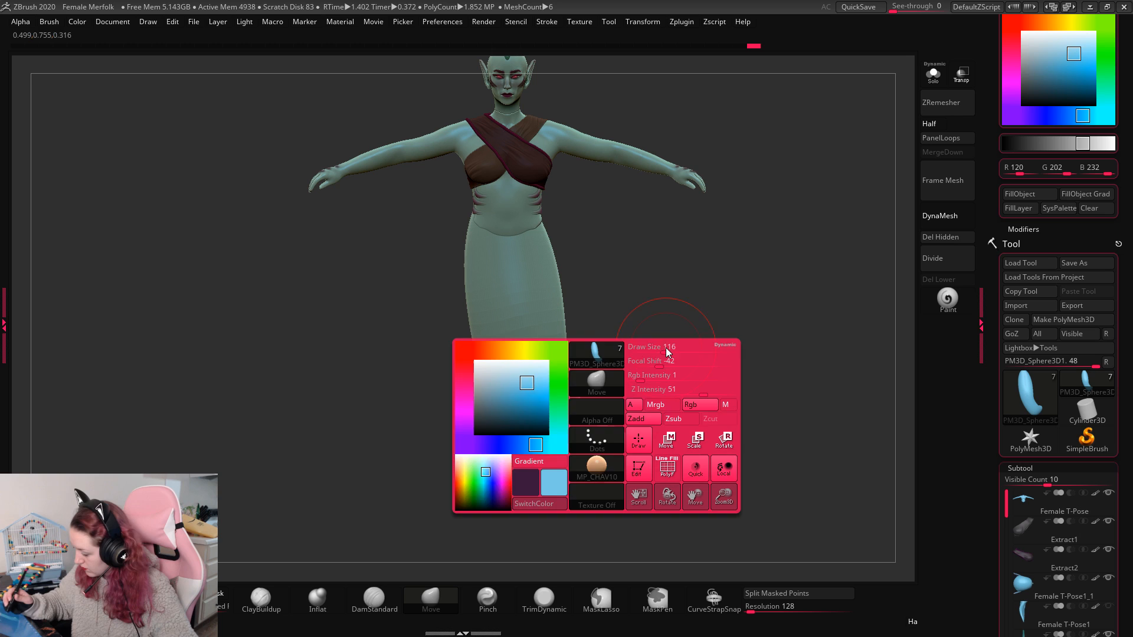
pyautogui.moveTo(574, 490); pyautogui.dragTo(580, 478)
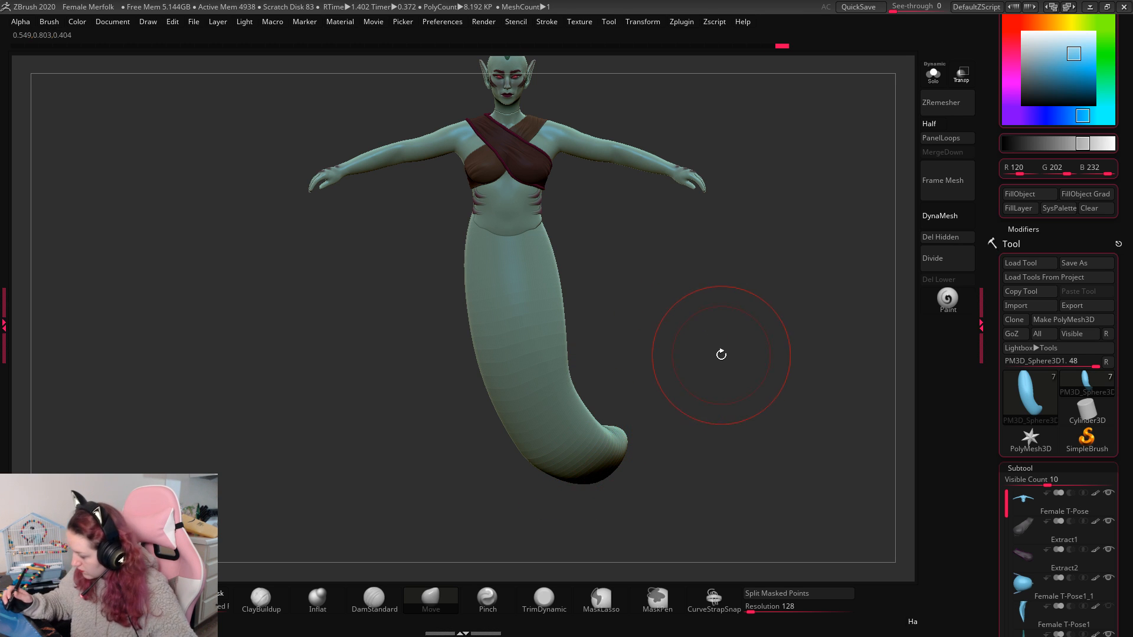
pyautogui.moveTo(705, 353); pyautogui.dragTo(745, 356, button='right')
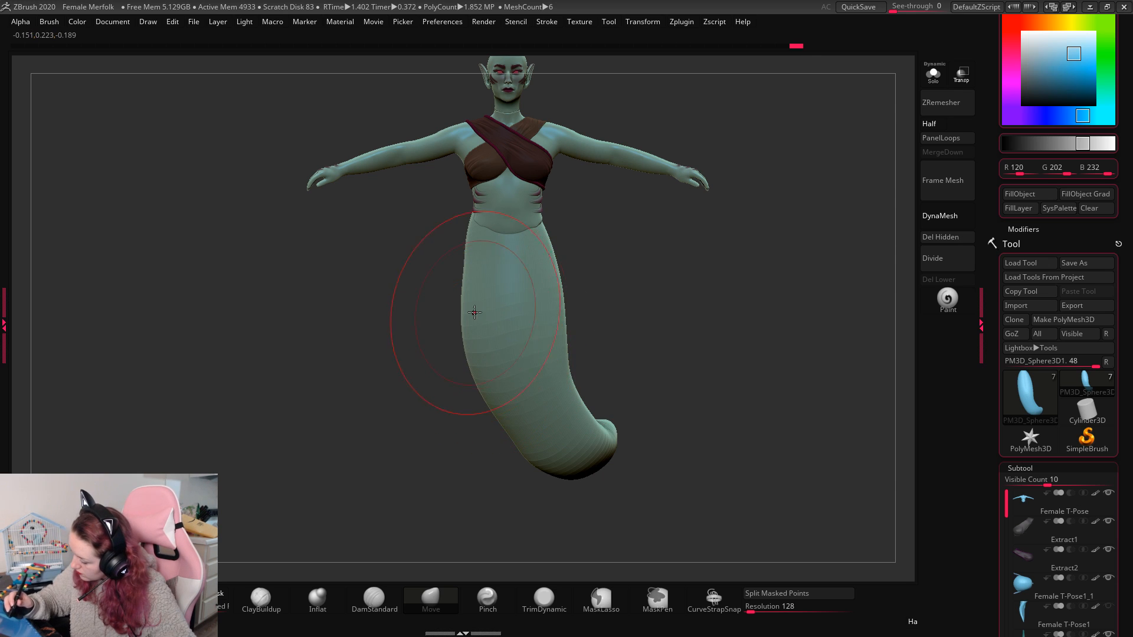
pyautogui.keyDown('shift'); pyautogui.moveTo(484, 370); pyautogui.dragTo(479, 312); pyautogui.keyUp('shift')
pyautogui.moveTo(574, 475); pyautogui.dragTo(575, 470)
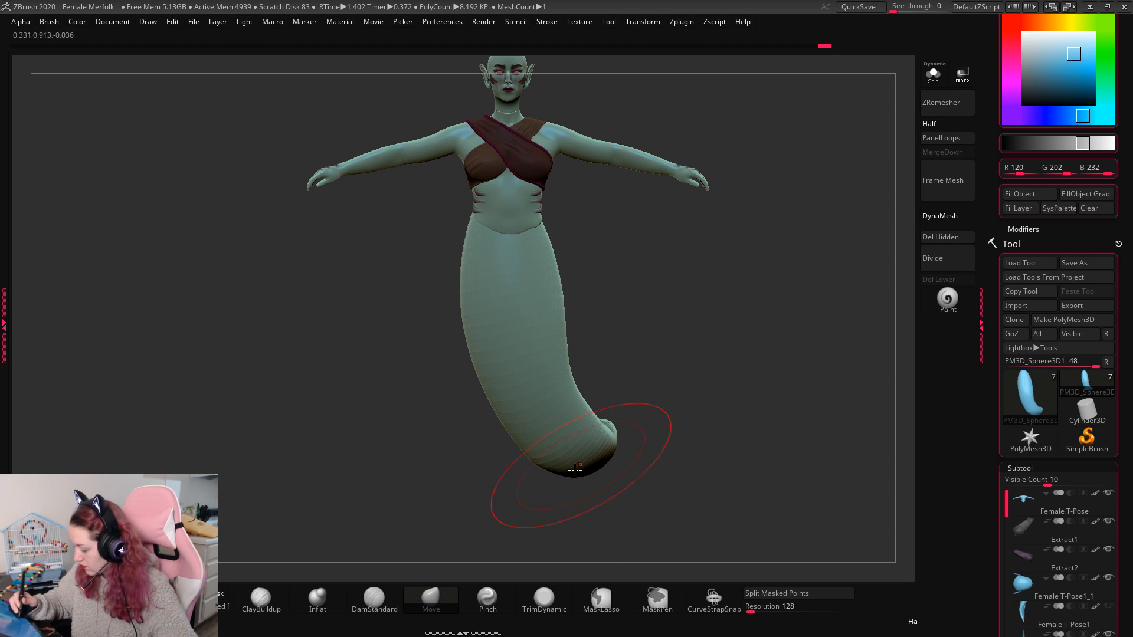
# Step: Mask all but the tail's end with a soft edge and bend the end farther upward in side view
pyautogui.moveTo(805, 347); pyautogui.dragTo(749, 308)
pyautogui.keyDown('ctrl'); pyautogui.moveTo(744, 321); pyautogui.dragTo(633, 379); pyautogui.keyUp('ctrl')
pyautogui.keyDown('ctrl'); pyautogui.click(723, 342); pyautogui.keyUp('ctrl')
pyautogui.press('w')
pyautogui.moveTo(628, 331); pyautogui.dragTo(647, 329)
pyautogui.moveTo(639, 339); pyautogui.dragTo(641, 340)
pyautogui.moveTo(650, 328)
pyautogui.mouseDown()
pyautogui.moveTo(635, 334)
pyautogui.moveTo(656, 329)
pyautogui.mouseUp()
pyautogui.press('q')
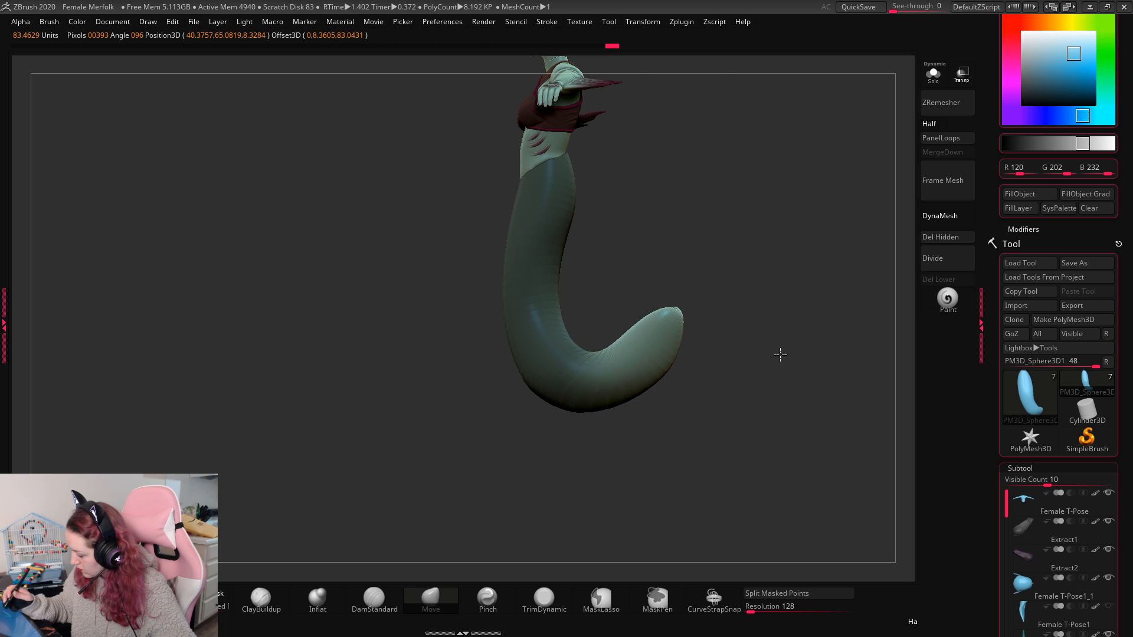
# Step: Adjust the unmasked tail end from behind with the gizmo and check the bend from the side and front
pyautogui.moveTo(849, 372)
pyautogui.mouseDown()
pyautogui.moveTo(793, 389)
pyautogui.moveTo(786, 405)
pyautogui.mouseUp()
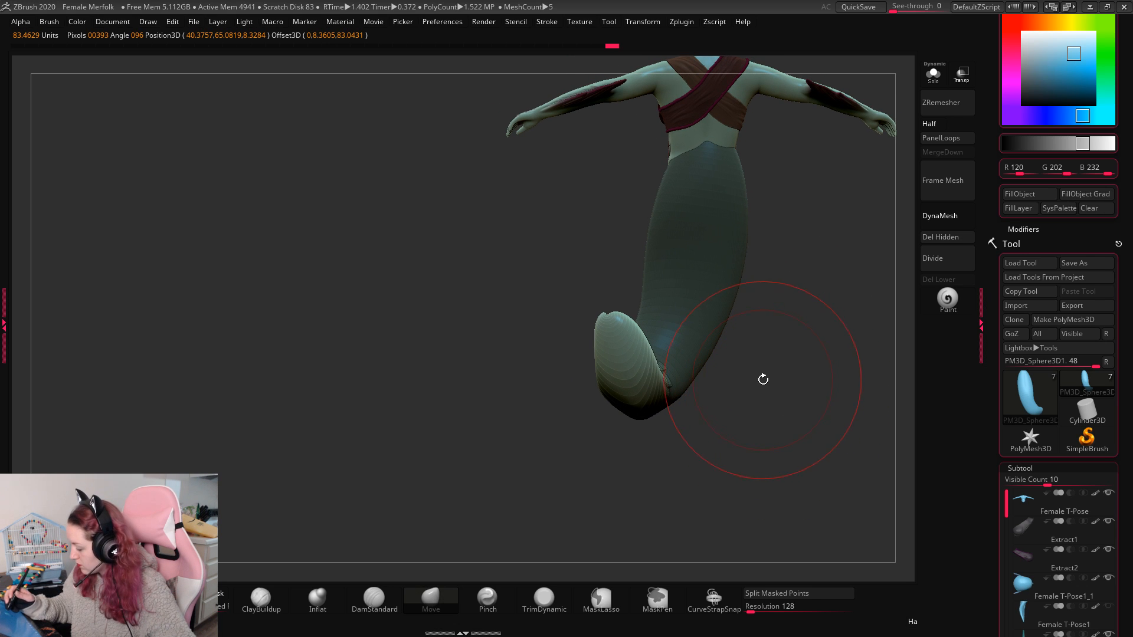
pyautogui.press('w')
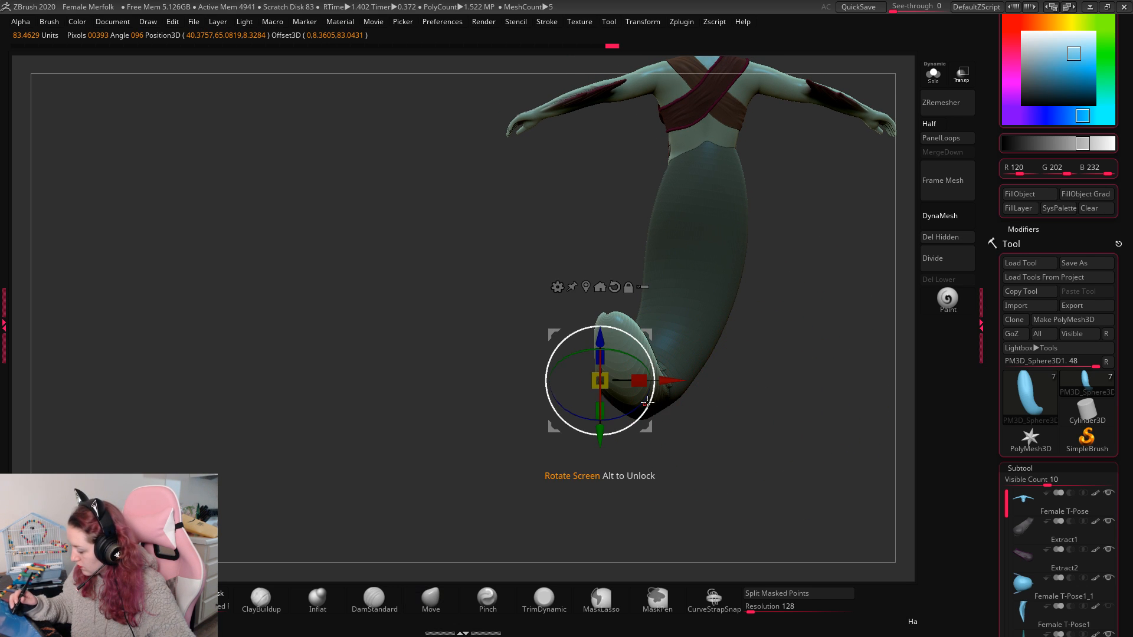
pyautogui.moveTo(644, 365); pyautogui.dragTo(644, 364)
pyautogui.moveTo(647, 336); pyautogui.dragTo(644, 326)
pyautogui.press('q')
pyautogui.moveTo(761, 359); pyautogui.dragTo(858, 361)
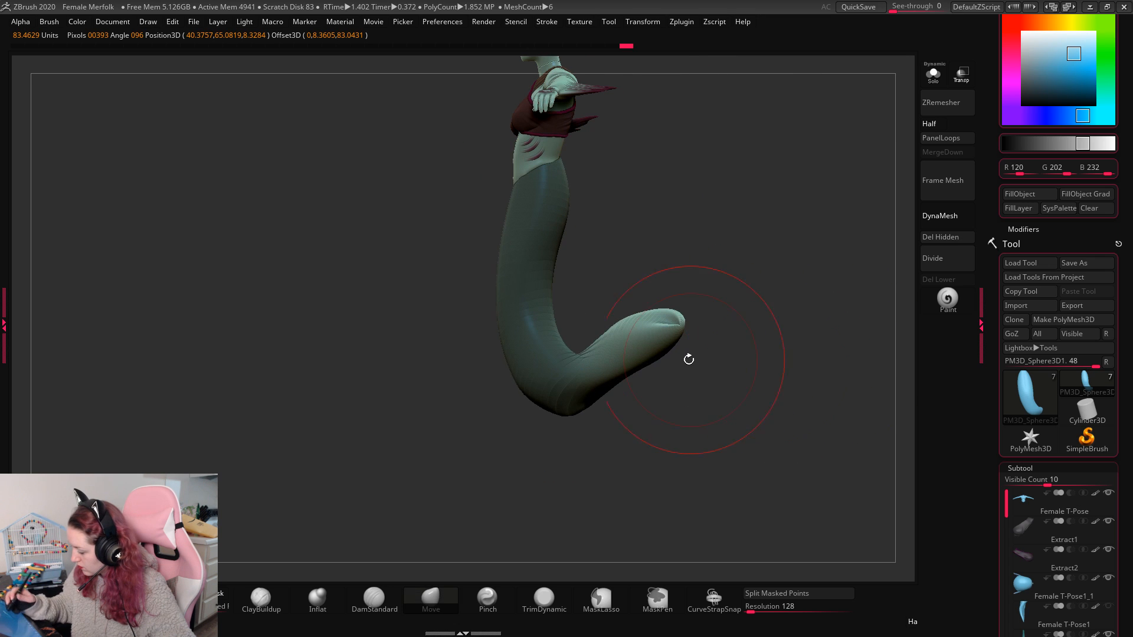
pyautogui.moveTo(725, 364)
pyautogui.mouseDown()
pyautogui.moveTo(697, 364)
pyautogui.moveTo(740, 295)
pyautogui.mouseUp()
pyautogui.moveTo(769, 342)
pyautogui.mouseDown()
pyautogui.moveTo(814, 377)
pyautogui.moveTo(826, 368)
pyautogui.mouseUp()
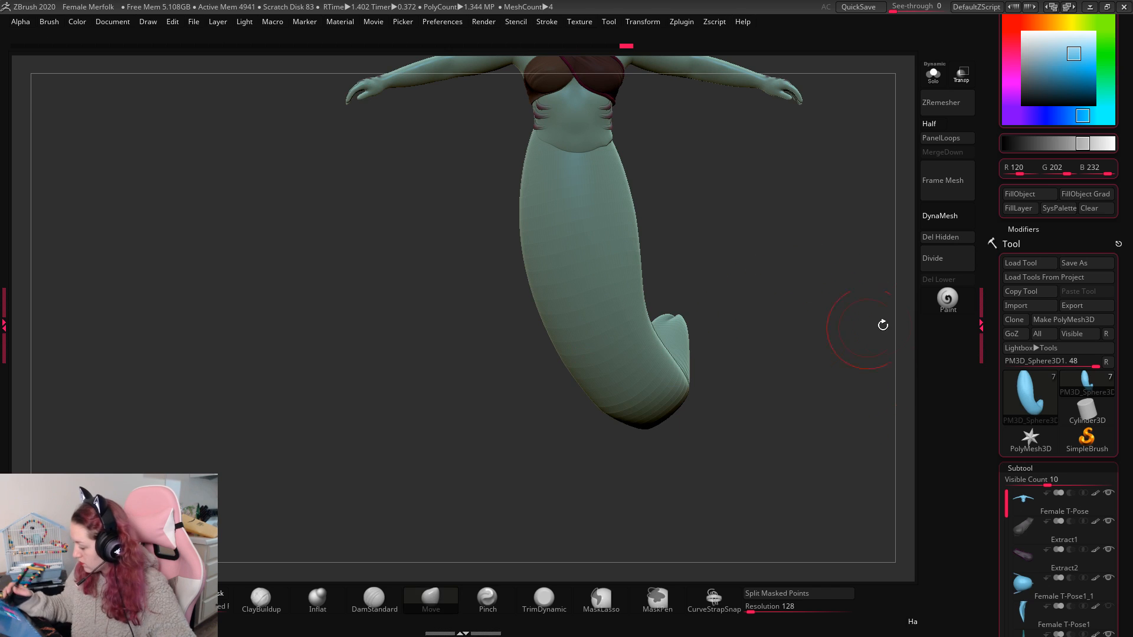
# Step: Show the hidden Female T-Pose1 tail fin and move it down to the curled tip of the tail
pyautogui.scroll(-3, 1130, 512)
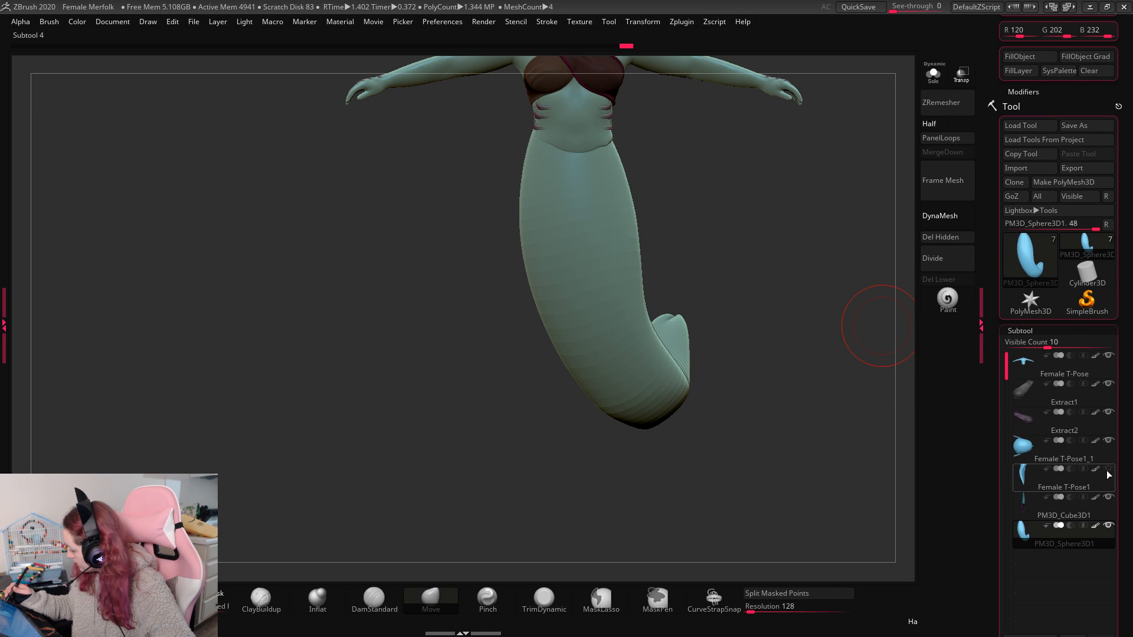
pyautogui.click(1107, 471)
pyautogui.press('w')
pyautogui.moveTo(624, 374); pyautogui.dragTo(709, 307)
pyautogui.hotkey('ctrl', 'z')
pyautogui.press('x')
pyautogui.moveTo(652, 336); pyautogui.dragTo(638, 494)
pyautogui.keyDown('alt'); pyautogui.moveTo(822, 344); pyautogui.dragTo(799, 356); pyautogui.keyUp('alt')
pyautogui.keyDown('alt'); pyautogui.moveTo(620, 423); pyautogui.dragTo(611, 427); pyautogui.keyUp('alt')
# Step: Rotate and nudge the tail fin with the gizmo so that its base lines up with the end of the tail
pyautogui.moveTo(808, 375); pyautogui.dragTo(705, 378)
pyautogui.moveTo(494, 450); pyautogui.dragTo(620, 408)
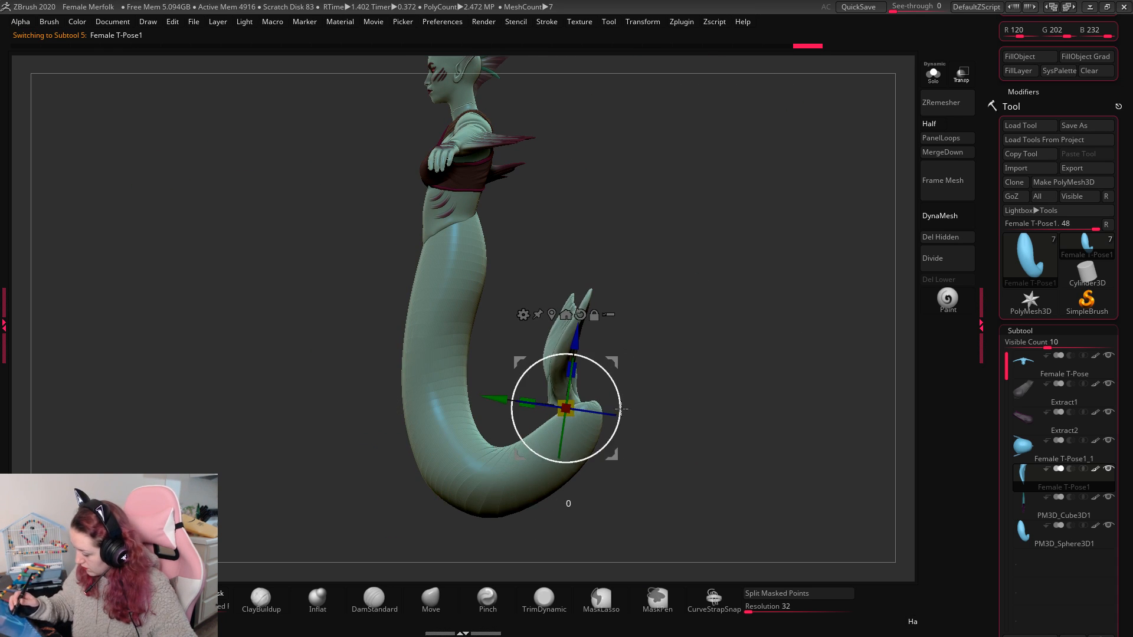
pyautogui.moveTo(778, 376); pyautogui.dragTo(803, 400)
pyautogui.press('w')
pyautogui.moveTo(647, 441); pyautogui.dragTo(670, 451)
pyautogui.moveTo(628, 403); pyautogui.dragTo(637, 390)
pyautogui.moveTo(724, 435); pyautogui.dragTo(684, 460)
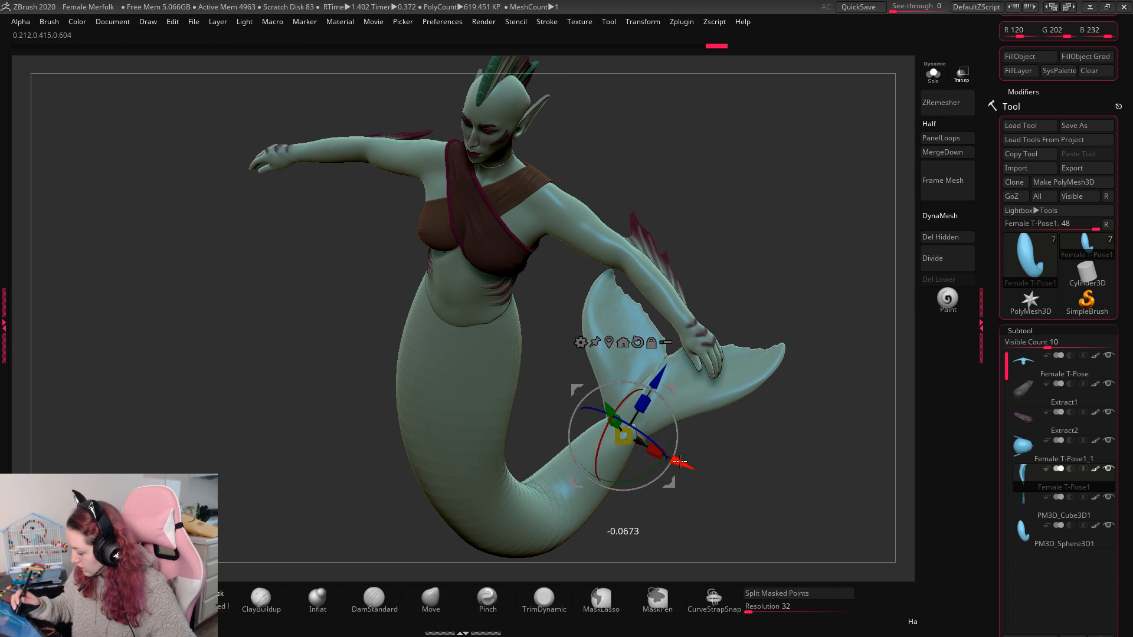
pyautogui.press('q')
pyautogui.moveTo(596, 459); pyautogui.dragTo(668, 423)
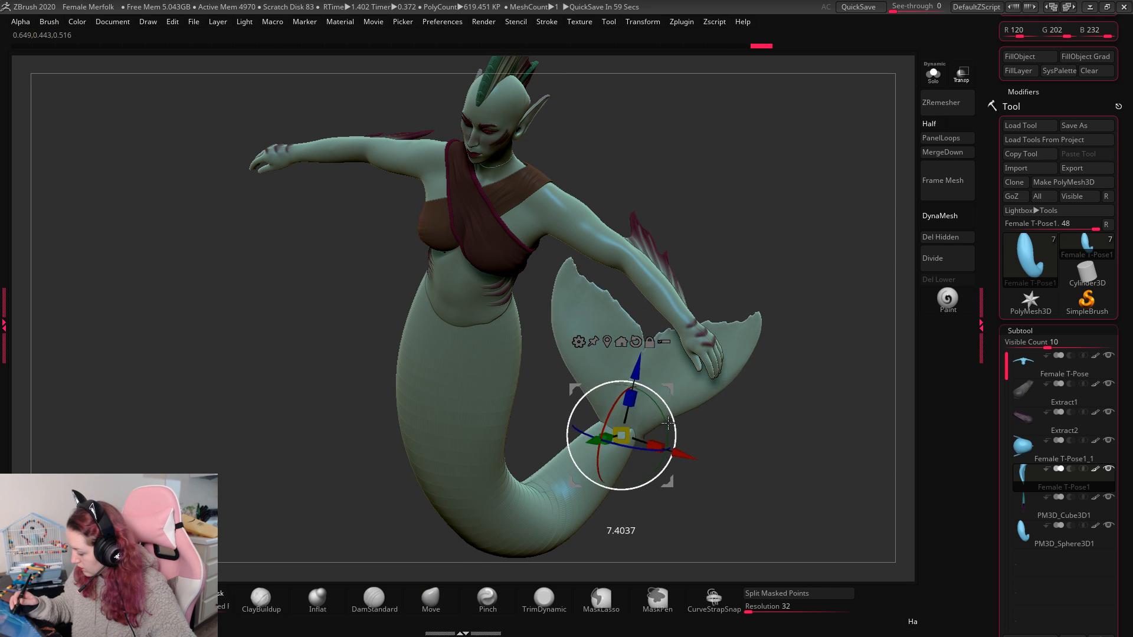
# Step: Return to sculpting mode and isolate the Female T-Pose1 tail fin in Solo mode
pyautogui.moveTo(775, 414)
pyautogui.keyDown('shift'); pyautogui.mouseDown()
pyautogui.moveTo(776, 443)
pyautogui.moveTo(756, 377)
pyautogui.moveTo(743, 446)
pyautogui.mouseUp(); pyautogui.keyUp('shift')
pyautogui.press('space')
pyautogui.press('q')
pyautogui.keyDown('alt'); pyautogui.click(637, 440); pyautogui.keyUp('alt')
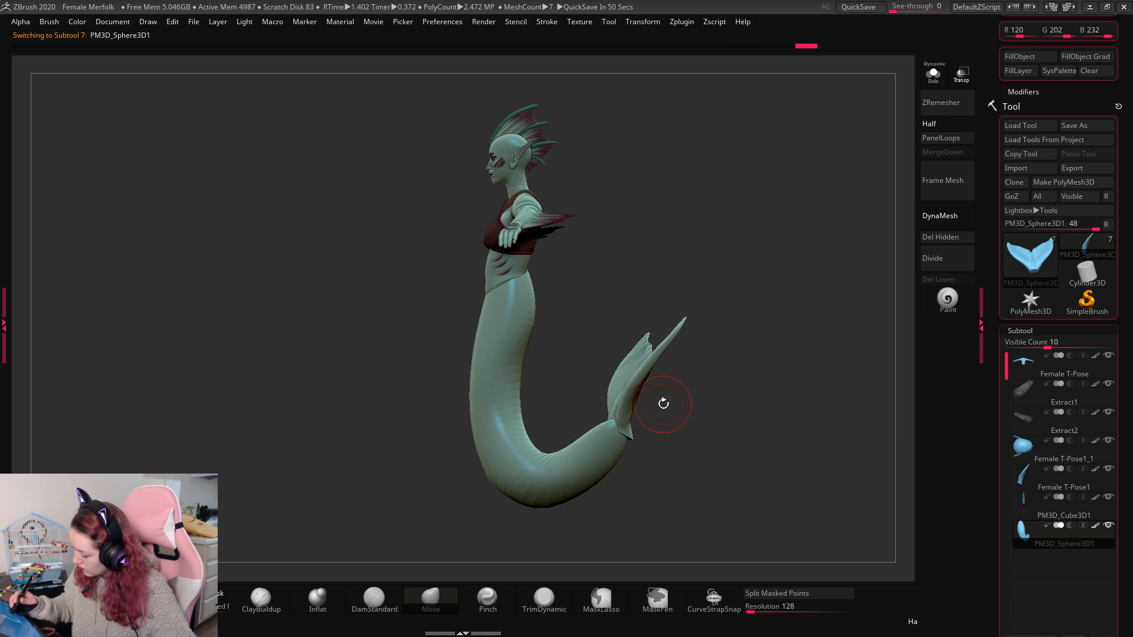
pyautogui.moveTo(681, 413); pyautogui.dragTo(661, 379)
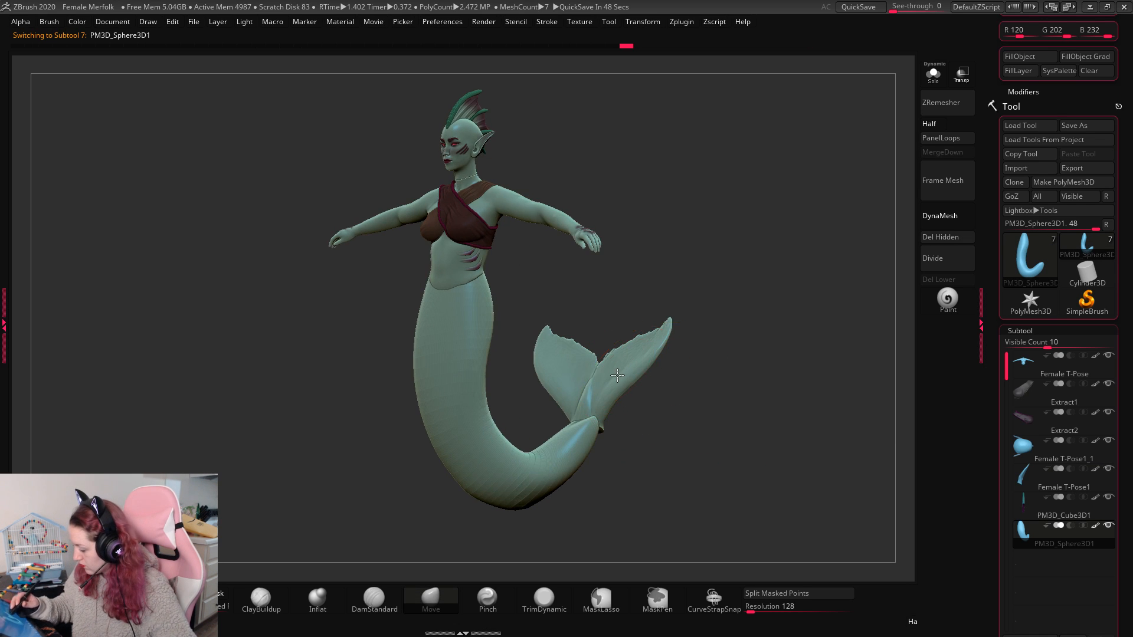
pyautogui.click(933, 73)
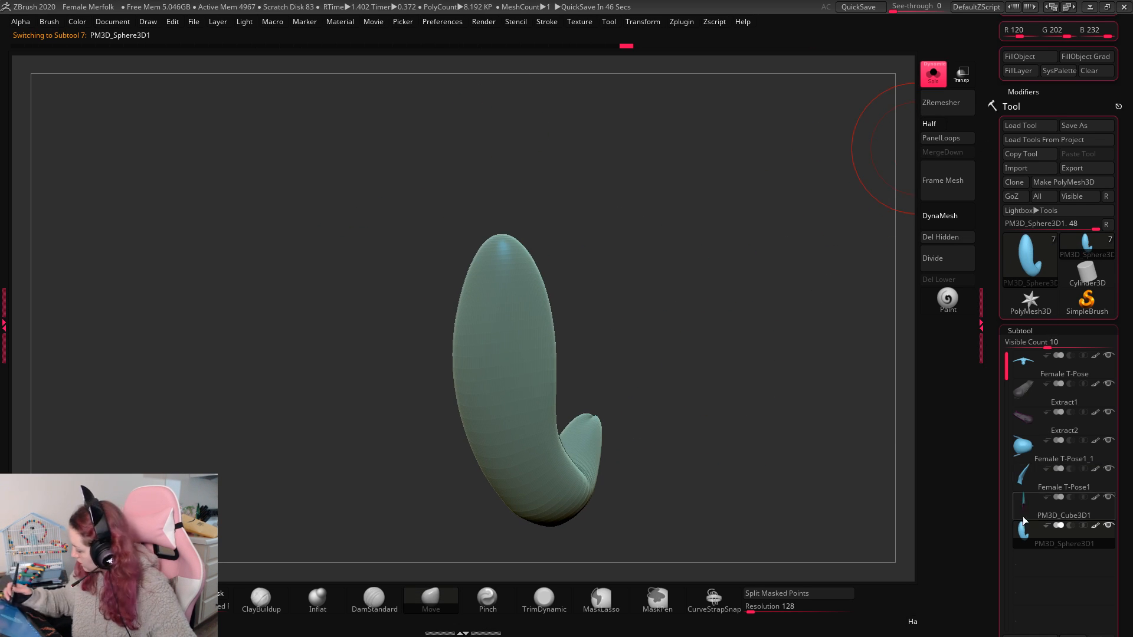
pyautogui.click(1025, 472)
pyautogui.keyDown('alt'); pyautogui.moveTo(743, 401); pyautogui.dragTo(720, 388); pyautogui.keyUp('alt')
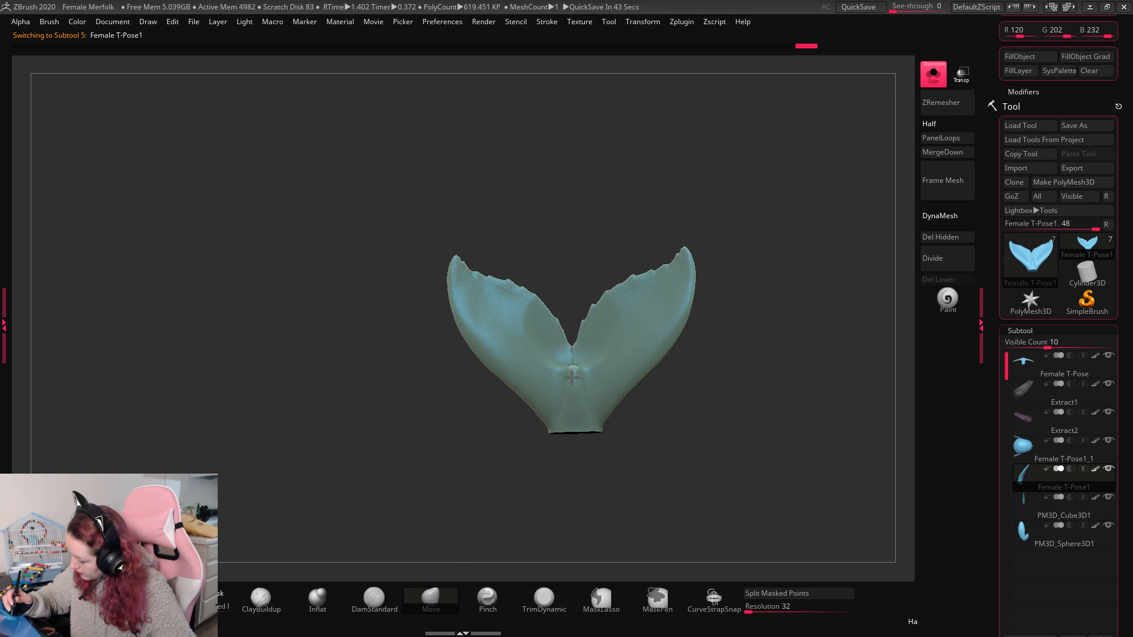
# Step: Pull both fin tips upward into long points and push the outer edges outward with the Move brush
pyautogui.press('space')
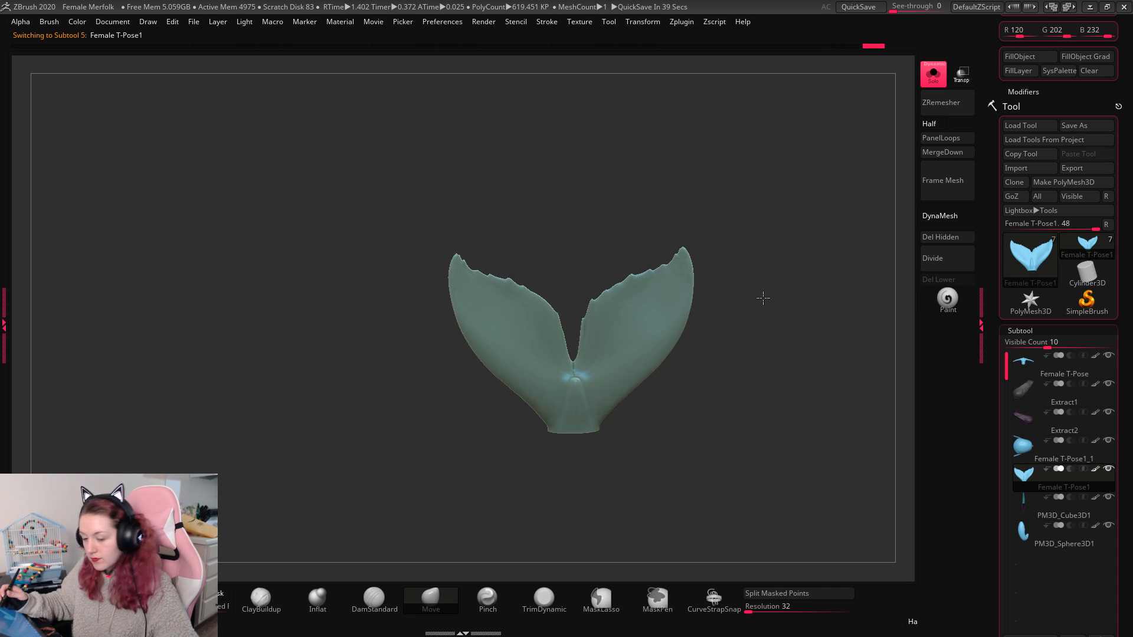
pyautogui.moveTo(762, 298)
pyautogui.mouseDown()
pyautogui.moveTo(755, 288)
pyautogui.moveTo(759, 307)
pyautogui.mouseUp()
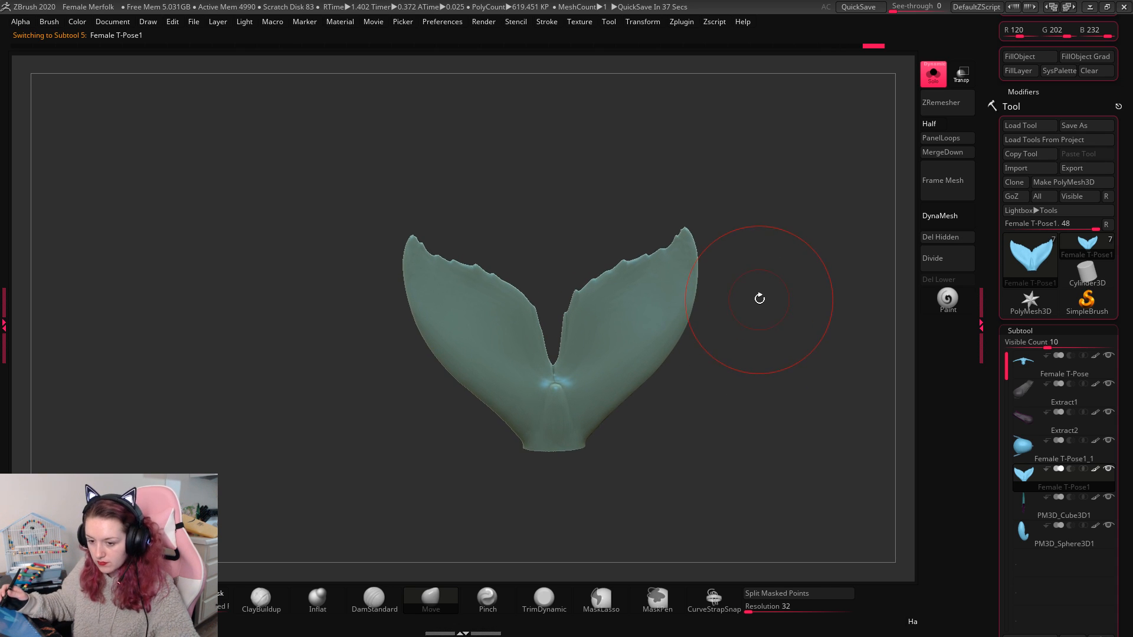
pyautogui.press('space')
pyautogui.moveTo(682, 212); pyautogui.dragTo(678, 157)
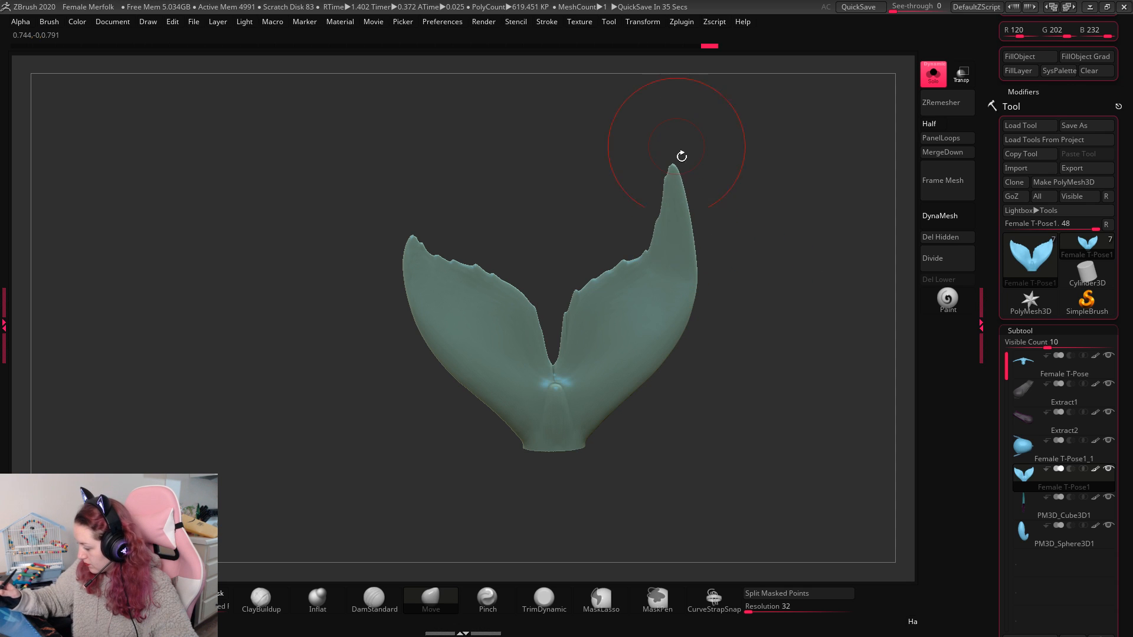
pyautogui.press('space')
pyautogui.press('space')
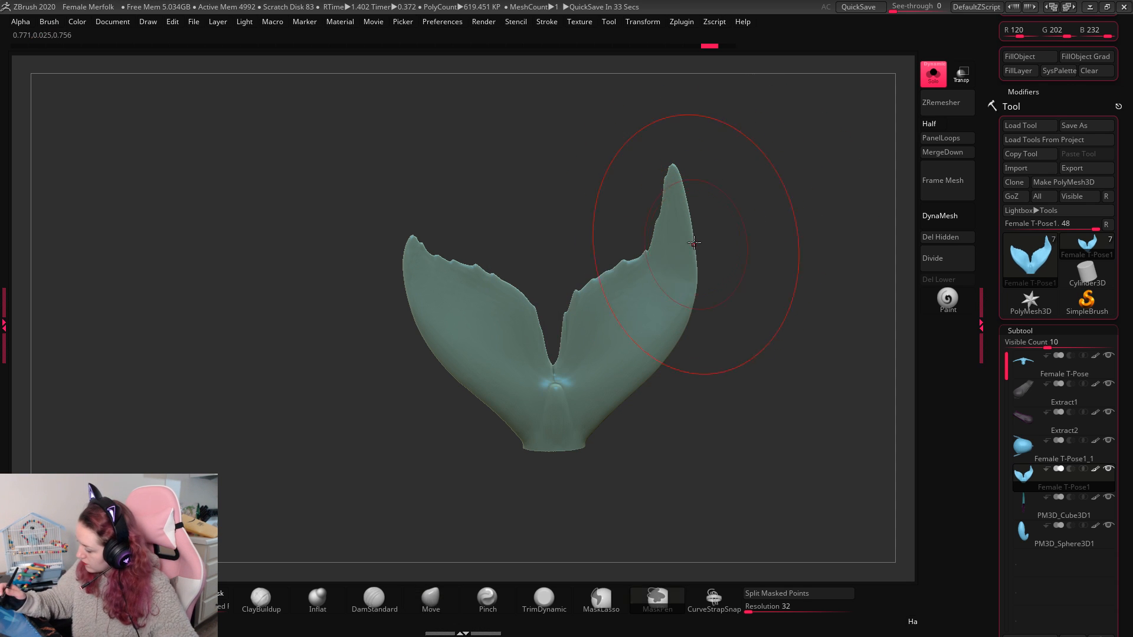
pyautogui.press('space')
pyautogui.moveTo(413, 248); pyautogui.dragTo(416, 189)
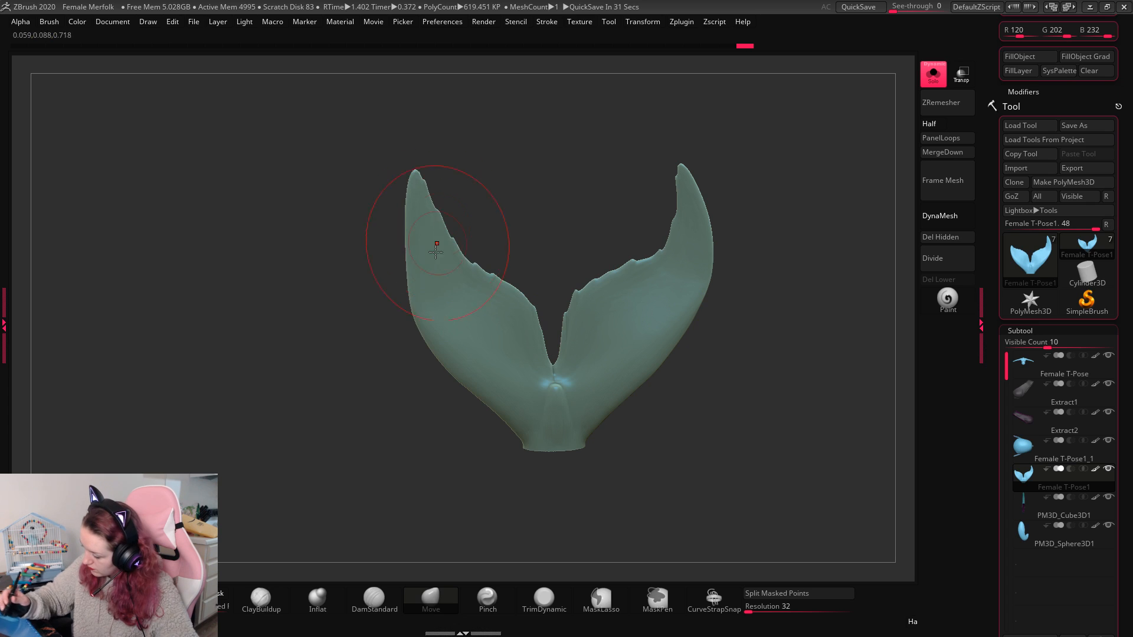
pyautogui.moveTo(431, 268); pyautogui.dragTo(413, 273)
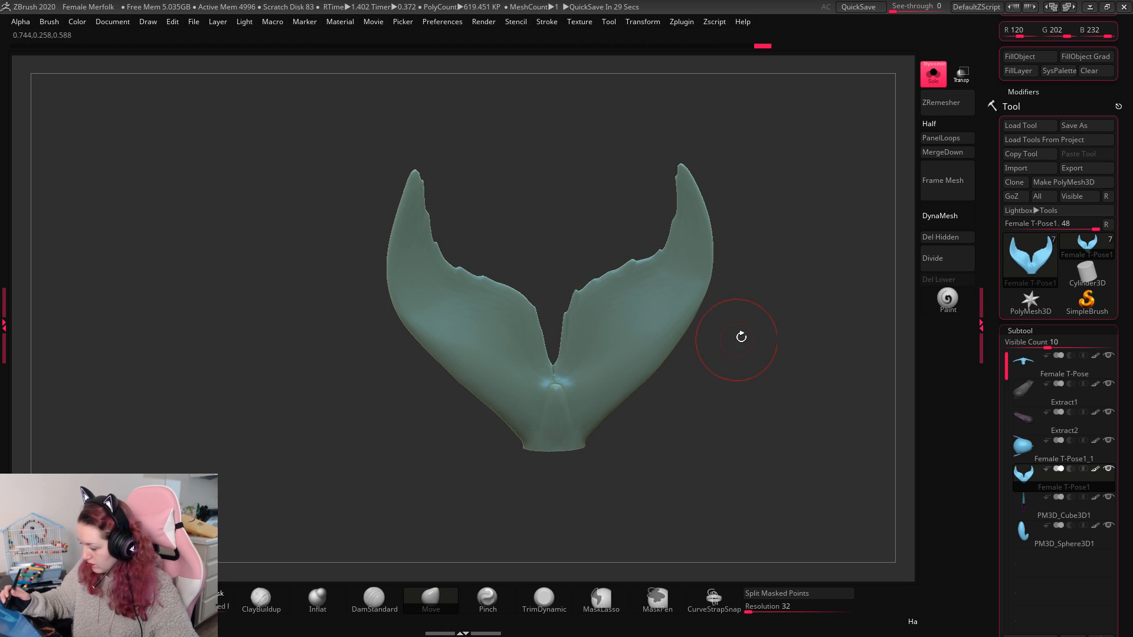
# Step: Carve a dark groove from the left lobe's tip to the fin base with DamStandard at Draw Size 29
pyautogui.moveTo(508, 429); pyautogui.dragTo(473, 468)
pyautogui.moveTo(412, 182); pyautogui.dragTo(454, 363)
pyautogui.press('space')
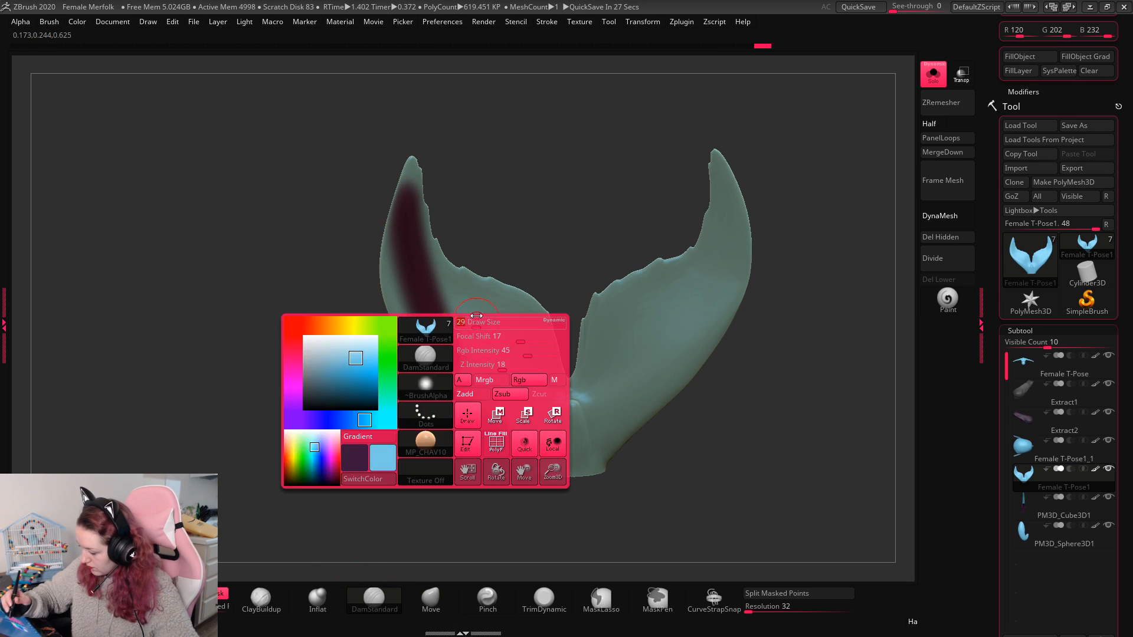
pyautogui.hotkey('ctrl', 'z')
pyautogui.moveTo(411, 178); pyautogui.dragTo(444, 336)
pyautogui.hotkey('ctrl', 'z')
pyautogui.moveTo(412, 177)
pyautogui.mouseDown()
pyautogui.moveTo(442, 322)
pyautogui.moveTo(538, 447)
pyautogui.moveTo(551, 439)
pyautogui.moveTo(453, 99)
pyautogui.mouseUp()
pyautogui.hotkey('ctrl', 'z')
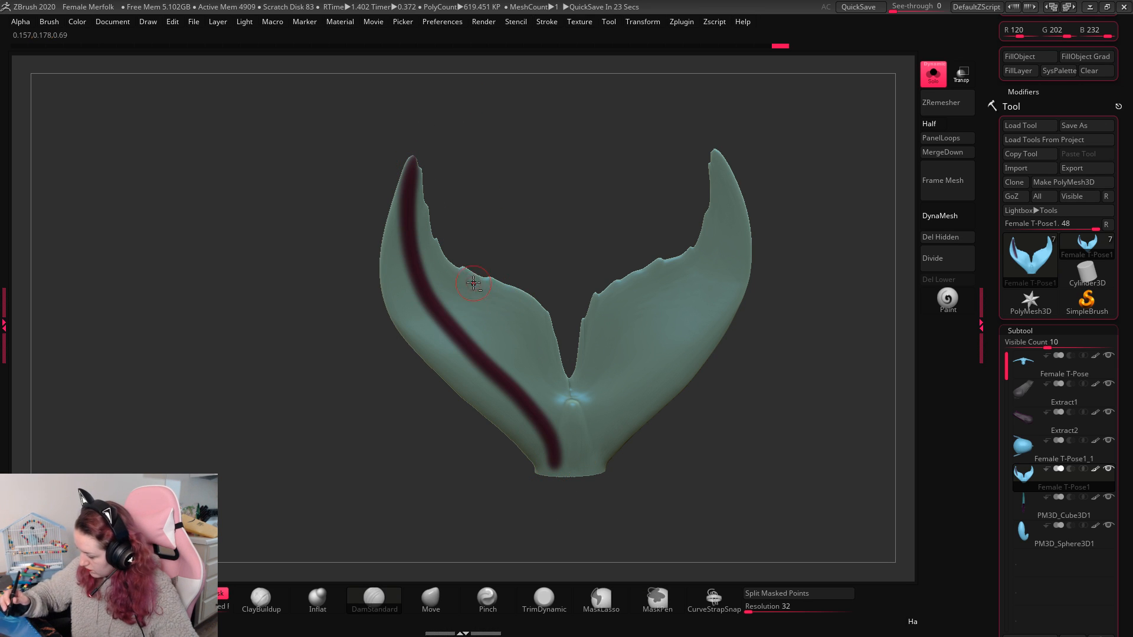
# Step: Carve a second groove from the left lobe's inner edge down to the fin base
pyautogui.moveTo(510, 347); pyautogui.dragTo(564, 469)
pyautogui.hotkey('ctrl', 'z')
pyautogui.moveTo(454, 266)
pyautogui.mouseDown()
pyautogui.moveTo(550, 465)
pyautogui.moveTo(480, 210)
pyautogui.mouseUp()
pyautogui.hotkey('ctrl', 'z')
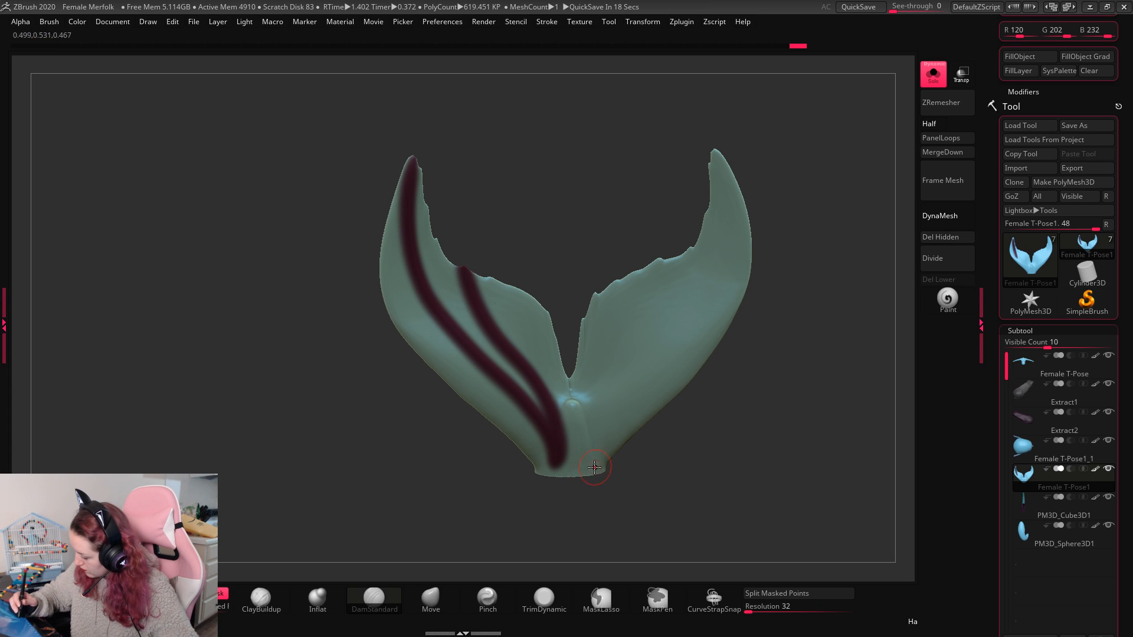
# Step: Carve two matching grooves on the right lobe and repeat the grooves on the reverse side of the fin
pyautogui.moveTo(570, 471); pyautogui.dragTo(647, 259)
pyautogui.moveTo(594, 470)
pyautogui.mouseDown()
pyautogui.moveTo(728, 192)
pyautogui.moveTo(722, 152)
pyautogui.mouseUp()
pyautogui.moveTo(834, 321)
pyautogui.mouseDown()
pyautogui.moveTo(796, 324)
pyautogui.moveTo(794, 347)
pyautogui.moveTo(755, 345)
pyautogui.moveTo(763, 359)
pyautogui.mouseUp()
pyautogui.moveTo(588, 475)
pyautogui.mouseDown()
pyautogui.moveTo(670, 279)
pyautogui.moveTo(720, 333)
pyautogui.moveTo(745, 177)
pyautogui.mouseUp()
pyautogui.moveTo(507, 267)
pyautogui.mouseDown()
pyautogui.moveTo(573, 474)
pyautogui.moveTo(417, 219)
pyautogui.mouseUp()
pyautogui.moveTo(559, 471); pyautogui.dragTo(435, 152)
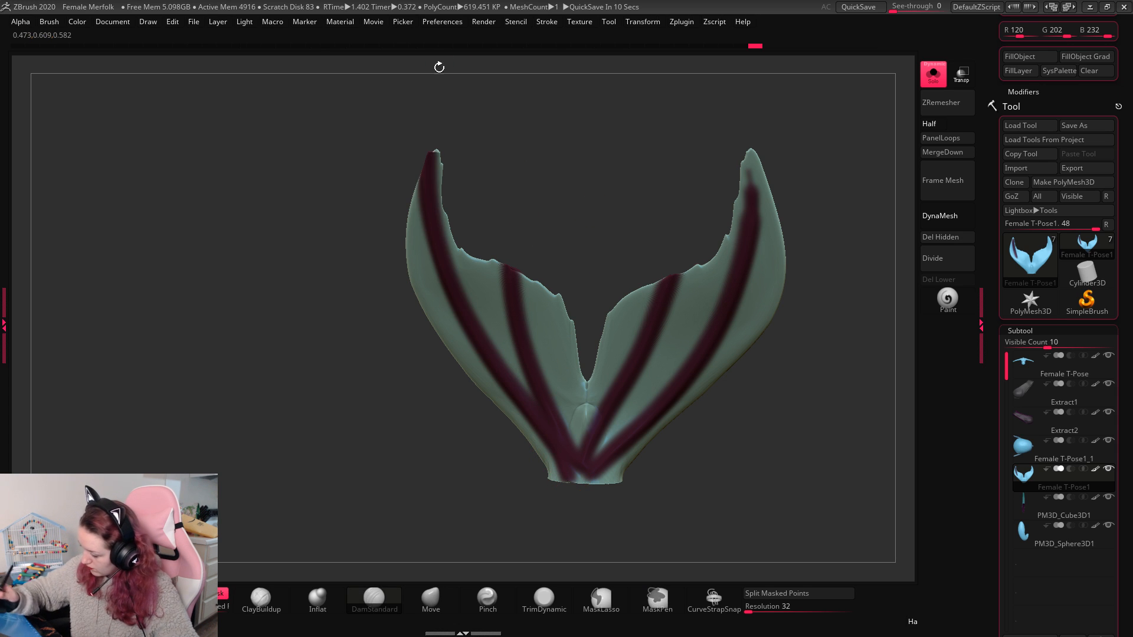
# Step: Carve a short central groove from the notch between the lobes down to the fin base
pyautogui.moveTo(817, 406); pyautogui.dragTo(814, 433)
pyautogui.moveTo(583, 478)
pyautogui.mouseDown()
pyautogui.moveTo(545, 488)
pyautogui.moveTo(581, 360)
pyautogui.mouseUp()
pyautogui.hotkey('ctrl', 'z')
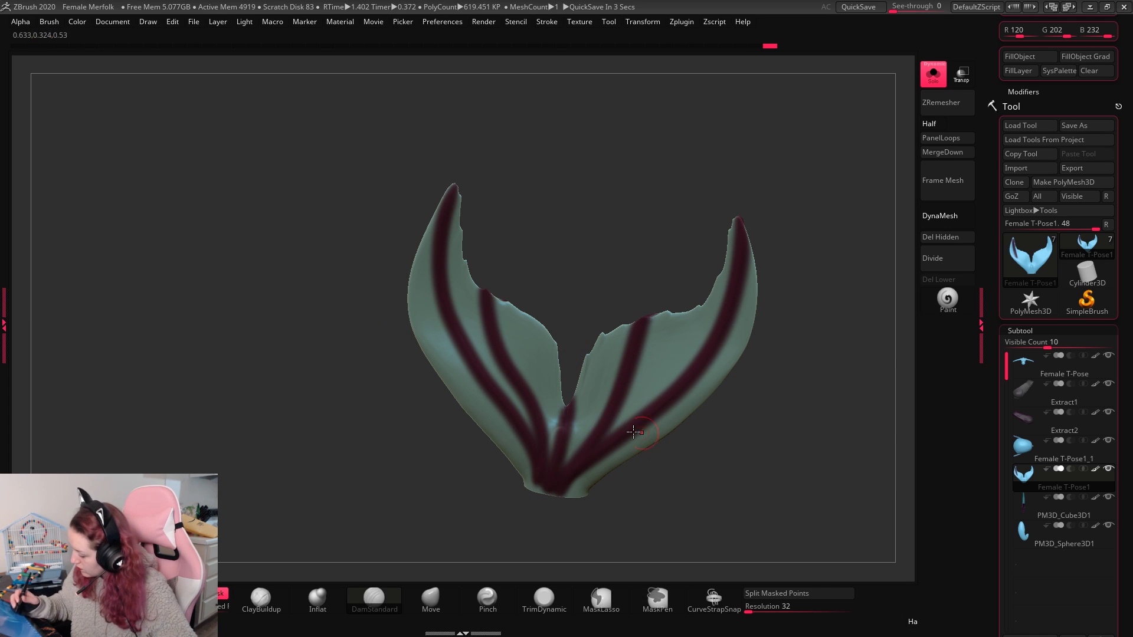
pyautogui.hotkey('ctrl', 'z')
pyautogui.moveTo(567, 404); pyautogui.dragTo(538, 509)
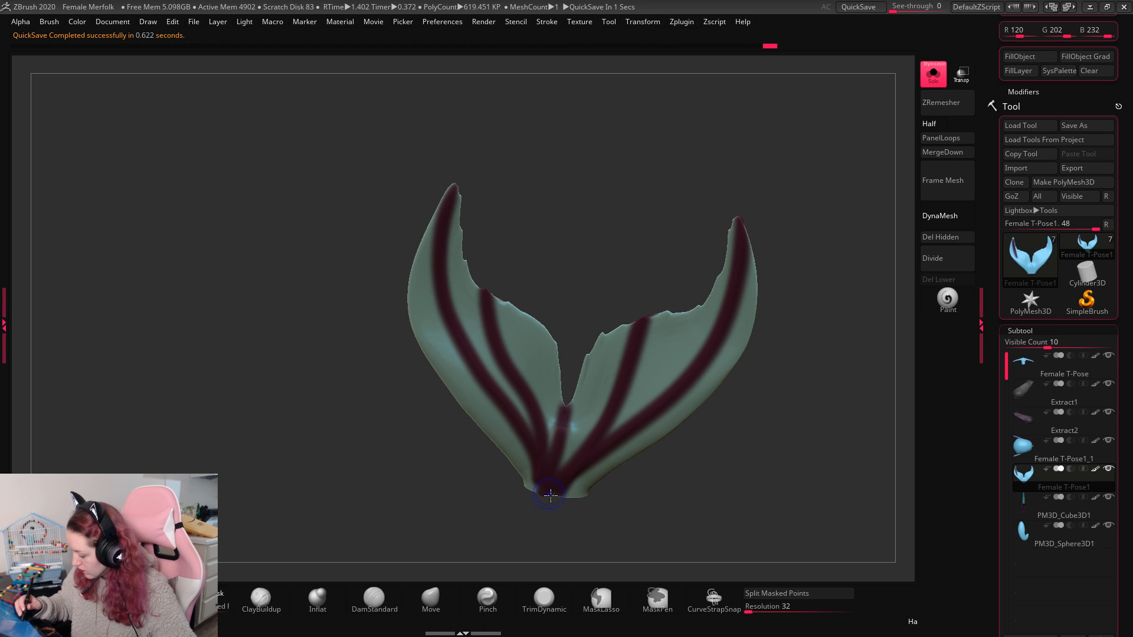
# Step: Pull jagged points out of the inner edges of both fin lobes with the Move brush
pyautogui.moveTo(749, 458); pyautogui.dragTo(627, 466)
pyautogui.click(433, 598)
pyautogui.moveTo(749, 361)
pyautogui.mouseDown()
pyautogui.moveTo(769, 347)
pyautogui.moveTo(779, 313)
pyautogui.moveTo(773, 273)
pyautogui.moveTo(748, 307)
pyautogui.mouseUp()
pyautogui.press('space')
pyautogui.press('space')
pyautogui.press('space')
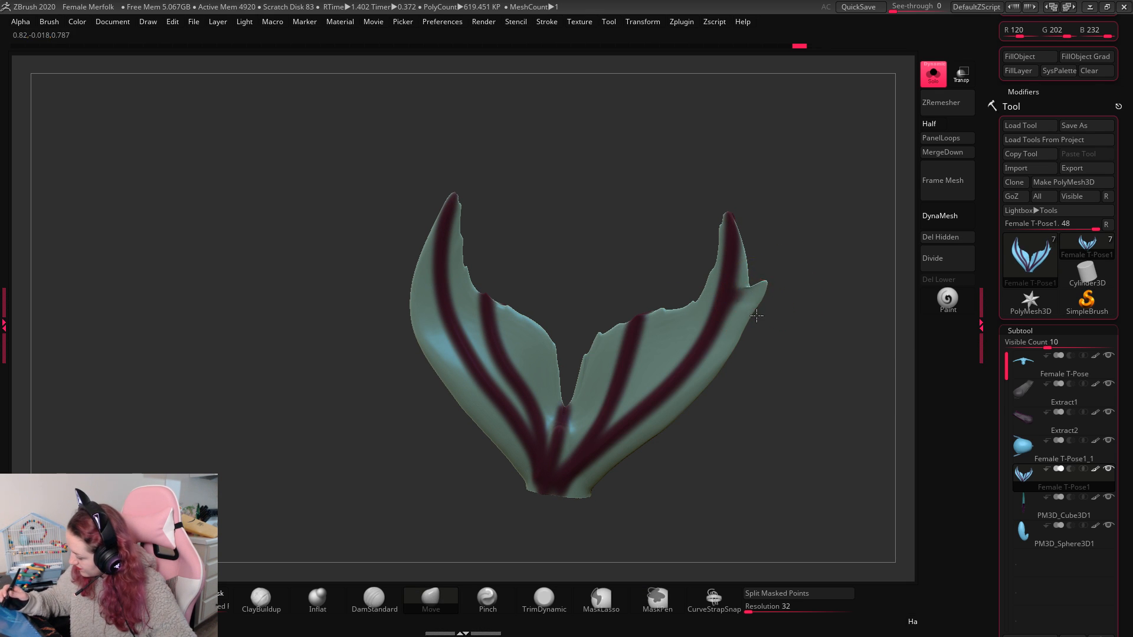
pyautogui.moveTo(727, 370)
pyautogui.keyDown('shift'); pyautogui.mouseDown()
pyautogui.moveTo(787, 313)
pyautogui.moveTo(748, 298)
pyautogui.mouseUp(); pyautogui.keyUp('shift')
pyautogui.press('space')
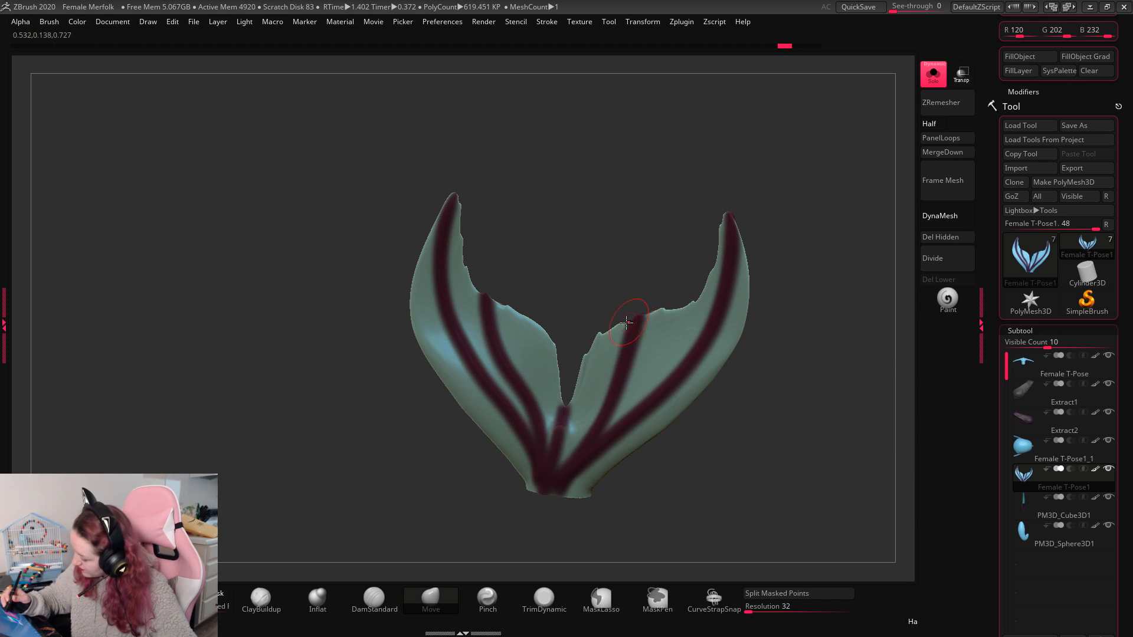
pyautogui.keyDown('shift'); pyautogui.moveTo(619, 307); pyautogui.dragTo(614, 331); pyautogui.keyUp('shift')
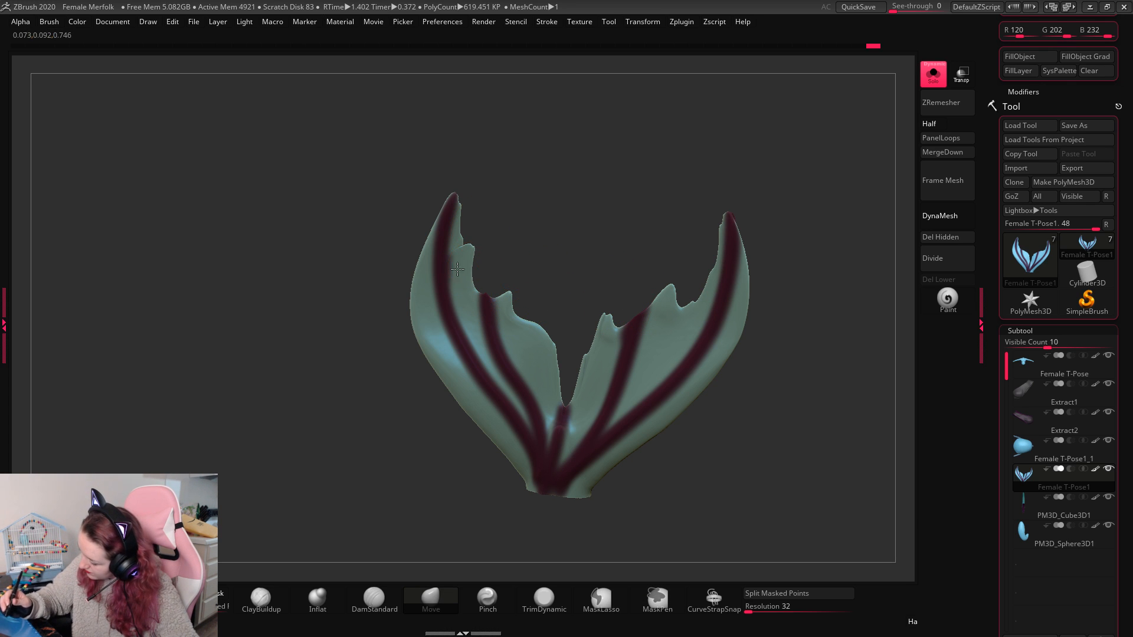
# Step: Pull a pointed barb out of the outer edge of each fin lobe
pyautogui.moveTo(824, 311); pyautogui.dragTo(827, 295)
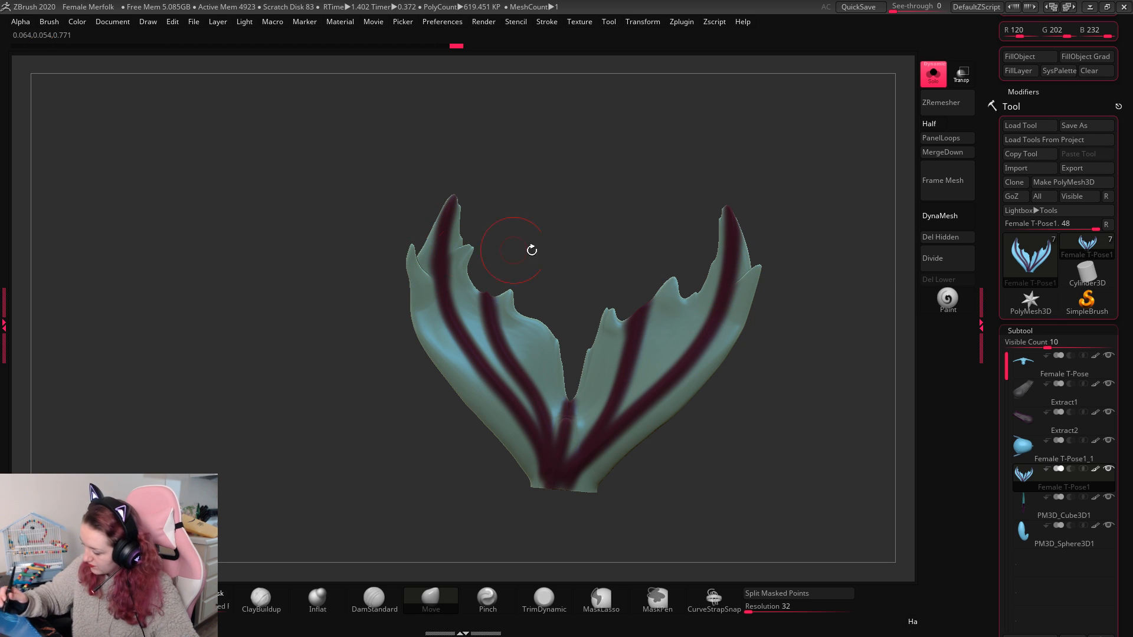
pyautogui.press('space')
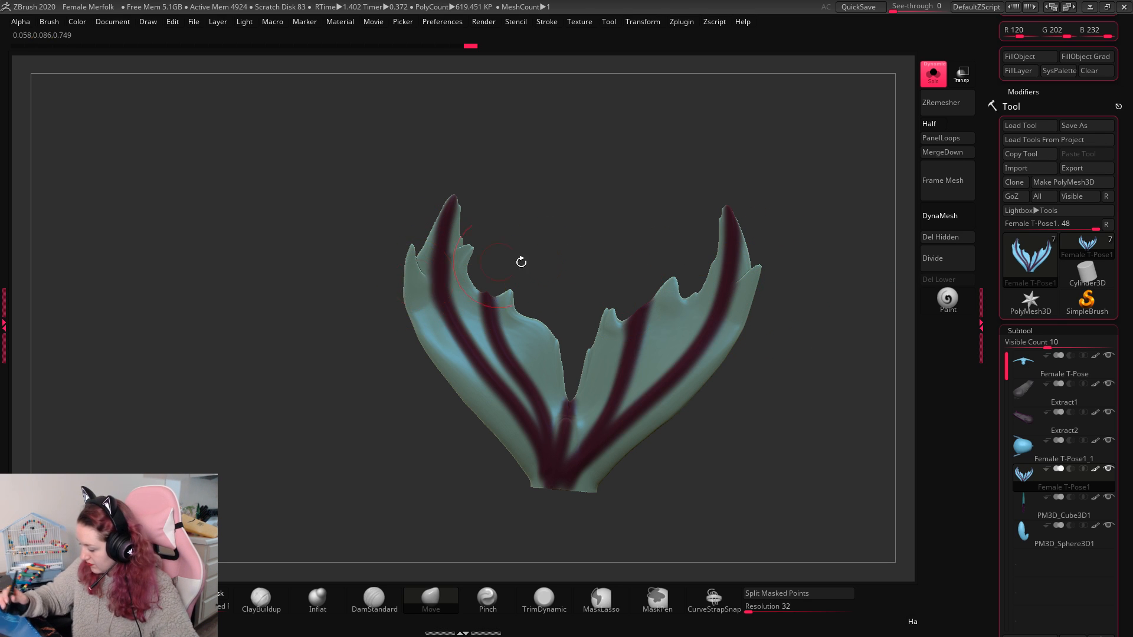
pyautogui.moveTo(521, 262); pyautogui.dragTo(751, 360)
# Step: Raise the Rgb Intensity and fill the whole fin with the light blue color R 120, G 202, B 232
pyautogui.press('space')
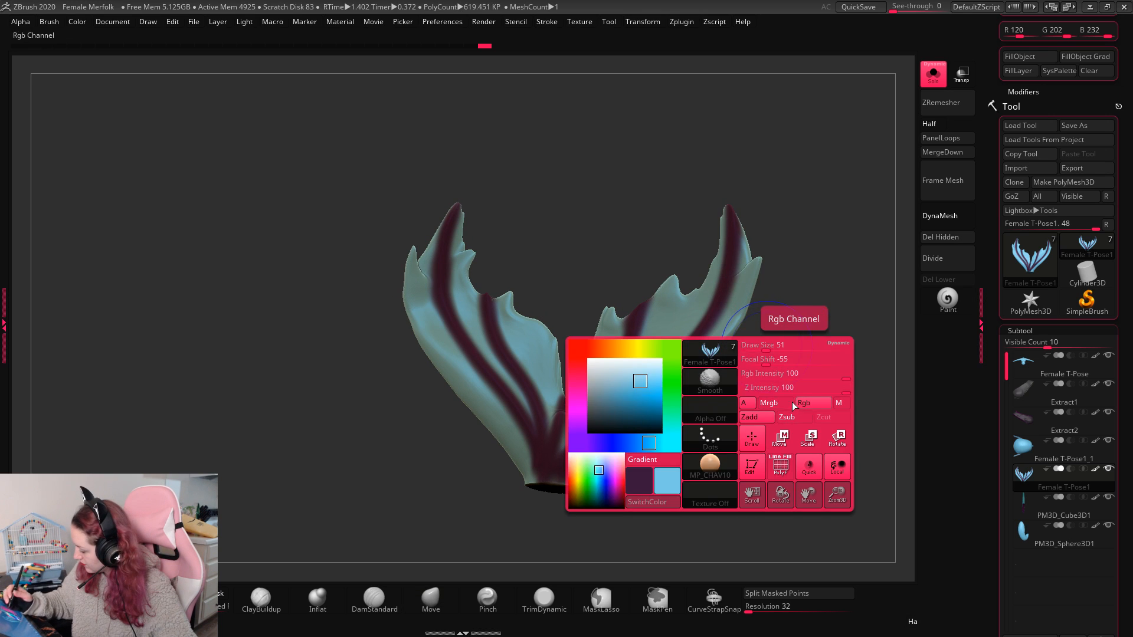
pyautogui.press('space')
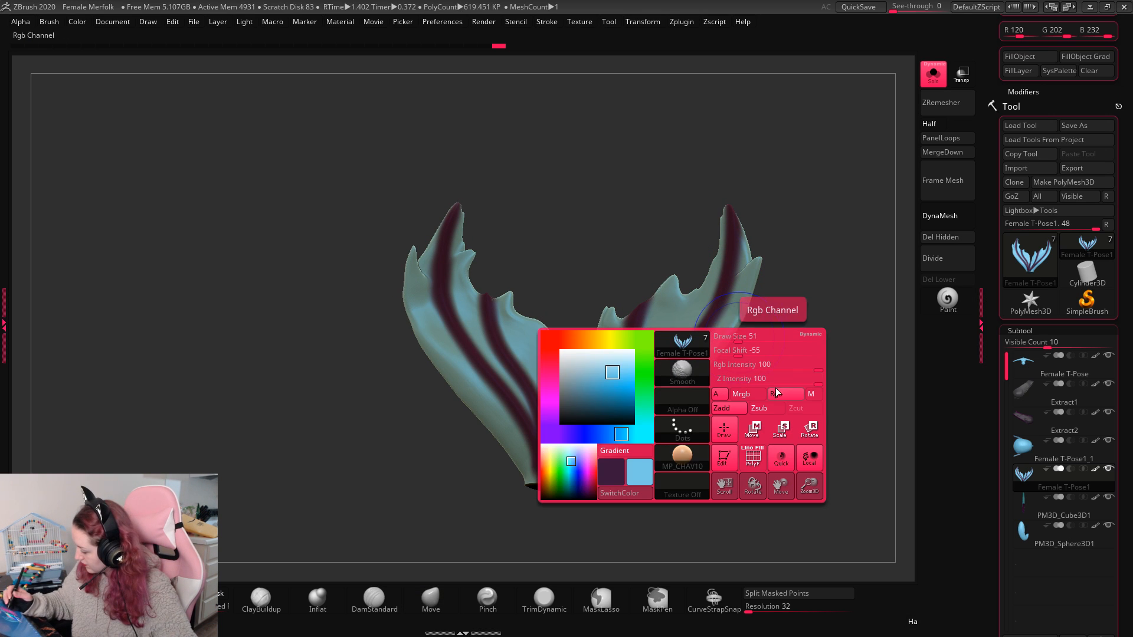
pyautogui.moveTo(780, 405); pyautogui.dragTo(758, 344)
pyautogui.moveTo(1127, 345); pyautogui.dragTo(1127, 392)
pyautogui.click(1037, 98)
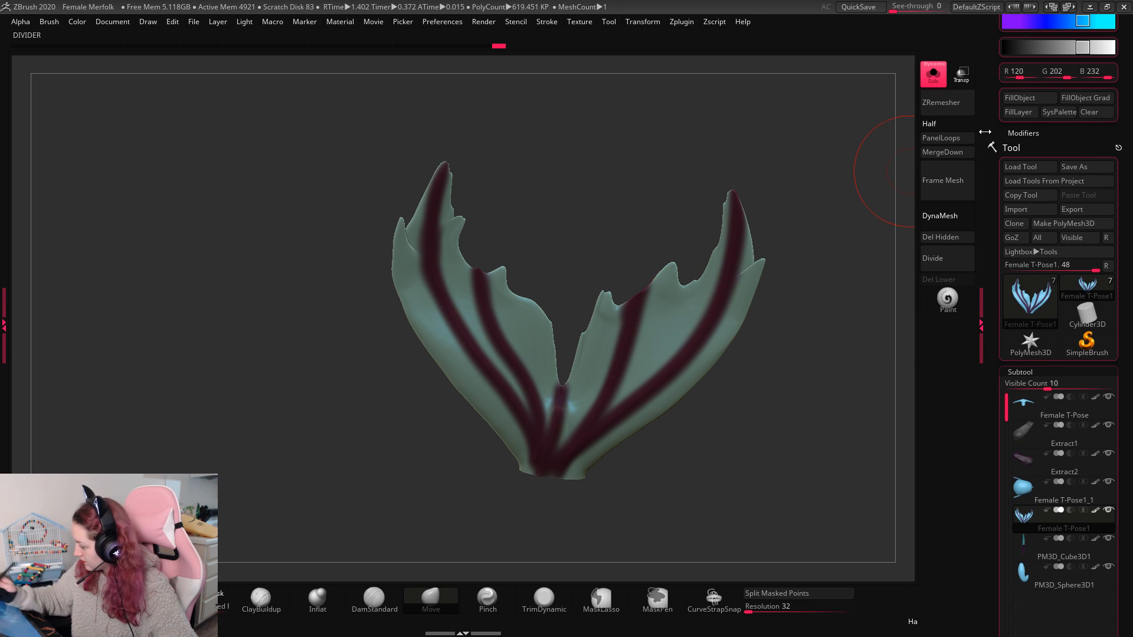
pyautogui.press('space')
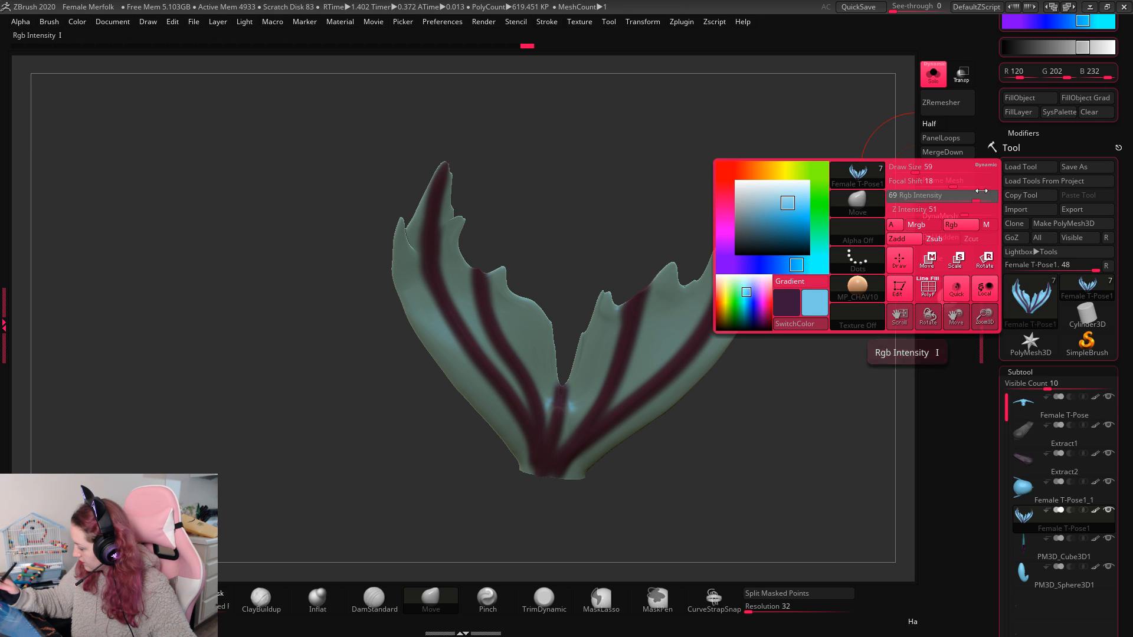
pyautogui.click(1026, 98)
# Step: Turn off Solo mode and frame the complete merfolk figure
pyautogui.moveTo(809, 381); pyautogui.dragTo(936, 175)
pyautogui.moveTo(850, 316); pyautogui.dragTo(754, 409)
pyautogui.press('f')
# Step: Save the project over the existing Female Merfolk file
pyautogui.hotkey('ctrl', 's')
pyautogui.click(245, 215)
pyautogui.click(534, 429)
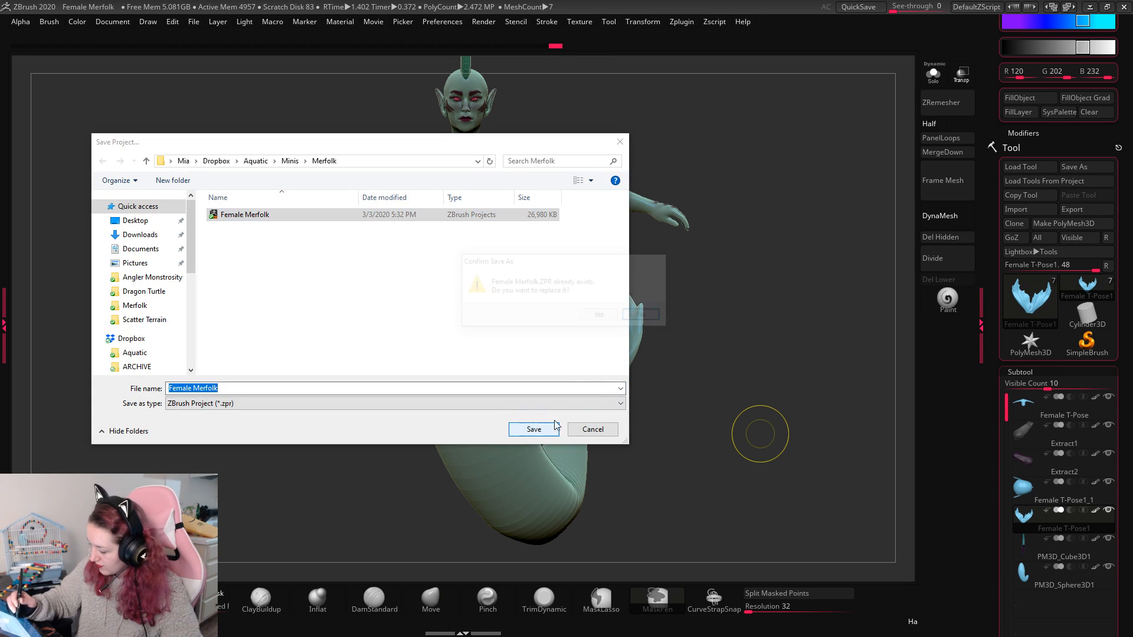
pyautogui.click(600, 317)
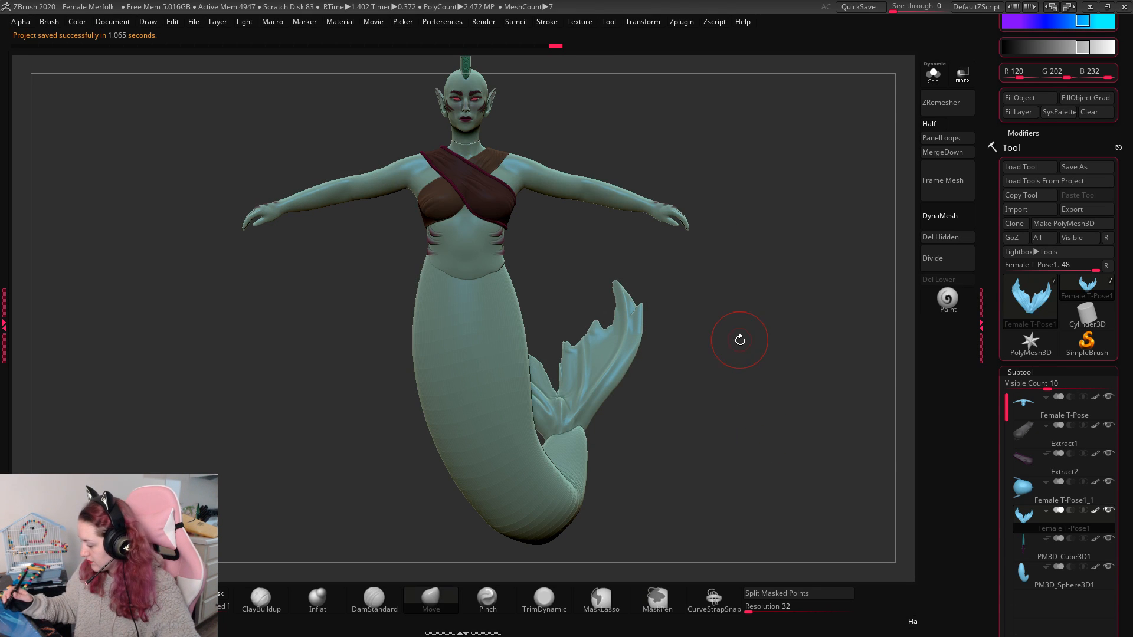
# Step: Select the tail subtool, set the paint's Rgb Intensity to 49, and choose the dark purple R 57, G 25, B 59
pyautogui.press('Down')
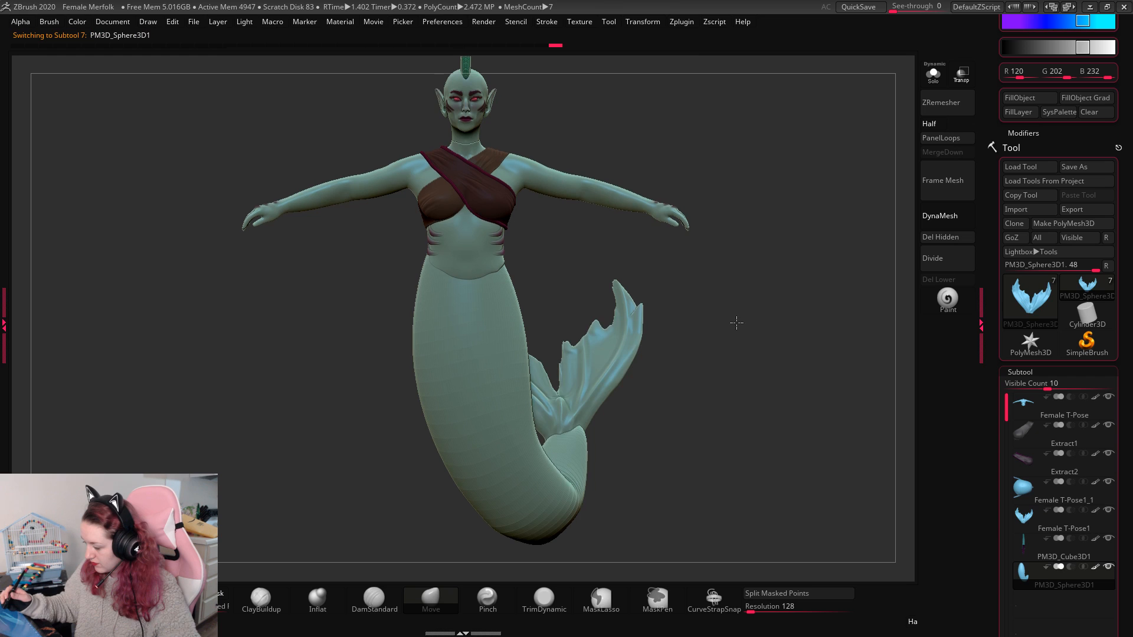
pyautogui.moveTo(736, 322); pyautogui.dragTo(757, 319)
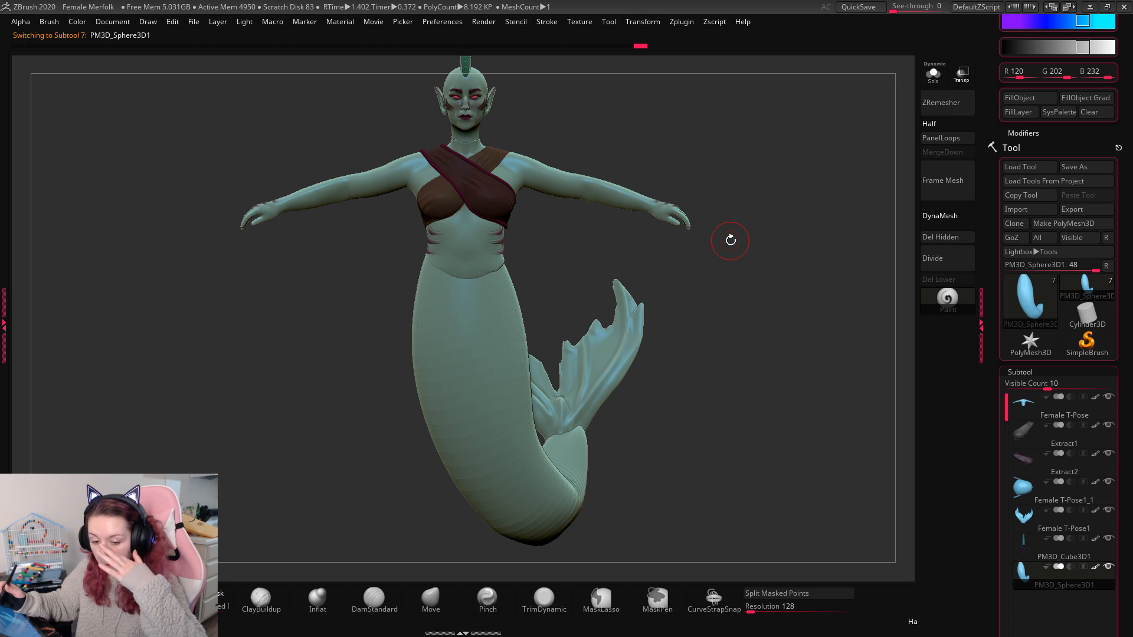
pyautogui.rightClick(716, 255)
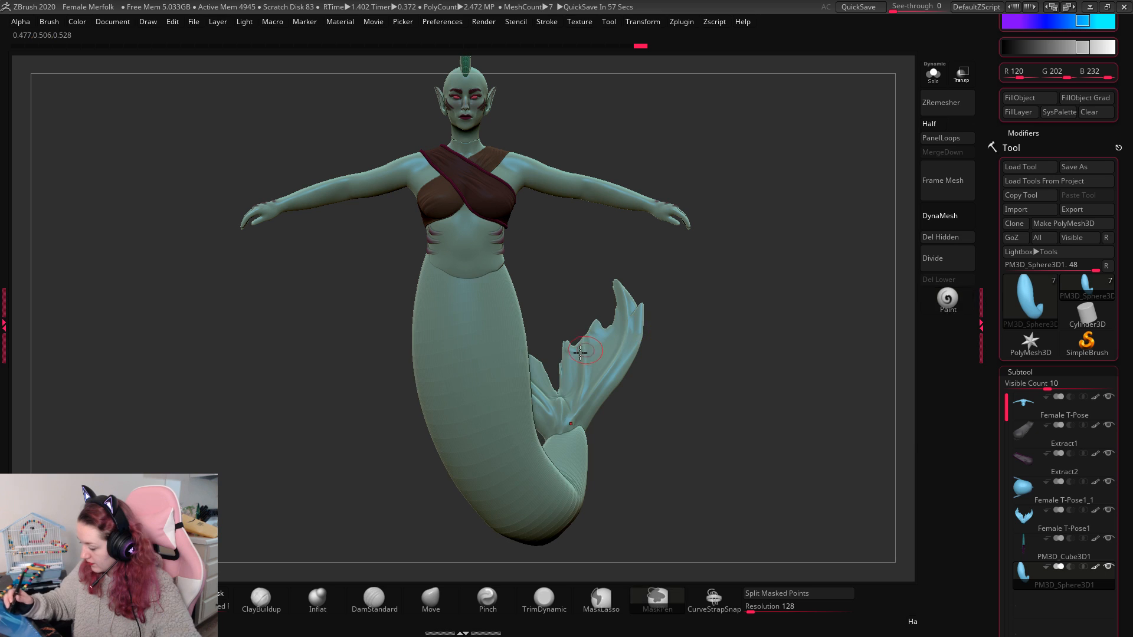
pyautogui.rightClick(586, 332)
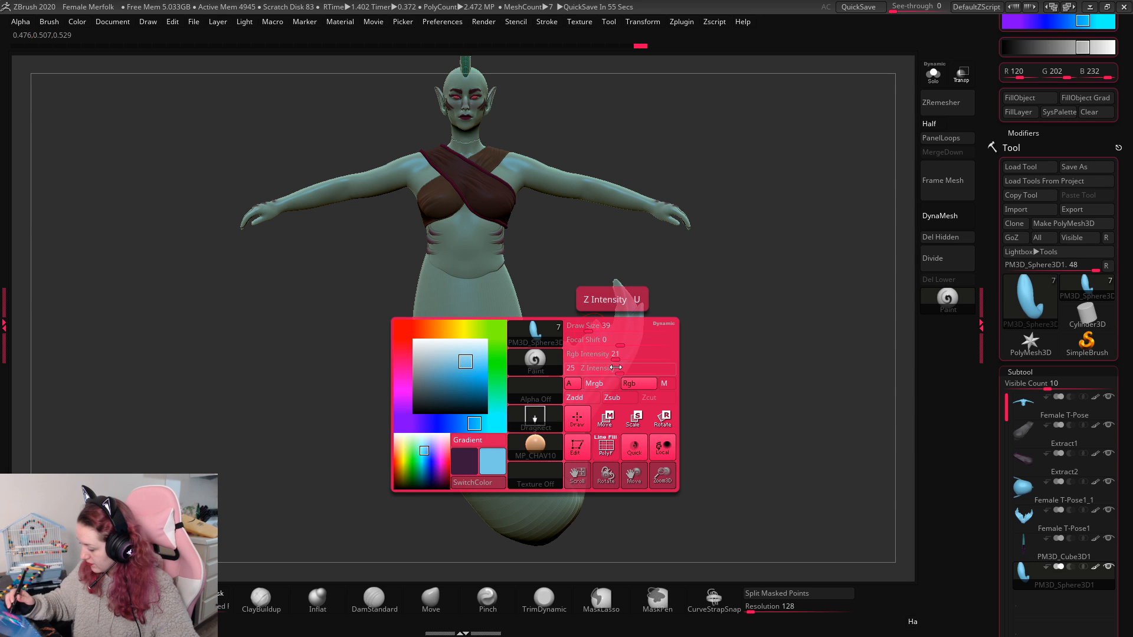
pyautogui.moveTo(614, 358); pyautogui.dragTo(641, 358)
pyautogui.click(478, 464)
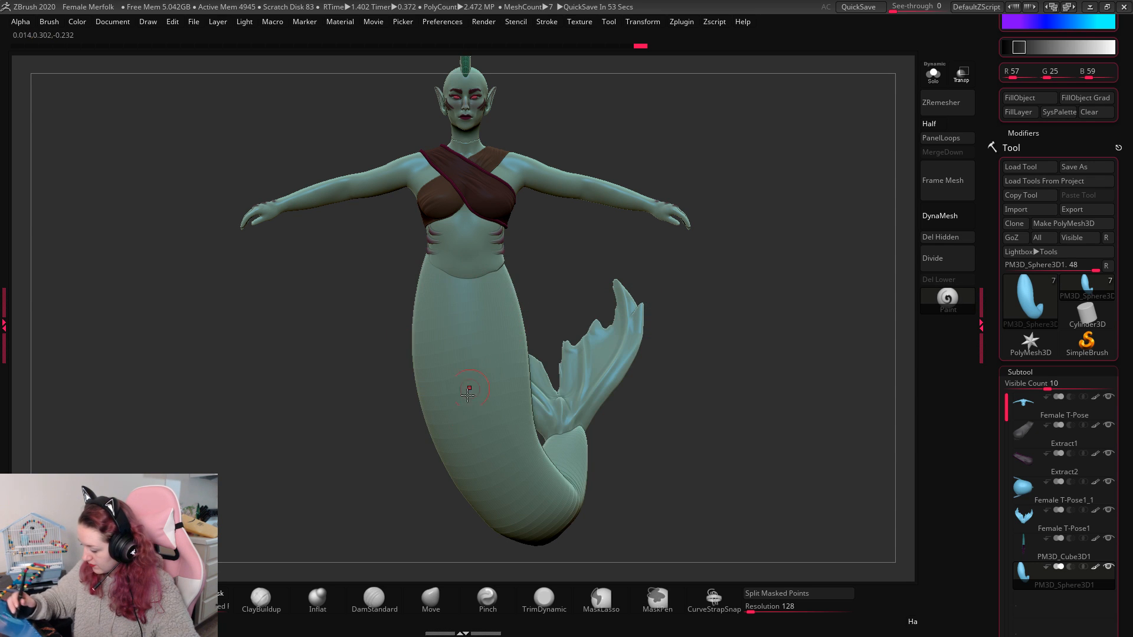
# Step: Switch the main color to light blue and paint a gradient along the tail from pale at the waist to dark purple towards the fin
pyautogui.rightClick(541, 369)
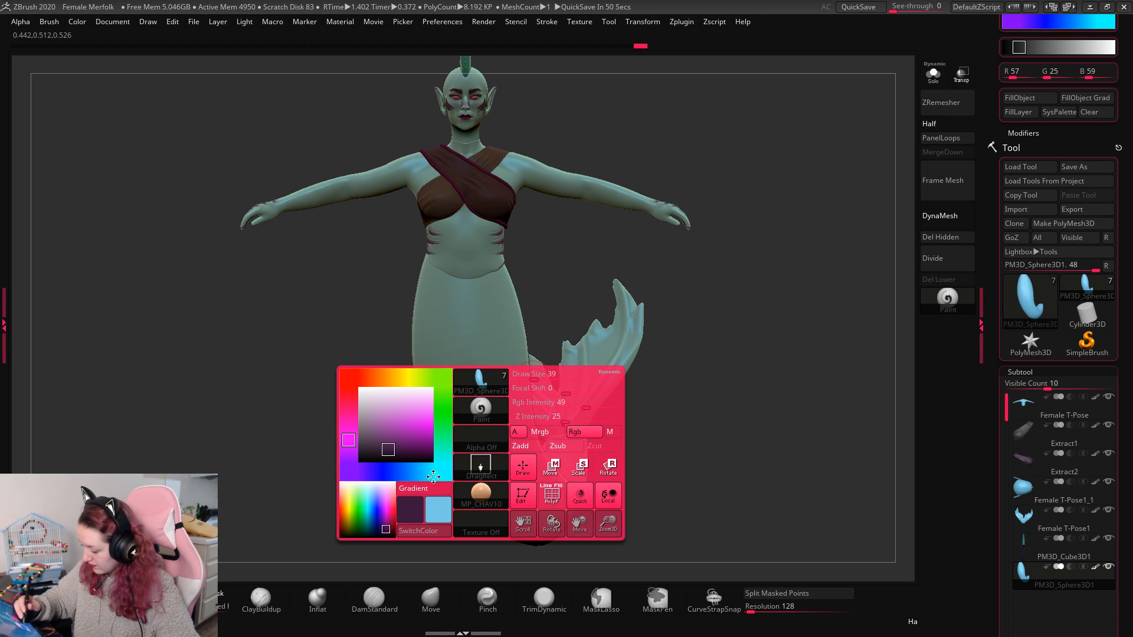
pyautogui.click(429, 532)
pyautogui.hotkey('ctrl', 'z')
pyautogui.moveTo(425, 289); pyautogui.dragTo(463, 313)
pyautogui.moveTo(690, 207)
pyautogui.mouseDown()
pyautogui.moveTo(718, 202)
pyautogui.moveTo(667, 292)
pyautogui.mouseUp()
pyautogui.hotkey('ctrl', 'z')
pyautogui.moveTo(566, 401); pyautogui.dragTo(593, 366)
pyautogui.moveTo(801, 160); pyautogui.dragTo(798, 165)
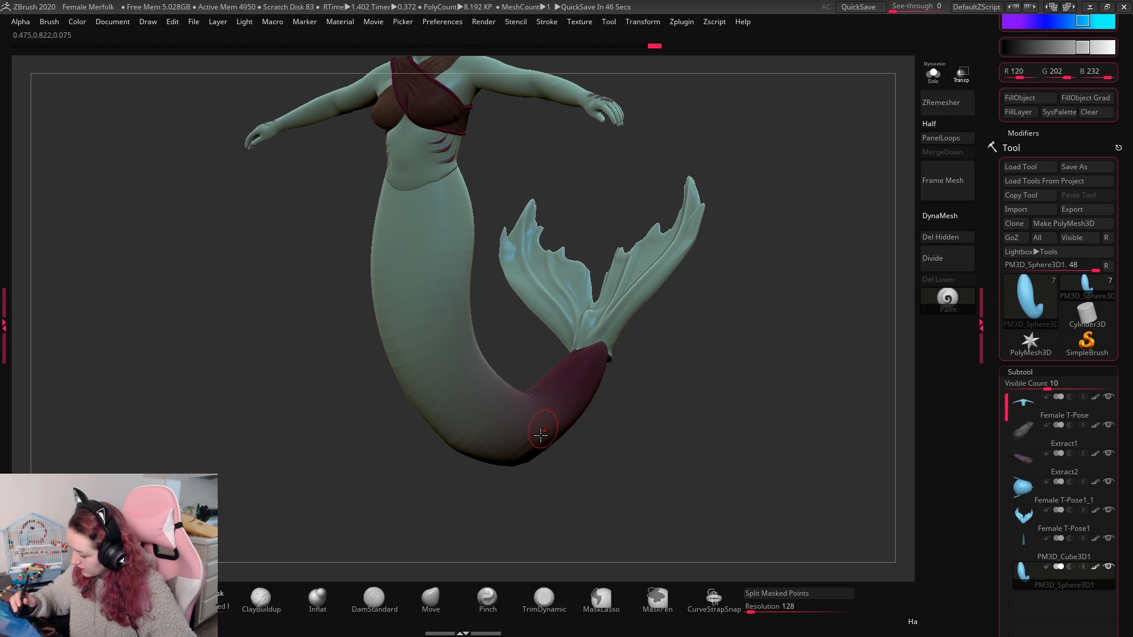
pyautogui.moveTo(484, 441); pyautogui.dragTo(751, 563)
pyautogui.hotkey('ctrl', 'z')
pyautogui.moveTo(420, 370); pyautogui.dragTo(576, 464)
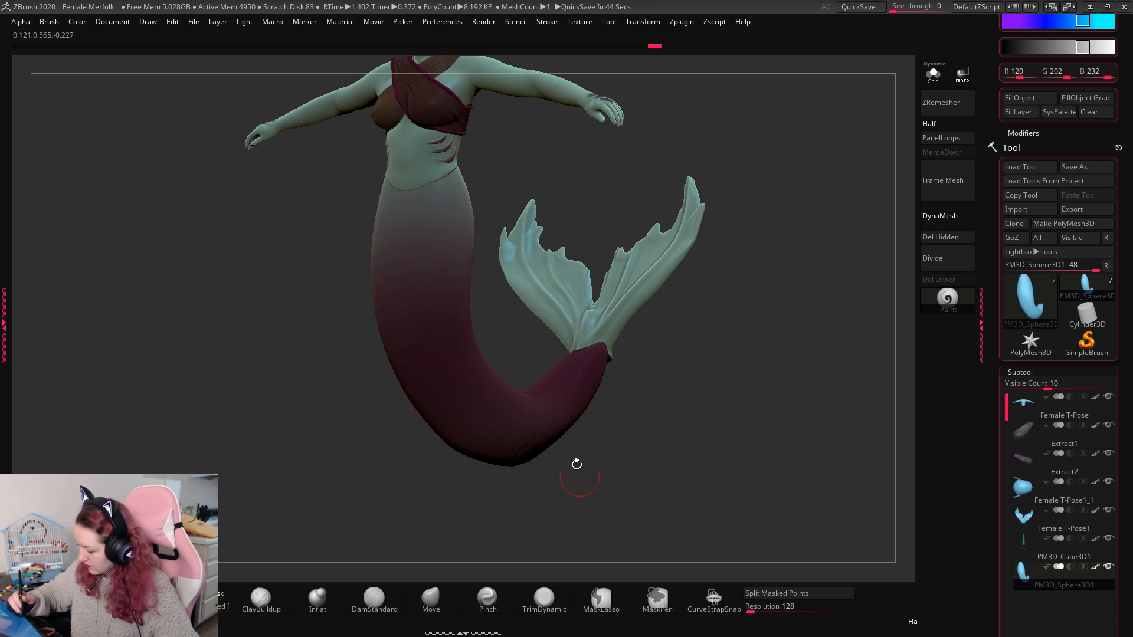
# Step: Select the tail fin and paint a gradient on it from dark purple at the base to pale at the tips
pyautogui.moveTo(723, 367)
pyautogui.mouseDown()
pyautogui.moveTo(725, 381)
pyautogui.moveTo(702, 378)
pyautogui.mouseUp()
pyautogui.keyDown('alt'); pyautogui.click(535, 301); pyautogui.keyUp('alt')
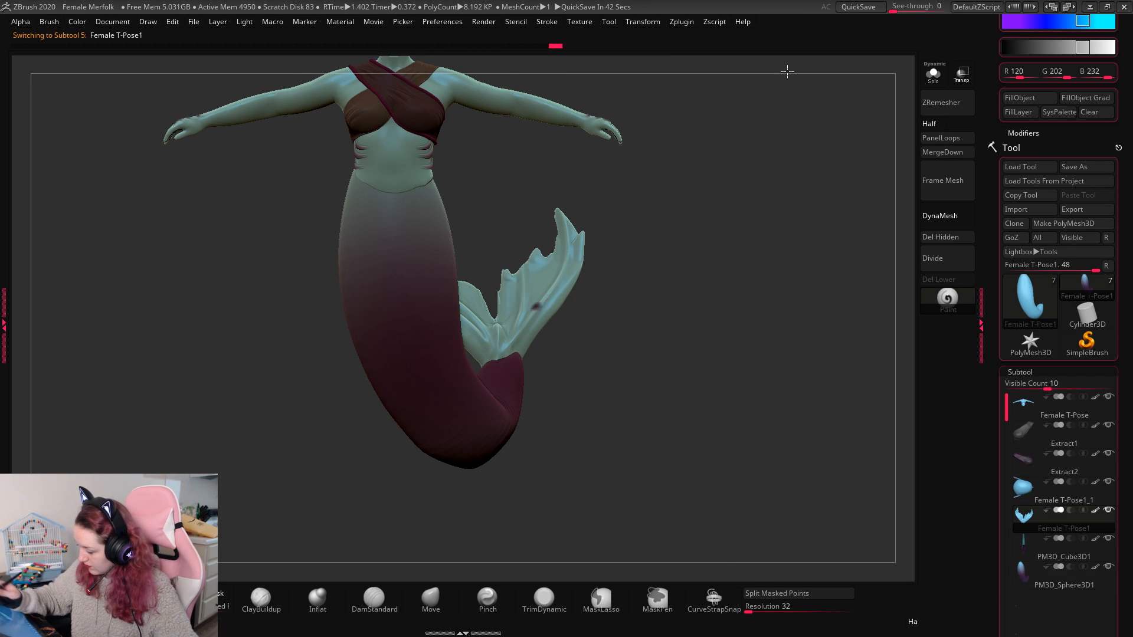
pyautogui.moveTo(519, 330); pyautogui.dragTo(573, 271)
pyautogui.moveTo(648, 262); pyautogui.dragTo(525, 297)
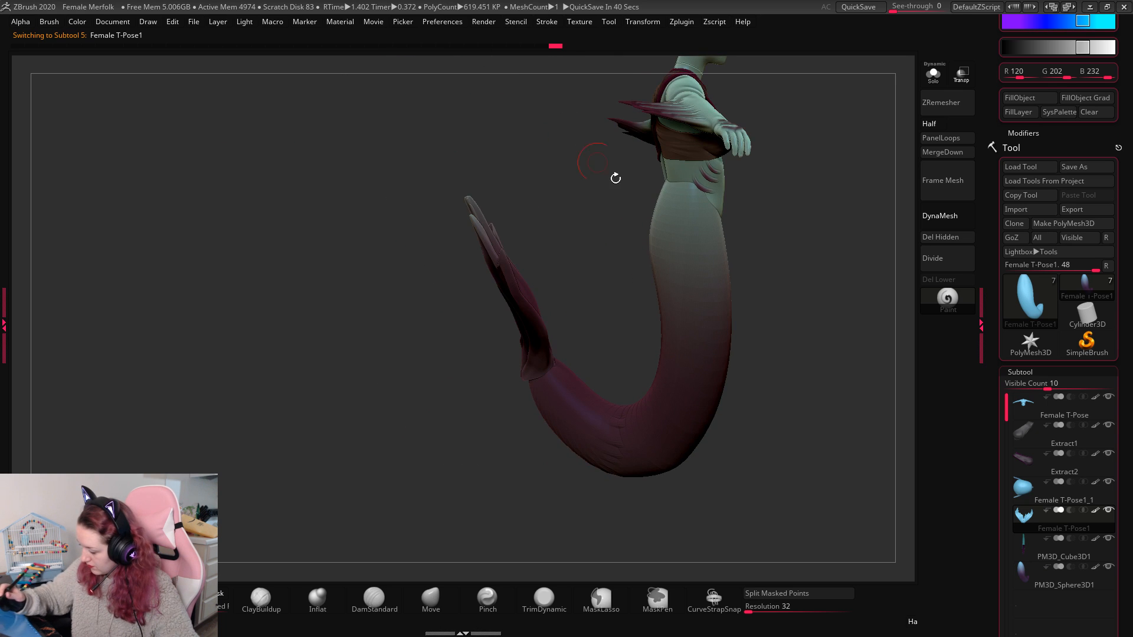
pyautogui.moveTo(615, 178)
pyautogui.mouseDown()
pyautogui.moveTo(784, 412)
pyautogui.moveTo(793, 344)
pyautogui.moveTo(730, 422)
pyautogui.mouseUp()
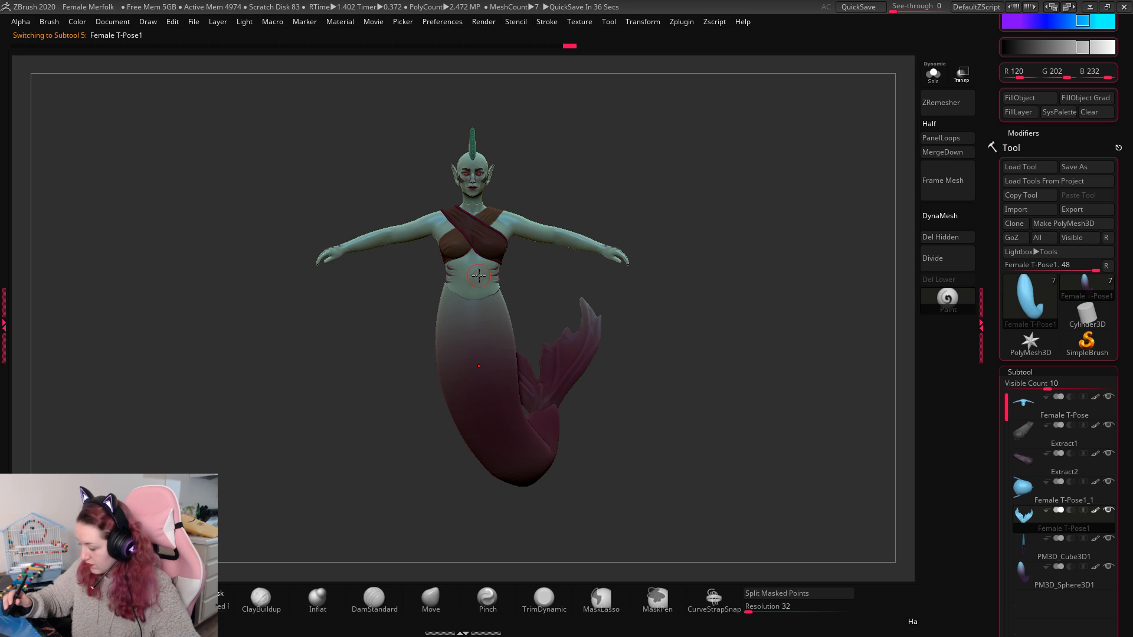
# Step: Select the tail, switch the main color to dark purple R 57, G 25, B 59, and rework the tail's gradient
pyautogui.keyDown('alt'); pyautogui.click(485, 361); pyautogui.keyUp('alt')
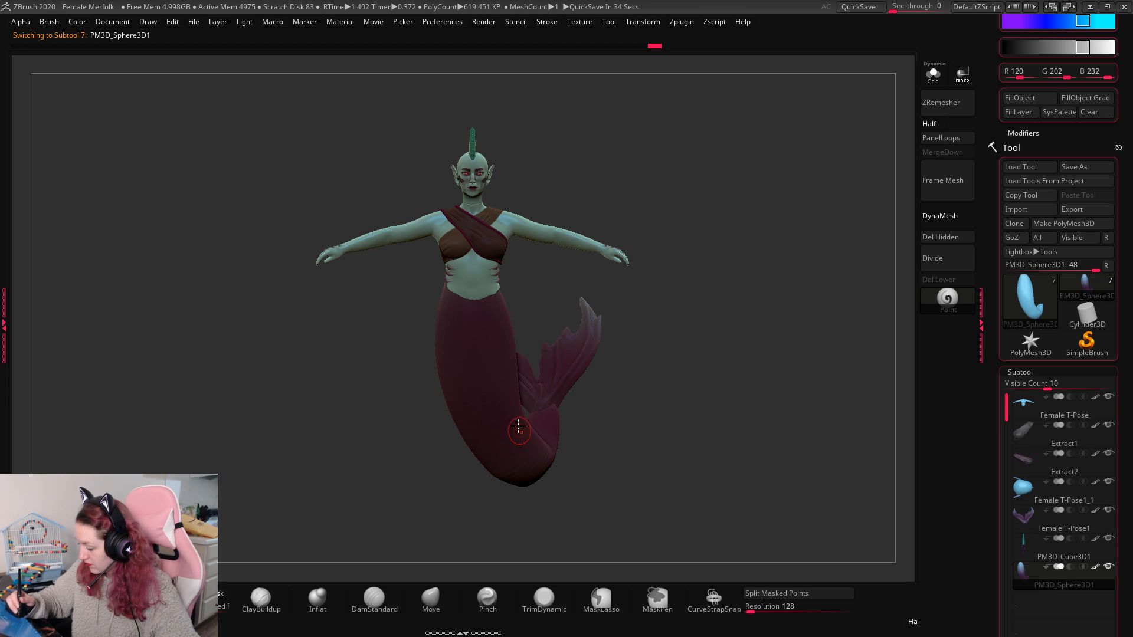
pyautogui.press('ctrl')
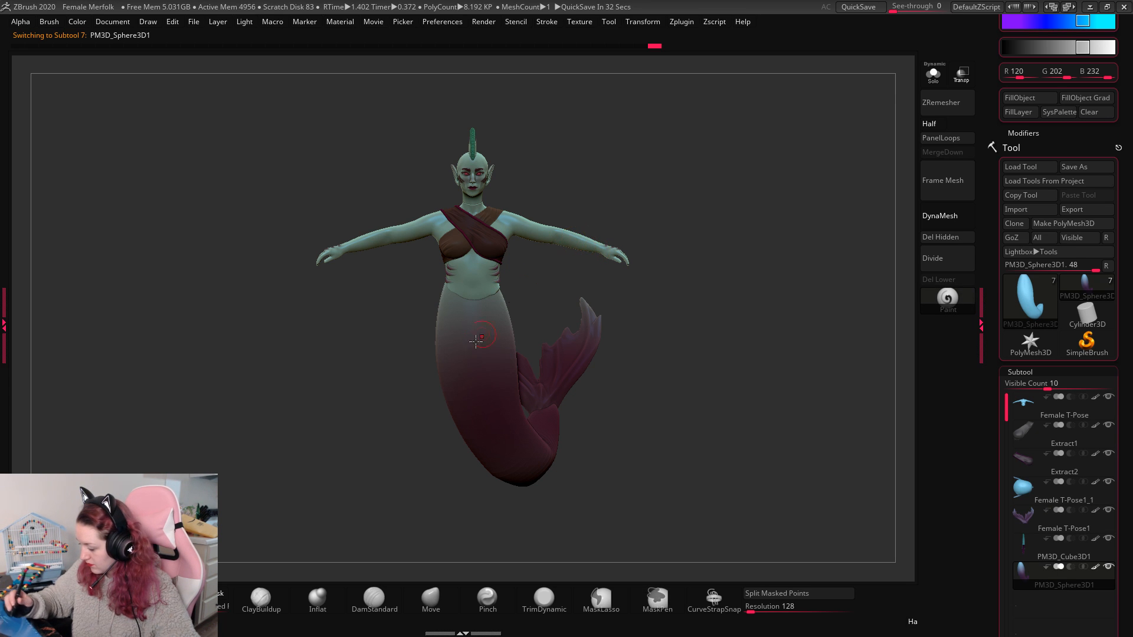
pyautogui.hotkey('ctrl', 'z')
pyautogui.press('space')
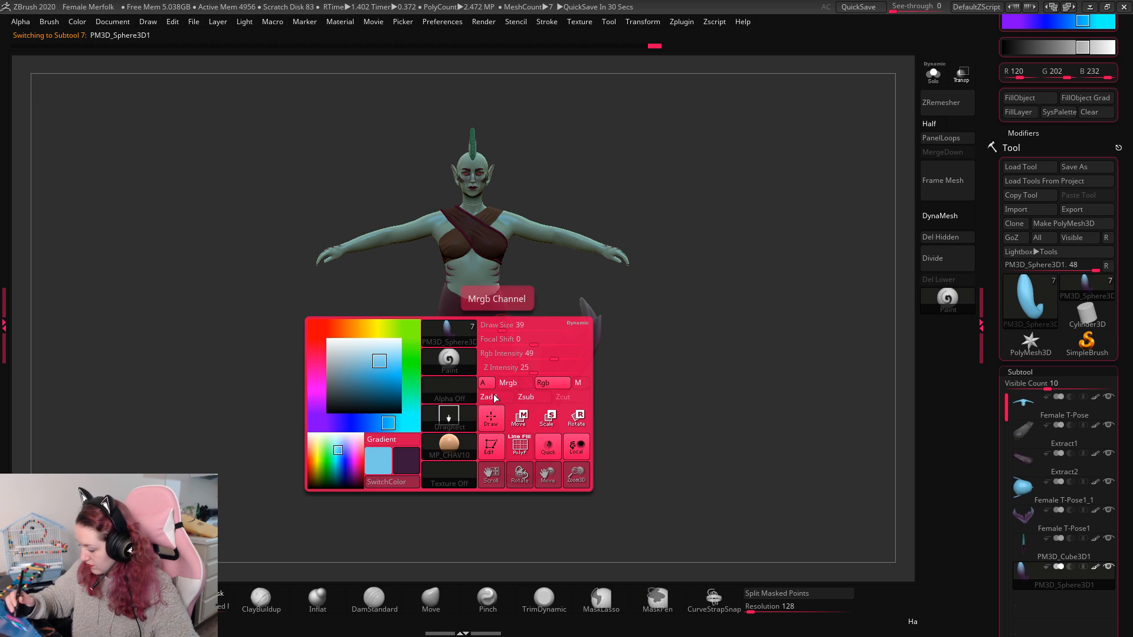
pyautogui.click(398, 477)
pyautogui.hotkey('ctrl', 'shift', 'z')
pyautogui.hotkey('ctrl', 'z')
pyautogui.press('space')
pyautogui.press('space')
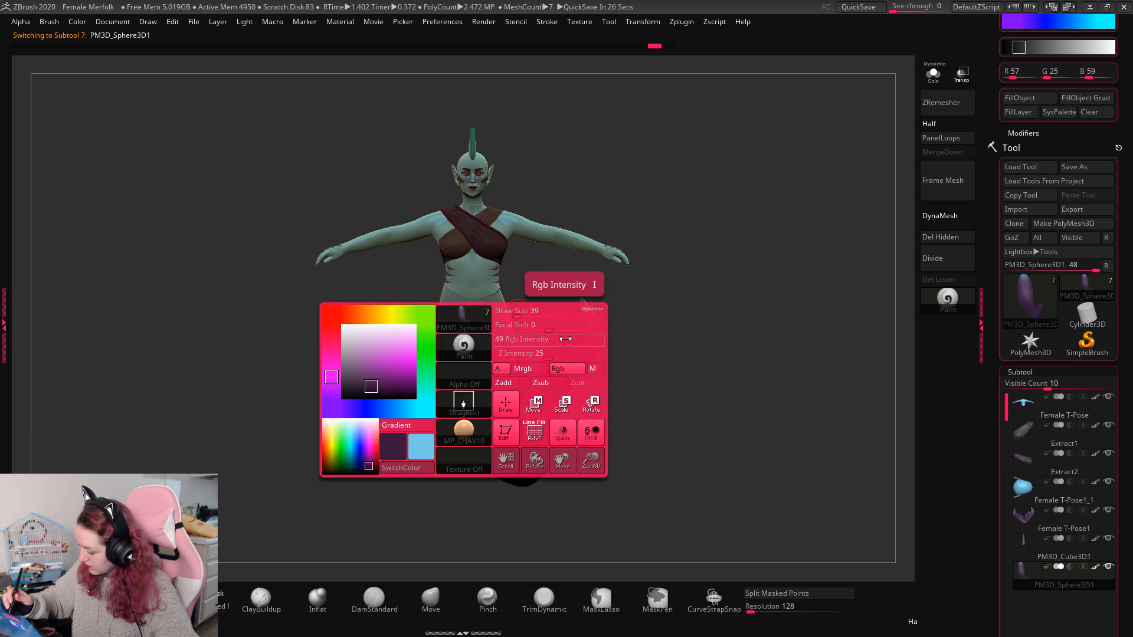
pyautogui.hotkey('ctrl', 'shift', 'z')
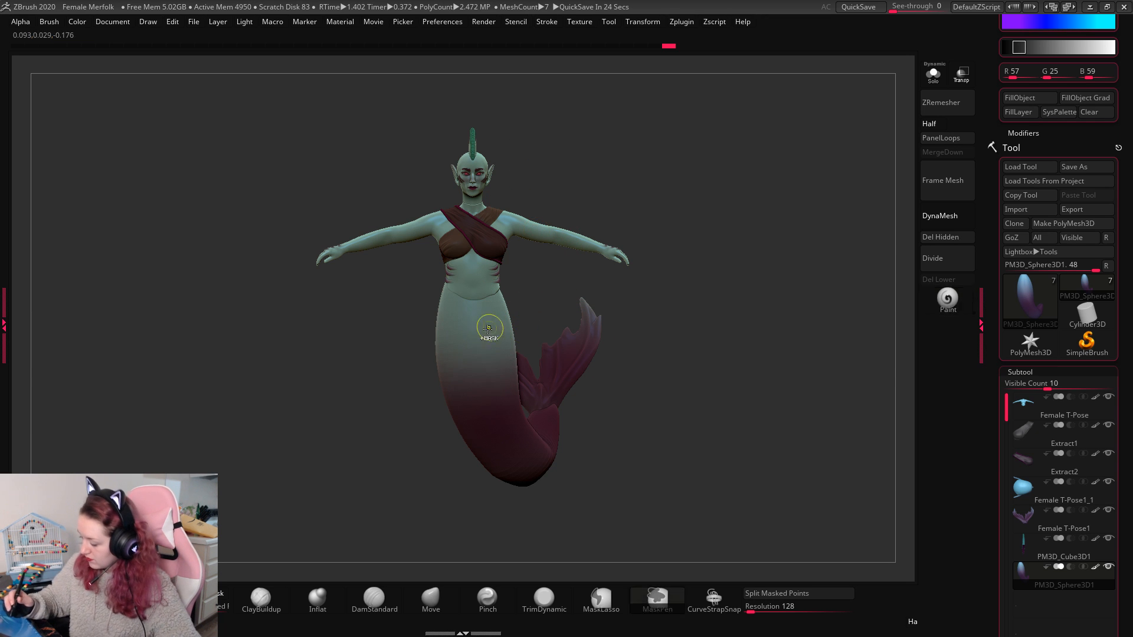
# Step: Repaint the tail's gradient with a softer fade from the pale waist to the dark purple lower tail
pyautogui.moveTo(484, 381); pyautogui.dragTo(535, 493)
pyautogui.hotkey('ctrl', 'z')
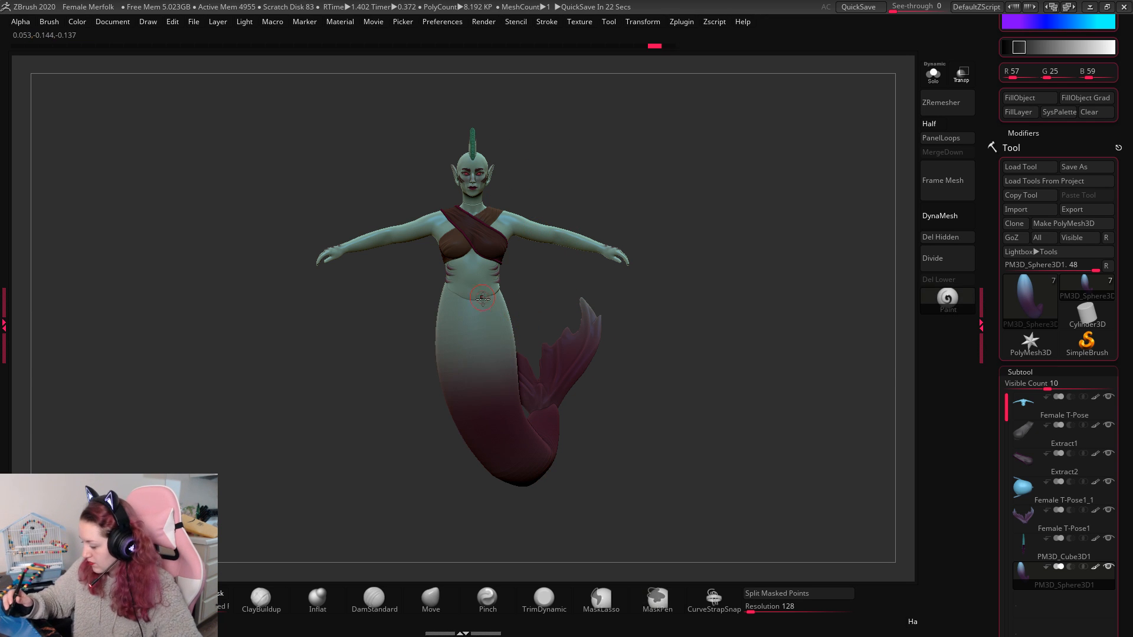
pyautogui.moveTo(480, 299)
pyautogui.mouseDown()
pyautogui.moveTo(482, 394)
pyautogui.moveTo(497, 429)
pyautogui.mouseUp()
pyautogui.press('space')
pyautogui.click(546, 281)
pyautogui.hotkey('ctrl', 'z')
pyautogui.press('space')
pyautogui.click(534, 297)
pyautogui.keyDown('ctrl'); pyautogui.moveTo(707, 326); pyautogui.dragTo(747, 328, button='right'); pyautogui.keyUp('ctrl')
# Step: Save the project over the existing Female Merfolk file
pyautogui.hotkey('ctrl', 's')
pyautogui.click(348, 217)
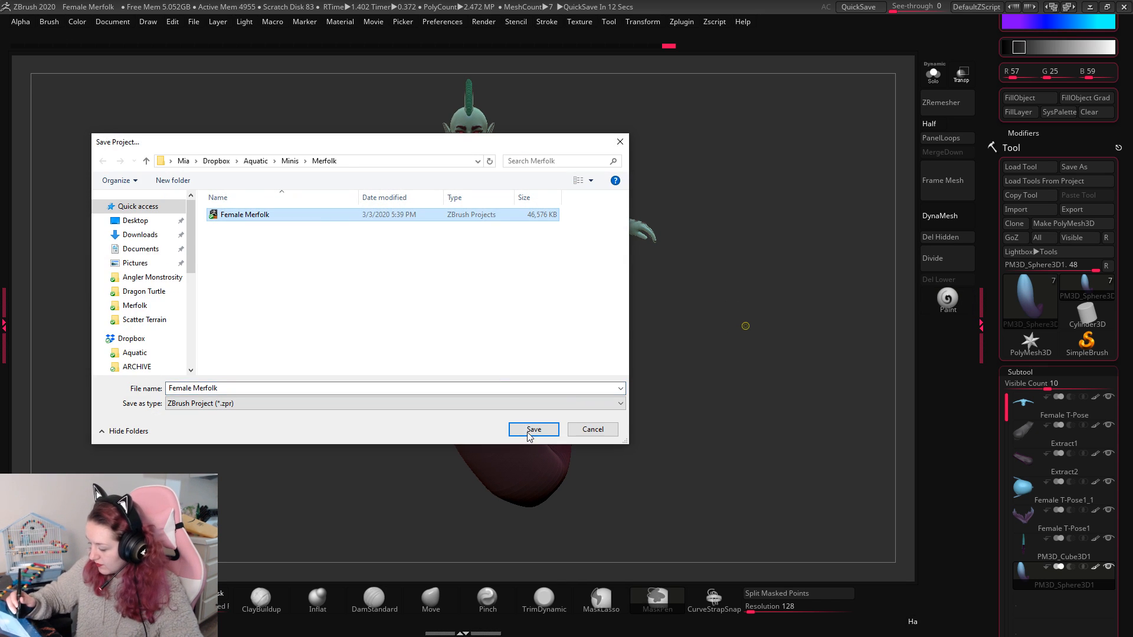
pyautogui.click(534, 430)
pyautogui.click(603, 315)
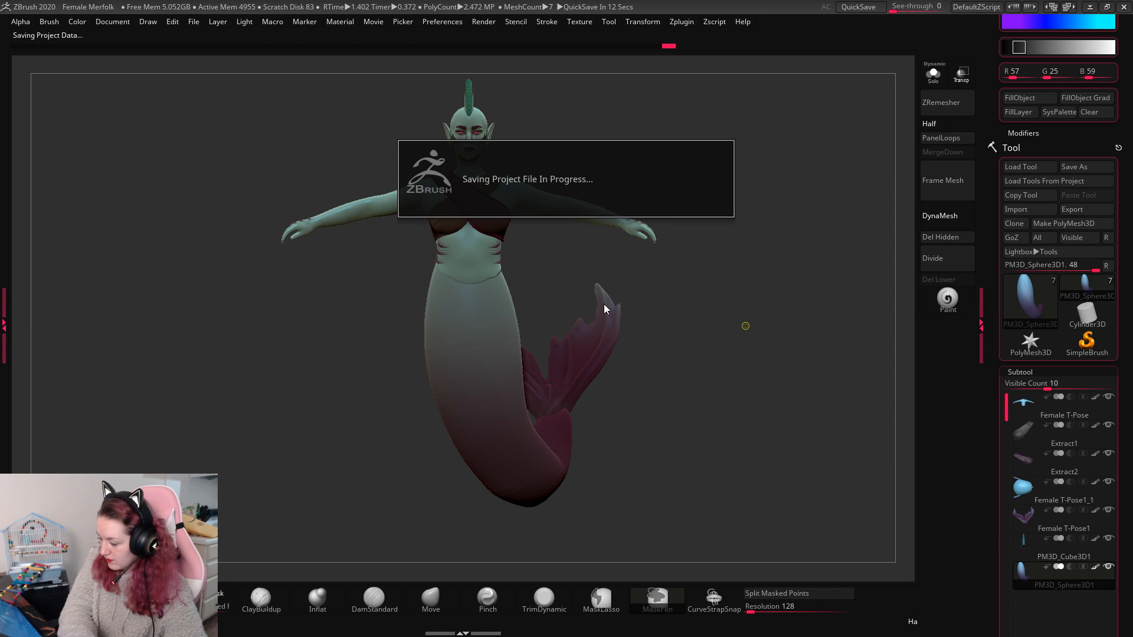
# Step: Save a copy of the project as Female Merfolk POSE
pyautogui.hotkey('ctrl', 's')
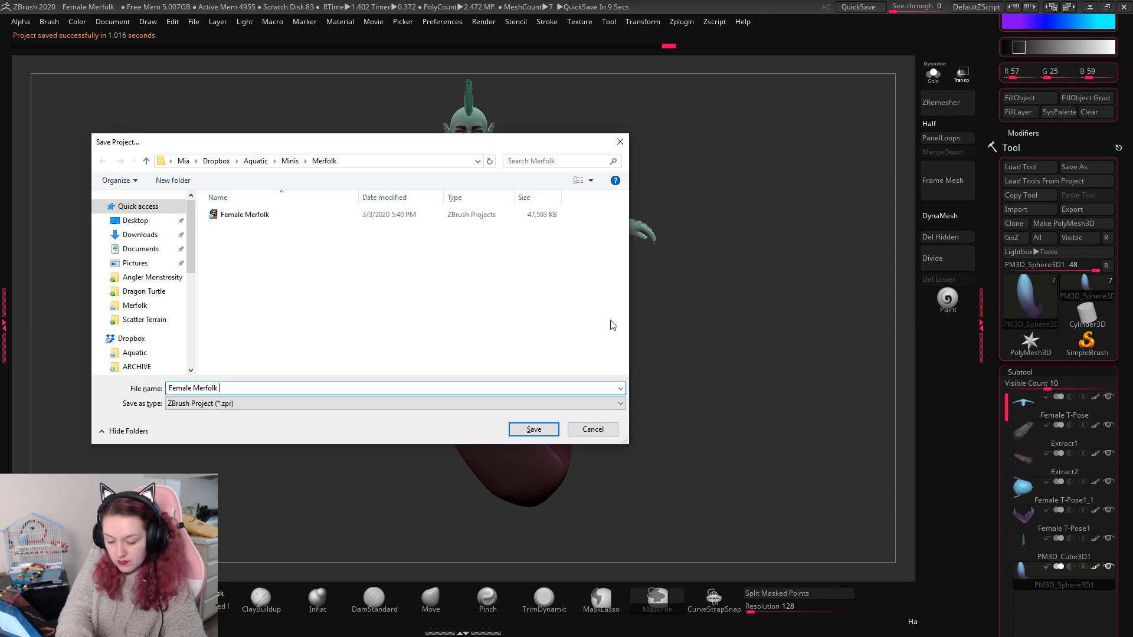
pyautogui.write('POSE')
pyautogui.press('Return')
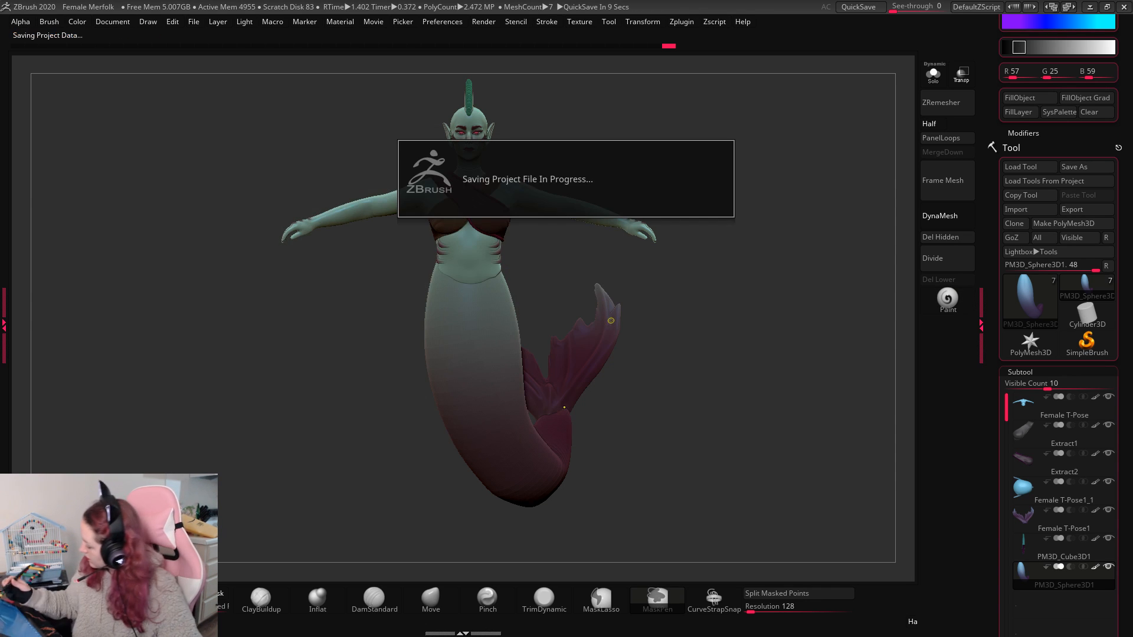
# Step: Merge the chest wrap pieces into the torso subtool, and place the mohawk directly below the head subtool to merge them
pyautogui.click(1027, 413)
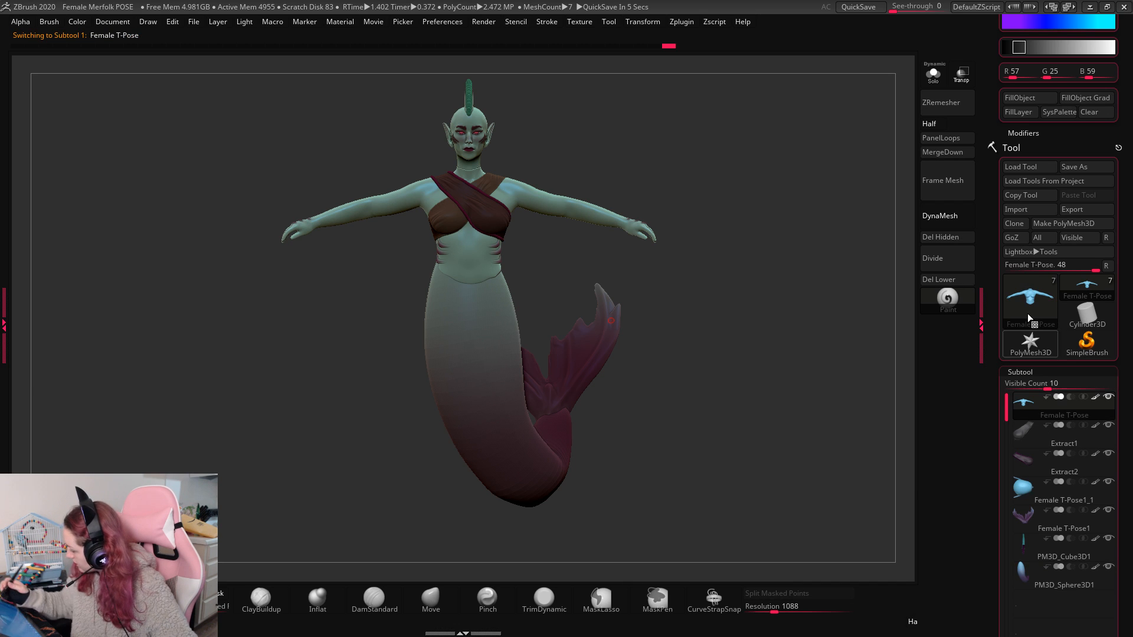
pyautogui.click(952, 152)
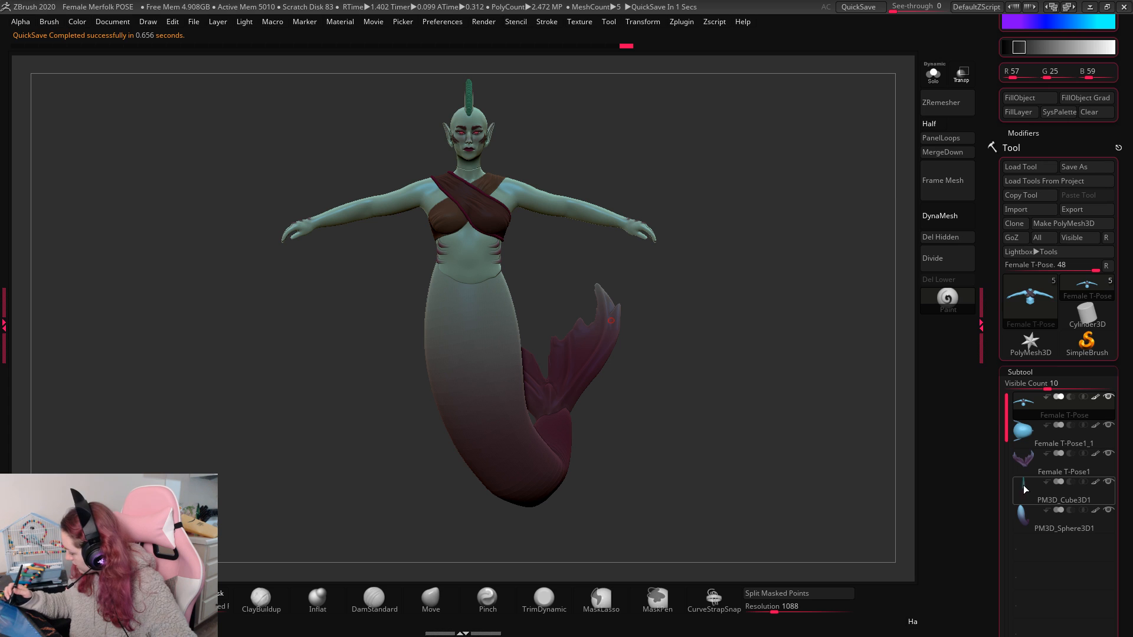
pyautogui.moveTo(1028, 483); pyautogui.dragTo(1027, 438)
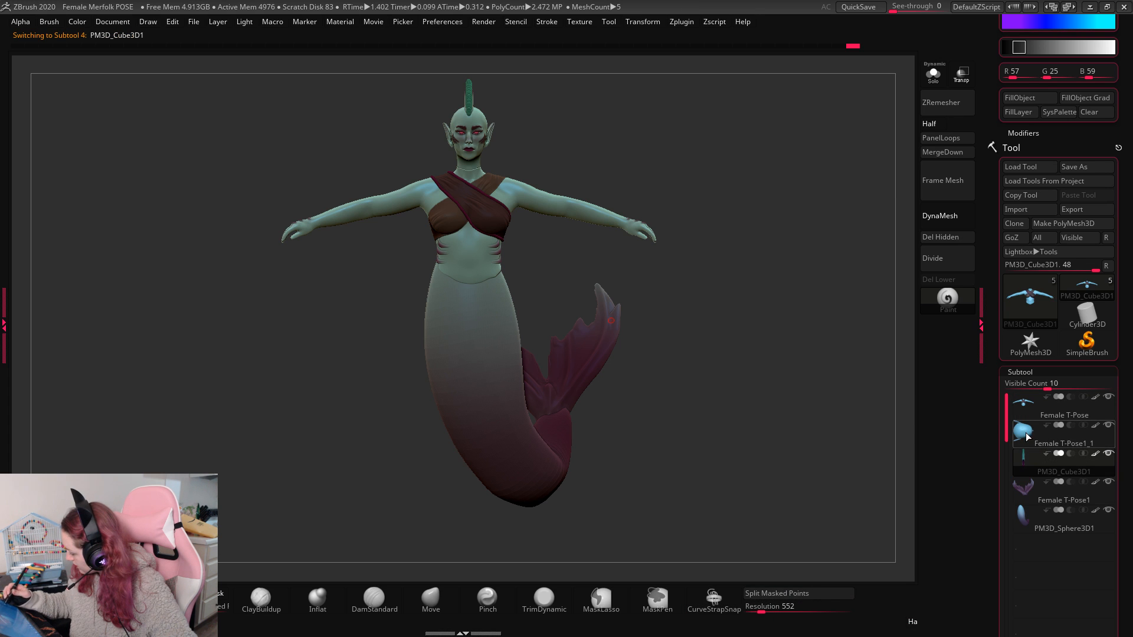
pyautogui.click(1027, 437)
pyautogui.click(942, 152)
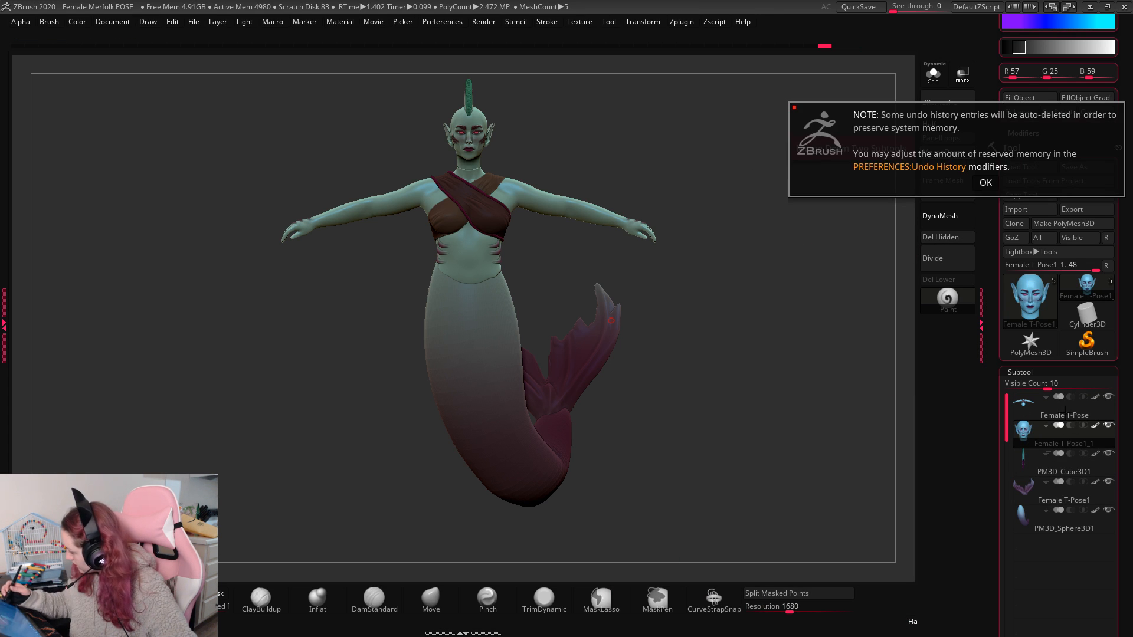
pyautogui.click(994, 184)
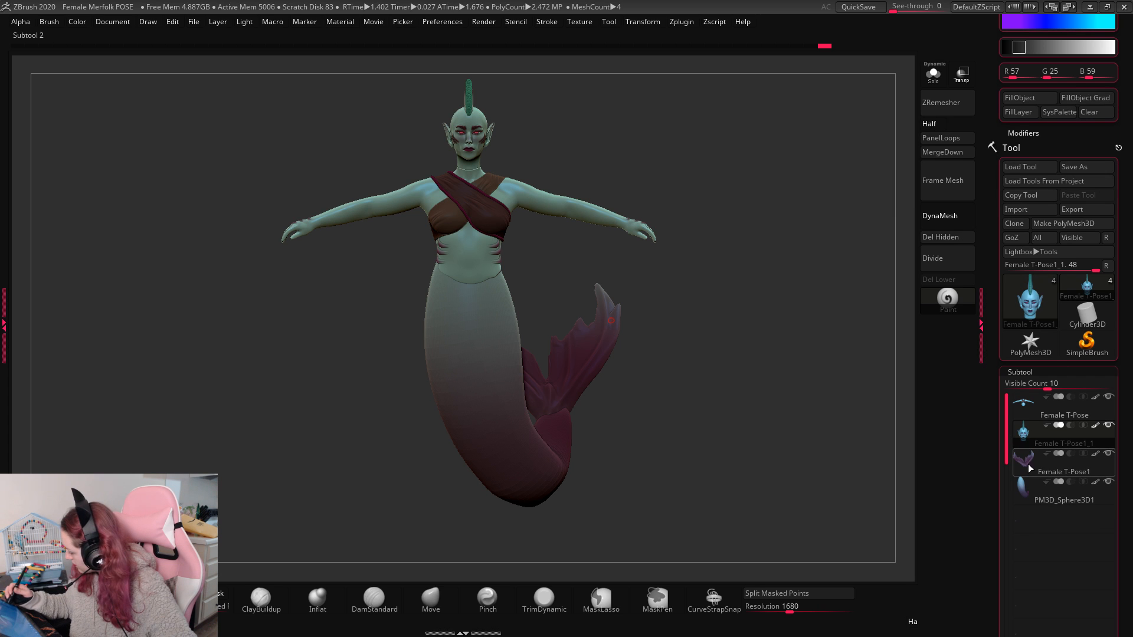
# Step: Select the torso and rotate it so it twists sideways, with one arm raised and the other lowered
pyautogui.click(1033, 410)
pyautogui.press('w')
pyautogui.moveTo(521, 289); pyautogui.dragTo(511, 250)
pyautogui.moveTo(516, 280); pyautogui.dragTo(514, 255)
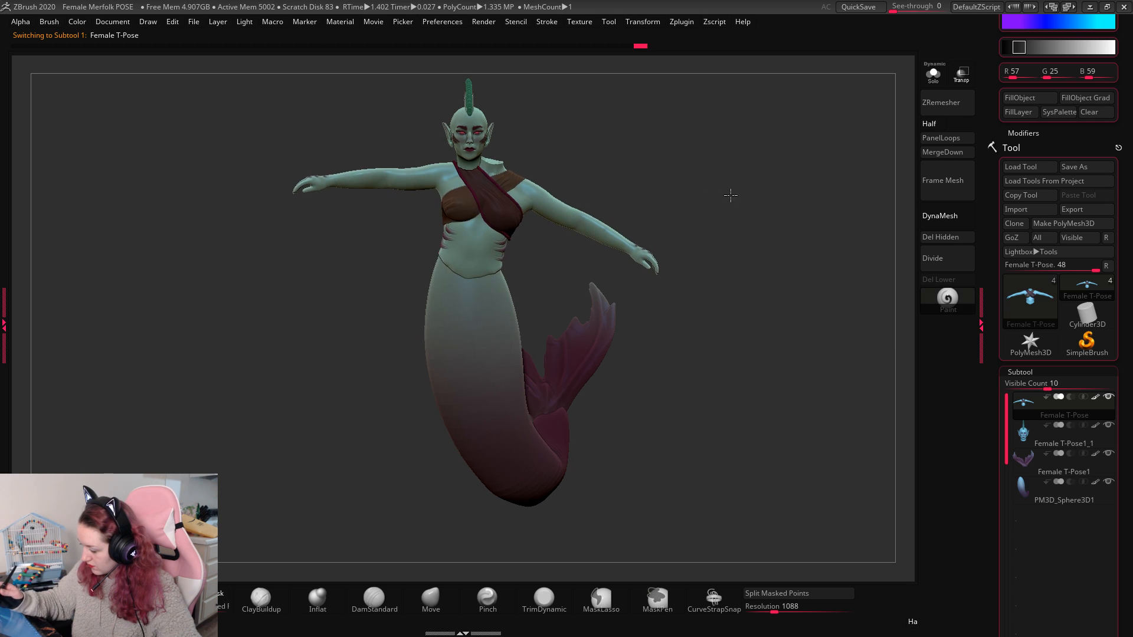
# Step: Select the head with its mohawk, then turn, tilt and move it to sit on the neck of the twisted torso
pyautogui.keyDown('shift'); pyautogui.moveTo(730, 196); pyautogui.dragTo(606, 328); pyautogui.keyUp('shift')
pyautogui.keyDown('alt'); pyautogui.click(489, 96); pyautogui.keyUp('alt')
pyautogui.press('w')
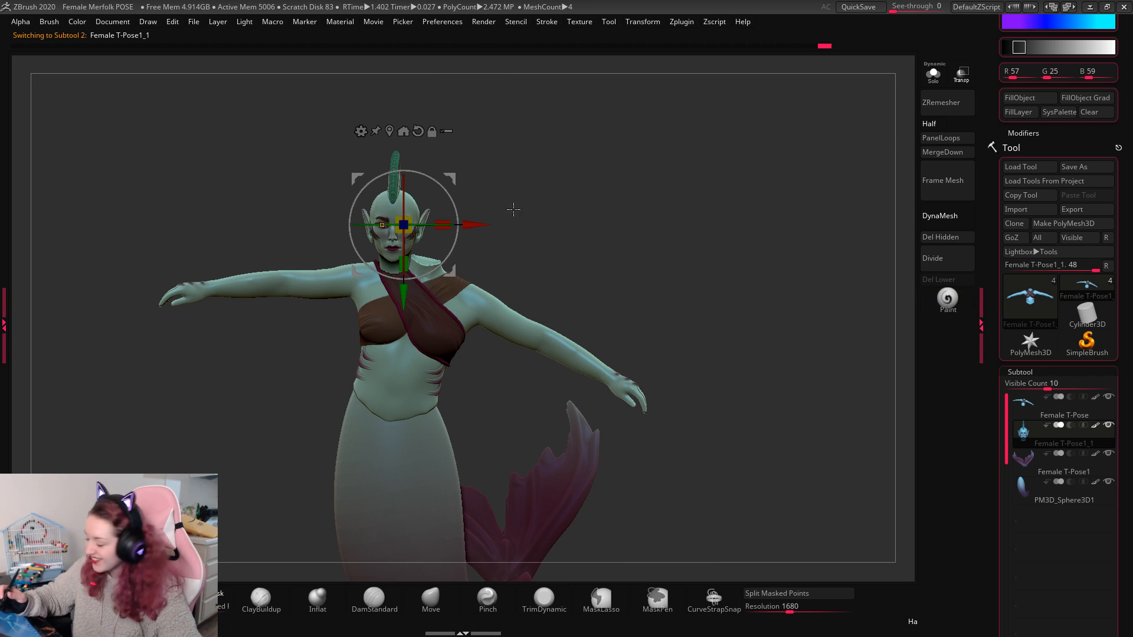
pyautogui.moveTo(457, 172); pyautogui.dragTo(490, 158)
pyautogui.hotkey('ctrl', 'z')
pyautogui.press('x')
pyautogui.moveTo(492, 185); pyautogui.dragTo(495, 197)
pyautogui.moveTo(414, 198); pyautogui.dragTo(398, 196)
pyautogui.moveTo(479, 165); pyautogui.dragTo(498, 179)
pyautogui.hotkey('ctrl', 'z')
pyautogui.press('q')
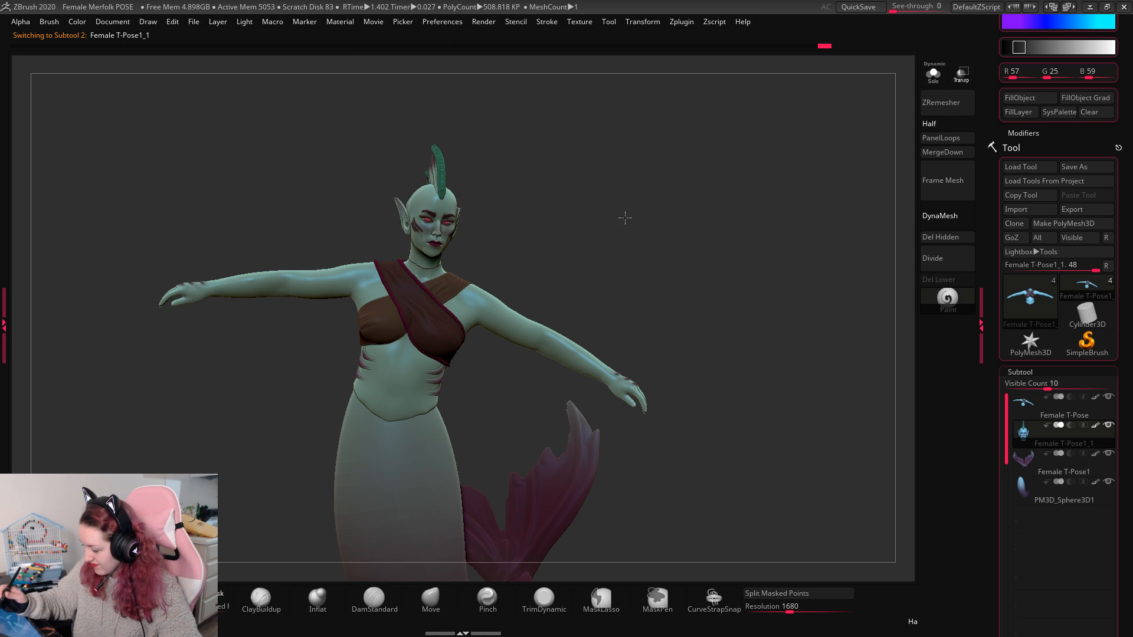
# Step: Isolate the torso, mask the lowered arm up to the shoulder, and split the masked points into a separate subtool
pyautogui.click(627, 247)
pyautogui.keyDown('alt'); pyautogui.moveTo(628, 247); pyautogui.dragTo(627, 249); pyautogui.keyUp('alt')
pyautogui.keyDown('alt'); pyautogui.click(547, 352); pyautogui.keyUp('alt')
pyautogui.click(939, 73)
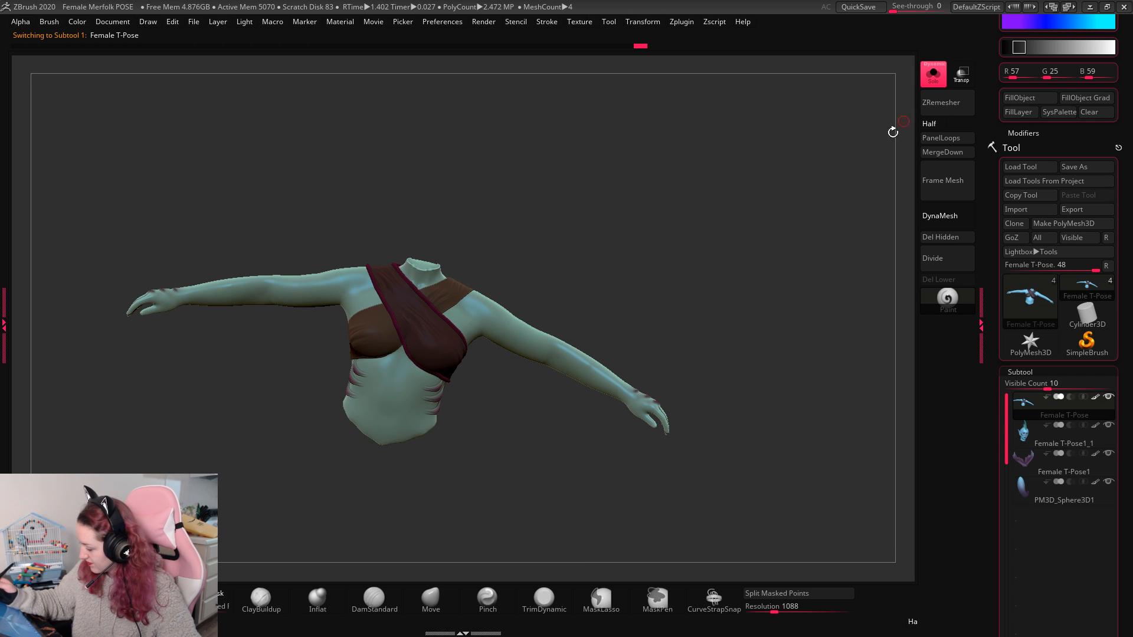
pyautogui.keyDown('alt'); pyautogui.moveTo(826, 185); pyautogui.dragTo(782, 198); pyautogui.keyUp('alt')
pyautogui.keyDown('ctrl'); pyautogui.moveTo(794, 256); pyautogui.dragTo(525, 465); pyautogui.keyUp('ctrl')
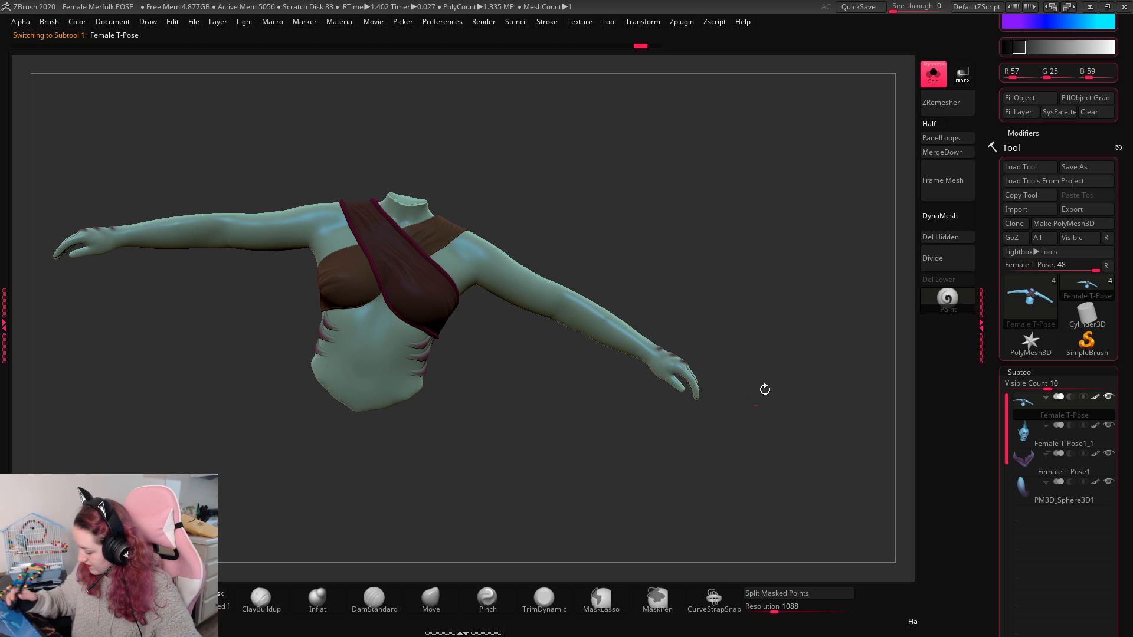
pyautogui.moveTo(764, 389)
pyautogui.keyDown('ctrl'); pyautogui.mouseDown()
pyautogui.moveTo(552, 223)
pyautogui.moveTo(494, 230)
pyautogui.moveTo(518, 346)
pyautogui.moveTo(769, 432)
pyautogui.mouseUp(); pyautogui.keyUp('ctrl')
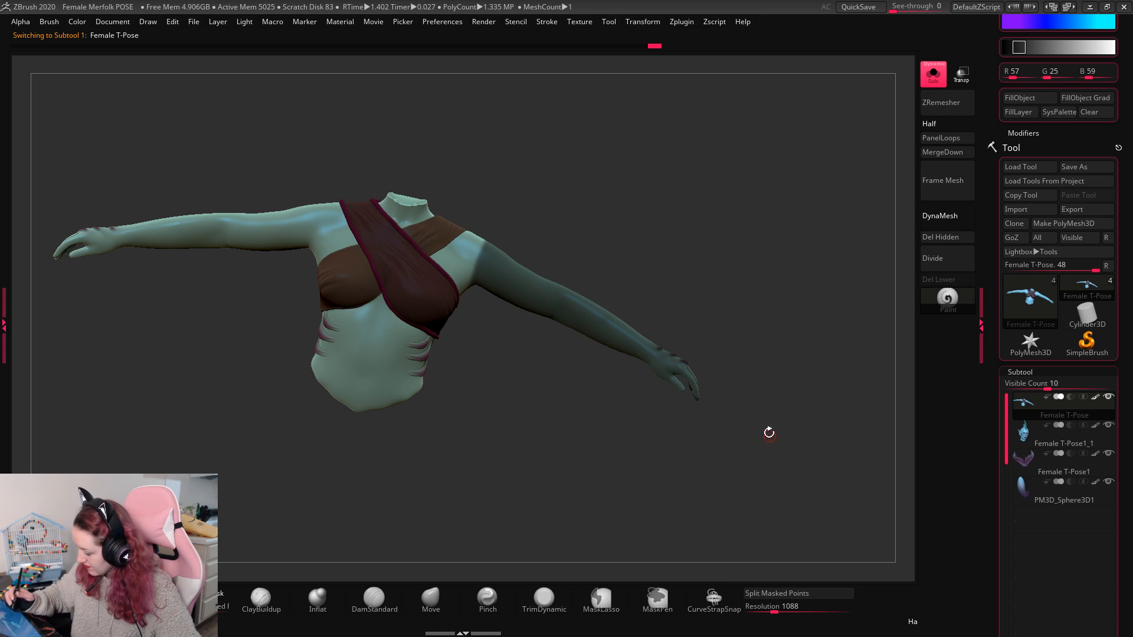
pyautogui.moveTo(847, 301)
pyautogui.mouseDown()
pyautogui.moveTo(695, 318)
pyautogui.moveTo(811, 321)
pyautogui.moveTo(847, 304)
pyautogui.mouseUp()
pyautogui.moveTo(752, 332); pyautogui.dragTo(807, 354)
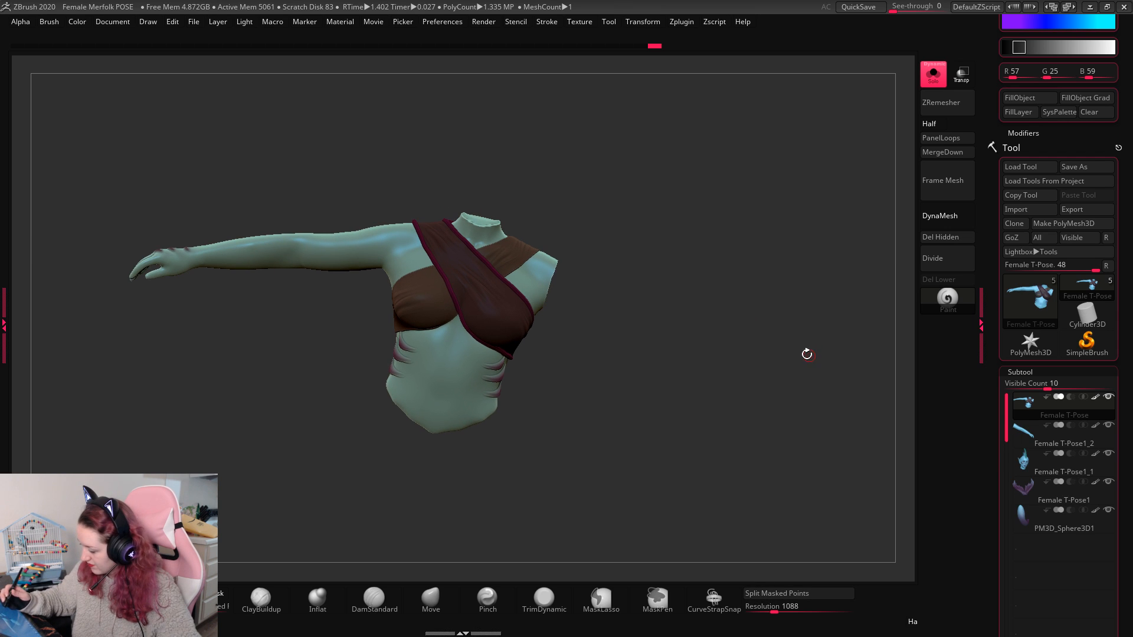
# Step: Mask the raised arm, split it into its own subtool, and turn off Solo mode
pyautogui.moveTo(396, 243)
pyautogui.keyDown('ctrl'); pyautogui.mouseDown()
pyautogui.moveTo(311, 304)
pyautogui.moveTo(106, 174)
pyautogui.moveTo(118, 168)
pyautogui.mouseUp(); pyautogui.keyUp('ctrl')
pyautogui.click(800, 593)
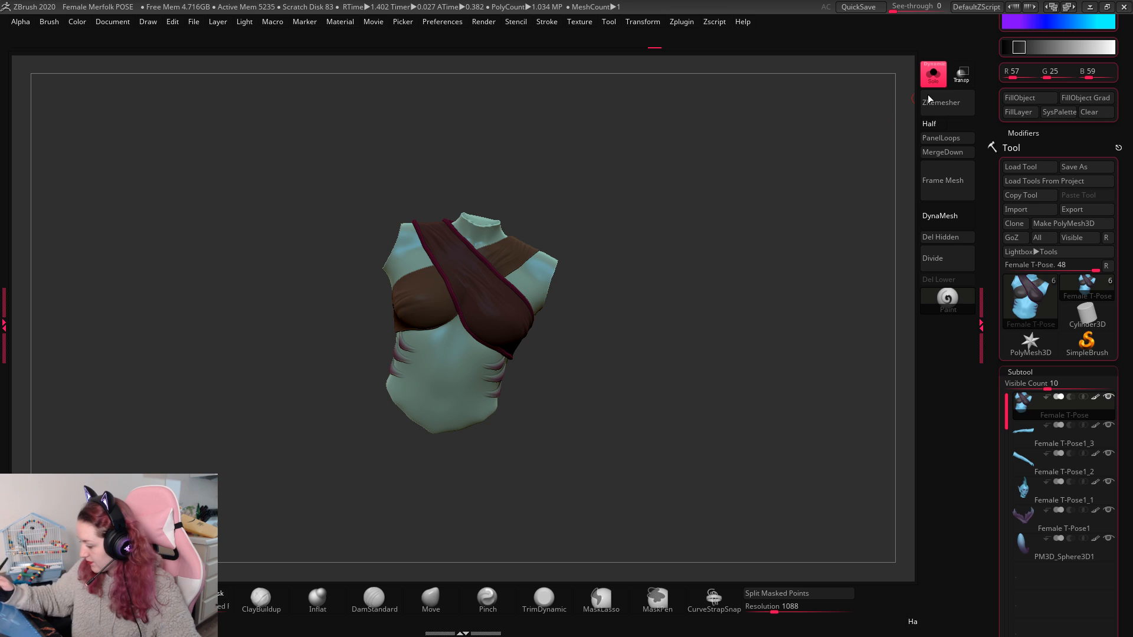
pyautogui.click(942, 77)
# Step: Select the lowered arm, place its pivot at the shoulder, and rotate it further down towards the hip
pyautogui.press('w')
pyautogui.keyDown('alt'); pyautogui.click(620, 329); pyautogui.keyUp('alt')
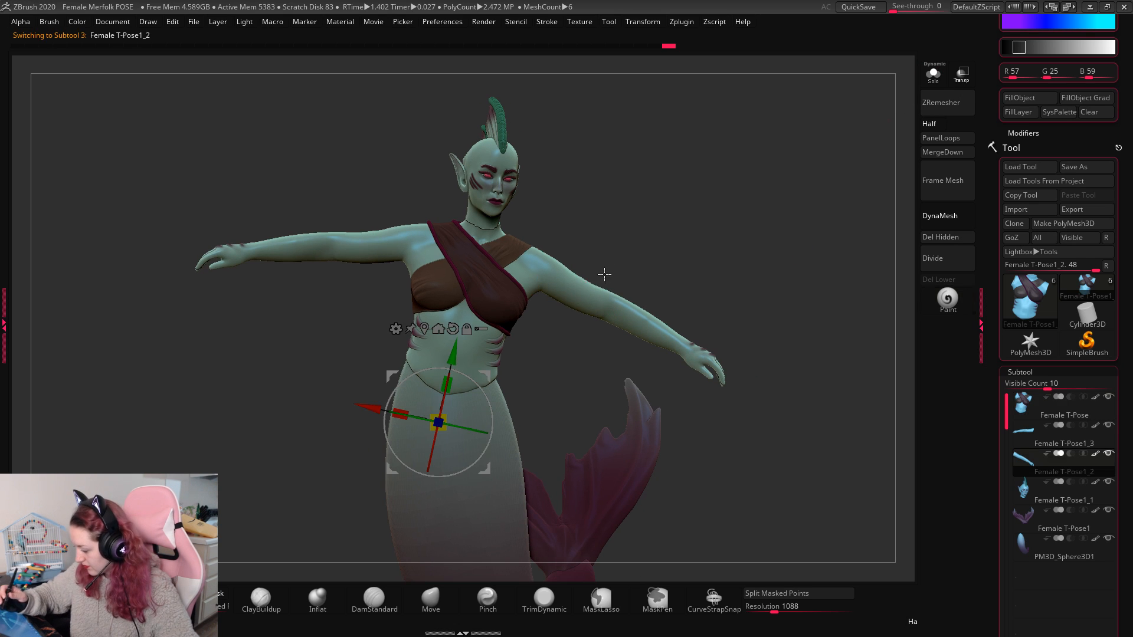
pyautogui.moveTo(620, 328); pyautogui.dragTo(613, 252)
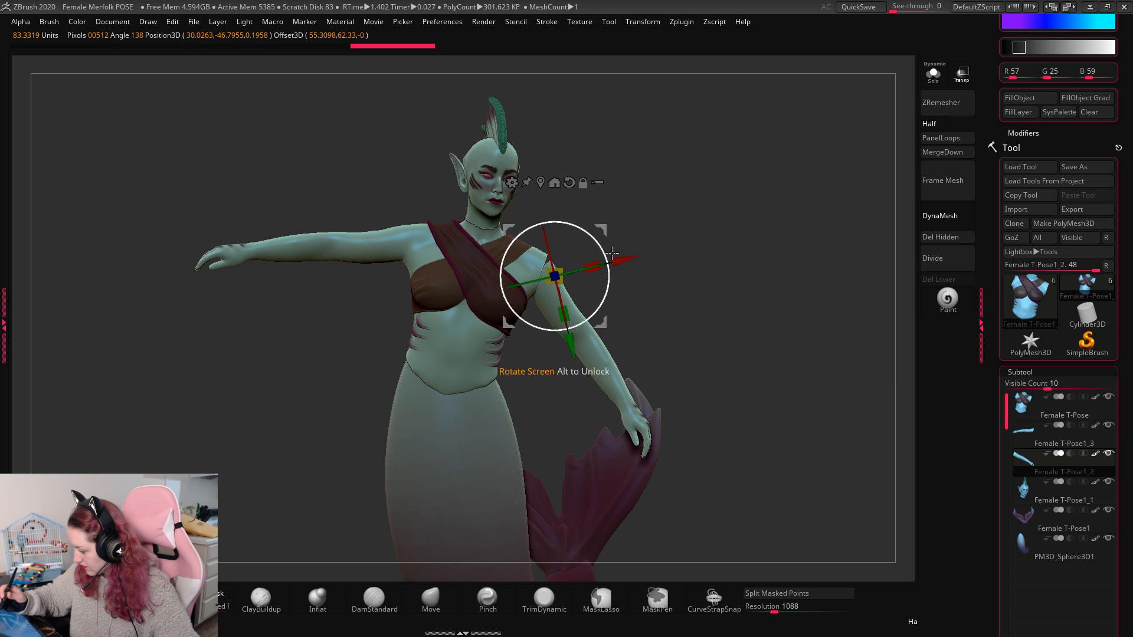
# Step: Select the raised arm, place its pivot at the shoulder, and rotate it down to slope away from the body
pyautogui.keyDown('alt'); pyautogui.click(400, 253); pyautogui.keyUp('alt')
pyautogui.keyDown('alt'); pyautogui.moveTo(395, 236); pyautogui.dragTo(571, 177); pyautogui.keyUp('alt')
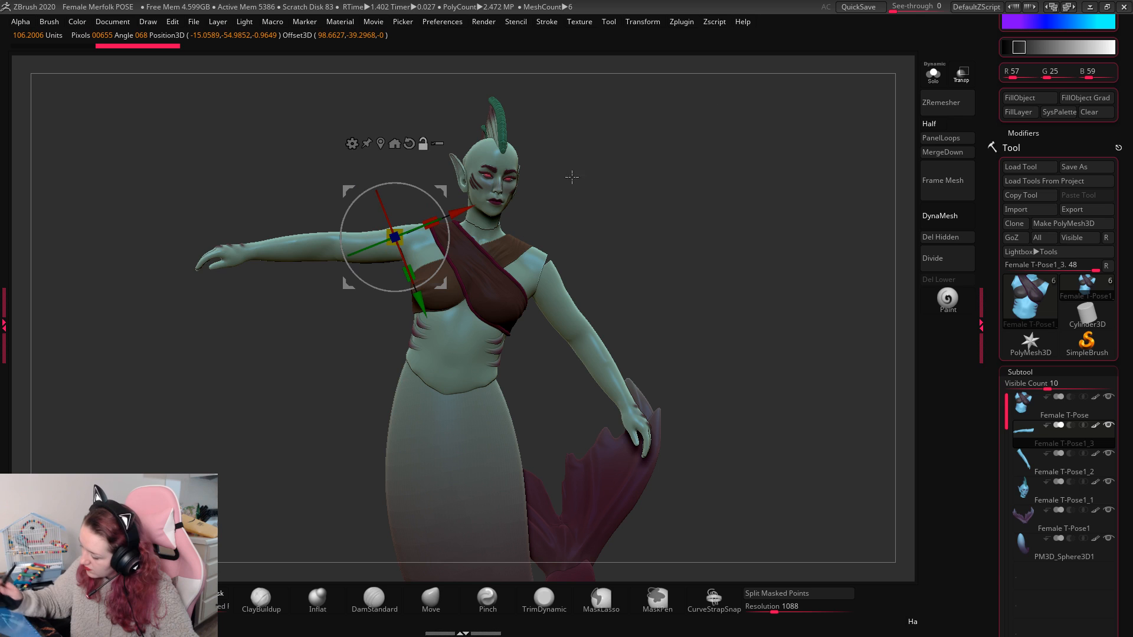
pyautogui.moveTo(407, 277)
pyautogui.mouseDown()
pyautogui.moveTo(395, 357)
pyautogui.moveTo(396, 259)
pyautogui.mouseUp()
pyautogui.moveTo(442, 217); pyautogui.dragTo(440, 198)
pyautogui.press('q')
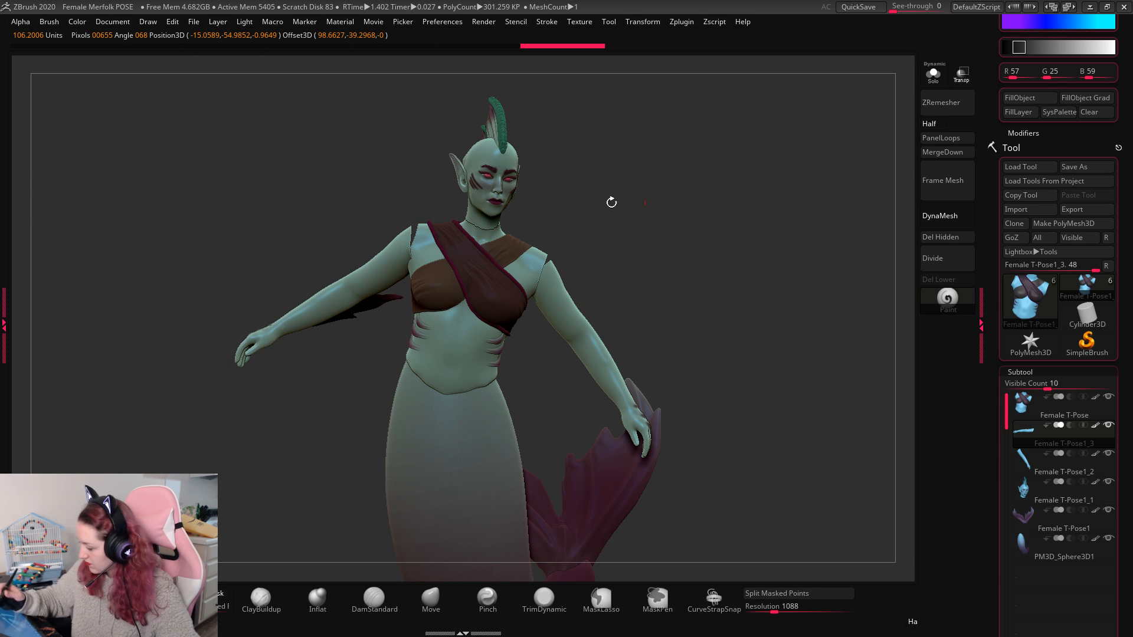
# Step: Select the head and turn it sideways to look towards the outstretched arm, keeping it seated on the neck
pyautogui.press('w')
pyautogui.moveTo(486, 170); pyautogui.dragTo(530, 123)
pyautogui.press('q')
pyautogui.press('w')
pyautogui.press('q')
pyautogui.press('w')
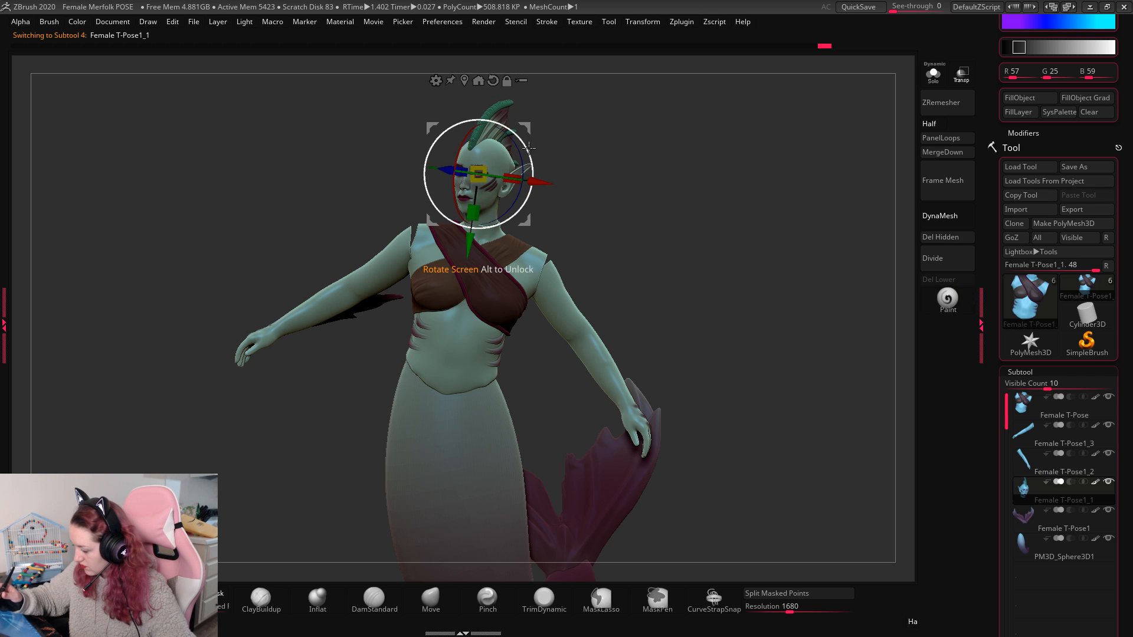
pyautogui.moveTo(493, 172); pyautogui.dragTo(501, 171)
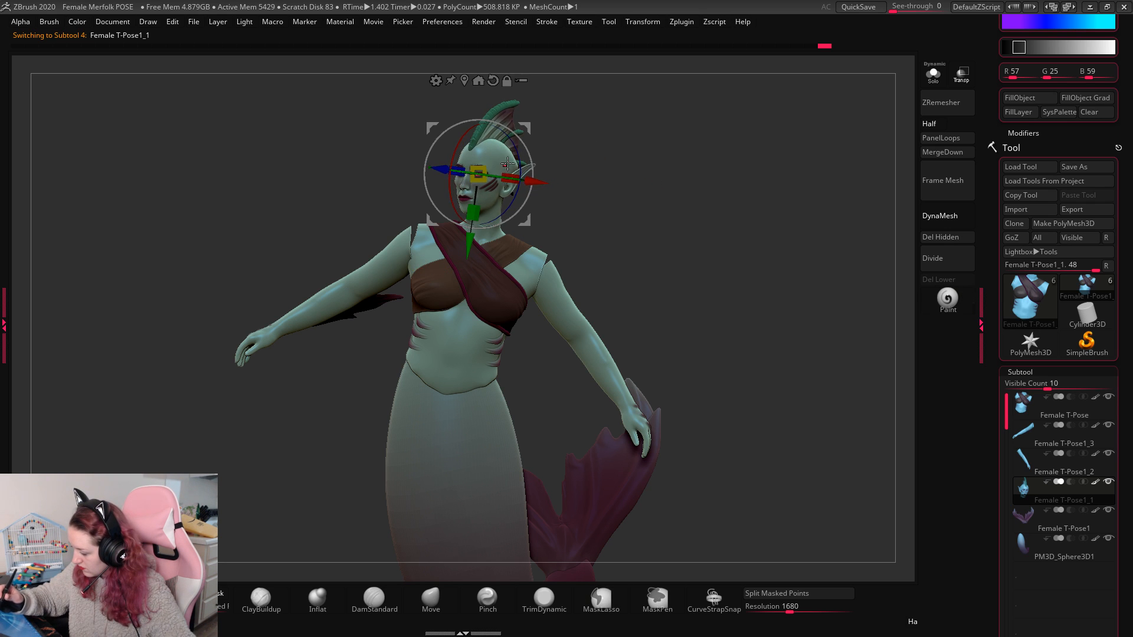
pyautogui.press('q')
# Step: Reselect the outstretched arm and adjust its position so its upper end meets the shoulder
pyautogui.moveTo(590, 281)
pyautogui.mouseDown()
pyautogui.moveTo(574, 288)
pyautogui.moveTo(596, 274)
pyautogui.mouseUp()
pyautogui.moveTo(670, 222)
pyautogui.keyDown('alt'); pyautogui.mouseDown()
pyautogui.moveTo(658, 199)
pyautogui.moveTo(665, 233)
pyautogui.mouseUp(); pyautogui.keyUp('alt')
pyautogui.keyDown('alt'); pyautogui.click(392, 243); pyautogui.keyUp('alt')
pyautogui.press('w')
pyautogui.moveTo(424, 242)
pyautogui.mouseDown()
pyautogui.moveTo(466, 209)
pyautogui.moveTo(460, 198)
pyautogui.mouseUp()
pyautogui.press('q')
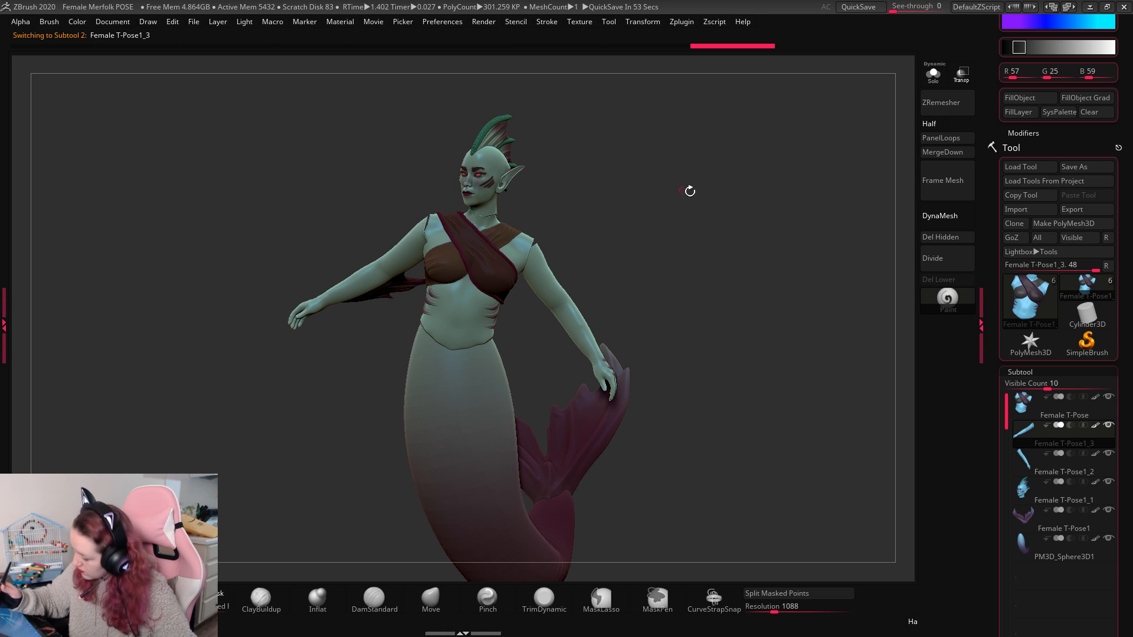
# Step: Isolate the outstretched arm, mask its forearm and hand, then show the whole figure and invert the mask onto the upper arm
pyautogui.keyDown('alt'); pyautogui.moveTo(719, 212); pyautogui.dragTo(720, 240); pyautogui.keyUp('alt')
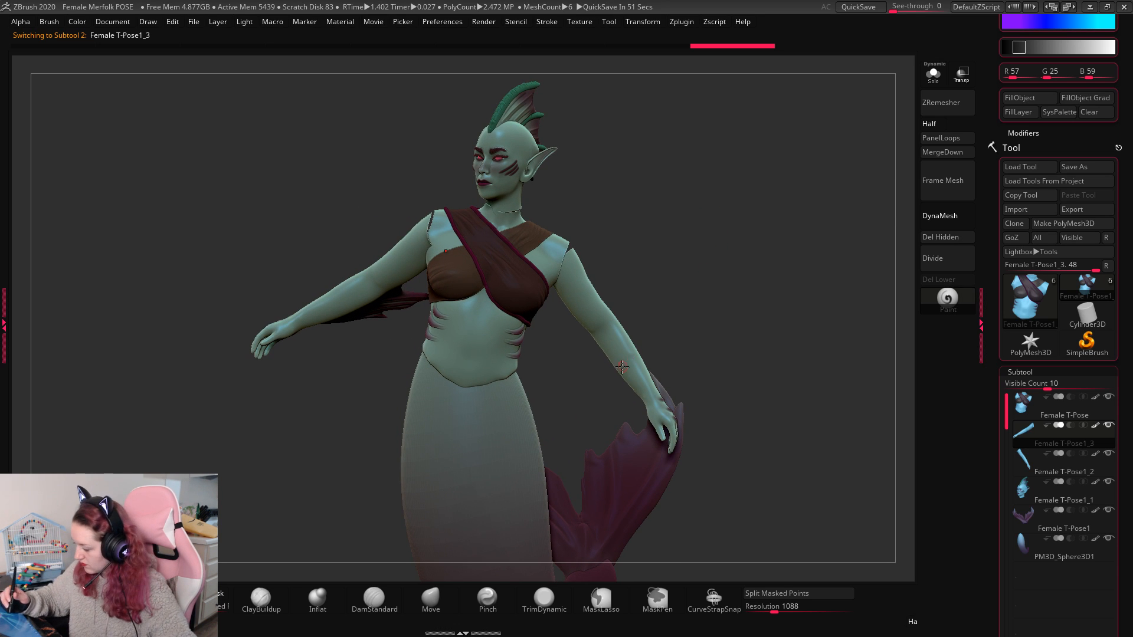
pyautogui.click(931, 75)
pyautogui.moveTo(771, 193); pyautogui.dragTo(741, 122)
pyautogui.moveTo(200, 314)
pyautogui.keyDown('ctrl'); pyautogui.mouseDown()
pyautogui.moveTo(465, 366)
pyautogui.moveTo(447, 291)
pyautogui.moveTo(387, 289)
pyautogui.mouseUp(); pyautogui.keyUp('ctrl')
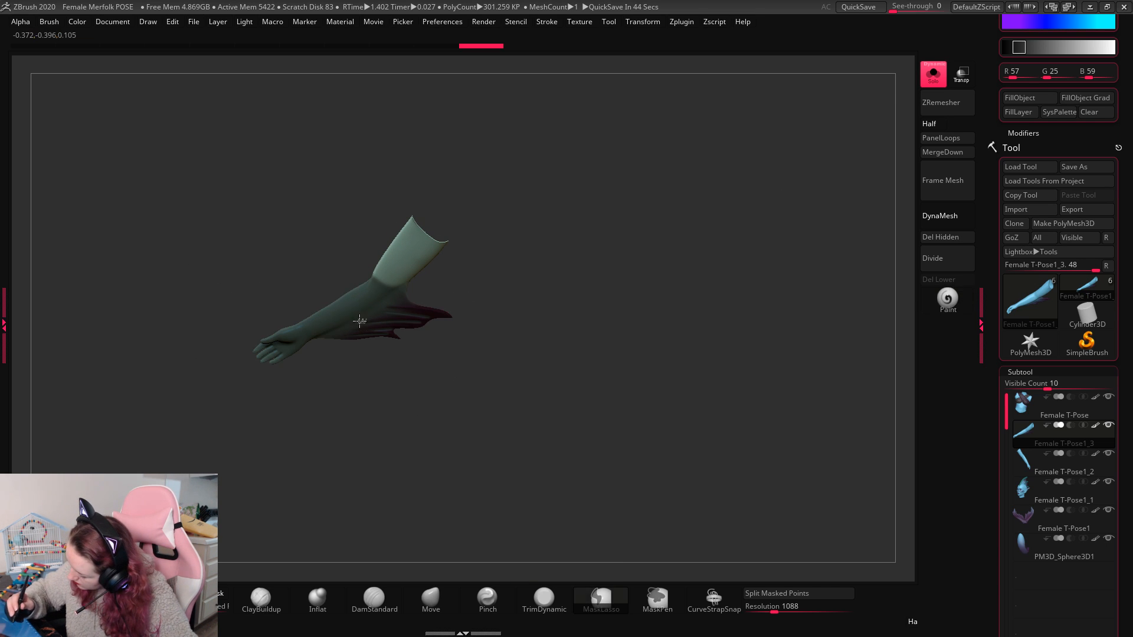
pyautogui.click(931, 76)
pyautogui.moveTo(788, 208); pyautogui.dragTo(801, 237)
pyautogui.keyDown('ctrl'); pyautogui.click(801, 237); pyautogui.keyUp('ctrl')
# Step: Place the pivot at the elbow and rotate the unmasked forearm, bending the outstretched arm with the hand lifted outward
pyautogui.press('w')
pyautogui.moveTo(386, 291); pyautogui.dragTo(645, 472)
pyautogui.click(929, 73)
pyautogui.moveTo(868, 170); pyautogui.dragTo(818, 243)
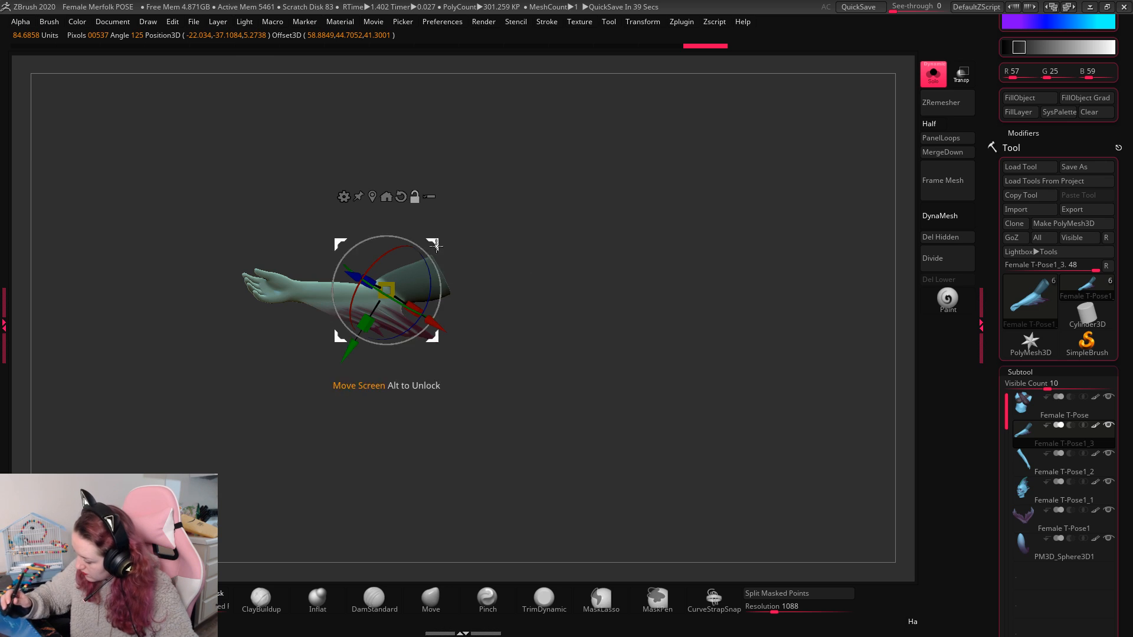
pyautogui.moveTo(435, 246); pyautogui.dragTo(838, 283)
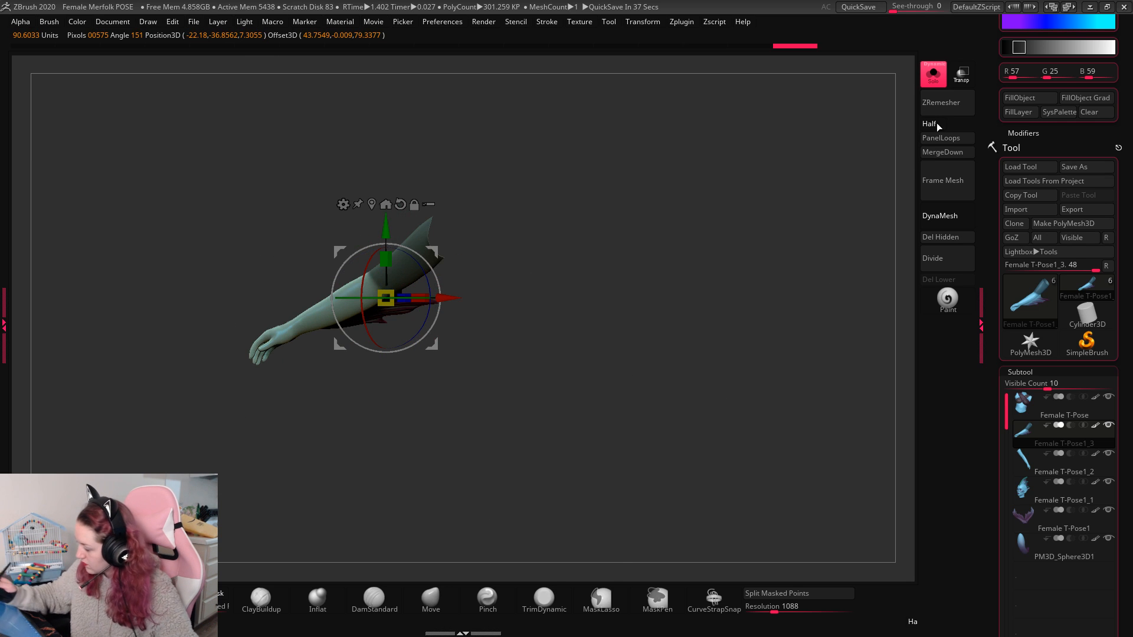
pyautogui.click(932, 73)
pyautogui.moveTo(687, 163); pyautogui.dragTo(571, 228)
pyautogui.hotkey('ctrl', 'z')
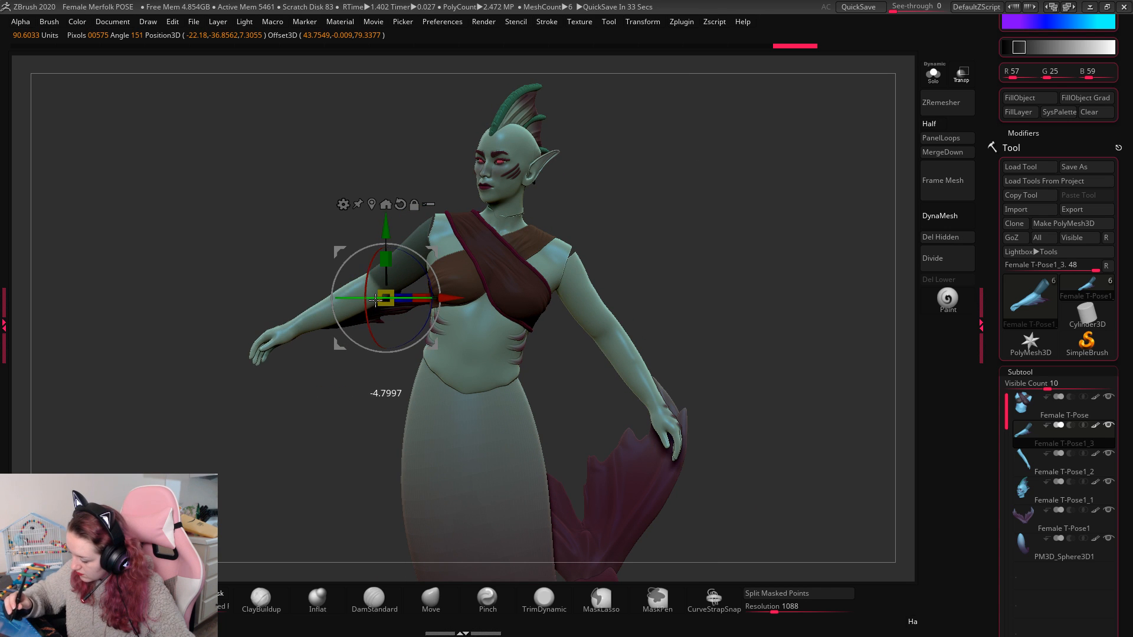
pyautogui.moveTo(376, 299); pyautogui.dragTo(345, 319)
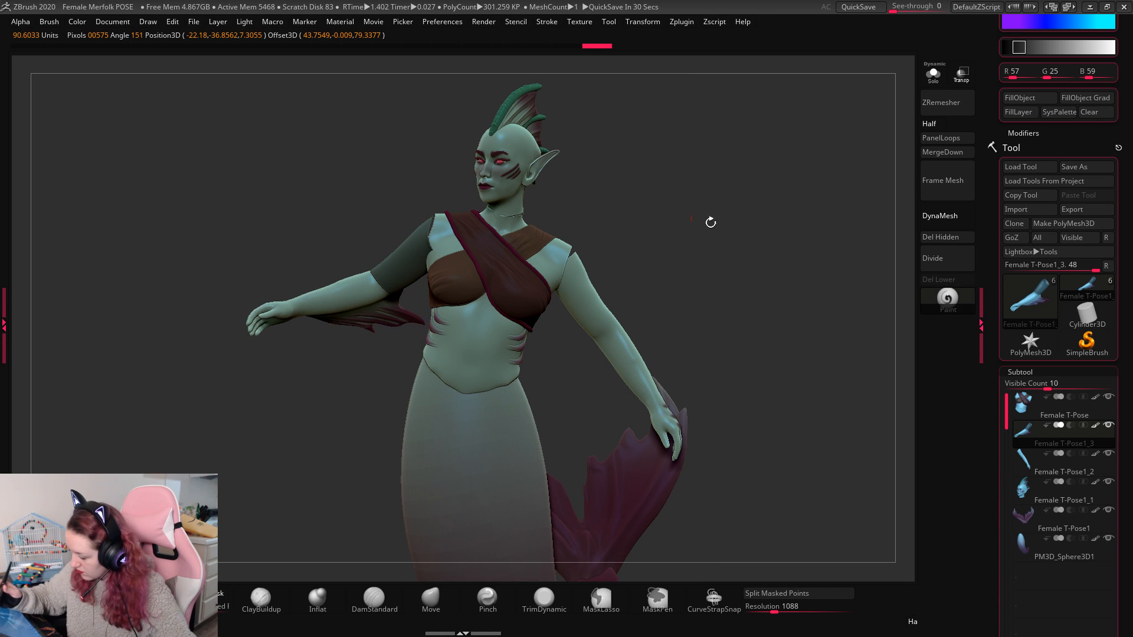
pyautogui.moveTo(766, 257); pyautogui.dragTo(759, 284)
# Step: Rotate the lowered arm closer to the body, then mask its upper arm and bend the forearm forward at the elbow
pyautogui.keyDown('alt'); pyautogui.click(551, 311); pyautogui.keyUp('alt')
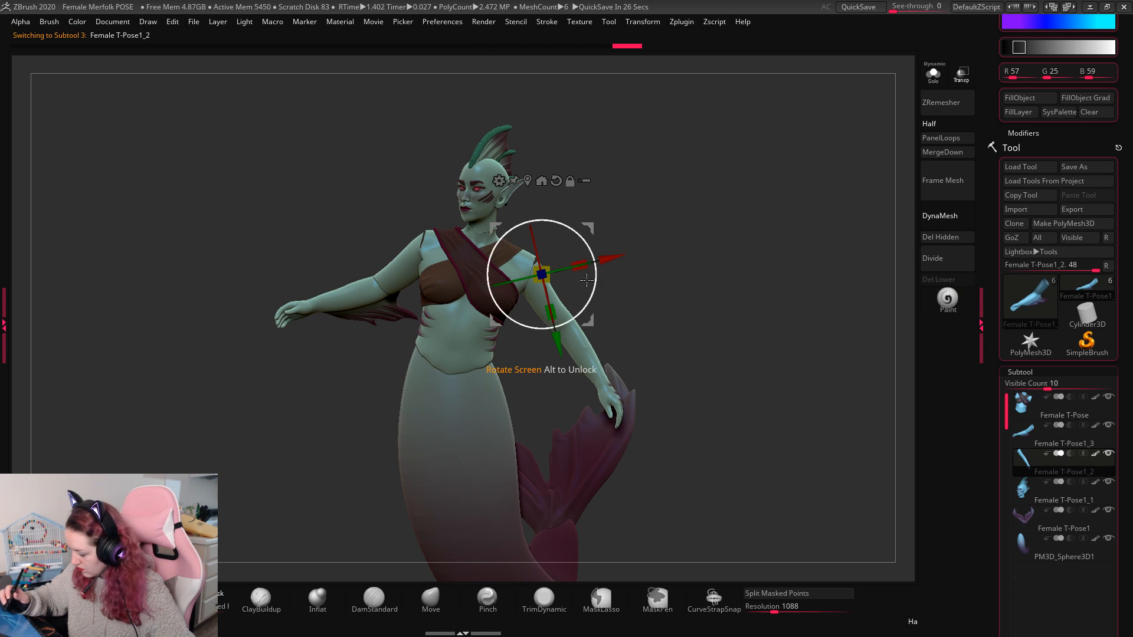
pyautogui.moveTo(581, 313); pyautogui.dragTo(601, 354)
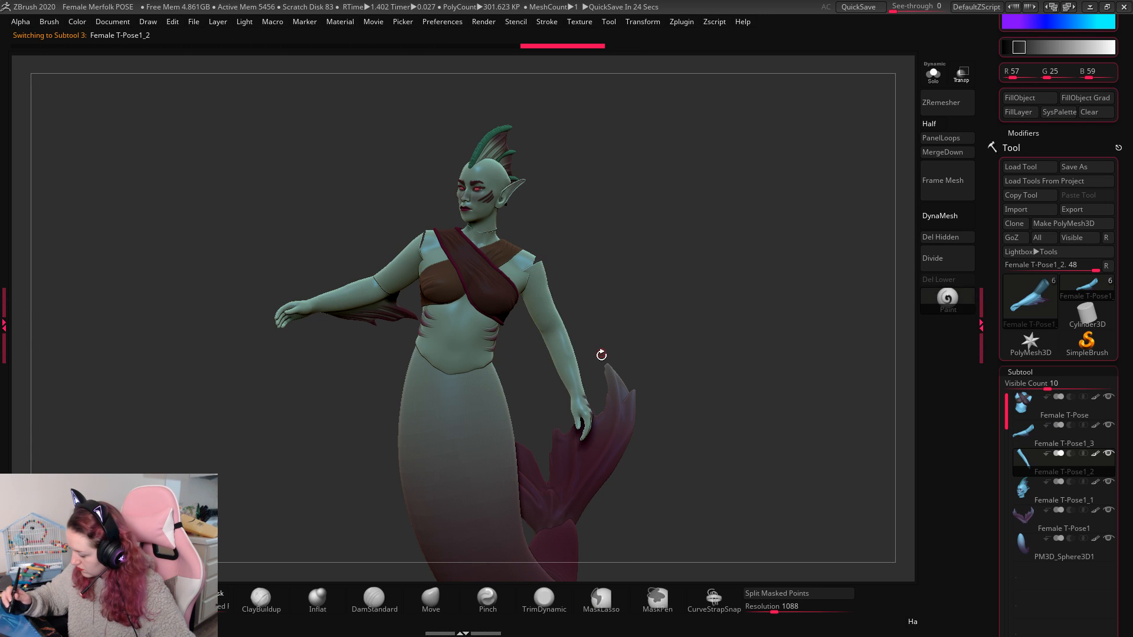
pyautogui.moveTo(740, 389); pyautogui.dragTo(625, 274)
pyautogui.keyDown('ctrl'); pyautogui.moveTo(572, 312); pyautogui.dragTo(574, 313); pyautogui.keyUp('ctrl')
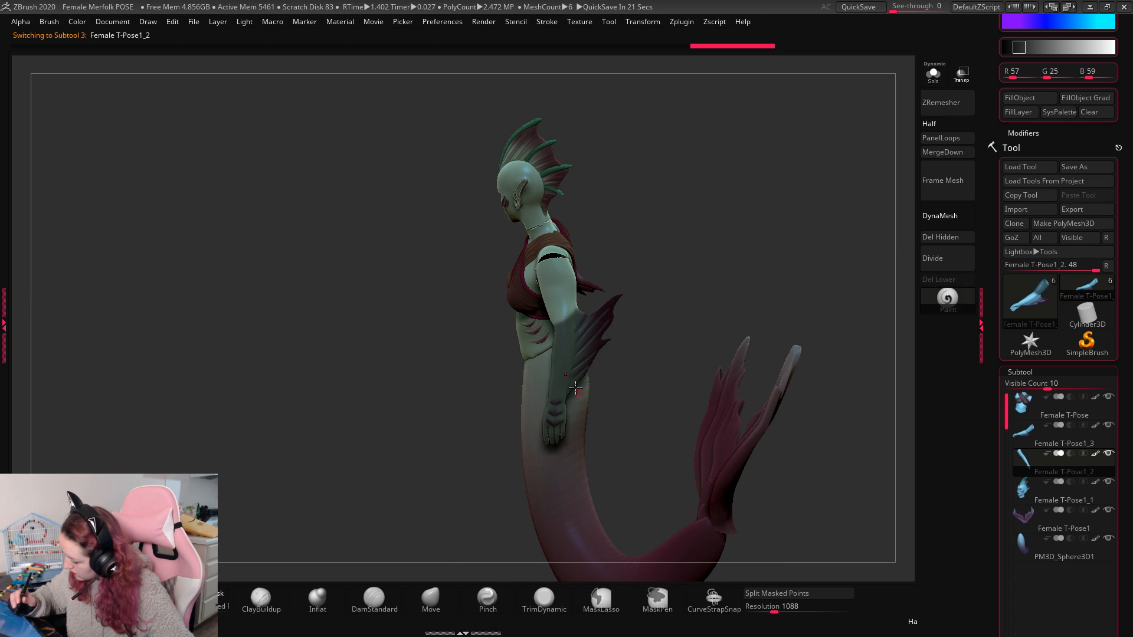
pyautogui.moveTo(728, 280)
pyautogui.mouseDown()
pyautogui.moveTo(703, 270)
pyautogui.moveTo(678, 312)
pyautogui.mouseUp()
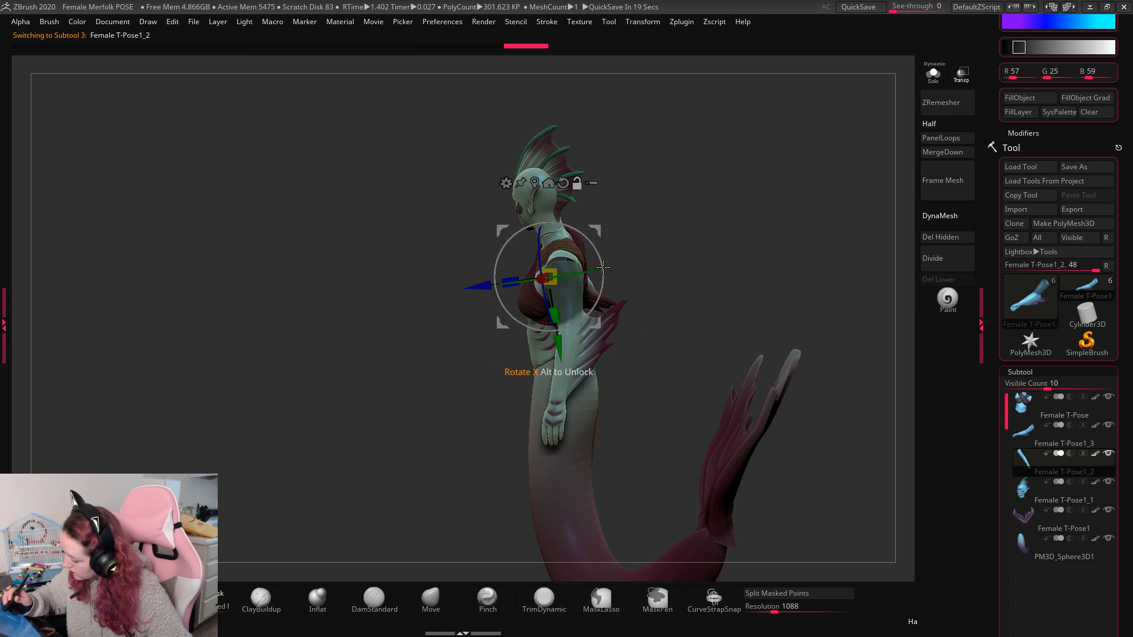
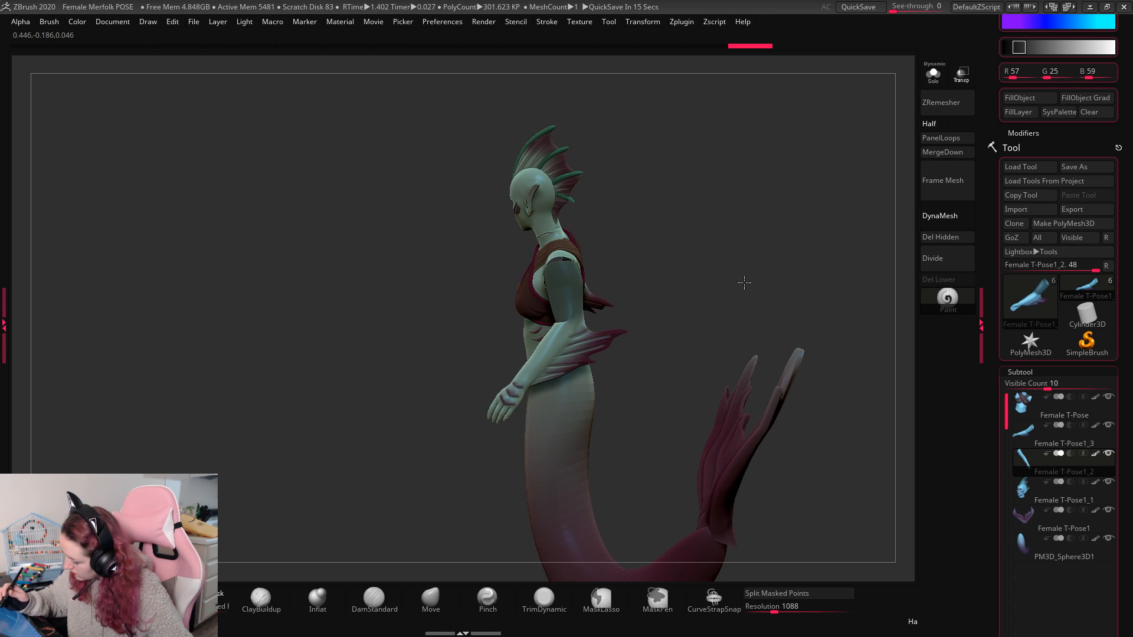
pyautogui.moveTo(746, 280); pyautogui.dragTo(648, 301)
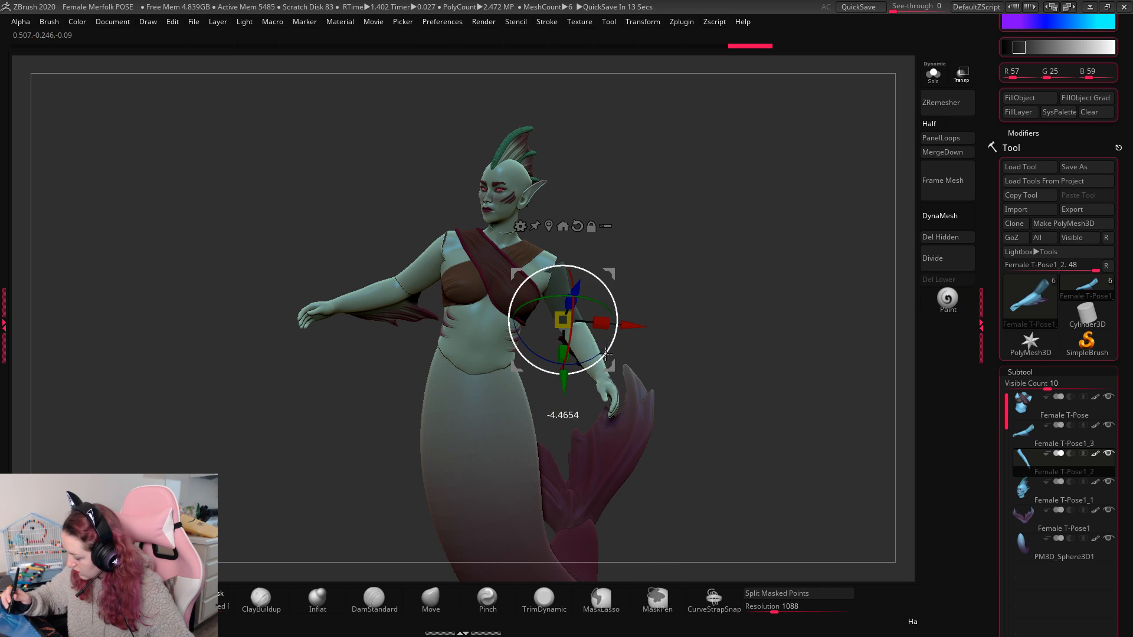
# Step: Rotate the lowered arm's forearm inward so its hand hangs beside the hip
pyautogui.press('w')
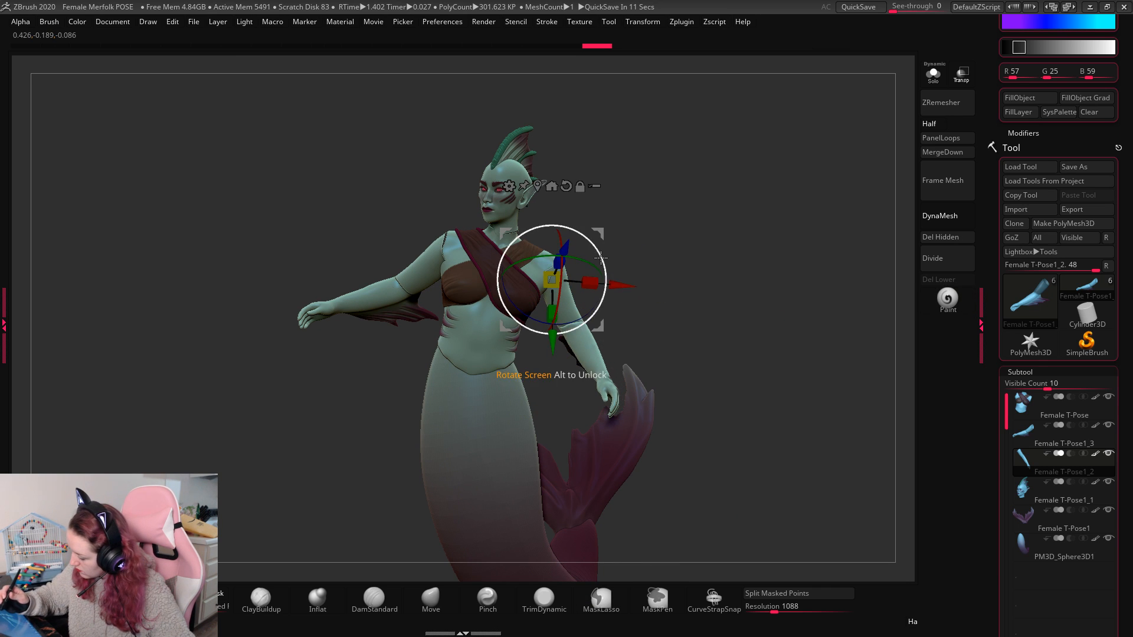
pyautogui.press('q')
pyautogui.moveTo(603, 275)
pyautogui.mouseDown()
pyautogui.moveTo(625, 234)
pyautogui.moveTo(657, 230)
pyautogui.mouseUp()
pyautogui.press('w')
pyautogui.moveTo(584, 261); pyautogui.dragTo(560, 310)
pyautogui.moveTo(695, 243)
pyautogui.mouseDown()
pyautogui.moveTo(592, 239)
pyautogui.moveTo(740, 271)
pyautogui.moveTo(716, 303)
pyautogui.moveTo(717, 339)
pyautogui.moveTo(732, 336)
pyautogui.mouseUp()
pyautogui.press('q')
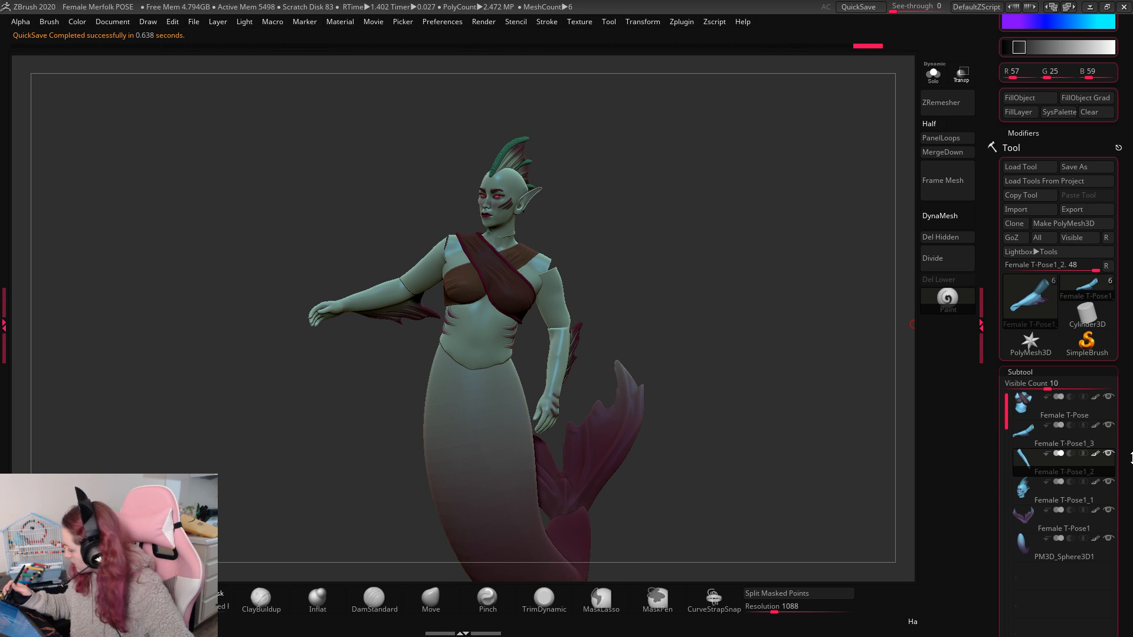
# Step: Append a sphere as a new subtool to serve as a placeholder for the imported weapon
pyautogui.scroll(-3, 1099, 514)
pyautogui.scroll(-2, 1103, 554)
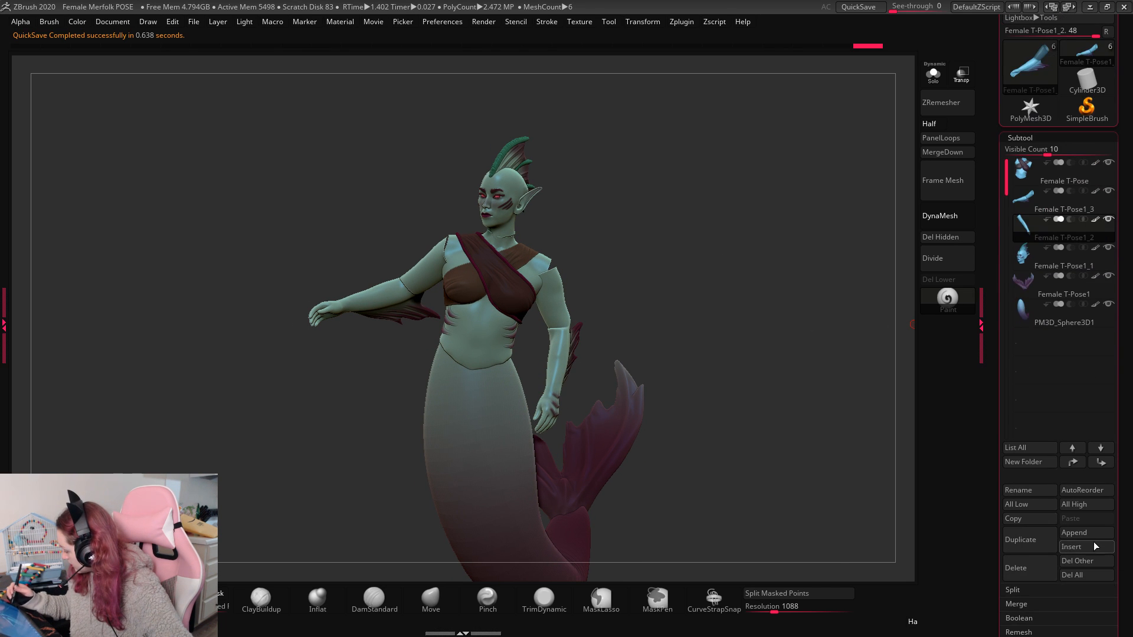
pyautogui.click(1088, 534)
pyautogui.click(720, 409)
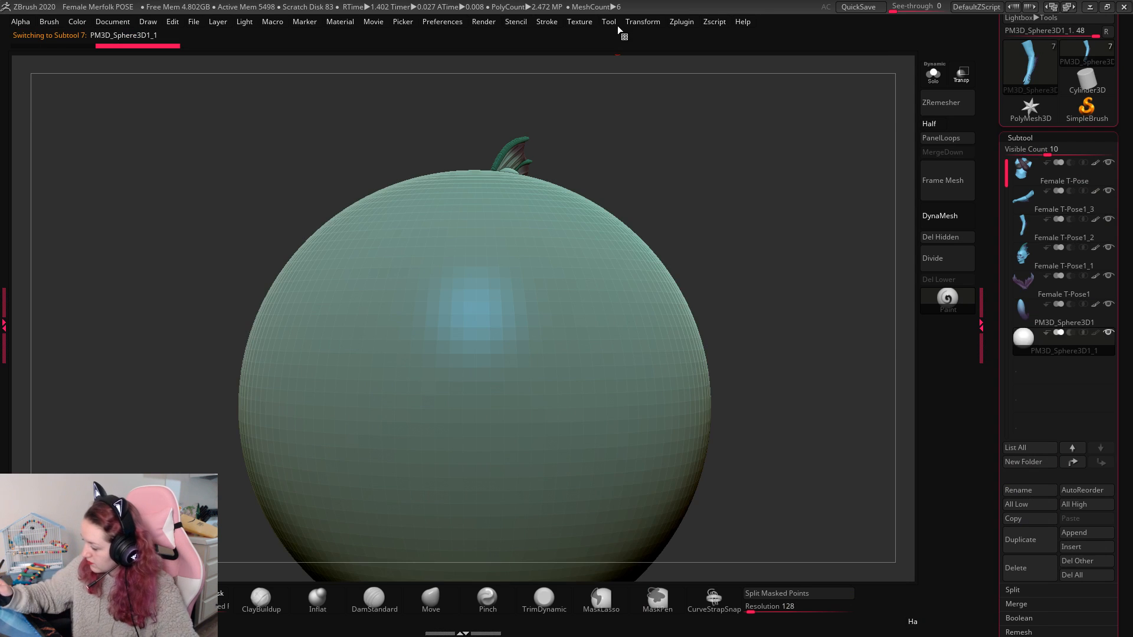
# Step: Import the Trident model from ZBrush Files > Assets > Weapons in the Patreon Rewards Team Folder over the placeholder sphere
pyautogui.click(610, 22)
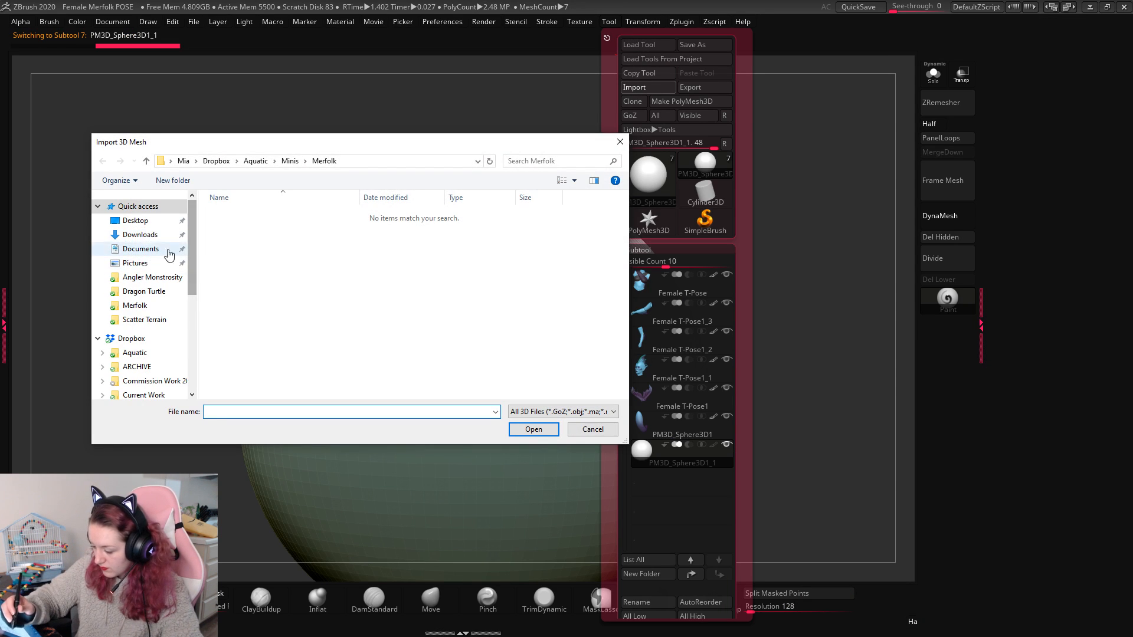
pyautogui.scroll(-3, 159, 321)
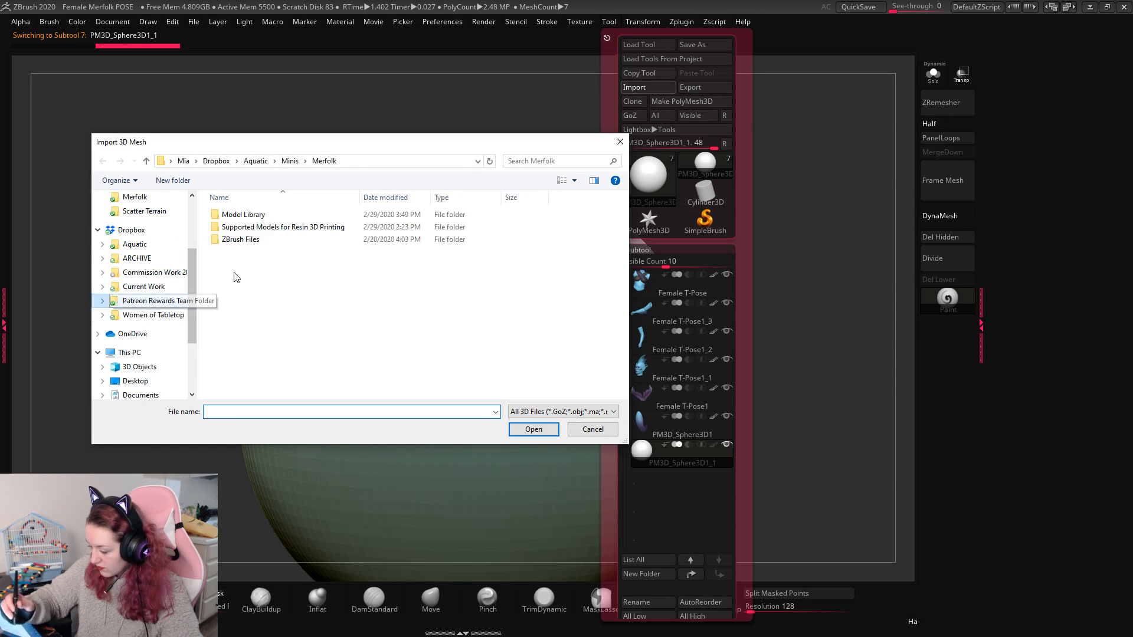
pyautogui.click(147, 300)
pyautogui.doubleClick(288, 239)
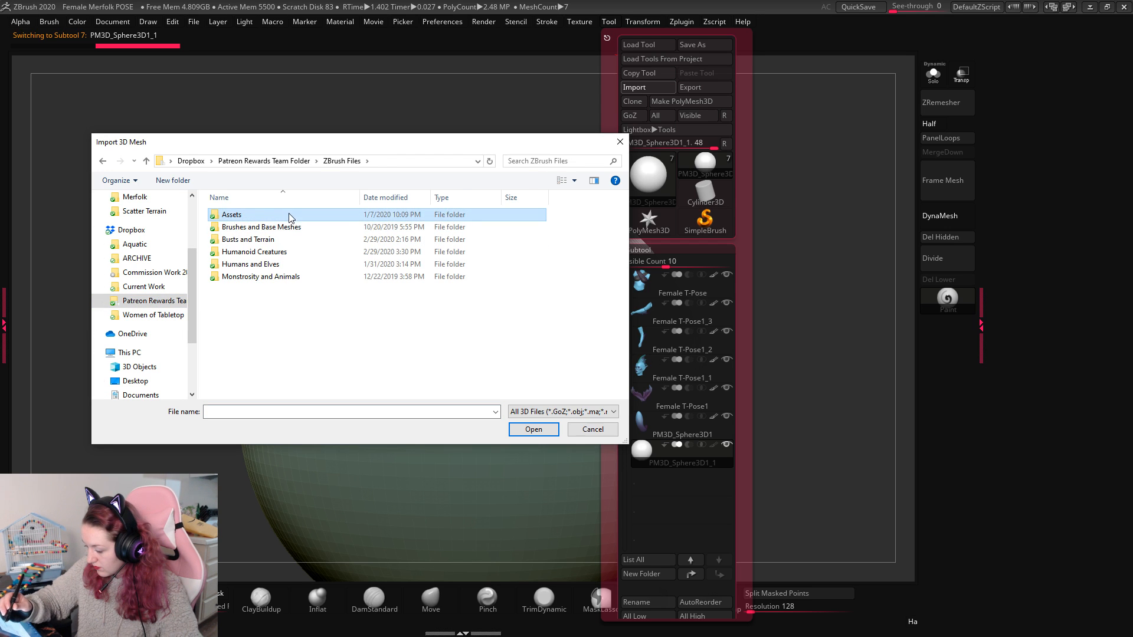
pyautogui.doubleClick(289, 217)
pyautogui.doubleClick(283, 228)
pyautogui.click(285, 229)
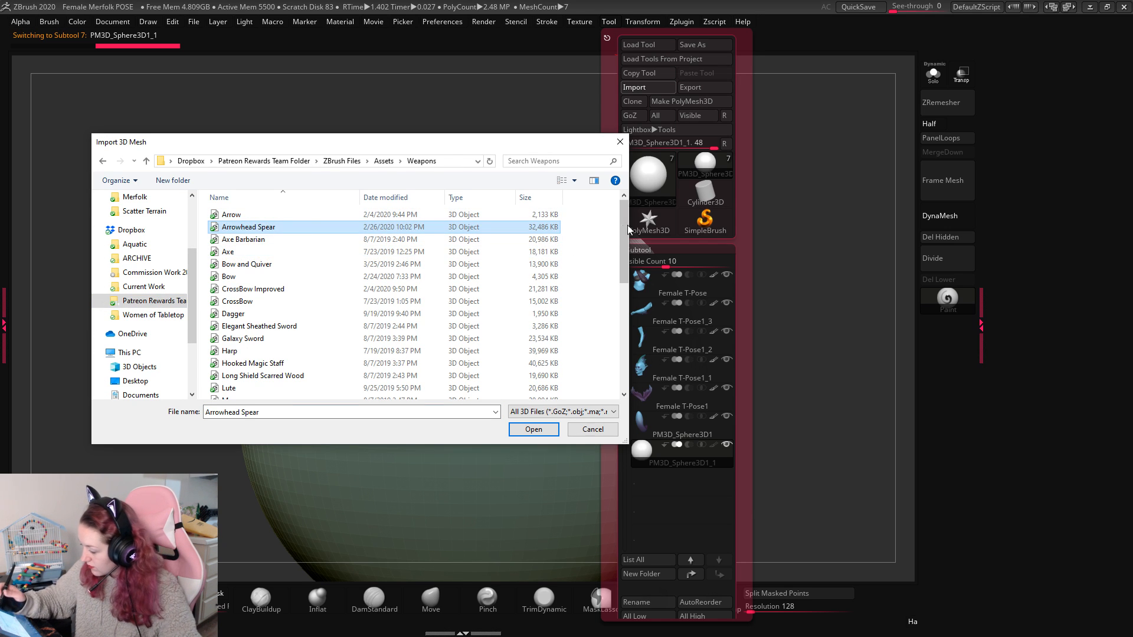
pyautogui.moveTo(628, 225); pyautogui.dragTo(620, 361)
pyautogui.click(351, 372)
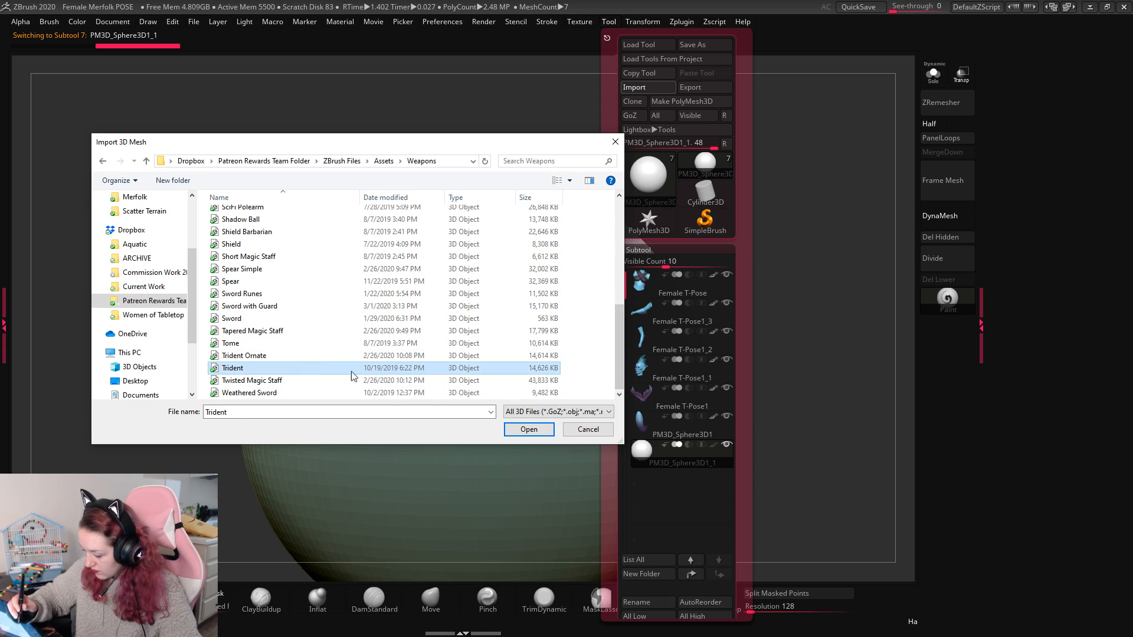
pyautogui.click(528, 429)
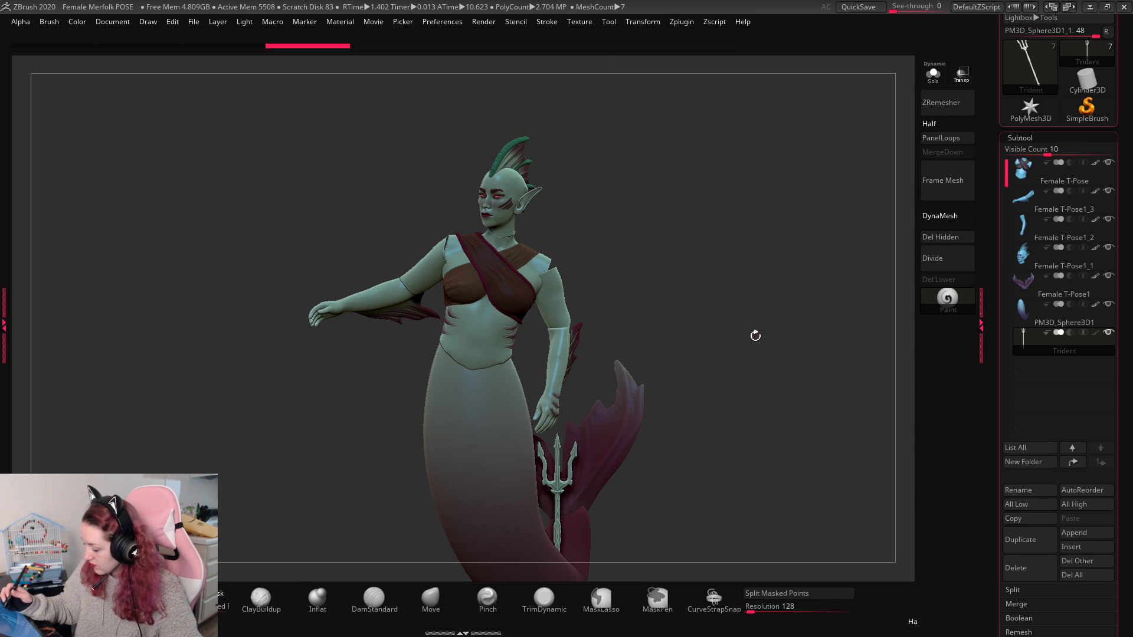
# Step: Apply the Unify deformation to the imported trident
pyautogui.click(1025, 138)
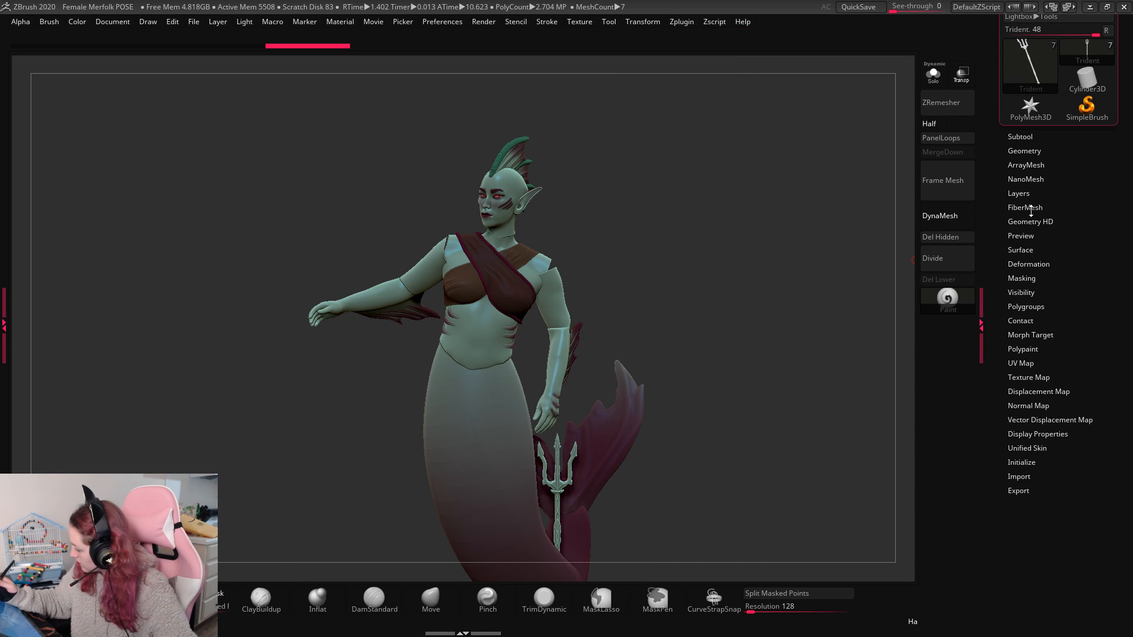
pyautogui.click(1031, 264)
pyautogui.click(1024, 278)
# Step: Scale, tilt and move the trident so its shaft runs diagonally through the outstretched hand
pyautogui.press('w')
pyautogui.moveTo(520, 357); pyautogui.dragTo(378, 320)
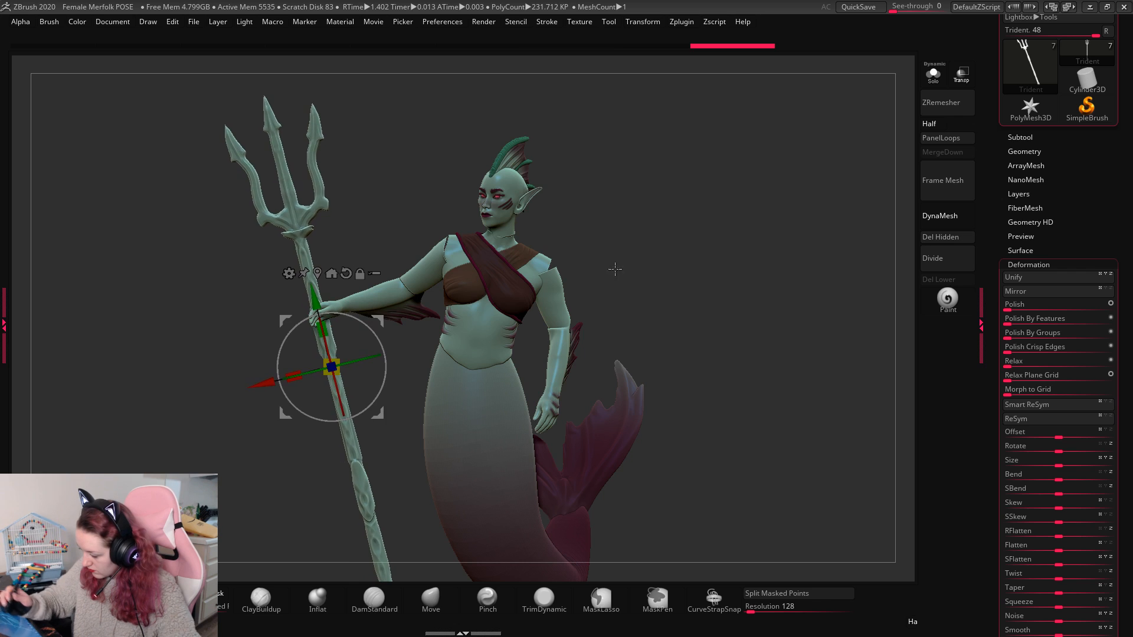
pyautogui.moveTo(615, 269); pyautogui.dragTo(761, 296)
pyautogui.moveTo(415, 365); pyautogui.dragTo(445, 366)
pyautogui.moveTo(690, 288); pyautogui.dragTo(766, 321)
pyautogui.moveTo(405, 320); pyautogui.dragTo(409, 321)
pyautogui.moveTo(626, 282); pyautogui.dragTo(625, 281)
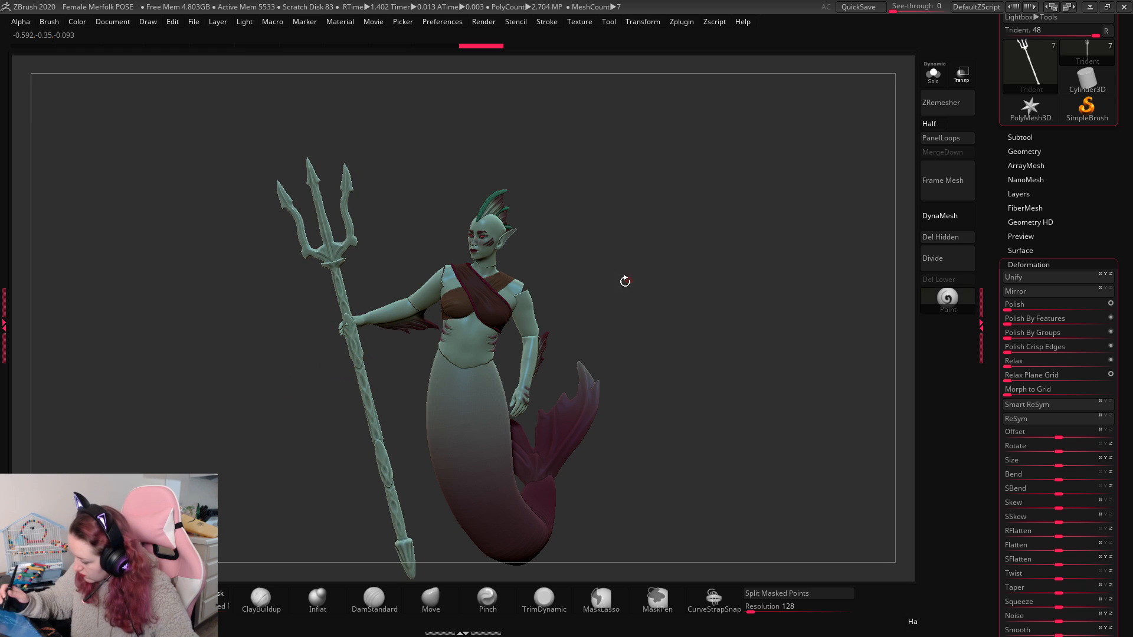
# Step: Rotate the outstretched arm slightly down from the shoulder, then shift the trident sideways to line up with its hand
pyautogui.click(435, 295)
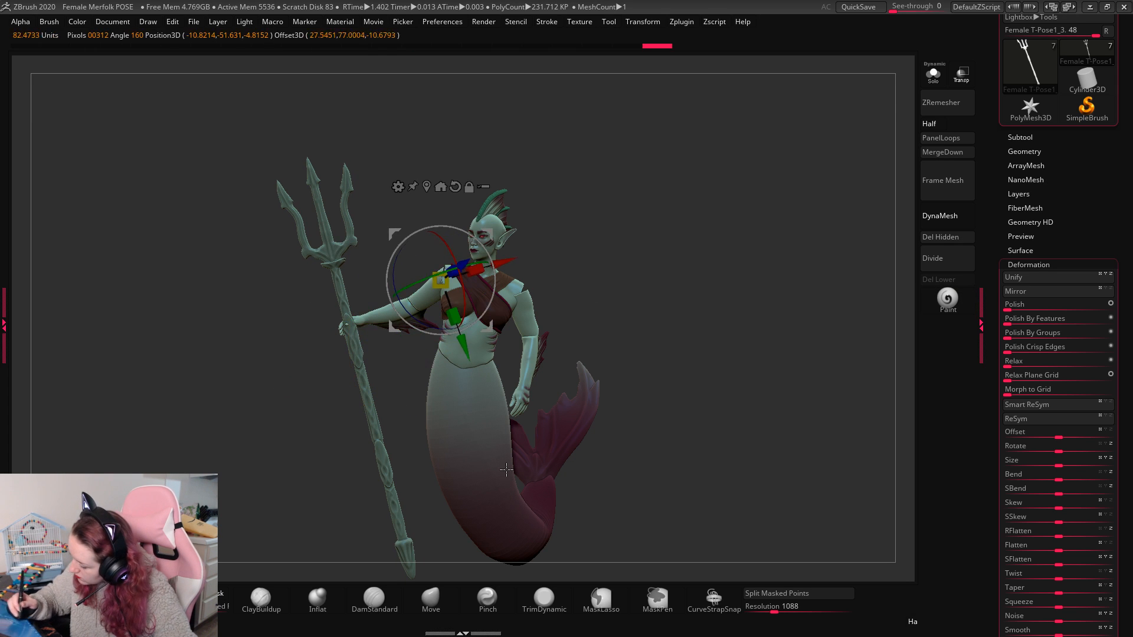
pyautogui.moveTo(484, 303); pyautogui.dragTo(488, 294)
pyautogui.moveTo(611, 285); pyautogui.dragTo(612, 285)
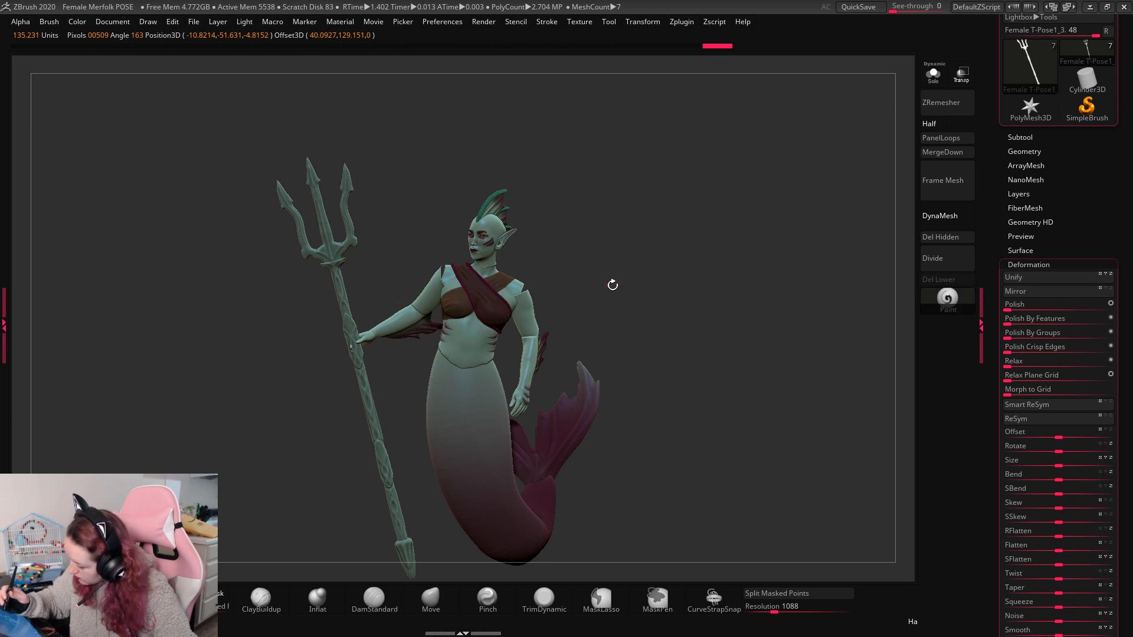
pyautogui.keyDown('alt'); pyautogui.click(375, 401); pyautogui.keyUp('alt')
pyautogui.moveTo(411, 320); pyautogui.dragTo(417, 318)
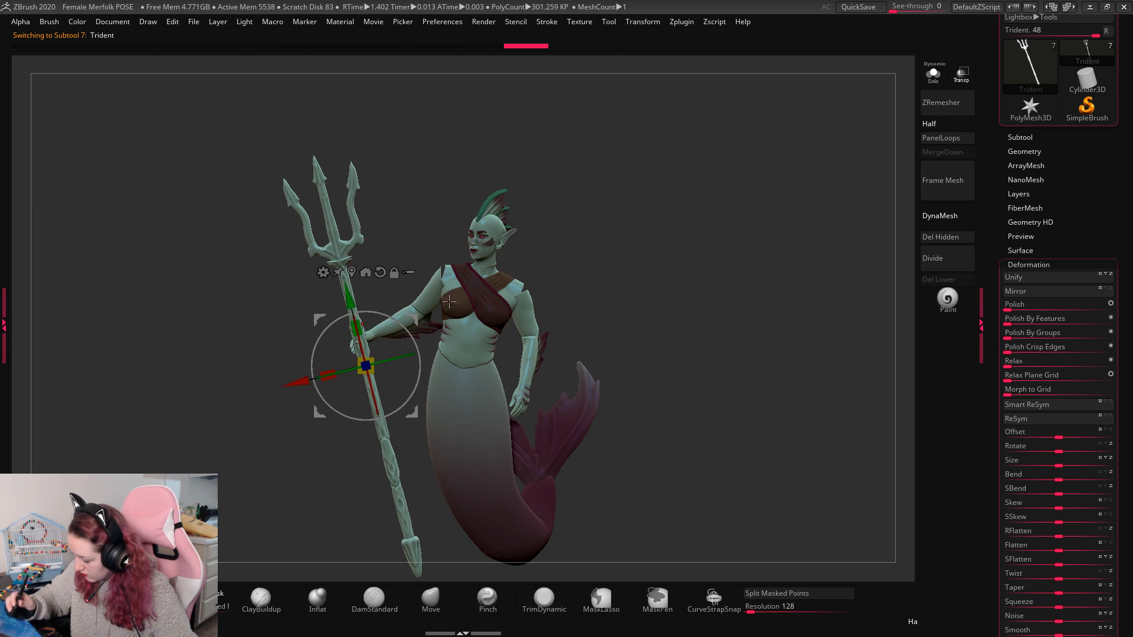
# Step: Select the merfolk's head subtool and isolate it
pyautogui.moveTo(693, 269); pyautogui.dragTo(478, 143)
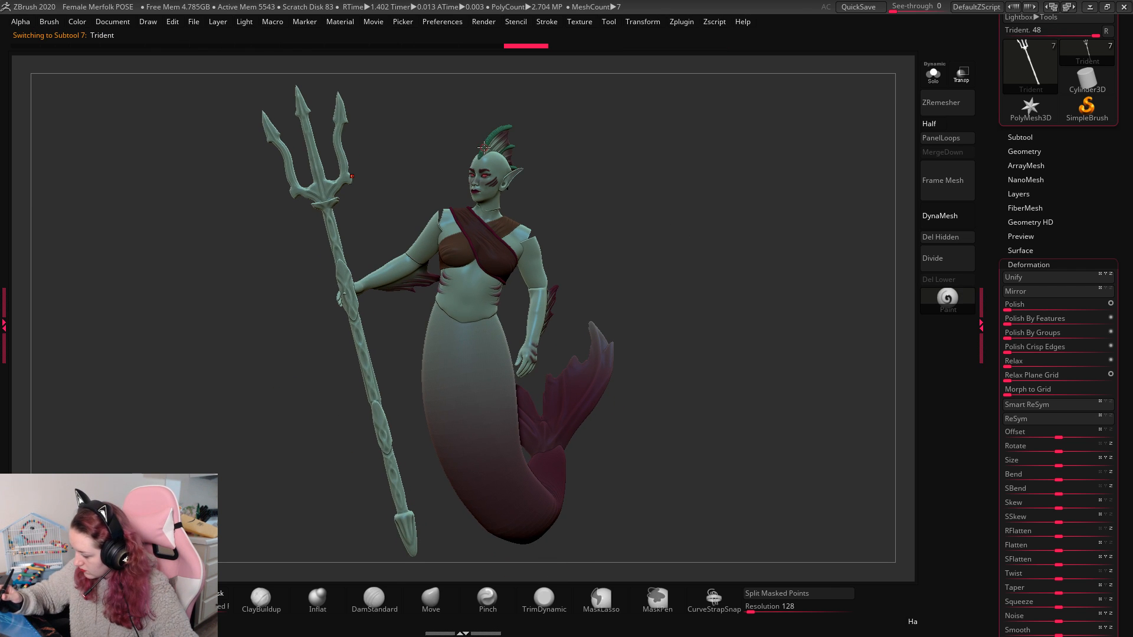
pyautogui.keyDown('alt'); pyautogui.moveTo(710, 217); pyautogui.dragTo(631, 255); pyautogui.keyUp('alt')
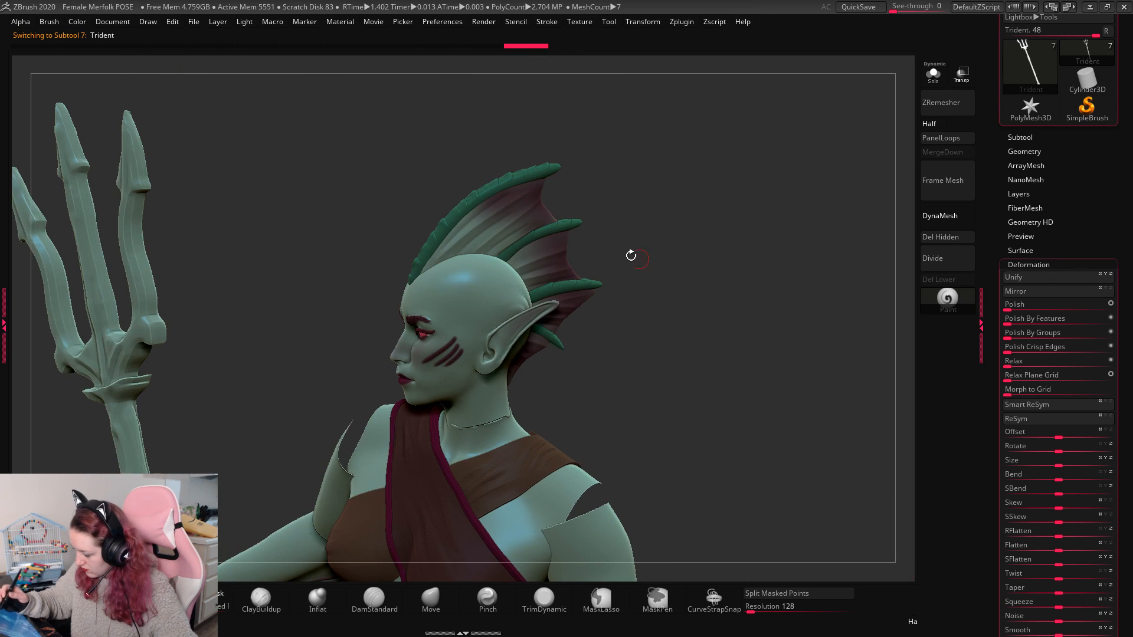
pyautogui.click(932, 75)
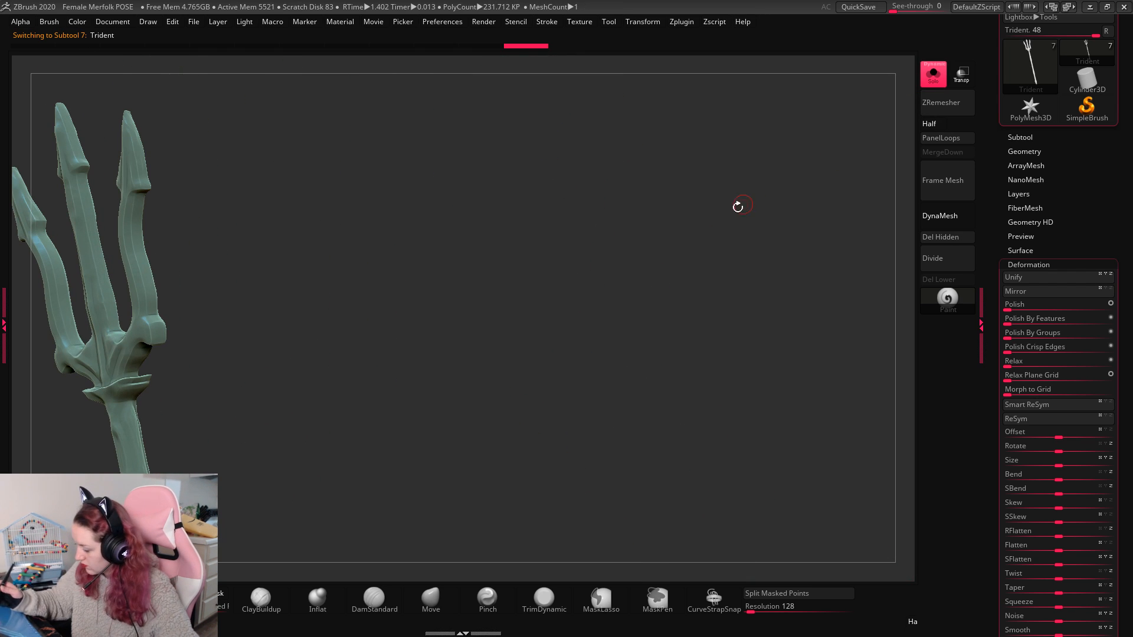
pyautogui.click(932, 75)
pyautogui.click(1020, 137)
pyautogui.click(1016, 267)
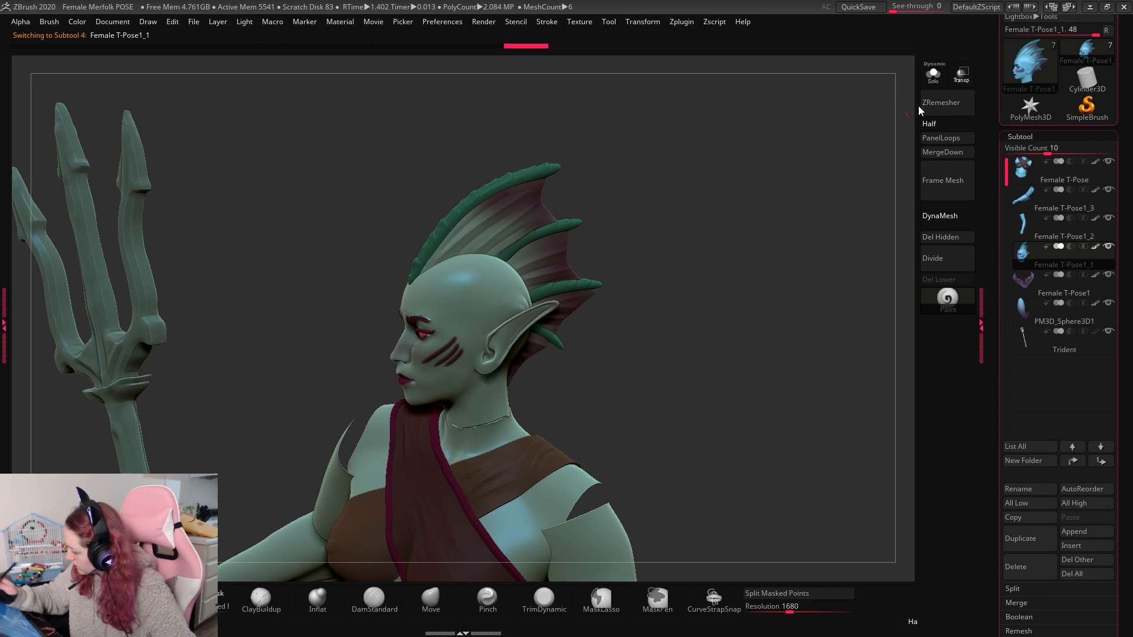
pyautogui.click(932, 75)
pyautogui.hotkey('shift', 'f')
pyautogui.hotkey('shift', 'f')
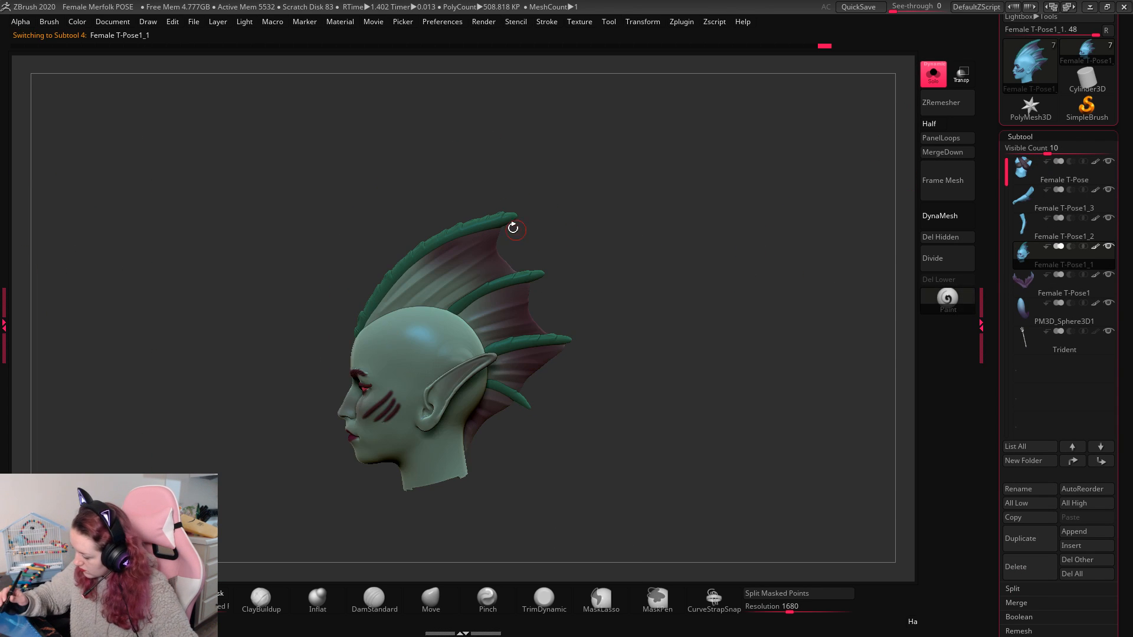
pyautogui.keyDown('ctrl'); pyautogui.keyDown('shift'); pyautogui.click(512, 221); pyautogui.keyUp('shift'); pyautogui.keyUp('ctrl')
pyautogui.press('space')
pyautogui.keyDown('ctrl'); pyautogui.keyDown('shift'); pyautogui.moveTo(521, 213); pyautogui.dragTo(519, 222); pyautogui.keyUp('shift'); pyautogui.keyUp('ctrl')
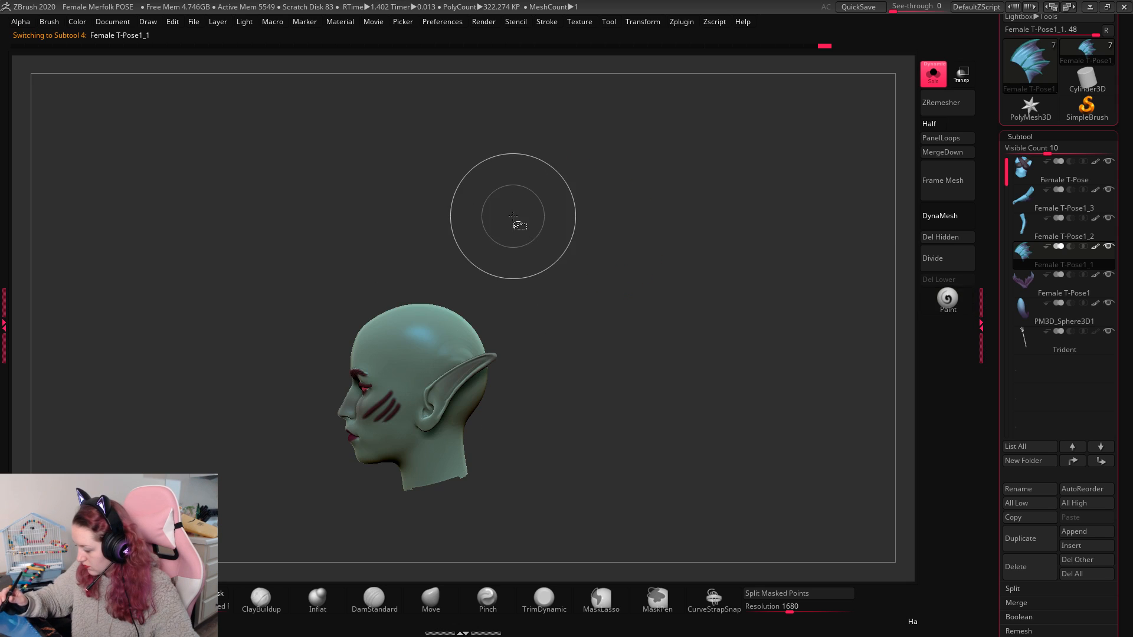
pyautogui.keyDown('ctrl'); pyautogui.keyDown('shift'); pyautogui.click(611, 241); pyautogui.keyUp('shift'); pyautogui.keyUp('ctrl')
pyautogui.press('space')
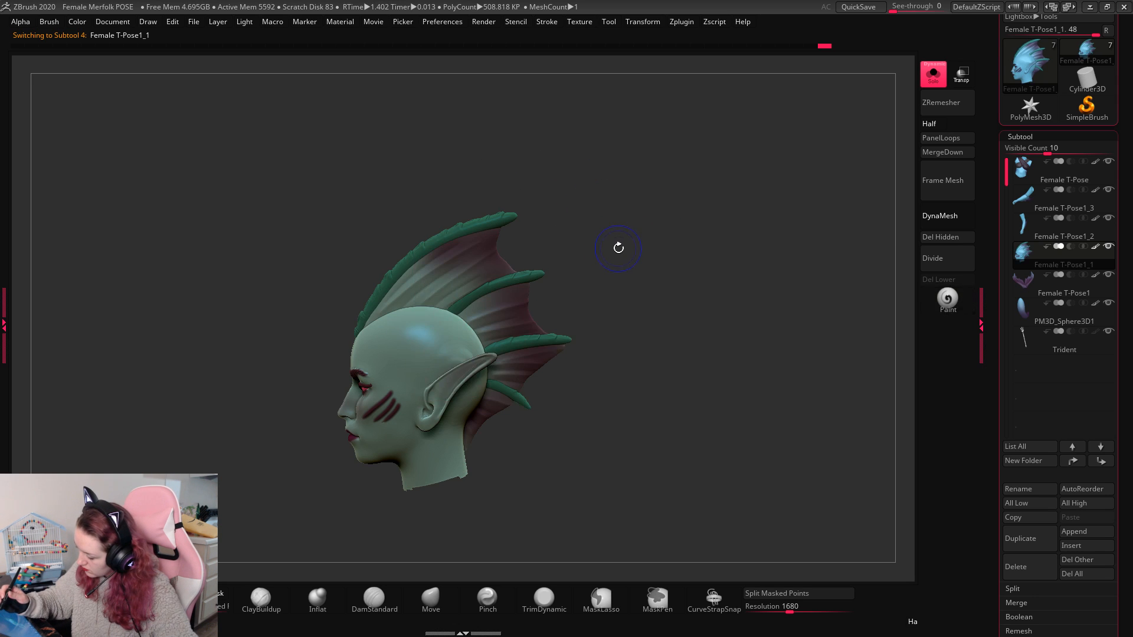
pyautogui.hotkey('shift', 'f')
pyautogui.hotkey('shift', 'f')
# Step: Set the Paint brush to the Dots stroke and tint the green spines of the head fin with light blue
pyautogui.moveTo(620, 251); pyautogui.dragTo(637, 239)
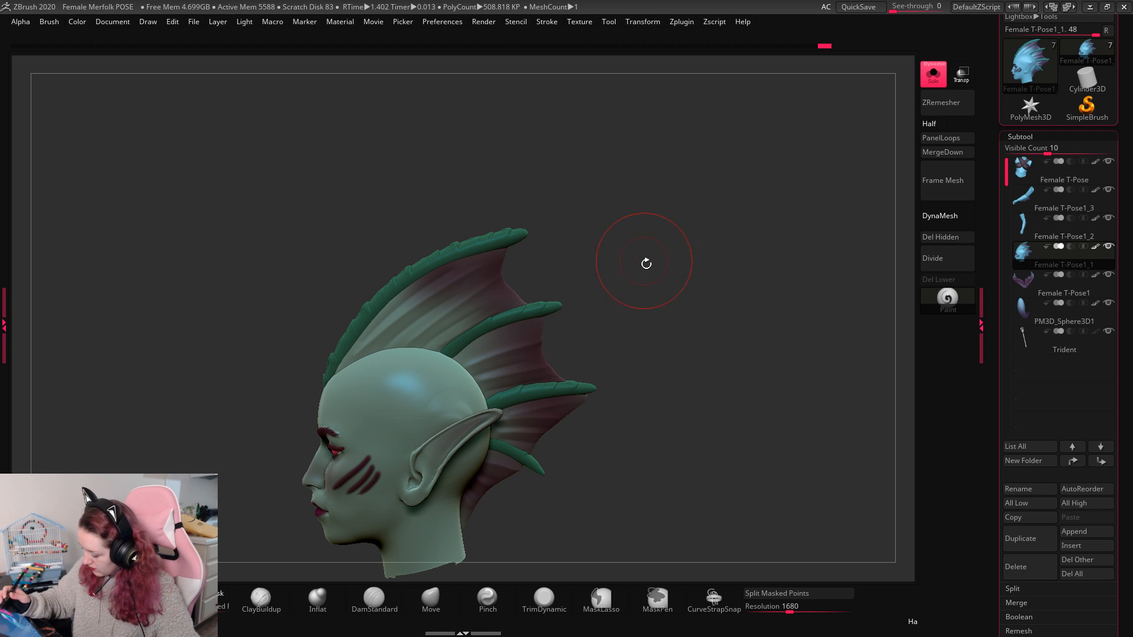
pyautogui.press('space')
pyautogui.click(487, 354)
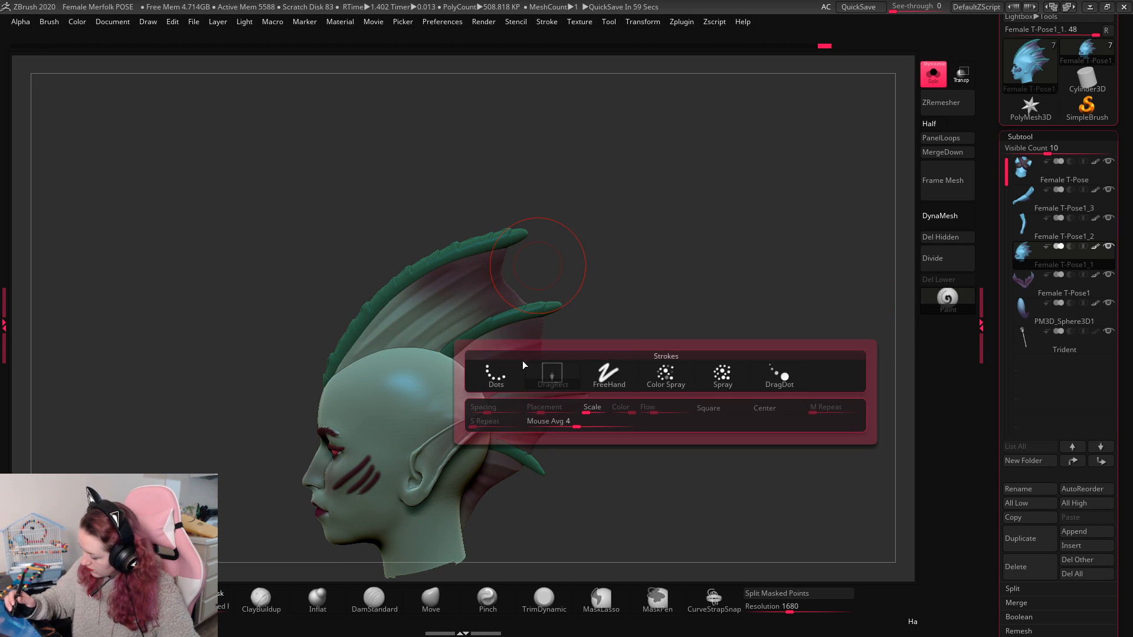
pyautogui.click(497, 374)
pyautogui.moveTo(567, 298); pyautogui.dragTo(571, 297)
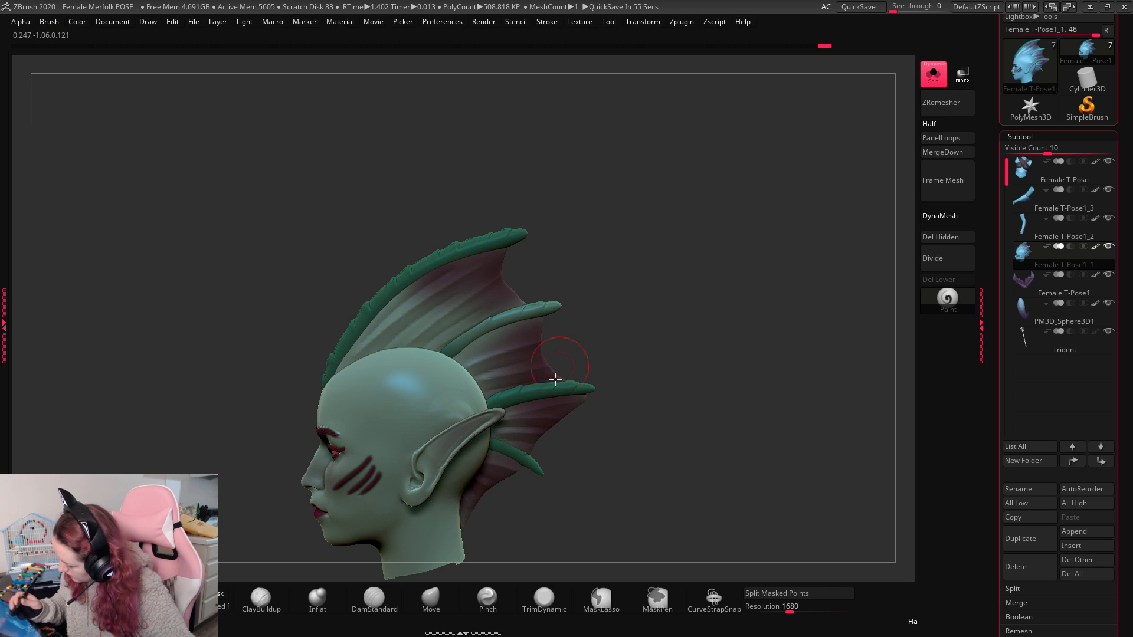
pyautogui.moveTo(551, 389); pyautogui.dragTo(595, 387)
pyautogui.moveTo(343, 336)
pyautogui.mouseDown()
pyautogui.moveTo(437, 265)
pyautogui.moveTo(539, 228)
pyautogui.mouseUp()
pyautogui.moveTo(318, 324)
pyautogui.mouseDown()
pyautogui.moveTo(379, 278)
pyautogui.moveTo(516, 256)
pyautogui.moveTo(324, 389)
pyautogui.mouseUp()
pyautogui.moveTo(236, 415); pyautogui.dragTo(216, 429)
pyautogui.rightClick(316, 379)
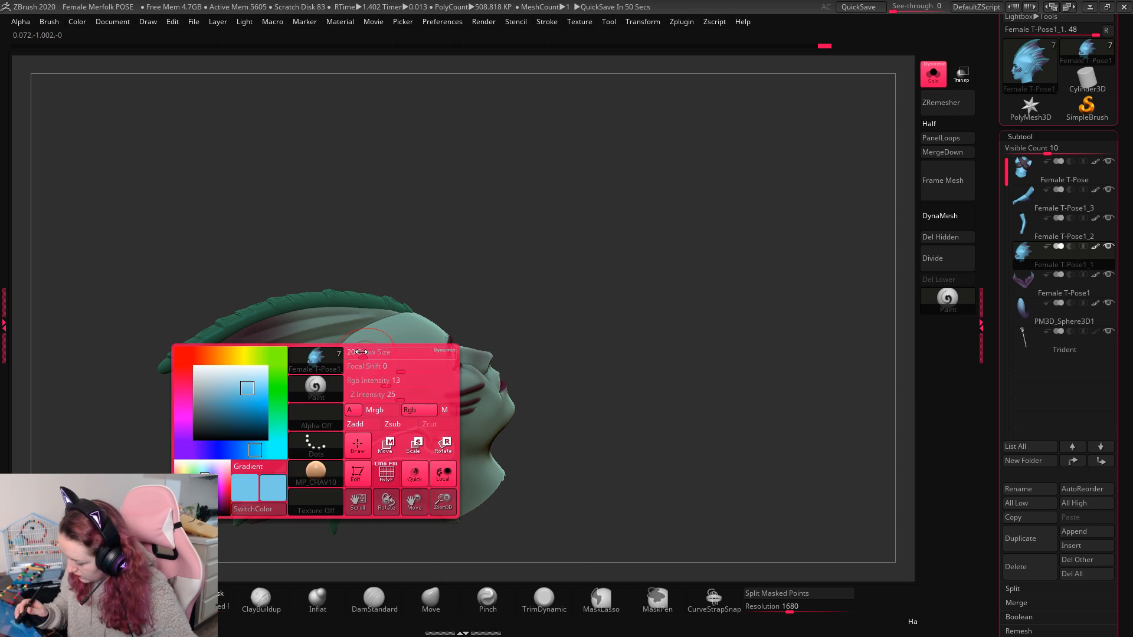
# Step: Blend more light blue along the head fin's front ridge and remaining spines on both sides, and show all subtools again
pyautogui.moveTo(595, 292)
pyautogui.keyDown('alt'); pyautogui.mouseDown()
pyautogui.moveTo(603, 238)
pyautogui.moveTo(614, 239)
pyautogui.mouseUp(); pyautogui.keyUp('alt')
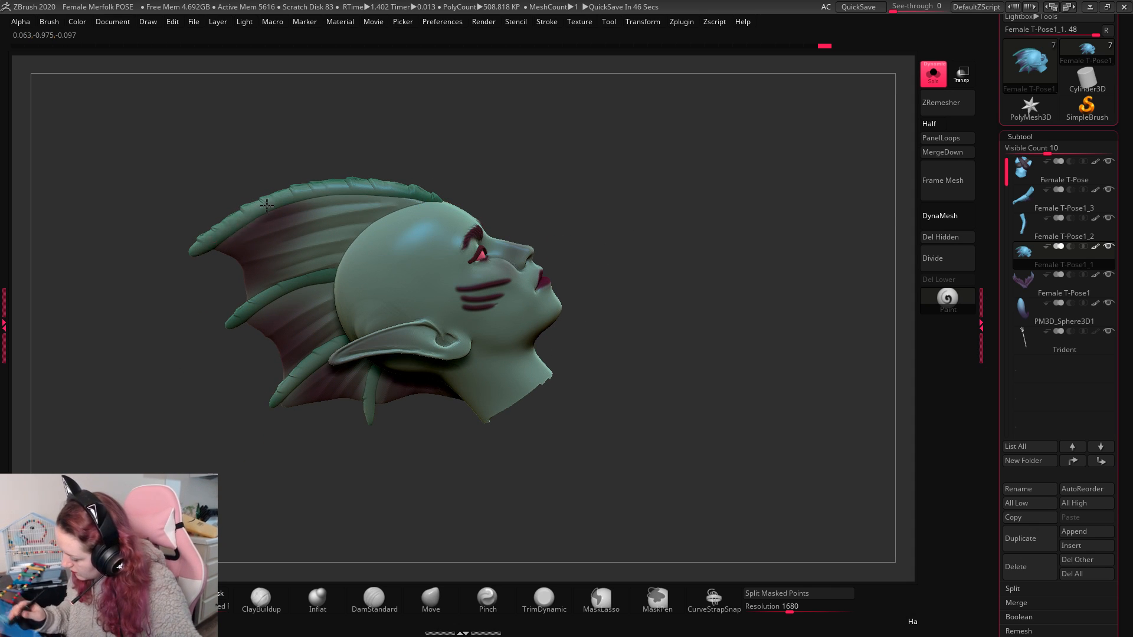
pyautogui.moveTo(713, 196); pyautogui.dragTo(661, 267)
pyautogui.moveTo(430, 159); pyautogui.dragTo(408, 184)
pyautogui.moveTo(255, 320); pyautogui.dragTo(256, 310)
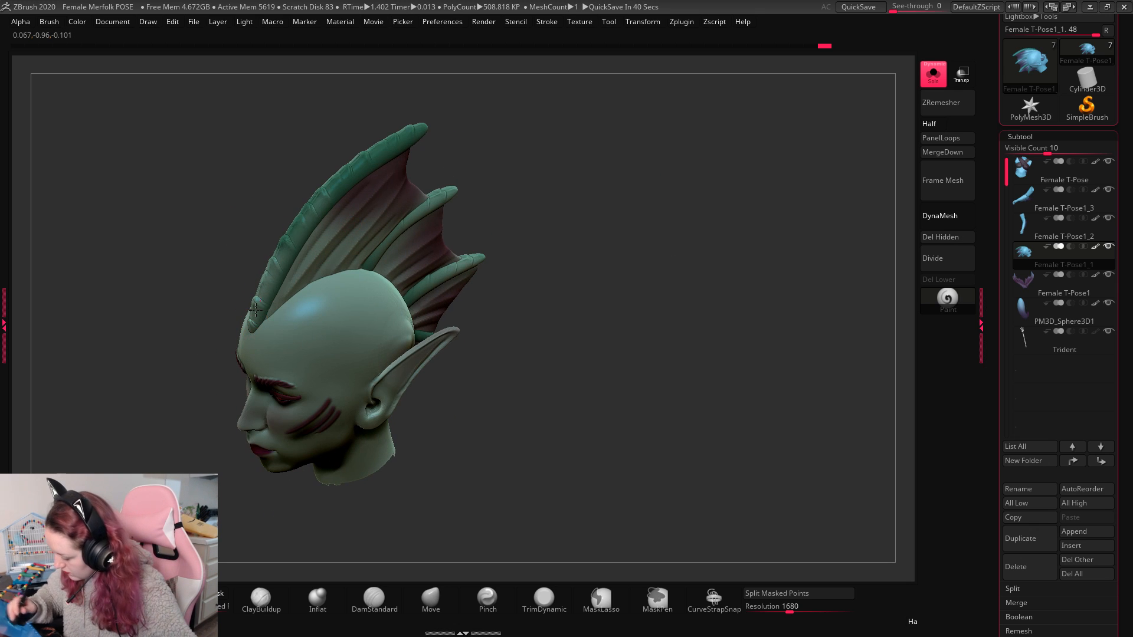
pyautogui.moveTo(324, 210); pyautogui.dragTo(278, 235)
pyautogui.moveTo(492, 230); pyautogui.dragTo(457, 231)
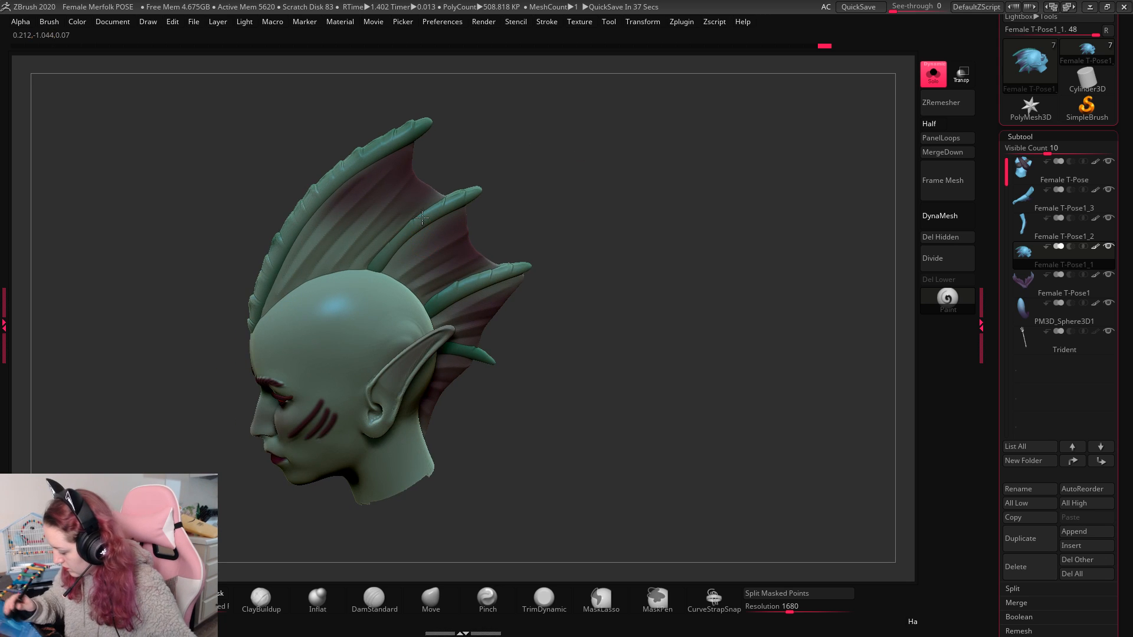
pyautogui.moveTo(639, 229); pyautogui.dragTo(690, 319)
pyautogui.moveTo(507, 231); pyautogui.dragTo(726, 427)
pyautogui.click(932, 75)
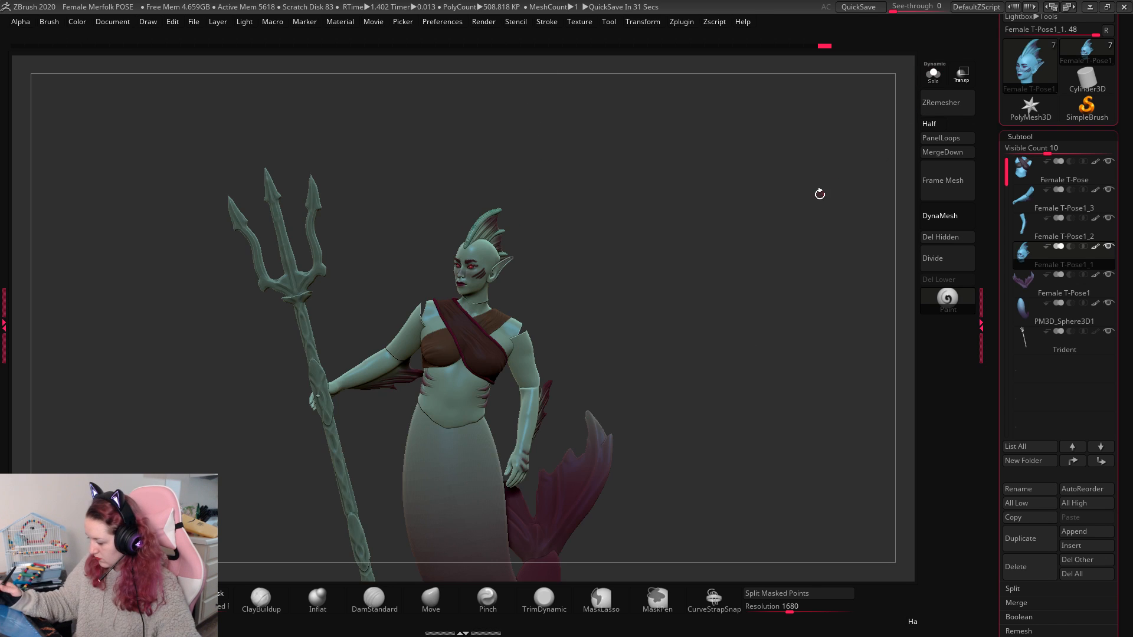
# Step: Select the Trident subtool and fill the whole object with the light blue base colour
pyautogui.keyDown('alt'); pyautogui.moveTo(820, 227); pyautogui.dragTo(741, 180); pyautogui.keyUp('alt')
pyautogui.keyDown('alt'); pyautogui.moveTo(769, 260); pyautogui.dragTo(768, 251); pyautogui.keyUp('alt')
pyautogui.press('space')
pyautogui.press('space')
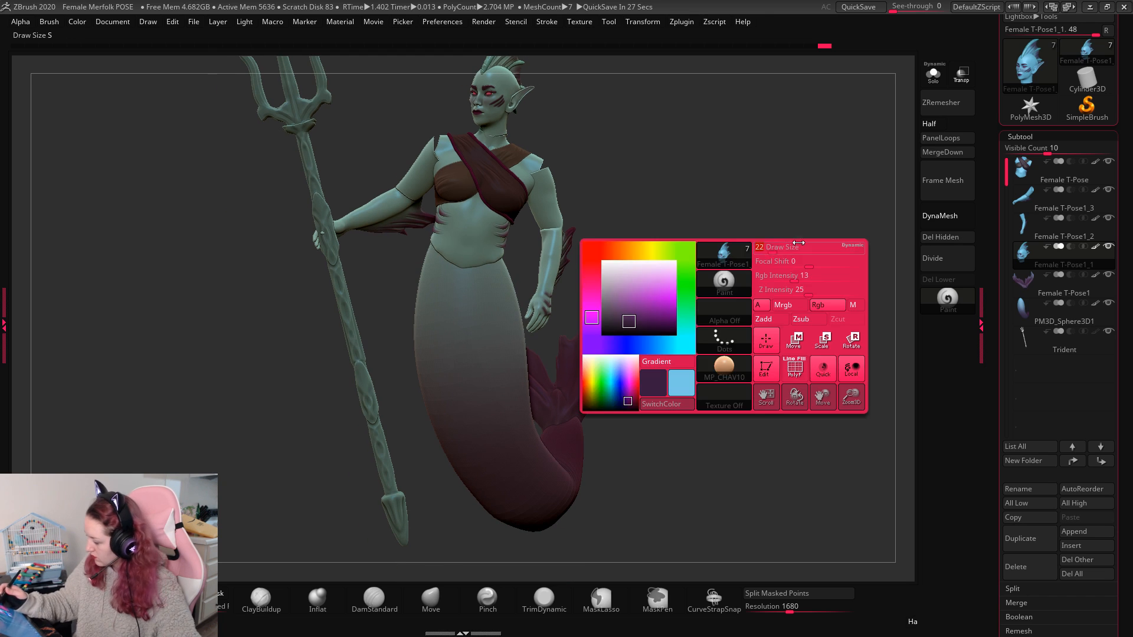
pyautogui.click(1022, 345)
pyautogui.press('space')
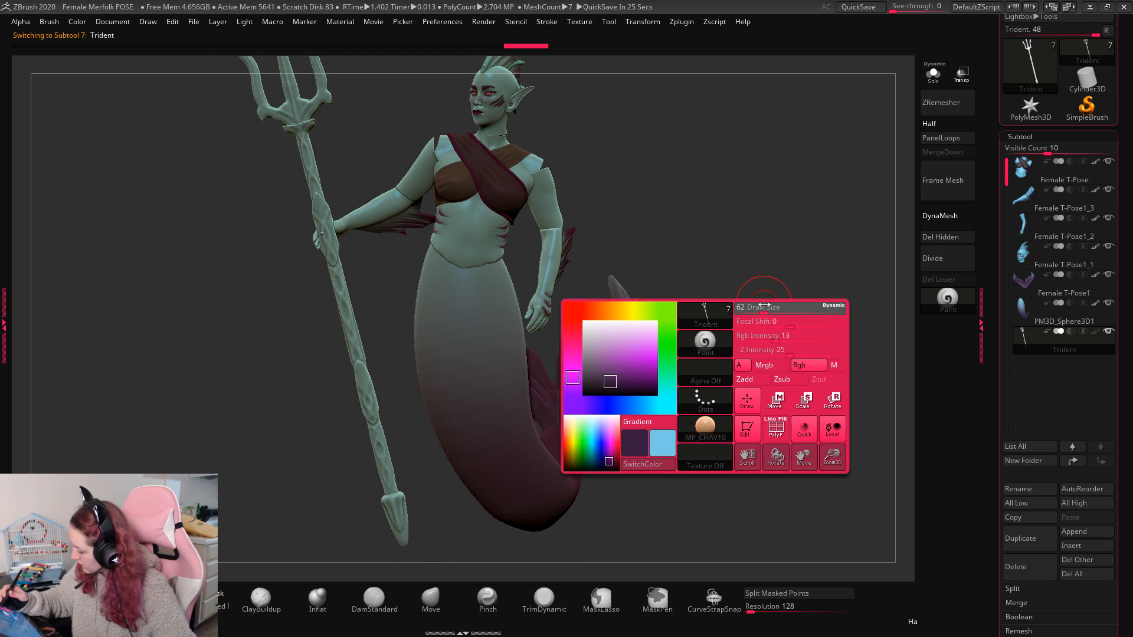
pyautogui.press('space')
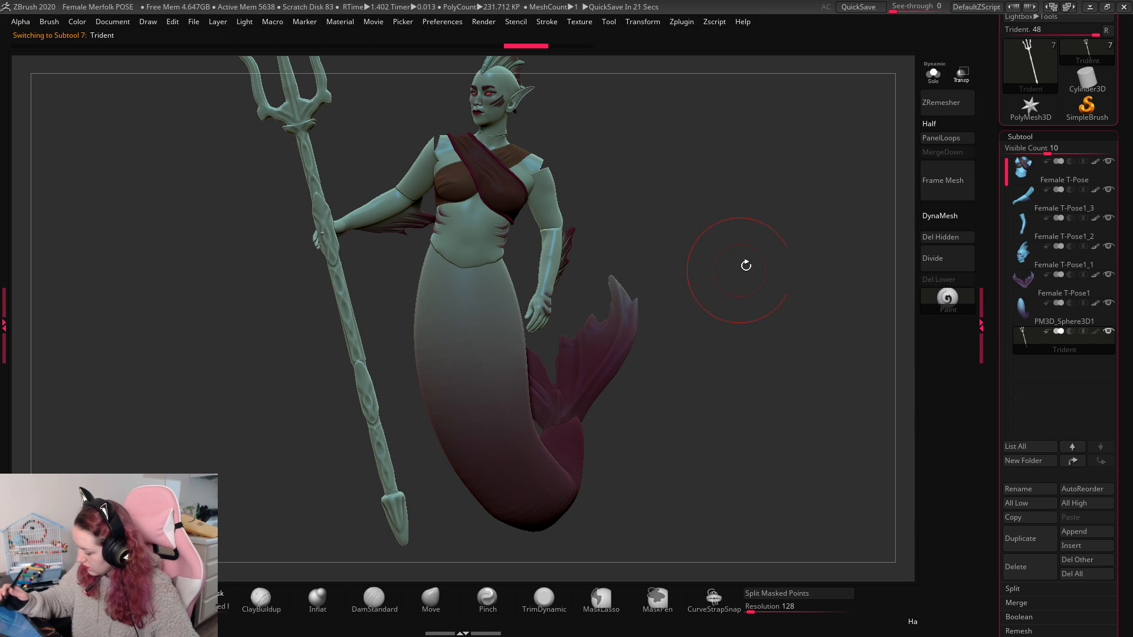
pyautogui.press('space')
pyautogui.moveTo(1128, 96); pyautogui.dragTo(1128, 156)
pyautogui.click(1031, 99)
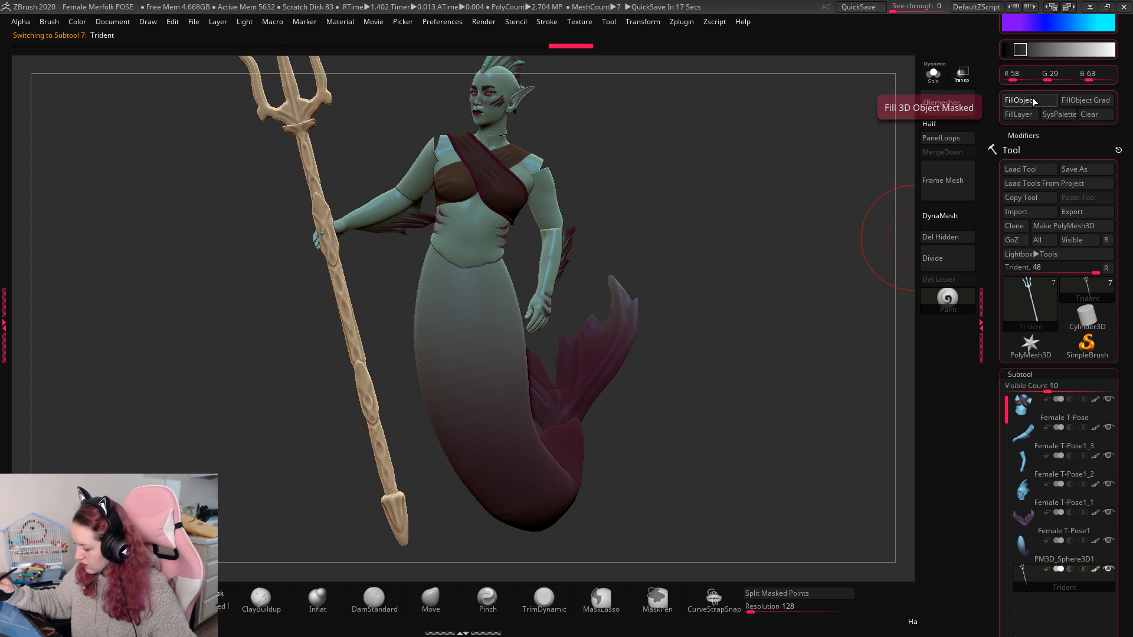
pyautogui.click(1031, 97)
pyautogui.click(1031, 98)
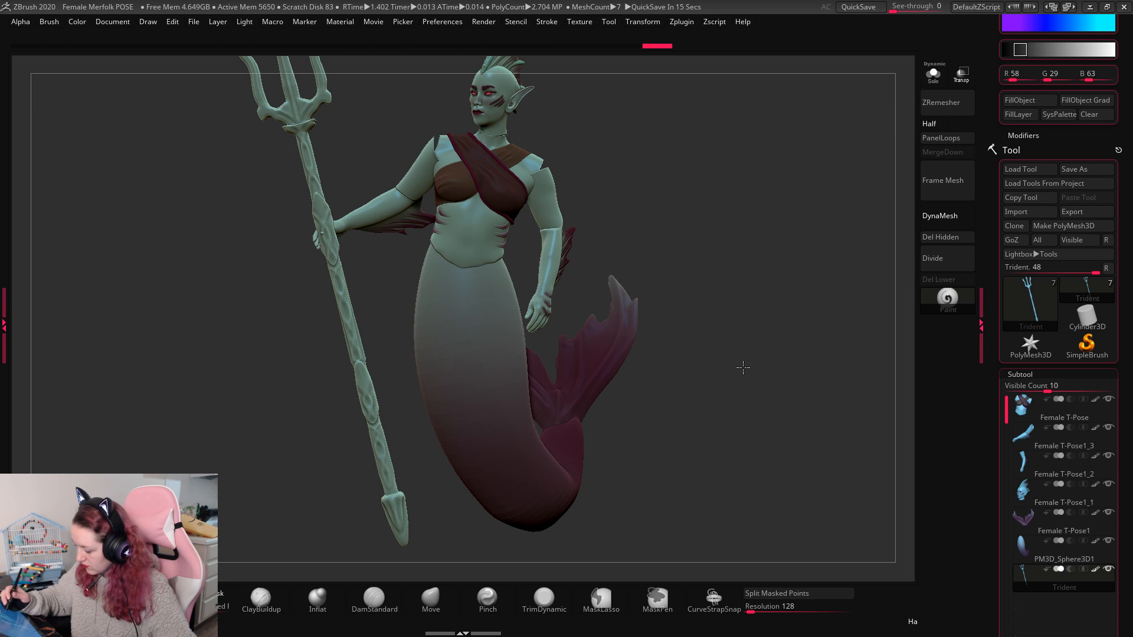
# Step: Set the Rgb Intensity to 37 and the stroke to DragRect, and paint the trident's lower shaft dark purple with a soft fade upwards
pyautogui.moveTo(742, 368); pyautogui.dragTo(730, 348)
pyautogui.press('space')
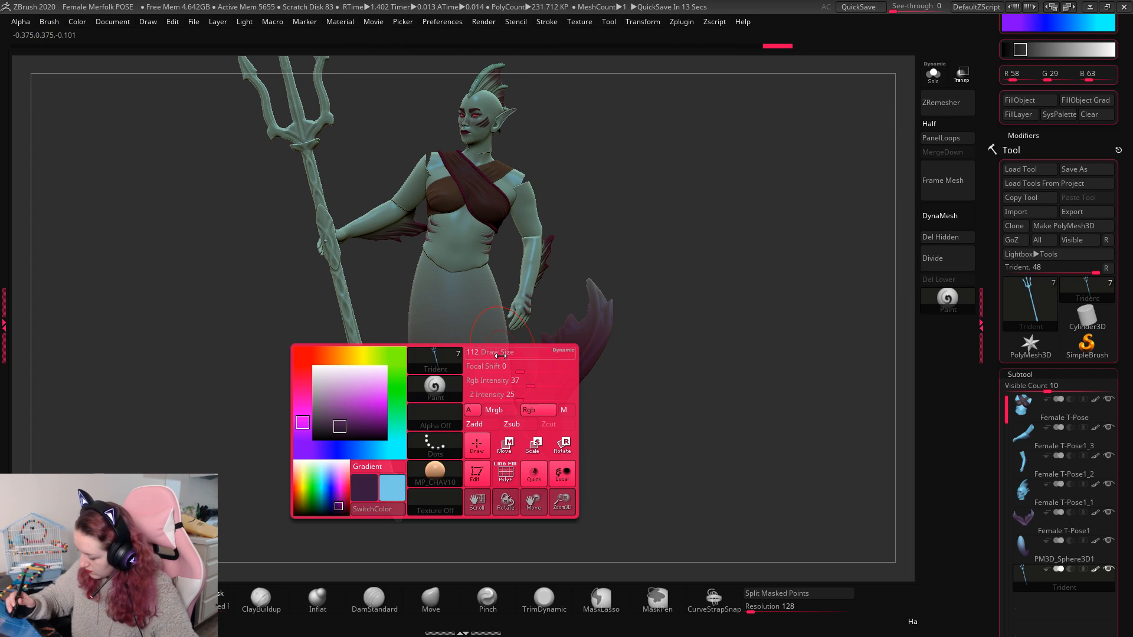
pyautogui.click(378, 509)
pyautogui.moveTo(395, 497); pyautogui.dragTo(376, 423)
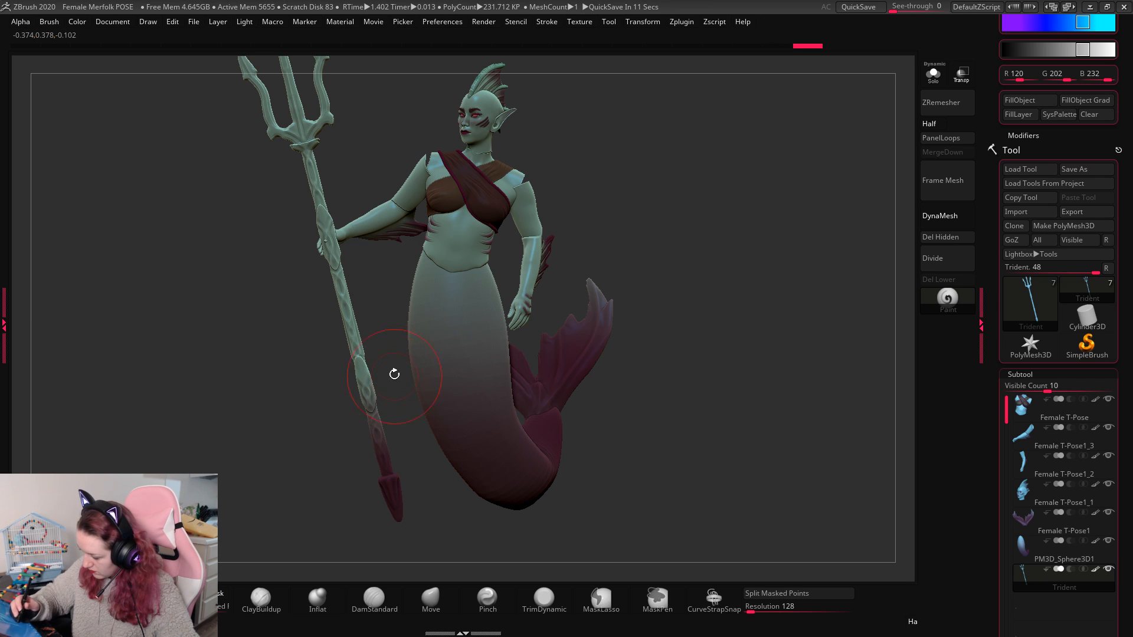
pyautogui.hotkey('ctrl', 'z')
pyautogui.press('space')
pyautogui.hotkey('ctrl', 'shift', 'z')
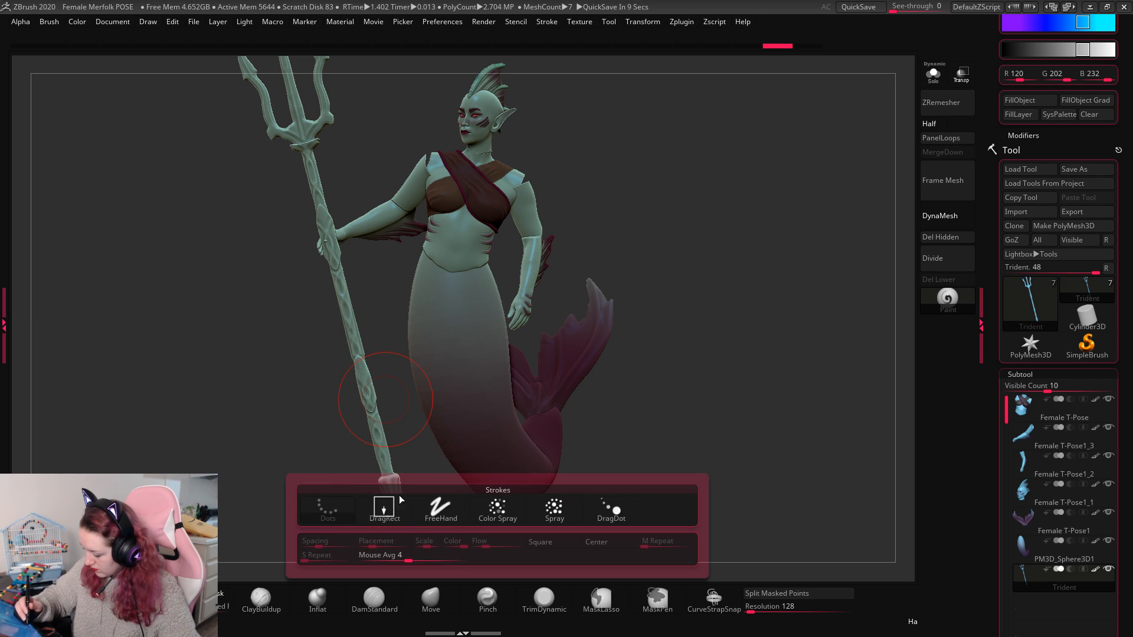
pyautogui.hotkey('ctrl', 'z')
pyautogui.moveTo(392, 493); pyautogui.dragTo(376, 407)
pyautogui.moveTo(387, 460)
pyautogui.mouseDown()
pyautogui.moveTo(365, 331)
pyautogui.moveTo(334, 251)
pyautogui.mouseUp()
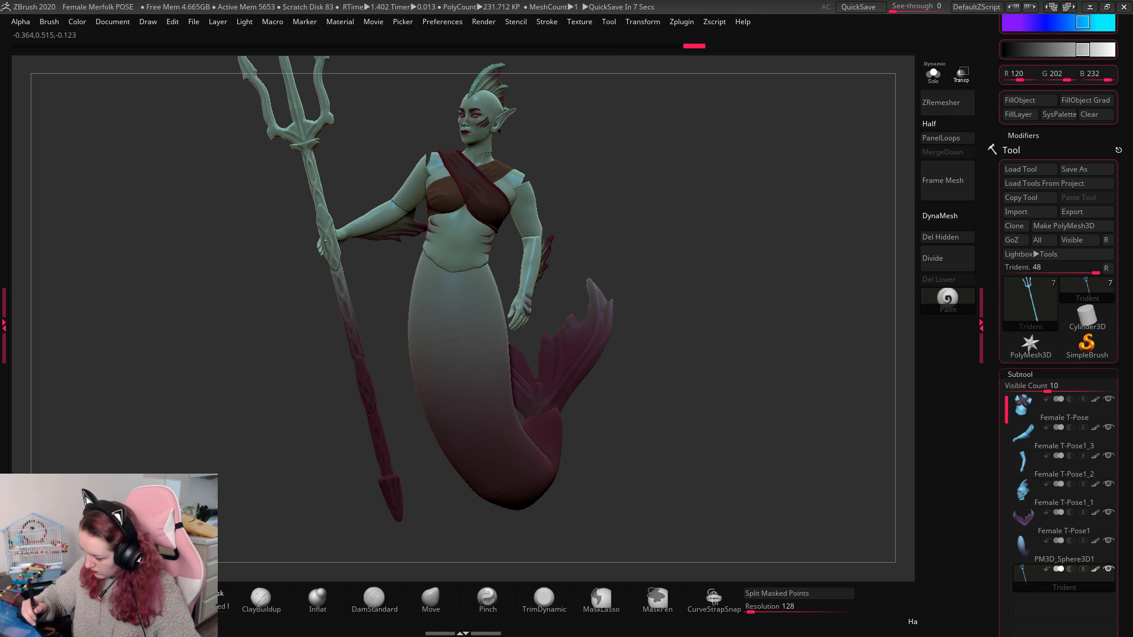
# Step: Paint the trident's three prongs and the carved section at the hand dark purple, keeping the transitions soft
pyautogui.moveTo(729, 263)
pyautogui.keyDown('alt'); pyautogui.mouseDown()
pyautogui.moveTo(730, 397)
pyautogui.moveTo(730, 321)
pyautogui.moveTo(759, 328)
pyautogui.moveTo(765, 262)
pyautogui.moveTo(753, 253)
pyautogui.moveTo(779, 260)
pyautogui.moveTo(821, 227)
pyautogui.mouseUp(); pyautogui.keyUp('alt')
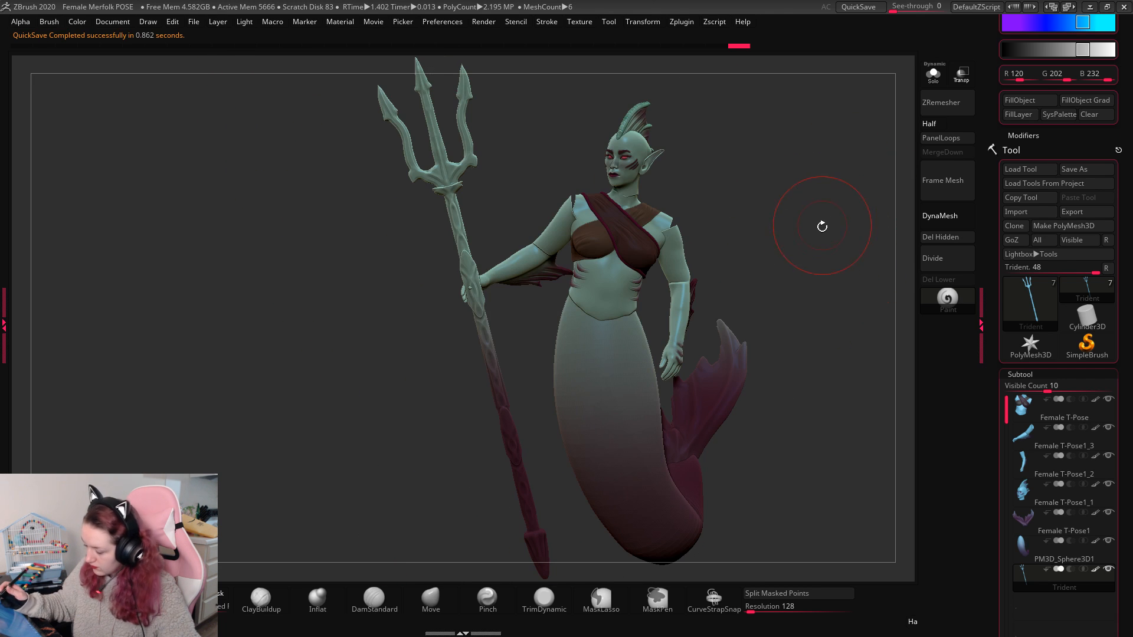
pyautogui.moveTo(807, 266)
pyautogui.keyDown('alt'); pyautogui.mouseDown()
pyautogui.moveTo(767, 301)
pyautogui.moveTo(751, 341)
pyautogui.moveTo(649, 271)
pyautogui.moveTo(318, 202)
pyautogui.moveTo(273, 111)
pyautogui.moveTo(202, 215)
pyautogui.moveTo(149, 185)
pyautogui.moveTo(211, 174)
pyautogui.moveTo(186, 78)
pyautogui.mouseUp(); pyautogui.keyUp('alt')
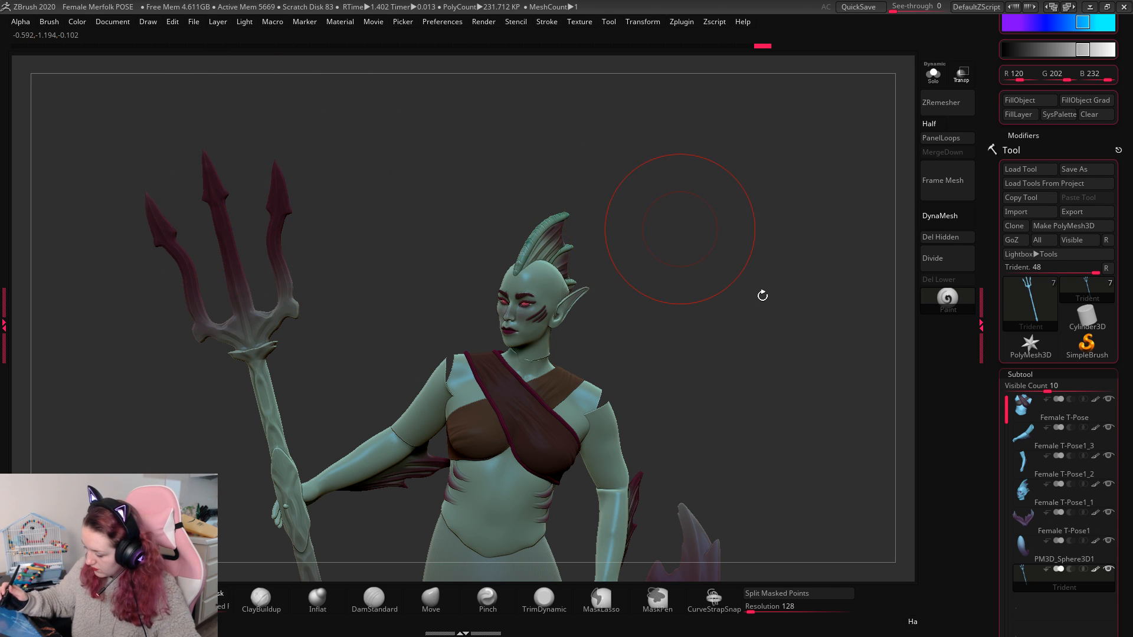
pyautogui.keyDown('alt'); pyautogui.moveTo(762, 294); pyautogui.dragTo(754, 265); pyautogui.keyUp('alt')
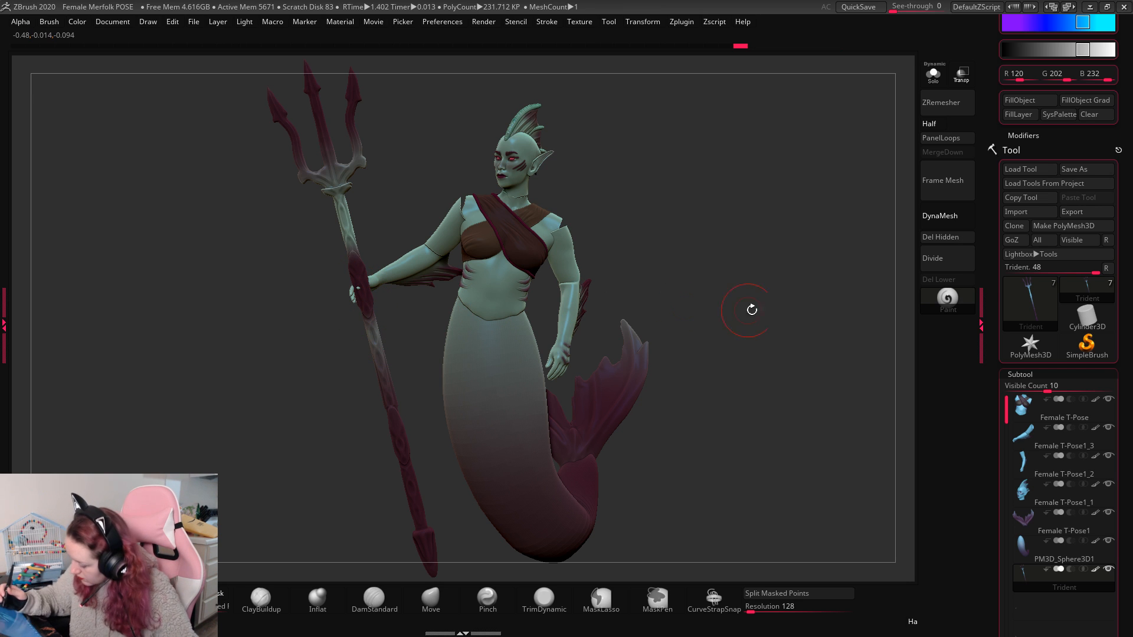
# Step: Sample the trident's light blue and paint the plain sections of the lower shaft light again between the dark carved ornaments
pyautogui.press('c')
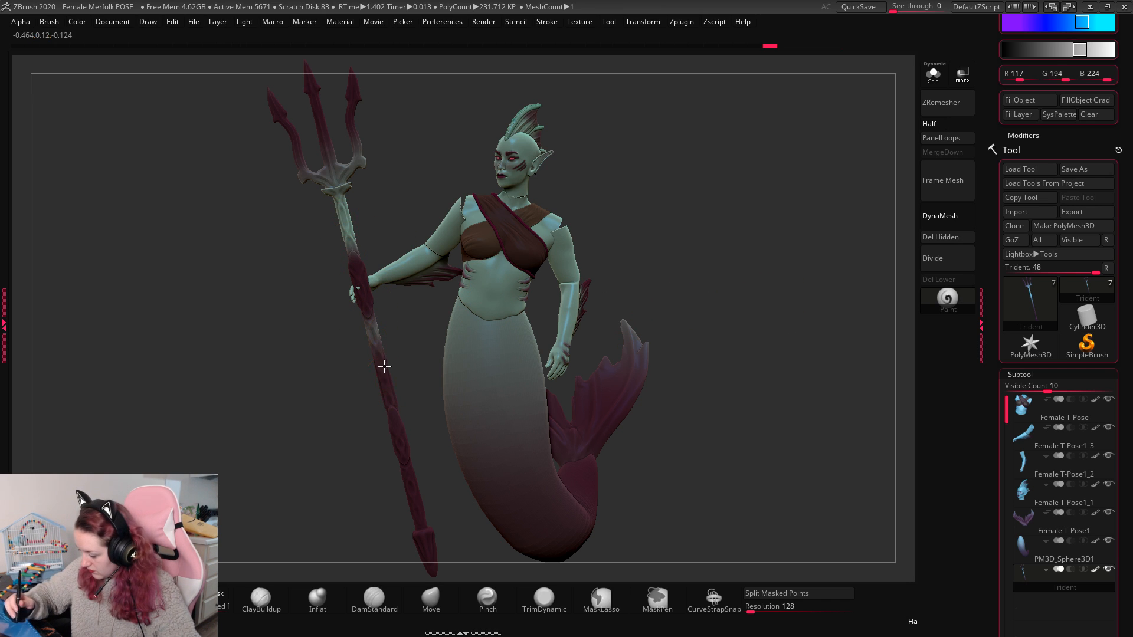
pyautogui.press('space')
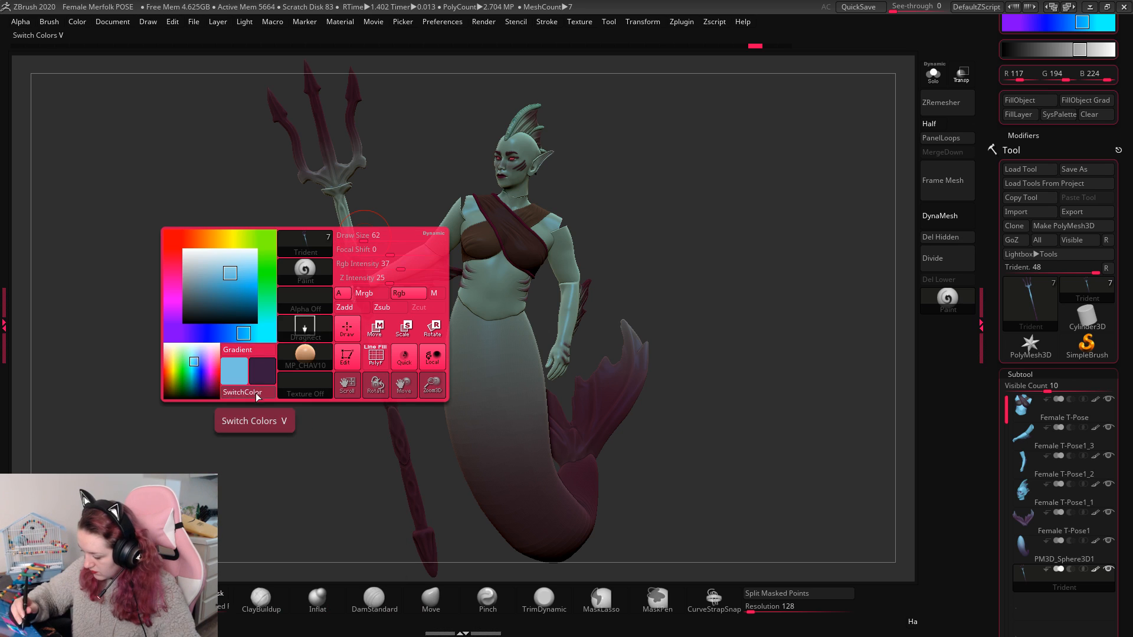
pyautogui.click(256, 394)
pyautogui.moveTo(382, 349); pyautogui.dragTo(420, 519)
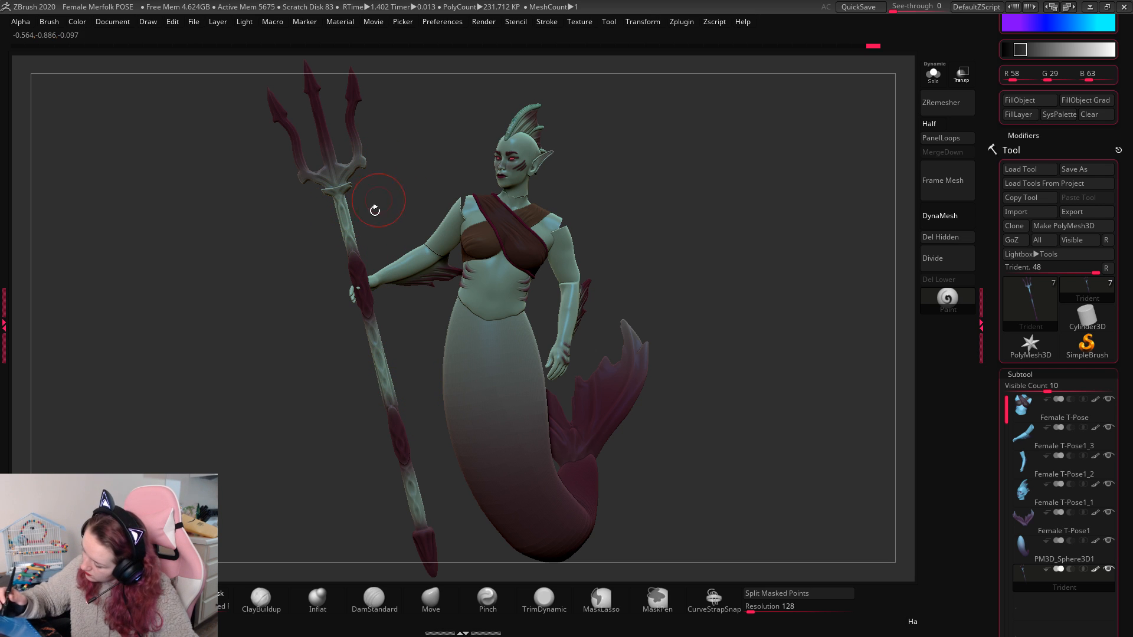
# Step: Switch the paint colours and darken the base of the trident's fork to dark purple like the prongs
pyautogui.press('space')
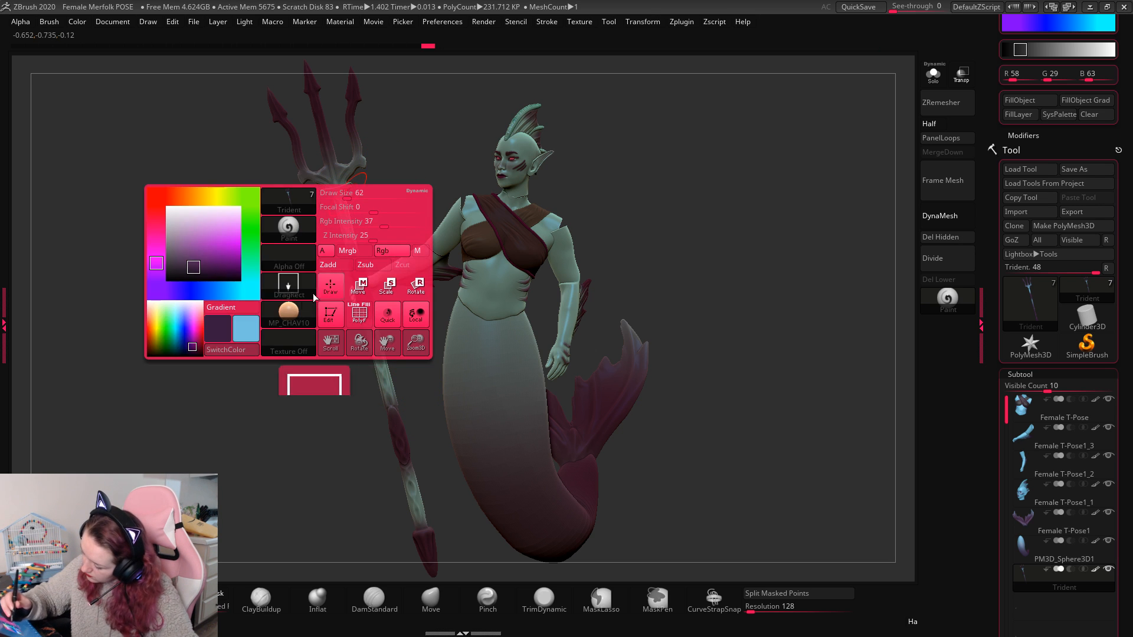
pyautogui.click(235, 323)
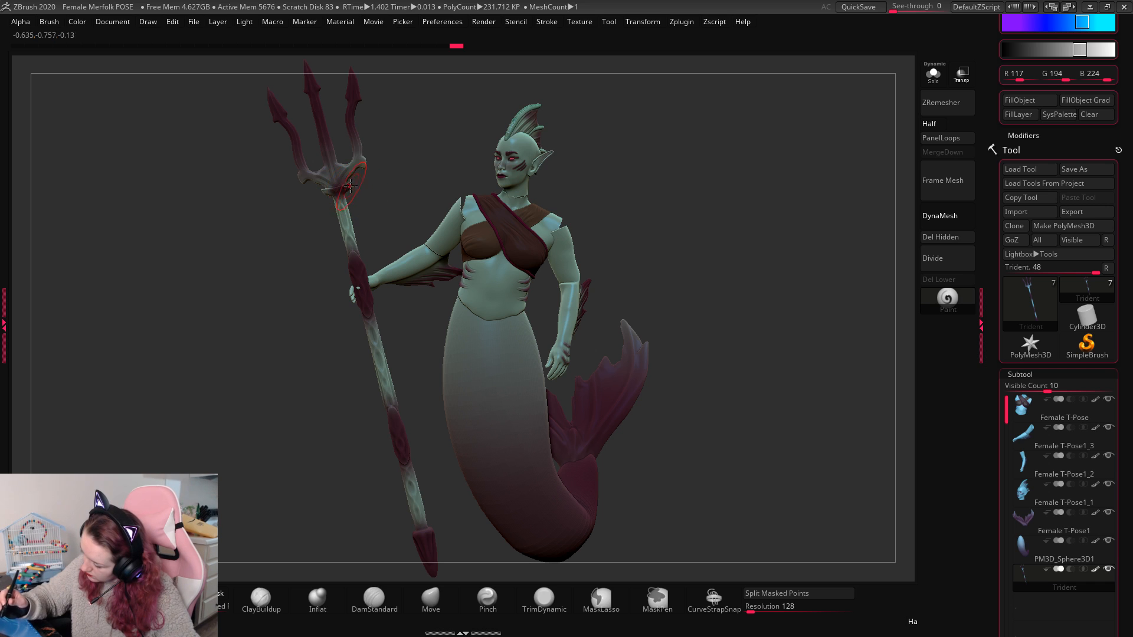
pyautogui.moveTo(350, 187)
pyautogui.mouseDown()
pyautogui.moveTo(339, 177)
pyautogui.moveTo(360, 171)
pyautogui.mouseUp()
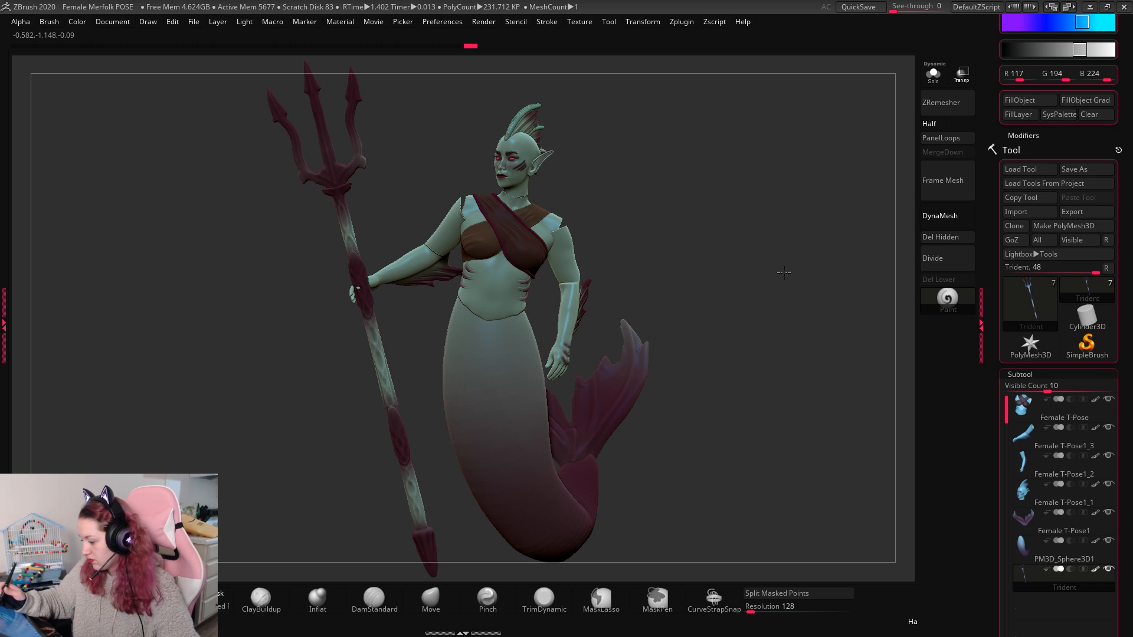
pyautogui.moveTo(784, 272); pyautogui.dragTo(774, 302)
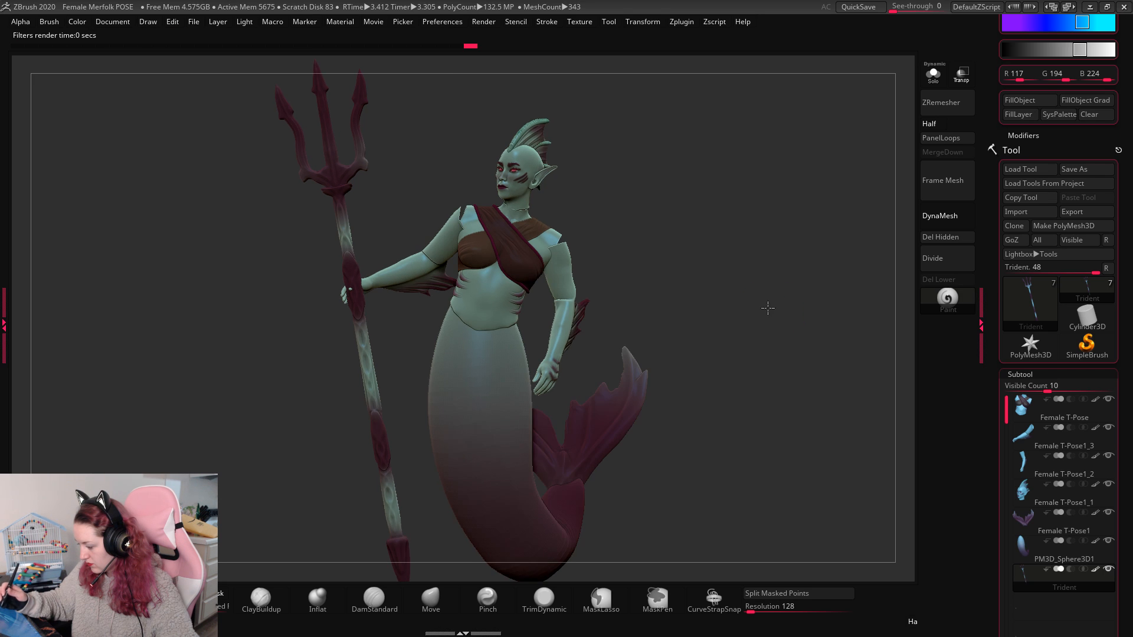
pyautogui.moveTo(771, 308); pyautogui.dragTo(772, 316)
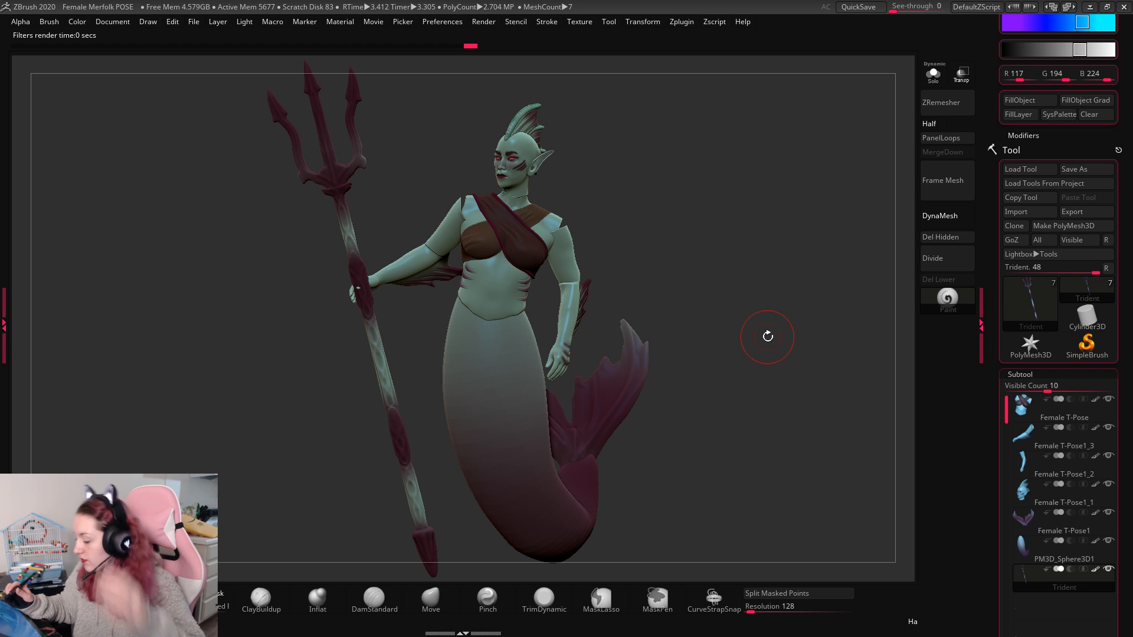
# Step: Try to rotate the female figure's free arm about its shoulder
pyautogui.moveTo(783, 361); pyautogui.dragTo(721, 366)
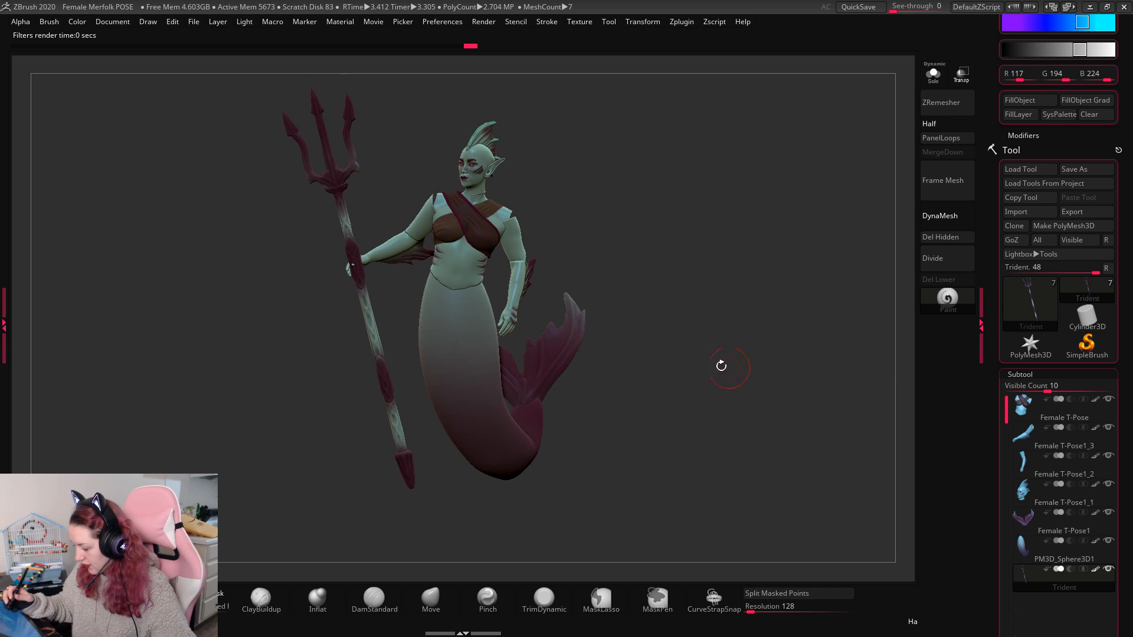
pyautogui.keyDown('alt'); pyautogui.click(515, 261); pyautogui.keyUp('alt')
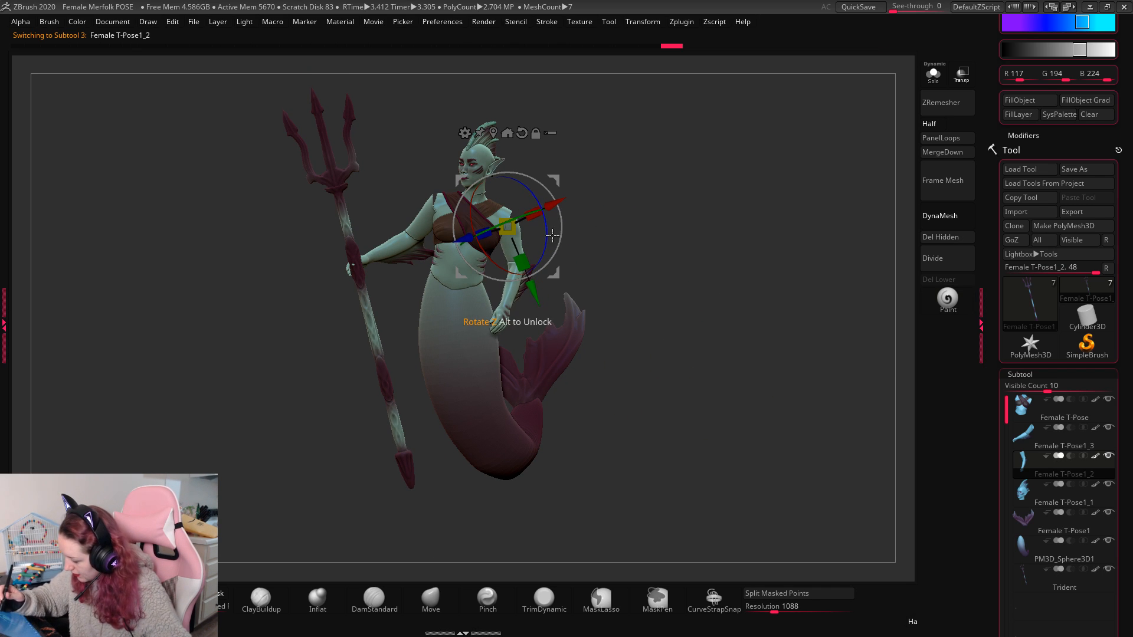
pyautogui.moveTo(552, 235); pyautogui.dragTo(534, 259)
pyautogui.hotkey('ctrl', 'z')
# Step: Select the tail and gently reshape its lower curve and outline with an enlarged Move brush
pyautogui.moveTo(665, 194); pyautogui.dragTo(728, 347)
pyautogui.keyDown('alt'); pyautogui.click(657, 337); pyautogui.keyUp('alt')
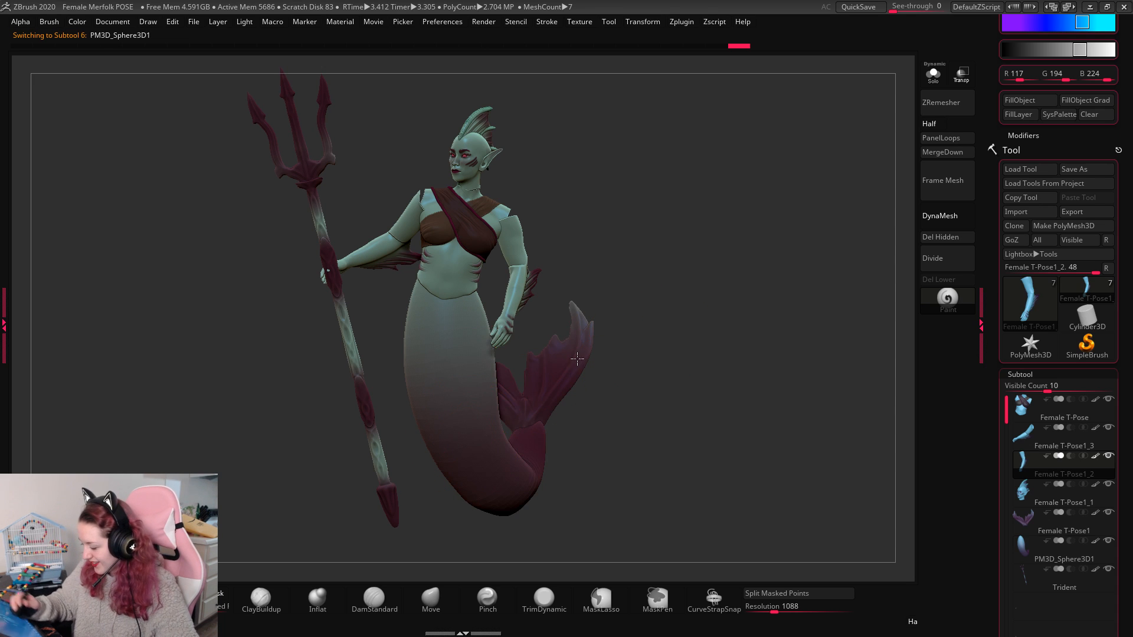
pyautogui.press('b')
pyautogui.press('m')
pyautogui.press('v')
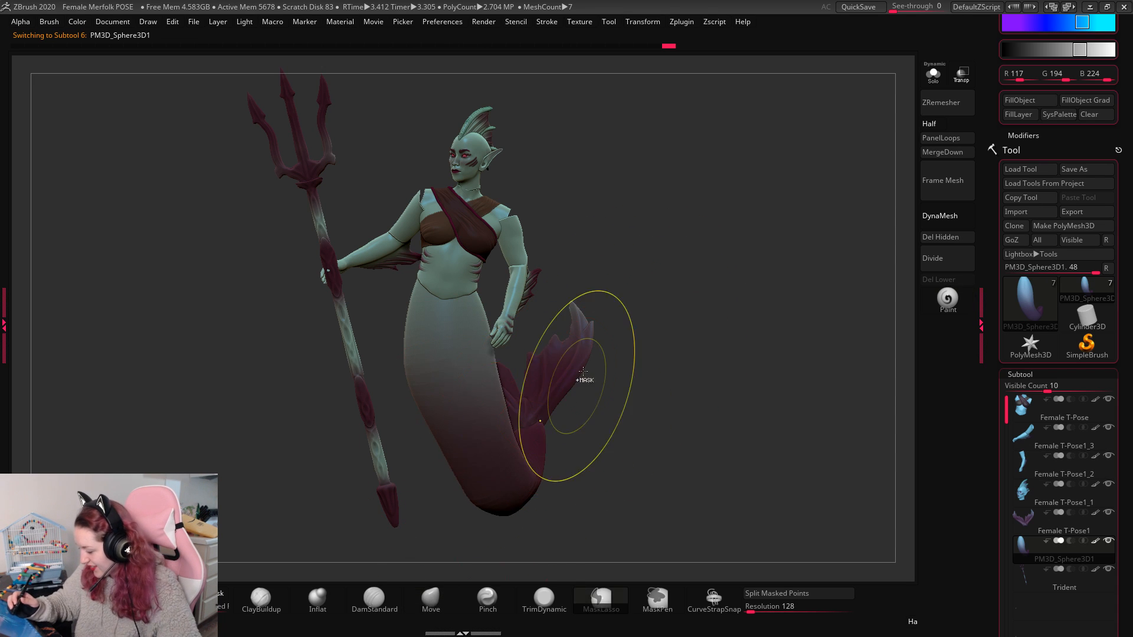
pyautogui.press('space')
pyautogui.moveTo(450, 455); pyautogui.dragTo(529, 456)
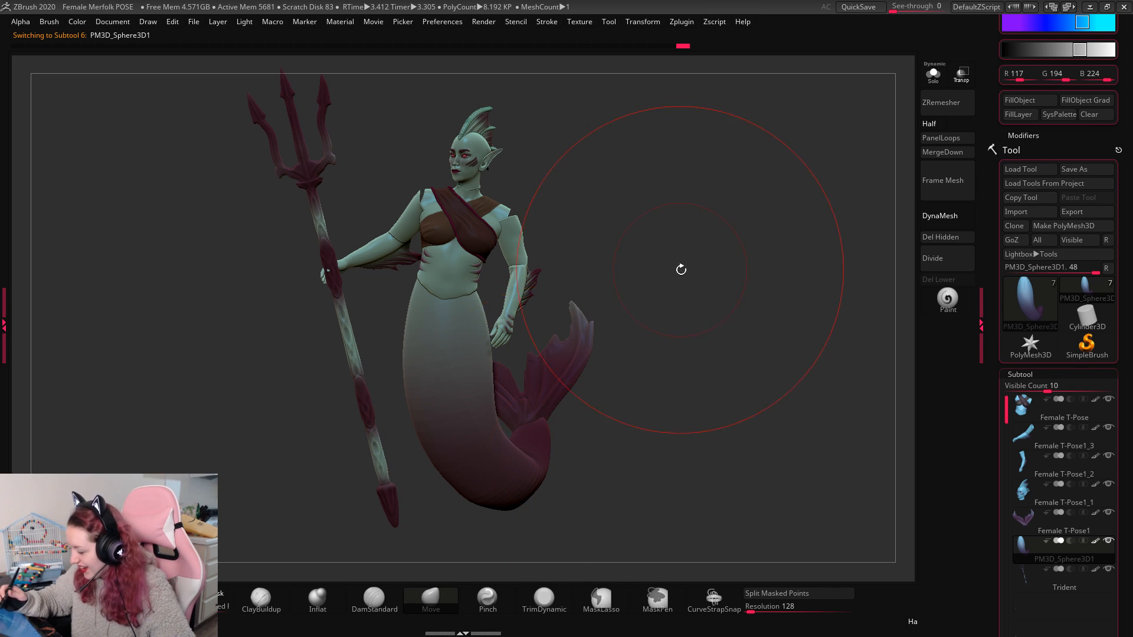
pyautogui.moveTo(478, 369); pyautogui.dragTo(498, 372)
pyautogui.hotkey('ctrl', 'z')
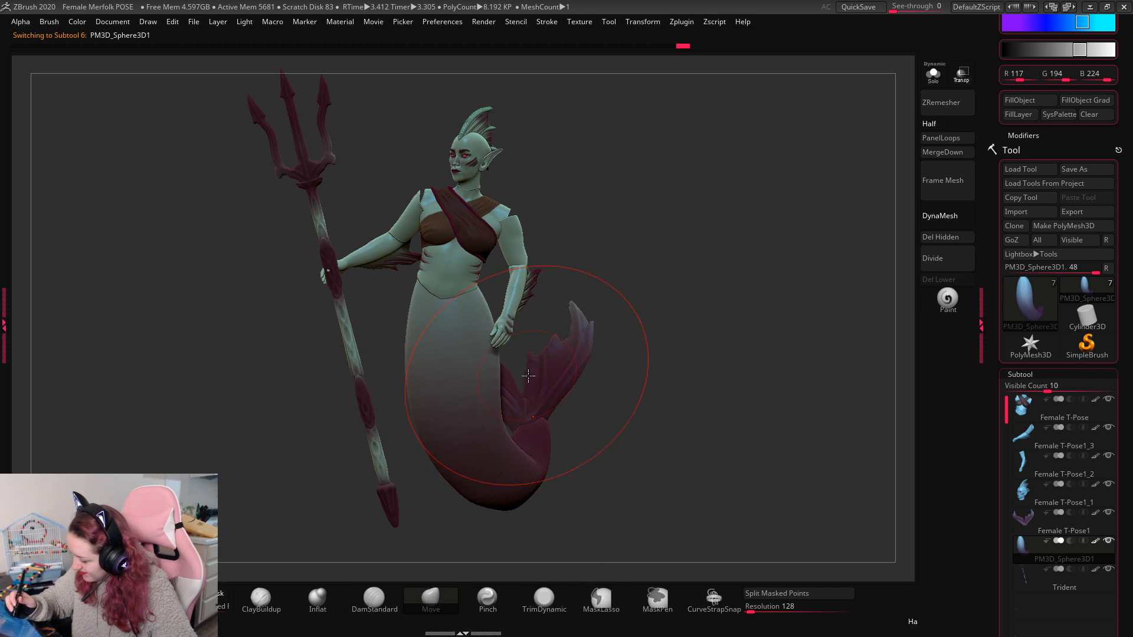
pyautogui.press('space')
pyautogui.keyDown('alt'); pyautogui.moveTo(667, 306); pyautogui.dragTo(675, 322); pyautogui.keyUp('alt')
pyautogui.press('space')
pyautogui.moveTo(674, 308); pyautogui.dragTo(651, 308)
pyautogui.keyDown('alt'); pyautogui.moveTo(746, 278); pyautogui.dragTo(738, 349); pyautogui.keyUp('alt')
pyautogui.press('space')
# Step: Select the head, shift its pivot down to the base of the neck, and adjust the head's turn and tilt
pyautogui.keyDown('alt'); pyautogui.click(477, 191); pyautogui.keyUp('alt')
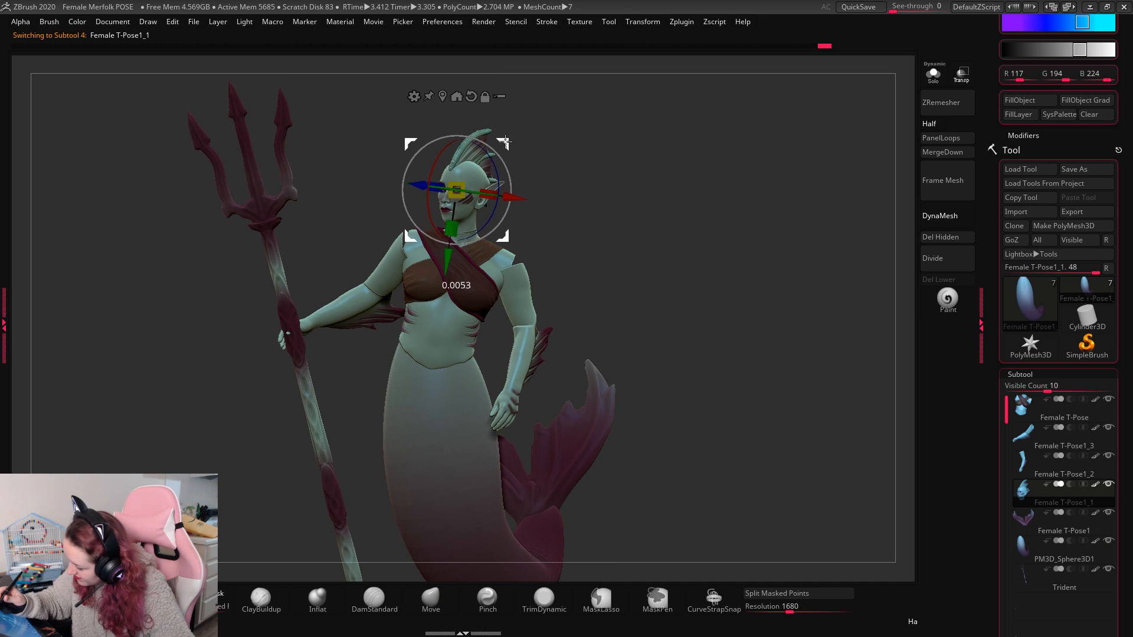
pyautogui.press('q')
pyautogui.moveTo(671, 177)
pyautogui.mouseDown()
pyautogui.moveTo(631, 175)
pyautogui.moveTo(708, 182)
pyautogui.moveTo(579, 280)
pyautogui.mouseUp()
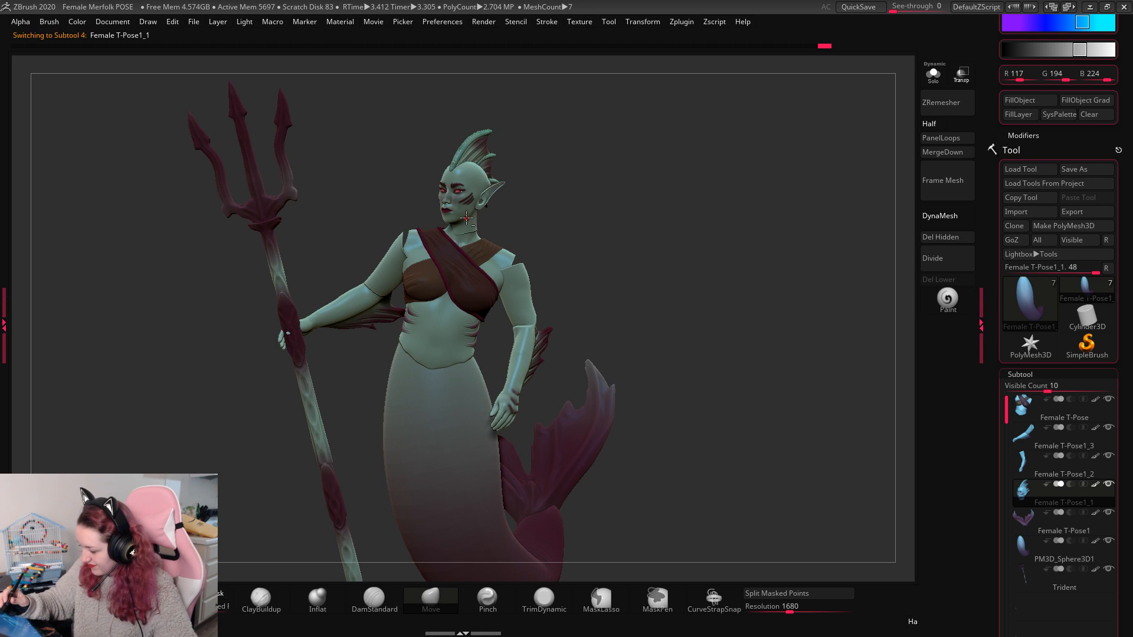
pyautogui.press('w')
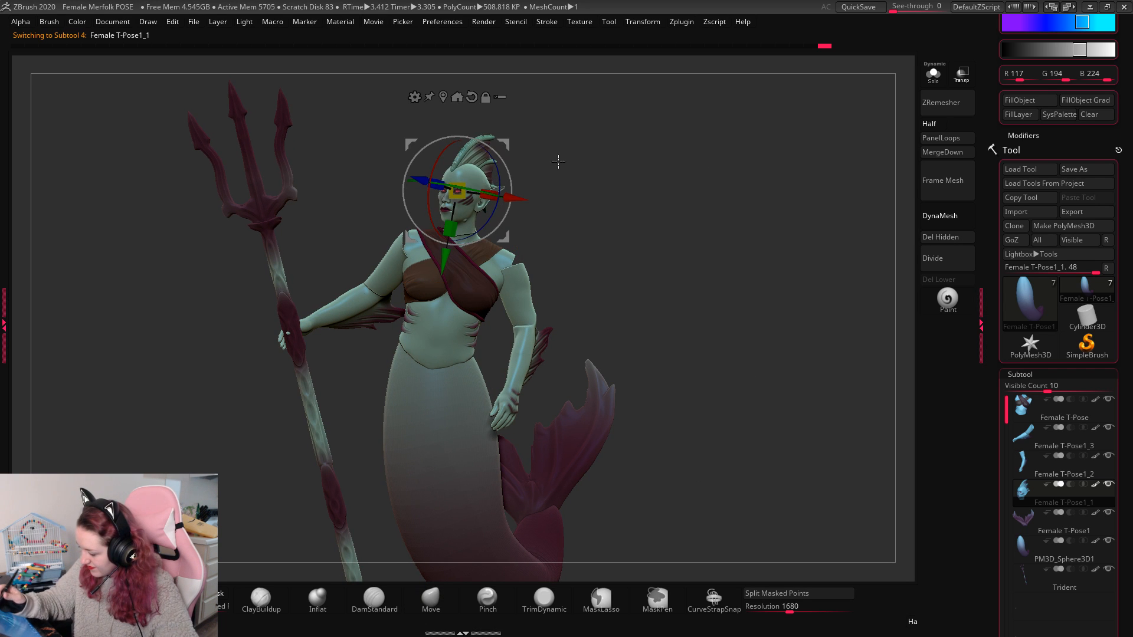
pyautogui.keyDown('alt'); pyautogui.moveTo(448, 260); pyautogui.dragTo(443, 300); pyautogui.keyUp('alt')
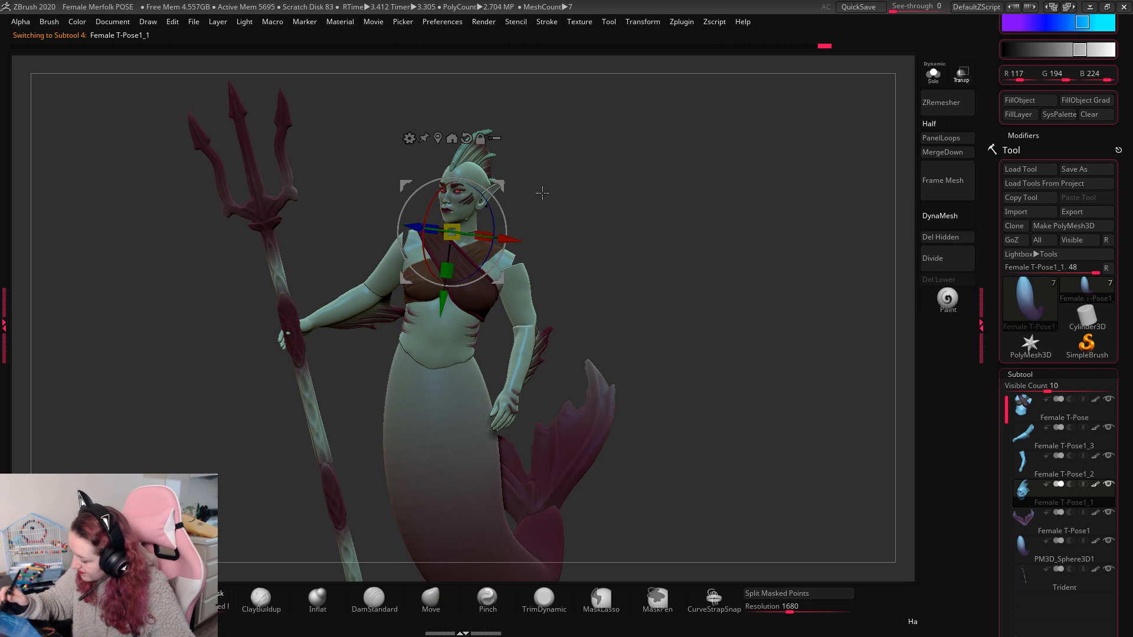
pyautogui.moveTo(542, 193); pyautogui.dragTo(597, 184)
pyautogui.press('q')
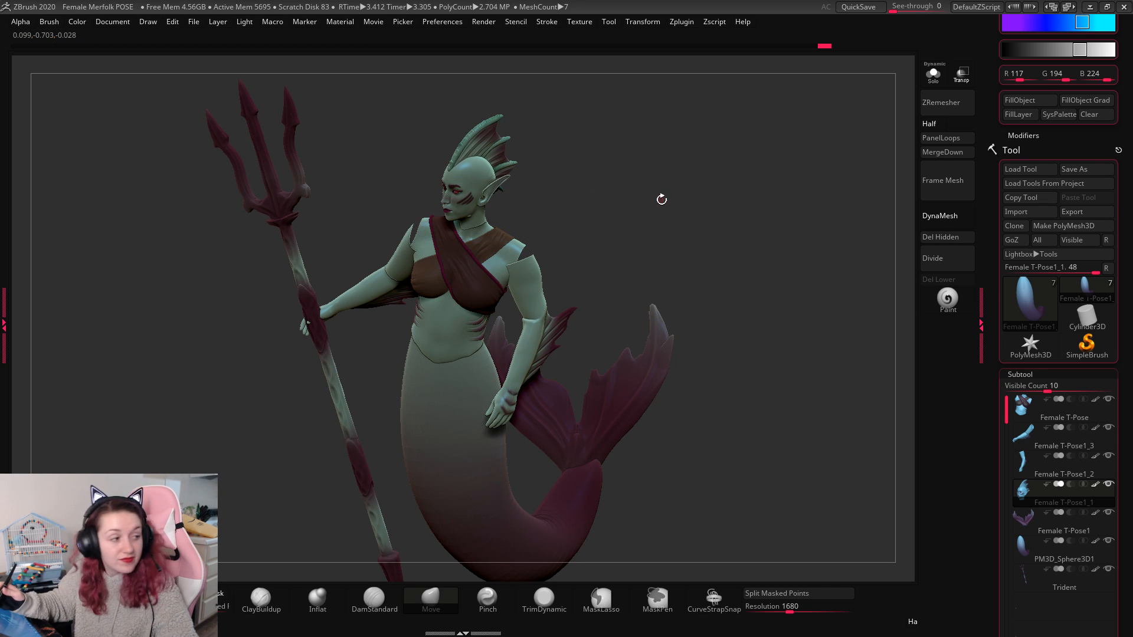
pyautogui.moveTo(661, 200)
pyautogui.mouseDown()
pyautogui.moveTo(664, 185)
pyautogui.moveTo(696, 183)
pyautogui.mouseUp()
pyautogui.press('w')
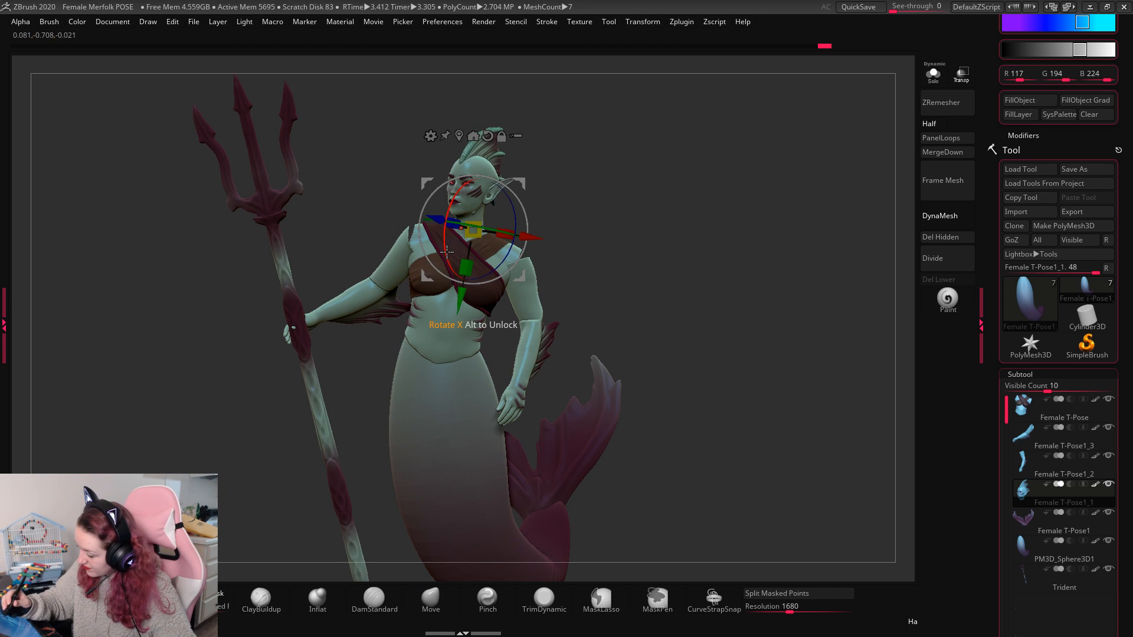
pyautogui.press('q')
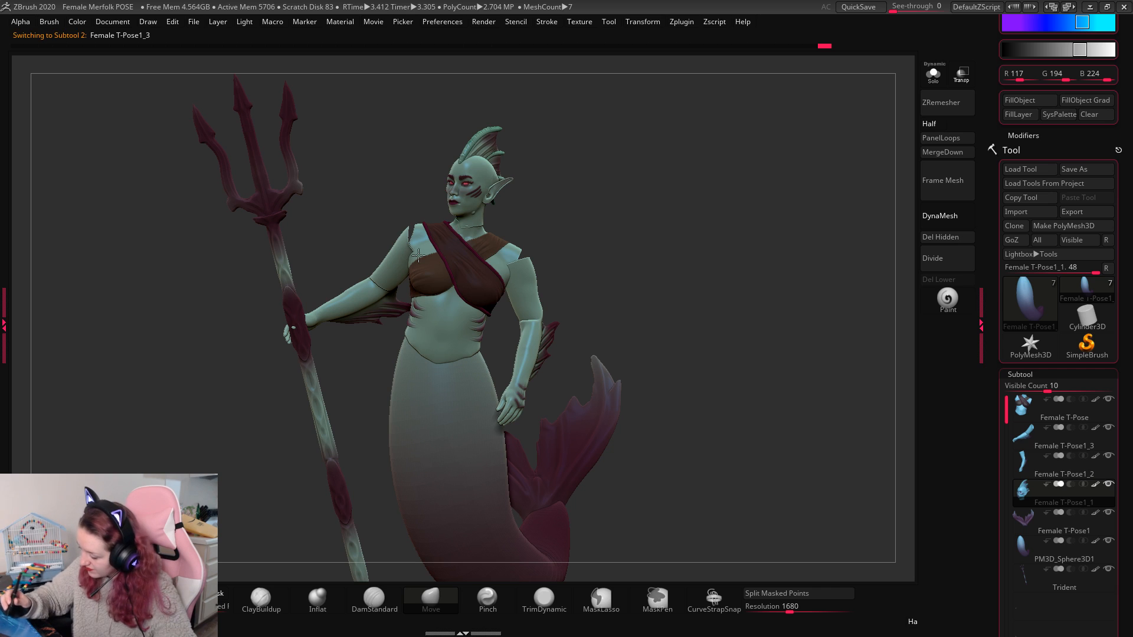
# Step: Select the trident-holding arm and rotate it slightly downward and closer to the body
pyautogui.press('w')
pyautogui.moveTo(464, 250); pyautogui.dragTo(464, 239)
pyautogui.press('q')
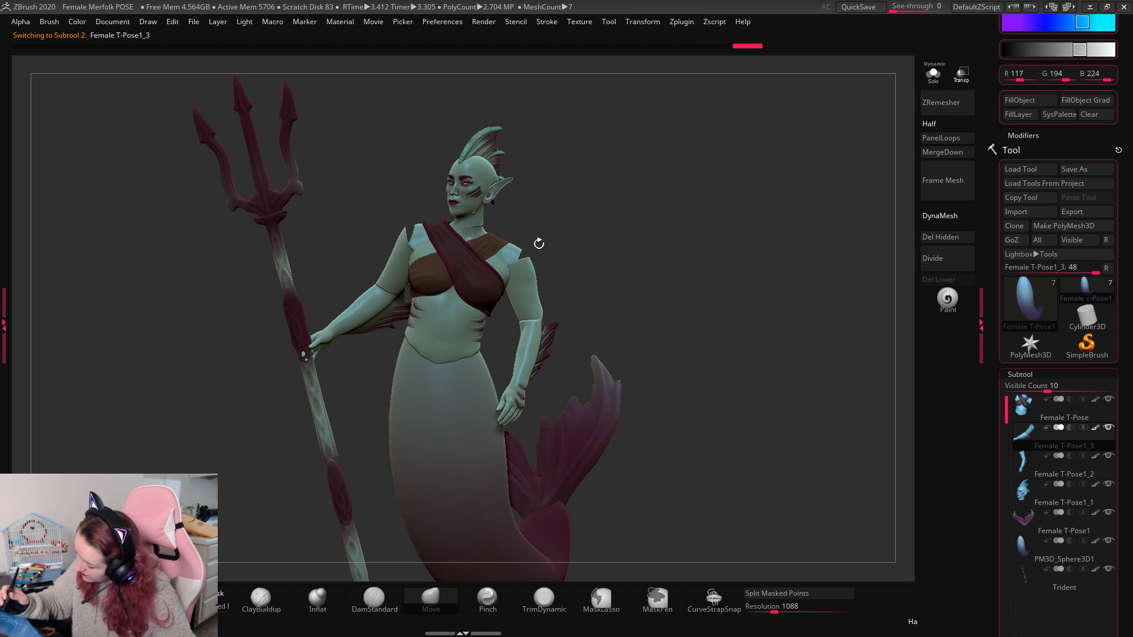
# Step: Move the trident back into the repositioned hand and tilt it slightly more upright
pyautogui.keyDown('alt'); pyautogui.click(327, 406); pyautogui.keyUp('alt')
pyautogui.press('w')
pyautogui.press('q')
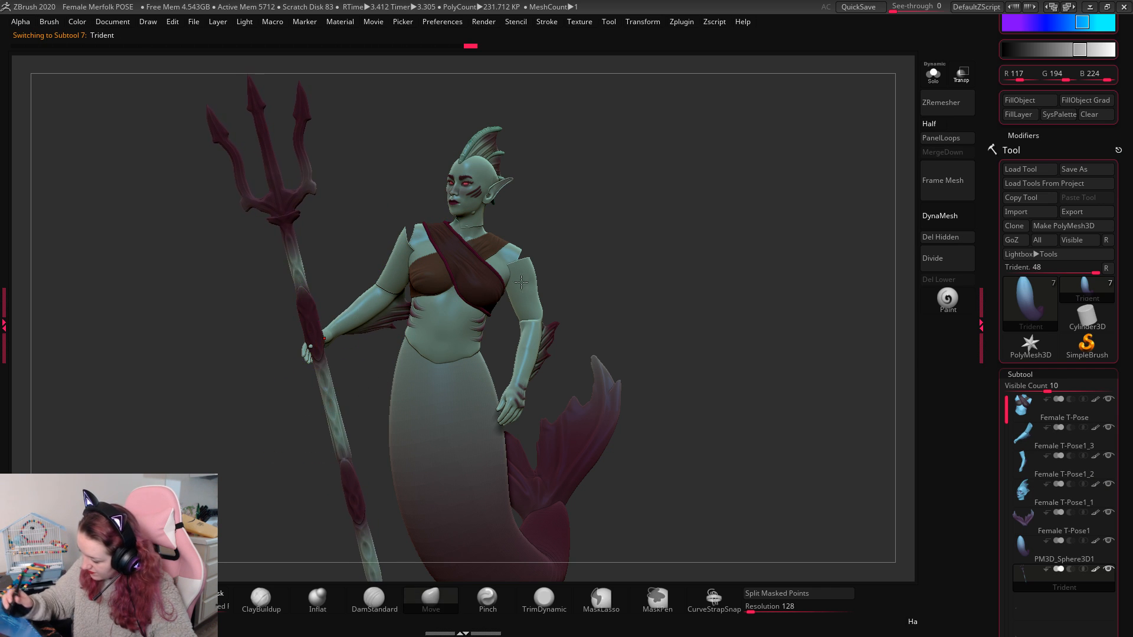
pyautogui.keyDown('alt'); pyautogui.moveTo(708, 240); pyautogui.dragTo(705, 334); pyautogui.keyUp('alt')
pyautogui.press('w')
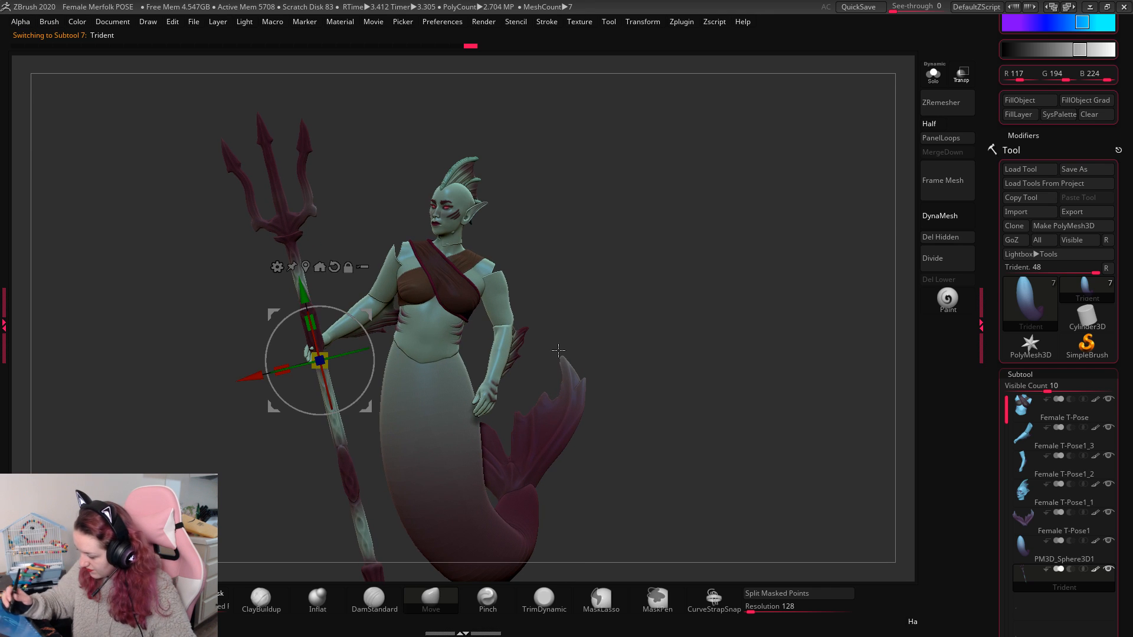
pyautogui.moveTo(374, 355); pyautogui.dragTo(375, 358)
pyautogui.press('q')
pyautogui.moveTo(668, 306); pyautogui.dragTo(667, 308)
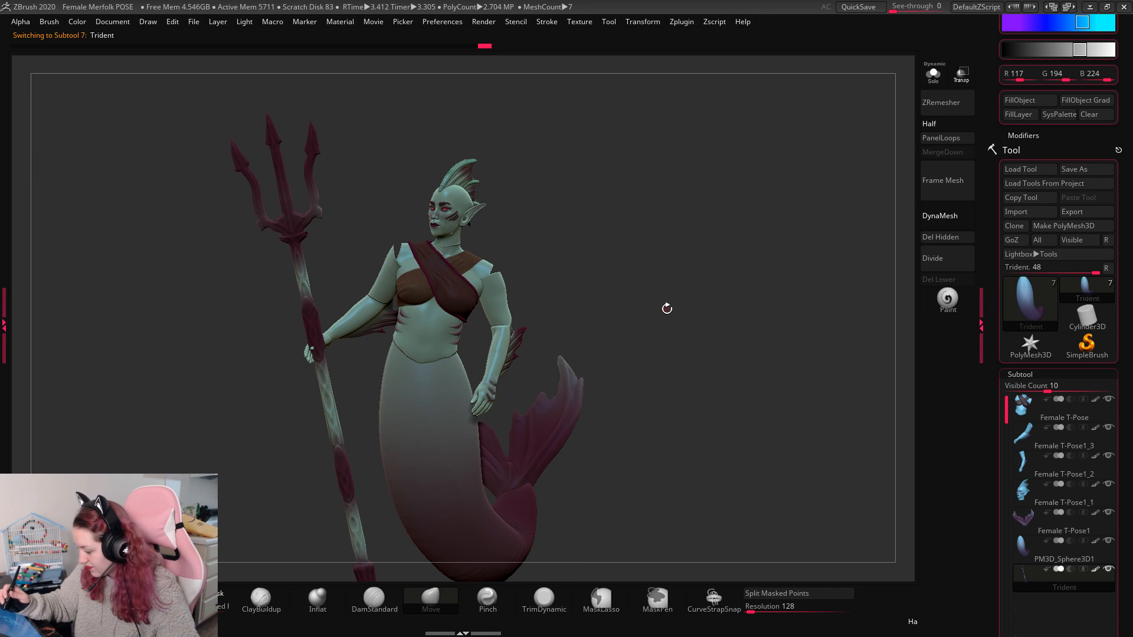
# Step: Select the free arm and rotate it at the shoulder so the hand comes in front of the hip
pyautogui.keyDown('alt'); pyautogui.click(519, 324); pyautogui.keyUp('alt')
pyautogui.press('w')
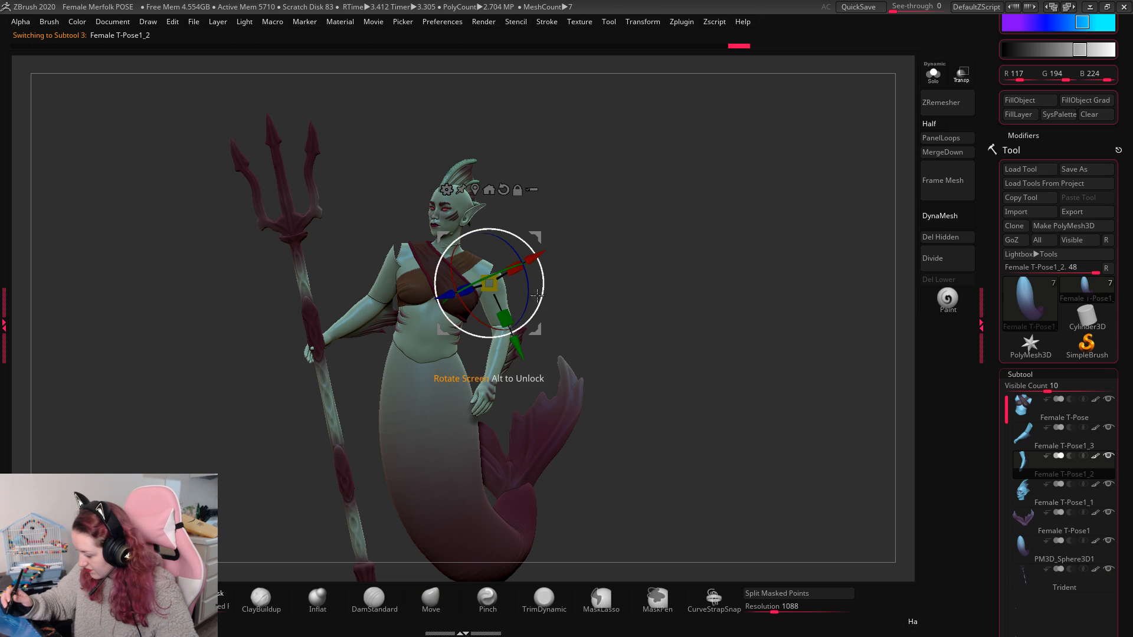
pyautogui.moveTo(477, 313); pyautogui.dragTo(524, 307)
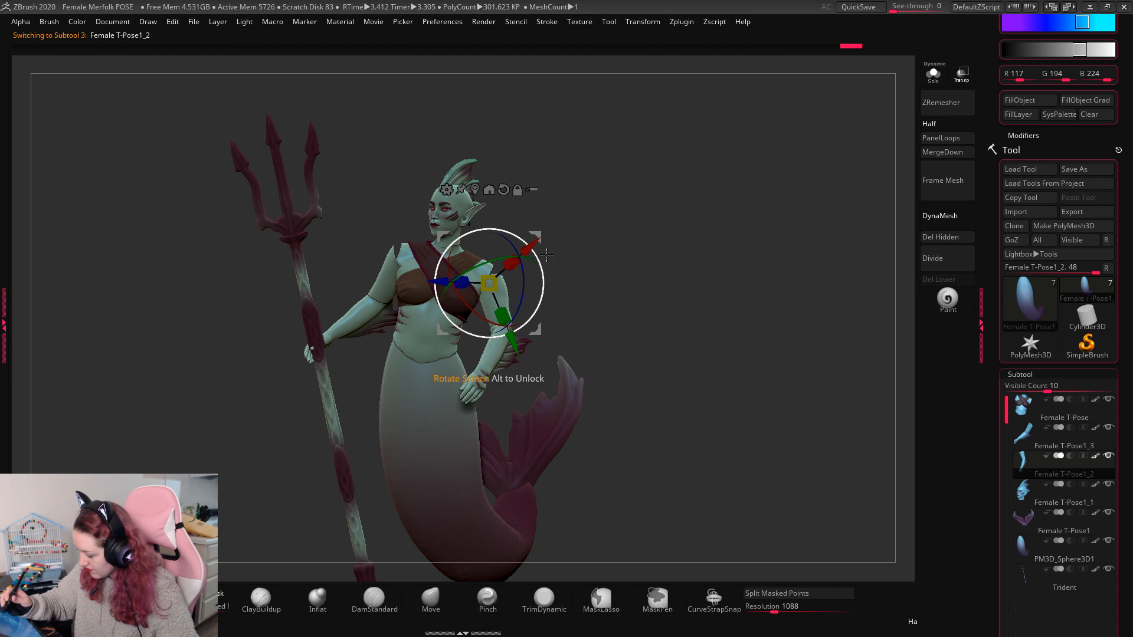
pyautogui.press('q')
# Step: Swing the free arm around the shoulder as seen from above, and rotate it inward so the hand rests against the hip
pyautogui.moveTo(690, 292); pyautogui.dragTo(736, 283)
pyautogui.press('w')
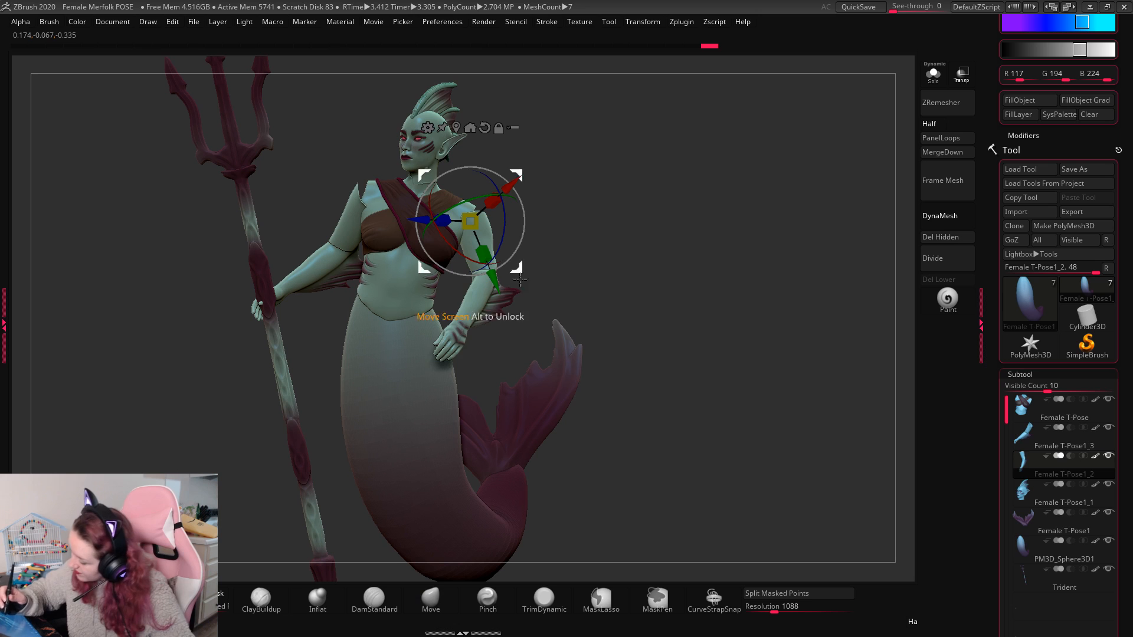
pyautogui.moveTo(526, 248); pyautogui.dragTo(632, 278)
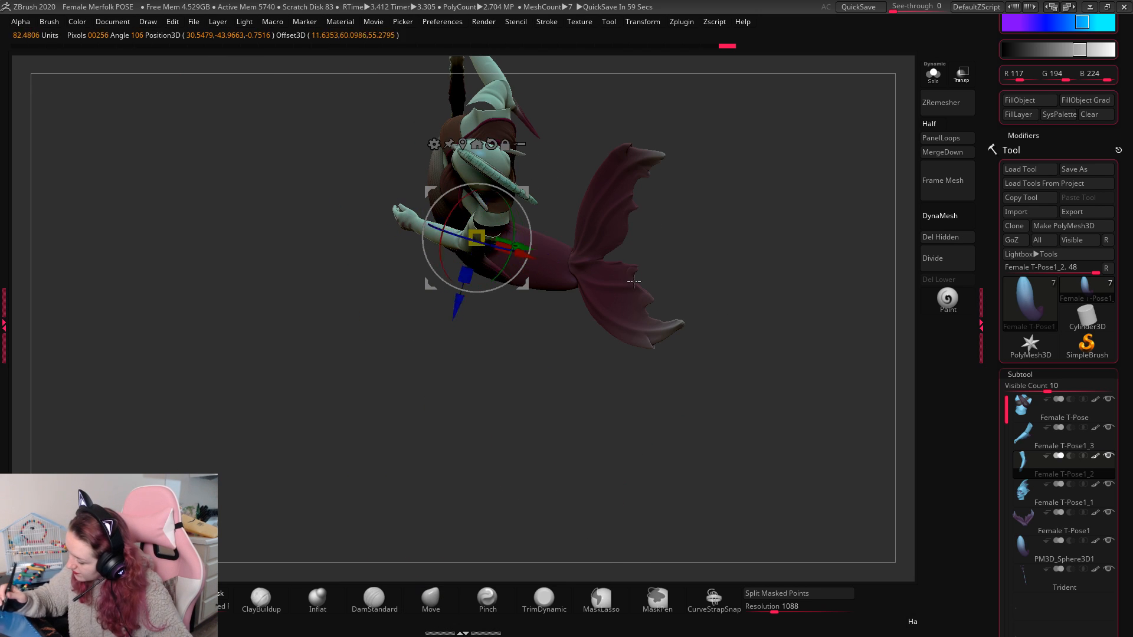
pyautogui.moveTo(531, 235); pyautogui.dragTo(534, 192)
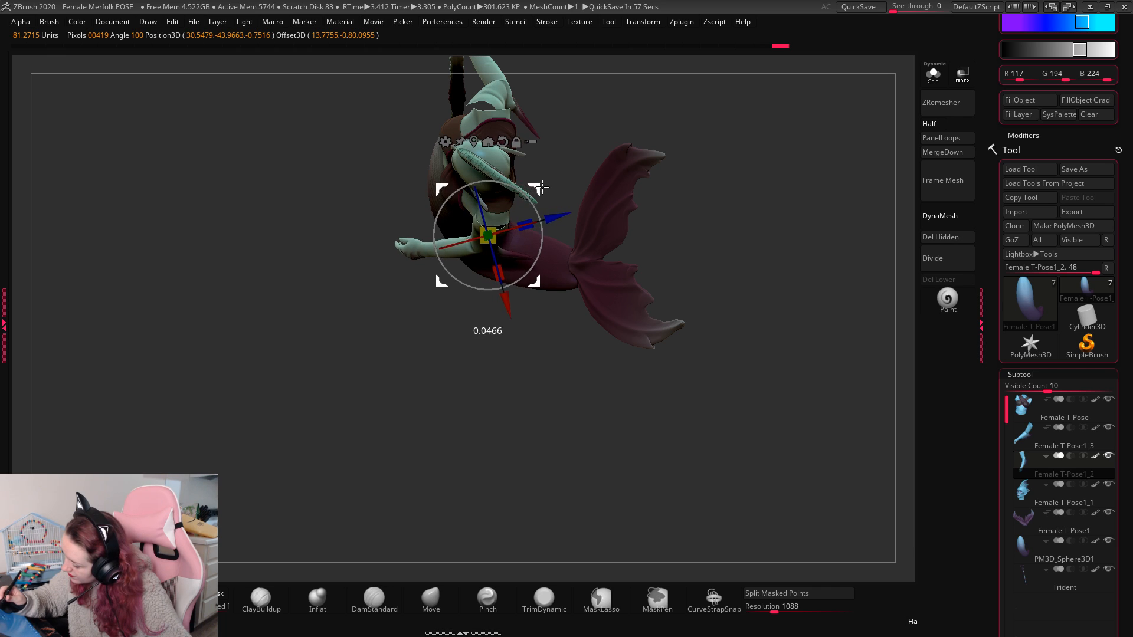
pyautogui.press('q')
pyautogui.moveTo(774, 187); pyautogui.dragTo(682, 263)
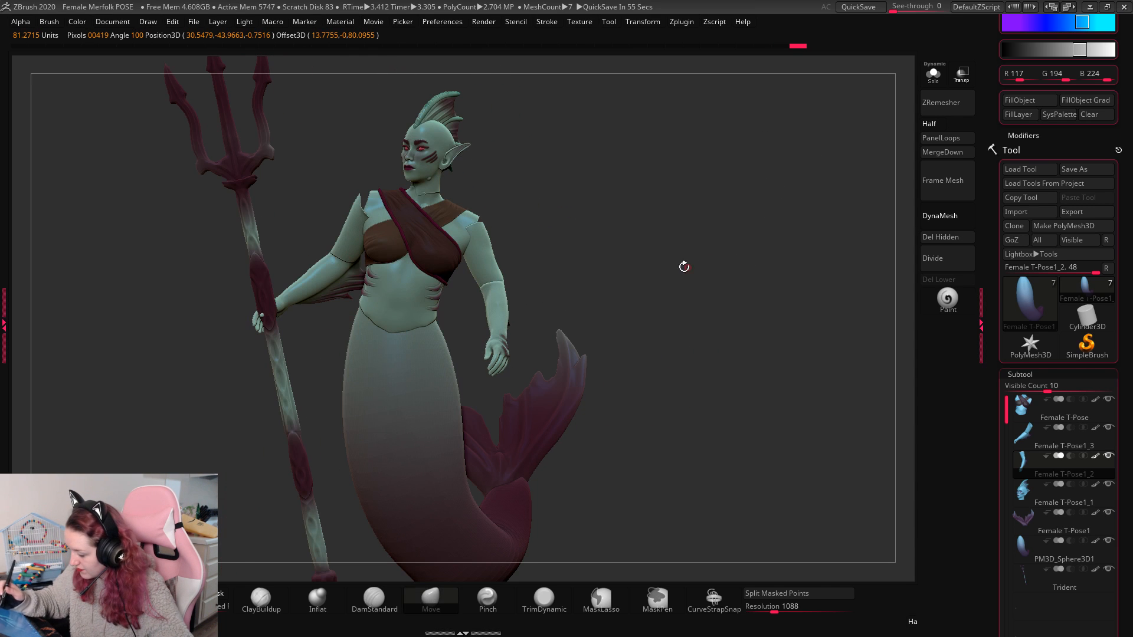
pyautogui.press('w')
pyautogui.moveTo(510, 235); pyautogui.dragTo(484, 274)
pyautogui.press('q')
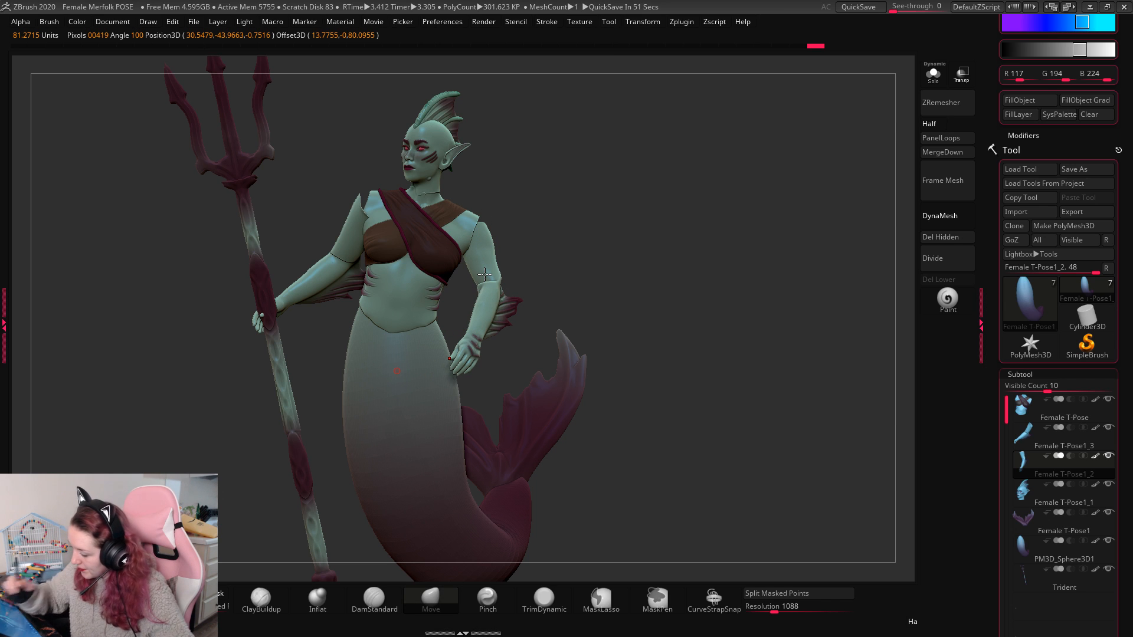
# Step: Rotate the trident-holding arm at the shoulder, checking from above, to bring the hand in front of the shaft
pyautogui.keyDown('alt'); pyautogui.click(379, 259); pyautogui.keyUp('alt')
pyautogui.press('w')
pyautogui.moveTo(379, 210); pyautogui.dragTo(392, 207)
pyautogui.press('q')
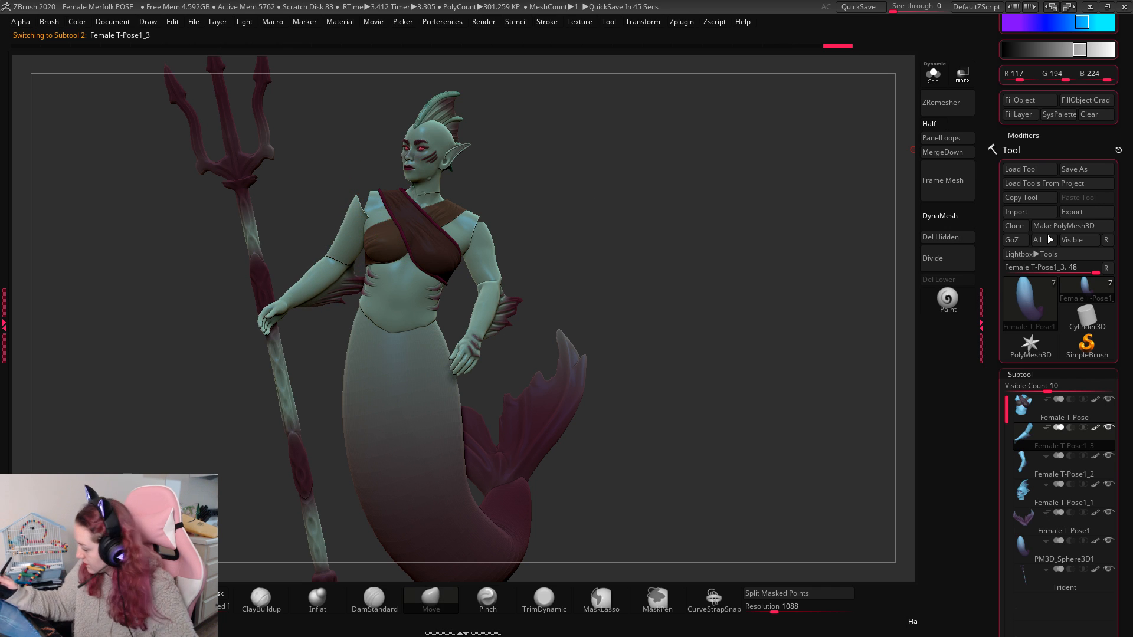
pyautogui.moveTo(663, 292); pyautogui.dragTo(700, 310)
pyautogui.press('w')
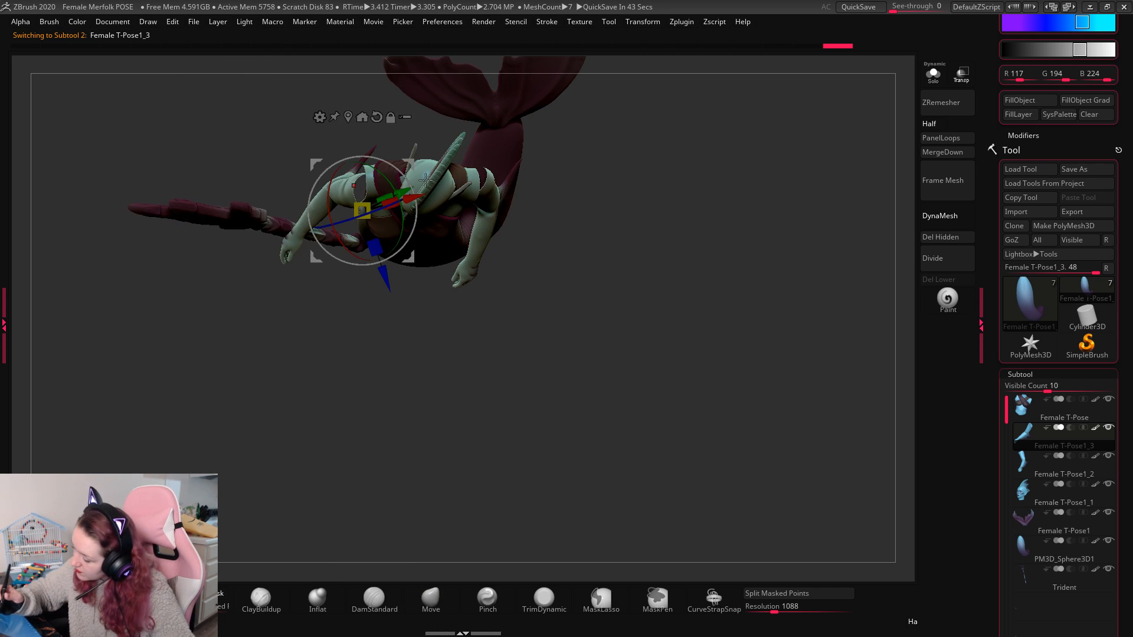
pyautogui.moveTo(415, 164); pyautogui.dragTo(414, 156)
pyautogui.press('q')
pyautogui.moveTo(710, 250)
pyautogui.mouseDown()
pyautogui.moveTo(682, 169)
pyautogui.moveTo(726, 132)
pyautogui.moveTo(588, 237)
pyautogui.mouseUp()
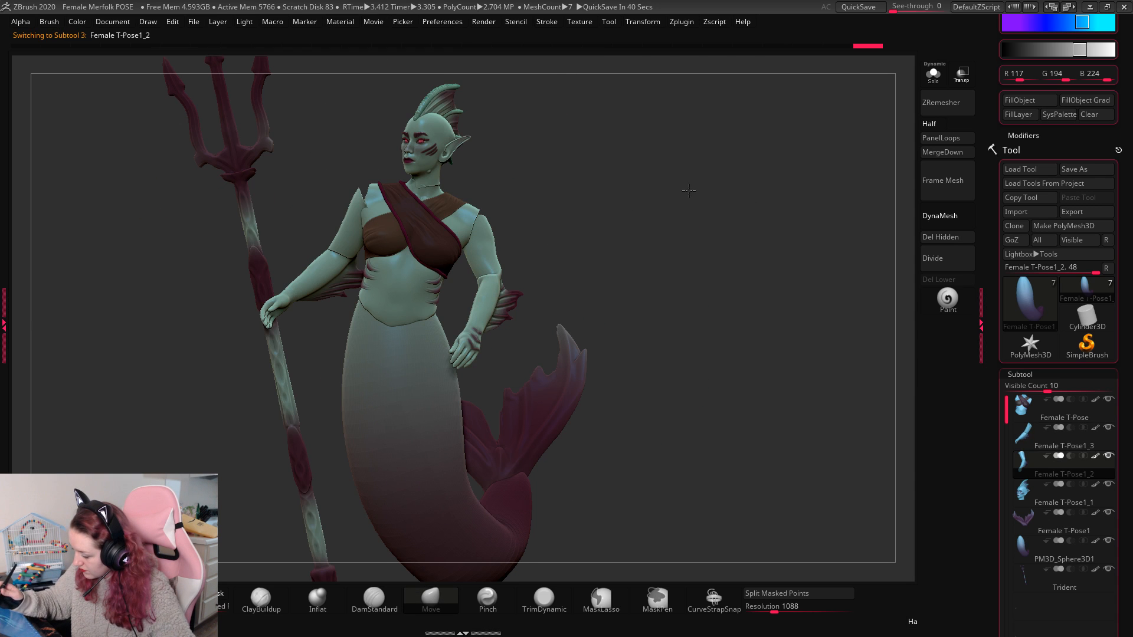
# Step: Fine-tune the free arm's placement at the shoulder from several angles, keeping its hand on the hip
pyautogui.moveTo(689, 194); pyautogui.dragTo(604, 233)
pyautogui.moveTo(407, 173); pyautogui.dragTo(421, 175)
pyautogui.moveTo(685, 227); pyautogui.dragTo(672, 274)
pyautogui.moveTo(444, 222); pyautogui.dragTo(435, 224)
pyautogui.press('q')
pyautogui.moveTo(587, 184)
pyautogui.mouseDown()
pyautogui.moveTo(637, 197)
pyautogui.moveTo(670, 248)
pyautogui.moveTo(672, 278)
pyautogui.mouseUp()
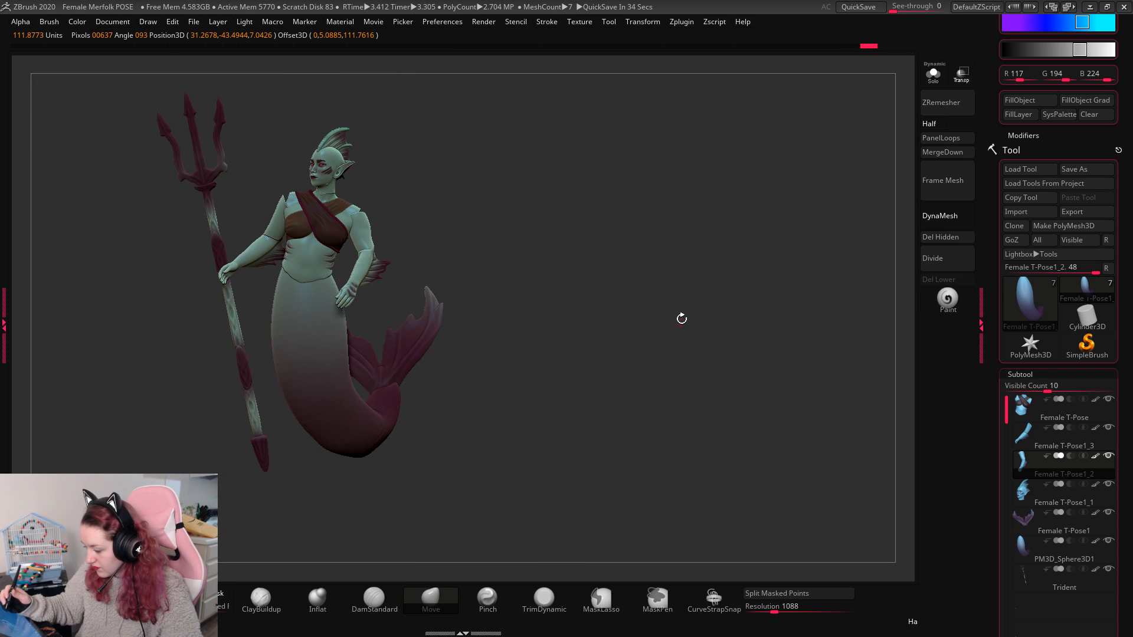
# Step: Select the trident-holding arm and nudge it so the hand sits more closely over the shaft
pyautogui.keyDown('alt'); pyautogui.moveTo(681, 319); pyautogui.dragTo(650, 335); pyautogui.keyUp('alt')
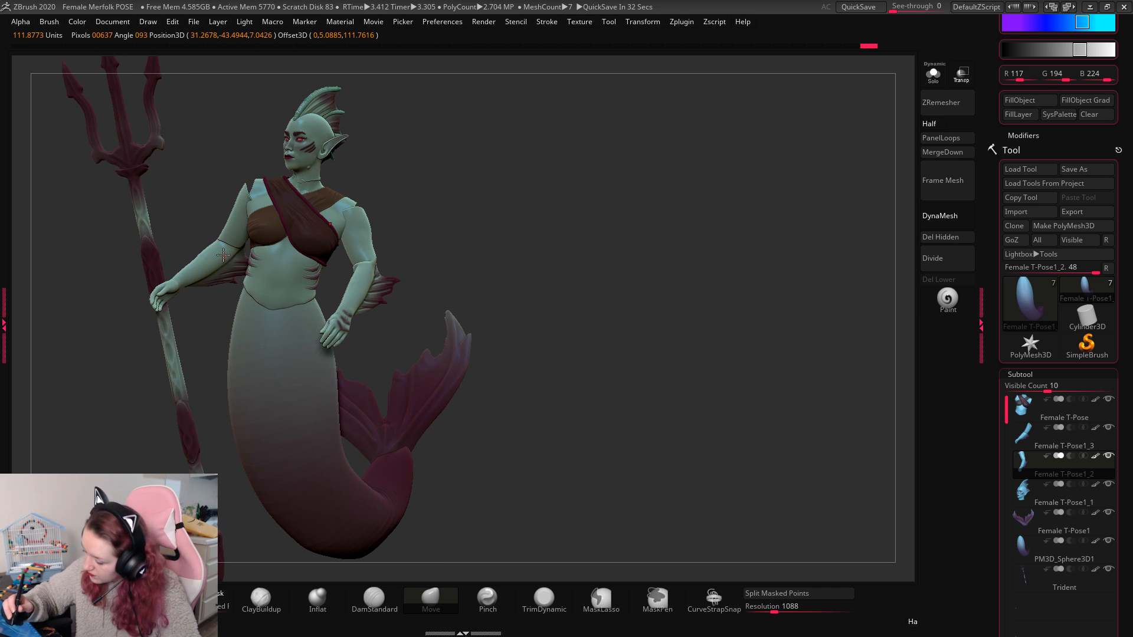
pyautogui.press('w')
pyautogui.click(318, 239)
pyautogui.press('q')
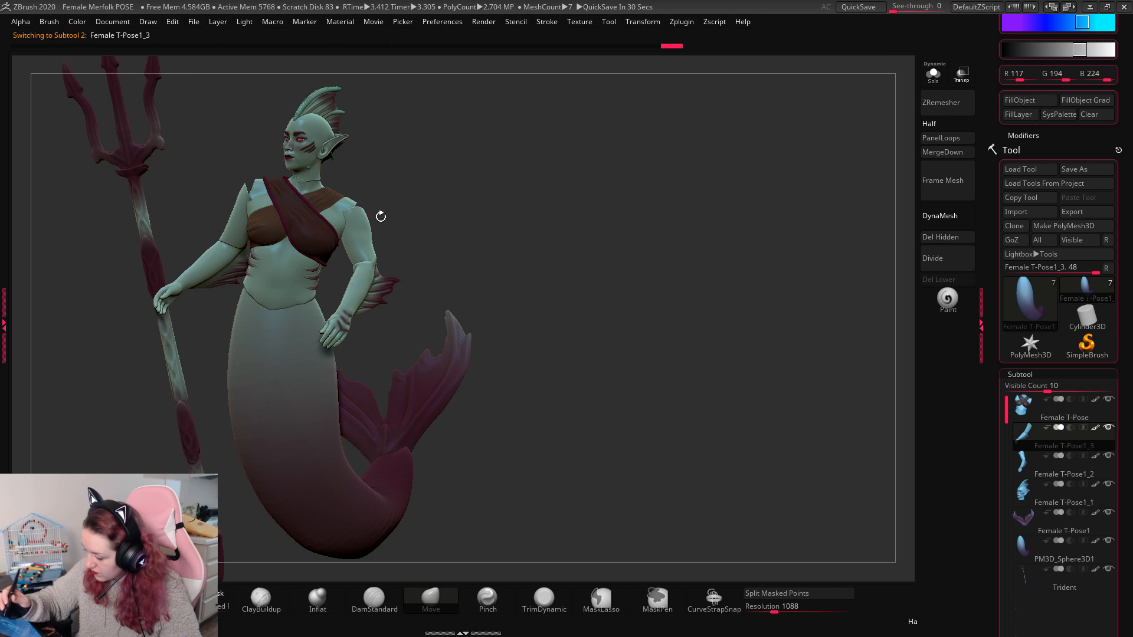
# Step: Select the free arm again and rotate it at the shoulder to refine how the hand sits beside the hip
pyautogui.press('w')
pyautogui.click(366, 254)
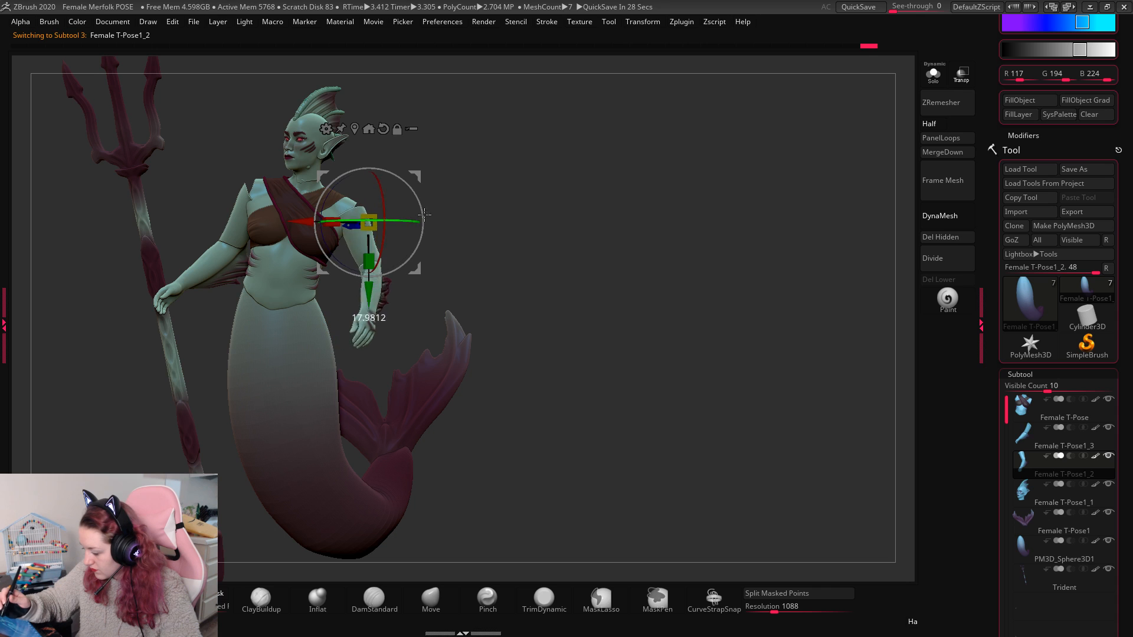
pyautogui.moveTo(464, 204); pyautogui.dragTo(352, 258)
pyautogui.moveTo(461, 268); pyautogui.dragTo(498, 208)
pyautogui.press('q')
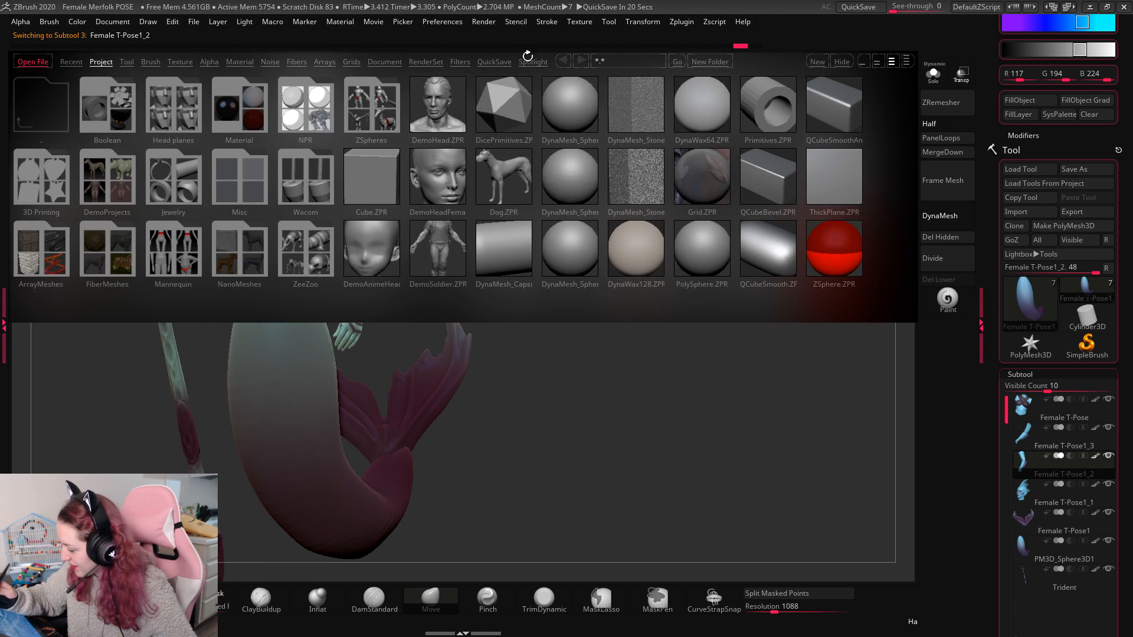
# Step: Browse the quick saves to the most recent ones and restore QS_3666.ZPR
pyautogui.click(494, 61)
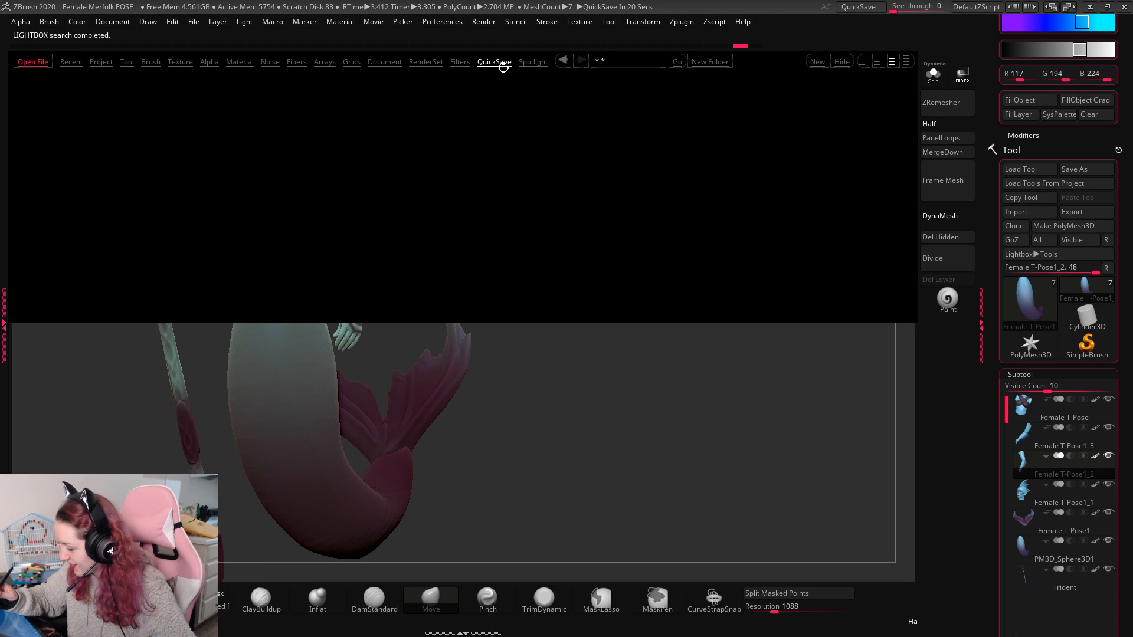
pyautogui.moveTo(759, 229); pyautogui.dragTo(614, 266)
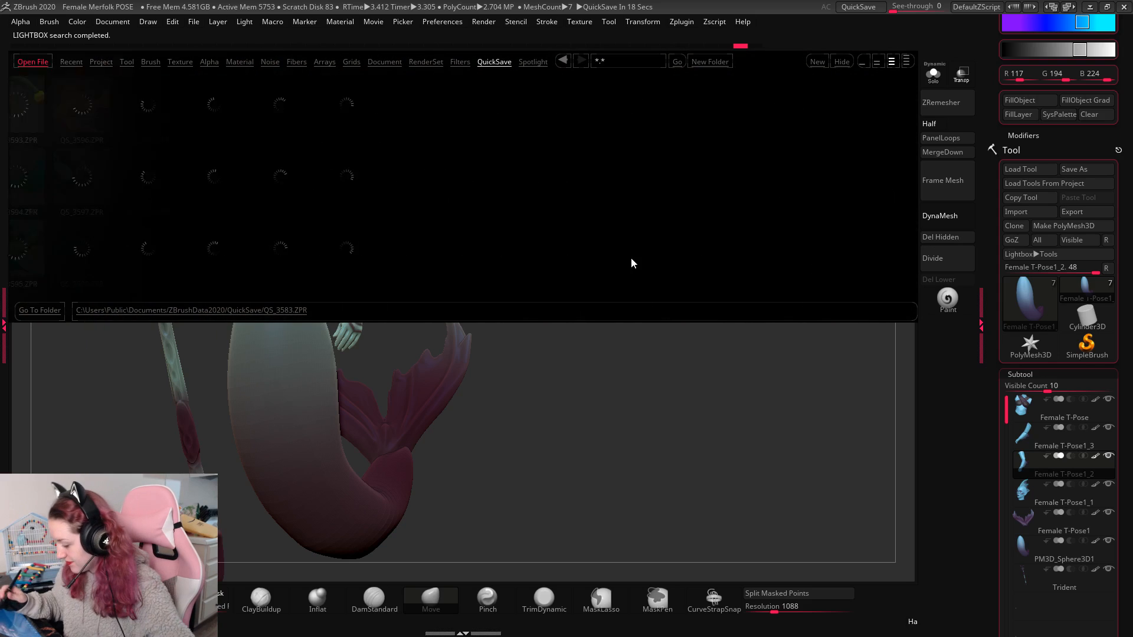
pyautogui.moveTo(762, 224); pyautogui.dragTo(593, 298)
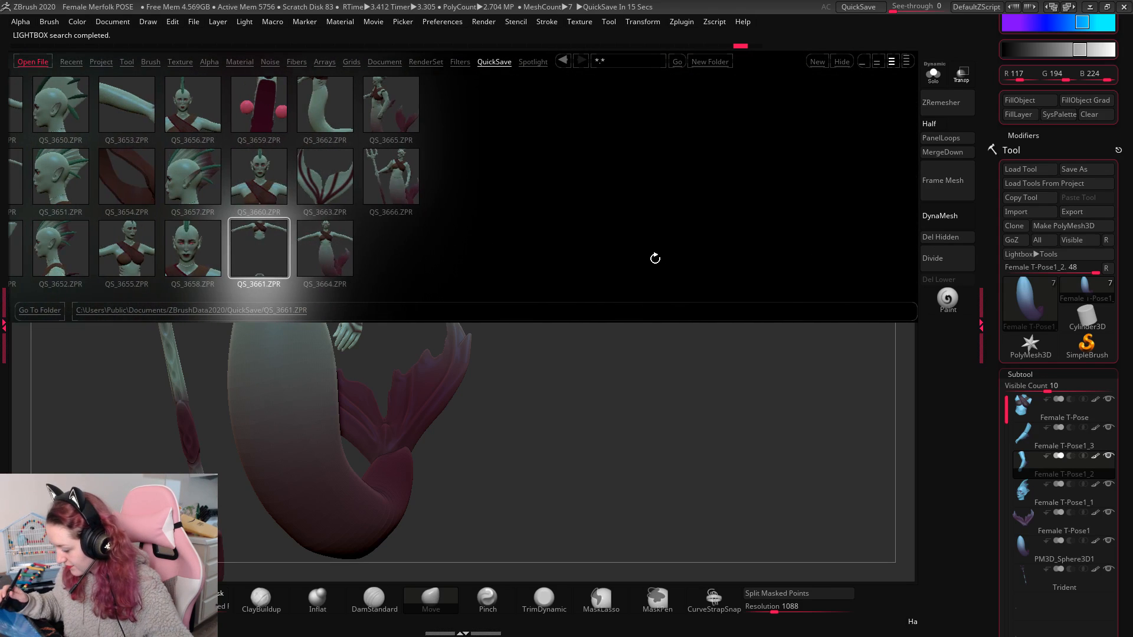
pyautogui.doubleClick(415, 191)
pyautogui.click(678, 352)
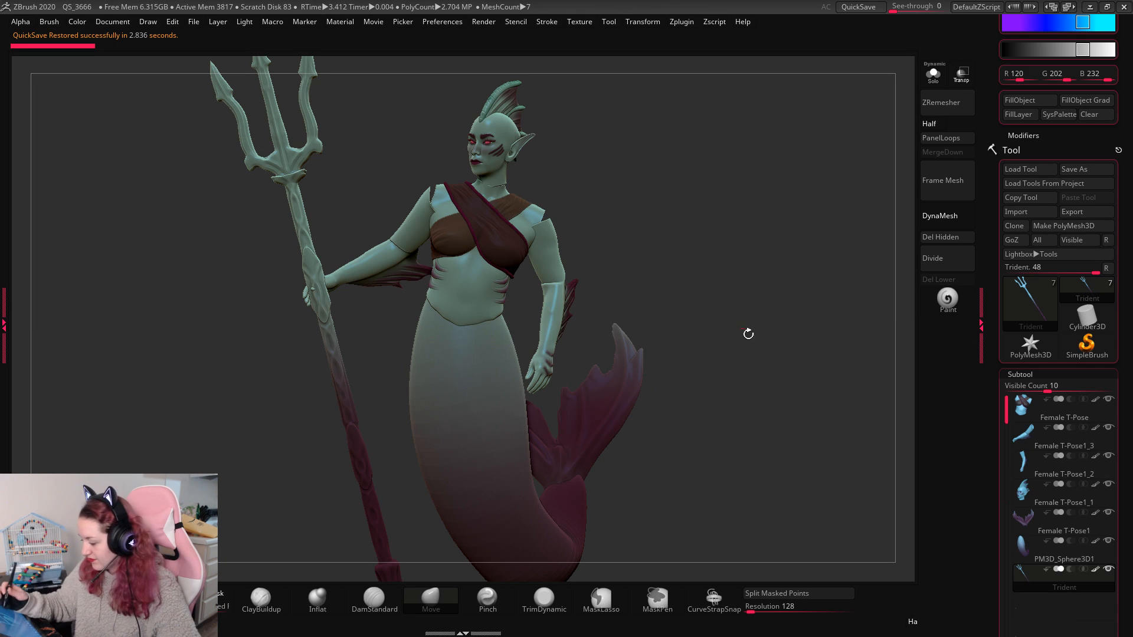
# Step: Save the restored project over the Female Merfolk POSE file in the Aquatic > Minis > Merfolk folder
pyautogui.hotkey('ctrl', 's')
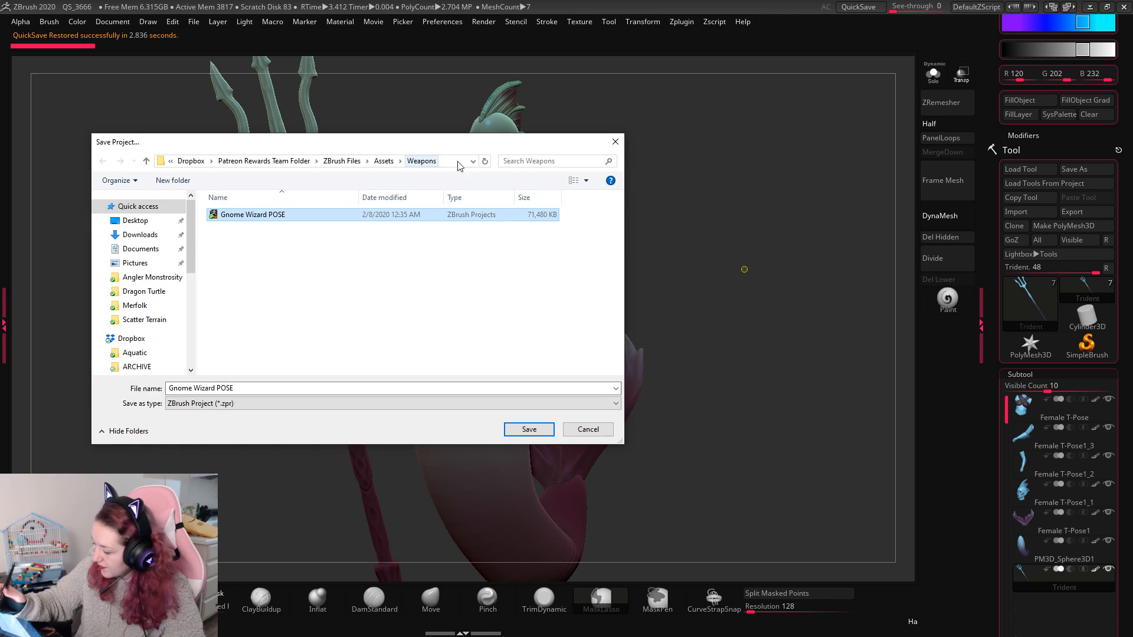
pyautogui.click(153, 276)
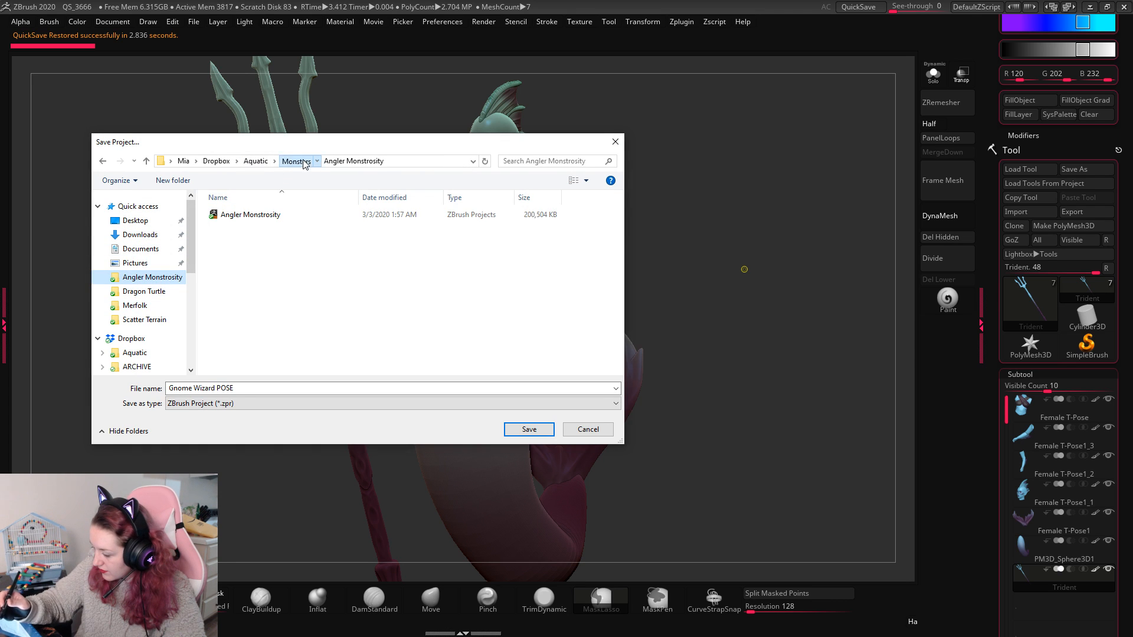
pyautogui.click(305, 163)
pyautogui.click(255, 161)
pyautogui.click(259, 217)
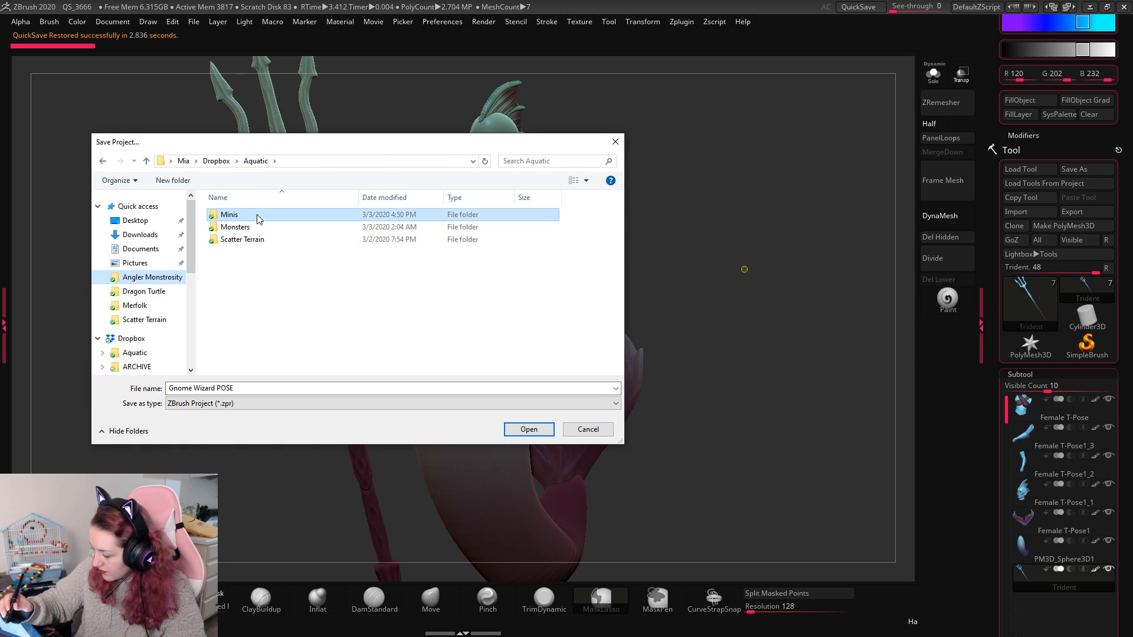
pyautogui.doubleClick(259, 217)
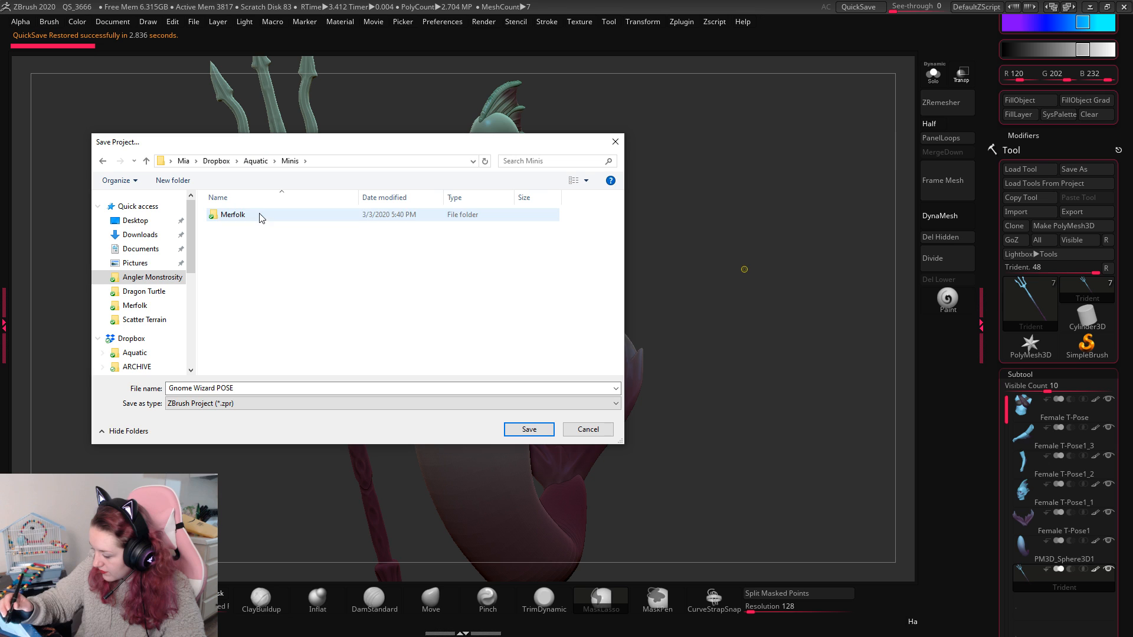
pyautogui.doubleClick(485, 218)
pyautogui.click(503, 216)
pyautogui.click(528, 429)
pyautogui.click(644, 316)
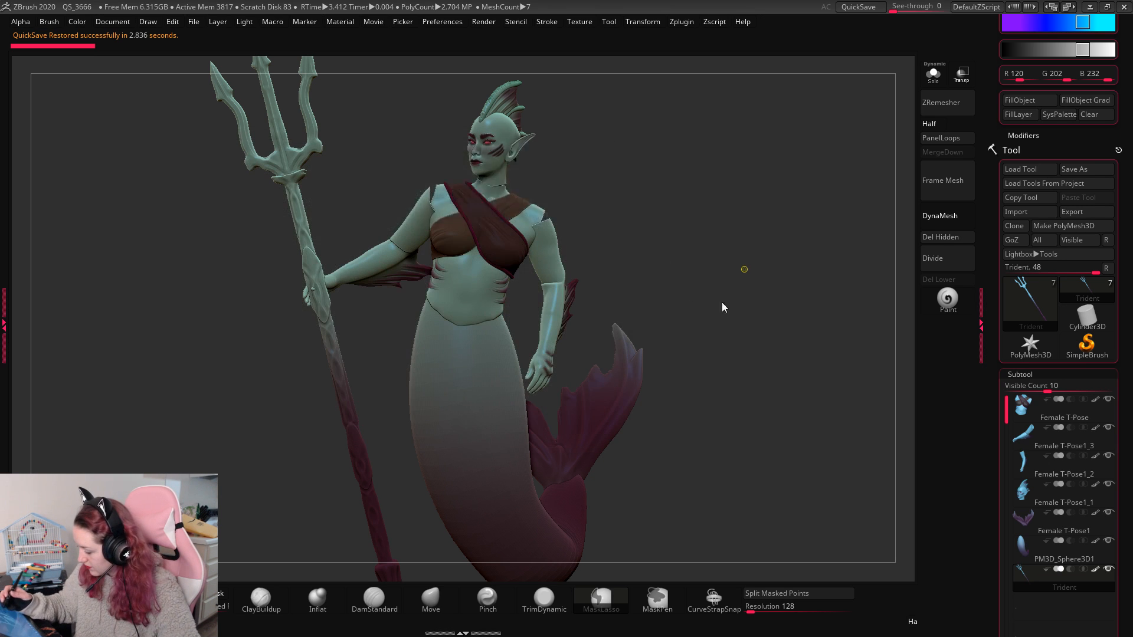
# Step: Isolate the tail subtool, DynaMesh it at resolution 128 and subdivide it twice
pyautogui.keyDown('alt'); pyautogui.moveTo(767, 390); pyautogui.dragTo(707, 345); pyautogui.keyUp('alt')
pyautogui.keyDown('alt'); pyautogui.click(473, 442); pyautogui.keyUp('alt')
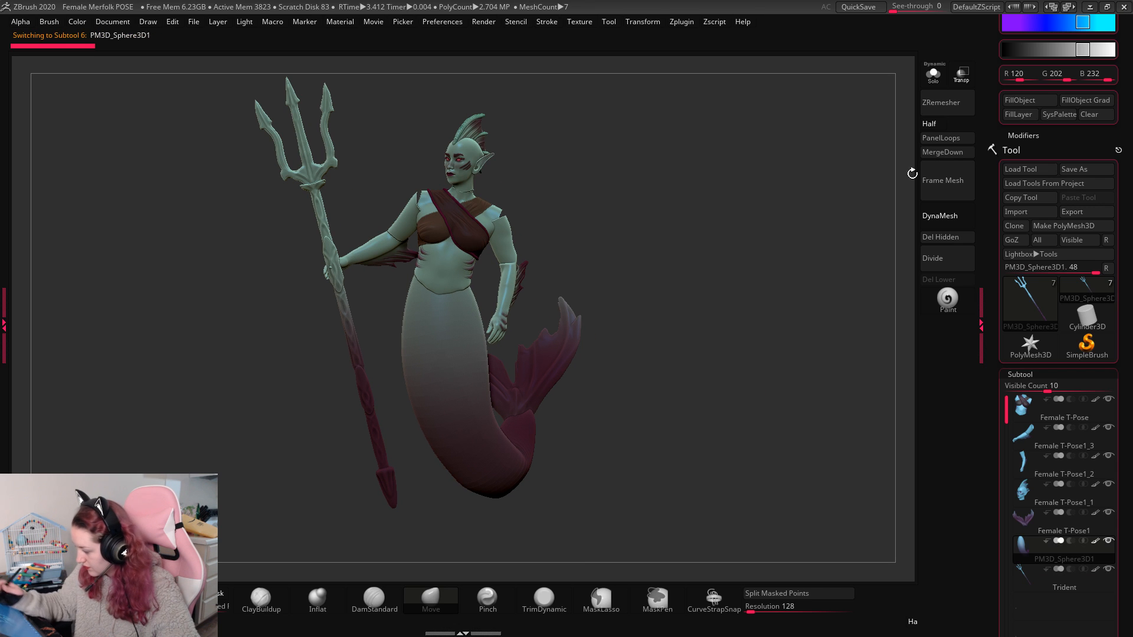
pyautogui.click(932, 73)
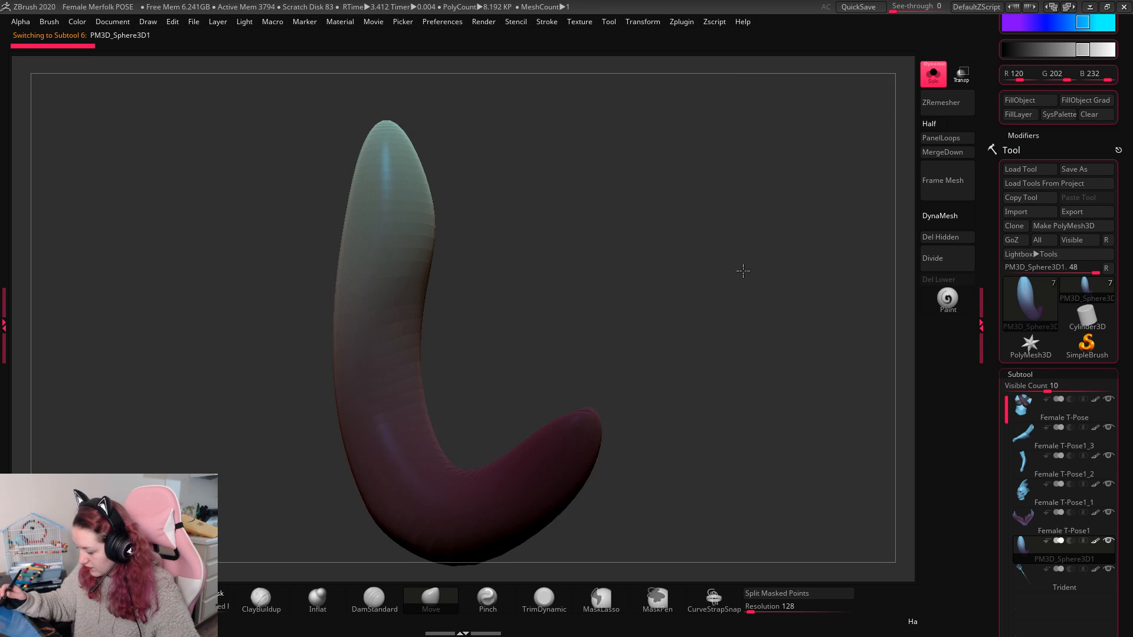
pyautogui.click(1020, 374)
pyautogui.click(1024, 389)
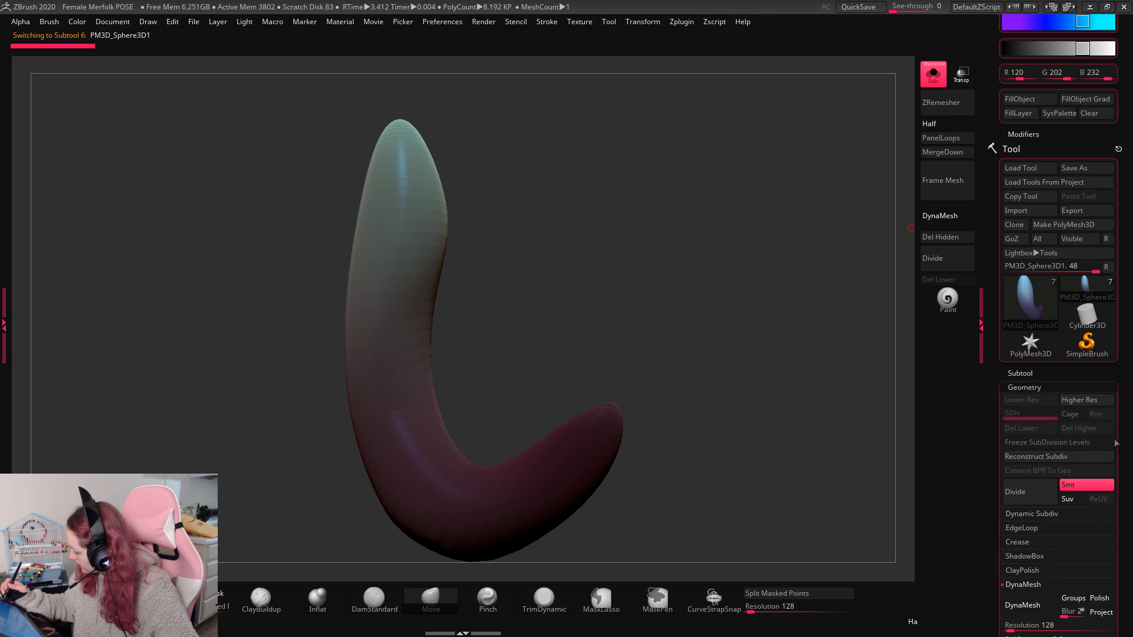
pyautogui.click(1035, 530)
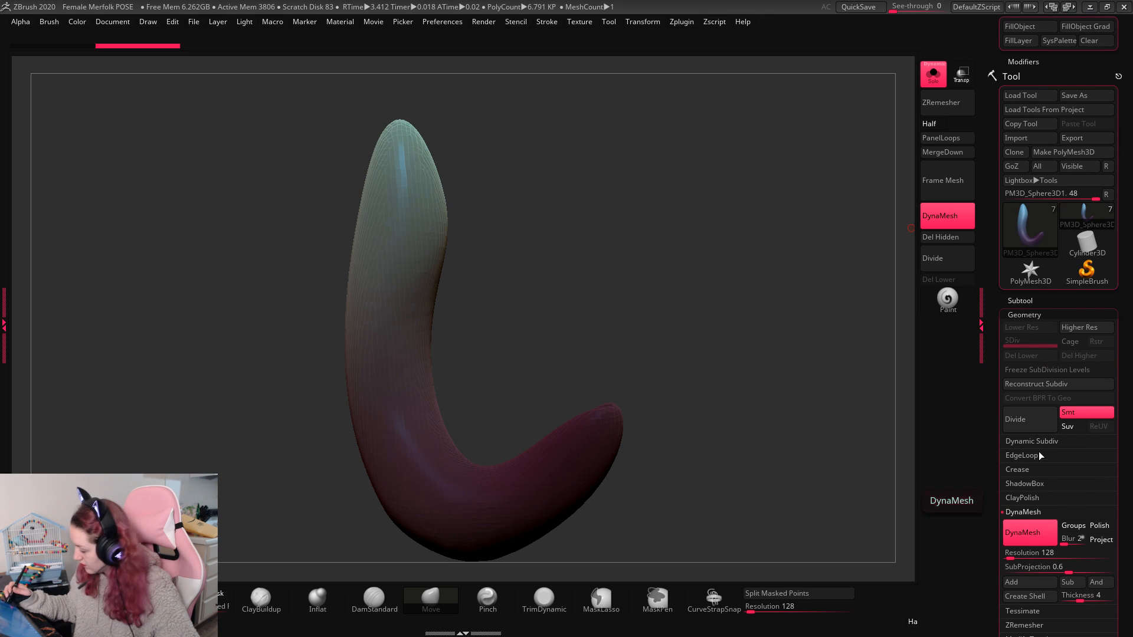
pyautogui.click(1025, 429)
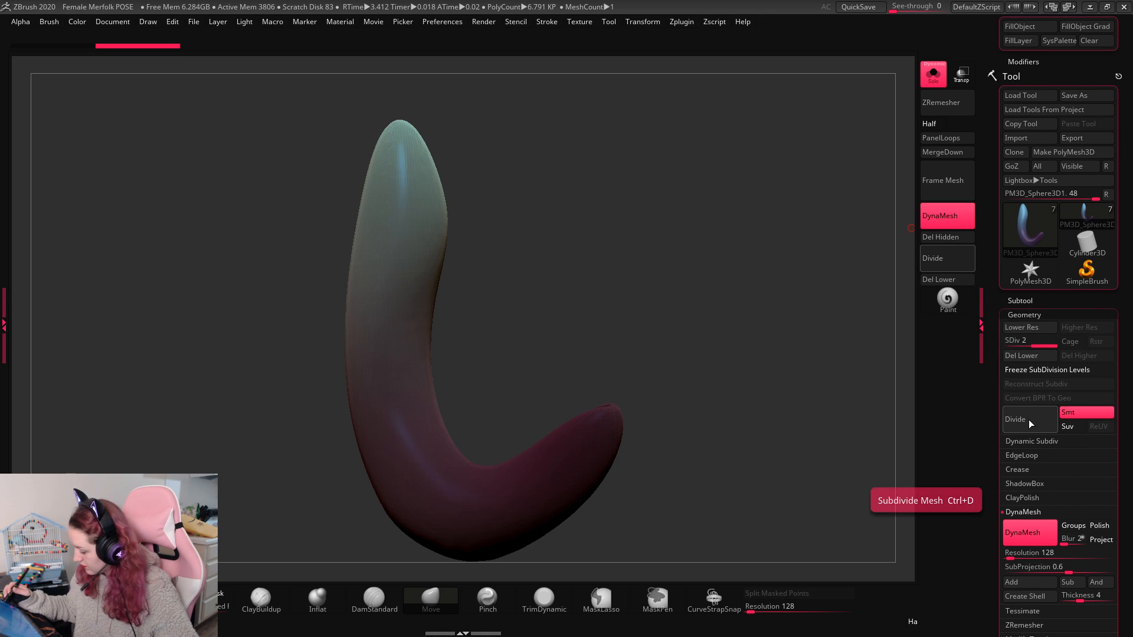
pyautogui.hotkey('ctrl', 'd')
# Step: Choose the fnArmor brush with its SeaSpikes mesh, place a spike on the tail's hip area and check it with the whole figure
pyautogui.press('b')
pyautogui.press('f')
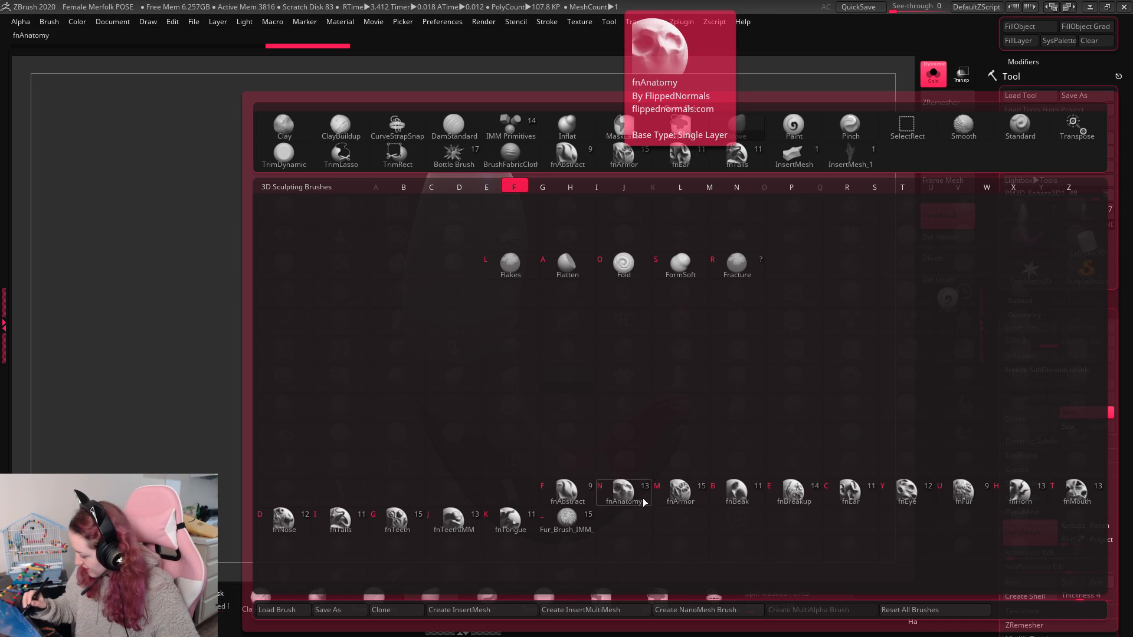
pyautogui.click(677, 511)
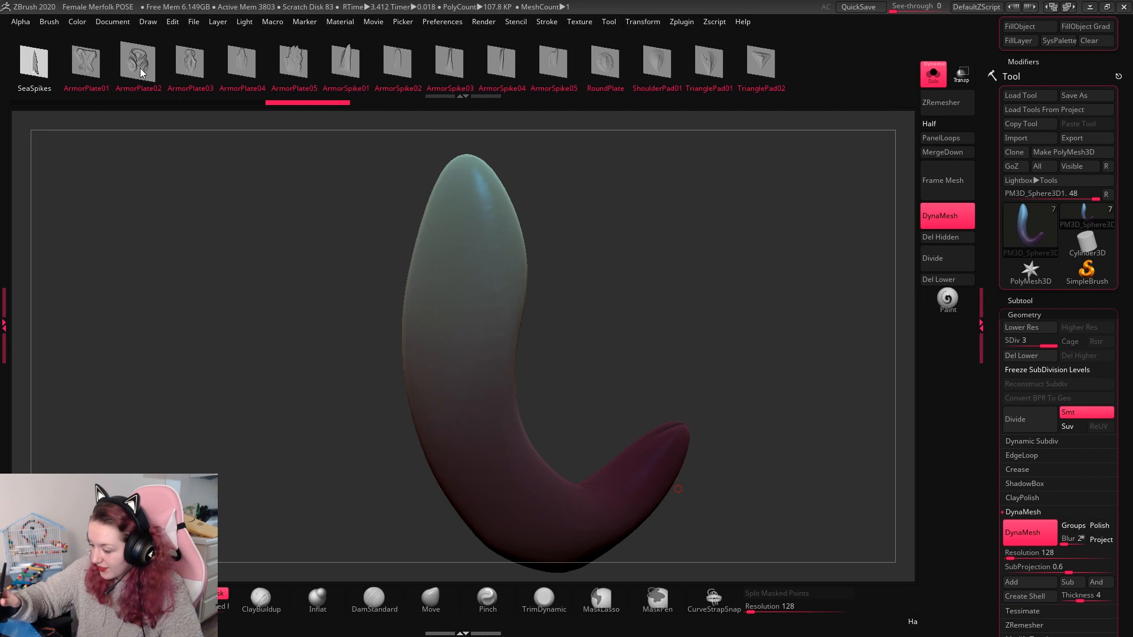
pyautogui.moveTo(481, 266); pyautogui.dragTo(616, 289)
pyautogui.click(933, 78)
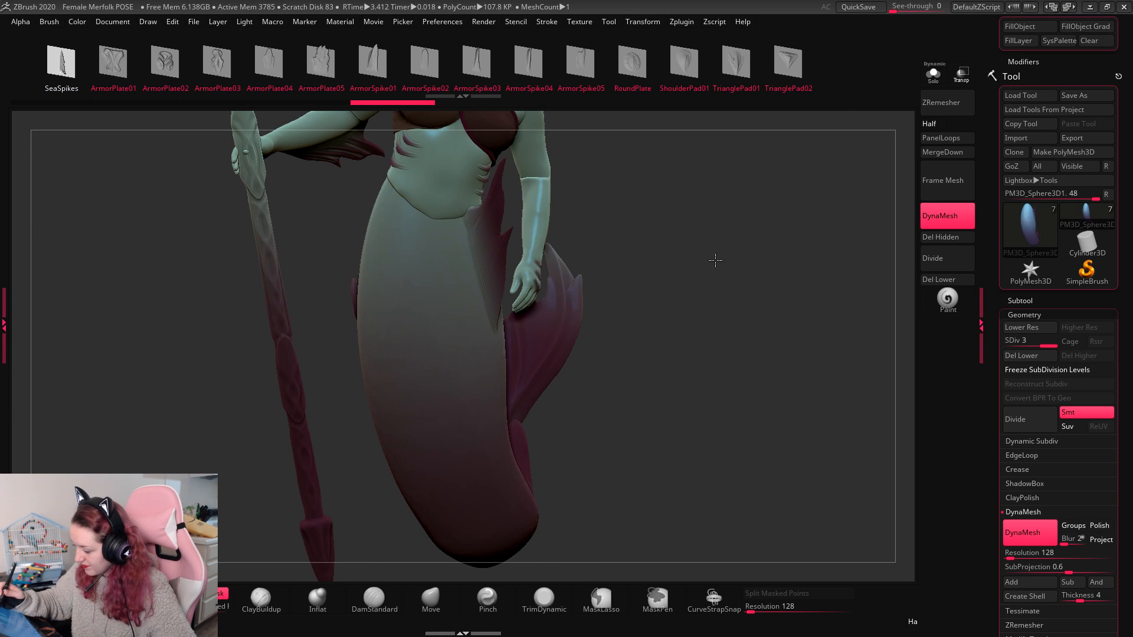
pyautogui.moveTo(790, 202); pyautogui.dragTo(650, 246)
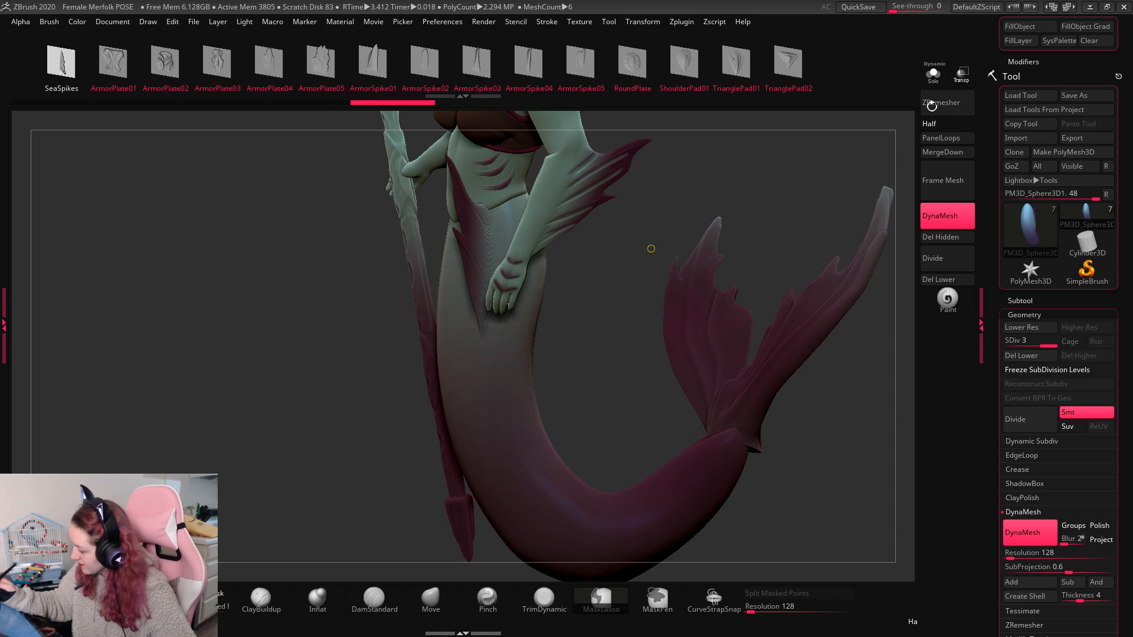
# Step: Isolate the tail again, place SeaSpikes near its lower end, and show the whole figure again
pyautogui.click(933, 74)
pyautogui.moveTo(767, 187); pyautogui.dragTo(593, 229)
pyautogui.moveTo(510, 316); pyautogui.dragTo(513, 412)
pyautogui.moveTo(620, 289); pyautogui.dragTo(744, 248)
pyautogui.moveTo(661, 260); pyautogui.dragTo(756, 245)
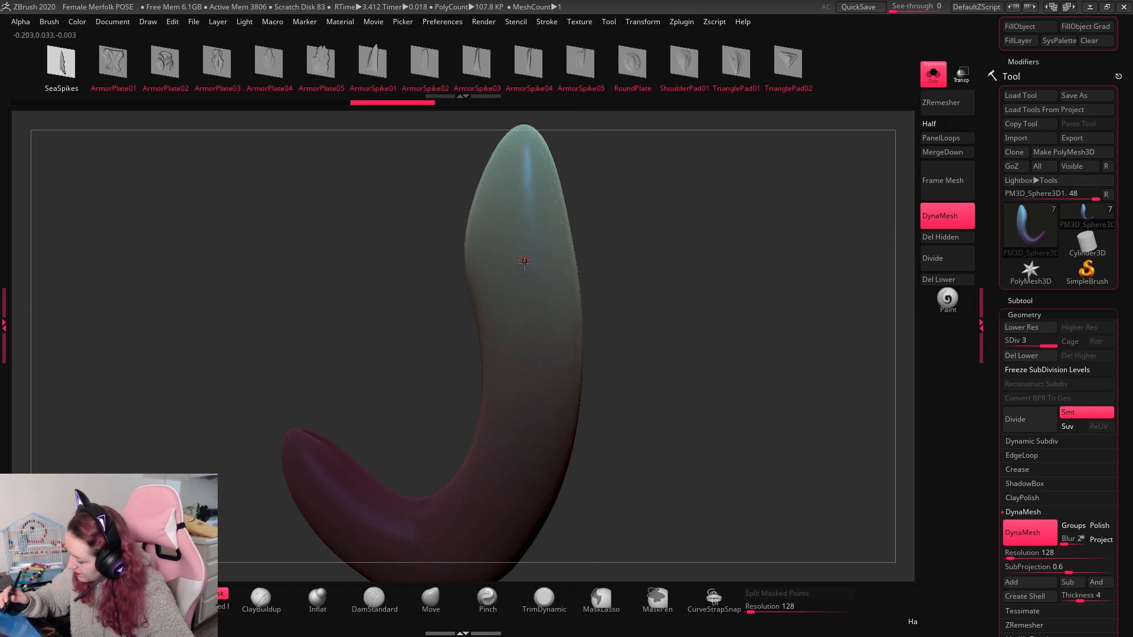
pyautogui.moveTo(536, 410); pyautogui.dragTo(783, 302)
pyautogui.click(933, 74)
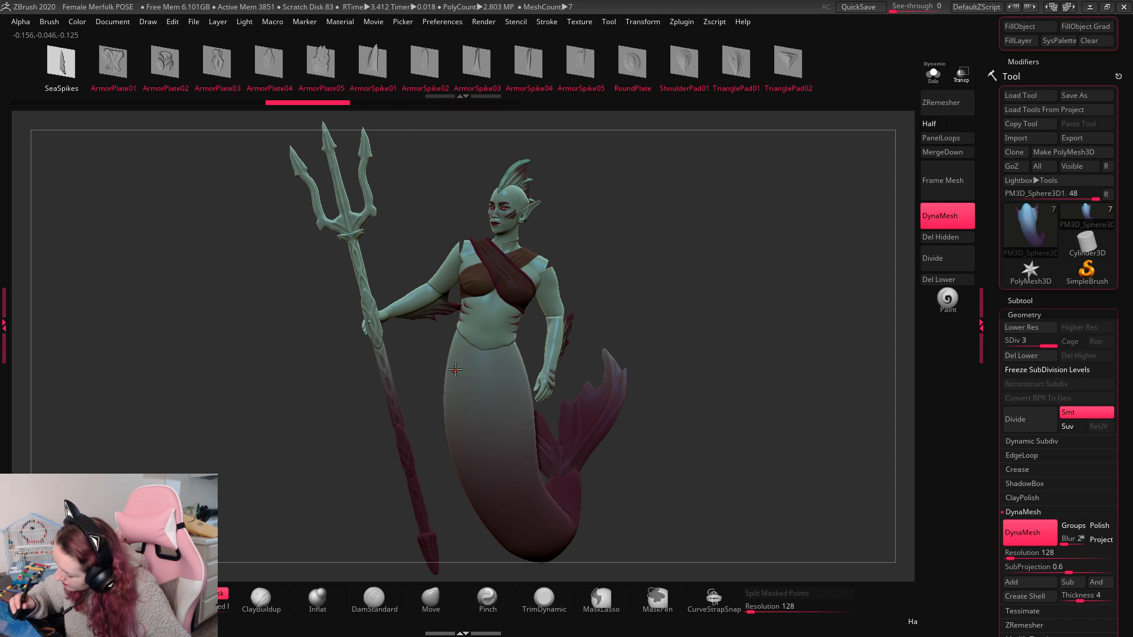
# Step: Try SeaSpikes on both sides of the tail at the waist, checking them from the front and side
pyautogui.keyDown('alt'); pyautogui.moveTo(689, 233); pyautogui.dragTo(477, 351); pyautogui.keyUp('alt')
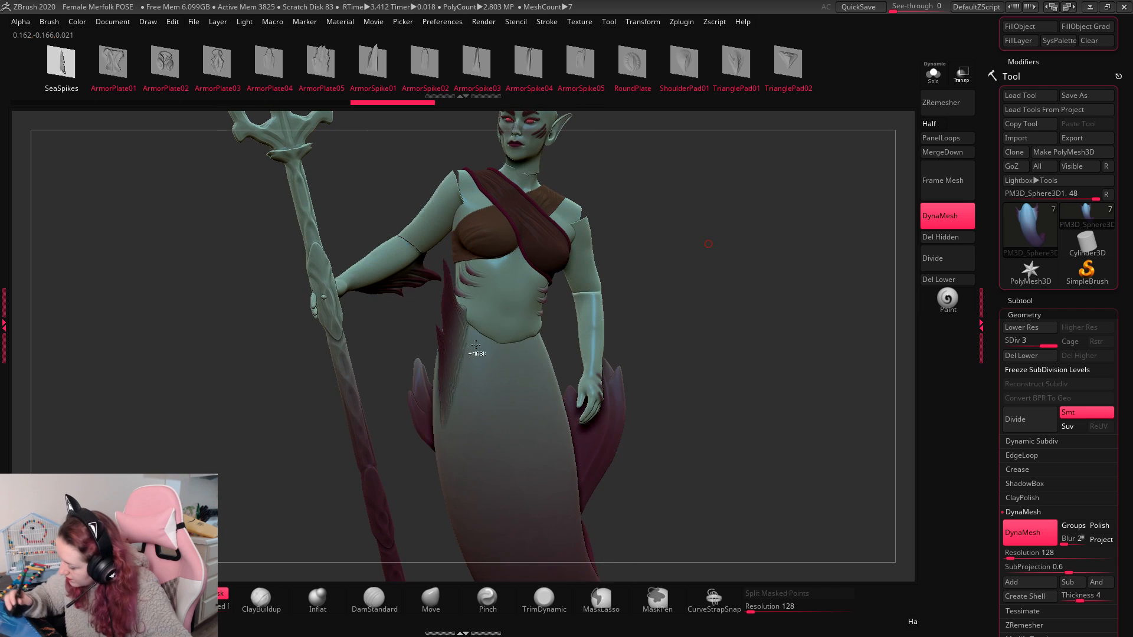
pyautogui.moveTo(477, 420); pyautogui.dragTo(526, 364)
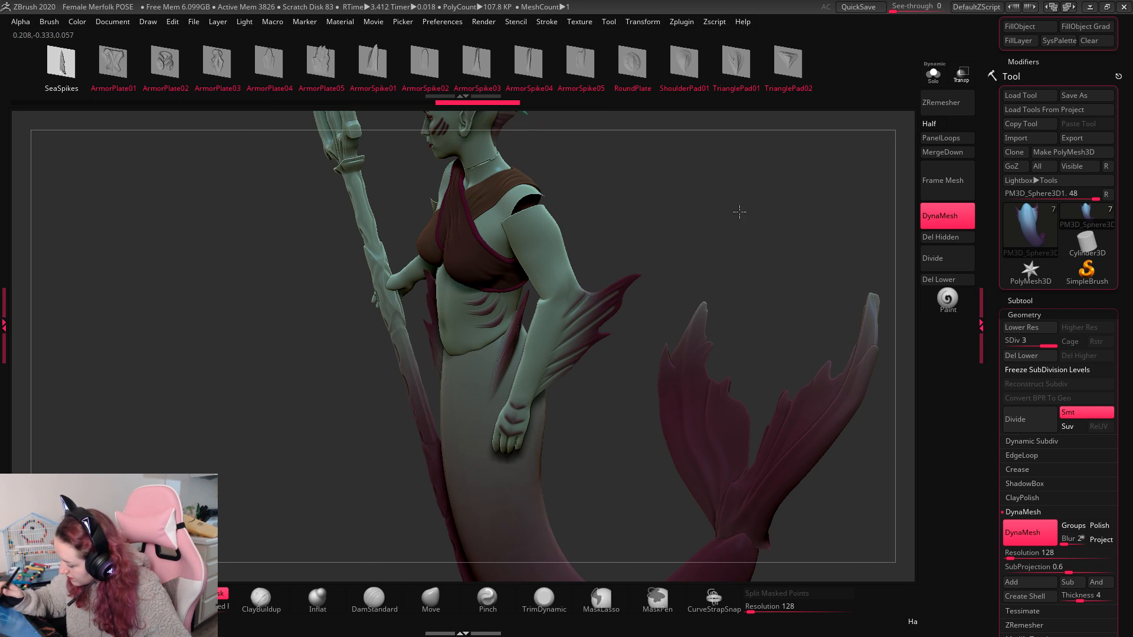
pyautogui.moveTo(740, 212); pyautogui.dragTo(642, 310)
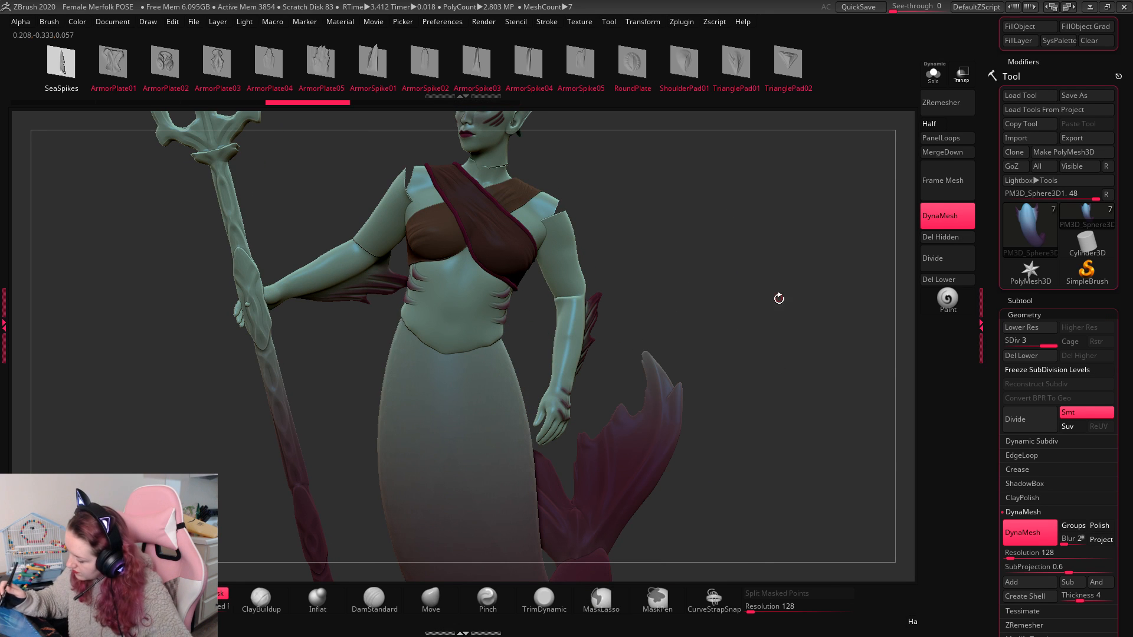
# Step: Try further SeaSpikes placements around the tail's lower bend and undo them
pyautogui.keyDown('alt'); pyautogui.moveTo(779, 298); pyautogui.dragTo(732, 188); pyautogui.keyUp('alt')
pyautogui.keyDown('alt'); pyautogui.moveTo(797, 331); pyautogui.dragTo(483, 441); pyautogui.keyUp('alt')
pyautogui.hotkey('ctrl', 'z')
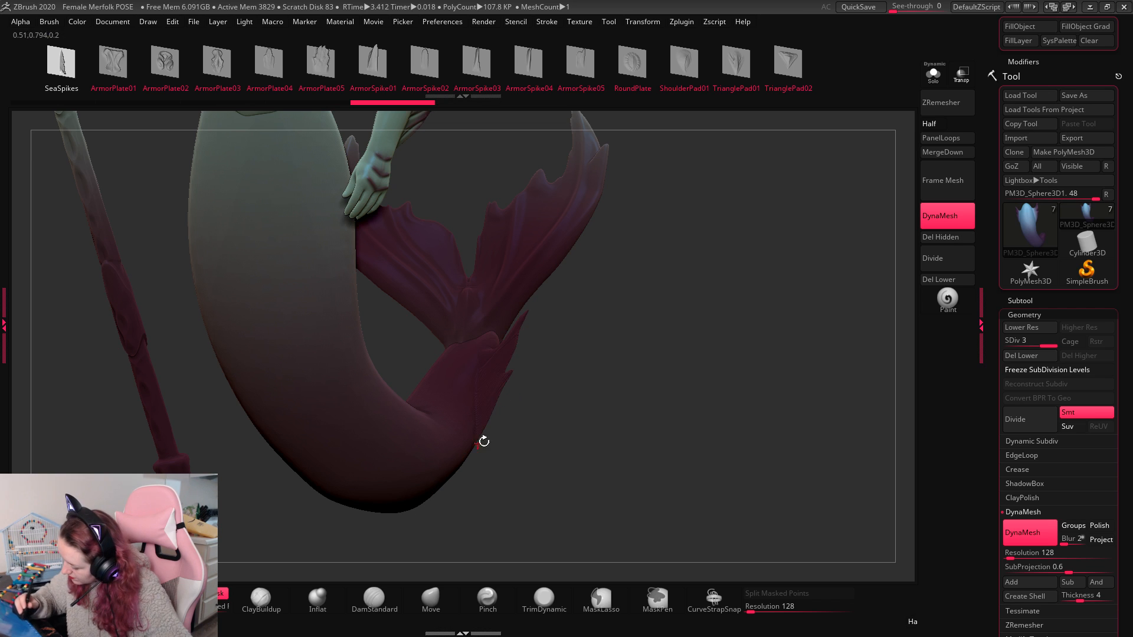
pyautogui.hotkey('ctrl', 'z')
pyautogui.moveTo(590, 390); pyautogui.dragTo(507, 491)
pyautogui.hotkey('ctrl', 'z')
# Step: Try SeaSpikes on the side of the tail below the free hand, undo each attempt and review the figure
pyautogui.moveTo(791, 347); pyautogui.dragTo(718, 449)
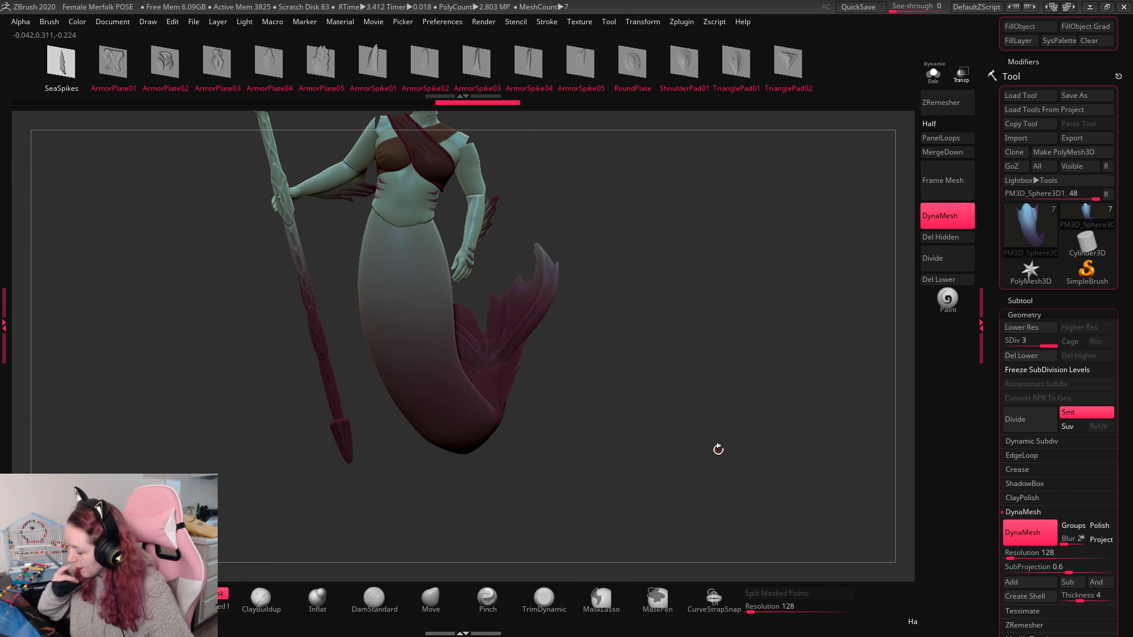
pyautogui.moveTo(682, 267); pyautogui.dragTo(678, 268)
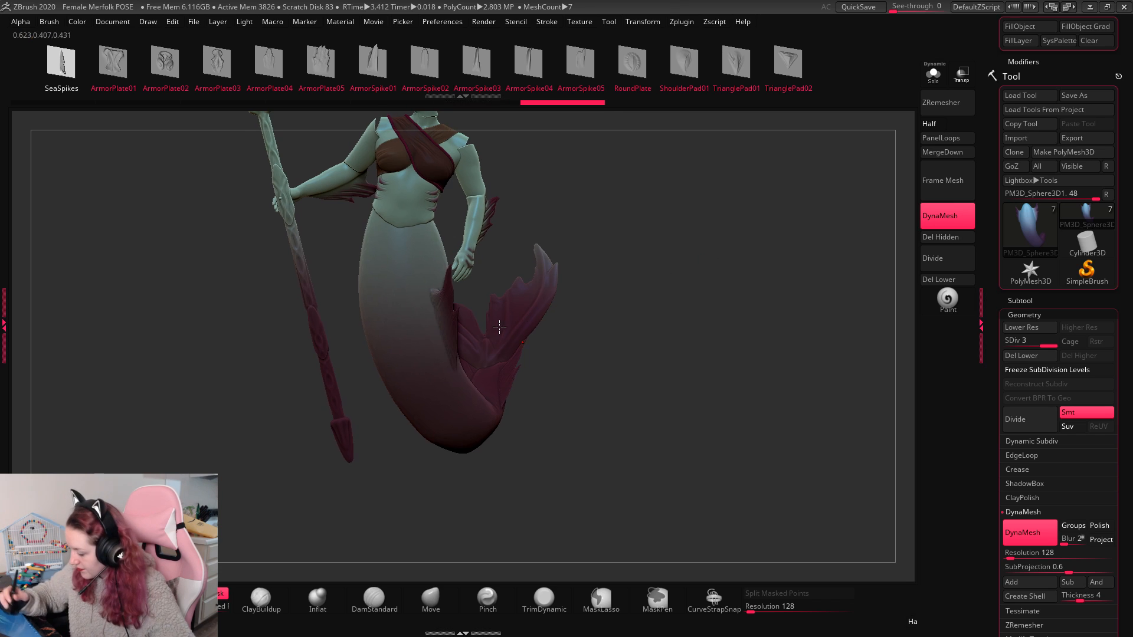
pyautogui.hotkey('ctrl', 'z')
pyautogui.moveTo(460, 340); pyautogui.dragTo(494, 320)
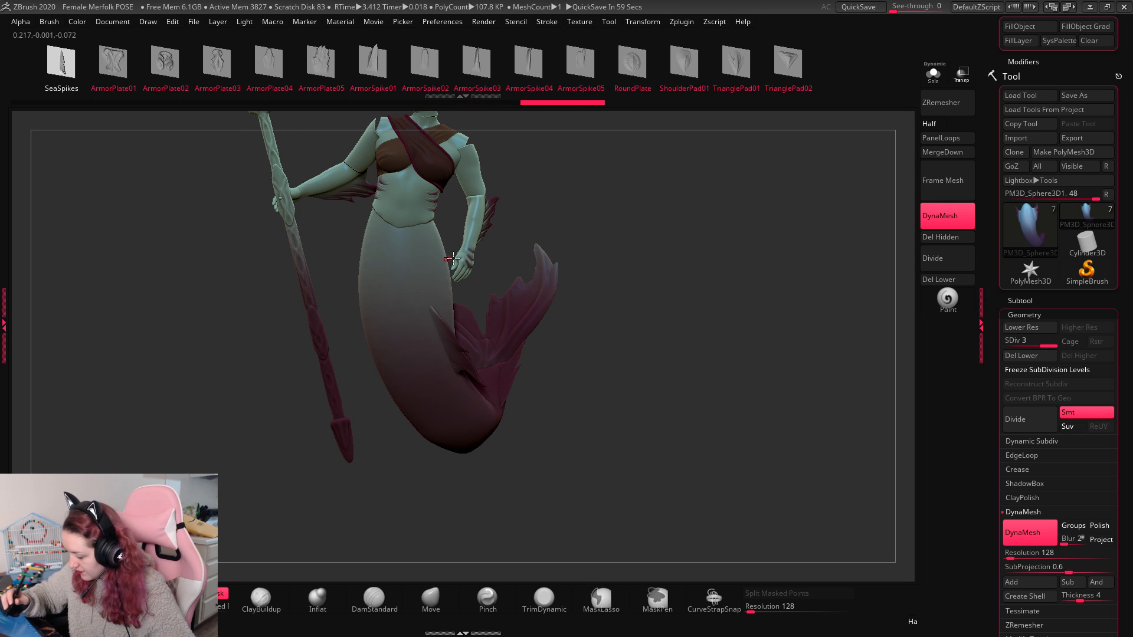
pyautogui.hotkey('ctrl', 'z')
pyautogui.keyDown('alt'); pyautogui.moveTo(718, 254); pyautogui.dragTo(718, 236); pyautogui.keyUp('alt')
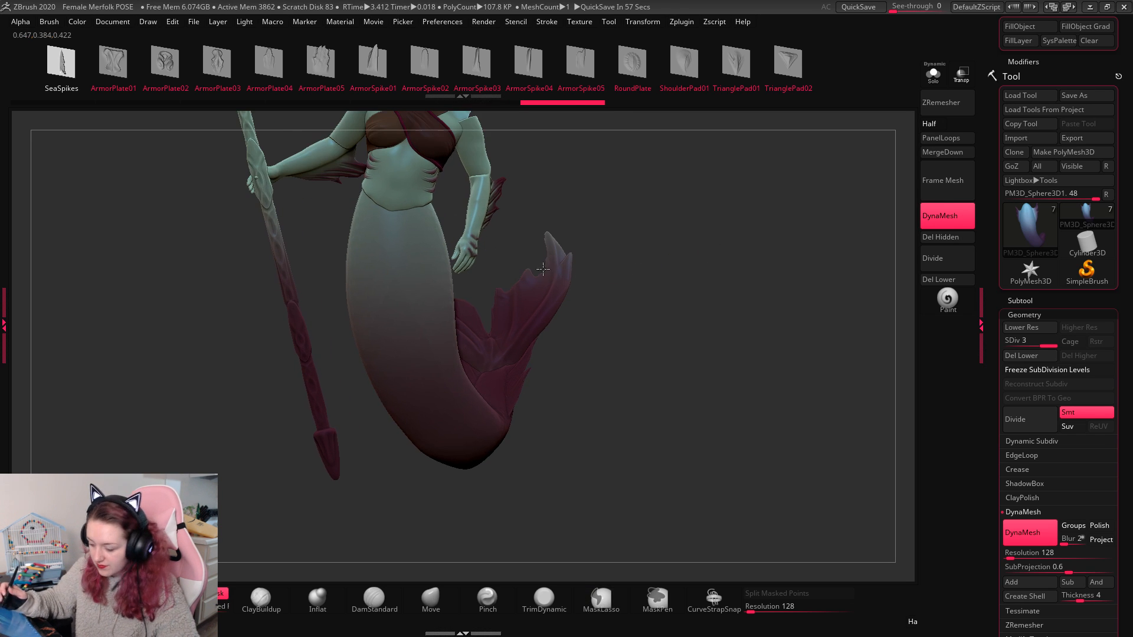
pyautogui.moveTo(409, 350); pyautogui.dragTo(386, 265)
pyautogui.moveTo(723, 293); pyautogui.dragTo(784, 345)
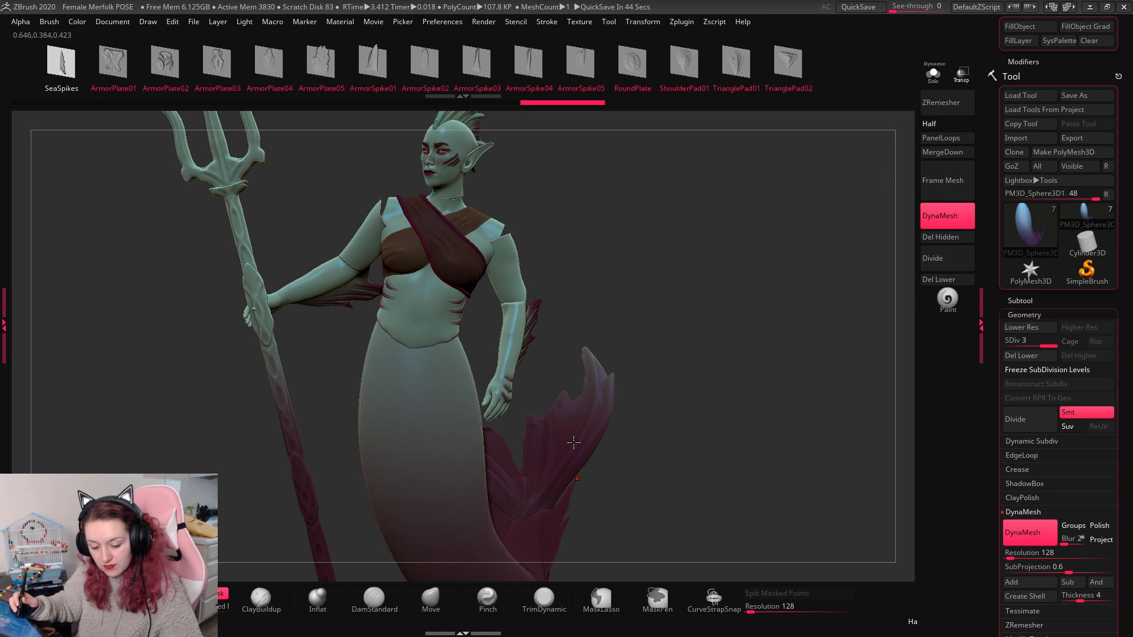
# Step: Delete the tail's lower subdivision levels, draw a diagonal waist strap with the CurveStrapSnap brush, and isolate the tail
pyautogui.press('b')
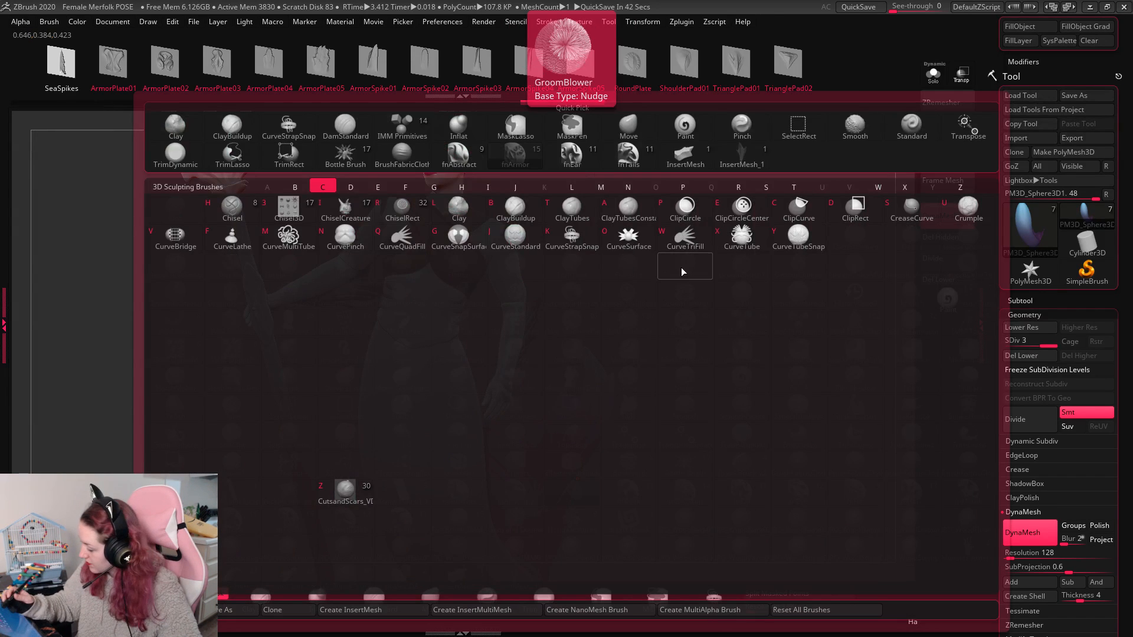
pyautogui.click(572, 251)
pyautogui.keyDown('alt'); pyautogui.moveTo(691, 290); pyautogui.dragTo(356, 313); pyautogui.keyUp('alt')
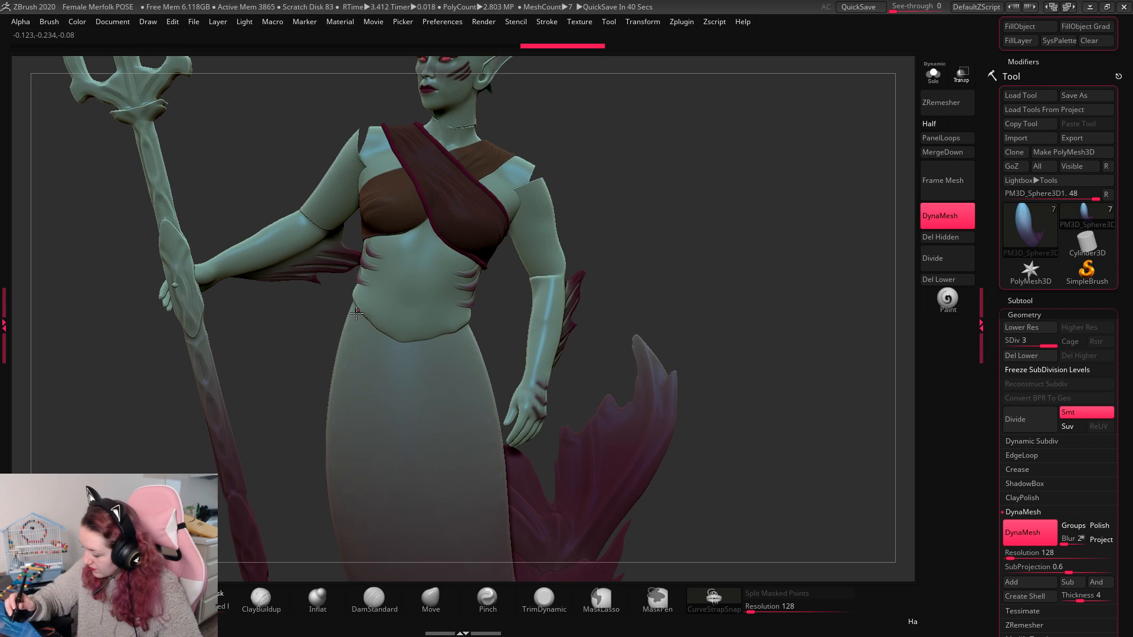
pyautogui.moveTo(500, 363); pyautogui.dragTo(524, 353)
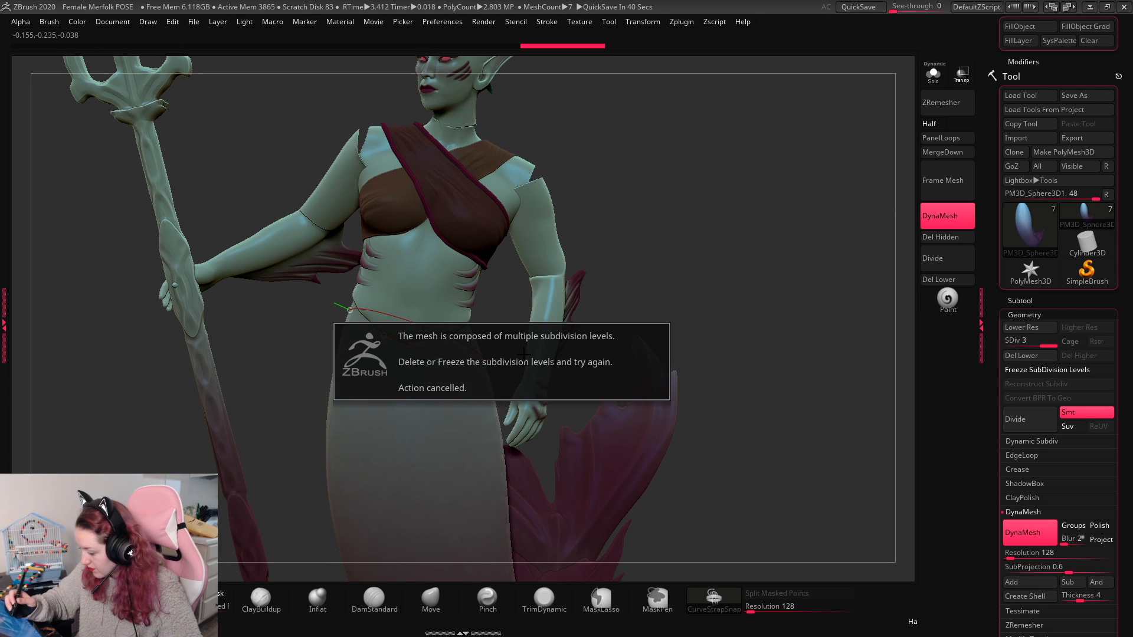
pyautogui.click(1020, 355)
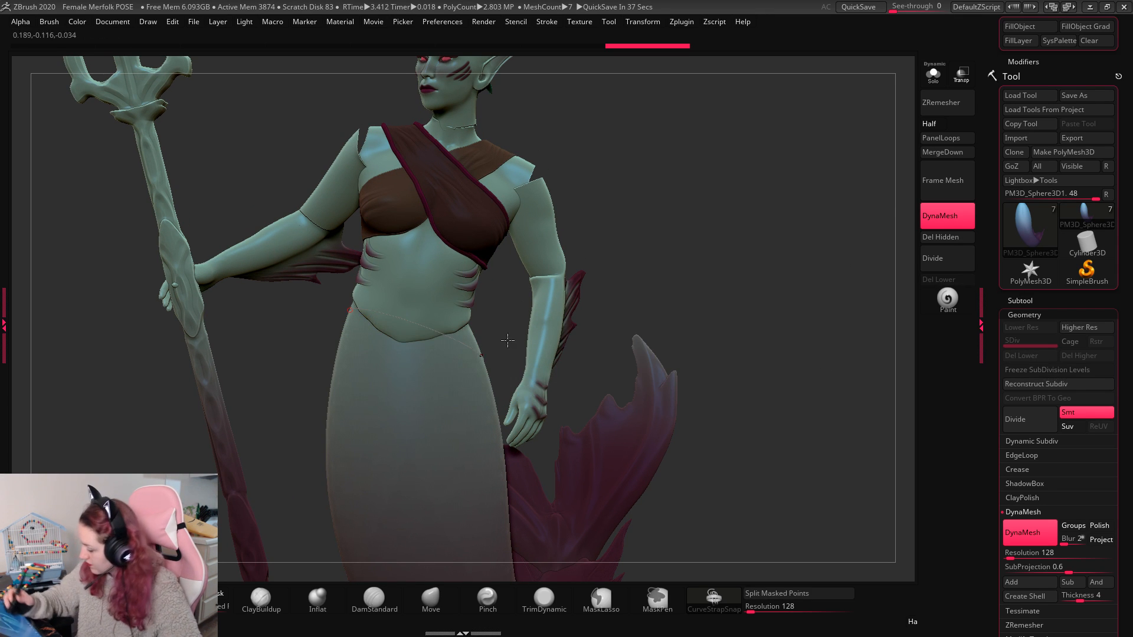
pyautogui.moveTo(439, 333)
pyautogui.mouseDown()
pyautogui.moveTo(432, 351)
pyautogui.moveTo(475, 354)
pyautogui.mouseUp()
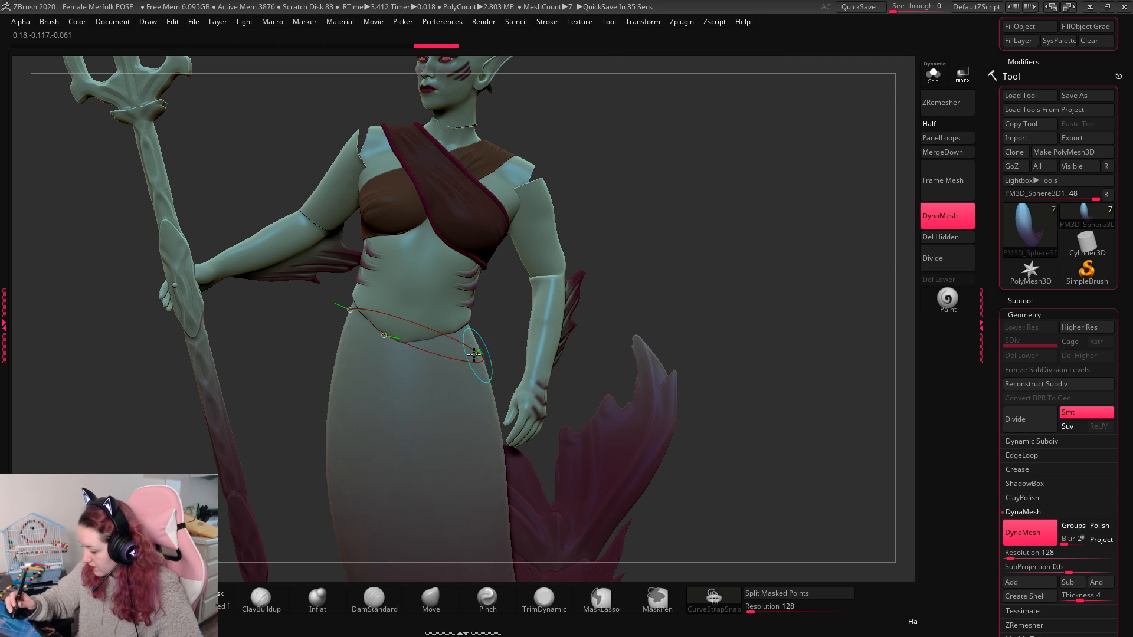
pyautogui.click(931, 75)
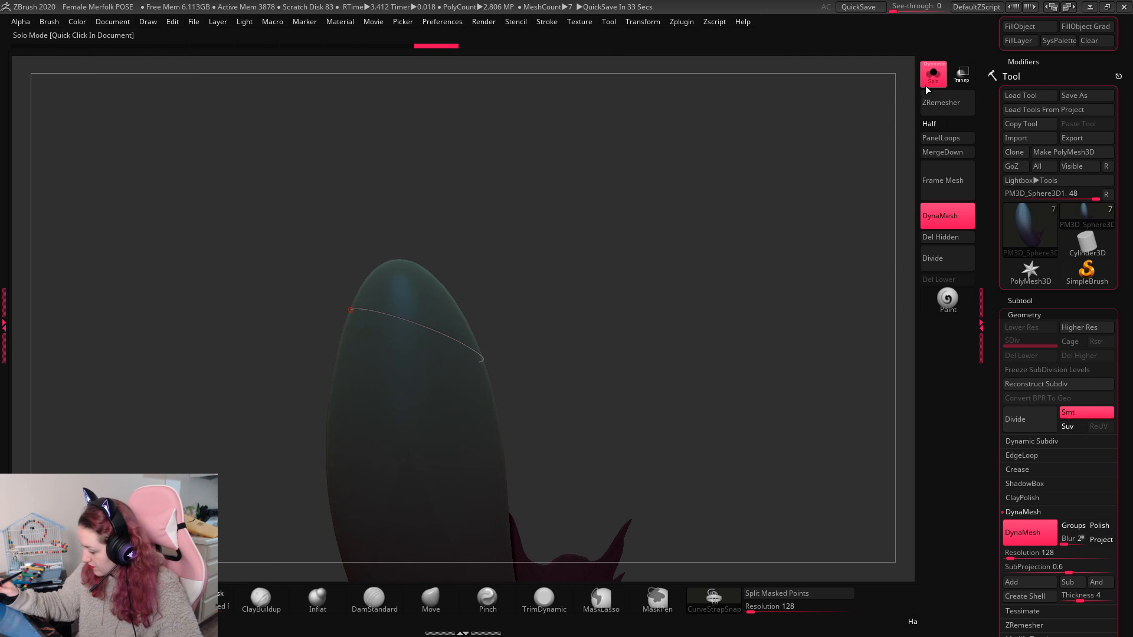
# Step: Show the whole figure again and try redrawing the diagonal waist strap wider with draw sizes of 62 and 97
pyautogui.press('space')
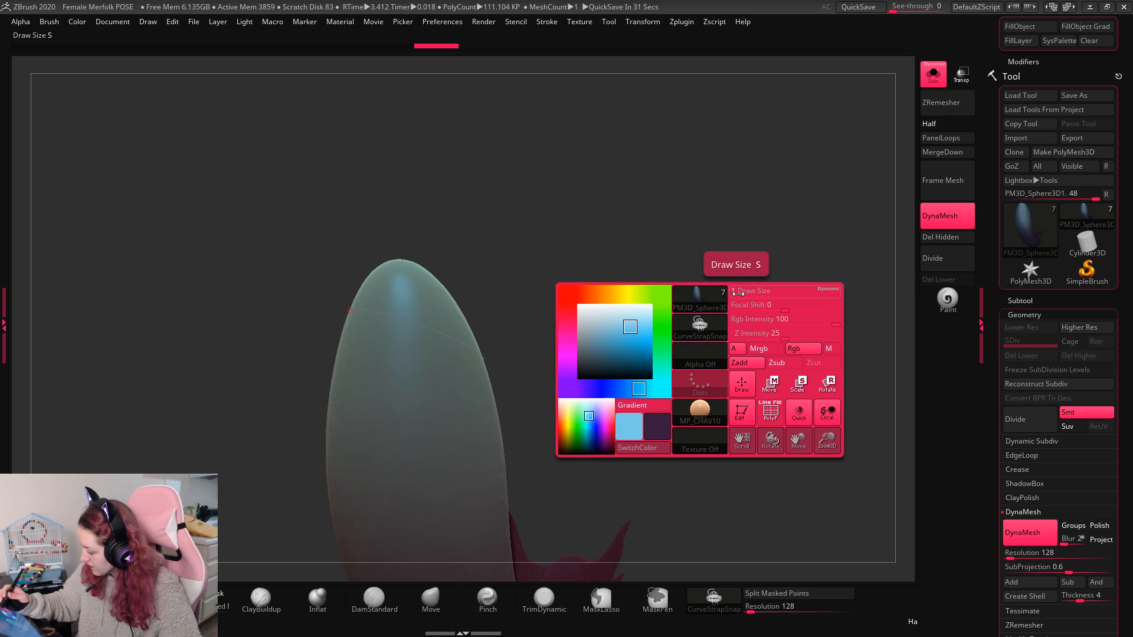
pyautogui.click(452, 339)
pyautogui.click(932, 74)
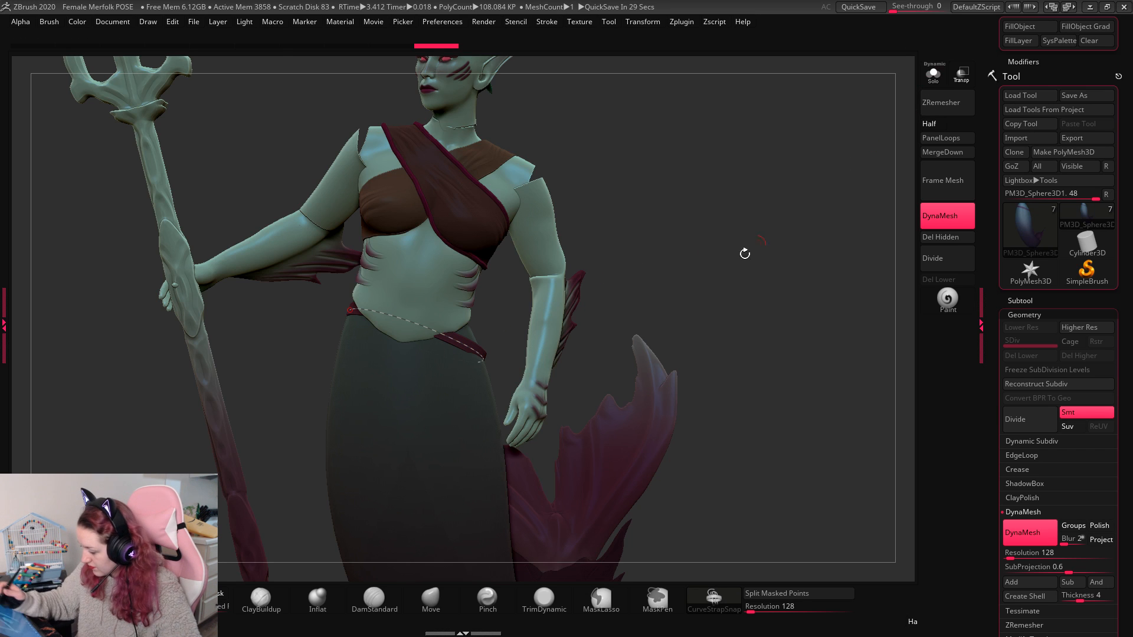
pyautogui.press('q')
pyautogui.press('space')
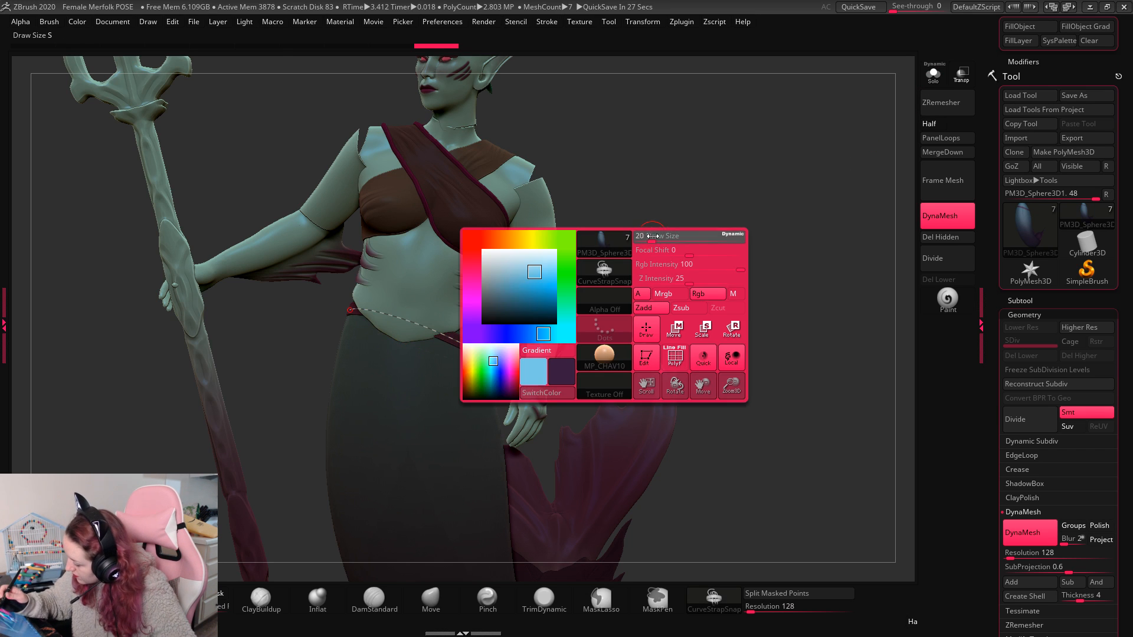
pyautogui.press('space')
pyautogui.moveTo(472, 340); pyautogui.dragTo(479, 341)
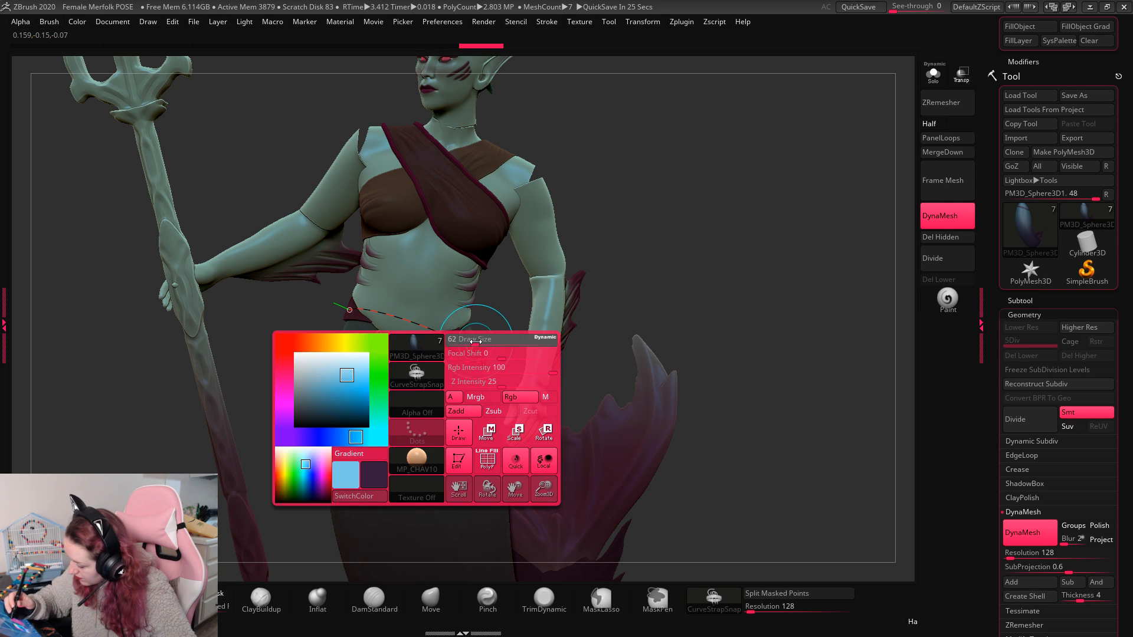
pyautogui.press('space')
pyautogui.press('space')
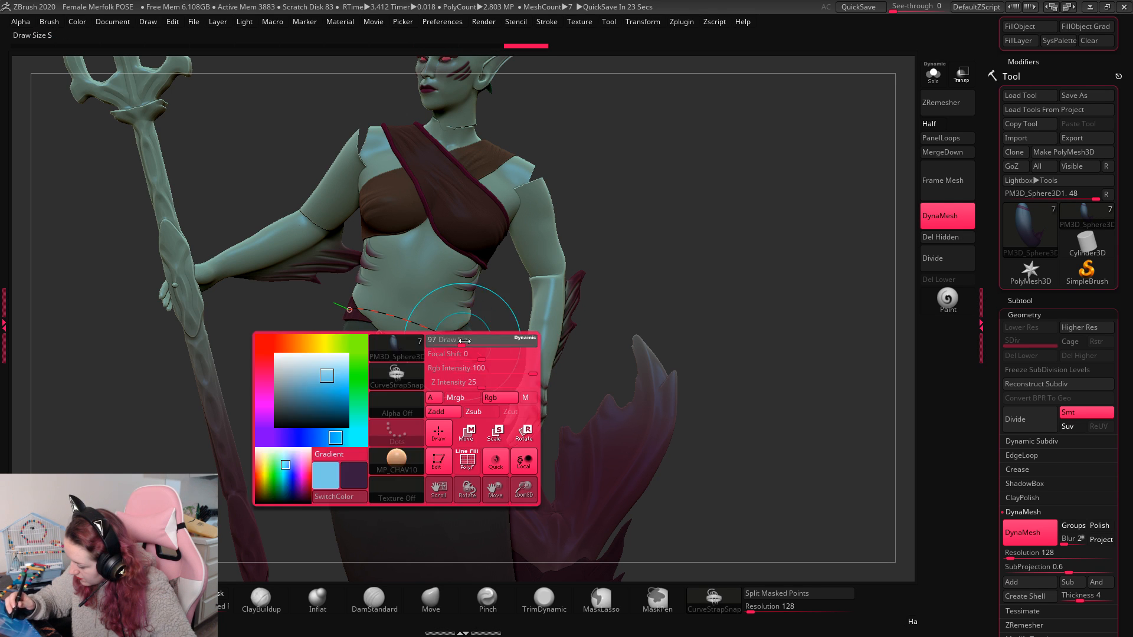
pyautogui.press('space')
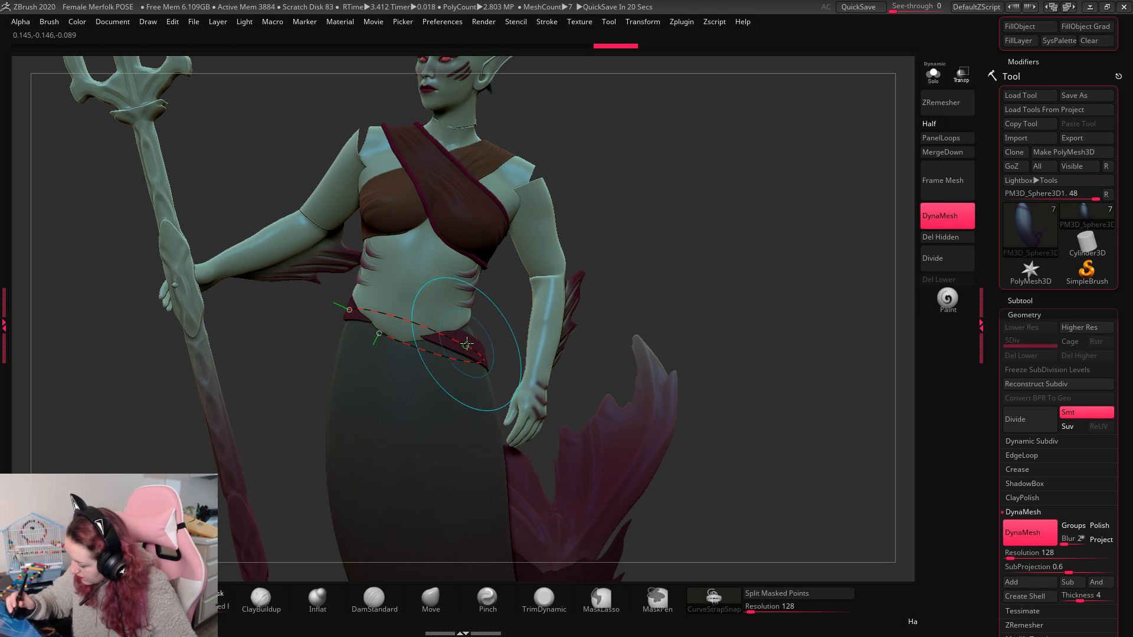
# Step: Undo the waist strap attempts back to the bare tail
pyautogui.hotkey('ctrl', 'z')
pyautogui.hotkey('ctrl', 'z')
pyautogui.hotkey('ctrl', 'z')
pyautogui.hotkey('ctrl', 'z')
pyautogui.hotkey('ctrl', 'z')
pyautogui.hotkey('ctrl', 'z')
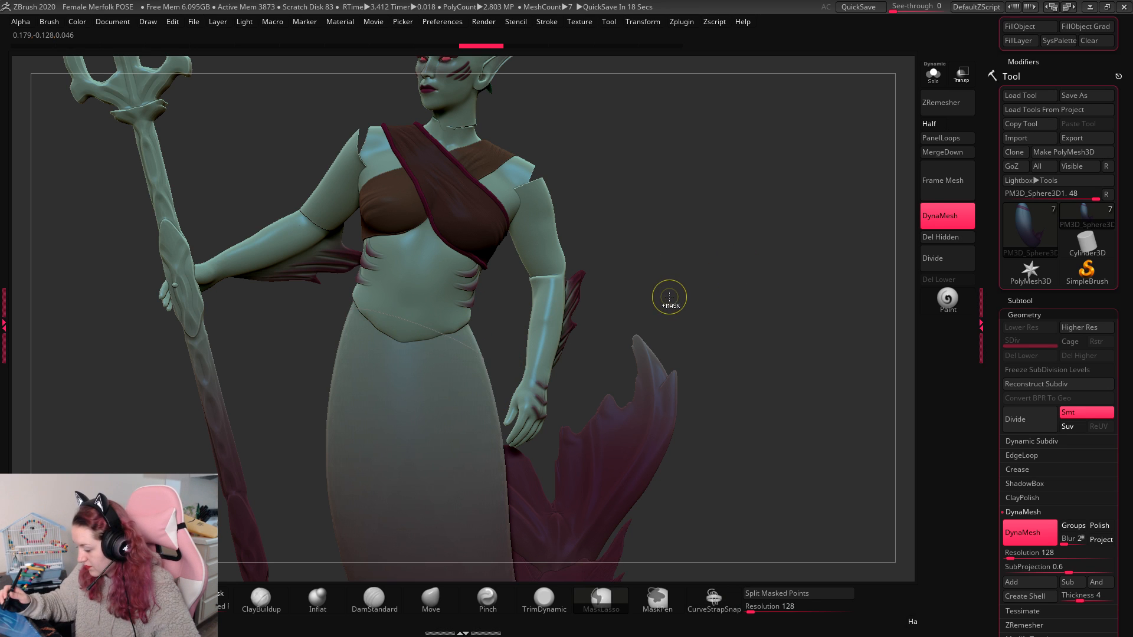
# Step: Try a much wider CurveStrapSnap strap around the hips with adjusted draw sizes and undo it
pyautogui.press('space')
pyautogui.moveTo(675, 284); pyautogui.dragTo(674, 283)
pyautogui.click(467, 348)
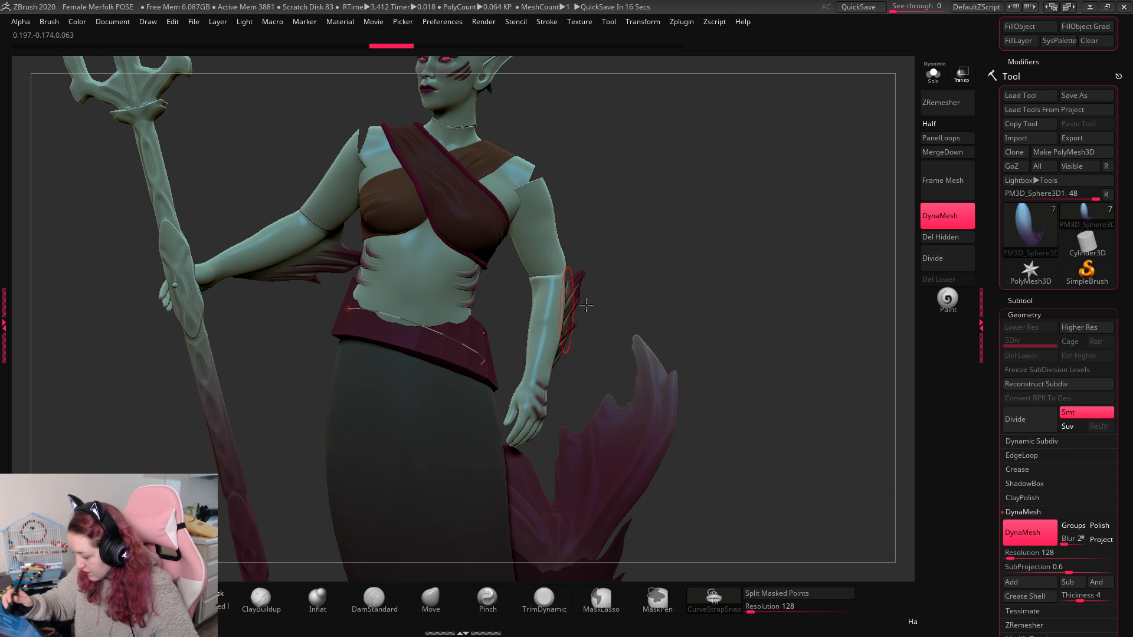
pyautogui.press('space')
pyautogui.press('space')
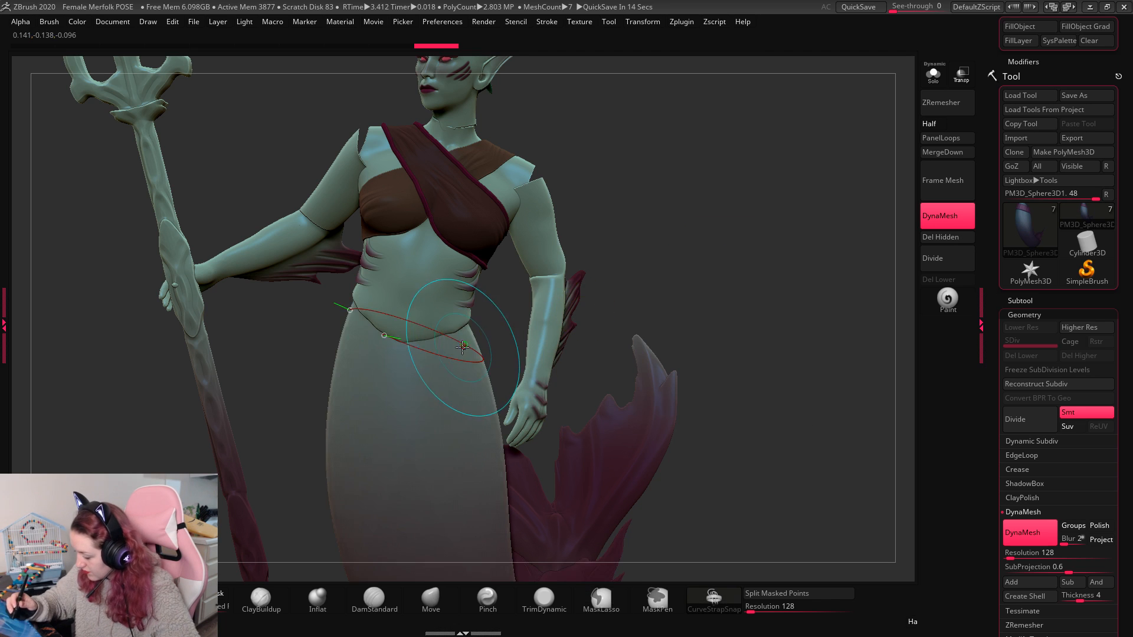
pyautogui.press('w')
pyautogui.moveTo(712, 262)
pyautogui.mouseDown()
pyautogui.moveTo(725, 270)
pyautogui.moveTo(766, 222)
pyautogui.moveTo(728, 293)
pyautogui.moveTo(763, 267)
pyautogui.mouseUp()
pyautogui.press('space')
pyautogui.press('q')
pyautogui.press('space')
pyautogui.press('space')
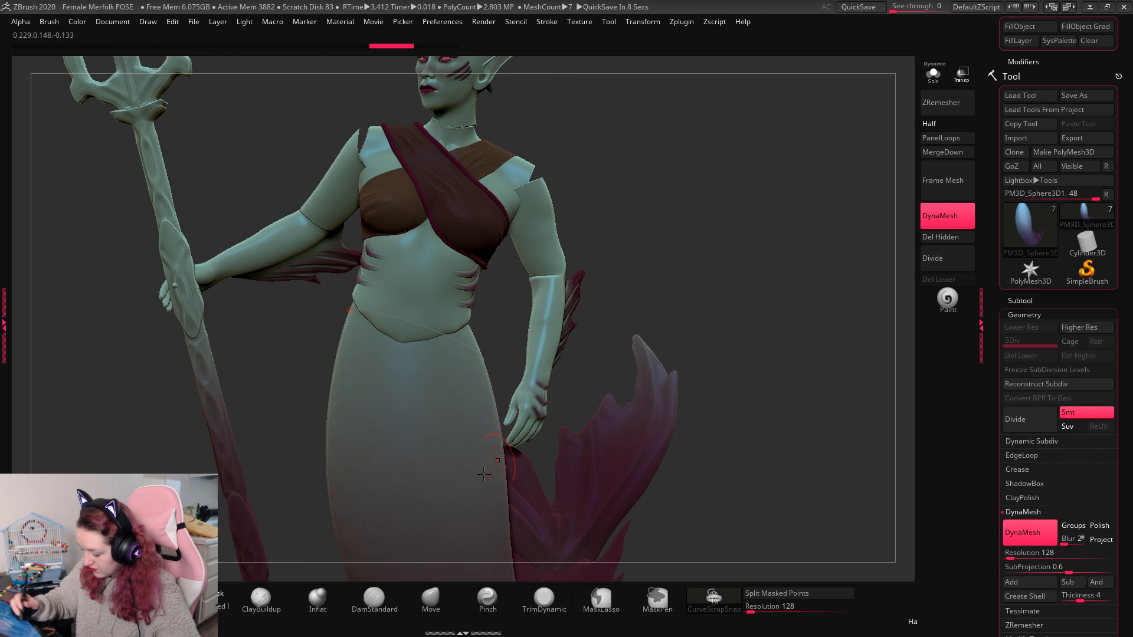
# Step: Draw a medium-width diagonal strap around the waist with the CurveStrapSnap brush and check it from the side
pyautogui.press('b')
pyautogui.press('c')
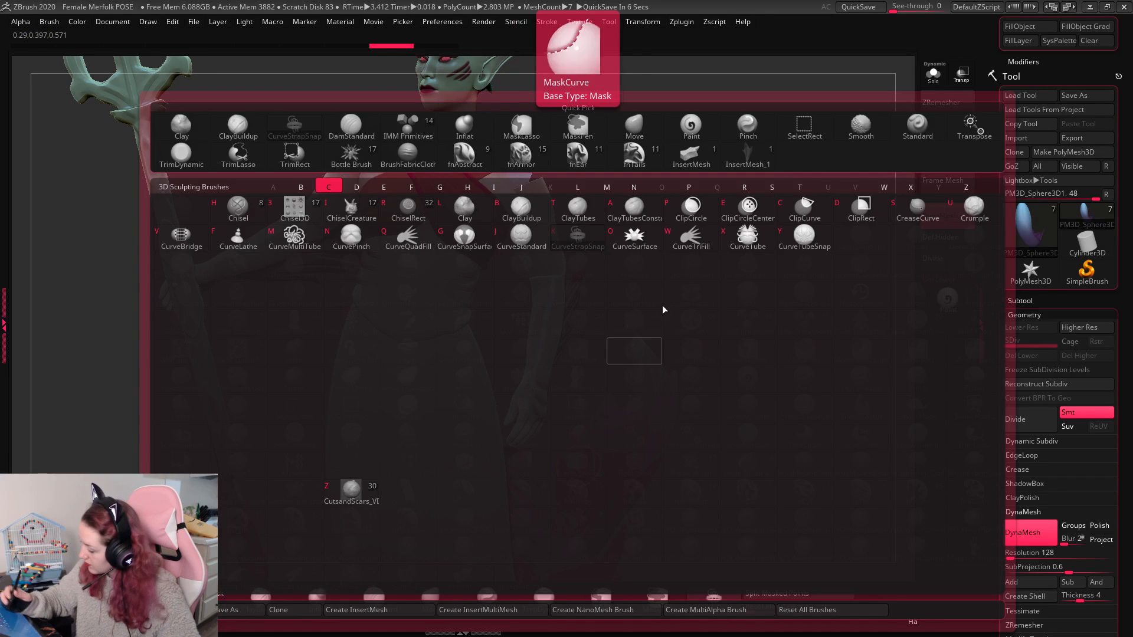
pyautogui.press('Escape')
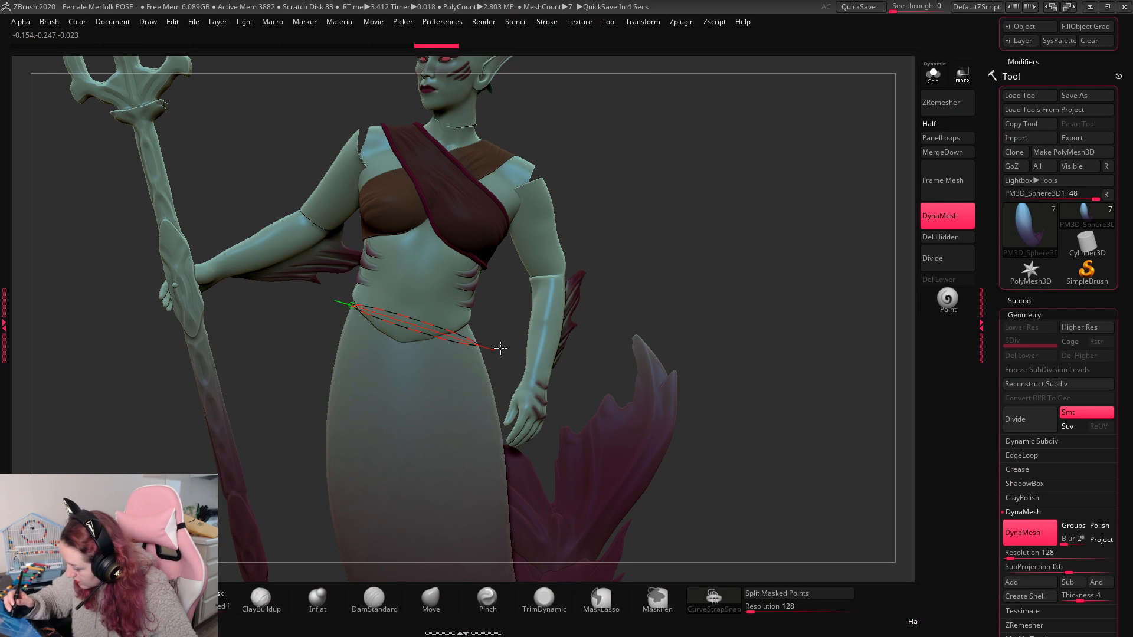
pyautogui.moveTo(500, 348); pyautogui.dragTo(502, 348)
pyautogui.moveTo(702, 282)
pyautogui.mouseDown()
pyautogui.moveTo(690, 281)
pyautogui.moveTo(673, 312)
pyautogui.mouseUp()
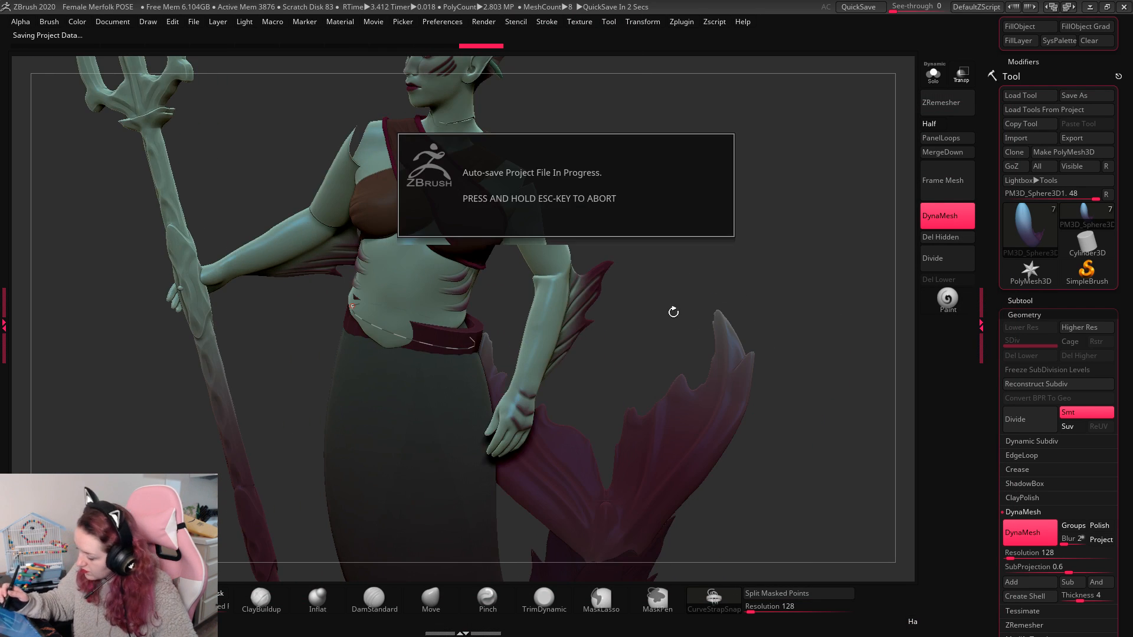
pyautogui.moveTo(735, 249)
pyautogui.mouseDown()
pyautogui.moveTo(773, 240)
pyautogui.moveTo(895, 109)
pyautogui.mouseUp()
pyautogui.moveTo(770, 240)
pyautogui.mouseDown()
pyautogui.moveTo(773, 197)
pyautogui.moveTo(734, 292)
pyautogui.moveTo(749, 266)
pyautogui.mouseUp()
# Step: Scale the waist strap up slightly with the gizmo and show the full figure again
pyautogui.press('w')
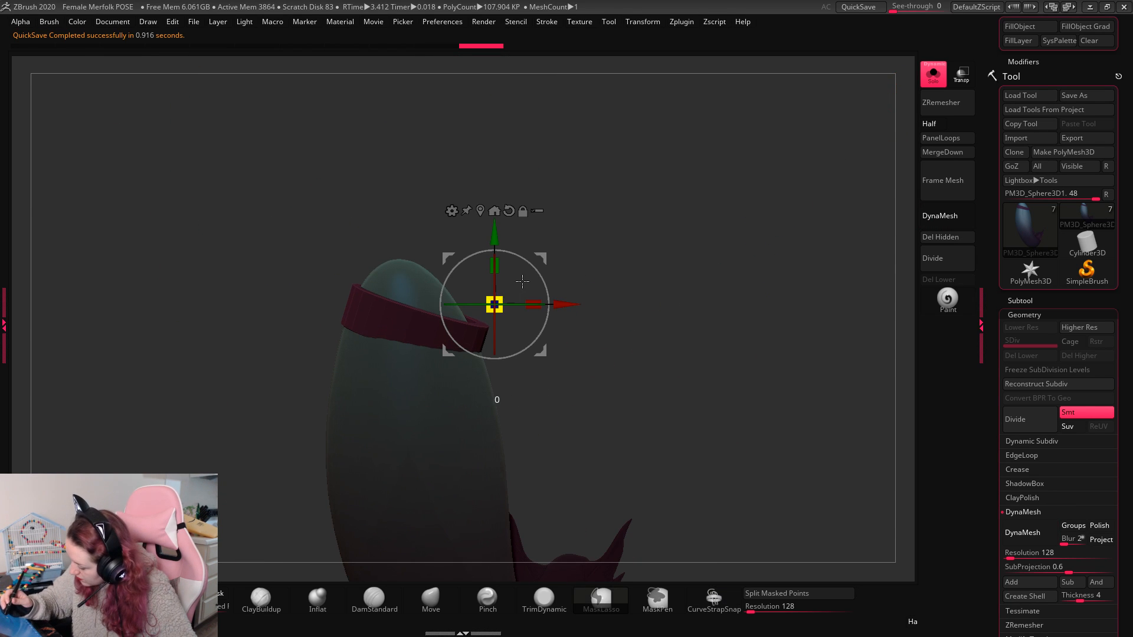
pyautogui.moveTo(512, 322); pyautogui.dragTo(517, 303)
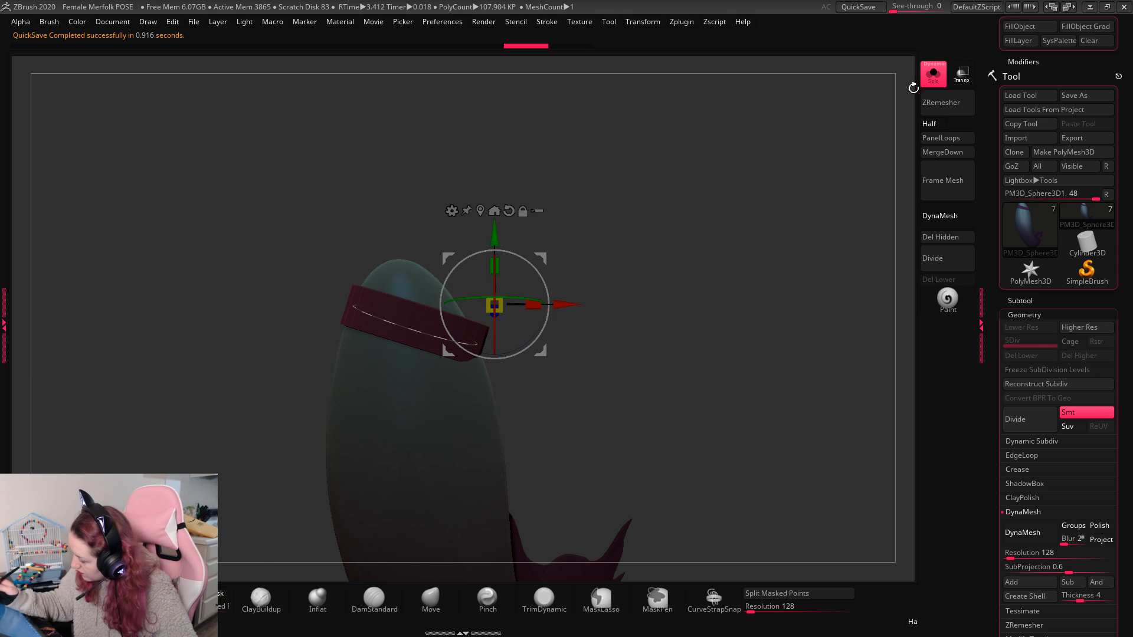
pyautogui.click(932, 75)
pyautogui.moveTo(541, 258); pyautogui.dragTo(541, 257)
pyautogui.press('q')
pyautogui.press('space')
# Step: Pull the front and side of the waist strap into place around the hips with the Move brush
pyautogui.click(430, 597)
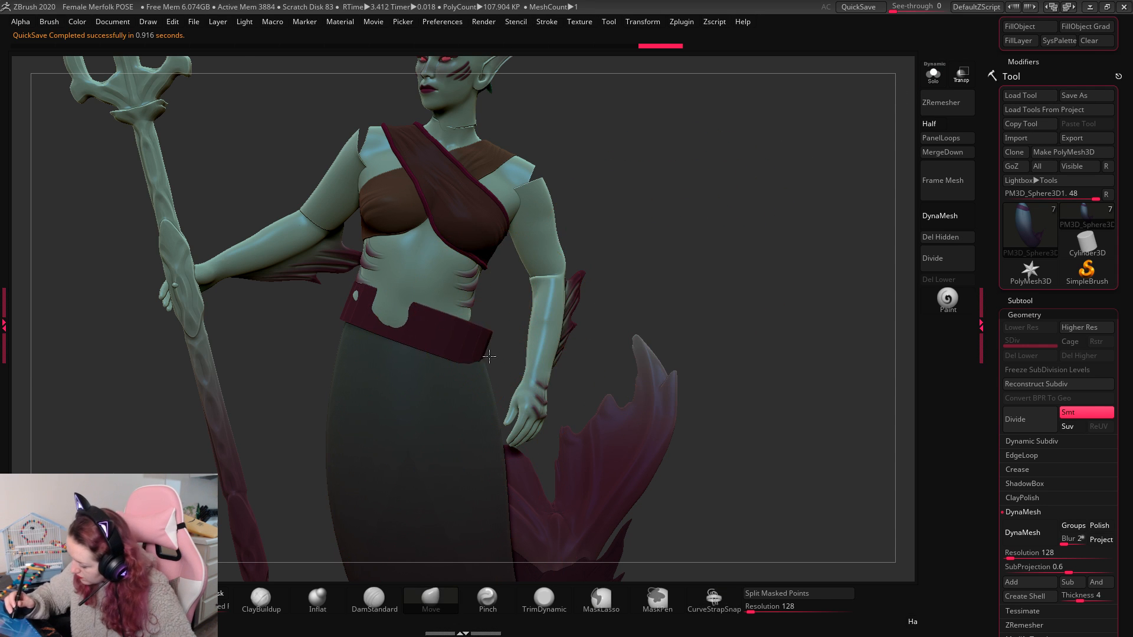
pyautogui.moveTo(637, 242); pyautogui.dragTo(388, 321)
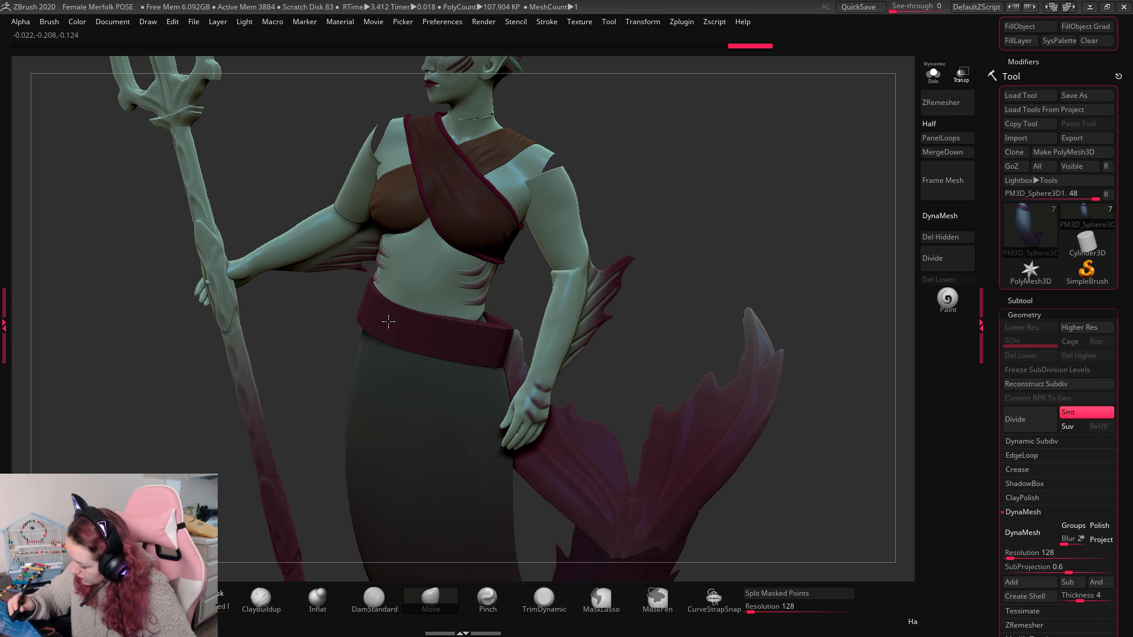
pyautogui.moveTo(741, 210); pyautogui.dragTo(746, 281)
pyautogui.moveTo(616, 374); pyautogui.dragTo(699, 430)
pyautogui.moveTo(369, 402); pyautogui.dragTo(365, 419)
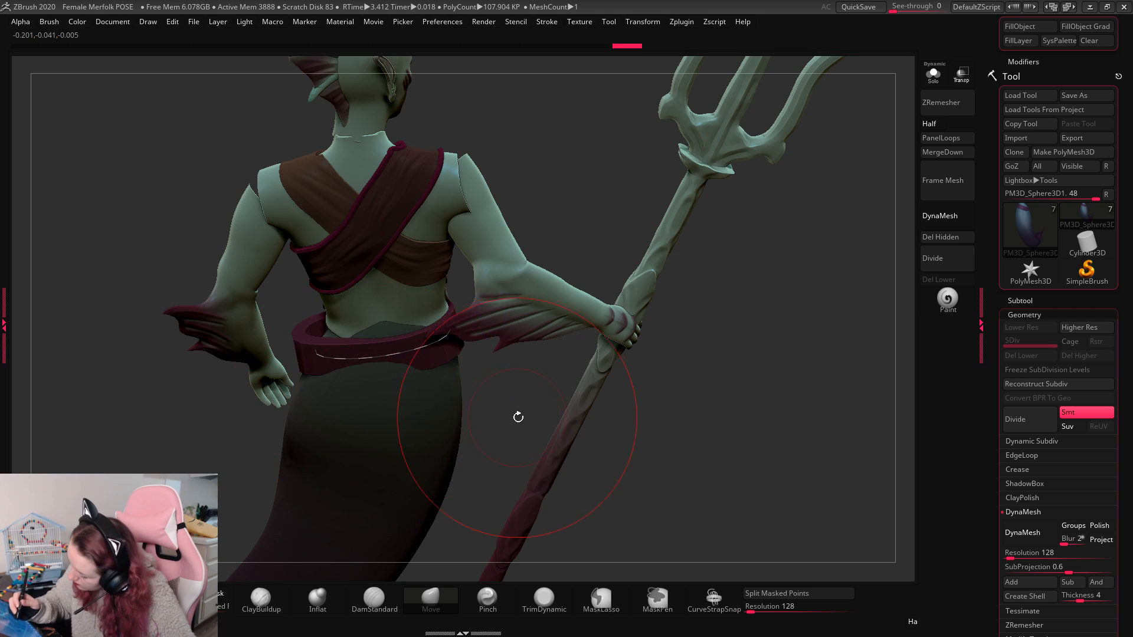
# Step: Fit the back of the waist strap closer to the body with a resized Move brush and refine its front edge
pyautogui.moveTo(519, 417)
pyautogui.mouseDown()
pyautogui.moveTo(498, 423)
pyautogui.moveTo(430, 370)
pyautogui.moveTo(387, 373)
pyautogui.mouseUp()
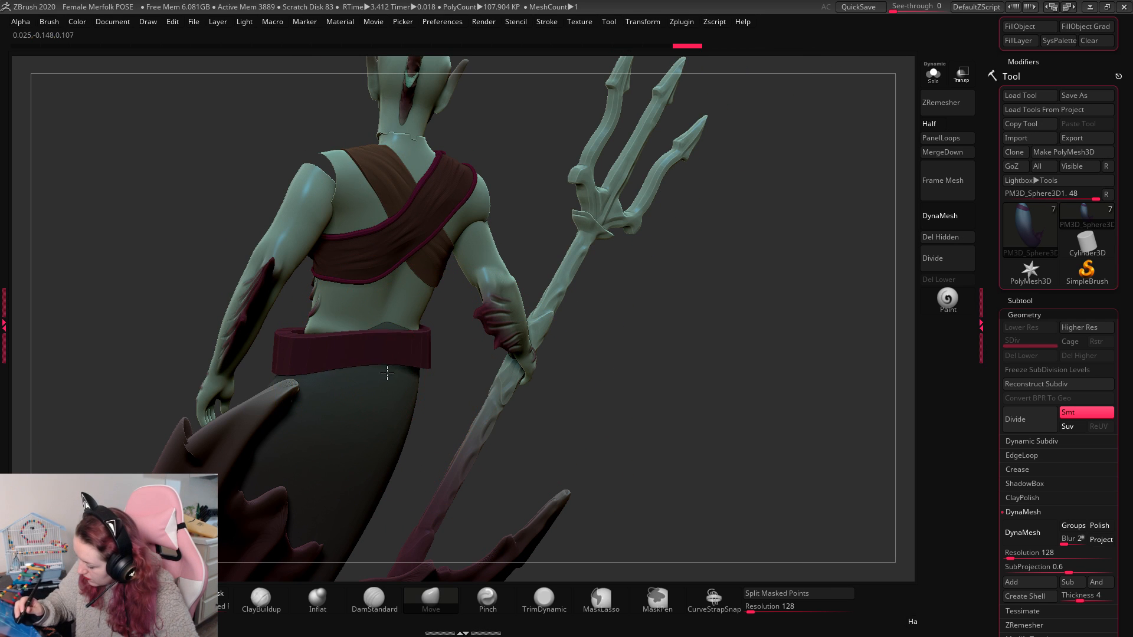
pyautogui.moveTo(593, 377); pyautogui.dragTo(696, 394)
pyautogui.moveTo(296, 343); pyautogui.dragTo(308, 345)
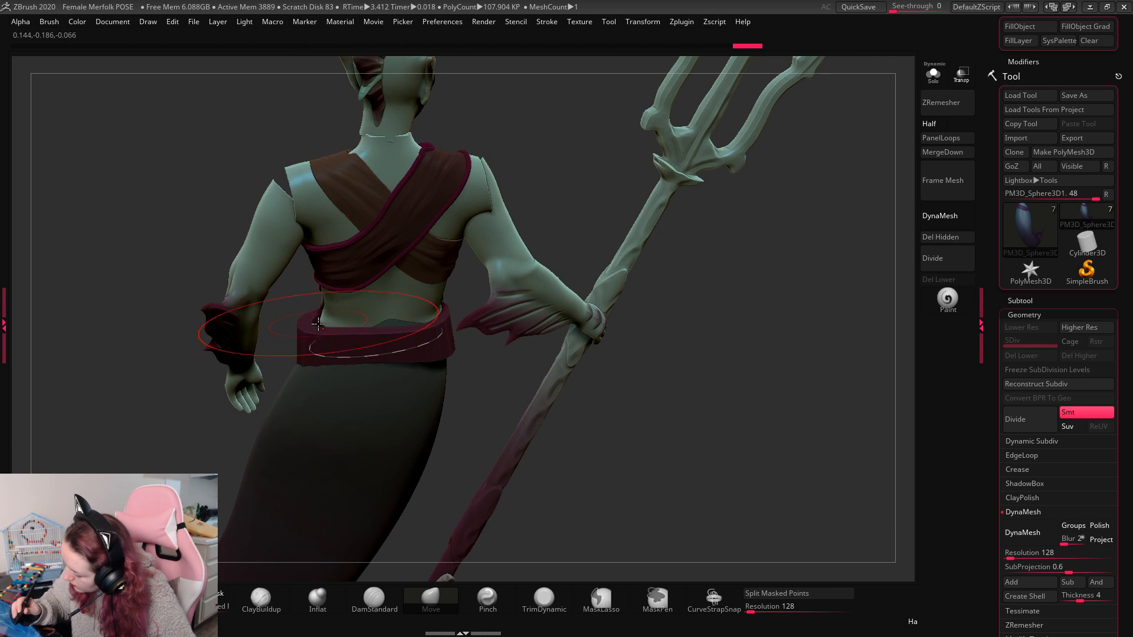
pyautogui.moveTo(420, 362)
pyautogui.mouseDown()
pyautogui.moveTo(435, 331)
pyautogui.moveTo(412, 348)
pyautogui.mouseUp()
pyautogui.rightClick(380, 413)
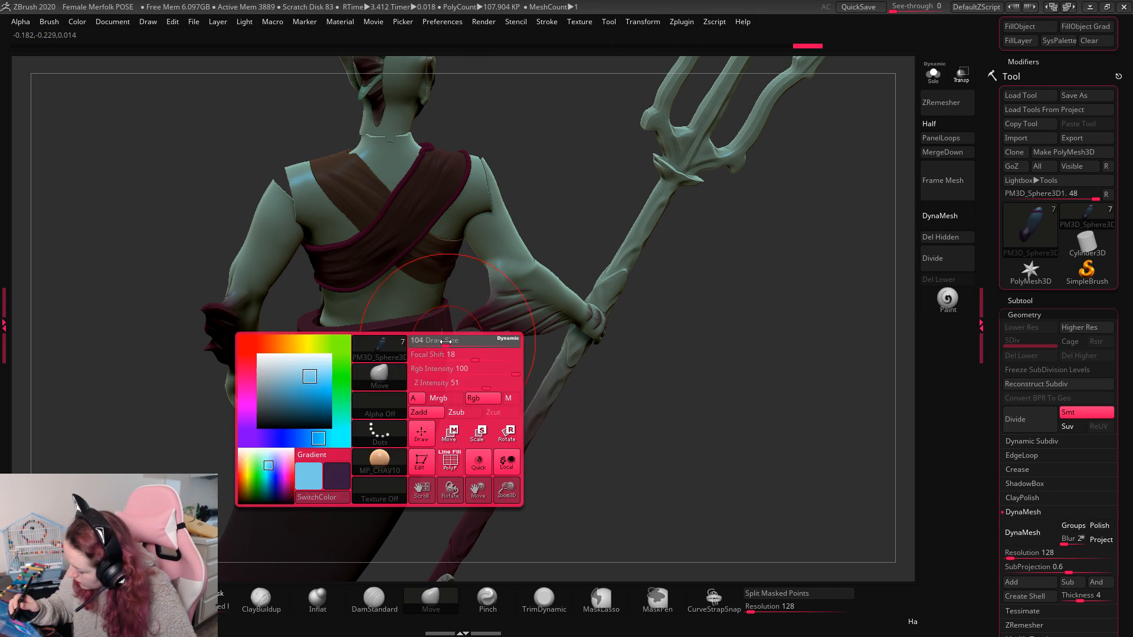
pyautogui.moveTo(740, 331); pyautogui.dragTo(505, 384)
pyautogui.moveTo(782, 354); pyautogui.dragTo(736, 267)
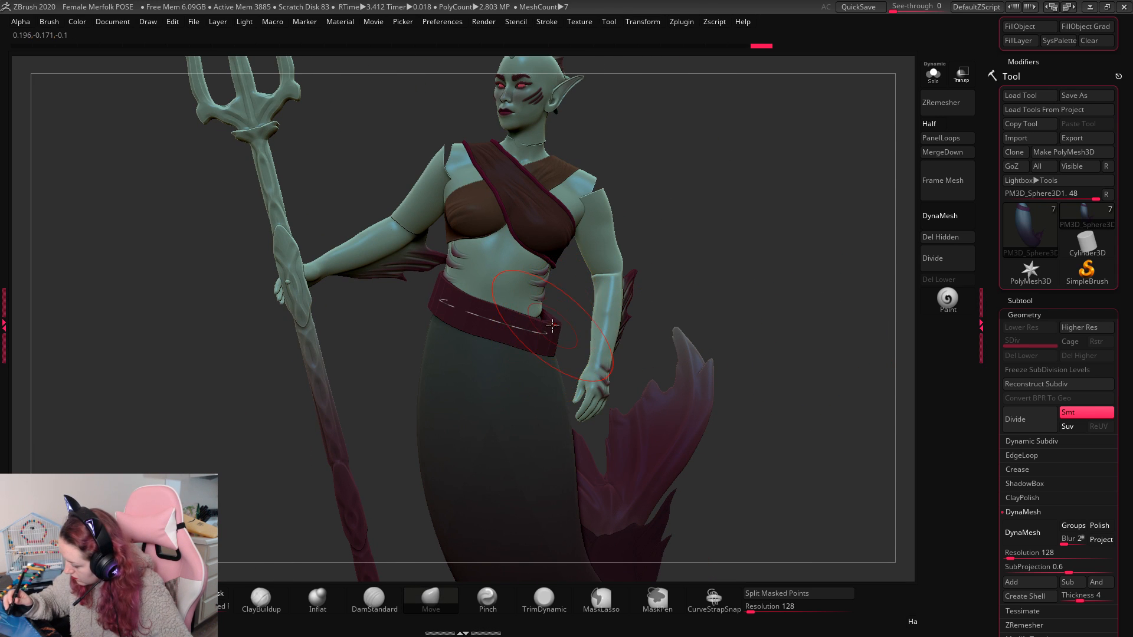
pyautogui.keyDown('alt'); pyautogui.moveTo(773, 248); pyautogui.dragTo(771, 276); pyautogui.keyUp('alt')
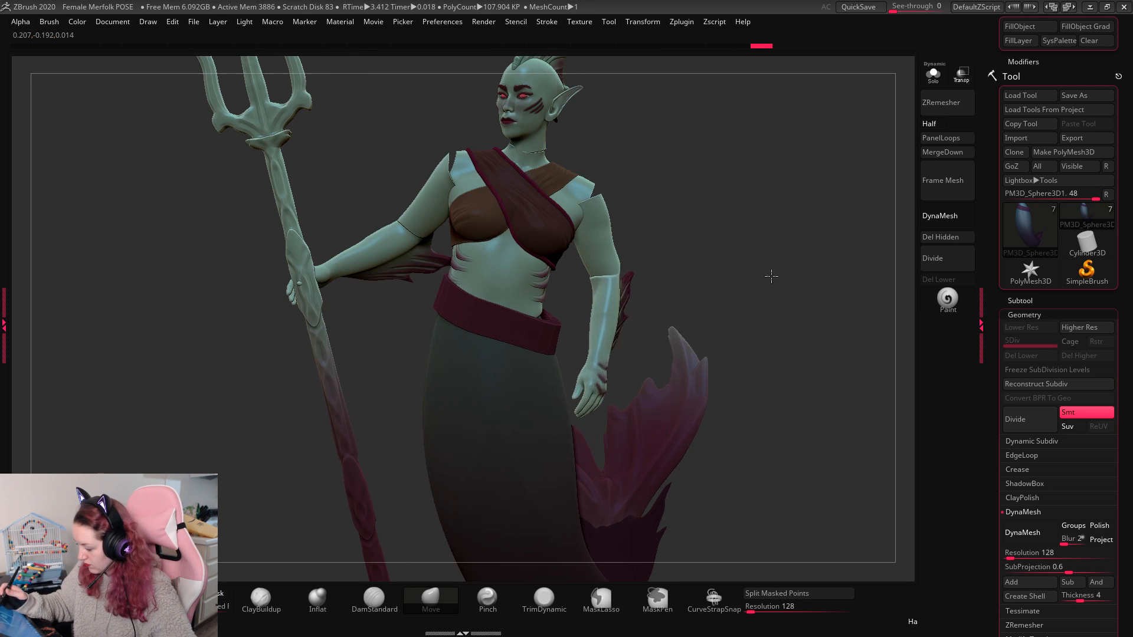
# Step: Split the waist strap from the masked tail into its own subtool and try subdividing it twice
pyautogui.click(779, 593)
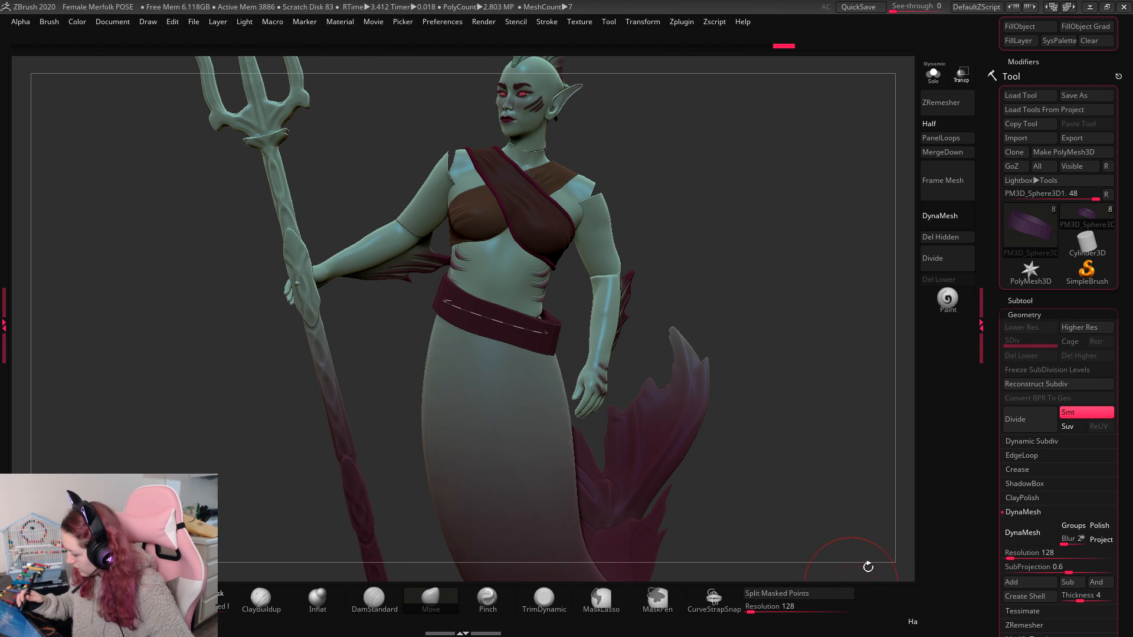
pyautogui.click(1032, 424)
pyautogui.click(1032, 425)
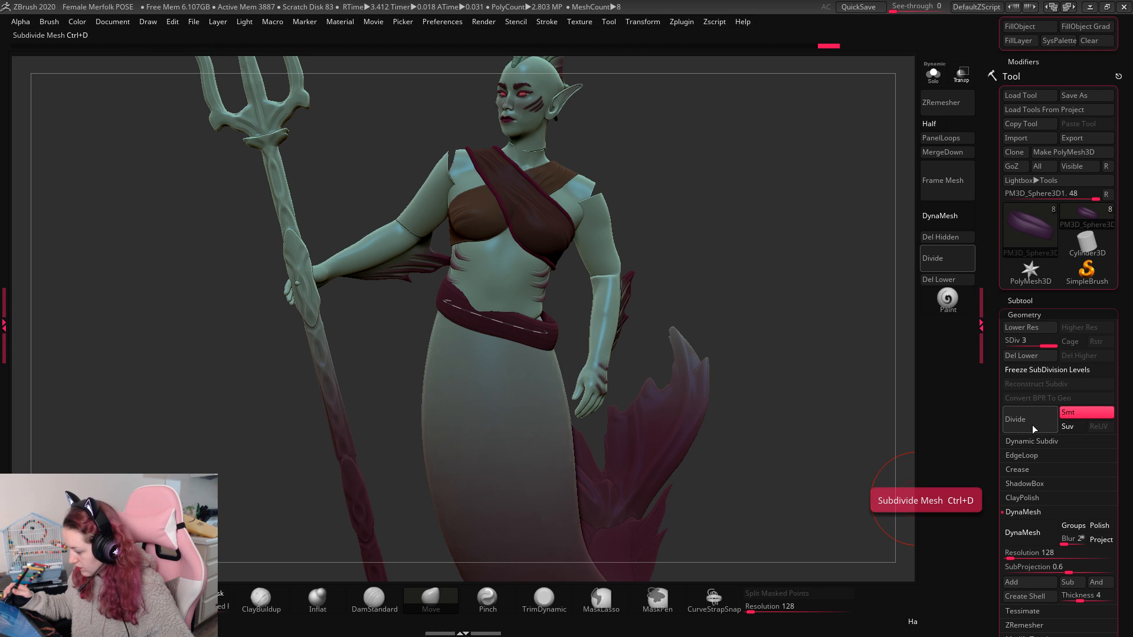
pyautogui.hotkey('shift', 'd')
pyautogui.hotkey('shift', 'd')
pyautogui.press('w')
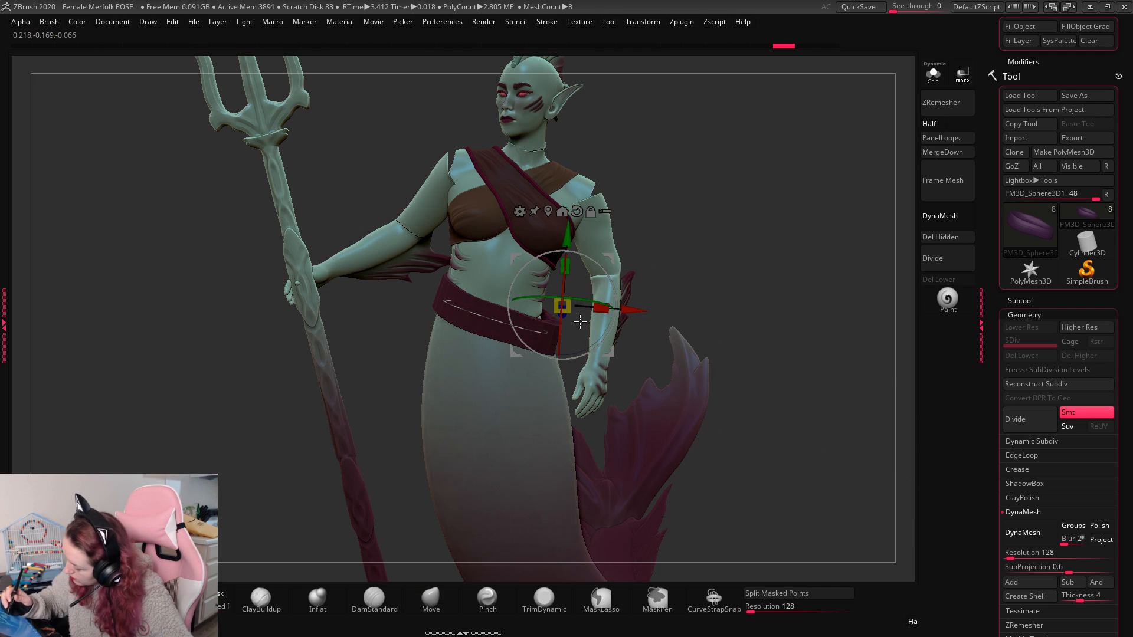
# Step: Subdivide the waist strap once to level 2 and adjust its fit around the hips
pyautogui.click(1031, 419)
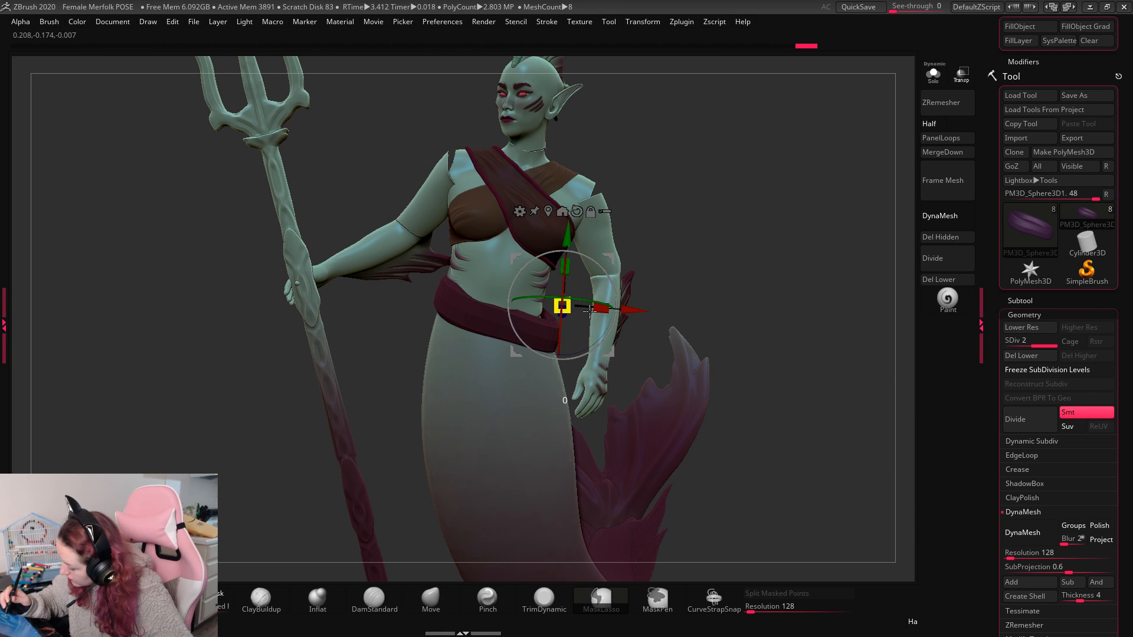
pyautogui.press('q')
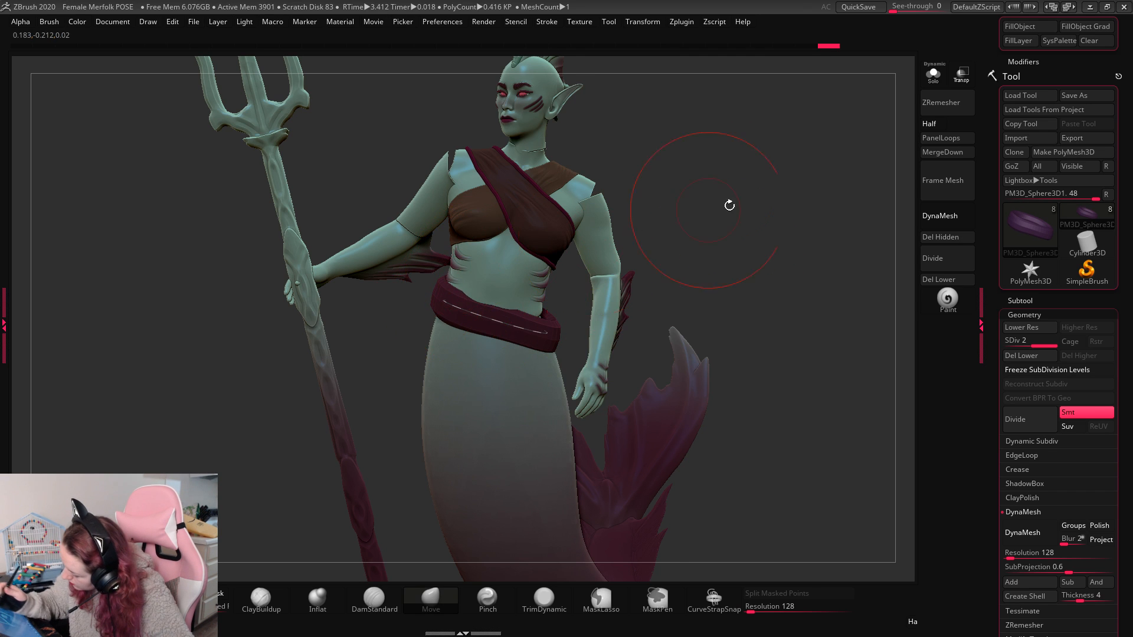
pyautogui.moveTo(729, 204); pyautogui.dragTo(678, 210)
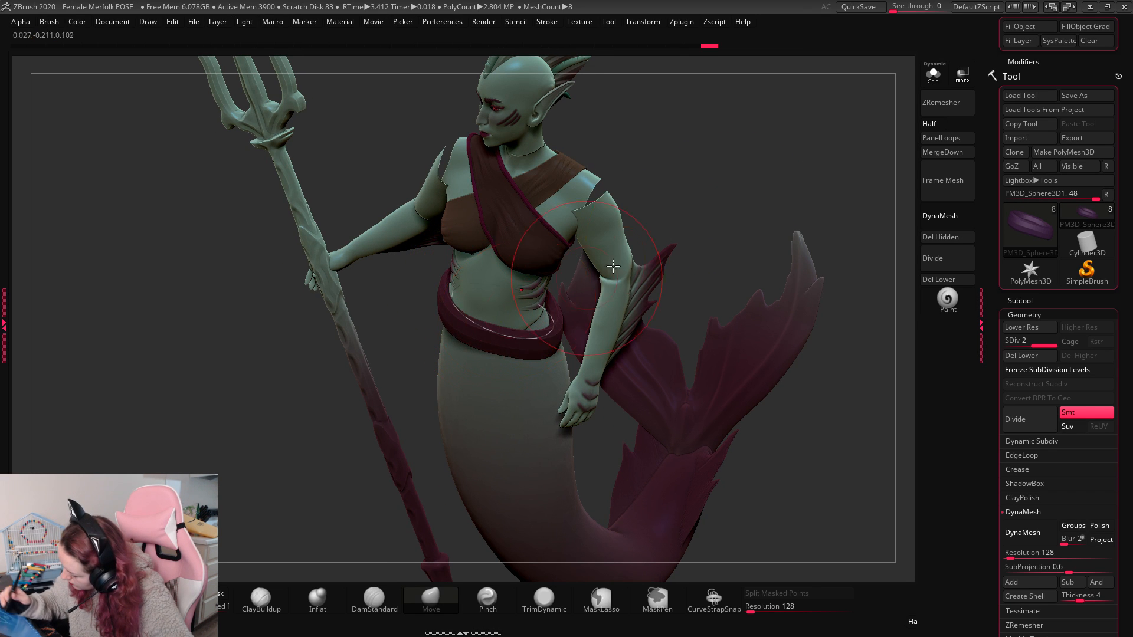
pyautogui.moveTo(737, 177)
pyautogui.mouseDown()
pyautogui.moveTo(768, 189)
pyautogui.moveTo(720, 263)
pyautogui.moveTo(700, 186)
pyautogui.mouseUp()
pyautogui.moveTo(625, 265)
pyautogui.mouseDown()
pyautogui.moveTo(688, 251)
pyautogui.moveTo(791, 263)
pyautogui.moveTo(784, 320)
pyautogui.mouseUp()
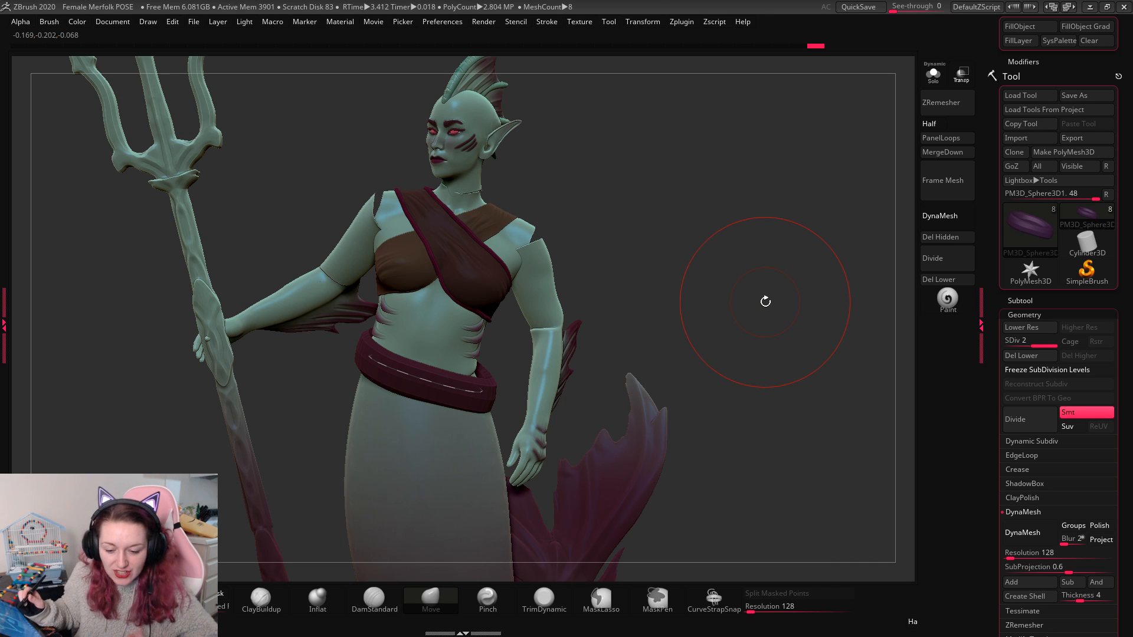
# Step: Try rotating the waist strap with a reoriented gizmo and undo the rotation
pyautogui.press('w')
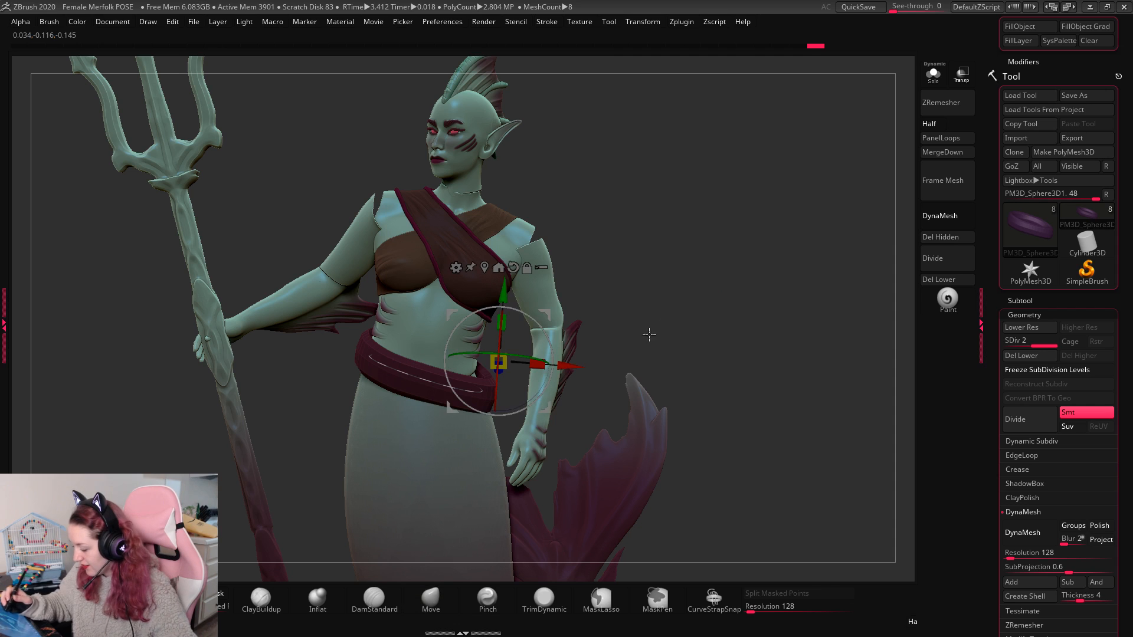
pyautogui.moveTo(525, 392); pyautogui.dragTo(816, 387)
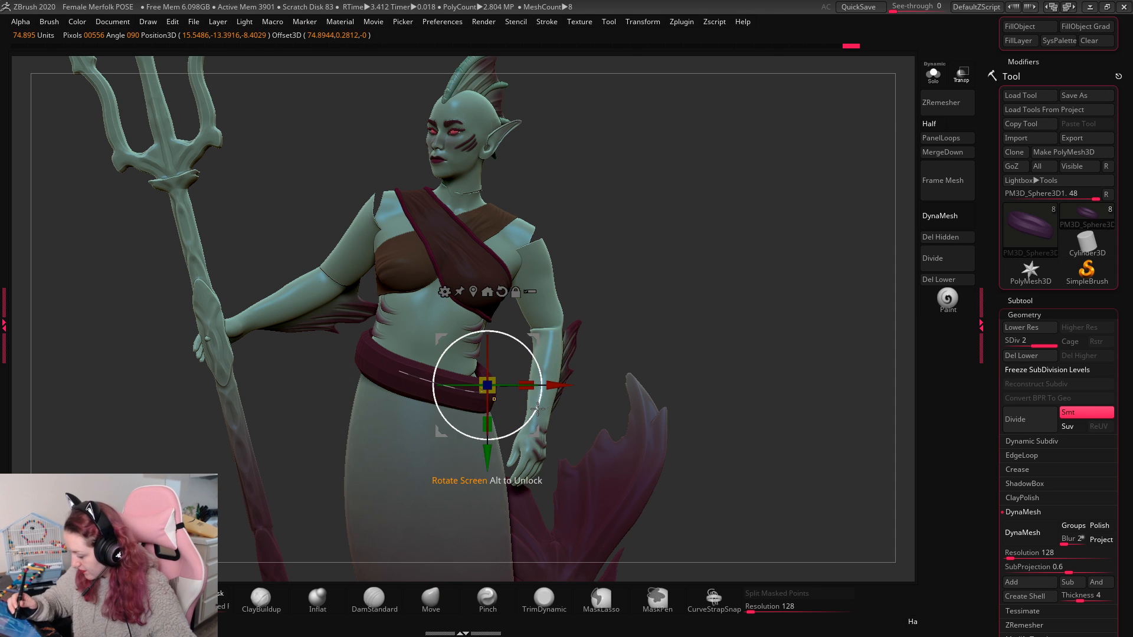
pyautogui.moveTo(538, 363); pyautogui.dragTo(537, 346)
pyautogui.hotkey('ctrl', 'z')
pyautogui.click(537, 337)
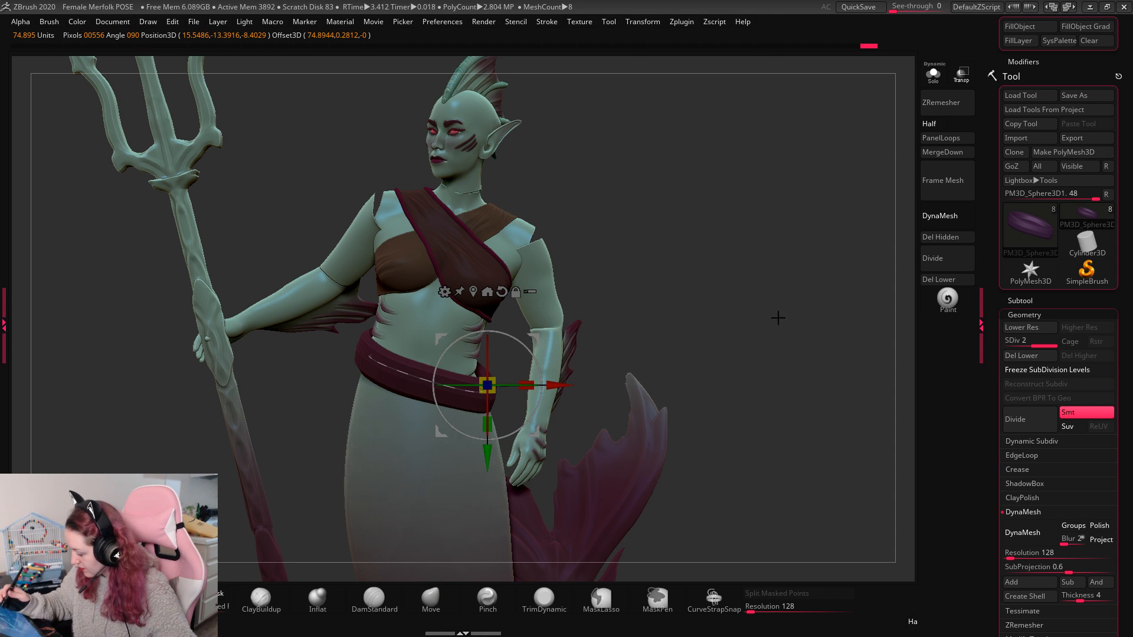
# Step: Delete the waist strap's lower subdivision levels and duplicate the strap as a new subtool
pyautogui.click(1020, 300)
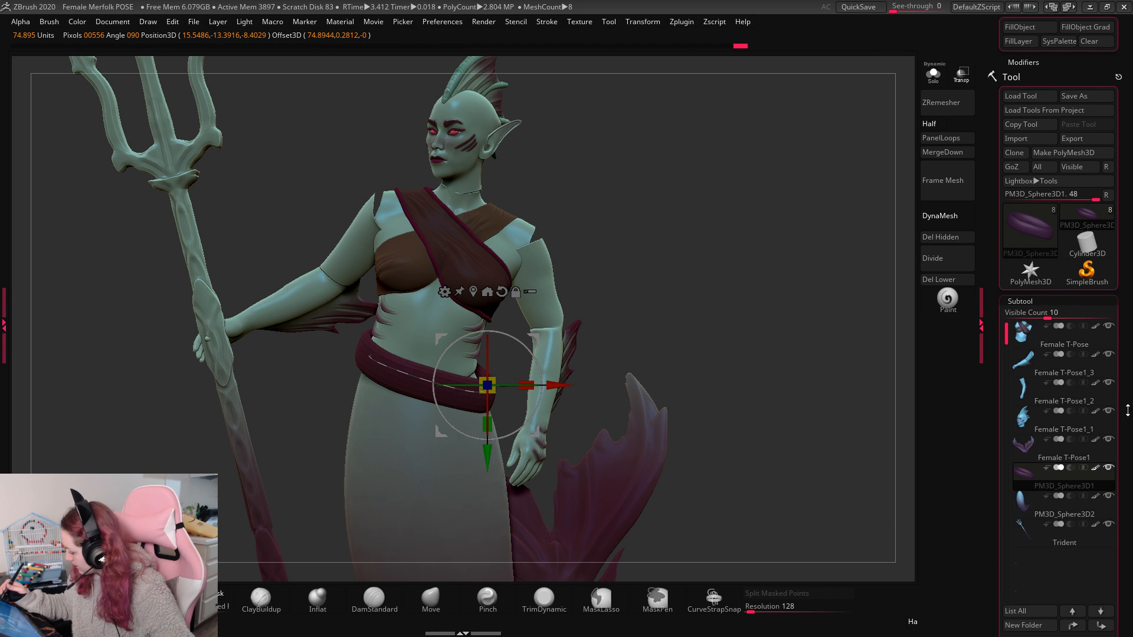
pyautogui.moveTo(1114, 504); pyautogui.dragTo(1114, 354)
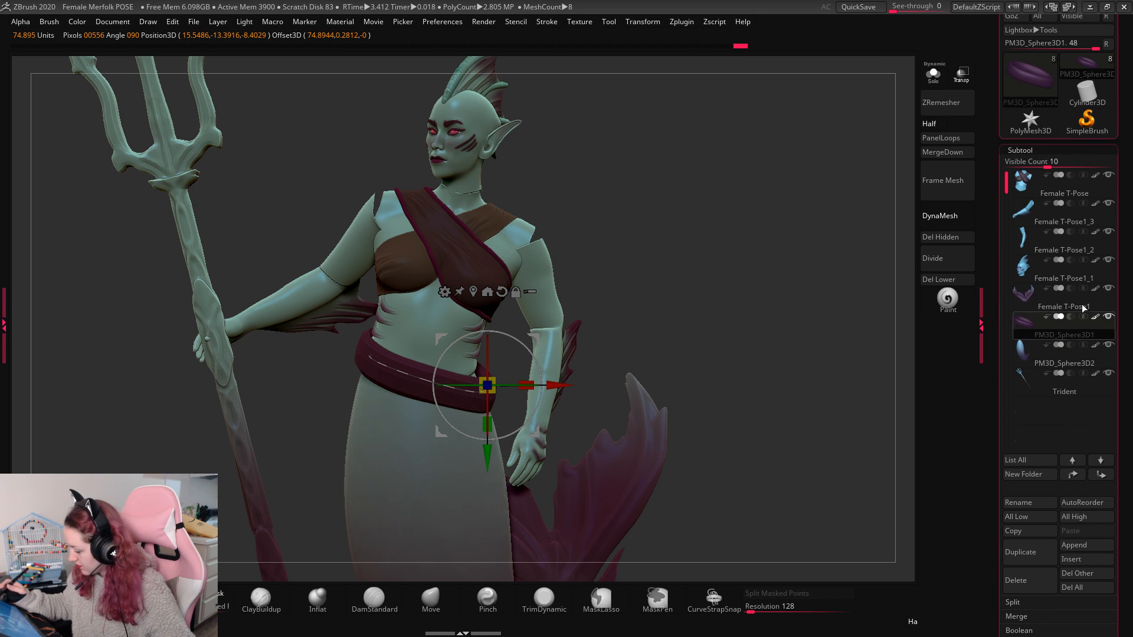
pyautogui.click(1027, 148)
pyautogui.click(1027, 163)
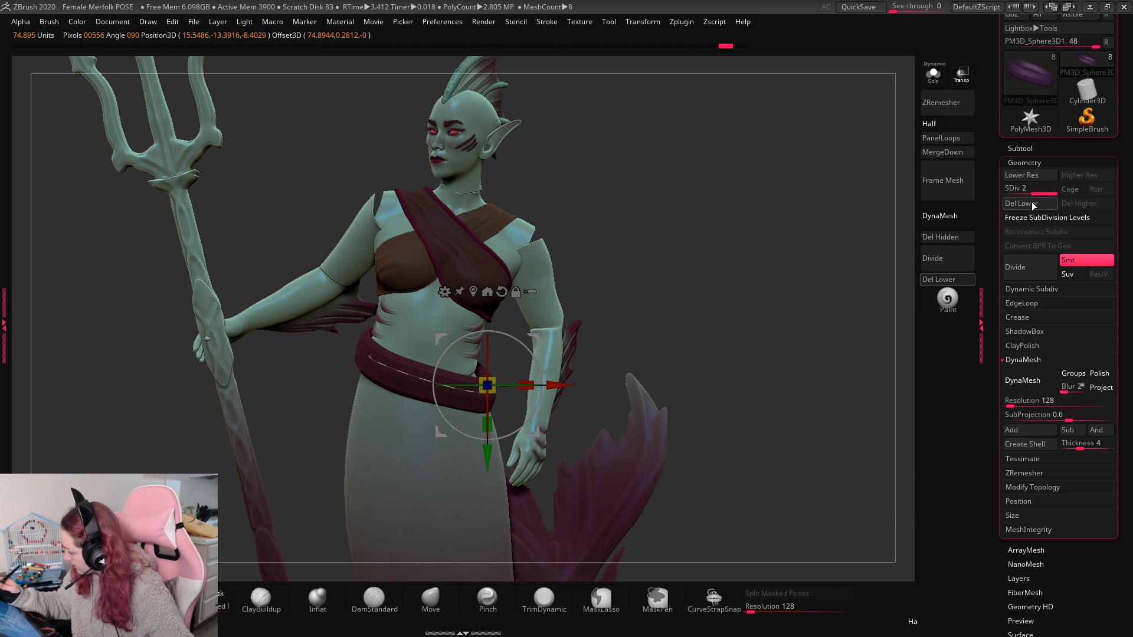
pyautogui.click(1024, 151)
pyautogui.moveTo(1125, 354); pyautogui.dragTo(1125, 248)
pyautogui.click(1033, 445)
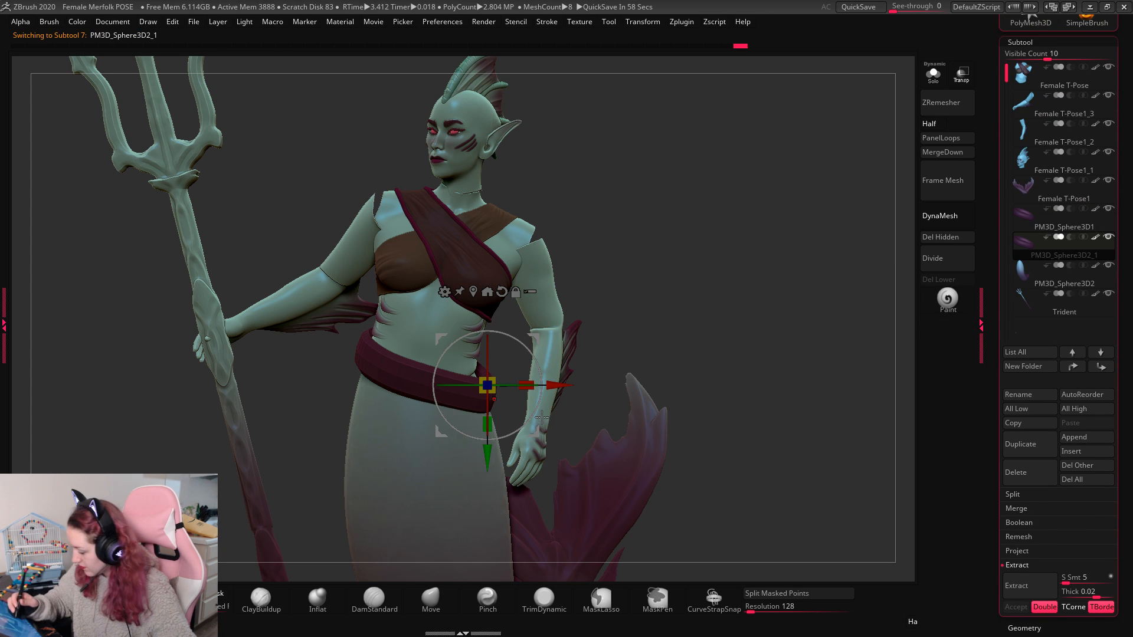
# Step: Rotate the duplicated waist strap to cross the original and fit it around the hips with the Move brush
pyautogui.moveTo(542, 417)
pyautogui.mouseDown()
pyautogui.moveTo(532, 380)
pyautogui.moveTo(525, 404)
pyautogui.mouseUp()
pyautogui.press('q')
pyautogui.press('w')
pyautogui.press('q')
pyautogui.moveTo(602, 331)
pyautogui.mouseDown()
pyautogui.moveTo(716, 271)
pyautogui.moveTo(643, 352)
pyautogui.moveTo(635, 255)
pyautogui.moveTo(631, 277)
pyautogui.mouseUp()
pyautogui.moveTo(633, 326); pyautogui.dragTo(696, 318)
pyautogui.moveTo(657, 258); pyautogui.dragTo(392, 459)
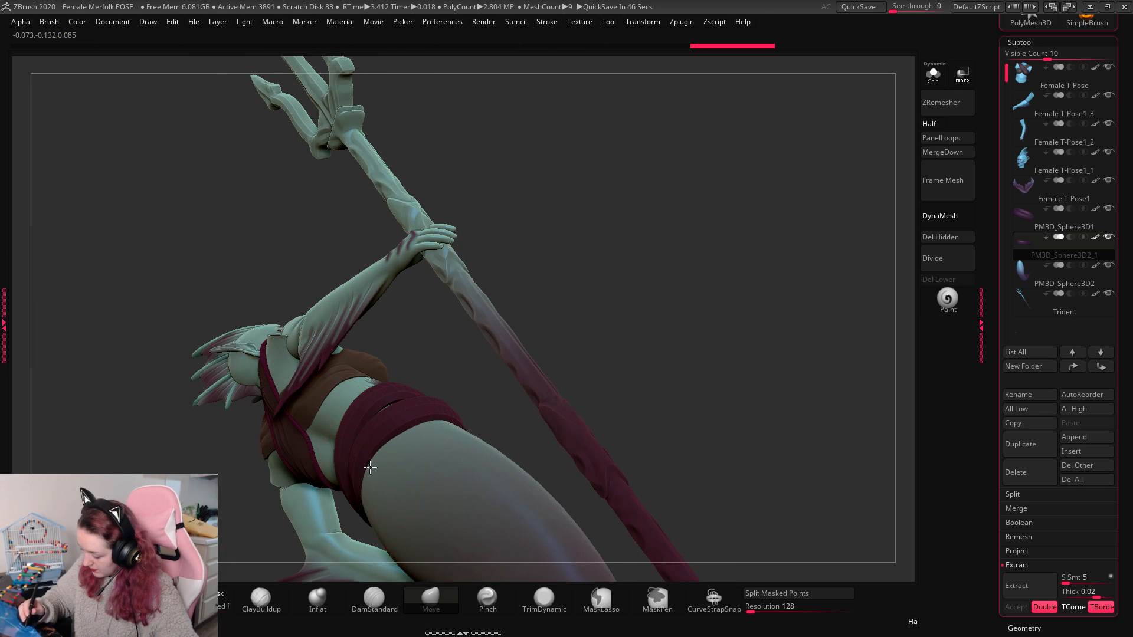
pyautogui.moveTo(614, 374); pyautogui.dragTo(760, 302)
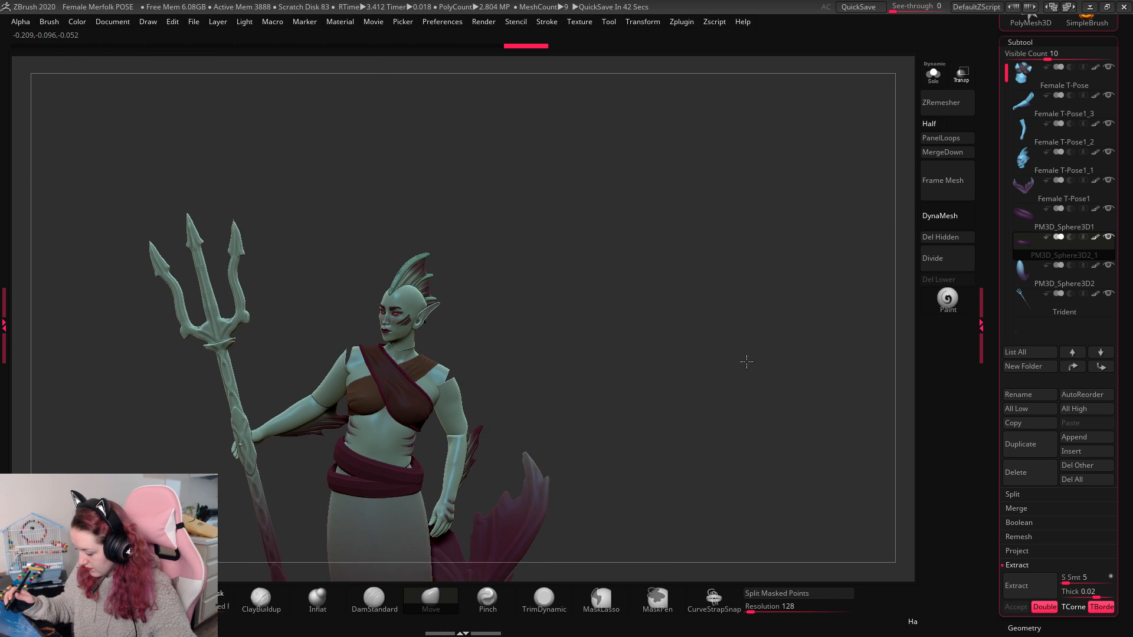
pyautogui.keyDown('alt'); pyautogui.moveTo(747, 362); pyautogui.dragTo(756, 281); pyautogui.keyUp('alt')
pyautogui.keyDown('alt'); pyautogui.moveTo(742, 399); pyautogui.dragTo(687, 426); pyautogui.keyUp('alt')
# Step: Try rotating the duplicated waist strap to another angle across the hips and undo the rotation
pyautogui.rightClick(681, 427)
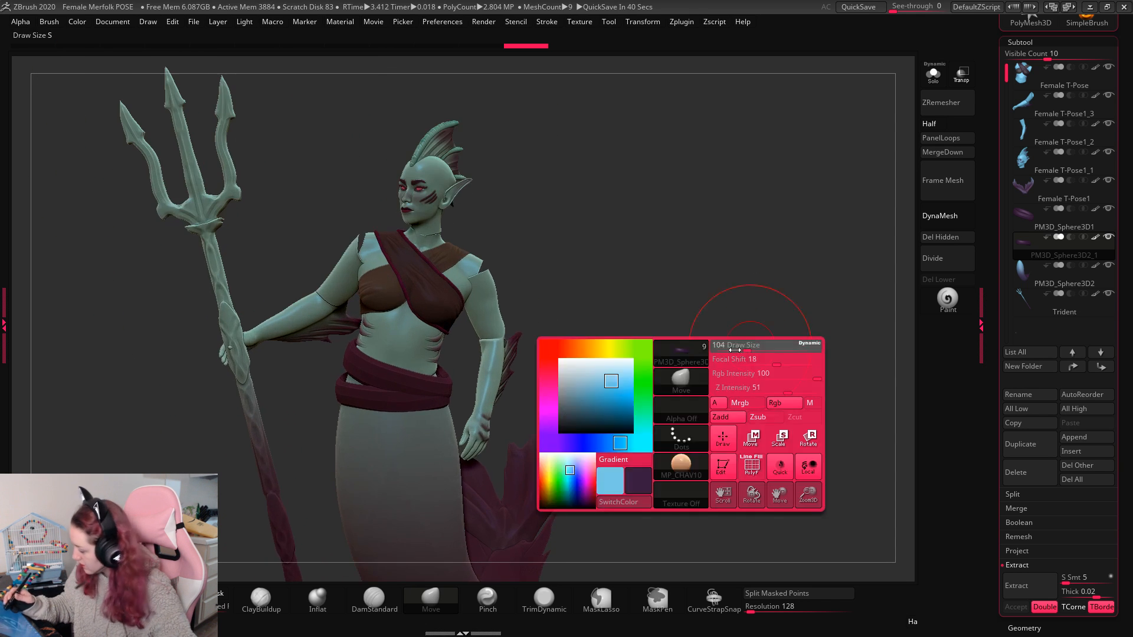
pyautogui.click(1011, 214)
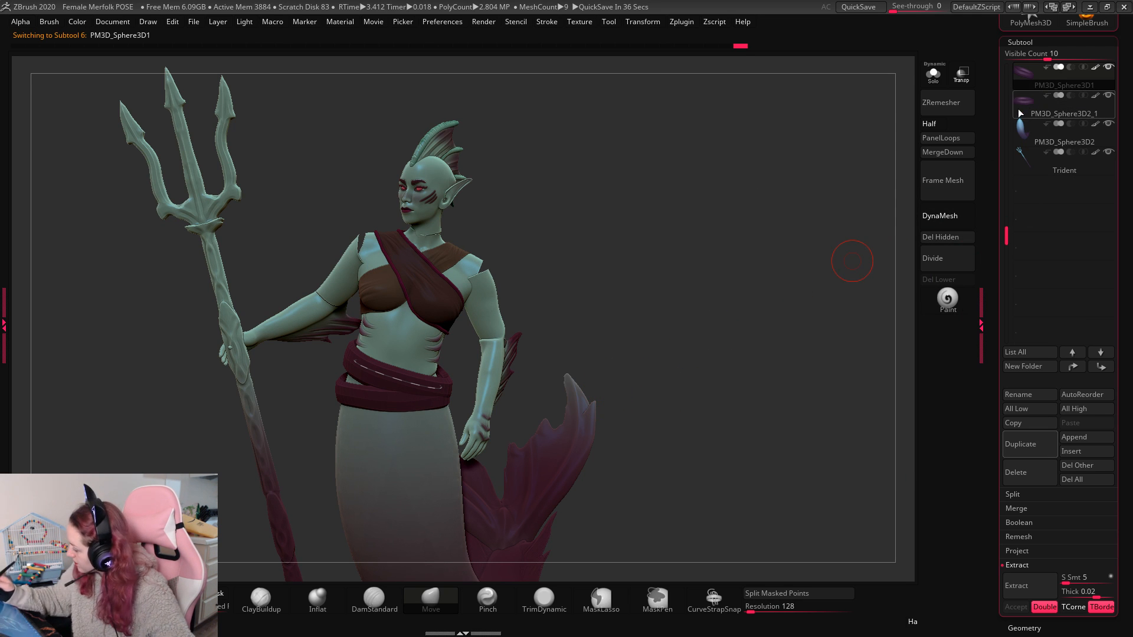
pyautogui.click(1020, 114)
pyautogui.press('w')
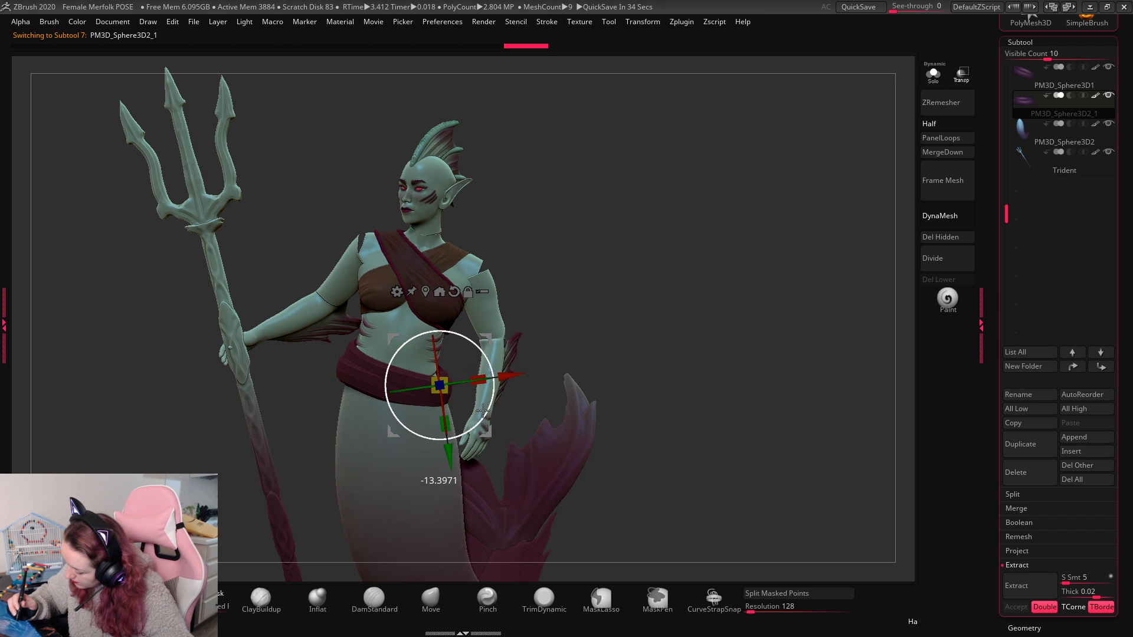
pyautogui.moveTo(482, 410); pyautogui.dragTo(474, 437)
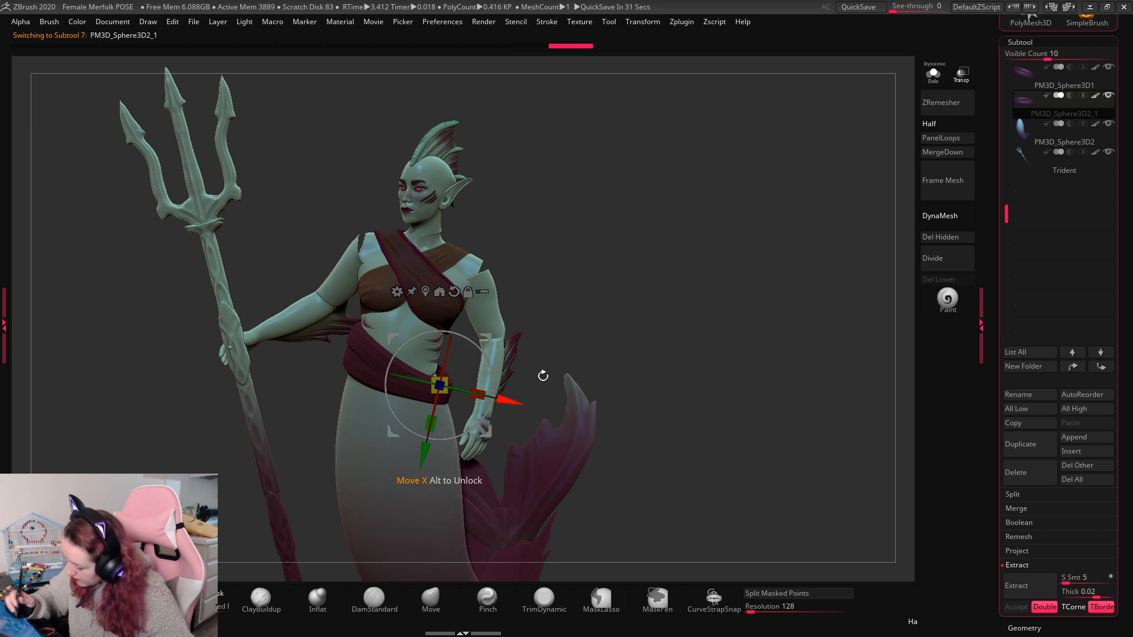
pyautogui.press('q')
pyautogui.keyDown('alt'); pyautogui.moveTo(657, 292); pyautogui.dragTo(646, 328); pyautogui.keyUp('alt')
pyautogui.hotkey('ctrl', 'z')
pyautogui.press('w')
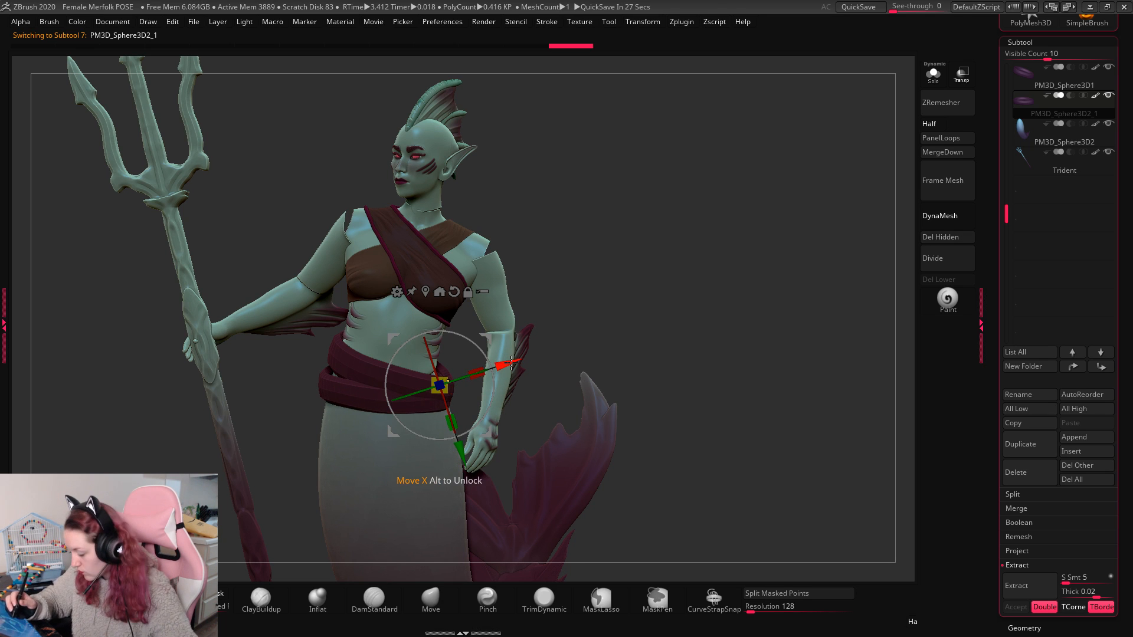
pyautogui.press('q')
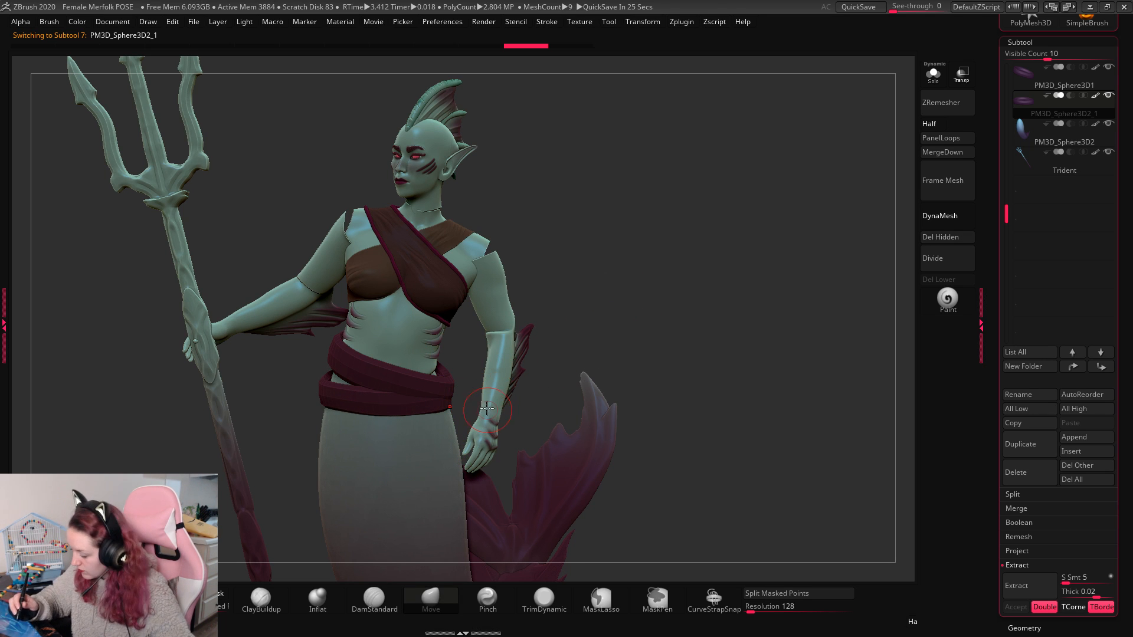
pyautogui.press('w')
pyautogui.press('q')
# Step: Pull the duplicated strap lower across the hip with the Move brush at draw size 177, adjusting its back at 158
pyautogui.press('space')
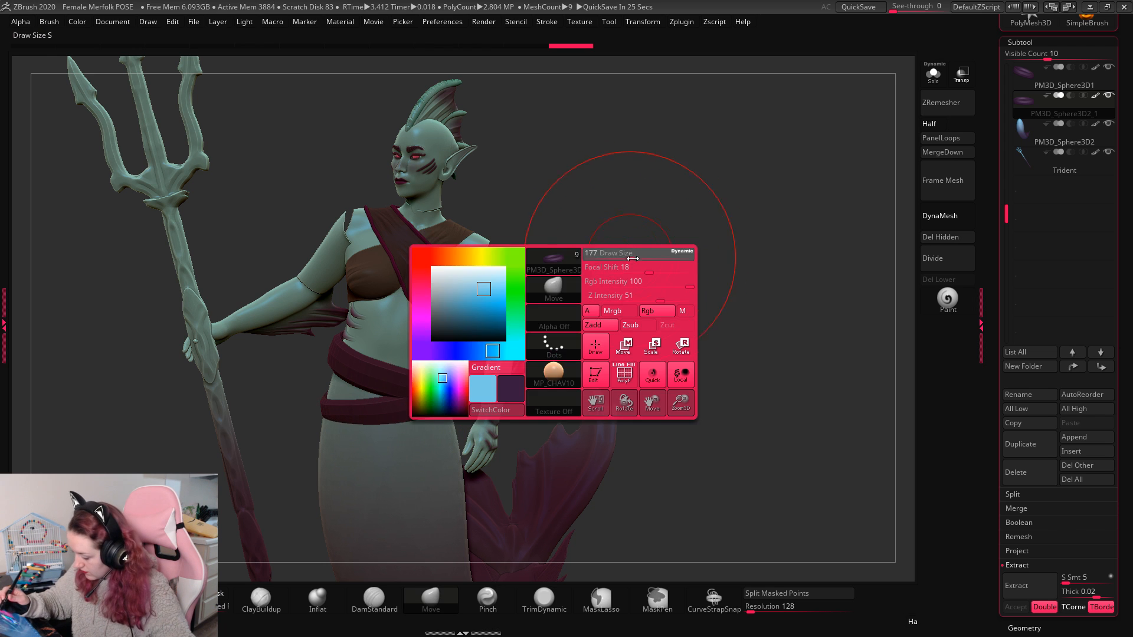
pyautogui.press('e')
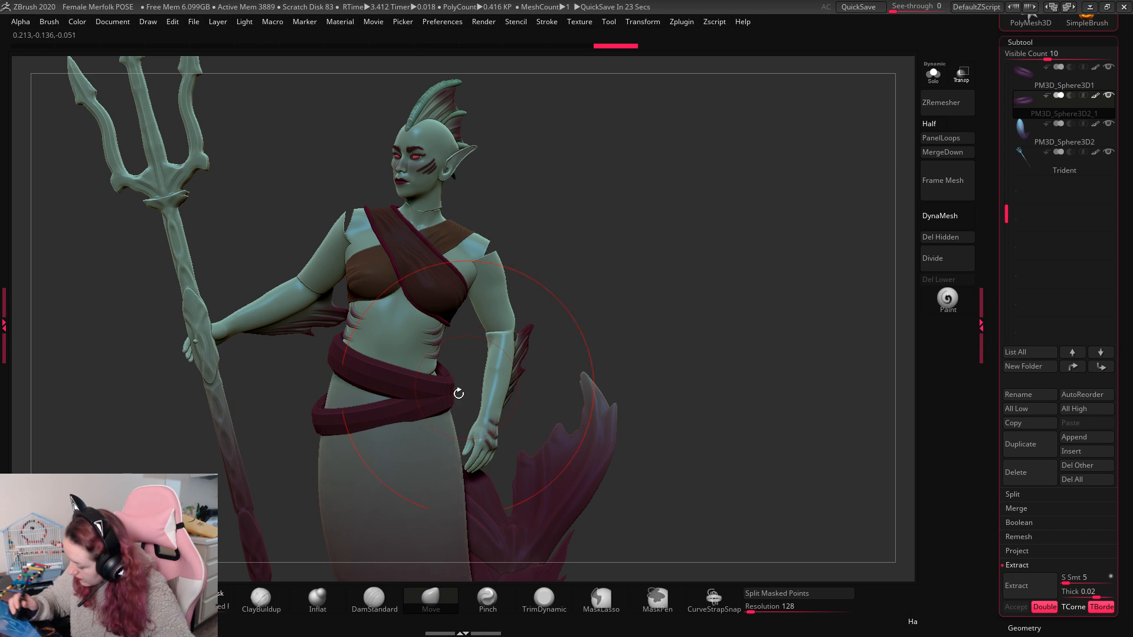
pyautogui.moveTo(560, 317); pyautogui.dragTo(531, 407)
pyautogui.press('space')
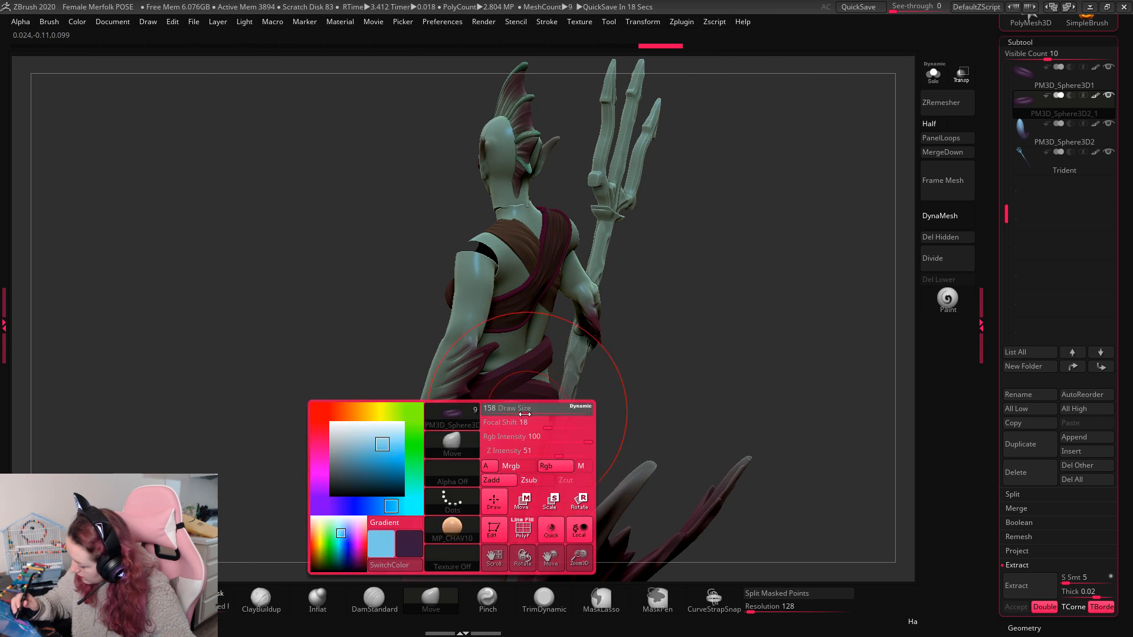
pyautogui.moveTo(721, 372); pyautogui.dragTo(778, 385)
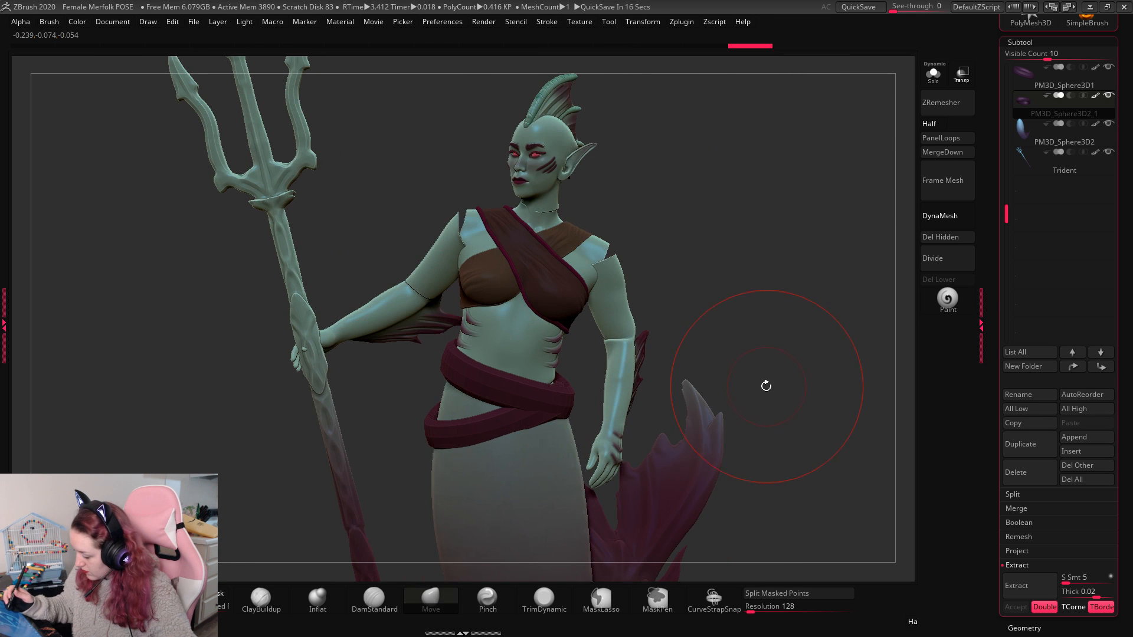
pyautogui.press('space')
pyautogui.click(733, 320)
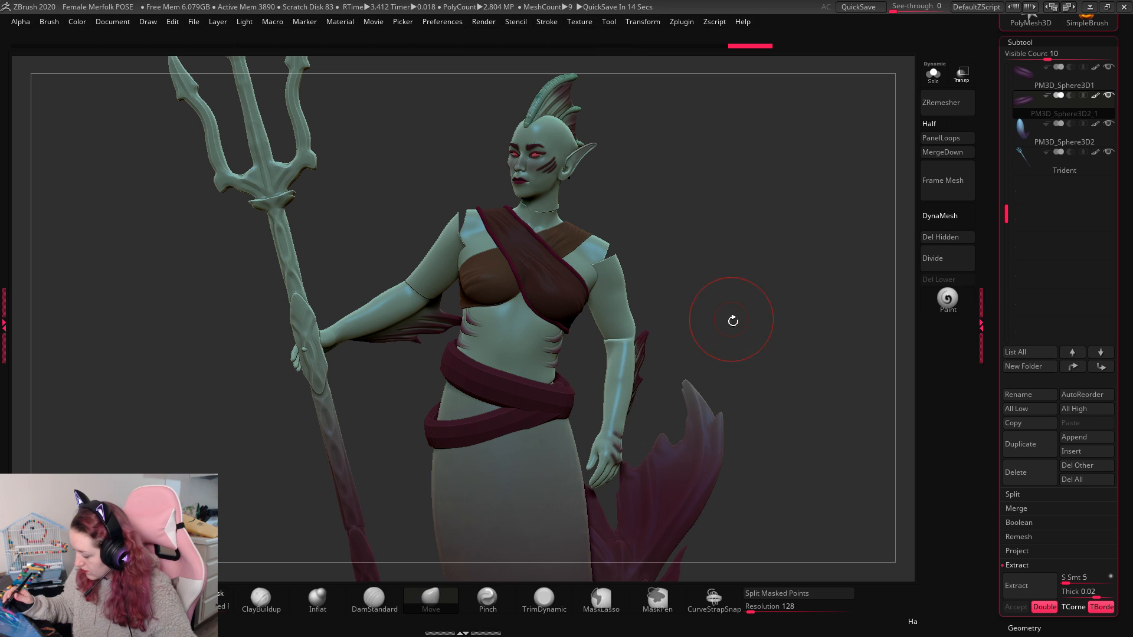
pyautogui.press('space')
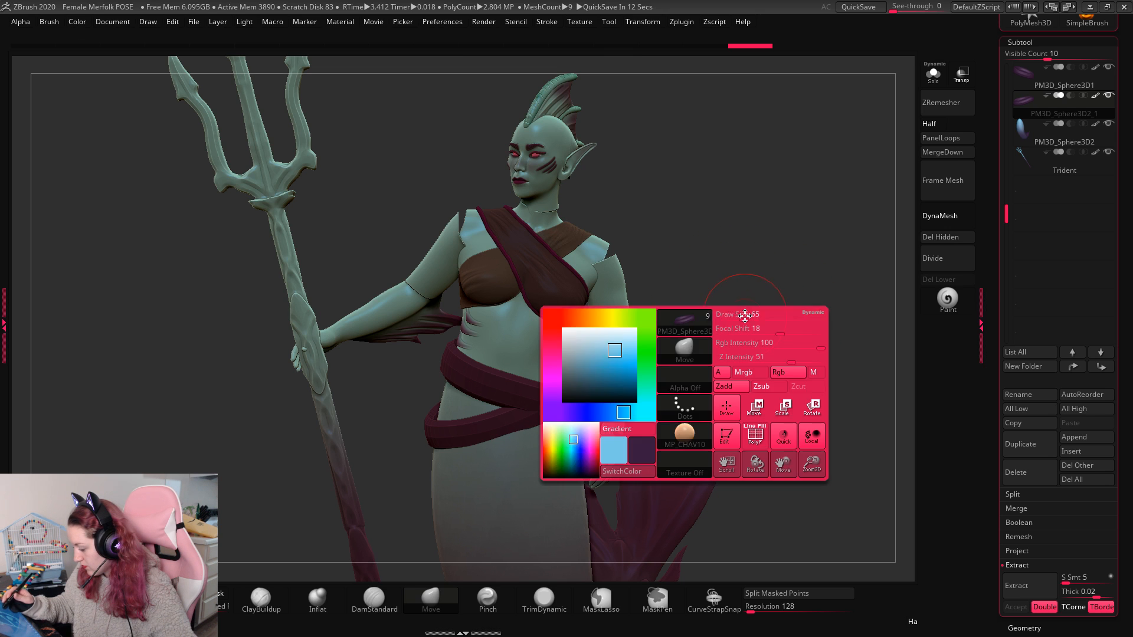
pyautogui.click(729, 316)
# Step: Try rotating and raising the original upper waist strap and undo the changes
pyautogui.press('w')
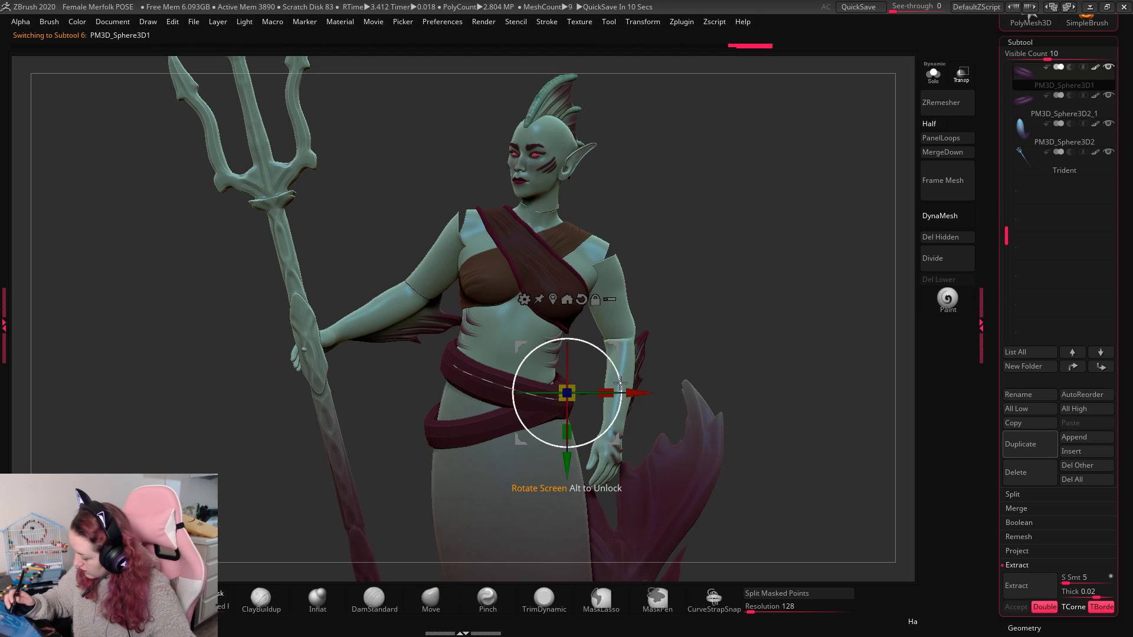
pyautogui.moveTo(619, 380); pyautogui.dragTo(634, 349)
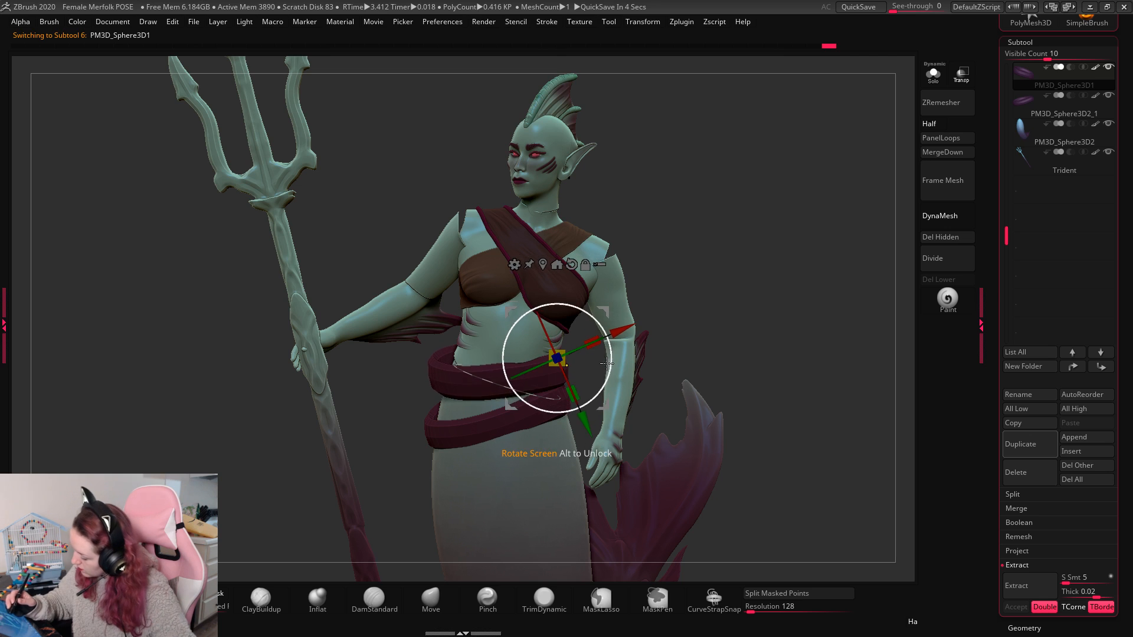
pyautogui.hotkey('ctrl', 'z')
pyautogui.hotkey('ctrl', 'z')
pyautogui.hotkey('ctrl', 'z')
pyautogui.hotkey('ctrl', 'z')
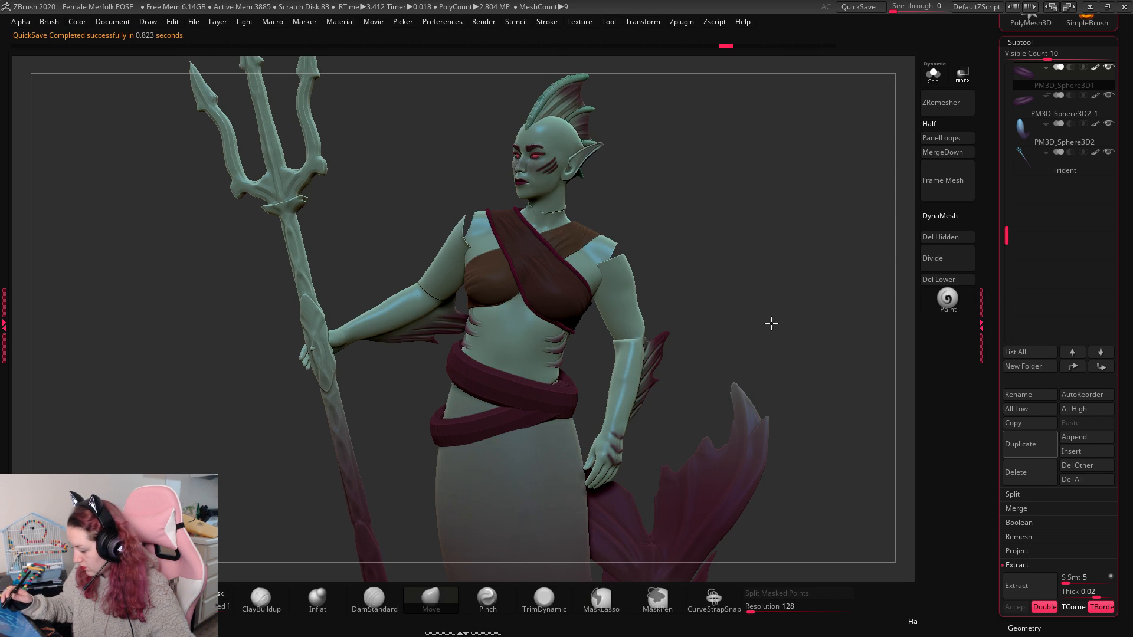
# Step: Adjust the front of the upper and lower waist straps with a resized Move brush
pyautogui.press('space')
pyautogui.press('space')
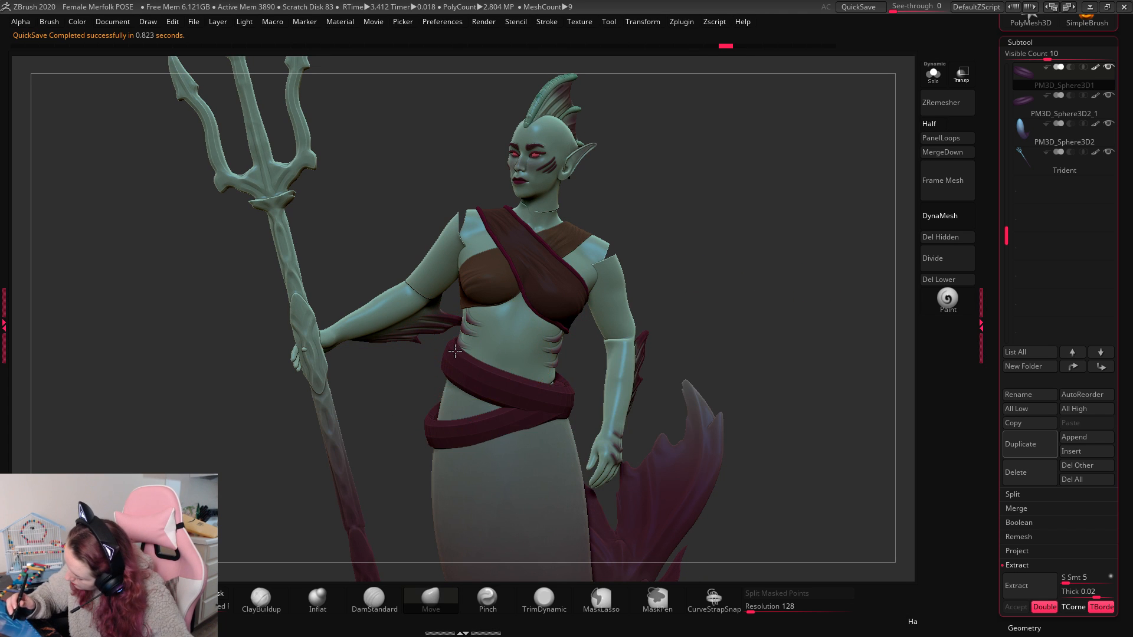
pyautogui.press('space')
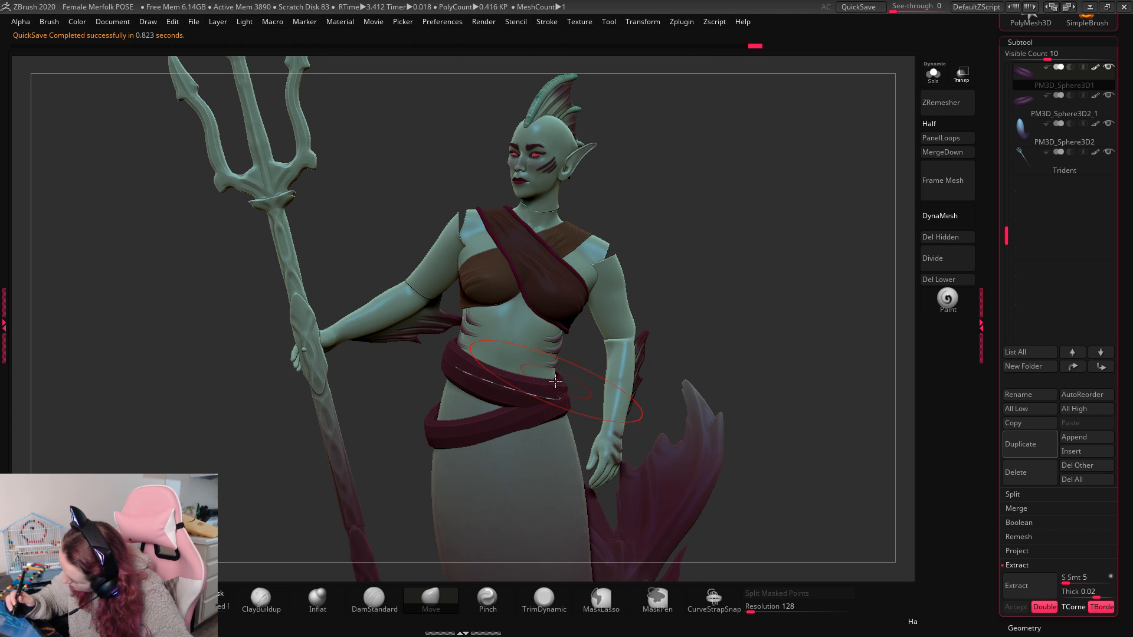
pyautogui.keyDown('alt'); pyautogui.click(573, 404); pyautogui.keyUp('alt')
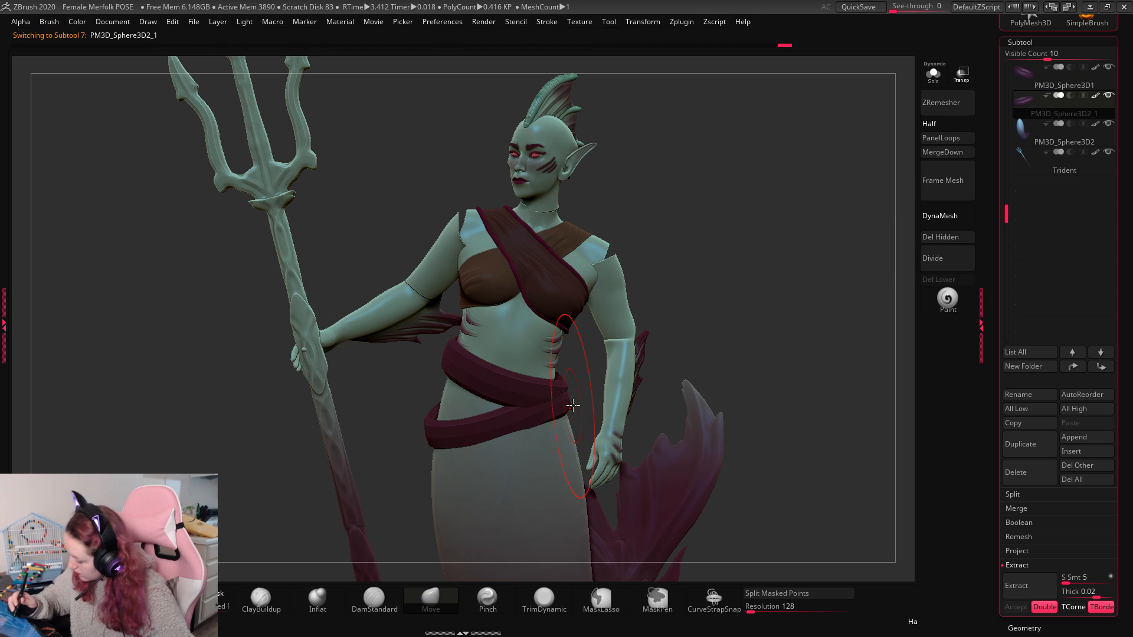
pyautogui.moveTo(703, 330); pyautogui.dragTo(839, 320)
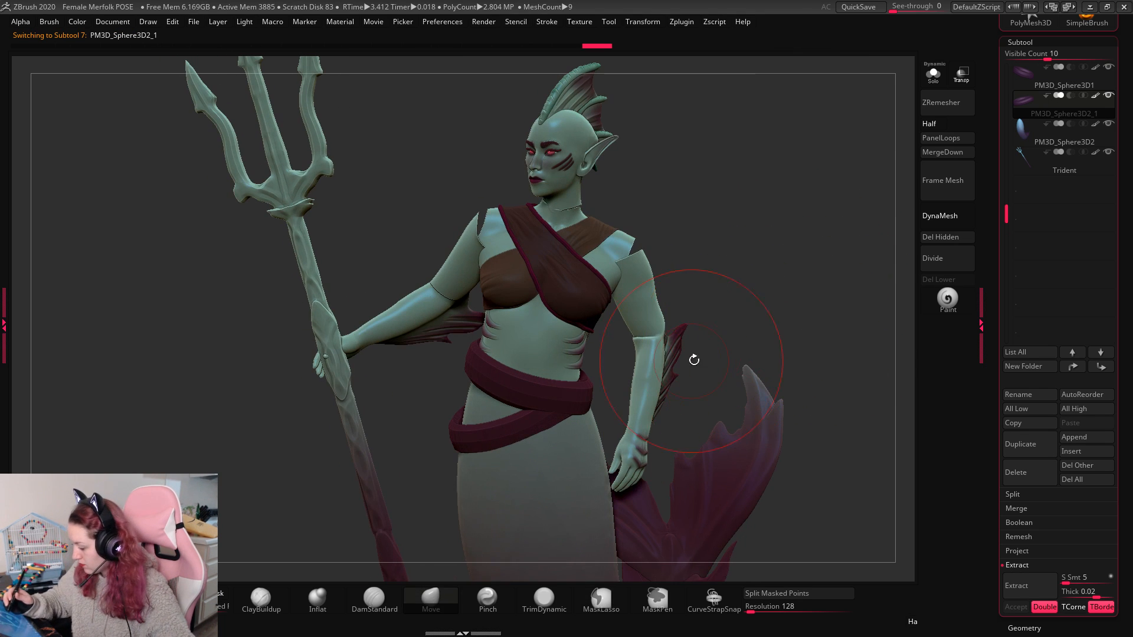
pyautogui.moveTo(766, 301); pyautogui.dragTo(574, 435)
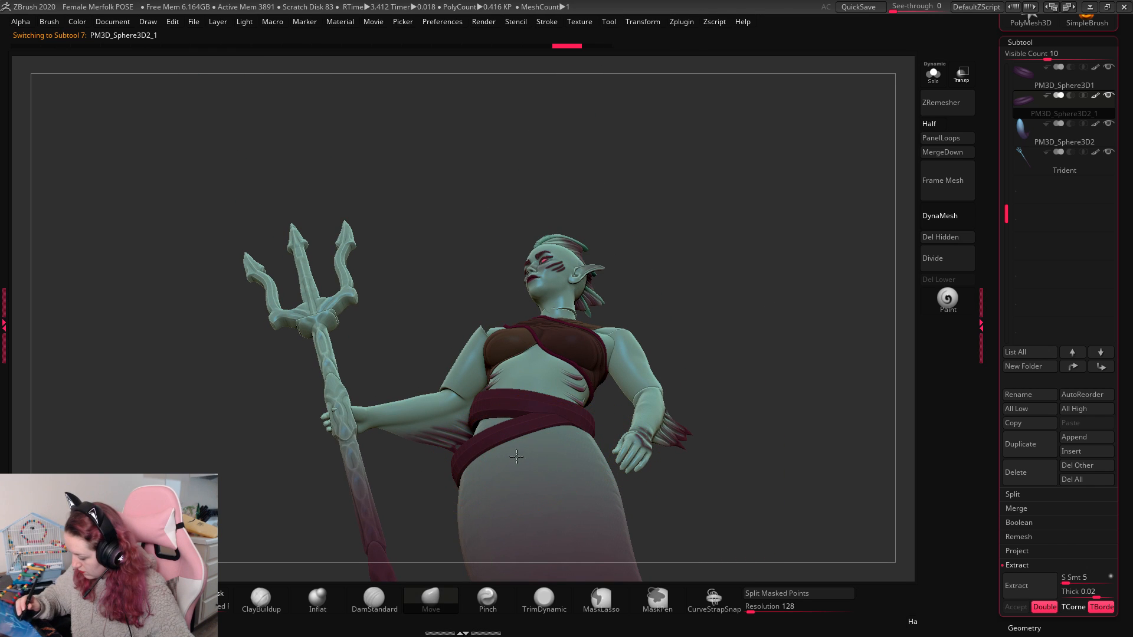
# Step: Fit both waist straps closer to the side of the hips with the Move brush, alternating between their subtools
pyautogui.click(1022, 79)
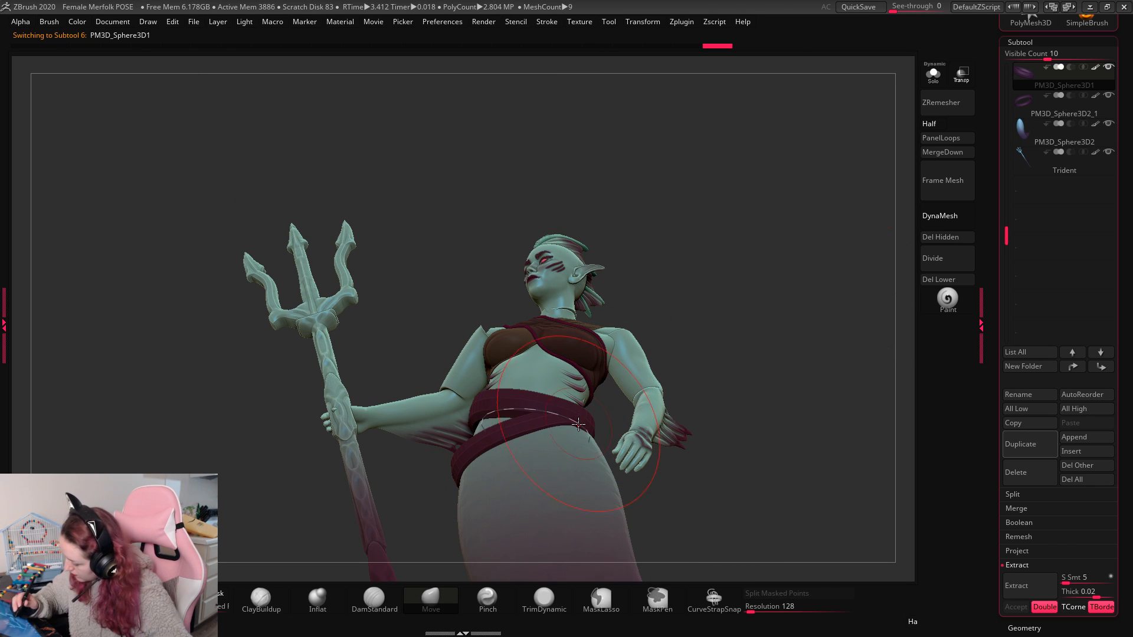
pyautogui.click(1025, 104)
pyautogui.moveTo(805, 329)
pyautogui.mouseDown()
pyautogui.moveTo(814, 374)
pyautogui.moveTo(784, 354)
pyautogui.moveTo(858, 369)
pyautogui.moveTo(807, 425)
pyautogui.moveTo(709, 448)
pyautogui.moveTo(804, 396)
pyautogui.moveTo(708, 392)
pyautogui.moveTo(641, 430)
pyautogui.mouseUp()
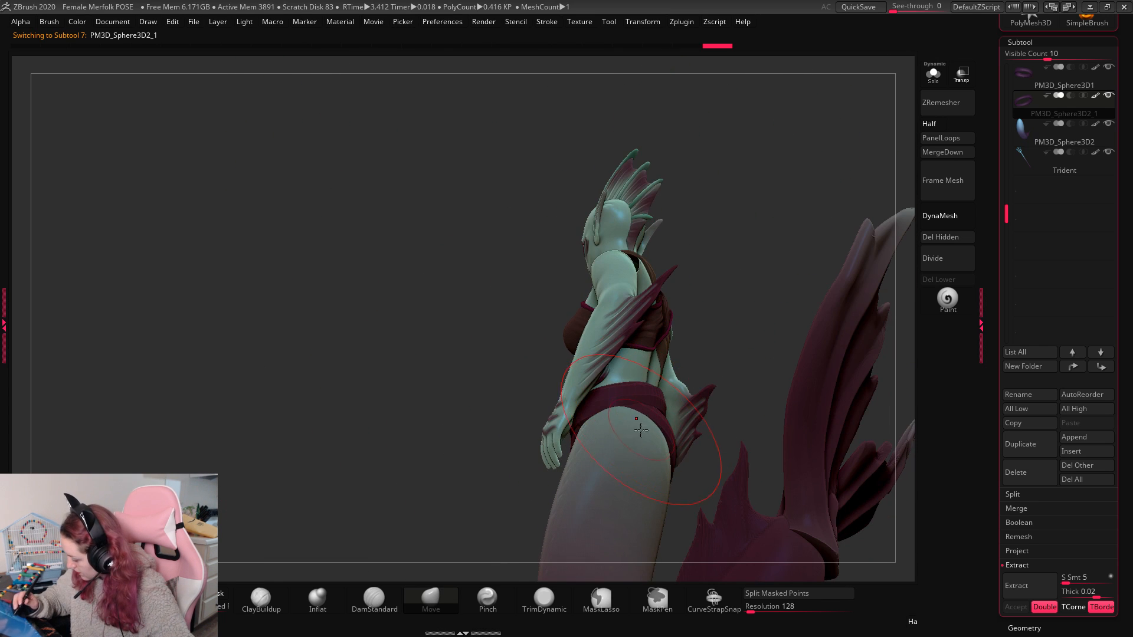
pyautogui.click(1028, 79)
pyautogui.moveTo(767, 330); pyautogui.dragTo(625, 411)
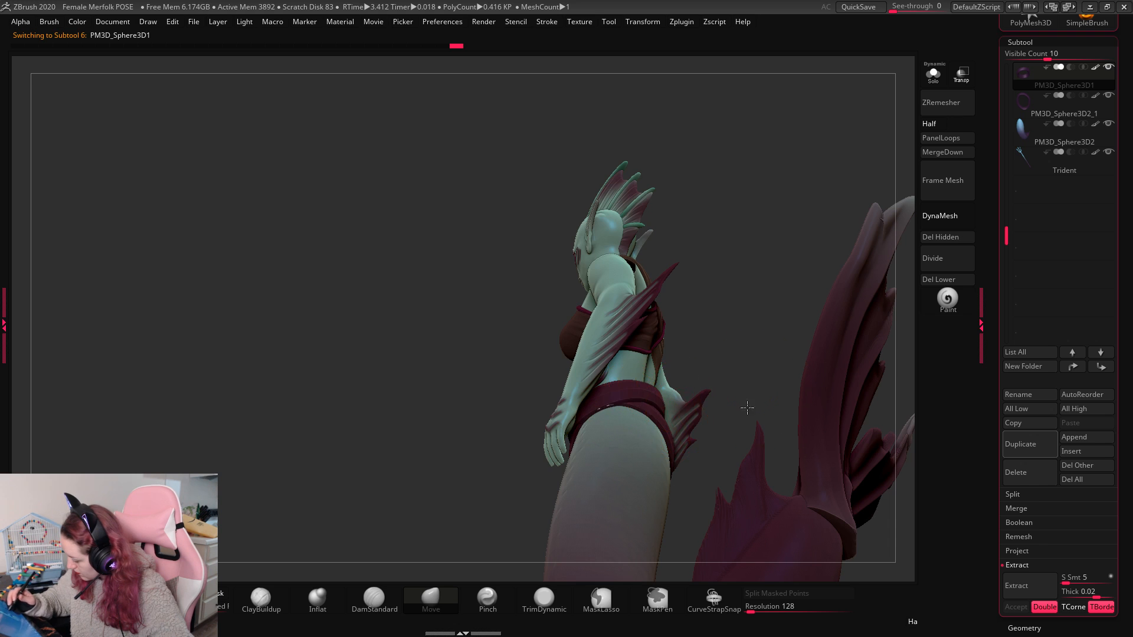
# Step: Inspect the upper waist strap in isolation and through the transparent body to check its fit
pyautogui.moveTo(747, 407); pyautogui.dragTo(792, 423)
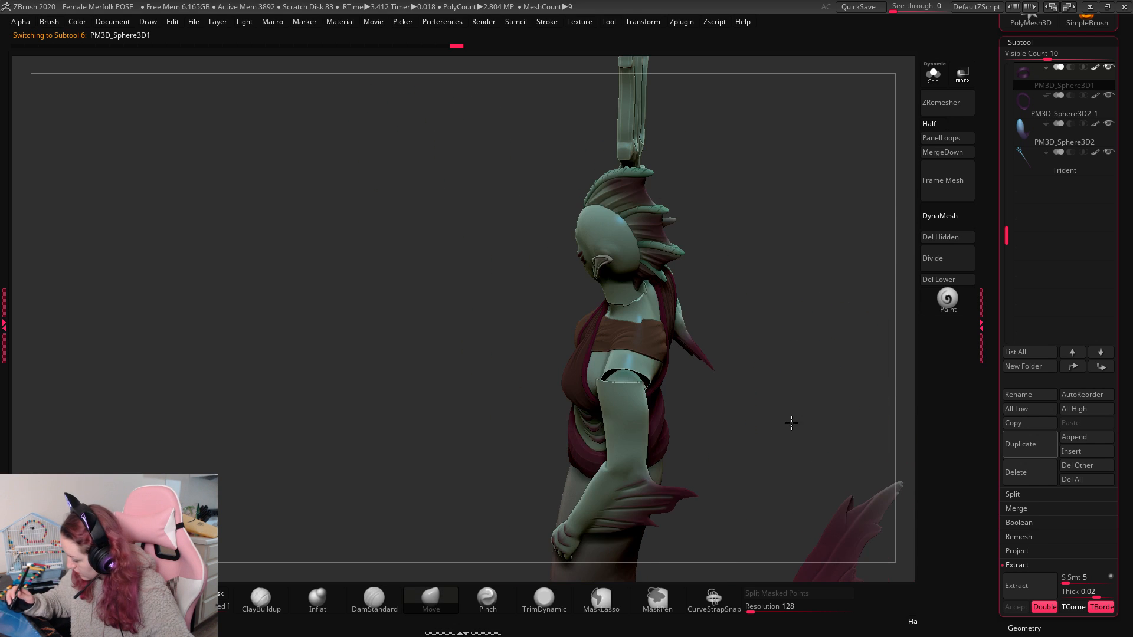
pyautogui.click(933, 74)
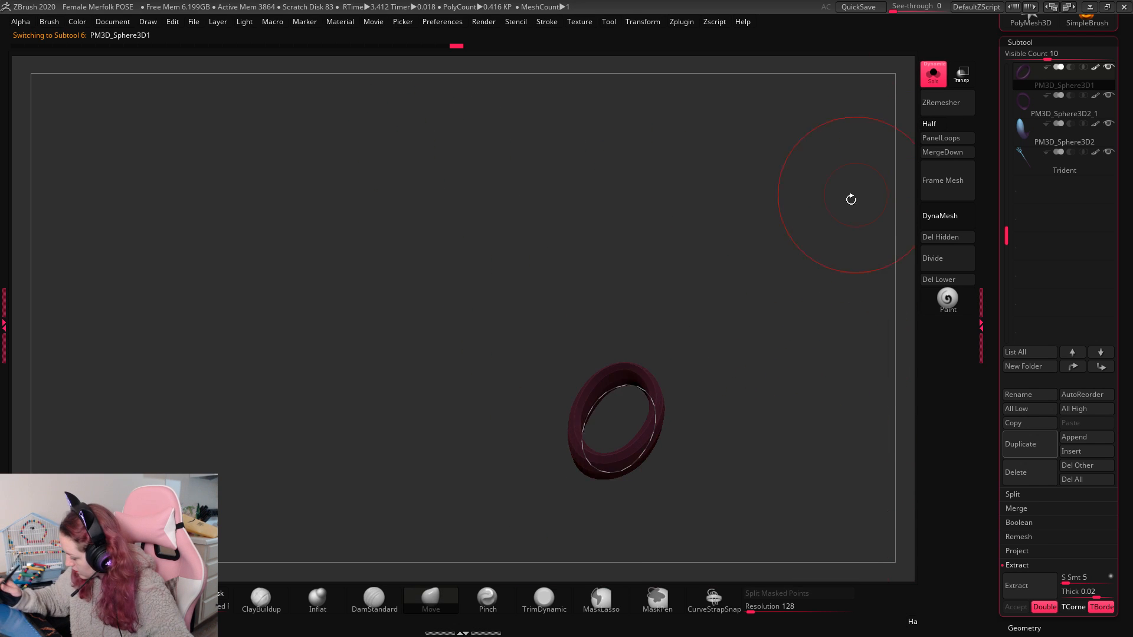
pyautogui.click(932, 77)
pyautogui.moveTo(818, 334); pyautogui.dragTo(637, 448)
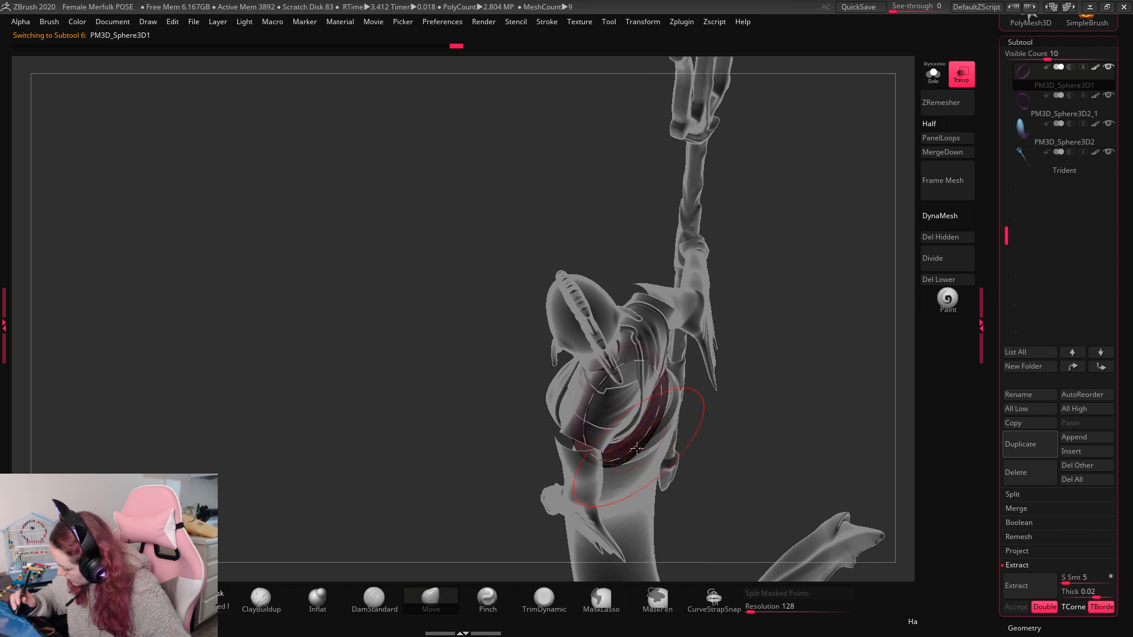
pyautogui.click(970, 86)
# Step: Refine the upper waist strap's fit around the waist with the Move brush at draw size 124
pyautogui.moveTo(844, 278); pyautogui.dragTo(654, 409)
pyautogui.press('space')
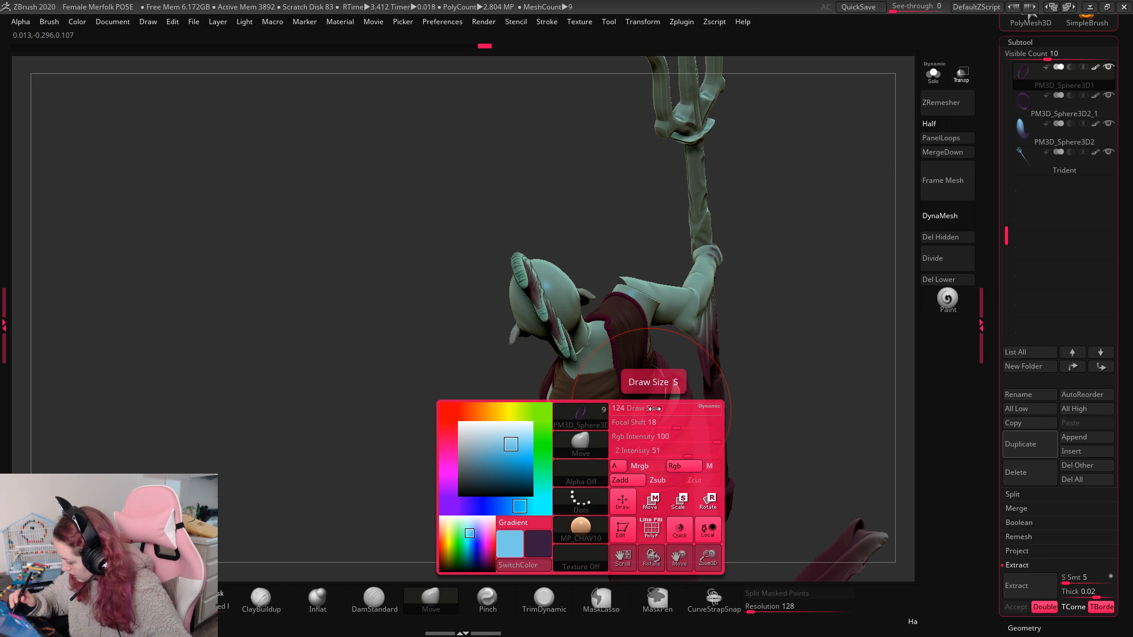
pyautogui.moveTo(785, 315)
pyautogui.mouseDown()
pyautogui.moveTo(809, 346)
pyautogui.moveTo(843, 354)
pyautogui.moveTo(574, 430)
pyautogui.mouseUp()
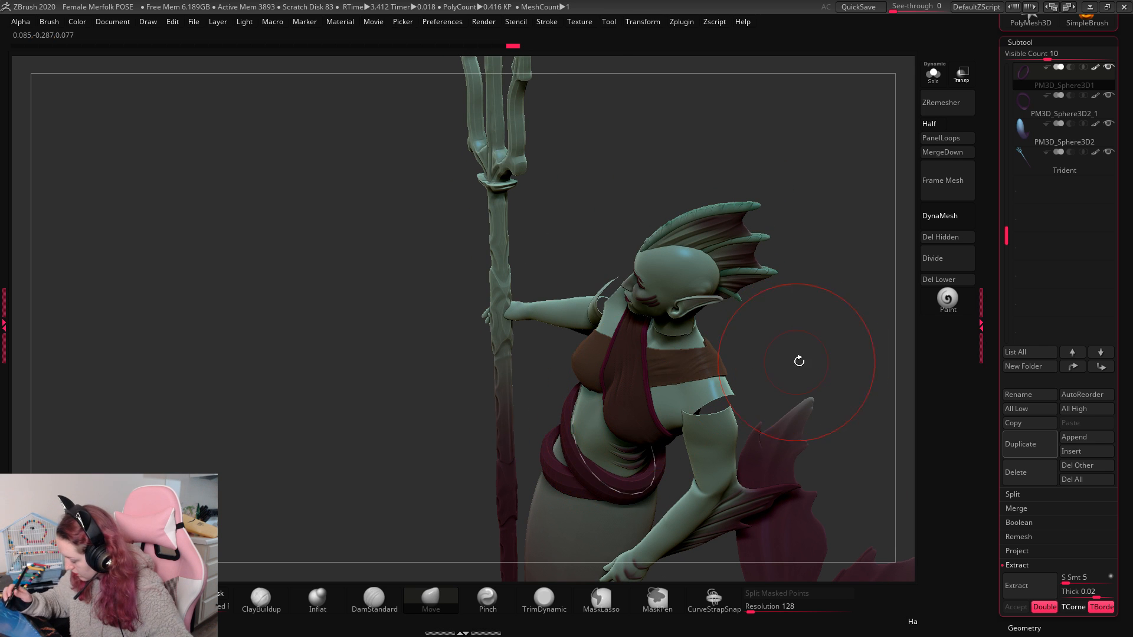
pyautogui.moveTo(798, 361); pyautogui.dragTo(594, 434)
pyautogui.moveTo(818, 320)
pyautogui.mouseDown()
pyautogui.moveTo(842, 303)
pyautogui.moveTo(804, 347)
pyautogui.moveTo(799, 336)
pyautogui.moveTo(810, 338)
pyautogui.mouseUp()
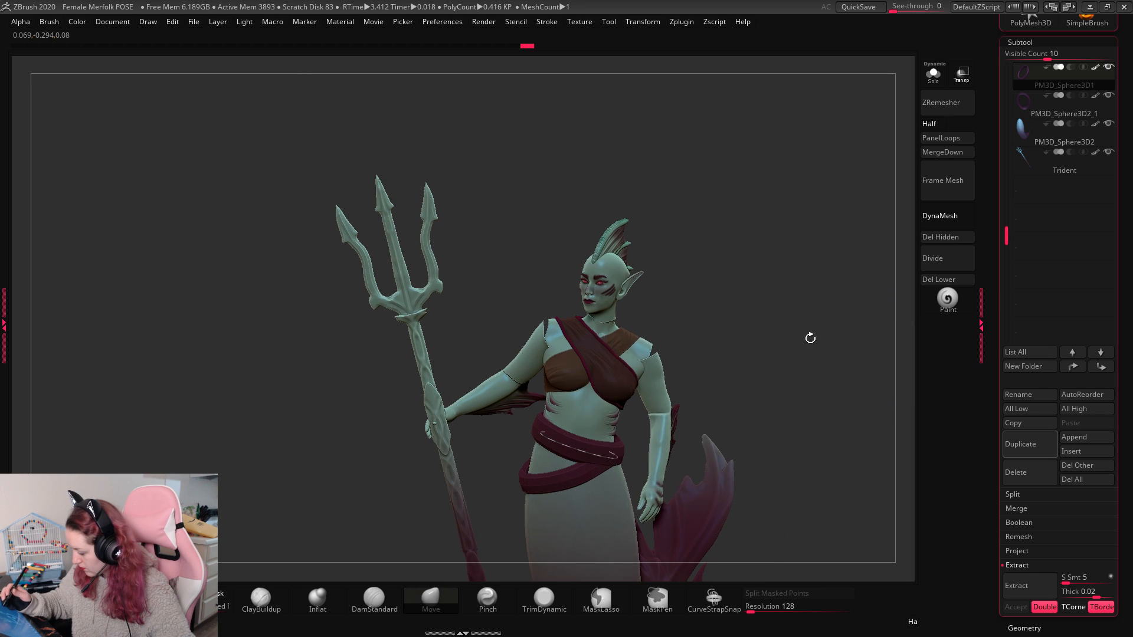
# Step: Fine-tune the lower waist strap's placement and fit around the hips with the transform gizmo and the Move brush
pyautogui.keyDown('alt'); pyautogui.click(614, 460); pyautogui.keyUp('alt')
pyautogui.press('space')
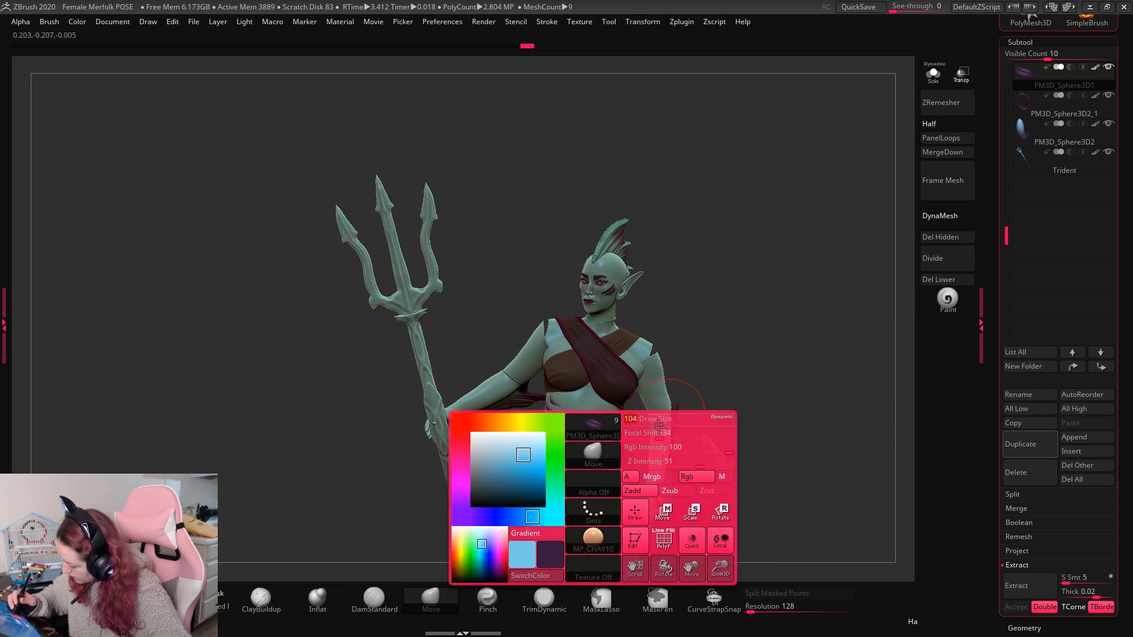
pyautogui.press('space')
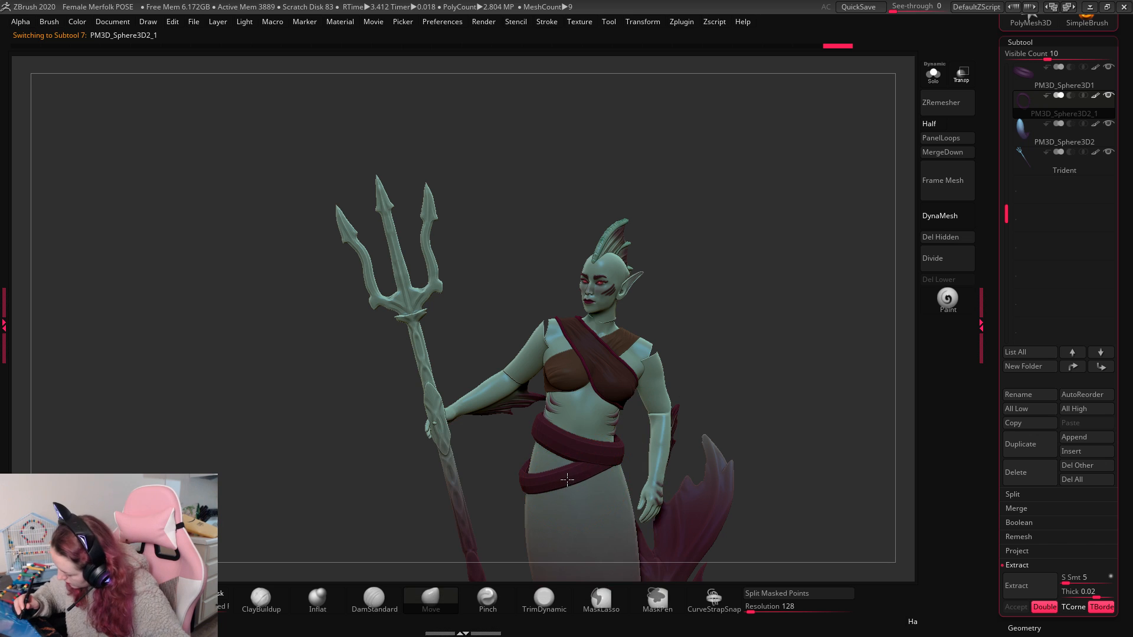
pyautogui.moveTo(805, 312); pyautogui.dragTo(757, 352)
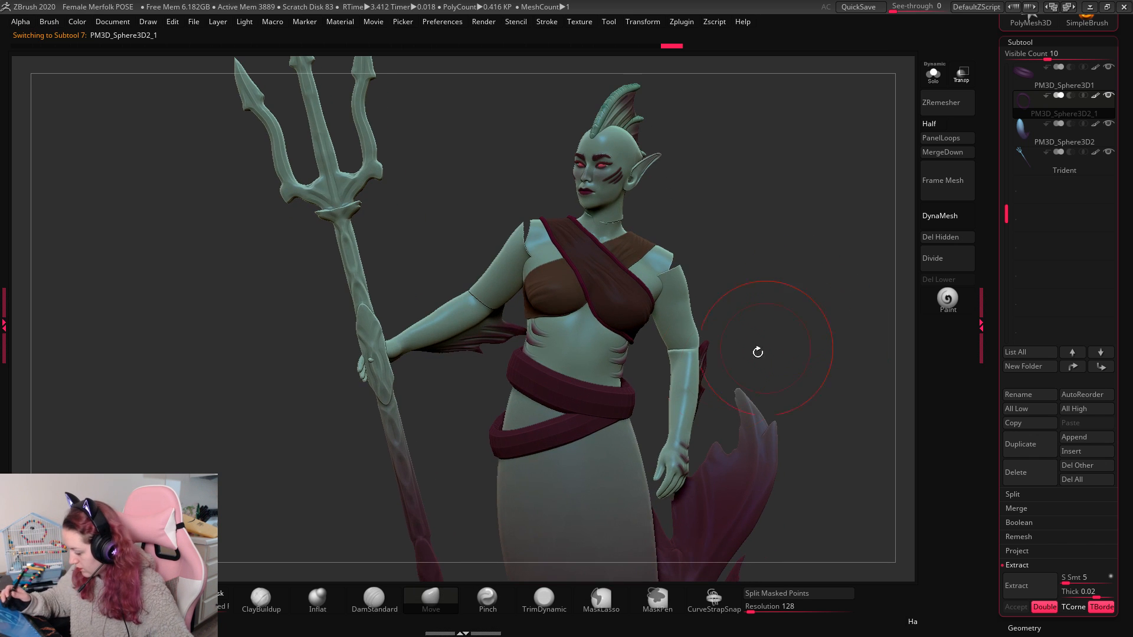
pyautogui.press('w')
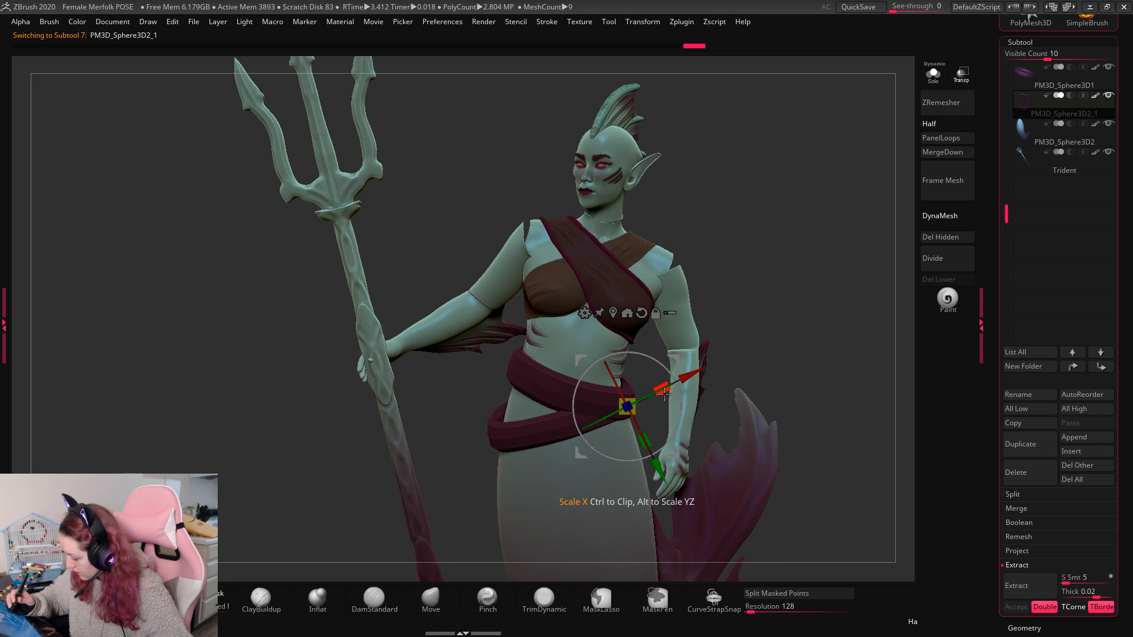
pyautogui.press('q')
pyautogui.moveTo(800, 352); pyautogui.dragTo(603, 415)
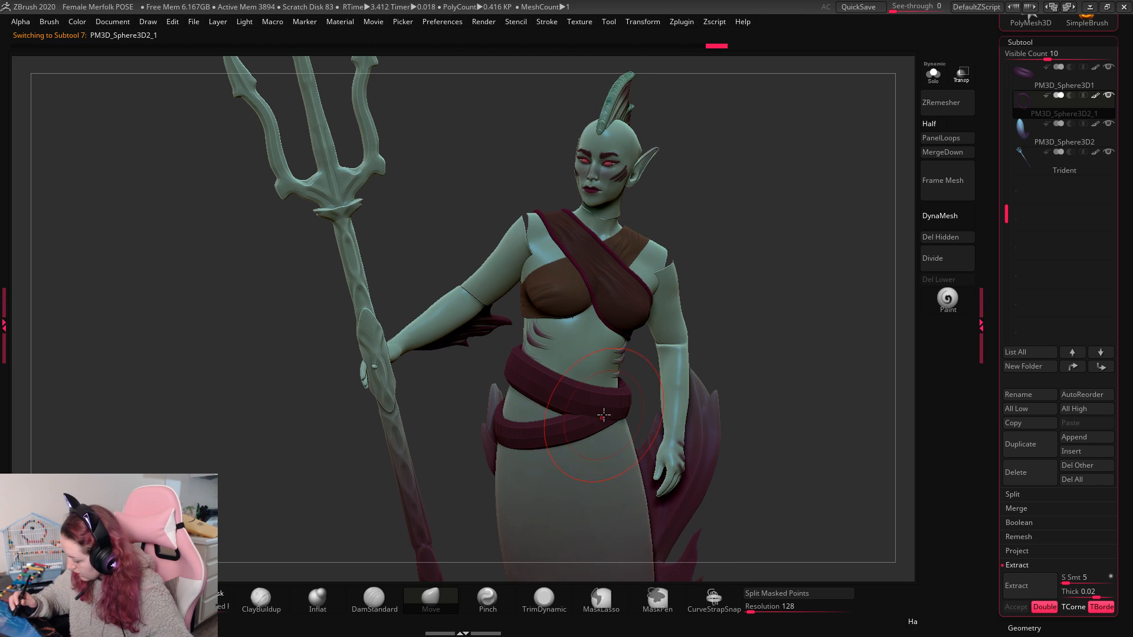
pyautogui.moveTo(828, 329)
pyautogui.mouseDown()
pyautogui.moveTo(799, 322)
pyautogui.moveTo(817, 307)
pyautogui.moveTo(832, 330)
pyautogui.moveTo(879, 334)
pyautogui.moveTo(796, 319)
pyautogui.moveTo(824, 248)
pyautogui.moveTo(814, 268)
pyautogui.moveTo(778, 265)
pyautogui.moveTo(796, 336)
pyautogui.moveTo(794, 309)
pyautogui.moveTo(804, 316)
pyautogui.moveTo(797, 330)
pyautogui.mouseUp()
pyautogui.press('w')
pyautogui.press('q')
# Step: Thicken the lower waist strap with the Inflat brush and duplicate its subtool
pyautogui.press('space')
pyautogui.click(331, 602)
pyautogui.press('space')
pyautogui.press('space')
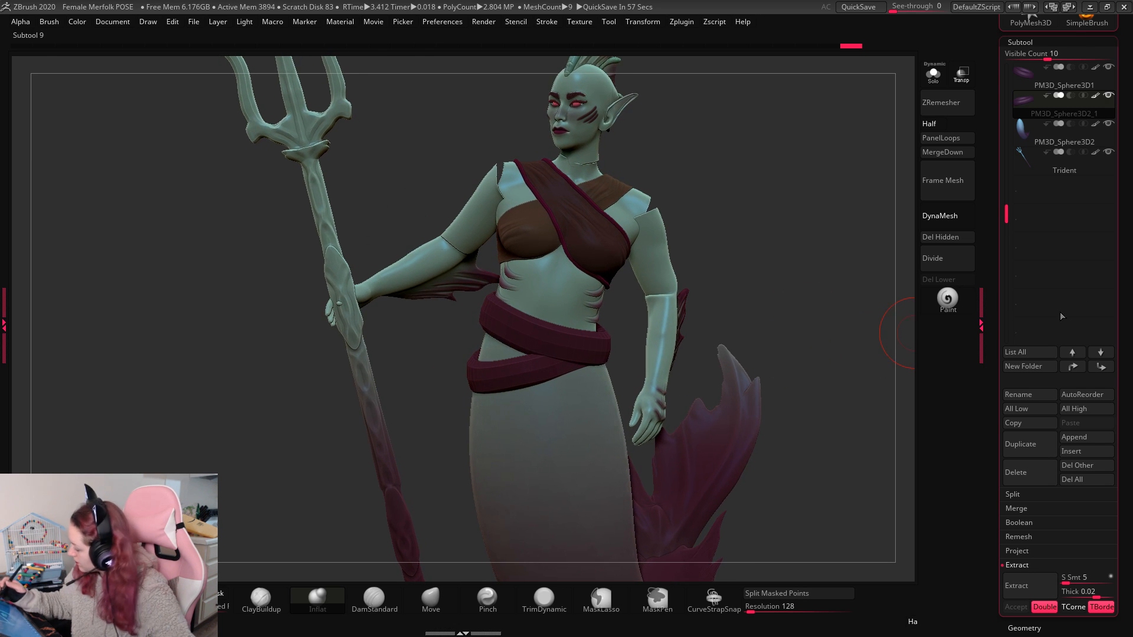
pyautogui.click(1027, 446)
# Step: Try mirroring the duplicated strap and moving it lower across the opposite hip, and undo the changes
pyautogui.click(1029, 43)
pyautogui.click(1028, 170)
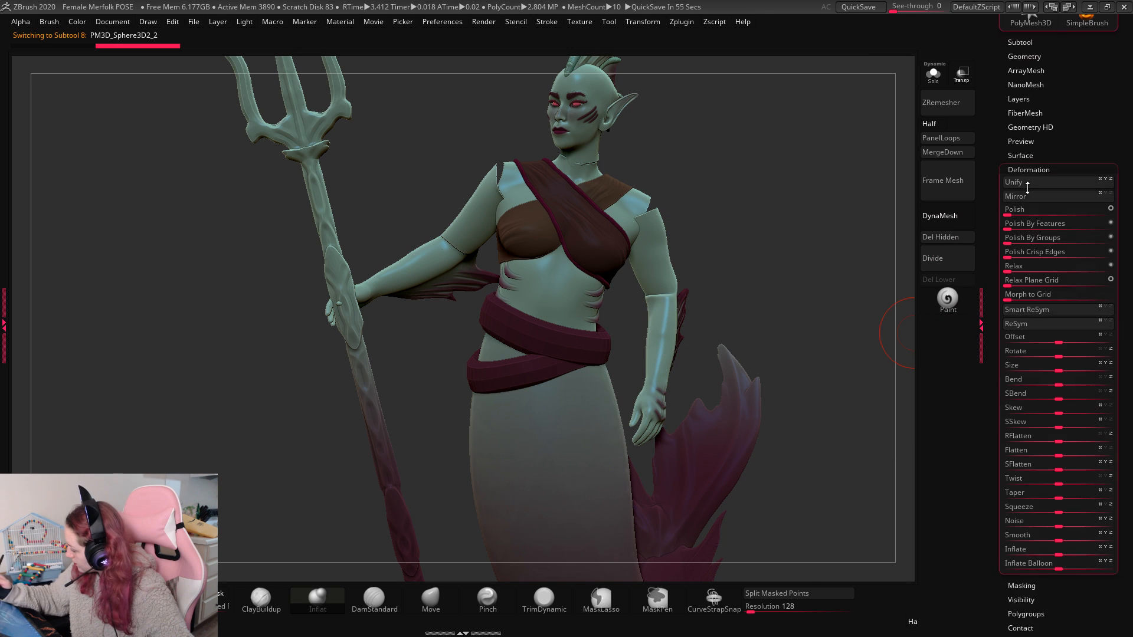
pyautogui.click(1026, 199)
pyautogui.press('w')
pyautogui.moveTo(656, 360); pyautogui.dragTo(651, 382)
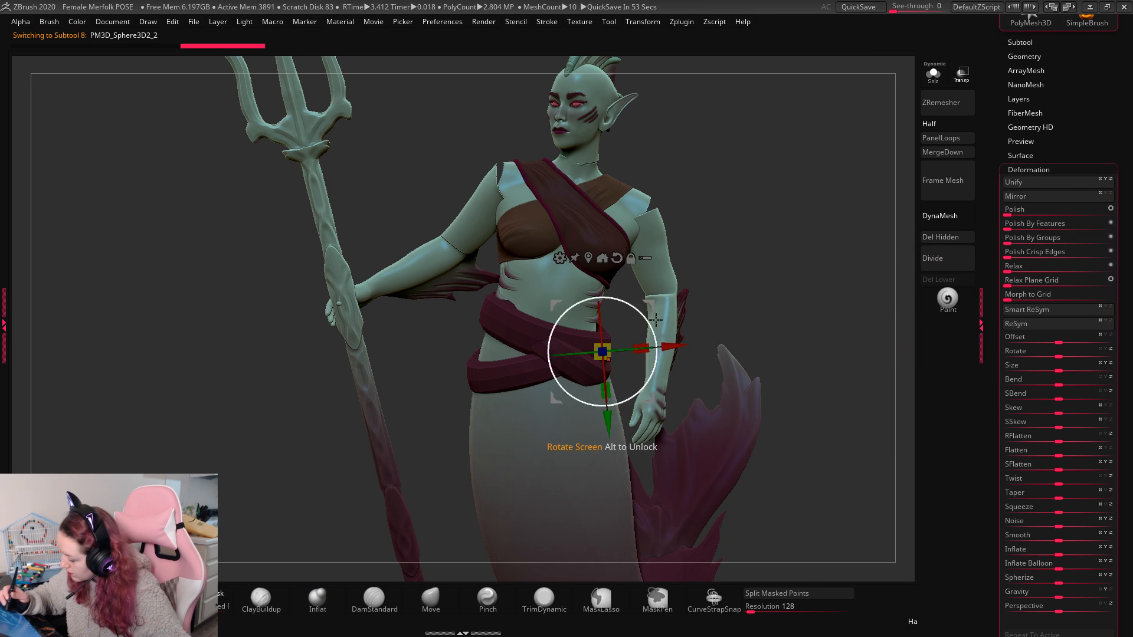
pyautogui.moveTo(648, 308)
pyautogui.mouseDown()
pyautogui.moveTo(670, 350)
pyautogui.moveTo(675, 340)
pyautogui.mouseUp()
pyautogui.press('q')
pyautogui.press('w')
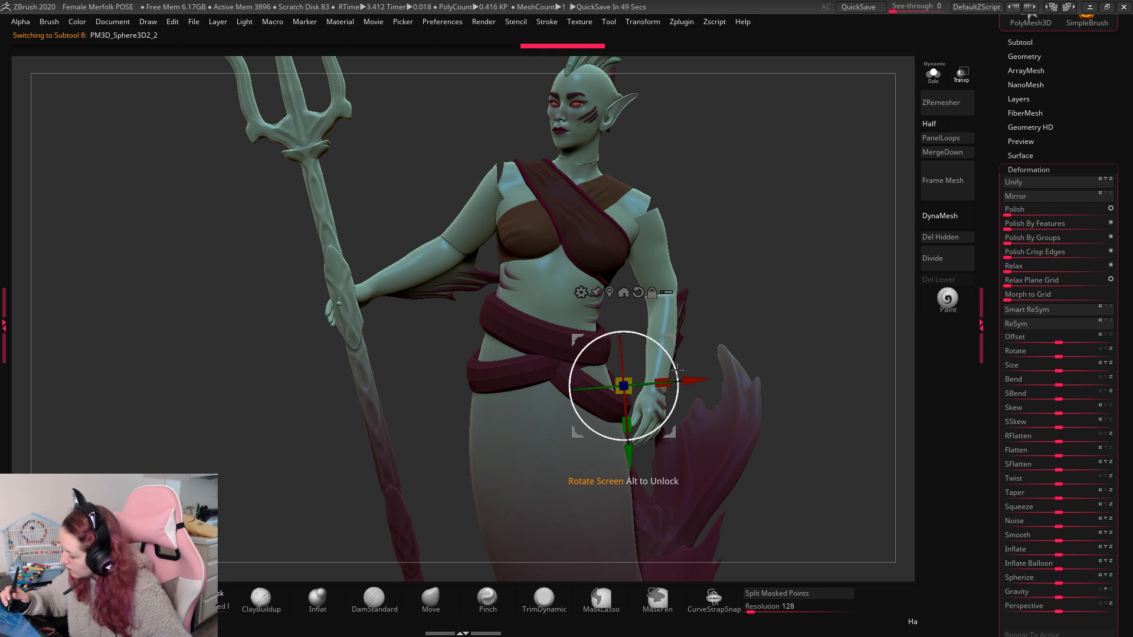
pyautogui.hotkey('ctrl', 'z')
pyautogui.hotkey('ctrl', 'z')
pyautogui.hotkey('ctrl', 'z')
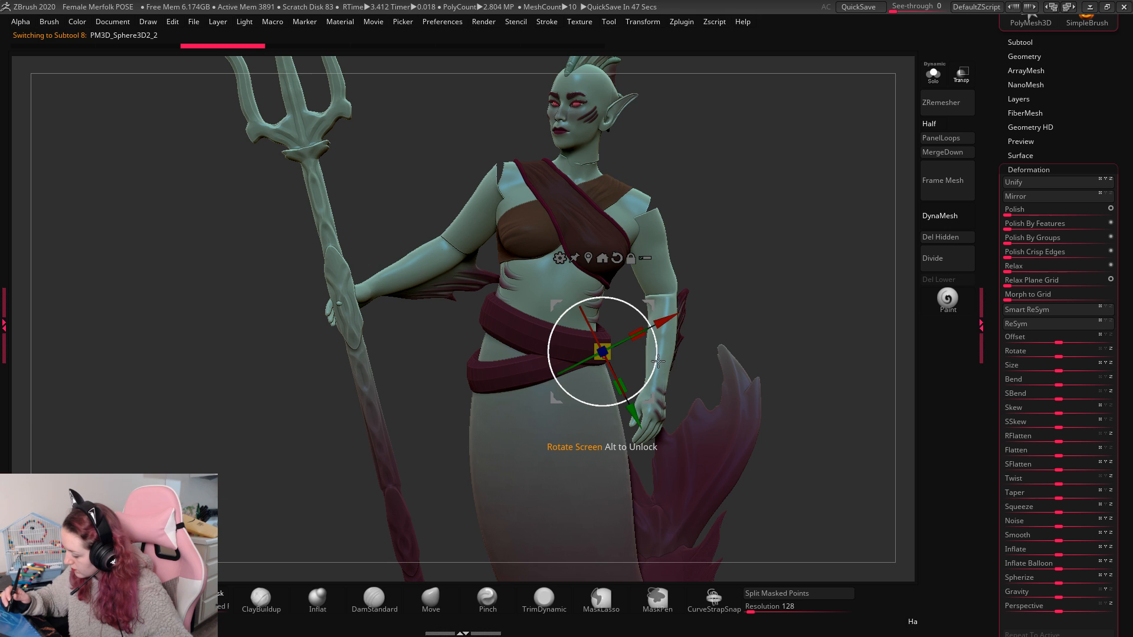
# Step: Rotate the duplicated strap downward to form a third wrap below the others and check it from below and behind
pyautogui.moveTo(657, 361)
pyautogui.mouseDown()
pyautogui.moveTo(653, 378)
pyautogui.moveTo(637, 326)
pyautogui.moveTo(646, 317)
pyautogui.mouseUp()
pyautogui.press('q')
pyautogui.rightClick(695, 331)
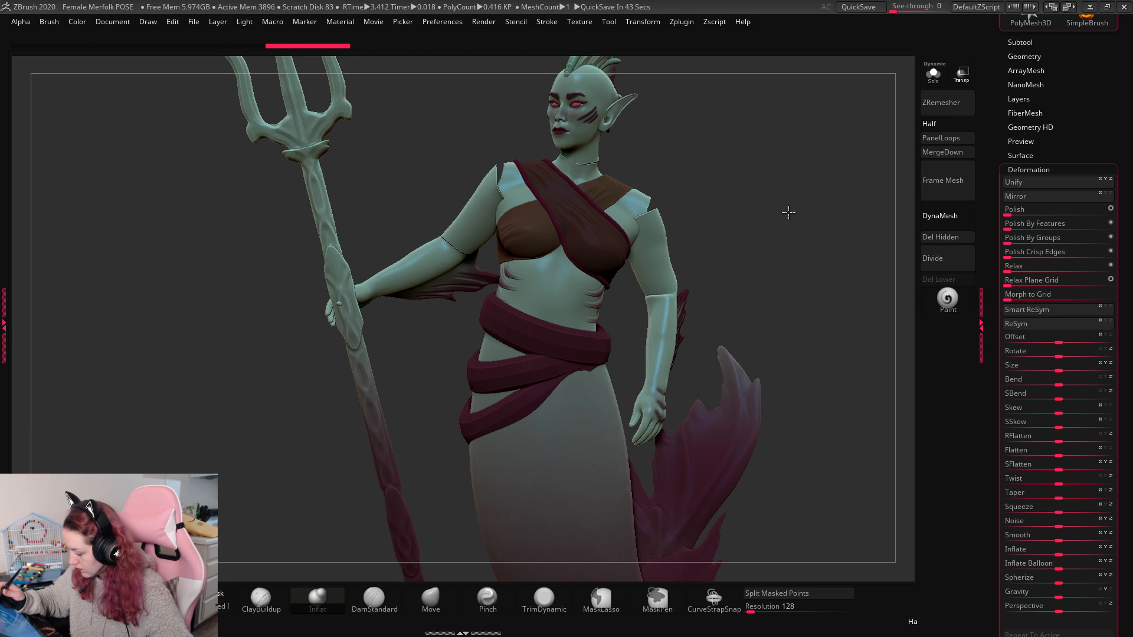
pyautogui.rightClick(788, 212)
pyautogui.moveTo(788, 213); pyautogui.dragTo(581, 383)
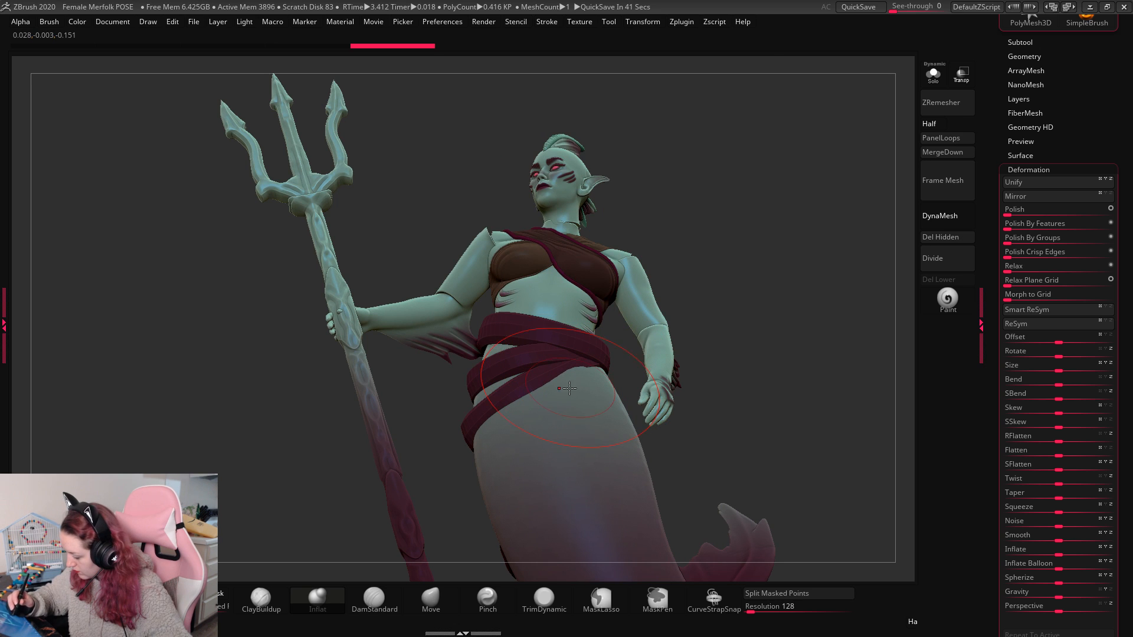
pyautogui.moveTo(797, 289); pyautogui.dragTo(538, 433)
pyautogui.moveTo(745, 325); pyautogui.dragTo(542, 541)
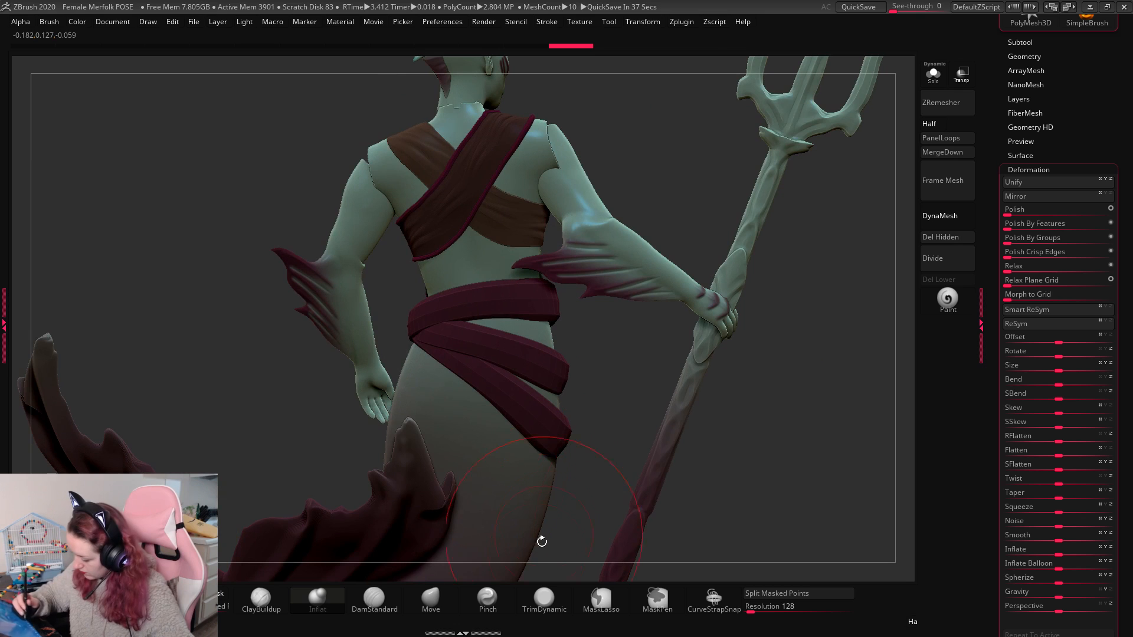
pyautogui.moveTo(820, 398)
pyautogui.mouseDown()
pyautogui.moveTo(740, 404)
pyautogui.moveTo(844, 271)
pyautogui.moveTo(844, 338)
pyautogui.moveTo(871, 324)
pyautogui.moveTo(834, 341)
pyautogui.mouseUp()
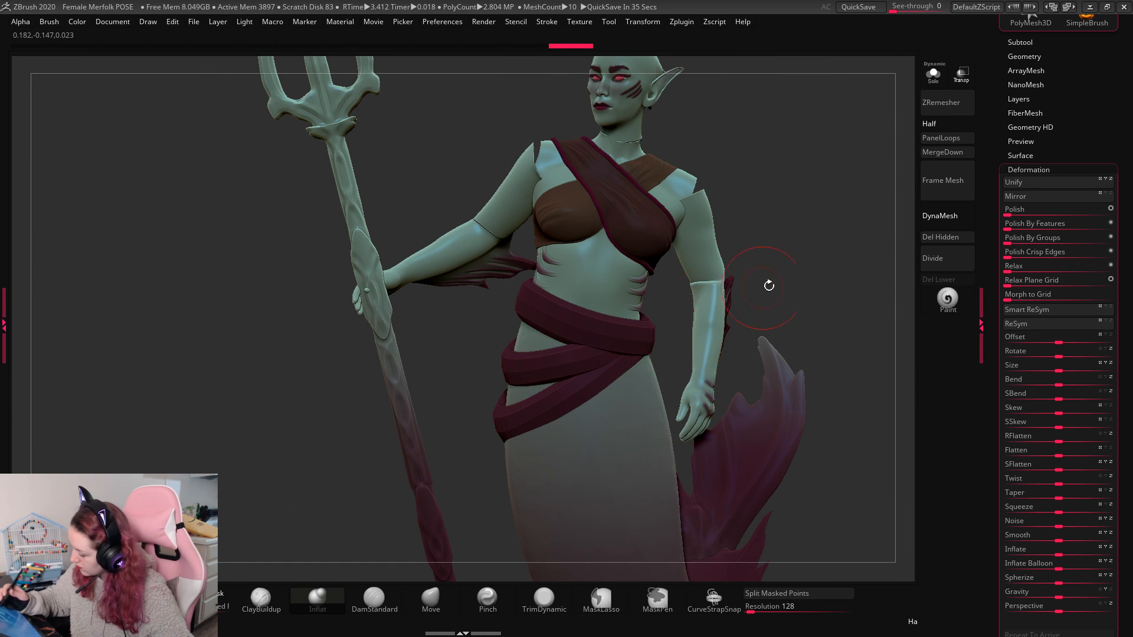
pyautogui.click(933, 73)
pyautogui.click(933, 73)
# Step: Select the upper waist strap's subtool and work on it with the Pinch brush at an adjusted draw size
pyautogui.click(1020, 42)
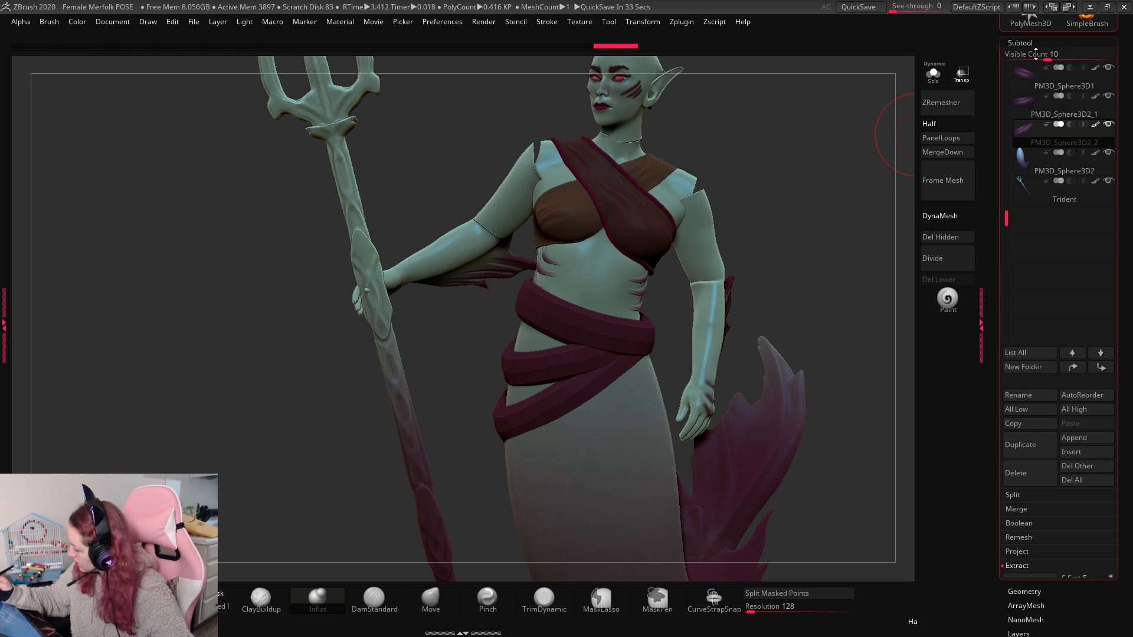
pyautogui.click(1024, 72)
pyautogui.press('space')
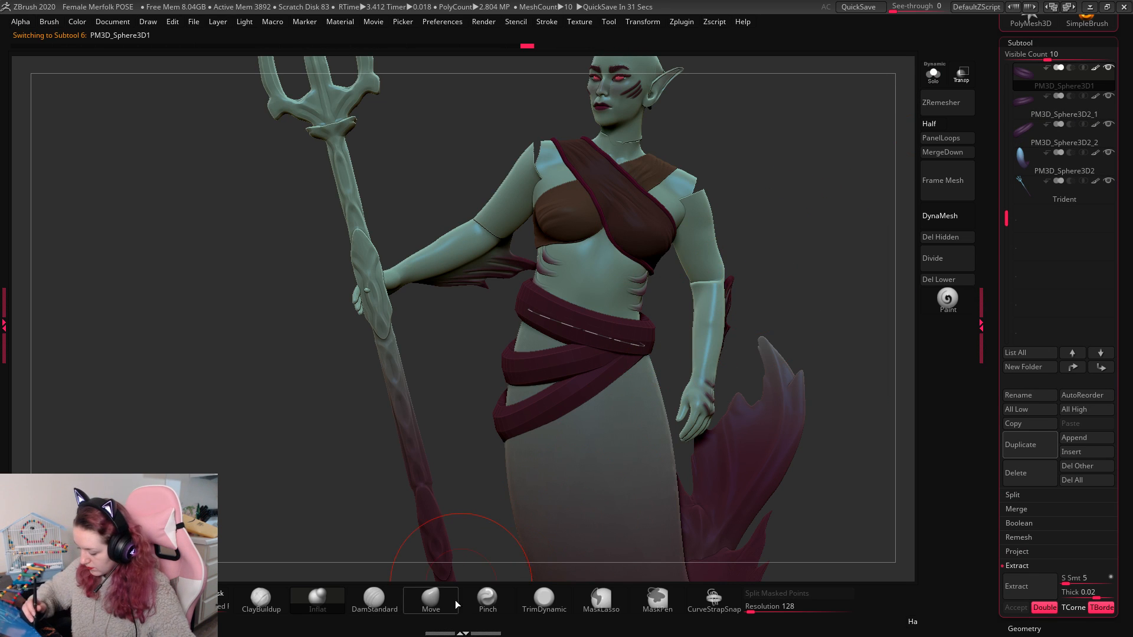
pyautogui.click(487, 598)
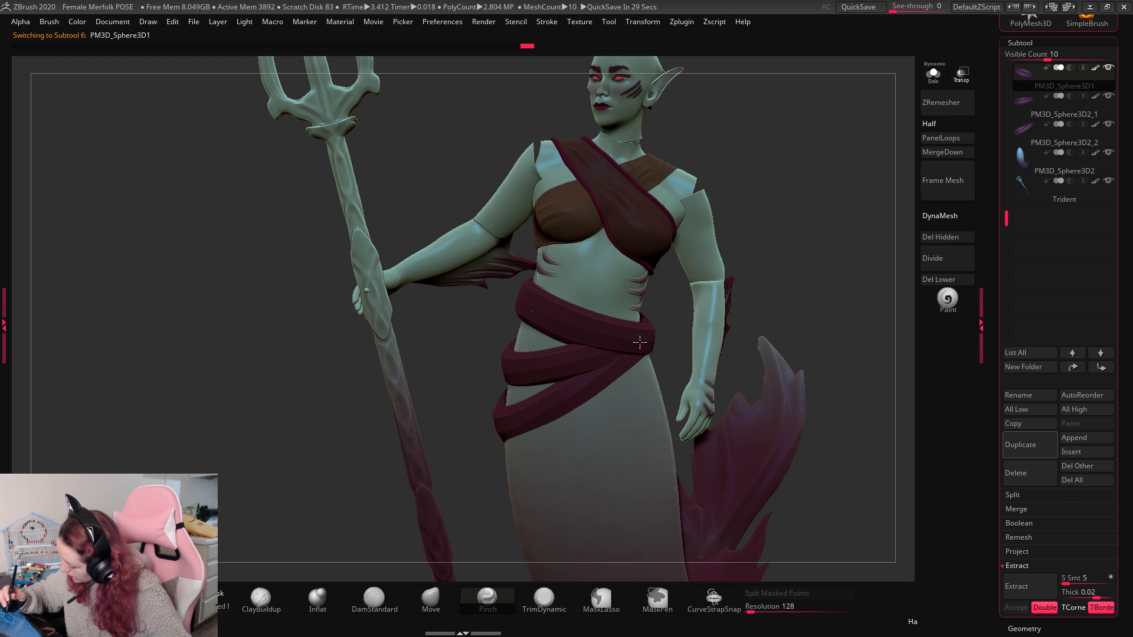
pyautogui.moveTo(794, 250)
pyautogui.mouseDown()
pyautogui.moveTo(807, 267)
pyautogui.moveTo(734, 328)
pyautogui.mouseUp()
pyautogui.moveTo(880, 296)
pyautogui.mouseDown()
pyautogui.moveTo(847, 311)
pyautogui.moveTo(862, 316)
pyautogui.mouseUp()
pyautogui.press('space')
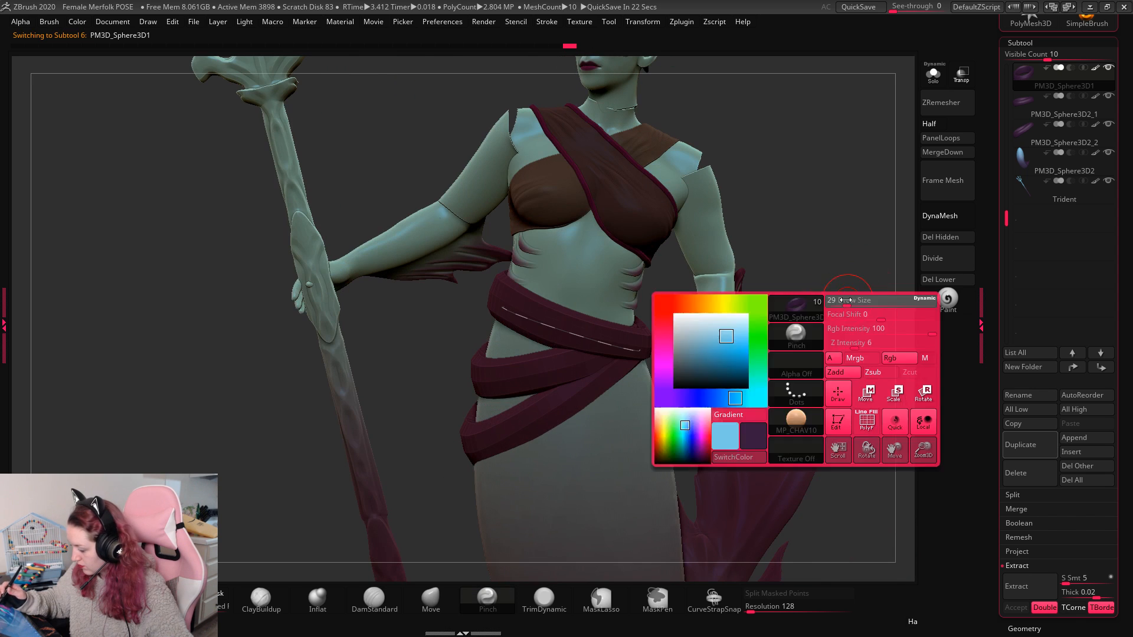
pyautogui.press('space')
pyautogui.moveTo(478, 292); pyautogui.dragTo(661, 283)
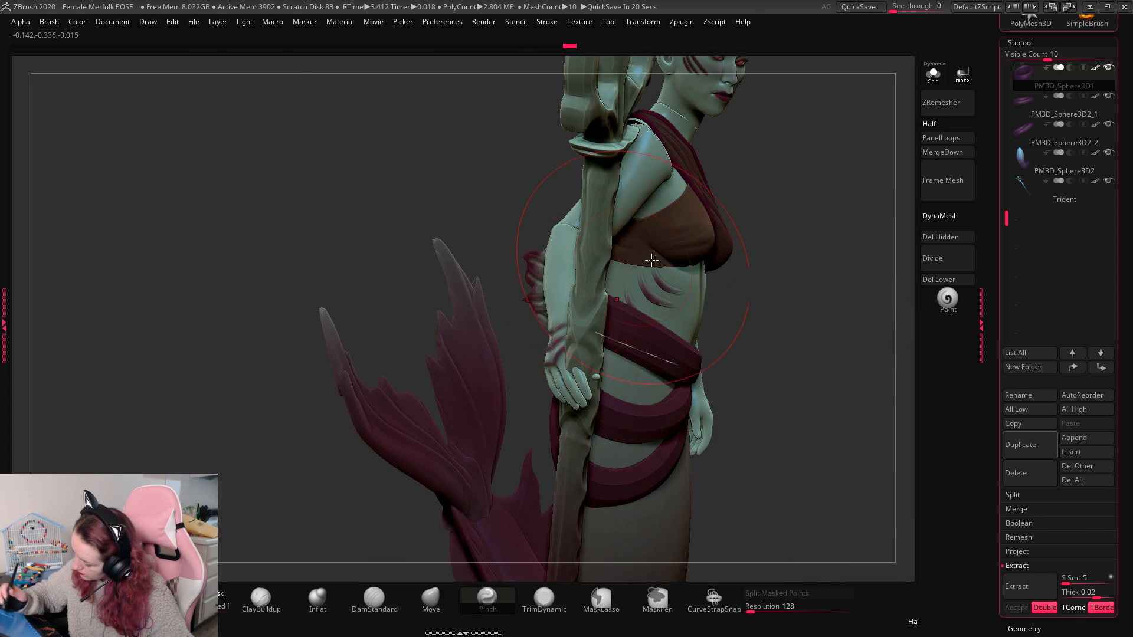
pyautogui.moveTo(837, 254); pyautogui.dragTo(725, 234)
pyautogui.moveTo(816, 240); pyautogui.dragTo(831, 218)
# Step: Append a sphere subtool, scale it down to a small ball and place it where the straps meet at the hip
pyautogui.click(1067, 270)
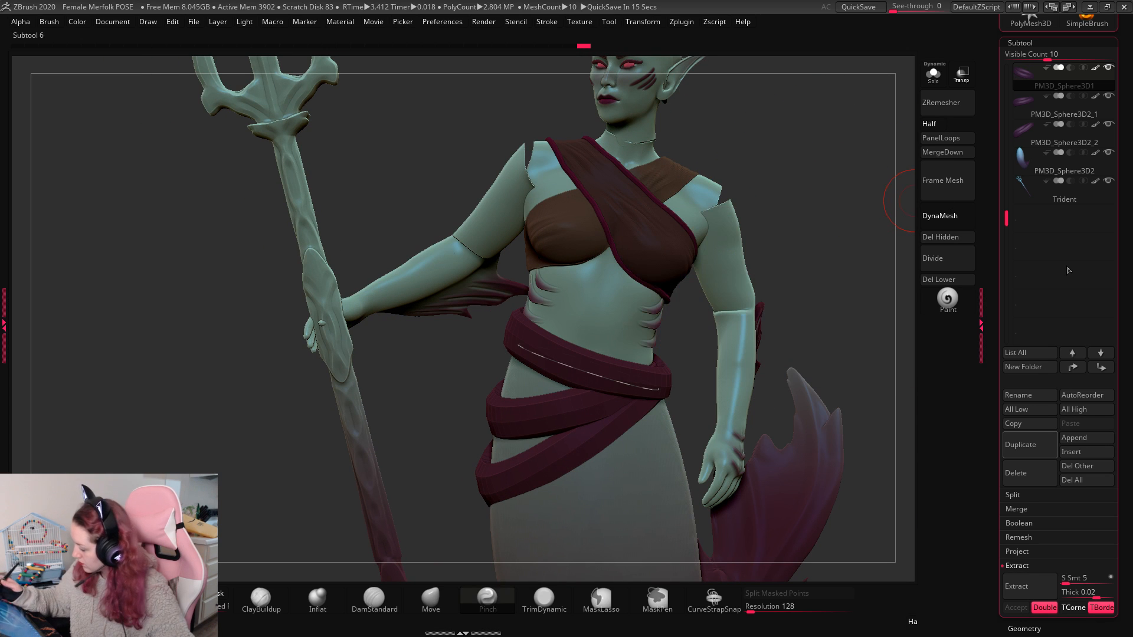
pyautogui.click(1088, 436)
pyautogui.click(679, 386)
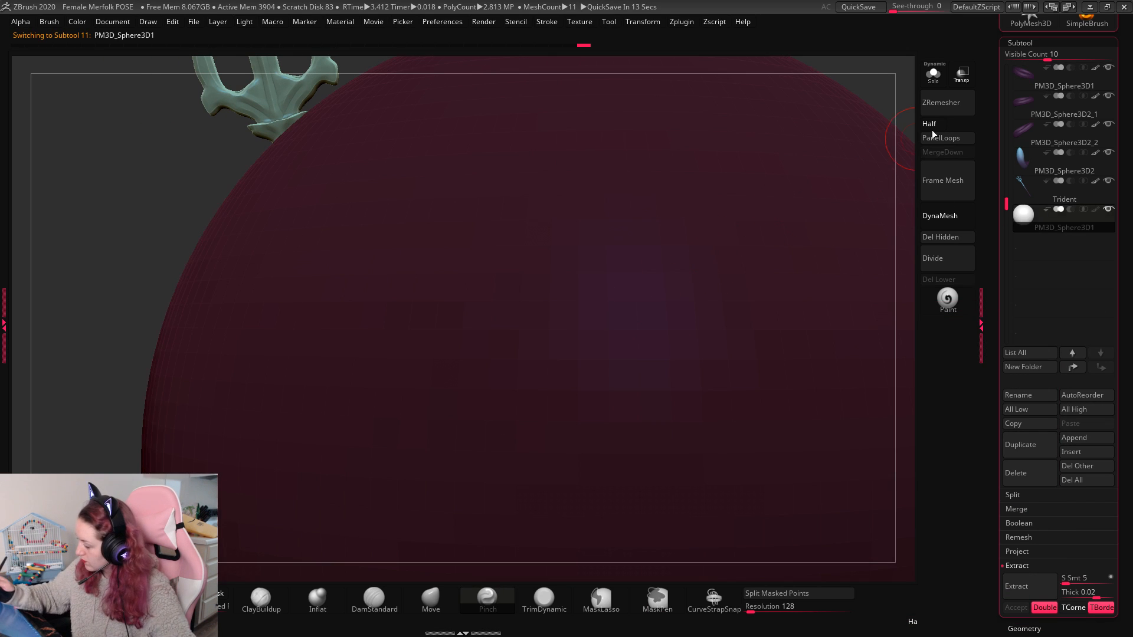
pyautogui.press('f')
pyautogui.press('w')
pyautogui.moveTo(464, 318); pyautogui.dragTo(426, 341)
pyautogui.moveTo(512, 271)
pyautogui.mouseDown()
pyautogui.moveTo(557, 250)
pyautogui.moveTo(572, 223)
pyautogui.moveTo(516, 279)
pyautogui.mouseUp()
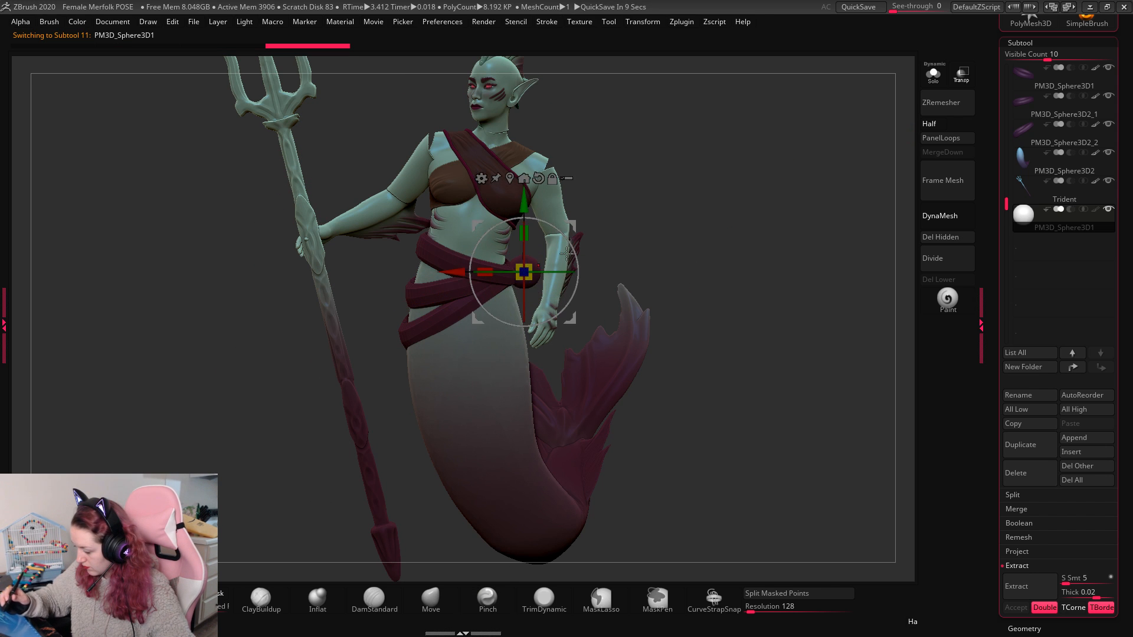
# Step: Move the sphere onto the front of the strap junction and scale it down to match the strap's width
pyautogui.press('q')
pyautogui.moveTo(751, 187)
pyautogui.keyDown('alt'); pyautogui.mouseDown()
pyautogui.moveTo(769, 223)
pyautogui.moveTo(671, 270)
pyautogui.mouseUp(); pyautogui.keyUp('alt')
pyautogui.press('w')
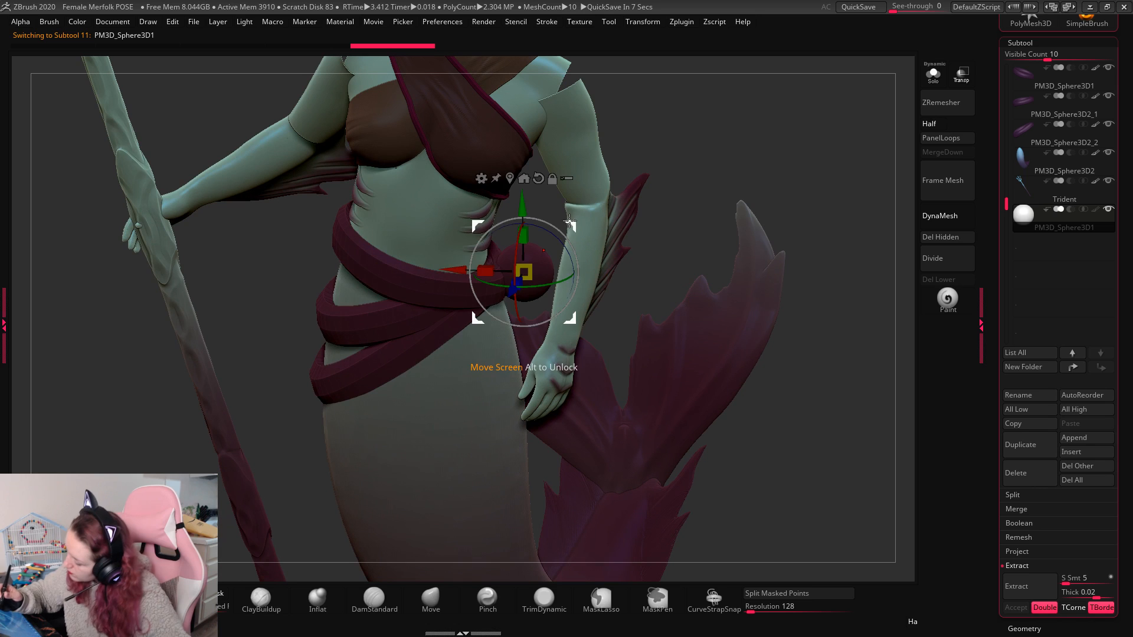
pyautogui.moveTo(516, 279); pyautogui.dragTo(495, 281)
pyautogui.press('q')
pyautogui.moveTo(737, 158); pyautogui.dragTo(769, 136)
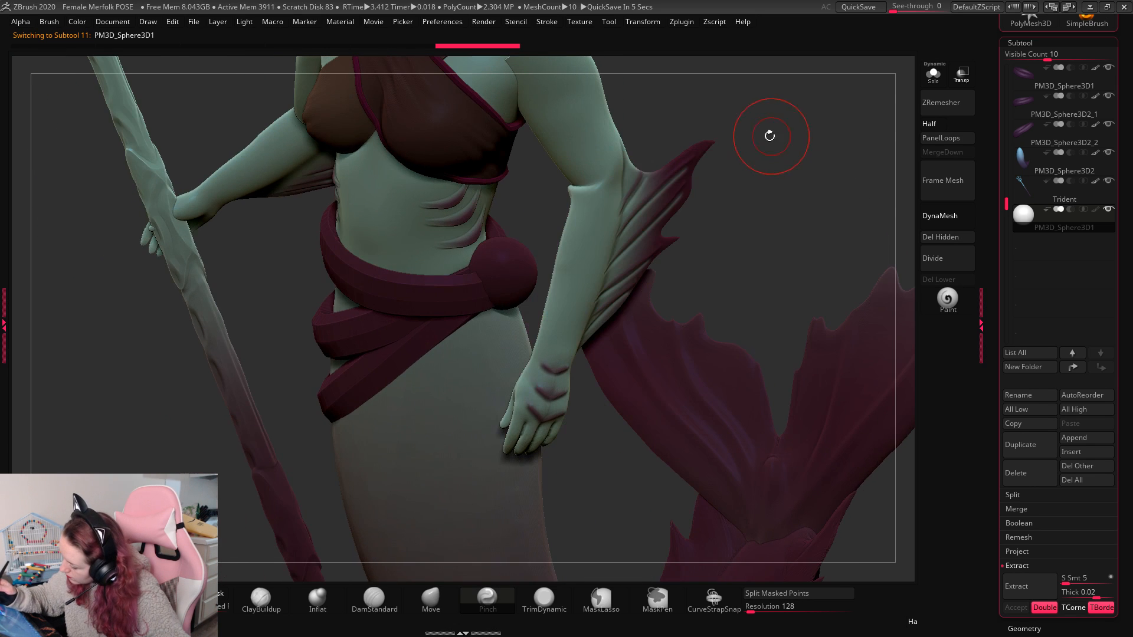
pyautogui.press('w')
pyautogui.moveTo(499, 271); pyautogui.dragTo(489, 276)
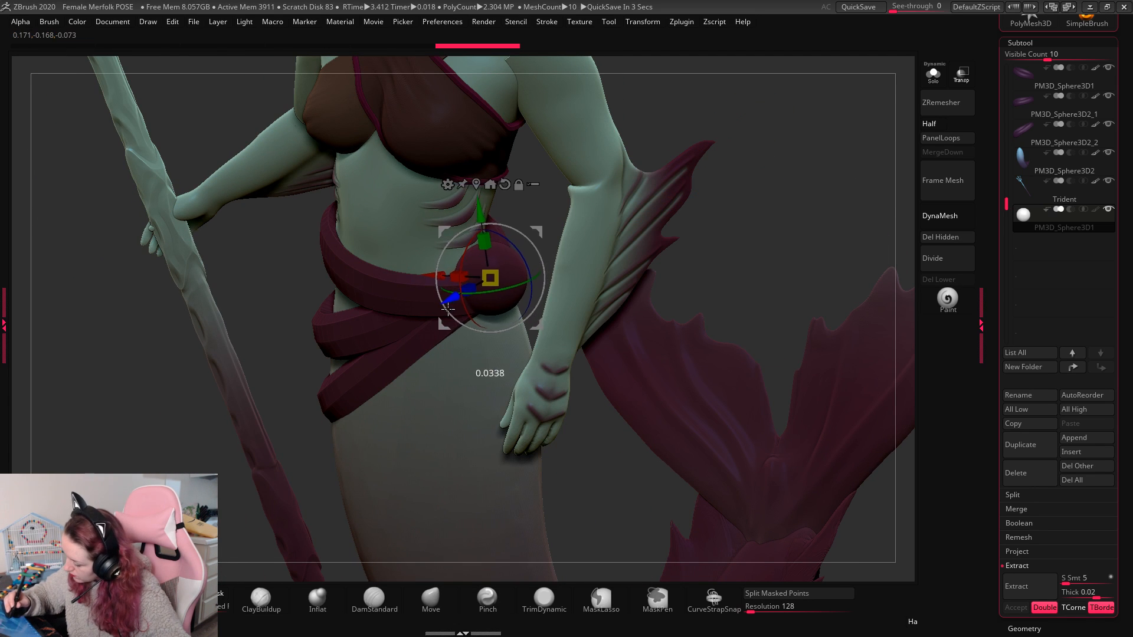
pyautogui.press('q')
pyautogui.moveTo(780, 169); pyautogui.dragTo(794, 153)
pyautogui.press('w')
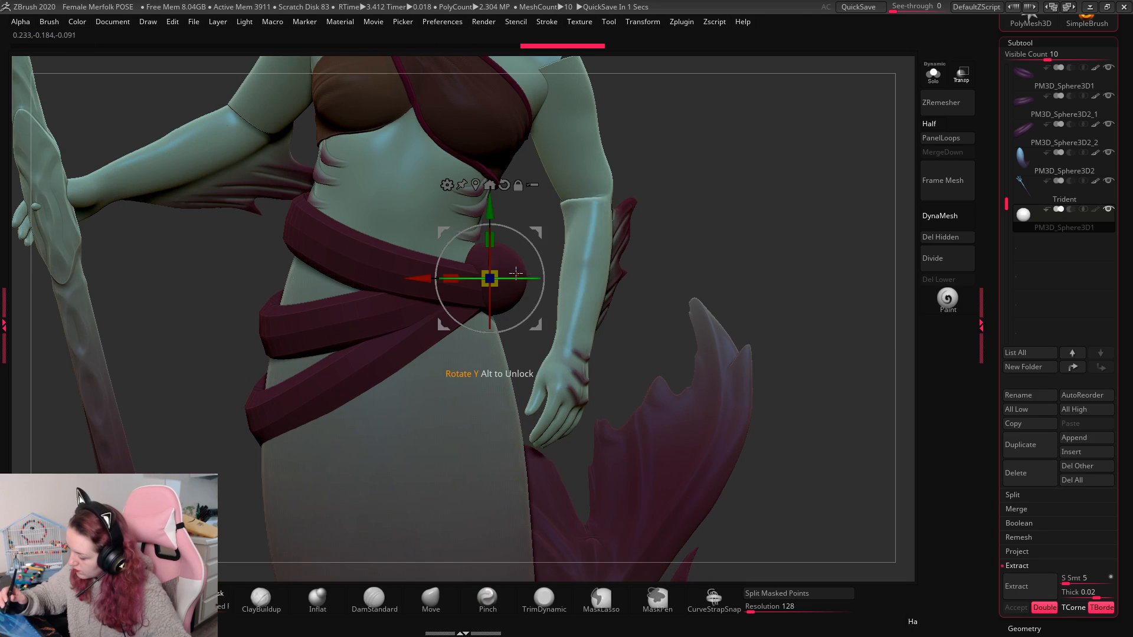
pyautogui.moveTo(498, 273); pyautogui.dragTo(493, 279)
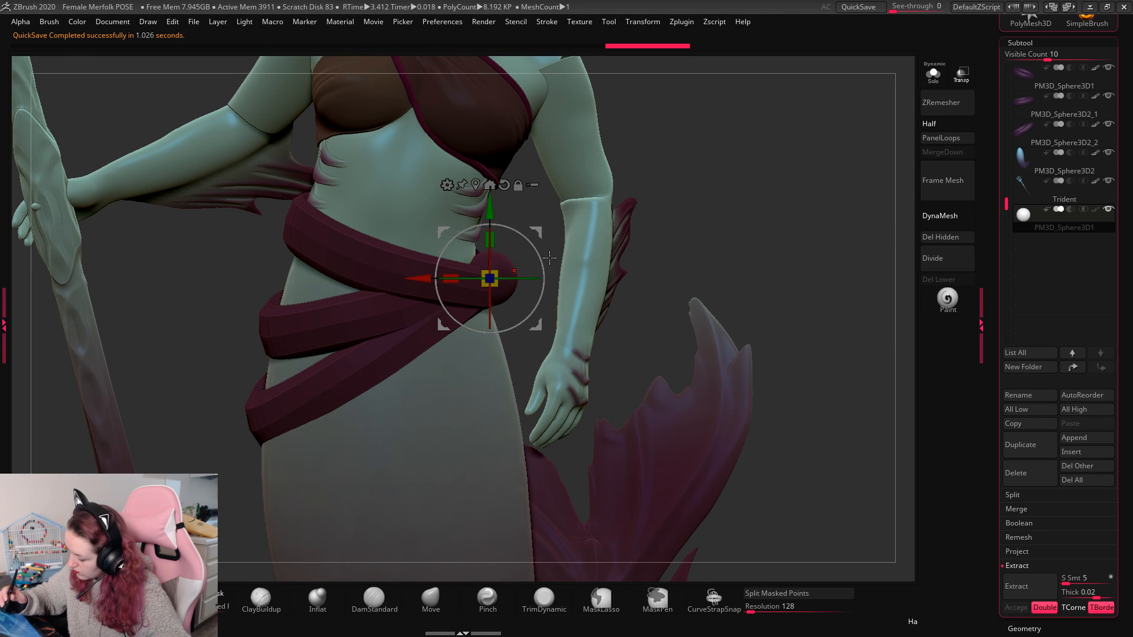
pyautogui.press('q')
pyautogui.moveTo(767, 182); pyautogui.dragTo(751, 183)
# Step: Try filling the sphere with the dark purple and the muted blue colour
pyautogui.press('space')
pyautogui.press('space')
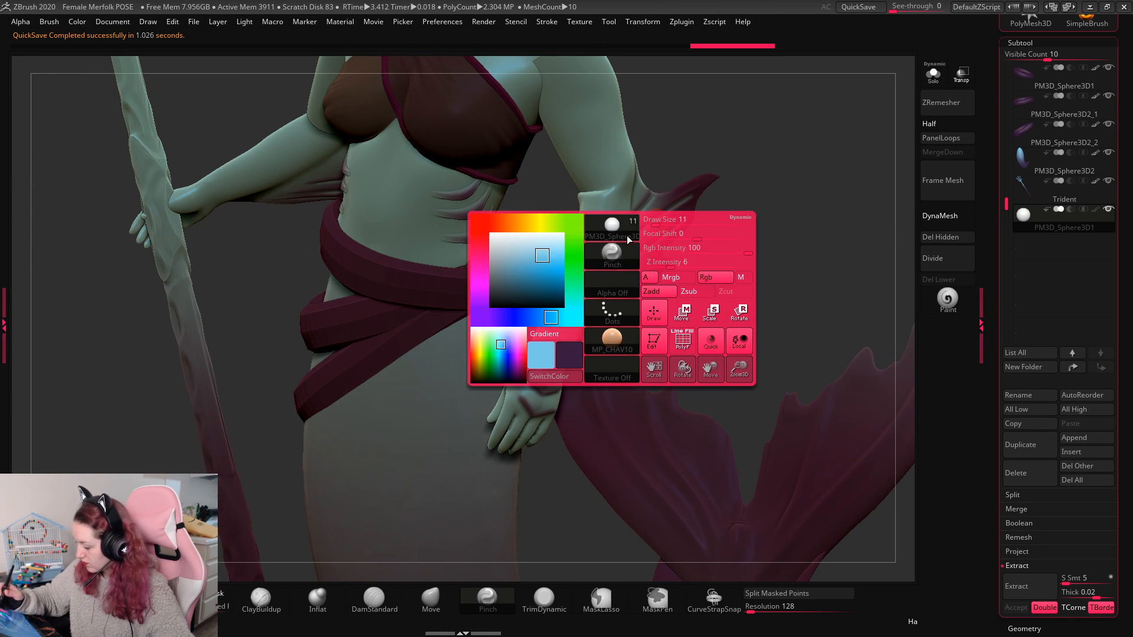
pyautogui.click(516, 267)
pyautogui.moveTo(1124, 192); pyautogui.dragTo(1123, 484)
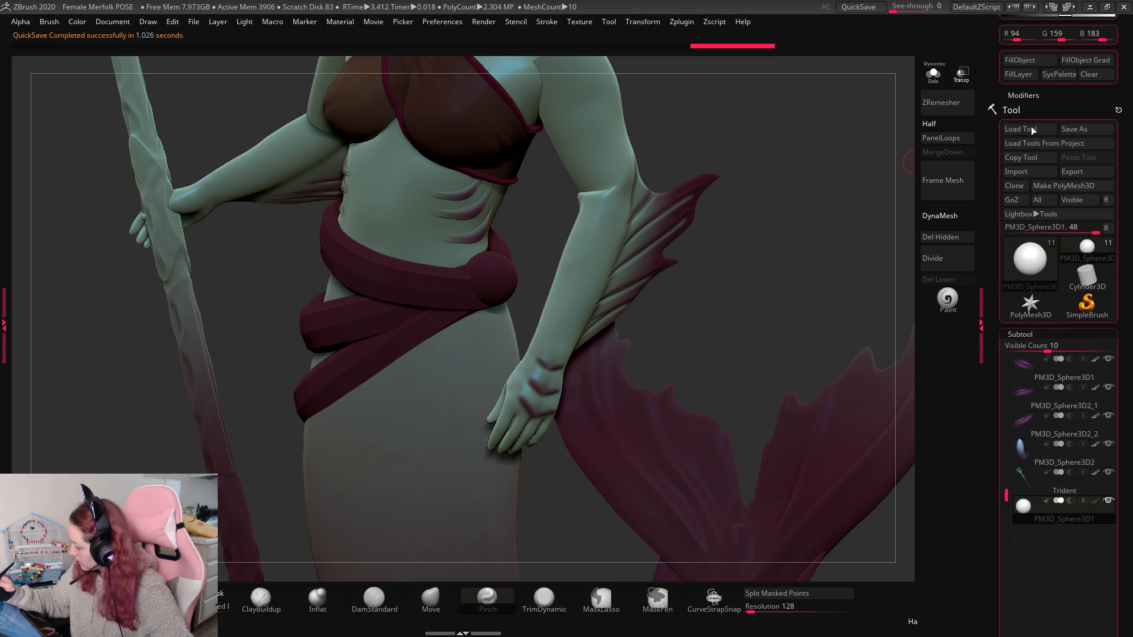
pyautogui.click(1031, 59)
pyautogui.press('space')
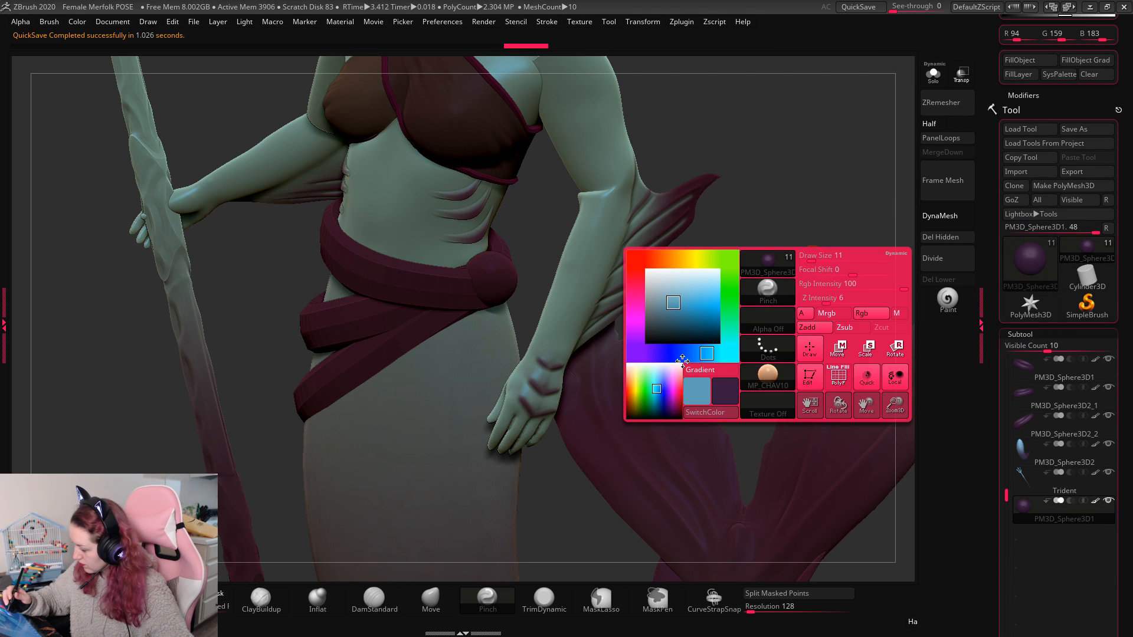
pyautogui.click(705, 411)
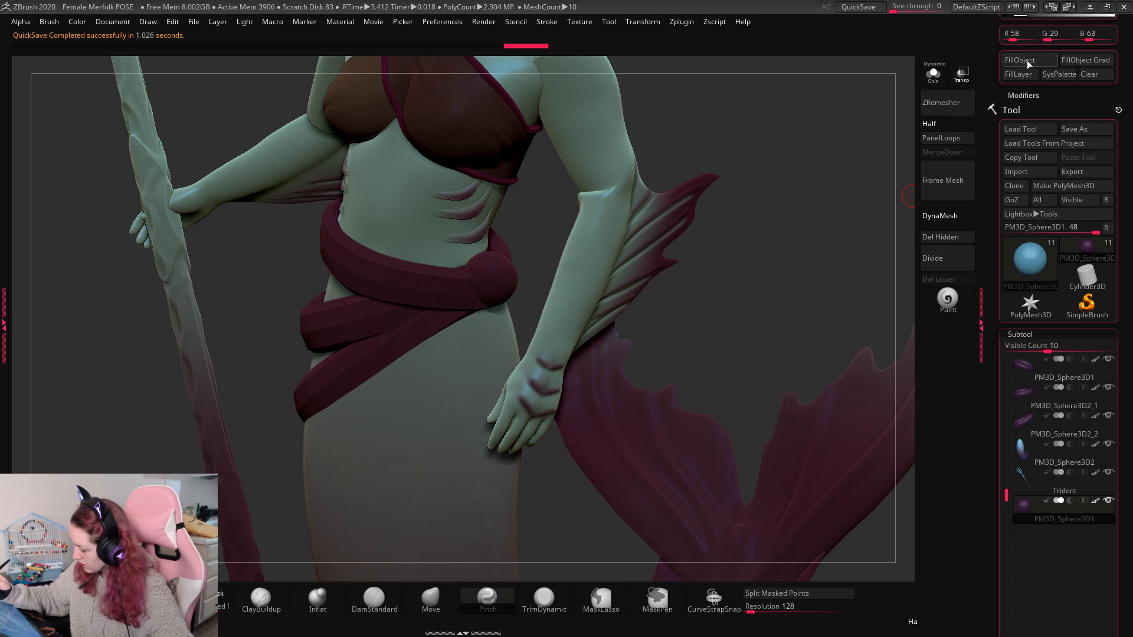
pyautogui.hotkey('ctrl', 'z')
# Step: Pick a dark green (R 15, G 134, B 28) and fill the sphere with it
pyautogui.press('space')
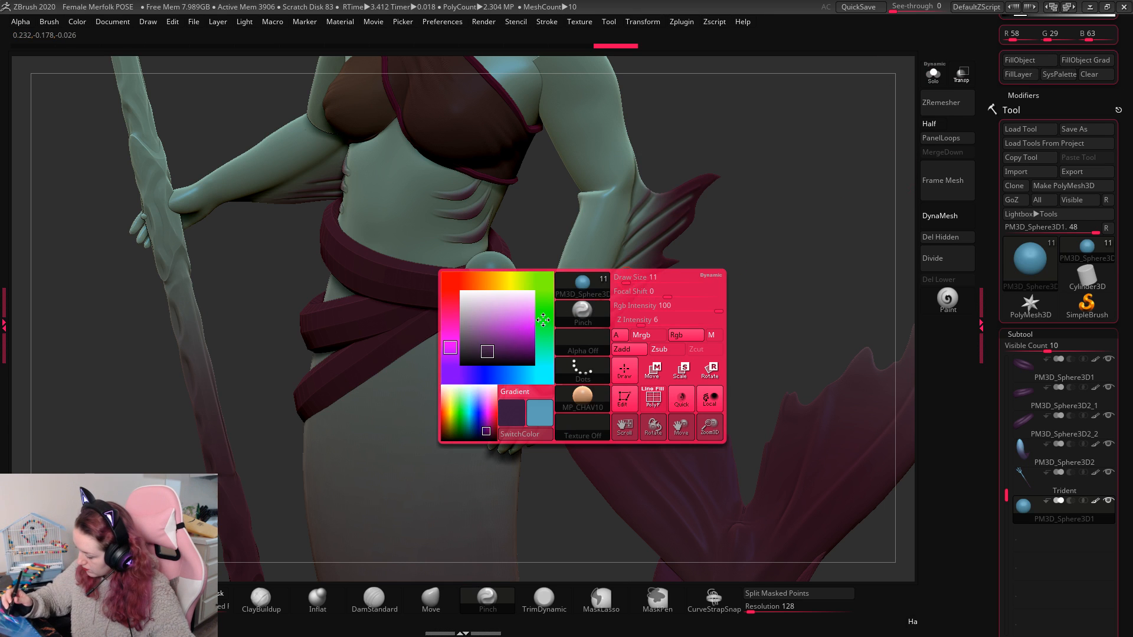
pyautogui.click(543, 317)
pyautogui.moveTo(504, 341)
pyautogui.mouseDown()
pyautogui.moveTo(511, 325)
pyautogui.moveTo(520, 341)
pyautogui.mouseUp()
pyautogui.press('space')
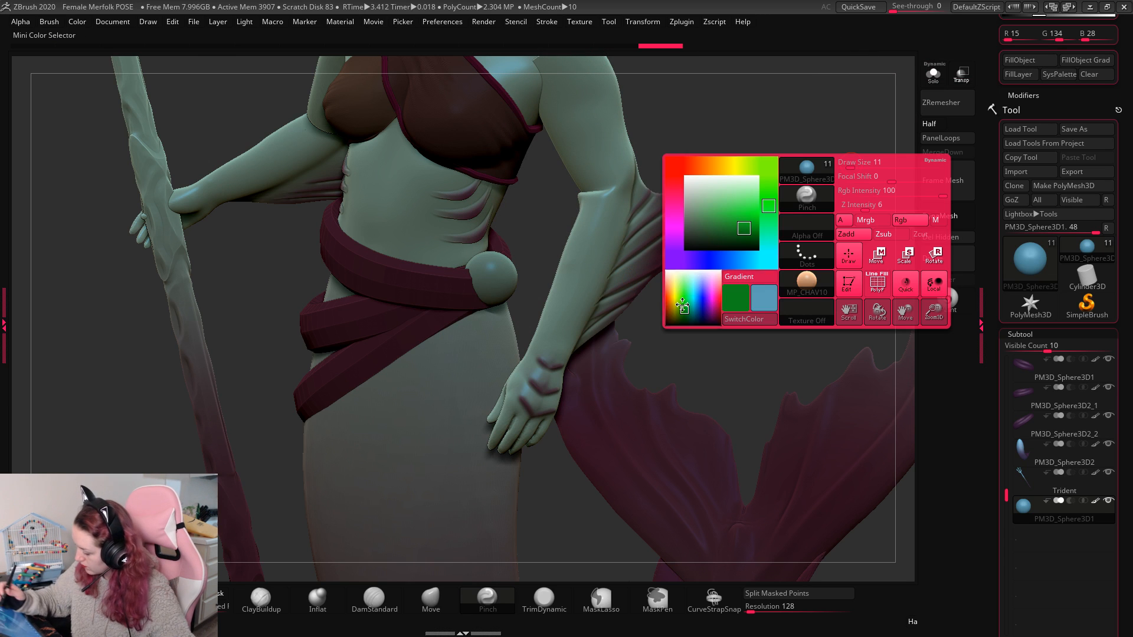
pyautogui.click(746, 318)
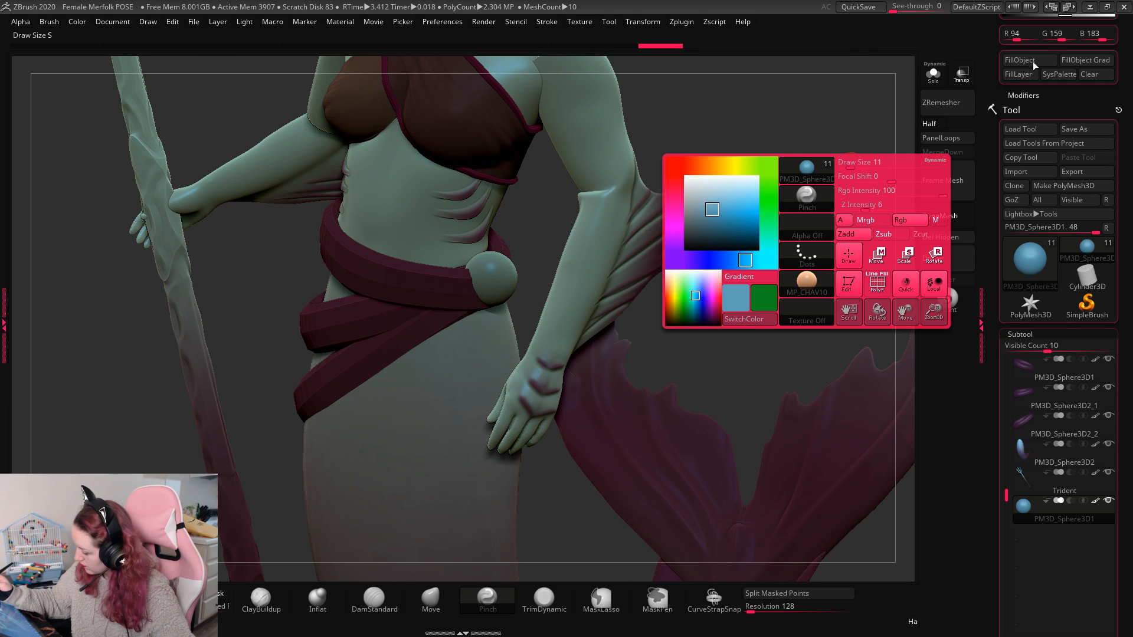
pyautogui.click(1033, 62)
# Step: Scale the green sphere at the hip strap junction down to a smaller ball
pyautogui.press('w')
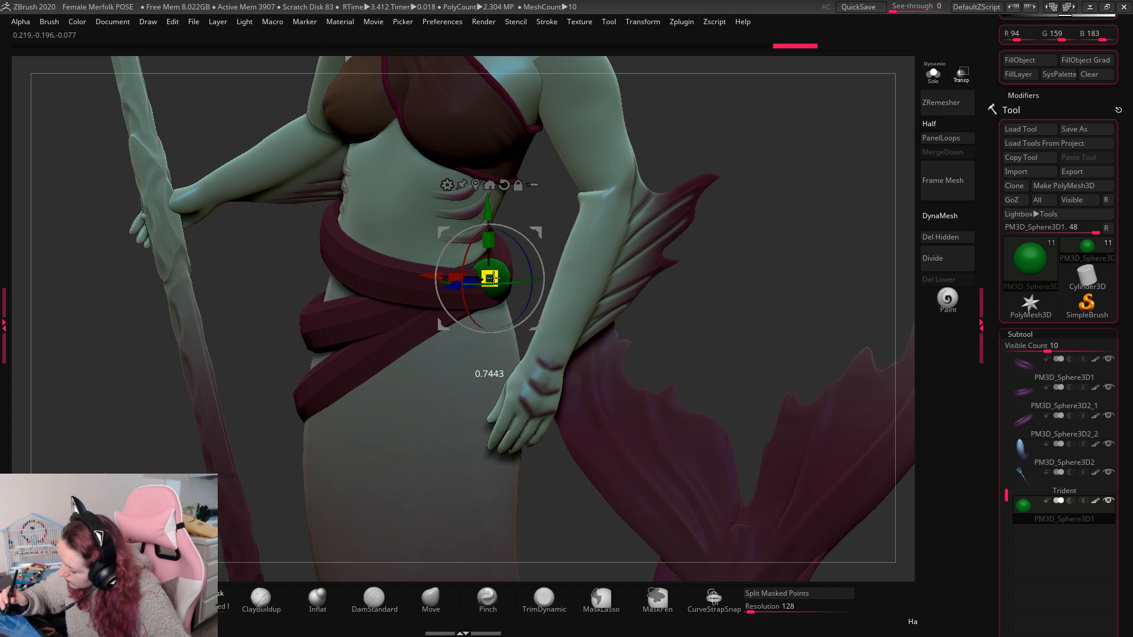
pyautogui.moveTo(496, 277); pyautogui.dragTo(500, 275)
pyautogui.press('q')
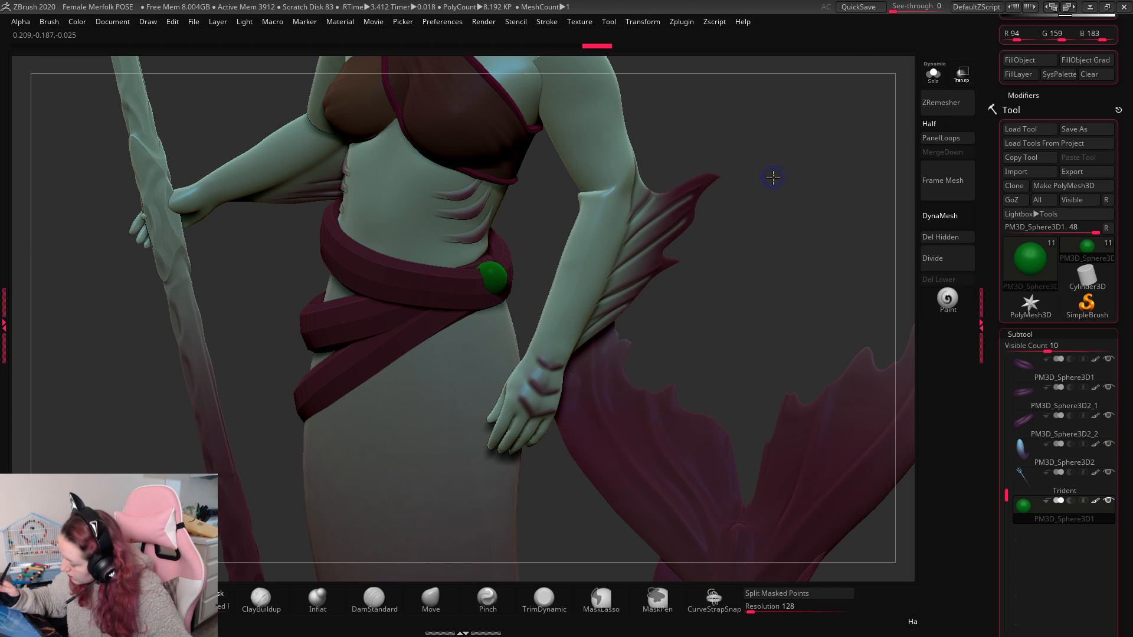
# Step: Duplicate the green sphere twice and position the copies so the three balls form a tight cluster on the strap junction
pyautogui.moveTo(771, 177)
pyautogui.mouseDown()
pyautogui.moveTo(945, 157)
pyautogui.moveTo(807, 180)
pyautogui.moveTo(830, 176)
pyautogui.moveTo(838, 214)
pyautogui.mouseUp()
pyautogui.press('w')
pyautogui.moveTo(538, 230); pyautogui.dragTo(562, 242)
pyautogui.moveTo(823, 206); pyautogui.dragTo(648, 212)
pyautogui.moveTo(562, 242); pyautogui.dragTo(568, 244)
pyautogui.moveTo(794, 234); pyautogui.dragTo(926, 229)
pyautogui.moveTo(487, 279); pyautogui.dragTo(452, 269)
pyautogui.moveTo(839, 187); pyautogui.dragTo(820, 170)
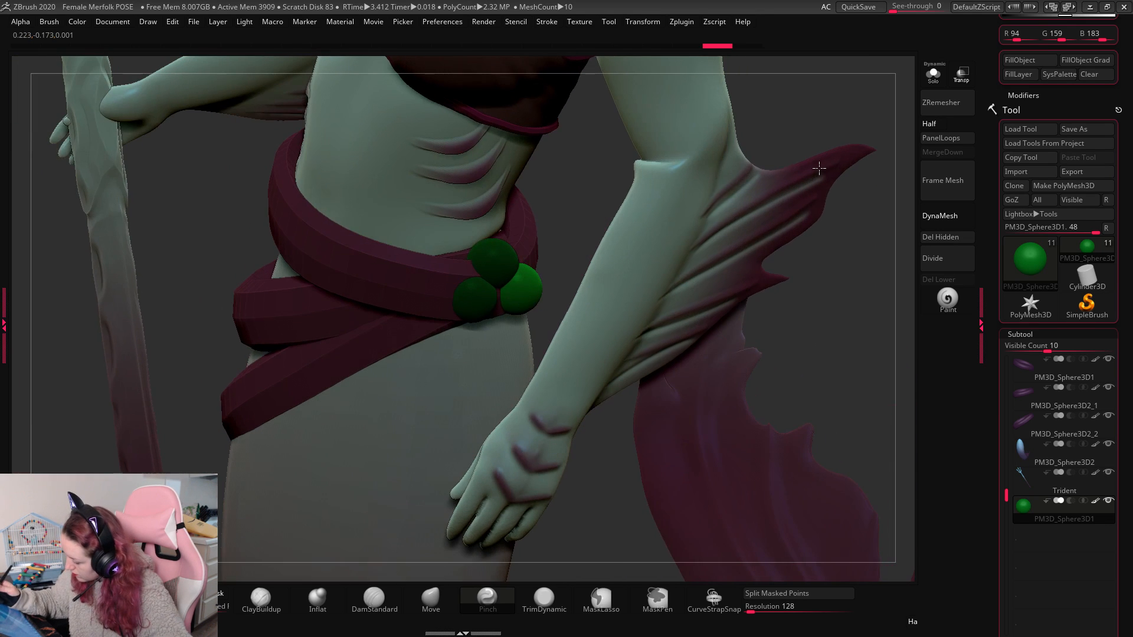
pyautogui.moveTo(465, 299); pyautogui.dragTo(460, 305)
pyautogui.press('q')
# Step: Try filling the sphere cluster with a muted blue (R 60, G 121, B 144)
pyautogui.moveTo(830, 211)
pyautogui.mouseDown()
pyautogui.moveTo(829, 198)
pyautogui.moveTo(844, 198)
pyautogui.moveTo(838, 282)
pyautogui.mouseUp()
pyautogui.press('f')
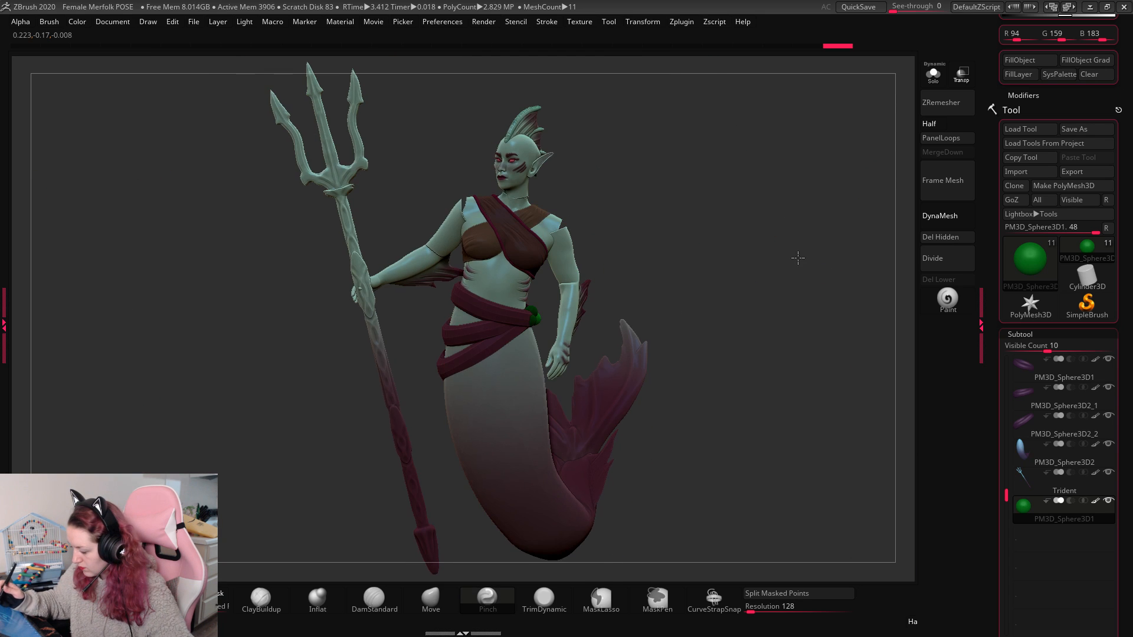
pyautogui.moveTo(798, 266); pyautogui.dragTo(738, 269)
pyautogui.press('space')
pyautogui.click(589, 313)
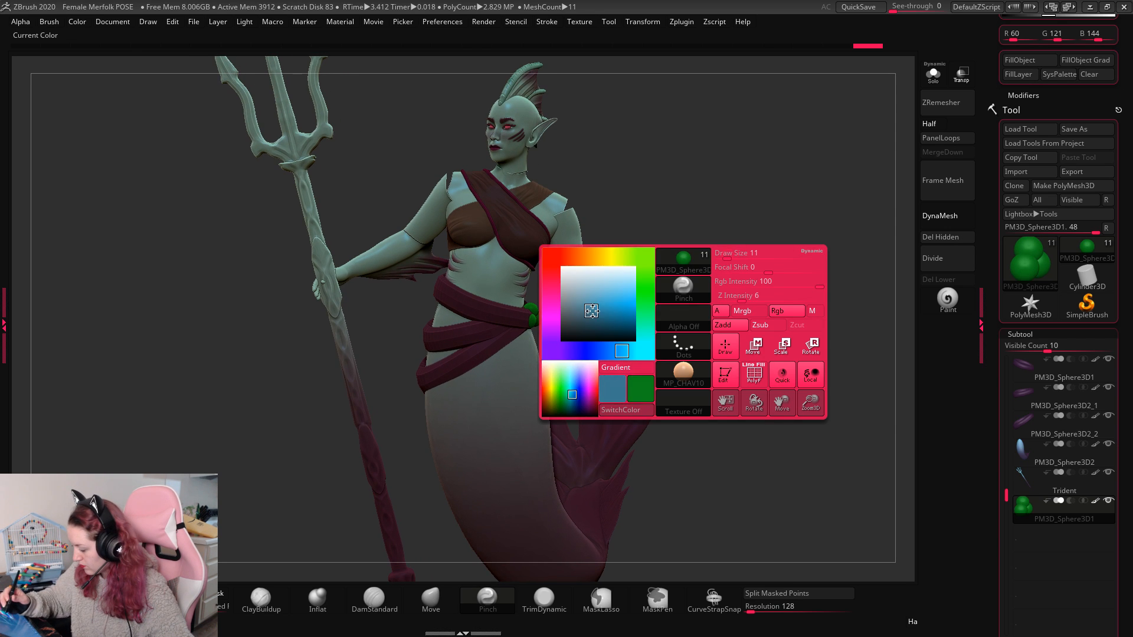
pyautogui.click(620, 409)
pyautogui.click(1032, 60)
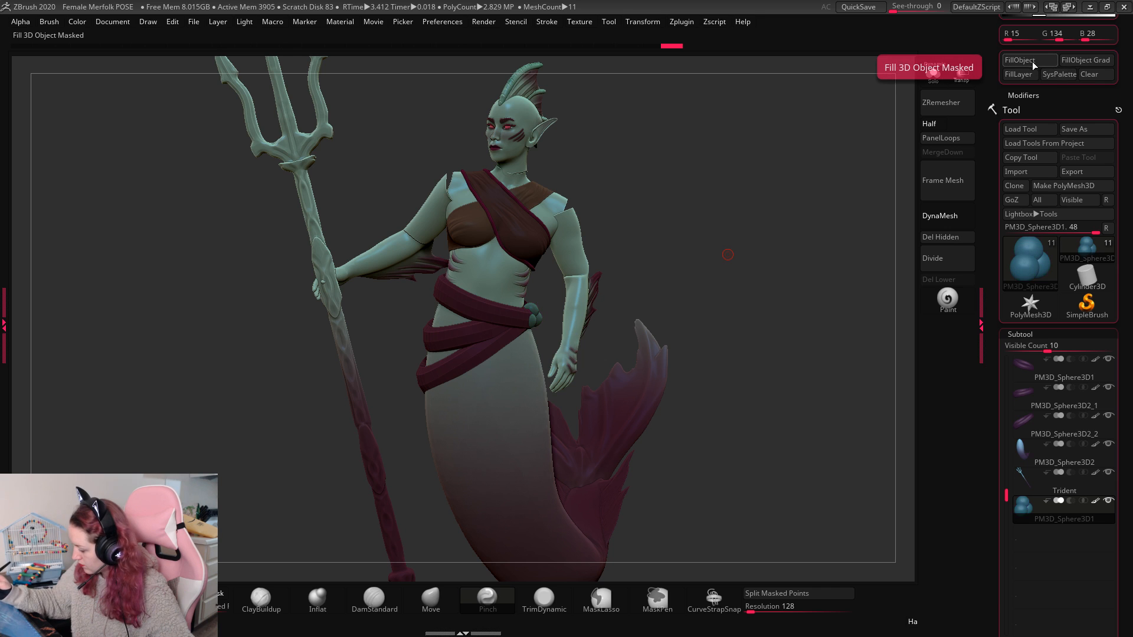
# Step: Try a softer green (R 47, G 130, B 56) on the sphere cluster, settling on a dark blue fill (R 19, G 61, B 77)
pyautogui.moveTo(784, 296); pyautogui.dragTo(778, 289)
pyautogui.press('space')
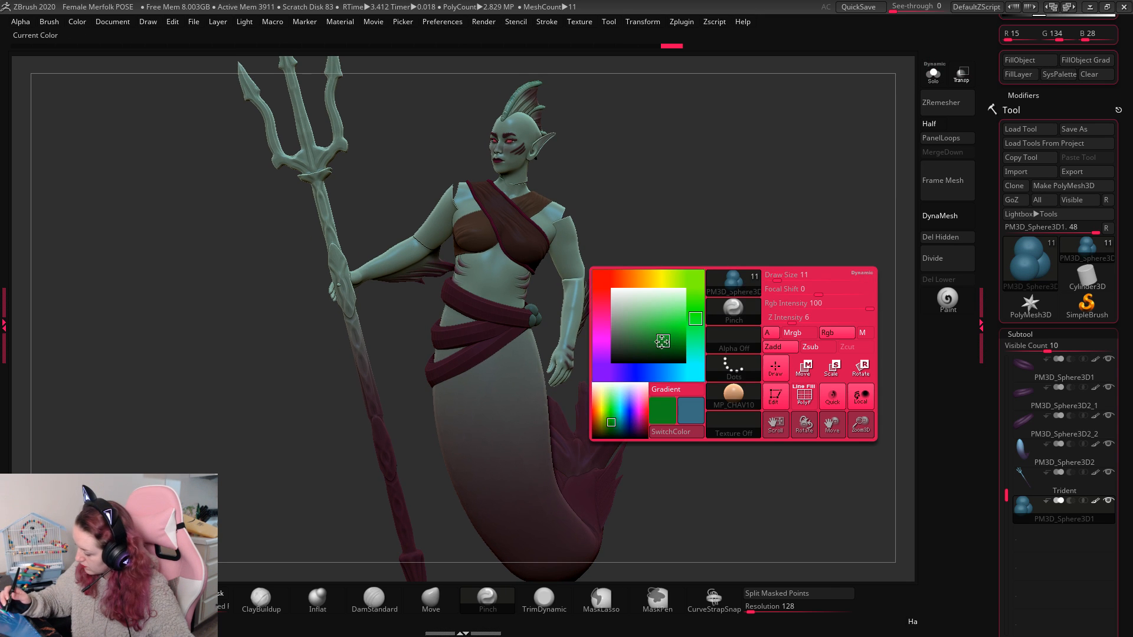
pyautogui.moveTo(662, 341); pyautogui.dragTo(649, 335)
pyautogui.press('space')
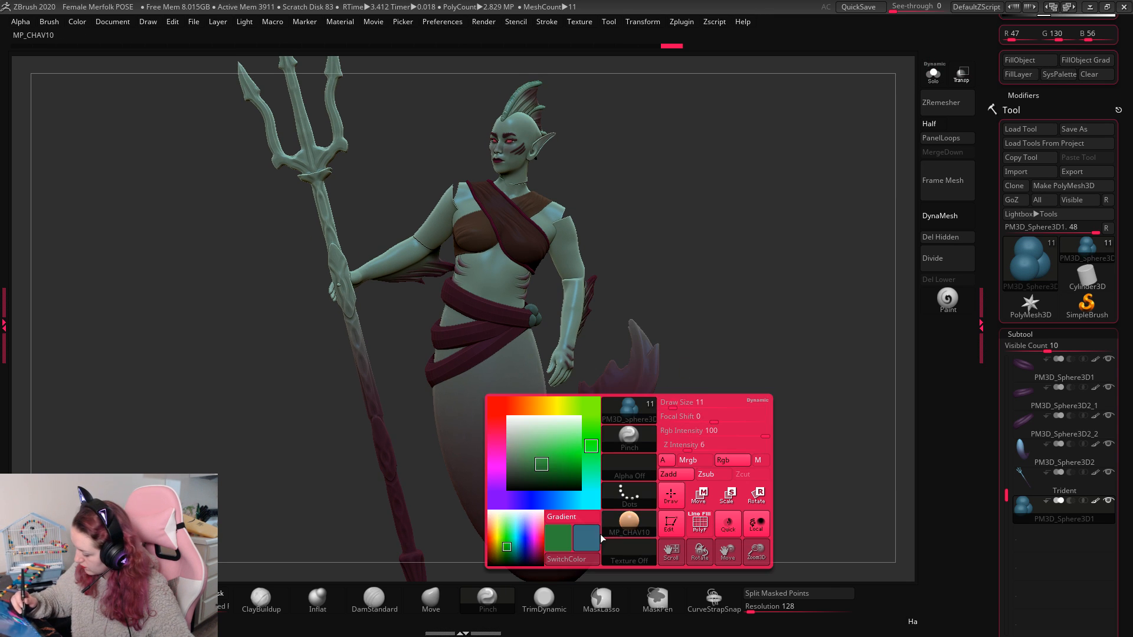
pyautogui.press('v')
pyautogui.click(554, 477)
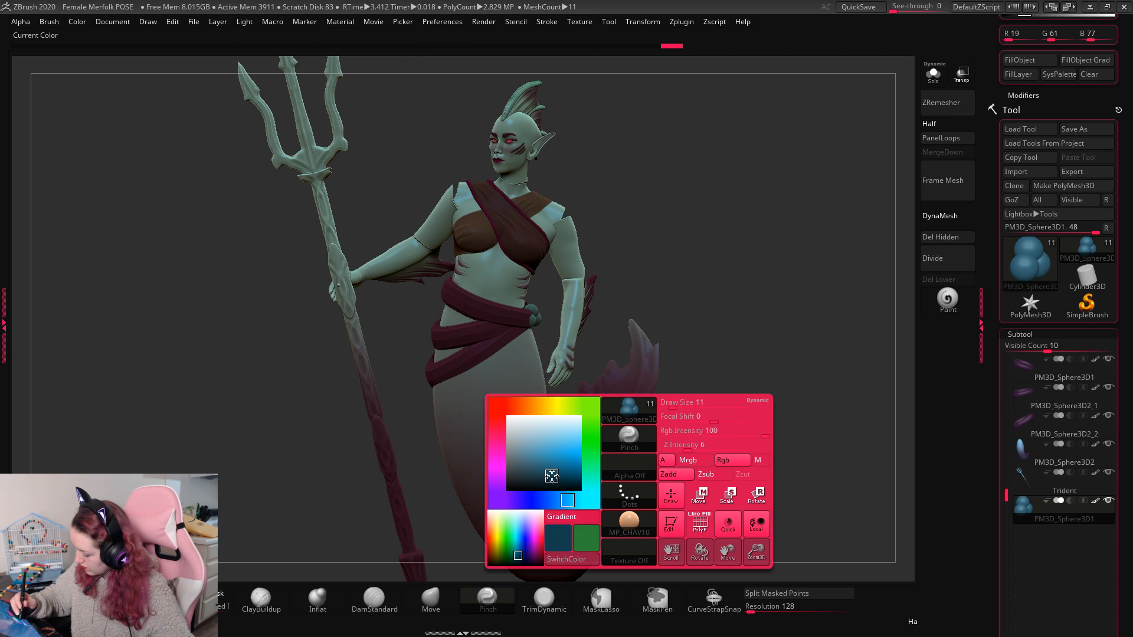
pyautogui.click(1019, 59)
pyautogui.press('space')
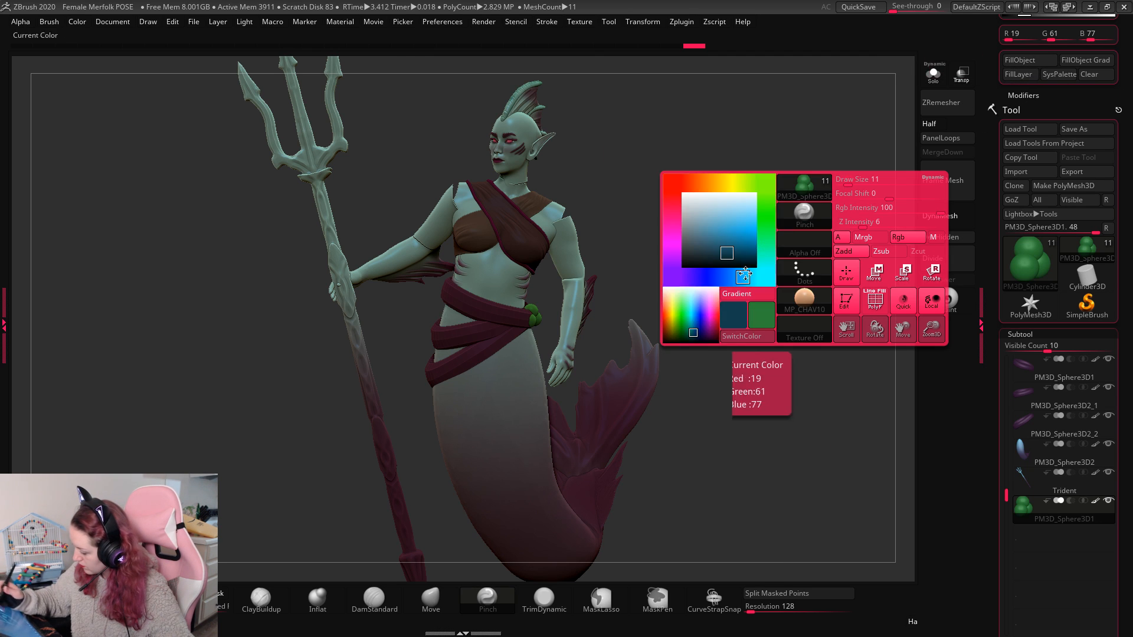
pyautogui.click(1019, 59)
pyautogui.press('v')
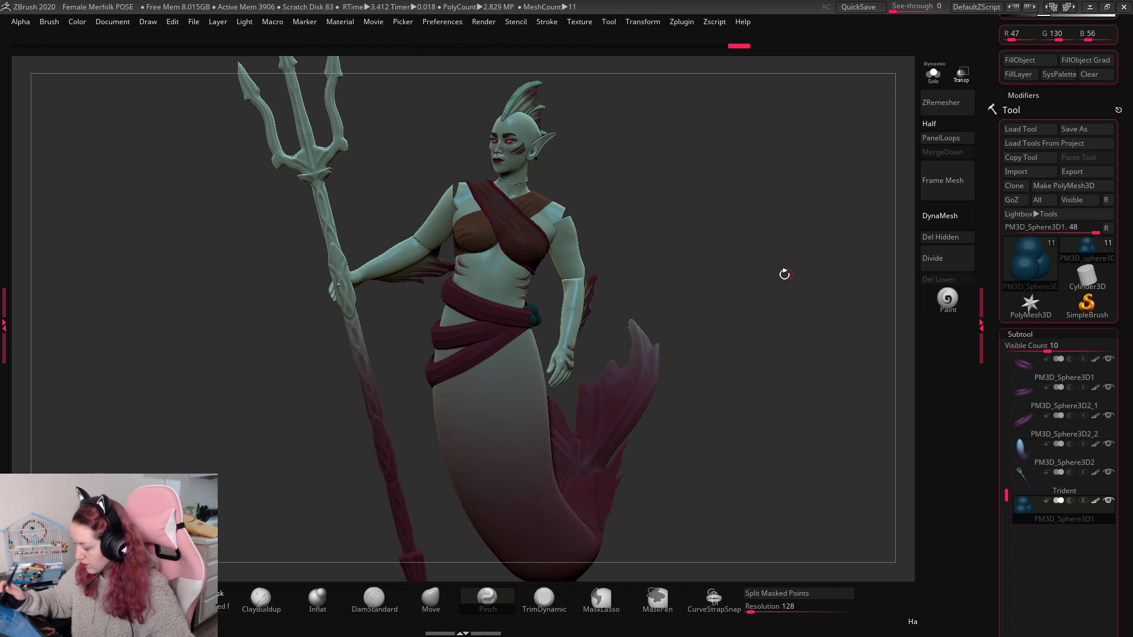
# Step: Make the trident the active subtool with the Paint brush and colour the whole trident the same dark blue as the sphere cluster
pyautogui.moveTo(785, 298); pyautogui.dragTo(791, 309)
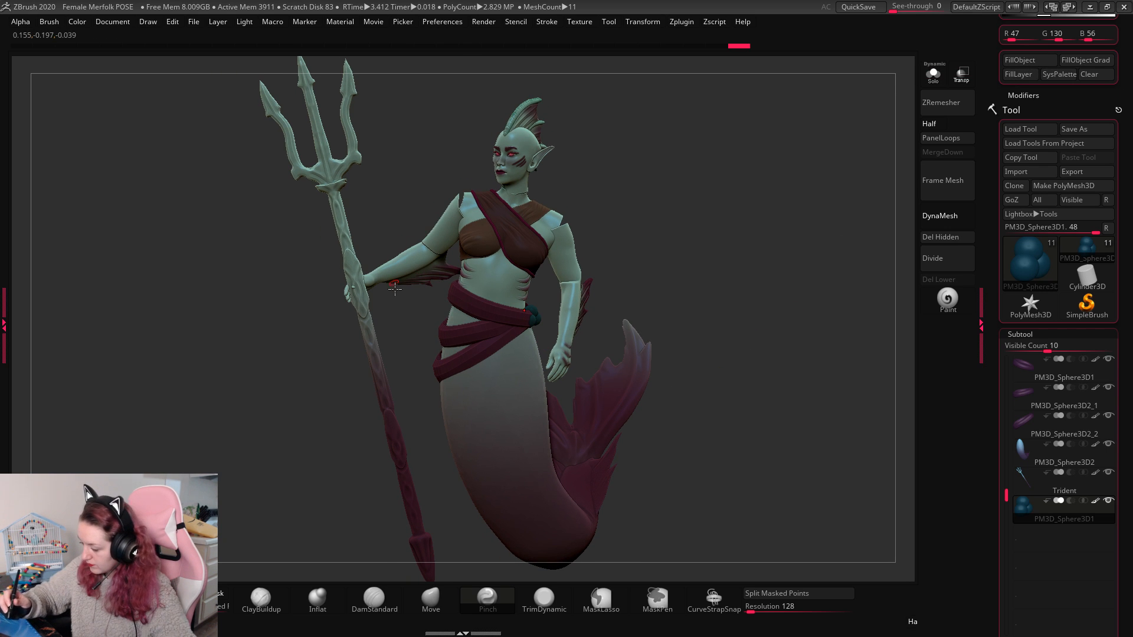
pyautogui.press('space')
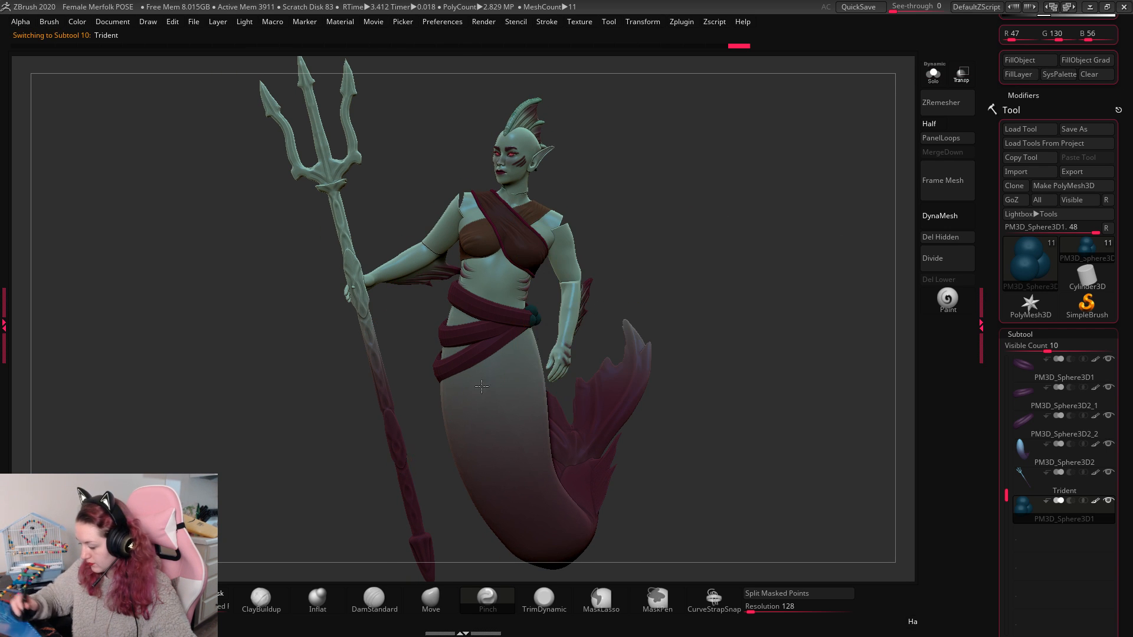
pyautogui.press('space')
pyautogui.moveTo(738, 413); pyautogui.dragTo(592, 406)
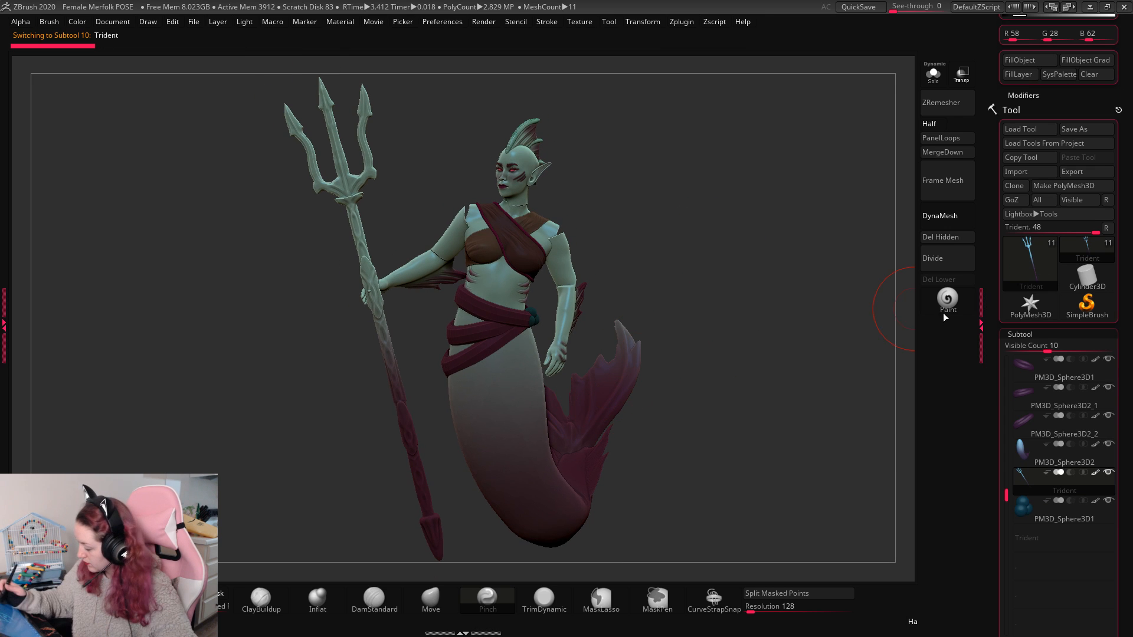
pyautogui.moveTo(649, 157)
pyautogui.mouseDown()
pyautogui.moveTo(756, 220)
pyautogui.moveTo(738, 246)
pyautogui.moveTo(730, 175)
pyautogui.moveTo(731, 207)
pyautogui.mouseUp()
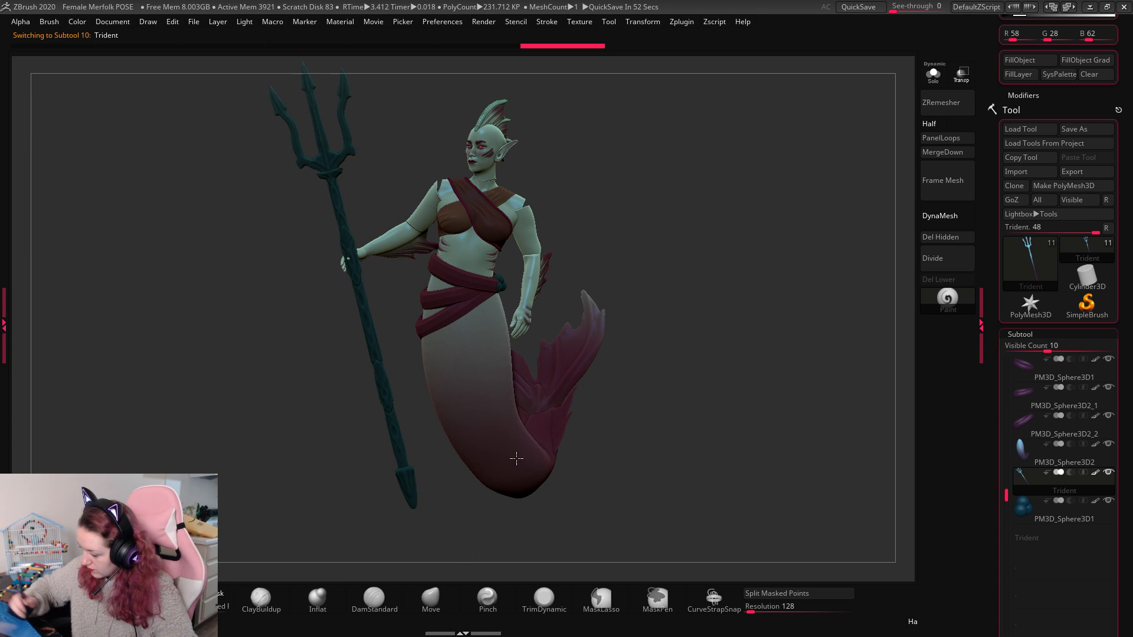
pyautogui.moveTo(381, 208); pyautogui.dragTo(643, 276)
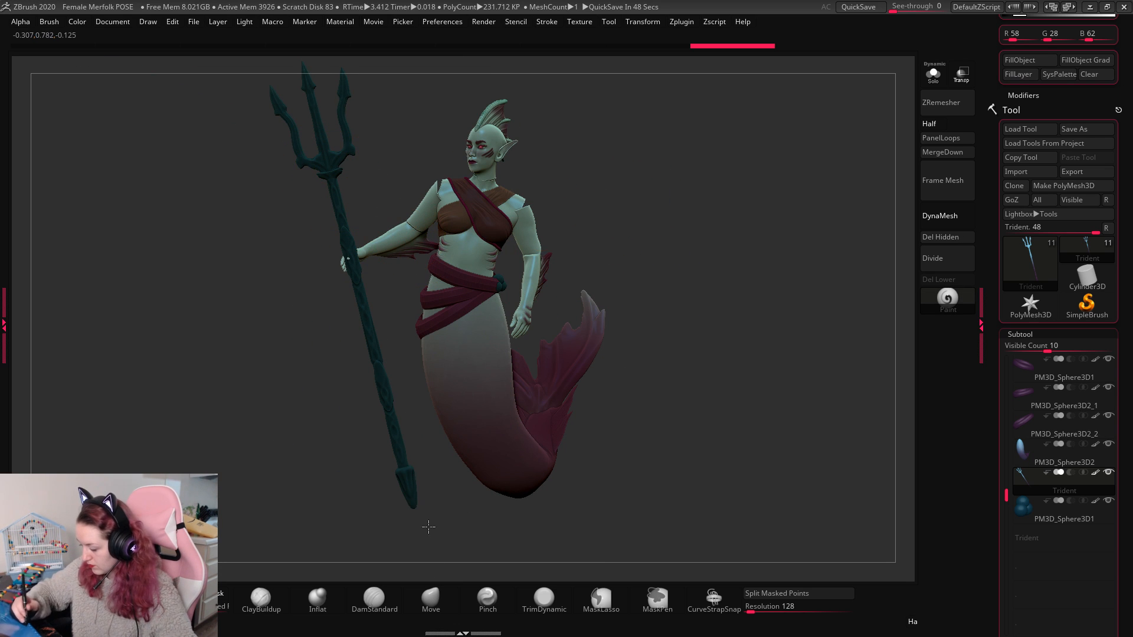
# Step: Pick a near-white paint colour (R 233, G 229, B 233) for the trident
pyautogui.press('space')
pyautogui.moveTo(629, 217); pyautogui.dragTo(426, 151)
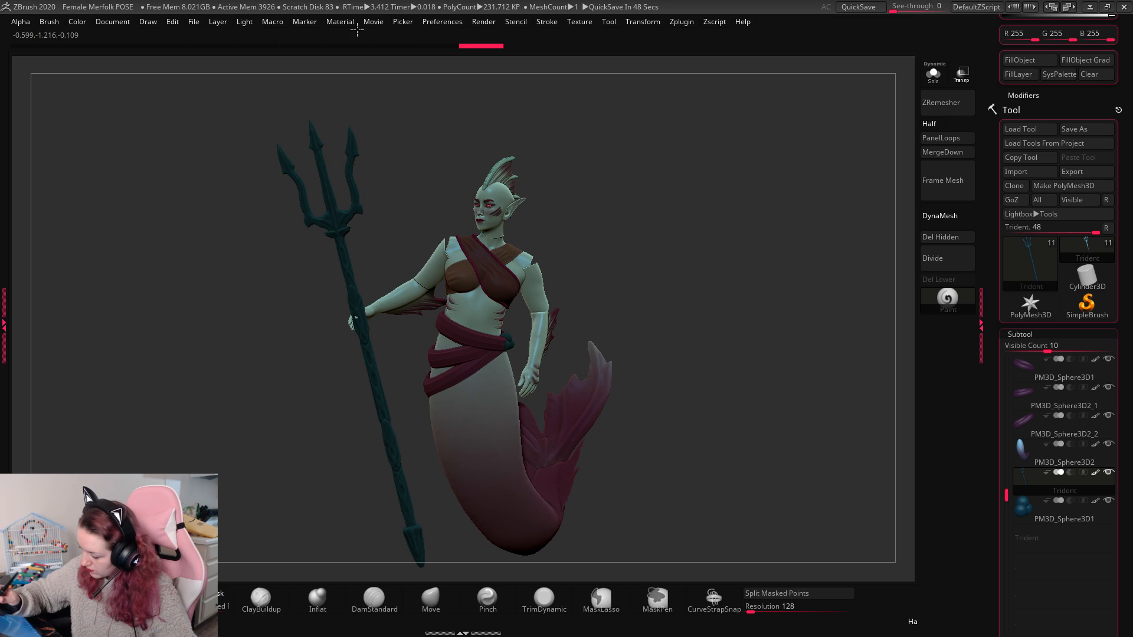
pyautogui.press('space')
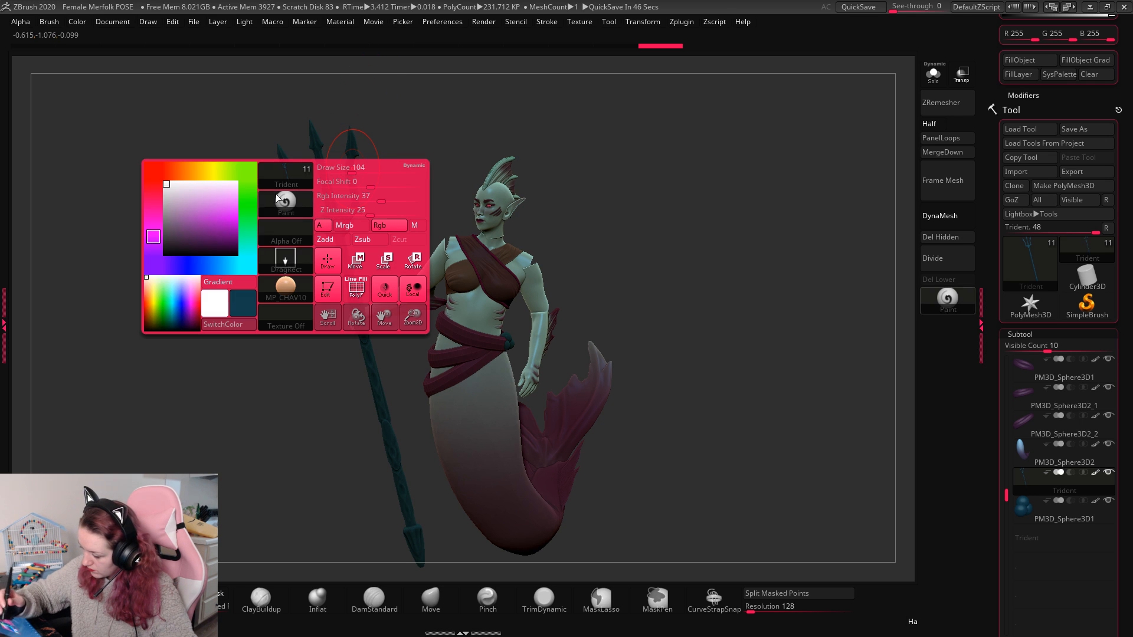
pyautogui.click(150, 173)
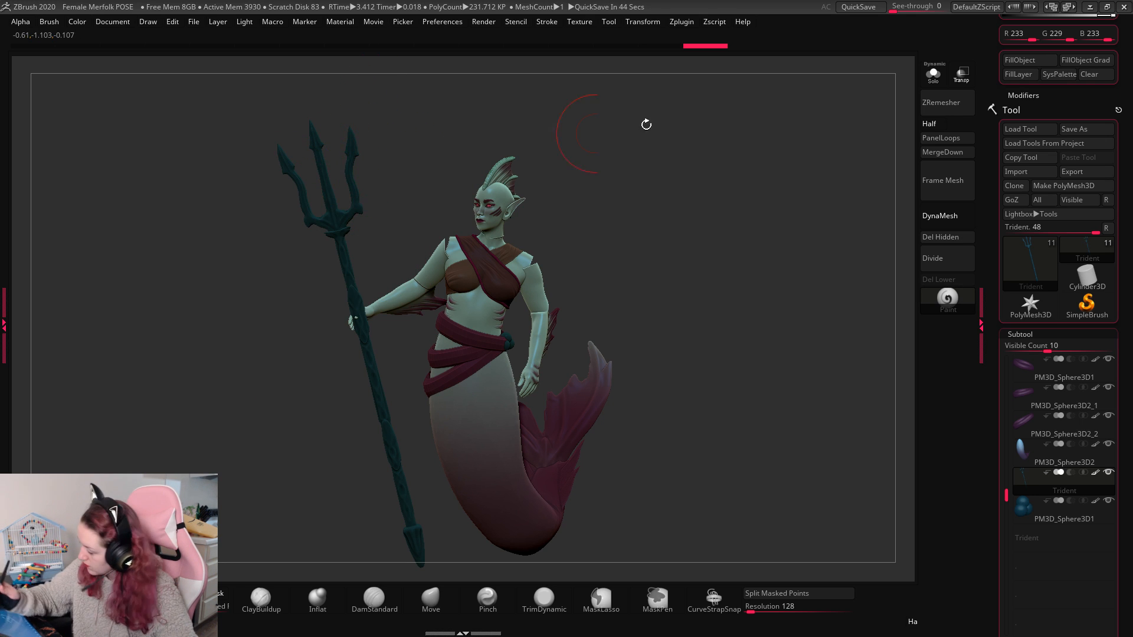
pyautogui.moveTo(1117, 46); pyautogui.dragTo(1117, 177)
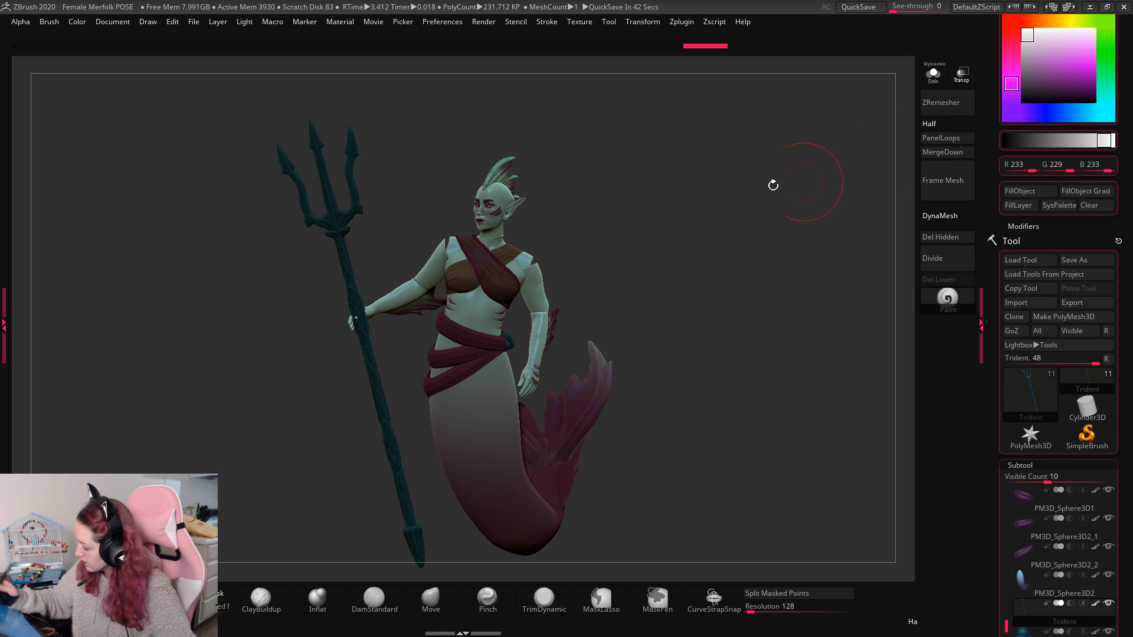
# Step: Try painting highlights on the trident's three prongs, picking off-white (R 238, G 242, B 244) and a mid blue (R 30, G 94, B 118)
pyautogui.press('space')
pyautogui.click(643, 339)
pyautogui.click(628, 275)
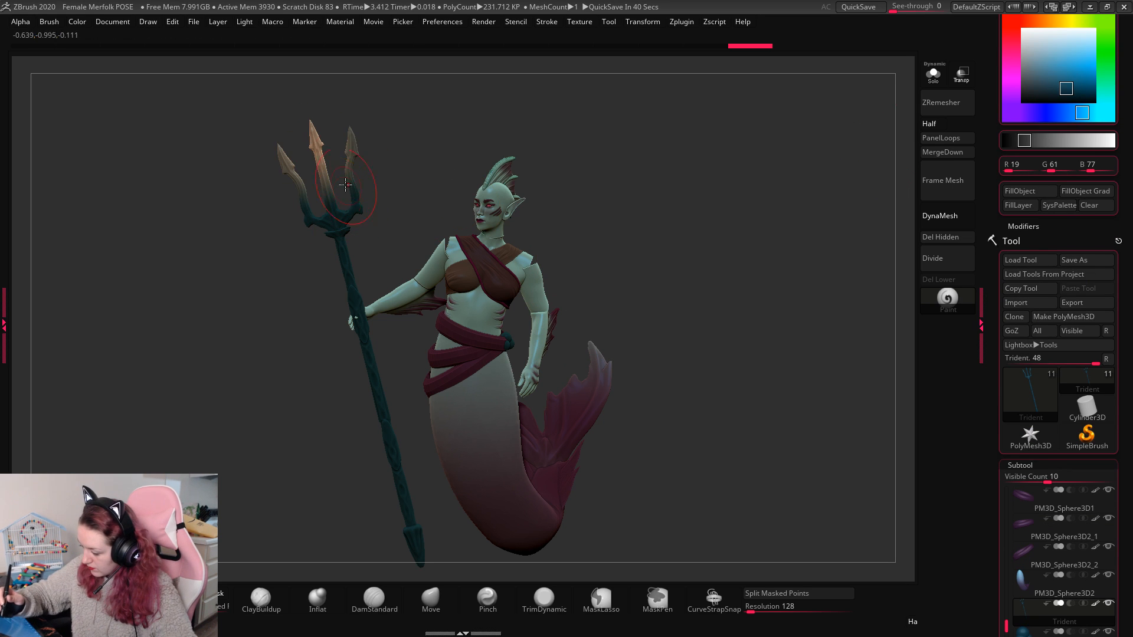
pyautogui.press('space')
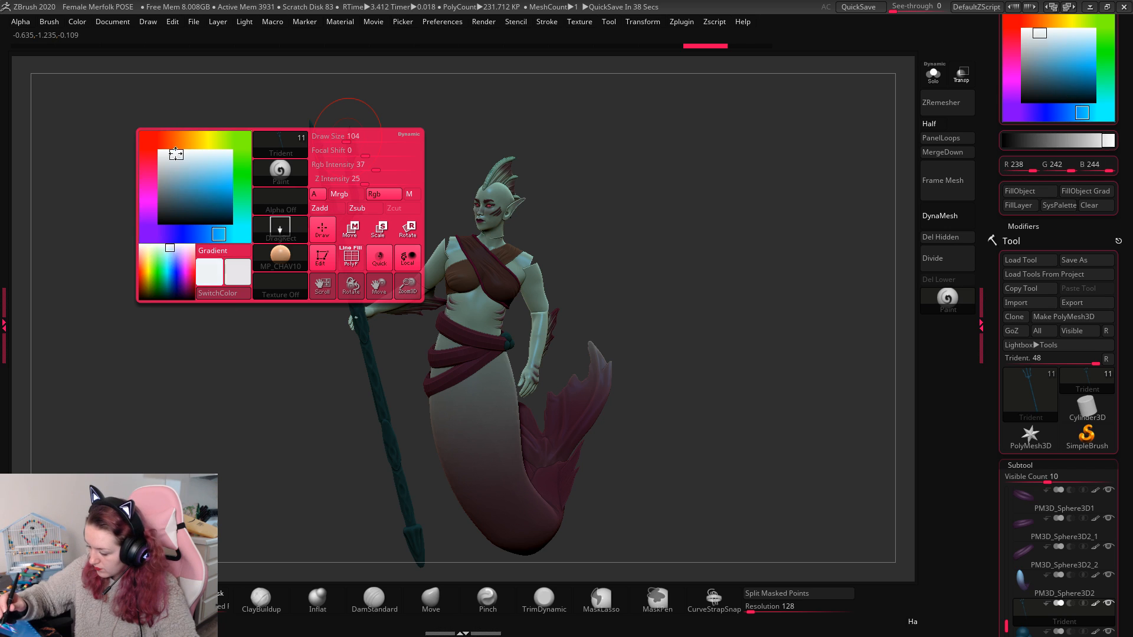
pyautogui.click(200, 199)
pyautogui.moveTo(199, 199); pyautogui.dragTo(201, 206)
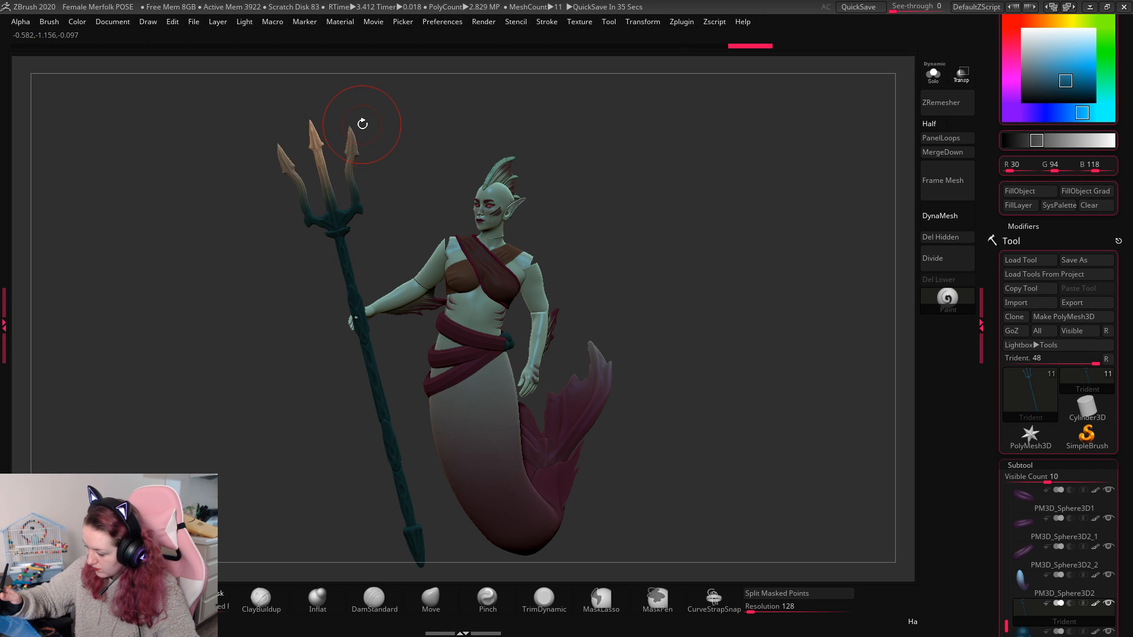
pyautogui.press('space')
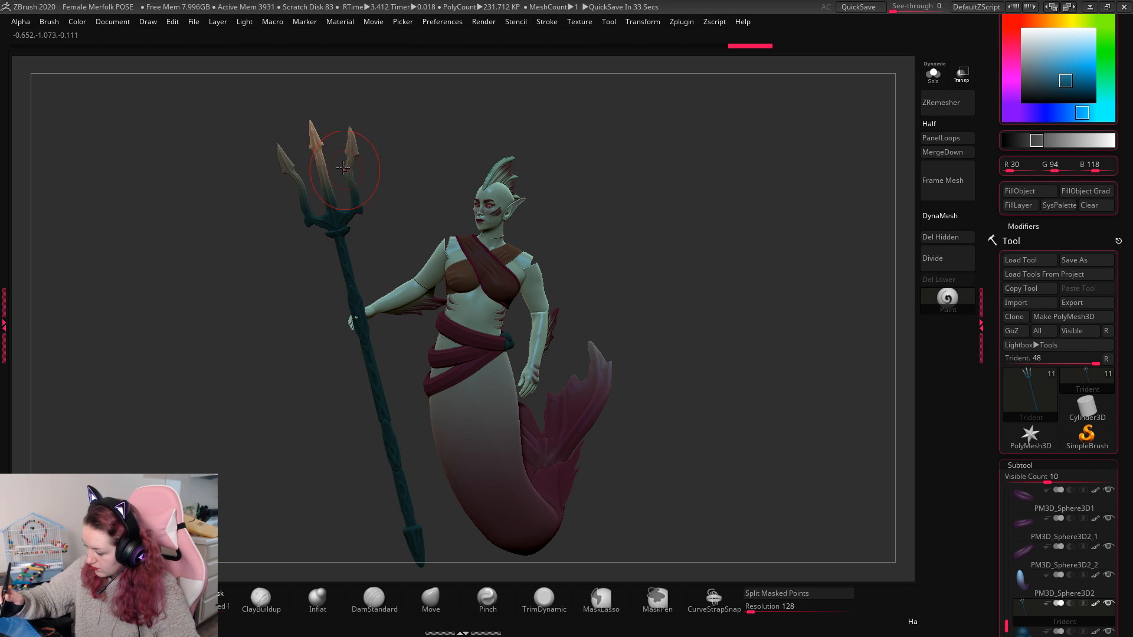
# Step: Set the RGB intensity to 32 and paint near-white highlights (R 233, G 229, B 233) on the trident's three prongs
pyautogui.keyDown('alt'); pyautogui.moveTo(709, 198); pyautogui.dragTo(704, 230); pyautogui.keyUp('alt')
pyautogui.press('c')
pyautogui.press('space')
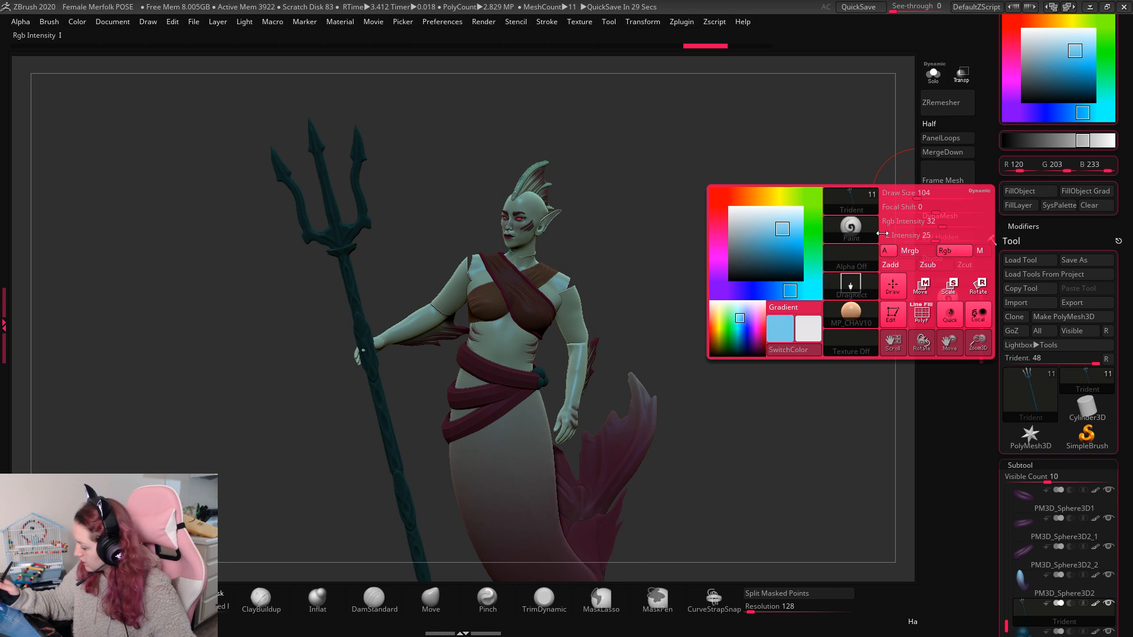
pyautogui.click(807, 354)
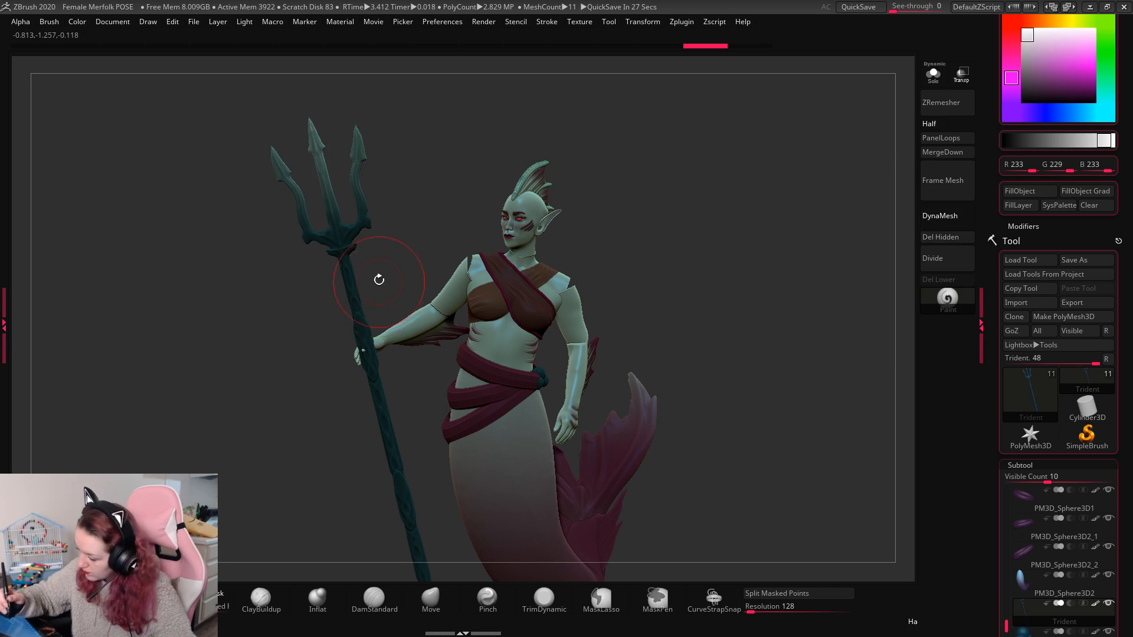
pyautogui.hotkey('ctrl', 'z')
pyautogui.moveTo(308, 124)
pyautogui.mouseDown()
pyautogui.moveTo(320, 163)
pyautogui.moveTo(356, 178)
pyautogui.mouseUp()
pyautogui.moveTo(273, 149); pyautogui.dragTo(317, 226)
pyautogui.keyDown('alt'); pyautogui.moveTo(745, 206); pyautogui.dragTo(730, 188); pyautogui.keyUp('alt')
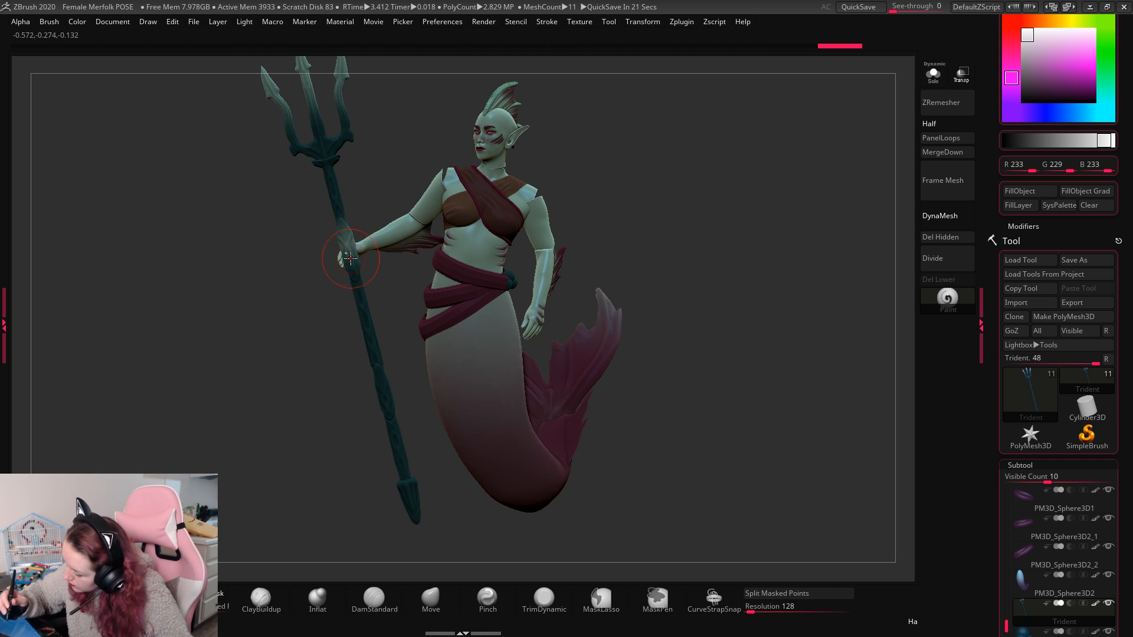
# Step: Sample a dark purple (R 58, G 28, B 62) and paint the trident's grip around the hand
pyautogui.hotkey('ctrl', 'z')
pyautogui.press('c')
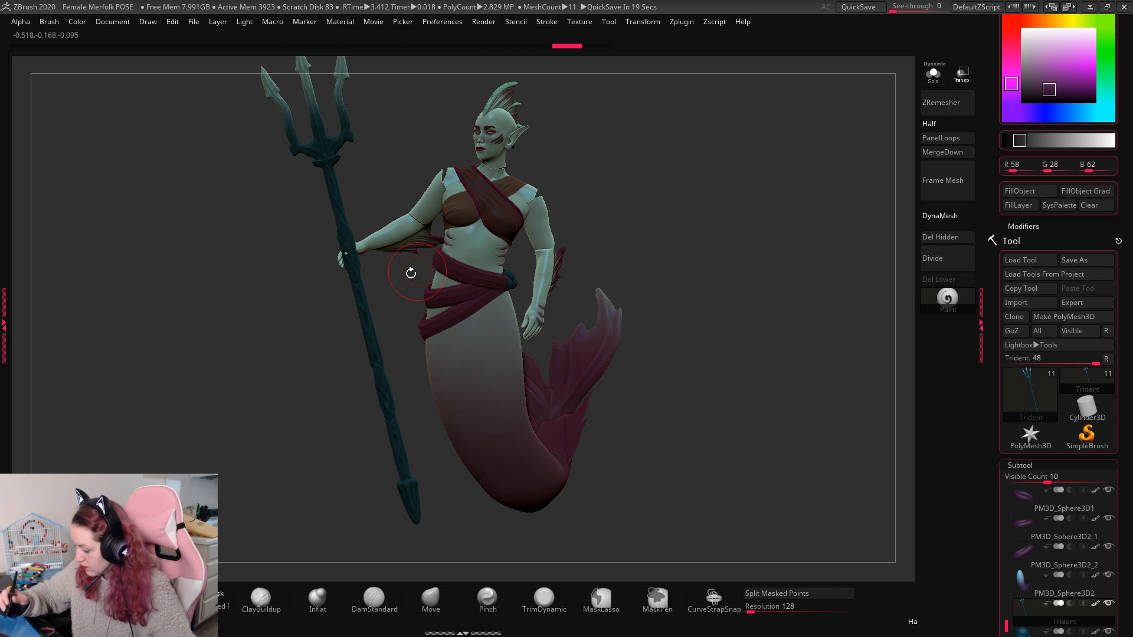
pyautogui.click(1095, 208)
pyautogui.press('space')
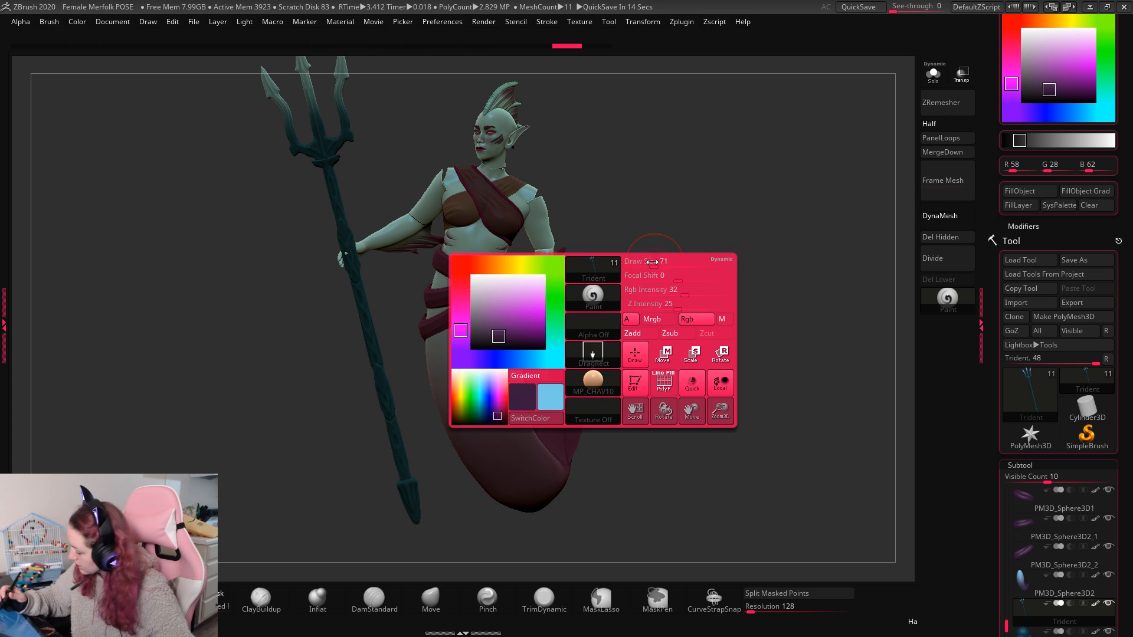
pyautogui.click(519, 419)
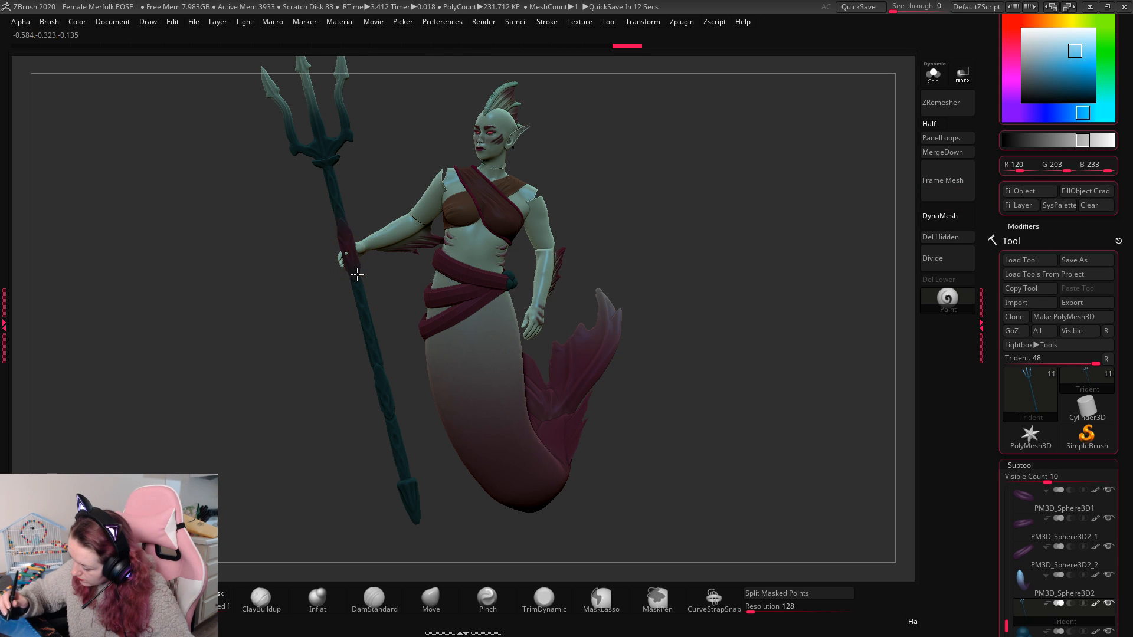
pyautogui.press('ctrl')
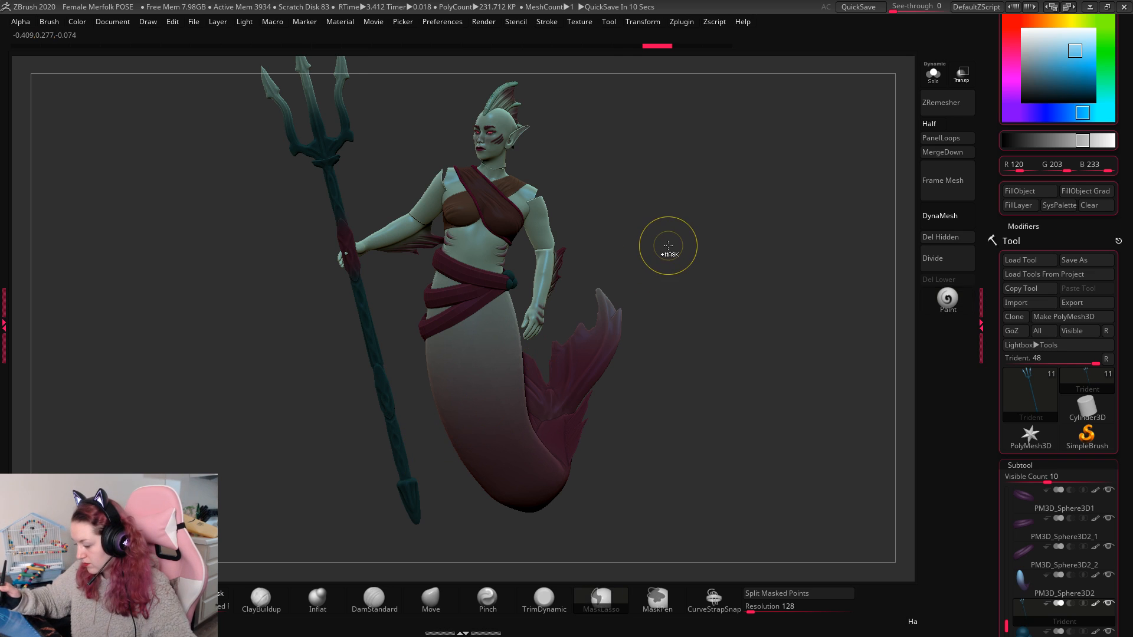
# Step: Pick a dark blue (R 37, G 85, B 103), switch back to the dark purple and shade the trident's shaft and lower point
pyautogui.press('space')
pyautogui.click(525, 354)
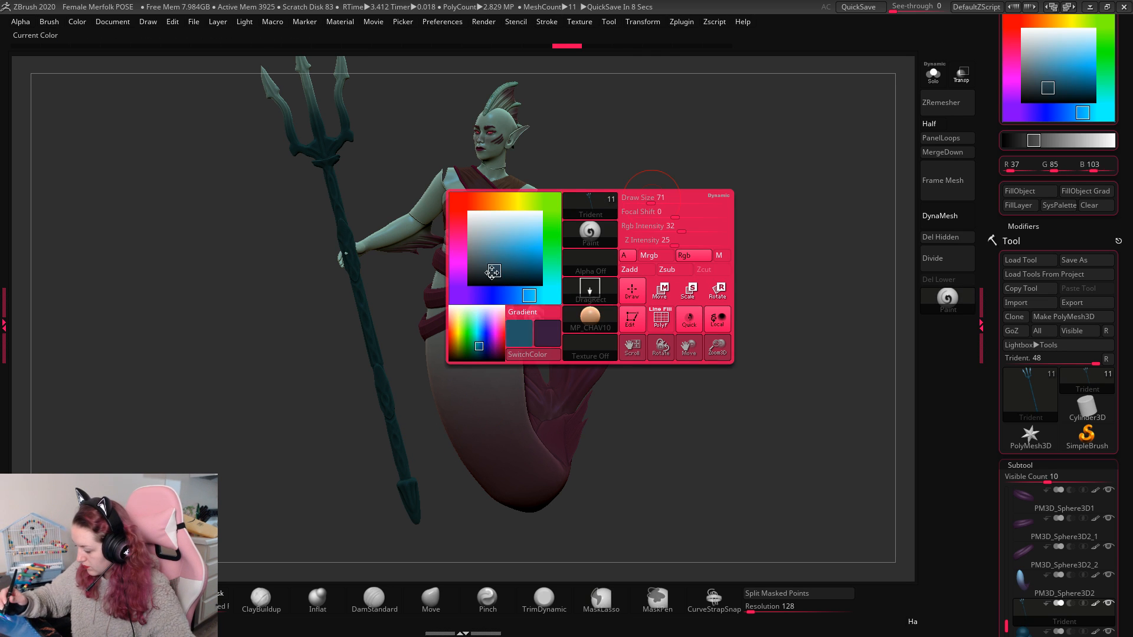
pyautogui.click(525, 354)
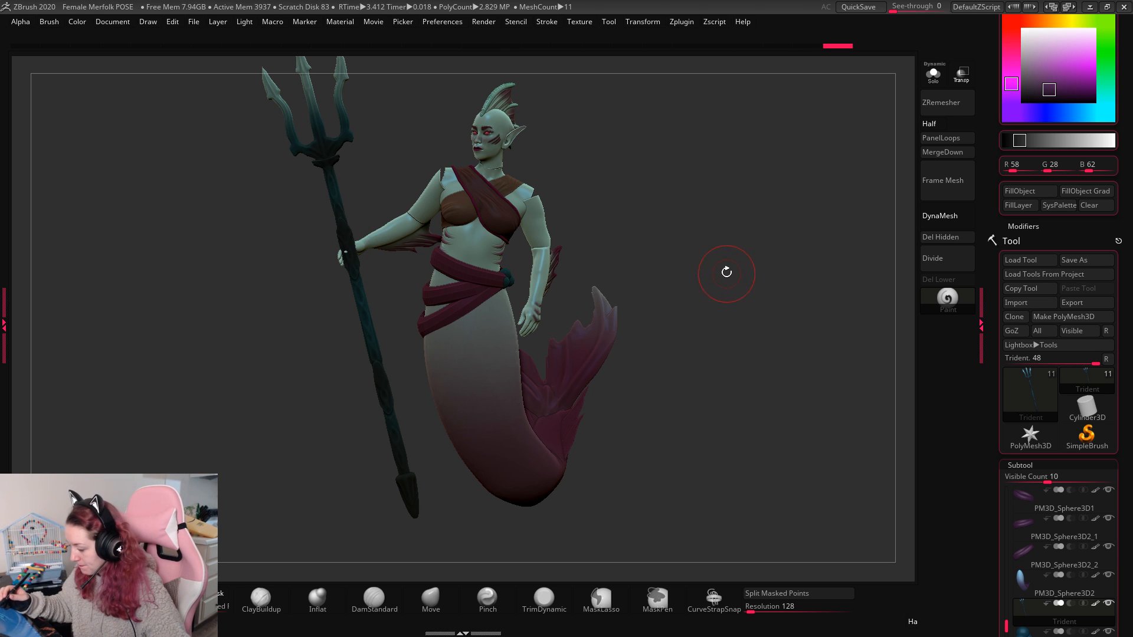
pyautogui.press('space')
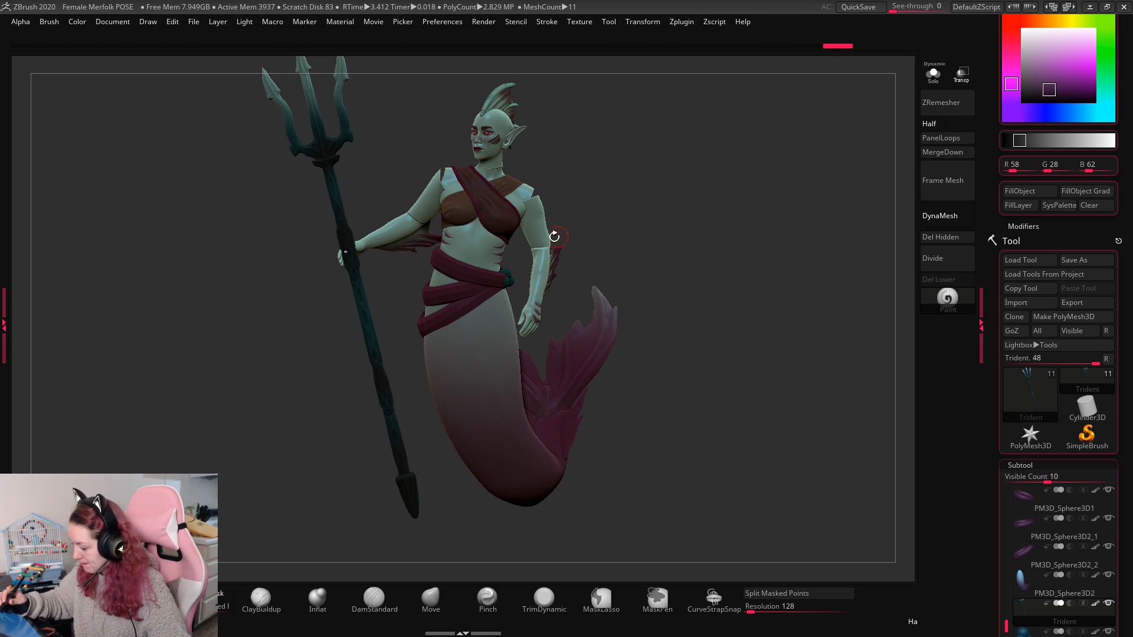
pyautogui.keyDown('alt'); pyautogui.moveTo(746, 280); pyautogui.dragTo(779, 280); pyautogui.keyUp('alt')
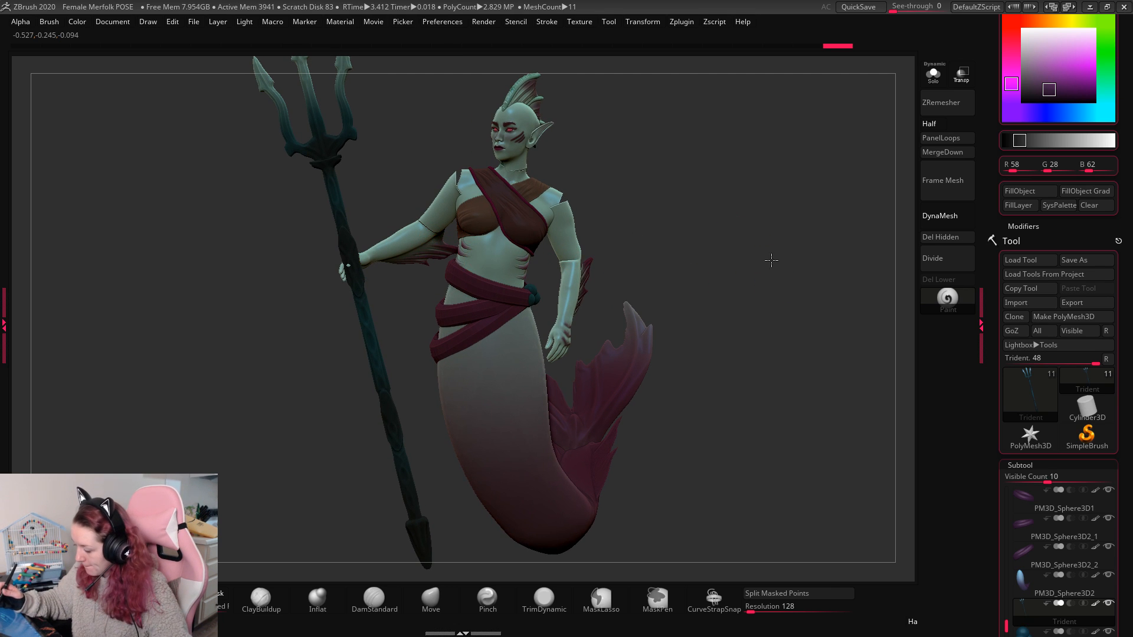
pyautogui.moveTo(772, 259); pyautogui.dragTo(776, 275)
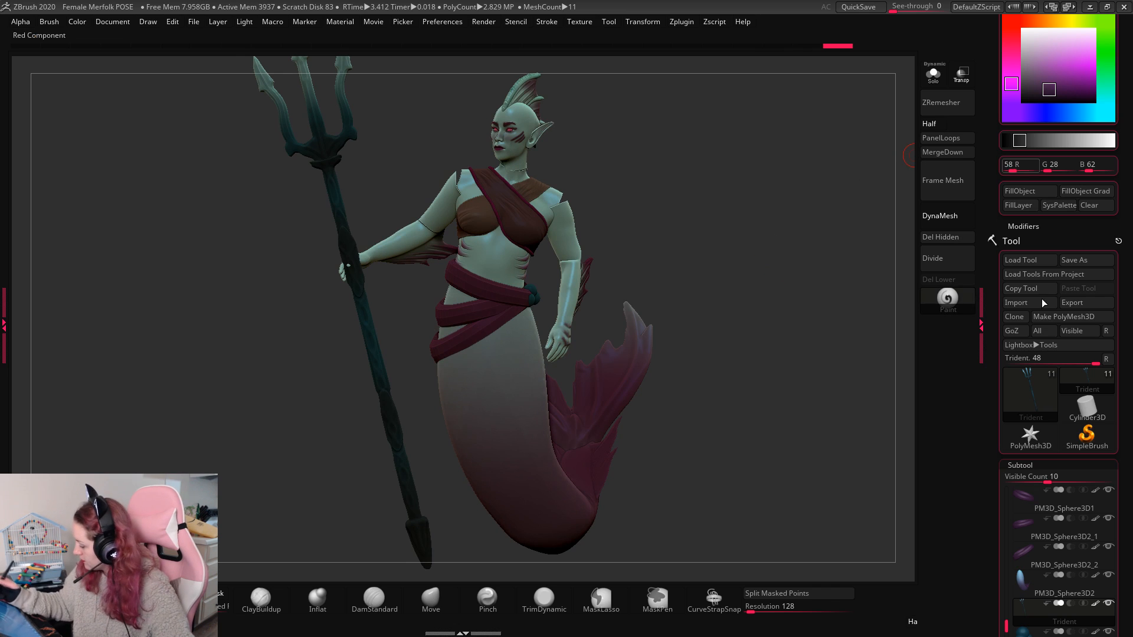
pyautogui.moveTo(804, 397); pyautogui.dragTo(653, 409)
pyautogui.keyDown('alt'); pyautogui.click(537, 456); pyautogui.keyUp('alt')
pyautogui.press('space')
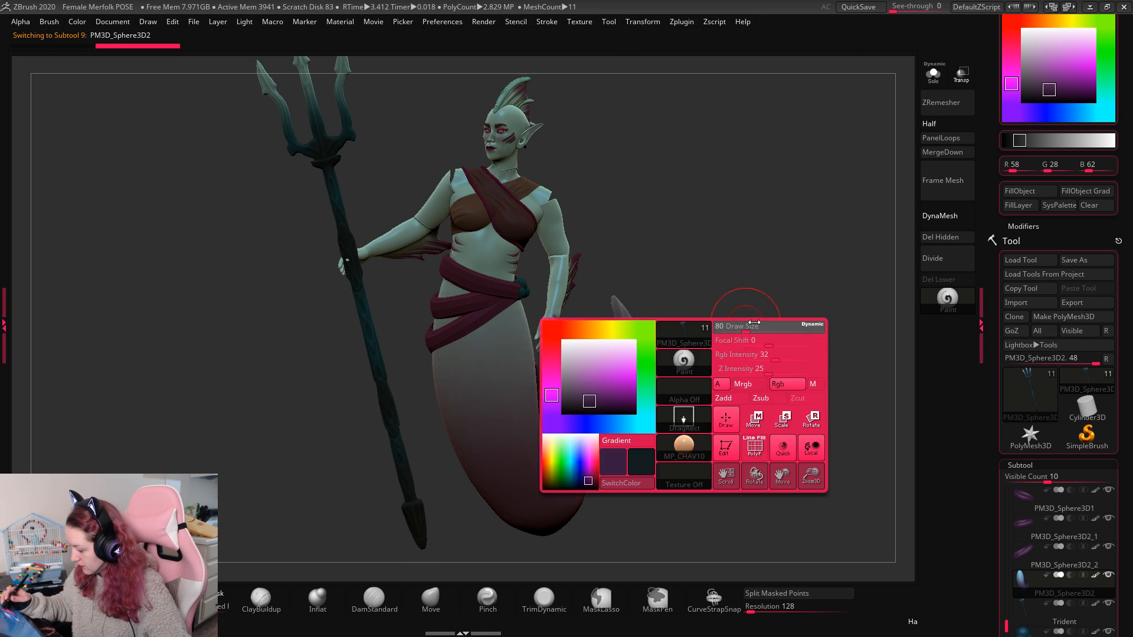
pyautogui.moveTo(776, 362); pyautogui.dragTo(794, 344)
pyautogui.press('space')
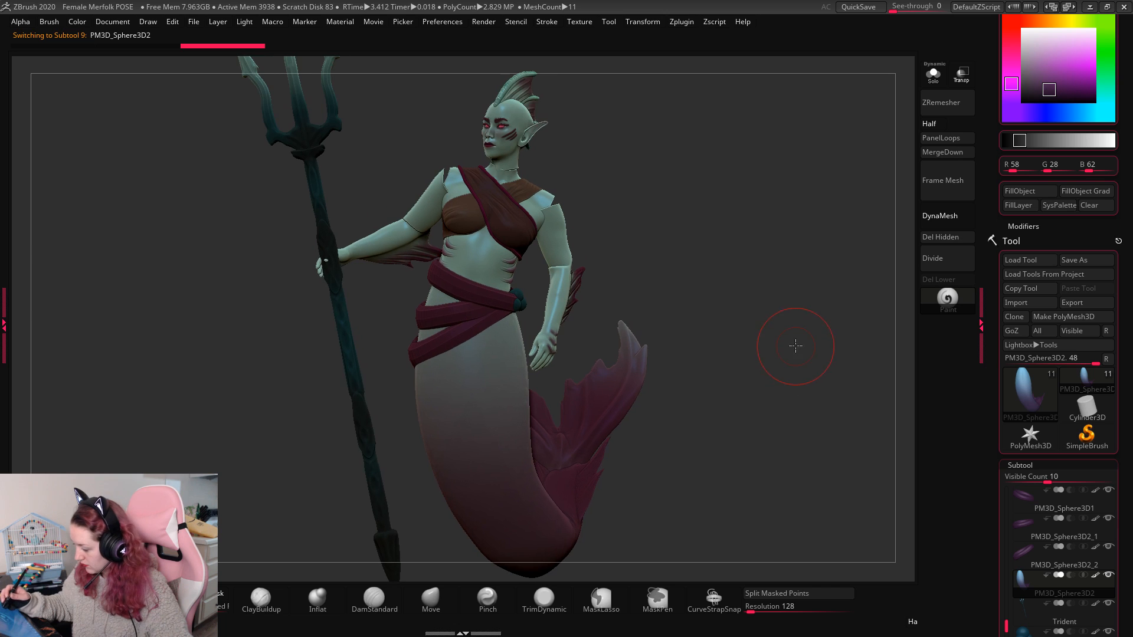
# Step: Select the lowest hip strap and thicken it along its length with the Inflat brush
pyautogui.keyDown('alt'); pyautogui.moveTo(680, 339); pyautogui.dragTo(677, 313); pyautogui.keyUp('alt')
pyautogui.keyDown('alt'); pyautogui.click(468, 311); pyautogui.keyUp('alt')
pyautogui.press('space')
pyautogui.moveTo(689, 262); pyautogui.dragTo(690, 295)
pyautogui.click(318, 600)
pyautogui.moveTo(495, 312); pyautogui.dragTo(416, 355)
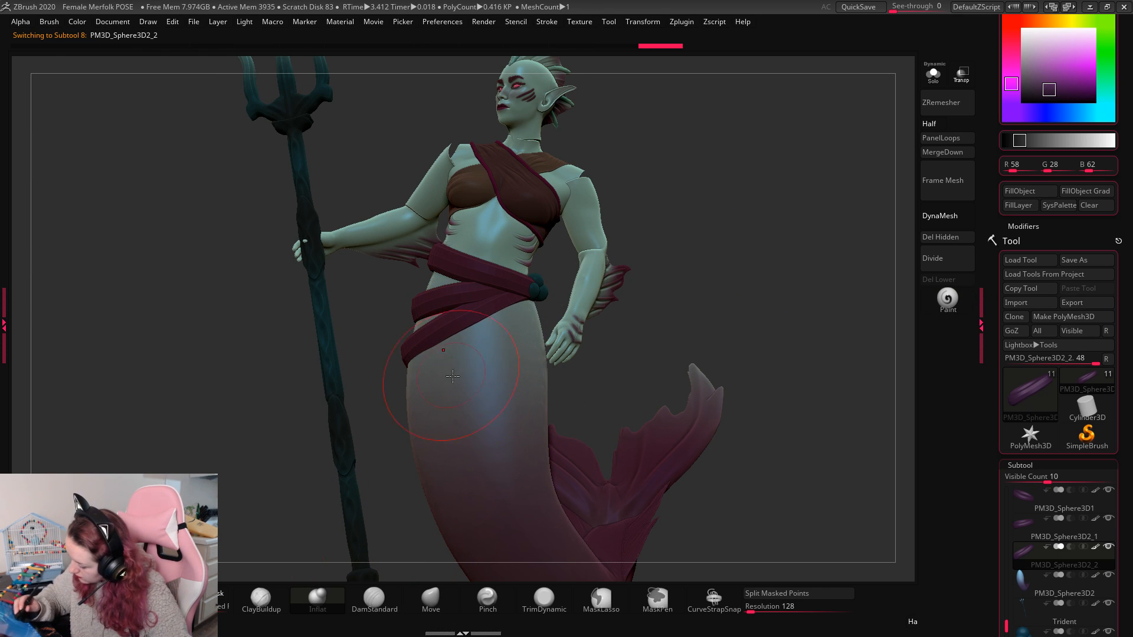
# Step: Reshape the lowest hip strap with the Move brush so it fits around the hip
pyautogui.click(431, 600)
pyautogui.moveTo(642, 291); pyautogui.dragTo(639, 273)
pyautogui.moveTo(459, 351); pyautogui.dragTo(431, 367)
pyautogui.moveTo(499, 312); pyautogui.dragTo(472, 337)
pyautogui.moveTo(638, 292); pyautogui.dragTo(659, 301)
pyautogui.moveTo(492, 318); pyautogui.dragTo(468, 301)
pyautogui.moveTo(769, 341)
pyautogui.mouseDown()
pyautogui.moveTo(776, 354)
pyautogui.moveTo(780, 264)
pyautogui.mouseUp()
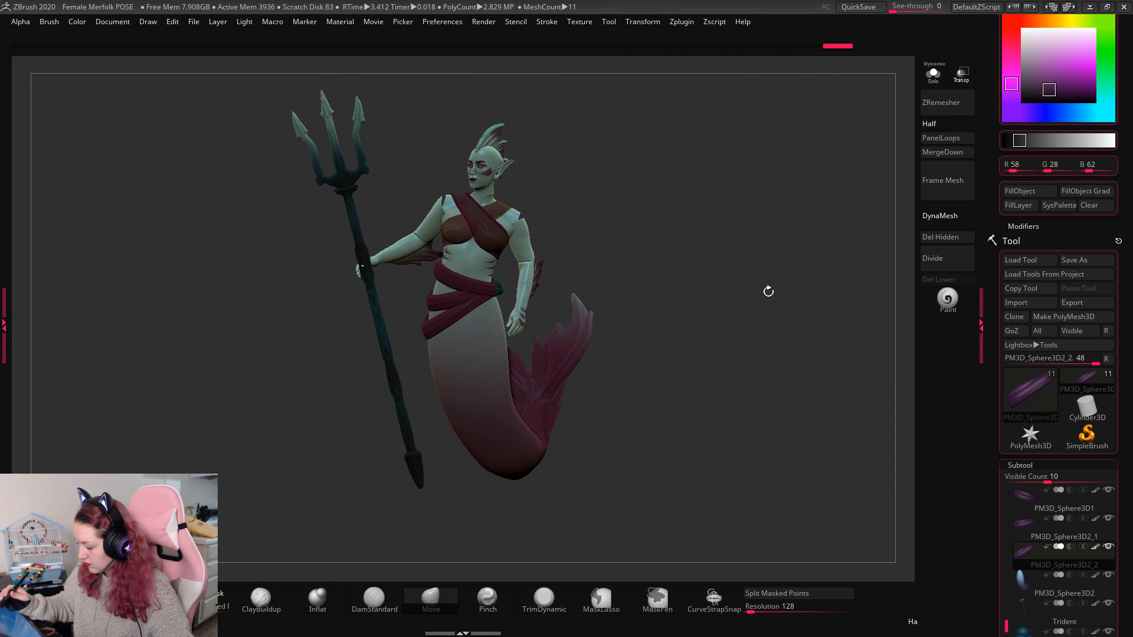
# Step: Select the middle hip strap and adjust it slightly with the transform gizmo
pyautogui.press('space')
pyautogui.keyDown('alt'); pyautogui.moveTo(767, 306); pyautogui.dragTo(768, 318); pyautogui.keyUp('alt')
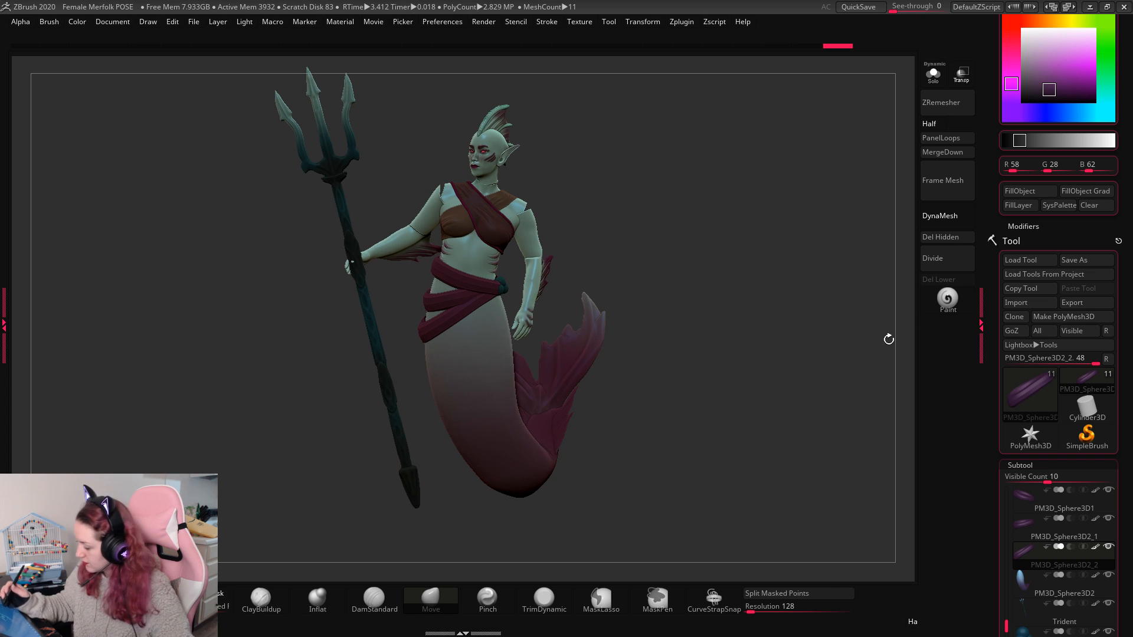
pyautogui.click(1032, 526)
pyautogui.press('w')
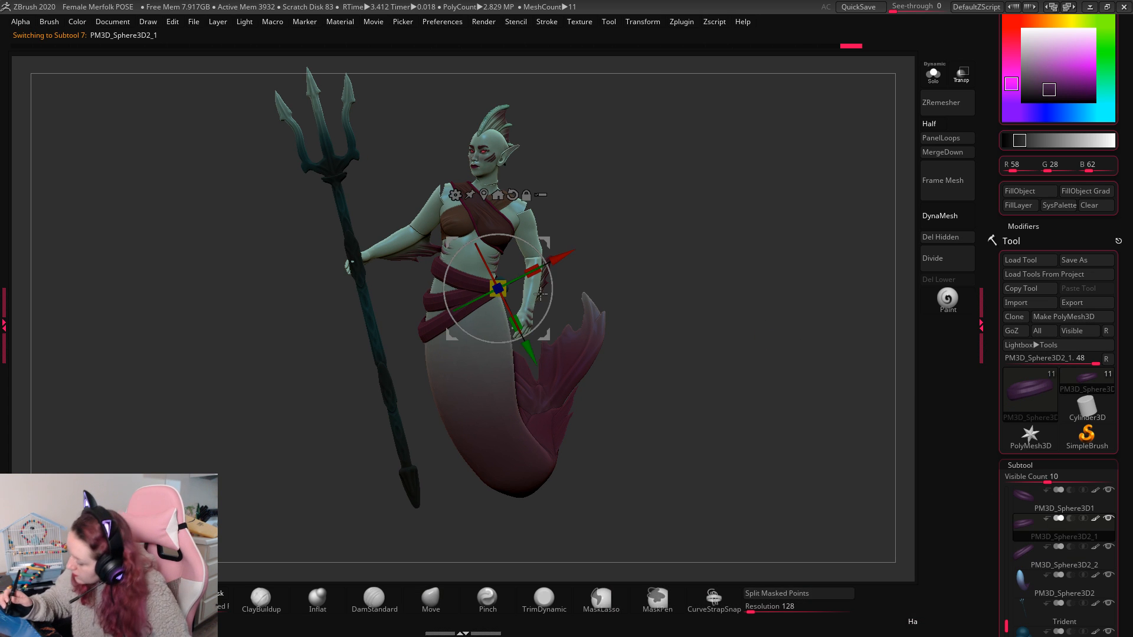
pyautogui.moveTo(522, 339); pyautogui.dragTo(519, 341)
pyautogui.press('q')
pyautogui.press('space')
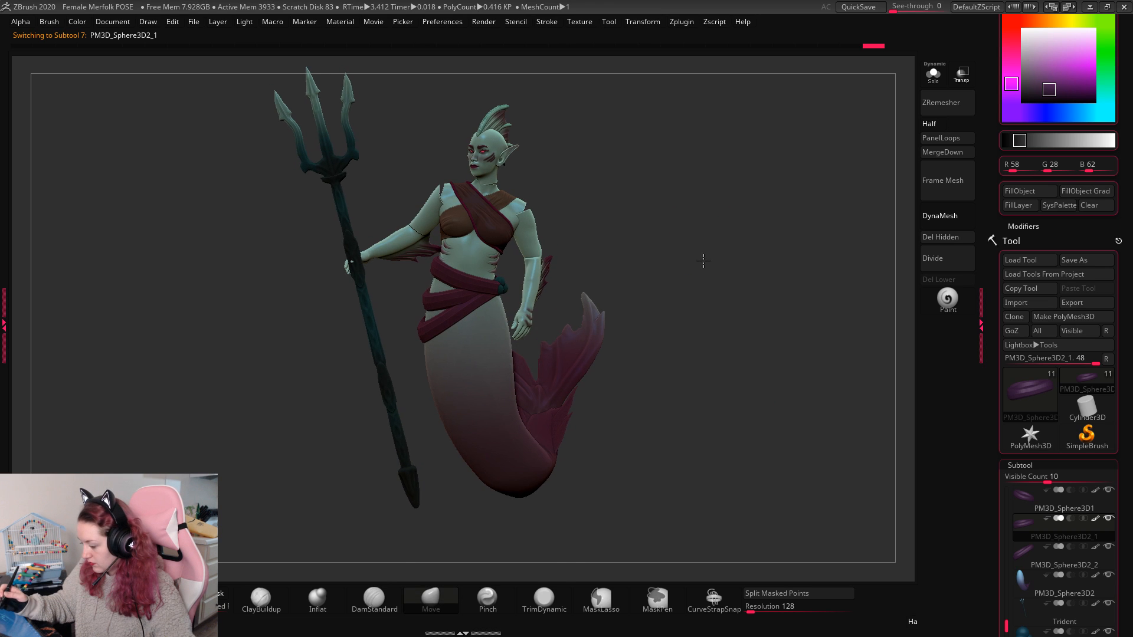
# Step: Make the tail the active subtool and briefly toggle transparency
pyautogui.keyDown('ctrl'); pyautogui.moveTo(705, 260); pyautogui.dragTo(700, 263, button='right'); pyautogui.keyUp('ctrl')
pyautogui.press('space')
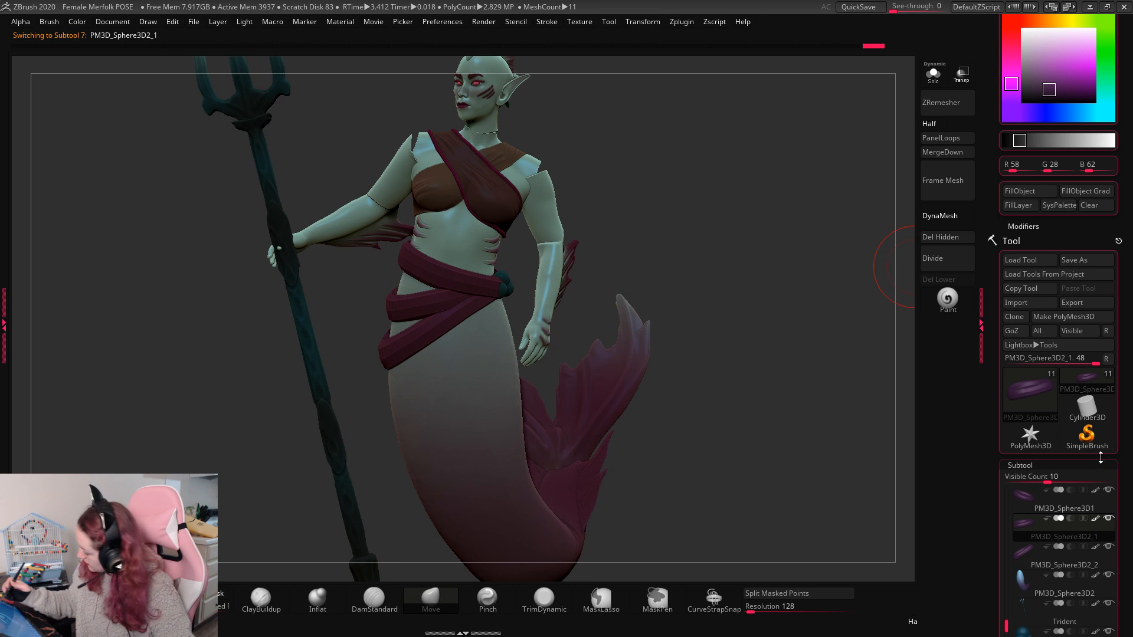
pyautogui.moveTo(1099, 458); pyautogui.dragTo(1100, 414)
pyautogui.click(1021, 530)
pyautogui.press('space')
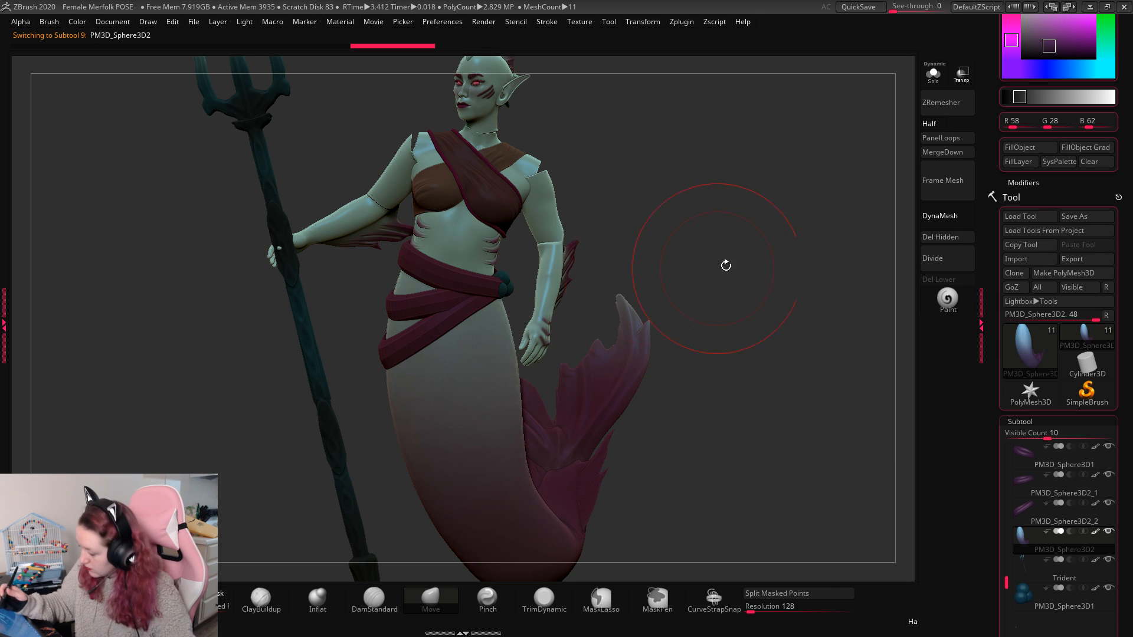
pyautogui.moveTo(737, 242); pyautogui.dragTo(721, 265)
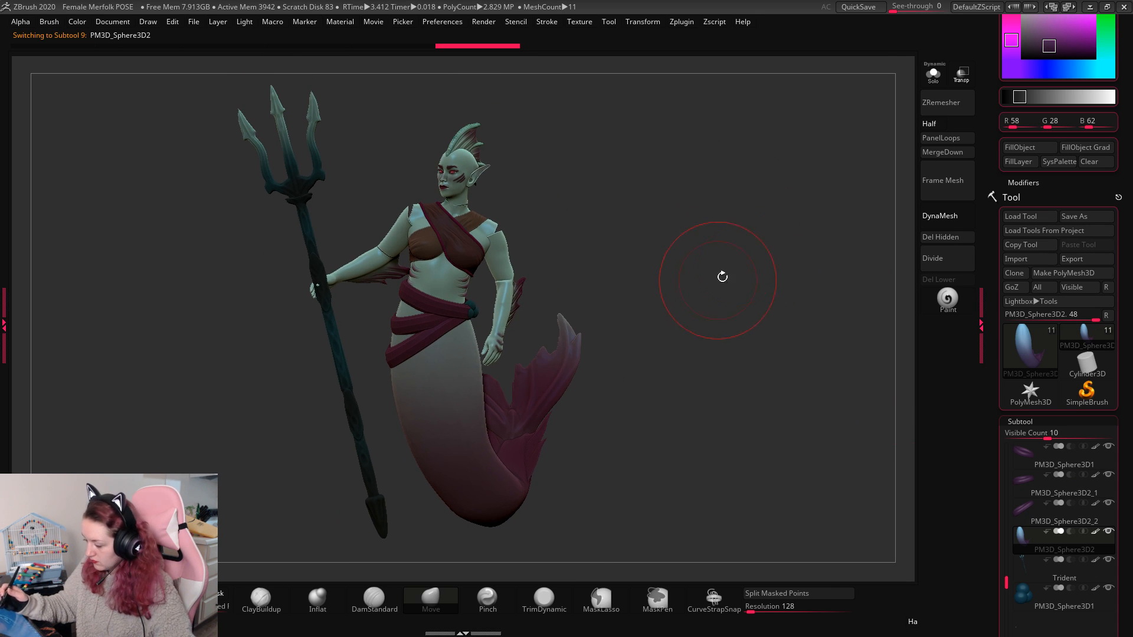
pyautogui.click(967, 79)
pyautogui.click(966, 81)
# Step: Render the whole figure with shadows from two slightly different front angles
pyautogui.press('space')
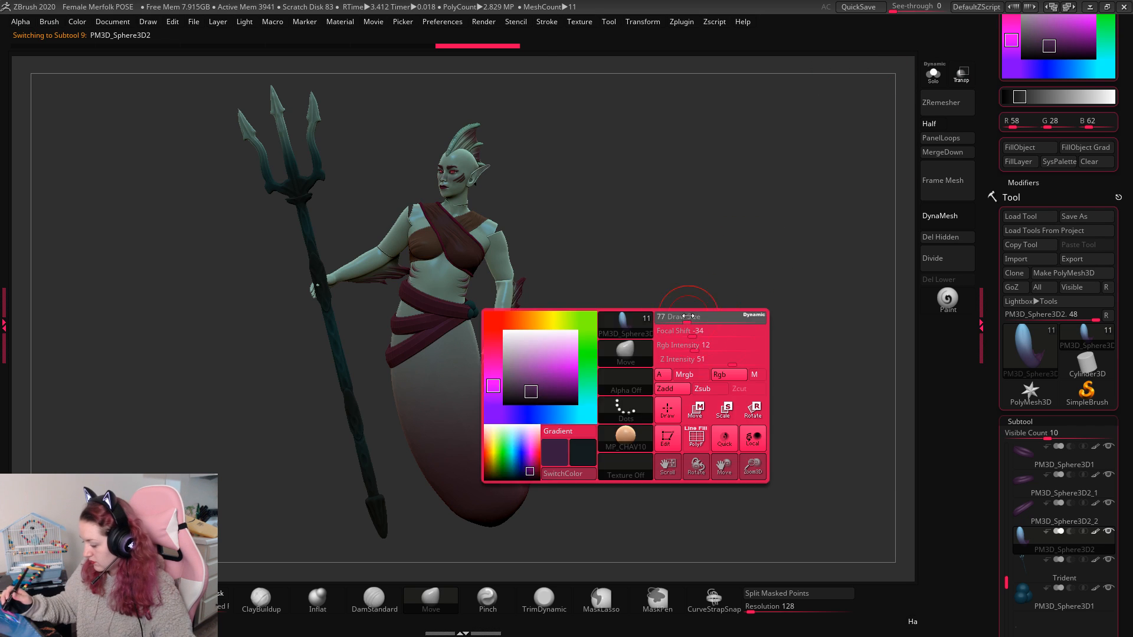
pyautogui.moveTo(733, 331); pyautogui.dragTo(726, 337)
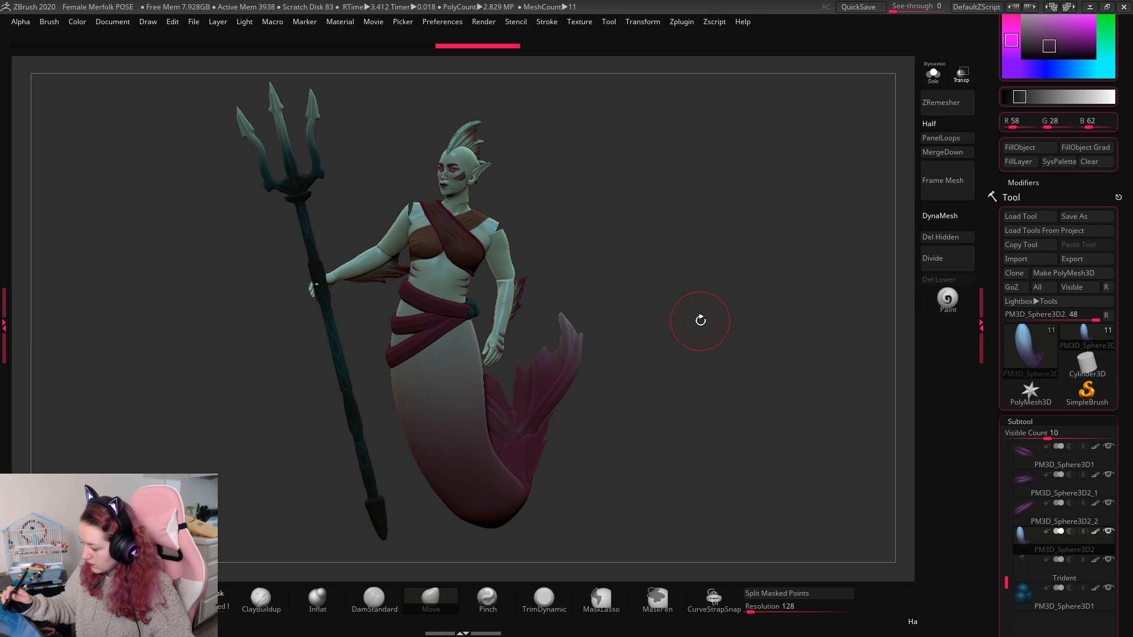
pyautogui.moveTo(708, 316); pyautogui.dragTo(718, 346)
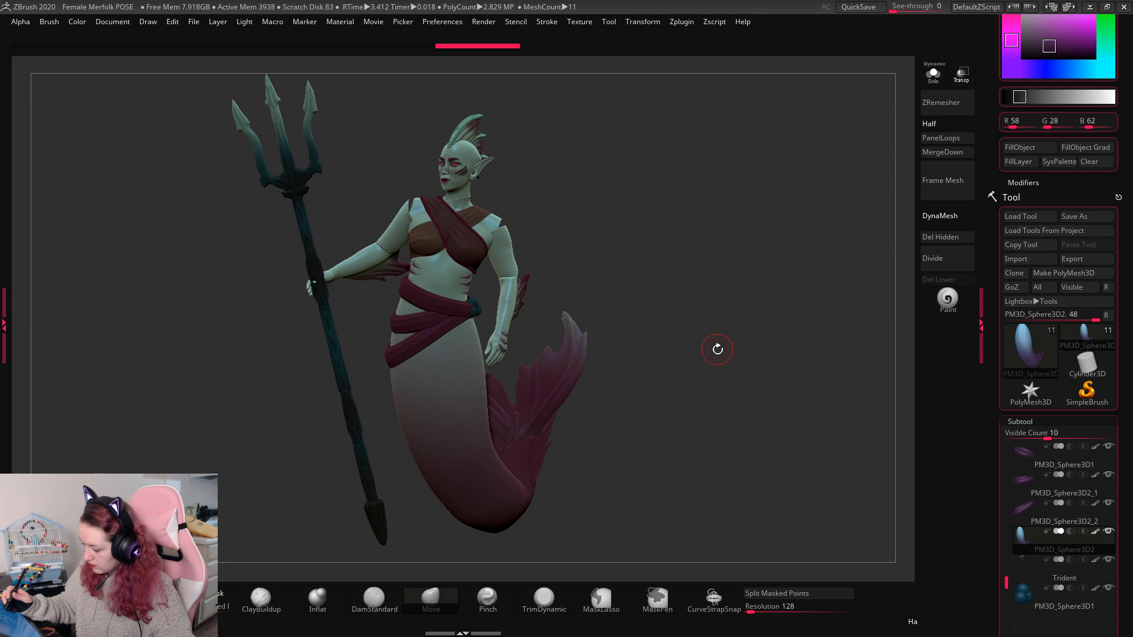
pyautogui.hotkey('shift', 'r')
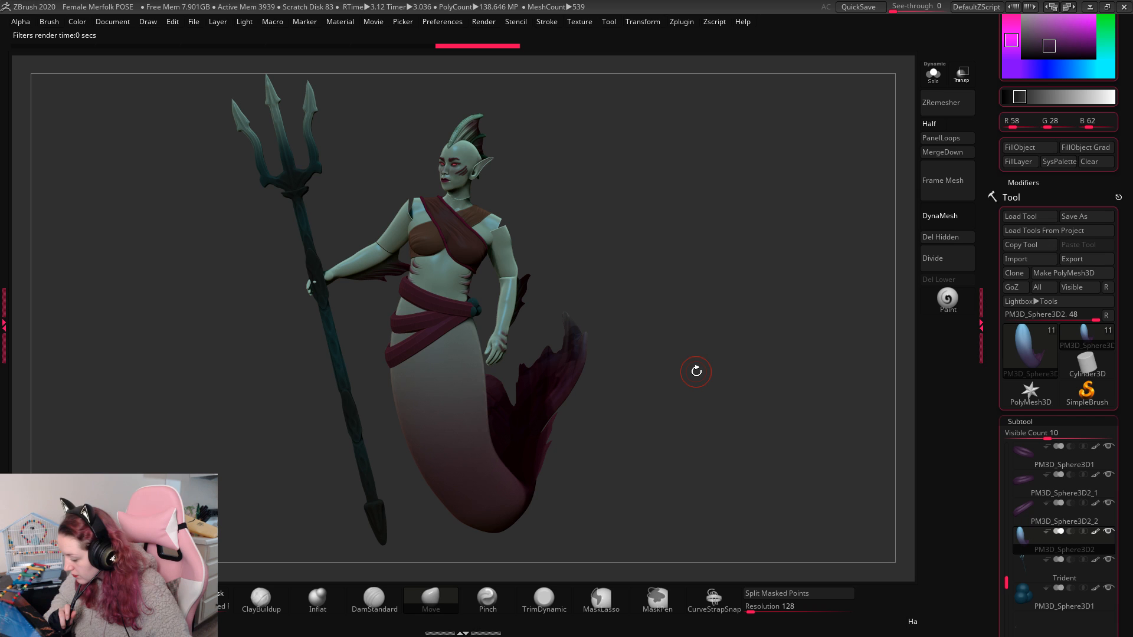
pyautogui.moveTo(691, 285)
pyautogui.mouseDown()
pyautogui.moveTo(710, 291)
pyautogui.moveTo(734, 347)
pyautogui.mouseUp()
pyautogui.hotkey('shift', 'r')
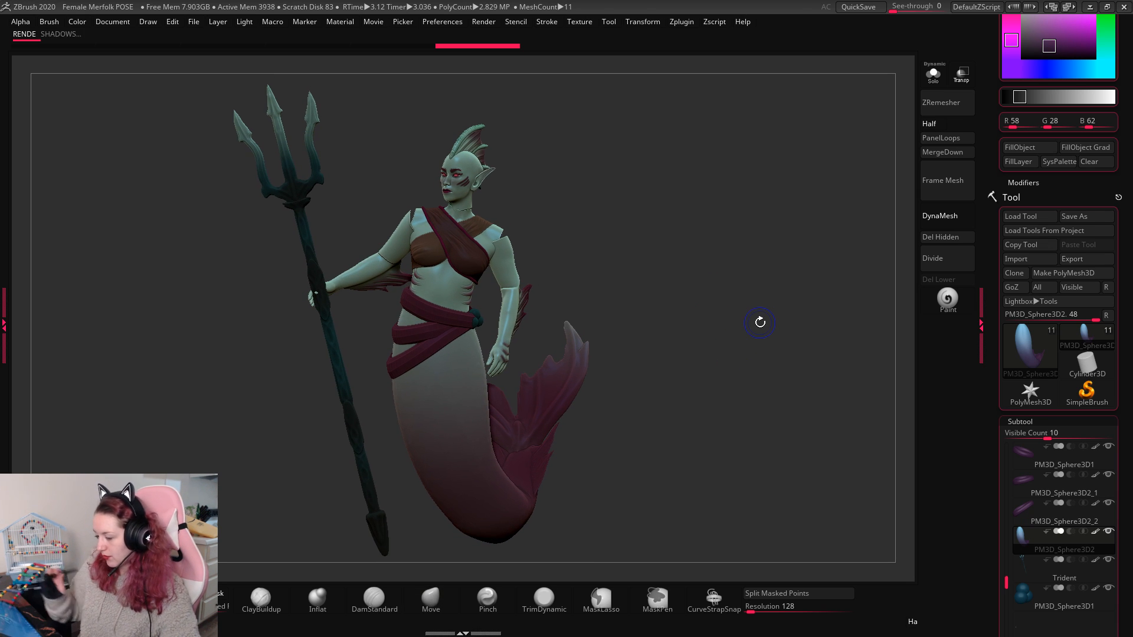